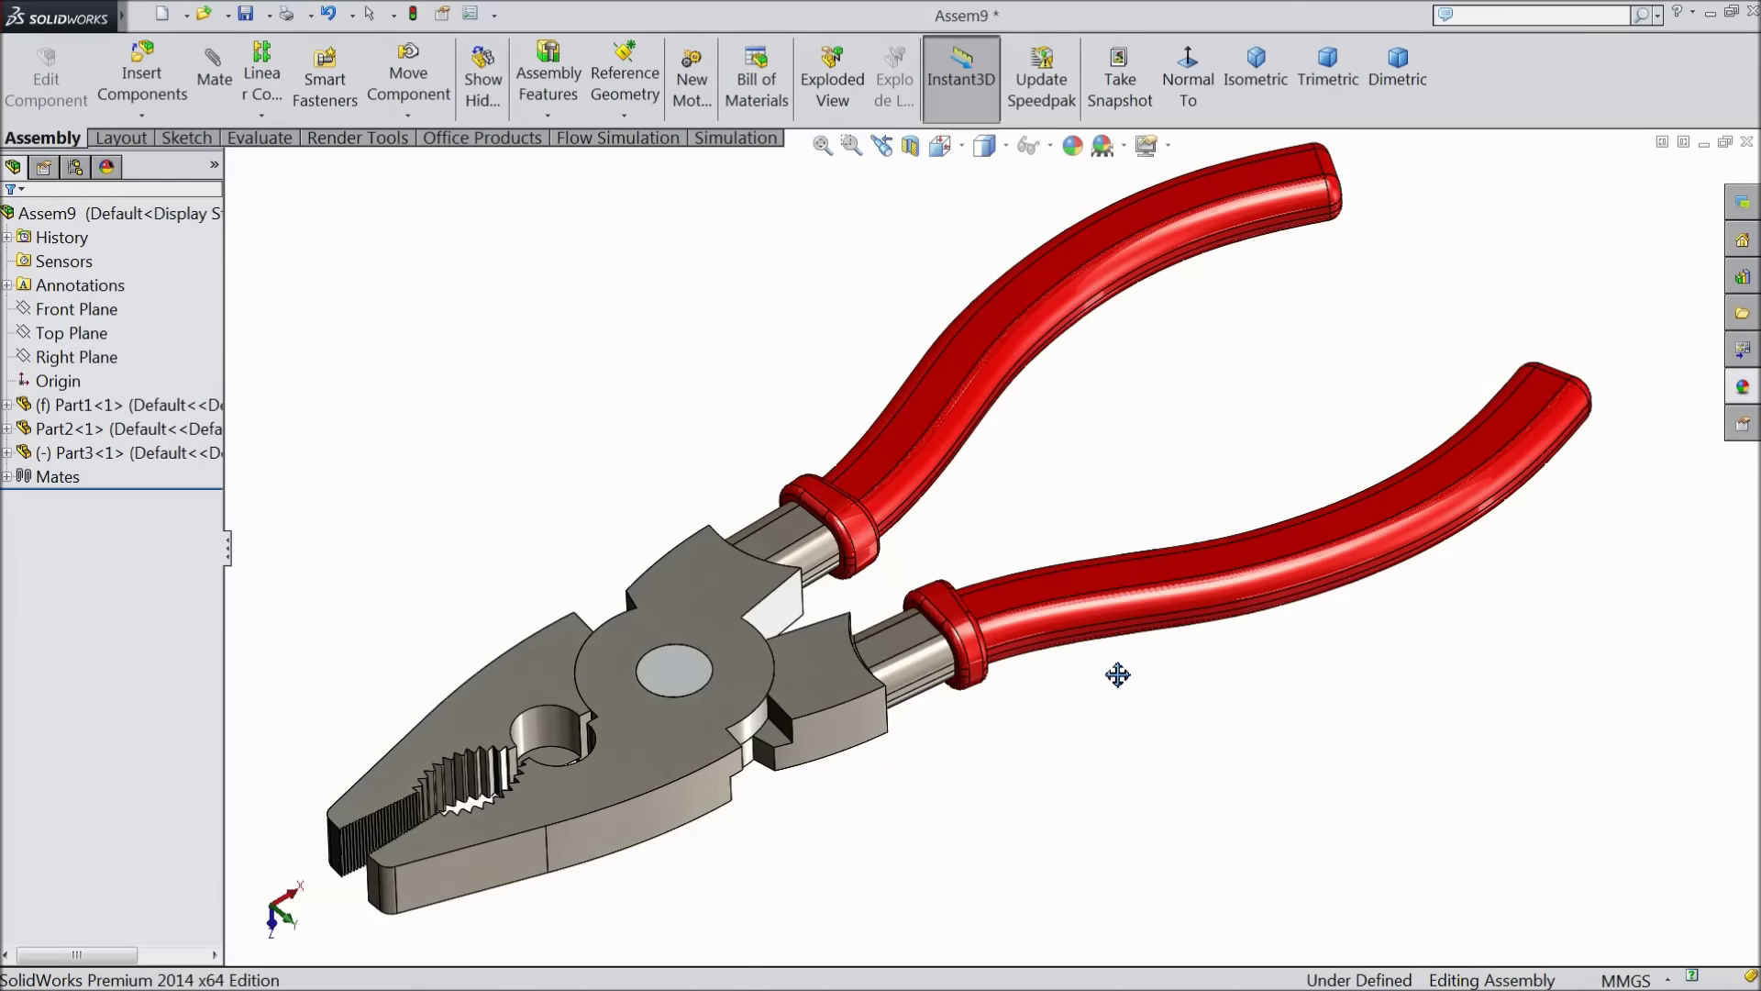
Orbit the finished pliers assembly to inspect it from another angle
right_click(838, 830)
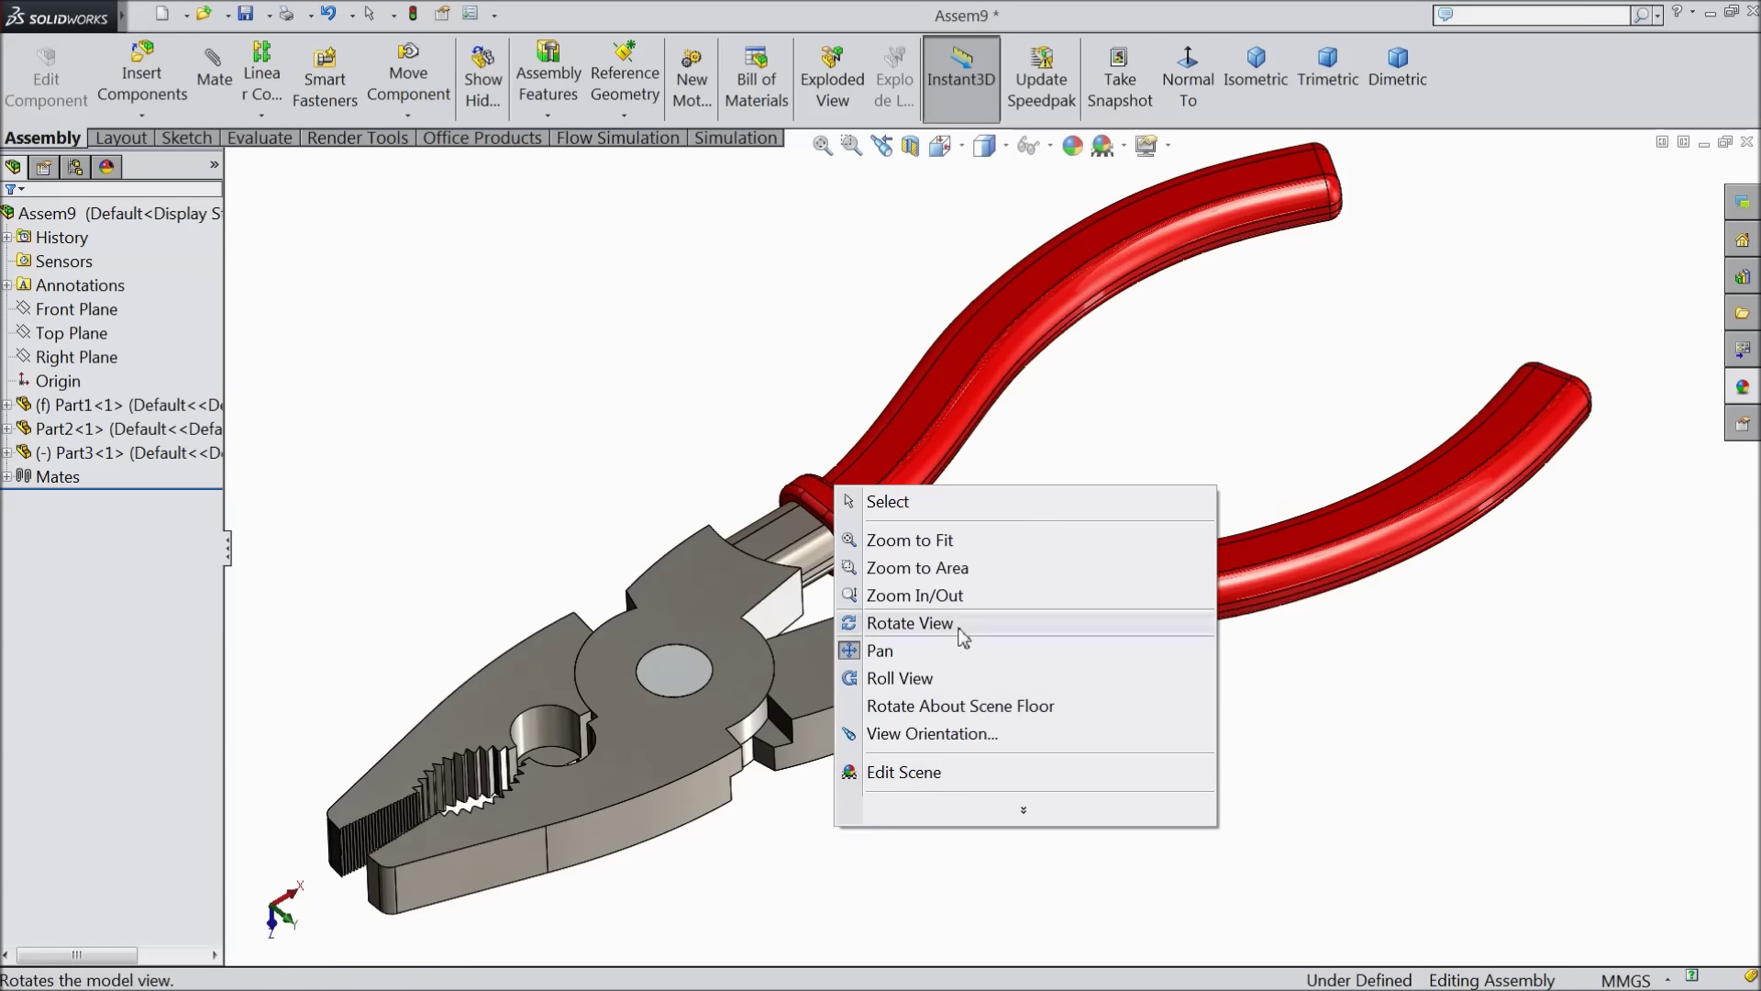
click(894, 617)
drag(884, 817, 845, 793)
key(Escape)
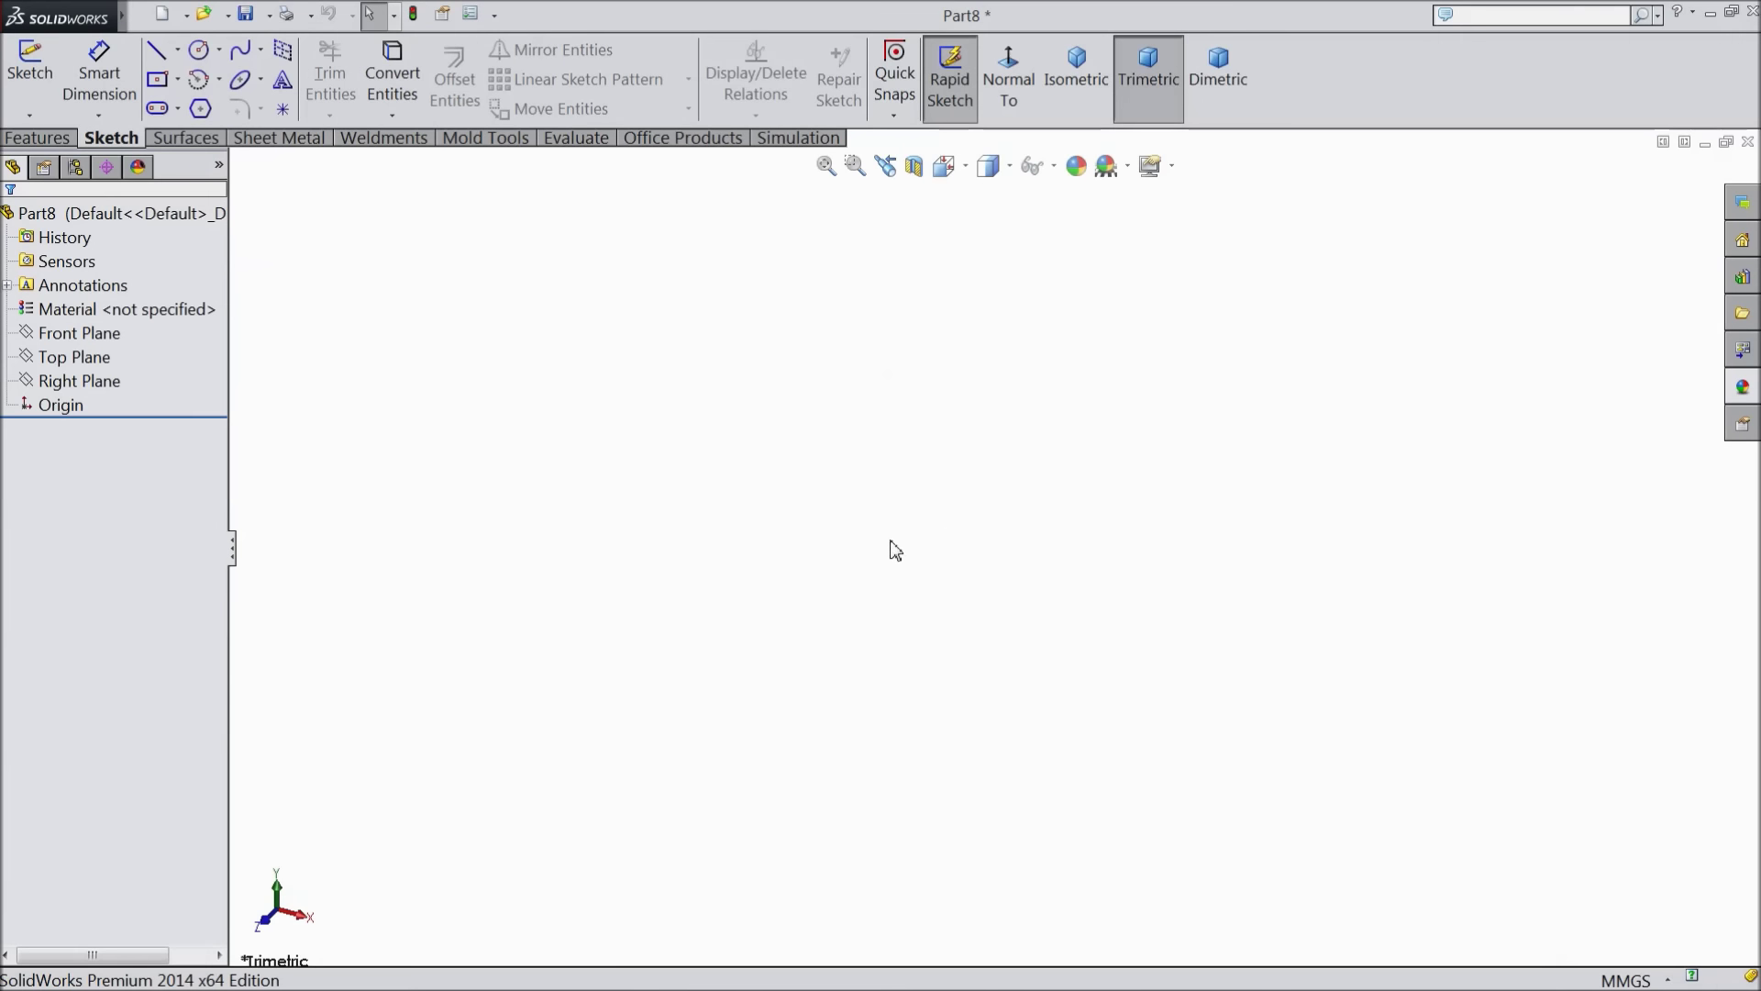
Start a Front Plane sketch and draw a horizontal centerline through the origin
click(92, 333)
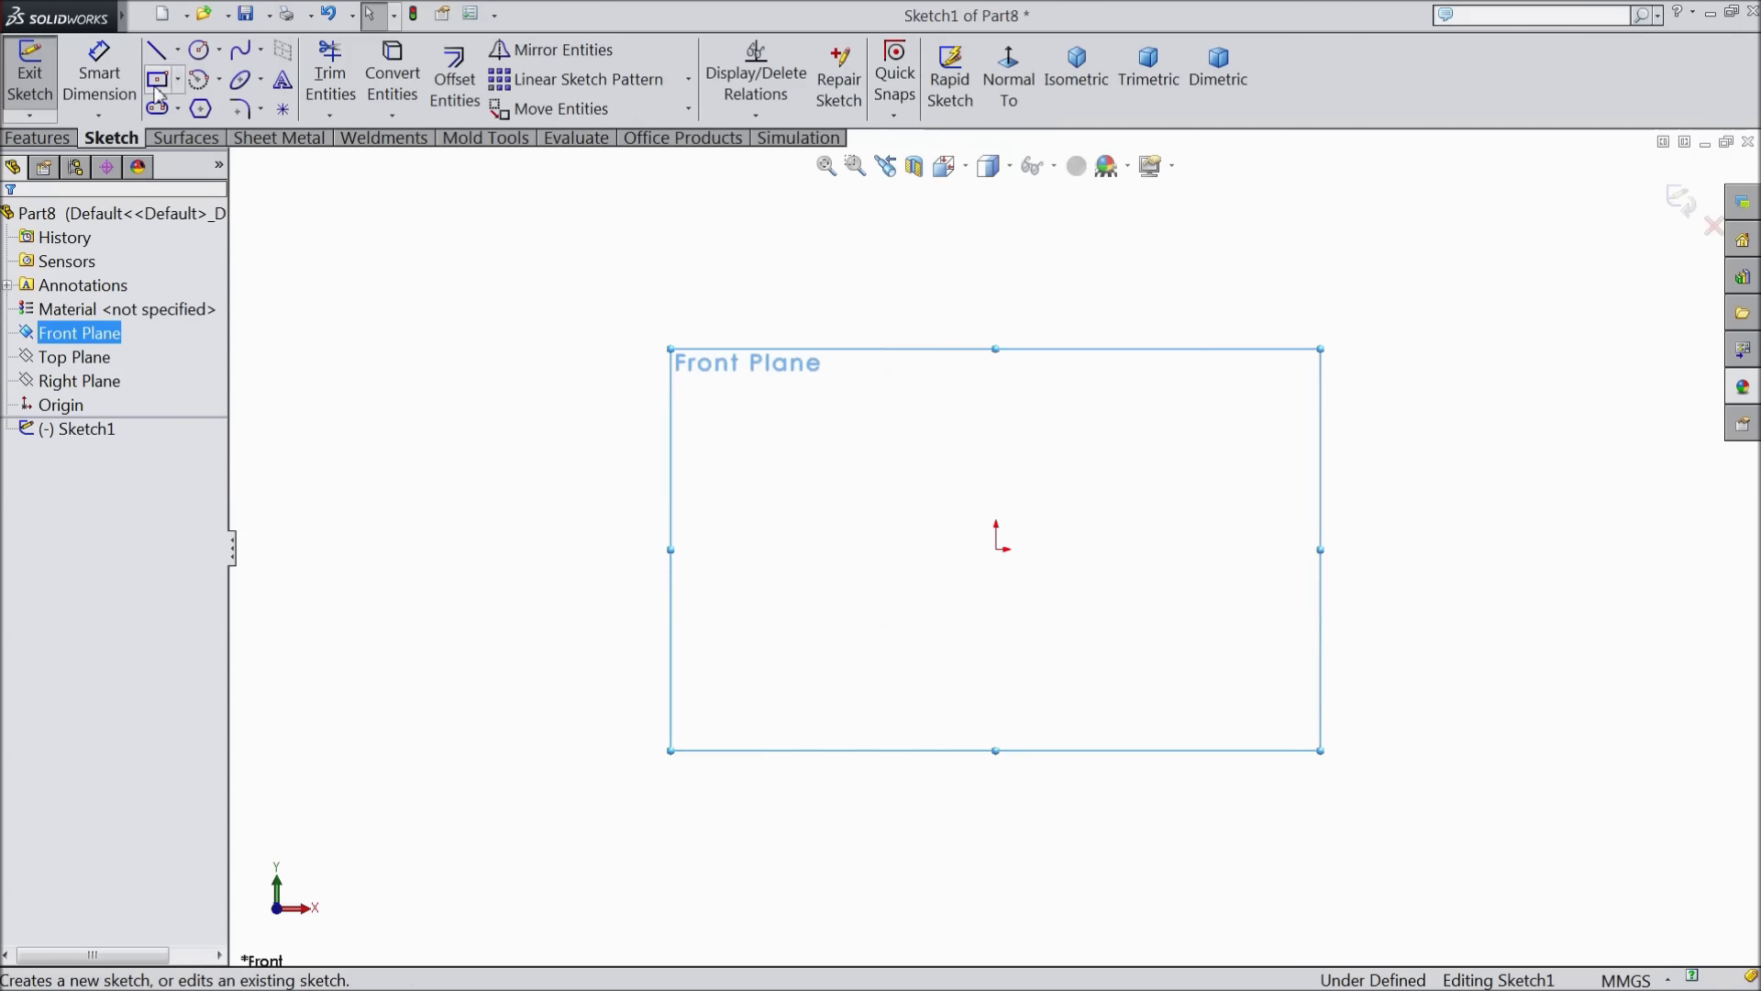
click(179, 54)
click(204, 102)
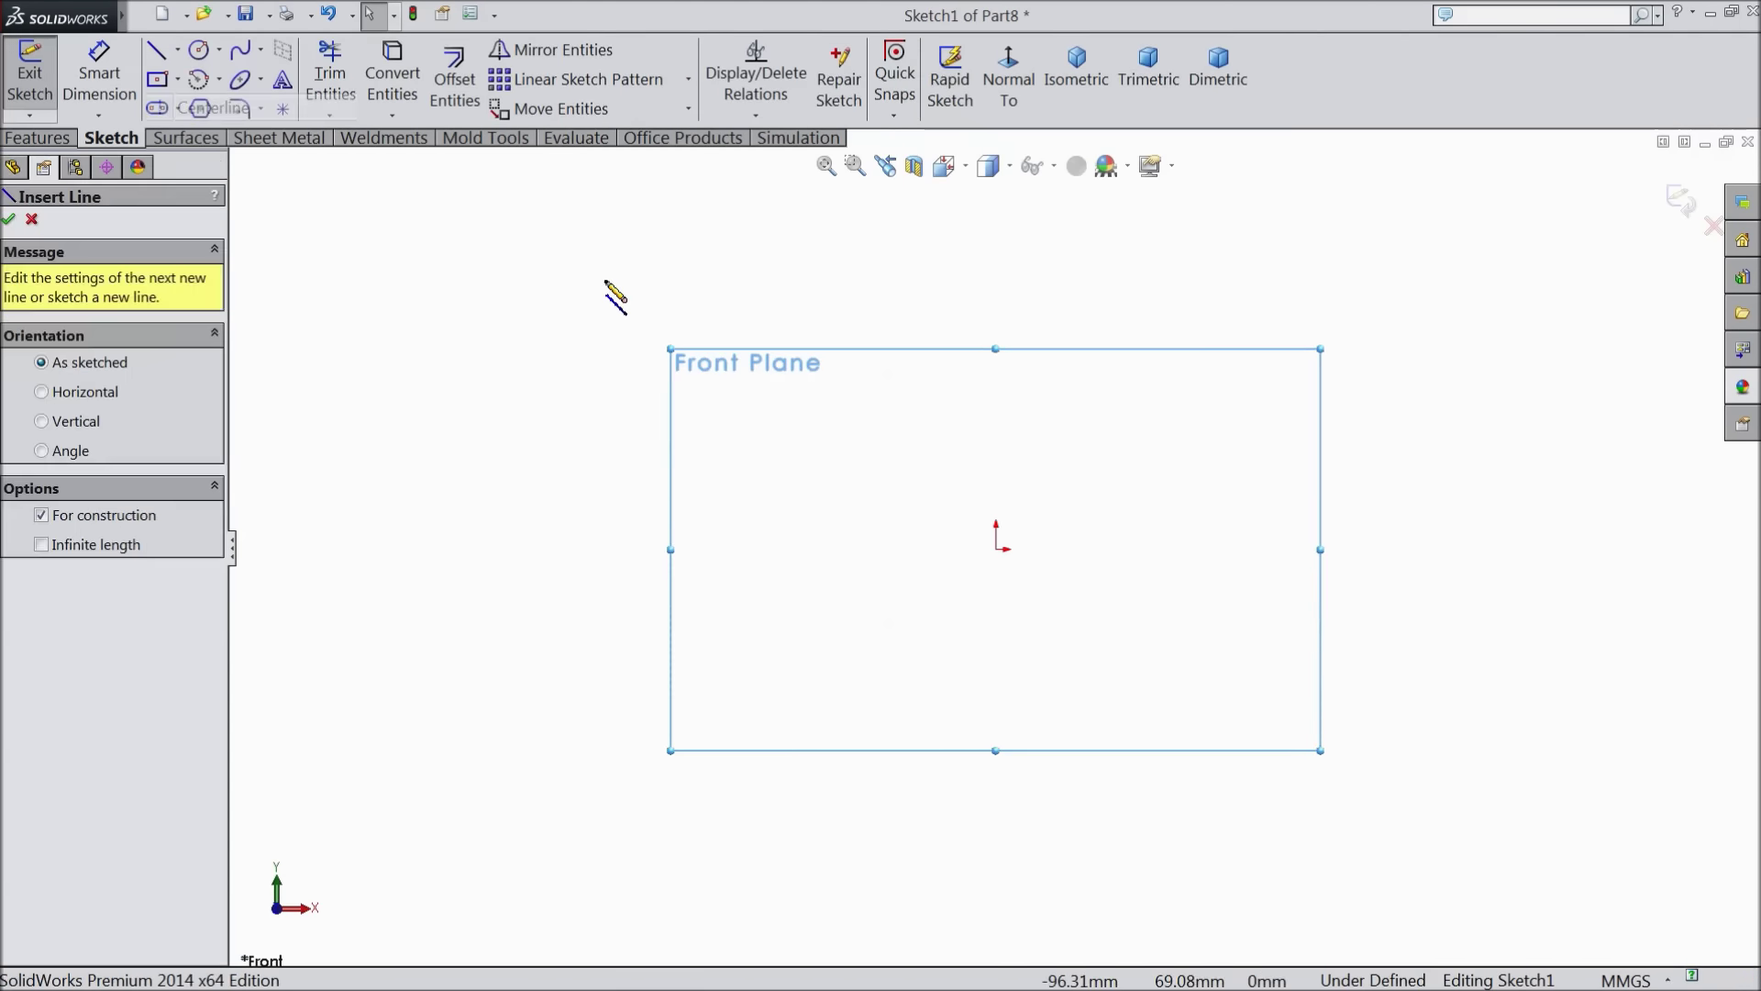
click(1389, 550)
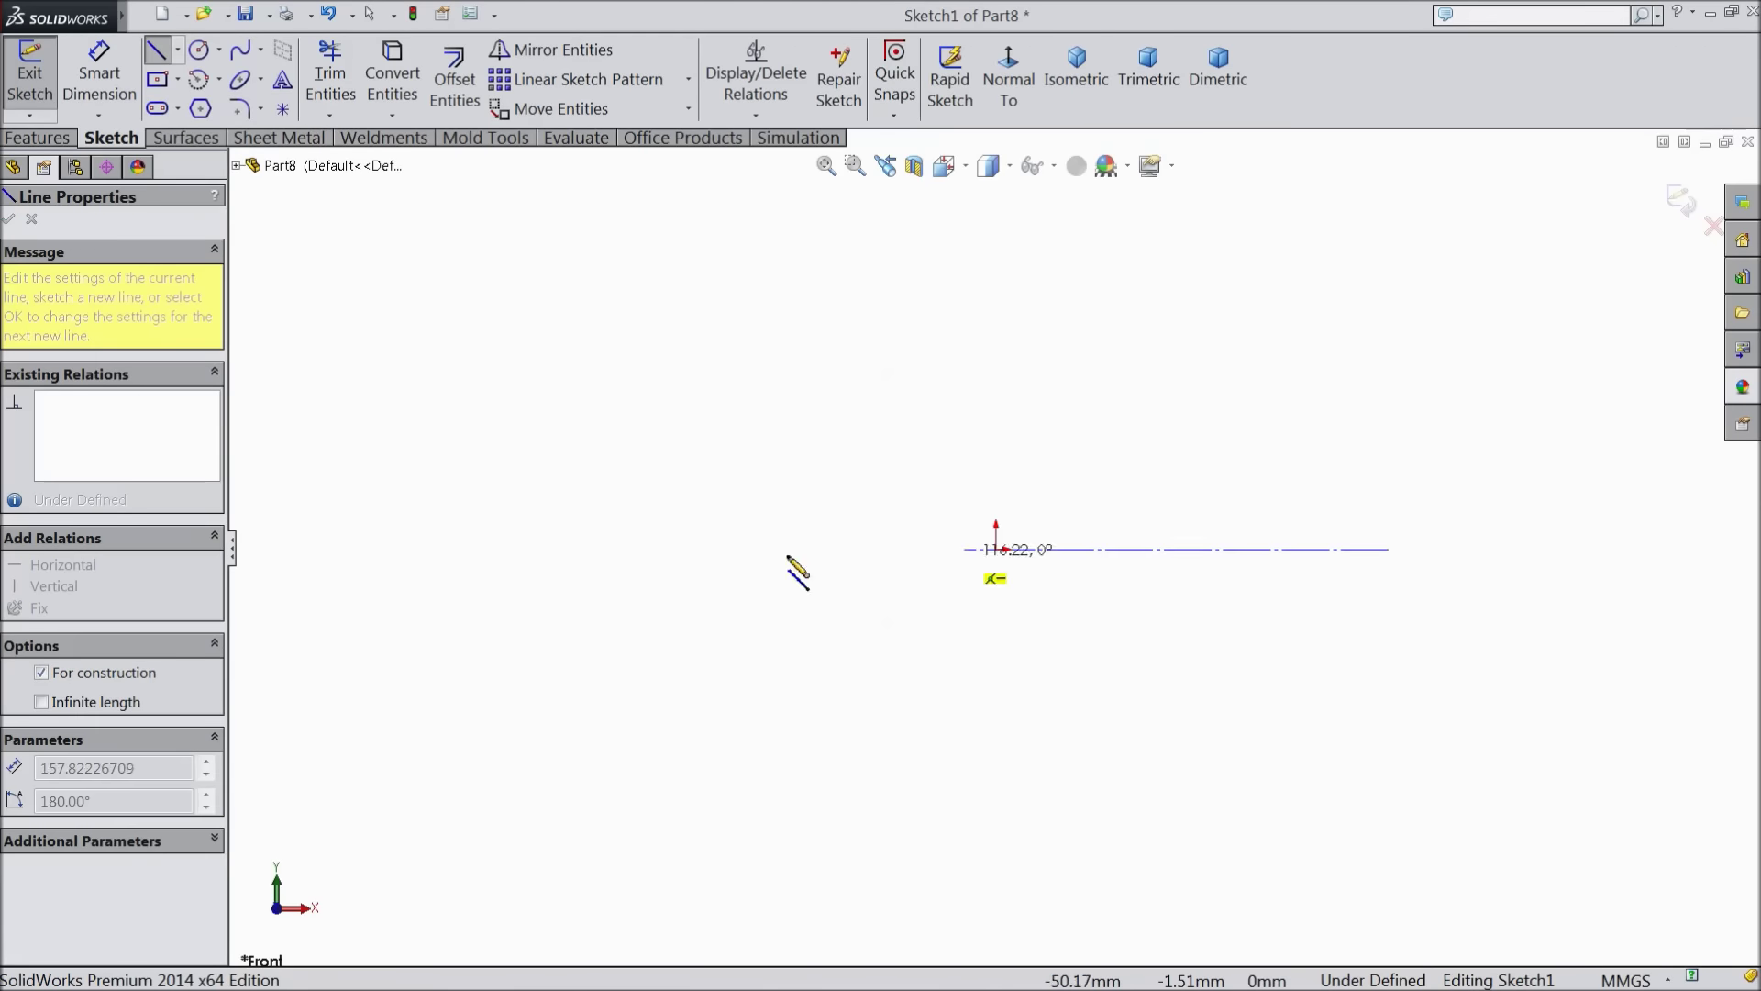
click(409, 549)
right_click(420, 503)
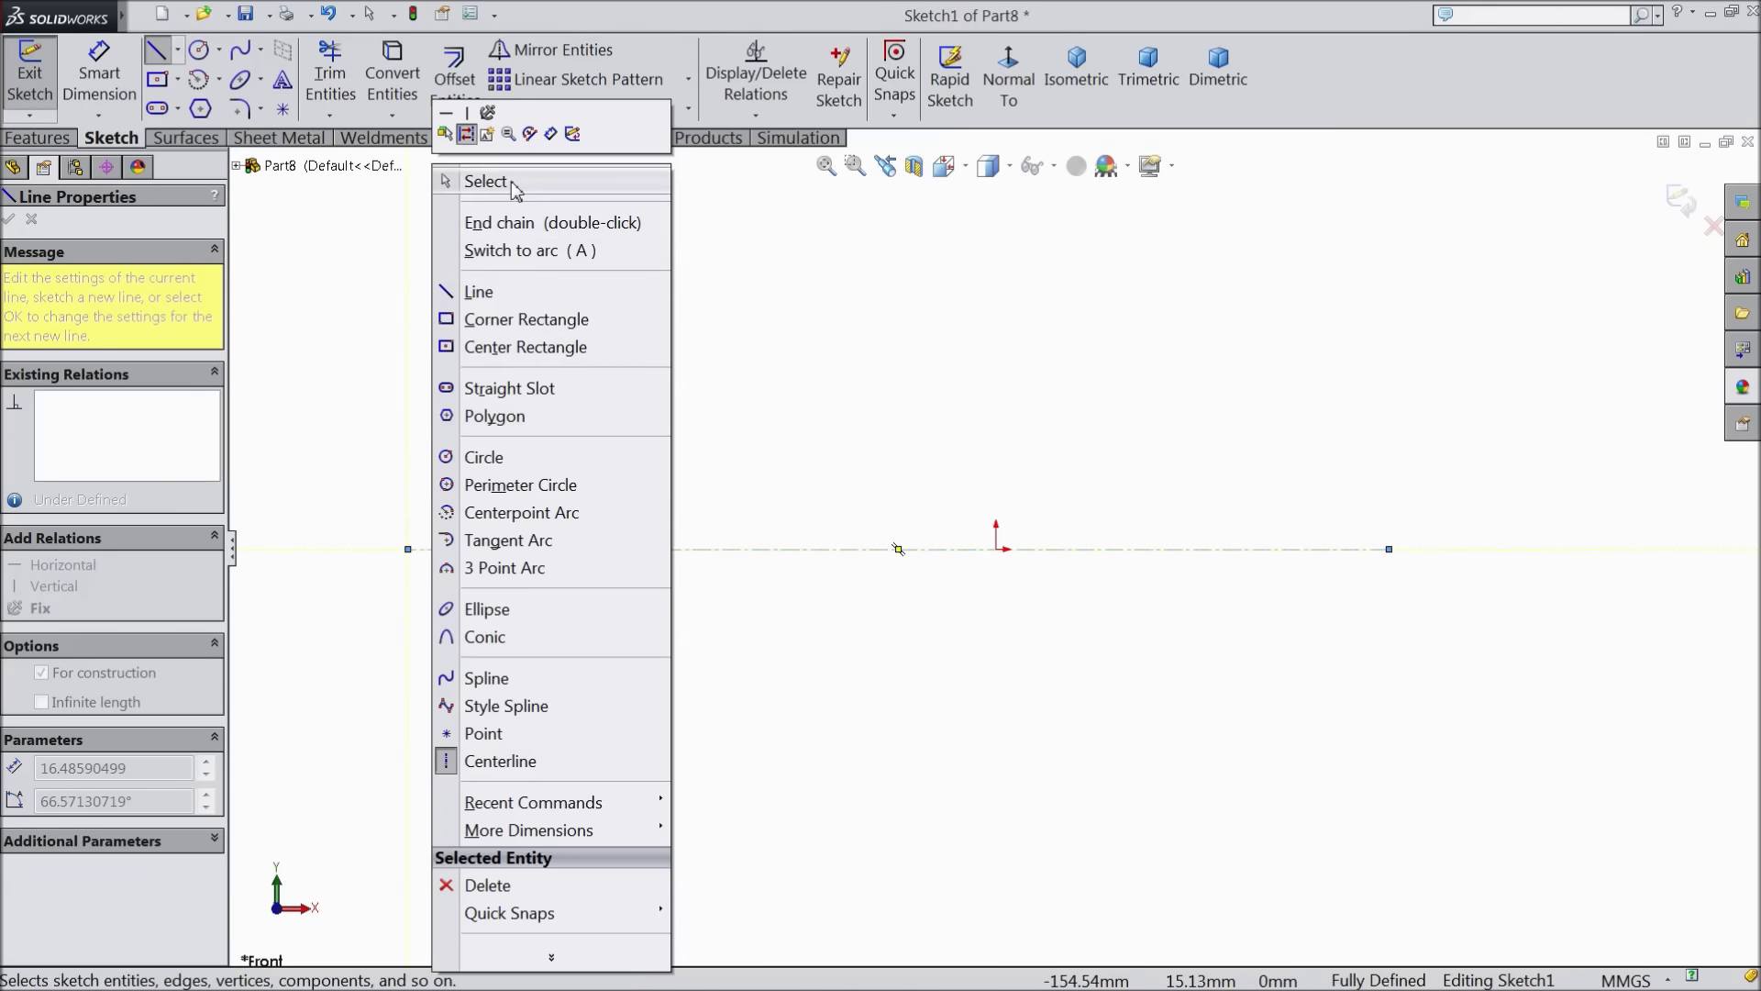
click(460, 177)
Draw a vertical centerline crossing the origin from above to below
click(177, 51)
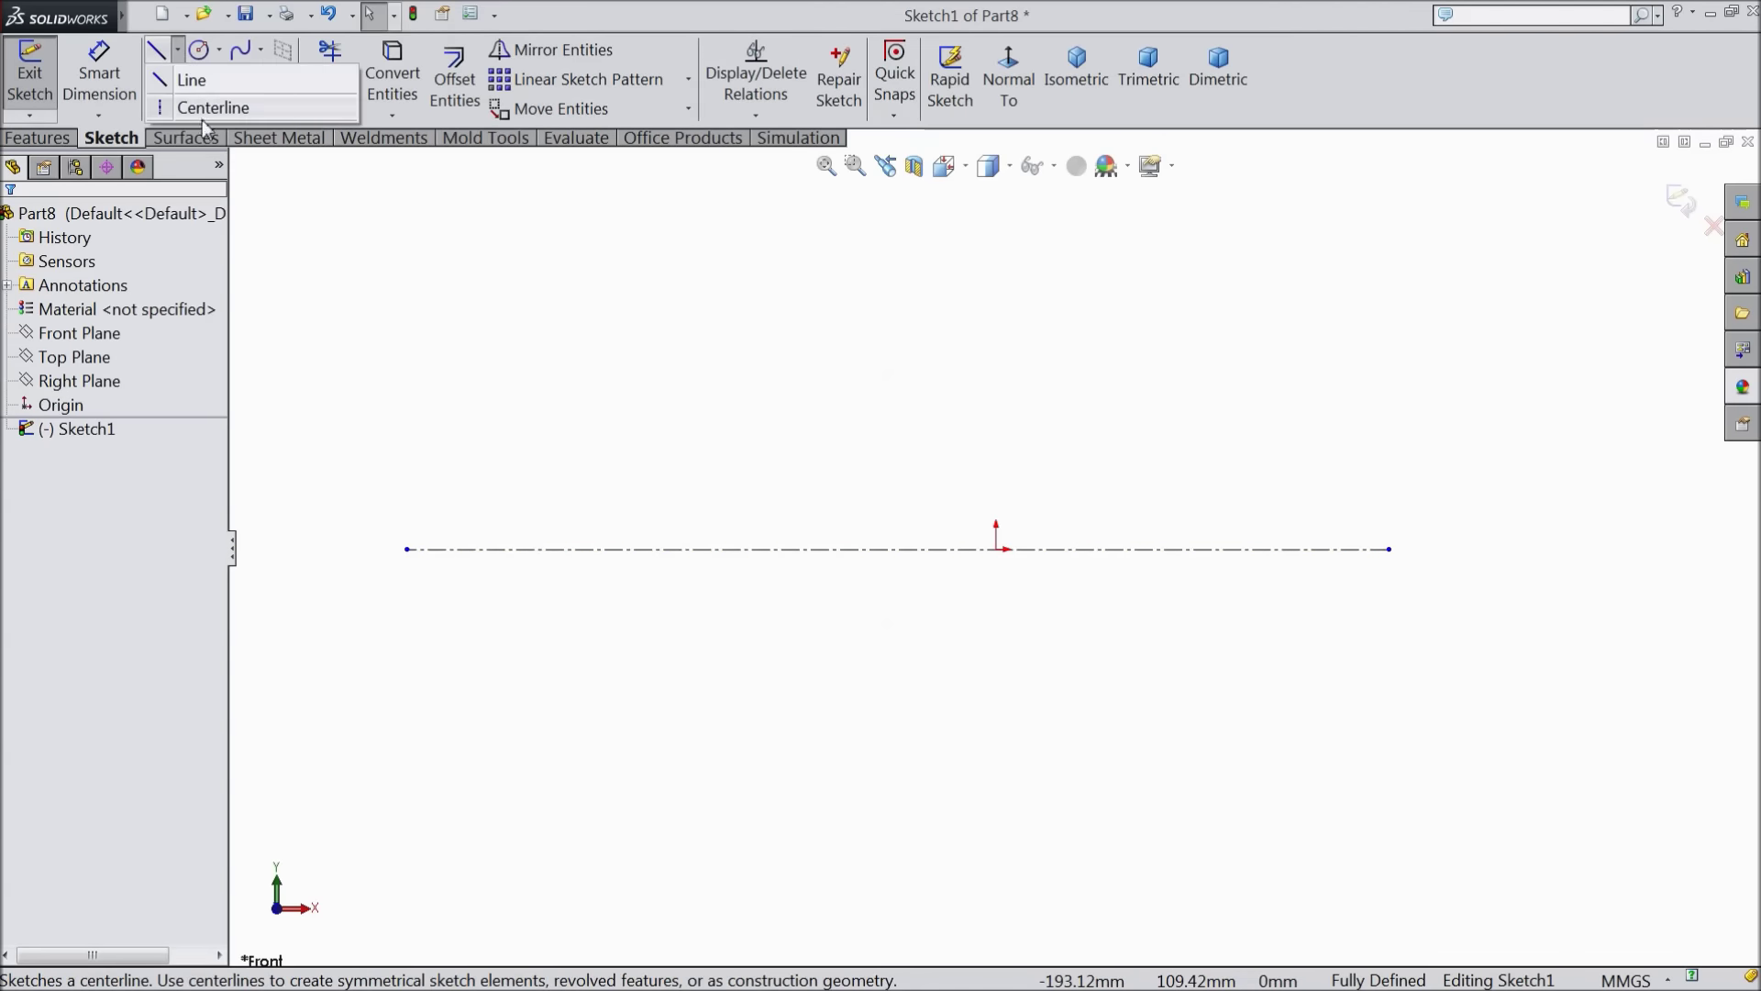
click(202, 116)
click(997, 315)
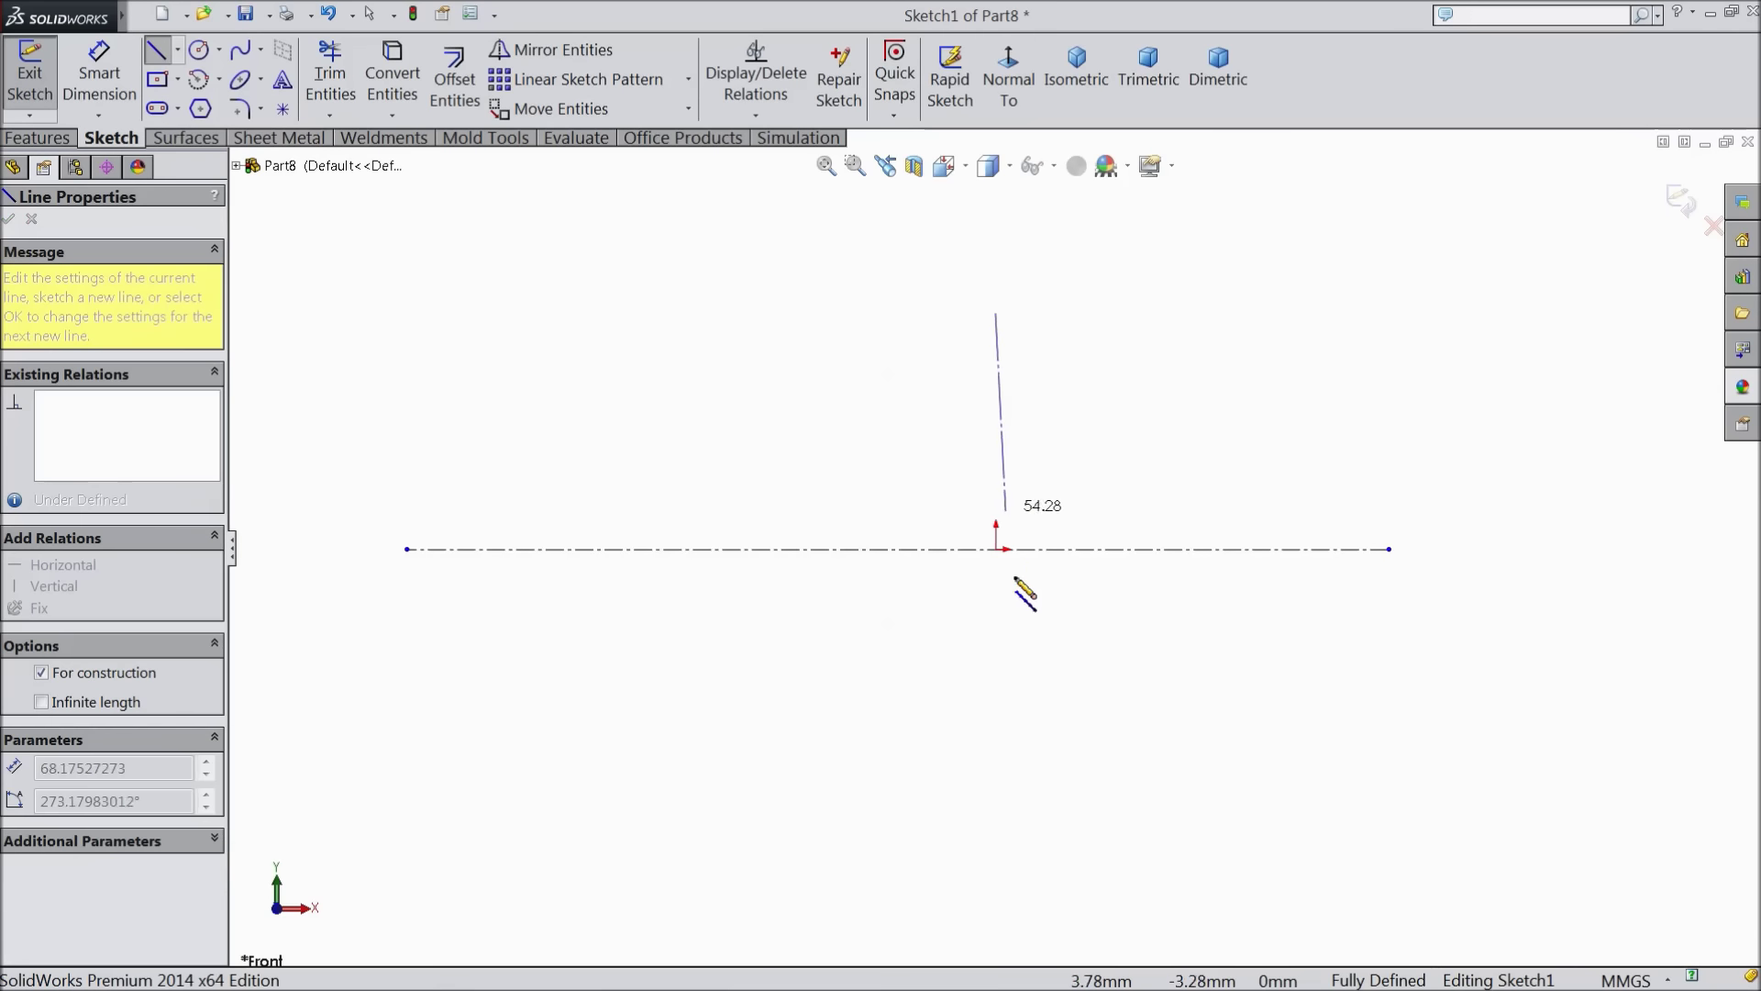
click(996, 798)
right_click(1064, 778)
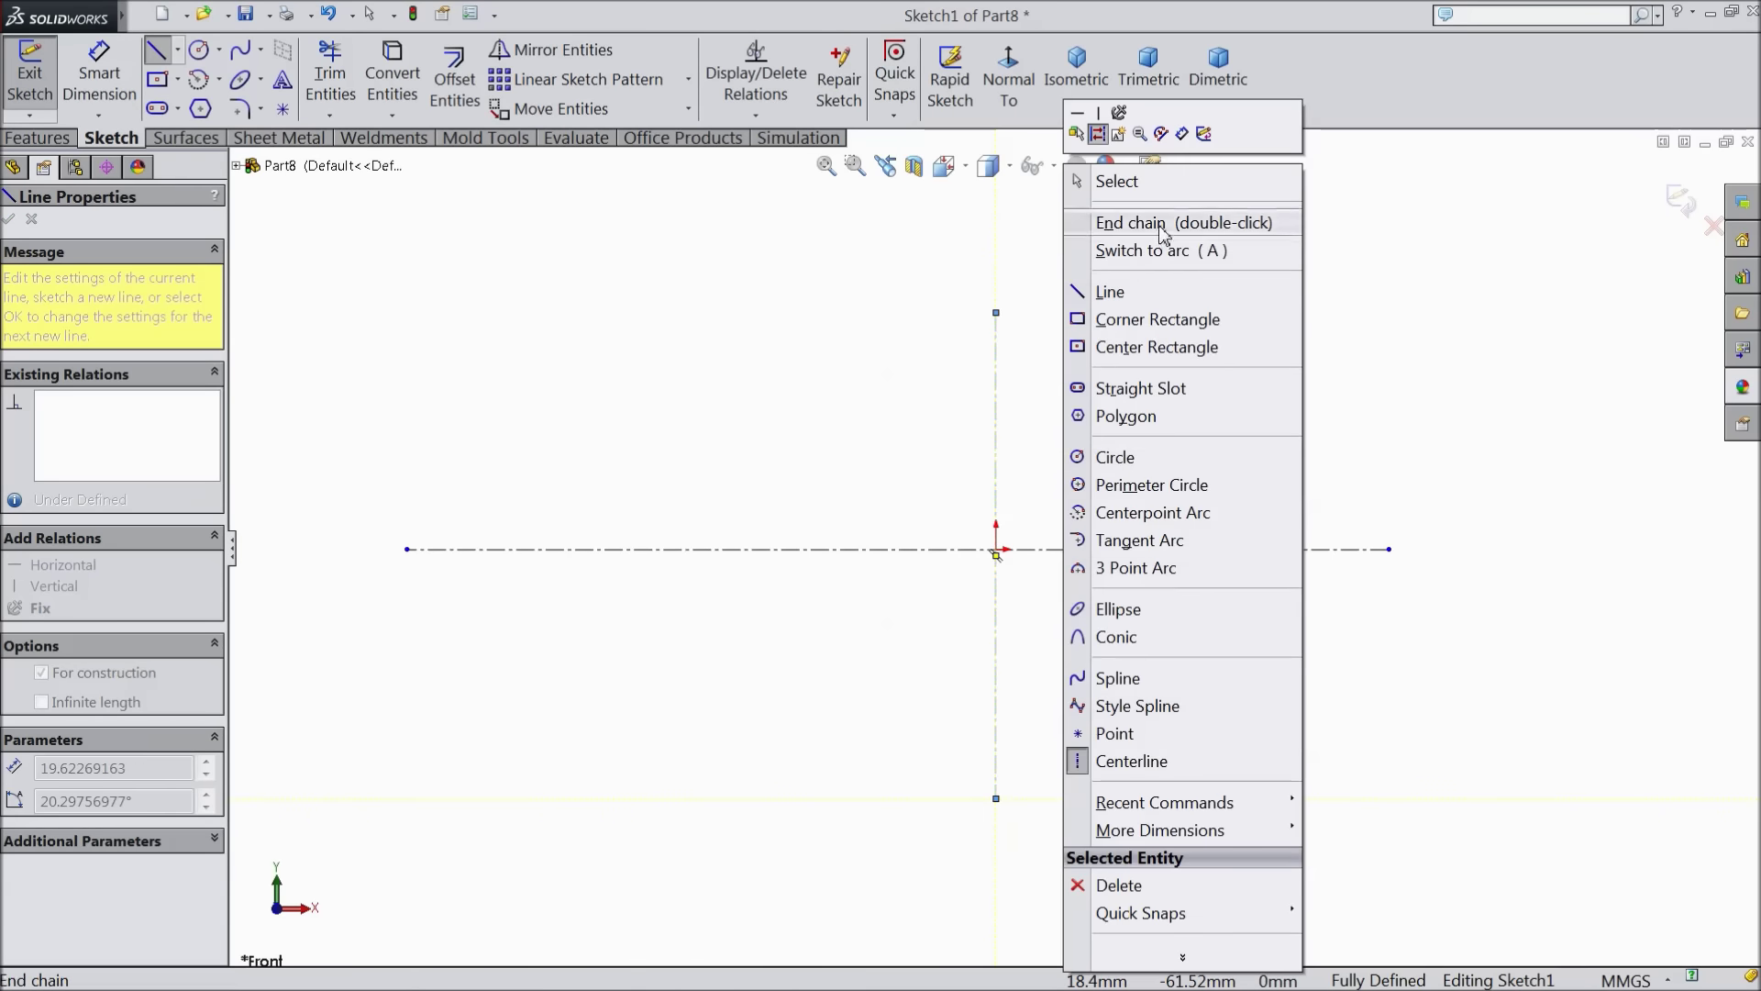
click(1109, 179)
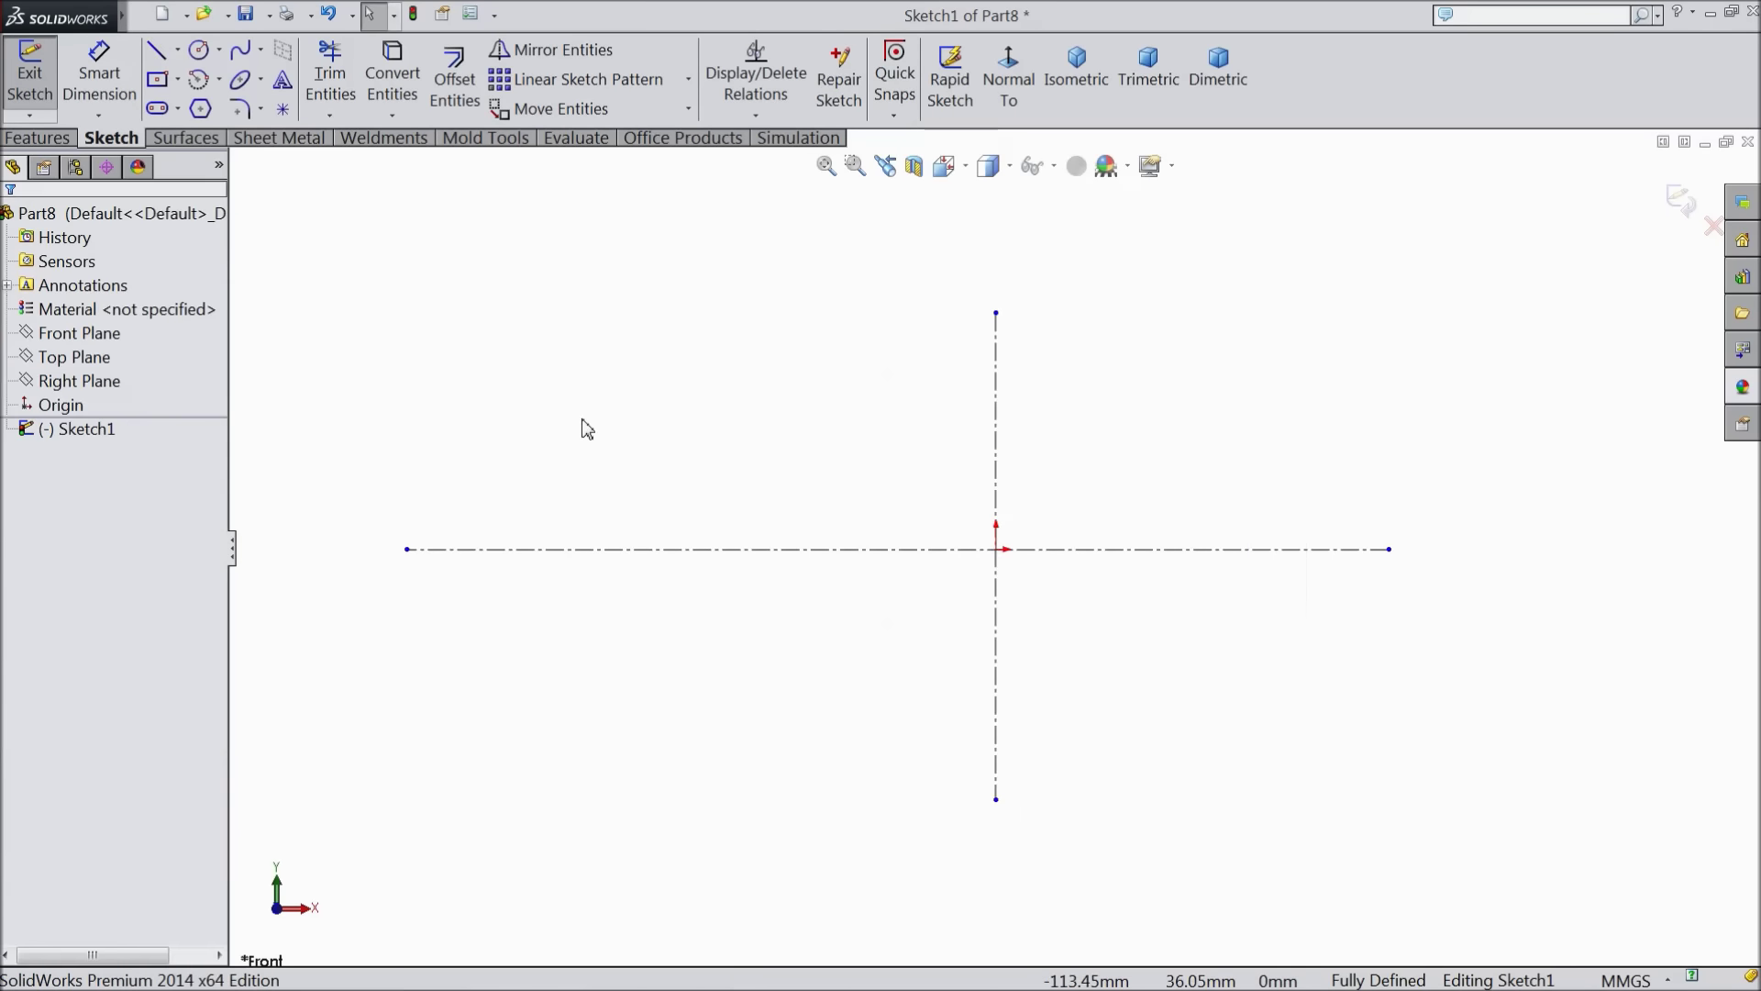
Draw a circle at the origin and dimension its diameter to 263 mm
click(198, 50)
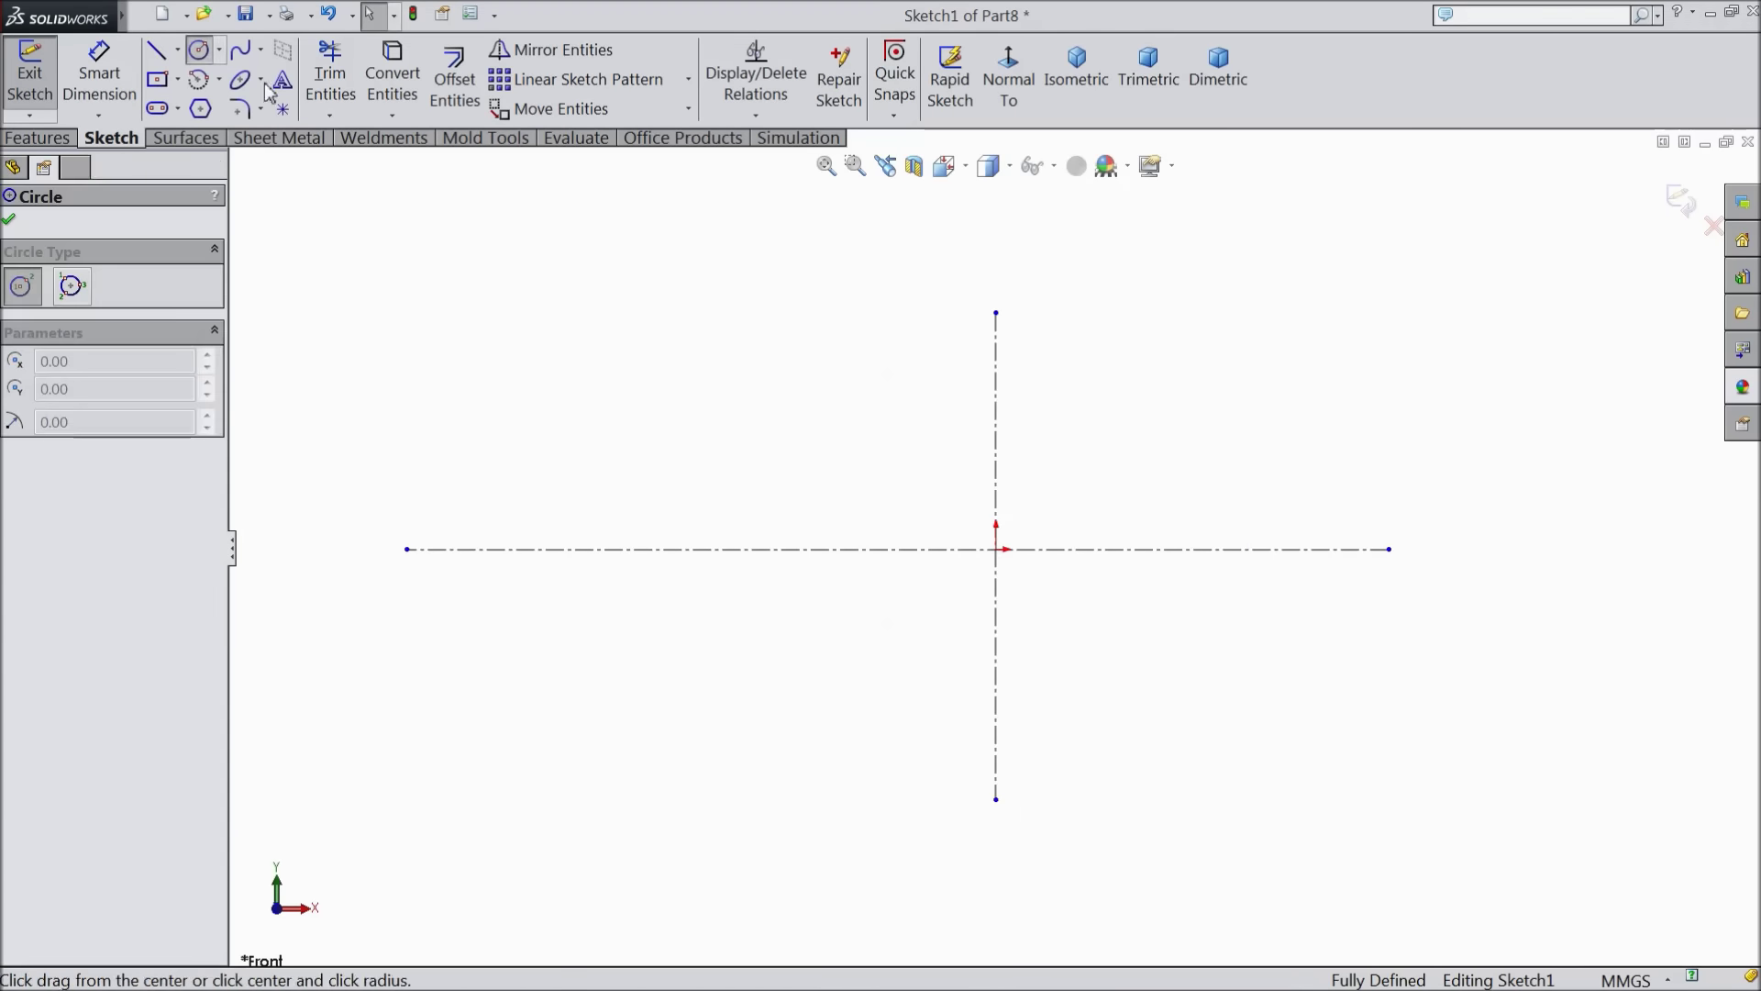
click(996, 549)
click(894, 498)
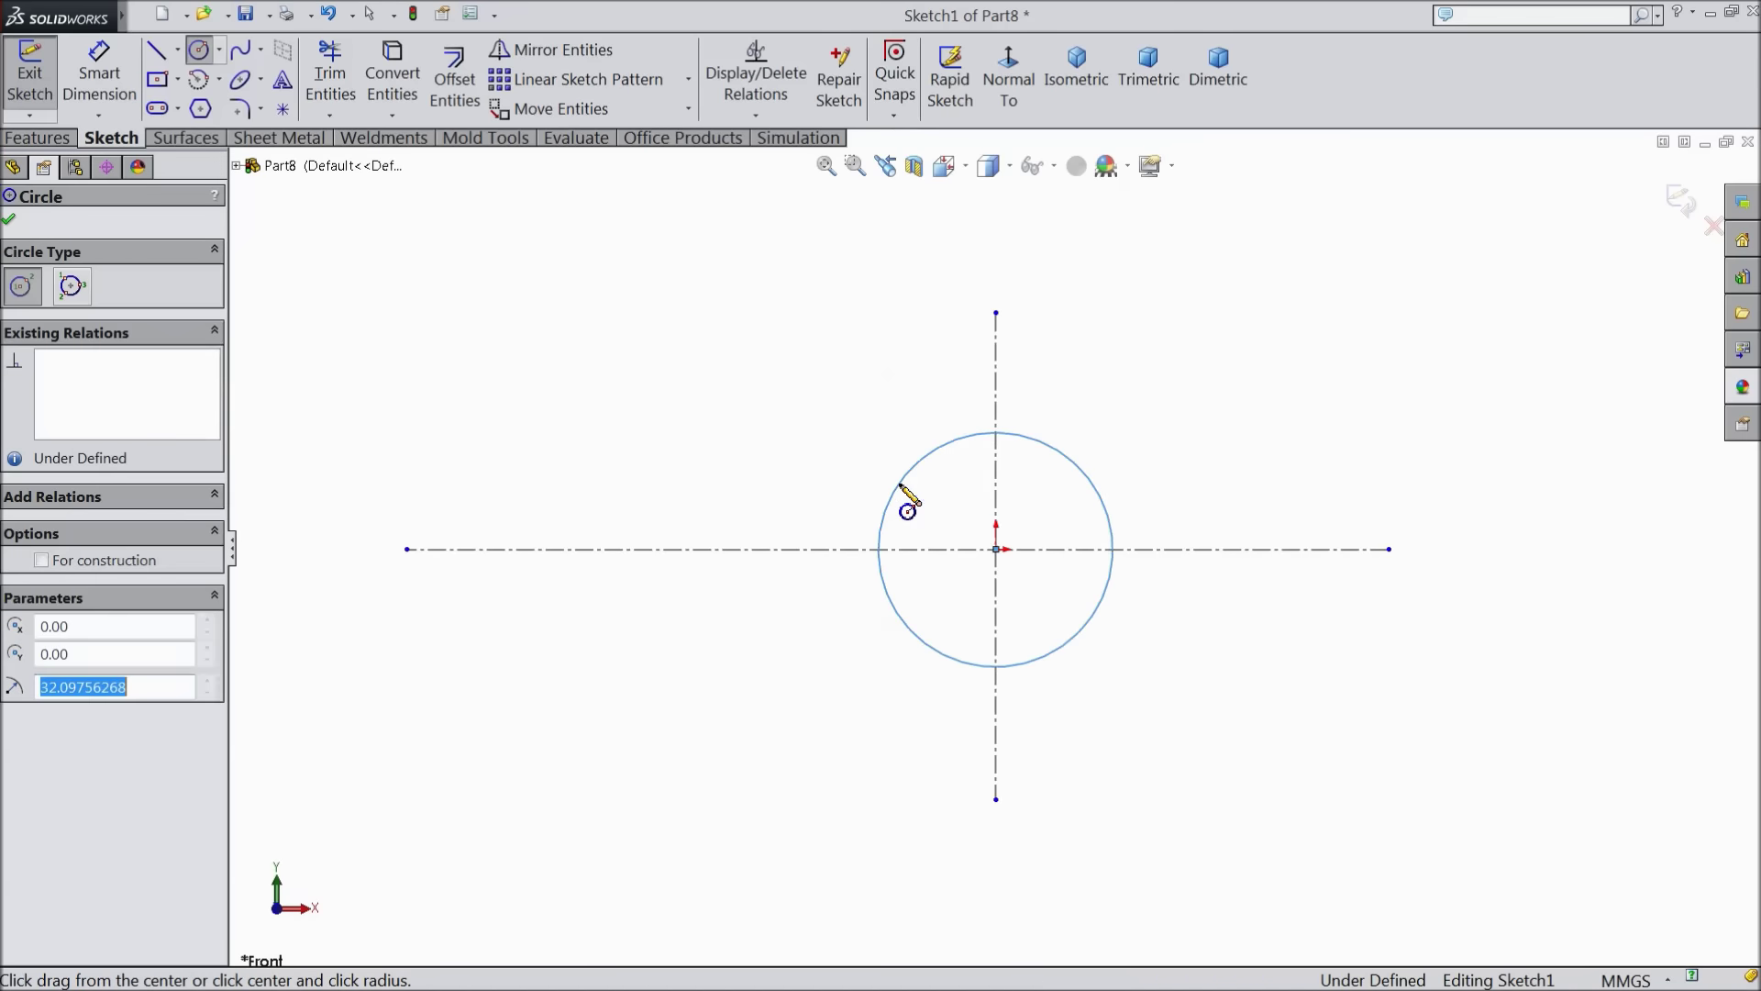
click(99, 74)
click(1111, 525)
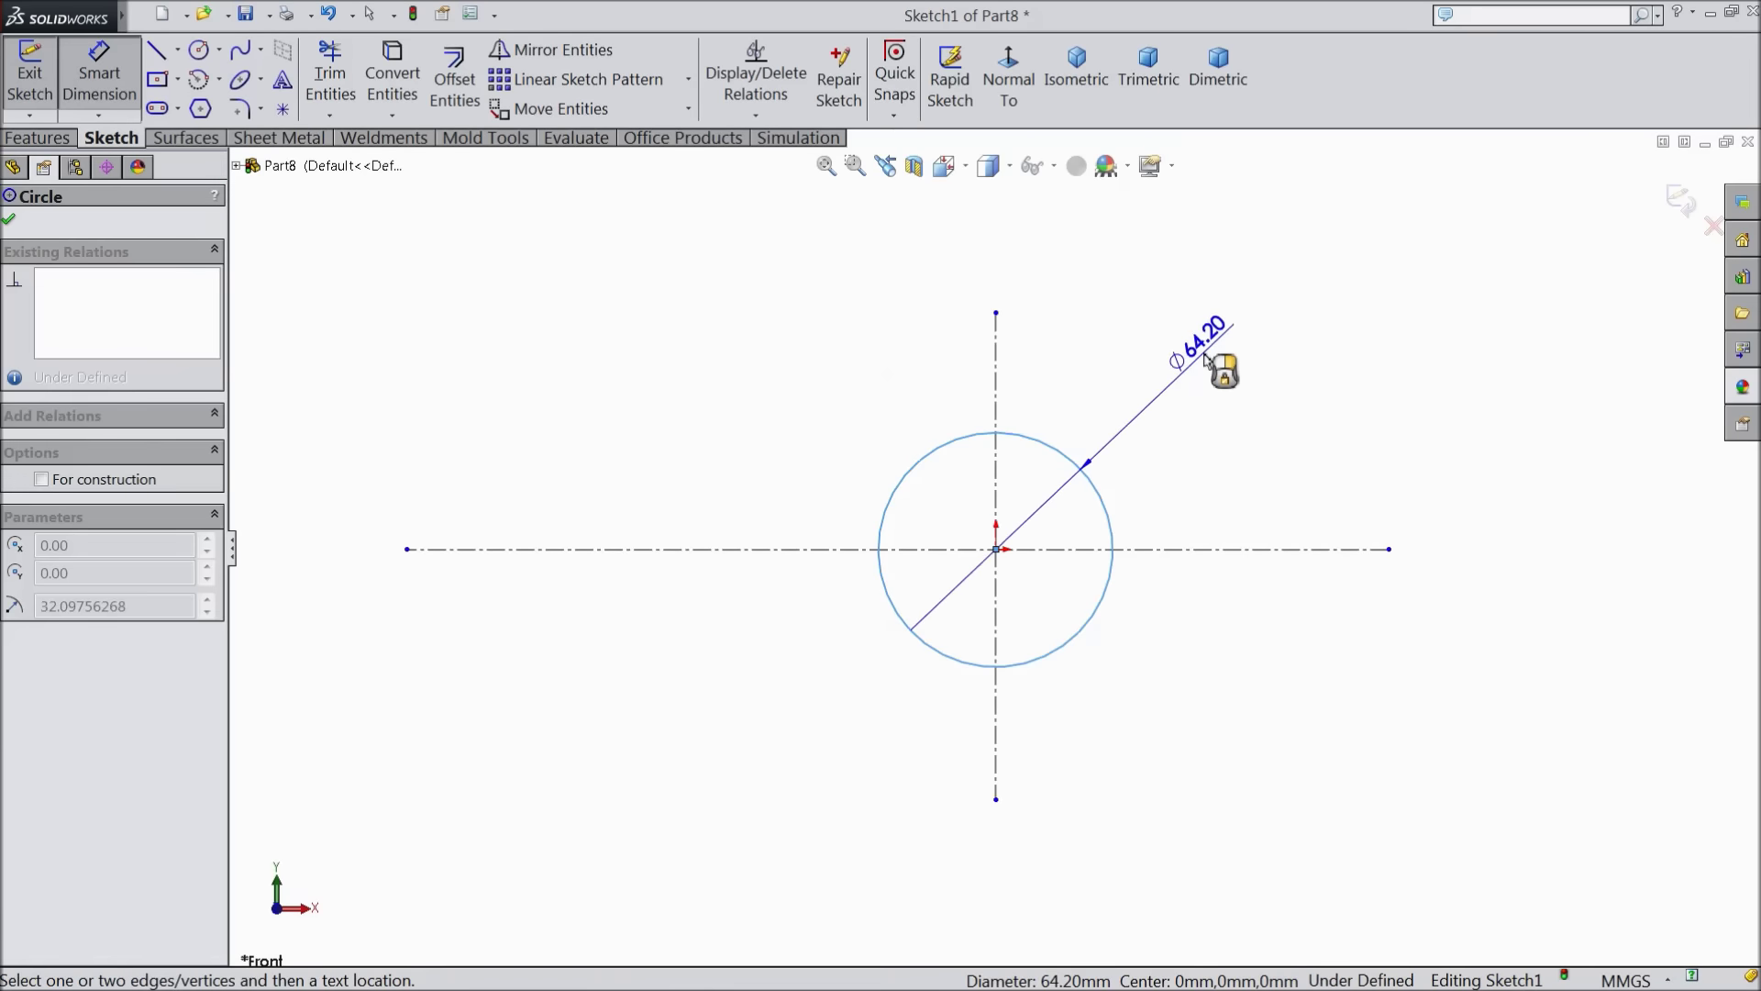
click(1225, 365)
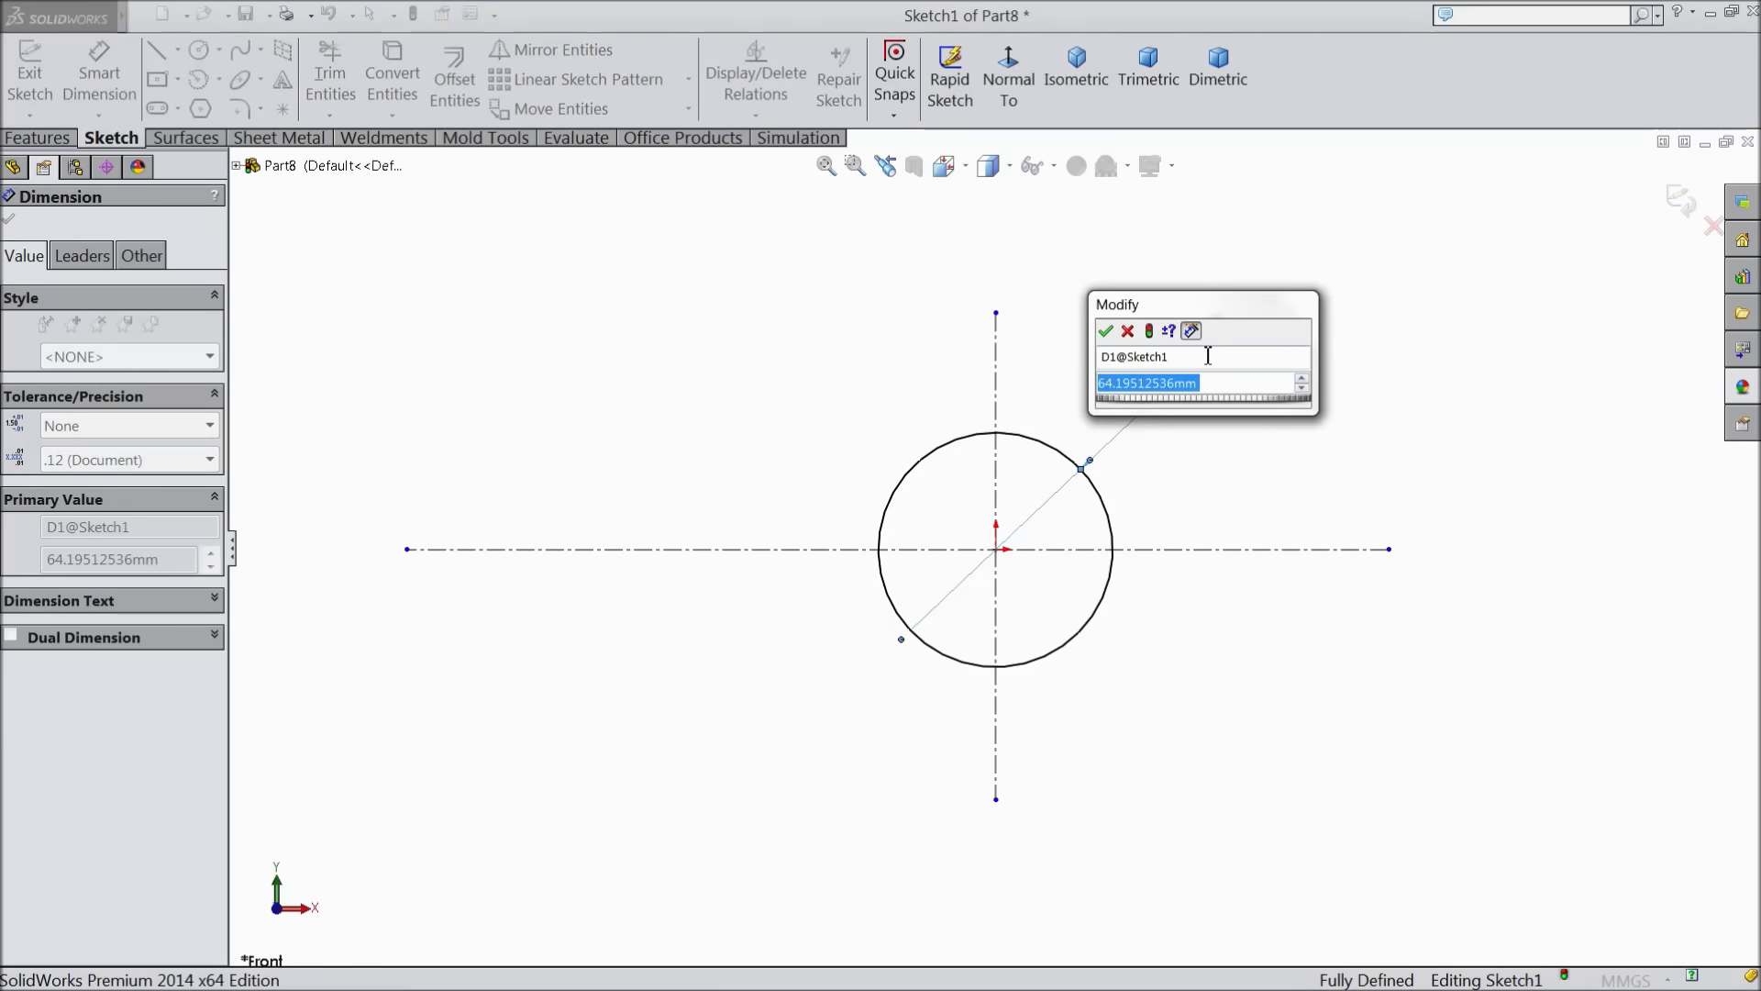
text(263)
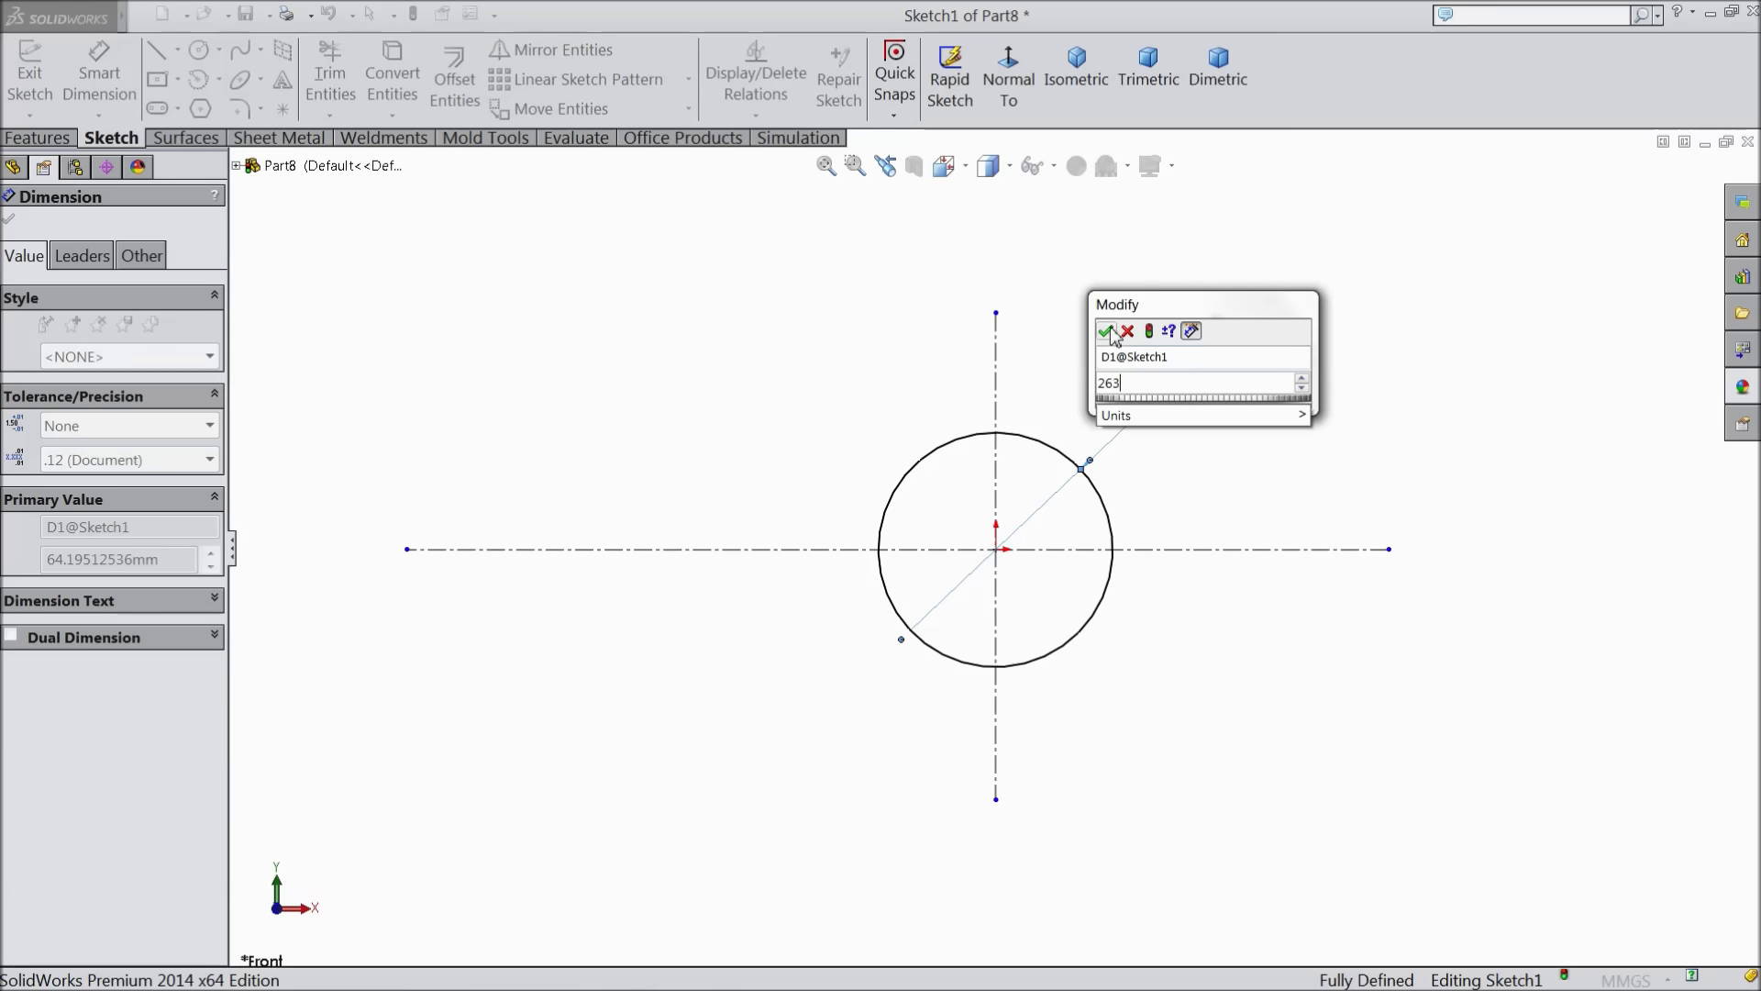
click(1106, 330)
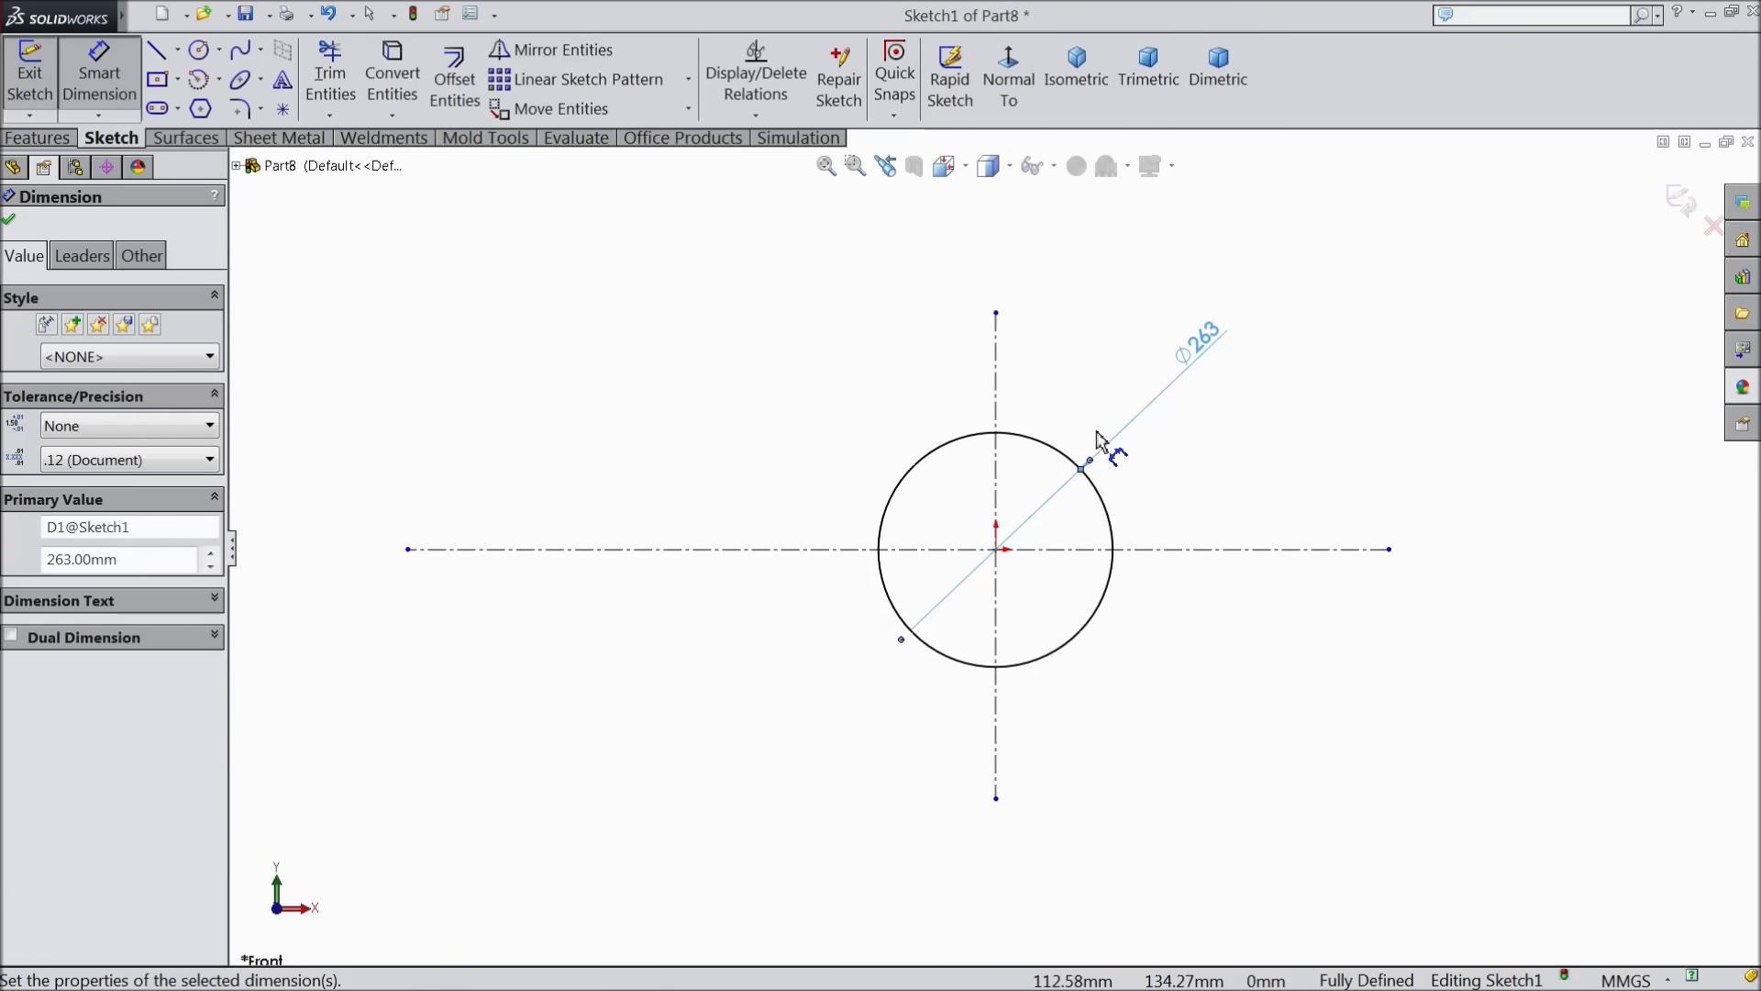
click(10, 222)
click(157, 53)
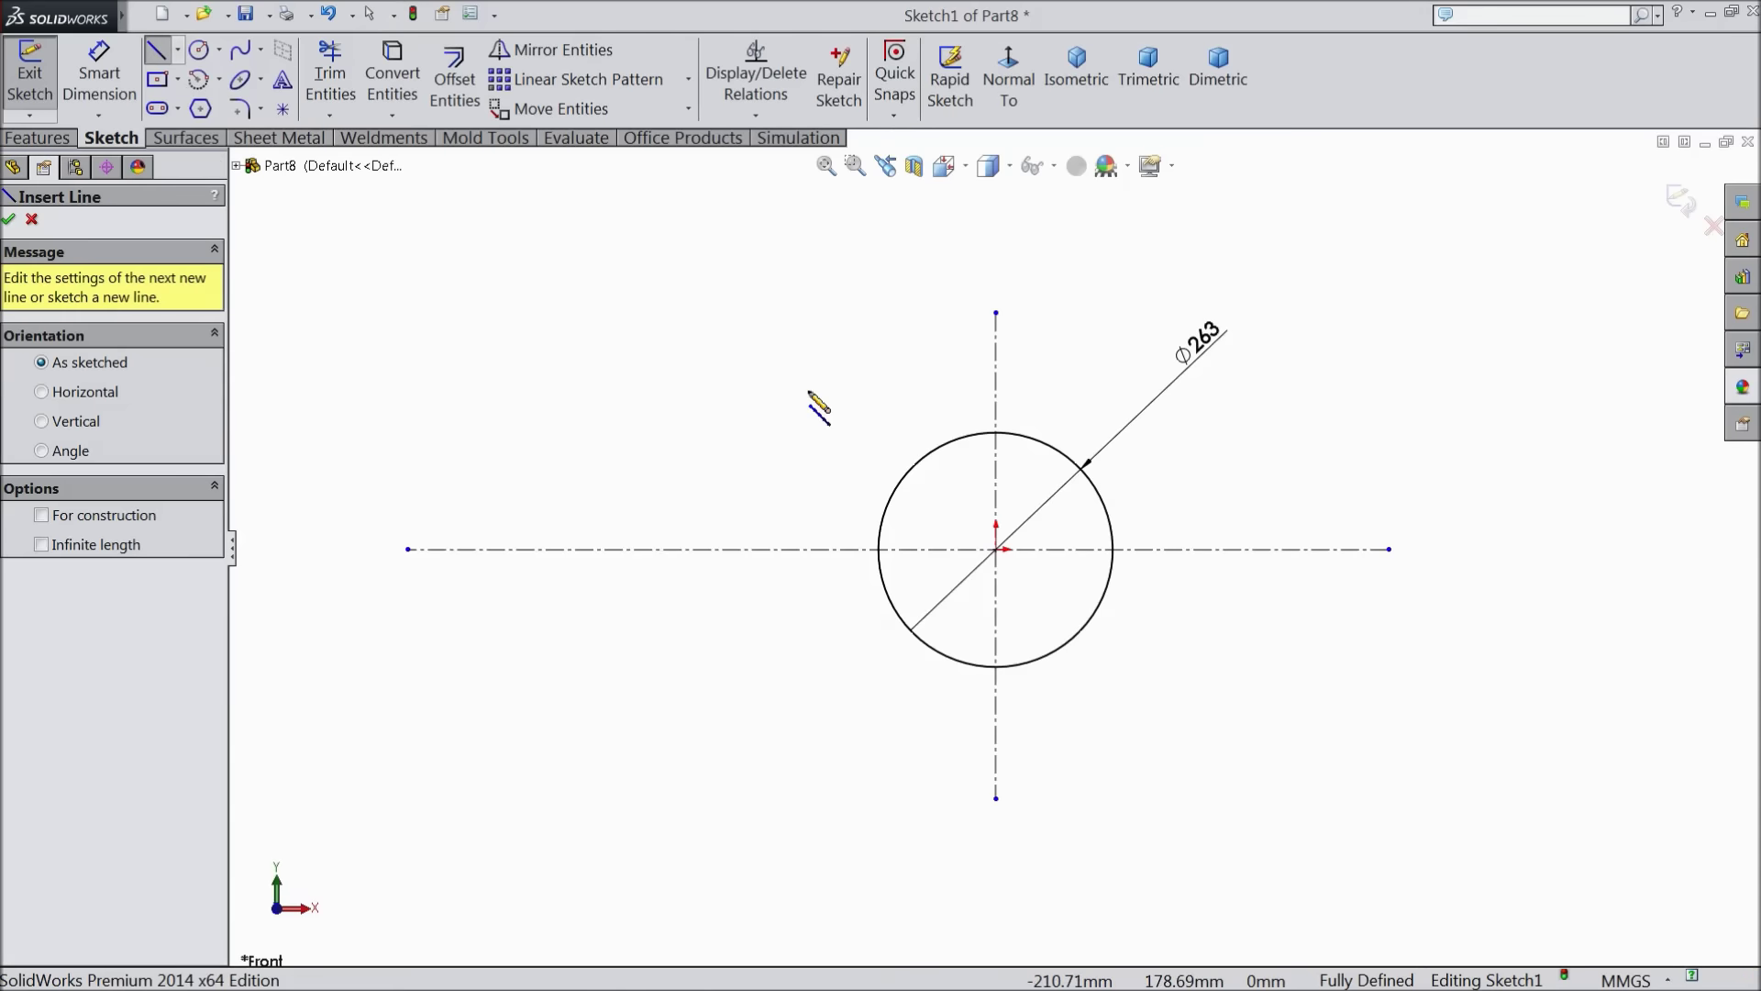
Draw a short line starting from the top of the circle
scroll(1016, 457, down, 2)
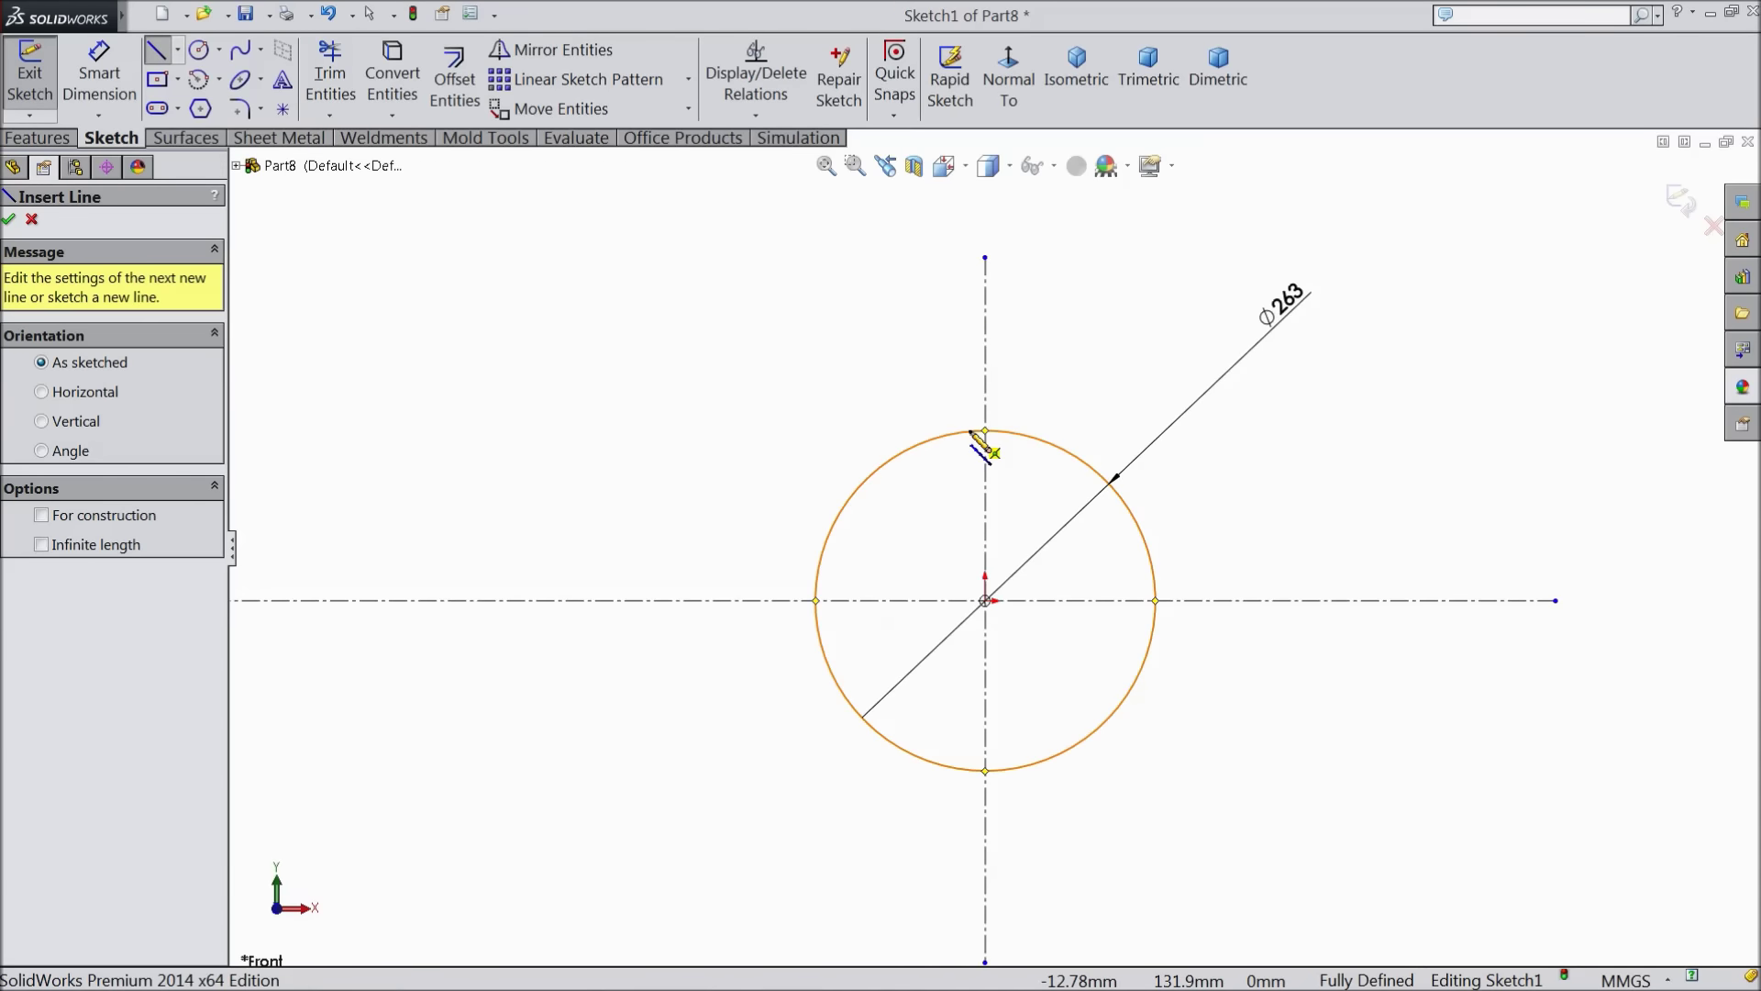
click(873, 475)
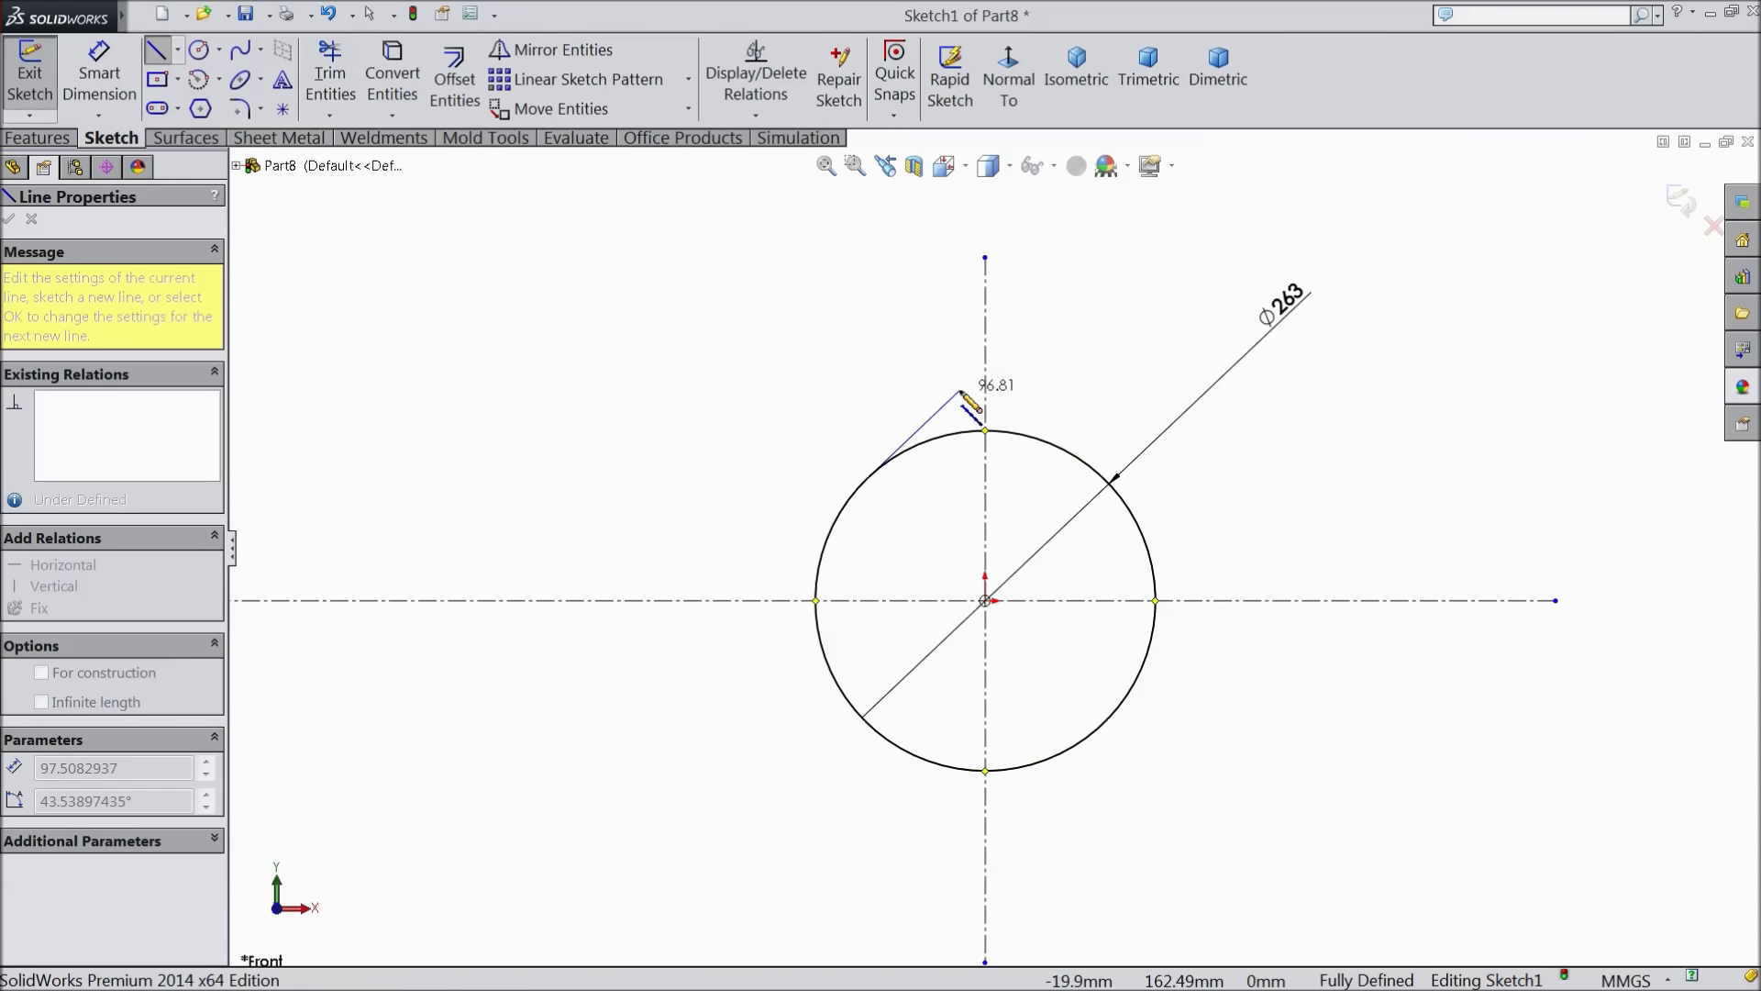
key(Escape)
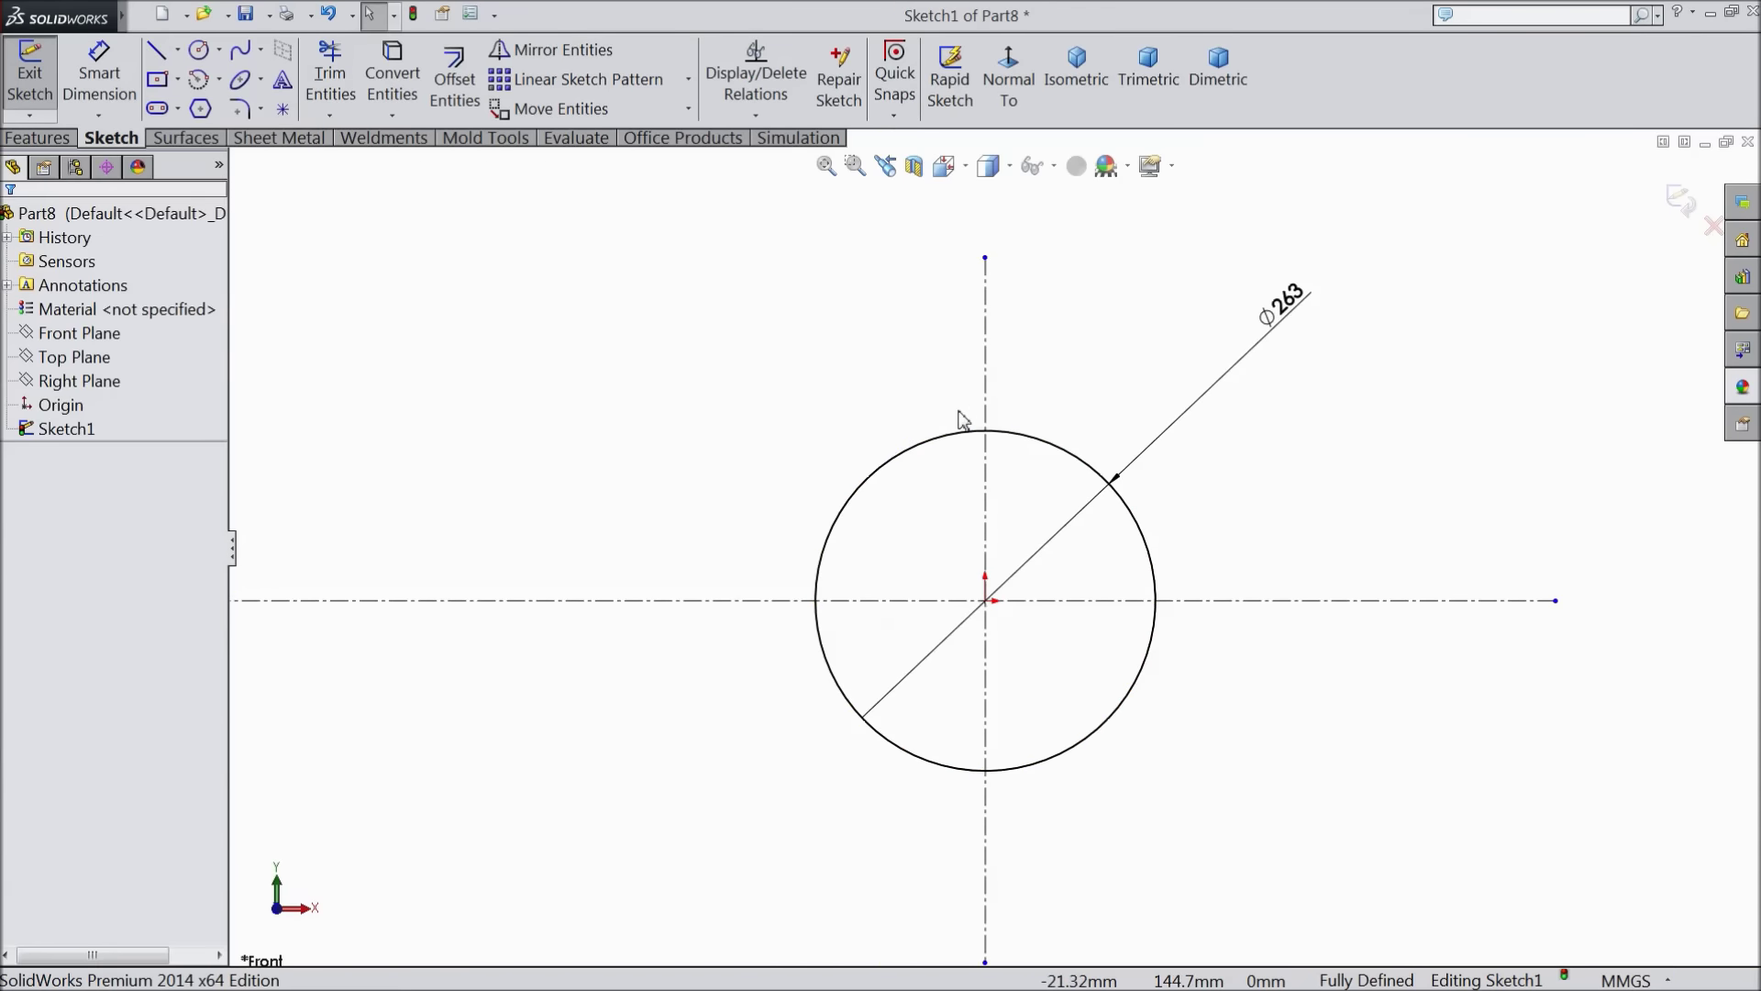
click(162, 58)
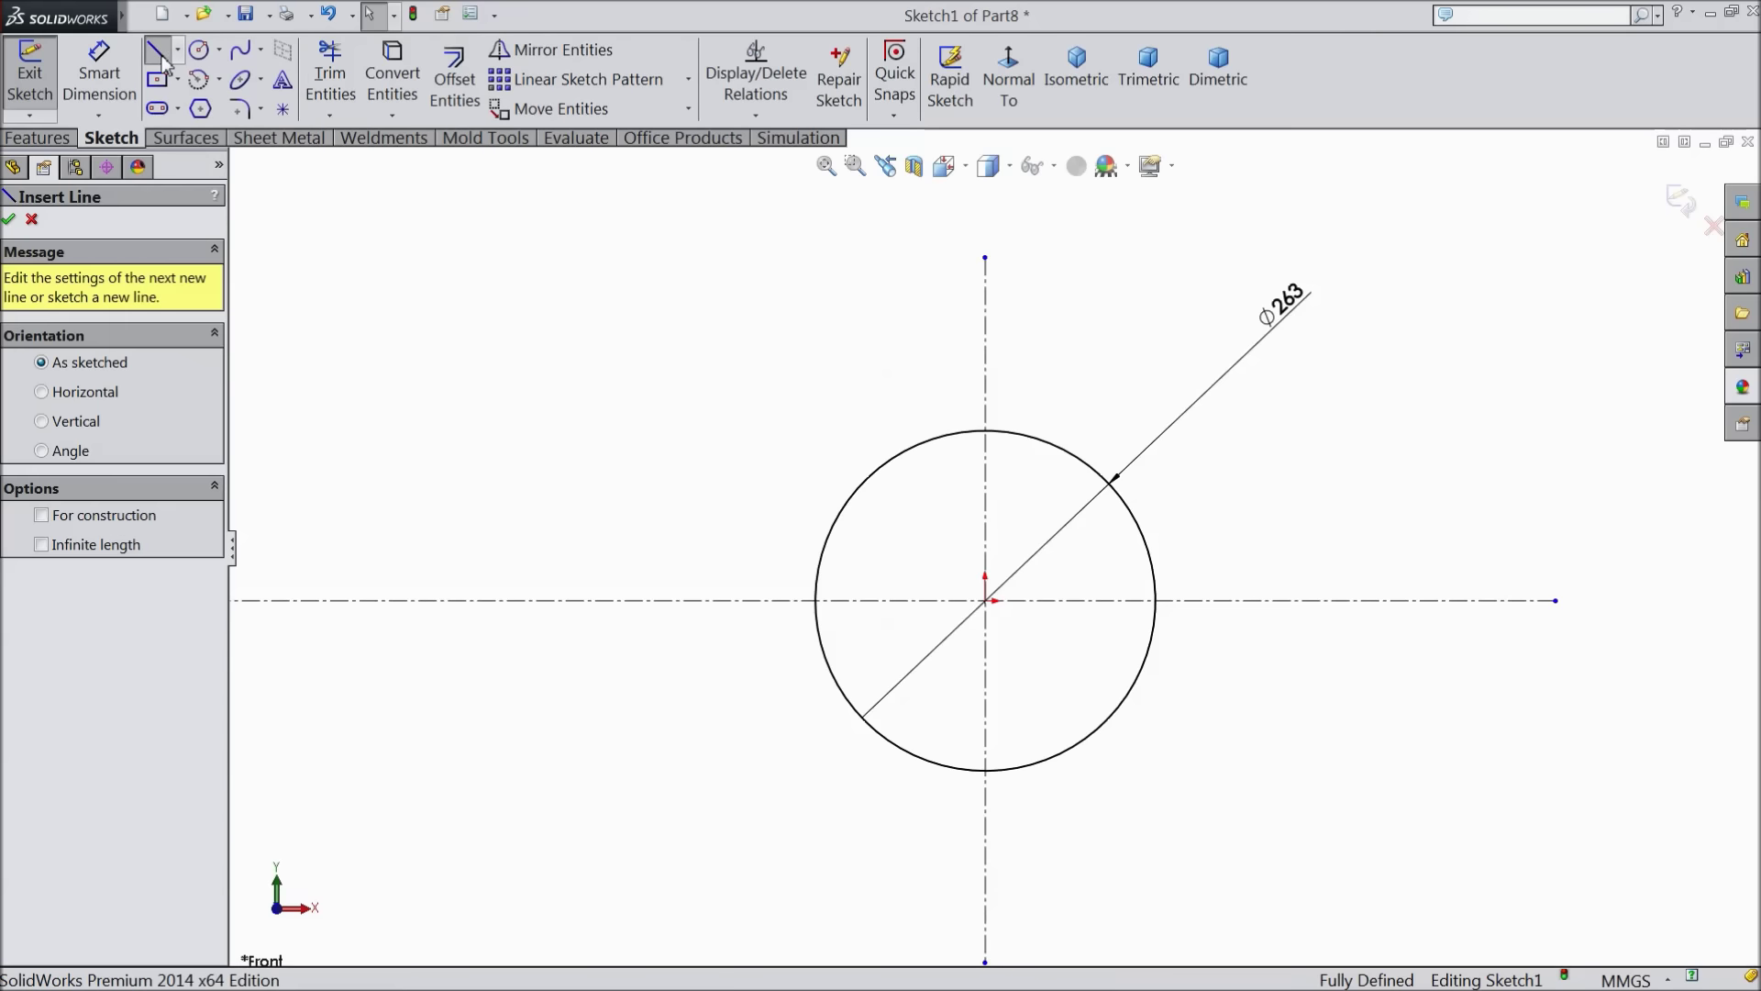
click(980, 432)
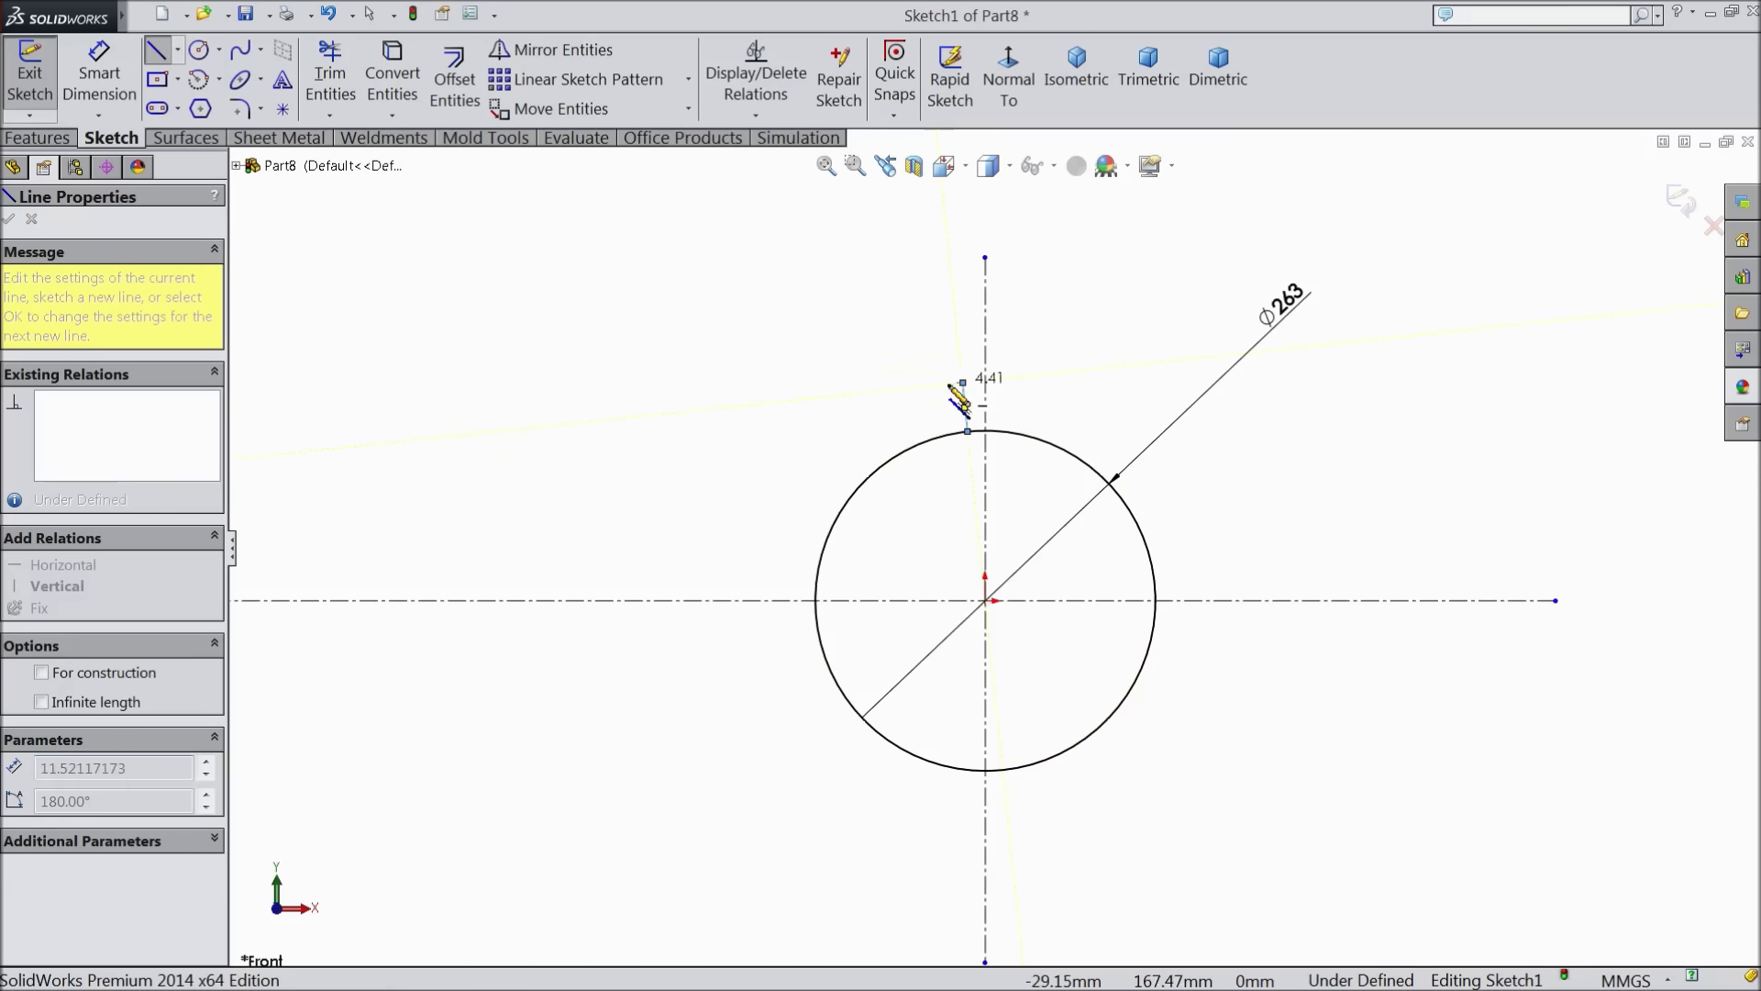
right_click(933, 396)
click(983, 167)
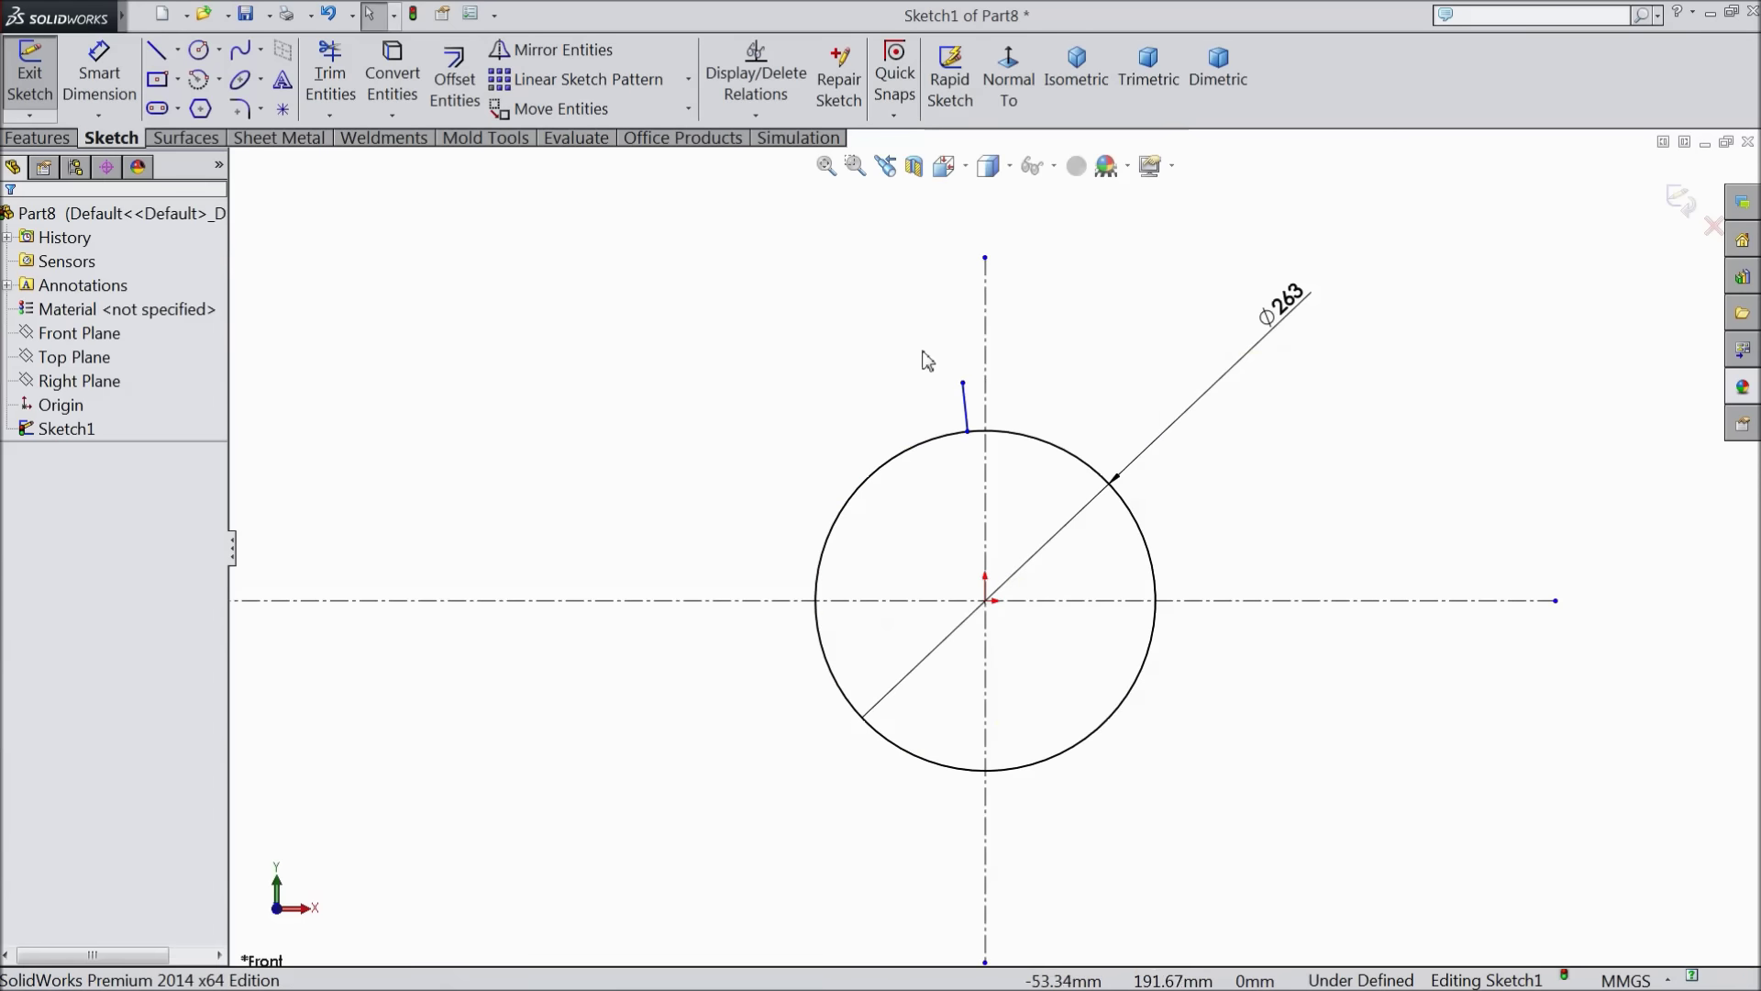
Sketch the upper spline starting at the short line's top end
click(246, 53)
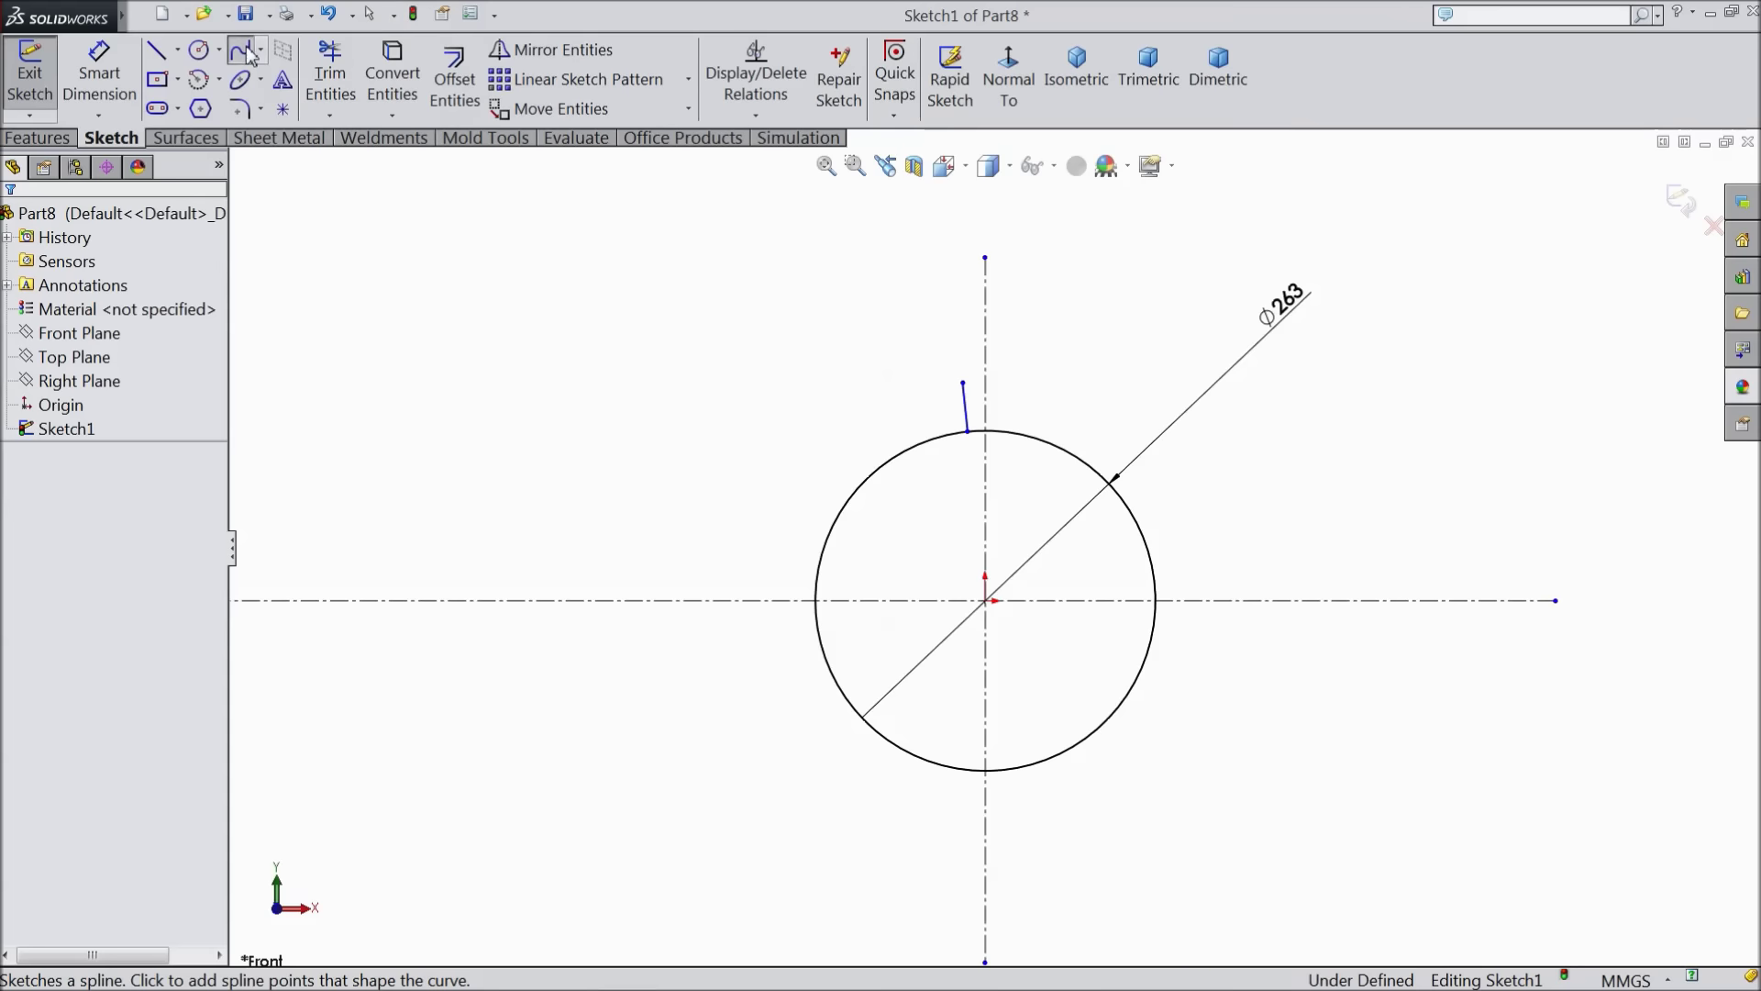
click(963, 384)
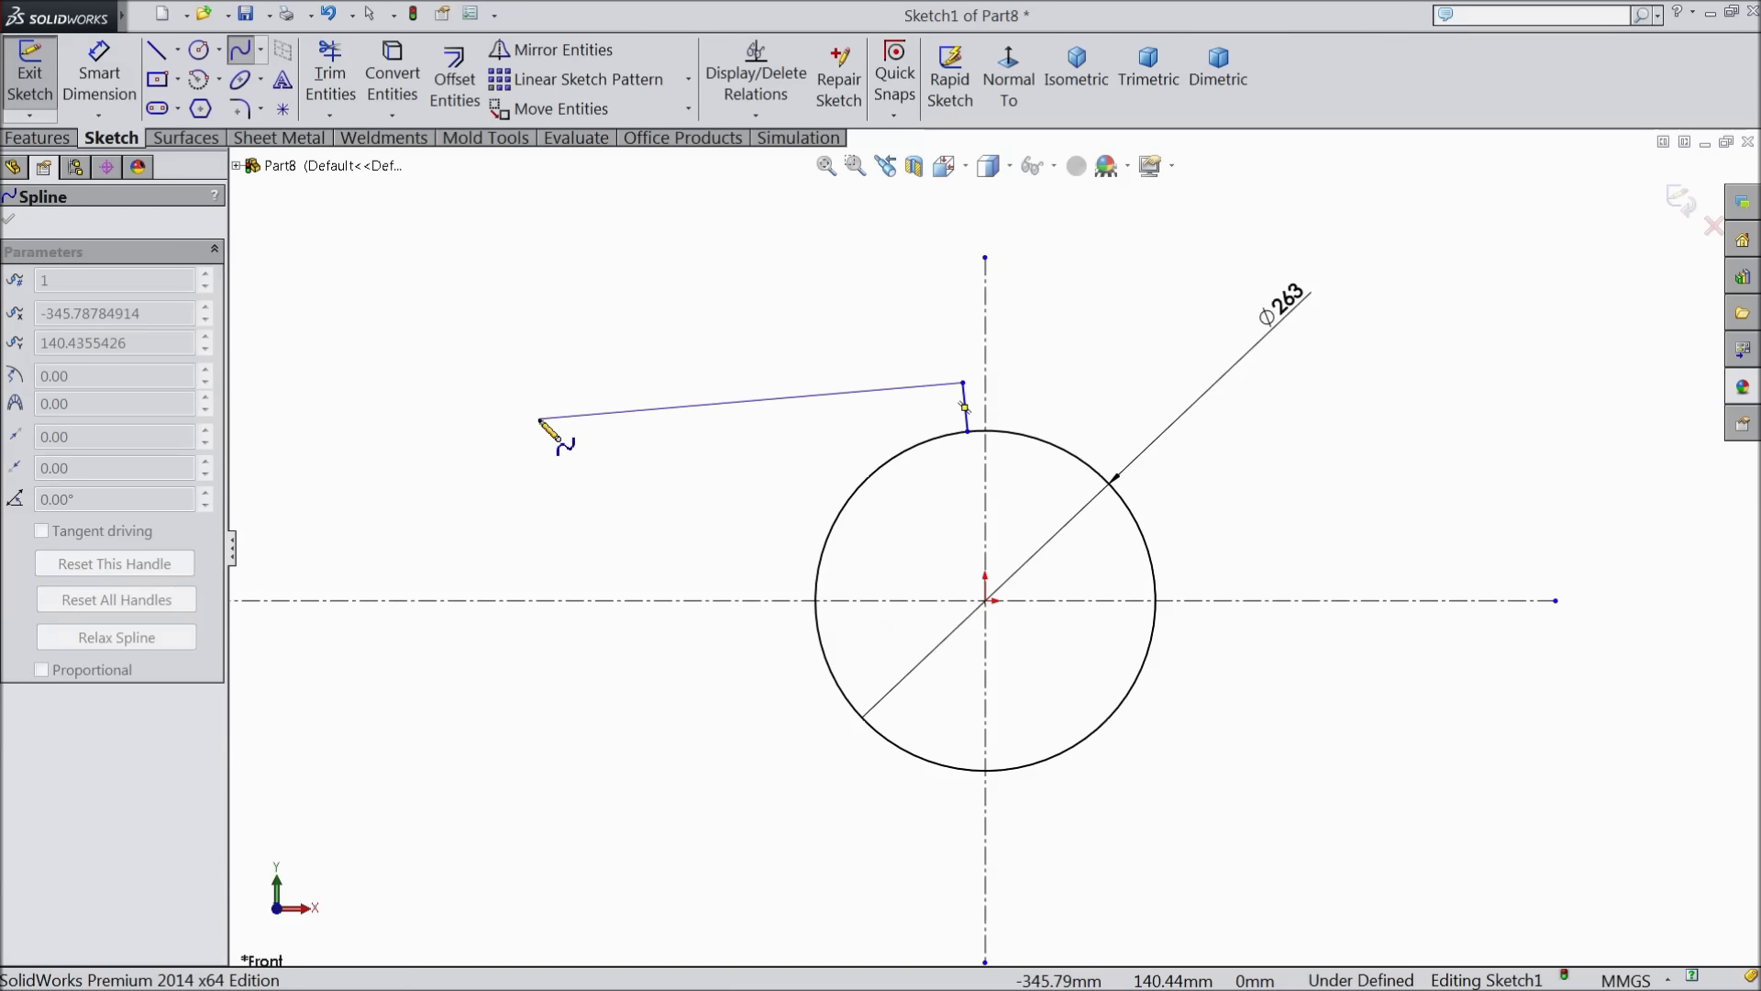
right_click(570, 390)
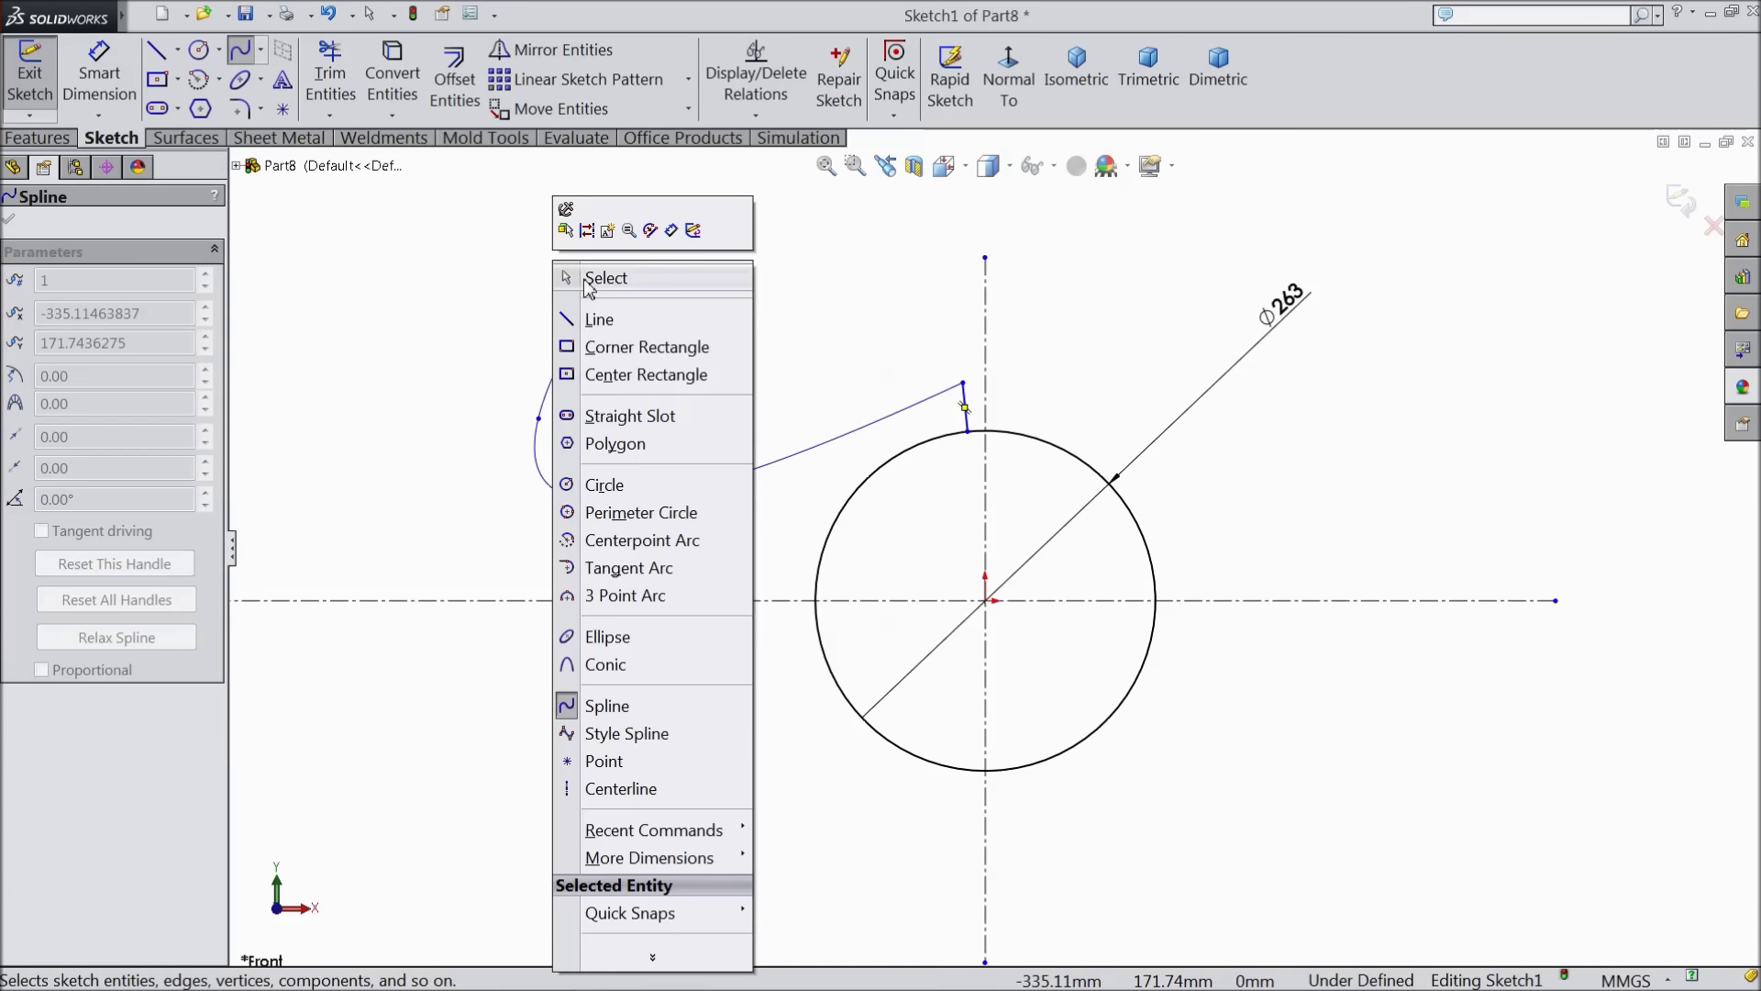
click(592, 275)
key(z)
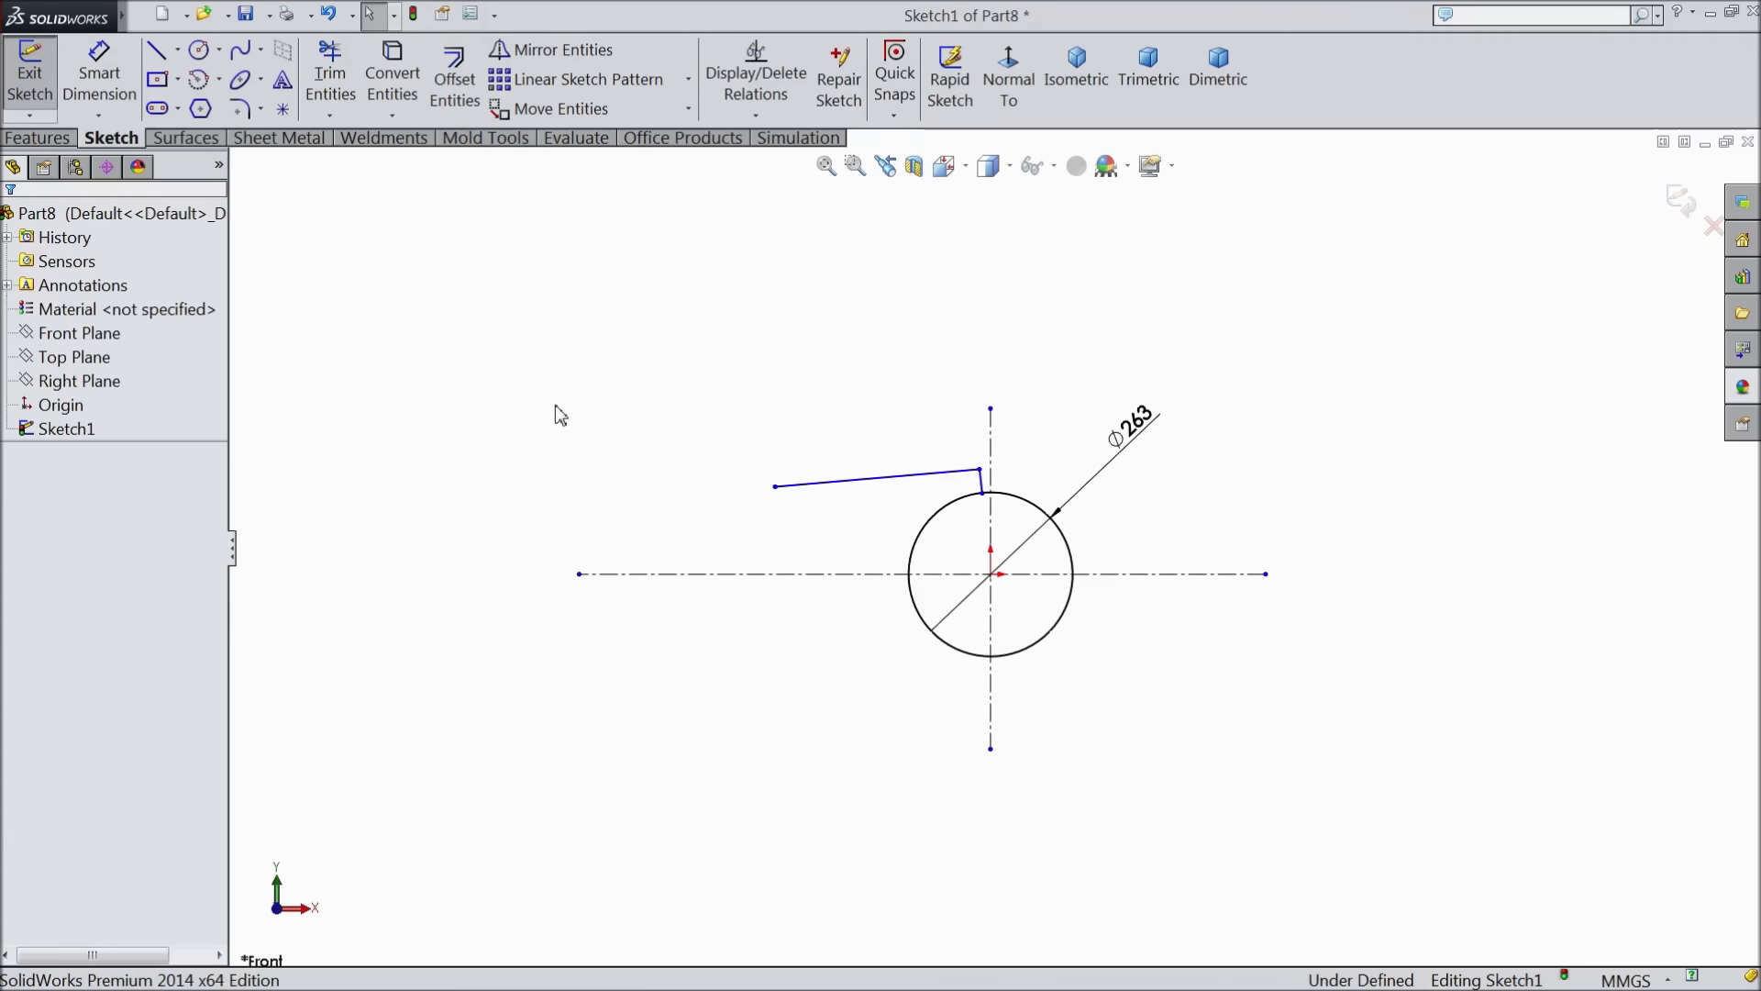
Draw the sloped upper edge, a vertical left edge, and a base line along the centreline
click(159, 53)
scroll(798, 587, down, 2)
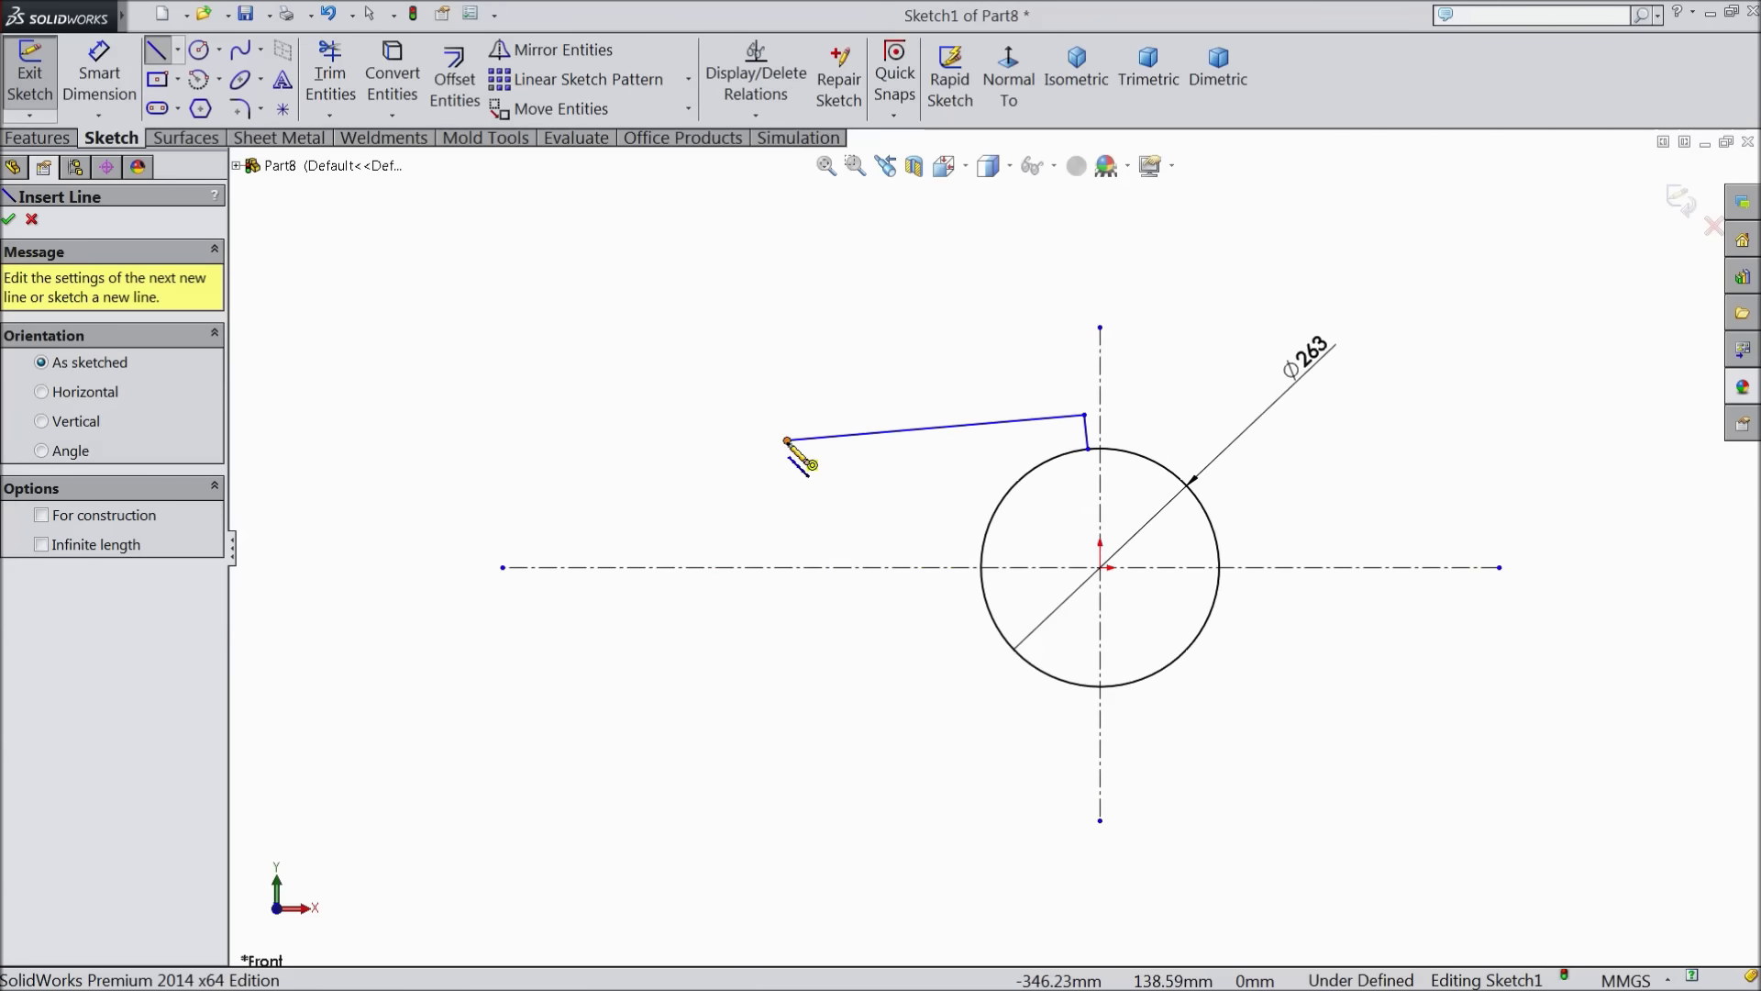
click(787, 442)
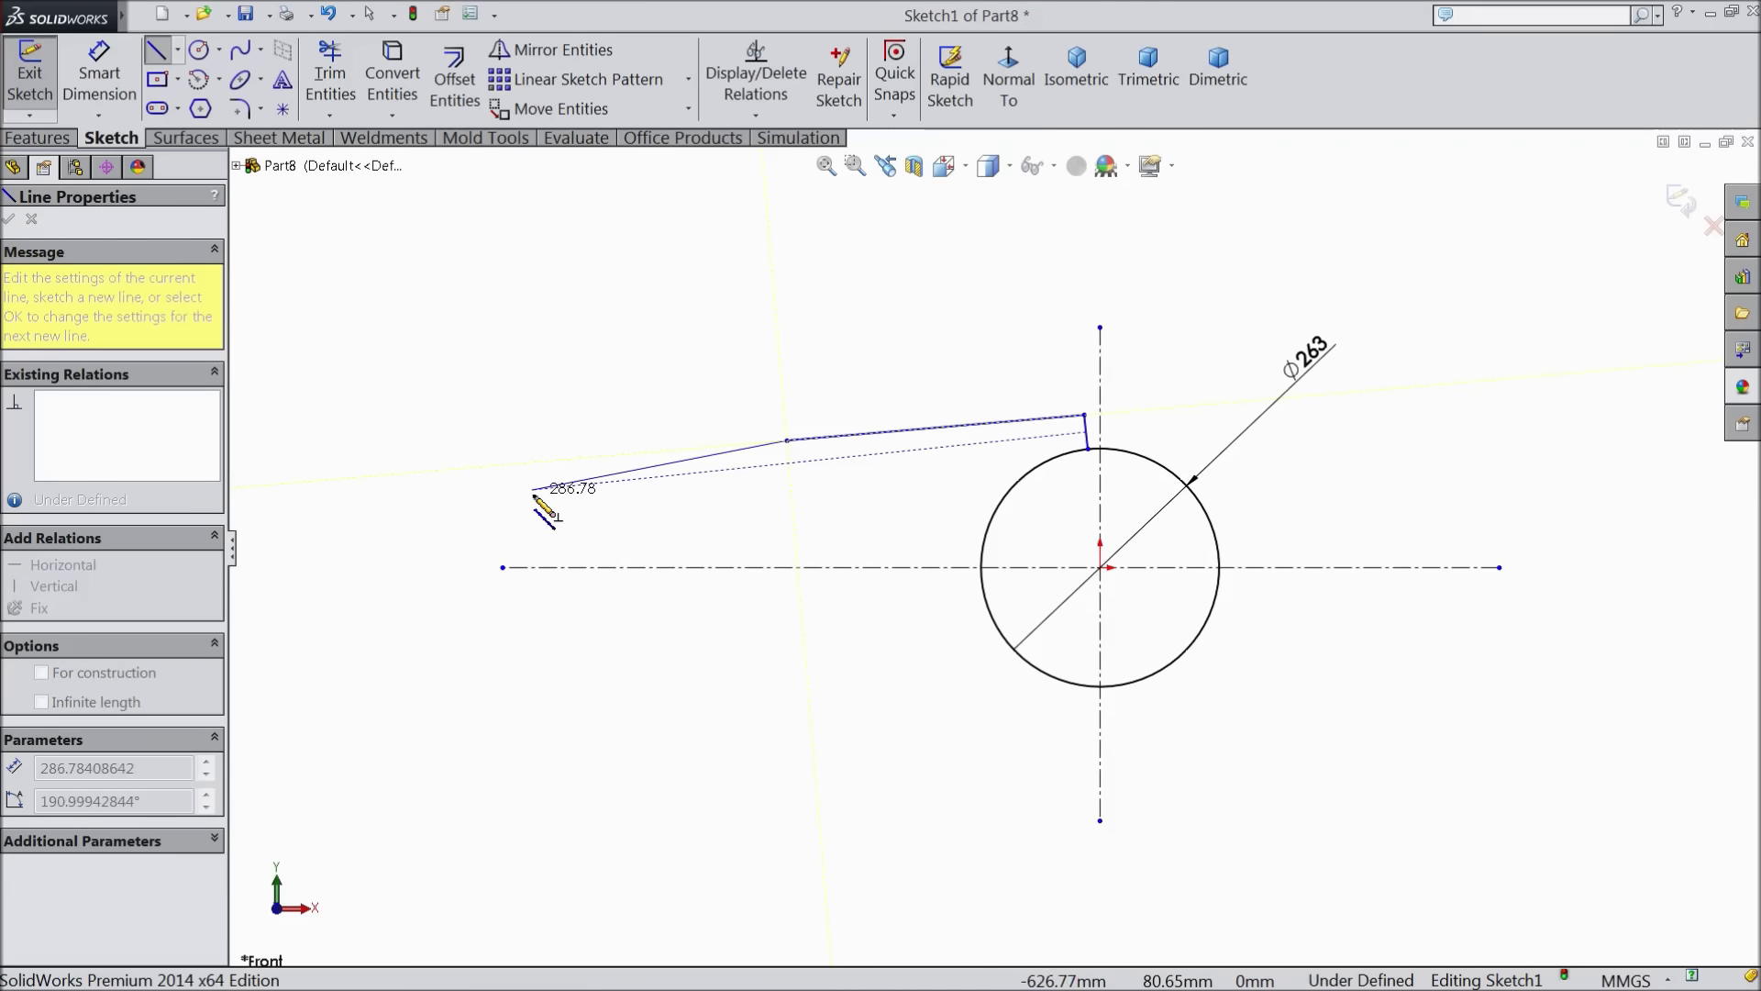
click(580, 485)
click(580, 568)
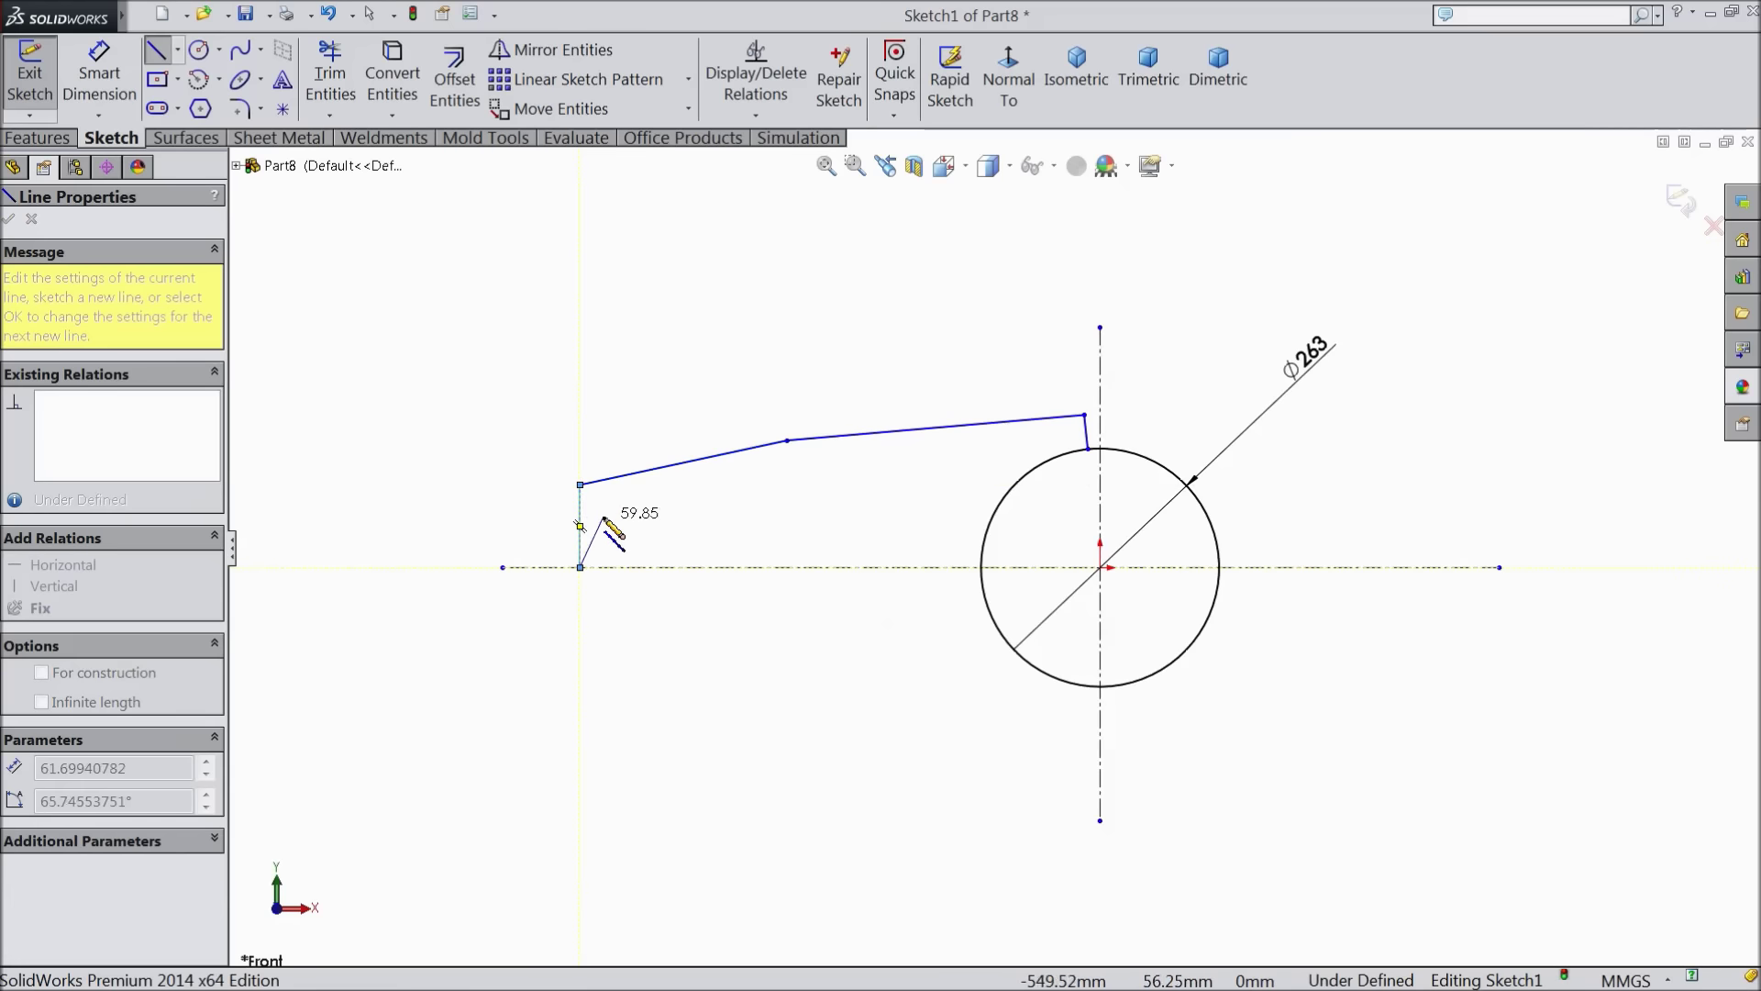
click(980, 567)
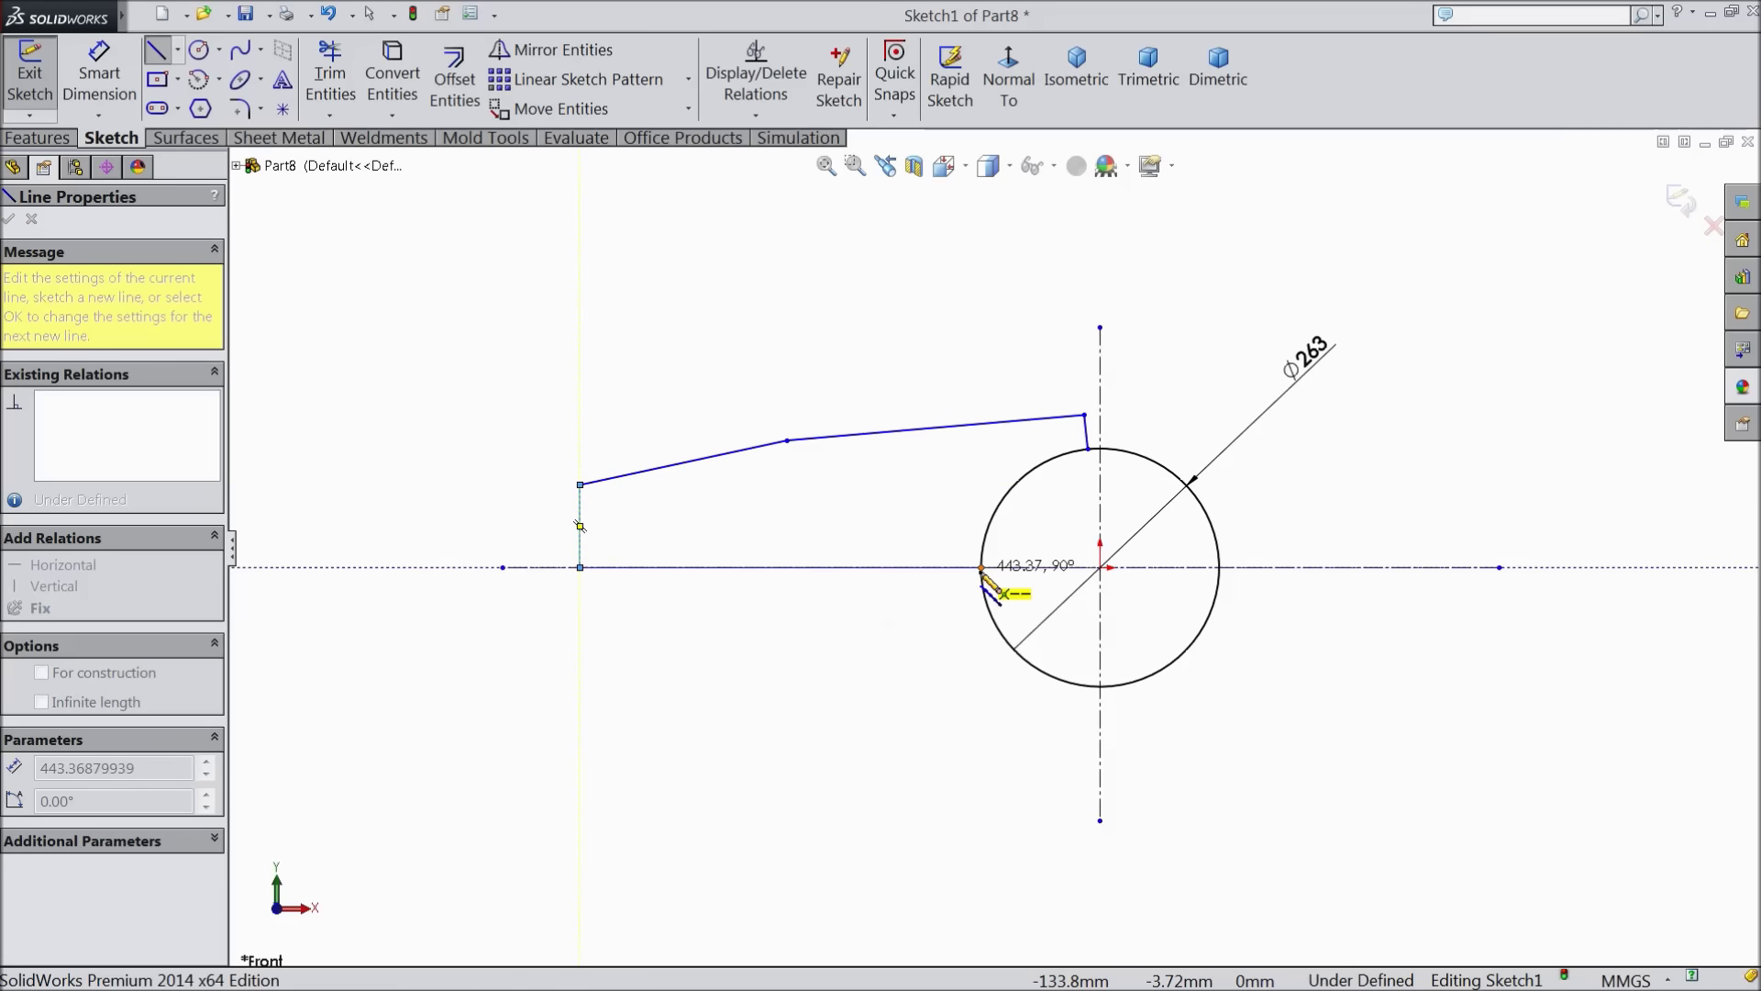
right_click(771, 310)
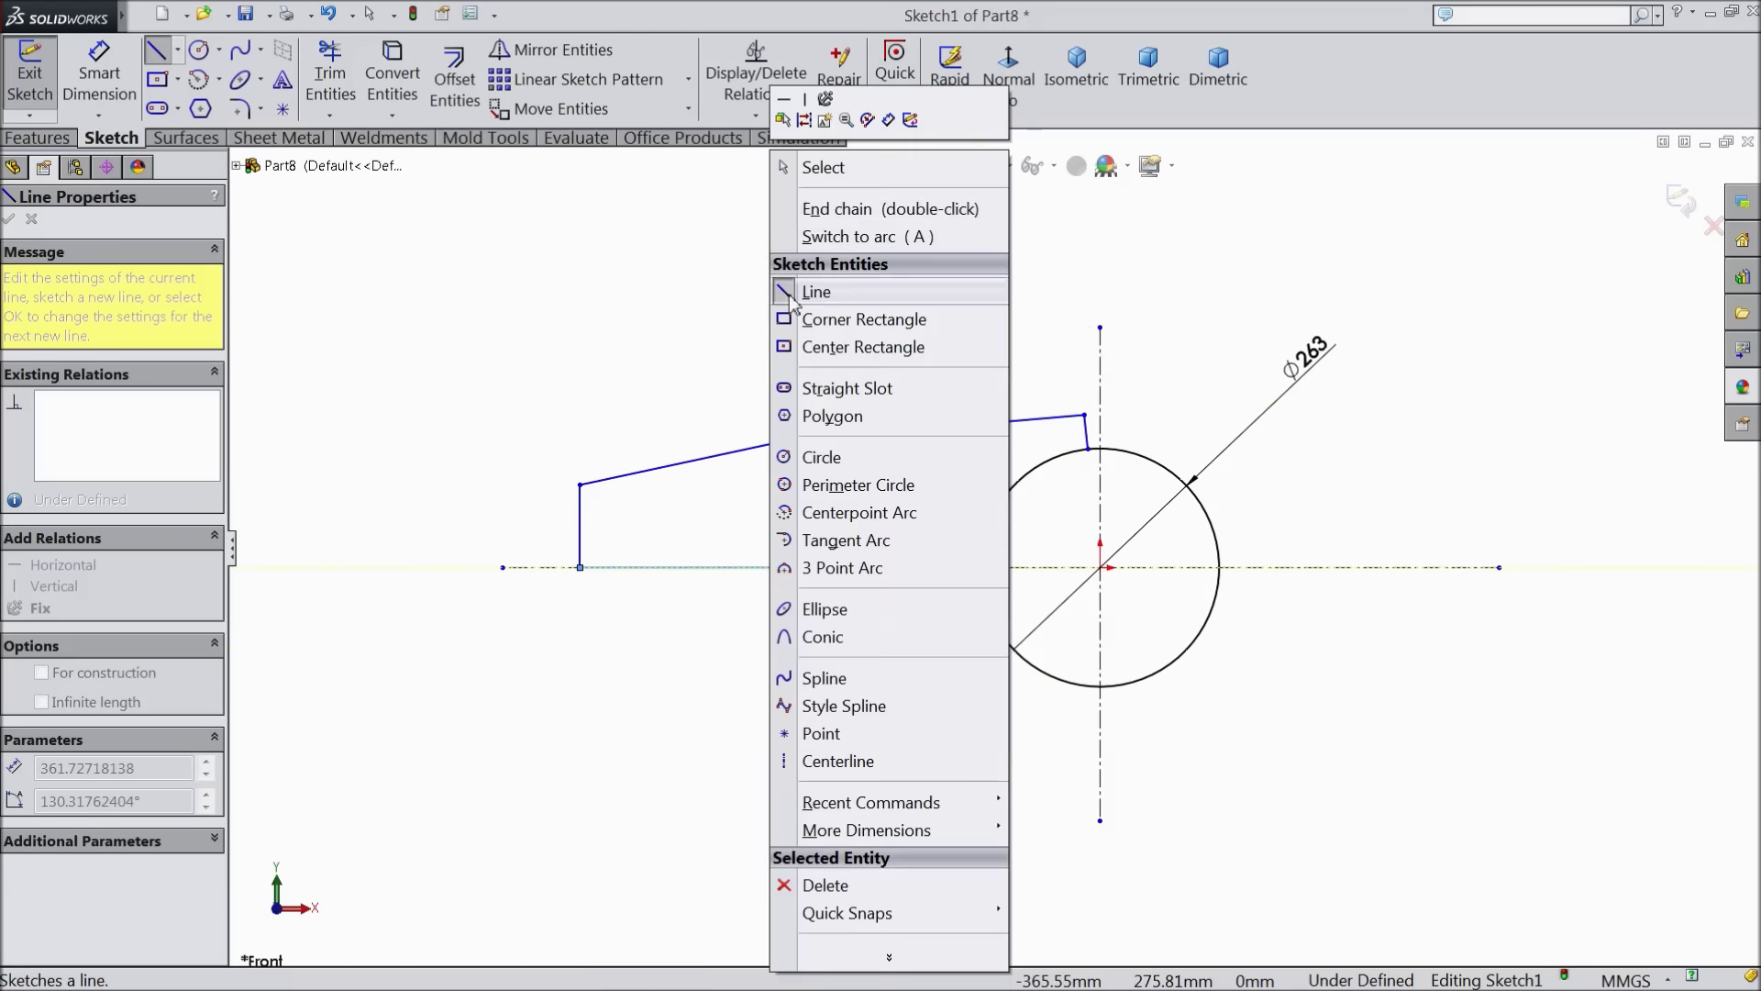
click(811, 167)
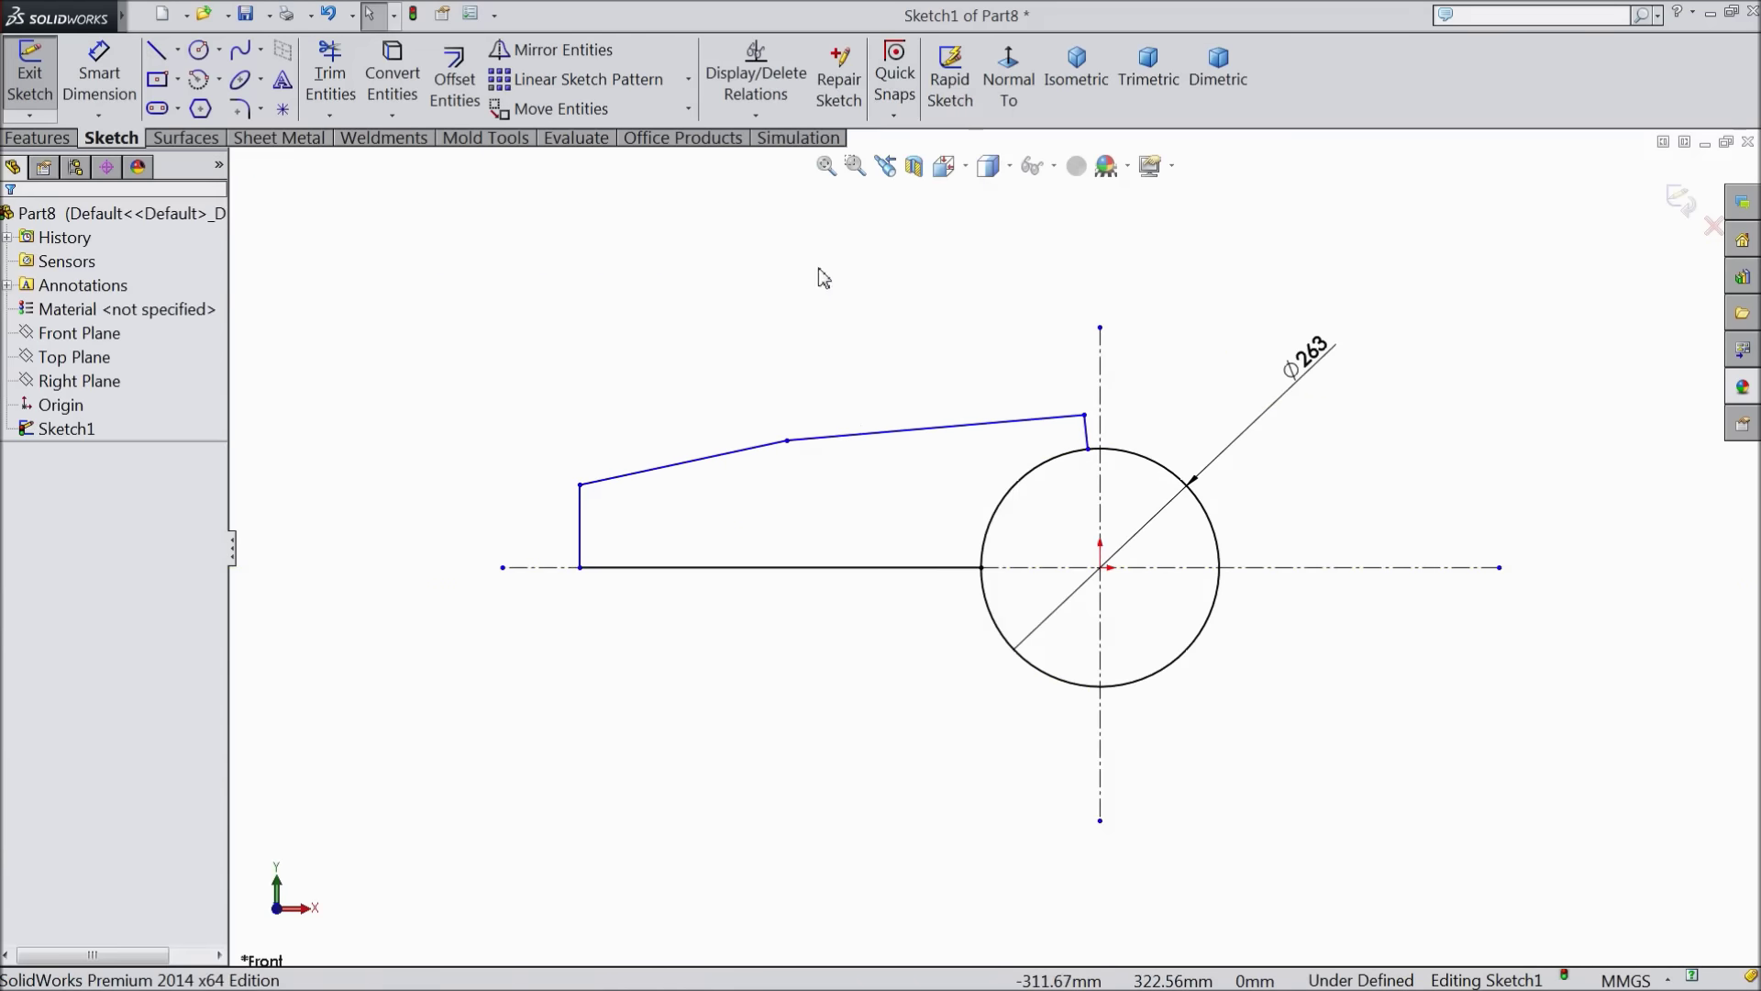
click(99, 73)
scroll(888, 420, down, 2)
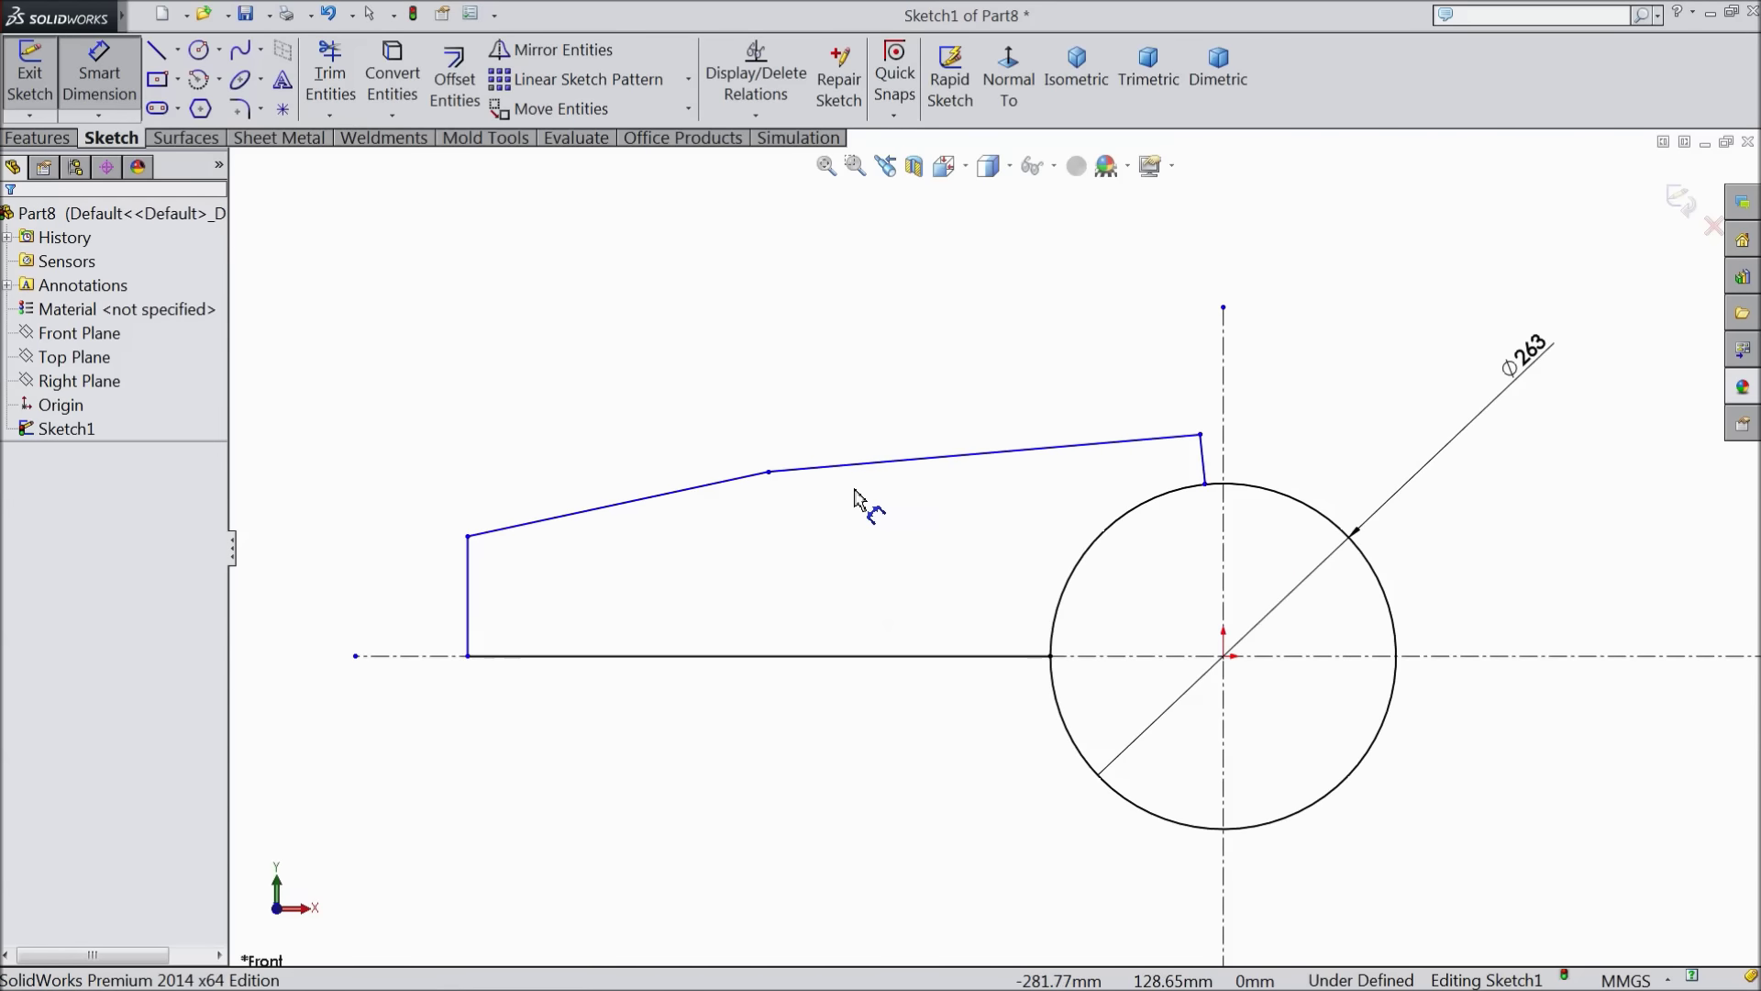
Drag a spline point to bend the upper edge into a gentle arc
click(79, 79)
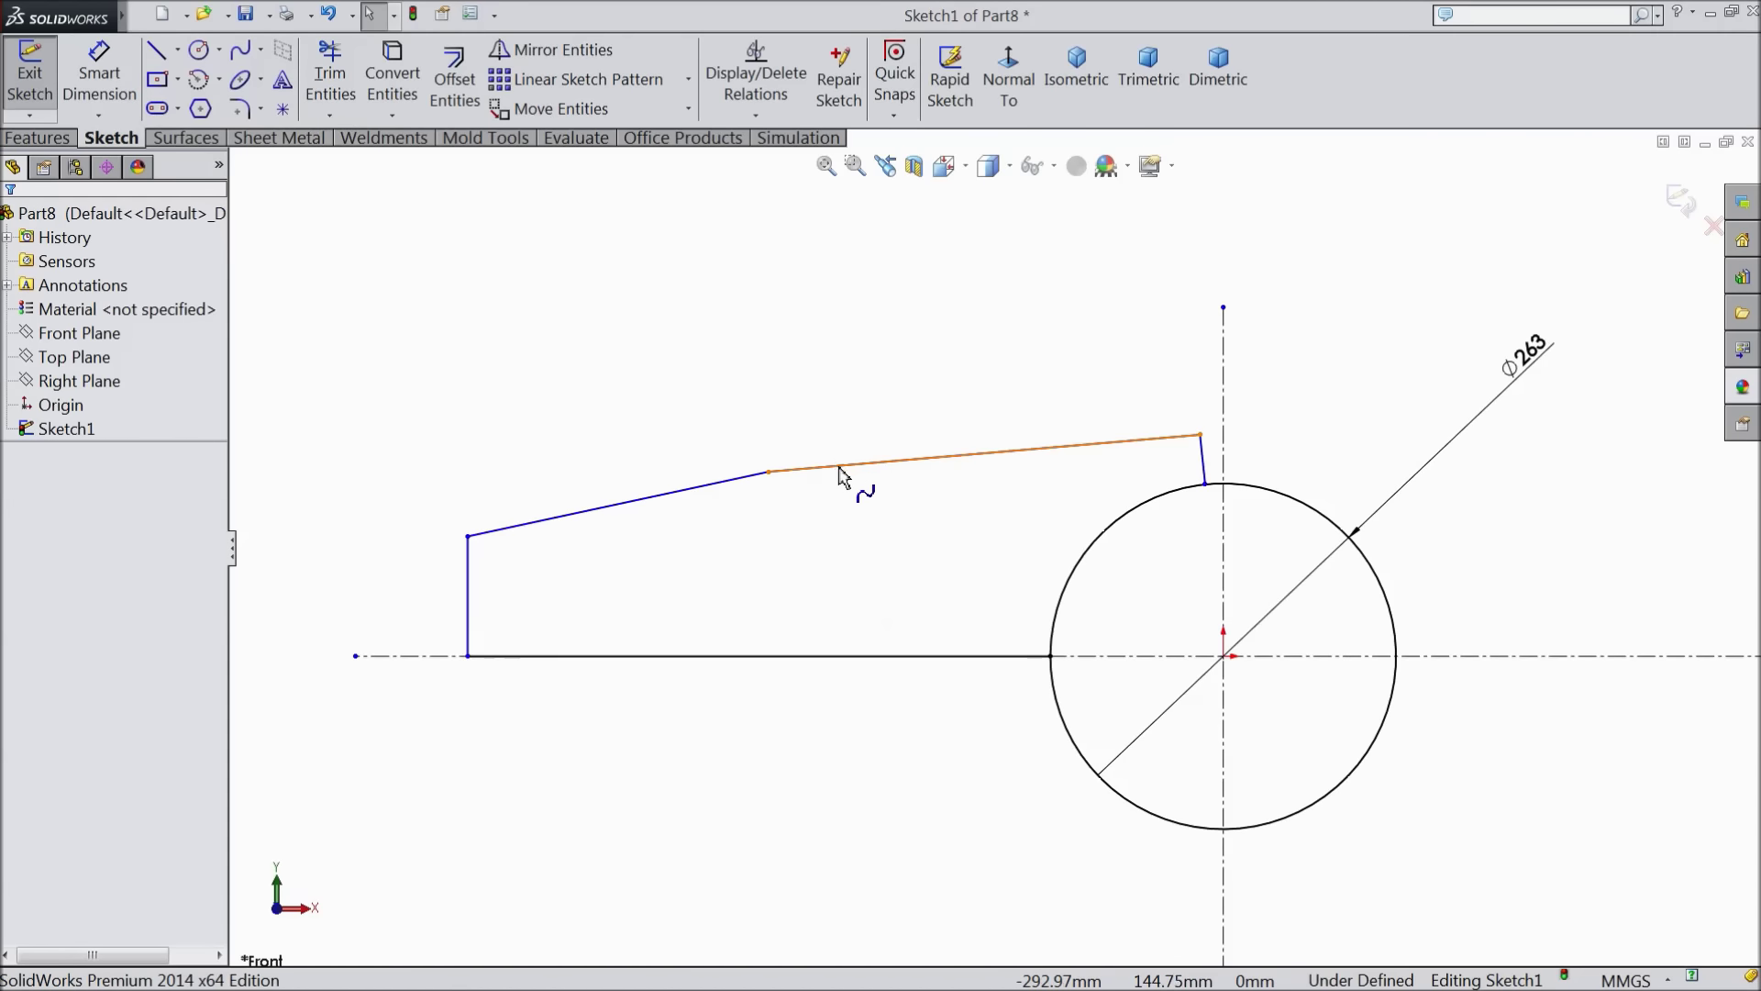
click(844, 475)
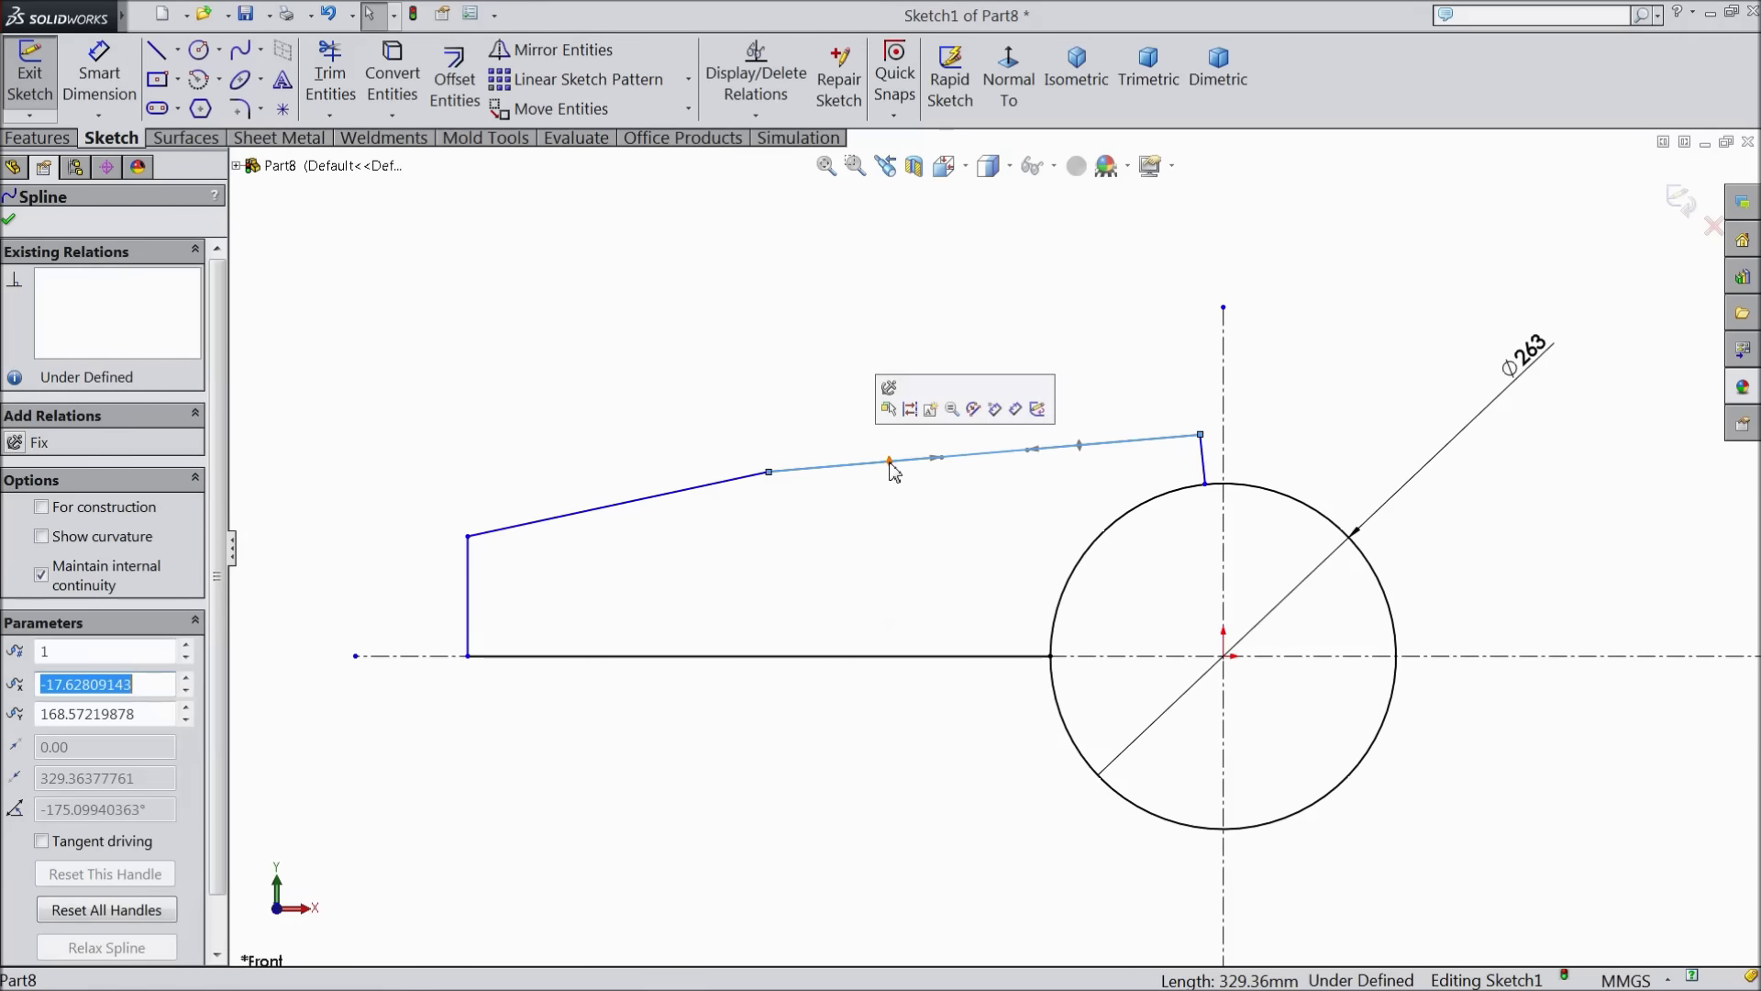
click(890, 462)
drag(895, 465, 892, 456)
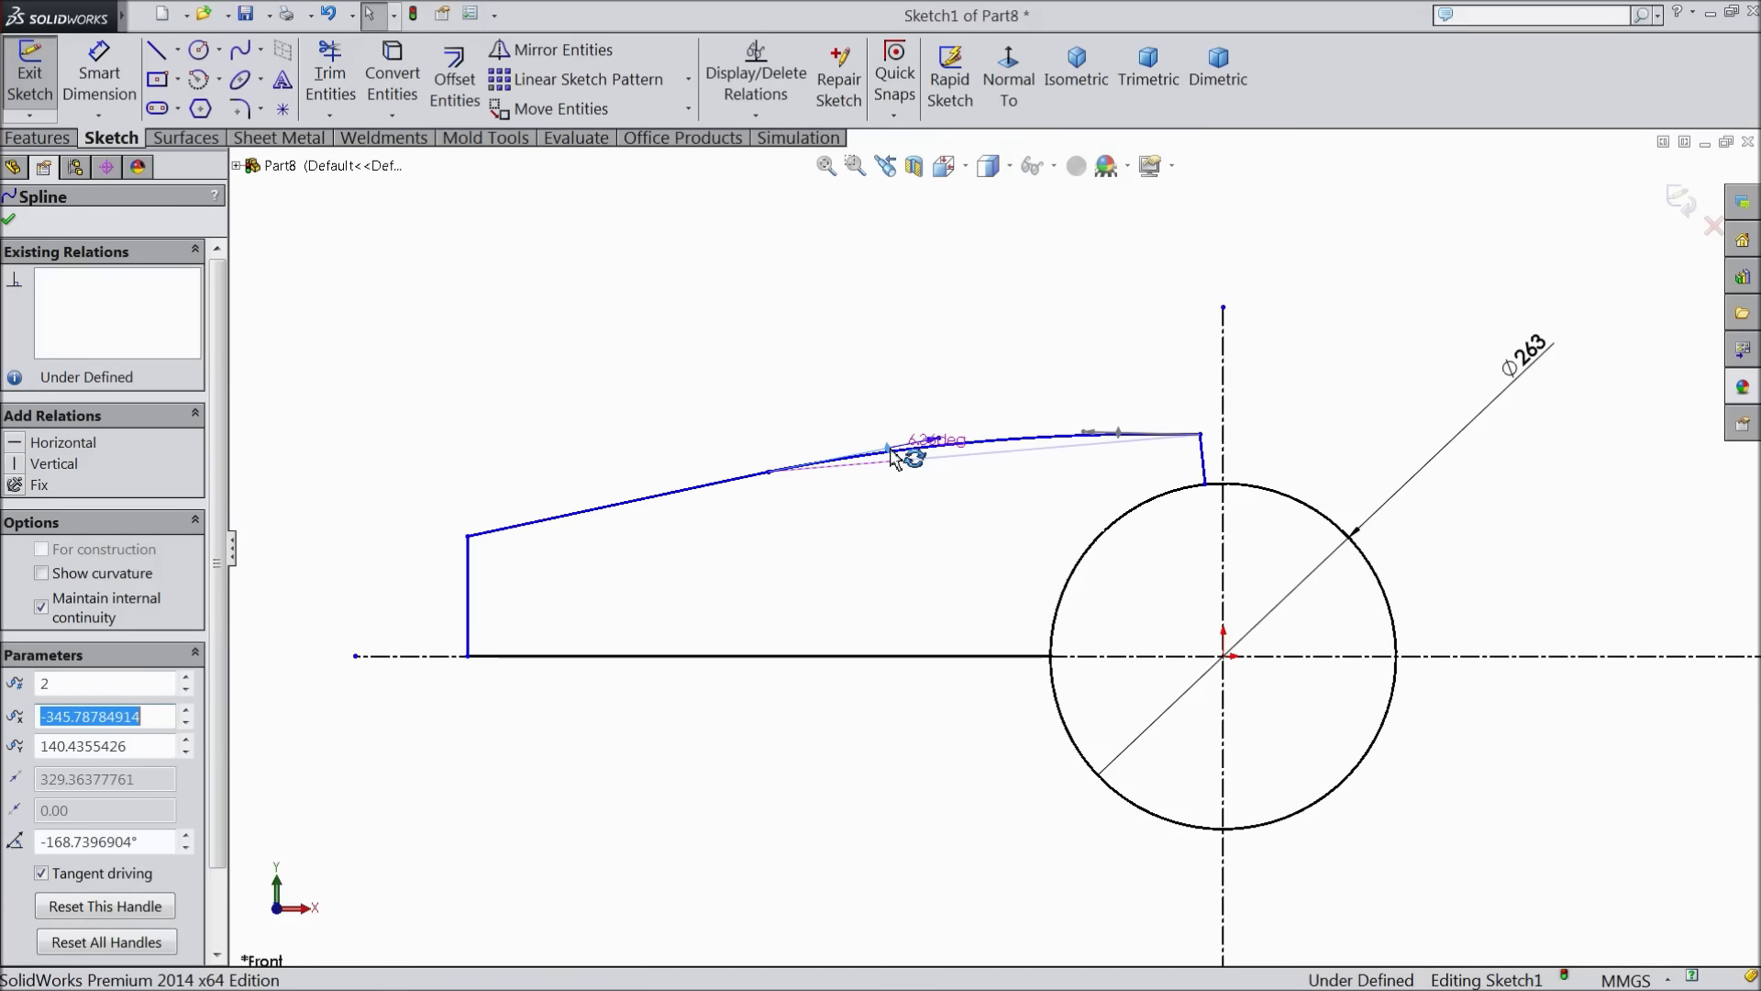
drag(893, 456, 893, 455)
Dimension the left edge to 38 mm and the spline's horizontal span to 290 mm
click(99, 78)
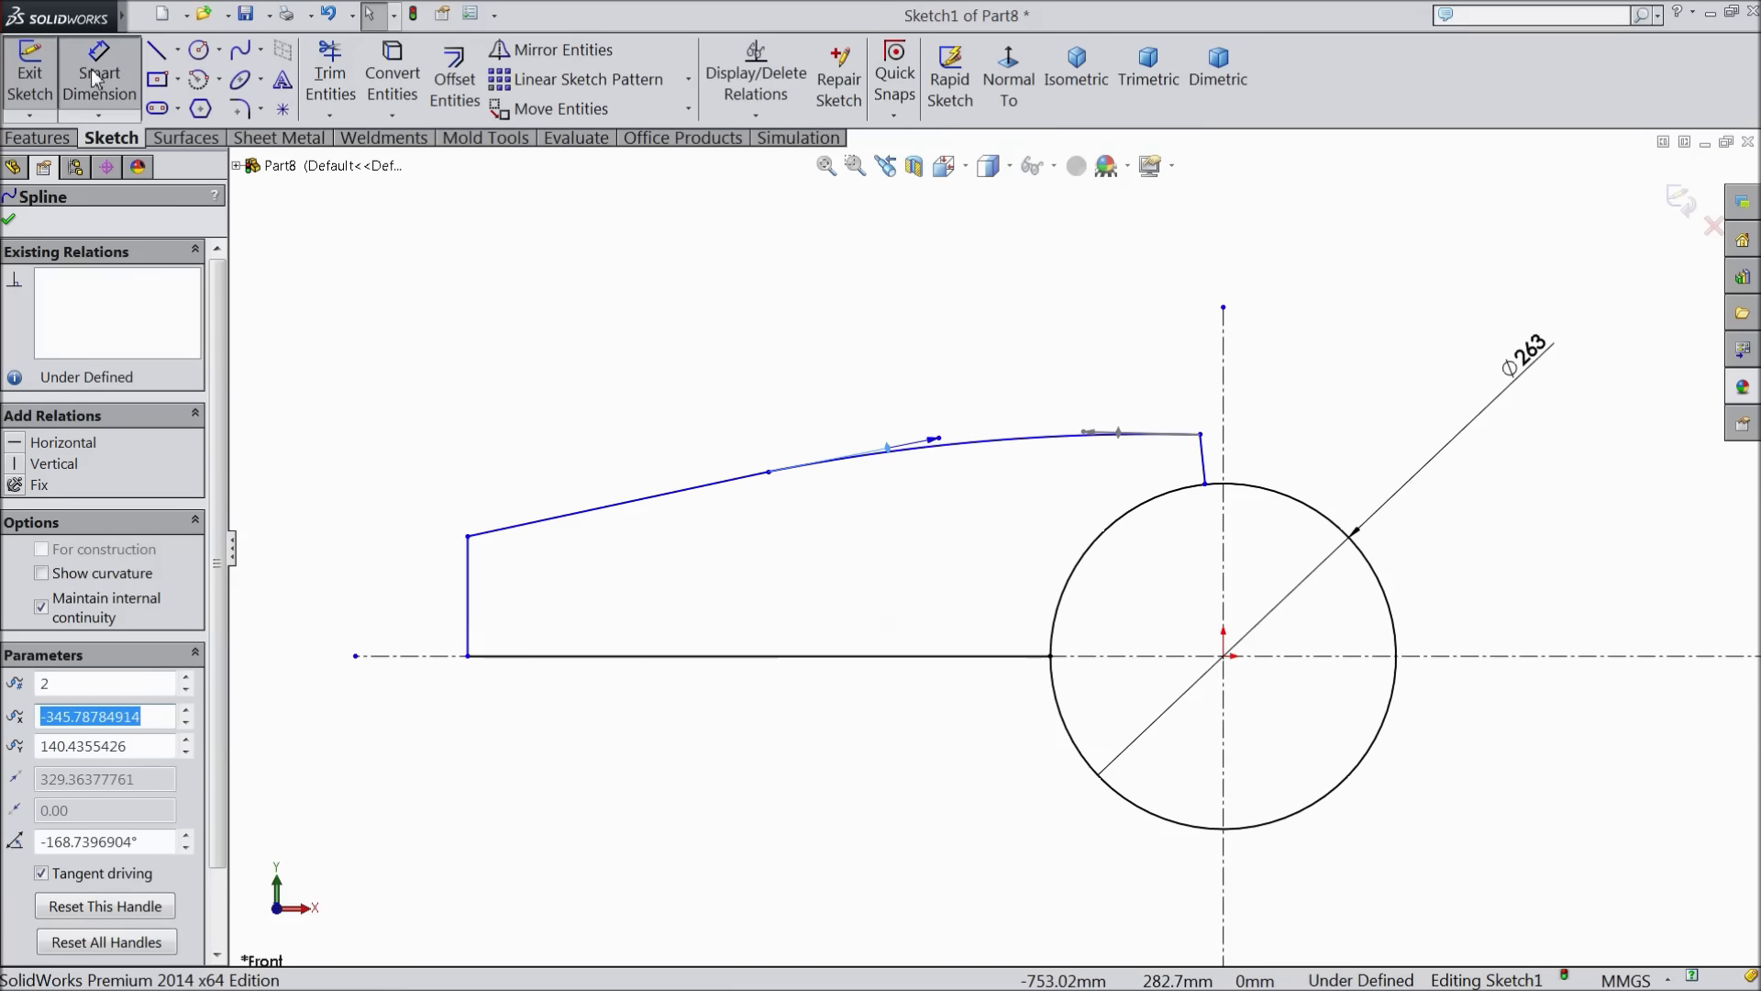
key(z)
click(558, 601)
click(453, 597)
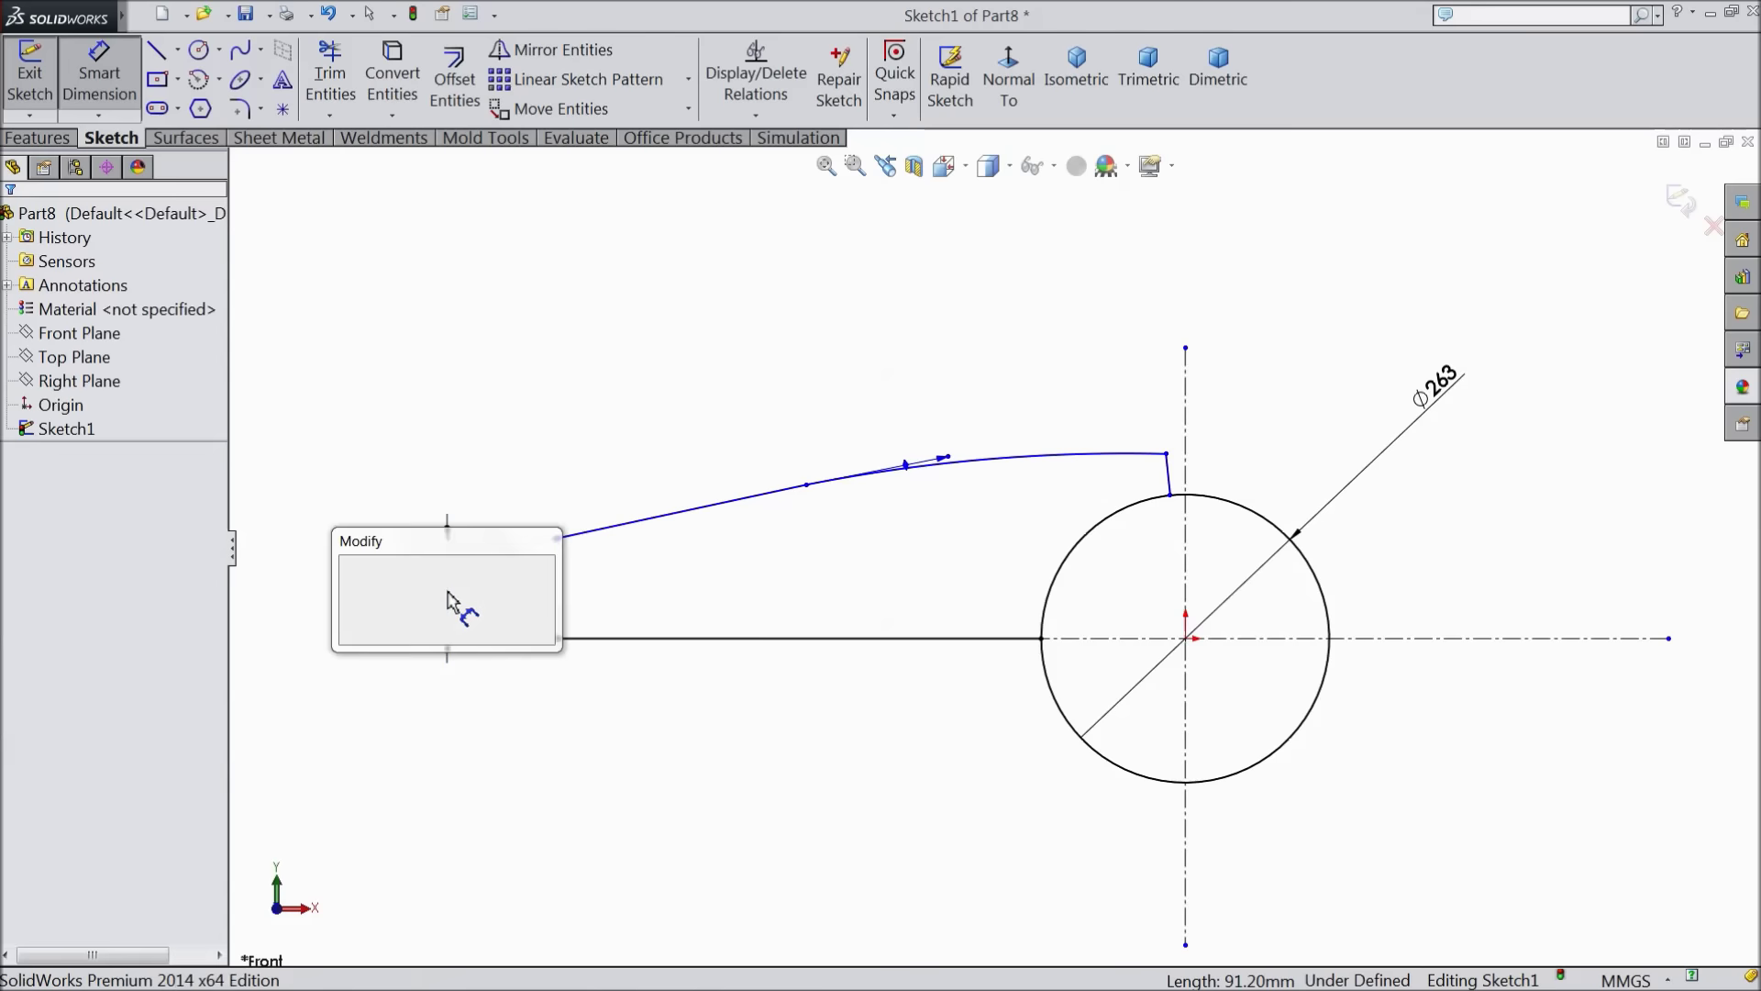
text(38)
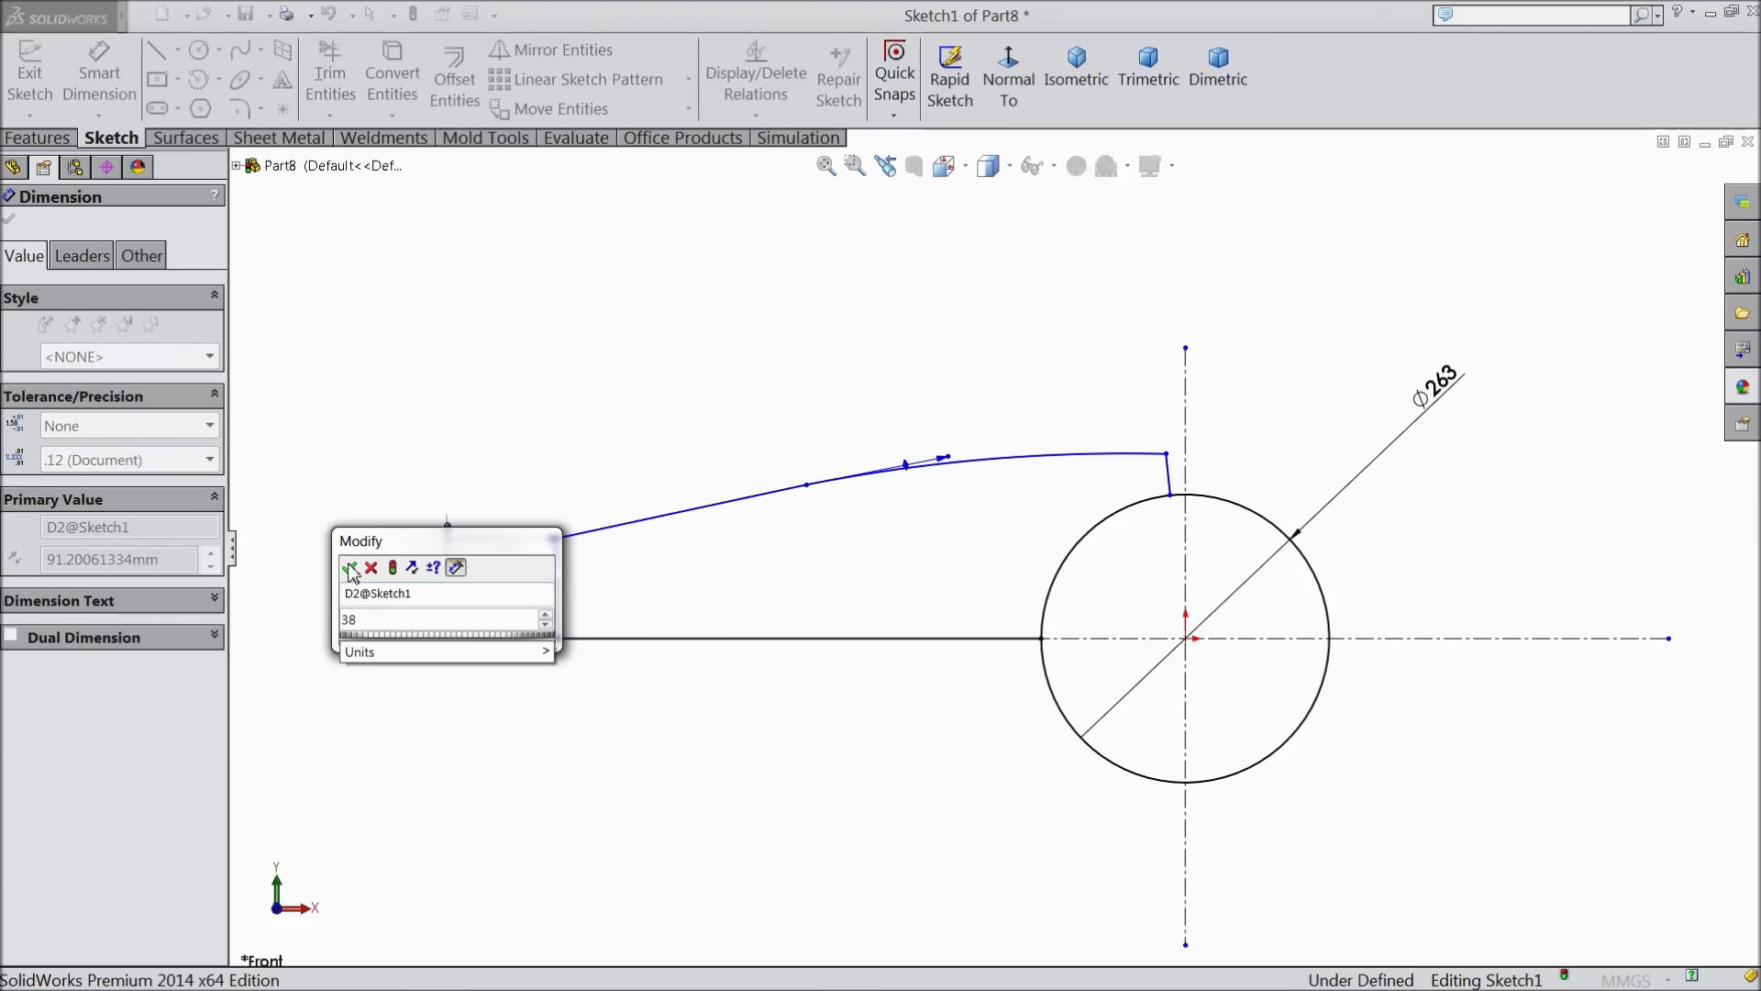
click(350, 568)
scroll(734, 706, down, 3)
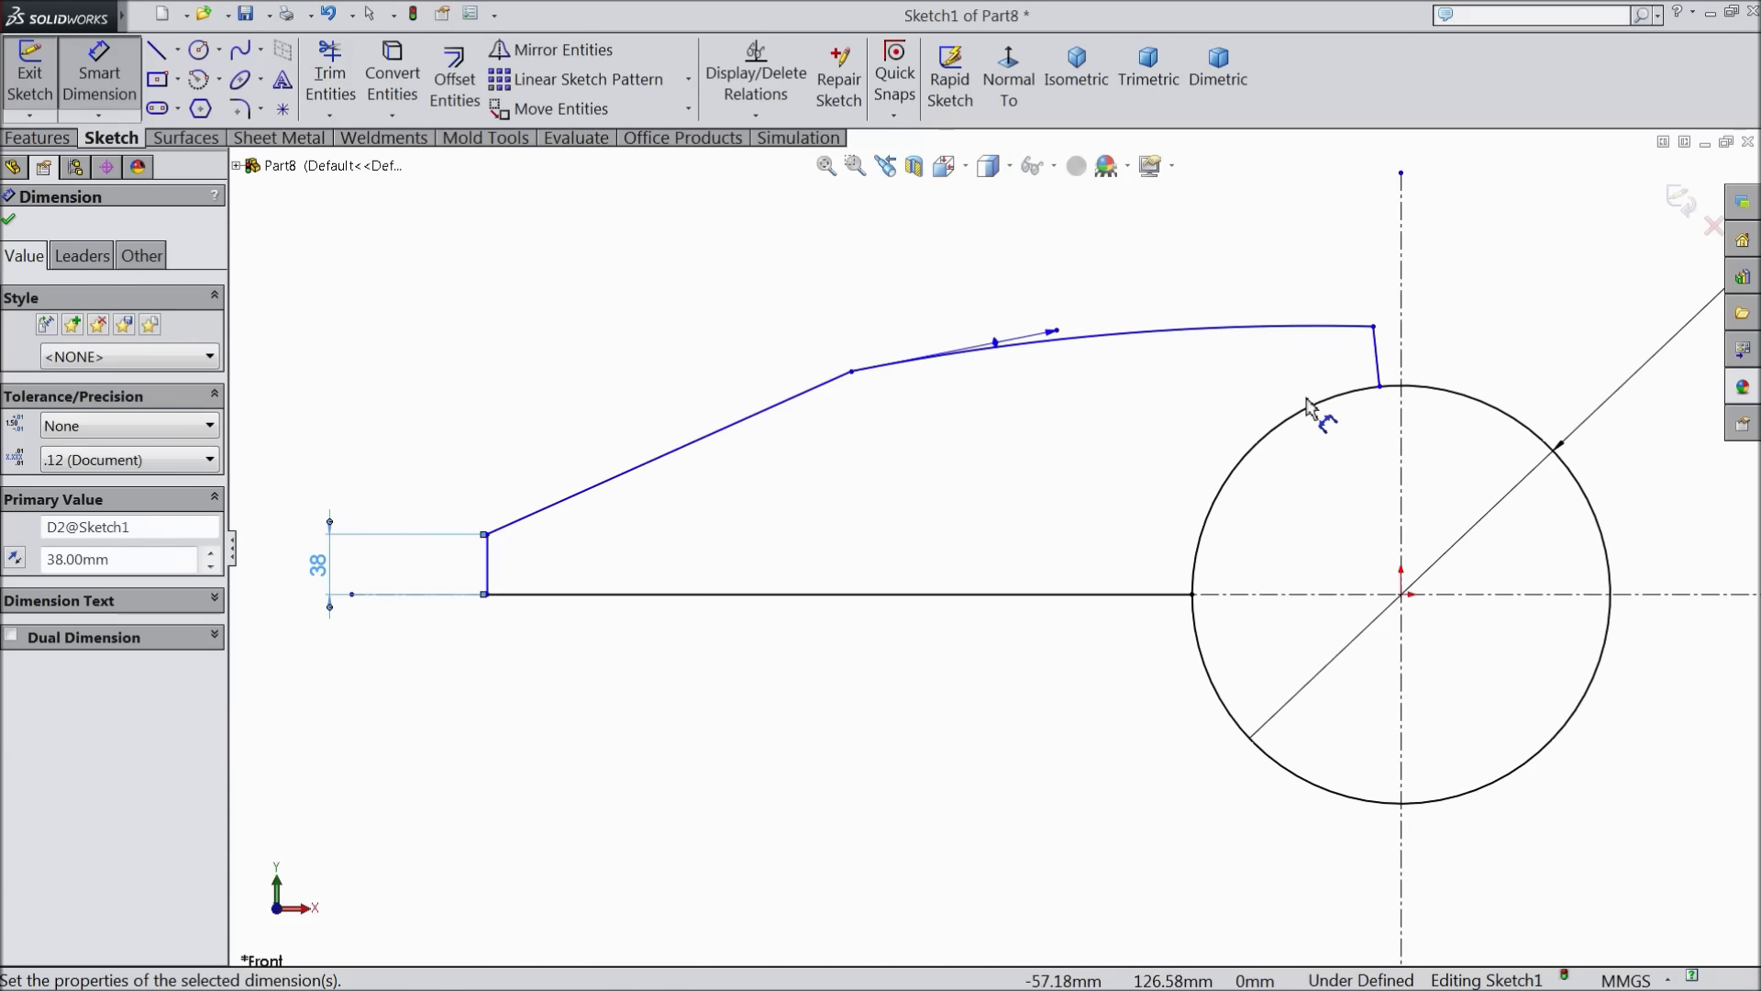
click(1373, 327)
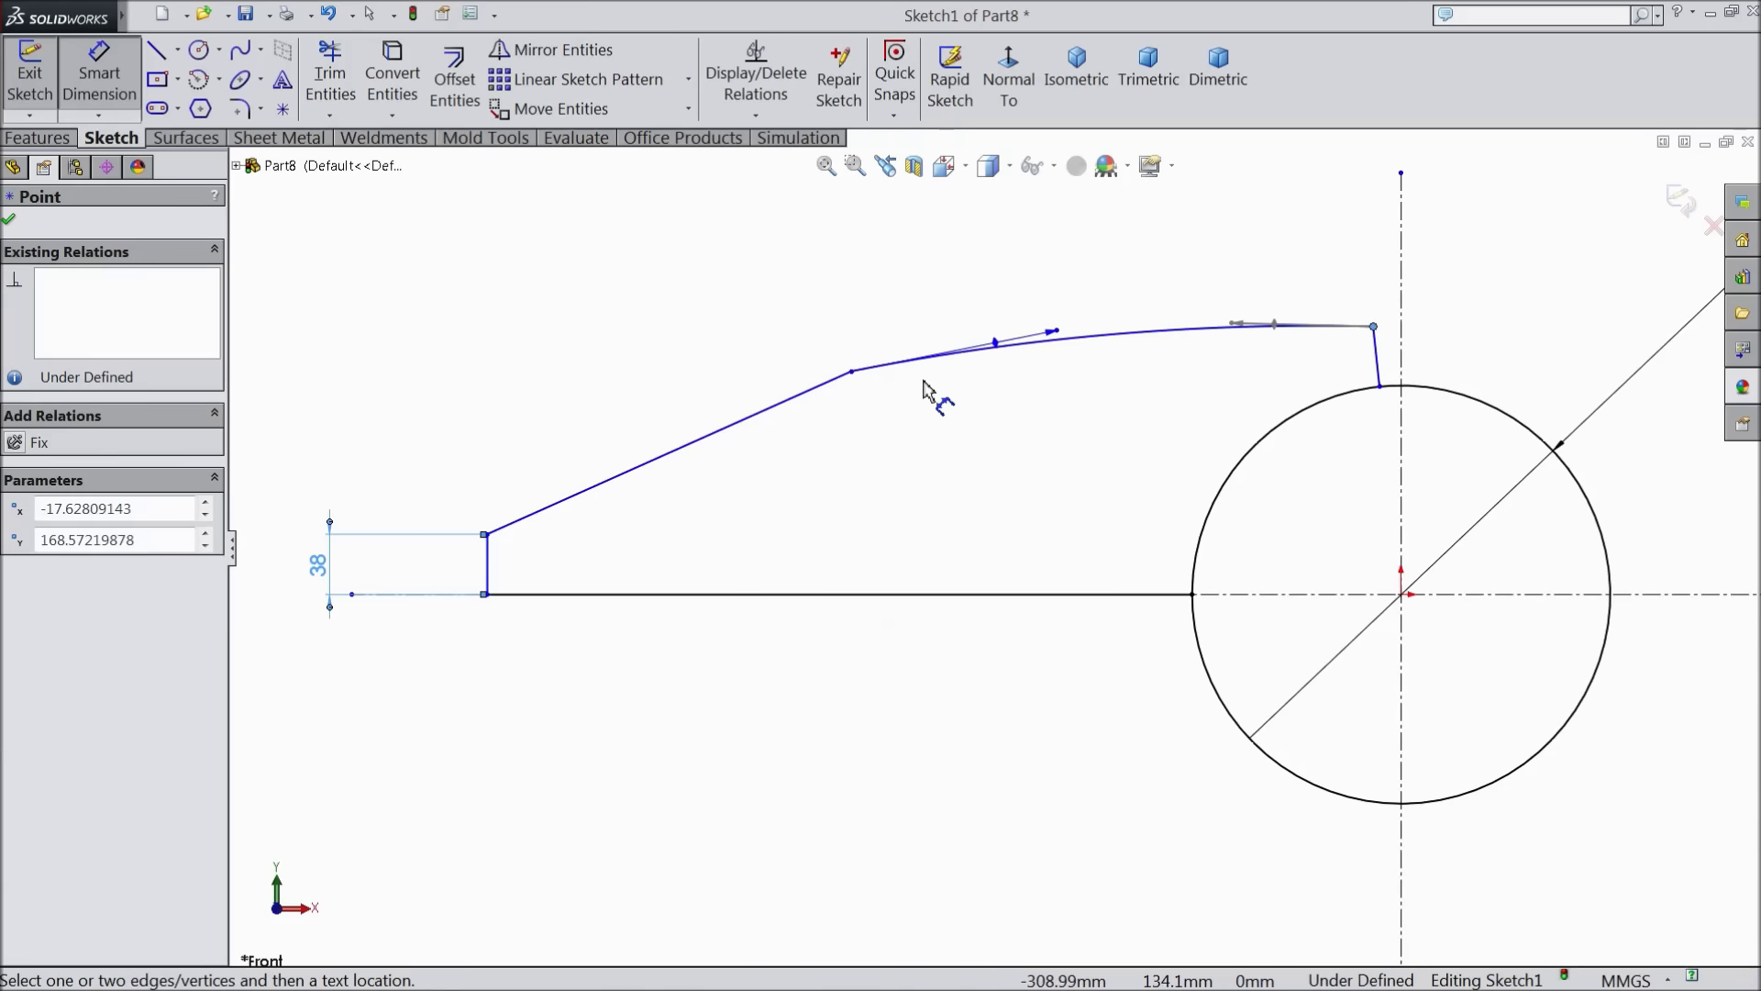
click(852, 372)
click(1069, 242)
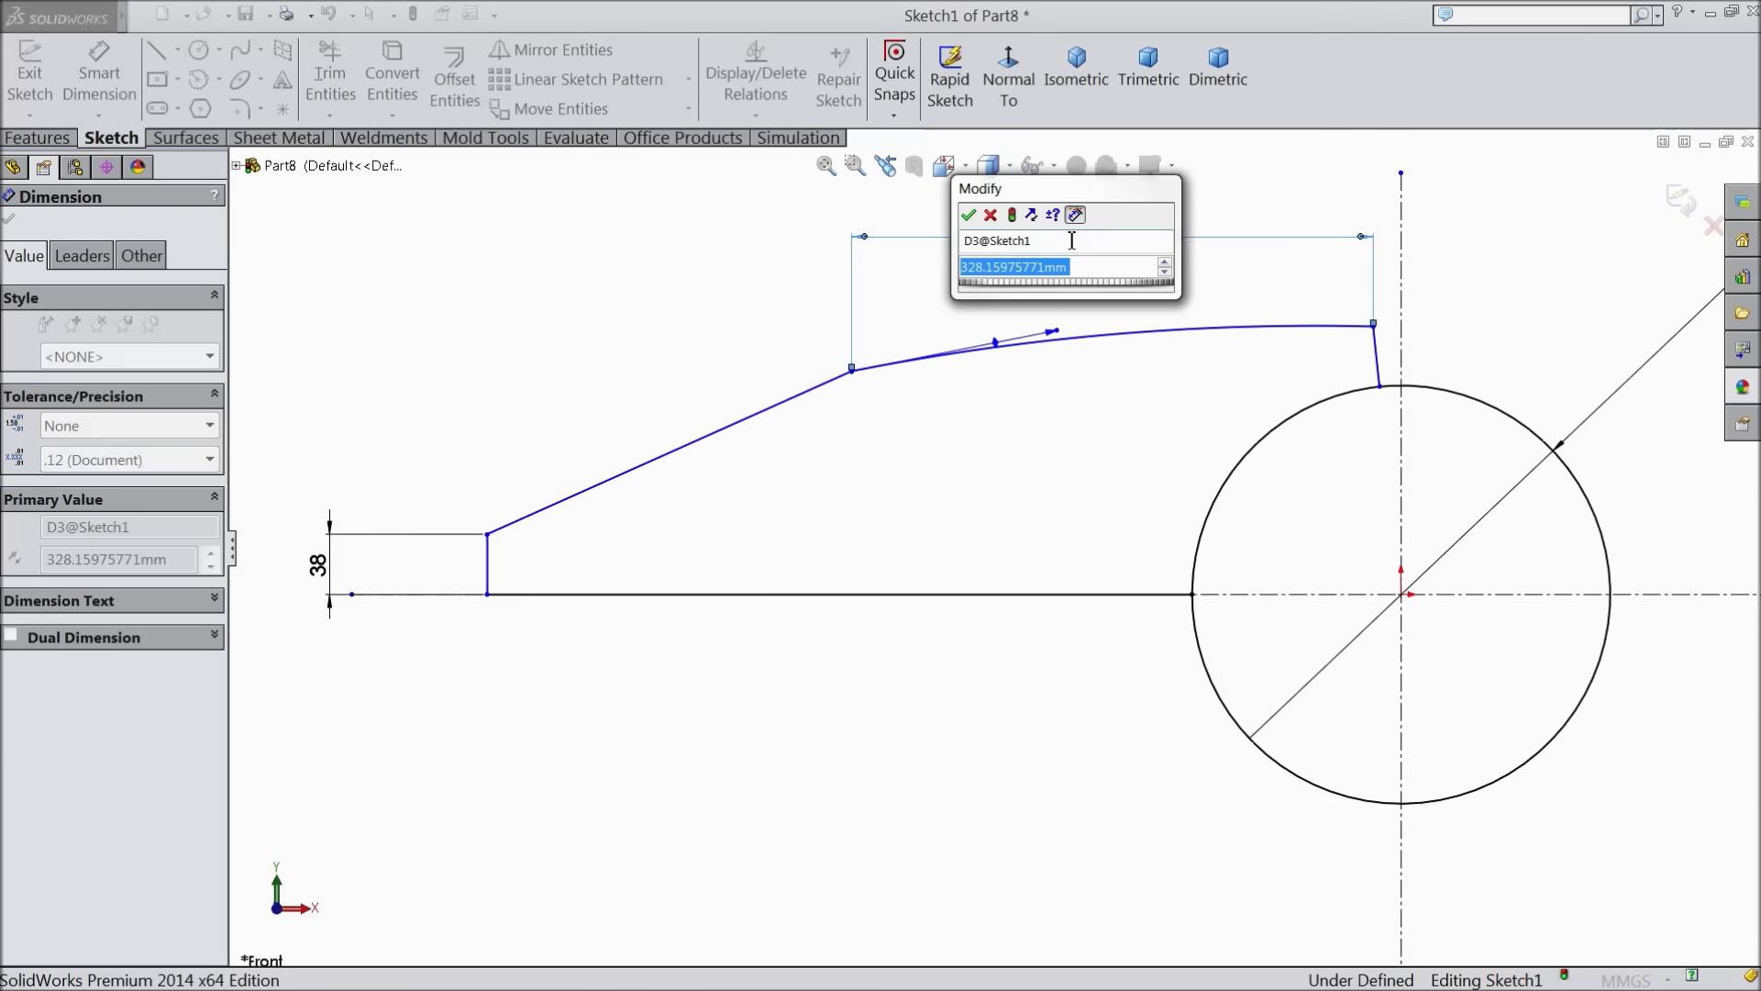
text(290)
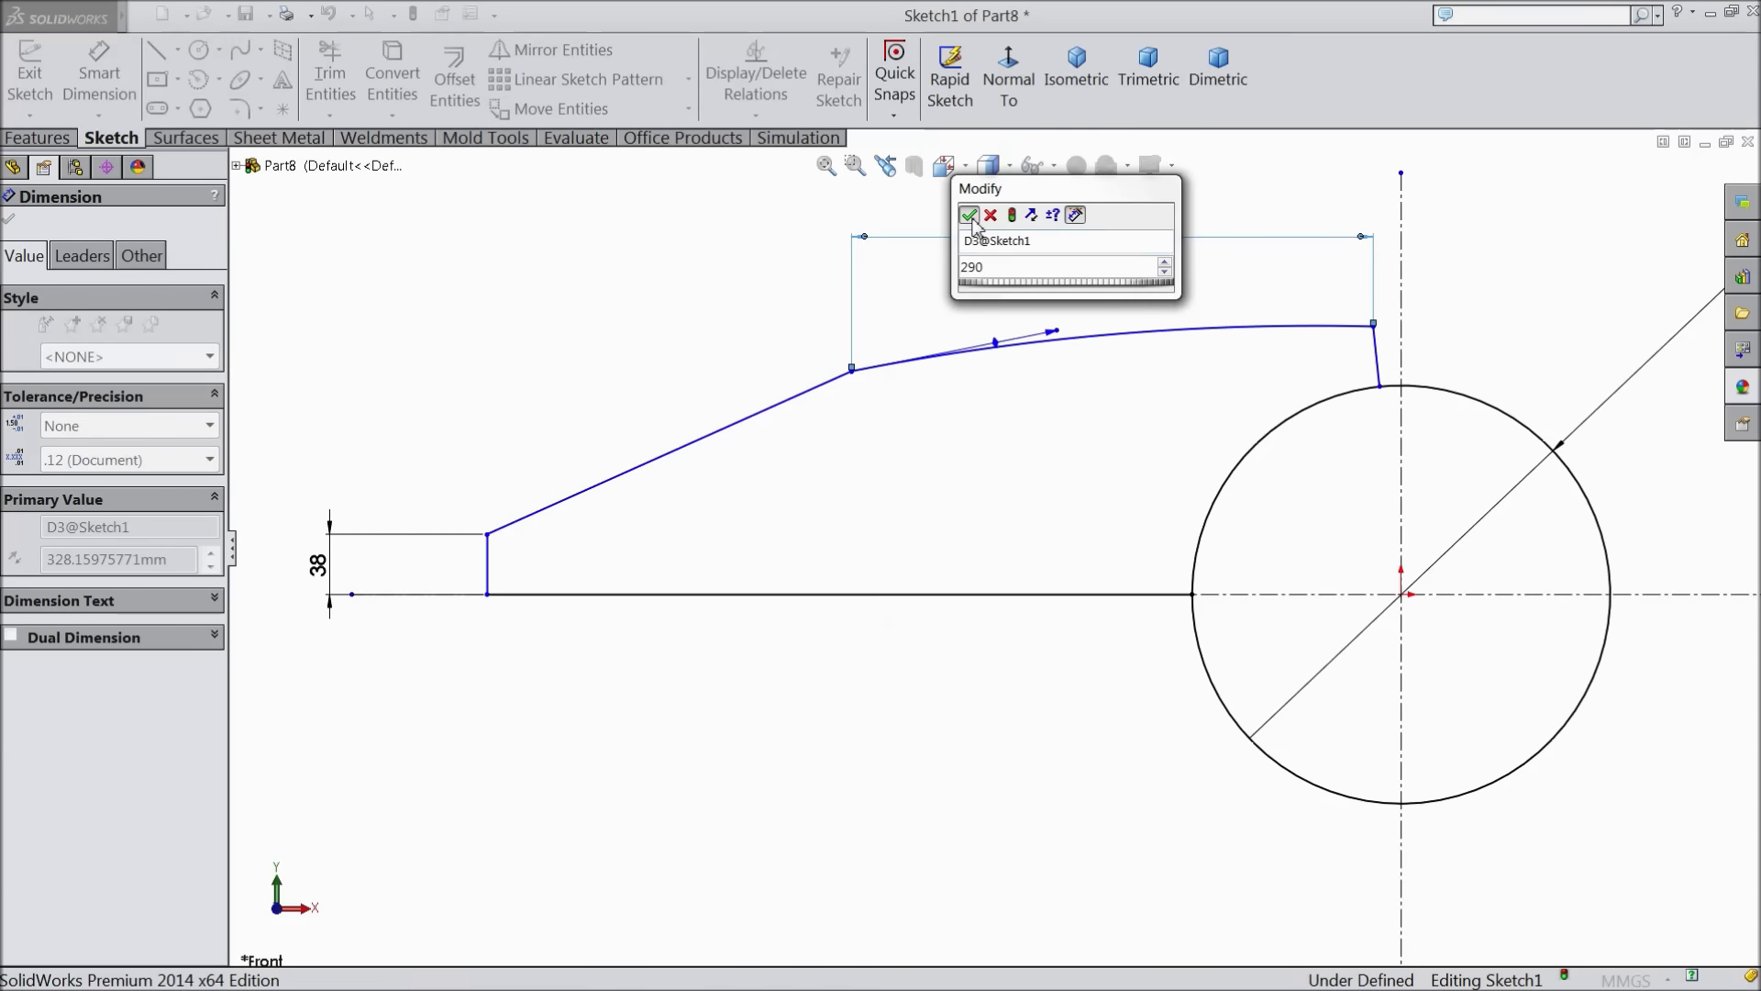
key(Return)
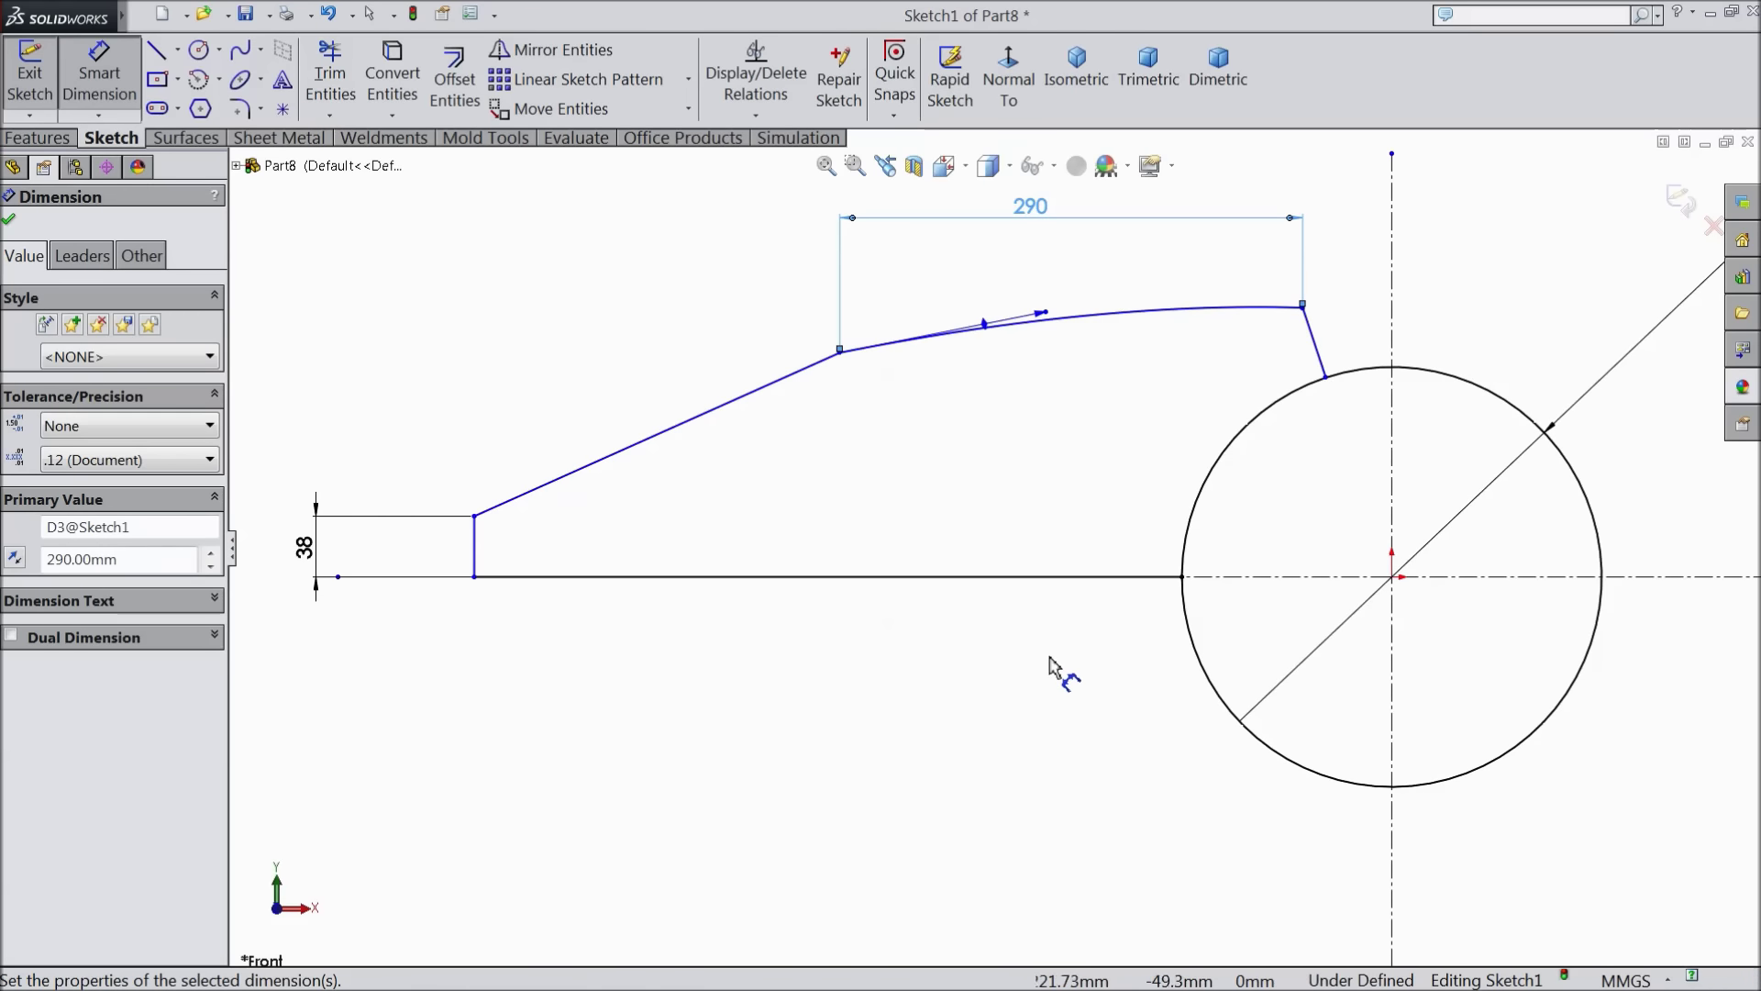
Dimension the base to 396 mm and the upper vertex height to 115 mm
click(714, 578)
click(803, 773)
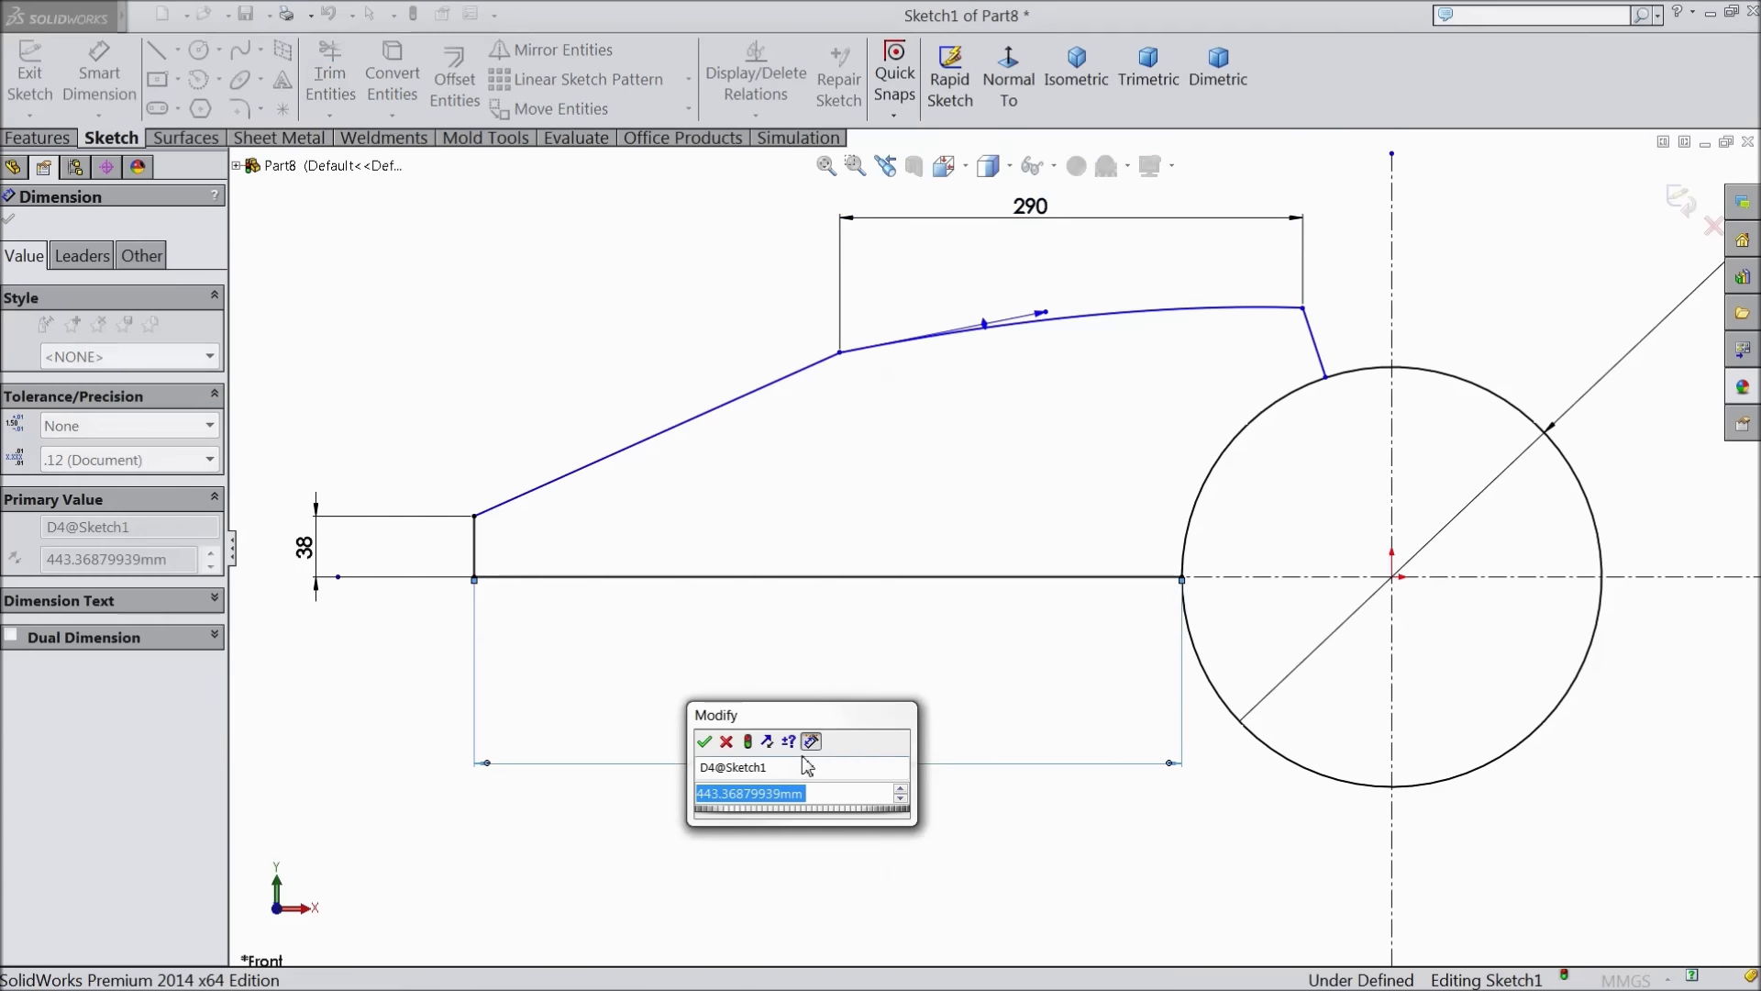
text(396)
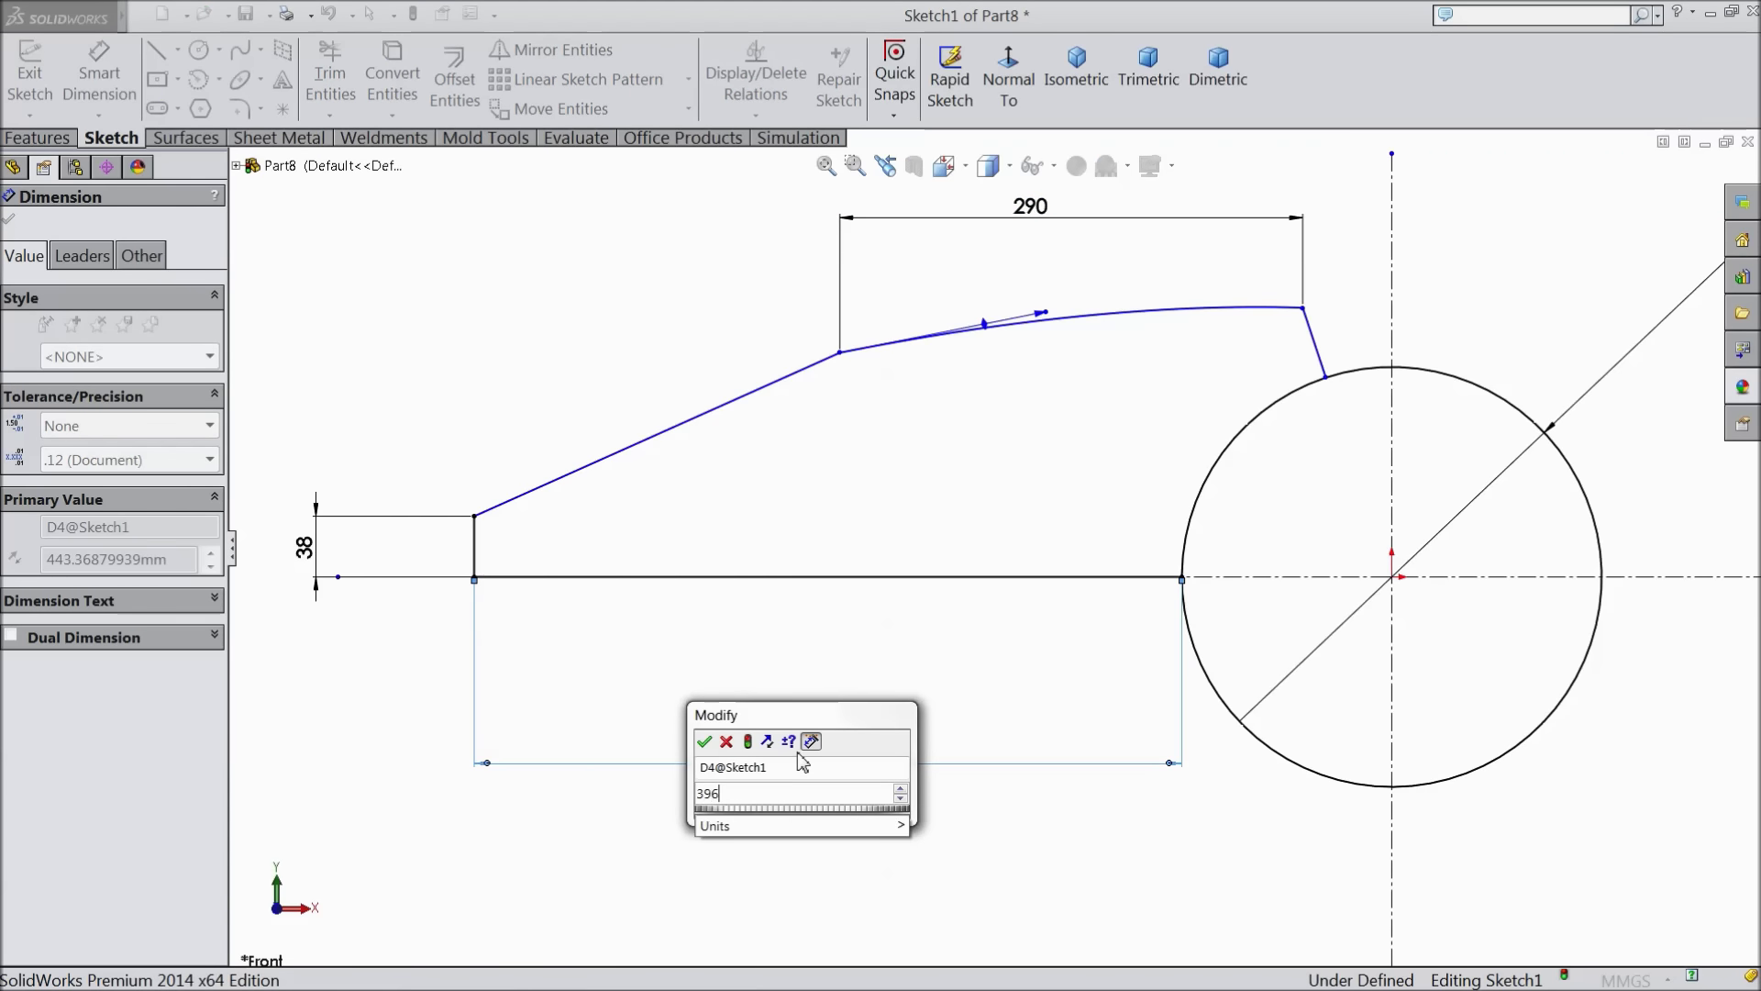
click(704, 741)
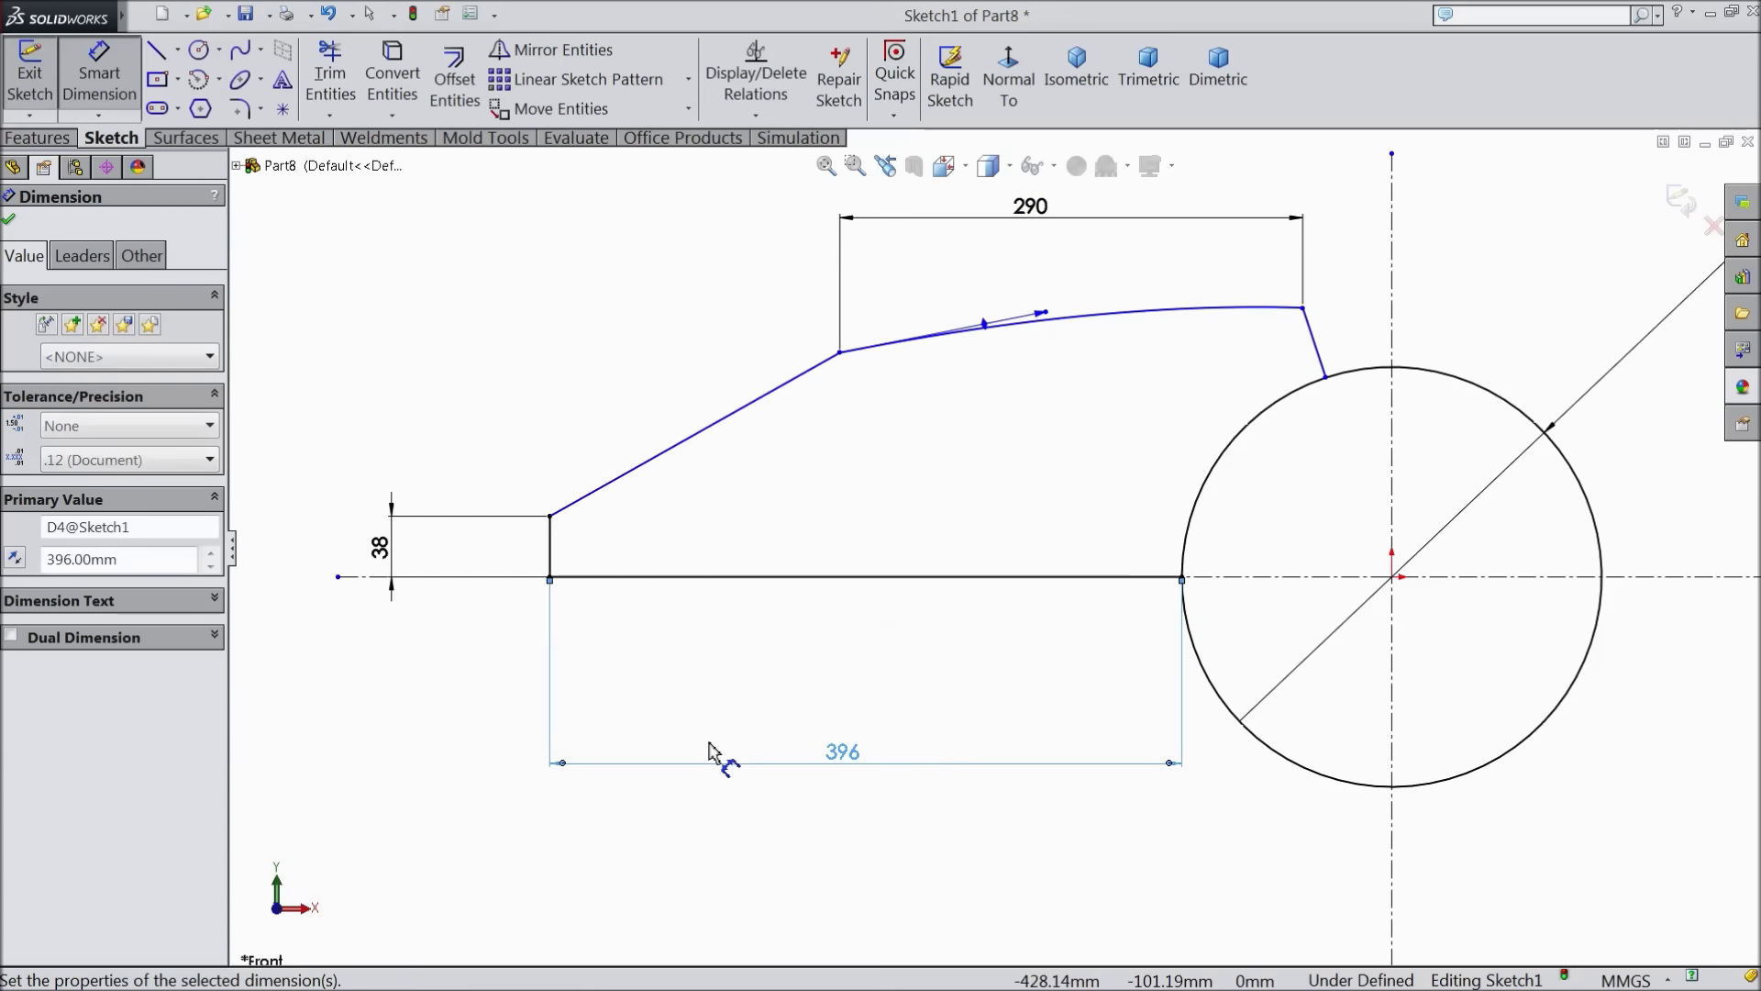
click(840, 353)
click(887, 578)
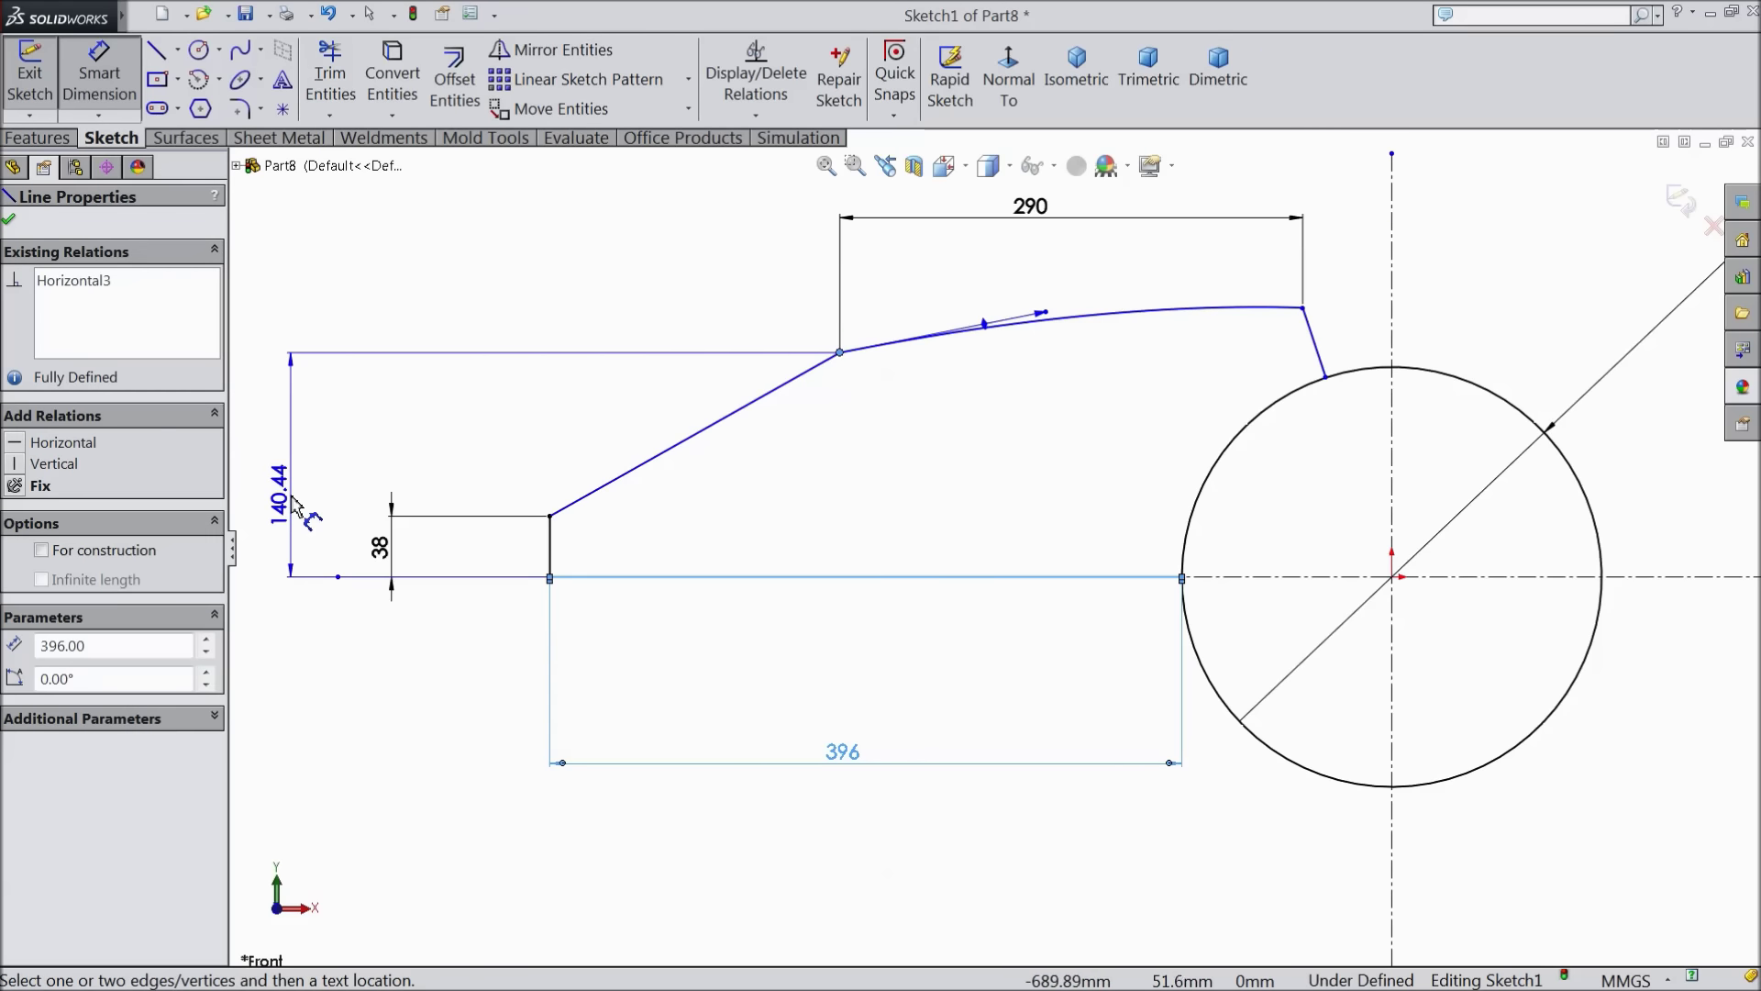
click(293, 500)
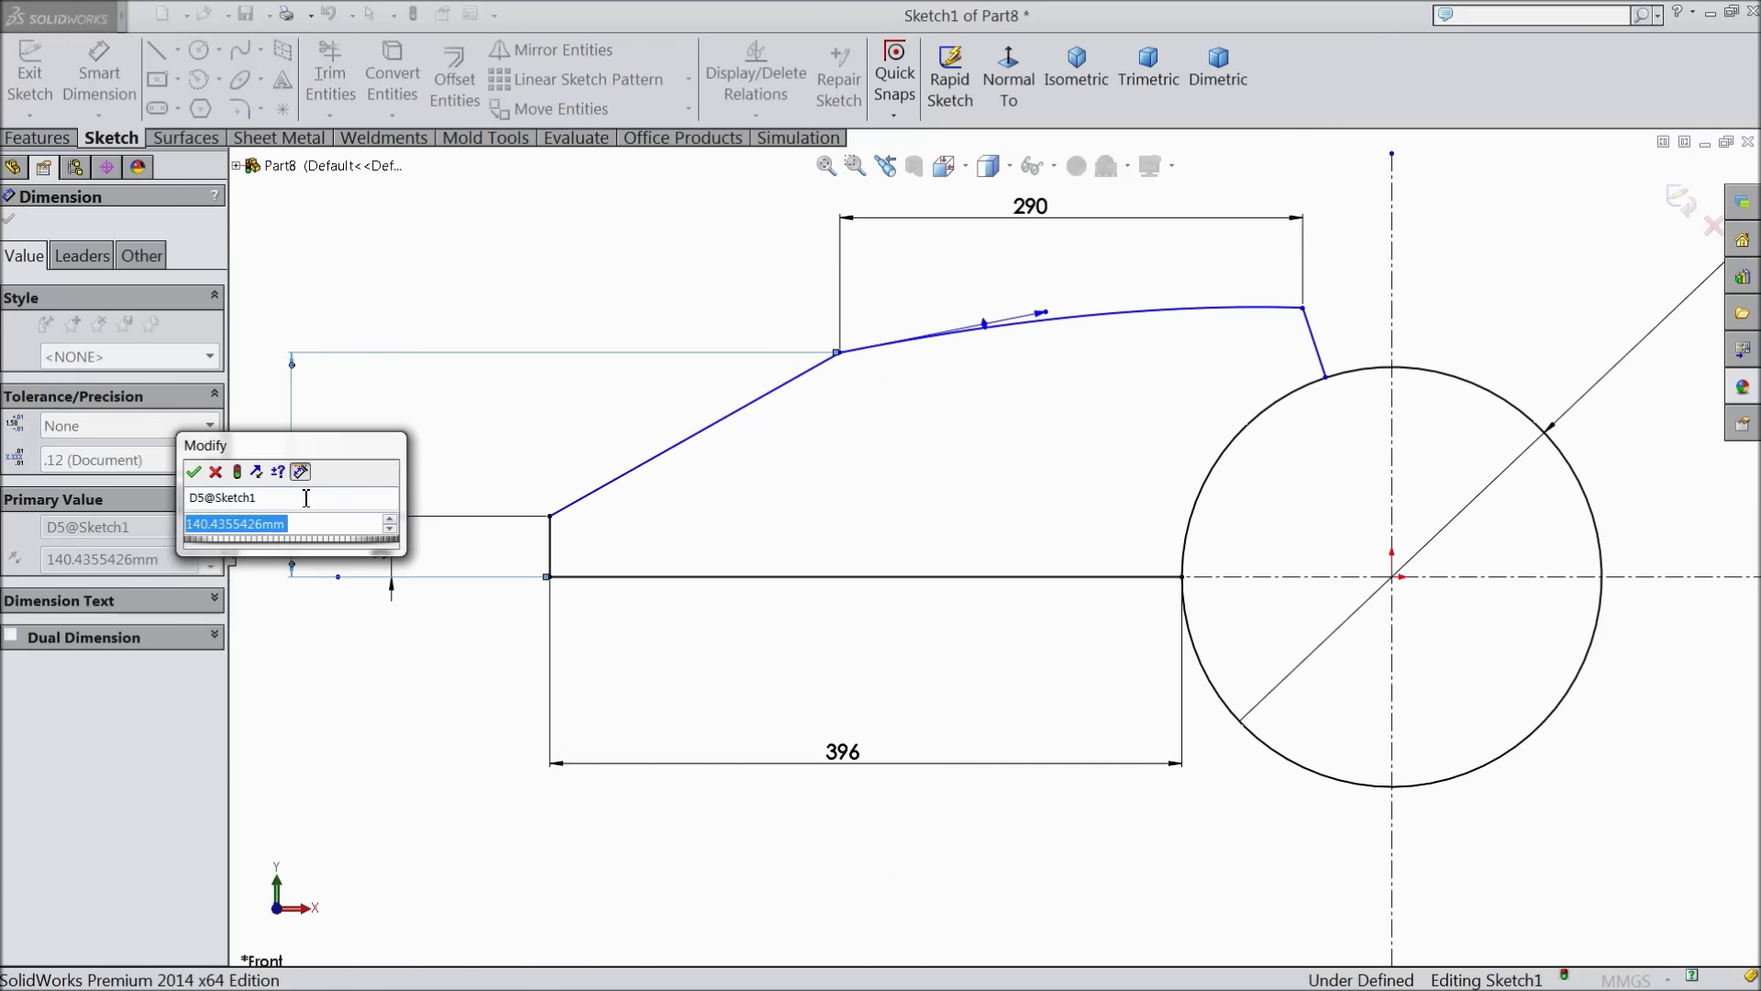
text(1)
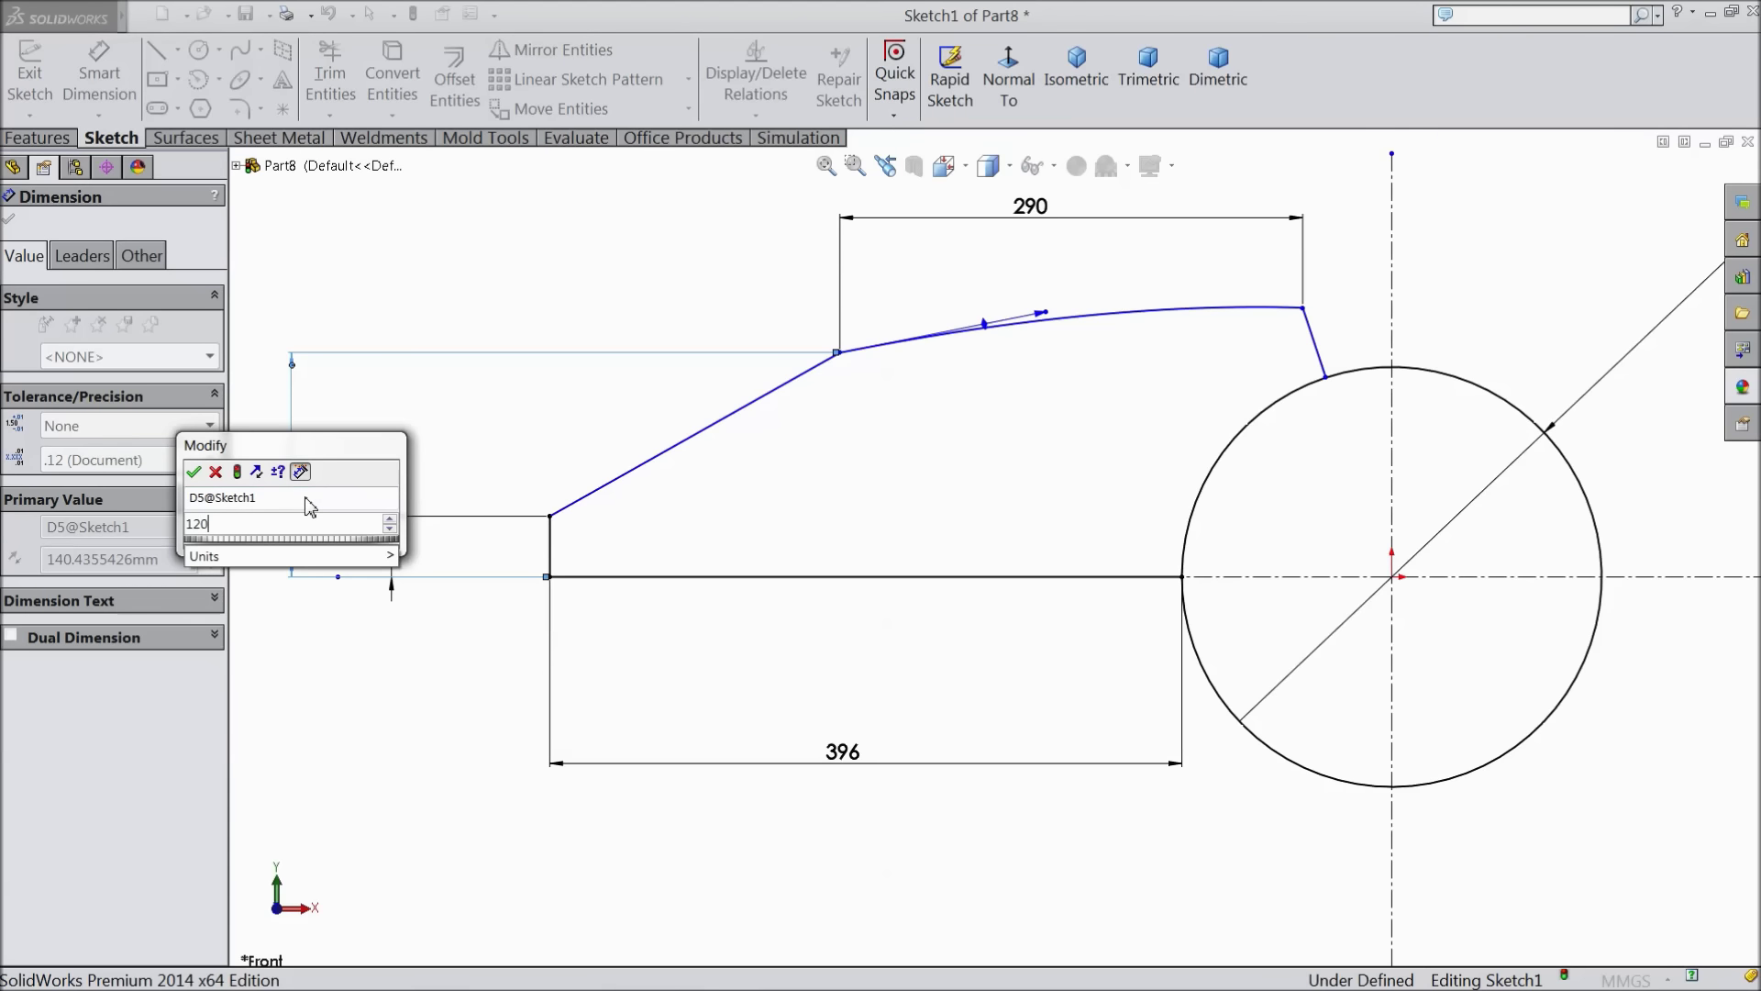
text(20)
key(Return)
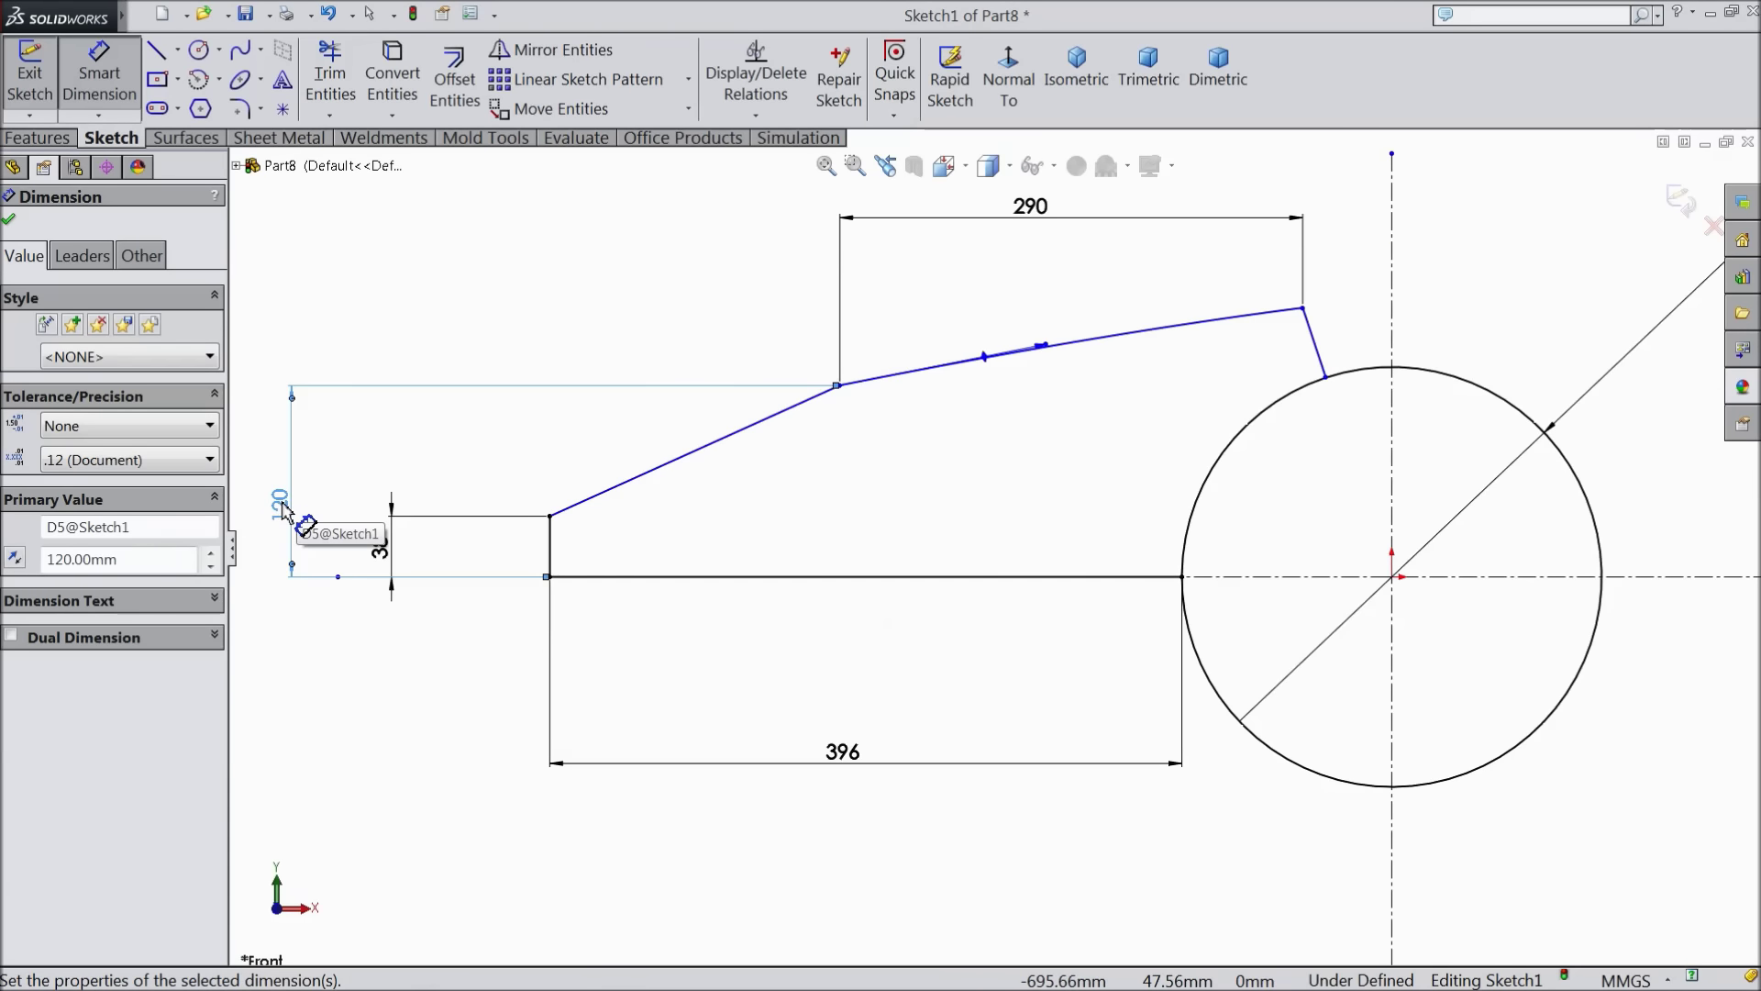
double_click(282, 509)
text(115)
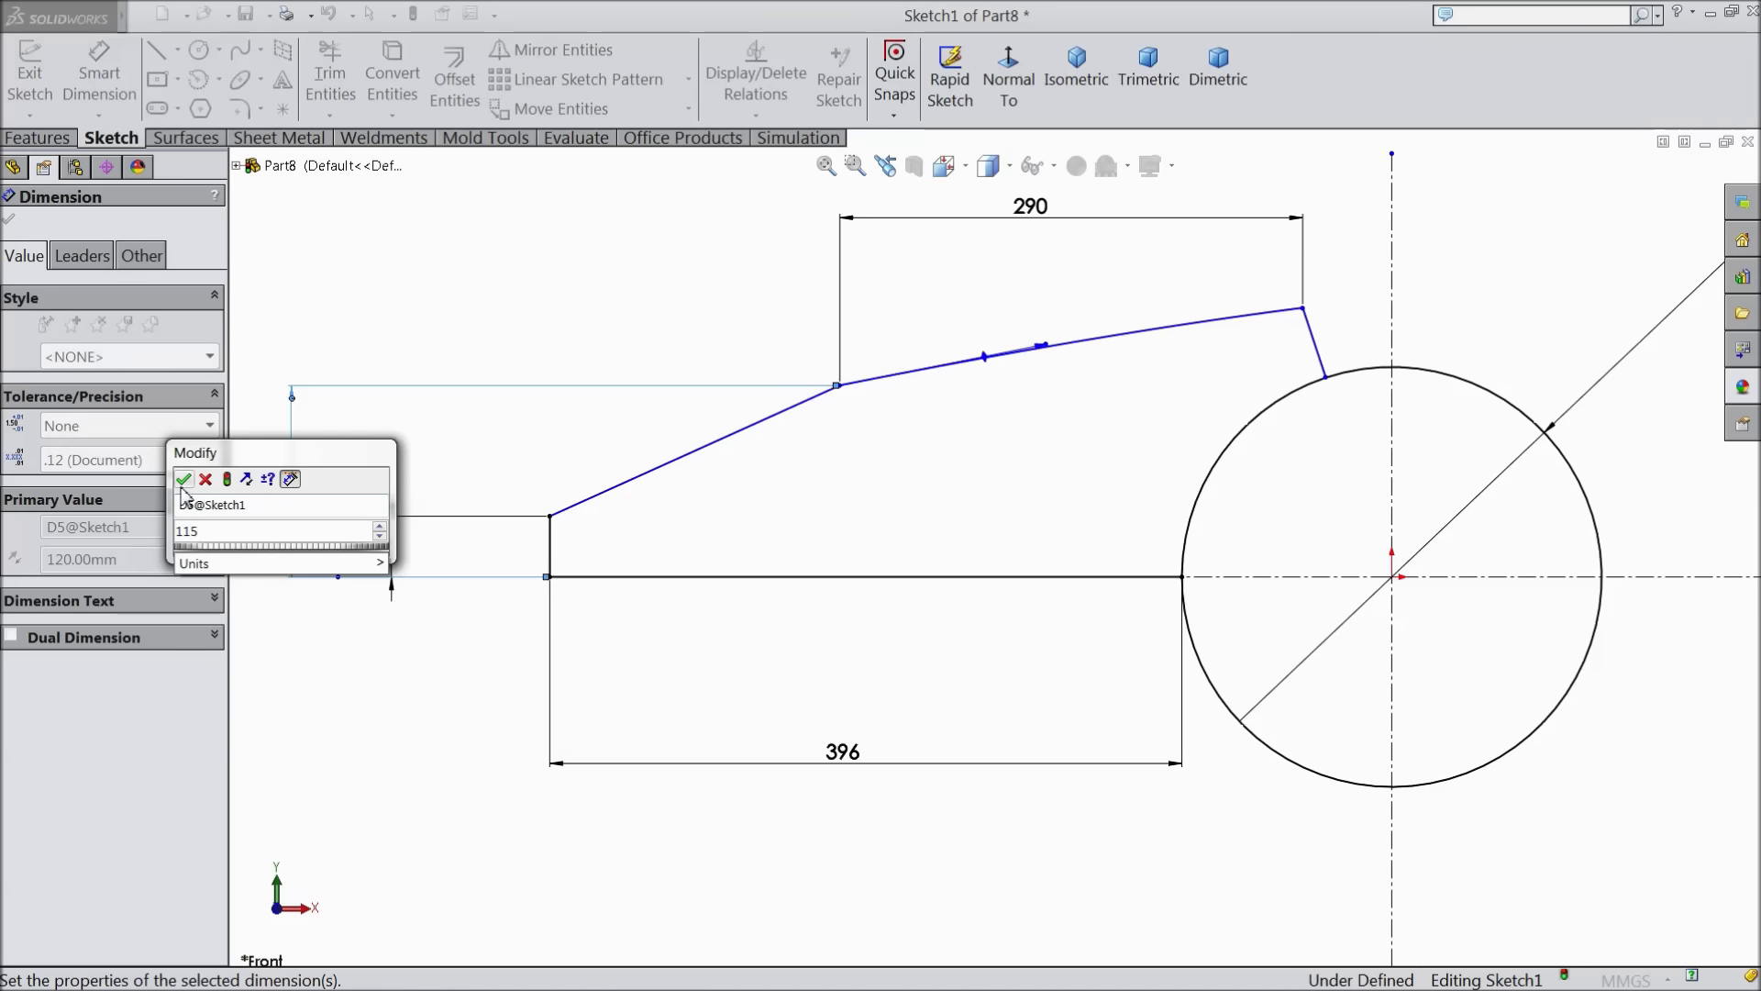
key(Return)
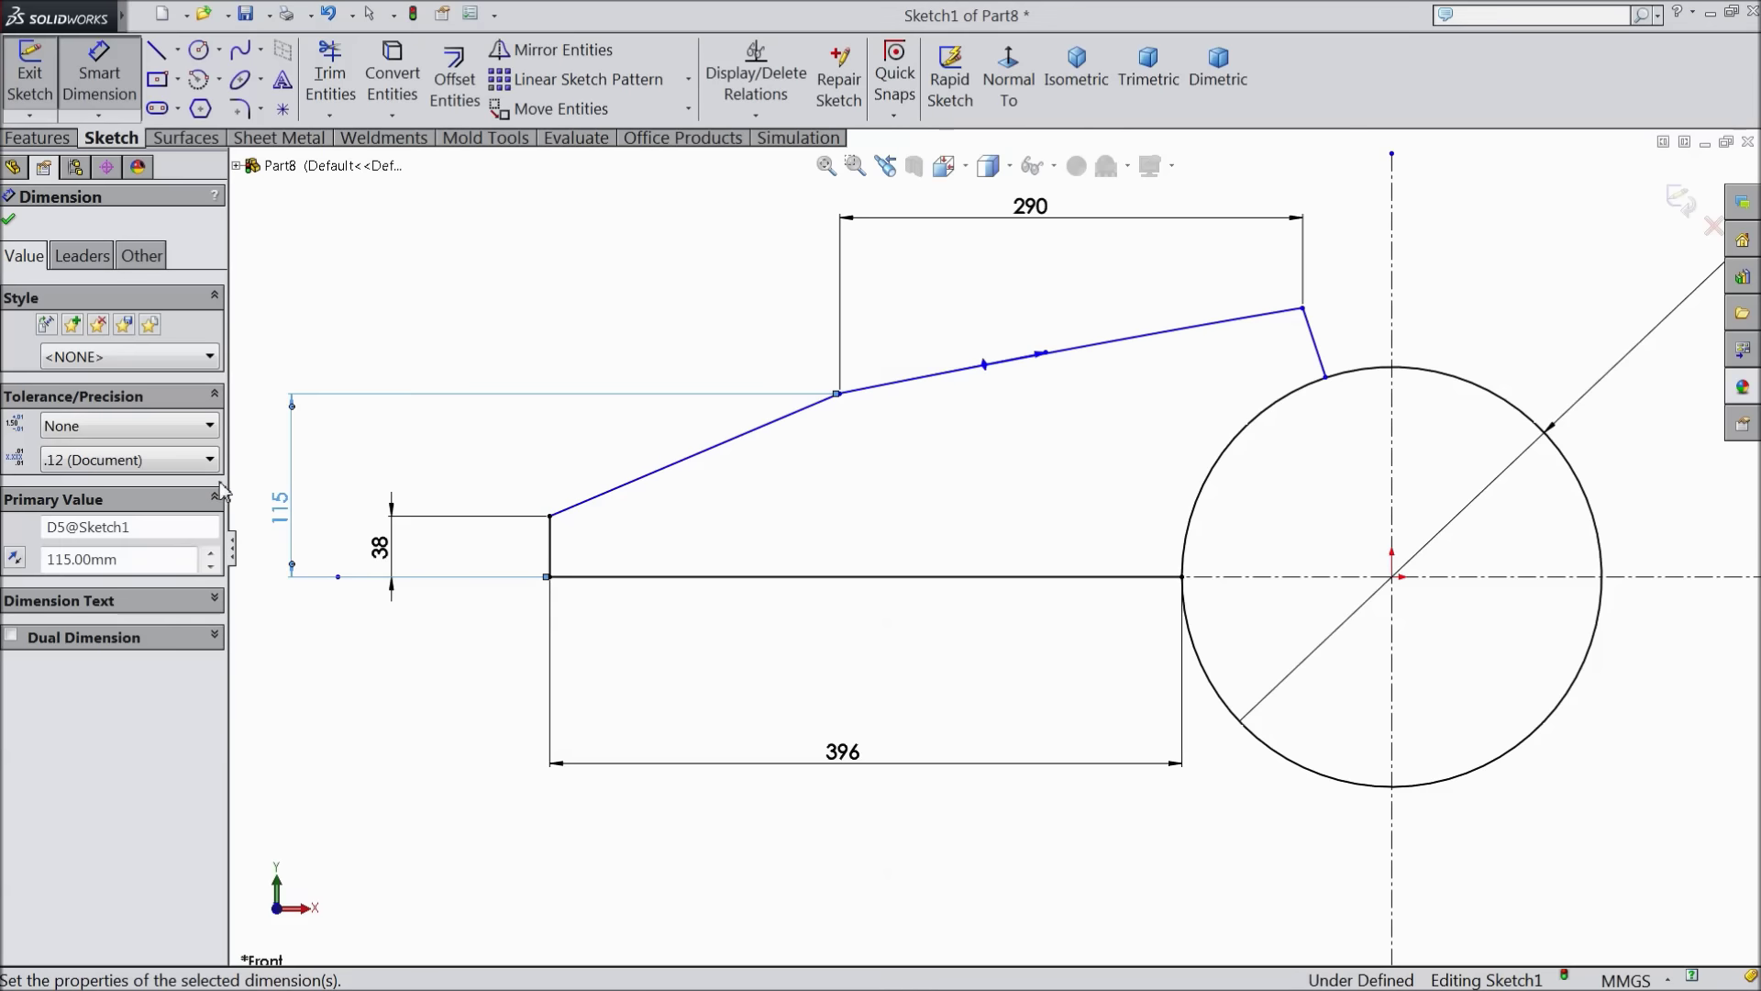
click(9, 221)
scroll(1284, 394, down, 2)
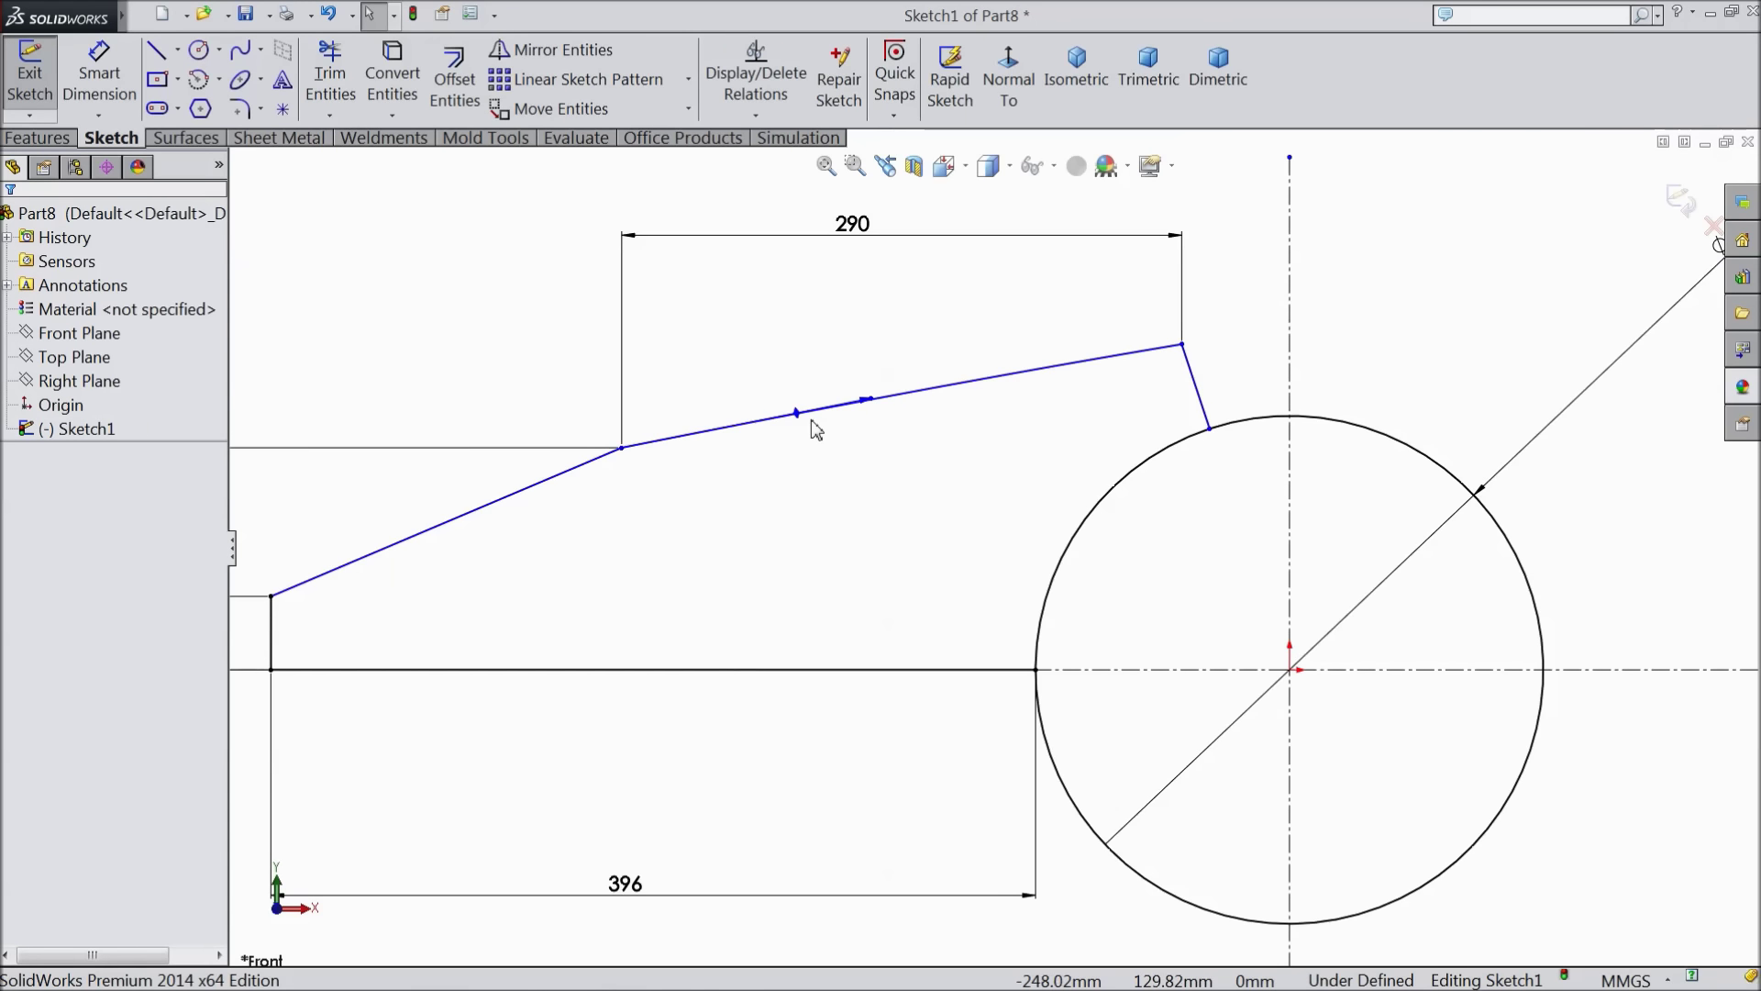
Make the lower sloped line tangent to the upper spline
click(609, 458)
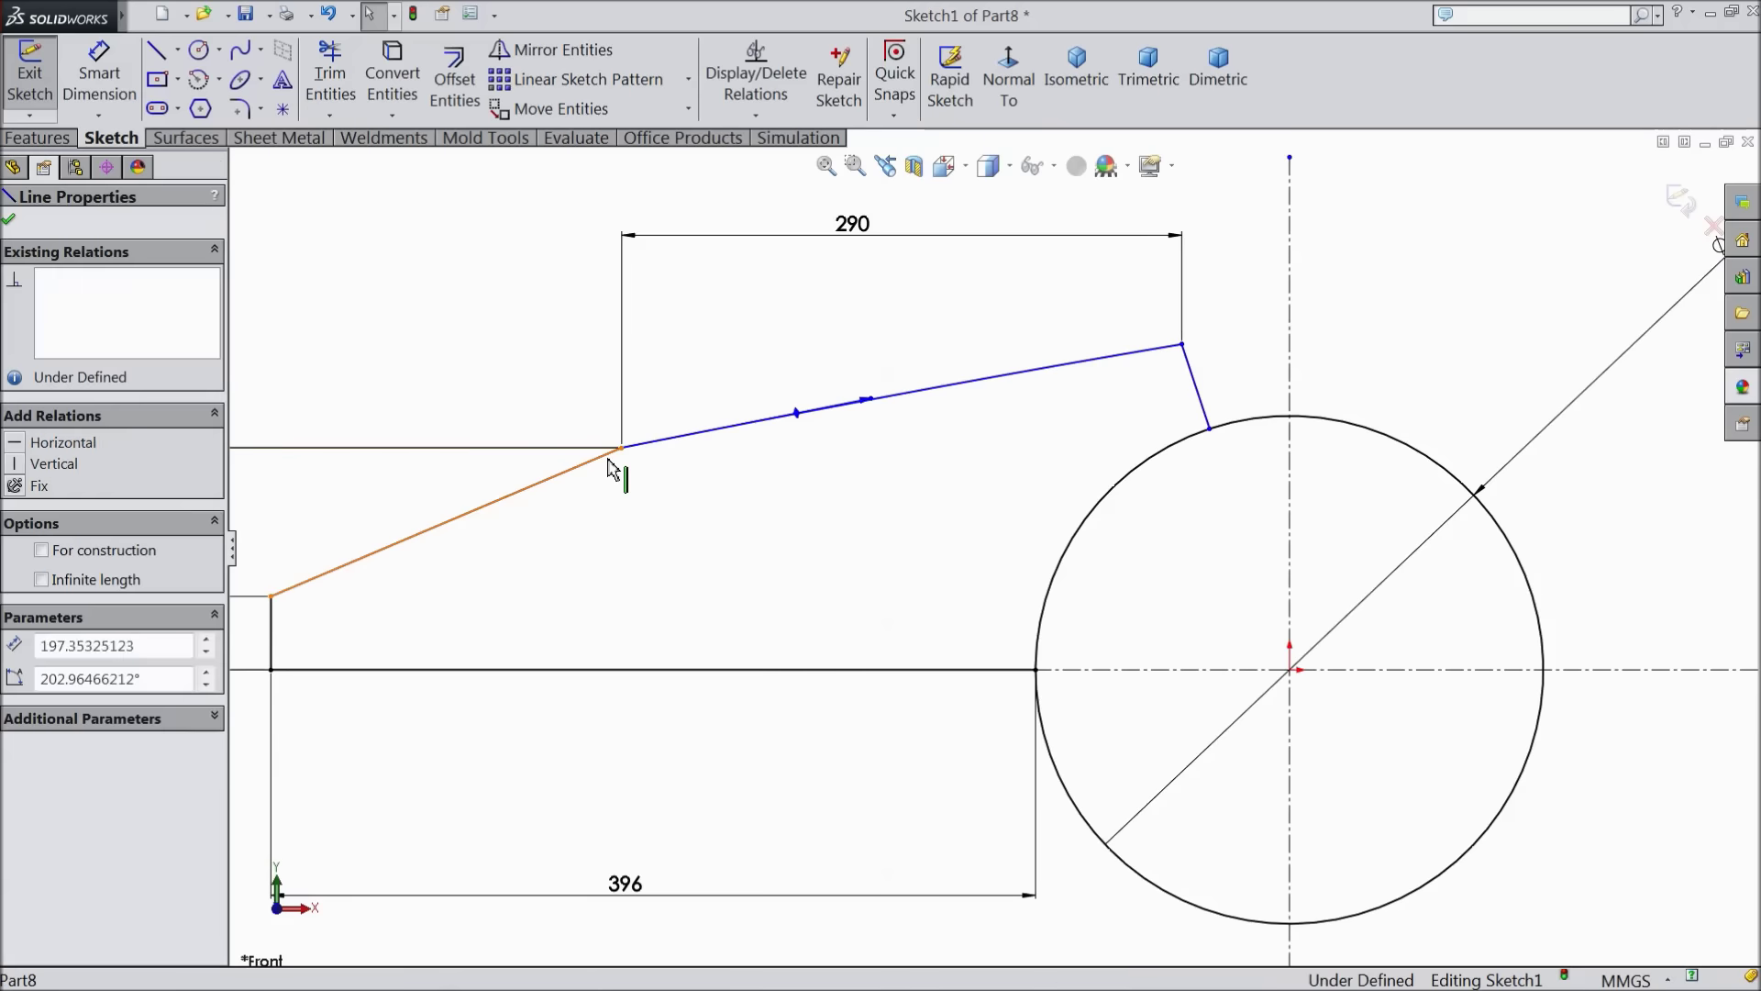
ctrl+click(686, 435)
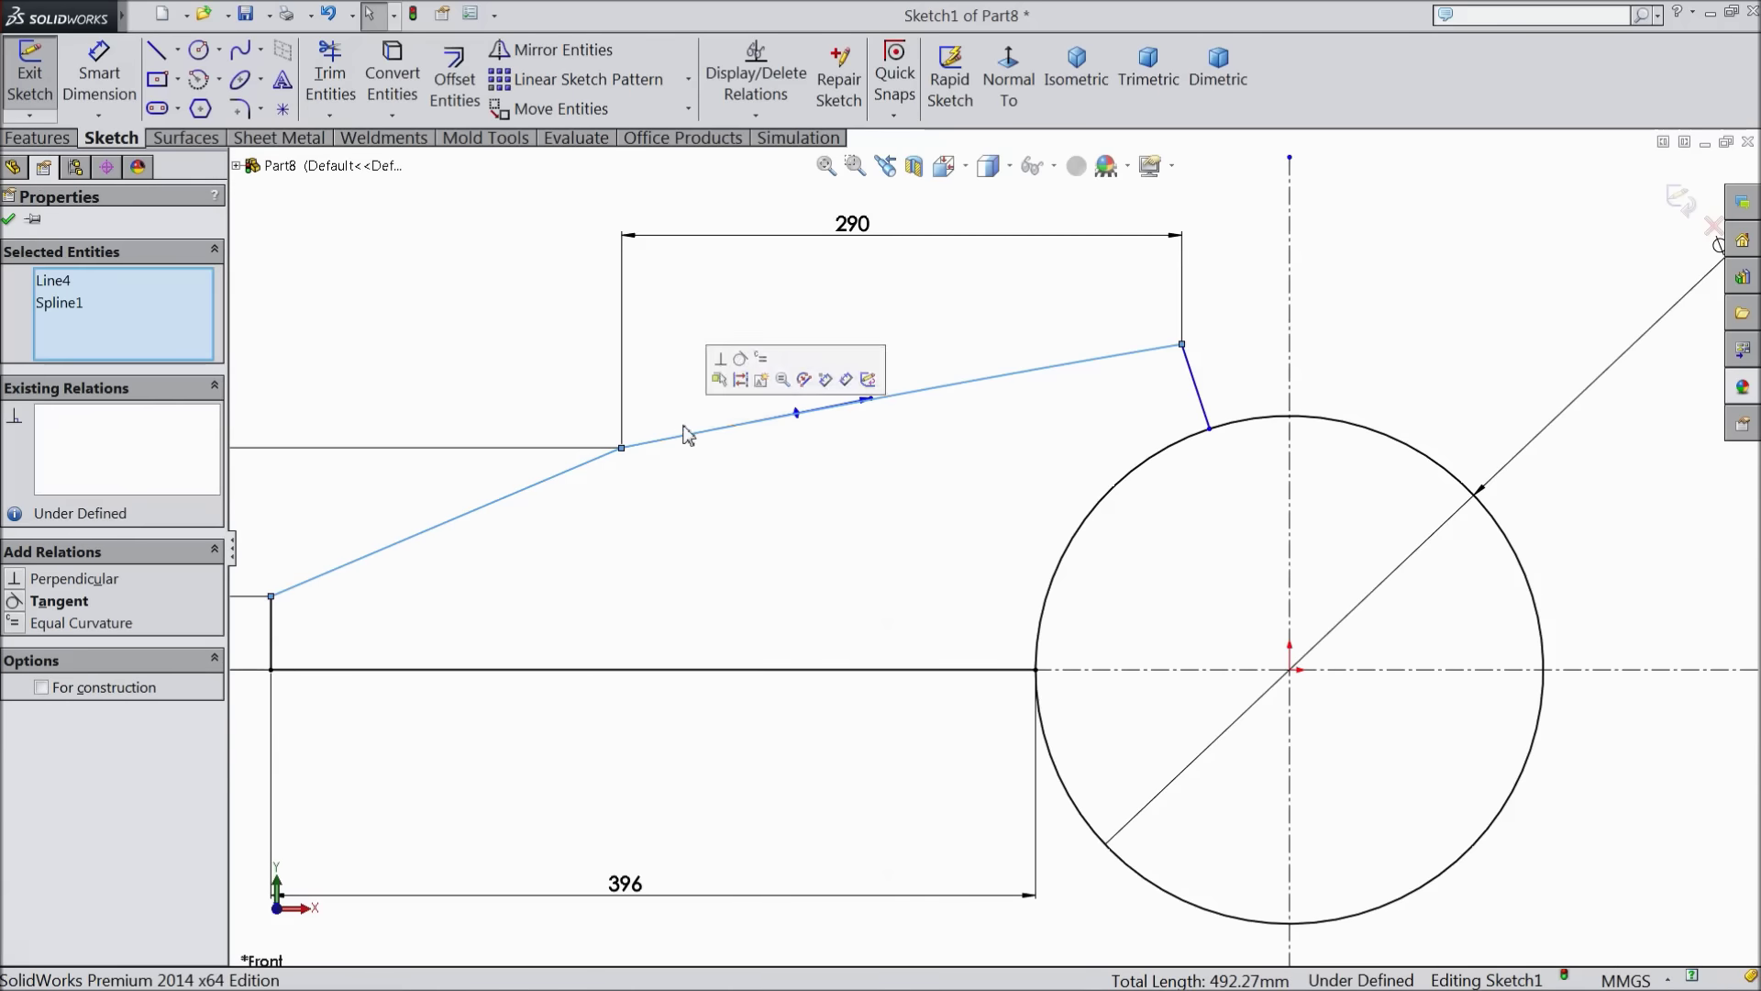
click(741, 359)
key(f)
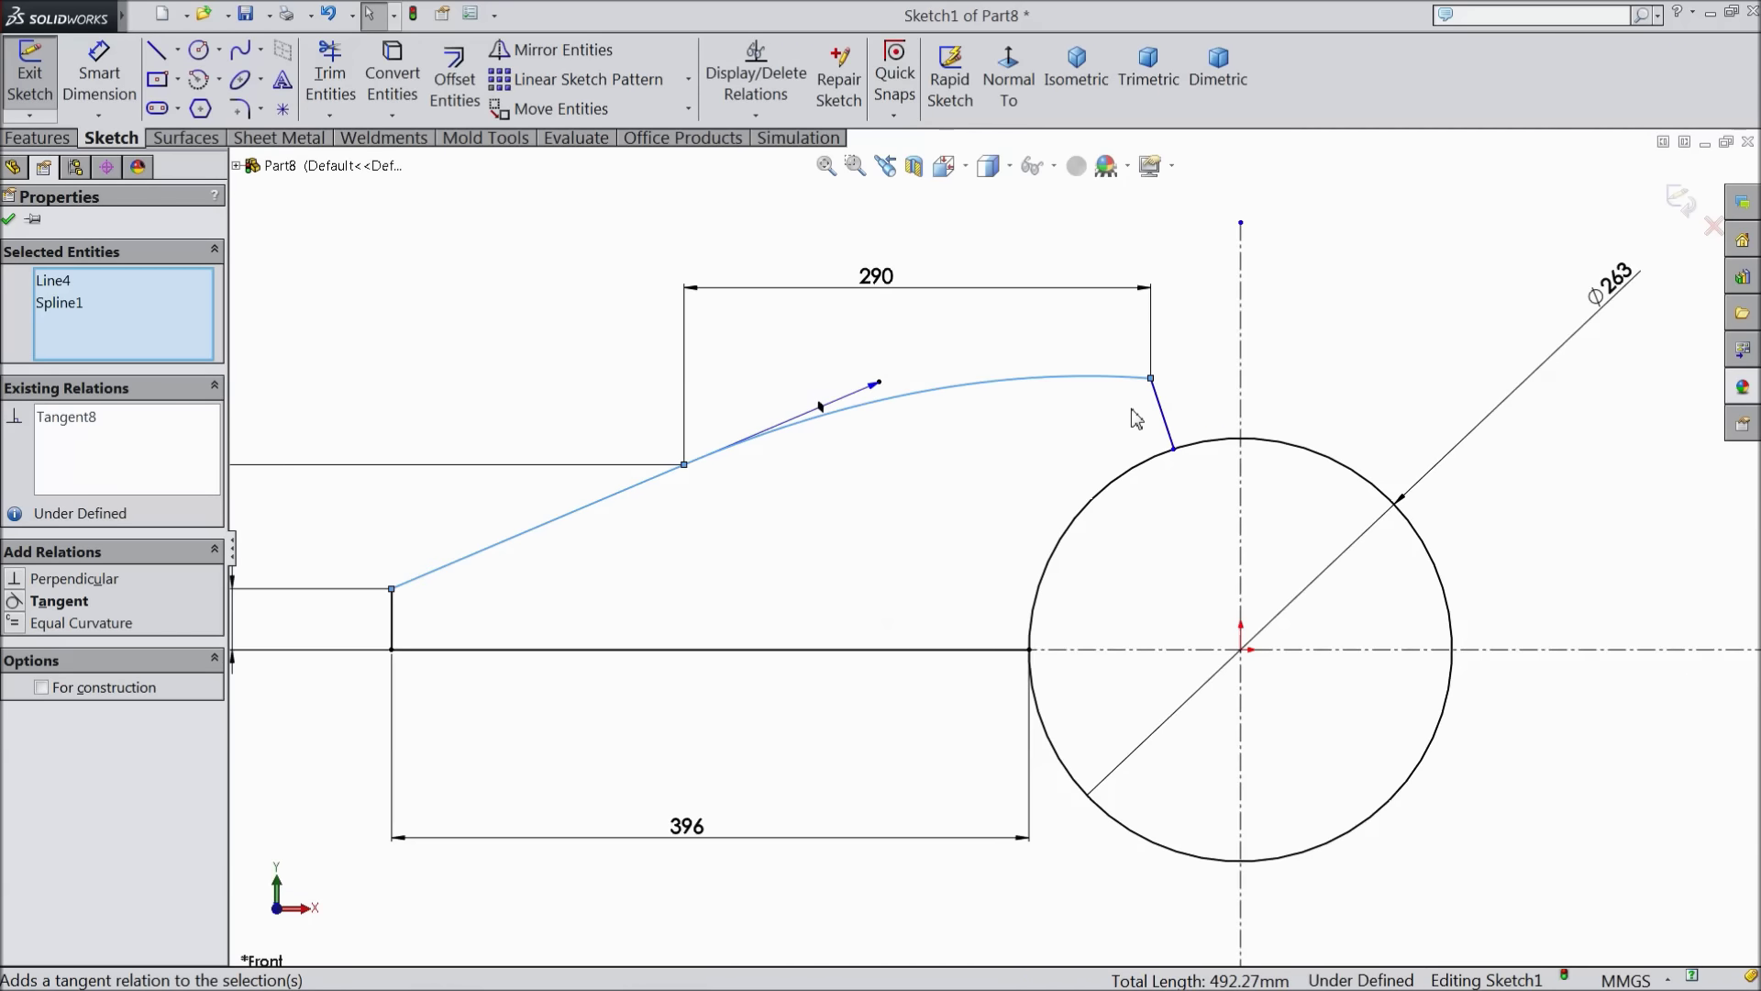
Give the spline's right-end tangent handle a Horizontal relation
click(1152, 382)
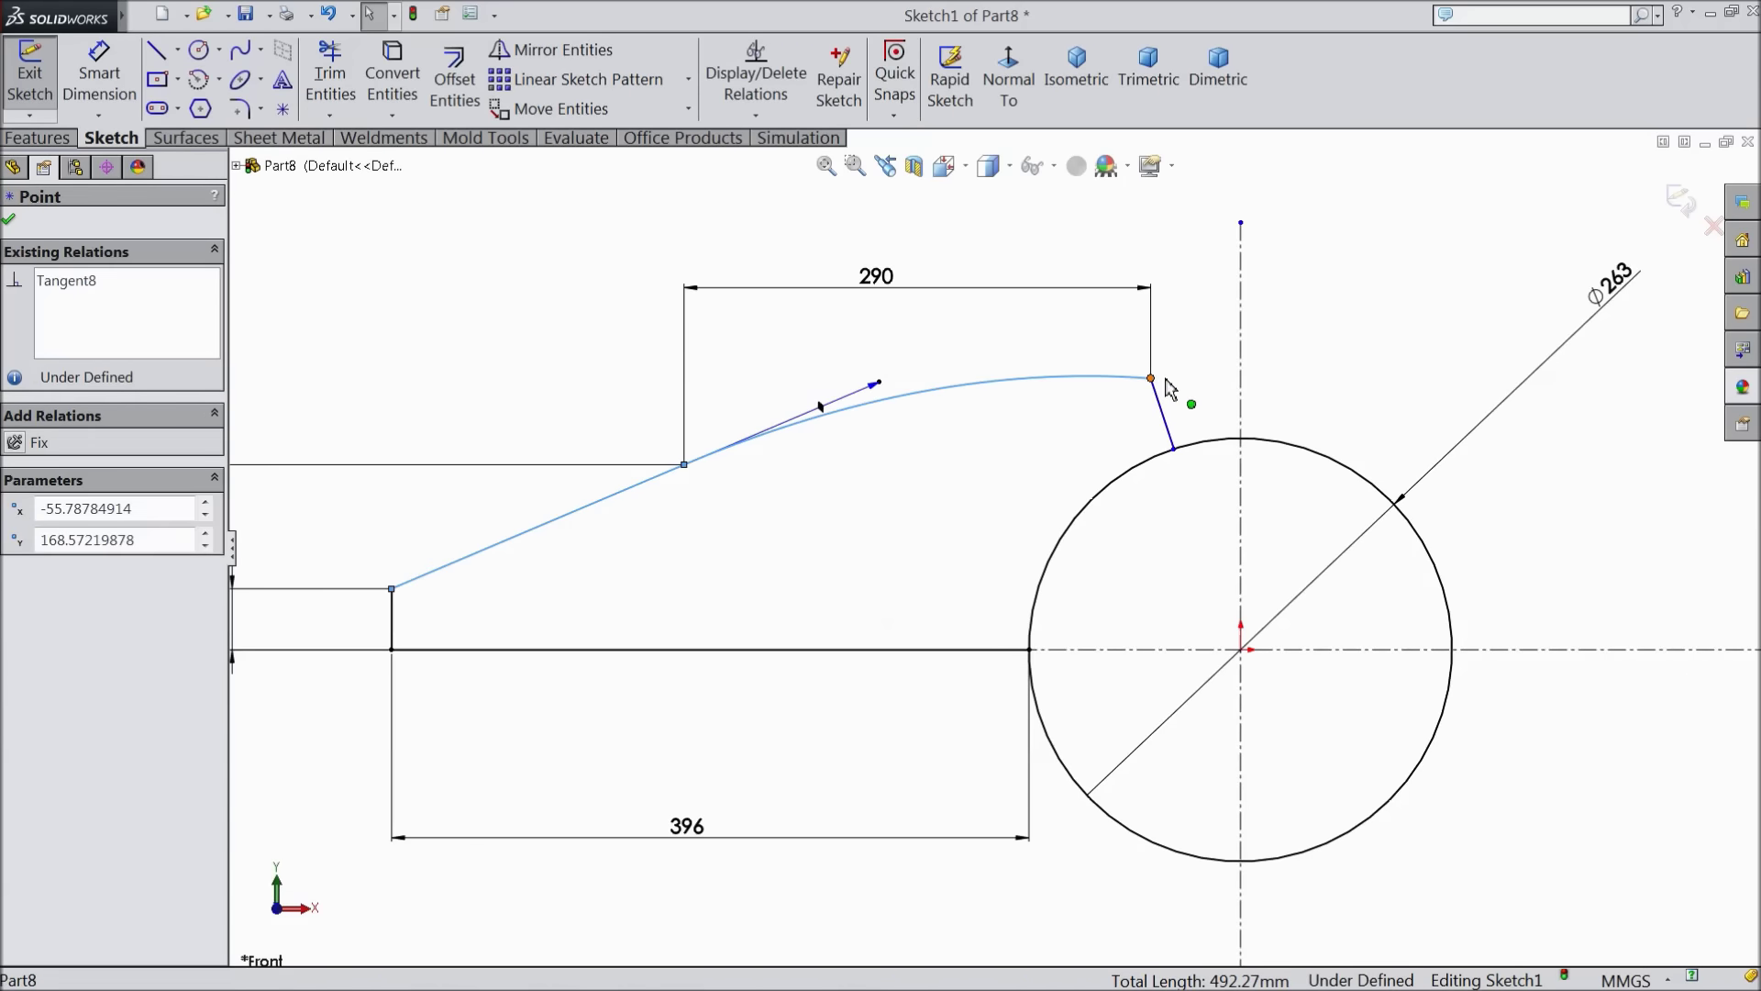
click(1163, 379)
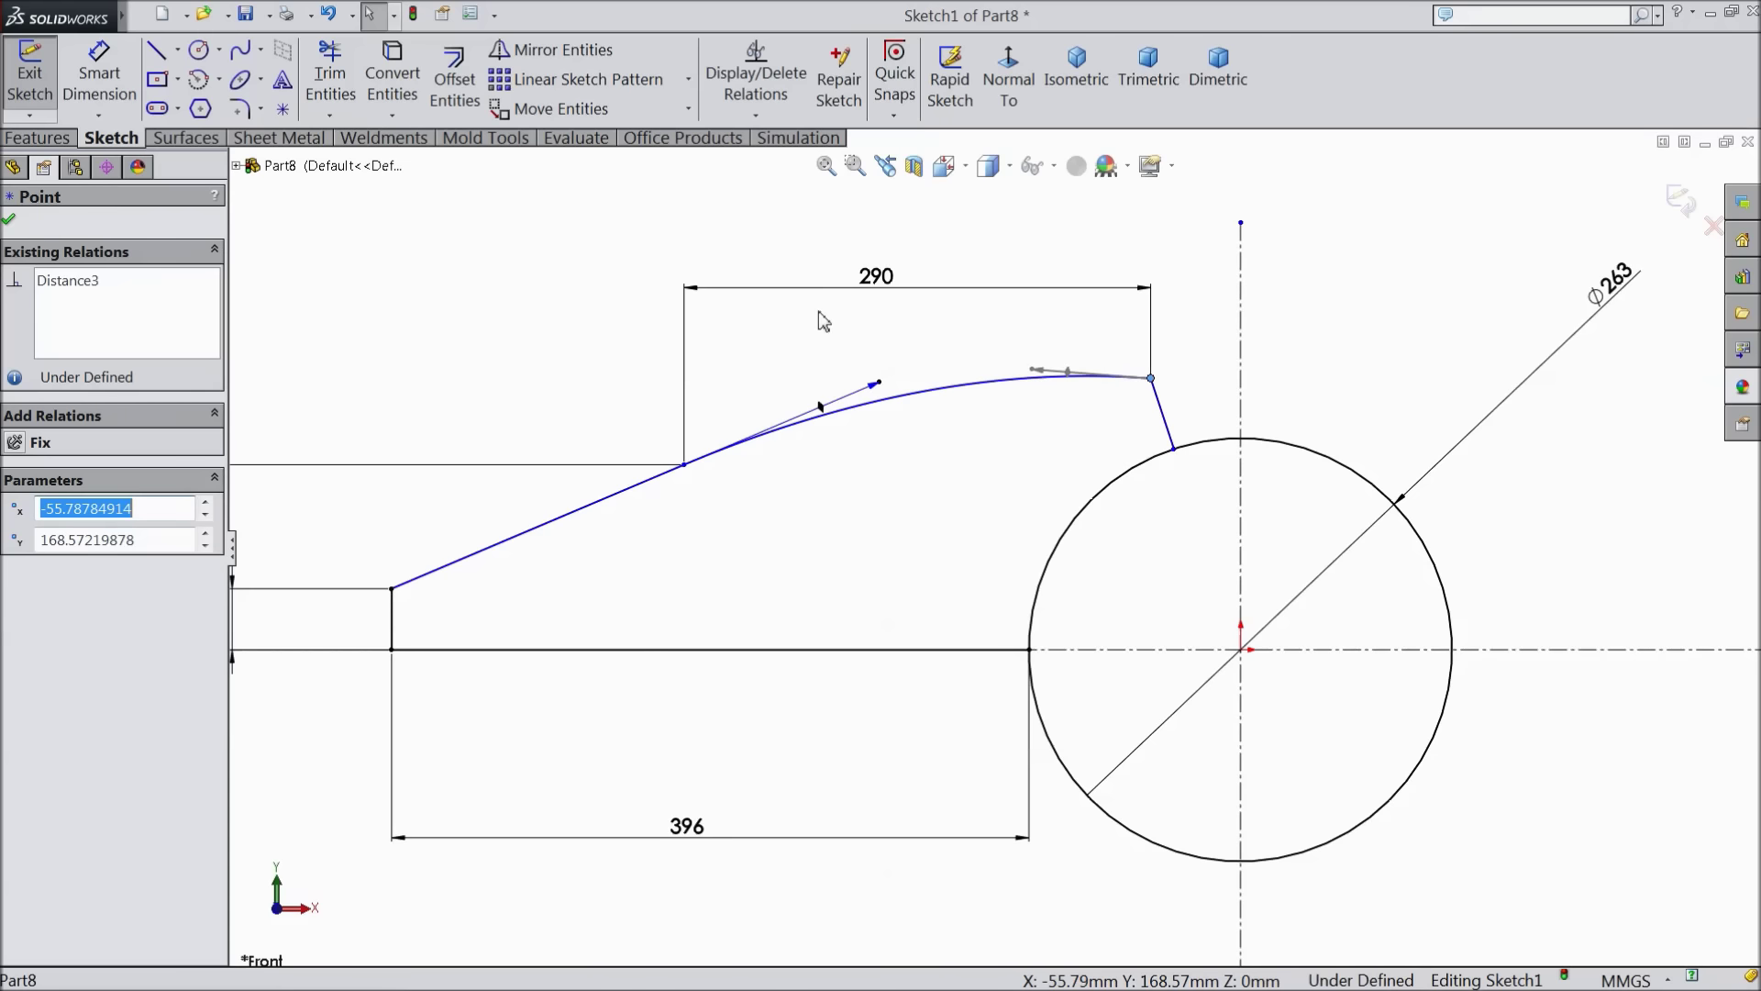
click(1067, 374)
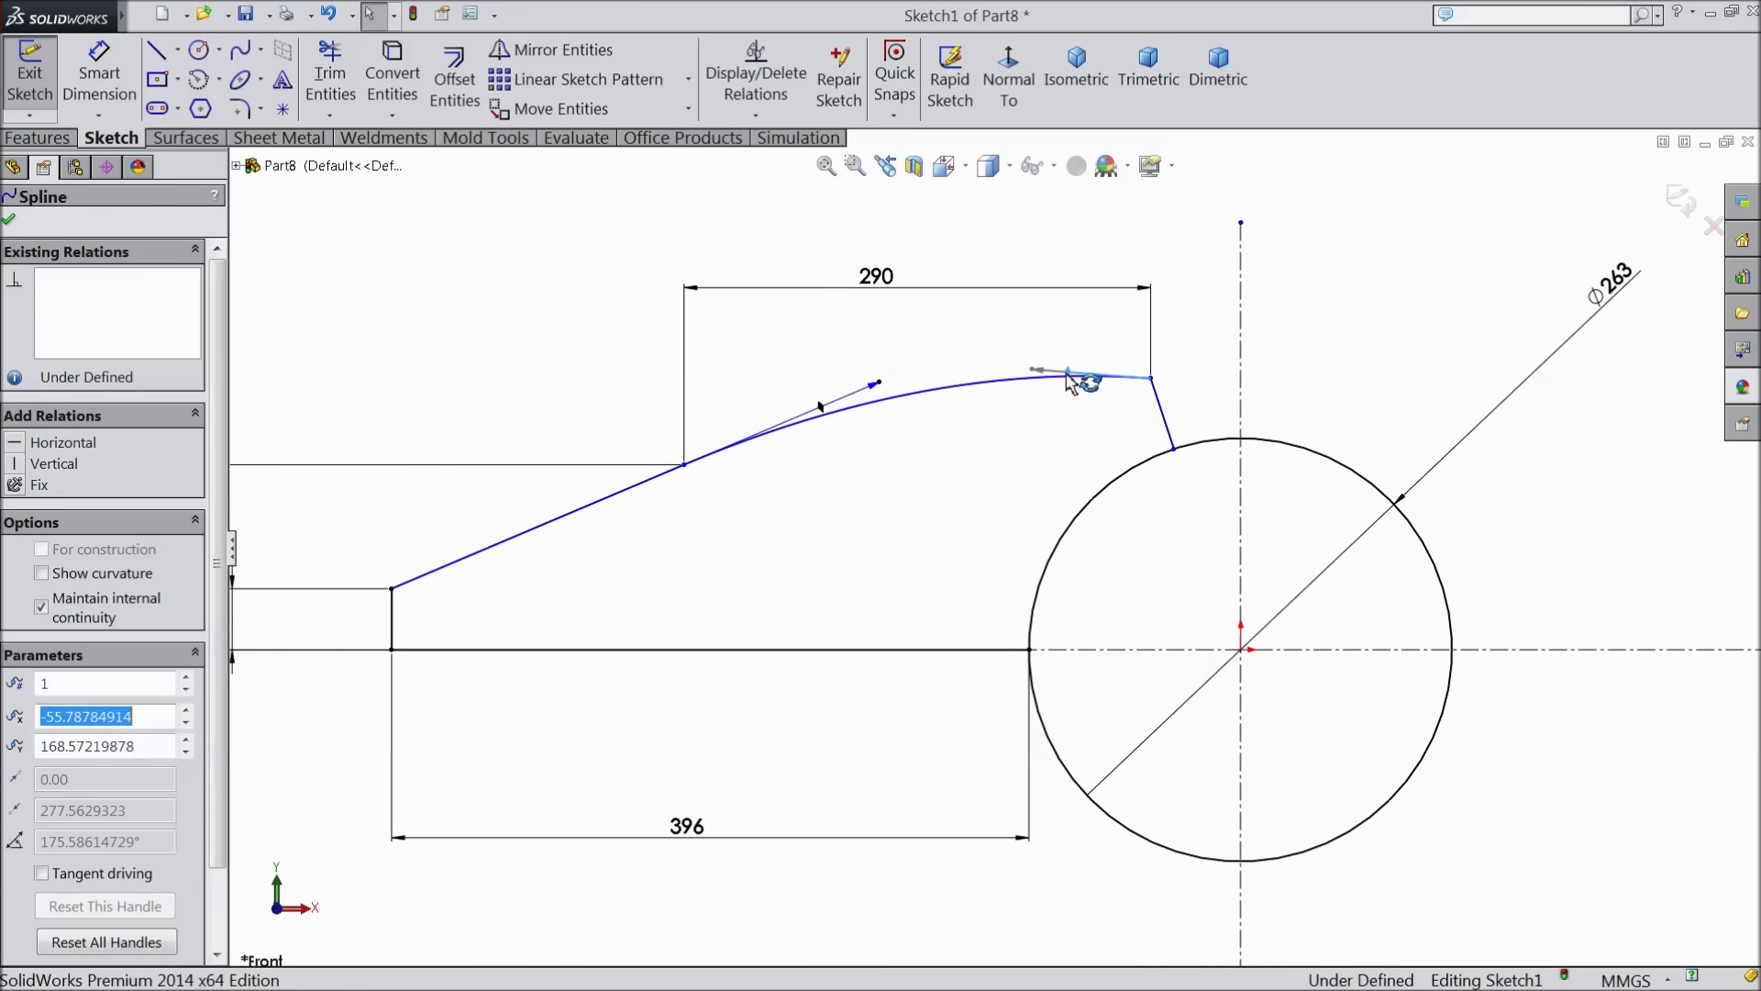
click(63, 444)
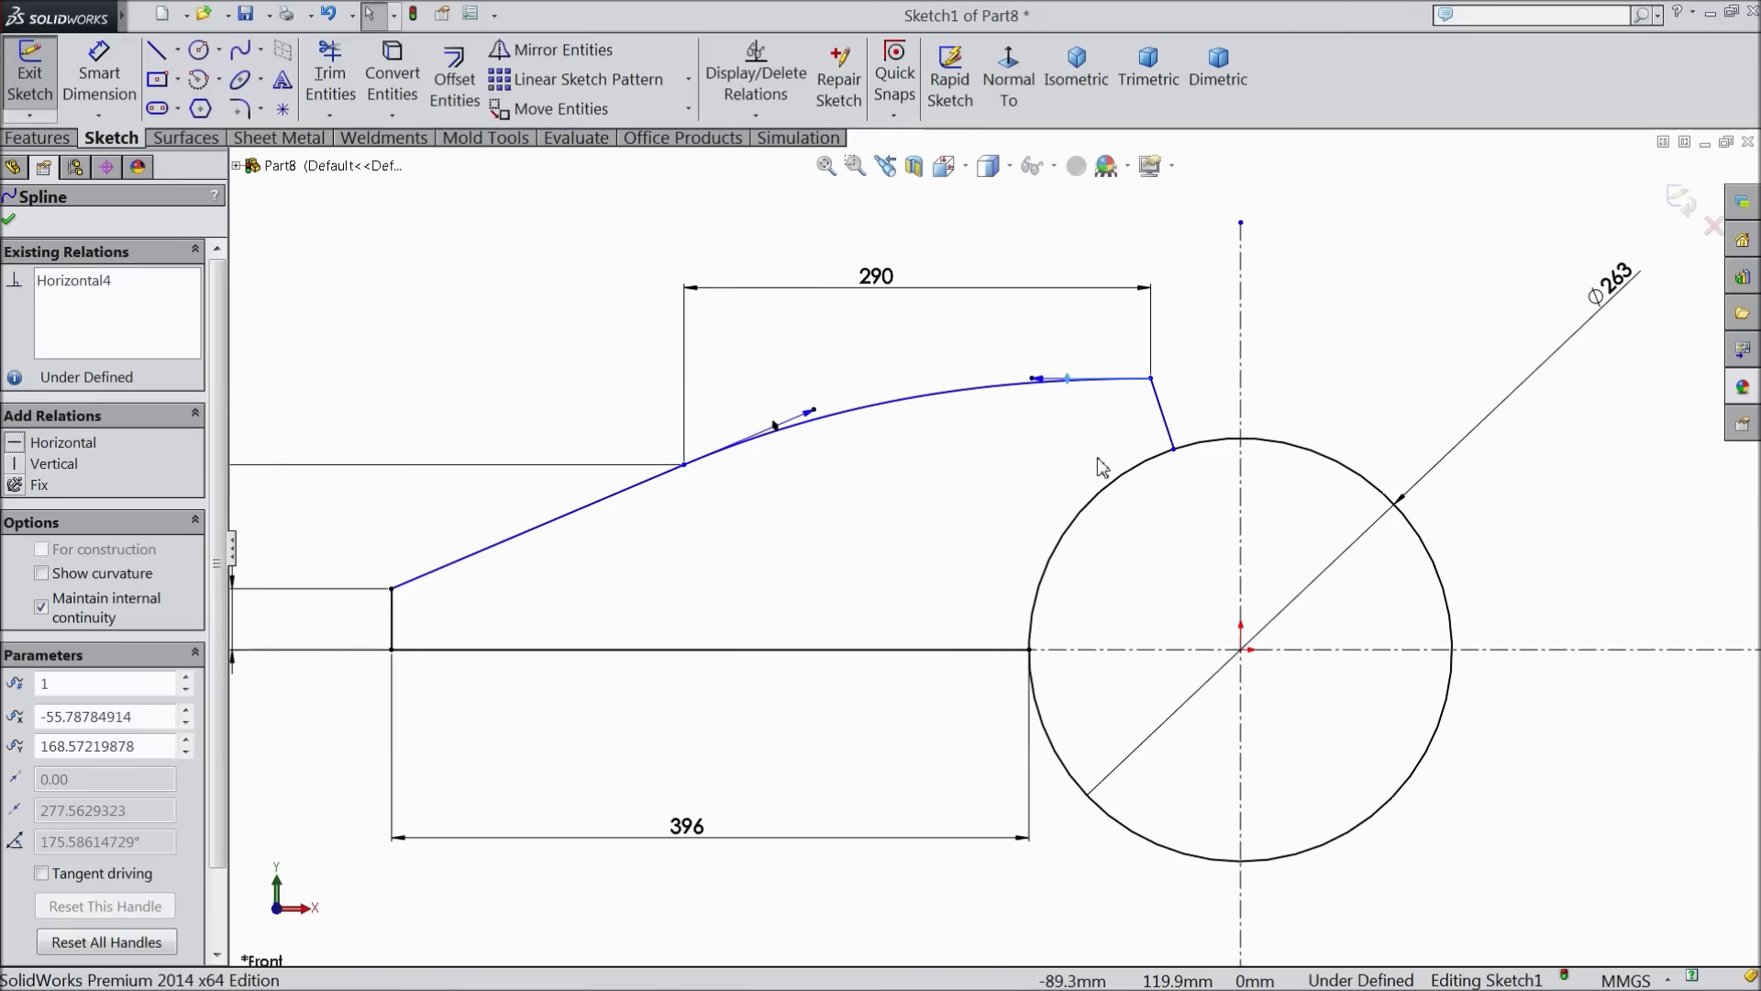
click(99, 74)
scroll(1329, 495, down, 2)
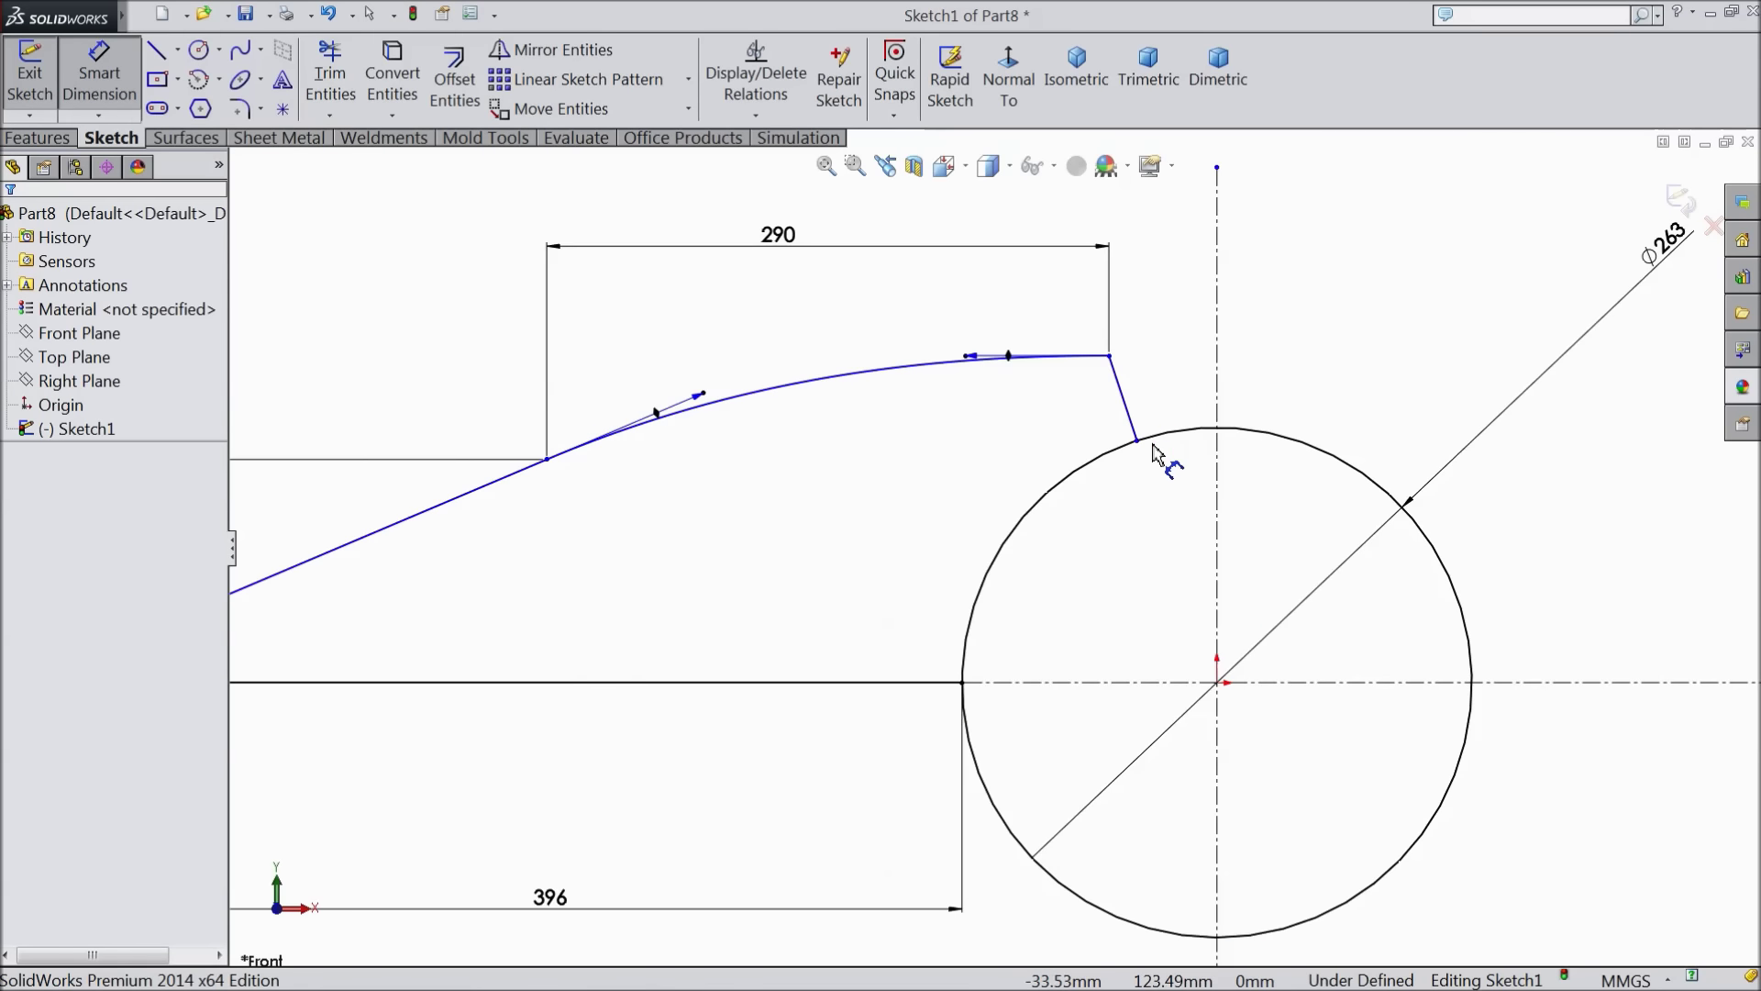
Dimension the short line's lower endpoint 20 mm from the vertical centerline
click(1138, 444)
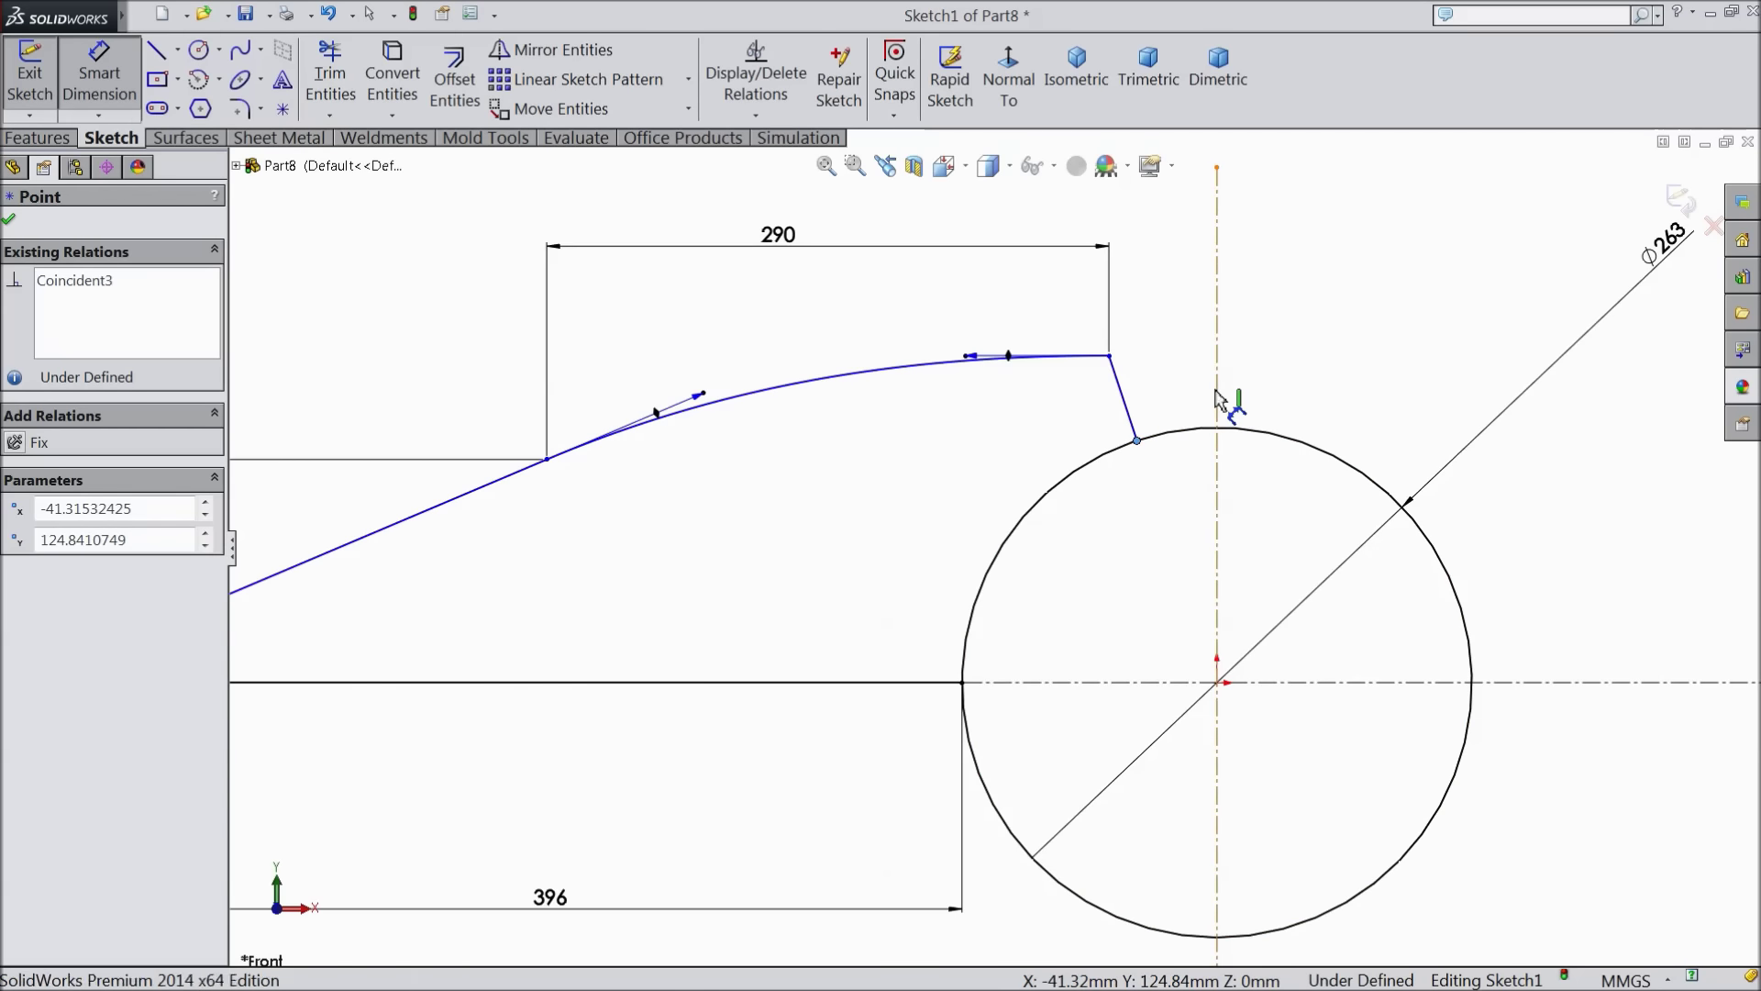
click(1217, 397)
click(1172, 279)
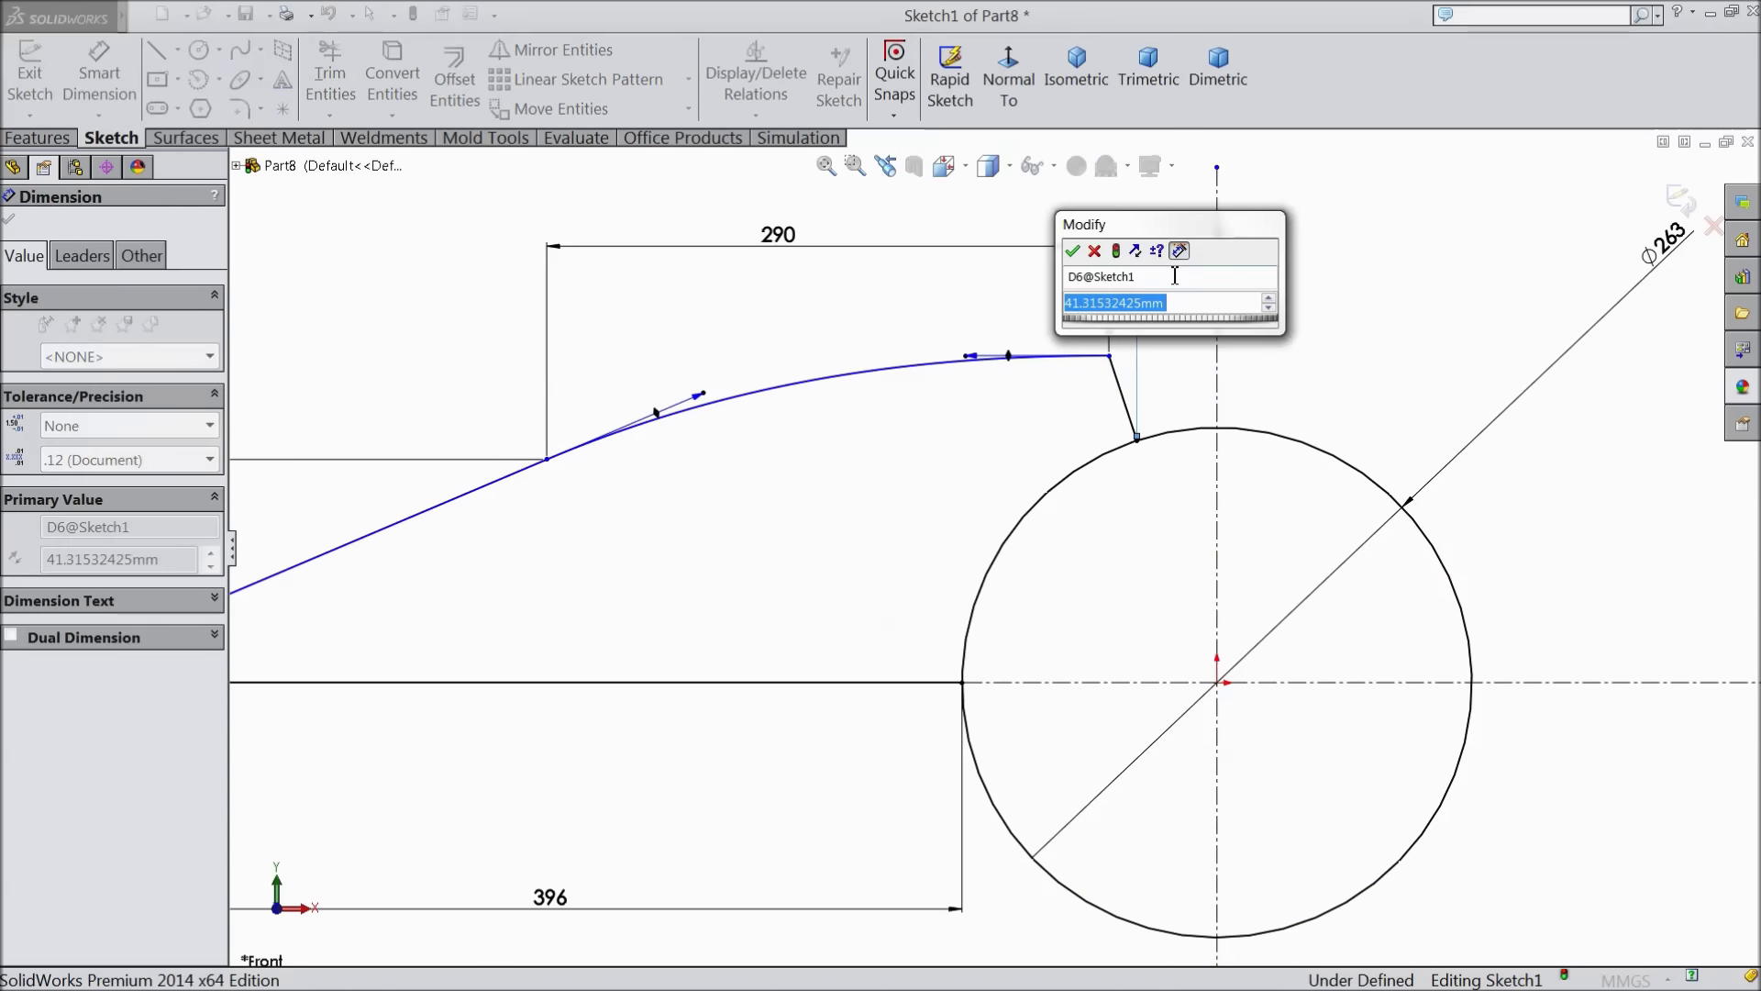
text(20)
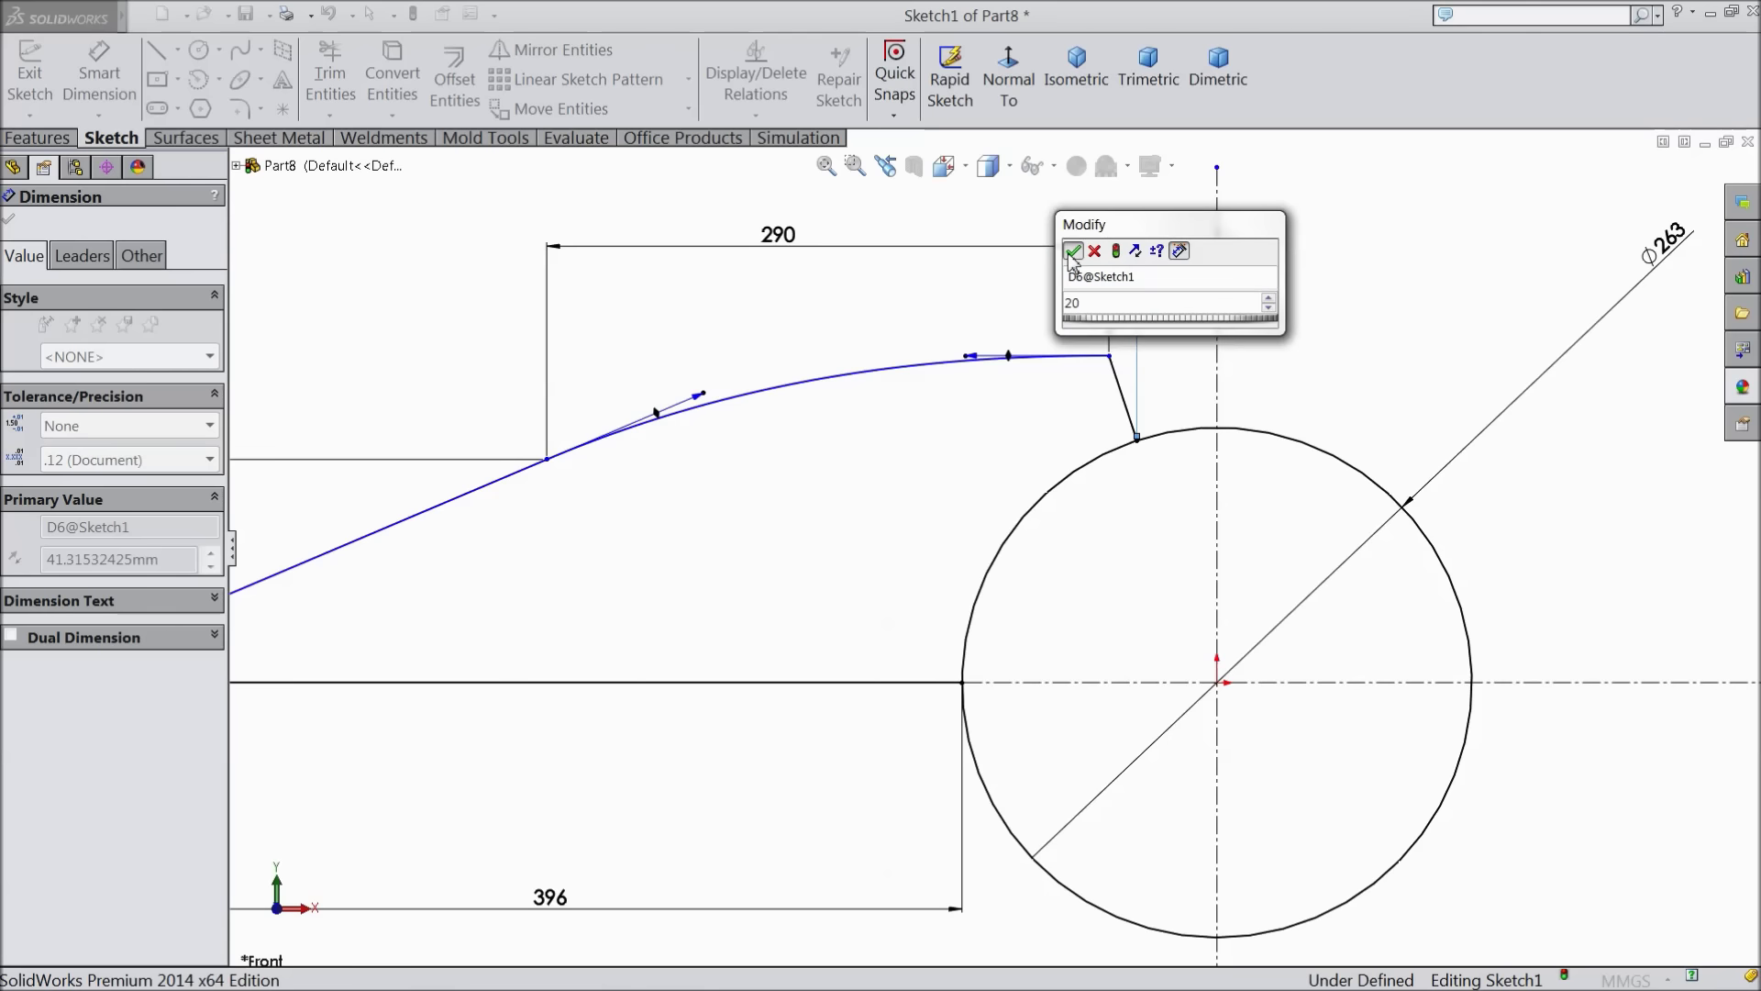
click(1072, 251)
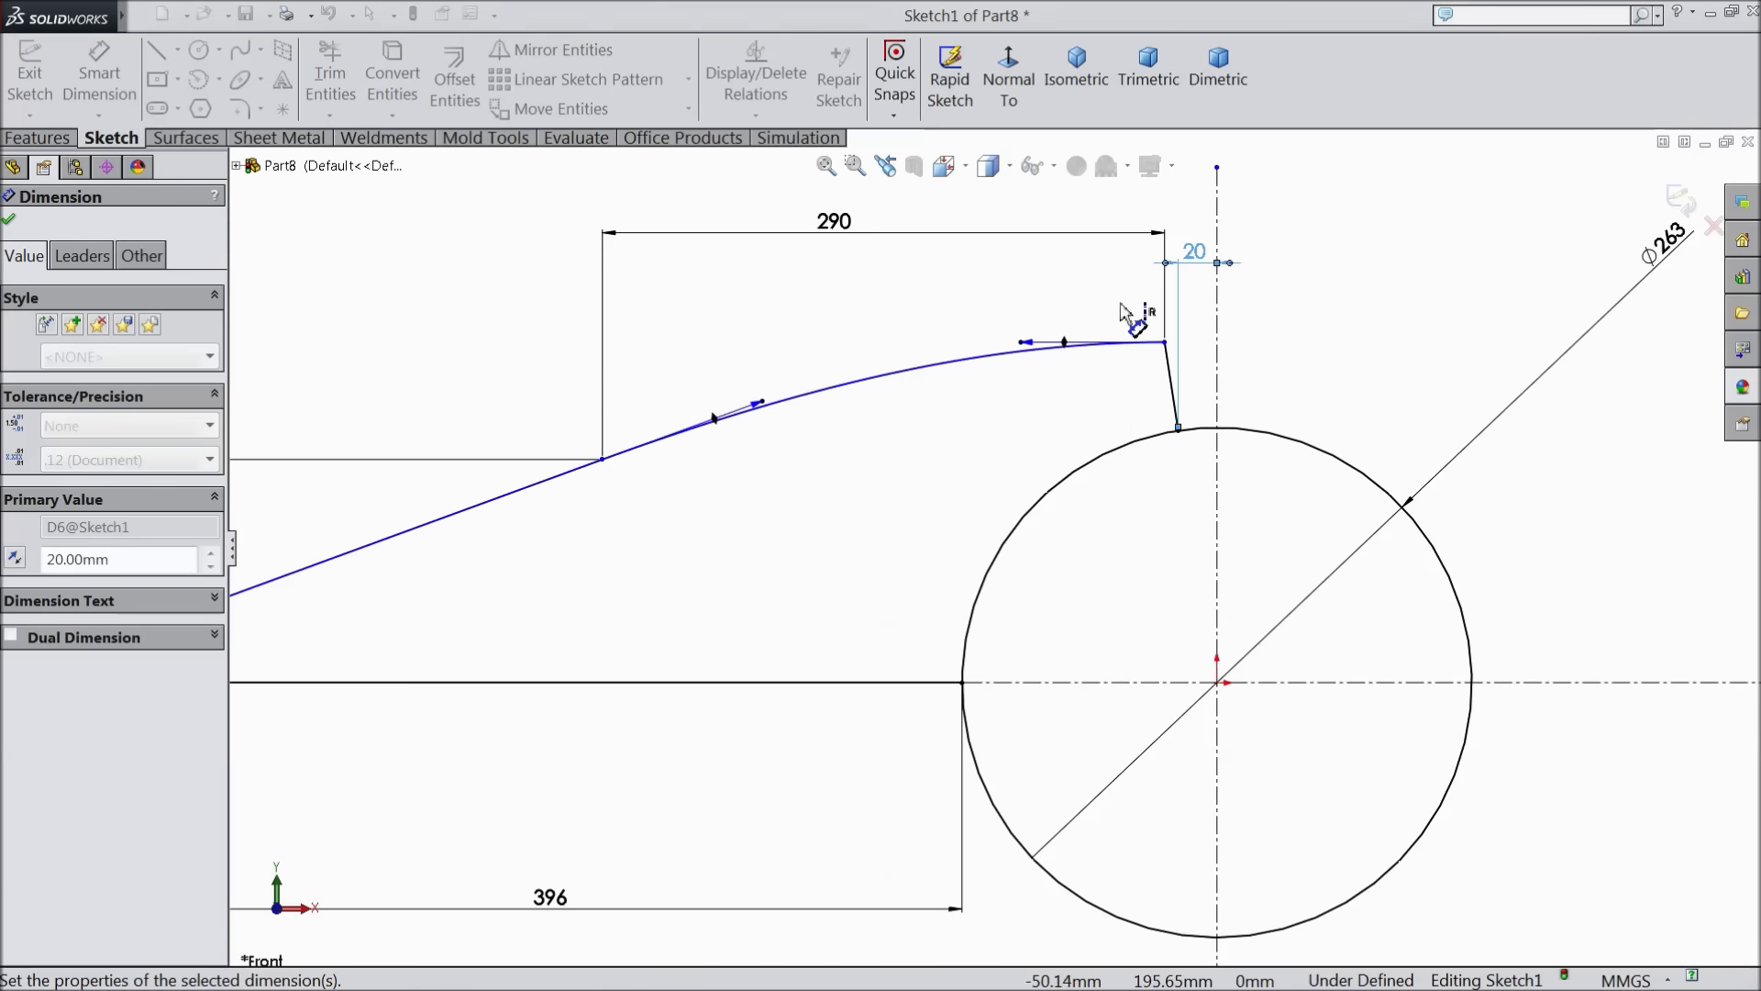
Dimension the spline's right endpoint 170 mm above the horizontal centerline
click(1164, 343)
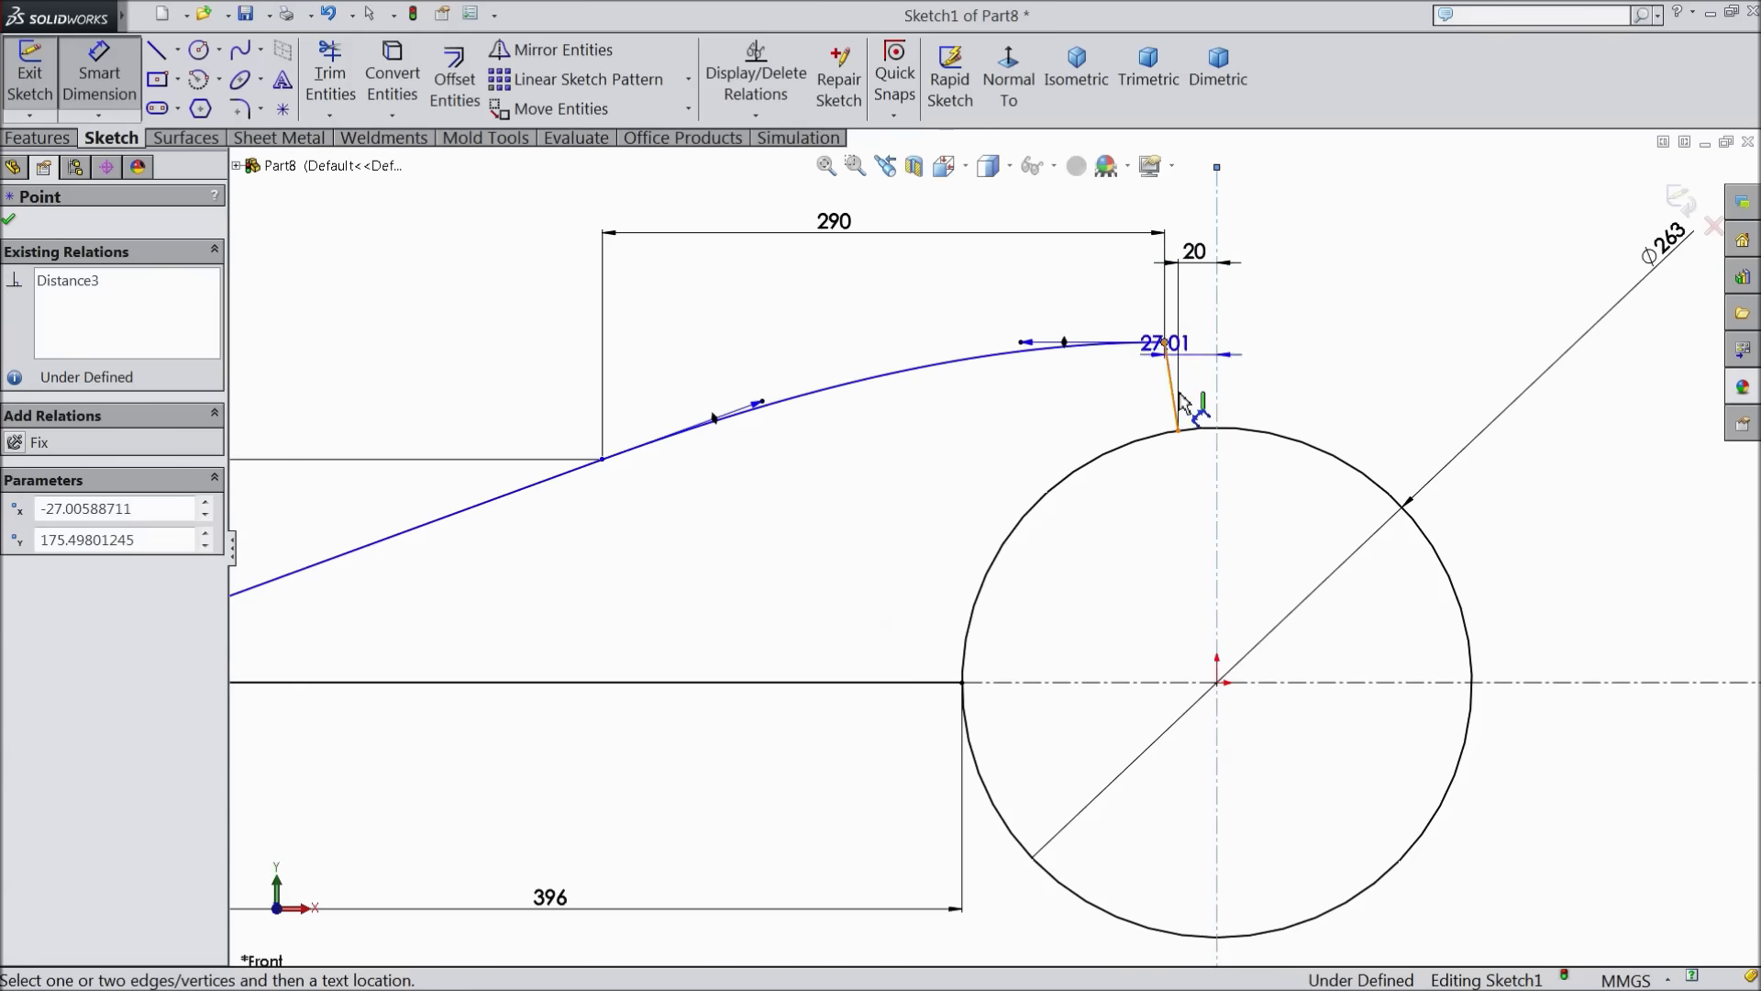
click(1219, 683)
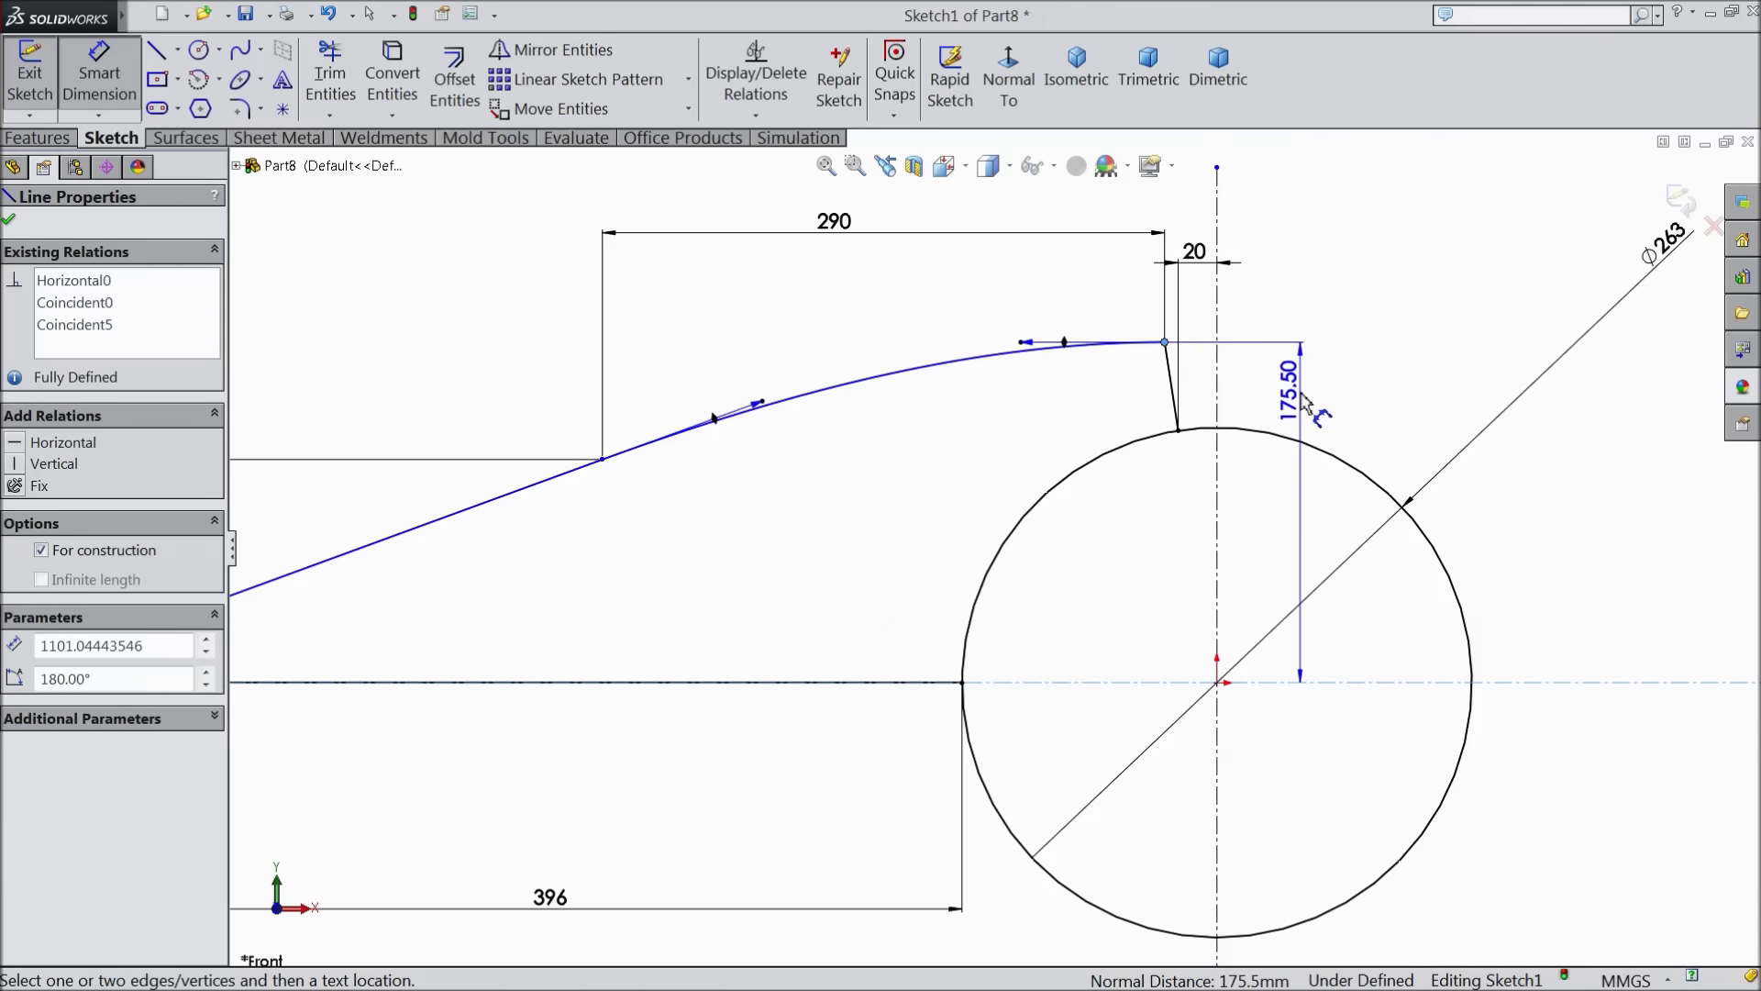
click(1321, 582)
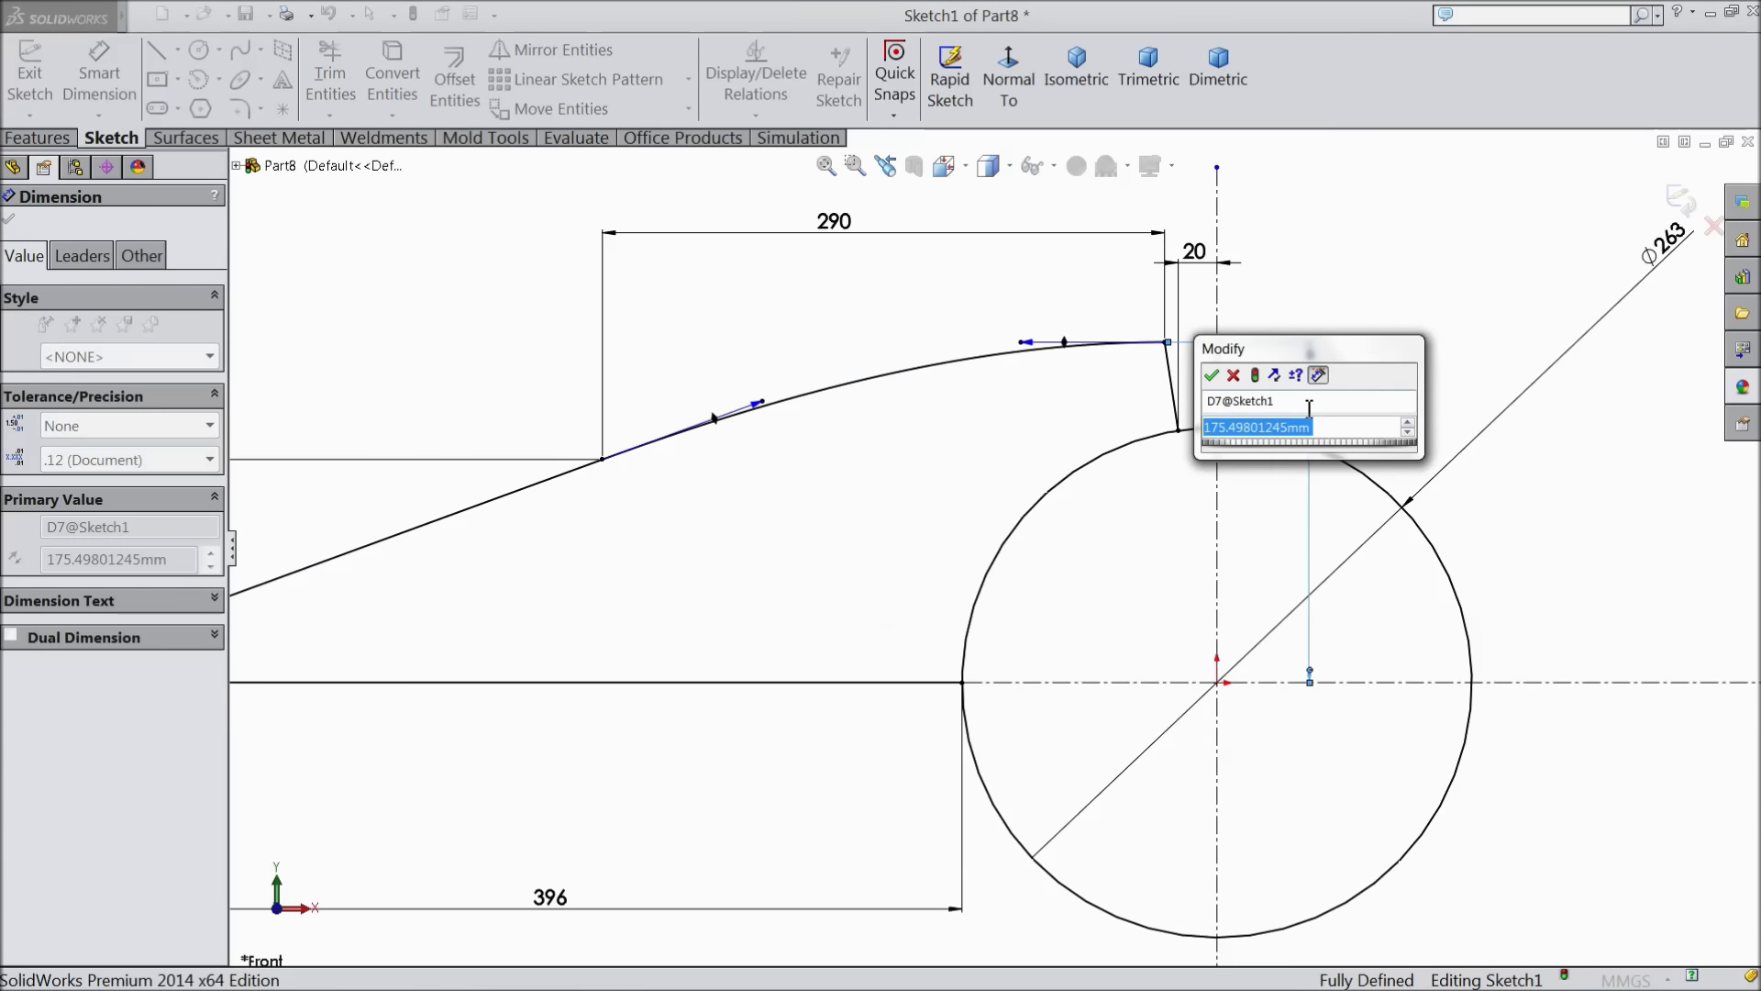
text(170)
click(1211, 375)
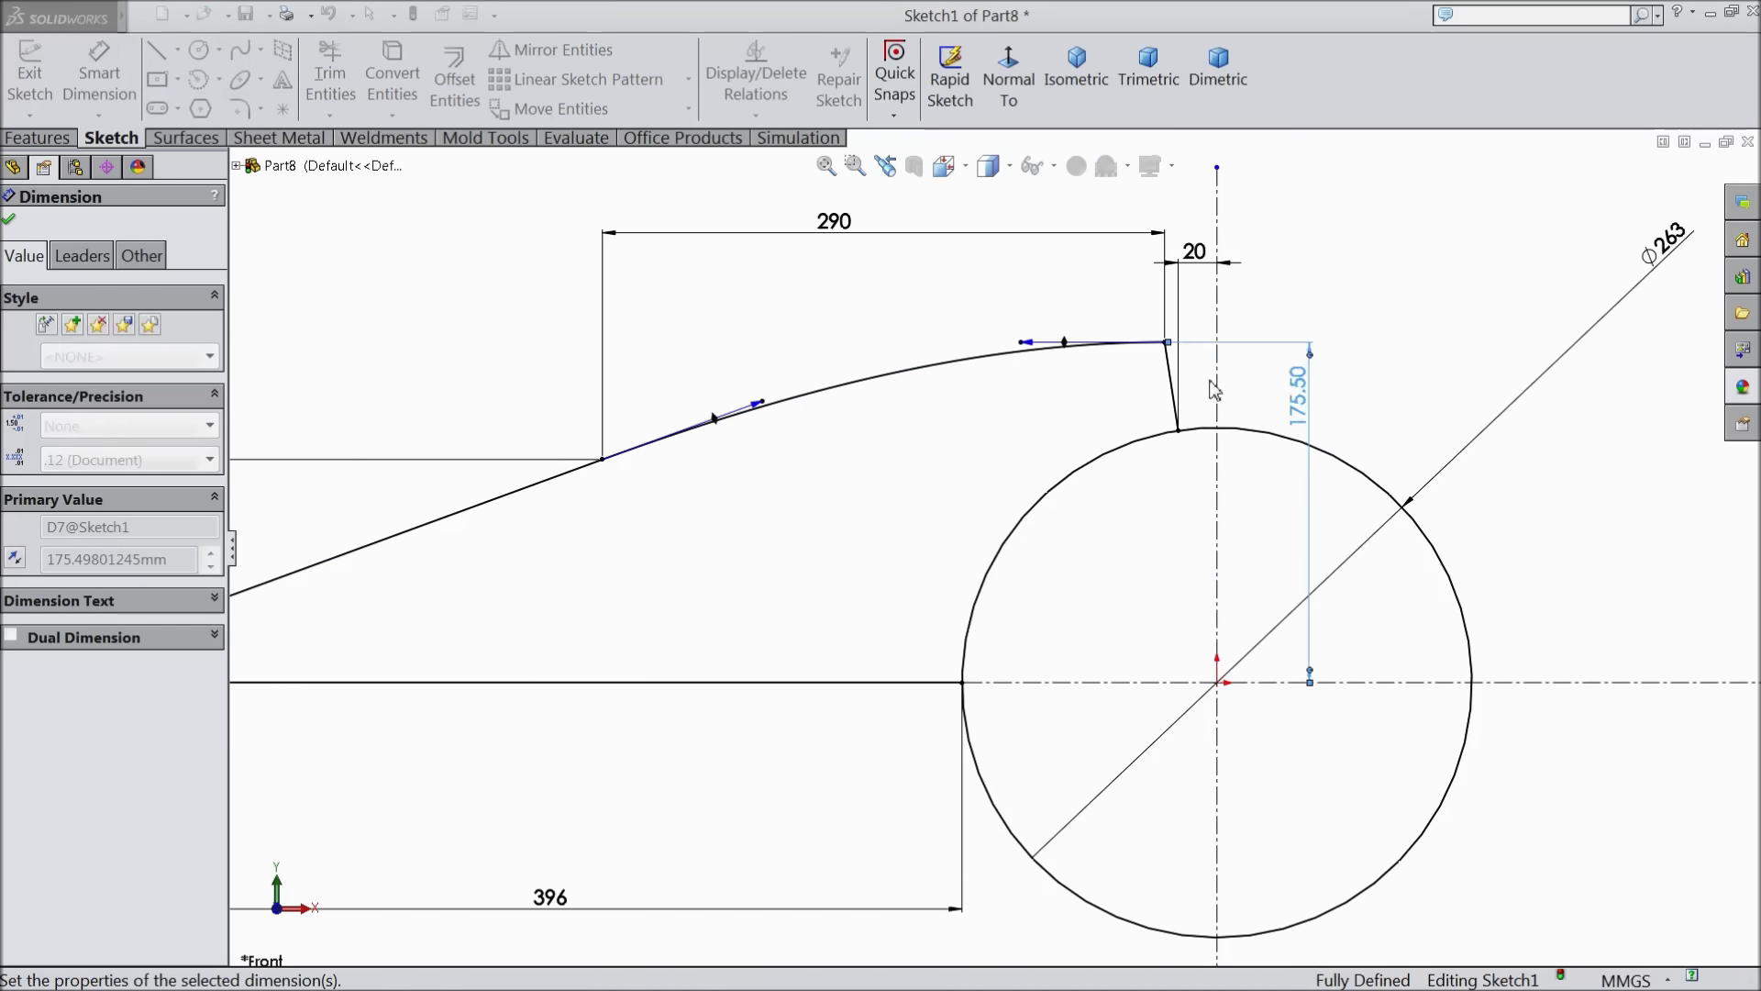
scroll(1096, 466, up, 2)
scroll(1096, 466, down, 4)
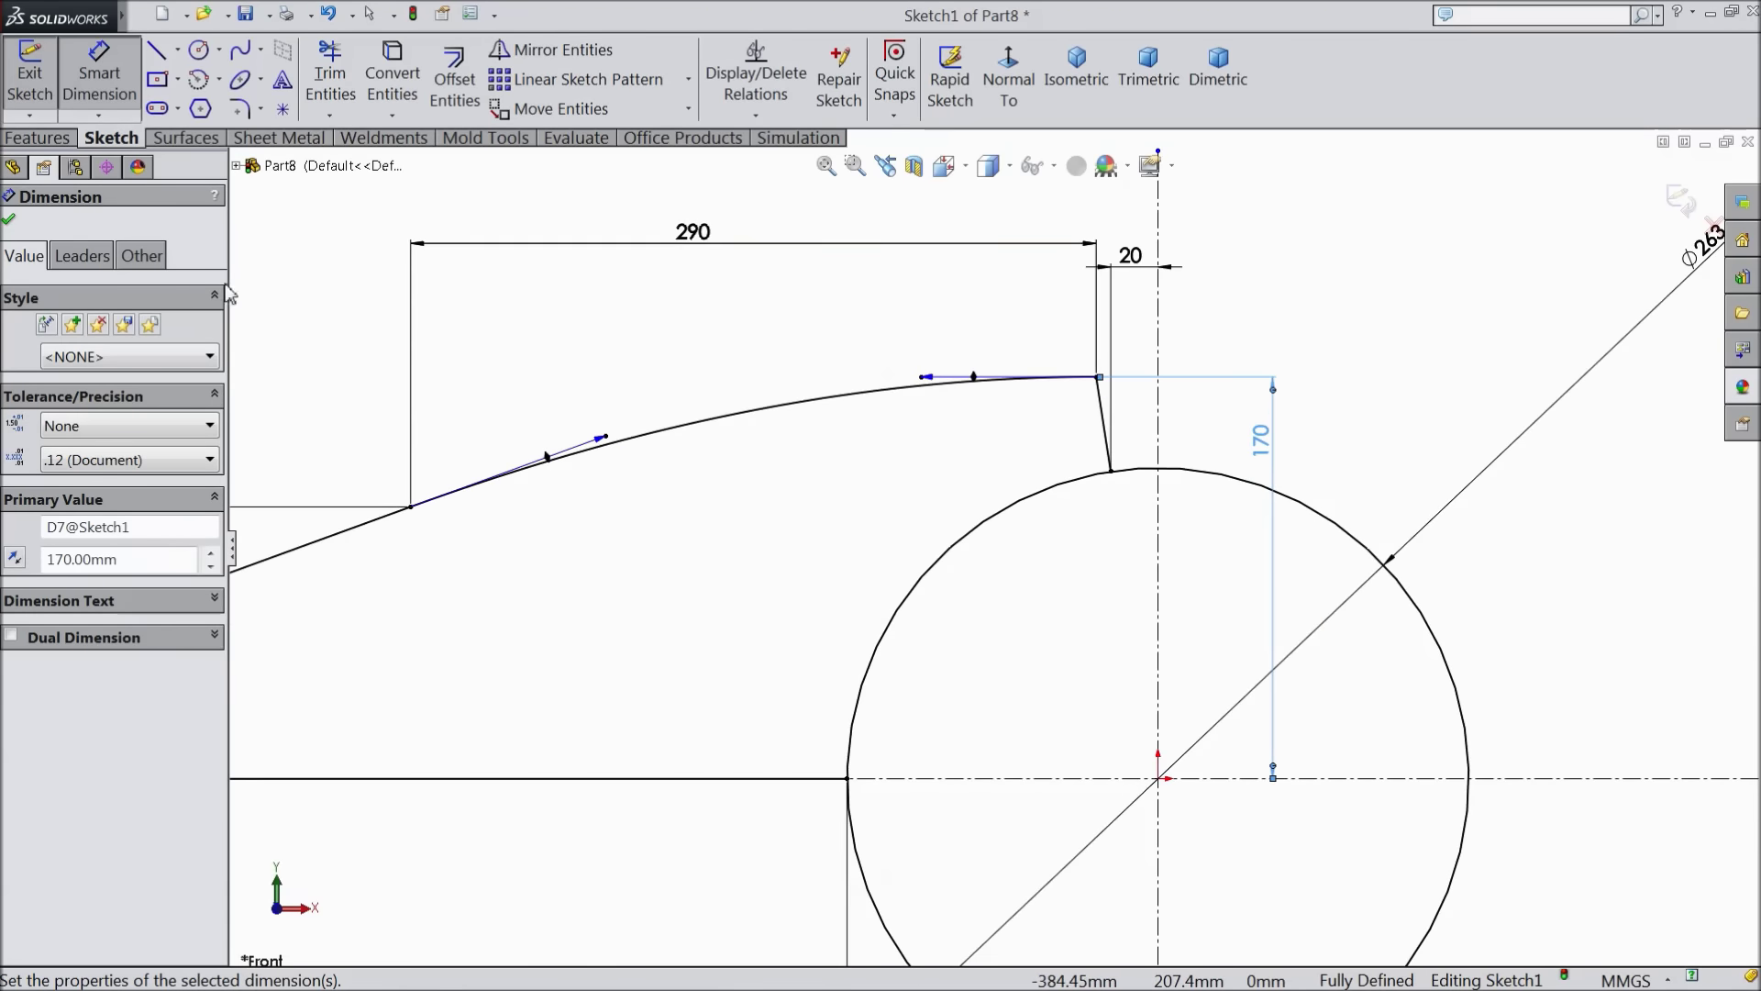
click(9, 222)
scroll(998, 420, up, 3)
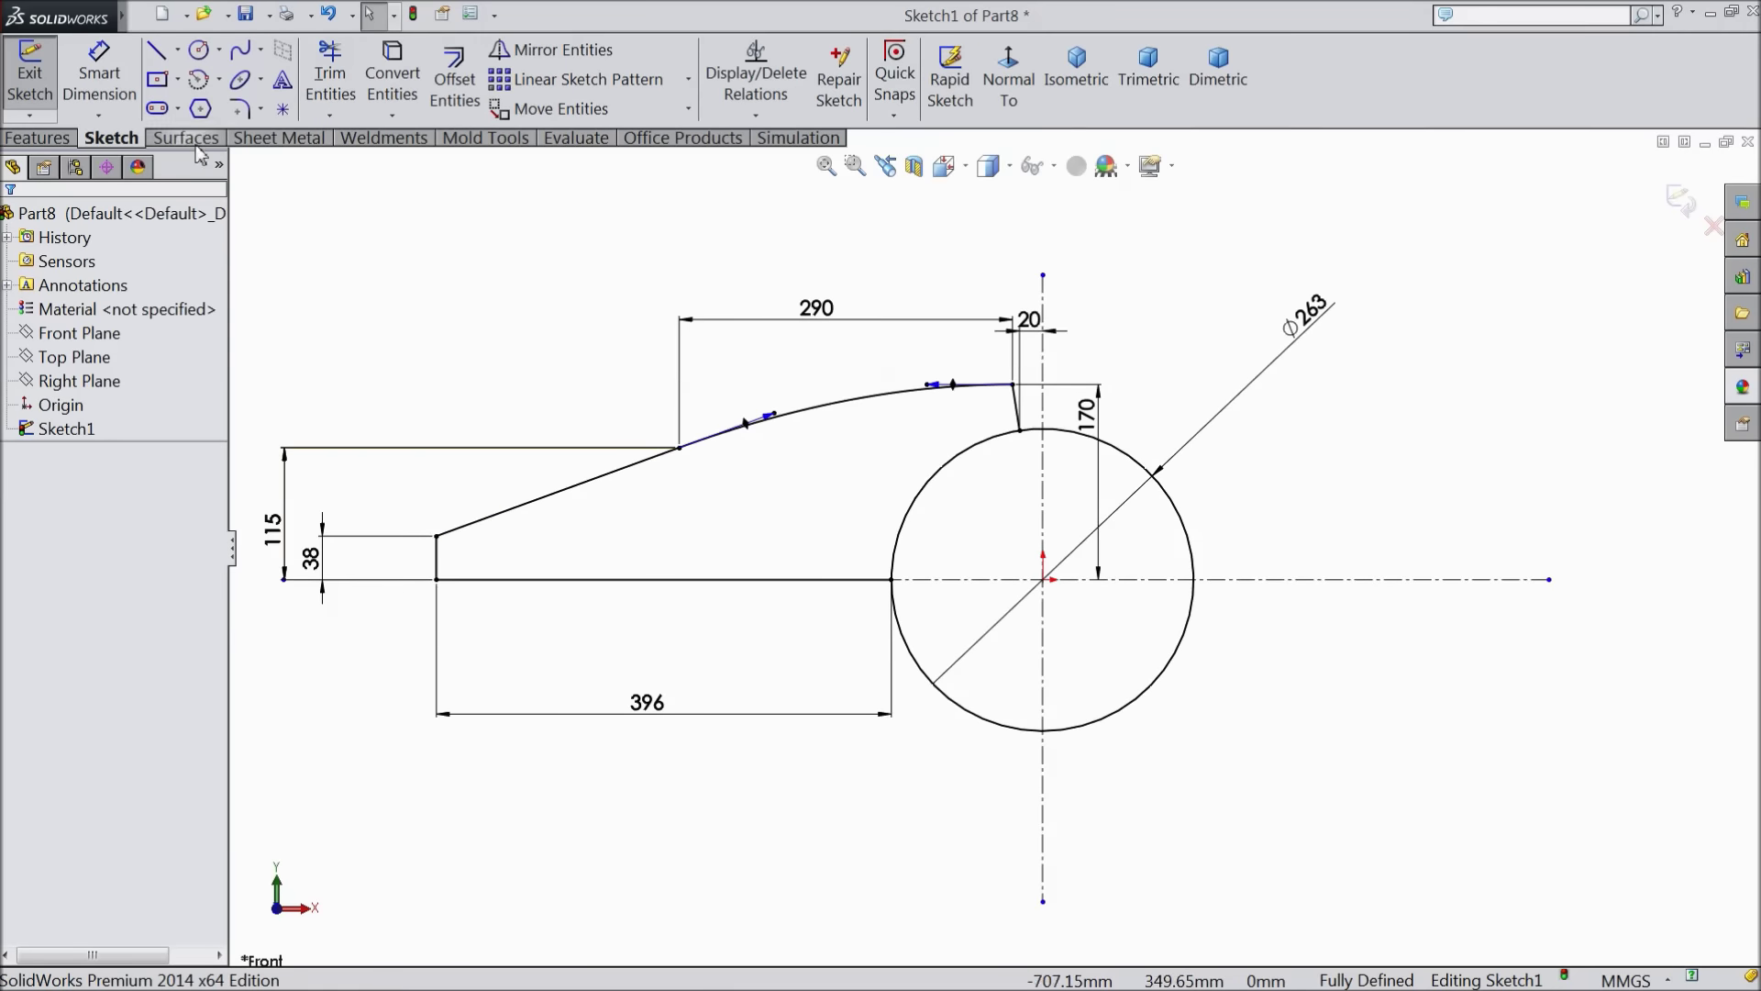
click(156, 51)
Draw a short line hanging down from the circle's lower edge
scroll(1275, 723, down, 2)
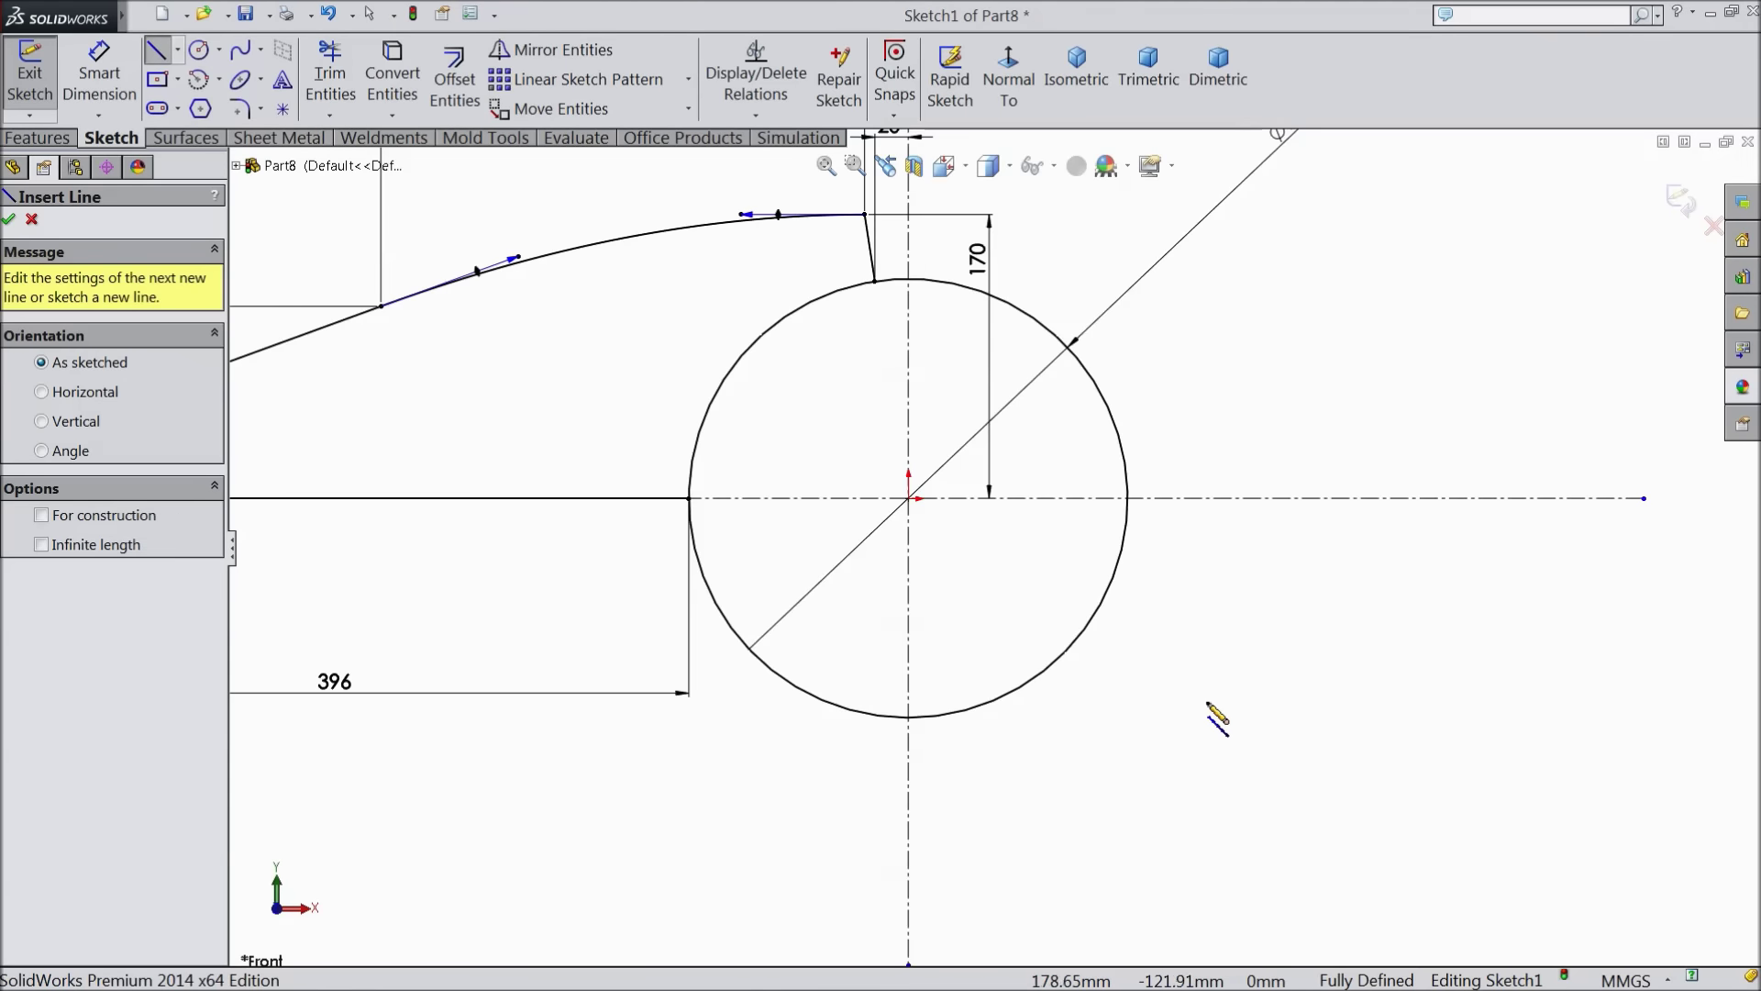
scroll(1229, 719, down, 1)
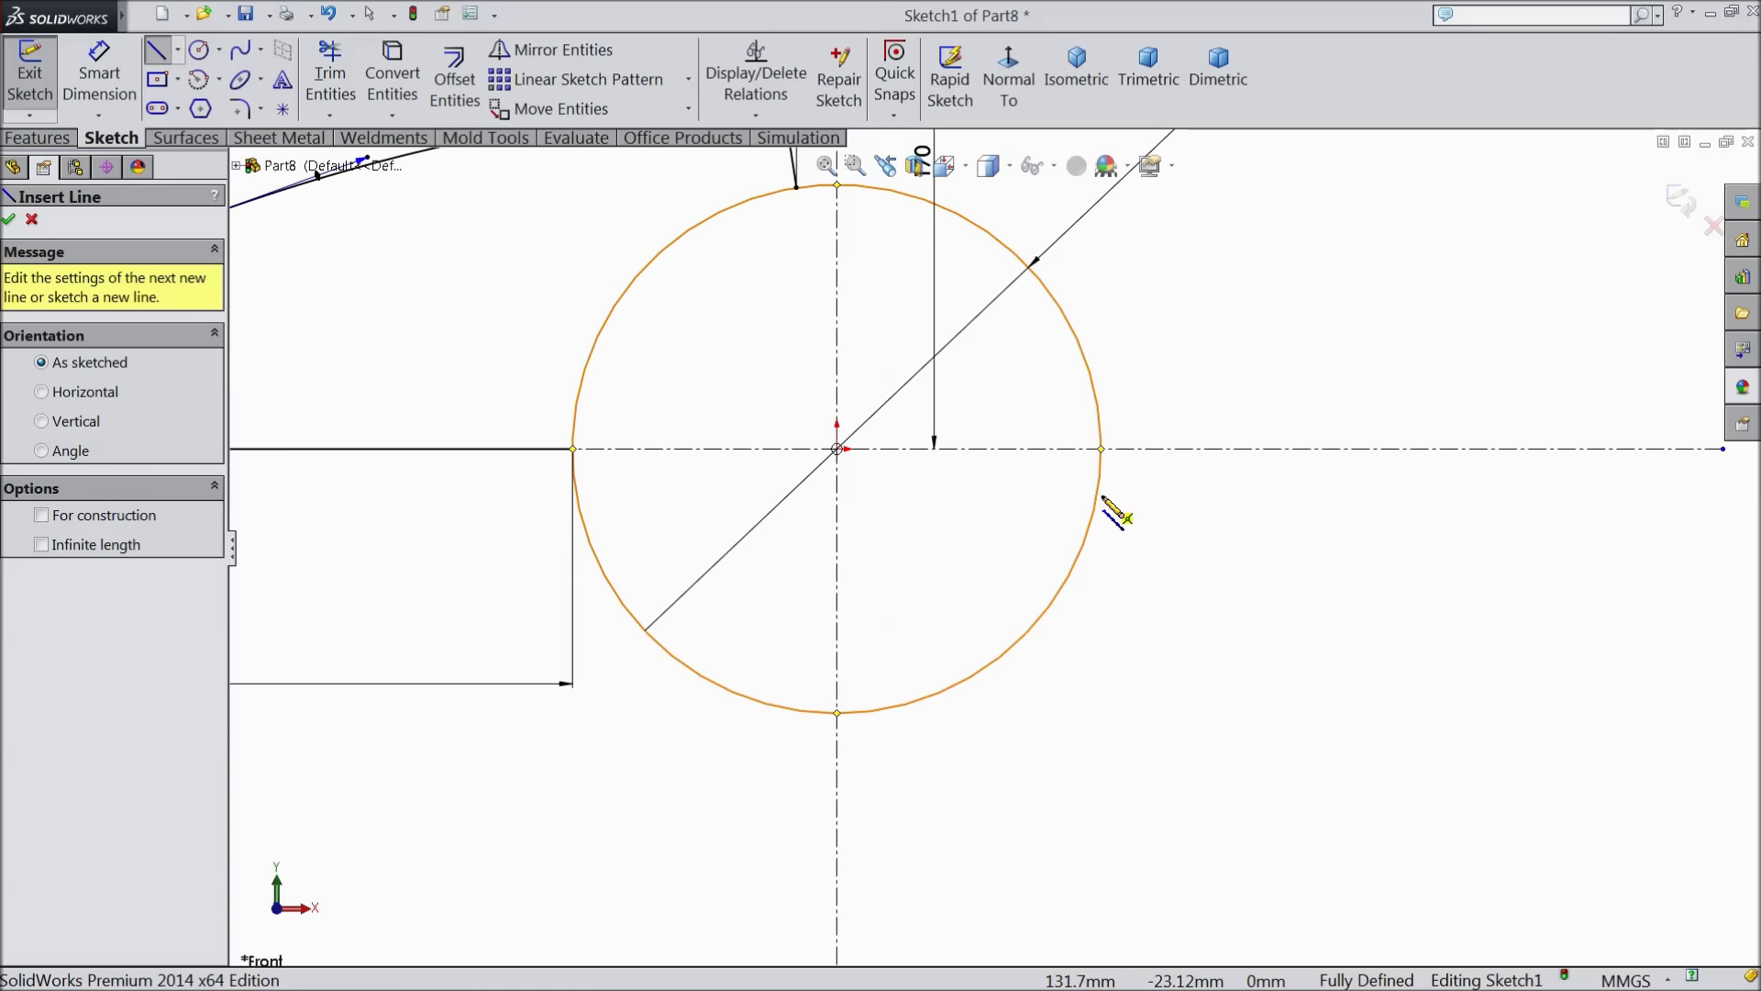
click(1047, 609)
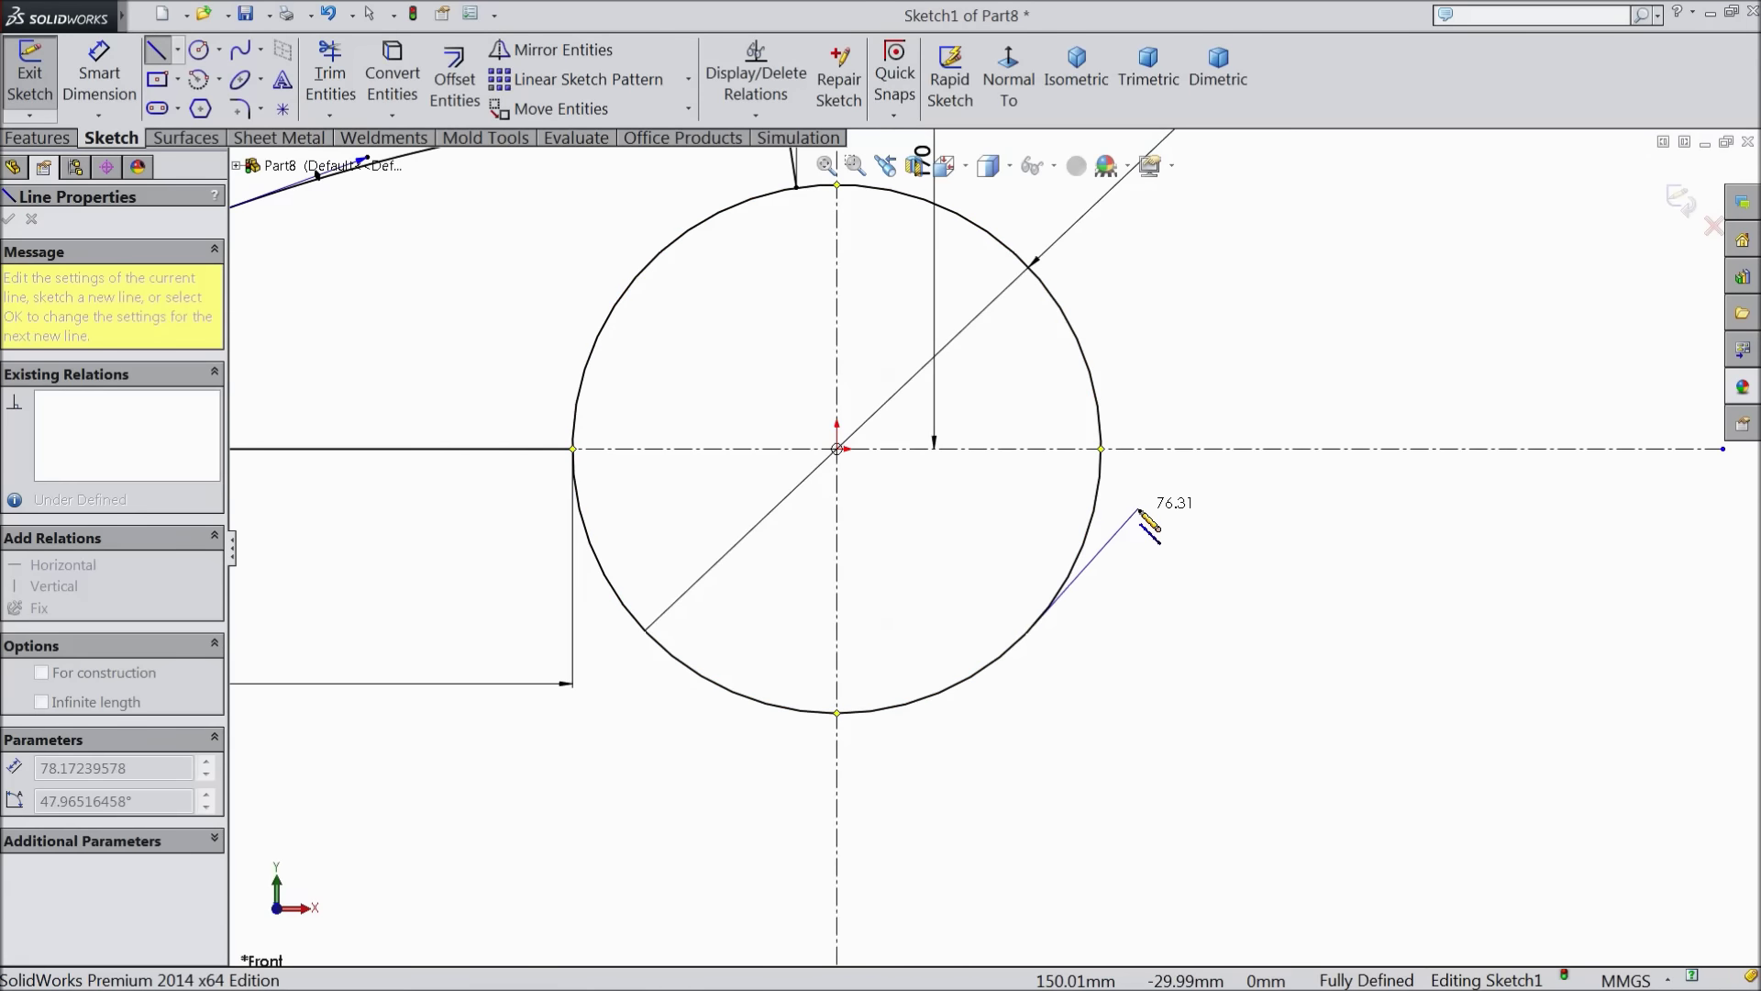
key(Escape)
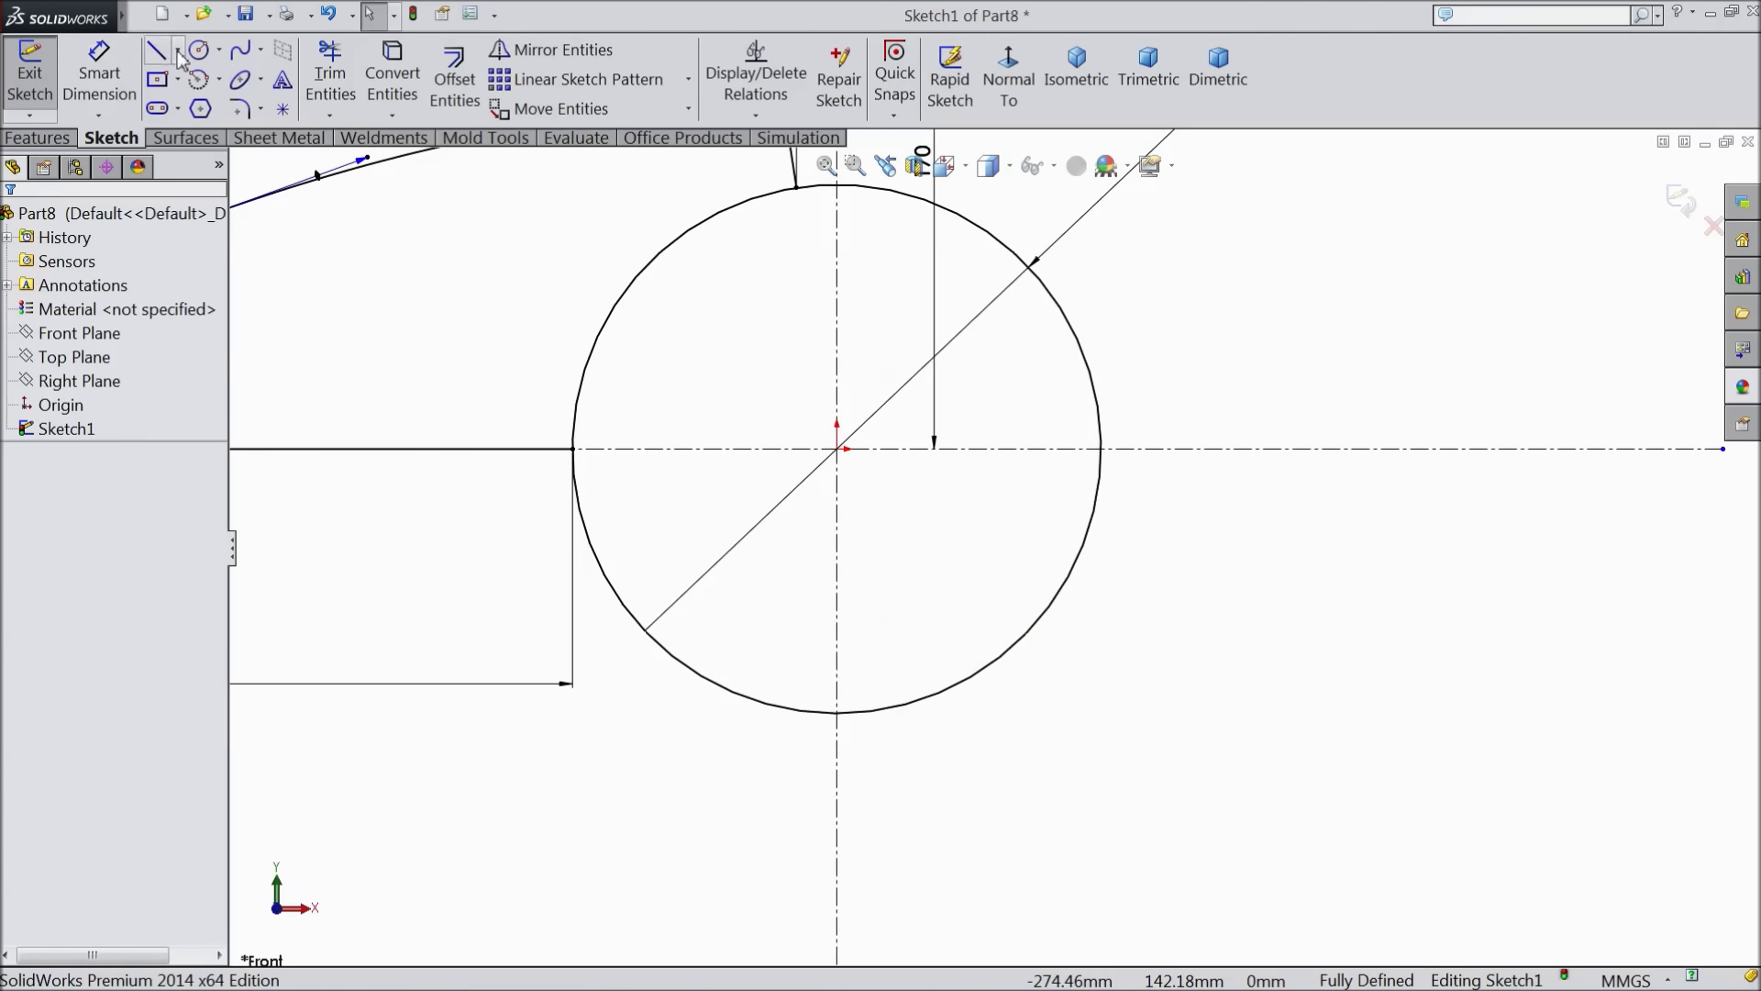
click(159, 57)
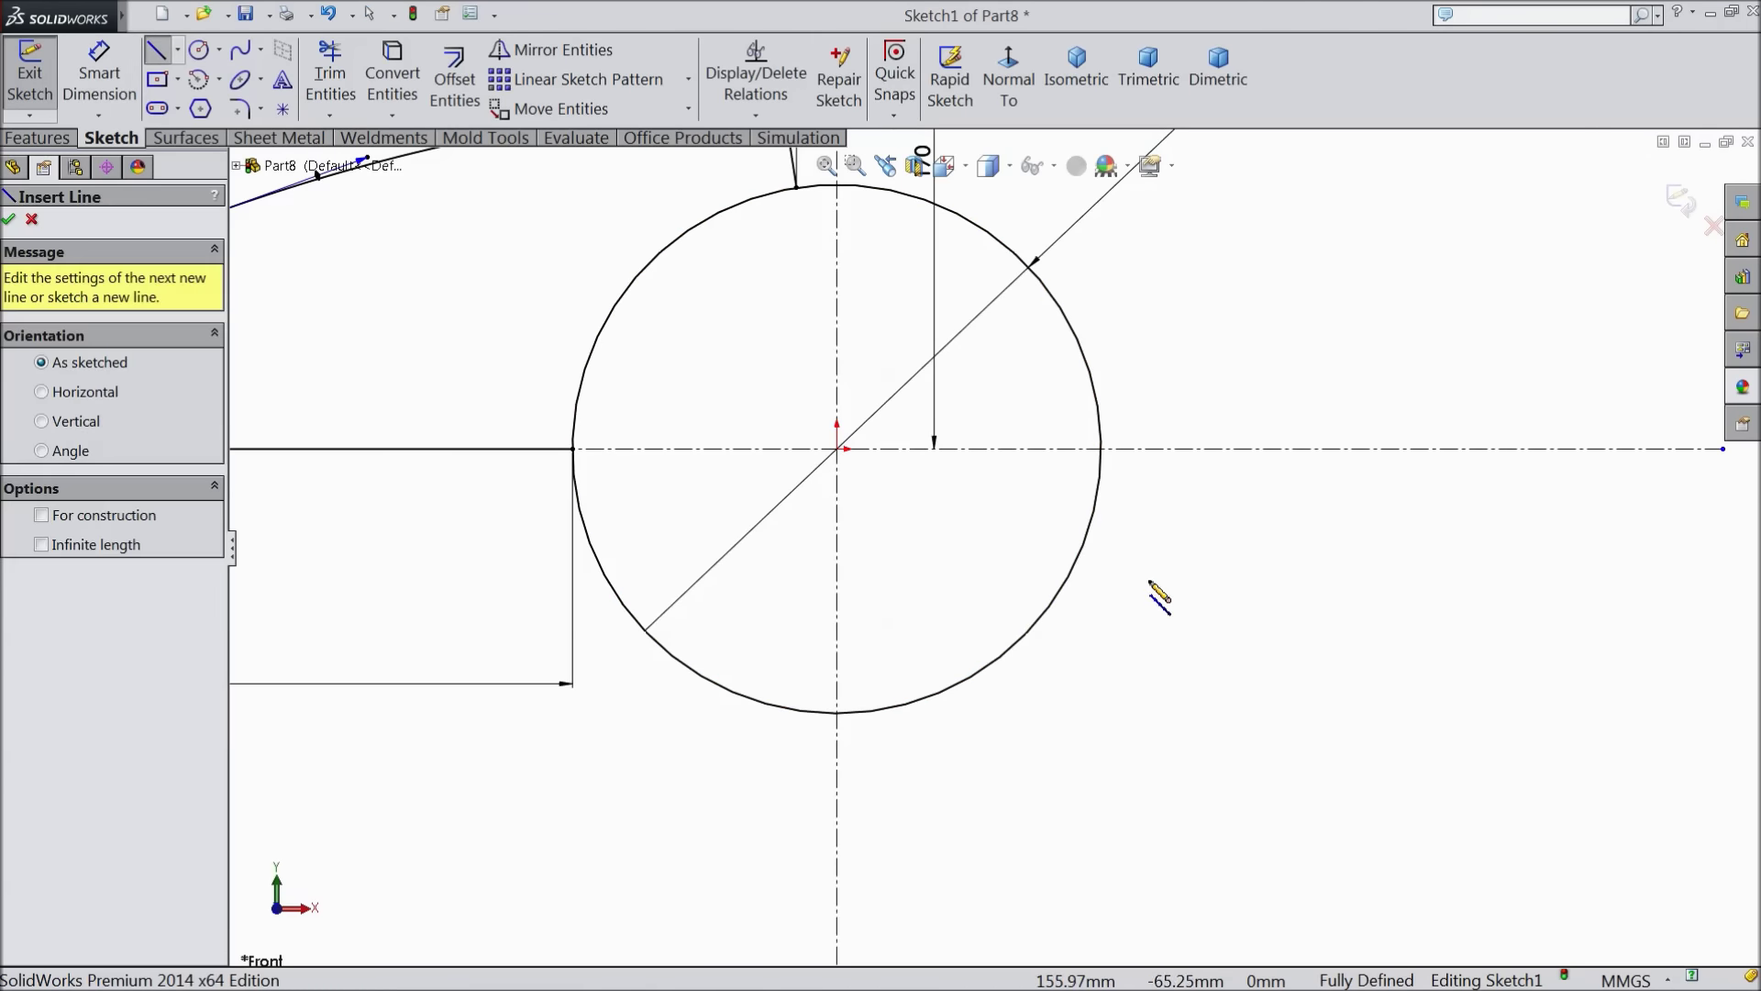
click(1103, 492)
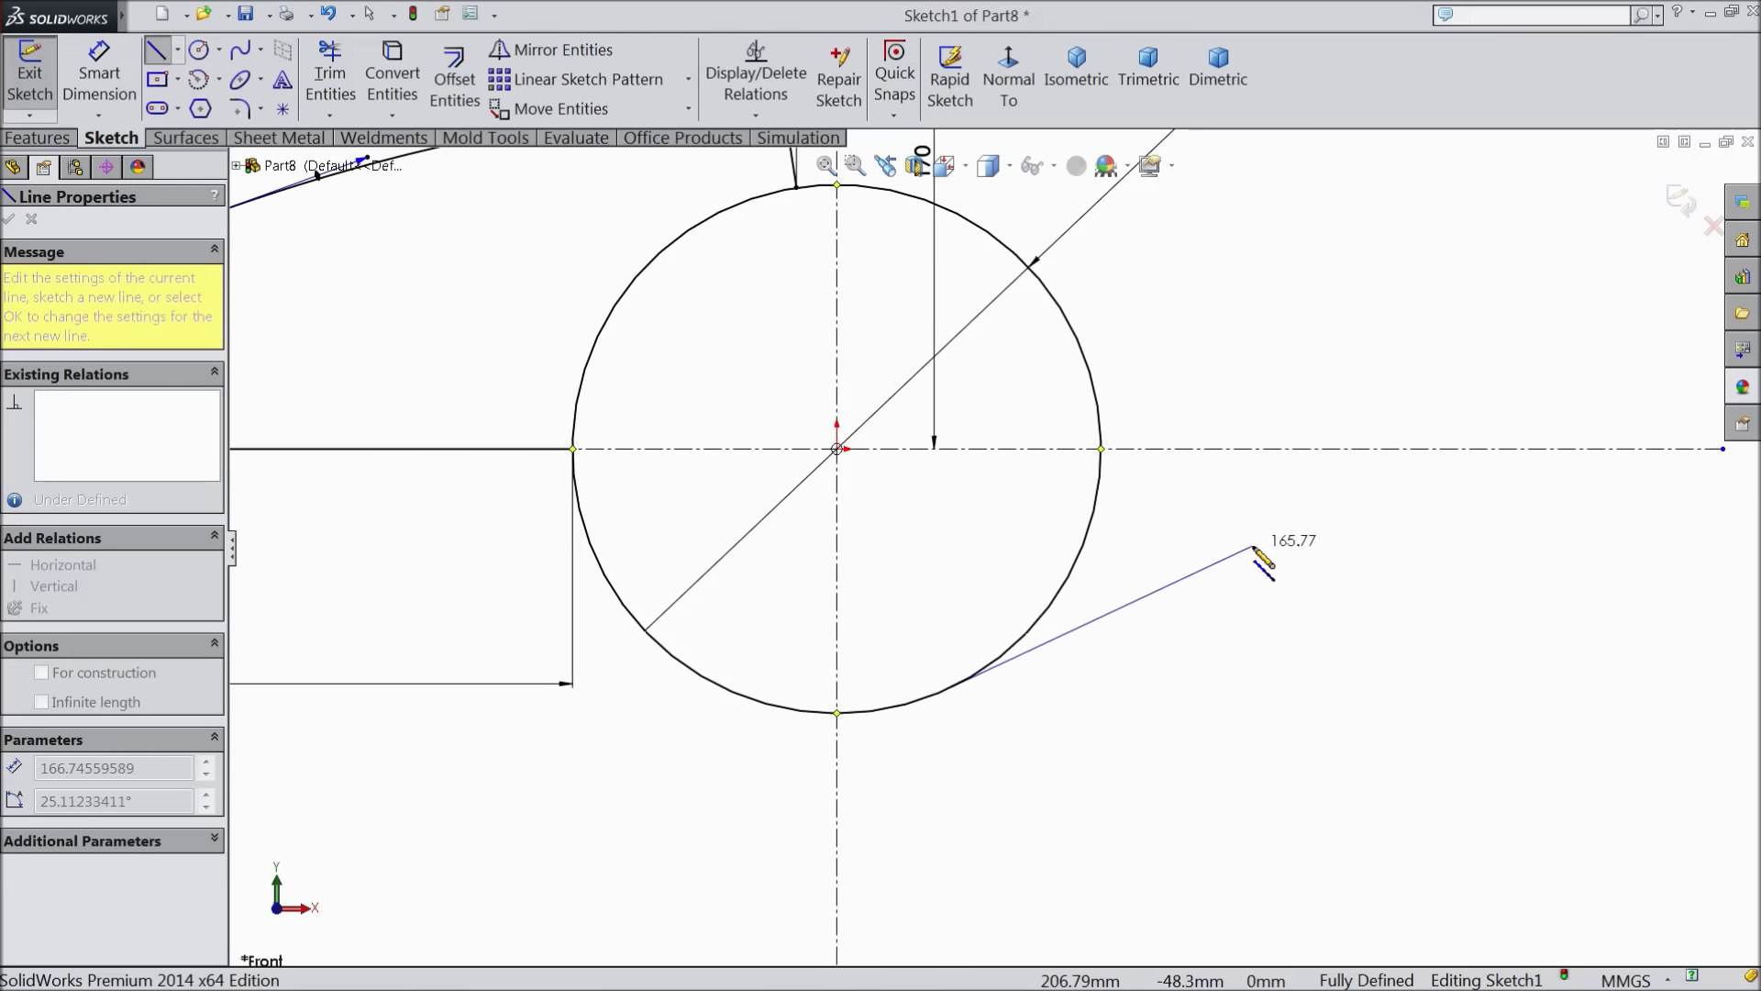
key(Escape)
click(158, 55)
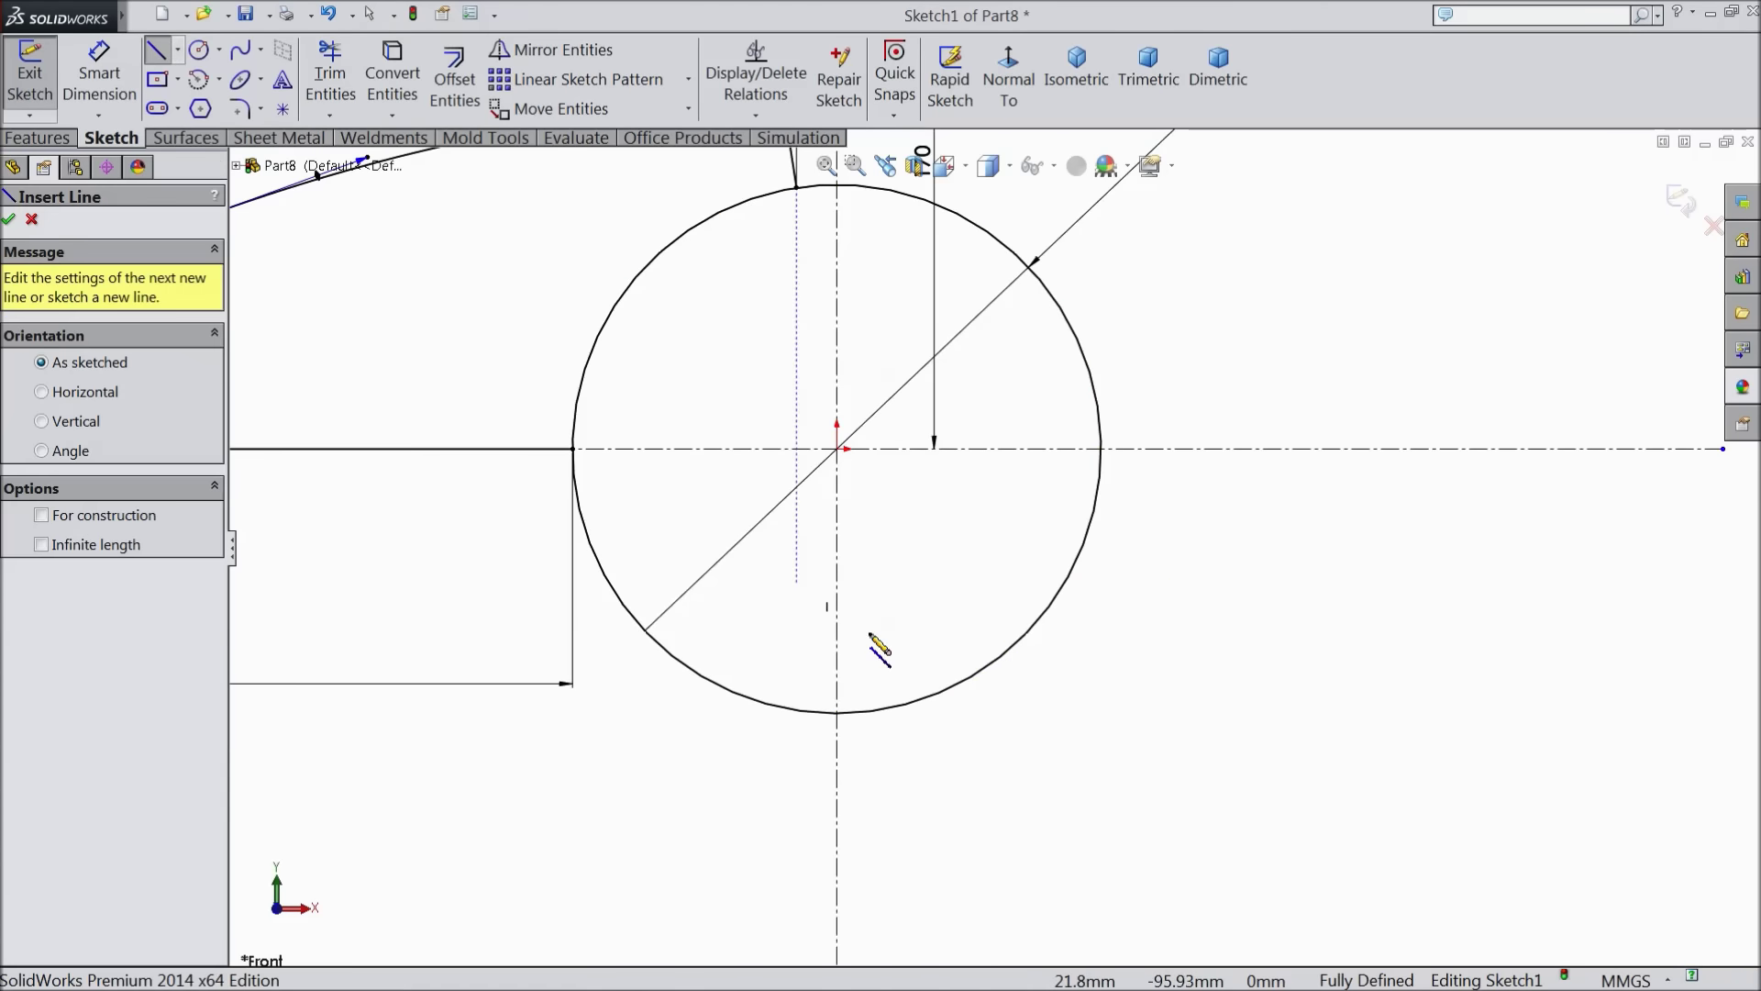
click(908, 705)
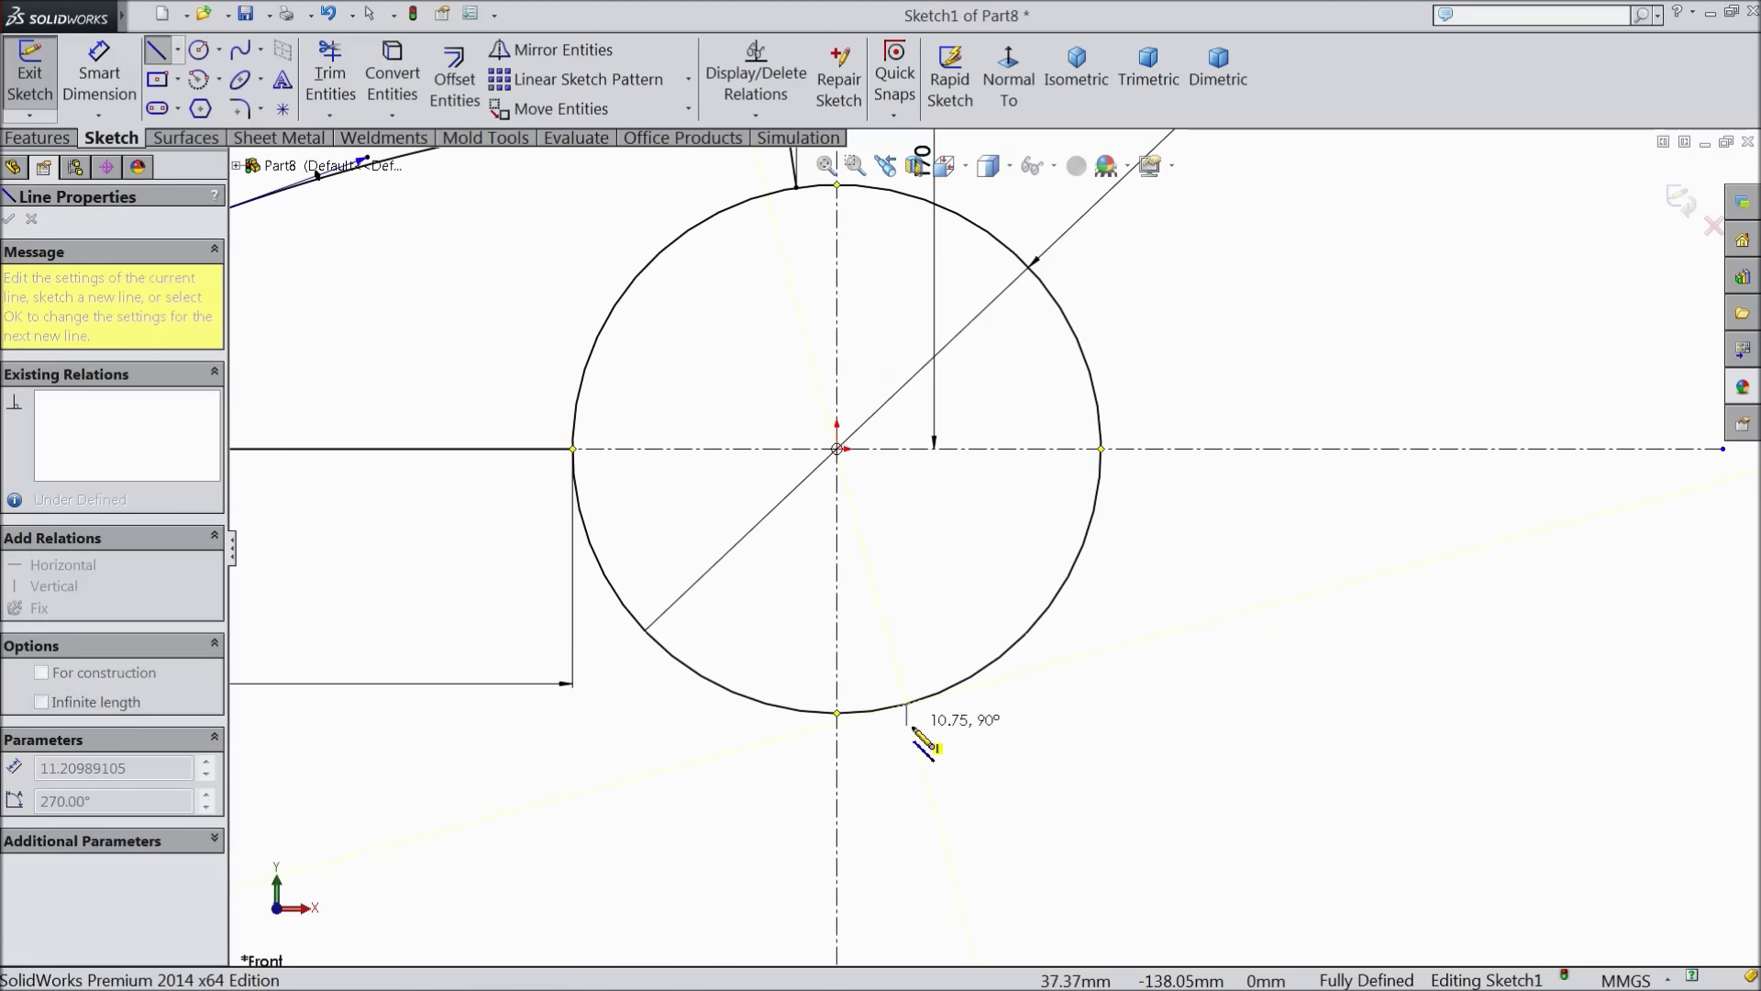
click(933, 799)
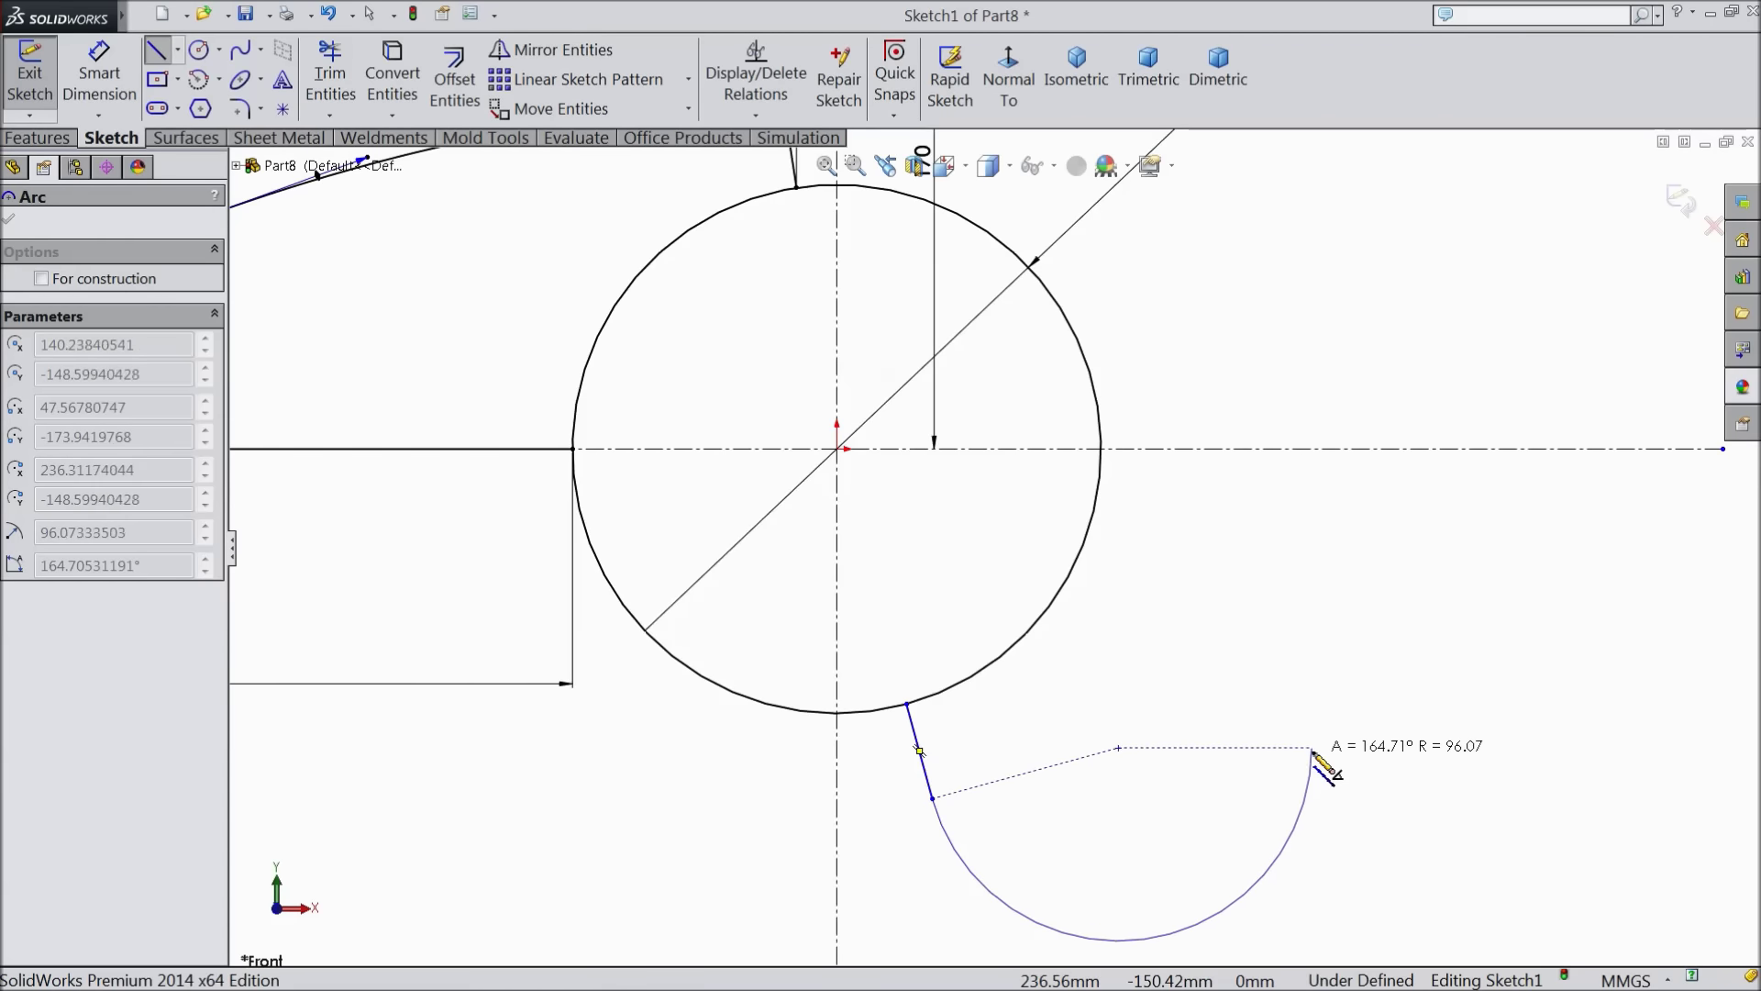
key(Escape)
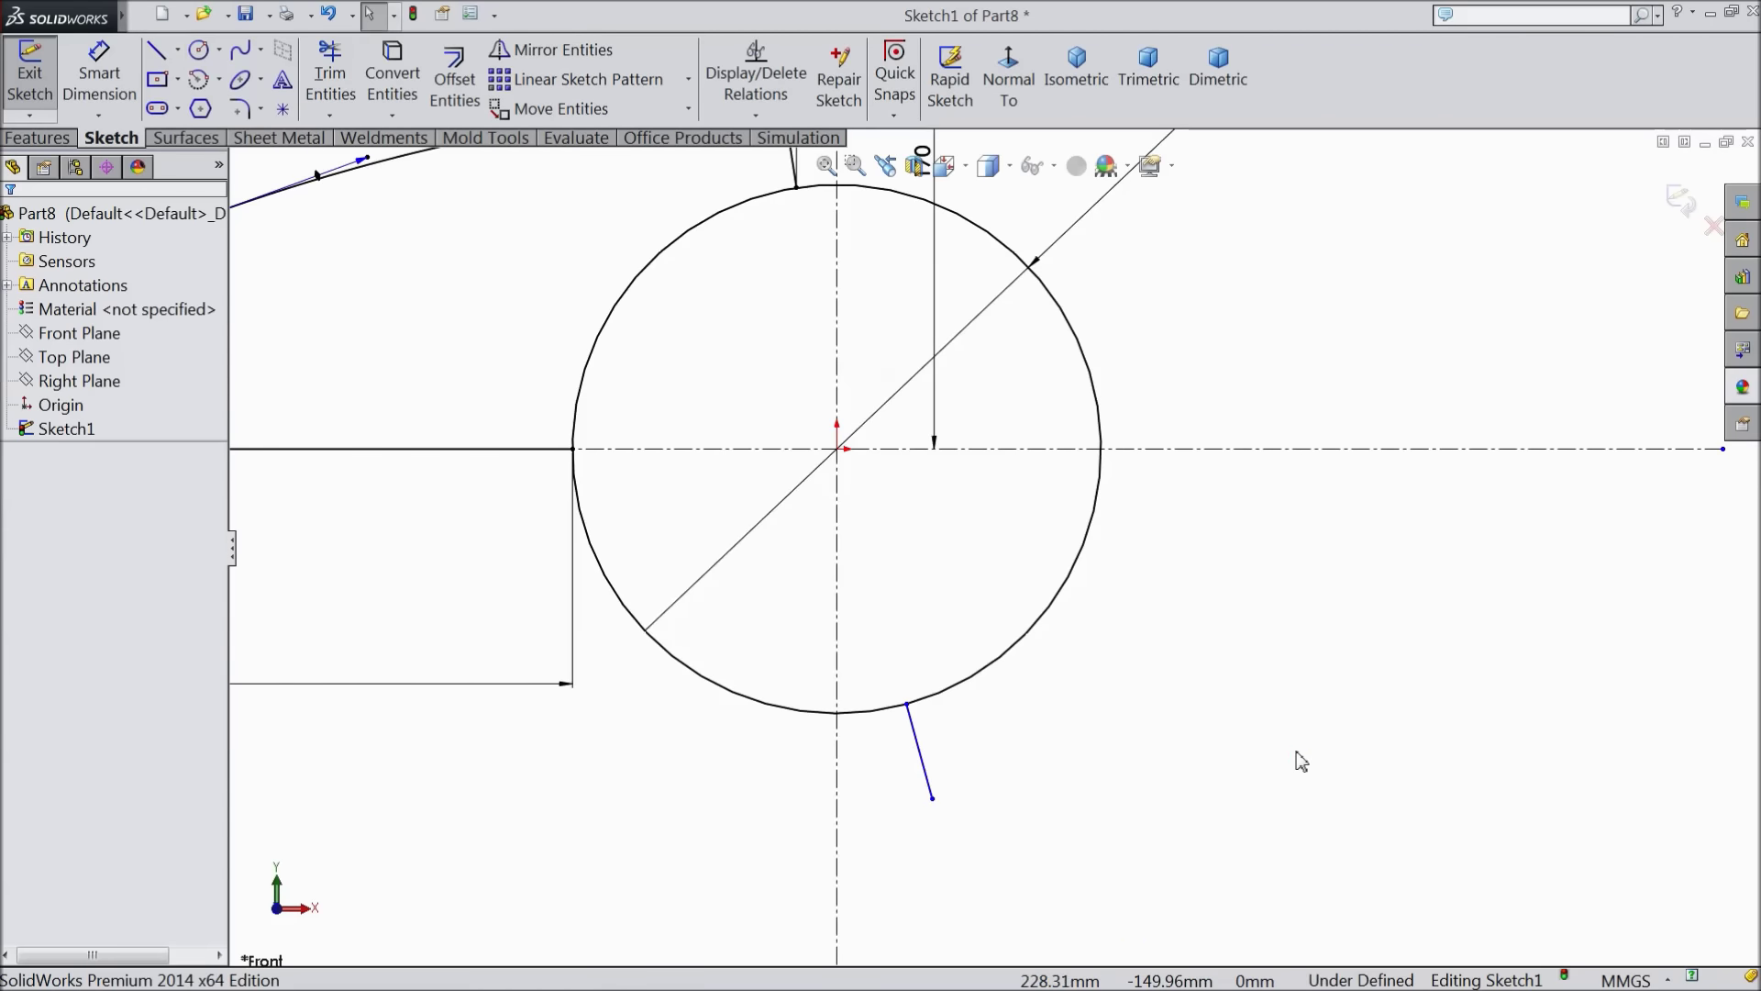
Draw a longer line running right from the circle's right edge
click(158, 53)
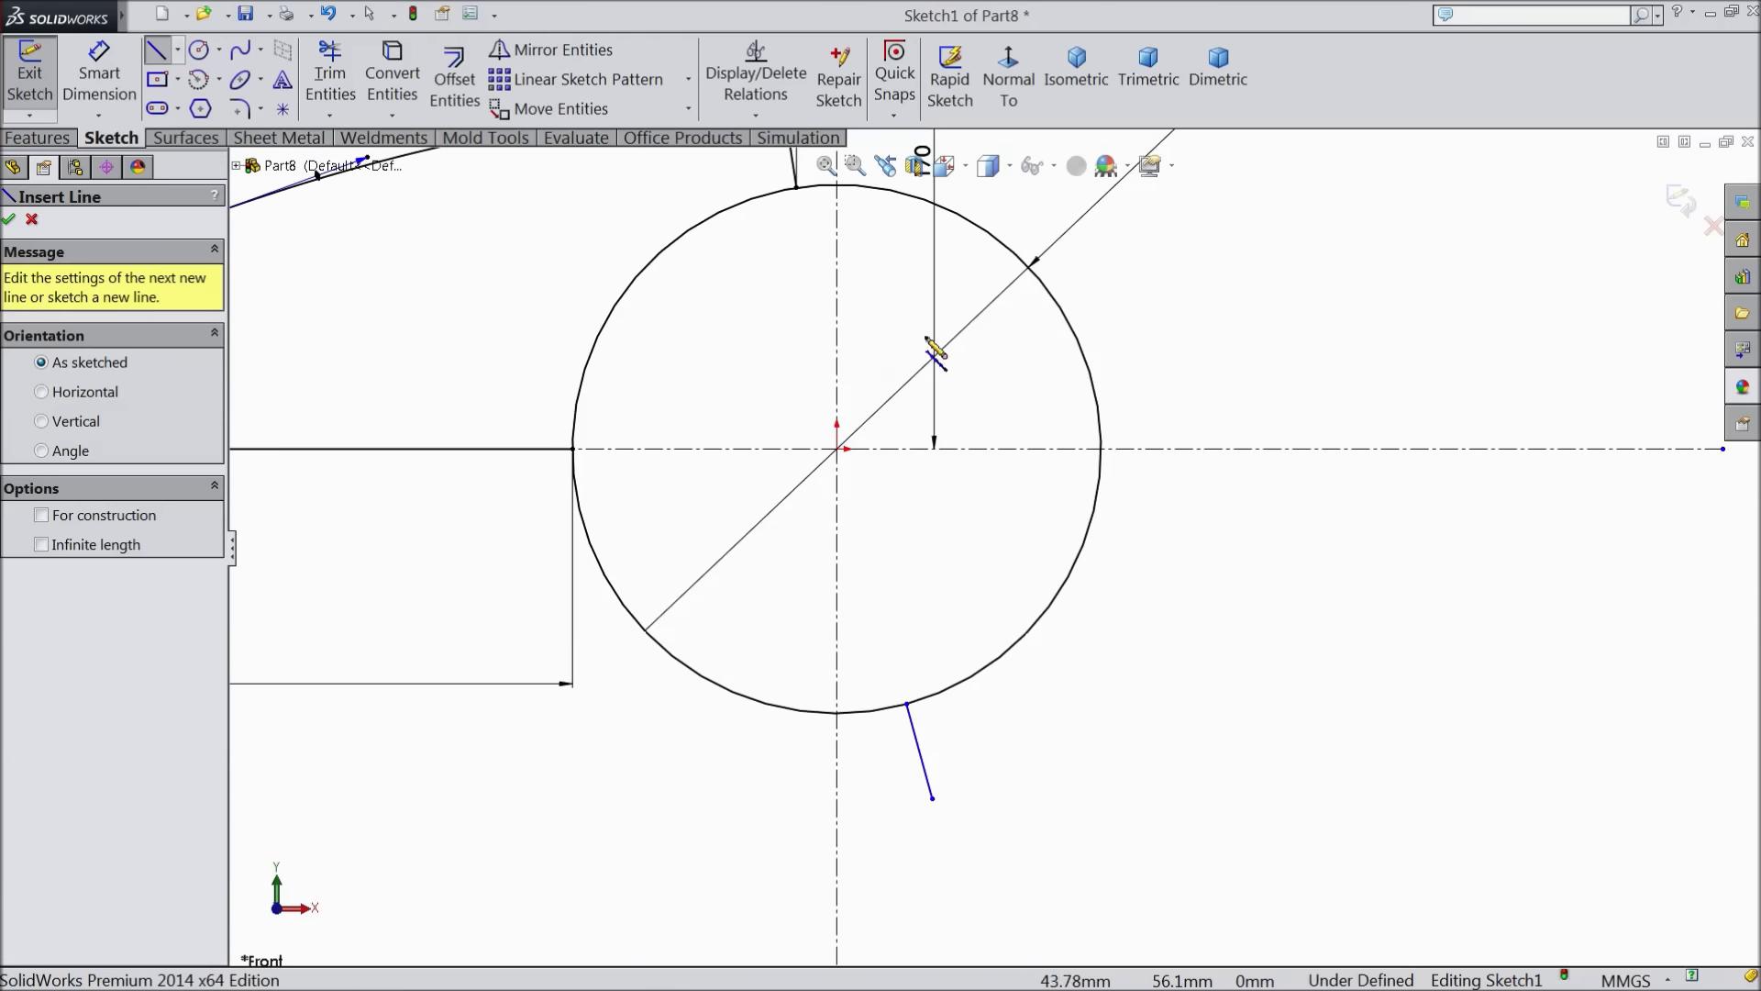
click(1094, 515)
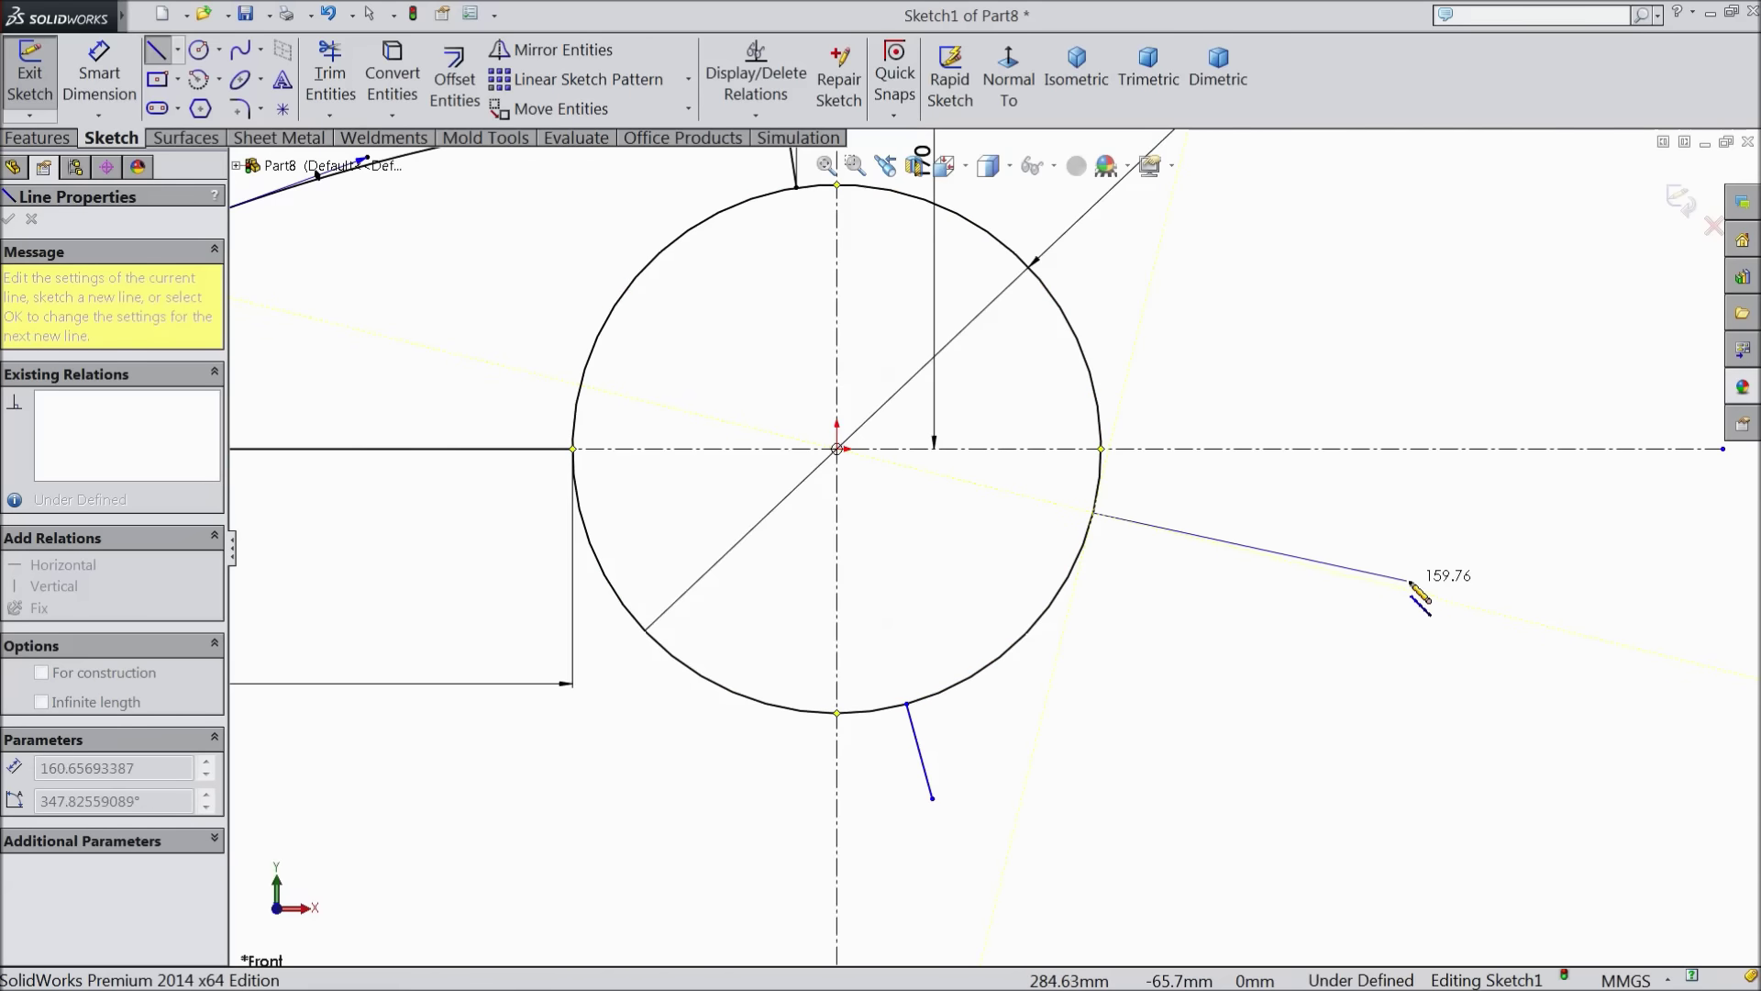
click(1436, 568)
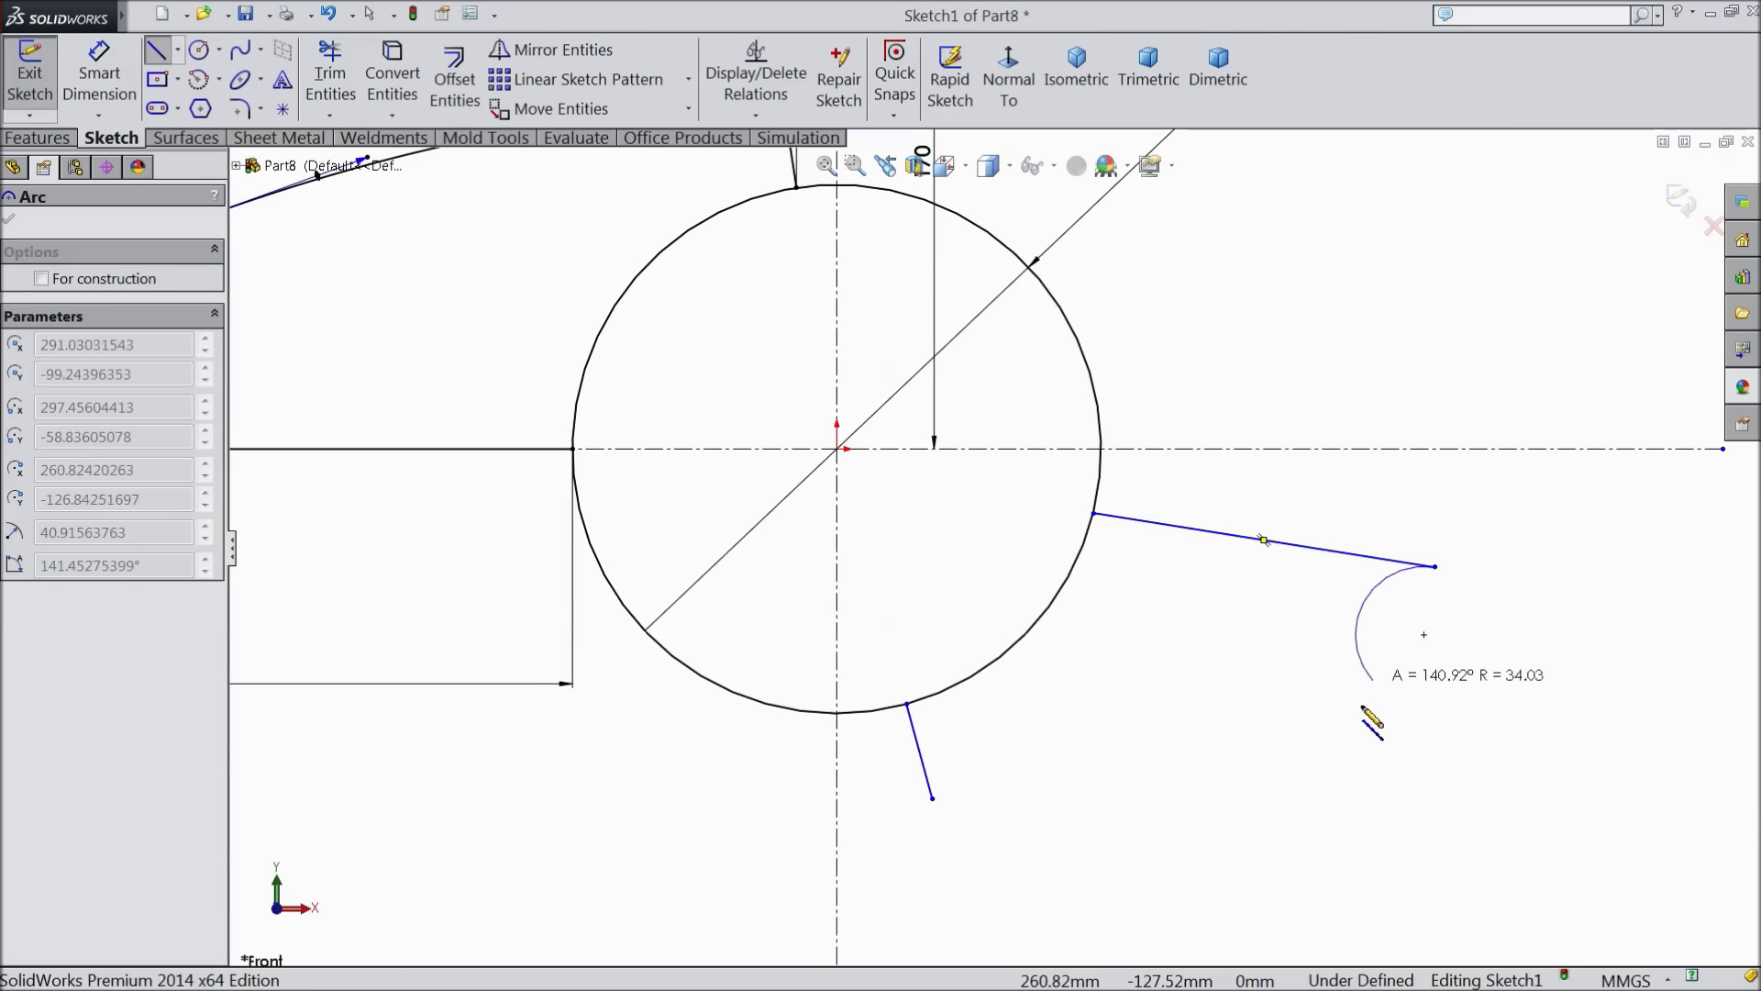
Add a concave arc from the long line's end and a shallow three-point arc closing the bottom
click(1295, 851)
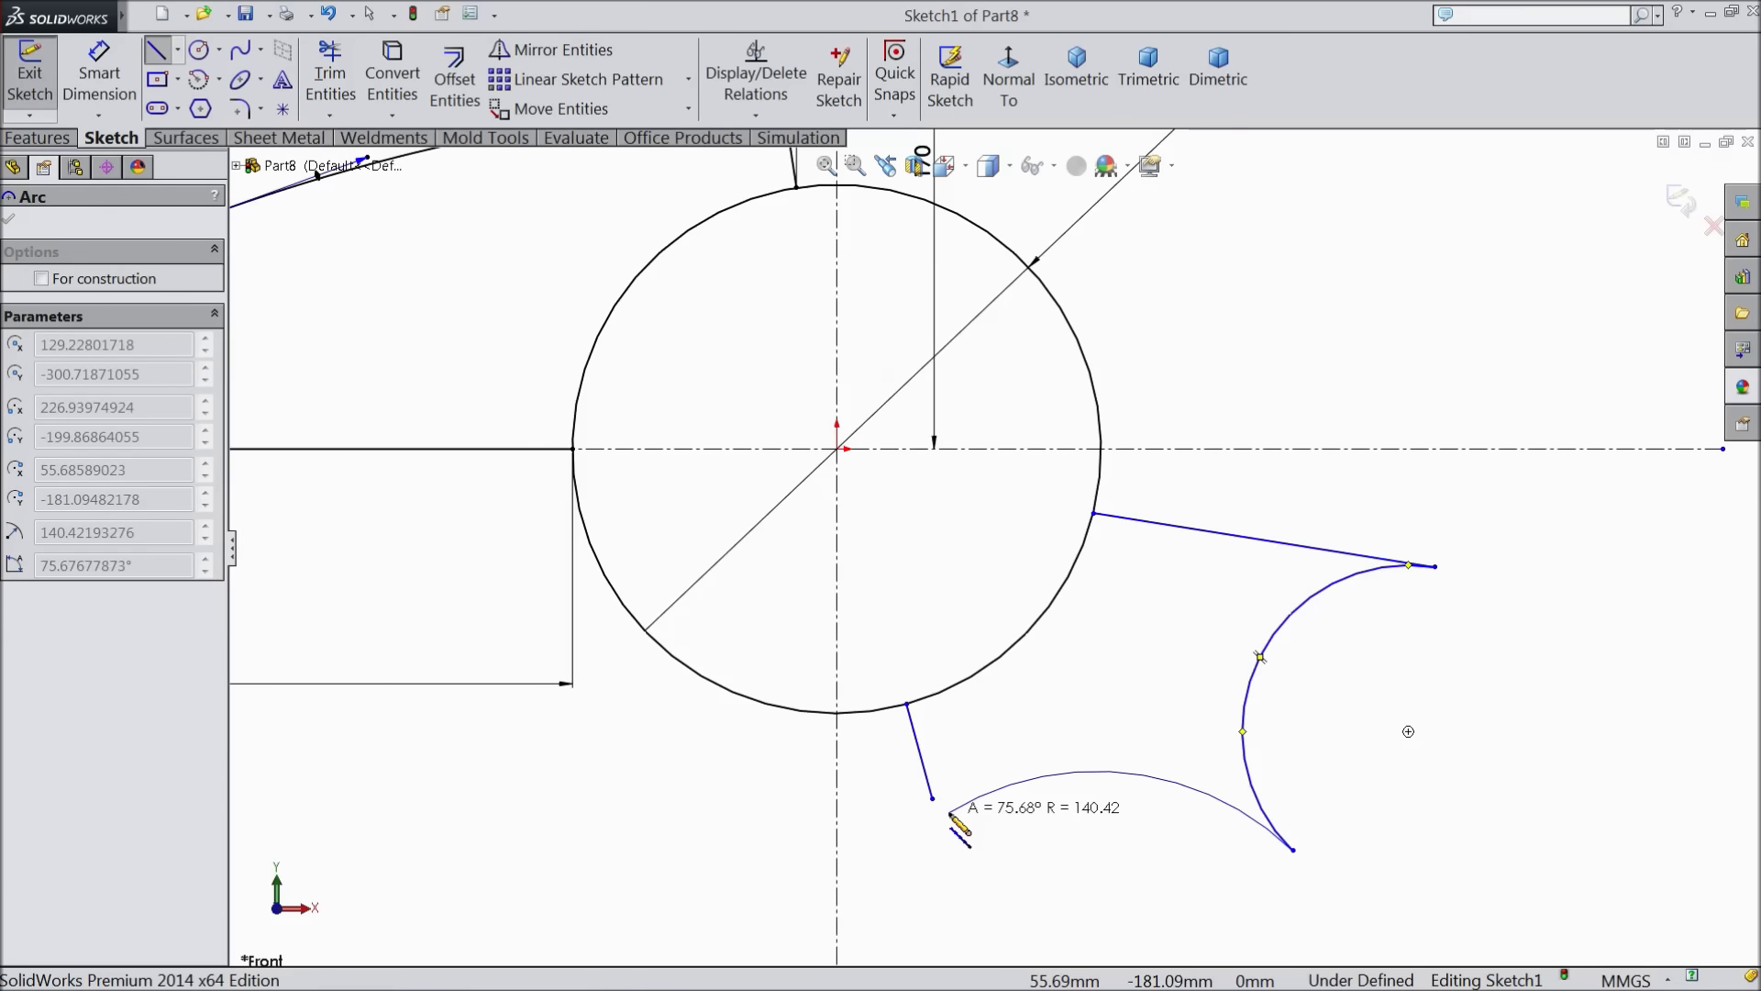
key(Escape)
click(218, 79)
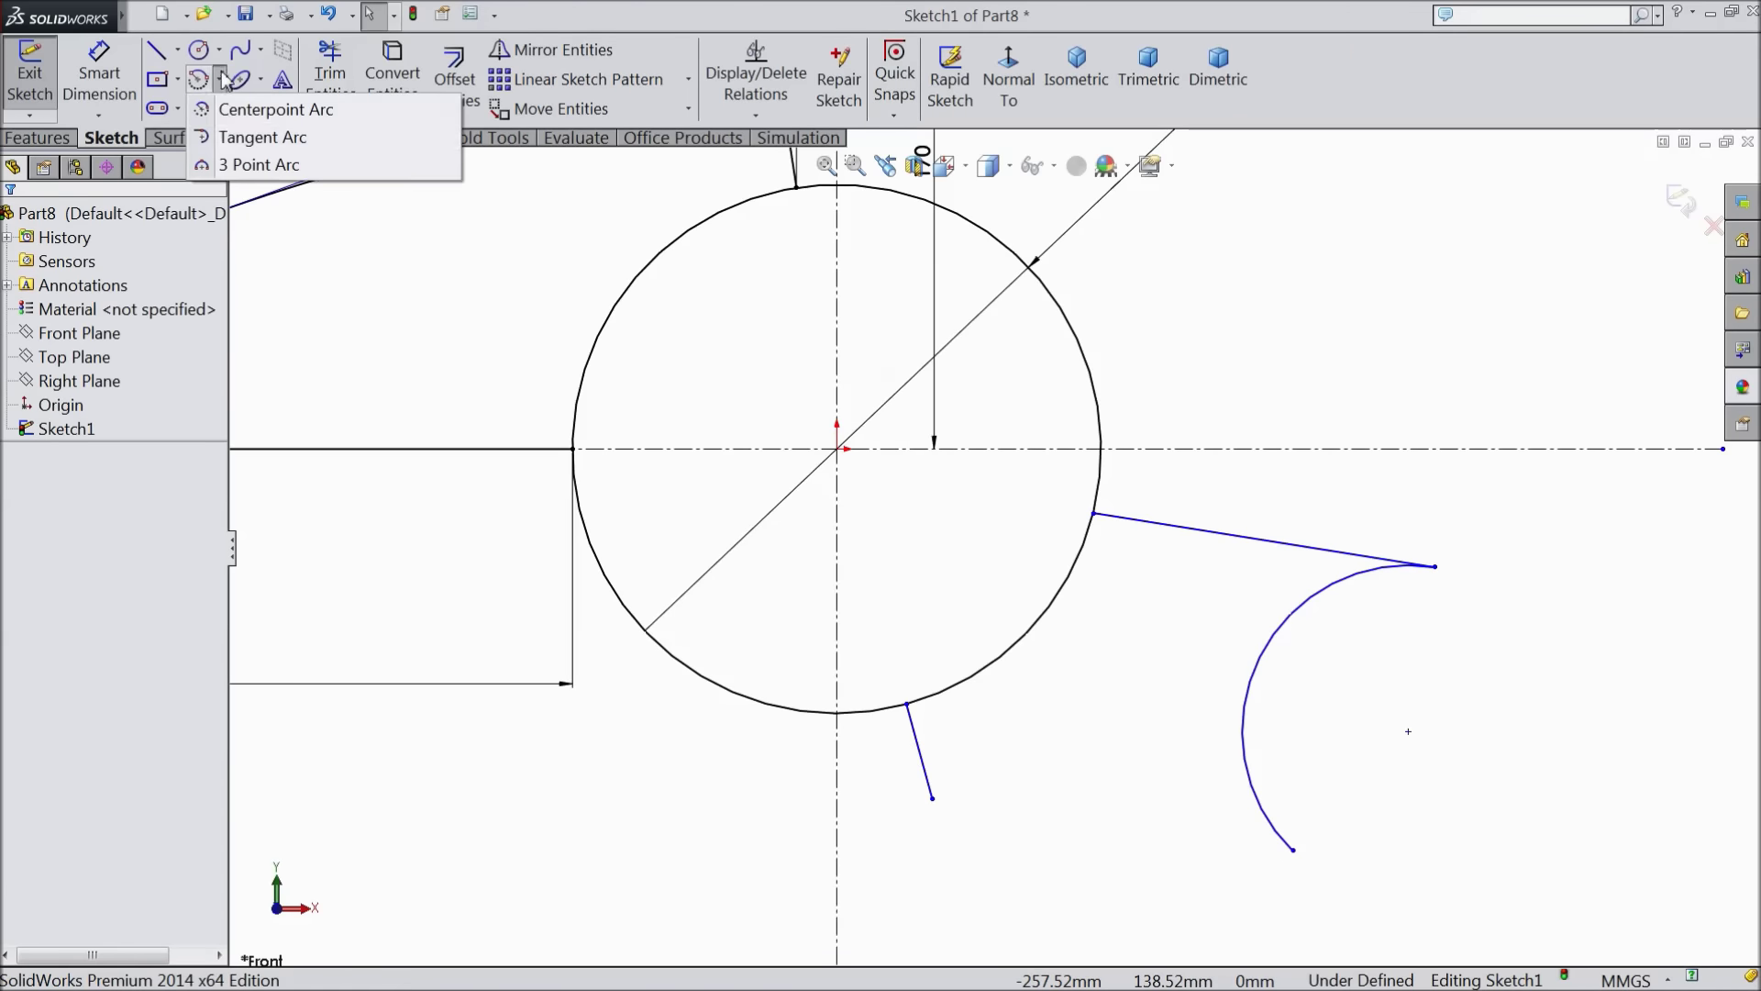
click(247, 165)
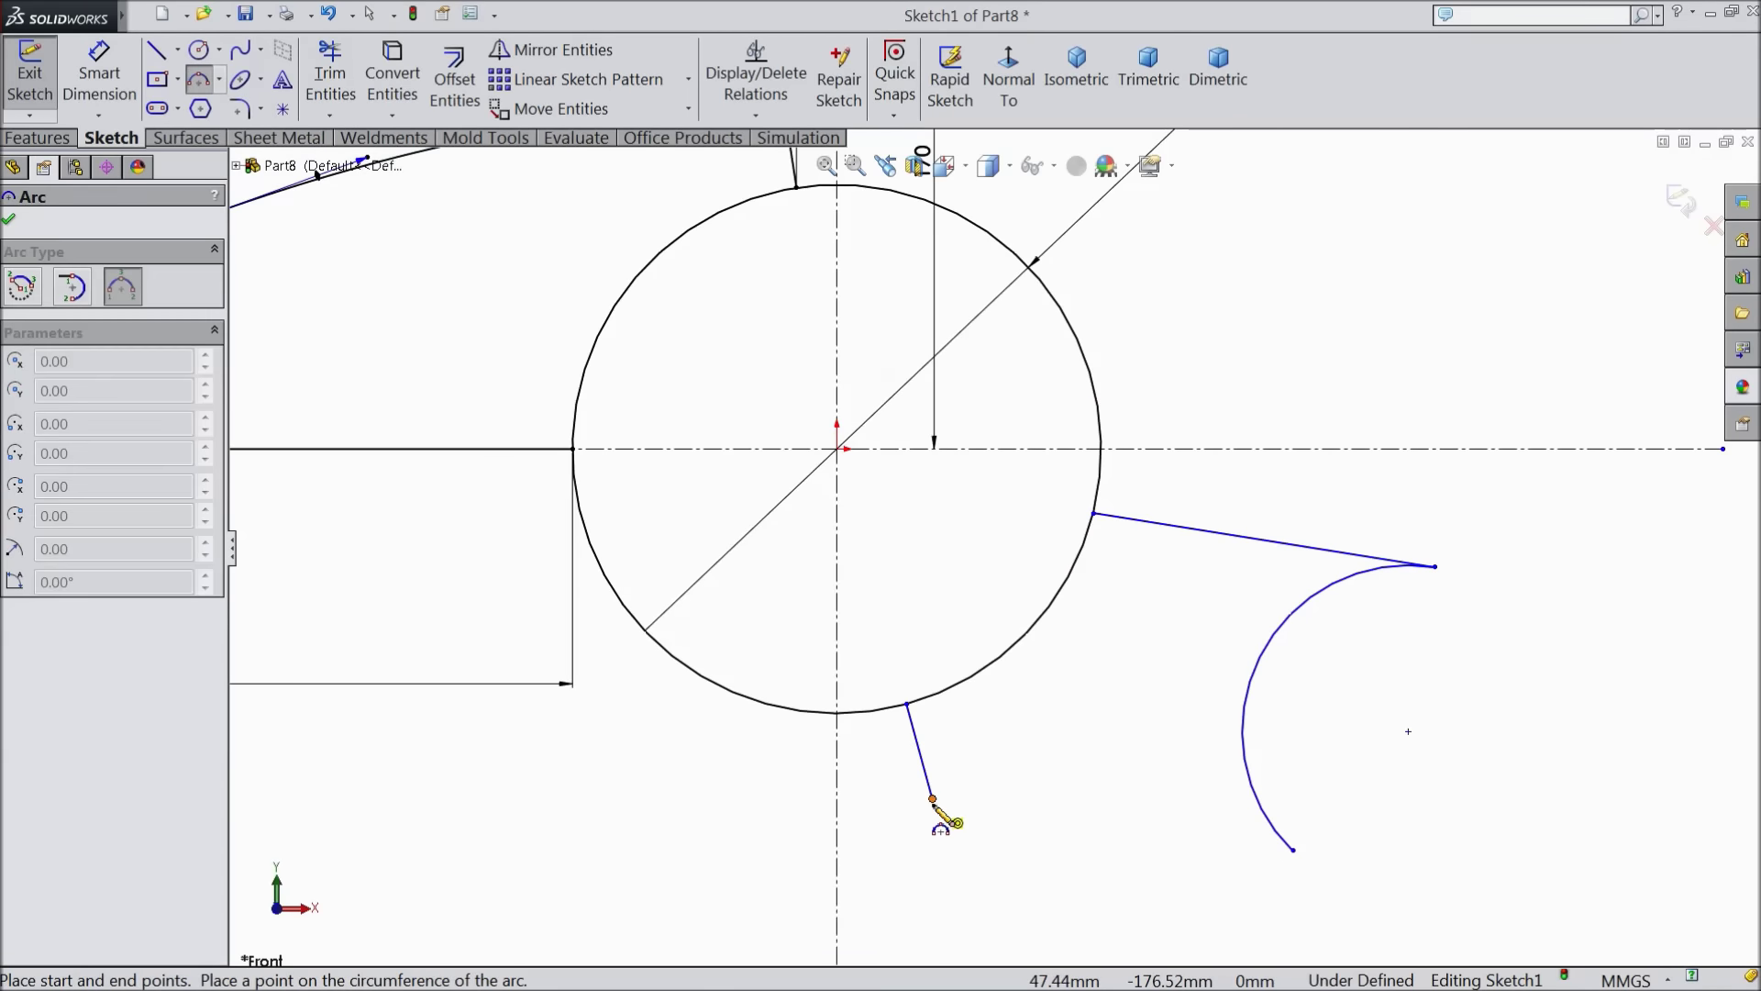
click(1294, 850)
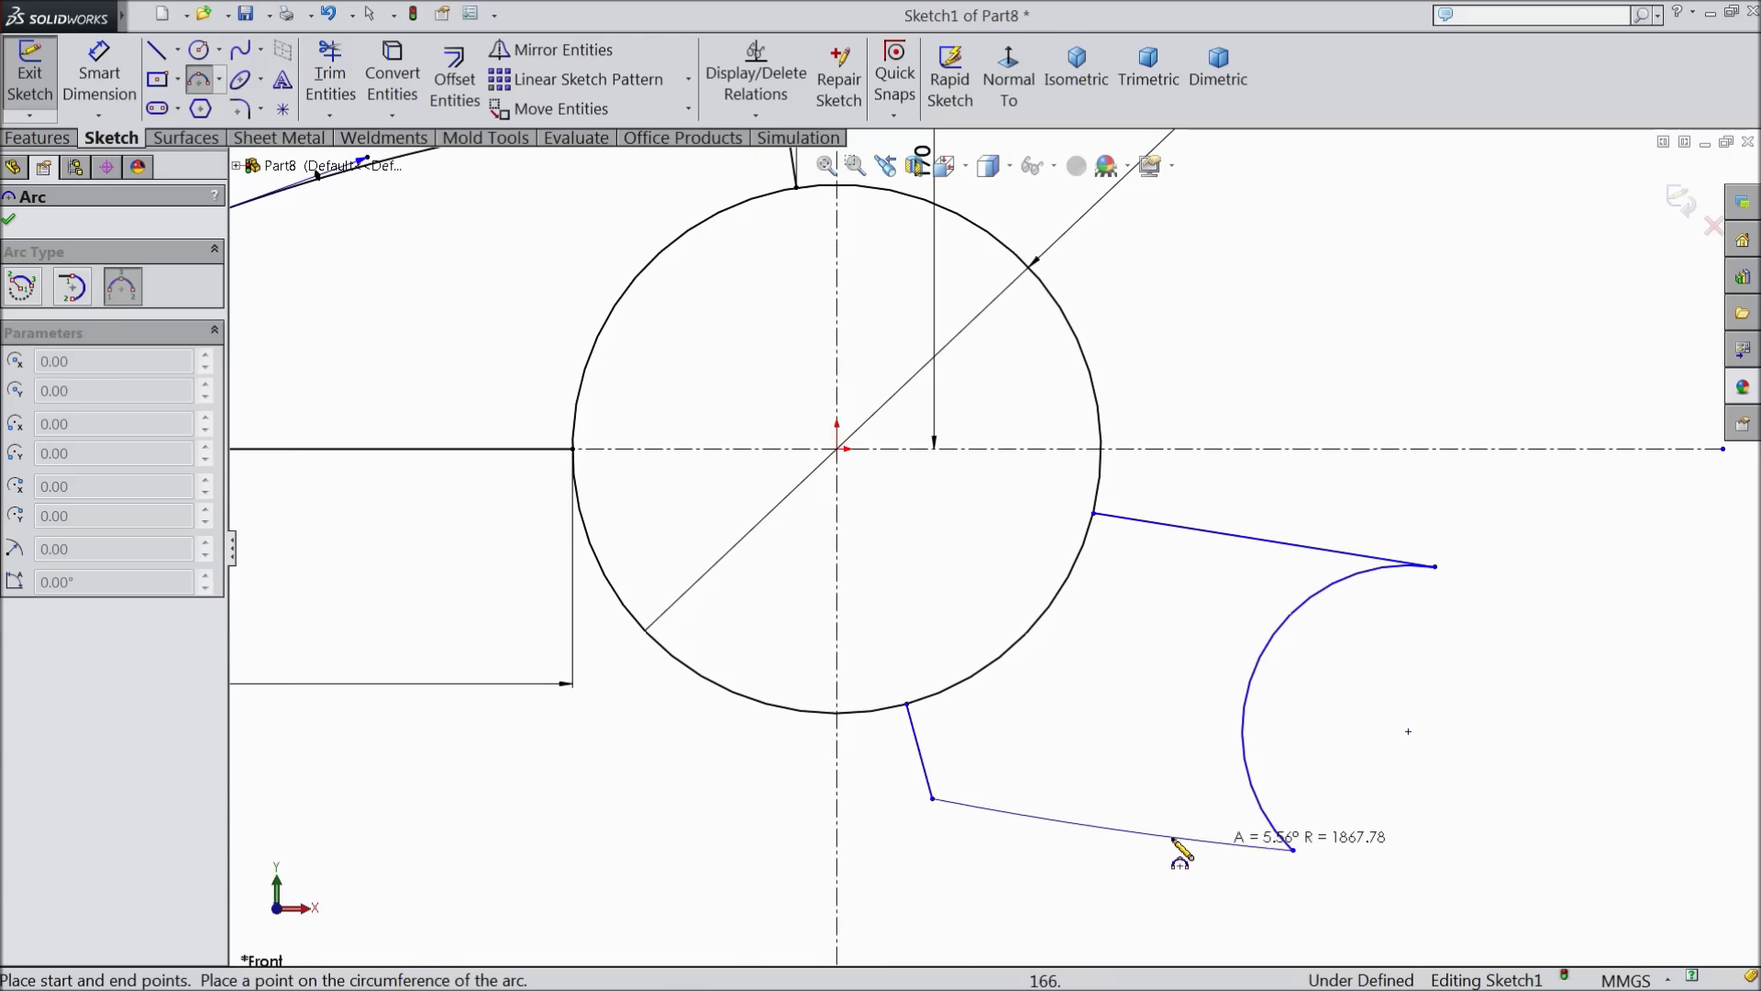
click(1130, 838)
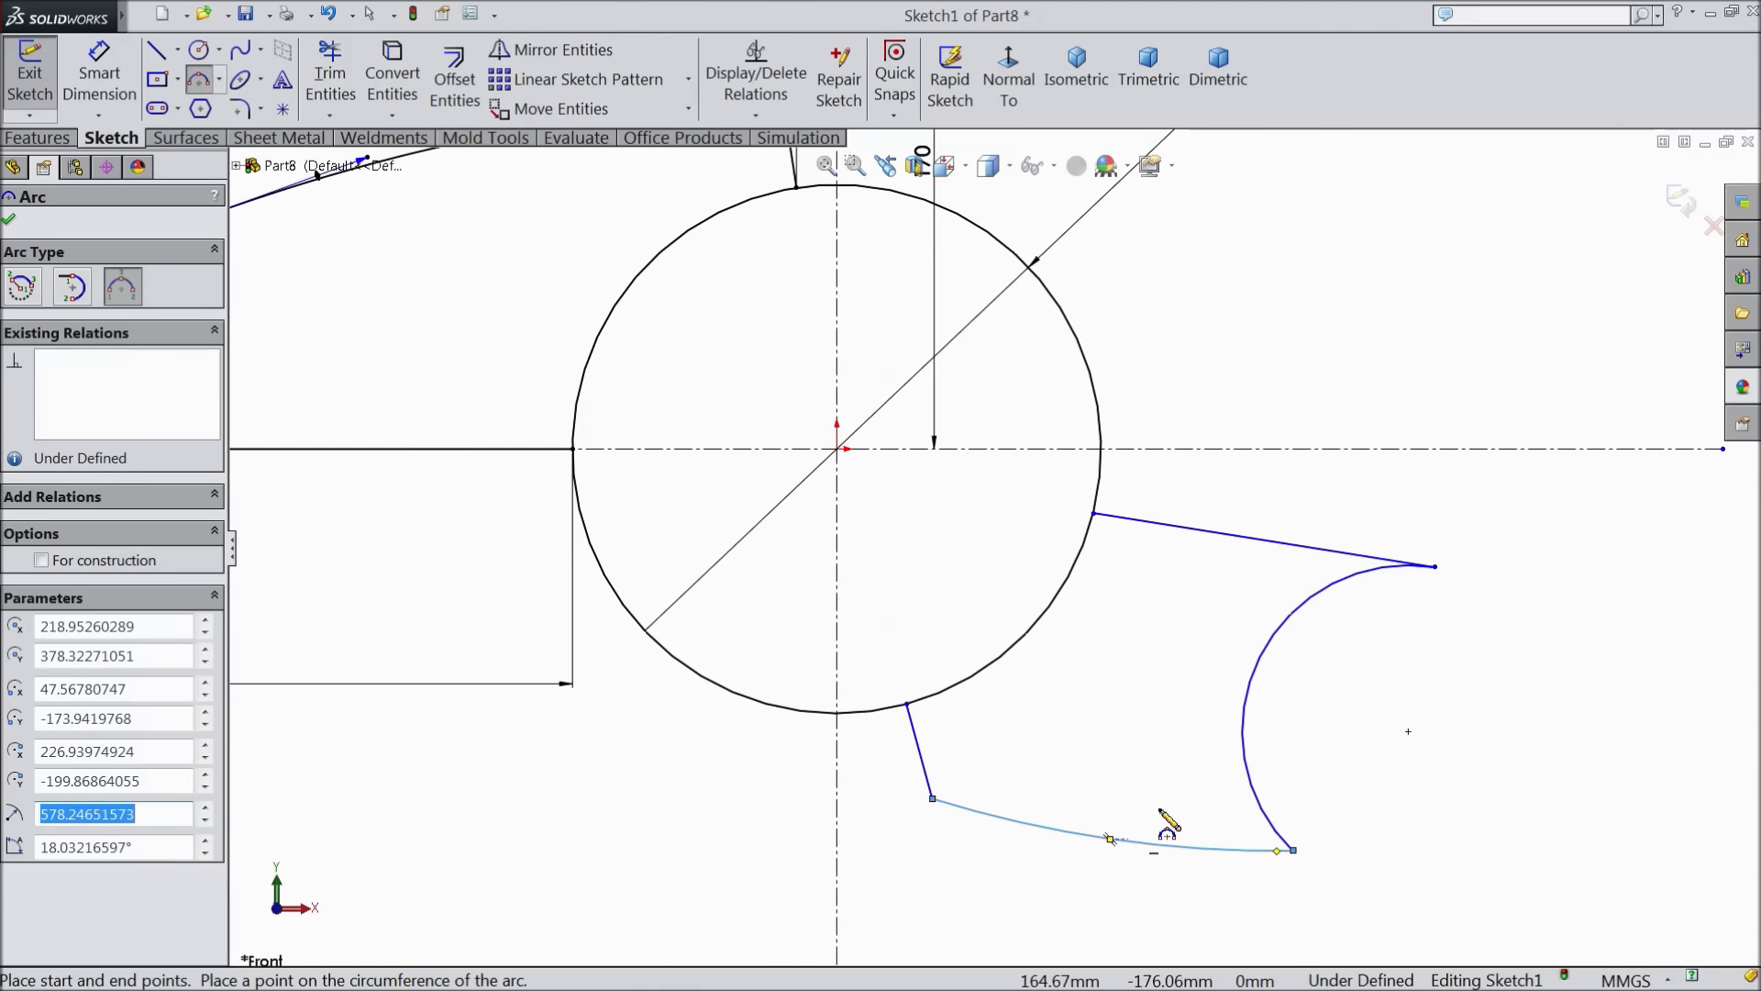
key(f)
key(Escape)
scroll(1105, 731, down, 2)
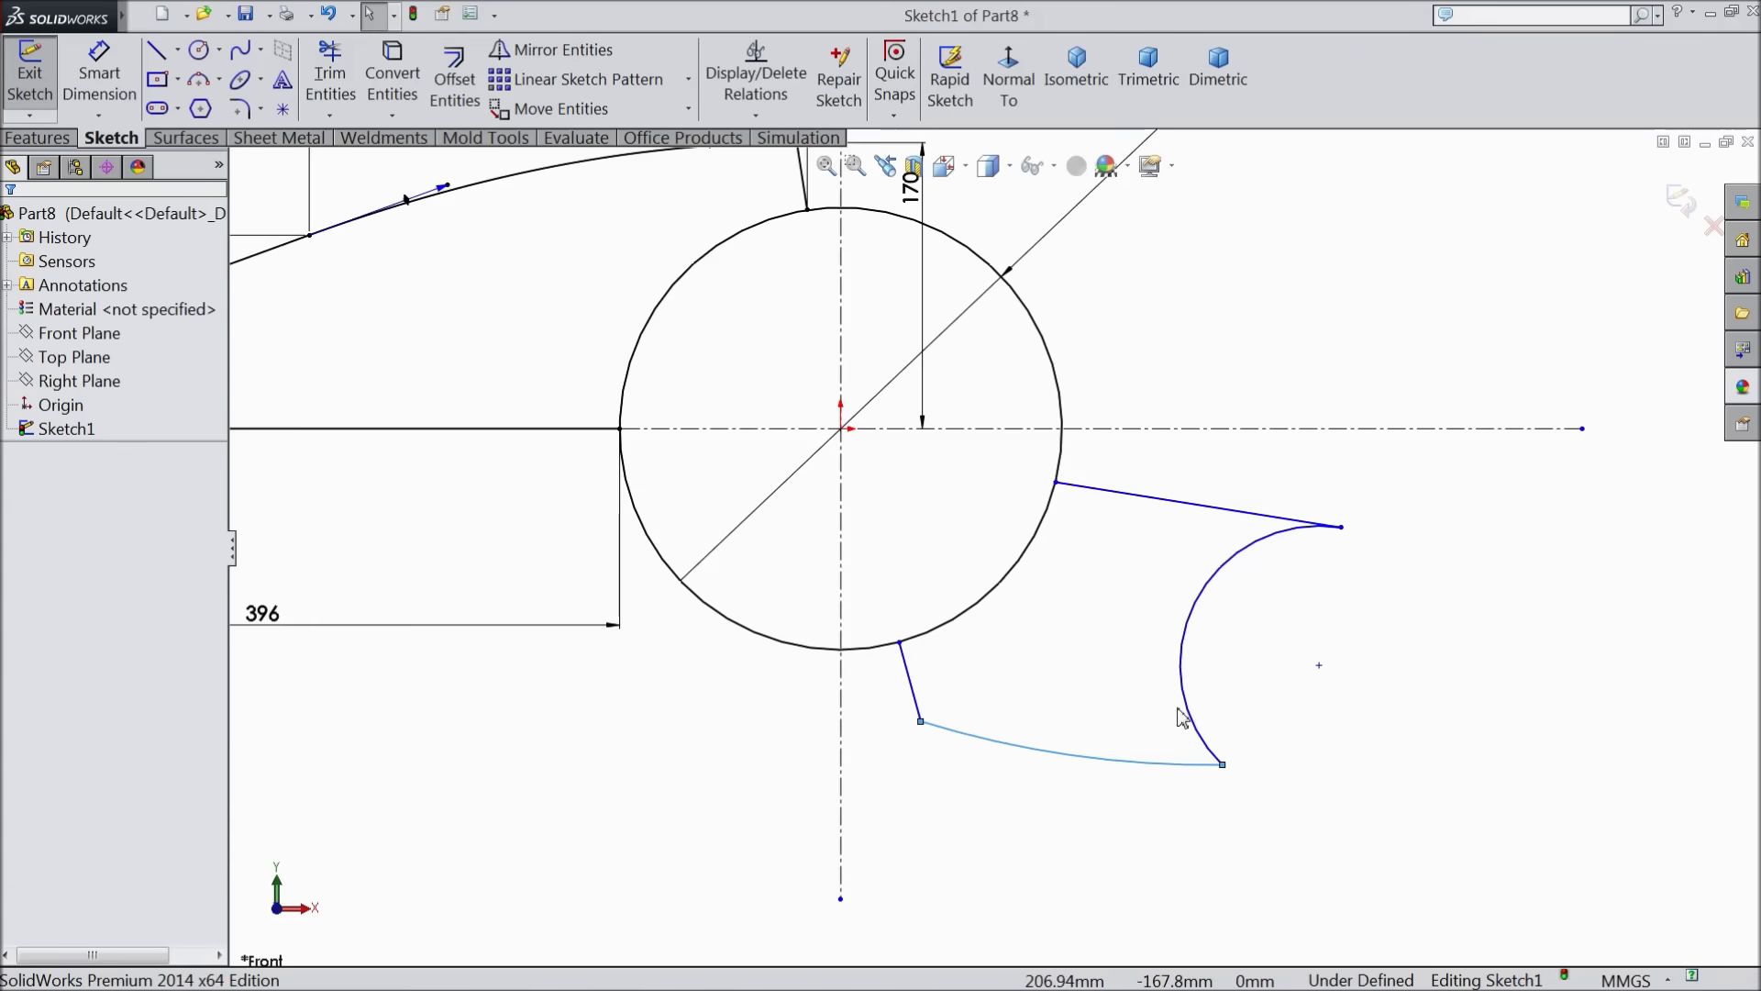
mouse_move(1319, 667)
mouse_down()
mouse_move(1357, 691)
mouse_move(1331, 674)
mouse_up()
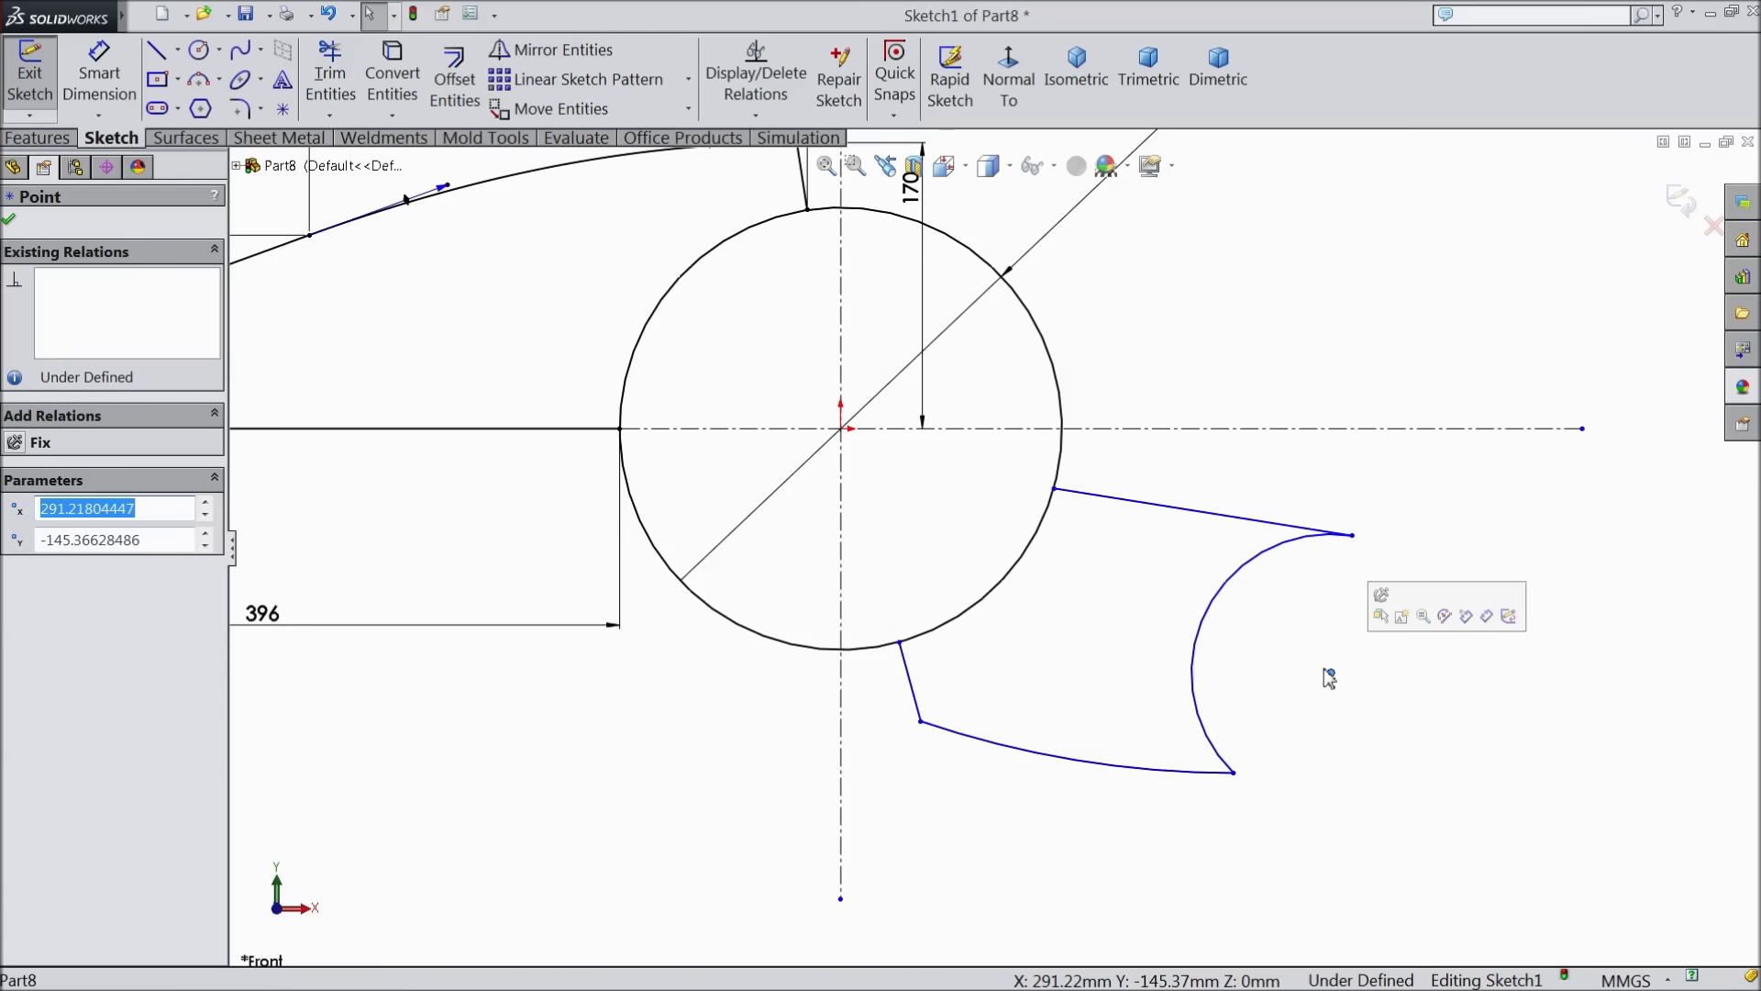
Delete the right-hand concave arc from the sketch
key(Delete)
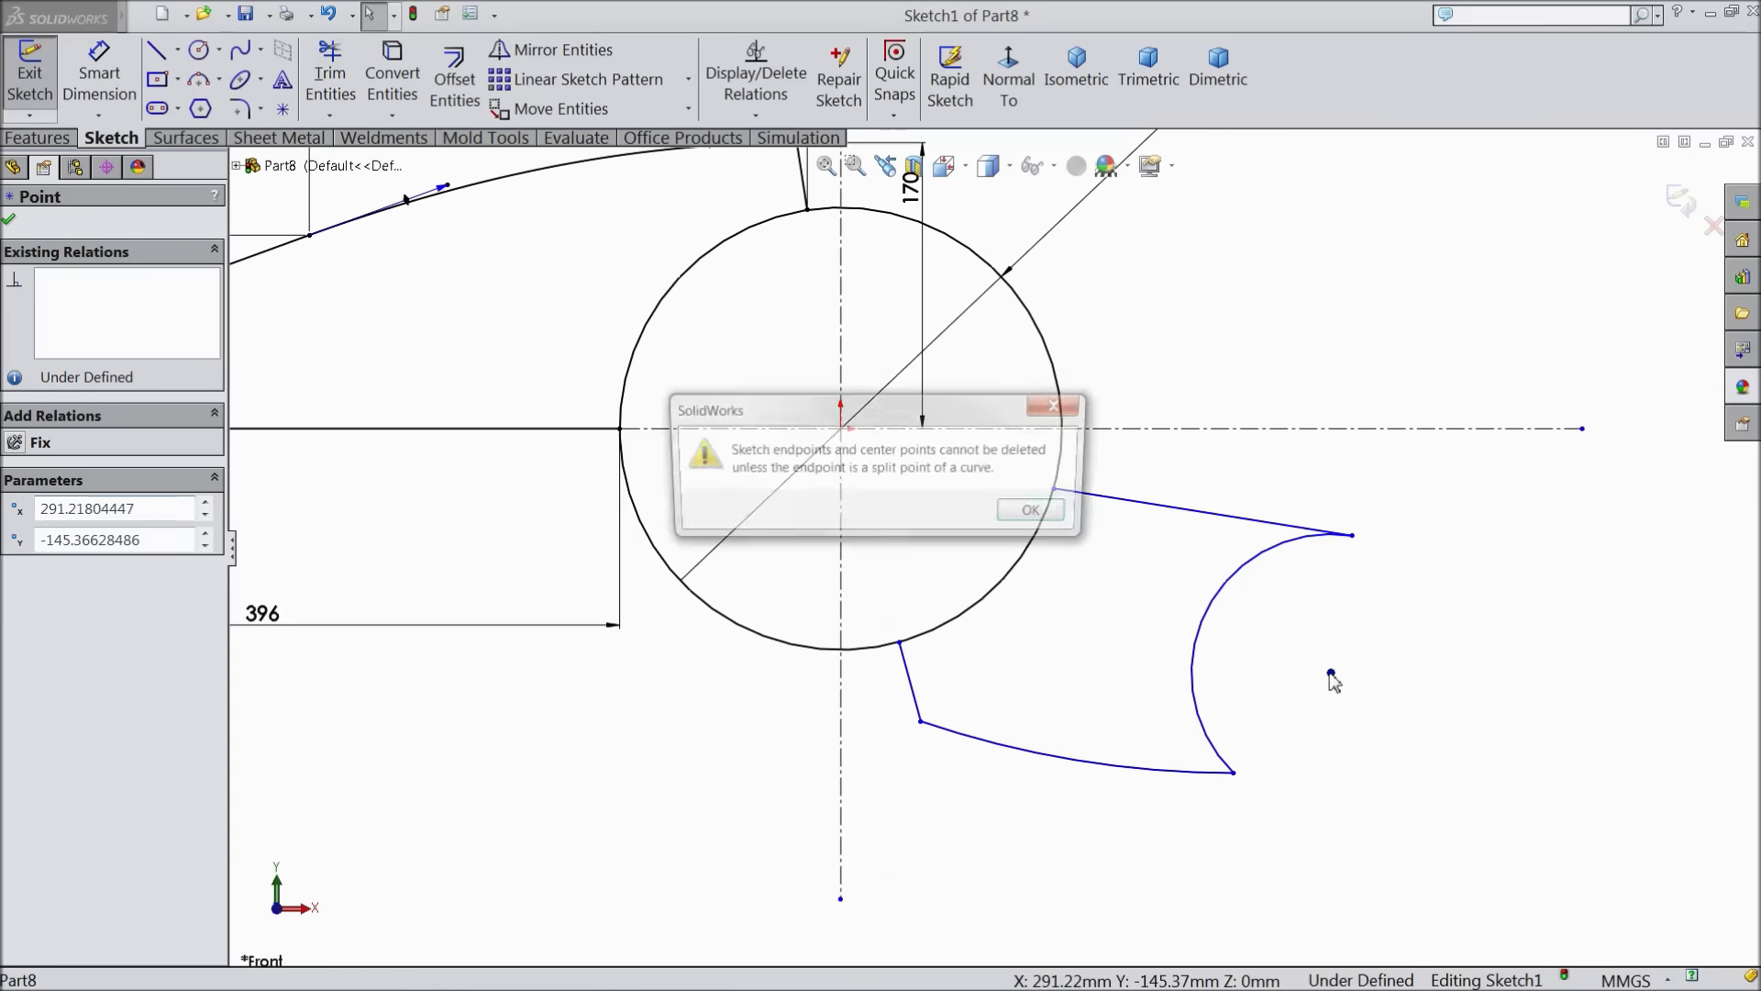
click(1039, 514)
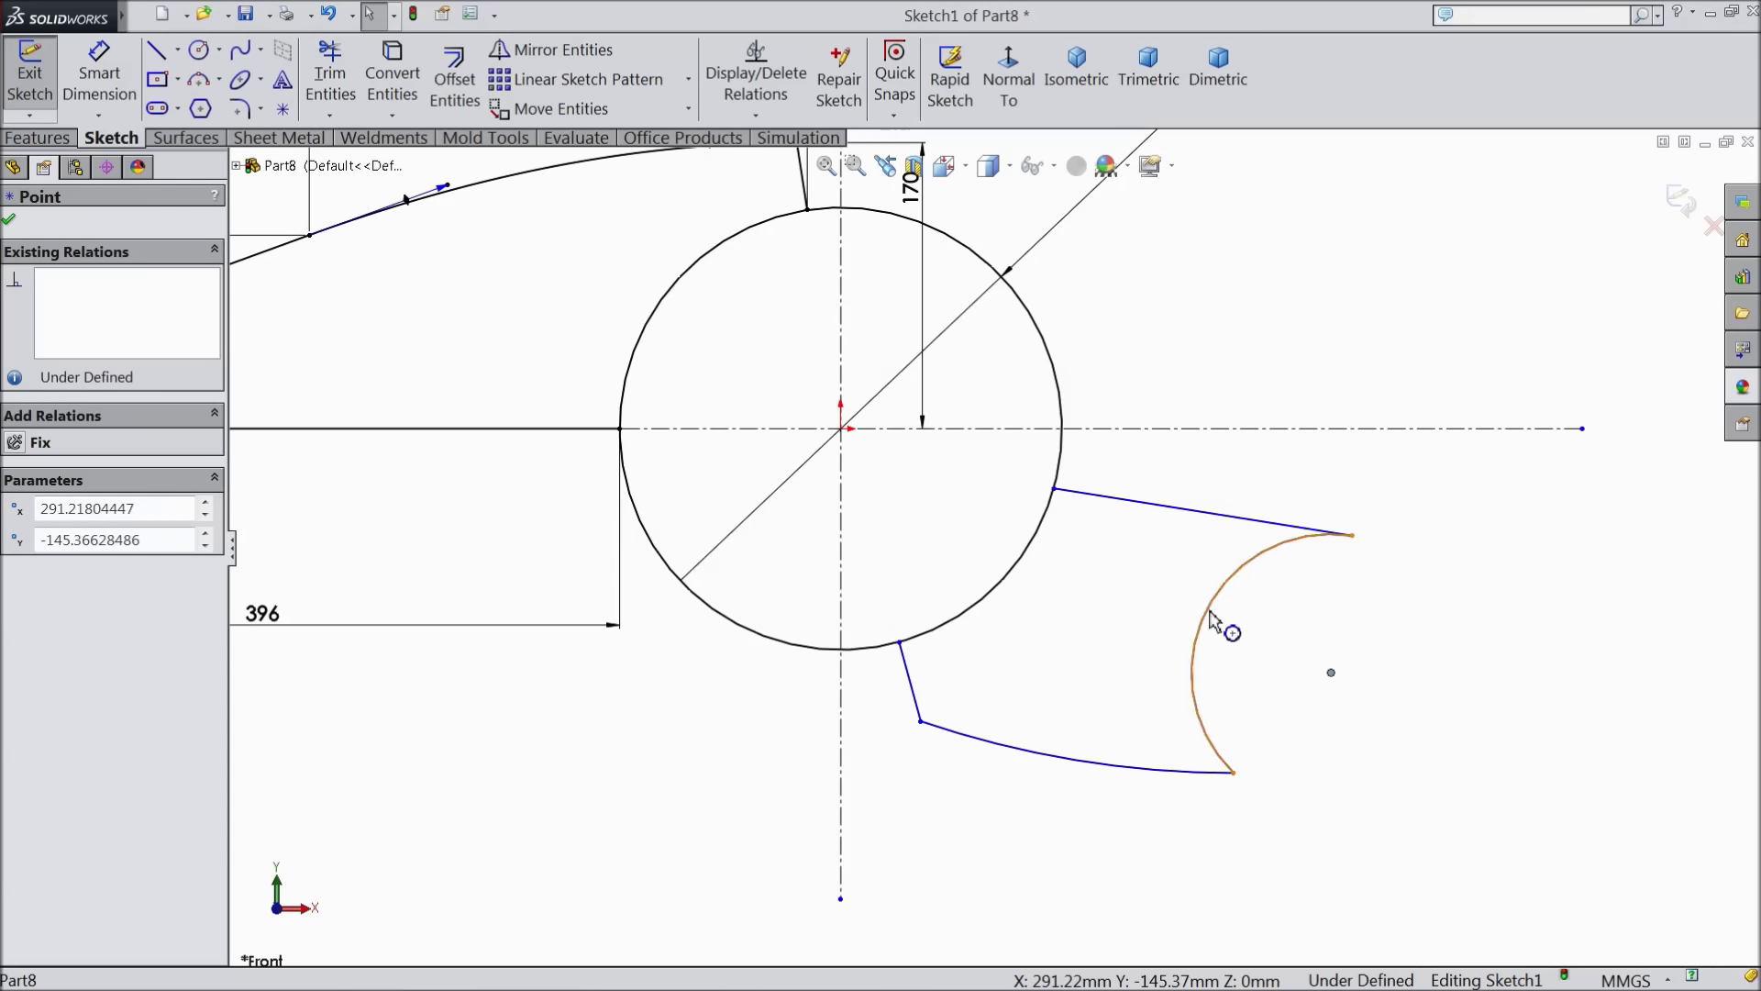
click(1209, 612)
key(Delete)
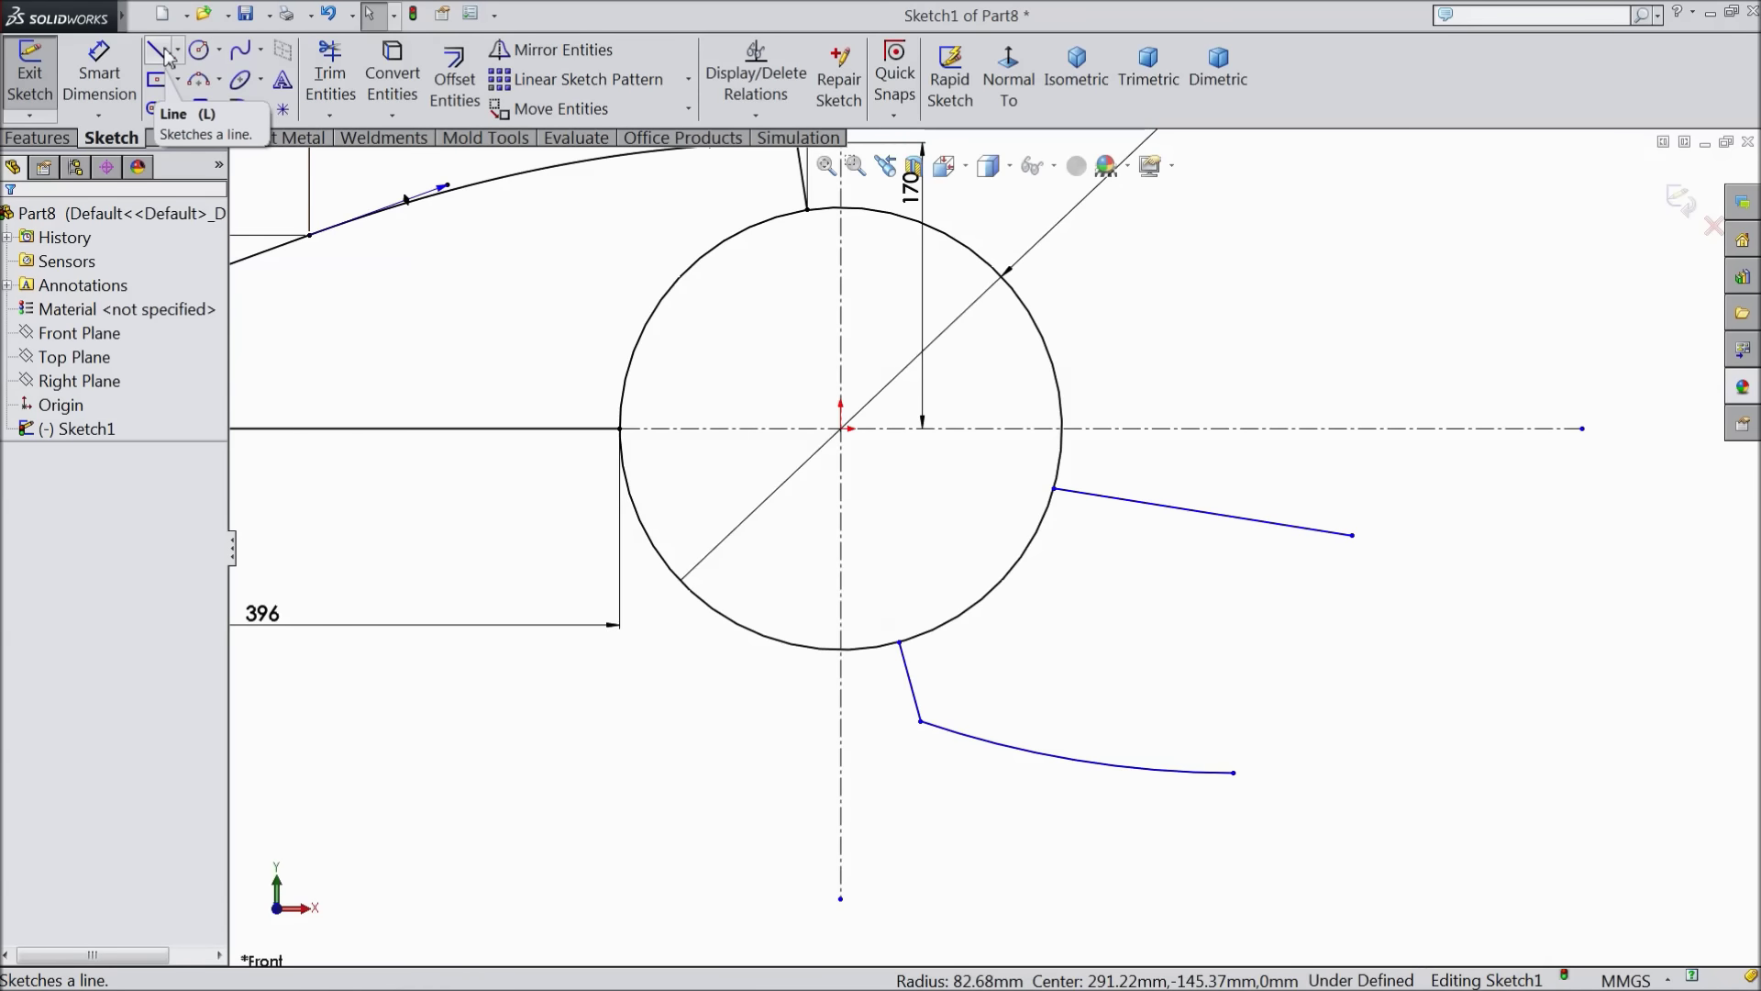
Draw a three-point arc from the upper line's free end to the bottom arc's right end
click(199, 78)
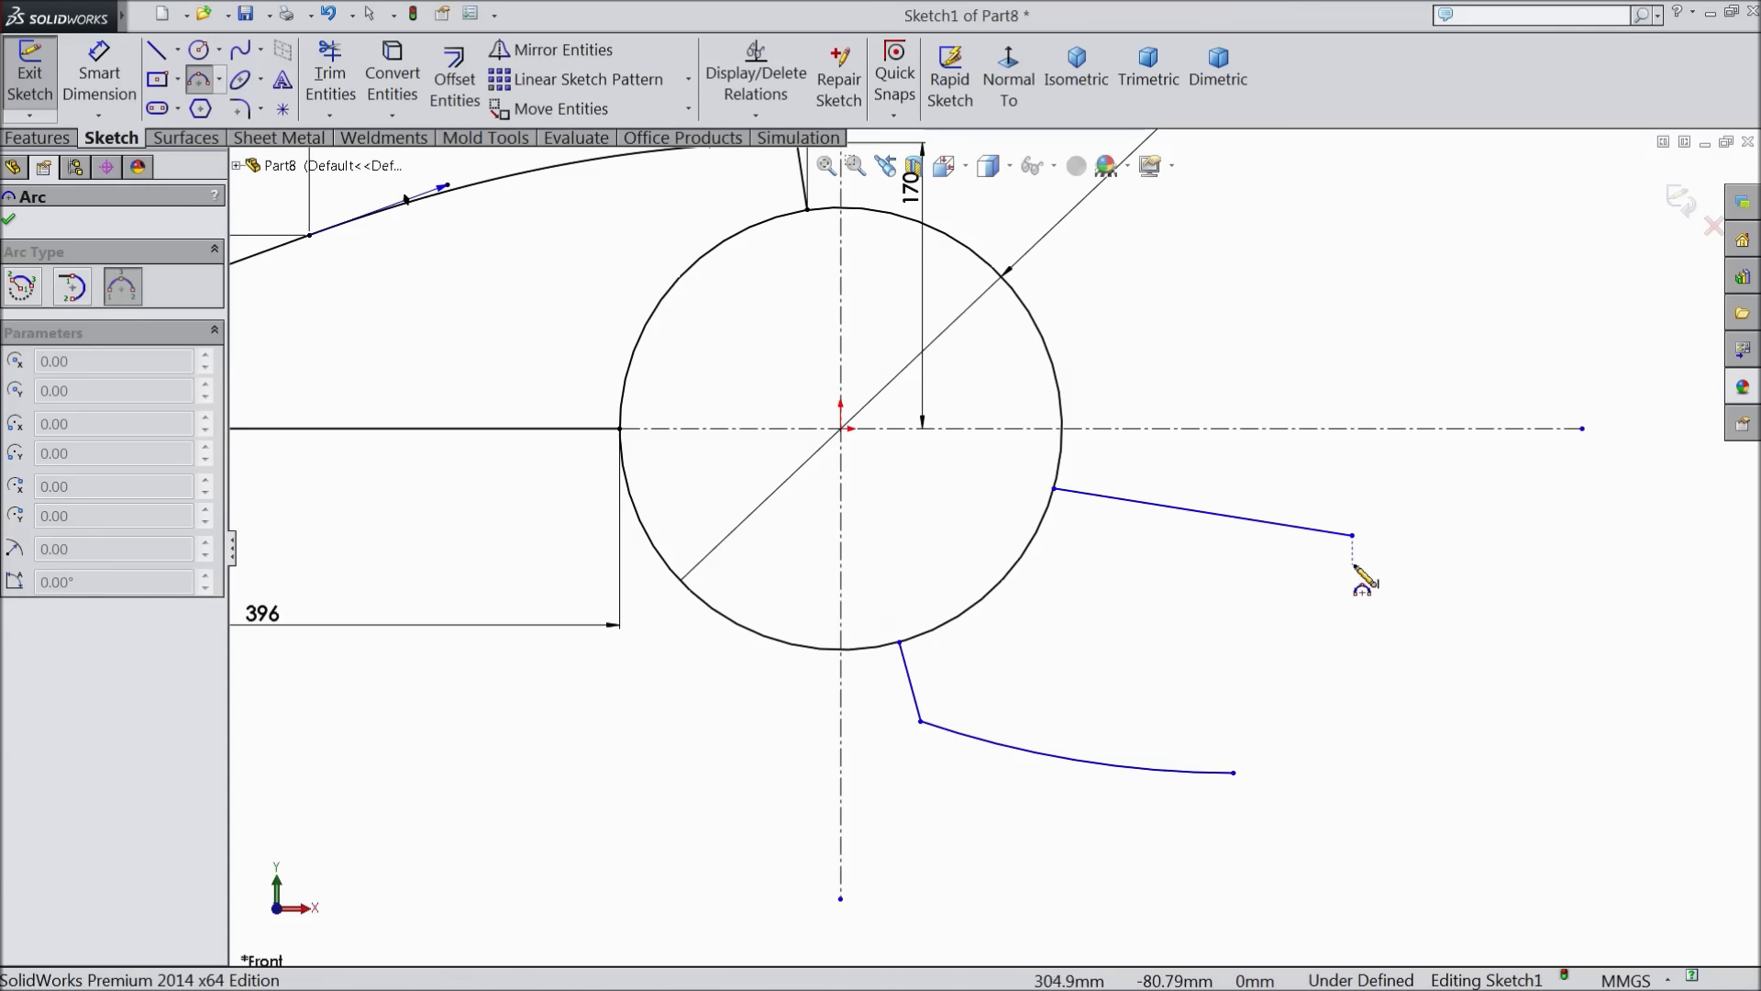
click(1352, 535)
click(1234, 772)
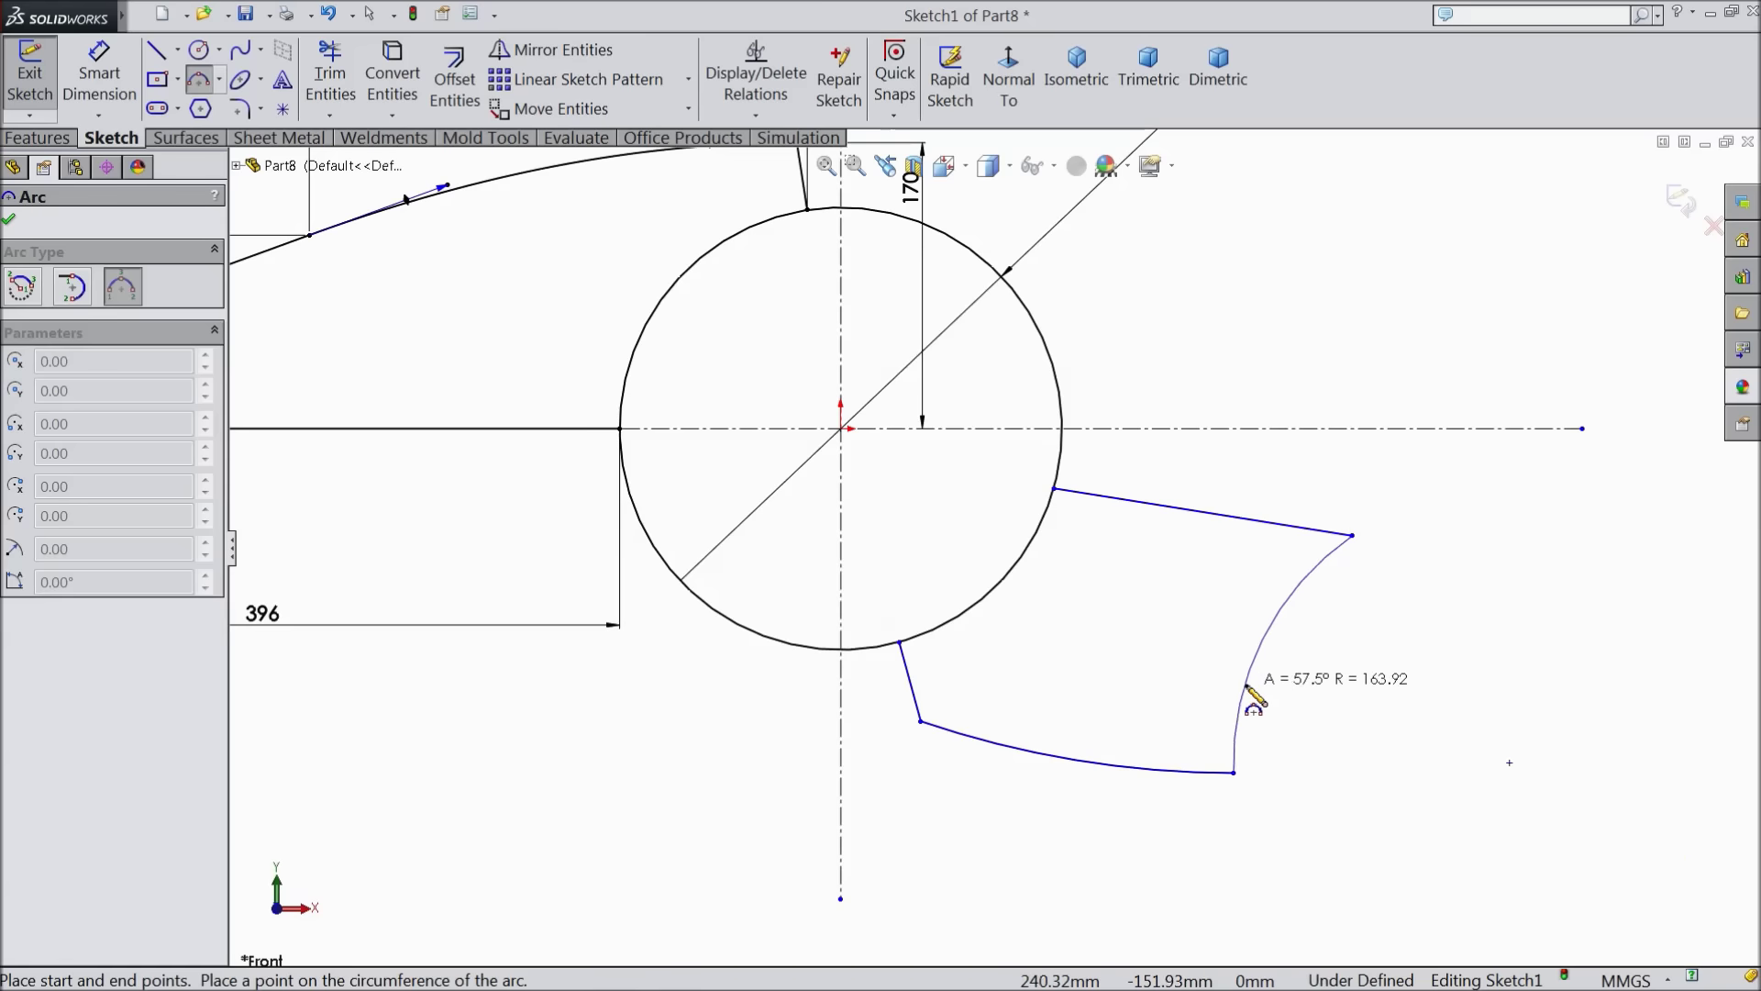
click(1252, 642)
right_click(1250, 587)
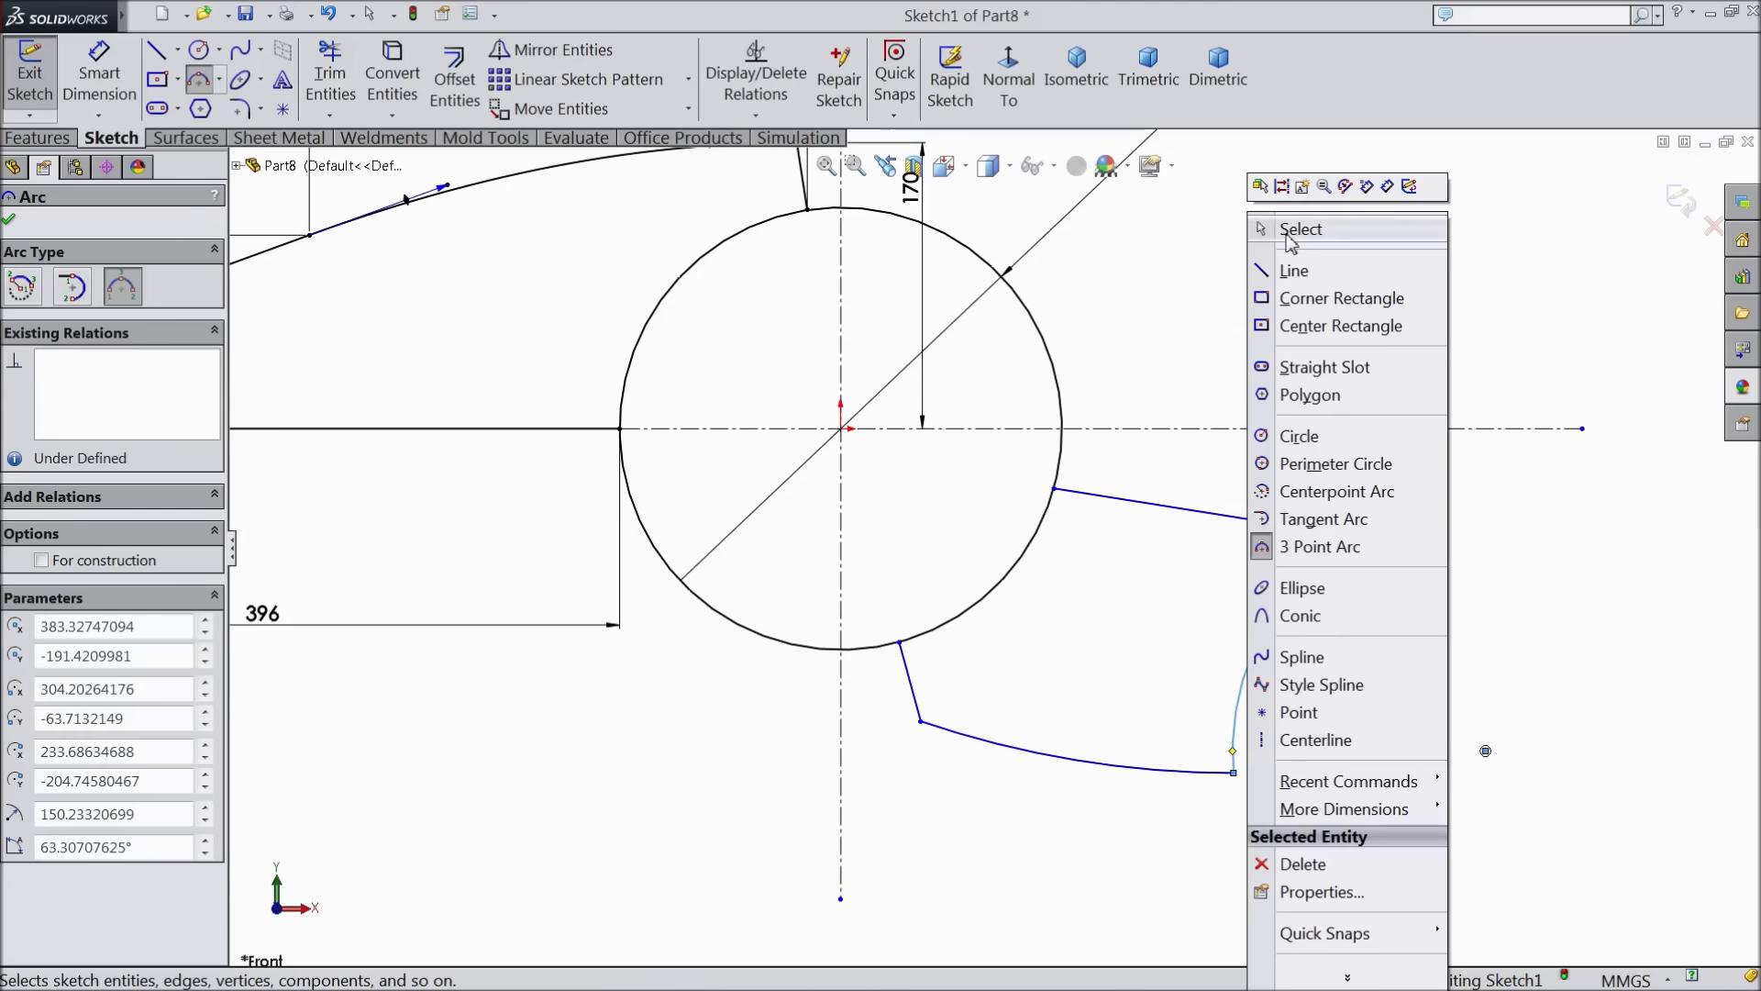
click(1291, 241)
key(d)
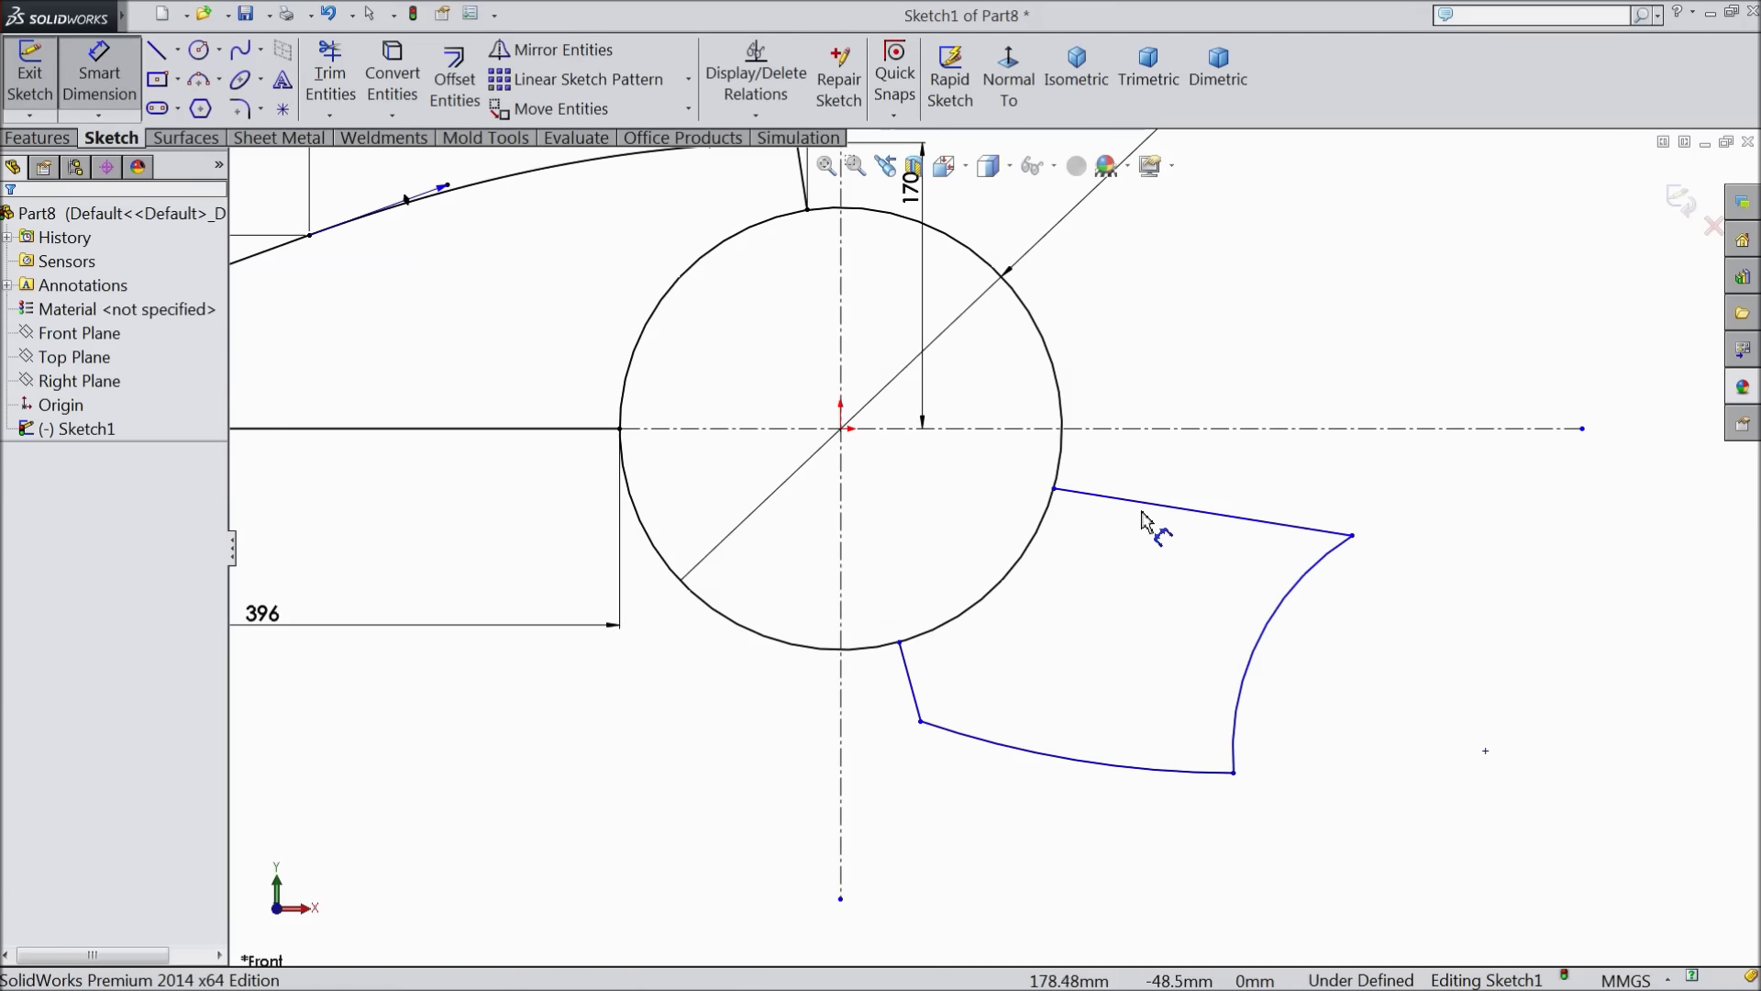
Dimension the upper jaw line to 122 long at 9.5° to the horizontal centreline
click(1151, 505)
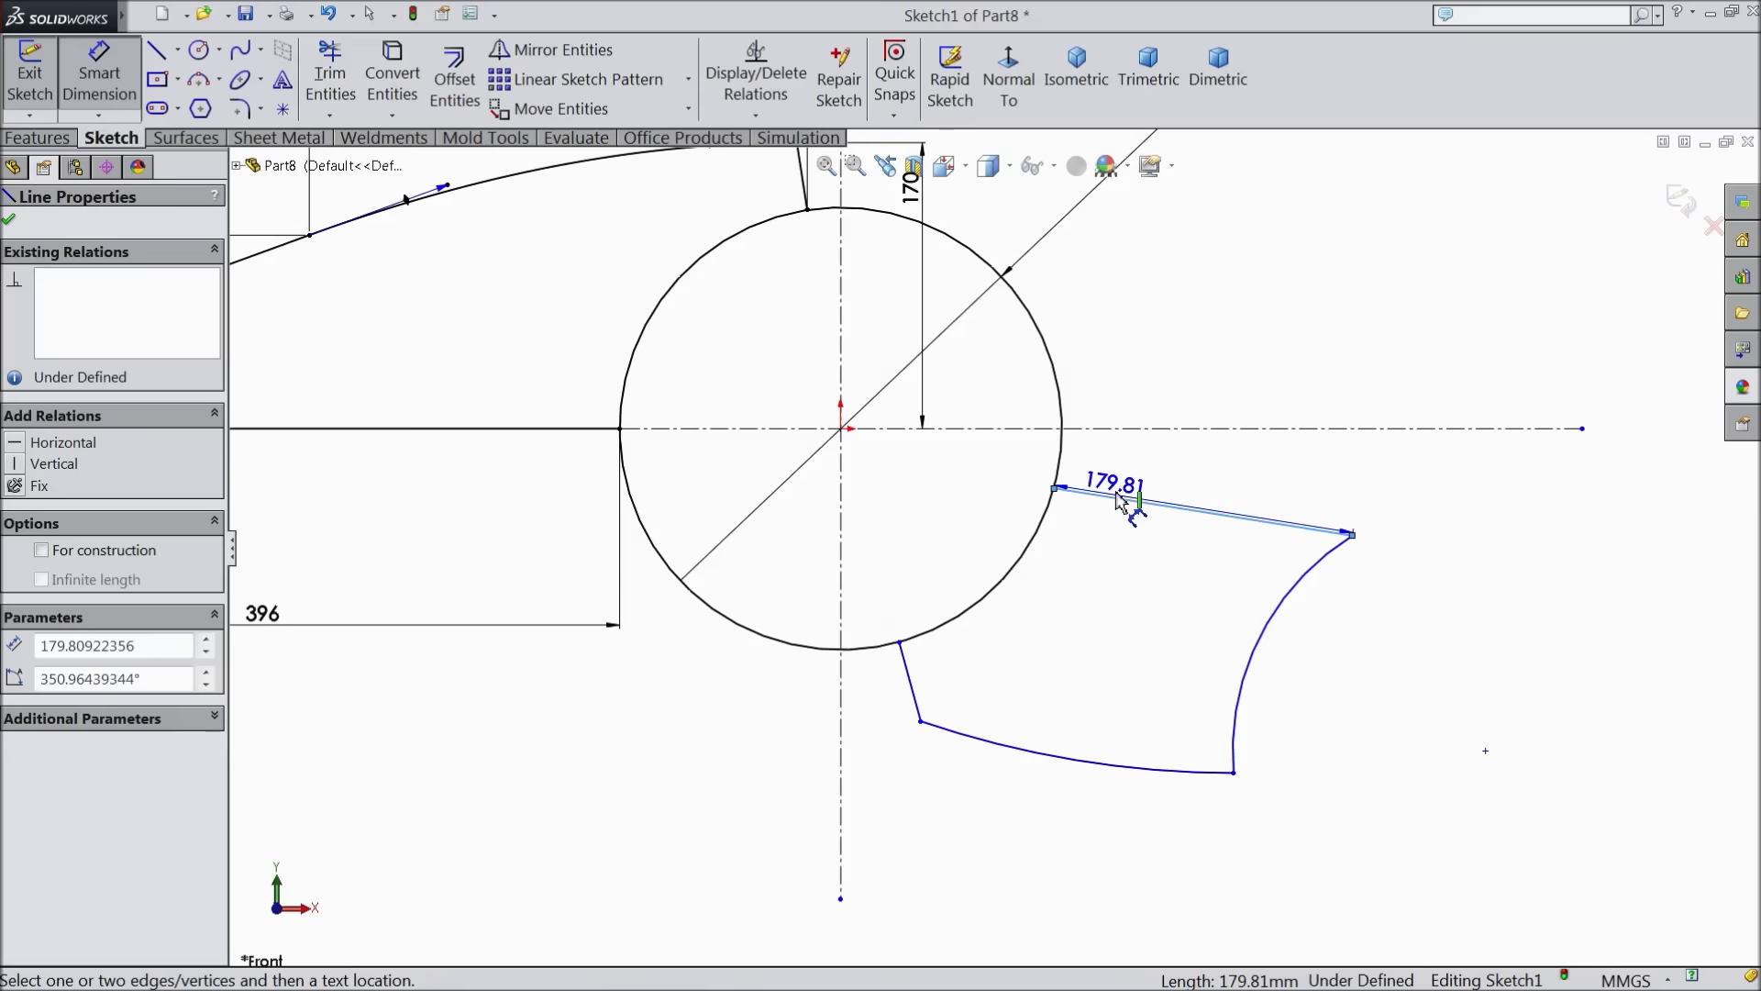
click(1122, 495)
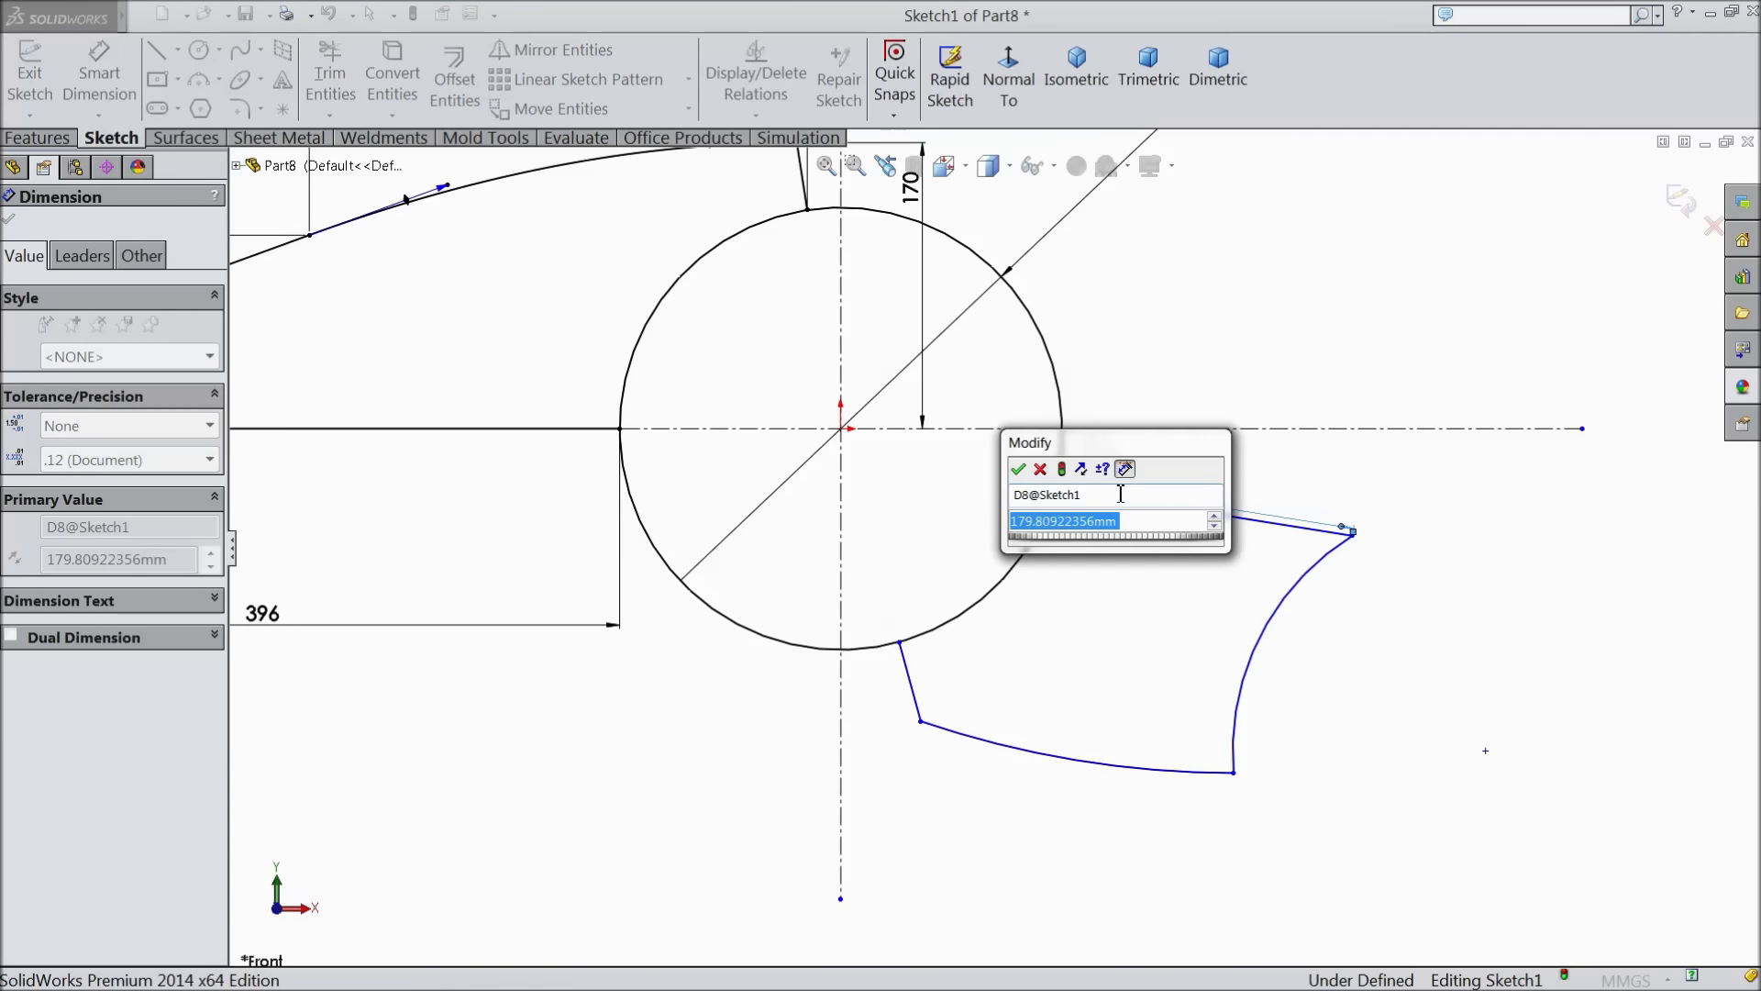
text(122)
key(Return)
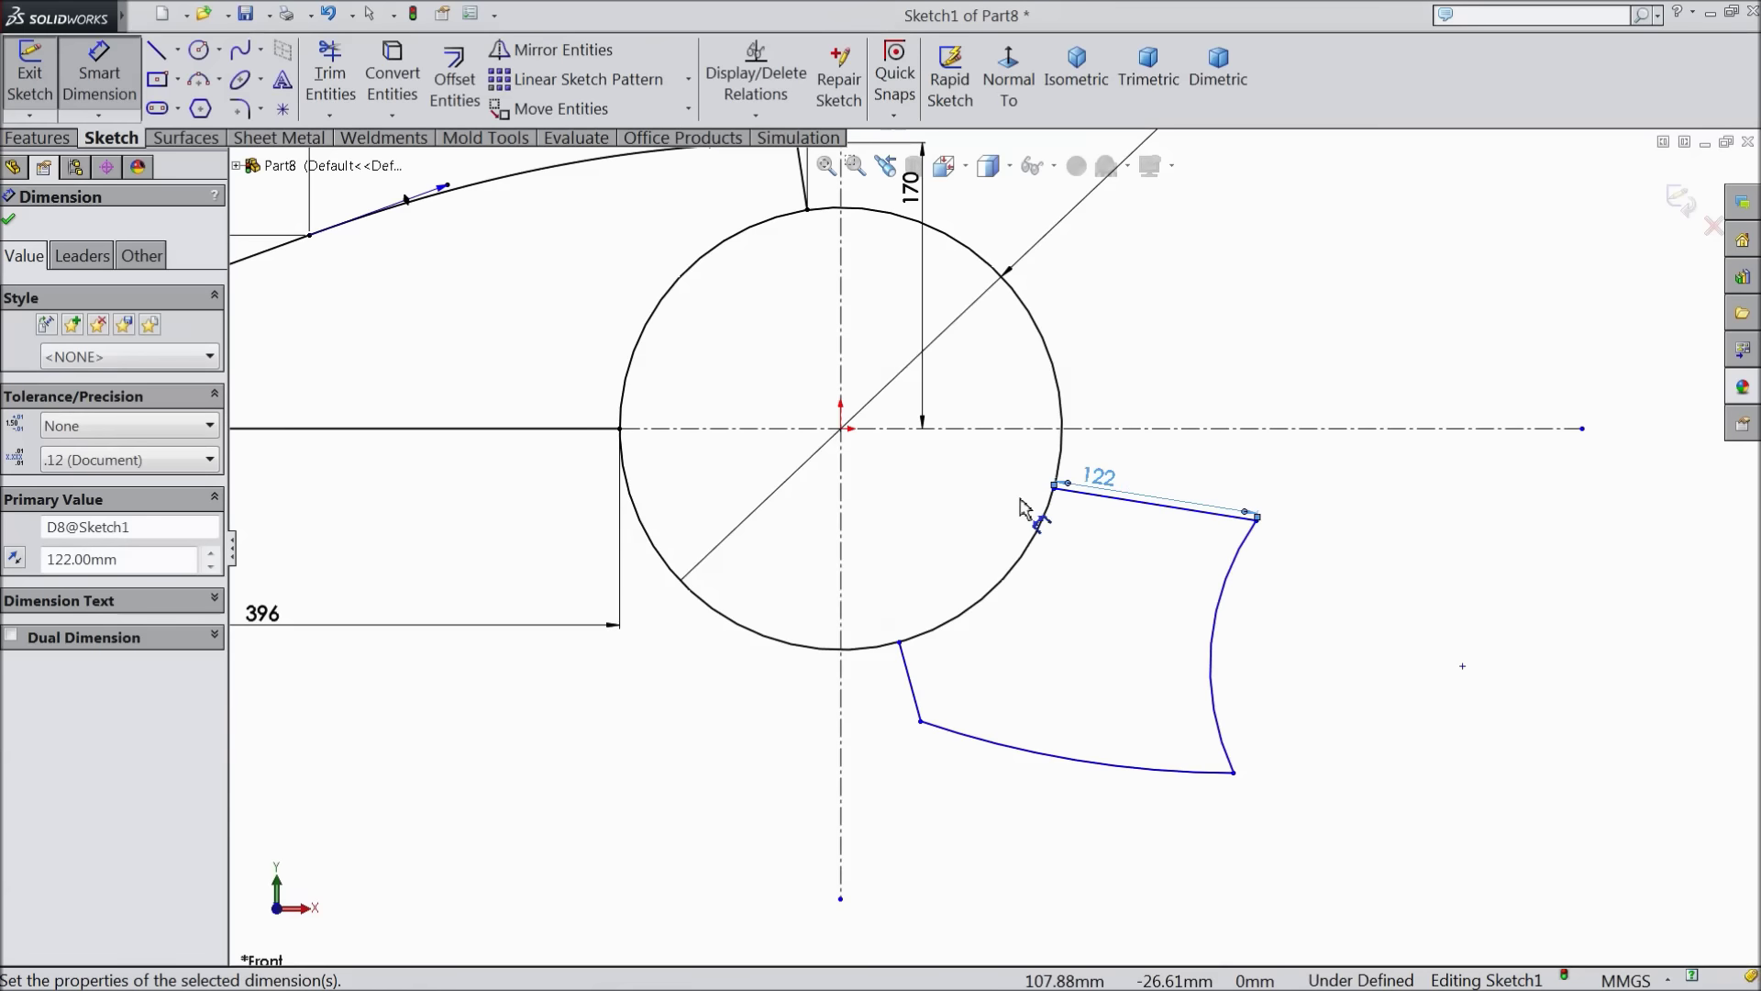
click(1161, 504)
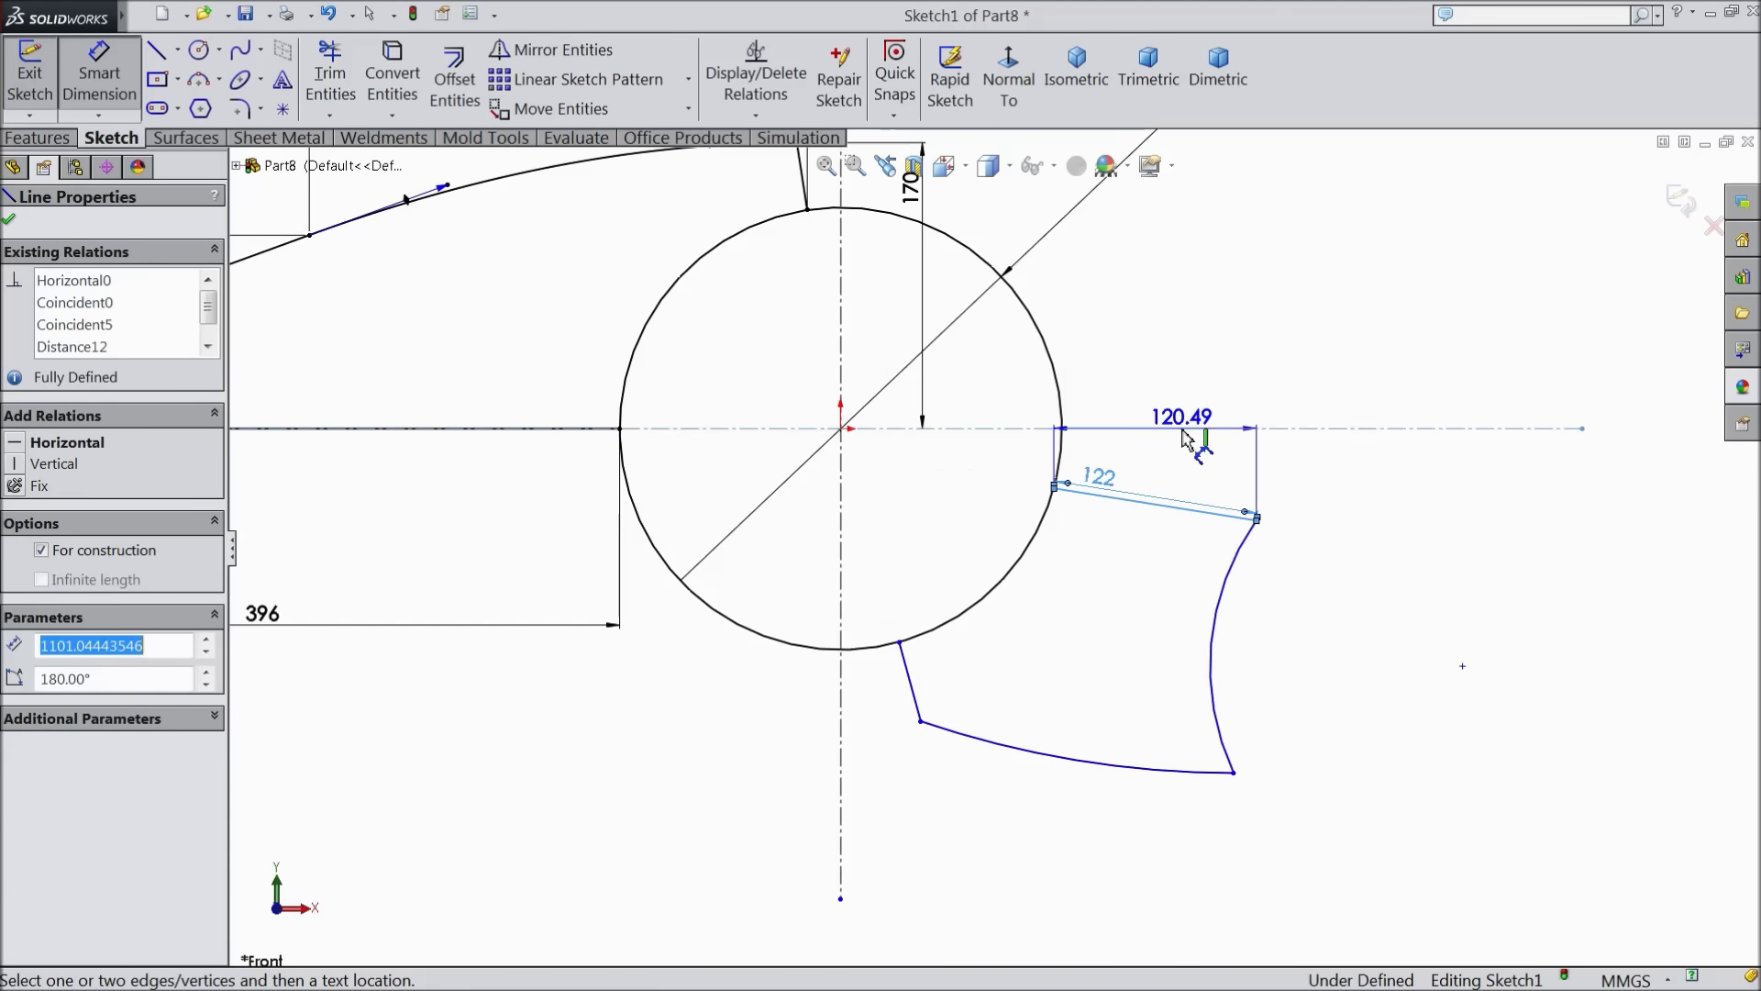
click(1193, 429)
click(1335, 479)
text(9)
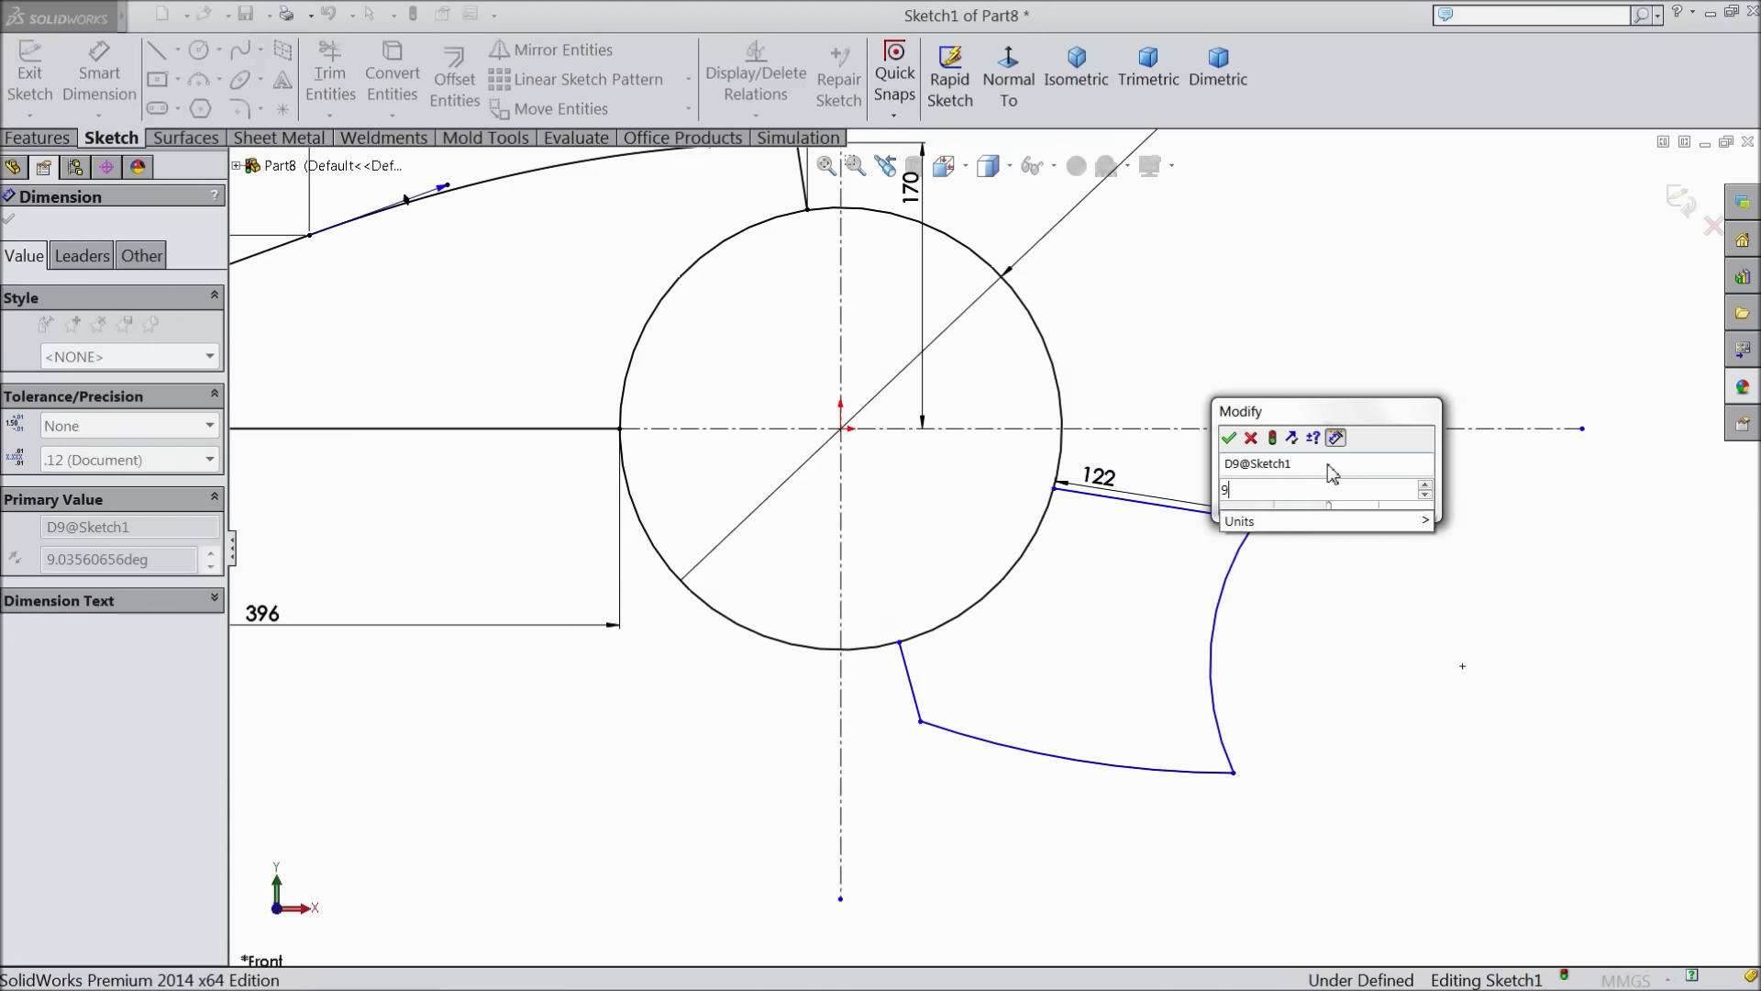
text(.5)
click(1229, 437)
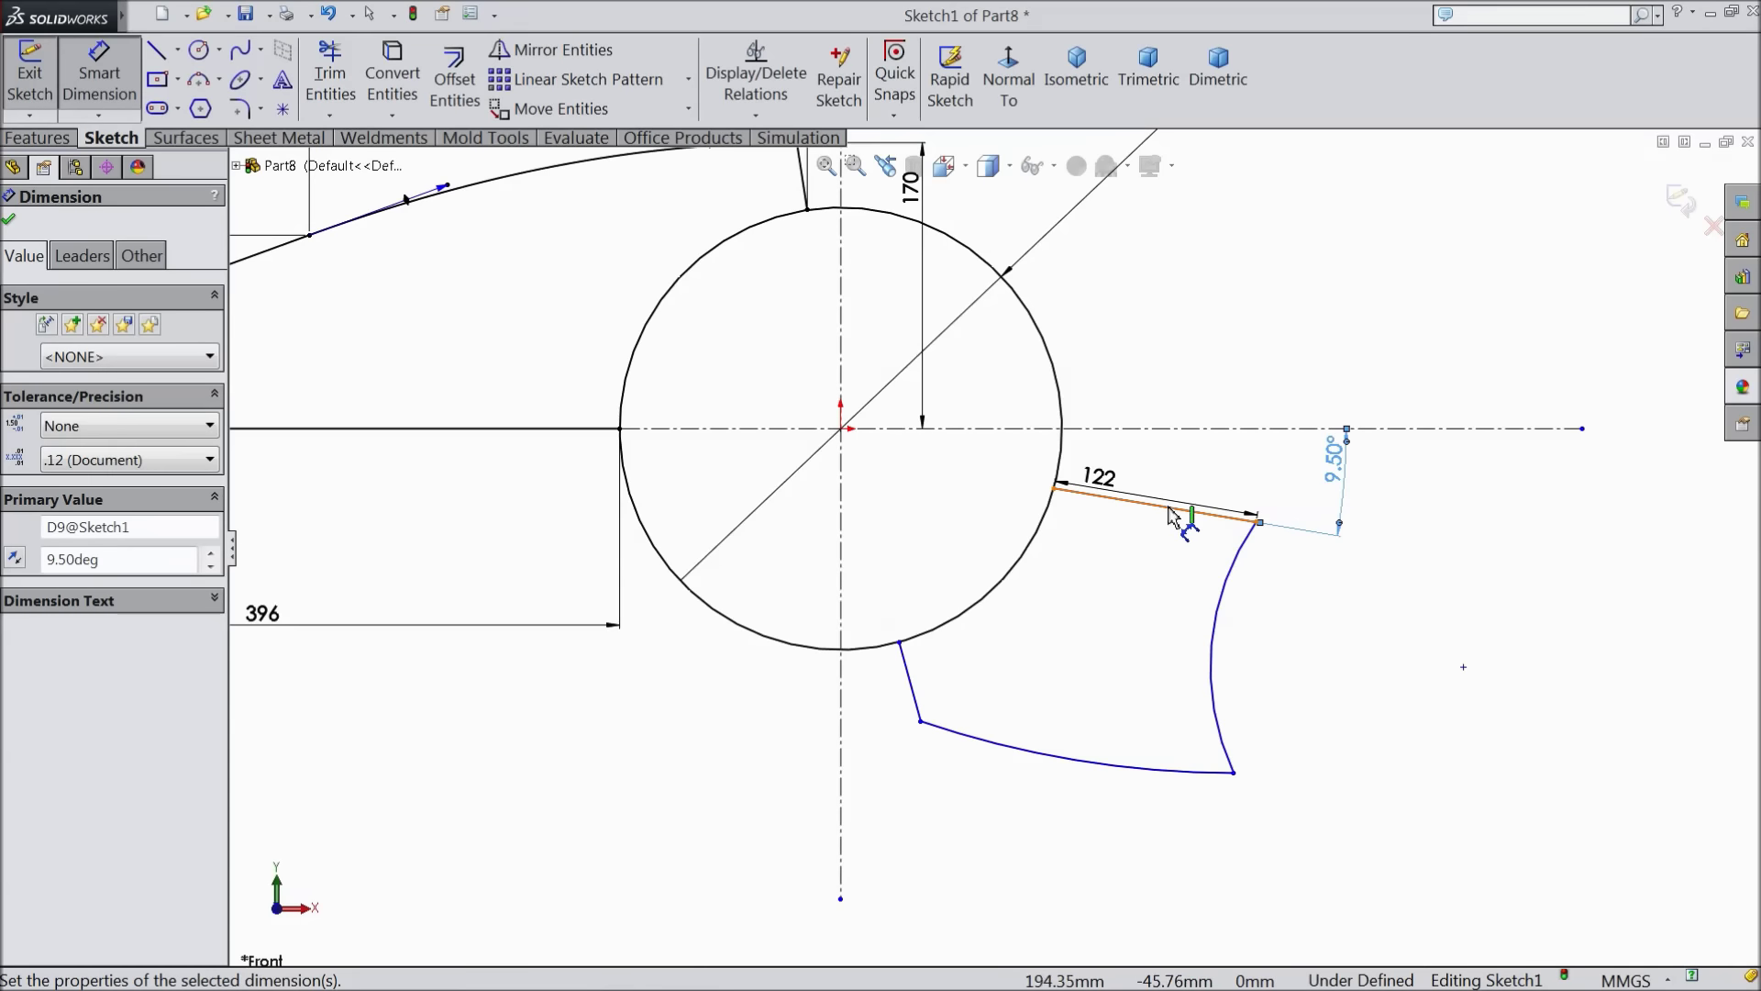
Place the line's start point on the circle 20 below the horizontal centreline
click(1054, 490)
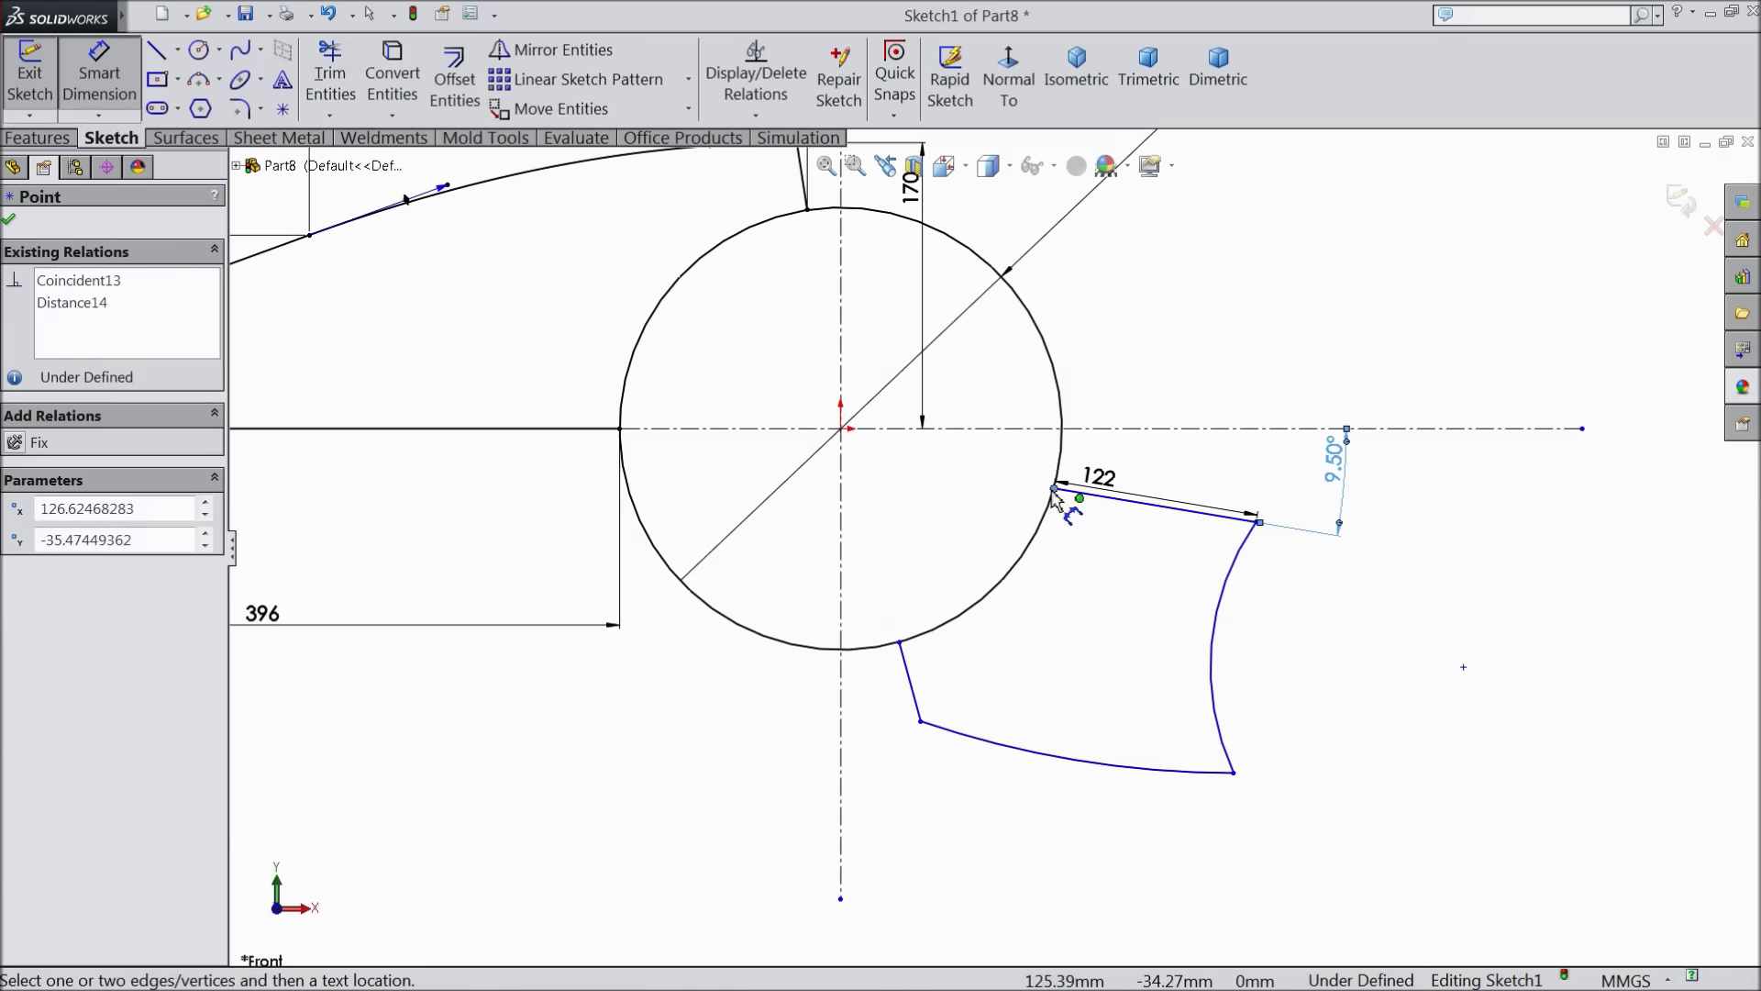
click(1039, 428)
click(1039, 468)
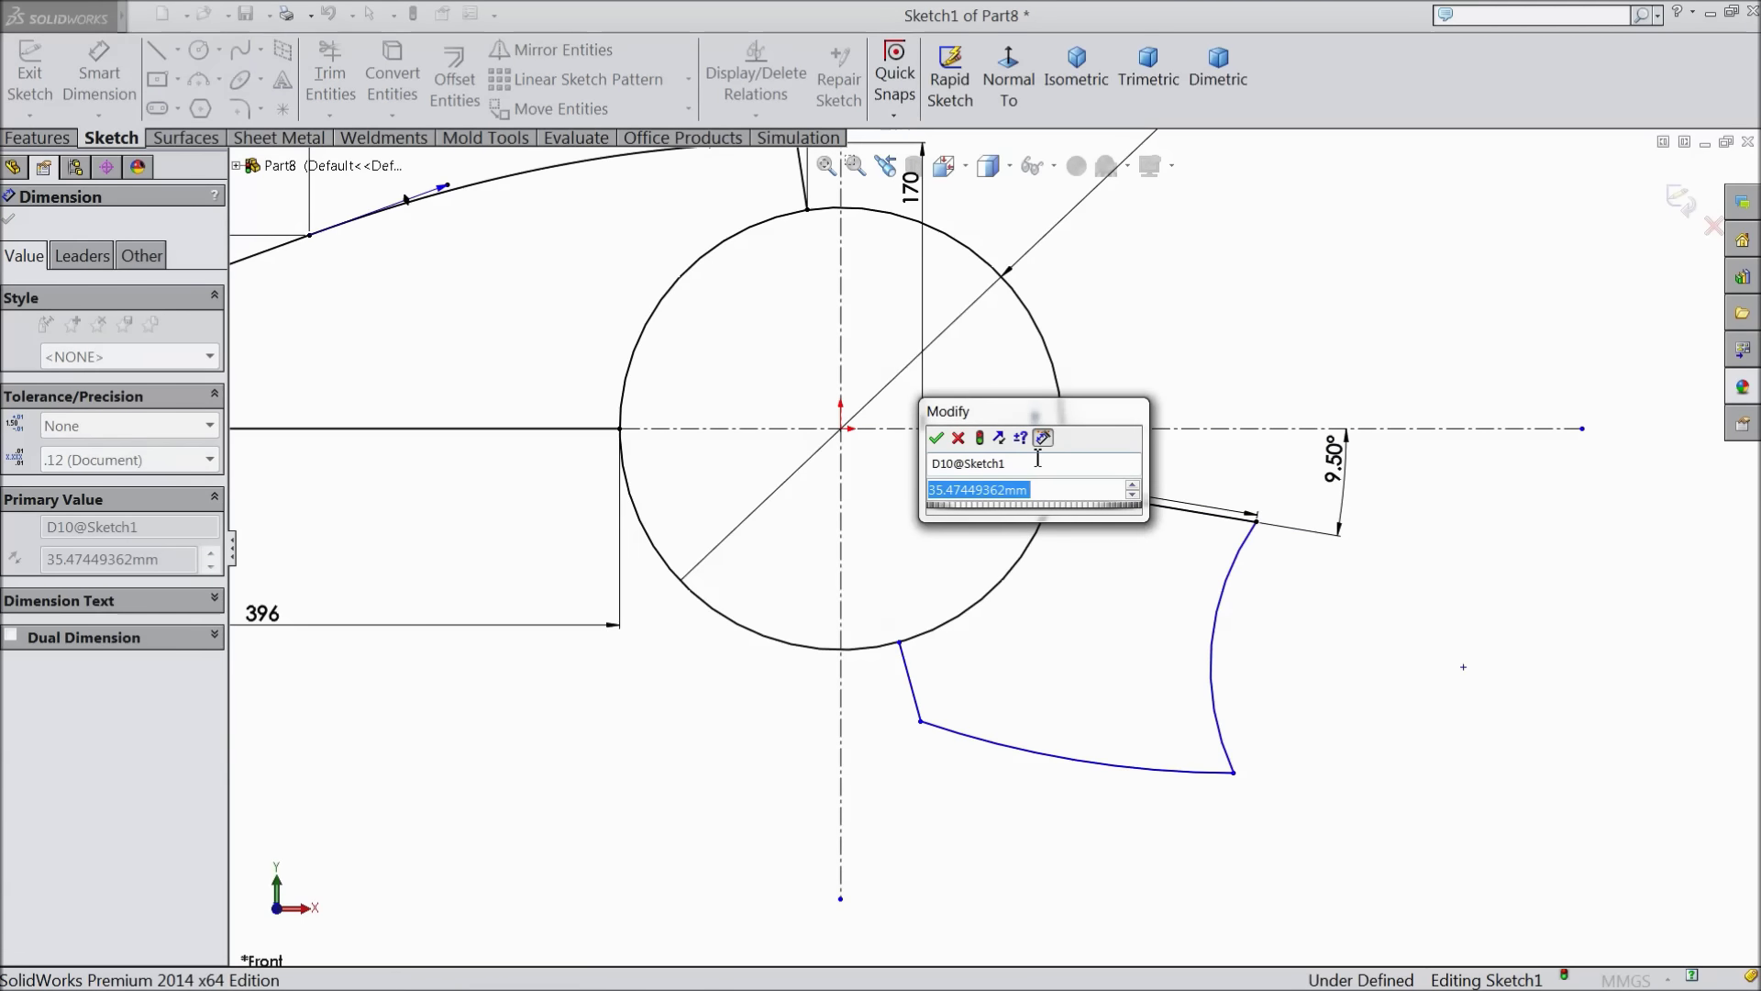
text(20)
click(937, 439)
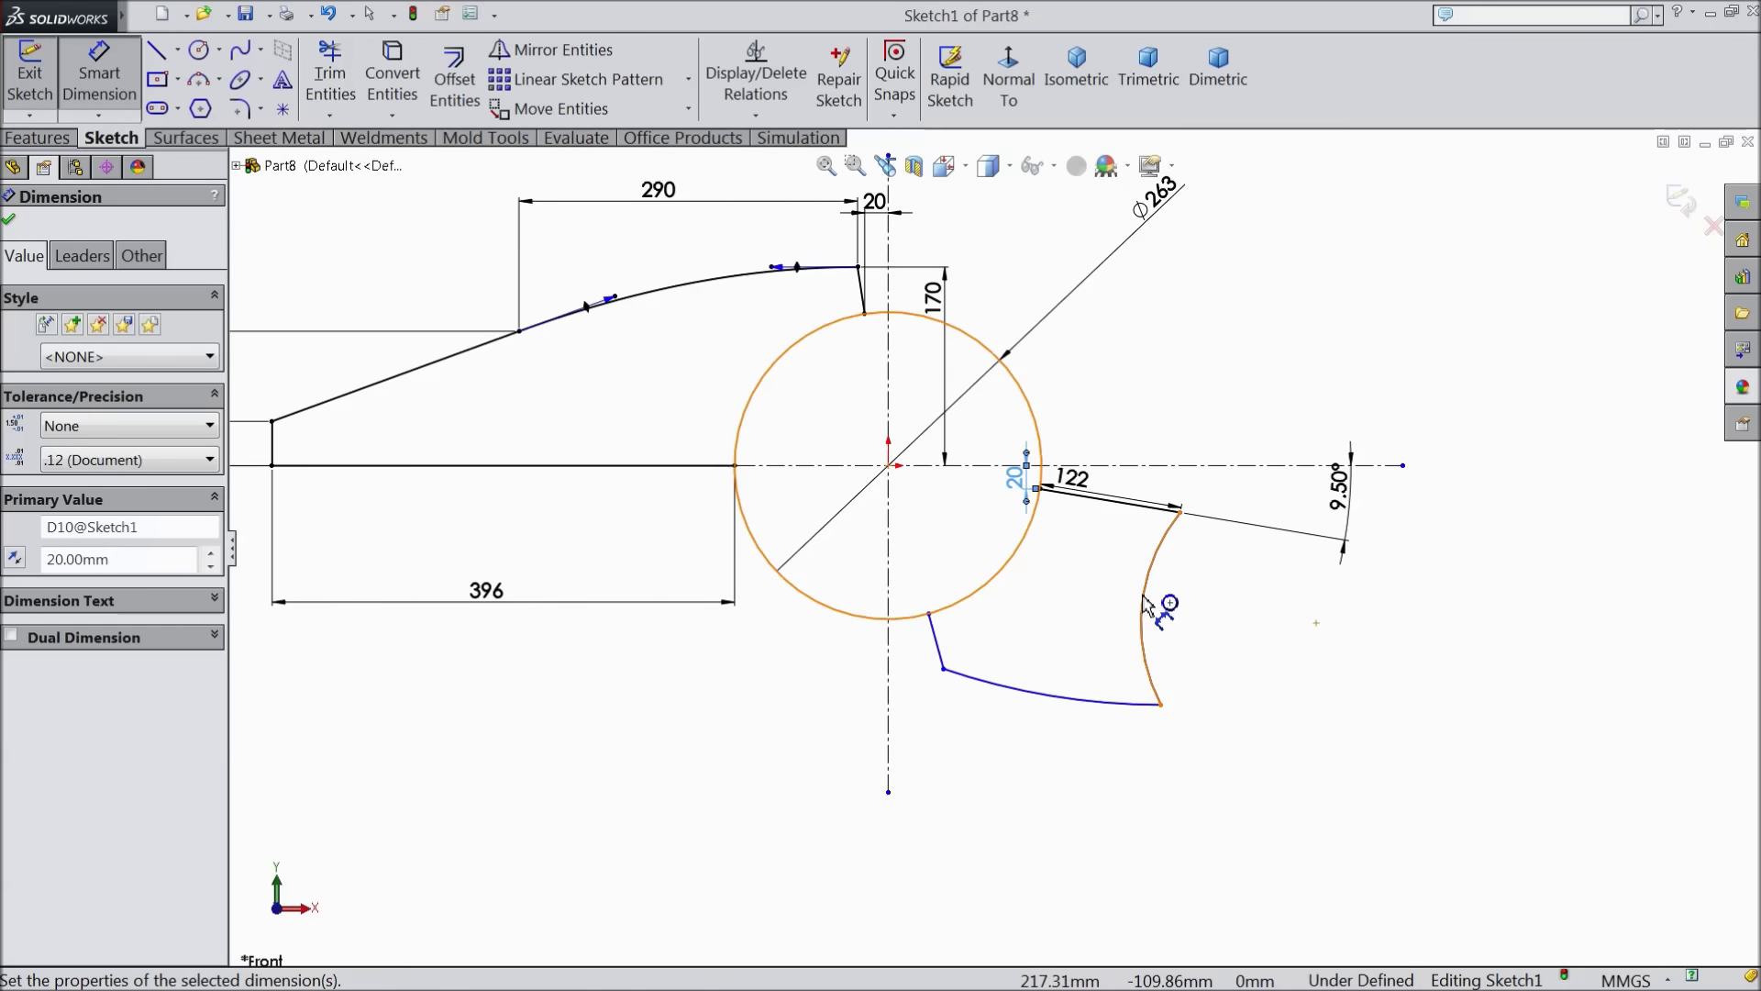
ctrl+middle_drag(921, 686, 936, 660)
Set the short lower line's angle to the vertical centreline to 17.45°
scroll(936, 660, down, 1)
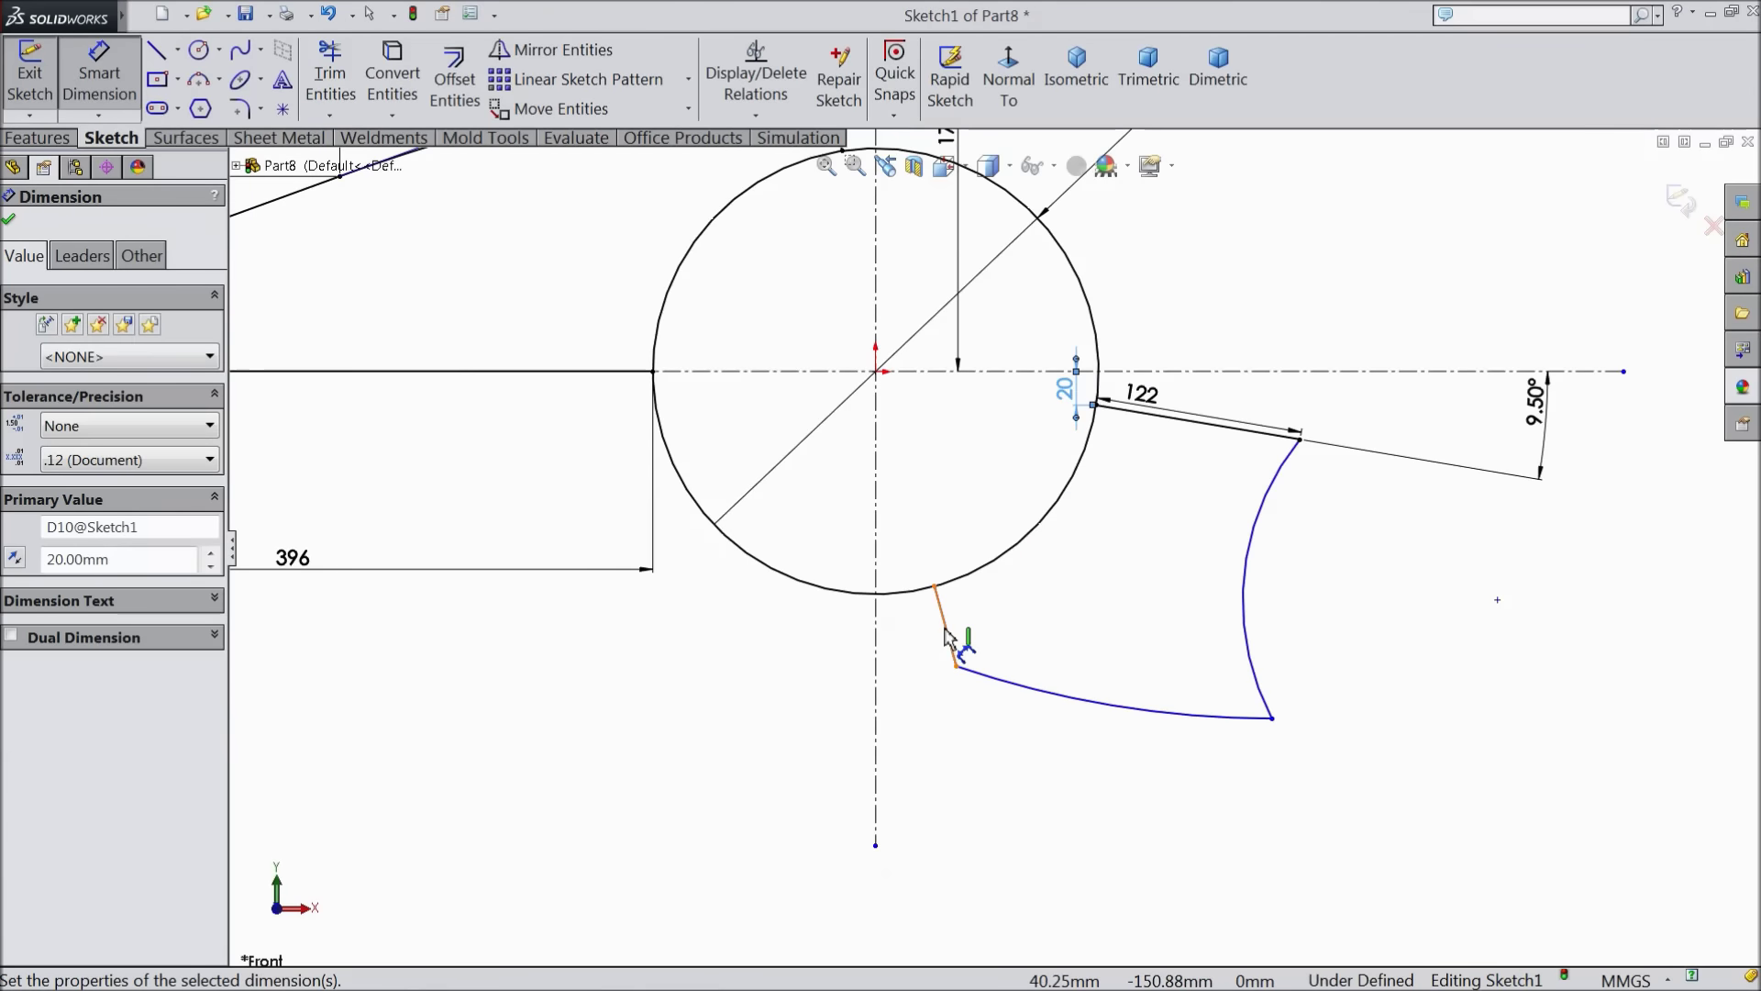
click(947, 629)
click(877, 642)
click(917, 706)
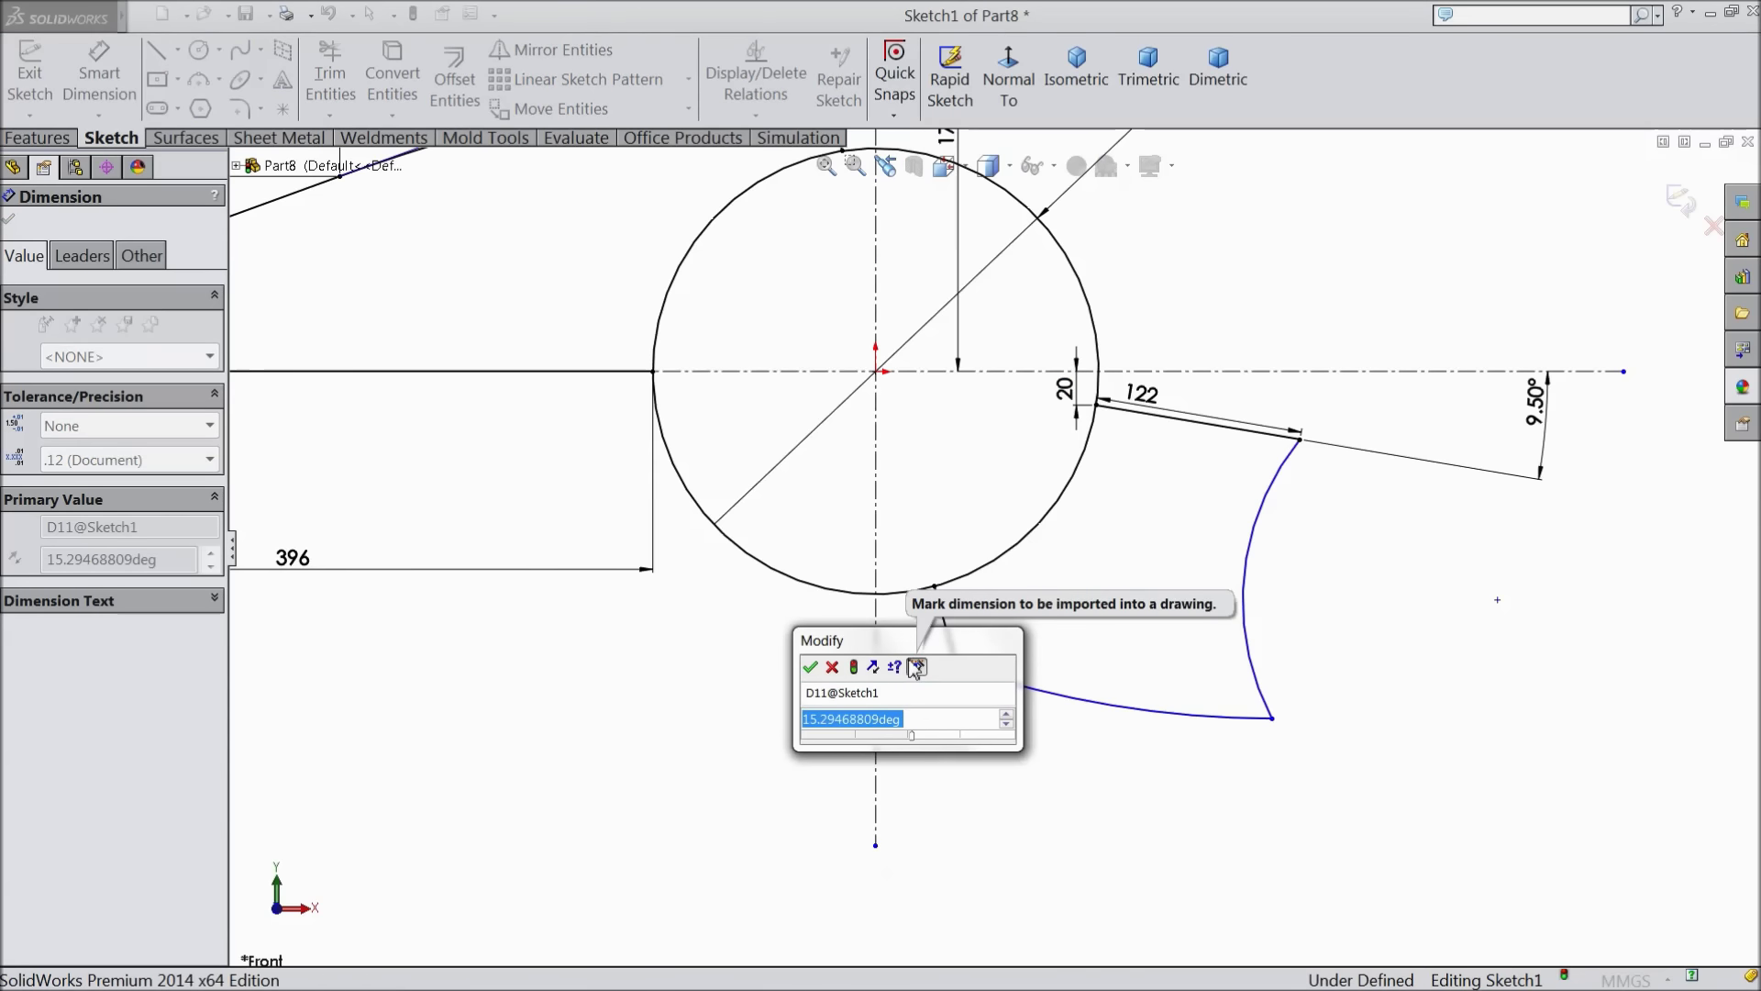
text(17.45)
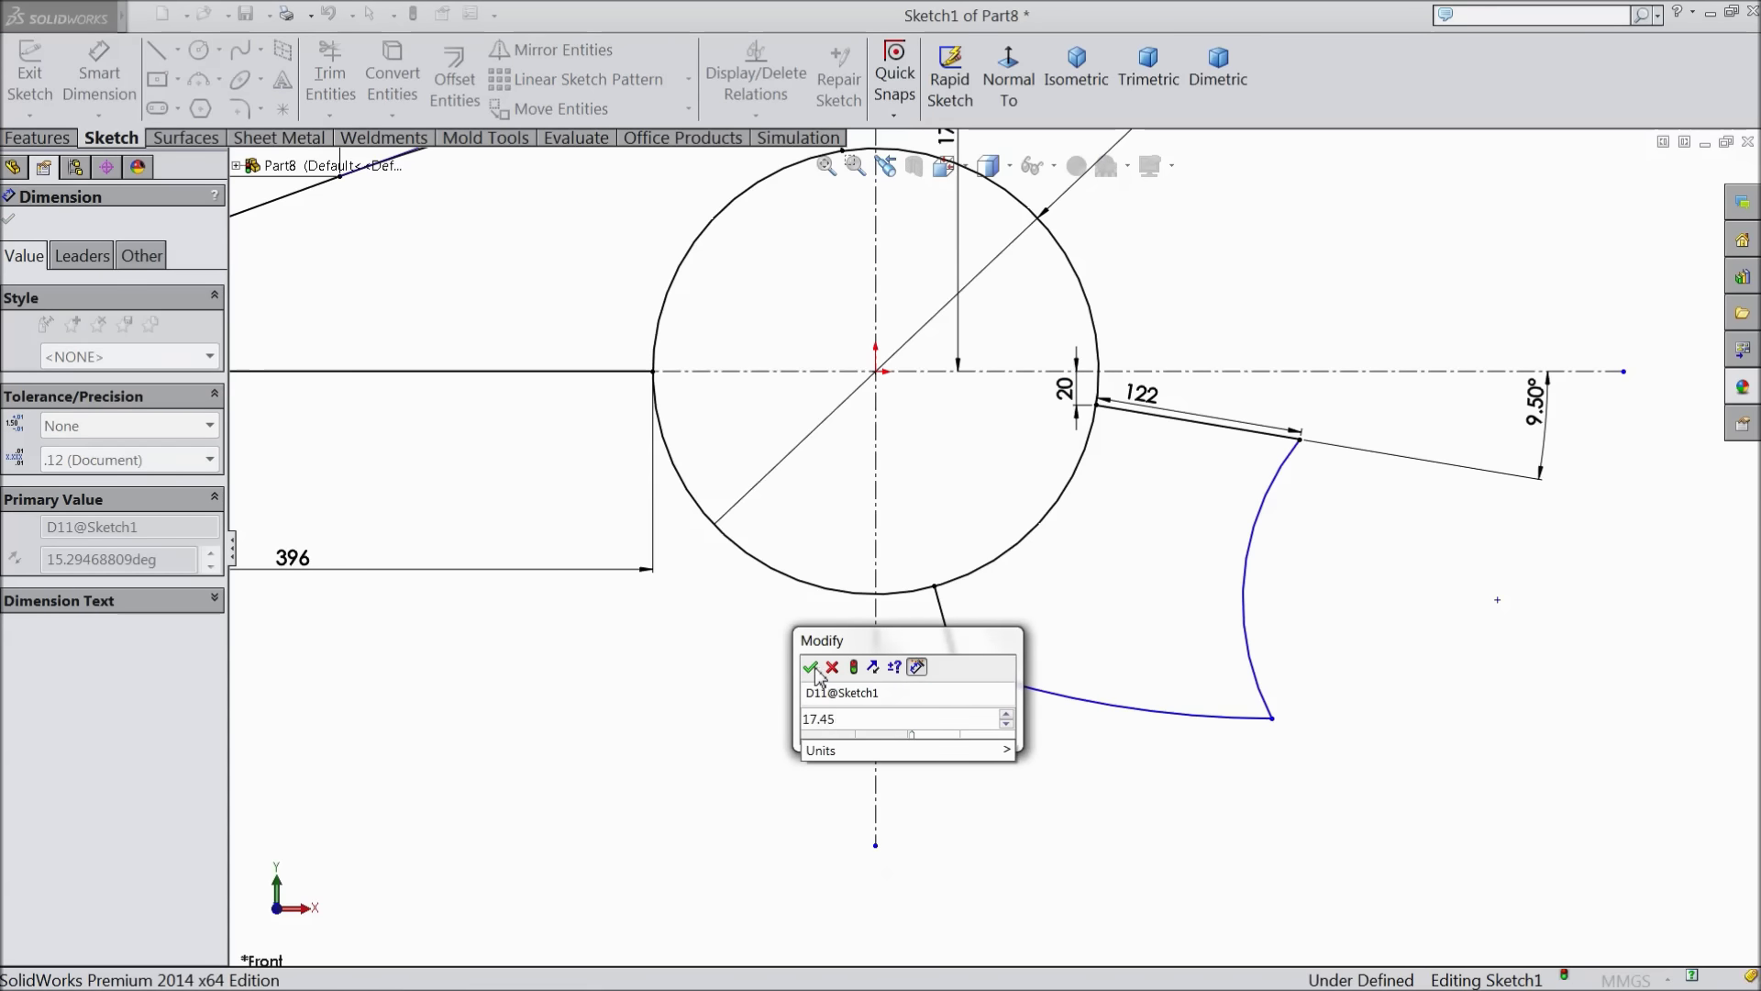
click(810, 667)
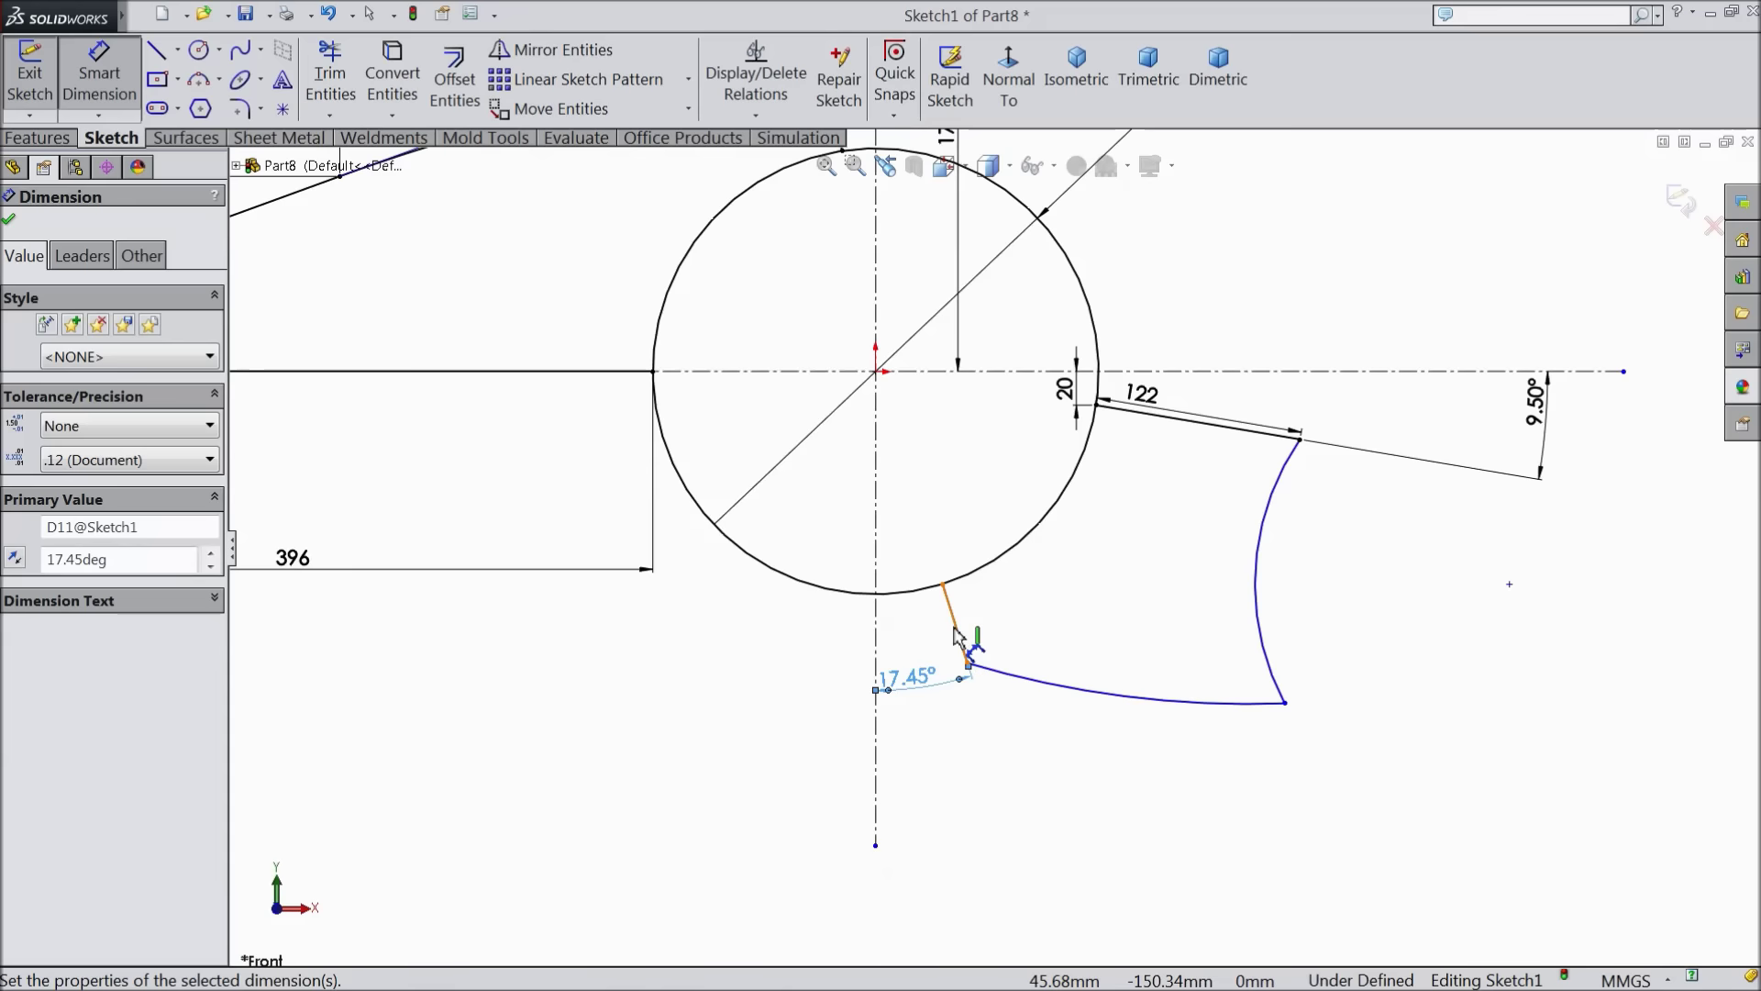
Set the short line's length to 36 and pick both bottom-arc endpoints for a span dimension
click(957, 633)
click(968, 635)
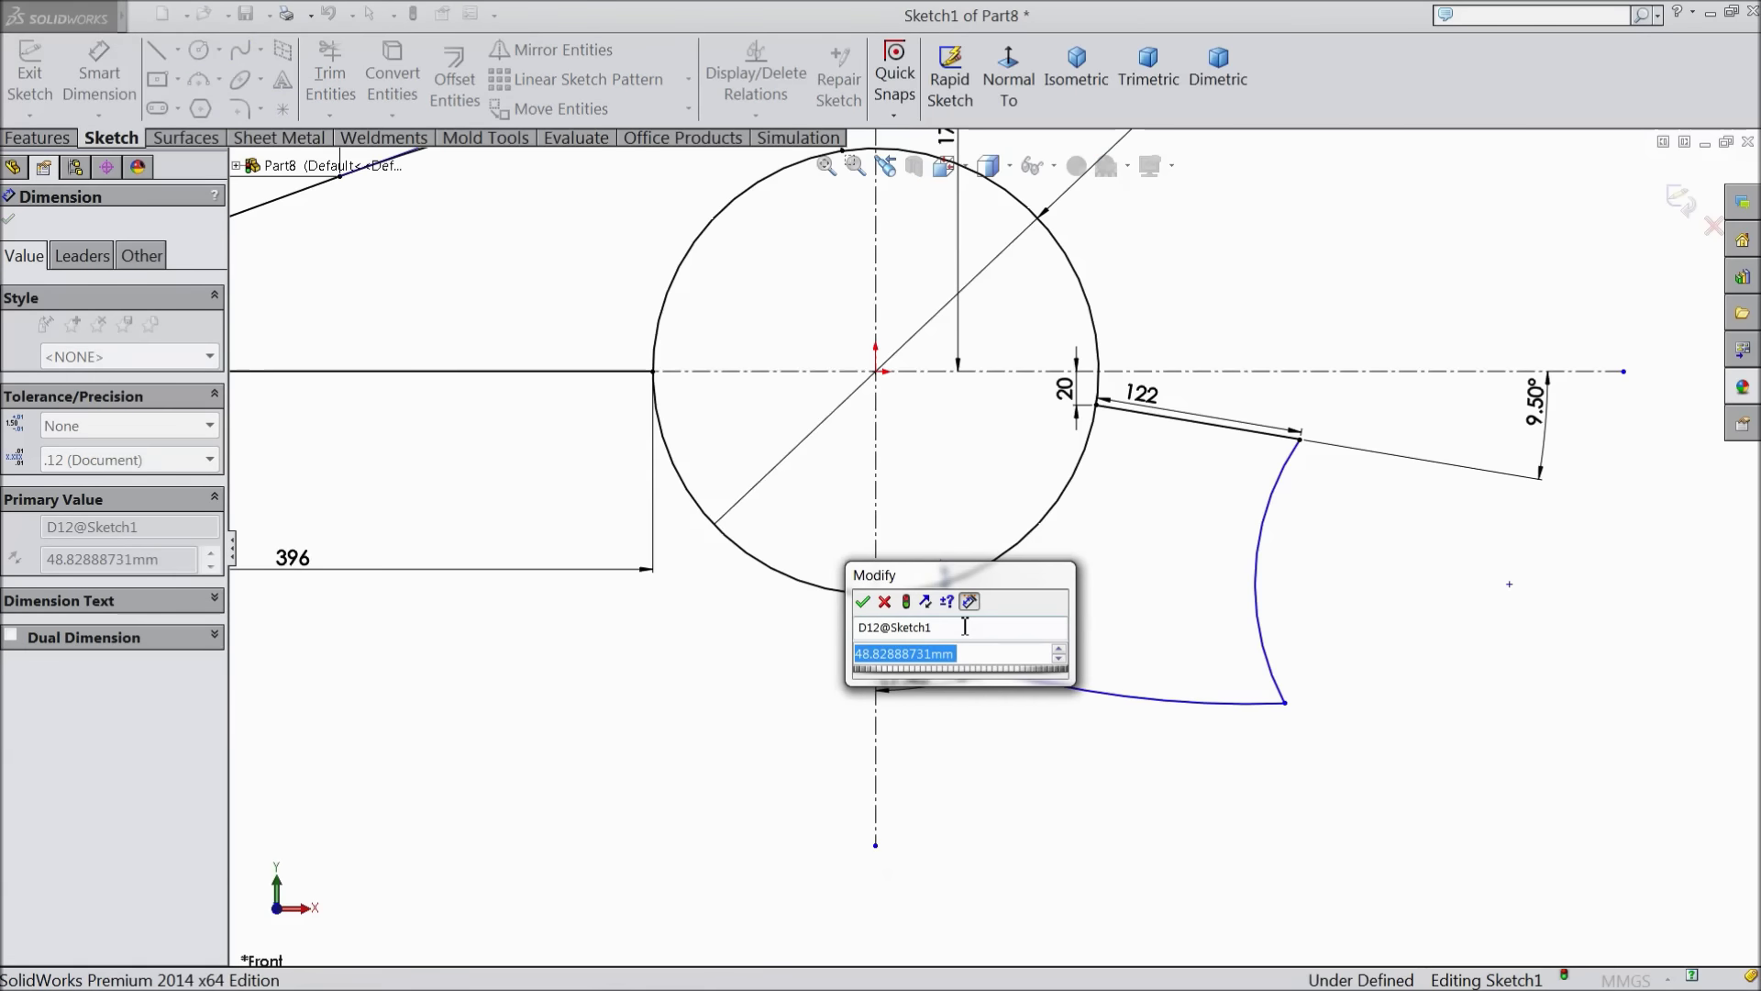
text(36)
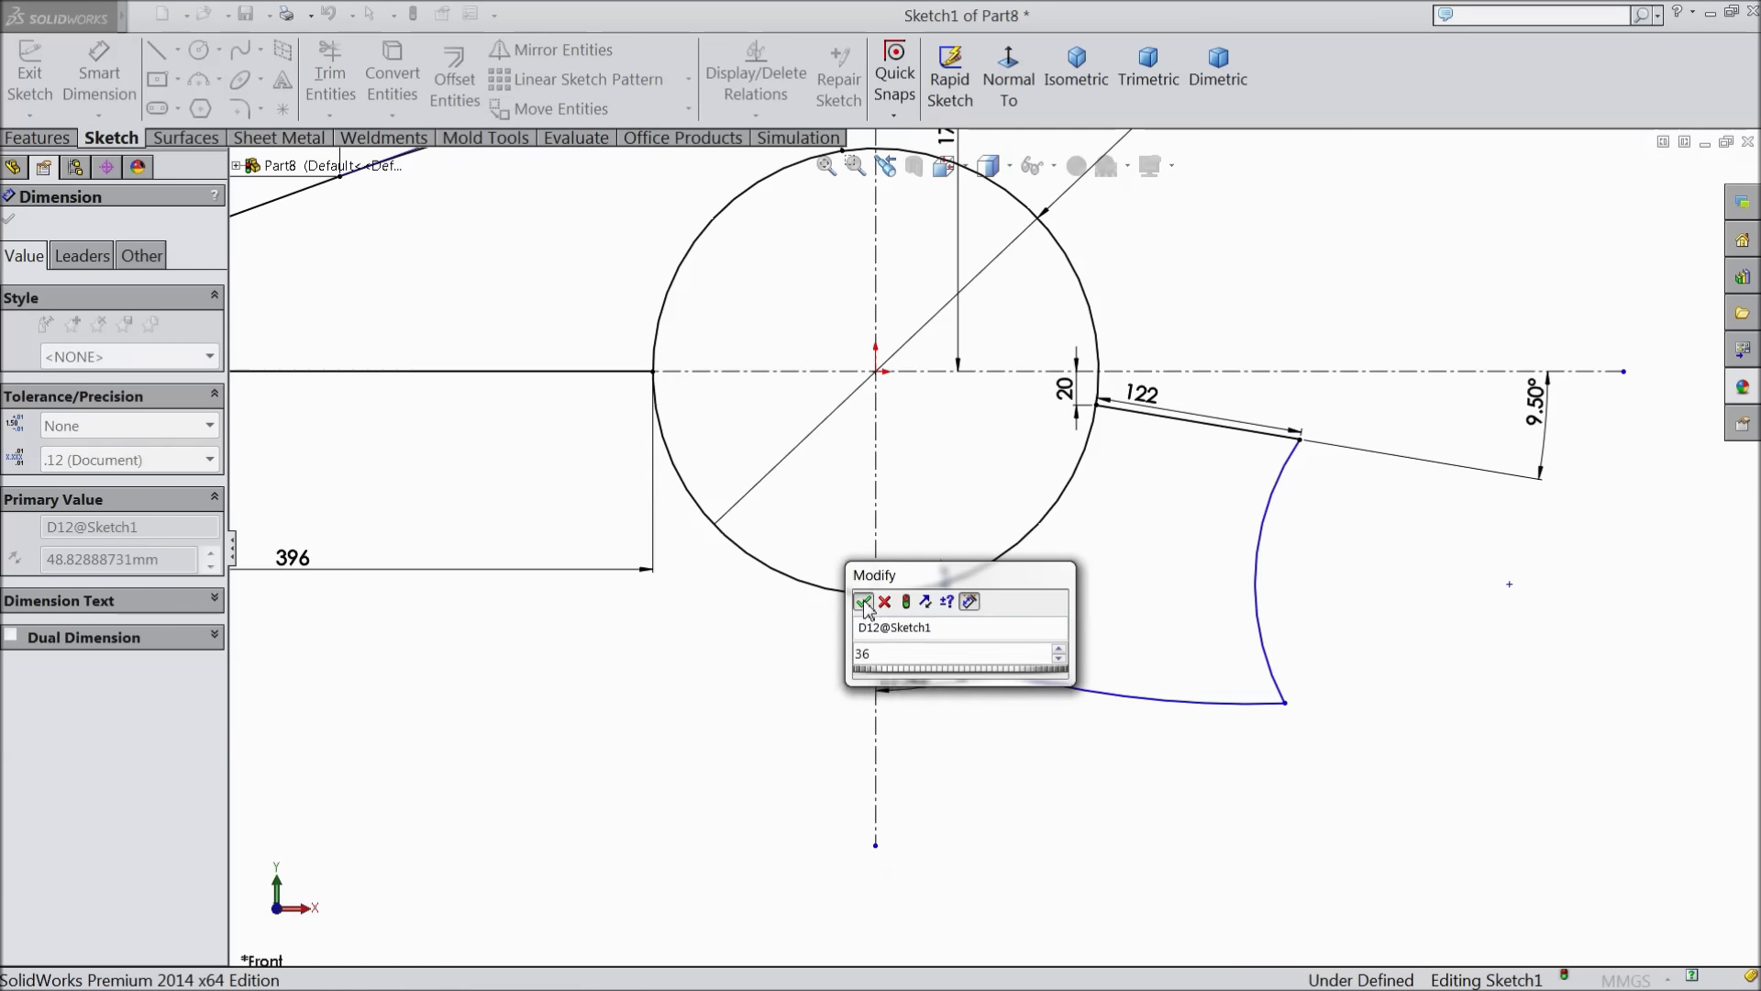
key(Return)
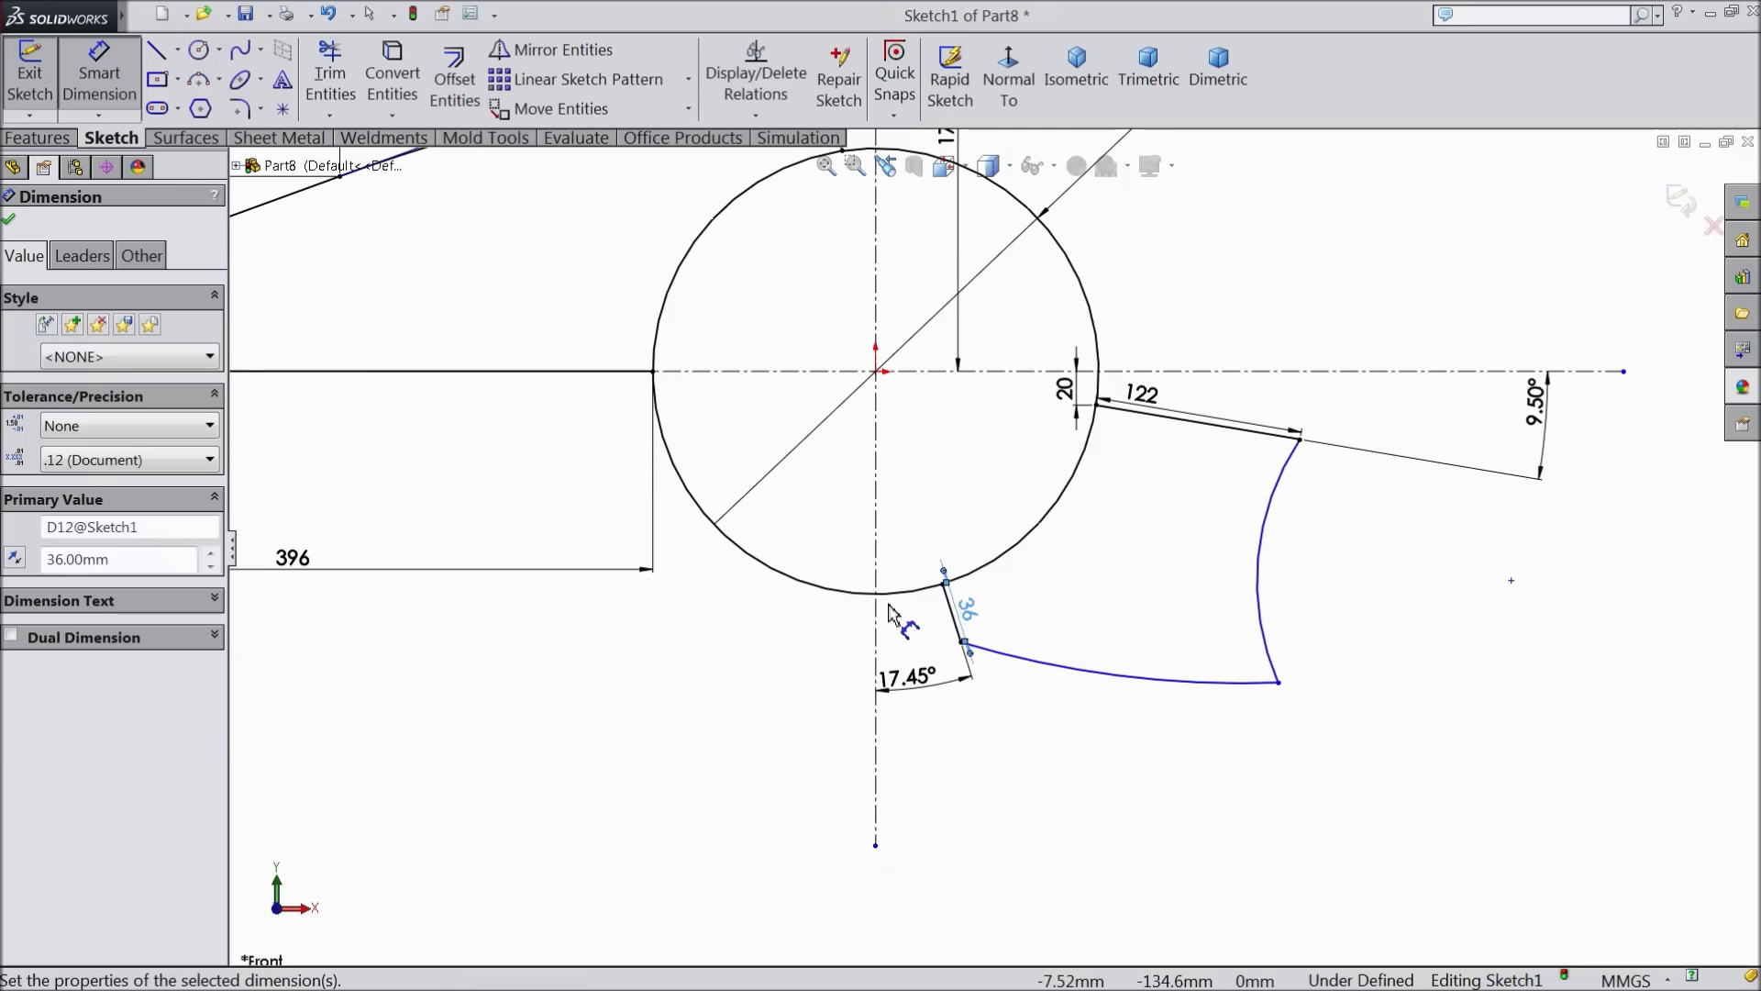
click(1280, 685)
click(962, 643)
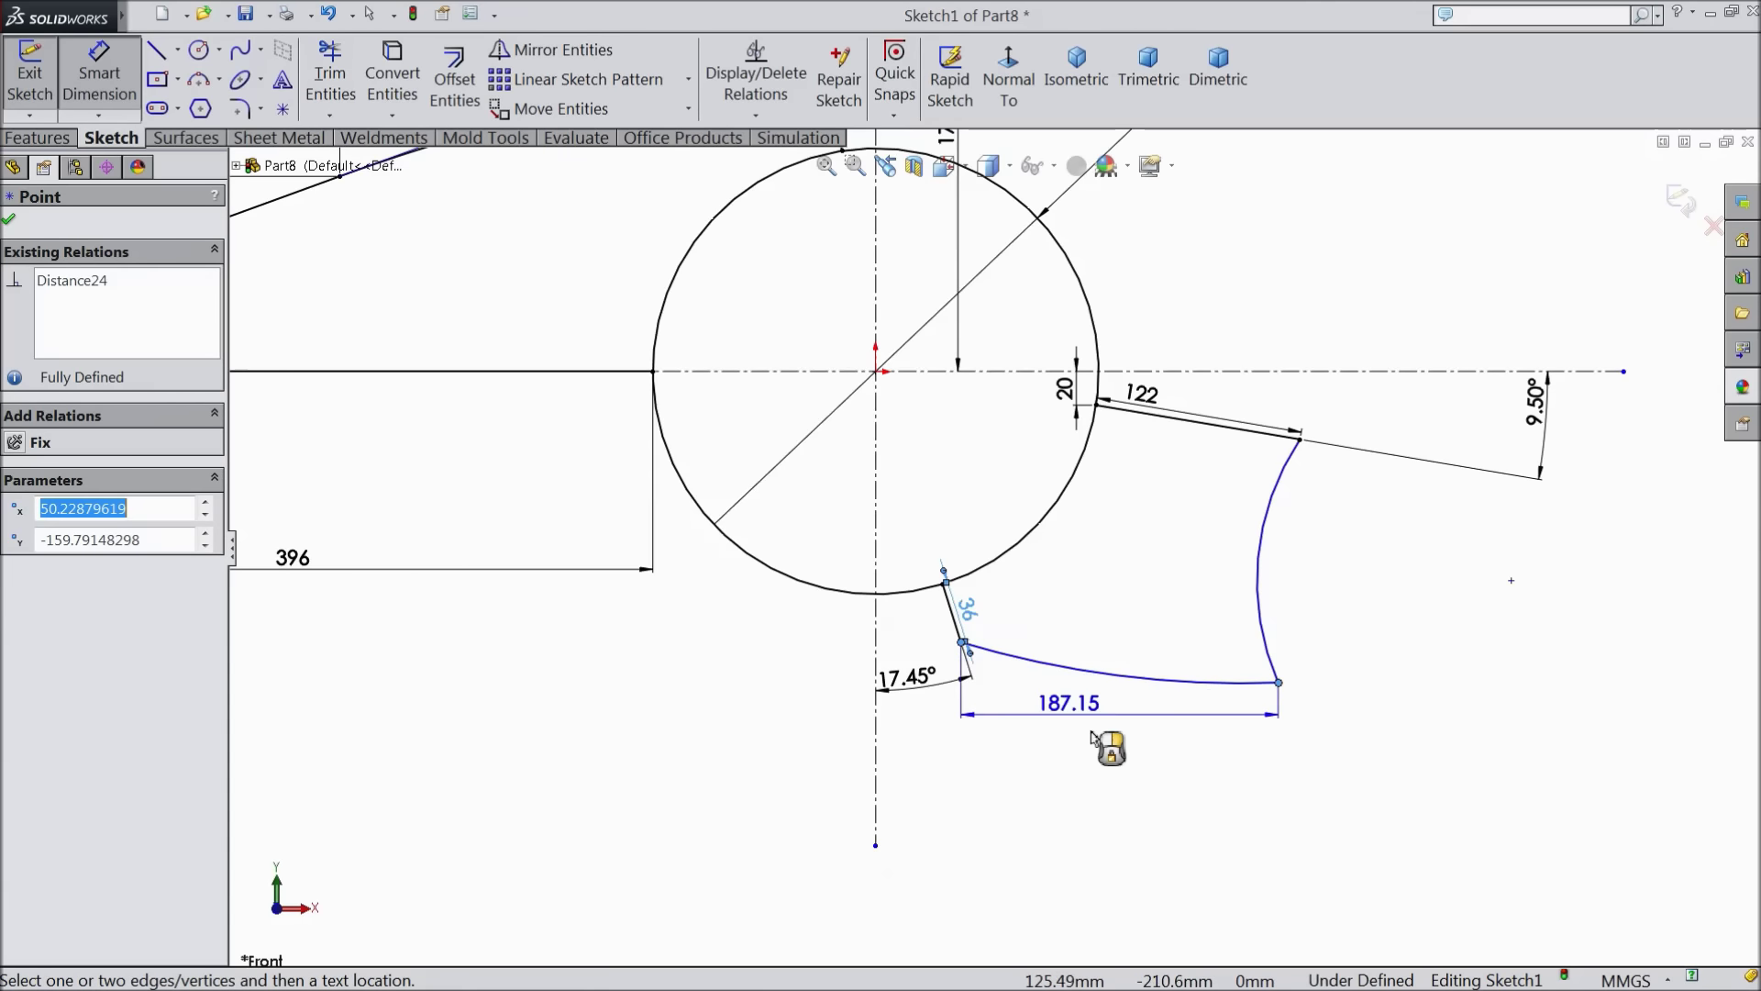
Set the bottom-arc span width to 162 and the right arc radius to R166
click(1115, 775)
text(162)
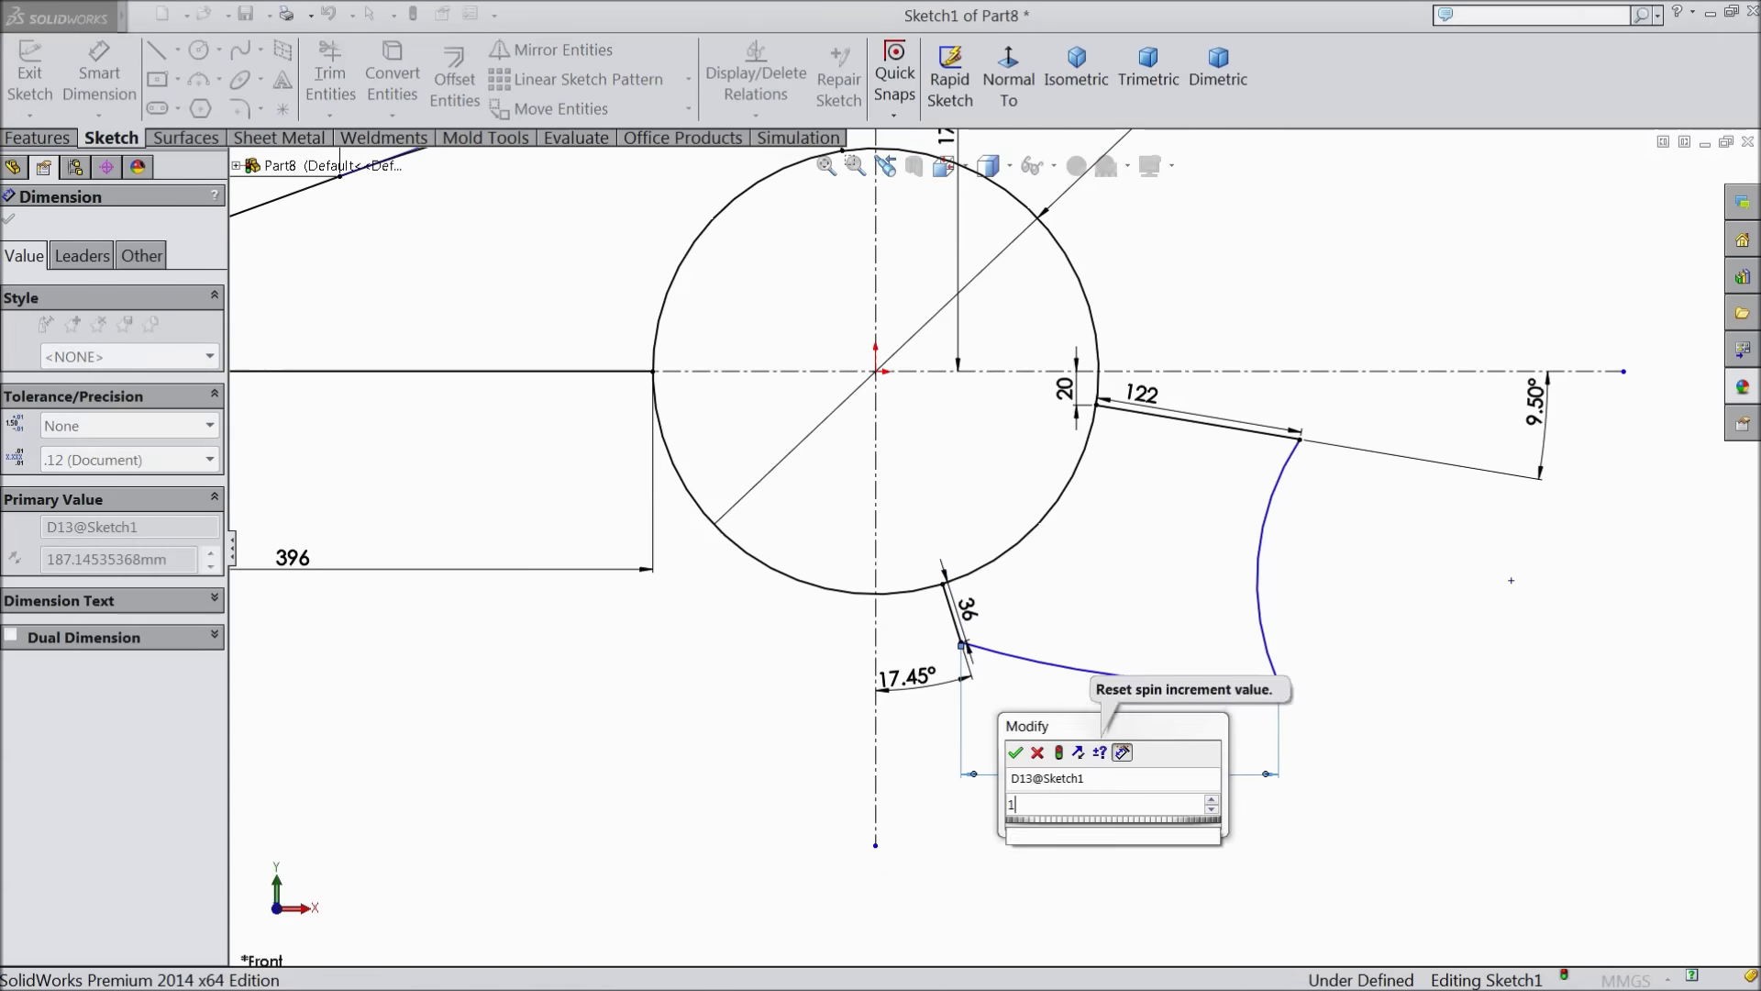
click(1016, 752)
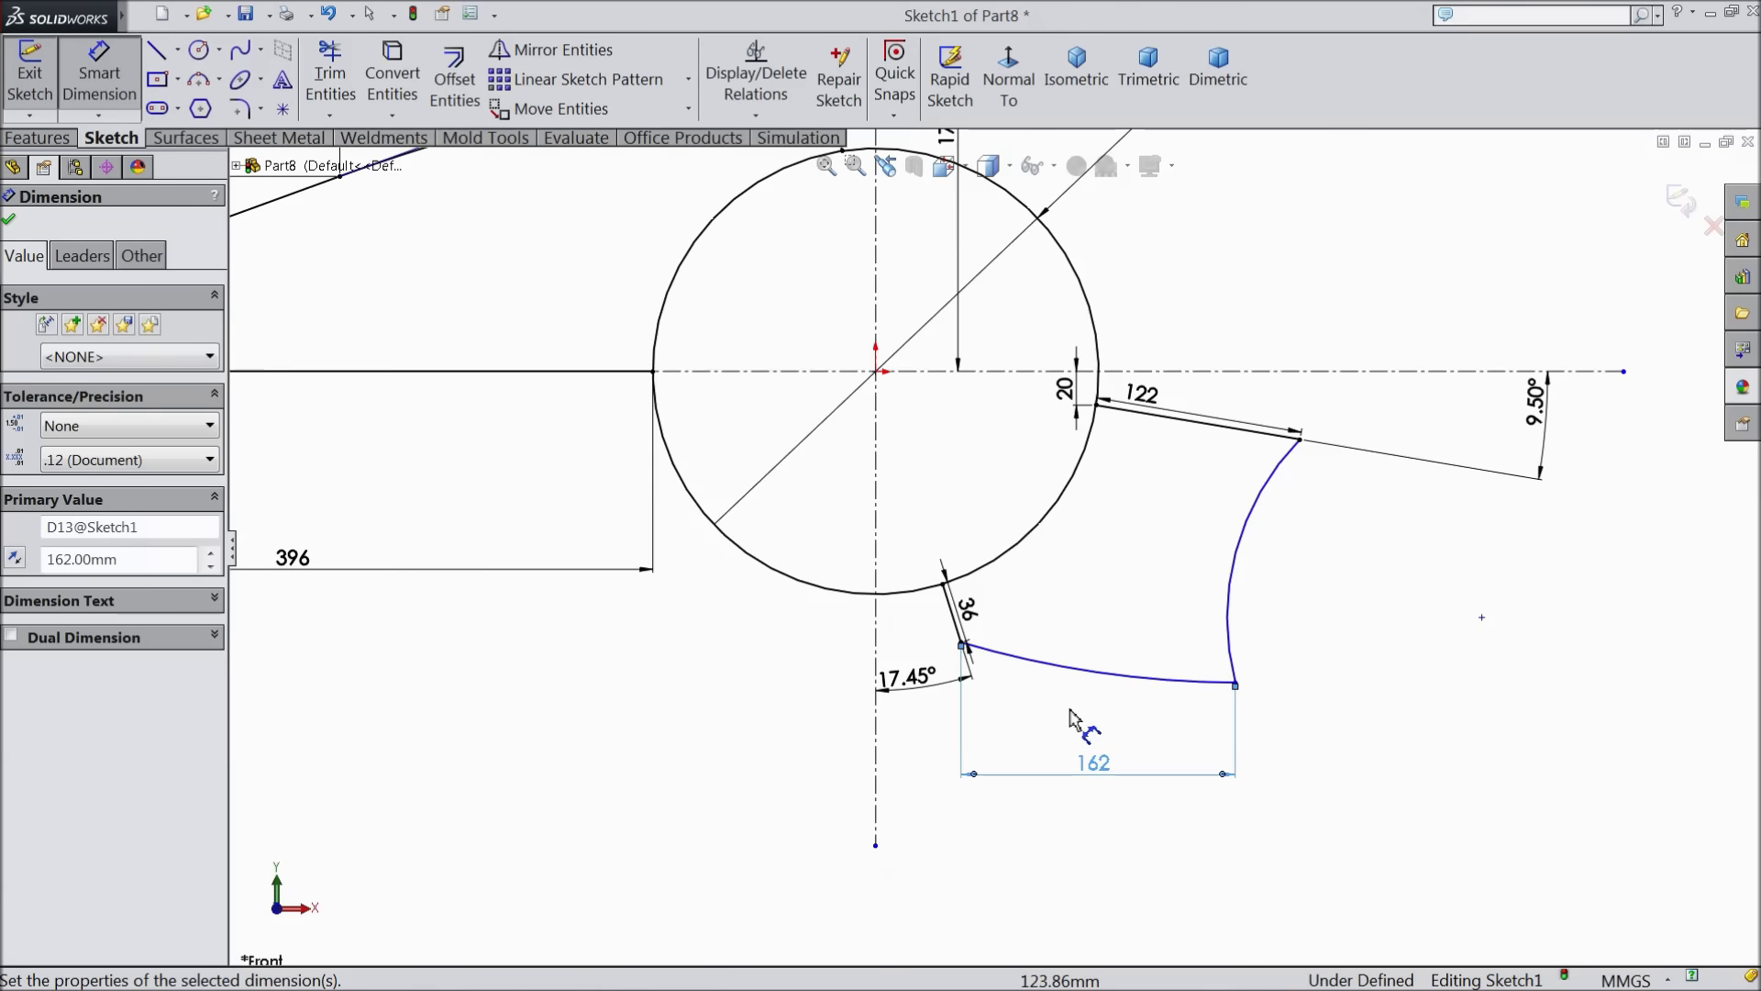
click(1235, 571)
click(1330, 477)
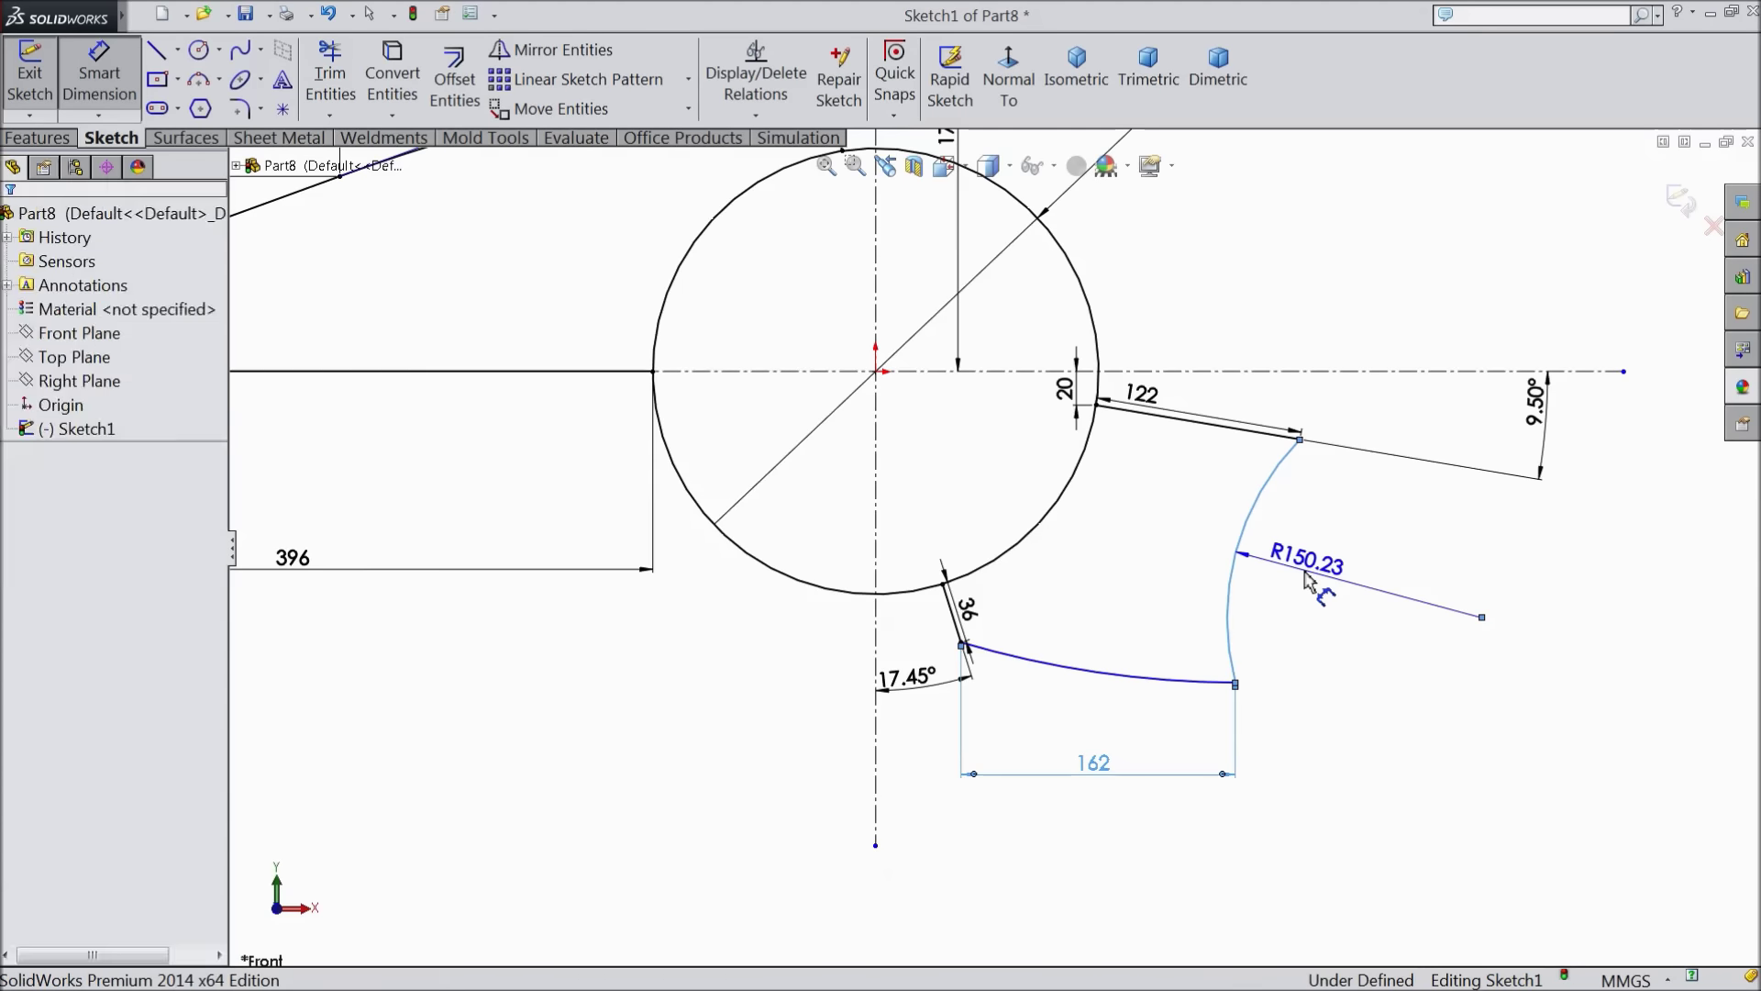
text(166)
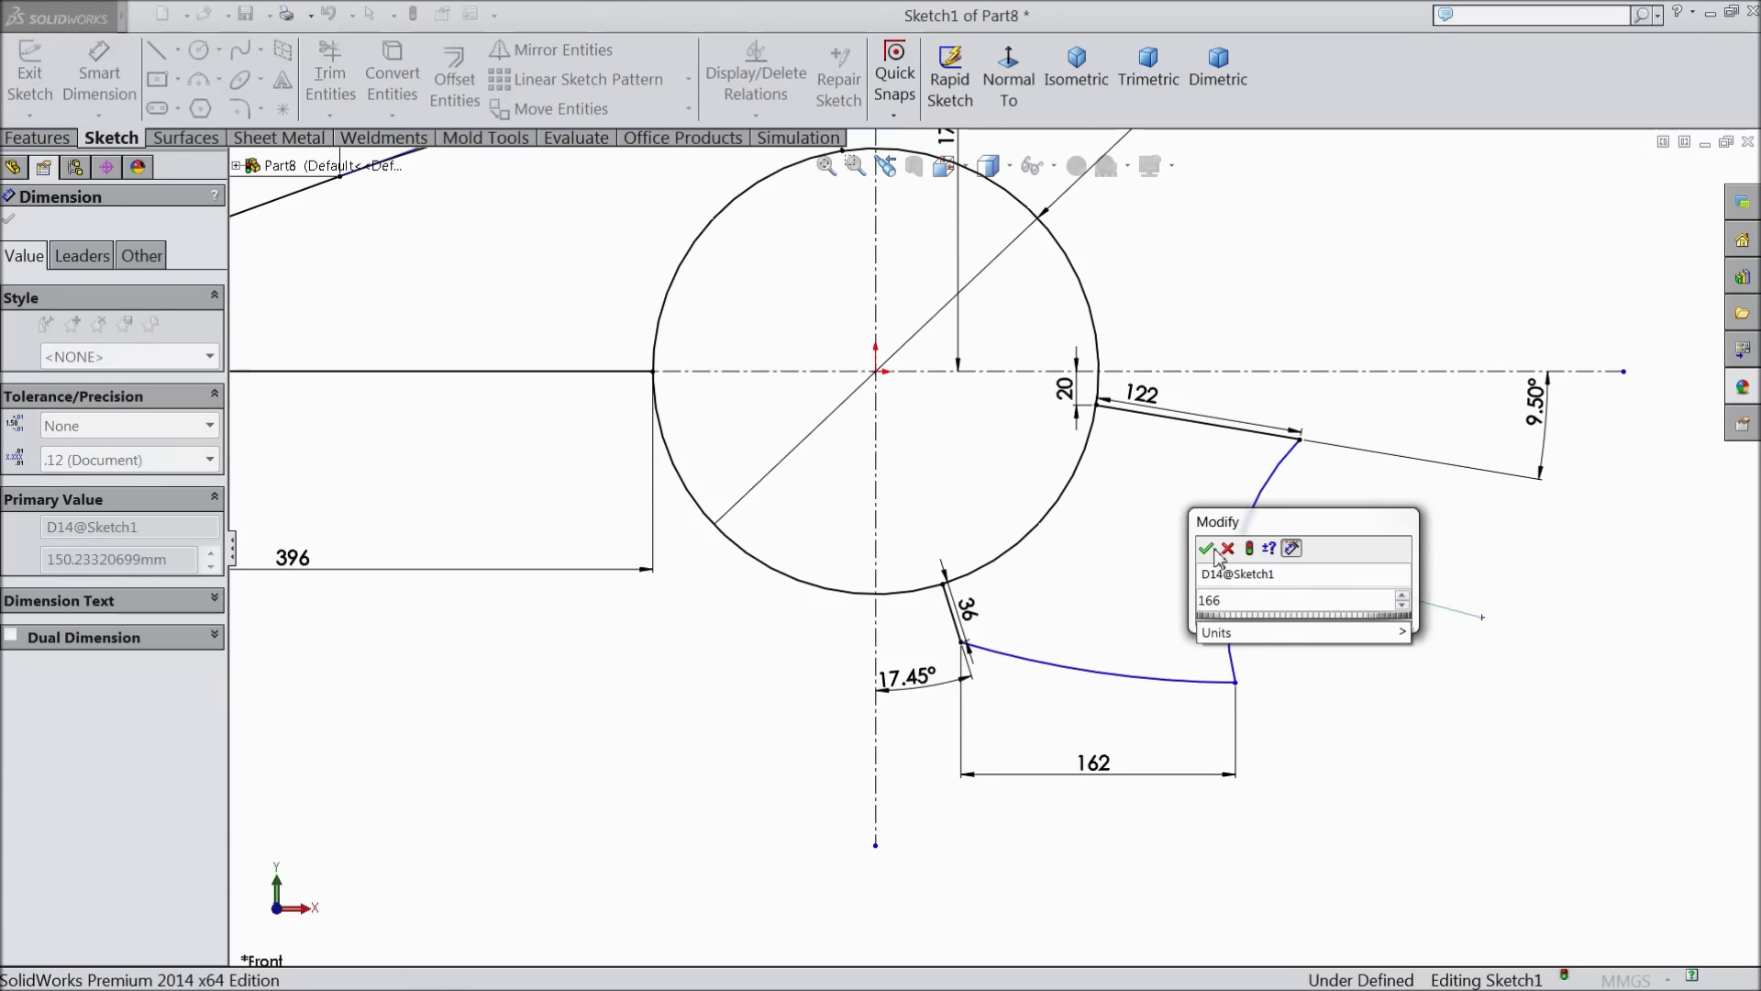
click(1207, 548)
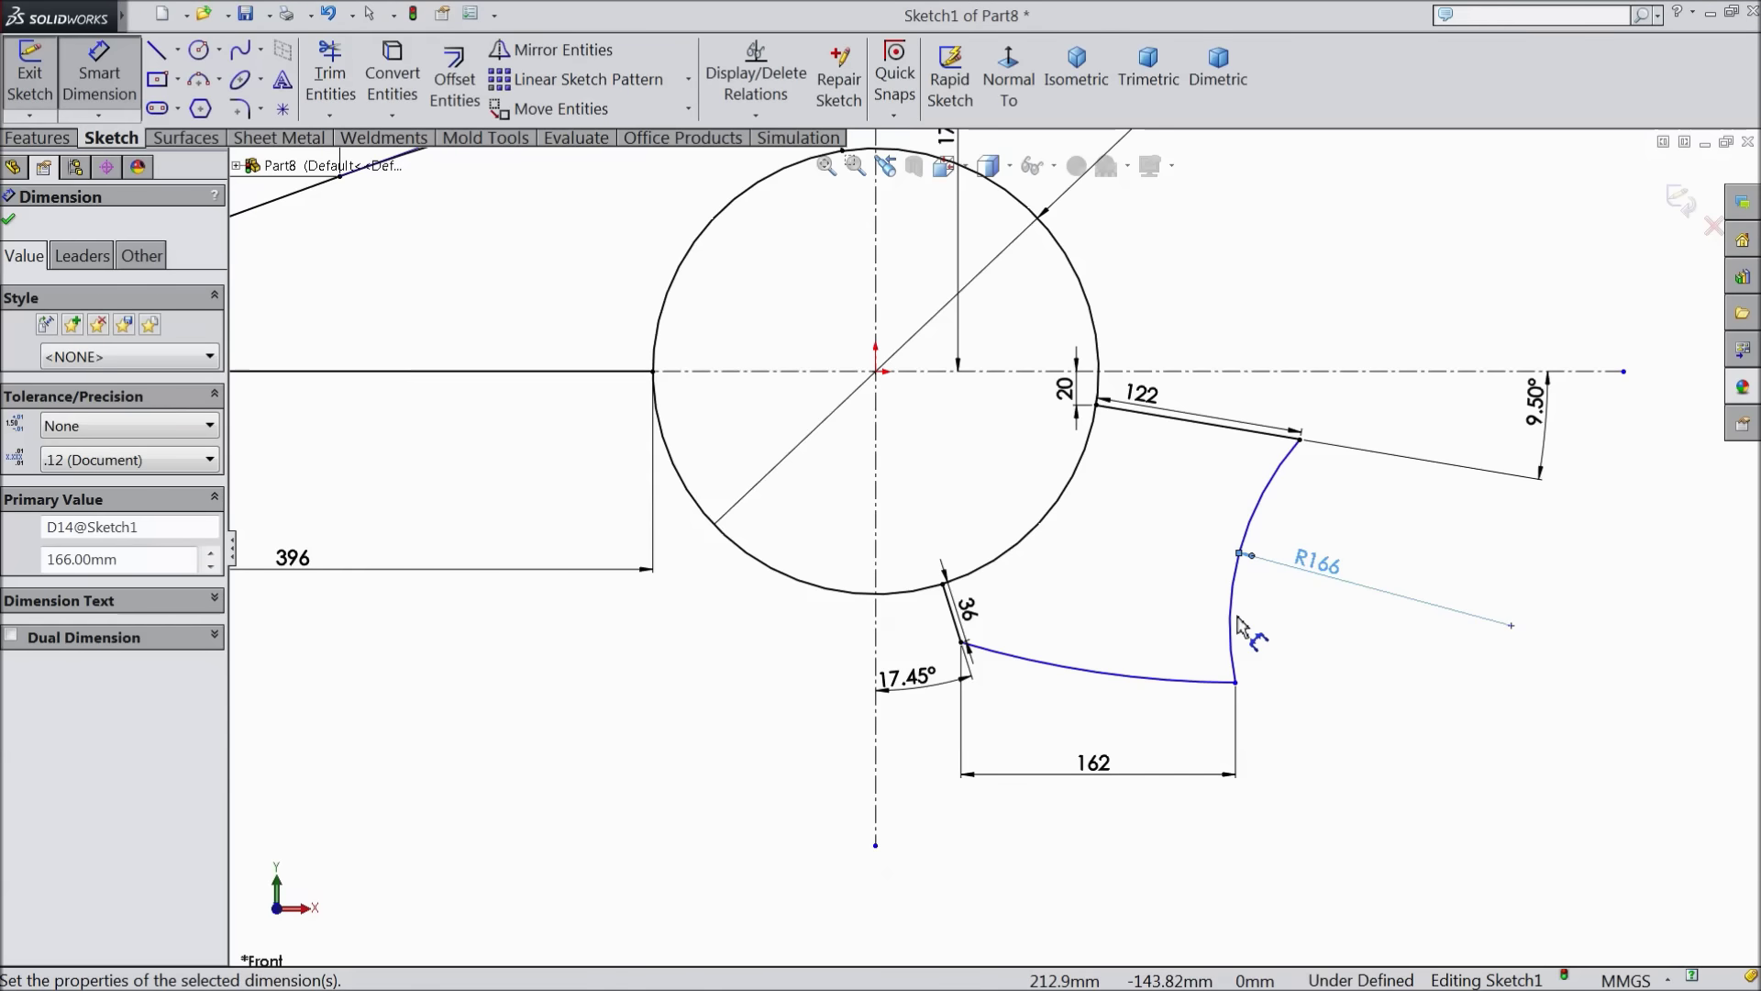
Give the bottom arc R575 and add a driven 125.45 height from the 36 edge to the centreline
click(1112, 674)
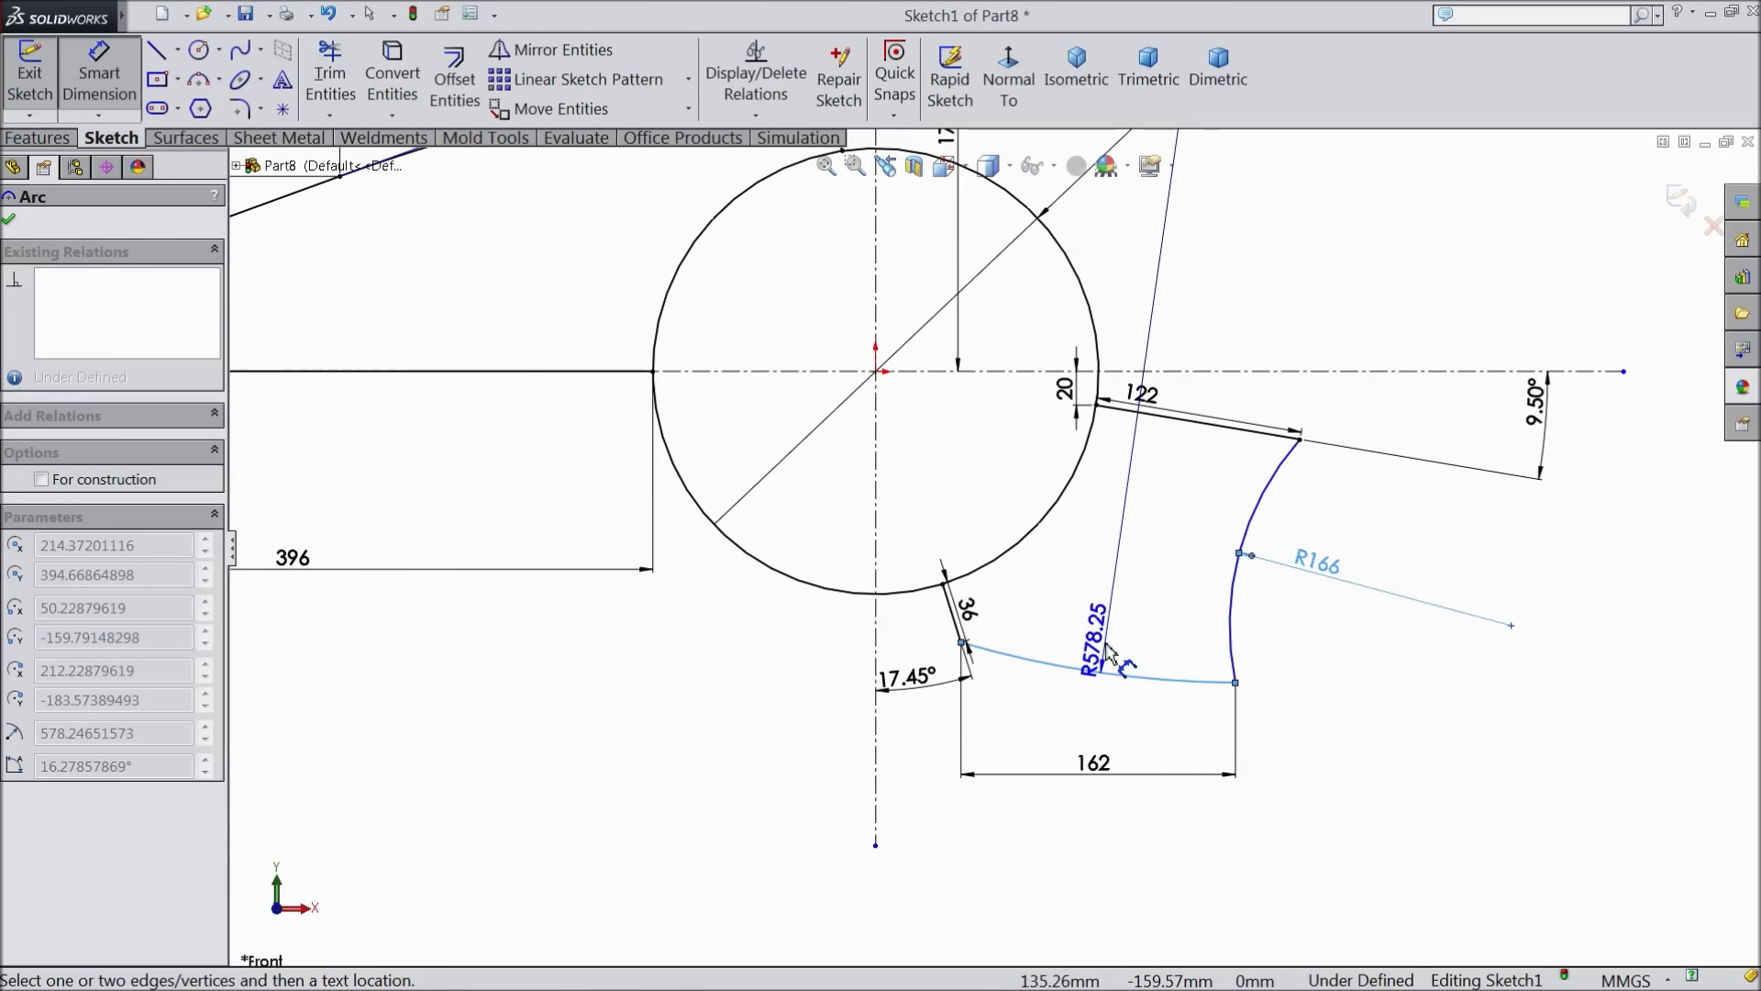
click(1110, 649)
text(575)
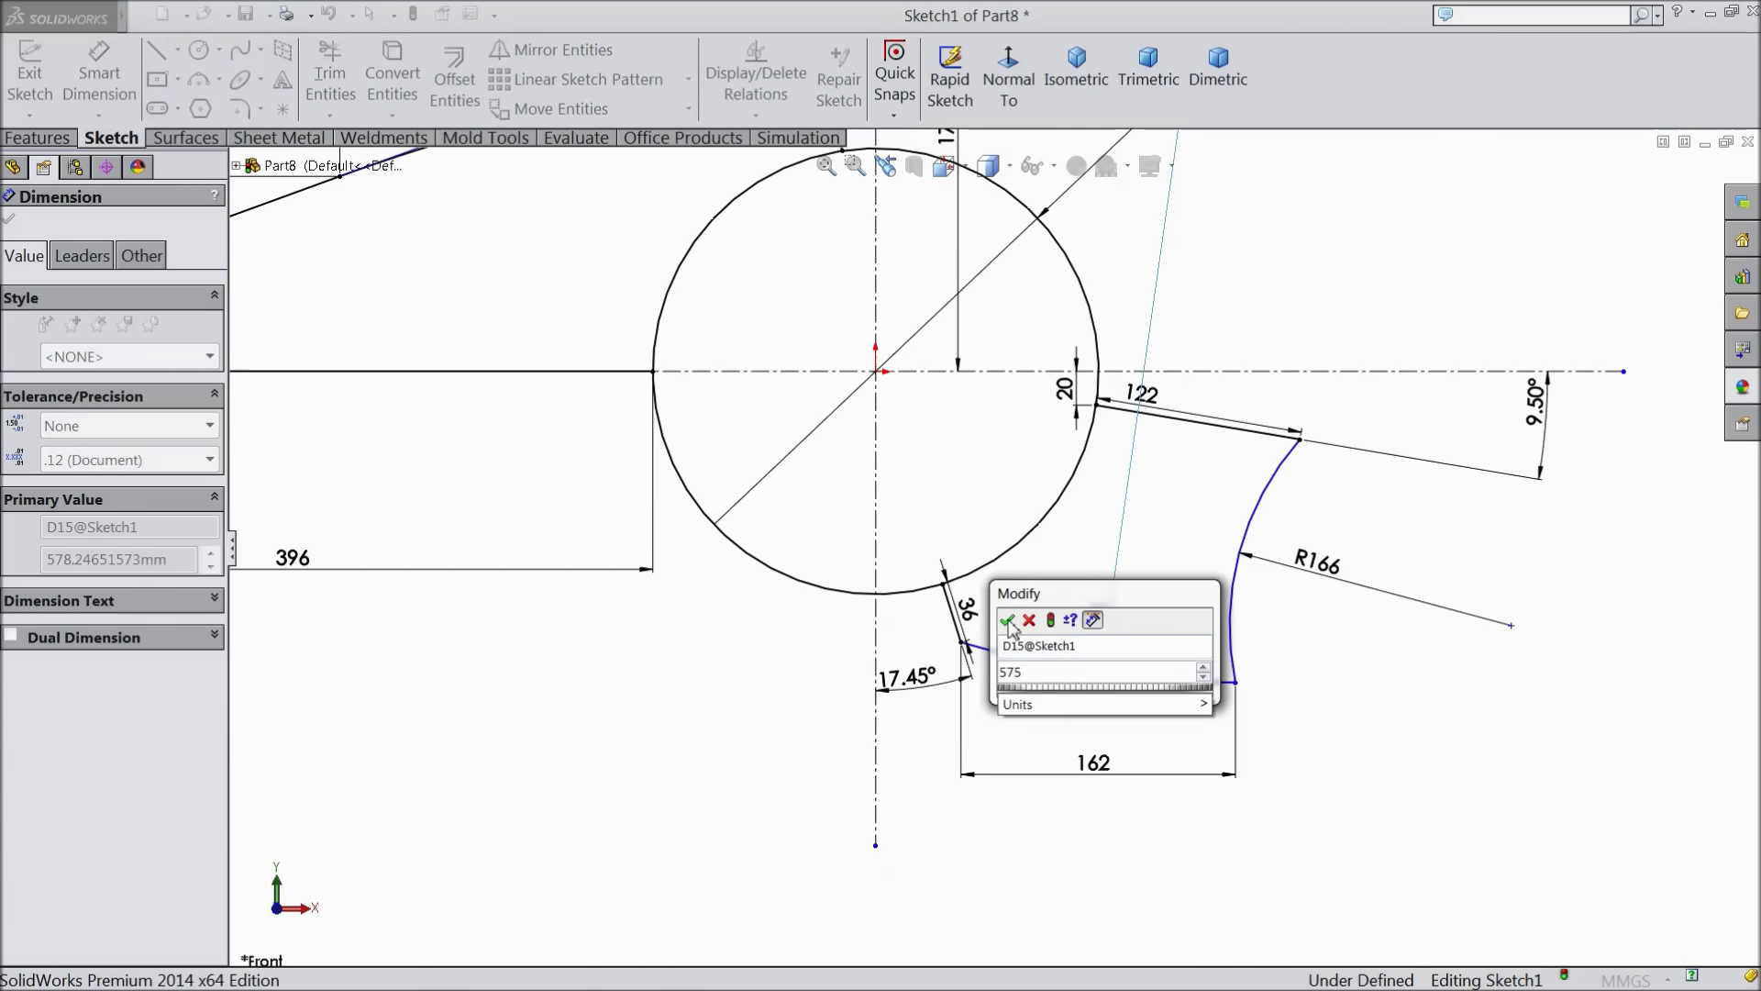
click(1007, 621)
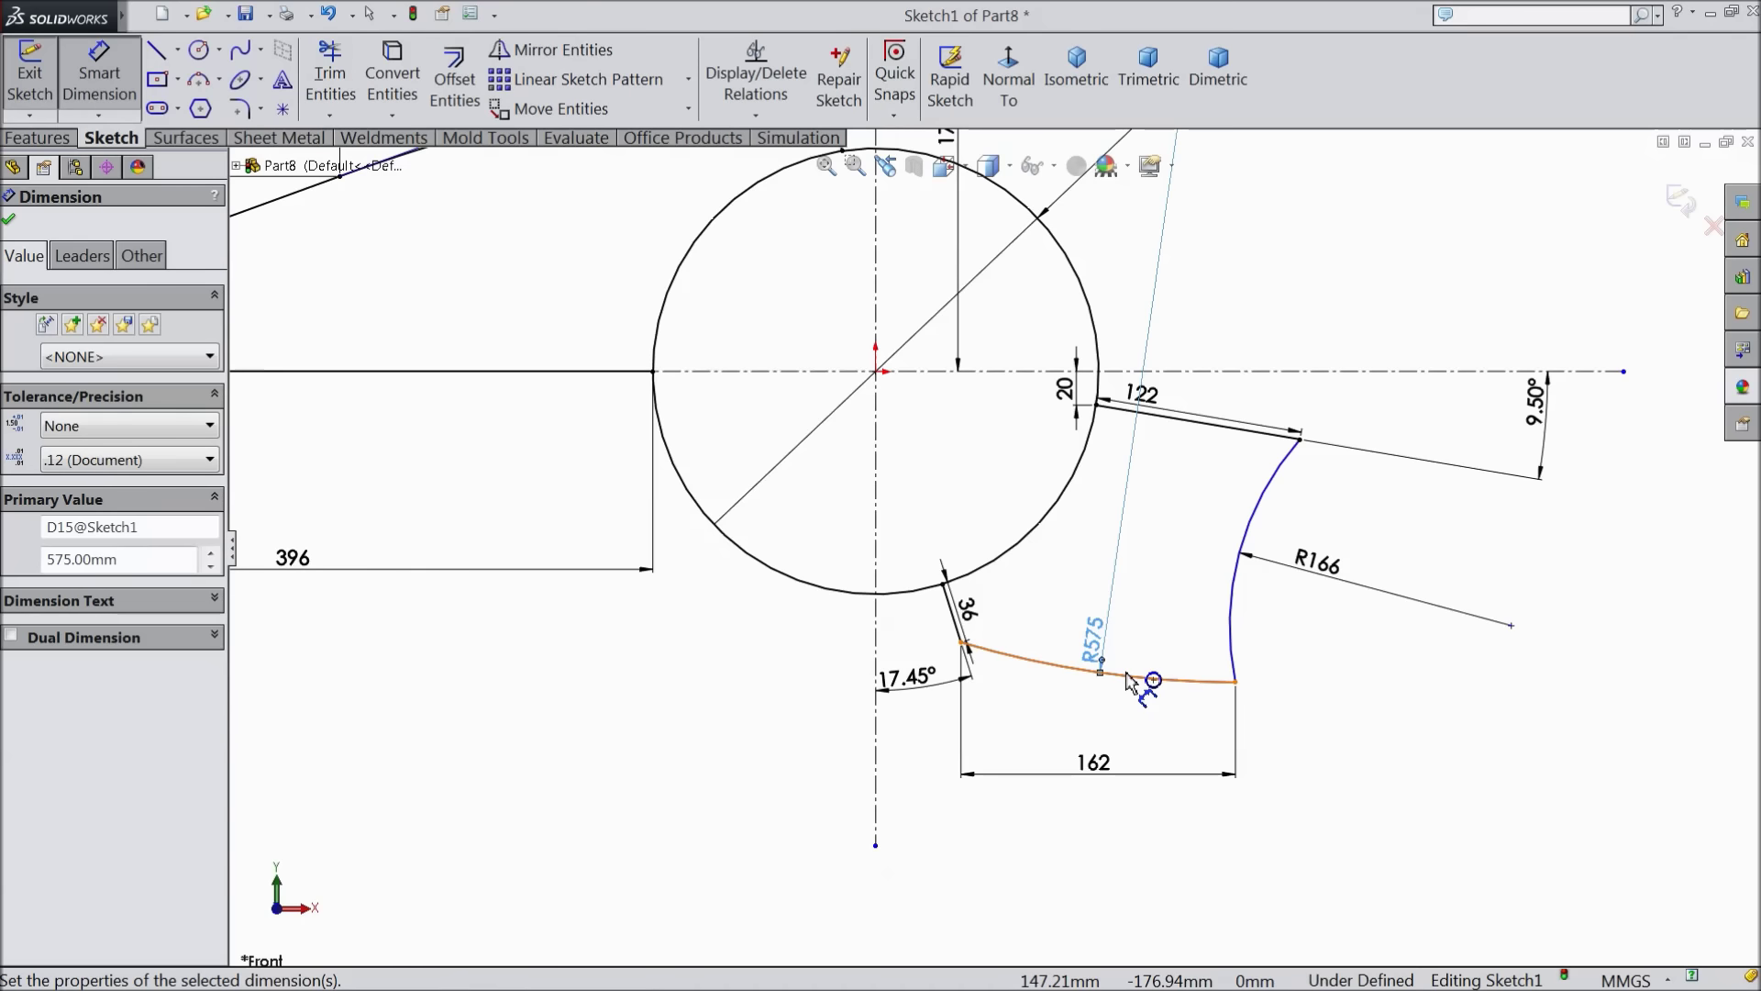
click(944, 585)
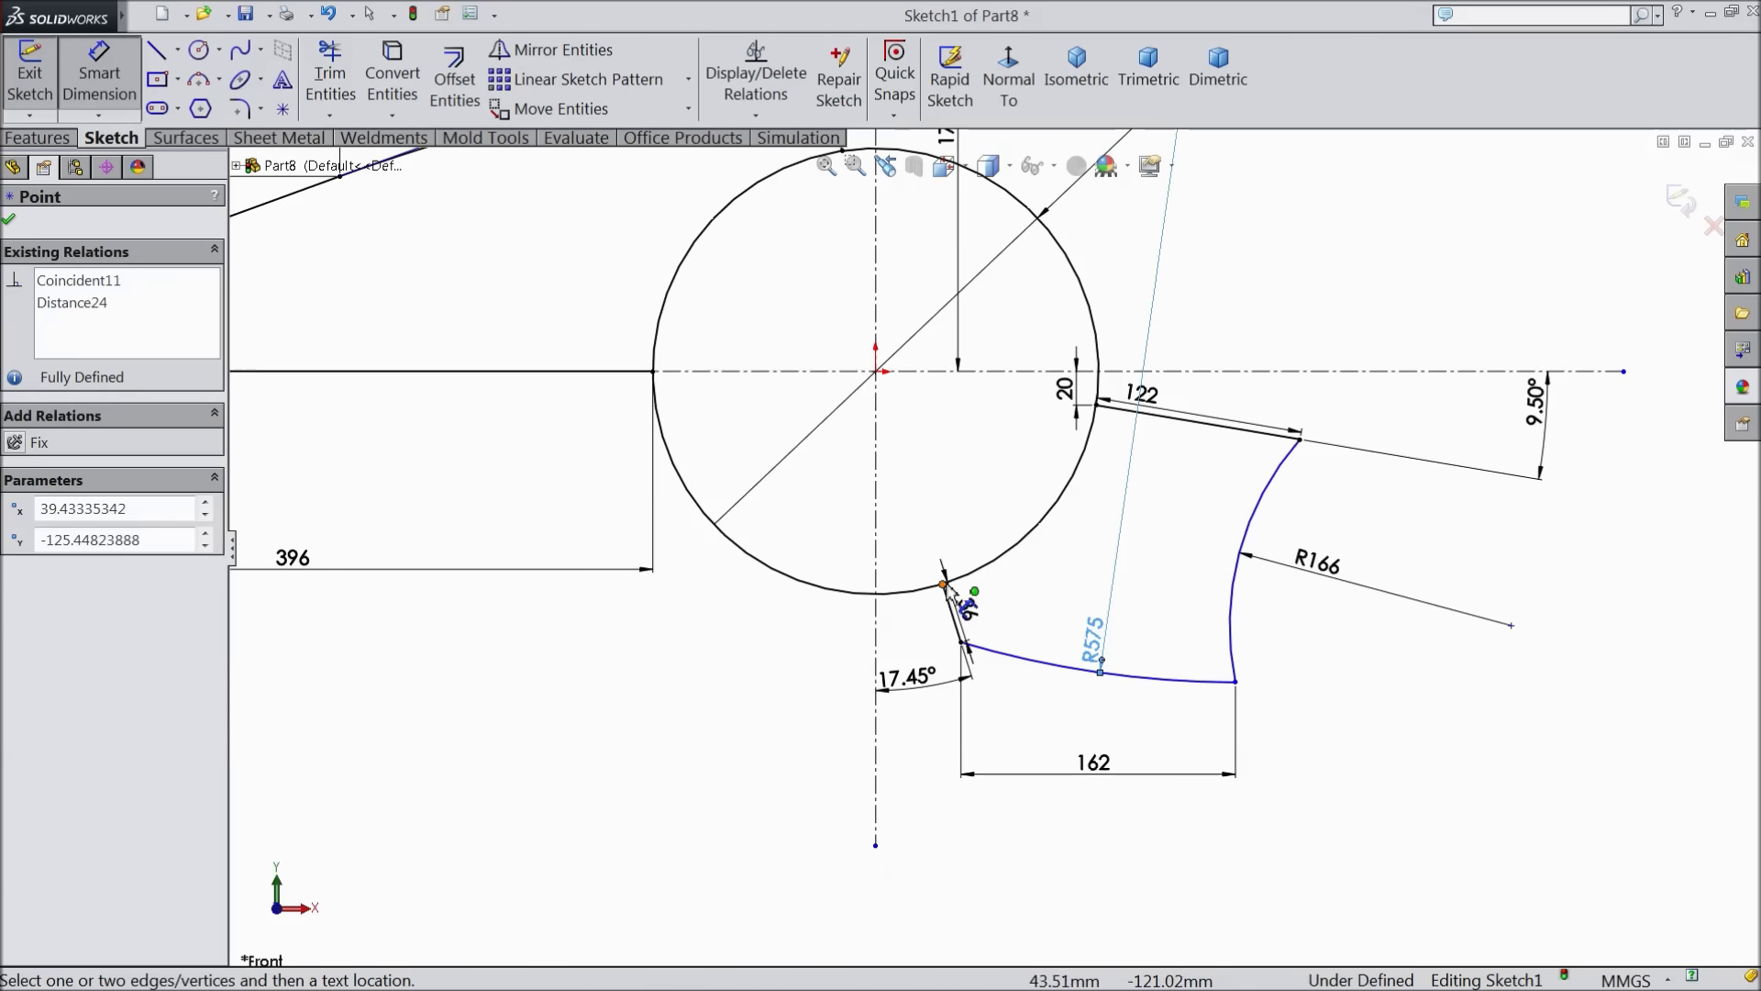
click(944, 371)
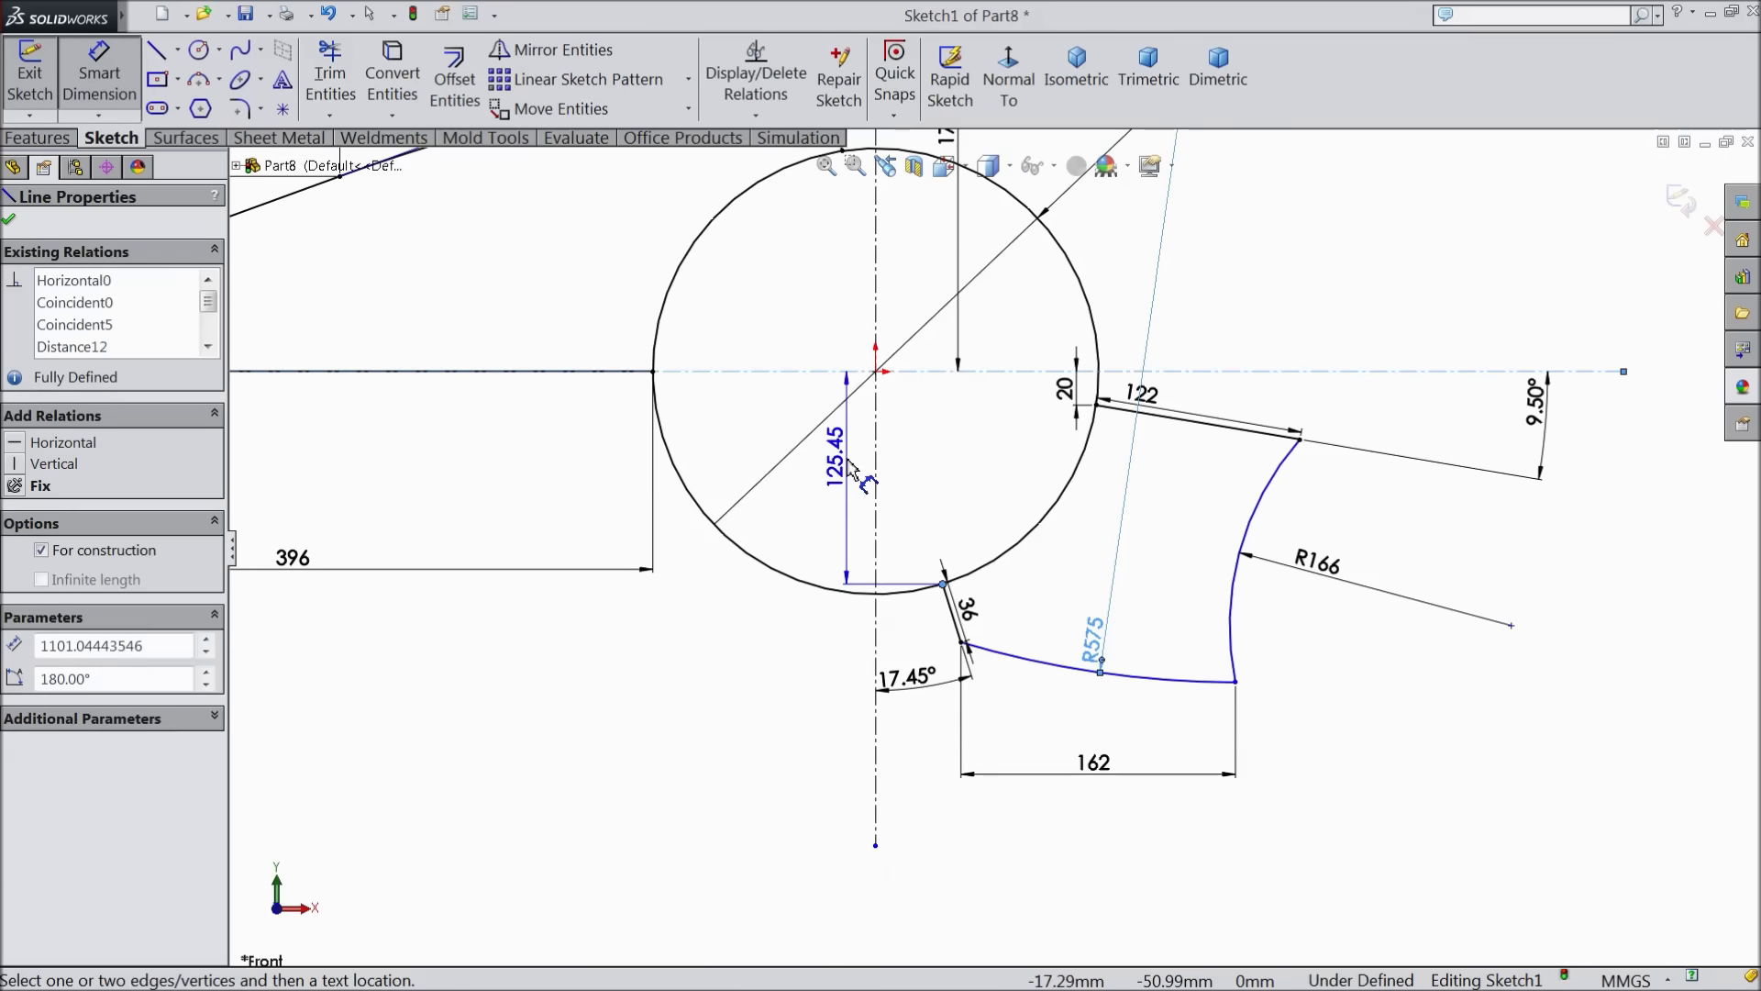
click(837, 459)
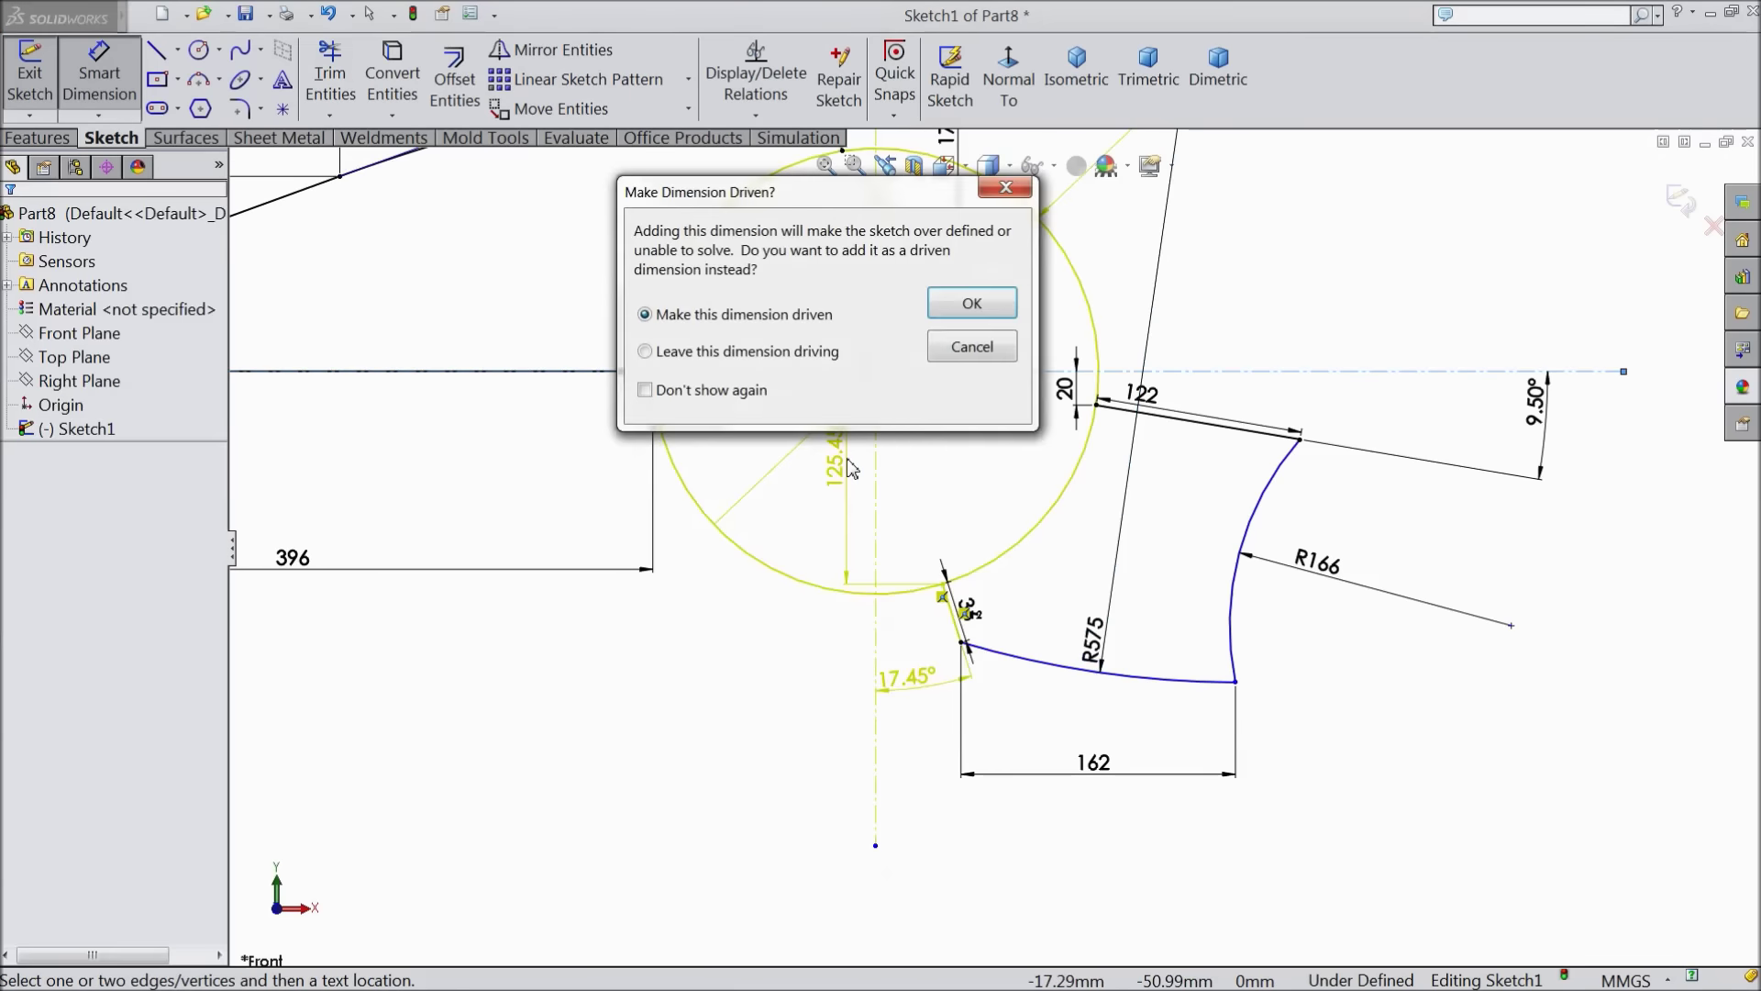
click(974, 305)
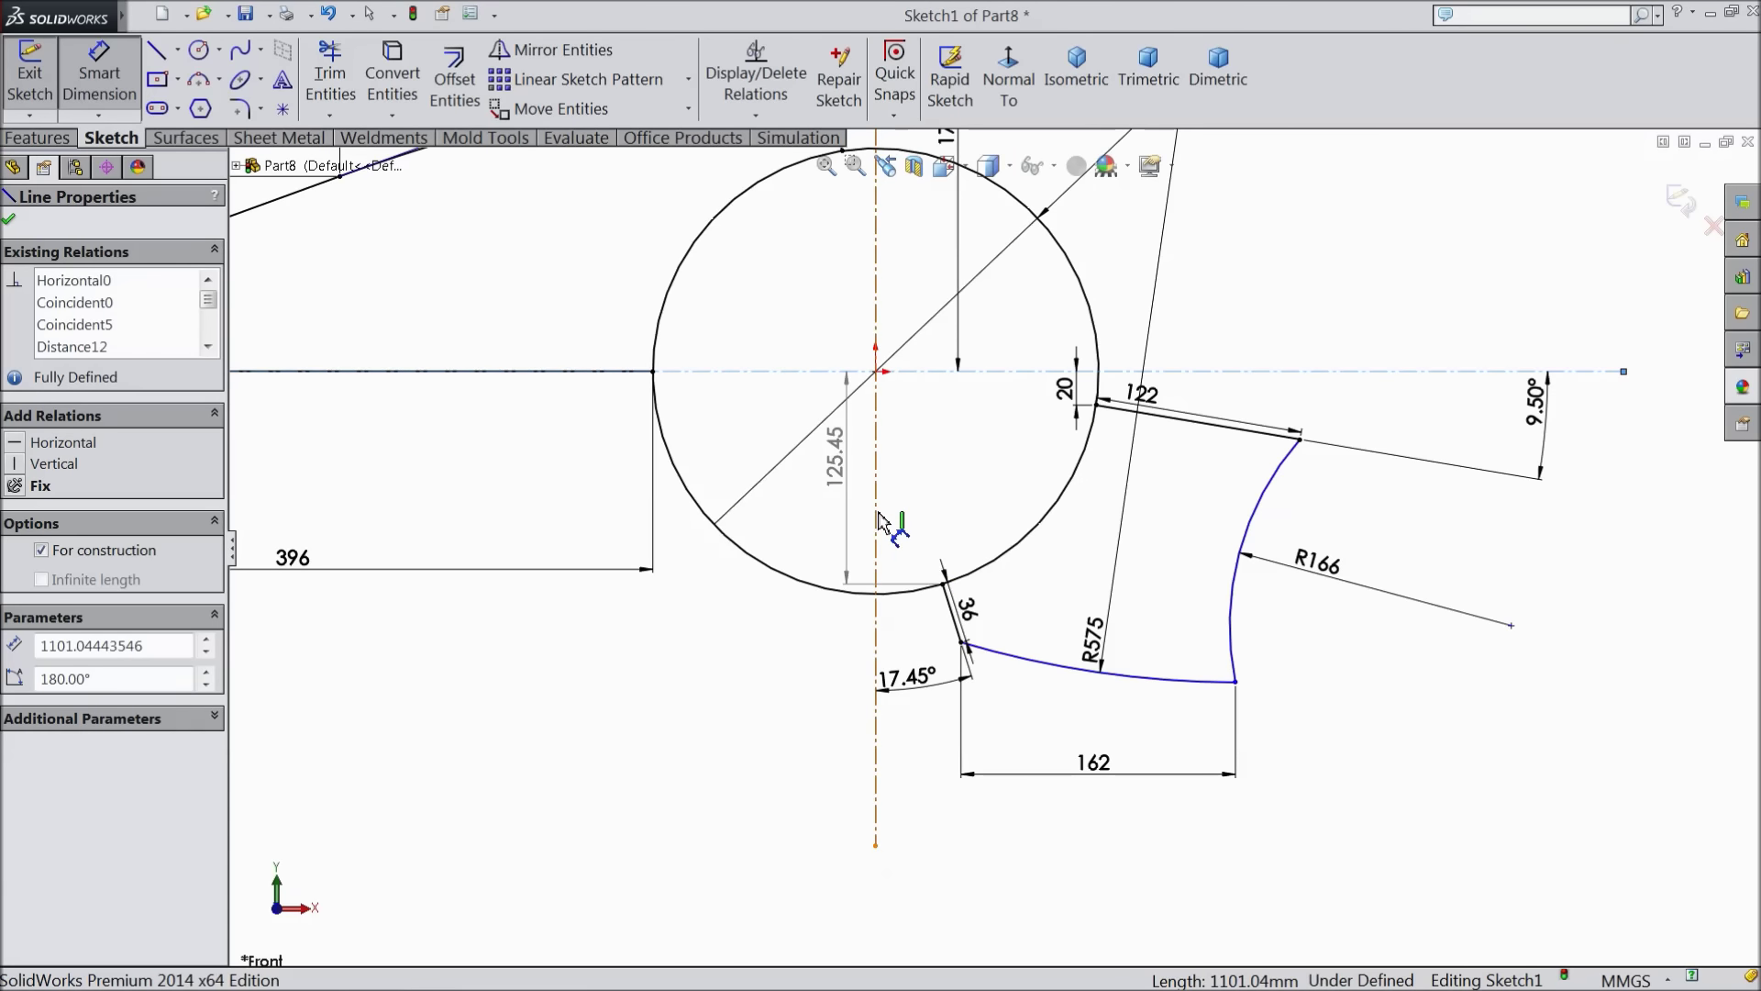
Draw a circle centred on the large pivot circle's centre
scroll(899, 504, up, 4)
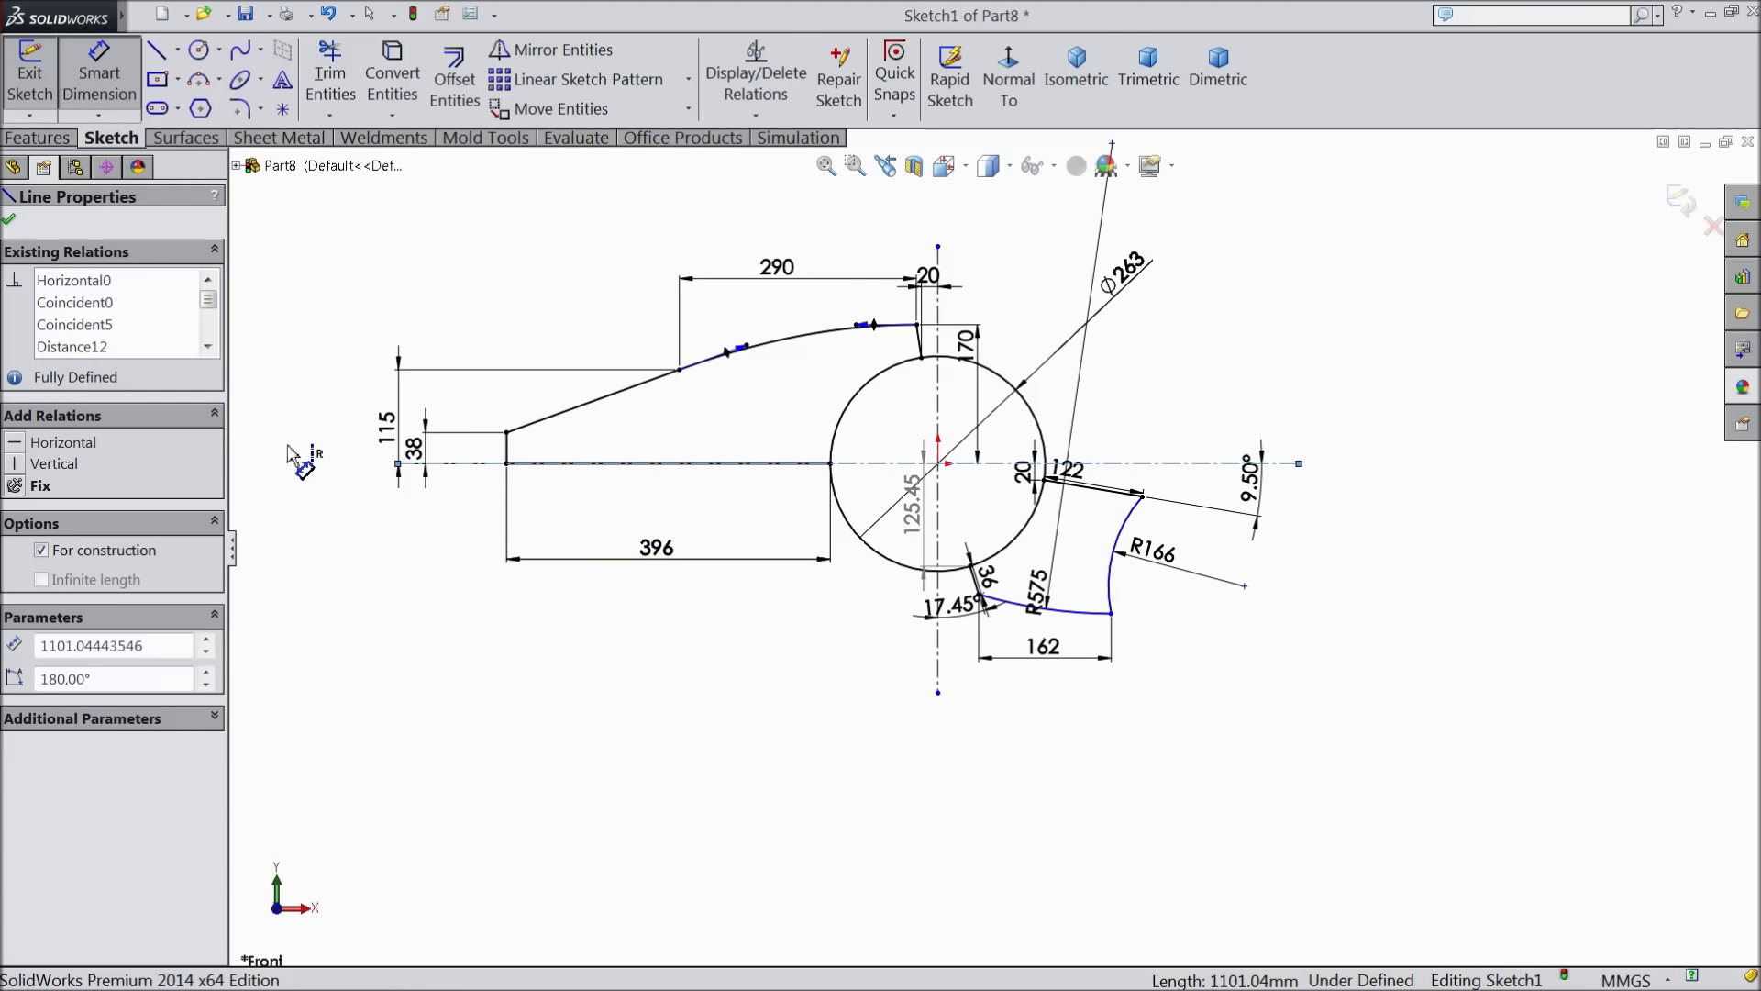
click(199, 50)
scroll(921, 454, up, 3)
click(954, 474)
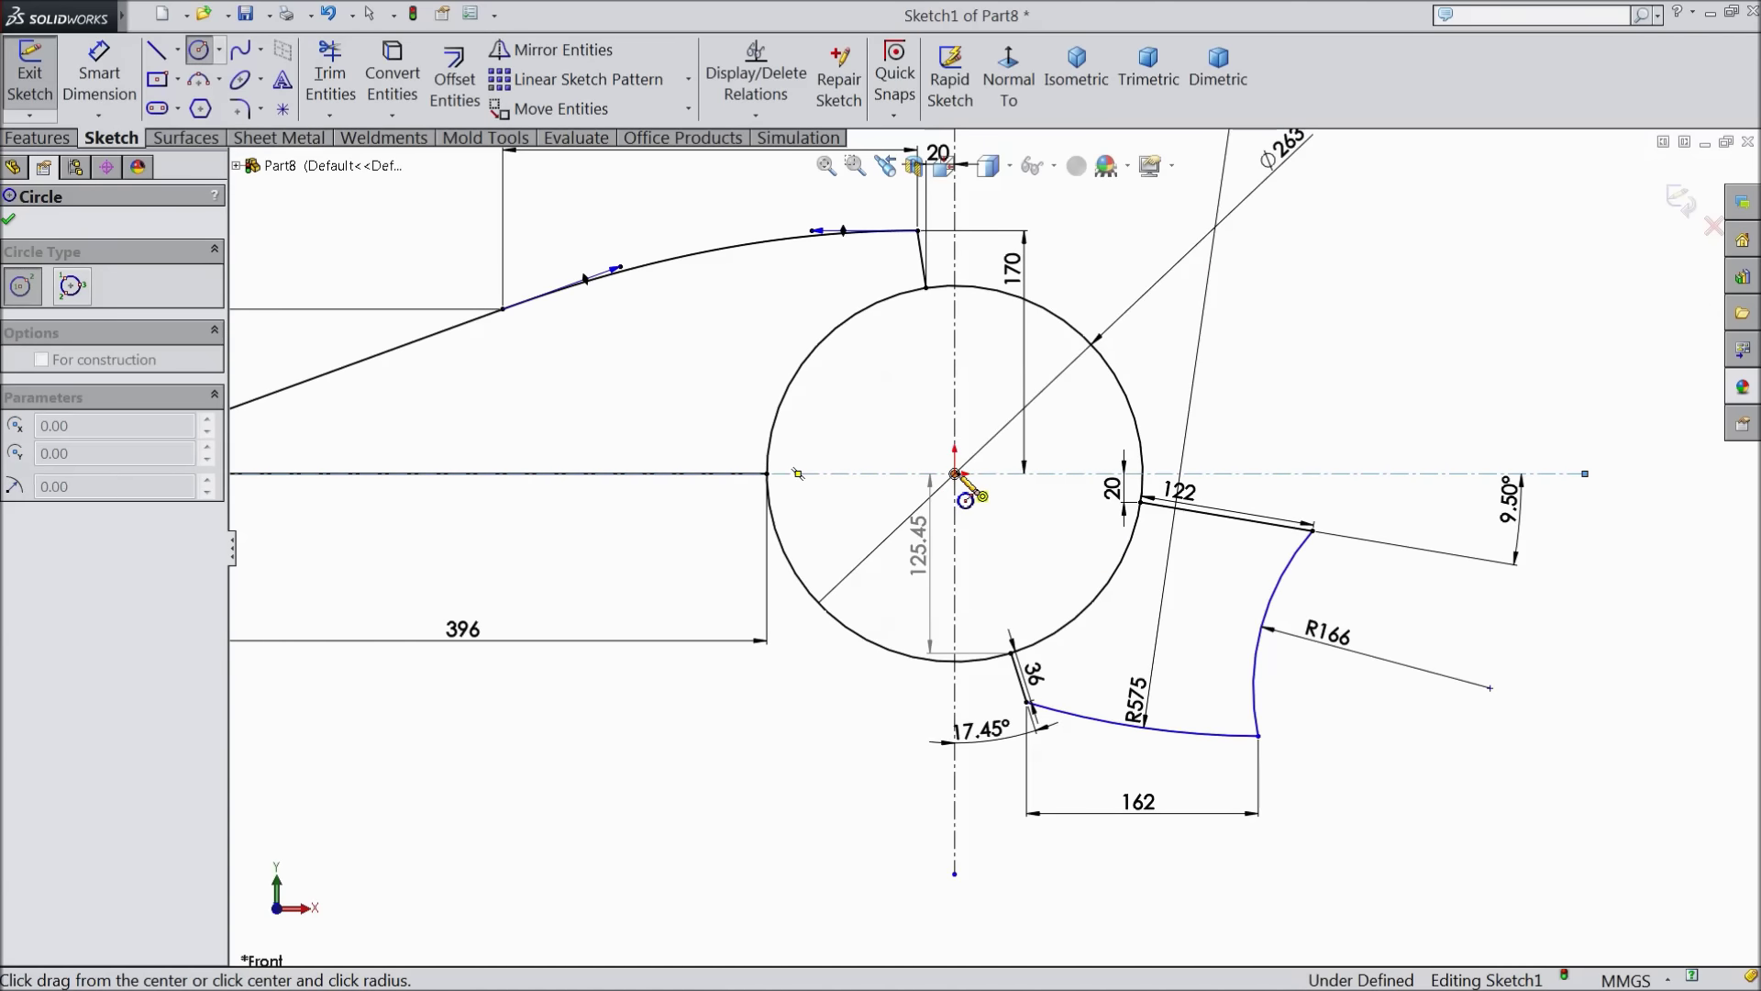
click(889, 408)
Set the inner circle's diameter to Ø100.75 and start an Extruded Boss/Base
click(99, 74)
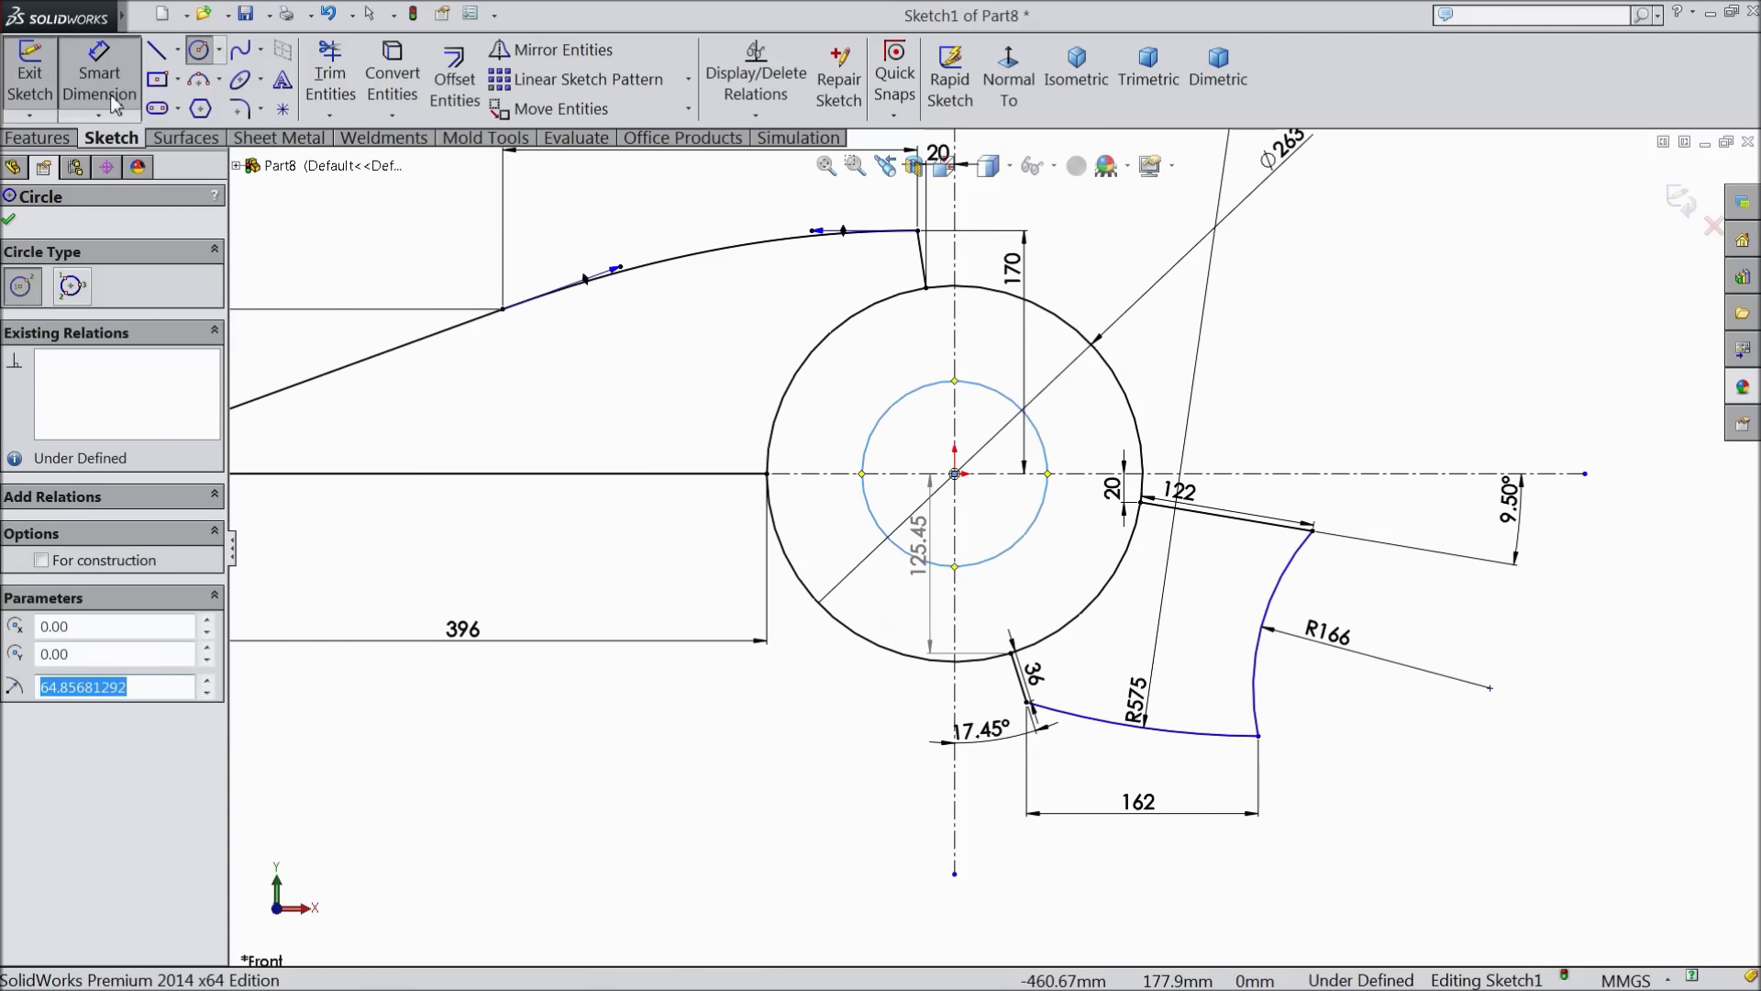
click(864, 458)
click(845, 459)
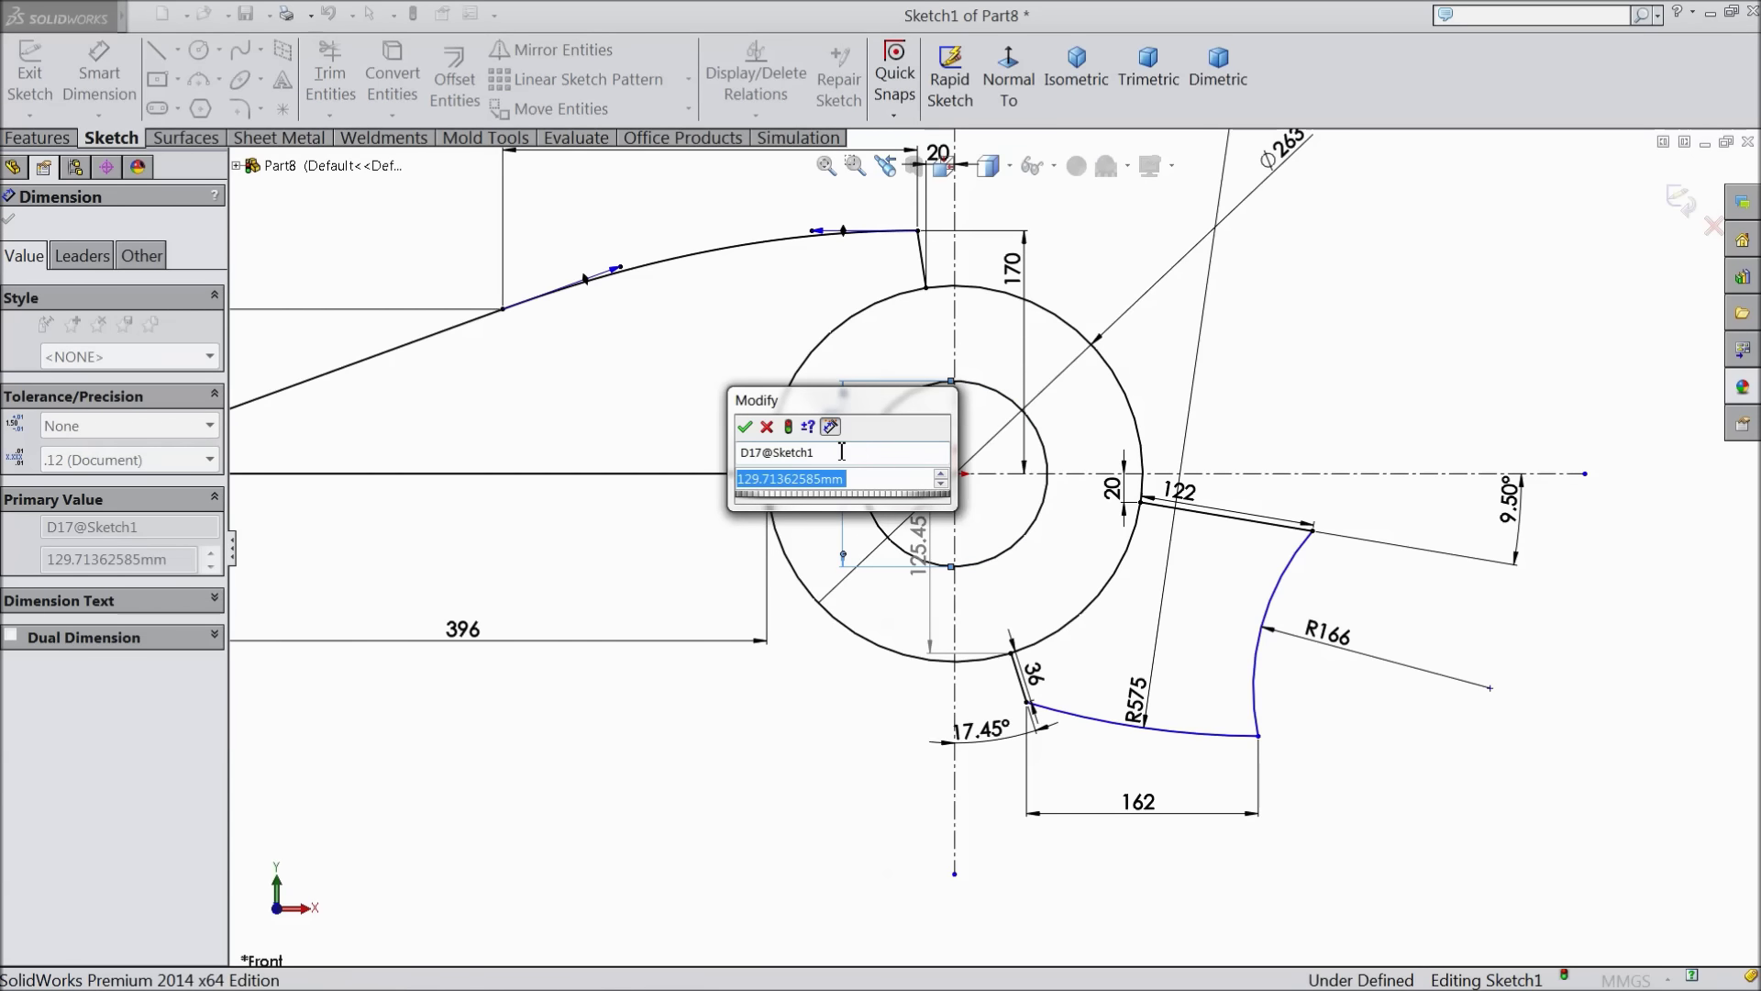
text(100)
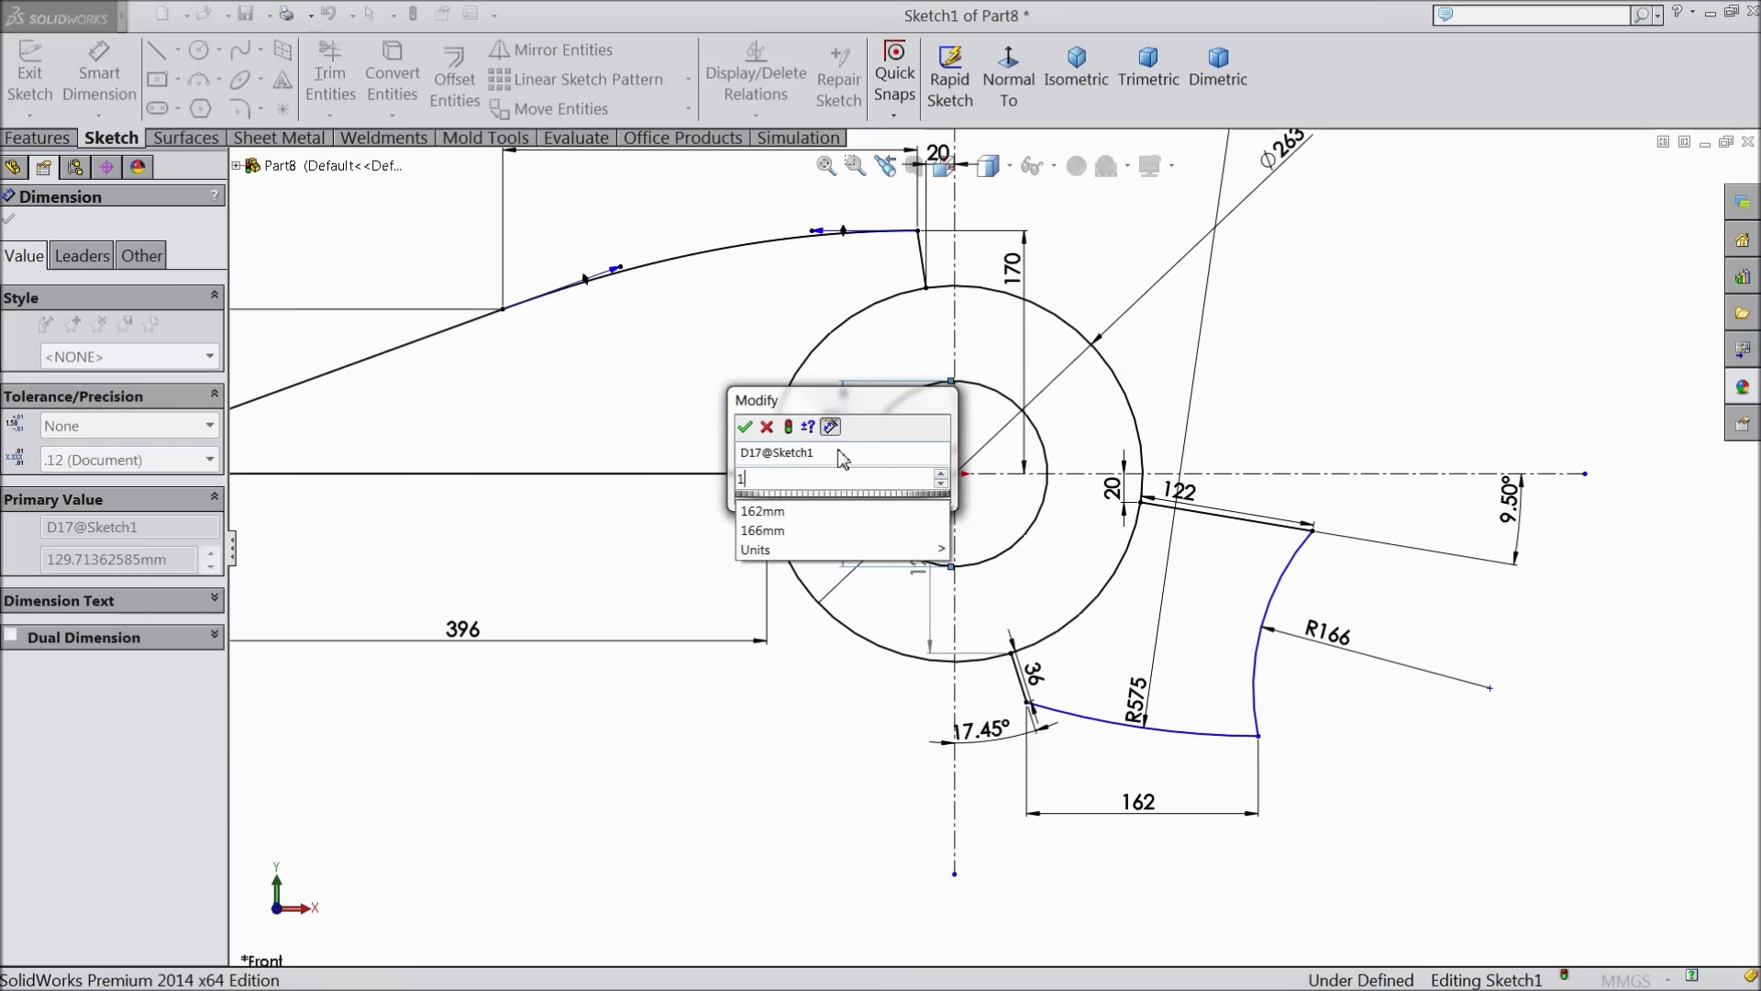
text(.75)
click(746, 428)
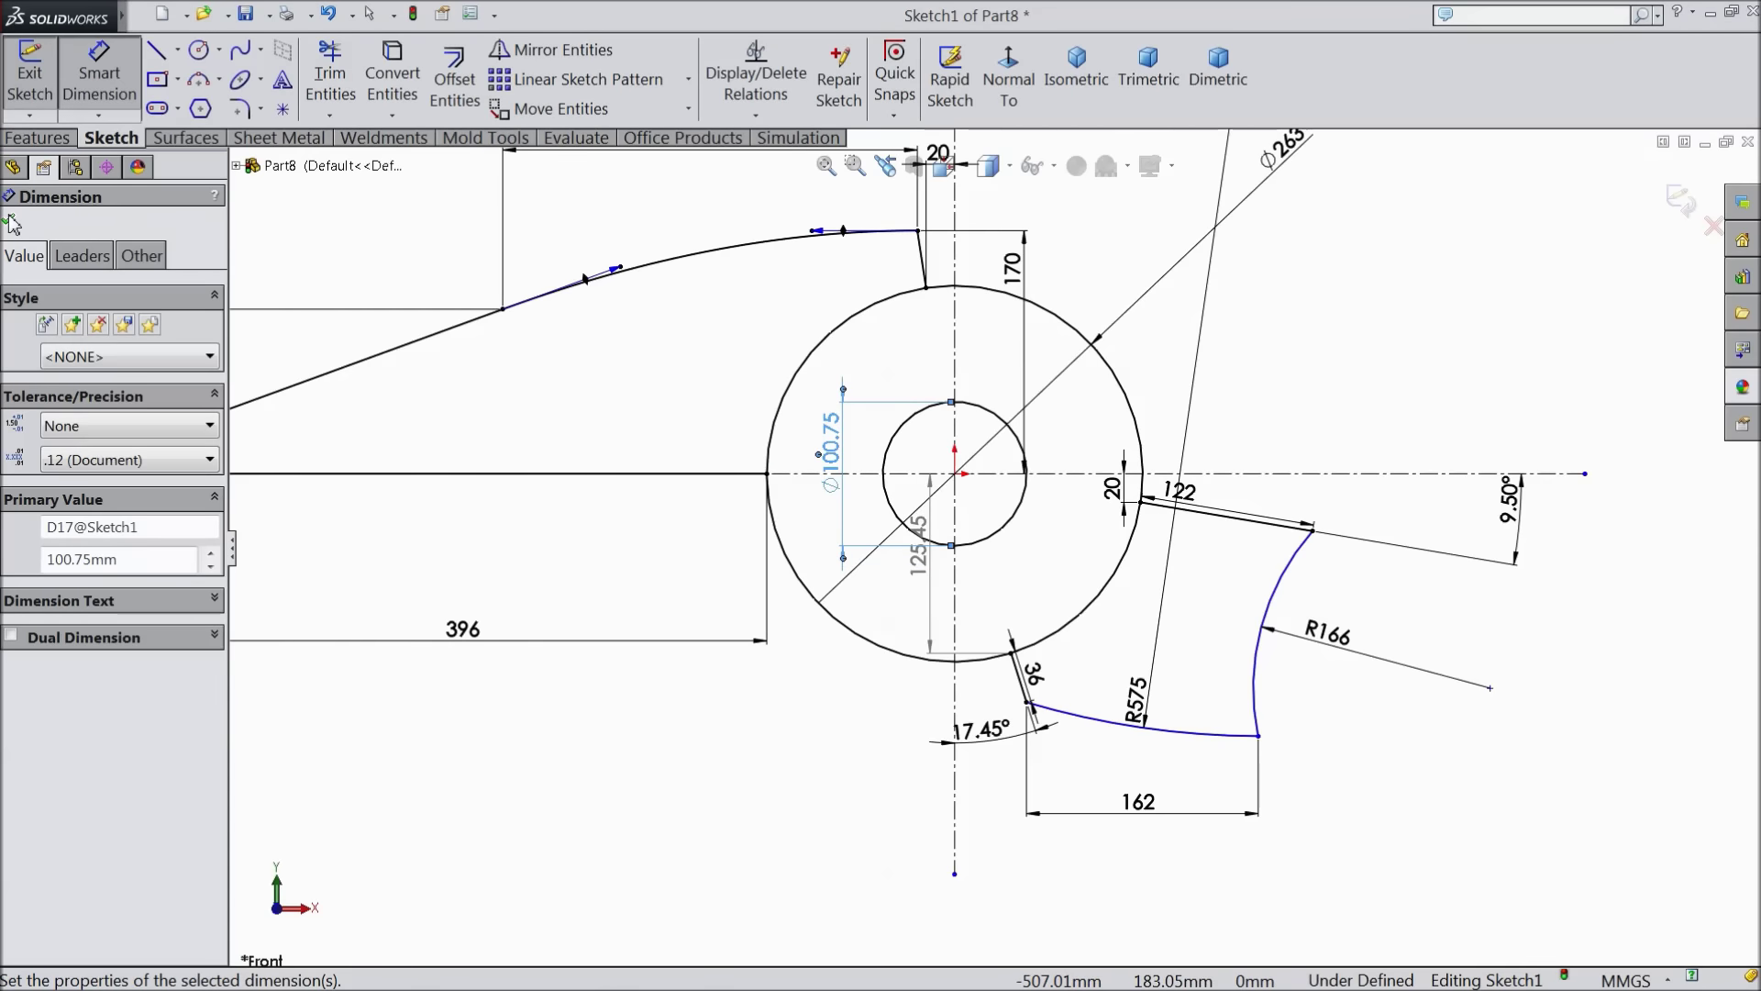
click(11, 222)
click(35, 137)
click(41, 73)
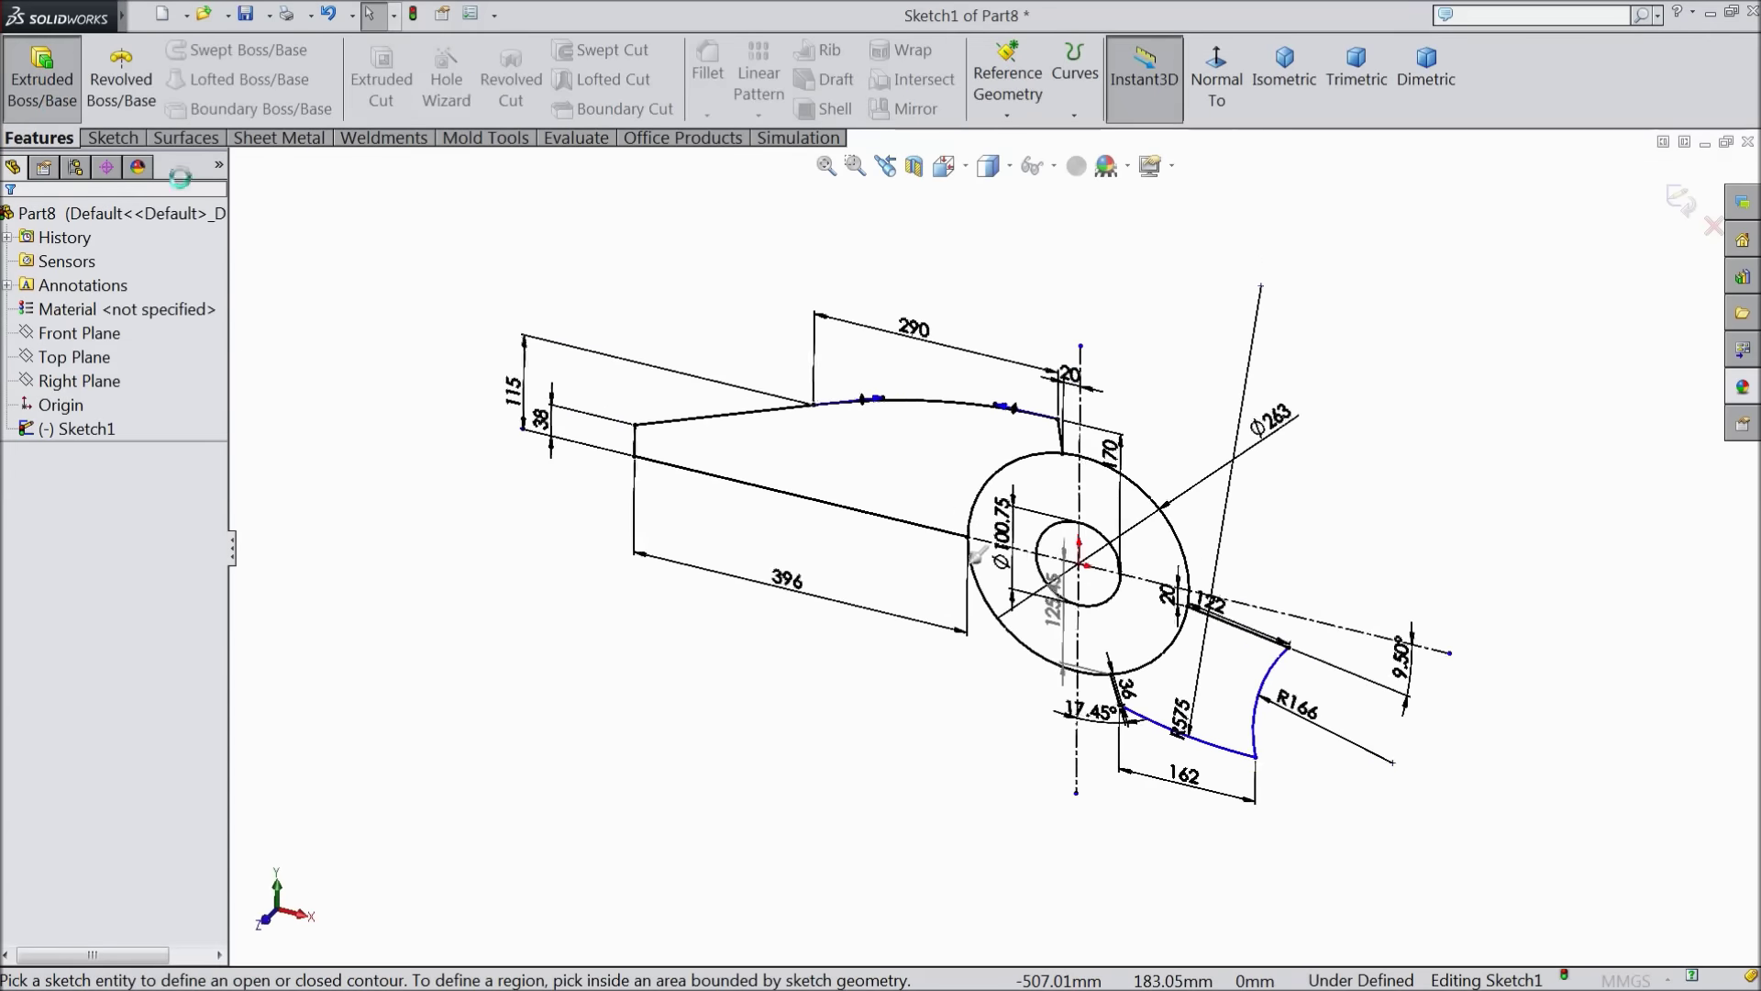
Extrude the arm, hole ring and jaw regions 42.5 mm in the reversed direction
click(865, 476)
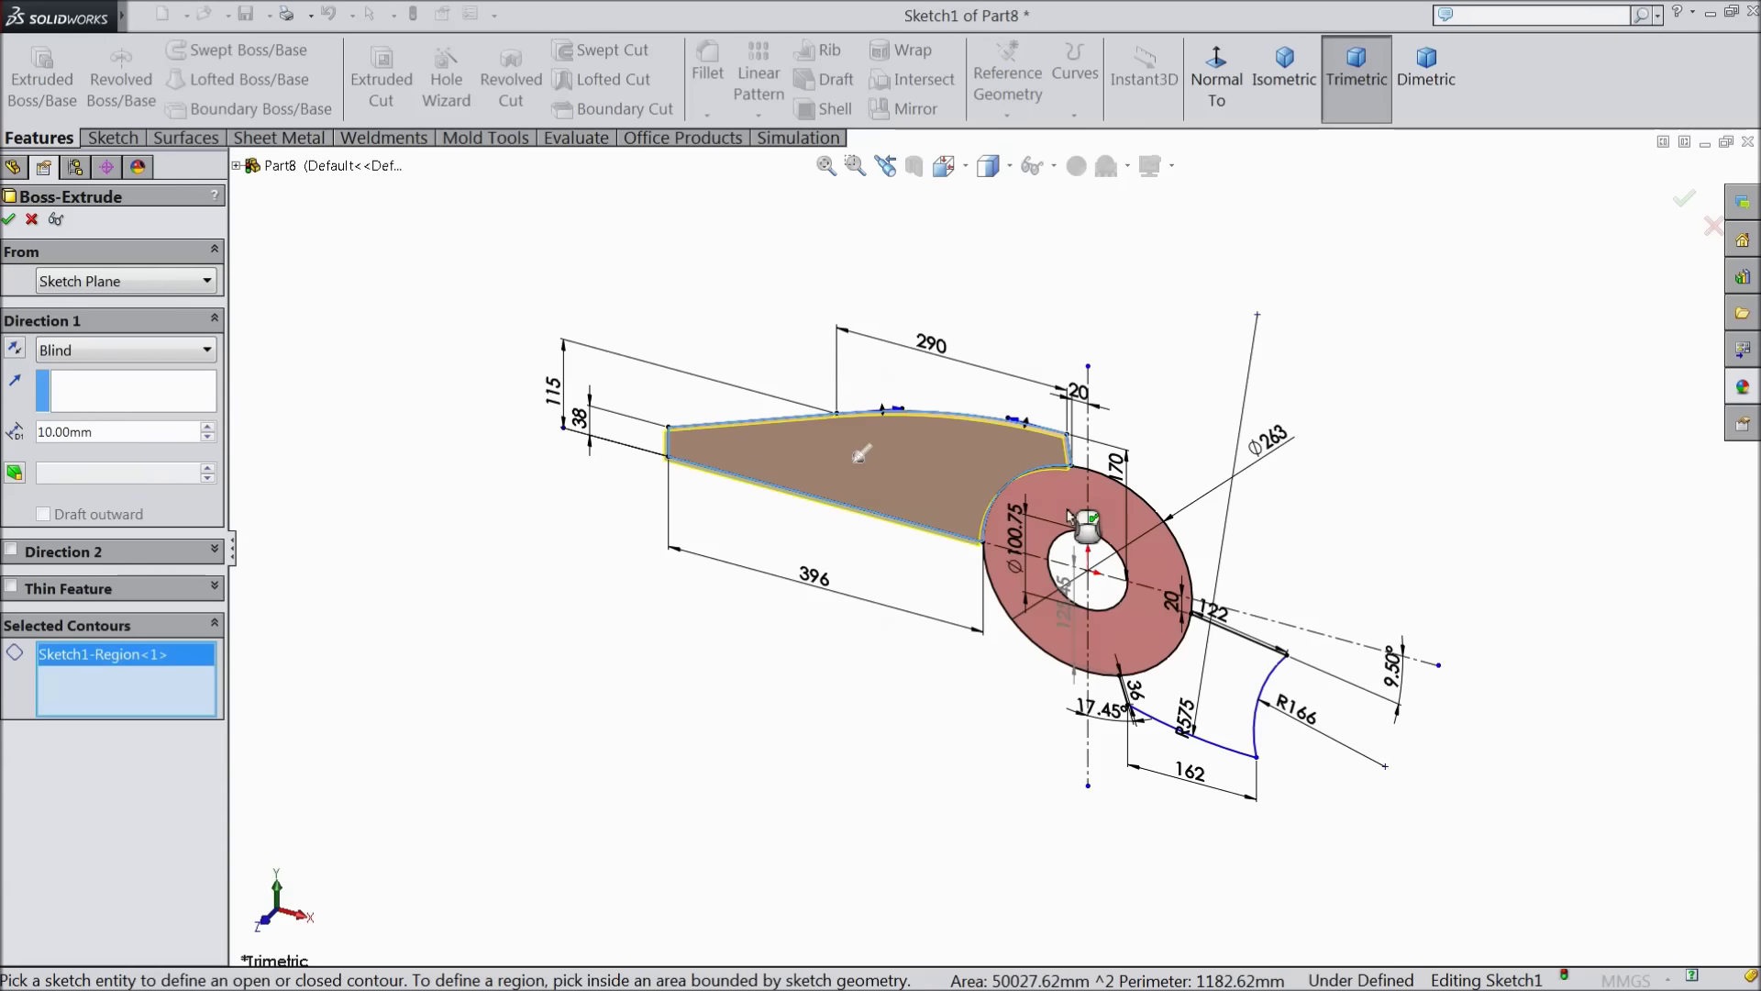
click(1046, 536)
click(1225, 702)
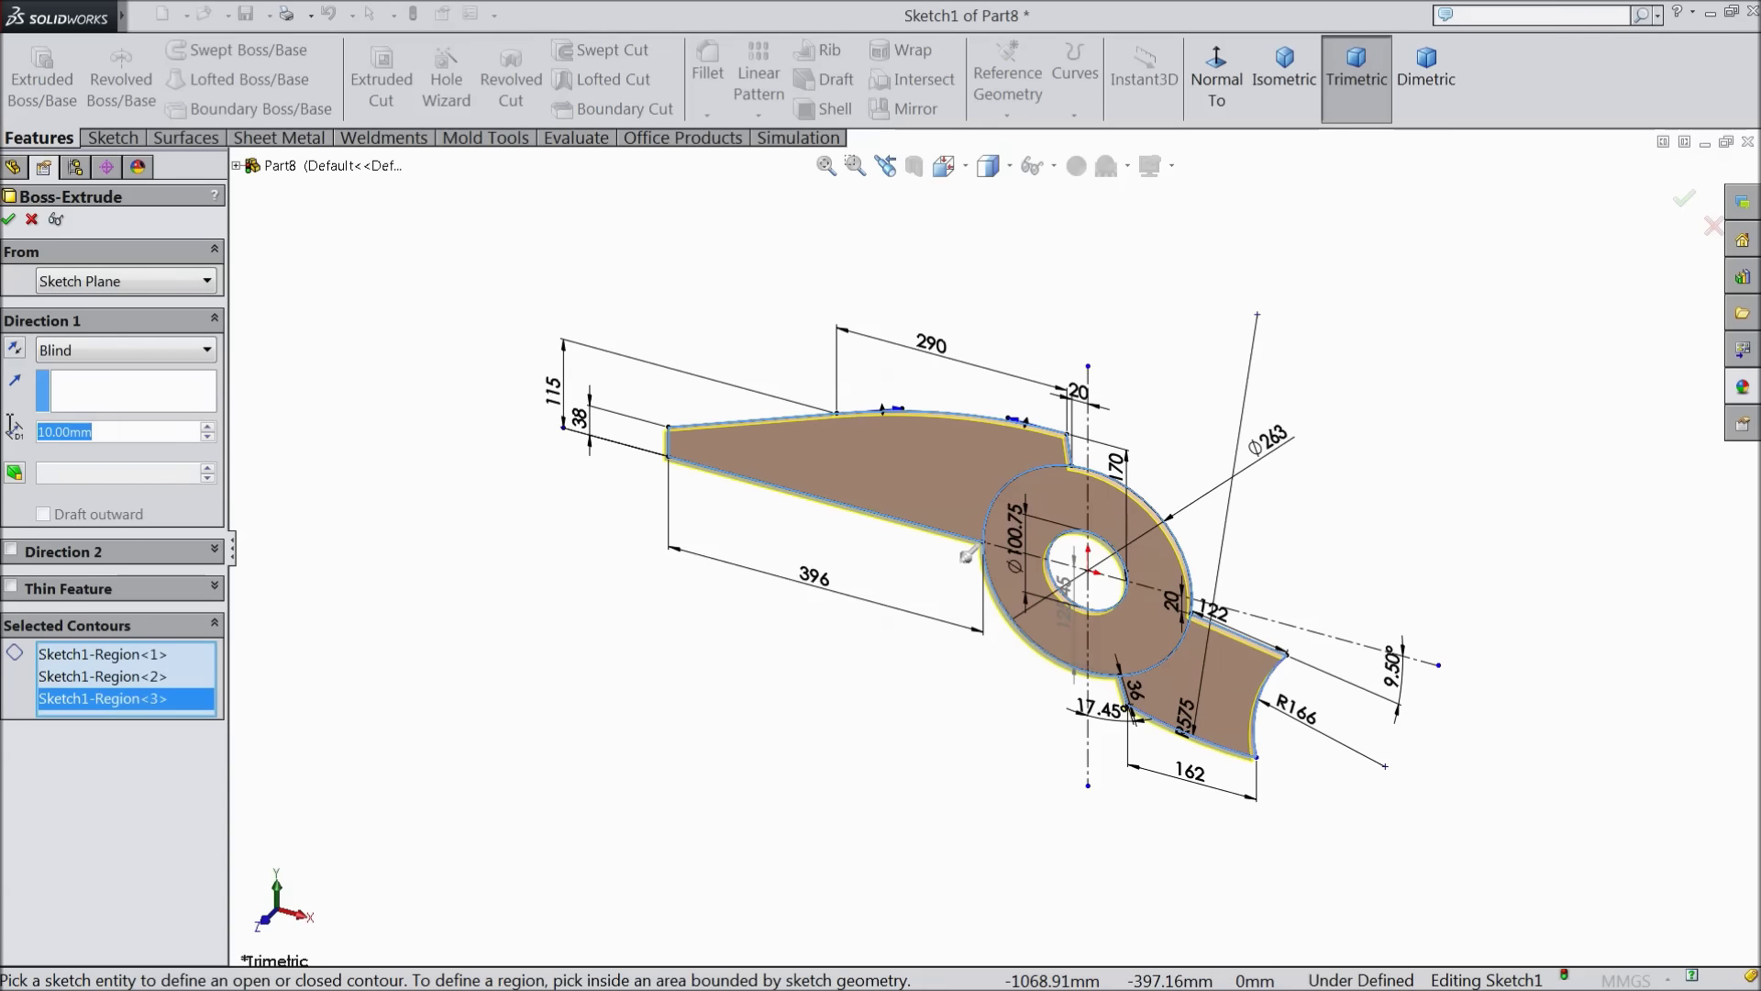
text(42.5)
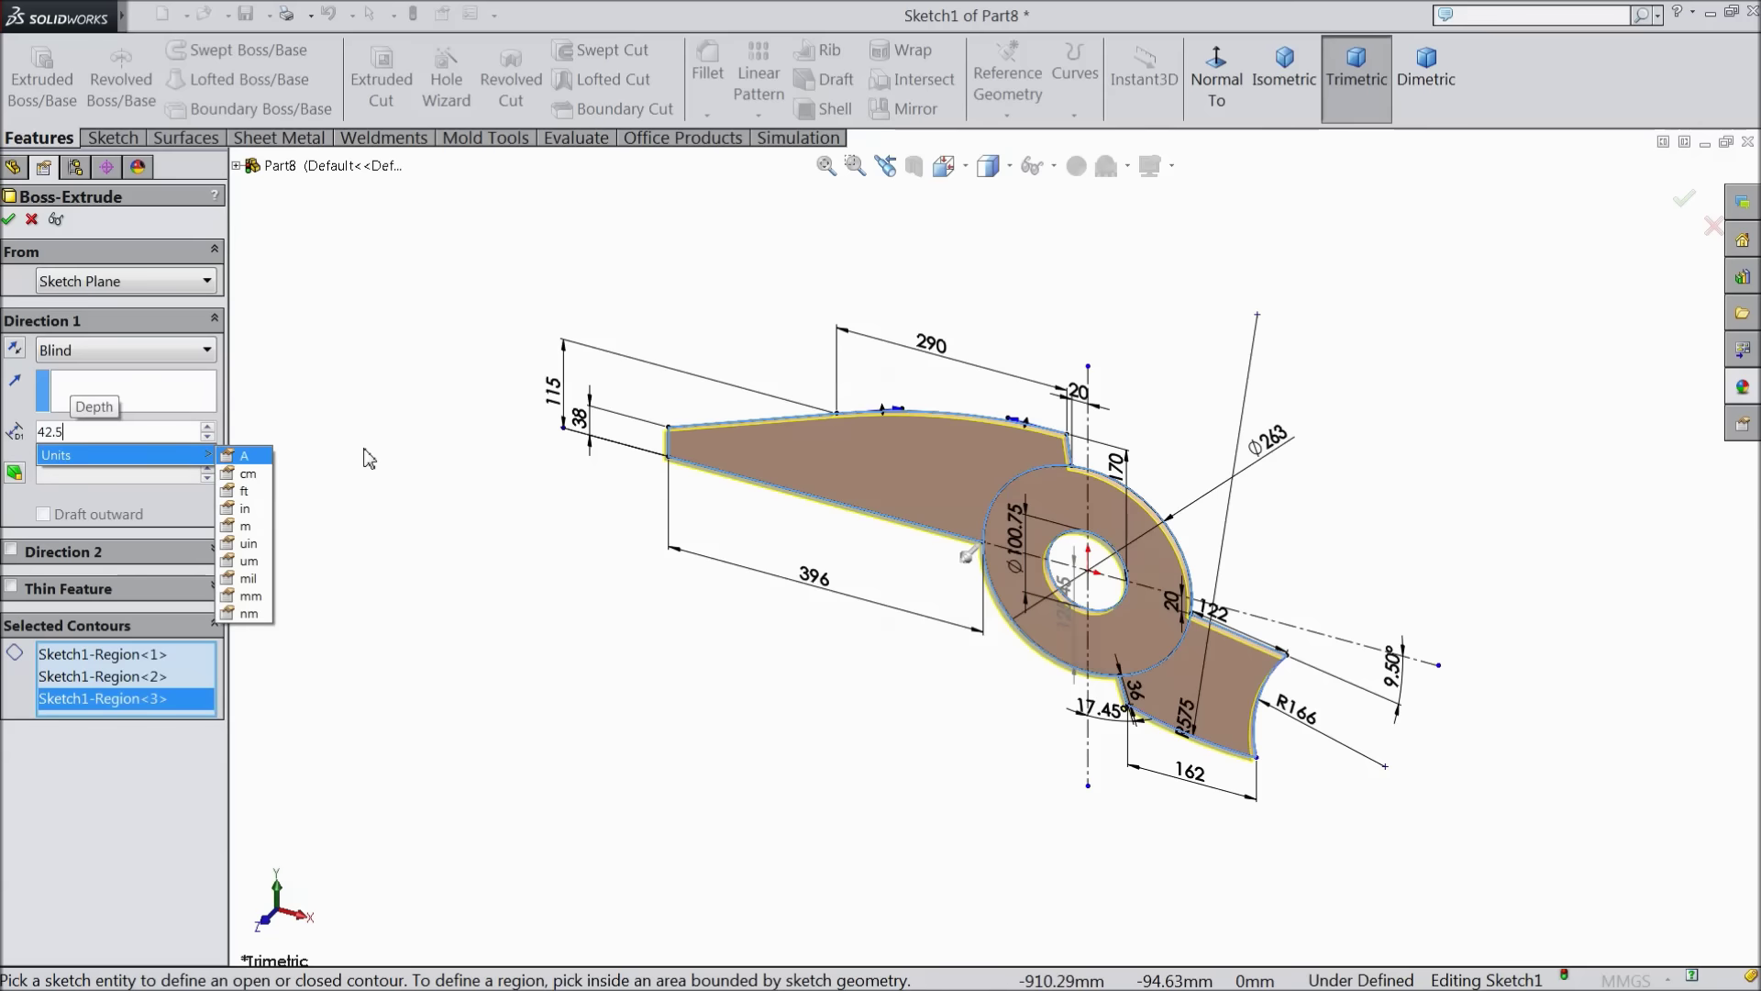
key(Return)
click(14, 350)
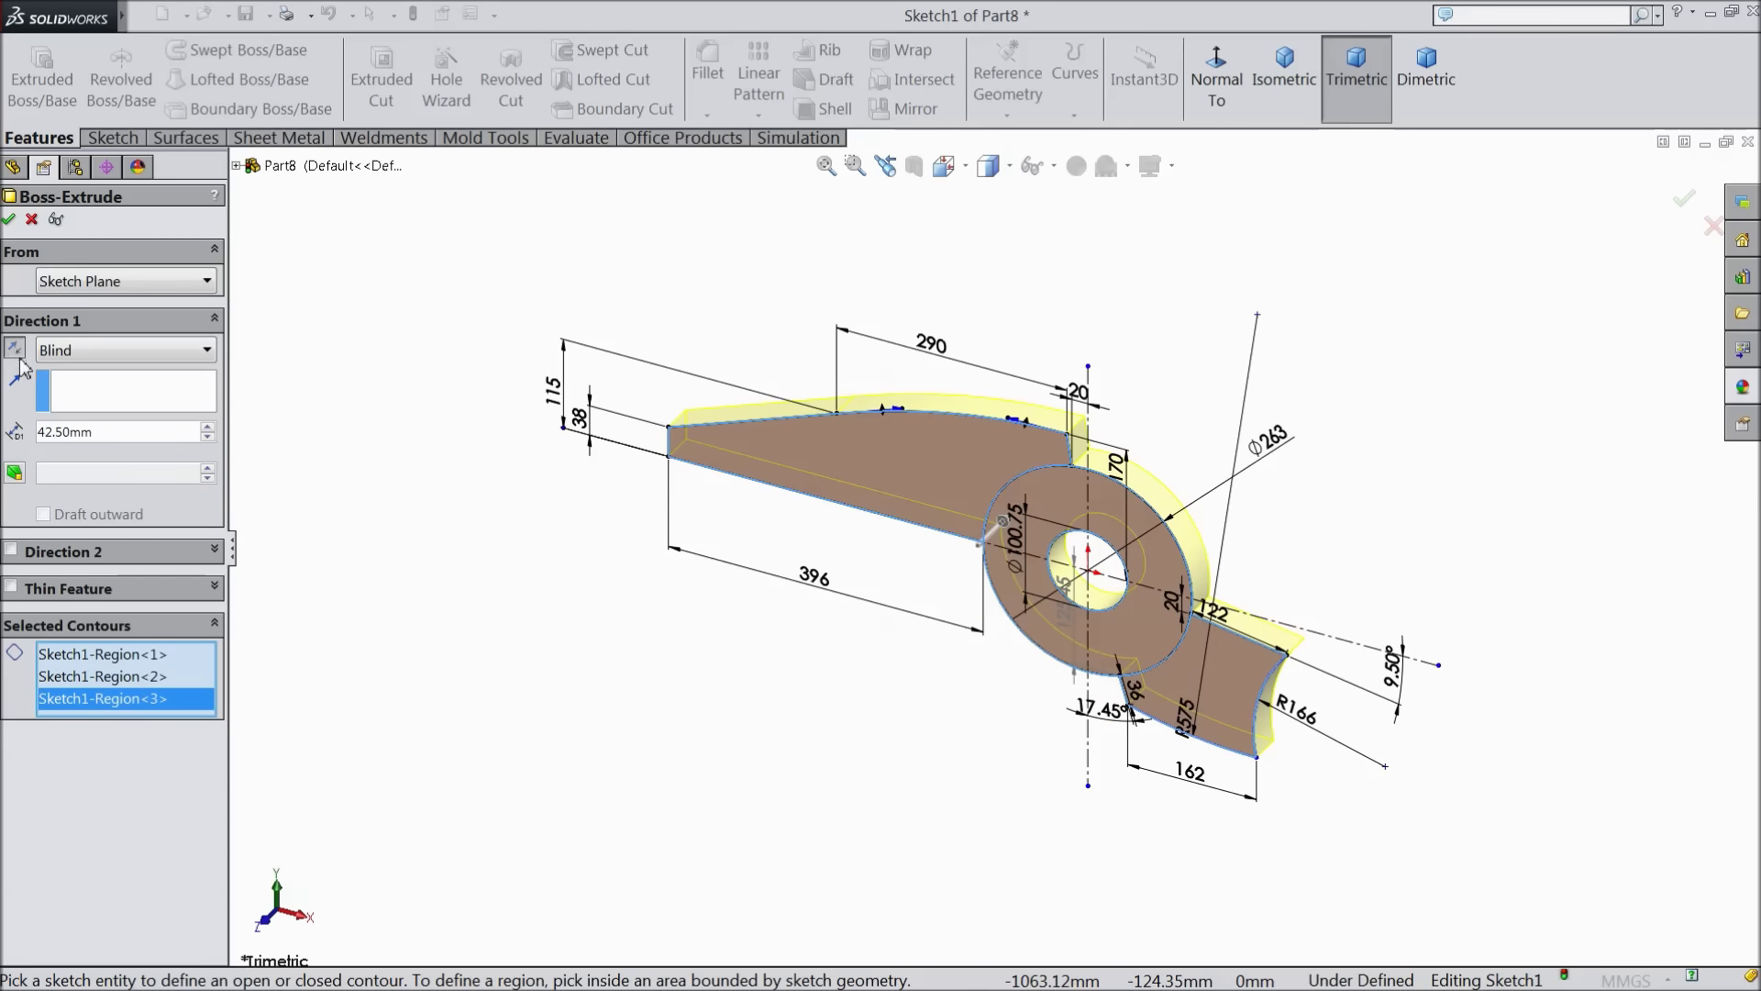
click(11, 220)
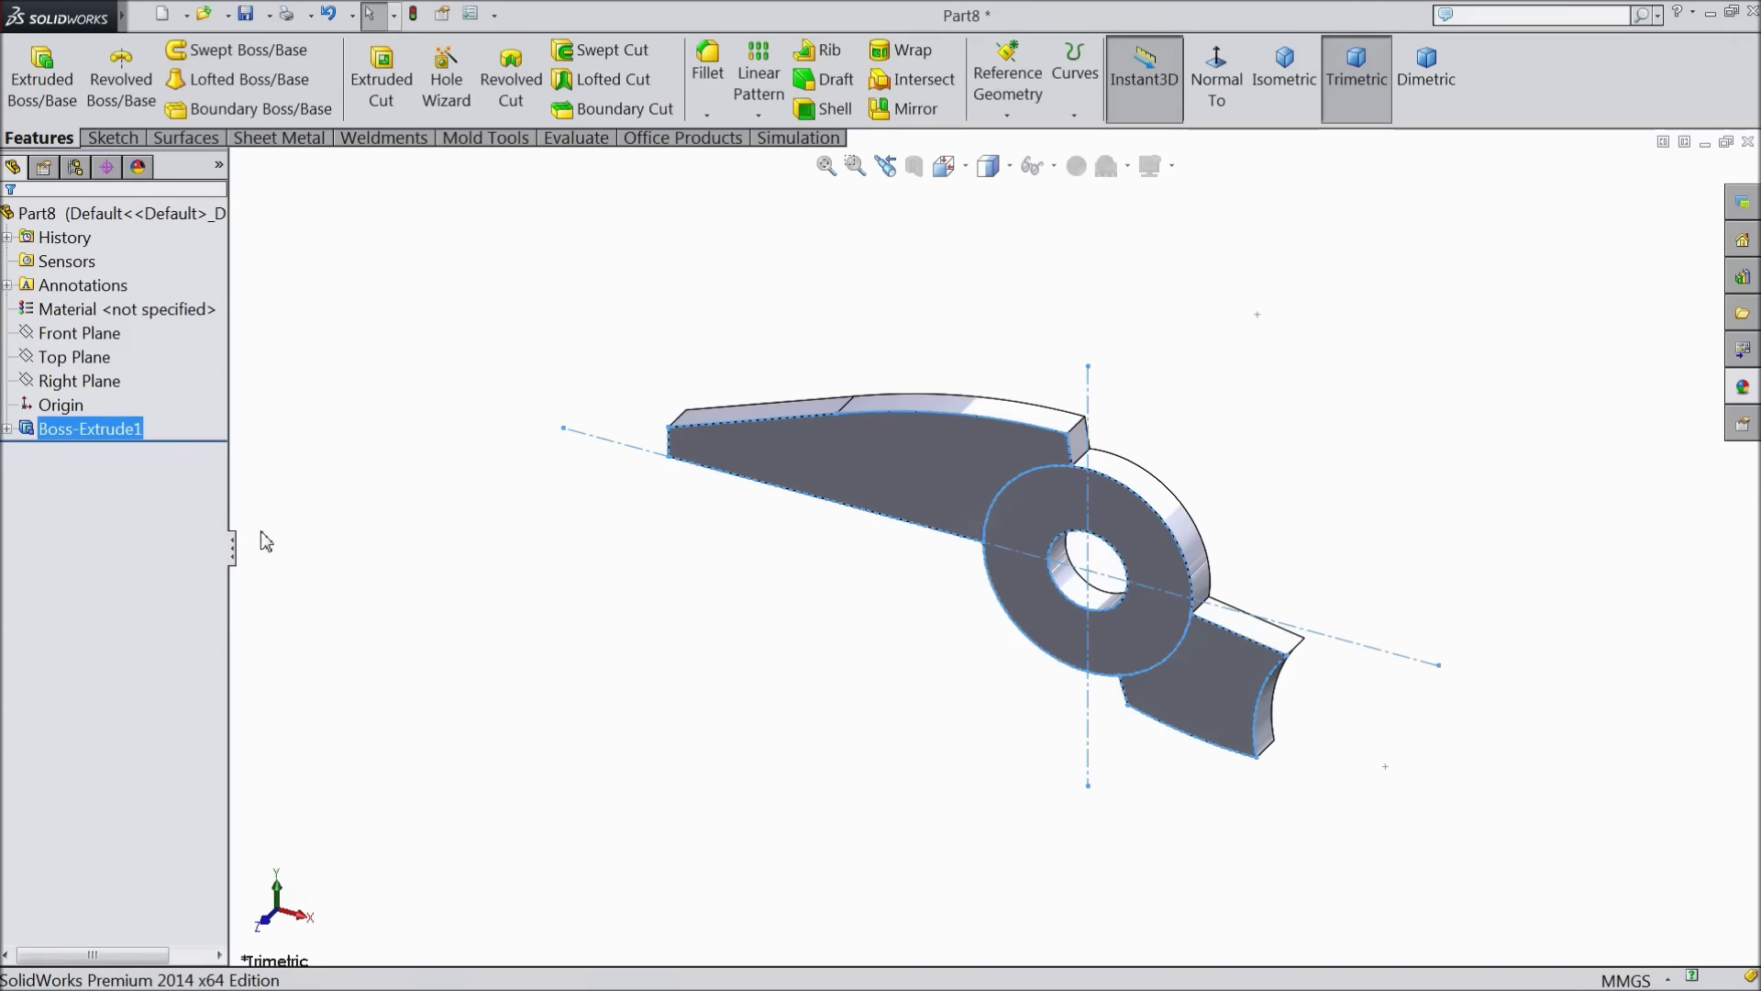
Extrude the left arm and right regions of Sketch1 as a second merged 42.50 mm boss
click(7, 428)
click(91, 452)
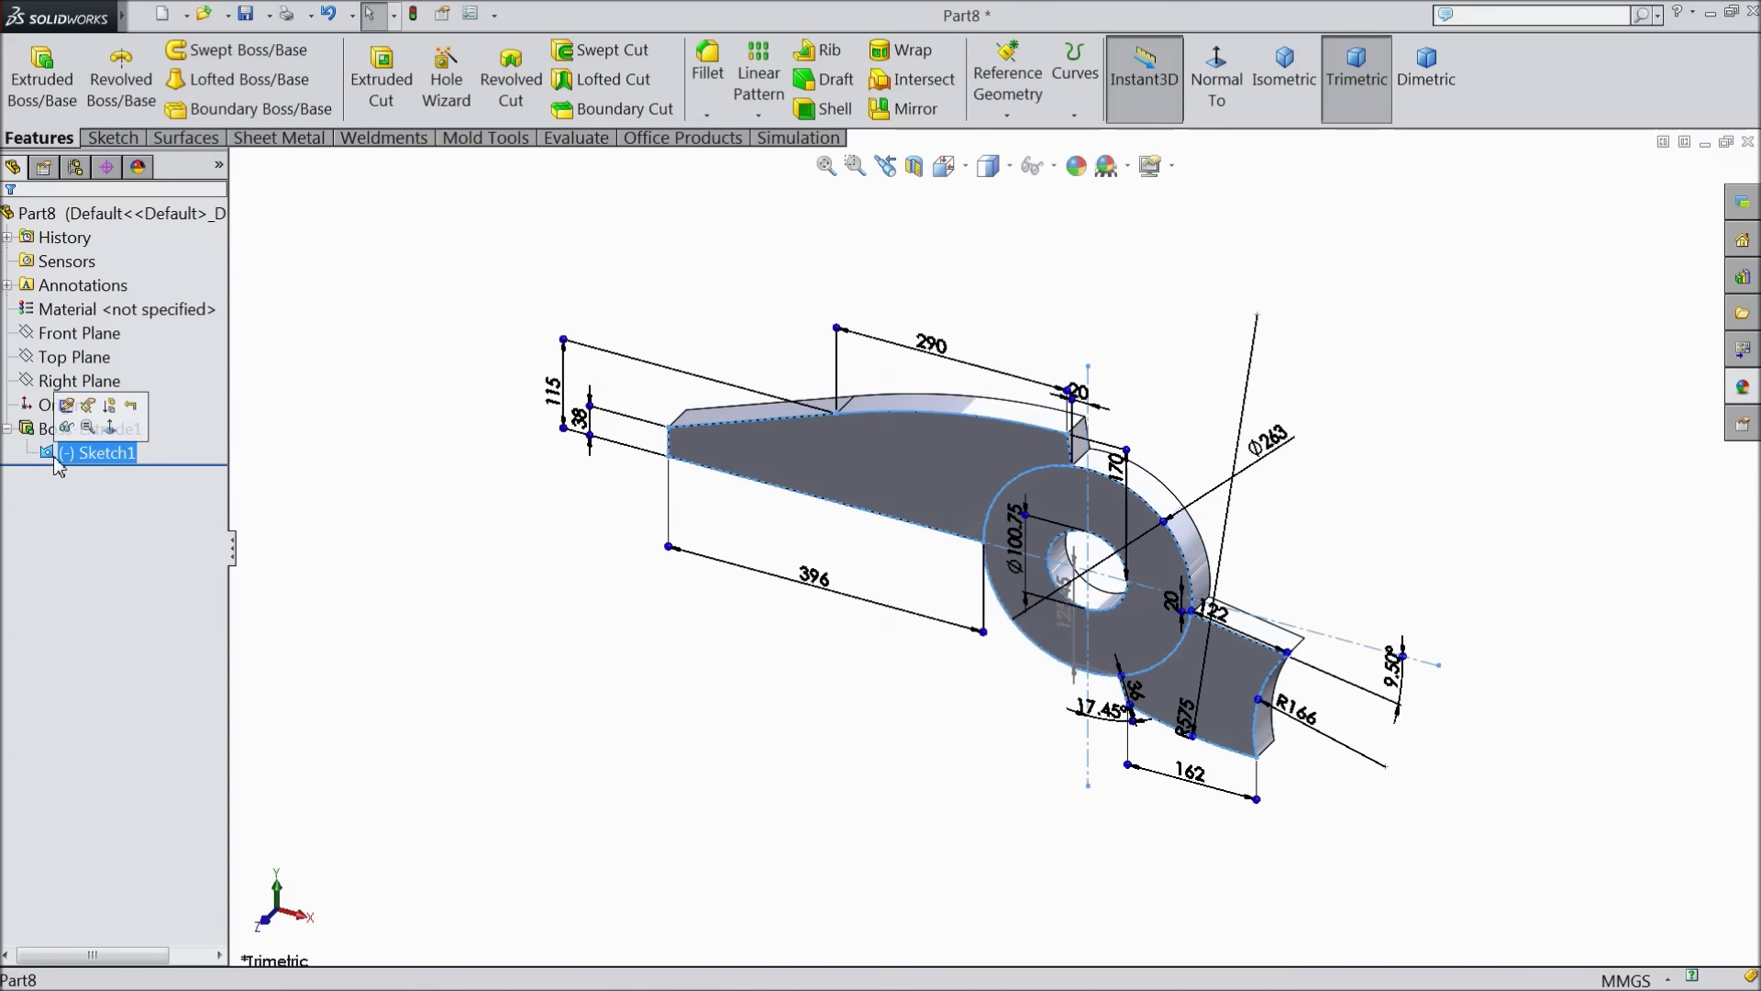
click(44, 96)
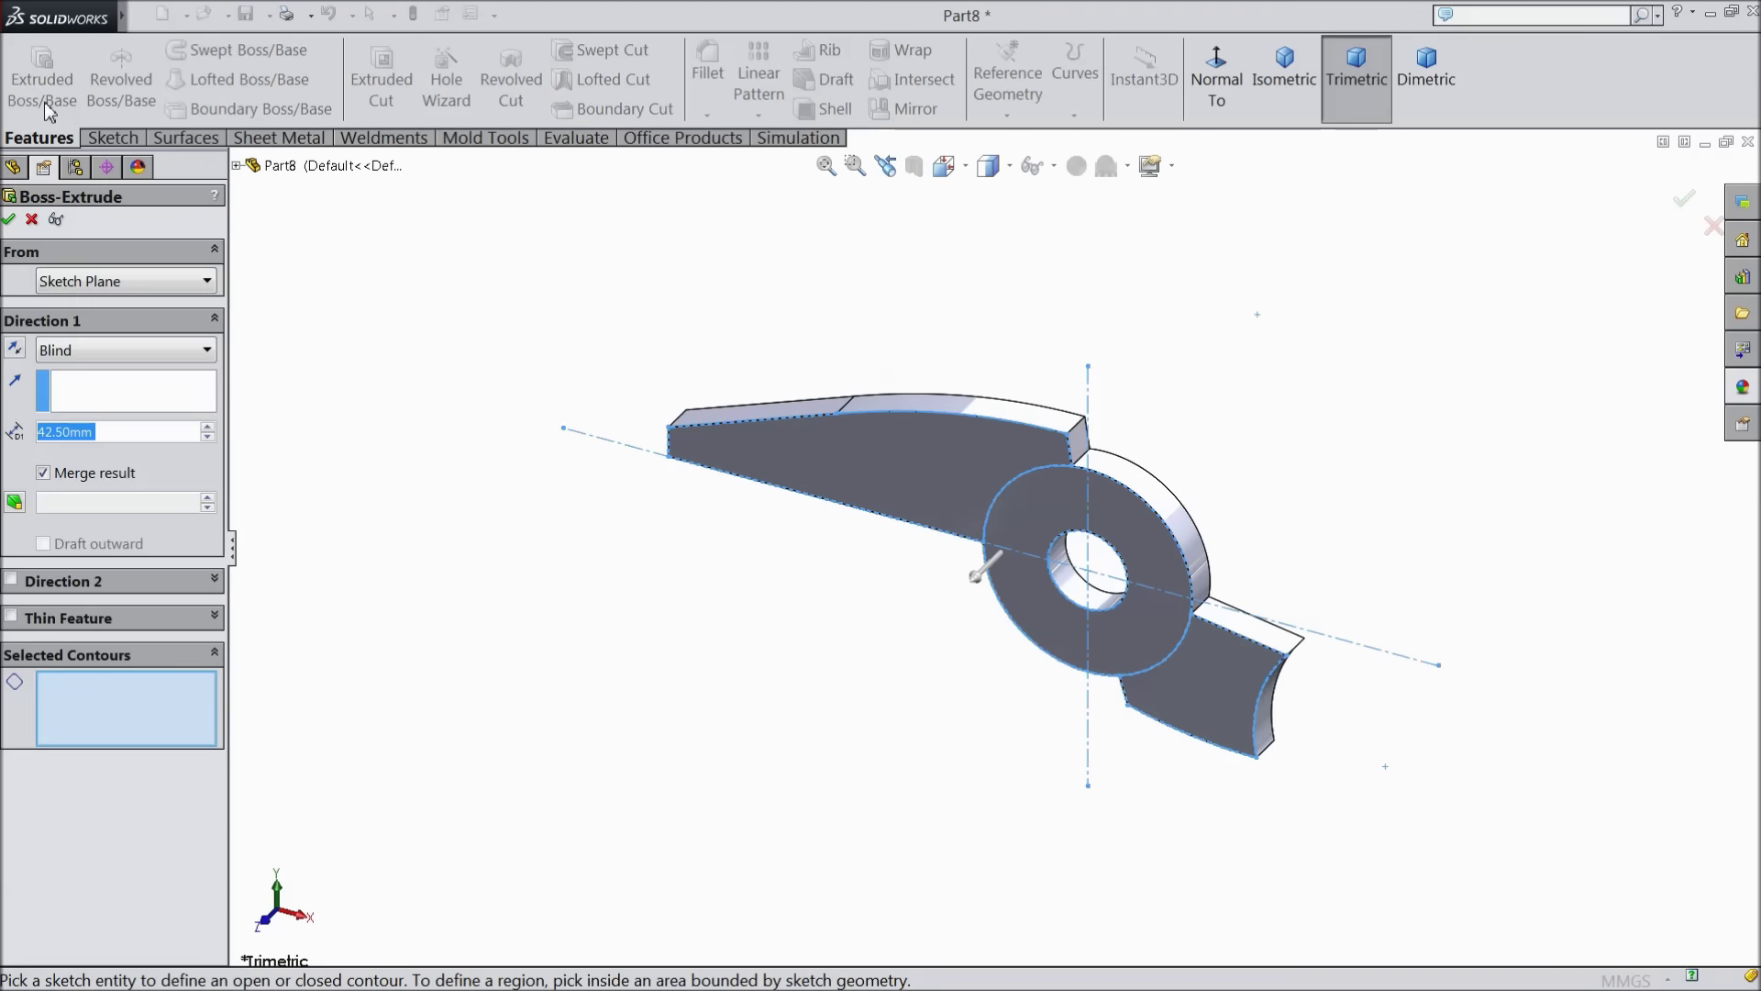
click(872, 471)
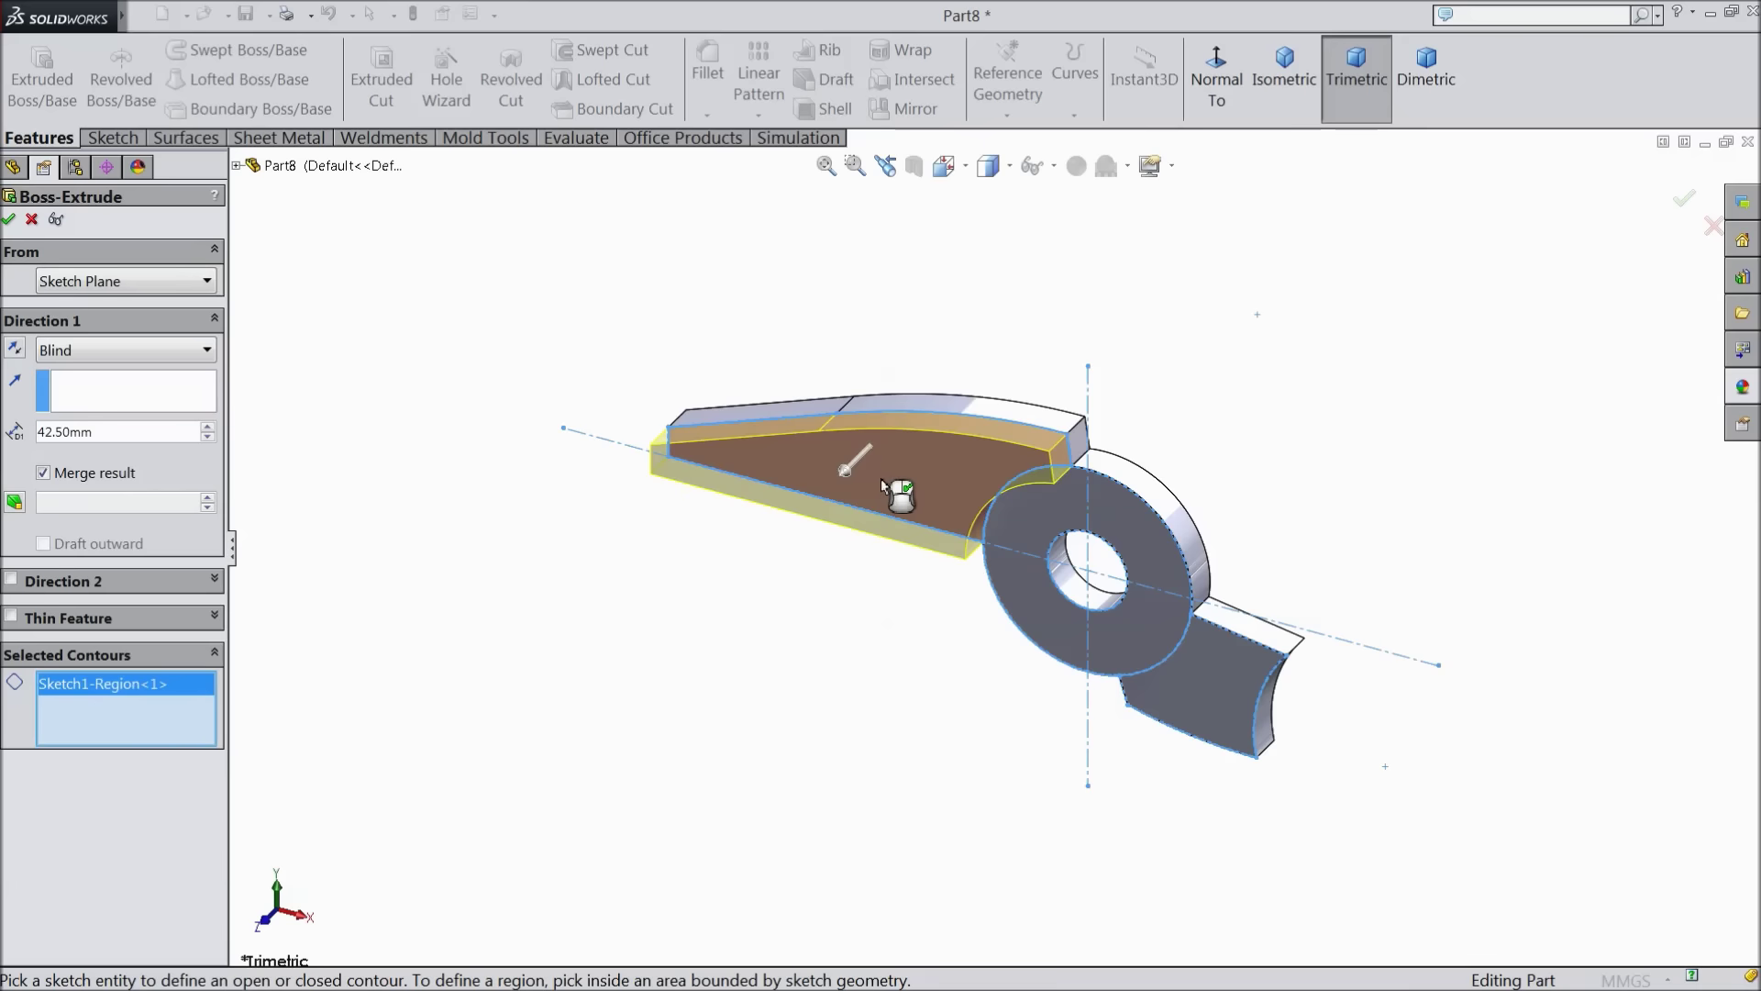
click(1203, 688)
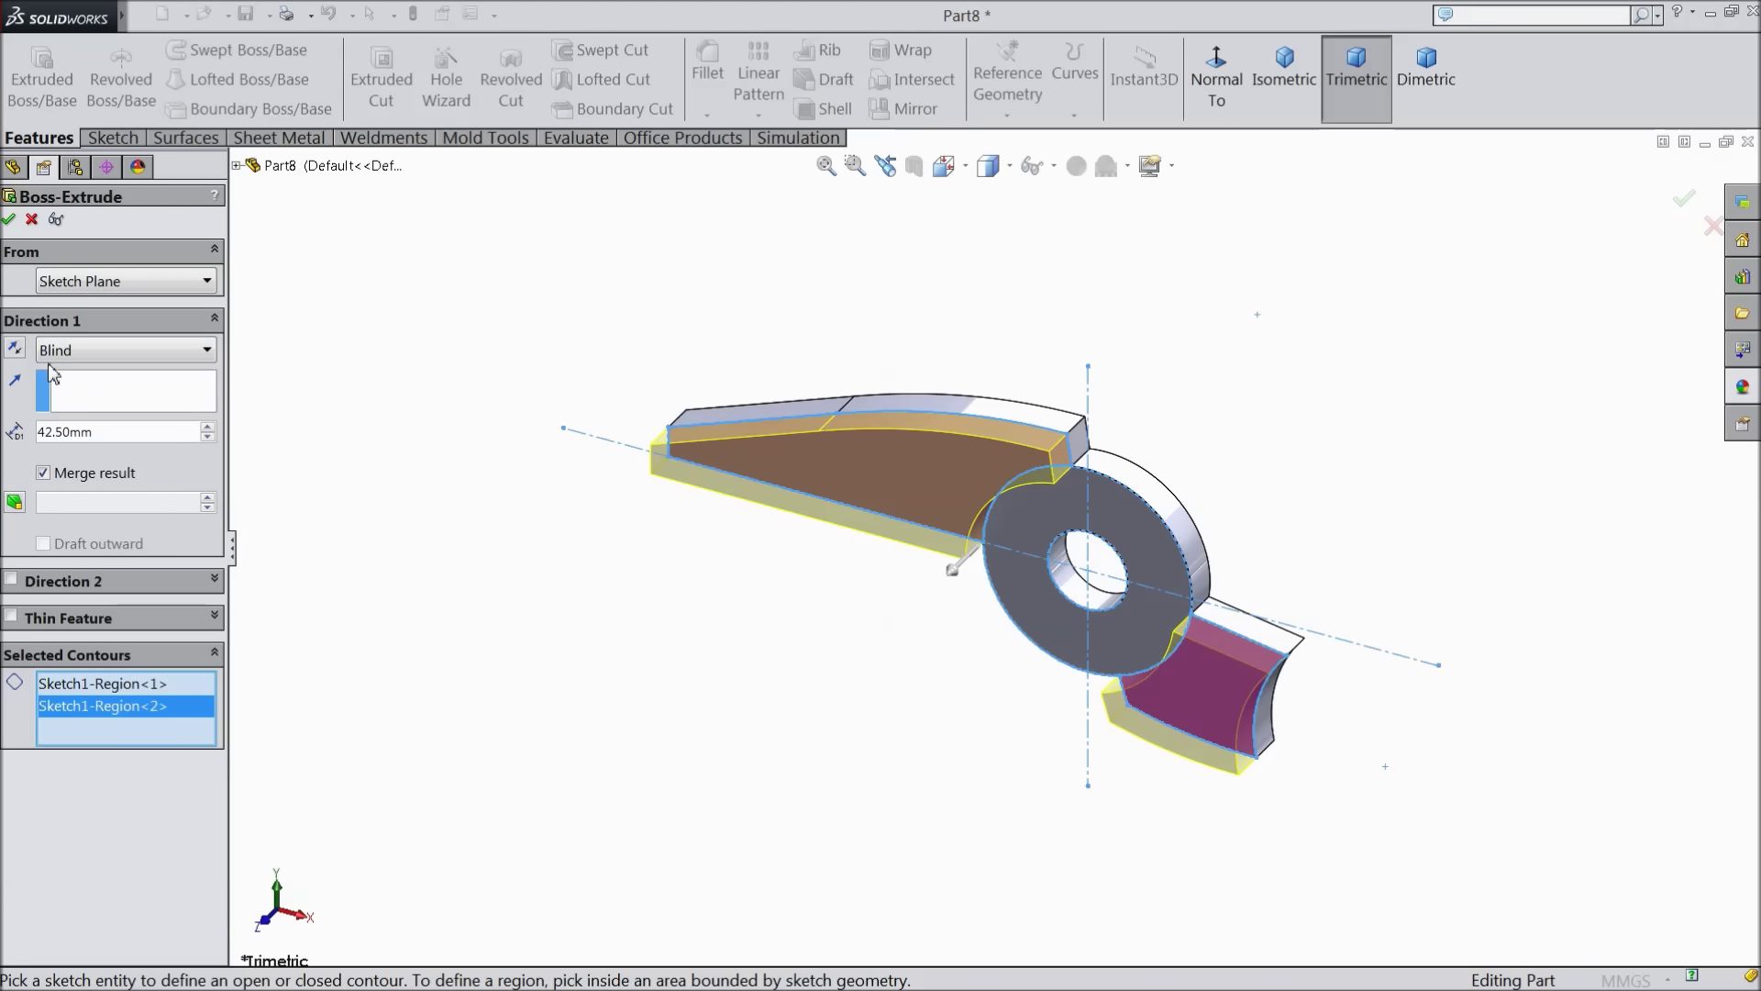
click(9, 220)
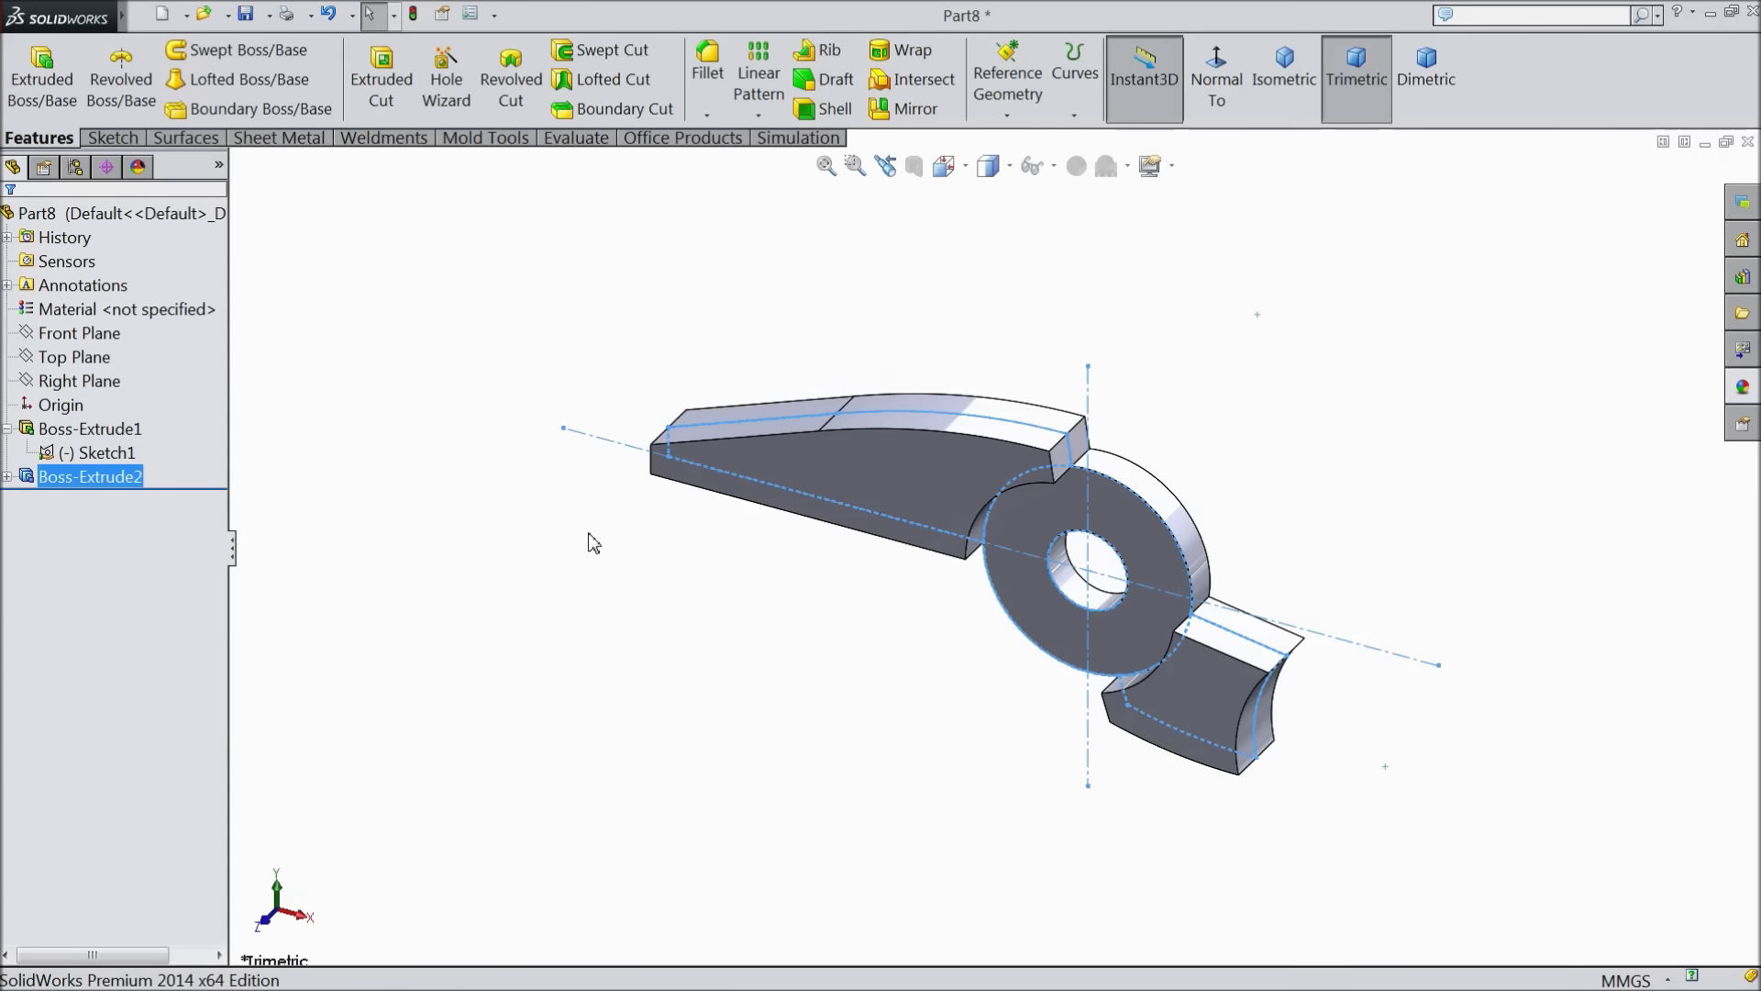
click(886, 653)
Edit Sketch1 and draw a three-point arc on the long arm's bottom edge
mouse_move(911, 636)
middle_down()
mouse_move(955, 484)
mouse_move(982, 510)
mouse_move(951, 514)
mouse_move(931, 574)
mouse_move(957, 550)
mouse_move(961, 571)
mouse_move(896, 554)
mouse_move(927, 621)
middle_up()
click(46, 479)
click(71, 452)
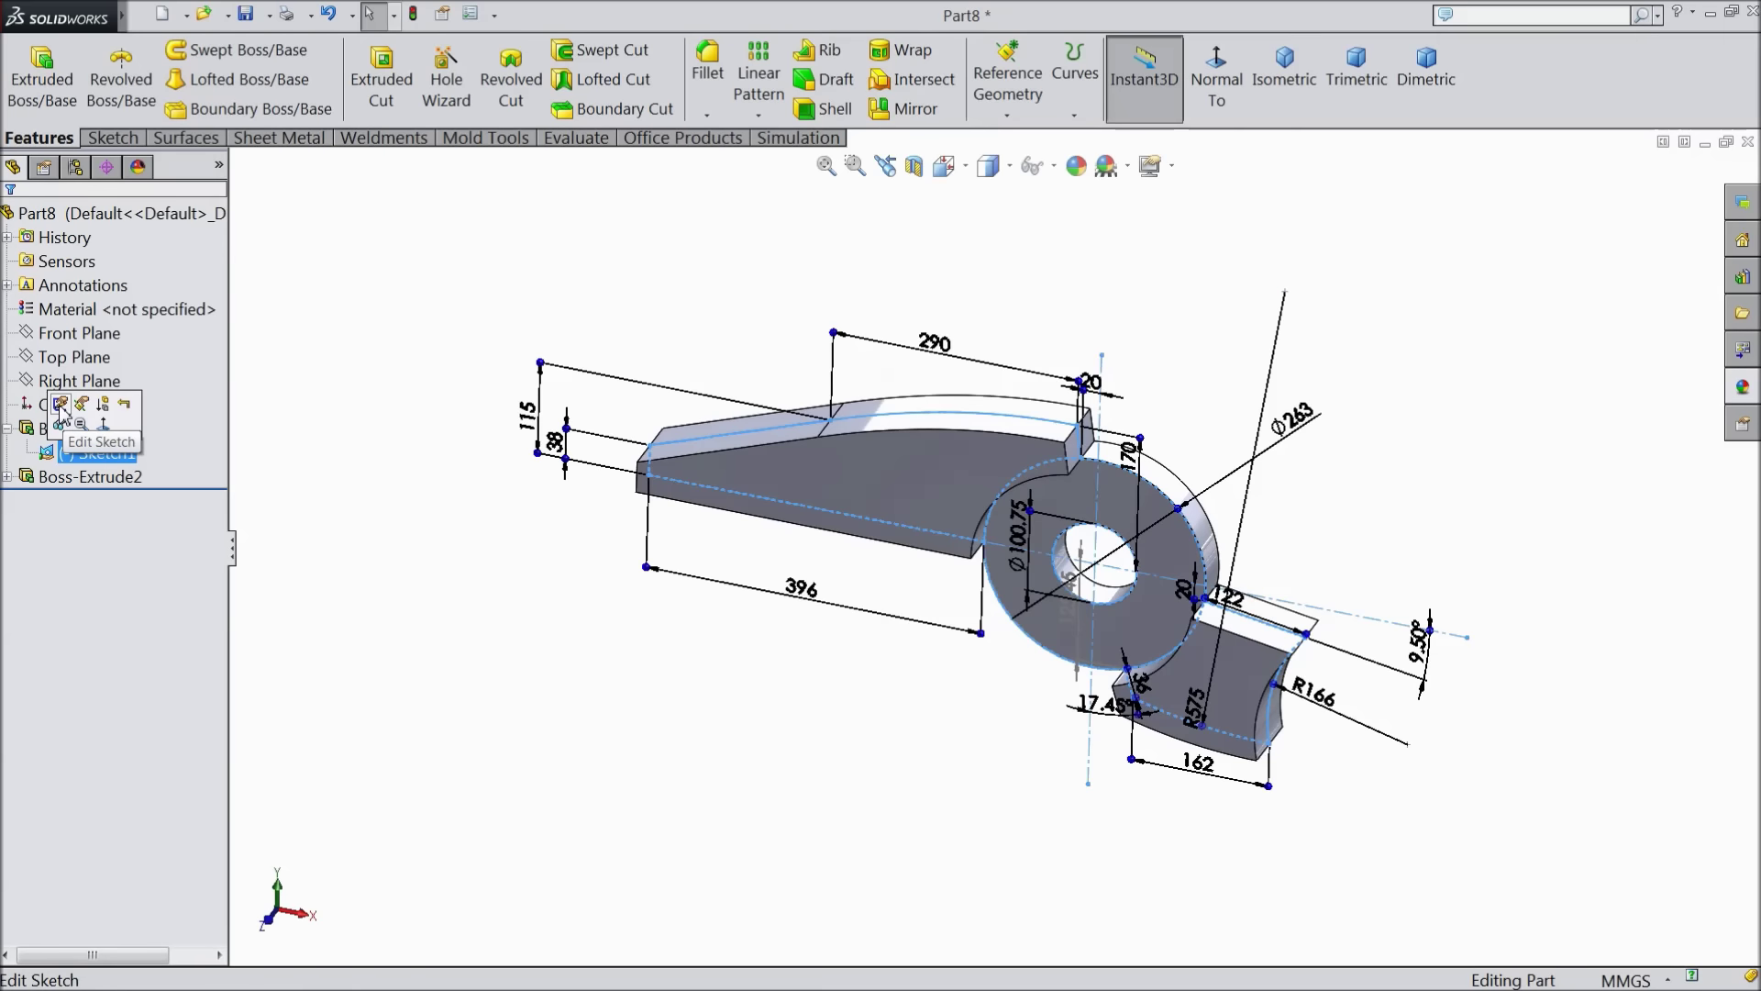
click(59, 405)
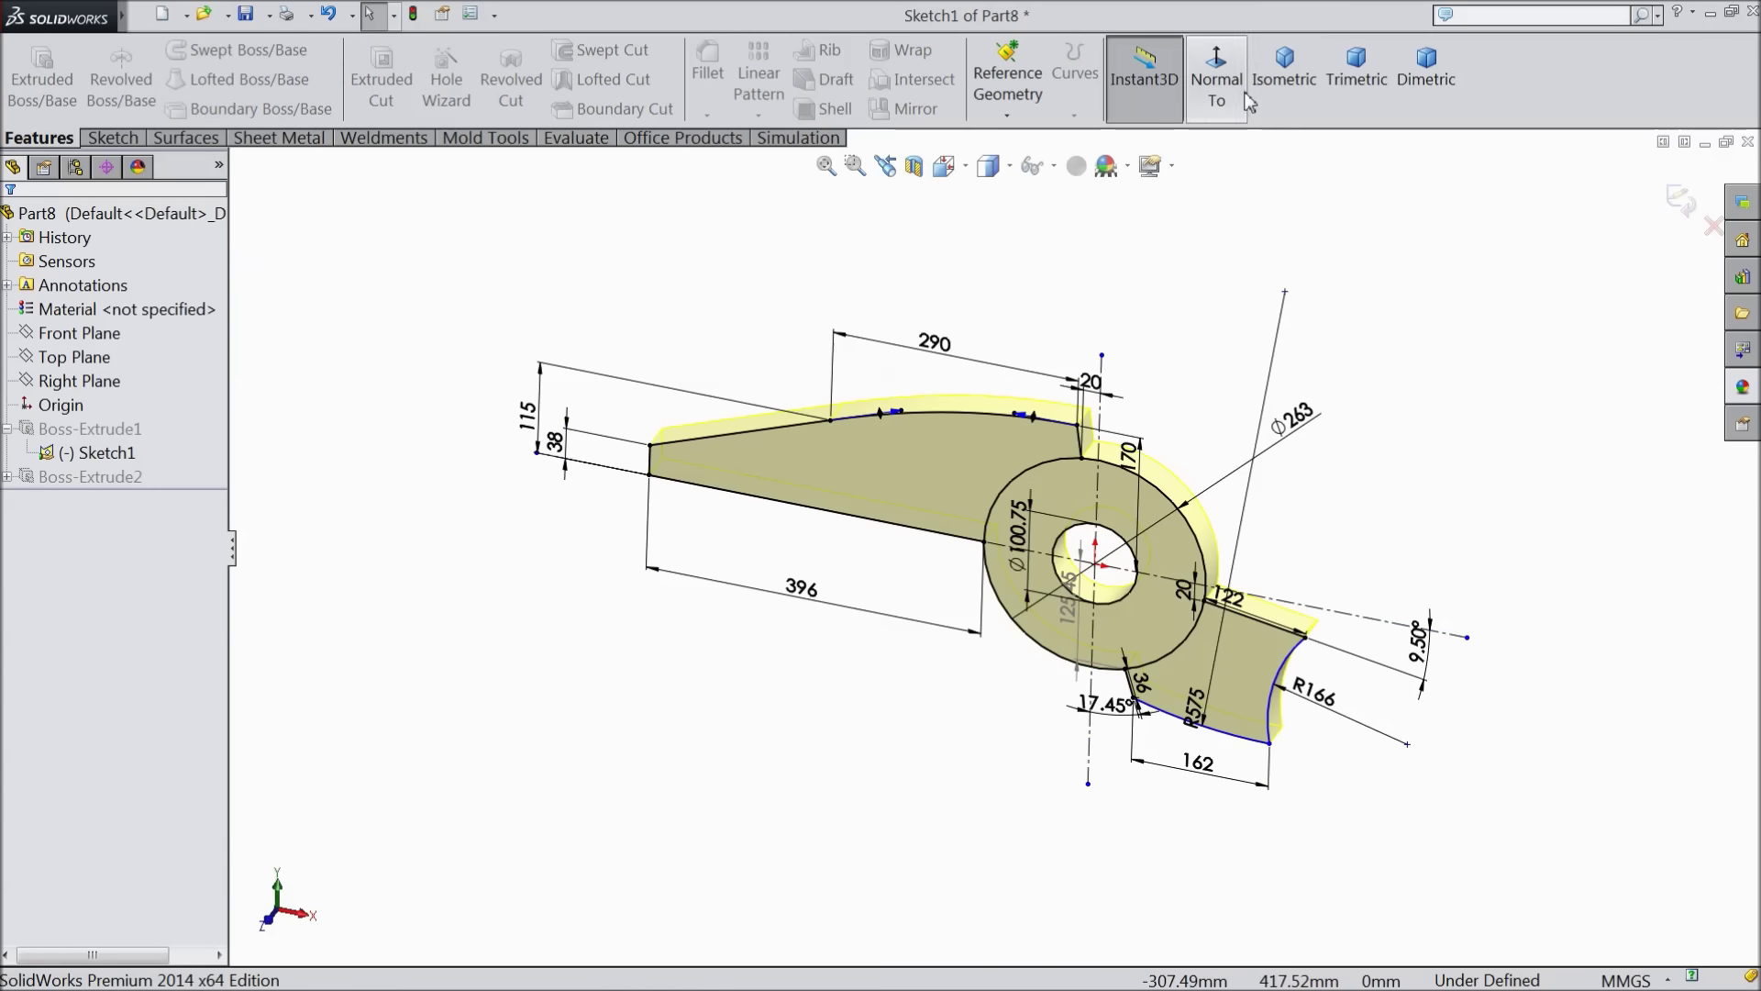
scroll(849, 511, down, 4)
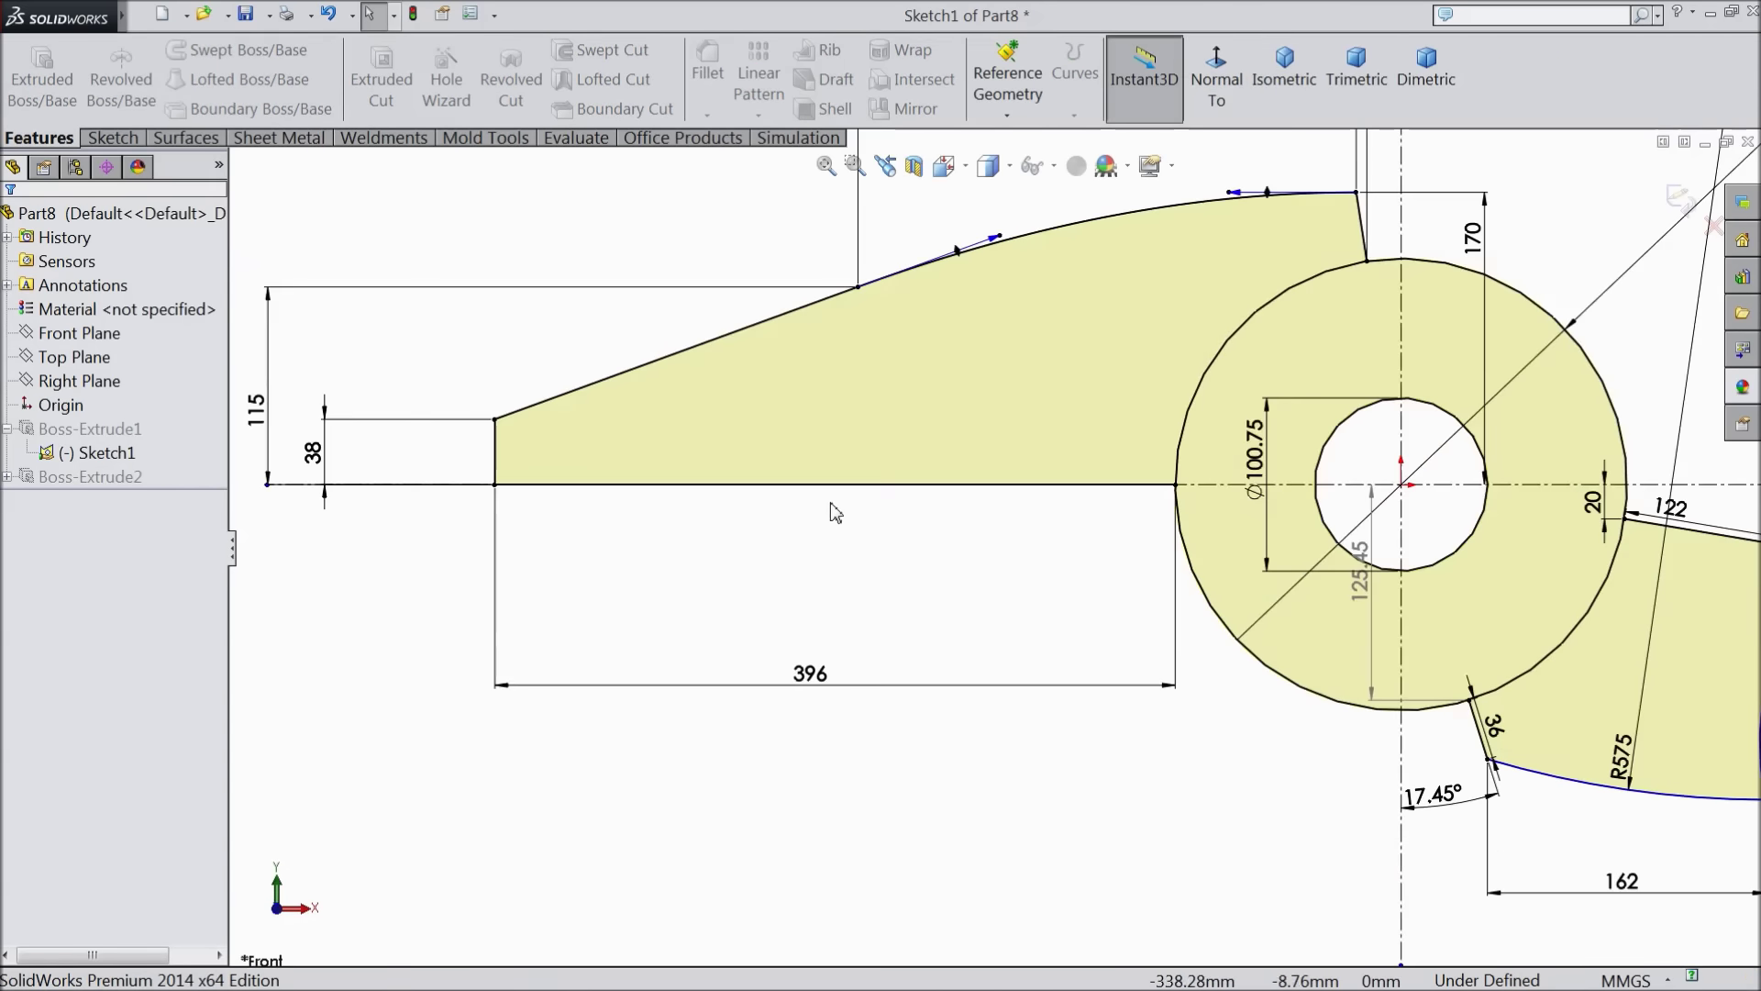
click(123, 137)
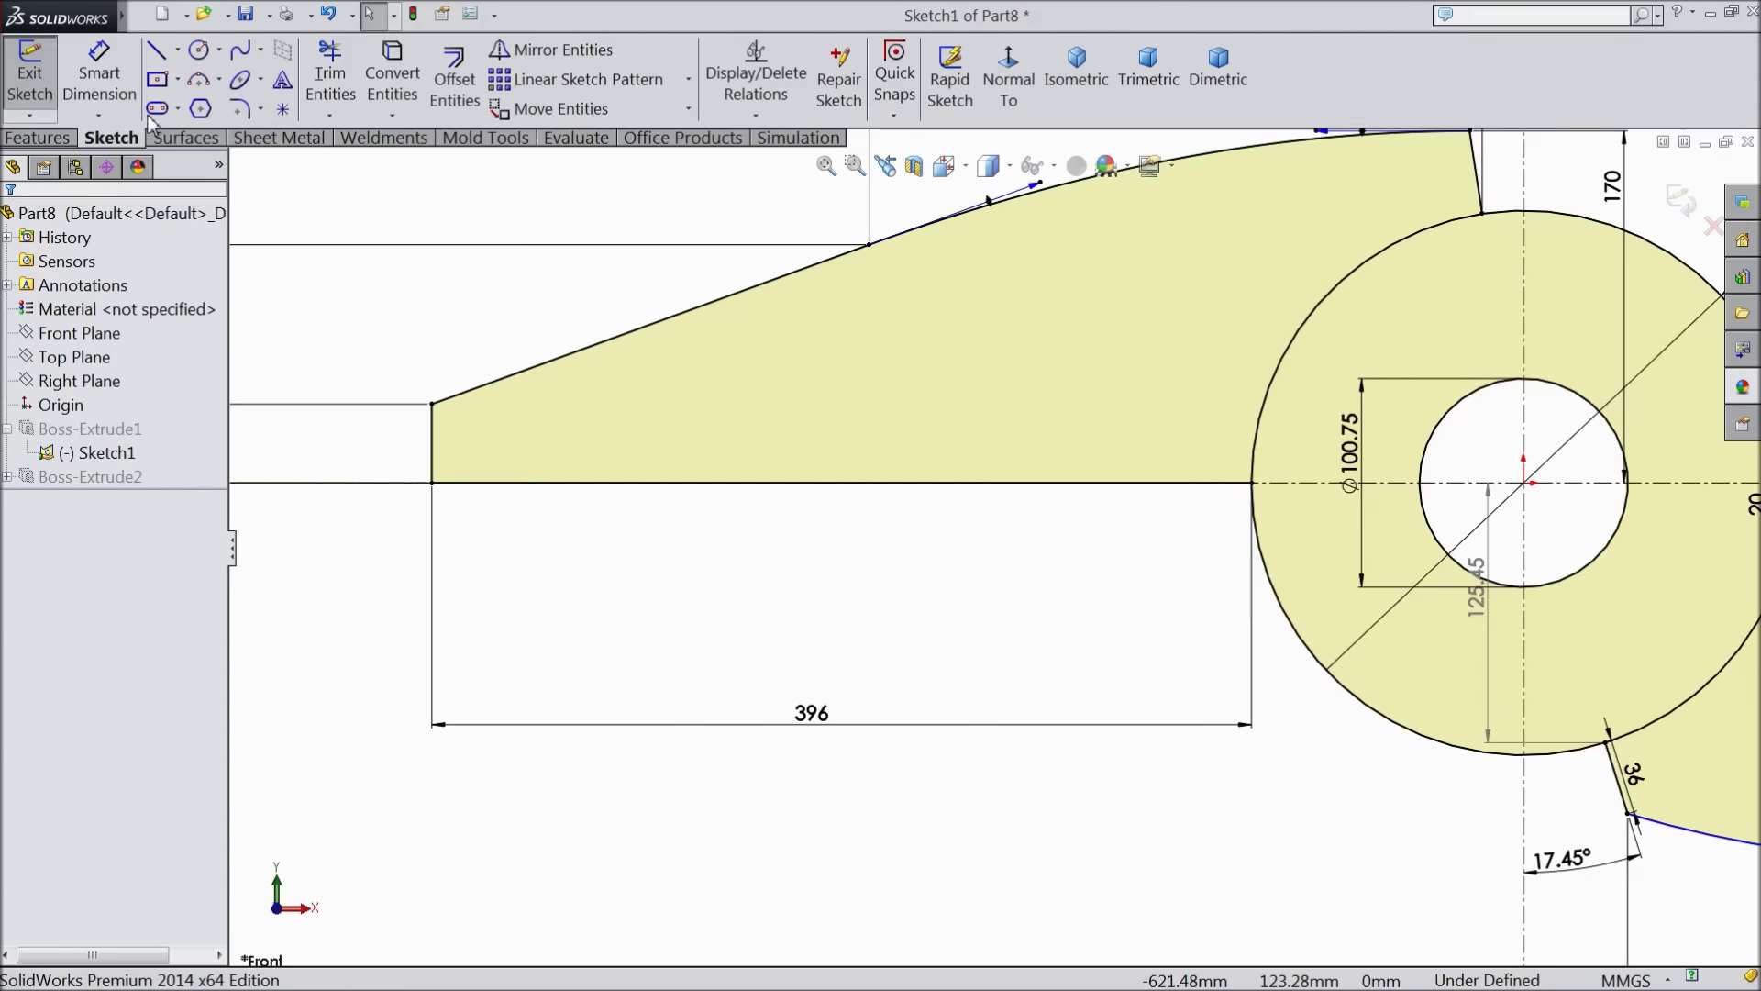
click(202, 84)
click(708, 482)
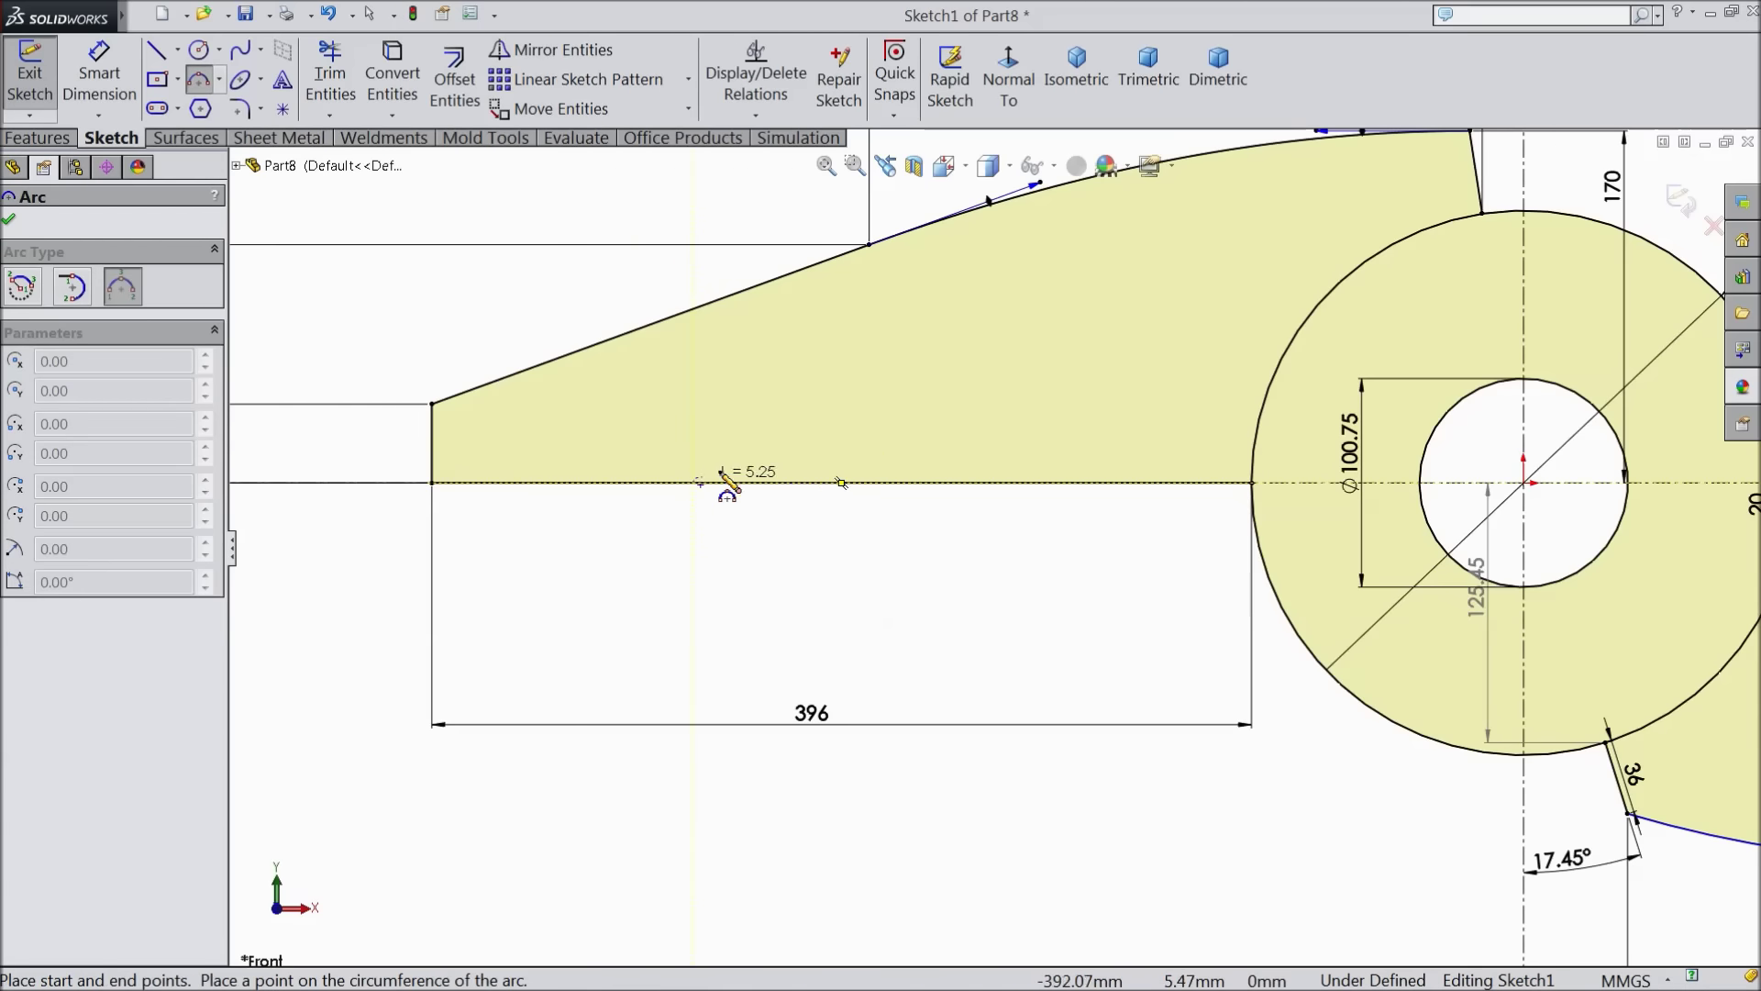
click(898, 484)
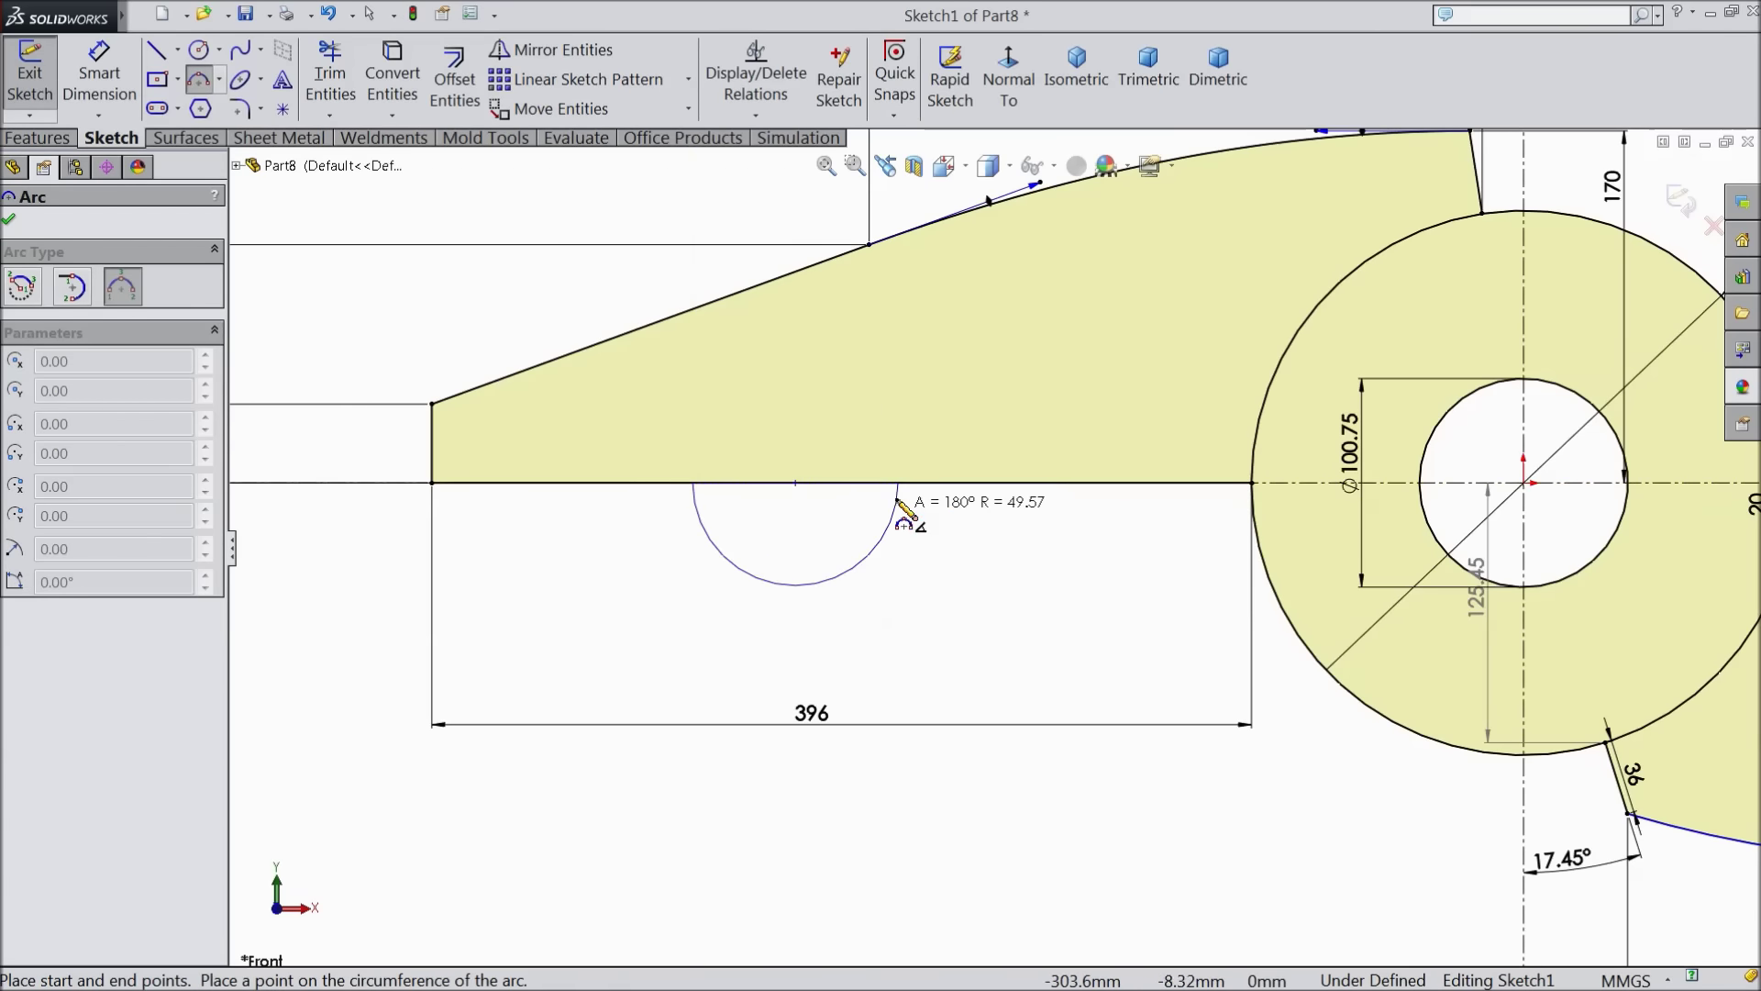
click(817, 456)
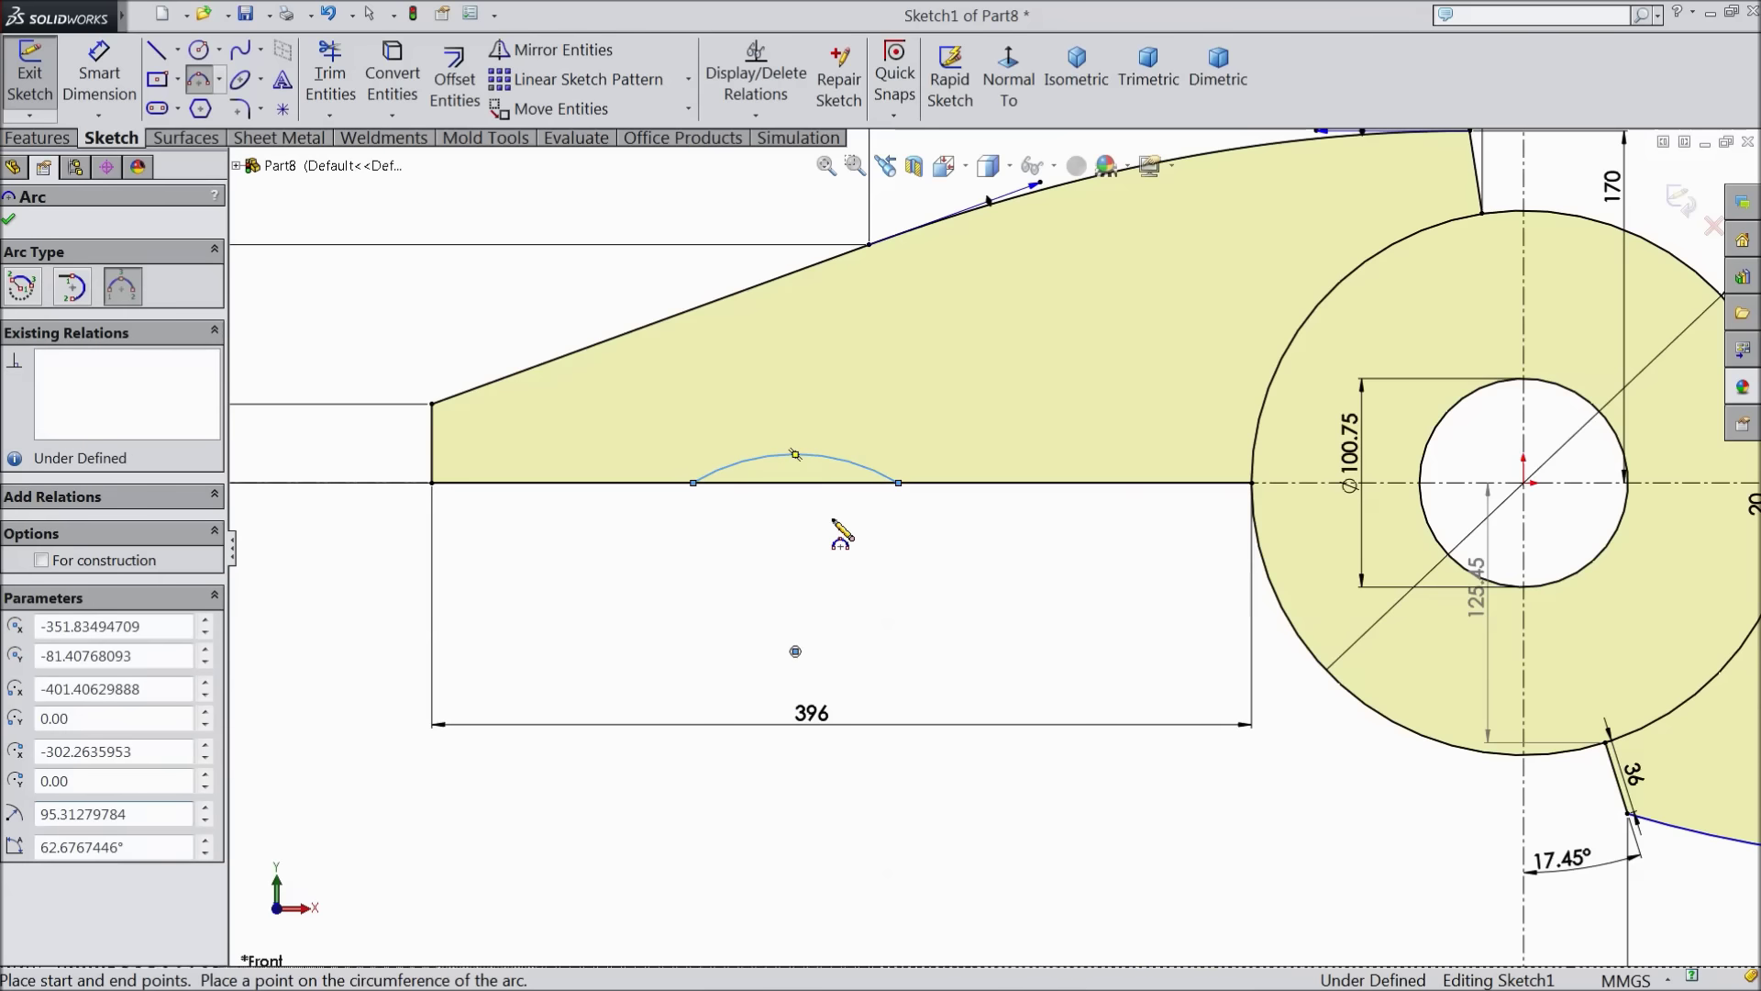
right_click(833, 527)
click(885, 229)
Dimension the arc's left endpoint 125 mm from the arm's left corner
click(99, 74)
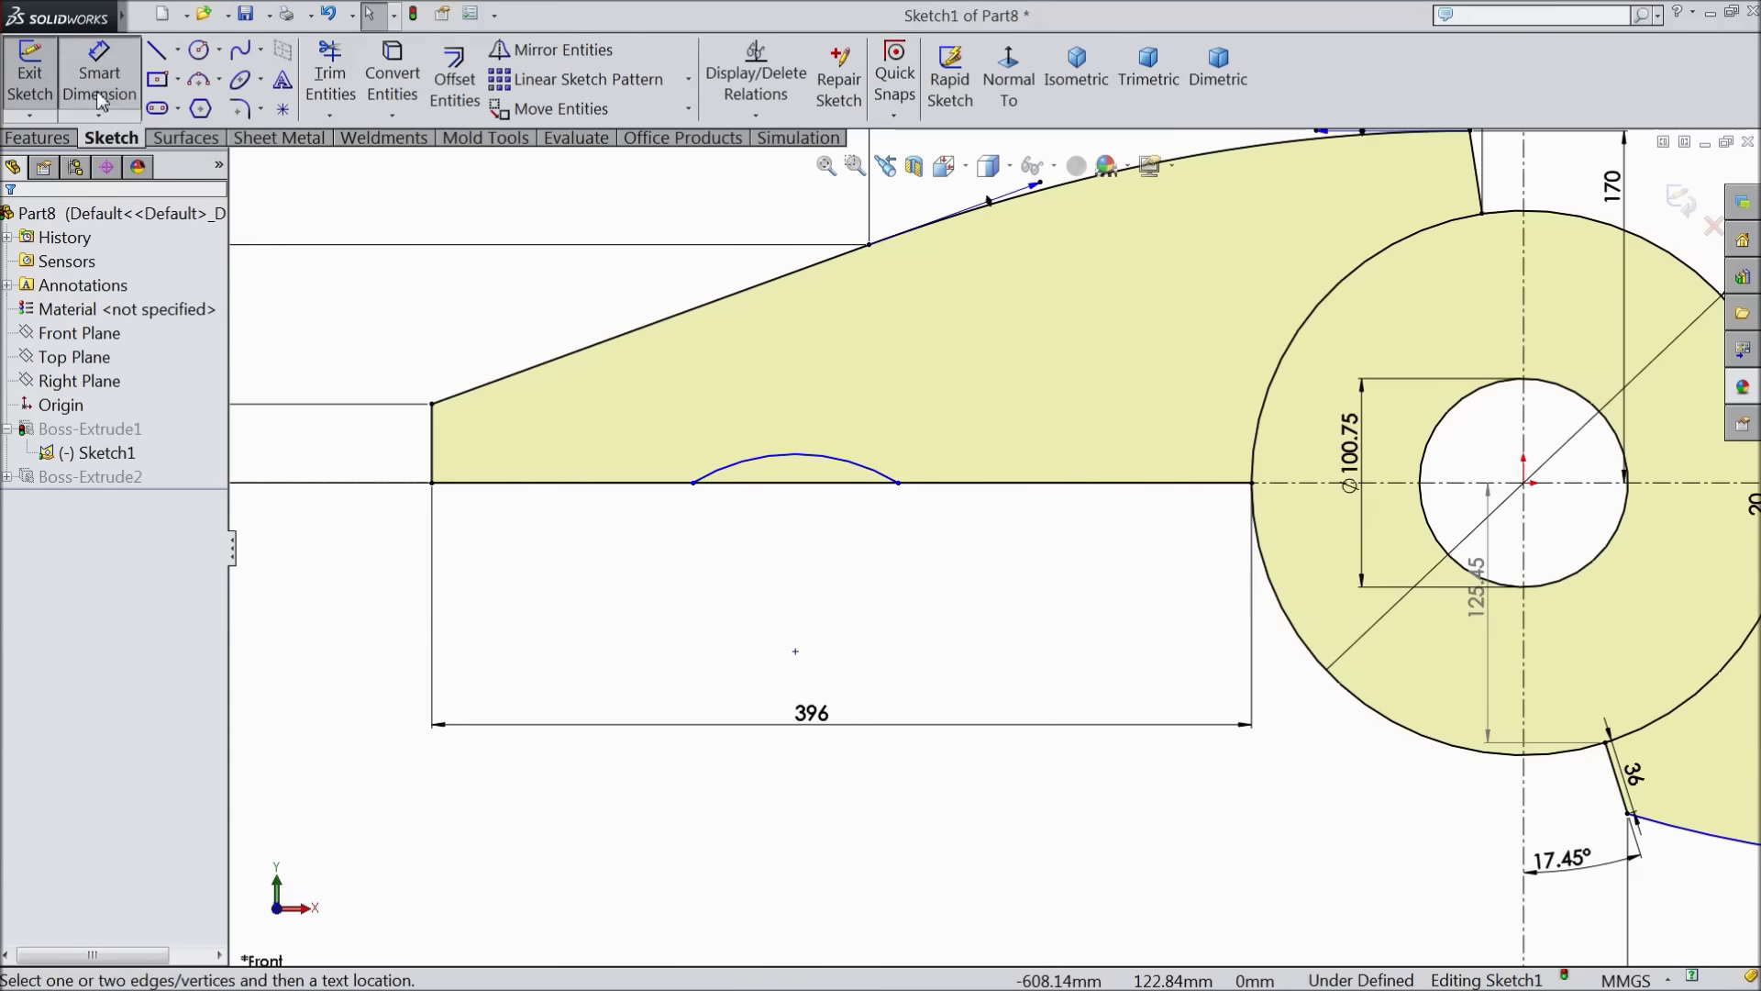
click(694, 489)
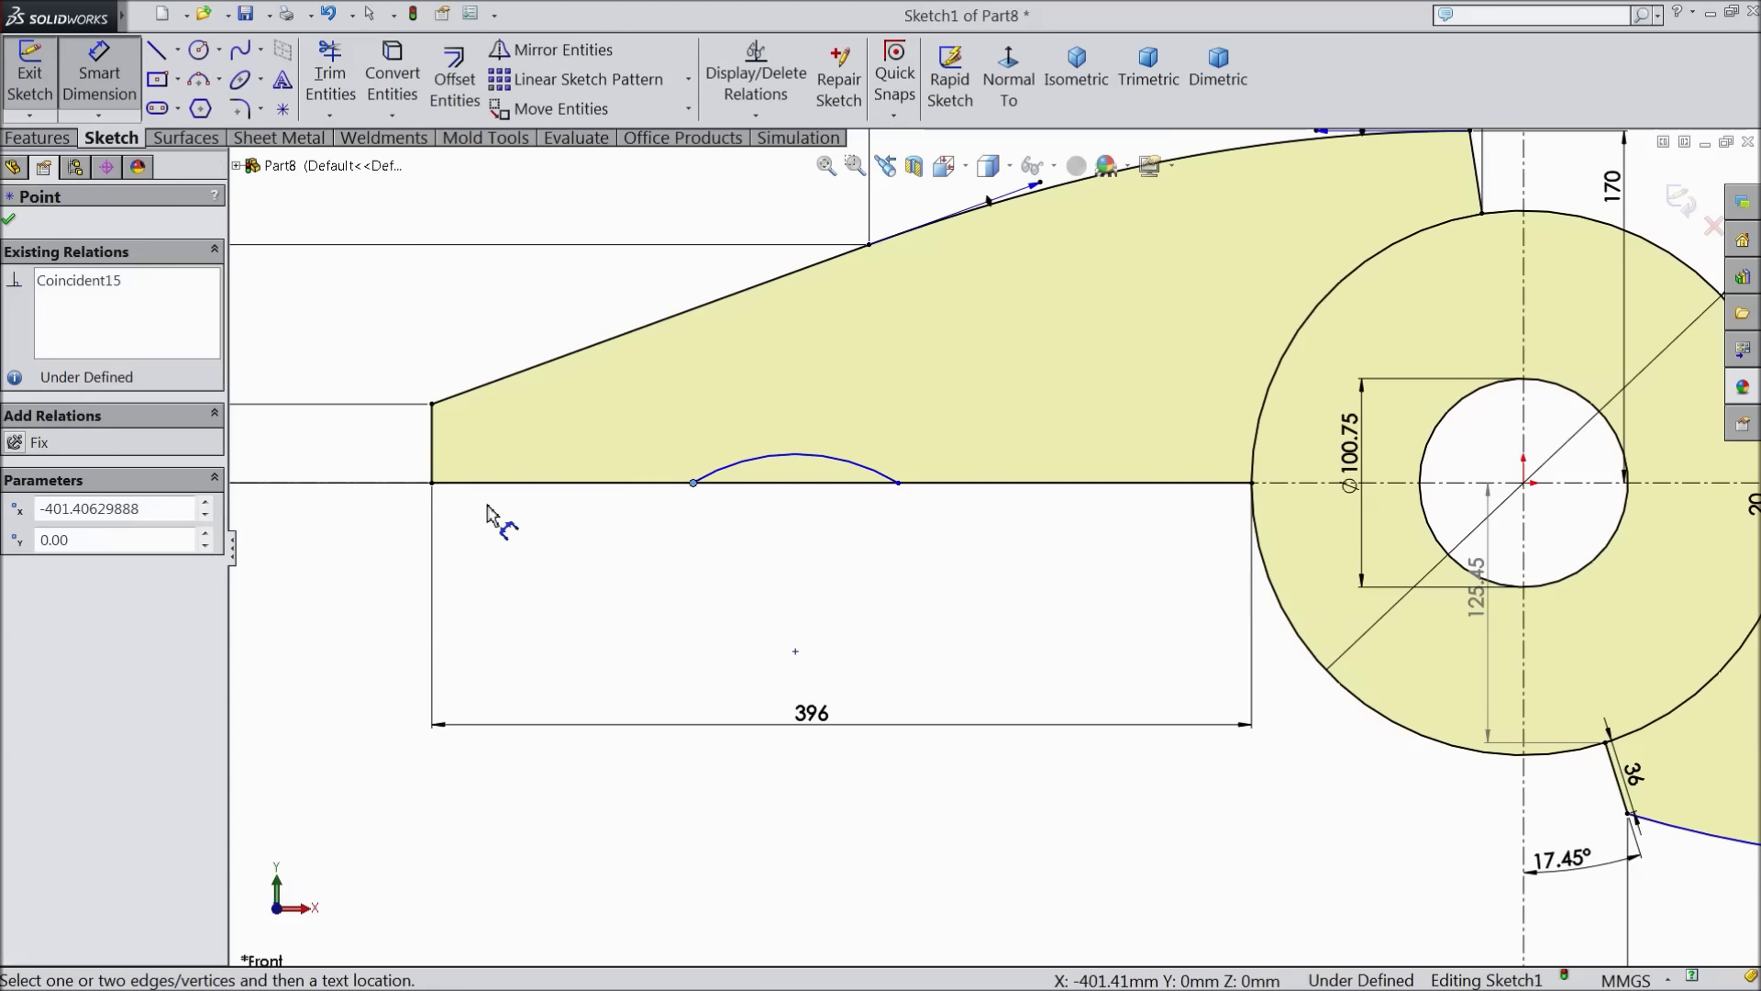
click(432, 484)
click(550, 550)
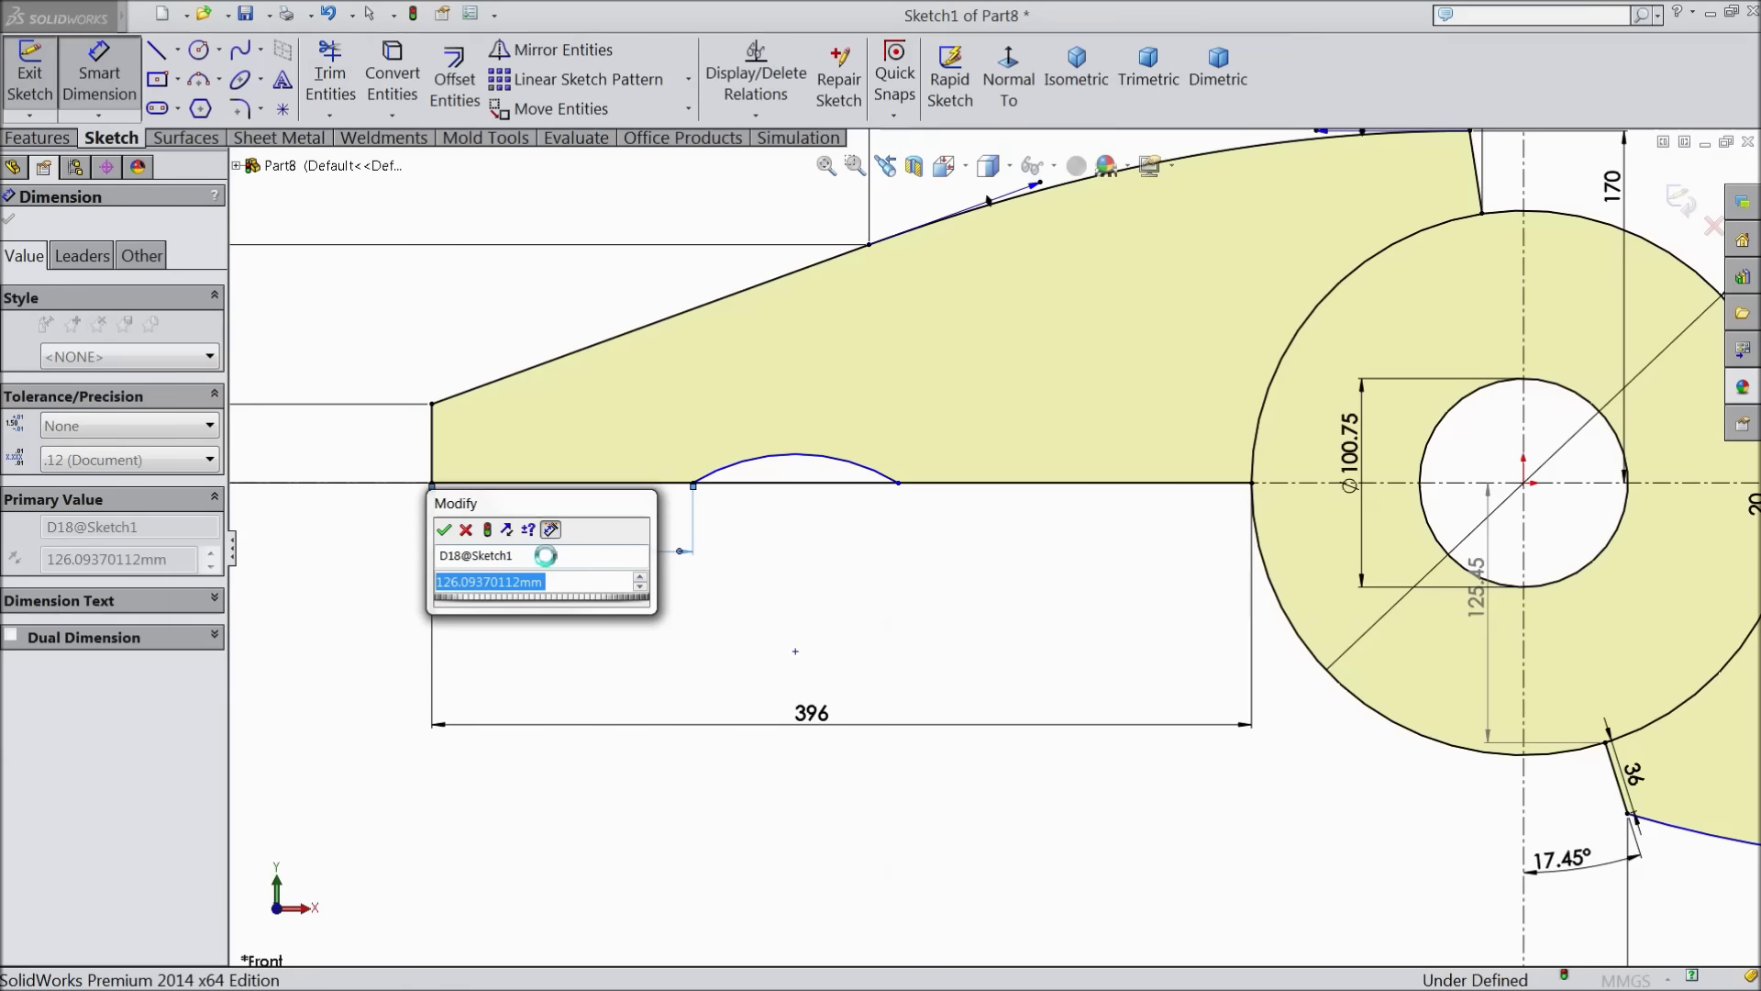
text(125)
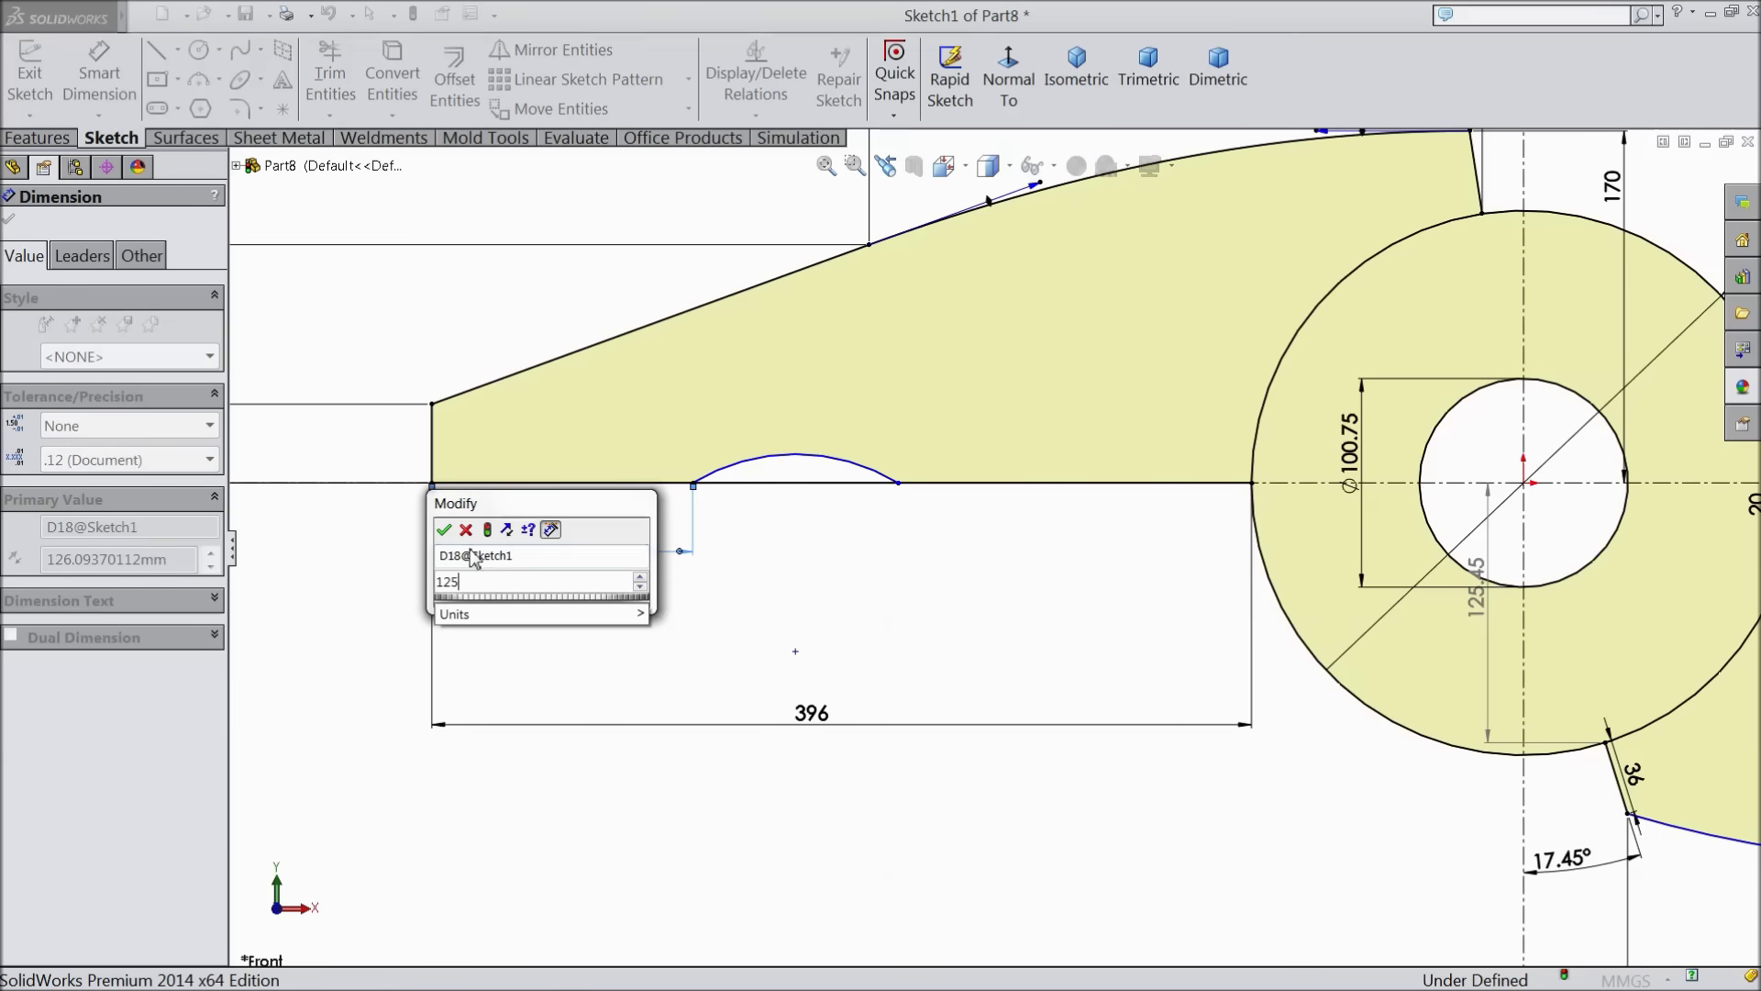
click(445, 530)
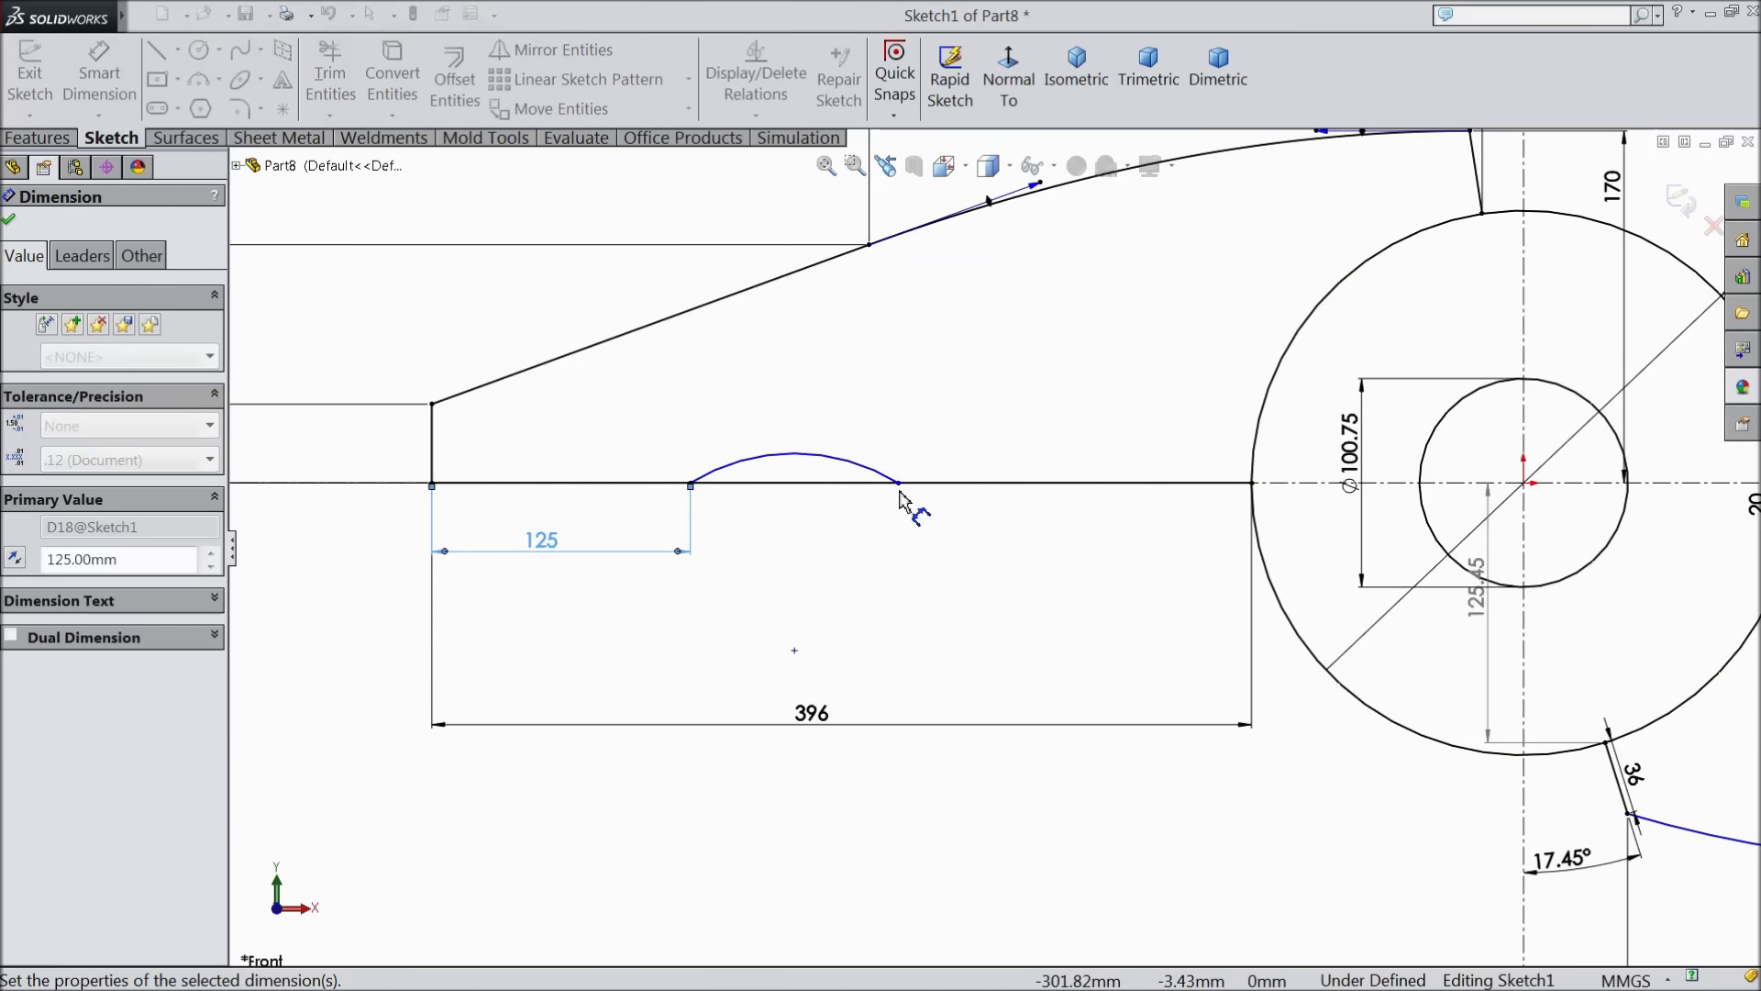
Set the arc's width to 135 and its radius to R97
click(702, 477)
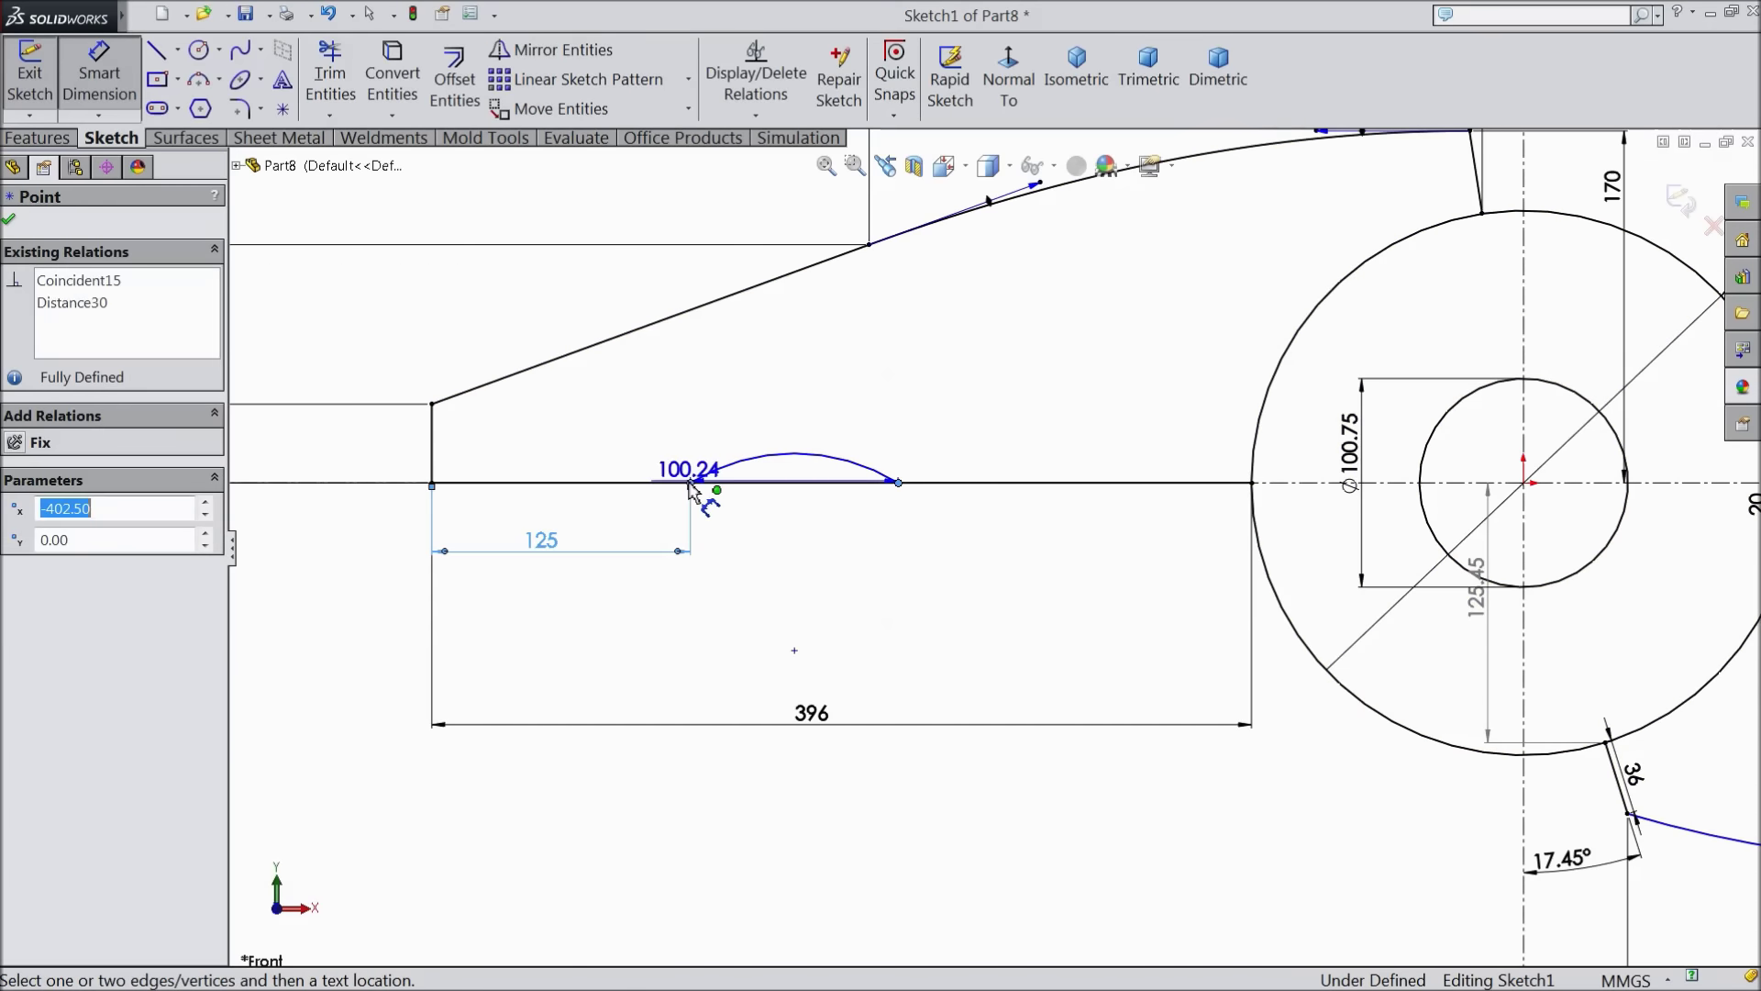
click(775, 610)
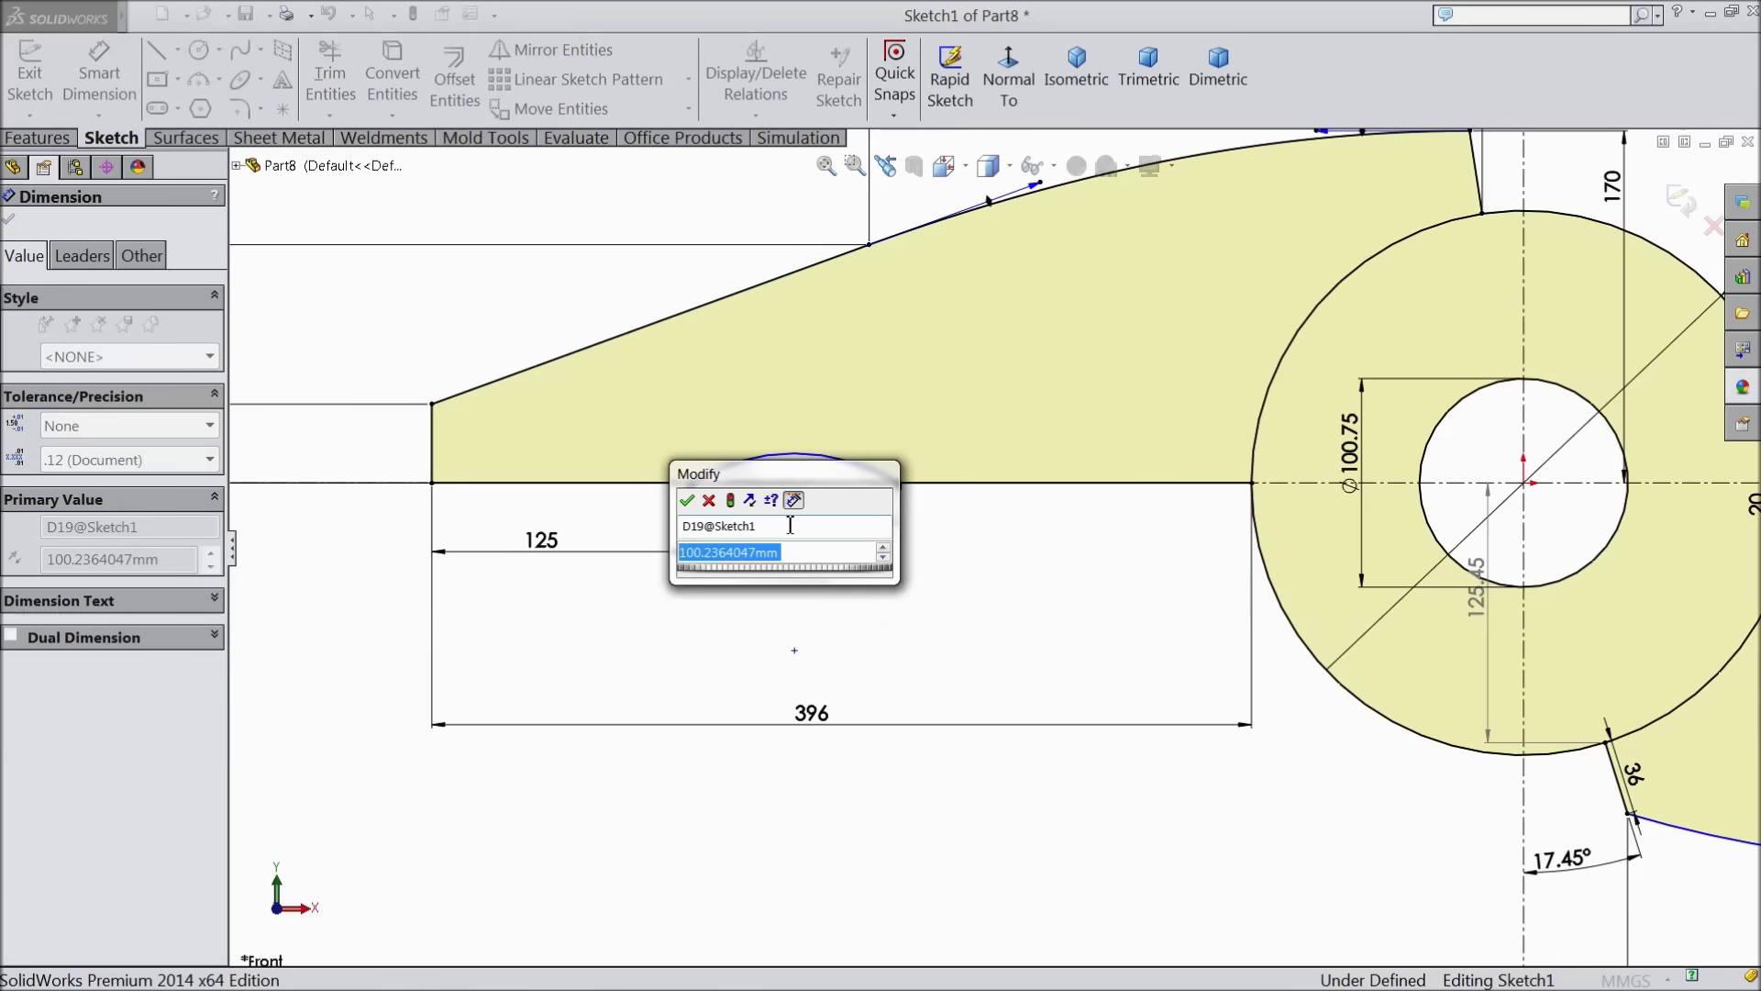
text(135)
key(Return)
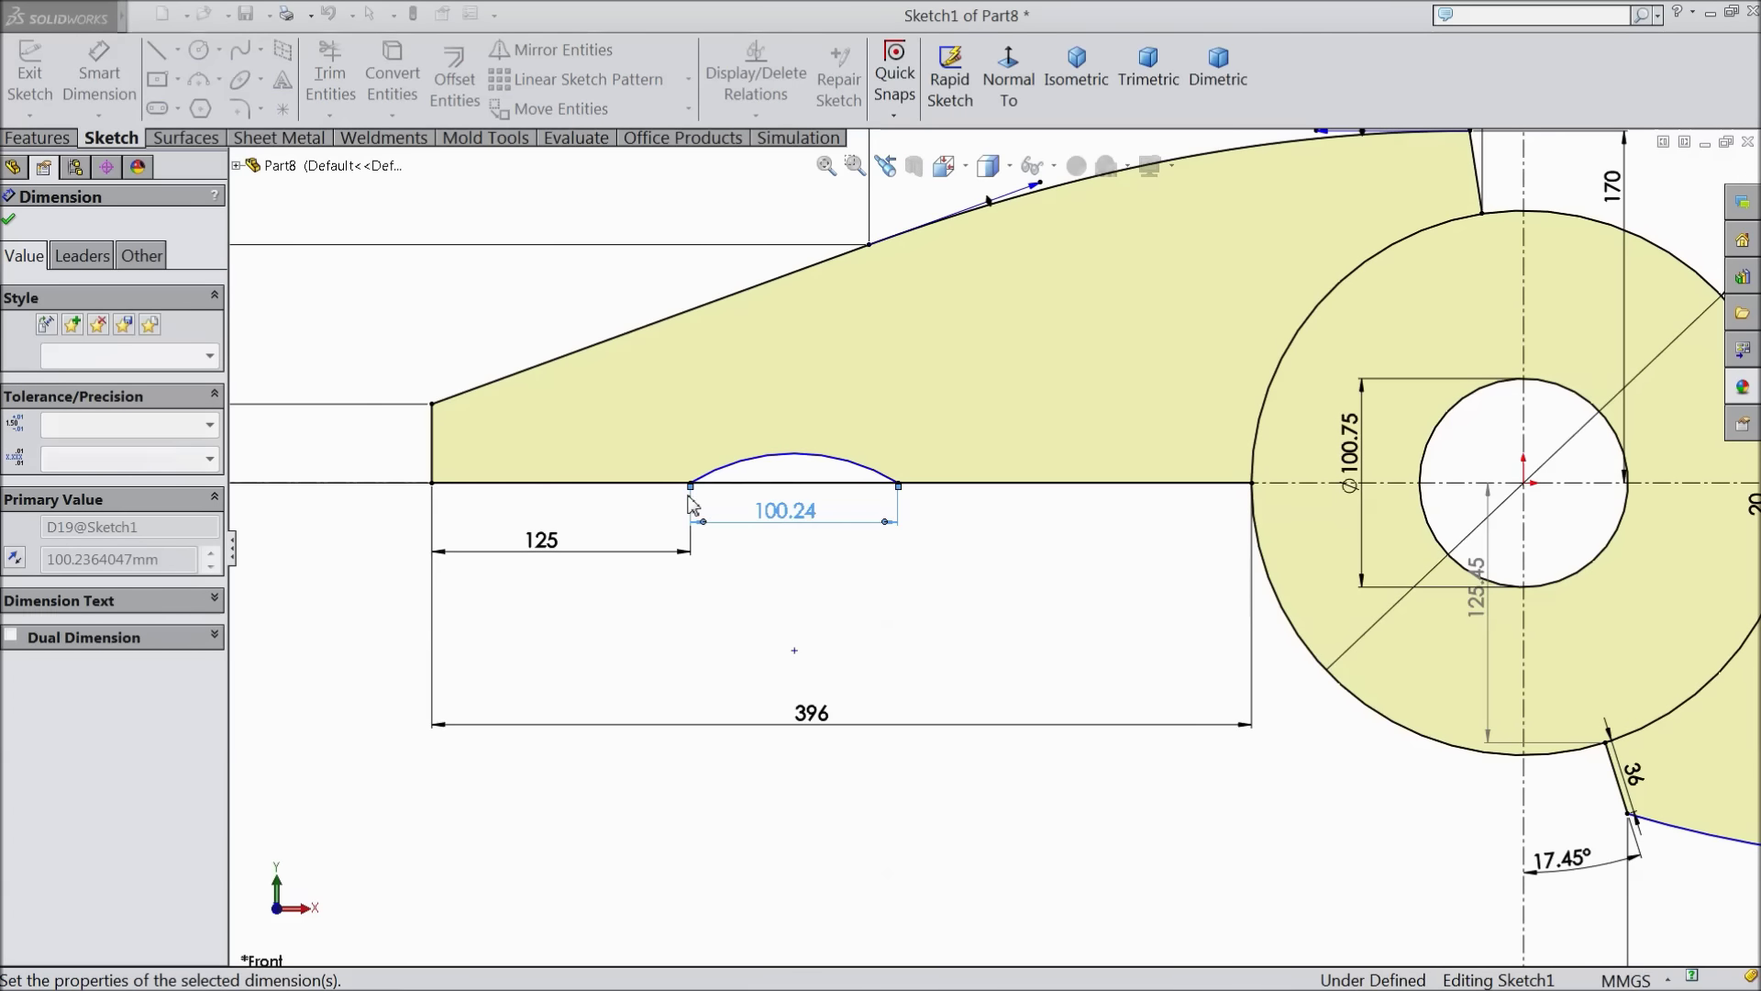
click(803, 430)
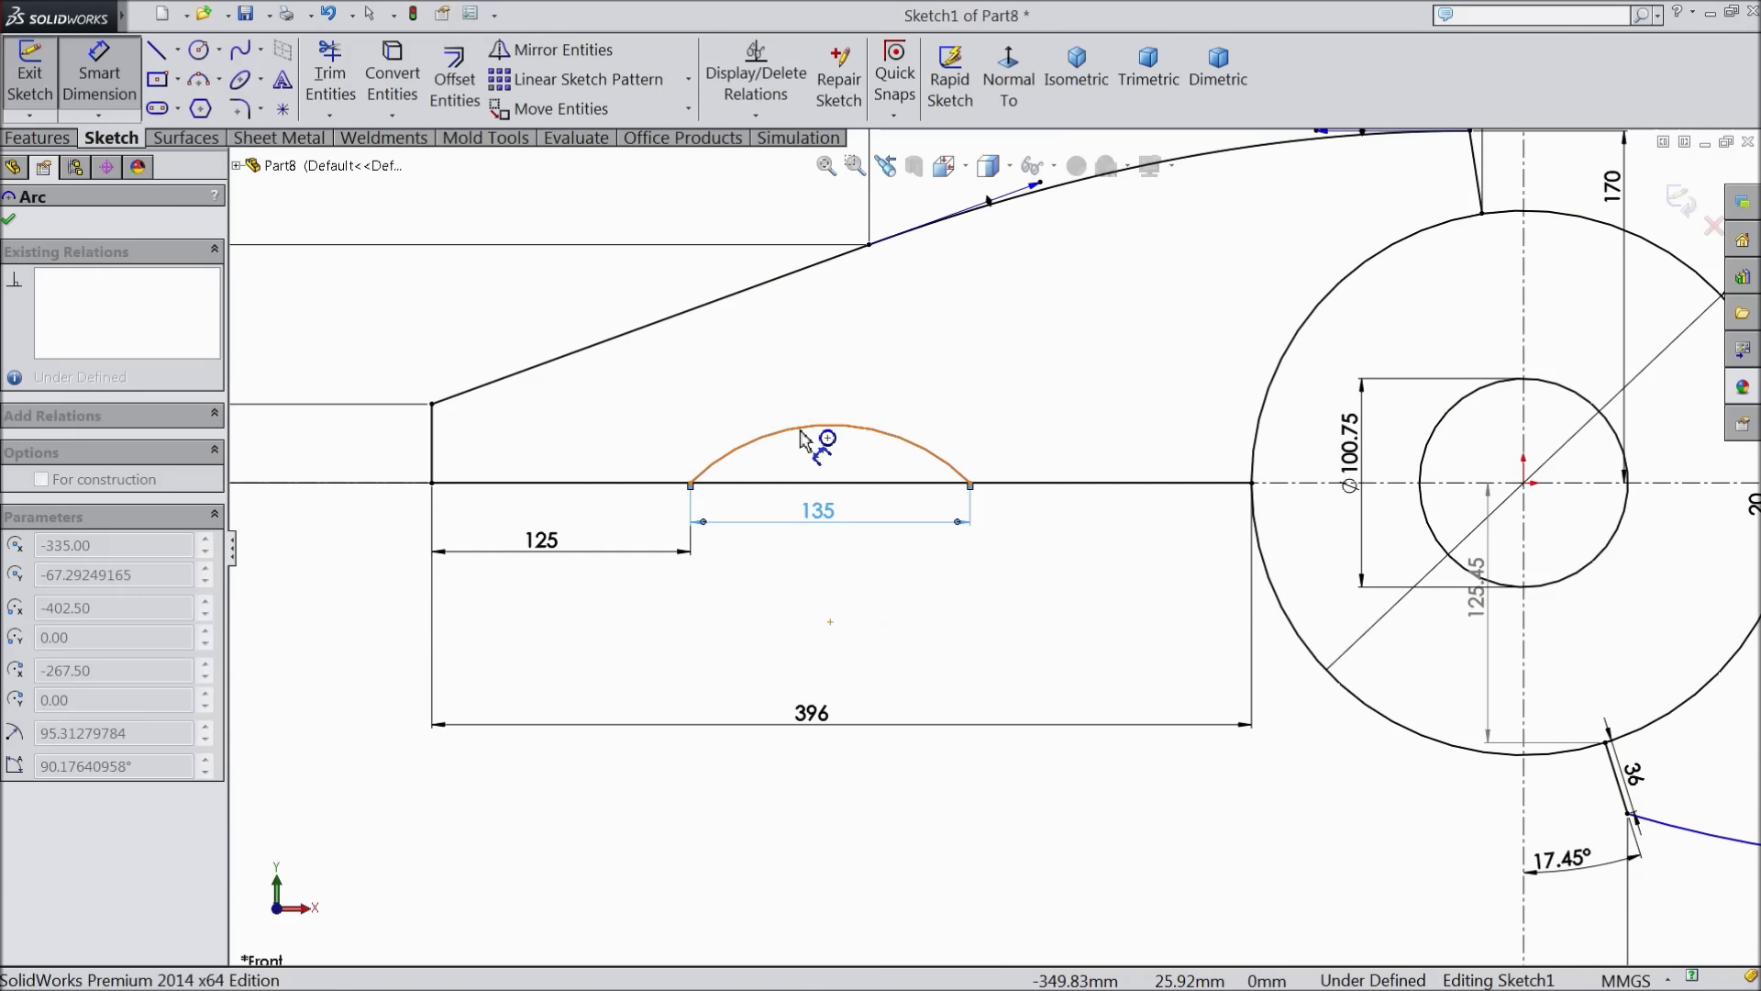
click(830, 386)
text(97)
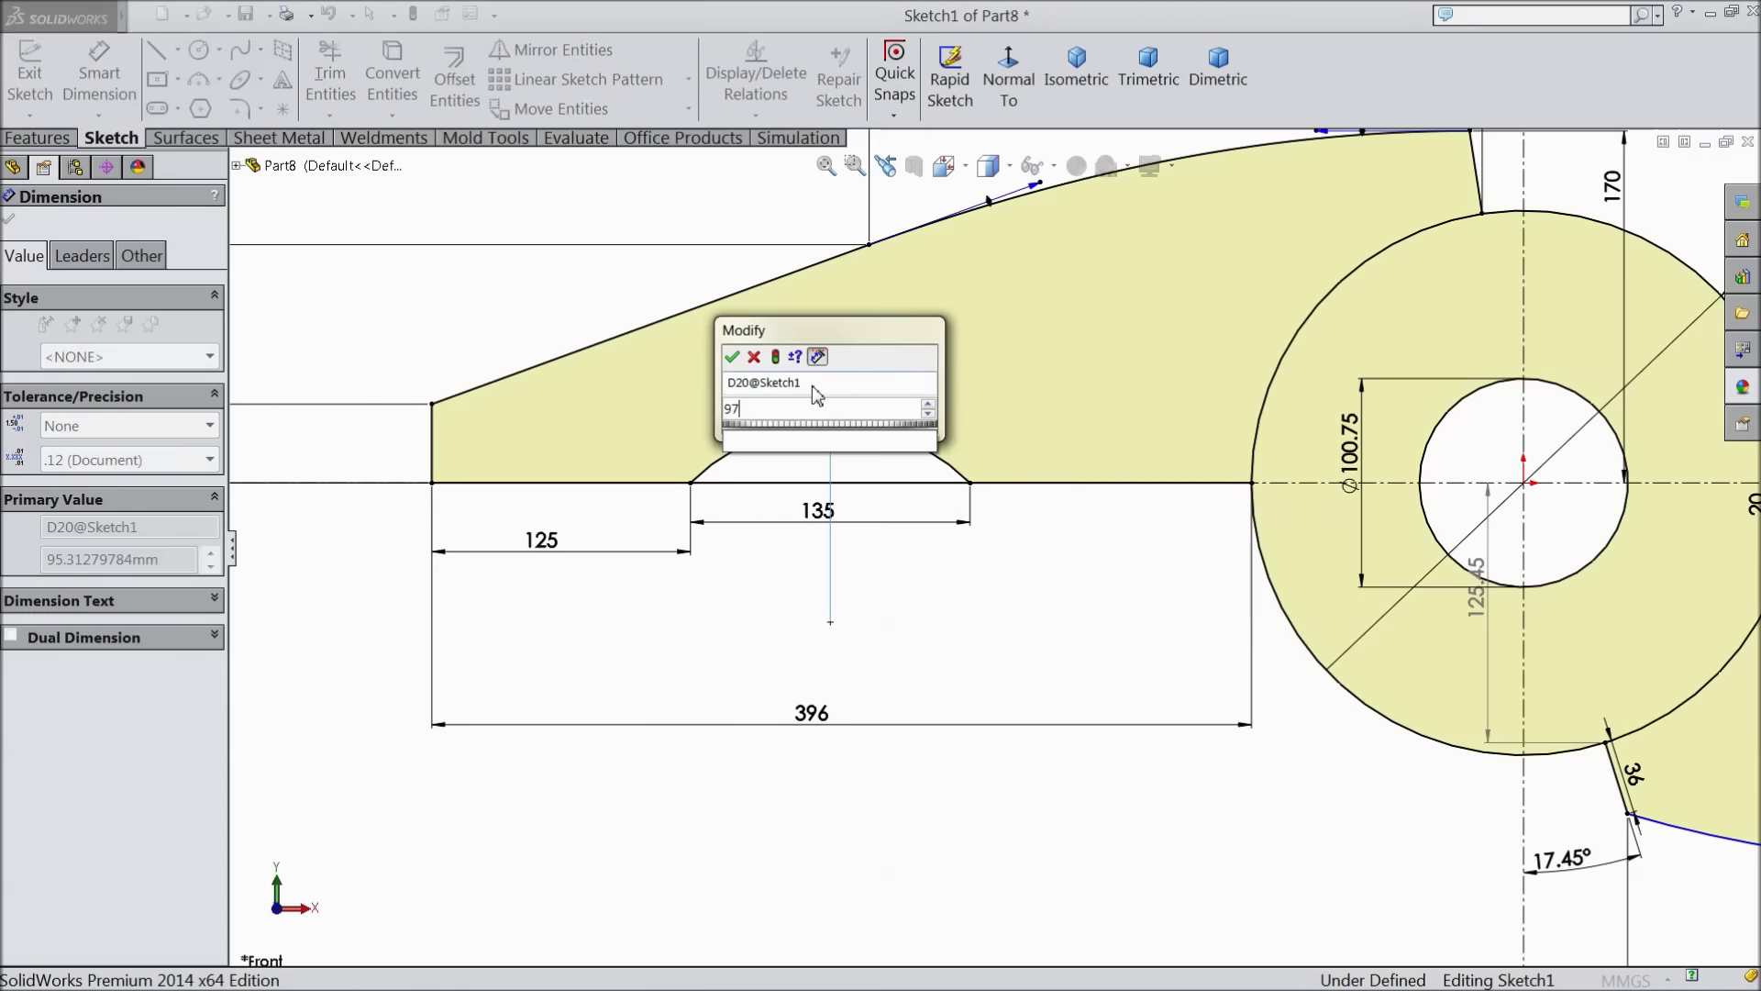
click(731, 358)
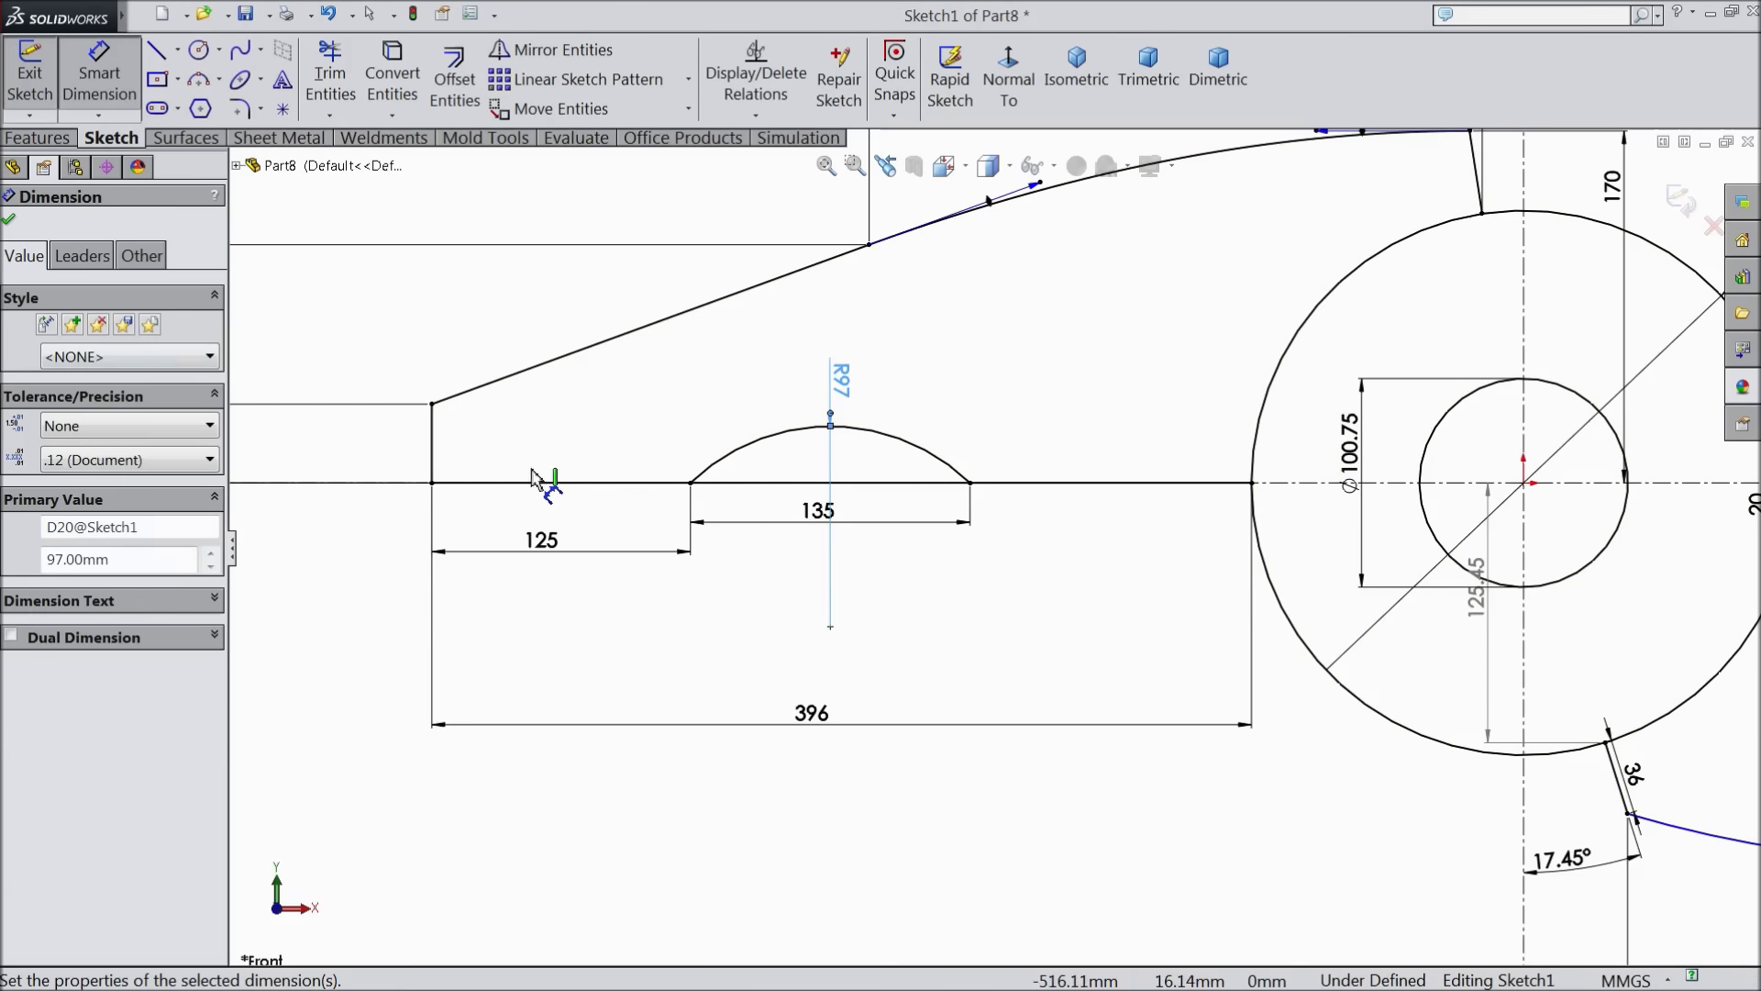
click(10, 221)
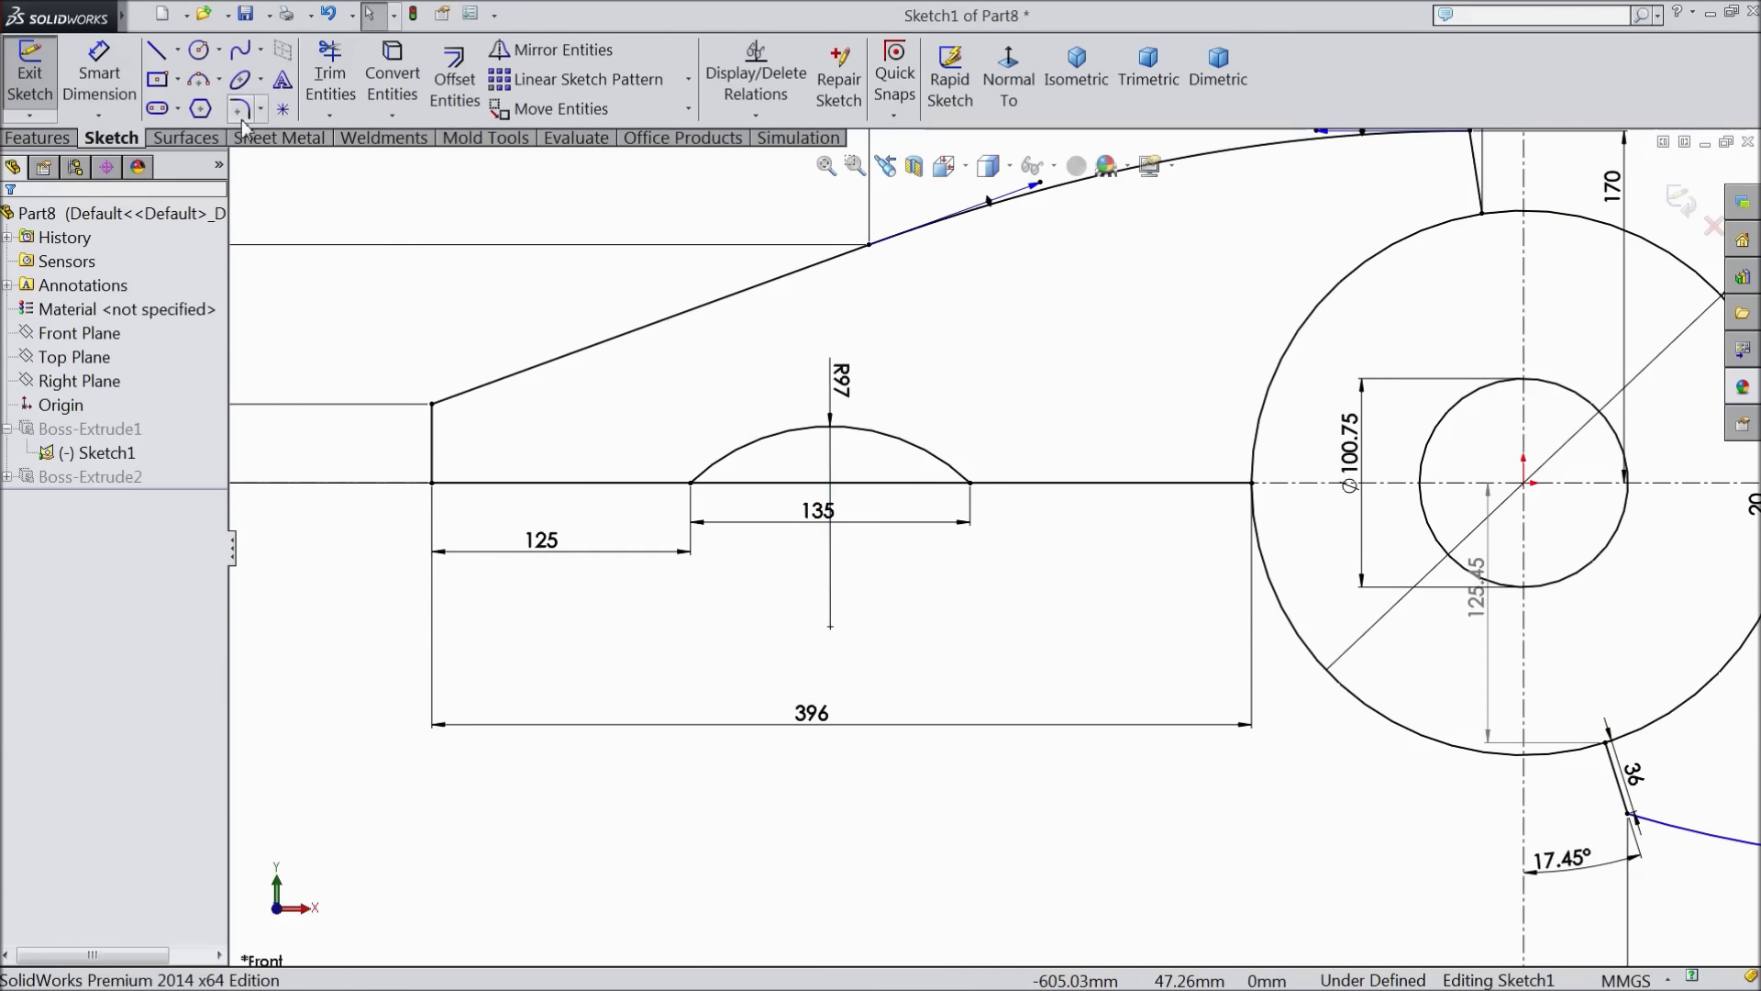
Trim away the straight segment under the R97 arc and exit Sketch1 to rebuild the notched arm
click(330, 73)
click(826, 484)
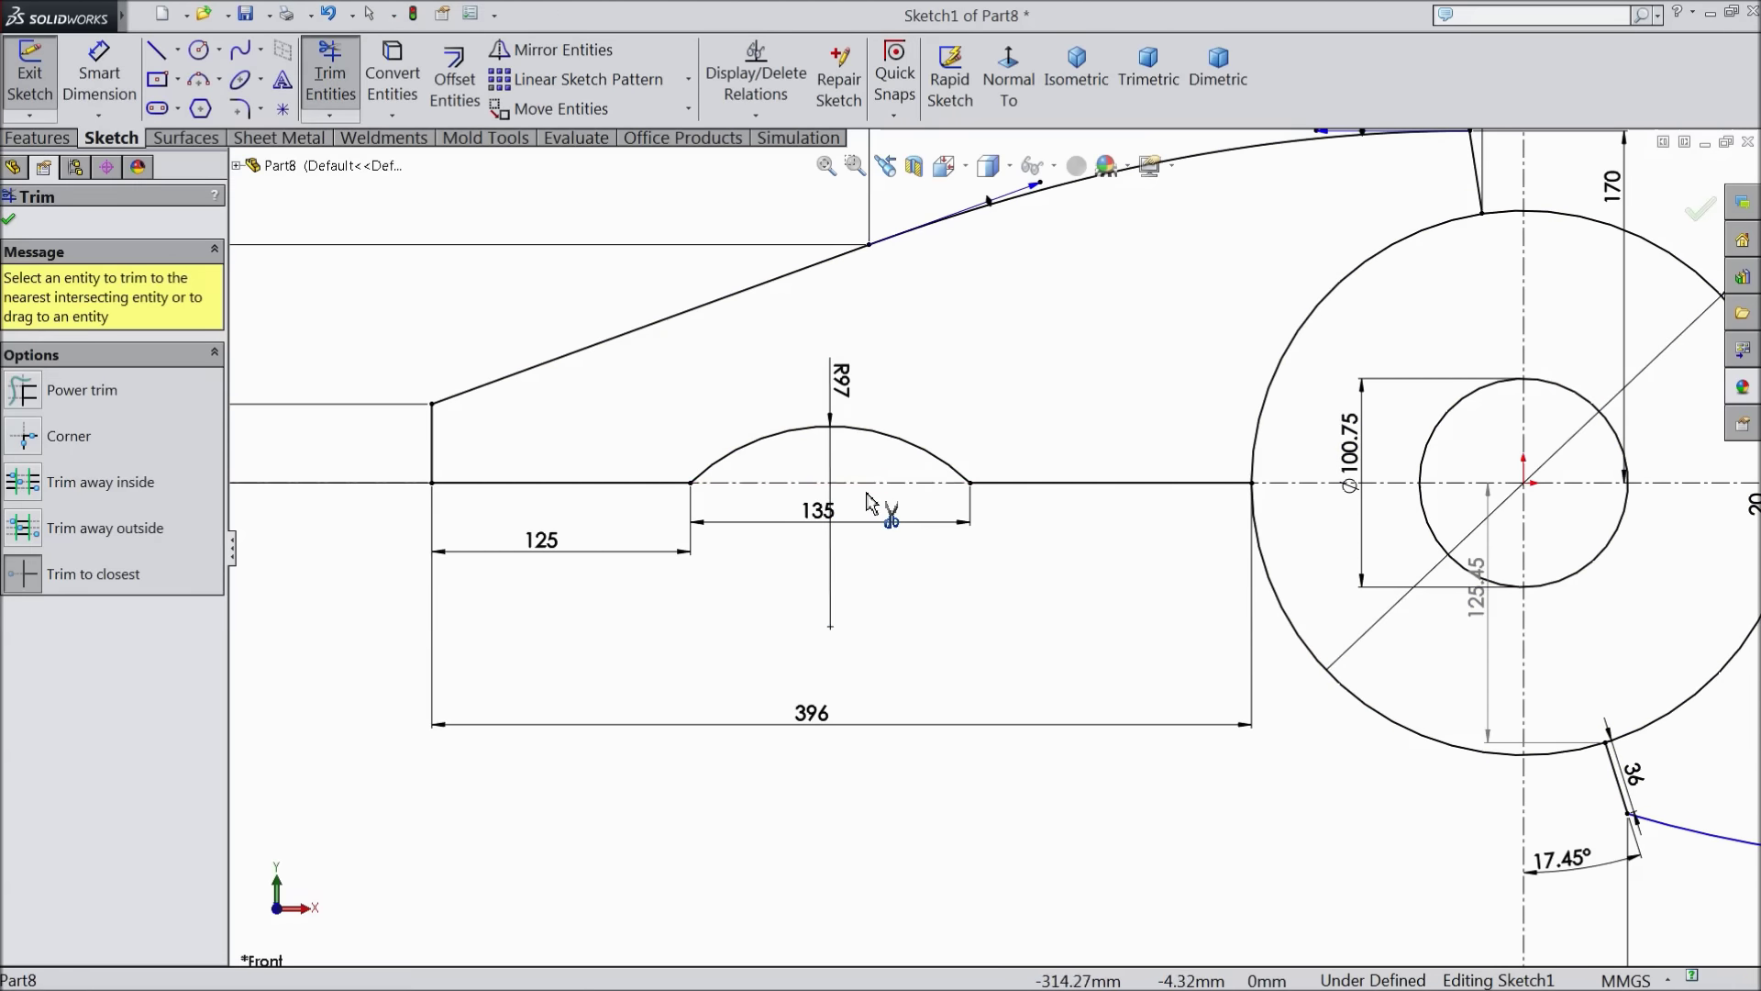
click(9, 221)
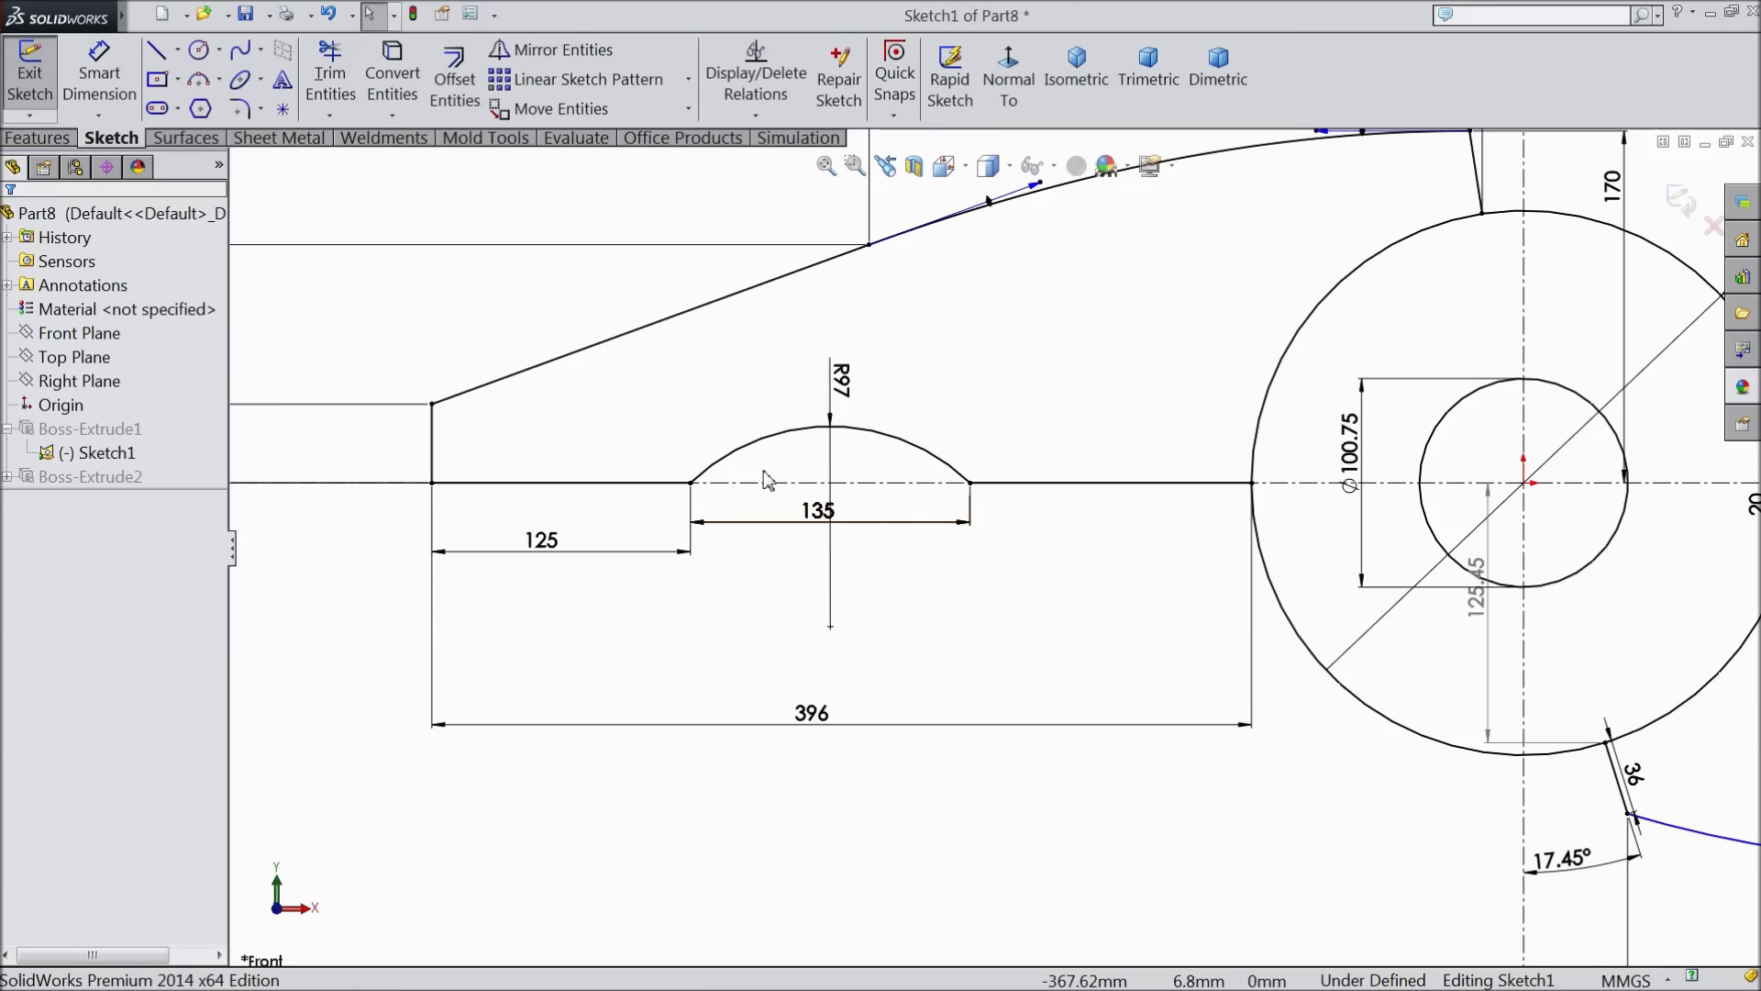
scroll(838, 461, up, 2)
scroll(1008, 523, up, 2)
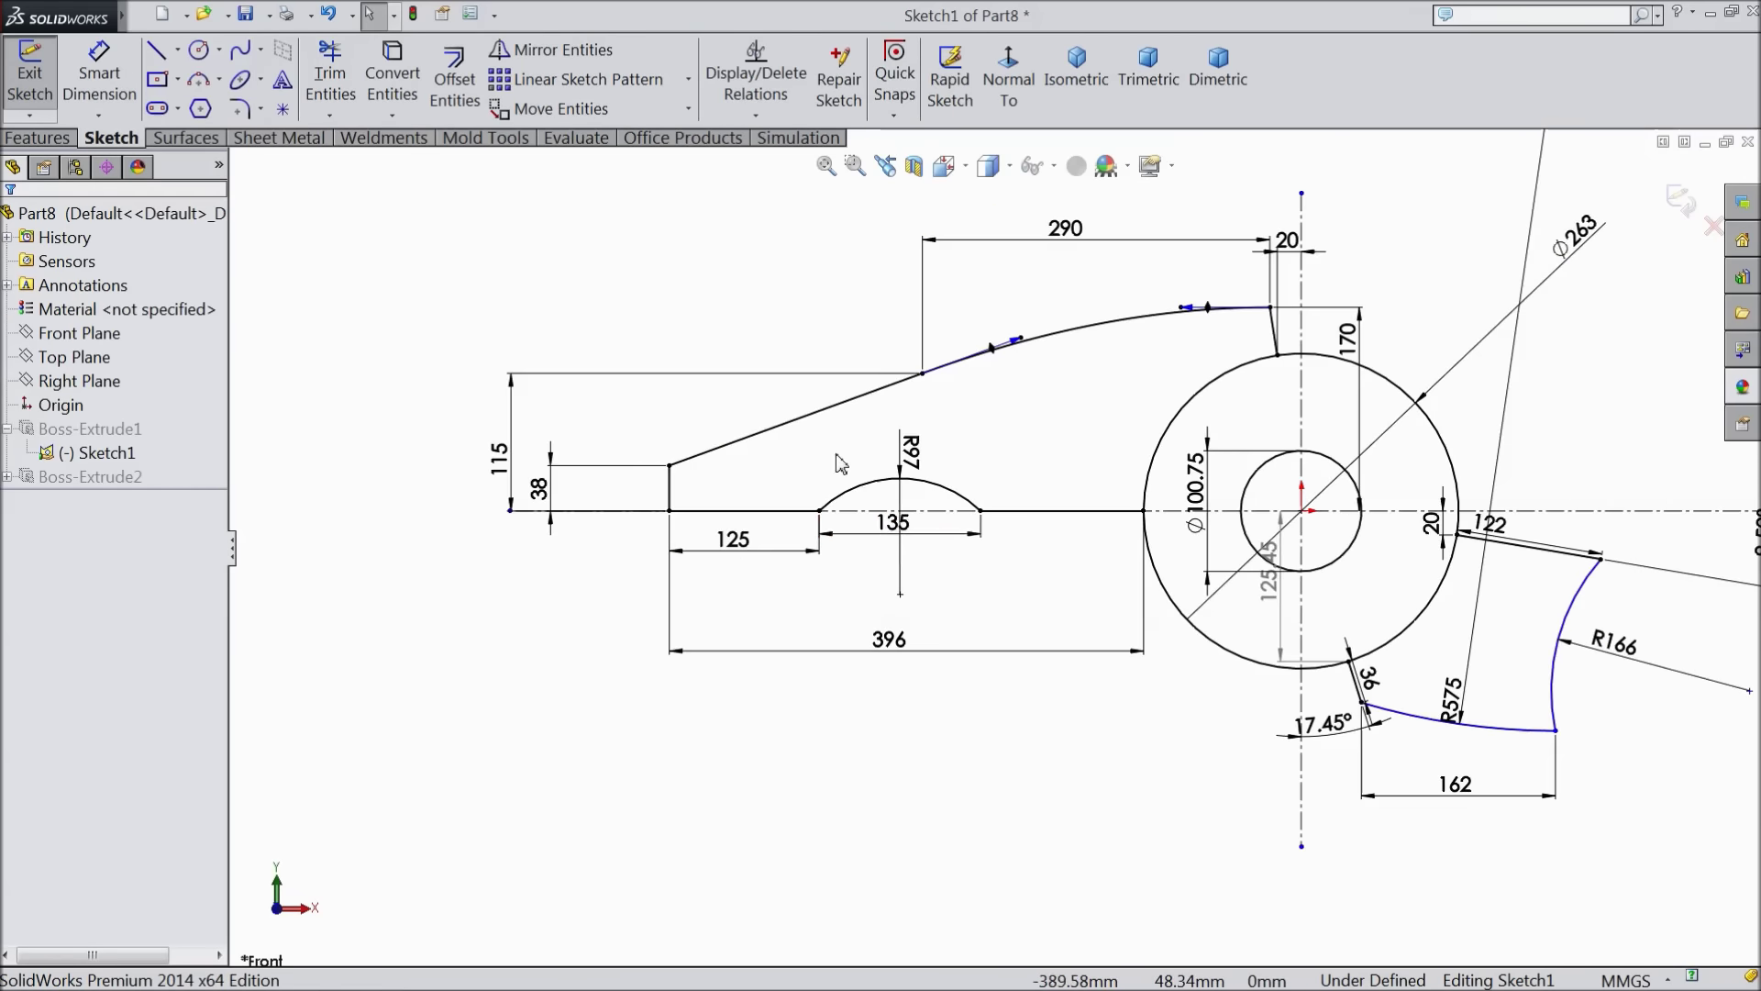
click(1683, 200)
scroll(910, 518, down, 2)
middle_drag(782, 572, 874, 564)
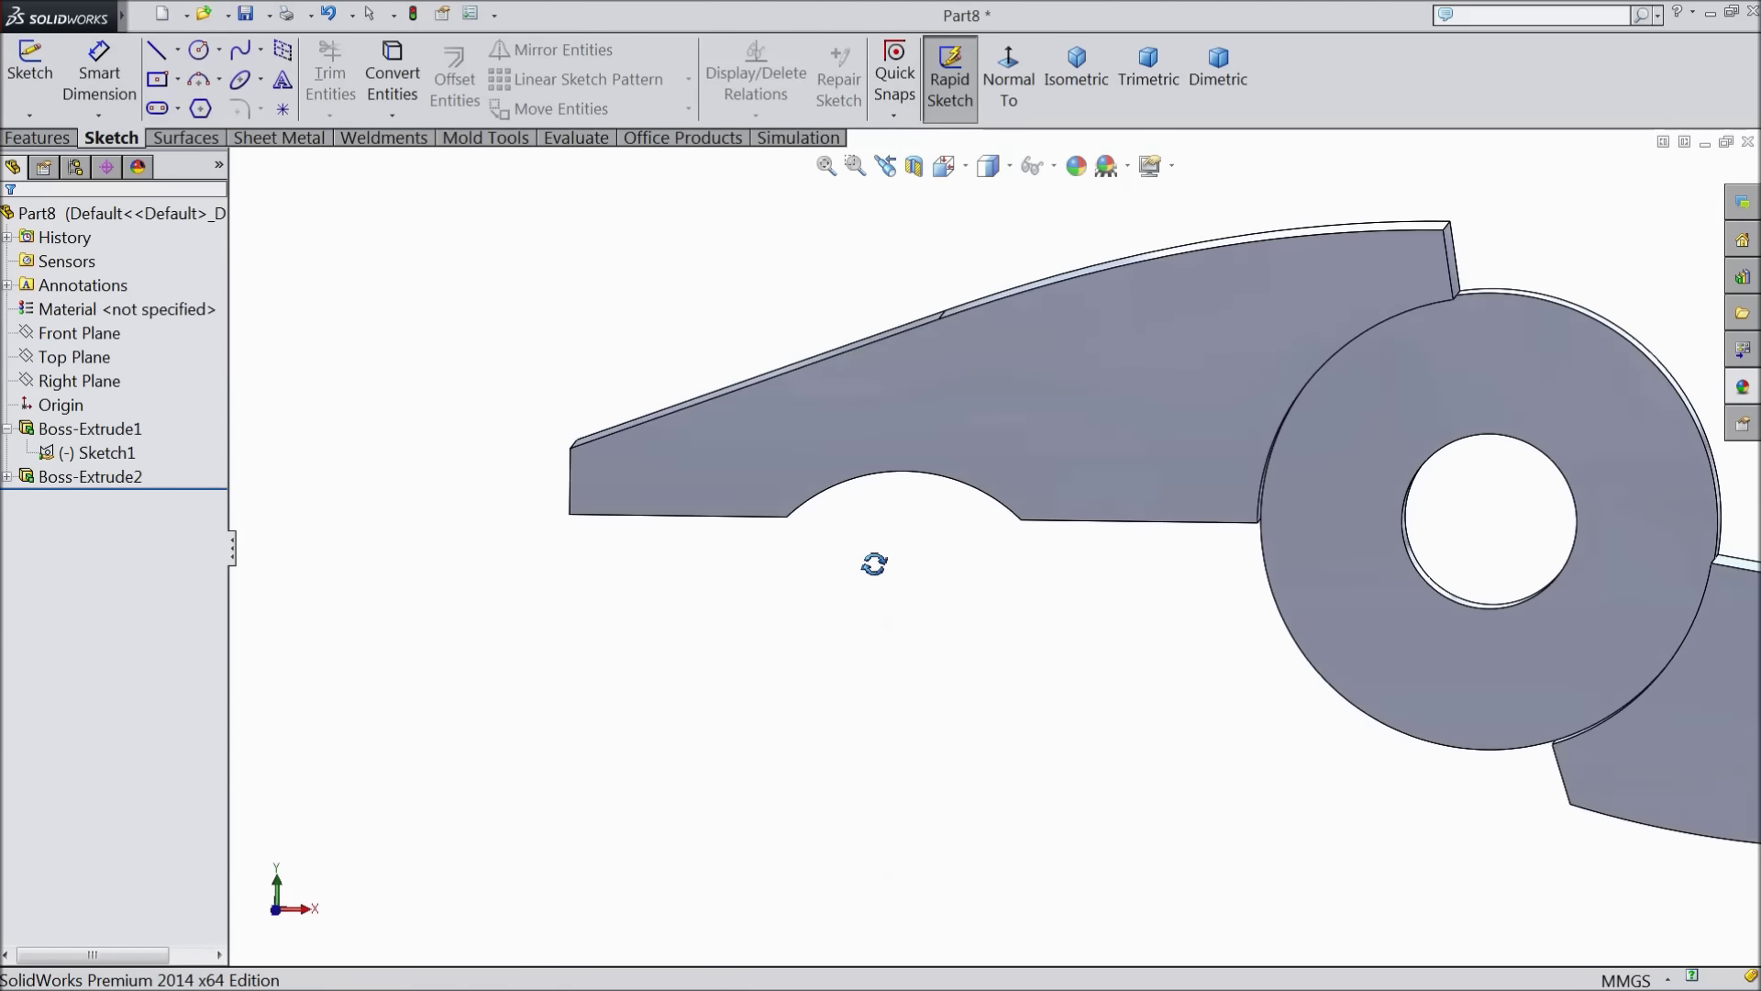
Start a new sketch on the arm's front face and convert the notch's arc edge into it
click(827, 460)
click(932, 372)
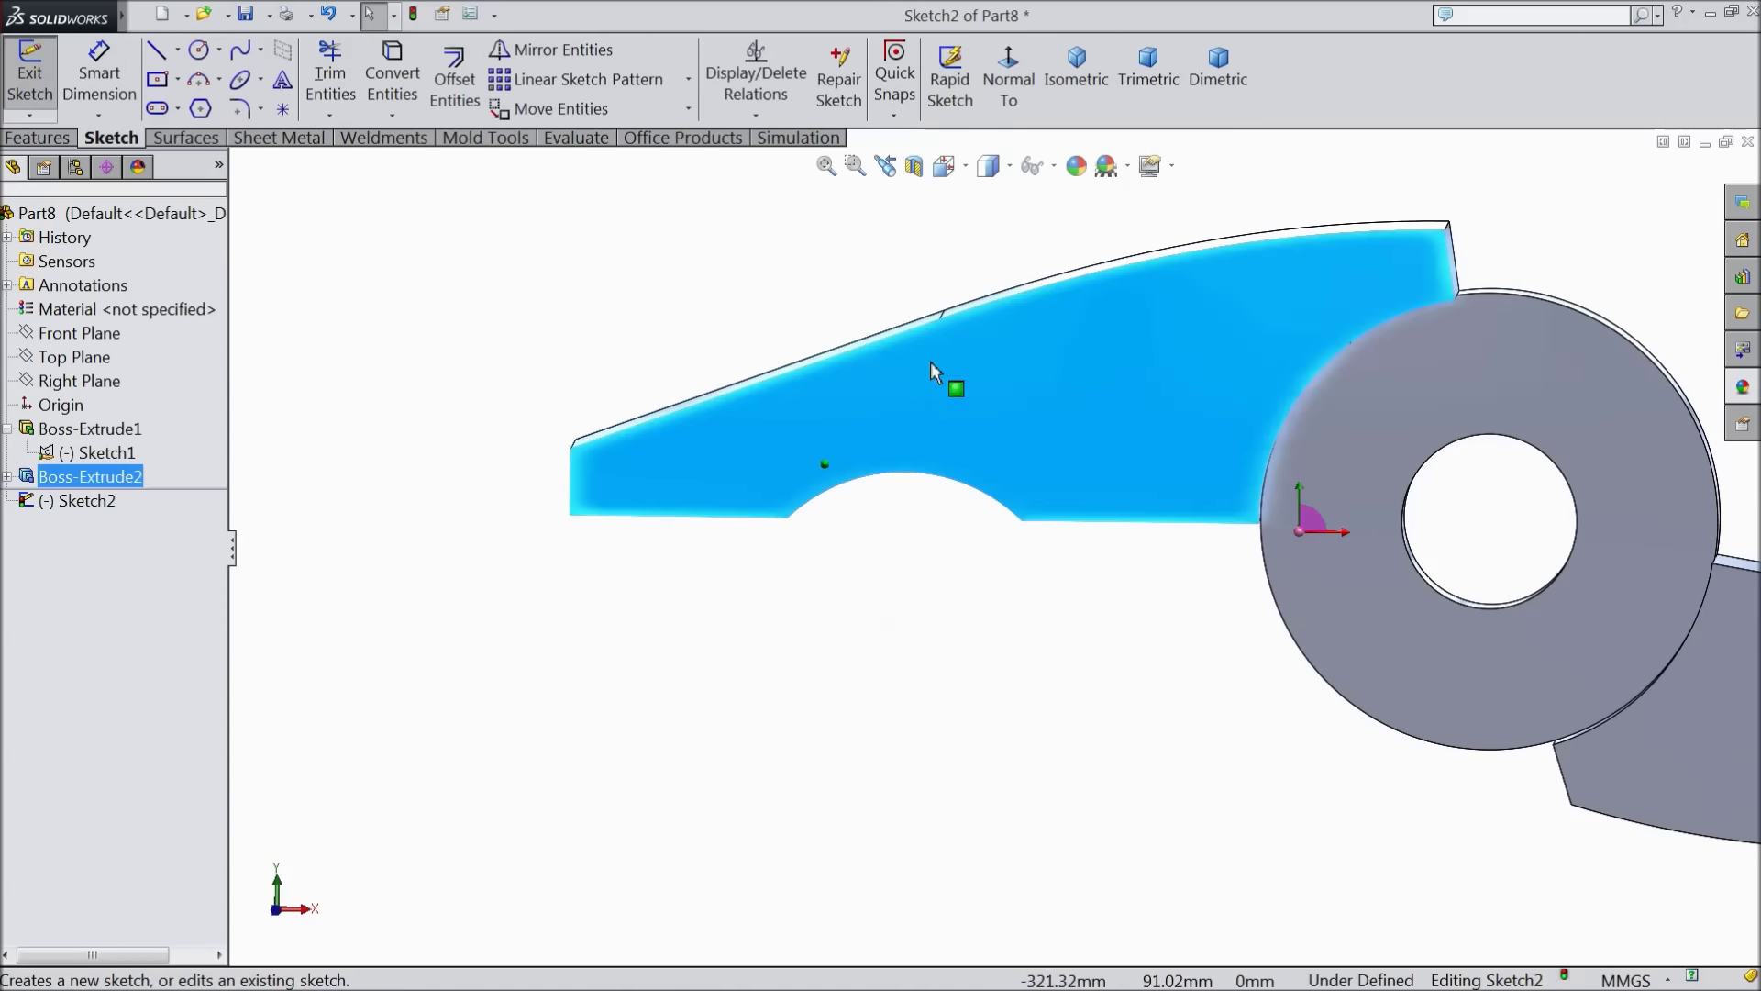
scroll(734, 548, down, 2)
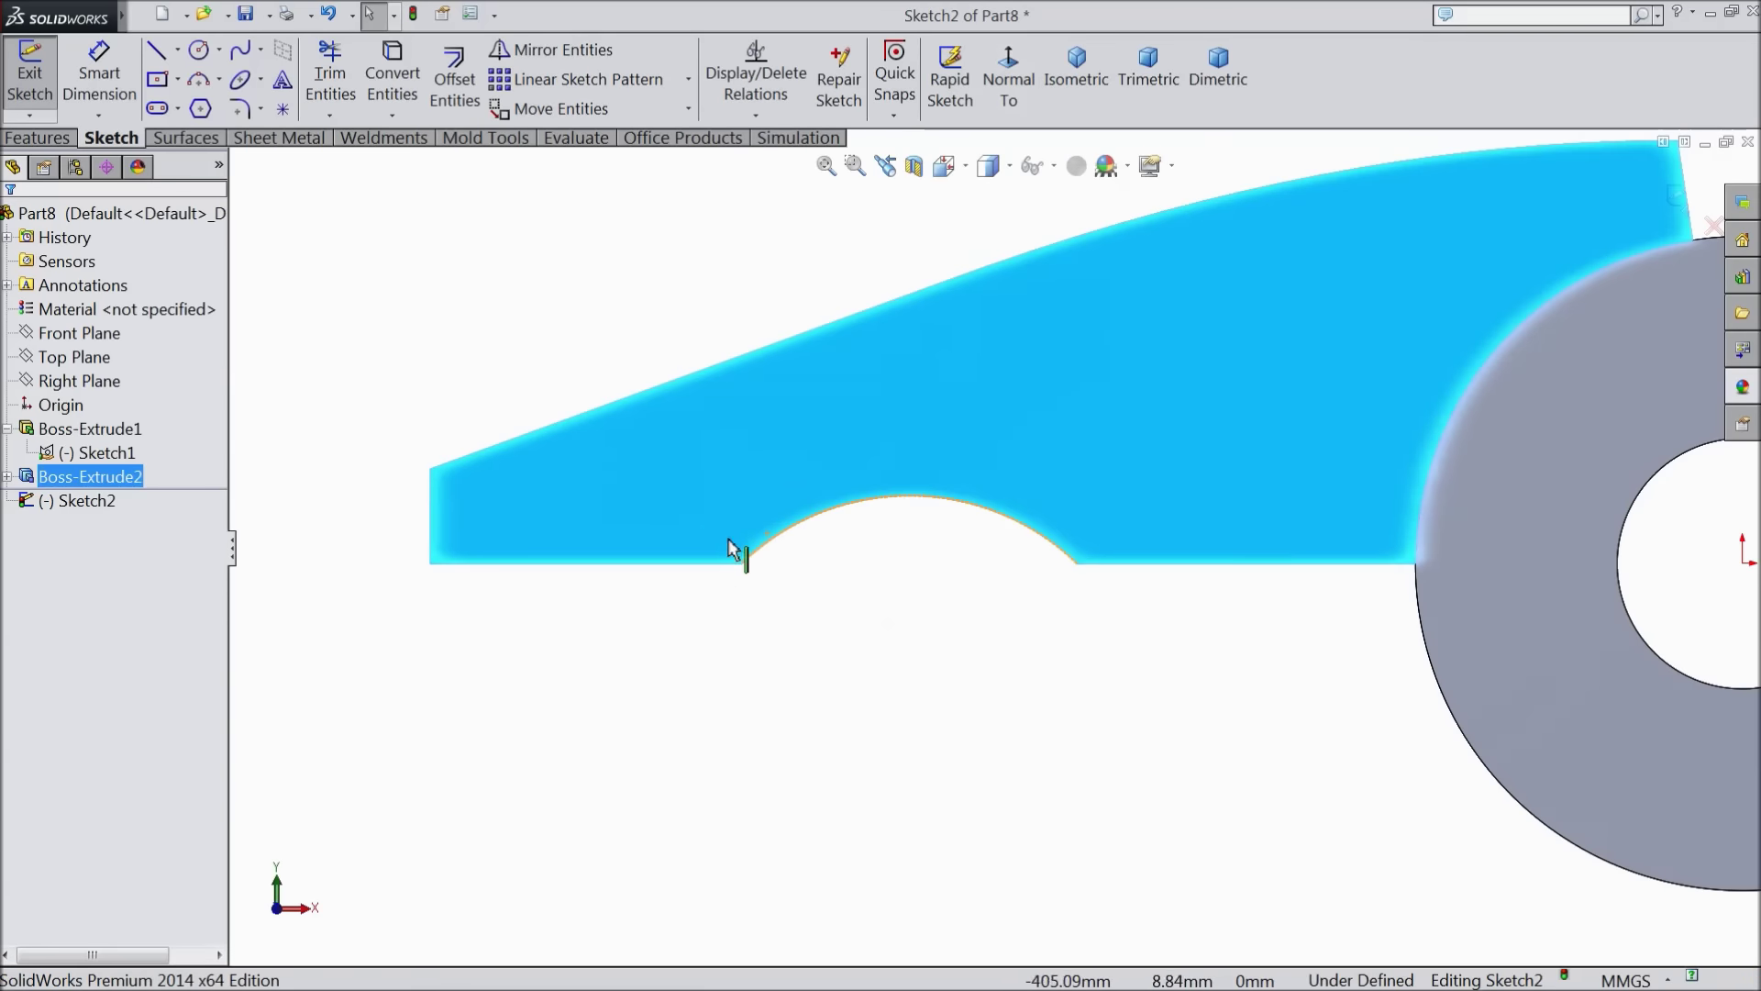
scroll(734, 548, down, 2)
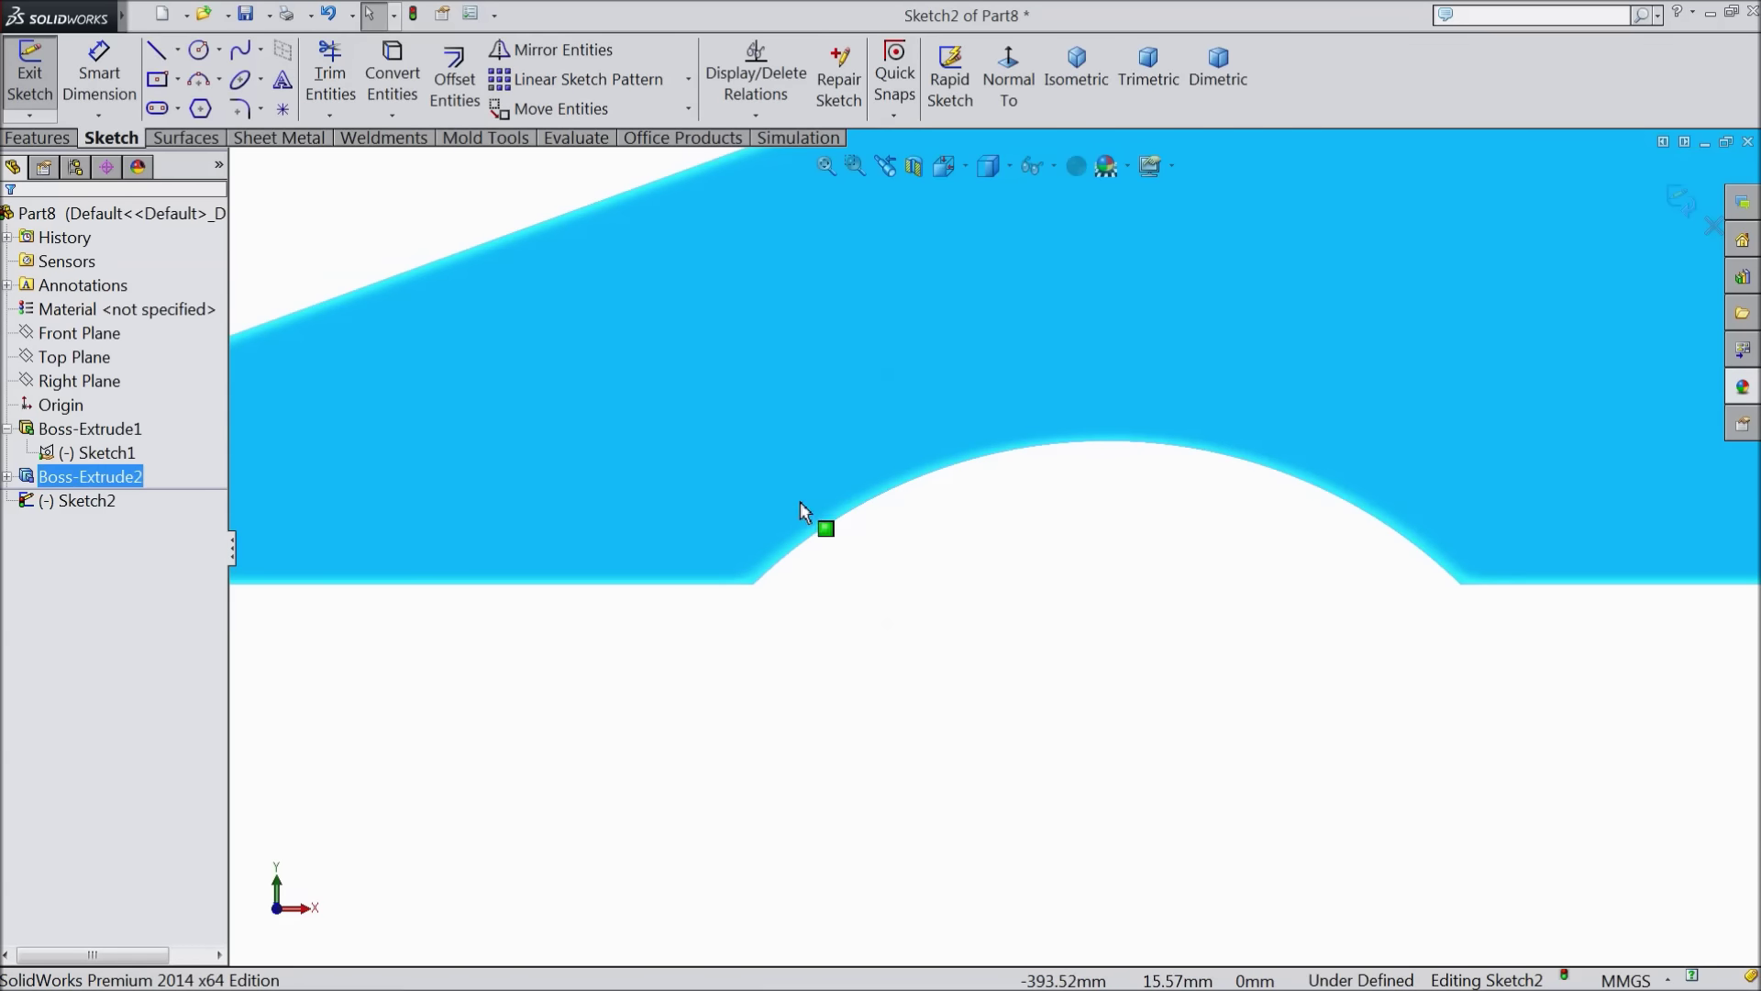
click(822, 539)
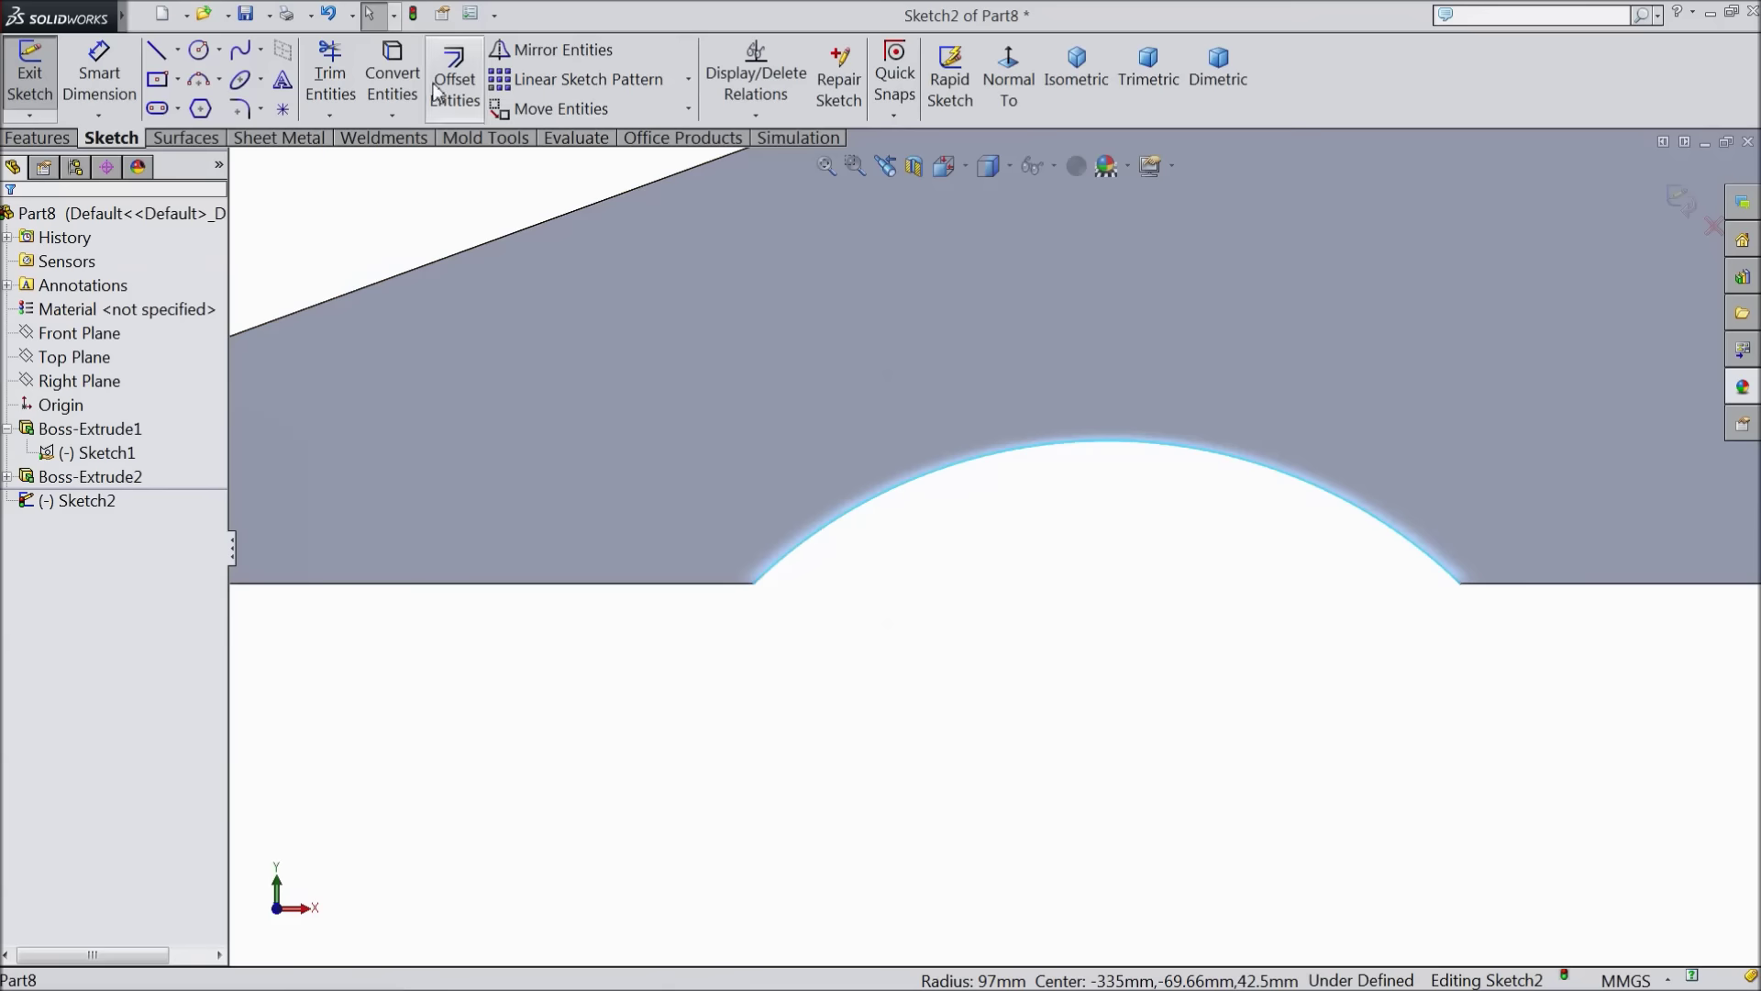
click(392, 78)
Draw two lines forming a V from the arc's left endpoint to a top vertex and back to the arc
click(158, 50)
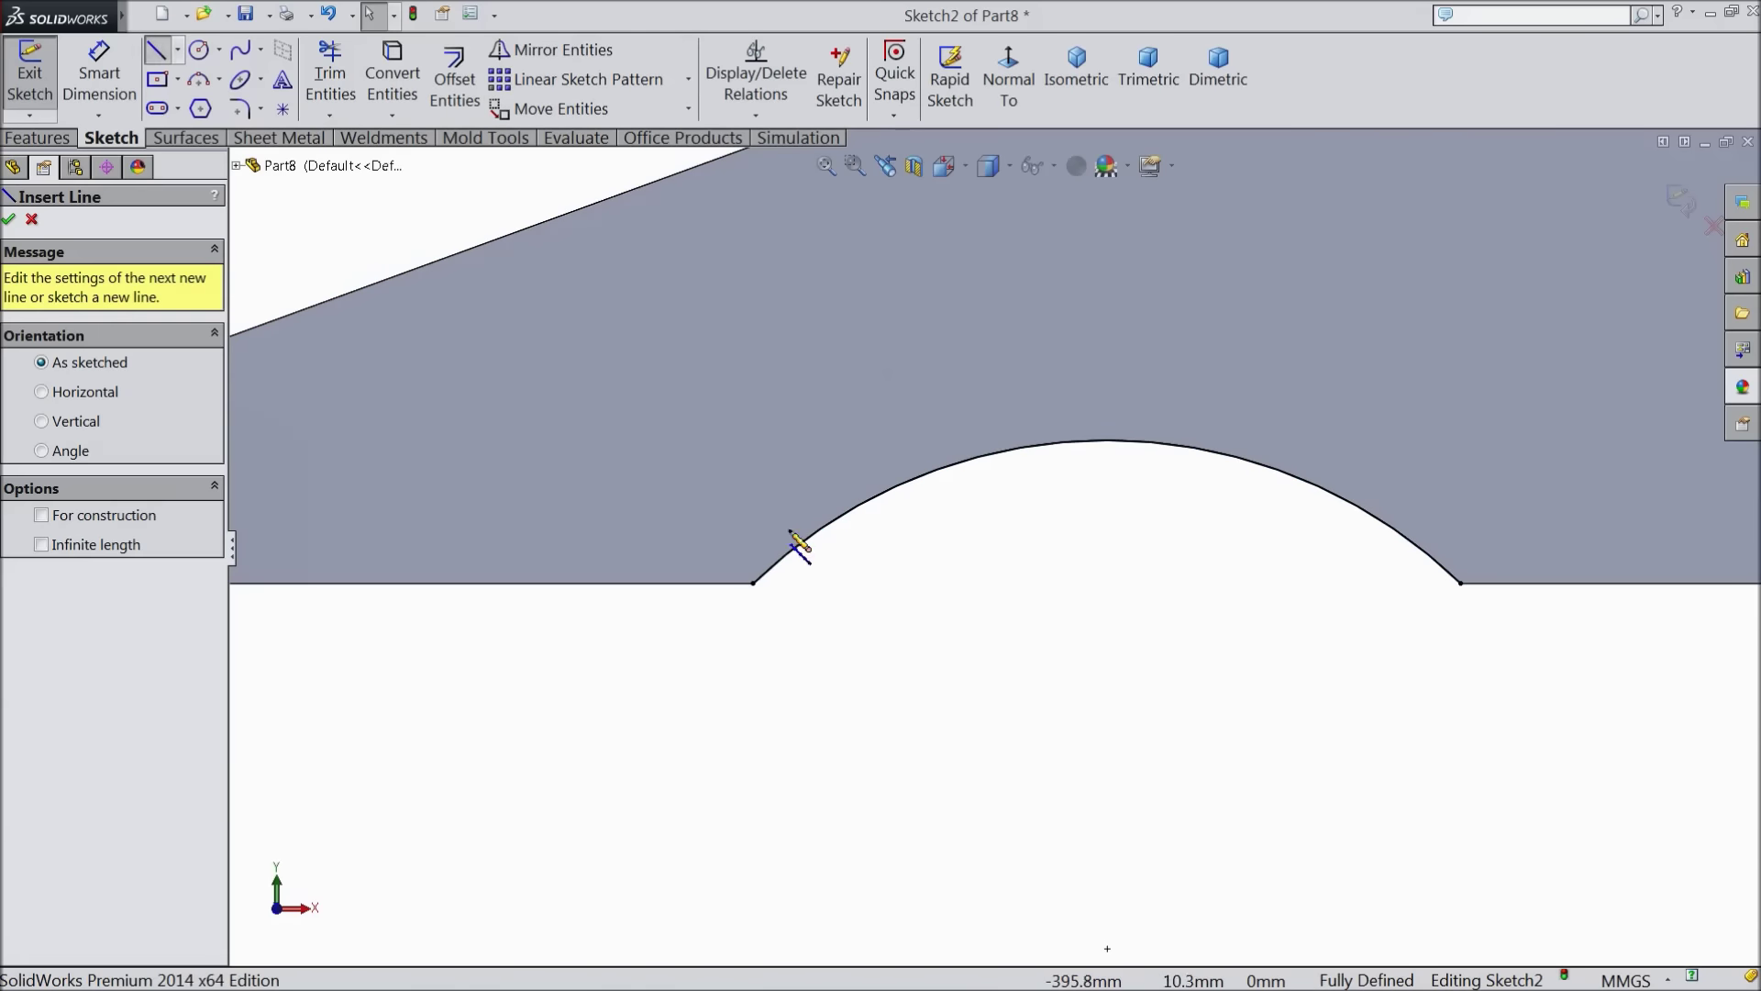
scroll(802, 564, down, 5)
click(703, 621)
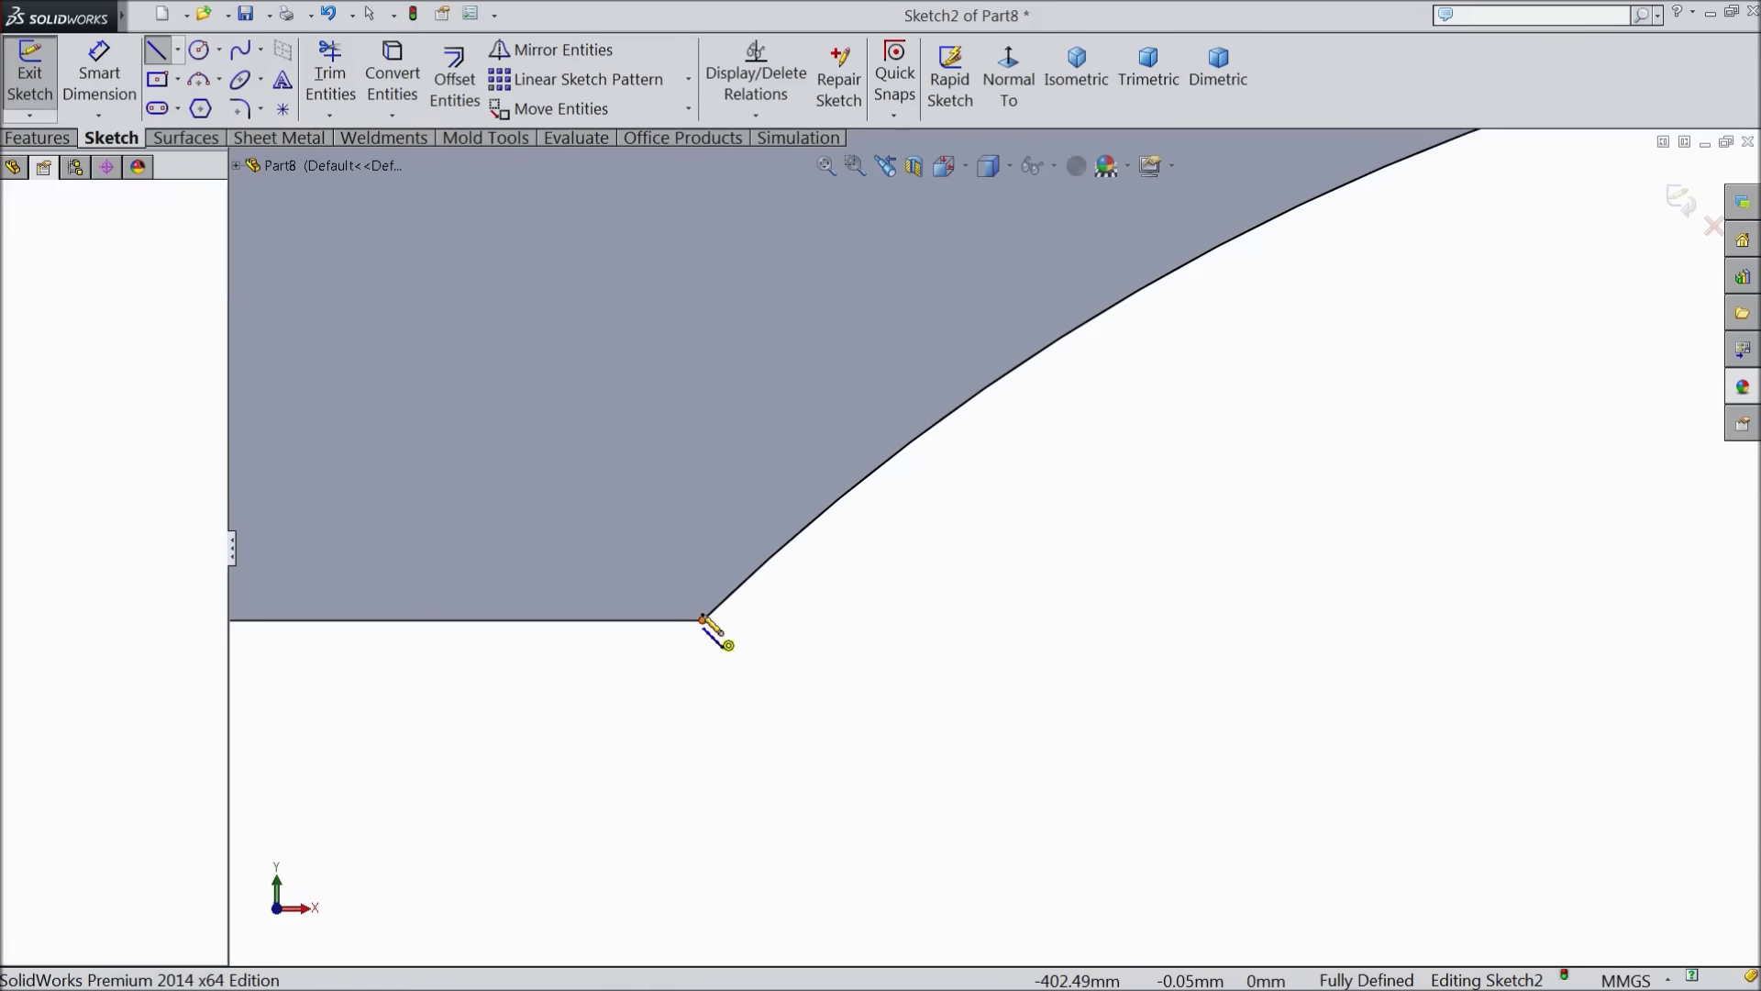
click(659, 473)
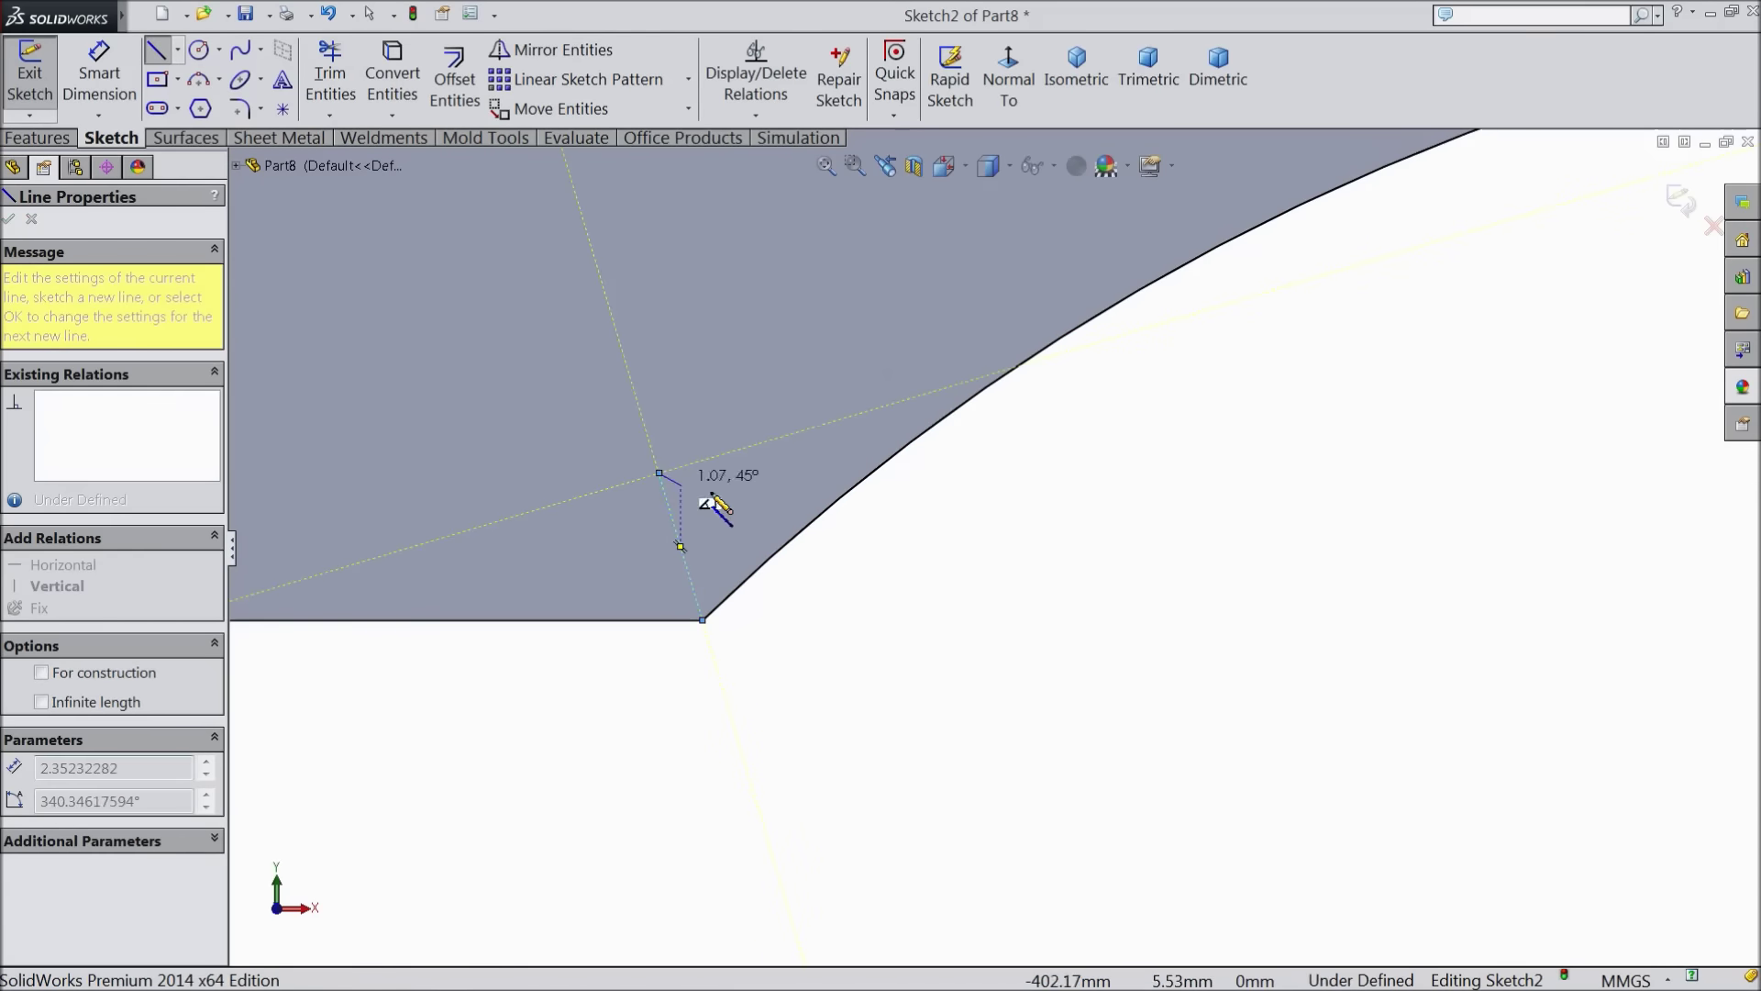
click(833, 505)
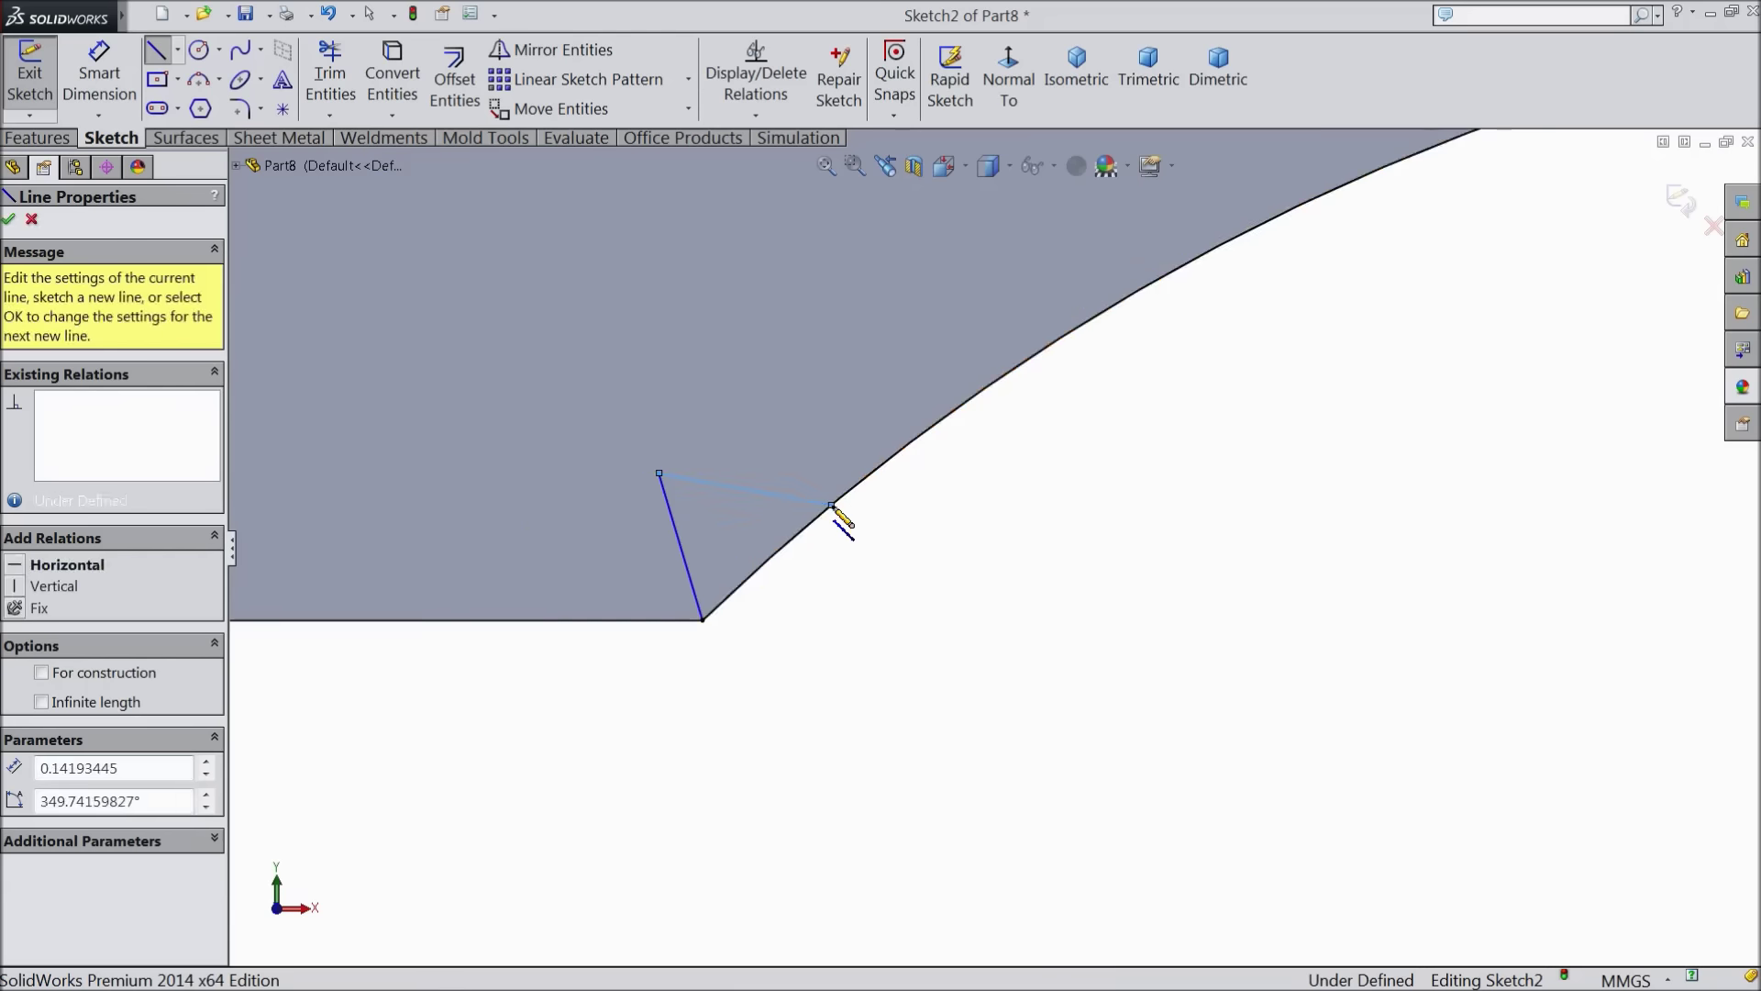
right_click(744, 489)
click(935, 168)
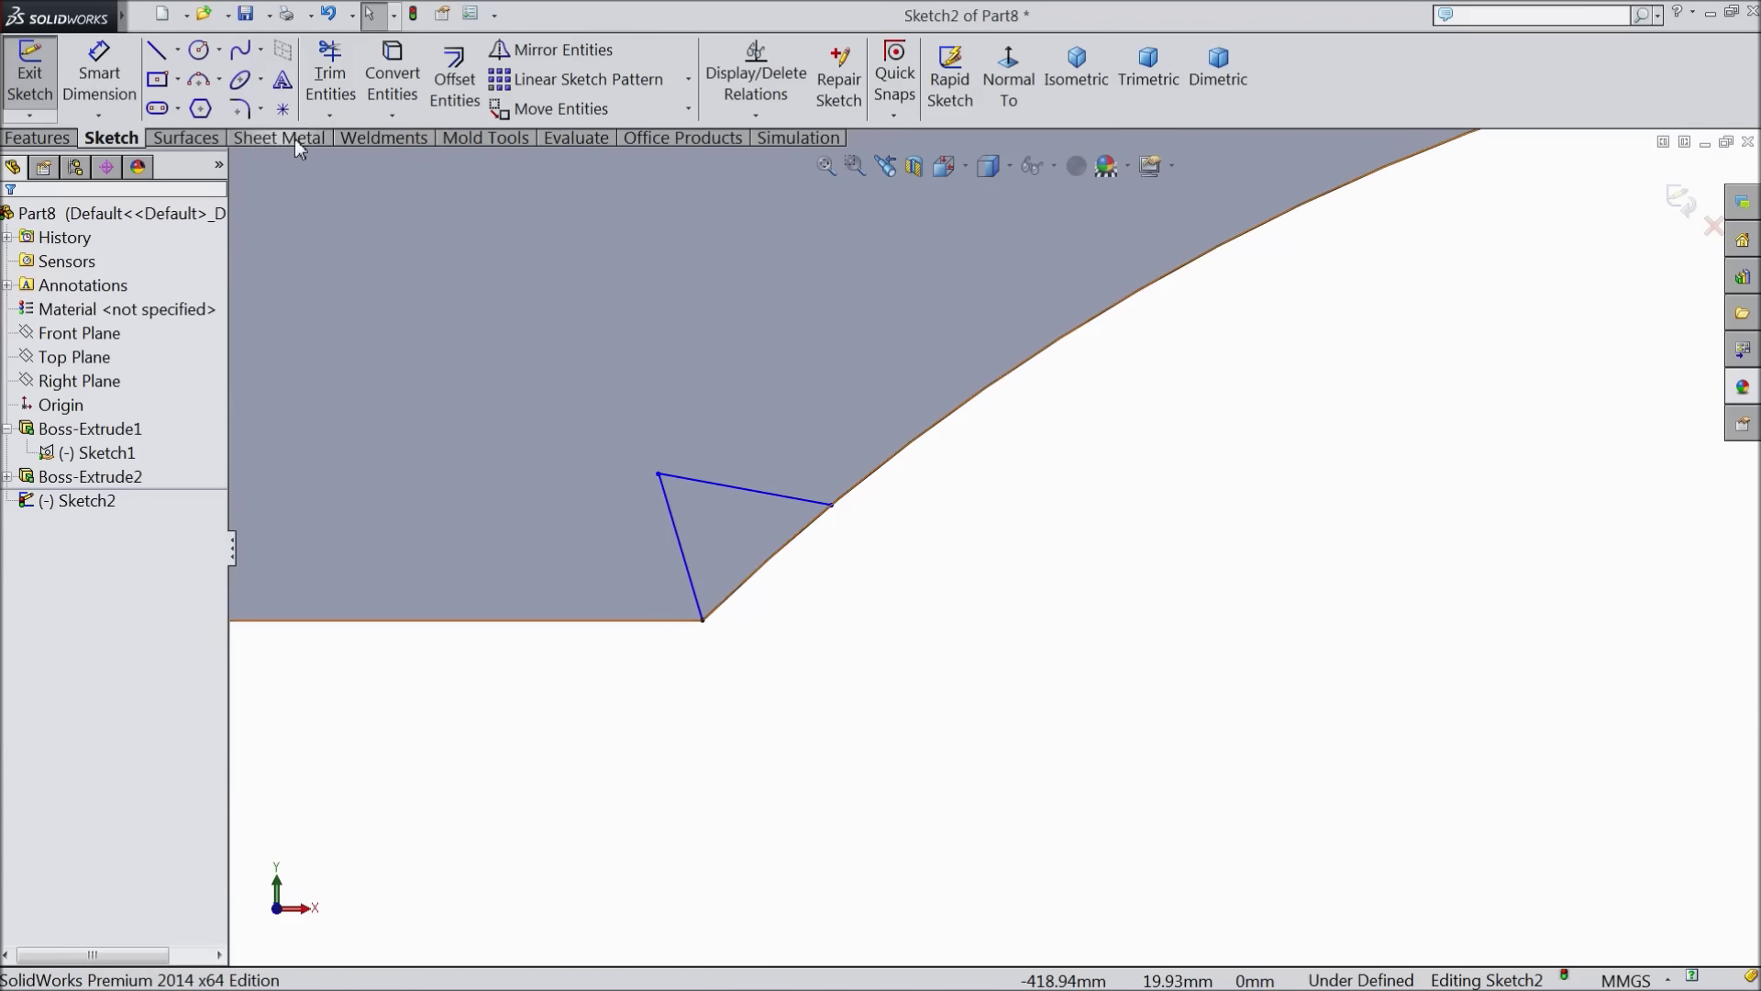
Add a construction centreline starting at the V's top vertex
click(177, 49)
click(201, 108)
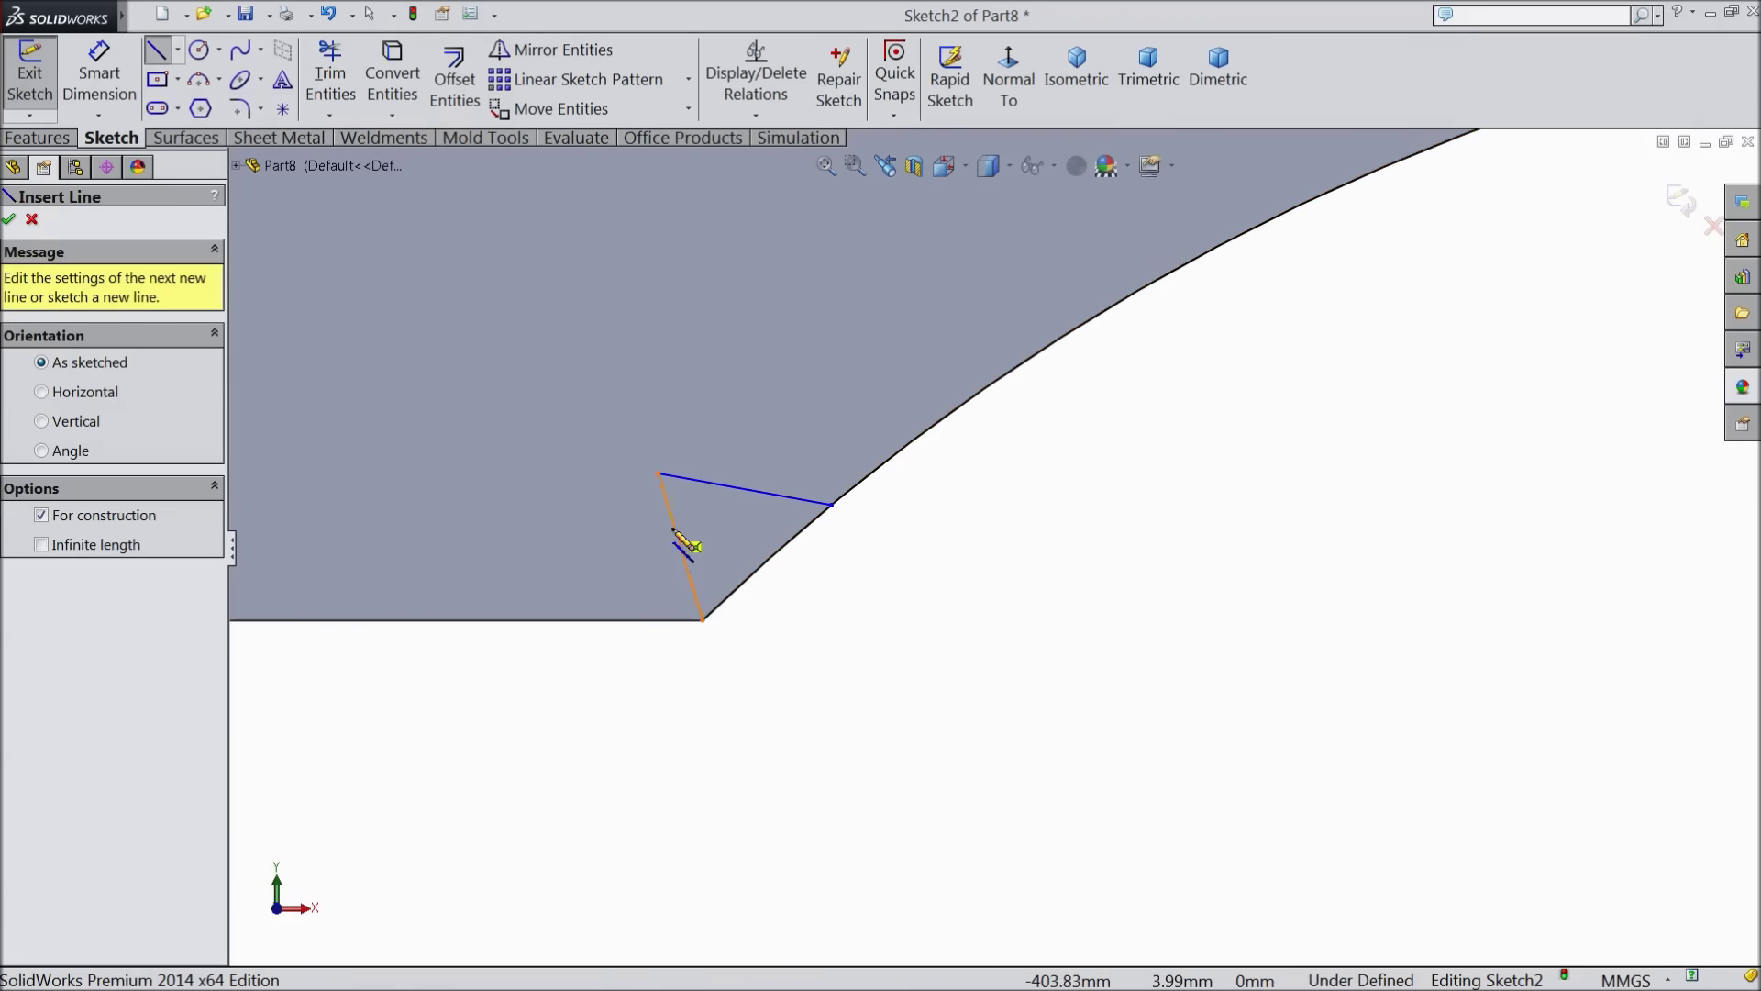
click(661, 476)
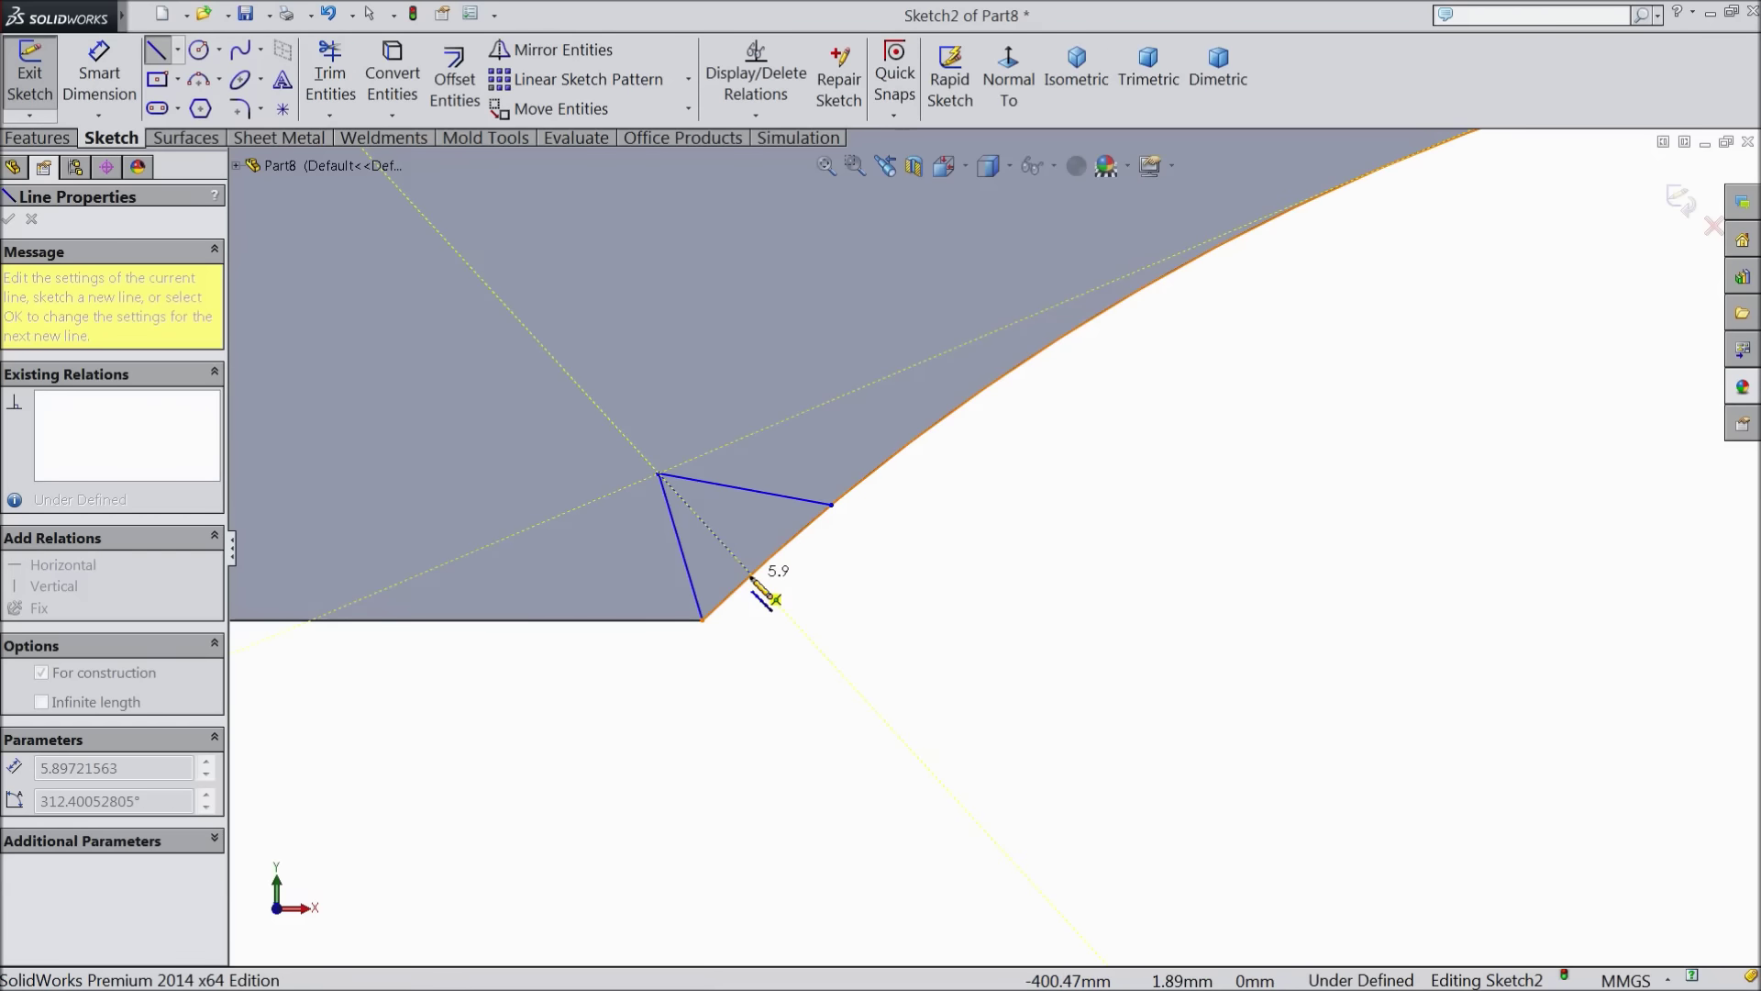
right_click(755, 587)
click(825, 179)
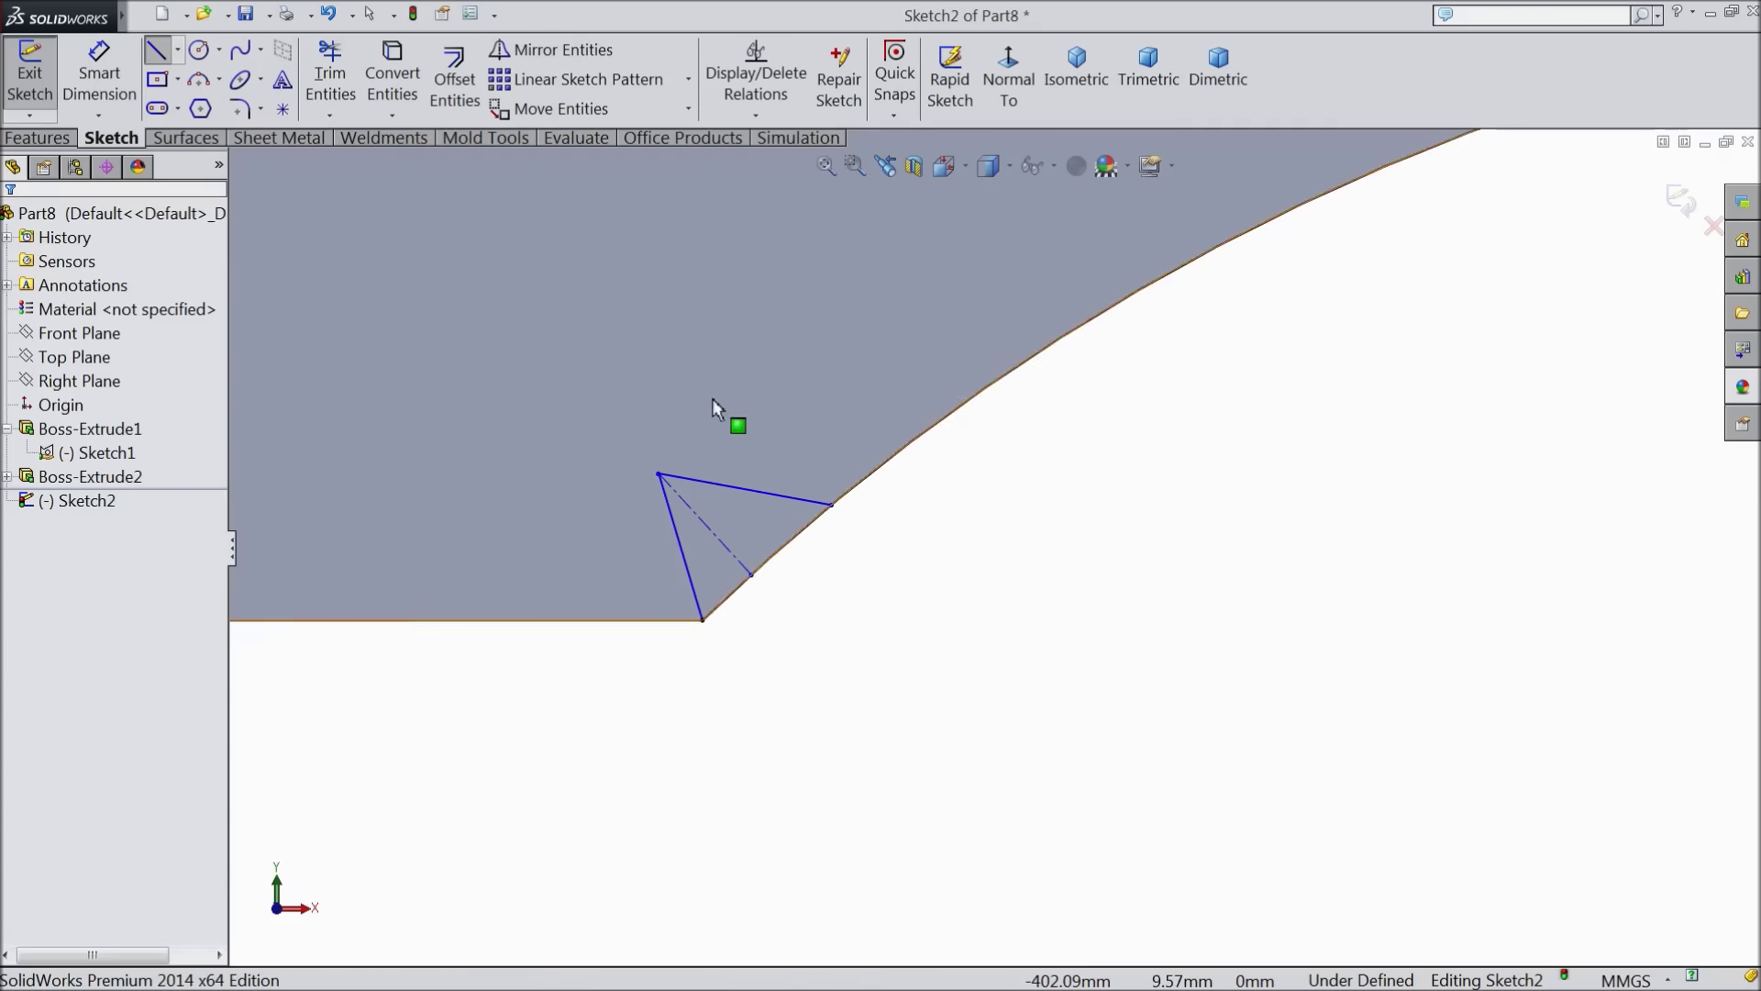
Make the V's two sides symmetric about the centreline
click(705, 482)
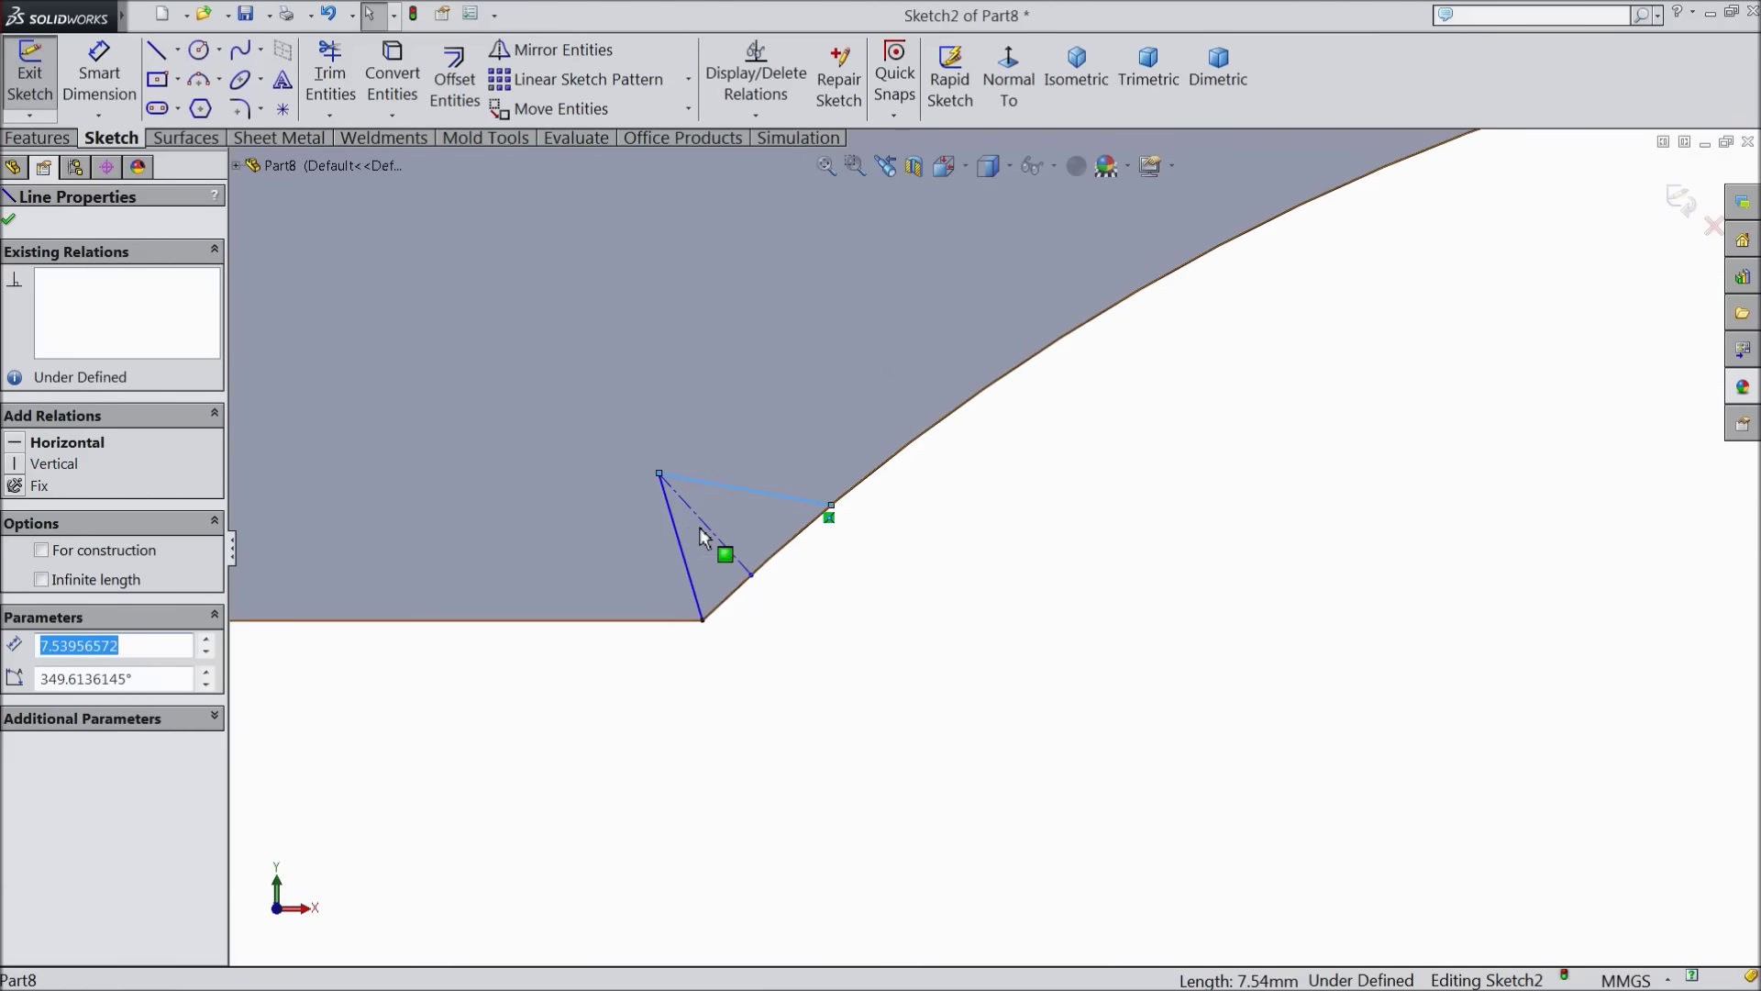
ctrl+click(710, 532)
ctrl+click(687, 534)
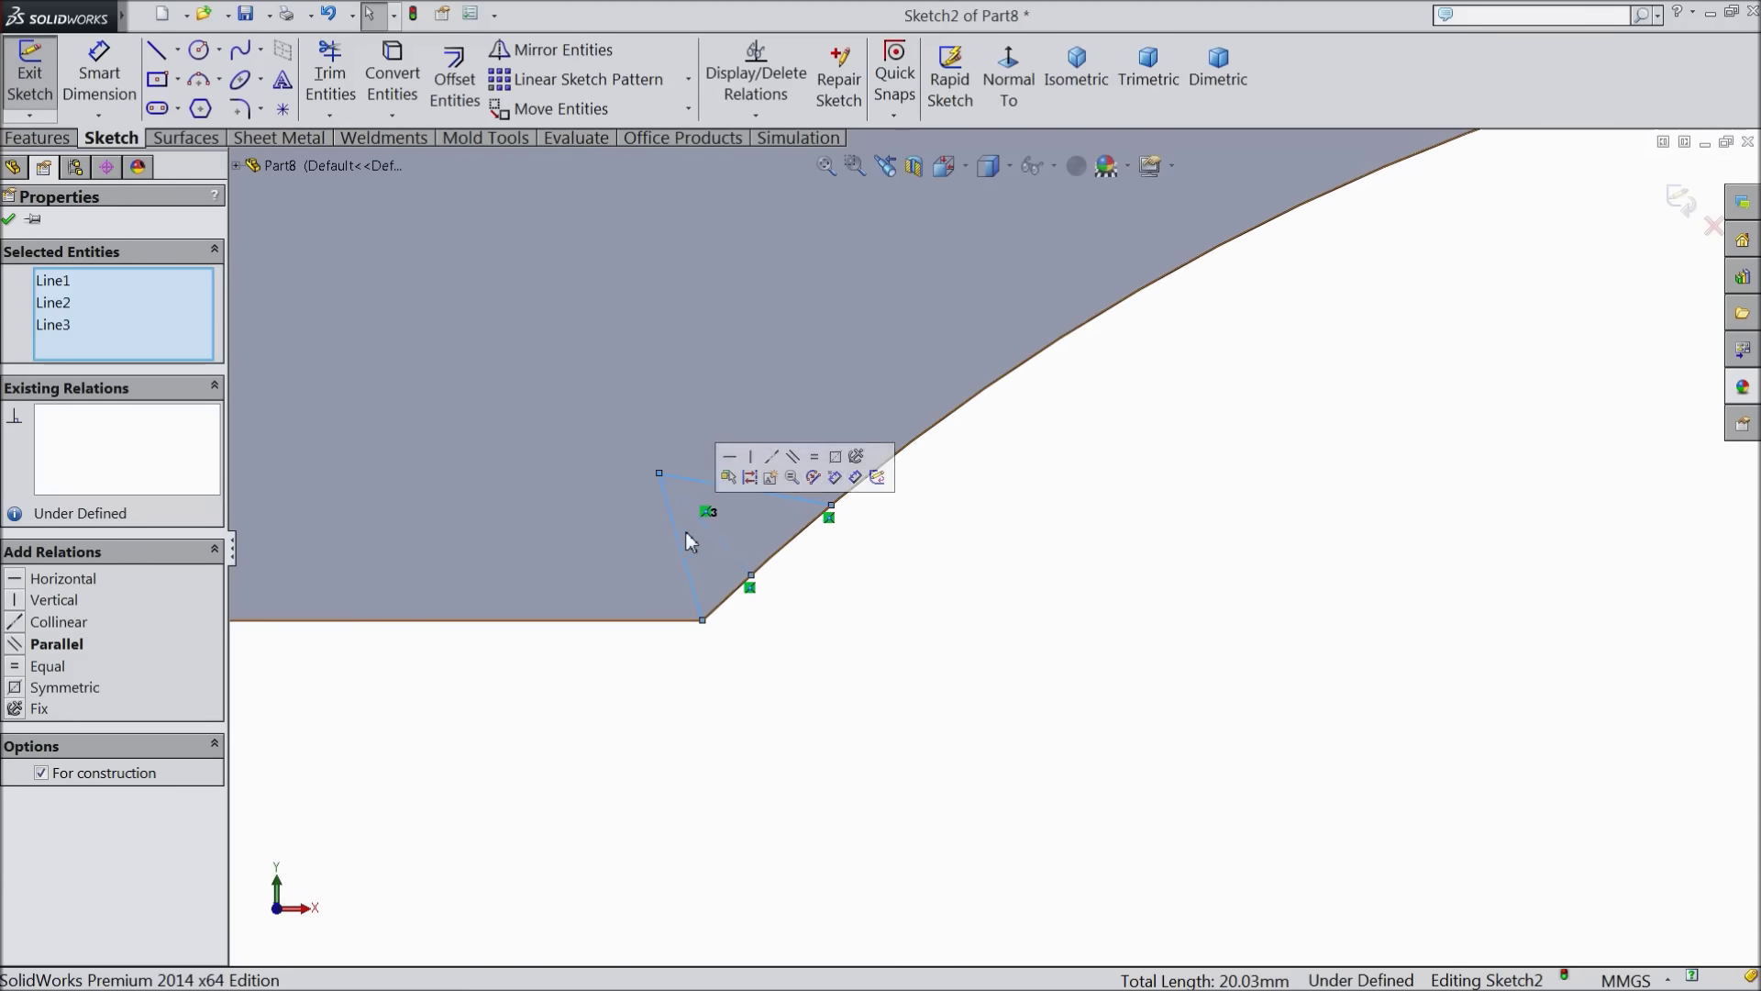
click(834, 456)
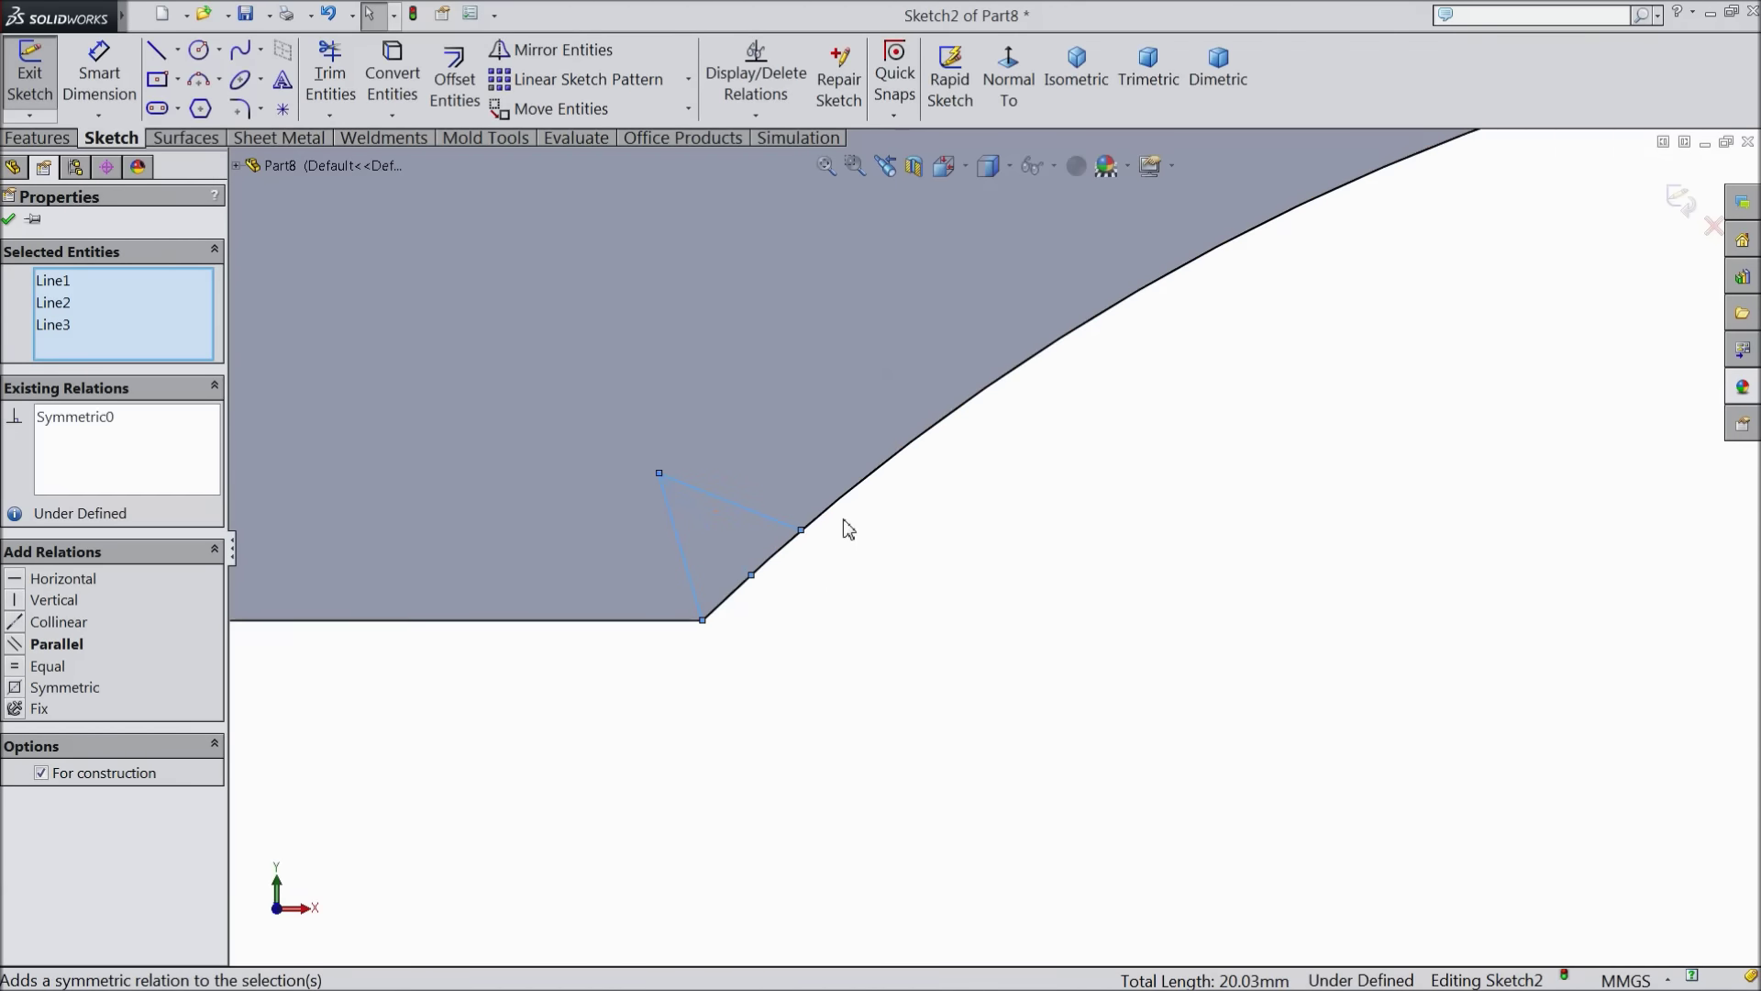
click(10, 221)
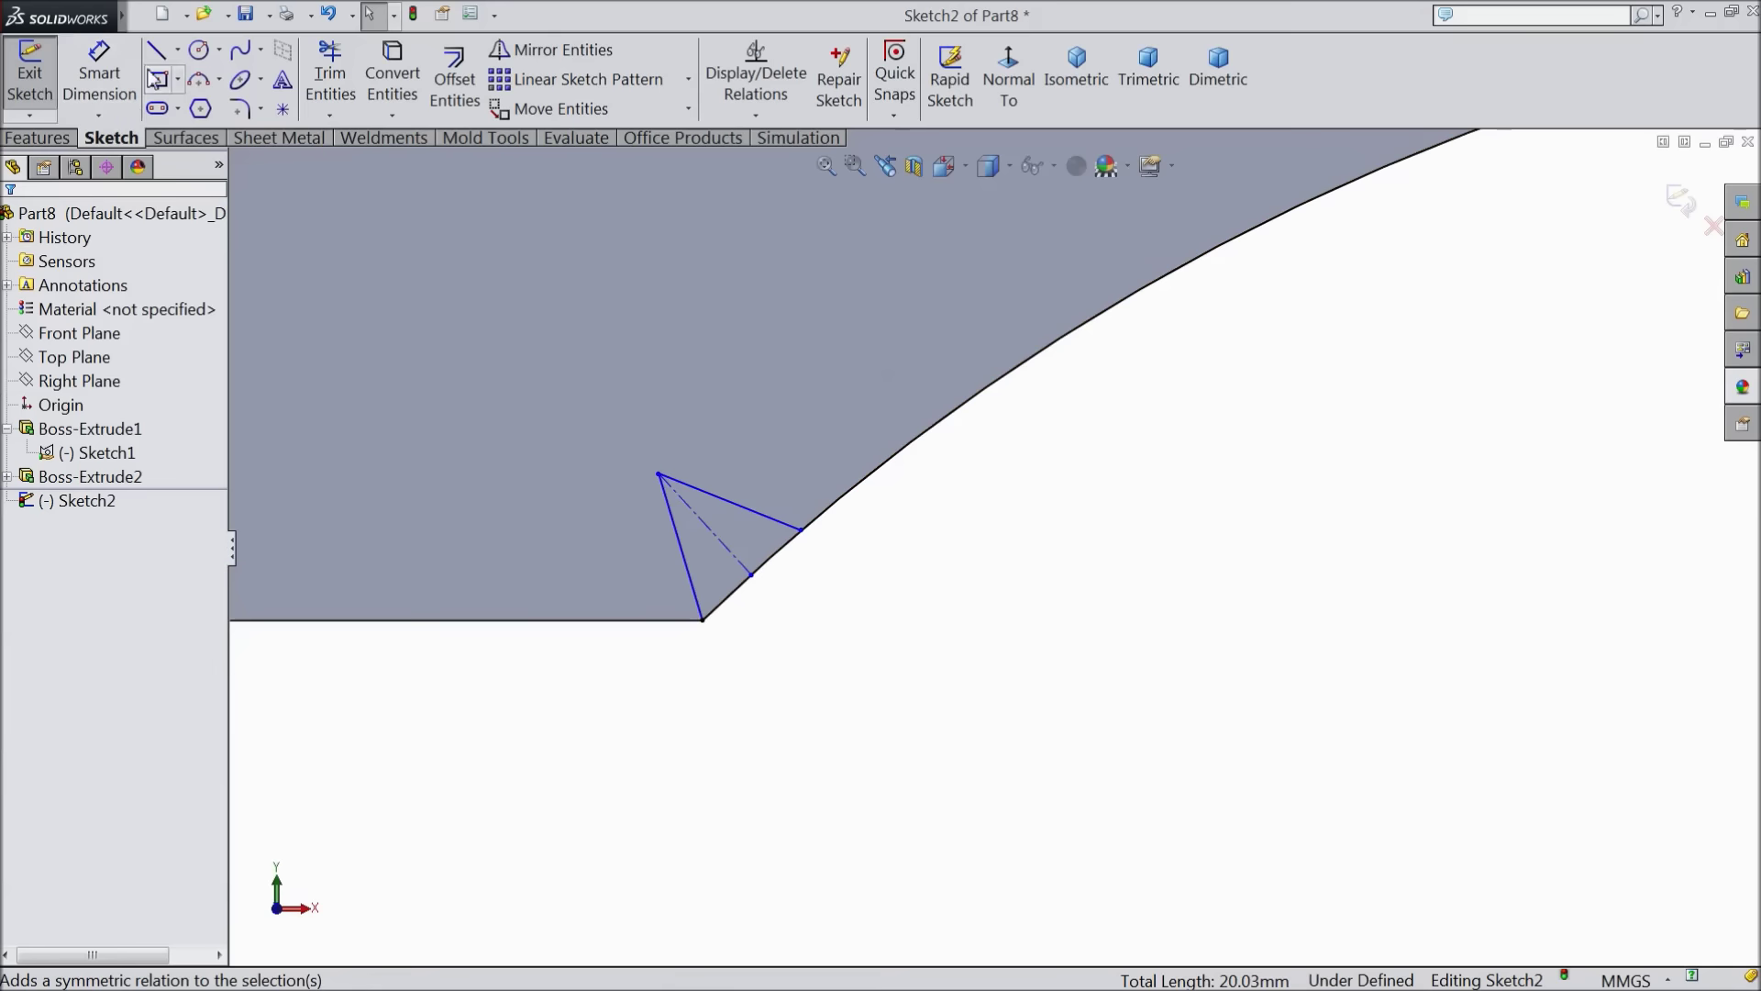
click(717, 507)
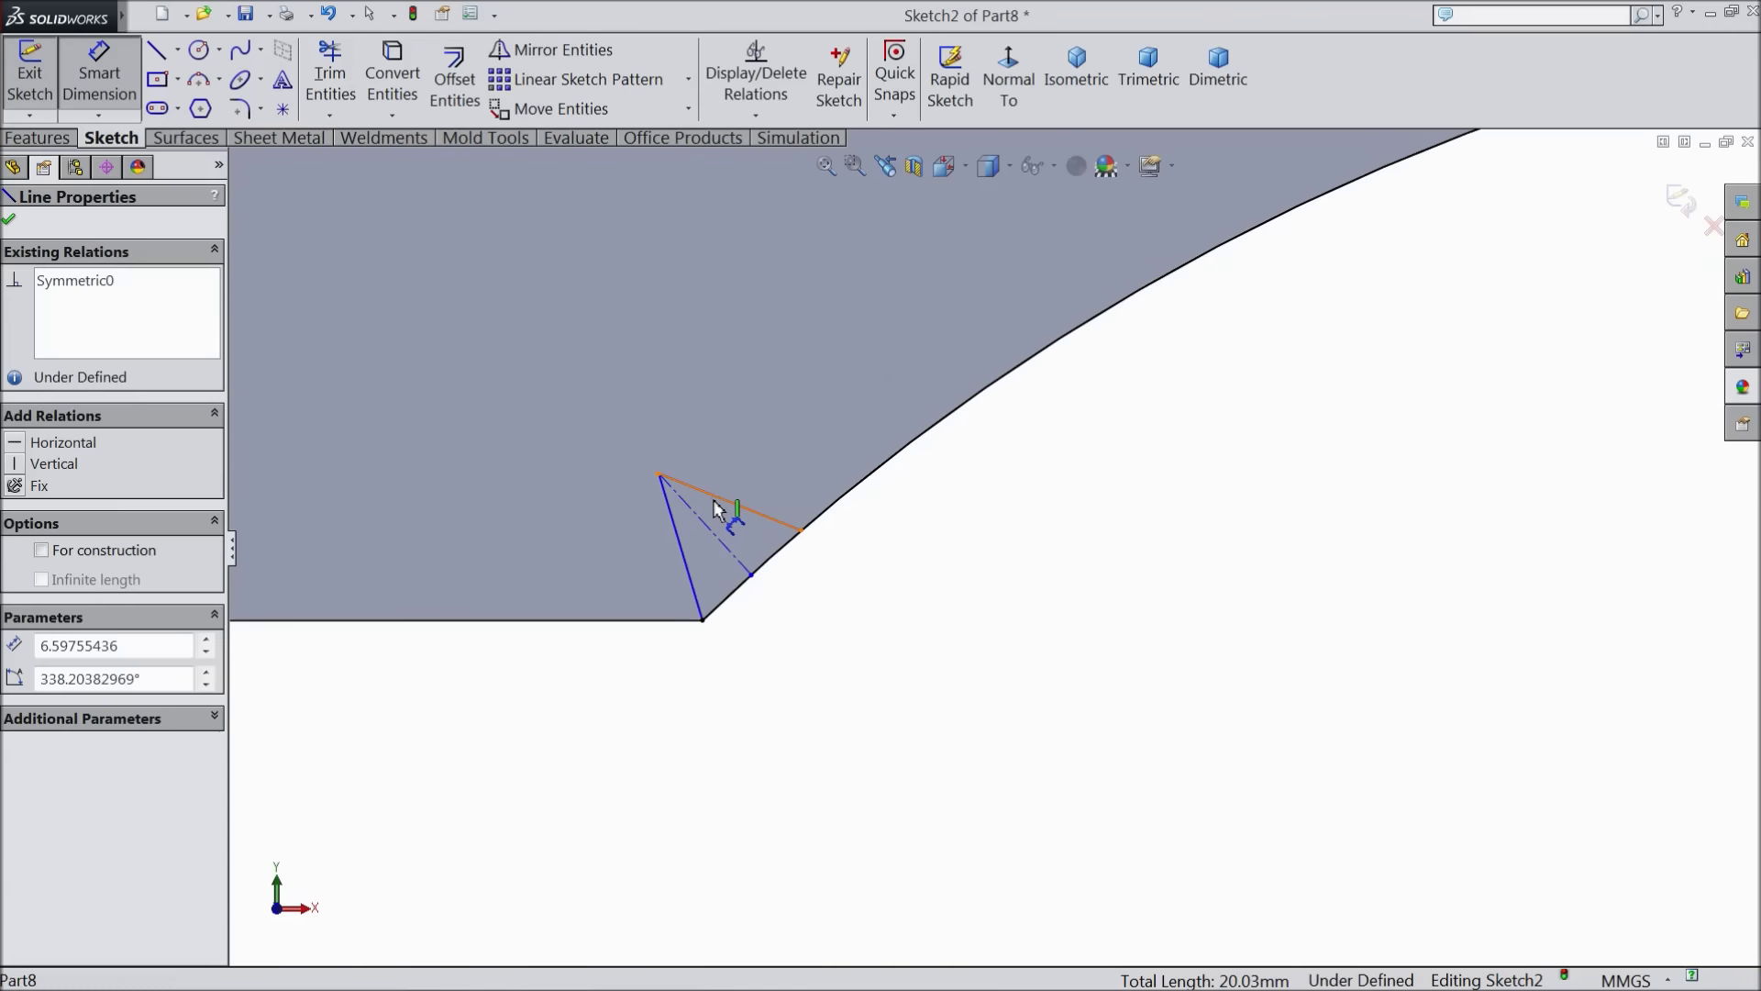
Dimension the V notch's apex angle to 60°
click(672, 516)
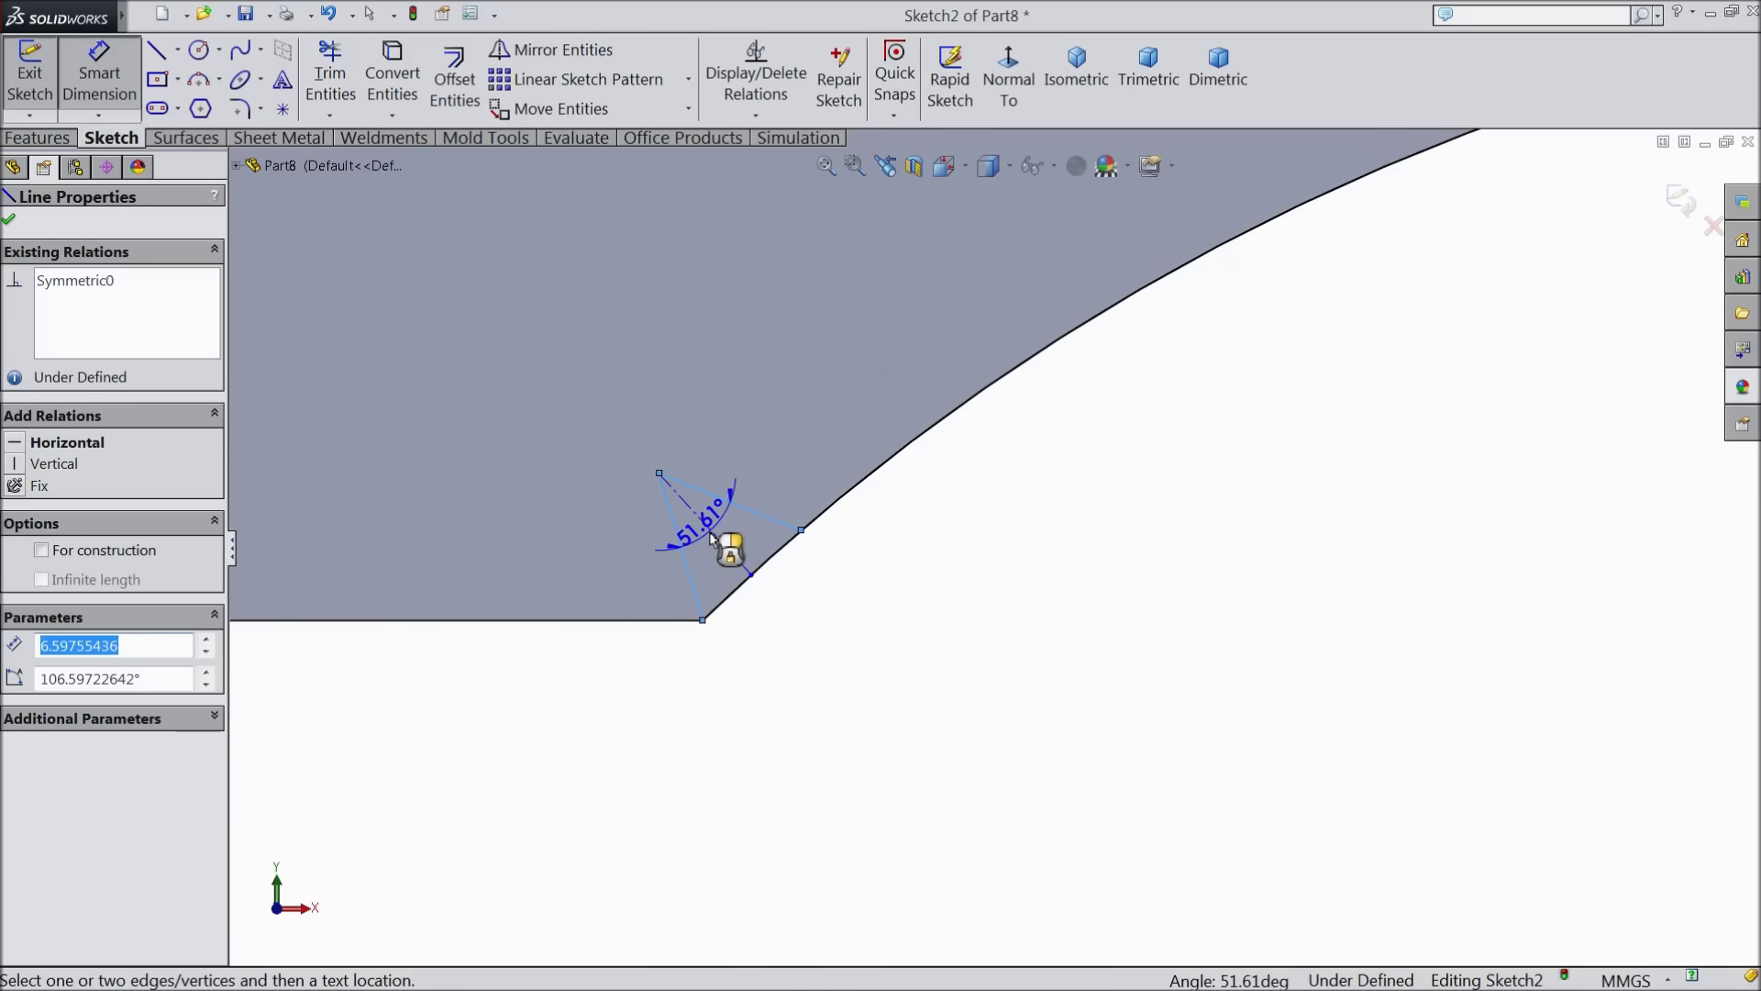
click(712, 535)
text(60)
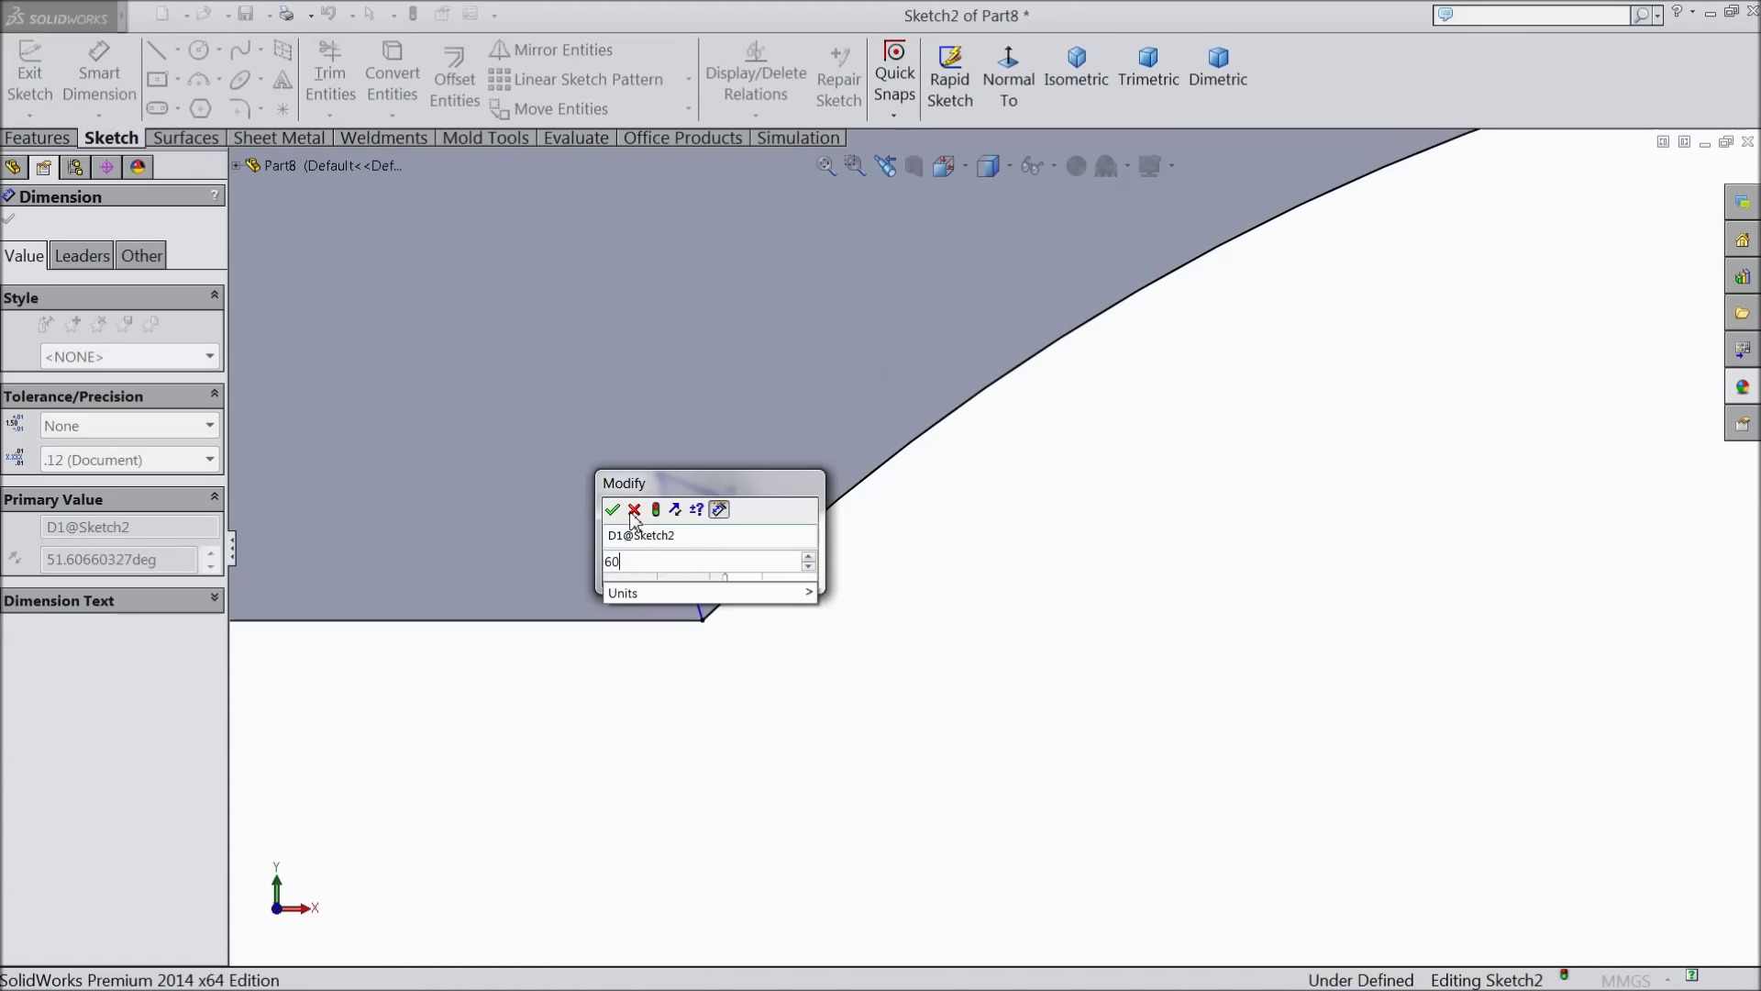
click(613, 511)
scroll(646, 518, up, 6)
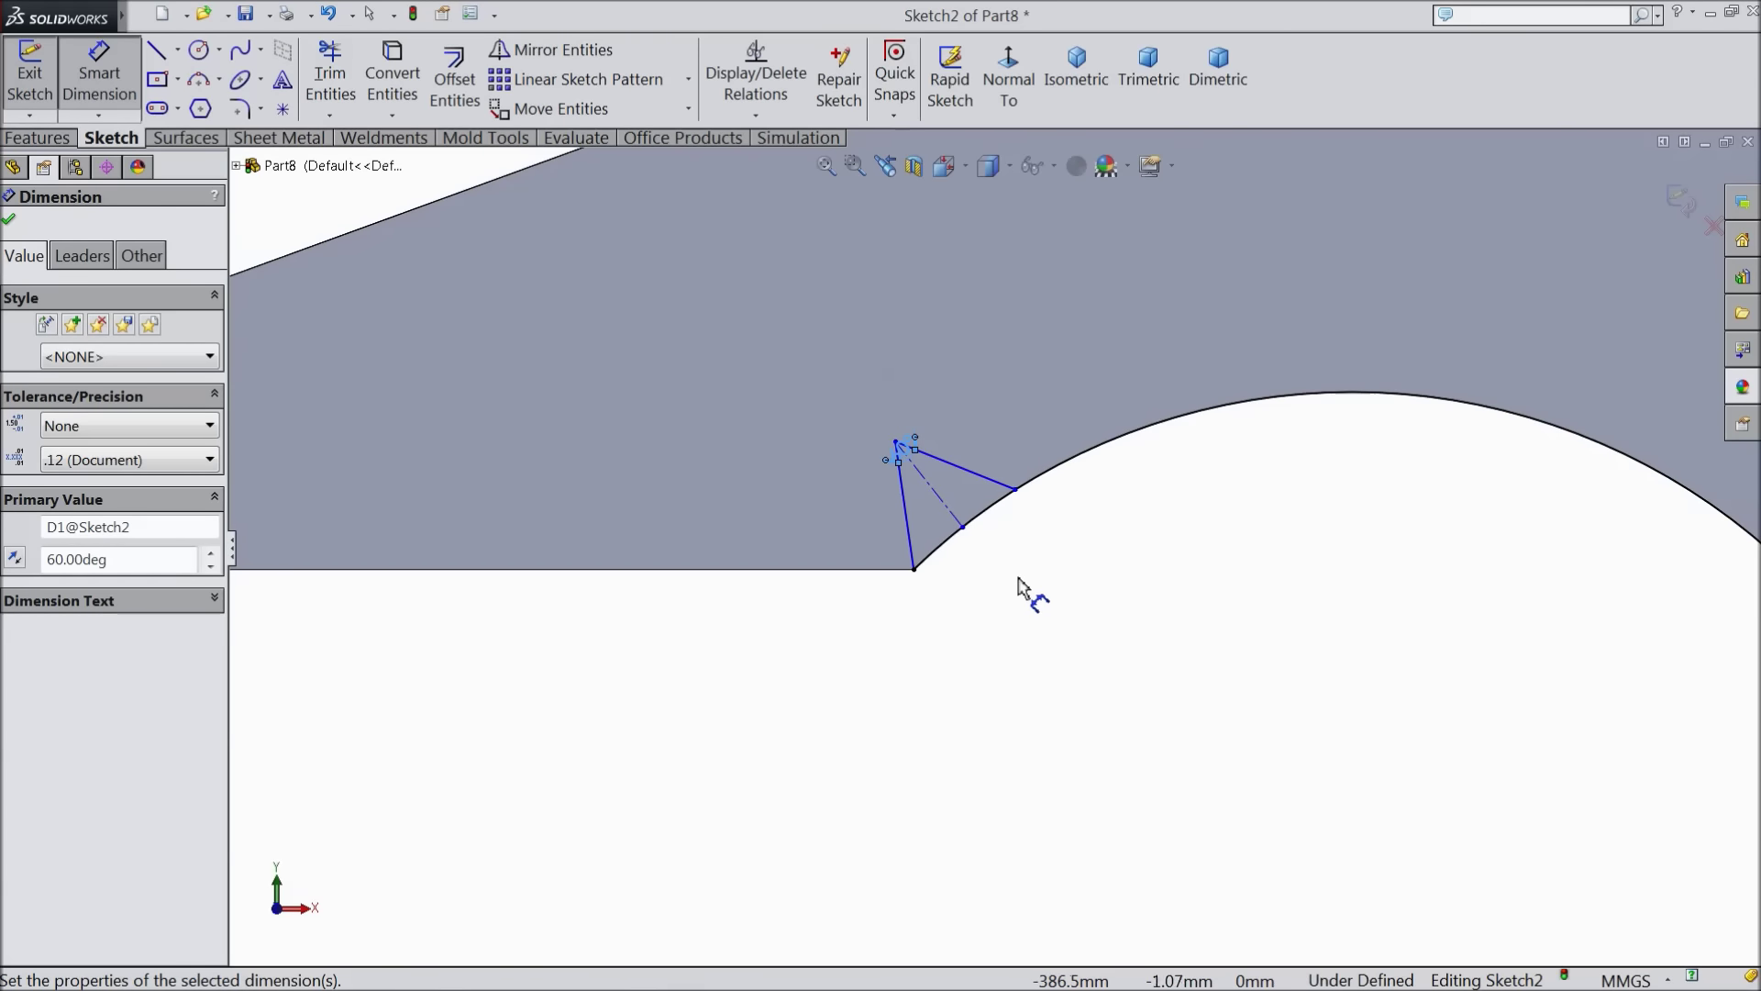
scroll(1009, 555, down, 1)
scroll(1012, 517, down, 3)
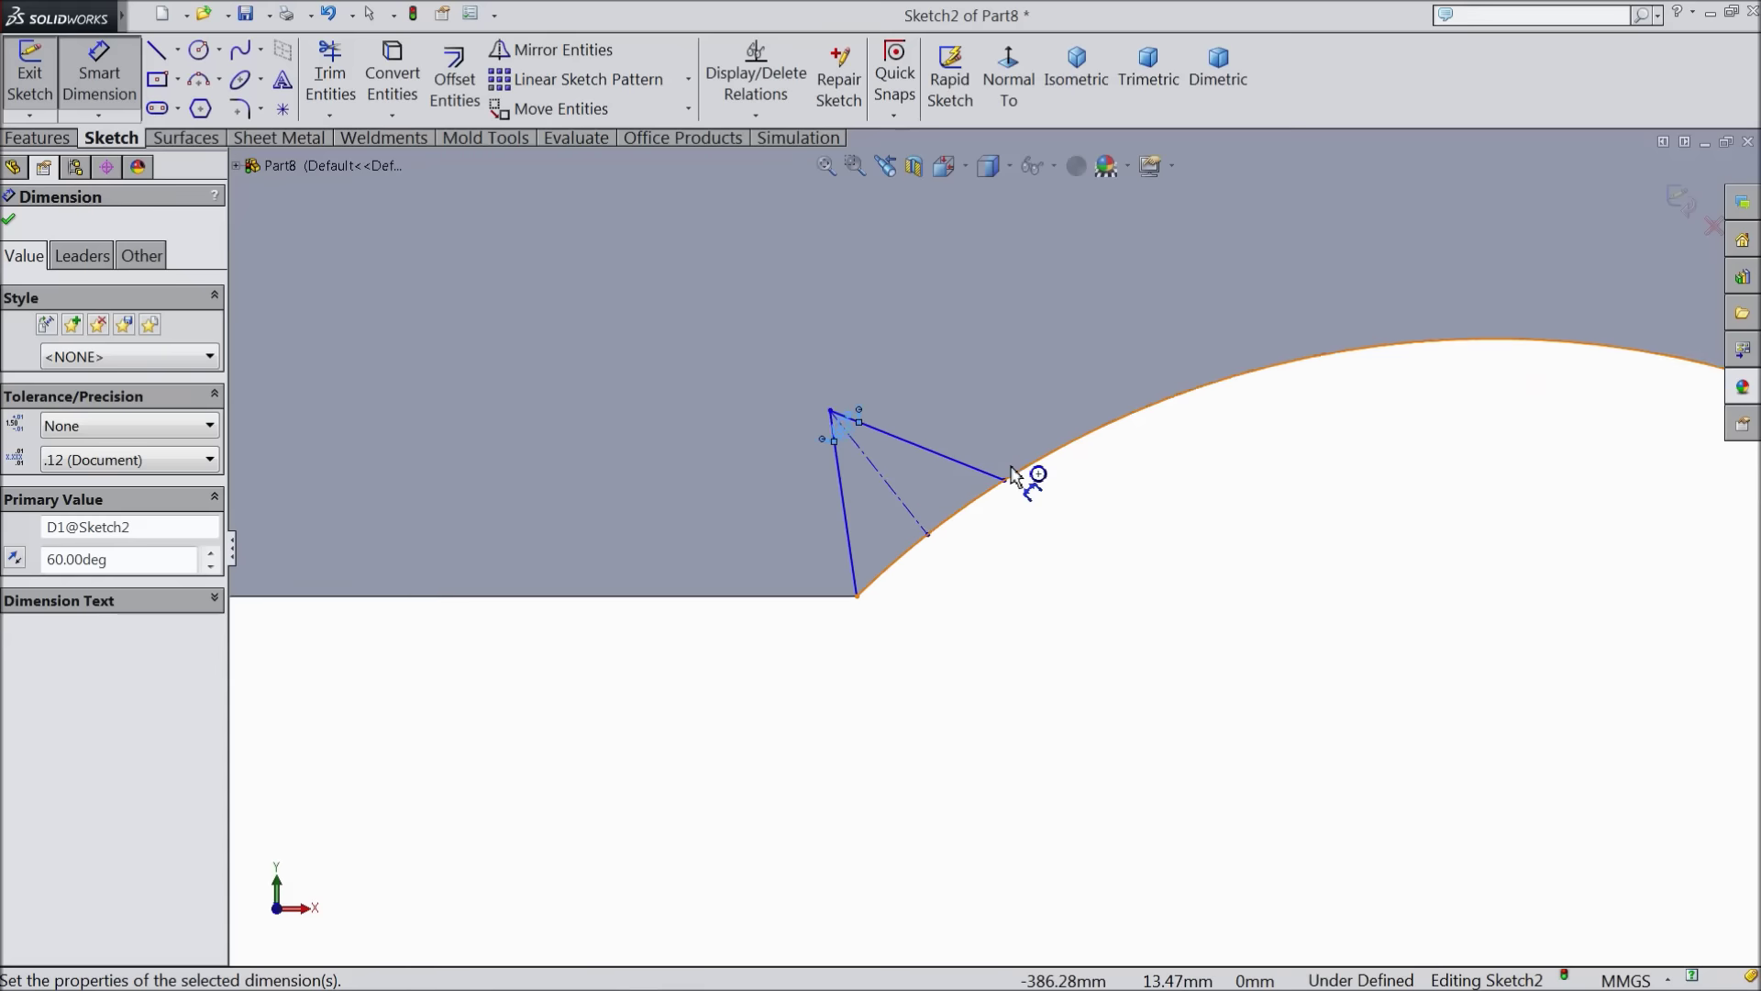
Dimension the notch's top side to 12.6 mm, fully defining the sketch
click(862, 448)
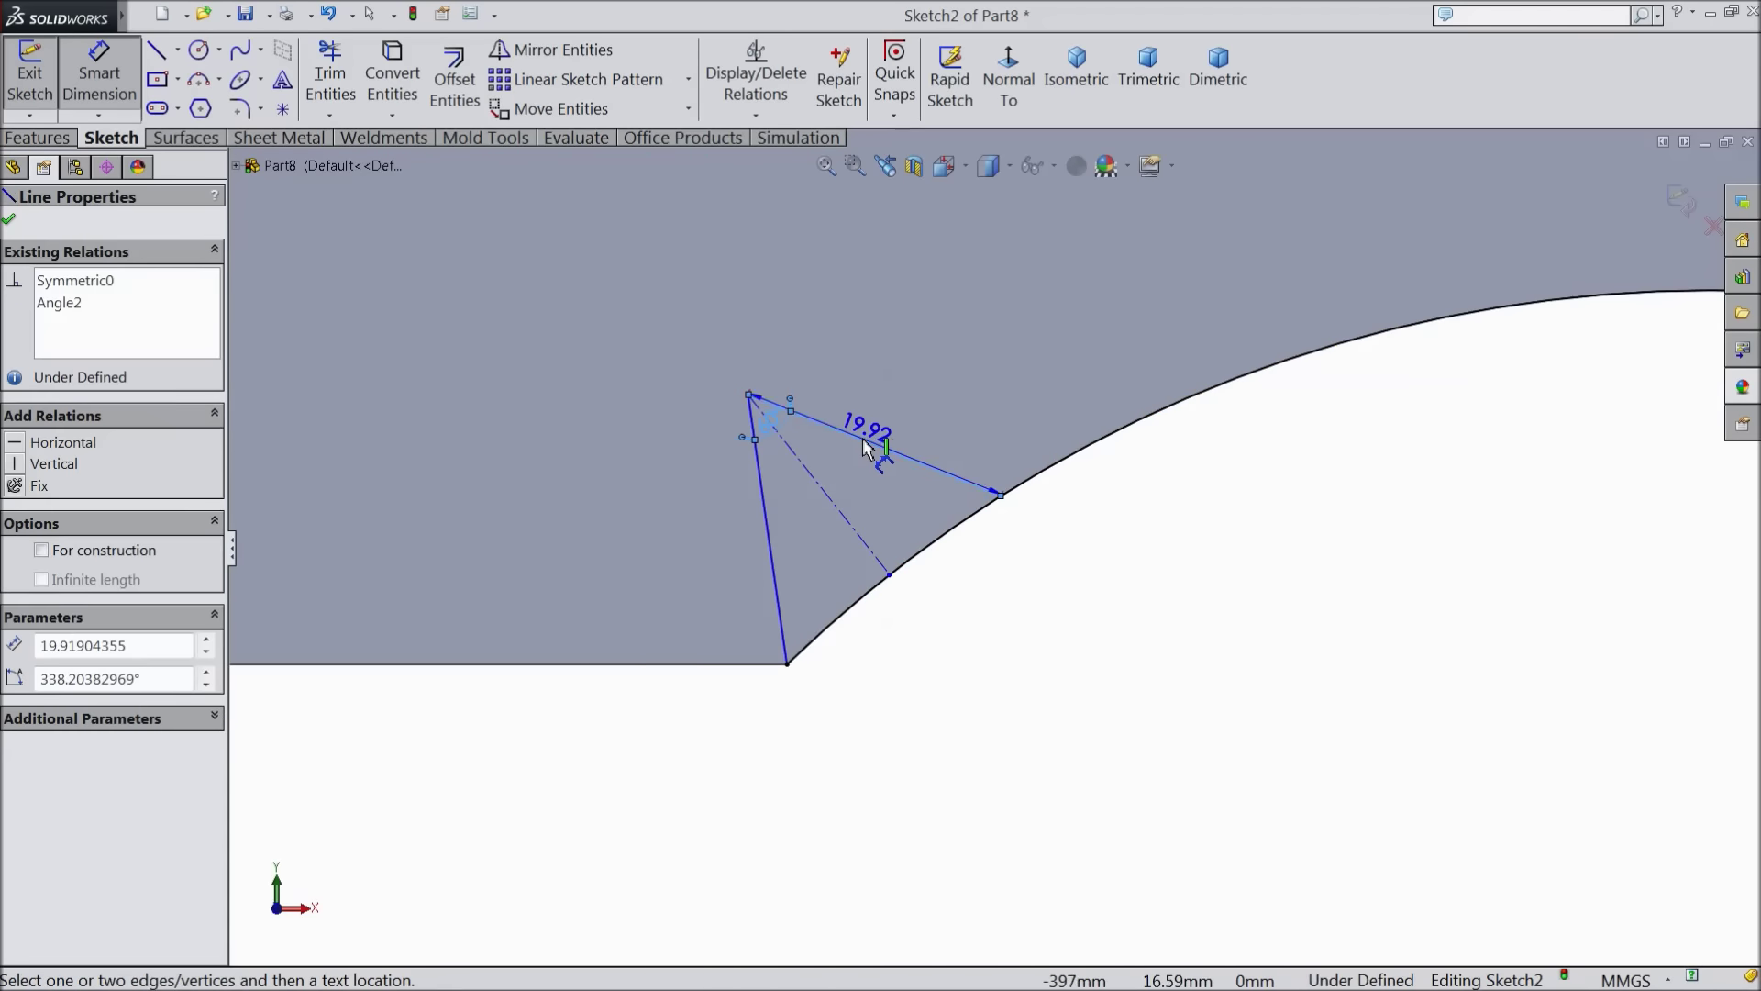
click(889, 448)
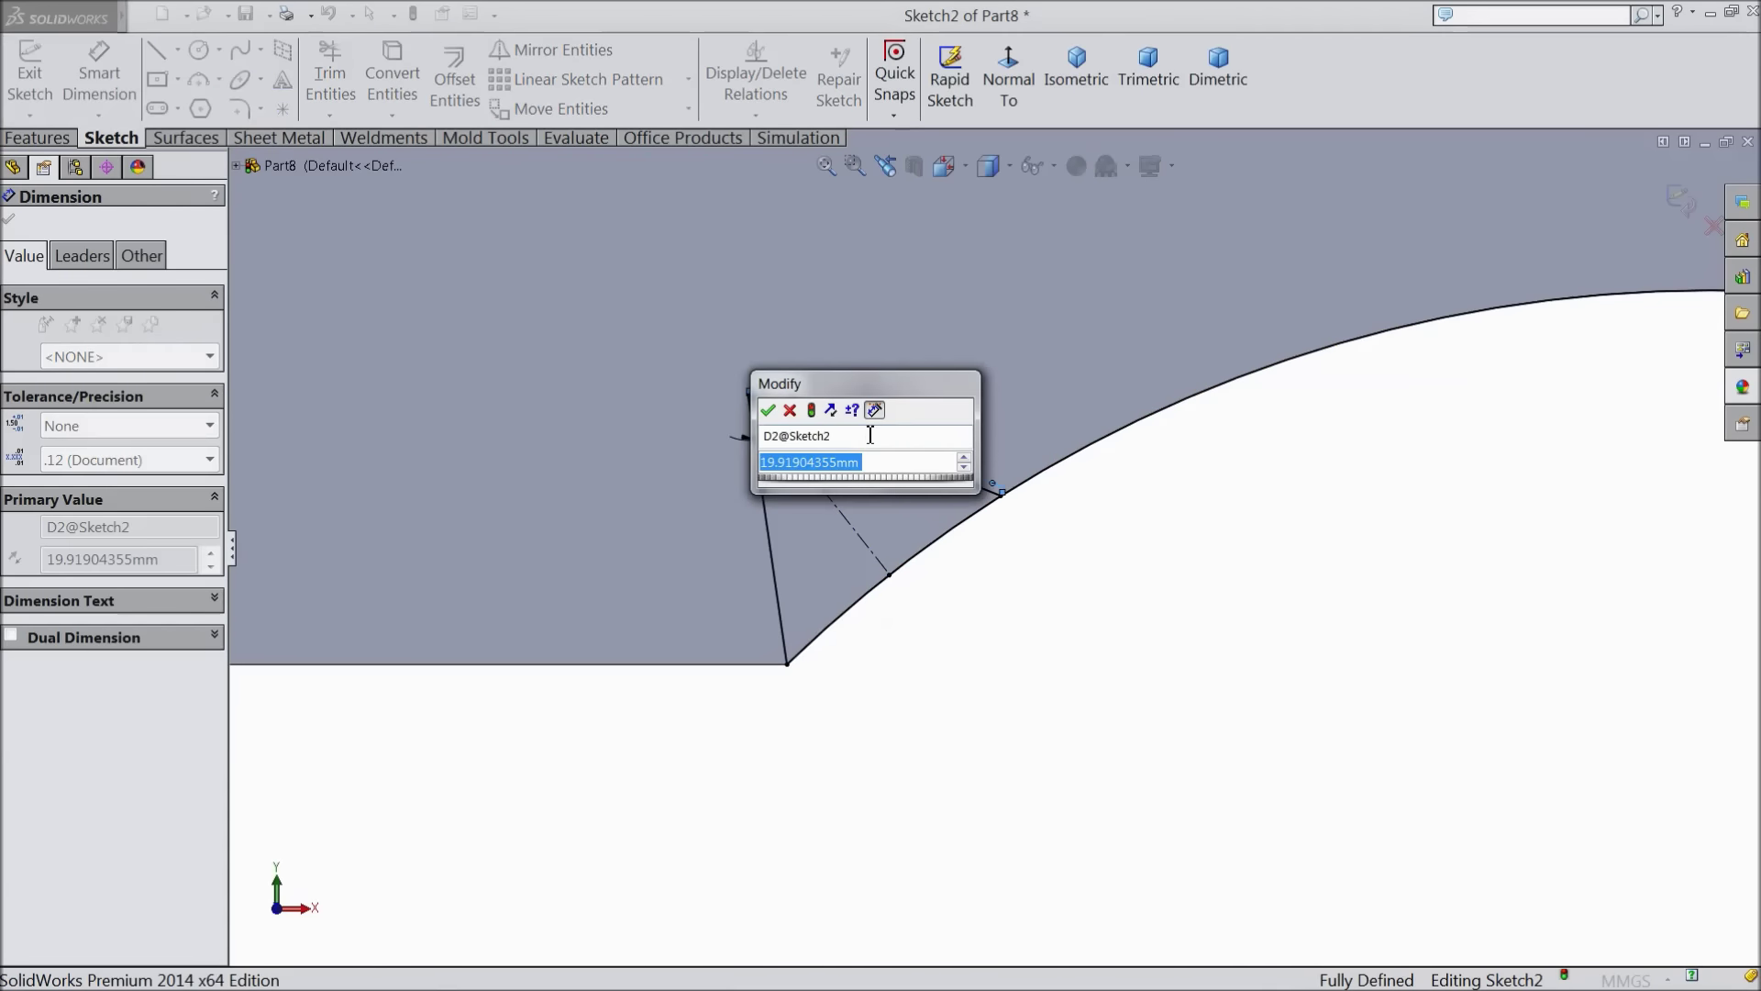
text(12.6)
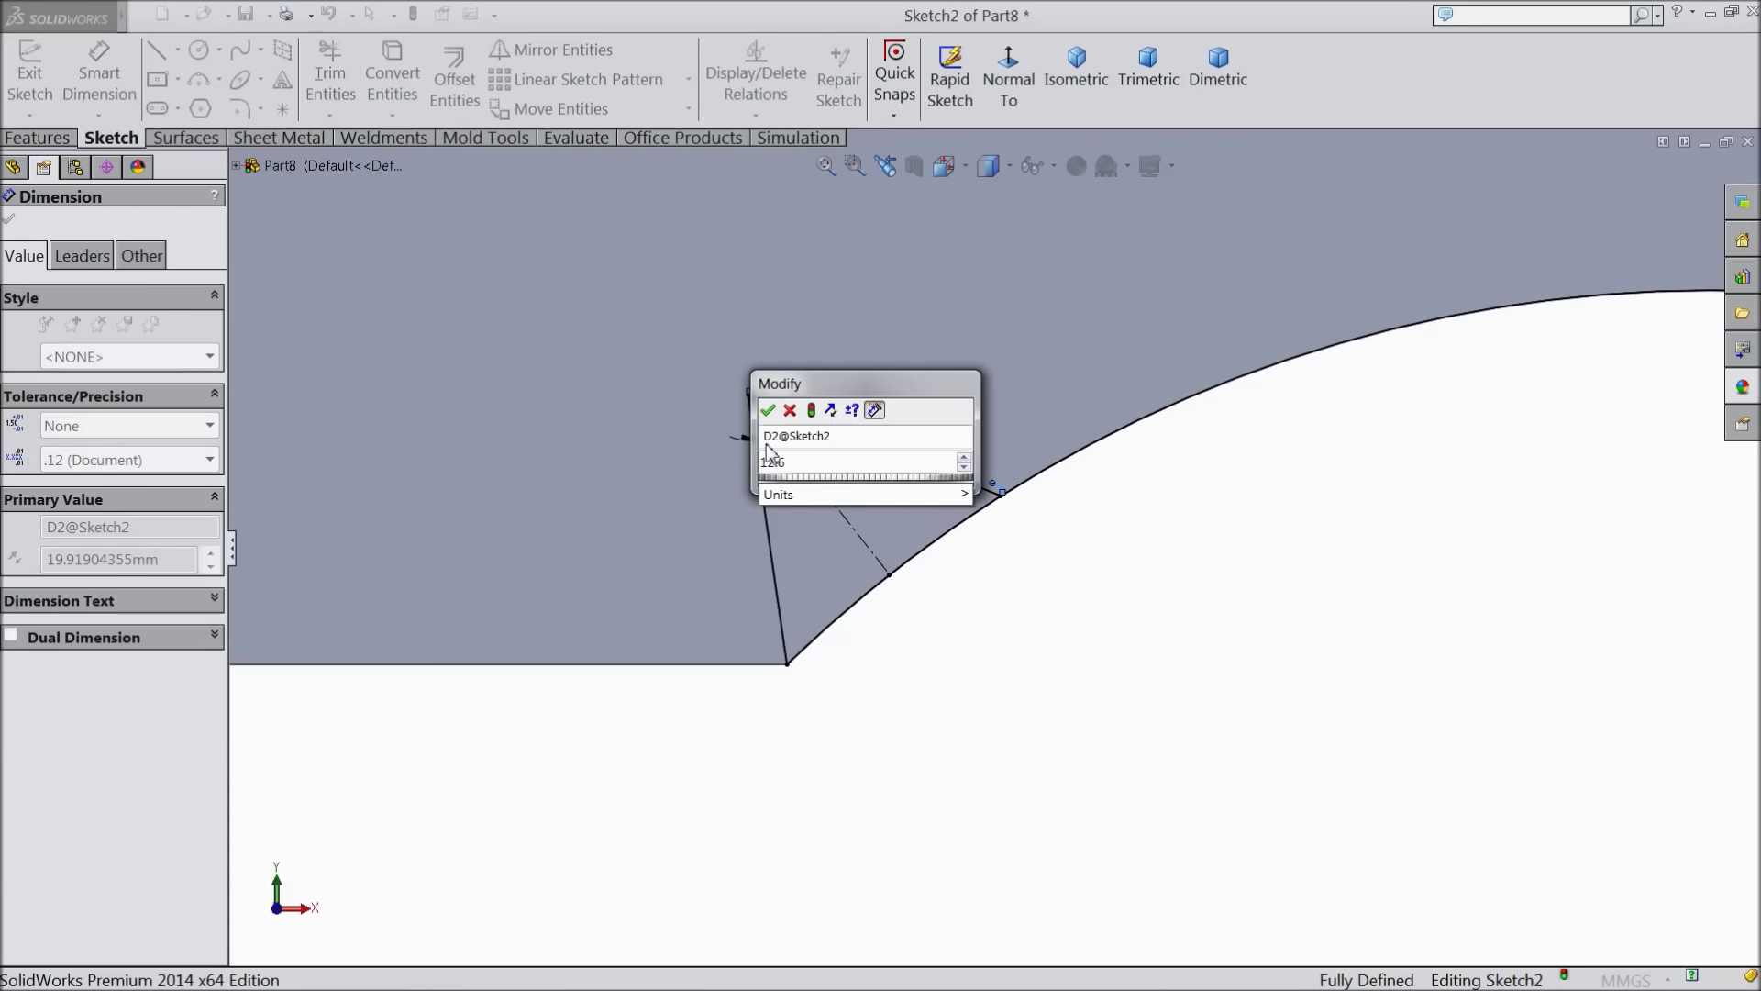
click(767, 410)
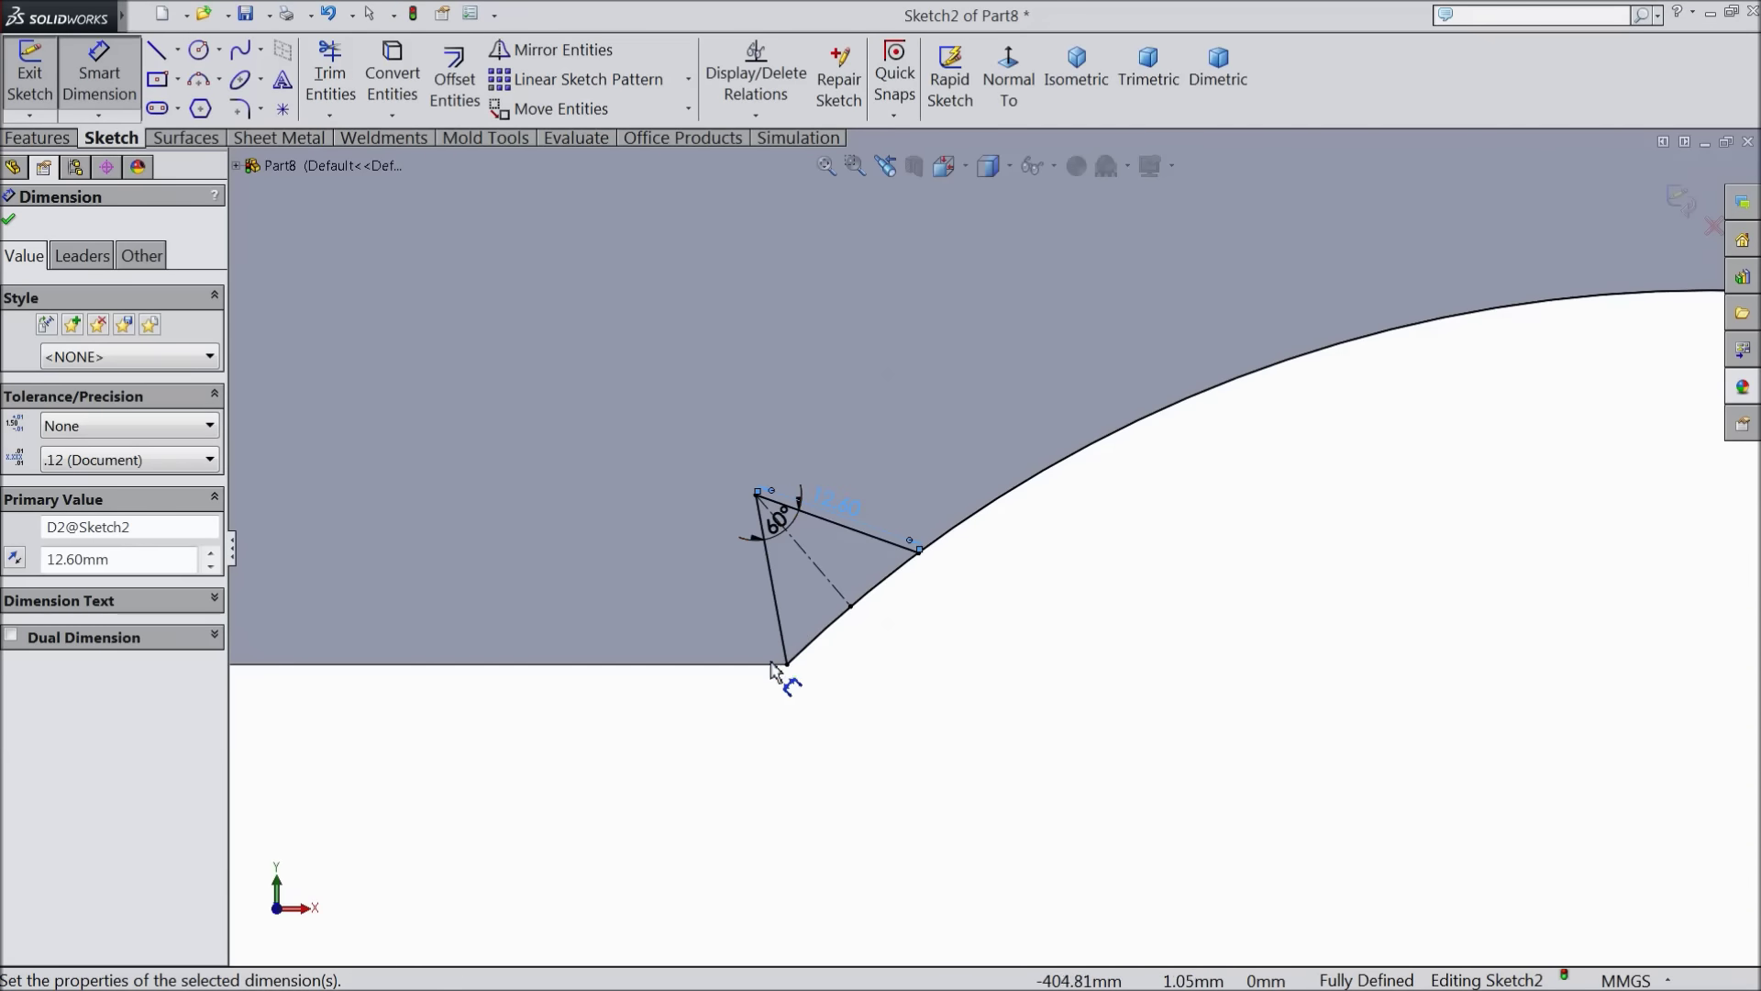
click(8, 223)
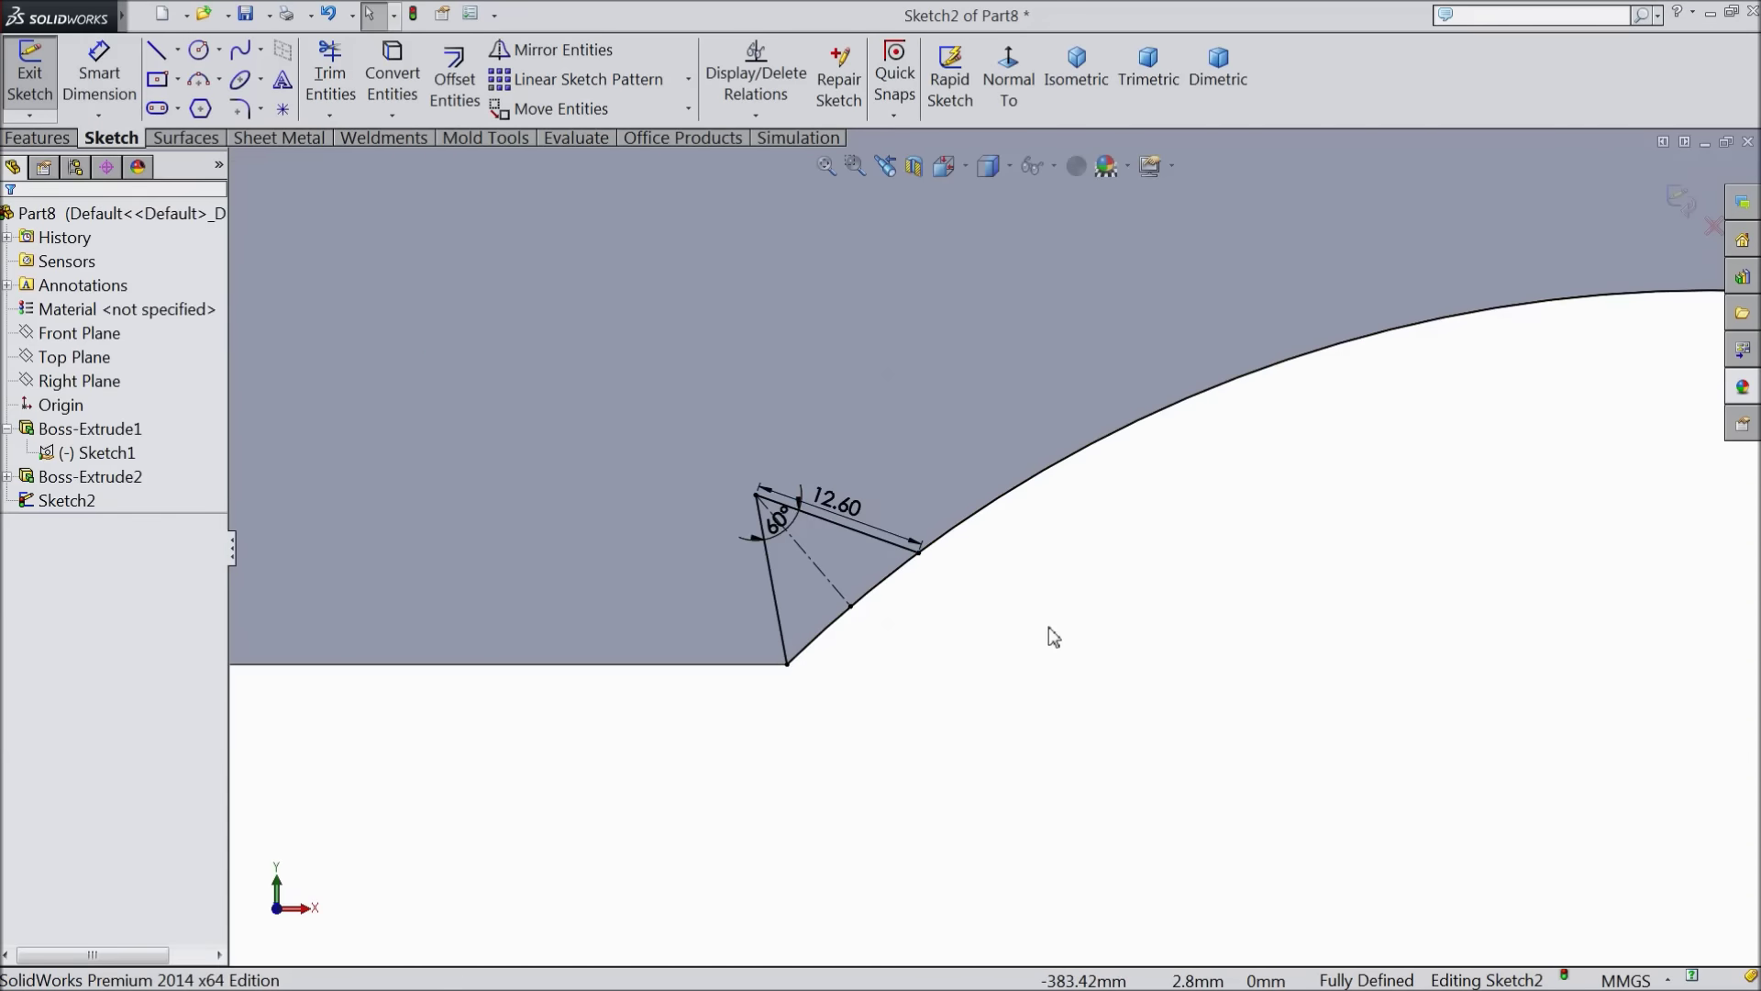
scroll(707, 515, down, 5)
scroll(697, 498, up, 6)
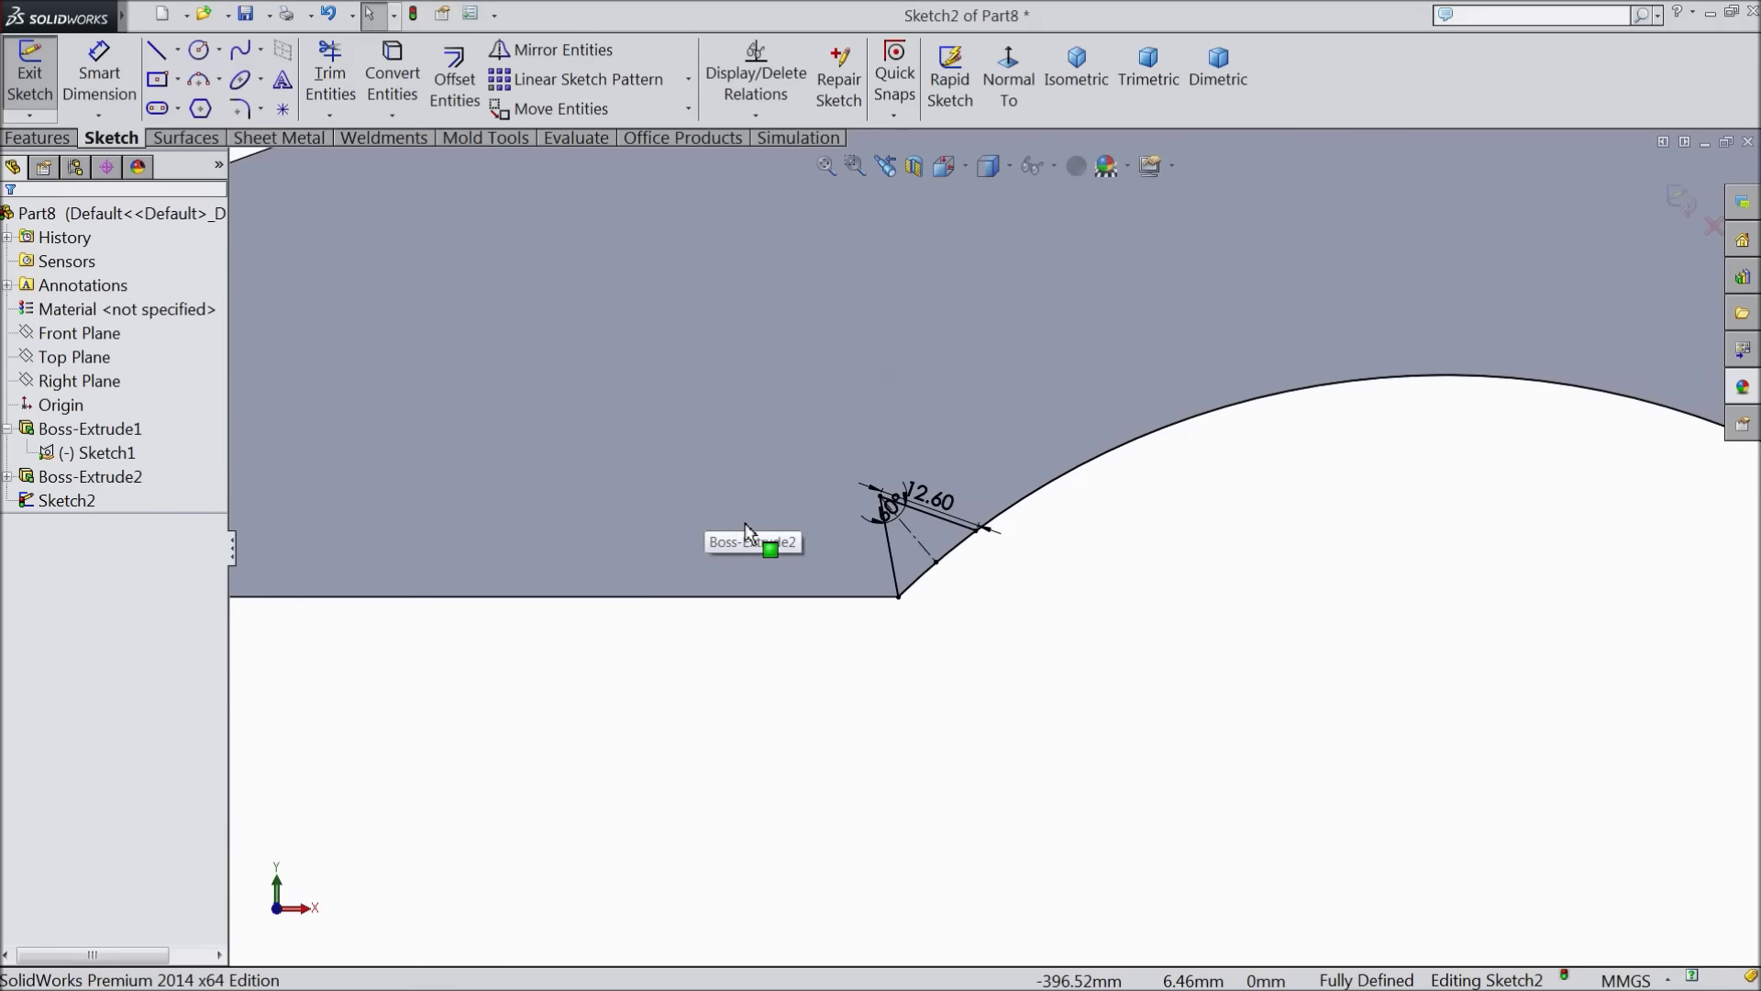
click(331, 81)
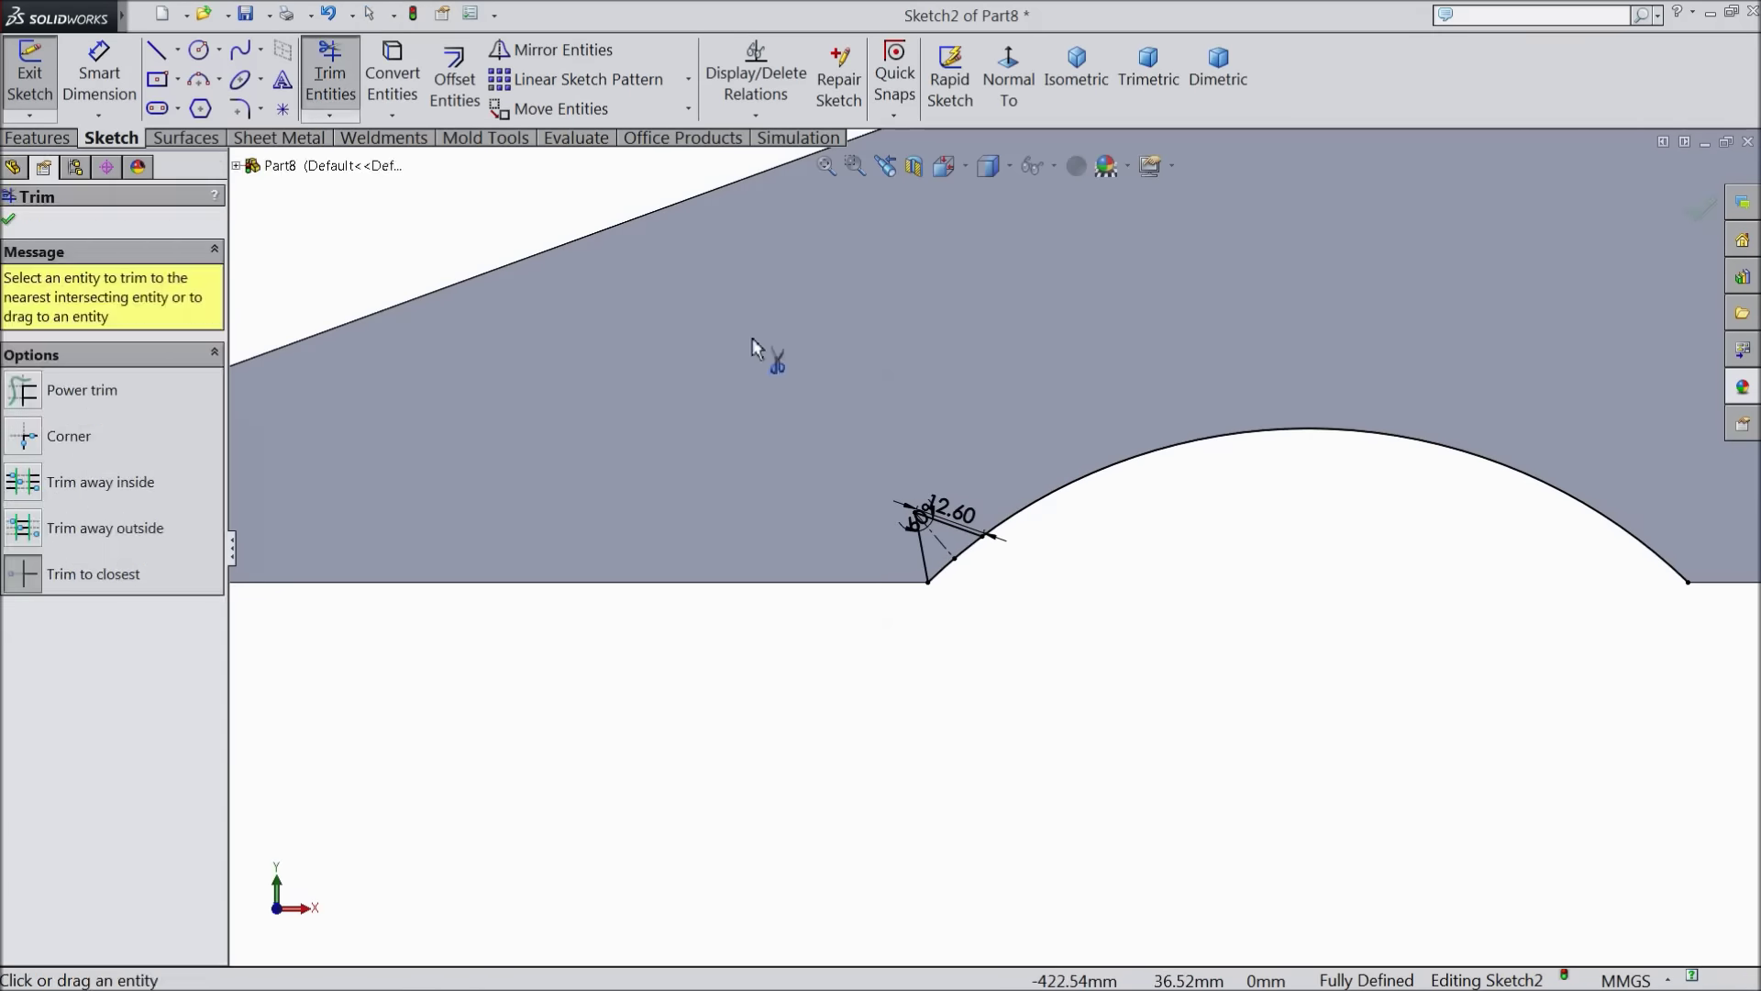
scroll(1055, 495, down, 3)
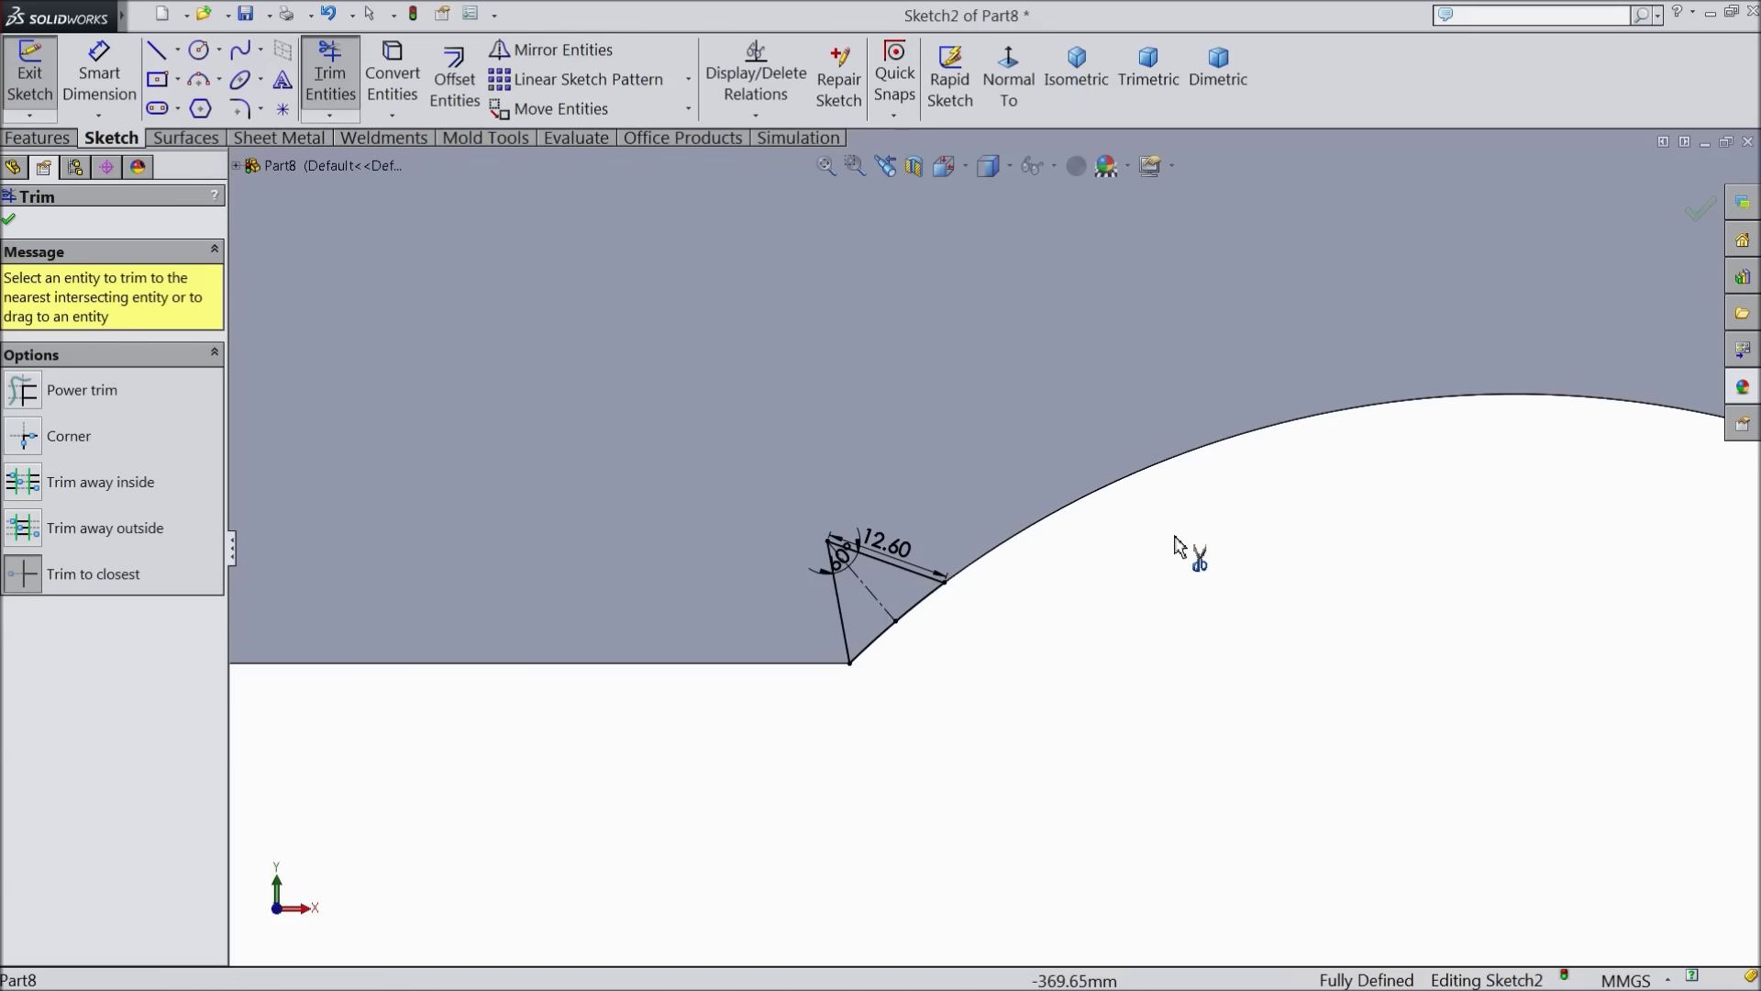
click(11, 220)
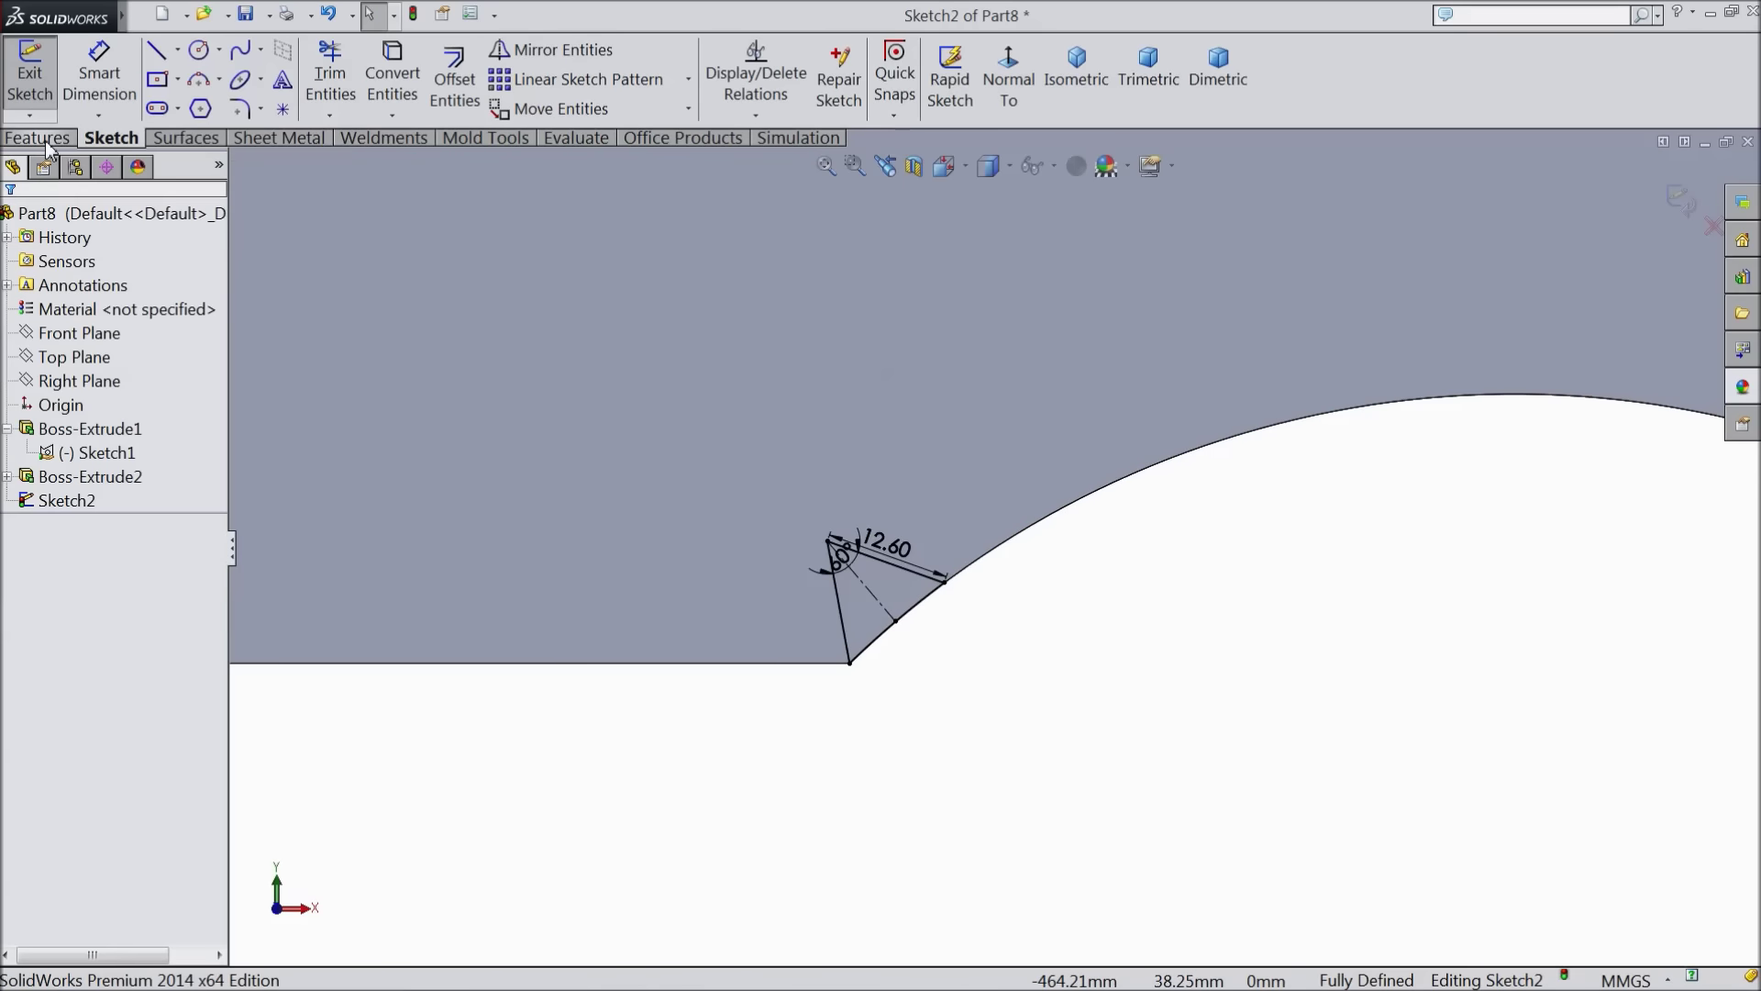
Extrude-cut the triangle profile Through All to create Cut-Extrude1
click(39, 138)
click(381, 80)
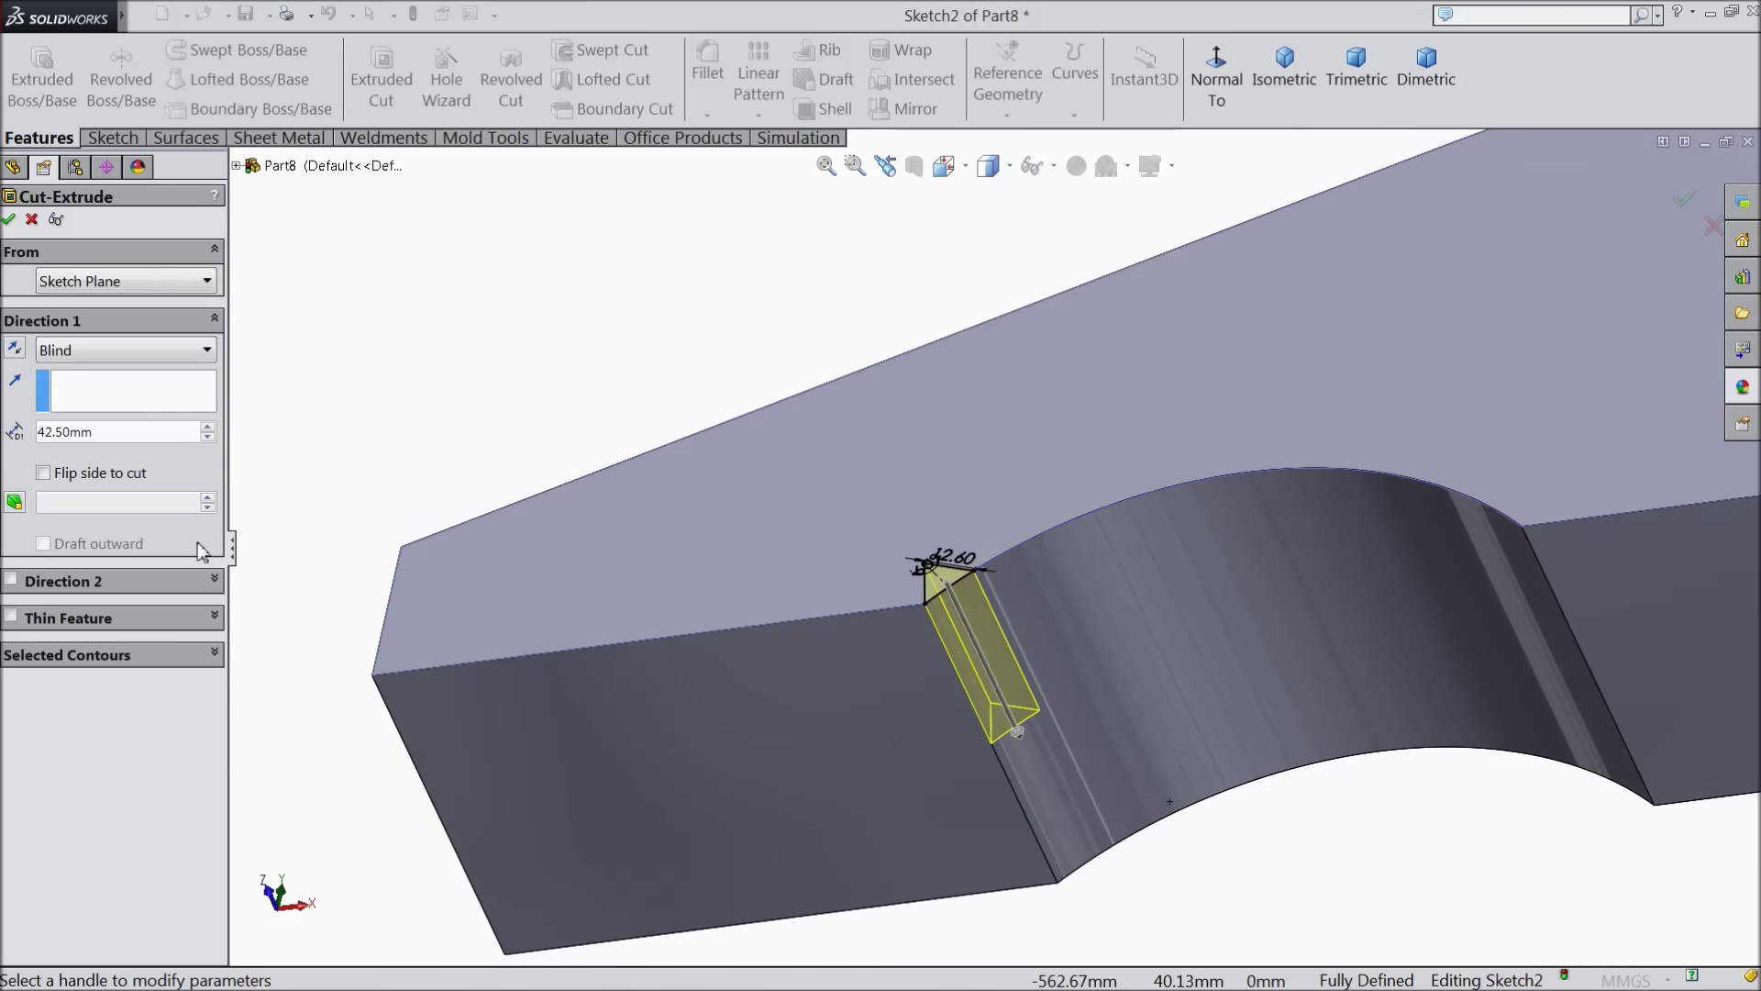
click(119, 349)
click(112, 382)
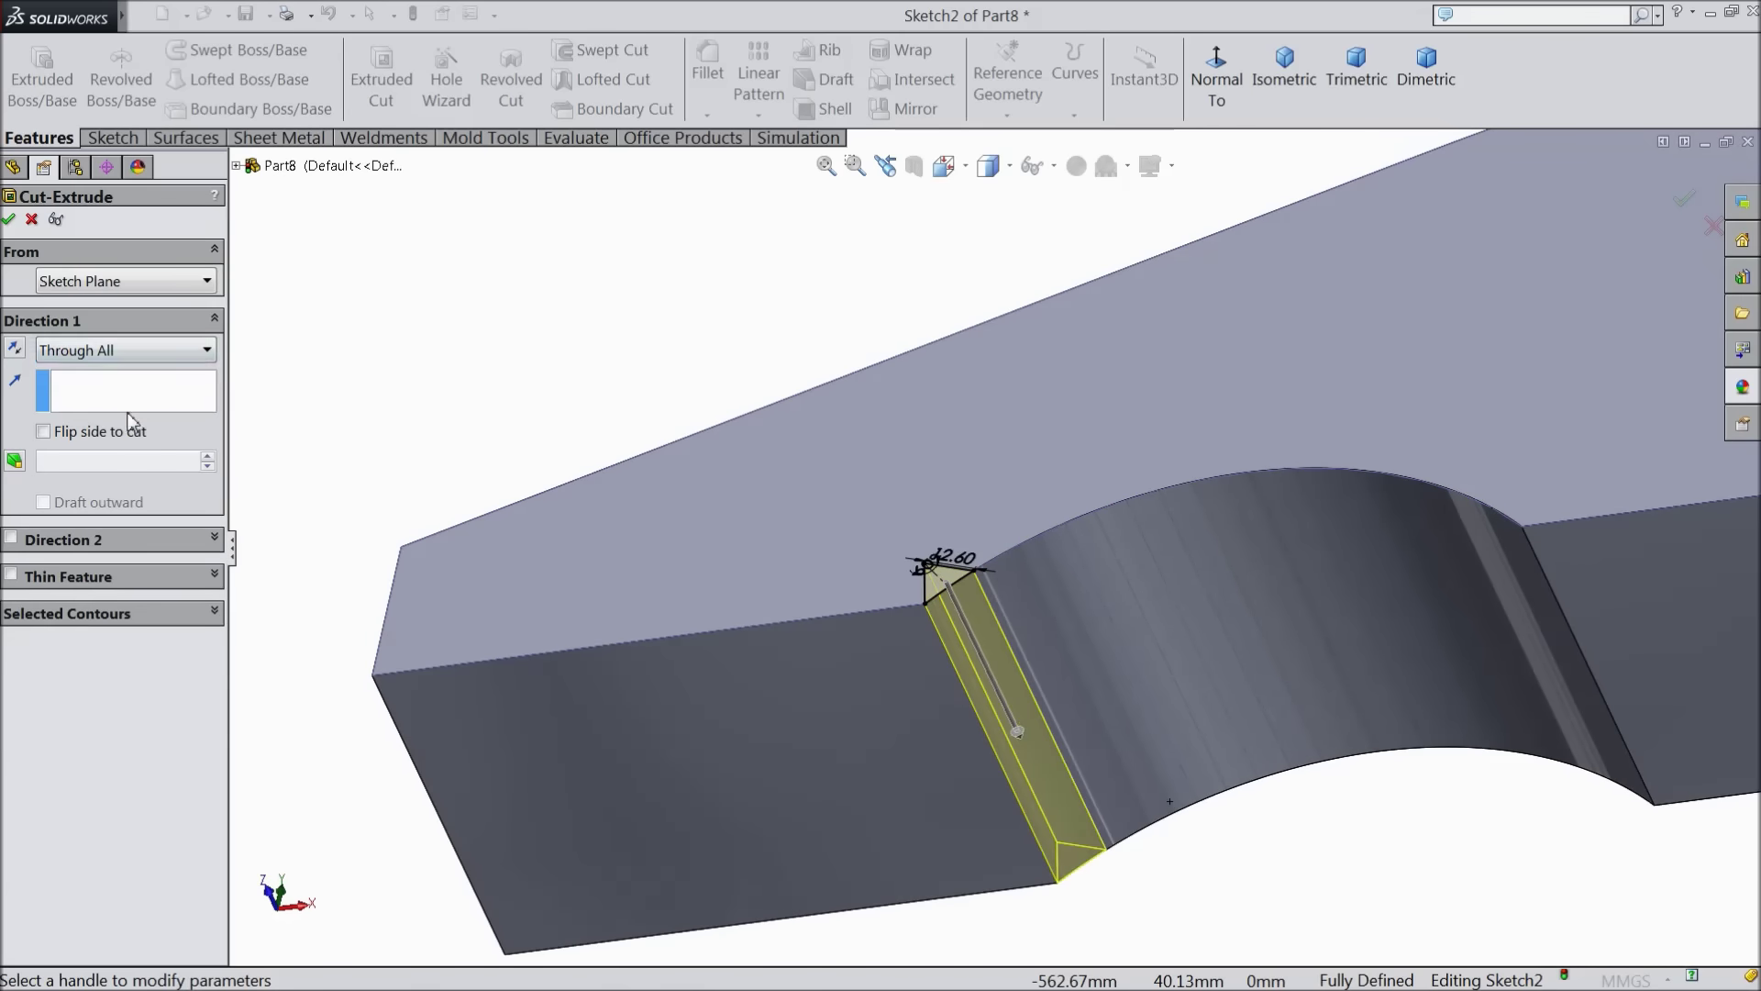
click(10, 220)
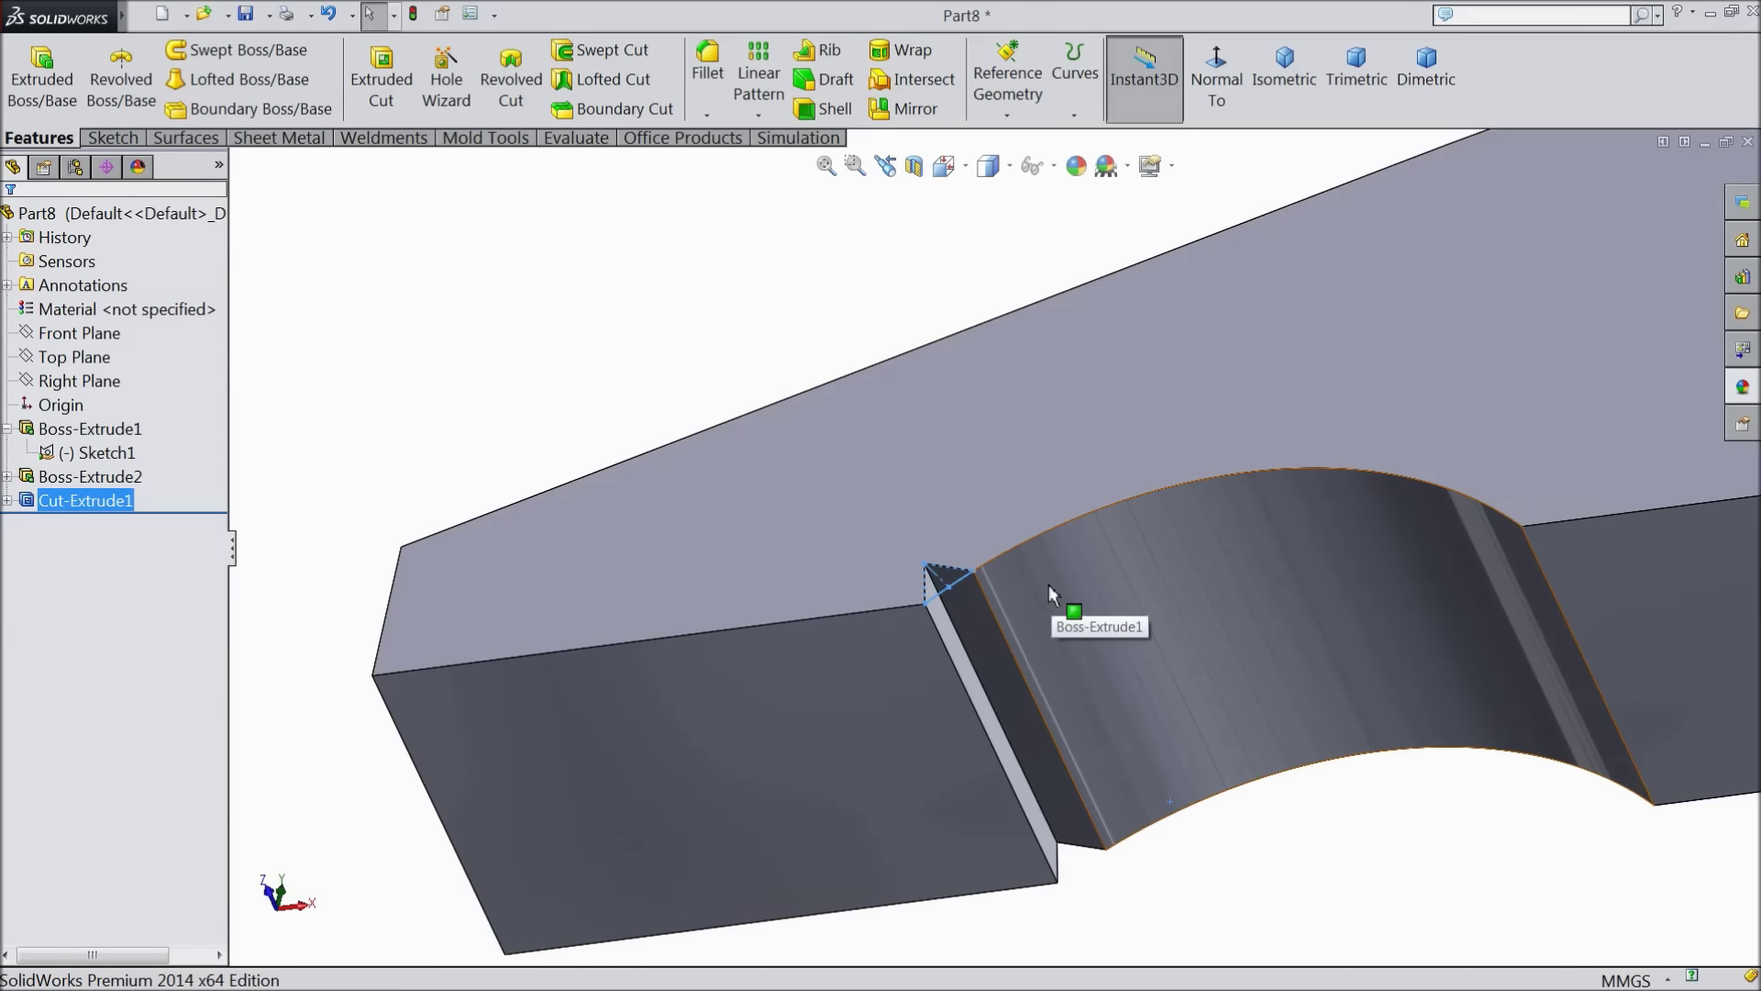
Inspect the new groove and show the list of pattern types
middle_drag(1048, 585, 911, 325)
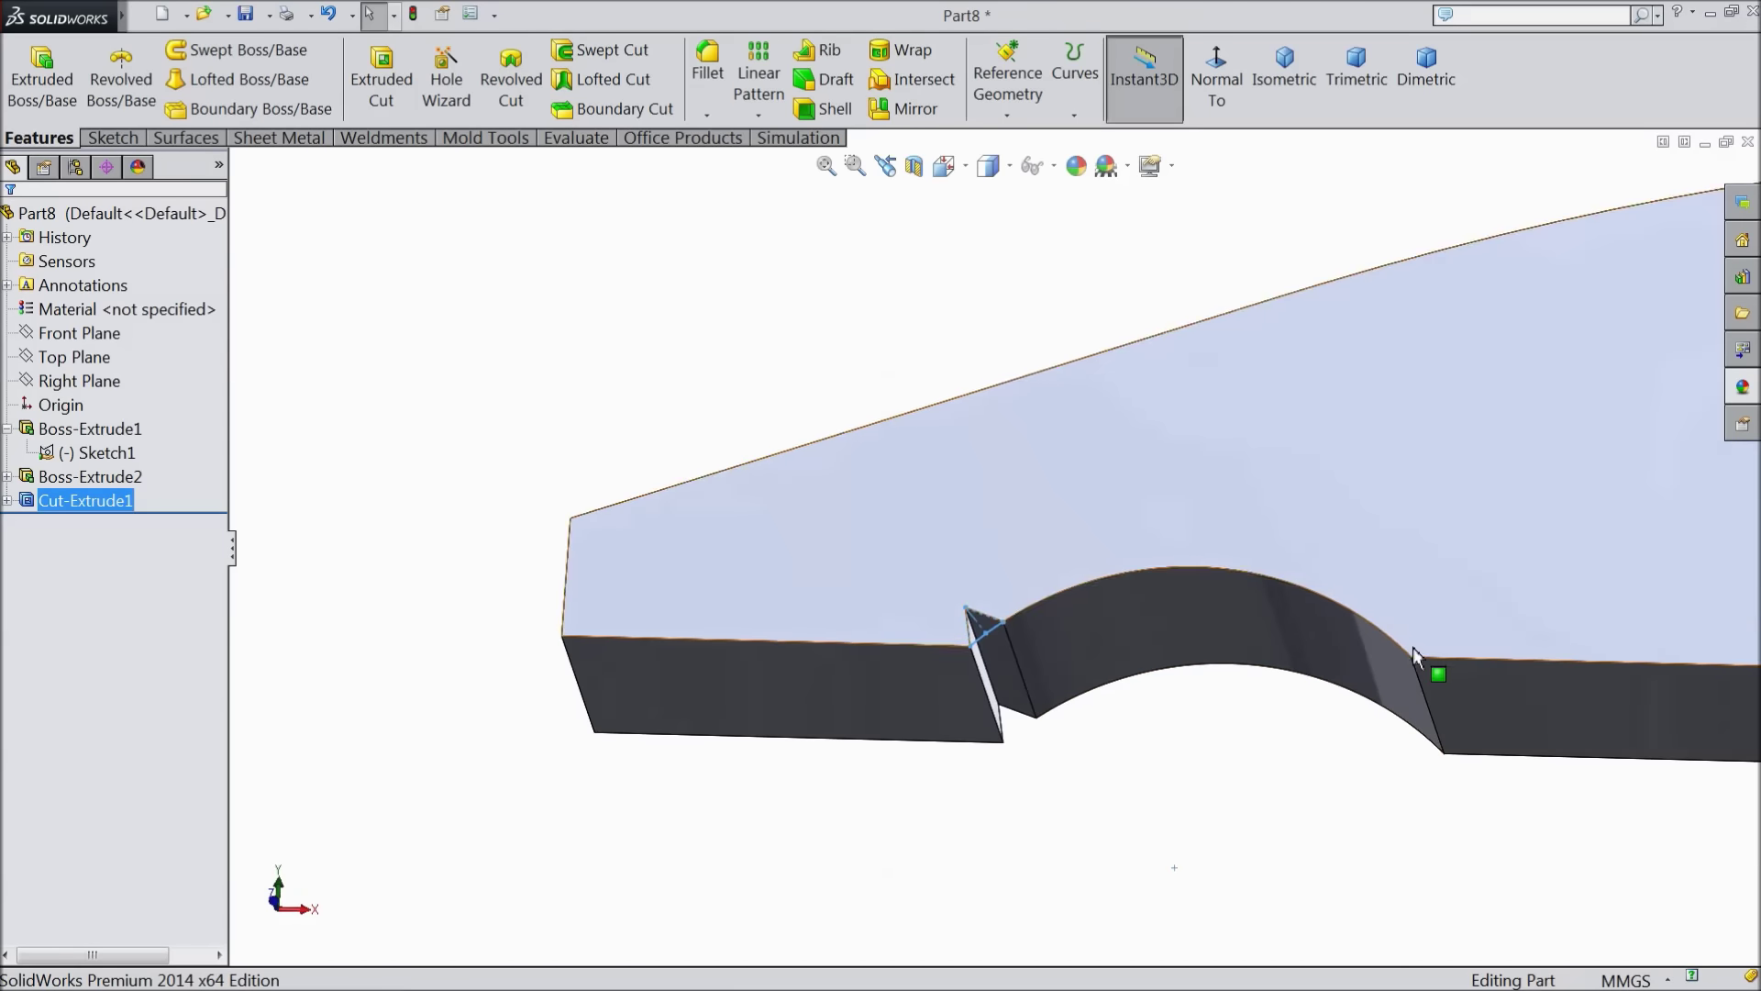
scroll(1438, 668, down, 3)
click(758, 115)
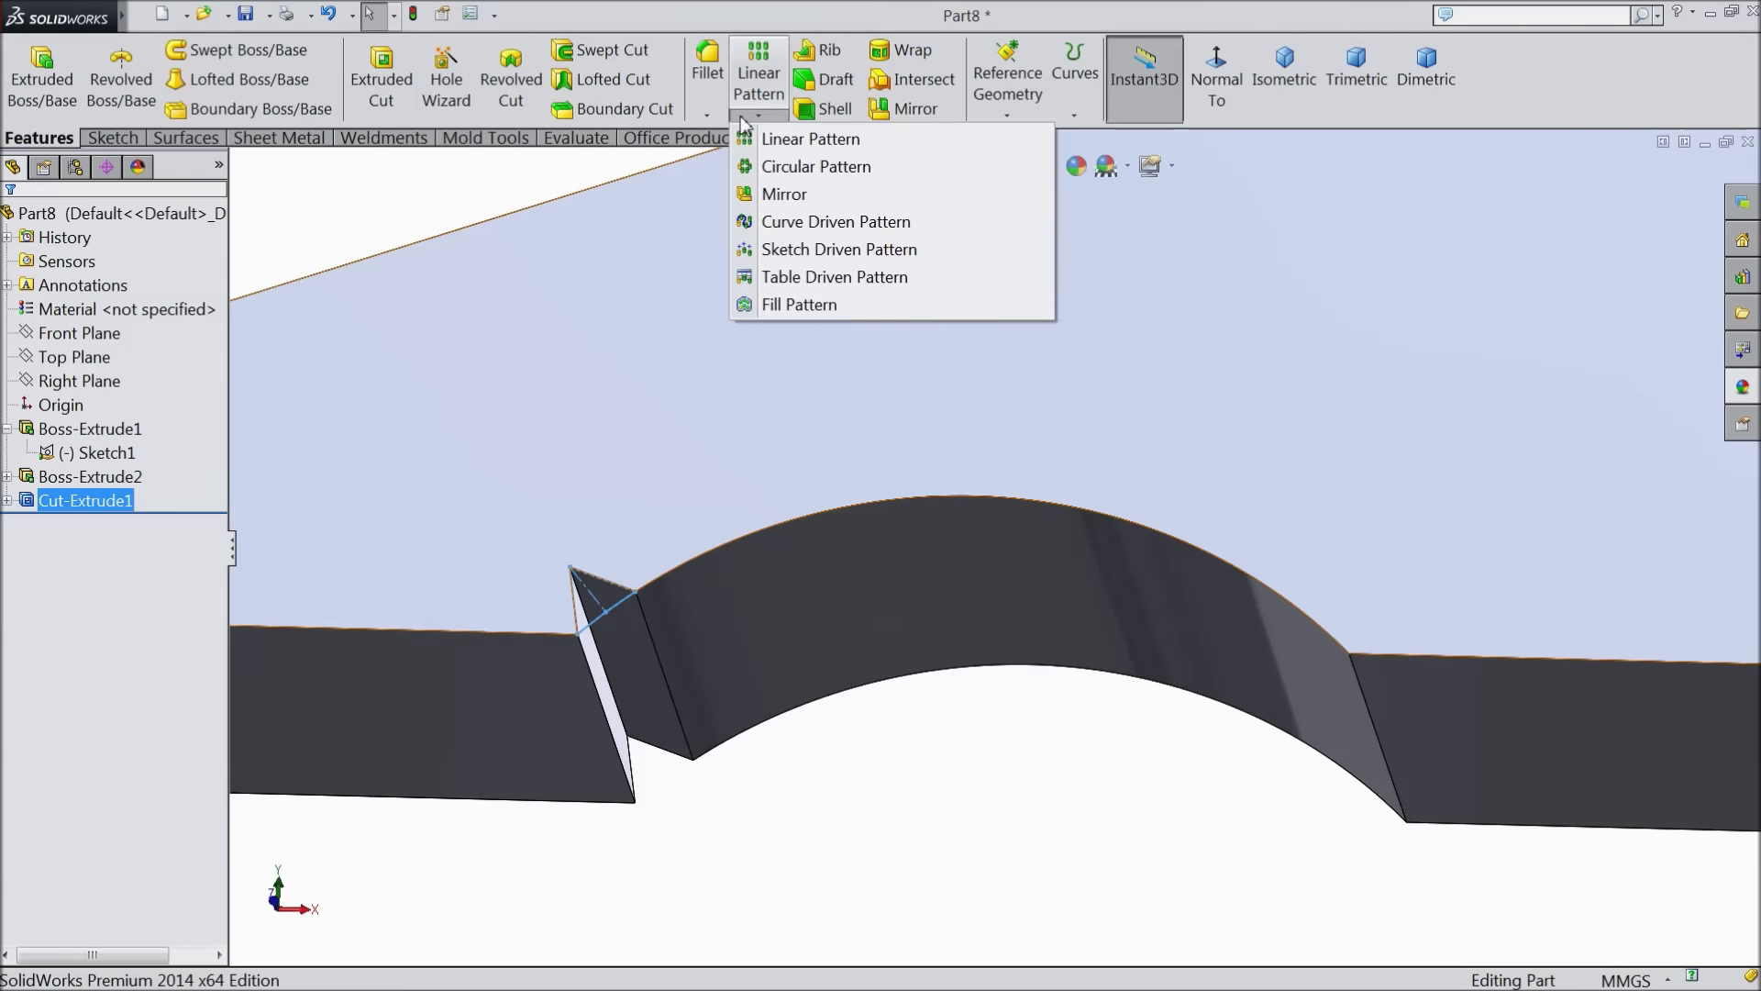
Start a Curve Driven Pattern using Sketch1's Arc6 as the Direction 1 path
click(798, 222)
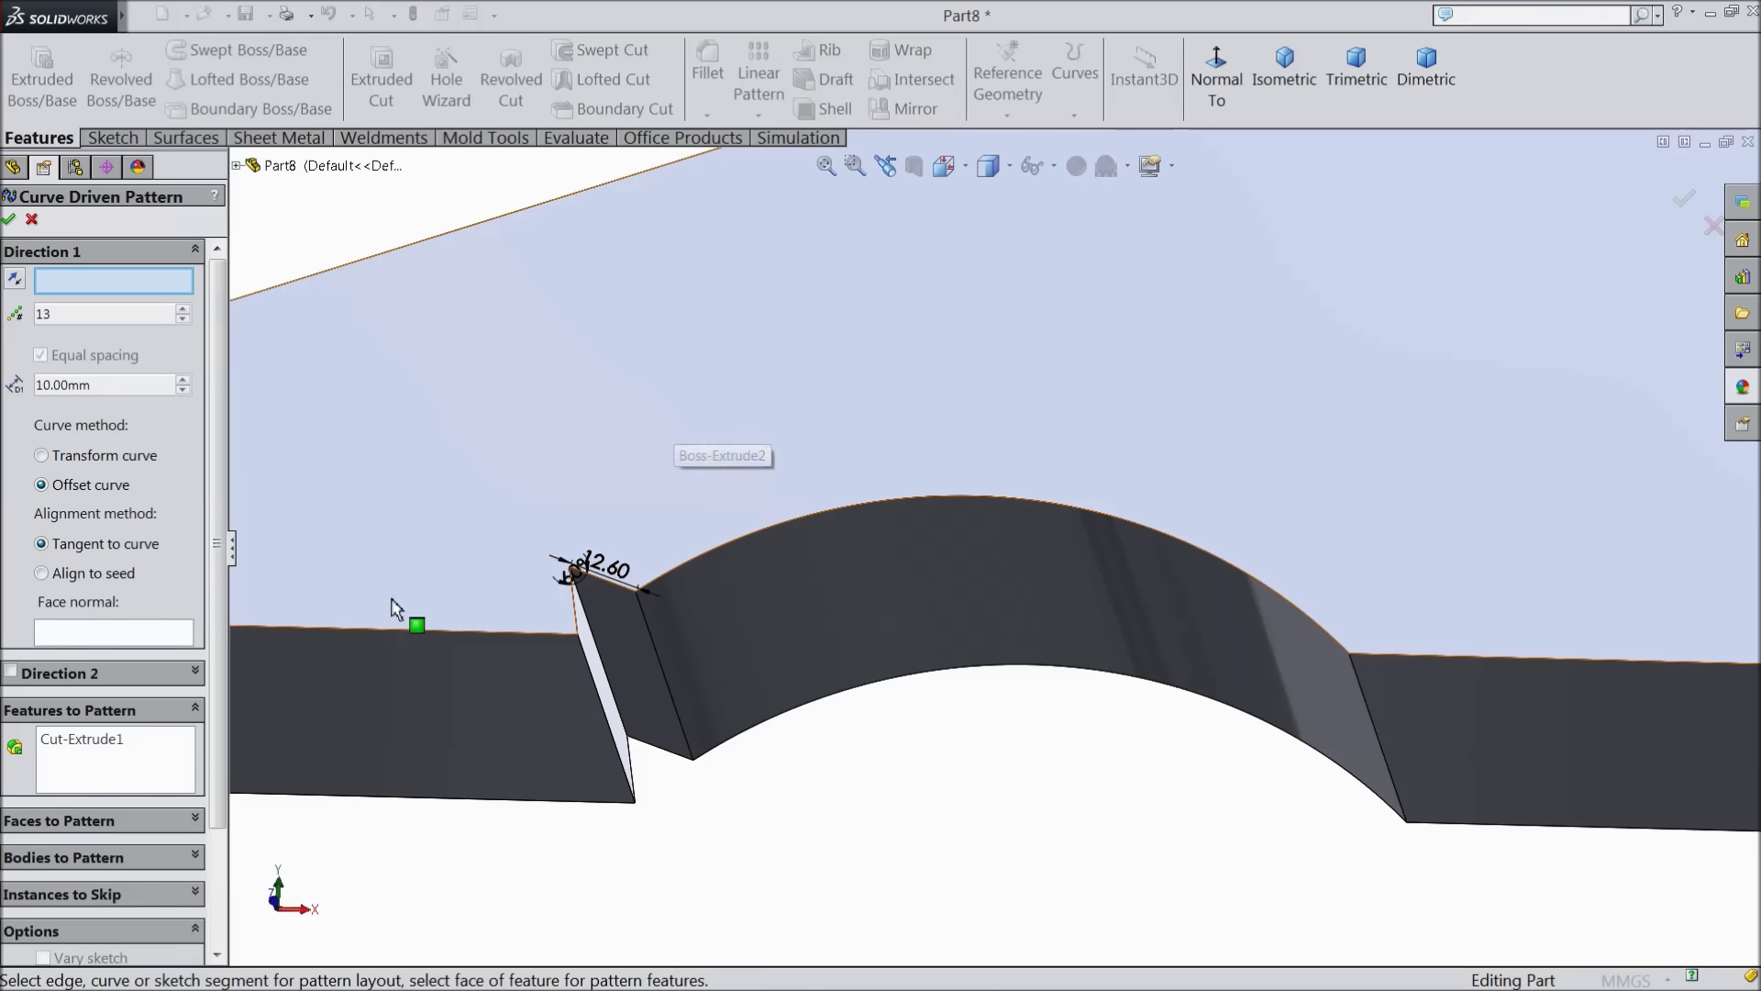
click(723, 547)
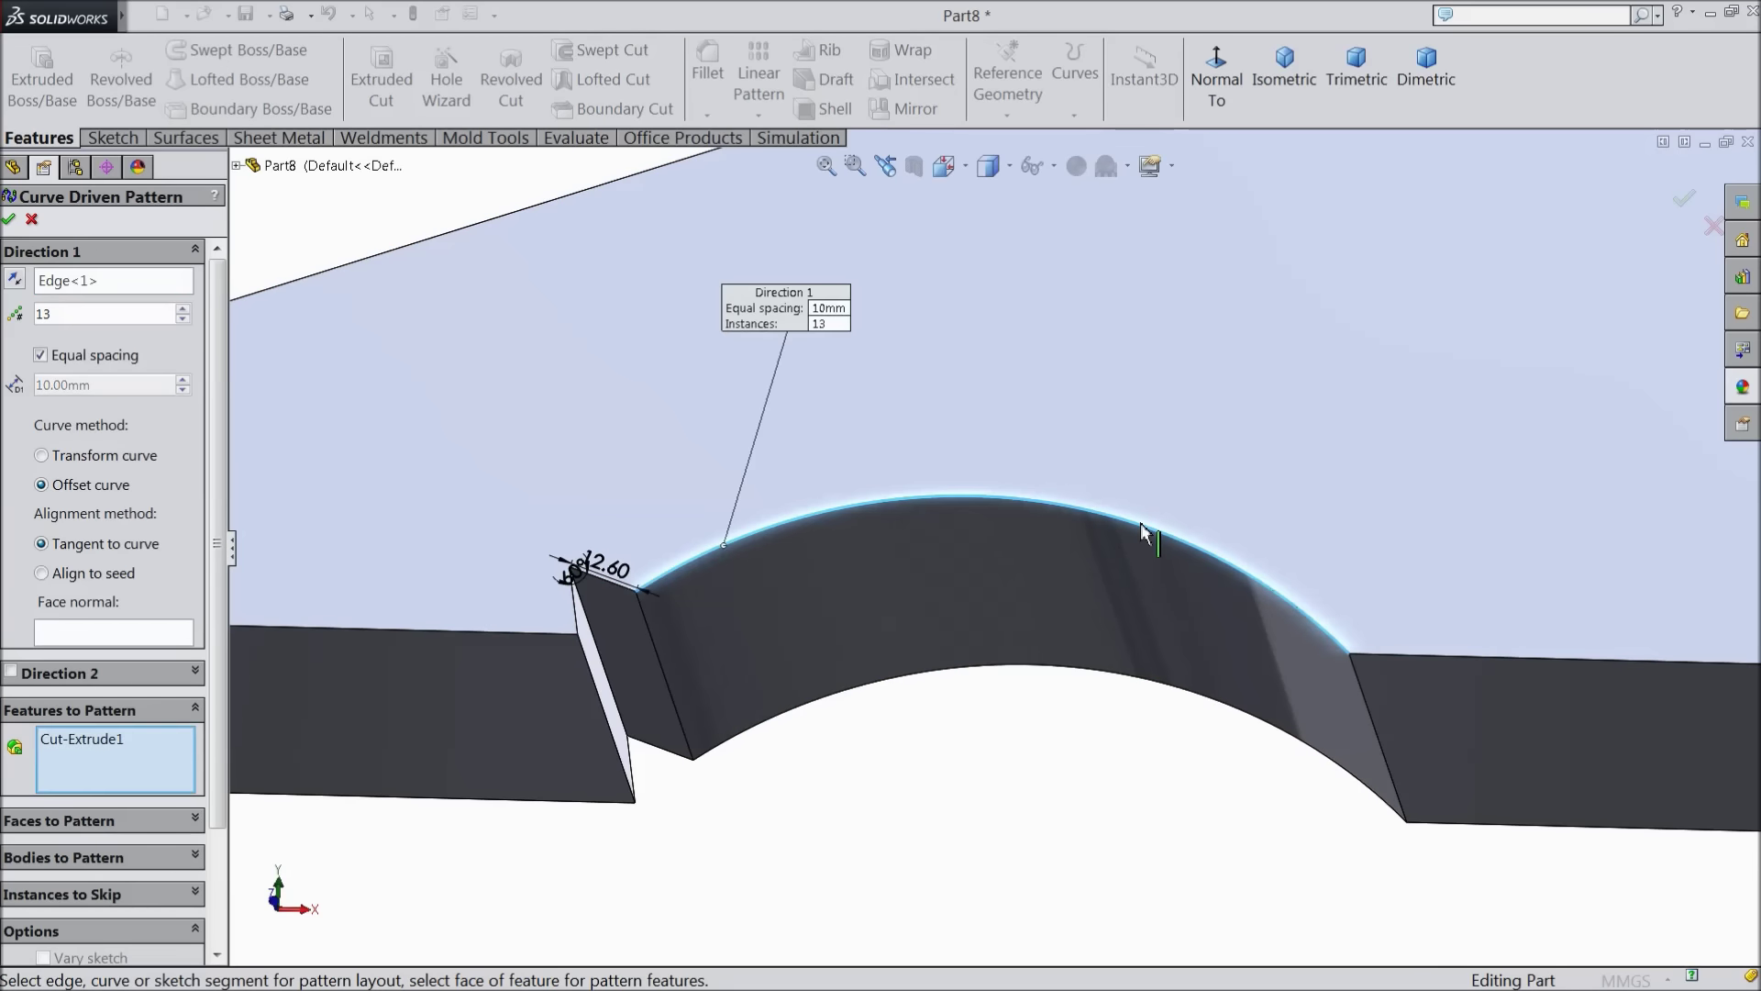
scroll(982, 547, up, 4)
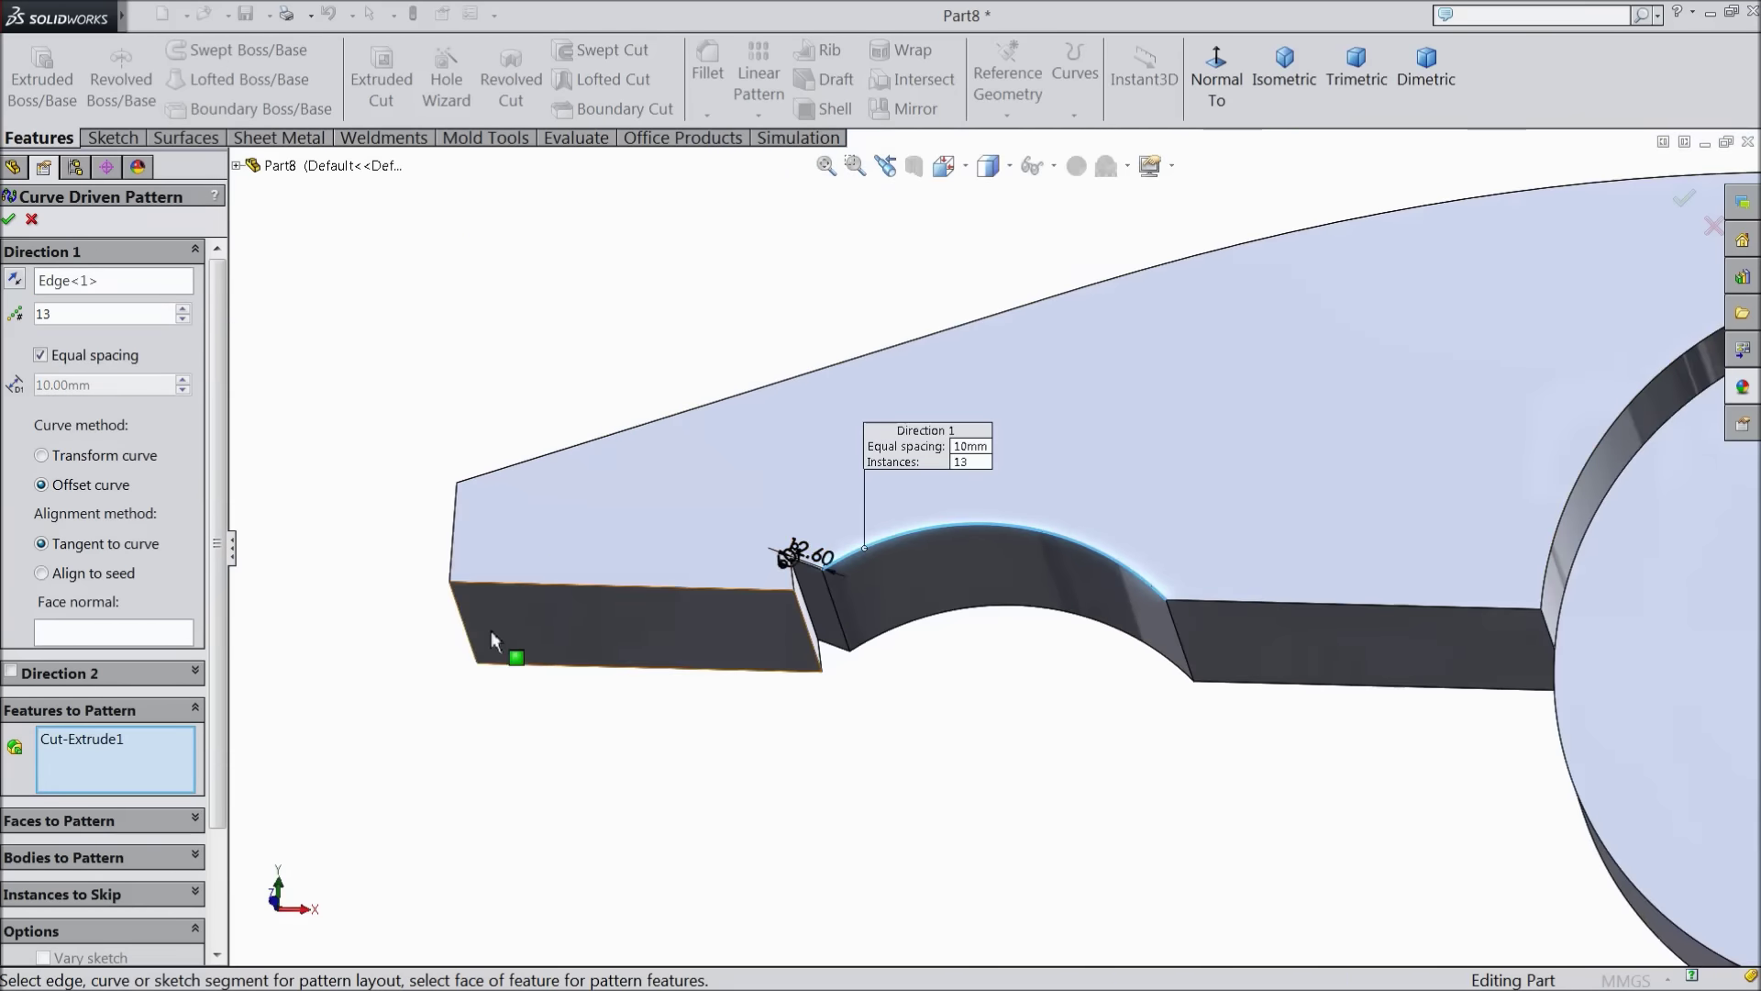
click(110, 281)
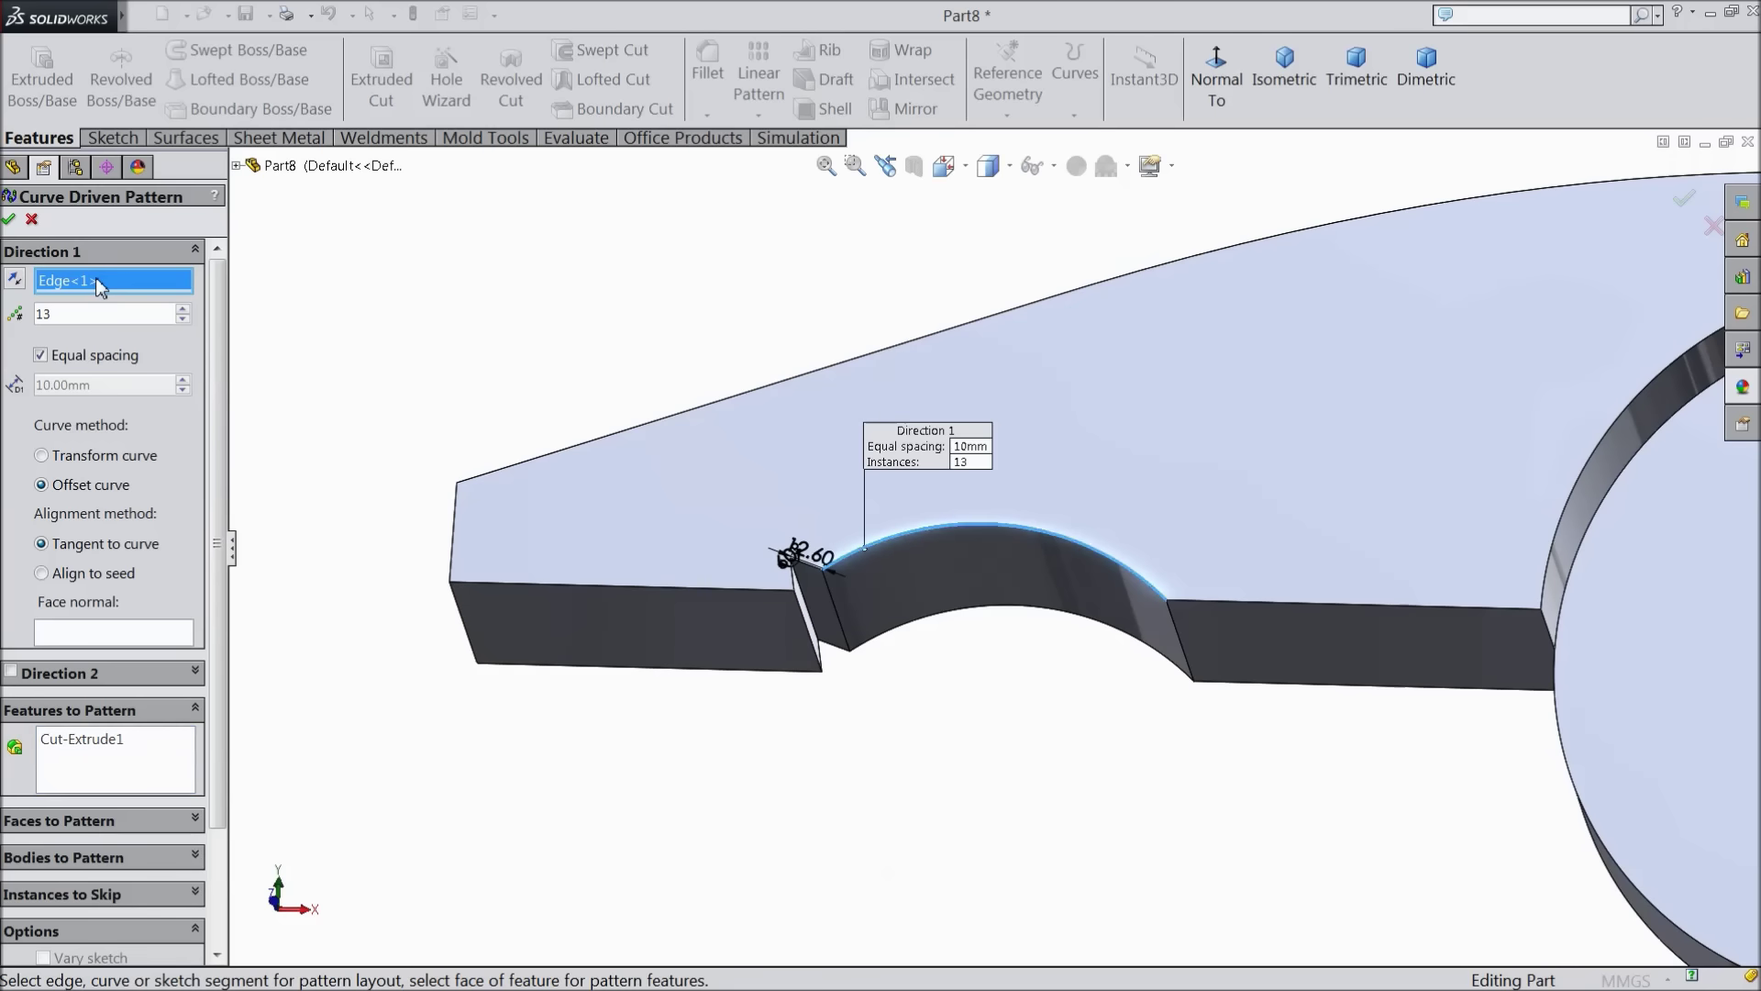
right_click(110, 281)
click(183, 290)
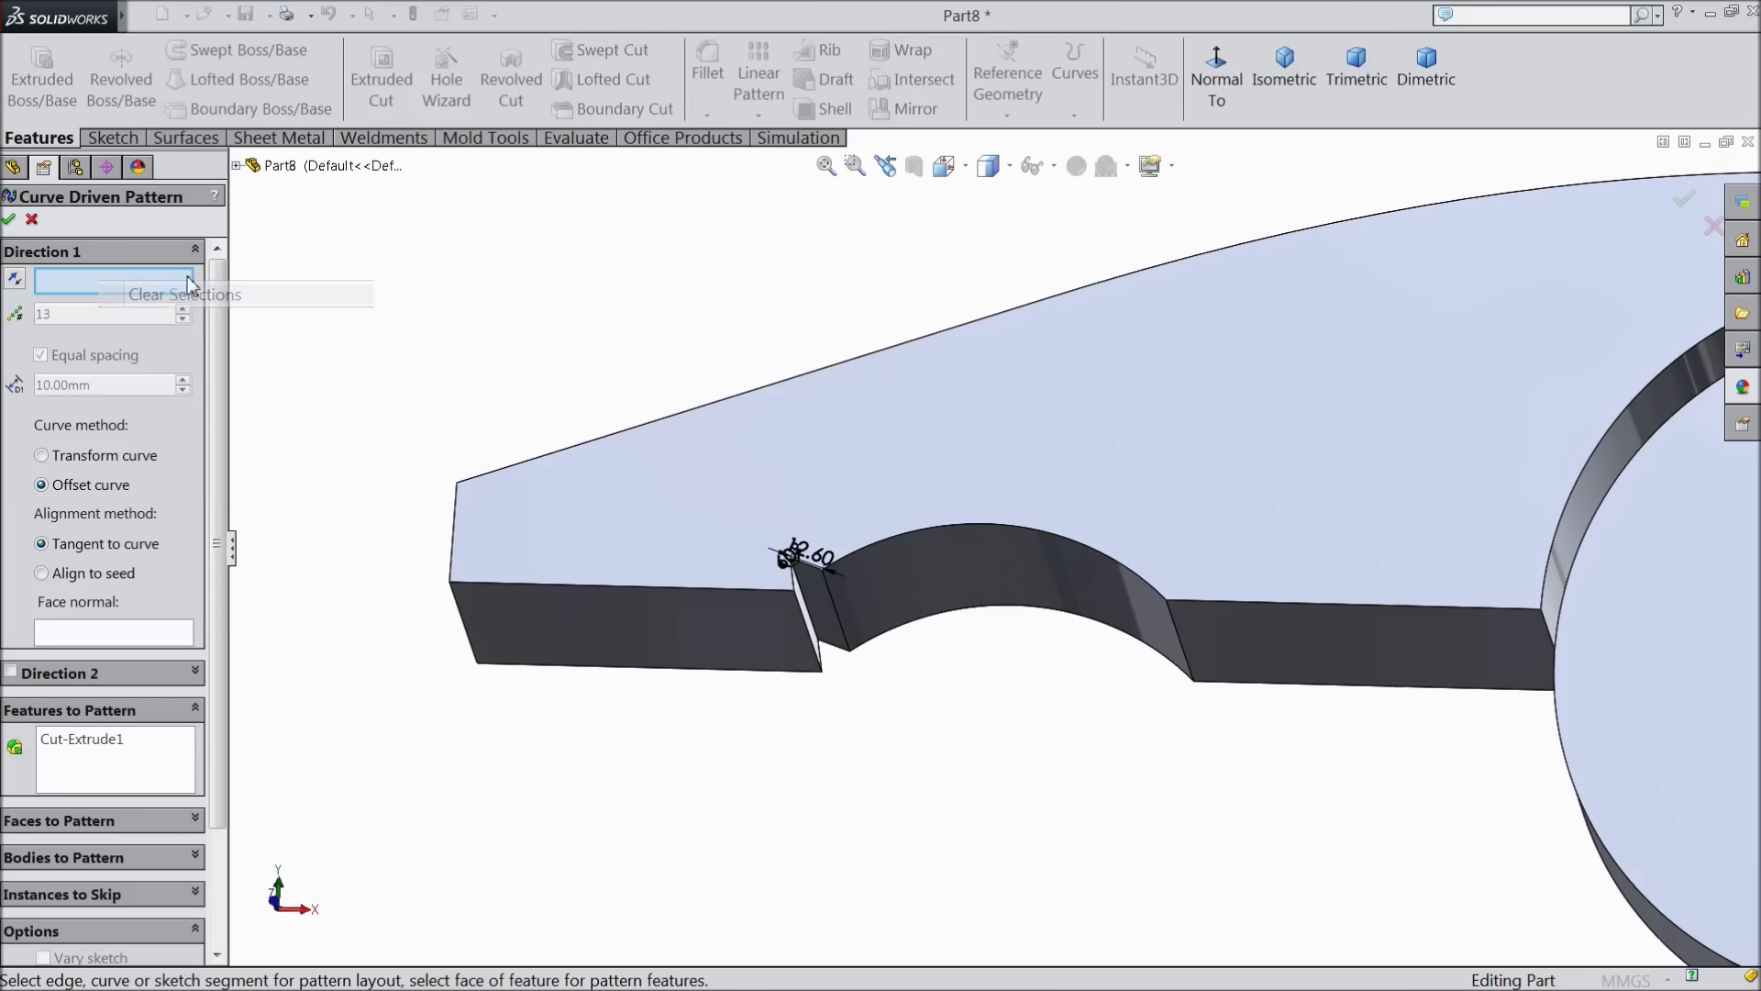
click(236, 165)
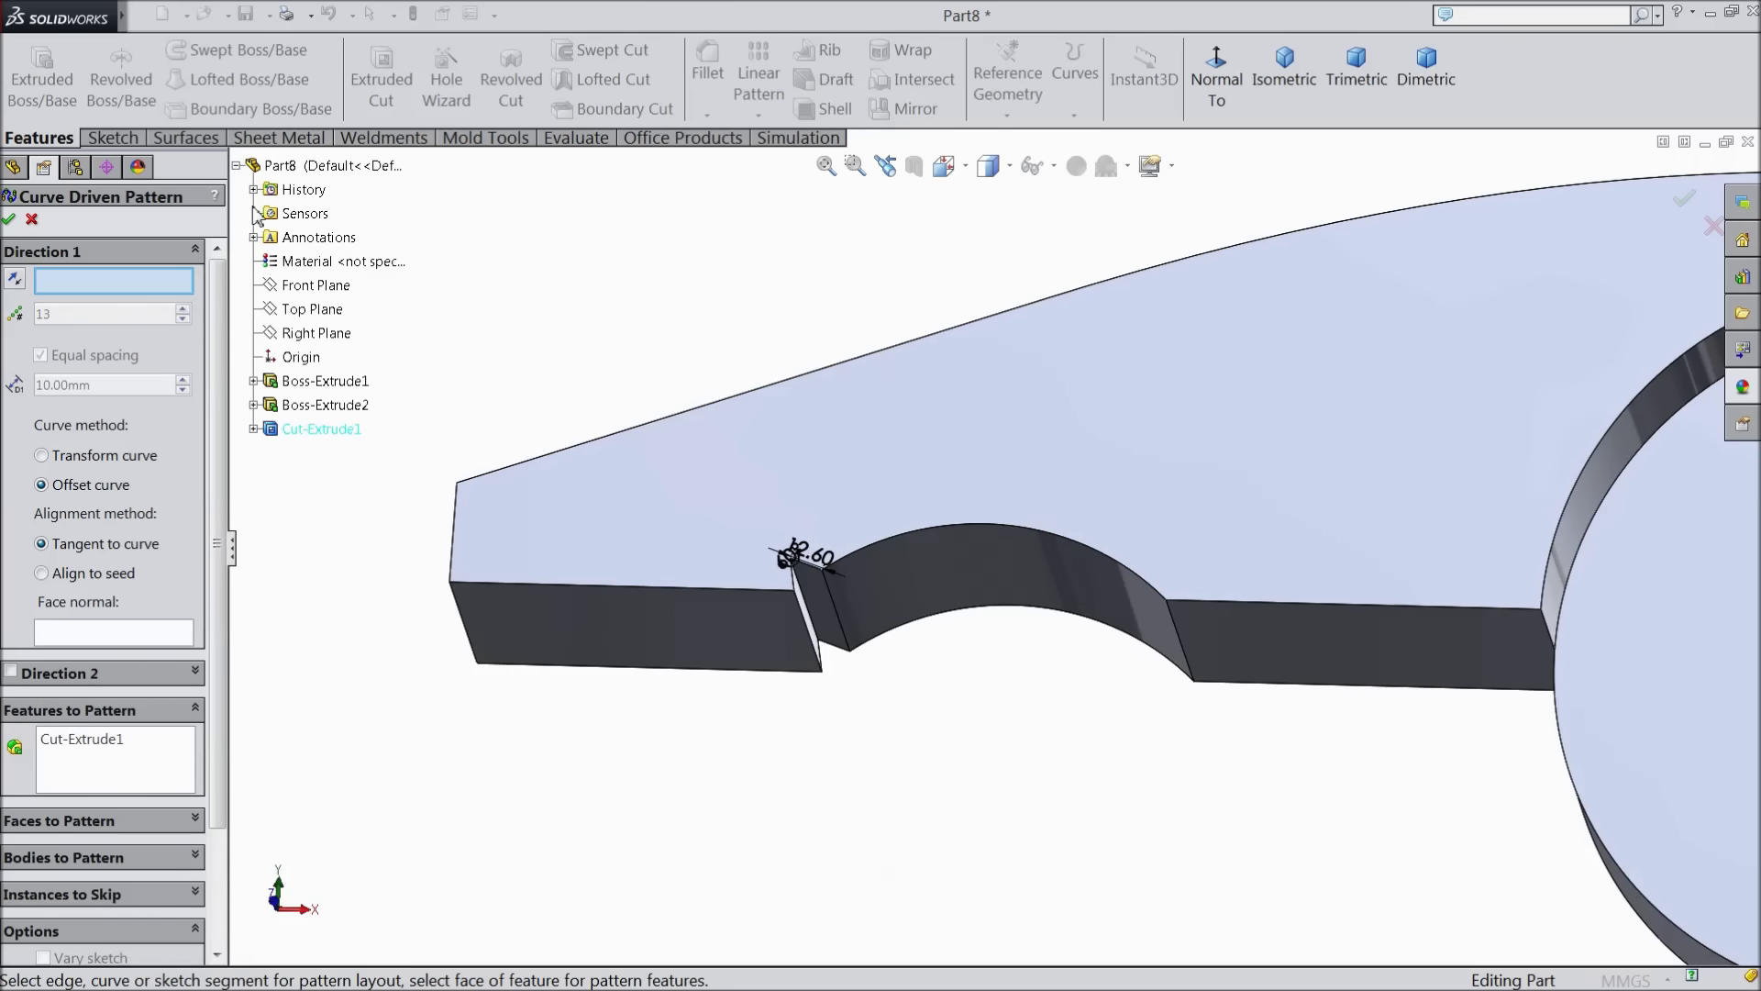
click(254, 380)
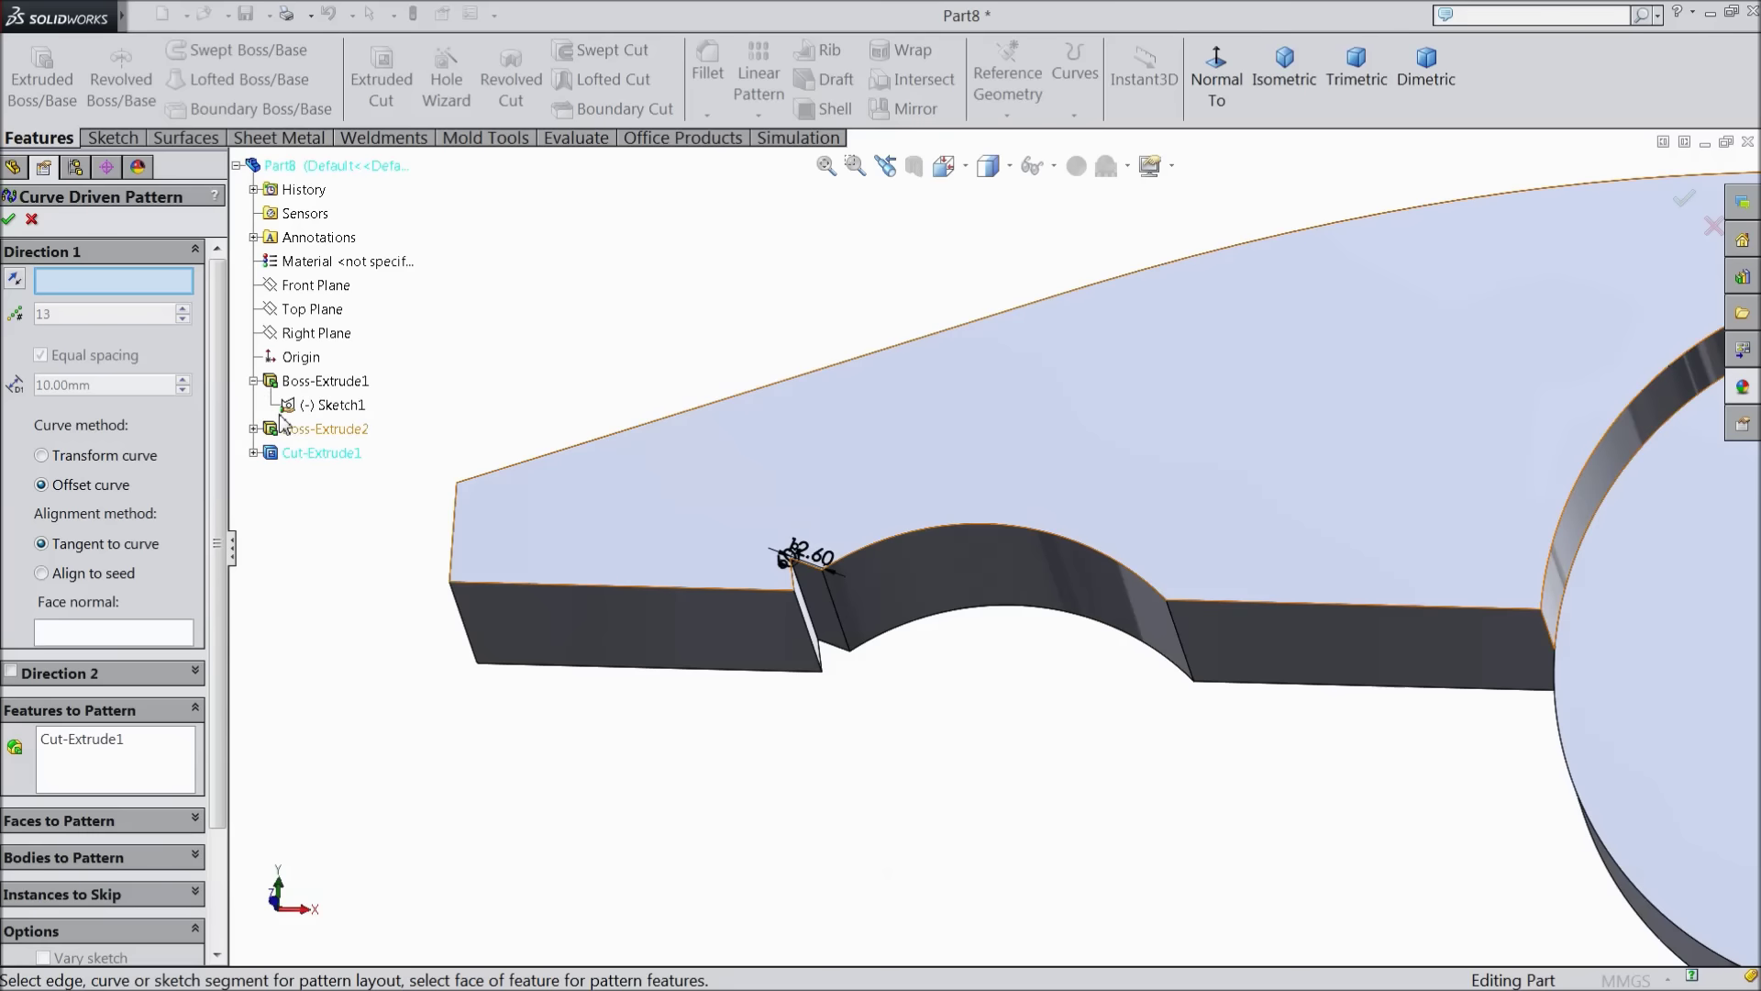
click(306, 411)
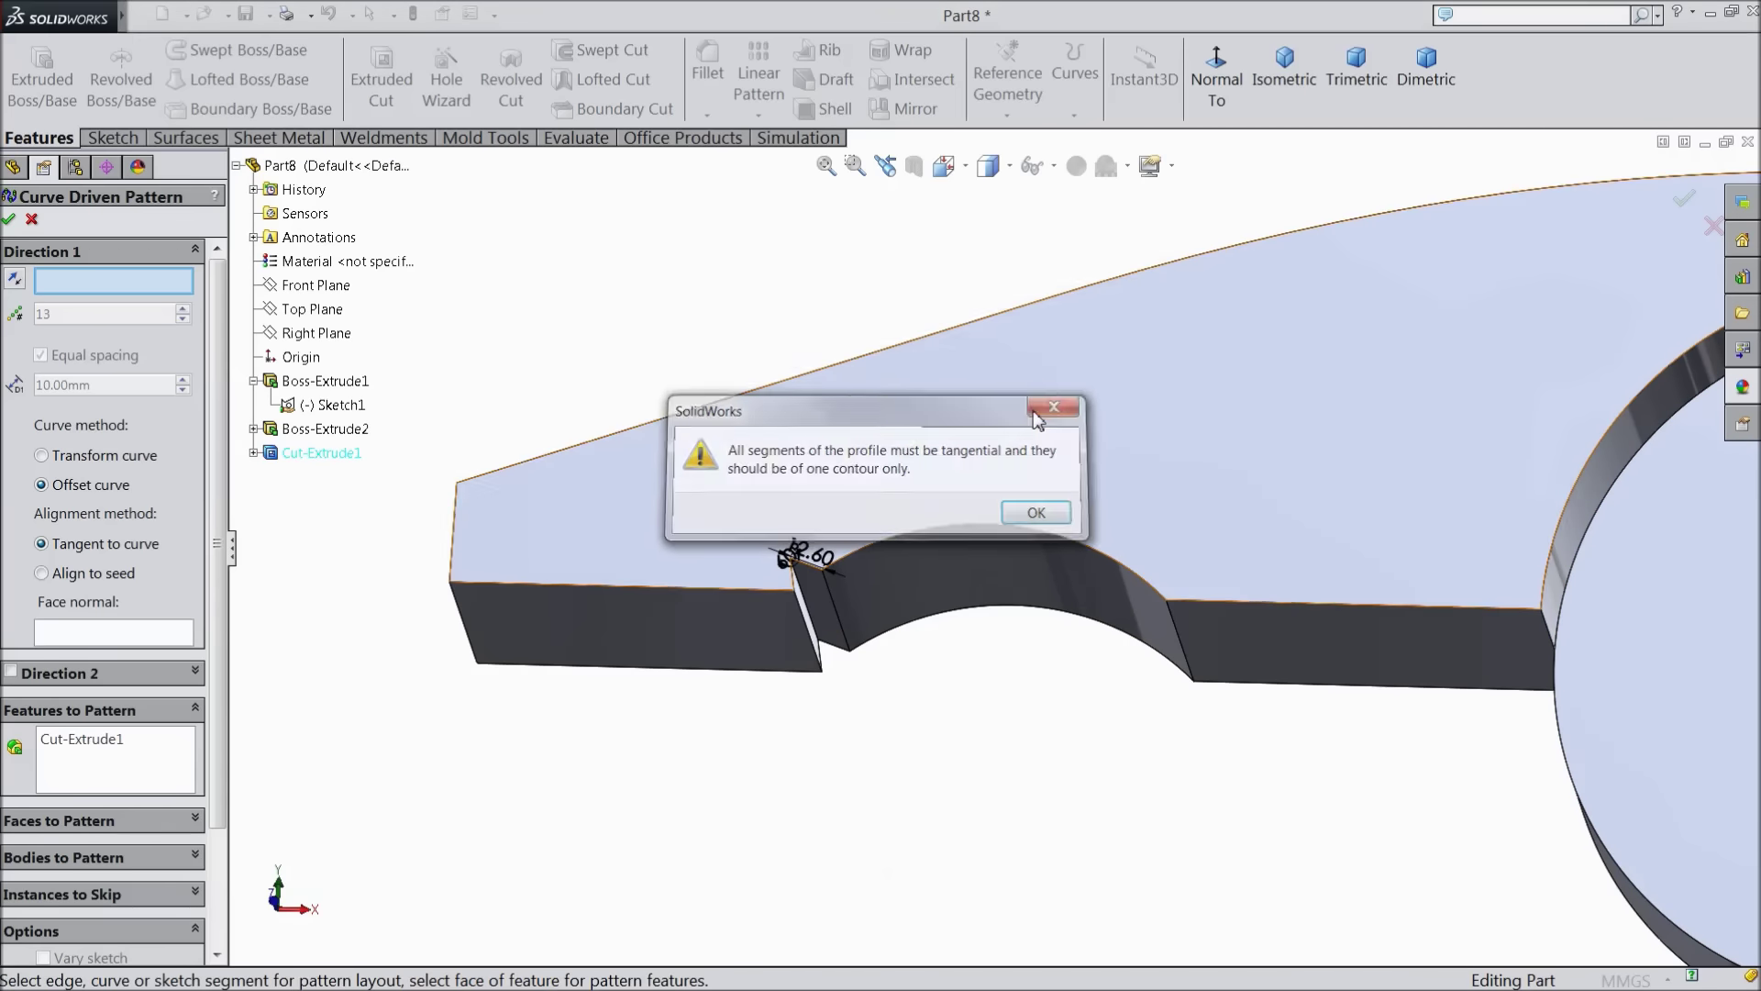
click(1049, 410)
right_click(331, 408)
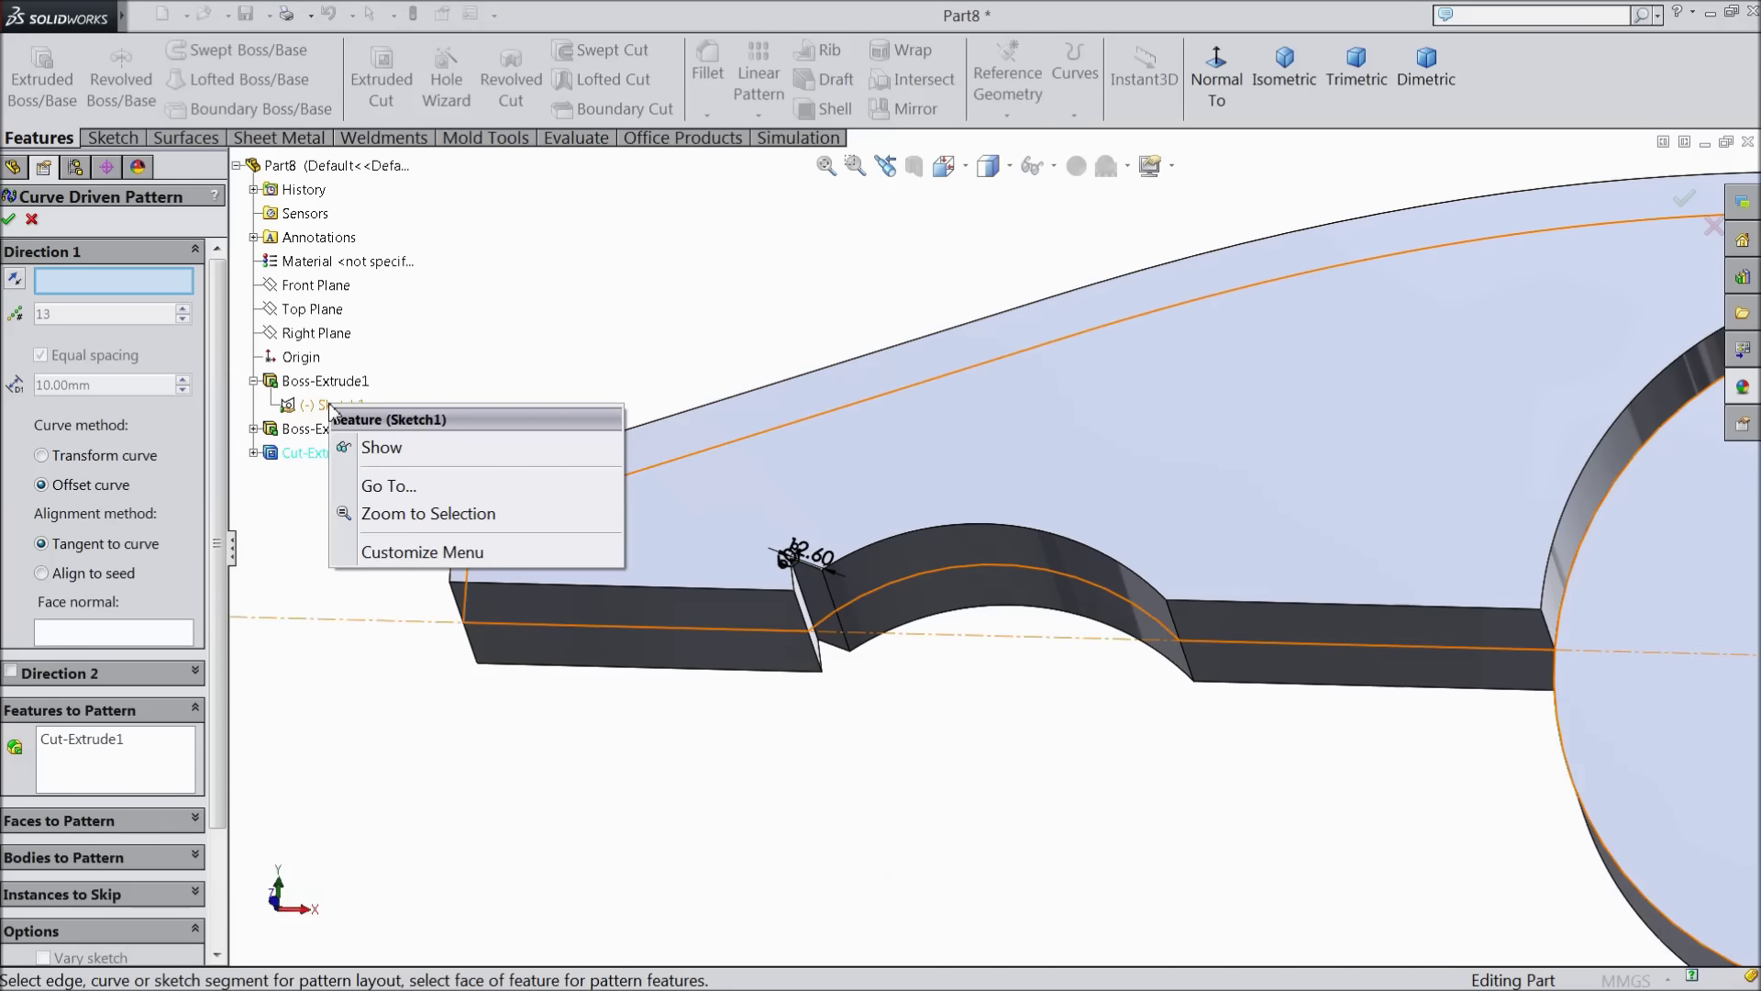
click(374, 449)
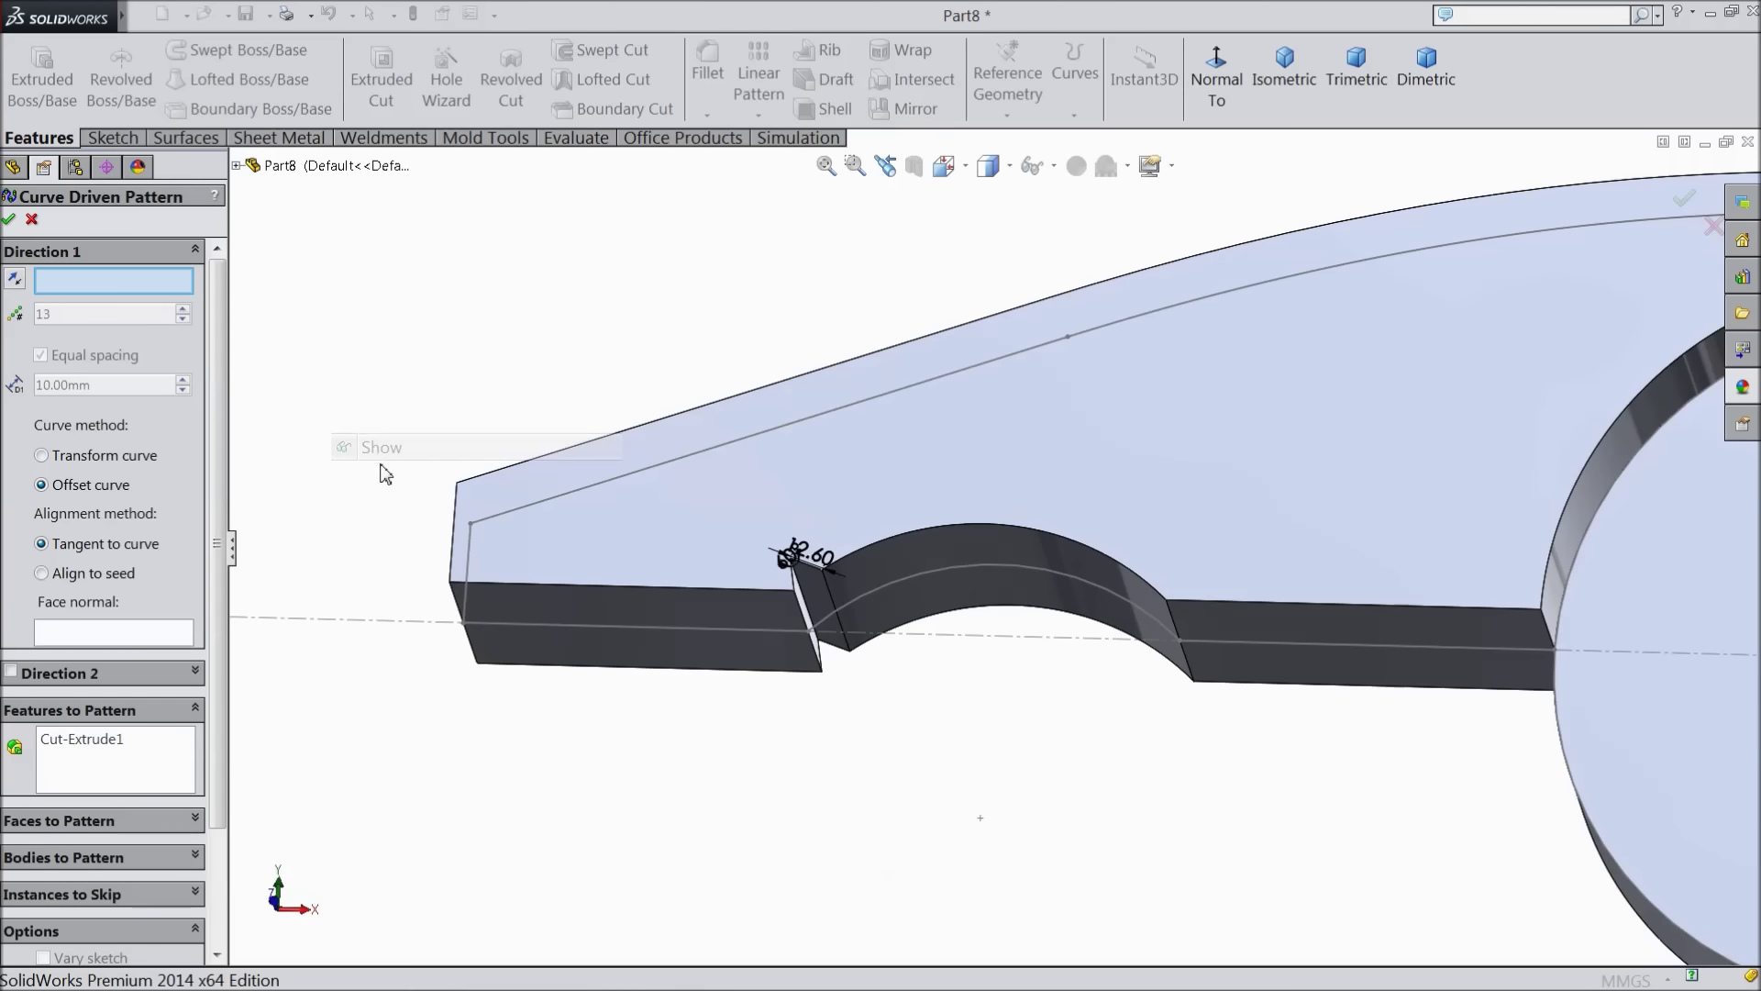
scroll(881, 605, down, 4)
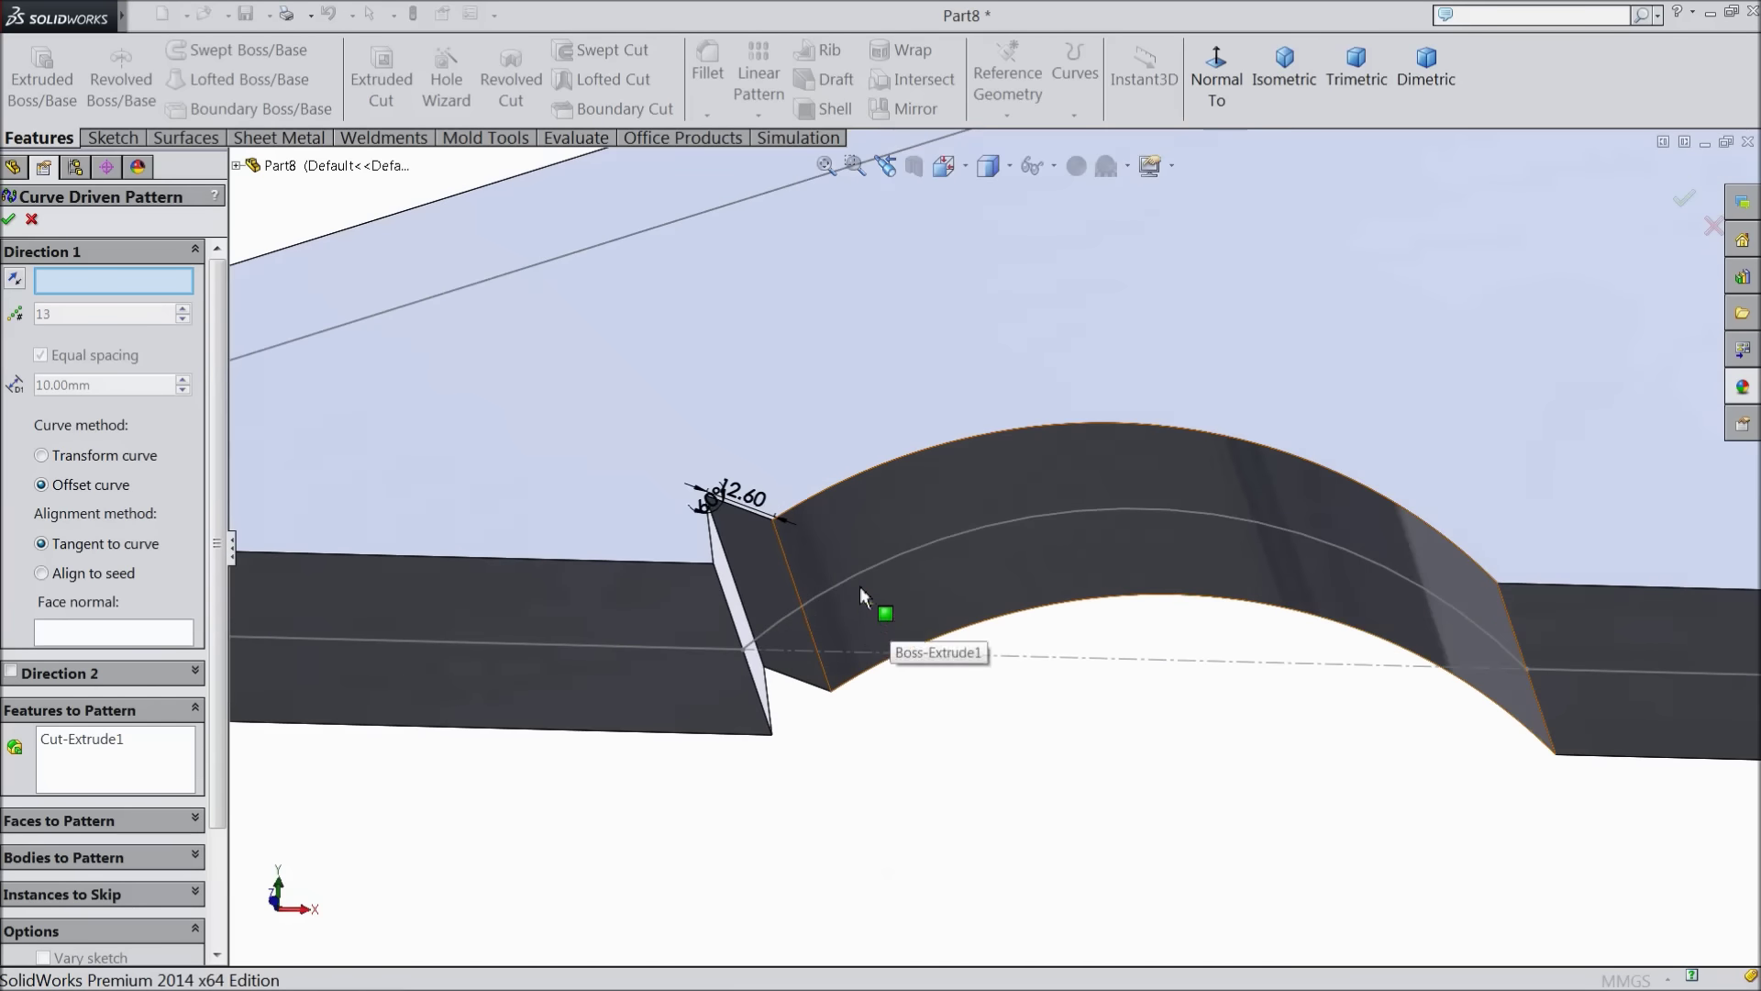
click(859, 585)
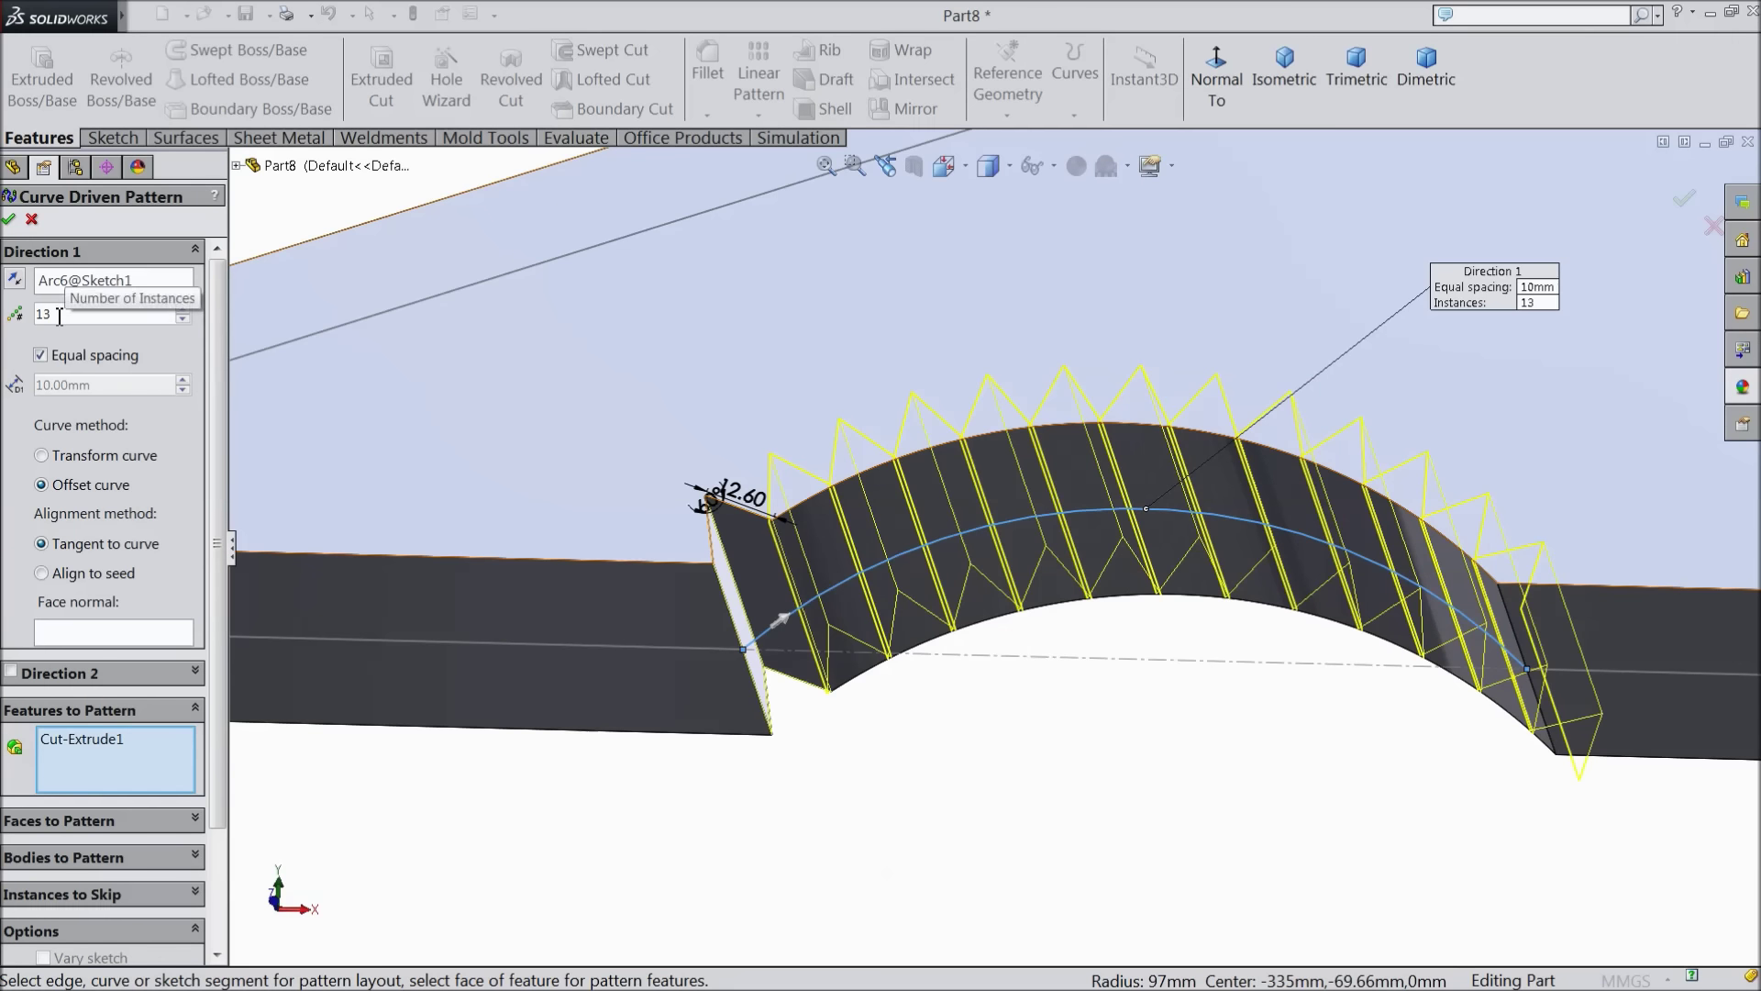
Set 10 equally spaced instances and accept the curve-driven pattern
drag(58, 316, 28, 312)
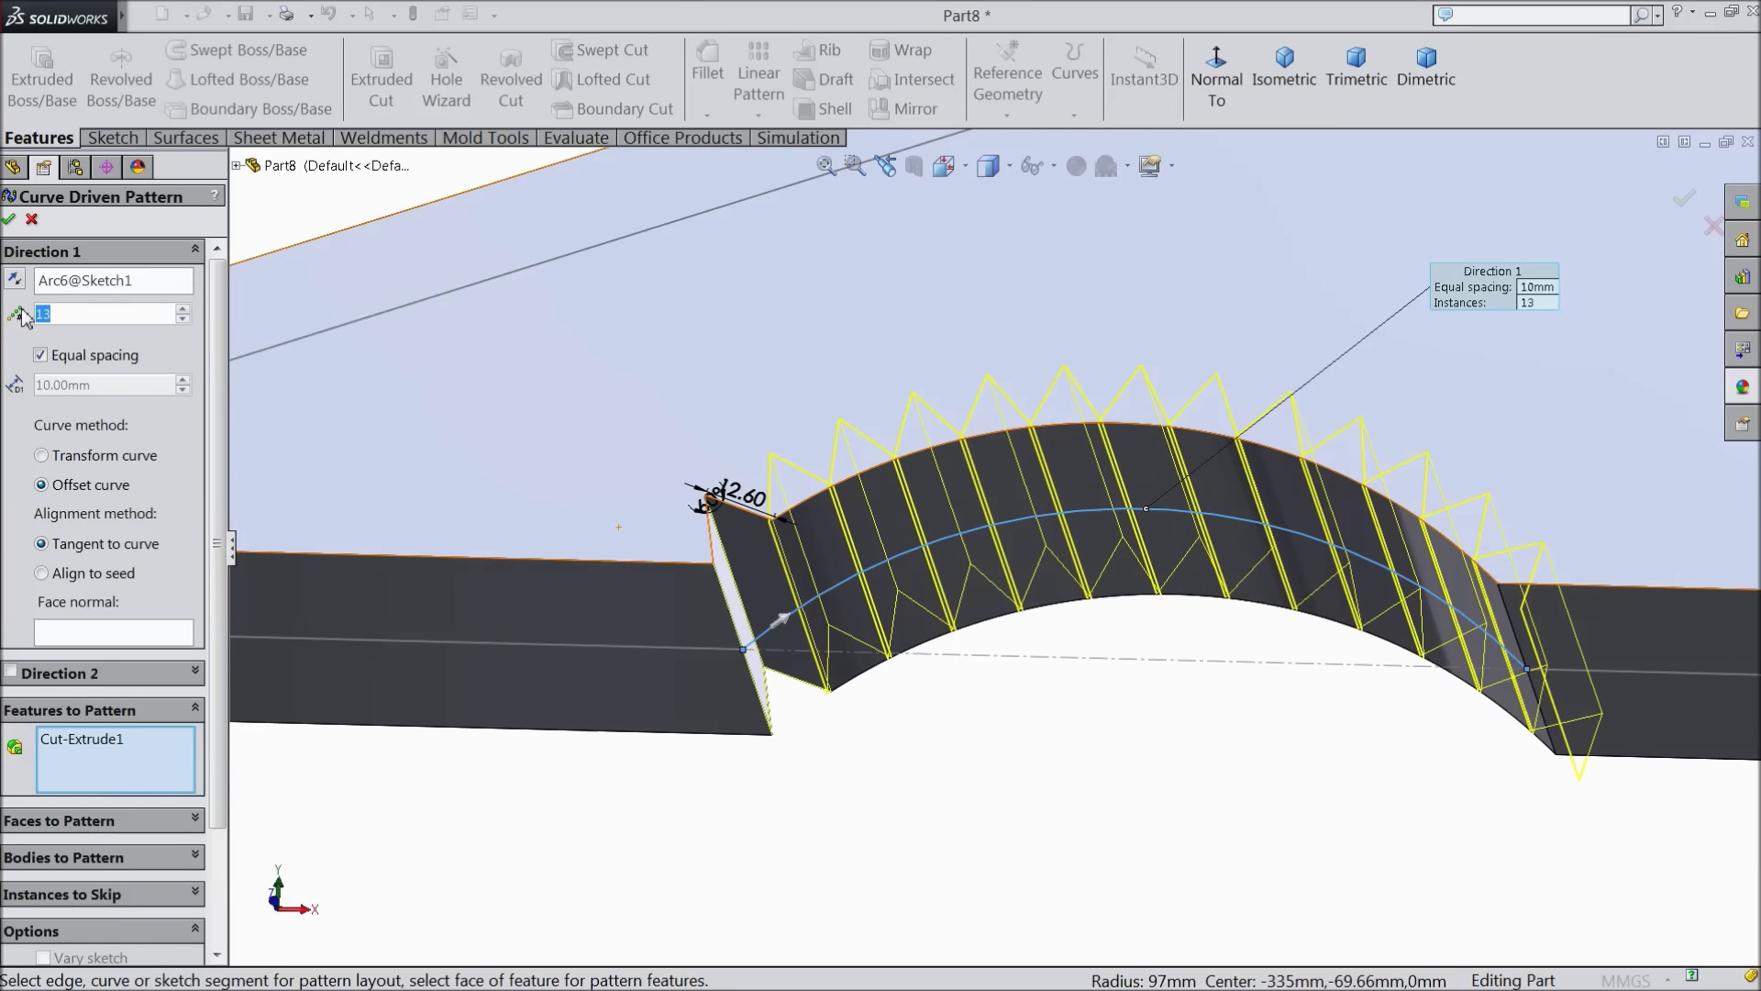
text(10)
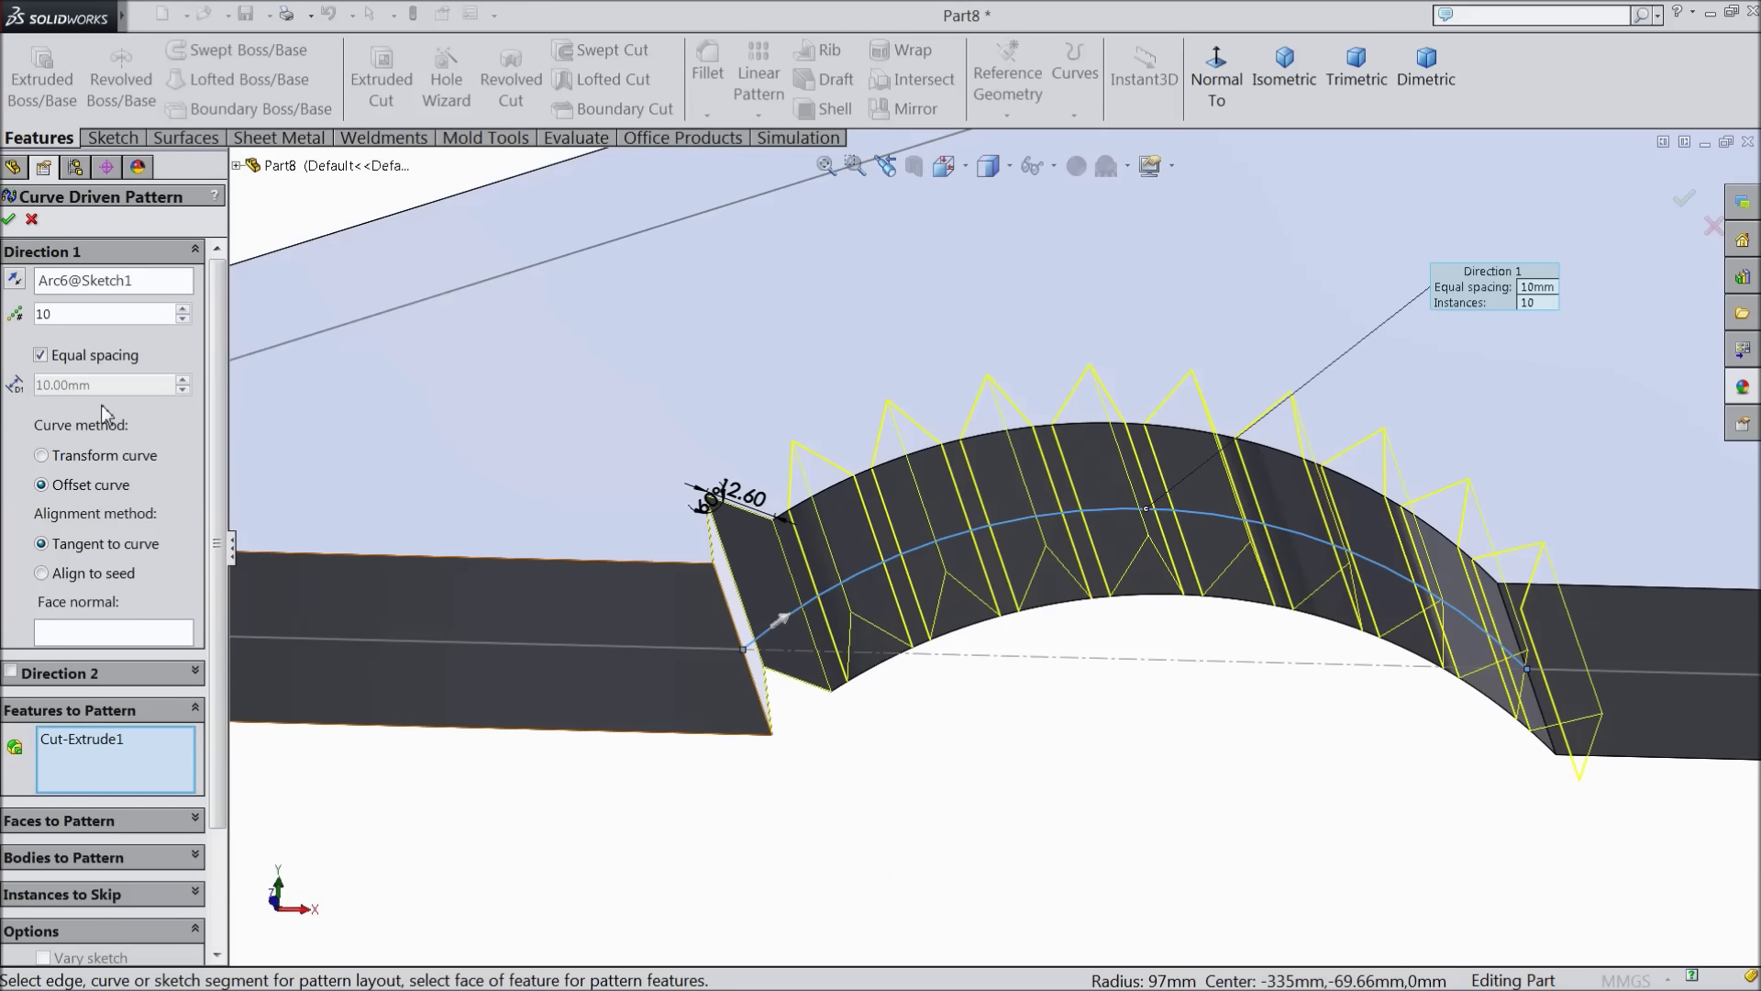
double_click(60, 312)
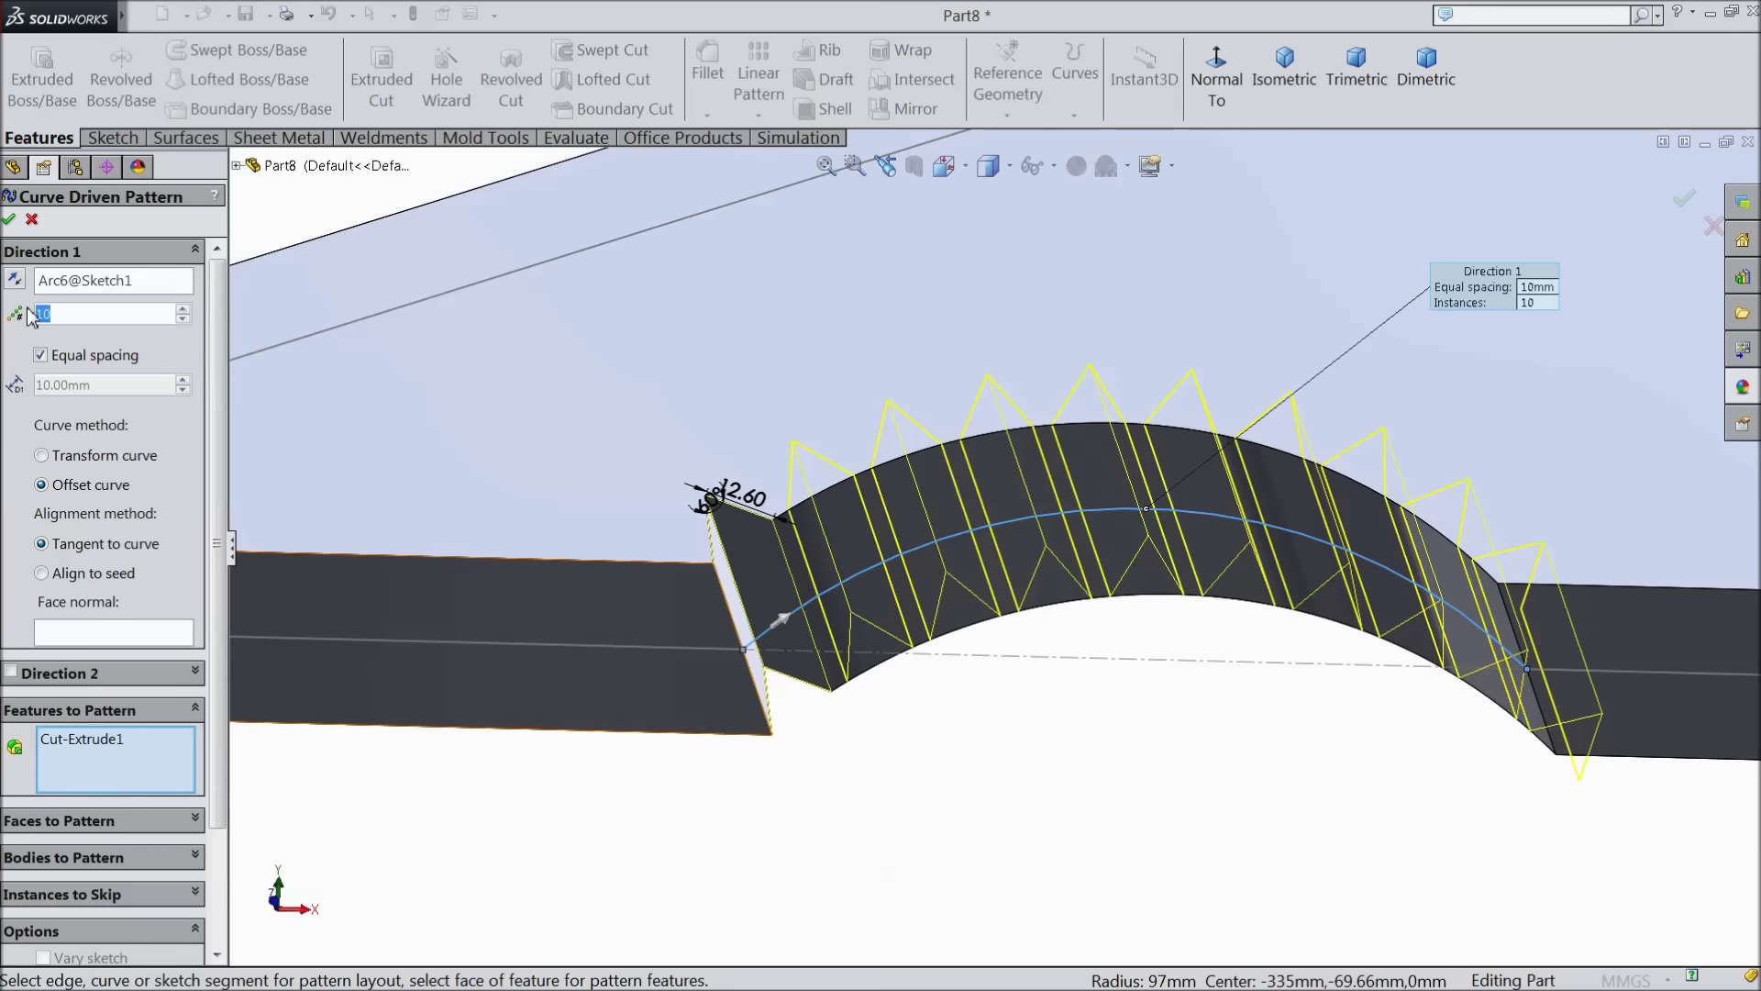
text(12)
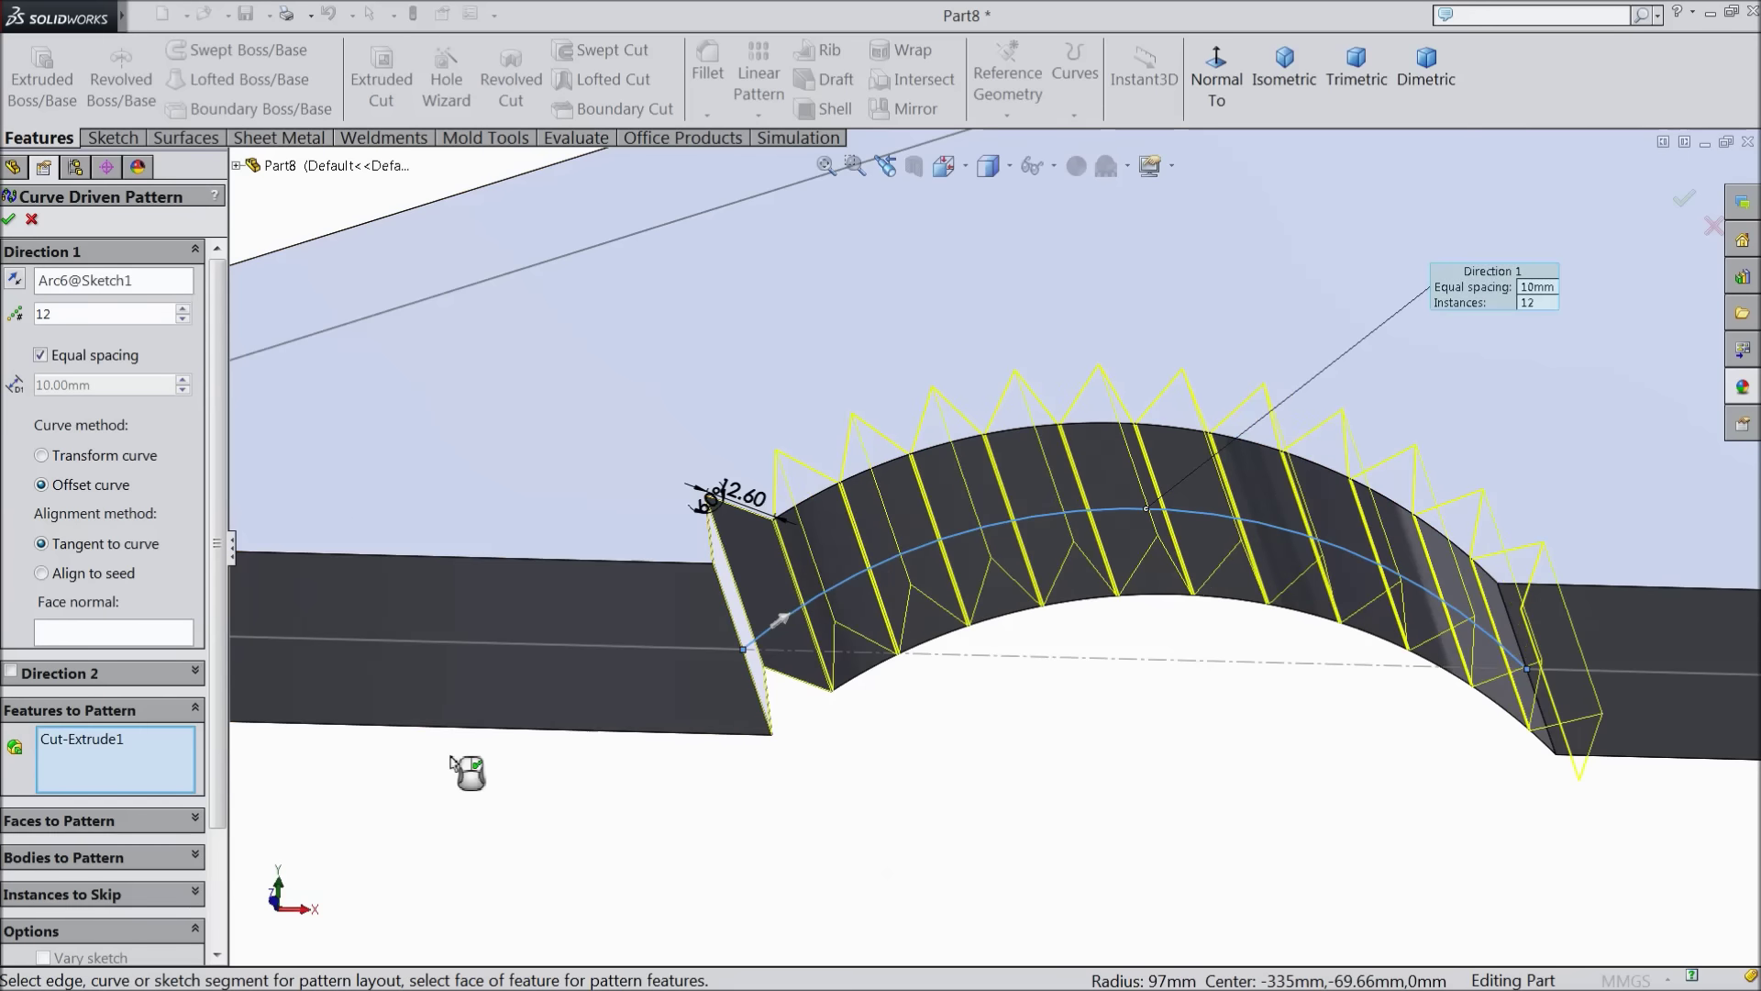
scroll(993, 475, down, 3)
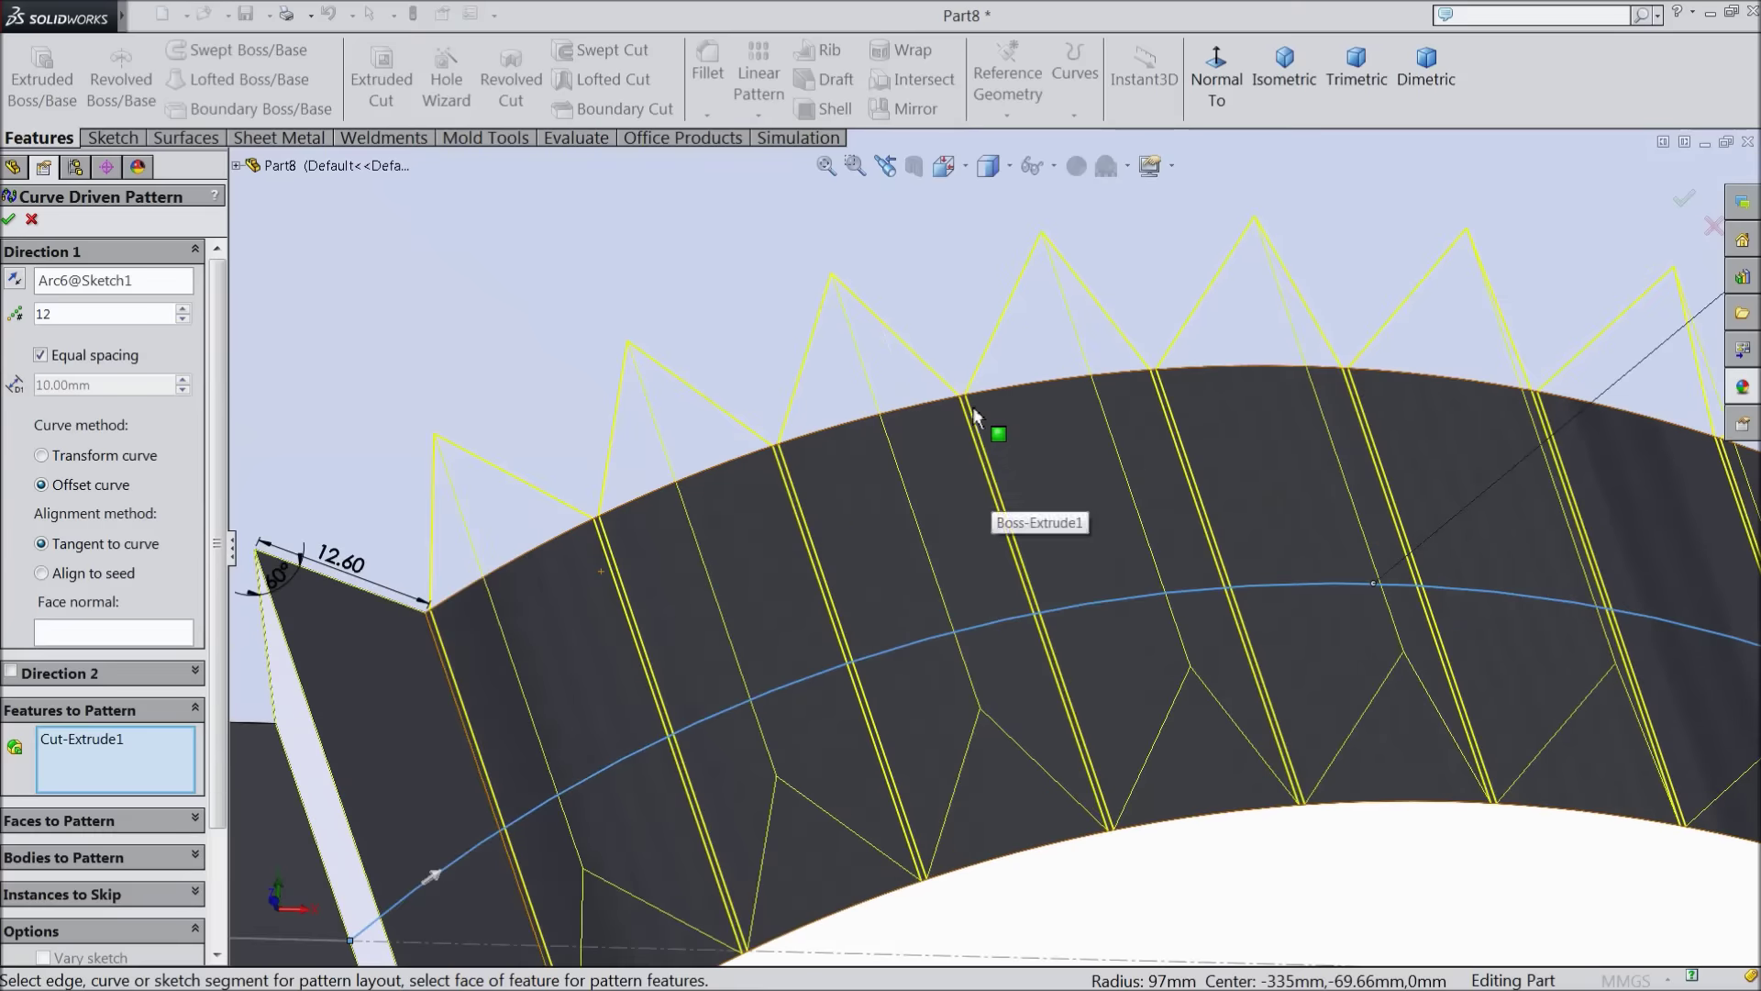
scroll(986, 417, up, 3)
scroll(564, 472, up, 2)
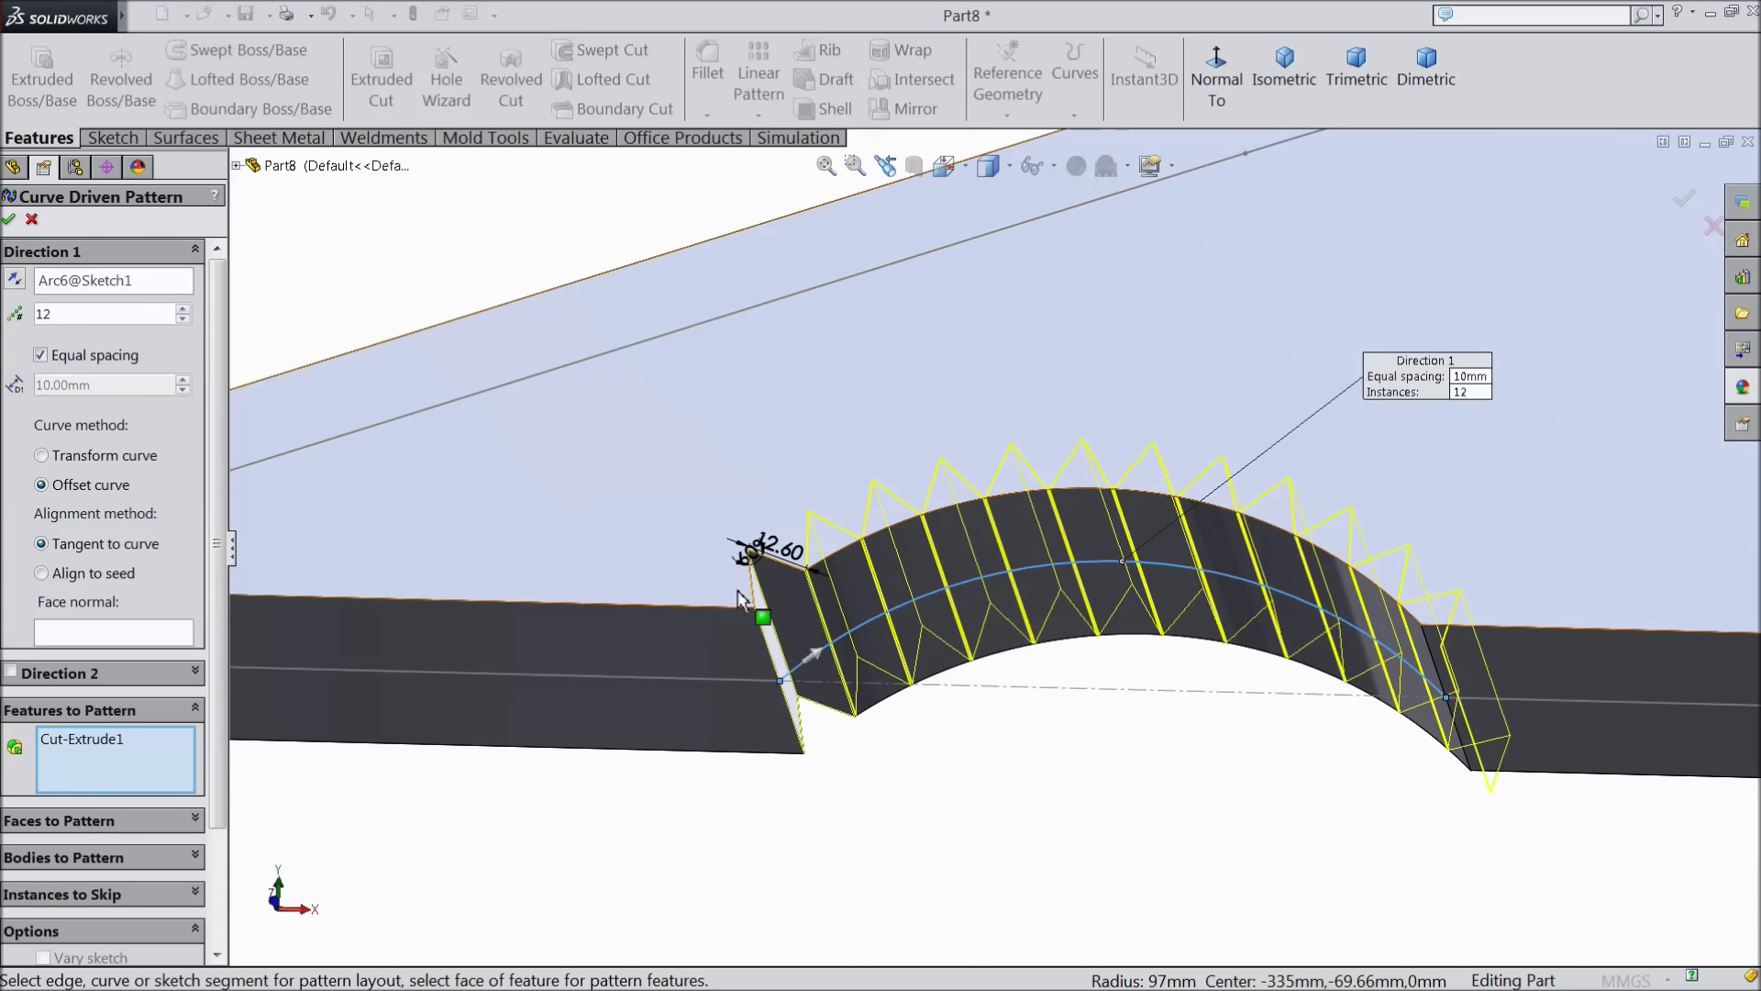
scroll(831, 603, up, 3)
middle_drag(831, 602, 841, 693)
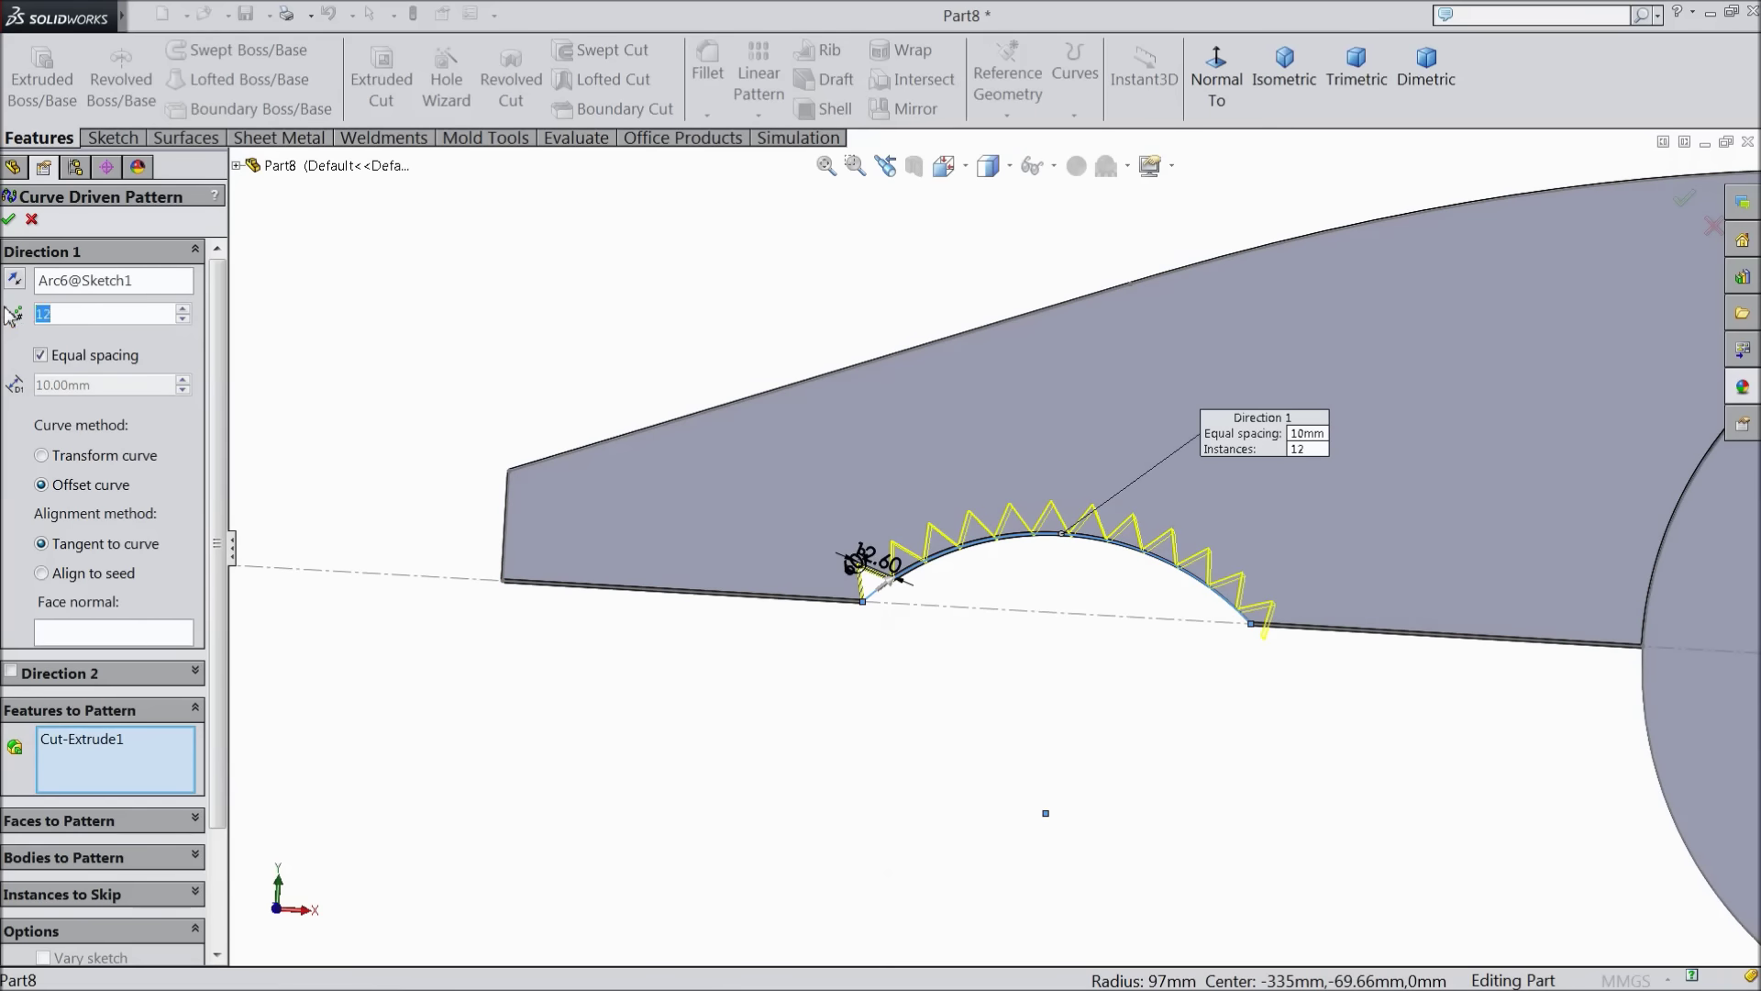
text(10)
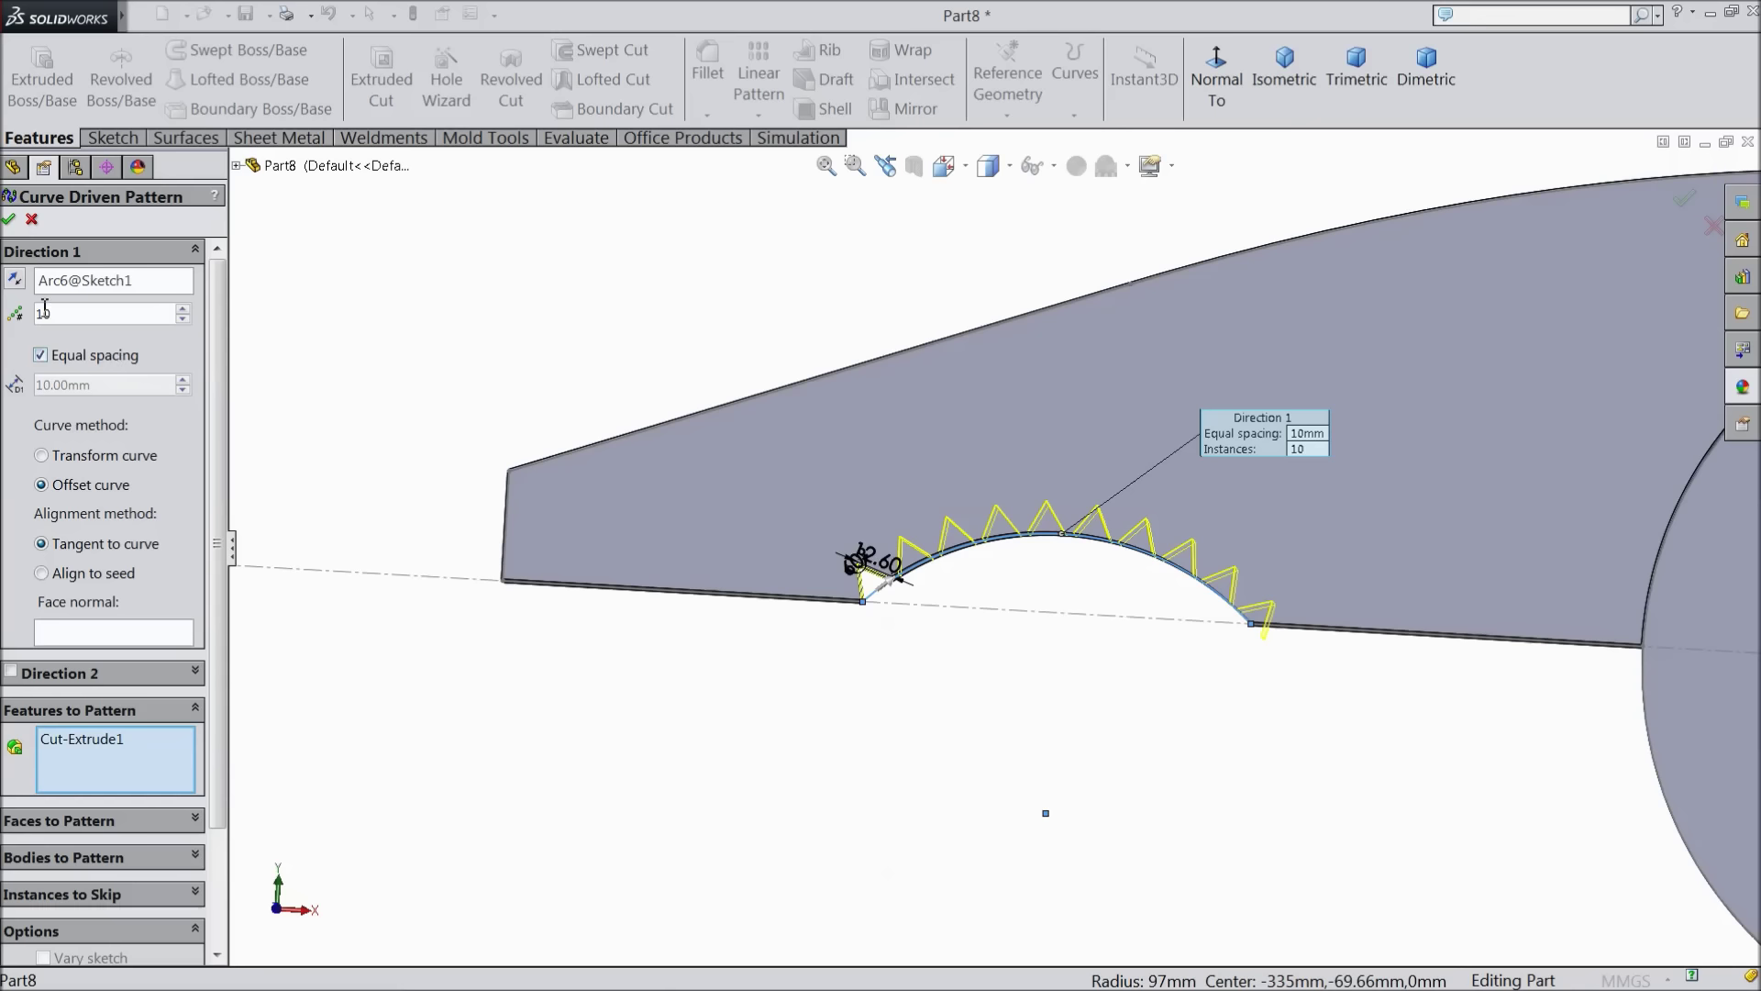
click(11, 221)
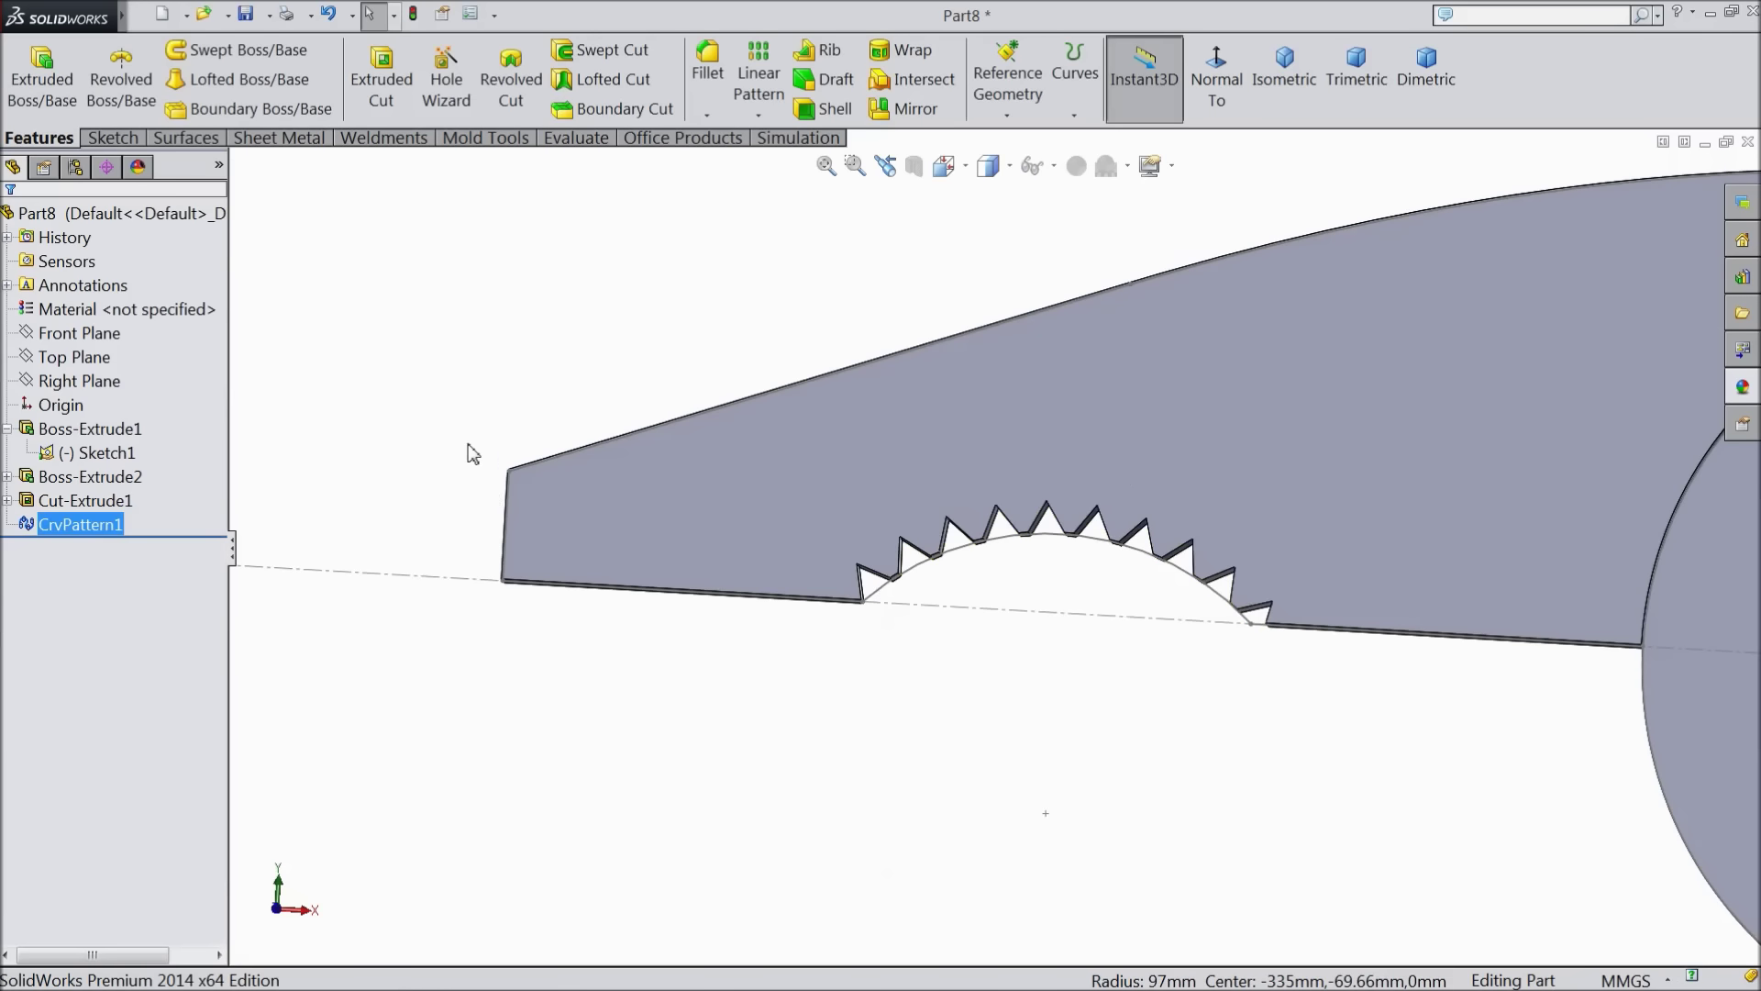
Start a new sketch on the jaw's flat top face, viewed normal to it
key(z)
mouse_move(771, 676)
middle_down()
mouse_move(759, 519)
mouse_move(790, 641)
mouse_move(716, 543)
middle_up()
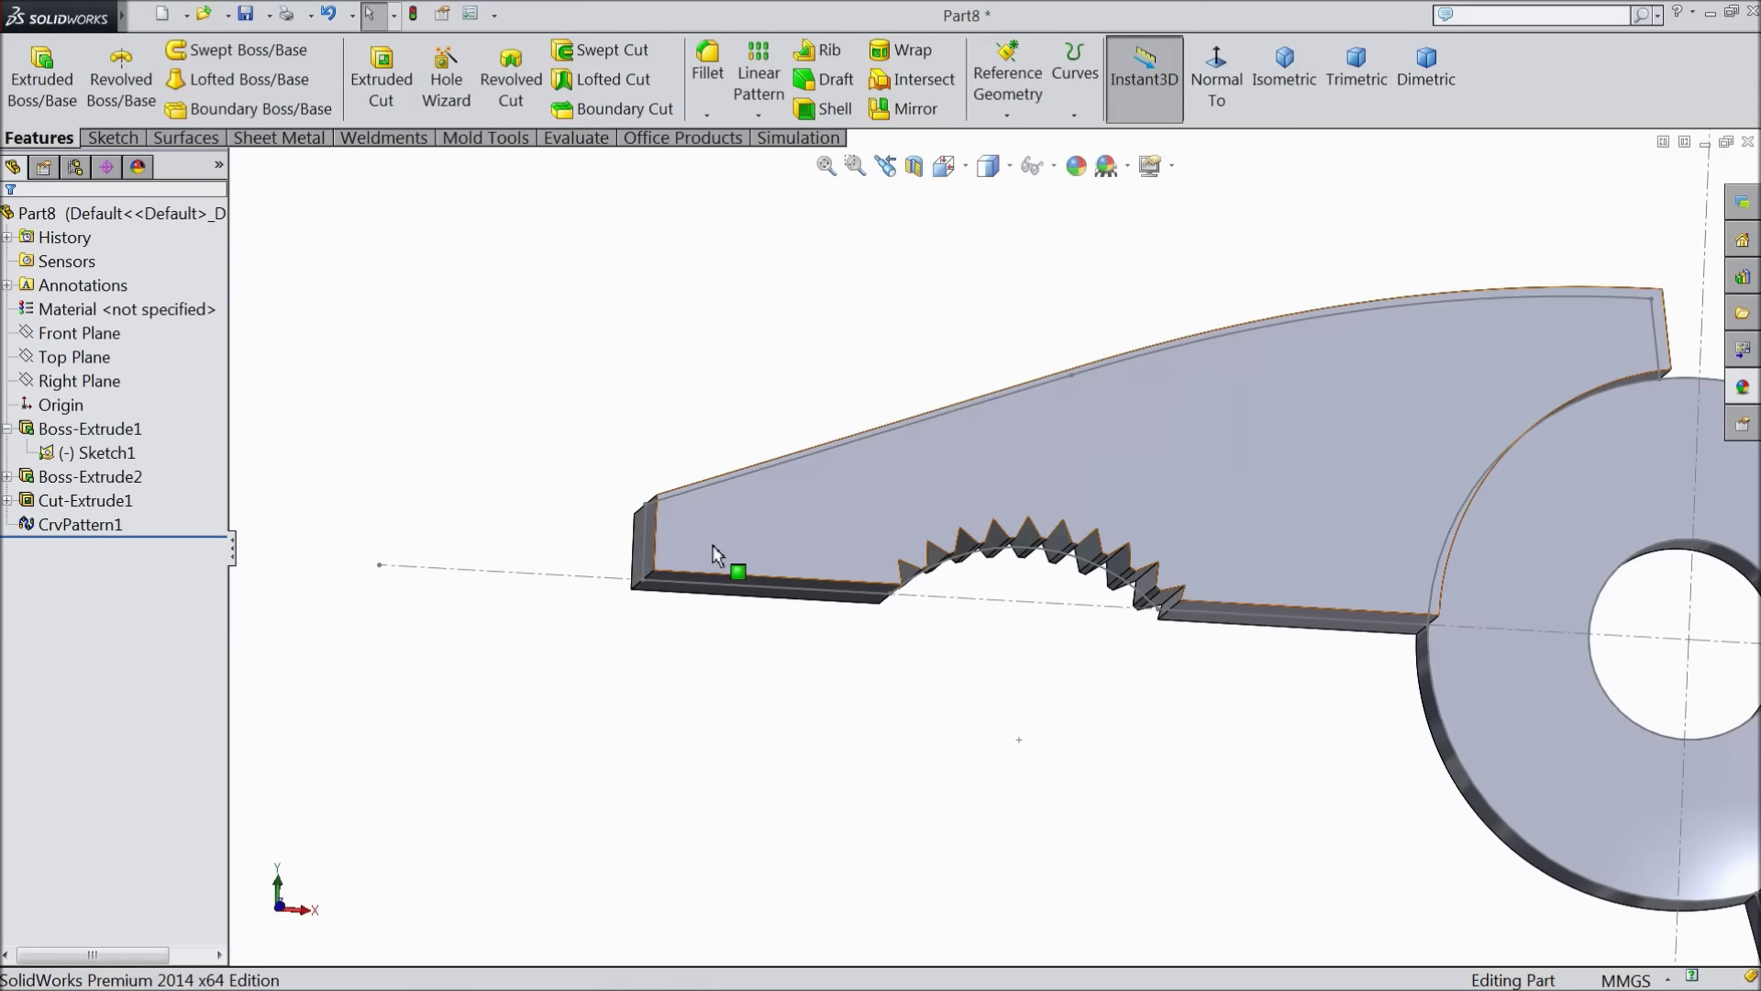
click(716, 541)
click(783, 488)
click(1217, 78)
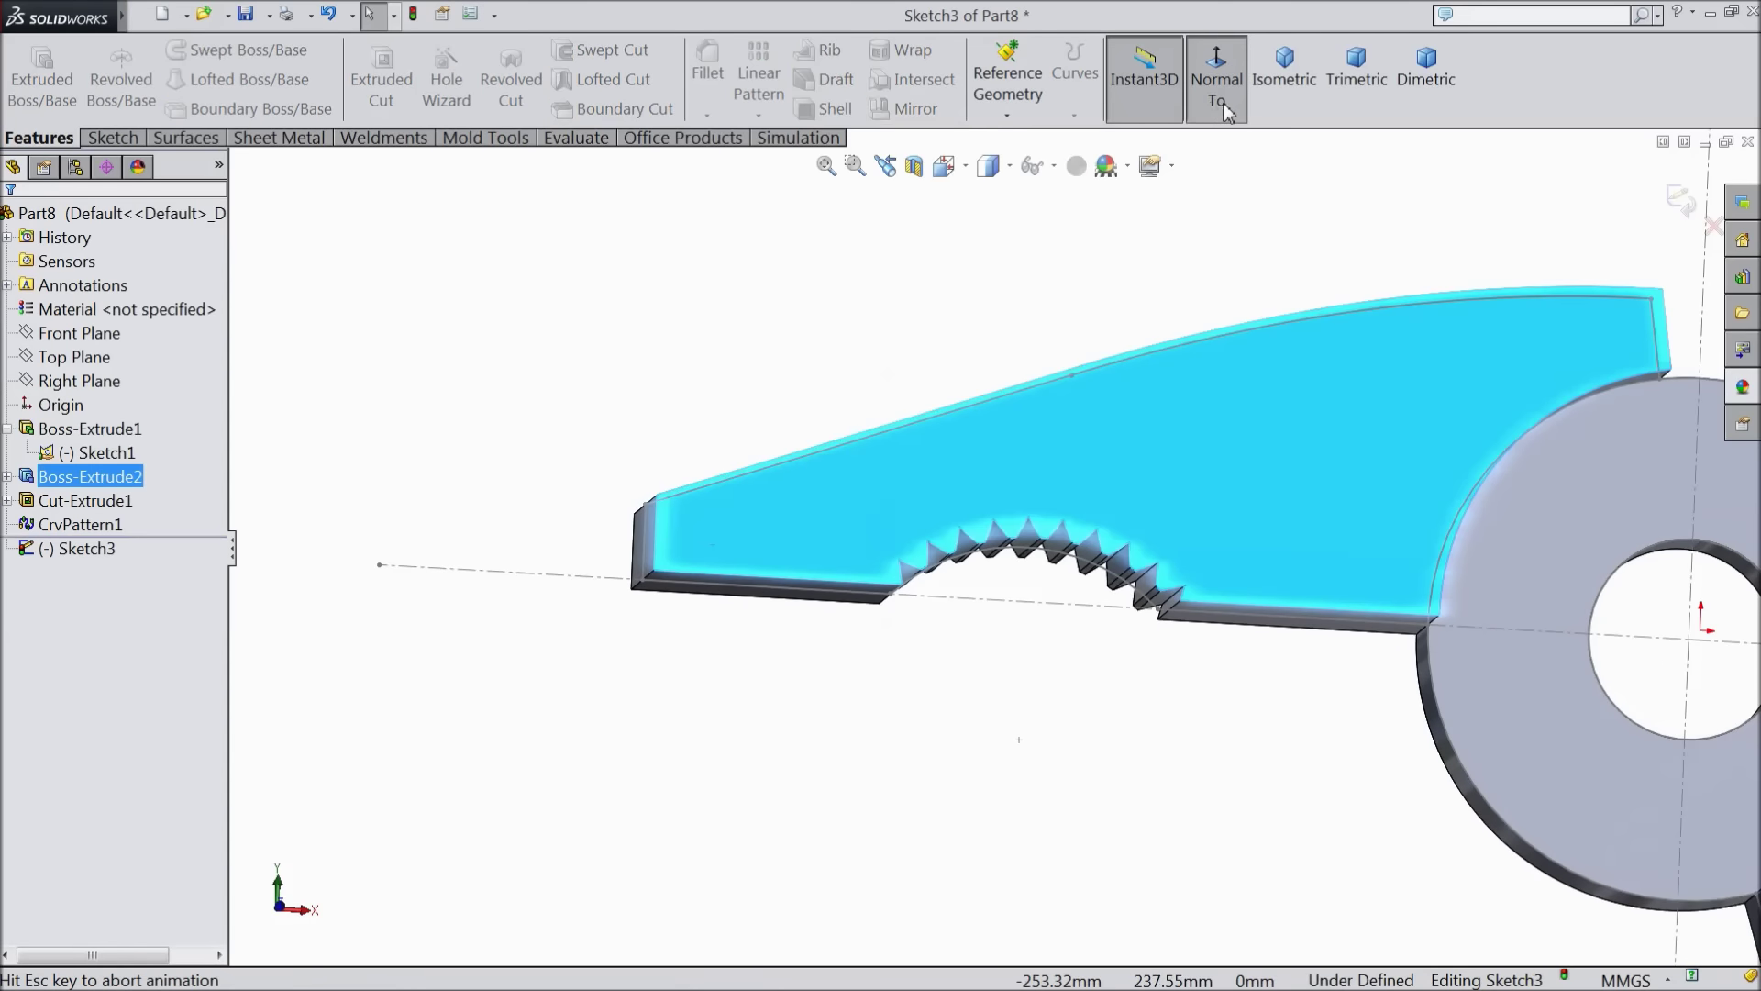
scroll(690, 558, down, 6)
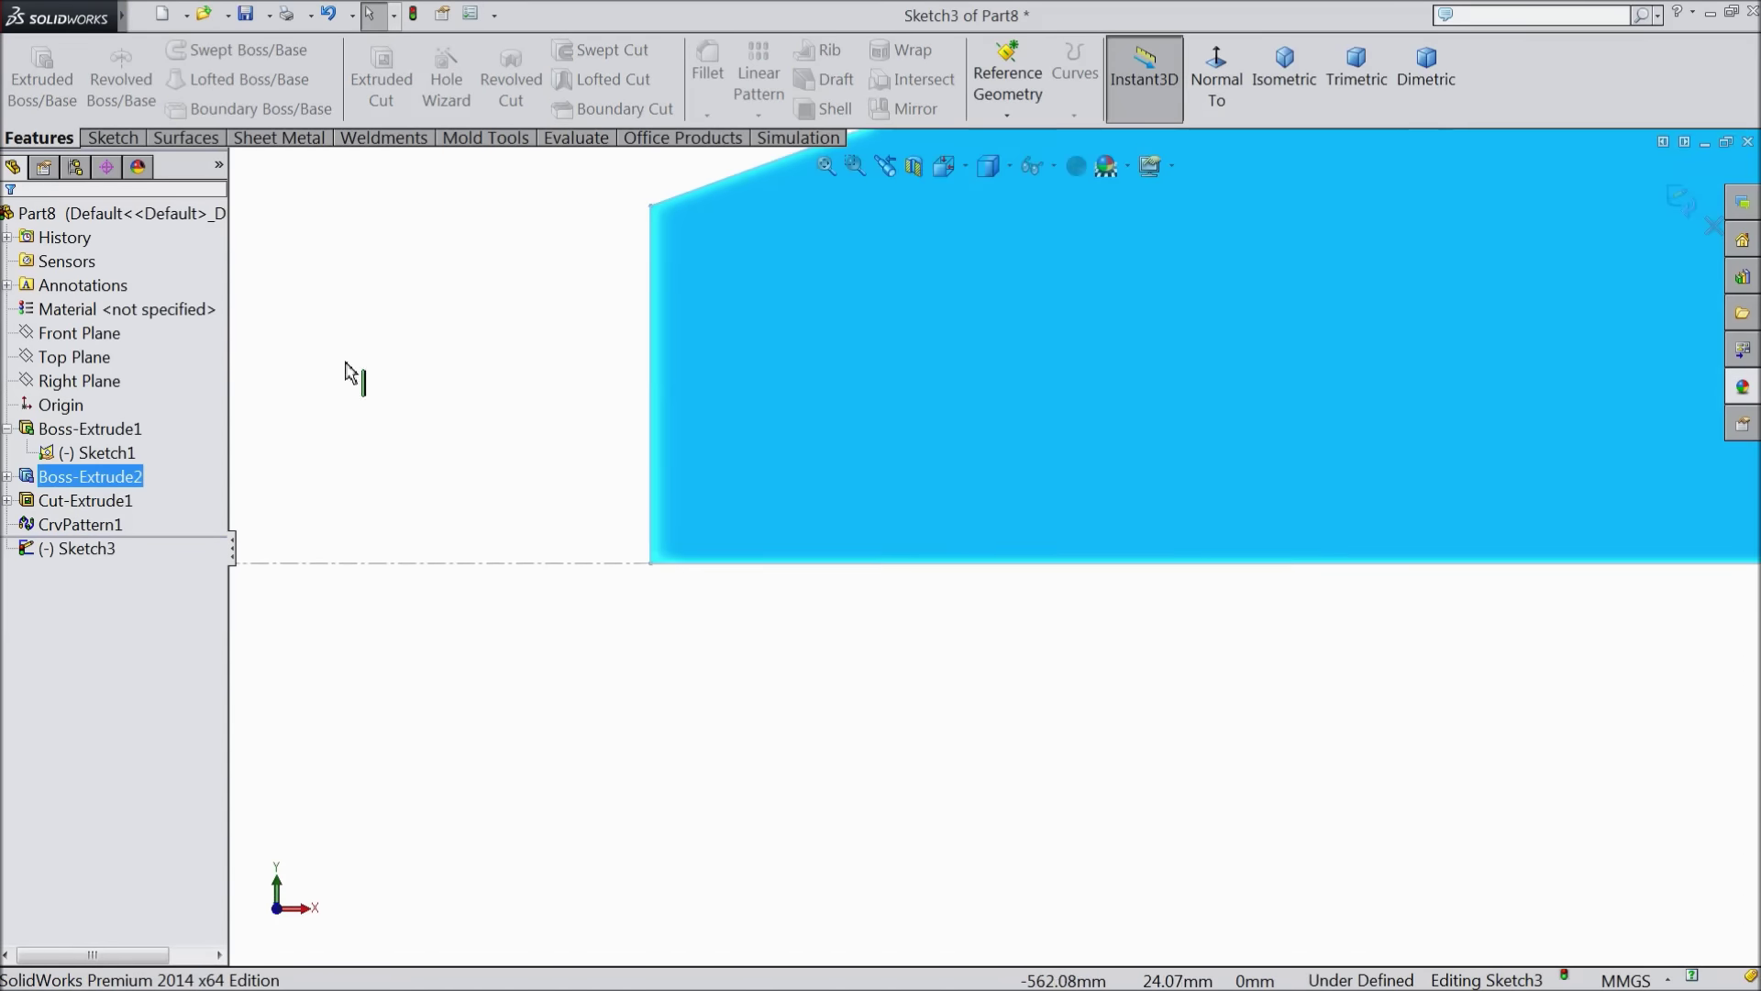
Draw a closed triangle on the face's bottom edge
click(111, 138)
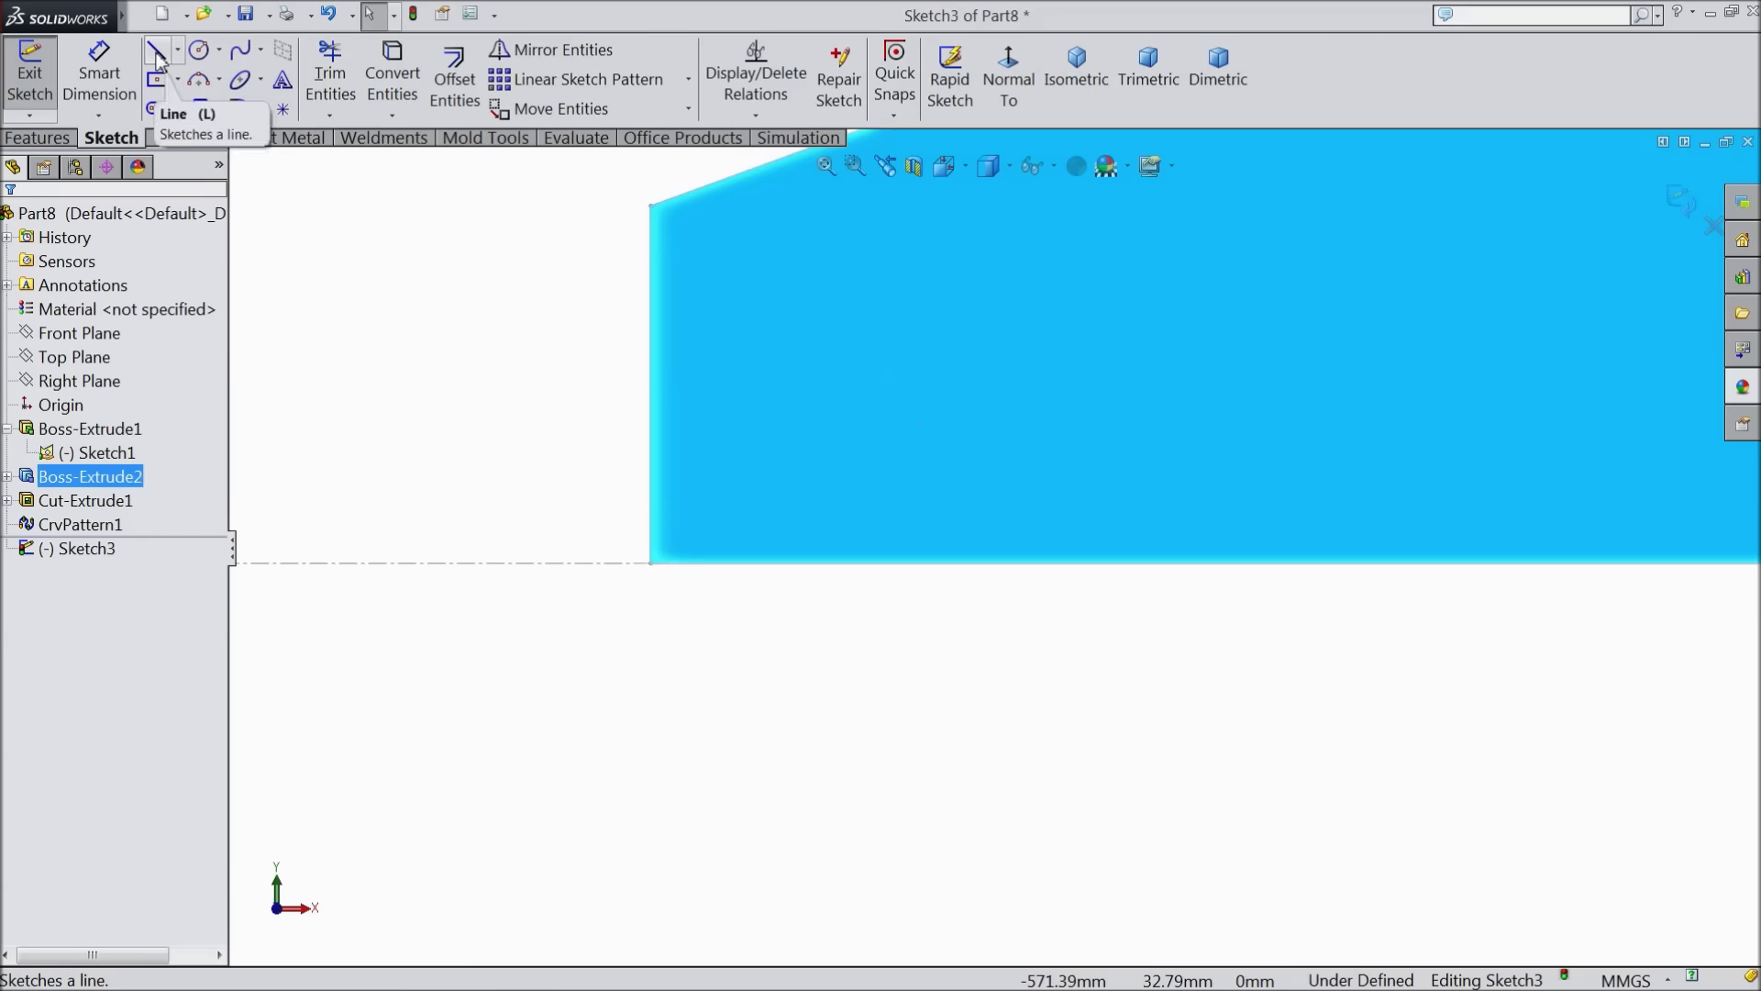
click(156, 52)
scroll(674, 491, down, 3)
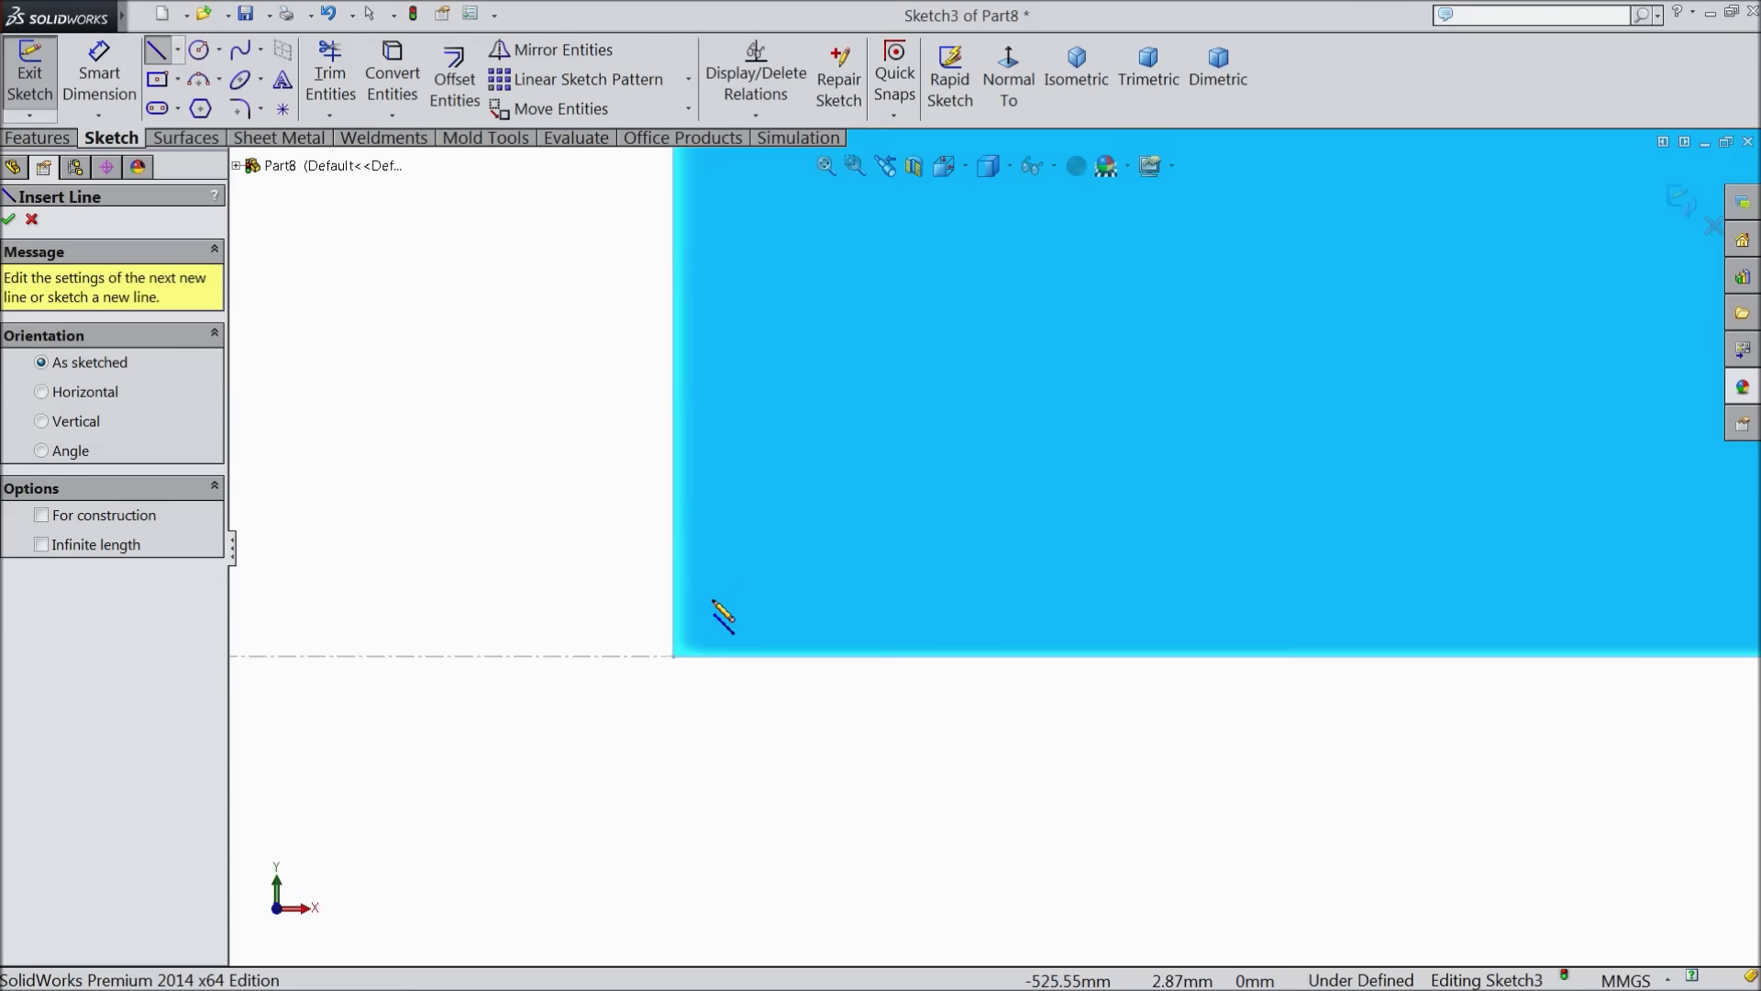
click(673, 655)
click(743, 585)
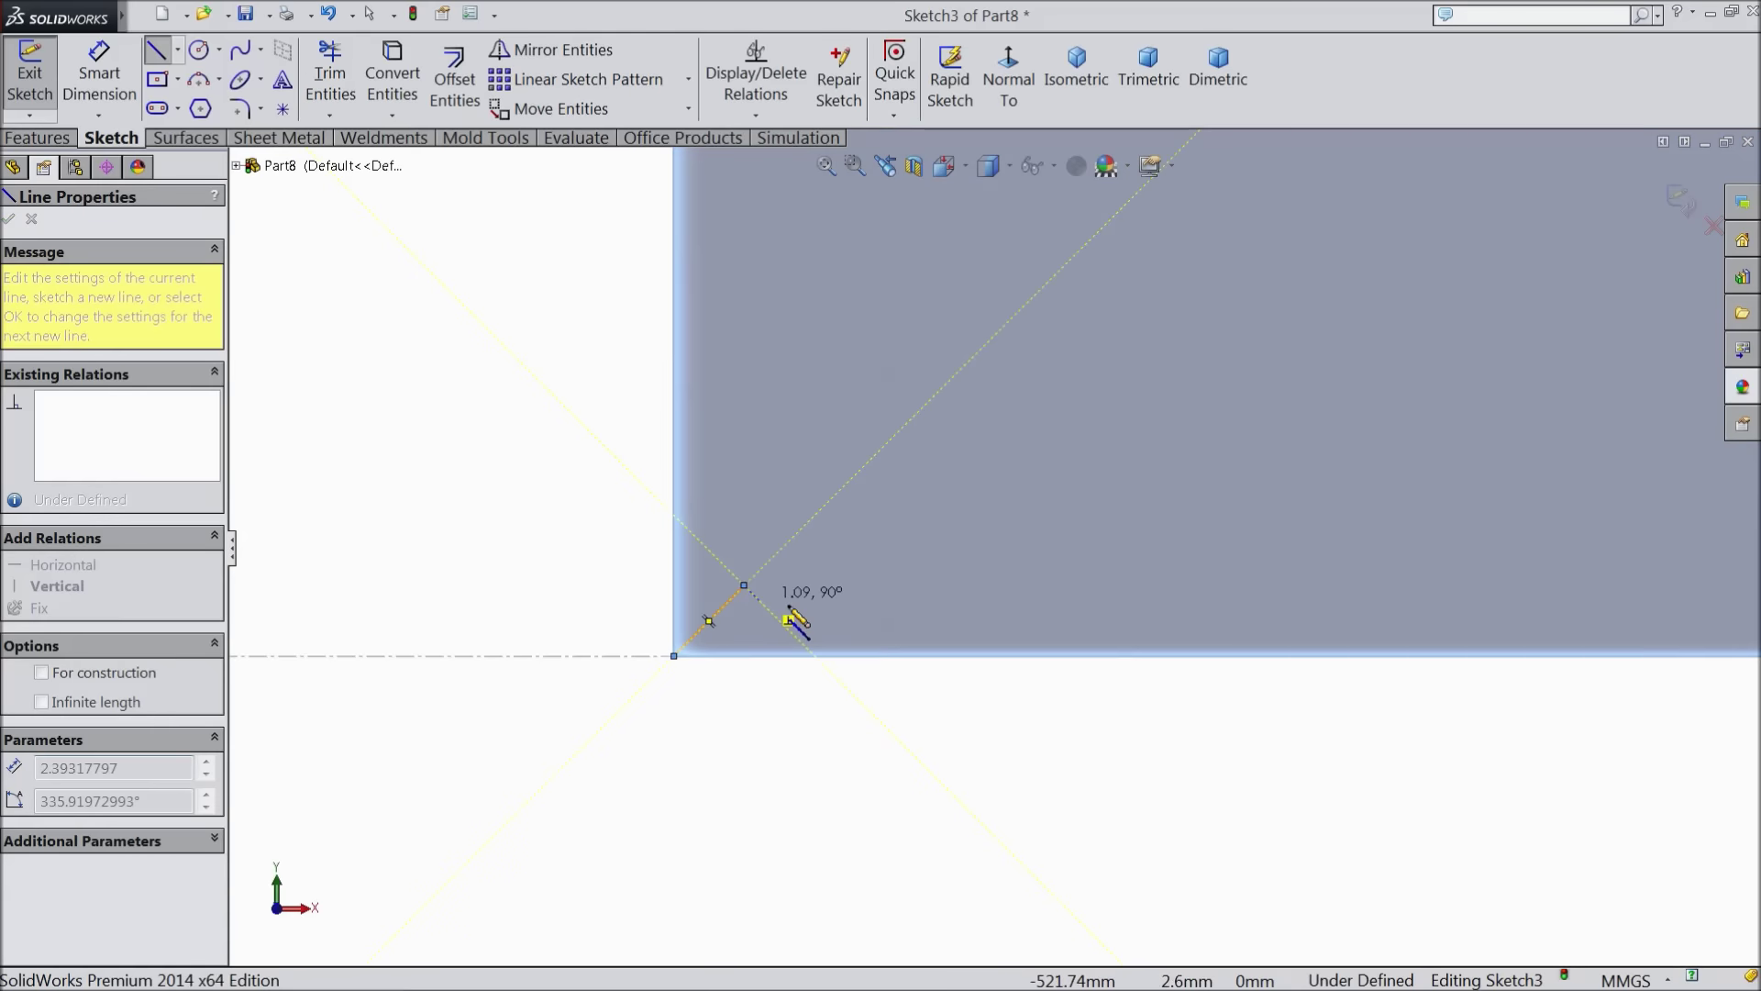
click(814, 656)
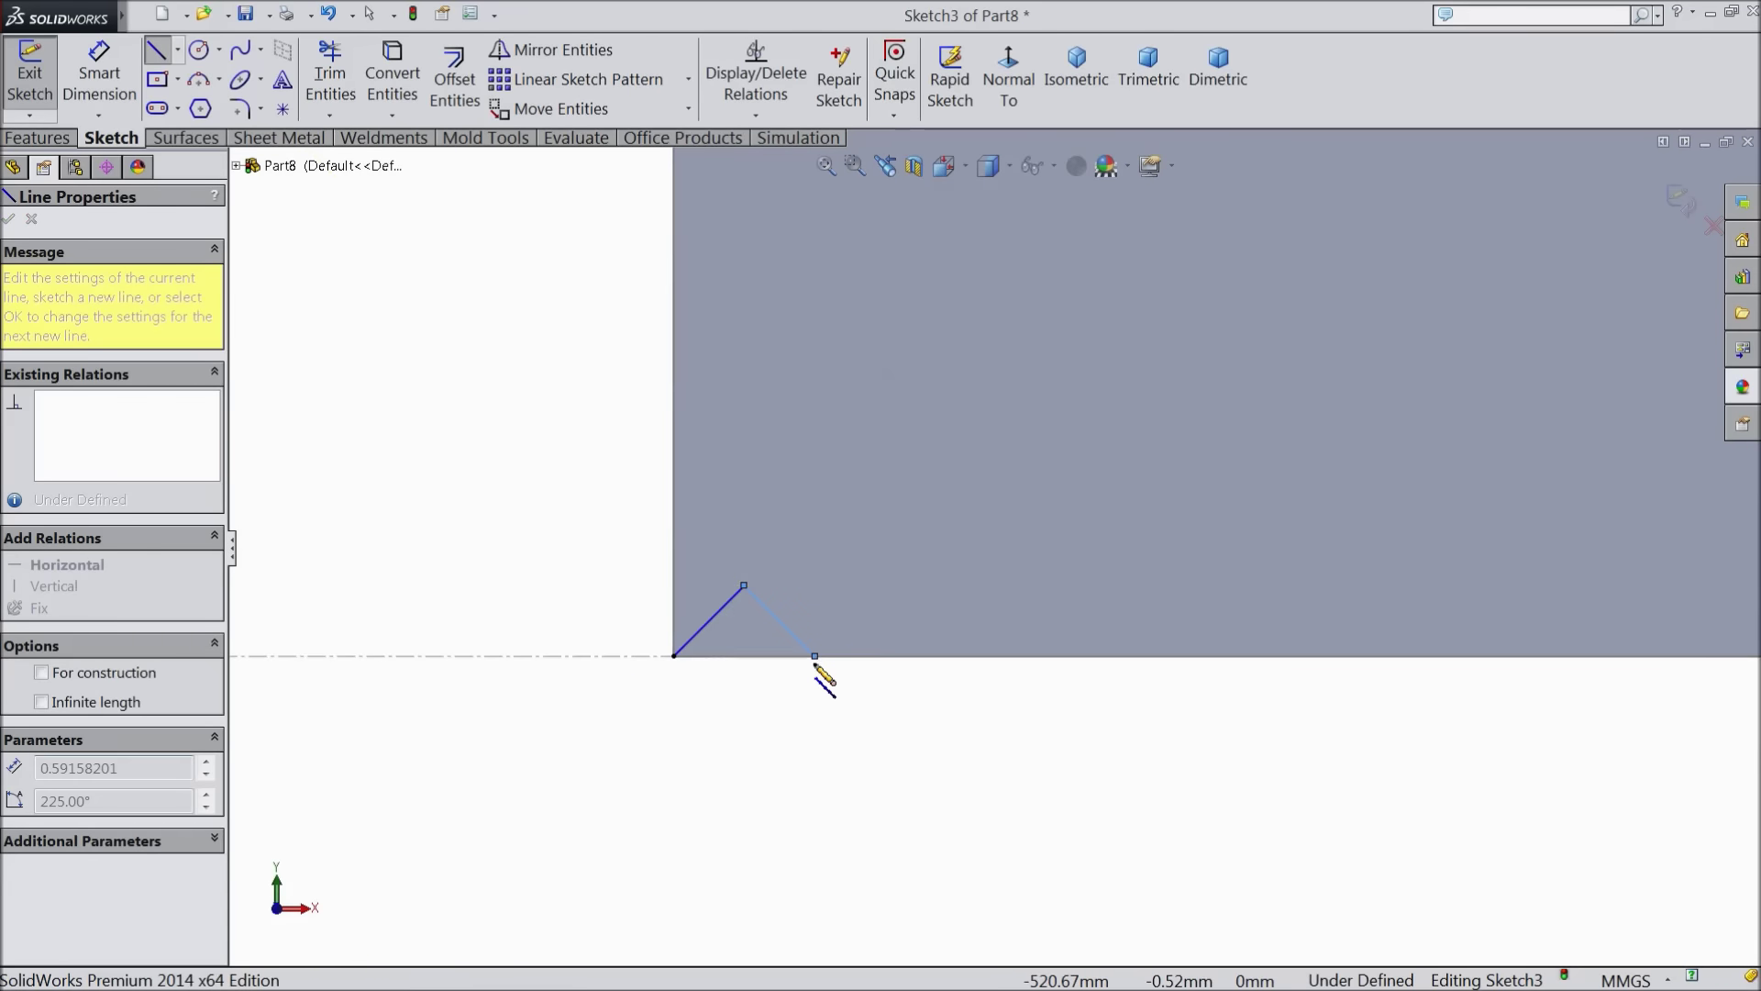
click(677, 670)
right_click(702, 727)
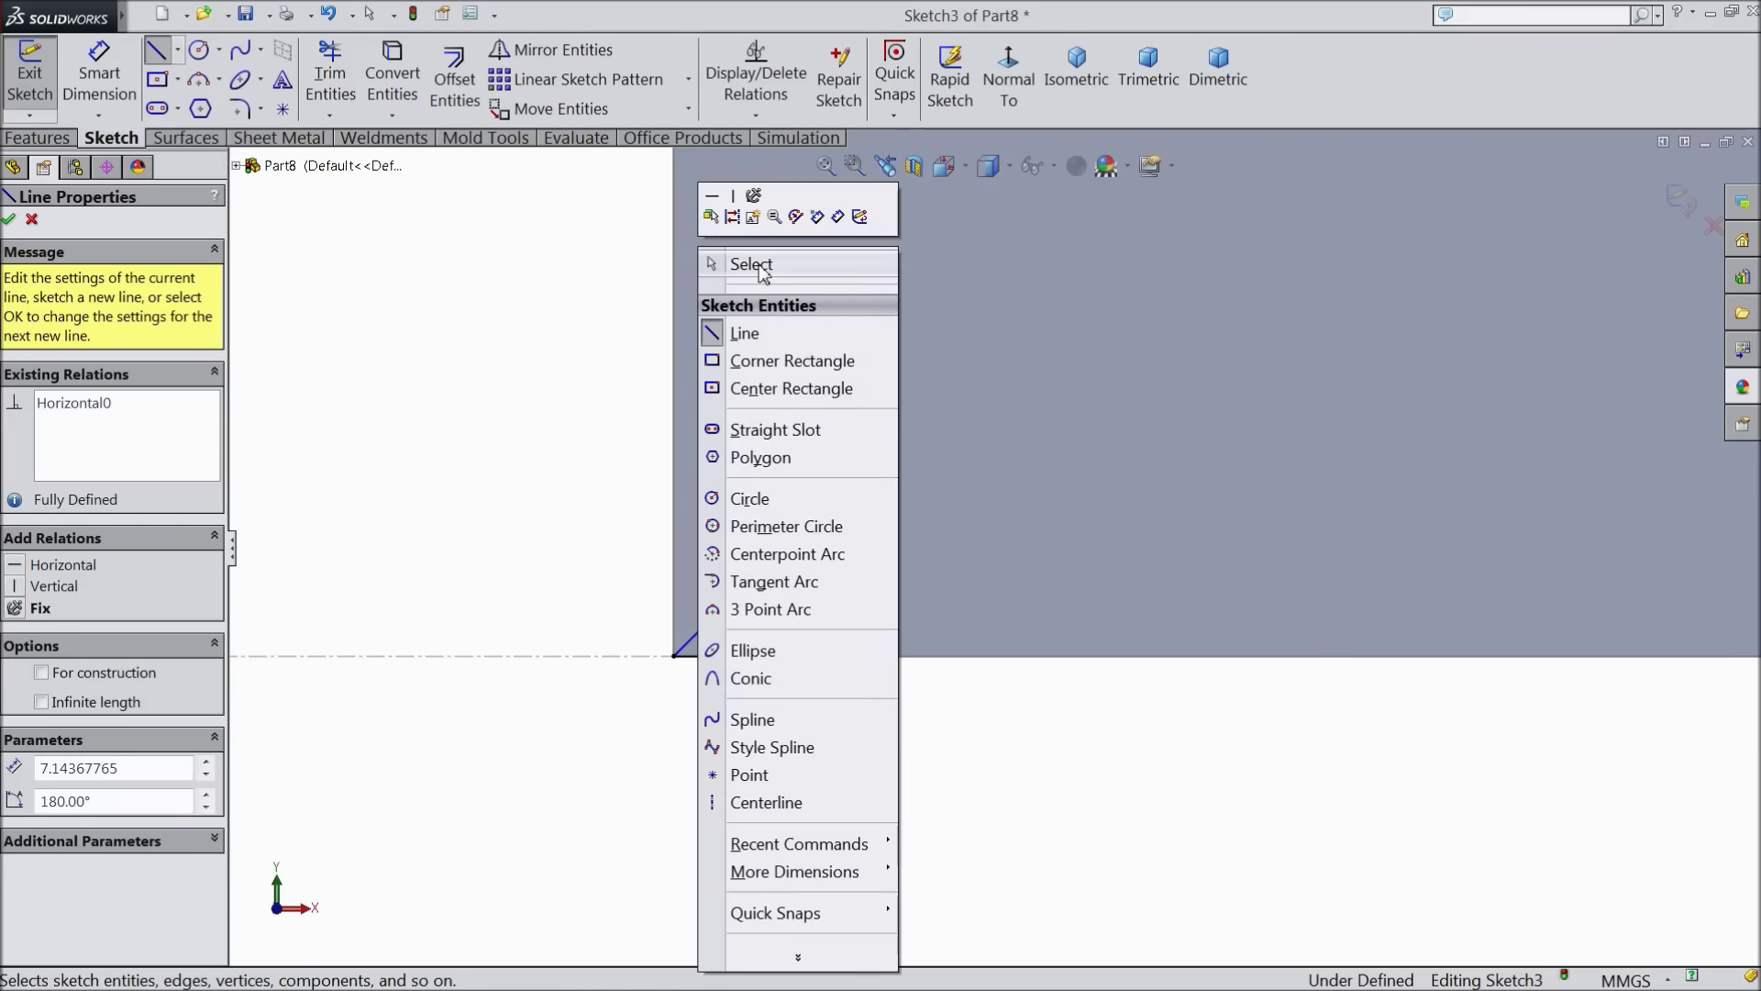
click(720, 264)
Draw a centerline from the triangle's apex down to its base
click(177, 50)
click(206, 103)
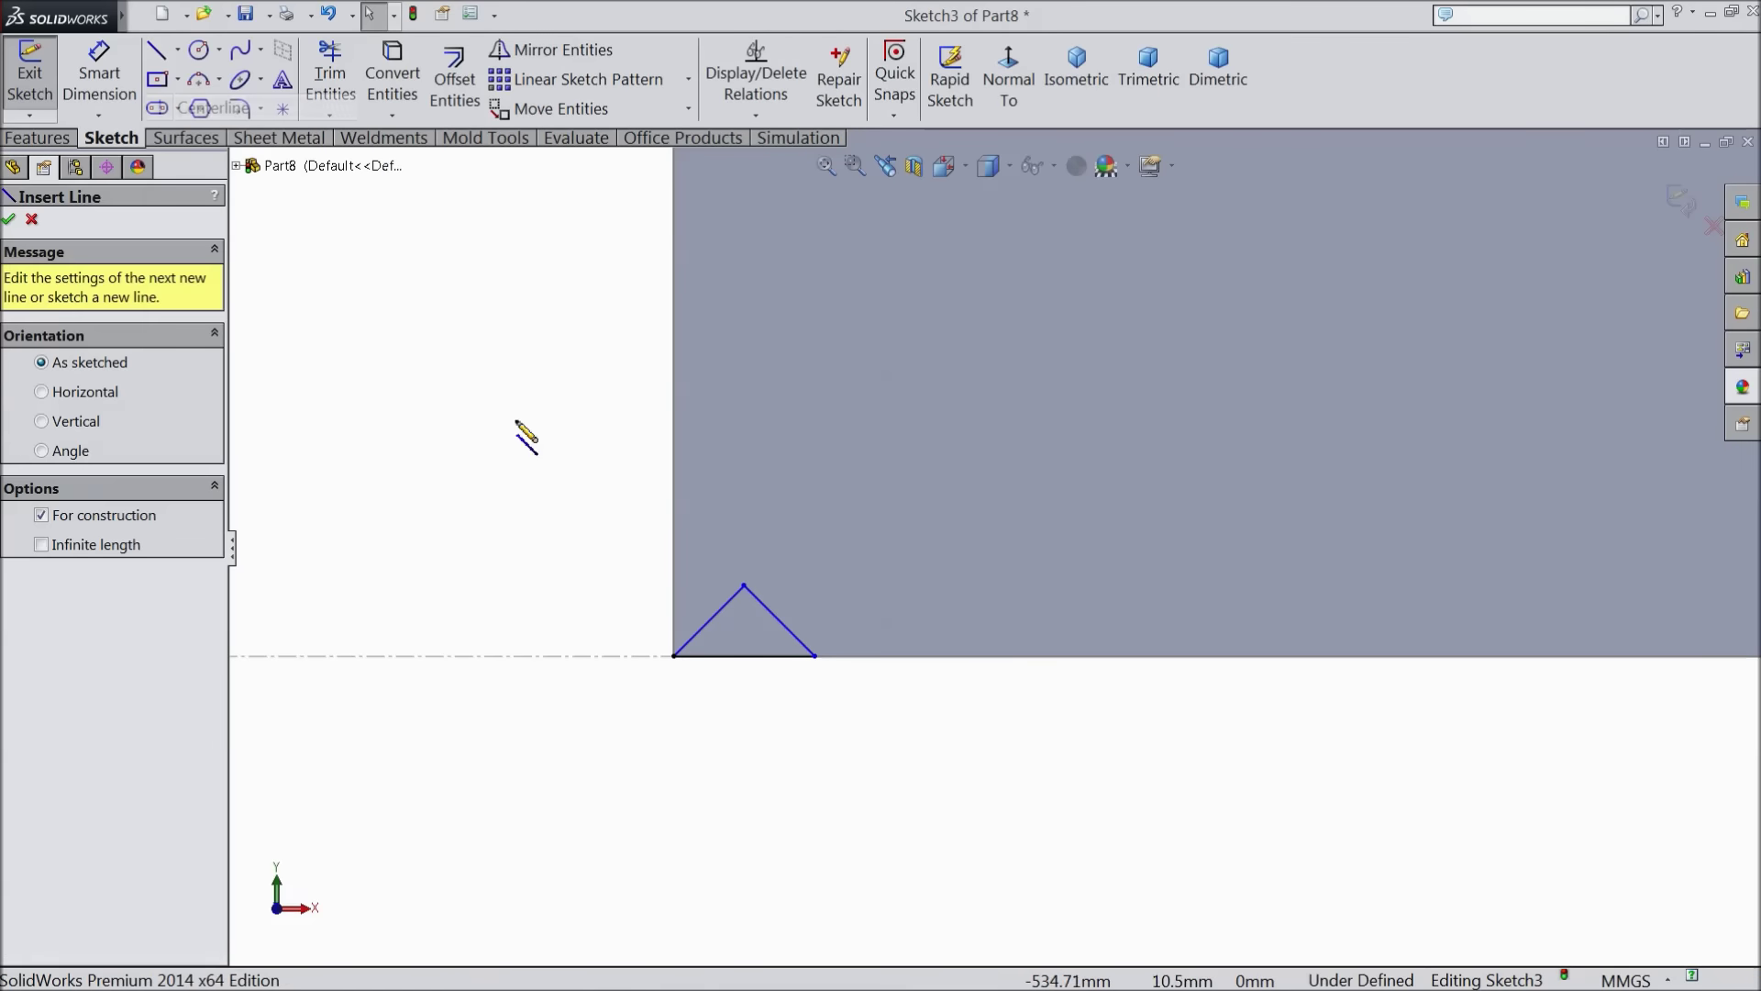
scroll(702, 669, down, 4)
click(808, 450)
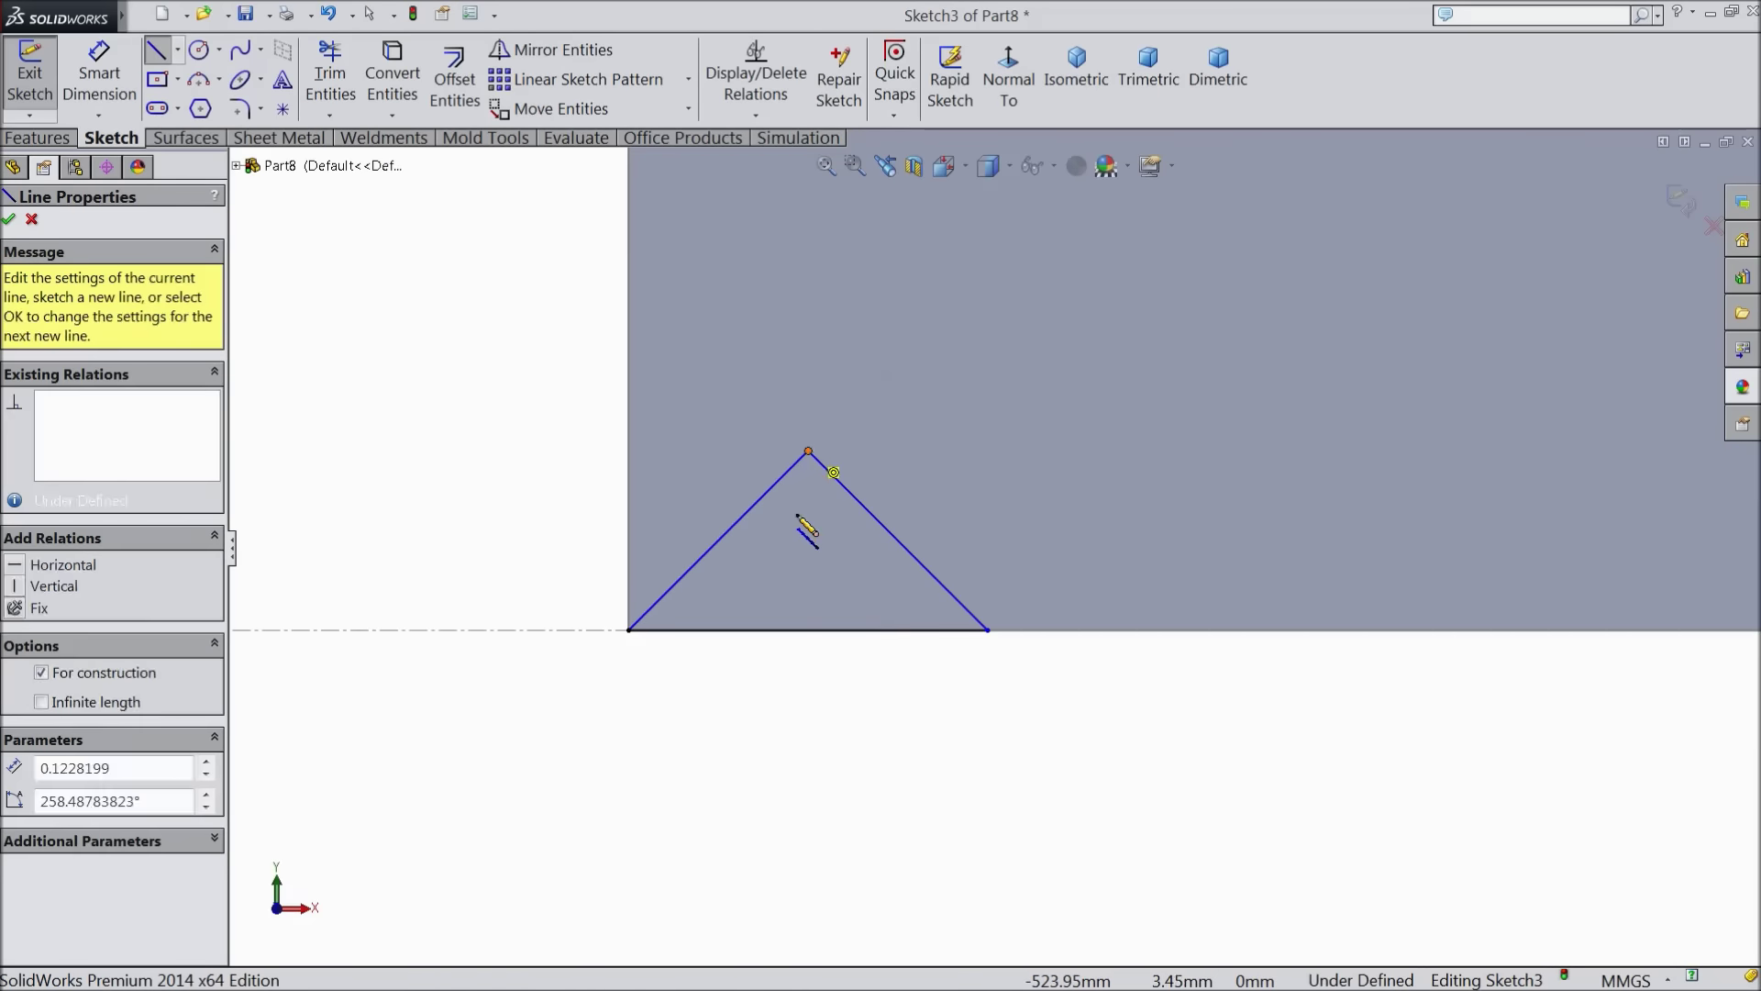
click(808, 630)
right_click(810, 643)
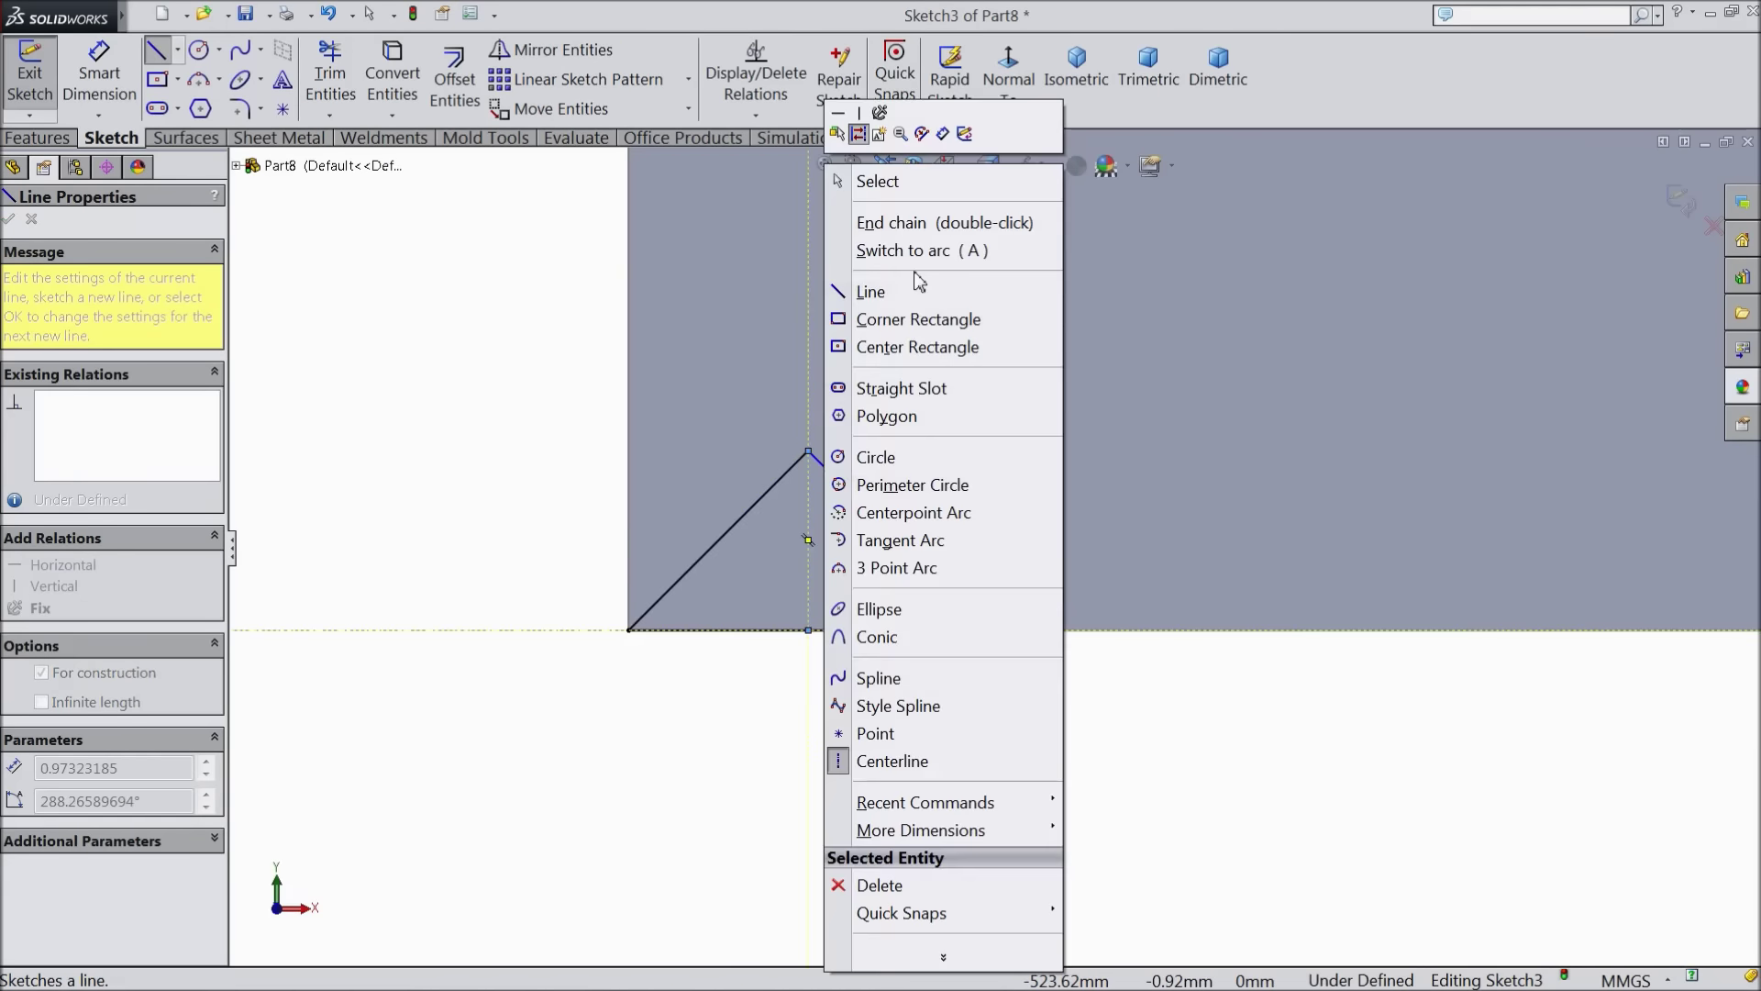
click(853, 179)
Make the triangle's two sides symmetric about the centerline
drag(917, 503, 669, 530)
click(845, 458)
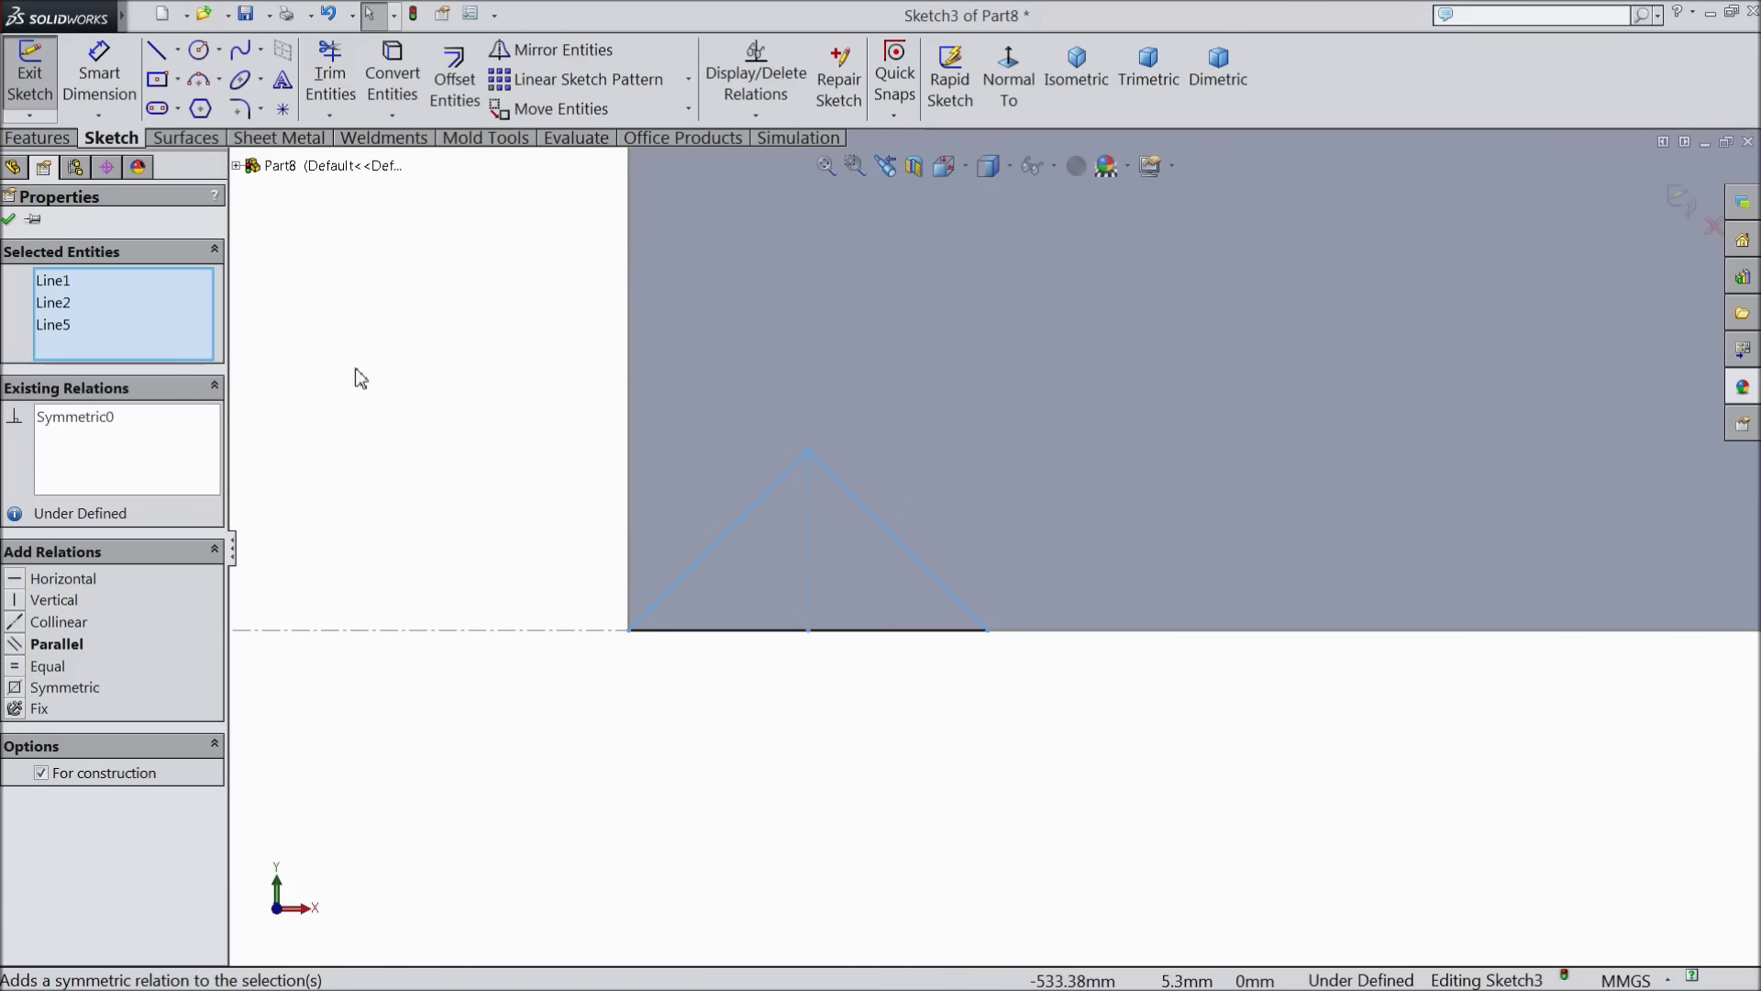
click(10, 220)
click(99, 74)
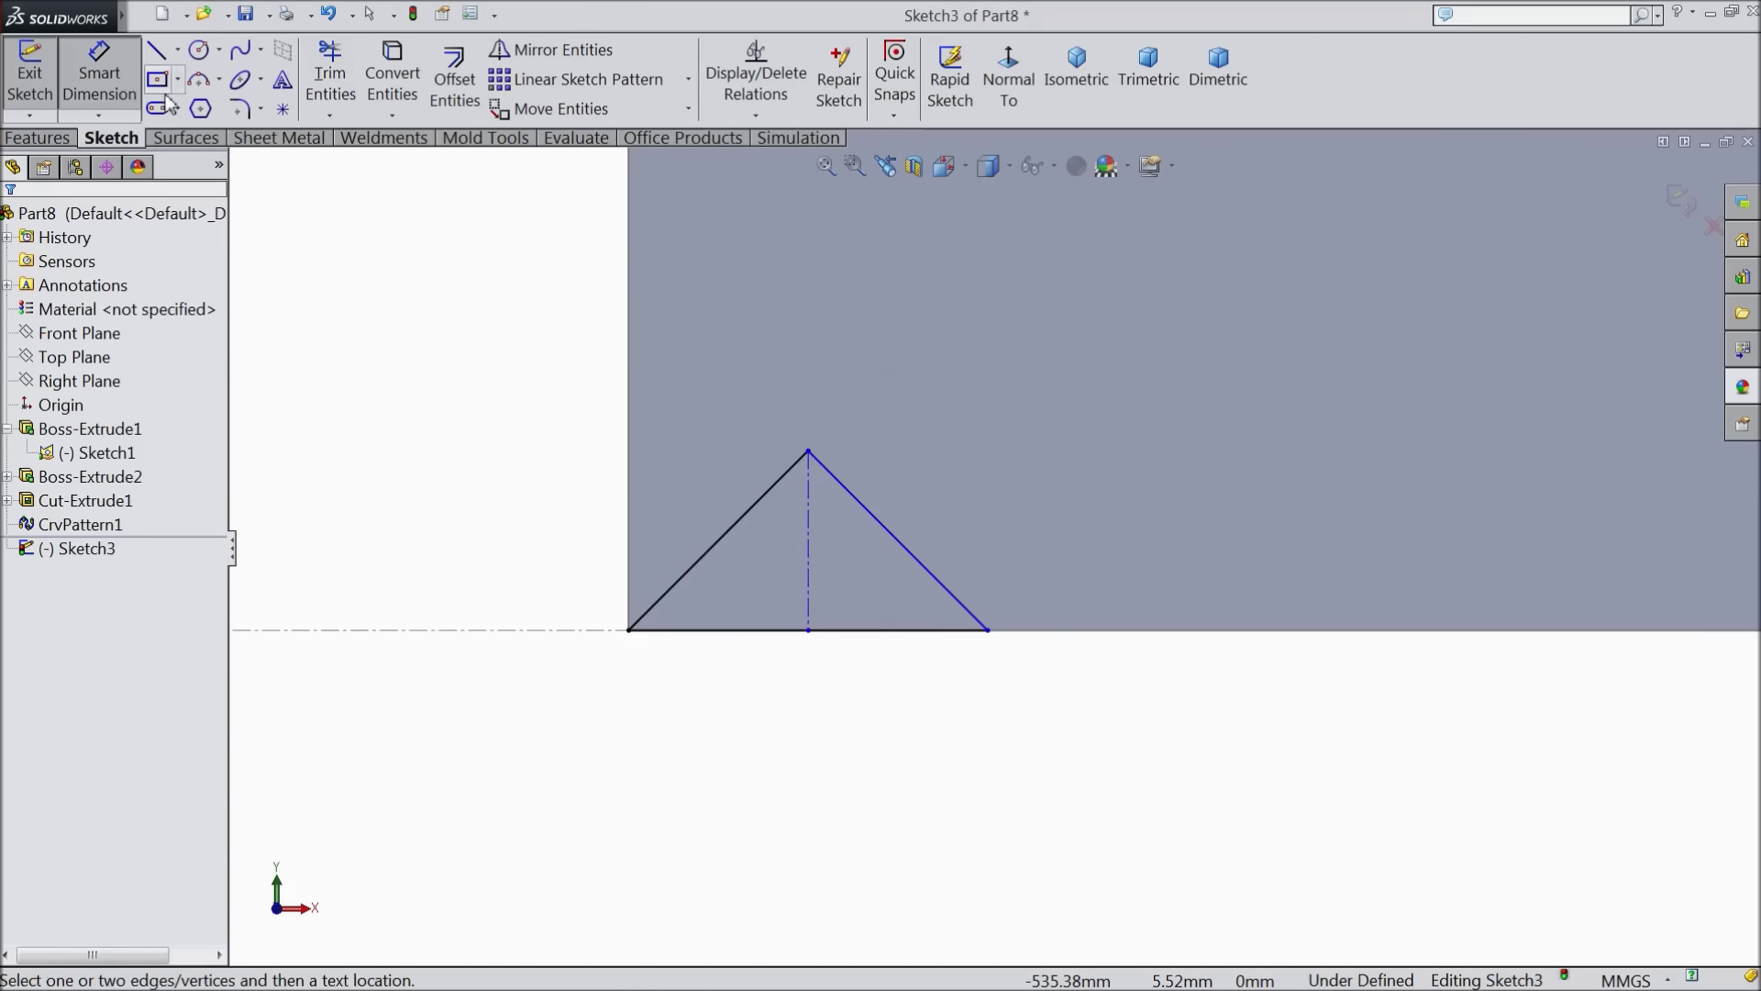
Dimension the triangle's apex 2.4 mm from the part's left end
click(808, 453)
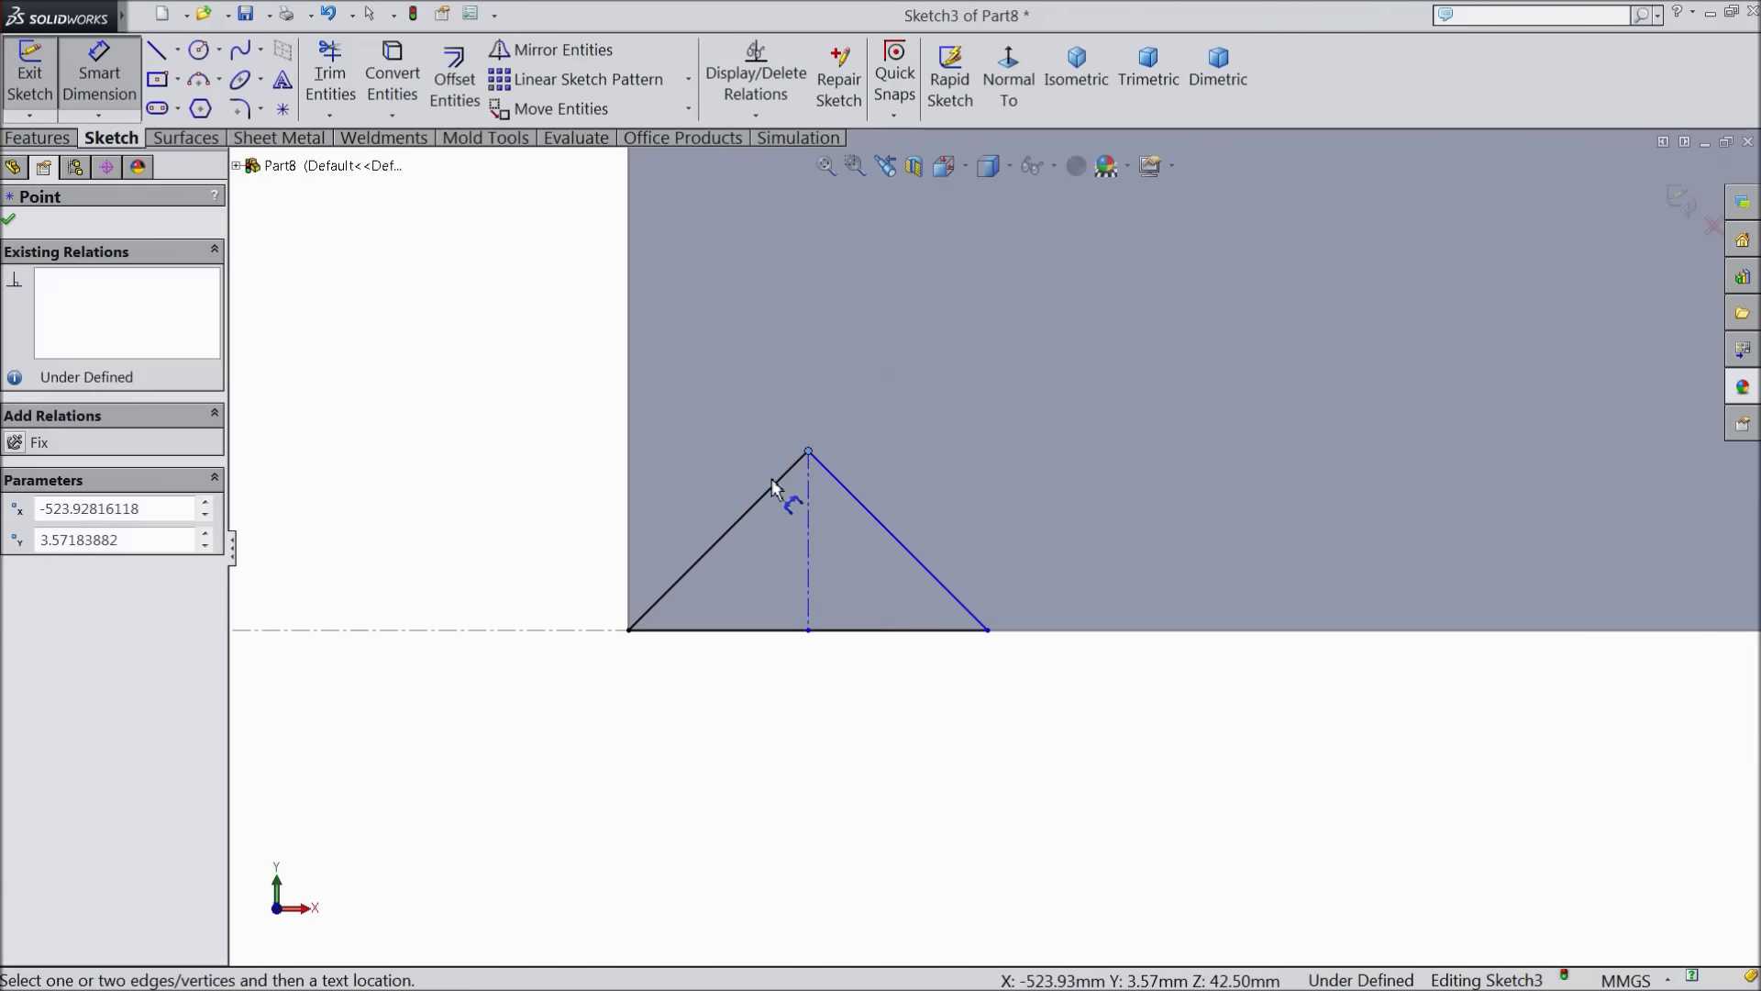
click(631, 521)
click(714, 704)
text(2.4)
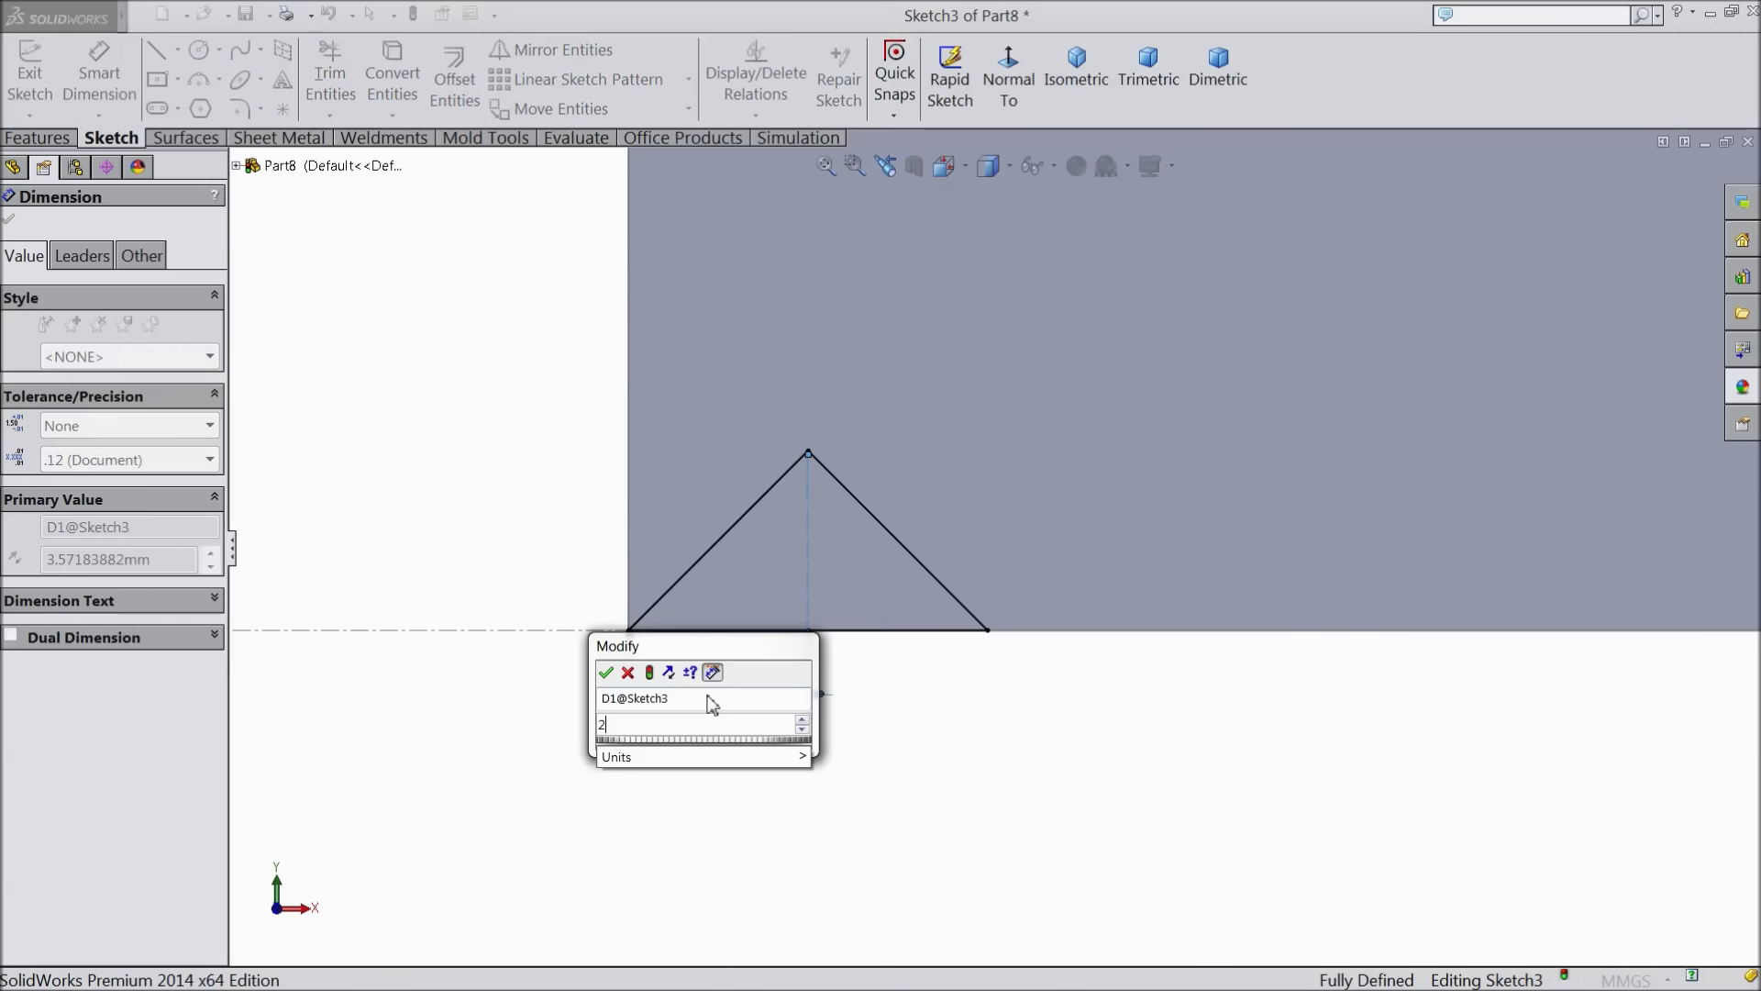
click(606, 672)
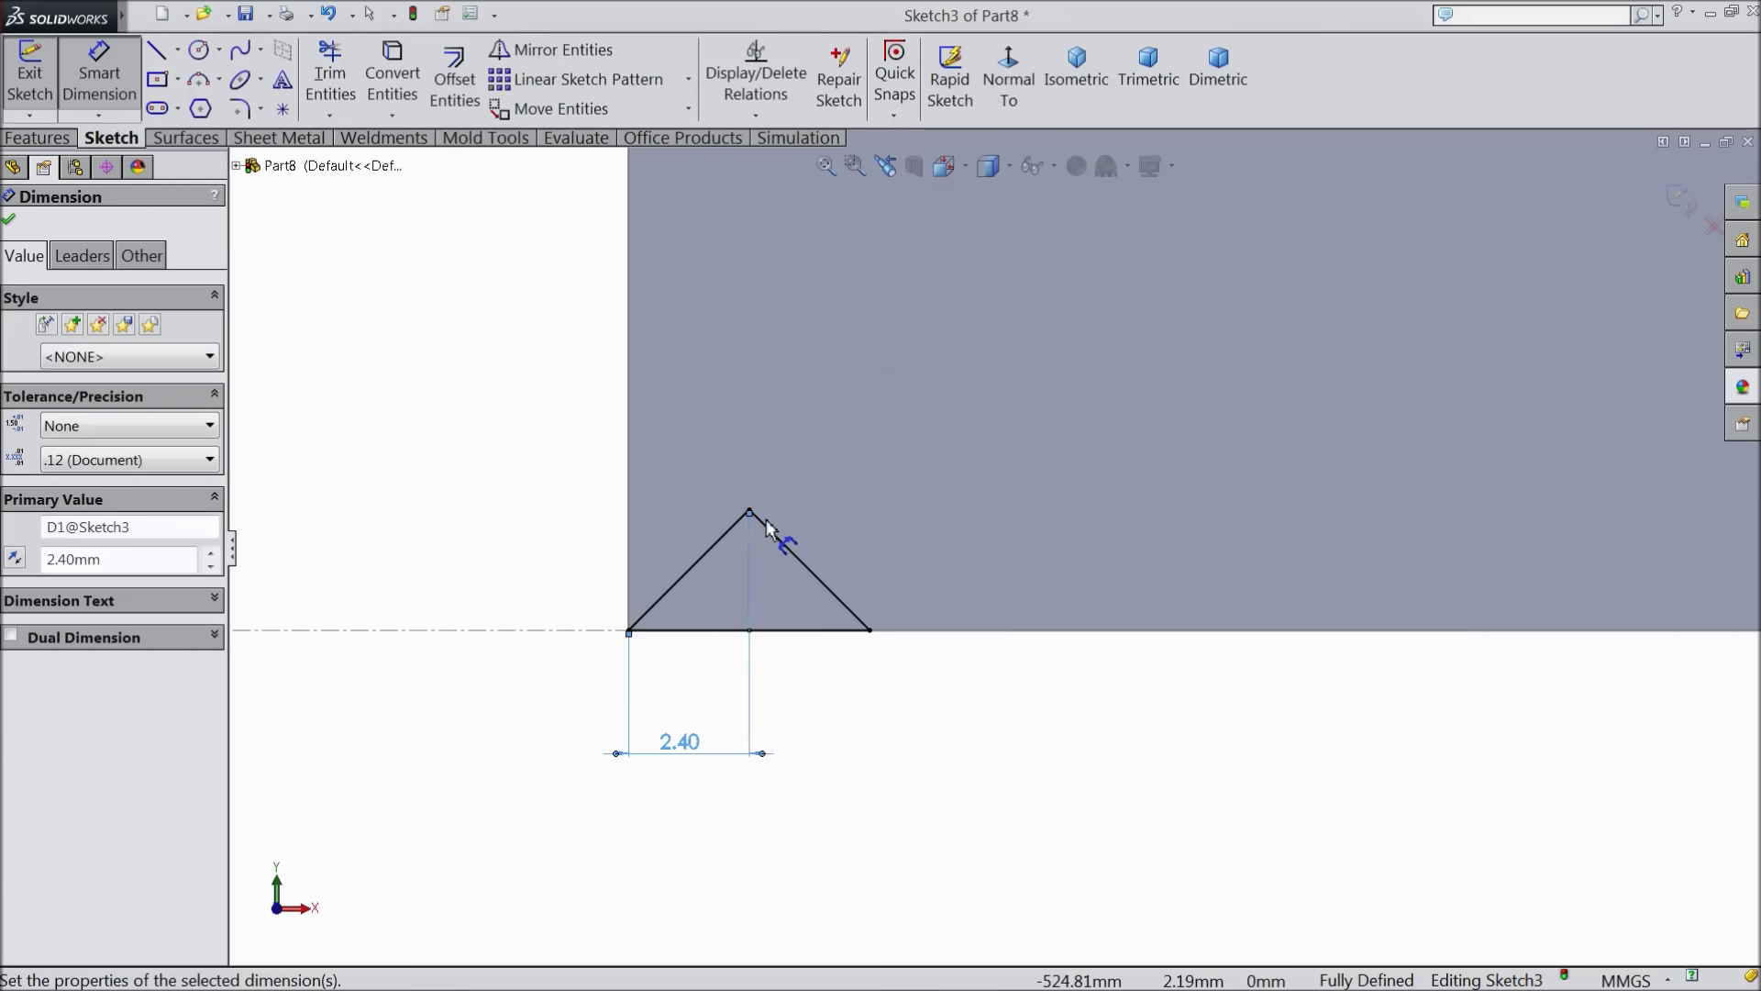
Add the 2.40 mm triangle height as a driven dimension
click(750, 510)
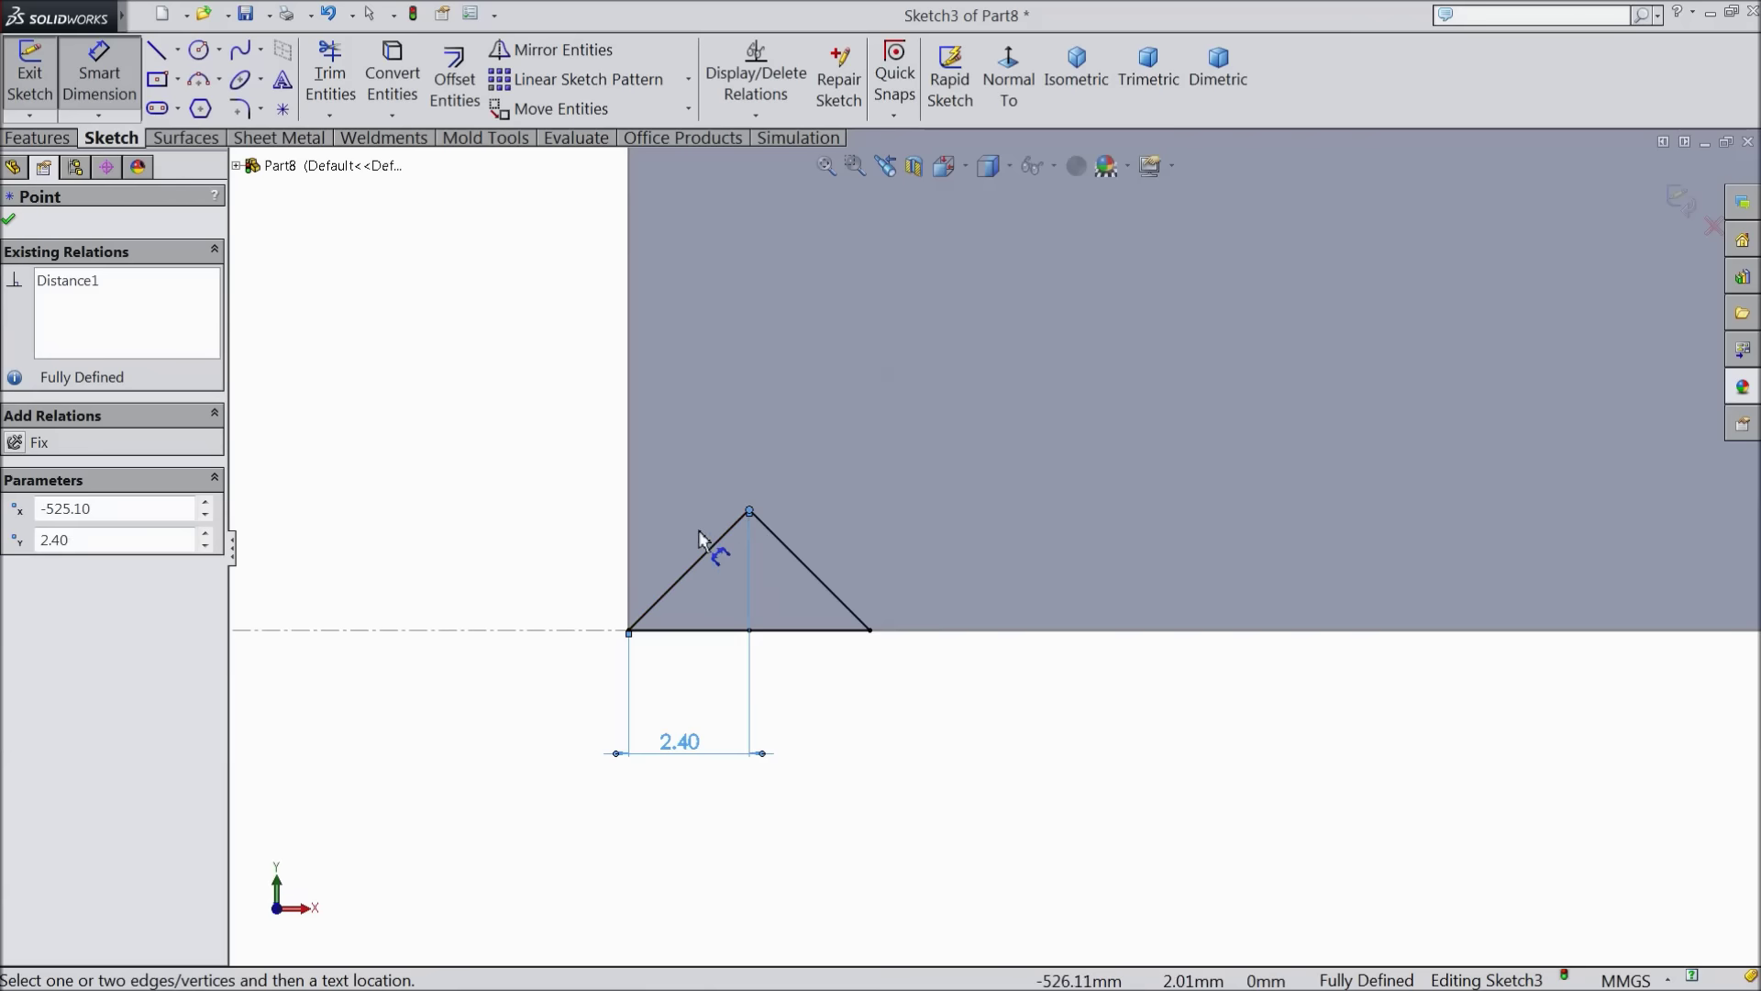
click(719, 631)
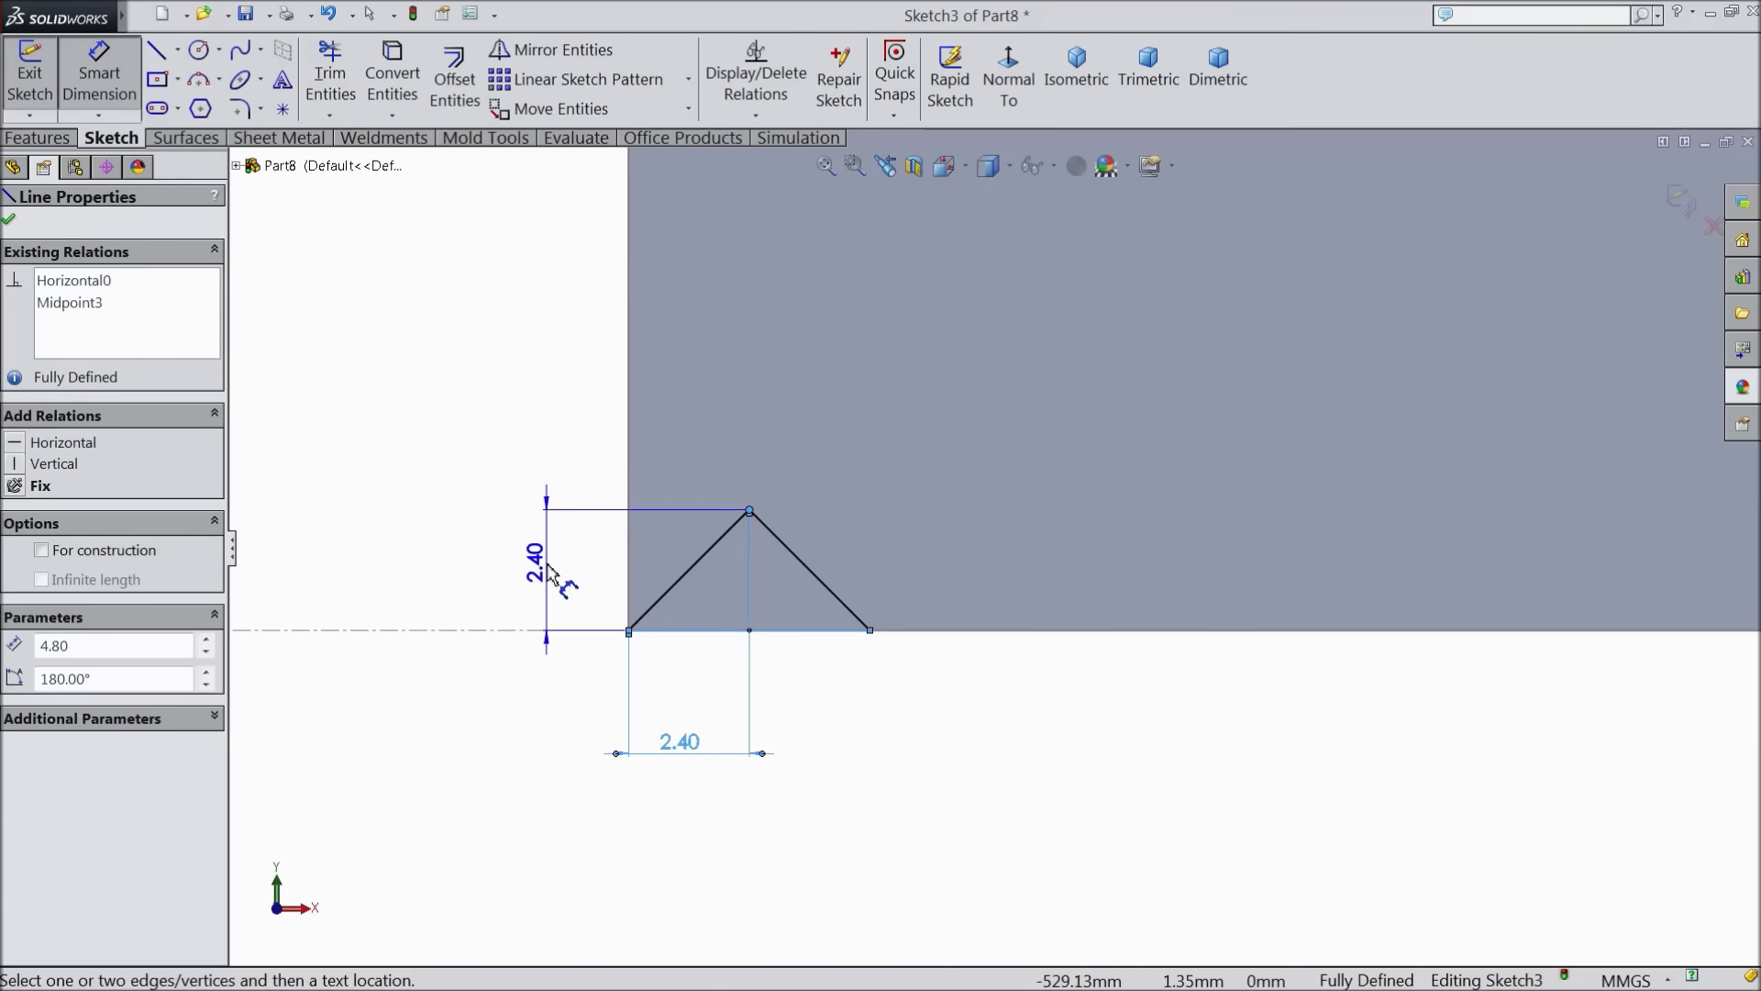
click(560, 575)
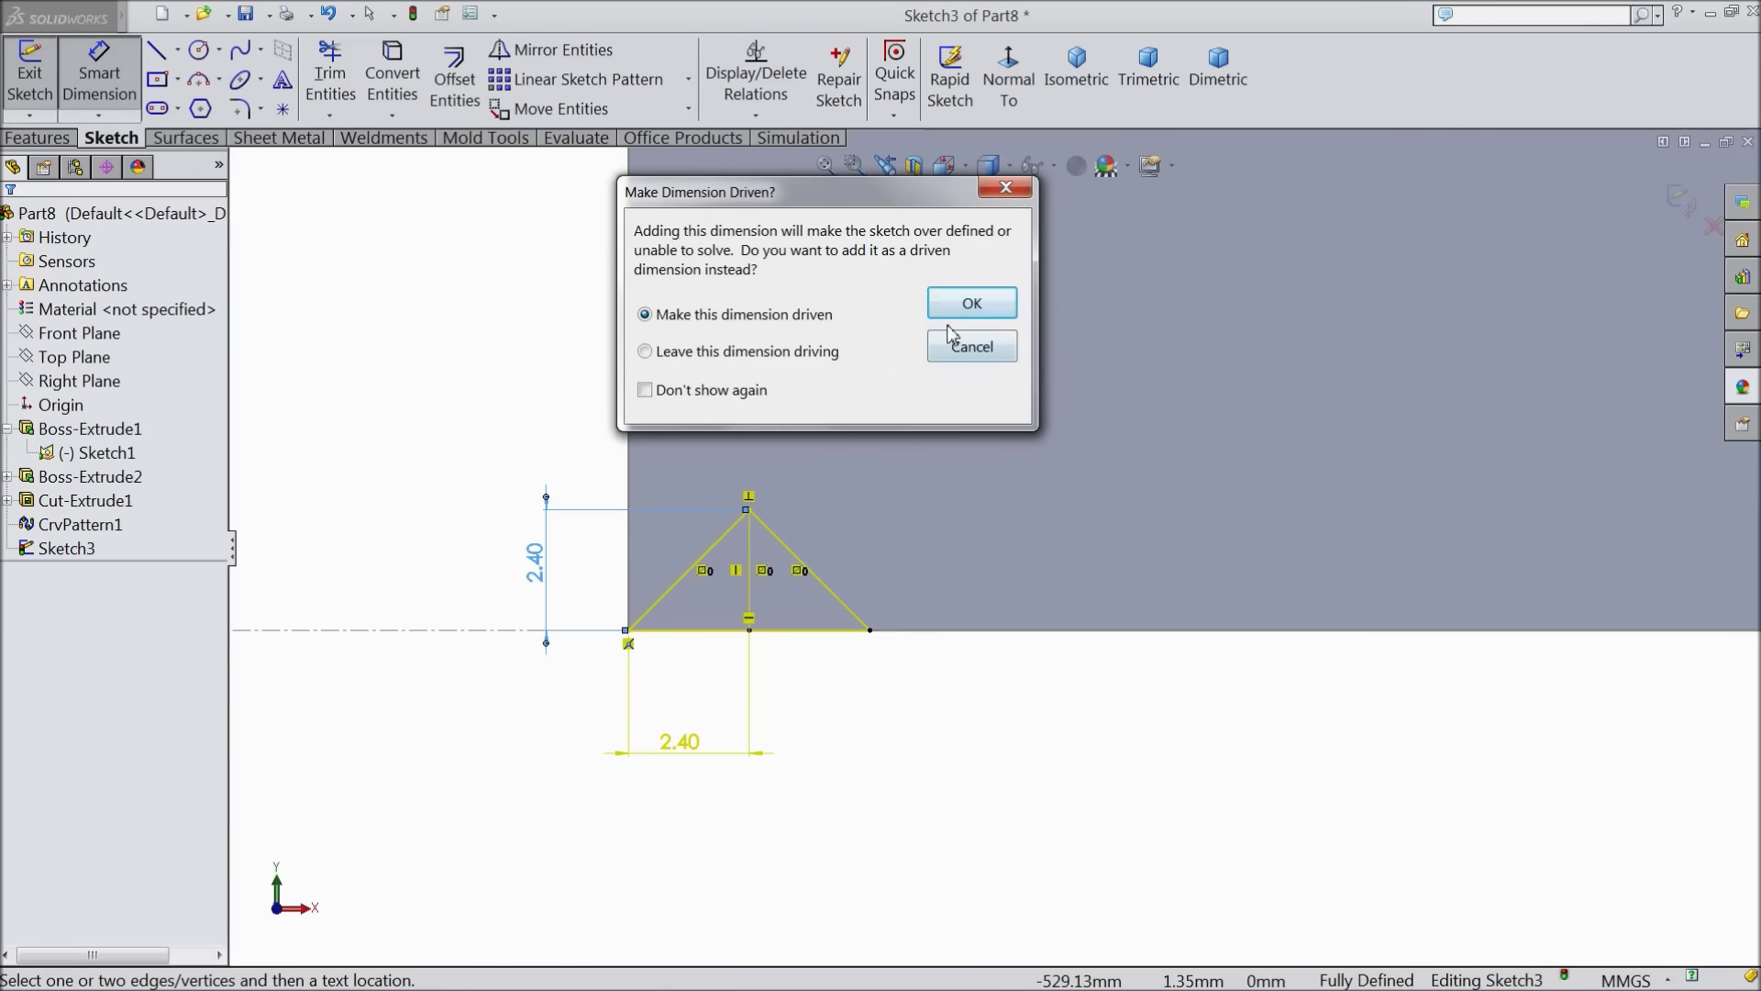
click(971, 303)
click(10, 224)
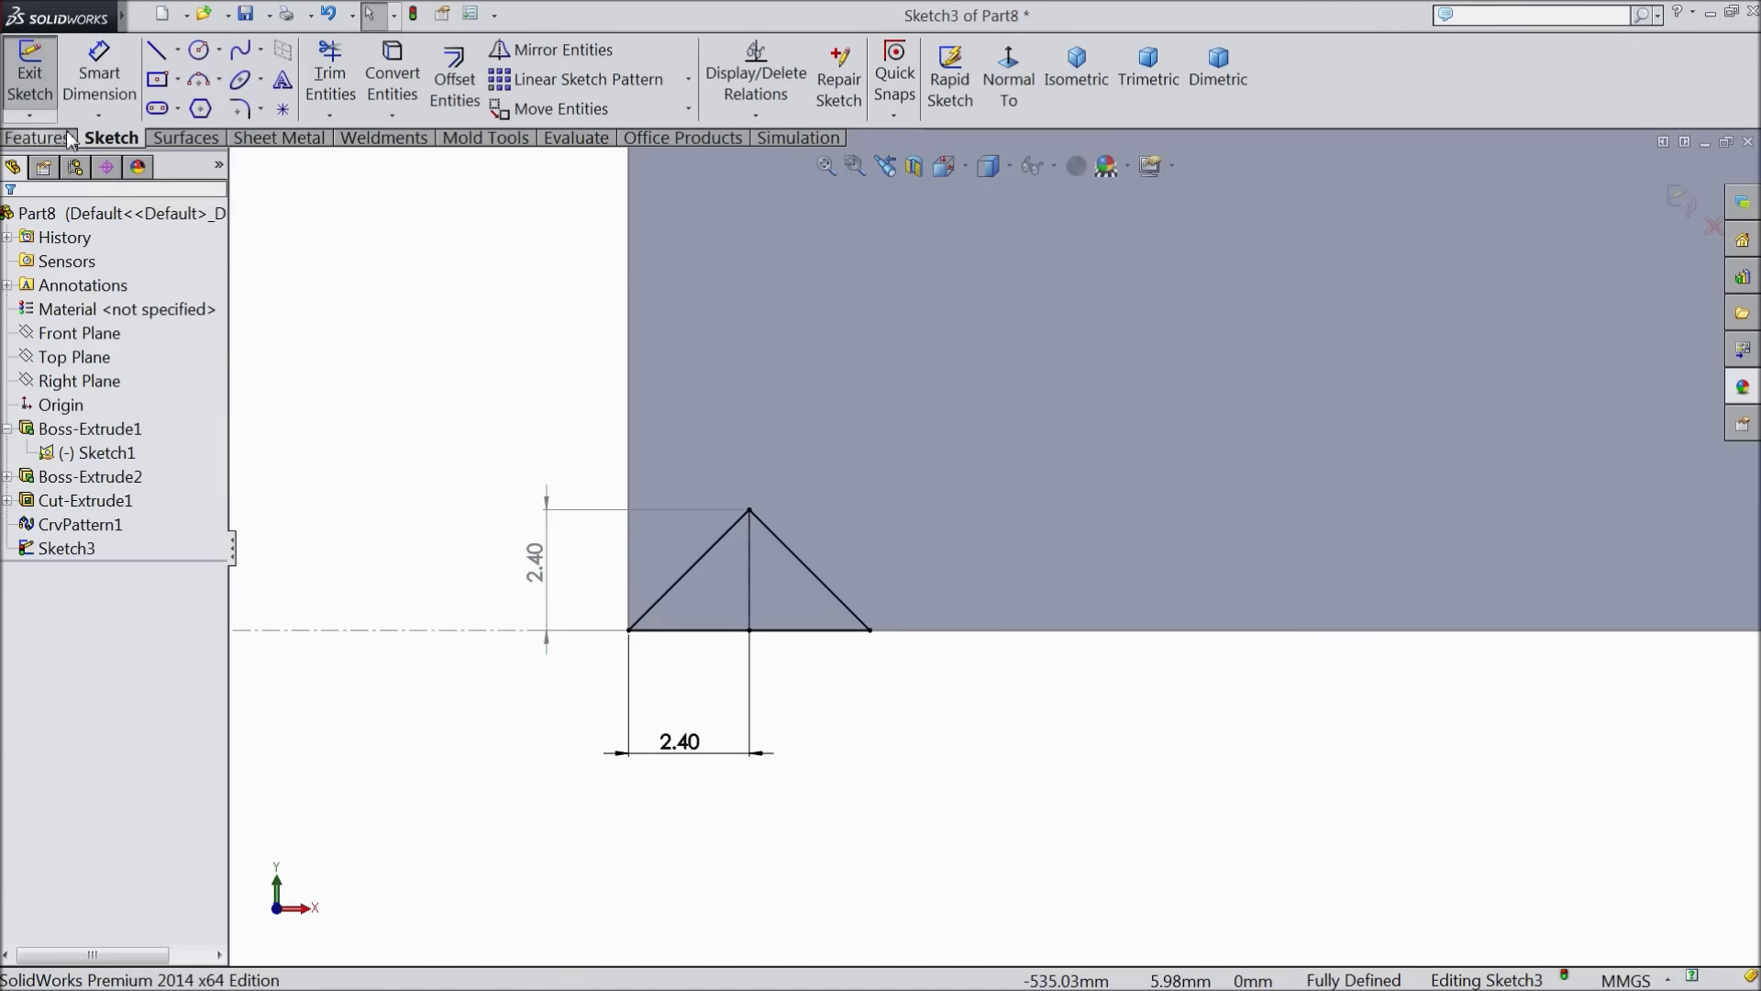
click(37, 137)
Extrude-cut the triangle Through All to form the Cut-Extrude2 groove
click(381, 78)
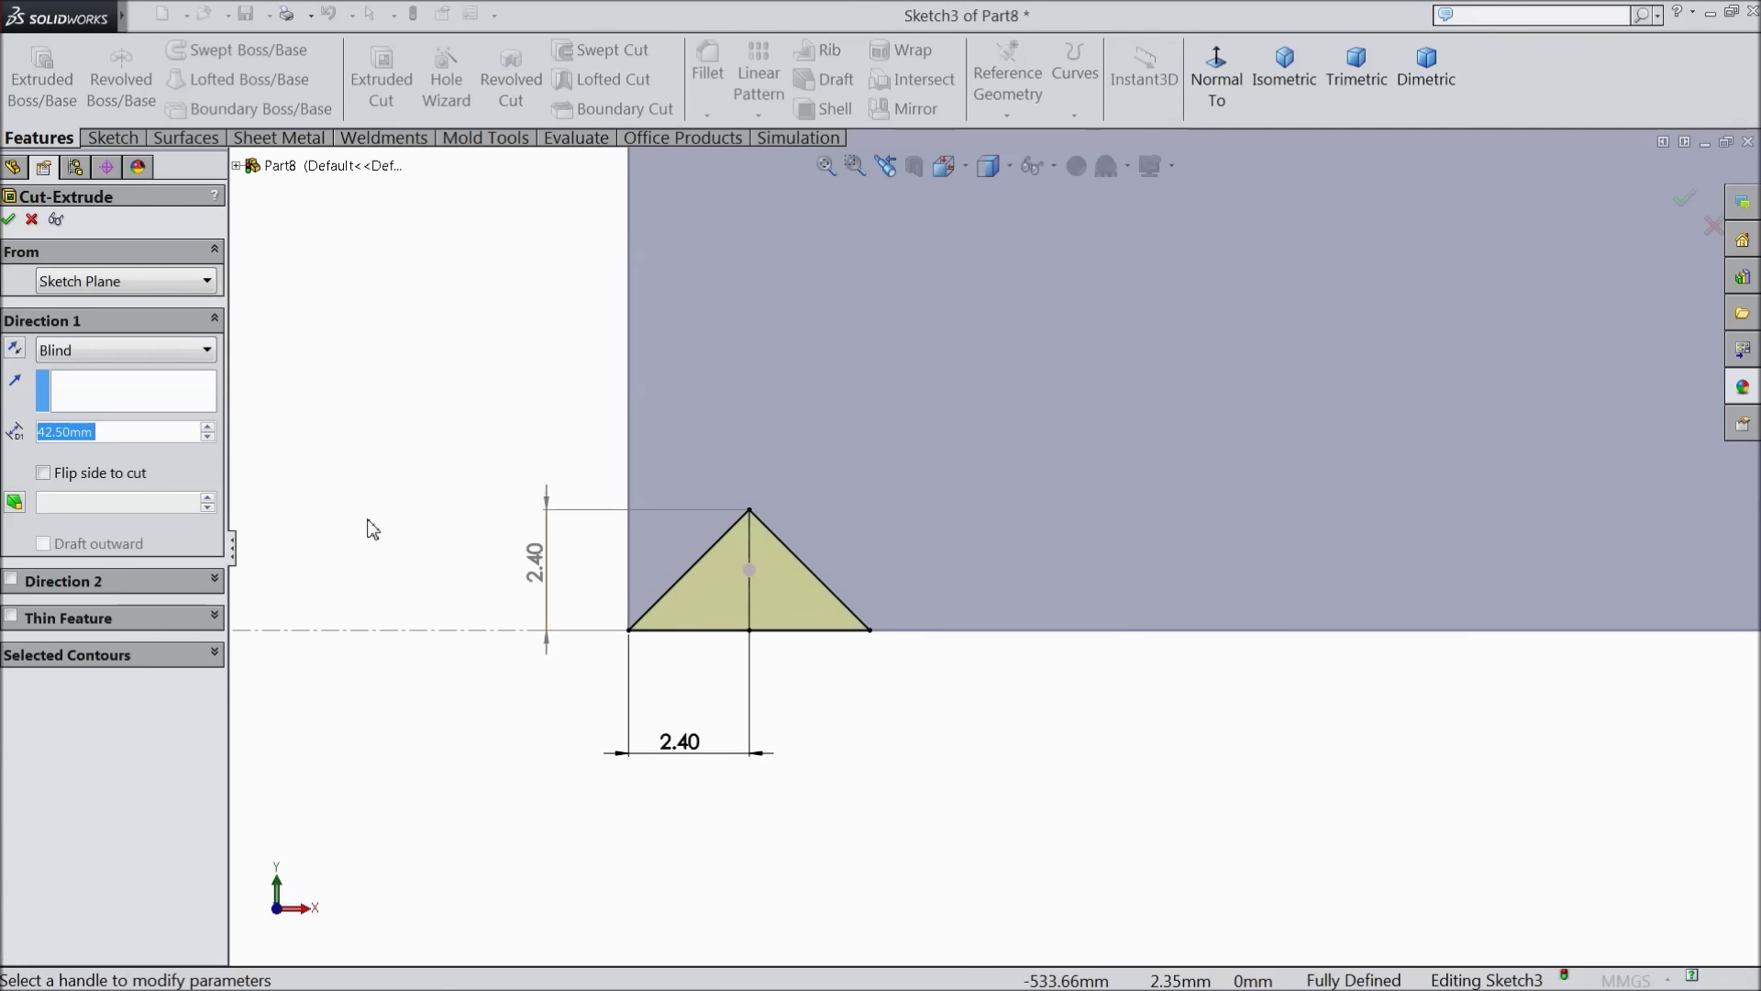
click(108, 350)
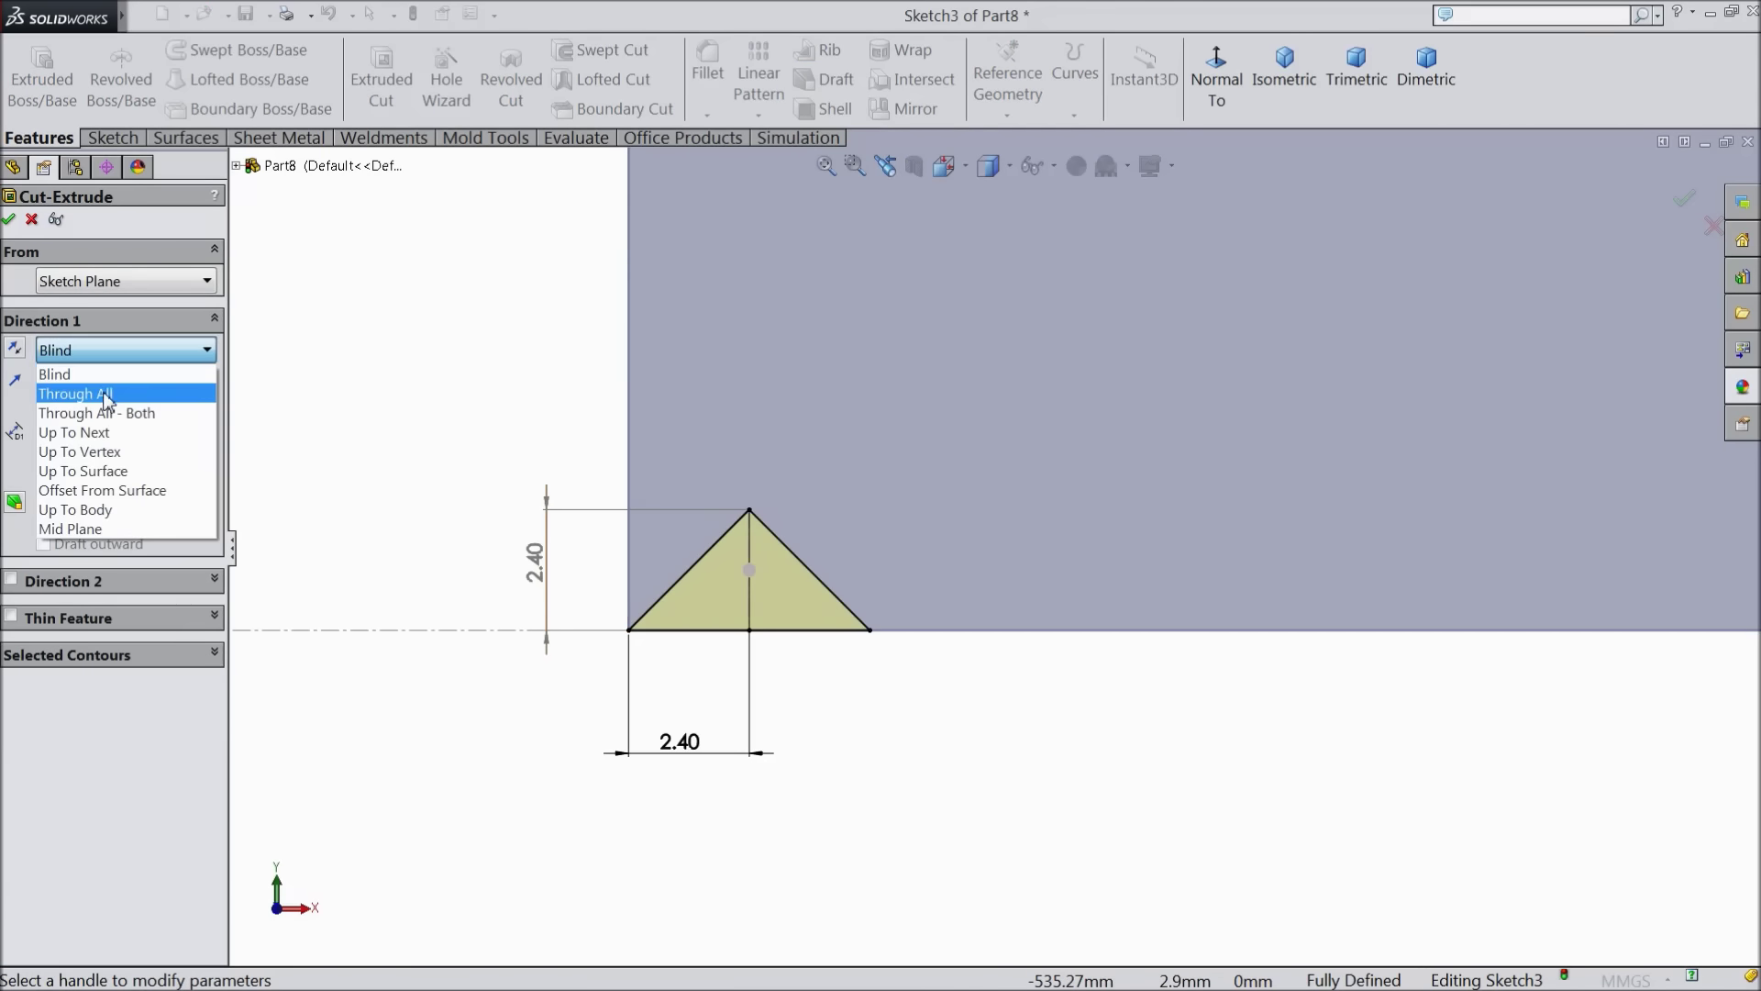
click(108, 395)
click(9, 220)
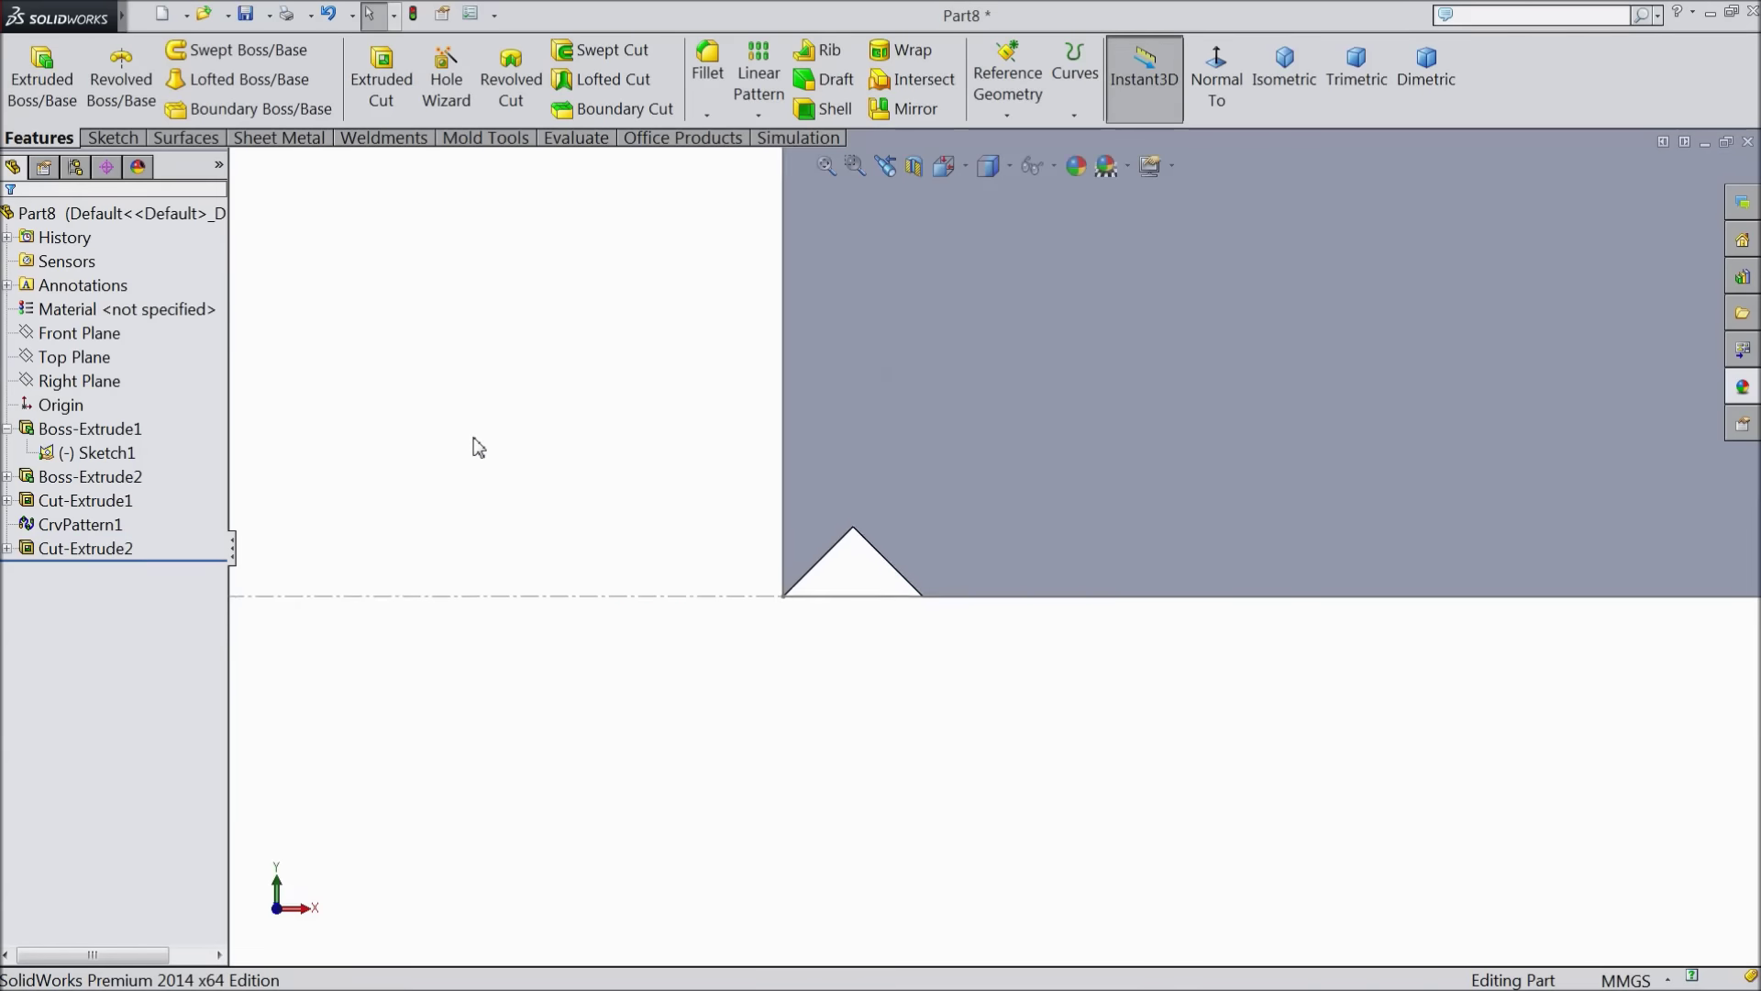
Rotate to an angled view of the groove and start a Linear Pattern
middle_drag(479, 447, 706, 494)
scroll(706, 494, up, 3)
scroll(706, 494, down, 1)
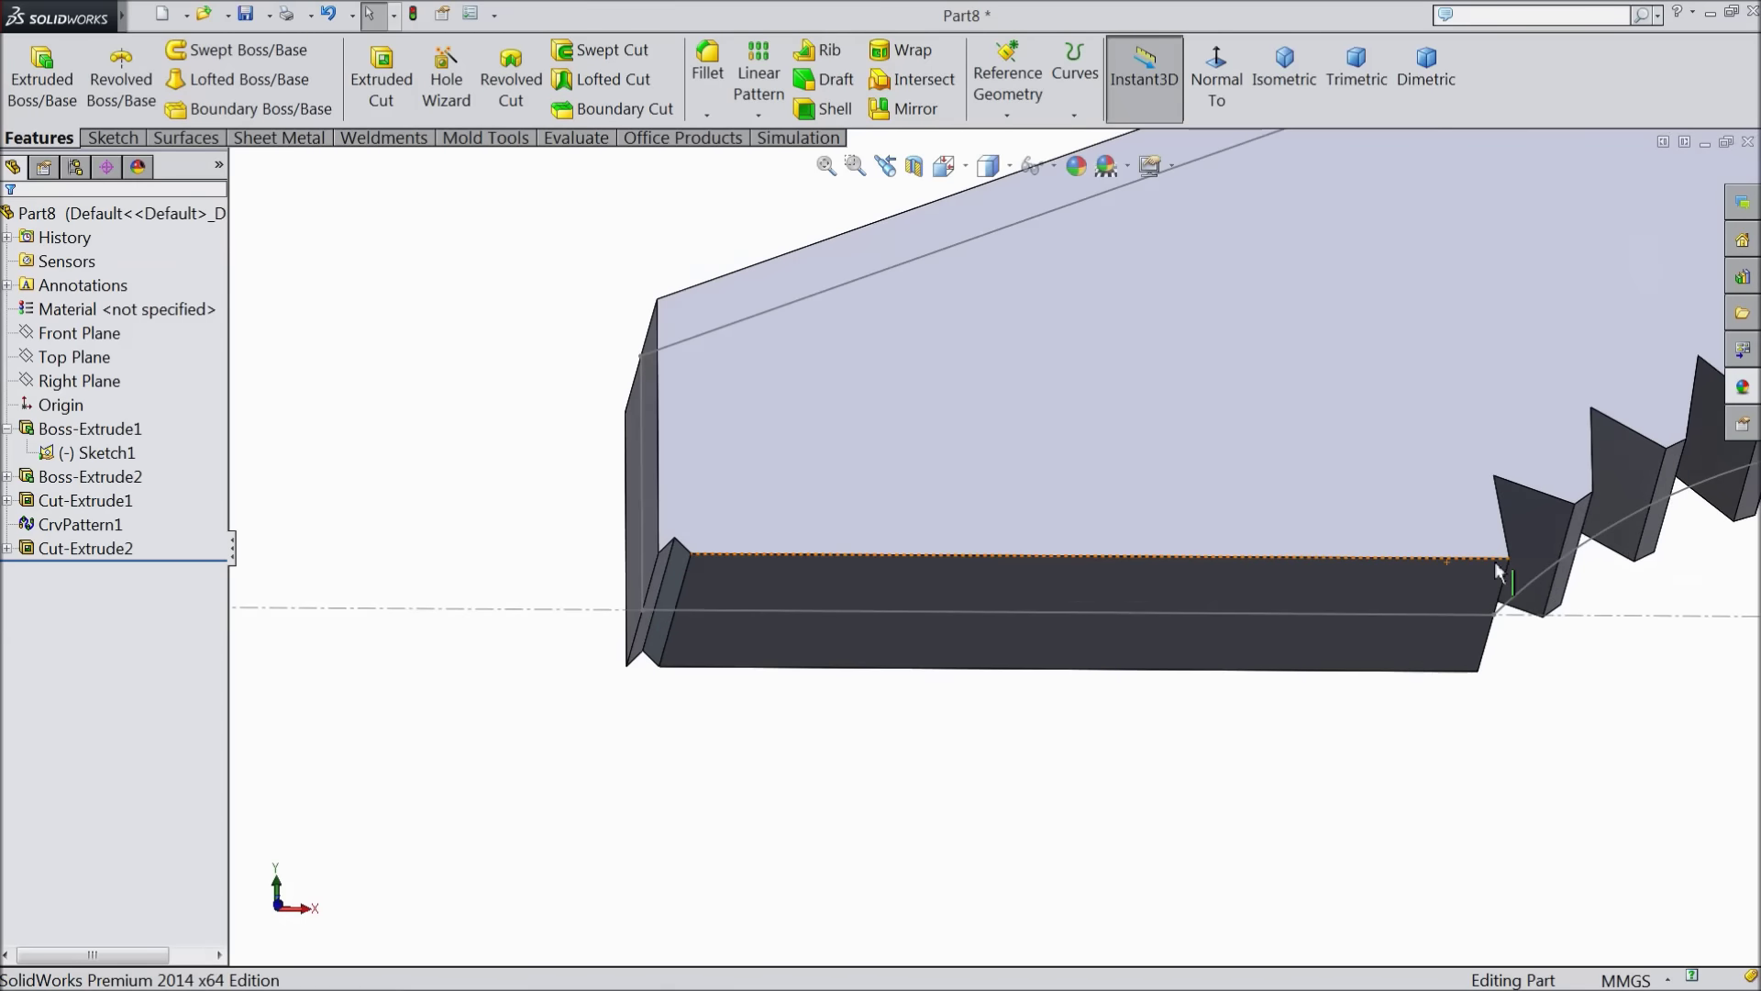
click(760, 118)
click(772, 141)
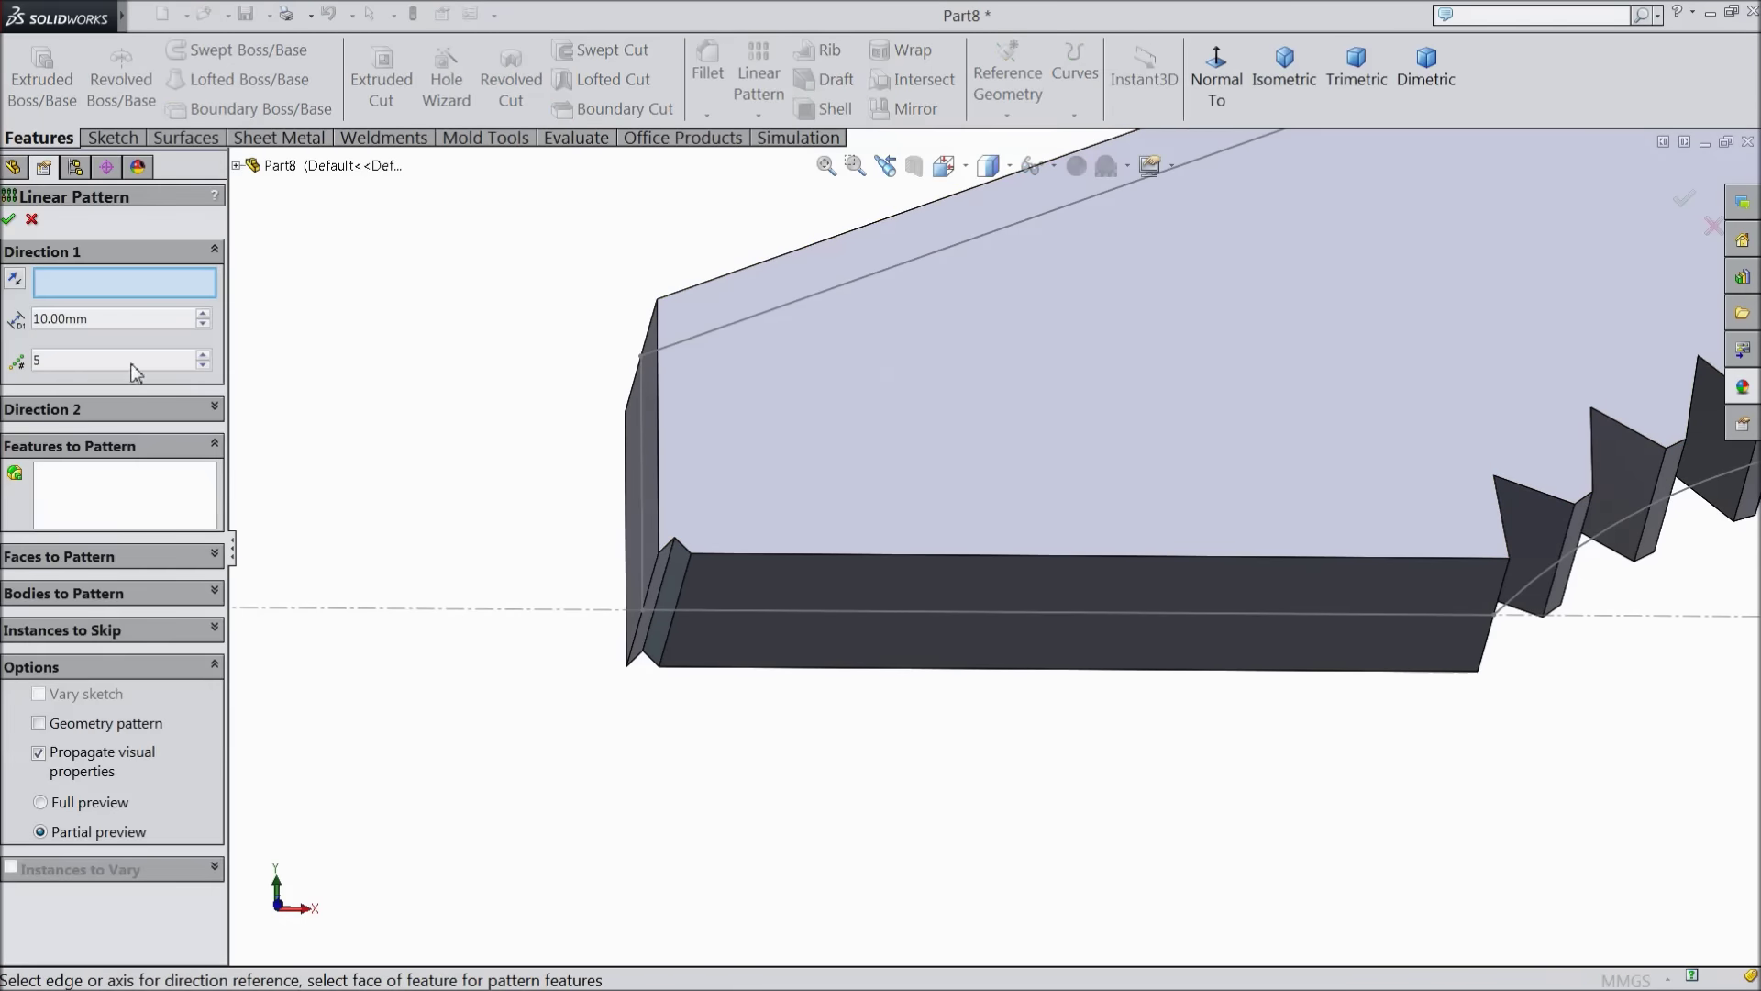
Pattern Cut-Extrude2 along the straight jaw edge with 25 mm spacing
click(708, 612)
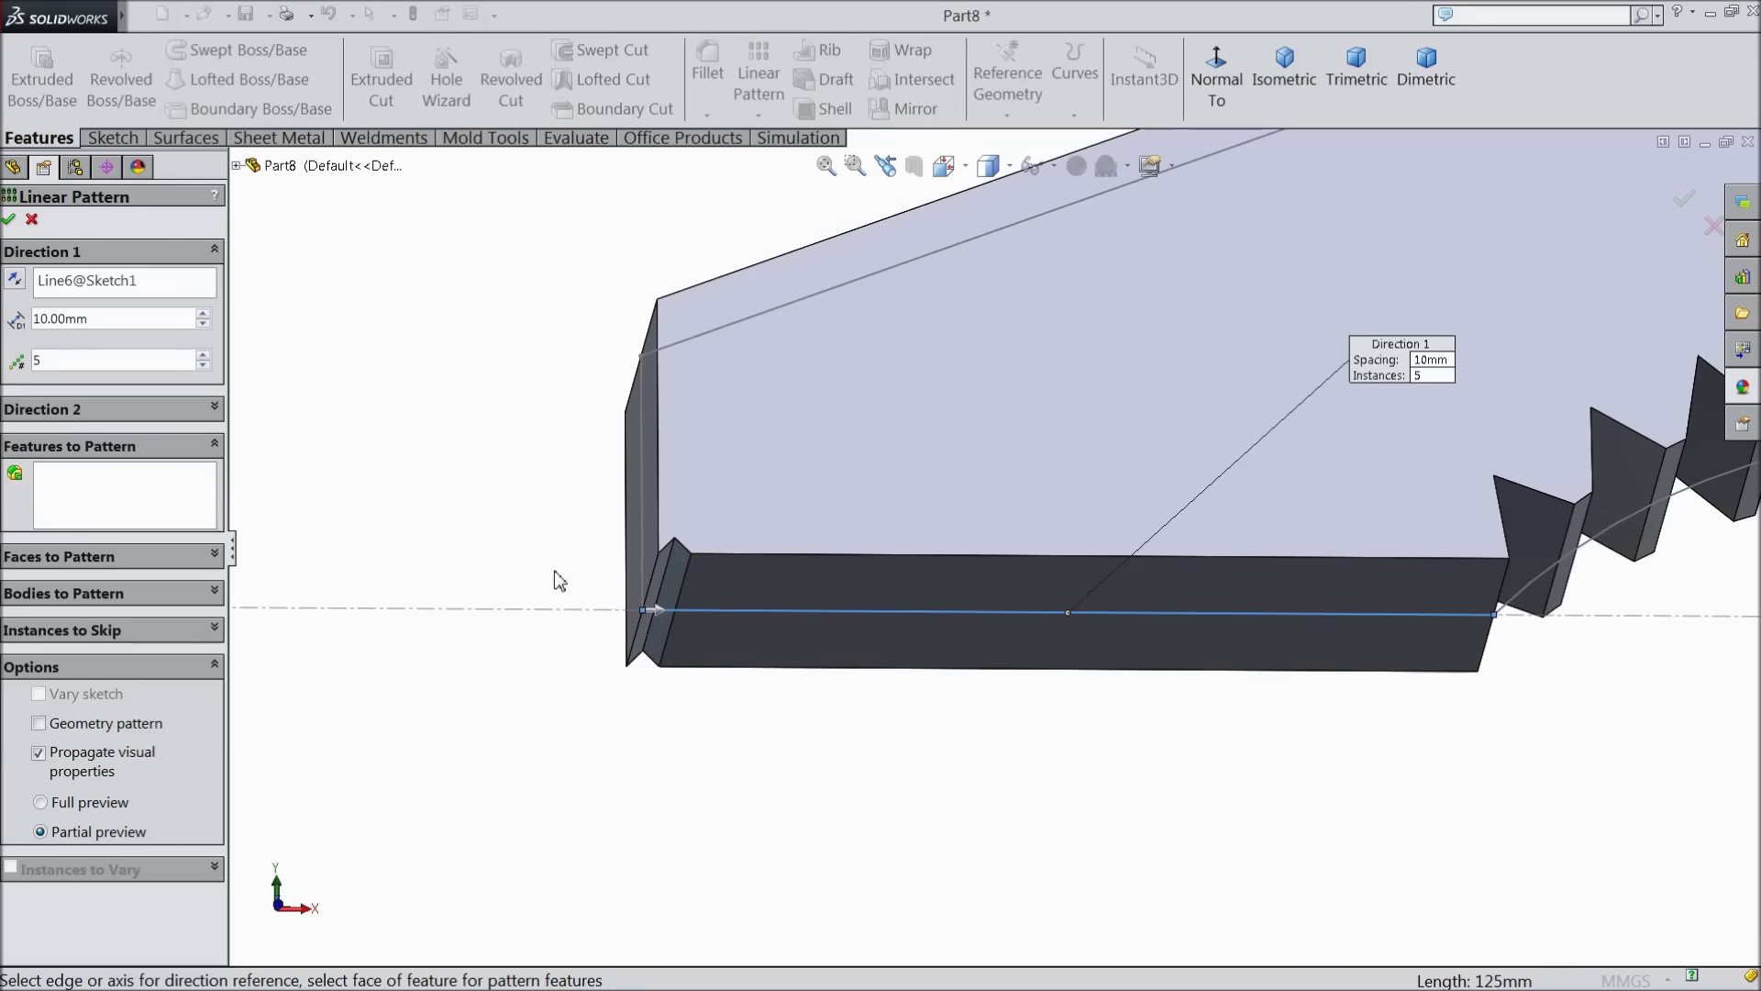
click(89, 507)
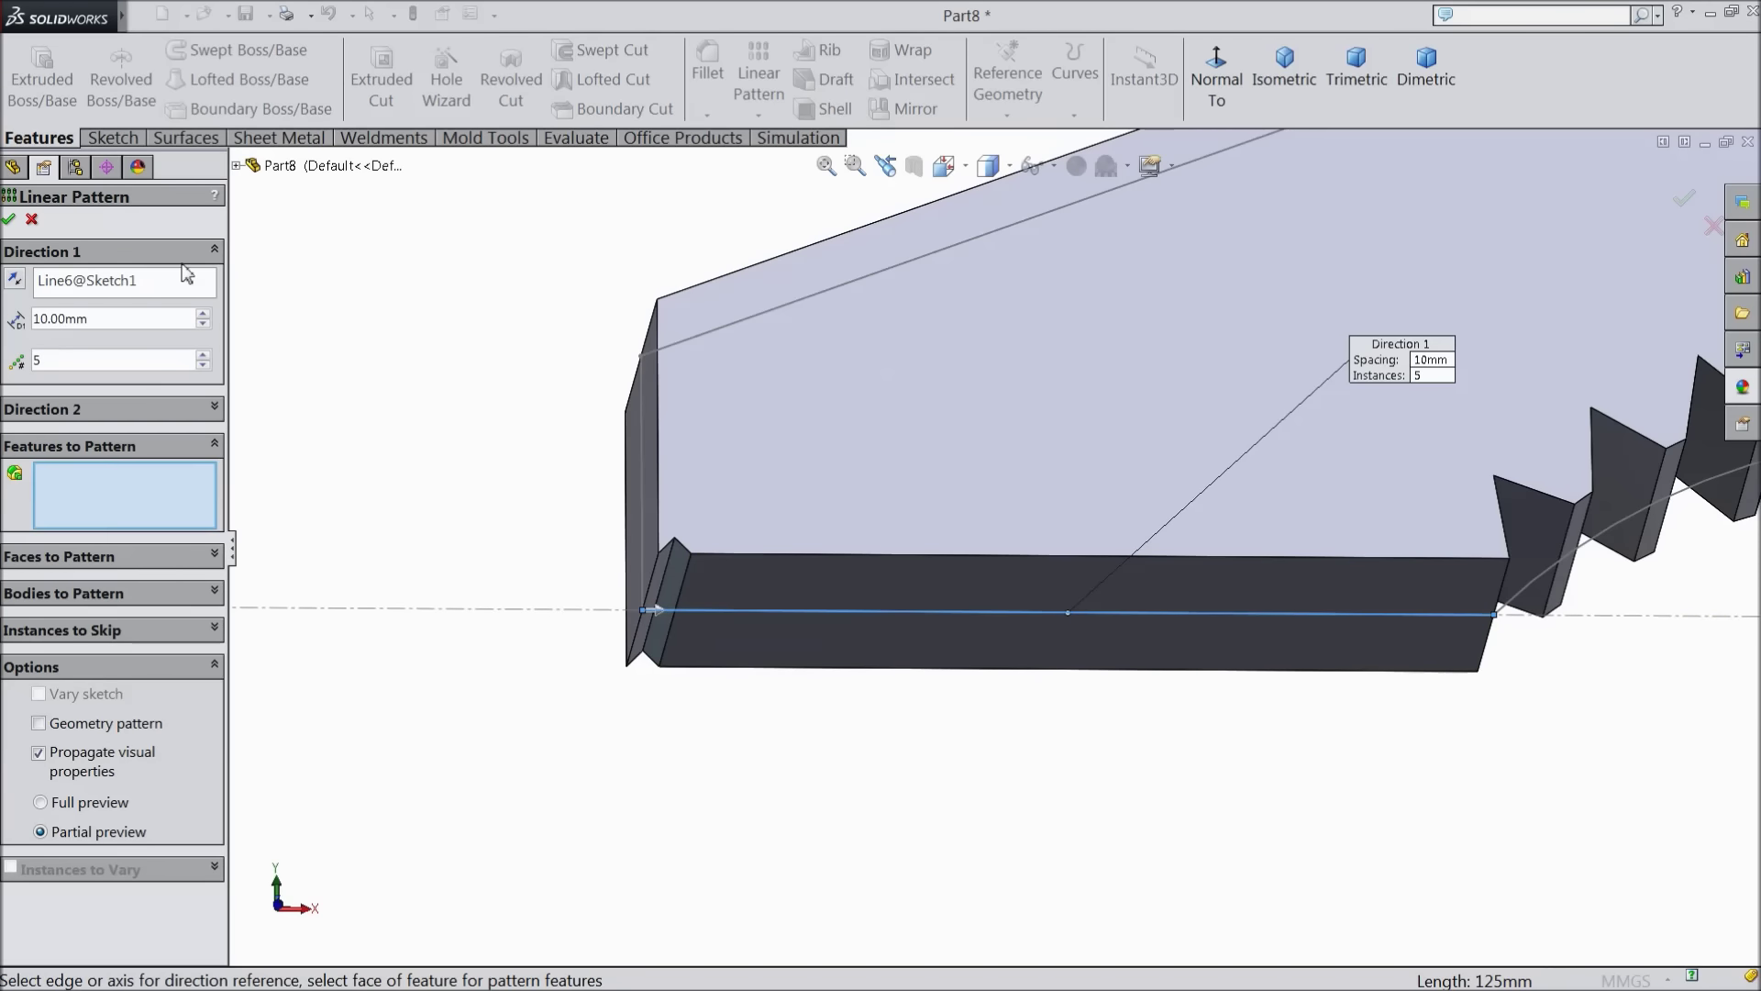
click(236, 166)
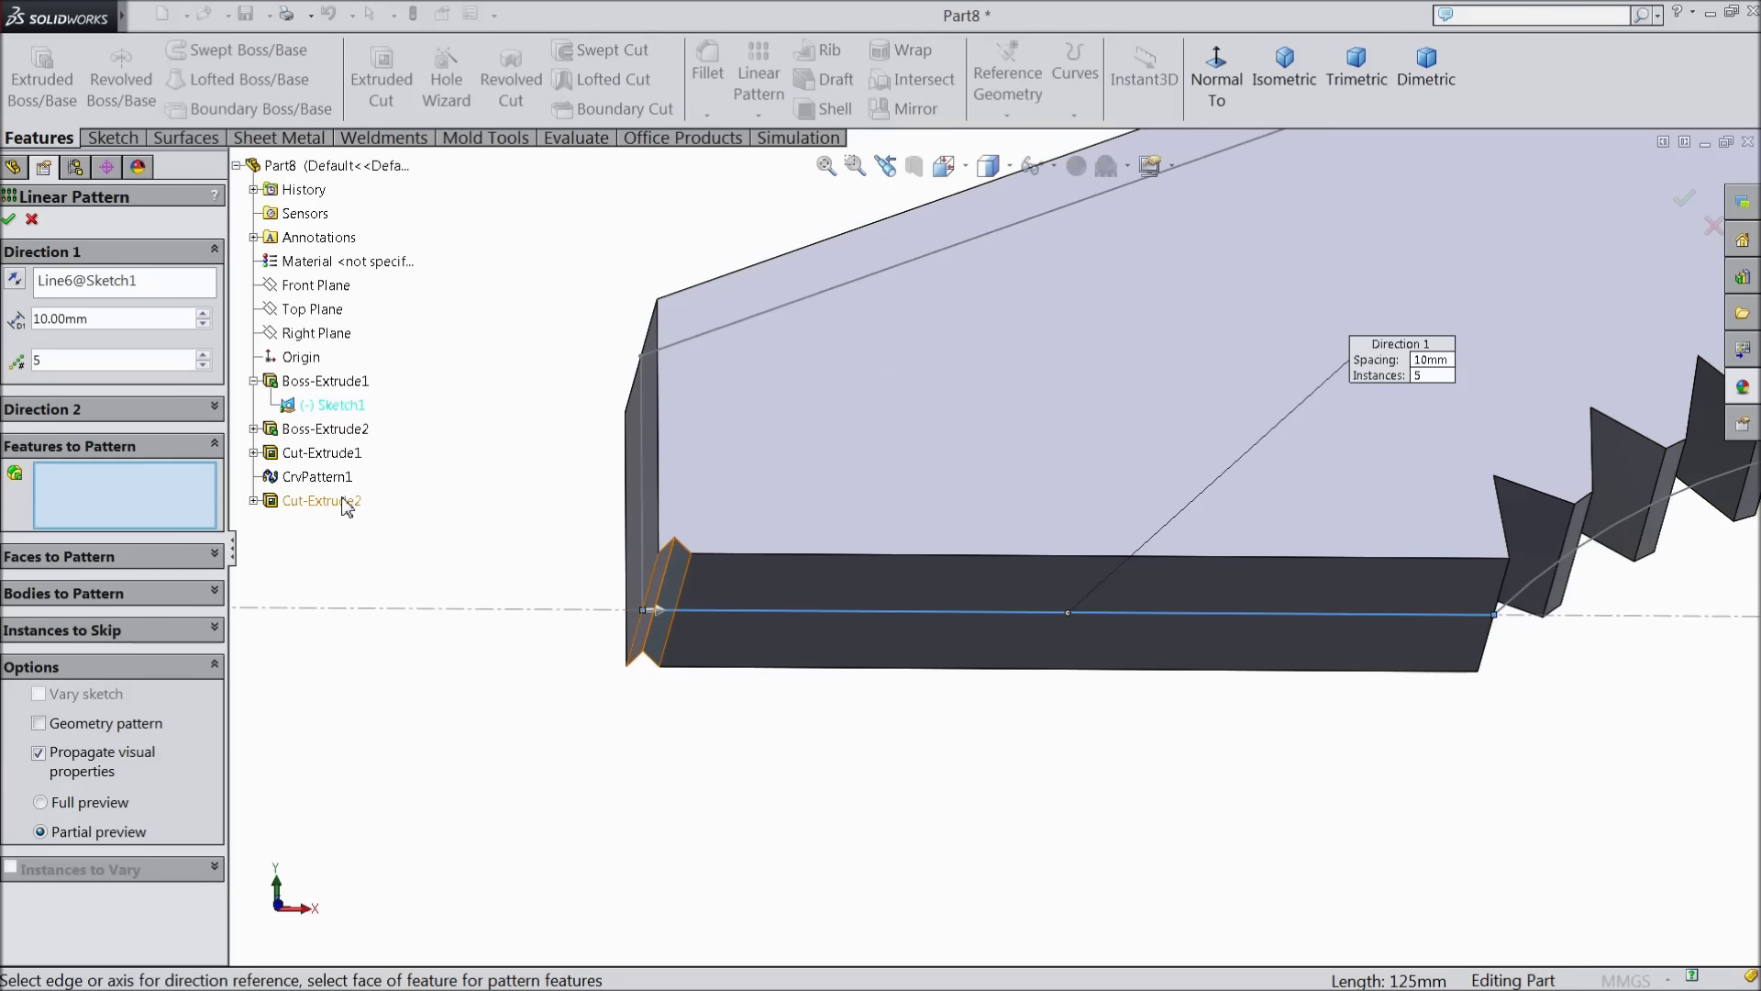
click(321, 500)
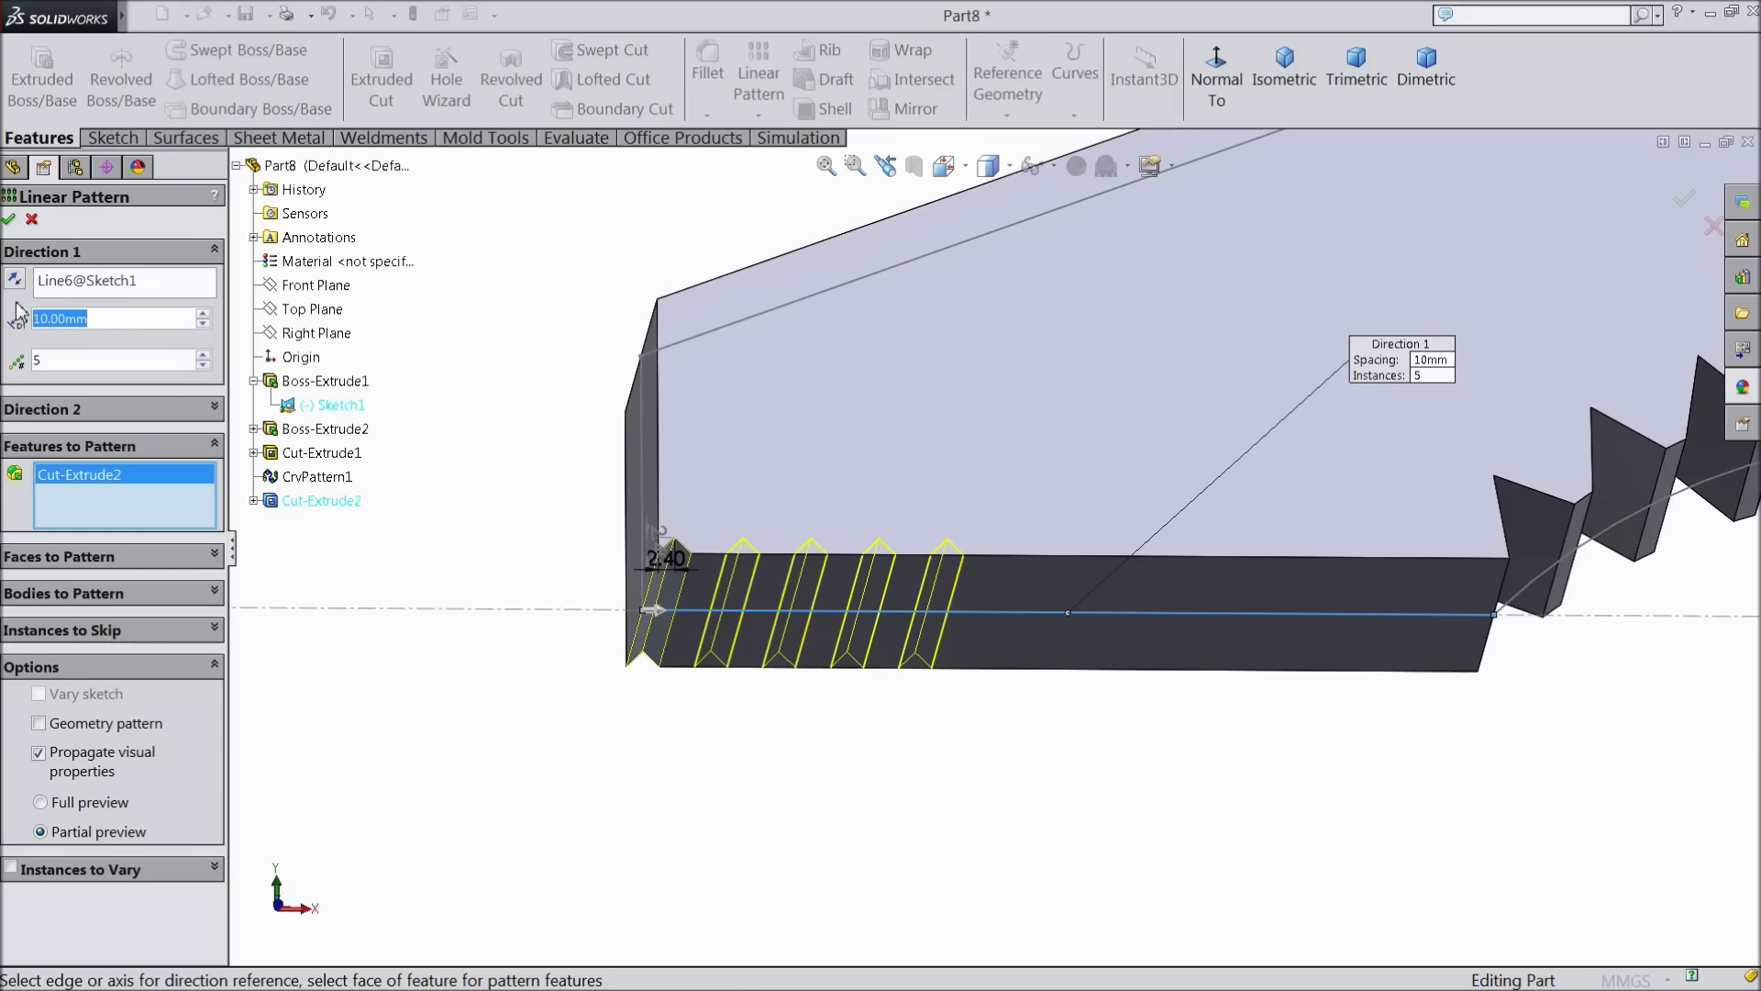
text(25)
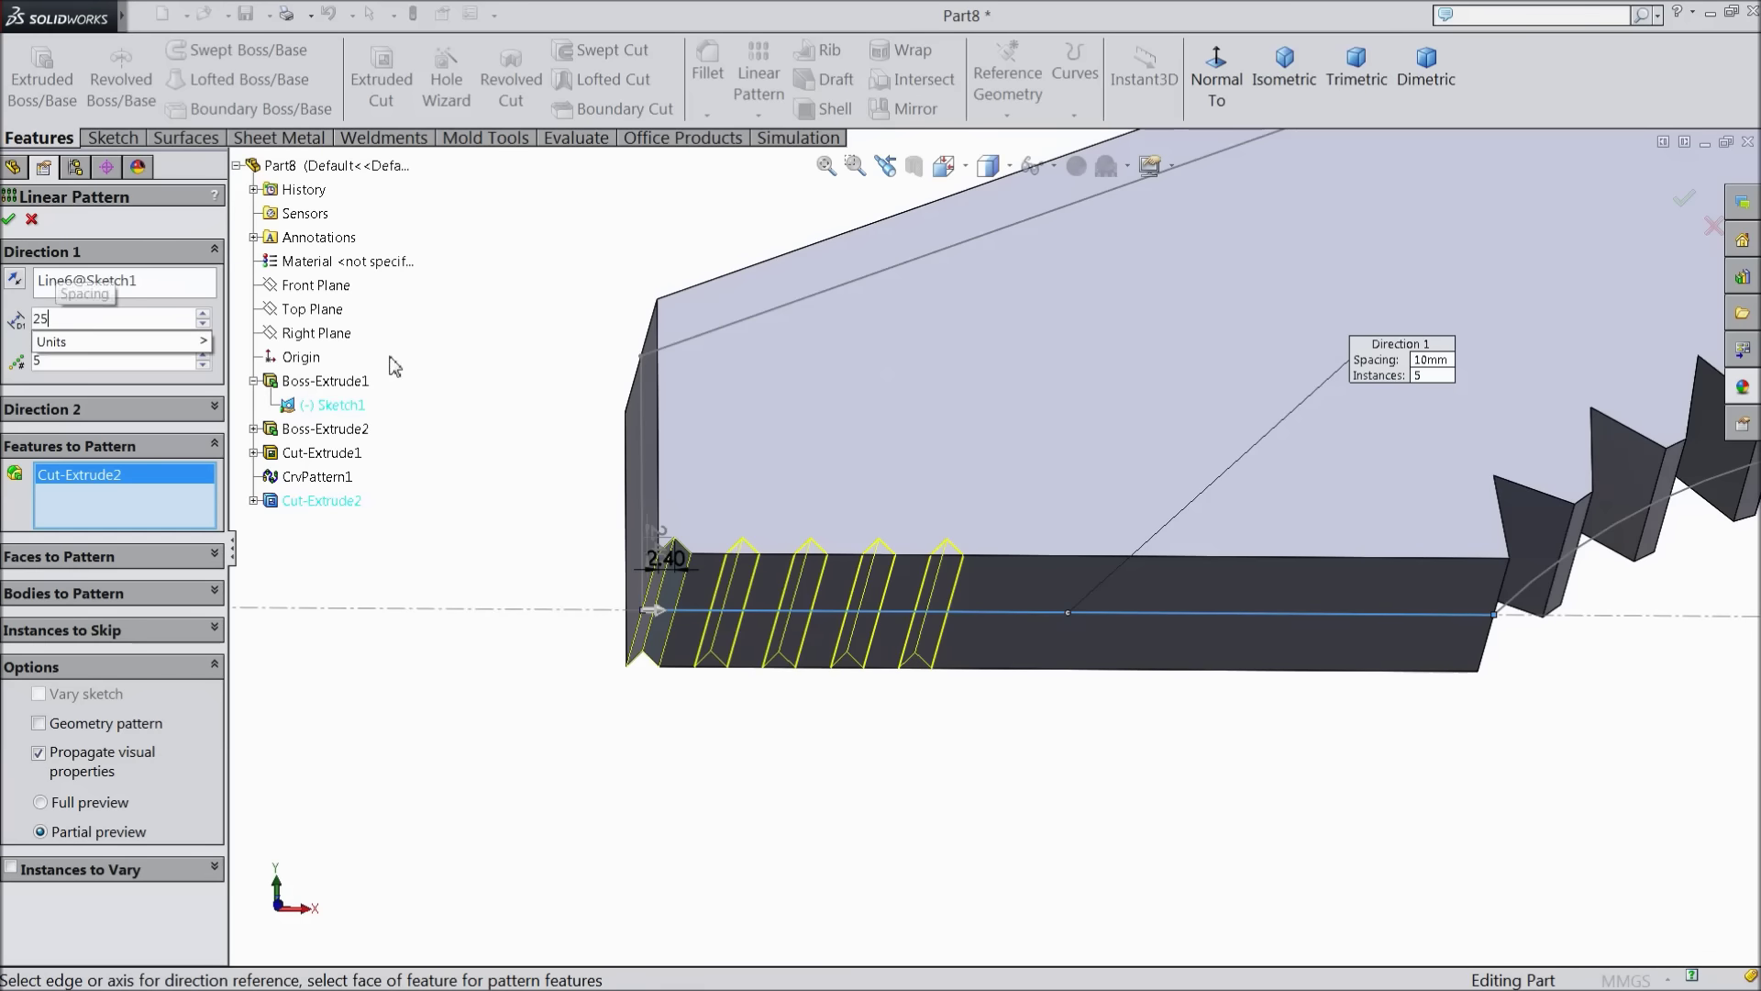
key(Return)
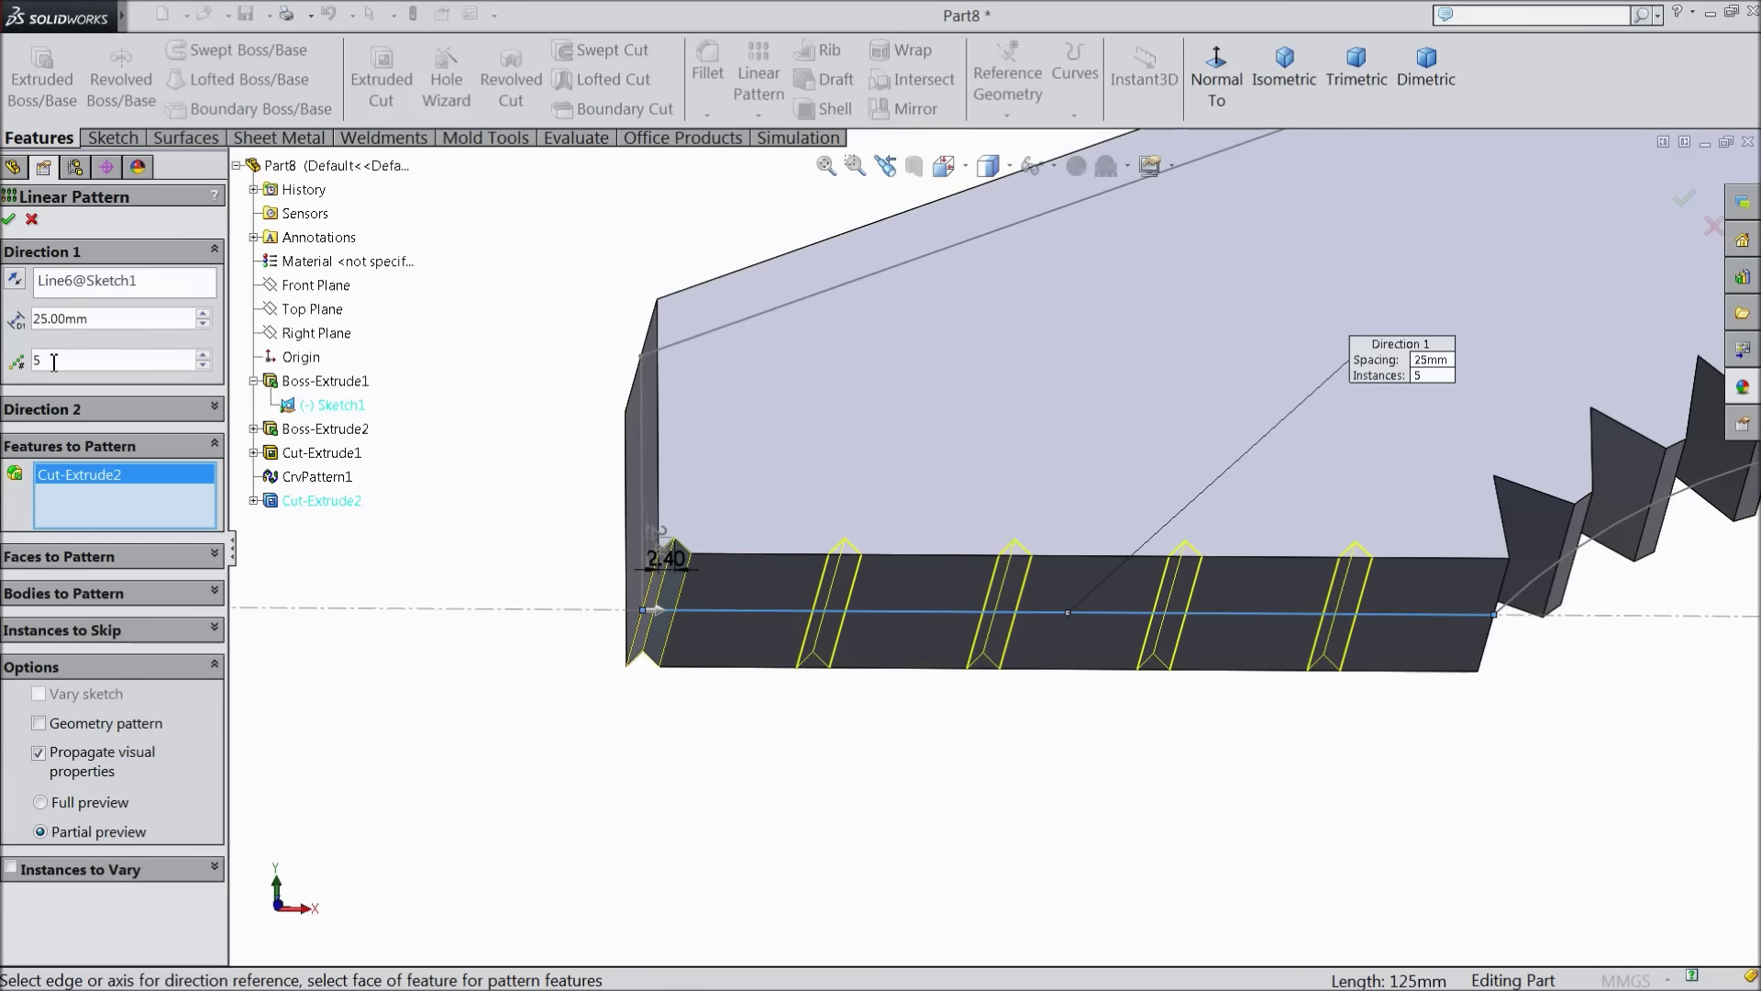
drag(57, 315, 33, 317)
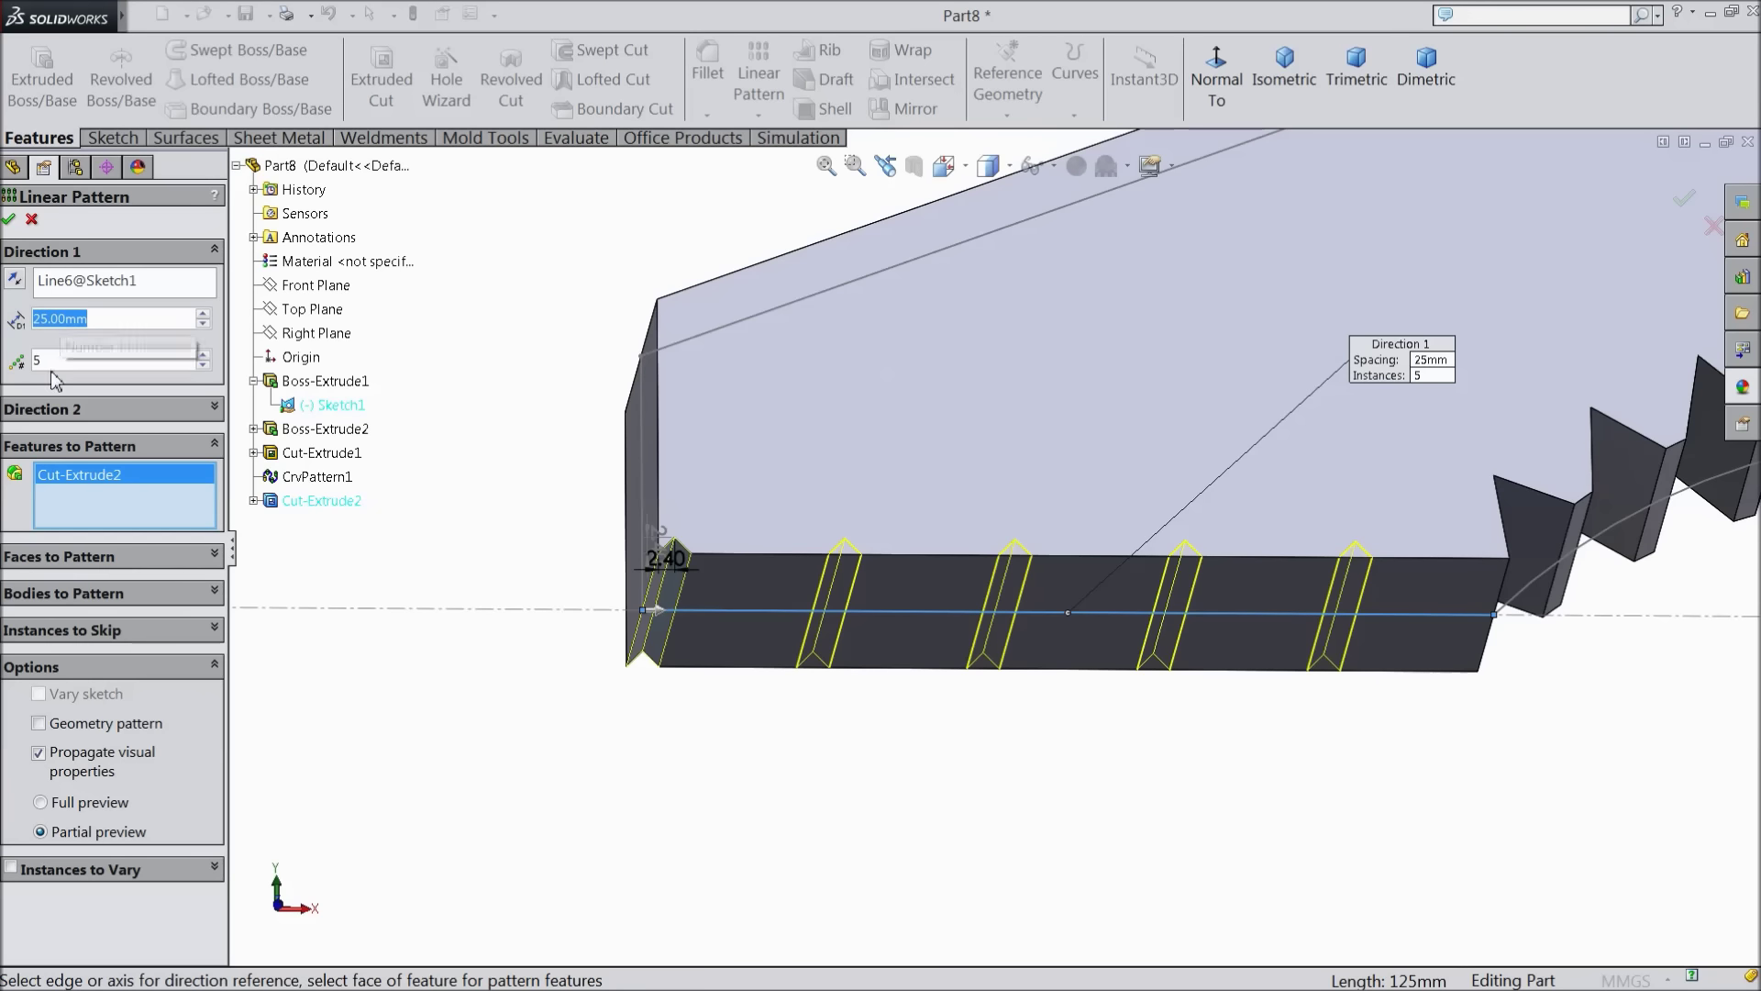
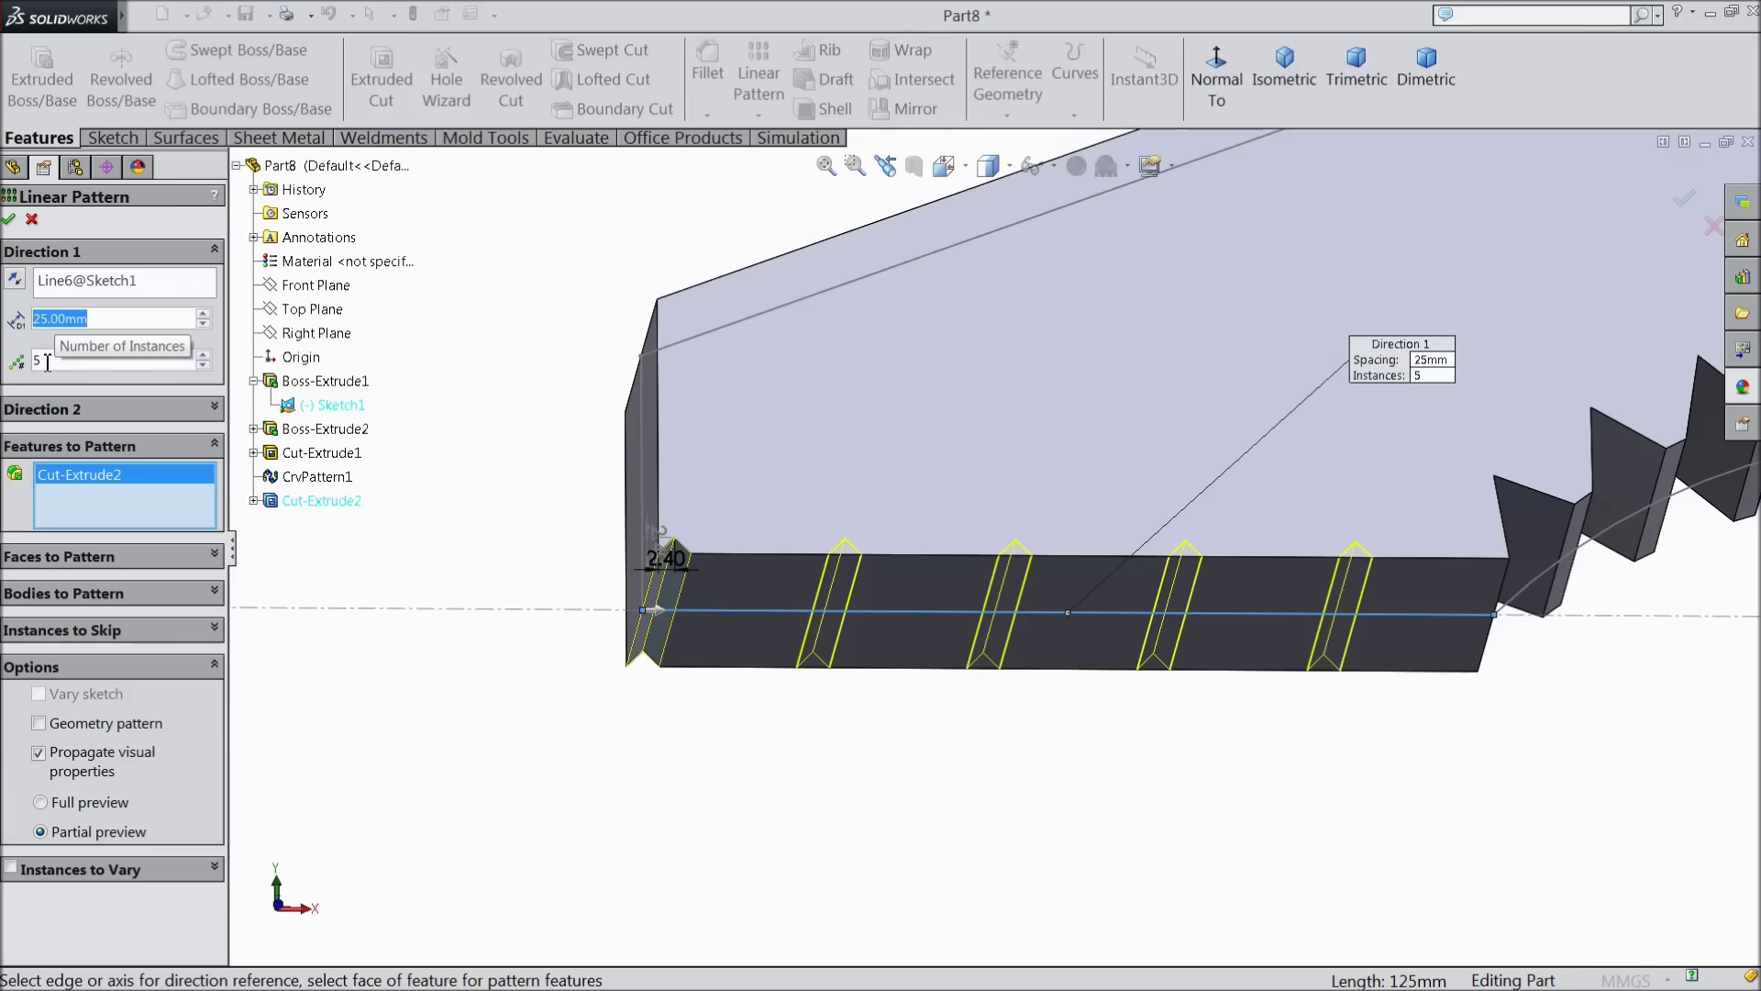
Create LPattern1 of the tooth cut with 5 mm spacing and 25 instances
text(5)
key(Tab)
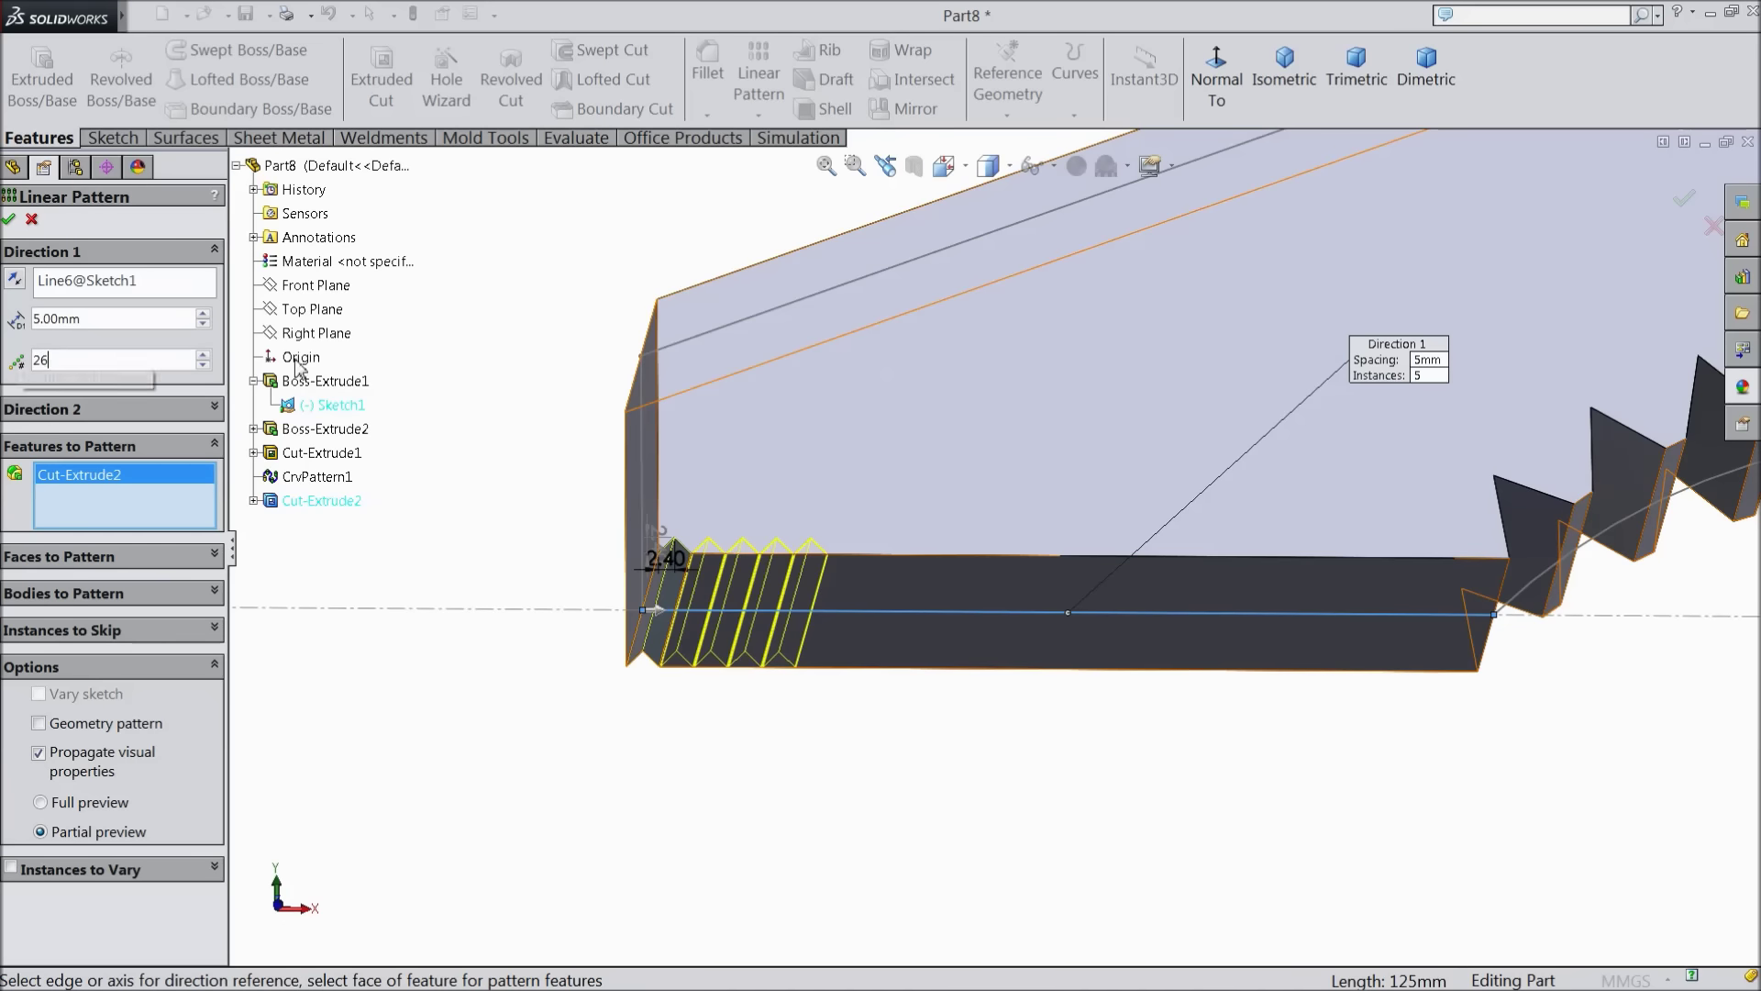
scroll(752, 573, down, 5)
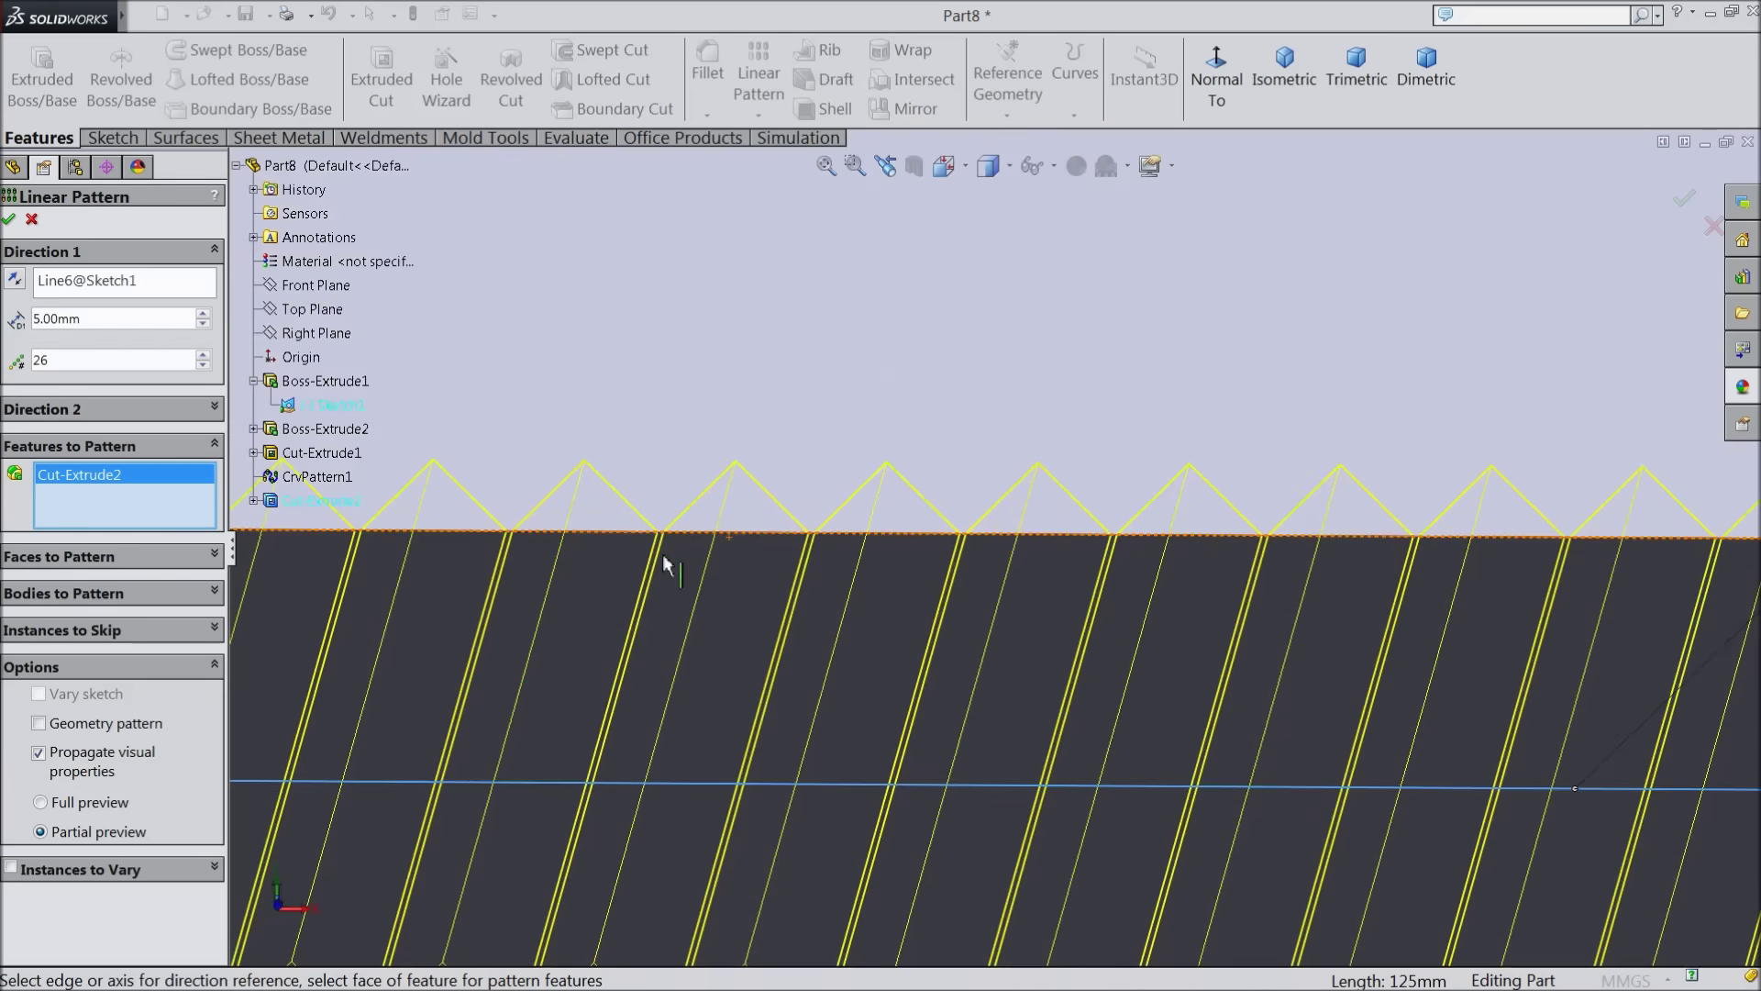
scroll(676, 563, up, 5)
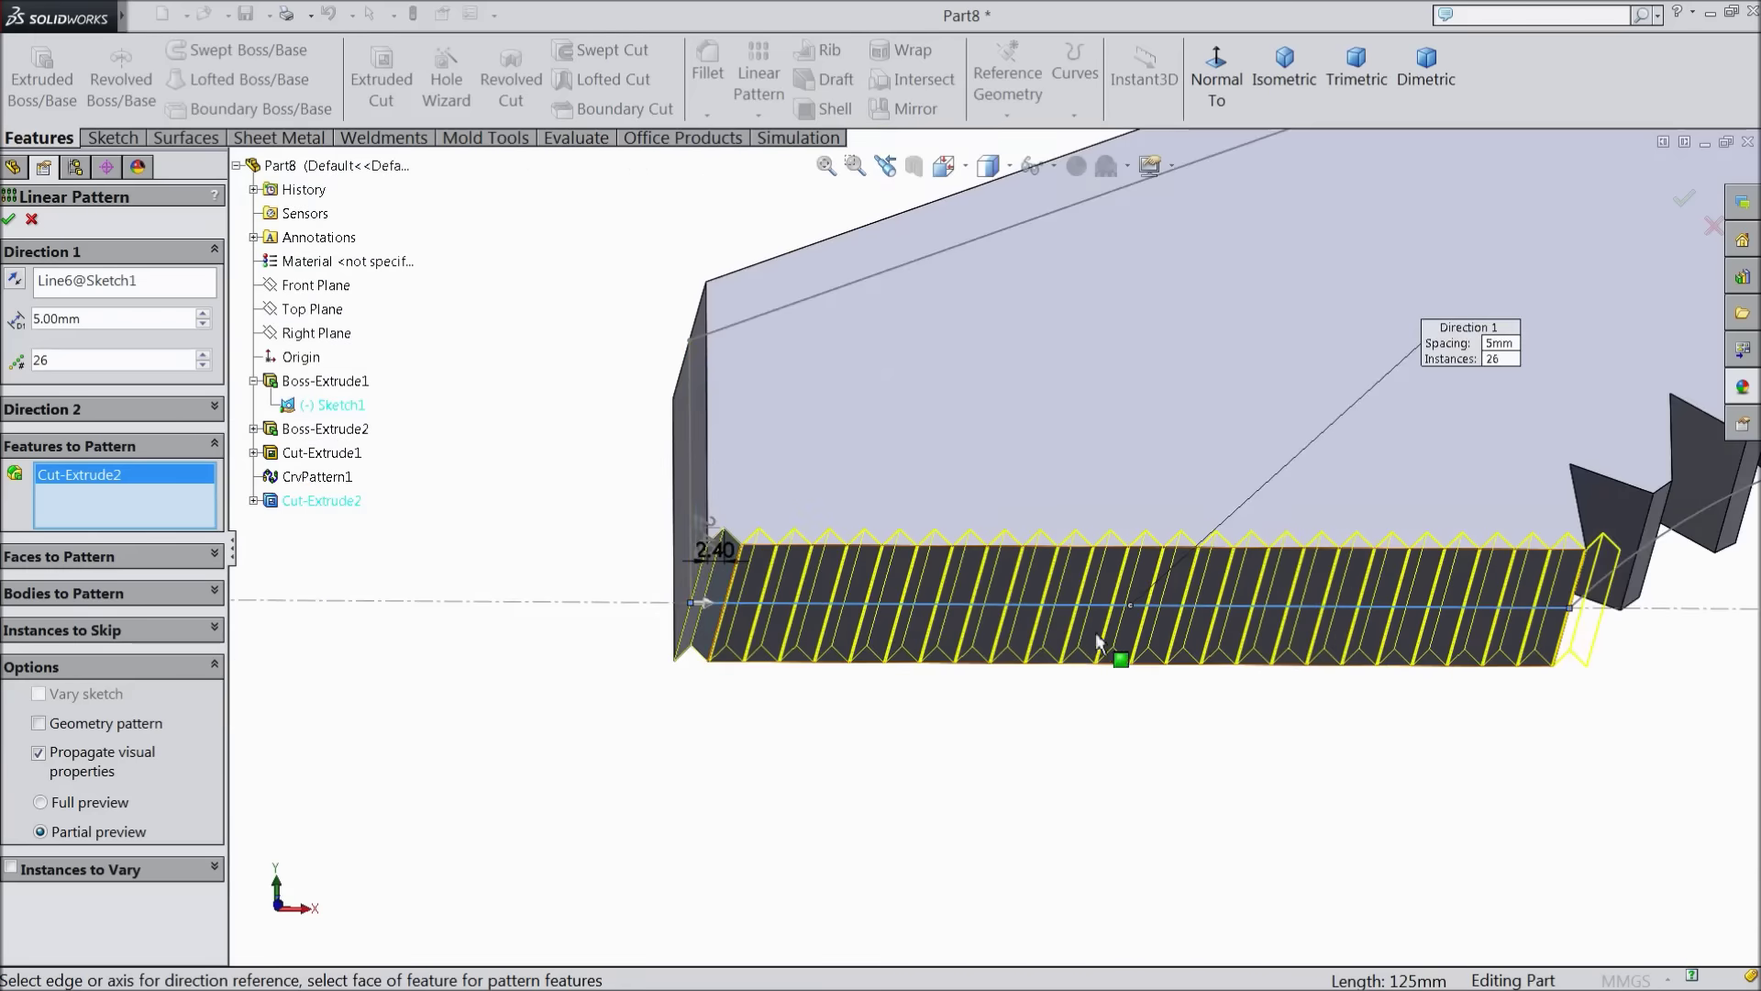
middle_drag(1192, 580, 1137, 587)
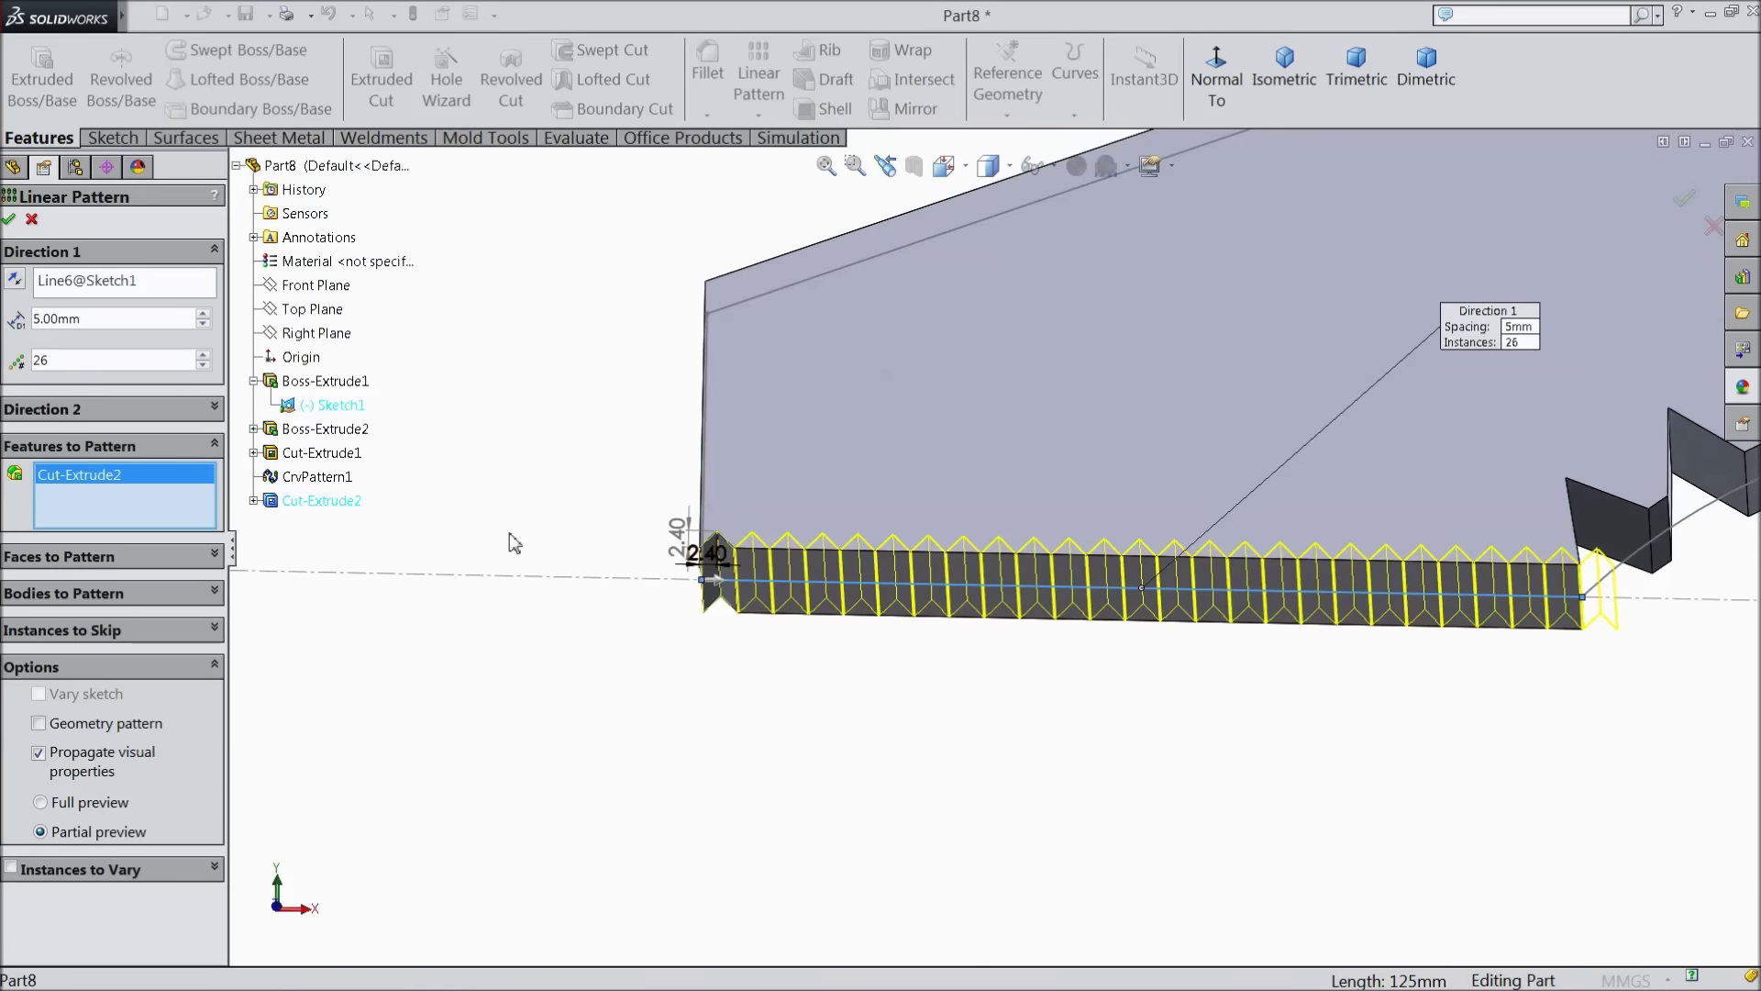
click(203, 366)
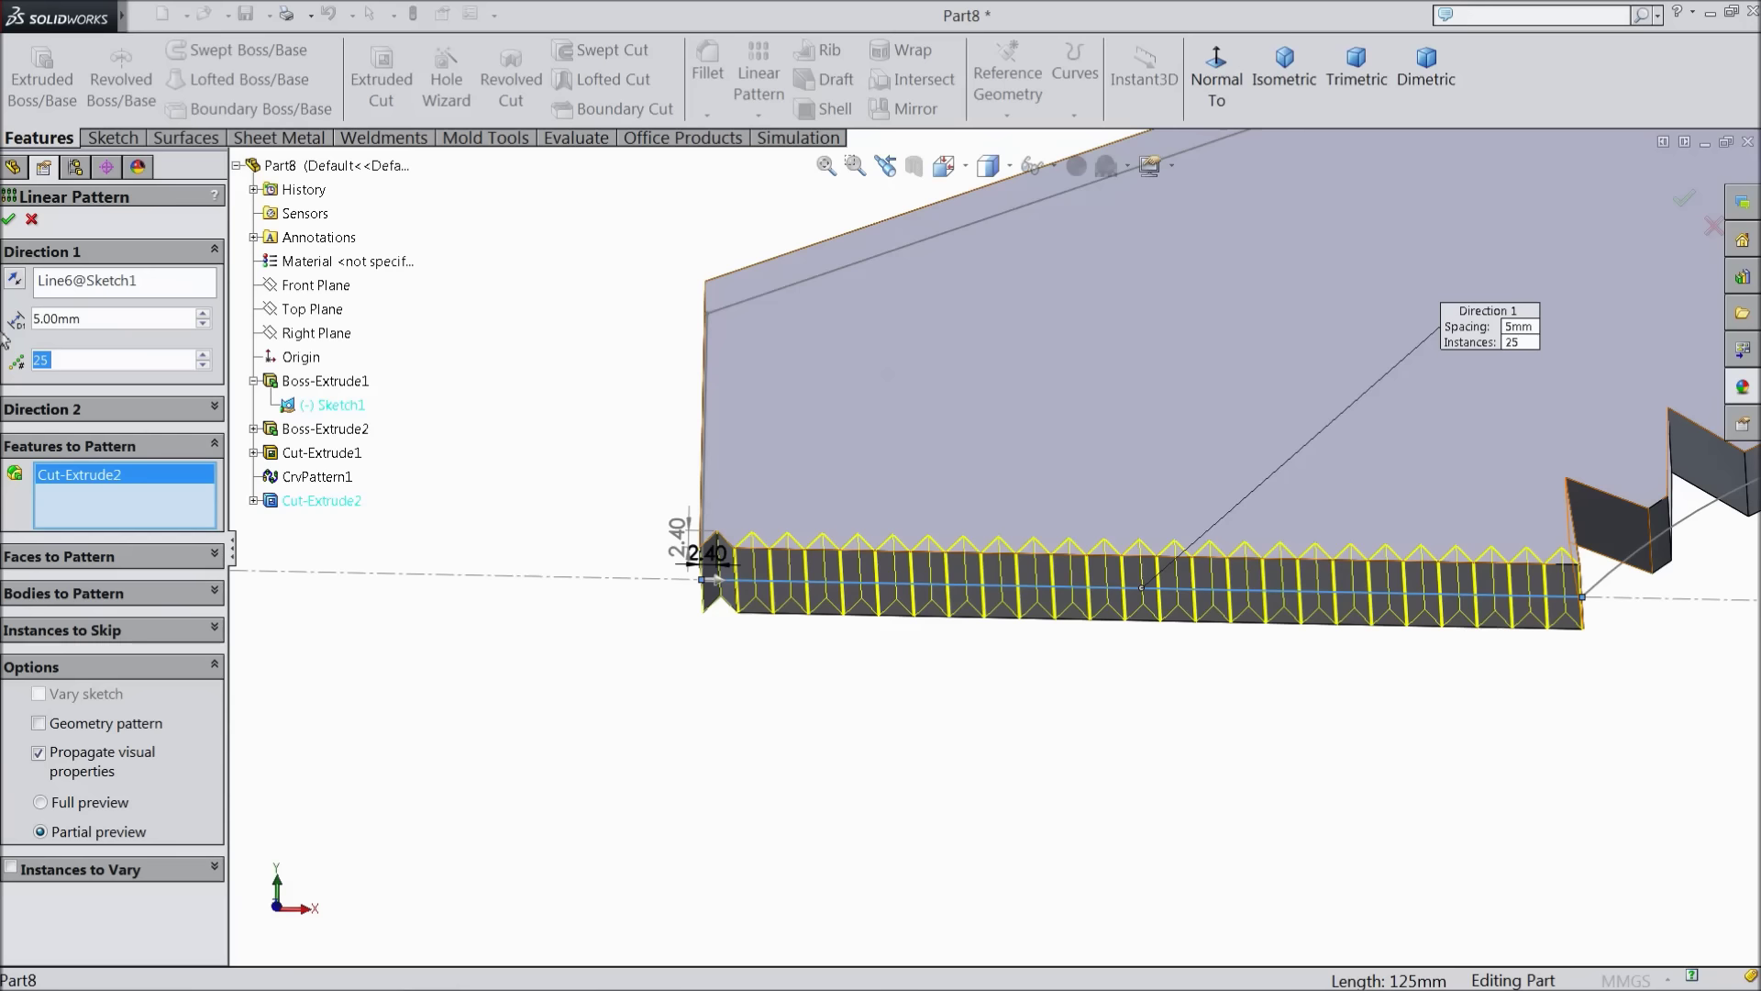
click(9, 220)
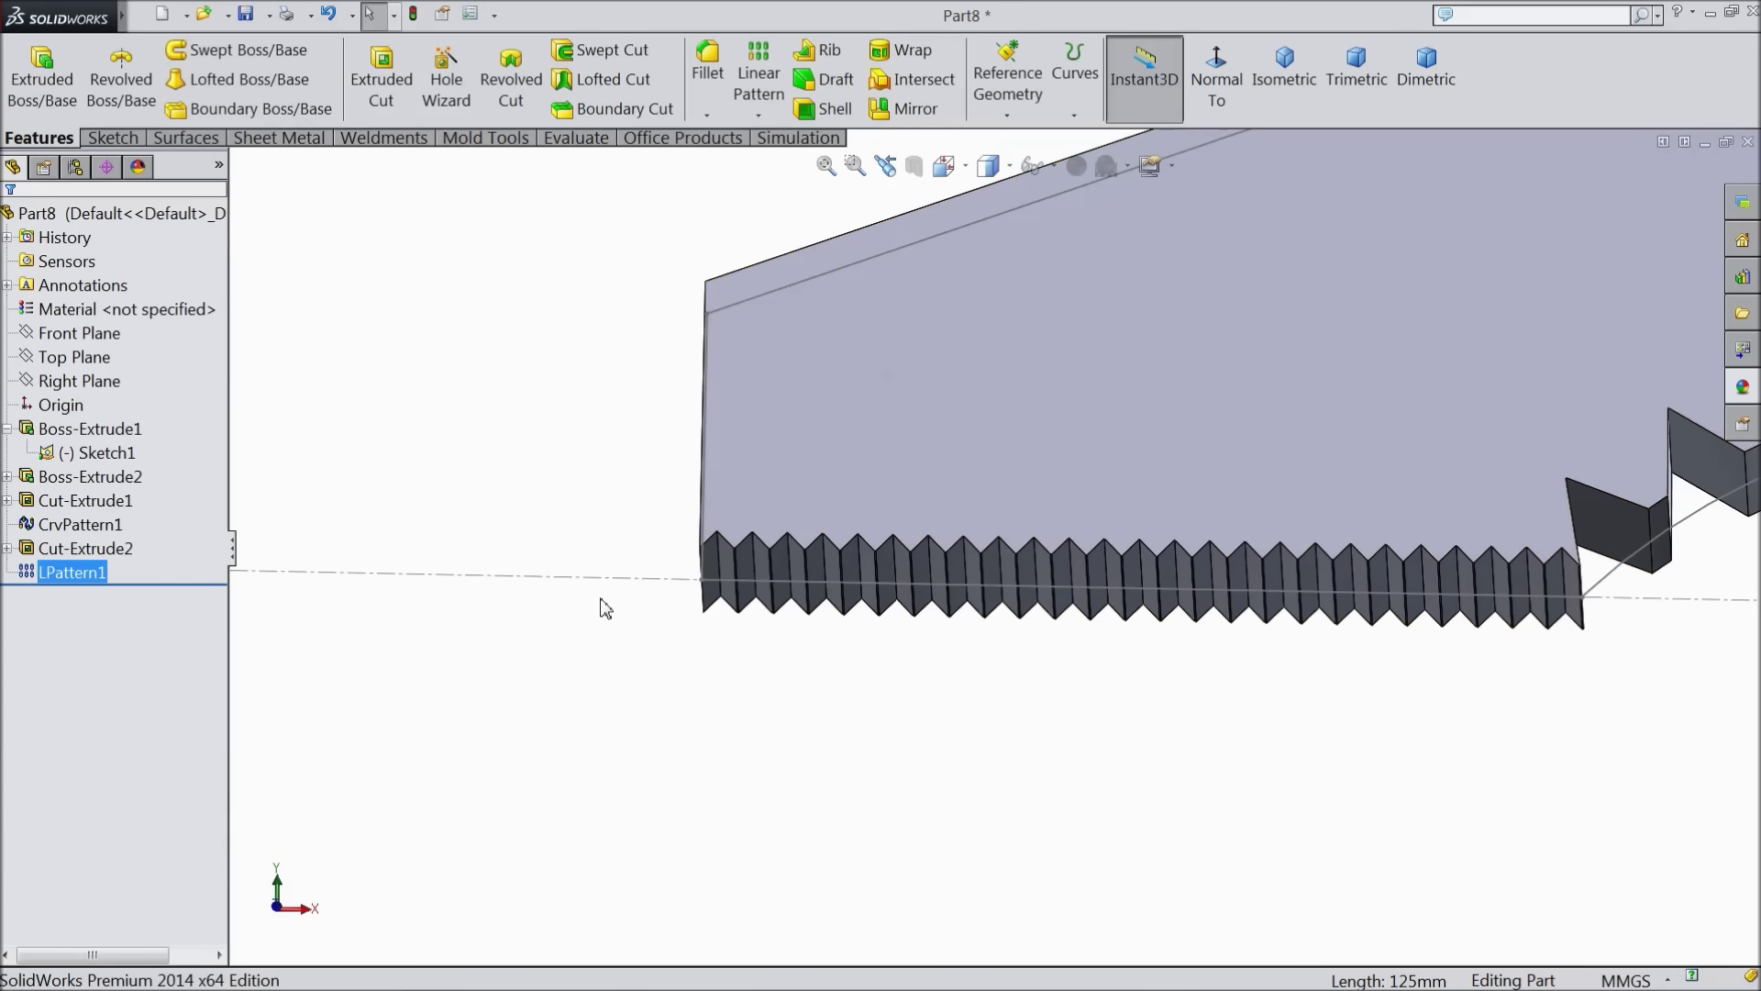
Apply the satin finish stainless steel appearance from the Metal > Steel library
scroll(763, 679, up, 6)
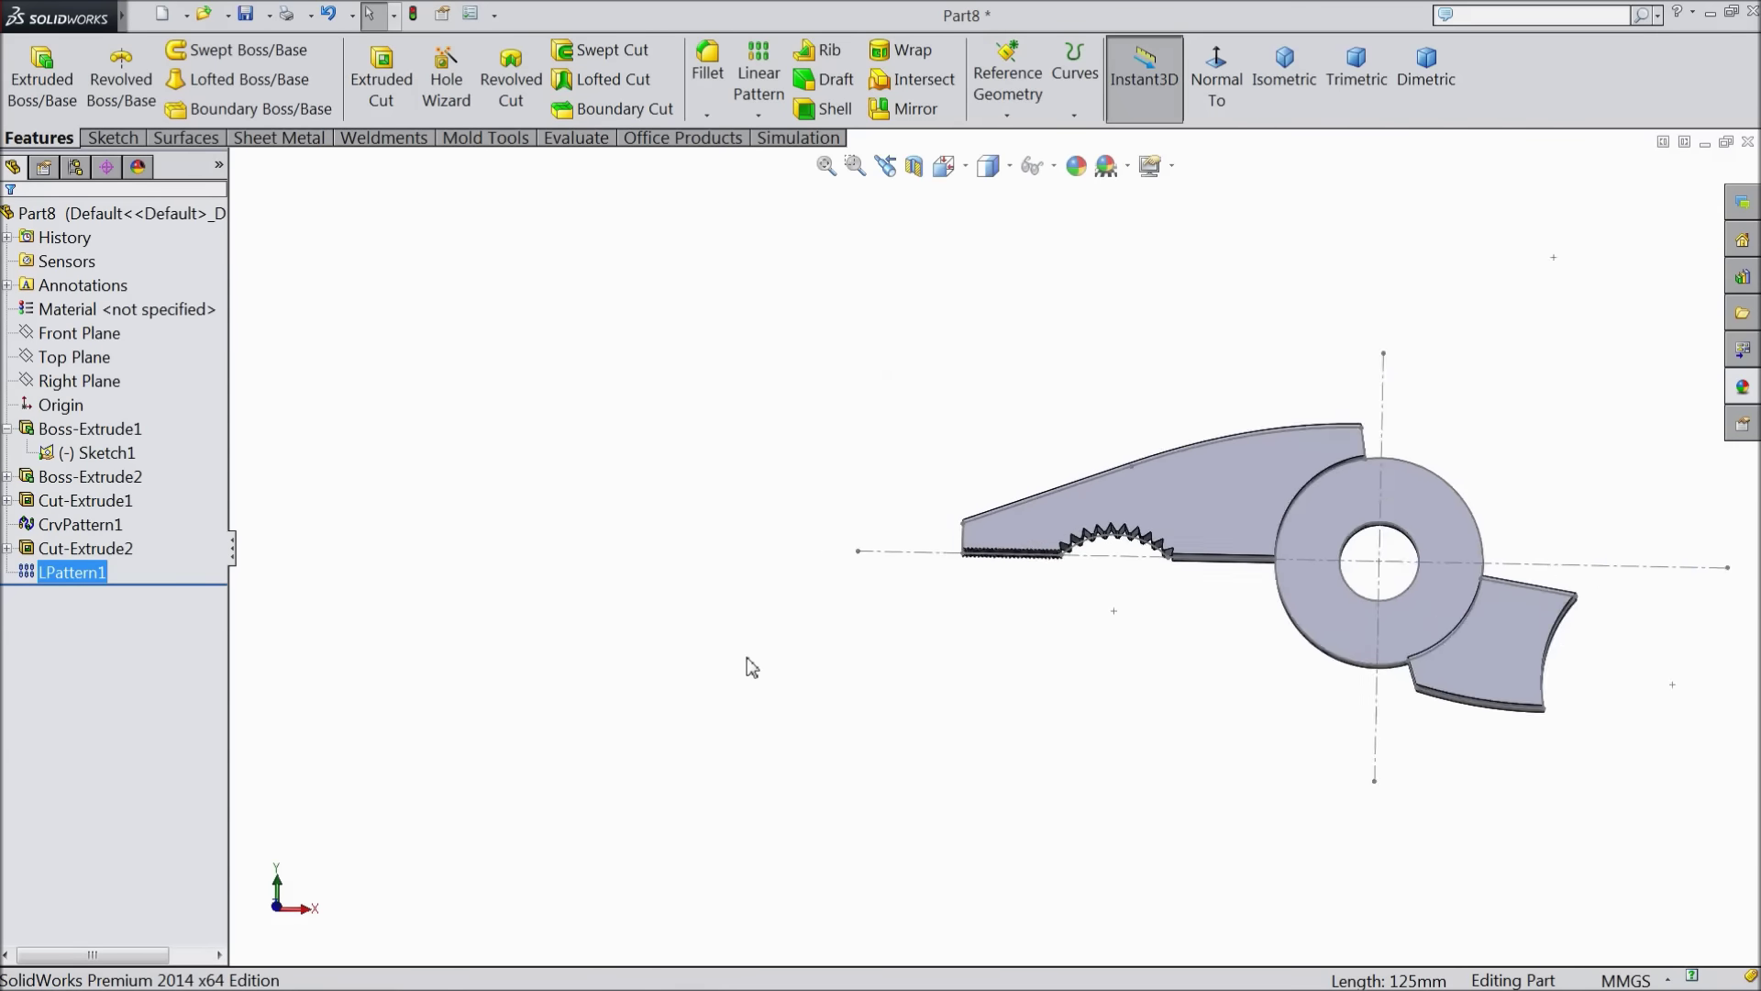
middle_drag(723, 614, 672, 543)
scroll(1334, 570, down, 3)
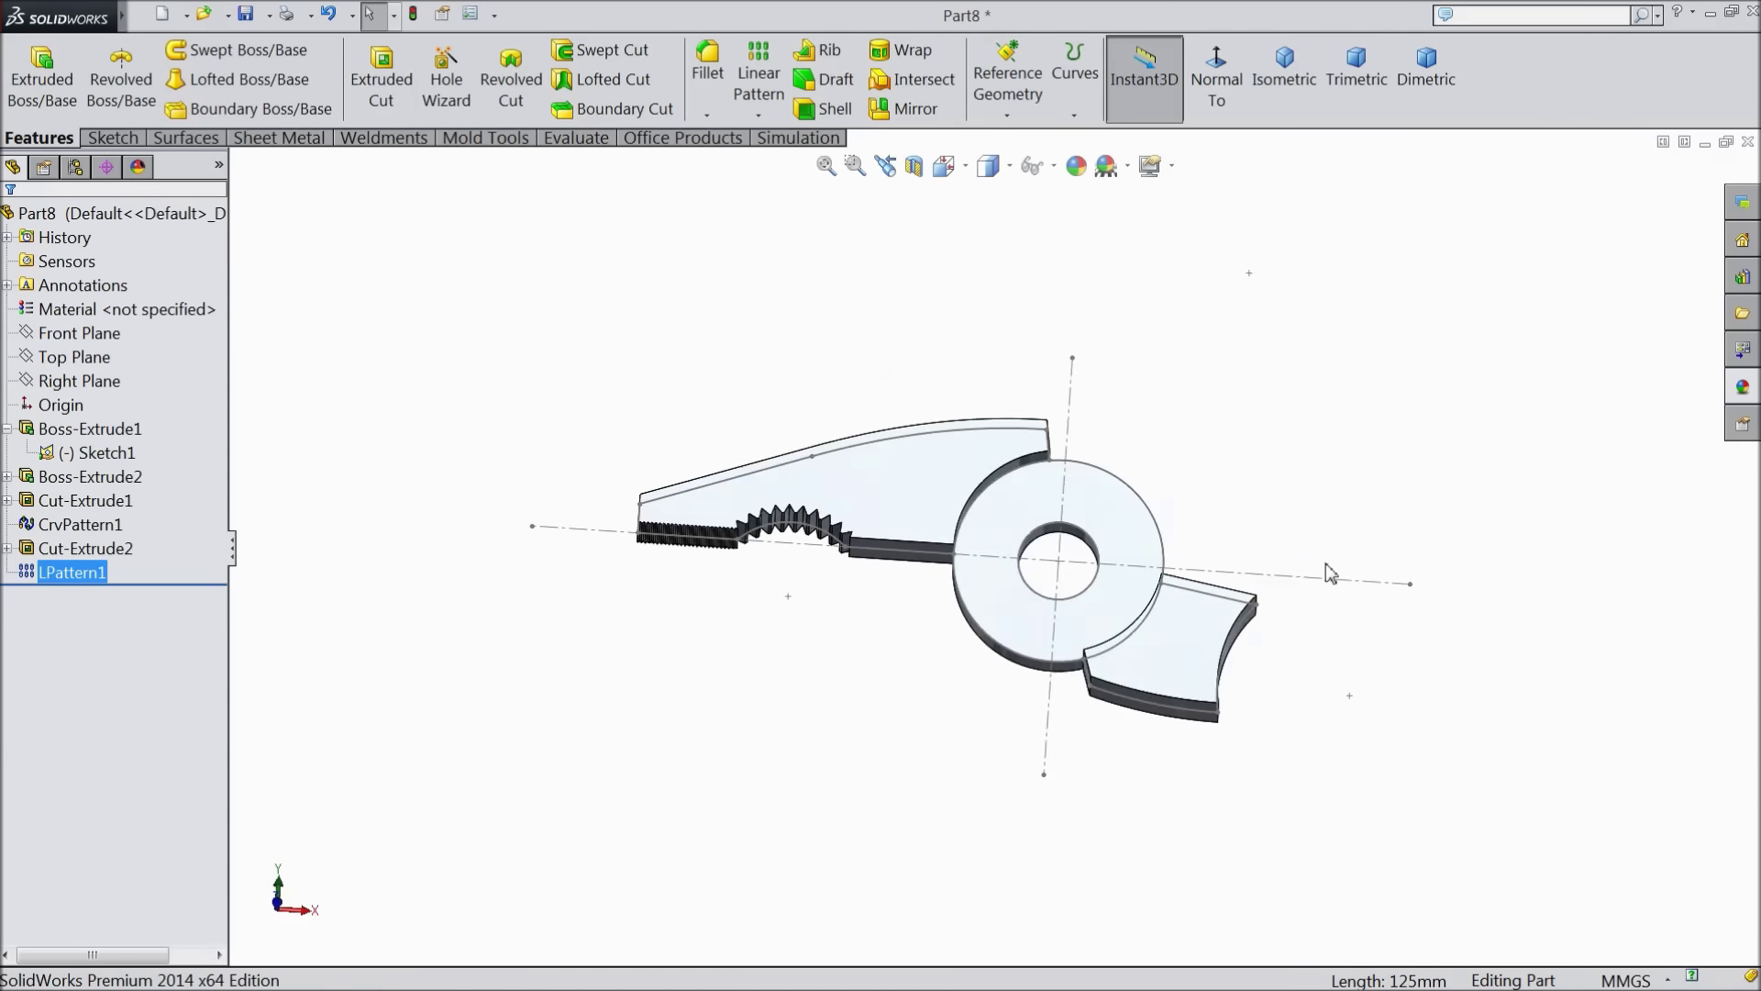
scroll(844, 573, down, 3)
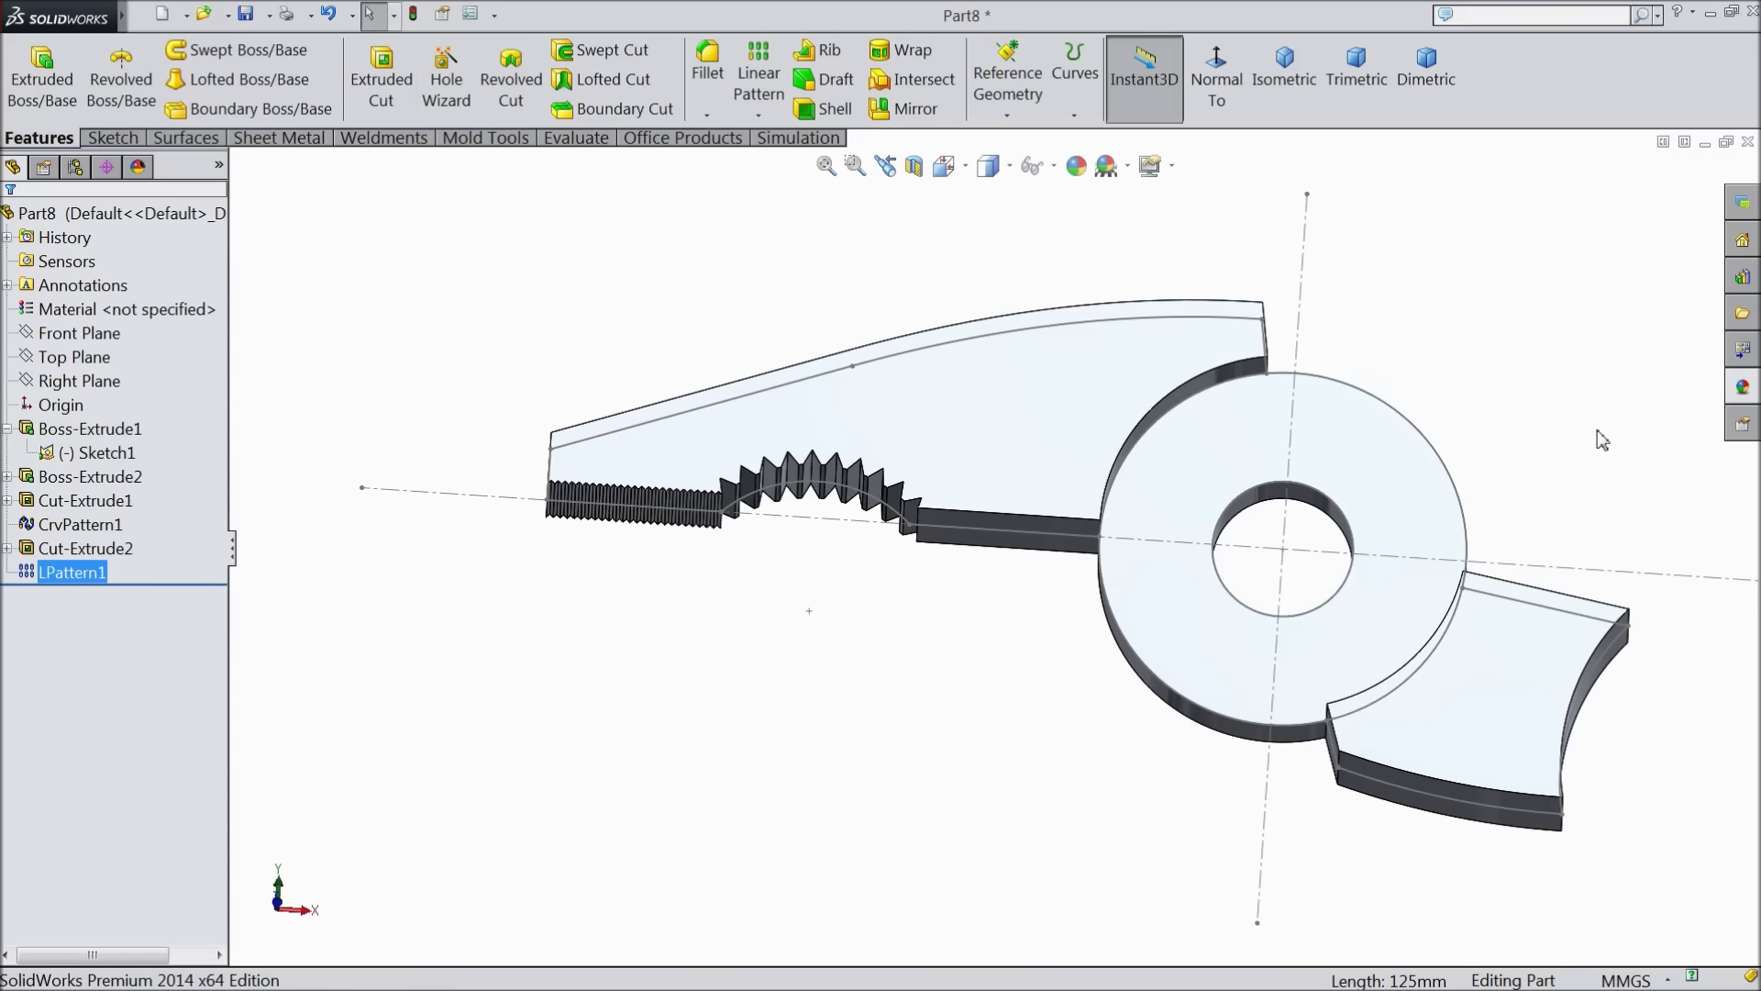
click(1743, 387)
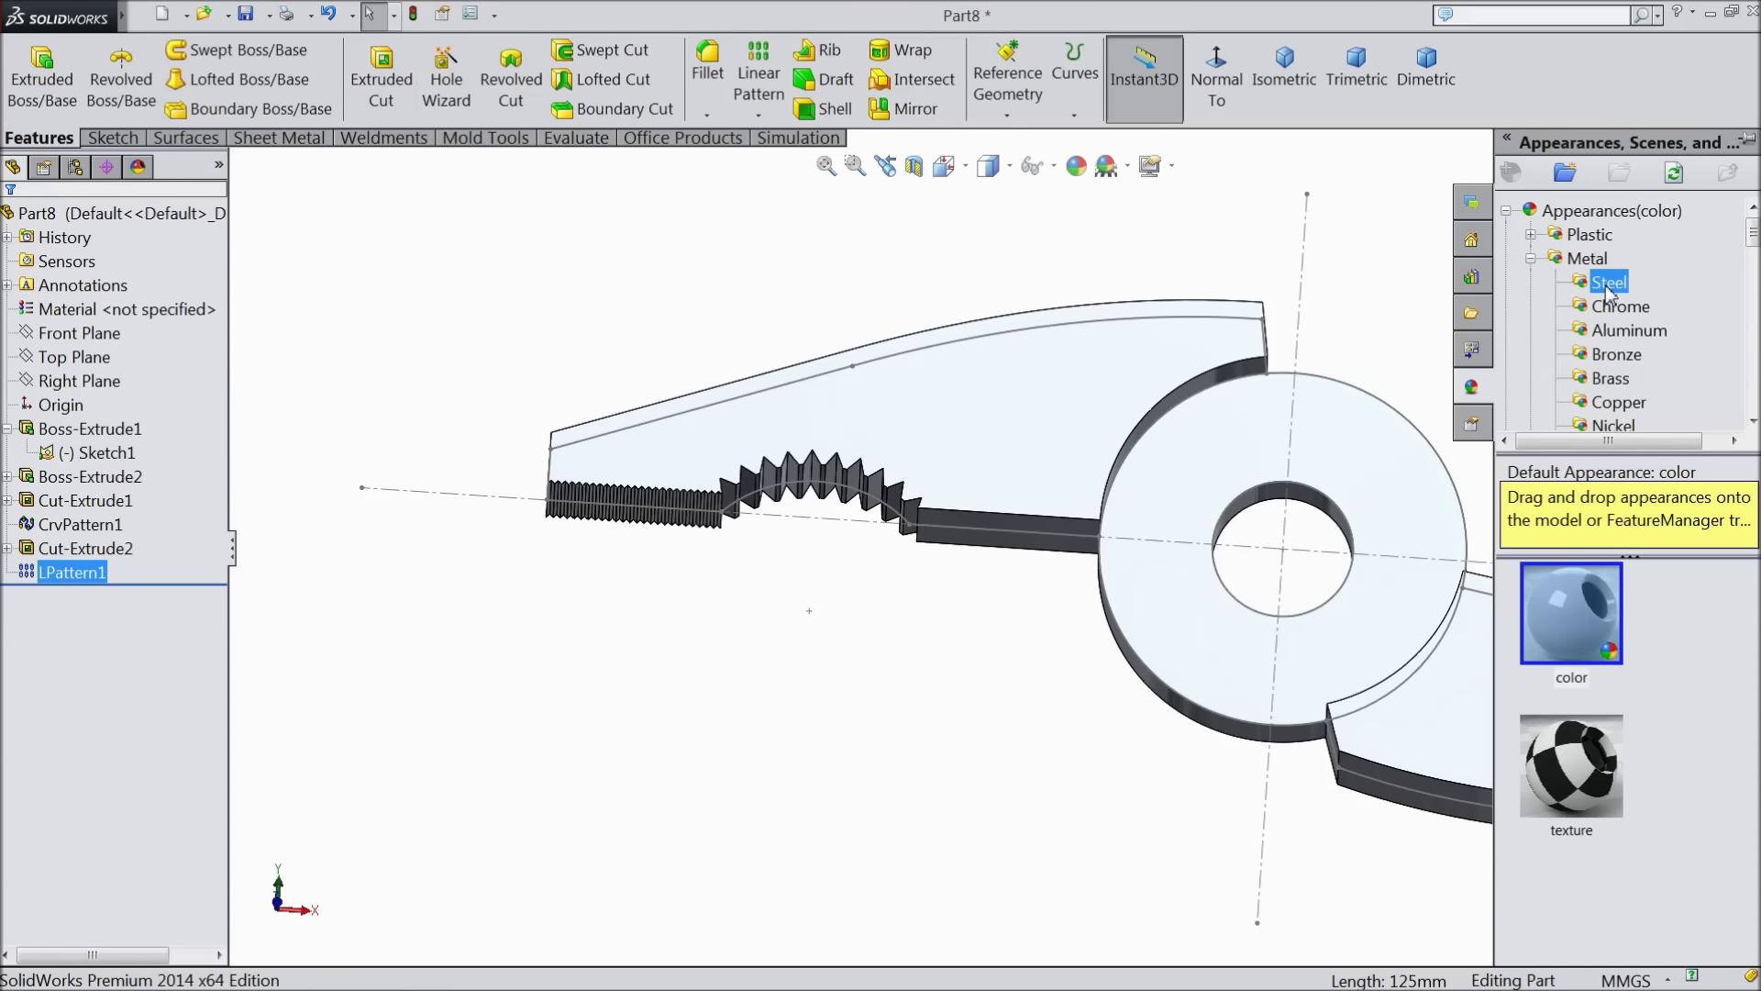
scroll(1577, 899, down, 1)
double_click(1571, 880)
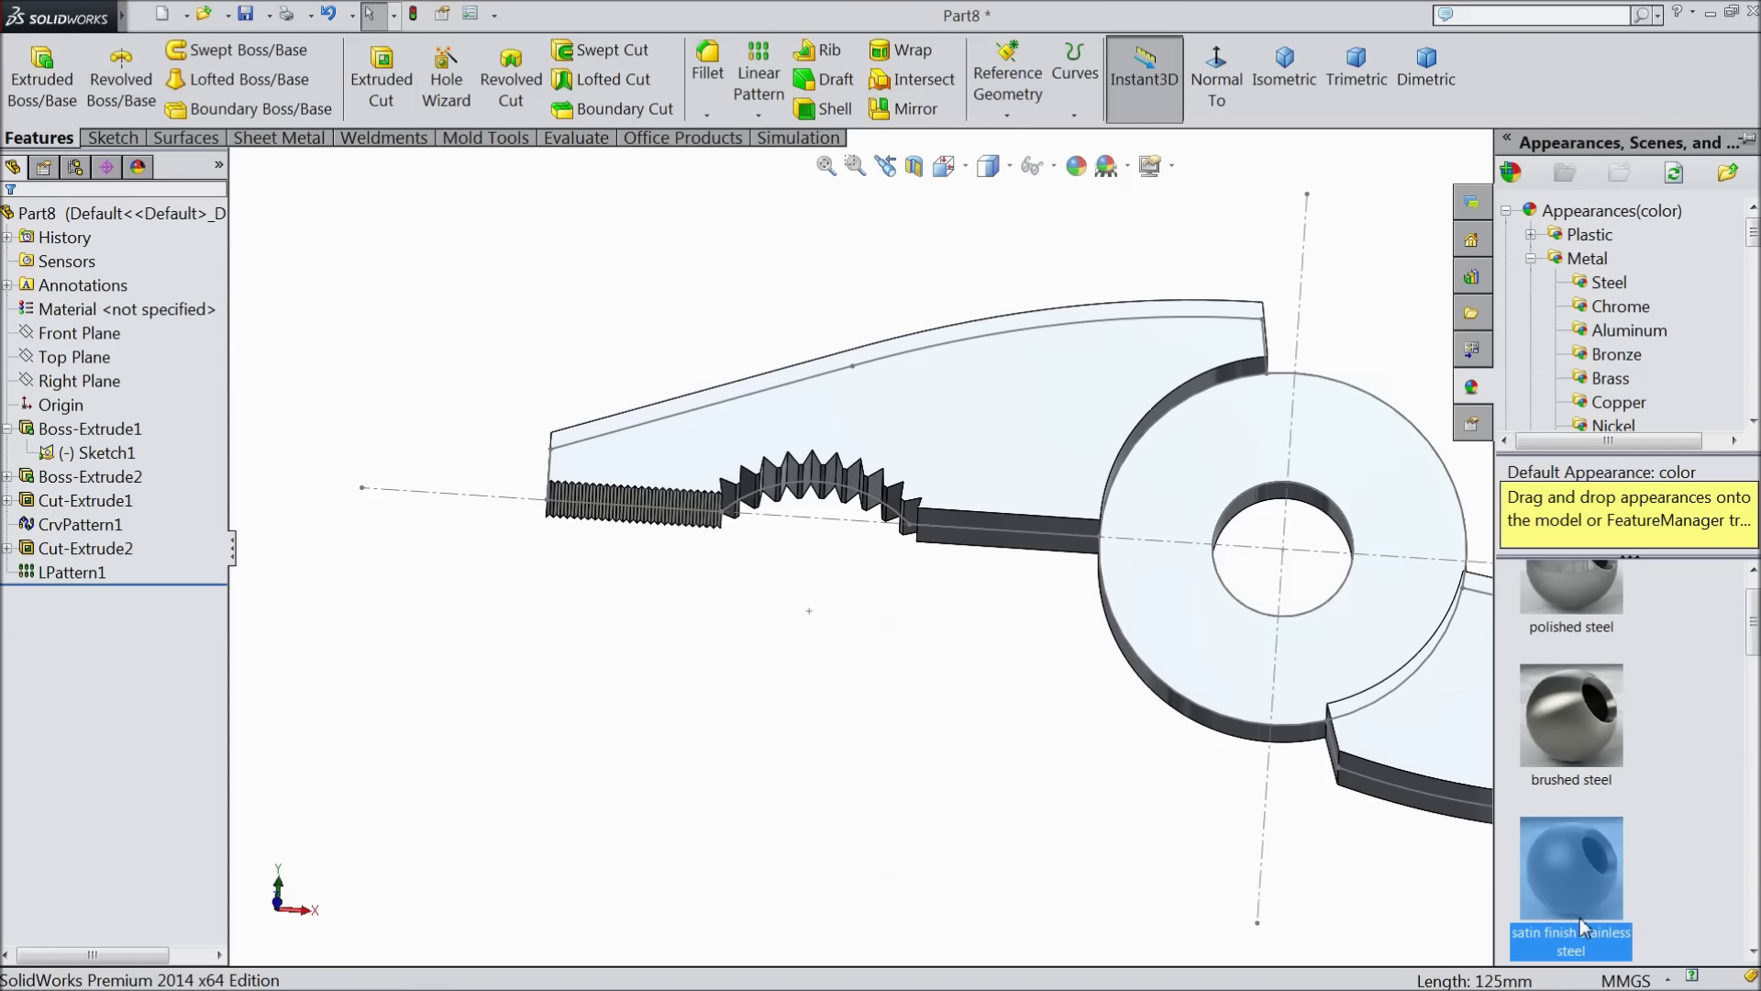
Orbit to view the part from above and select its top face
middle_drag(1053, 739, 1039, 635)
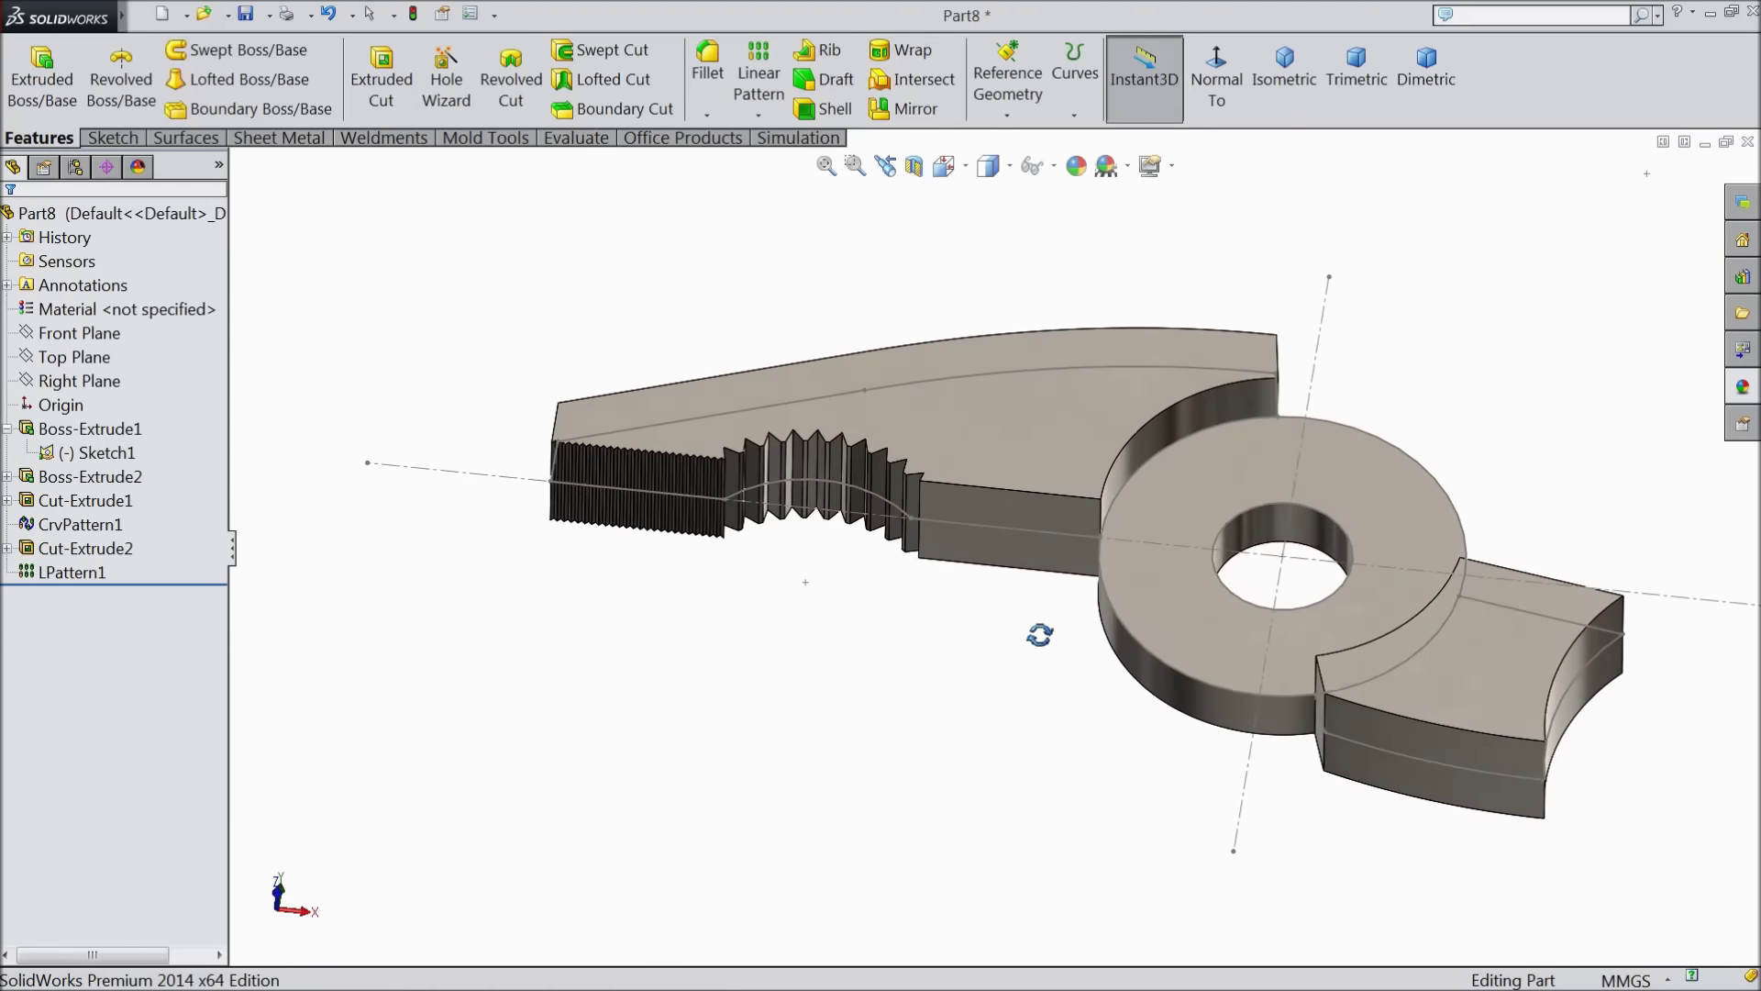
scroll(980, 560, up, 2)
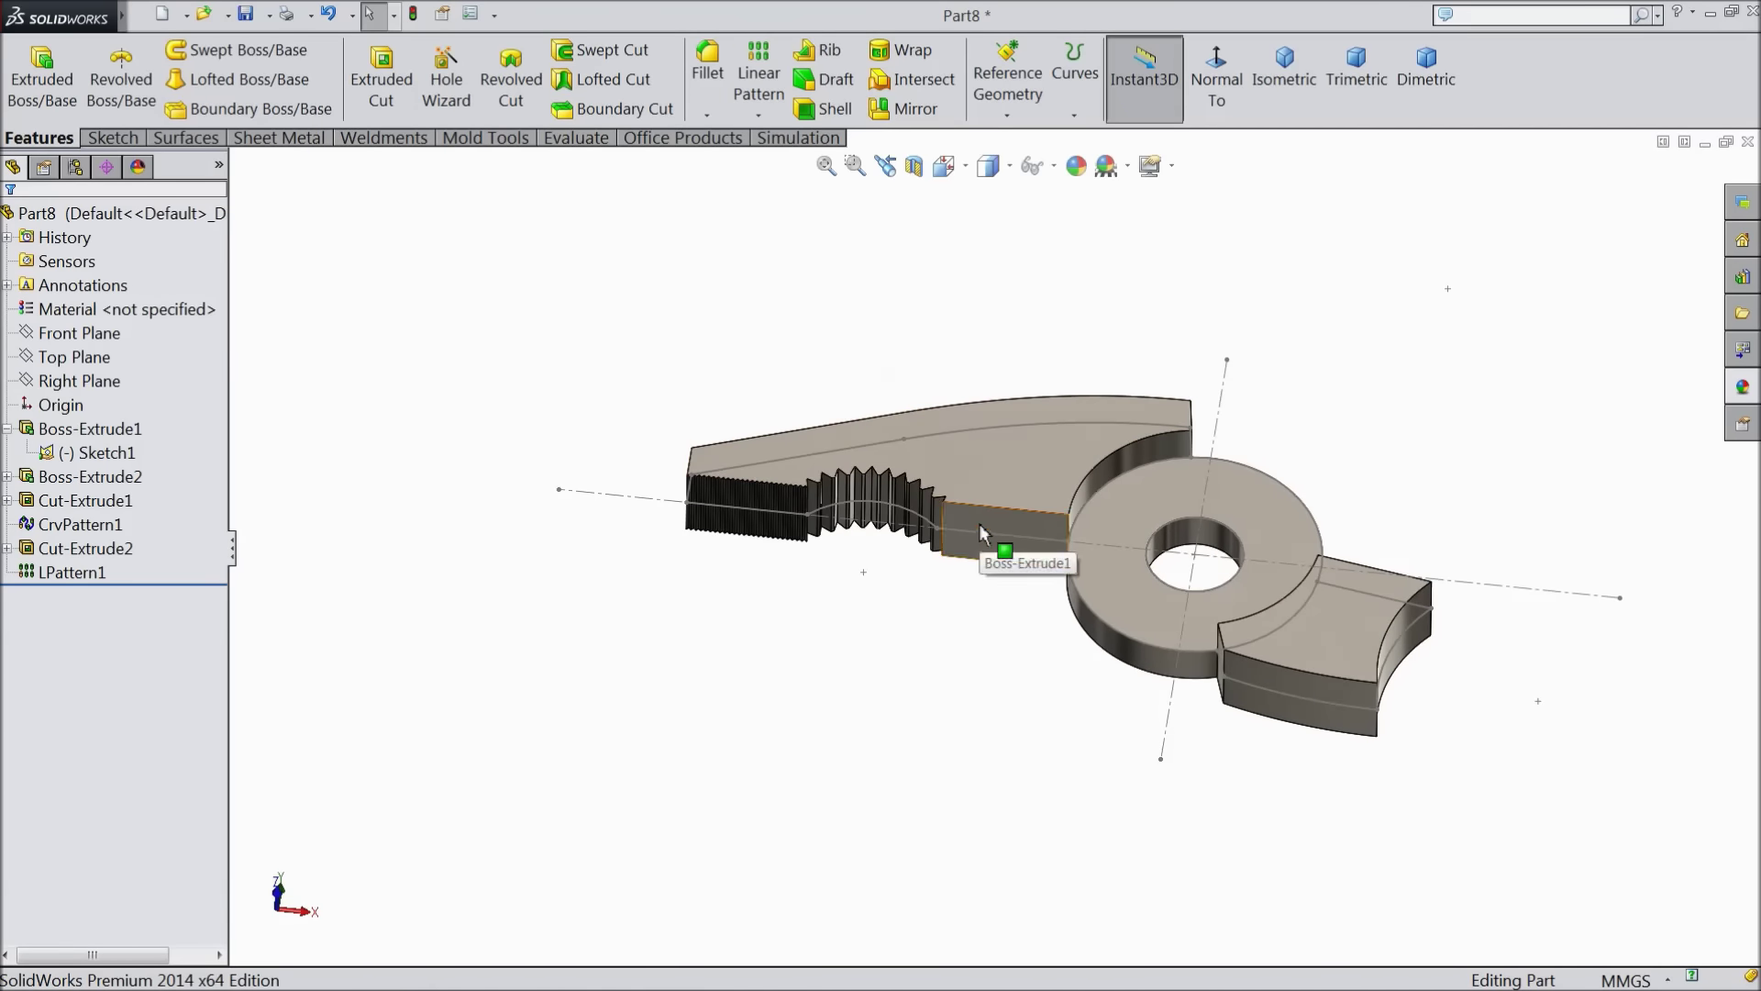
middle_drag(977, 523, 1323, 411)
click(1154, 456)
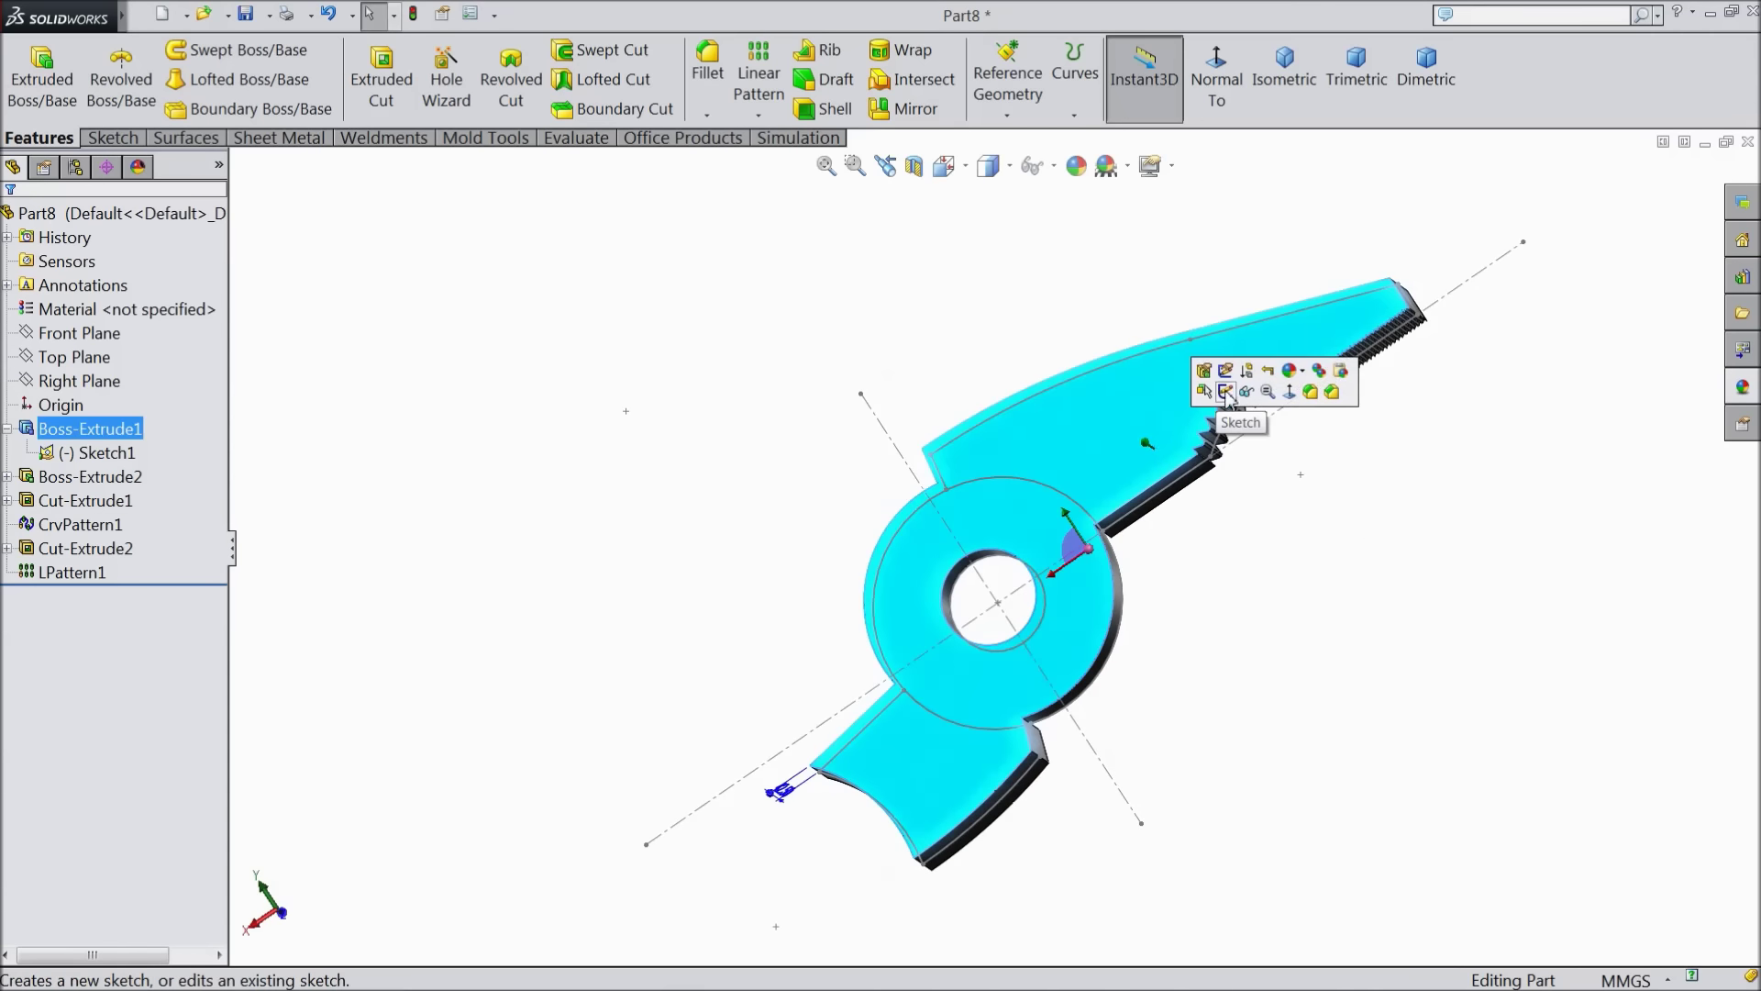
Sketch a circle on the top face centred on the jaw centreline, dimensioned Ø99 mm
click(1226, 391)
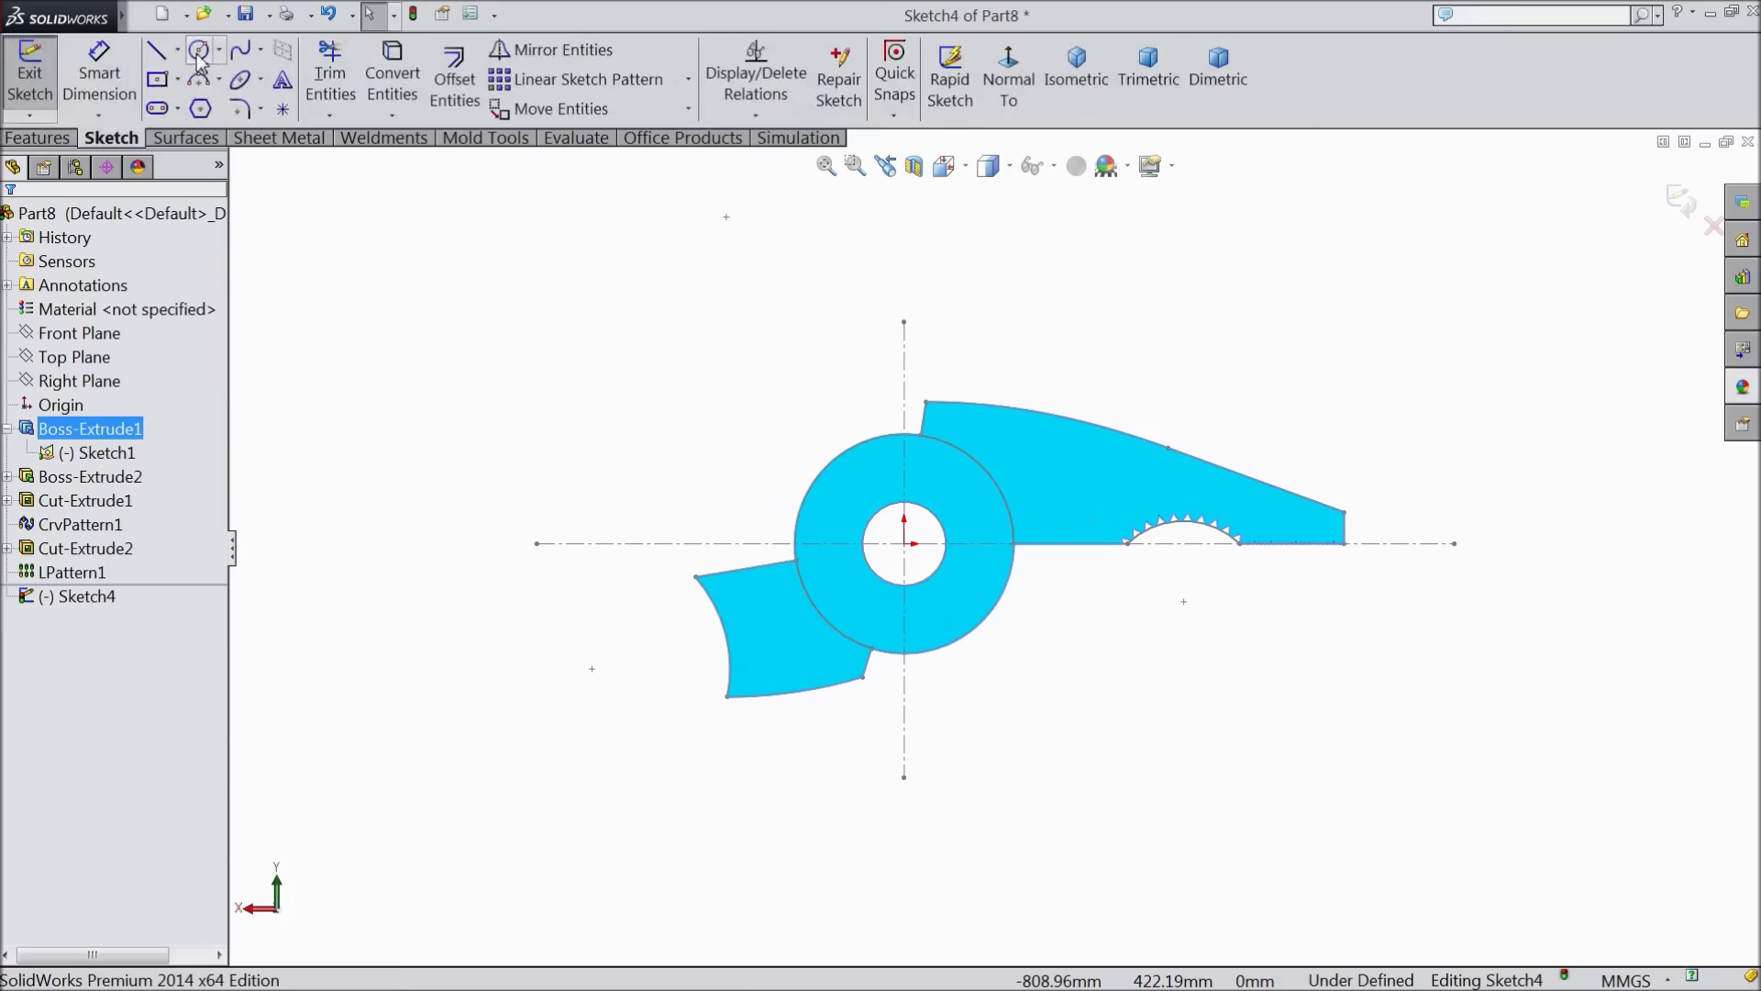
click(199, 49)
scroll(1061, 551, down, 6)
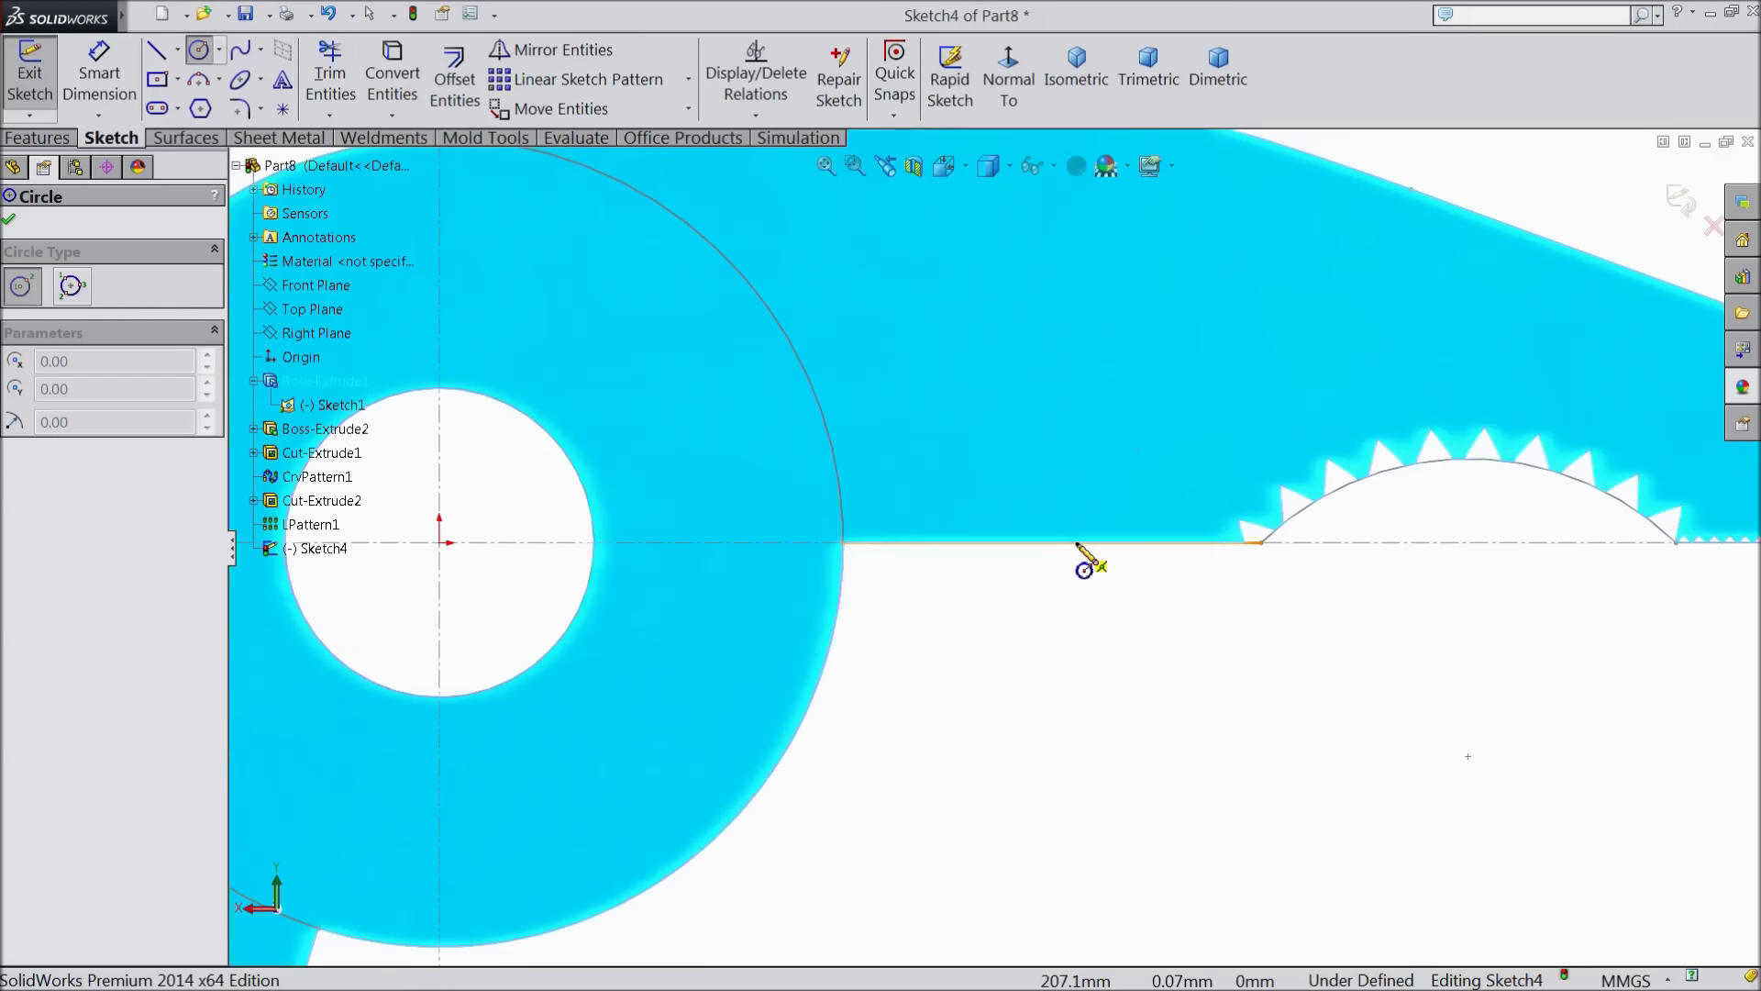
drag(1052, 542, 1018, 431)
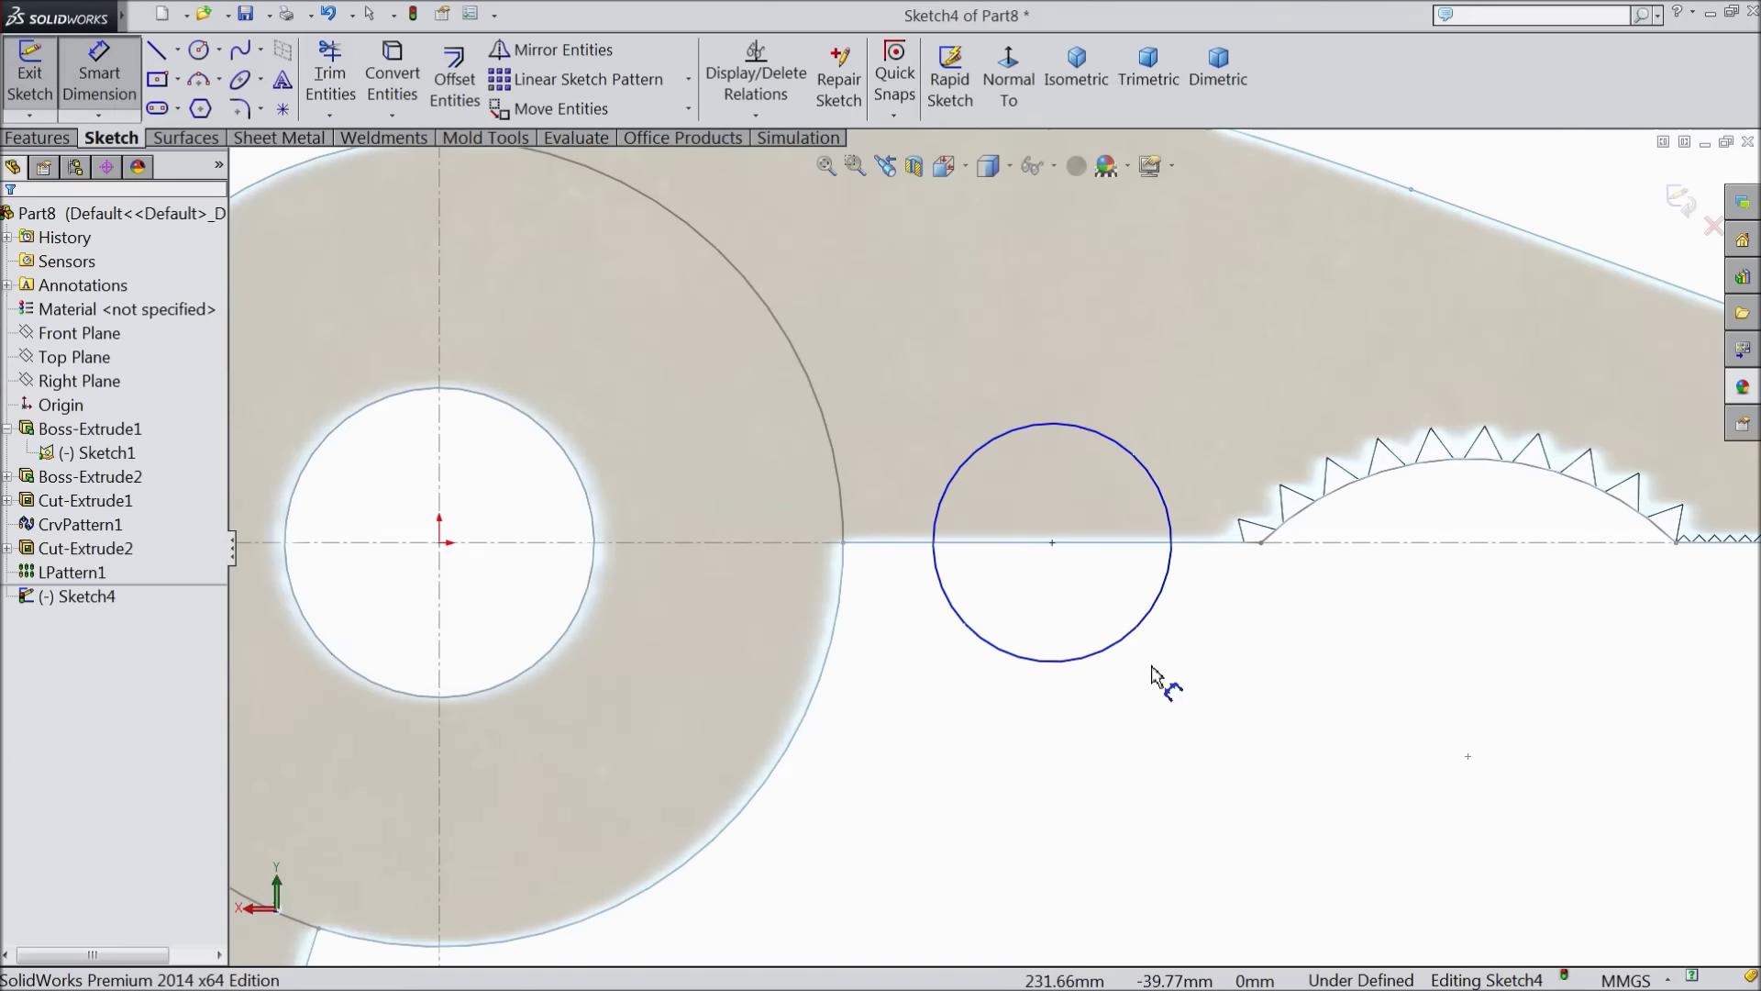
click(1121, 639)
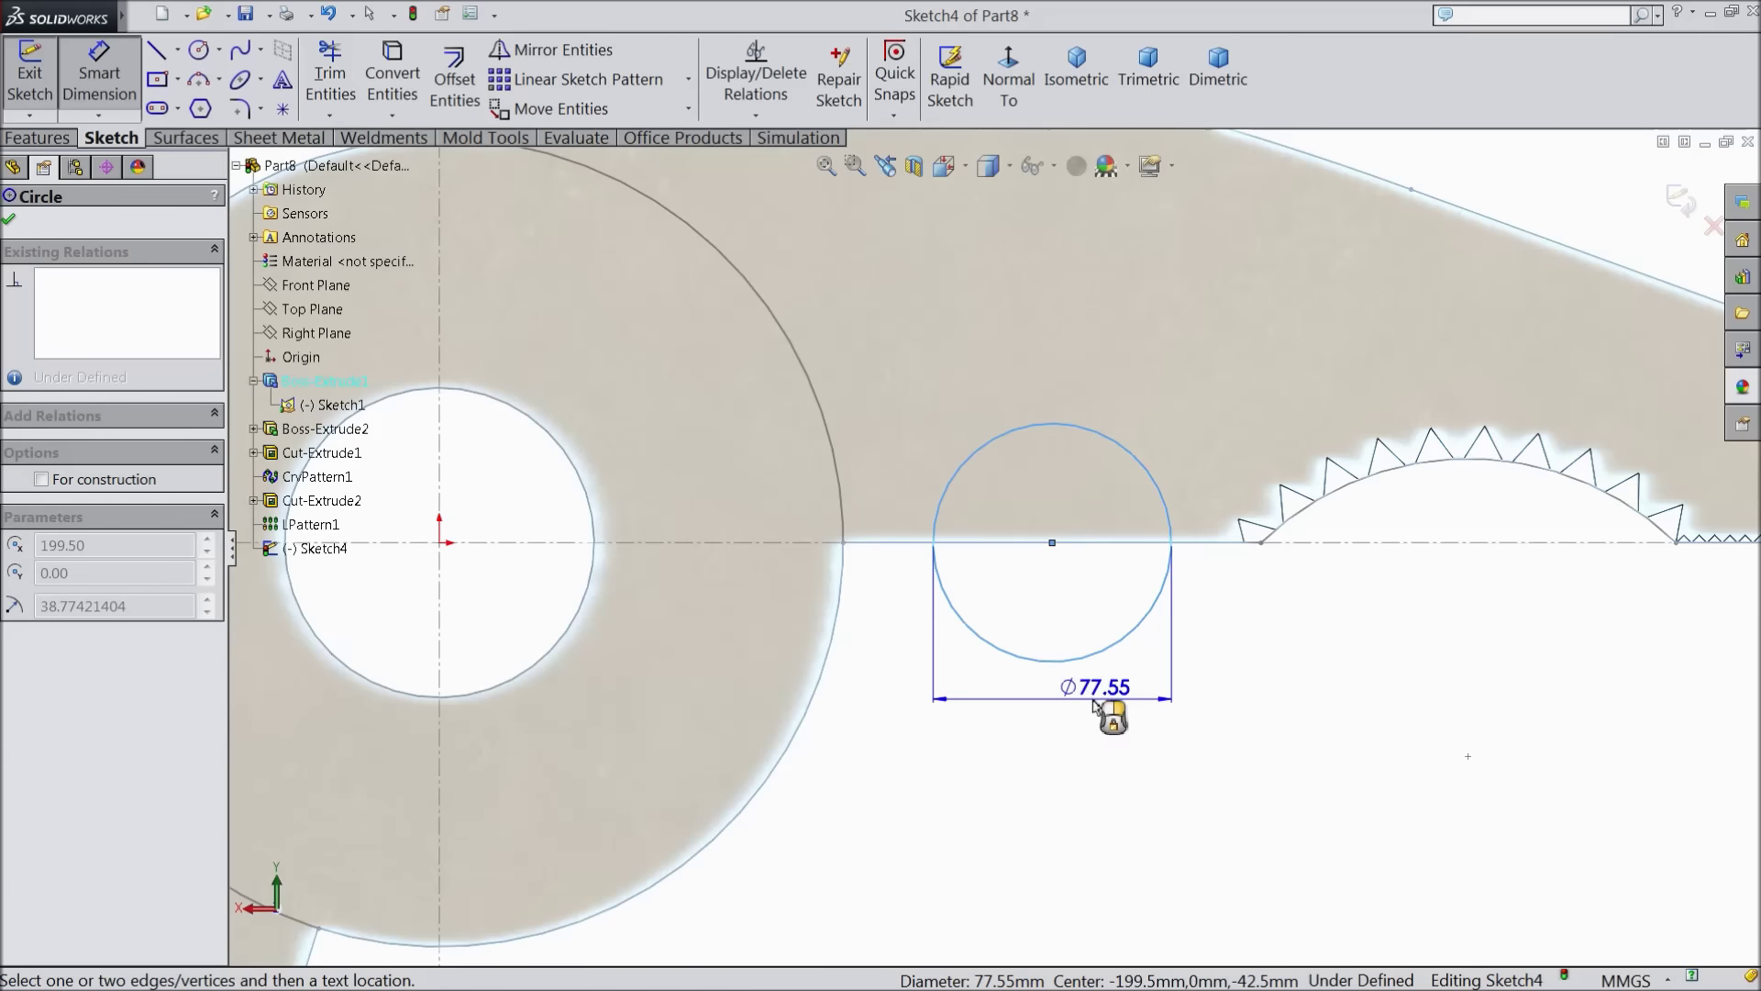
click(1095, 704)
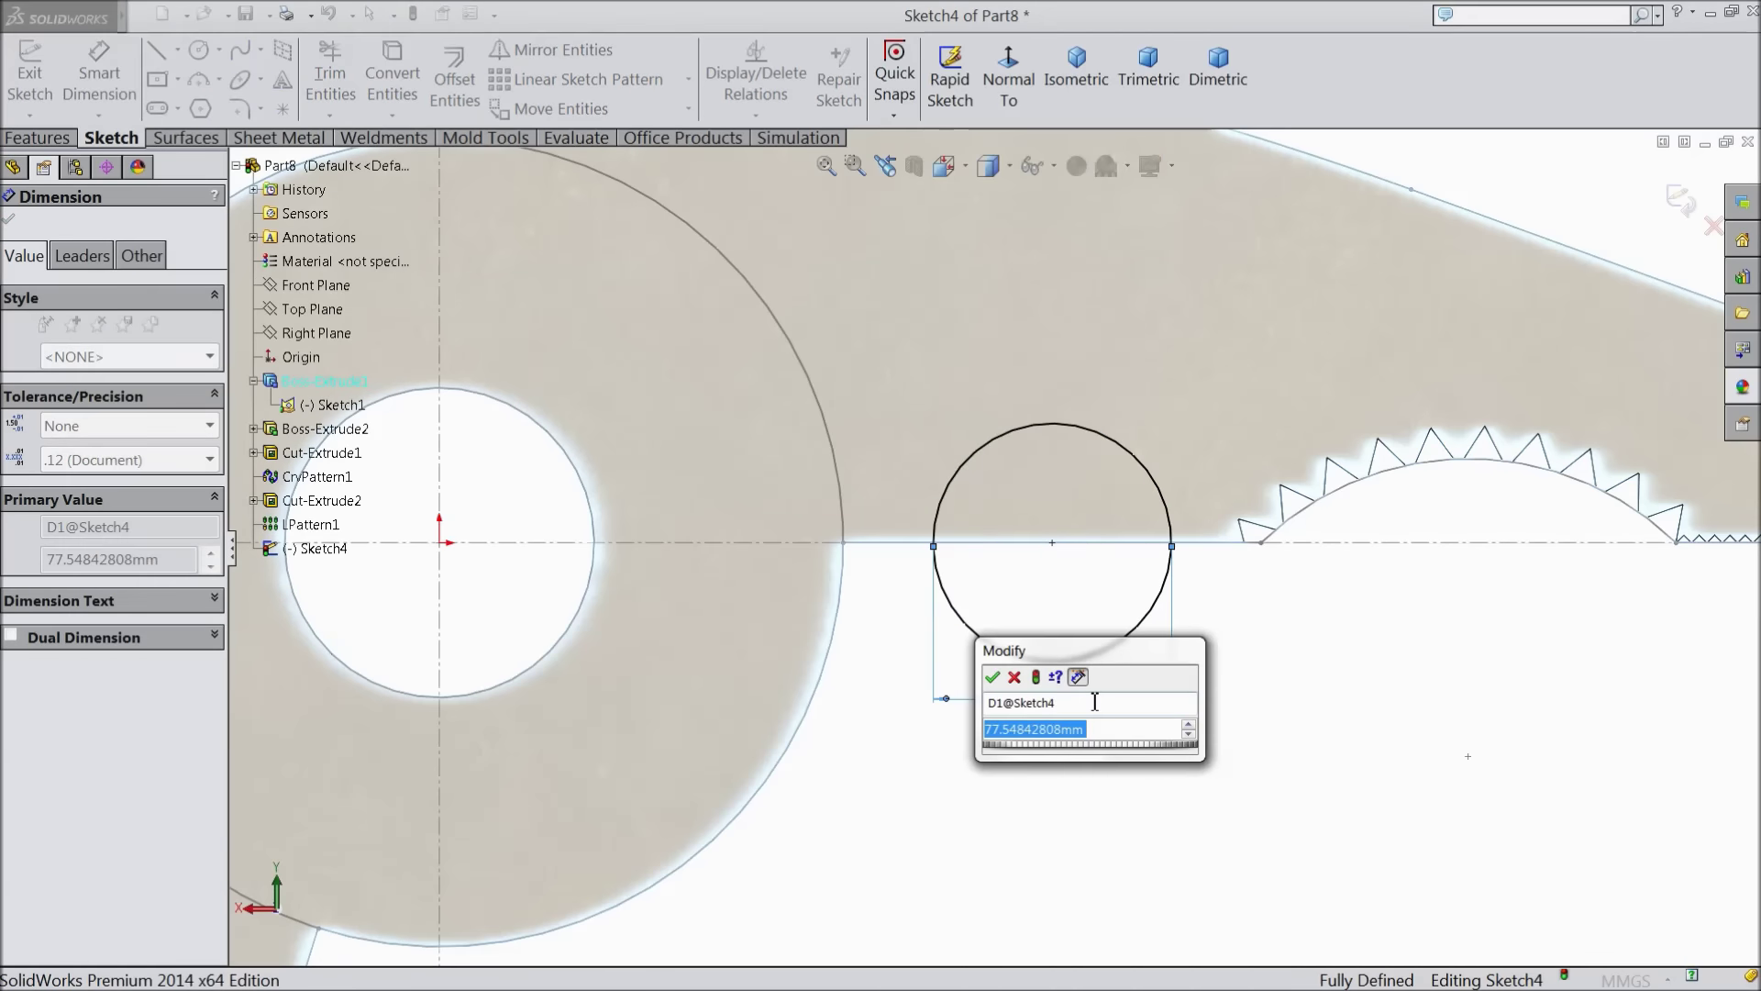
text(99)
click(991, 677)
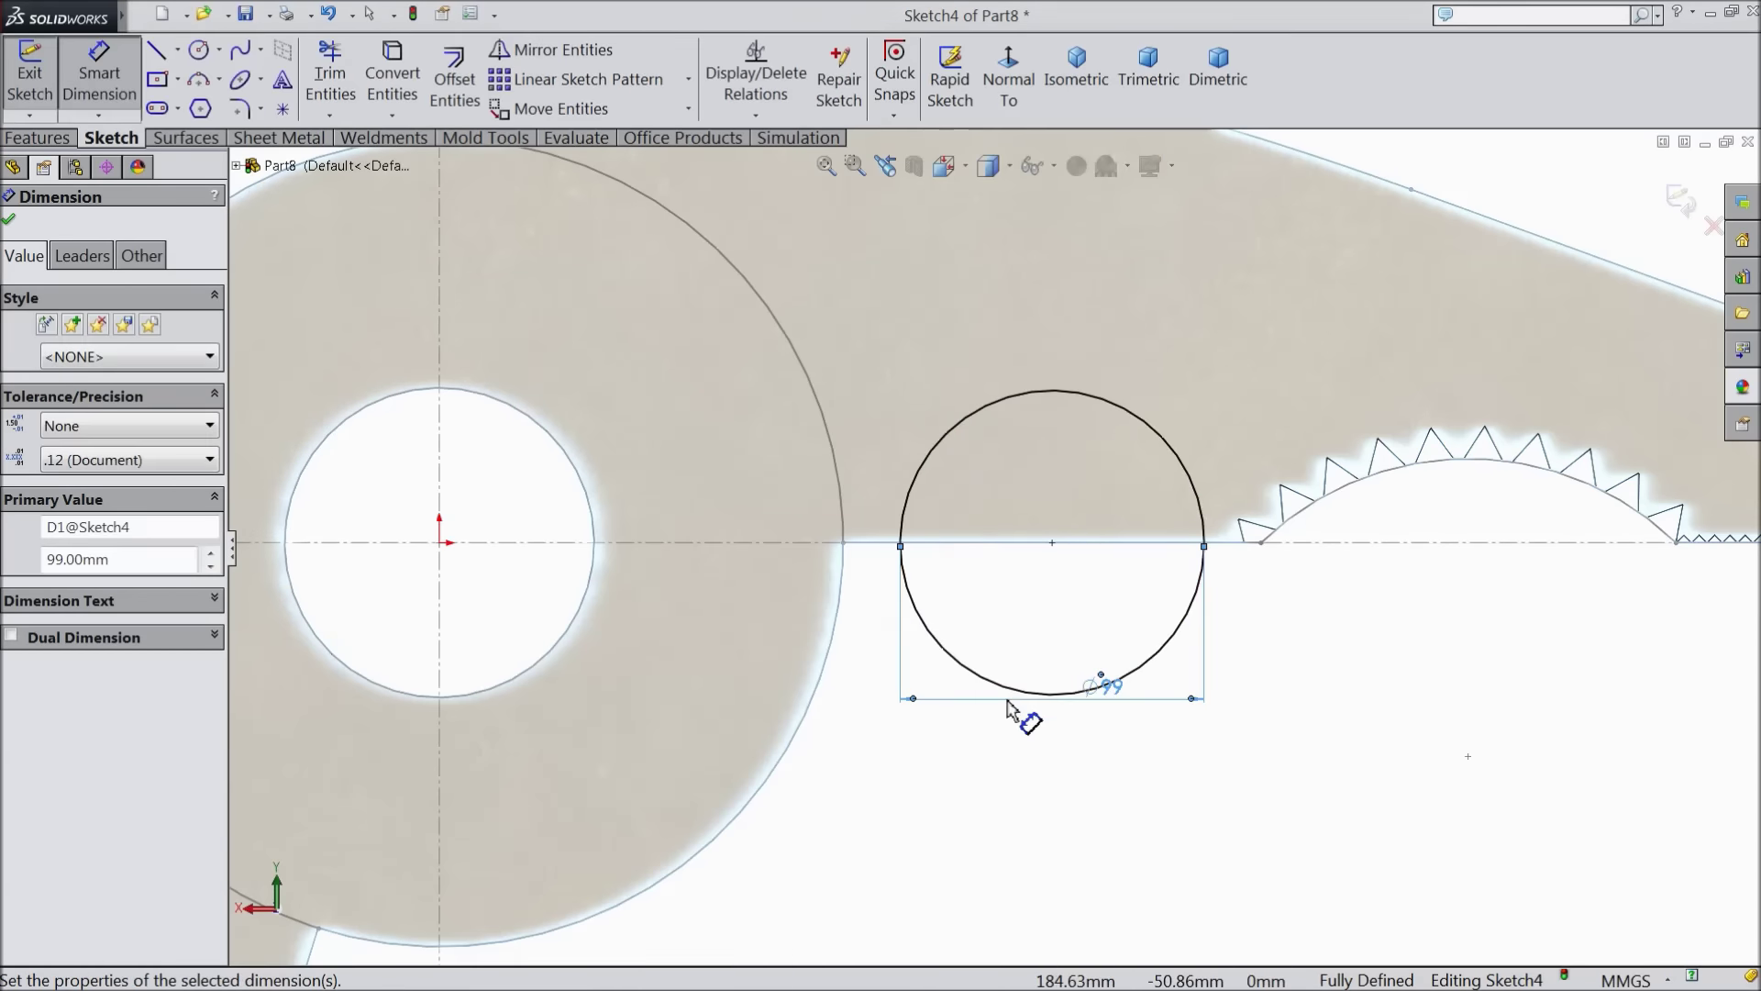
click(10, 223)
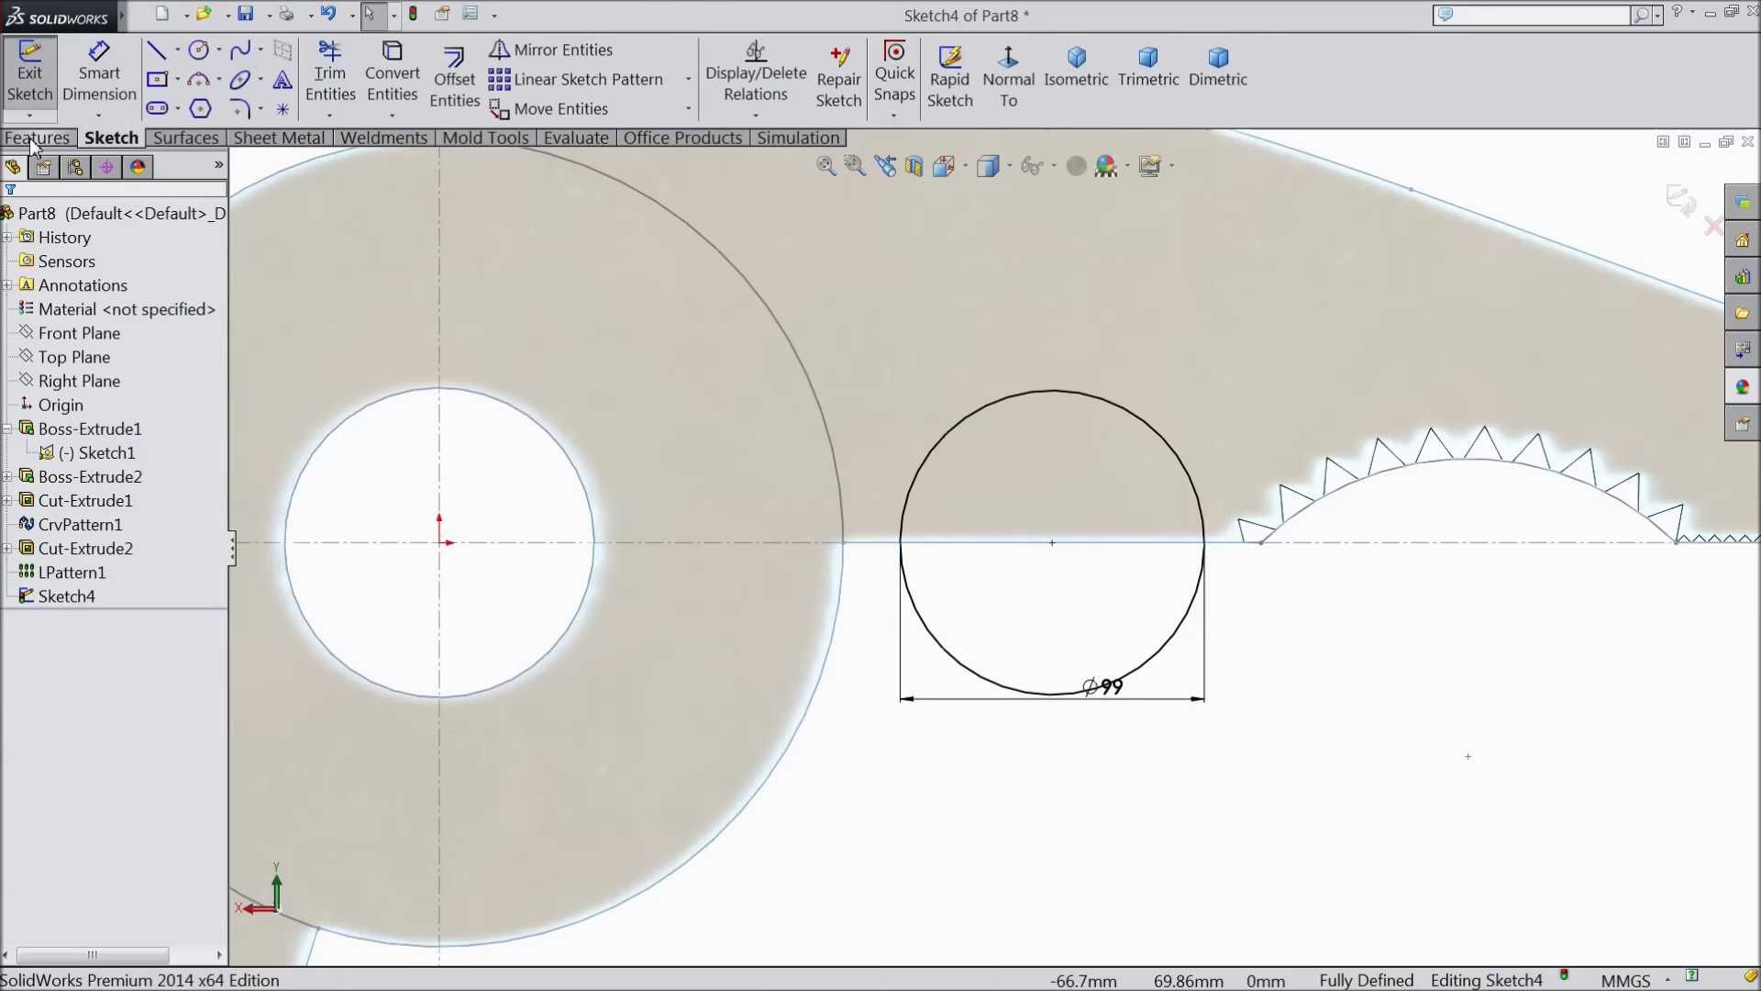
Extrude-cut the circle Blind 75 mm to create Cut-Extrude3, then select Sketch1
click(38, 137)
click(367, 94)
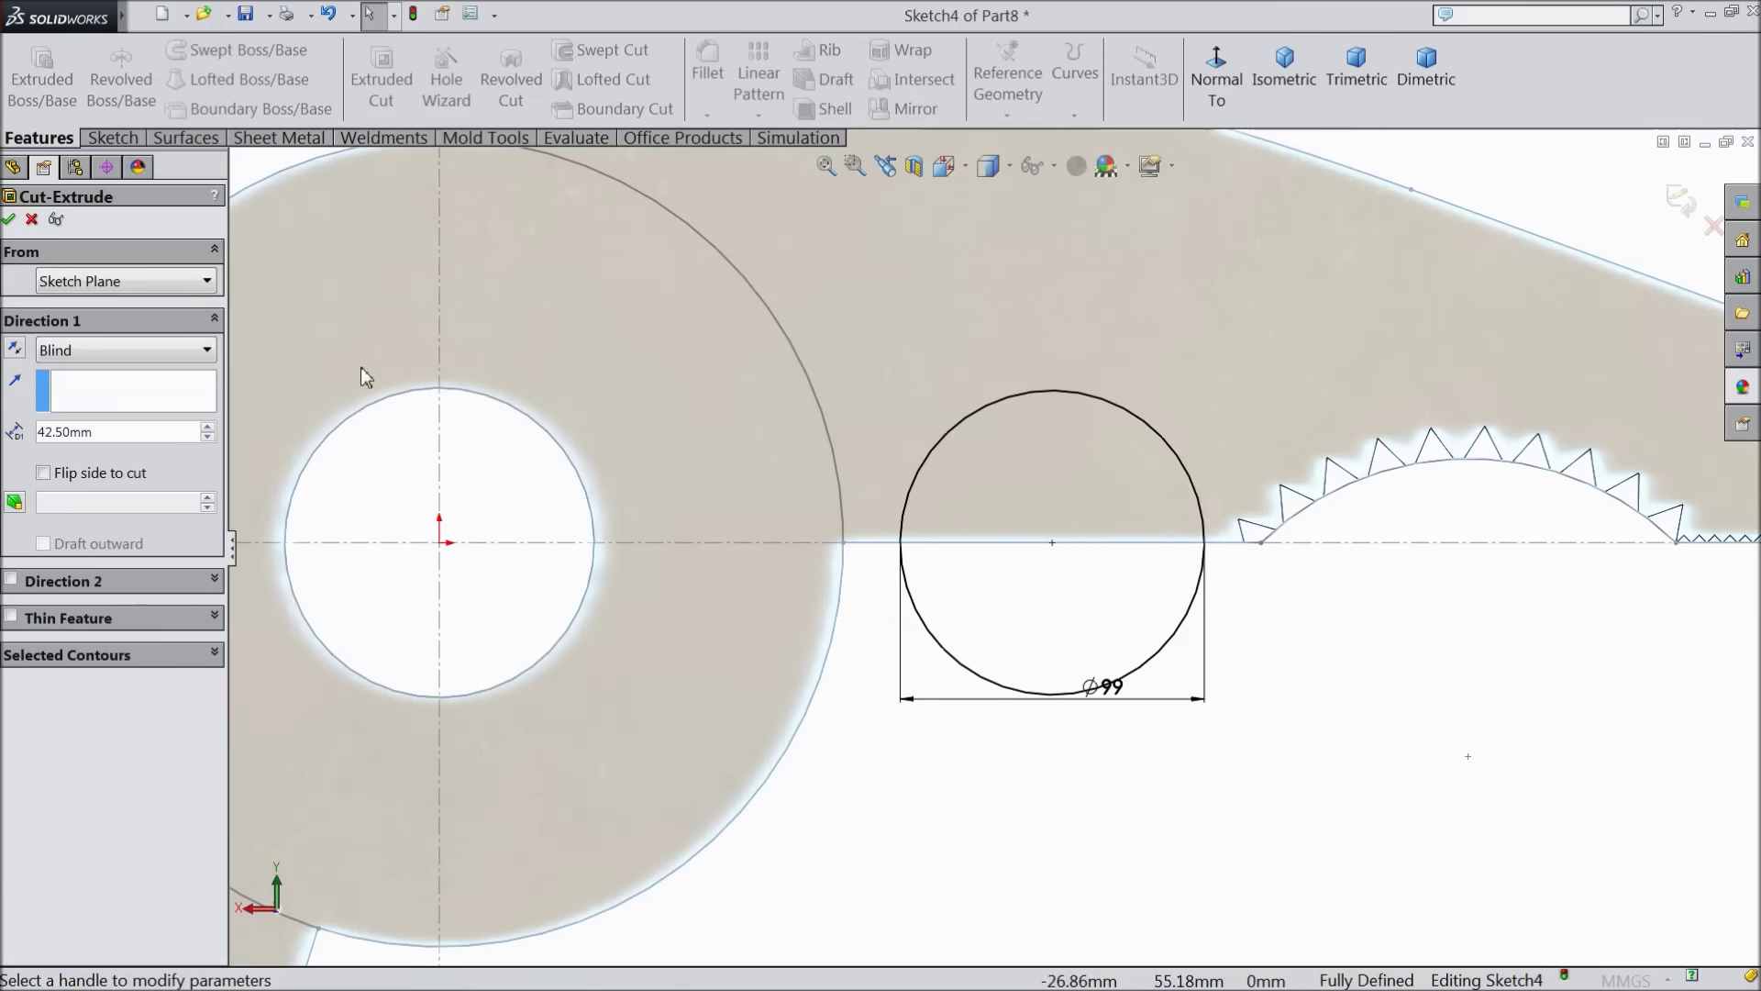
text(75)
mouse_move(138, 454)
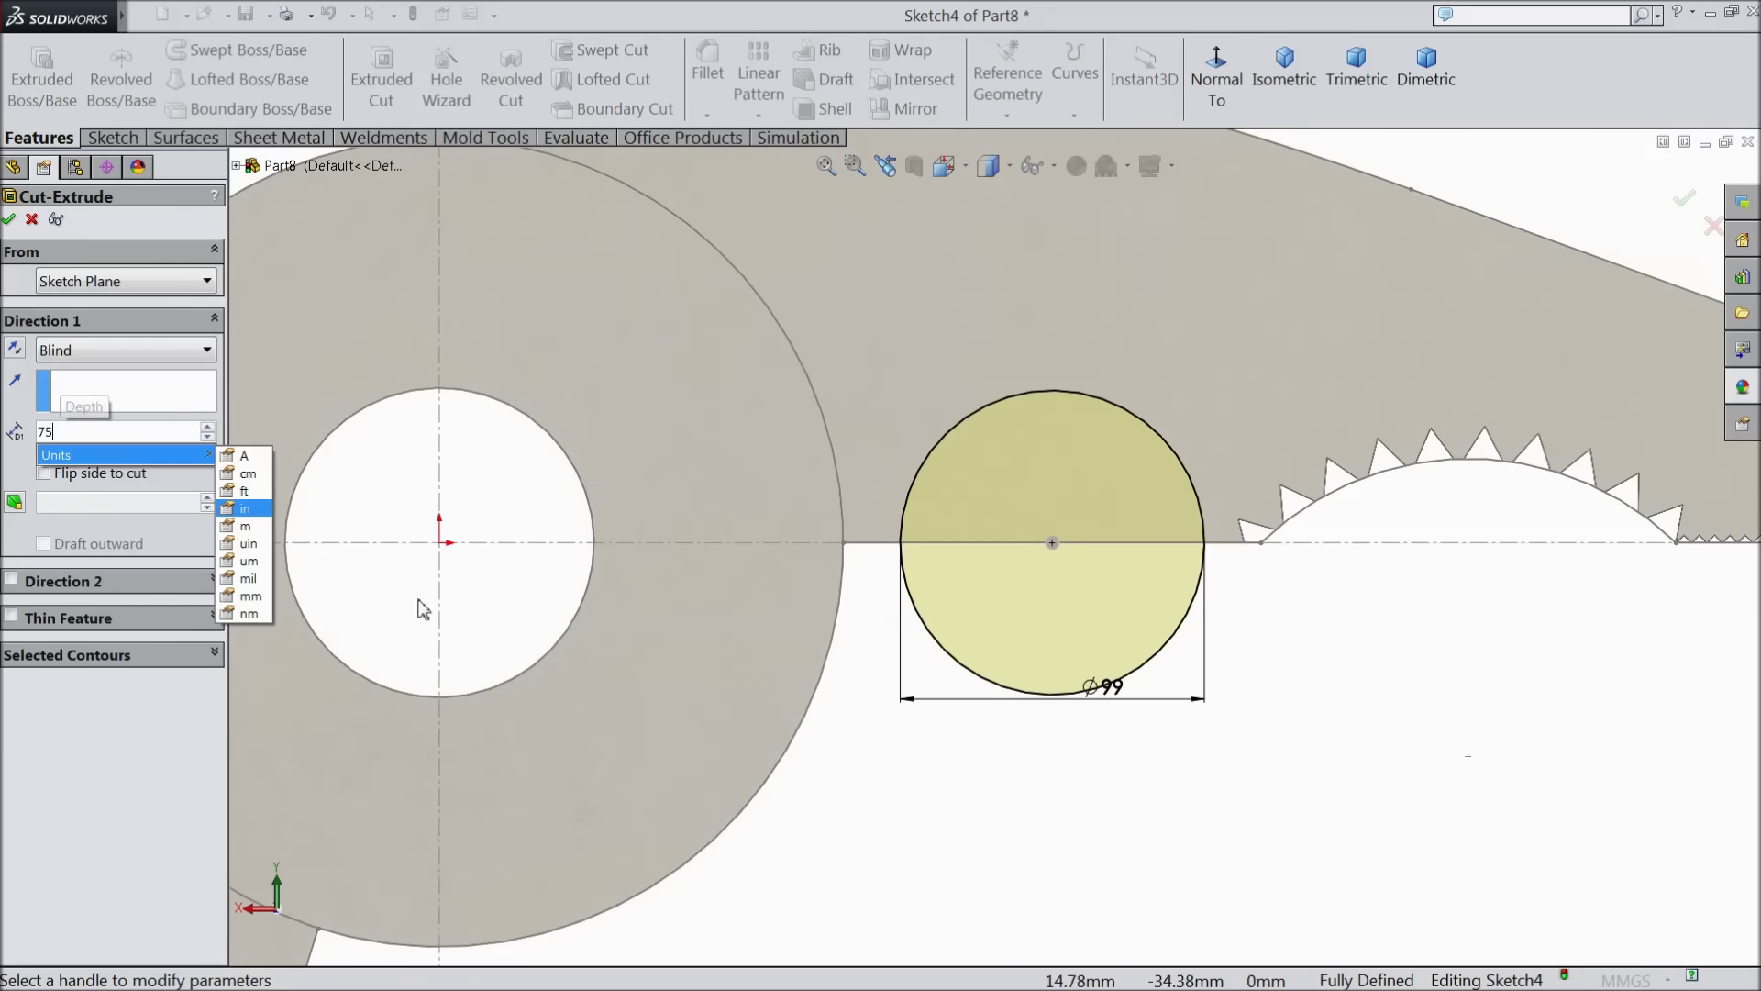
click(1102, 866)
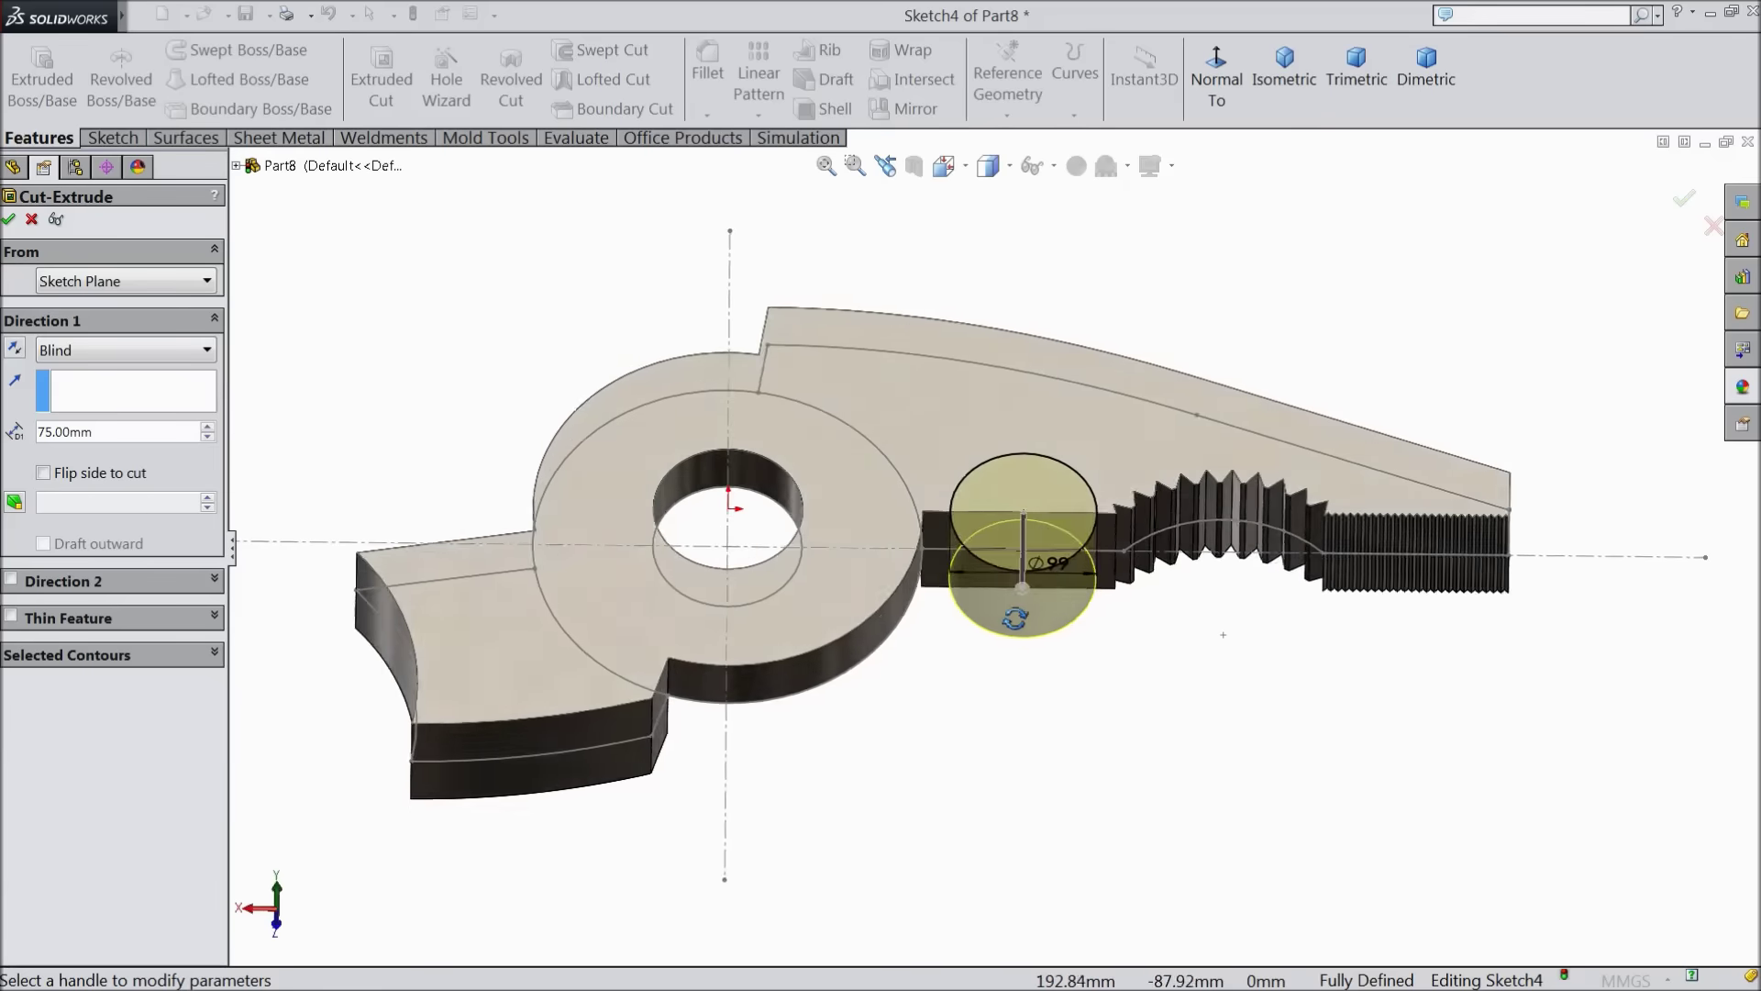
middle_drag(499, 207, 431, 169)
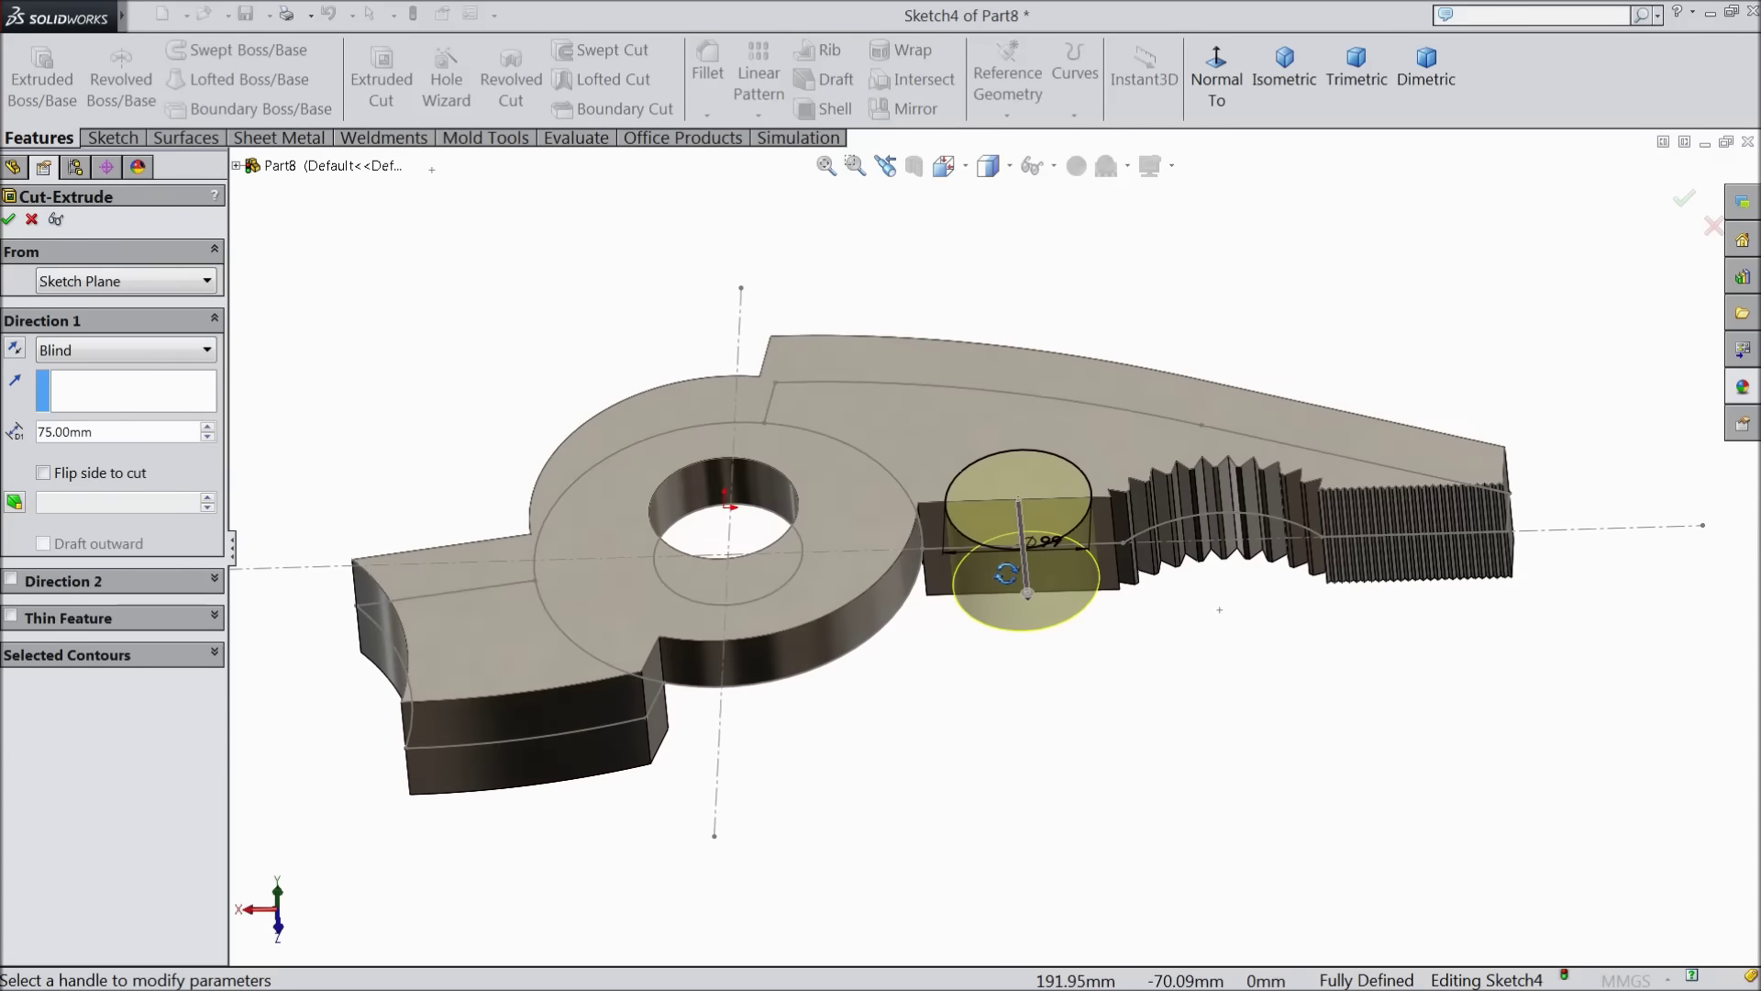
click(13, 218)
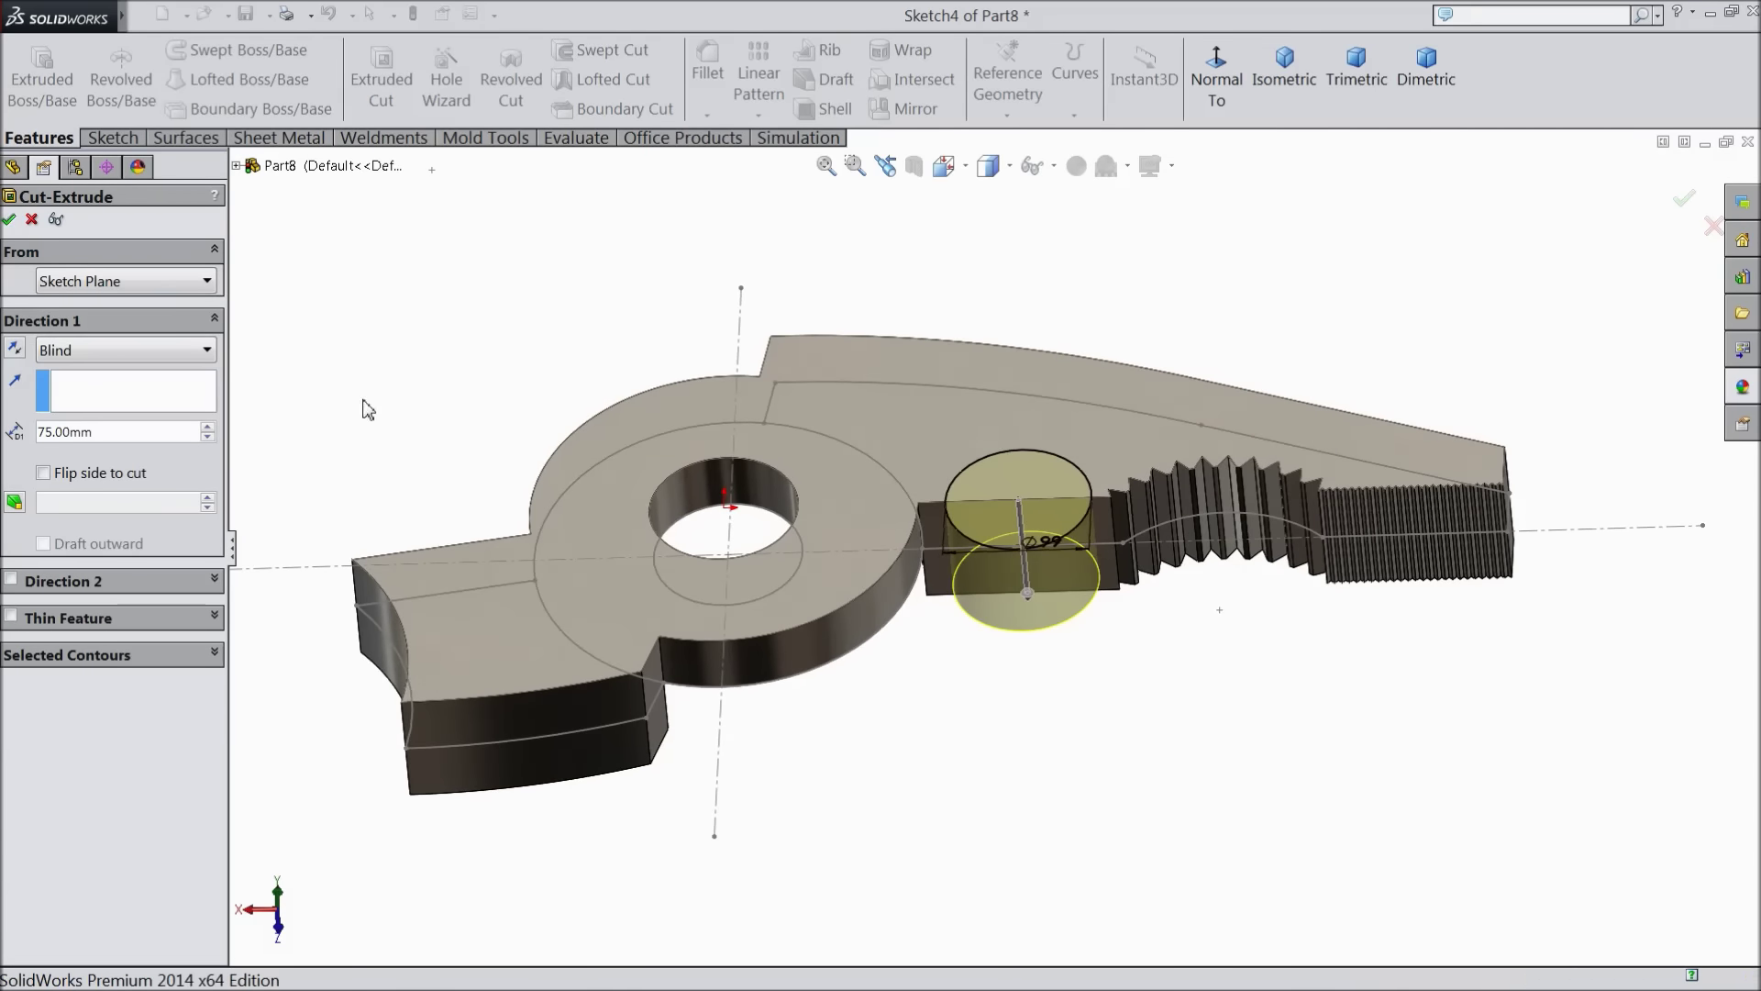
click(63, 453)
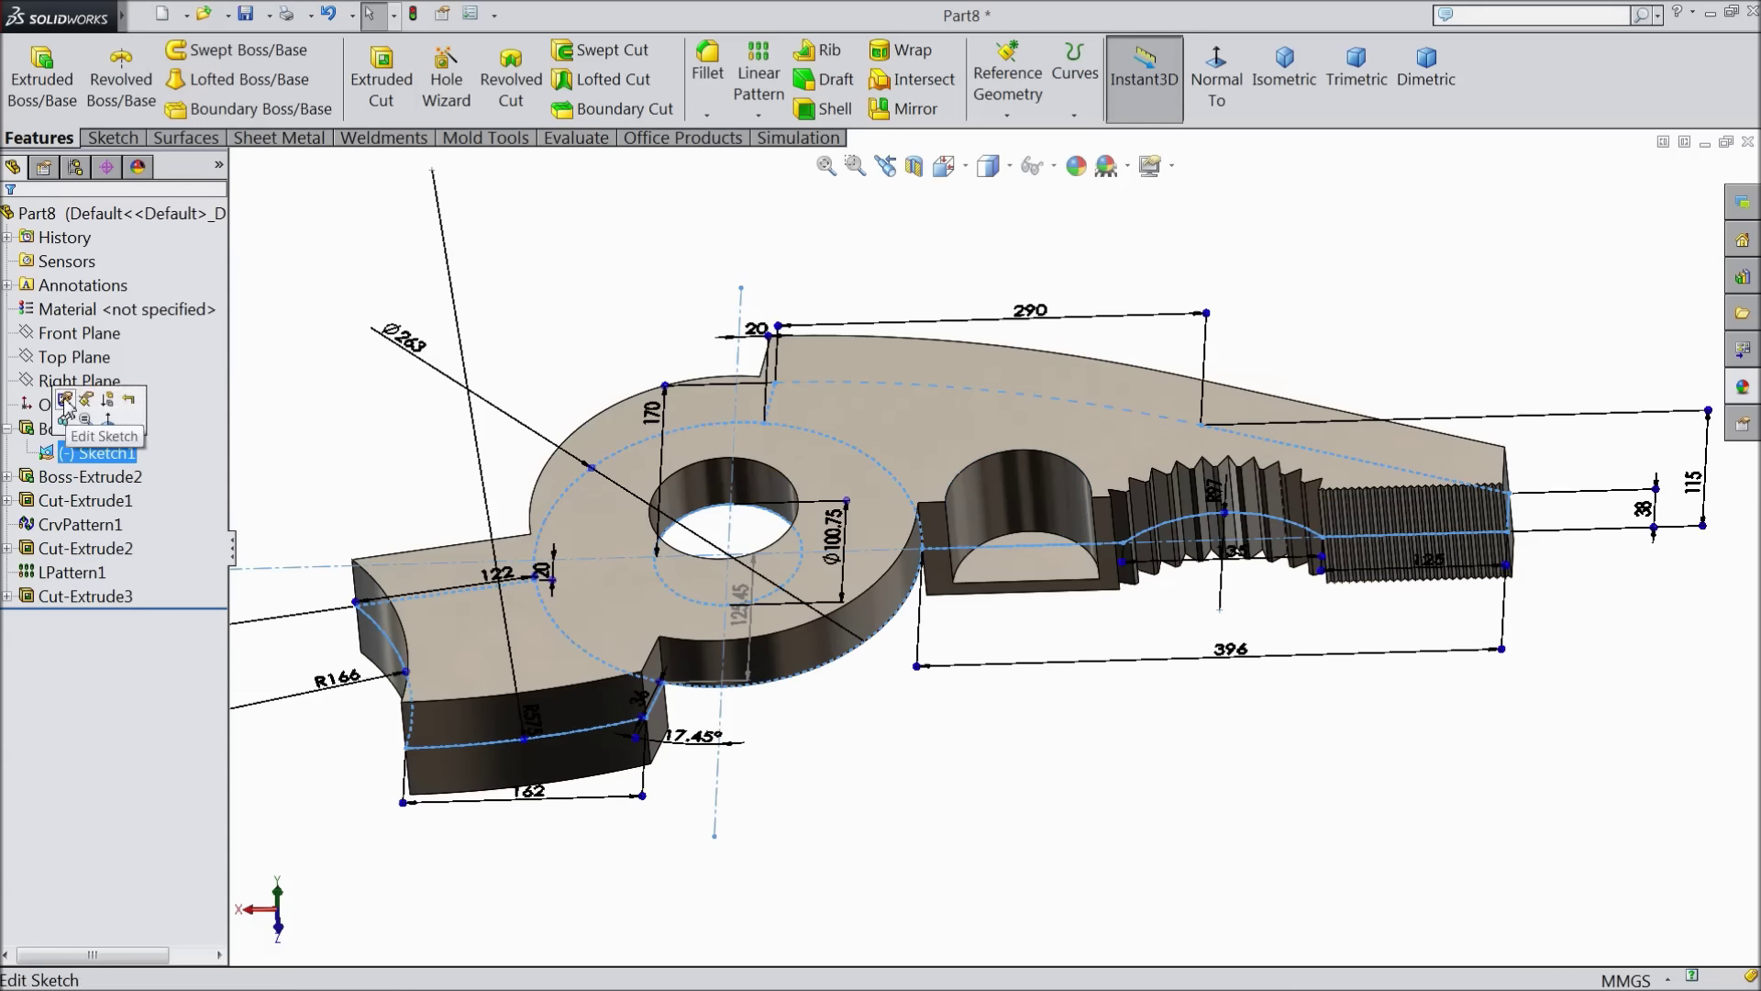
Hide Sketch1, orbit to inspect the hole side, and select the Right Plane
click(84, 419)
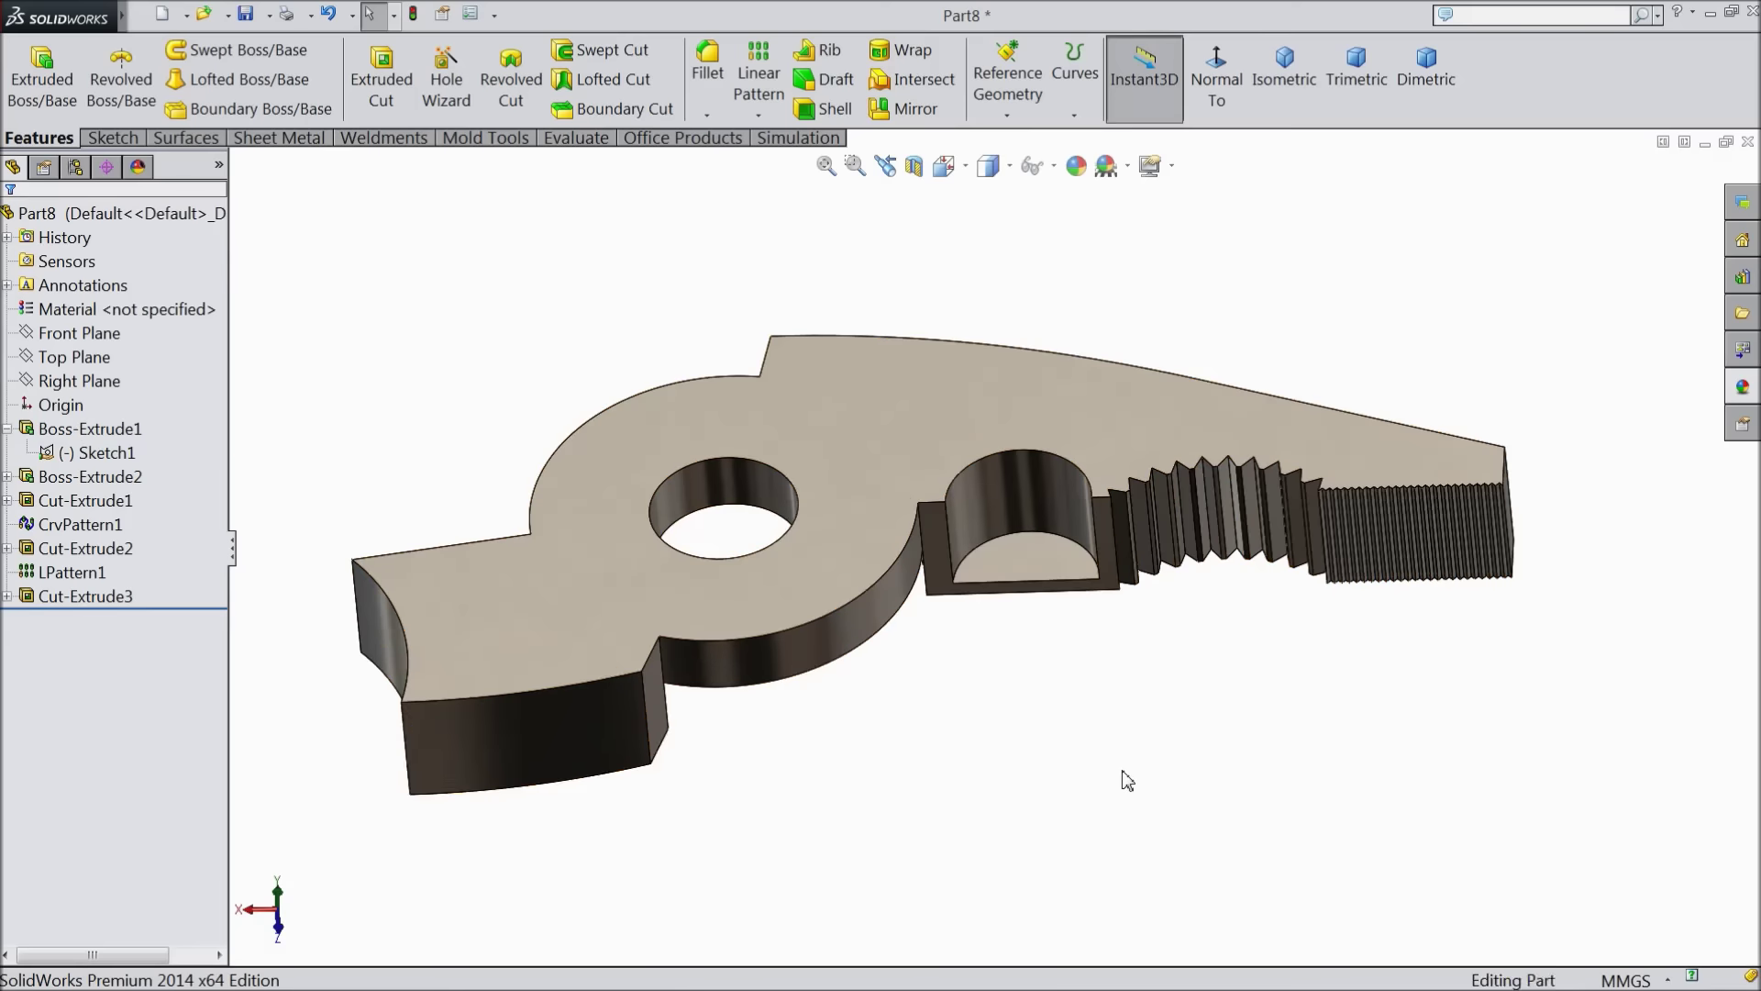
middle_drag(1118, 611, 1101, 830)
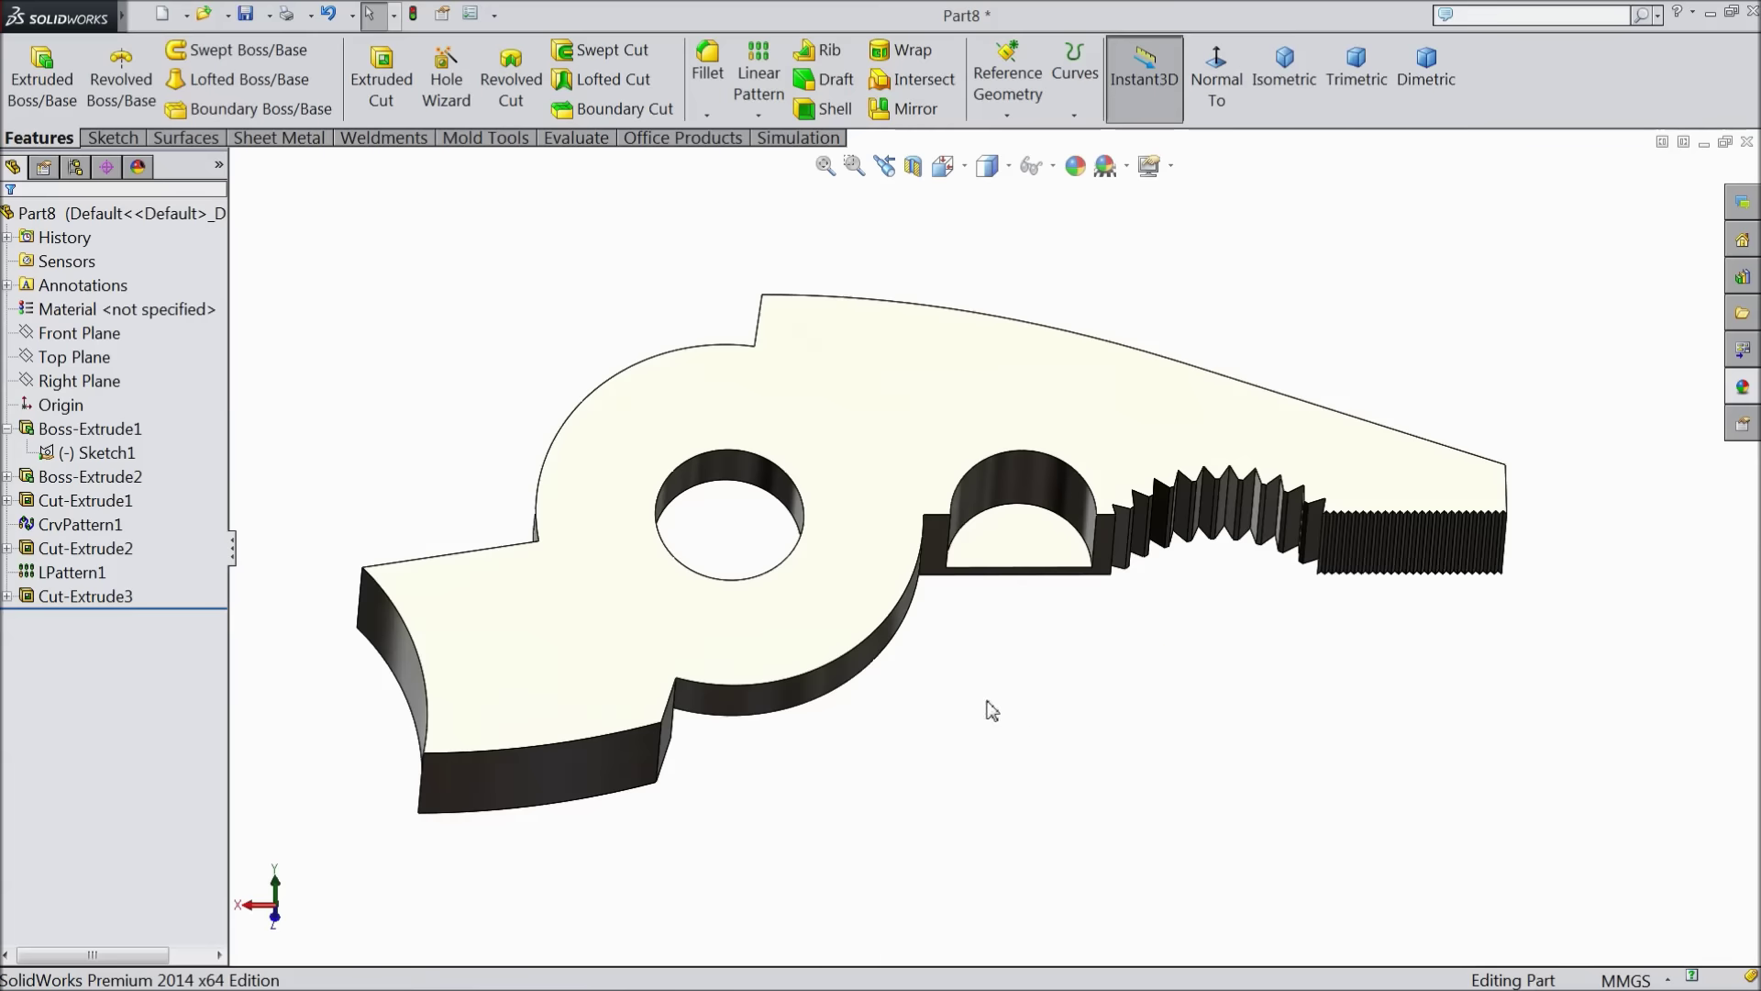
middle_drag(986, 712, 1252, 234)
scroll(976, 530, down, 5)
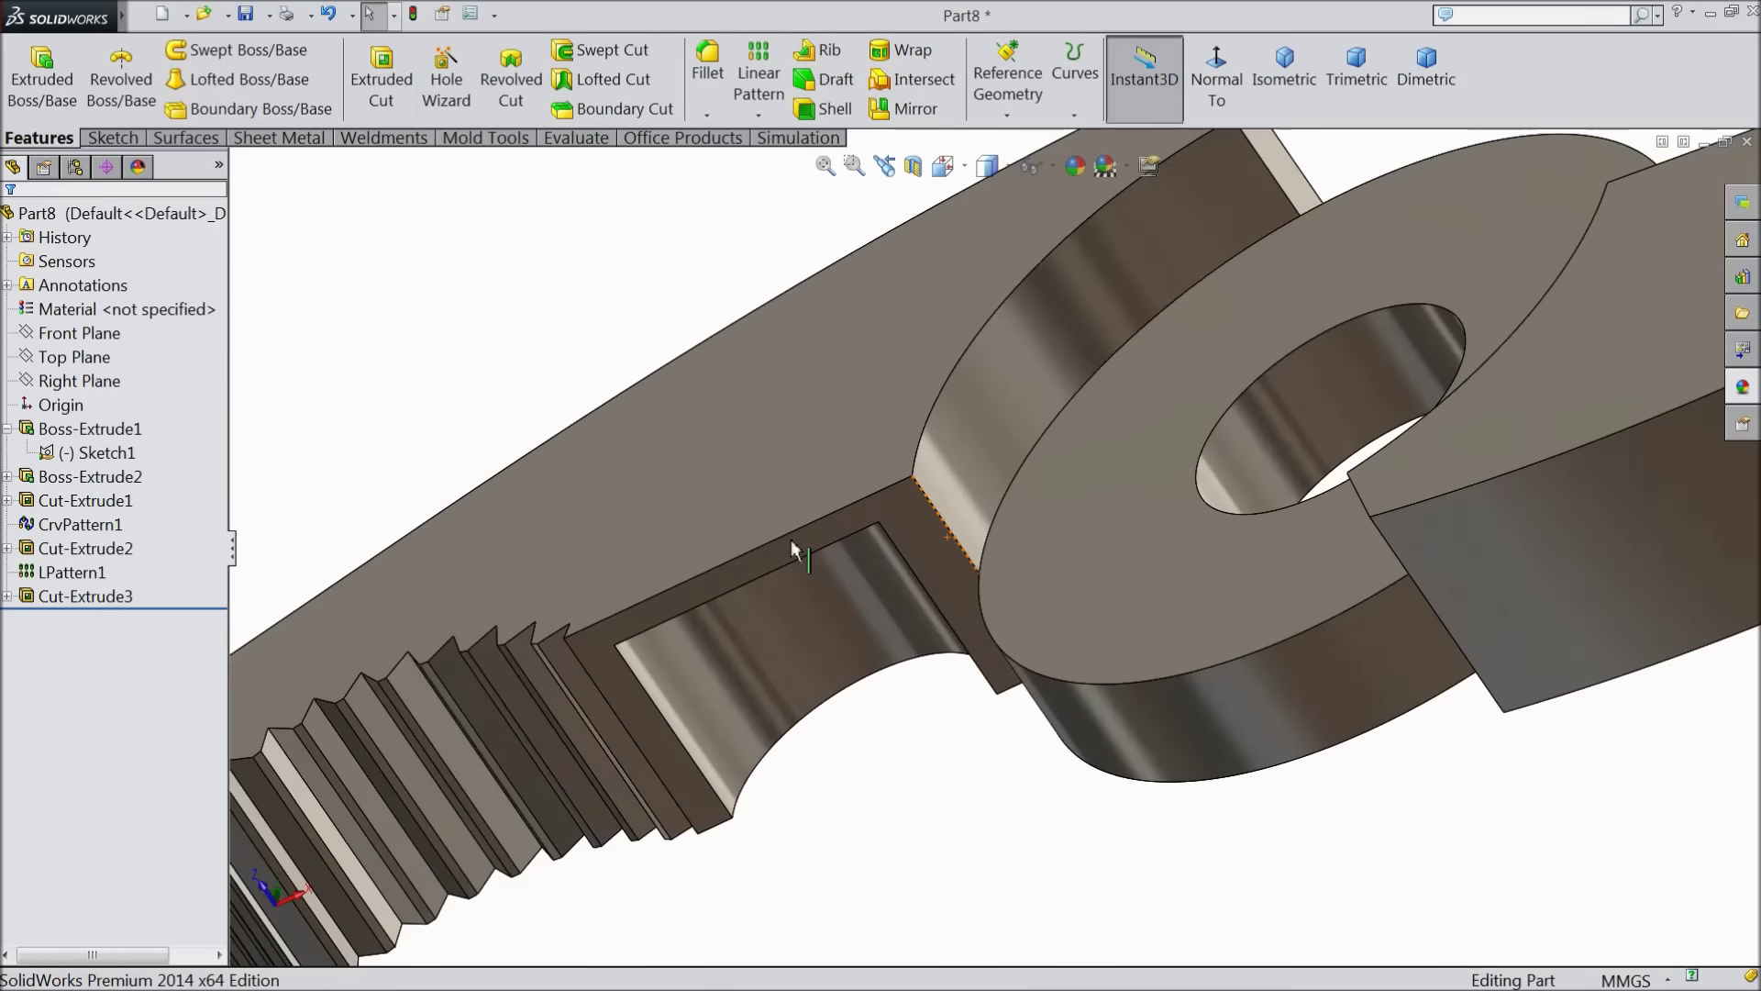
scroll(888, 543, up, 5)
middle_drag(893, 543, 896, 641)
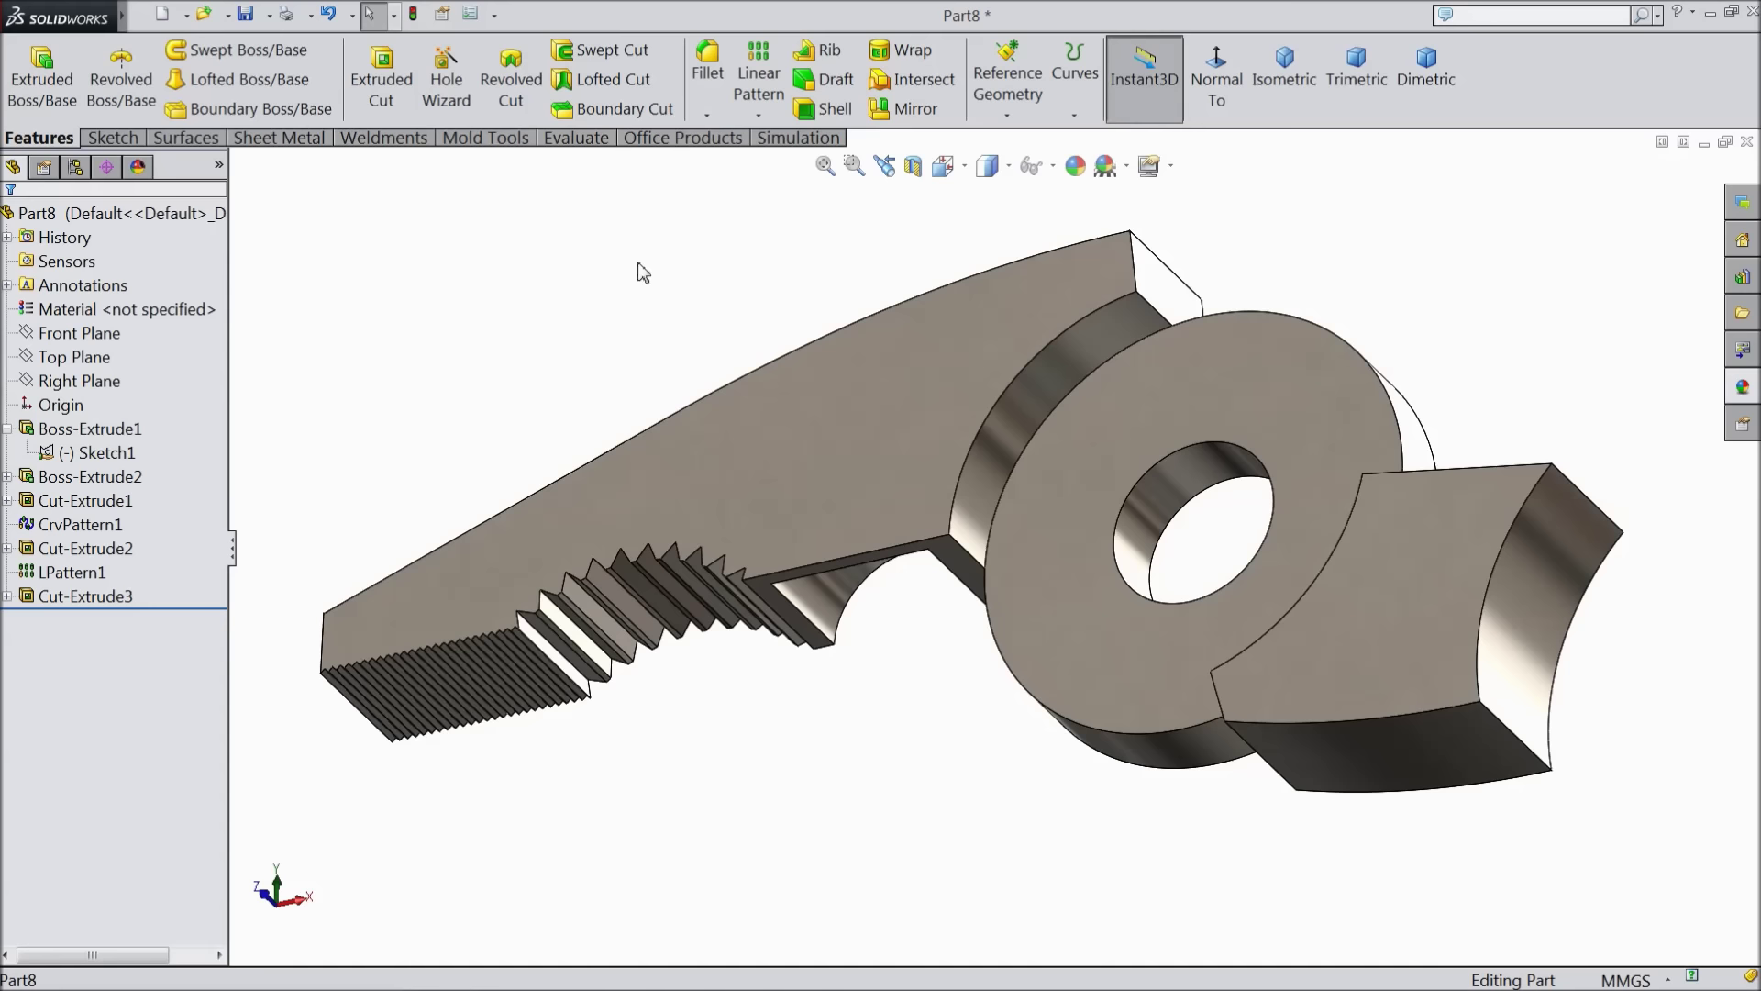
click(79, 381)
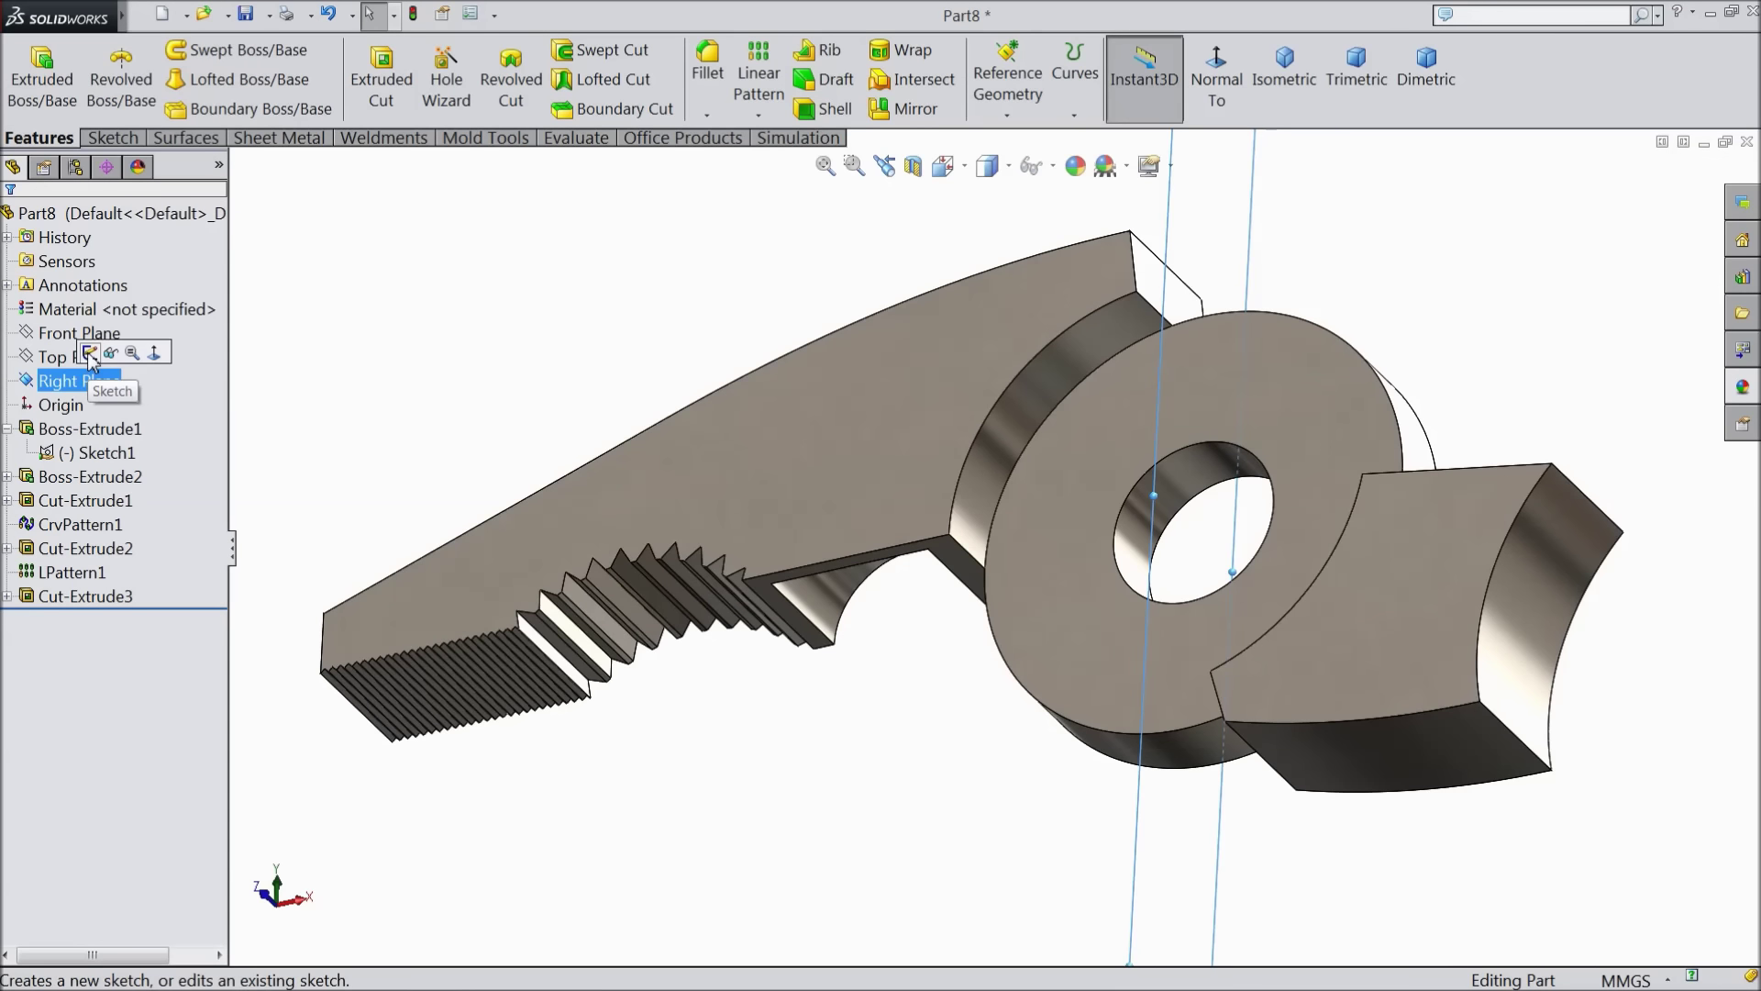
Sketch a vertical and a diagonal line from the notch corner on the Right Plane, viewed normal
click(90, 353)
click(1206, 92)
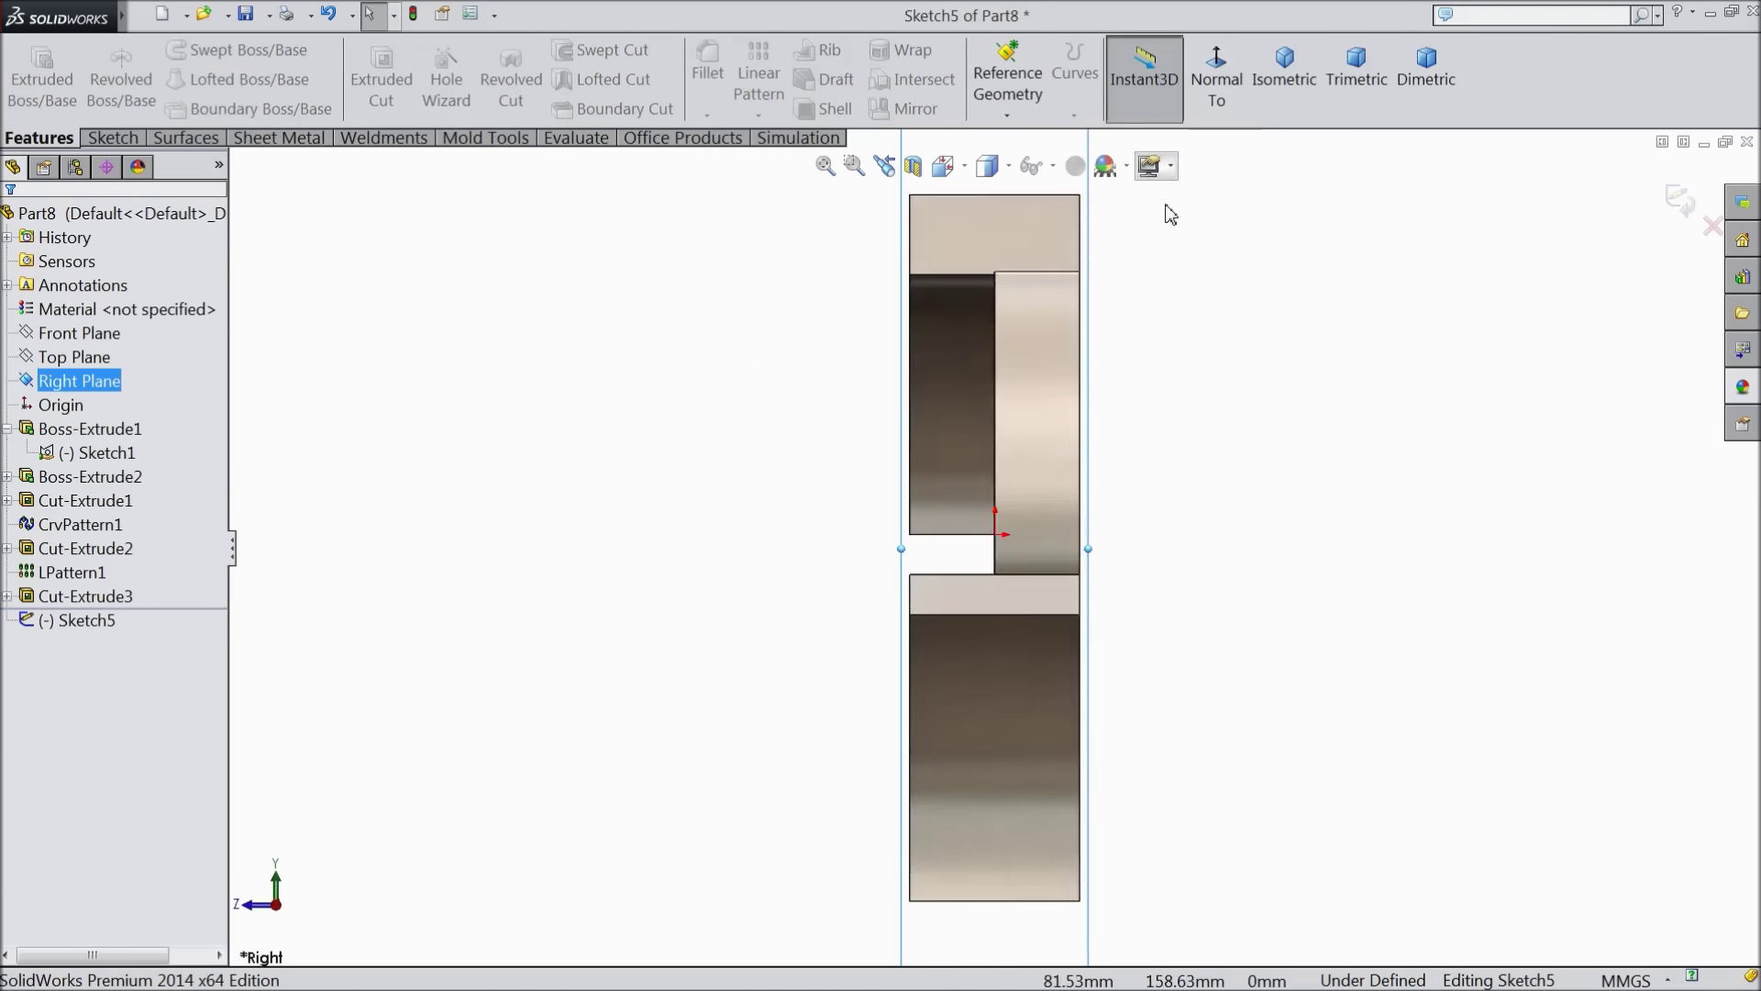
click(113, 139)
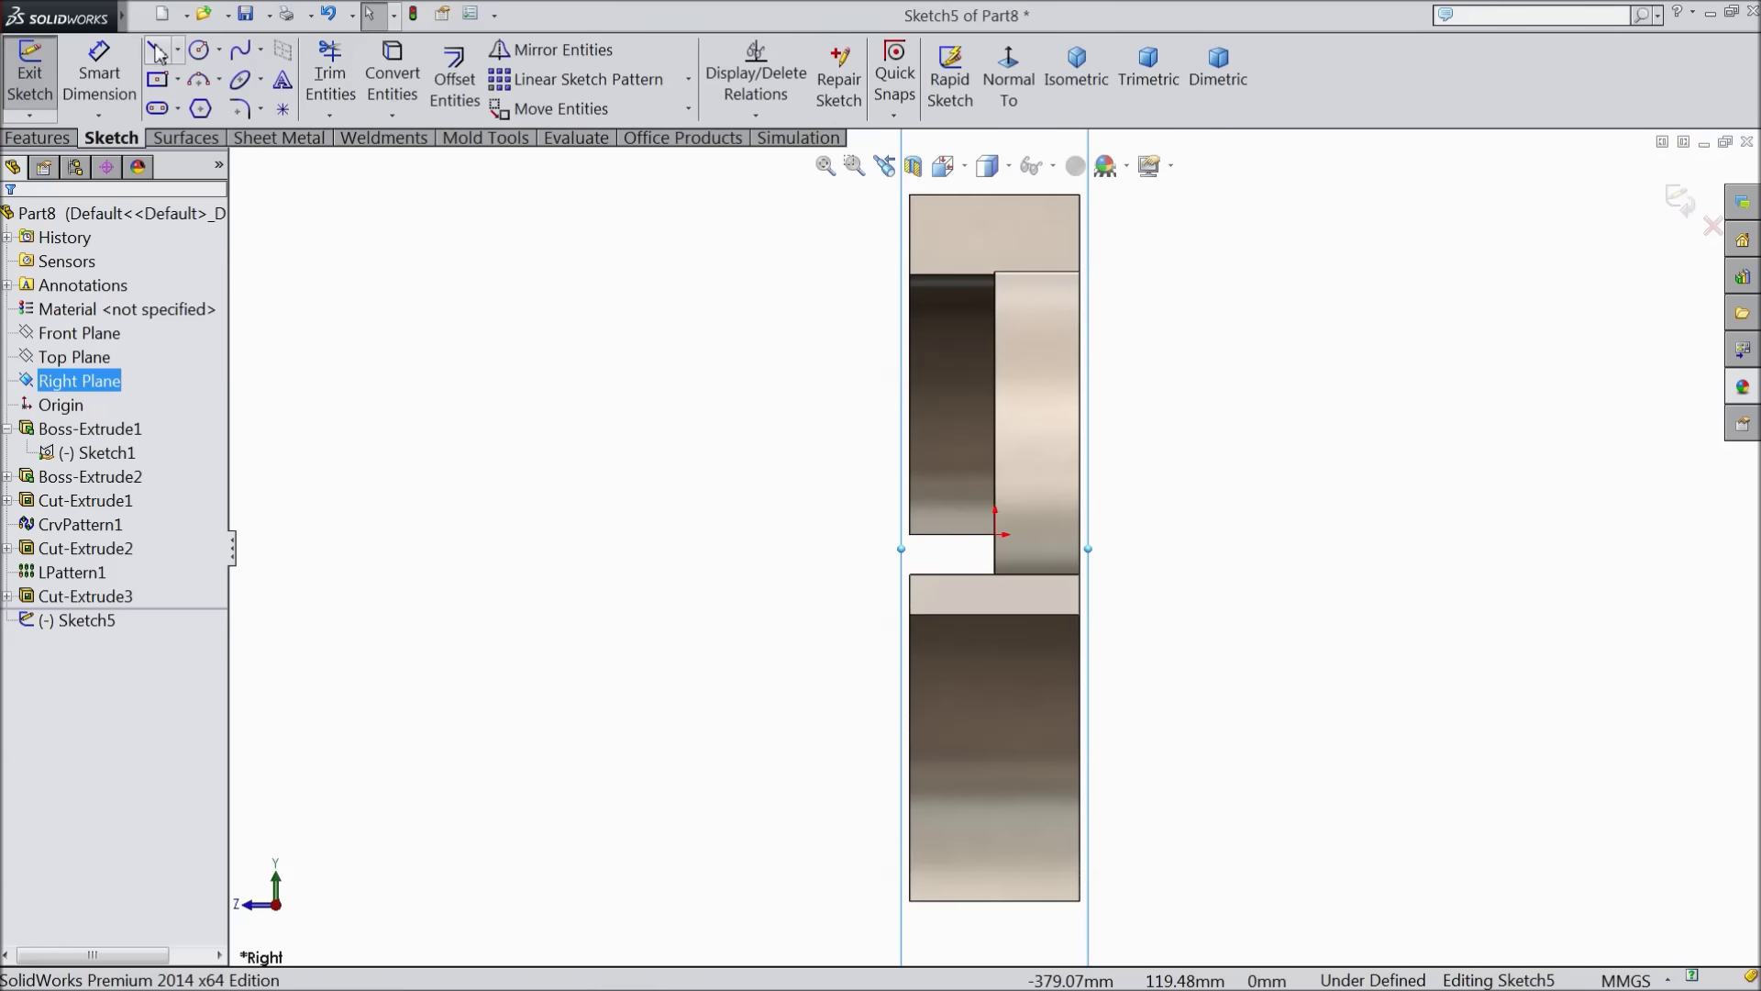
click(158, 53)
scroll(1029, 503, down, 5)
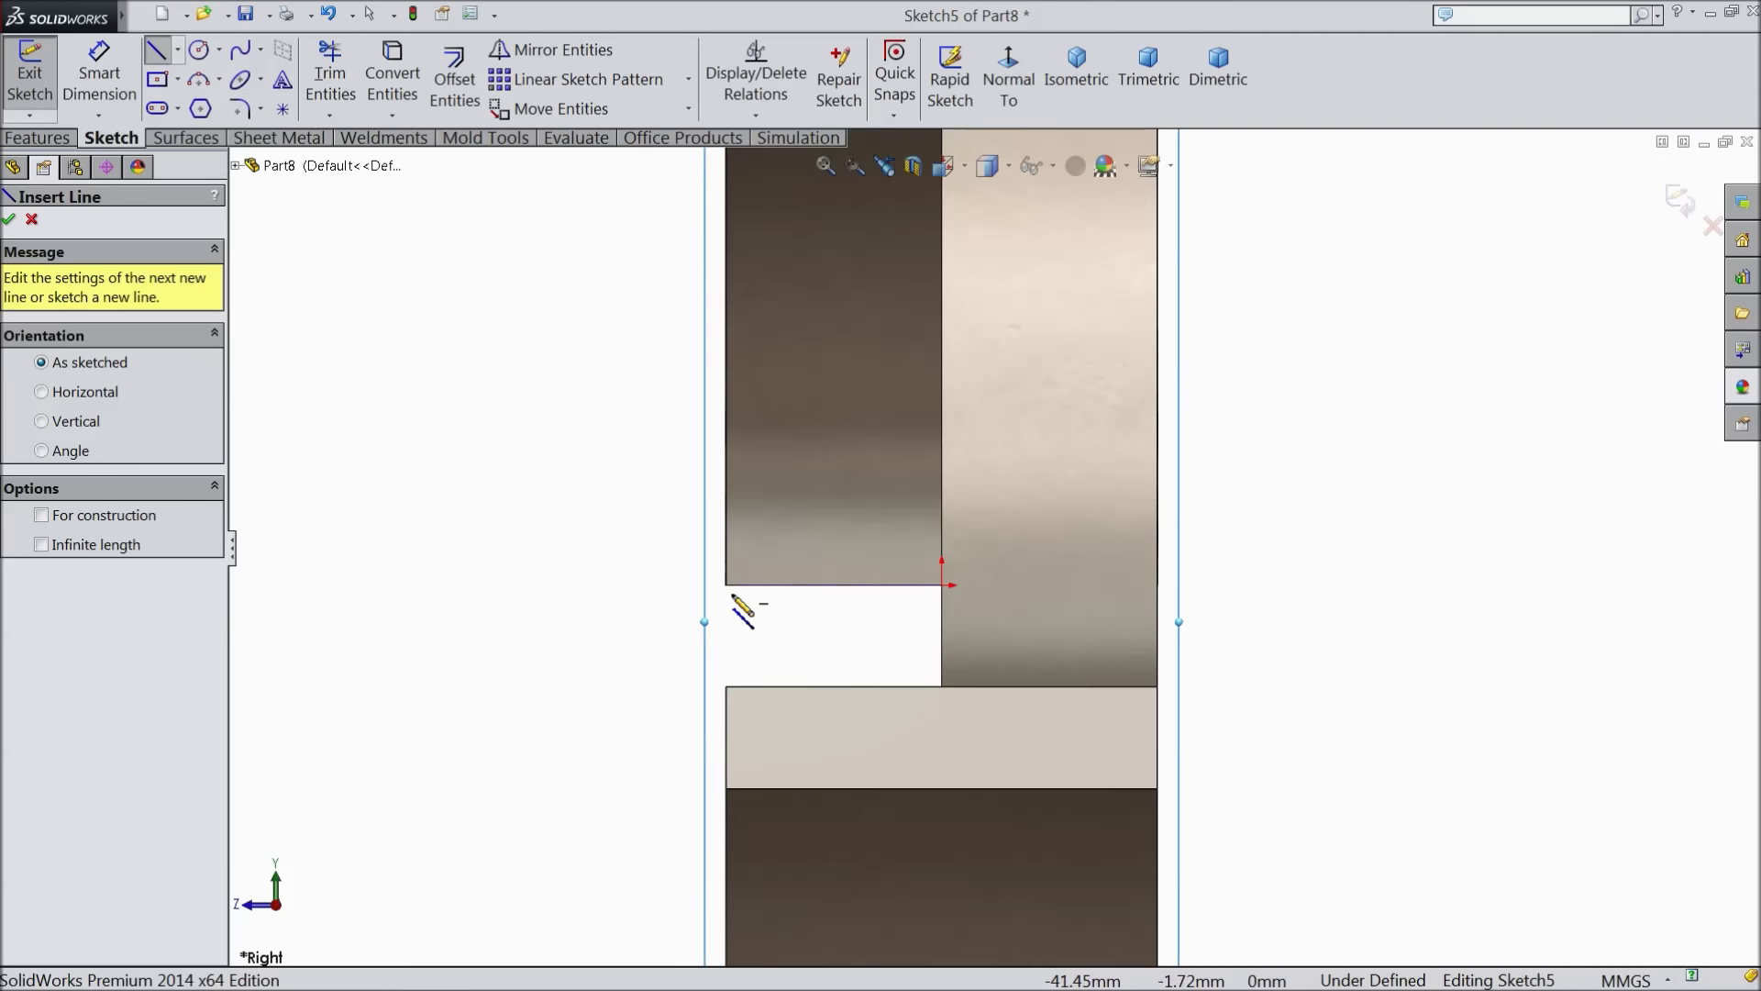
click(727, 584)
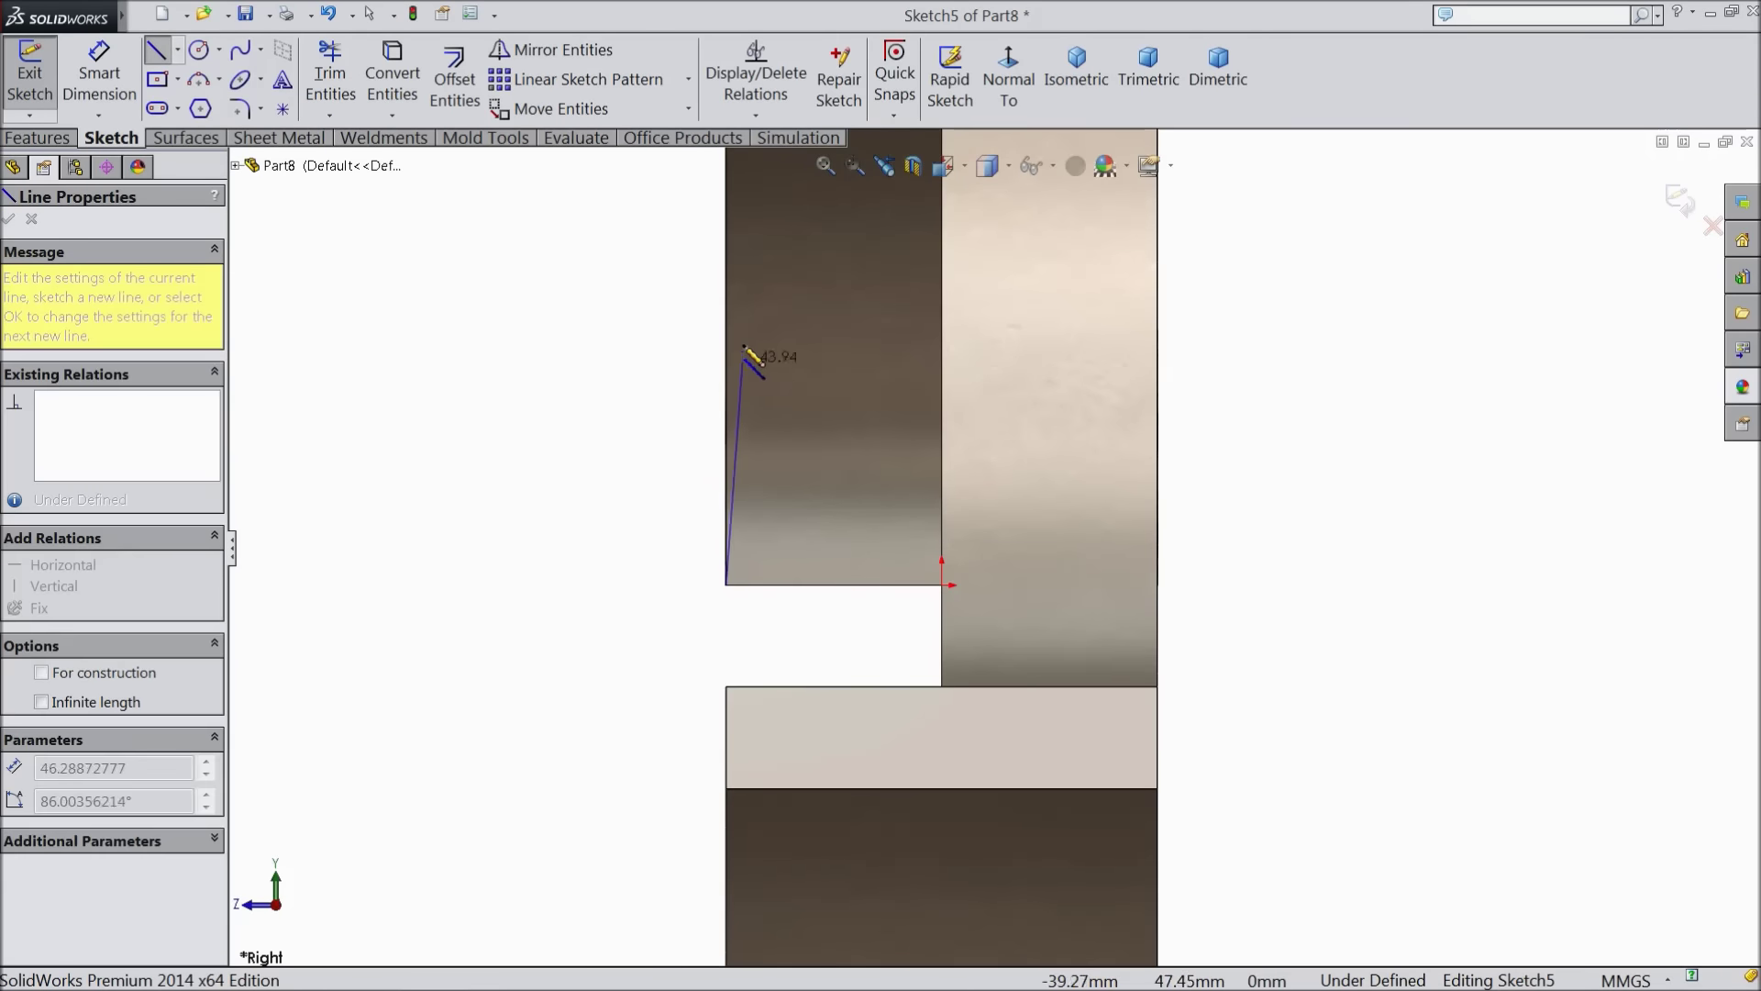
click(727, 285)
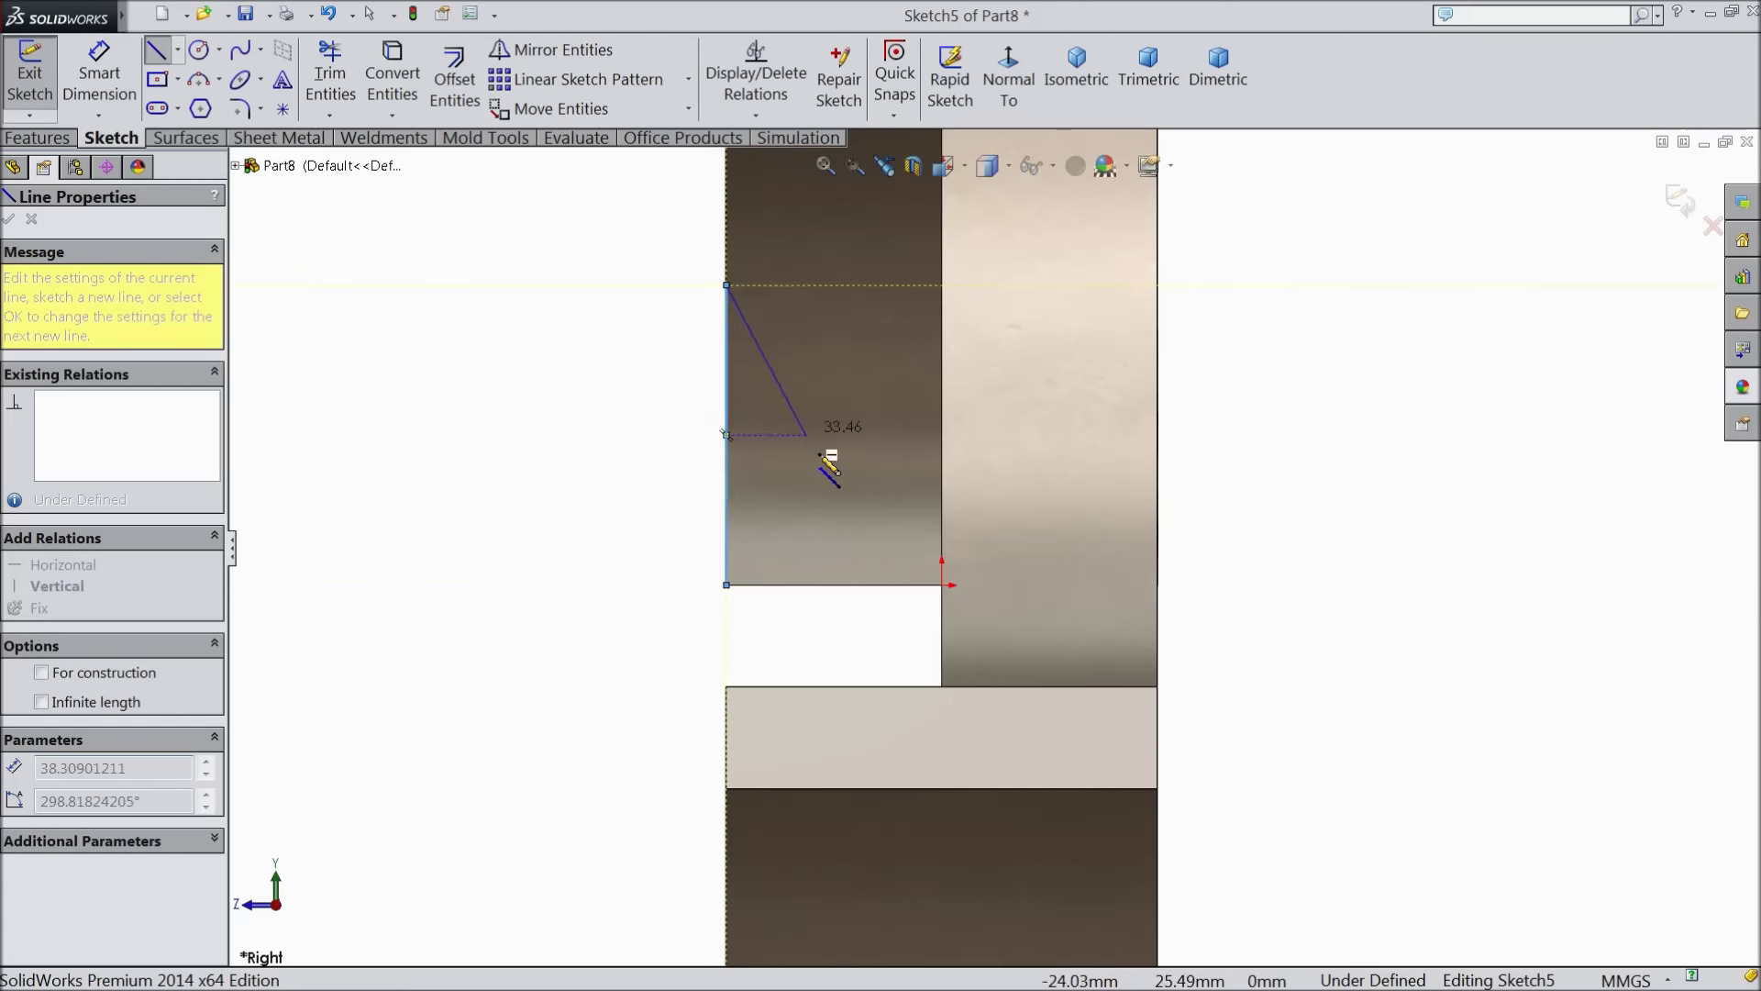
click(868, 608)
right_click(582, 421)
click(610, 165)
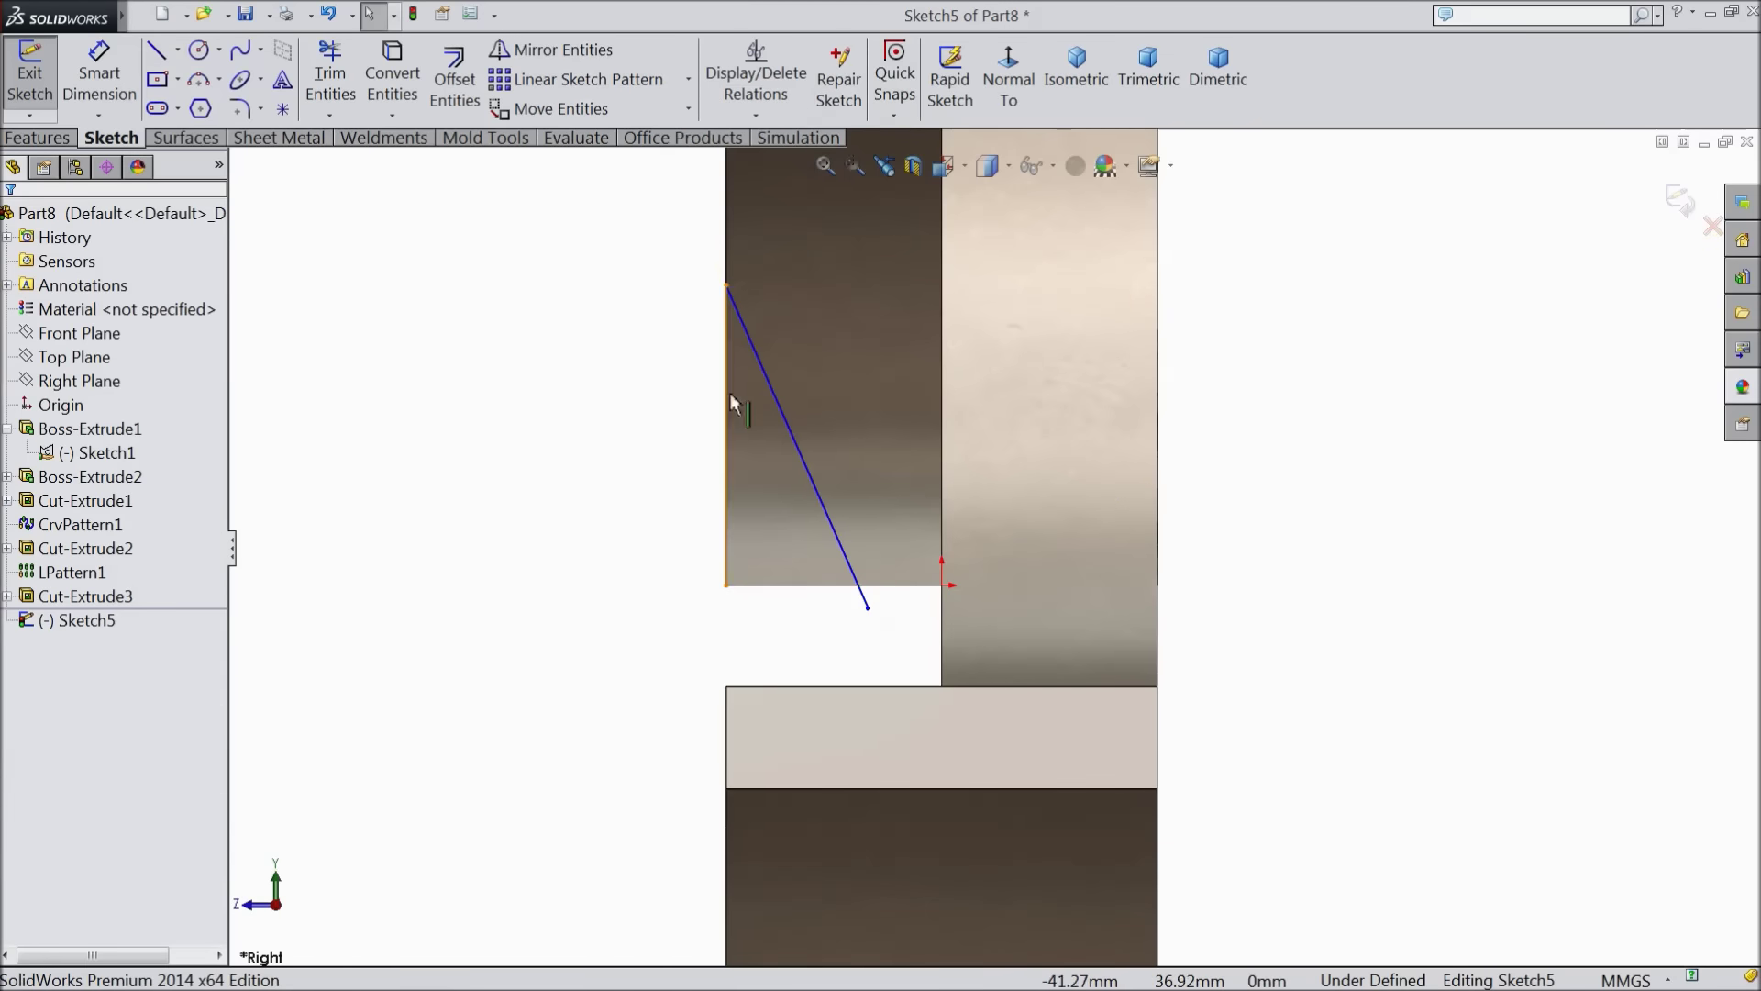
Convert the vertical and diagonal lines into construction lines
click(794, 456)
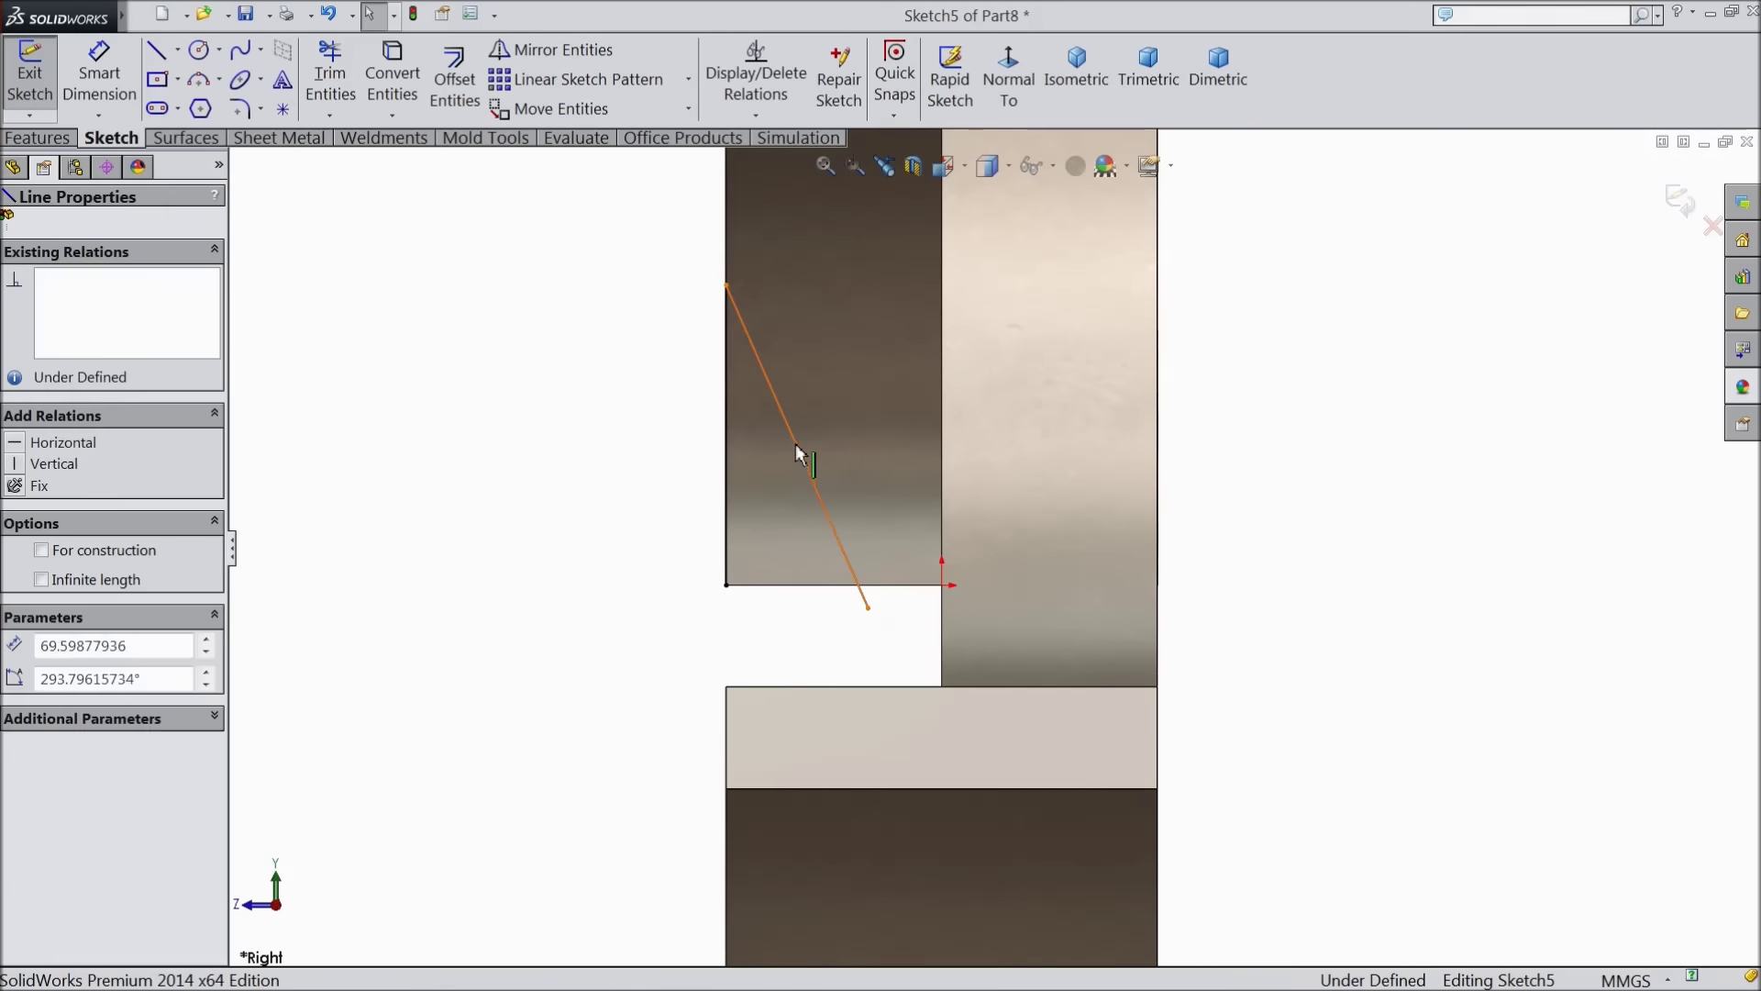
ctrl+click(731, 498)
click(727, 481)
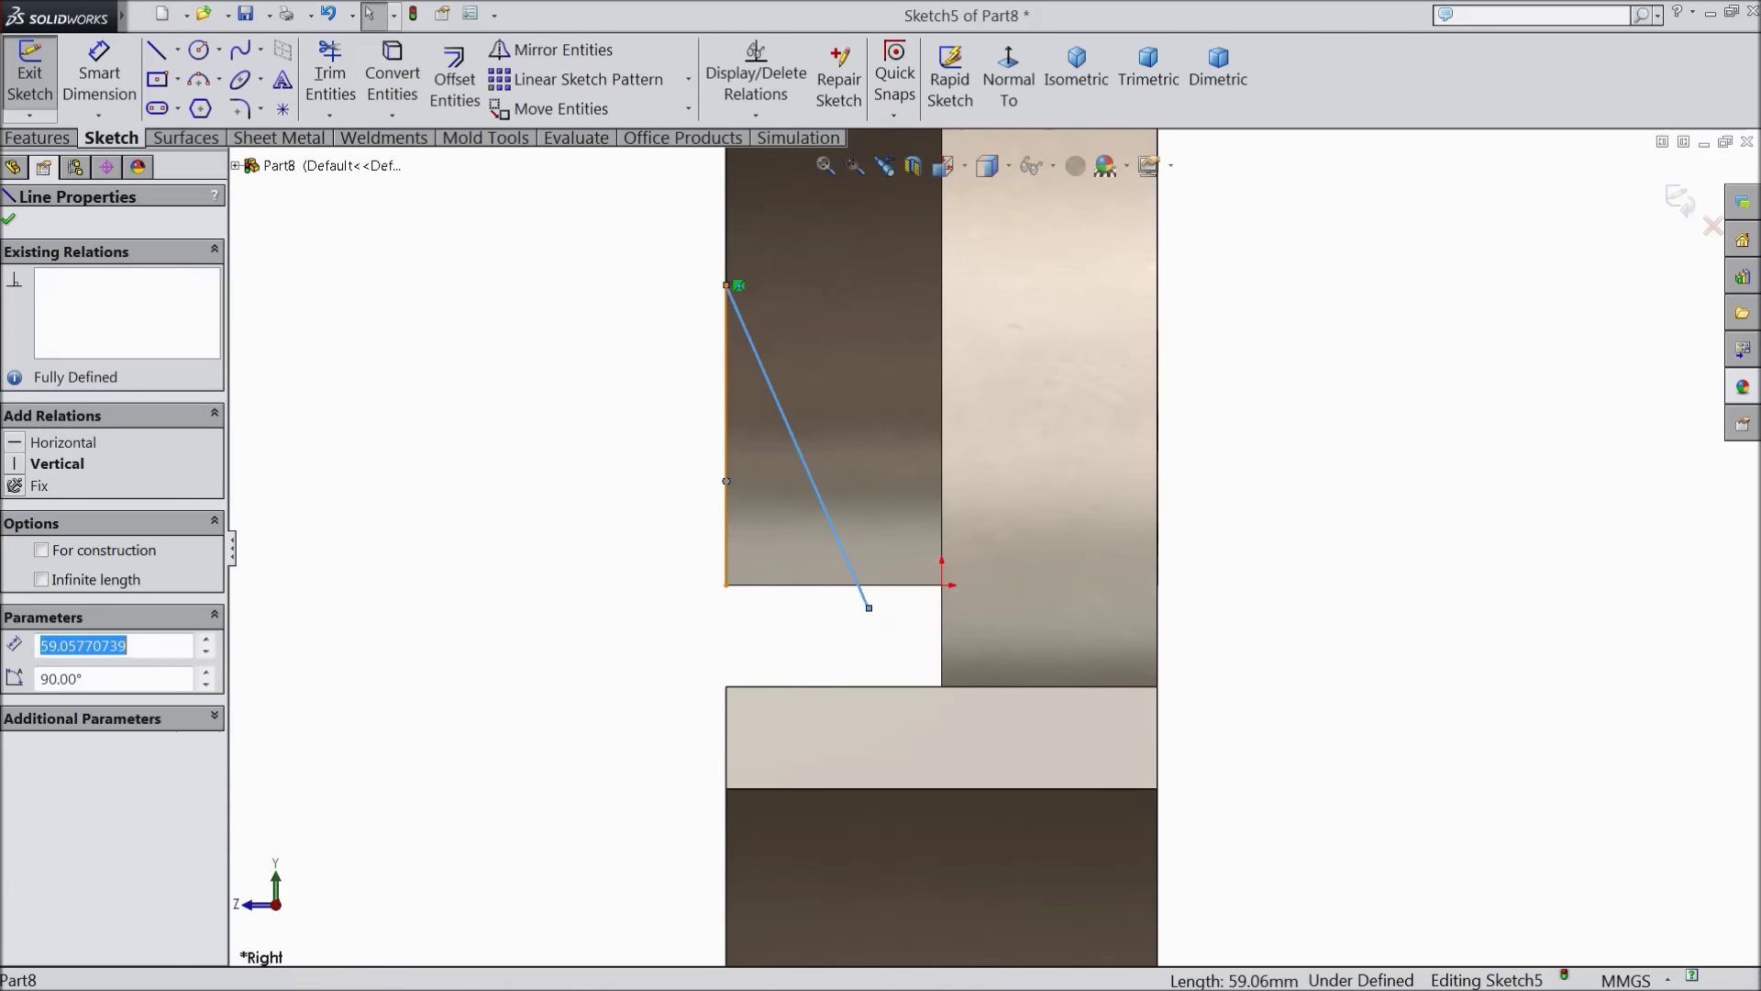
ctrl+click(790, 429)
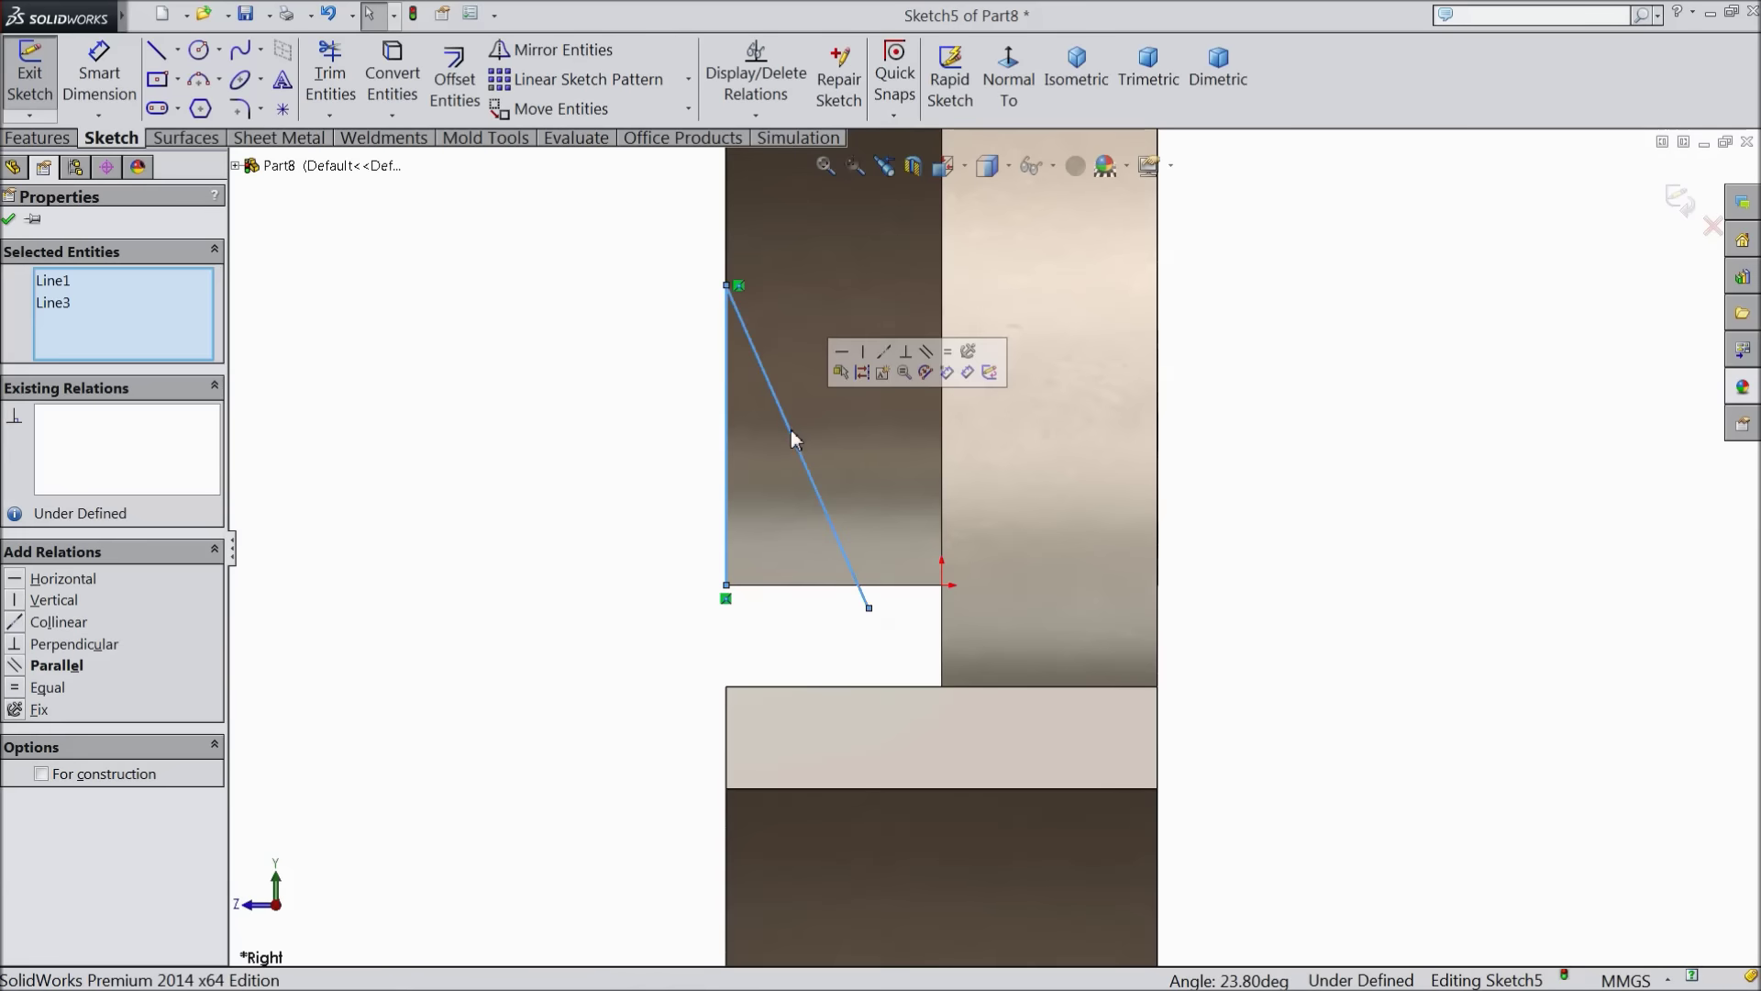
click(862, 374)
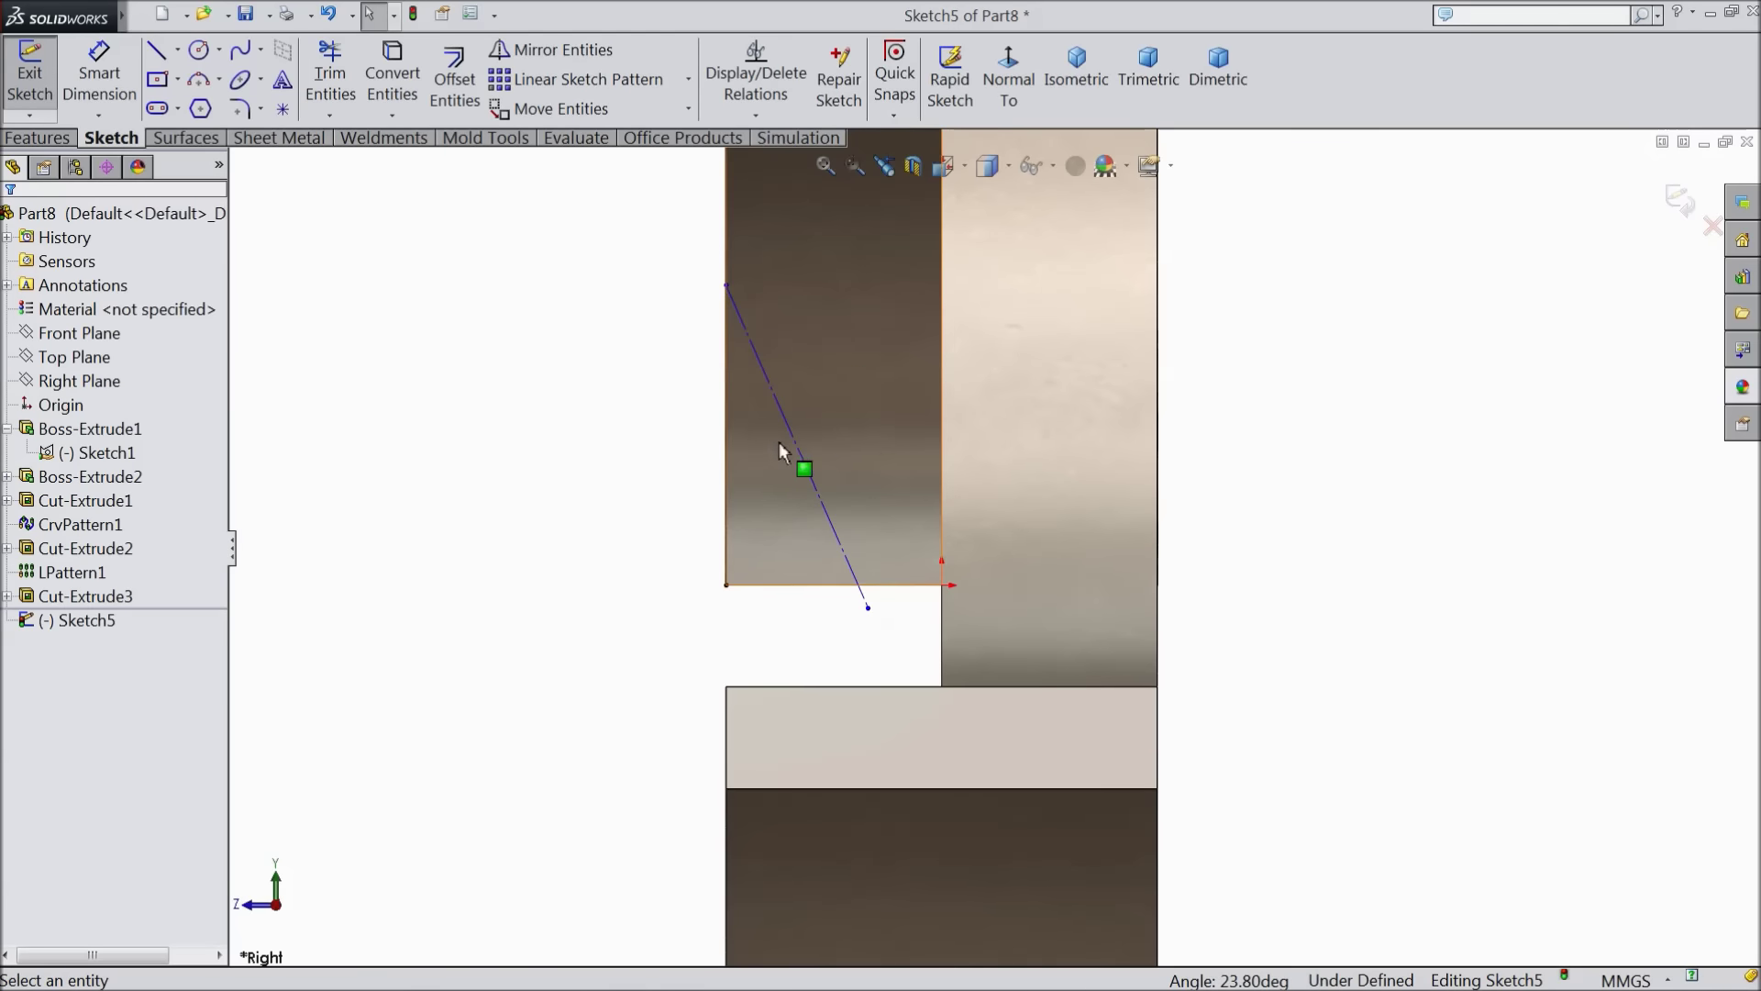
Dimension the angle between the lines to 30°, exit Sketch5, and select the jaw's flat face
click(99, 74)
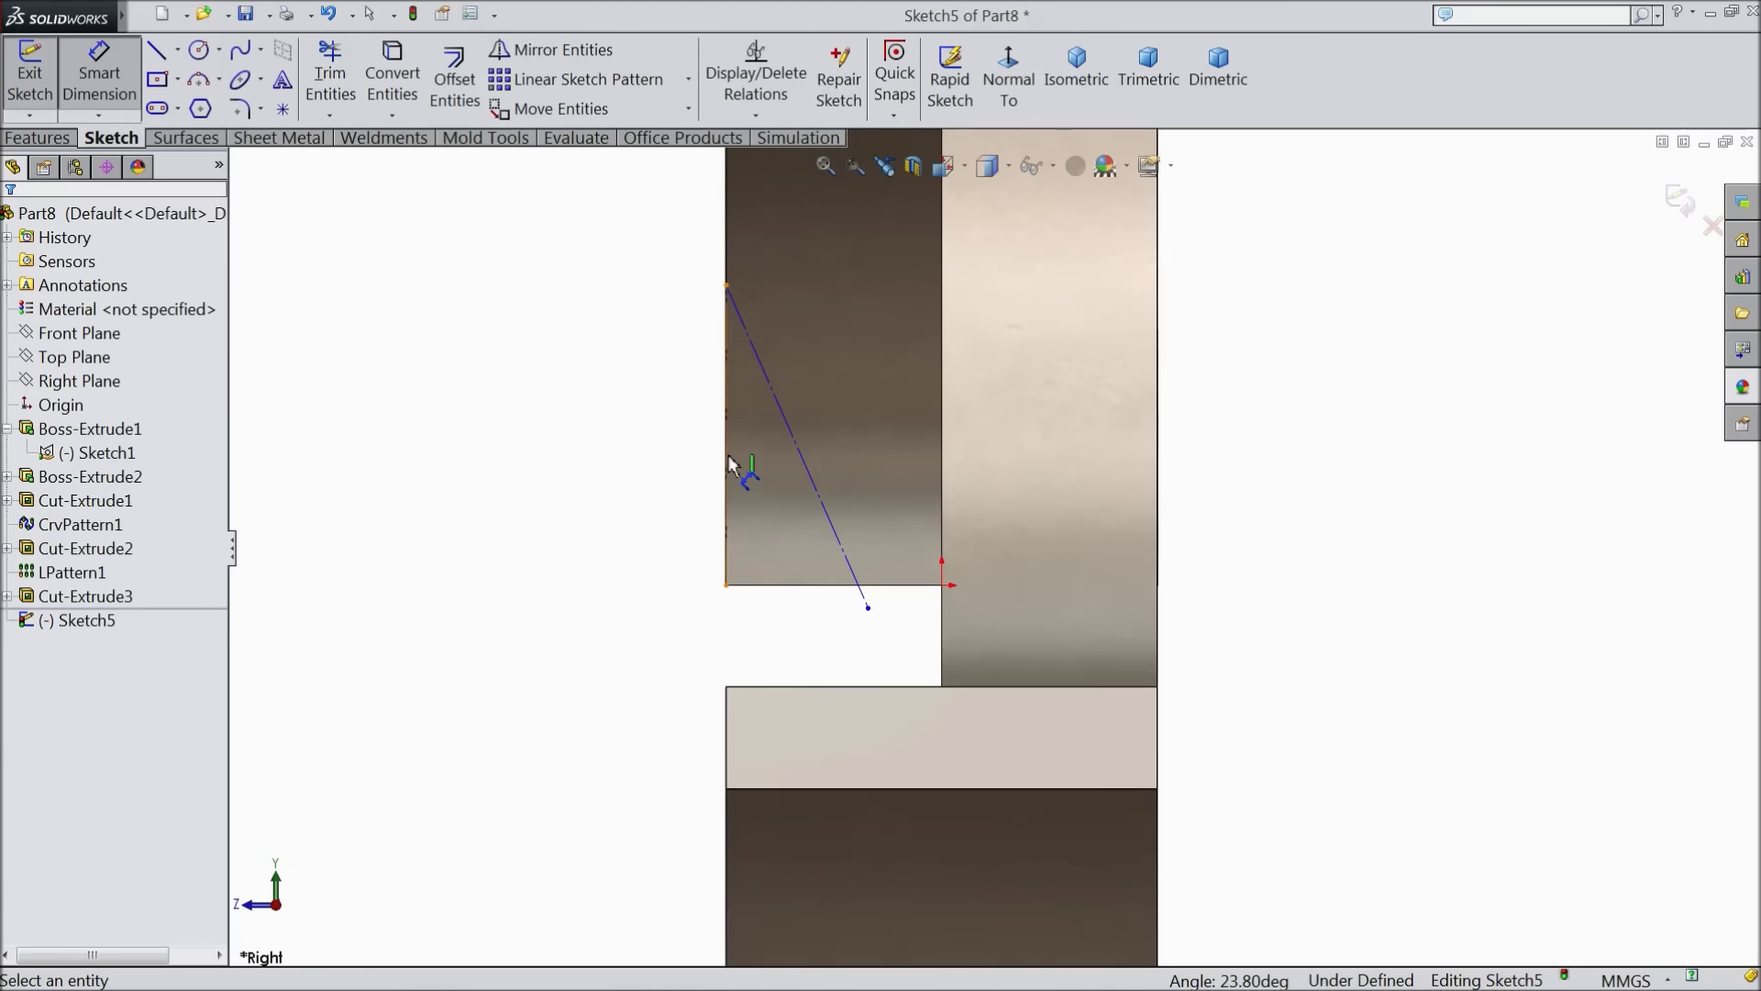
click(731, 539)
click(834, 526)
click(787, 541)
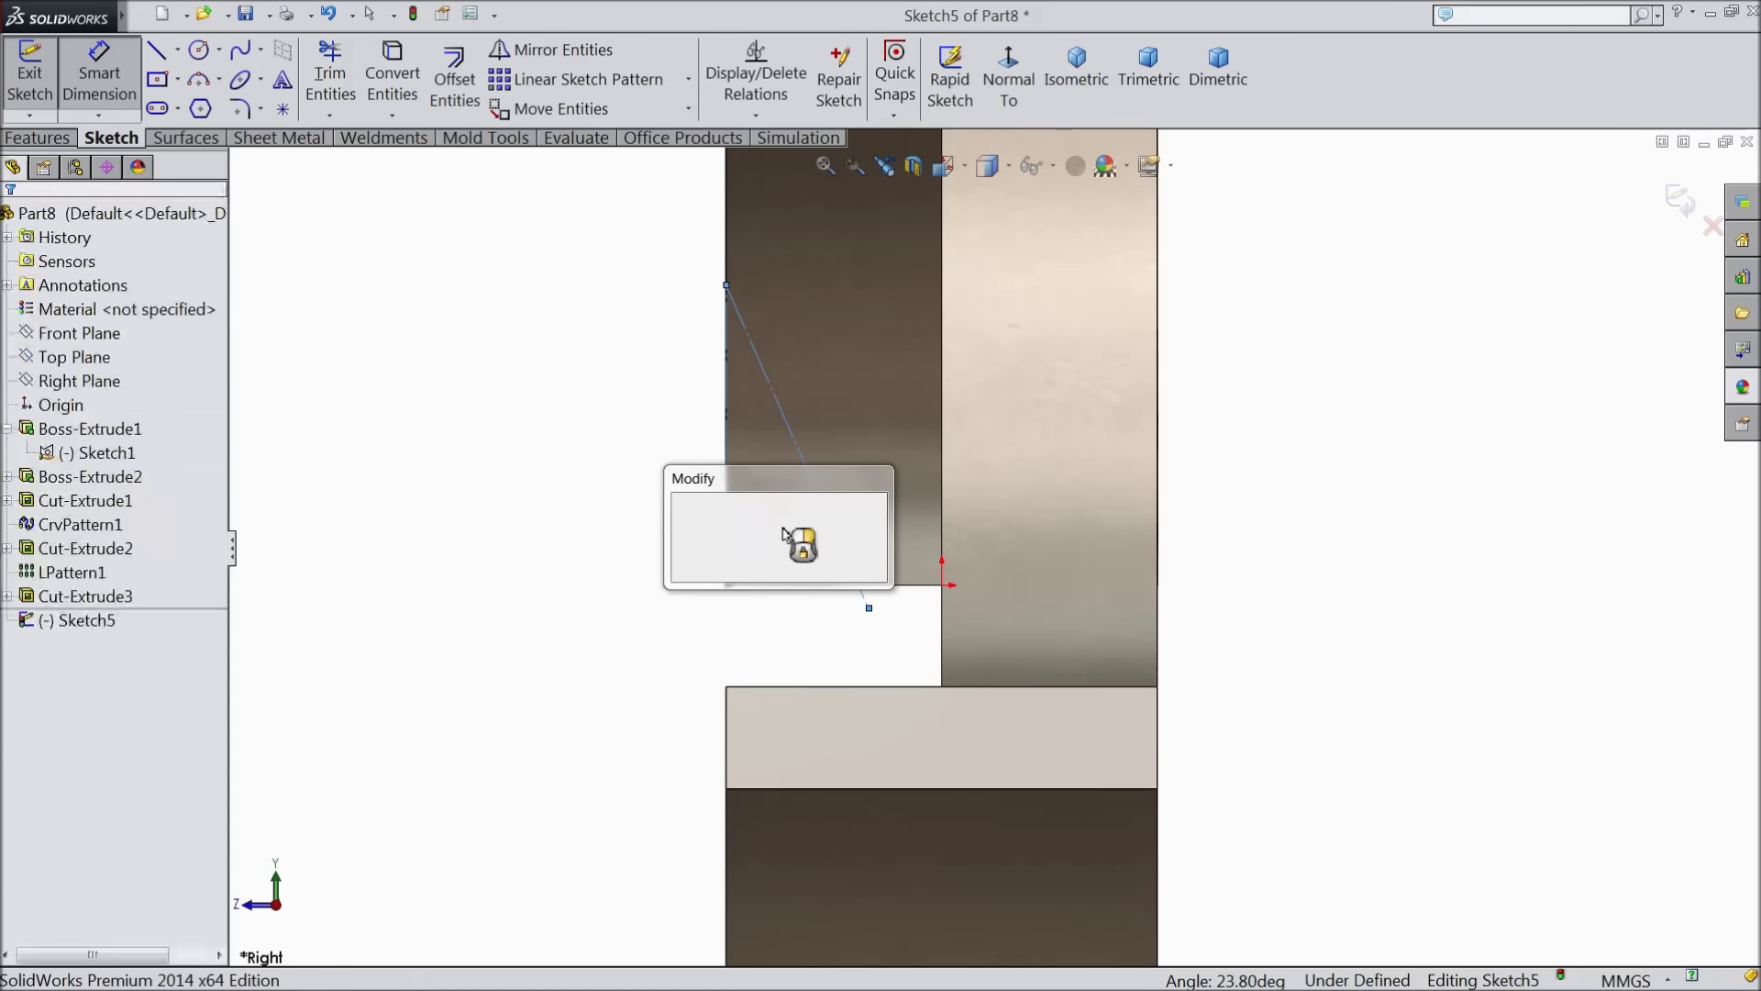
text(30)
click(682, 504)
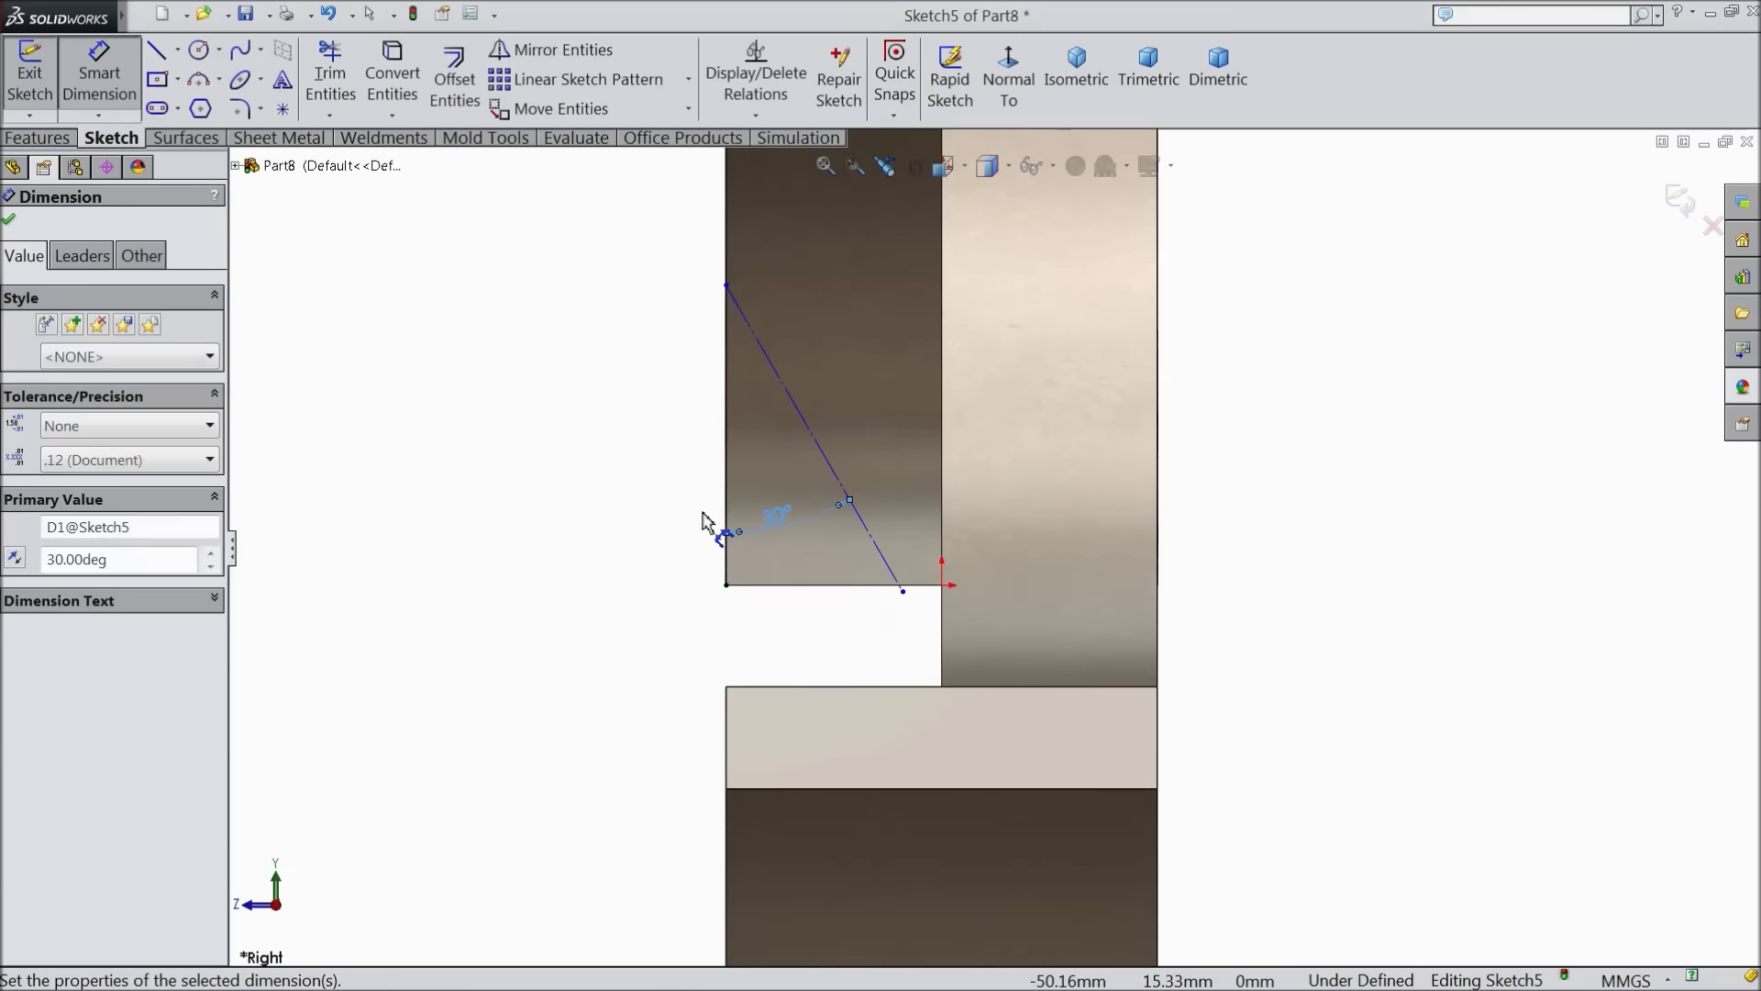
click(1673, 208)
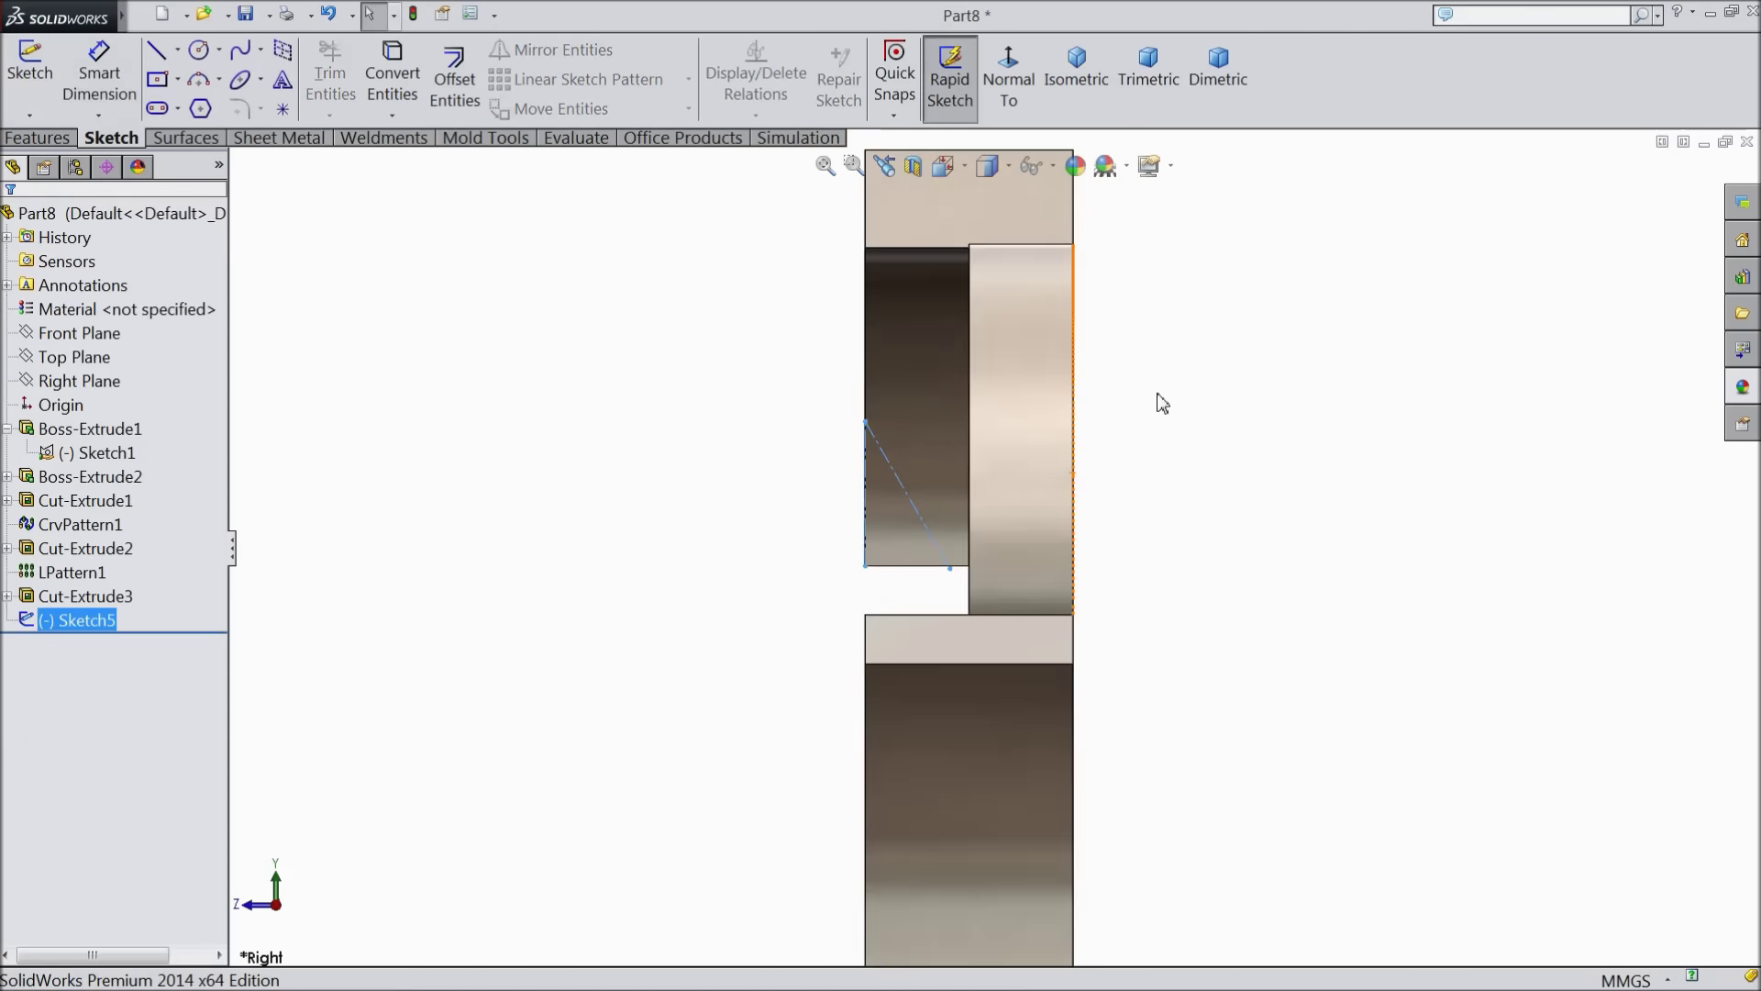
middle_drag(846, 565, 1014, 597)
scroll(943, 594, down, 3)
click(919, 510)
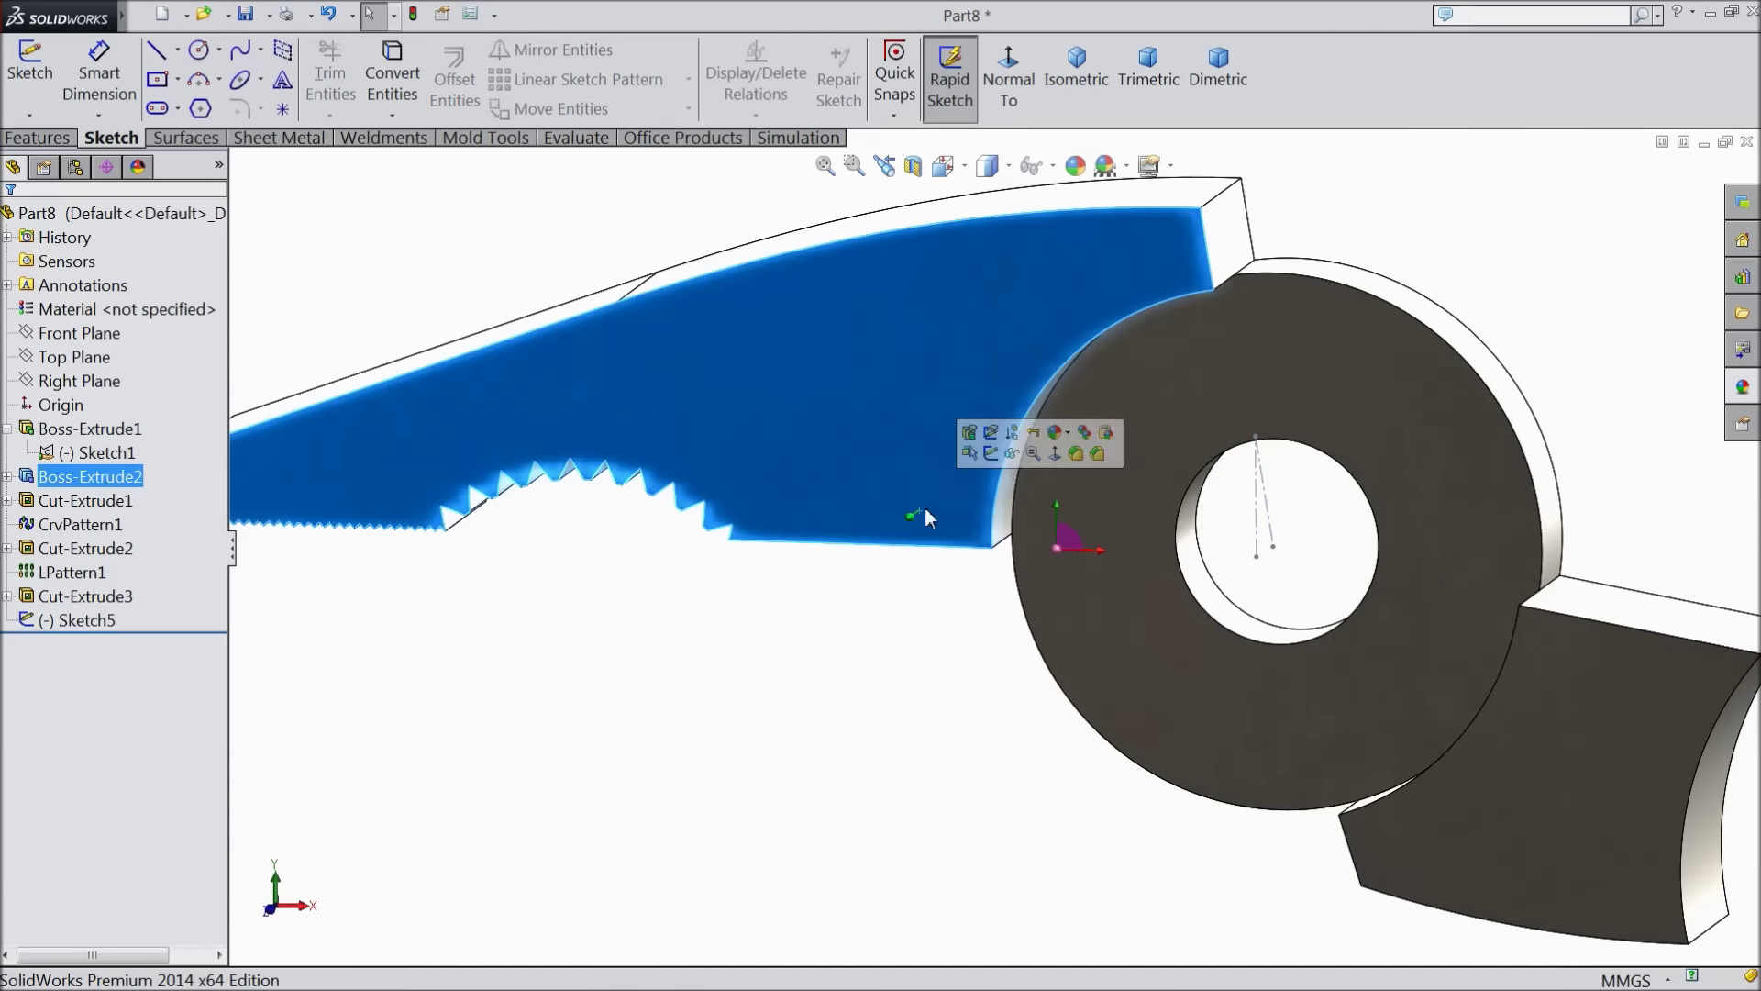
Open a new sketch on the jaw face and view it normal to the face
click(992, 455)
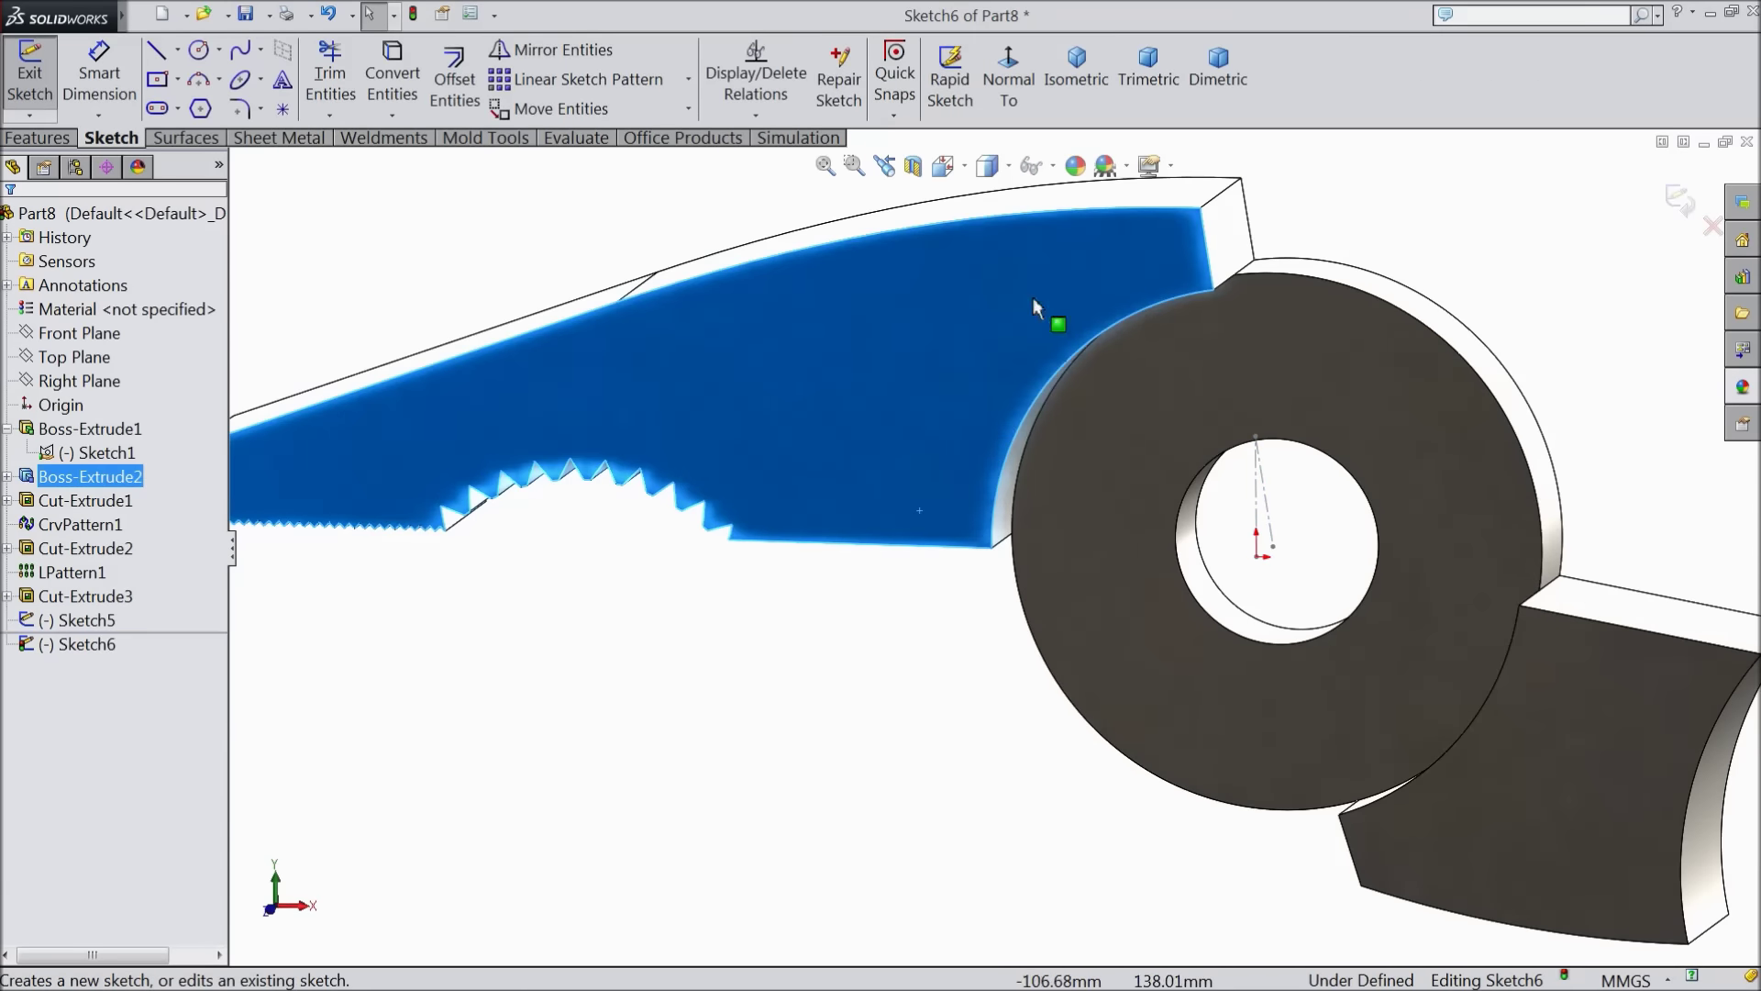
click(1018, 98)
scroll(981, 504, down, 3)
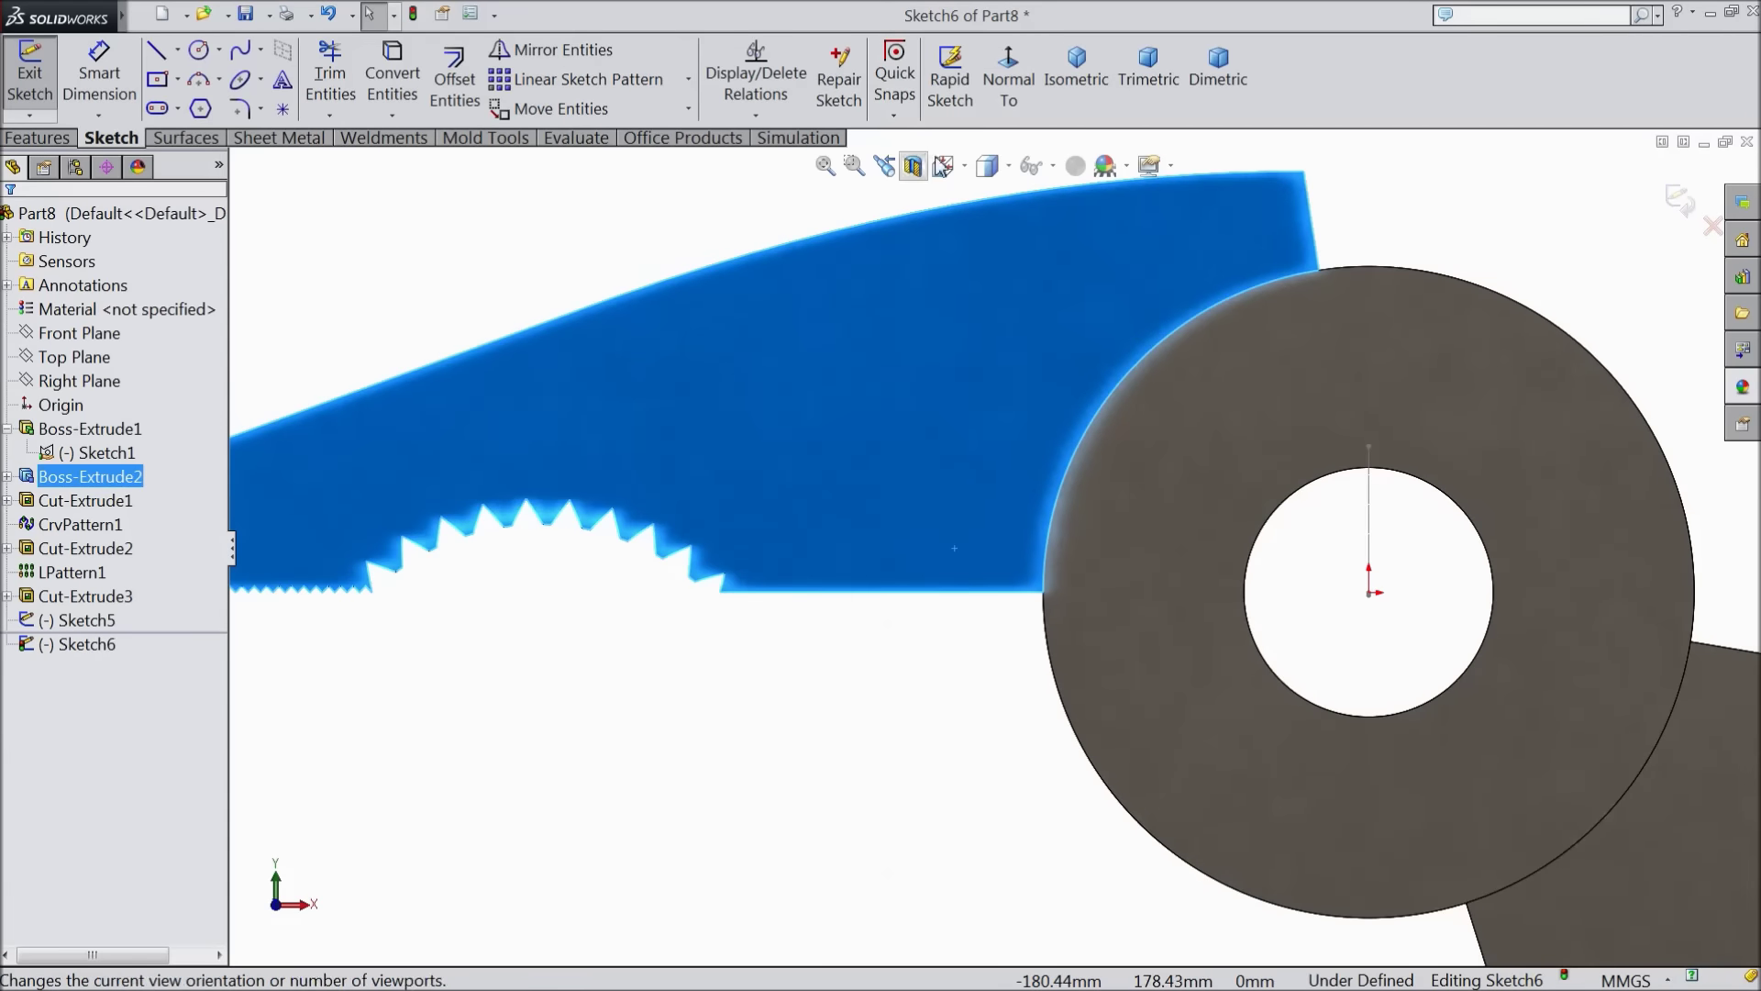
Set the display style to Hidden Lines Visible and return to the normal view
click(1008, 166)
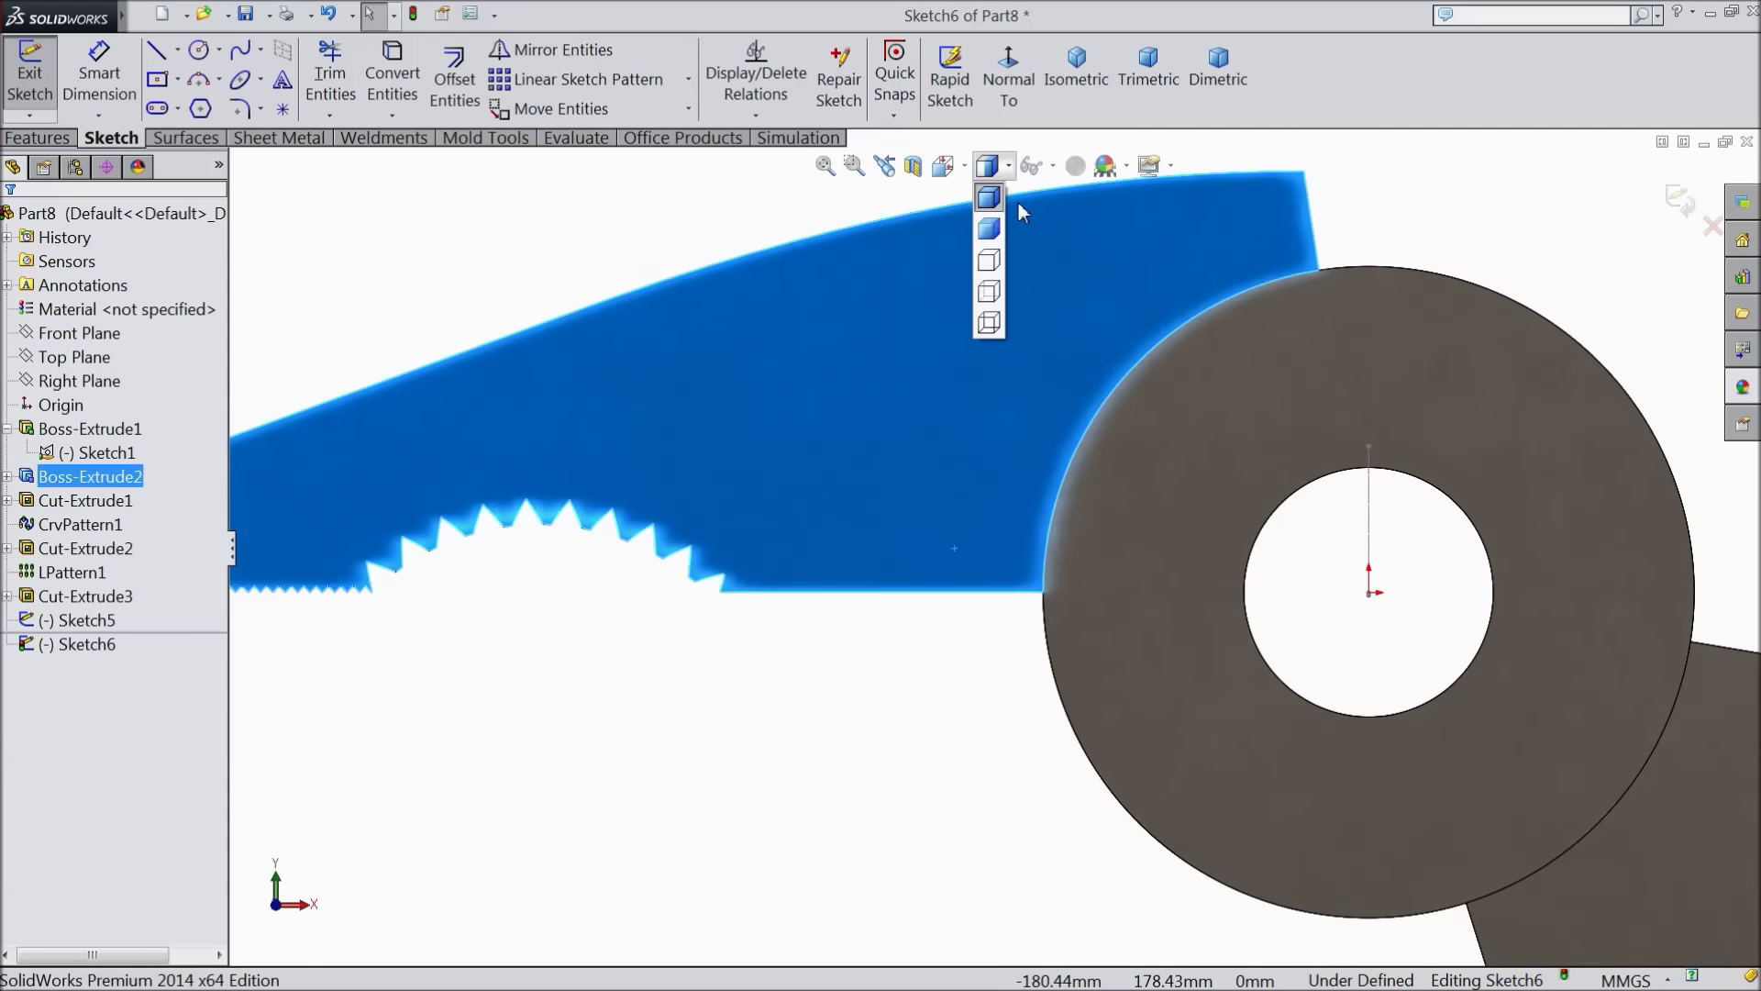
click(992, 305)
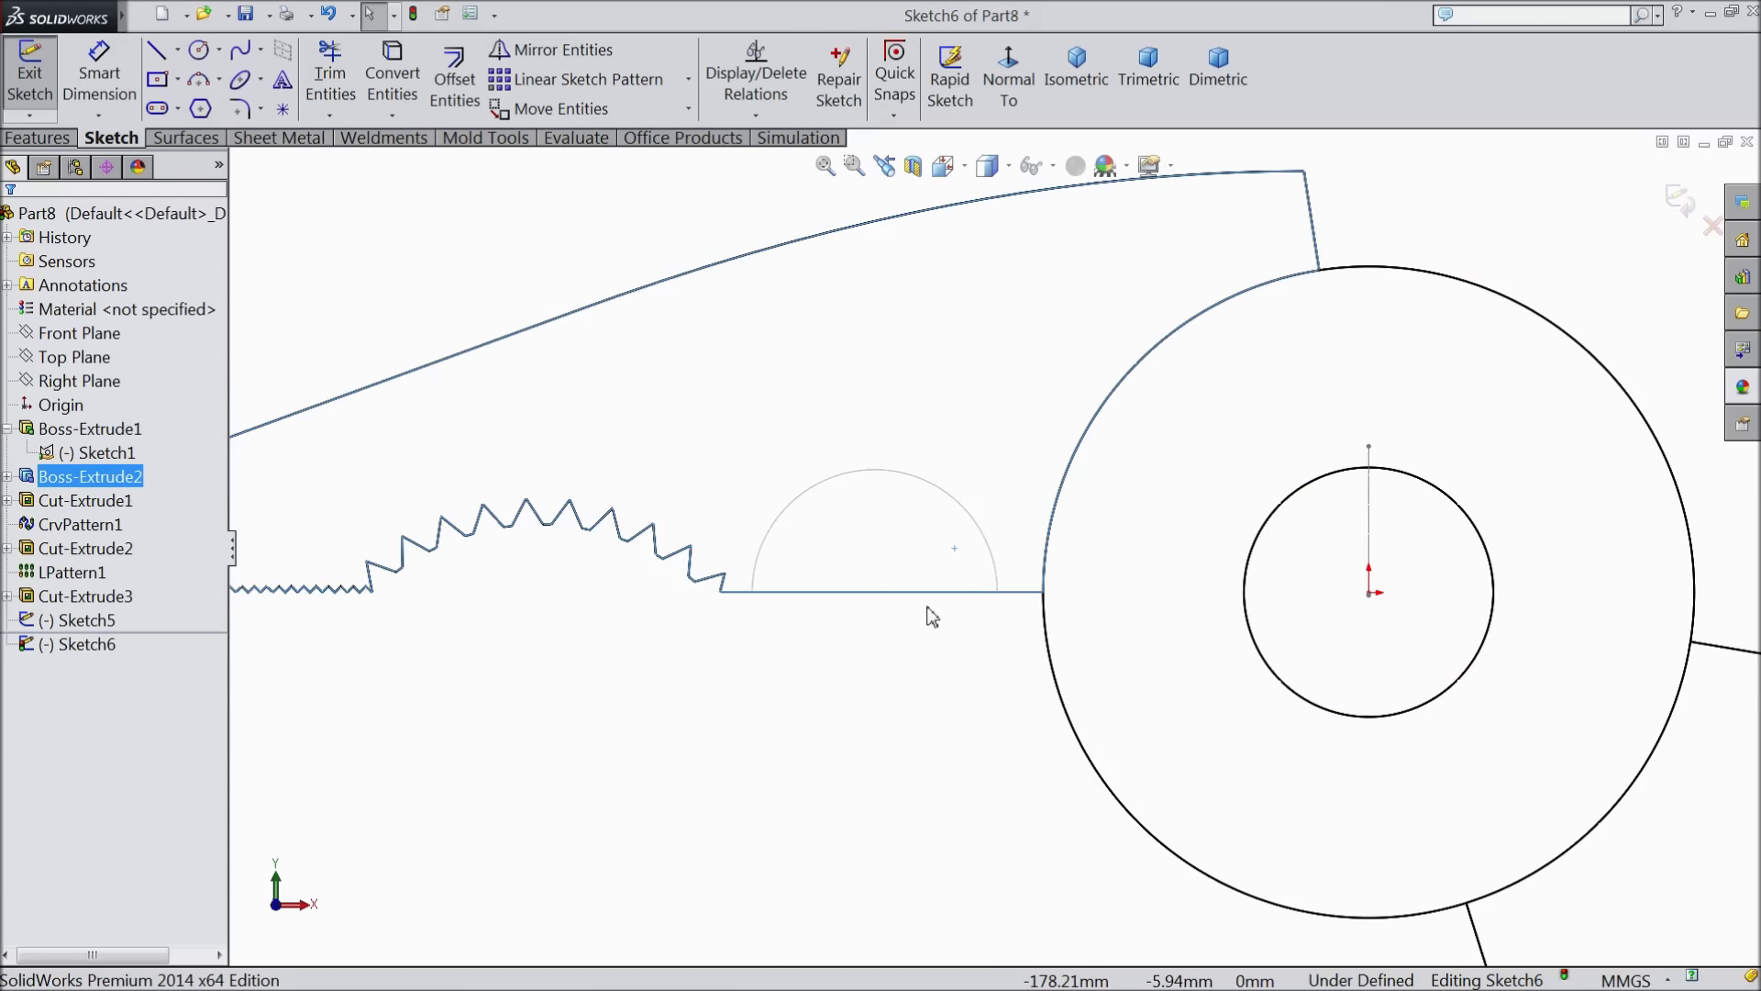
click(1007, 171)
click(994, 330)
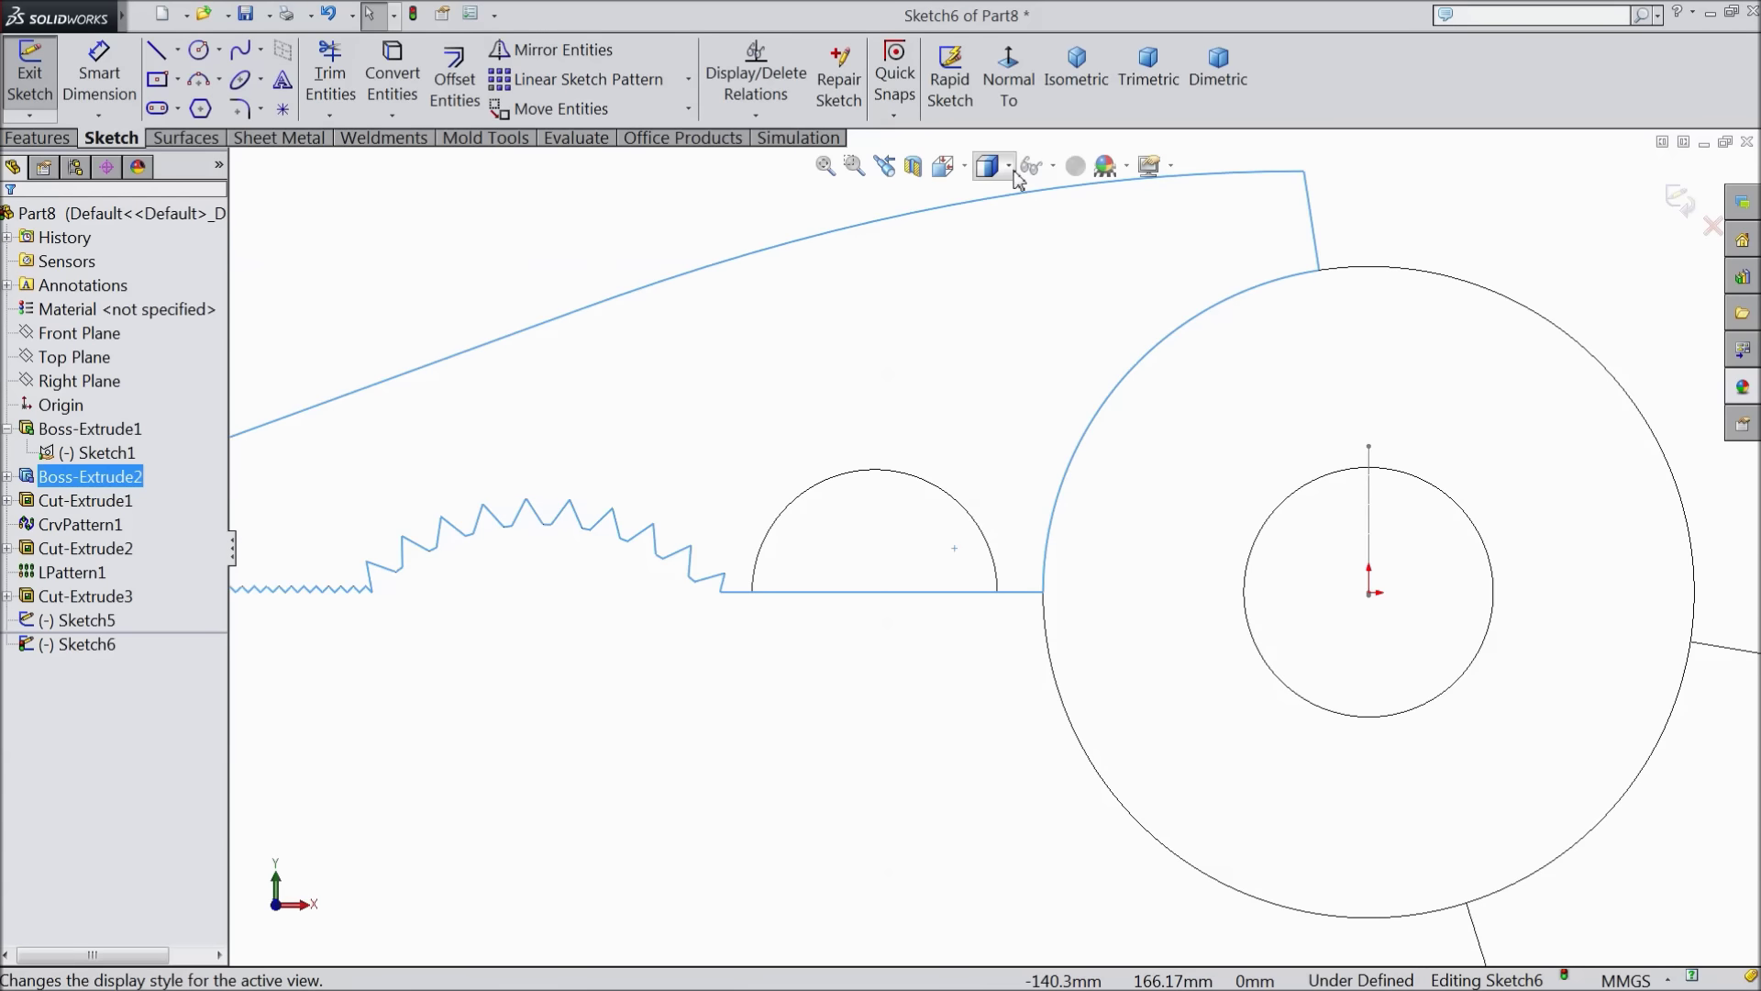
click(1009, 172)
click(995, 292)
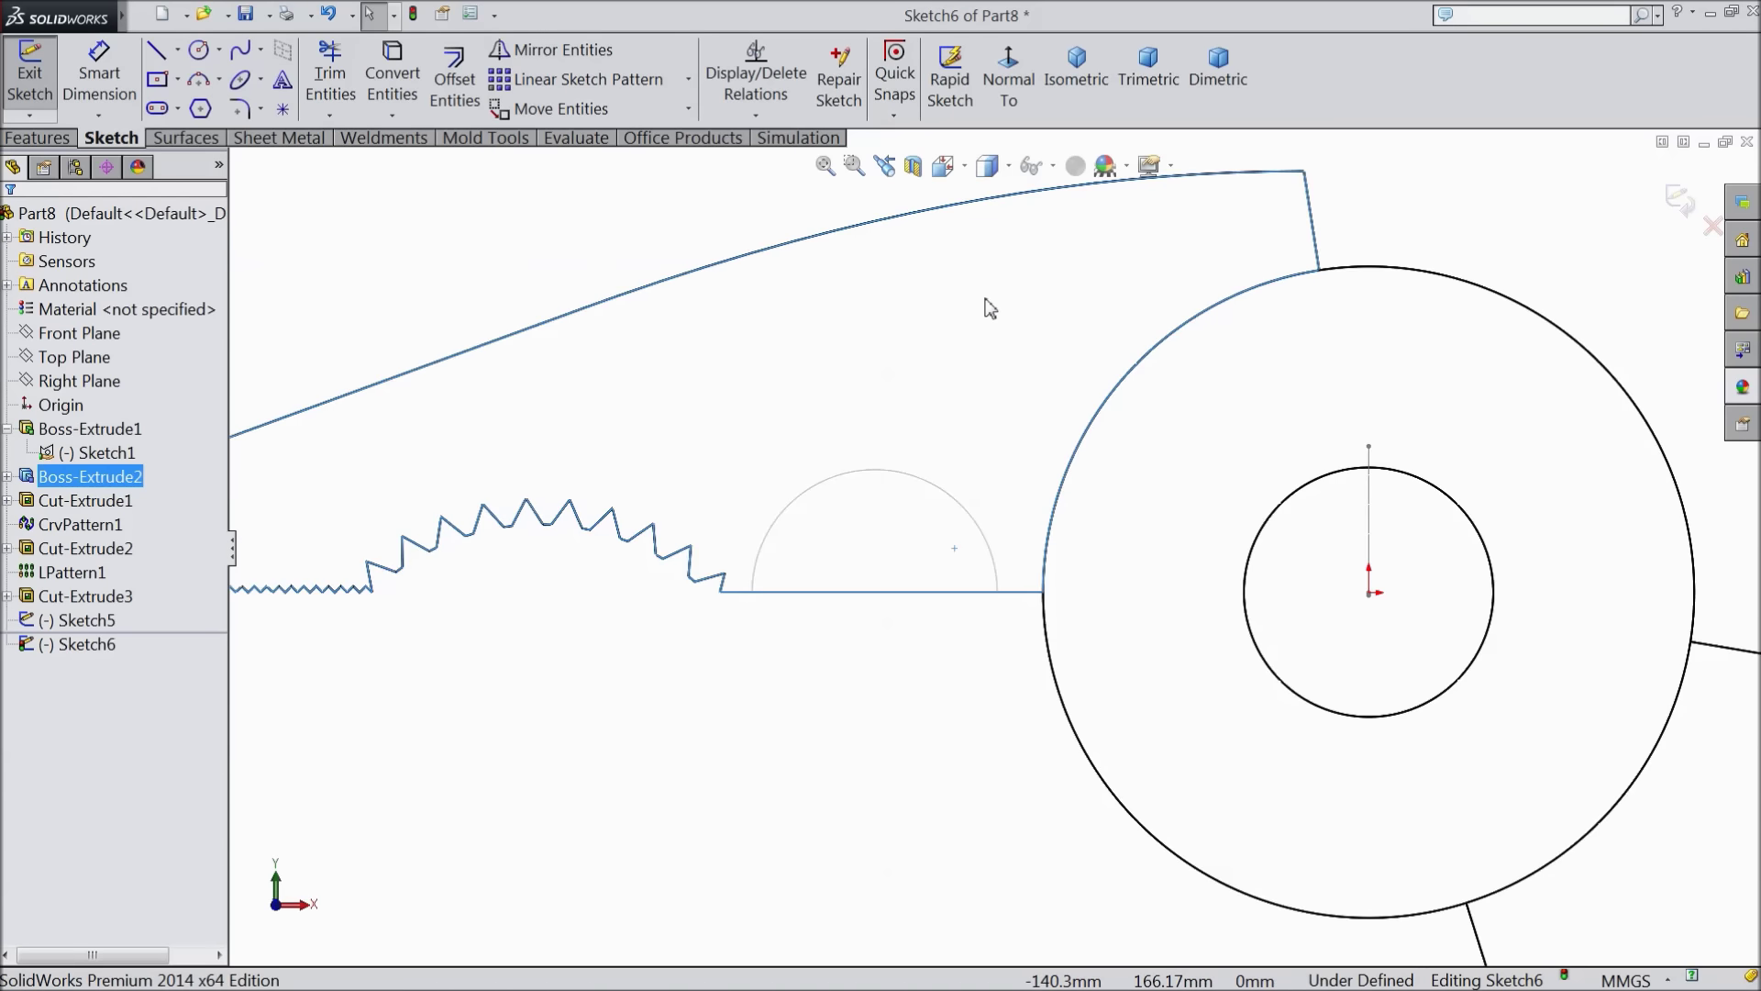
scroll(929, 596, up, 5)
mouse_move(932, 652)
middle_down()
mouse_move(935, 421)
mouse_move(928, 559)
mouse_move(944, 578)
middle_up()
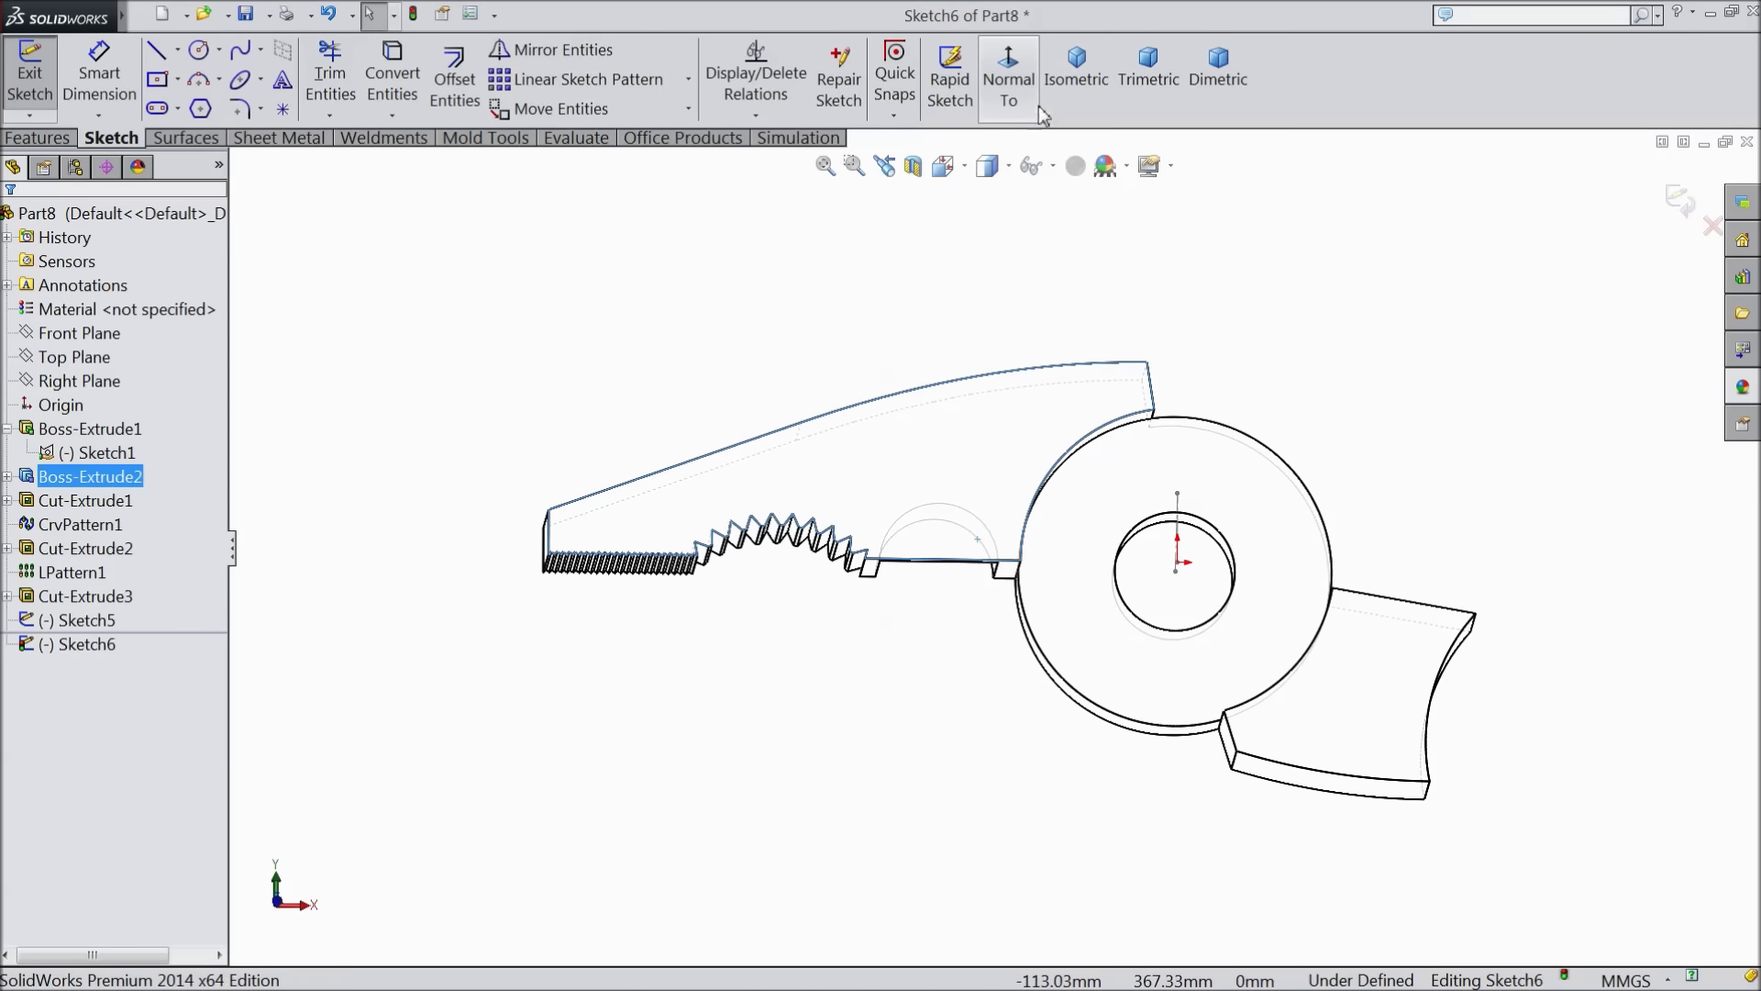
click(1006, 89)
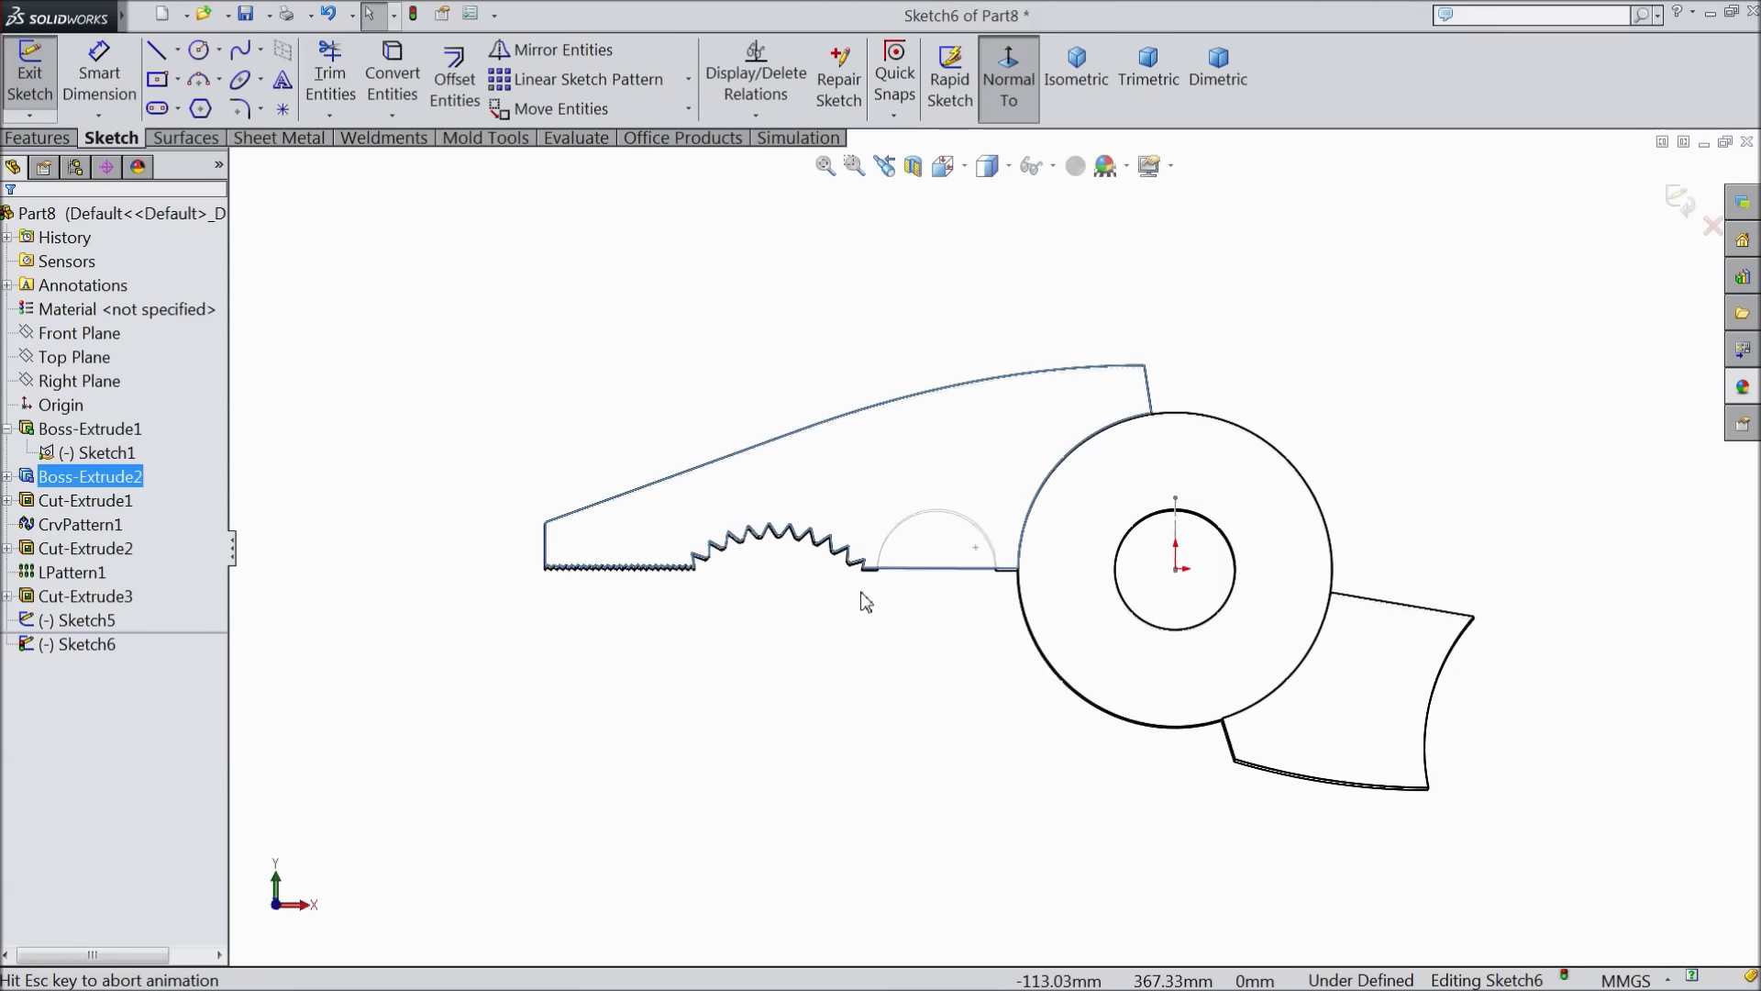
Draw a corner rectangle inside the notch, starting at the semicircle's left end
click(178, 80)
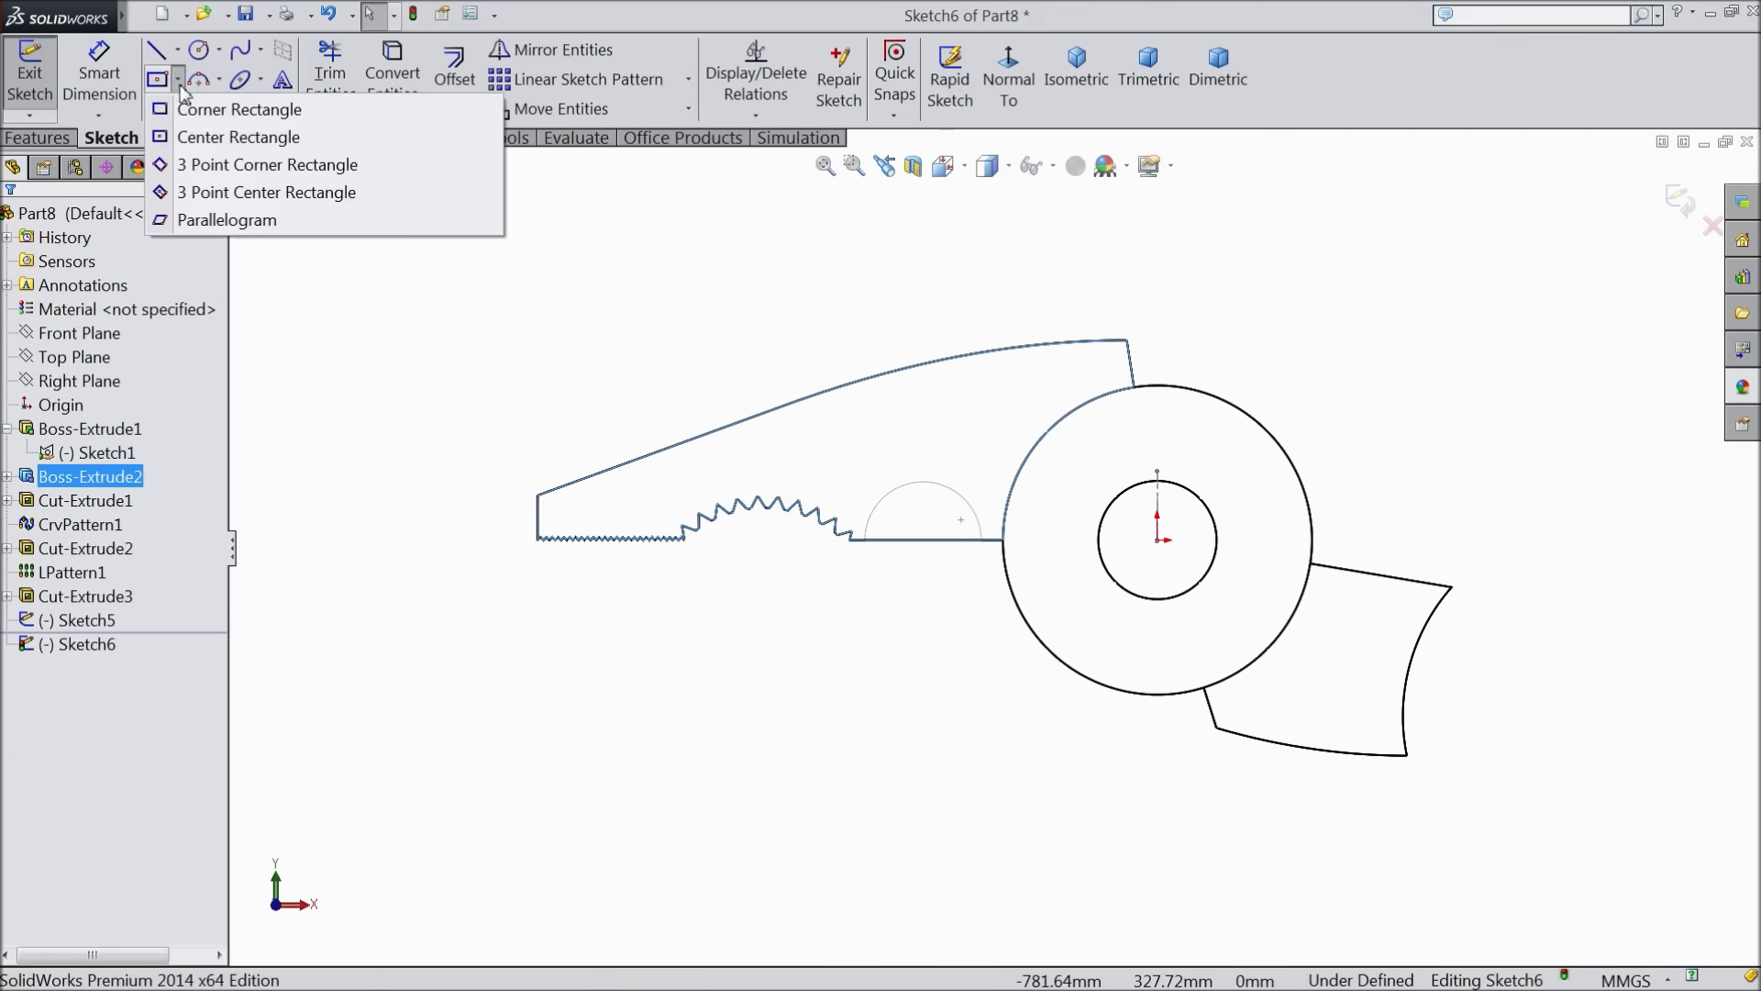
click(183, 117)
scroll(955, 511, down, 6)
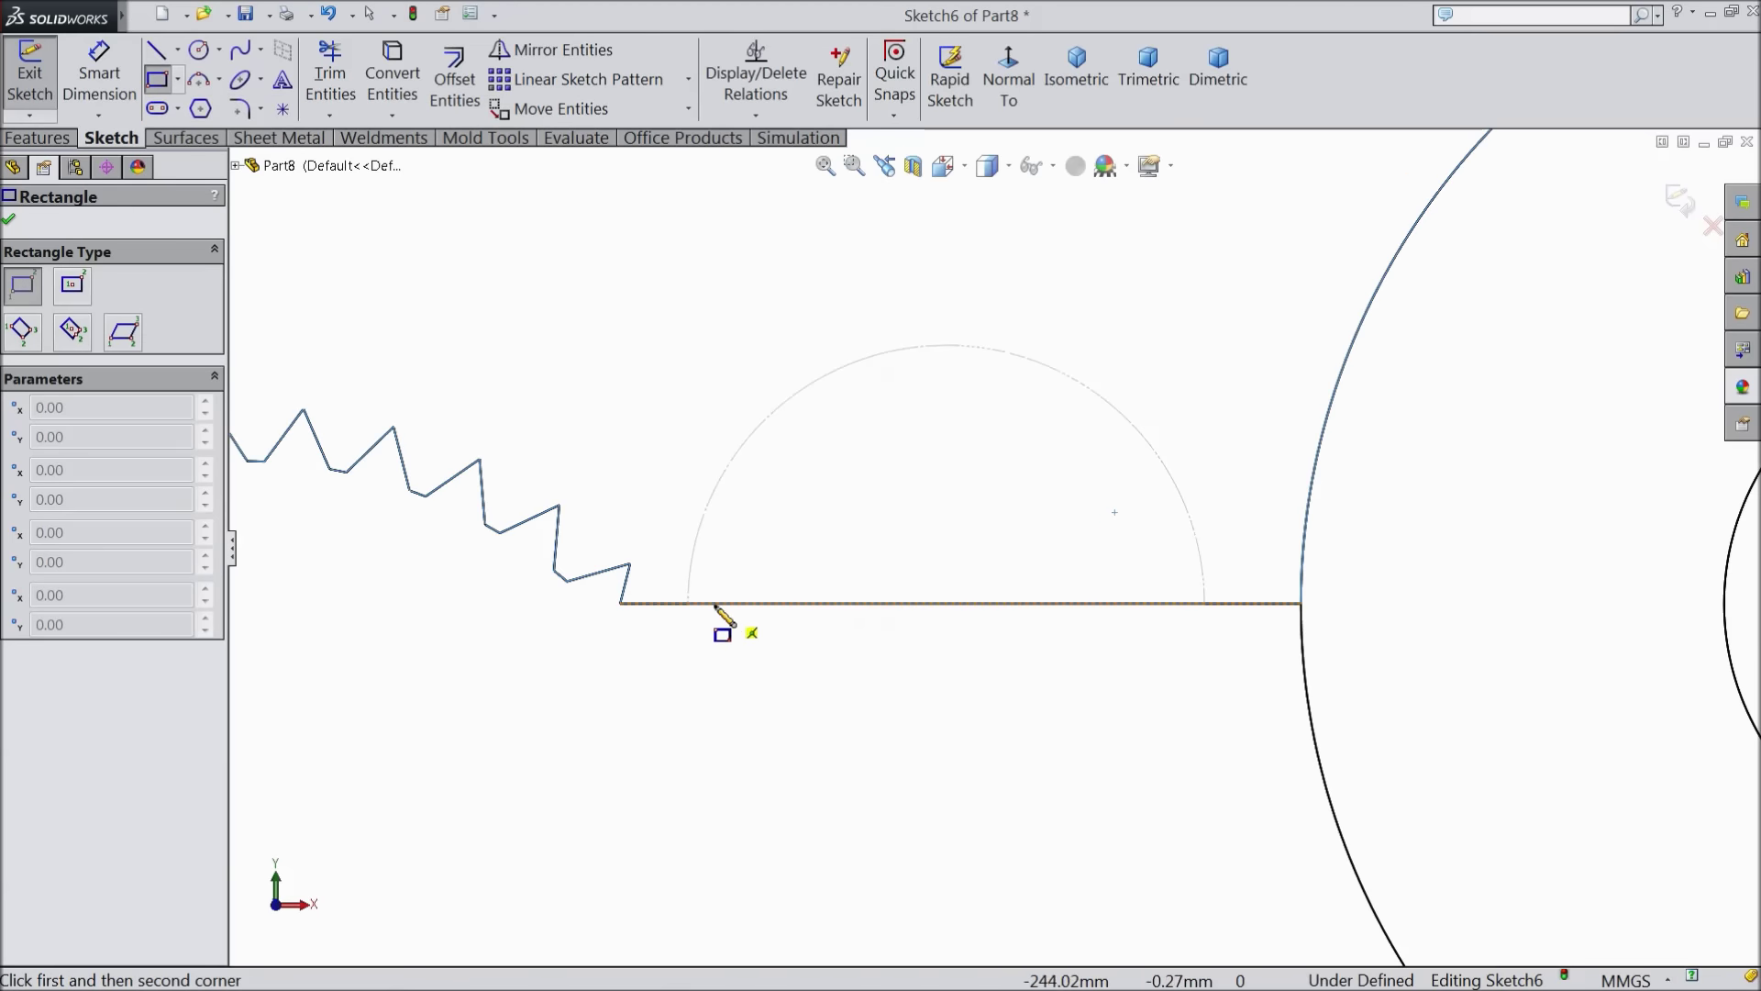
click(702, 602)
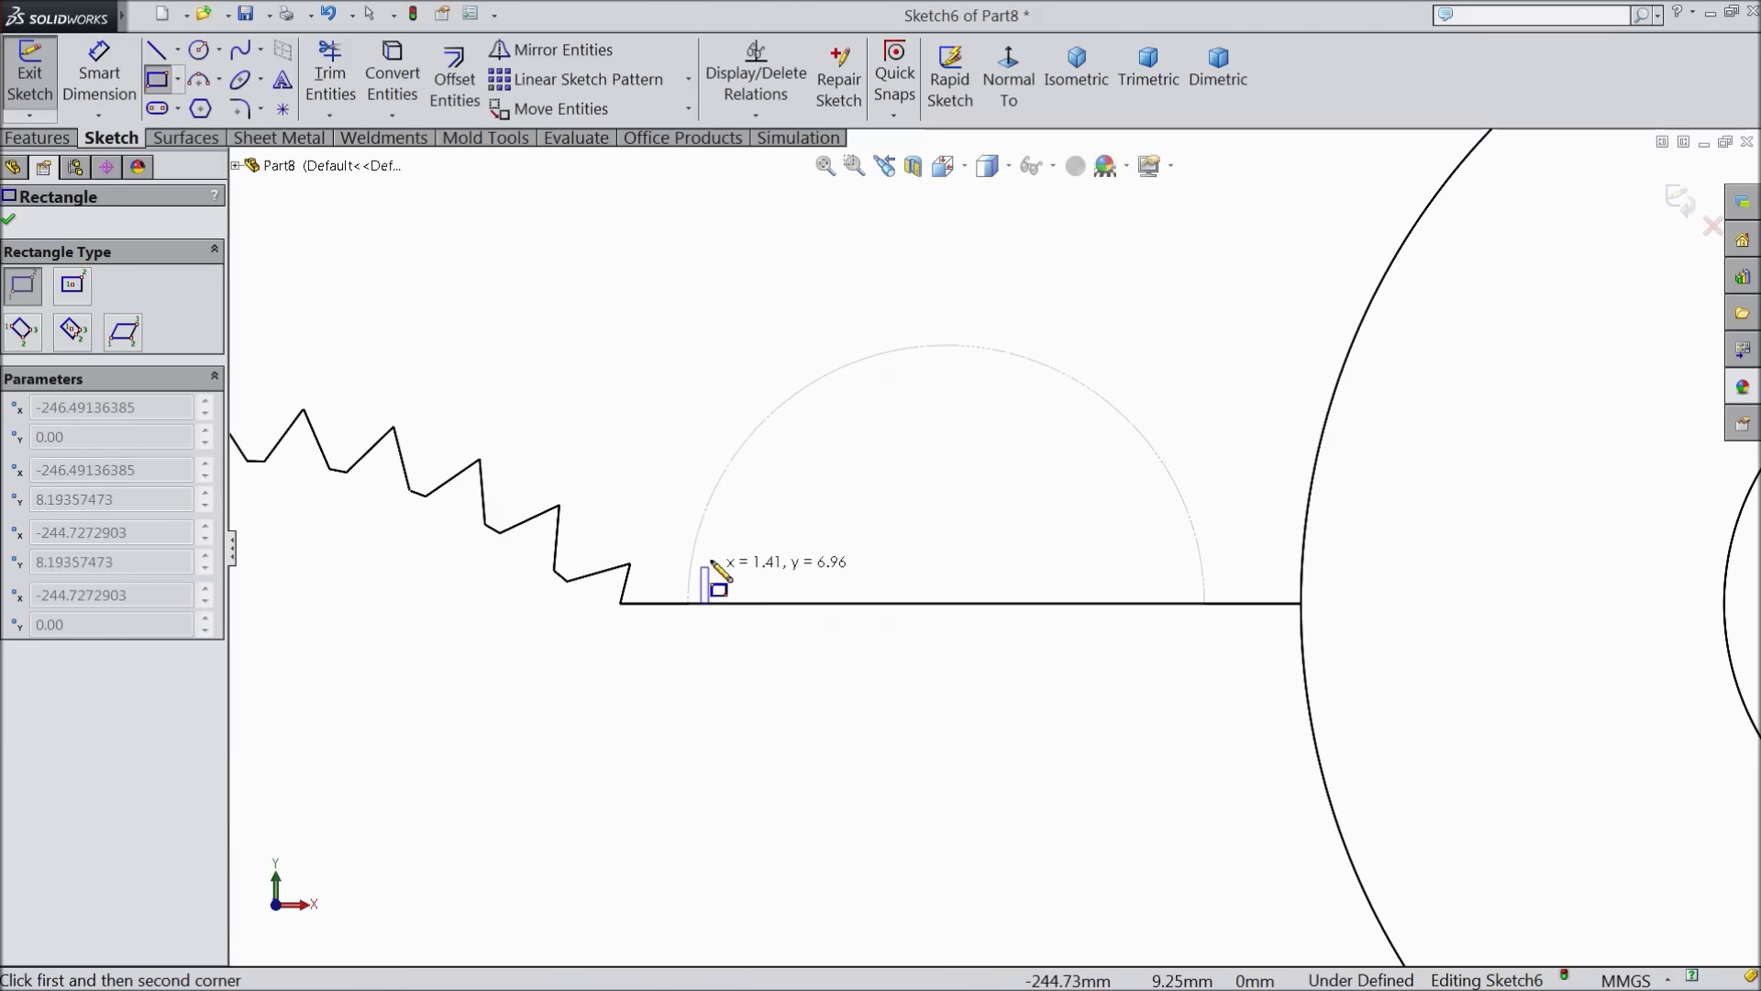
click(1194, 538)
scroll(543, 568, down, 3)
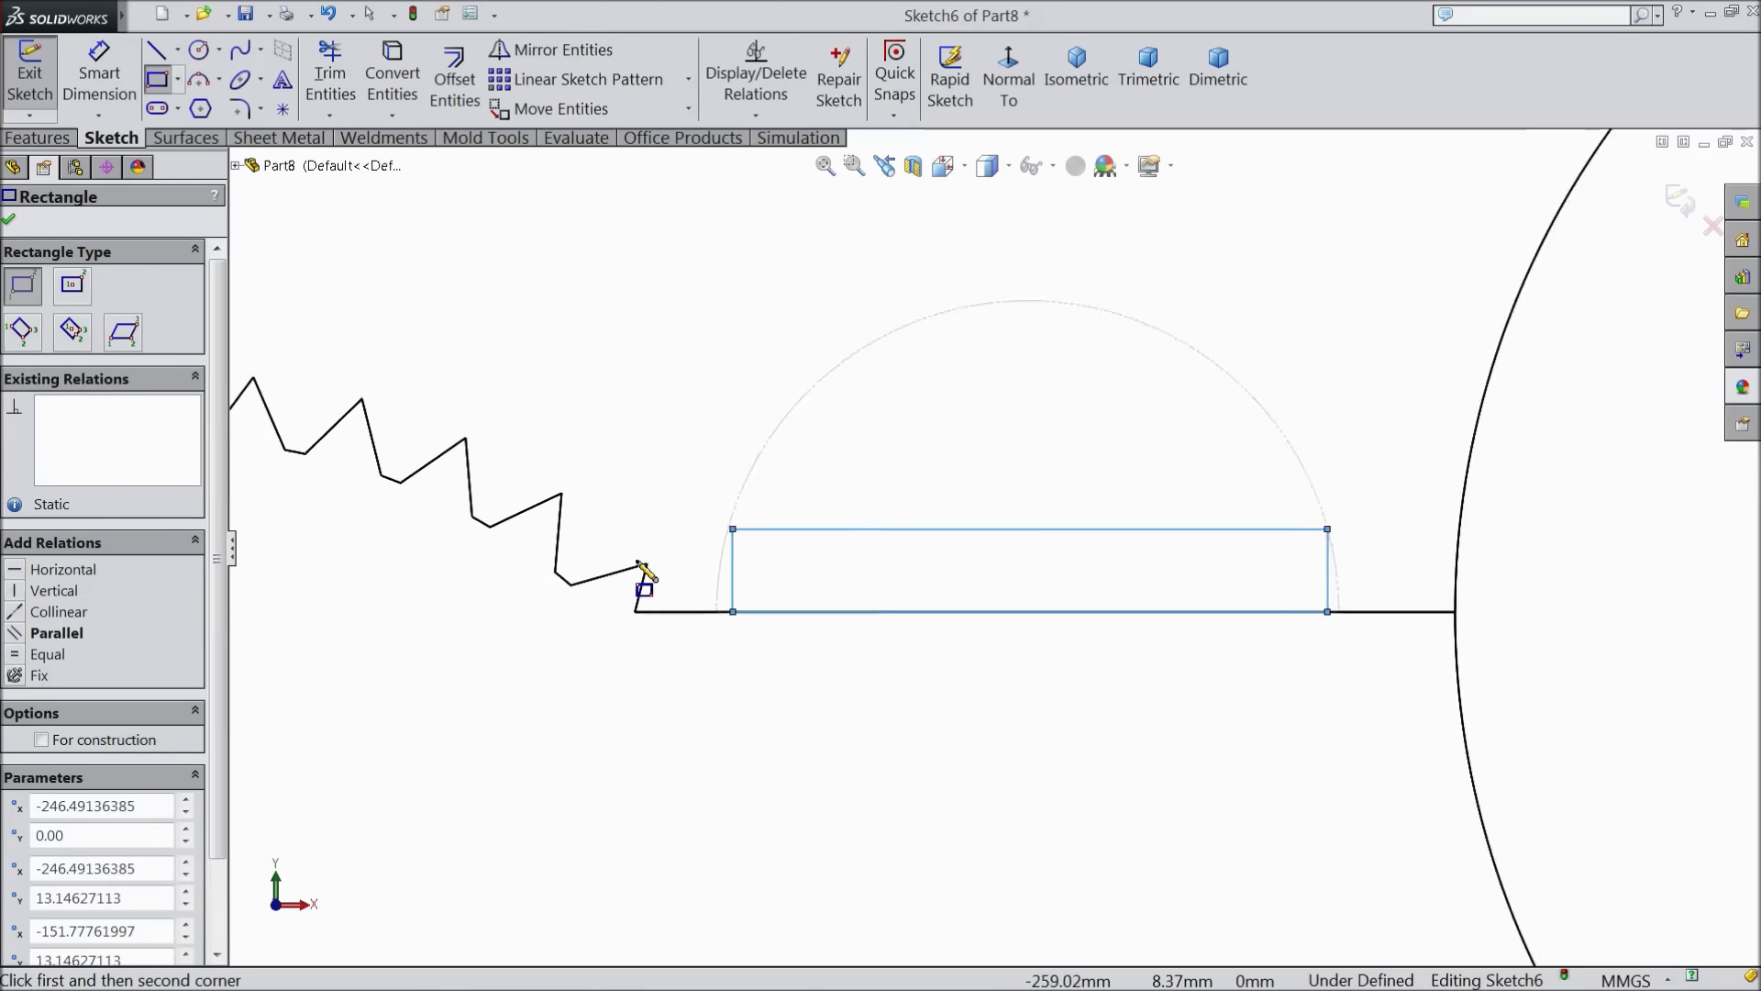
click(9, 222)
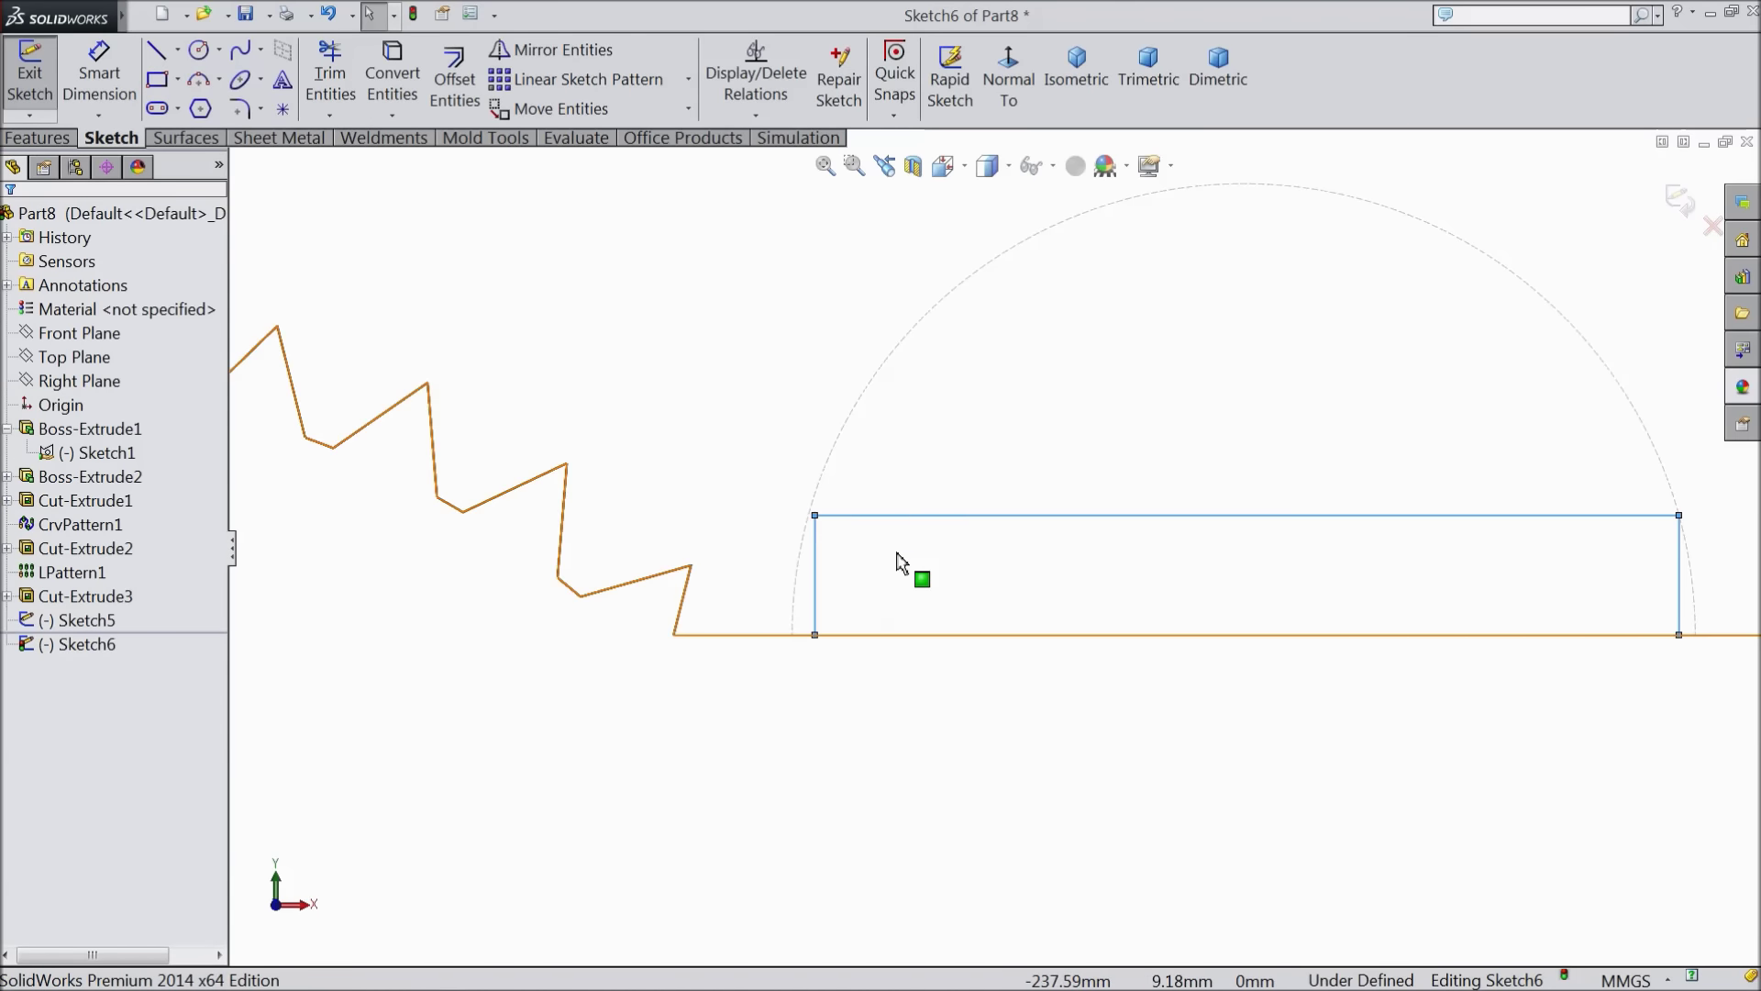
Replace the failing Concentric2 relation with a Coincident relation between the top-left corner and arc
click(815, 516)
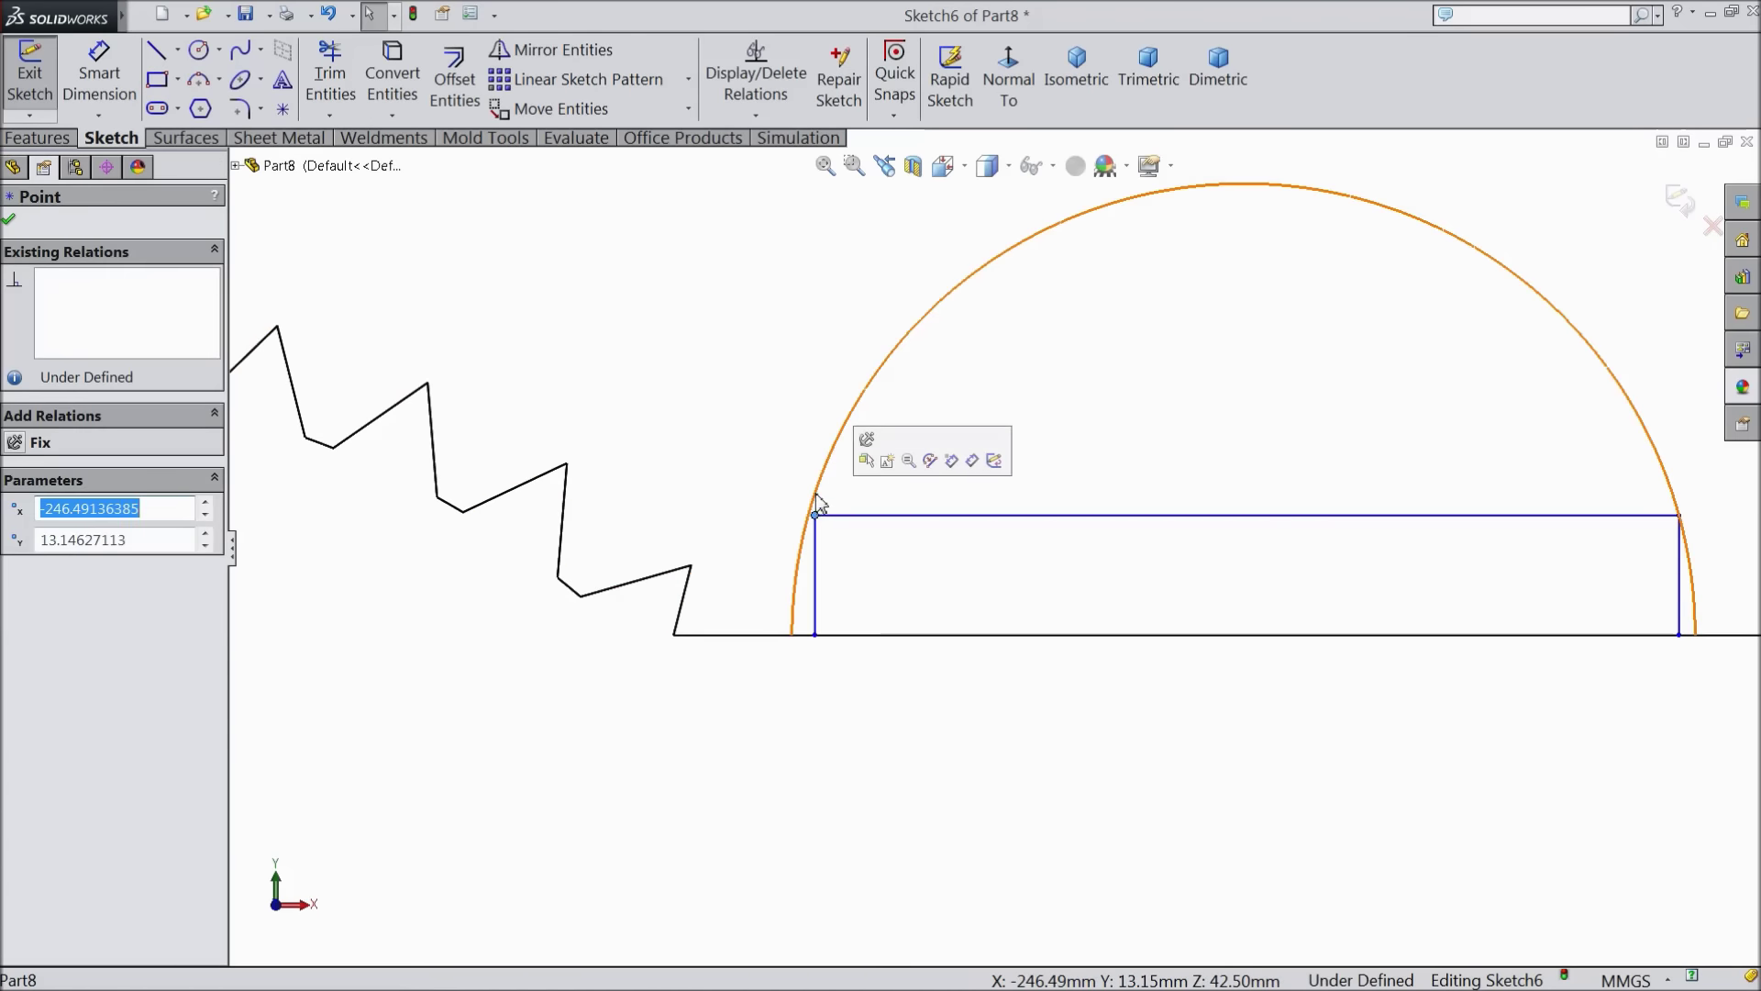
ctrl+click(817, 504)
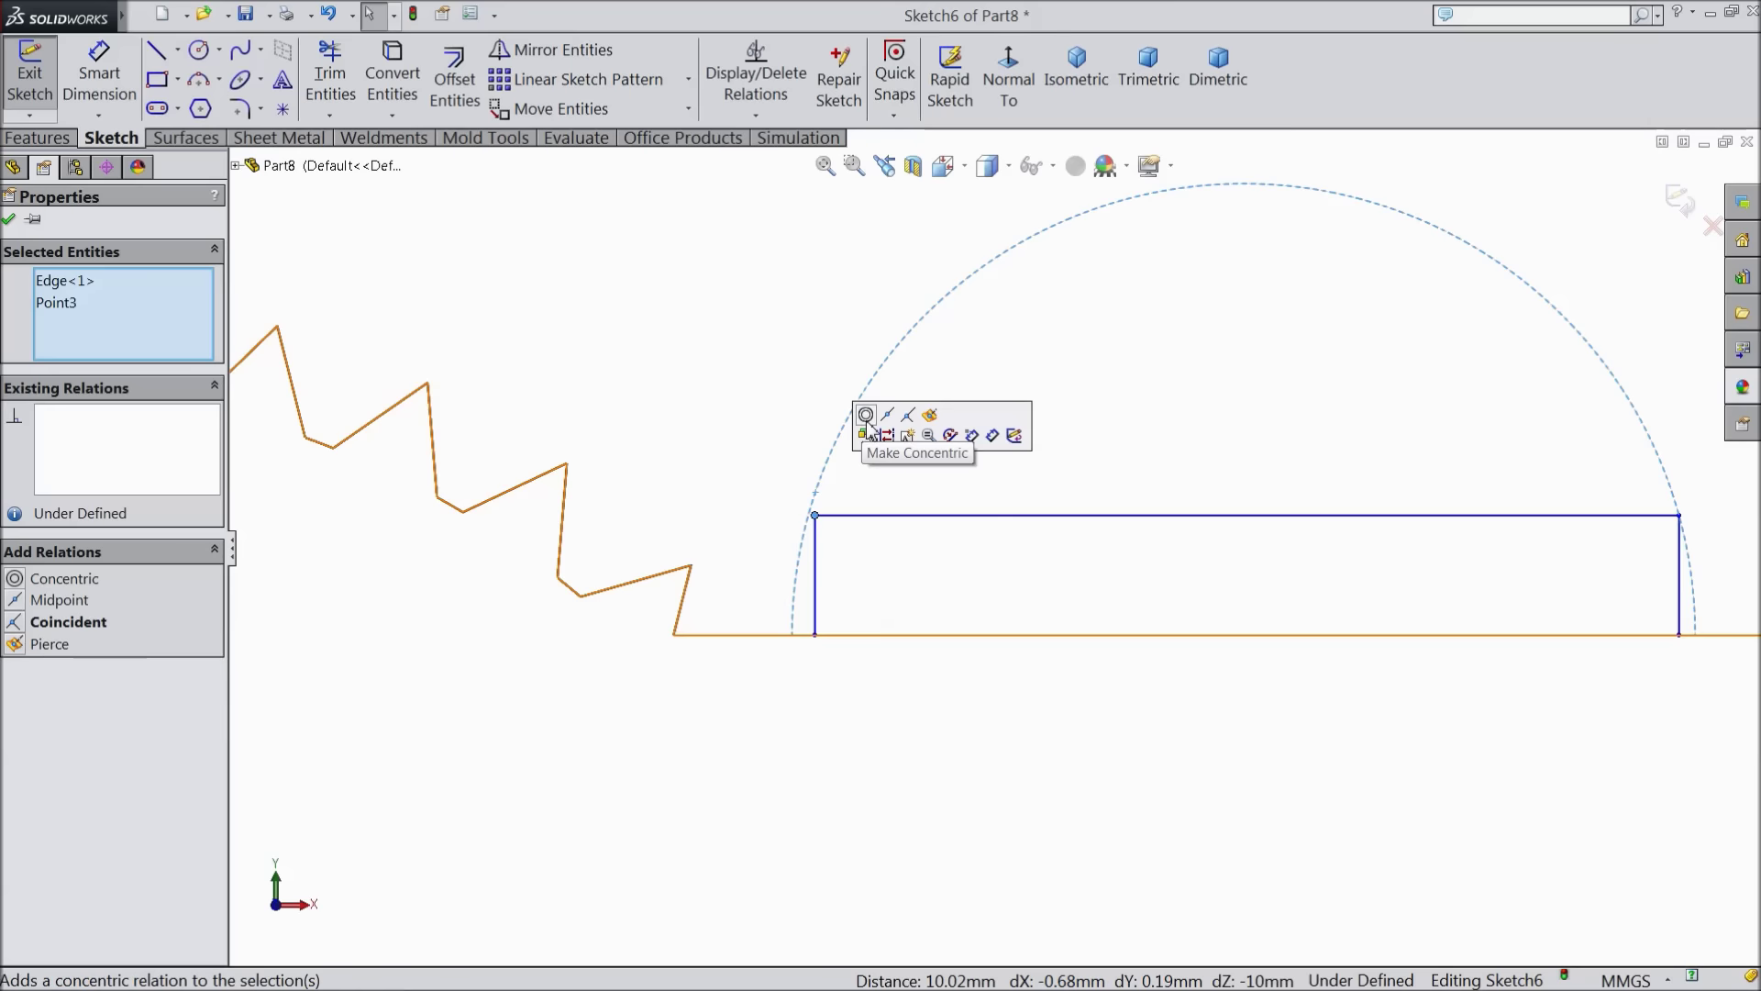
click(865, 416)
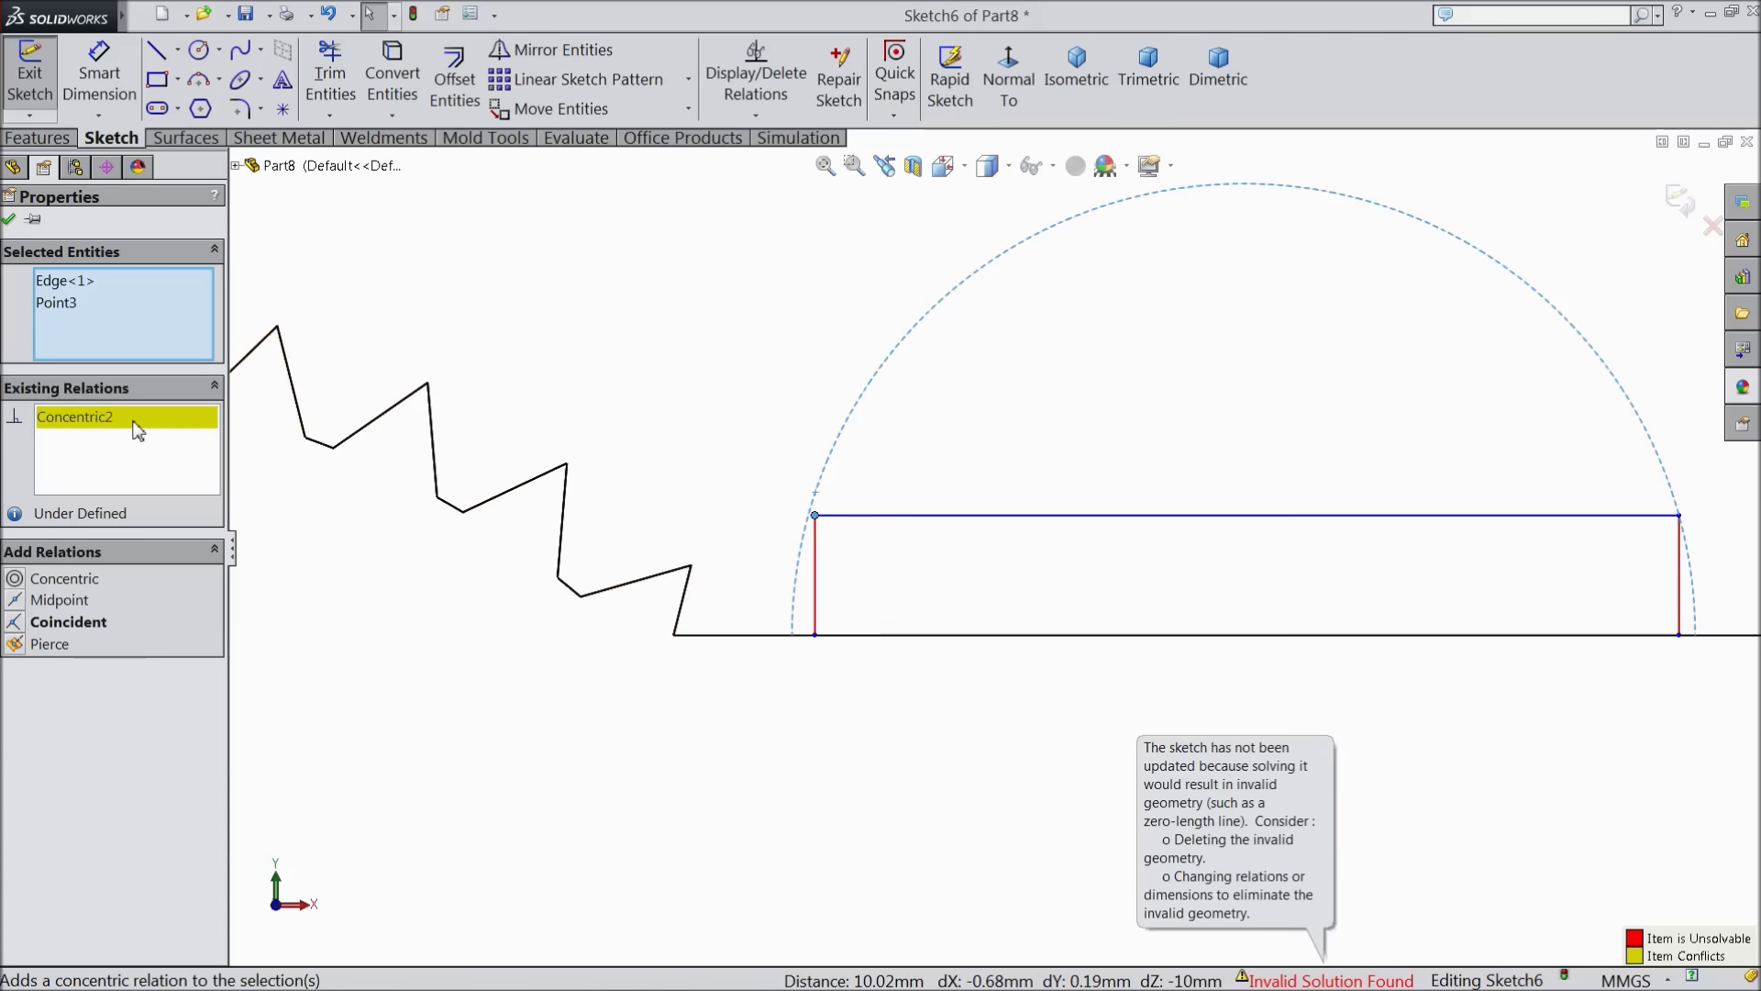
right_click(138, 427)
click(188, 434)
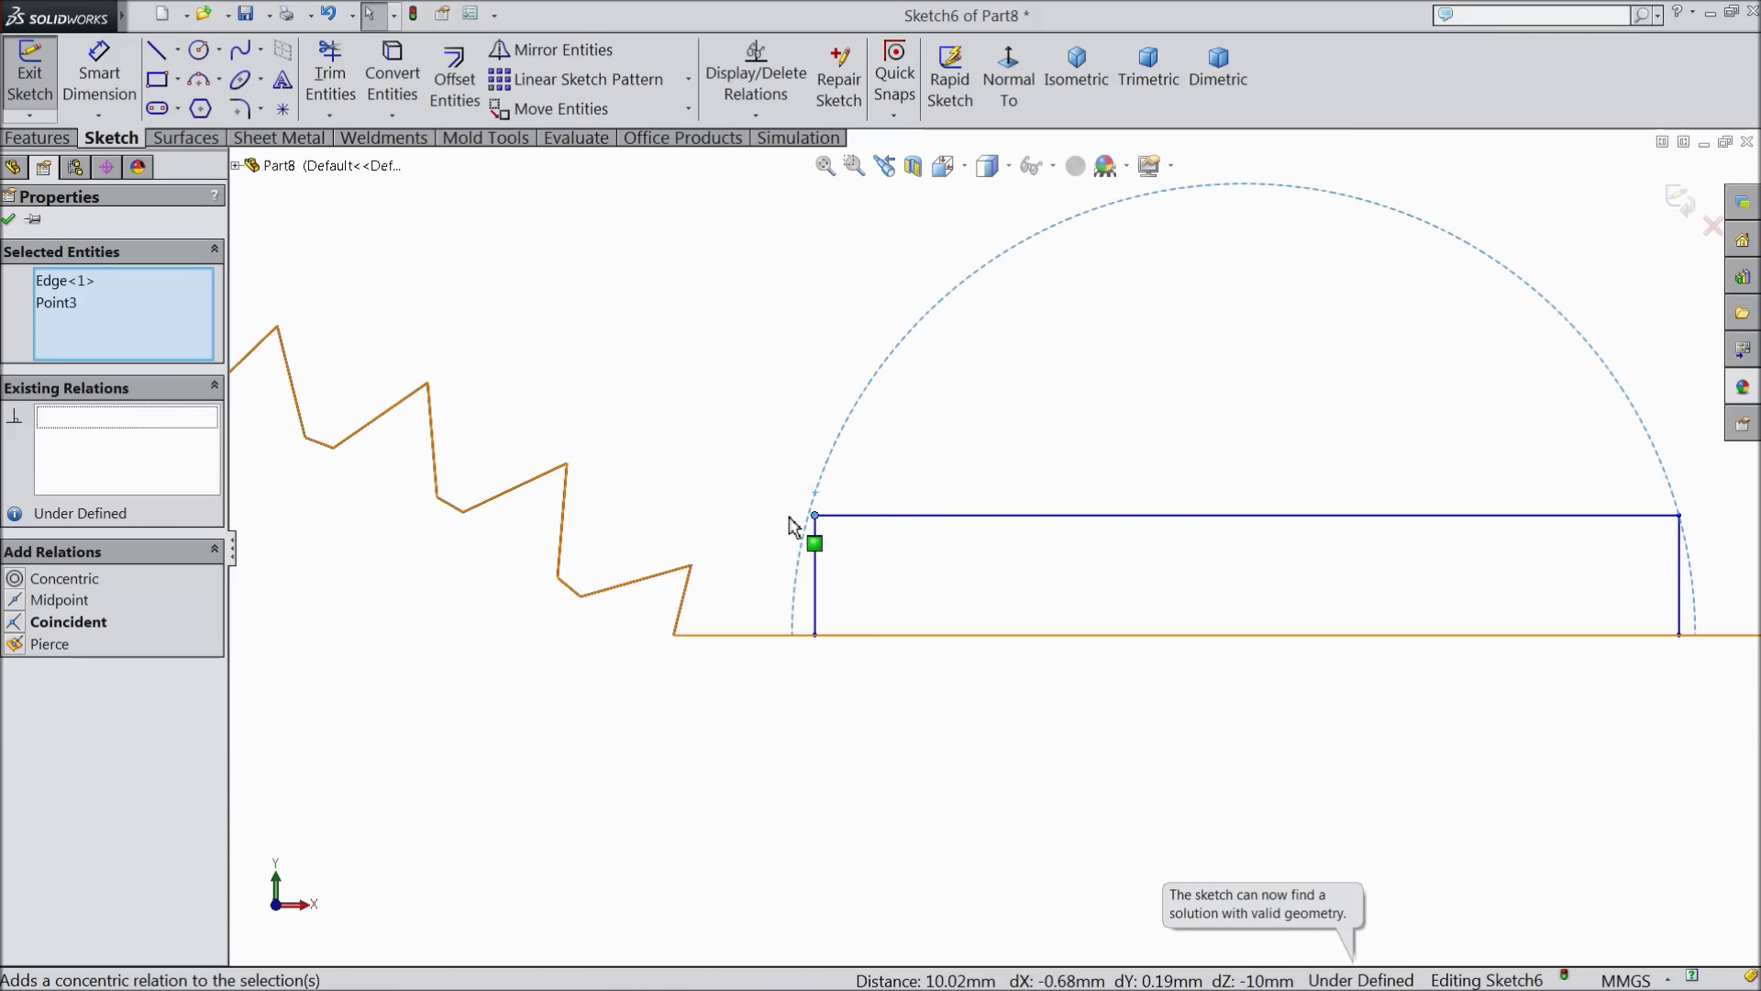
click(64, 623)
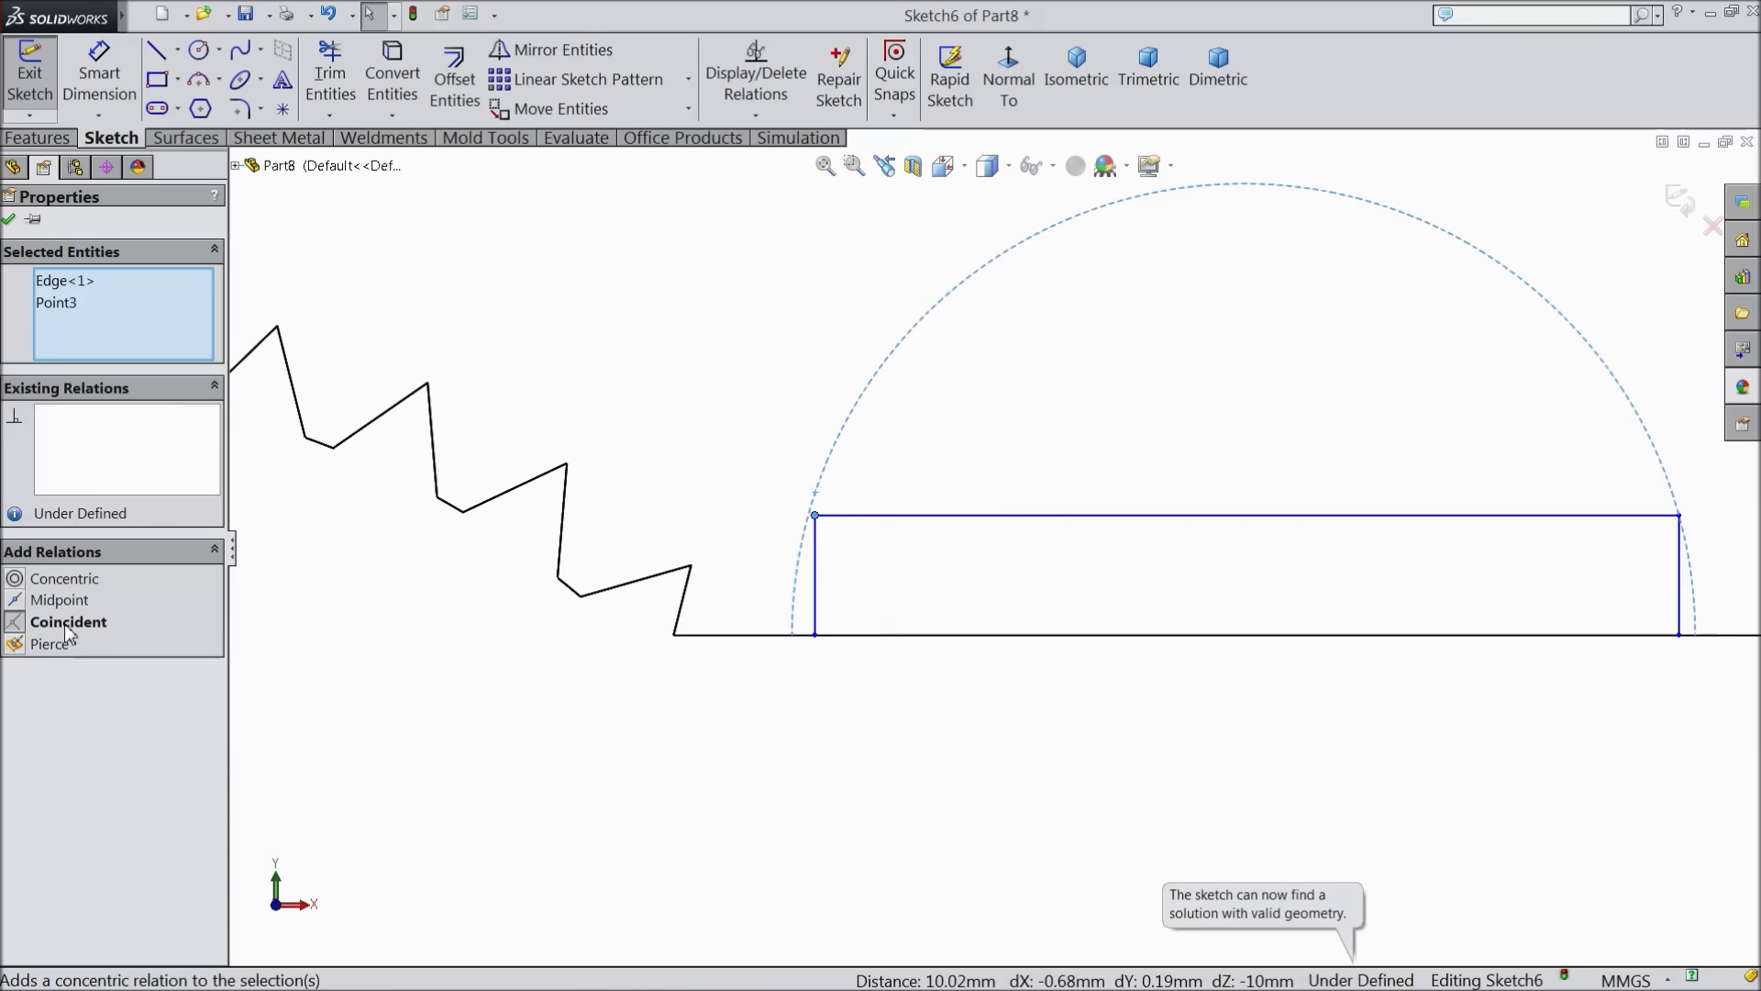
scroll(975, 641, up, 2)
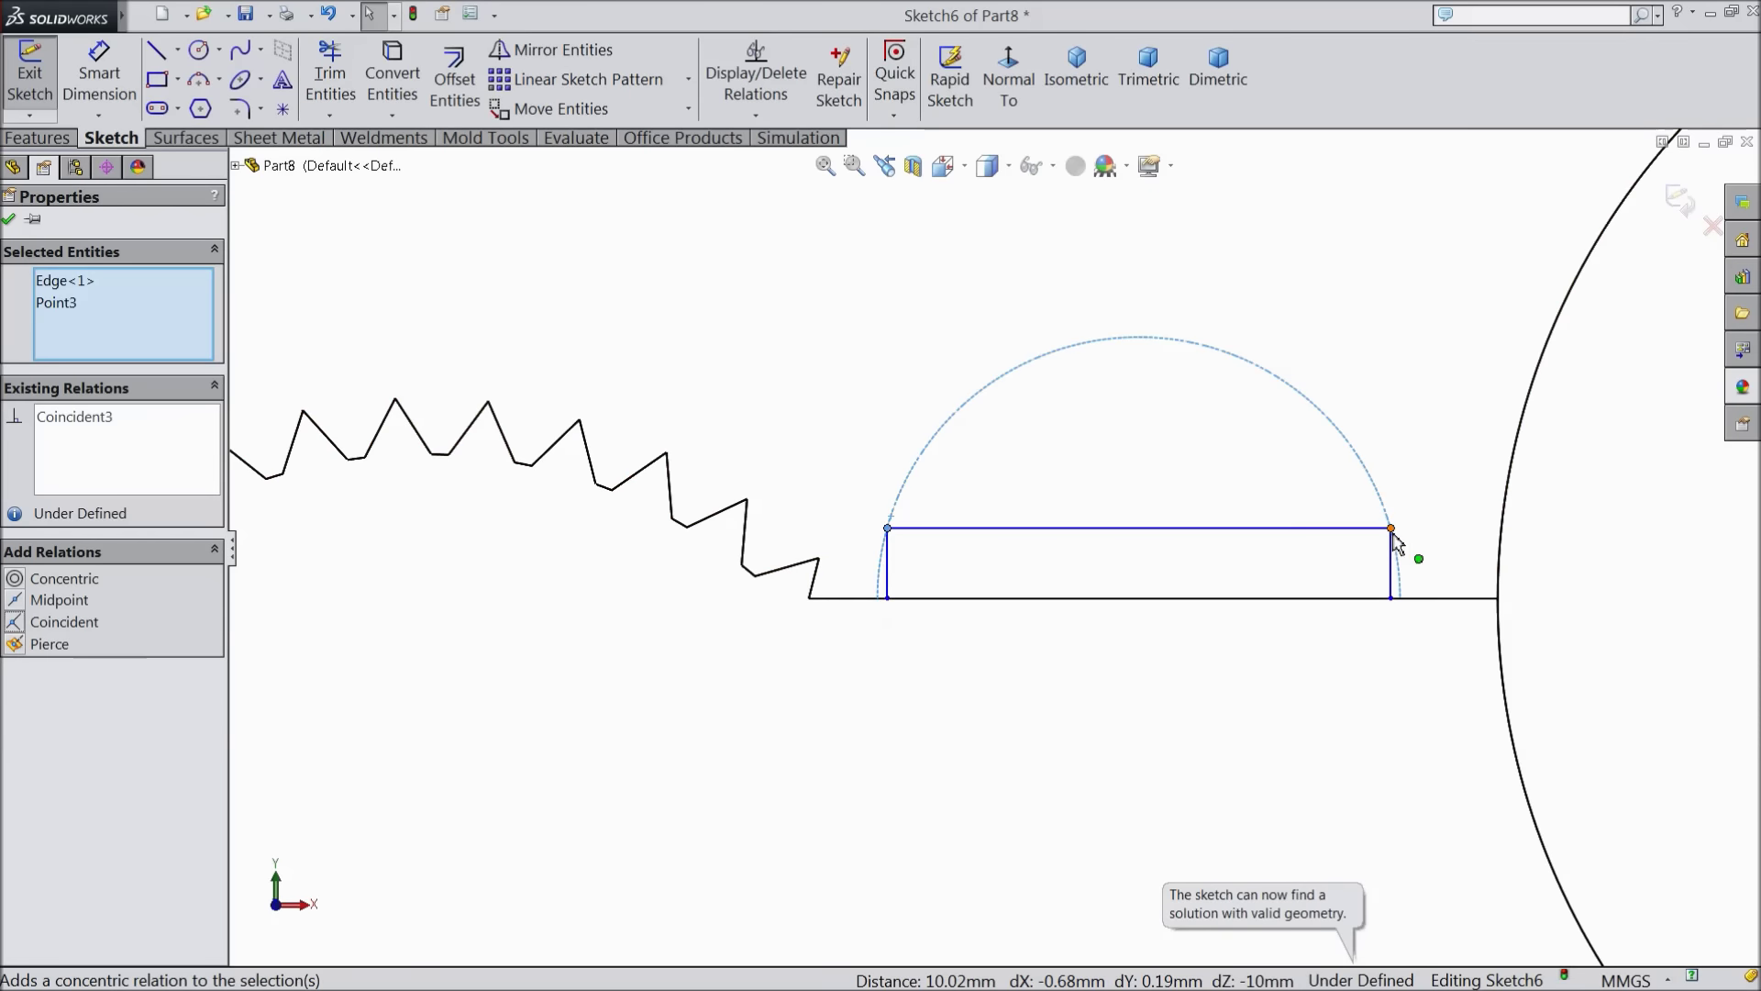
drag(1391, 528, 1386, 515)
Dimension the rectangle's top edge to 93 mm, fully defining Sketch6
key(d)
click(1156, 511)
scroll(1158, 500, down, 1)
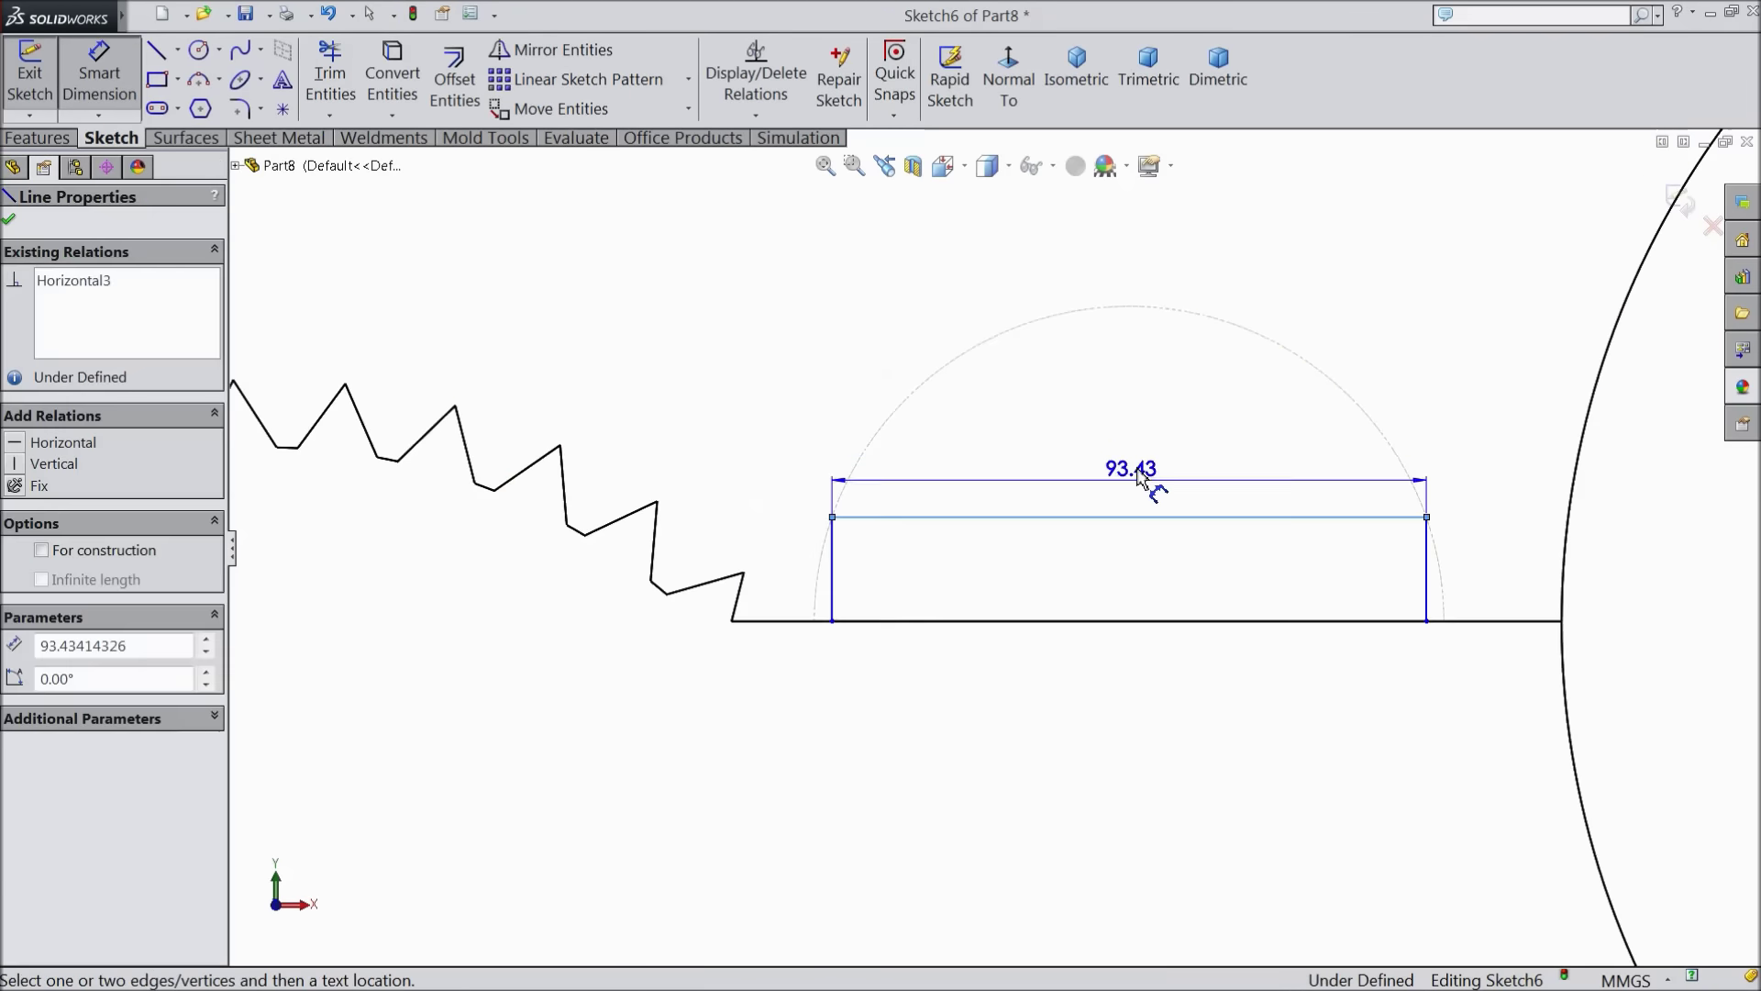
click(1137, 460)
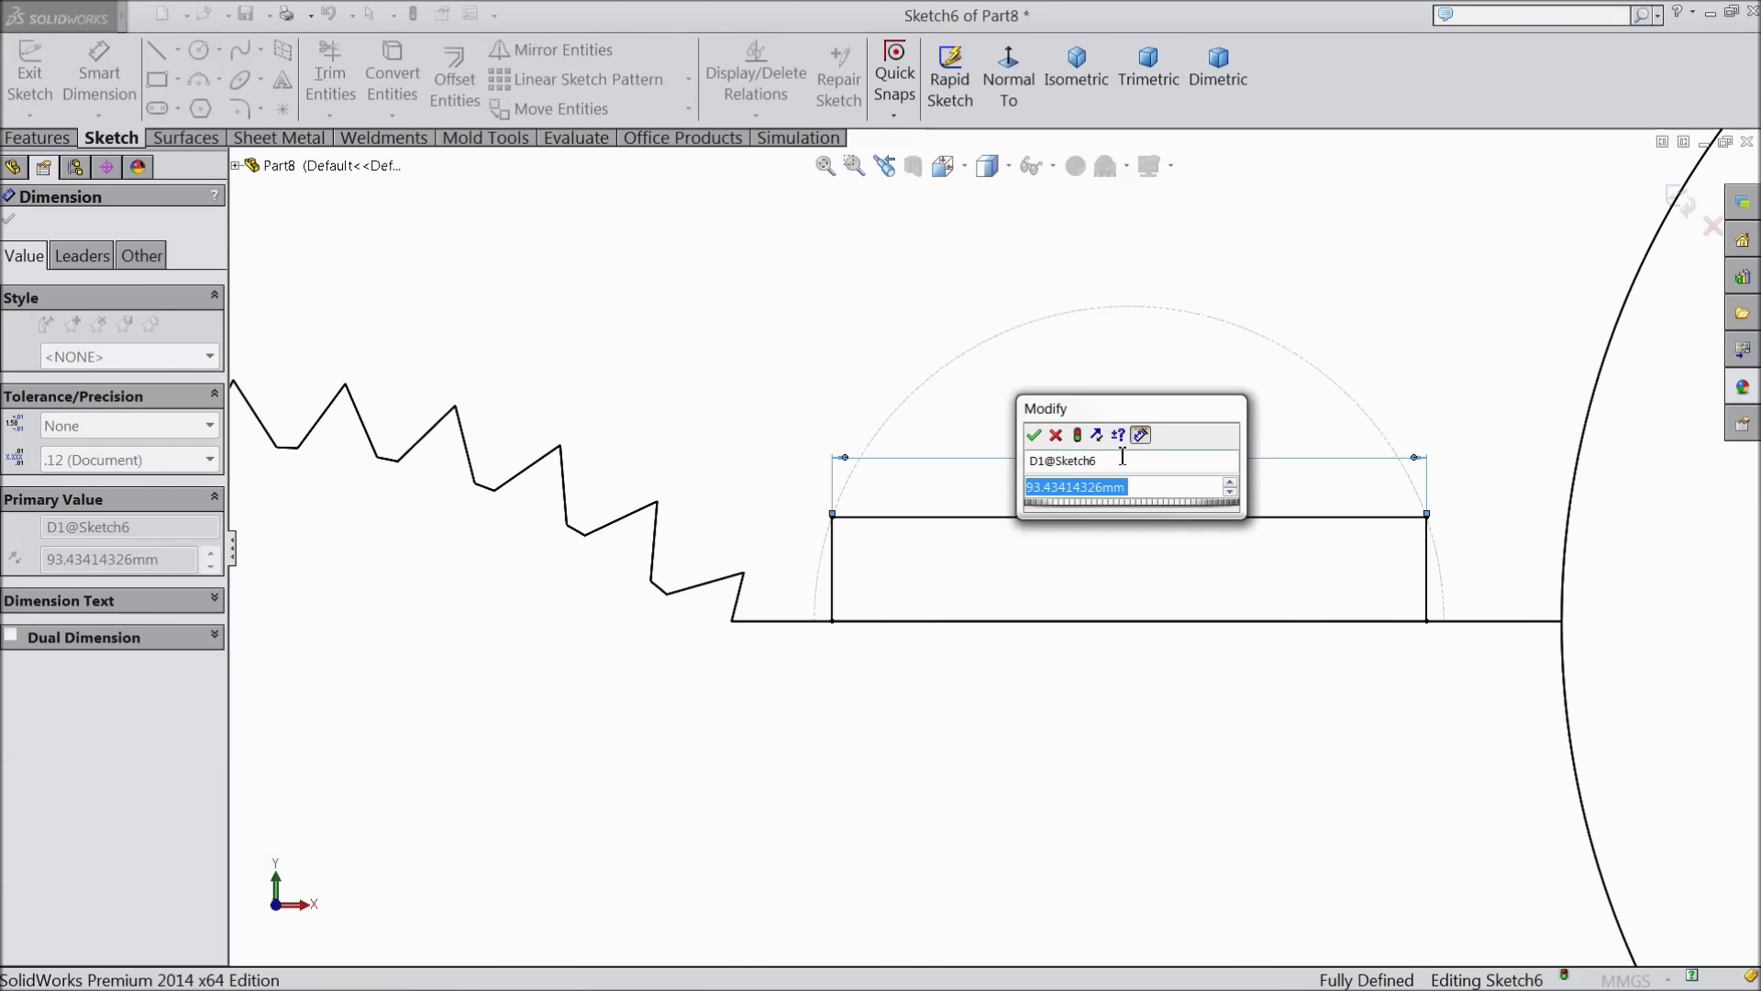
text(9)
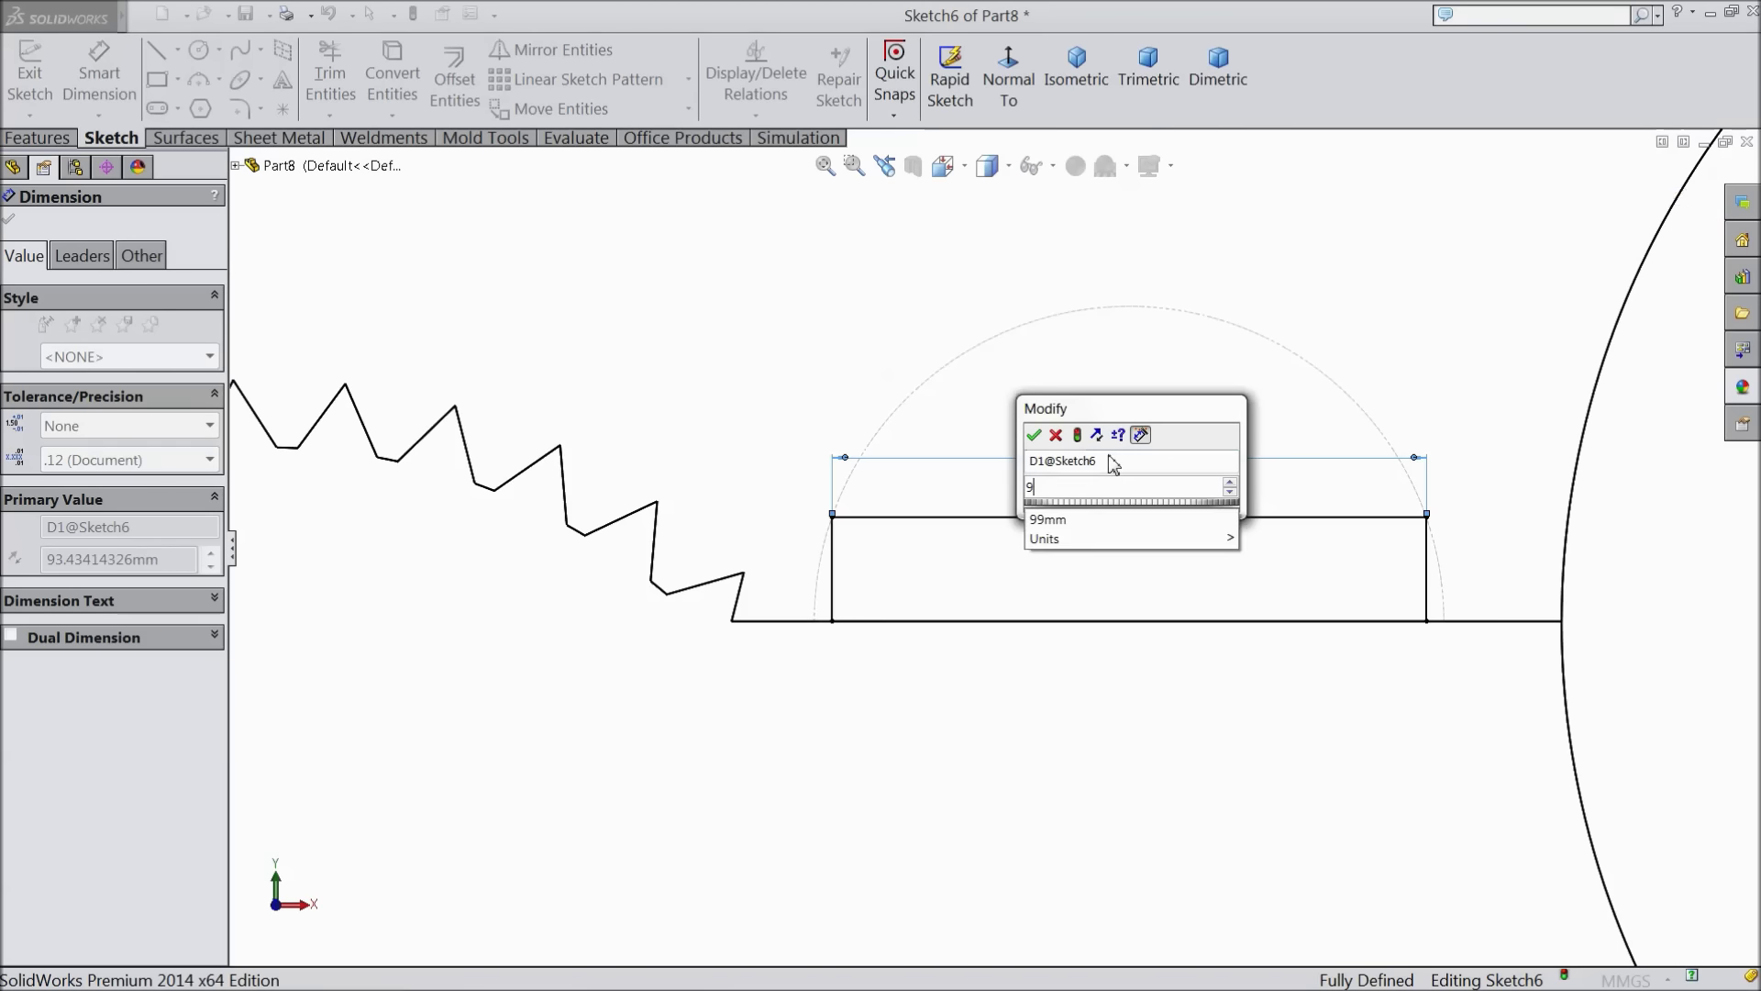
text(3)
click(1034, 435)
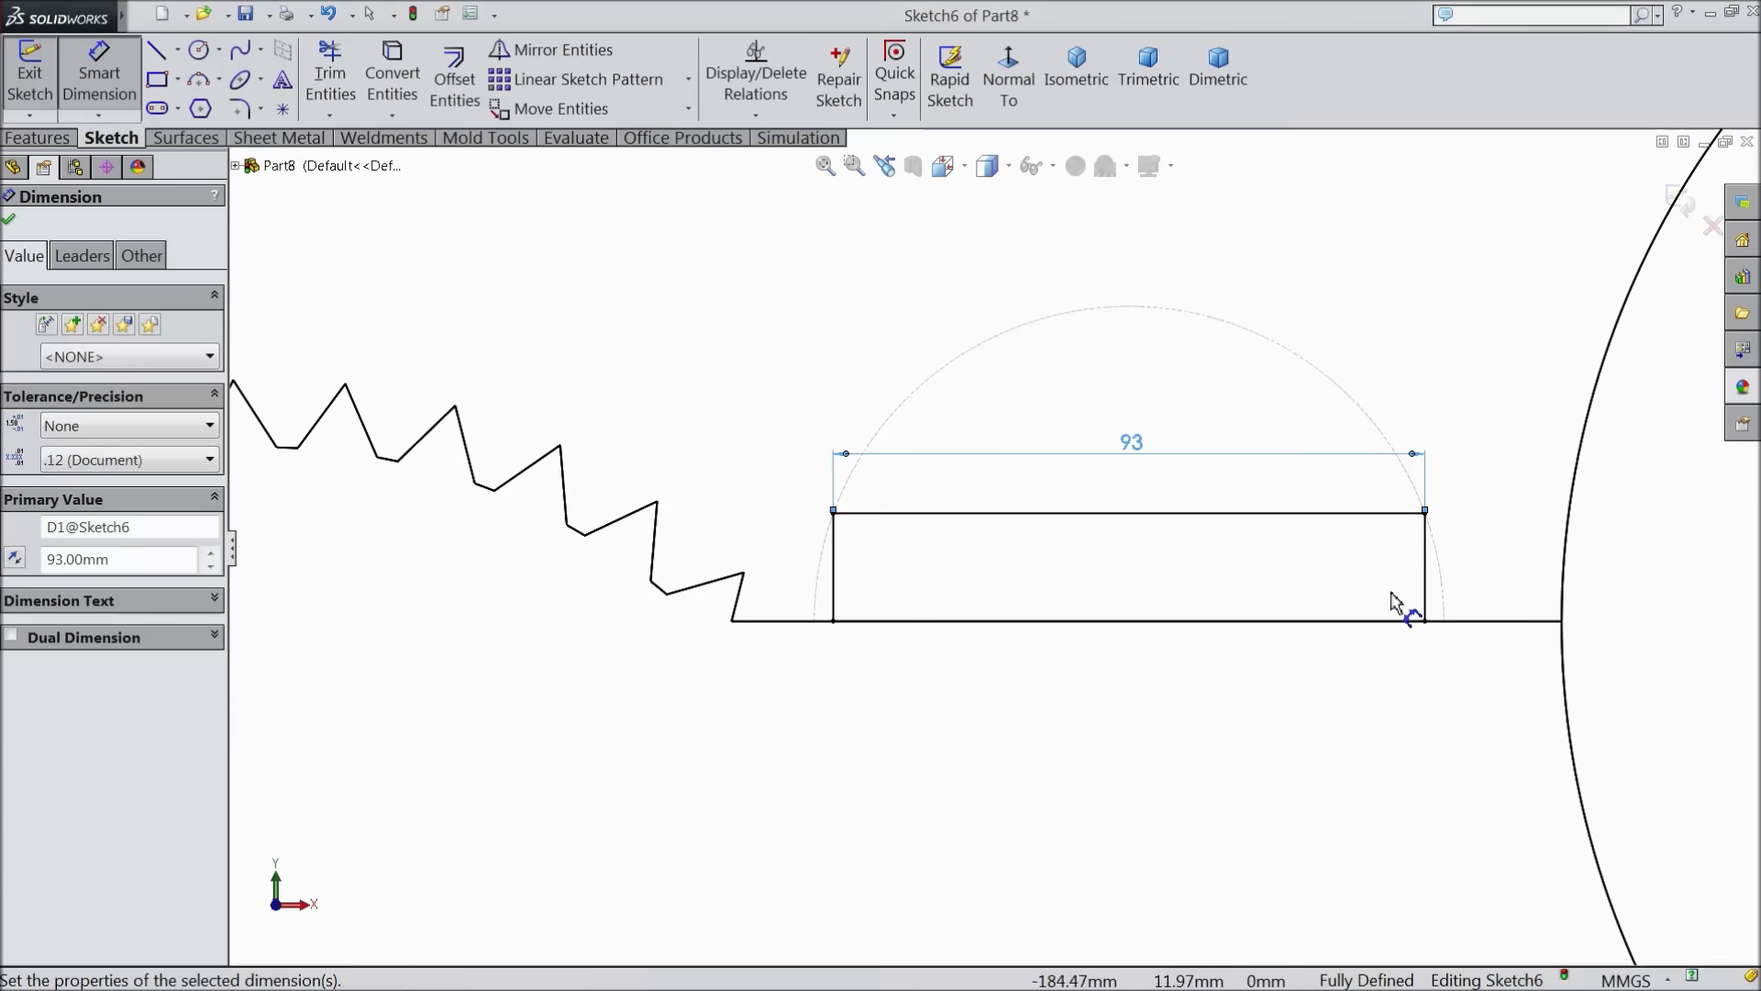
scroll(1394, 620, up, 3)
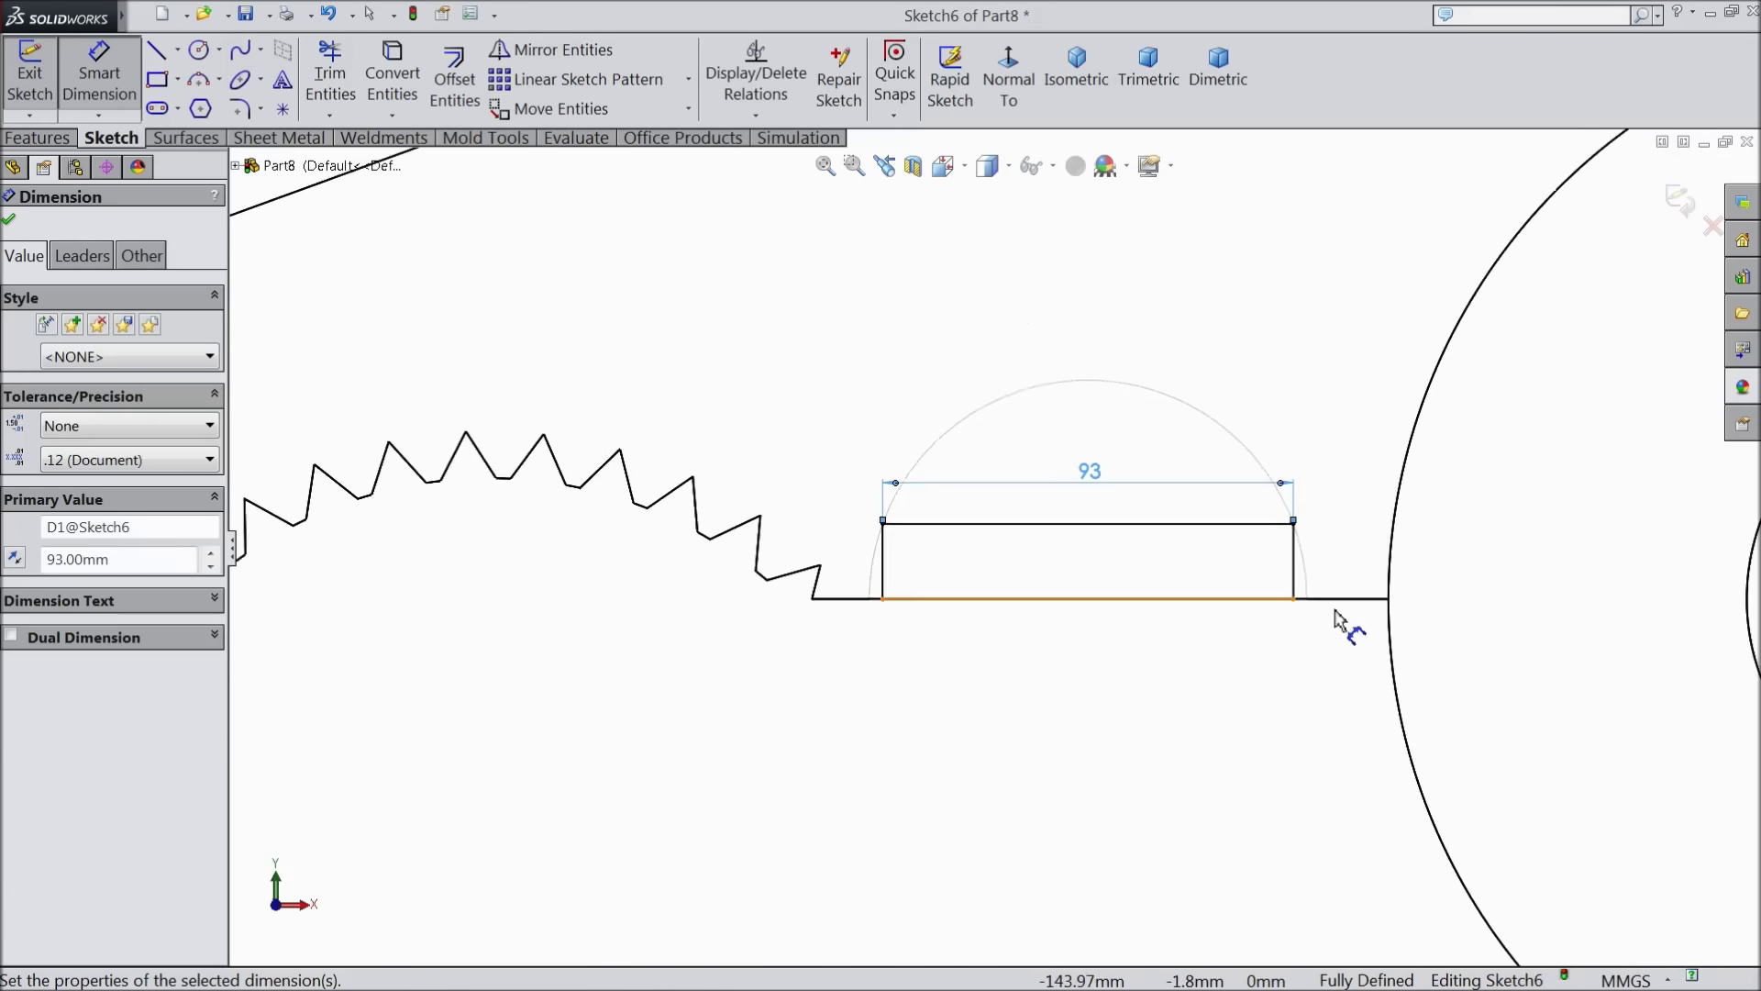
click(10, 222)
Switch the display style to Shaded With Edges
click(989, 166)
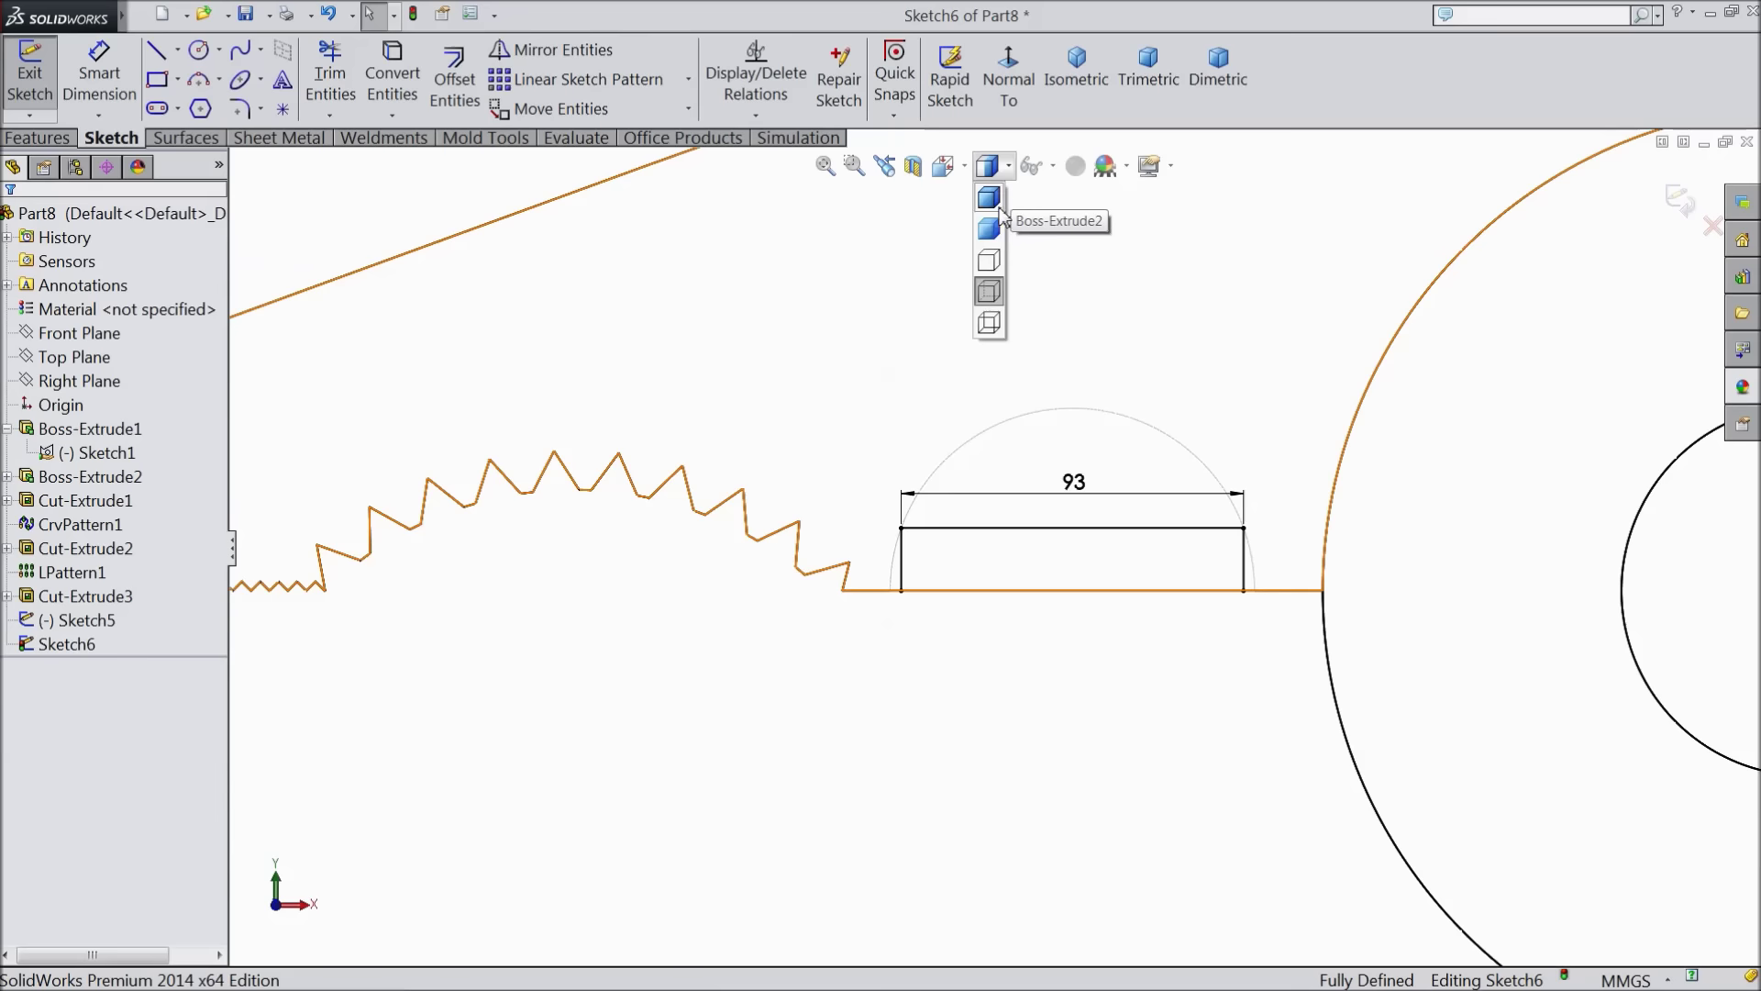
click(989, 198)
scroll(1015, 416, up, 3)
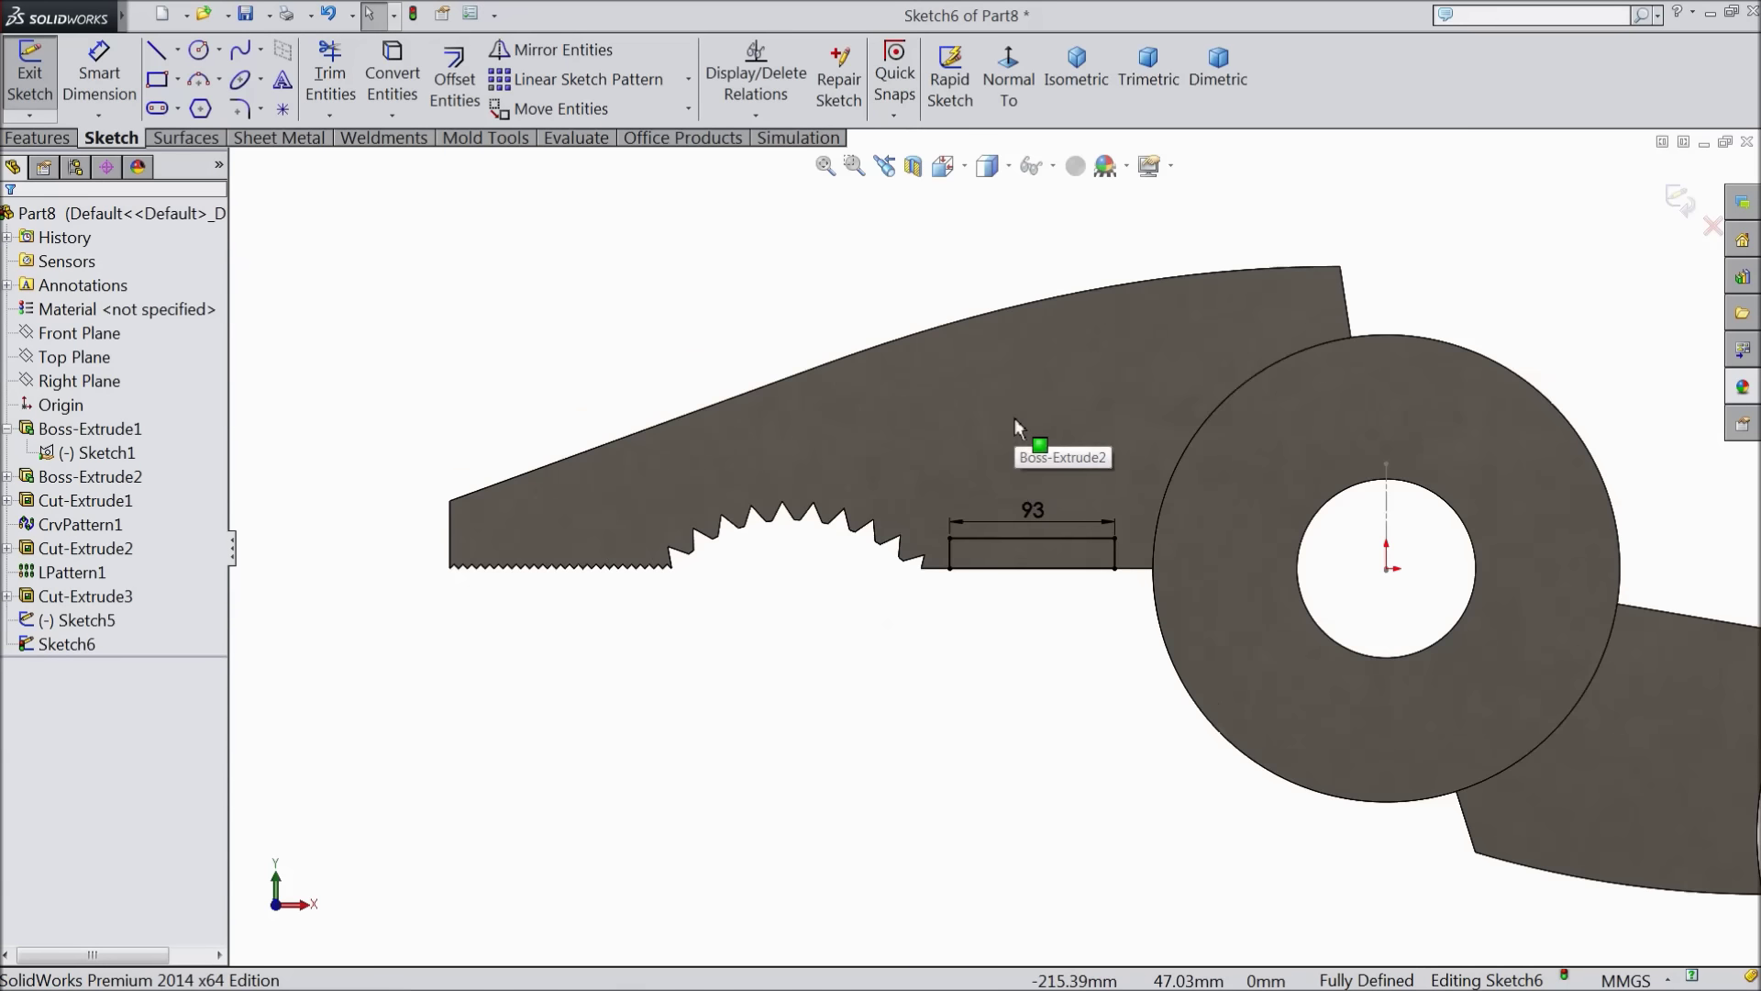
Extrude-cut the rectangle Blind 75 mm along Line3@Sketch5, creating Cut-Extrude4
click(41, 137)
click(397, 87)
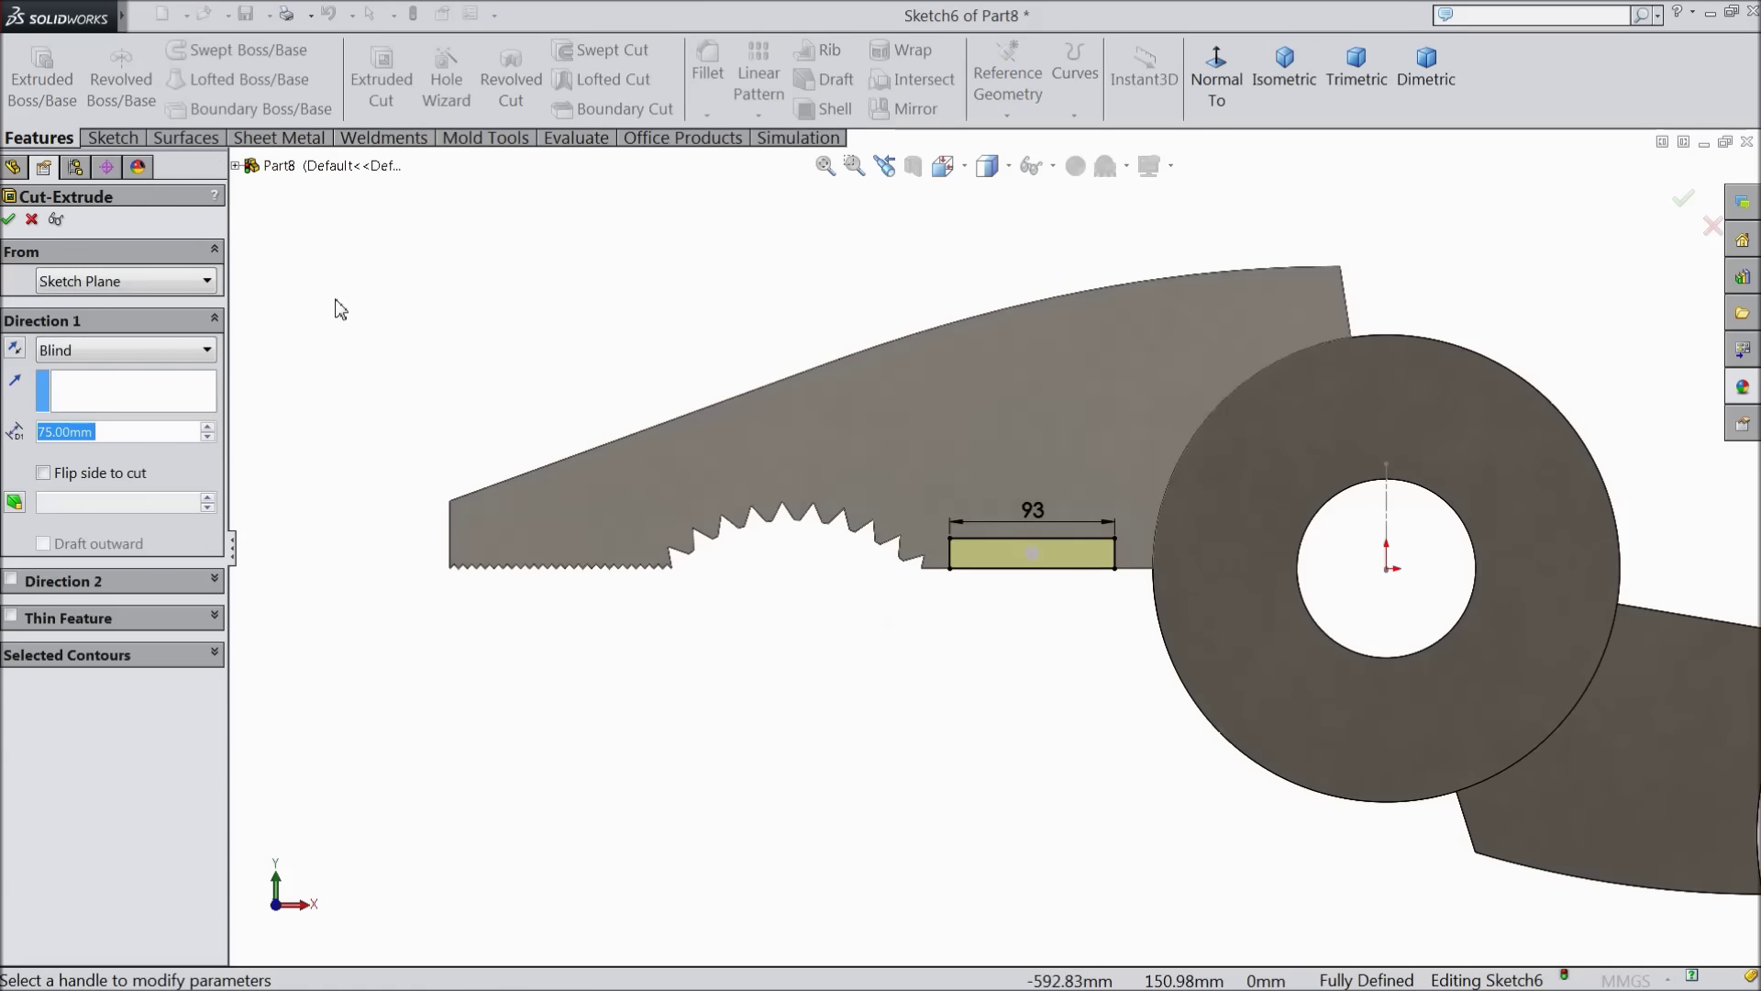
middle_drag(432, 456, 935, 639)
scroll(917, 661, down, 3)
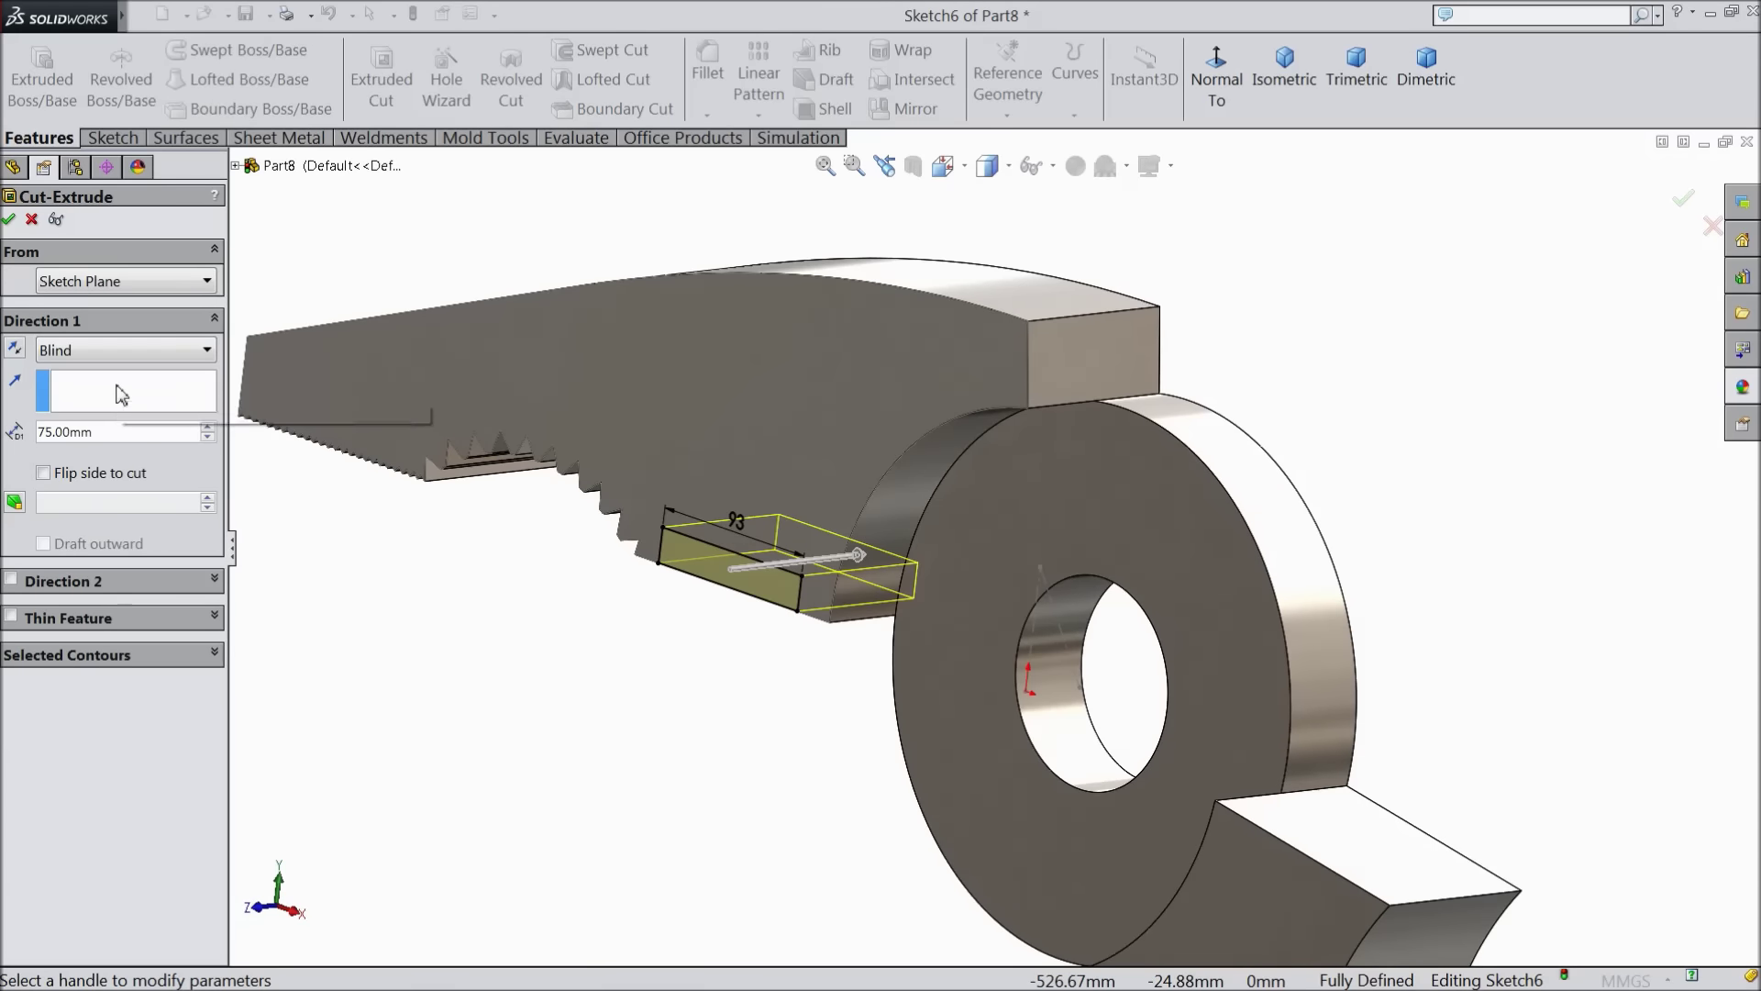
scroll(1075, 667, down, 2)
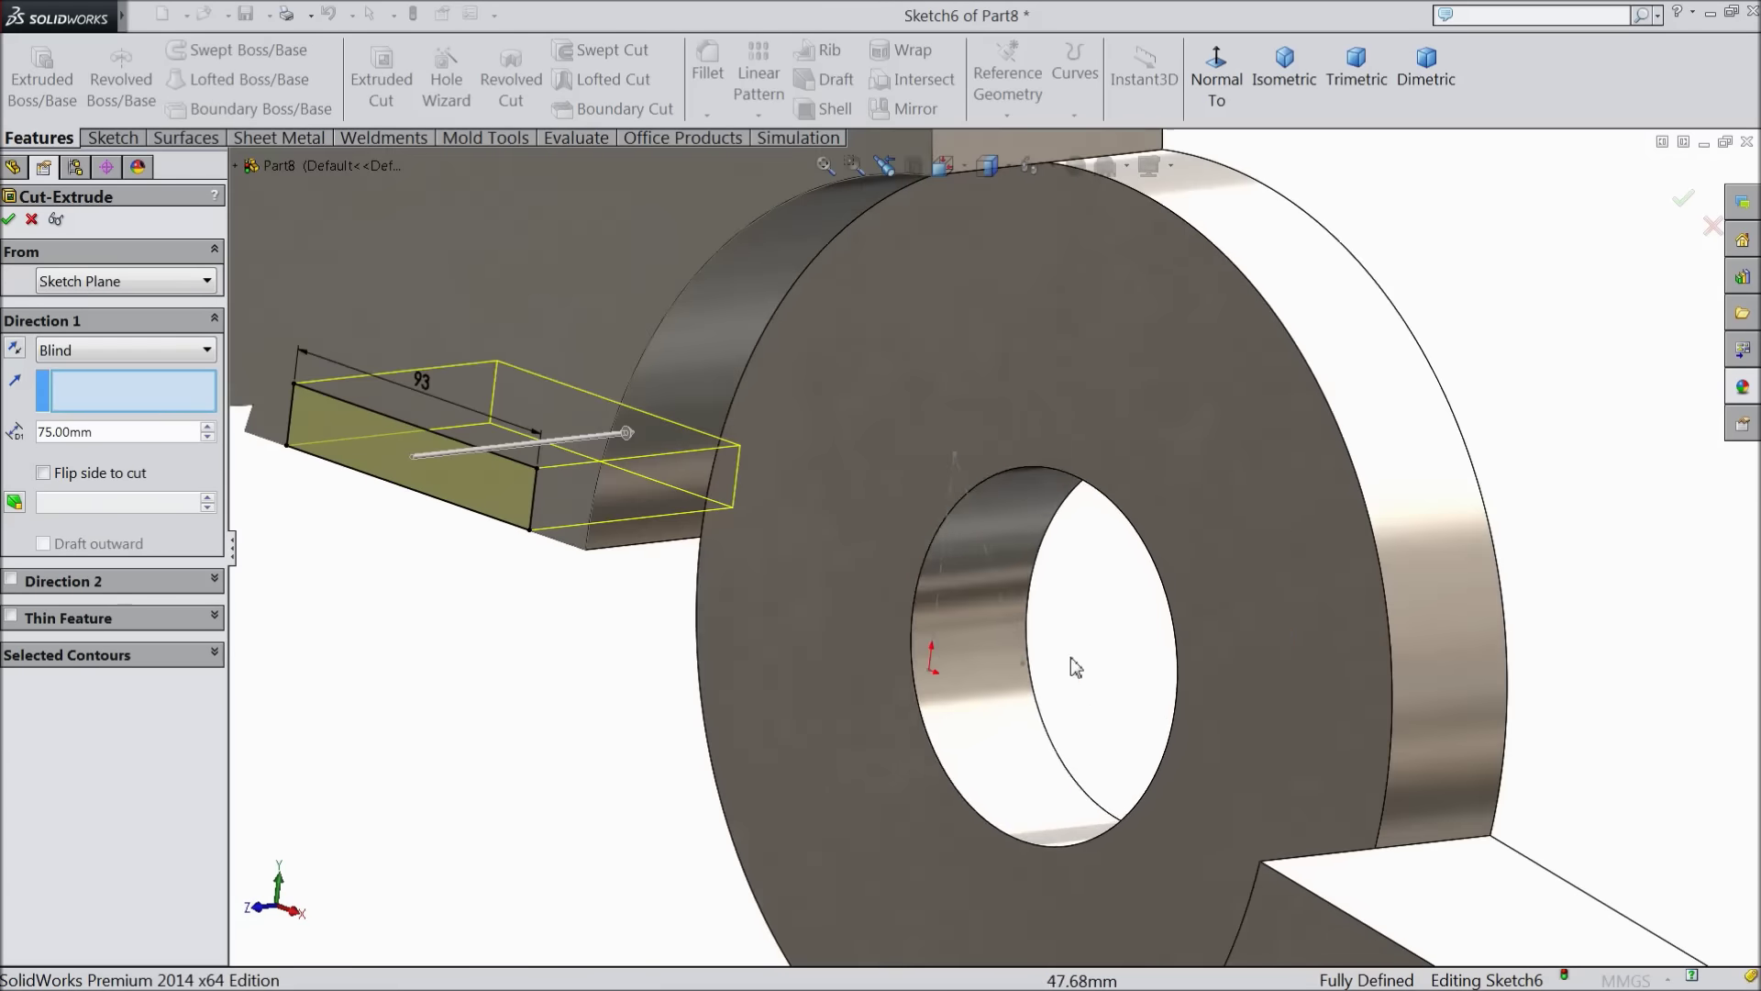
click(1002, 601)
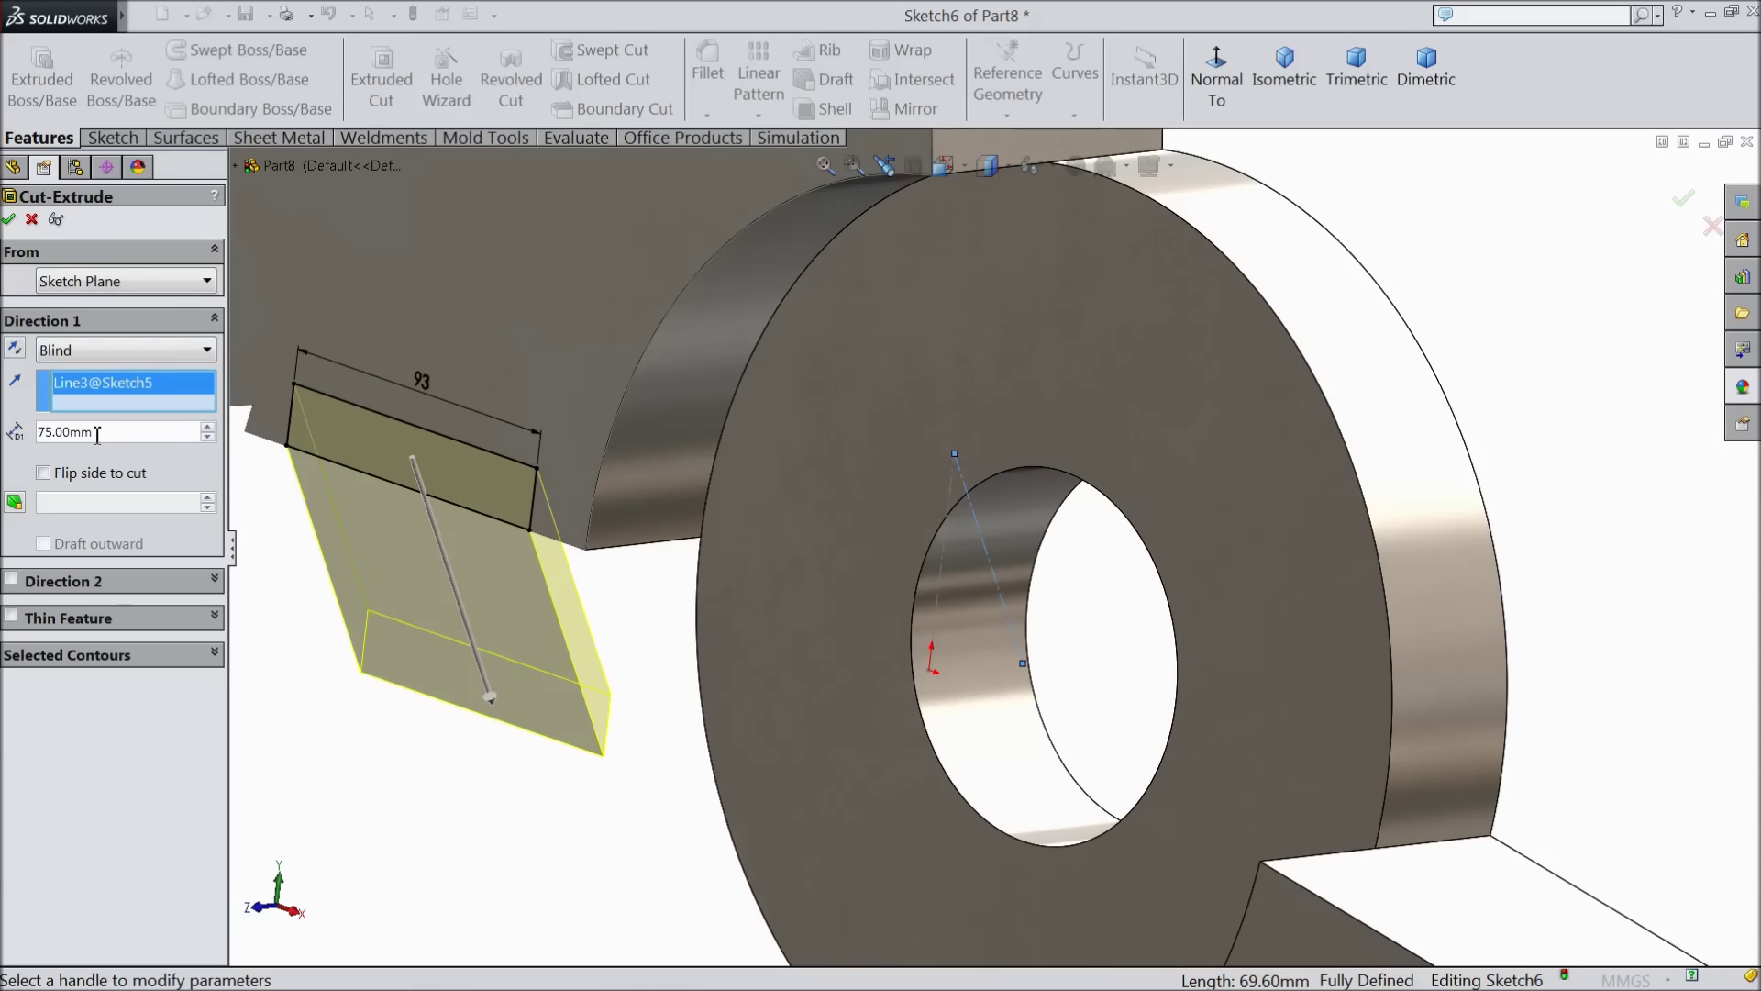
click(11, 219)
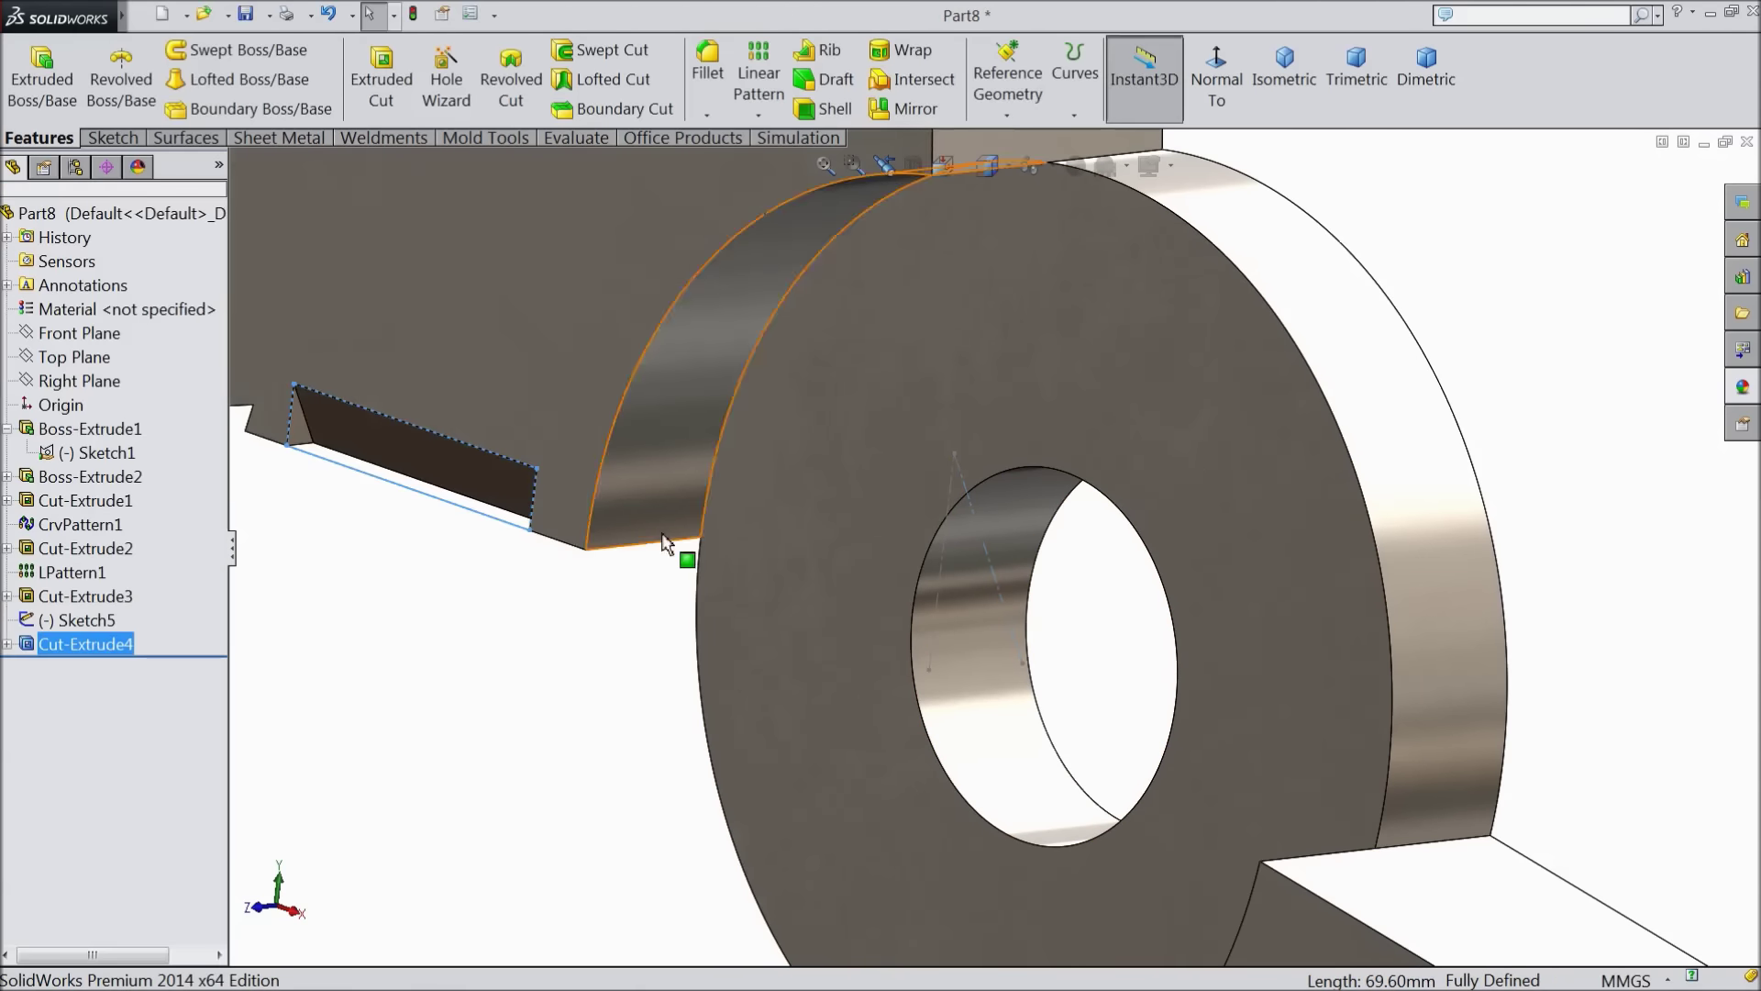
Orbit around the part to inspect the new rectangular slot in the jaw
click(702, 599)
middle_drag(703, 599, 774, 480)
scroll(769, 541, down, 5)
click(768, 541)
middle_drag(768, 542, 787, 820)
scroll(741, 605, up, 10)
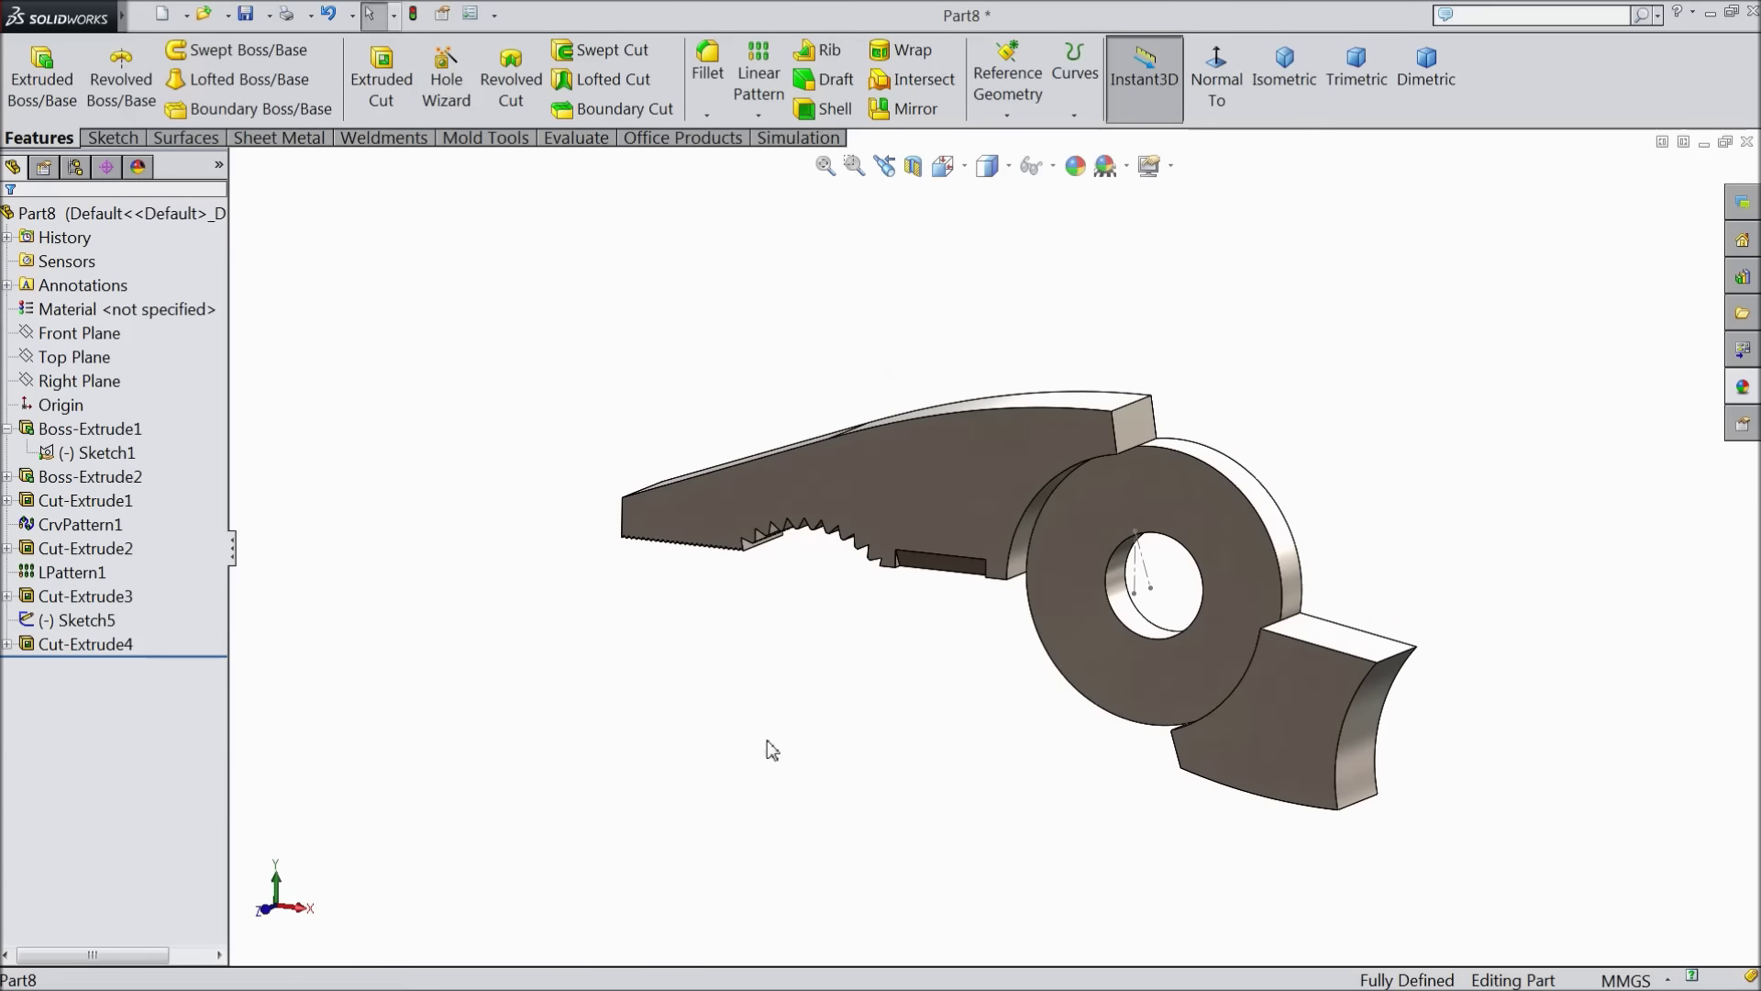
Hide Sketch5, select the Right Plane, and bring up the Reference Geometry choices
click(47, 622)
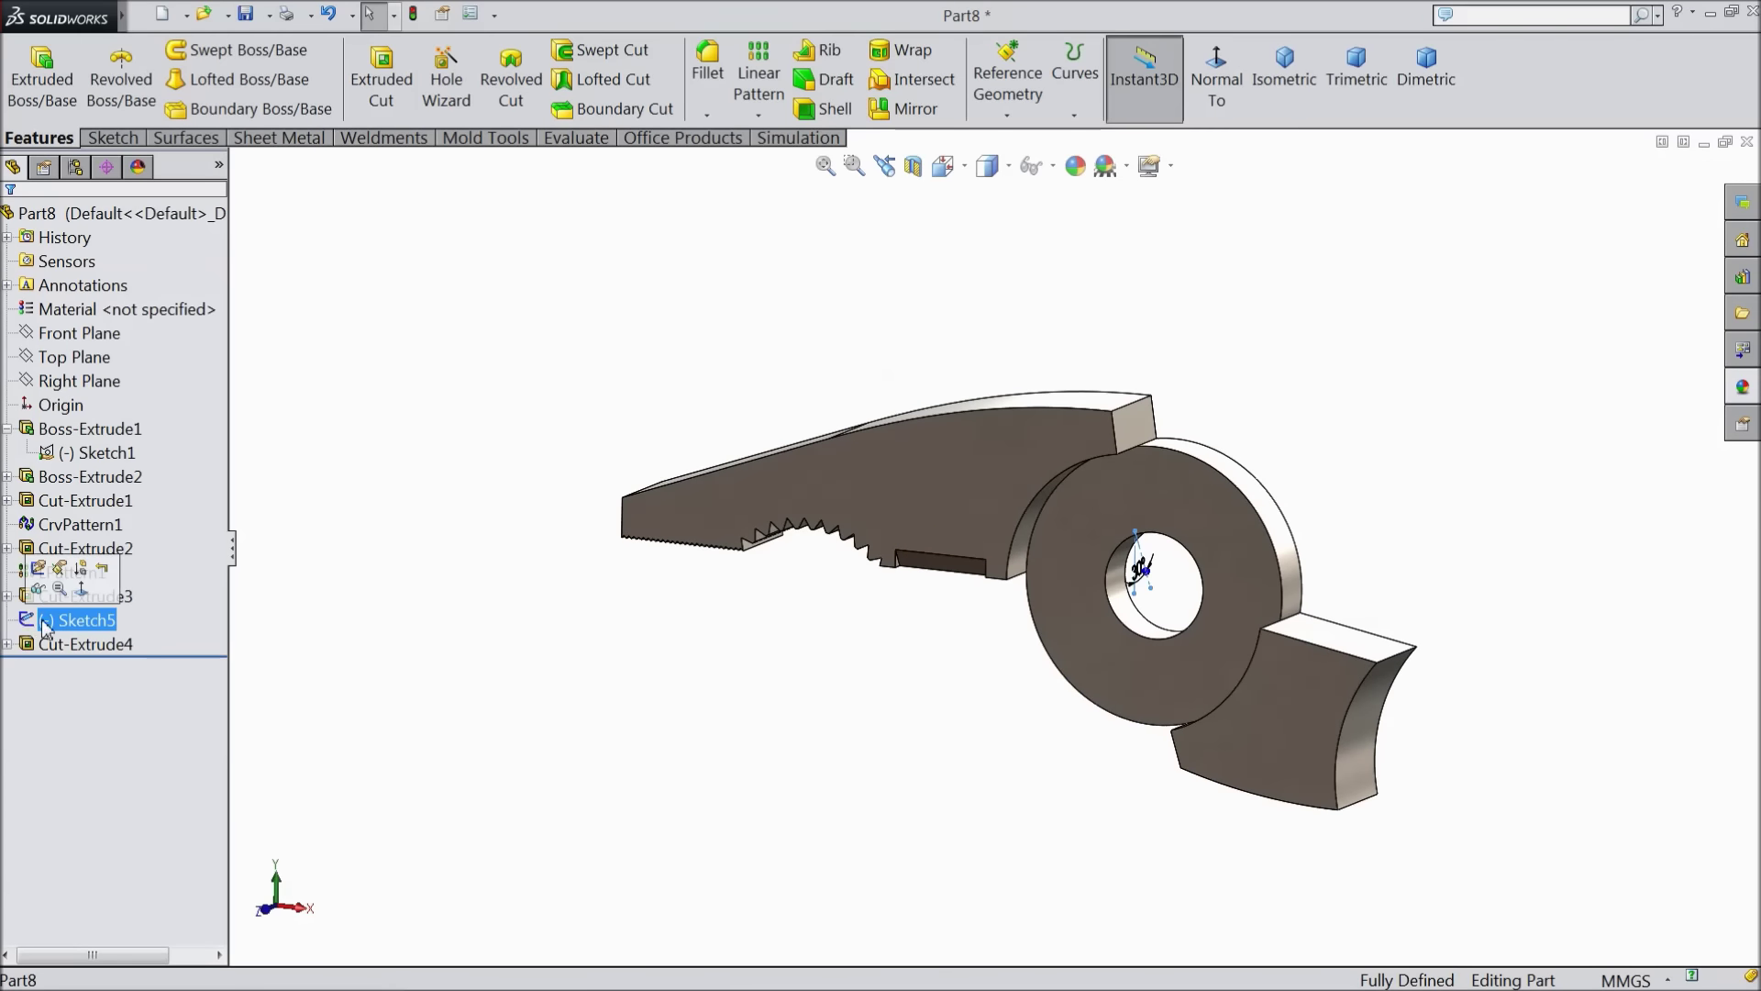
click(37, 588)
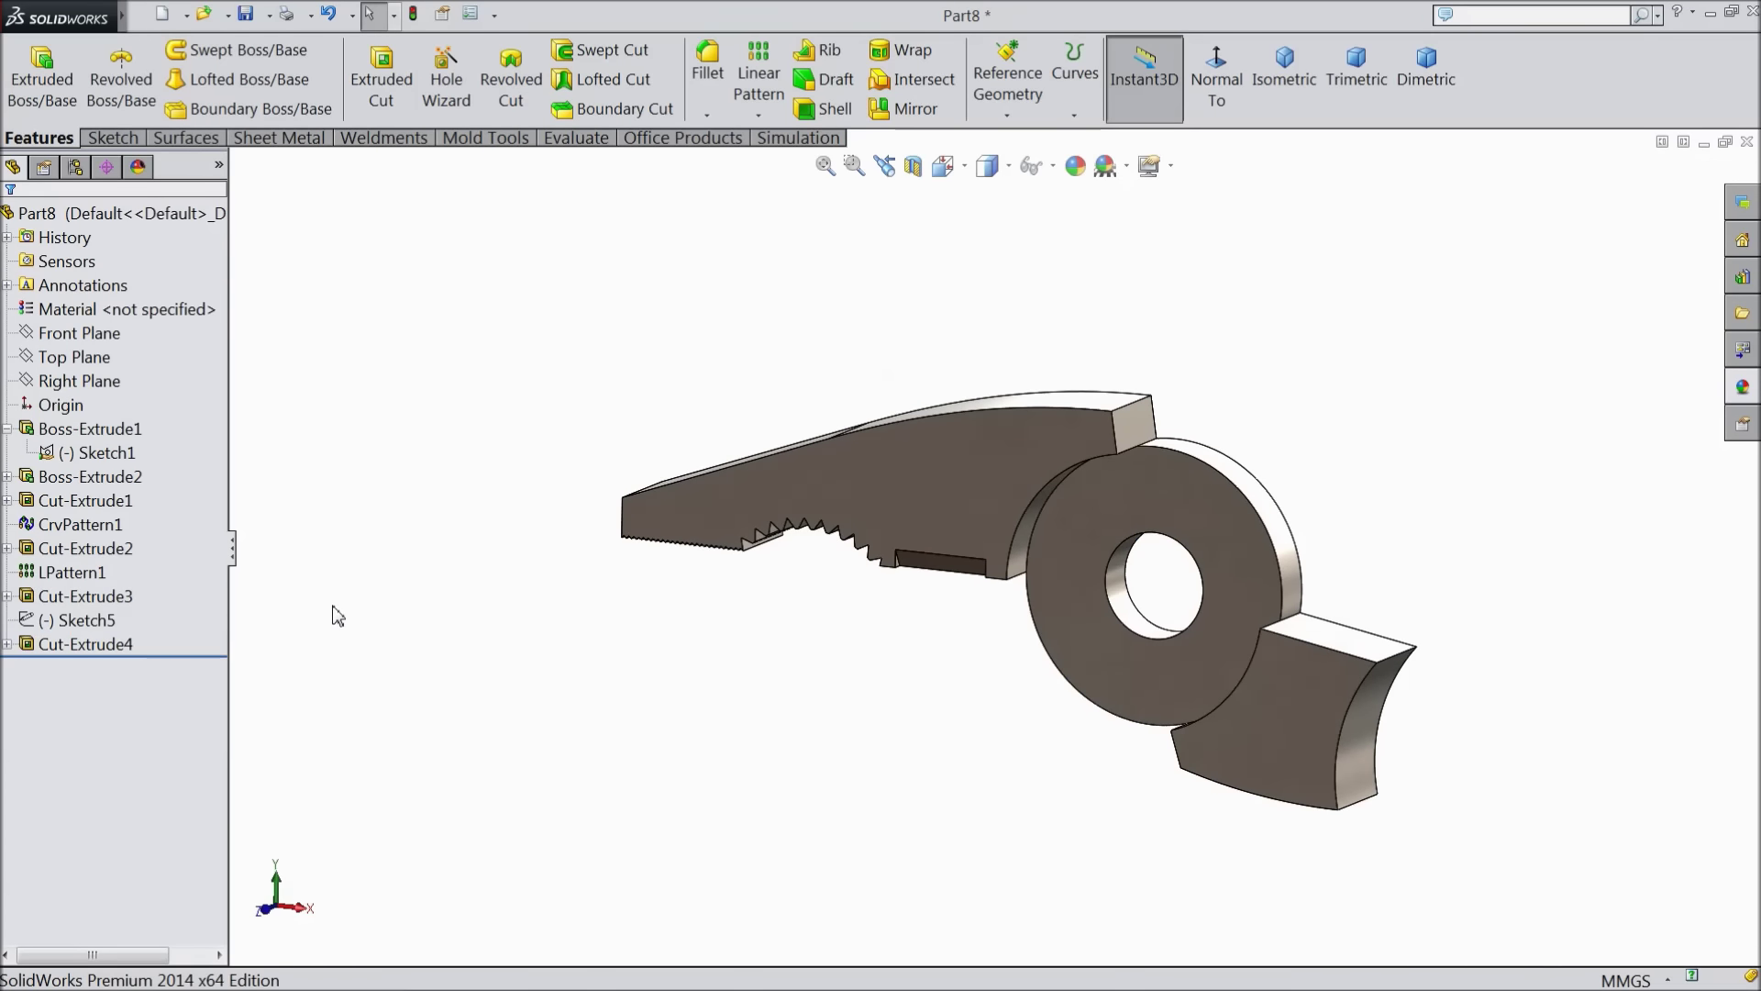
middle_drag(598, 567, 759, 627)
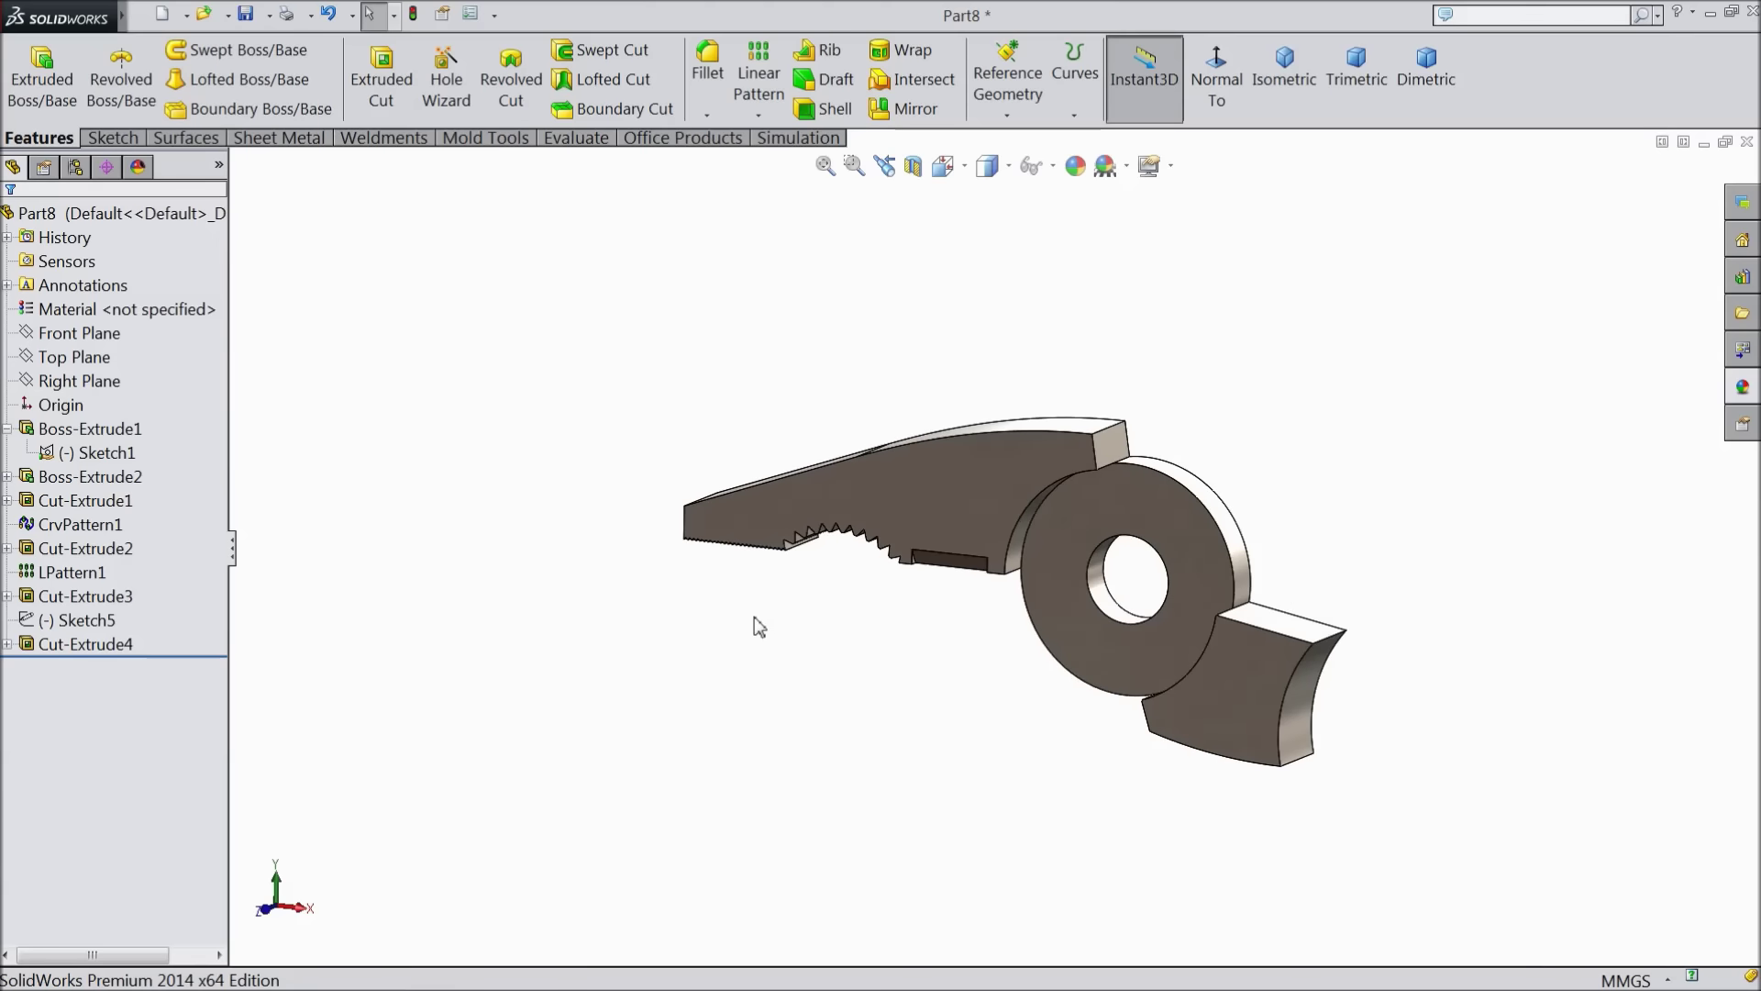
click(72, 385)
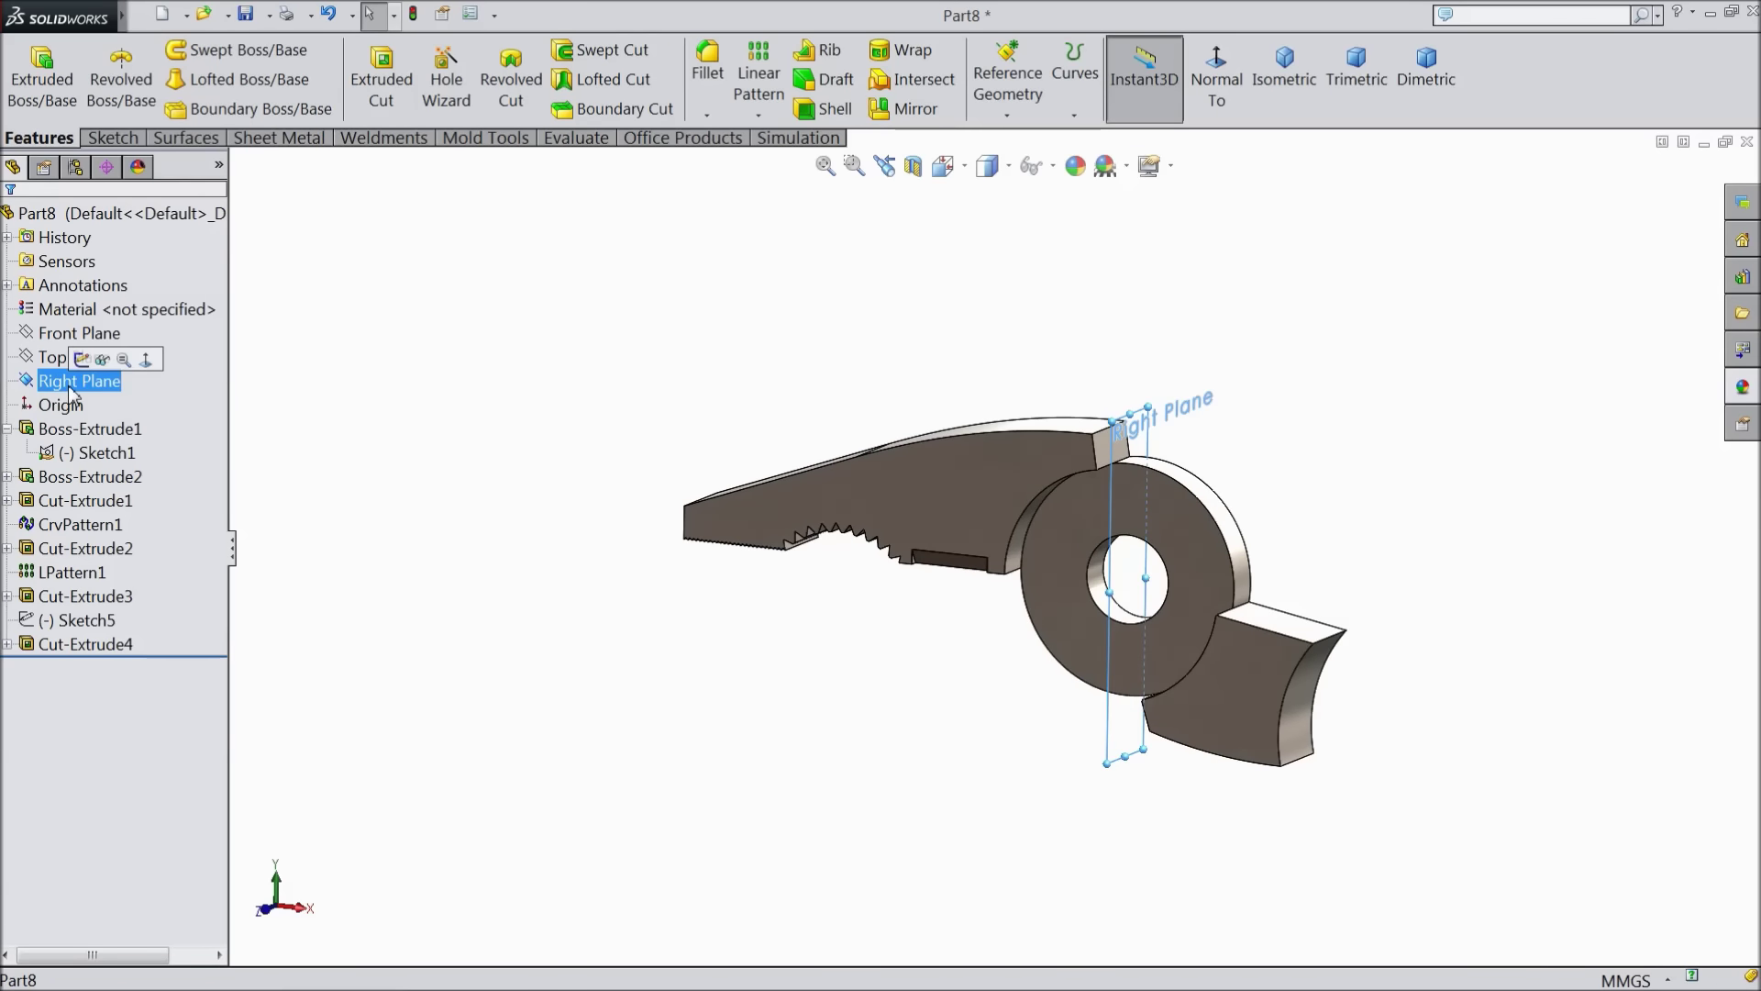
click(1007, 100)
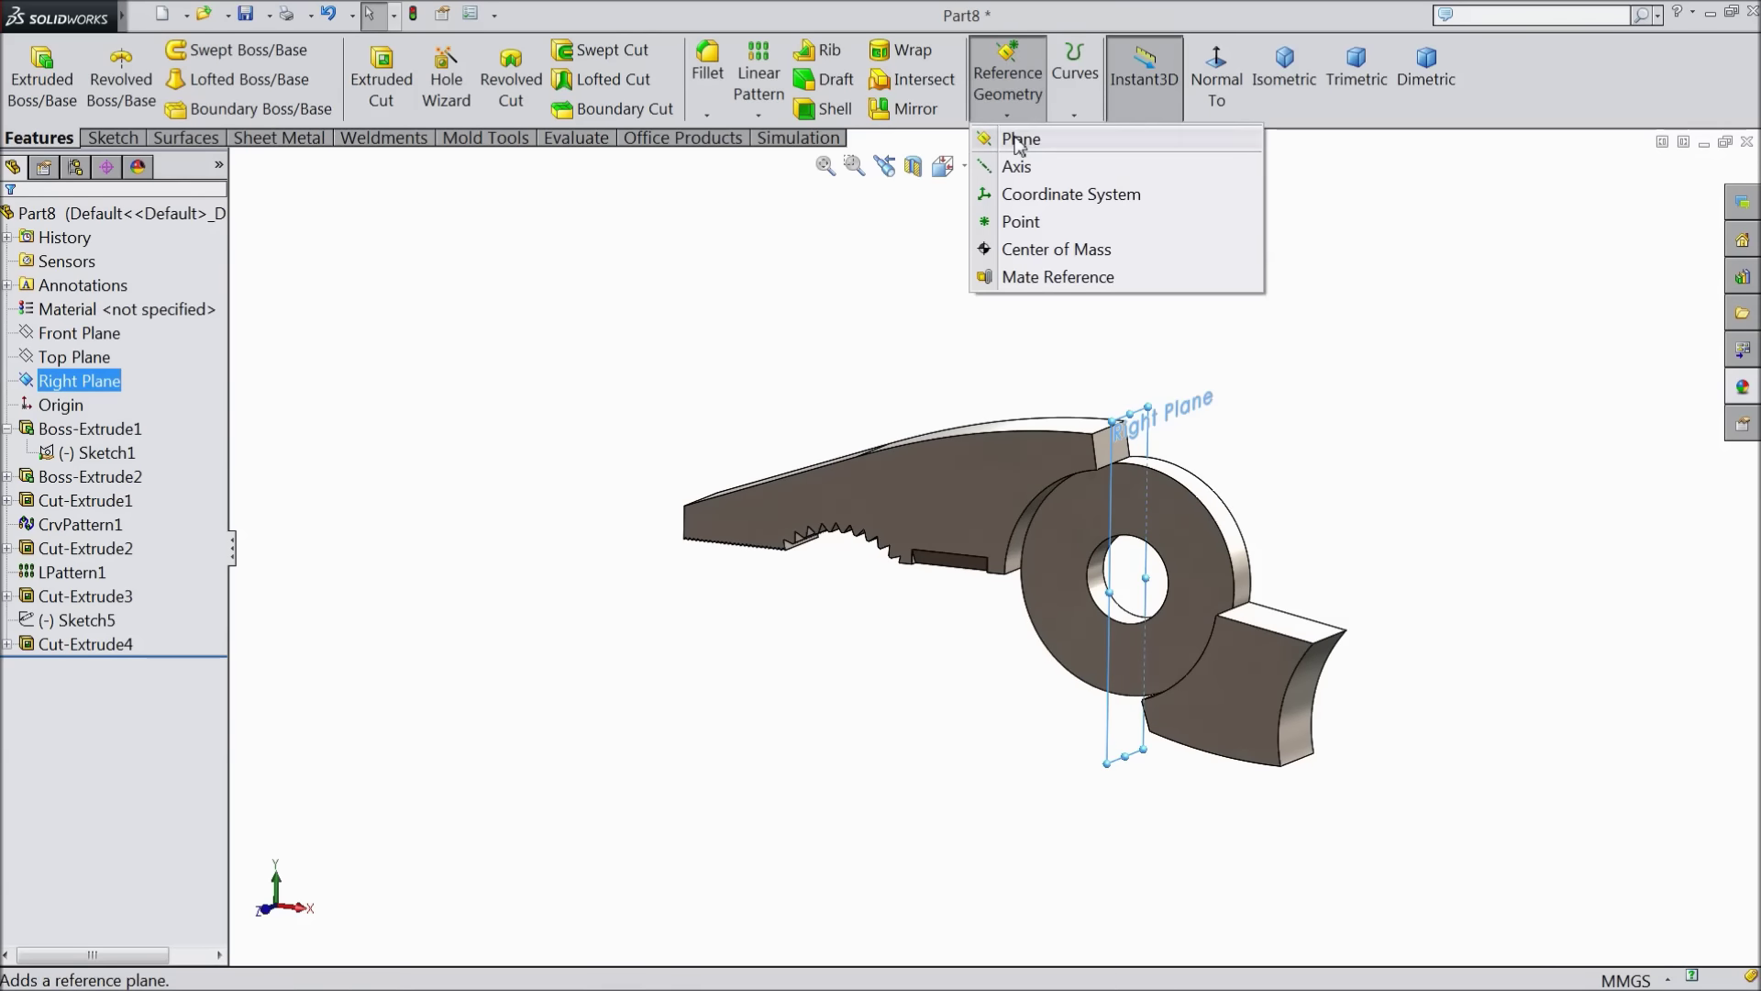
Start a reference plane offset from the Right Plane, trying 275 and 225 mm distances
click(1020, 141)
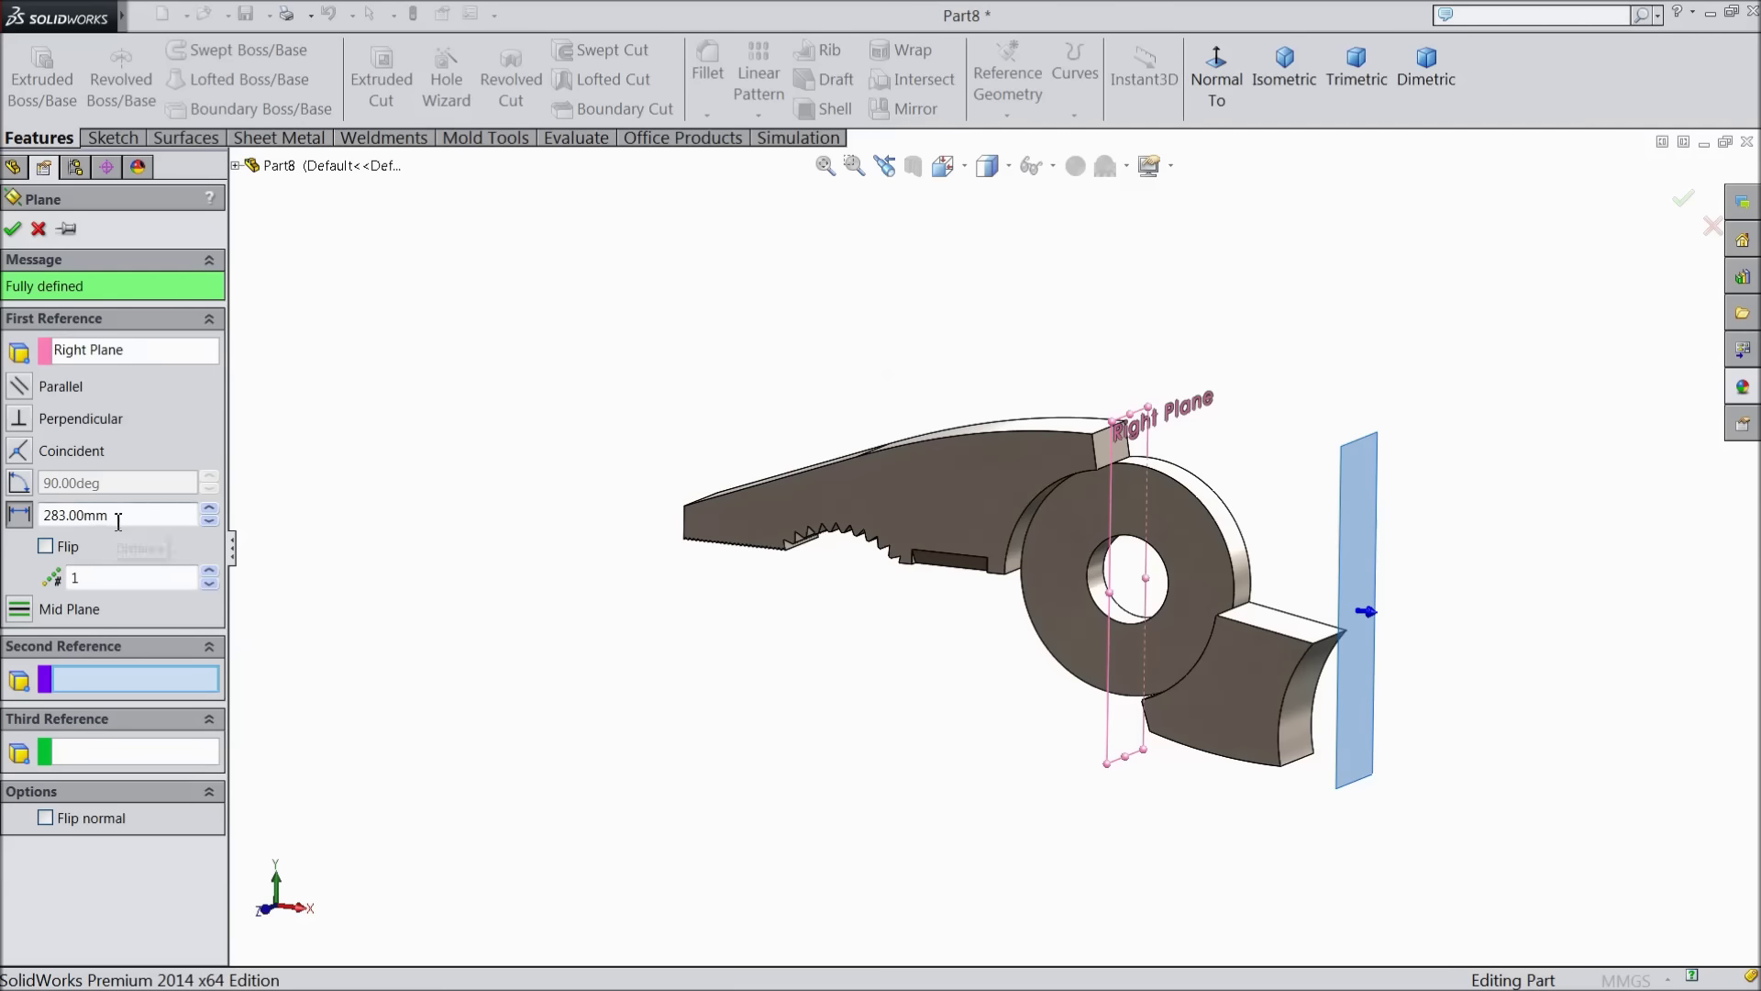
drag(96, 516, 14, 520)
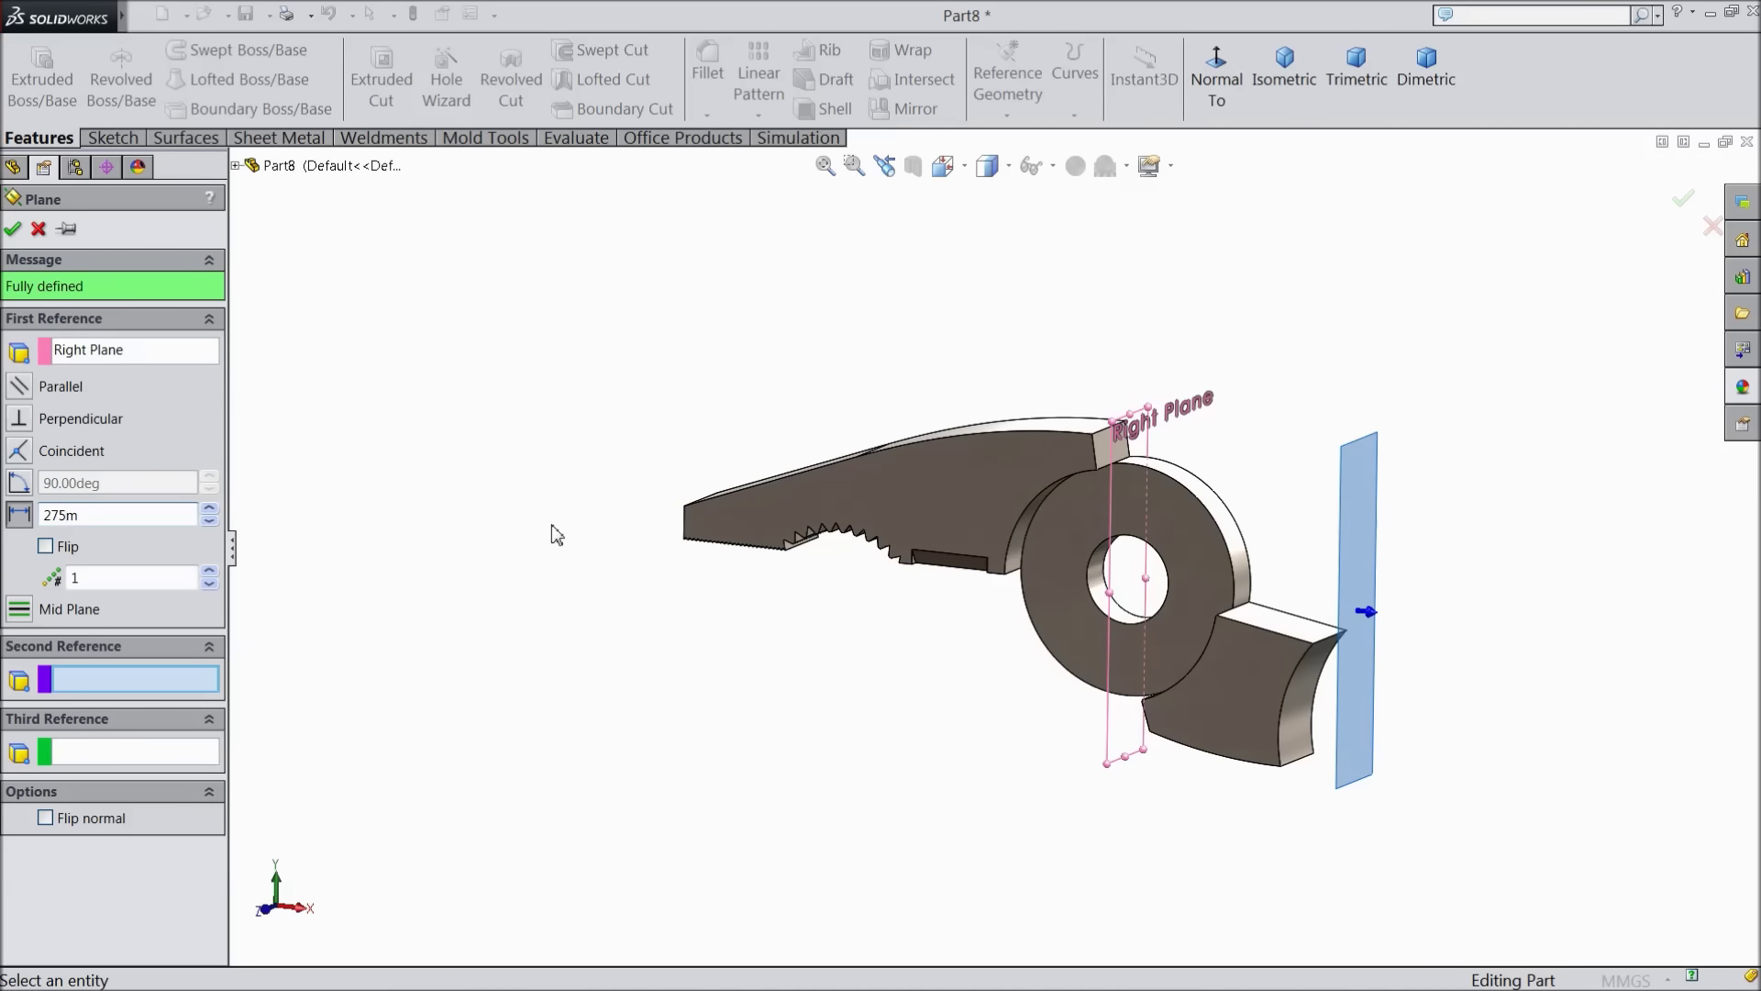
key(Return)
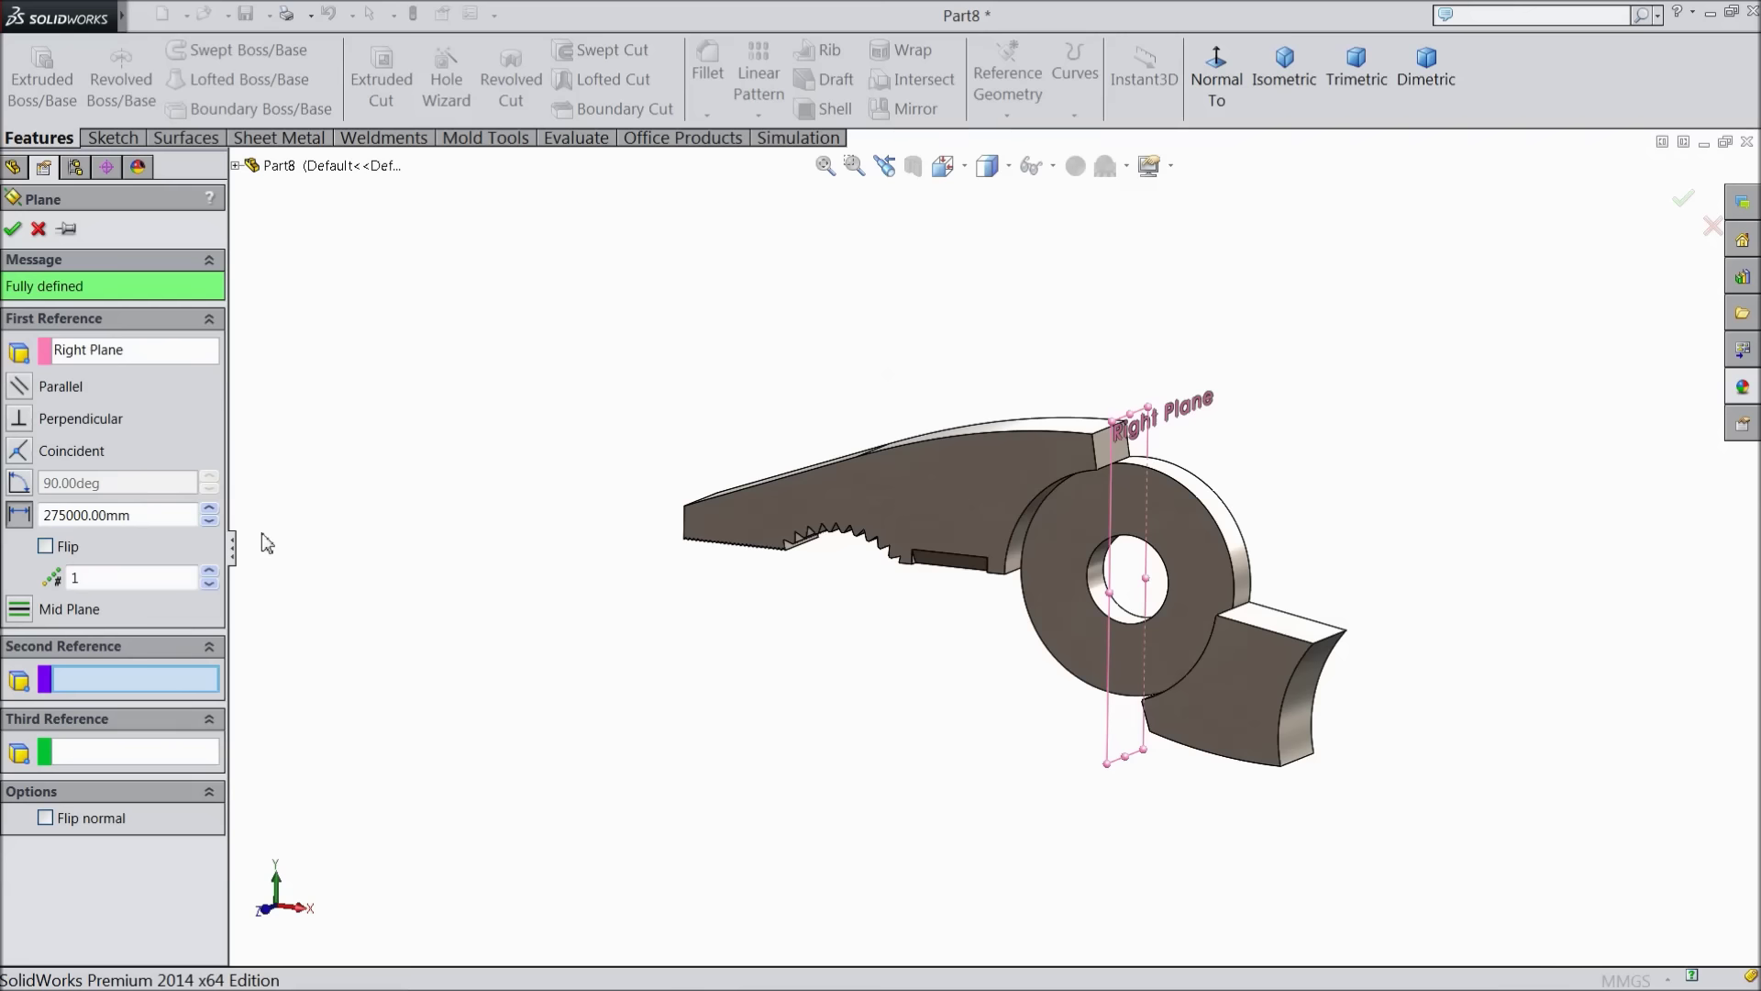
drag(145, 514, 14, 507)
text(275)
key(Return)
middle_drag(481, 552, 556, 529)
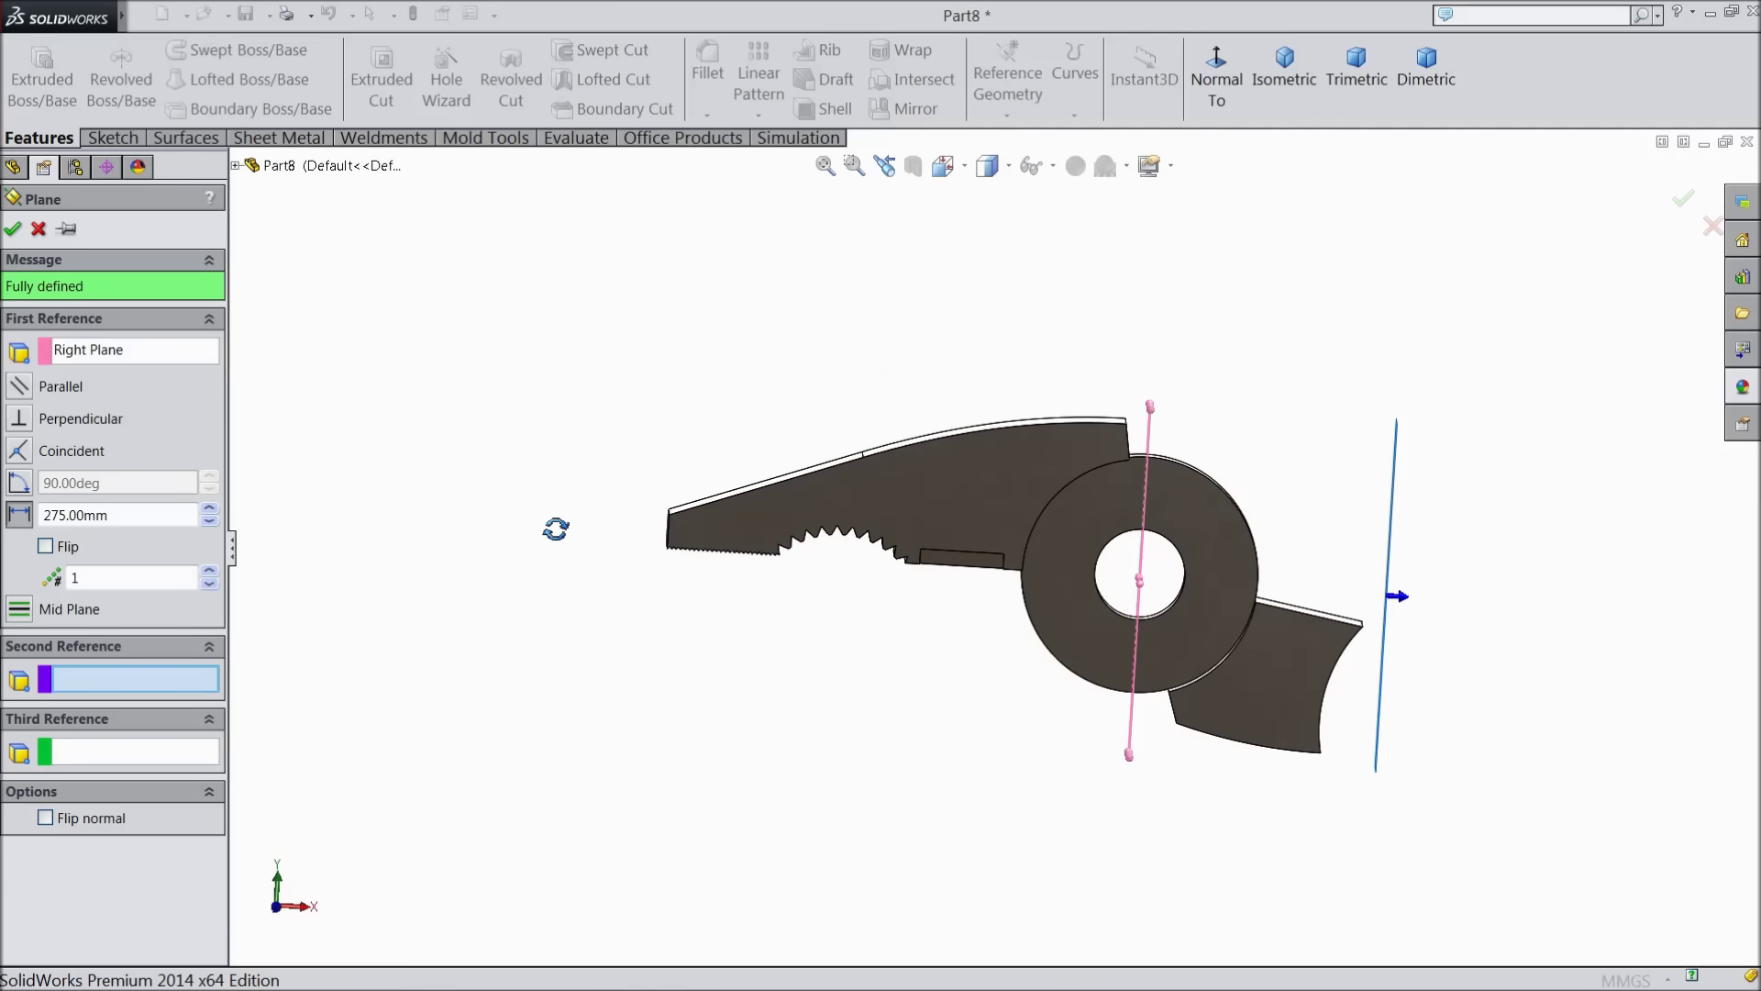
middle_drag(555, 528, 556, 509)
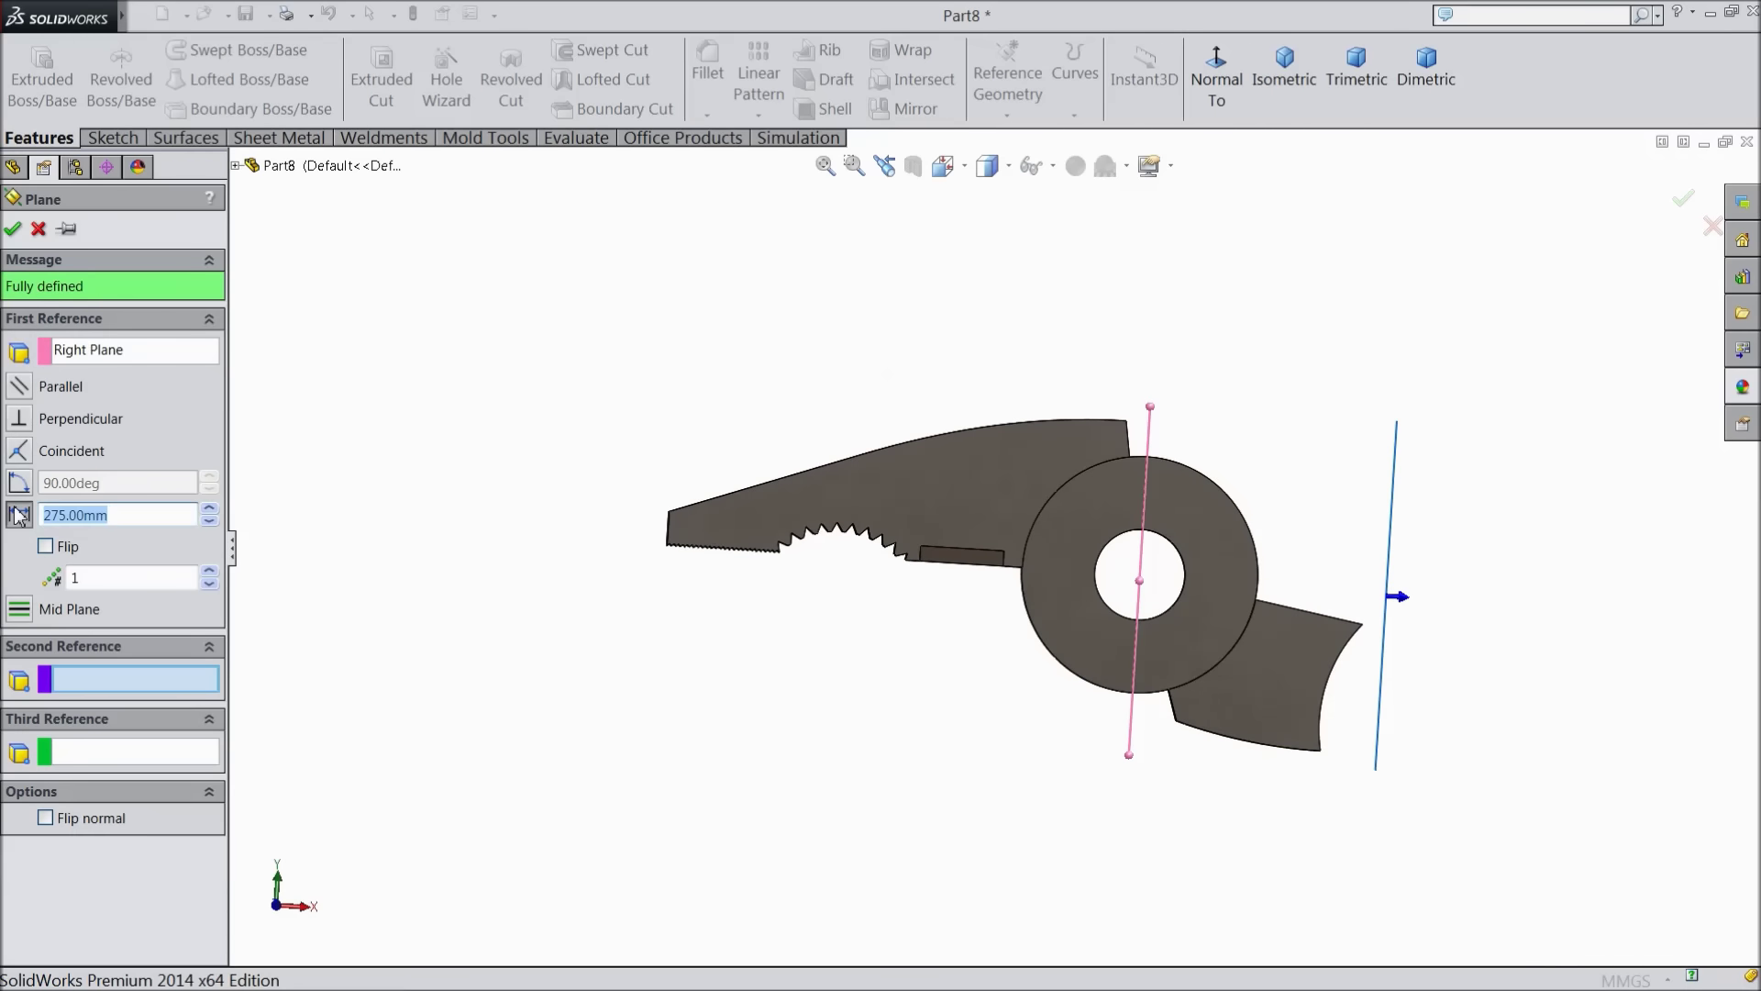
text(5)
key(Return)
Settle the offset at 200 mm, accept Plane1, and view it edge-on
drag(118, 515, 26, 511)
text(200)
key(Return)
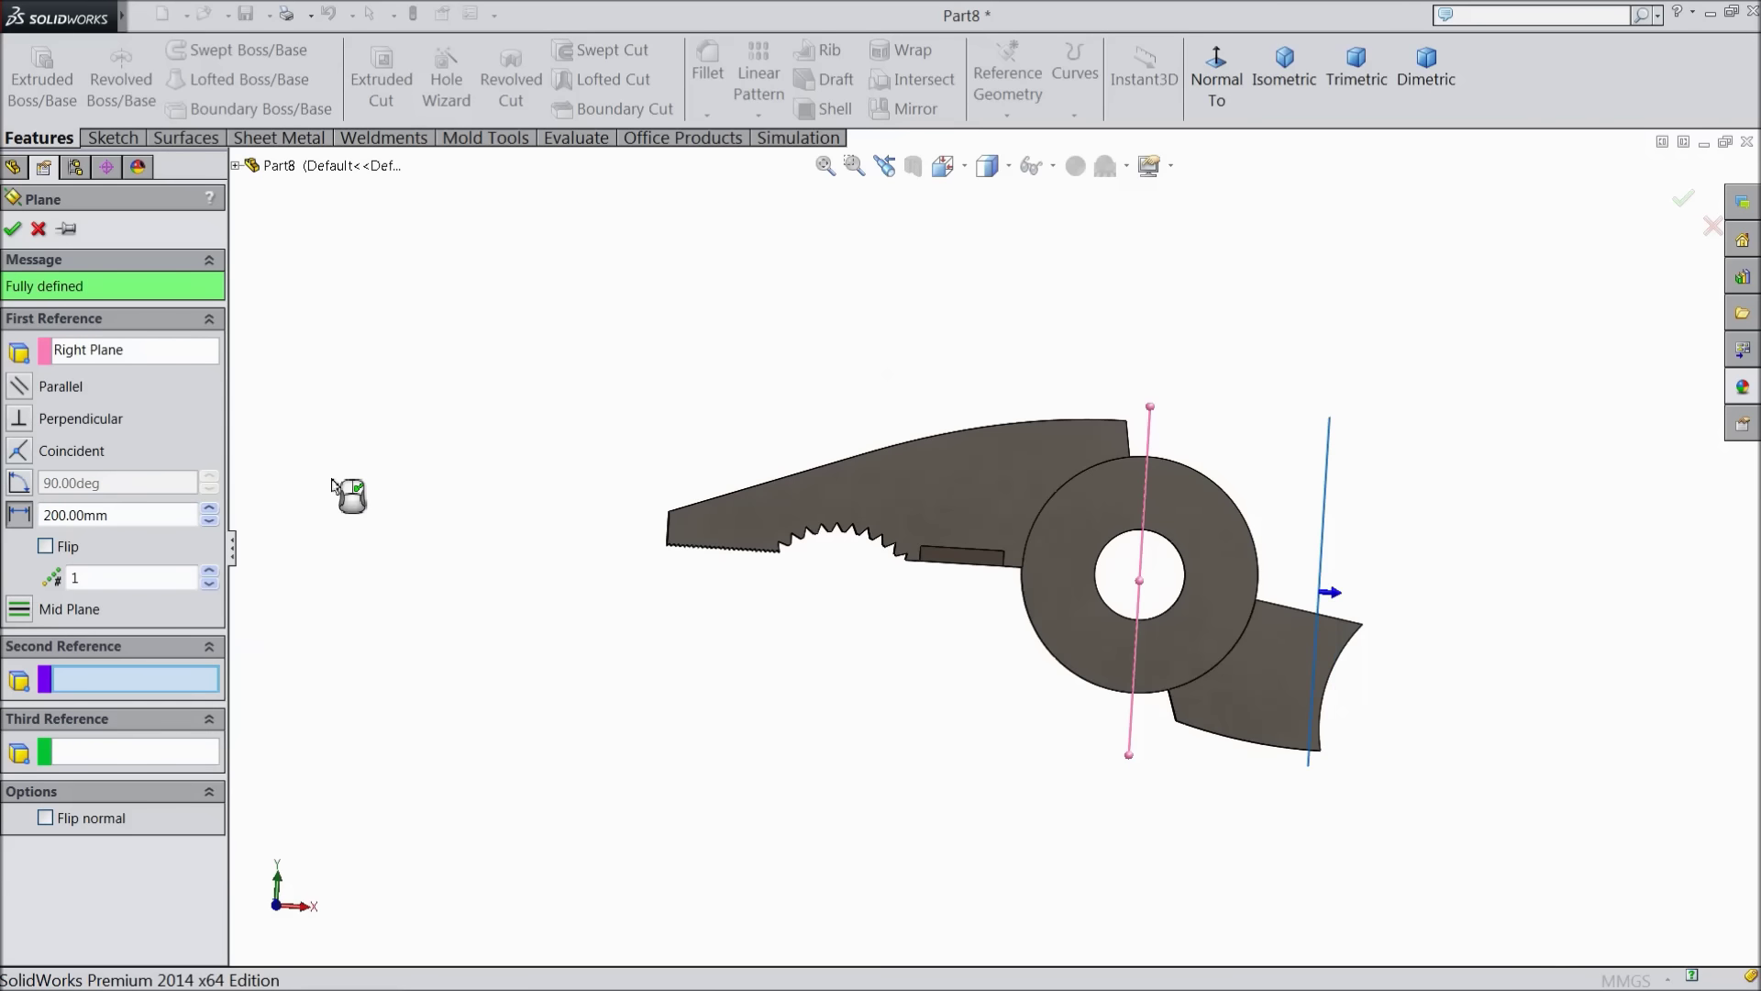
mouse_move(350, 477)
middle_down()
mouse_move(358, 523)
mouse_move(377, 495)
mouse_move(354, 488)
middle_up()
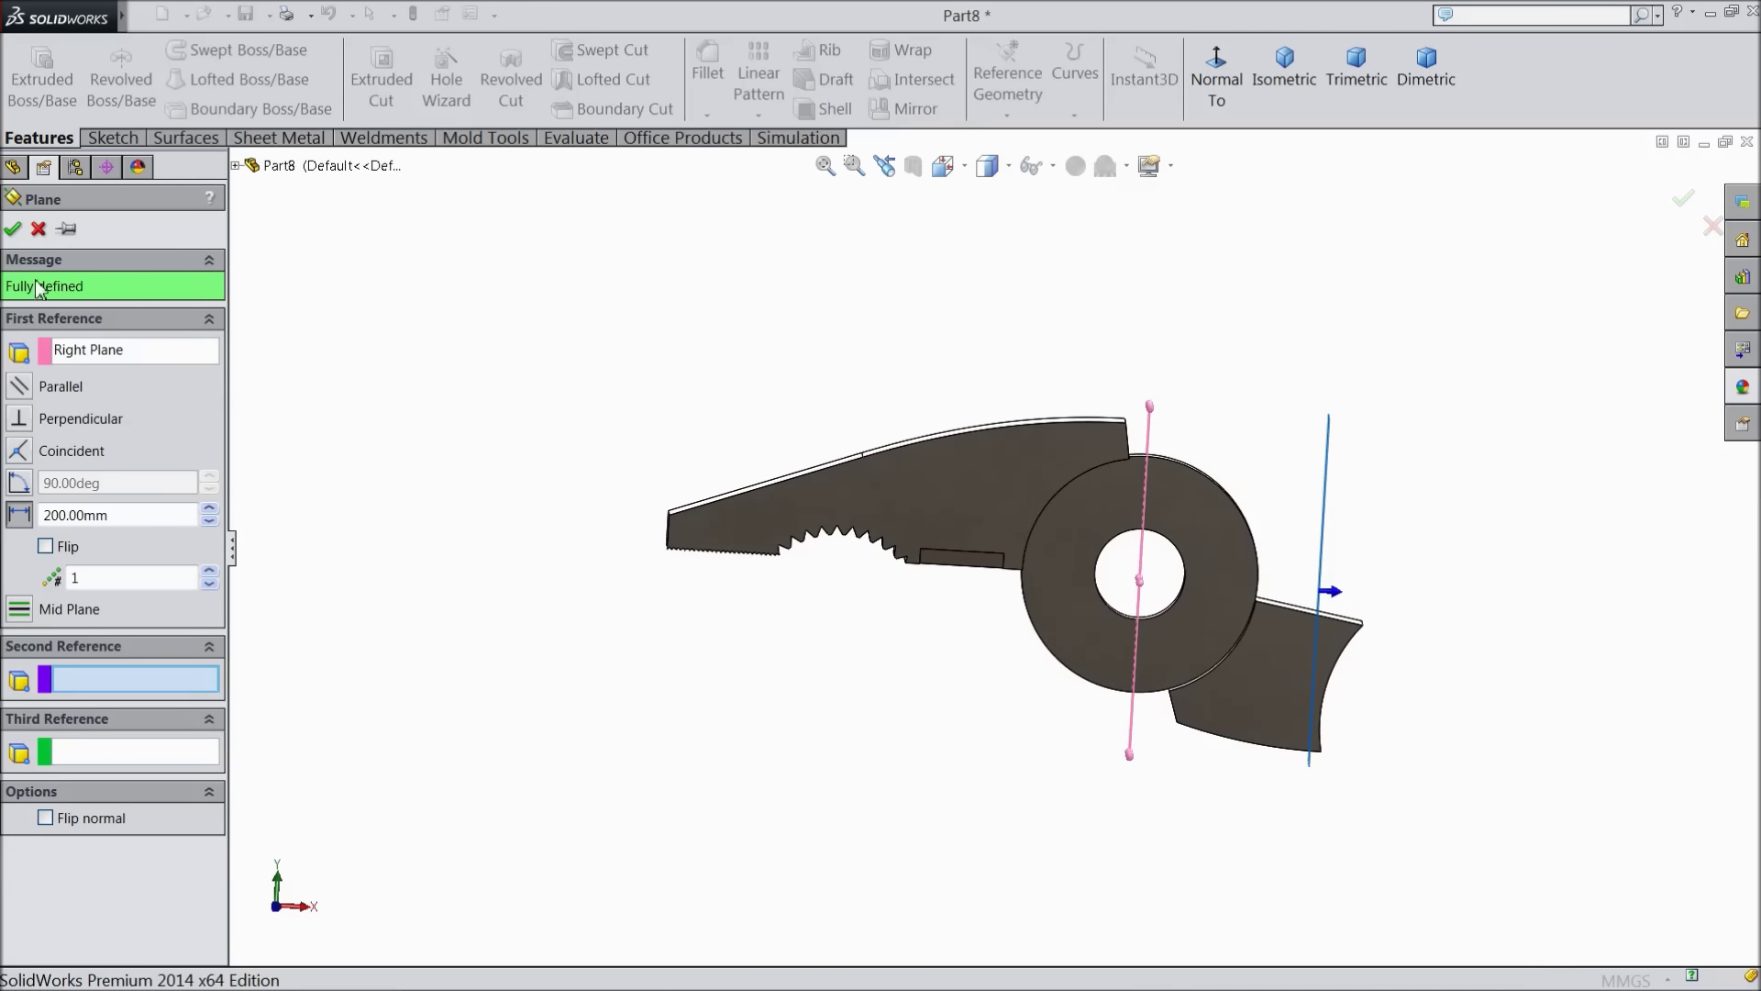
click(13, 229)
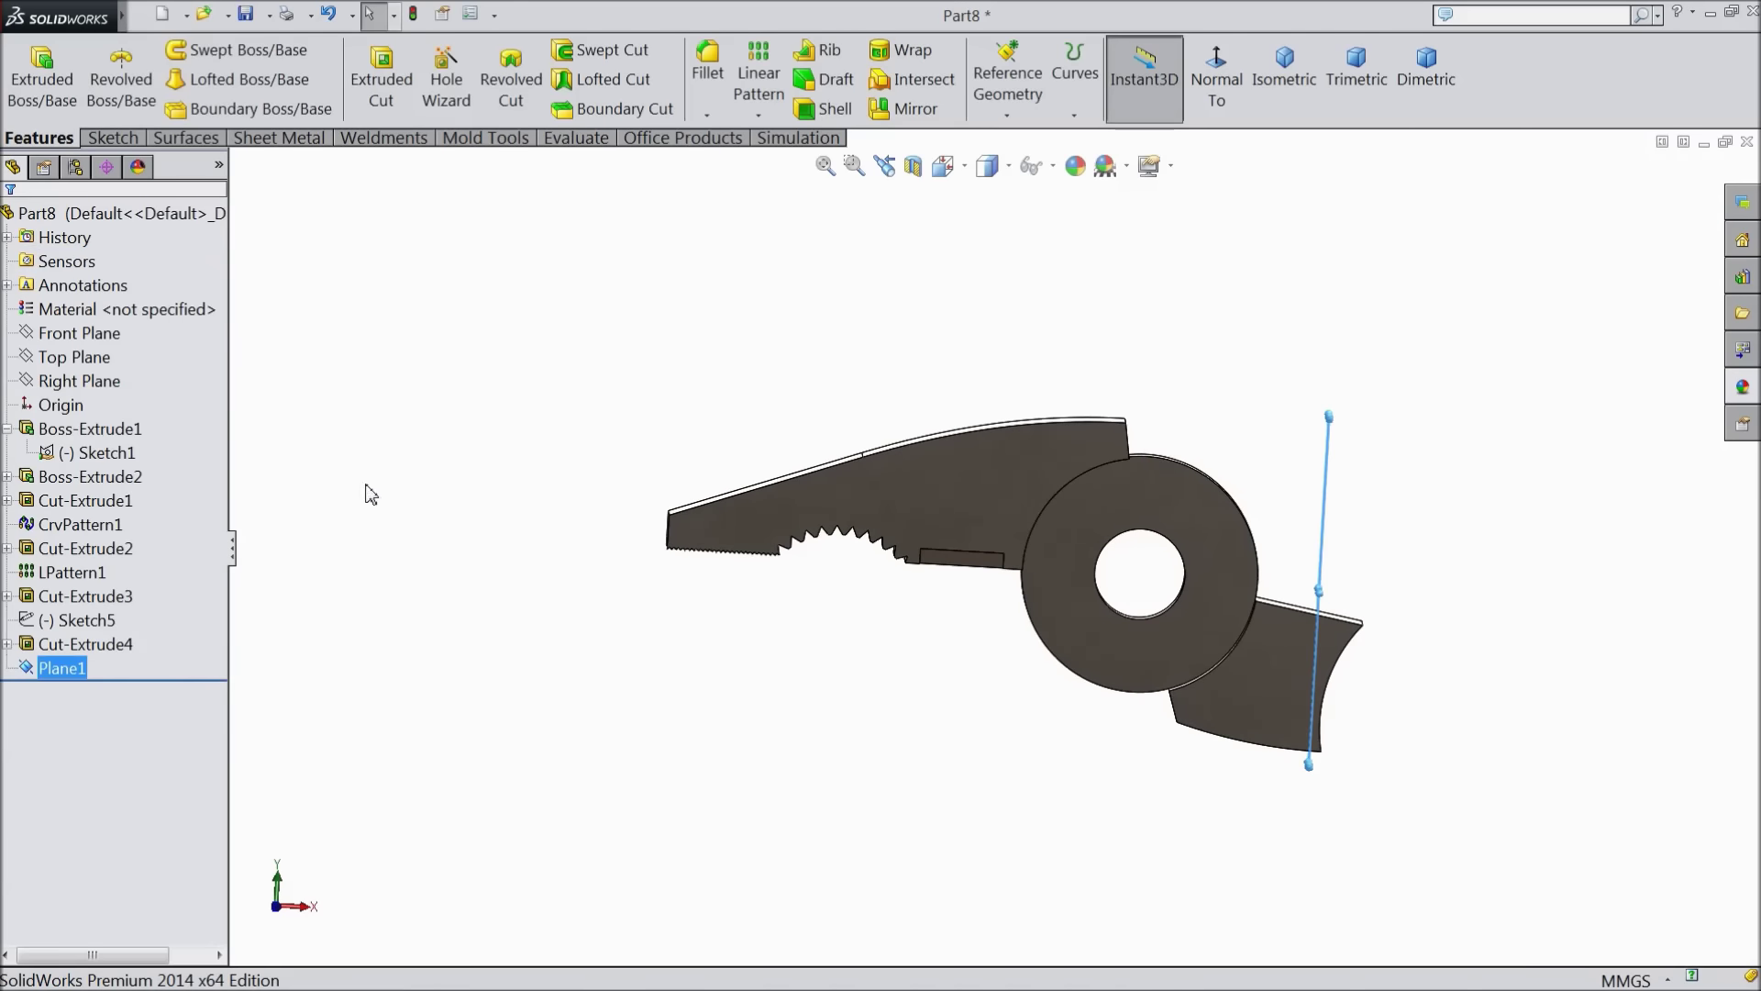
scroll(426, 511, up, 4)
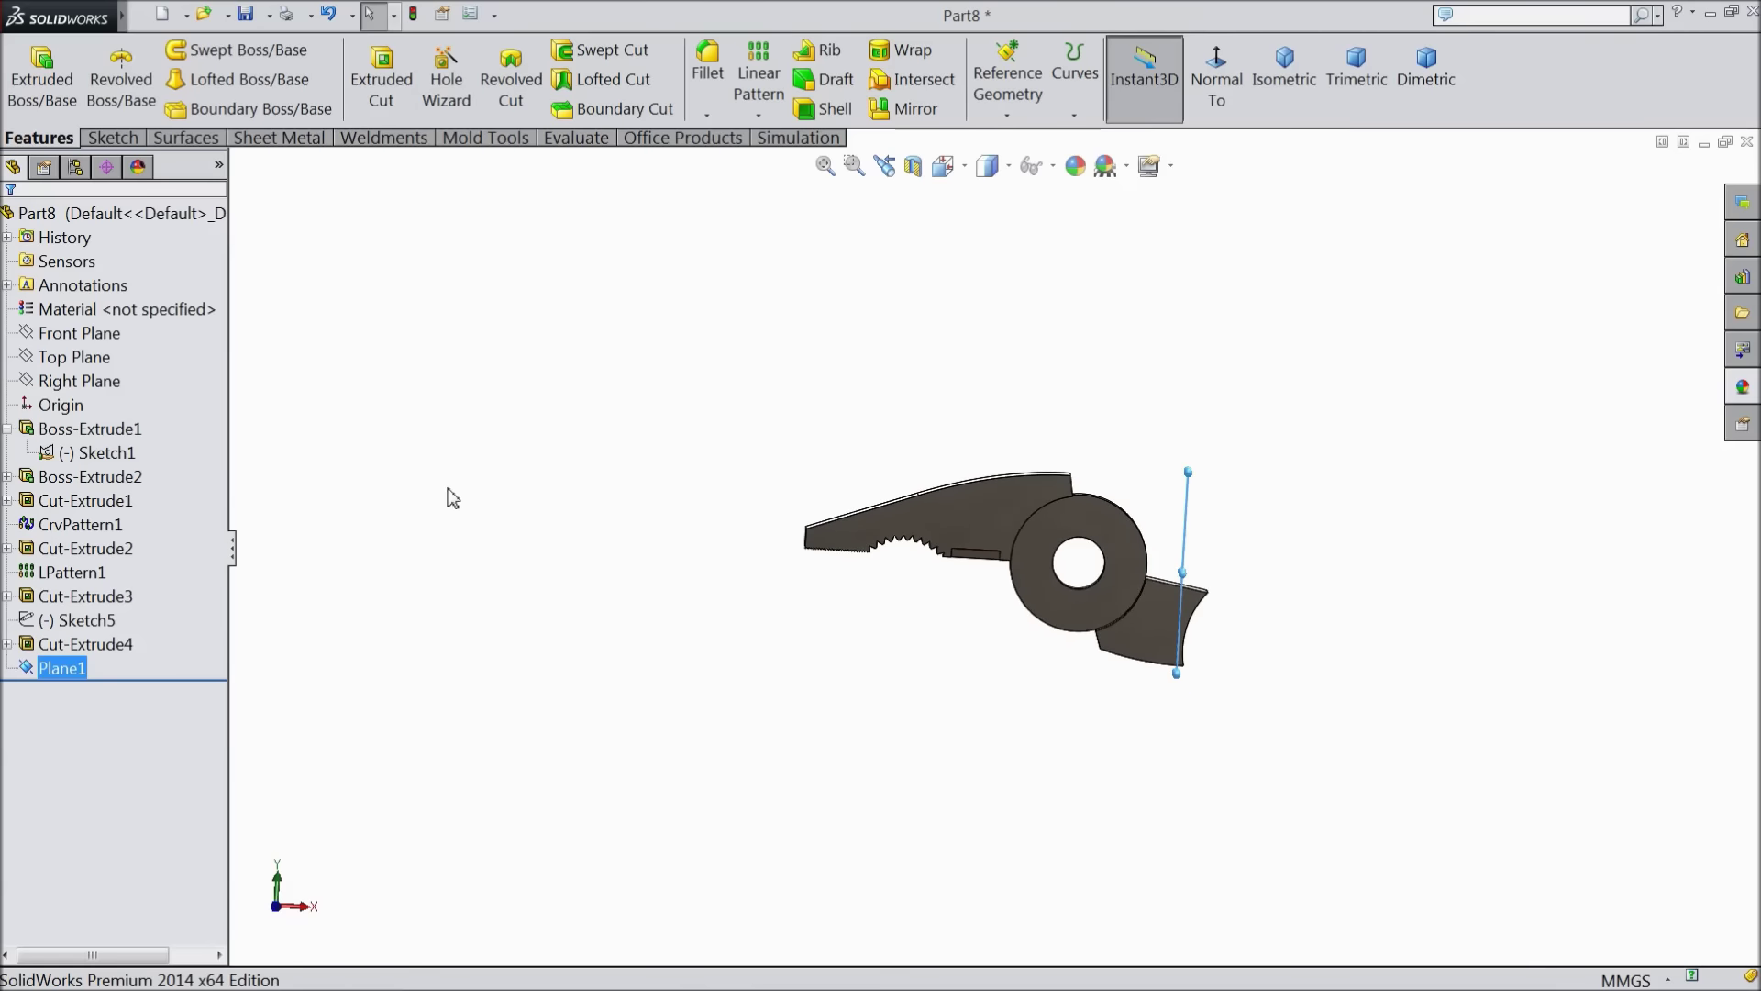
middle_drag(540, 545, 381, 535)
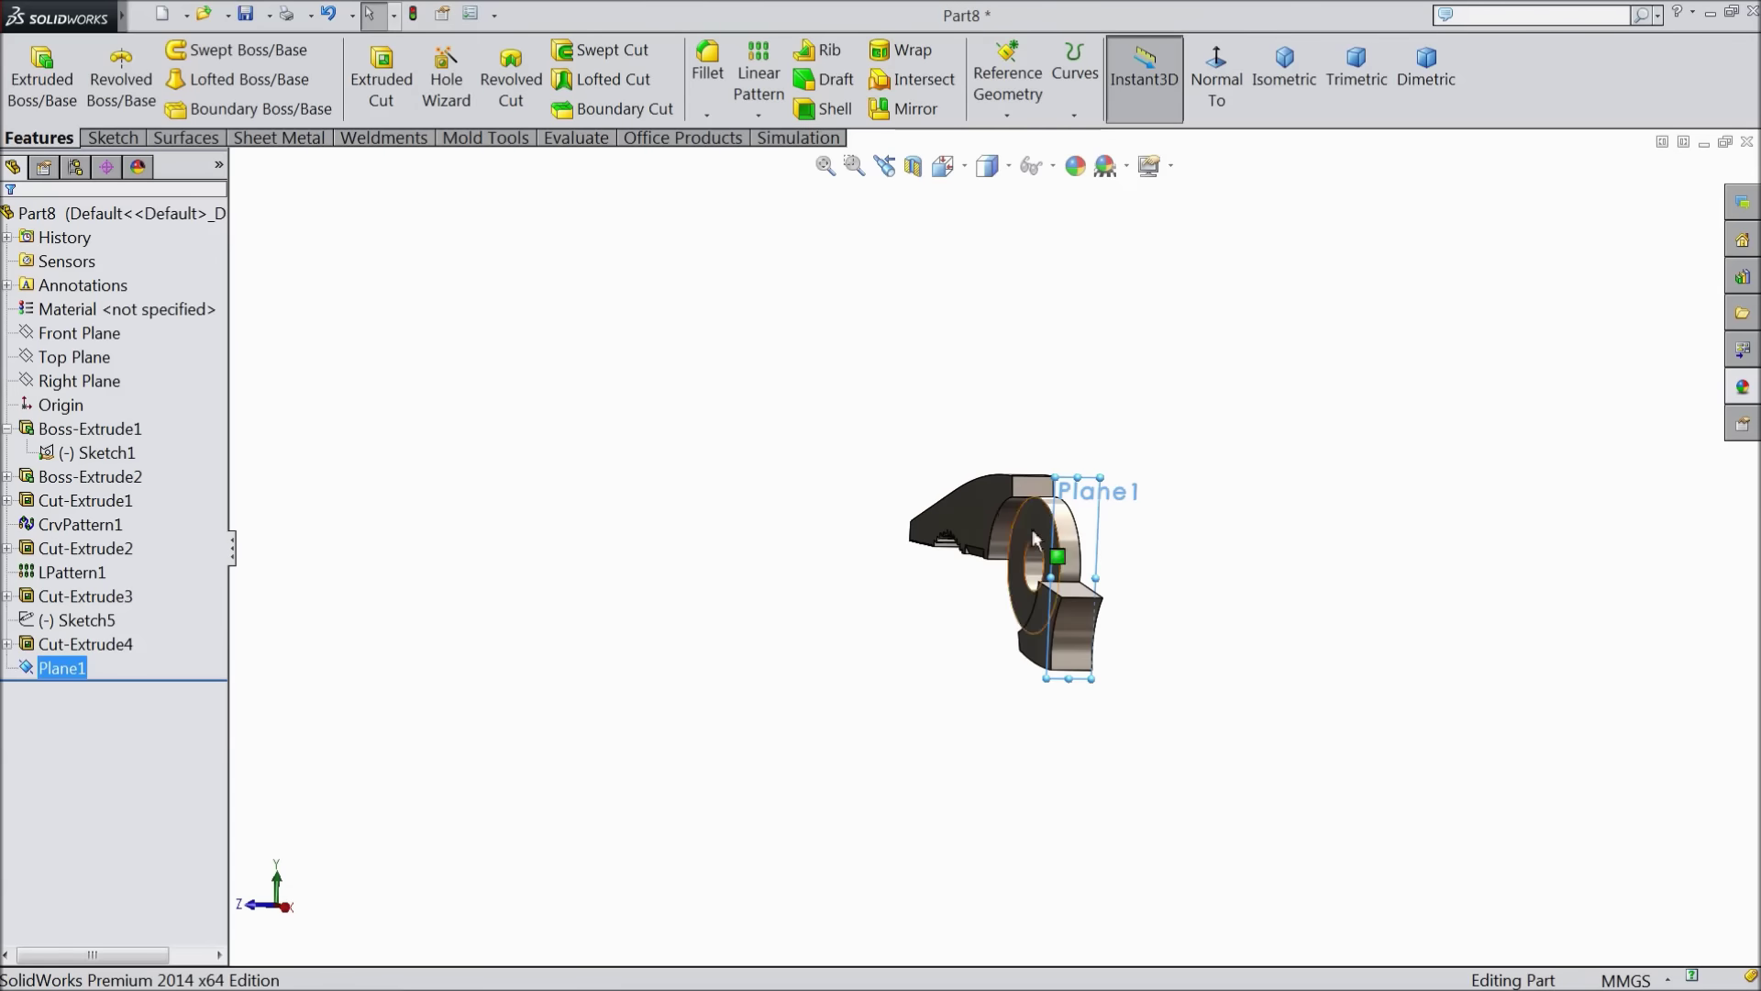
Start a sketch on Plane1 and draw a centre rectangle over the handle face
click(1096, 518)
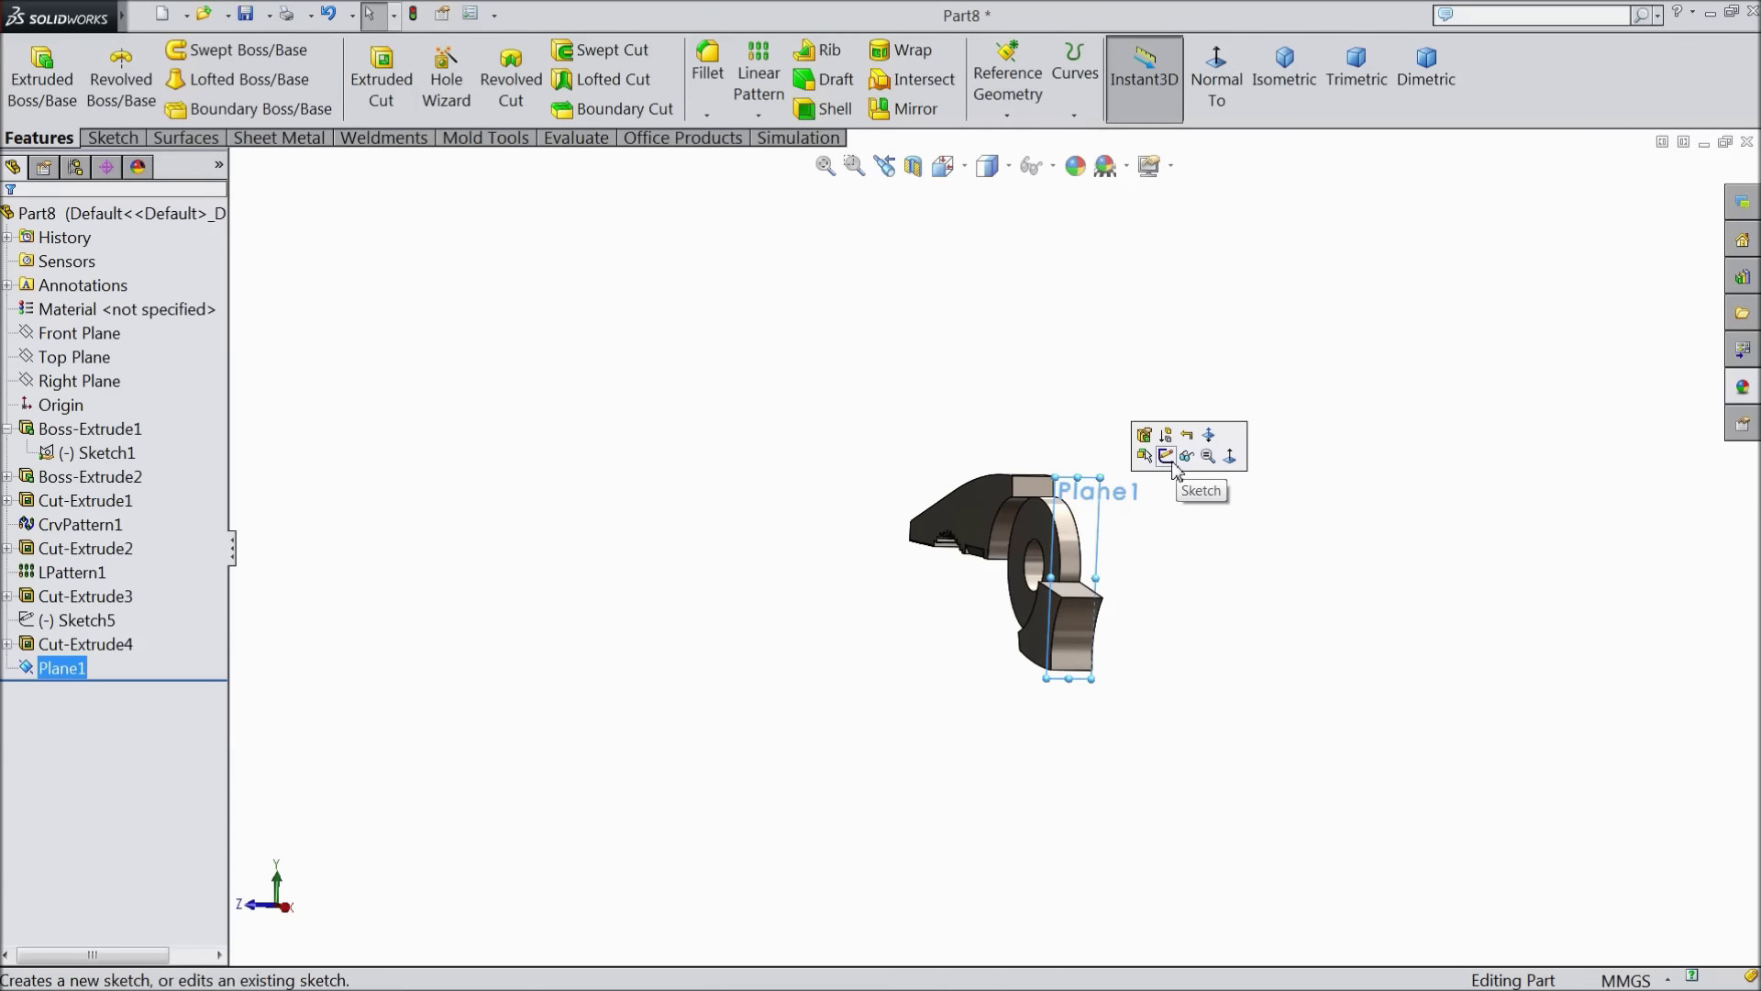
click(1171, 462)
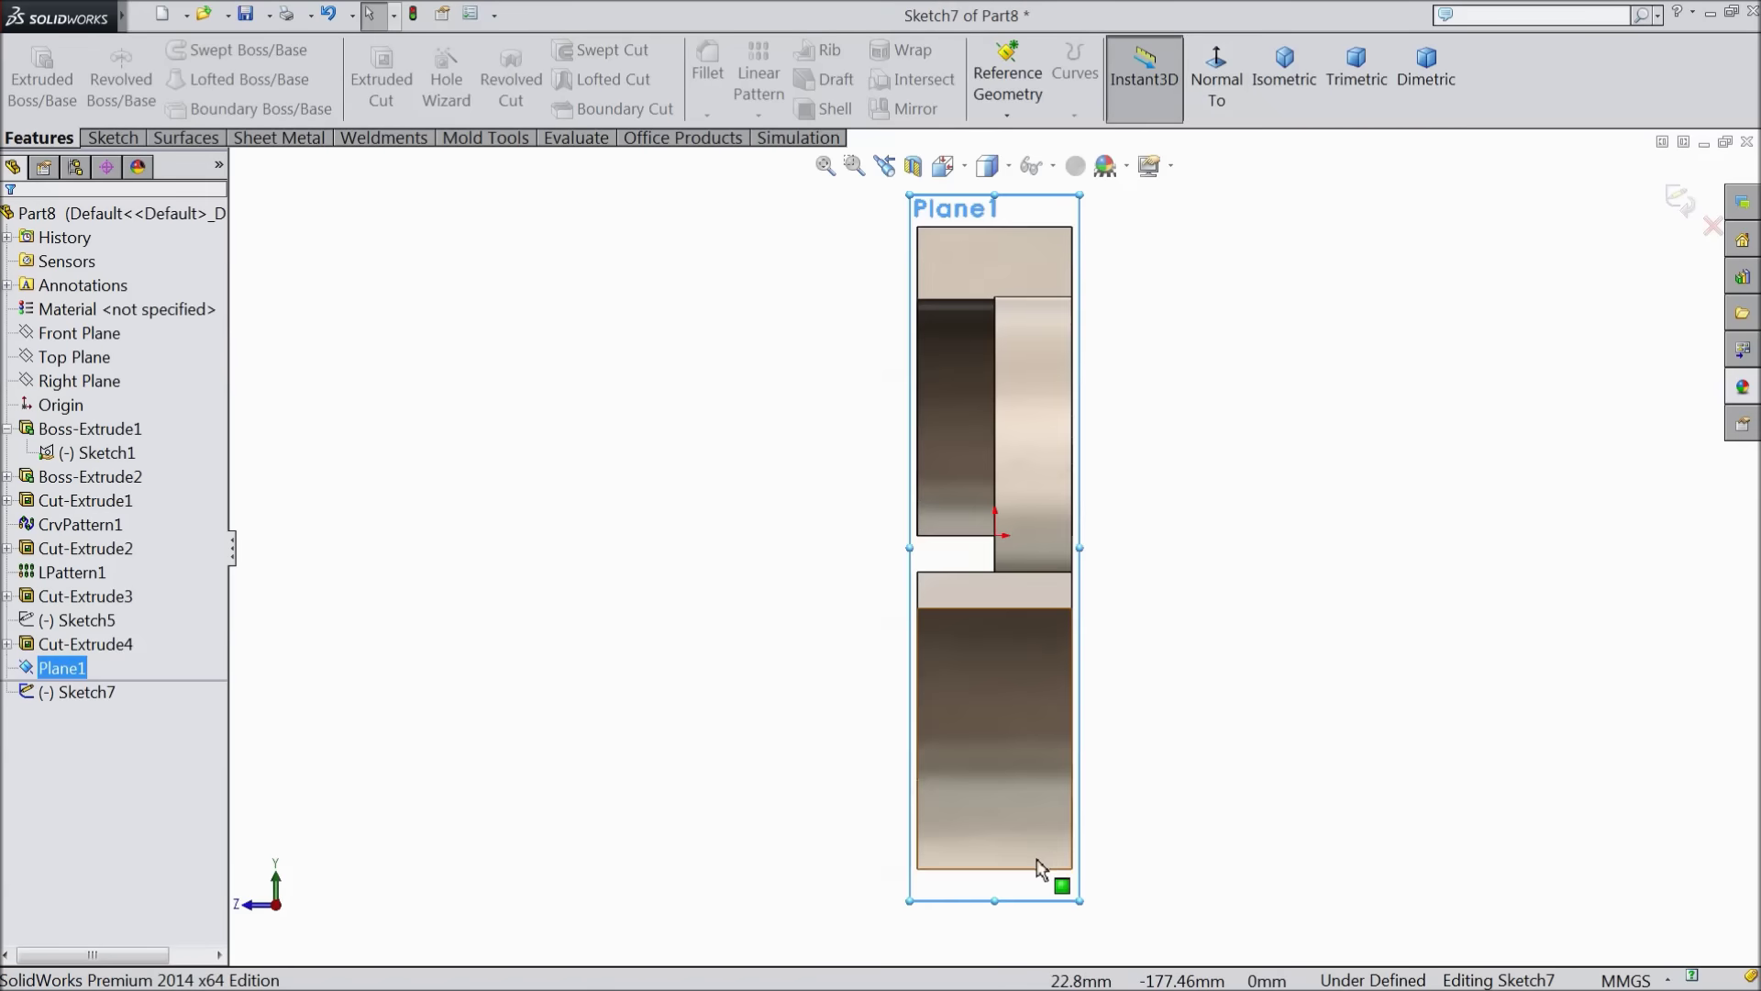
click(112, 137)
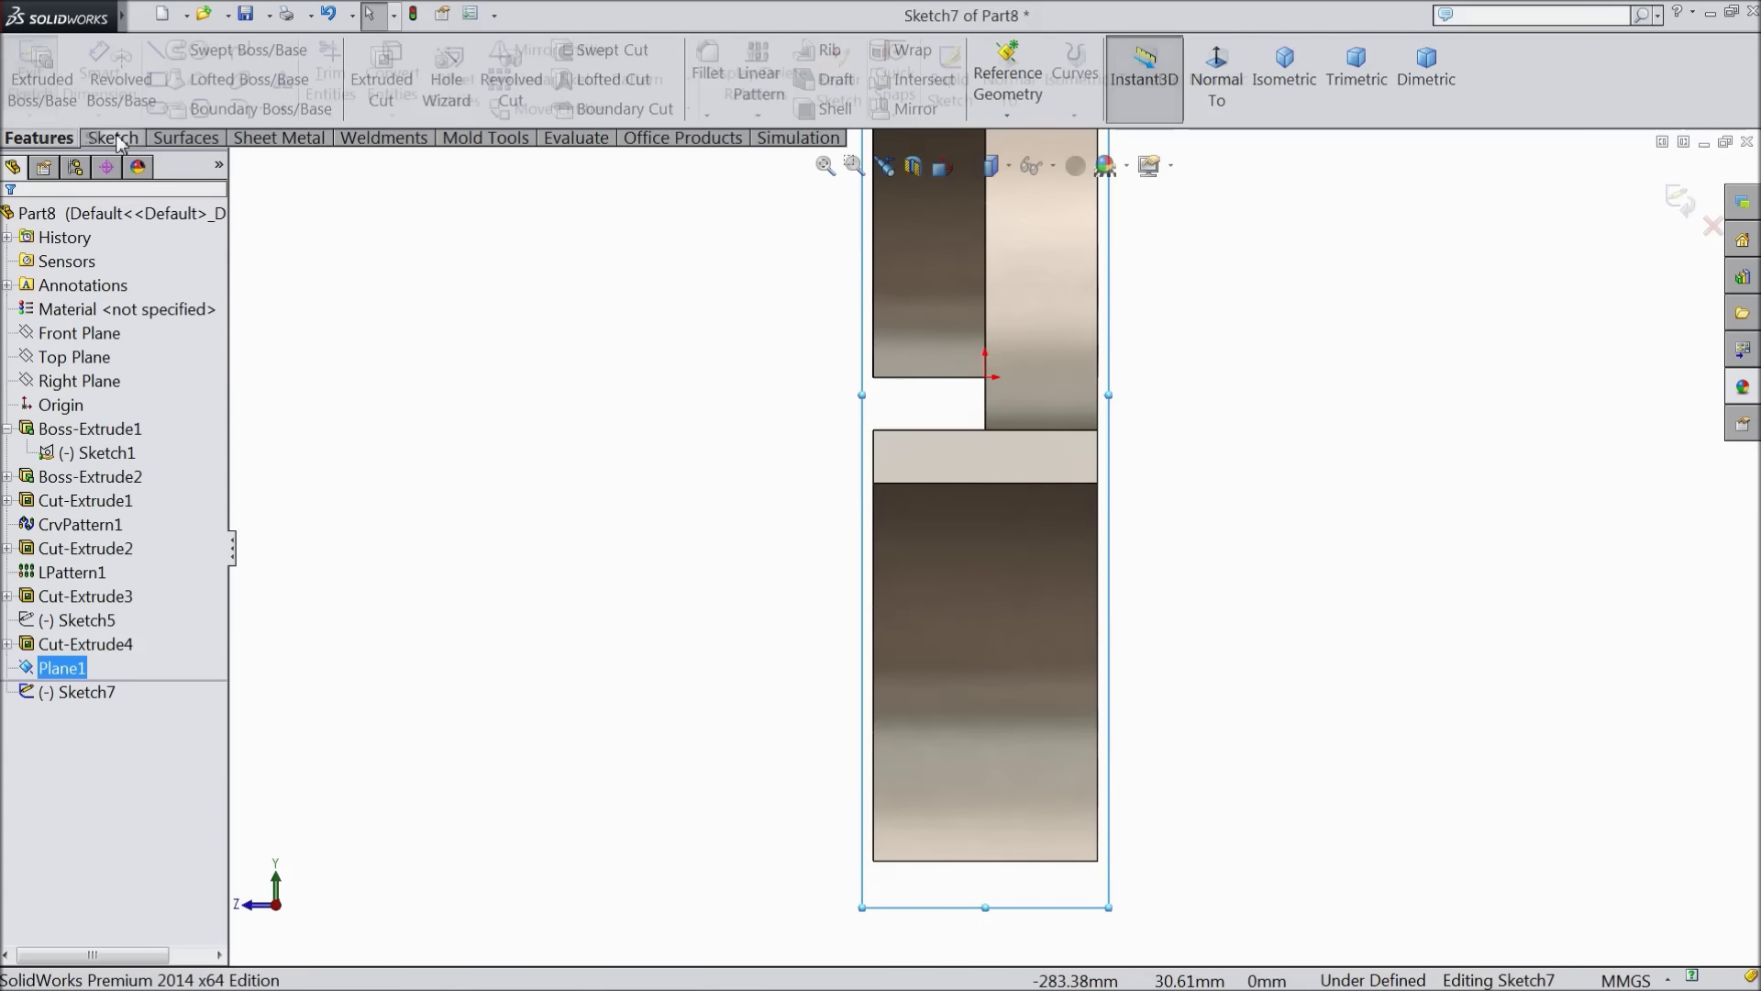
click(178, 80)
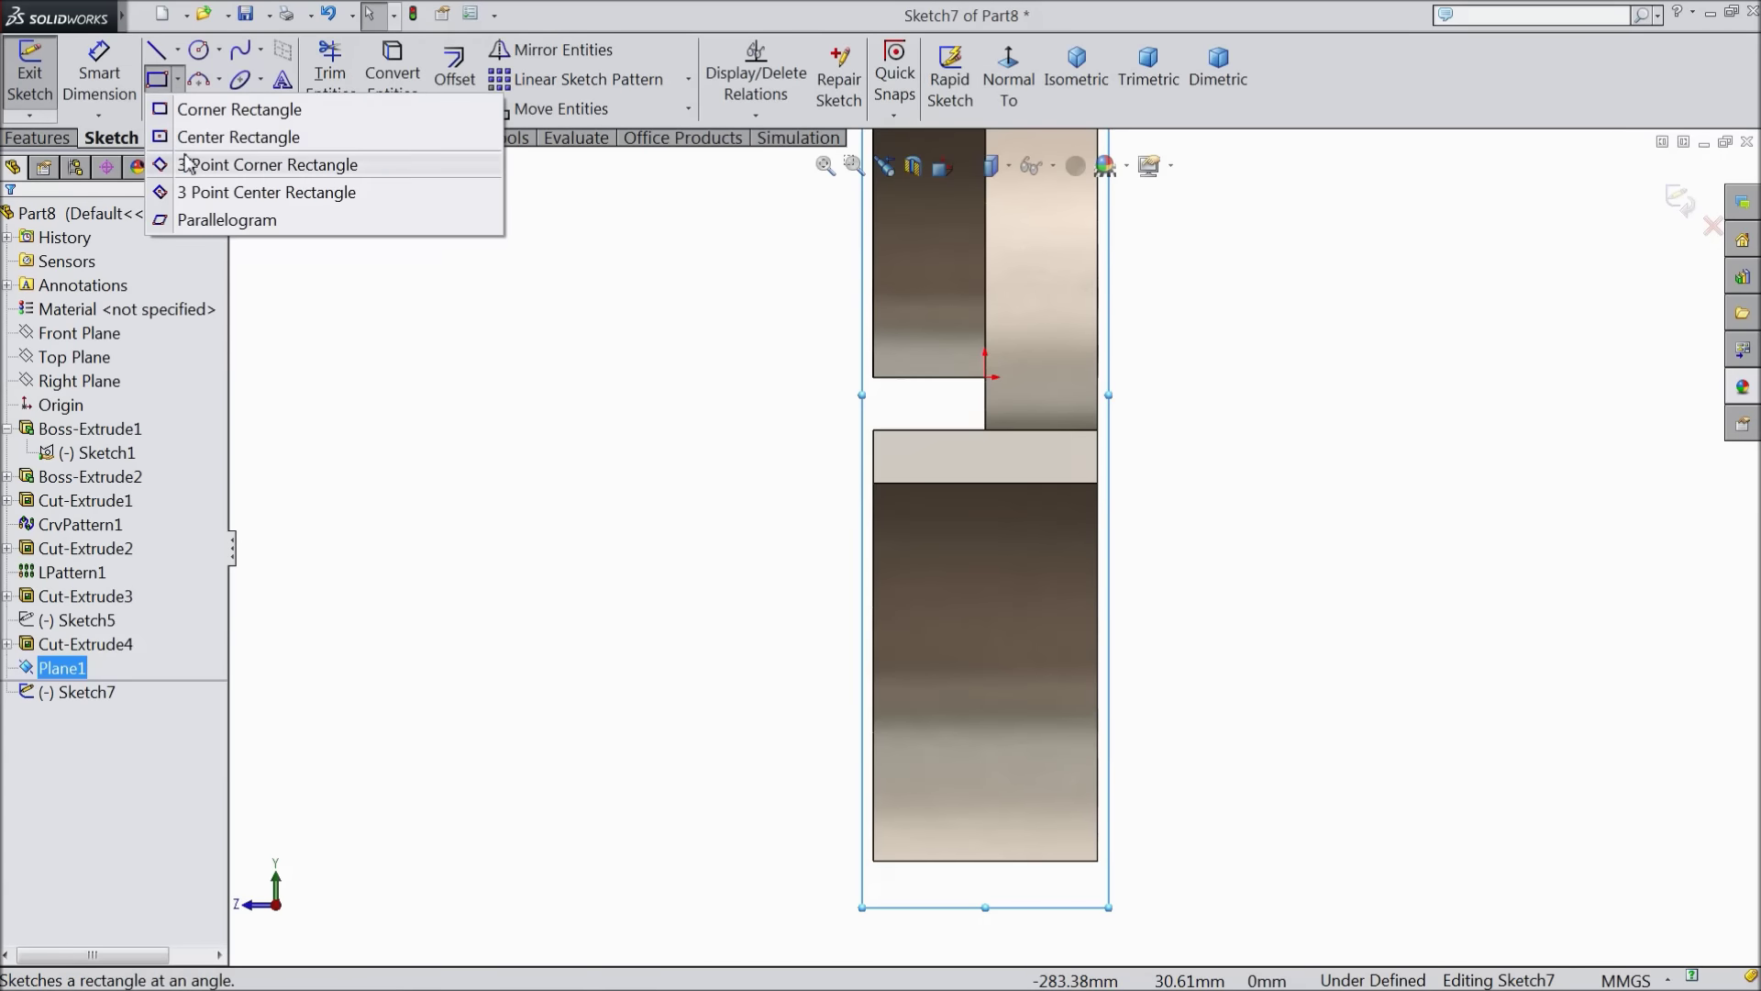
click(184, 135)
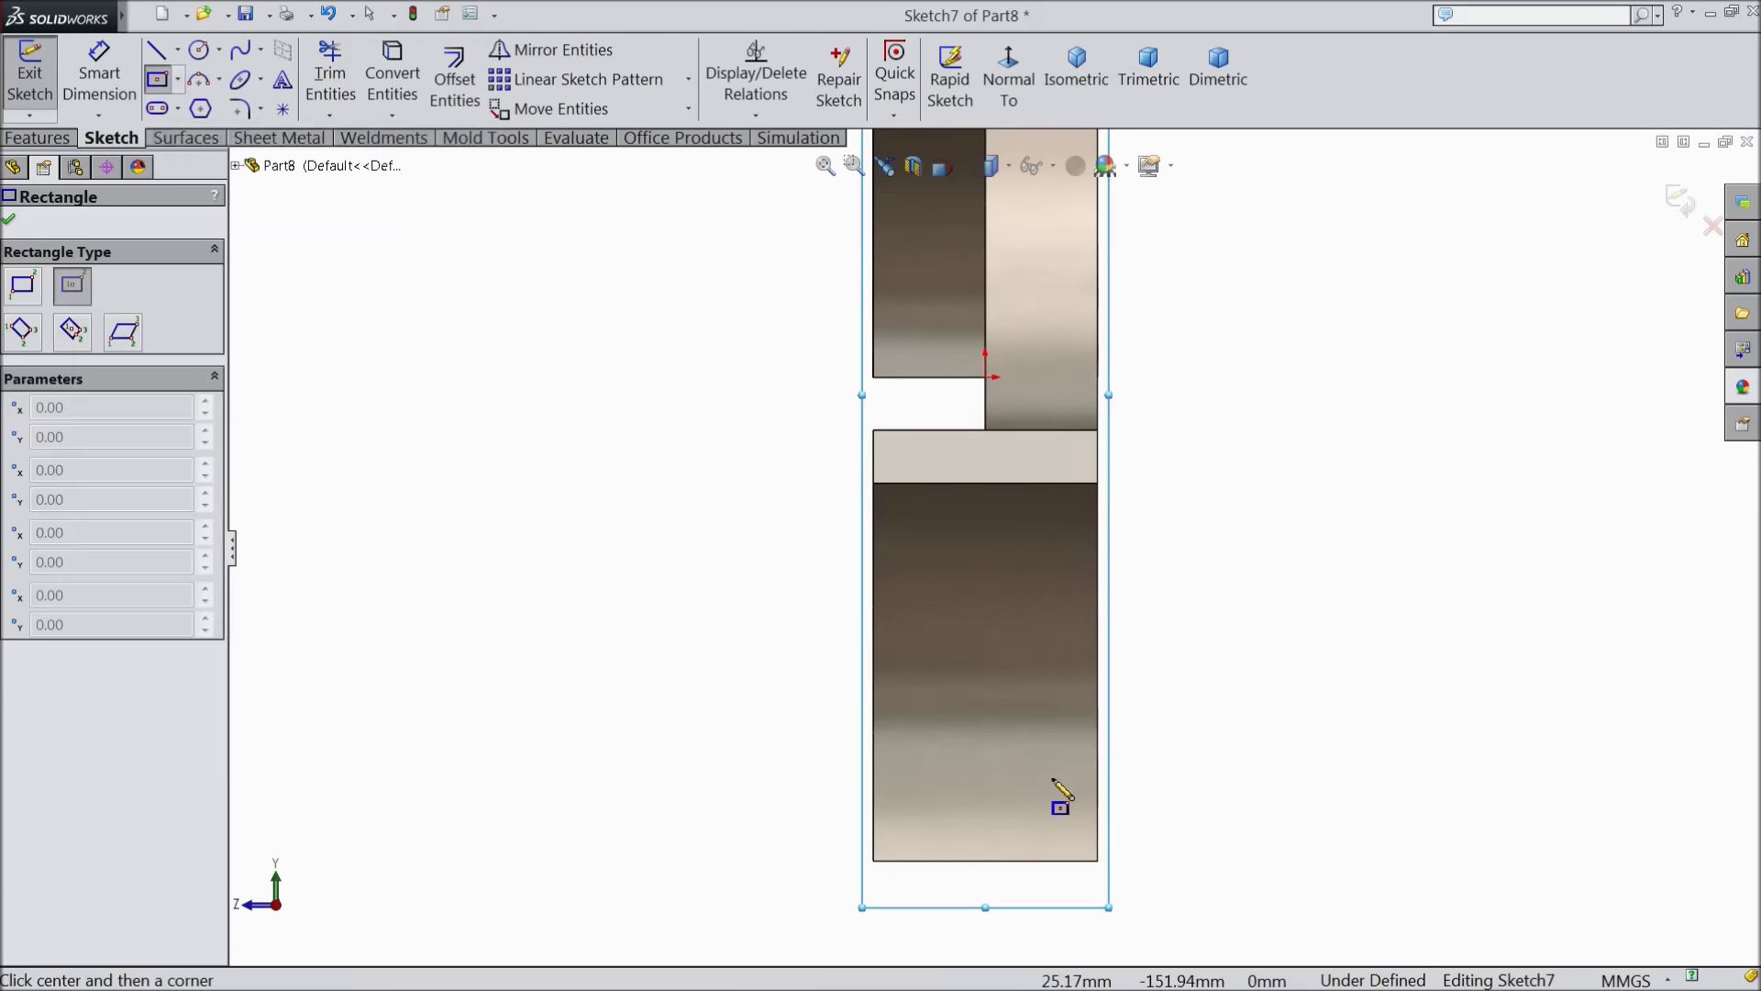
click(985, 676)
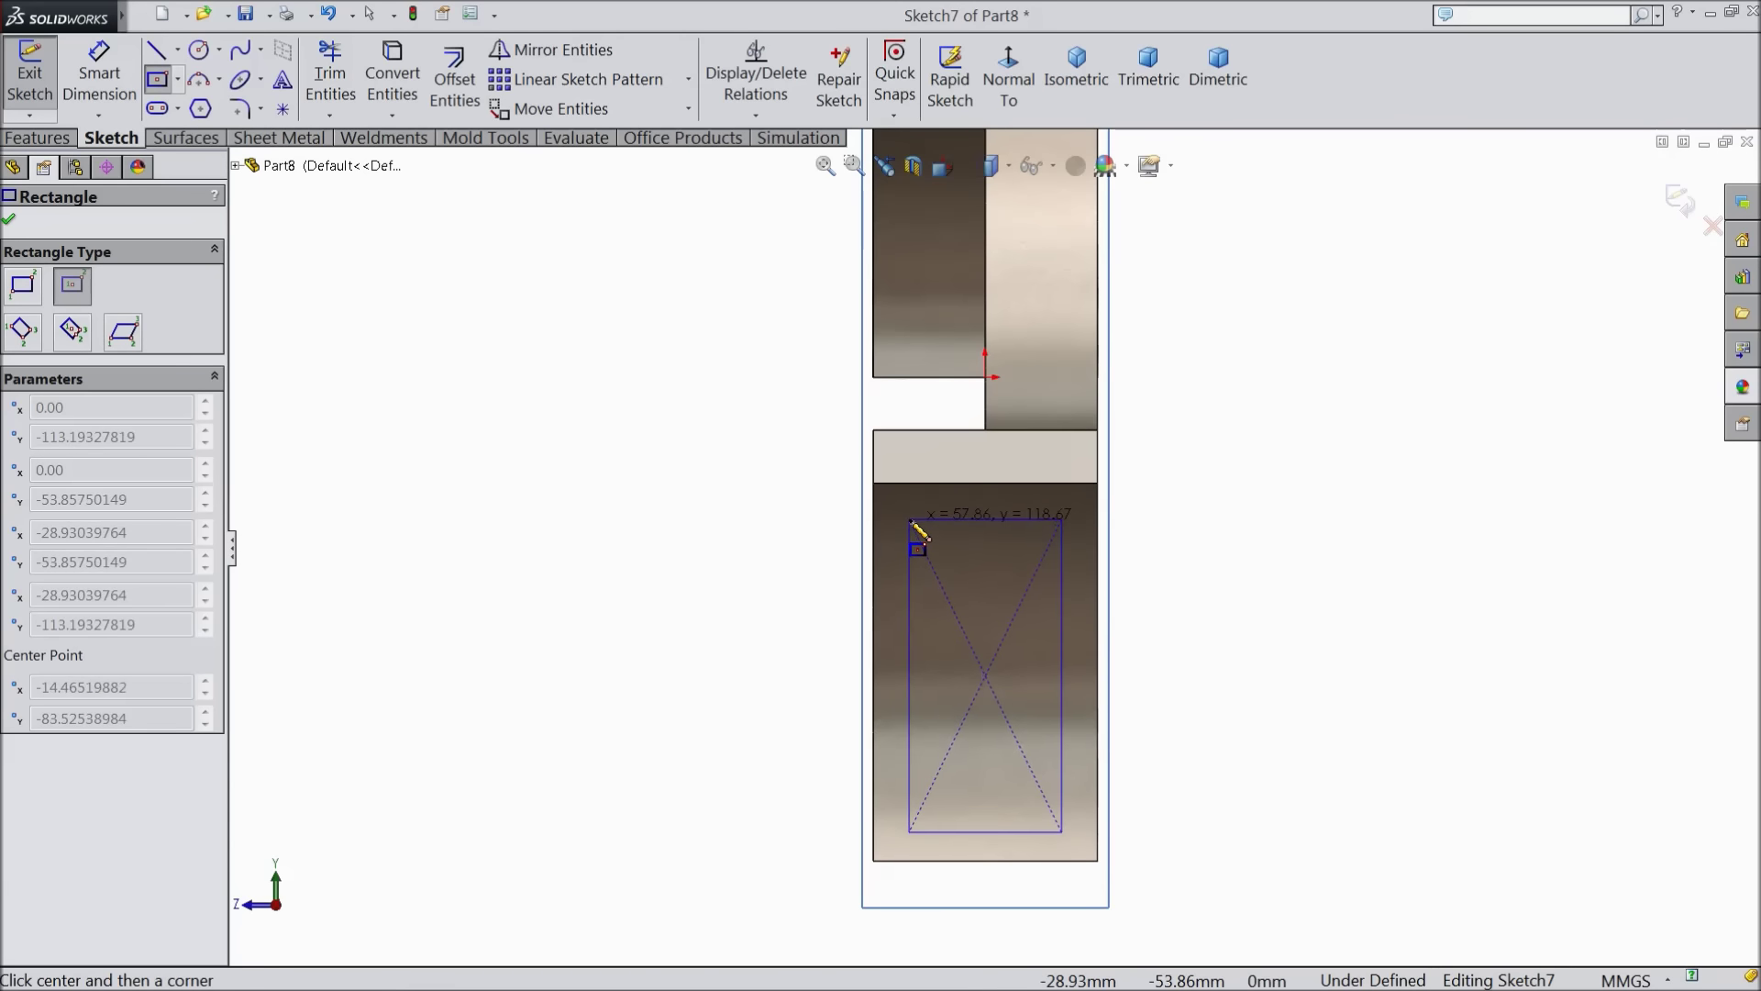
click(916, 539)
scroll(1051, 761, up, 1)
scroll(1049, 710, down, 3)
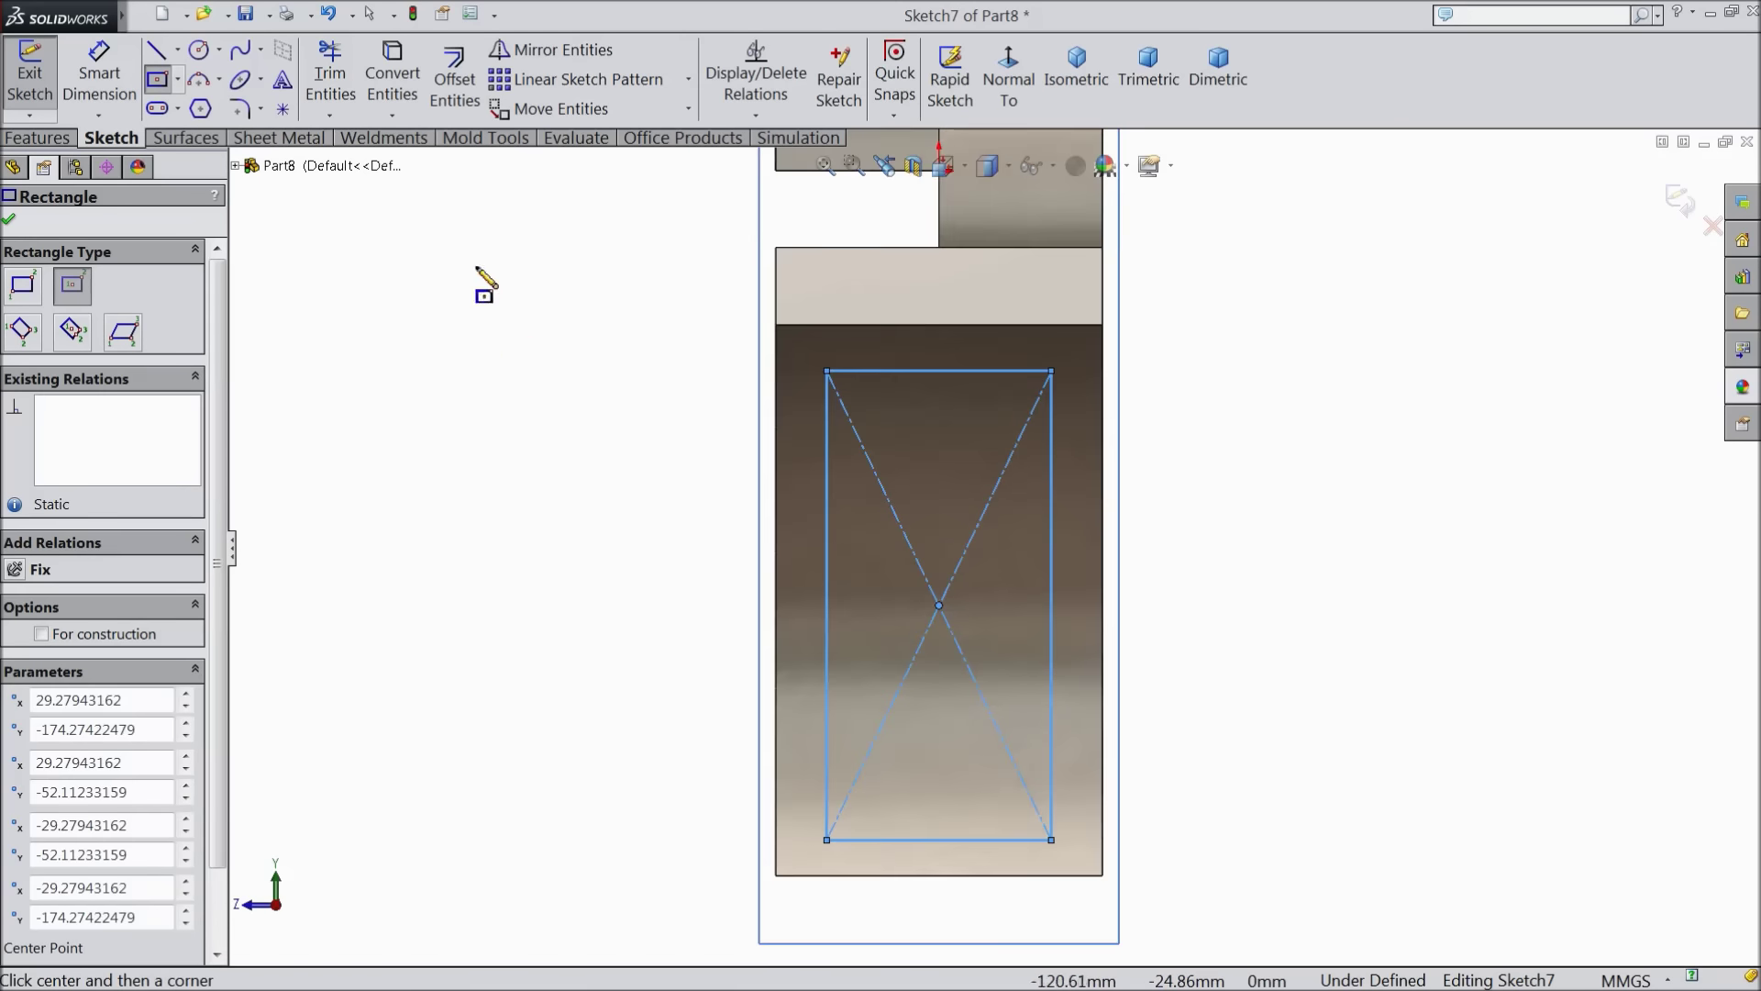
right_click(475, 275)
click(539, 243)
Draw vertical and horizontal construction centerlines out from the rectangle's centre
scroll(908, 431, down, 2)
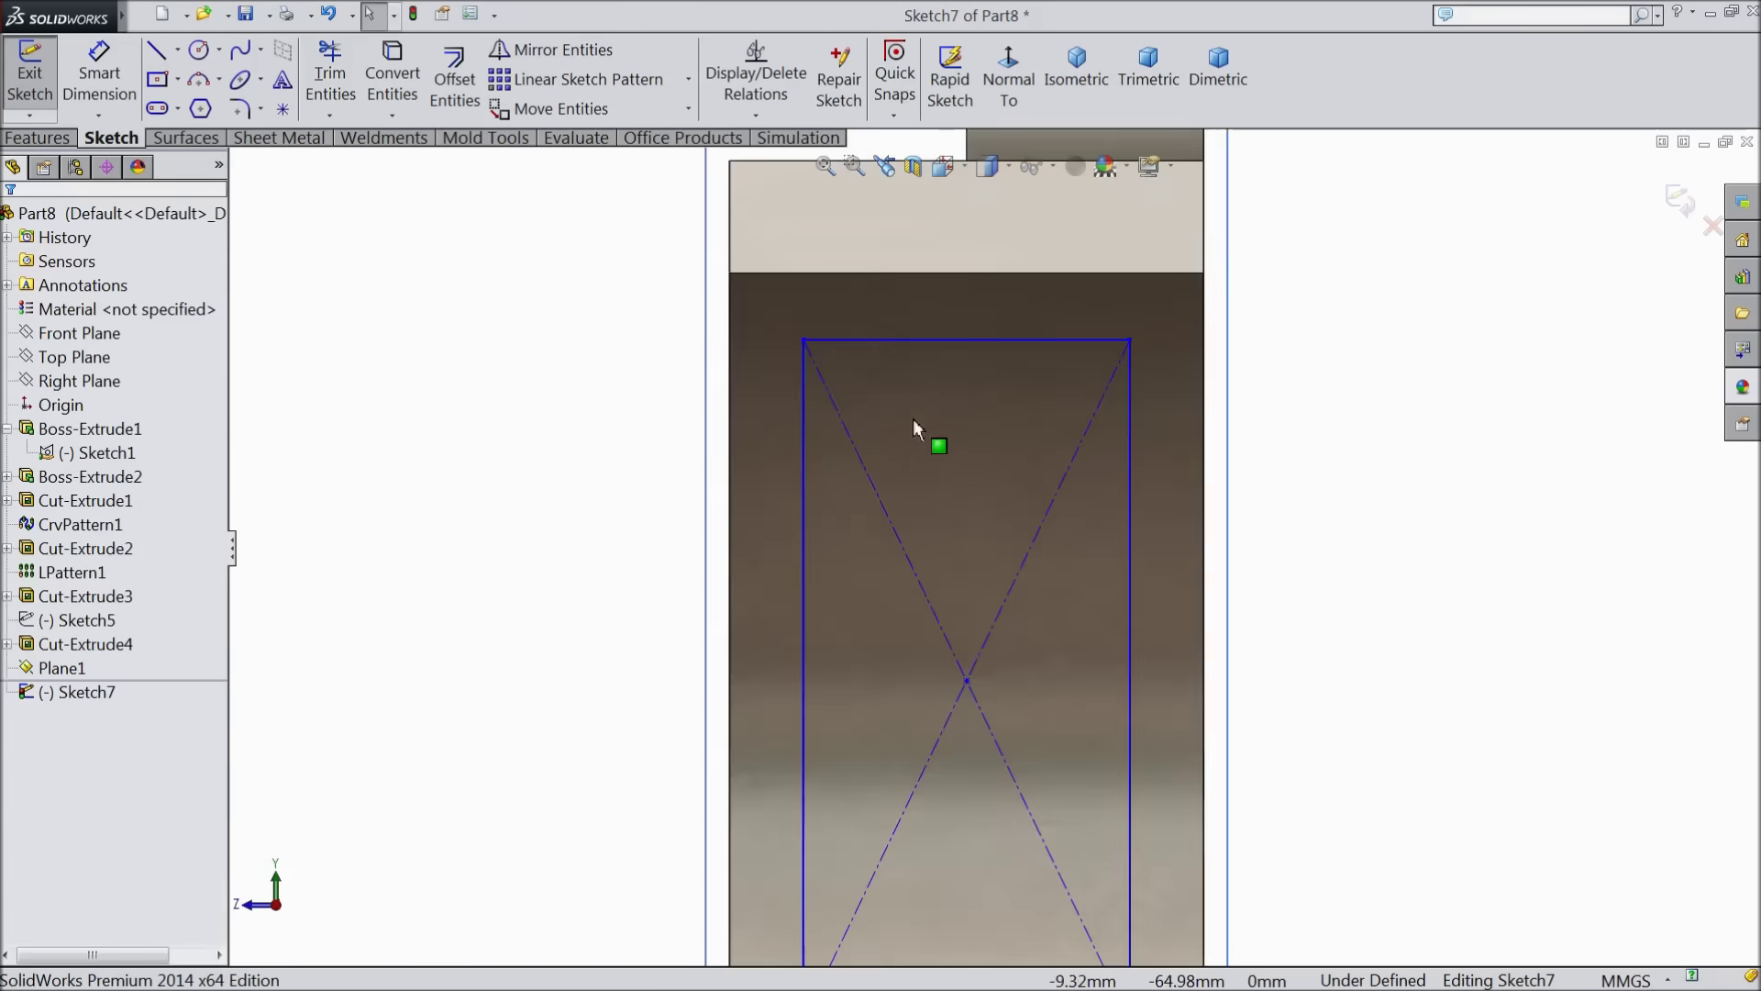
click(960, 272)
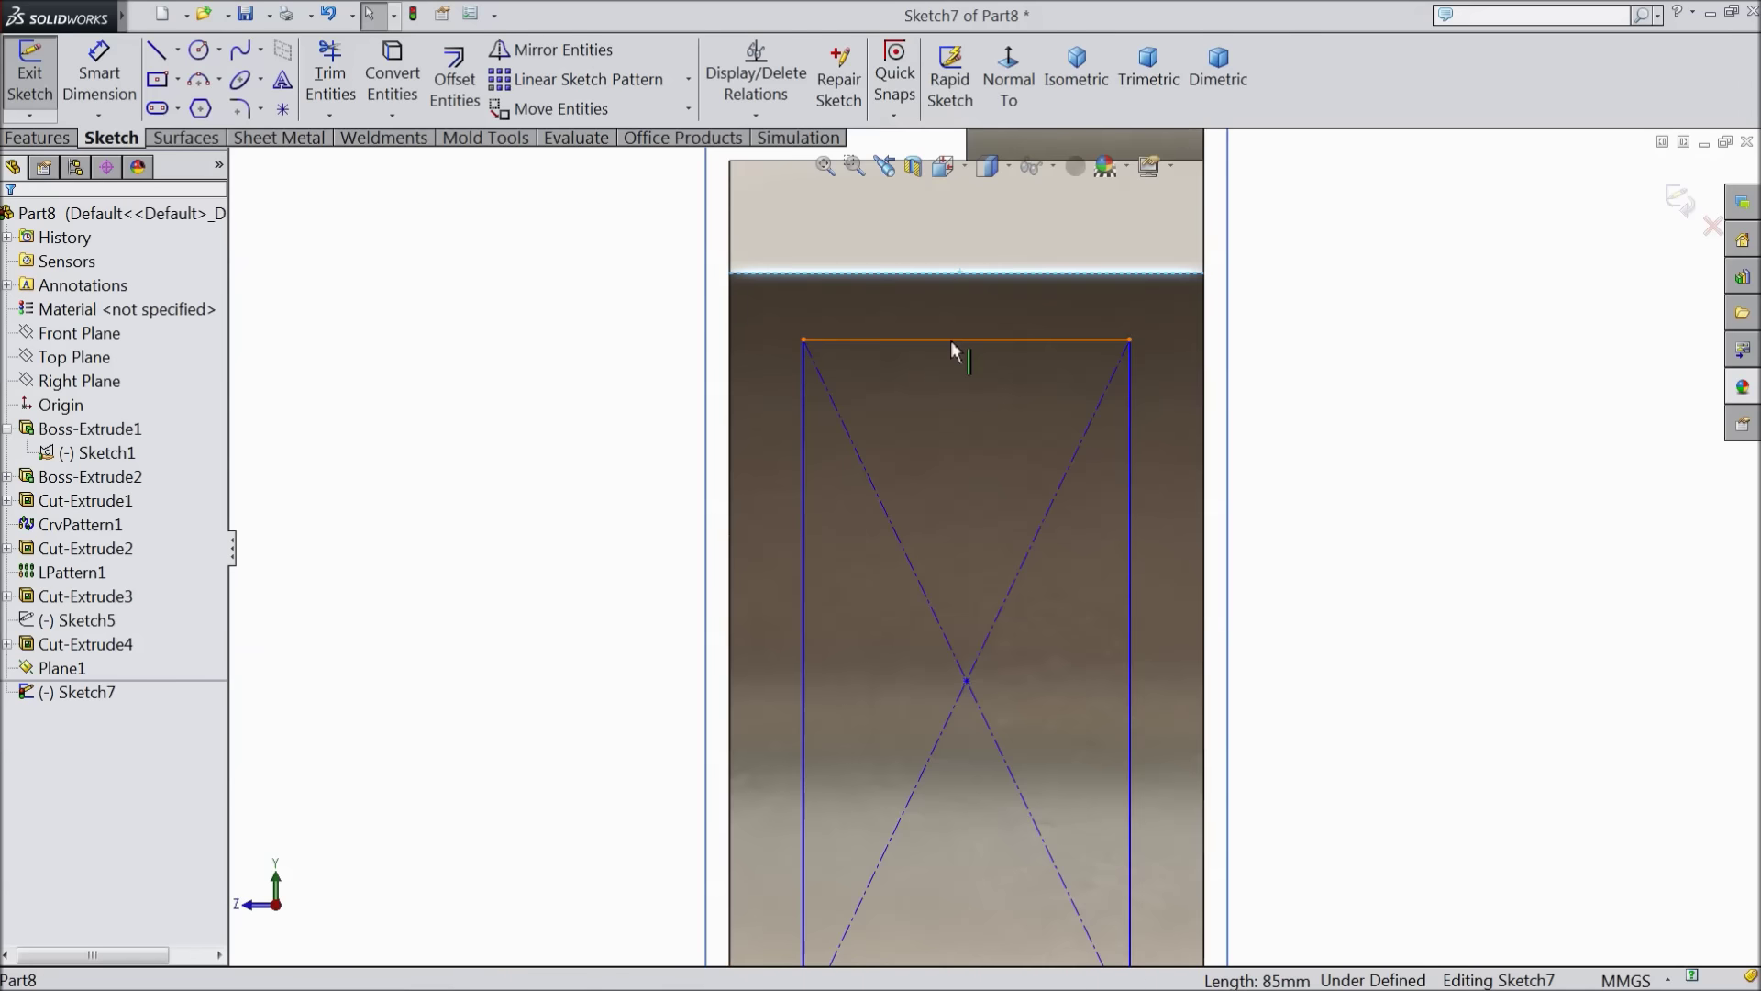
scroll(927, 408, up, 3)
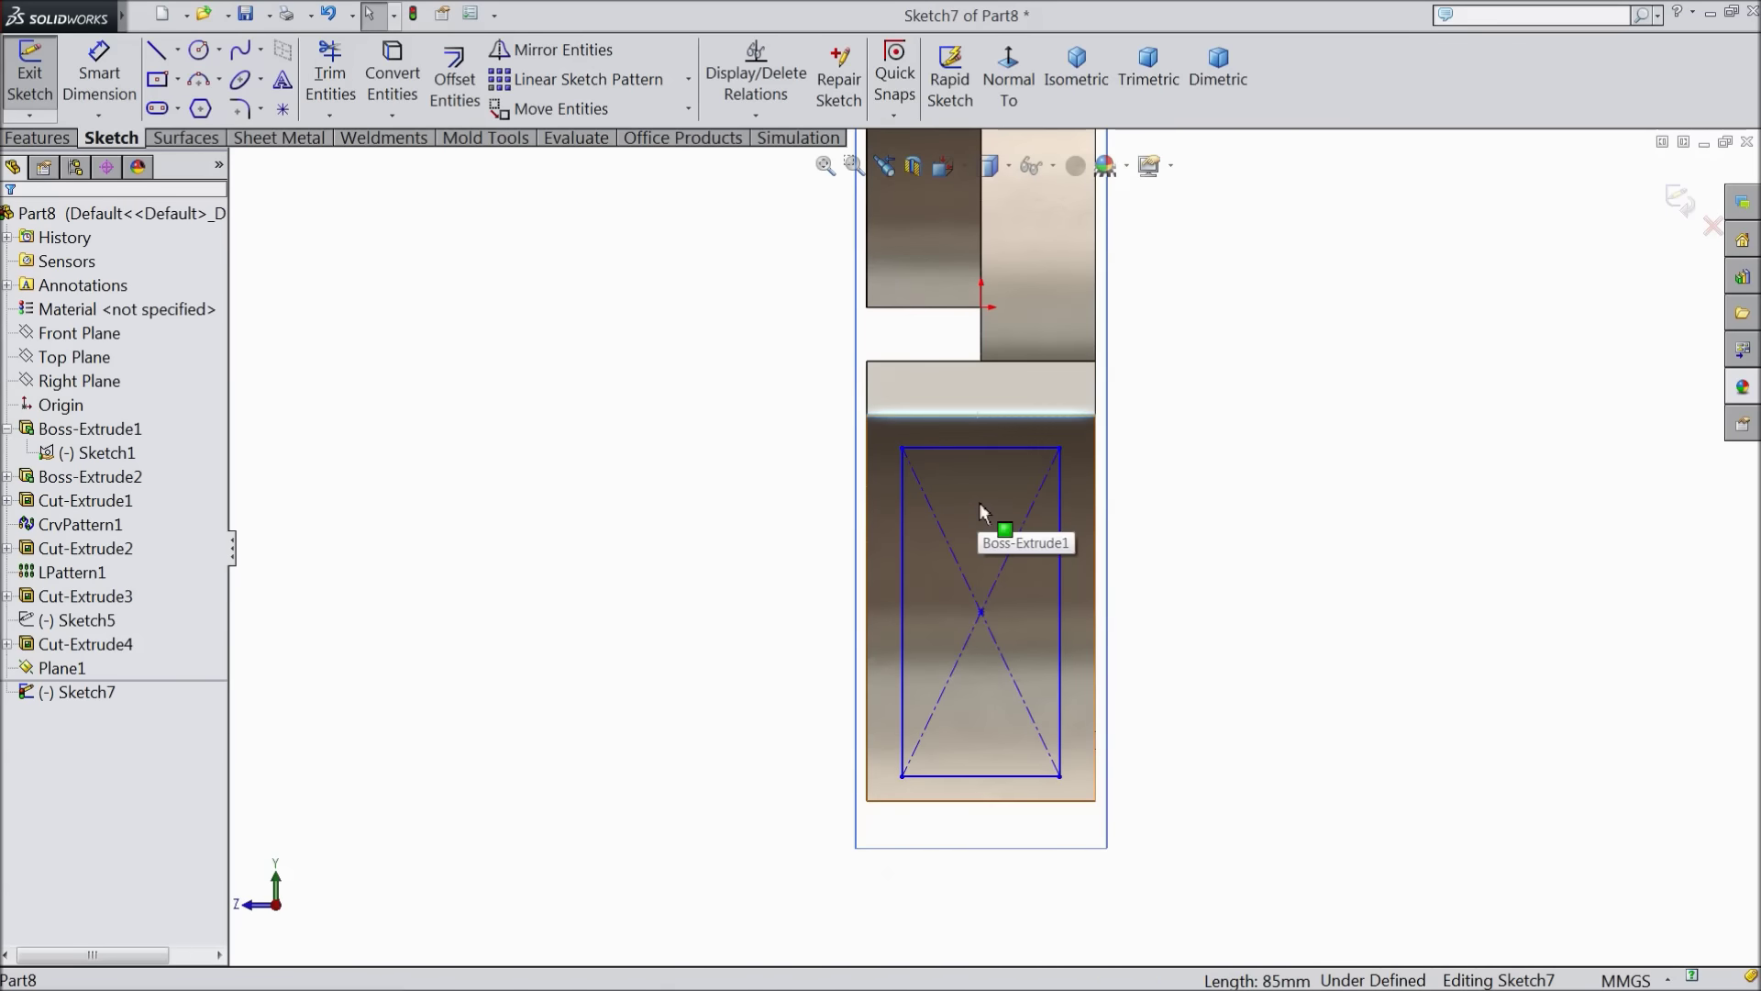
click(177, 50)
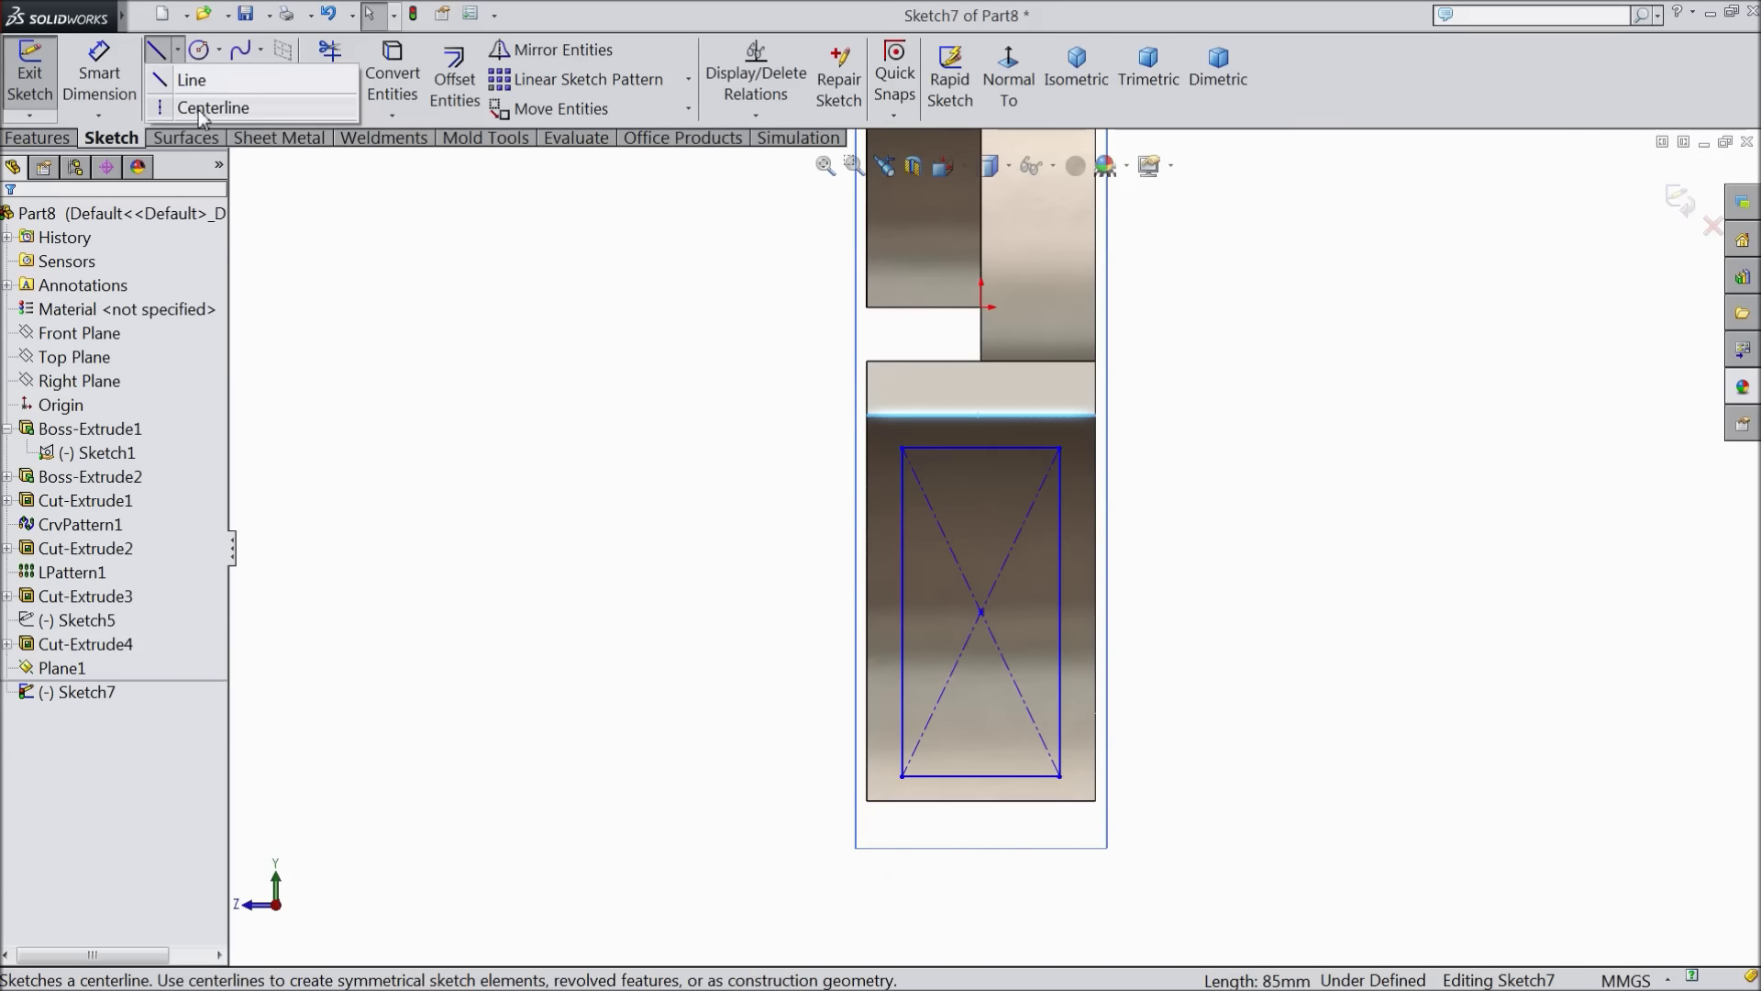
click(217, 106)
scroll(1045, 802, down, 2)
click(952, 527)
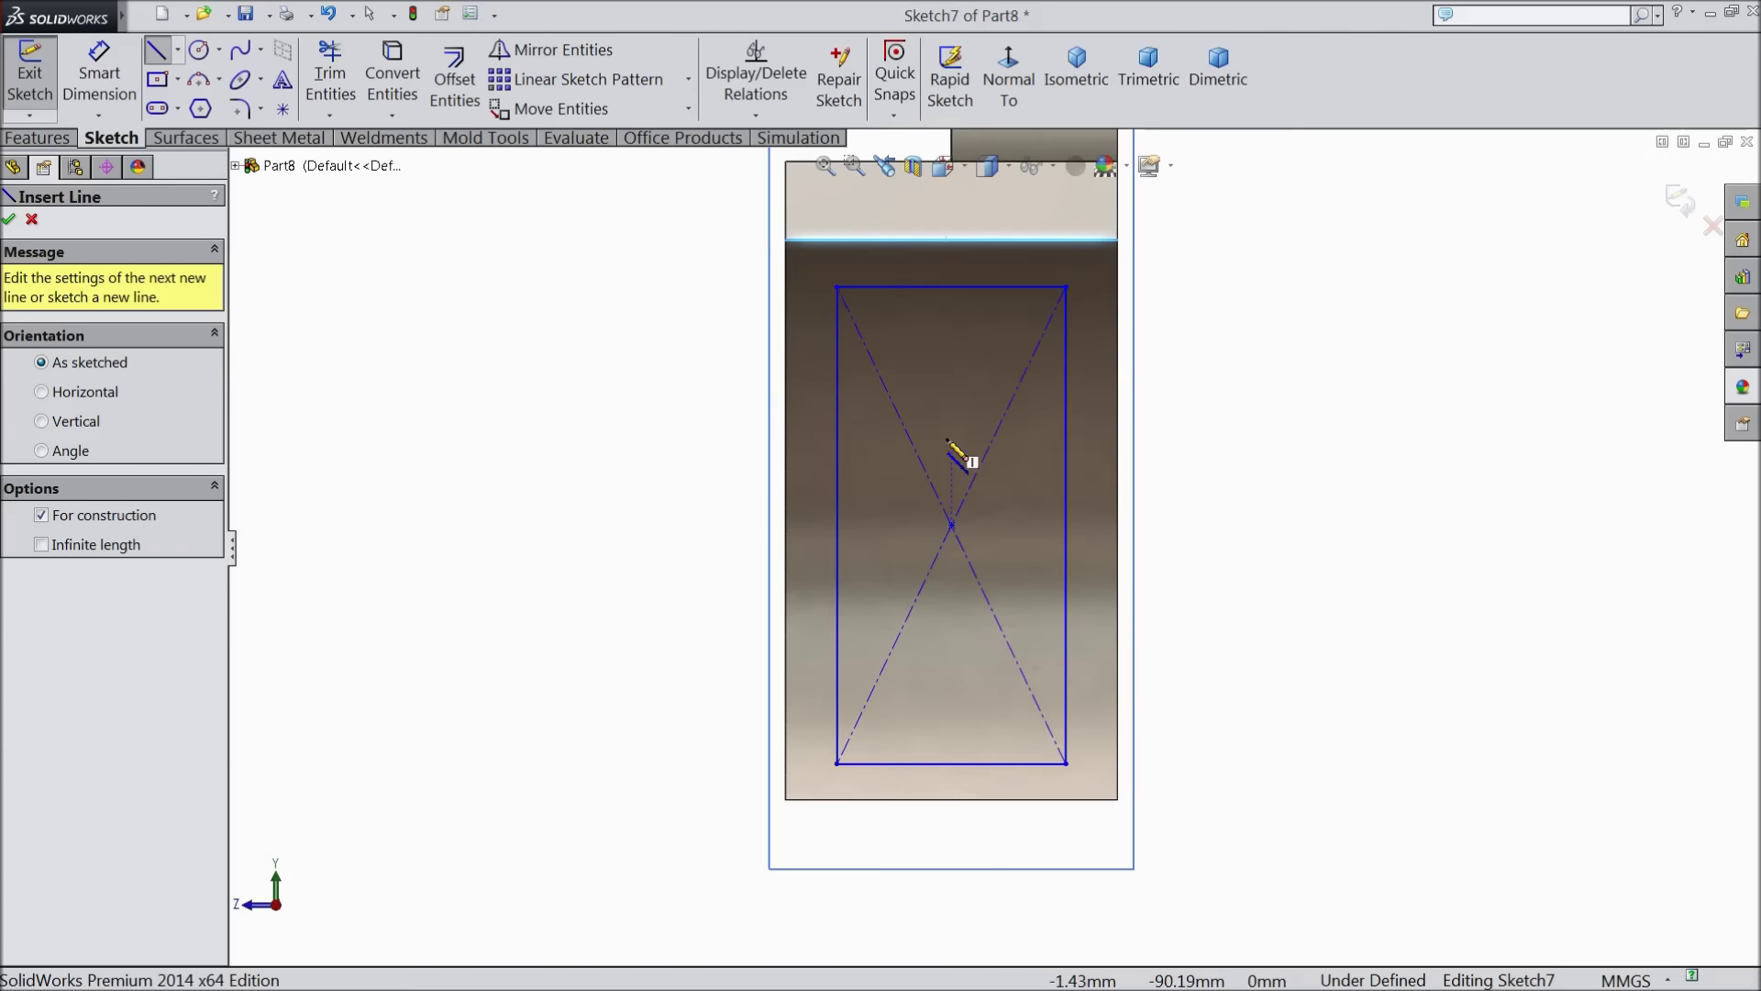
click(953, 379)
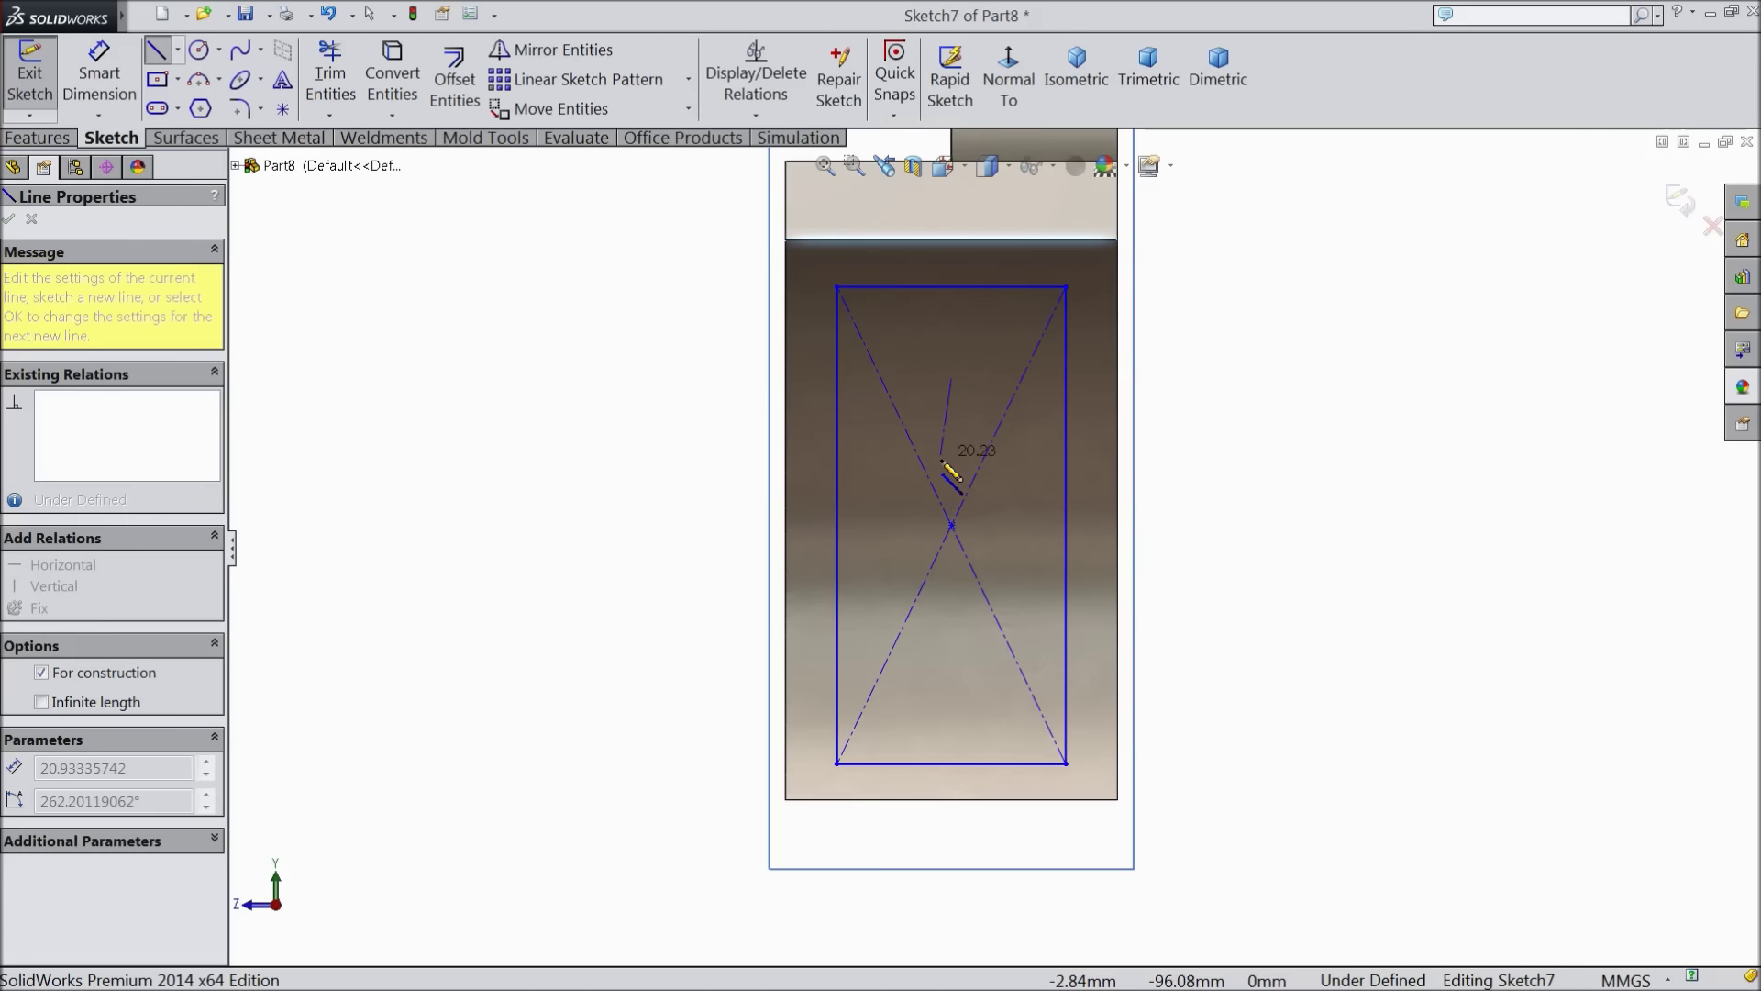
click(952, 526)
click(1022, 525)
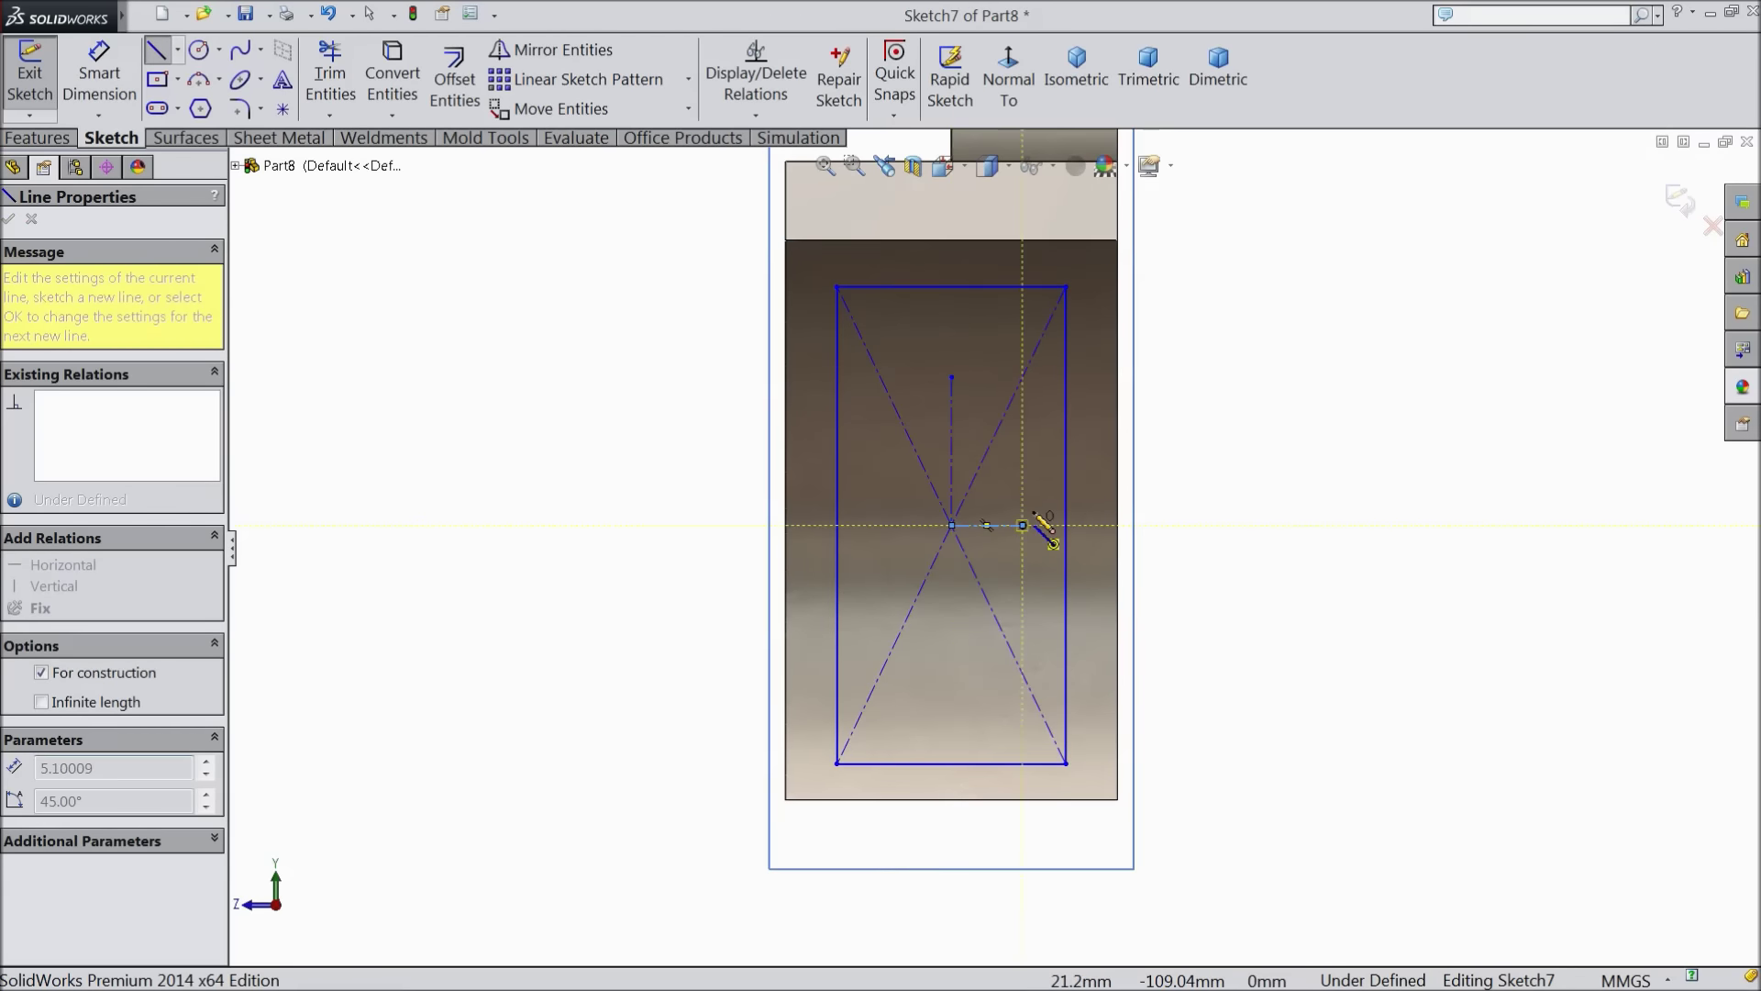
right_click(1205, 420)
click(1302, 183)
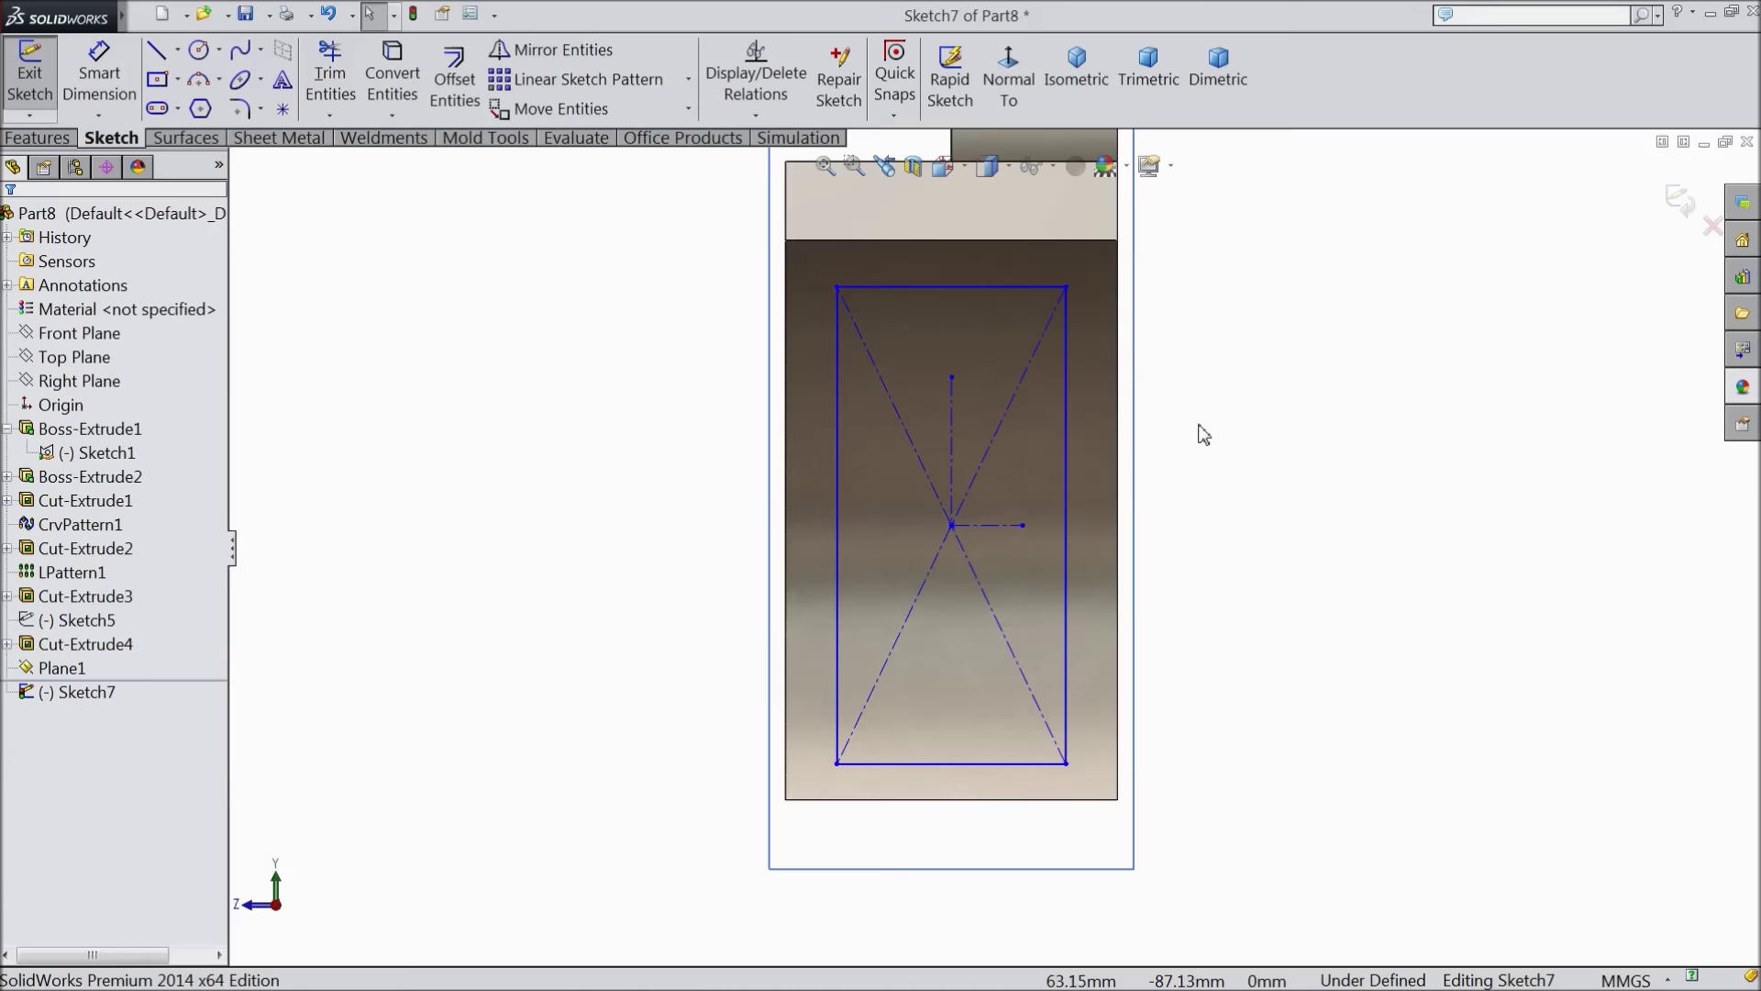
Make top/bottom and left/right rectangle edges symmetric about the horizontal and vertical centerlines
click(1005, 286)
ctrl+click(1009, 525)
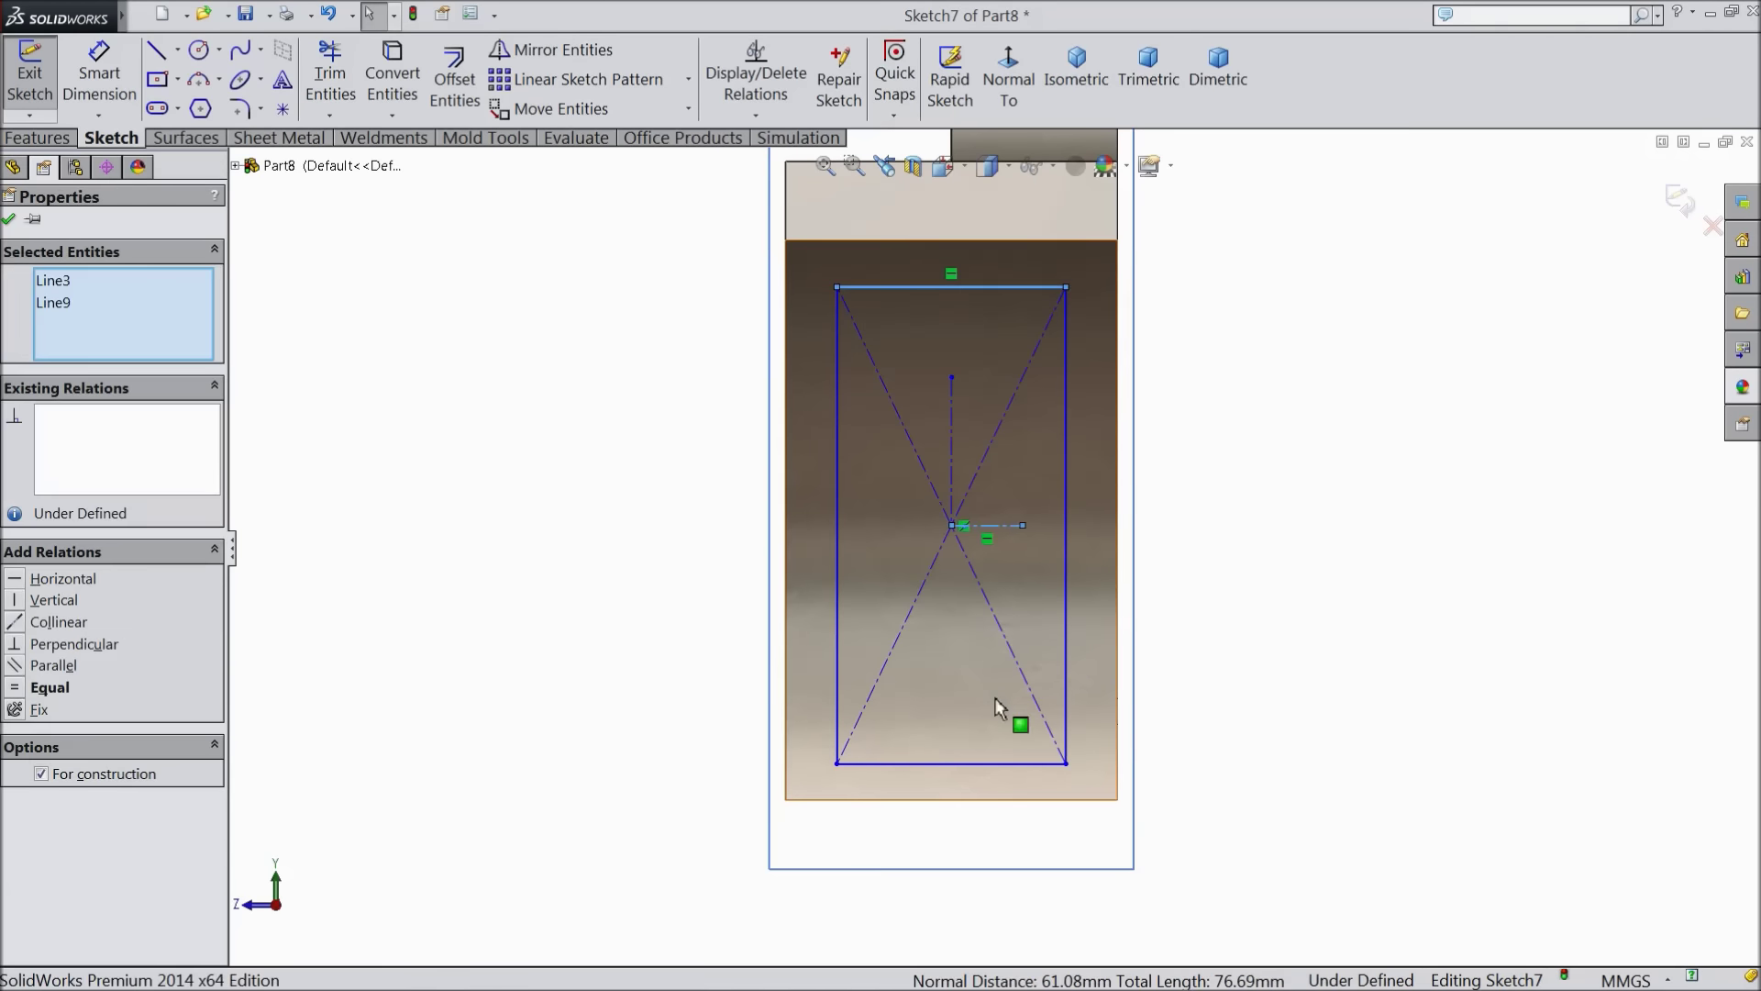
ctrl+click(998, 764)
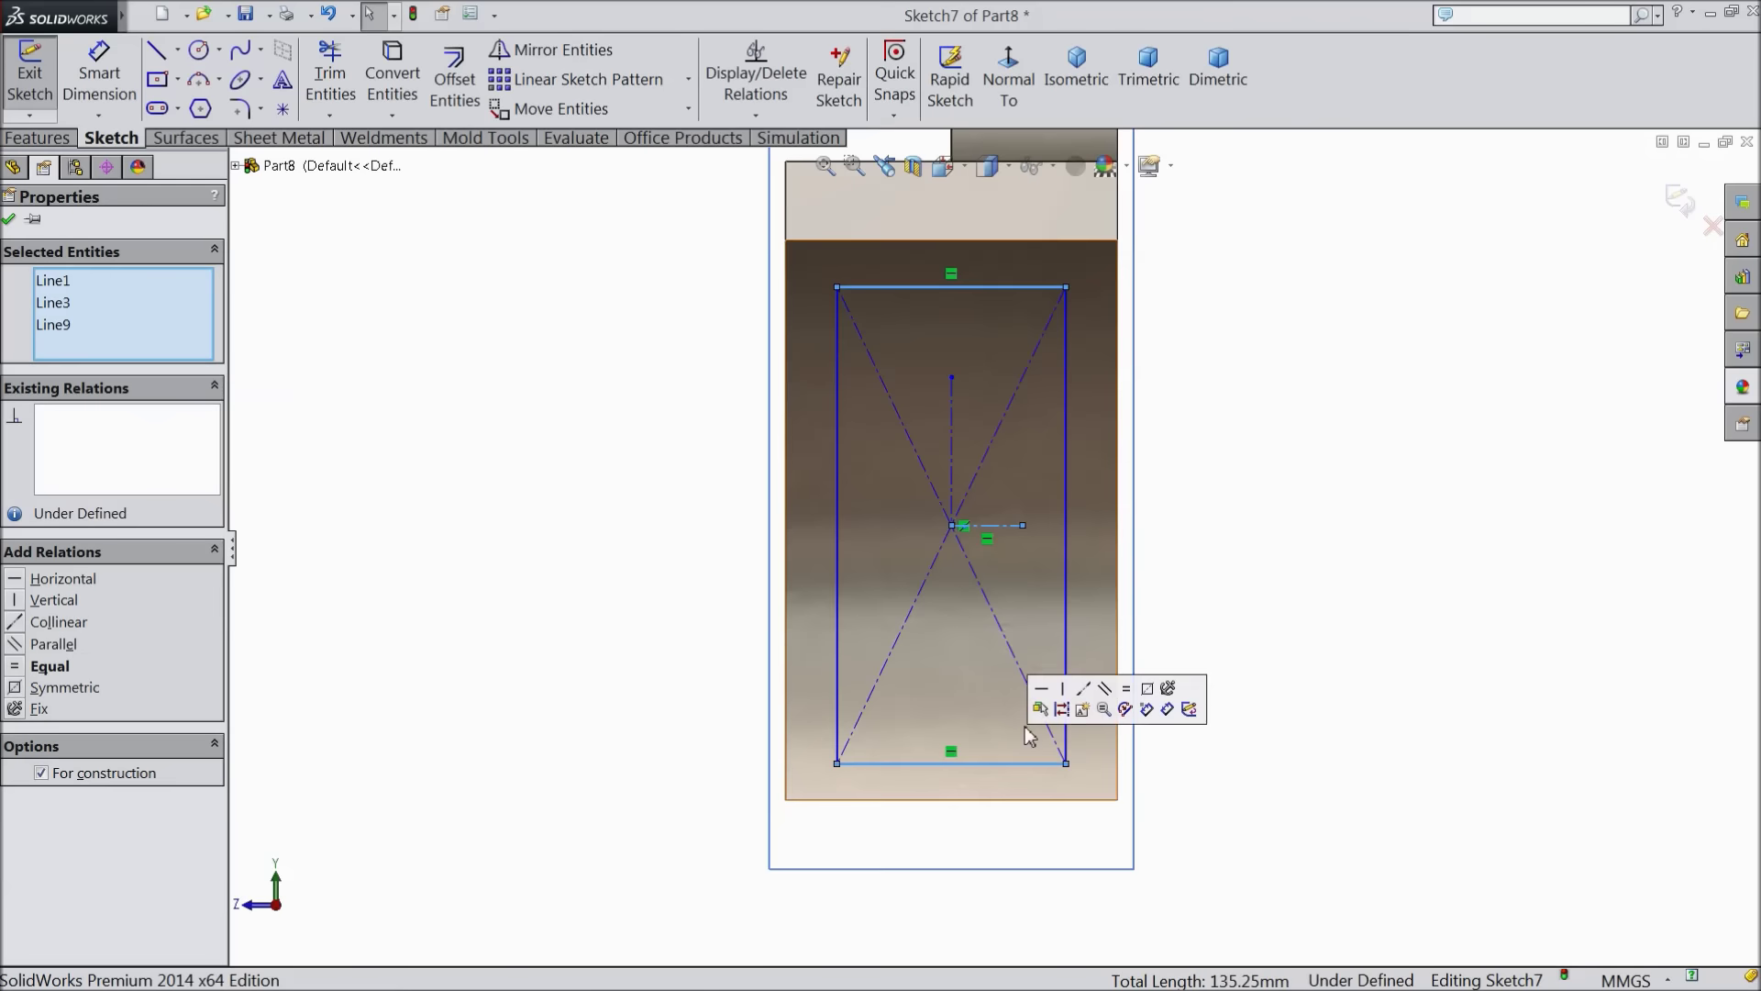
click(1148, 690)
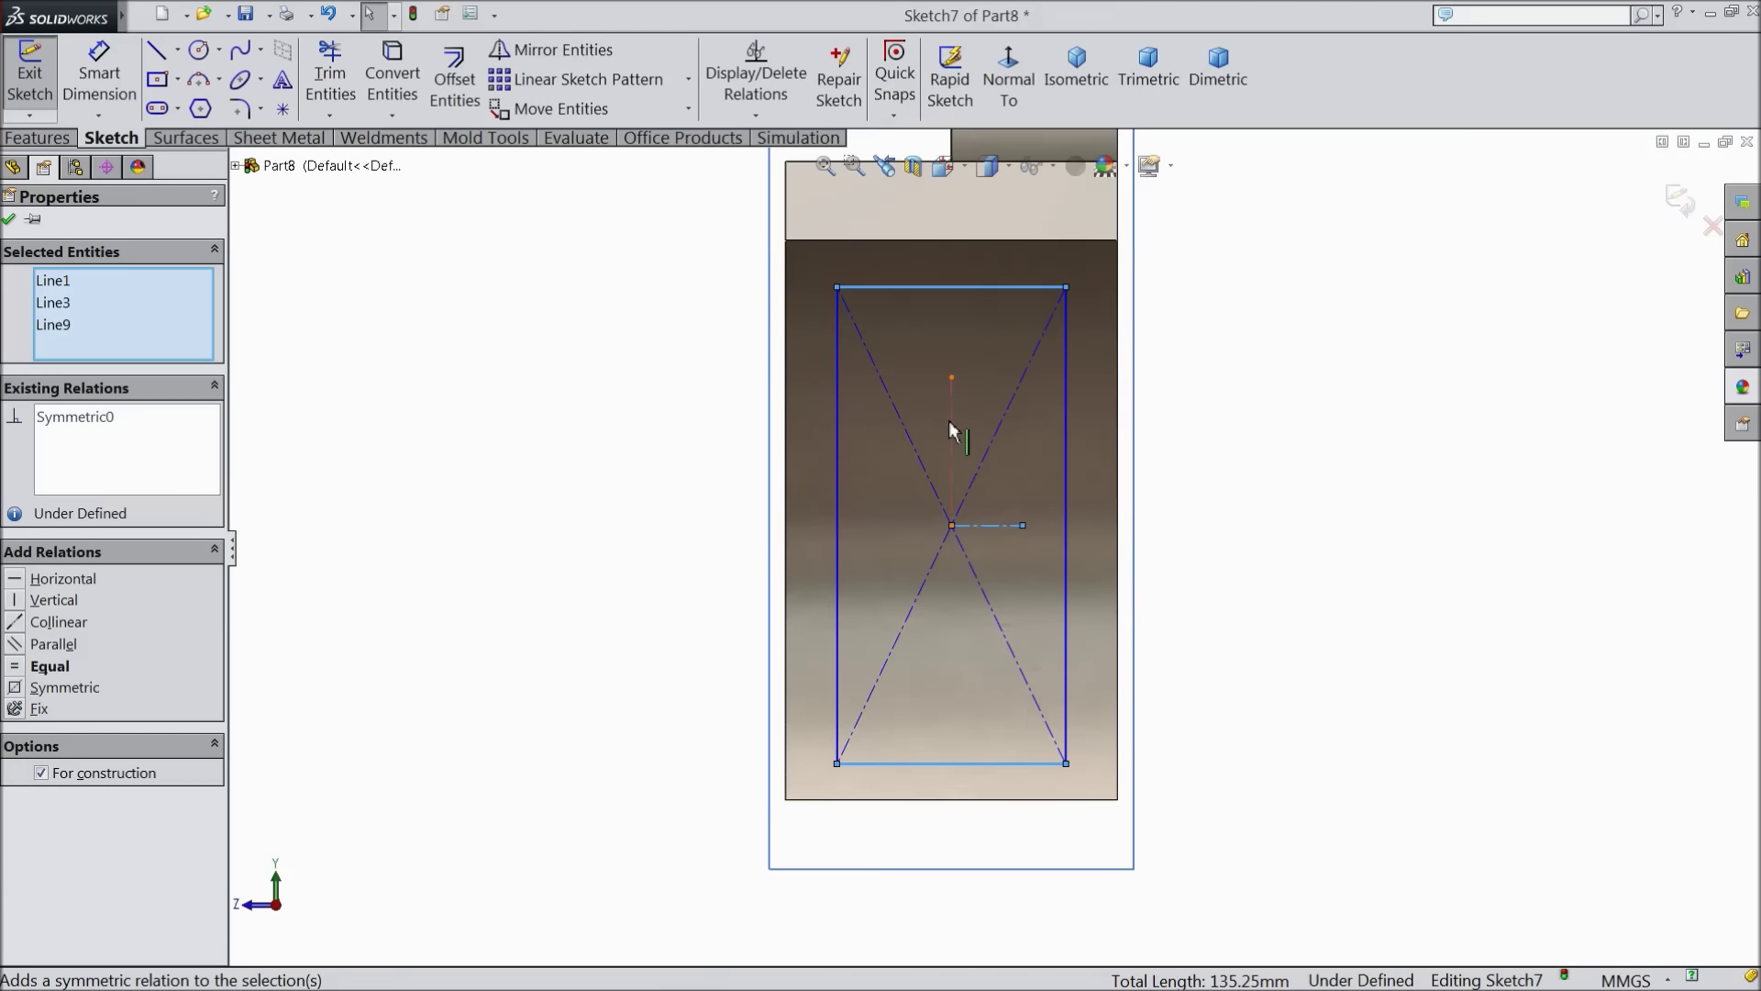
click(1066, 434)
ctrl+click(837, 460)
ctrl+click(951, 408)
click(995, 371)
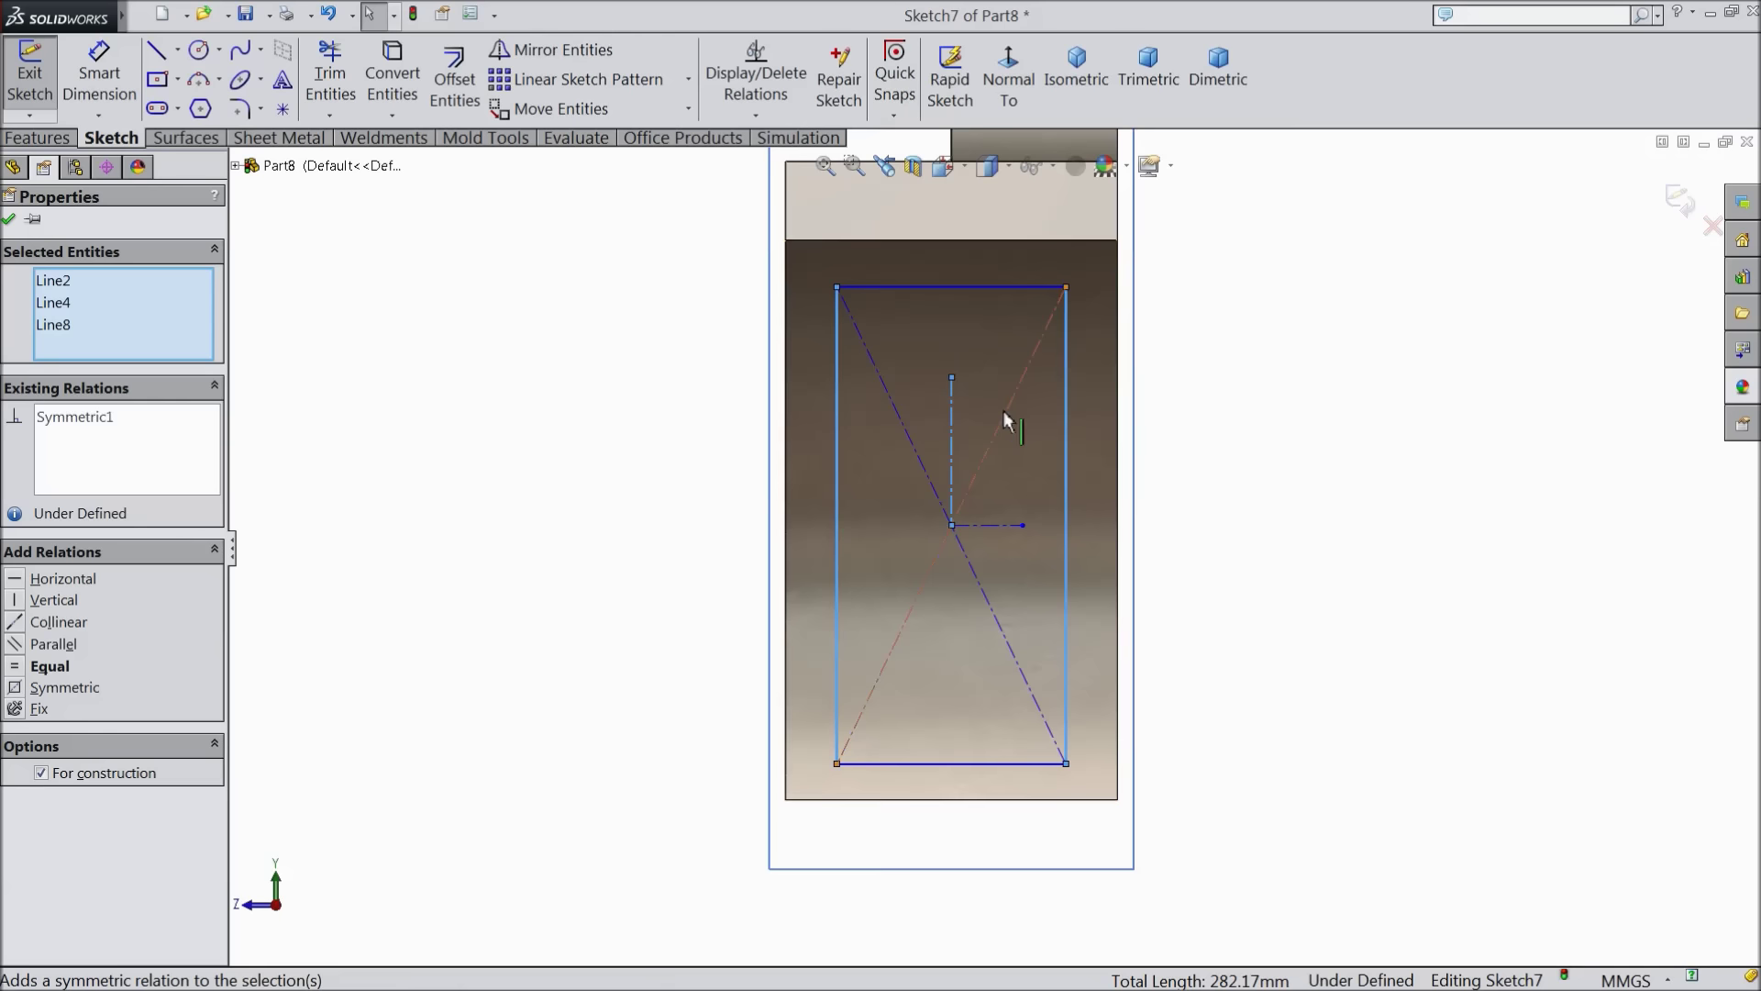
Dimension the rectangle 110 mm tall and 73 mm wide
click(95, 95)
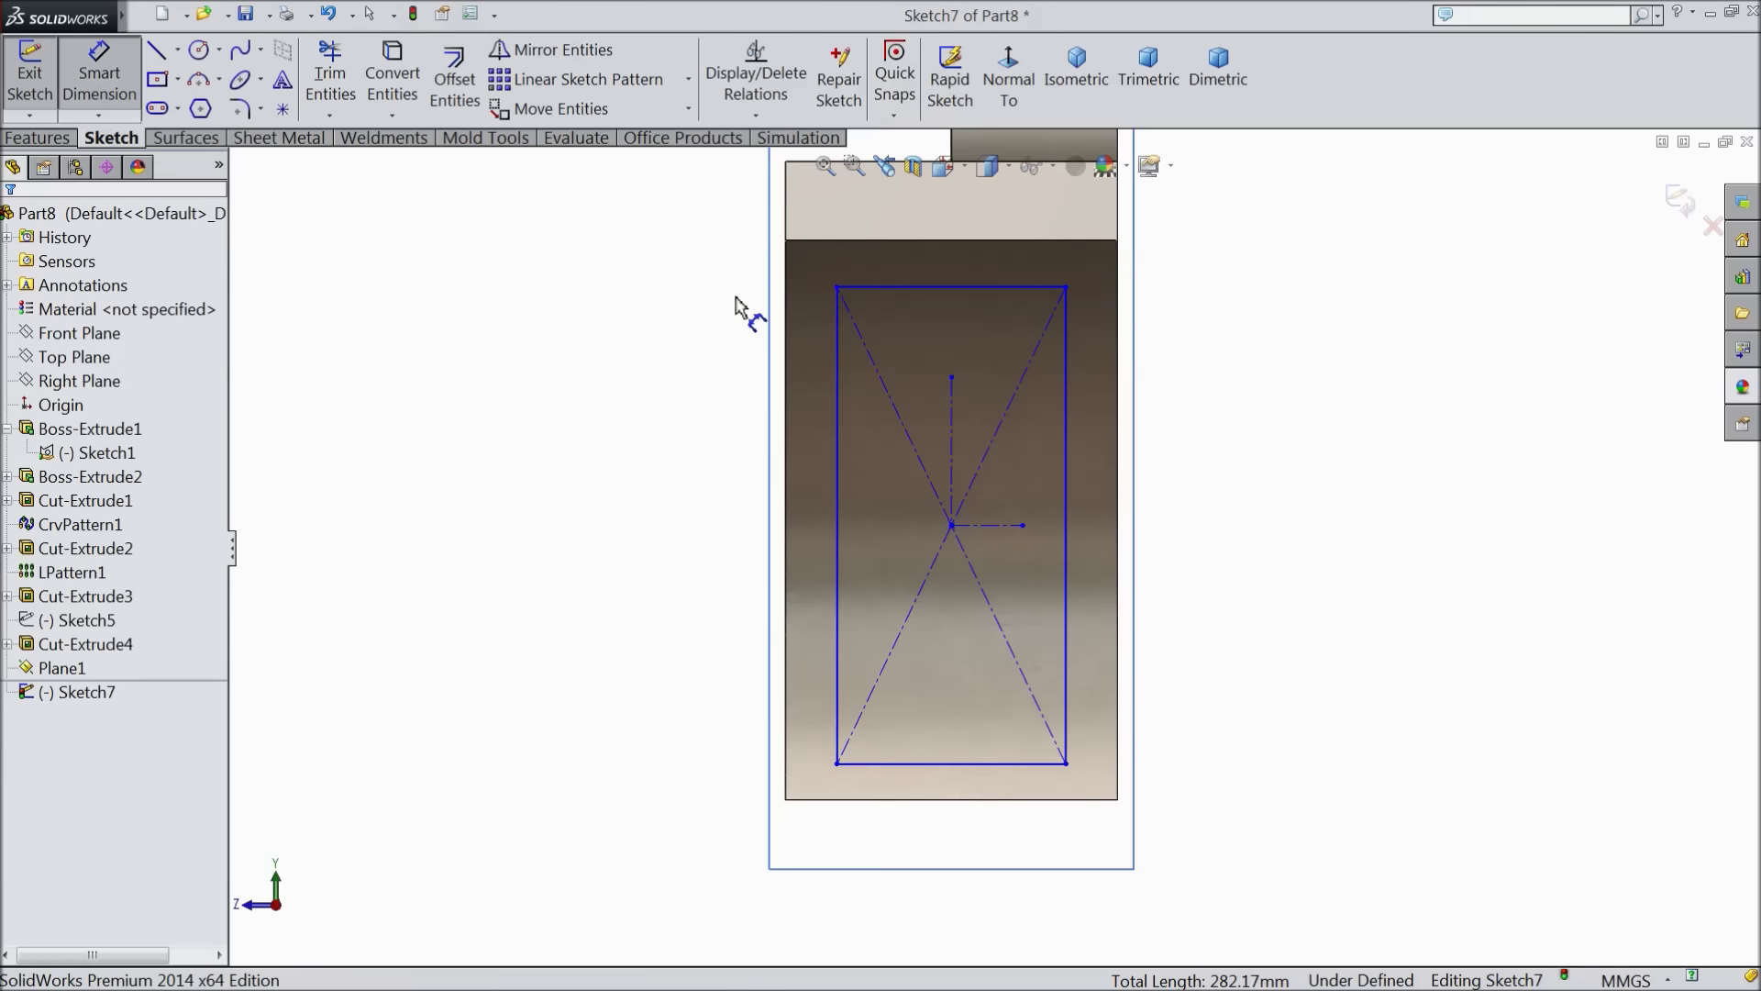
click(1068, 458)
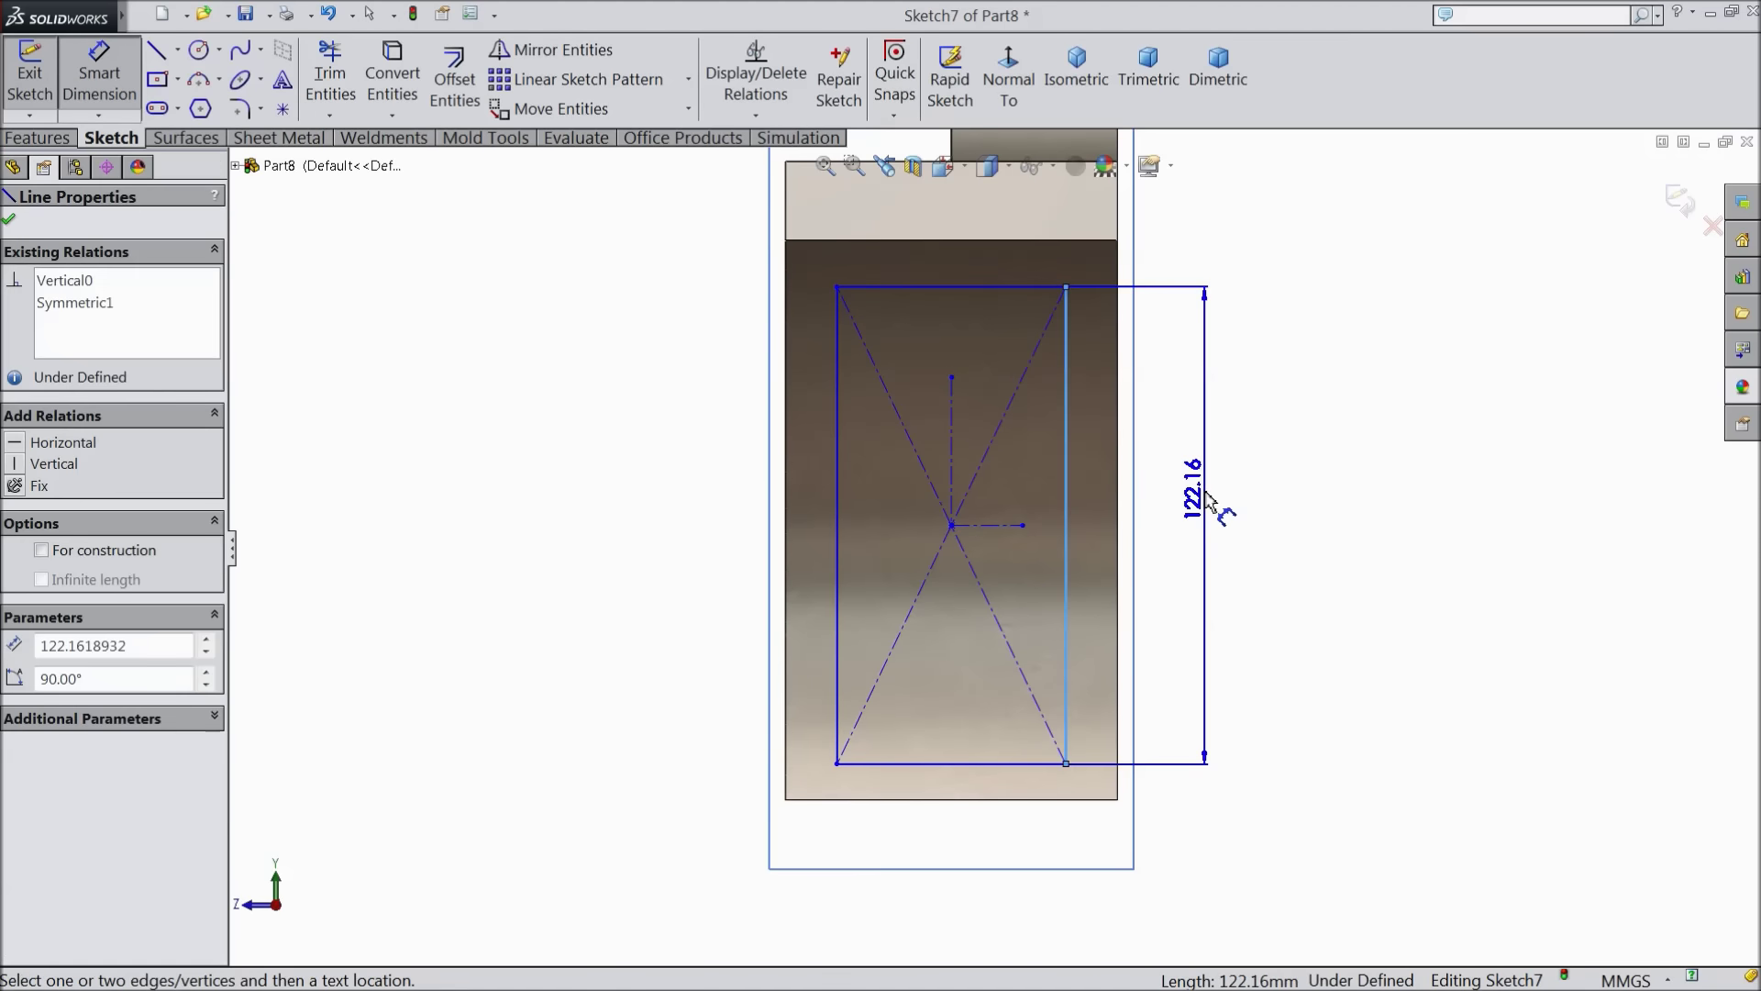
click(1210, 504)
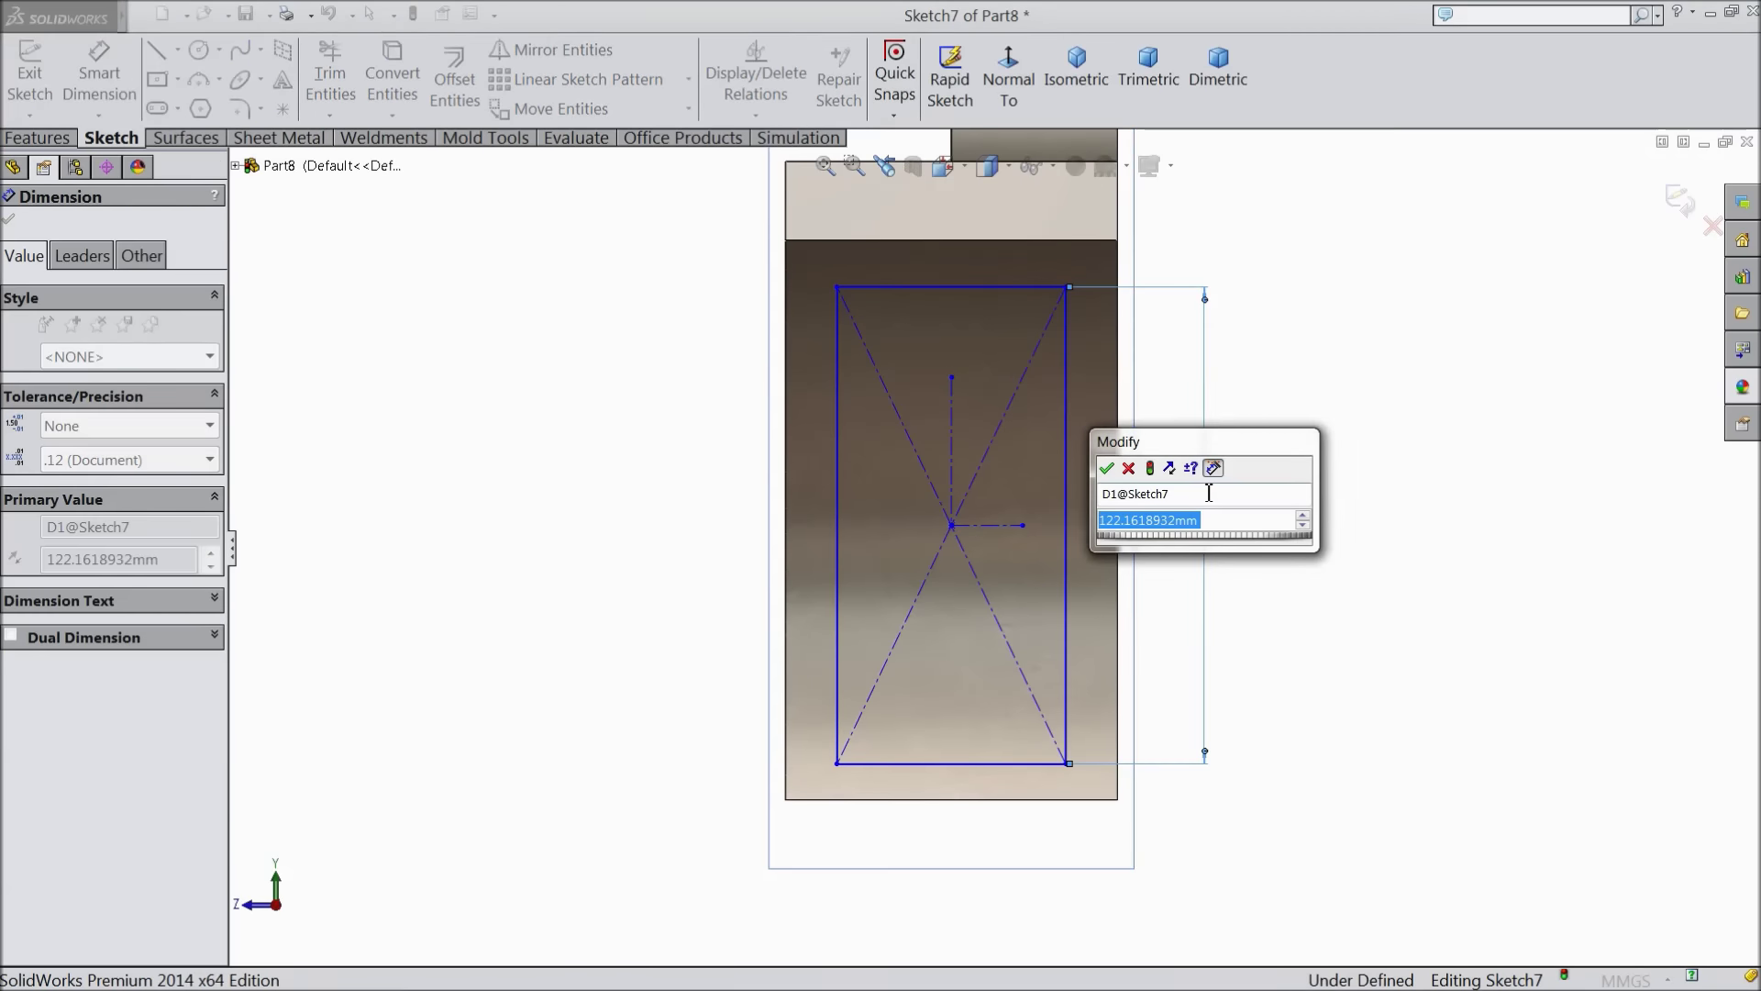
text(110)
click(1107, 468)
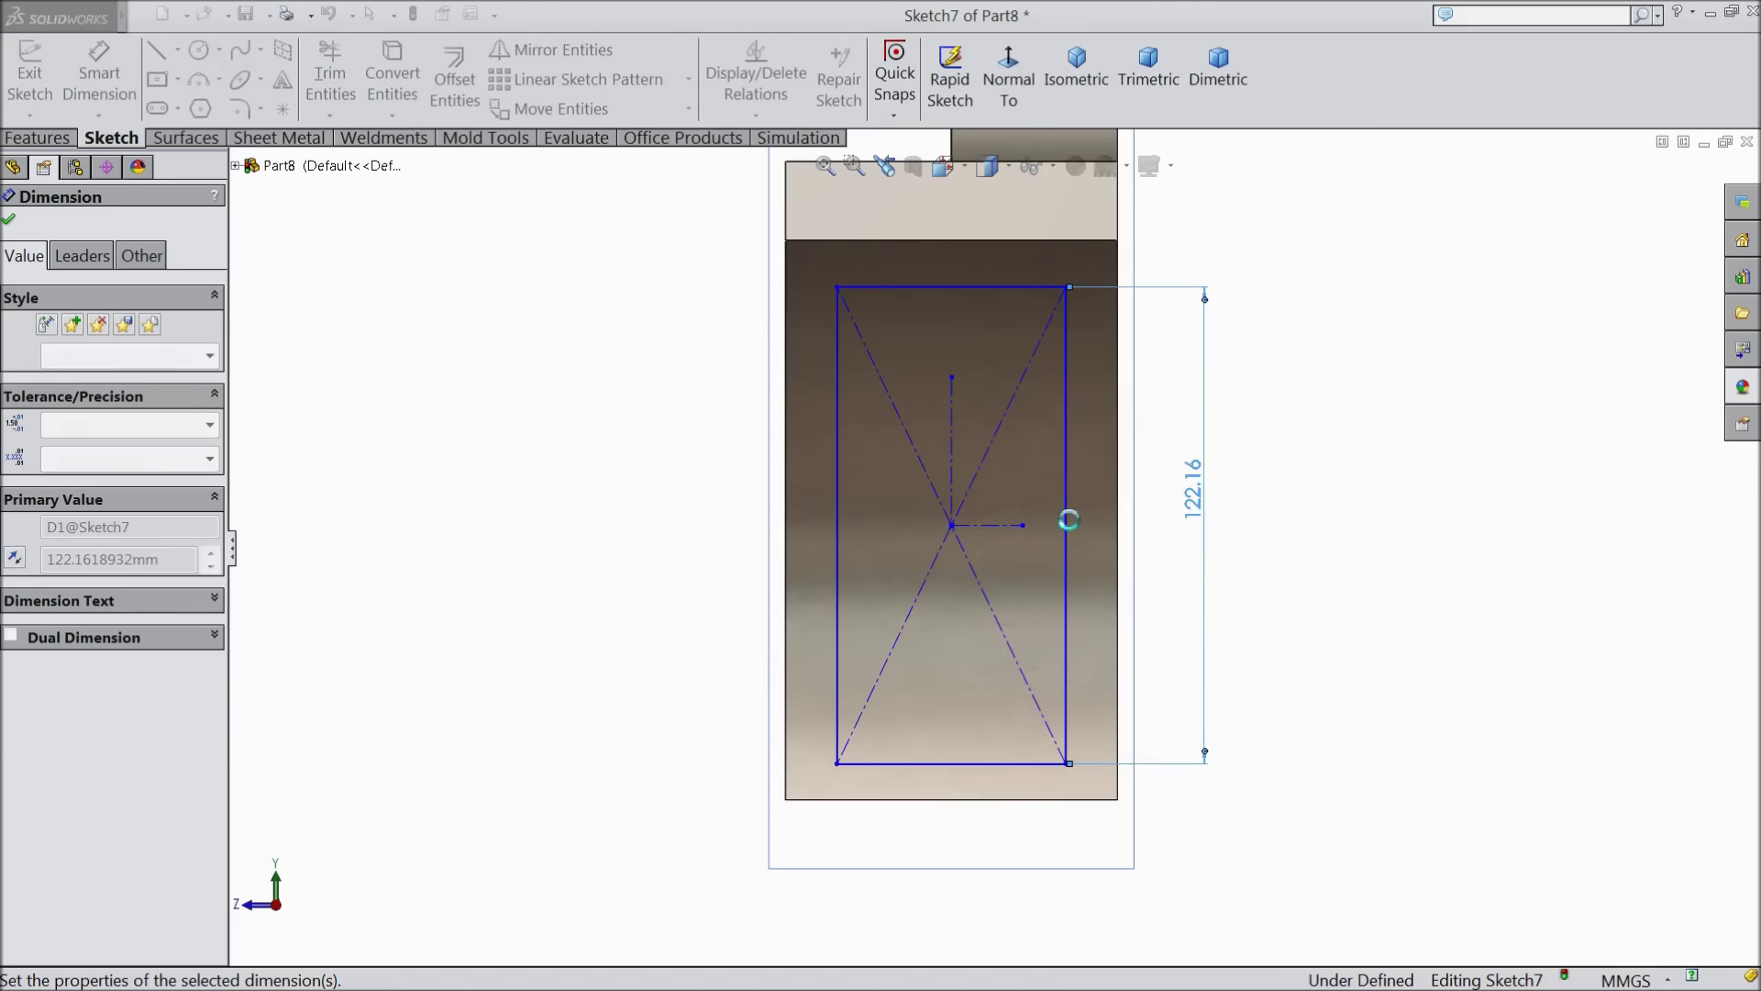
click(954, 798)
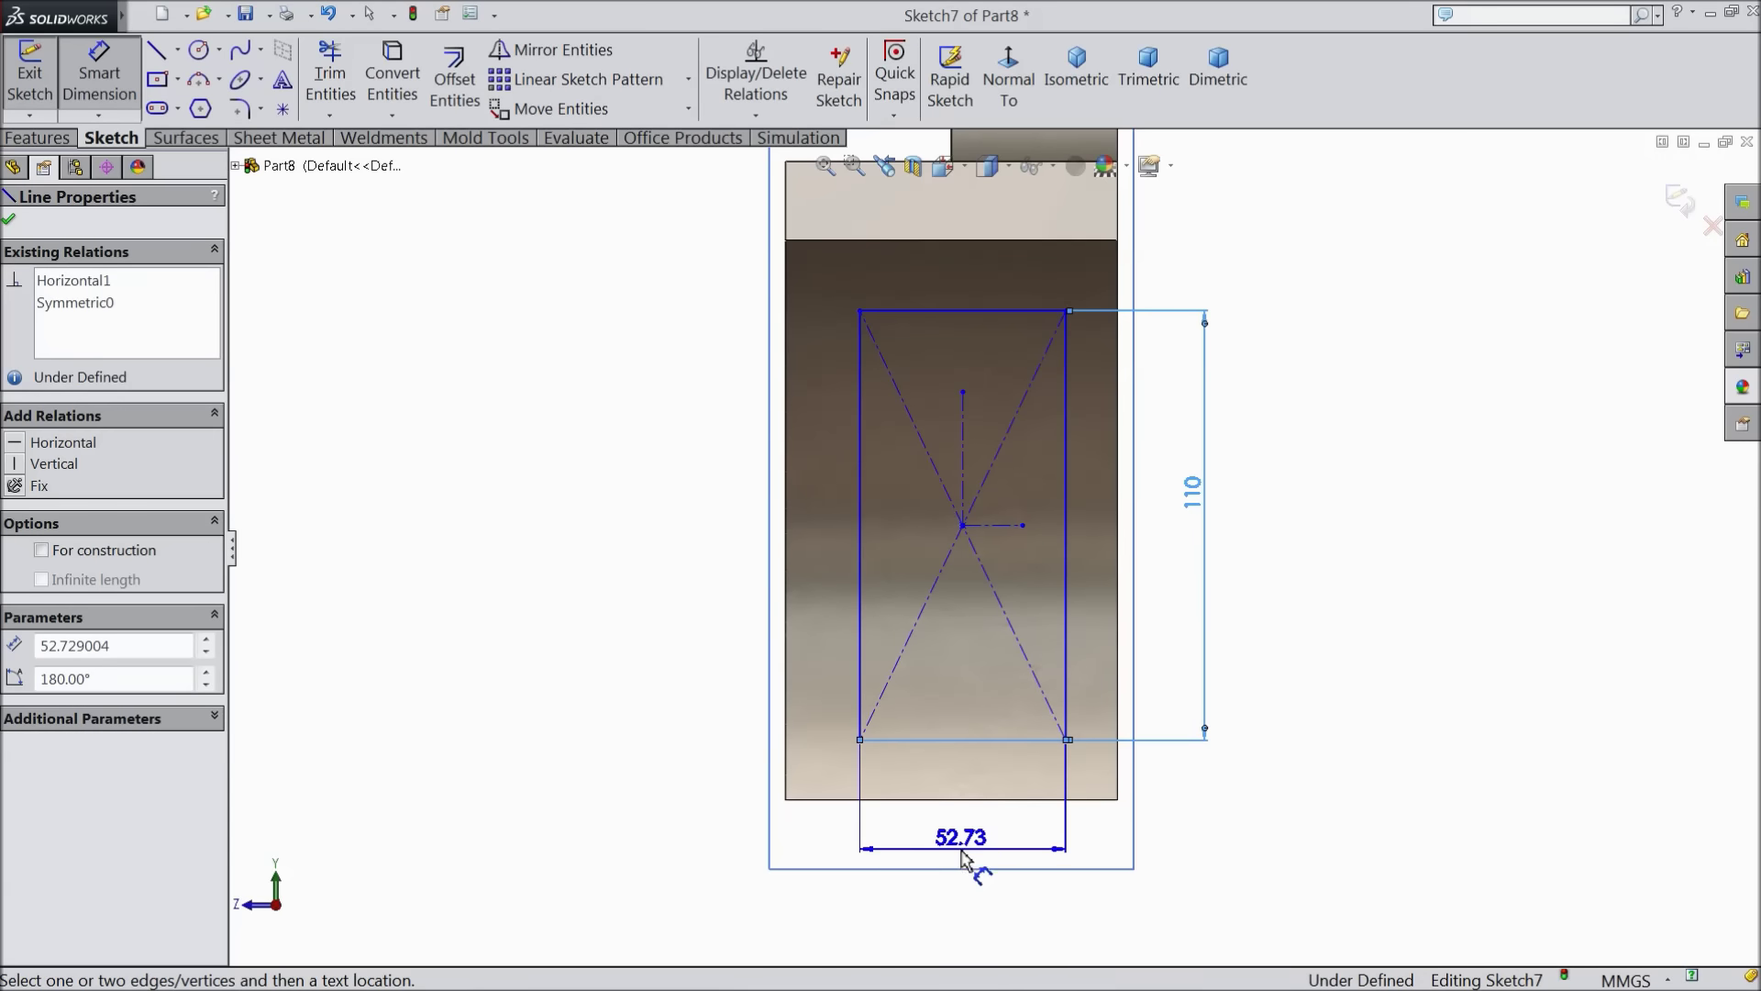
click(970, 862)
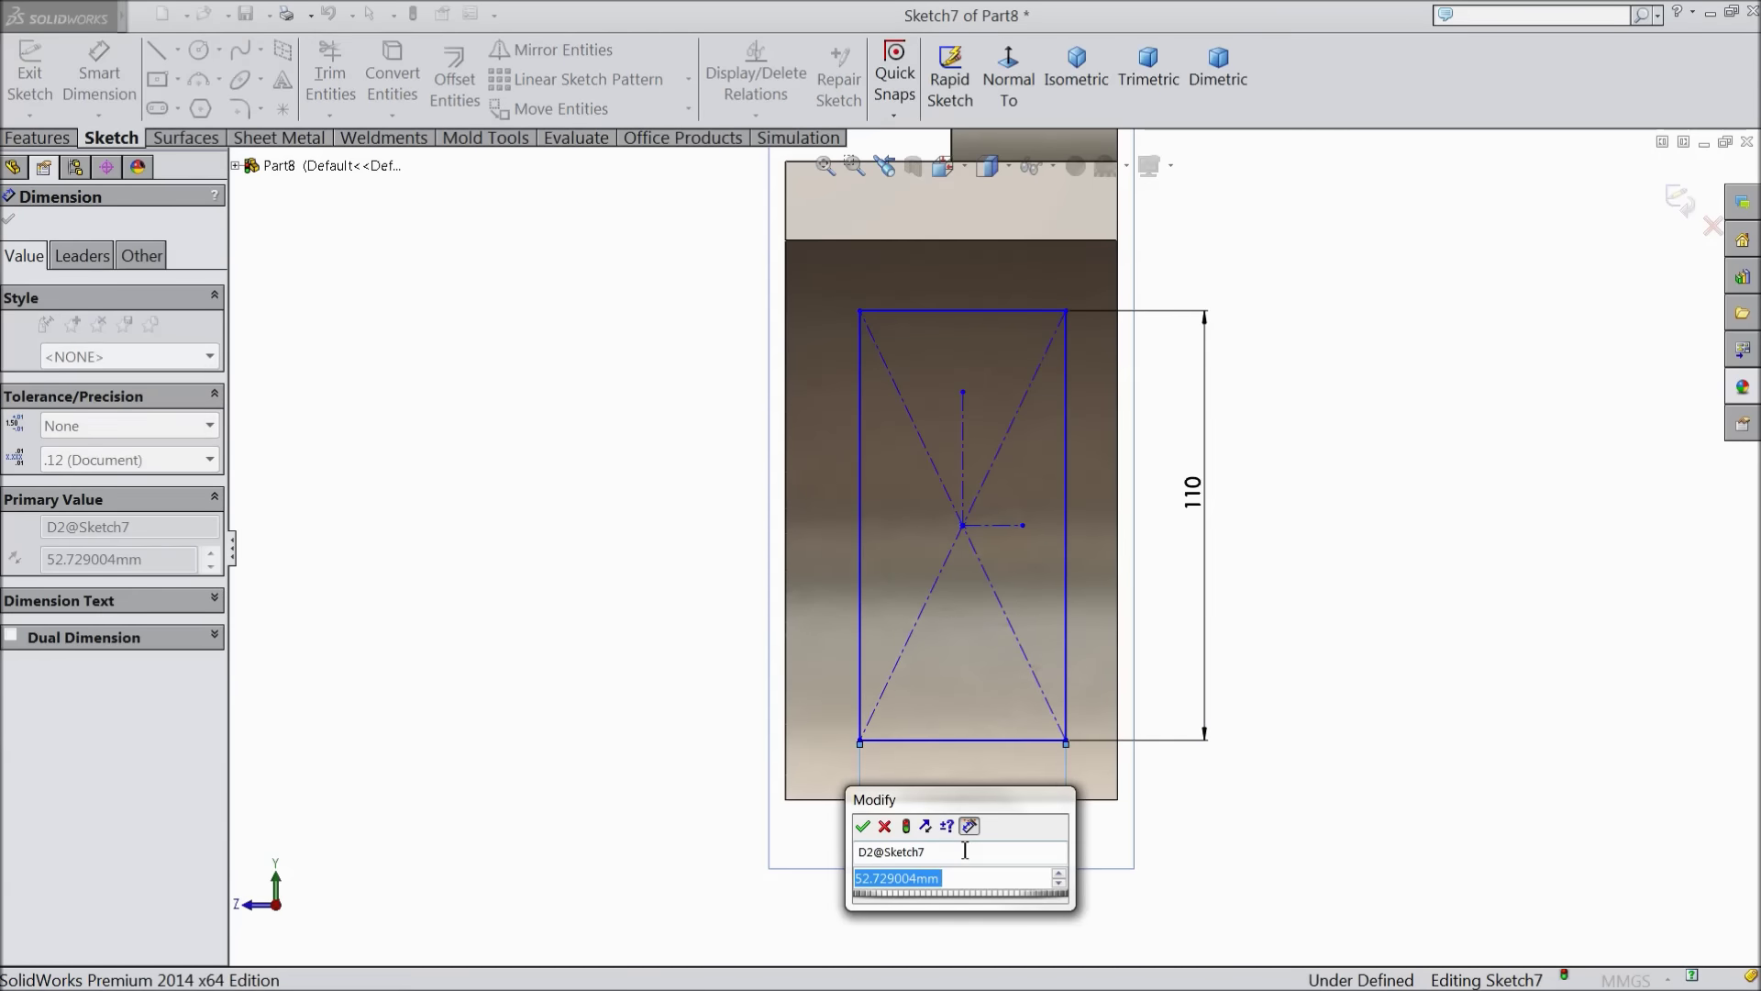
text(73)
click(862, 826)
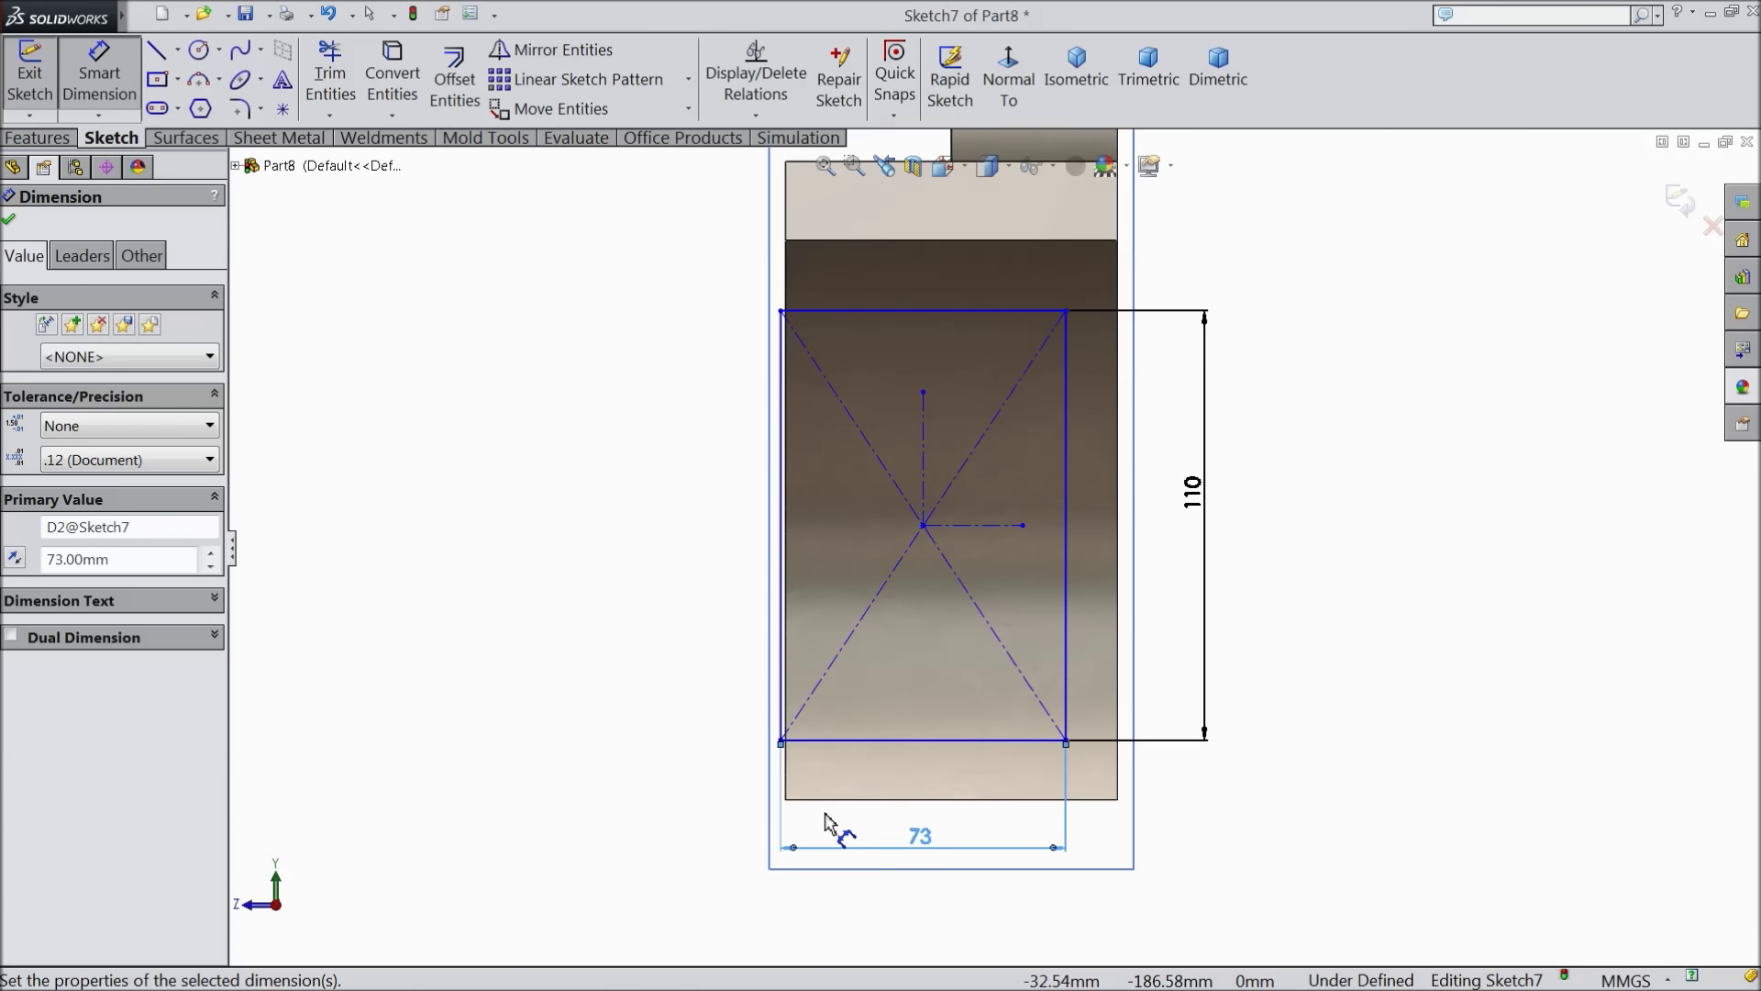
click(9, 221)
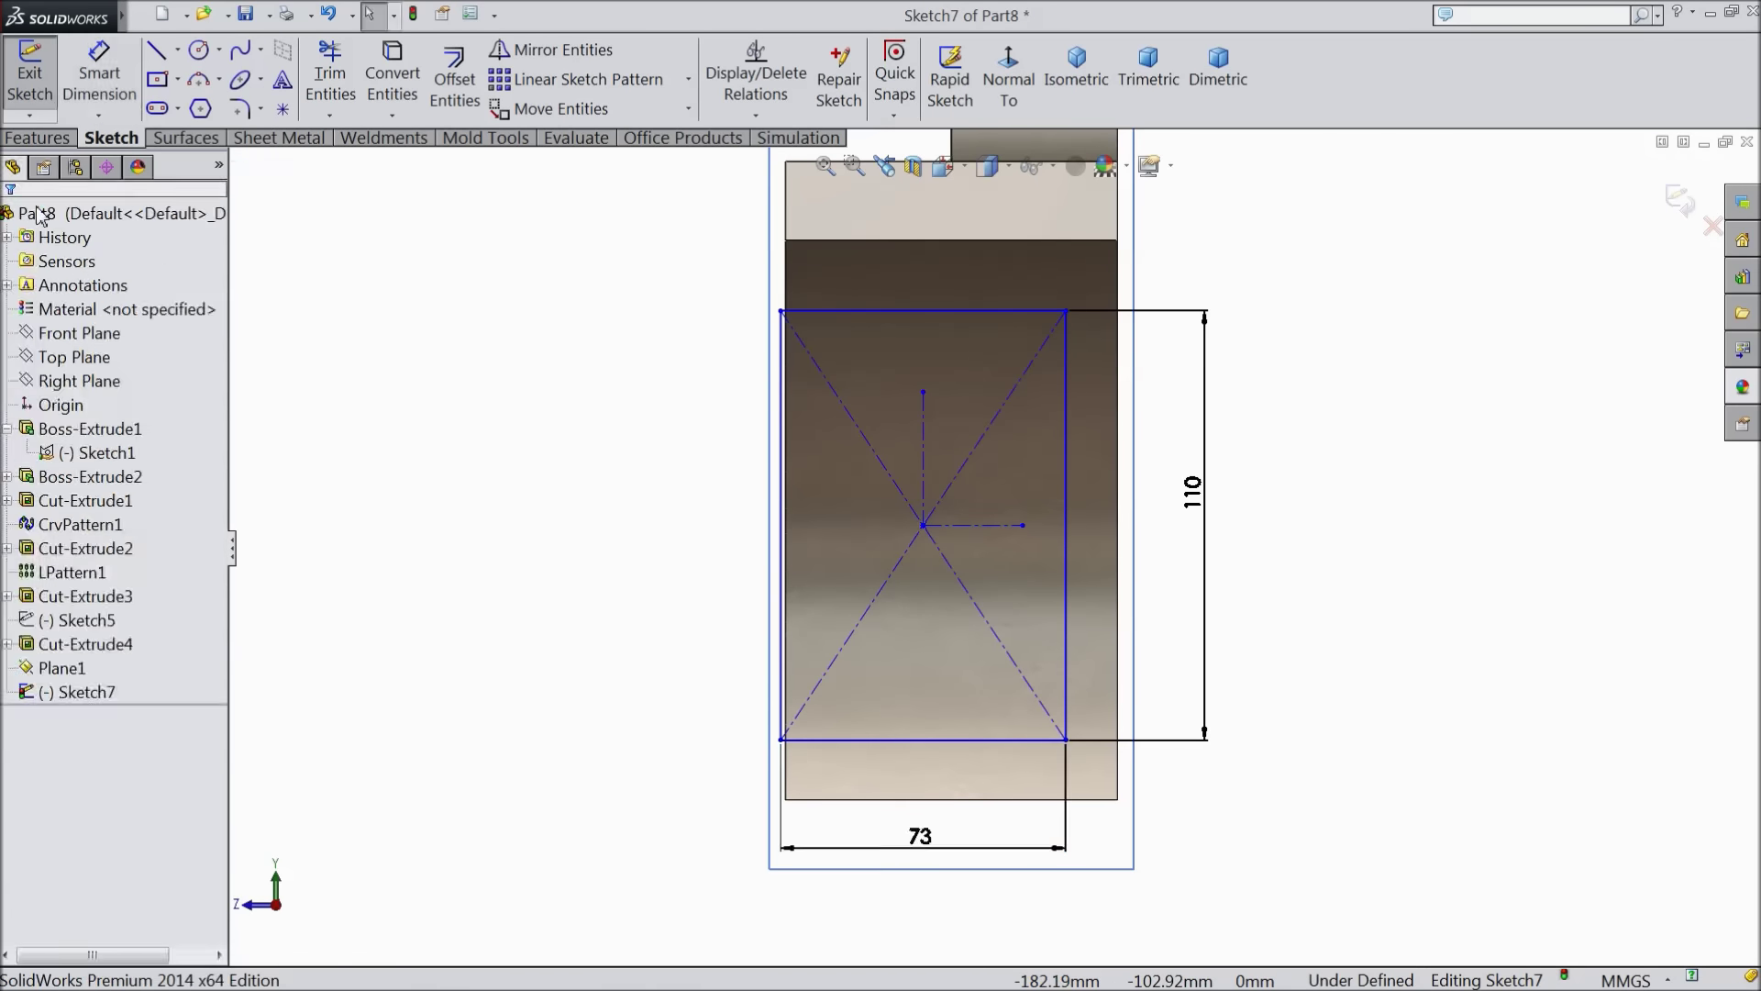
Draw a construction centerline from the part's top edge down to the rectangle centre
click(178, 52)
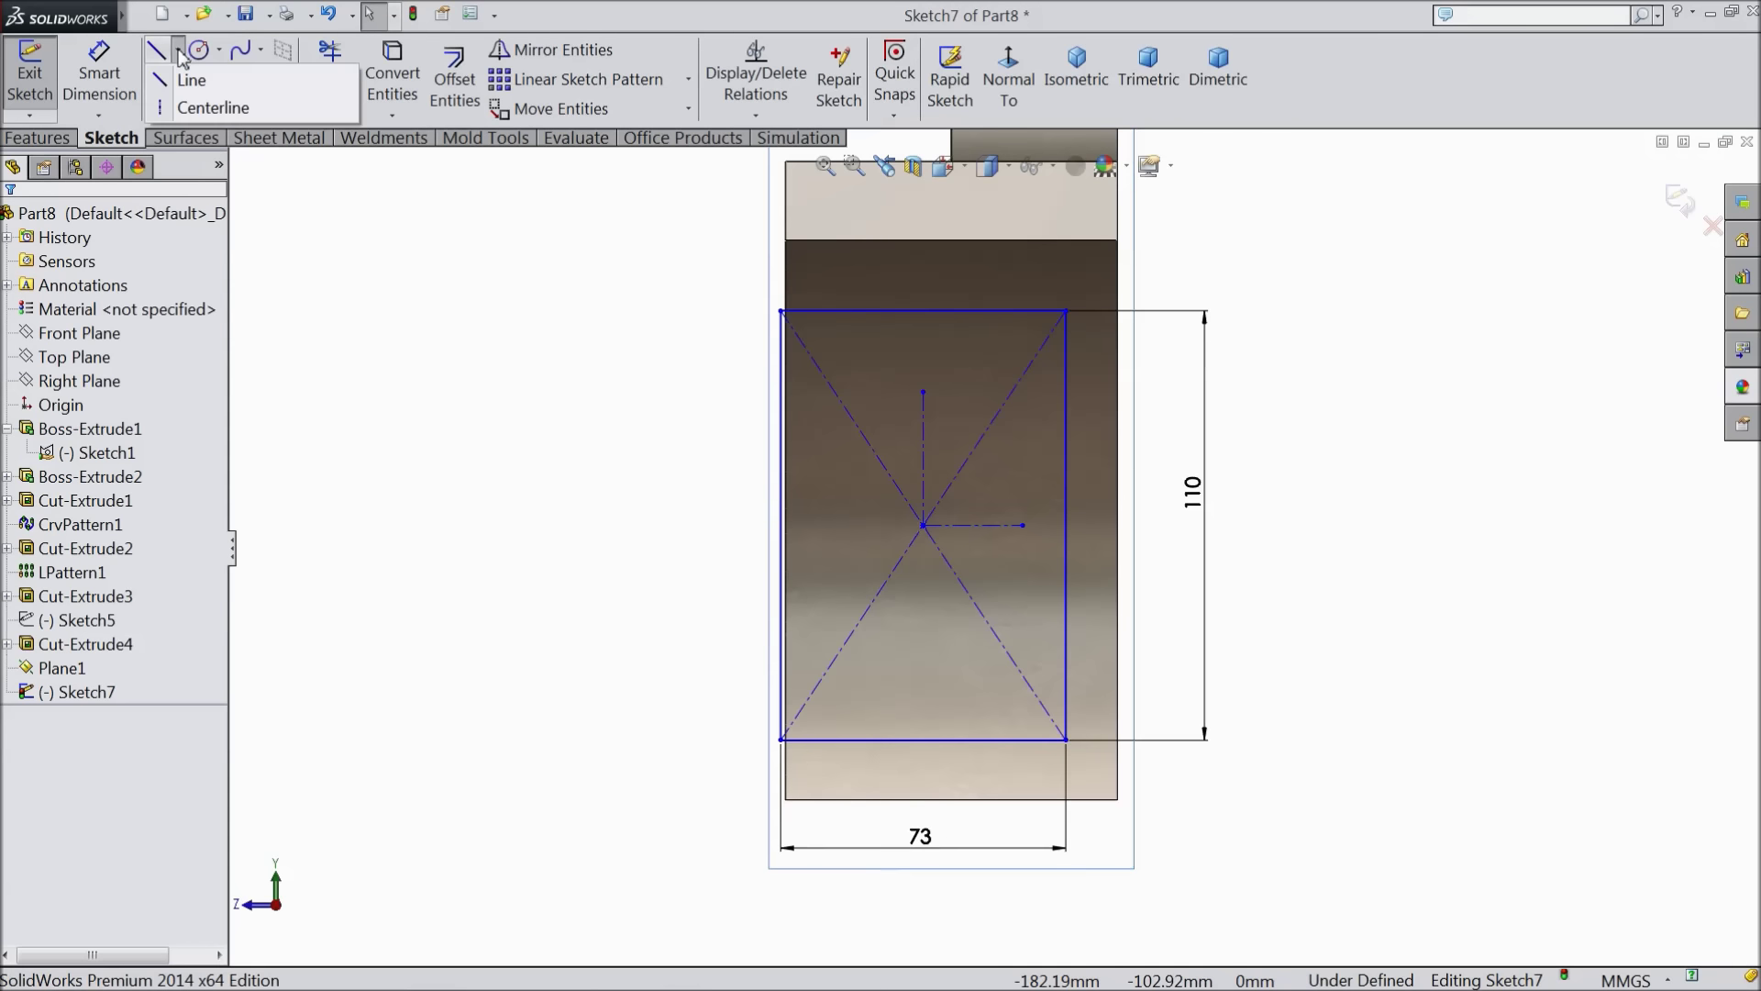
click(188, 108)
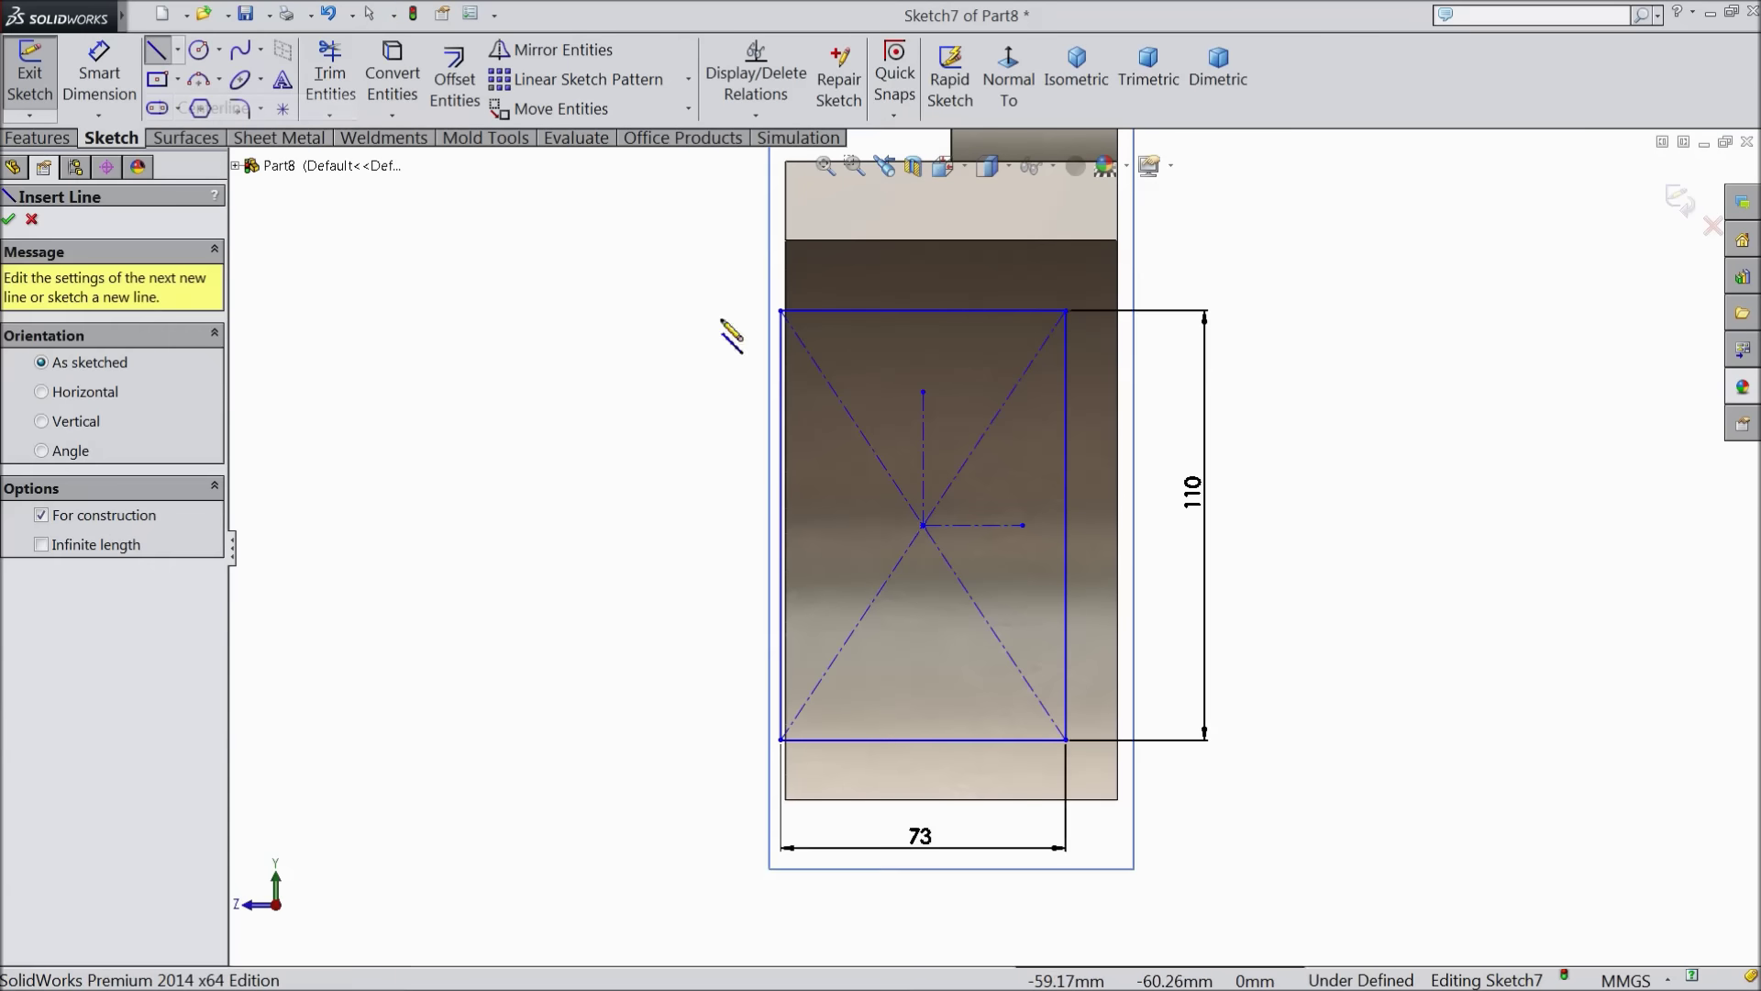
click(951, 239)
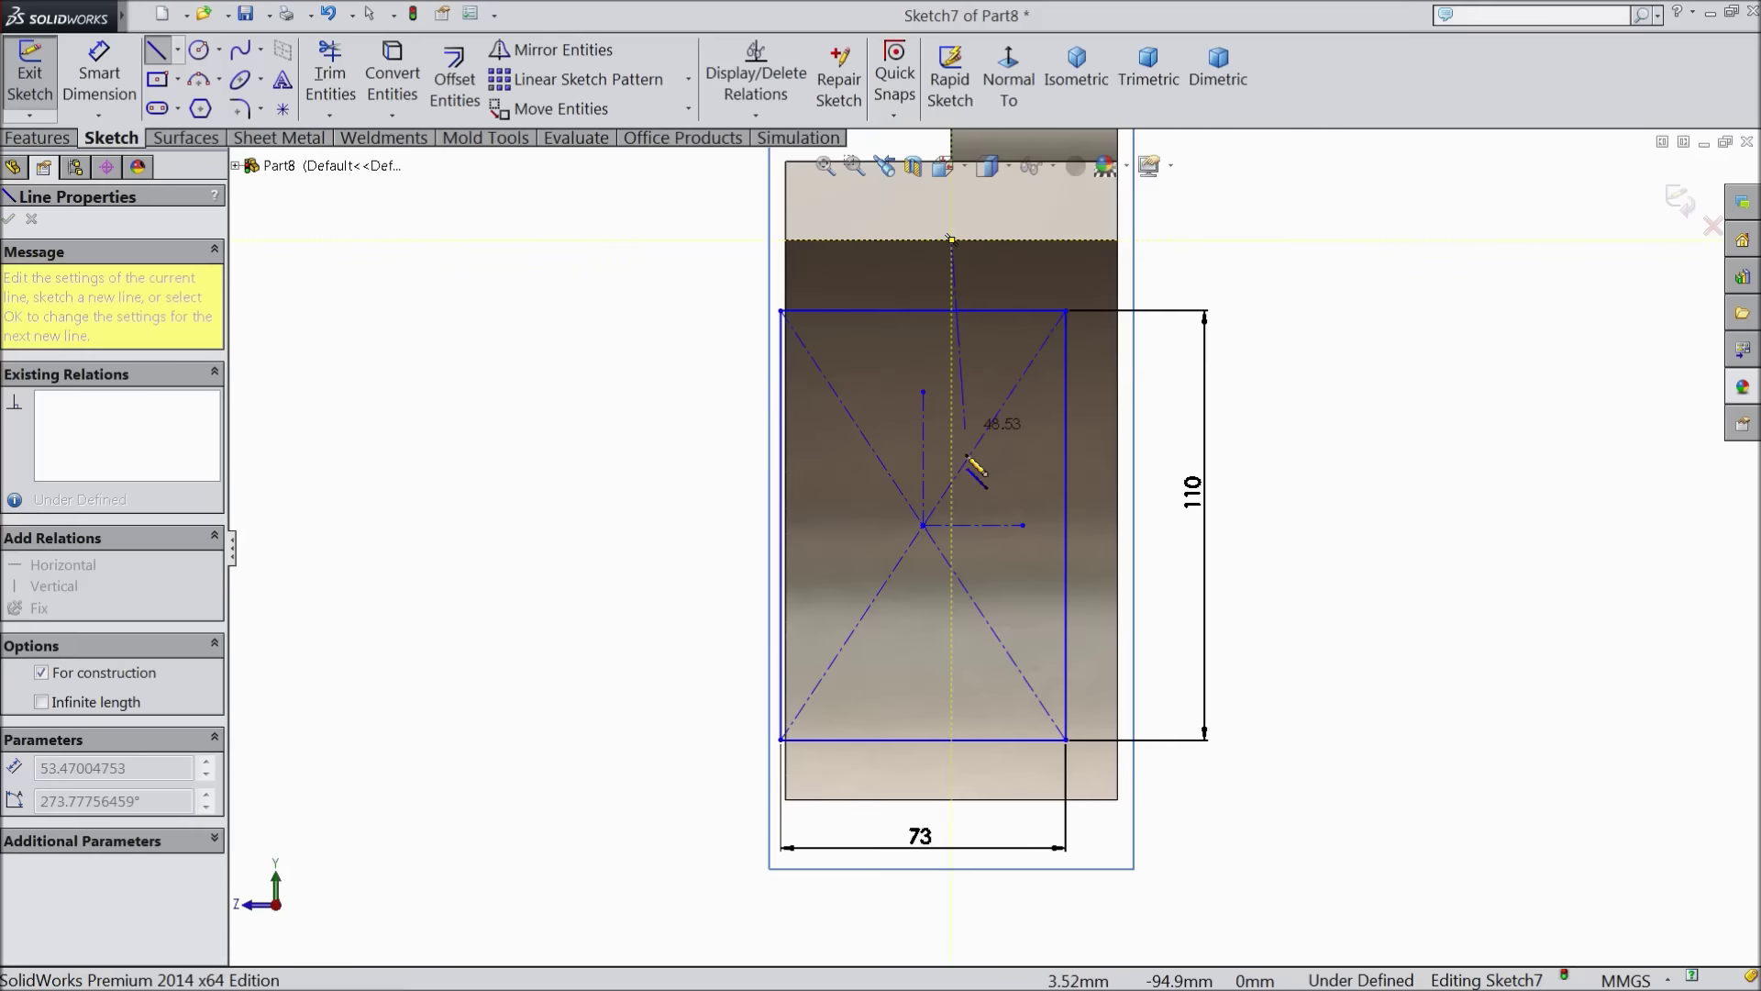
click(954, 527)
right_click(1277, 353)
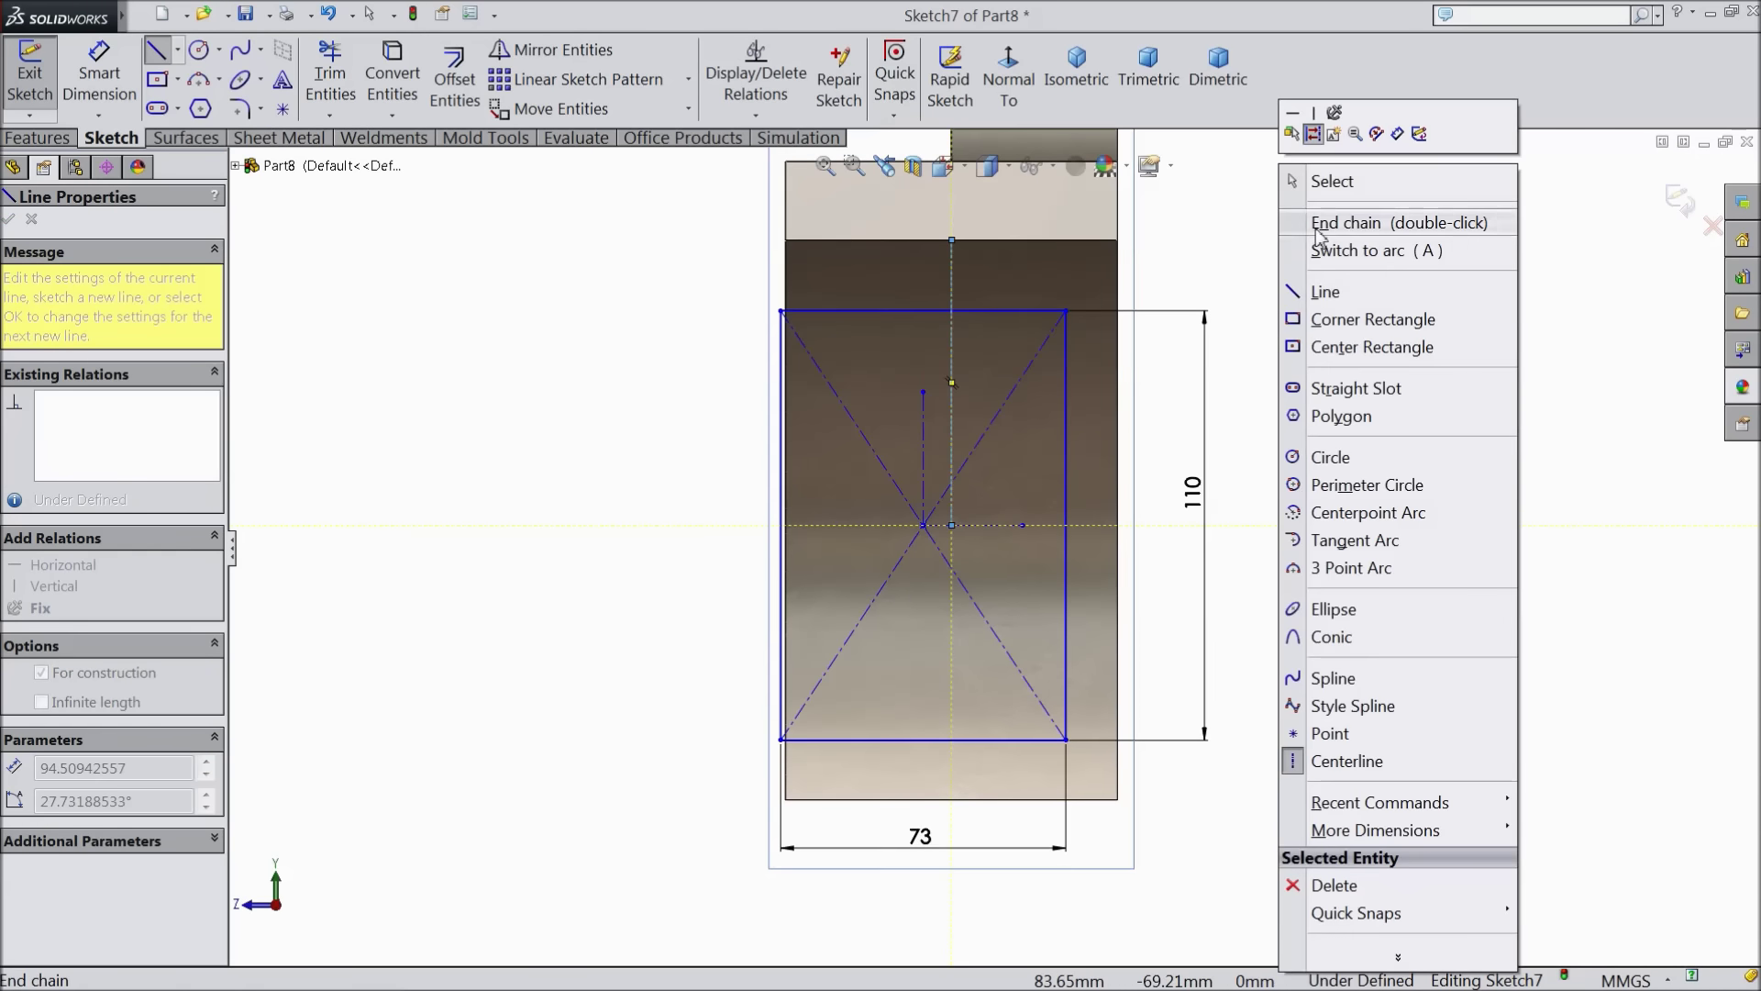
click(1332, 180)
Make the rectangle's centre point coincident with the point on the vertical line
scroll(908, 529, down, 1)
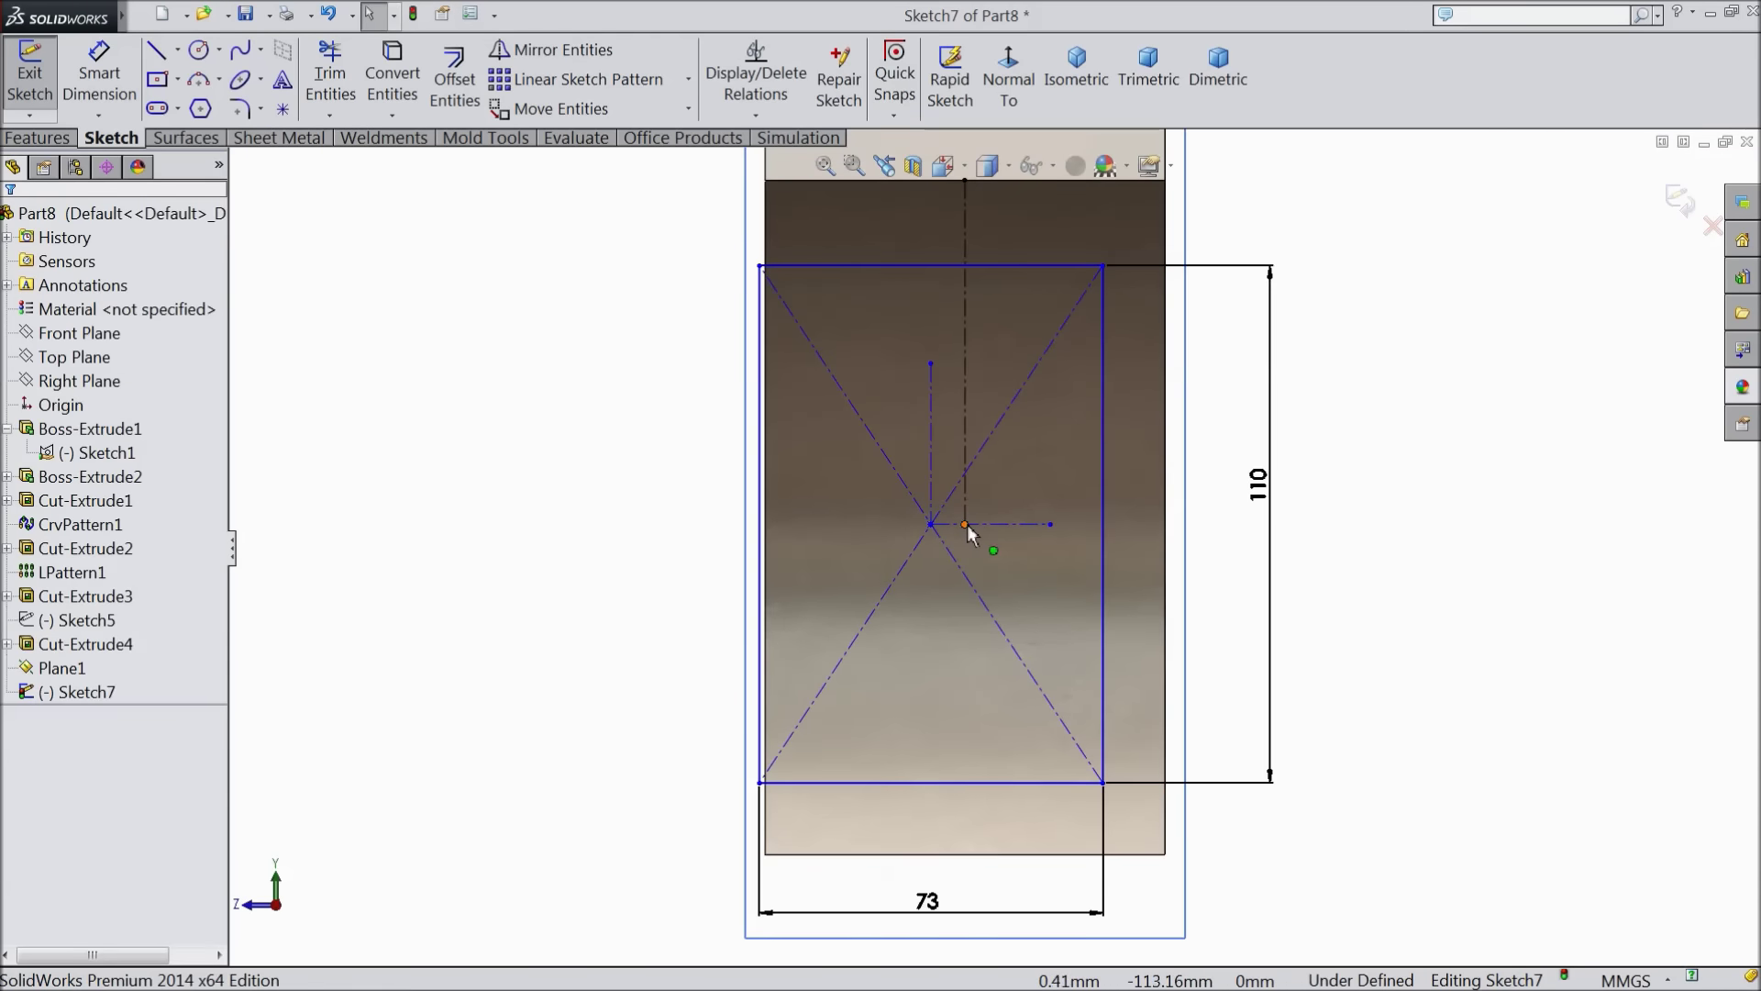
click(964, 524)
click(931, 524)
ctrl+click(964, 524)
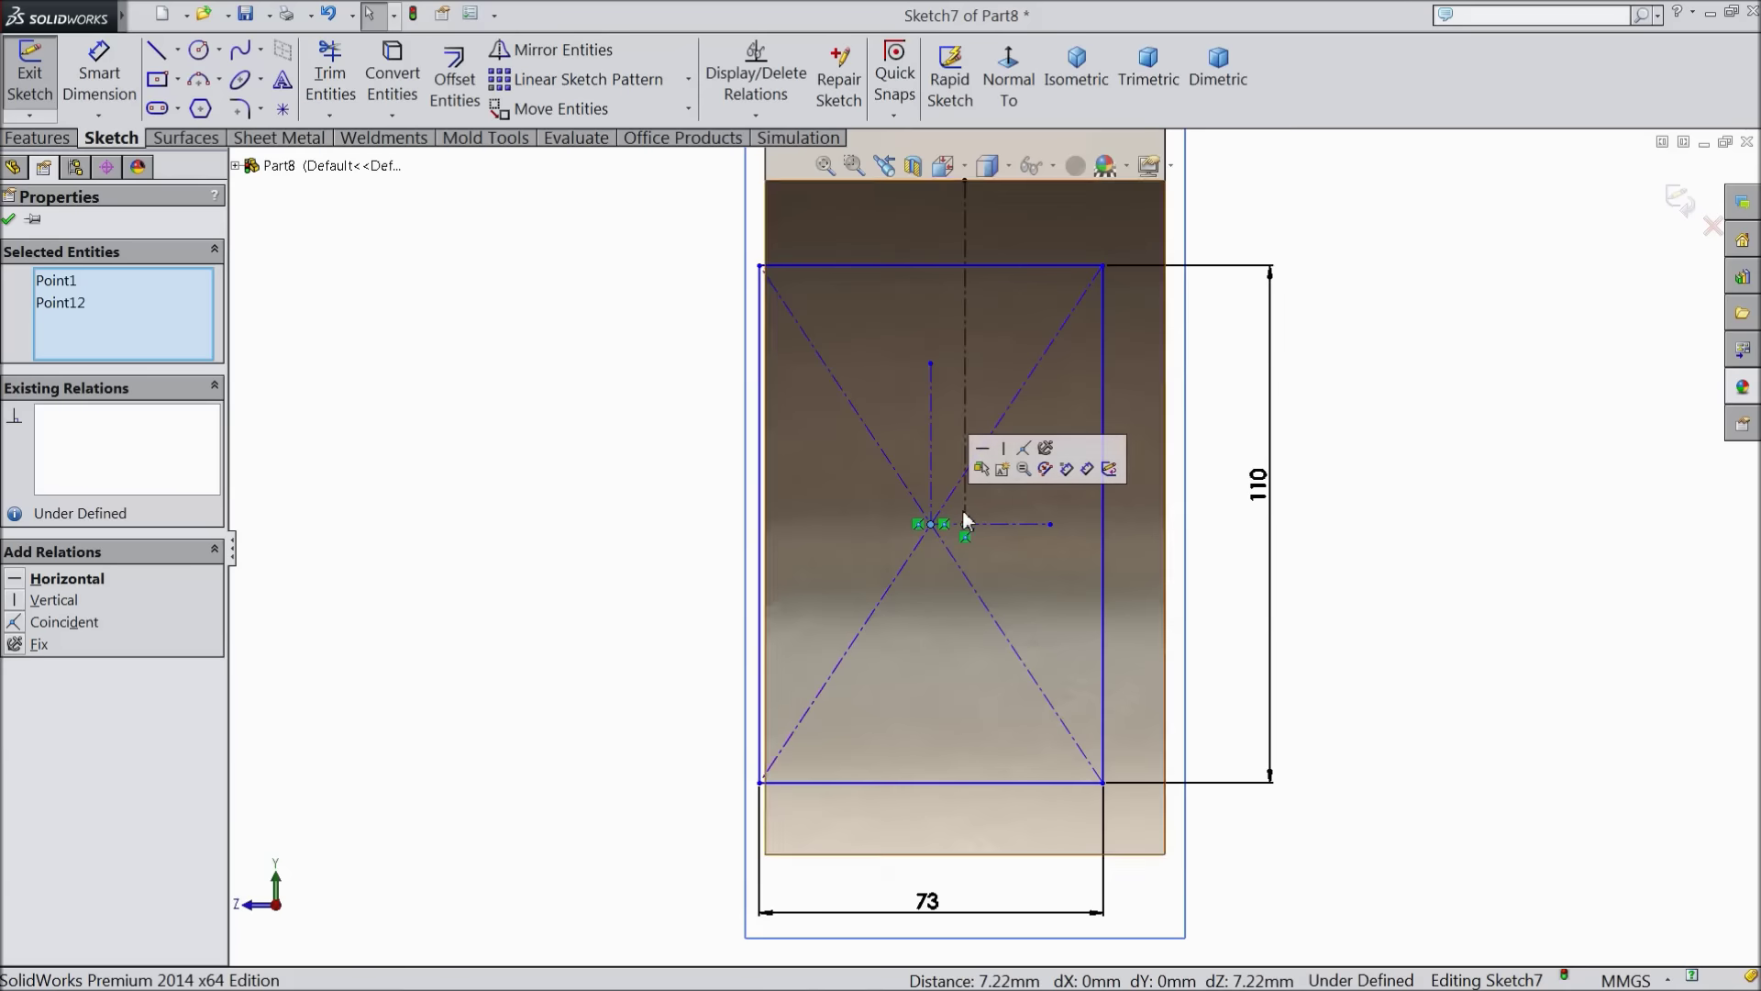
click(1024, 447)
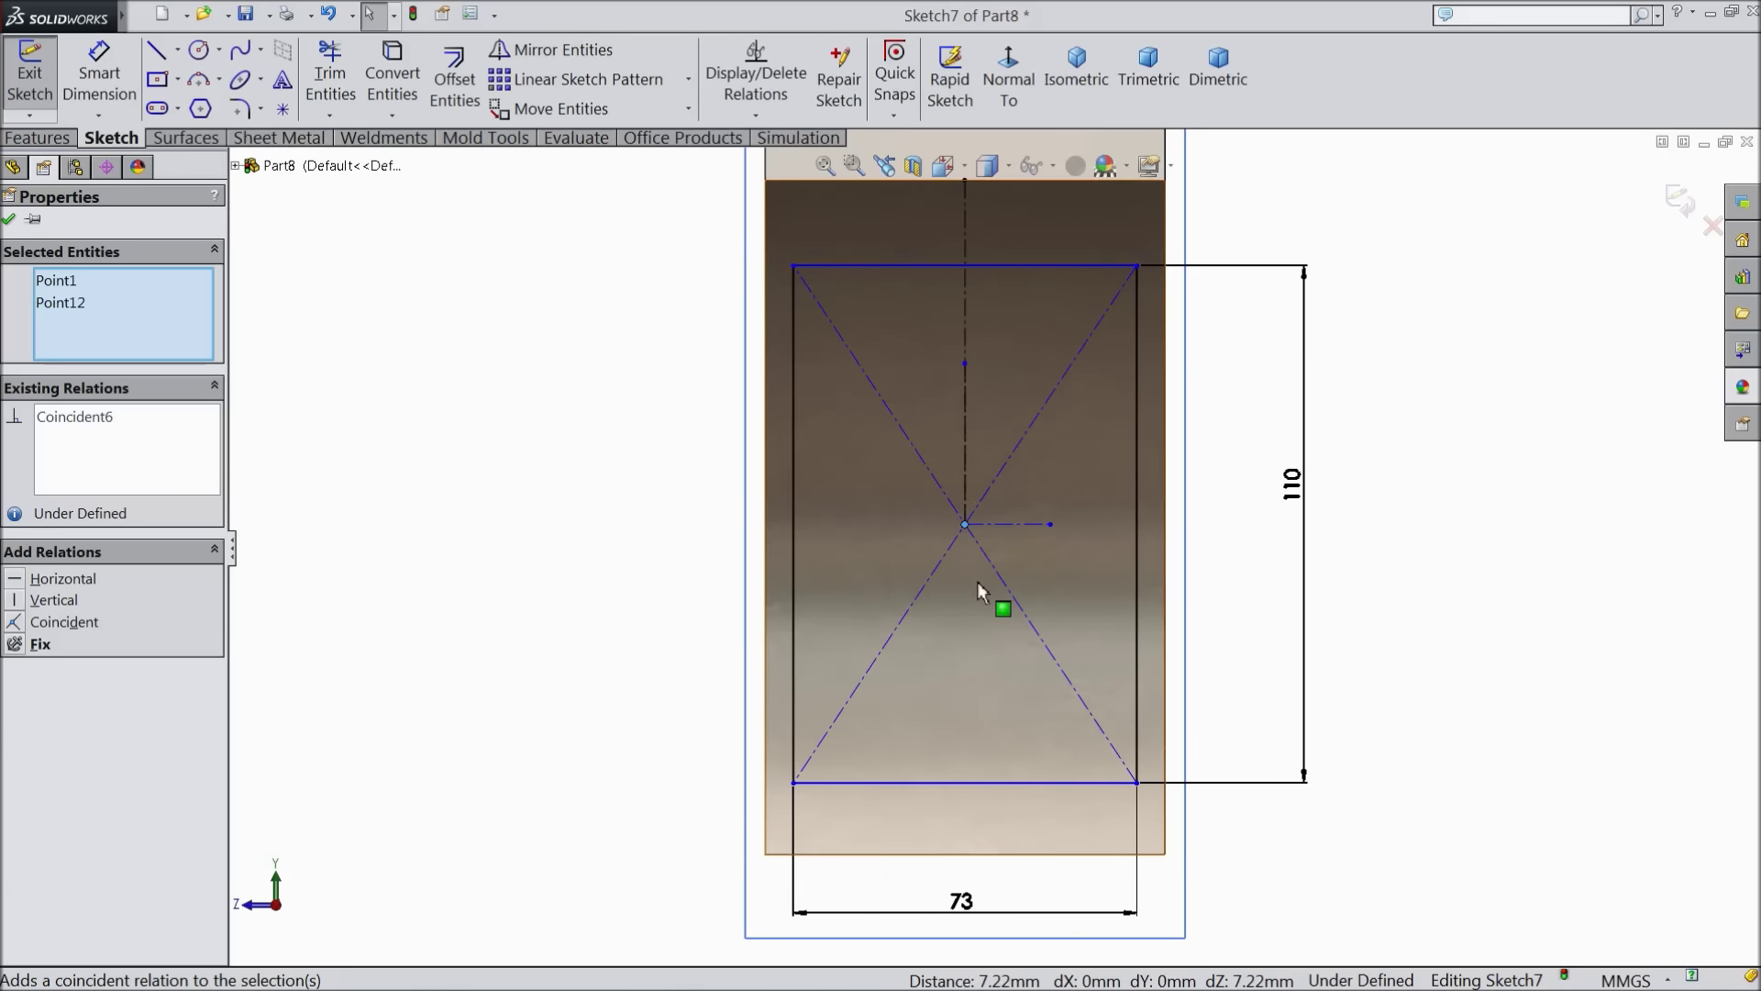
scroll(970, 578, up, 1)
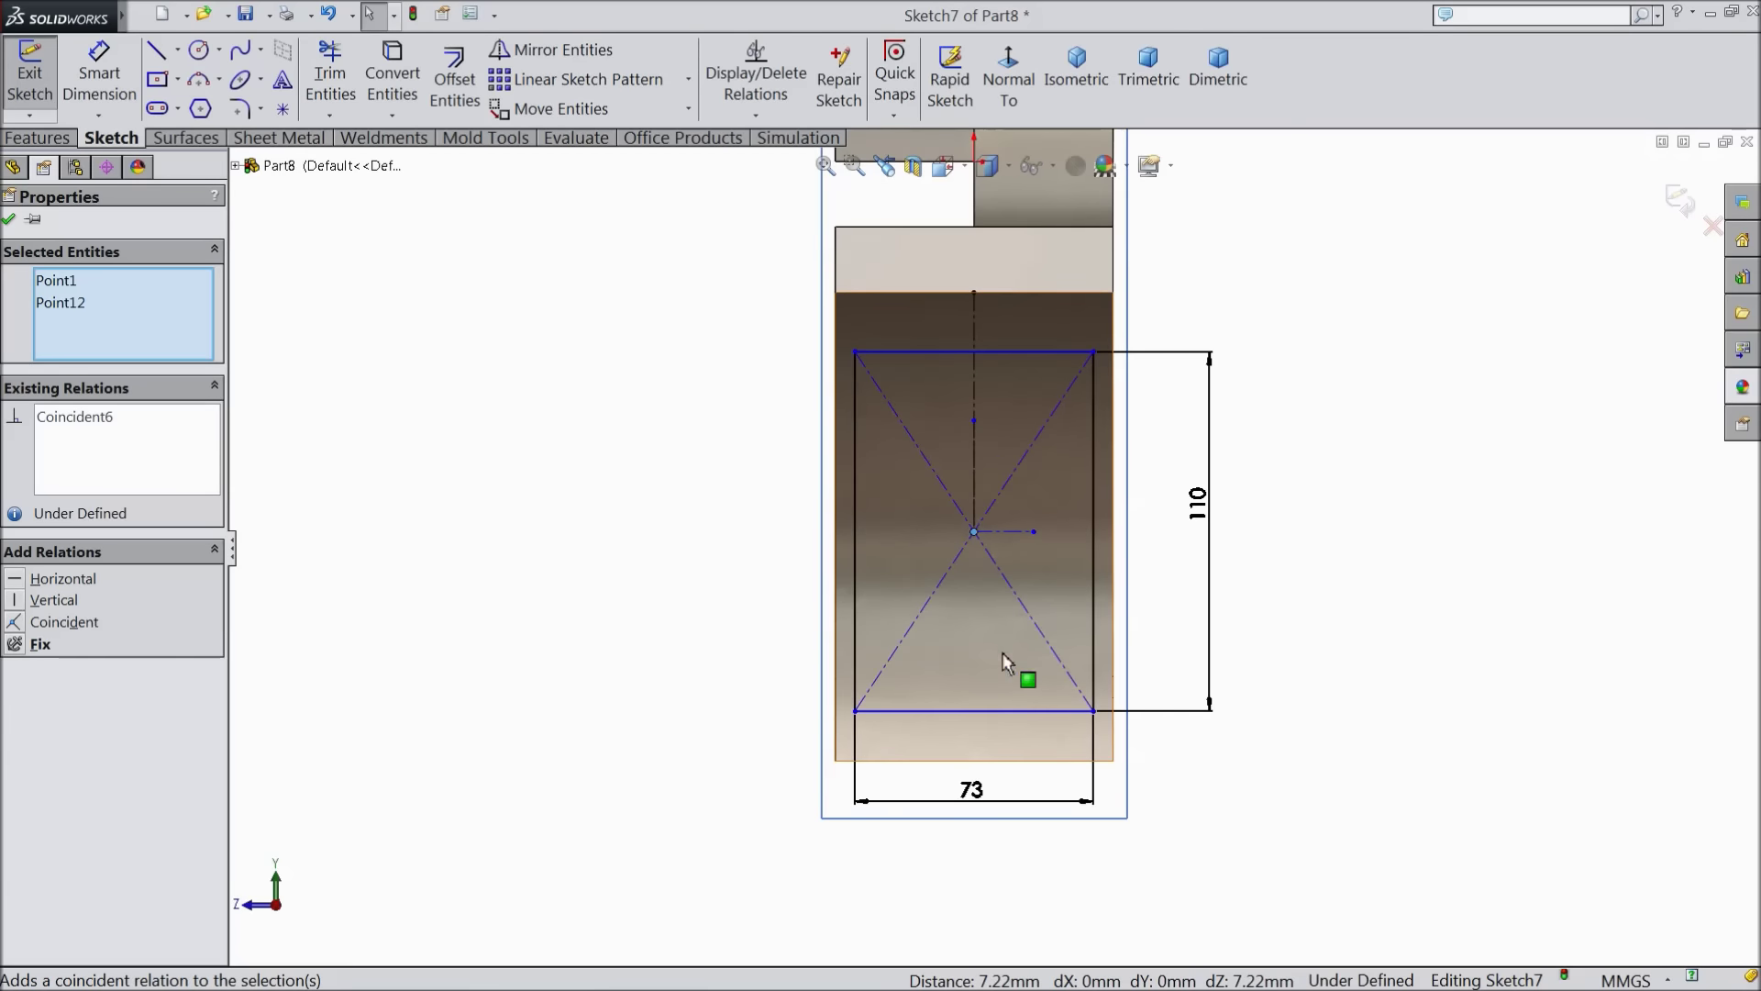
Apply R30 sketch fillets to the bottom-left, top-left, top-right and bottom-right corners
click(235, 109)
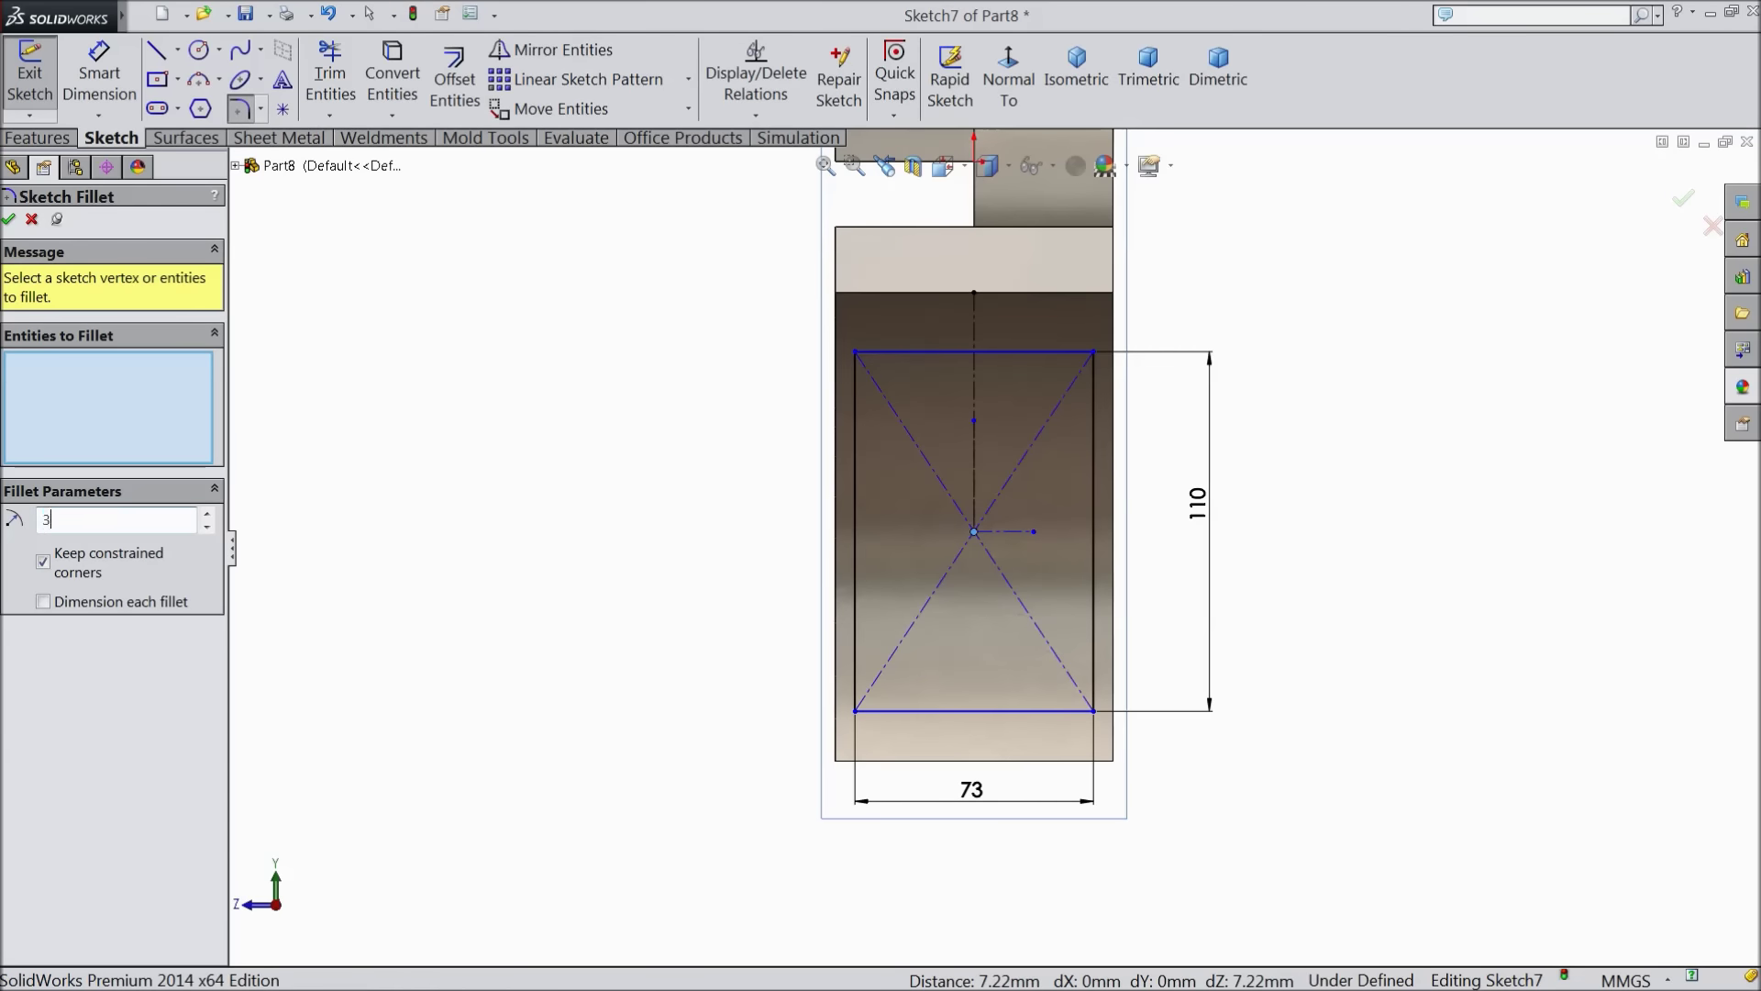
click(863, 718)
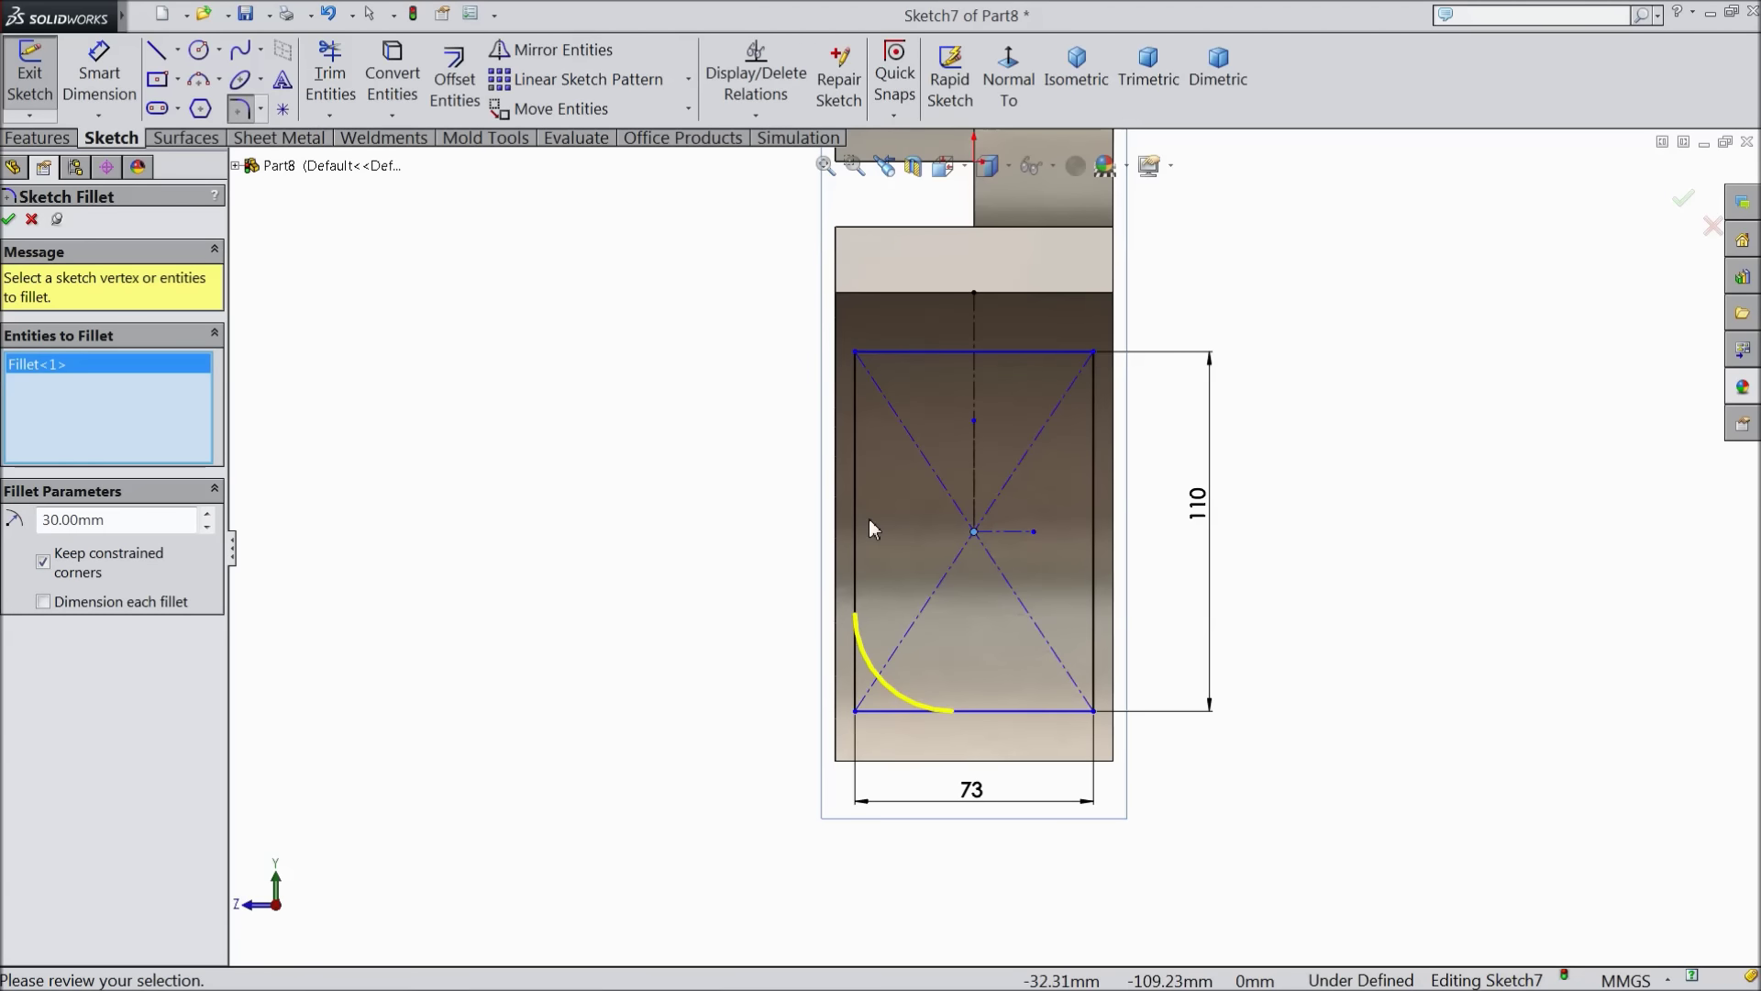
click(854, 353)
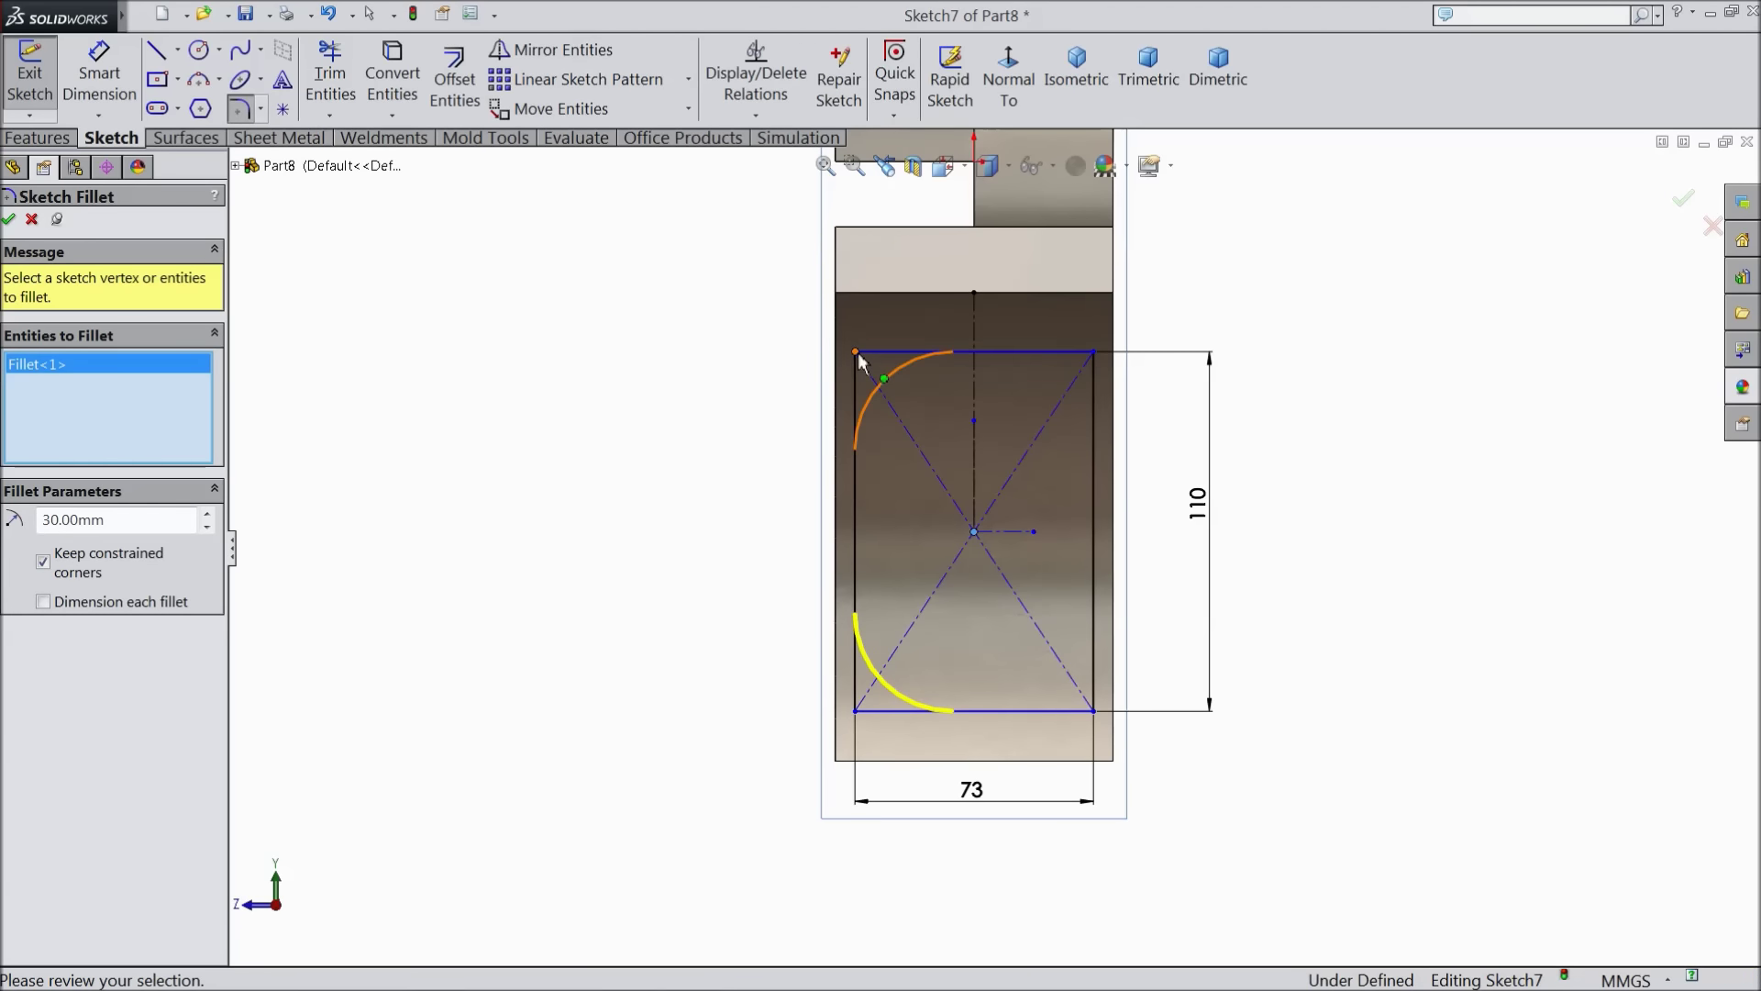
click(1093, 352)
click(1094, 711)
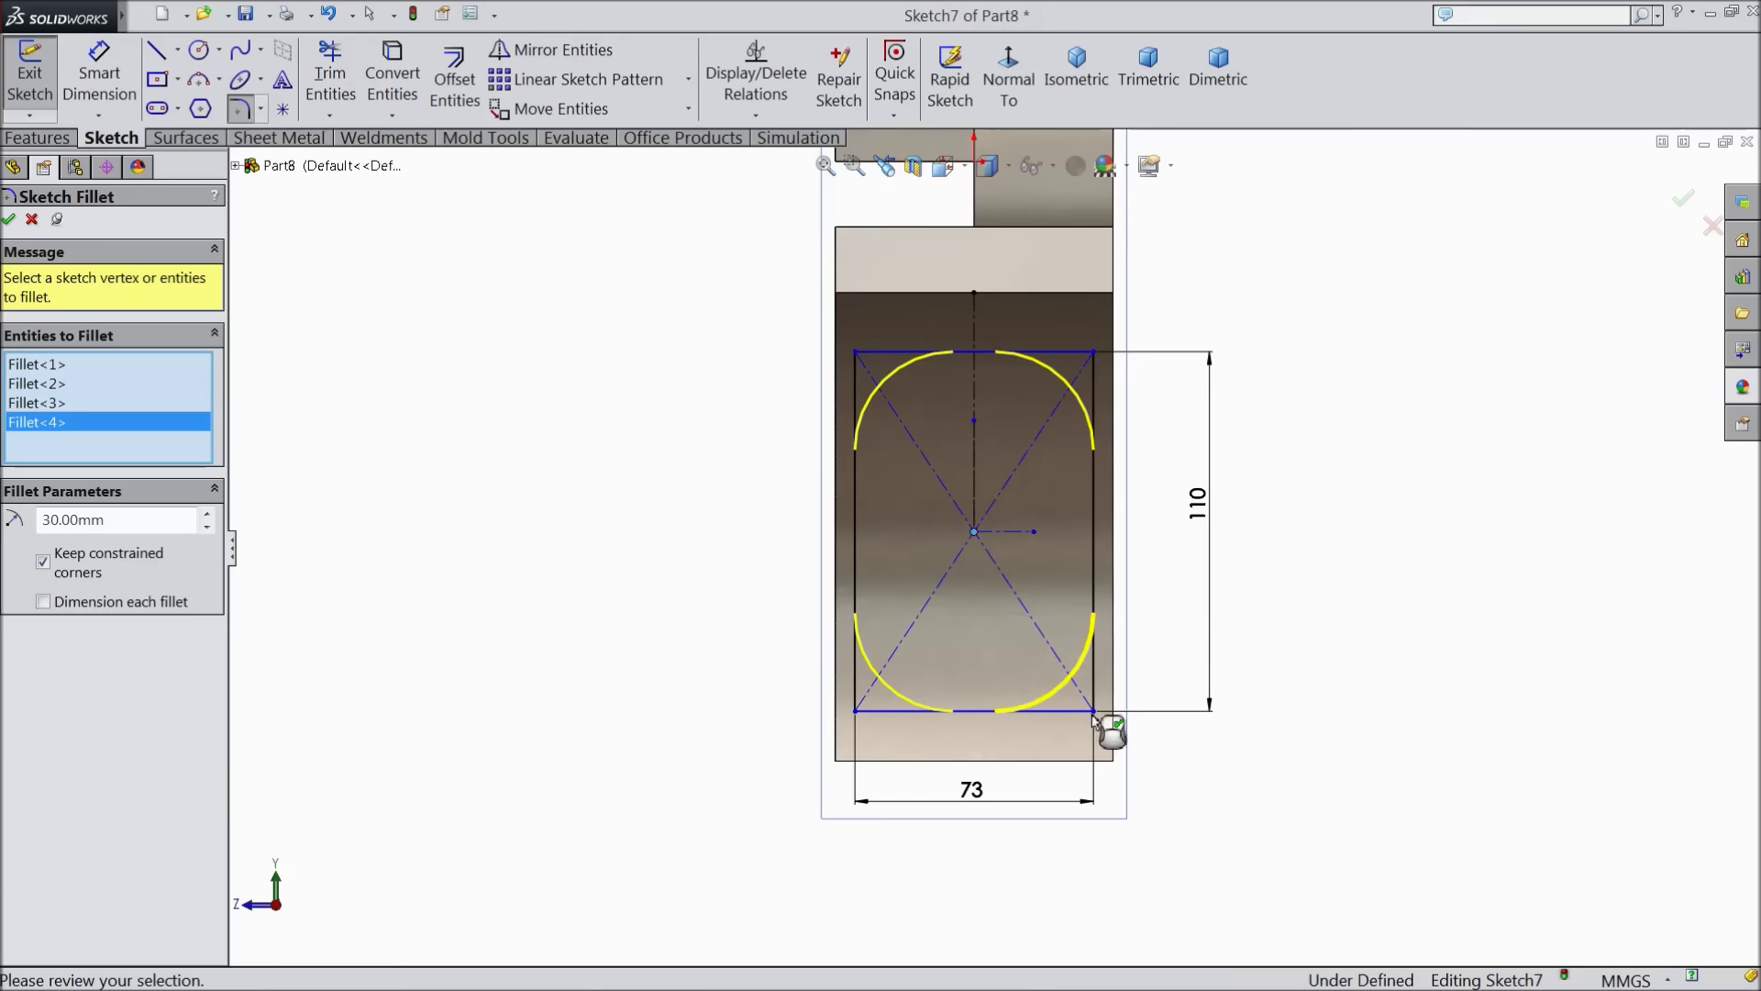
click(9, 221)
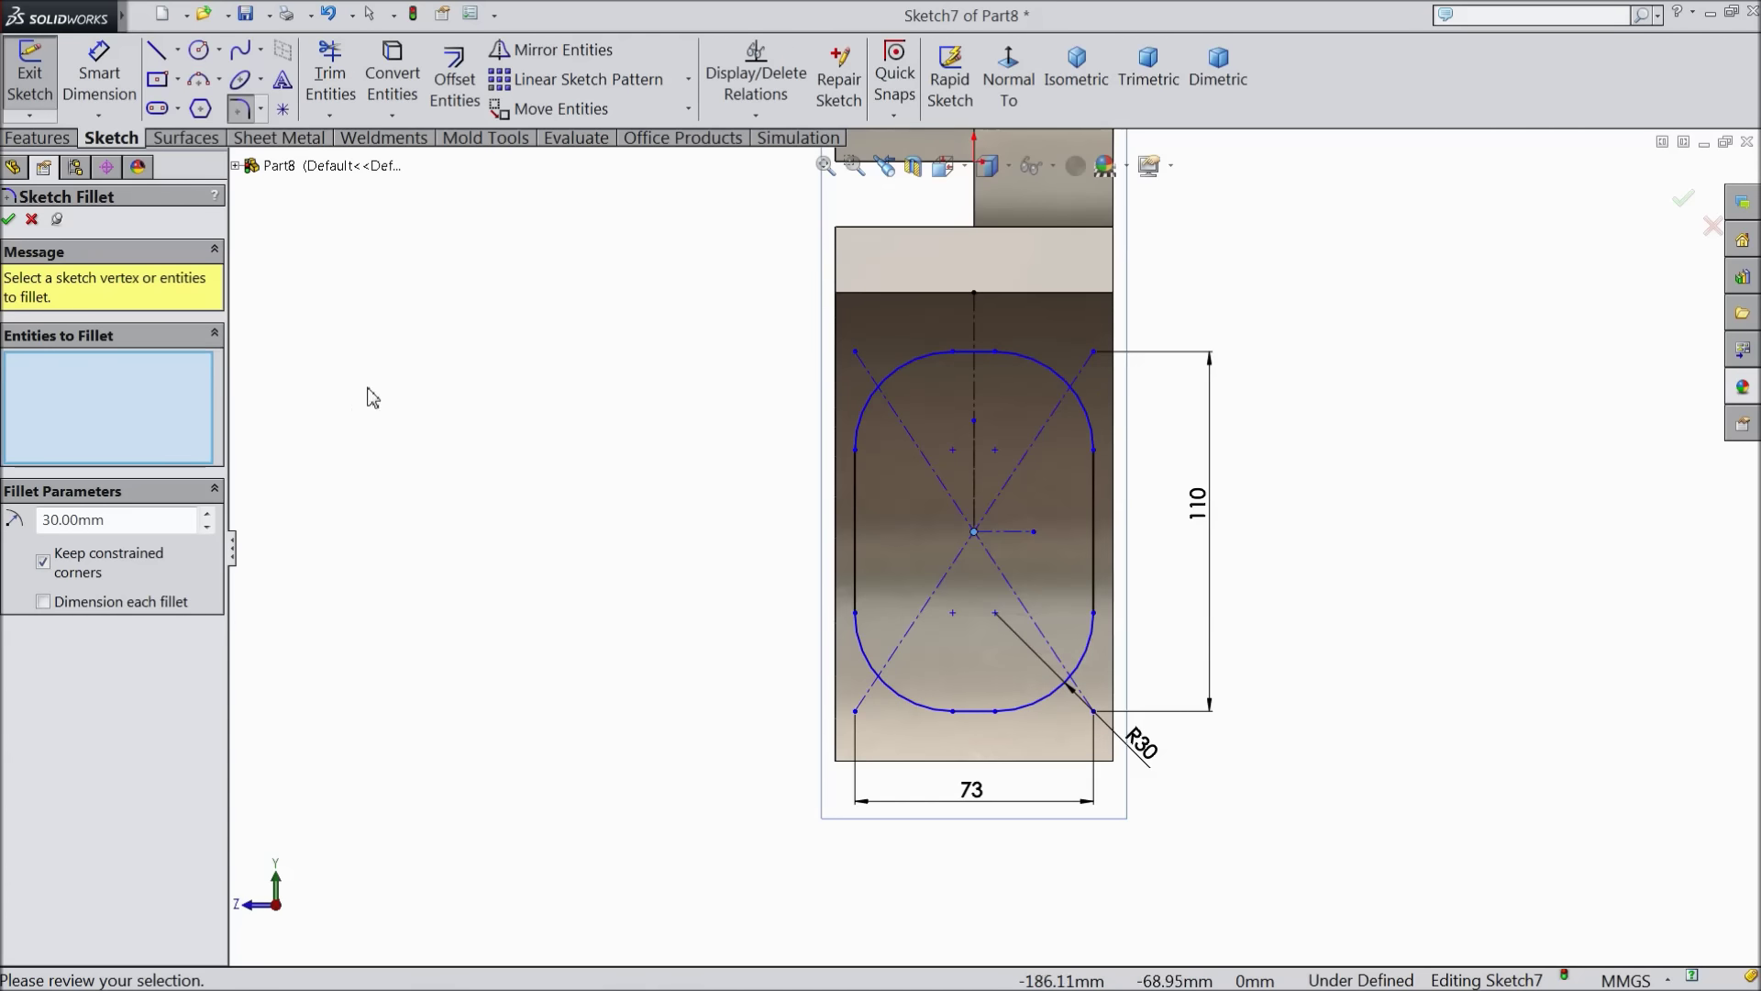
click(33, 220)
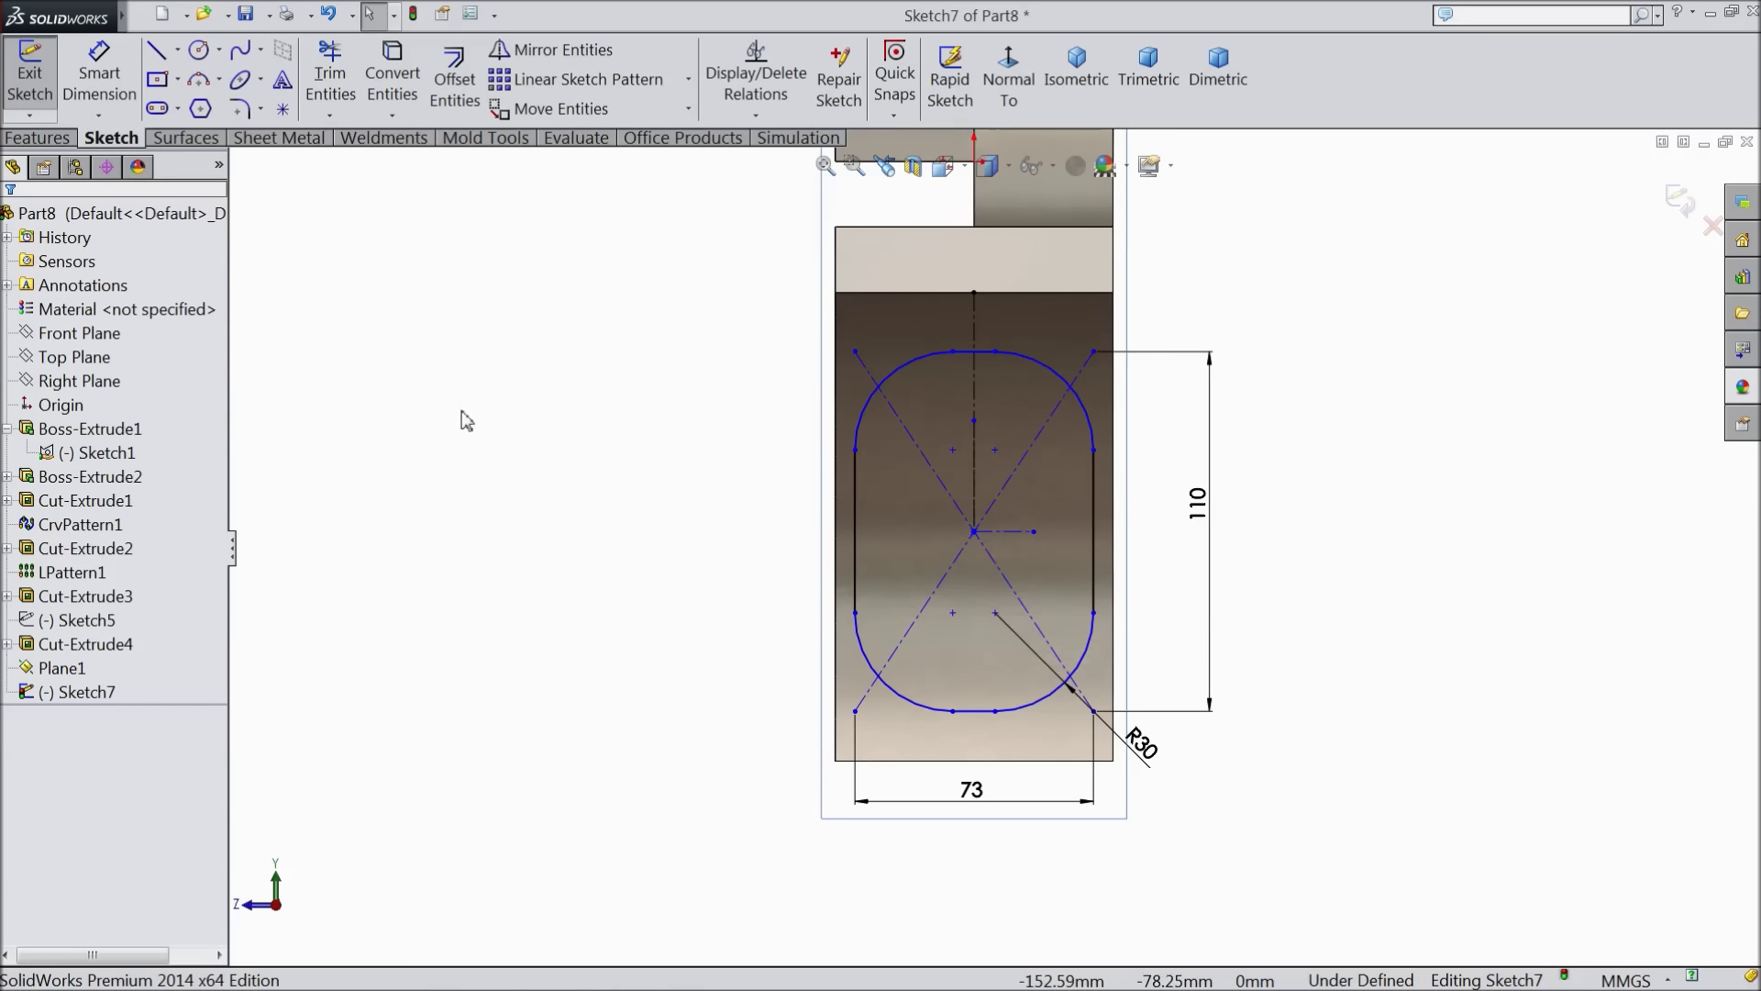
key(z)
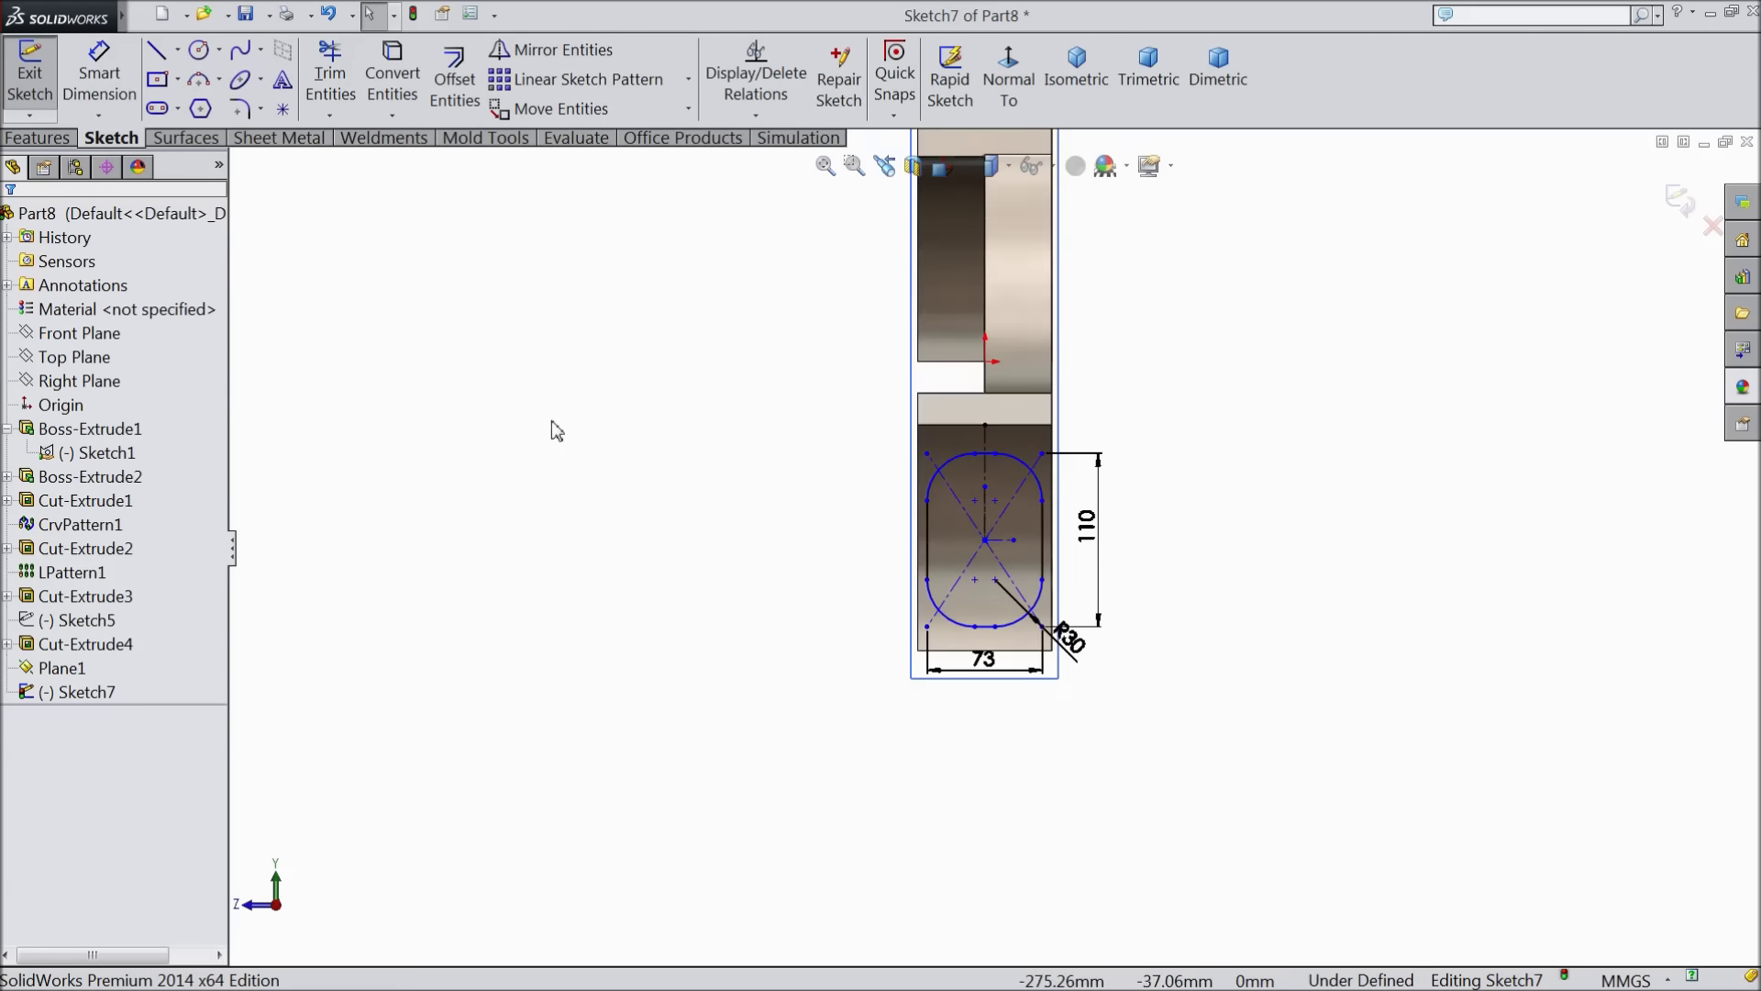
Exit the rounded-rectangle sketch and start a new sketch on the Front Plane, viewed normal
click(1674, 205)
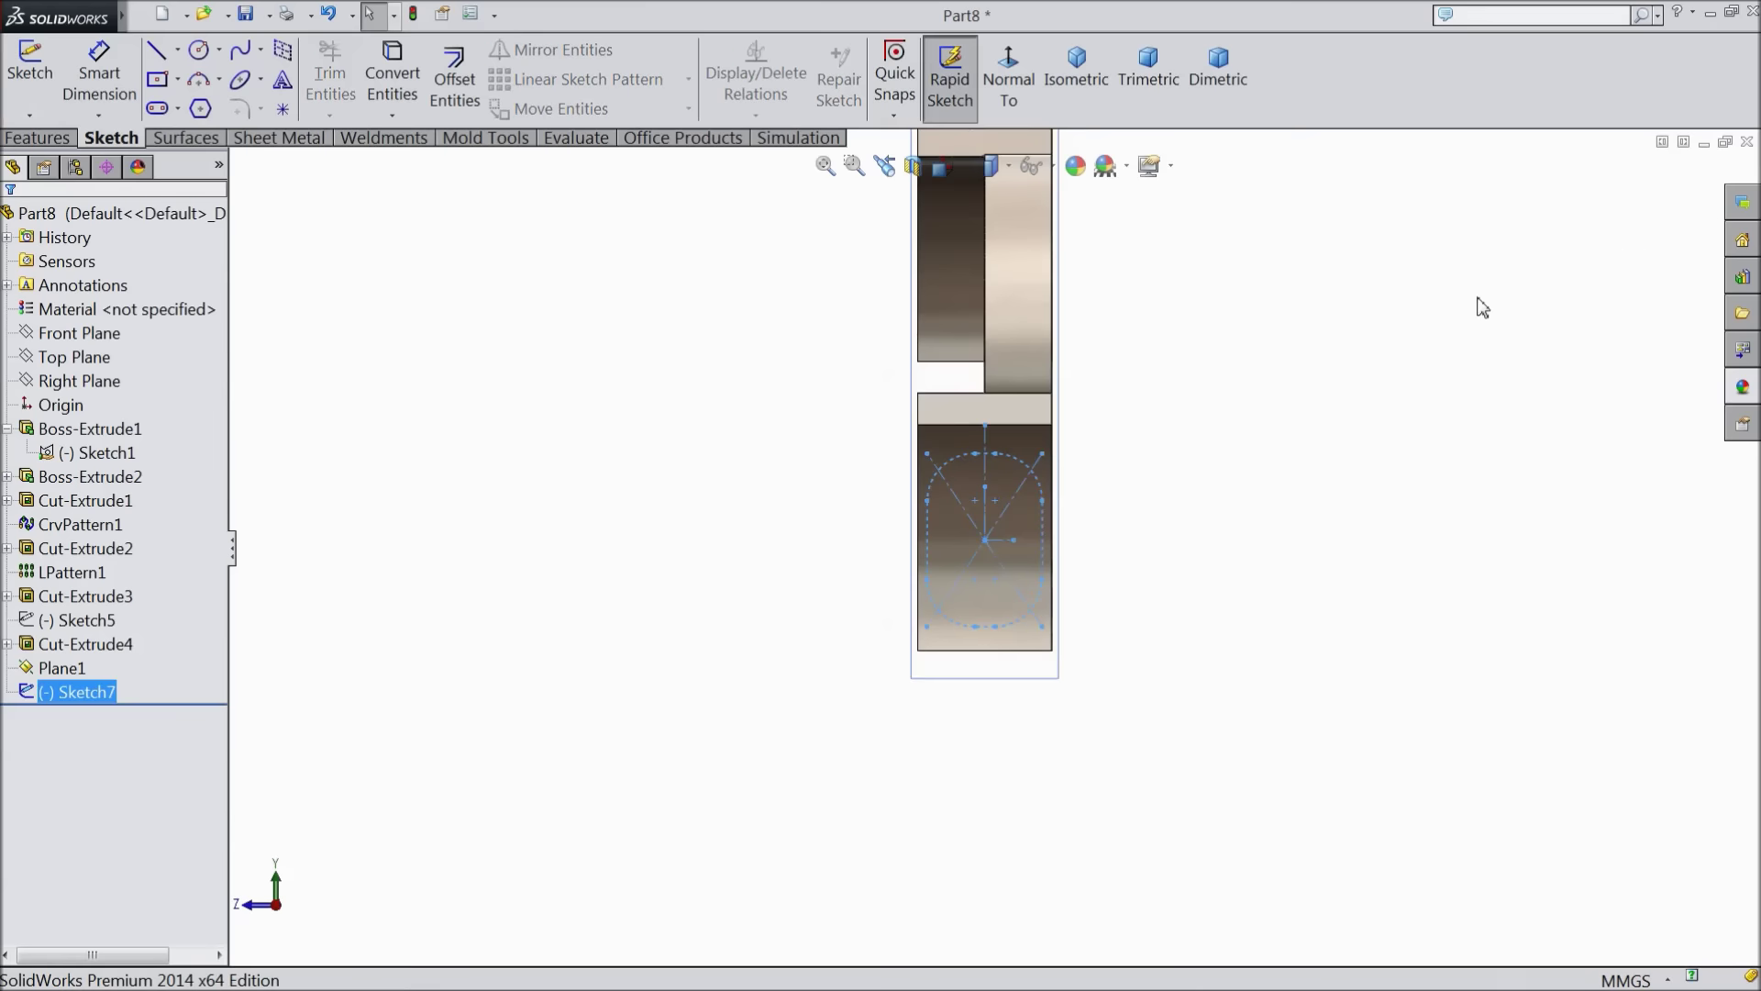
middle_drag(746, 365, 941, 404)
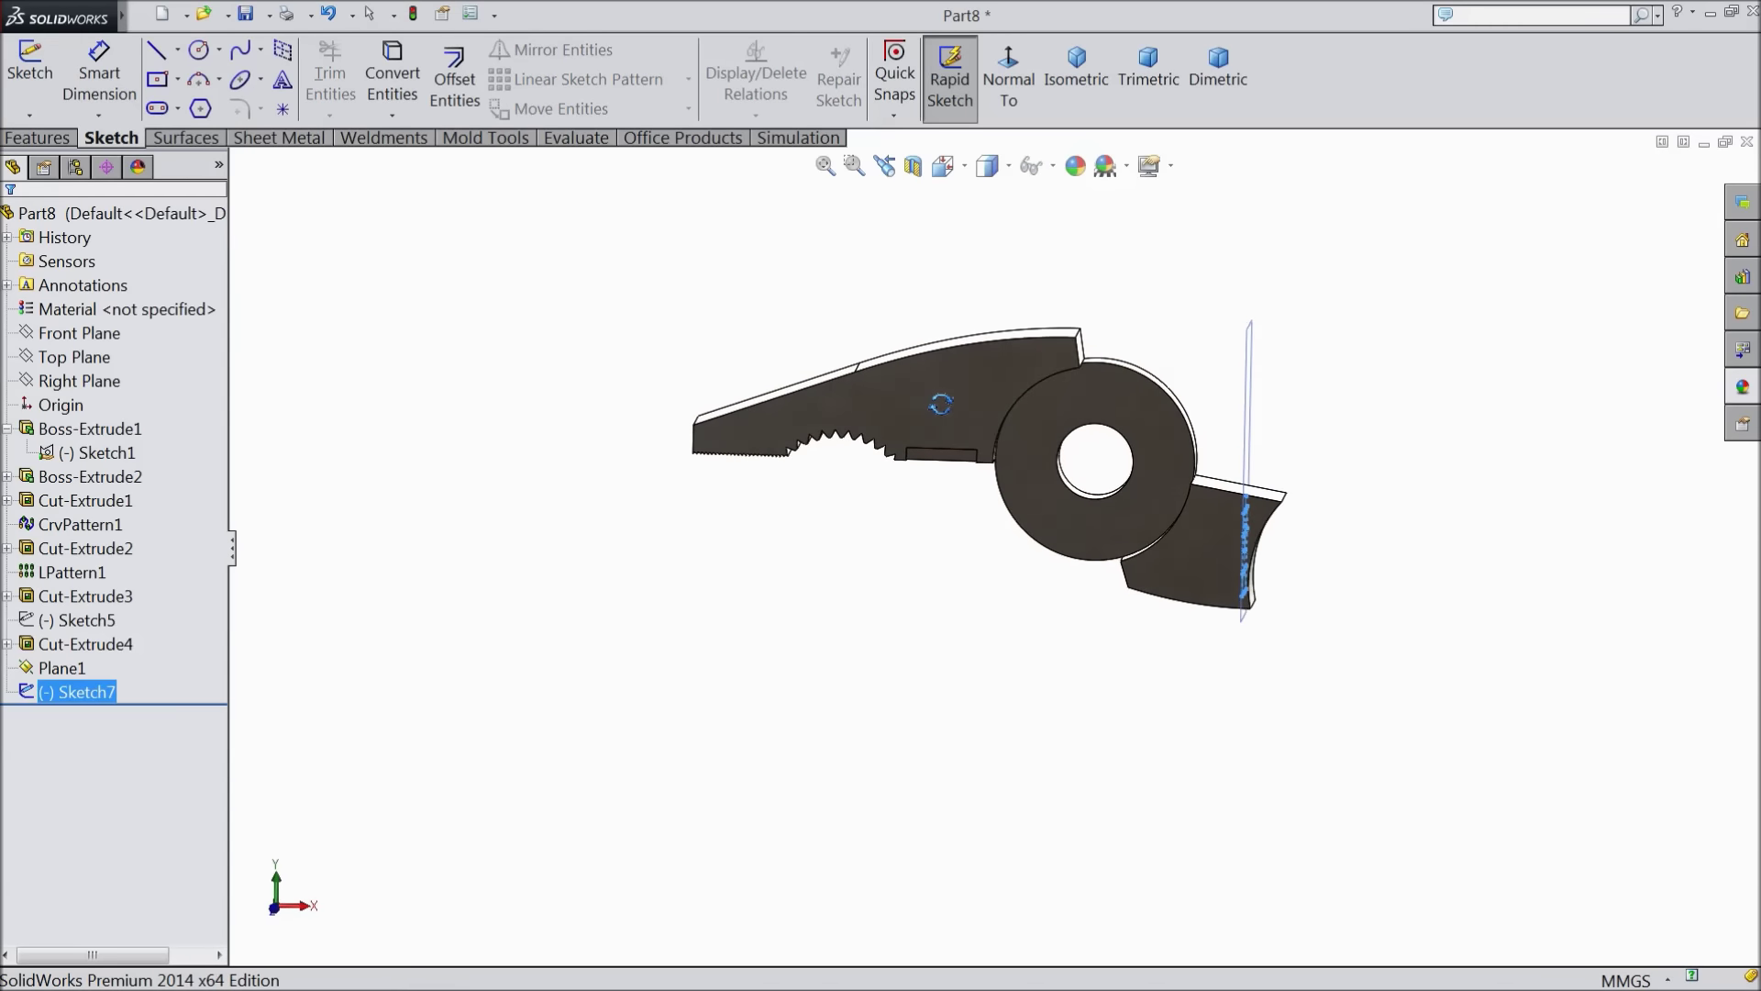
click(101, 336)
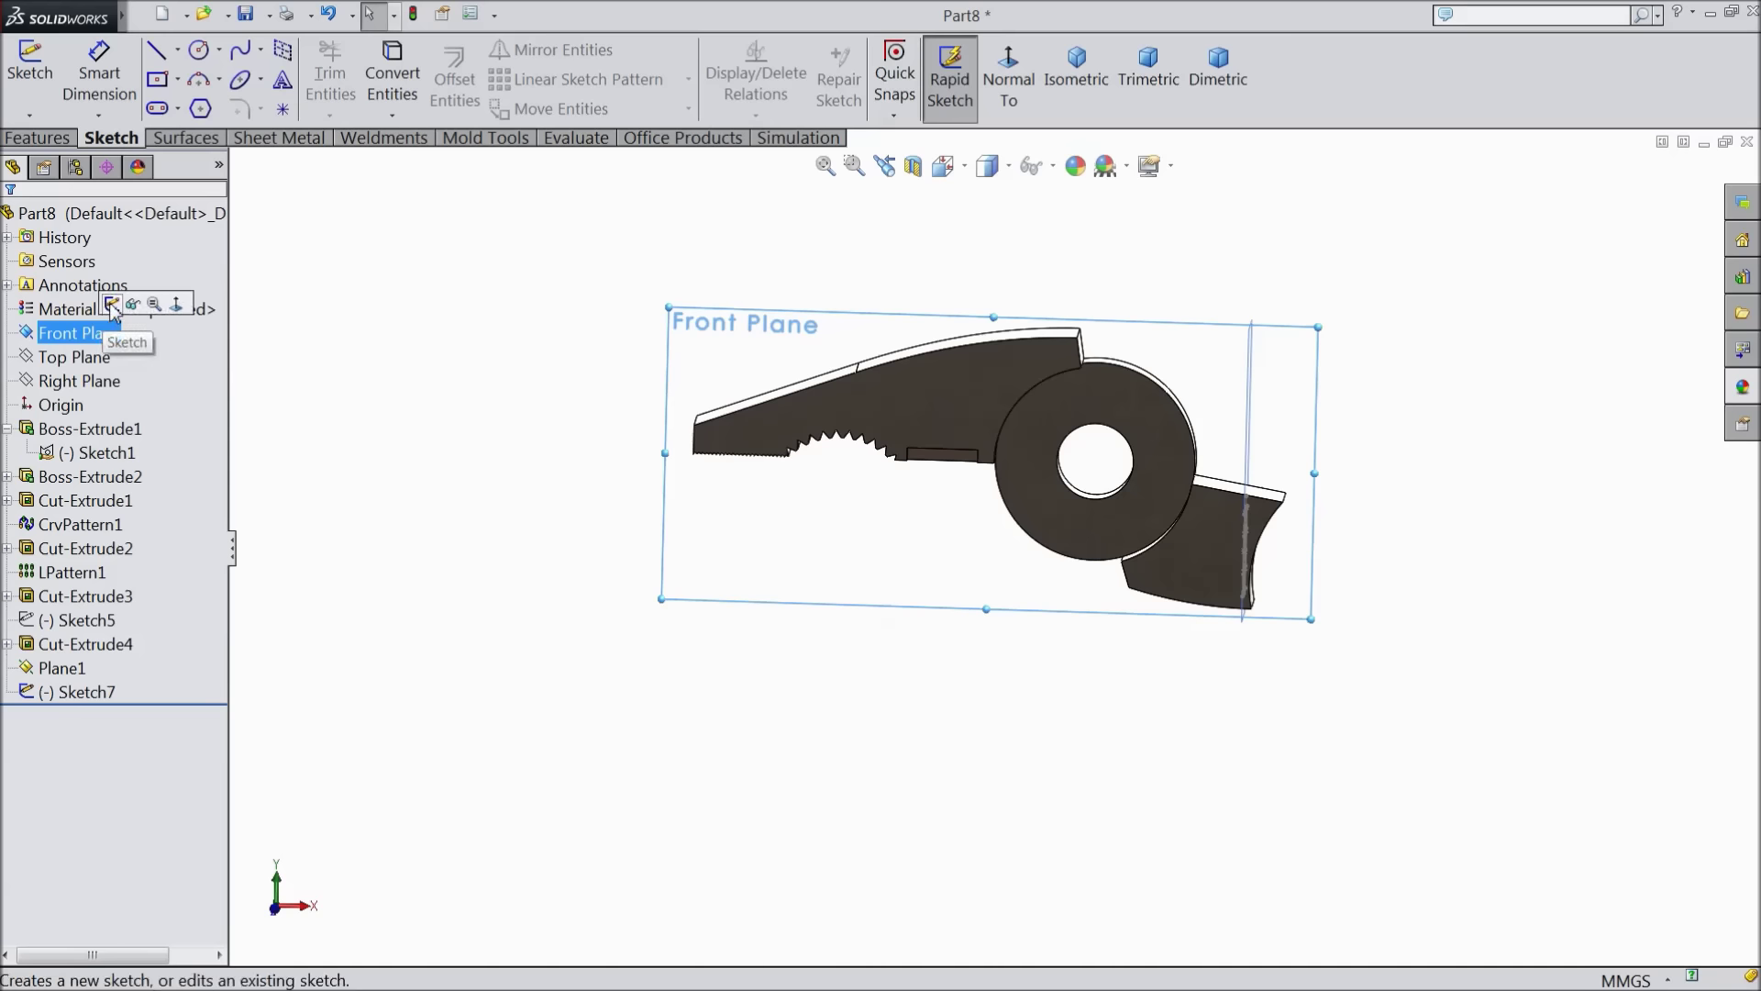
click(112, 306)
click(1009, 85)
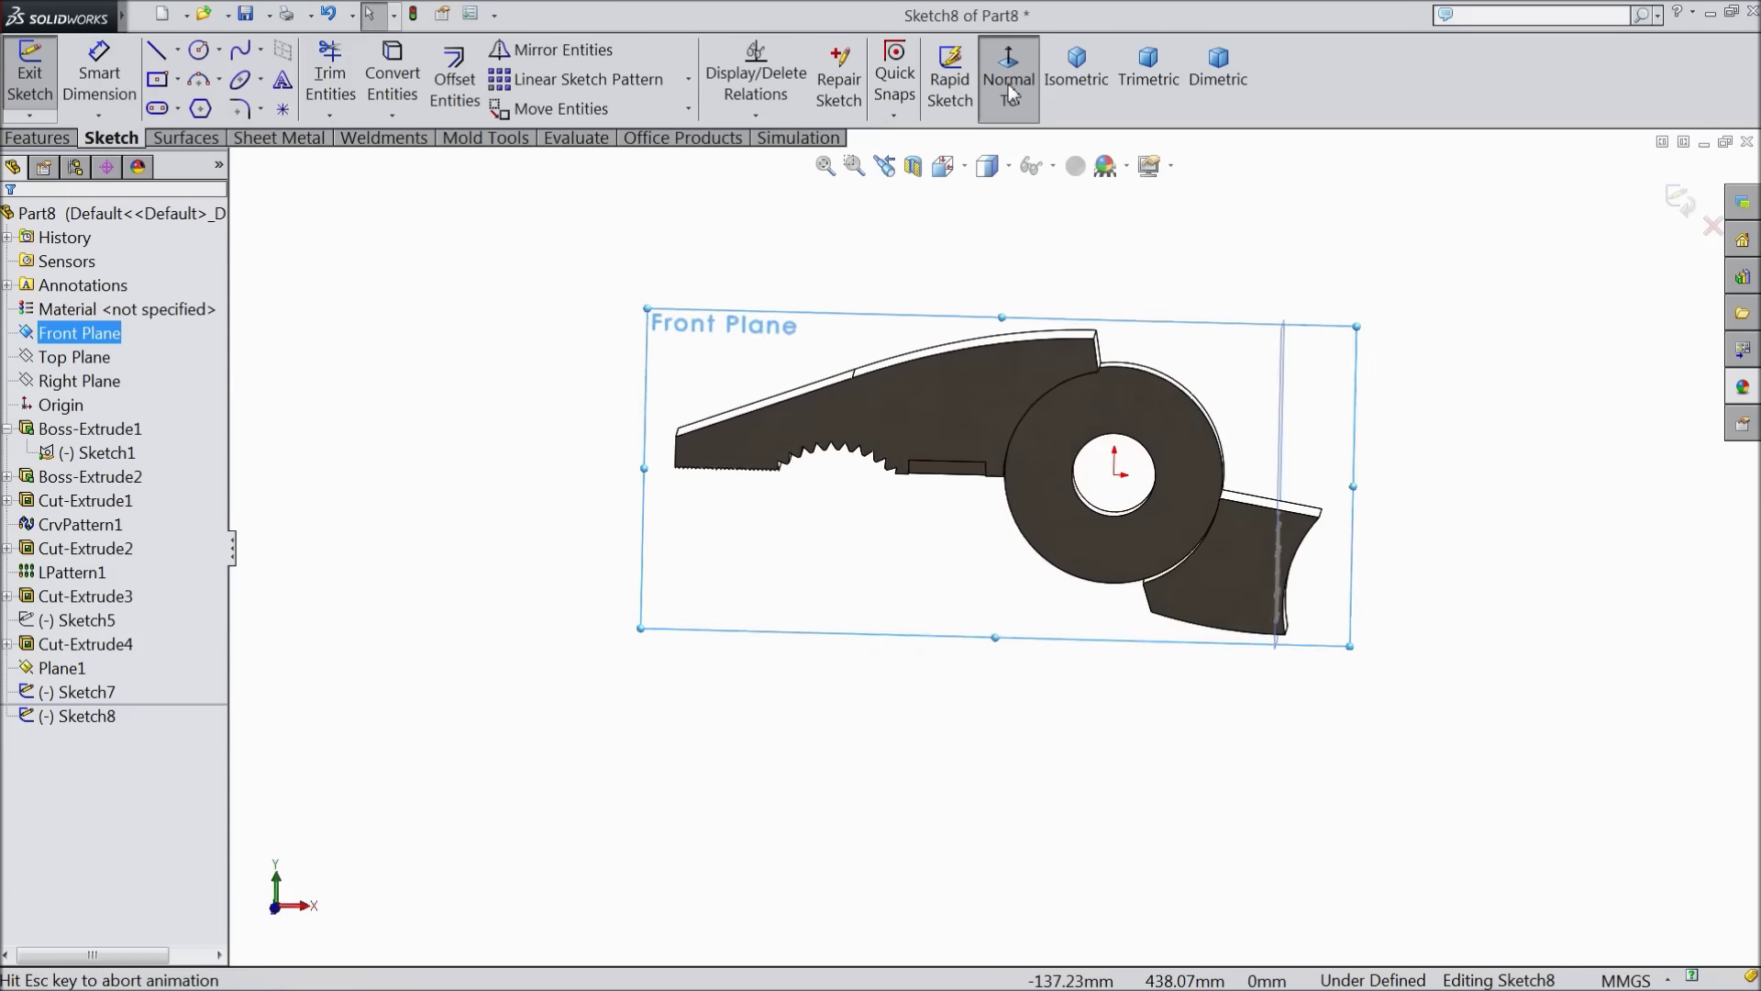
Place a sketch point on the vertical line at the jaw's end
scroll(692, 535, down, 5)
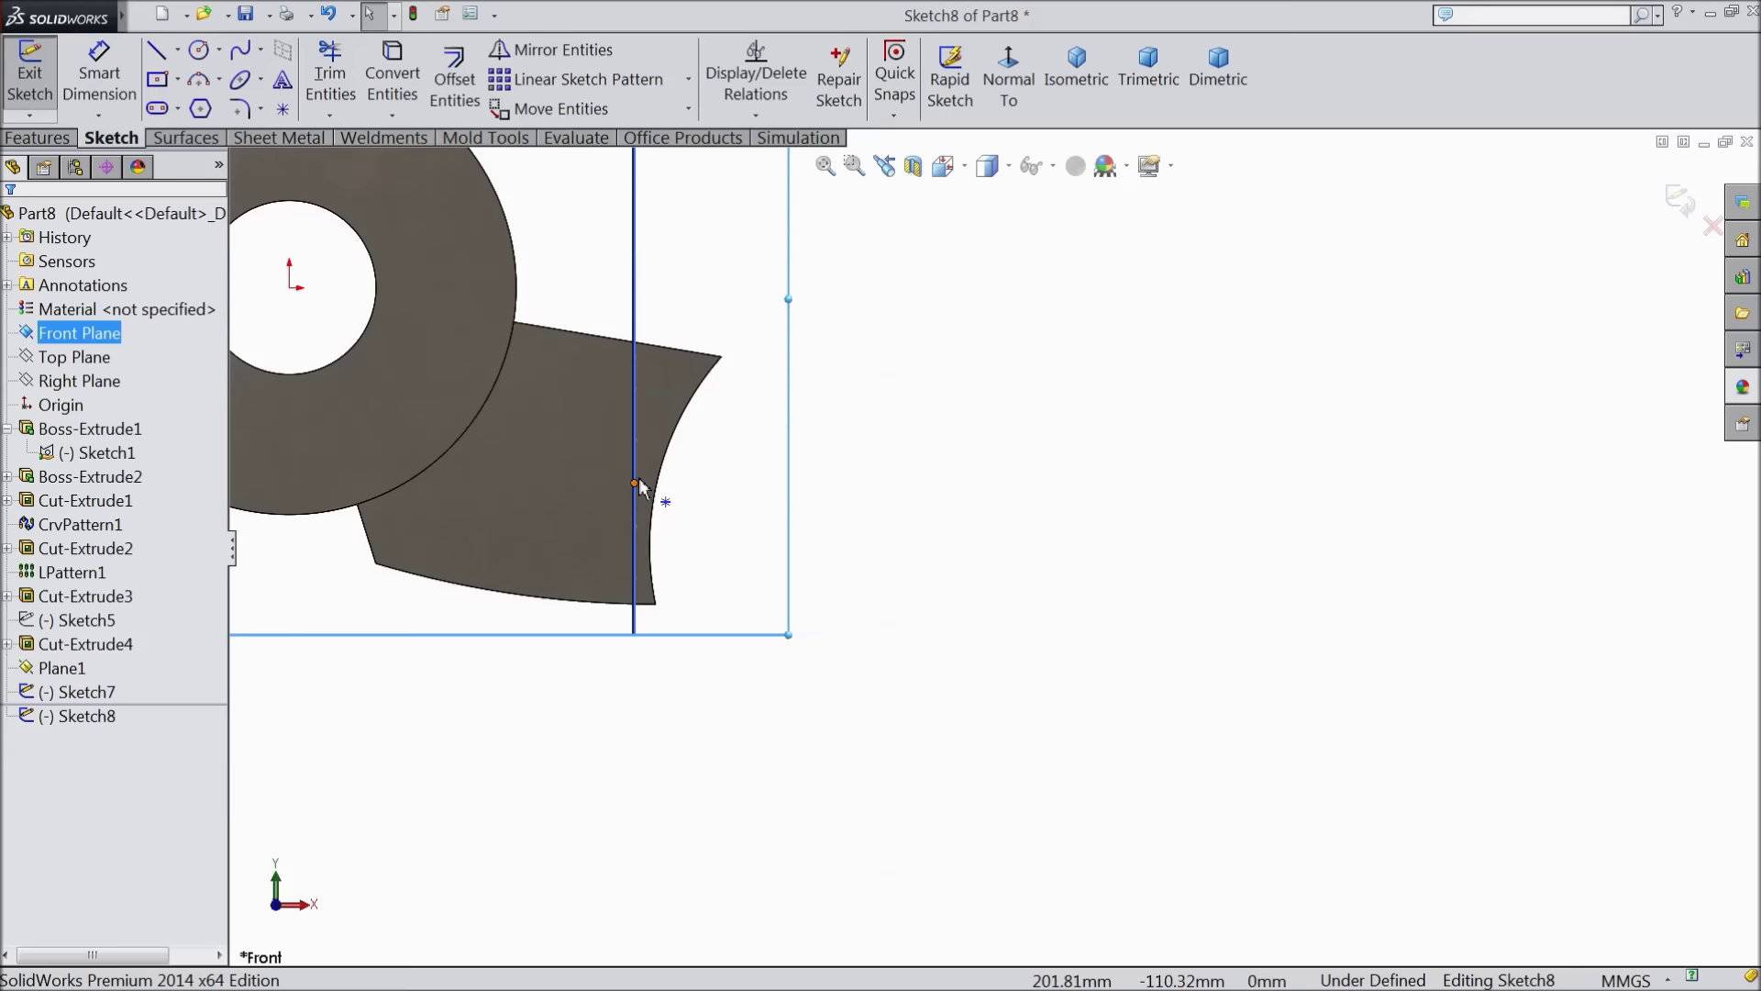
scroll(703, 491, up, 2)
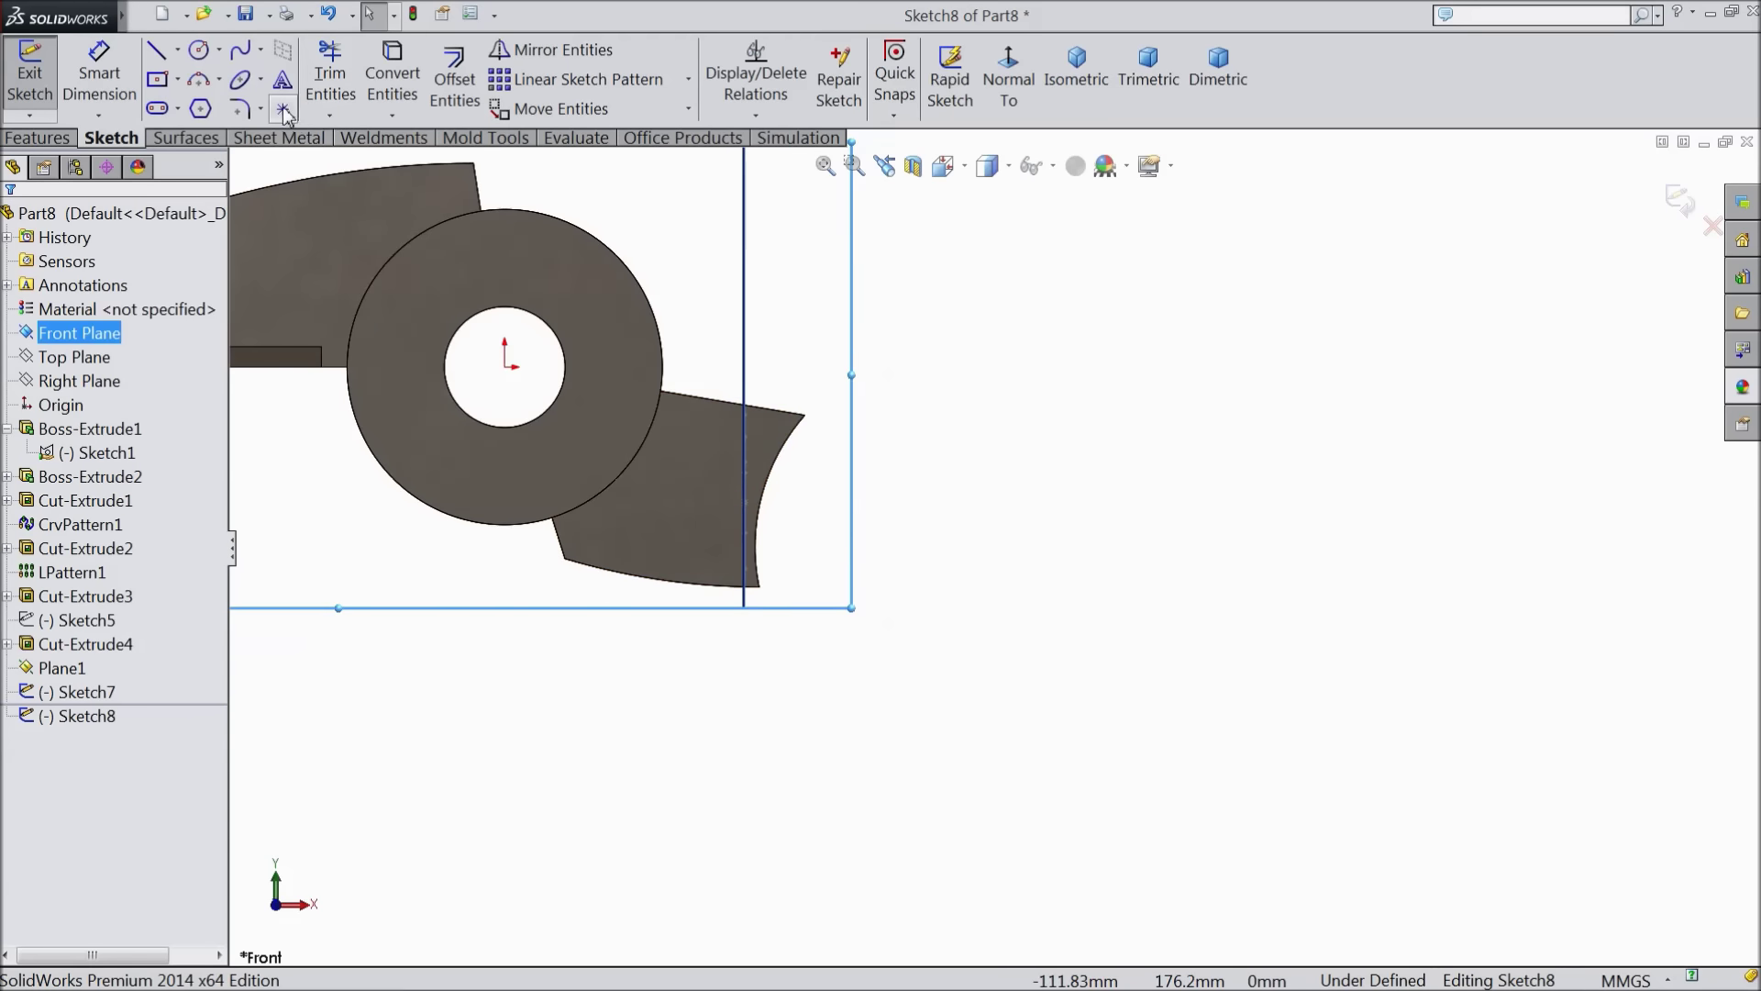
middle_drag(853, 468, 900, 577)
scroll(890, 573, down, 5)
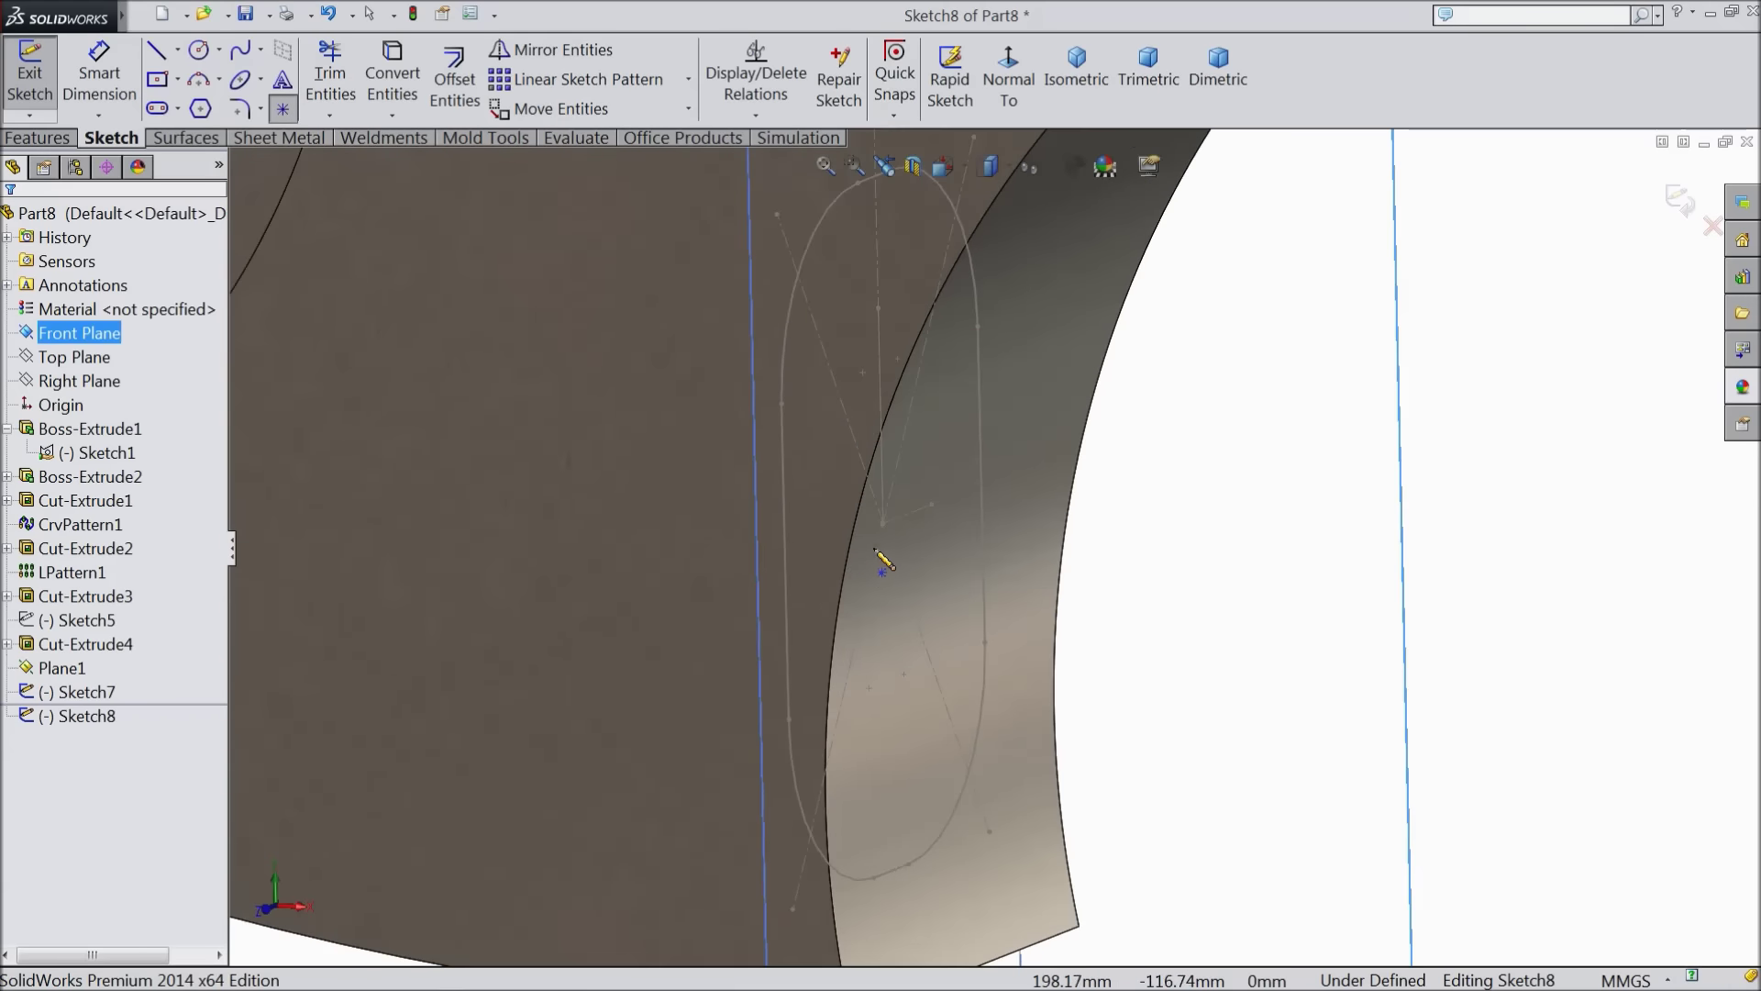
click(883, 524)
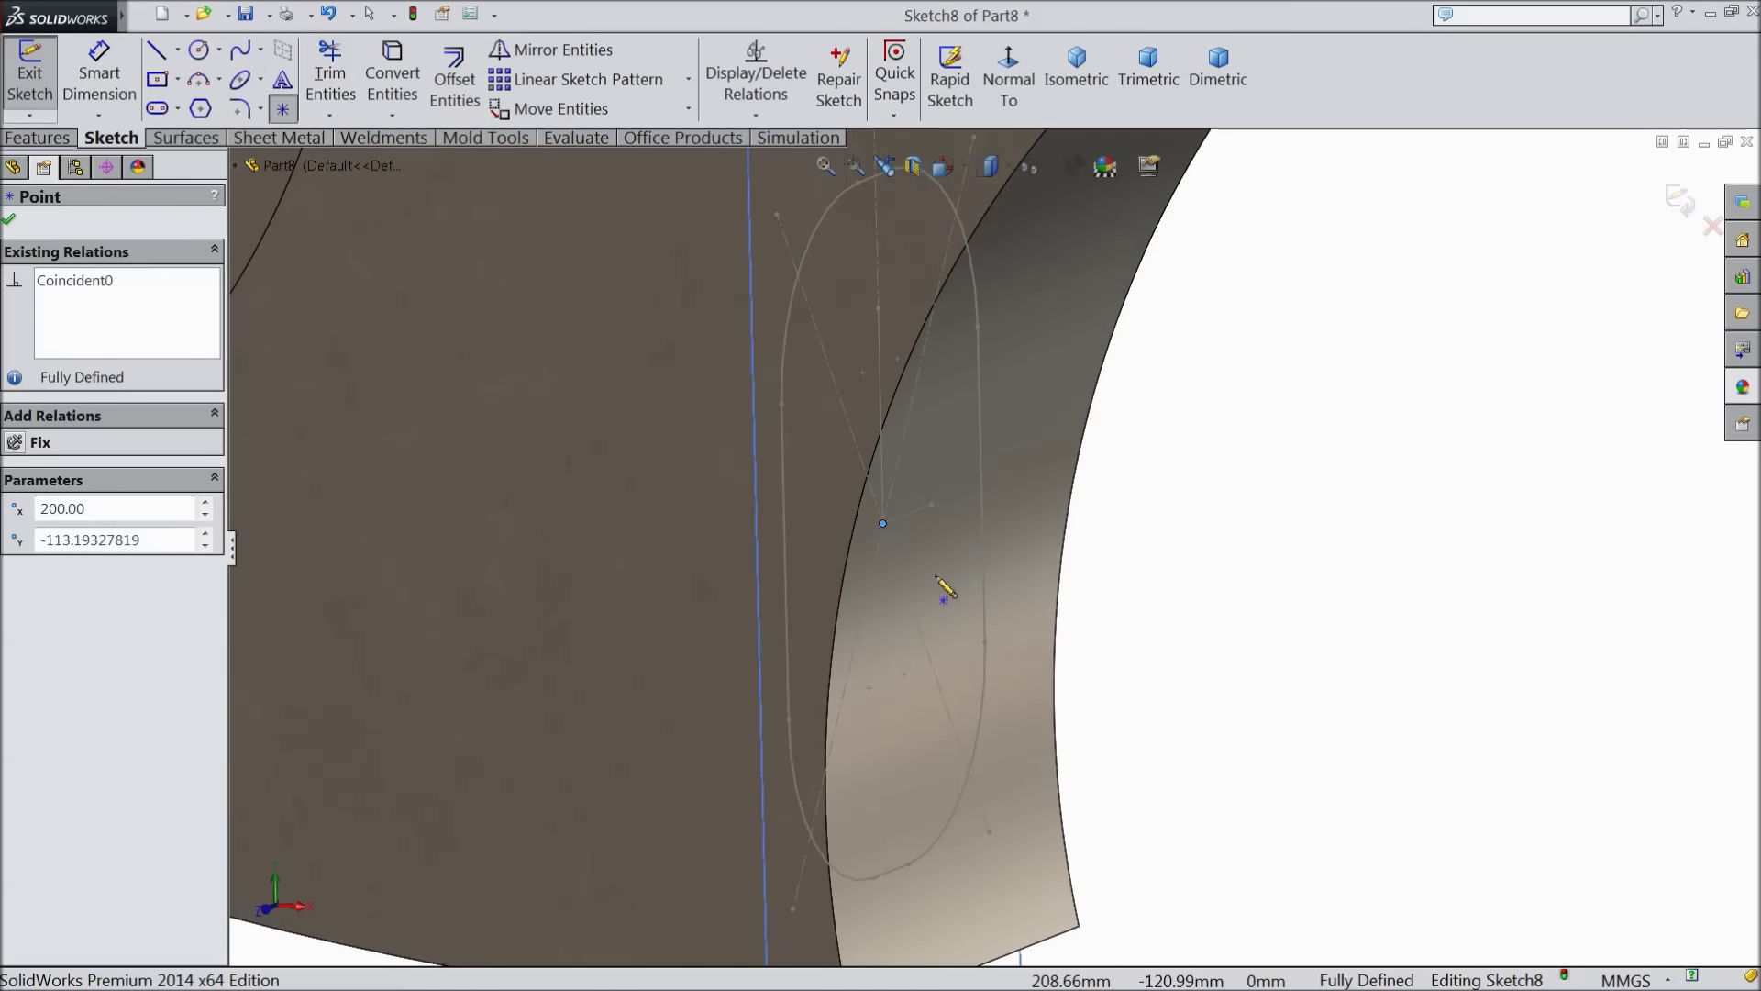
click(1003, 99)
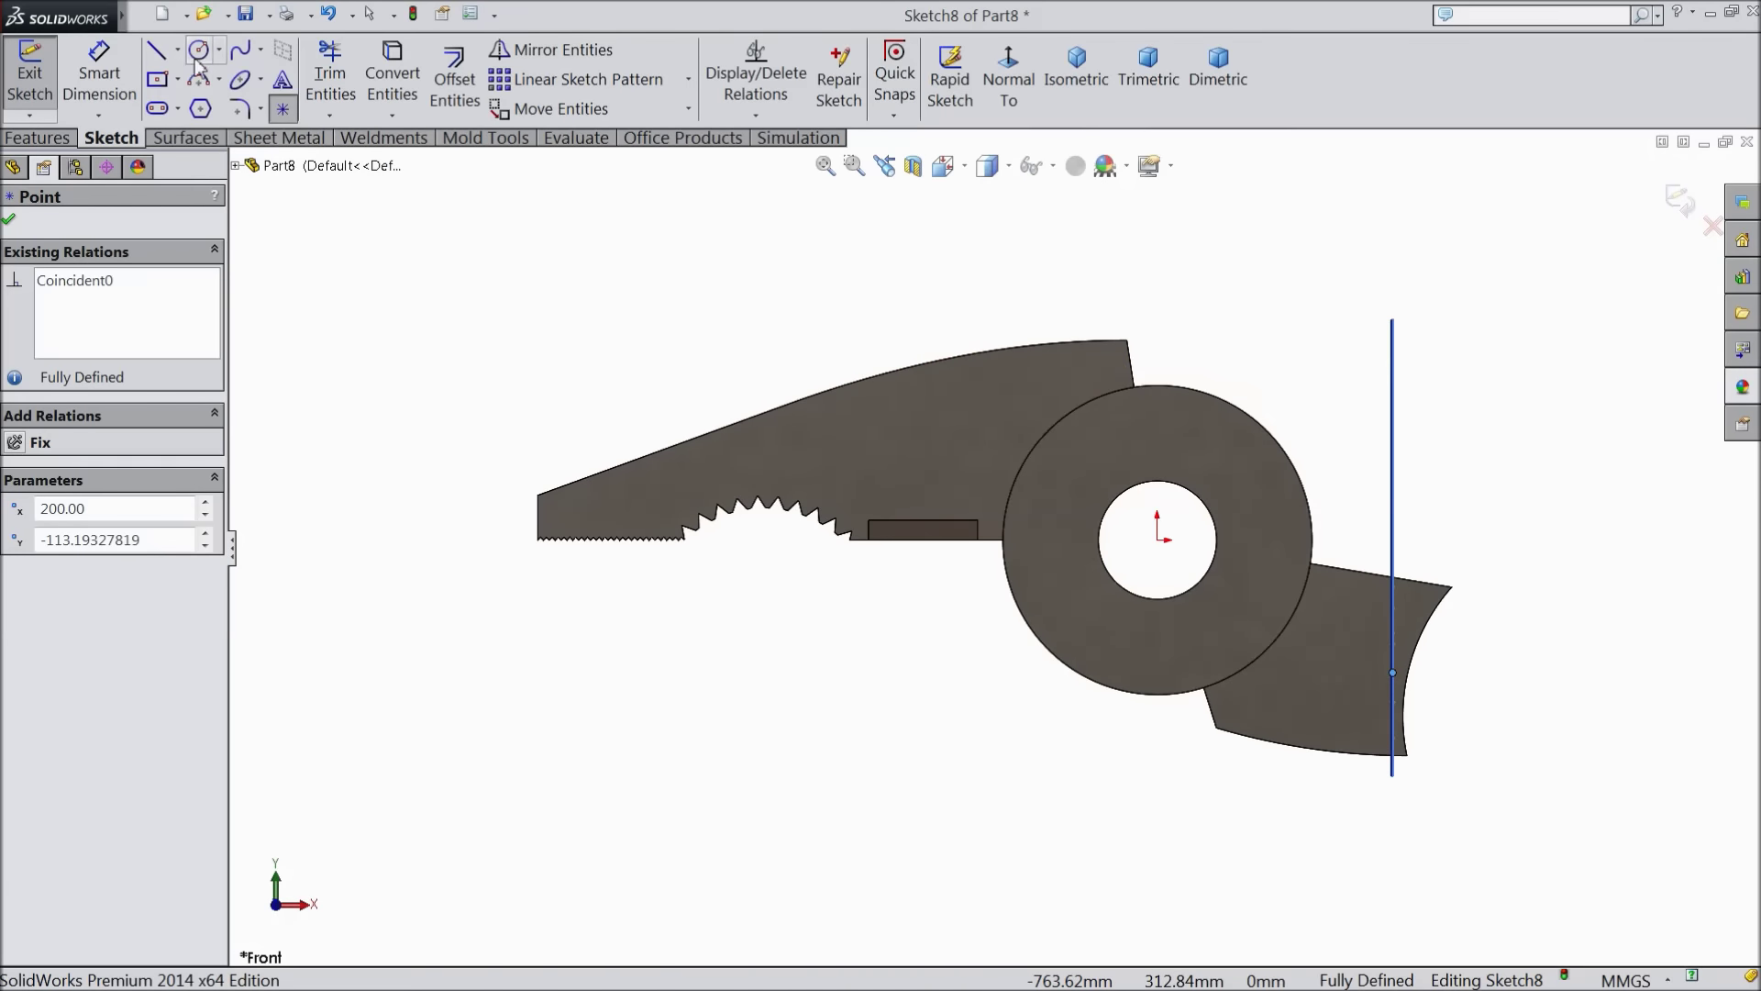
click(236, 57)
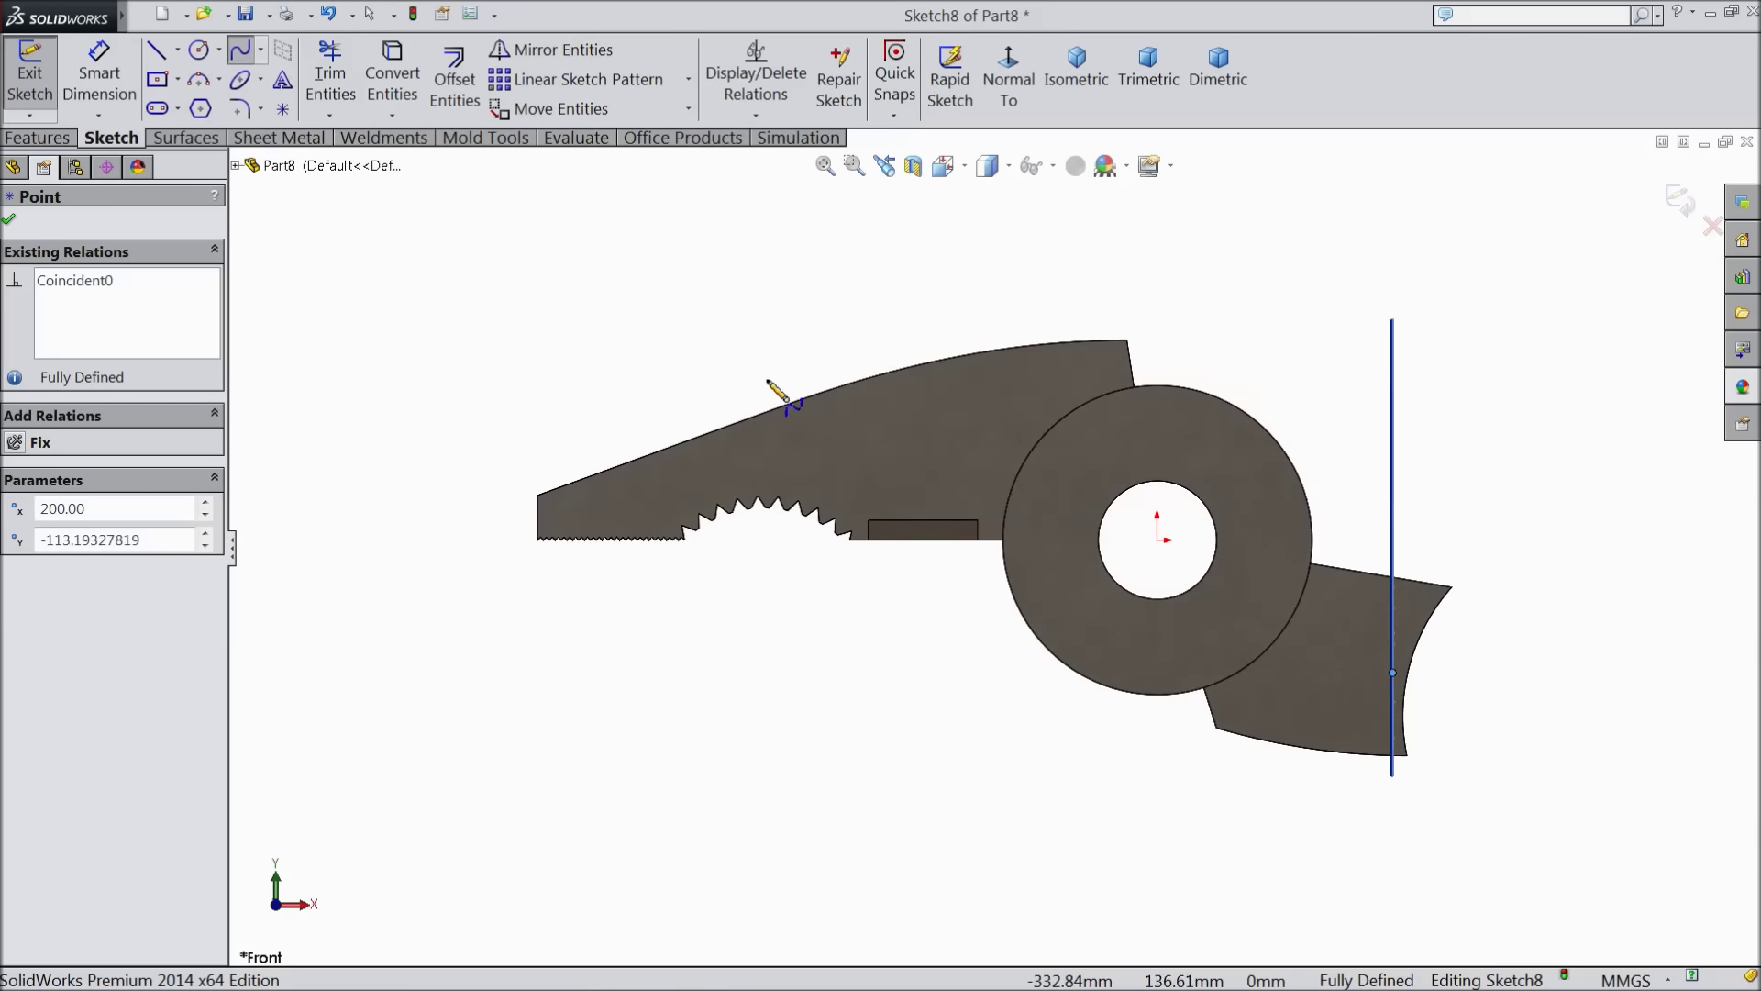
Draw a four-point S-shaped spline from the jaw-end point out to the far right
scroll(1220, 702, up, 3)
scroll(1468, 679, down, 3)
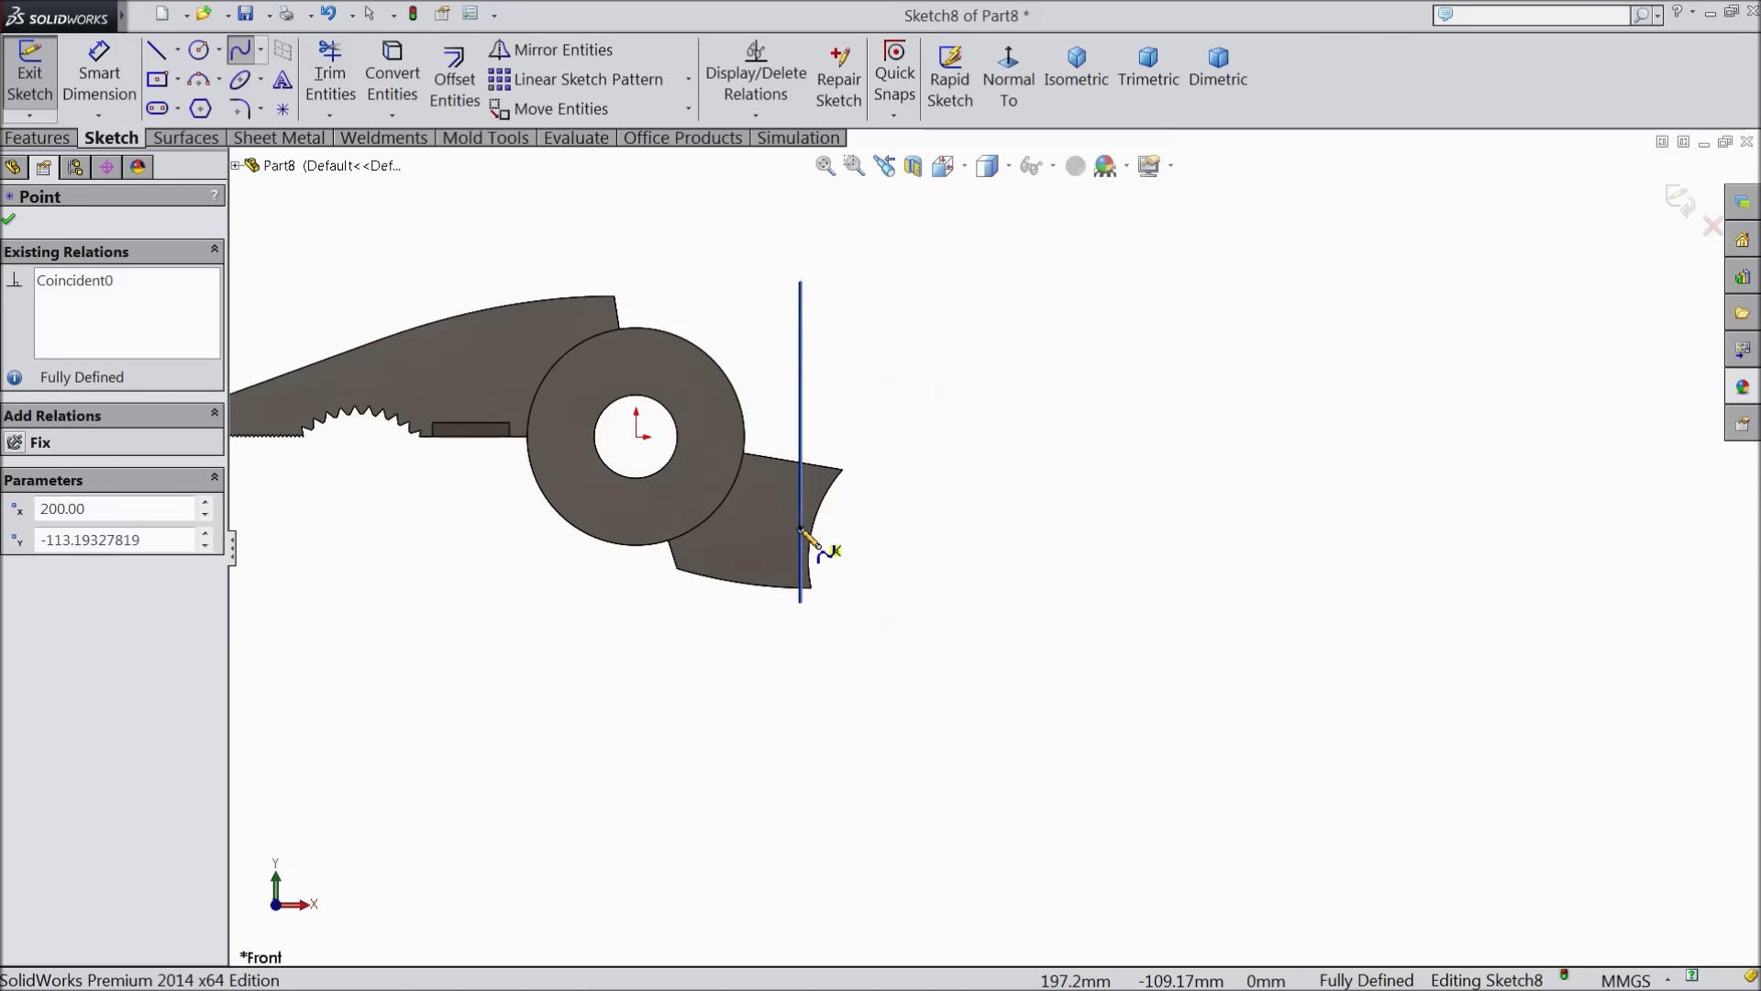
click(803, 532)
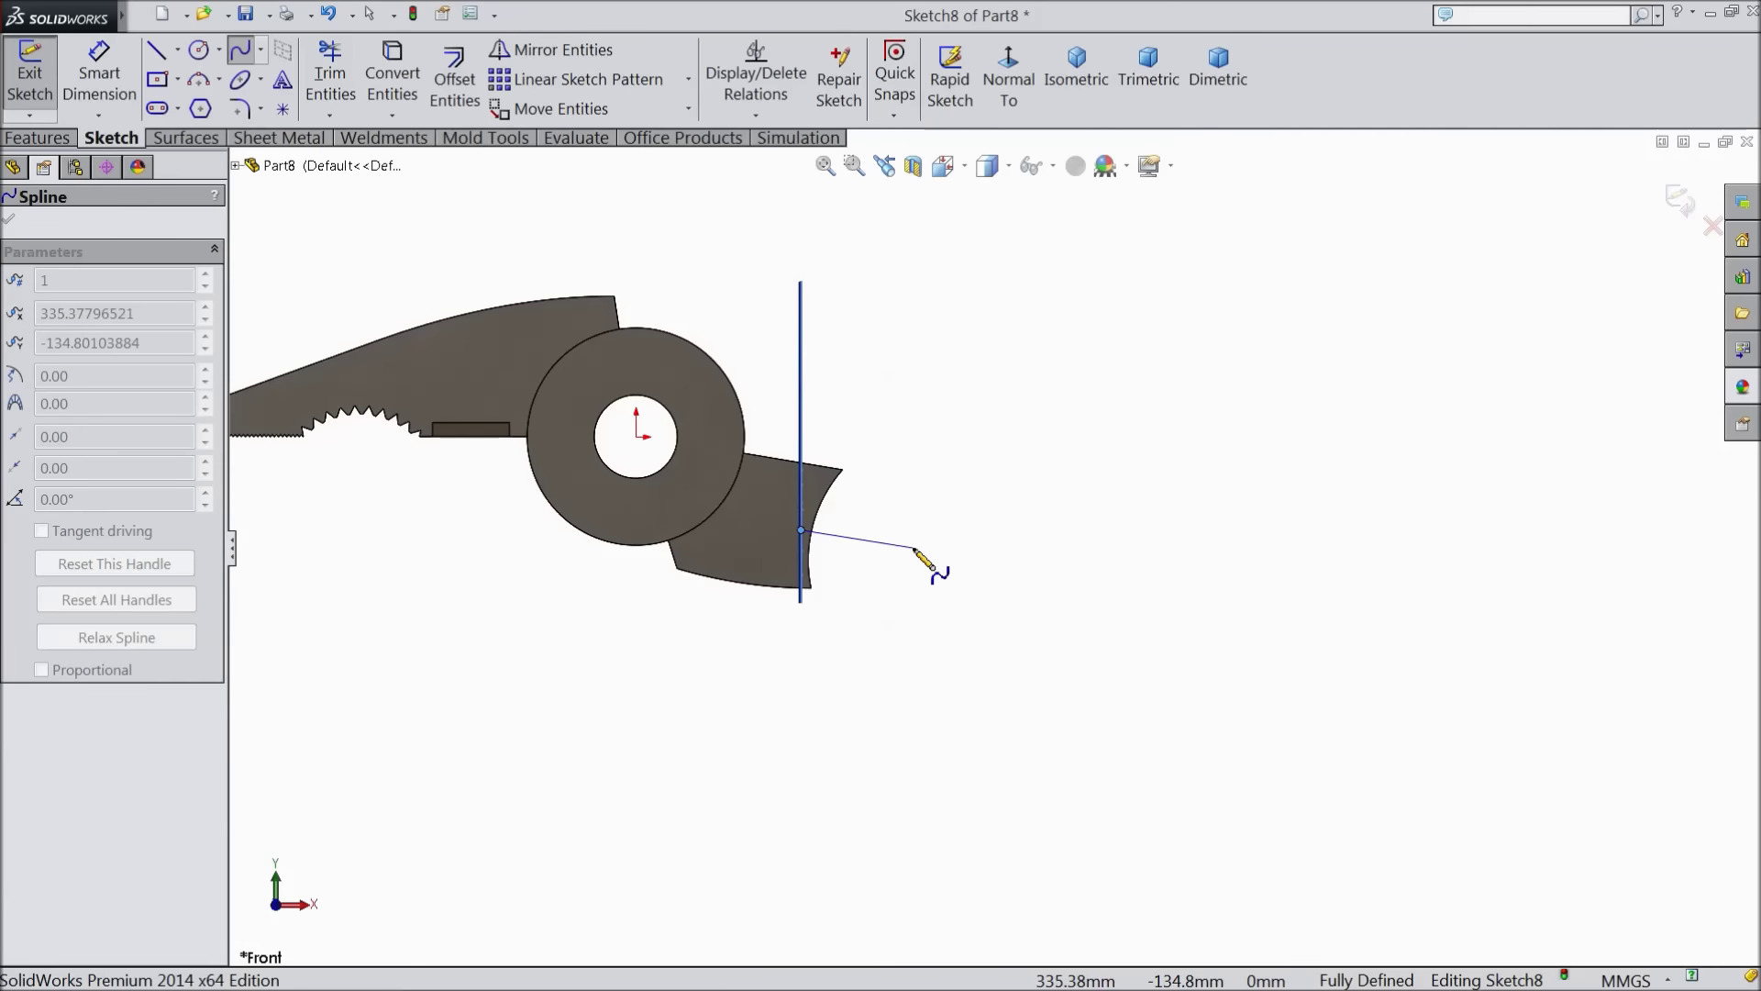
click(913, 548)
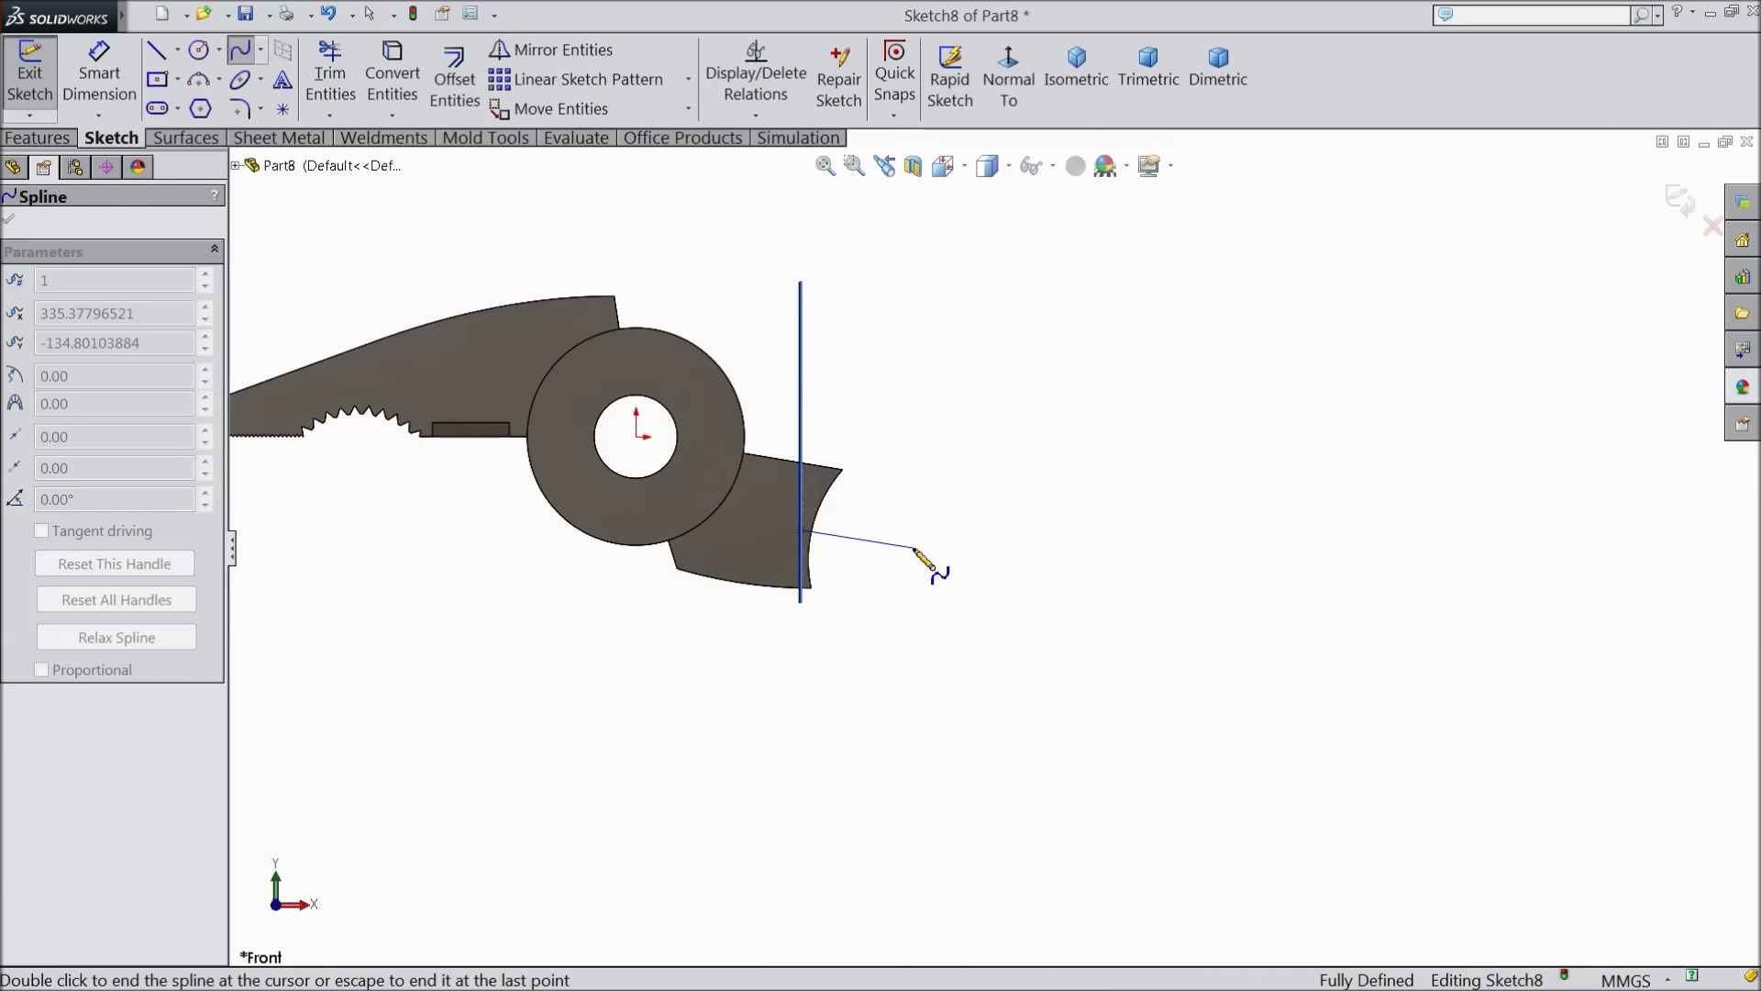
click(1168, 650)
scroll(1467, 695, up, 3)
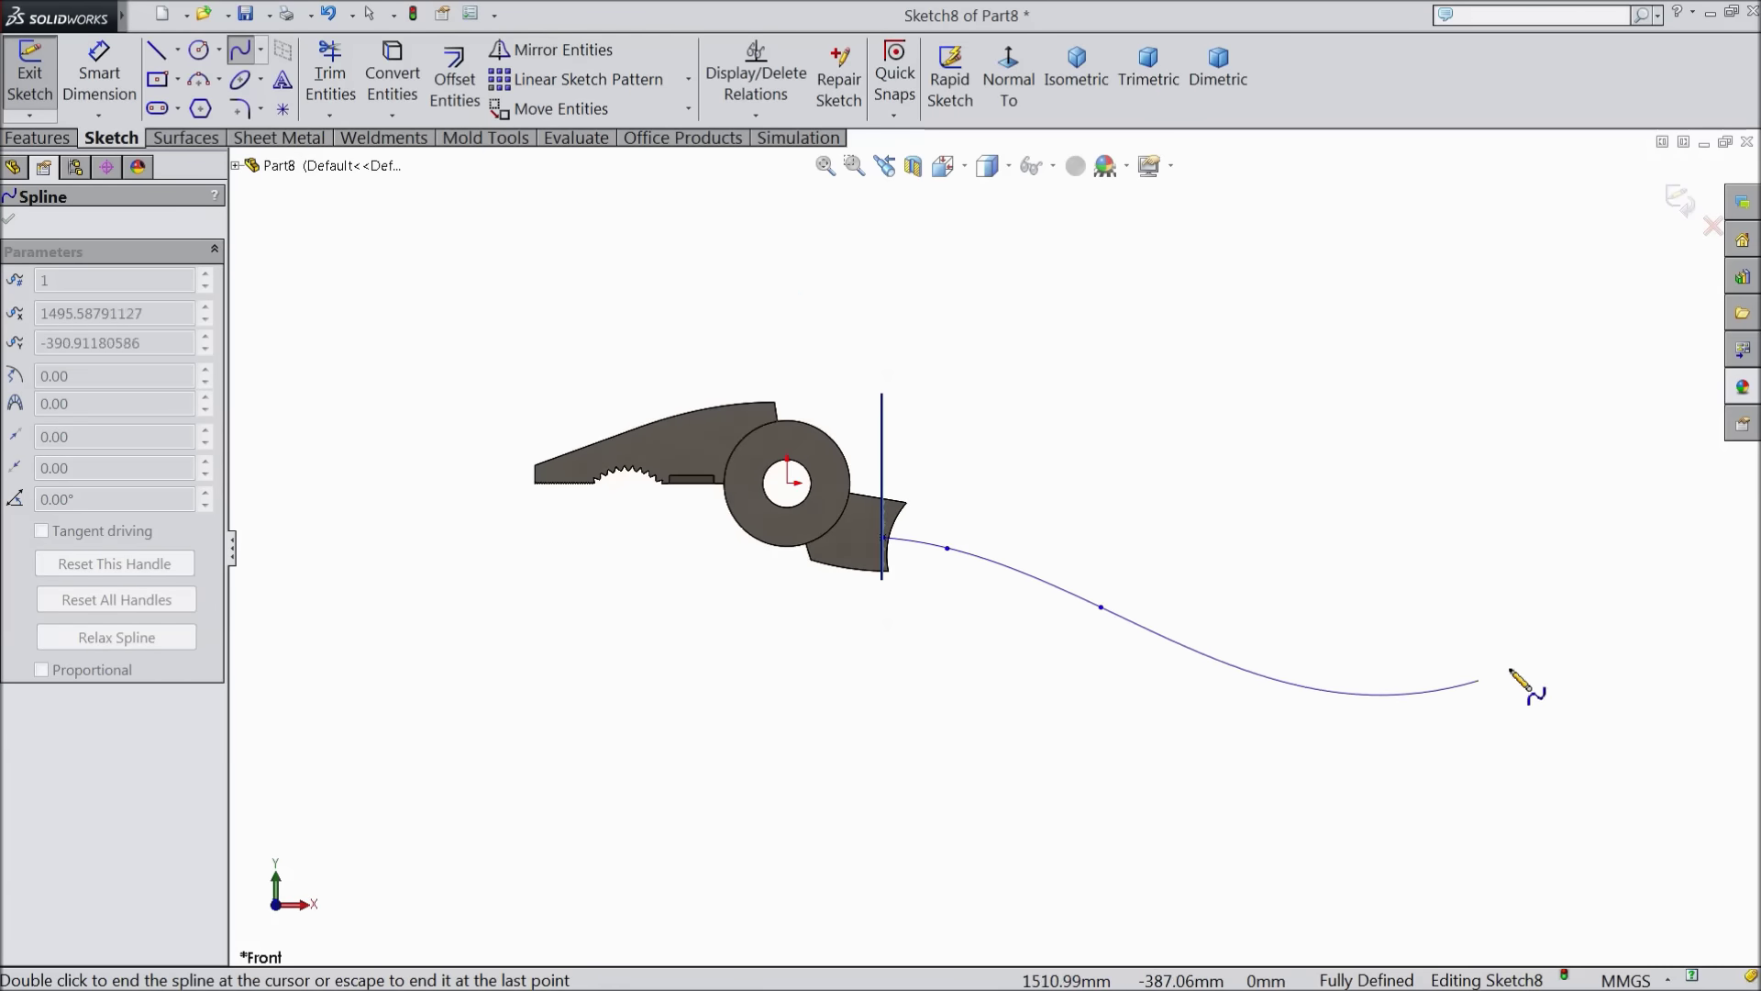
click(1662, 605)
right_click(1606, 533)
click(1614, 276)
click(1015, 86)
click(1013, 89)
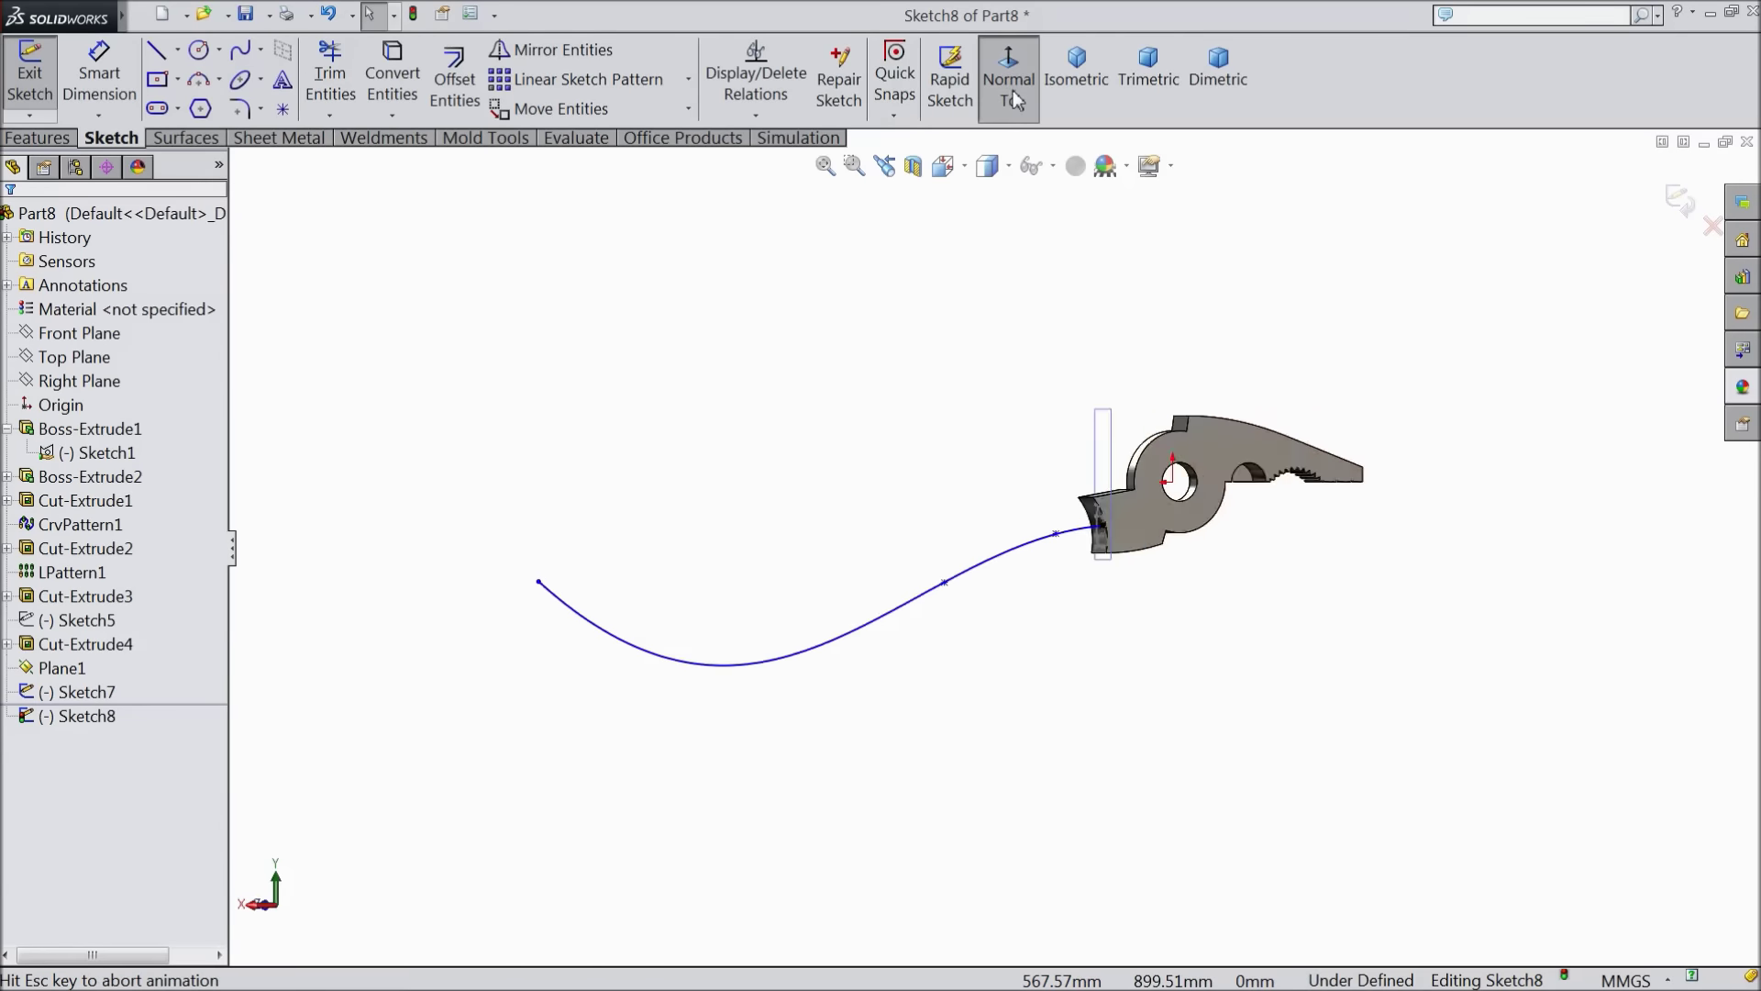
scroll(1160, 637, down, 2)
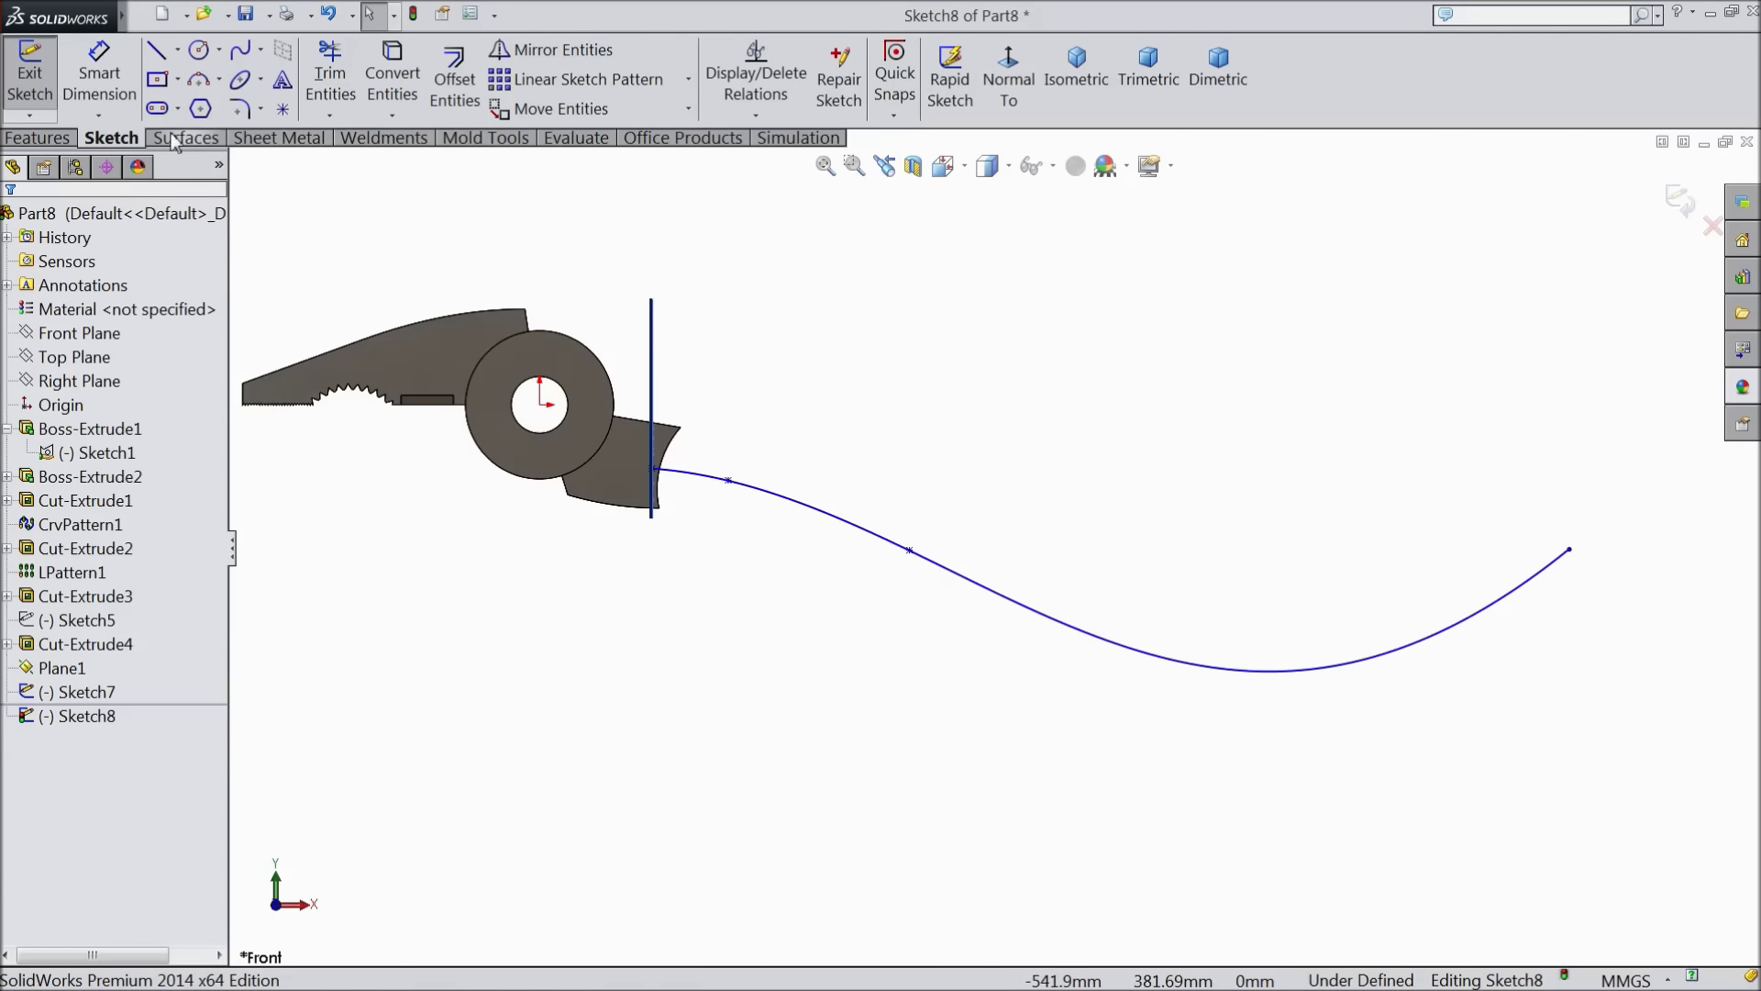
click(104, 99)
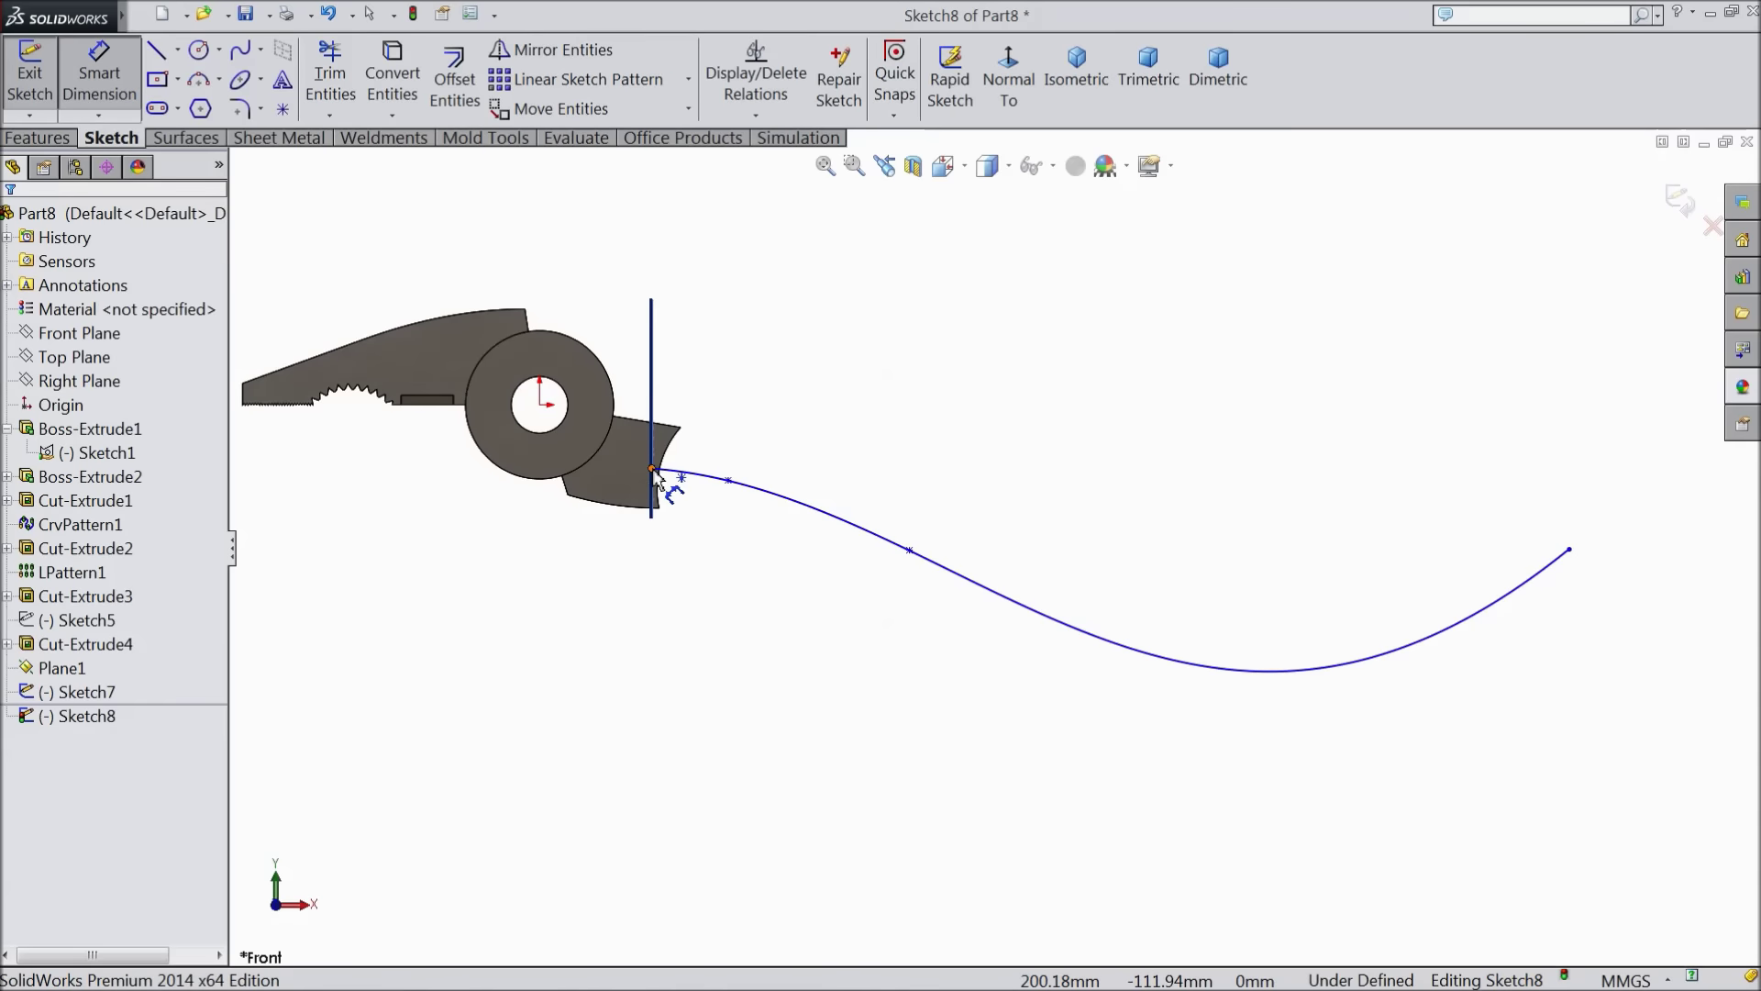
Dimension the spline's horizontal end-to-end span as 1078 mm
click(652, 469)
click(1569, 550)
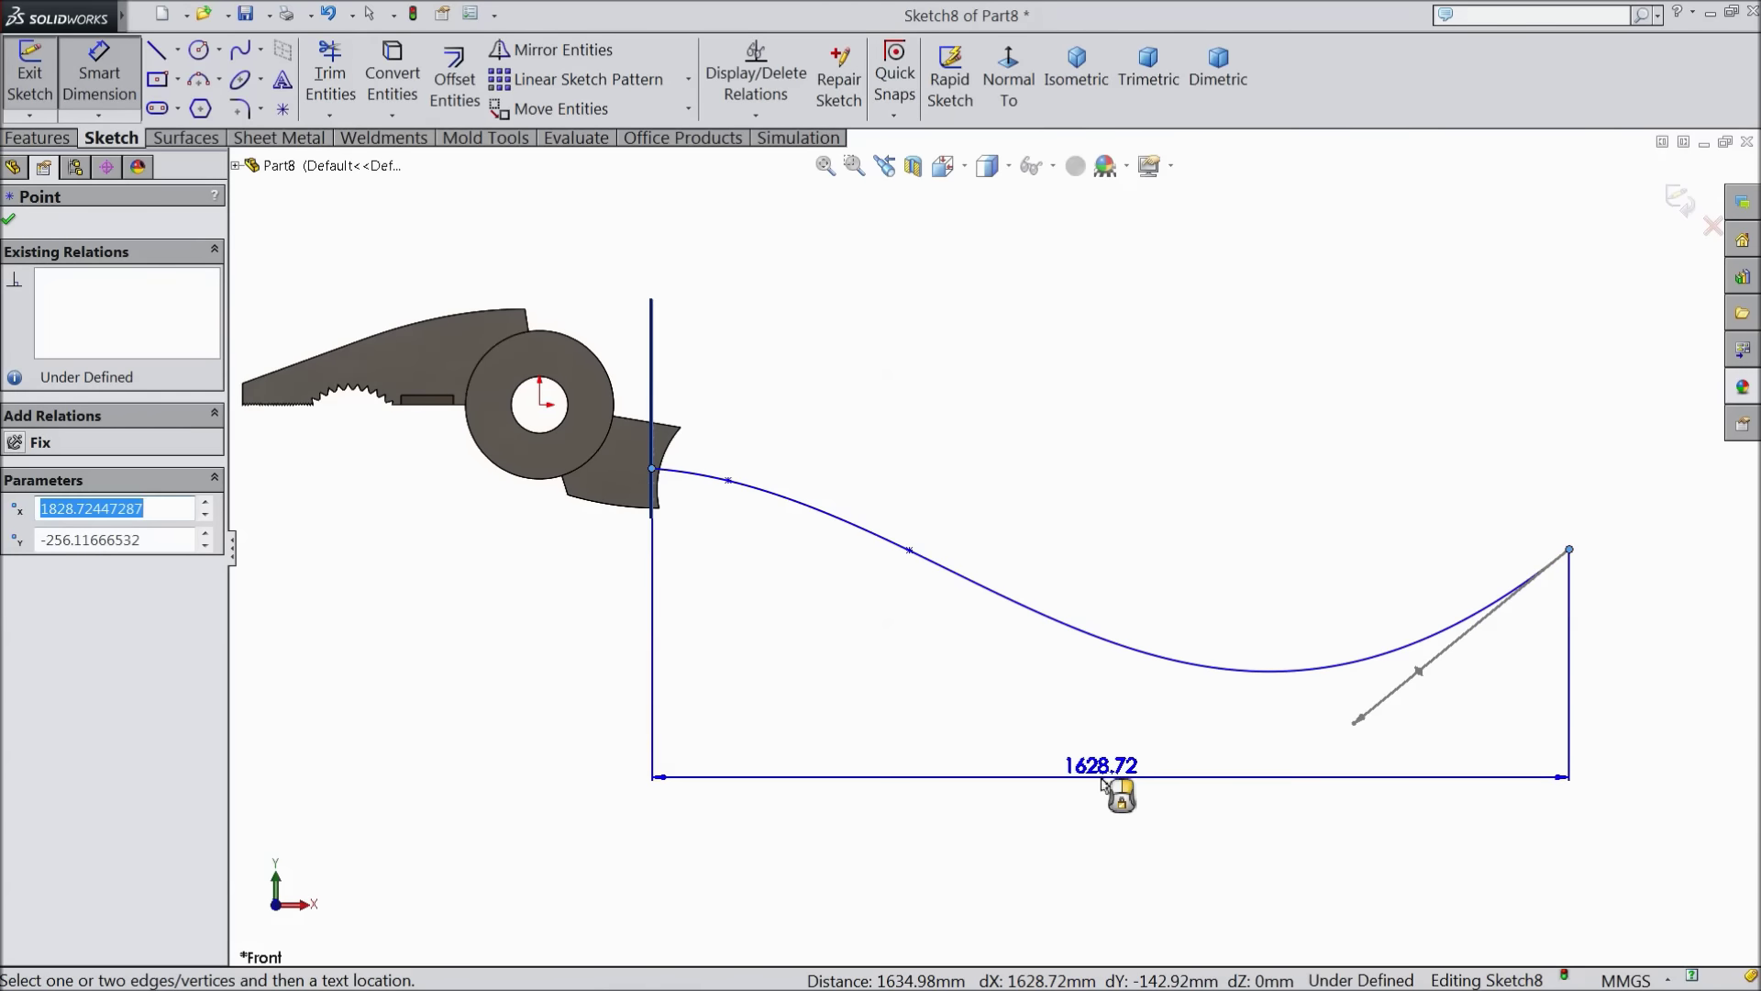
click(1103, 781)
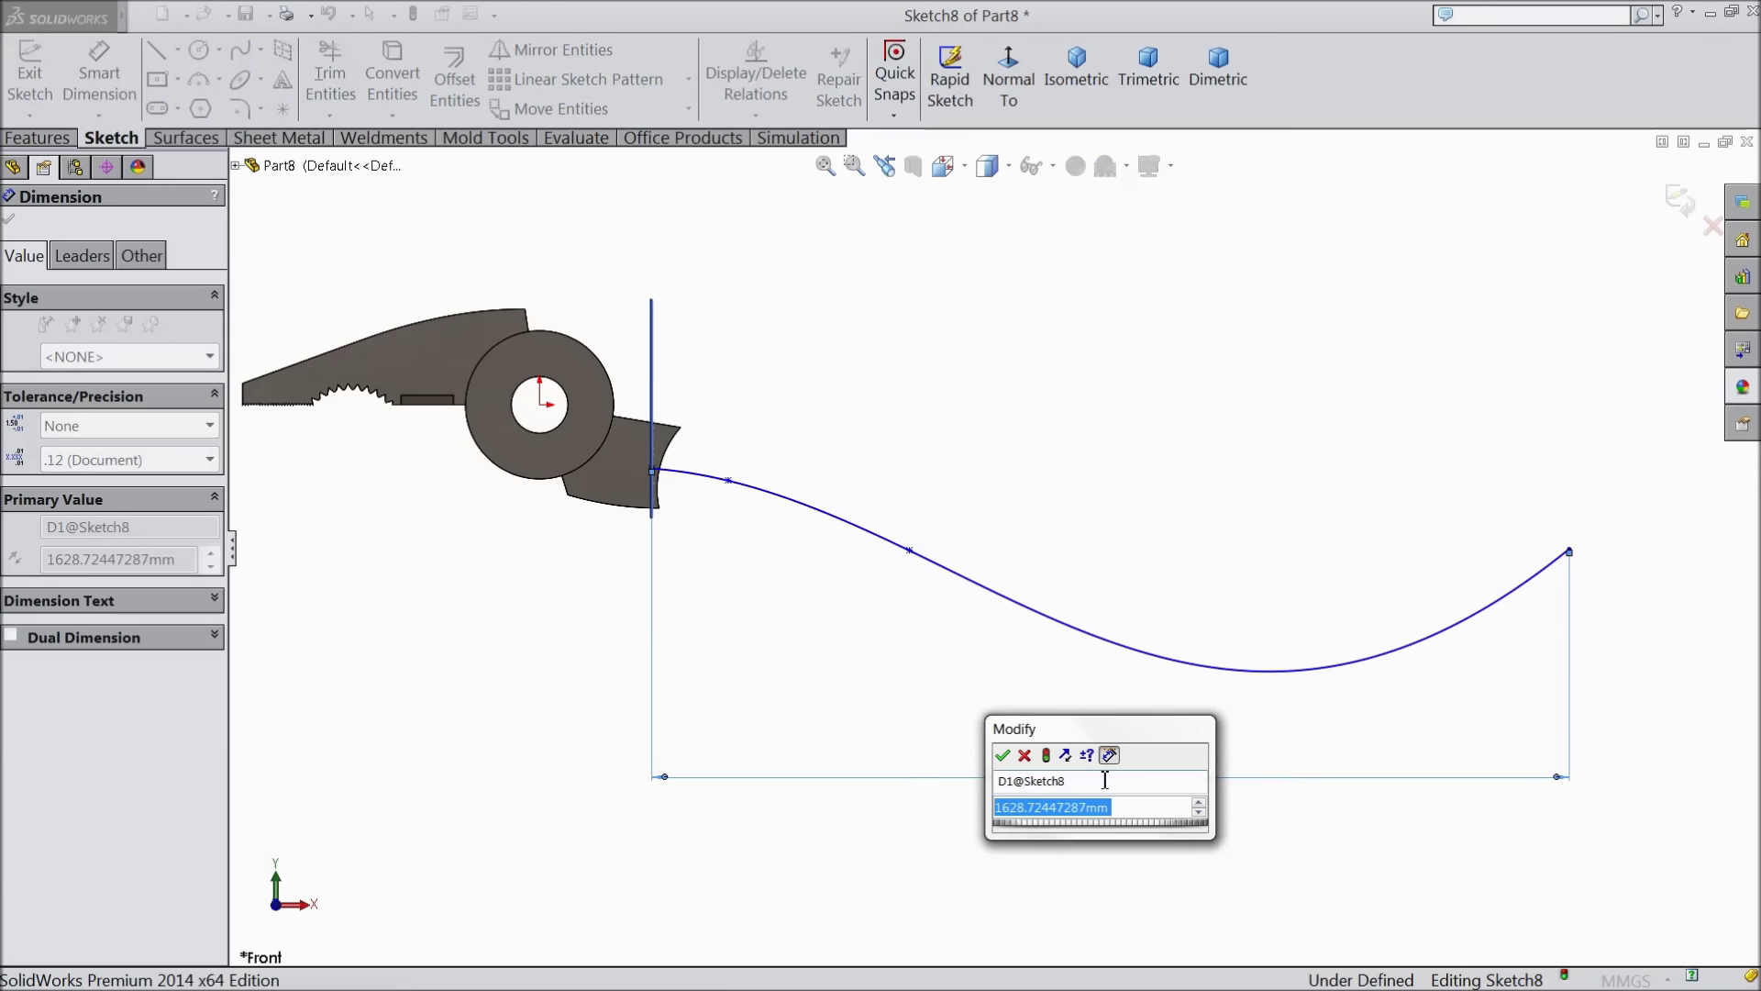
text(1078)
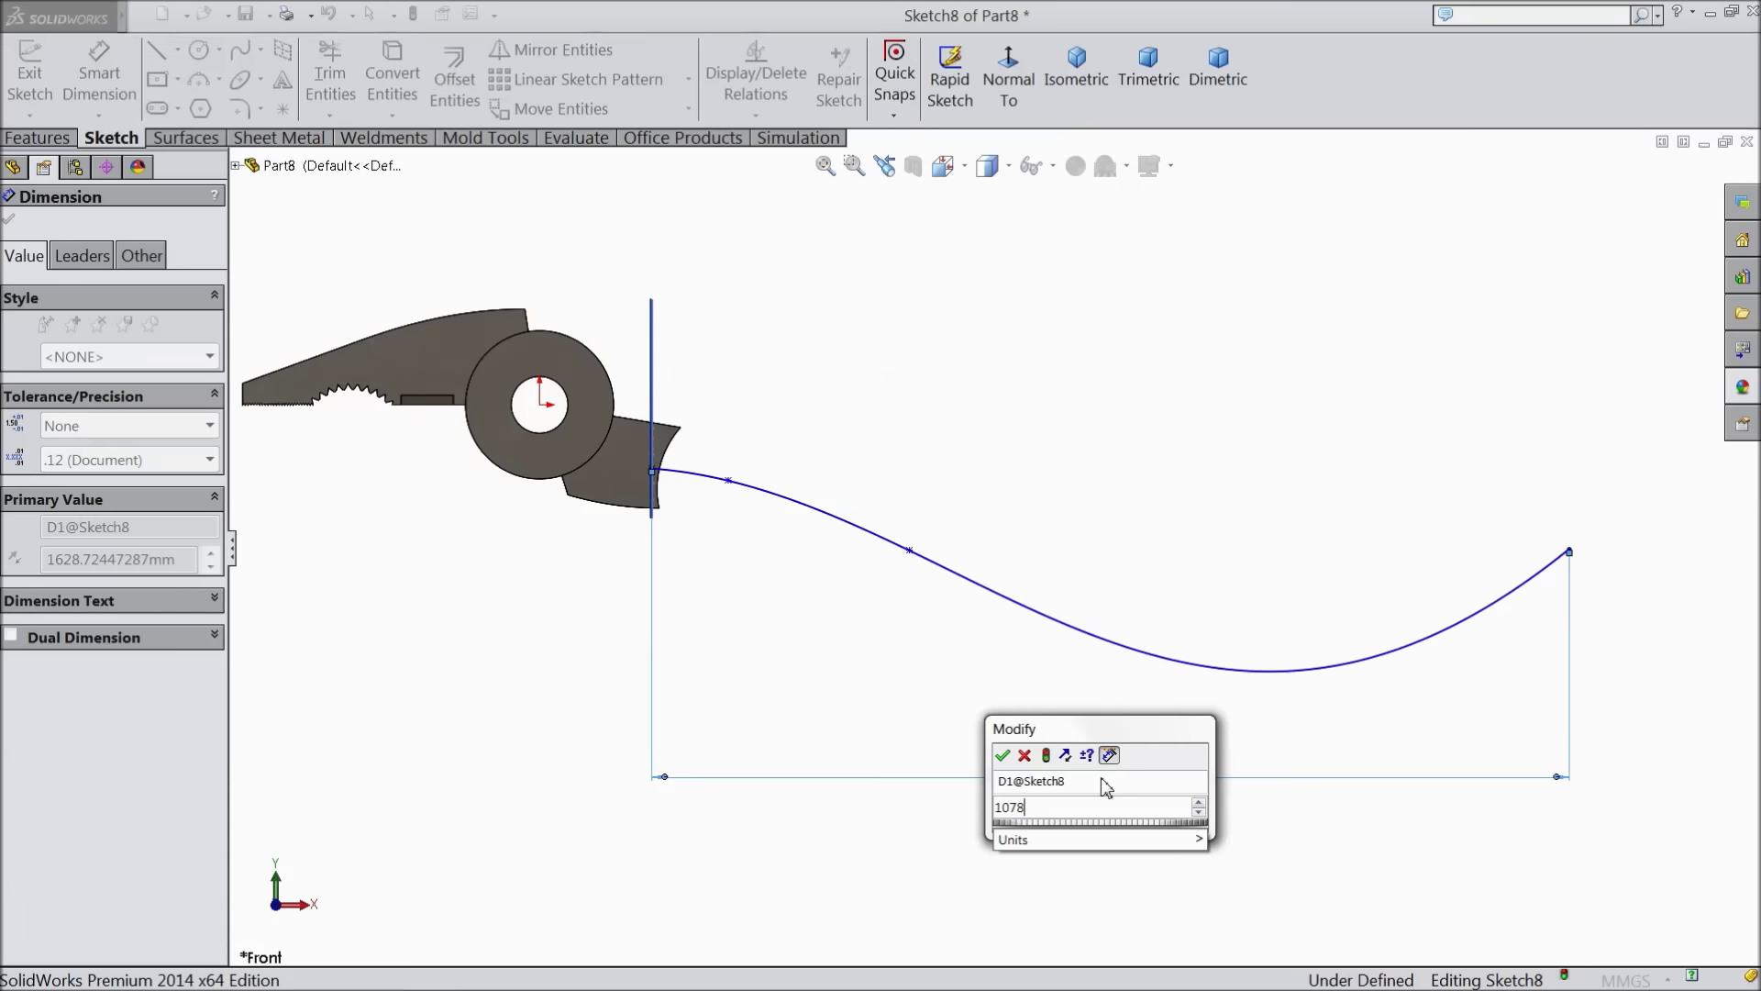
click(1003, 755)
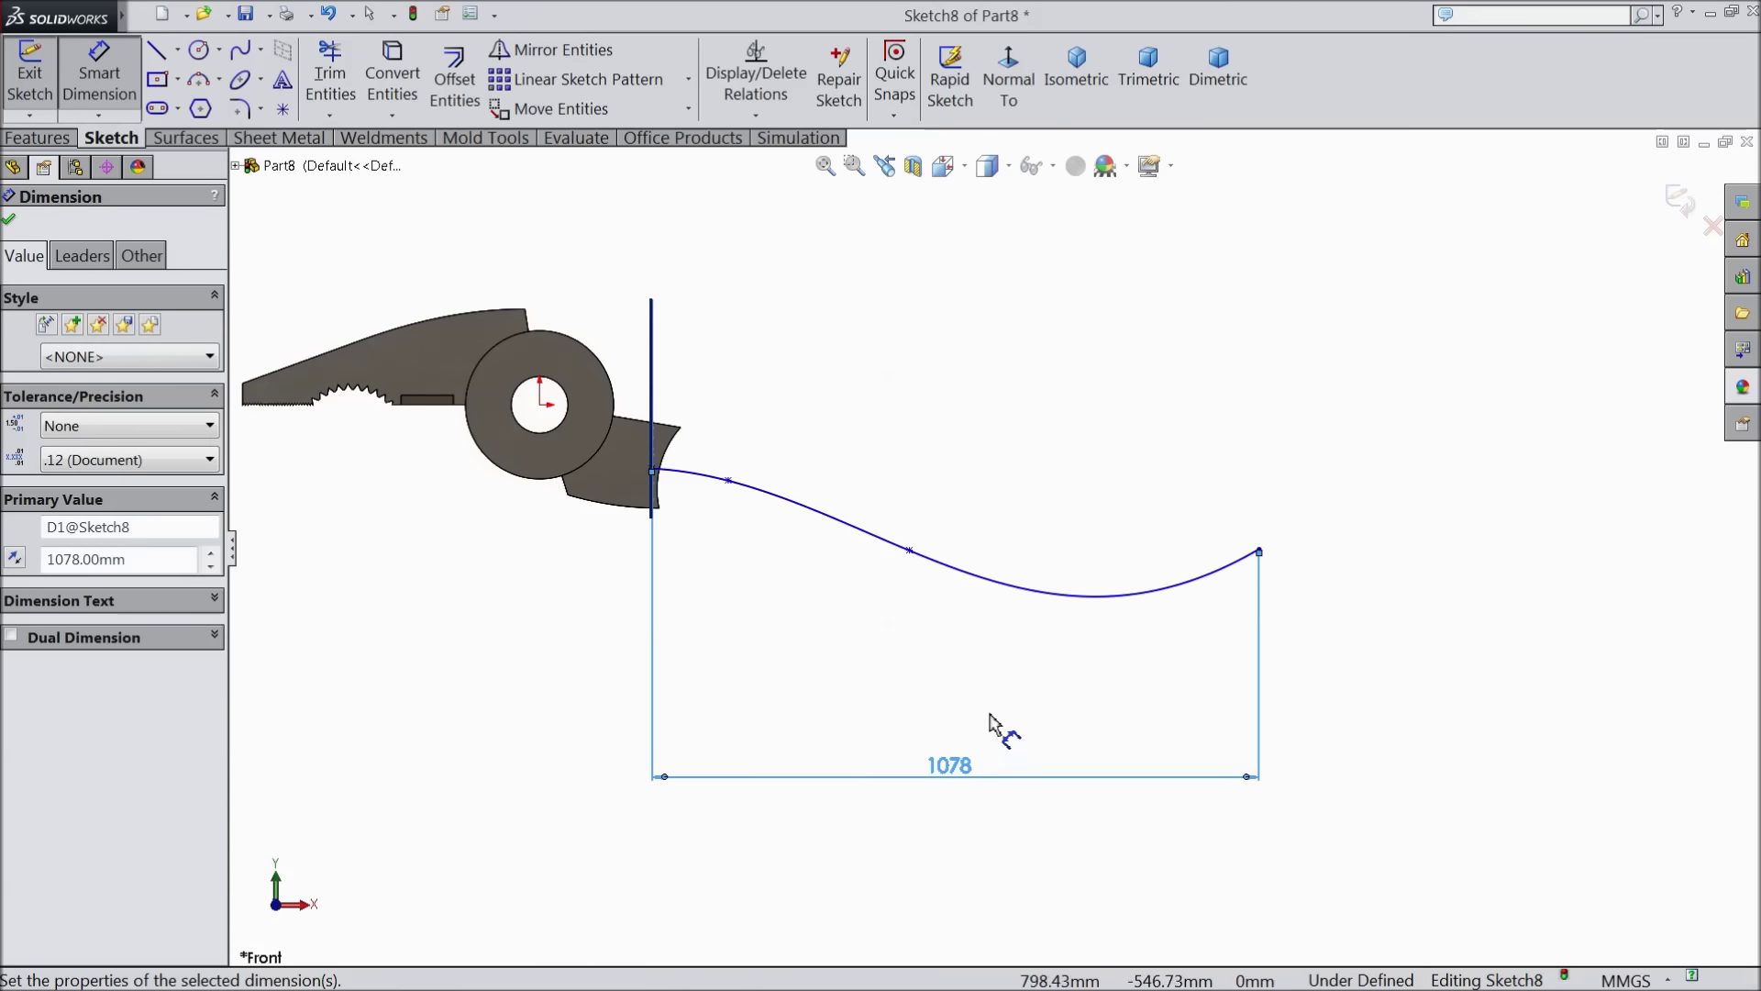
scroll(1006, 731, up, 2)
scroll(684, 569, down, 1)
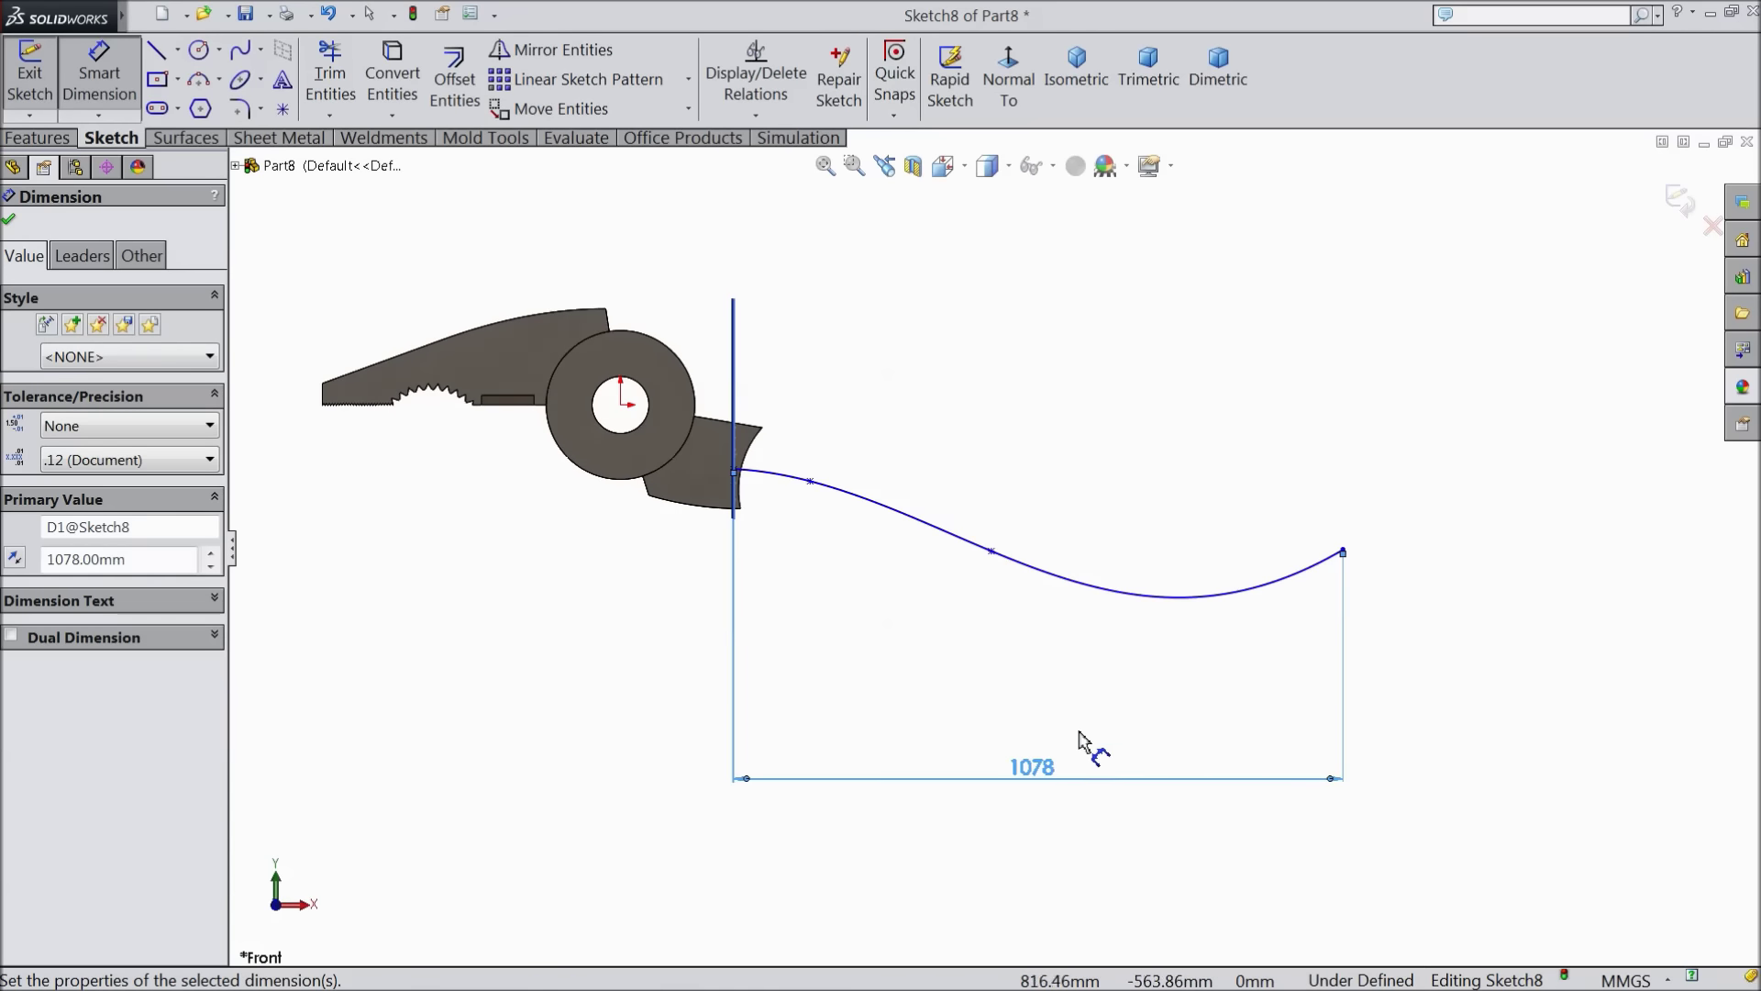
scroll(738, 479, down, 3)
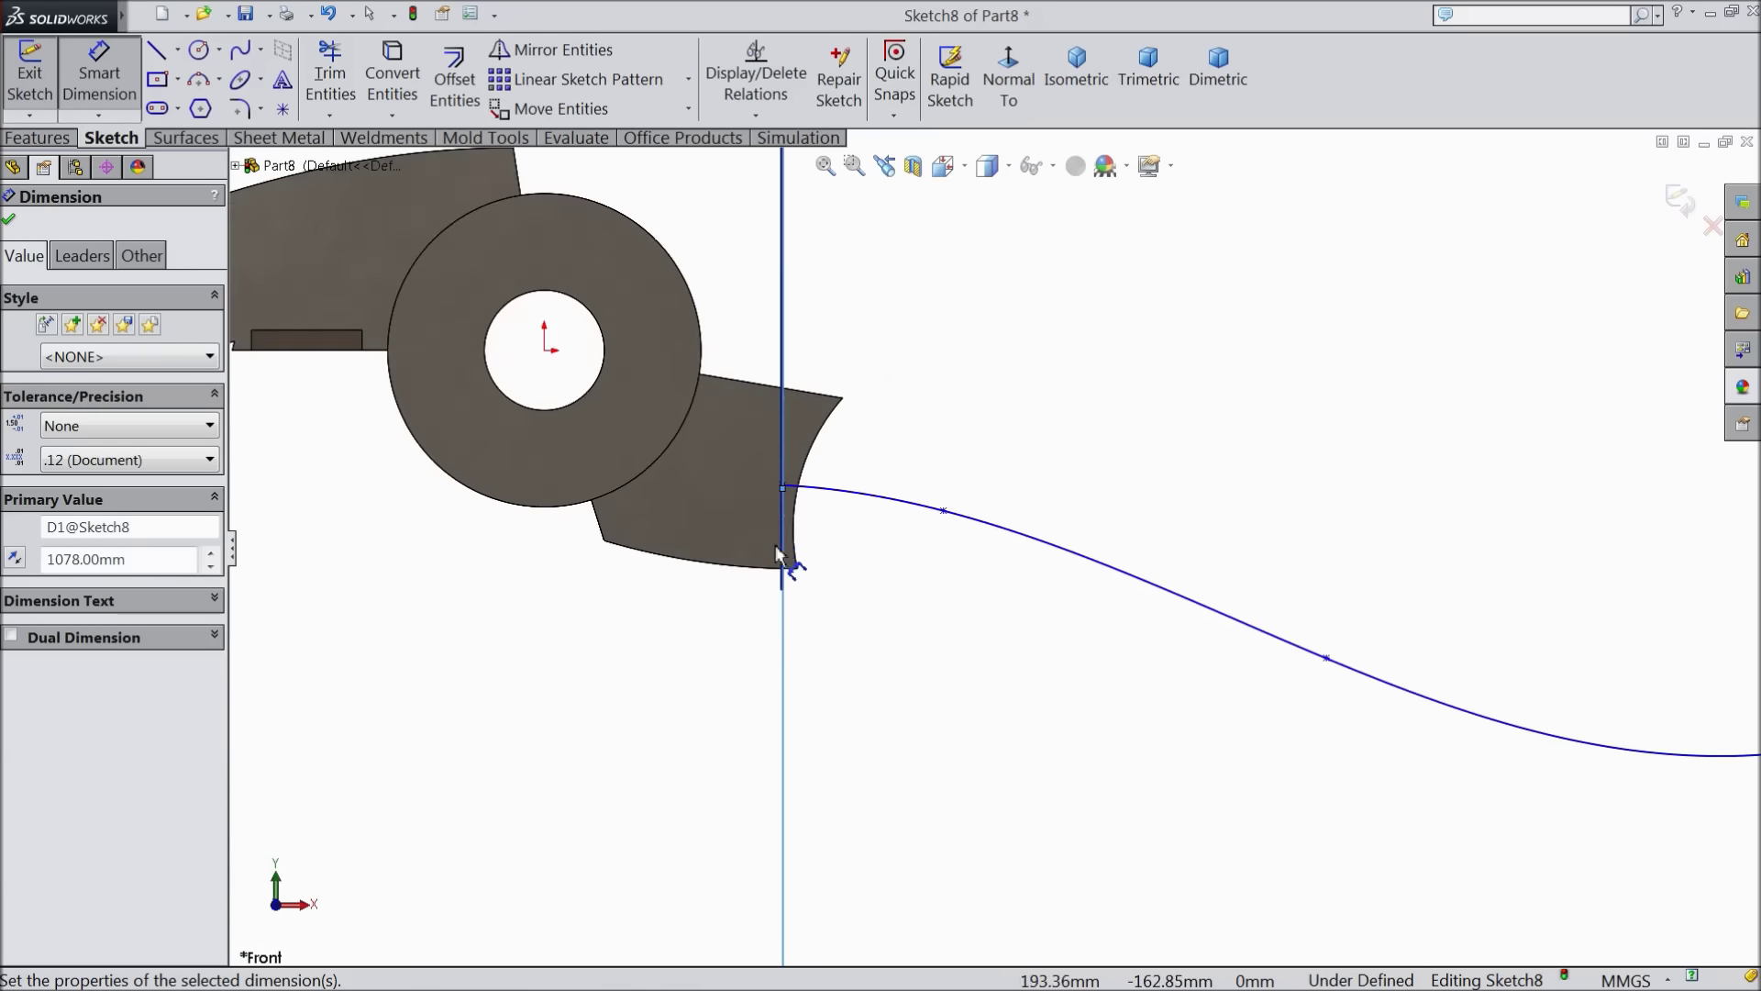
Set the spline end point 66 mm vertically from its start point
click(784, 488)
scroll(996, 550, up, 3)
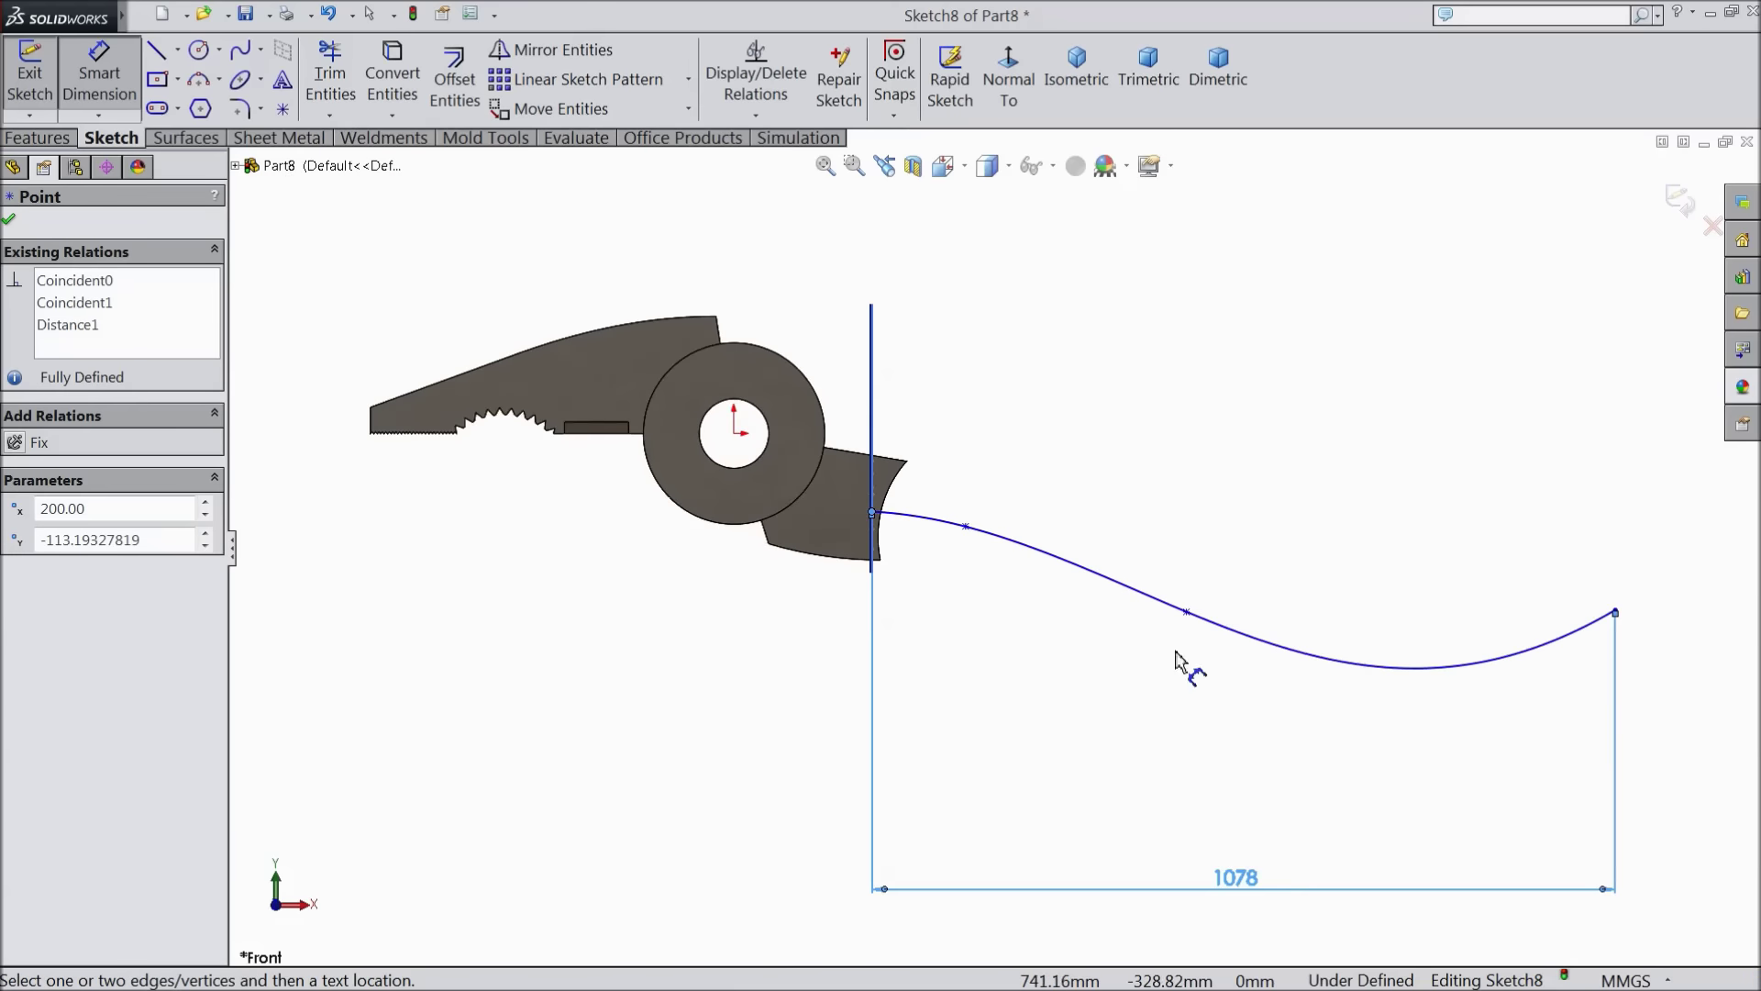
click(1616, 612)
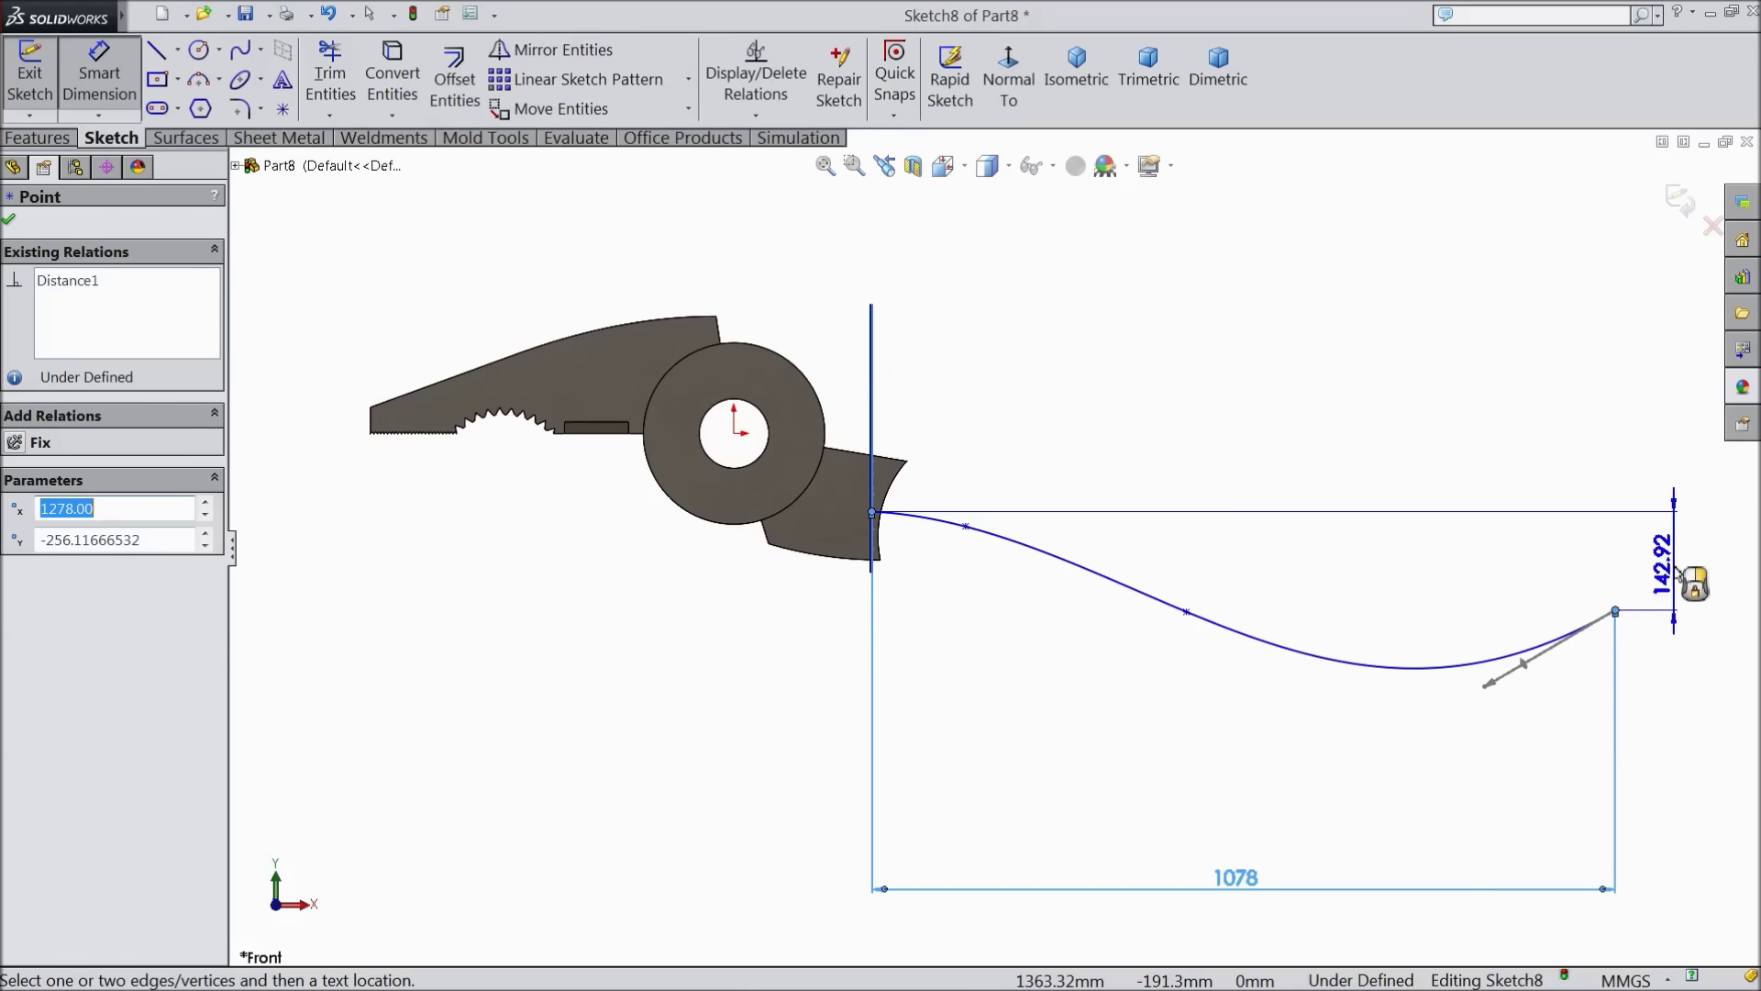
click(1677, 569)
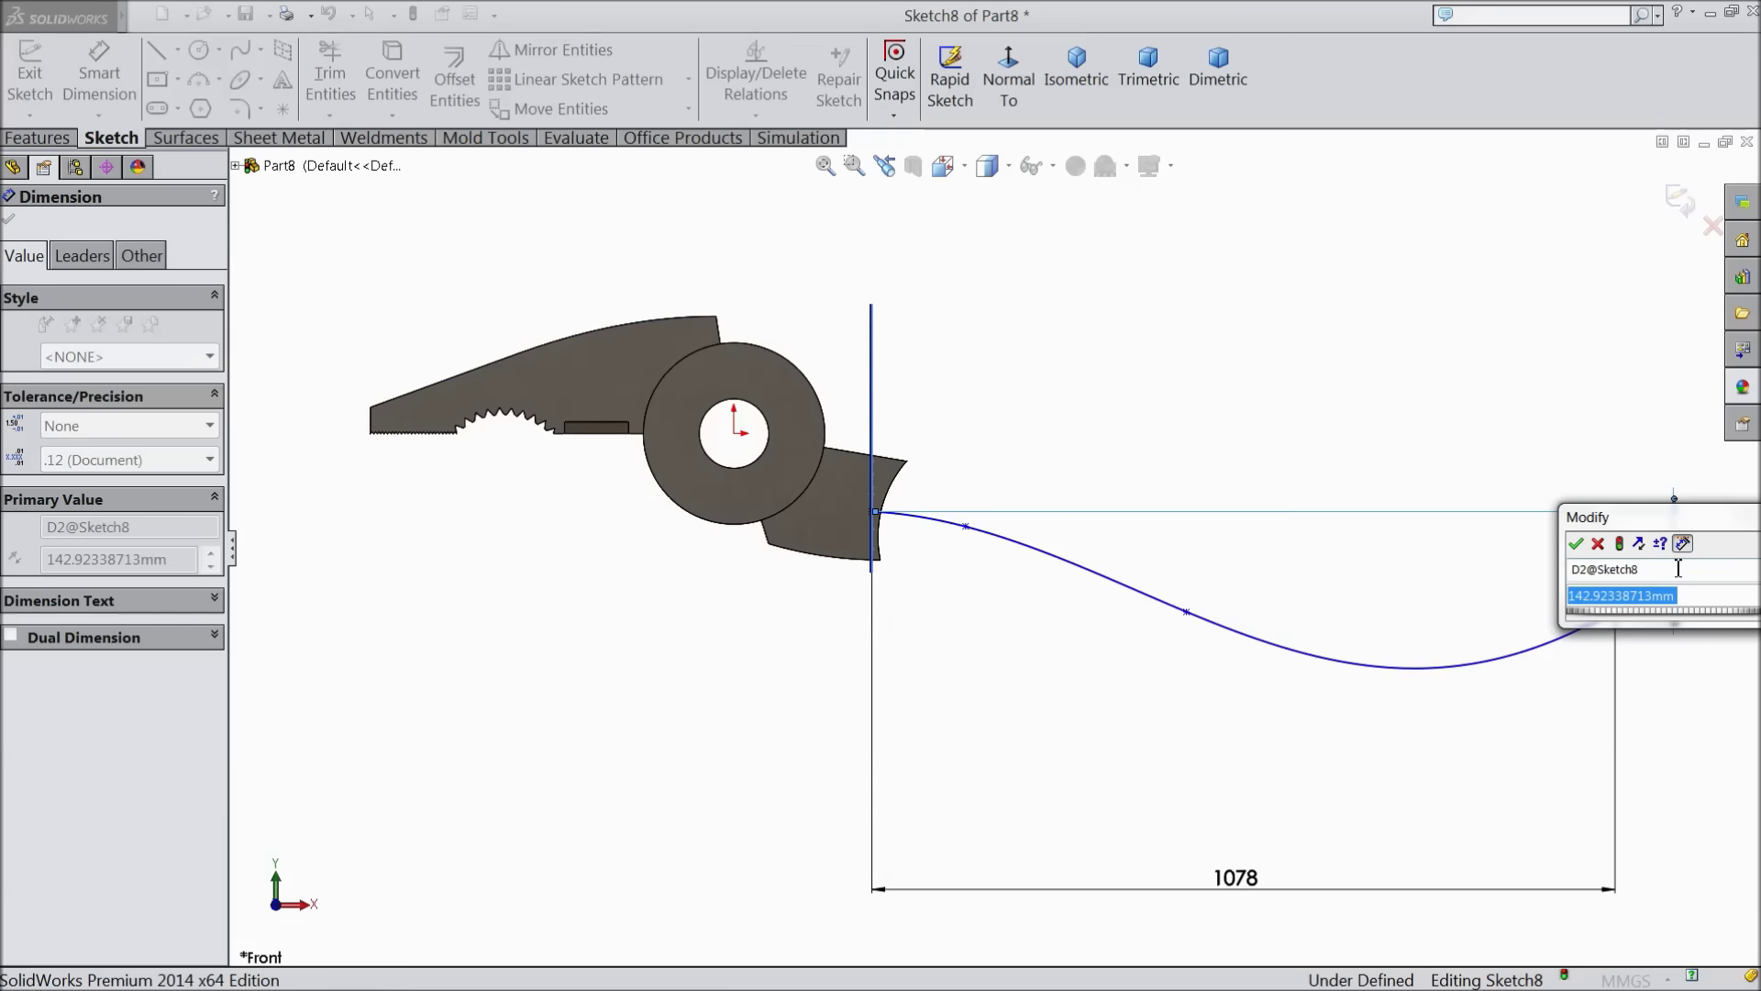
text(66)
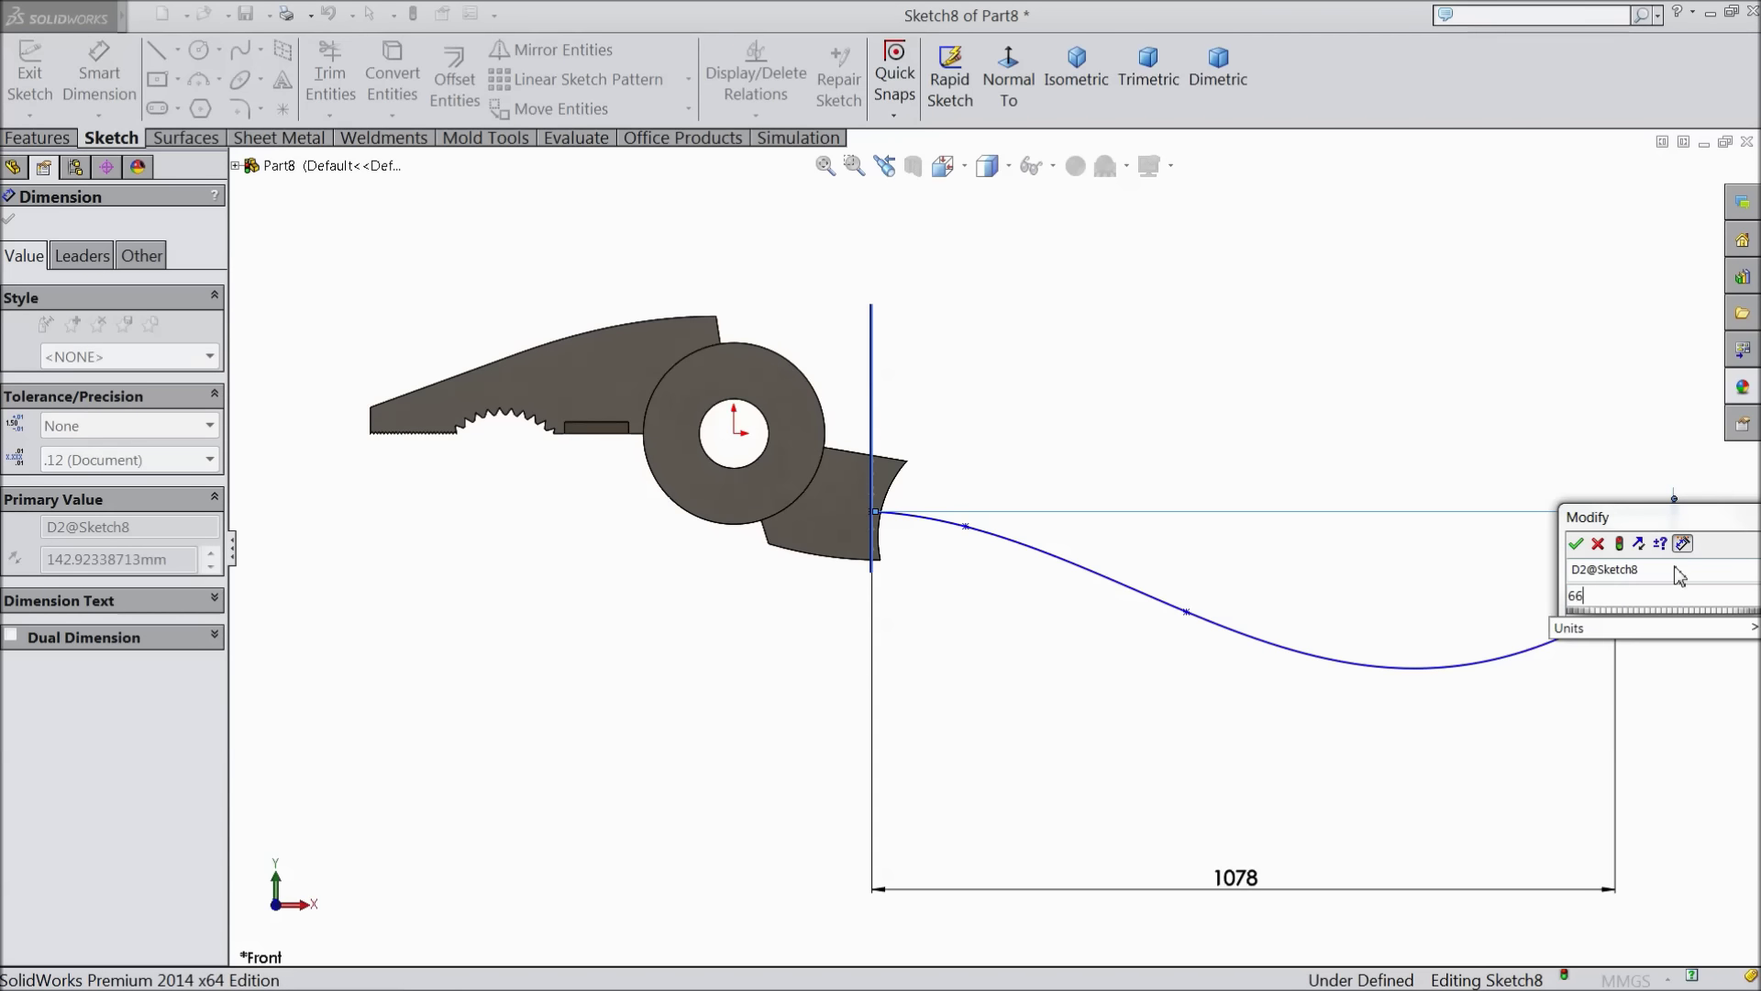
click(1578, 545)
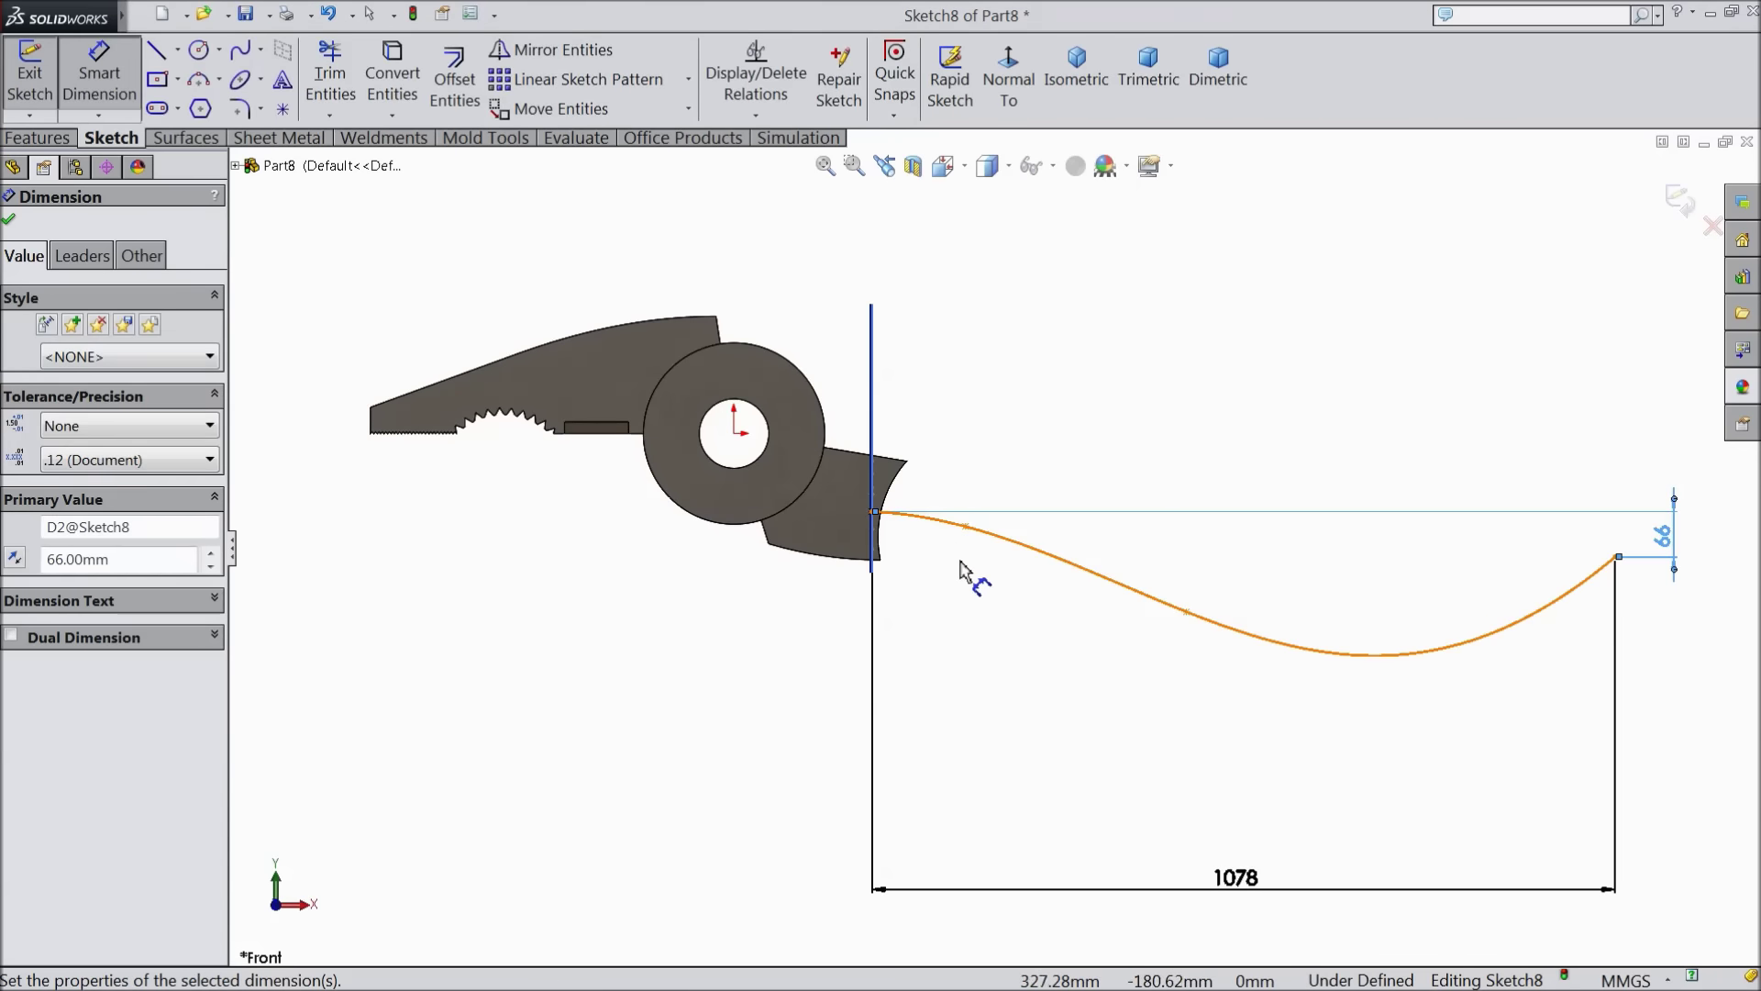
scroll(959, 550, down, 2)
Place the spline's second point 130 mm horizontally from its start
click(965, 526)
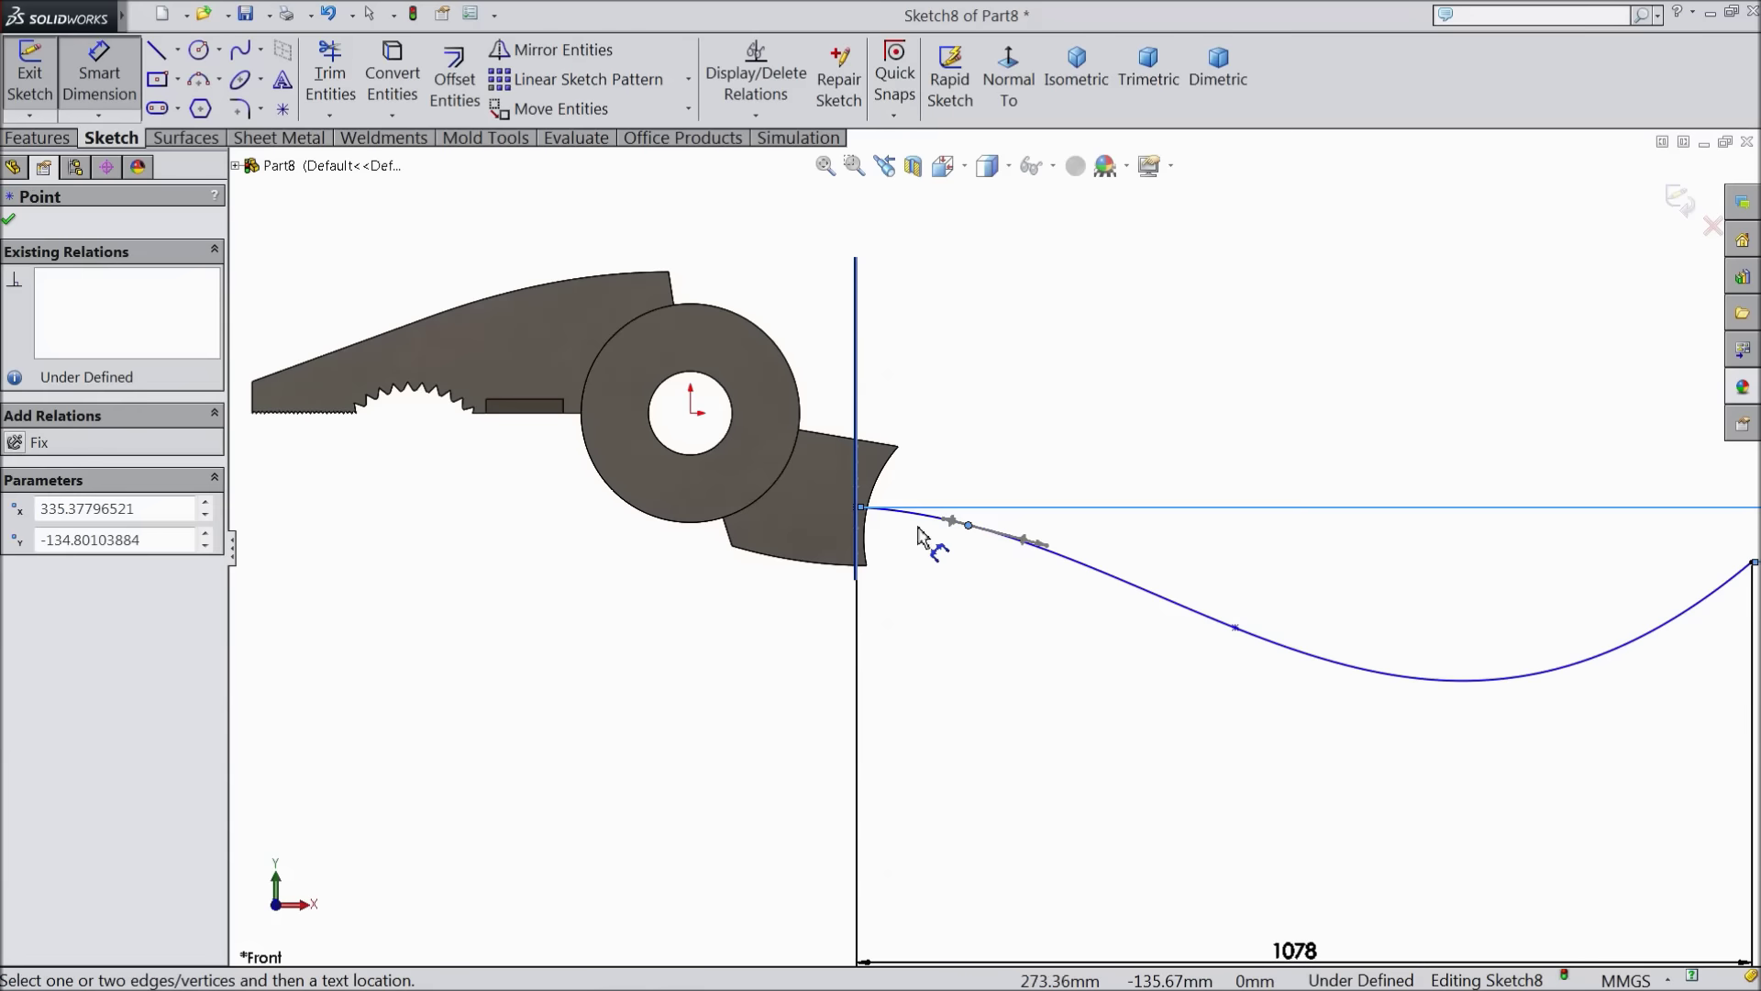
click(862, 507)
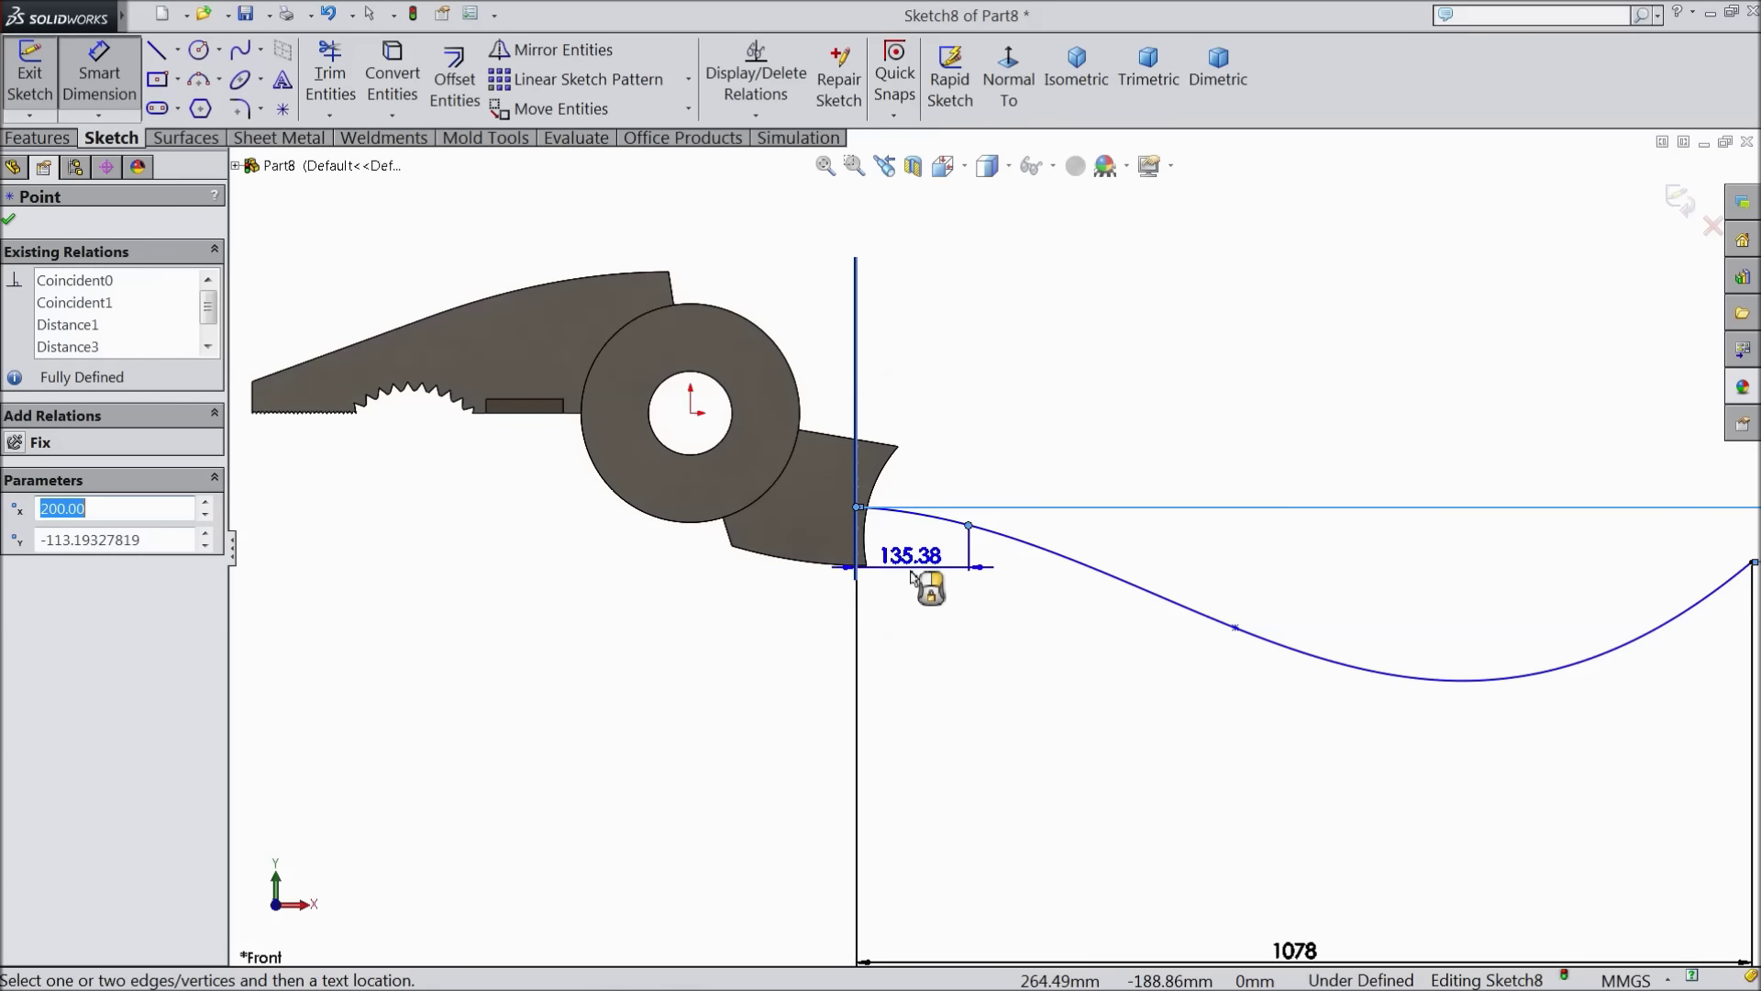
click(908, 630)
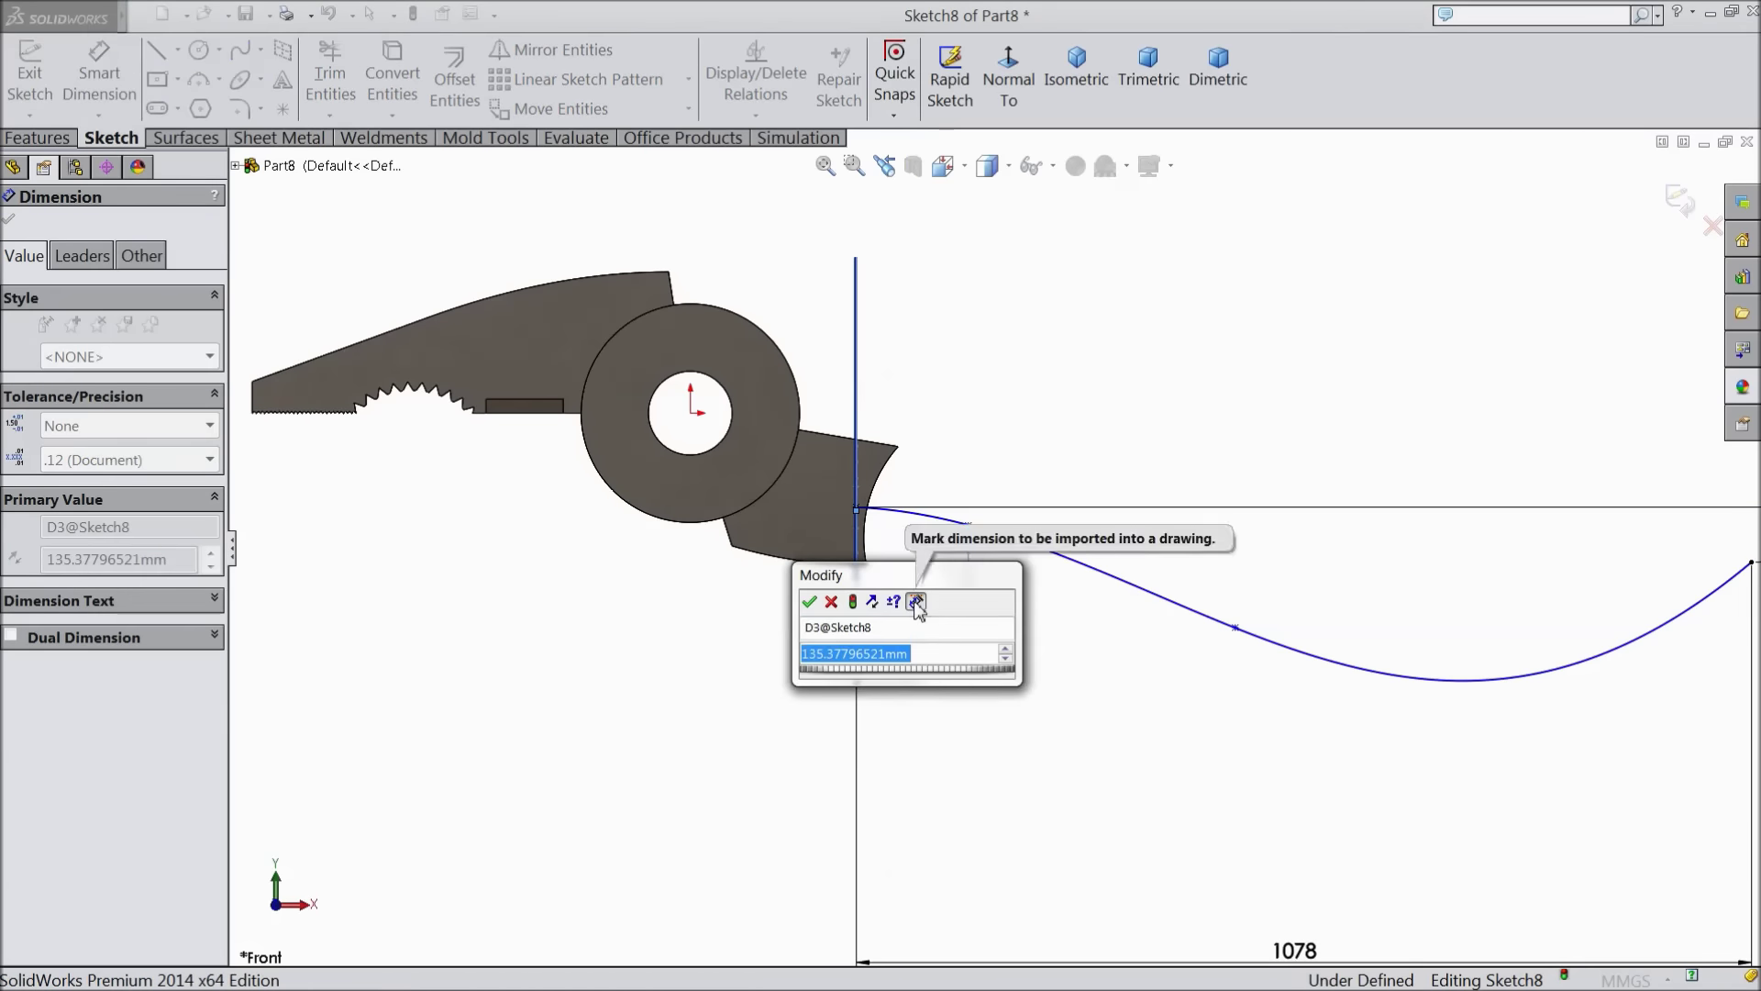
text(130)
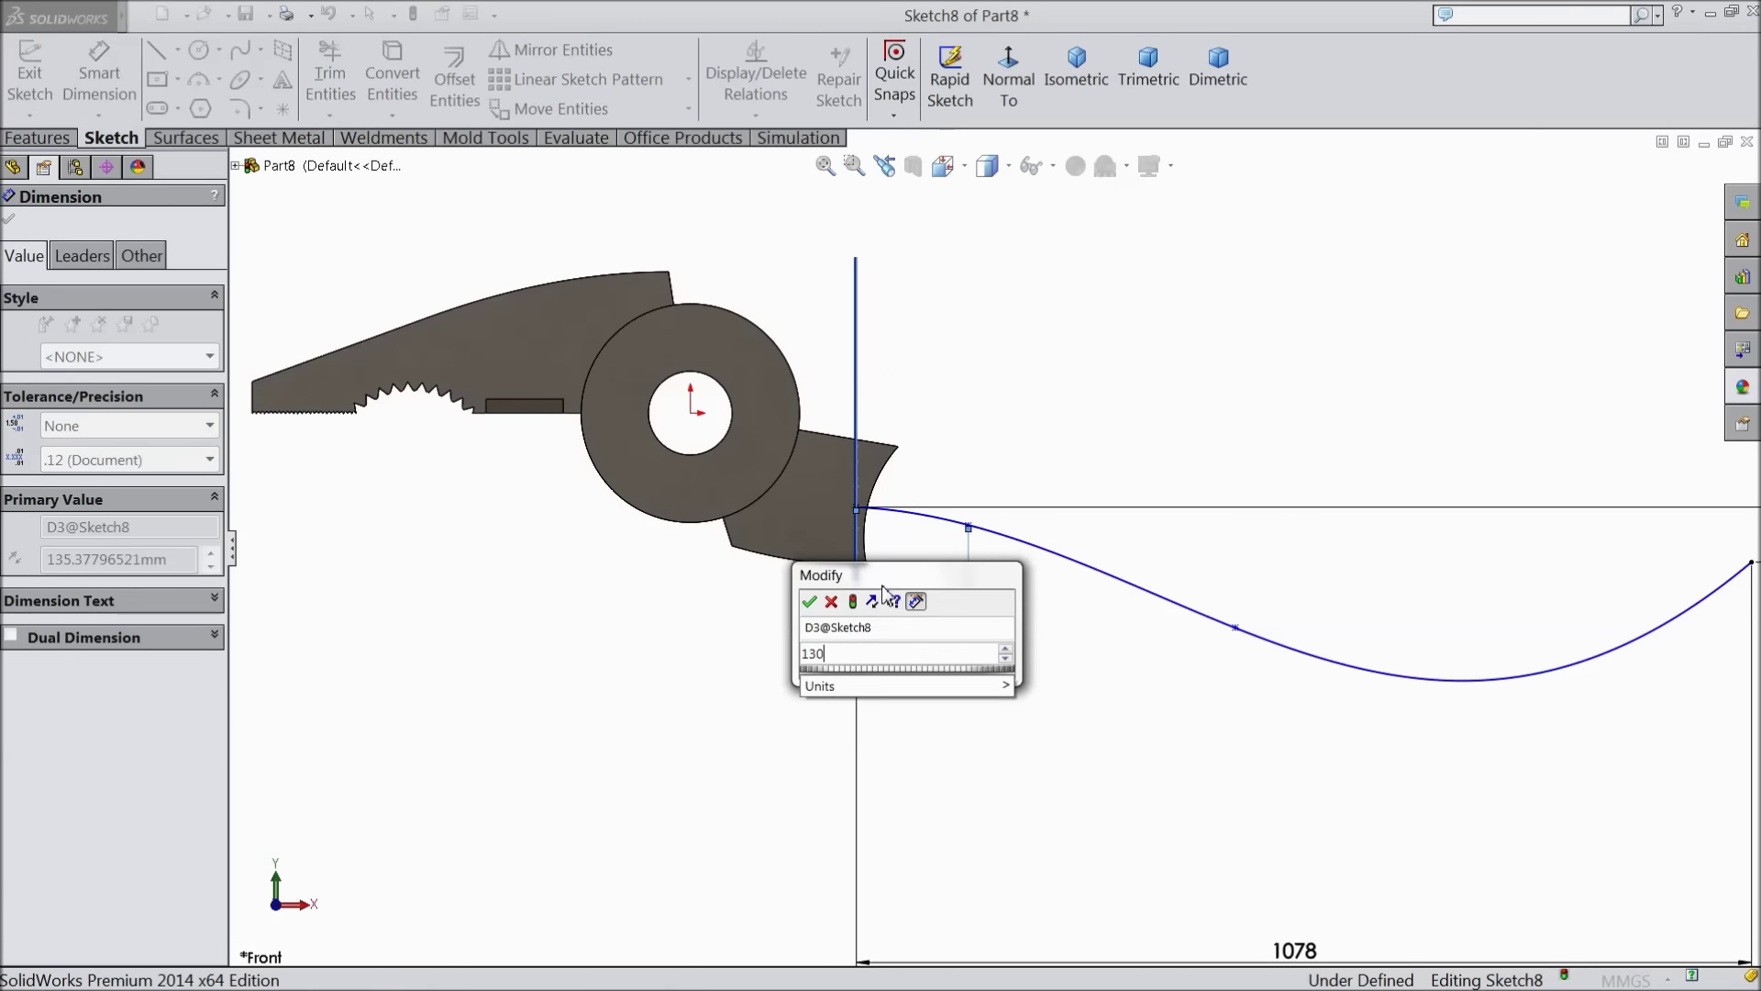
click(809, 600)
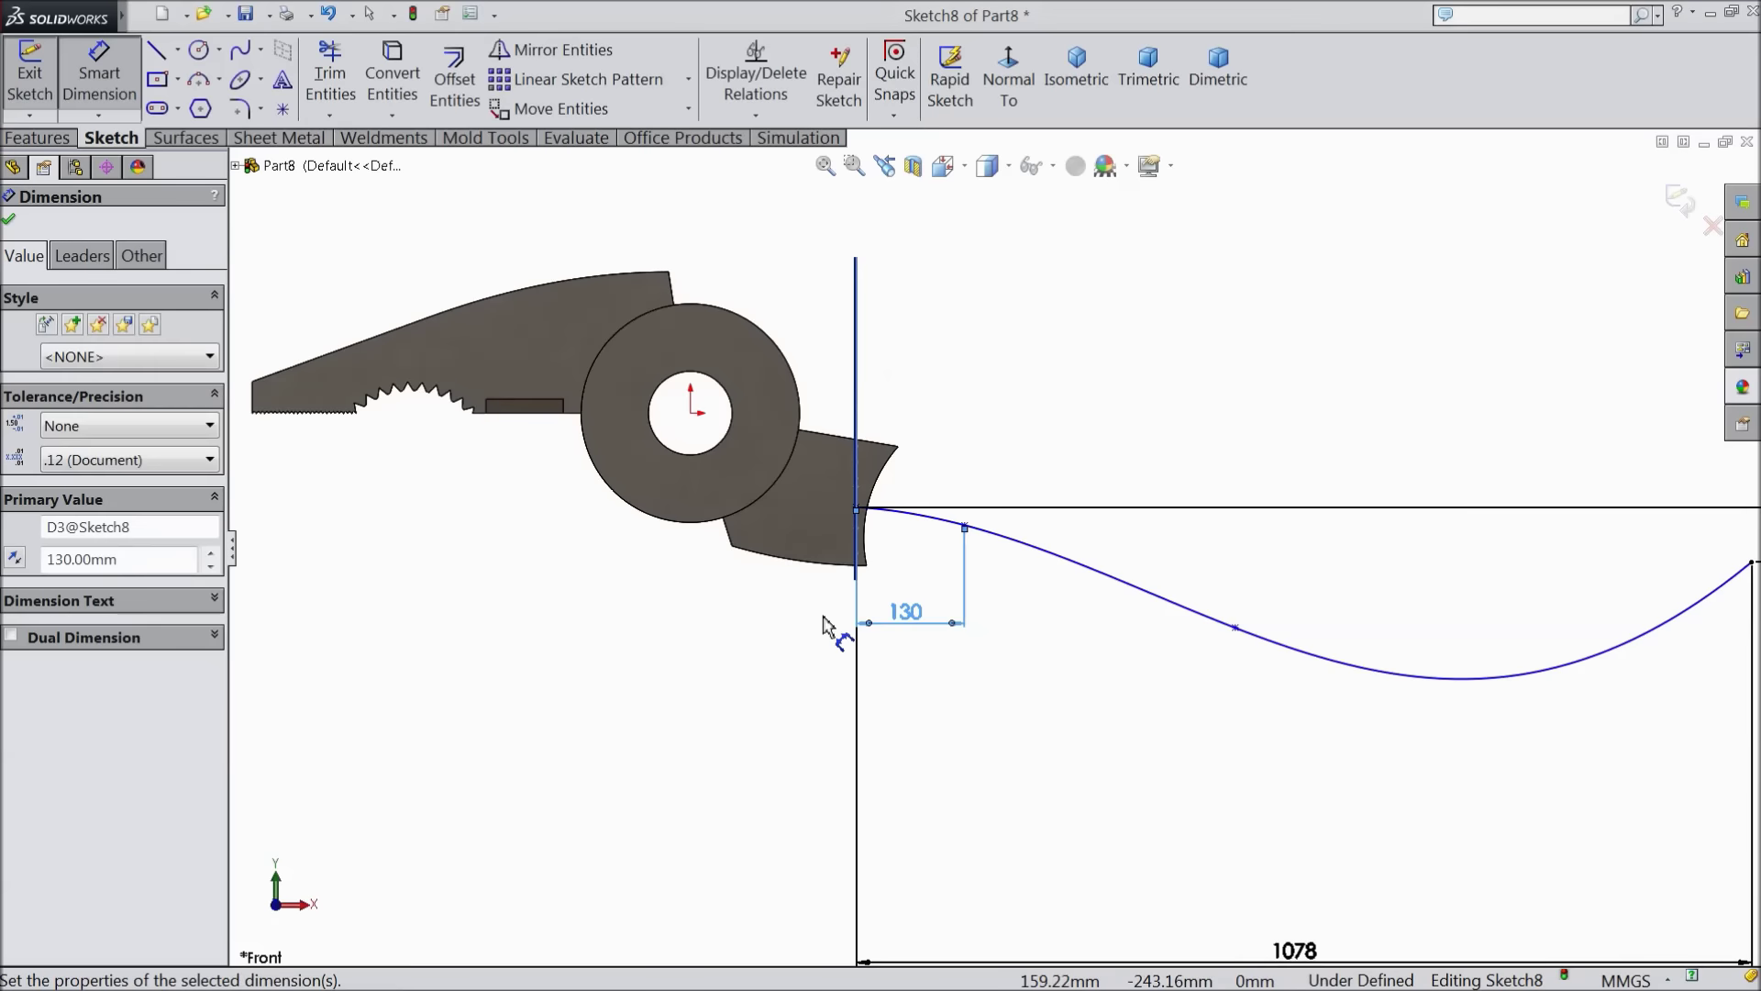
click(11, 222)
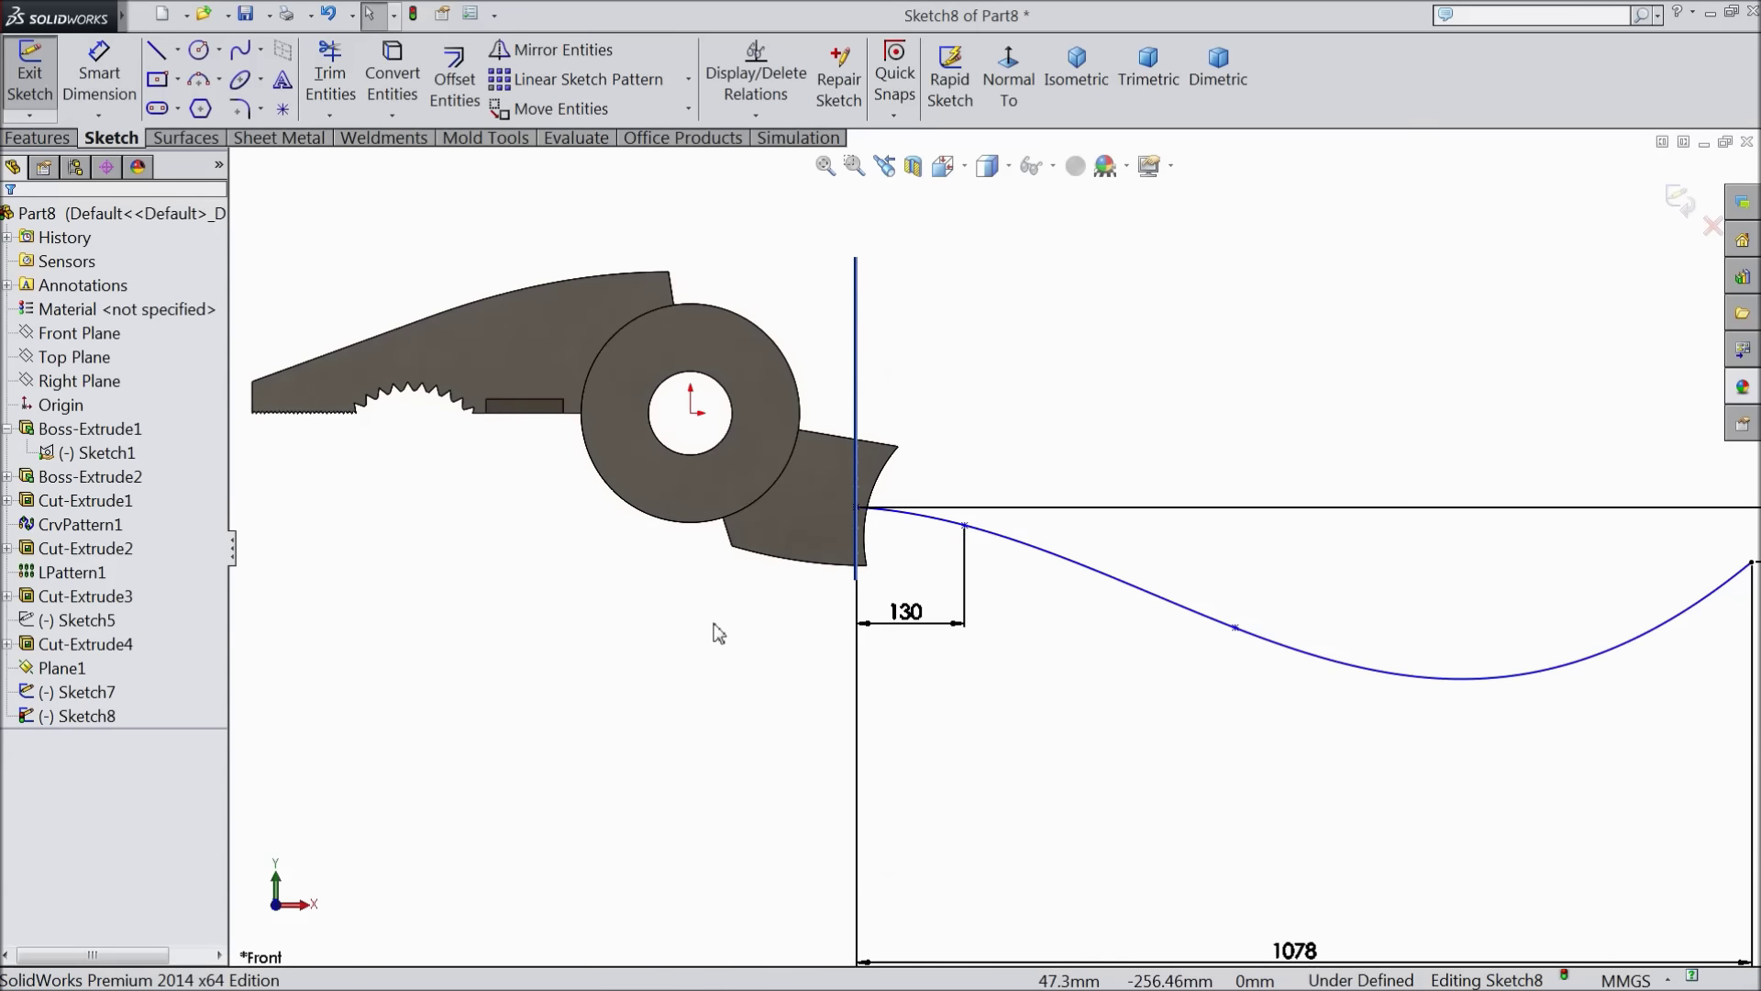
Reshape the spline's end and middle tangent handles, then exit Sketch8
scroll(897, 658, up, 2)
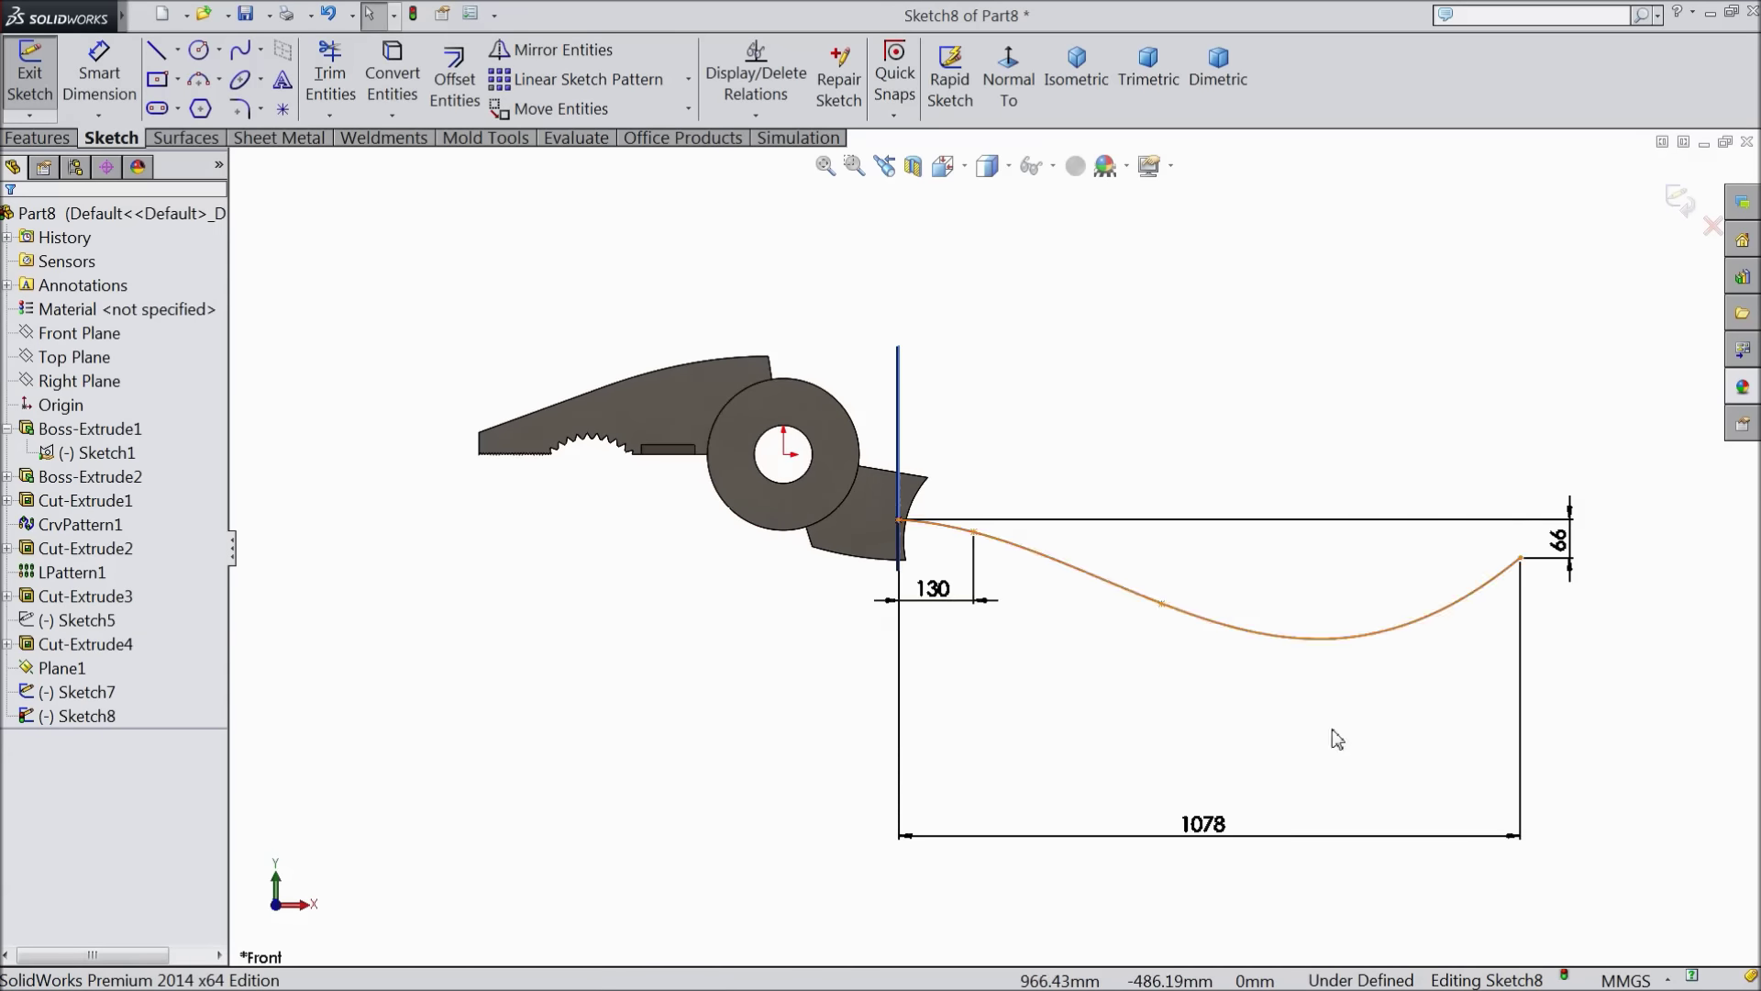
scroll(1392, 637, down, 2)
click(1375, 613)
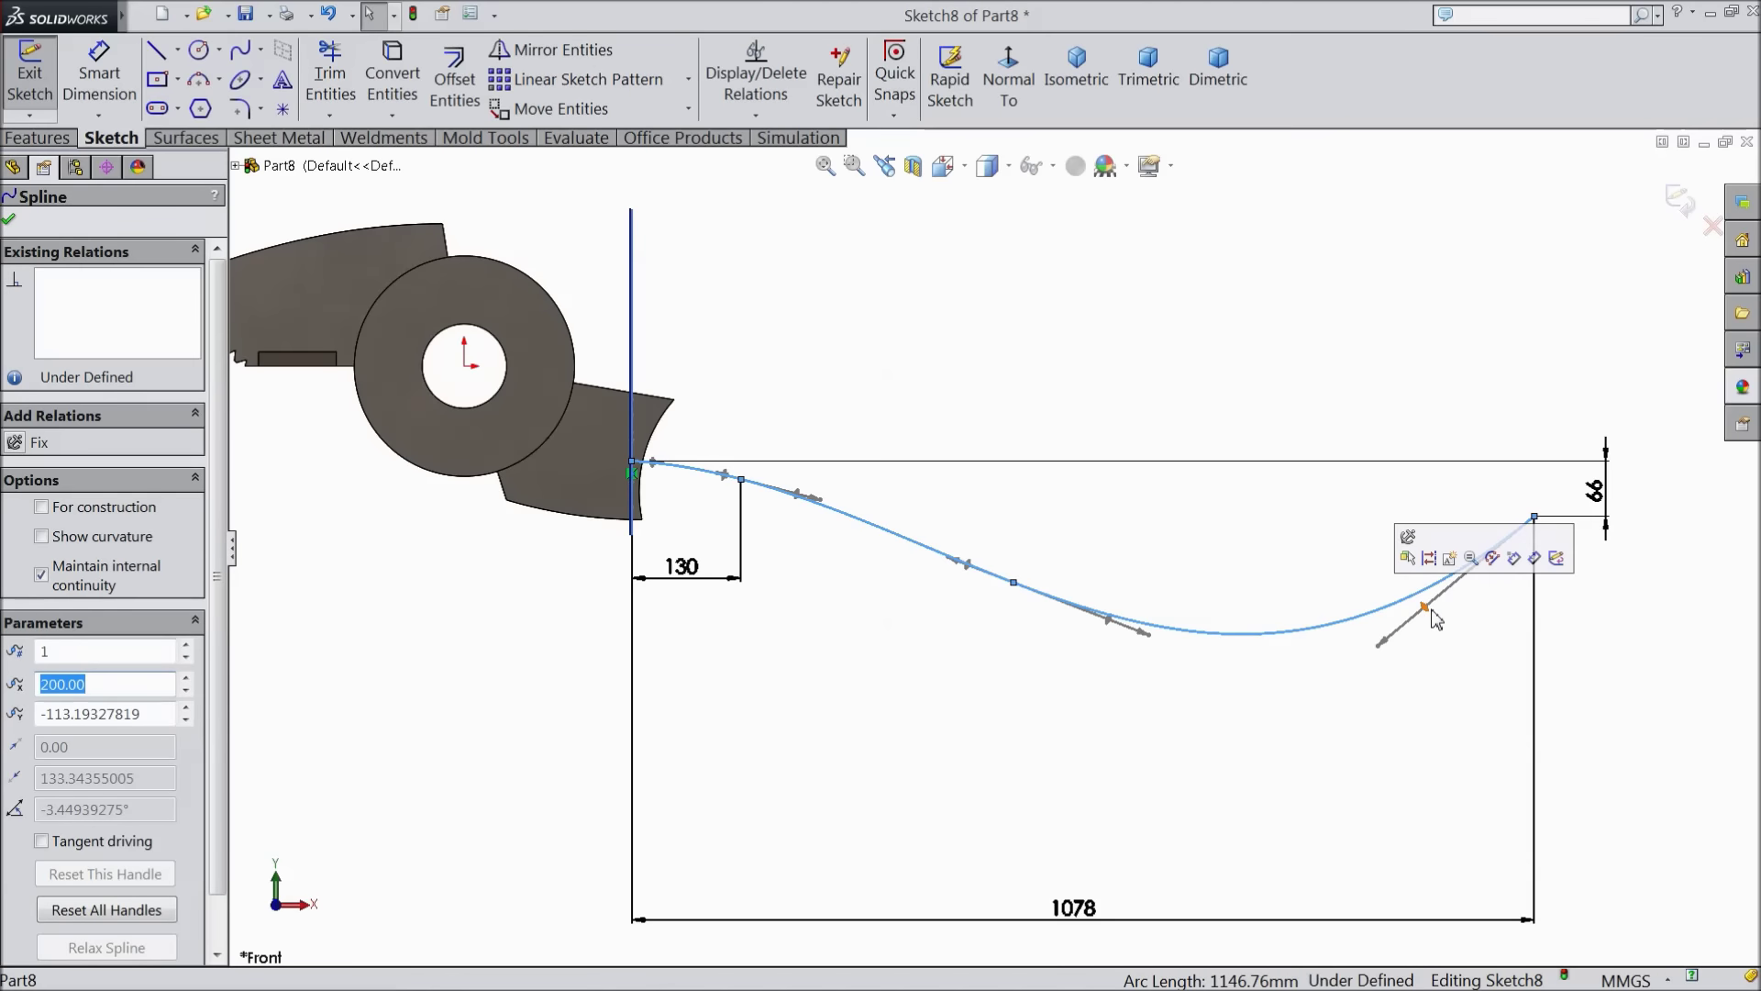
drag(1428, 610, 1420, 594)
drag(1110, 623, 1099, 629)
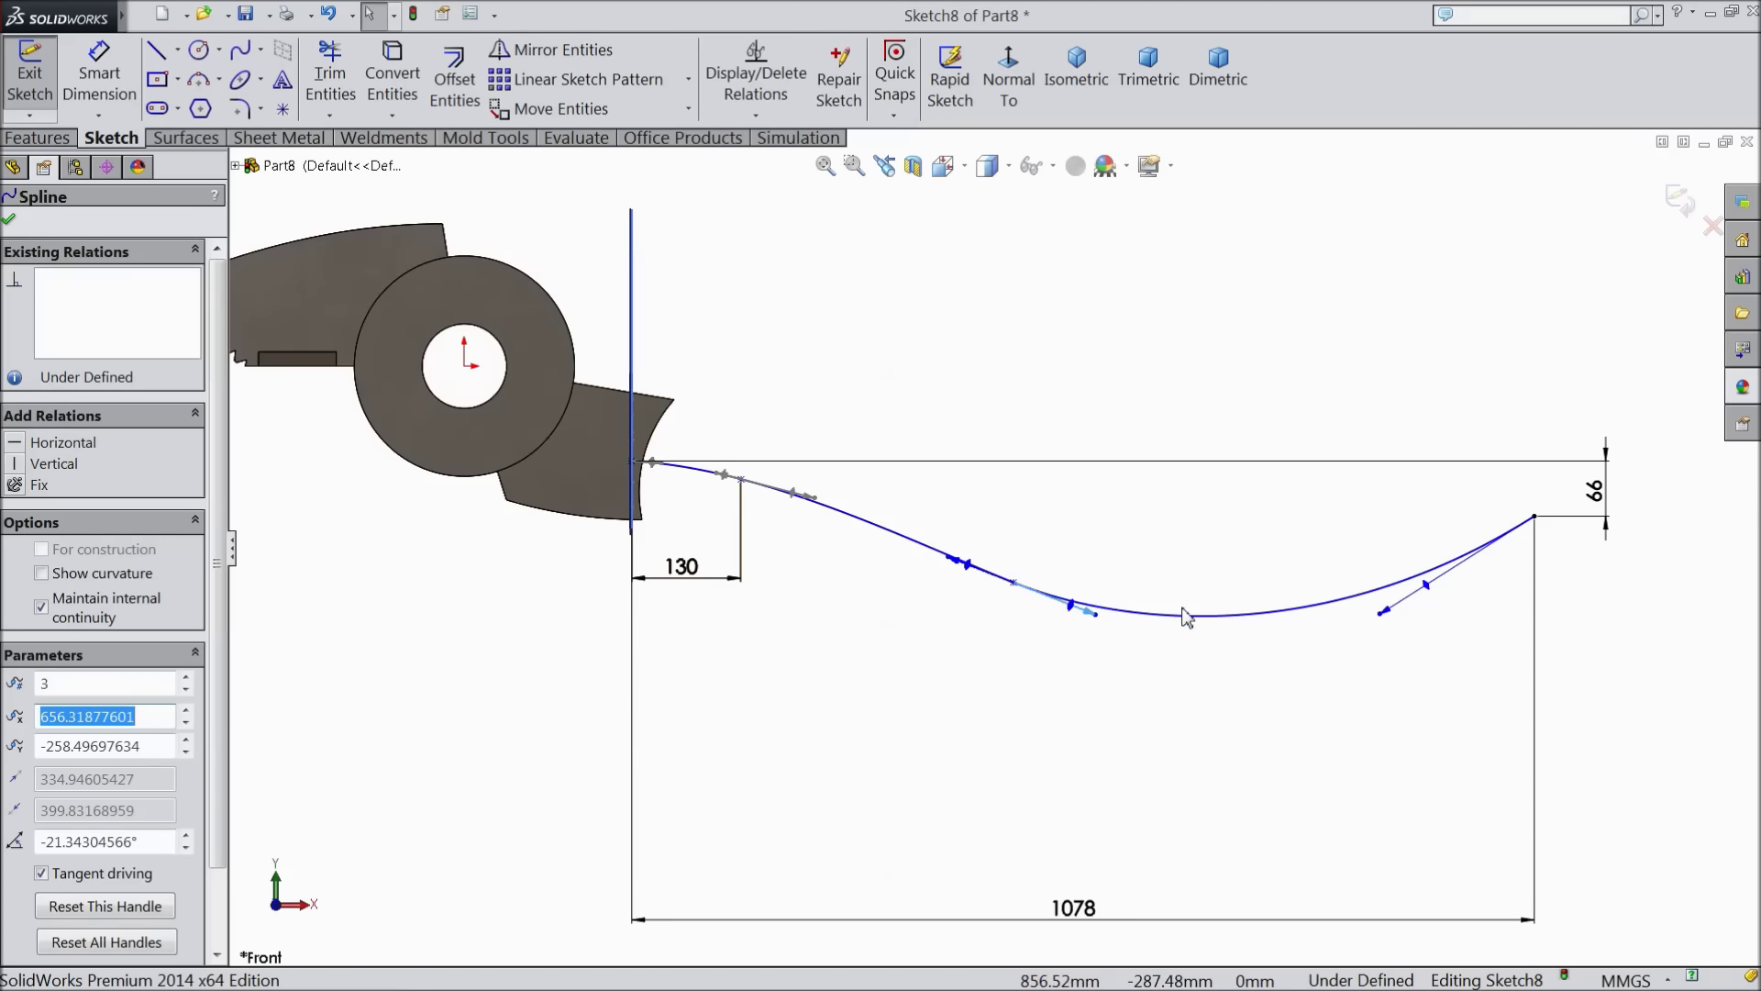
click(1681, 202)
mouse_move(1101, 389)
middle_down()
mouse_move(1063, 397)
mouse_move(979, 491)
mouse_move(963, 464)
mouse_move(982, 507)
middle_up()
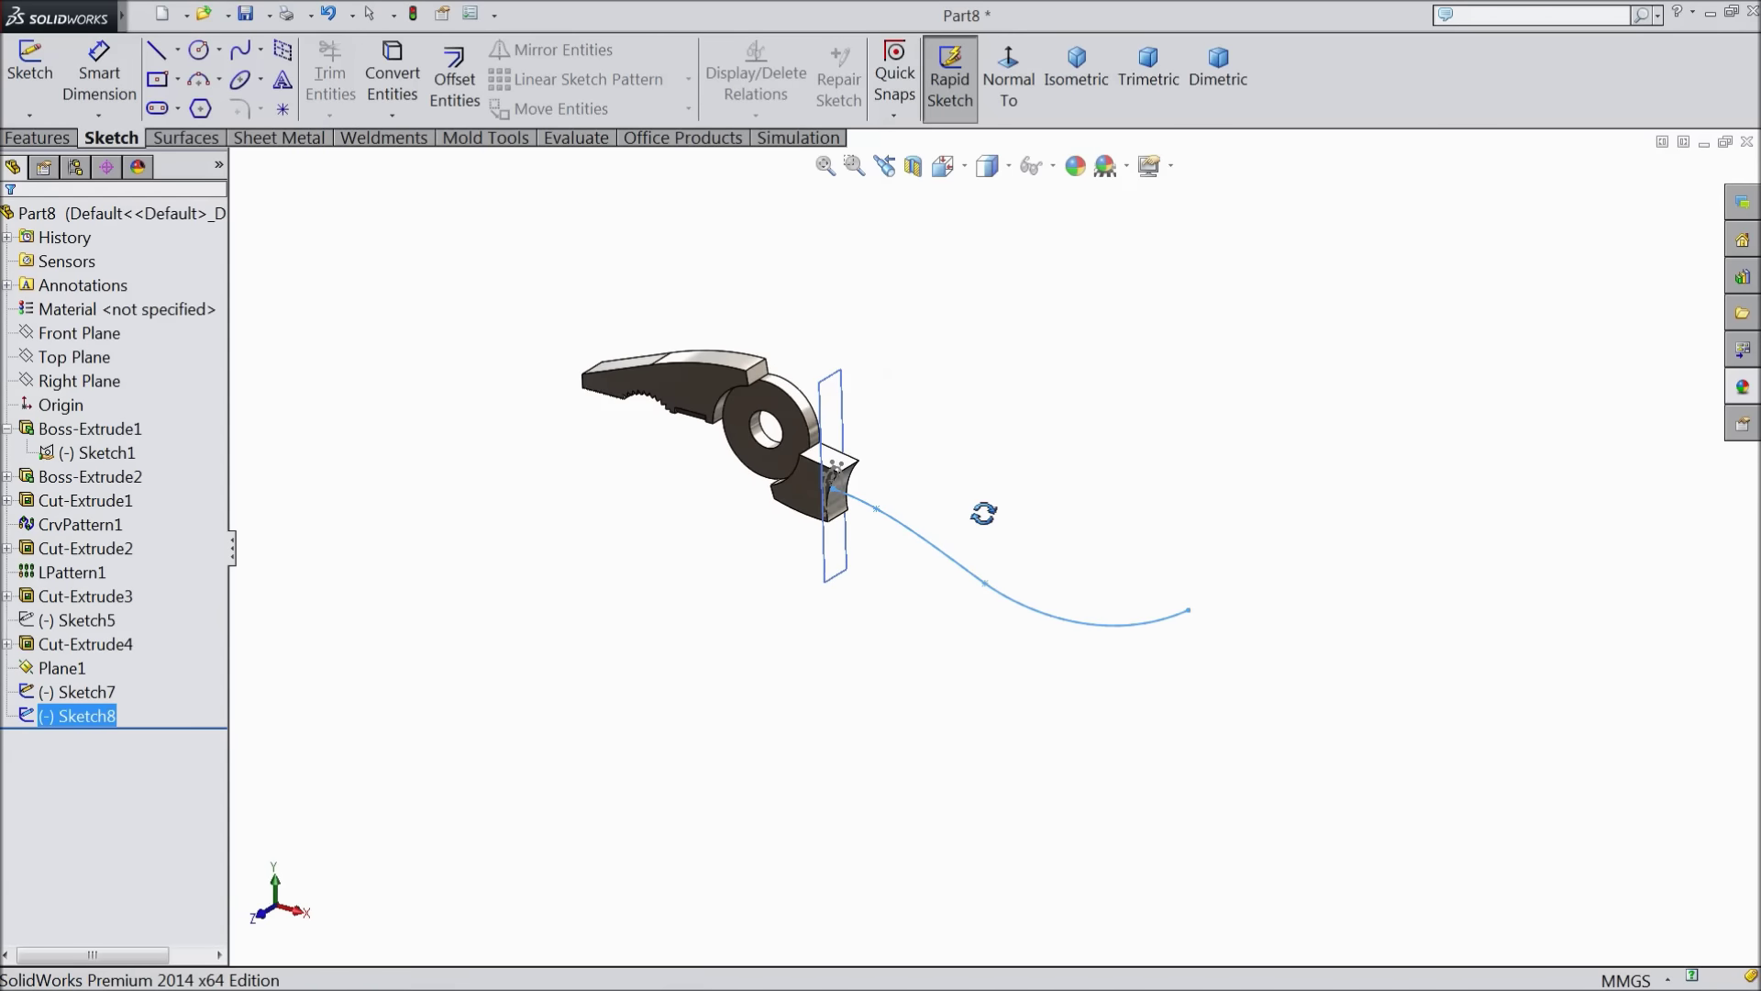
Sweep the Sketch7 rounded profile along the Sketch8 S-curve to create Sweep1
scroll(975, 520, down, 2)
scroll(975, 520, down, 1)
ctrl+click(58, 669)
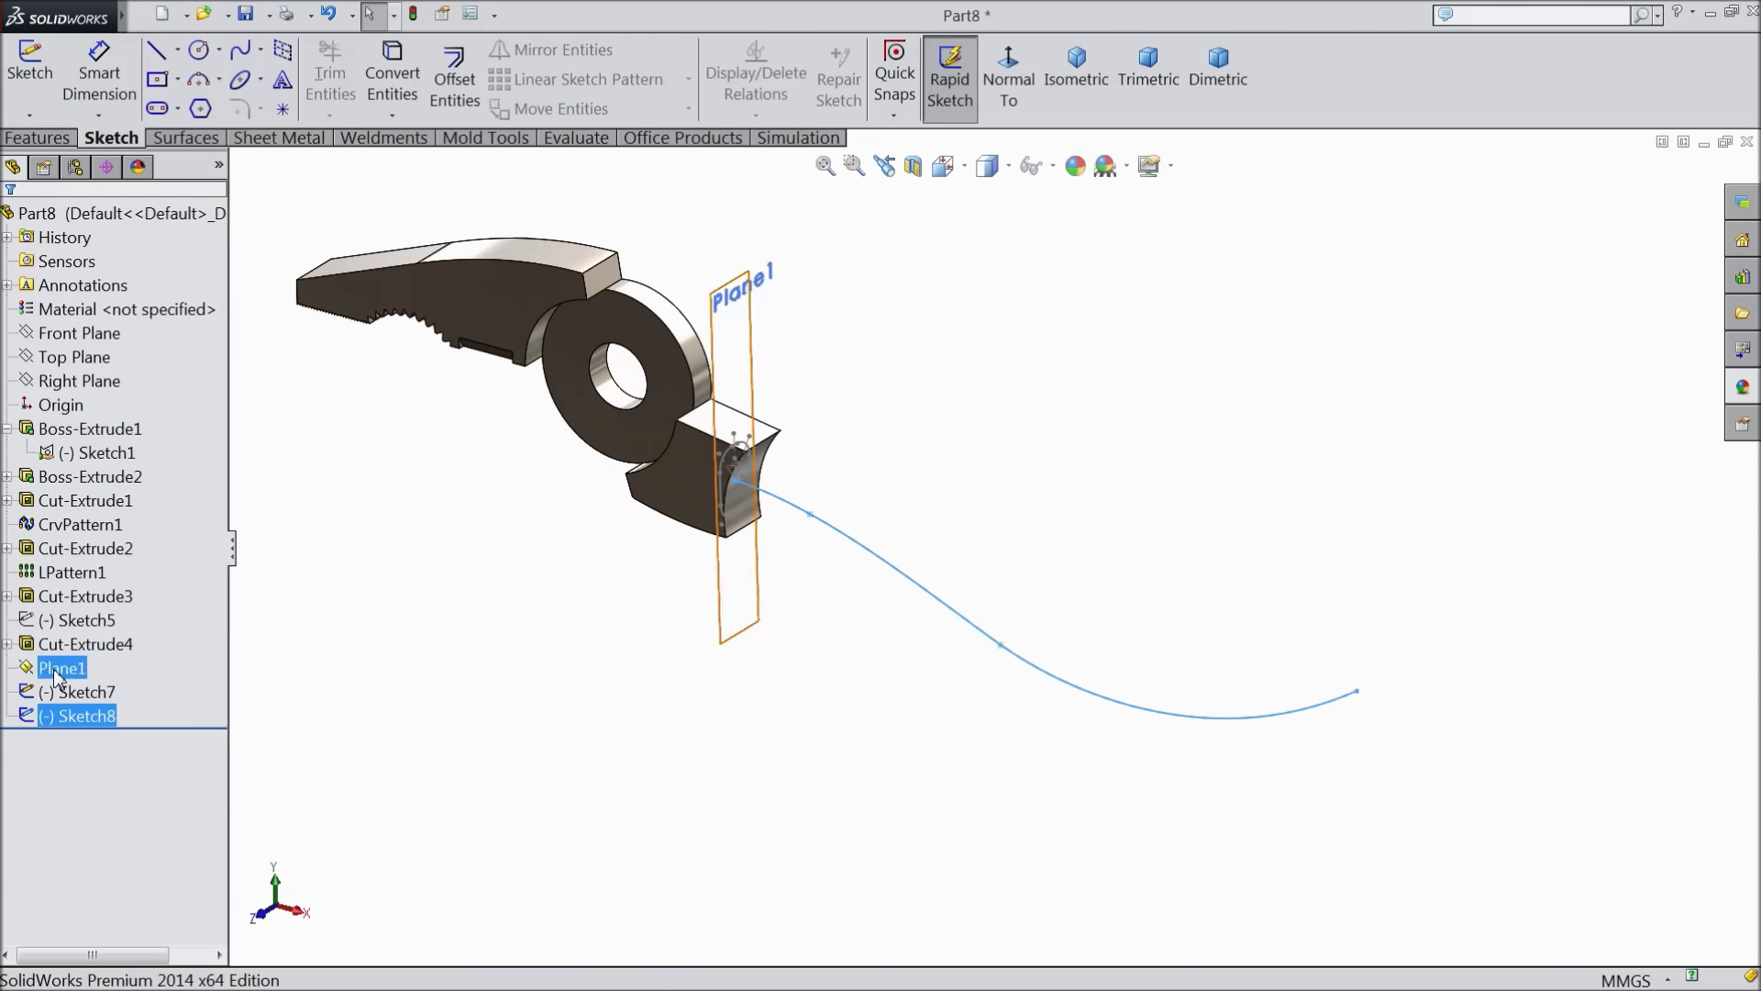
click(37, 140)
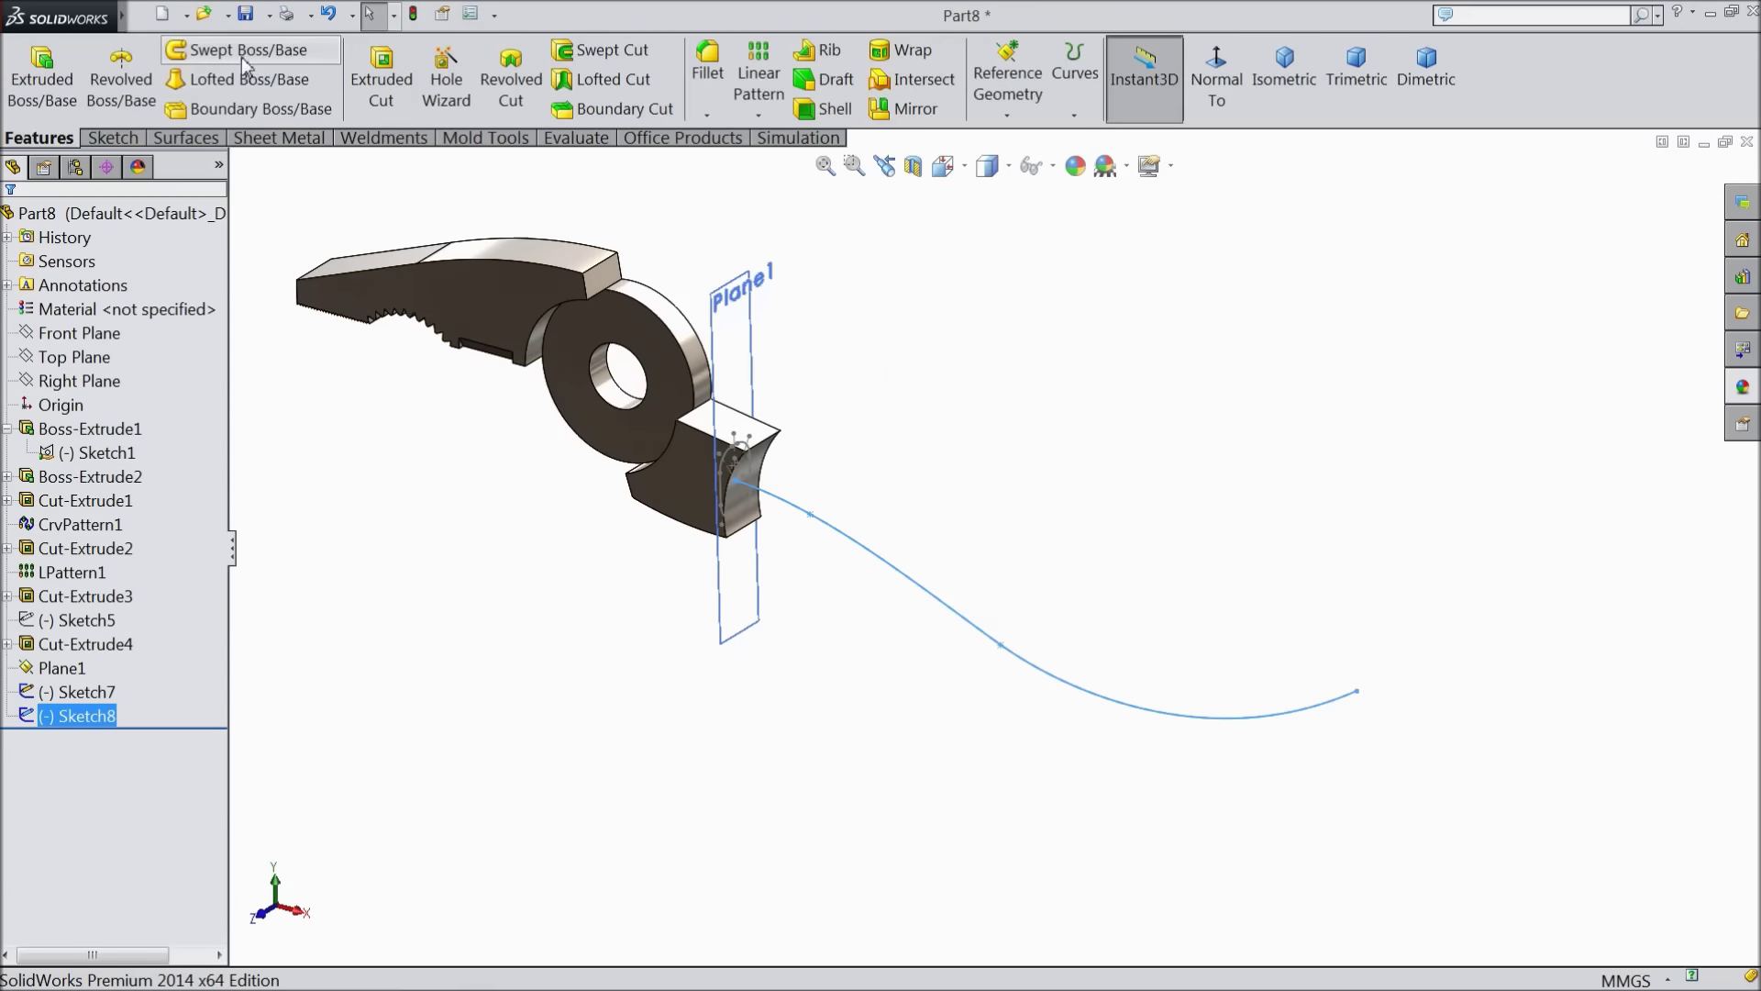
click(244, 52)
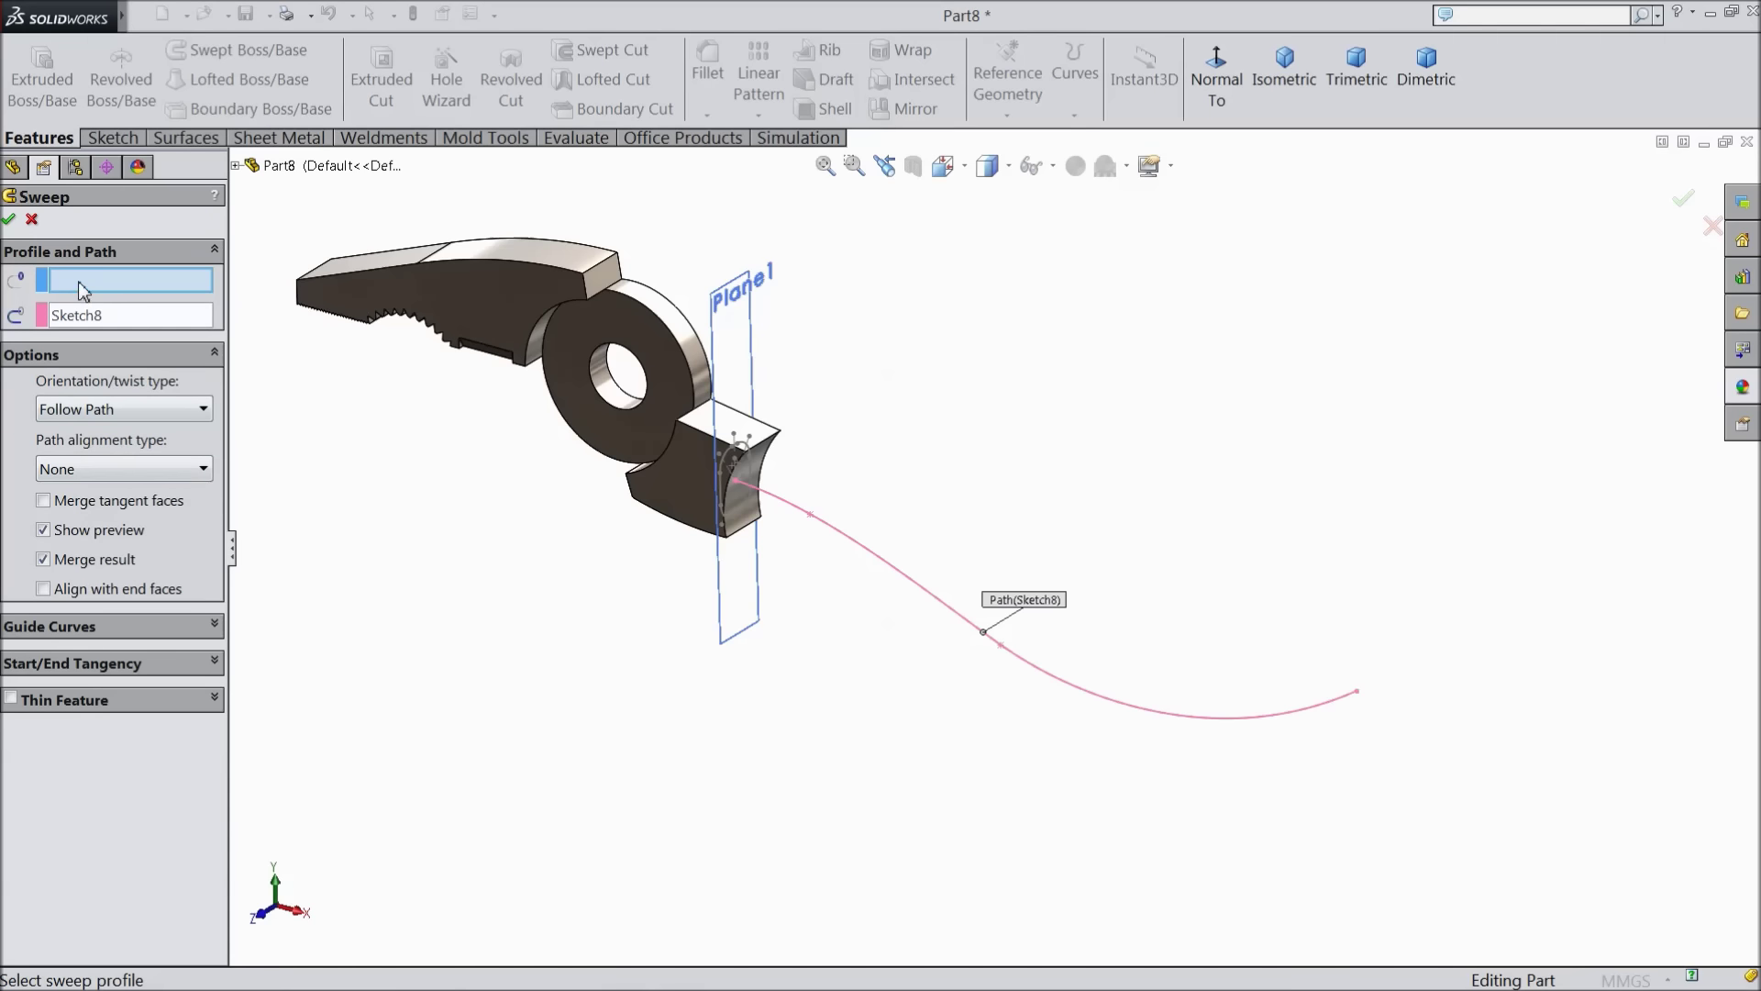
click(236, 167)
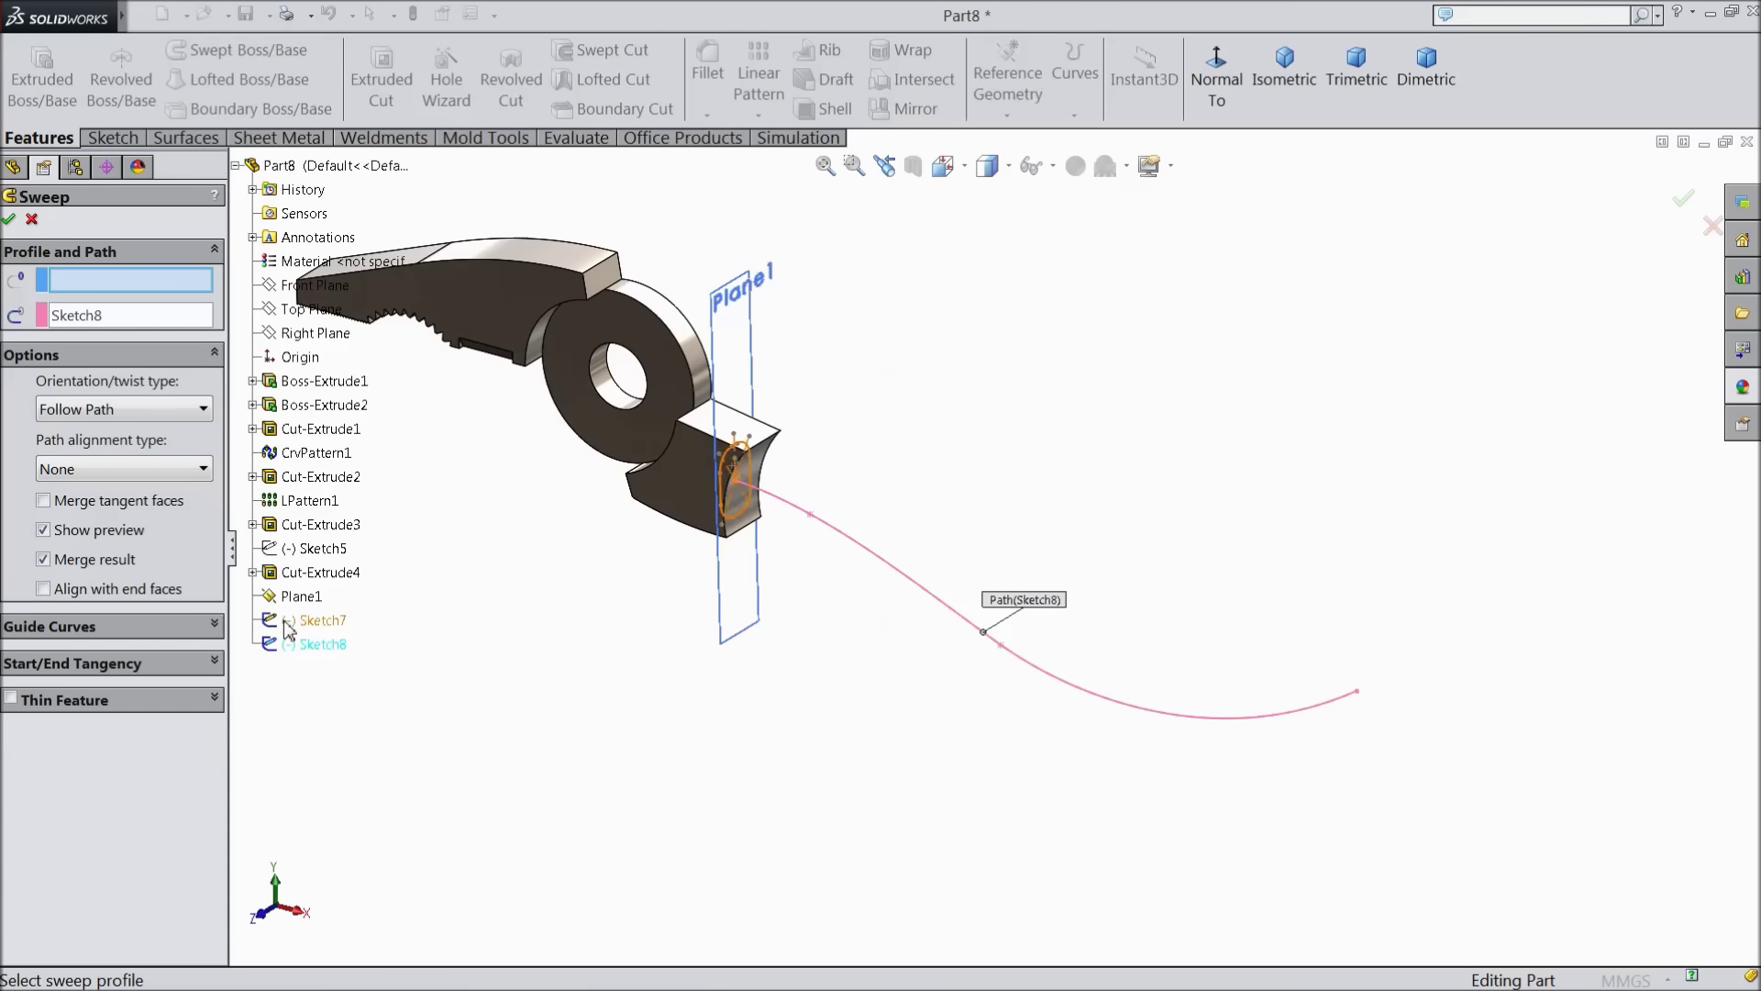
click(304, 624)
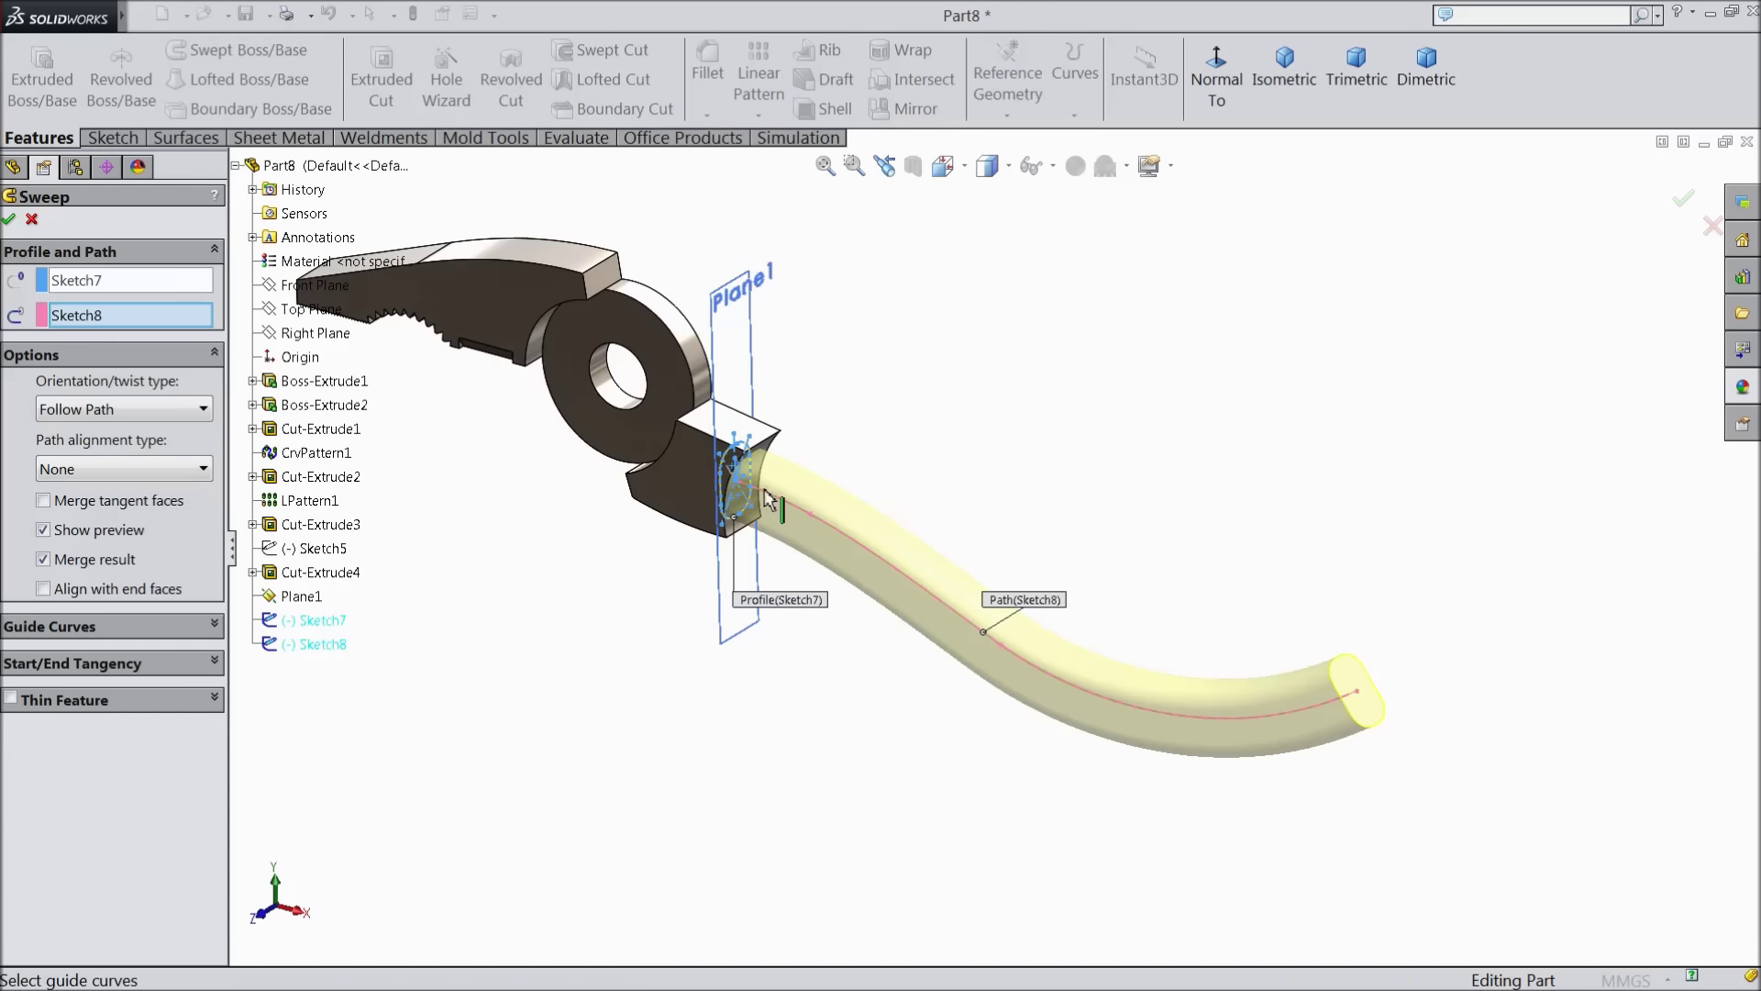
click(11, 220)
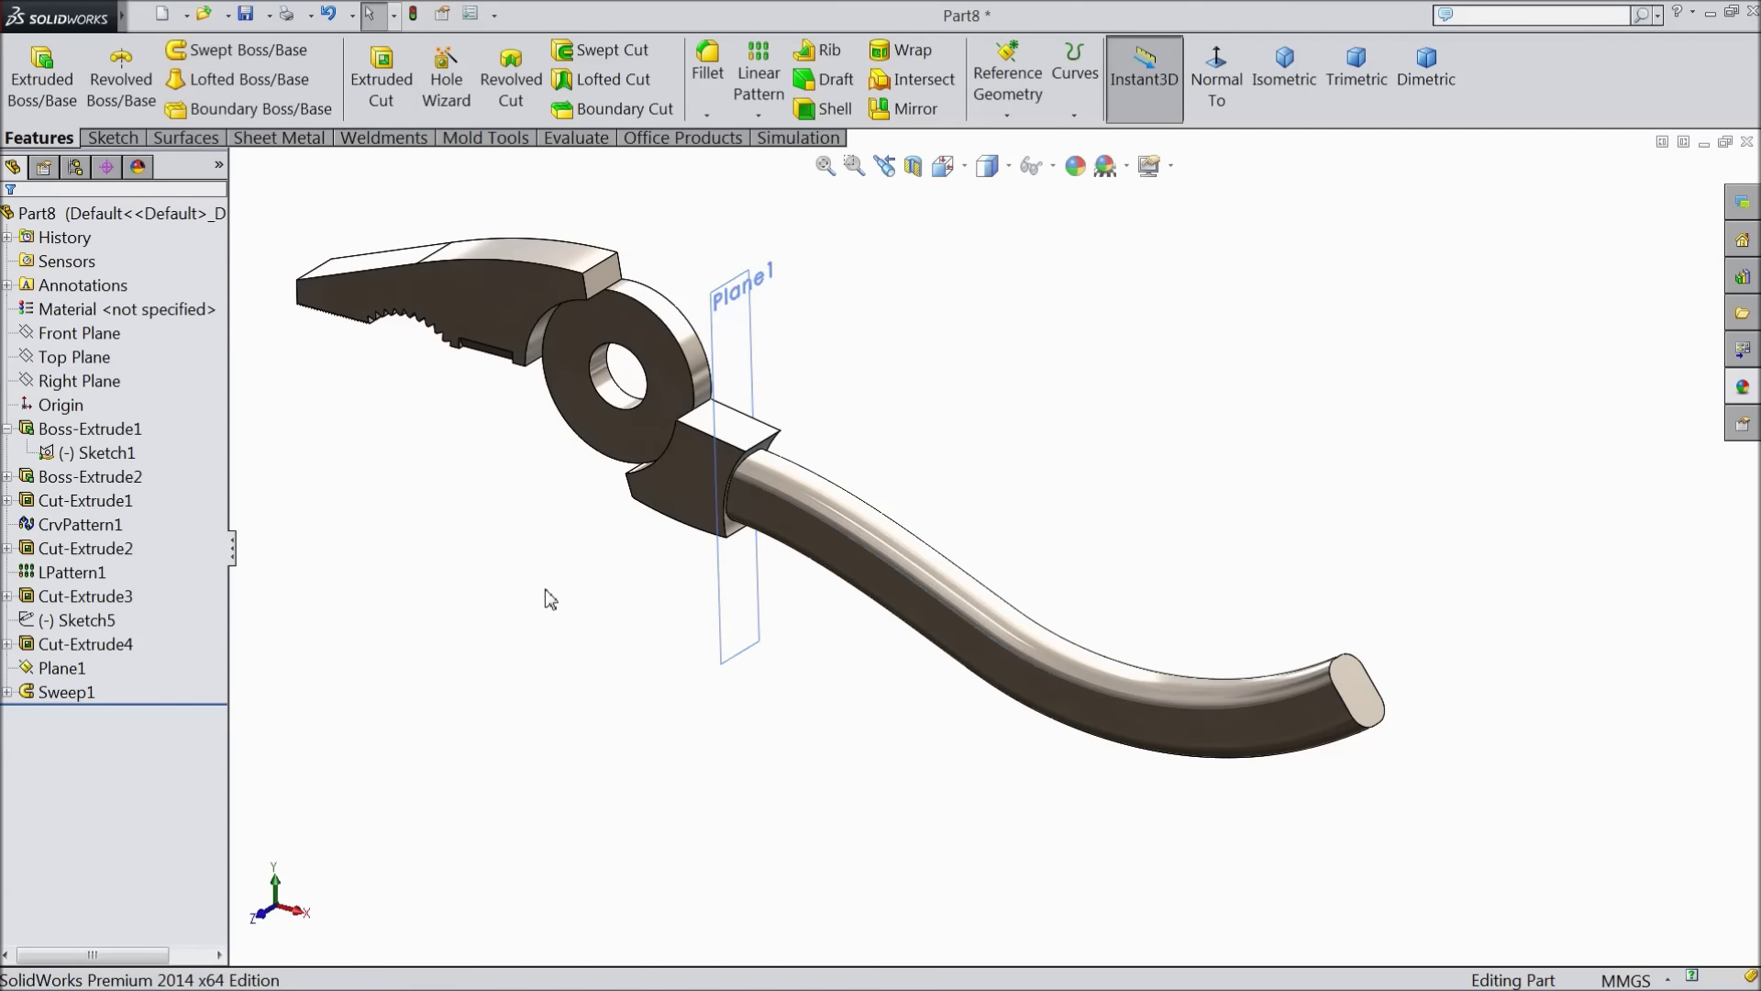
middle_drag(554, 603, 581, 538)
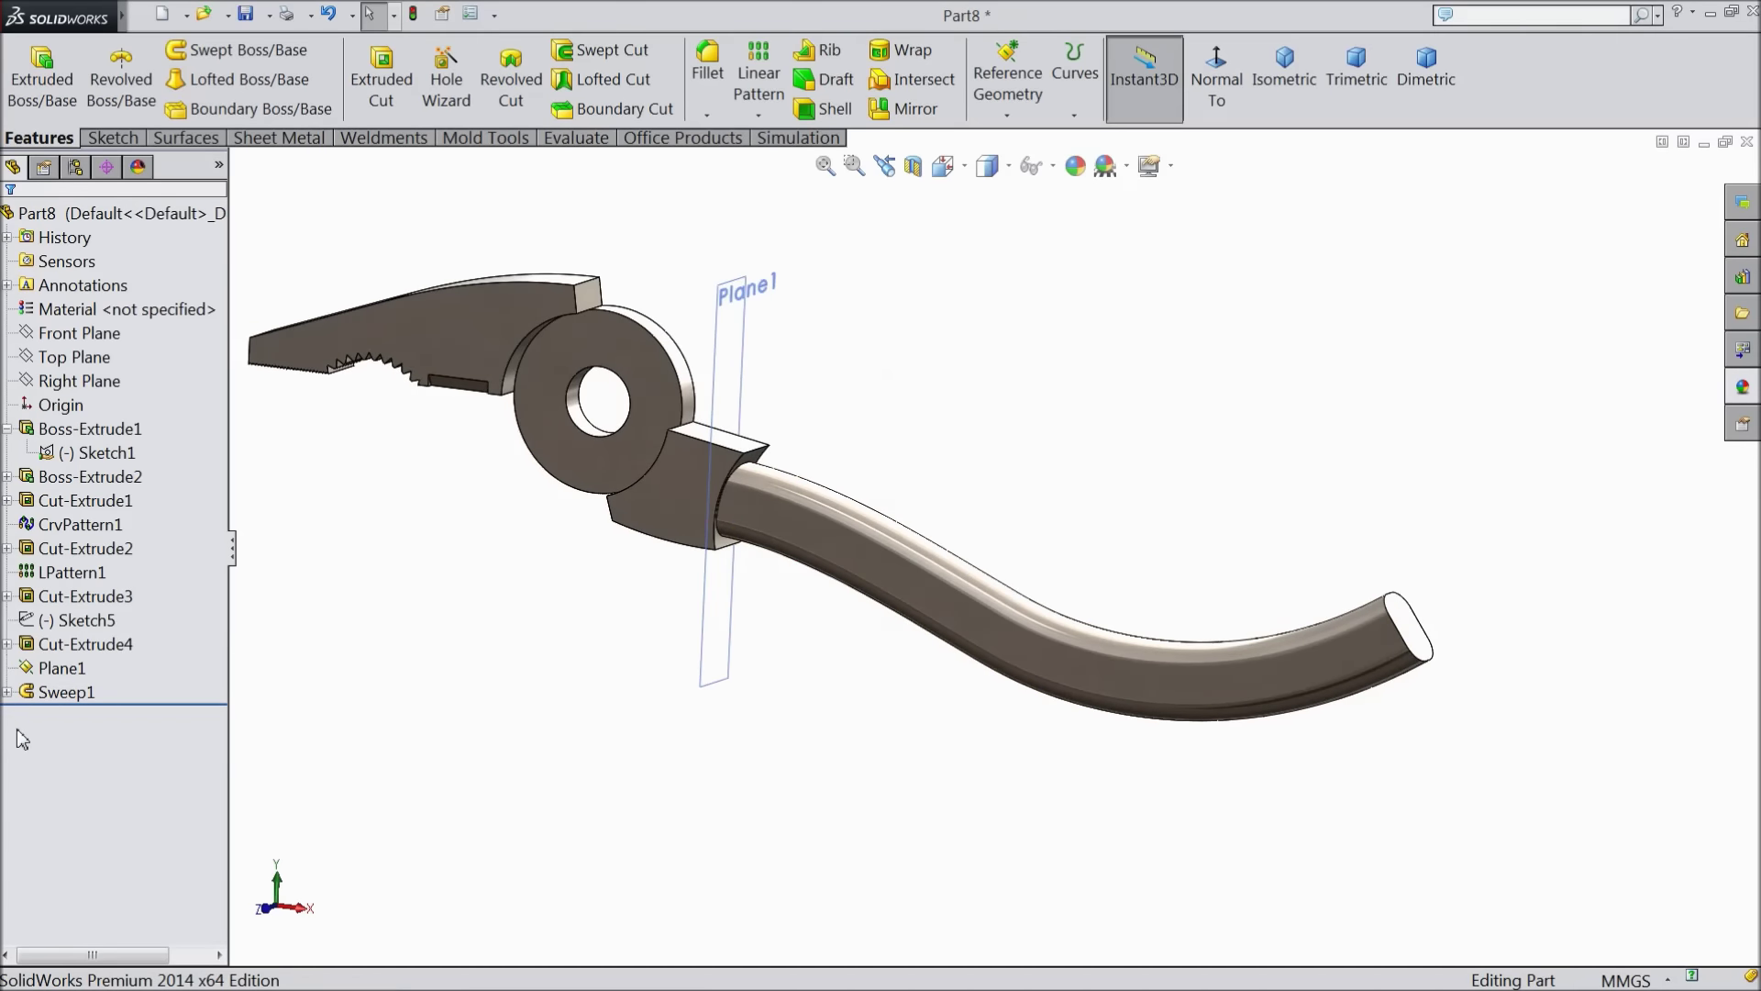
Reveal Sweep1's path Sketch8 for editing, then select the Right Plane
click(8, 695)
click(53, 742)
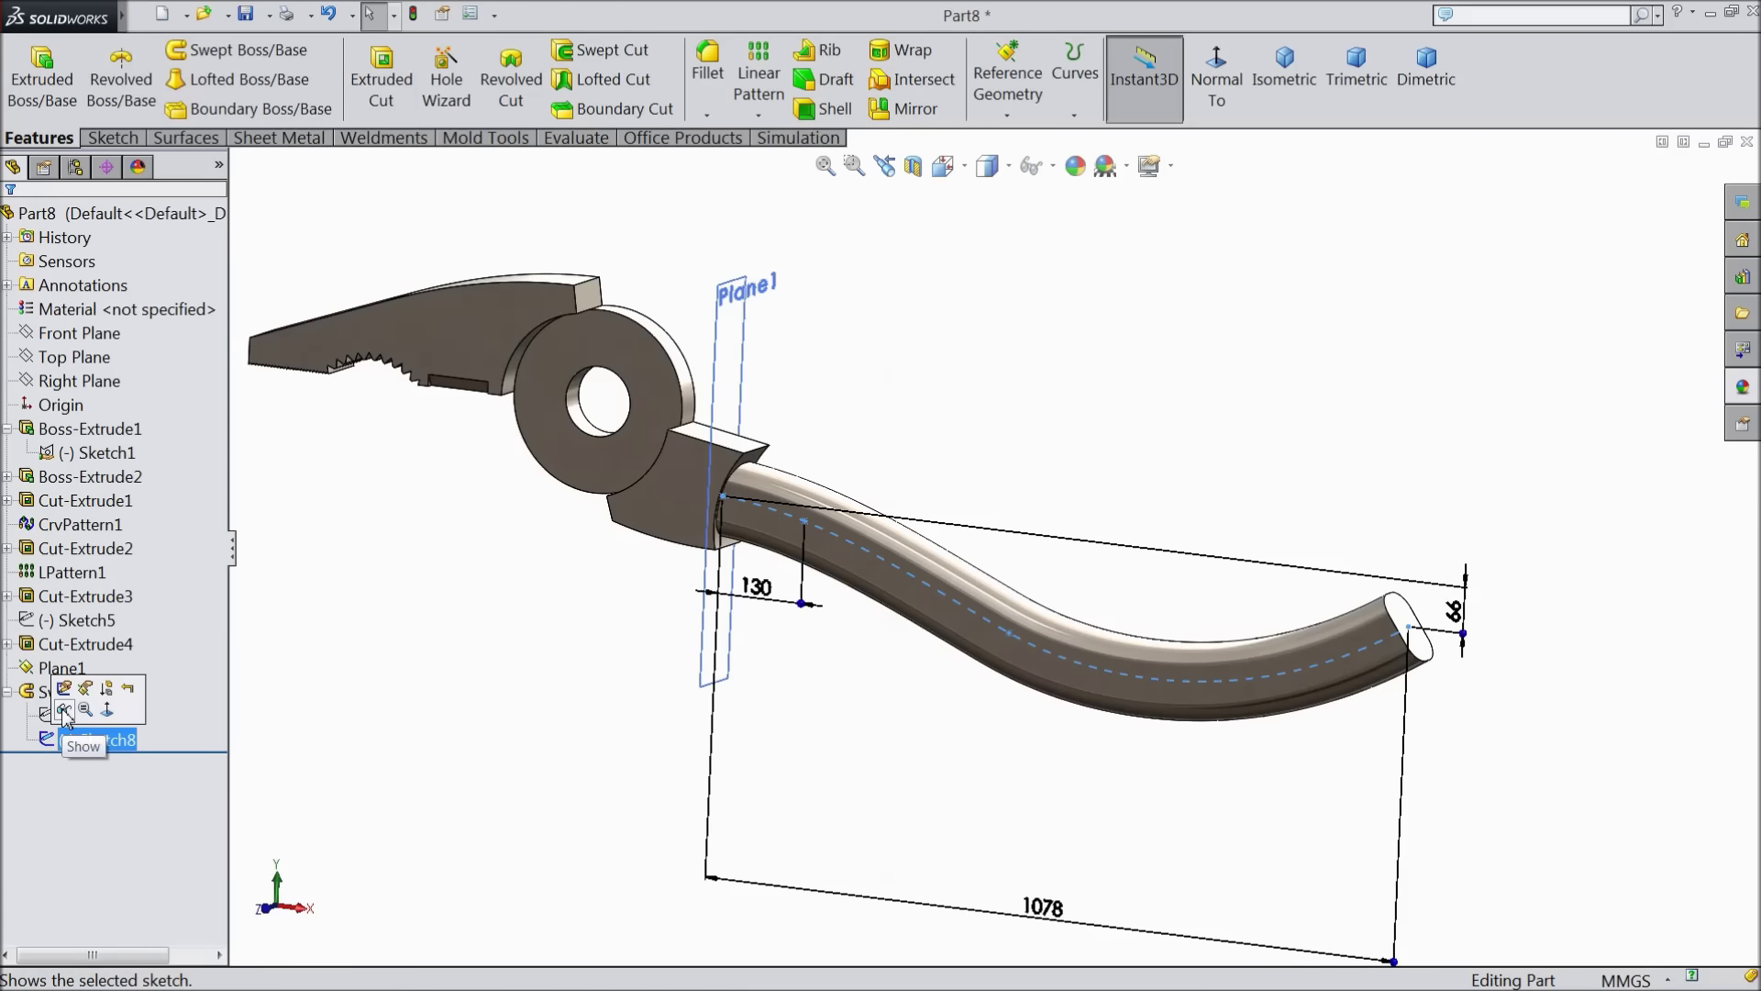
click(64, 710)
scroll(826, 541, down, 3)
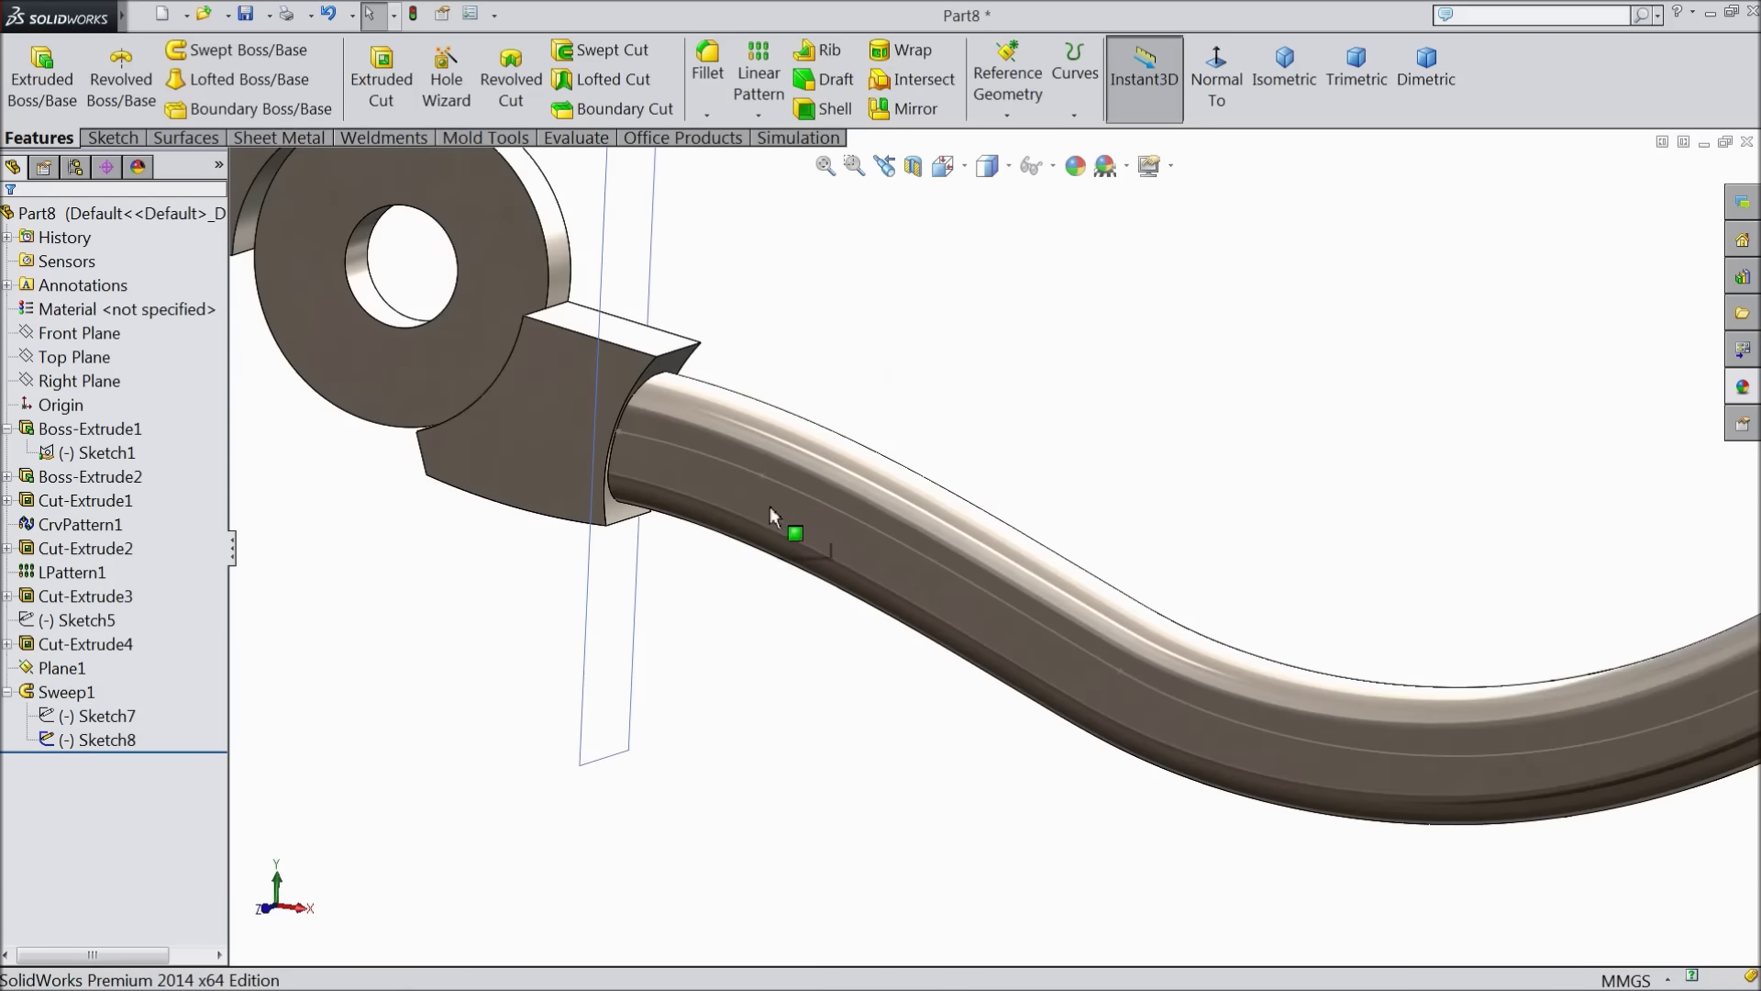
double_click(763, 479)
scroll(762, 487, up, 5)
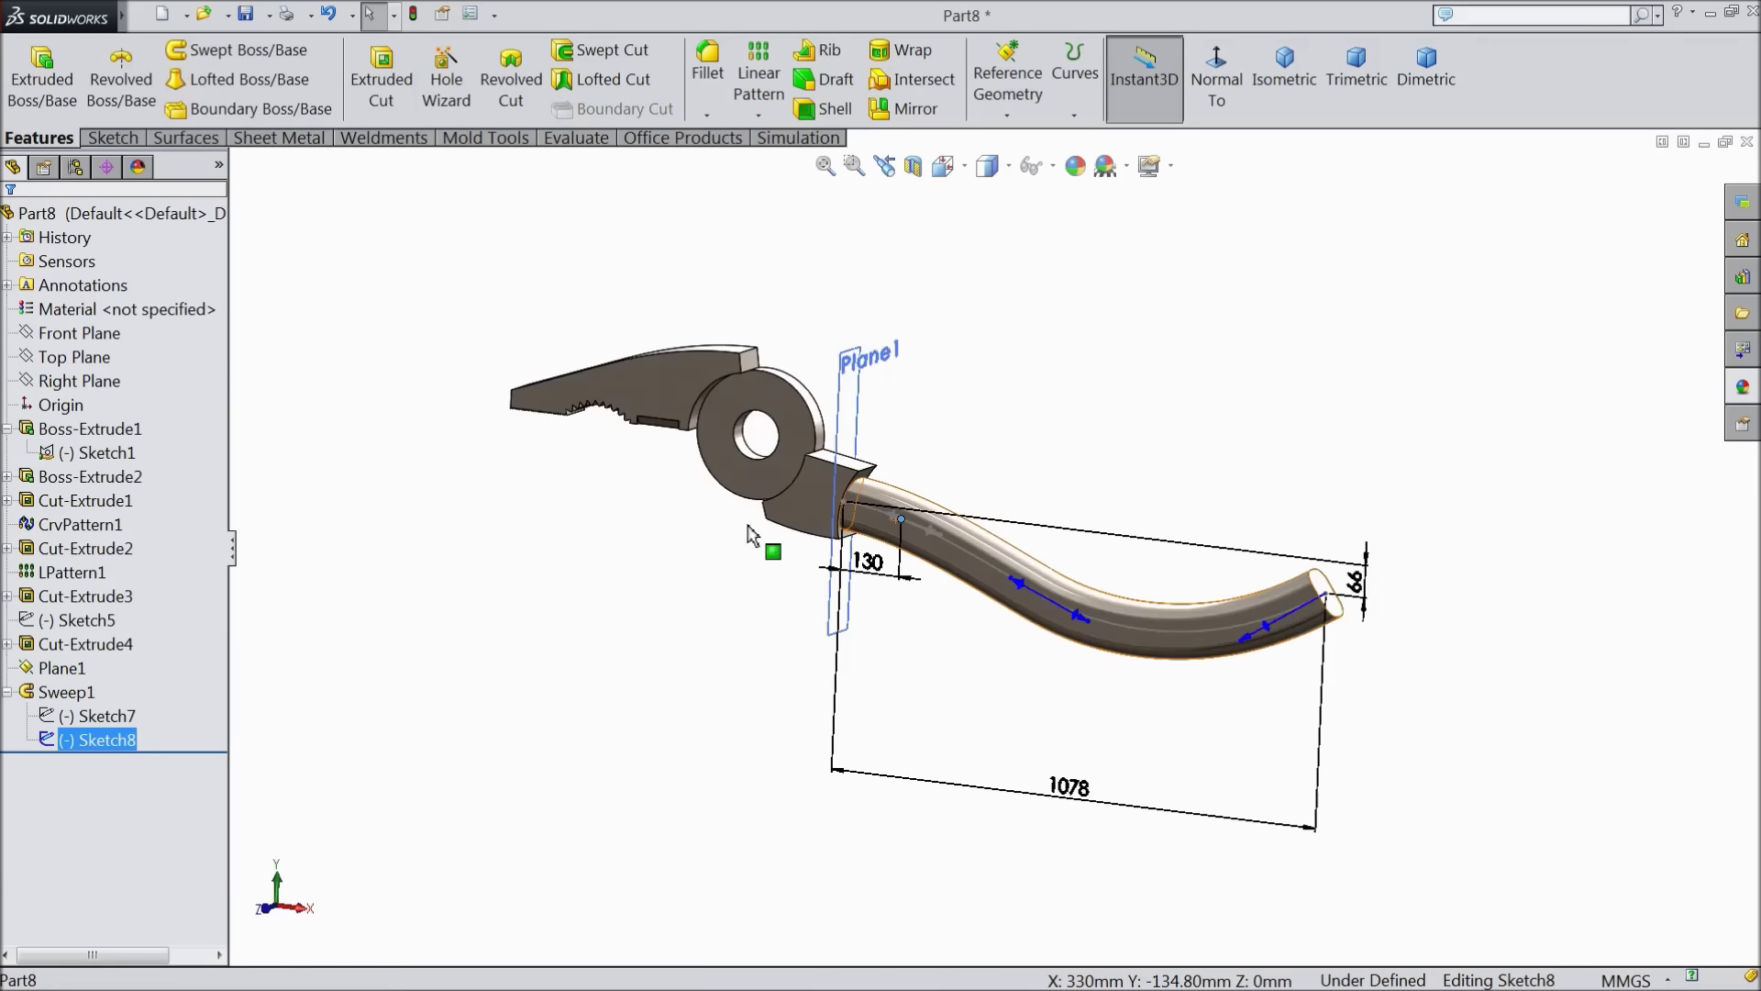
click(101, 382)
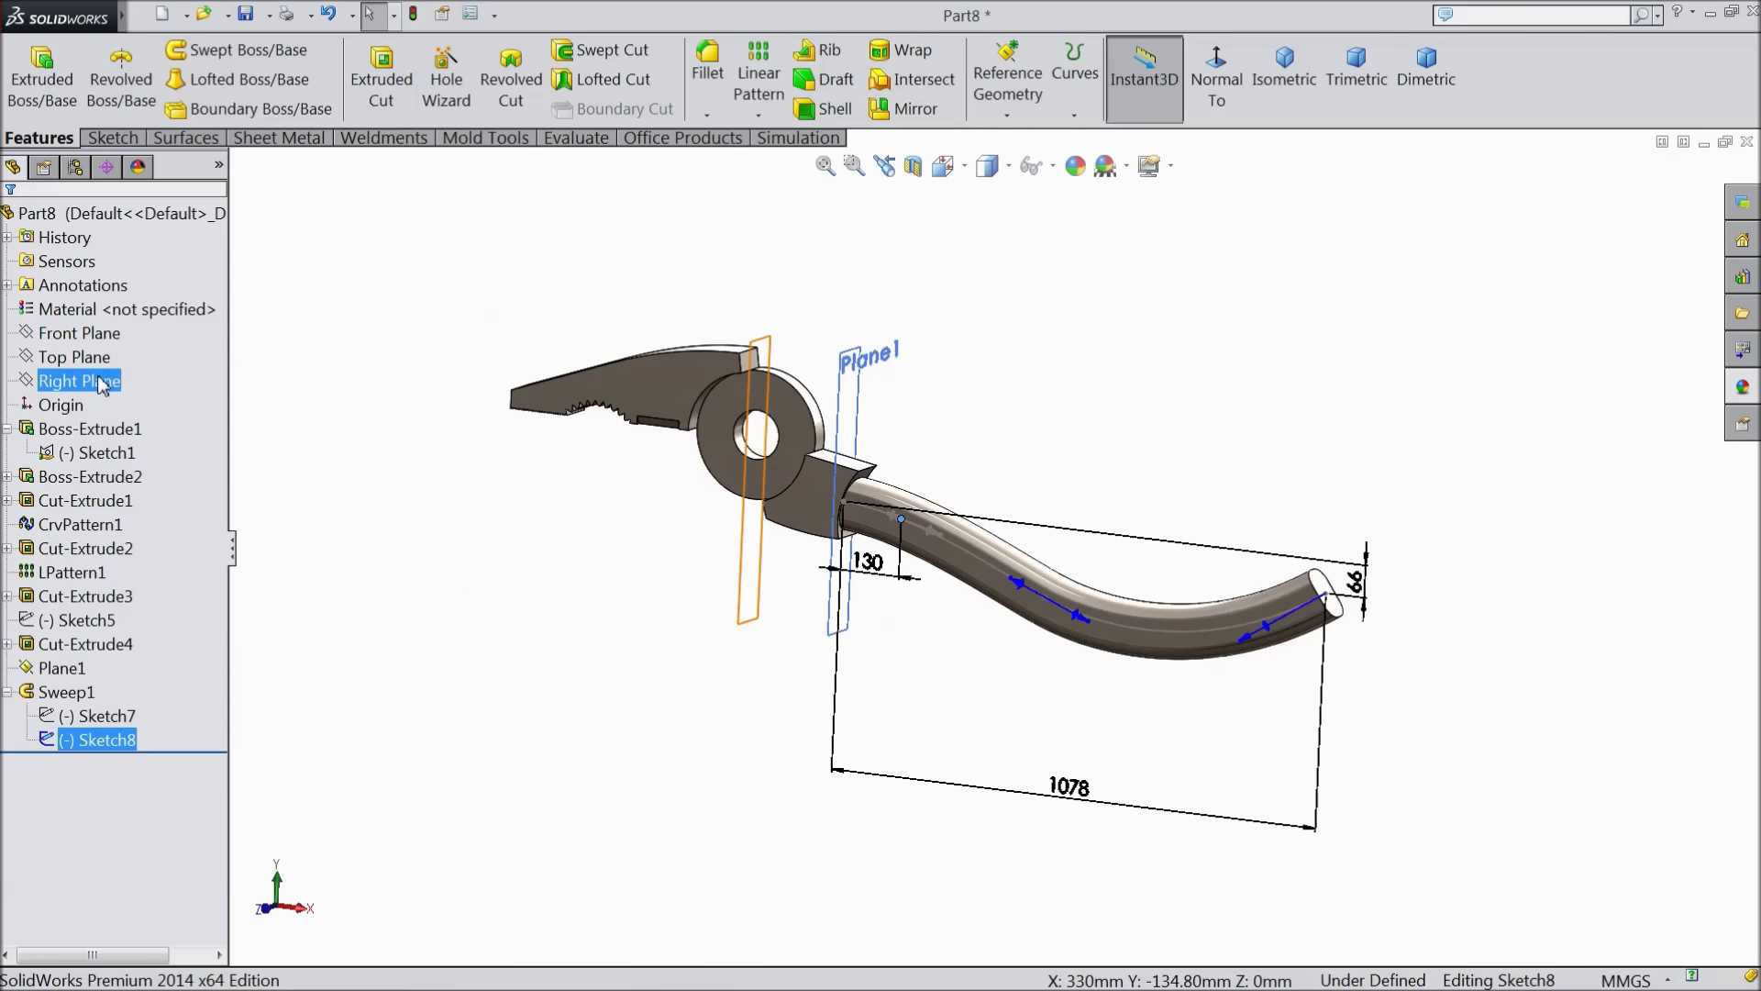
Create Plane2 parallel to the Right Plane through Point4 on the Sketch8 handle path
click(1008, 116)
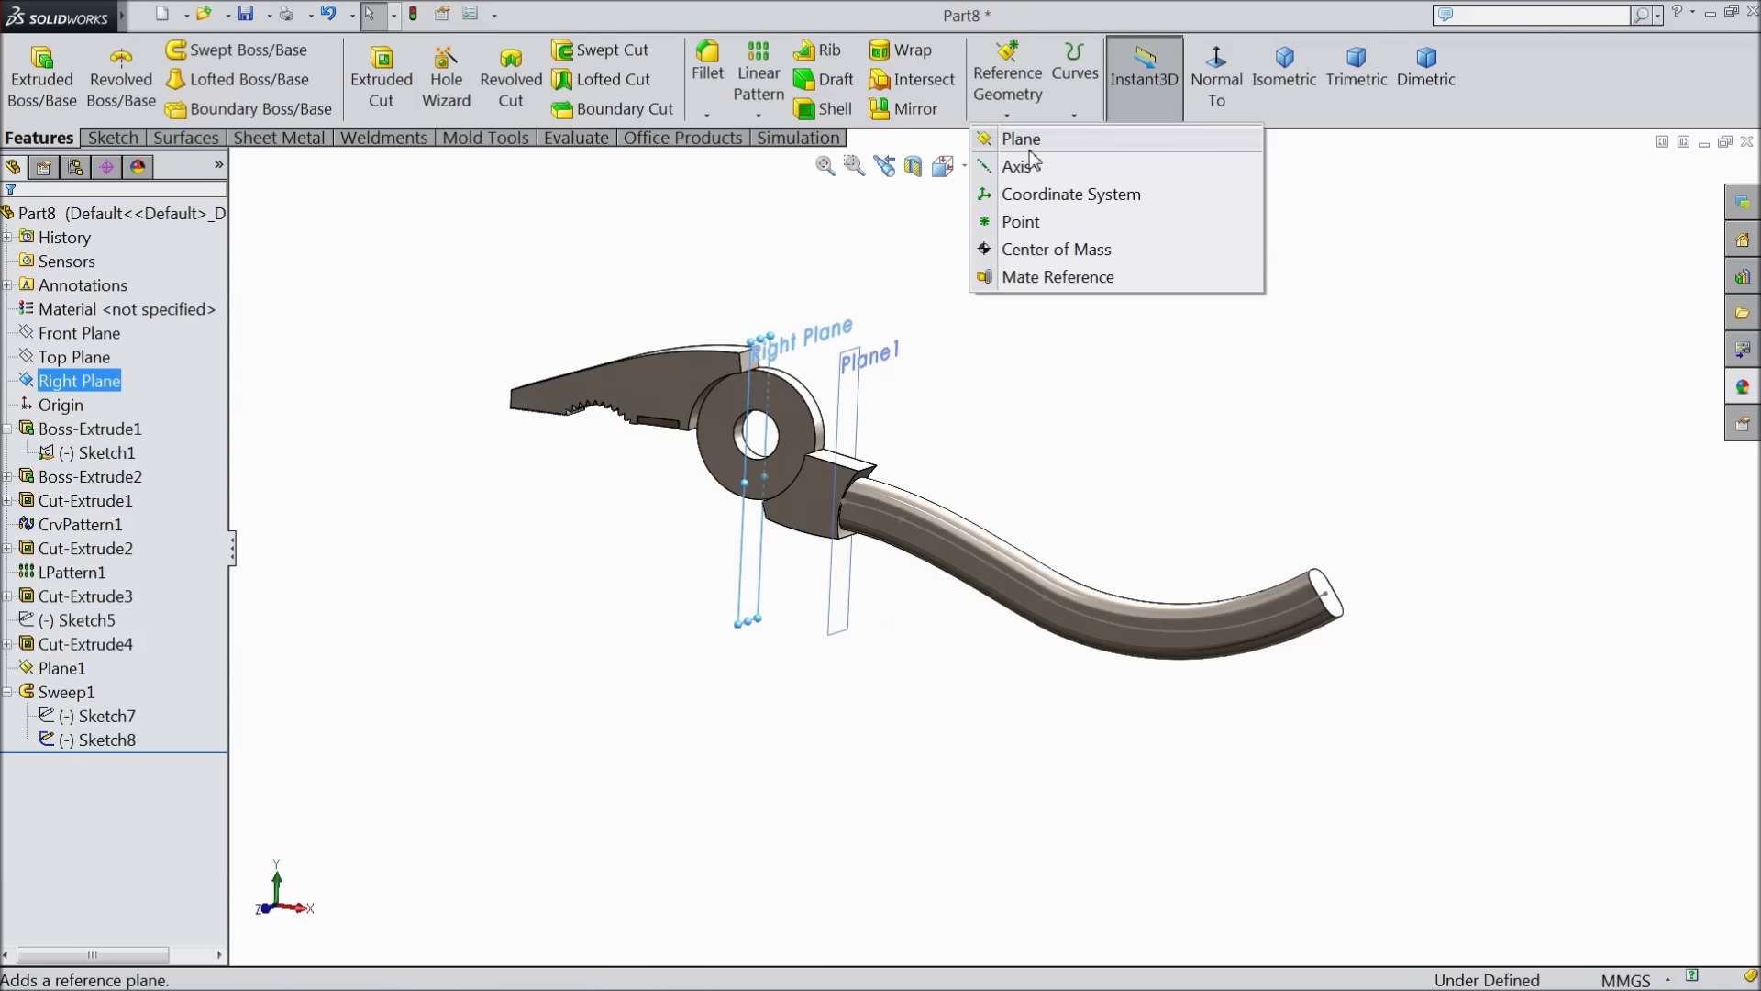
click(1018, 142)
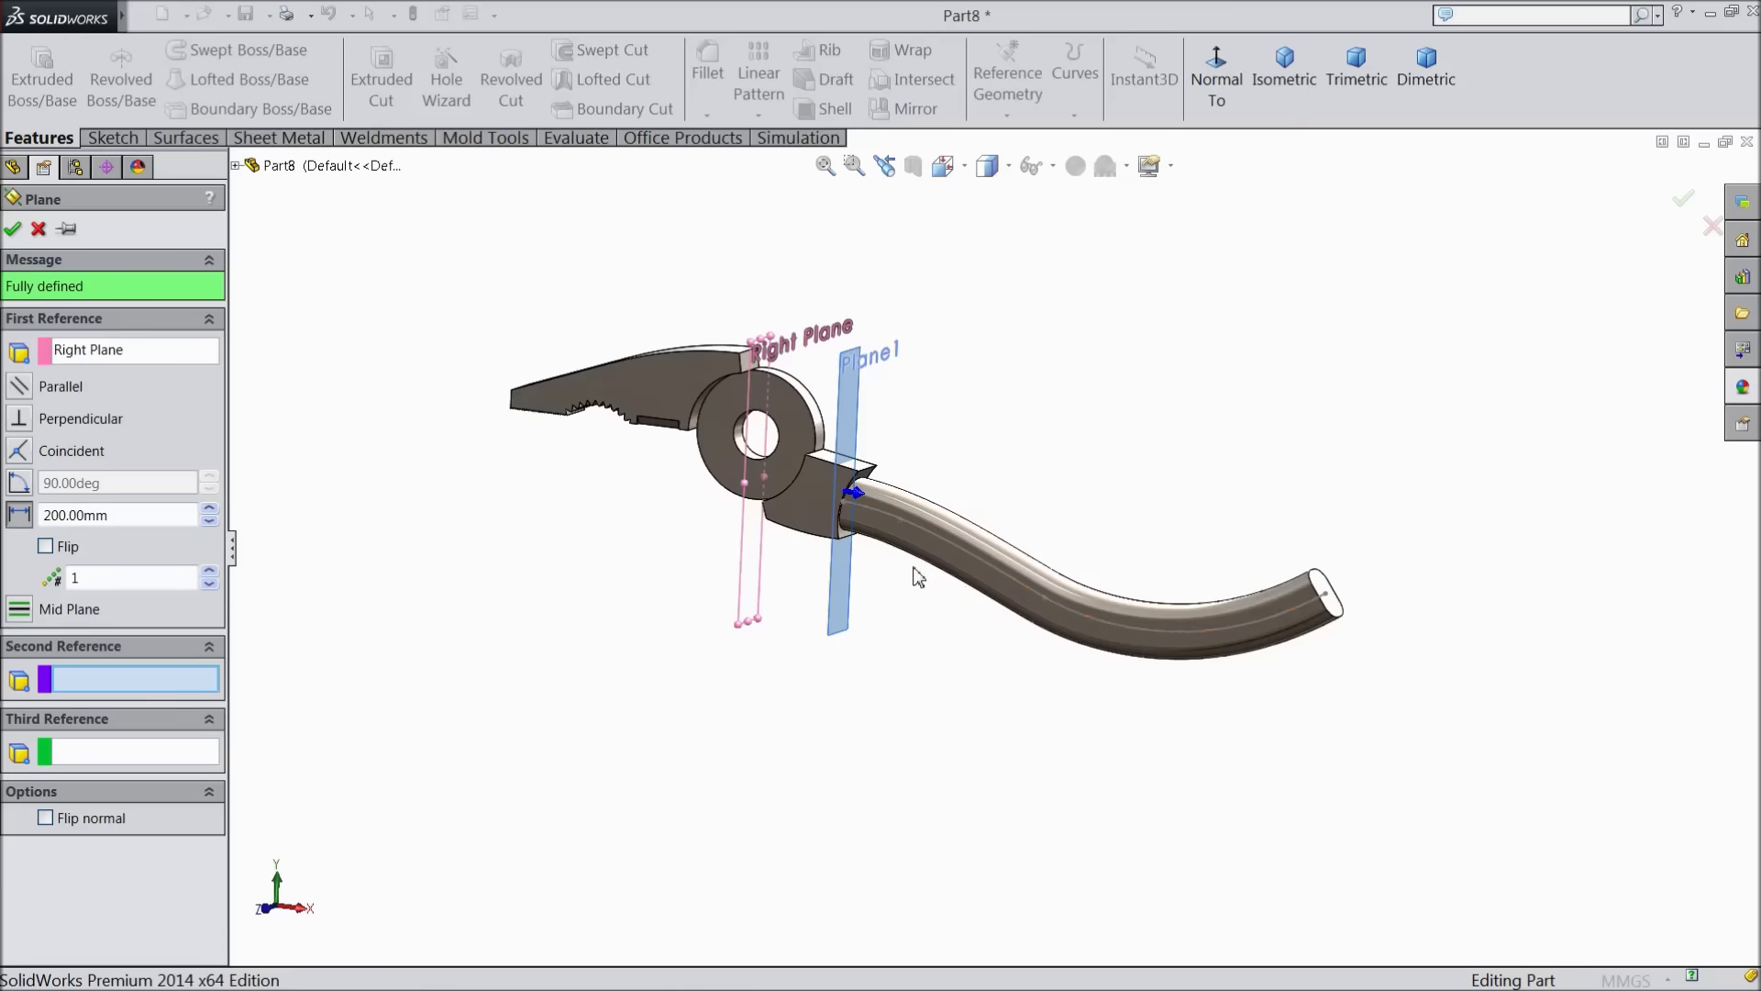
scroll(916, 496, down, 6)
click(924, 492)
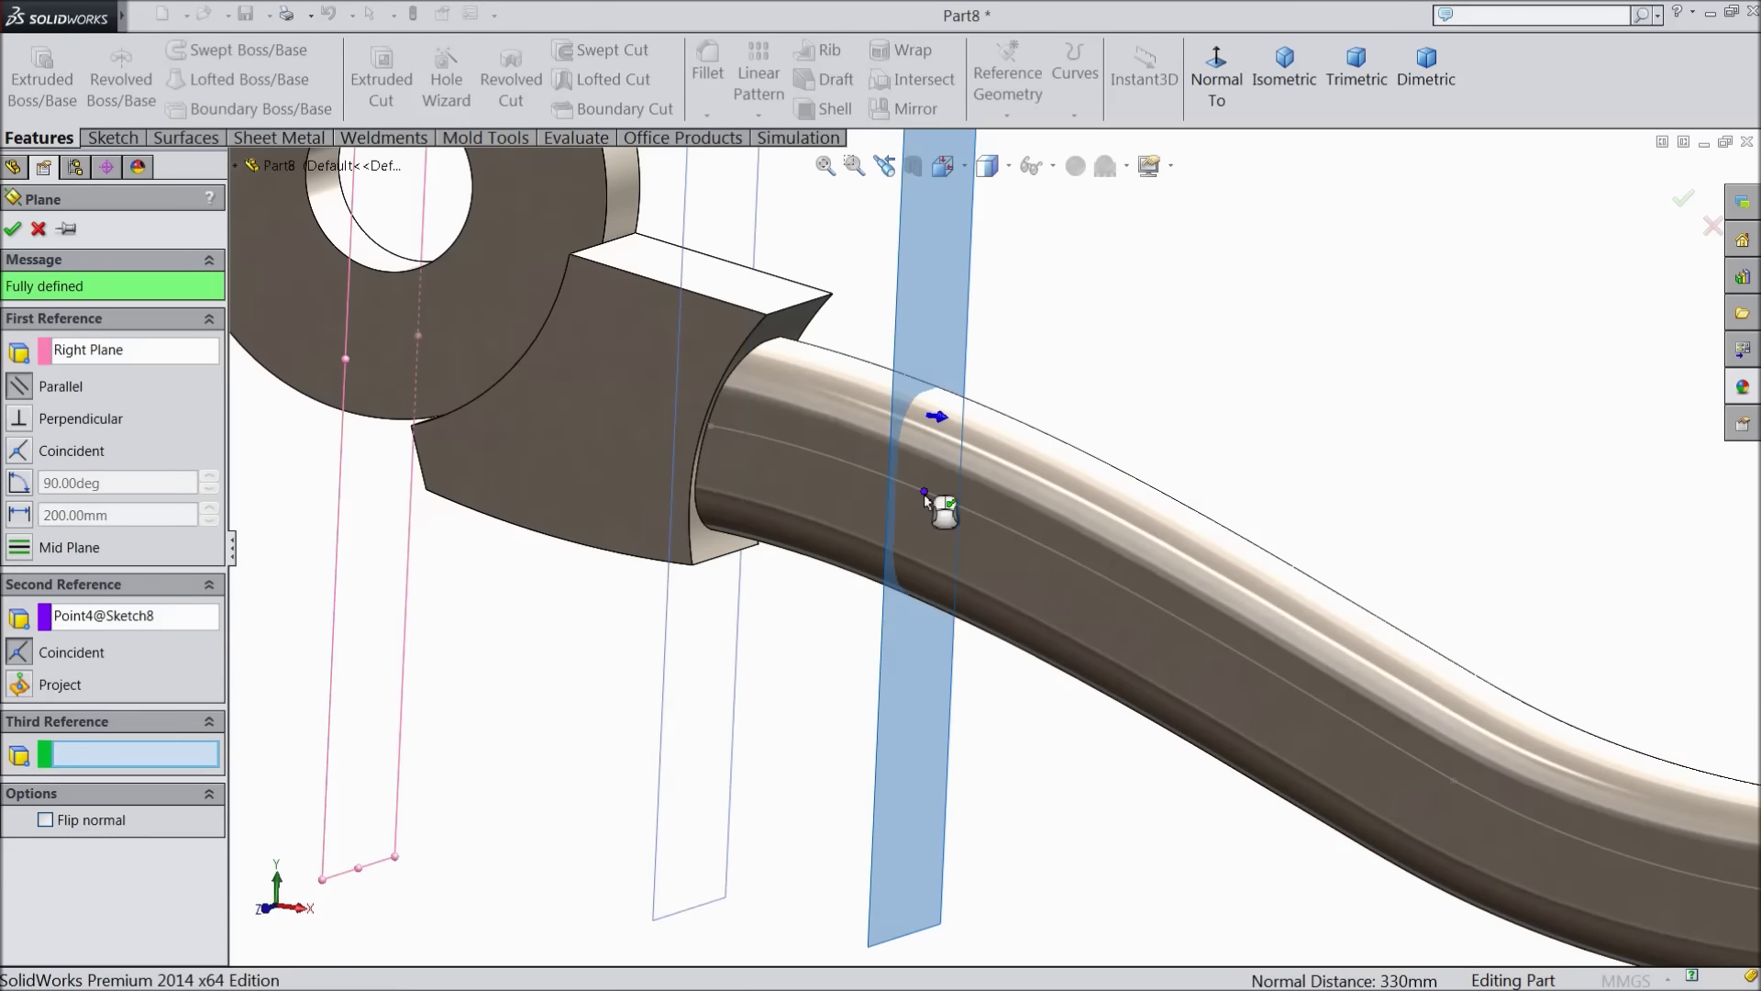
scroll(931, 573, up, 5)
middle_drag(973, 560, 1073, 672)
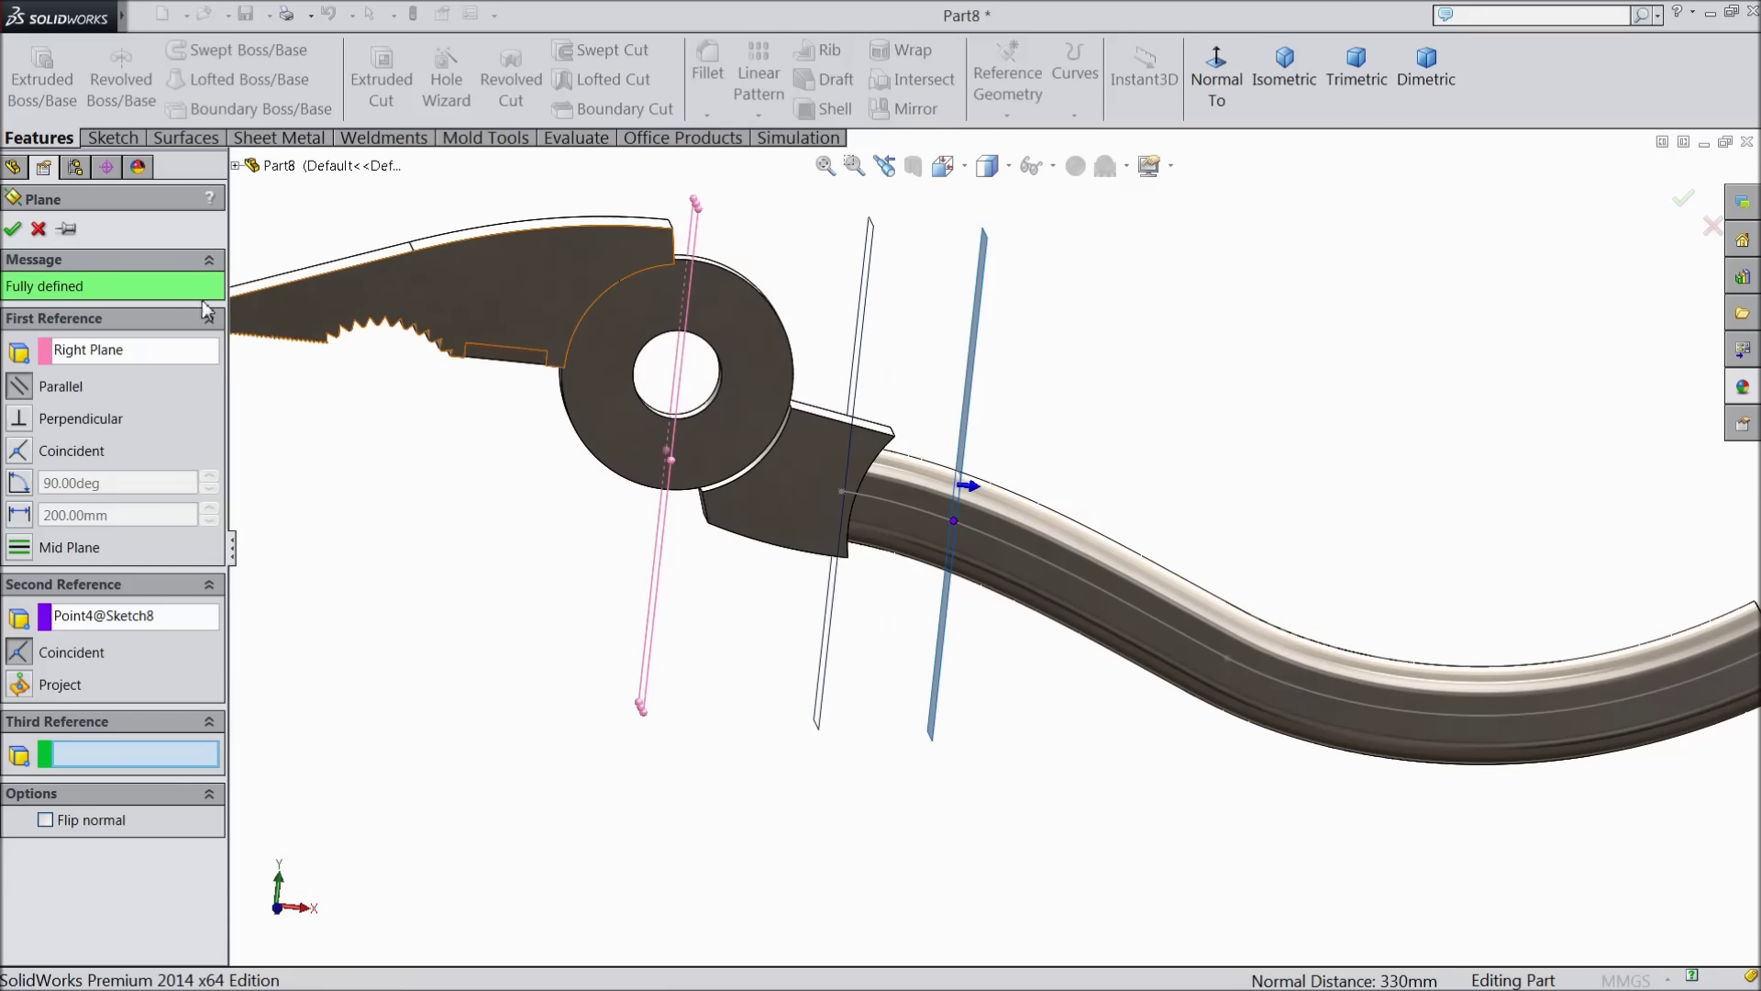
click(13, 230)
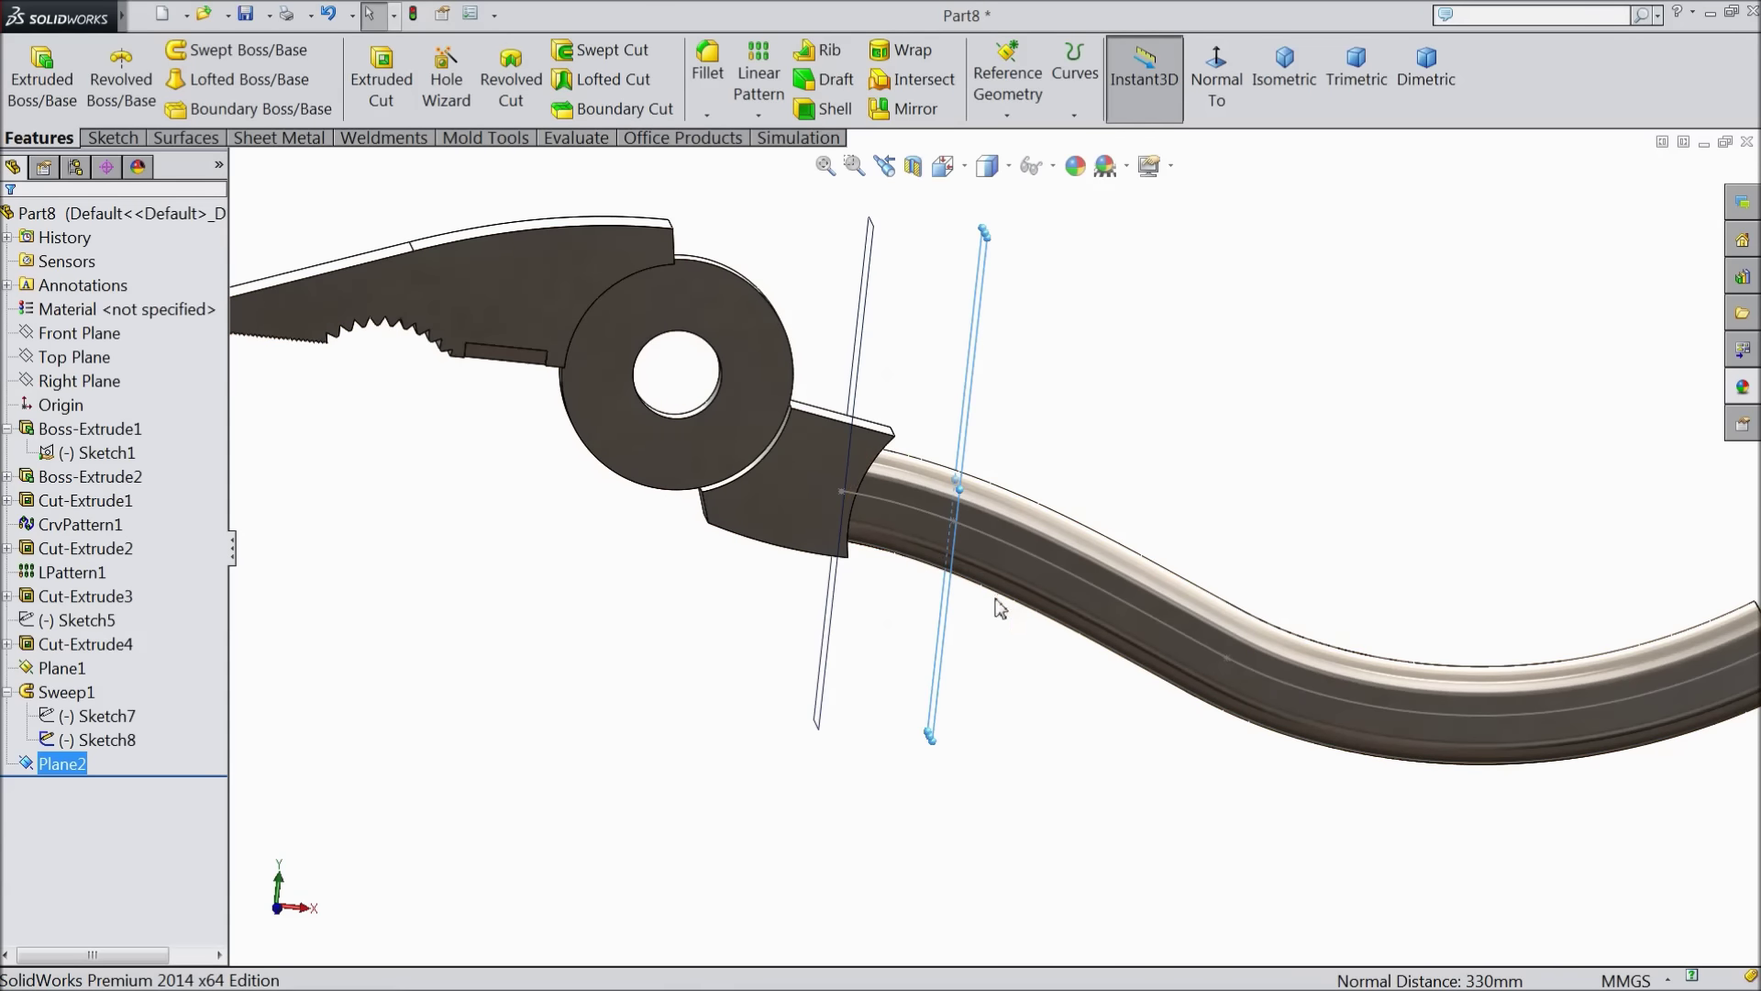
middle_drag(1001, 620, 916, 627)
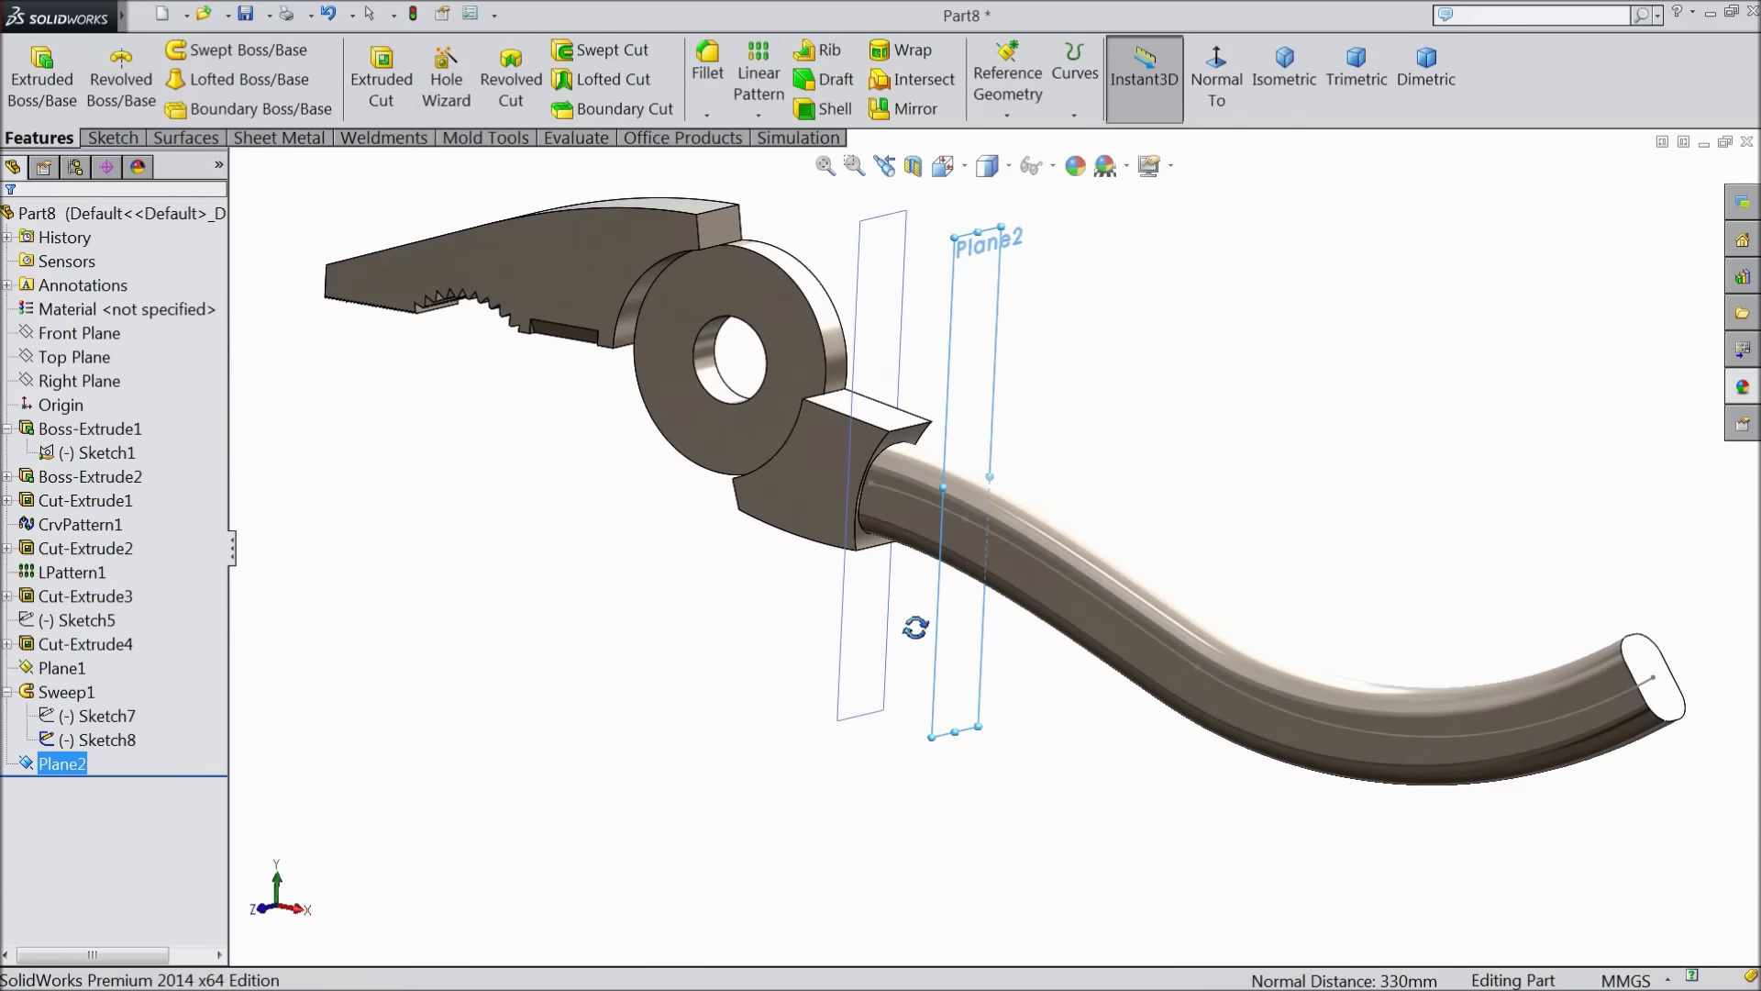
click(983, 423)
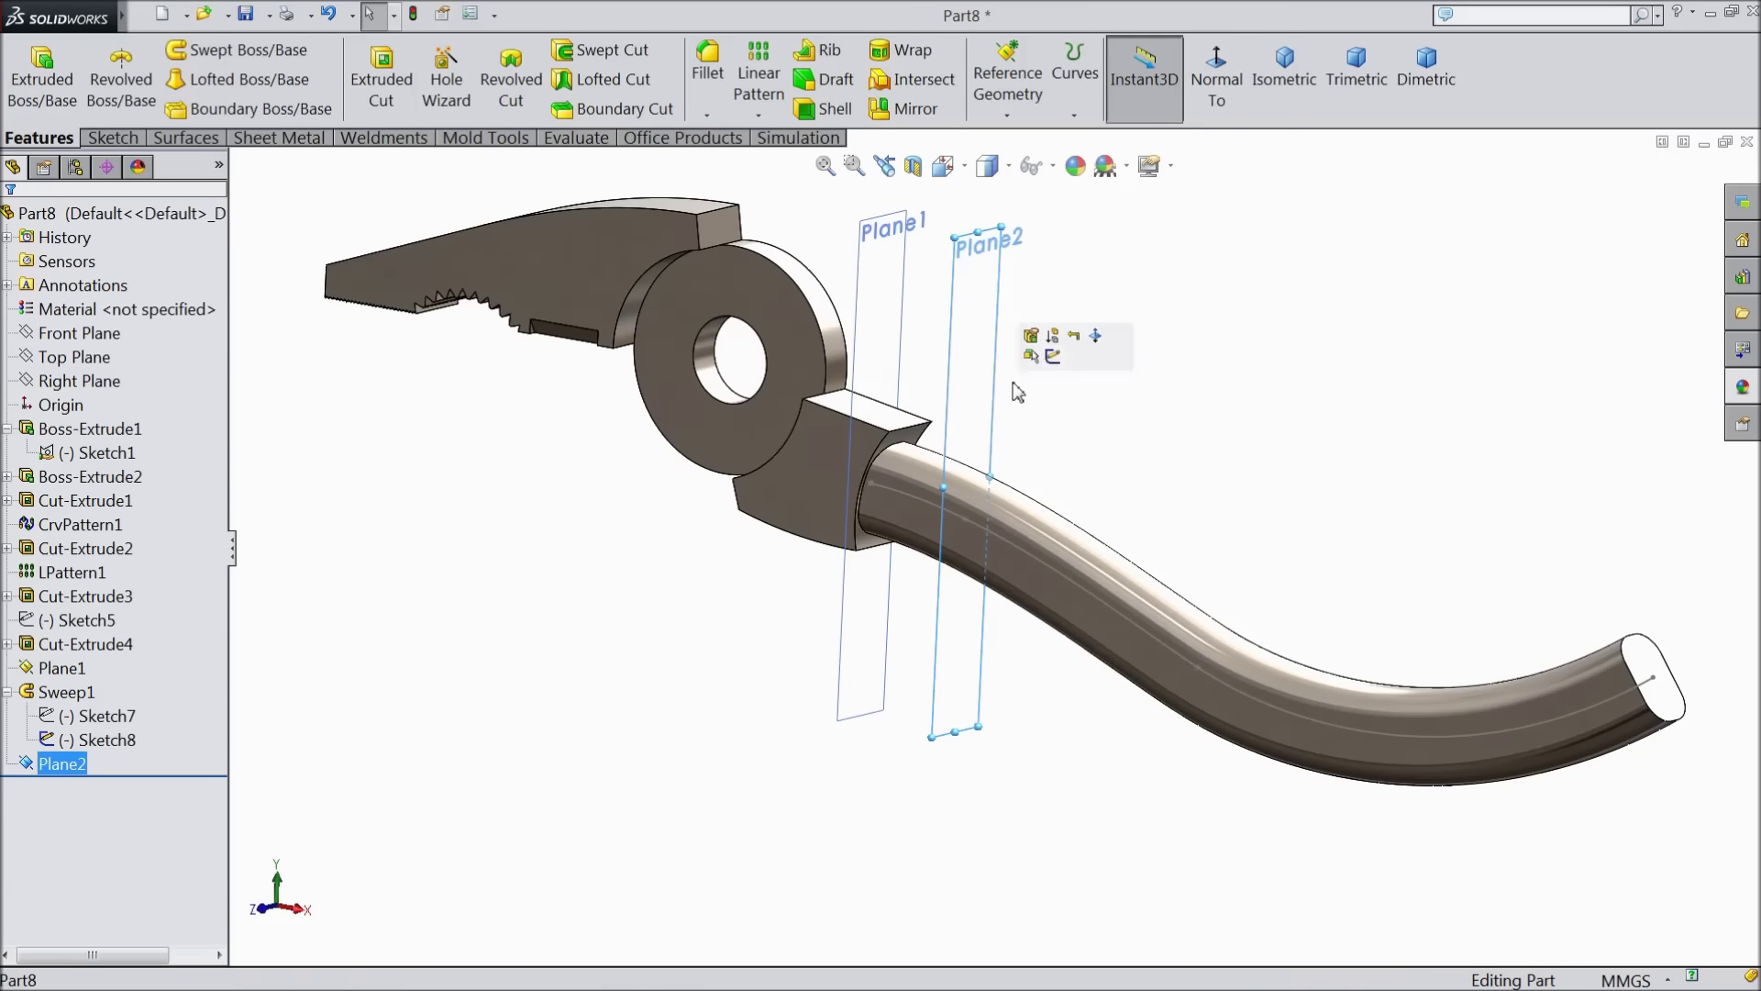
Start a new sketch on Plane2, viewed normal to the plane
click(1054, 358)
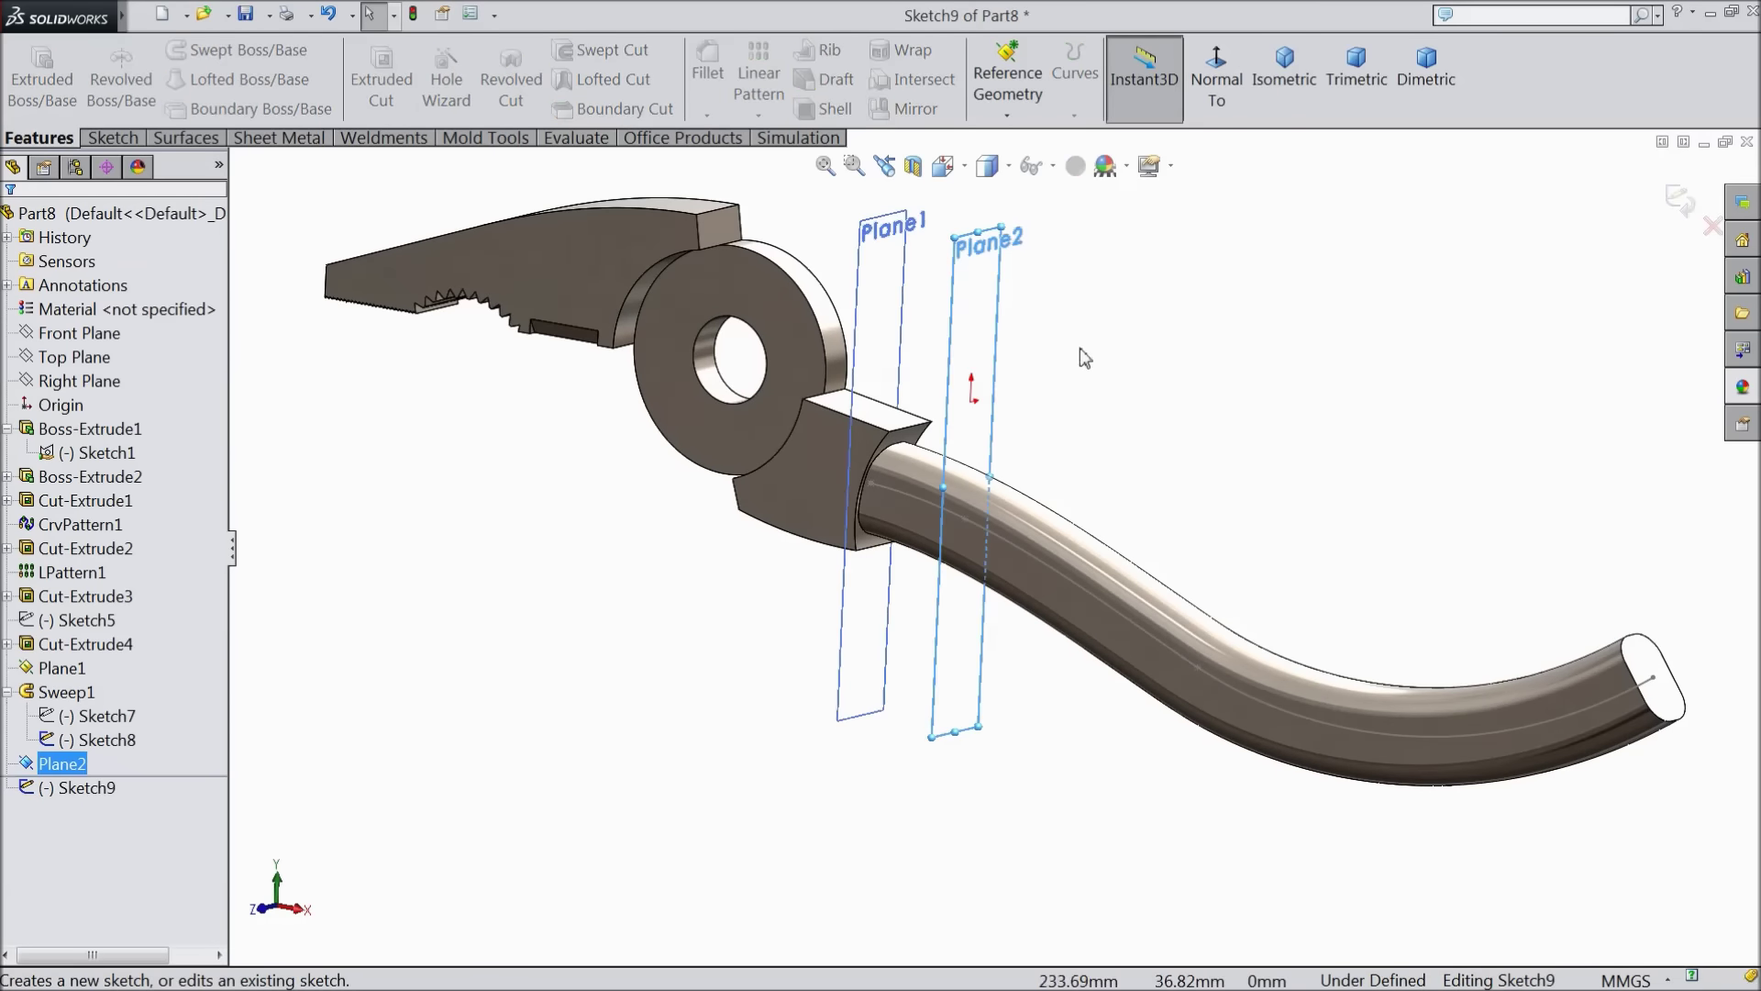
click(1218, 85)
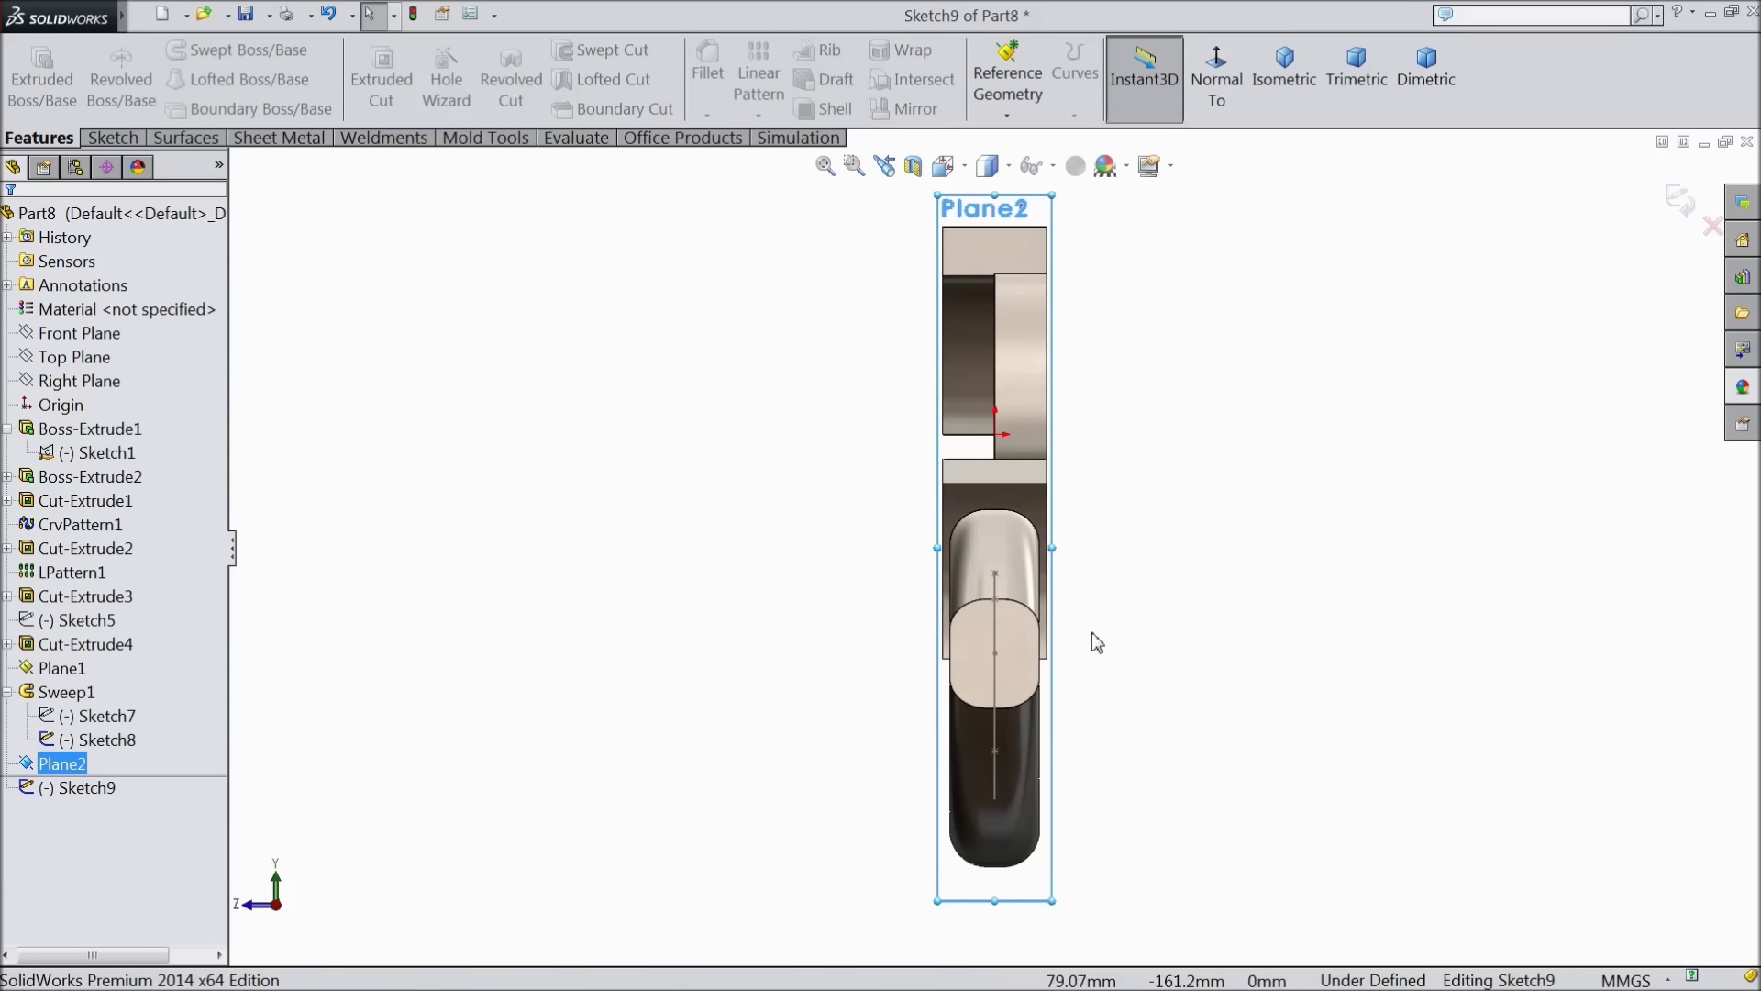
scroll(1096, 639, down, 1)
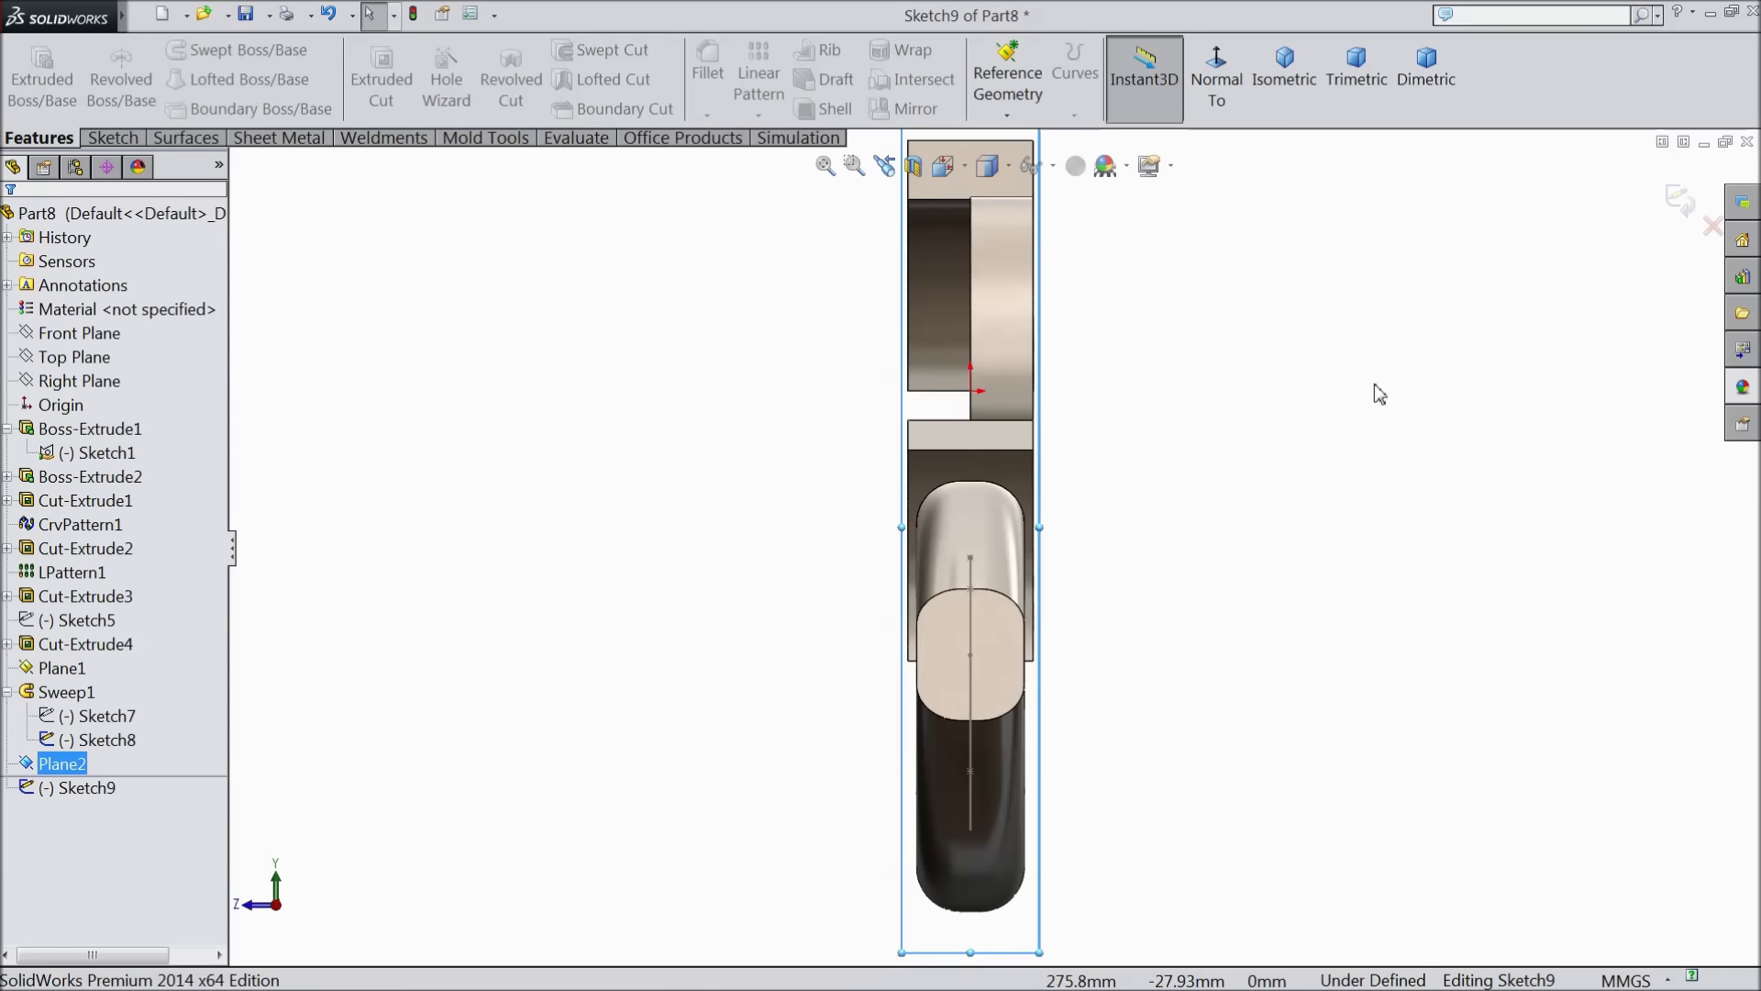
key(f)
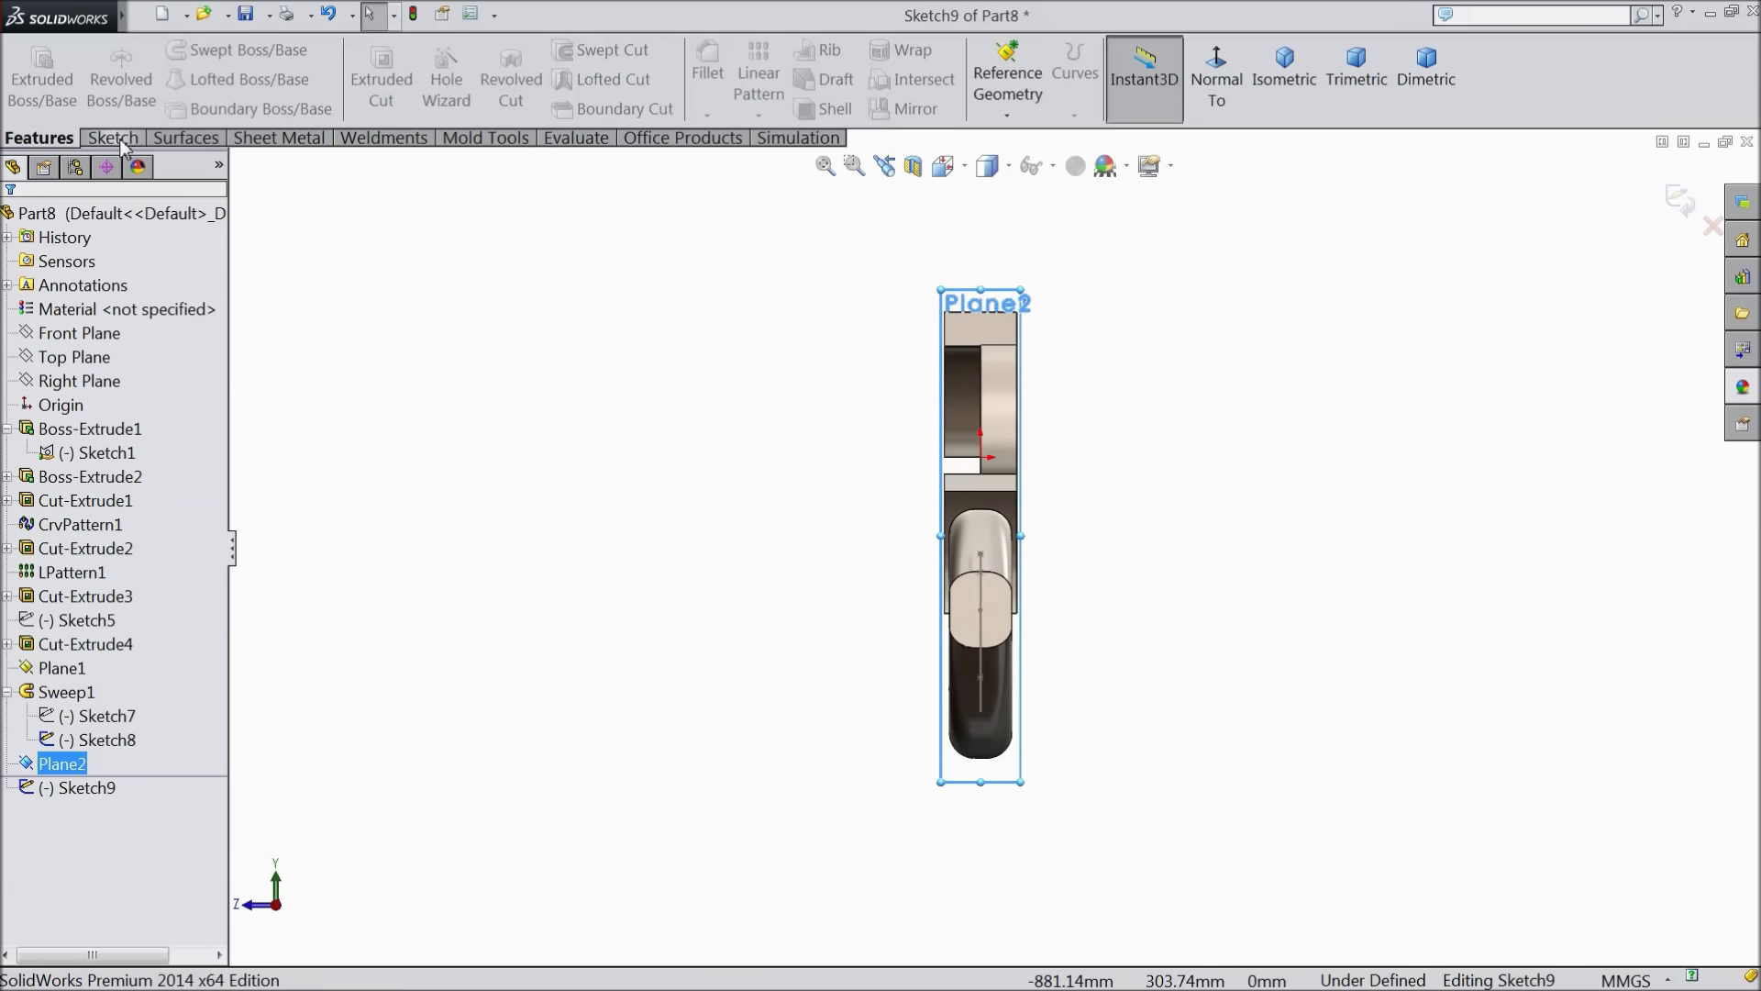
click(120, 141)
mouse_move(592, 303)
middle_down()
mouse_move(637, 302)
mouse_move(811, 470)
middle_up()
scroll(971, 591, down, 5)
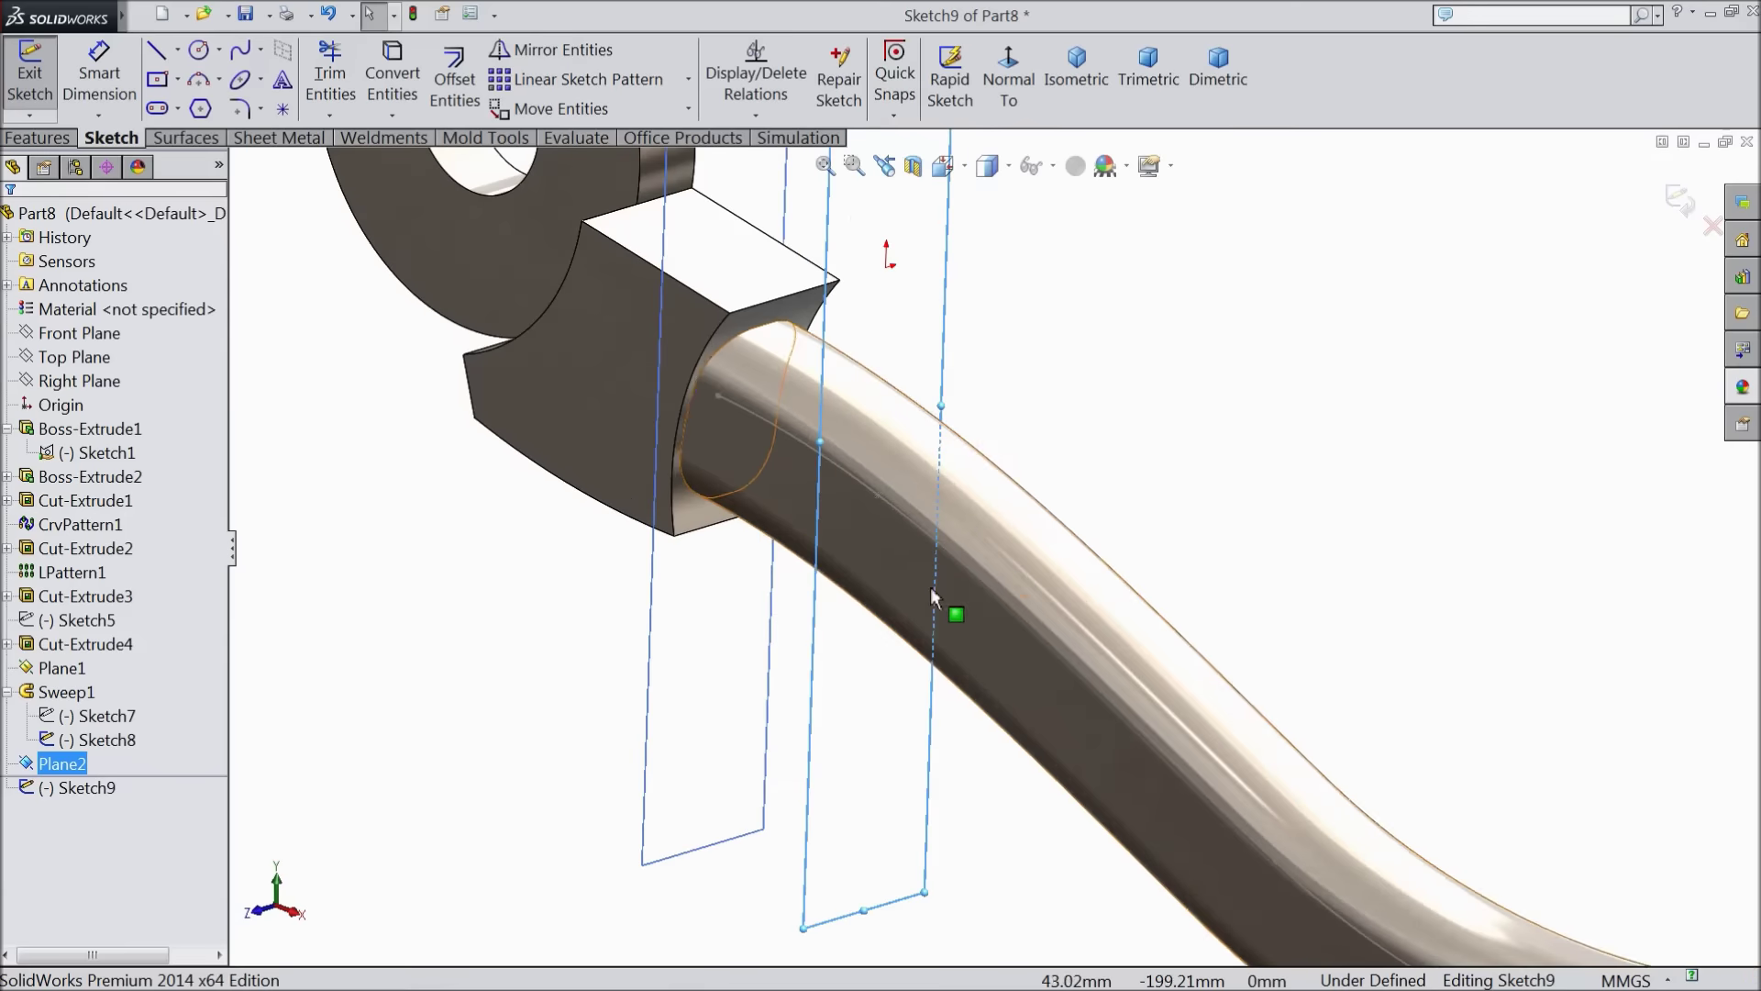
Convert the Sketch7 handle profile into Sketch9 and exit the sketch
click(390, 96)
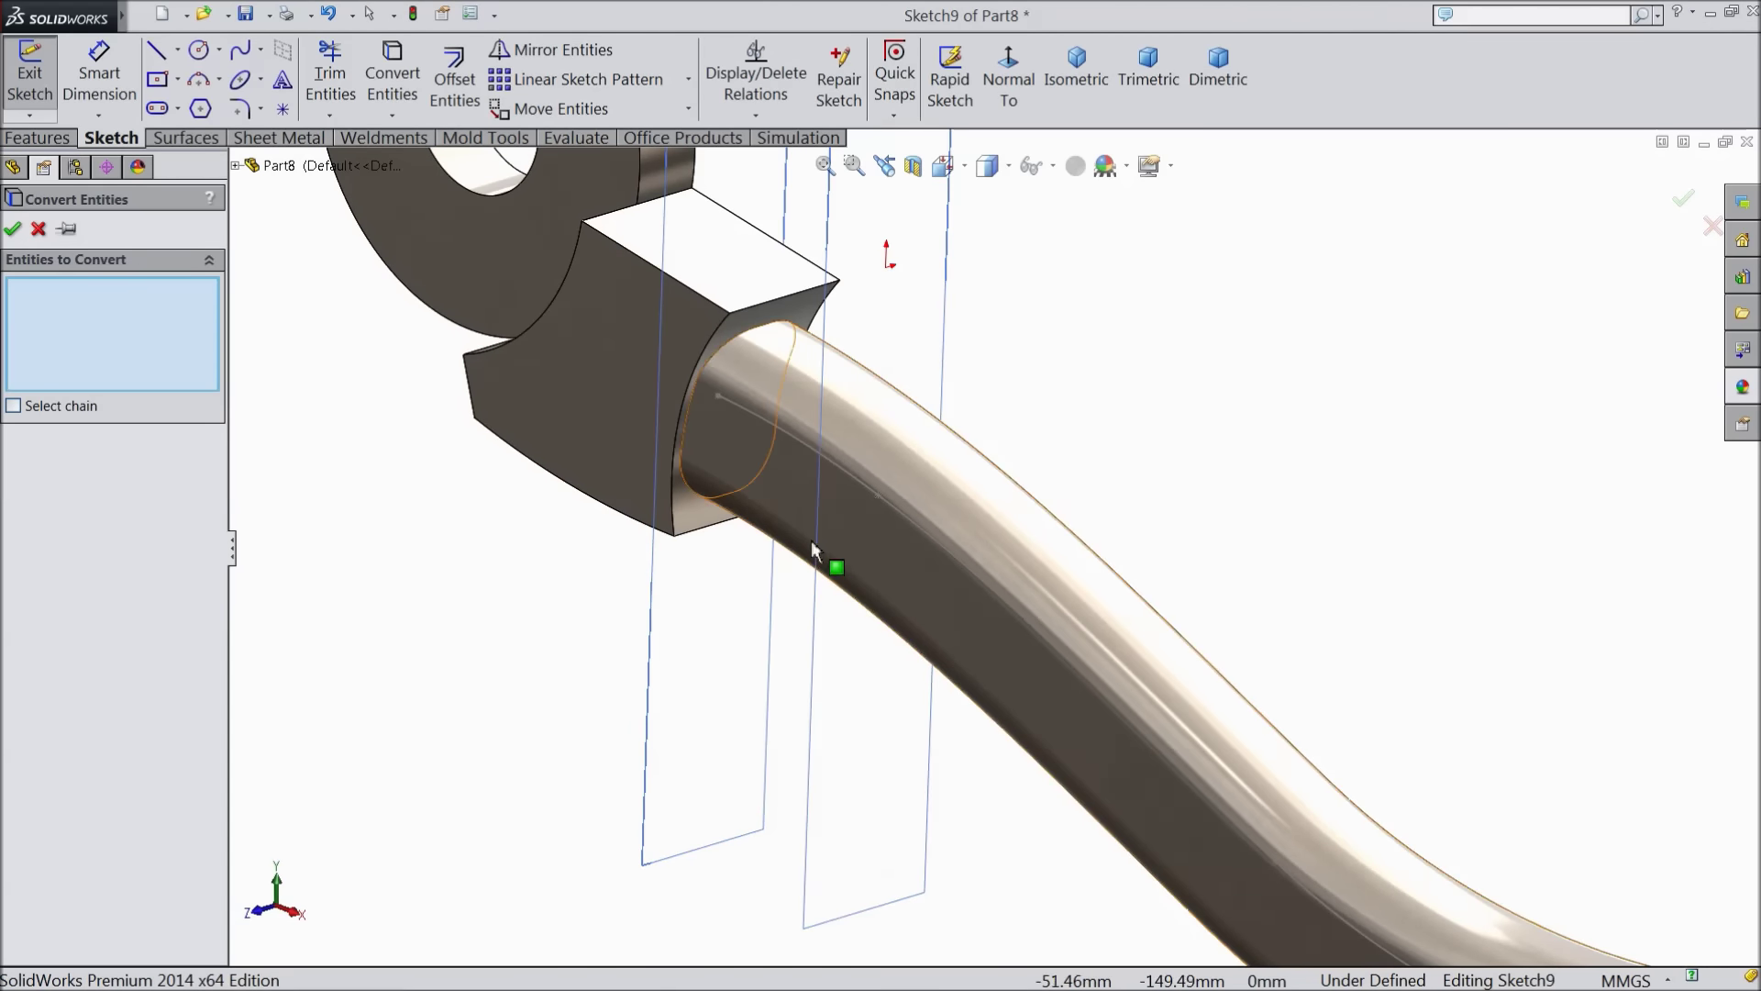
click(751, 480)
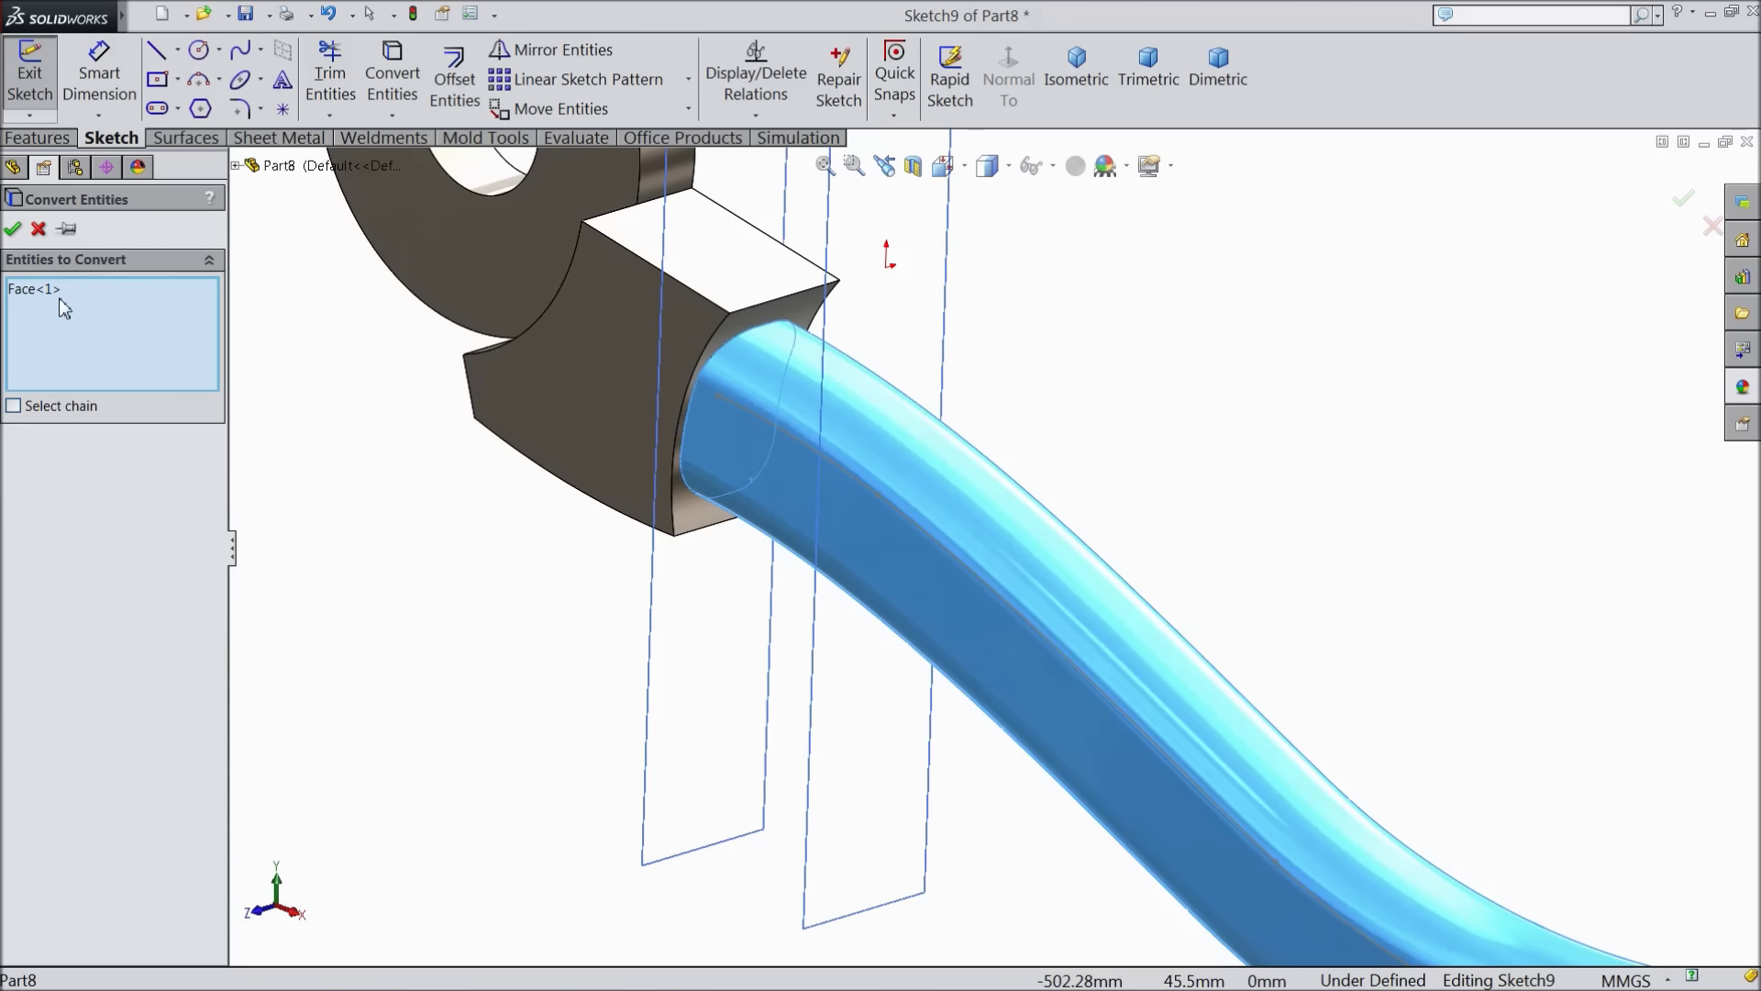
click(39, 229)
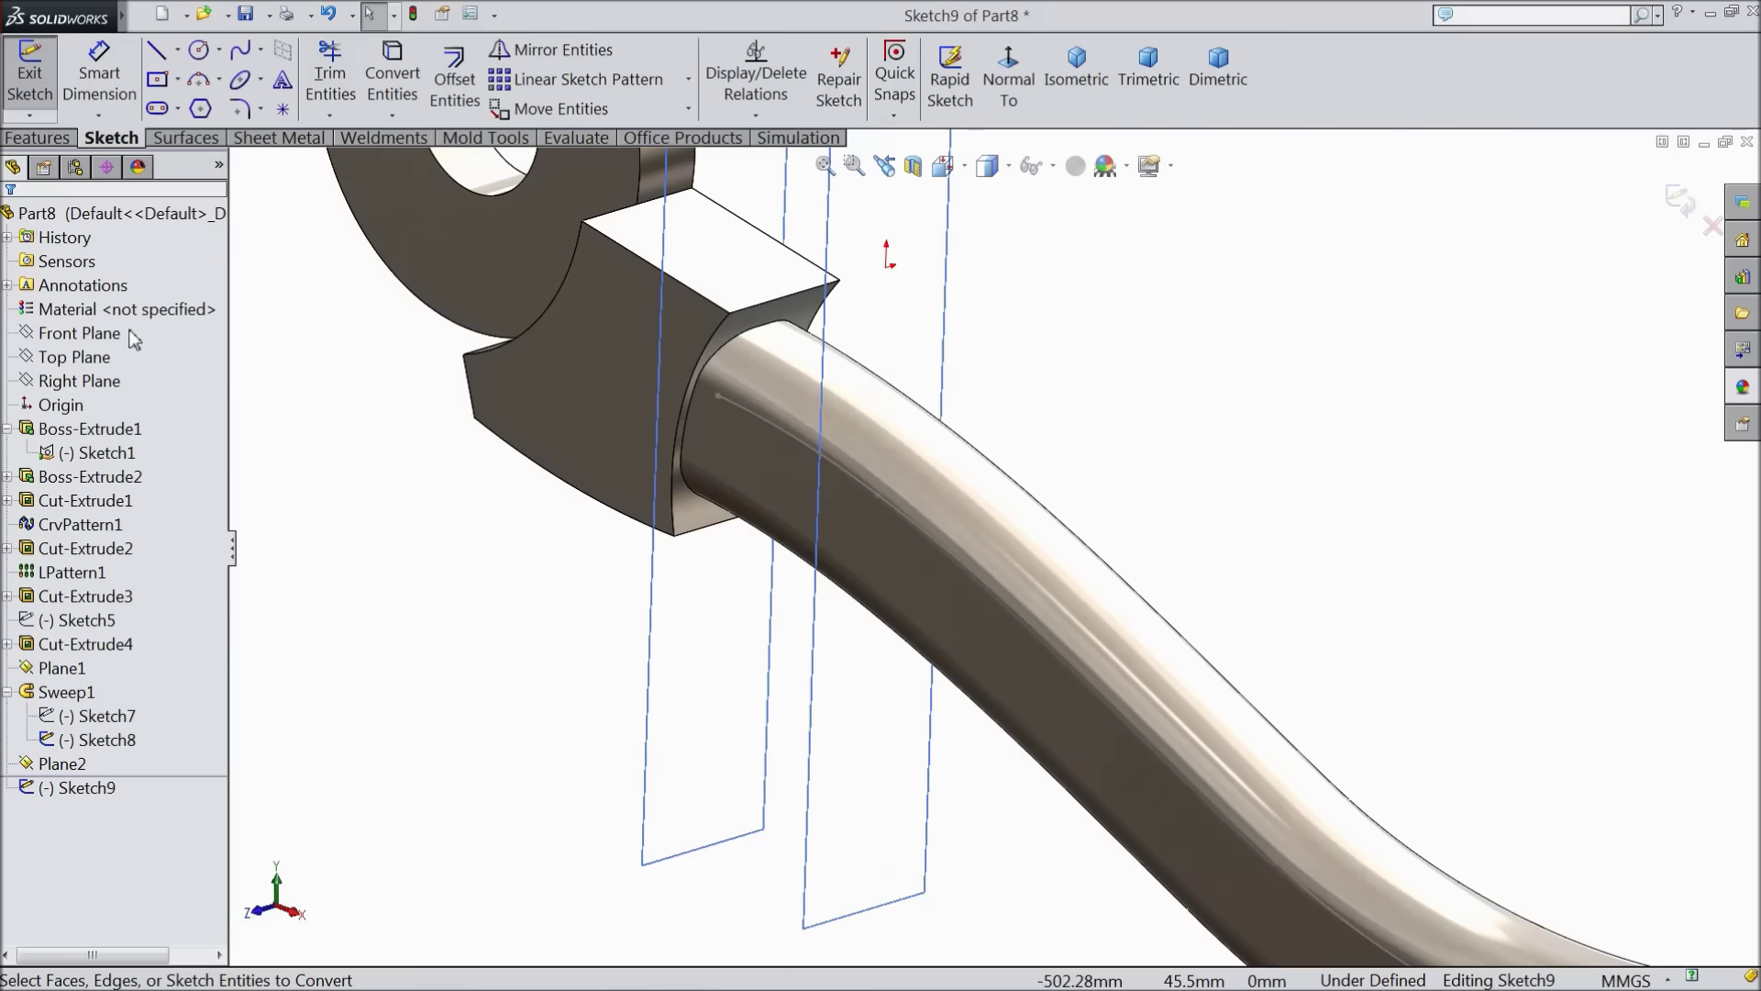
click(101, 714)
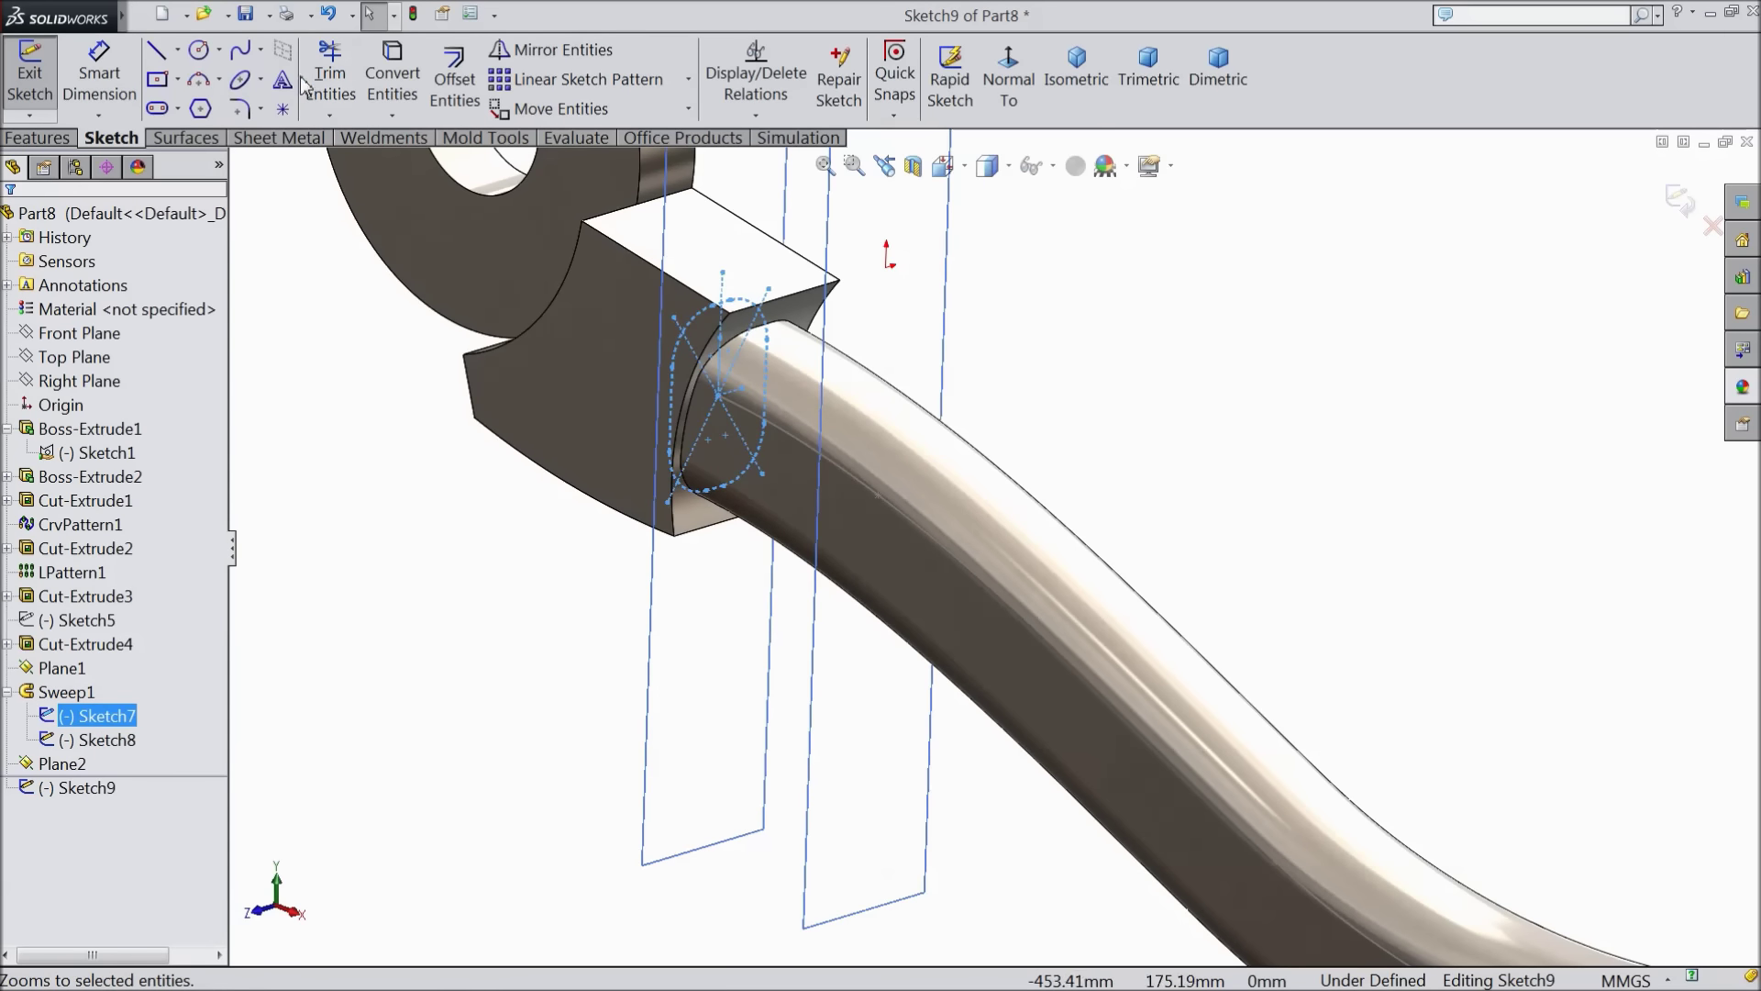
click(399, 98)
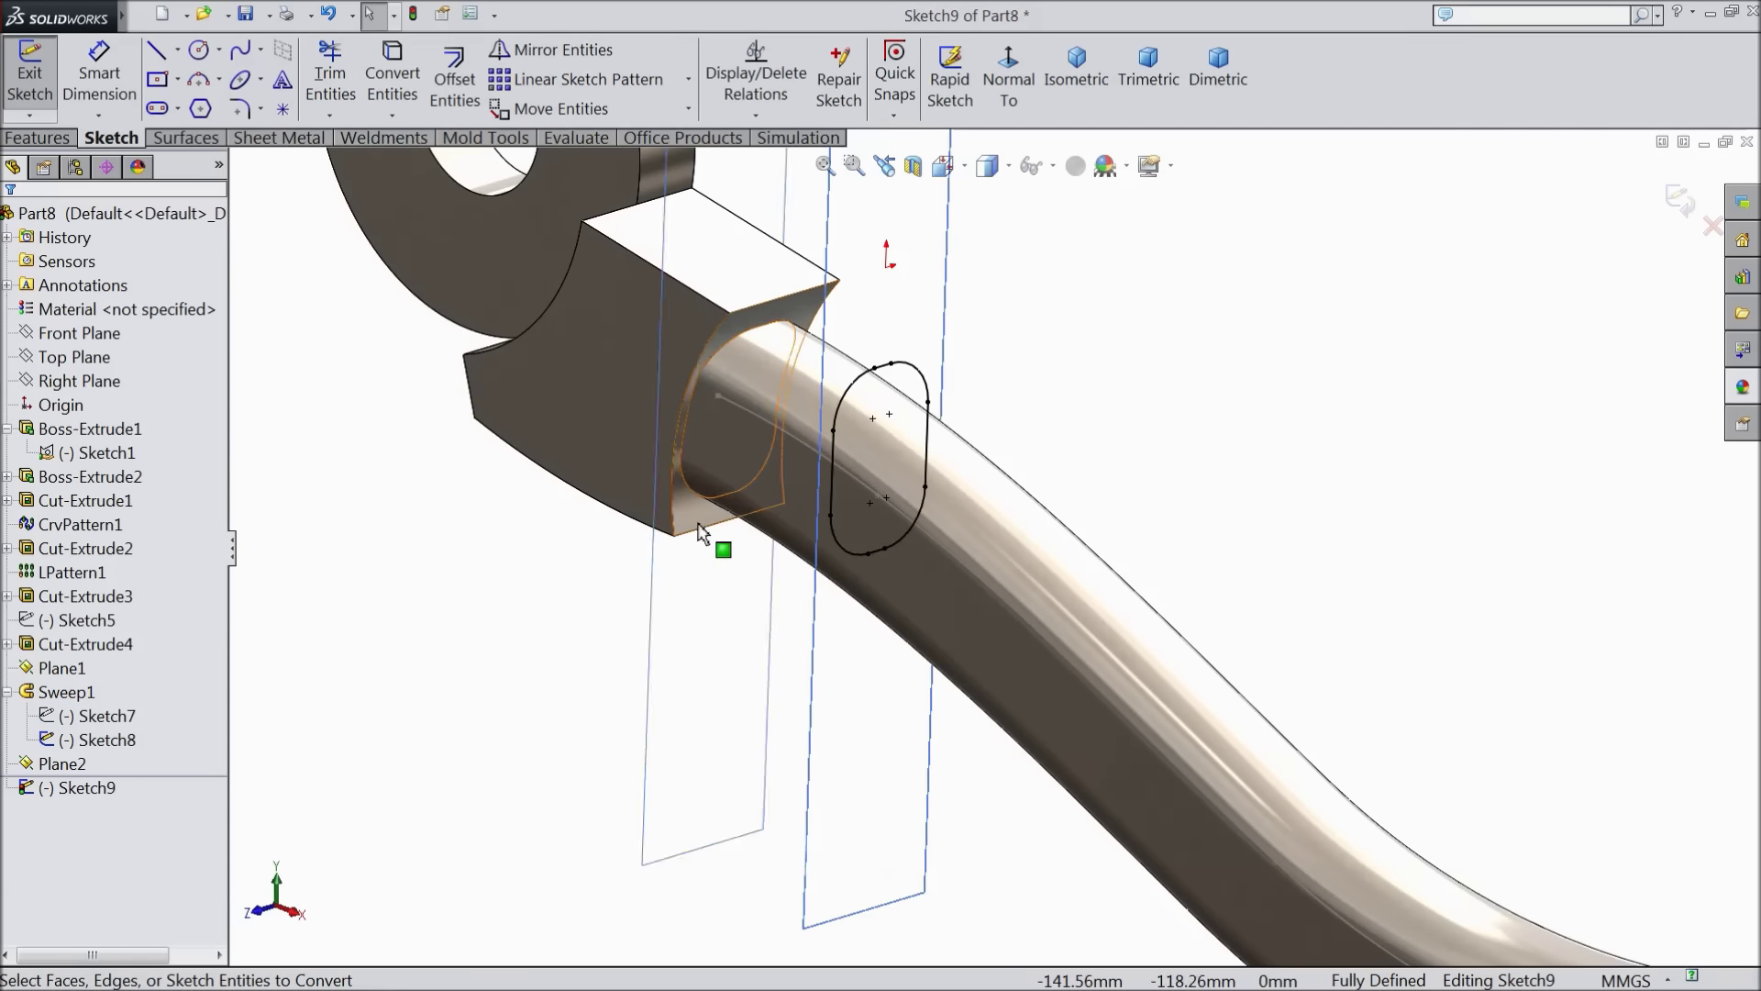
scroll(720, 656, up, 5)
mouse_move(720, 657)
middle_down()
mouse_move(675, 433)
mouse_move(688, 523)
mouse_move(724, 498)
mouse_move(754, 527)
middle_up()
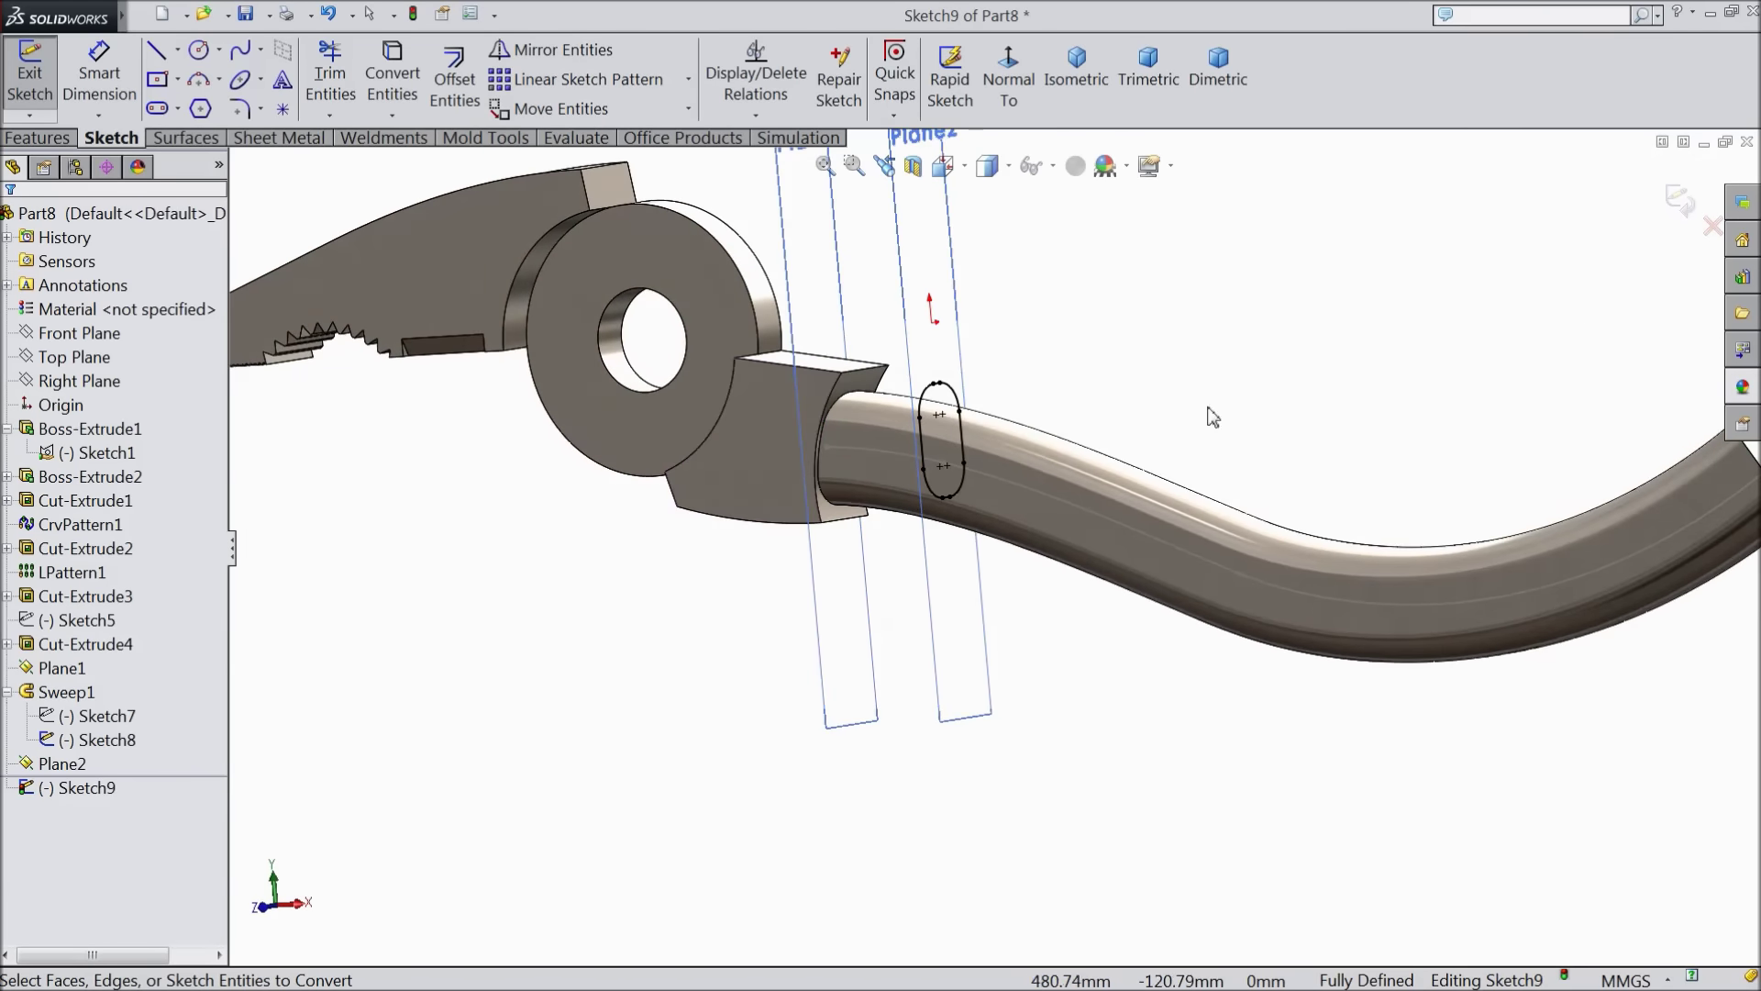
click(1673, 213)
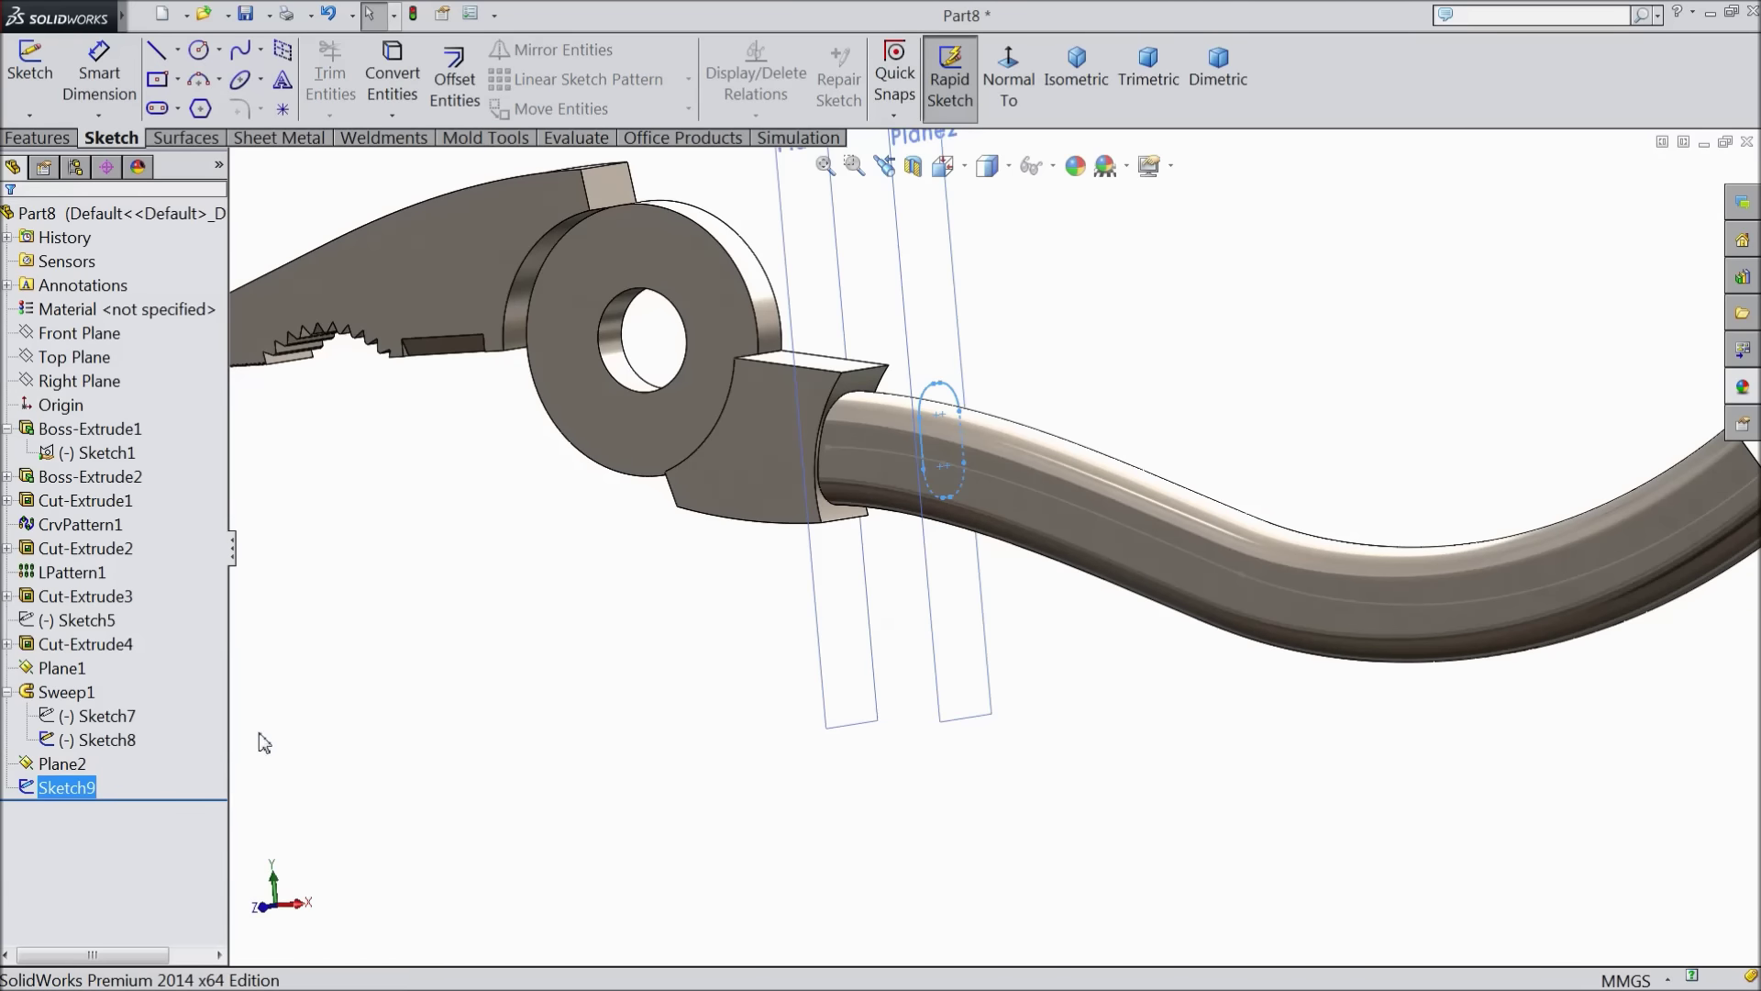
Delete Sketch9 from the feature tree
click(62, 785)
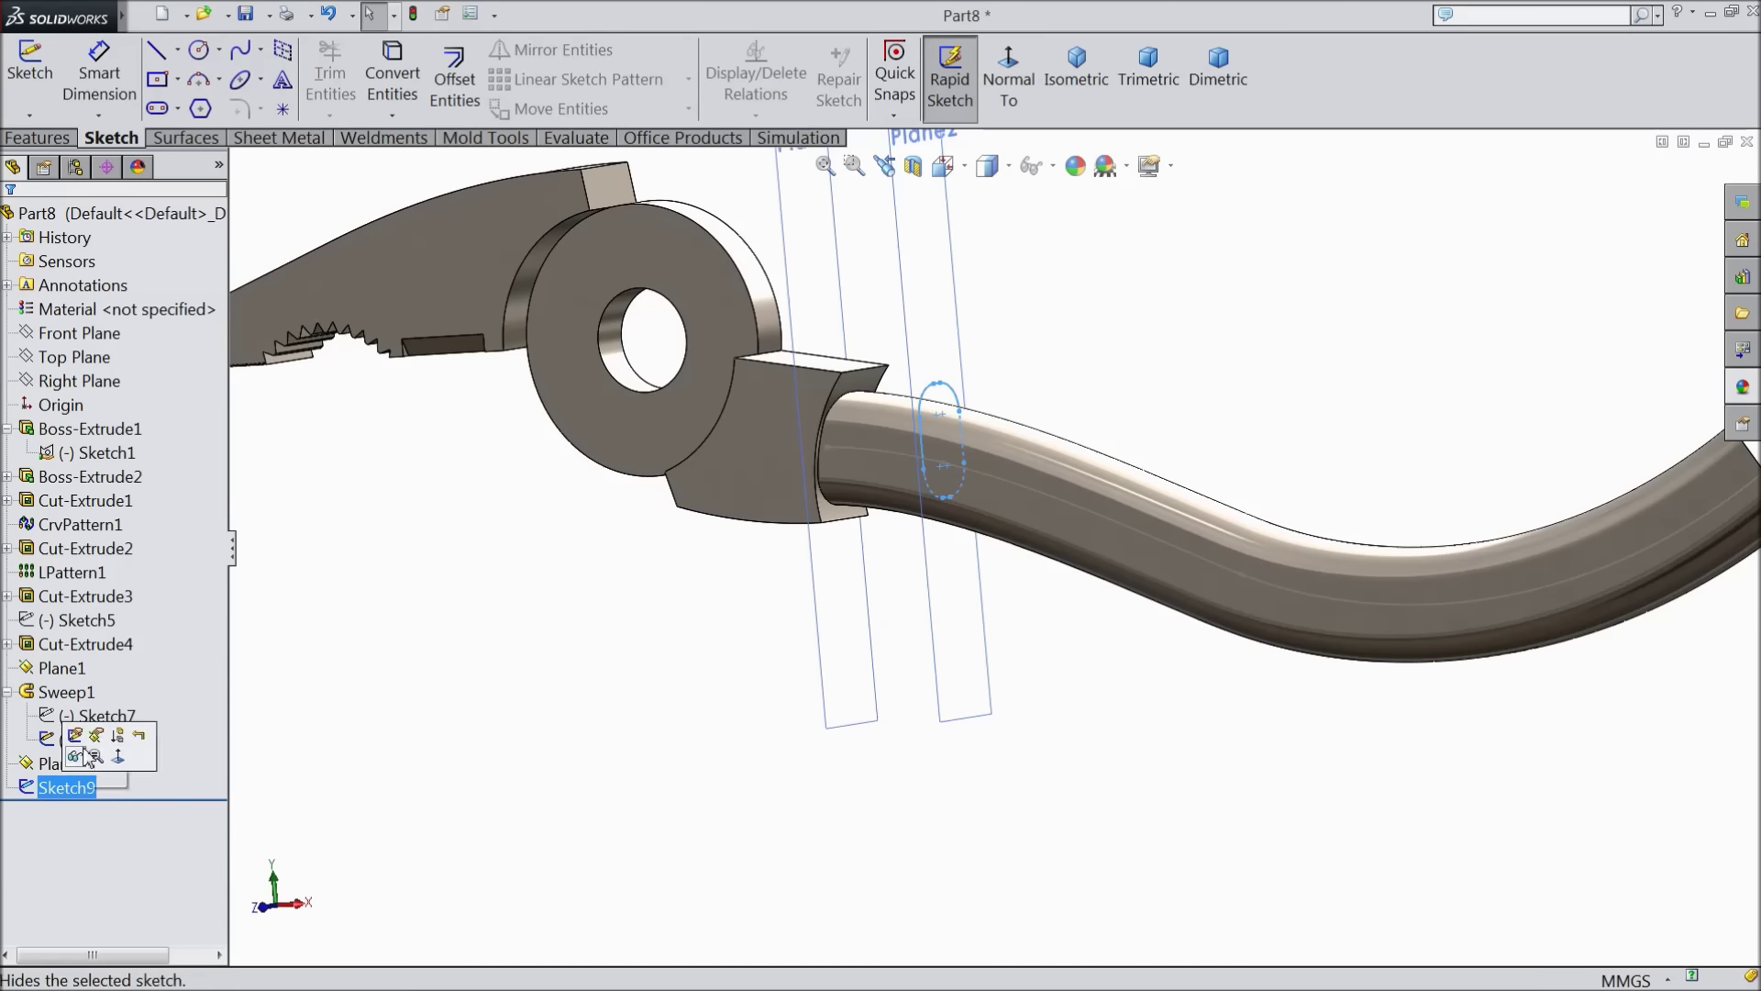
right_click(60, 787)
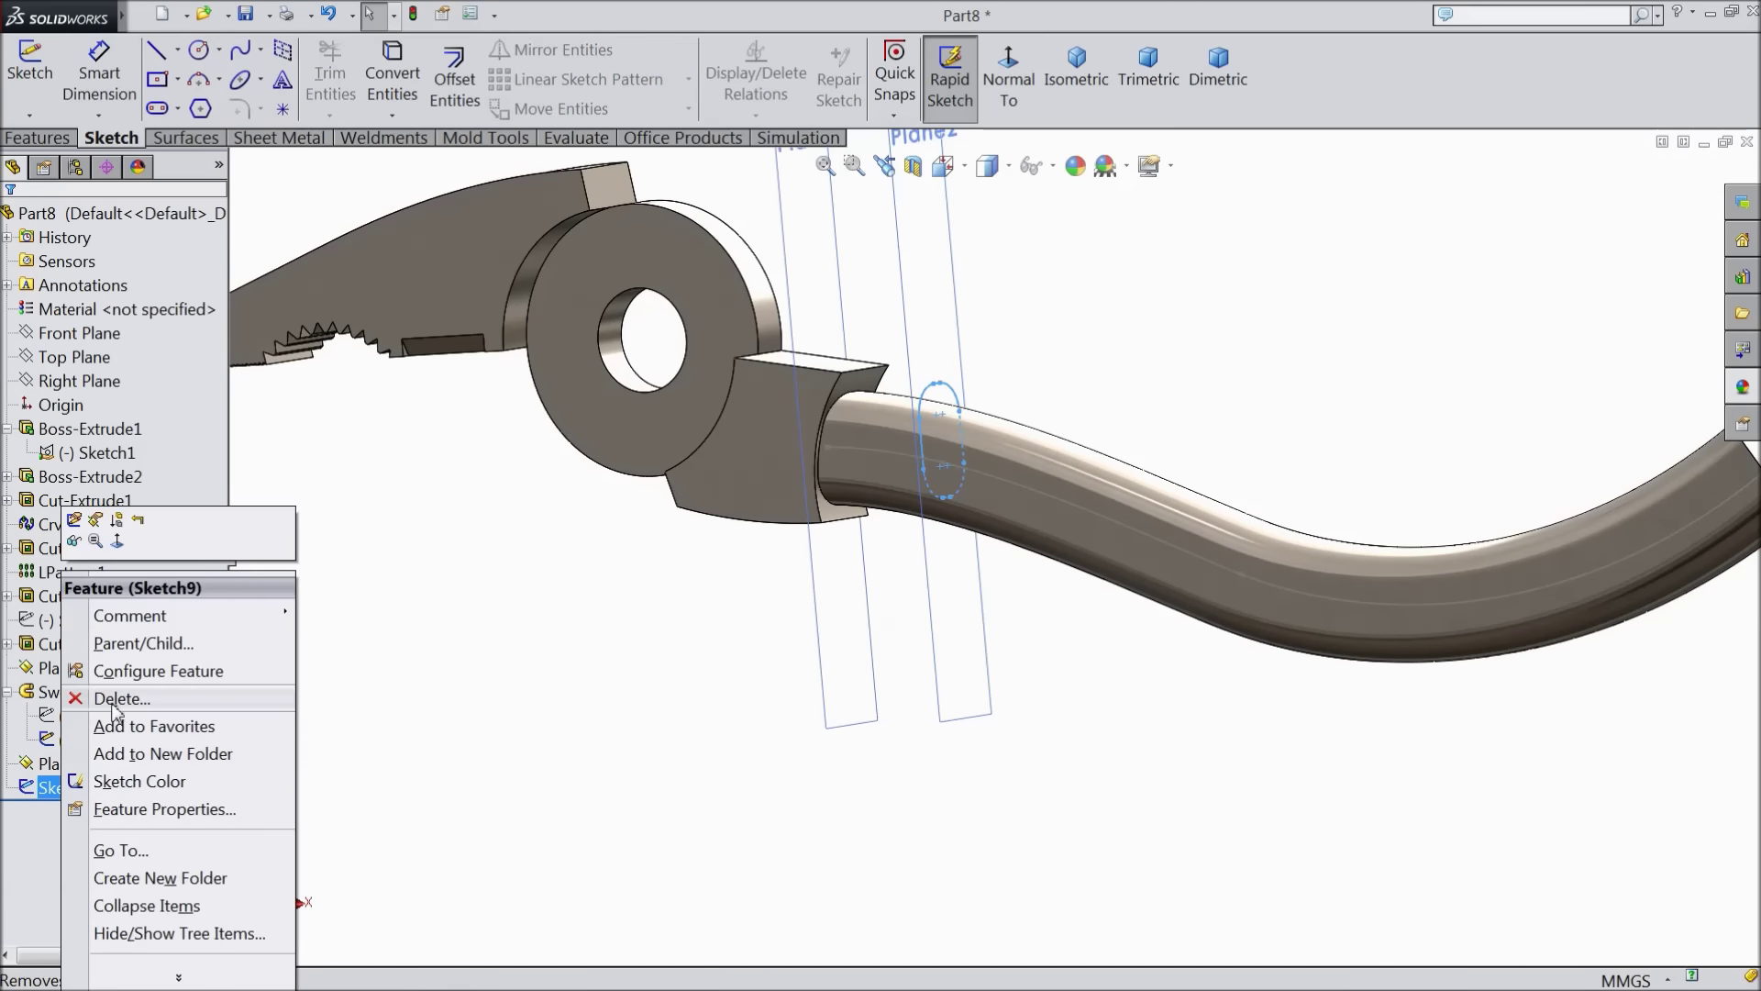
click(118, 700)
click(1033, 358)
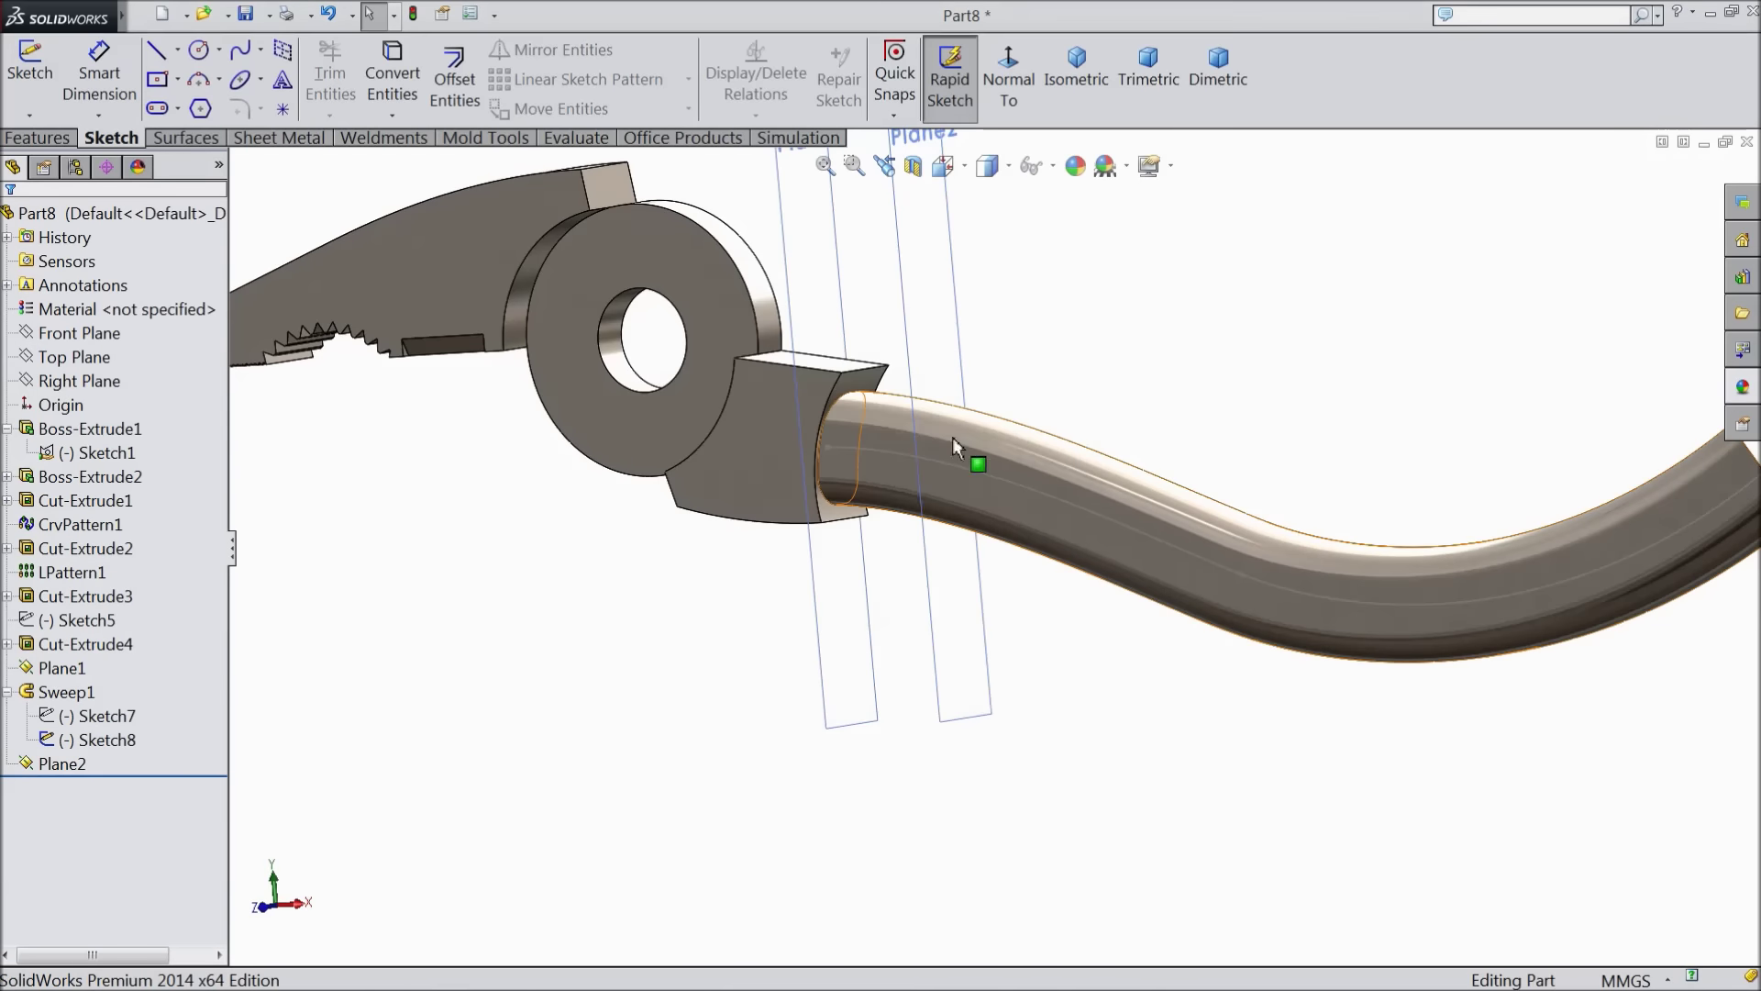
key(f)
Edit the handle path Sketch8 face-on and drag a spline point upward
click(65, 741)
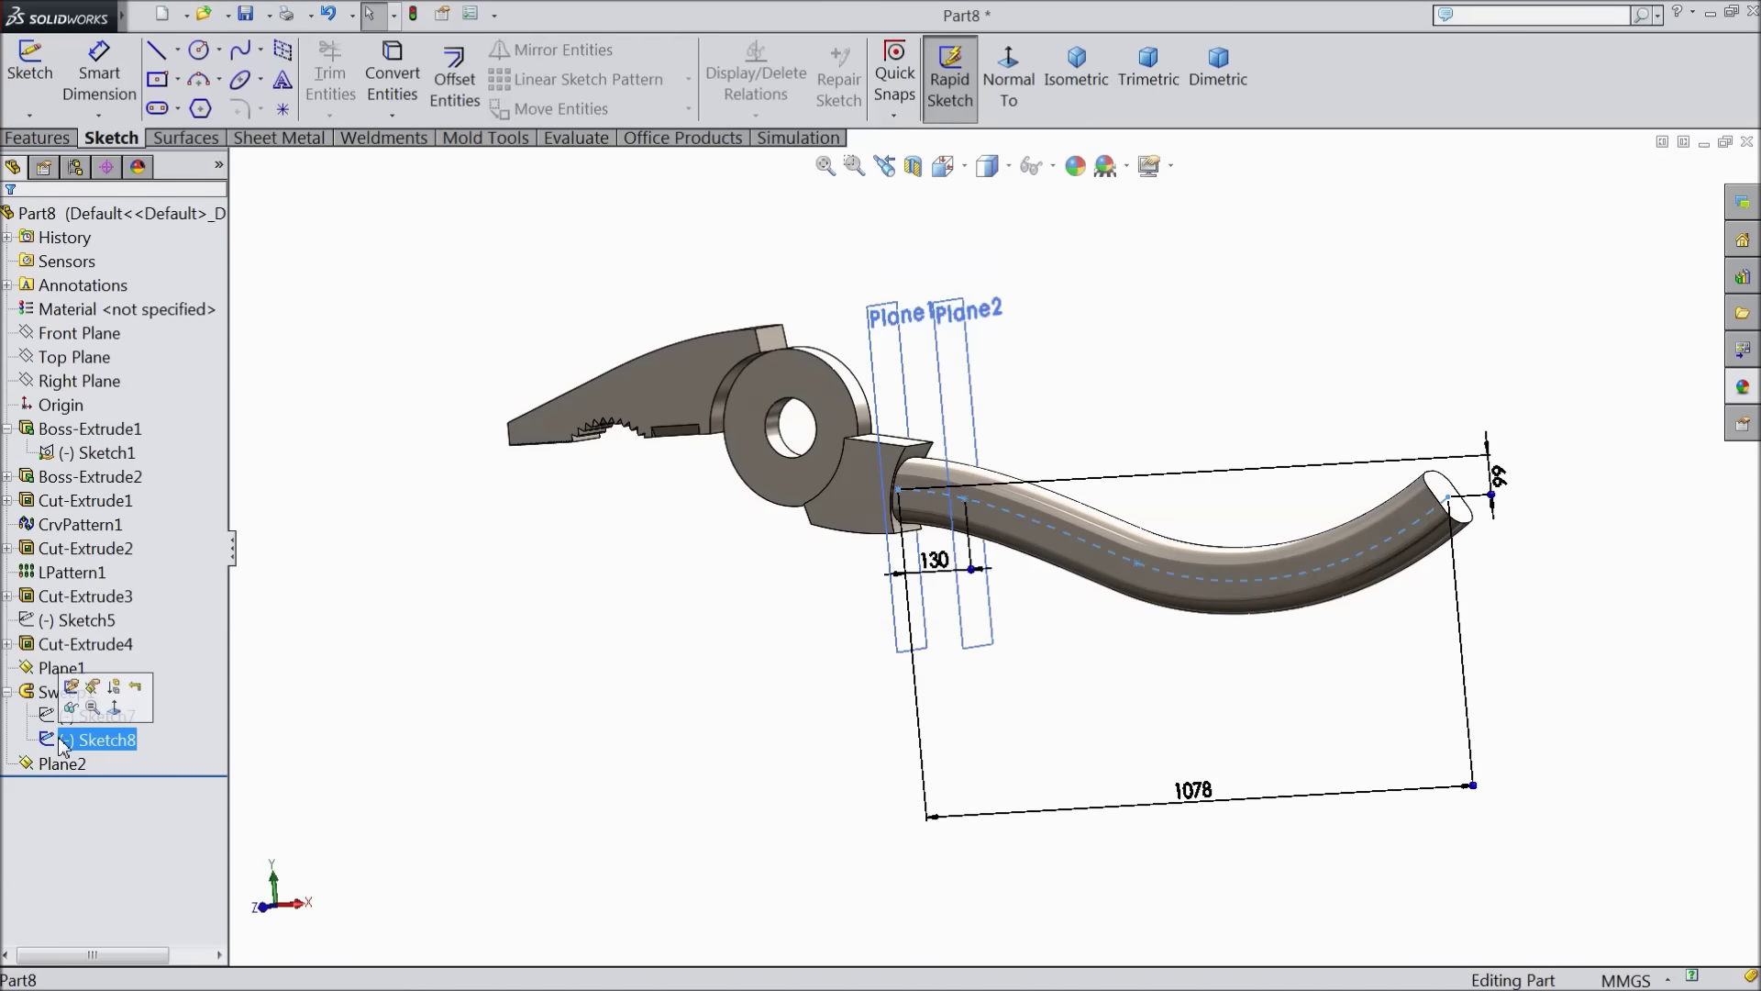
click(72, 686)
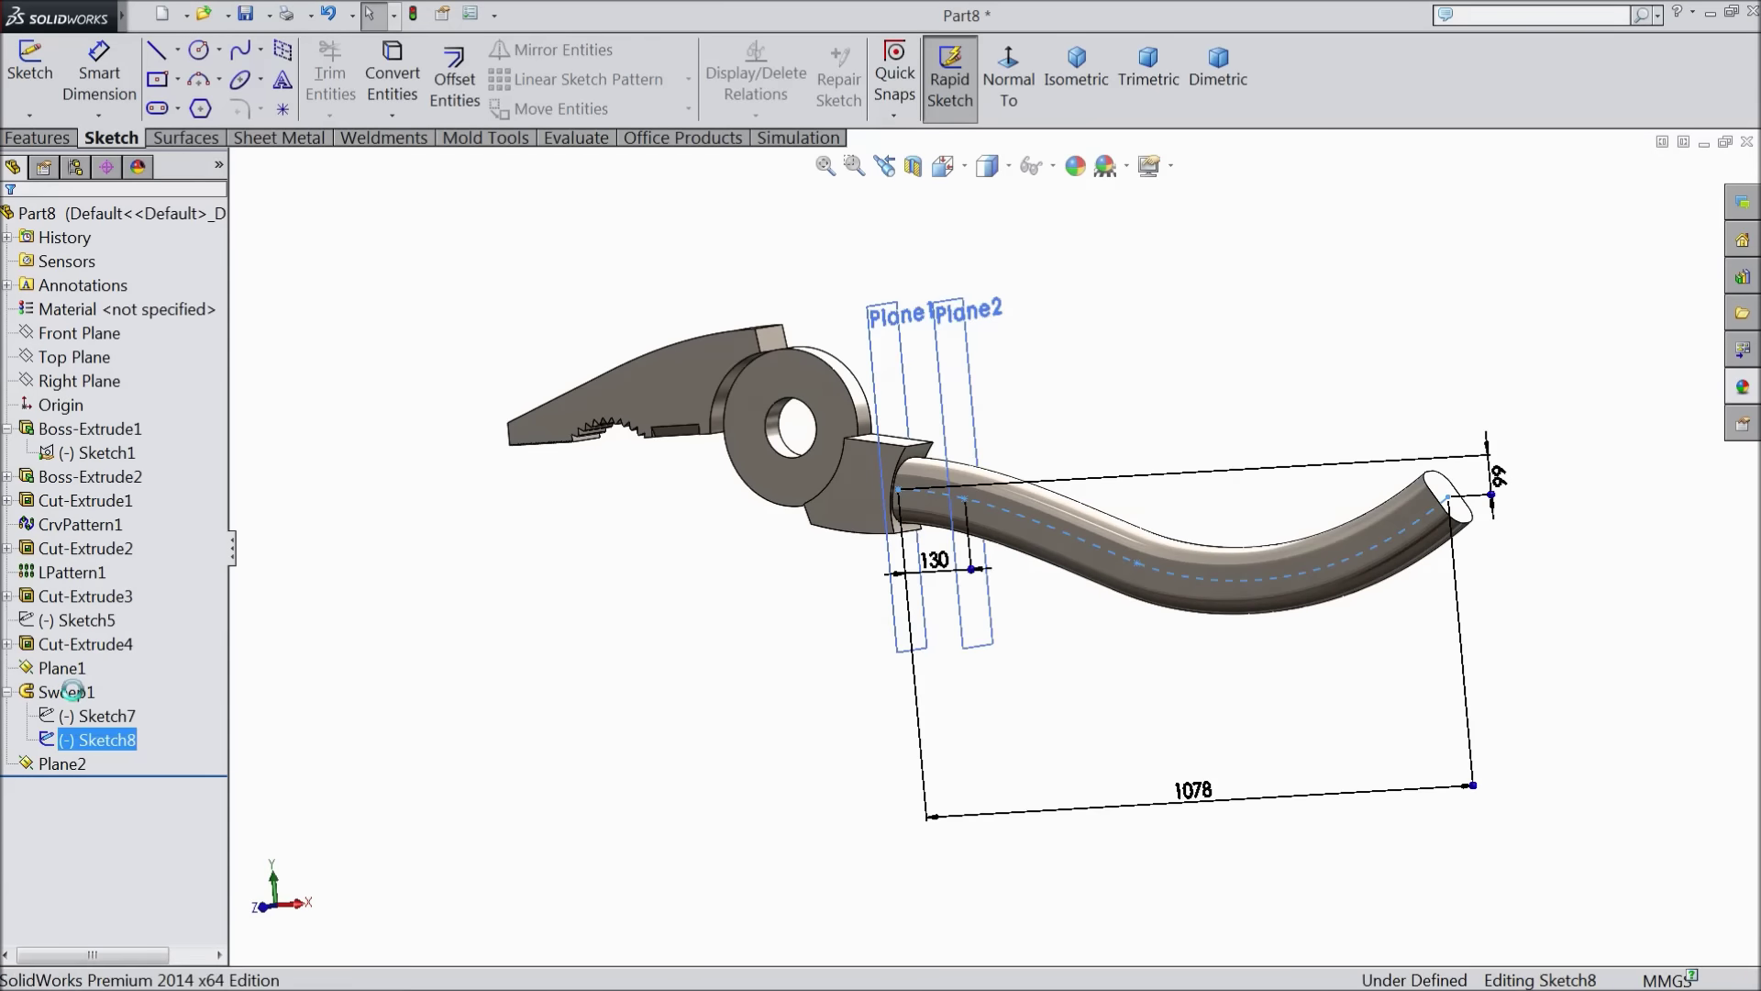
click(1009, 87)
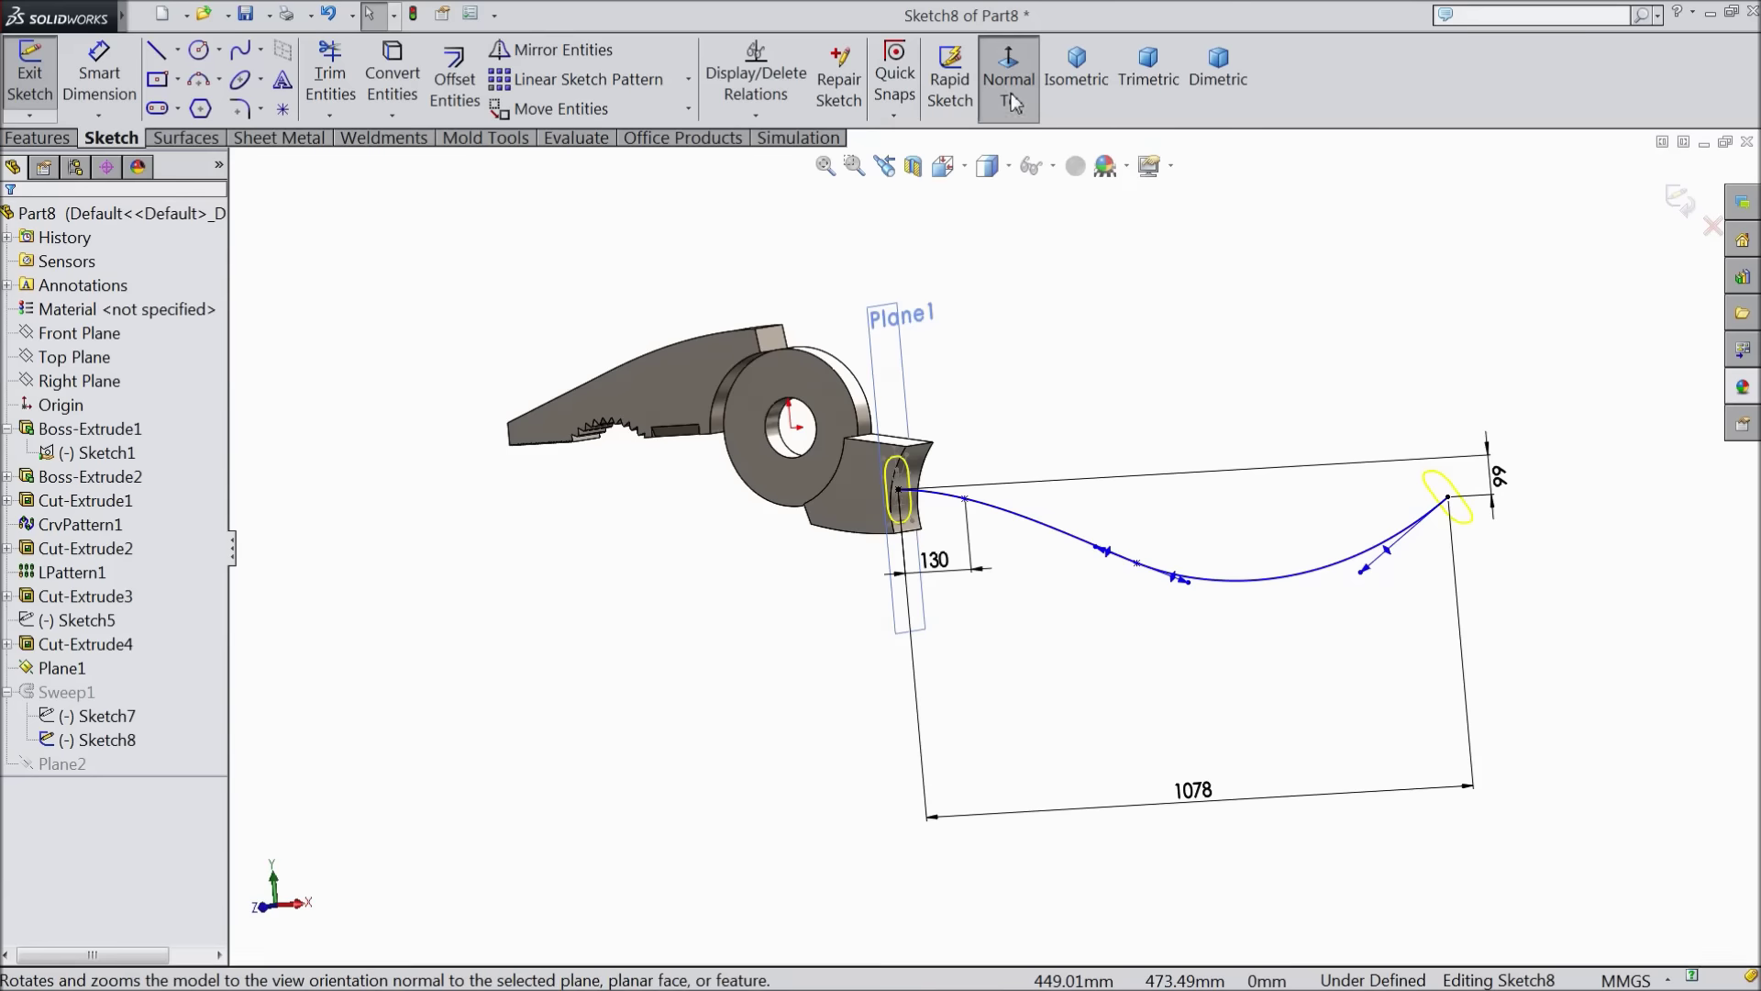
scroll(882, 447, down, 5)
scroll(879, 447, down, 4)
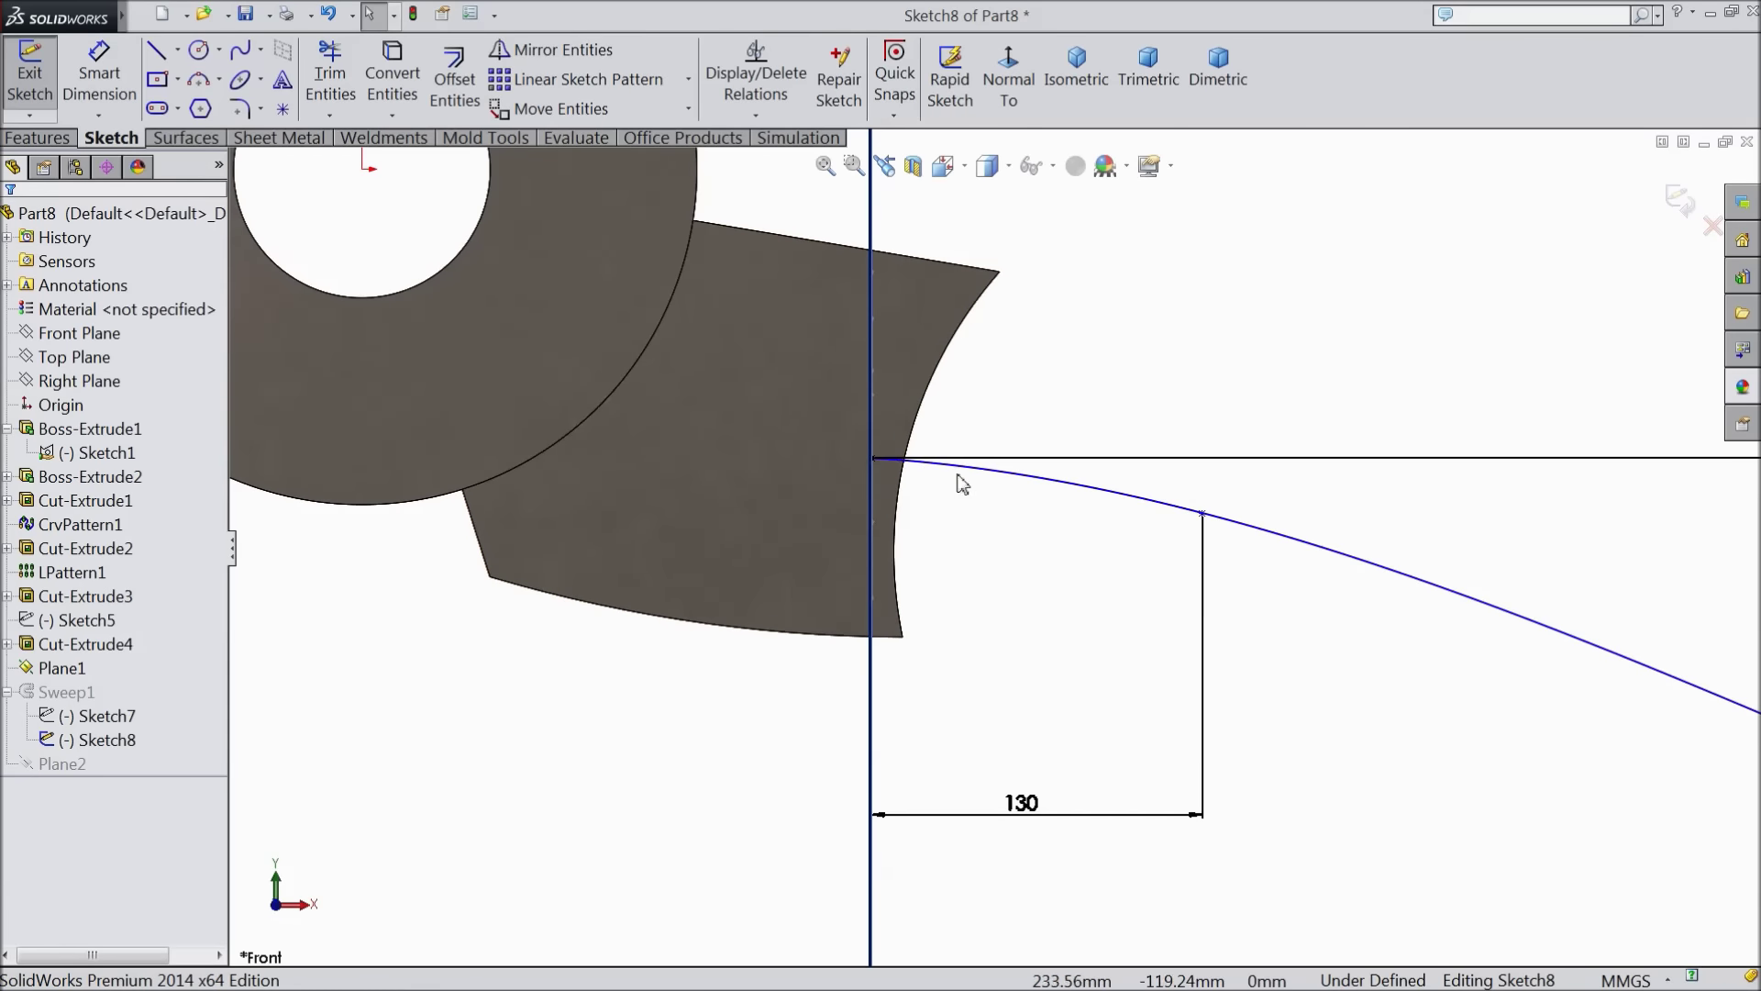
scroll(1201, 523, down, 2)
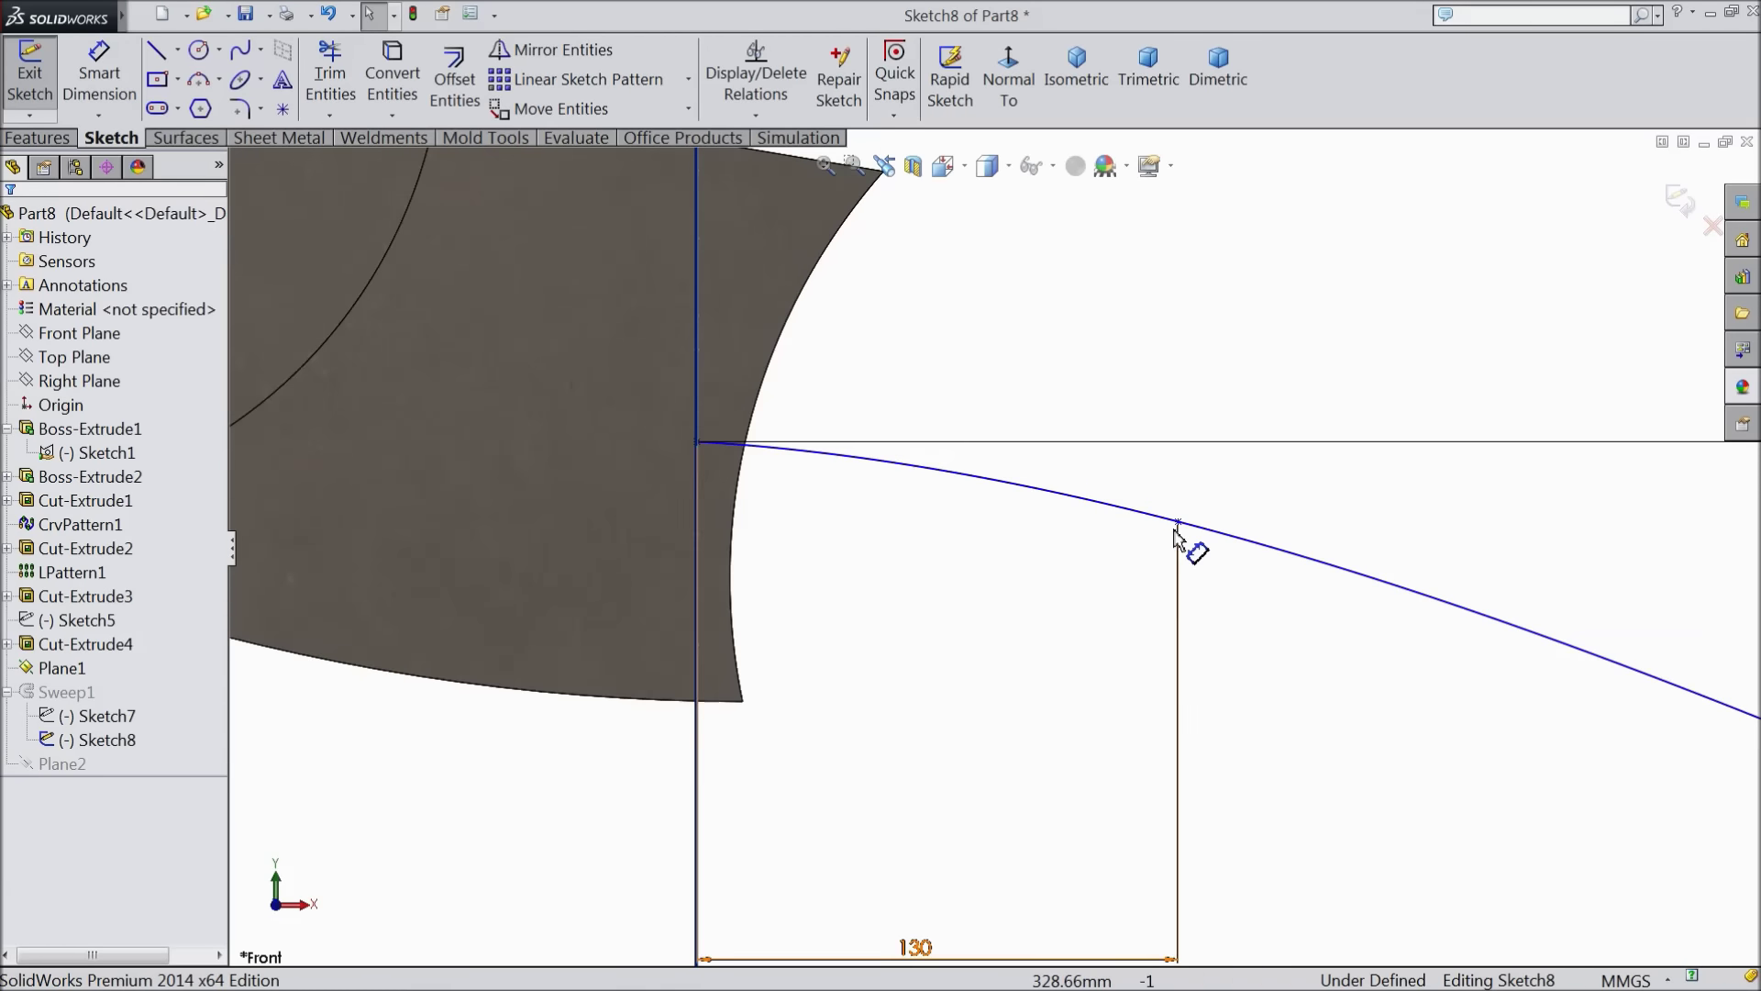
drag(1183, 526, 1185, 469)
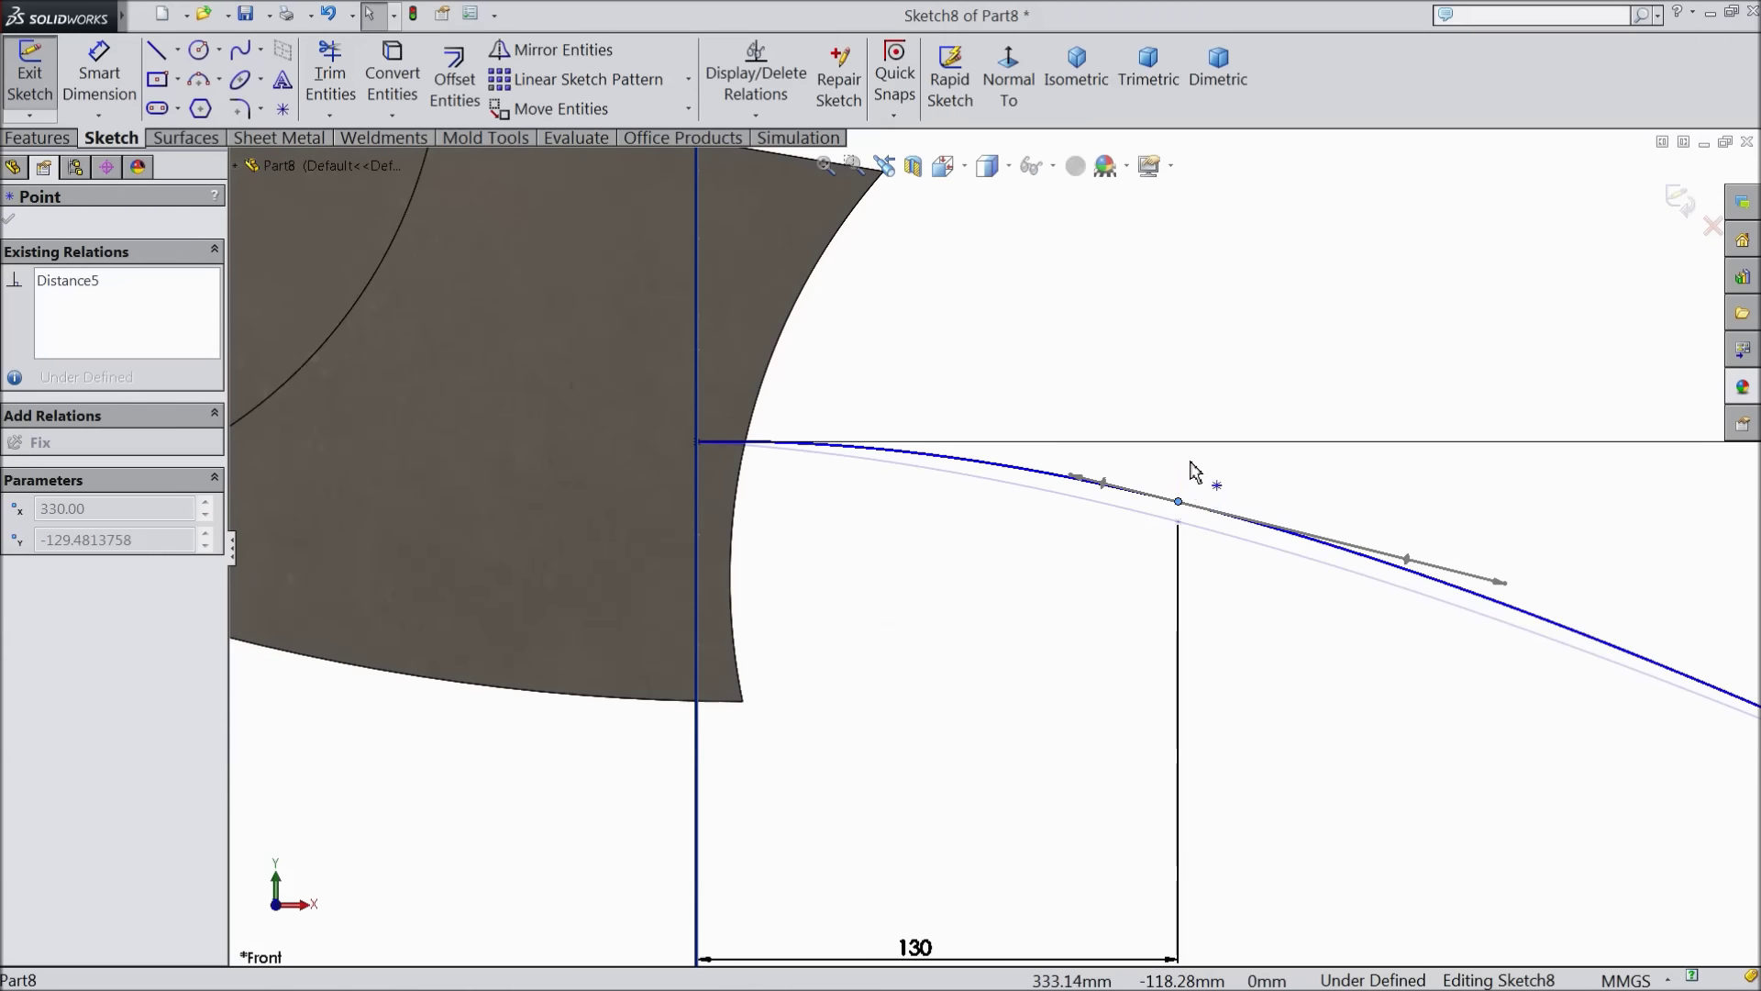
drag(1195, 472, 1189, 477)
scroll(1075, 530, up, 2)
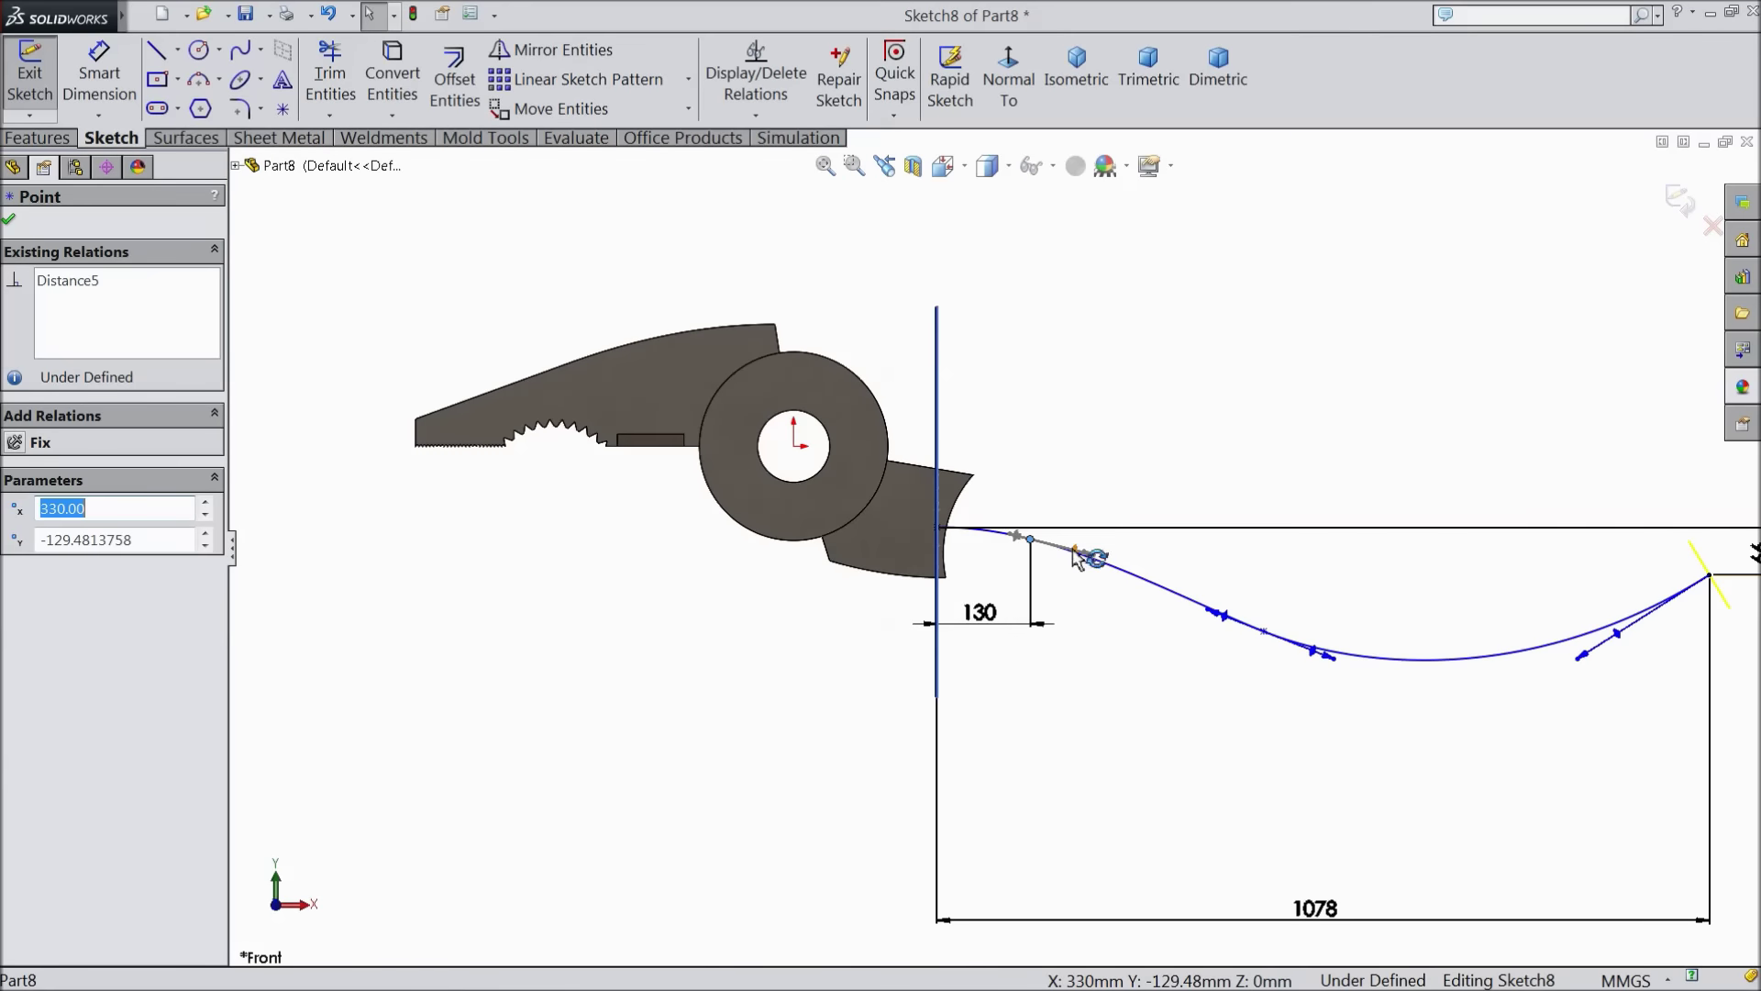
scroll(1099, 607, down, 1)
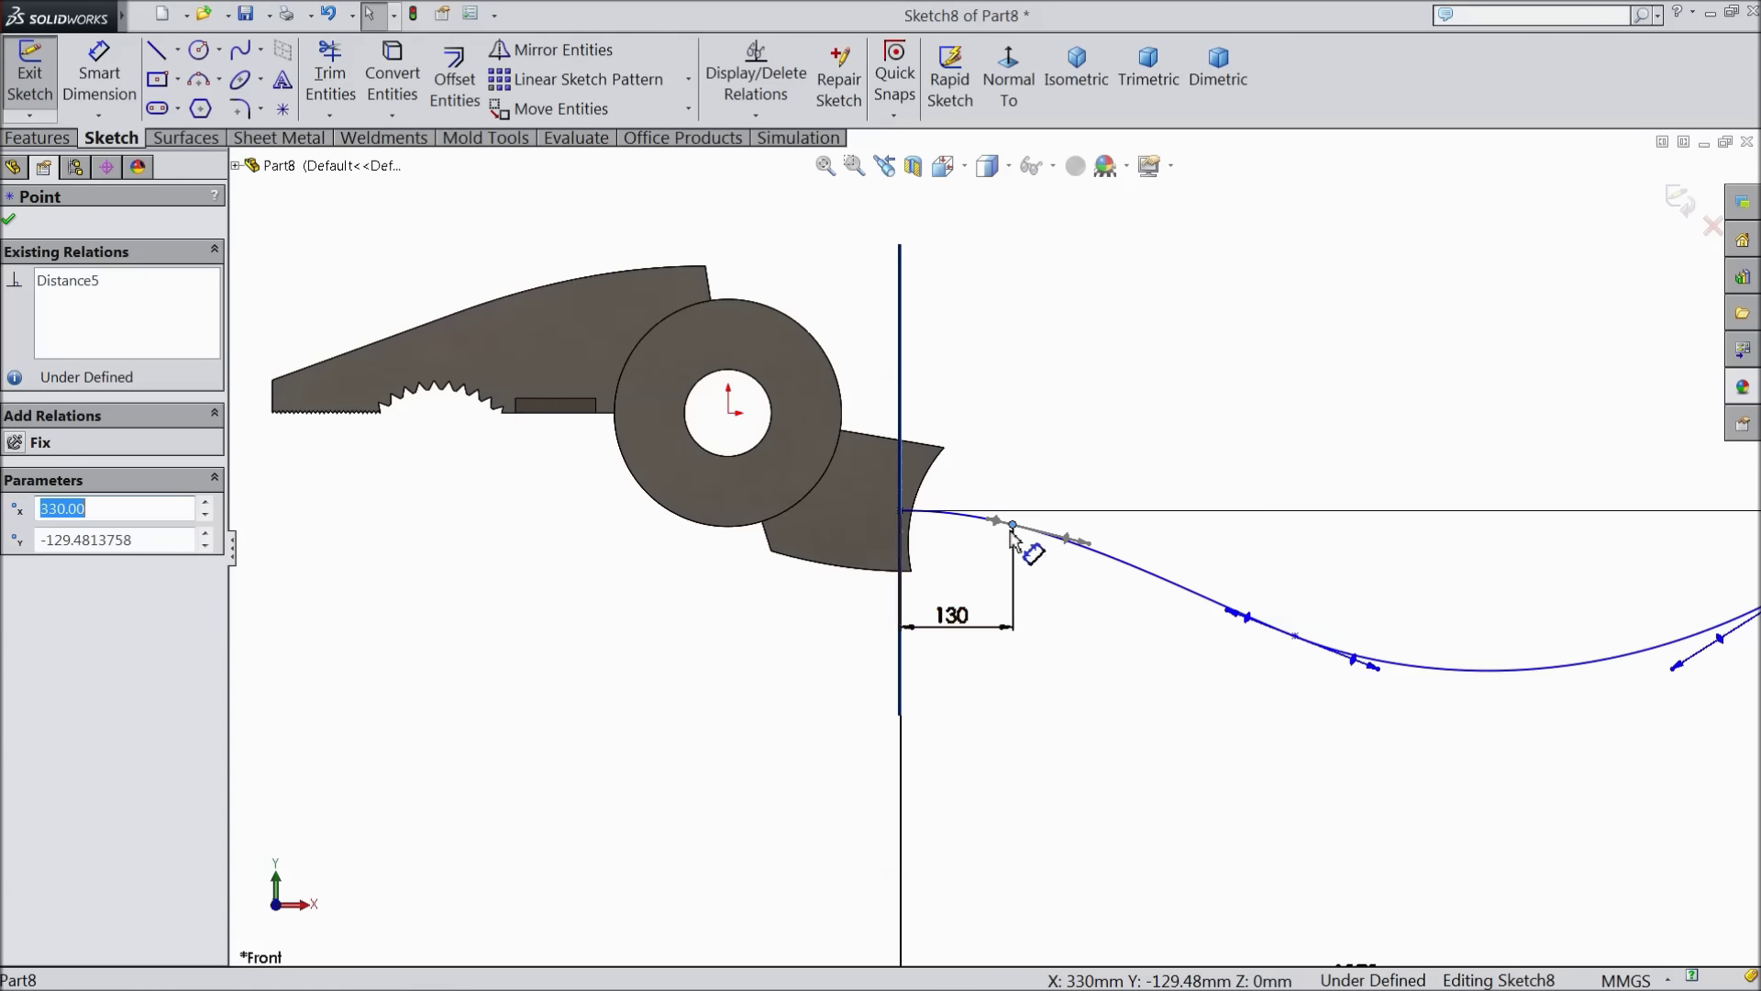
scroll(1011, 534, down, 1)
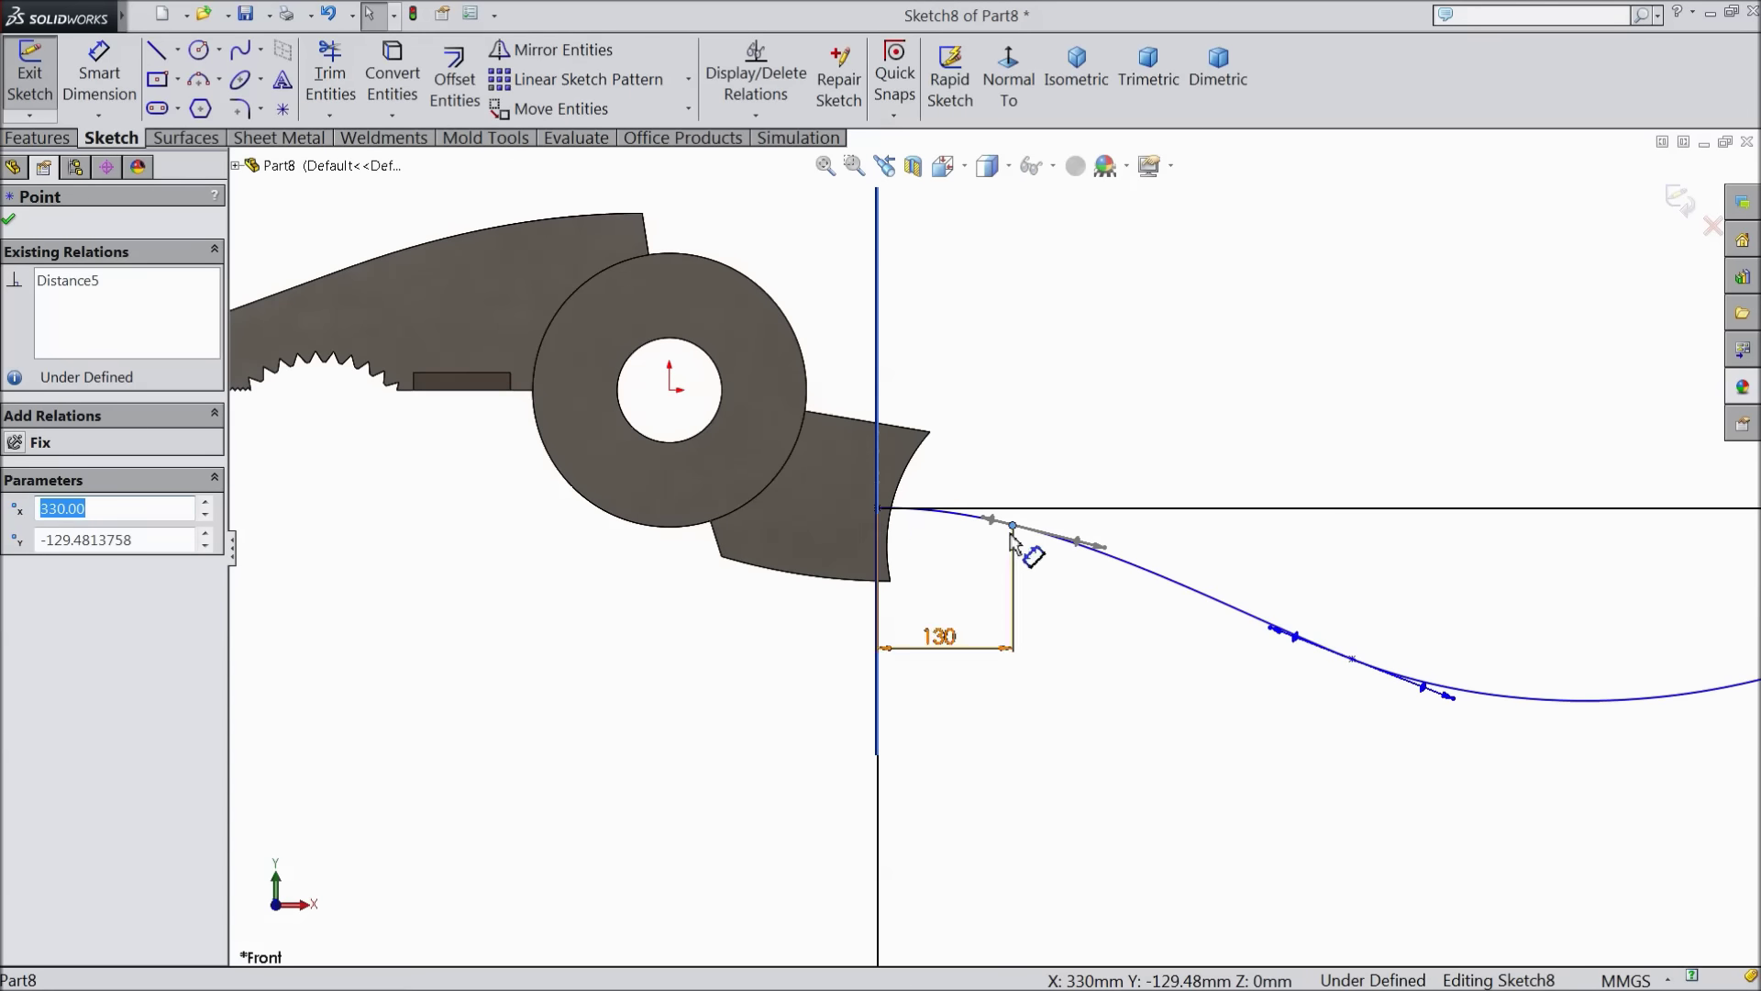
Delete the old S-curve spline along with its 130 dimension
click(1140, 576)
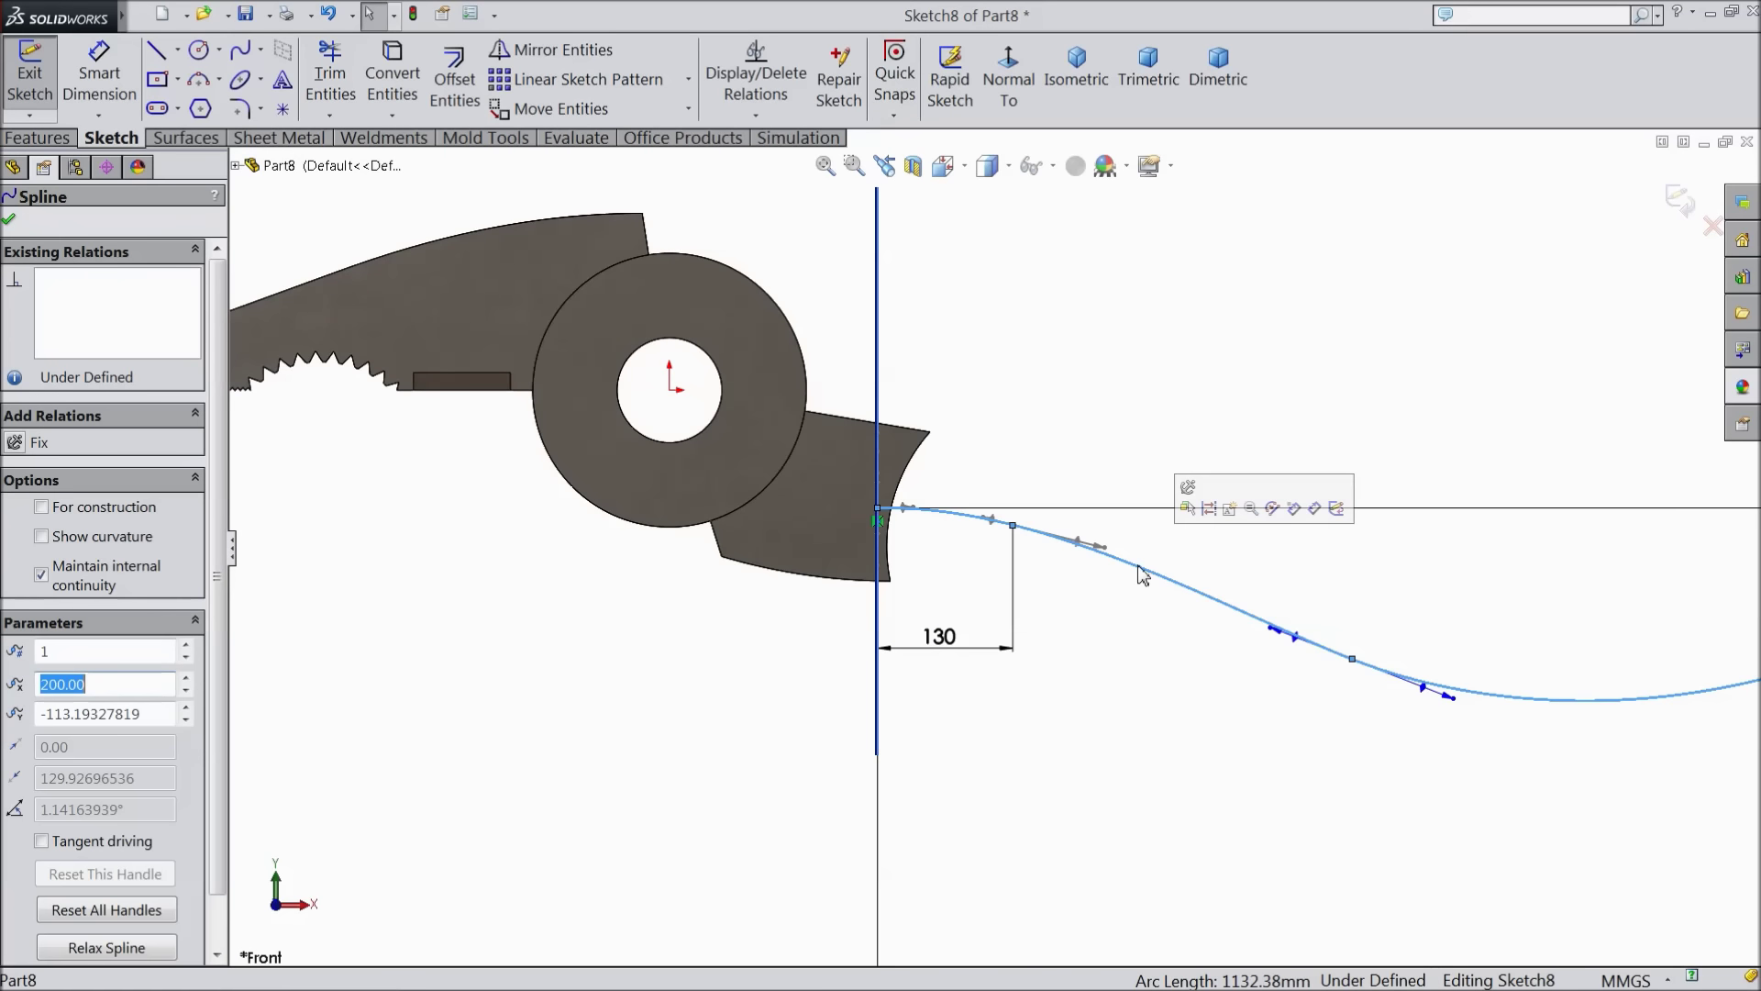
key(Delete)
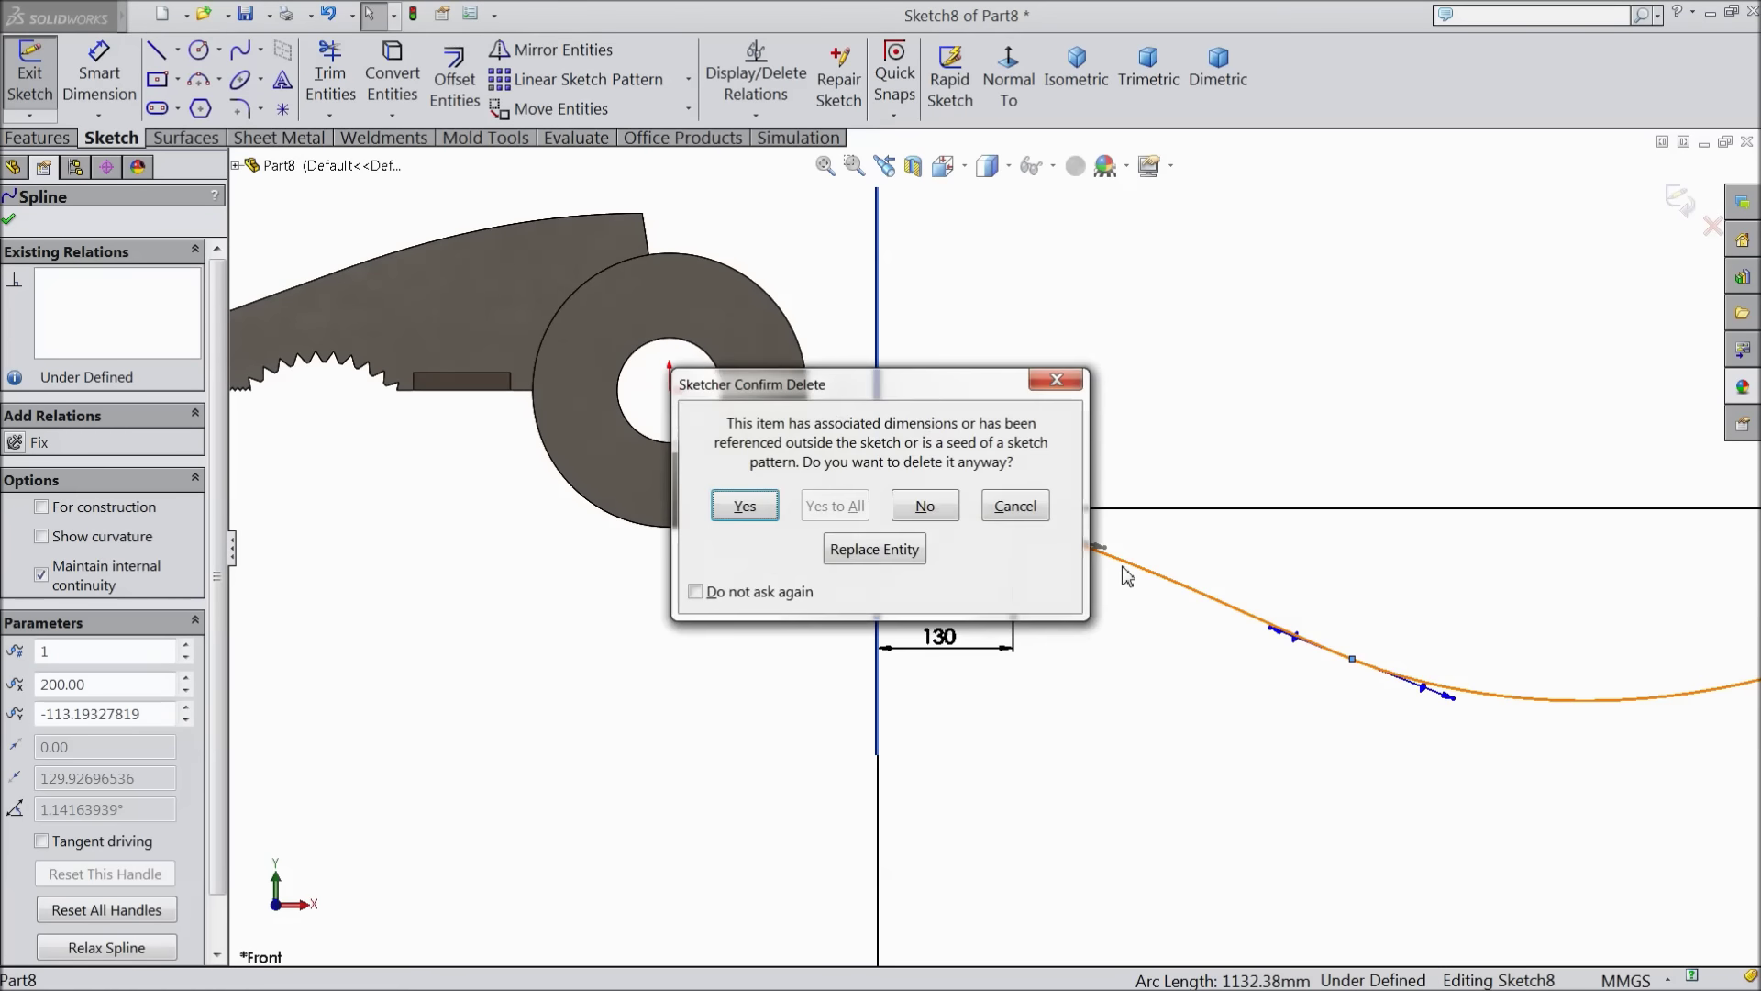
click(743, 507)
scroll(998, 547, down, 4)
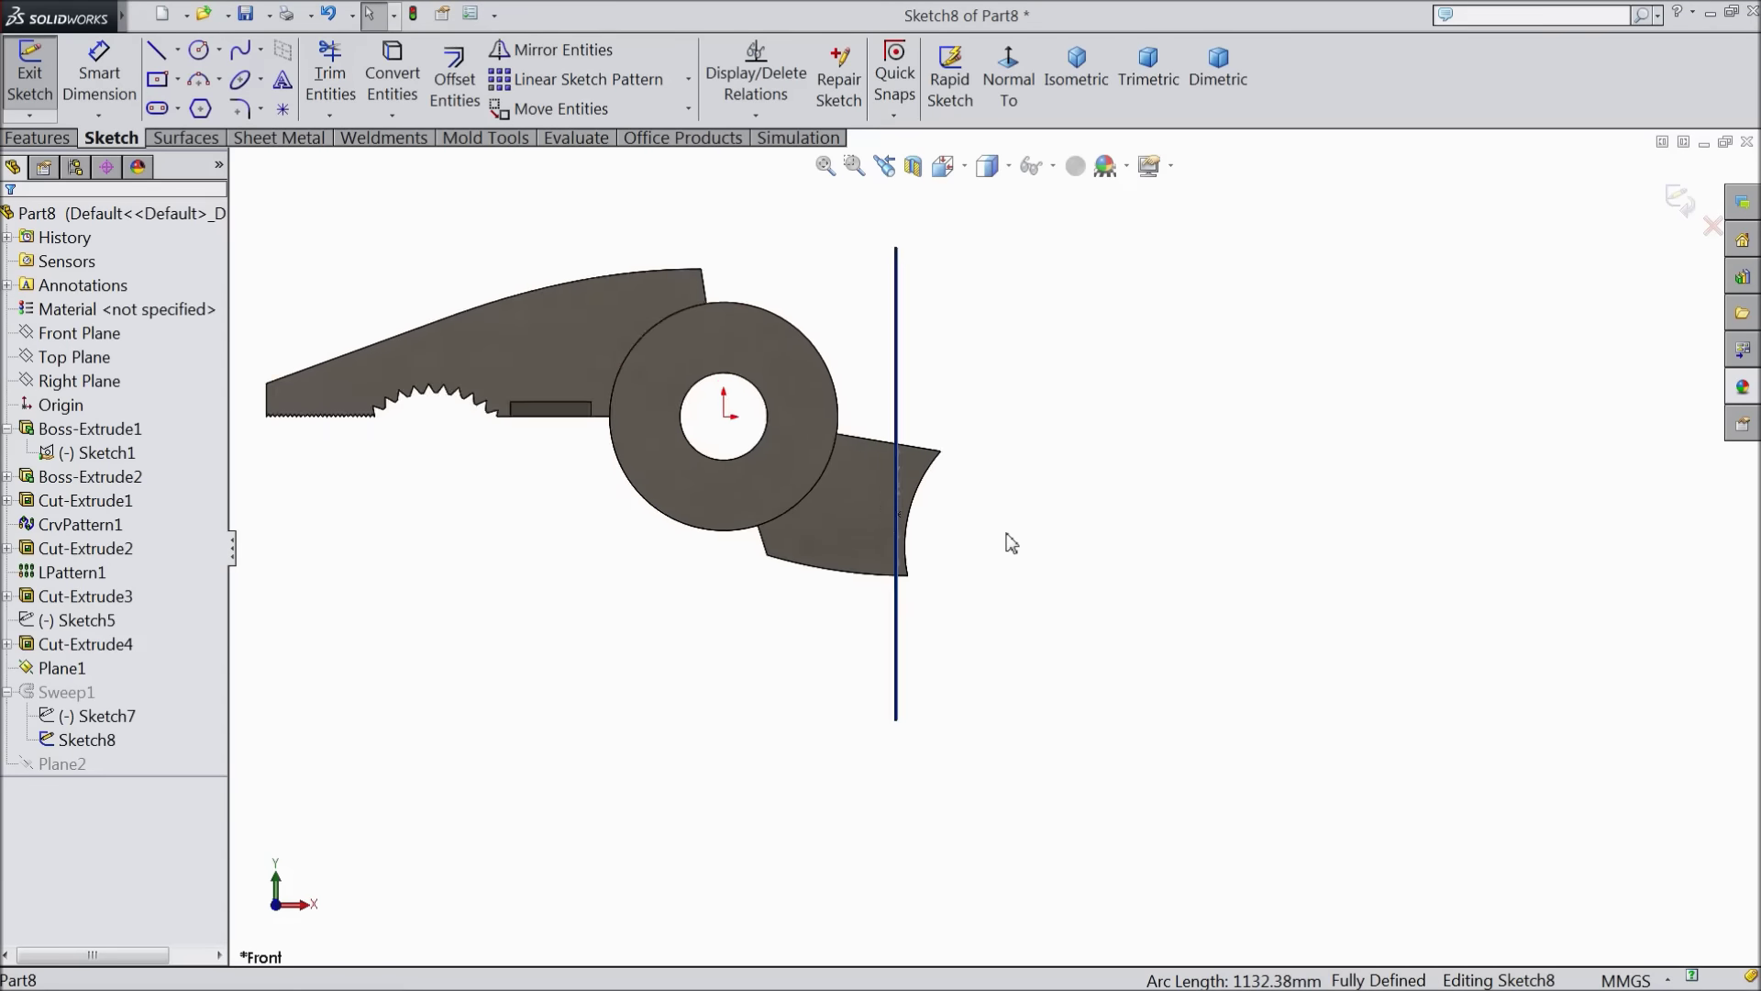
Draw a long horizontal centerline from the jaw's back edge to the right
click(179, 51)
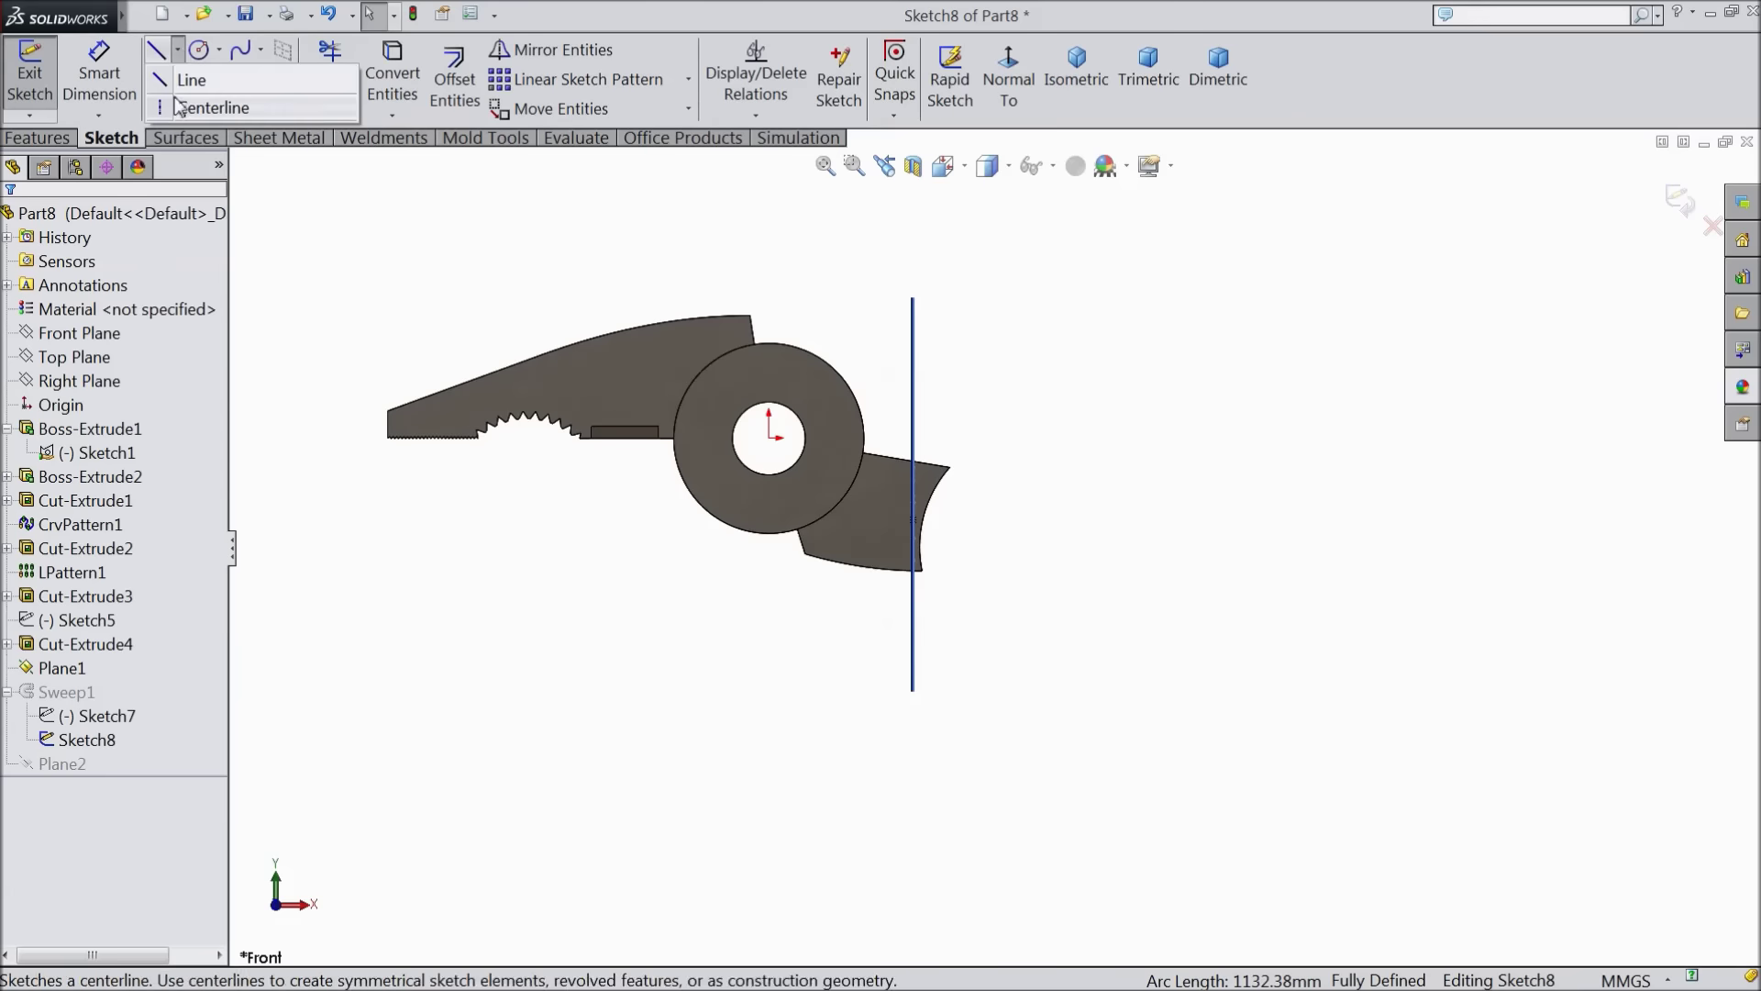
click(204, 102)
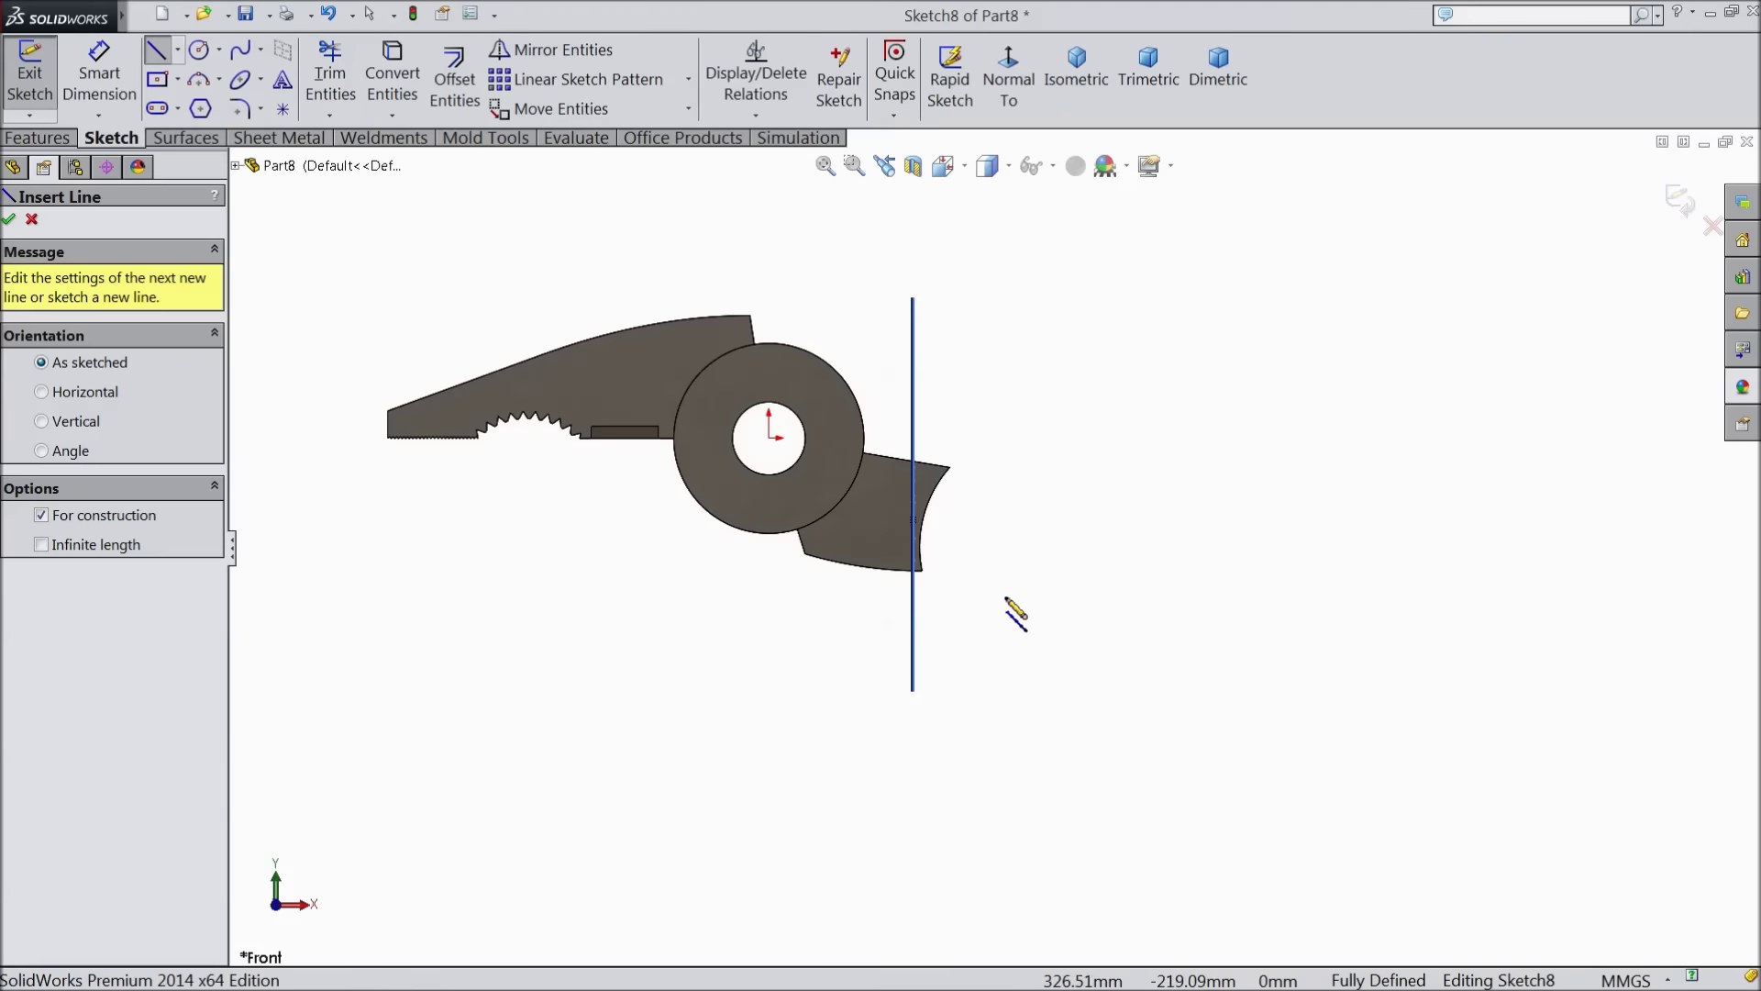
click(916, 521)
scroll(1230, 545, down, 5)
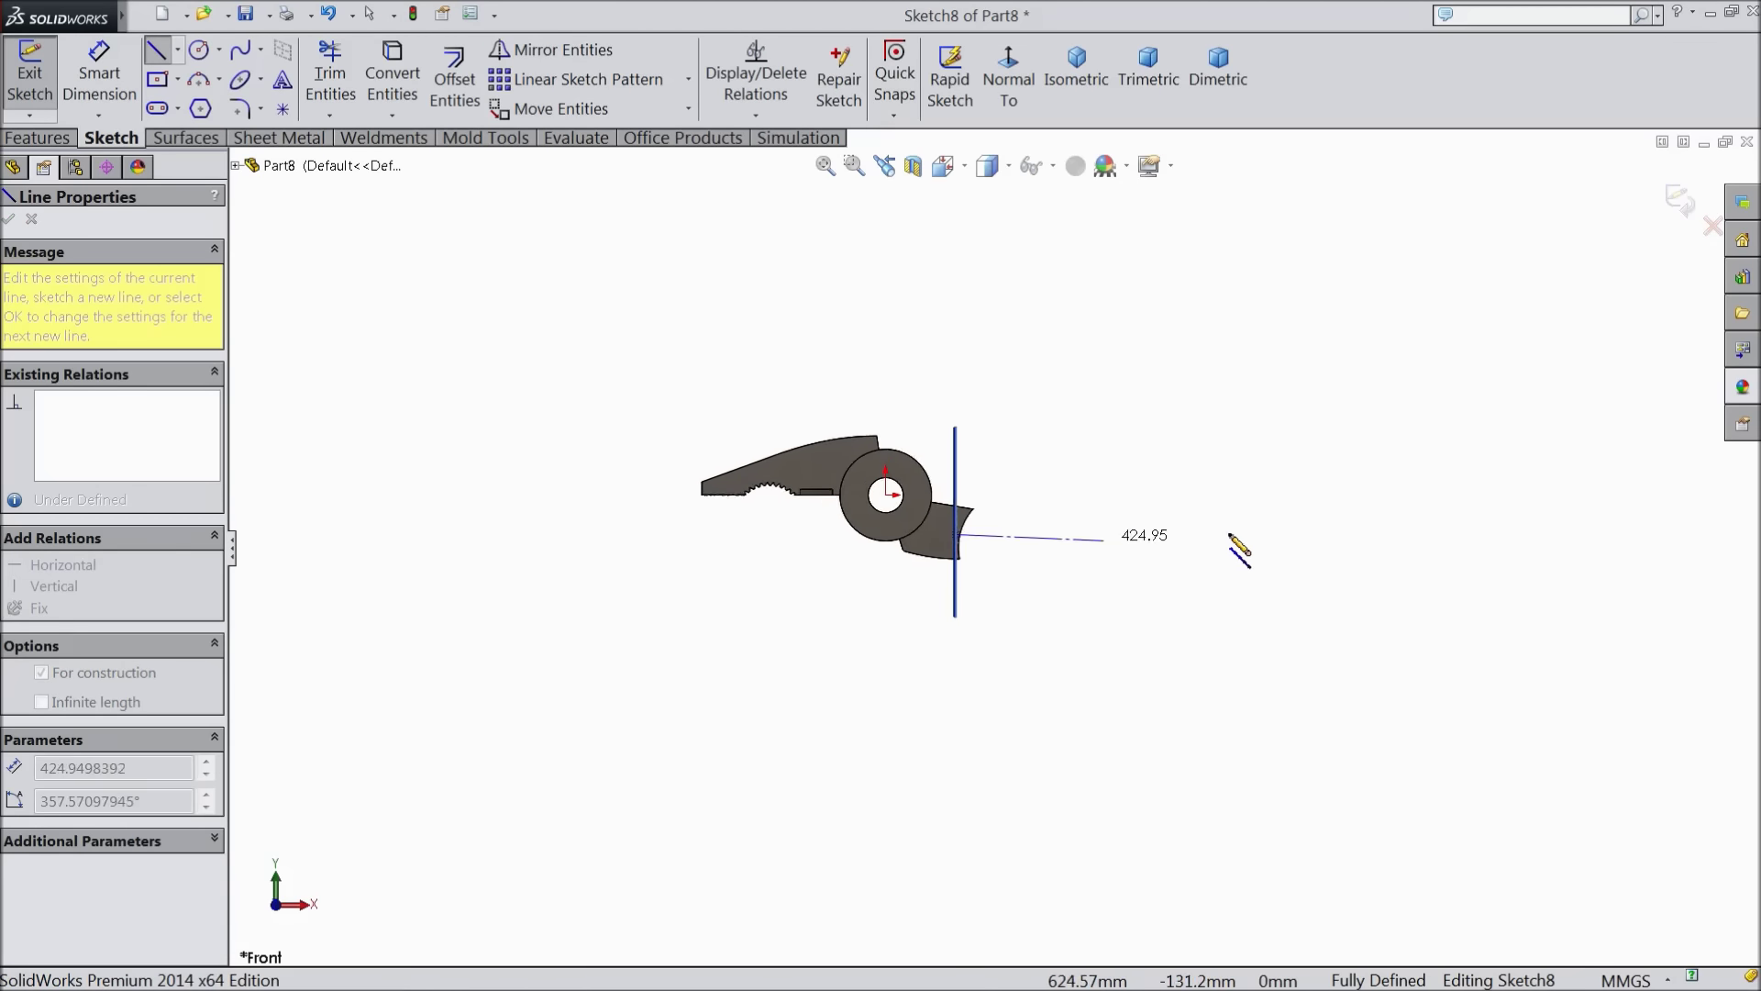
click(1545, 541)
right_click(1552, 547)
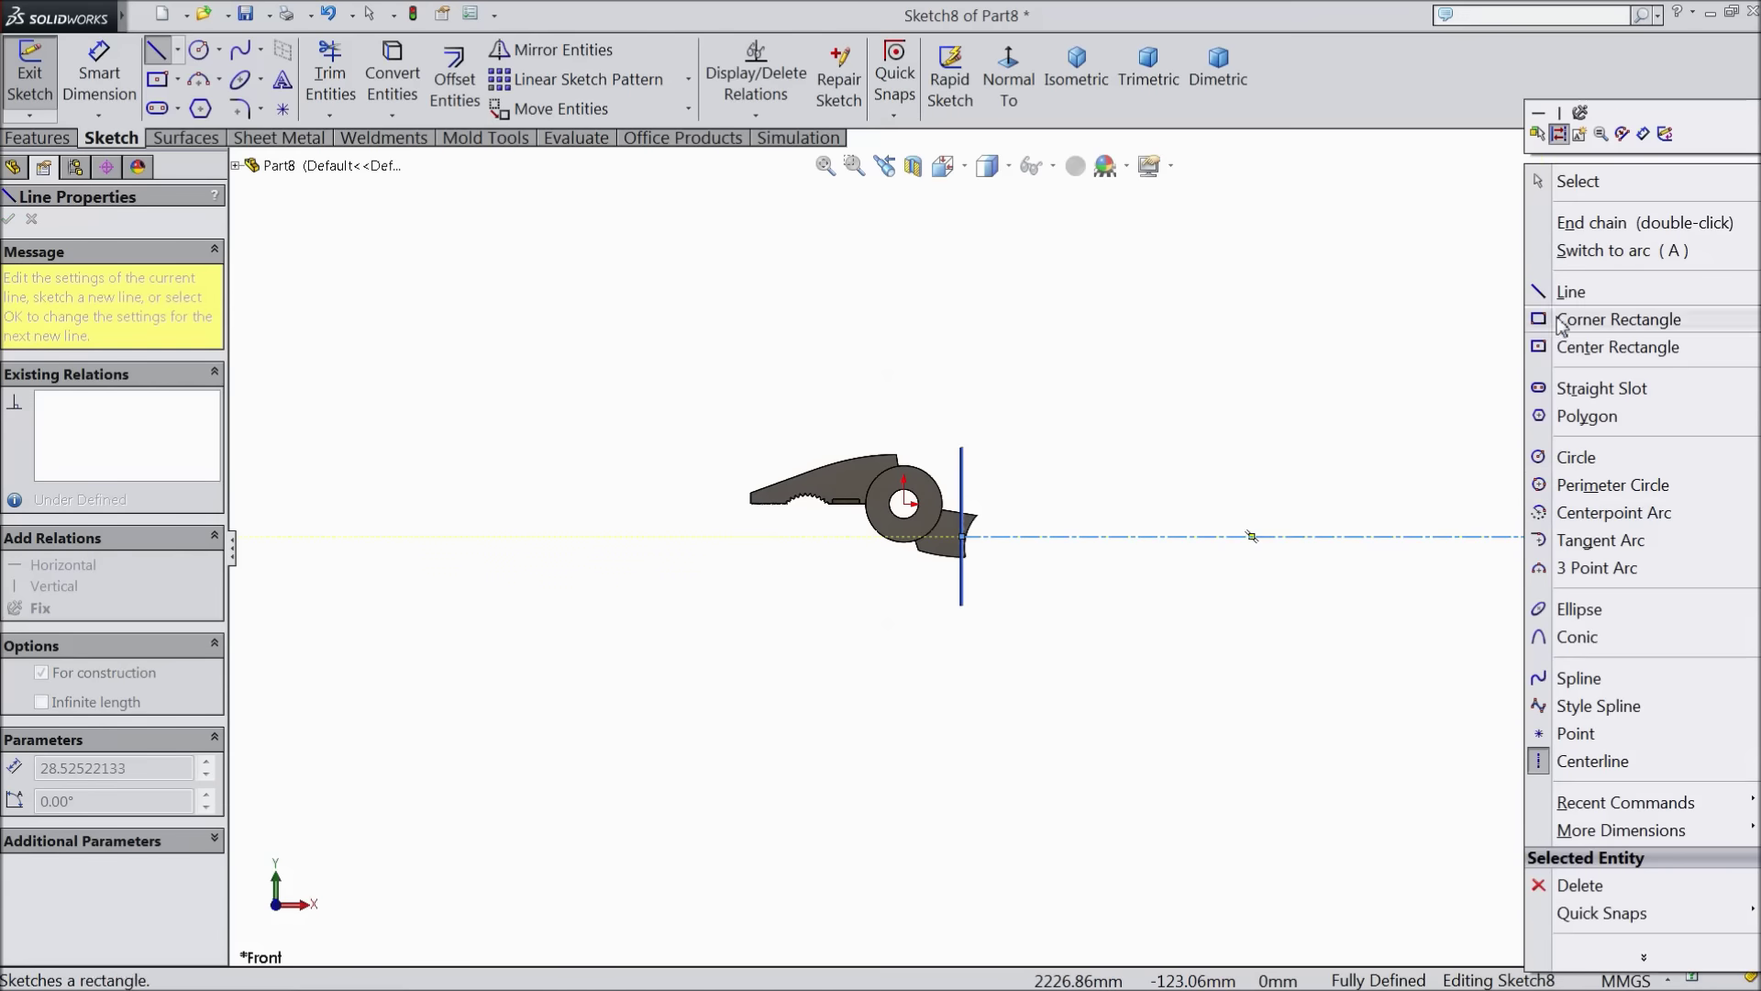
click(1573, 187)
scroll(1386, 505, down, 2)
scroll(1387, 504, down, 1)
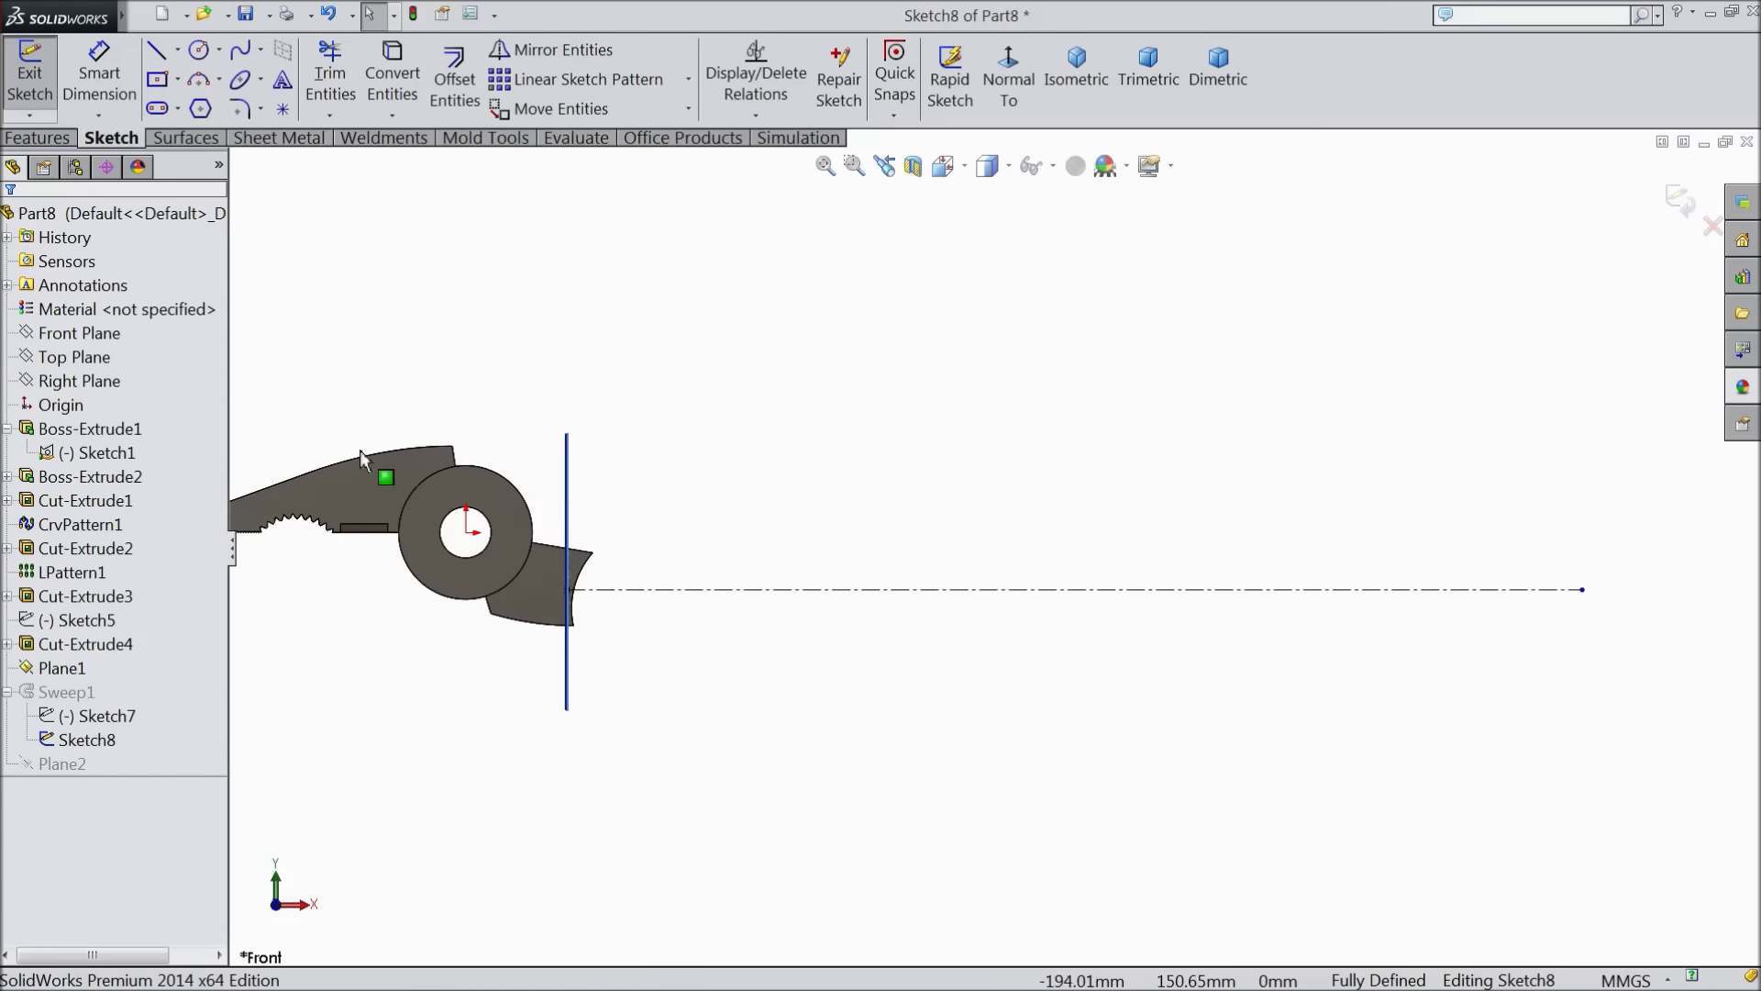
Draw a short horizontal line along the centerline from the jaw edge
click(160, 53)
scroll(697, 683, down, 2)
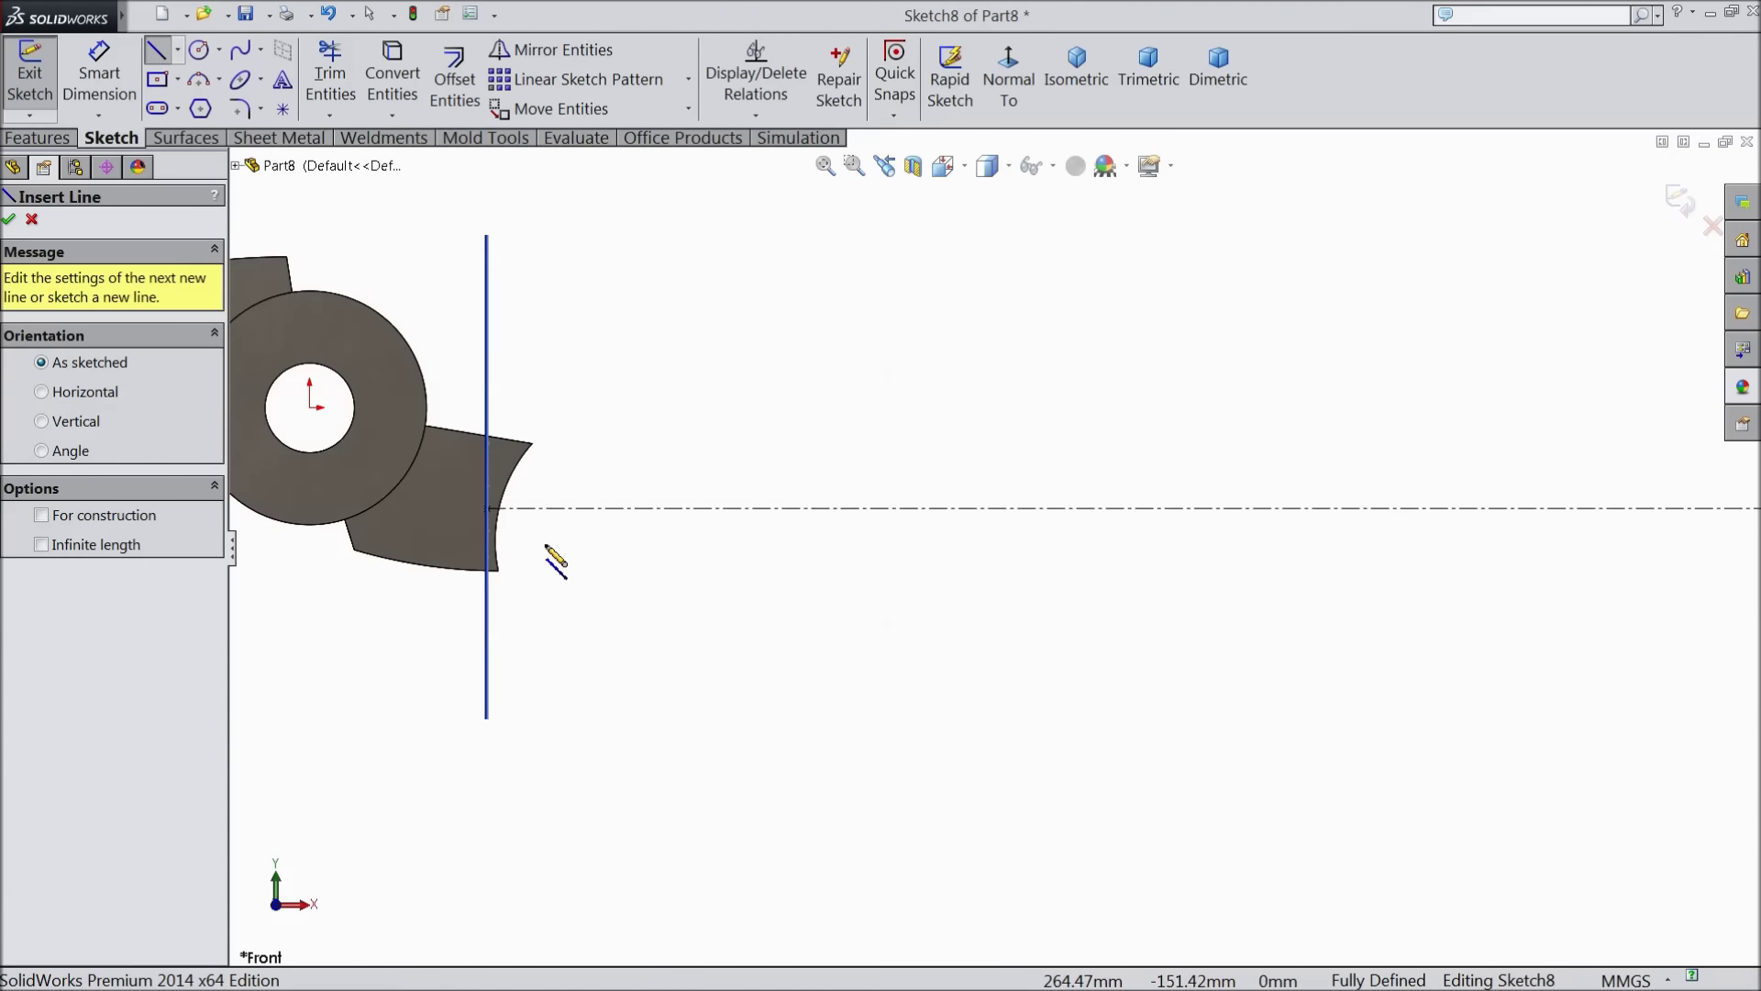
click(487, 508)
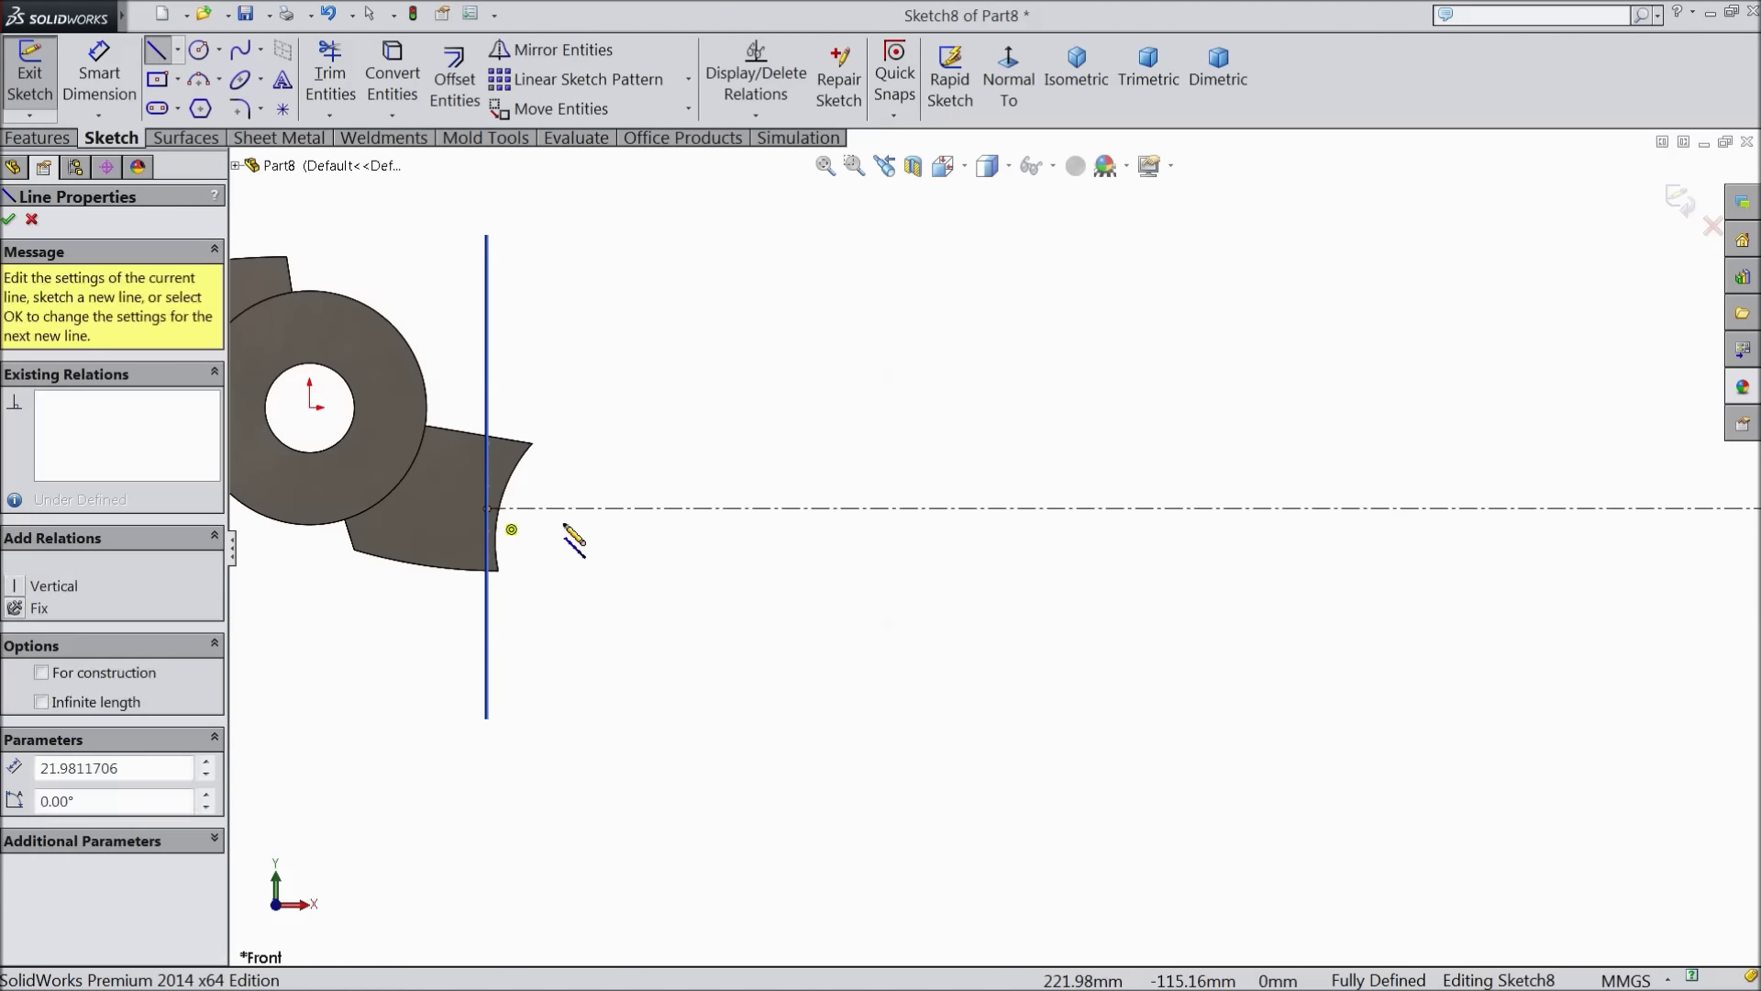
click(623, 509)
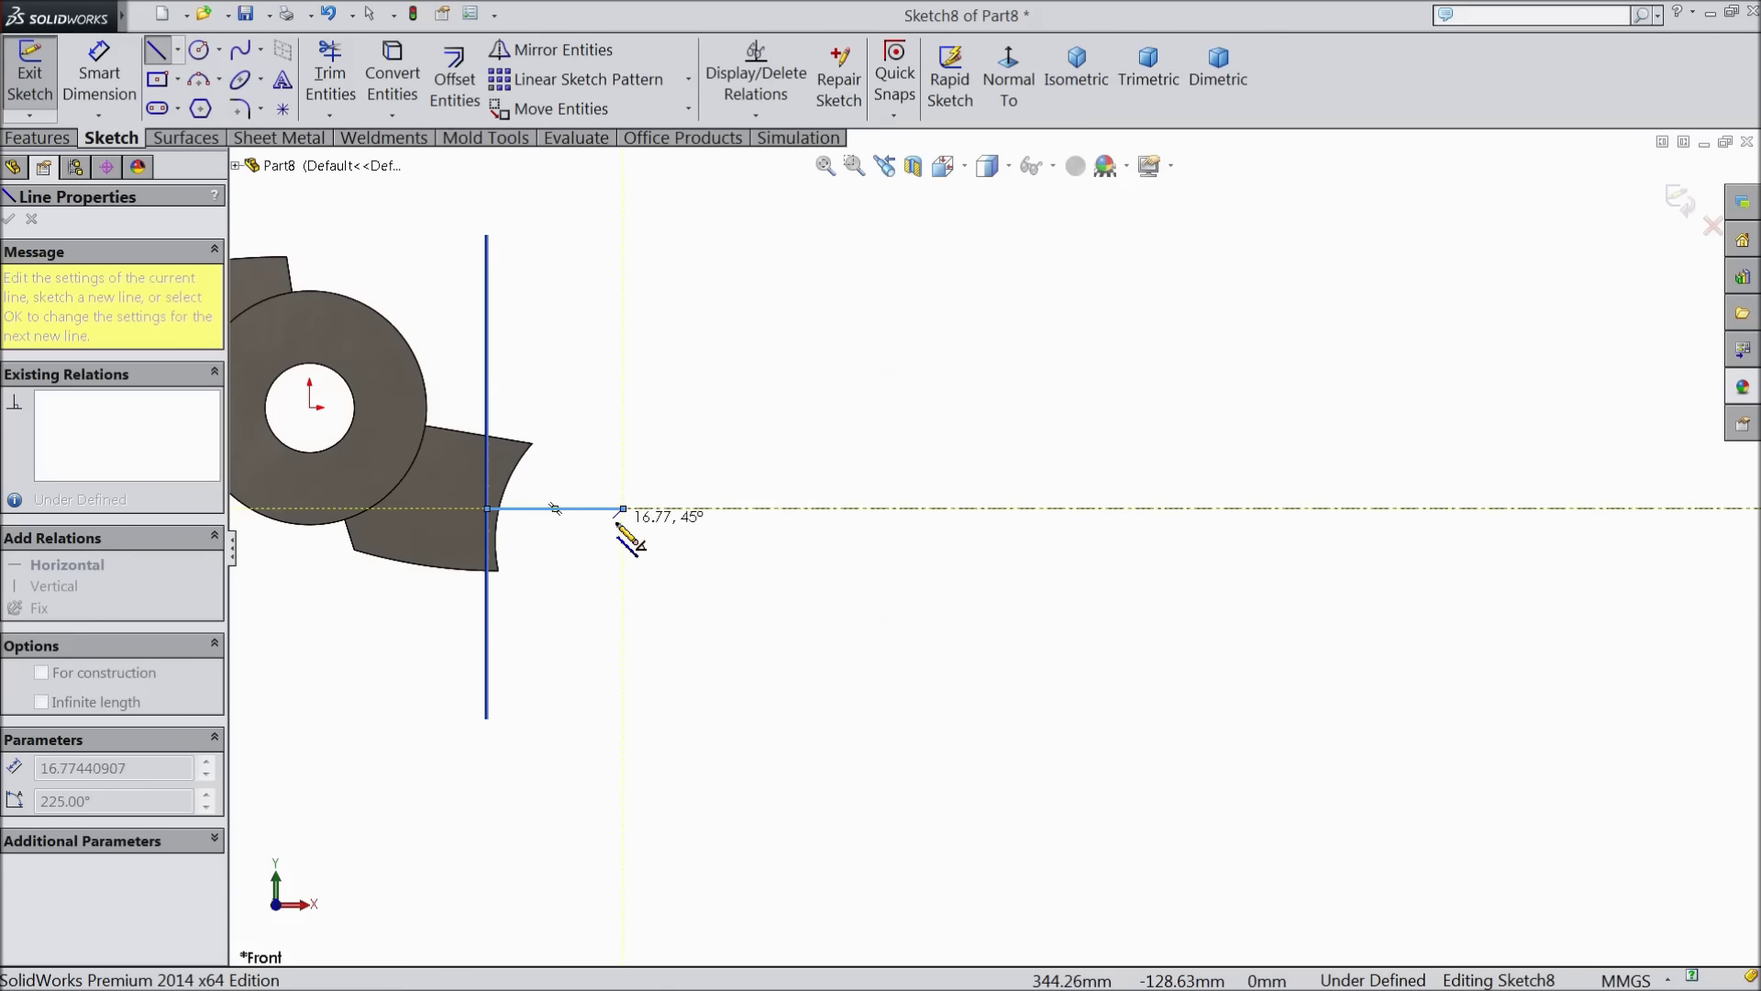
right_click(663, 537)
click(702, 168)
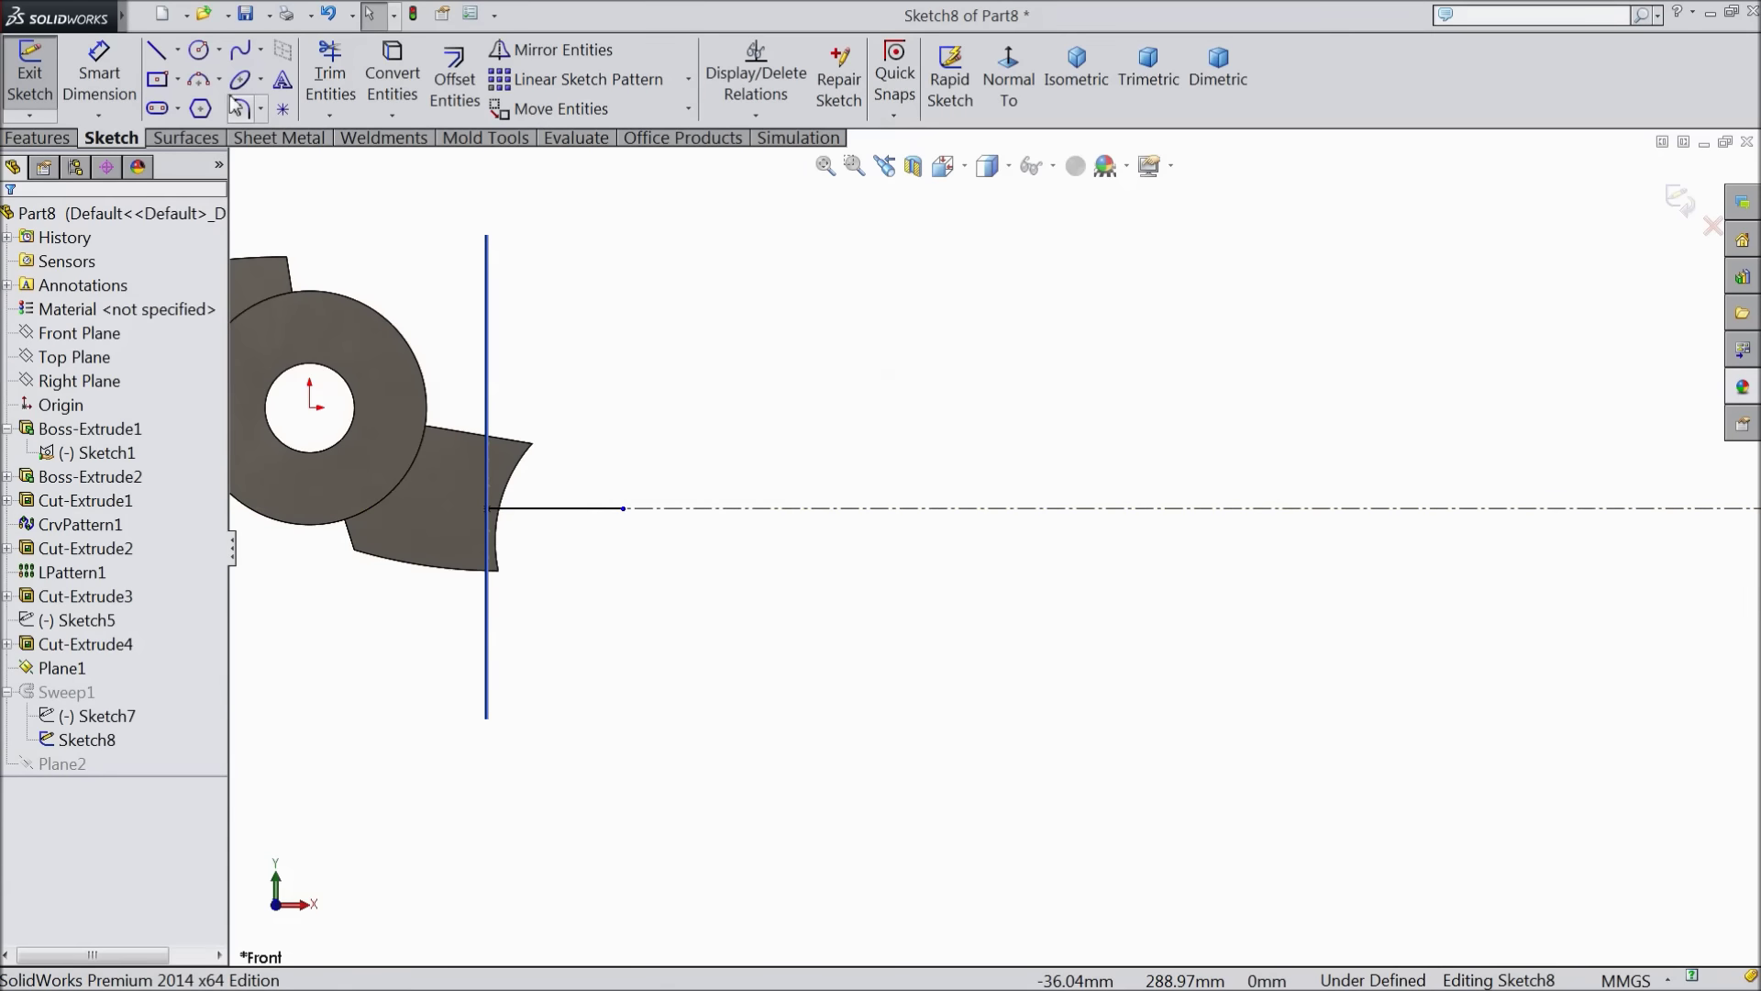
click(237, 52)
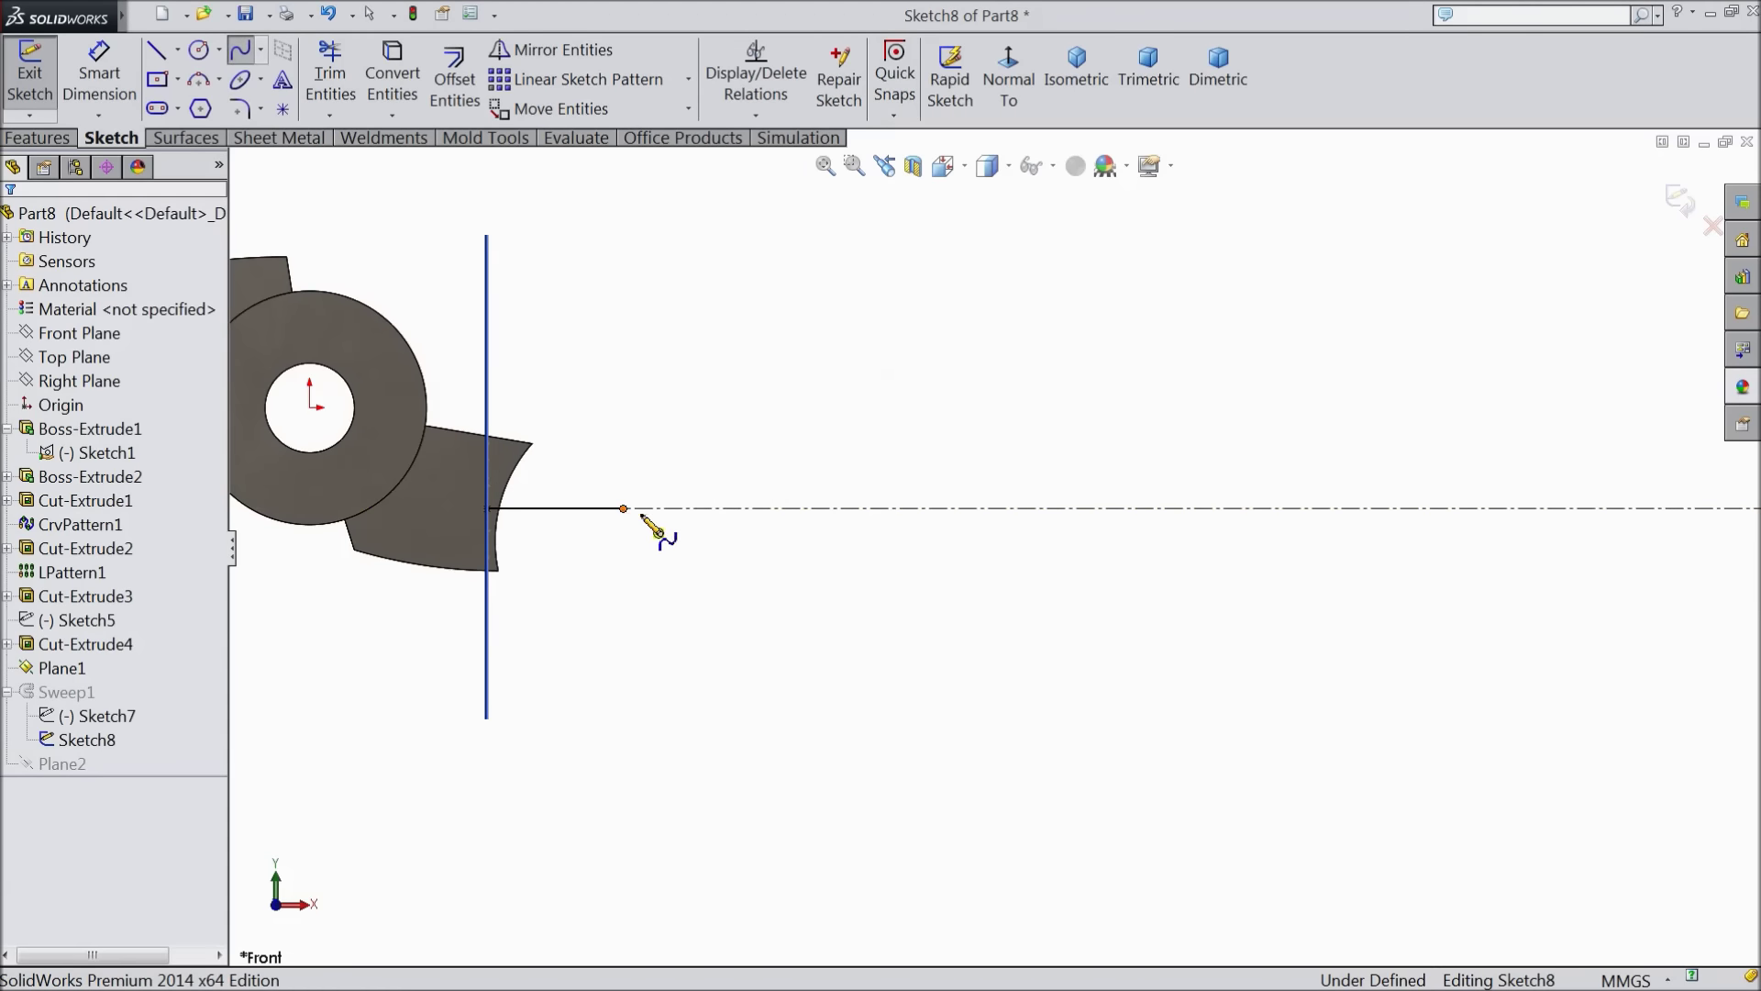
Draw a new spline from the short line's end, dipping below the centerline
click(624, 509)
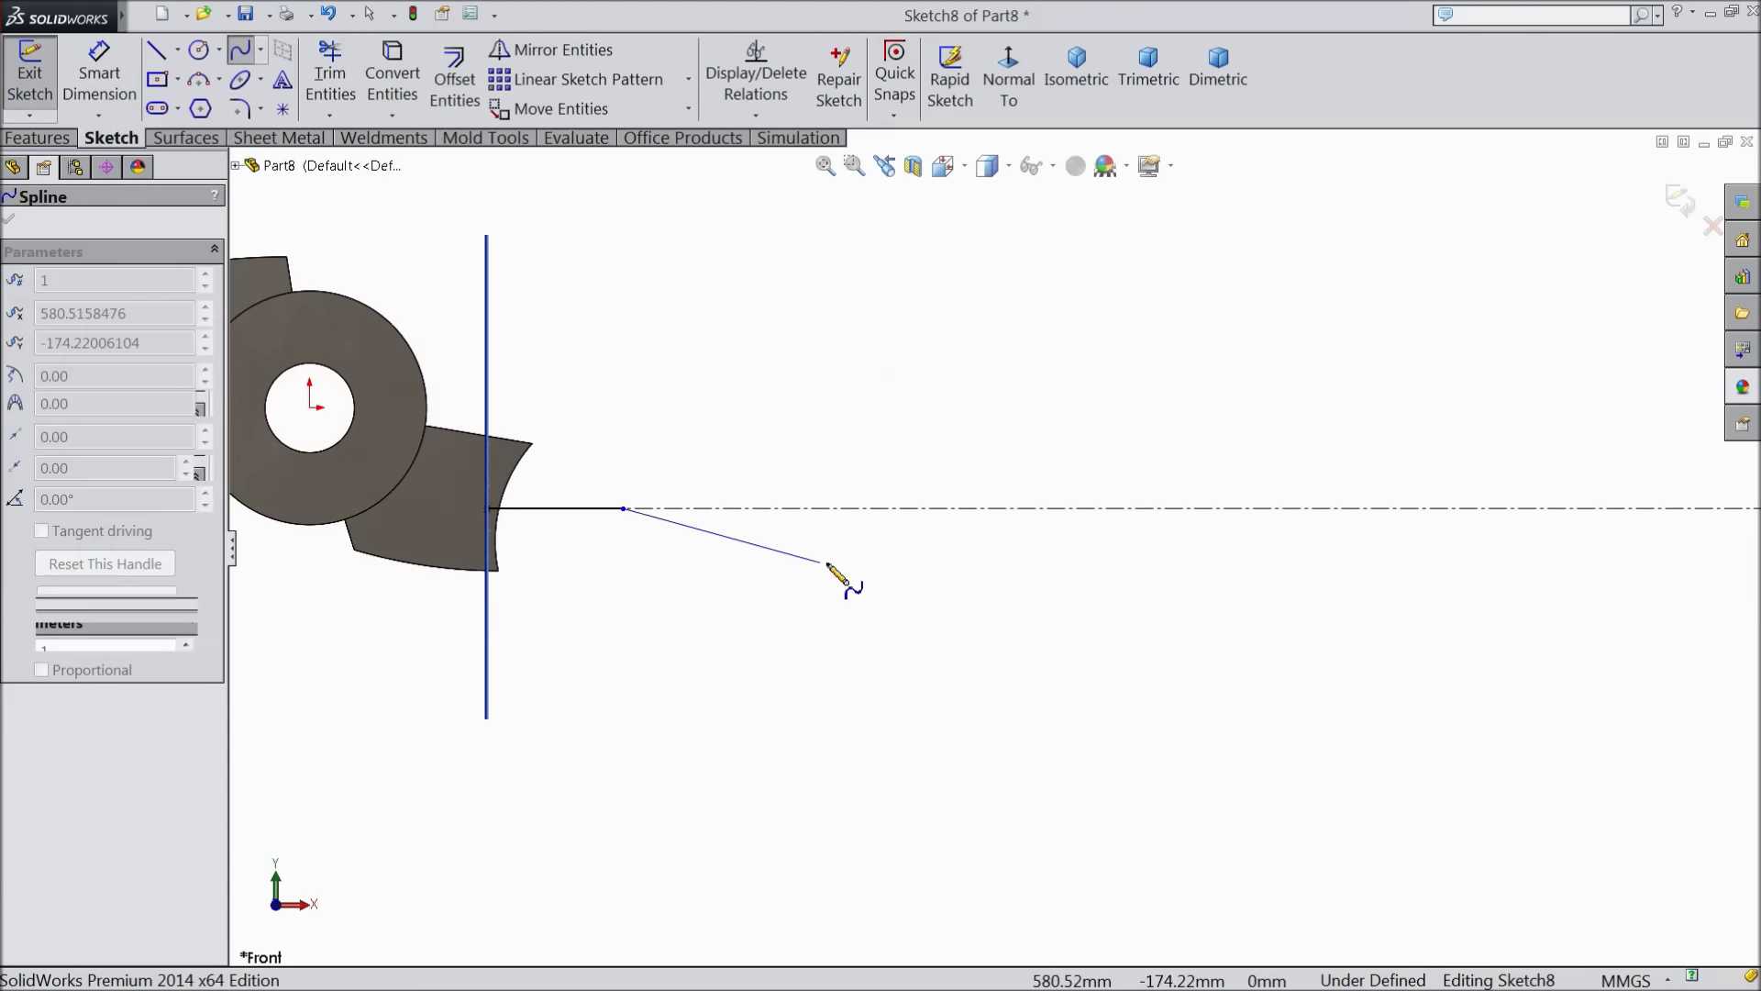
click(952, 598)
key(z)
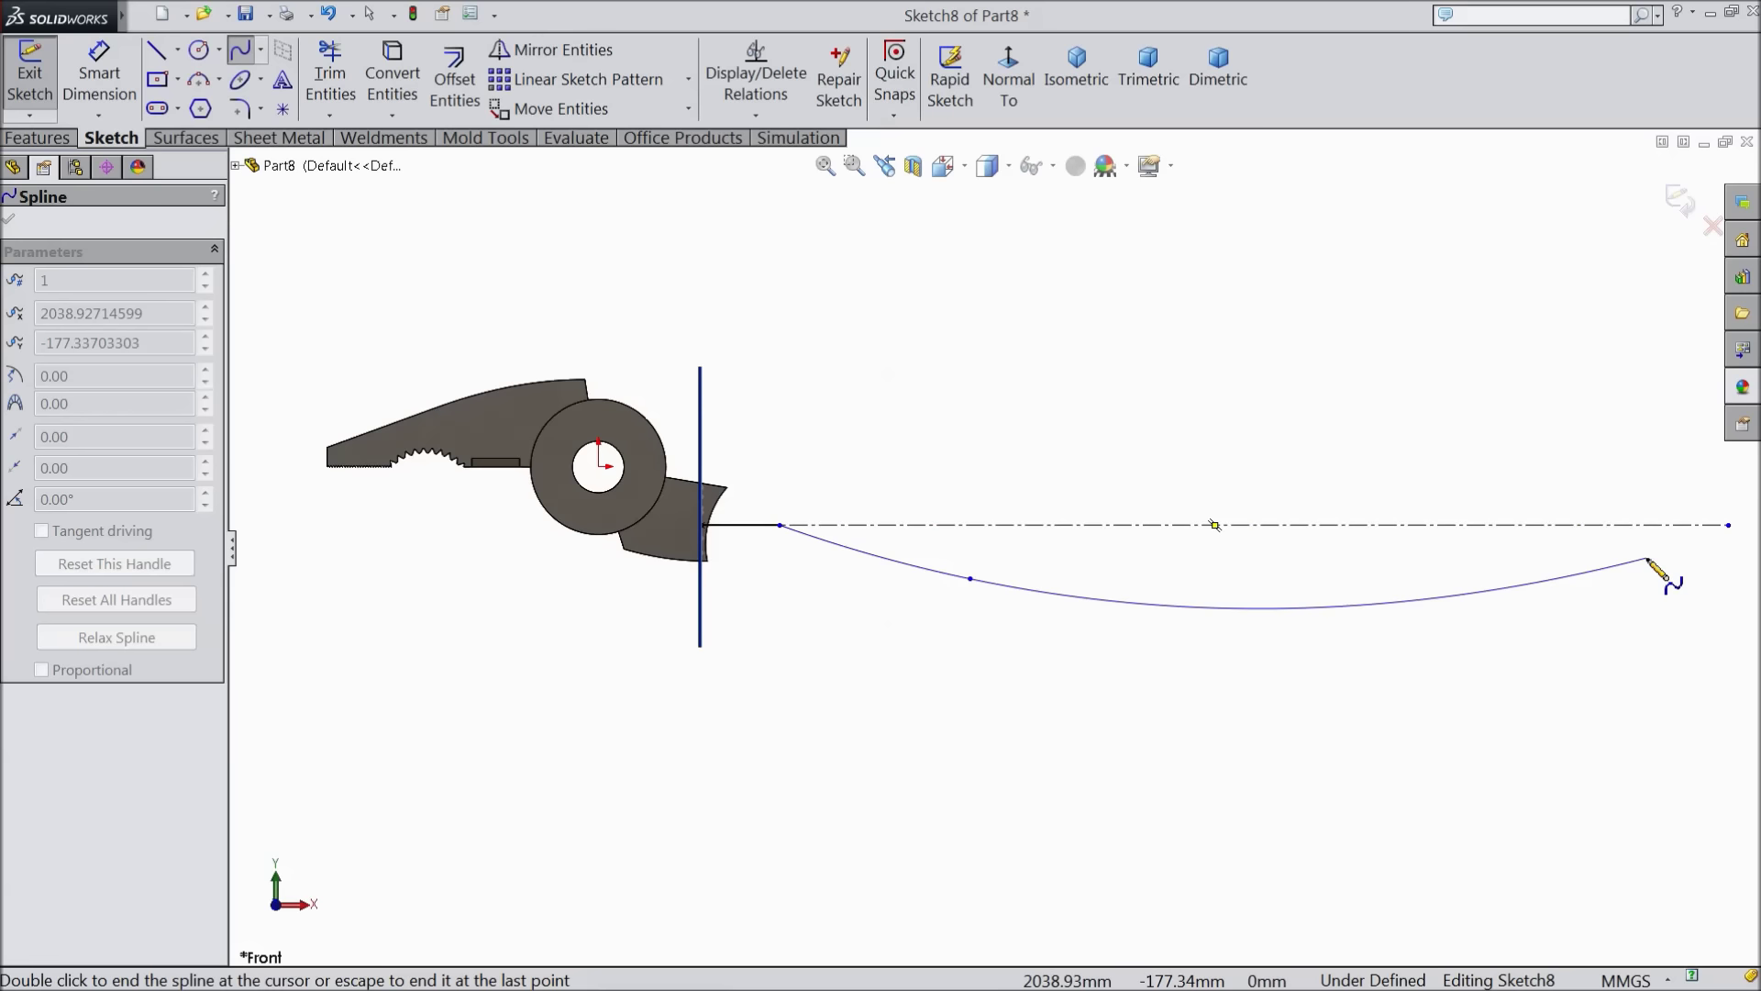
right_click(1629, 592)
click(1605, 278)
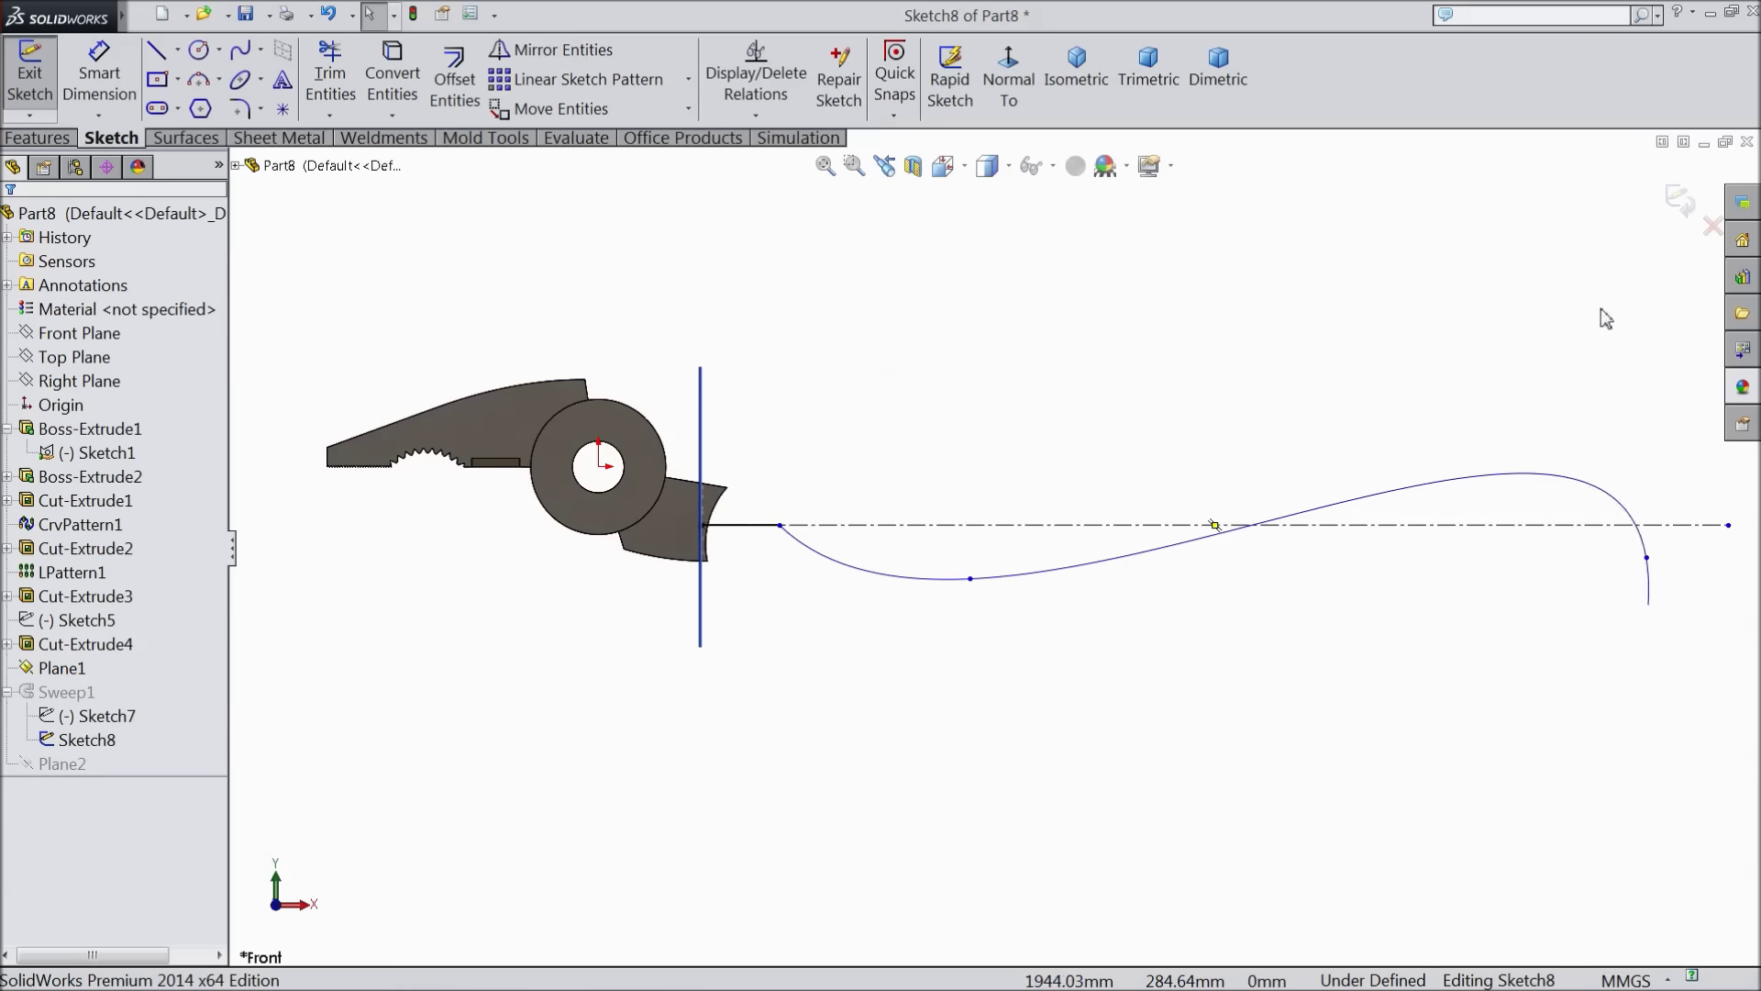
scroll(1137, 675, down, 1)
drag(938, 565, 936, 599)
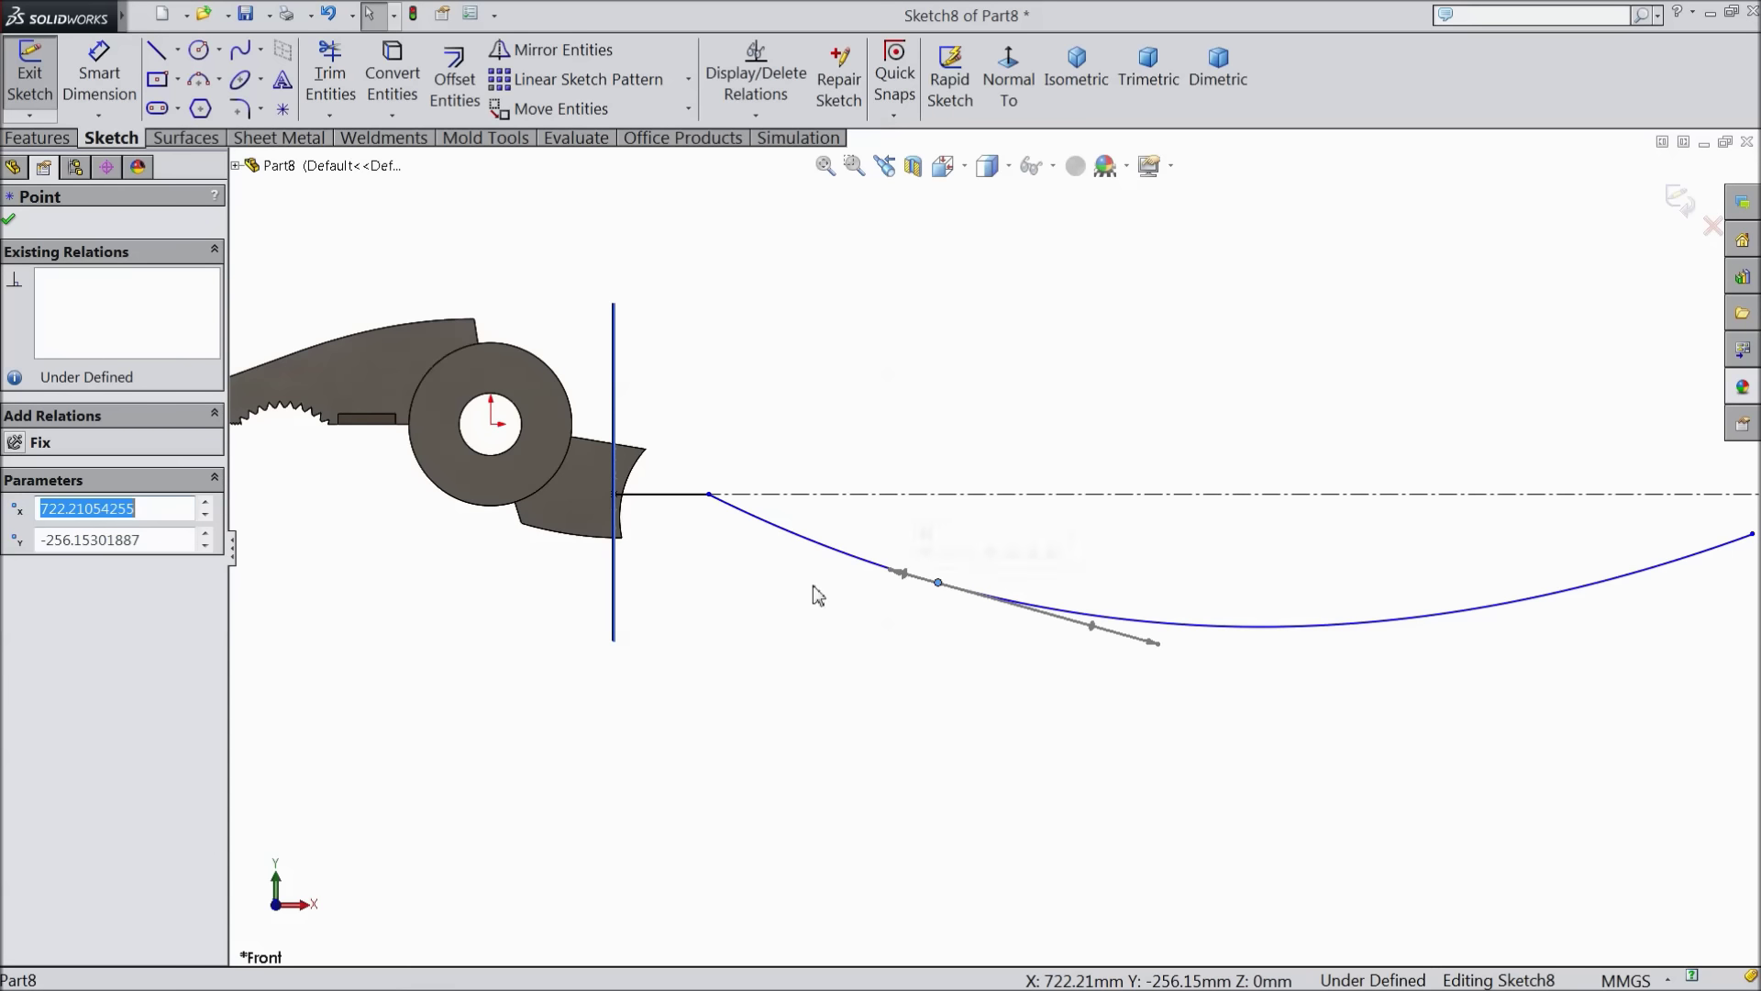
scroll(813, 585, down, 4)
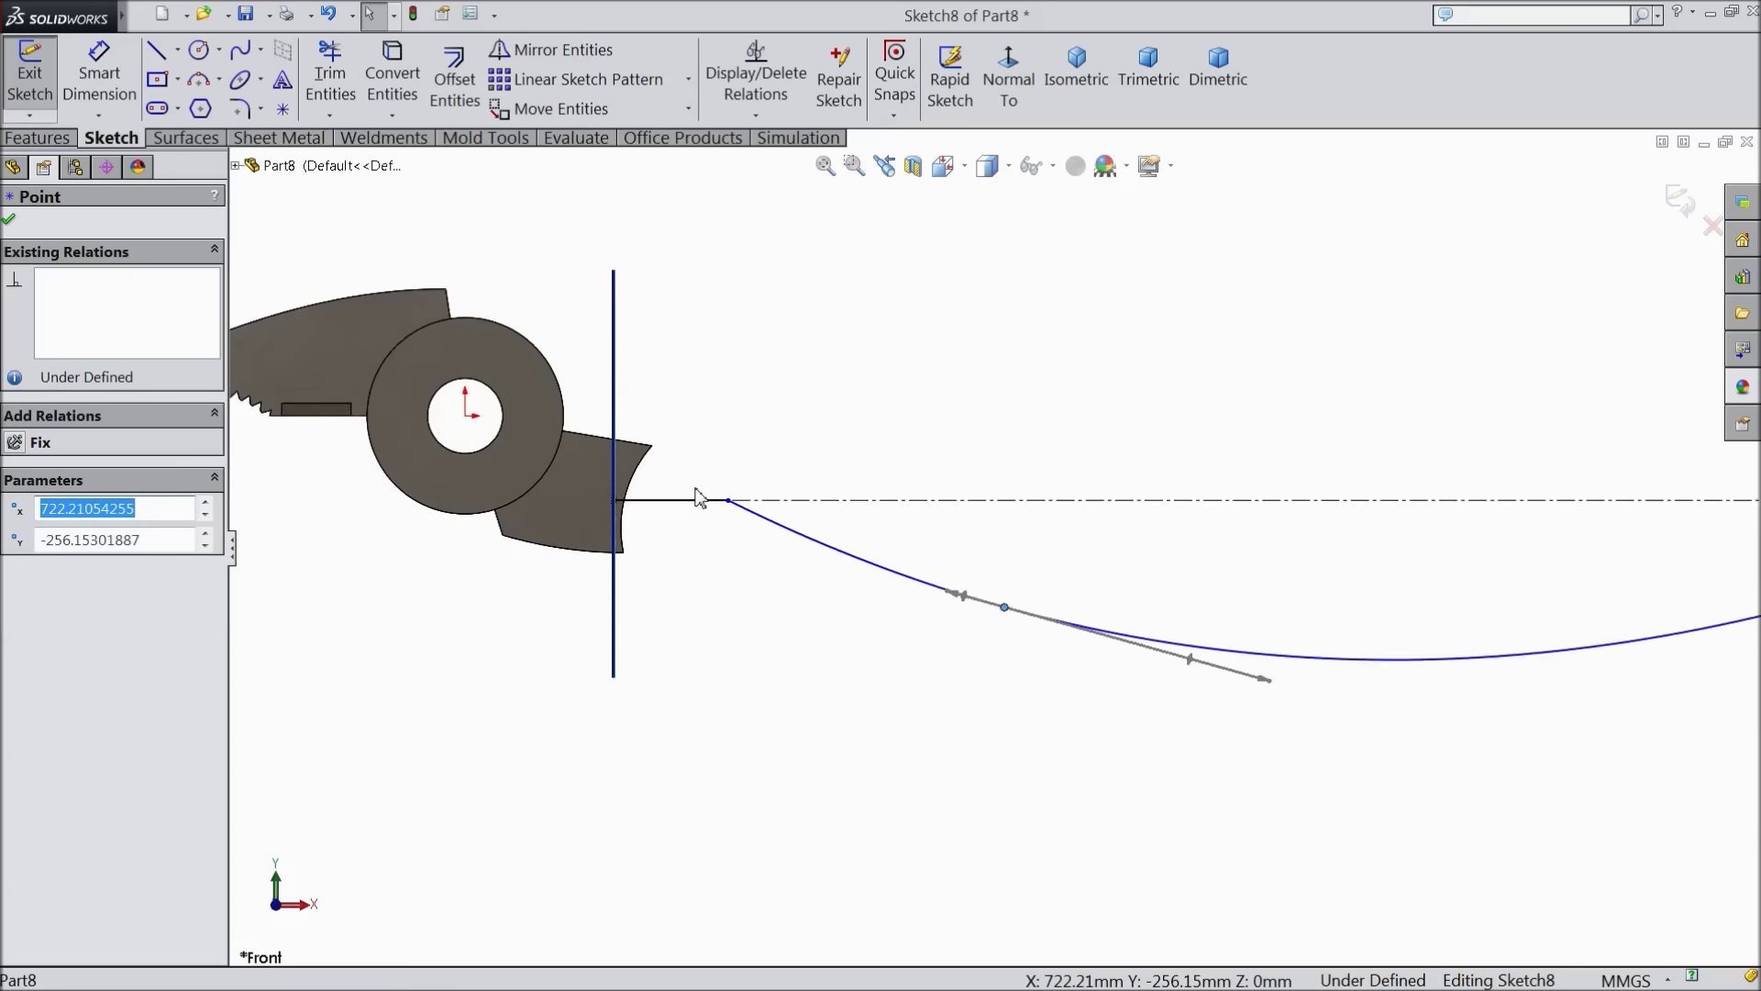
Make the new spline tangent to the short line
click(855, 548)
ctrl+click(786, 521)
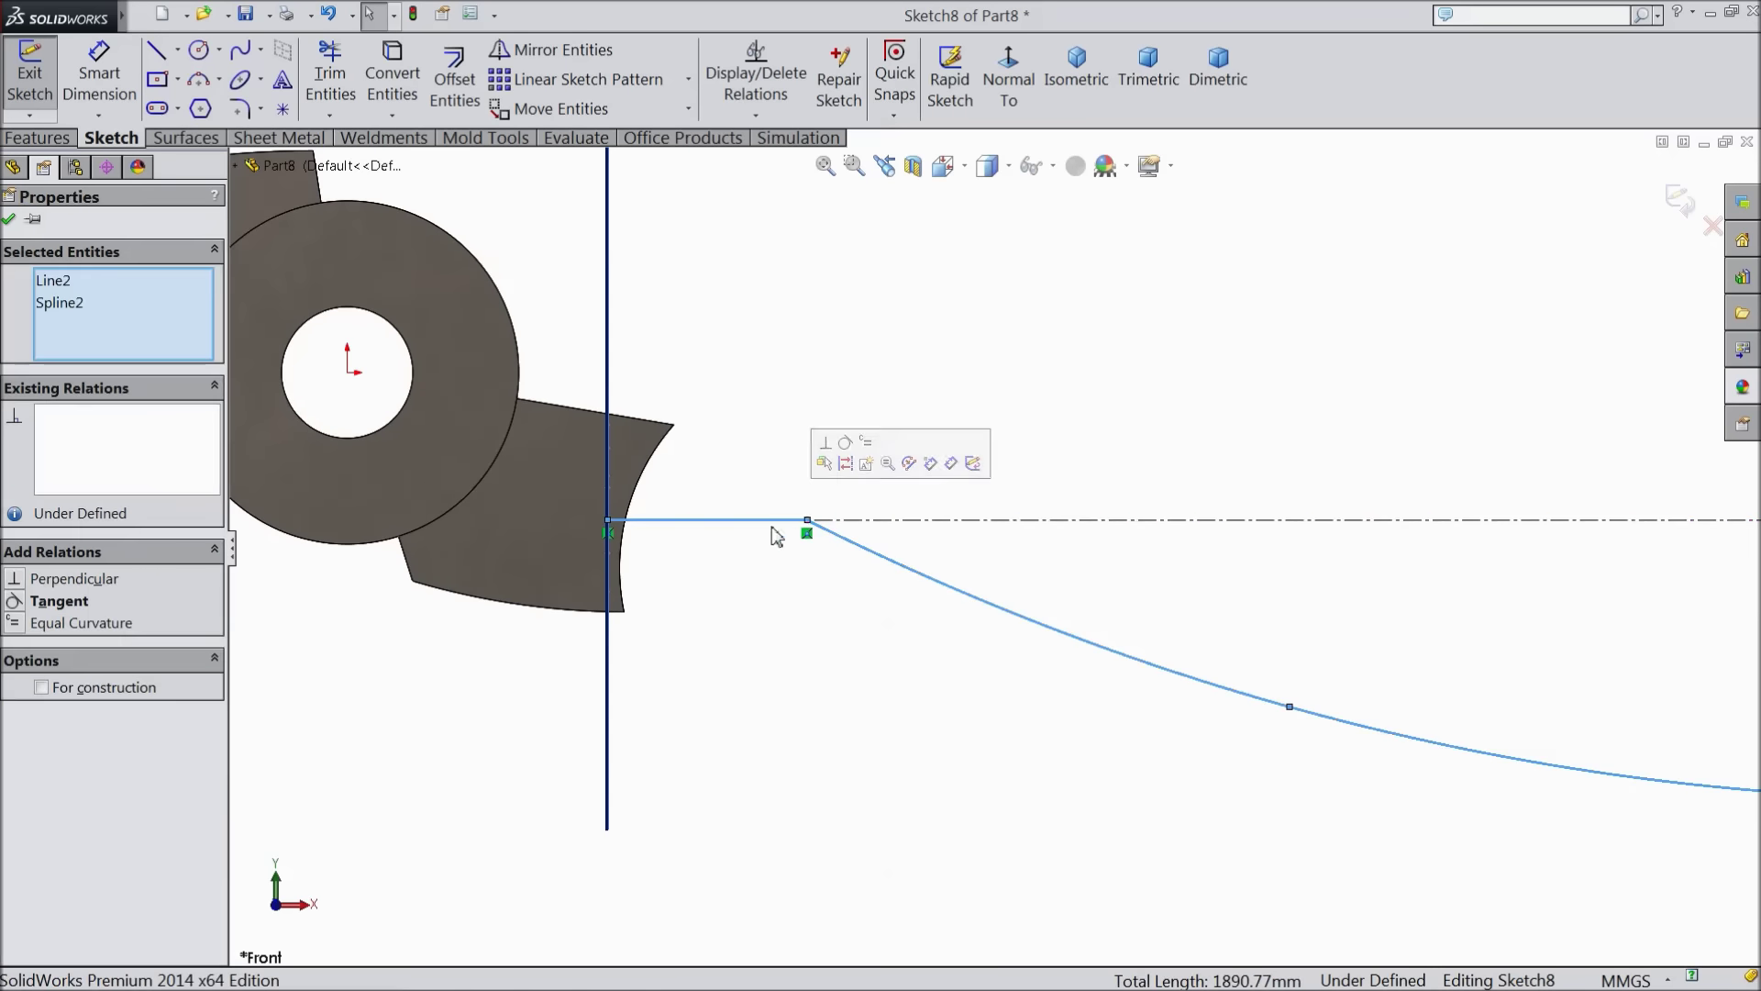
click(844, 443)
scroll(1061, 700, up, 8)
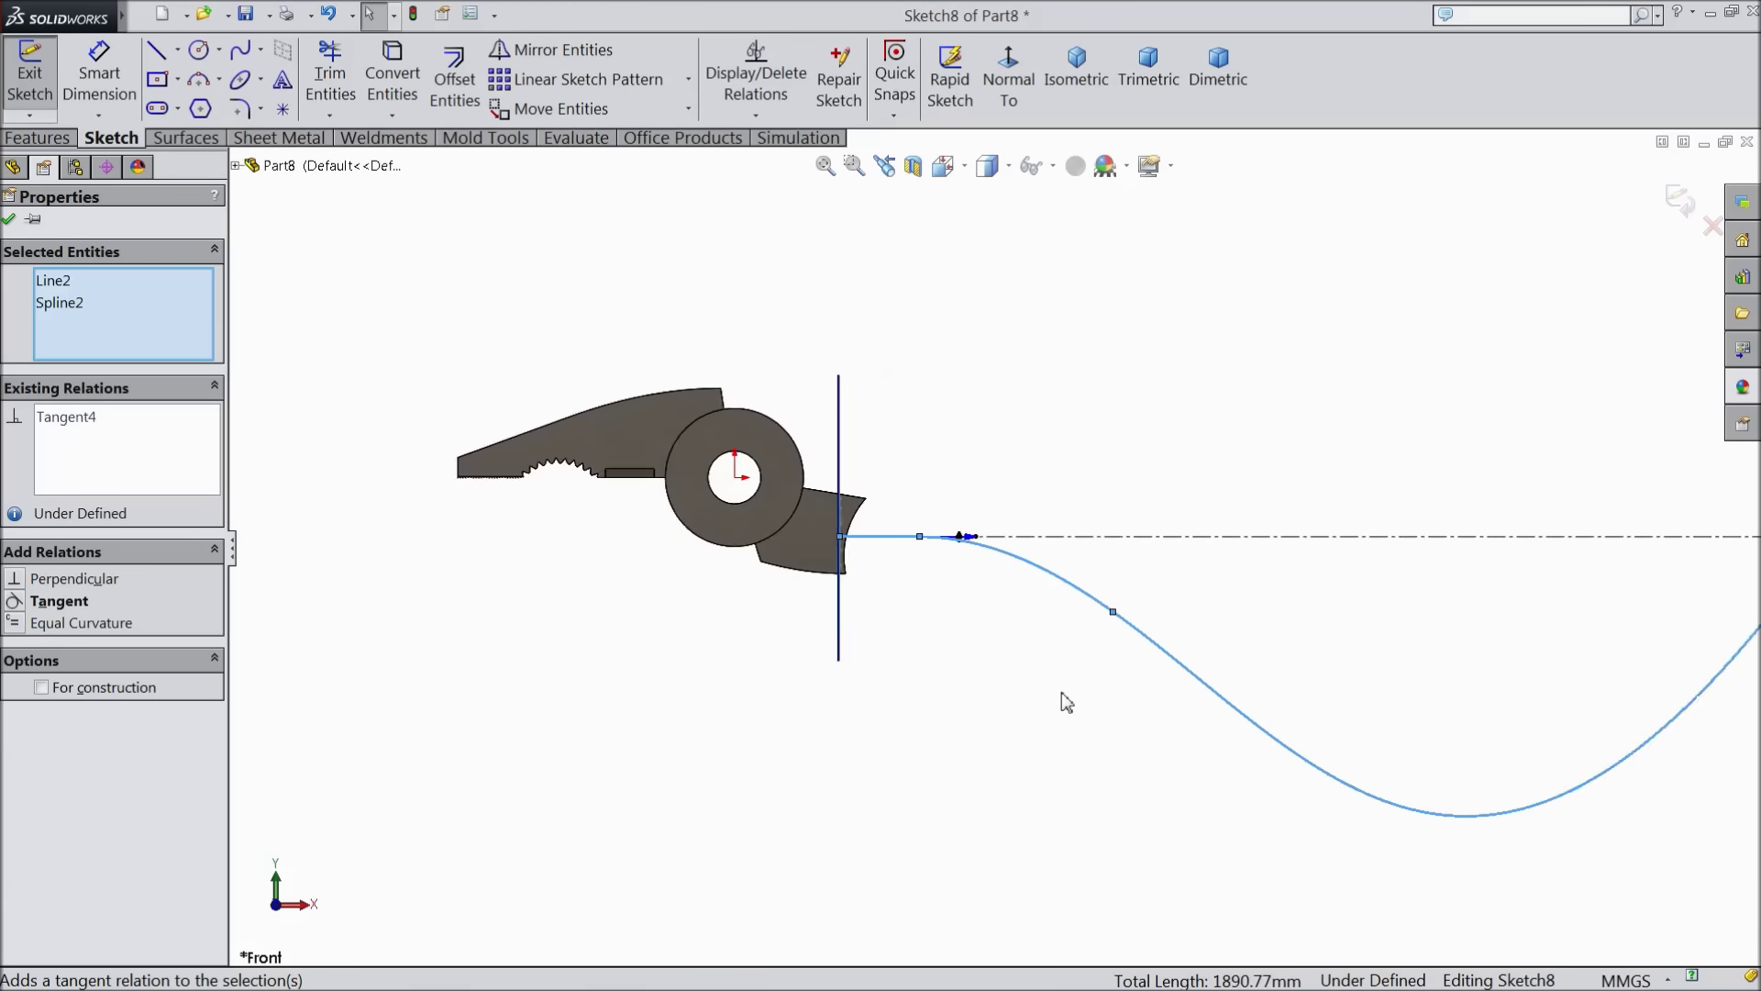
scroll(1509, 587, down, 2)
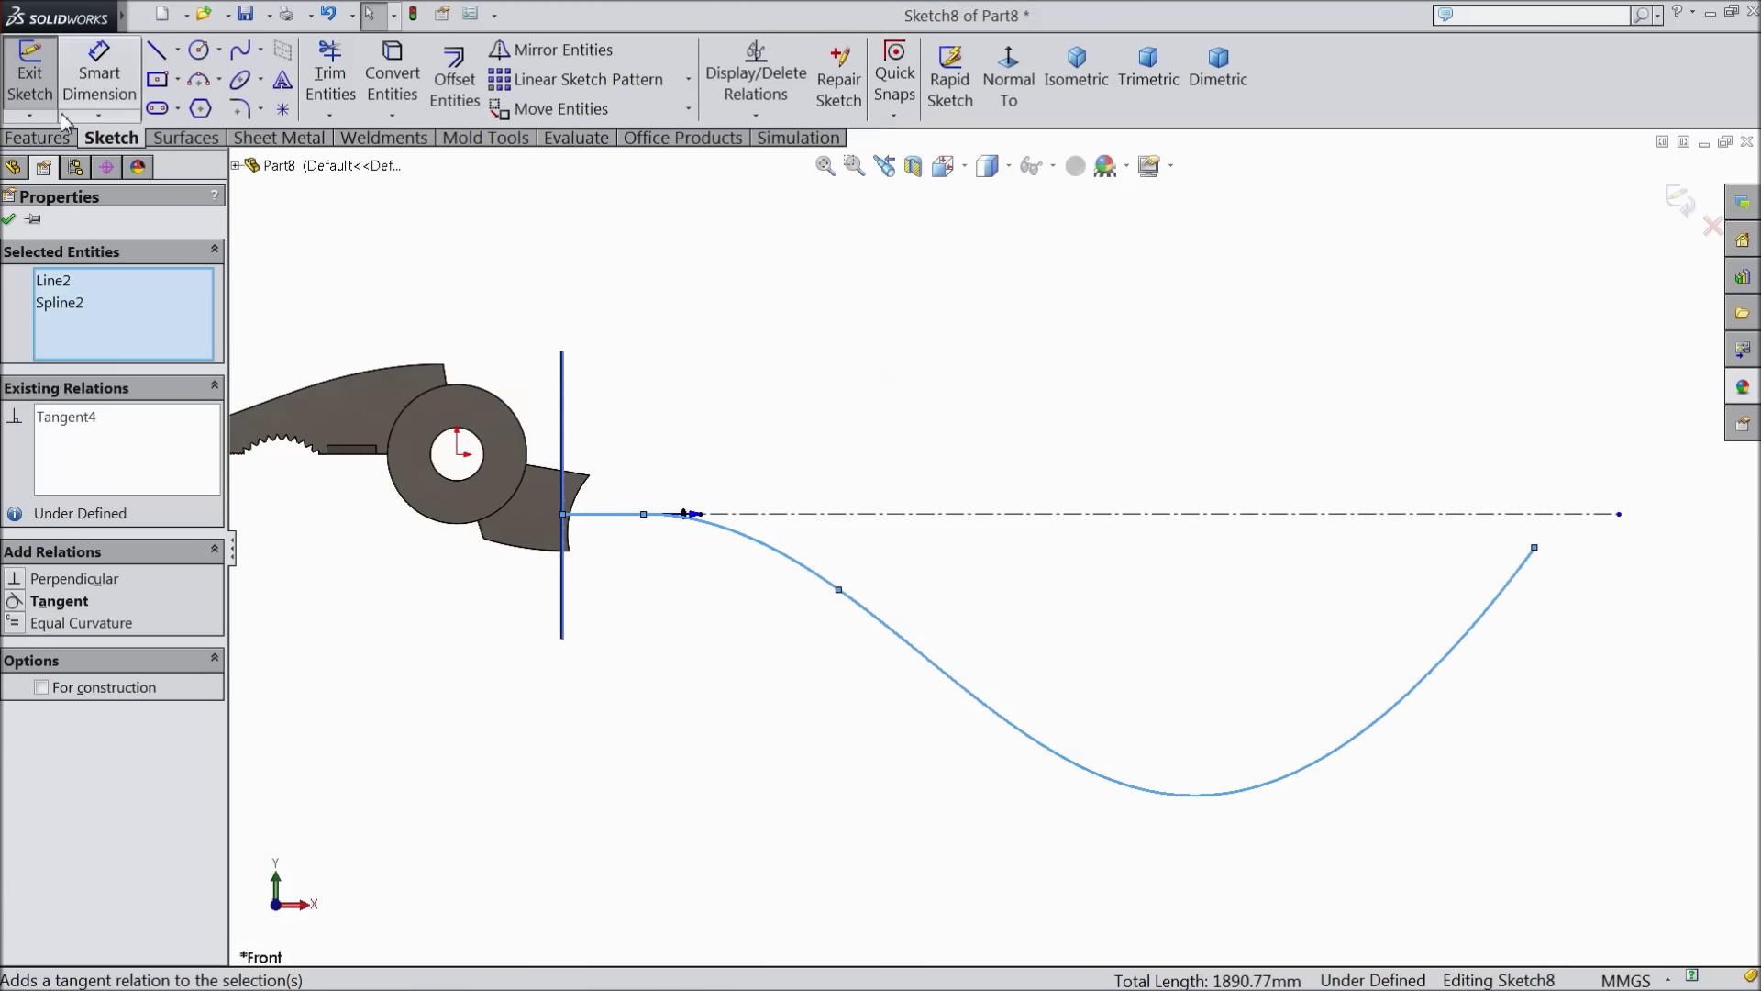
Dimension the horizontal span from the jaw edge to the spline end as 1078 mm
click(99, 73)
click(564, 515)
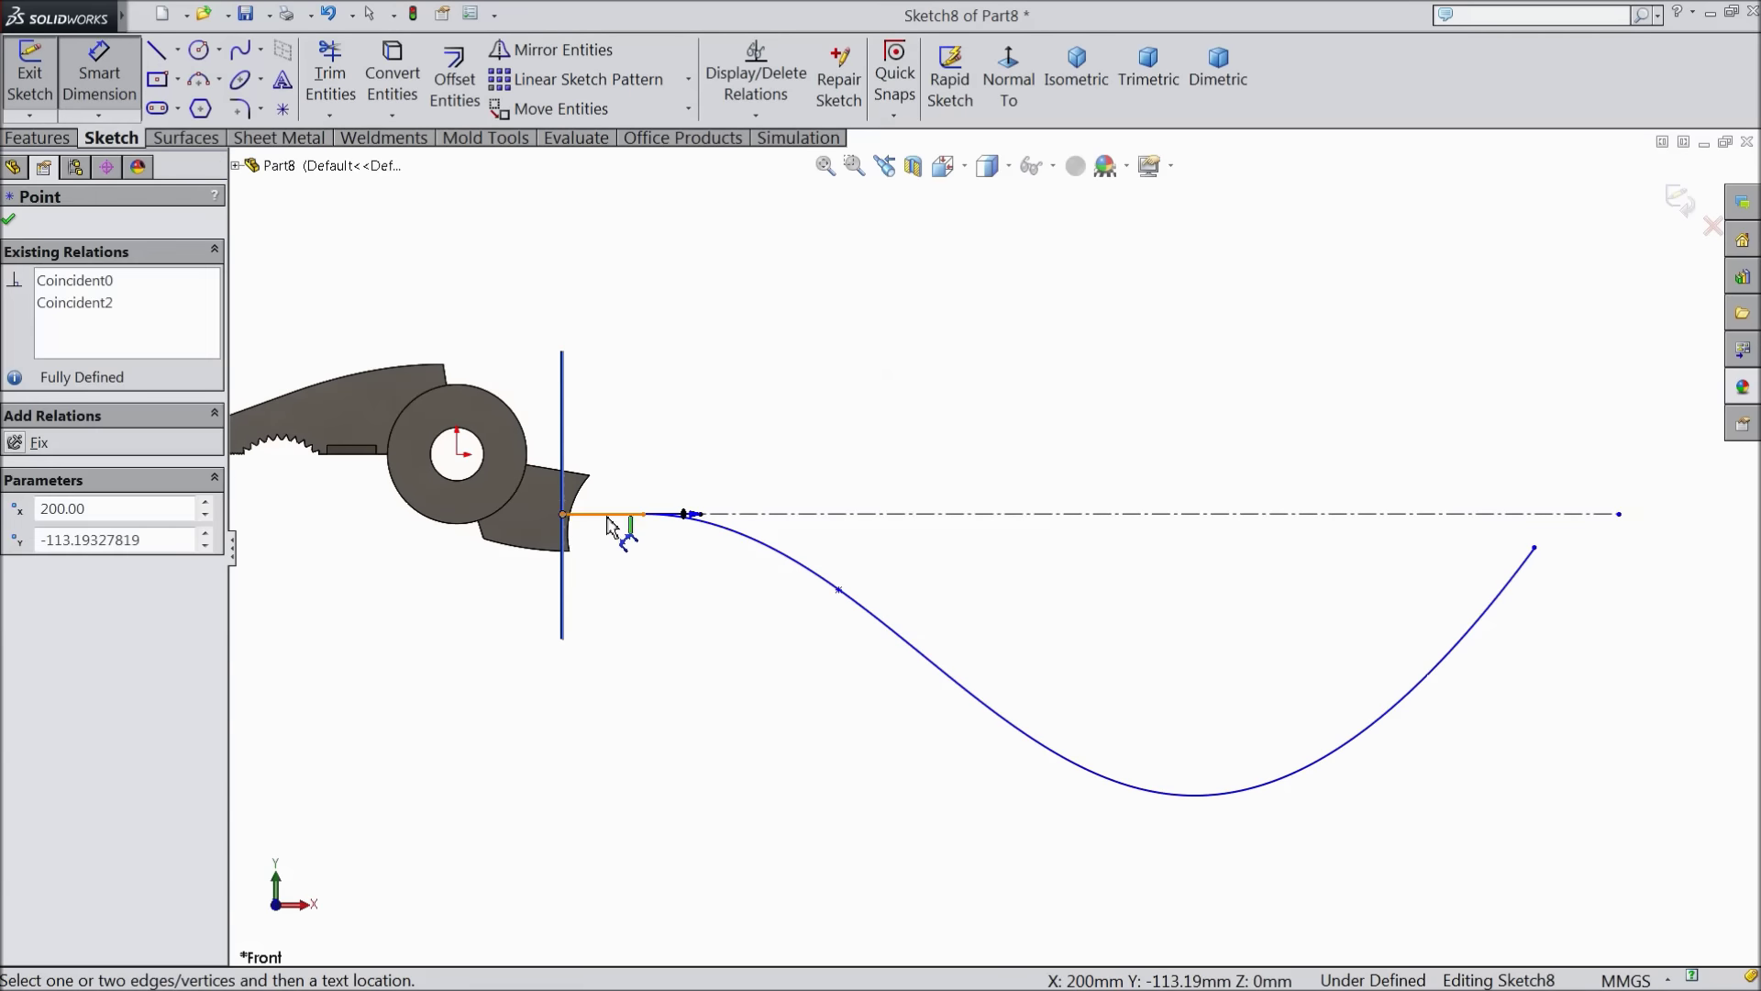
click(1014, 323)
text(1078)
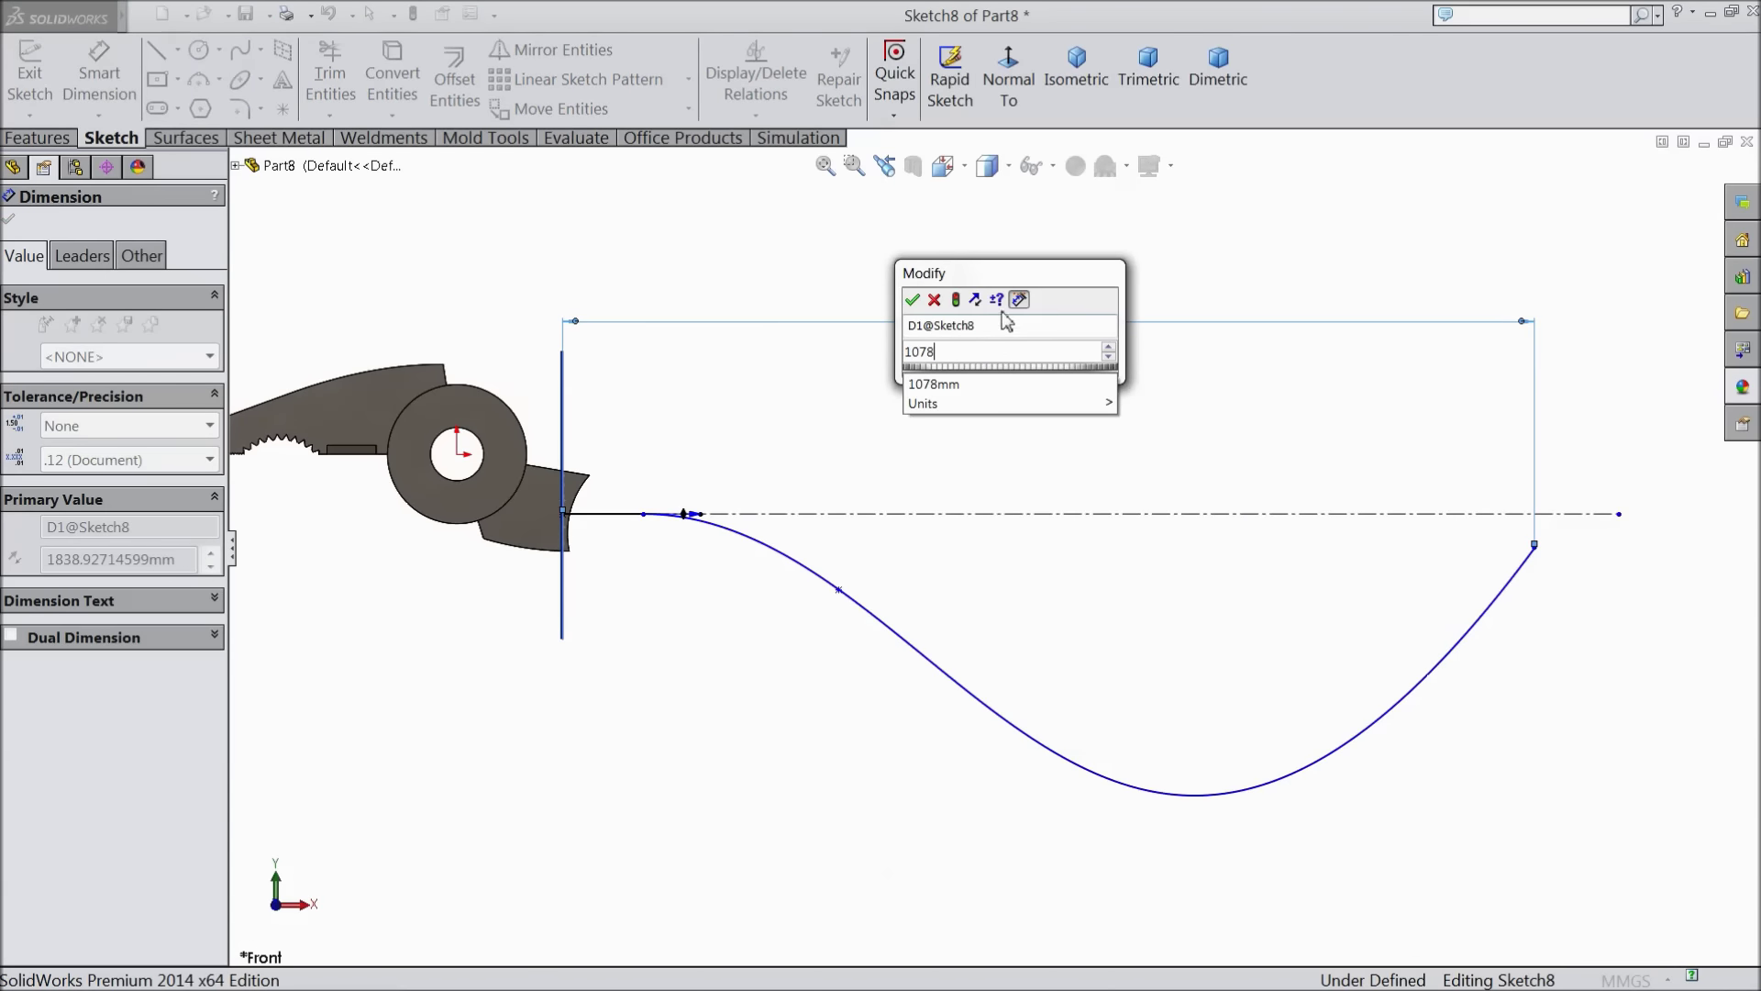
click(914, 301)
scroll(826, 551, up, 3)
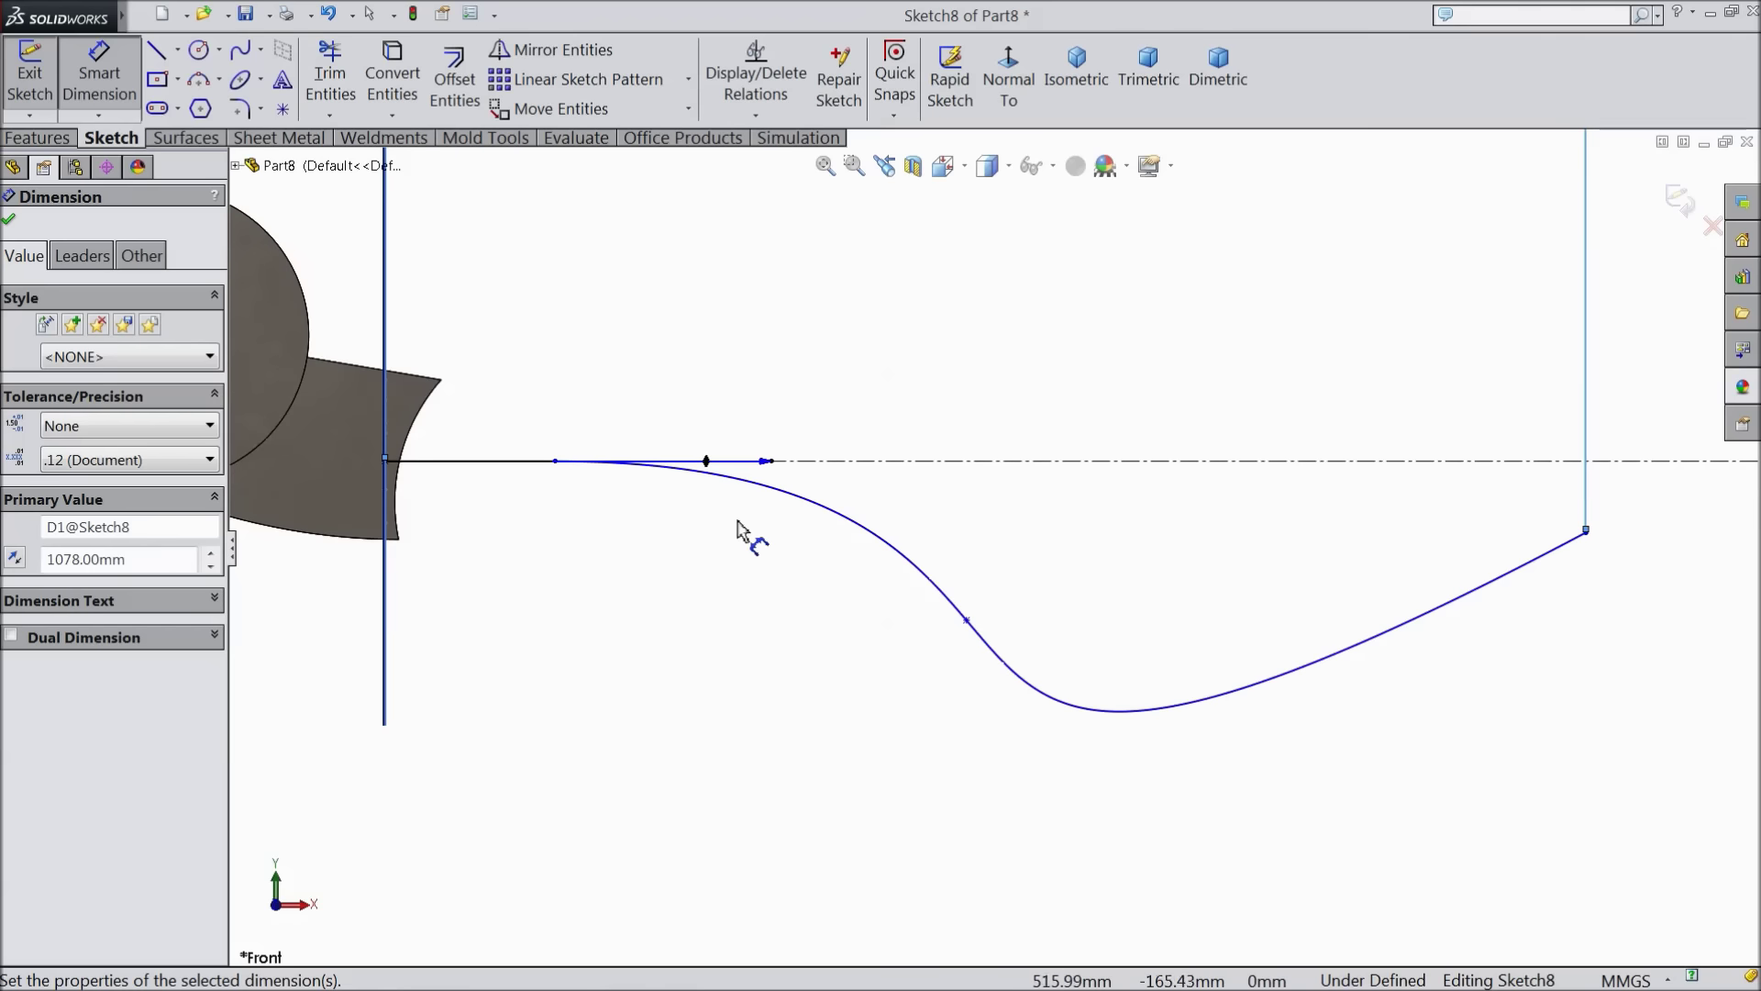
click(11, 223)
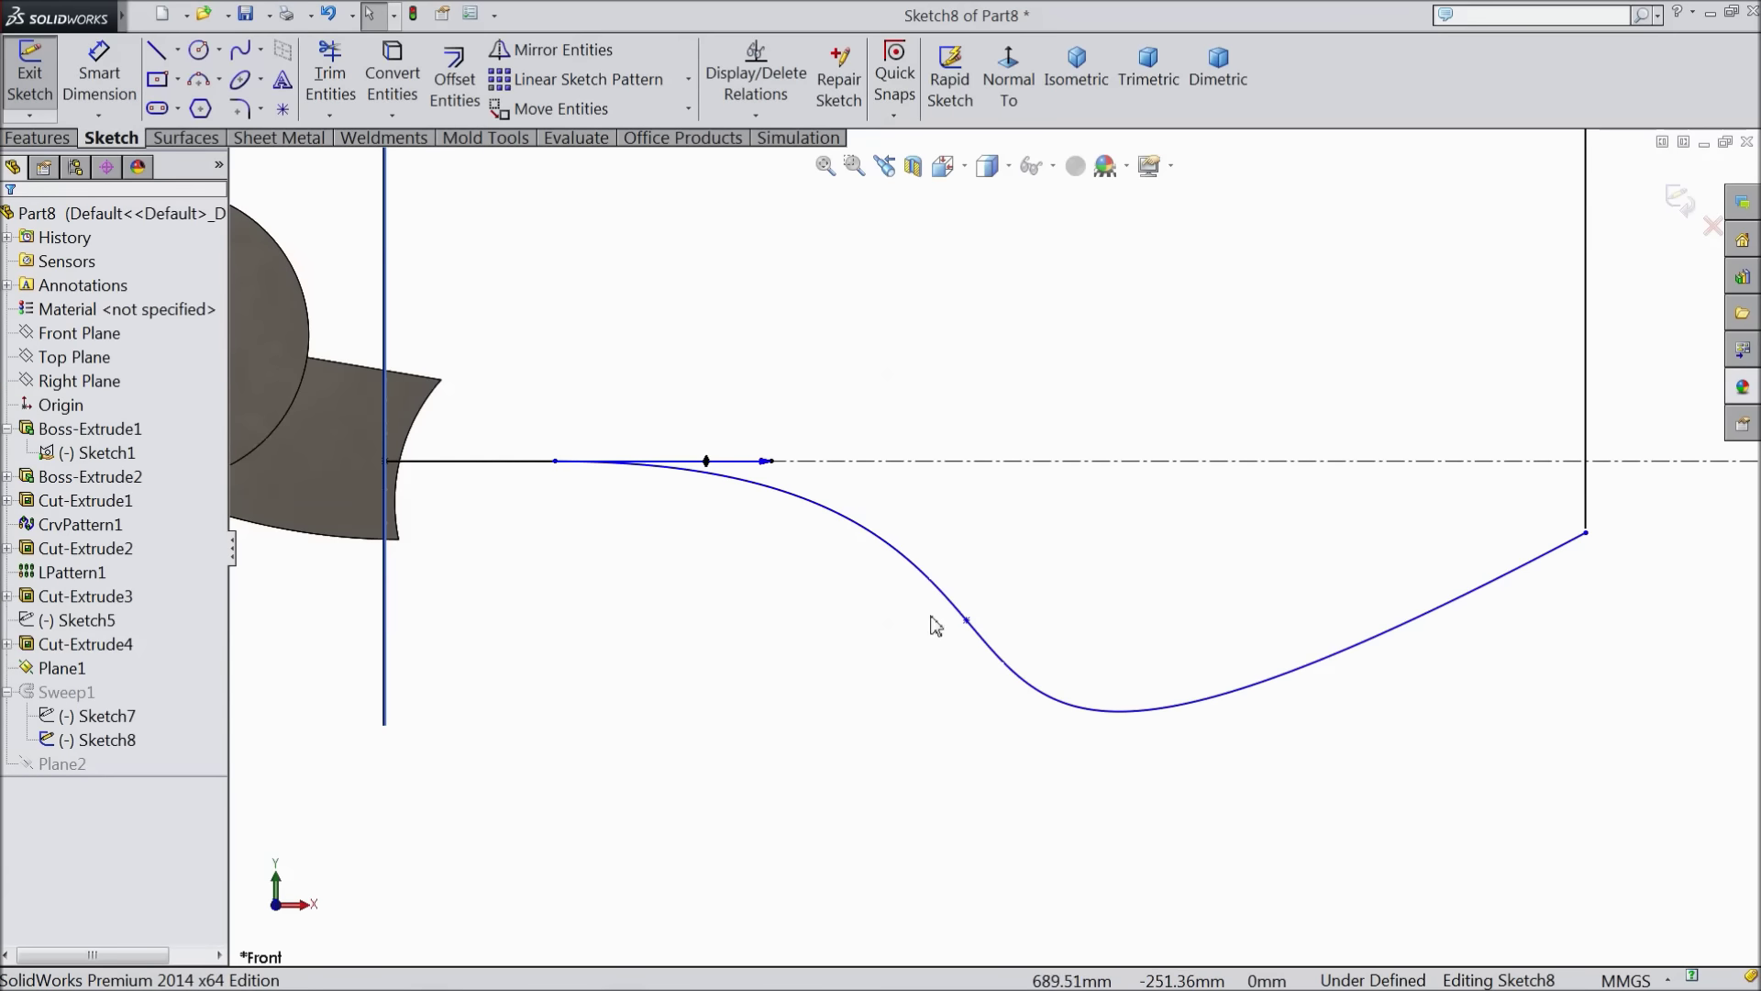
Drag the spline's interior point, its tangent and the end tangent to flatten the curve
drag(967, 627, 940, 601)
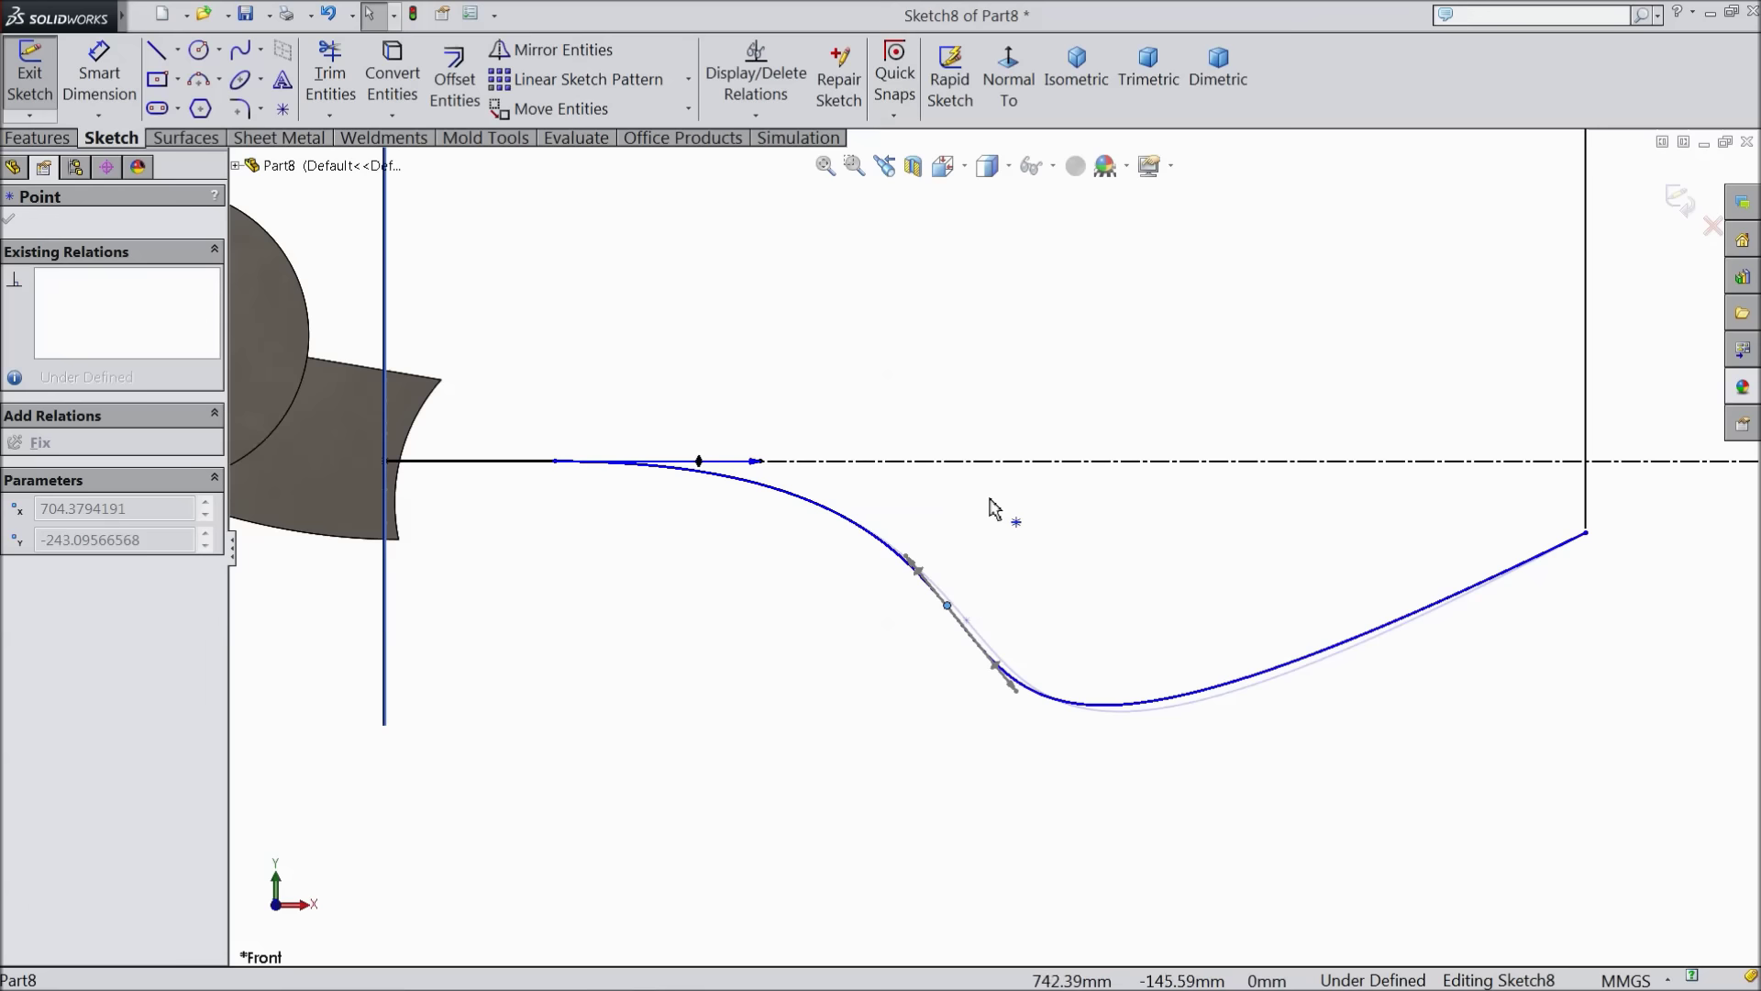
click(1182, 698)
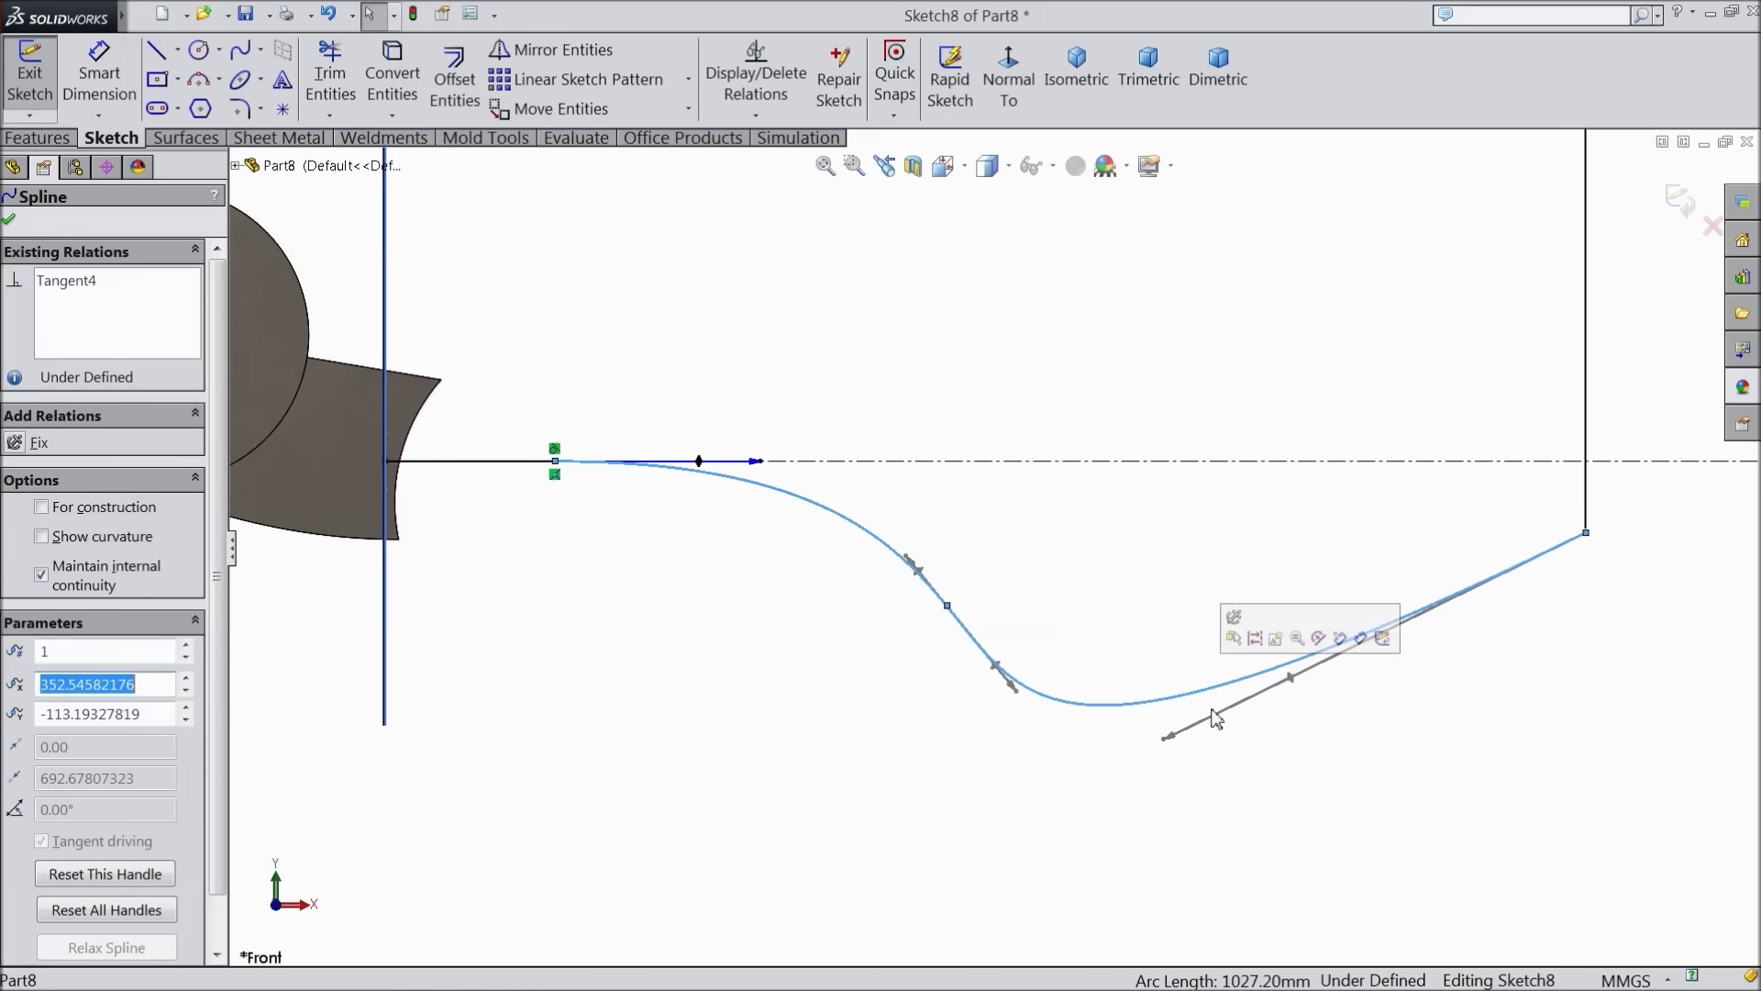
drag(1171, 737, 1469, 589)
drag(947, 613, 950, 591)
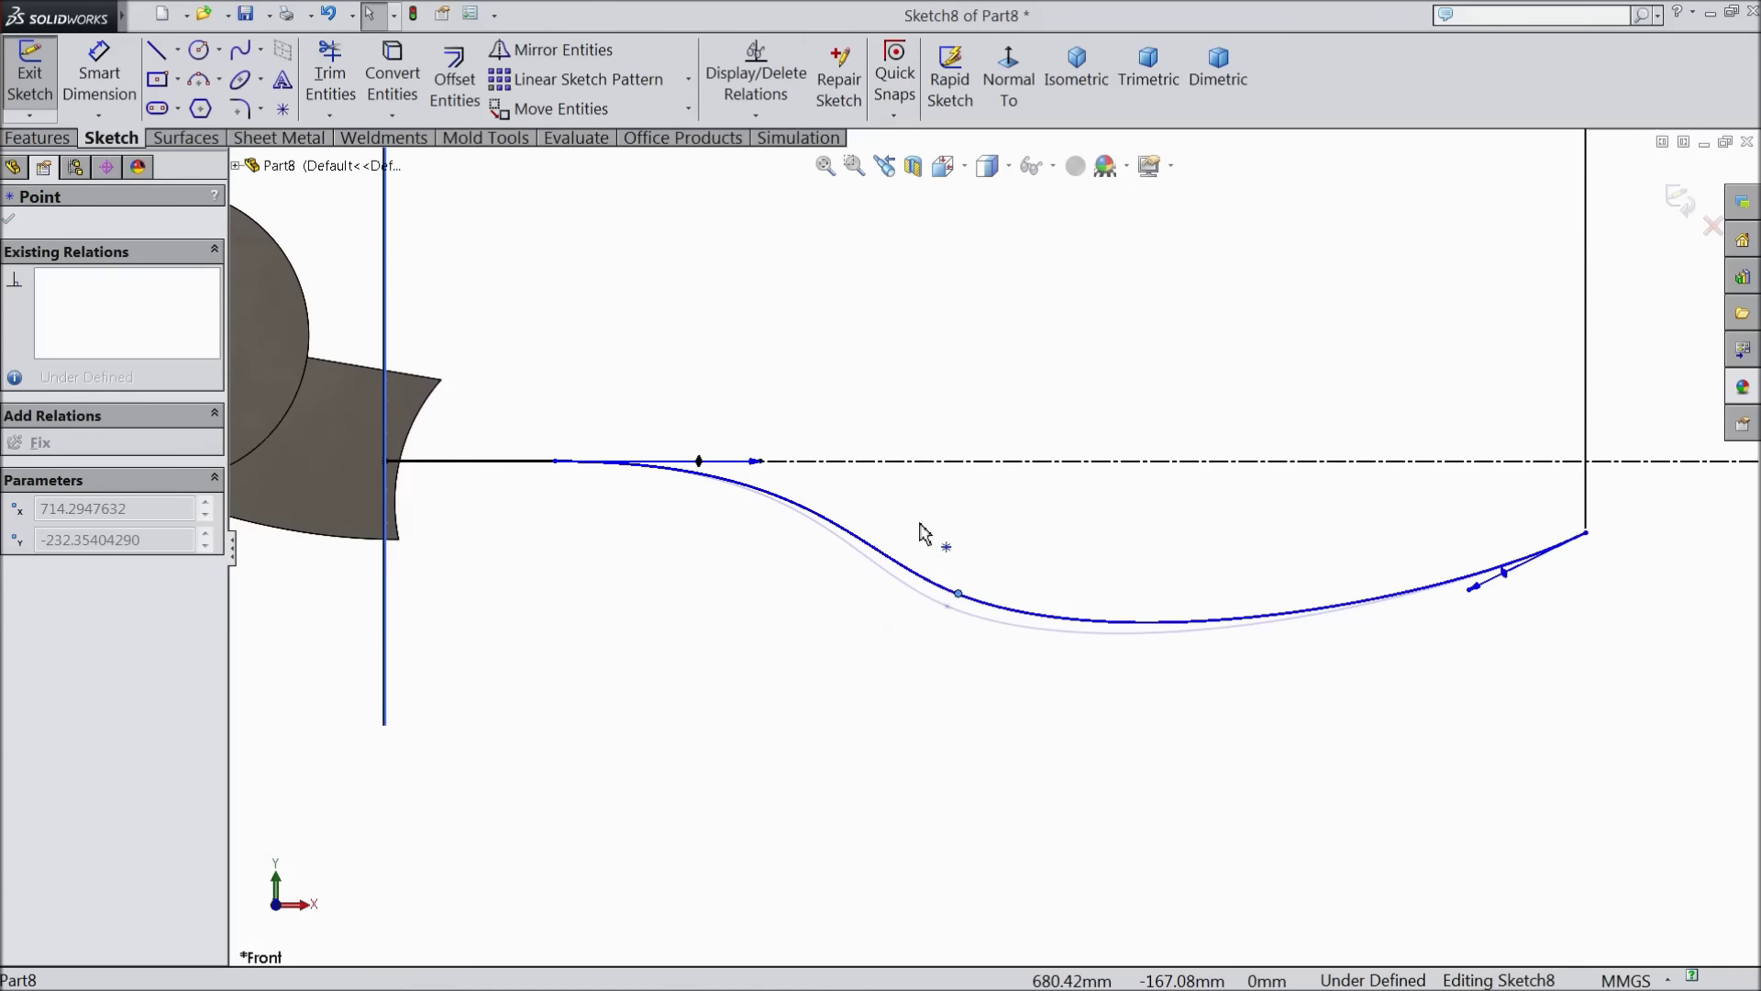
drag(951, 543, 950, 543)
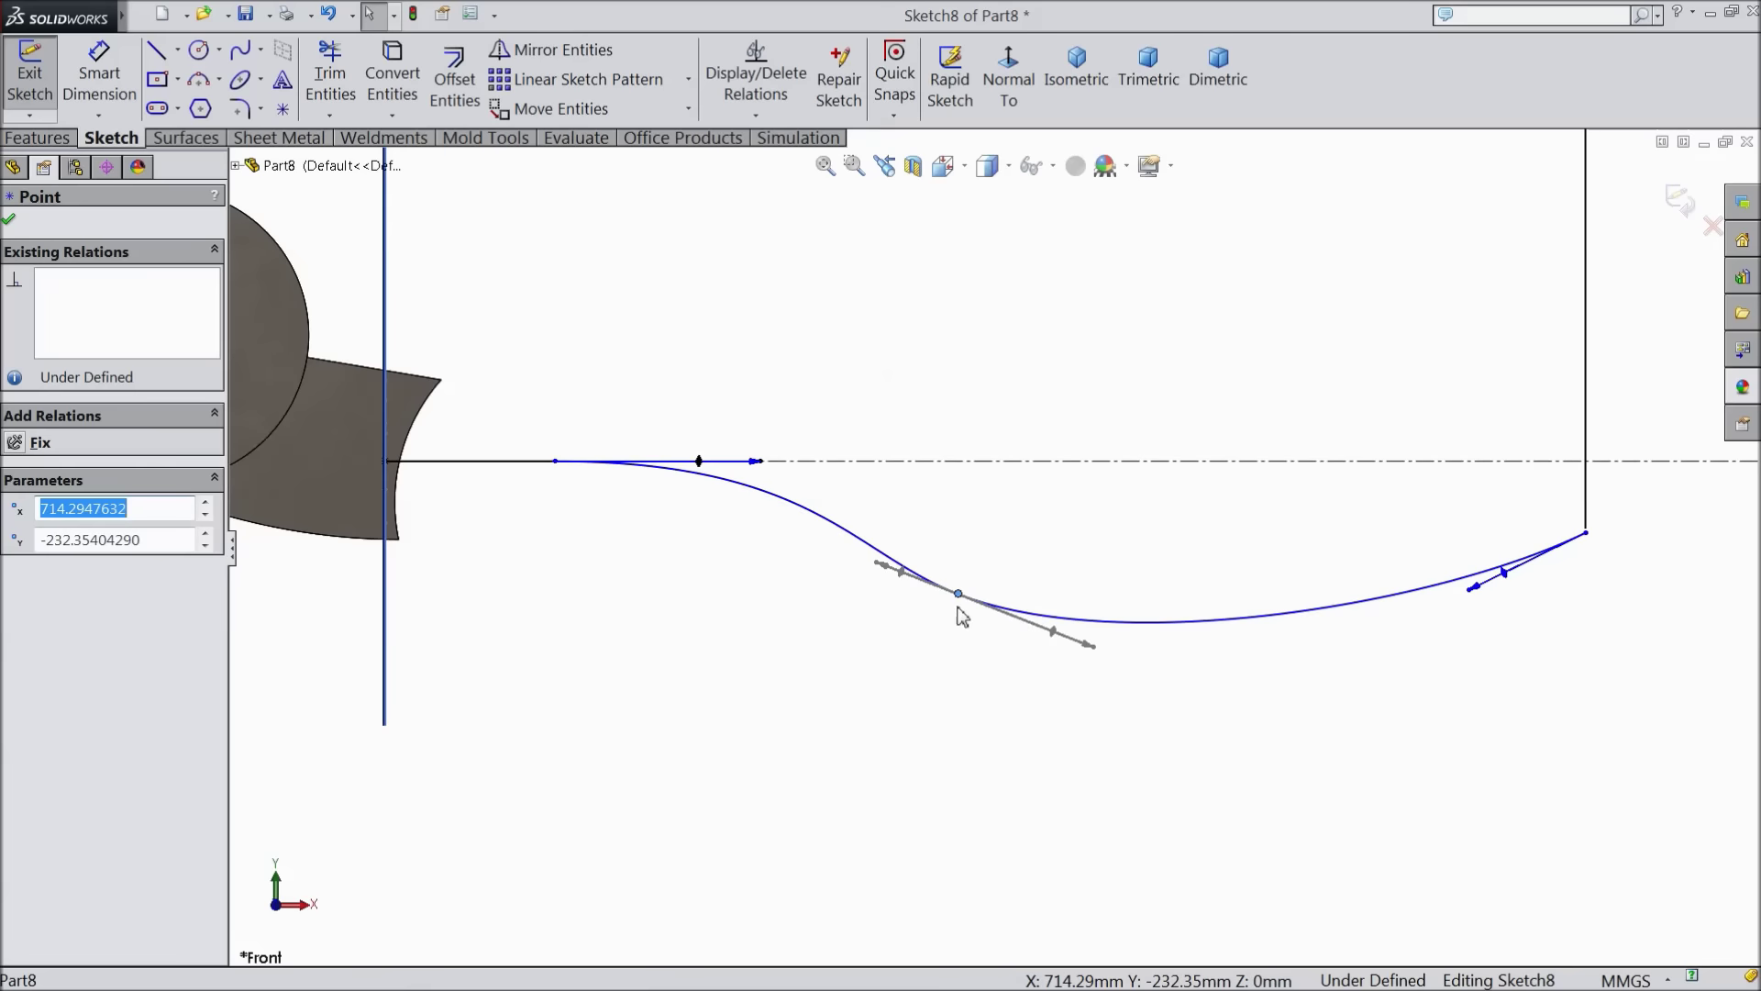
scroll(958, 607, up, 1)
mouse_move(1032, 613)
mouse_down()
mouse_move(1009, 609)
mouse_move(1218, 598)
mouse_move(1252, 615)
mouse_up()
scroll(1078, 637, down, 1)
scroll(995, 550, up, 1)
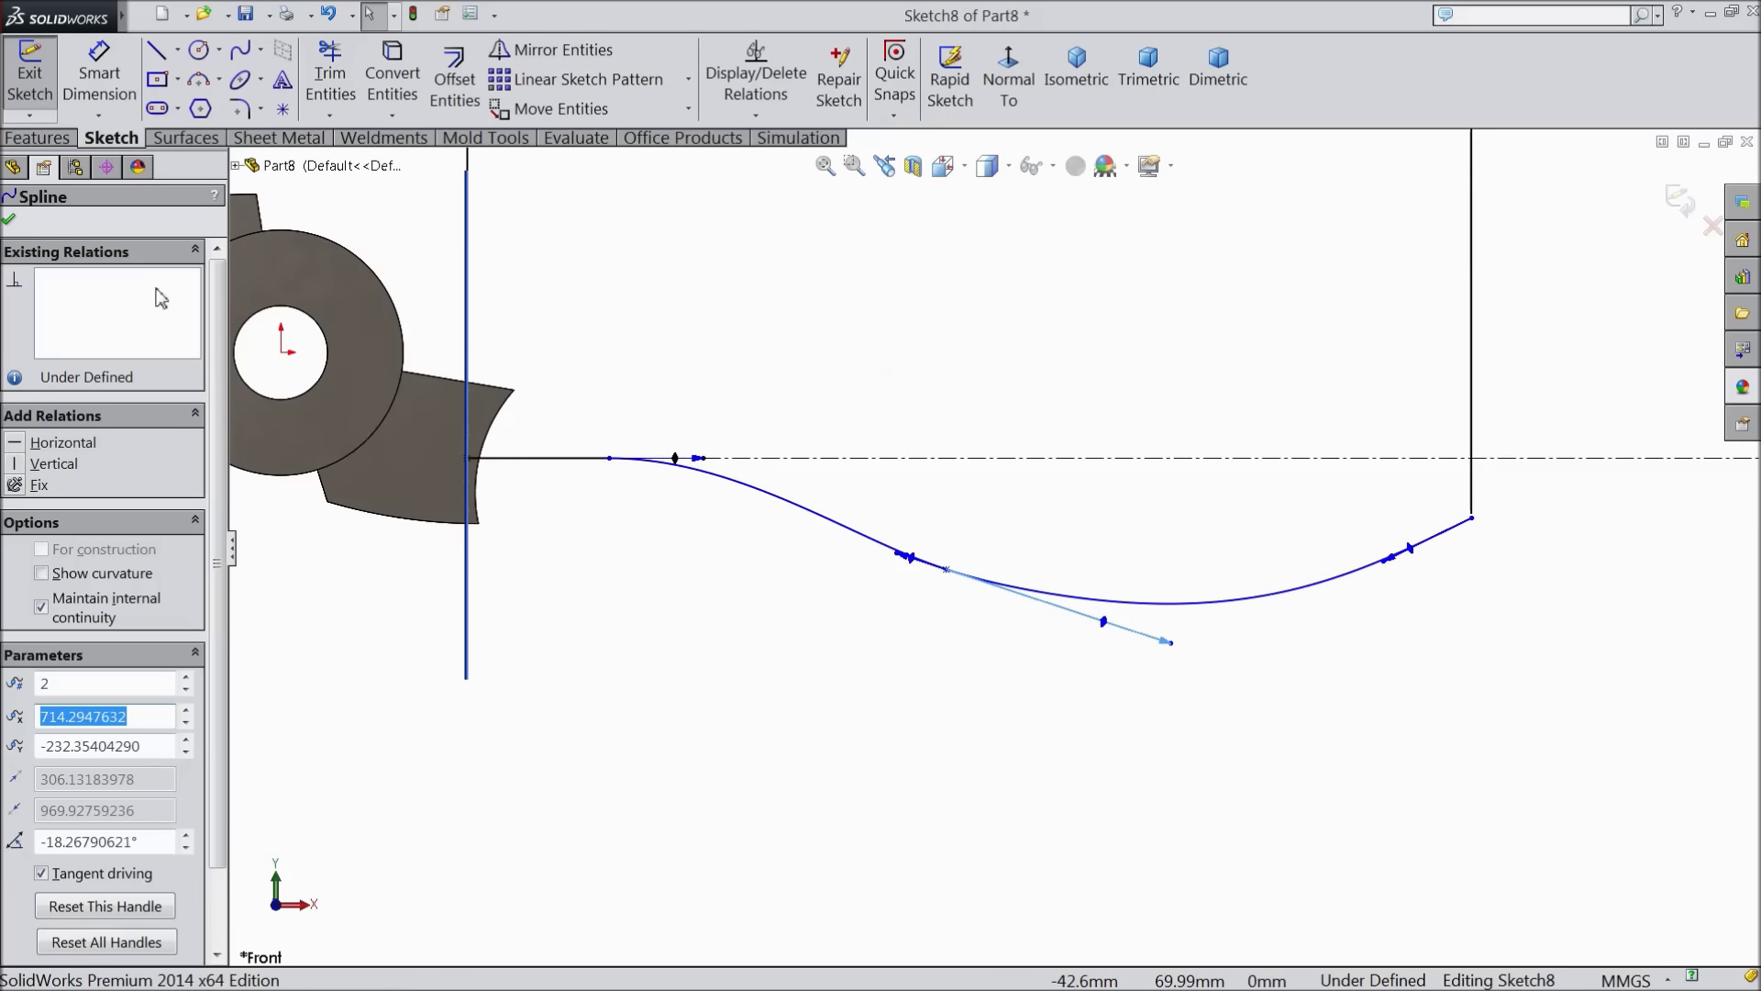
click(10, 220)
Dimension the straight start line of the path to 130 mm
click(99, 73)
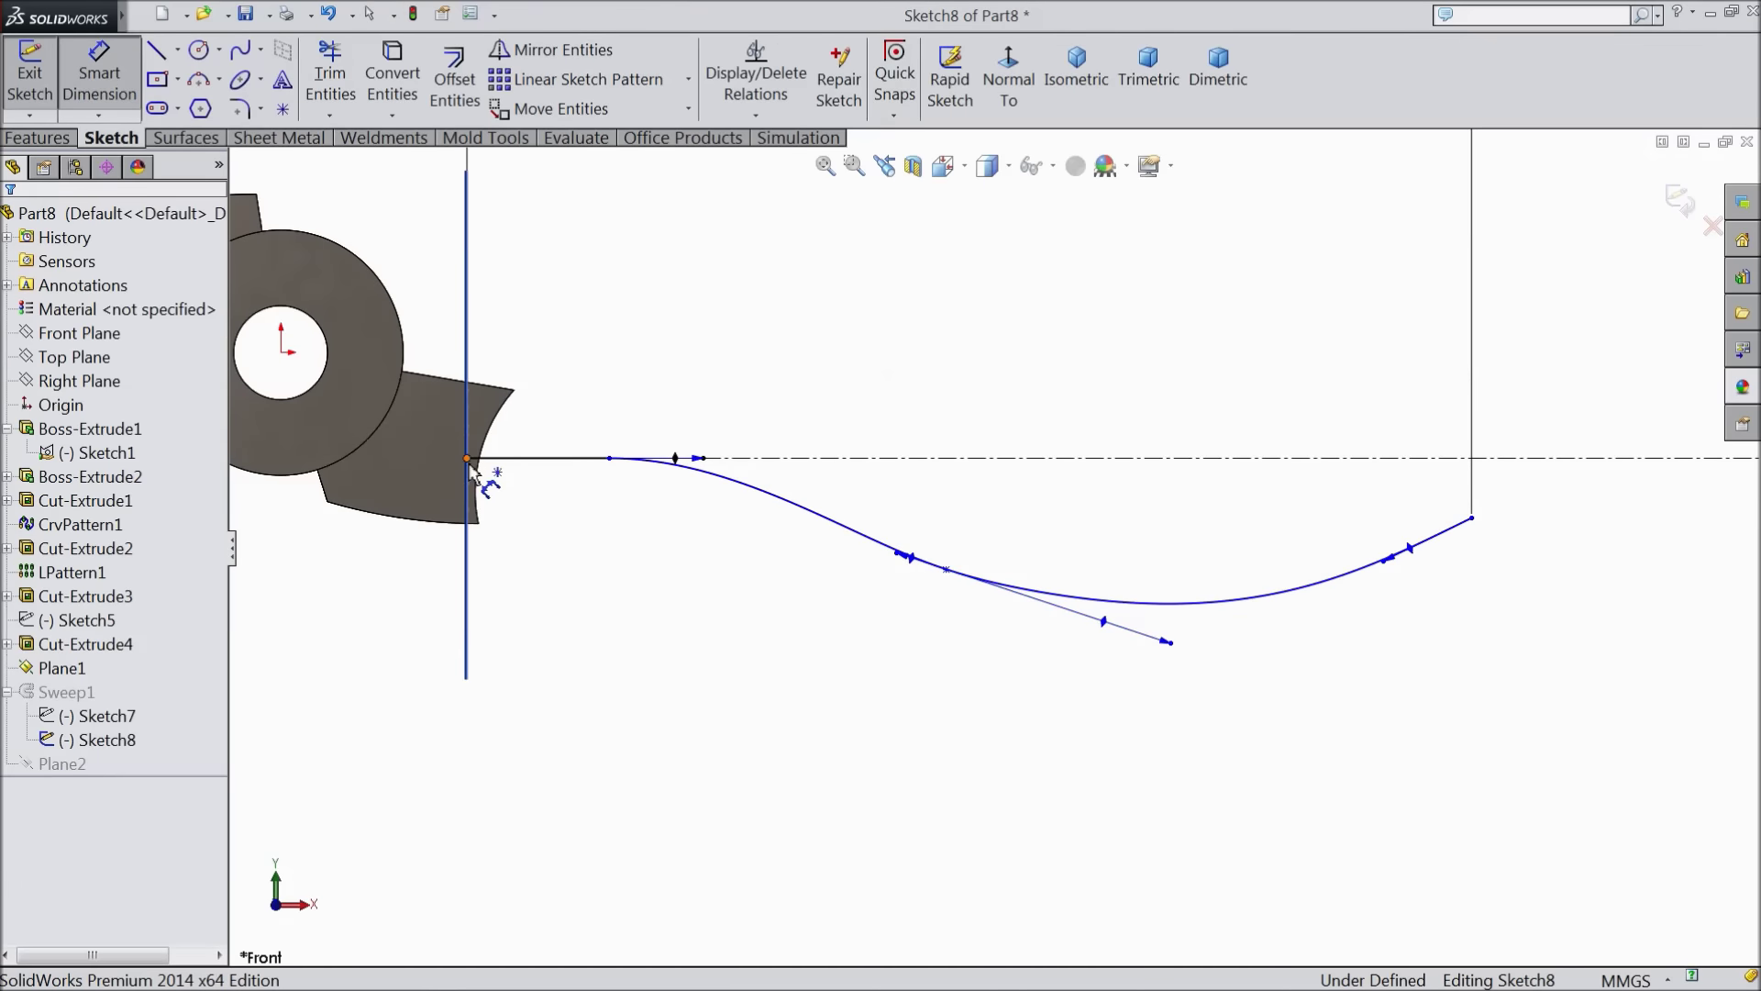
click(467, 457)
click(610, 457)
click(576, 514)
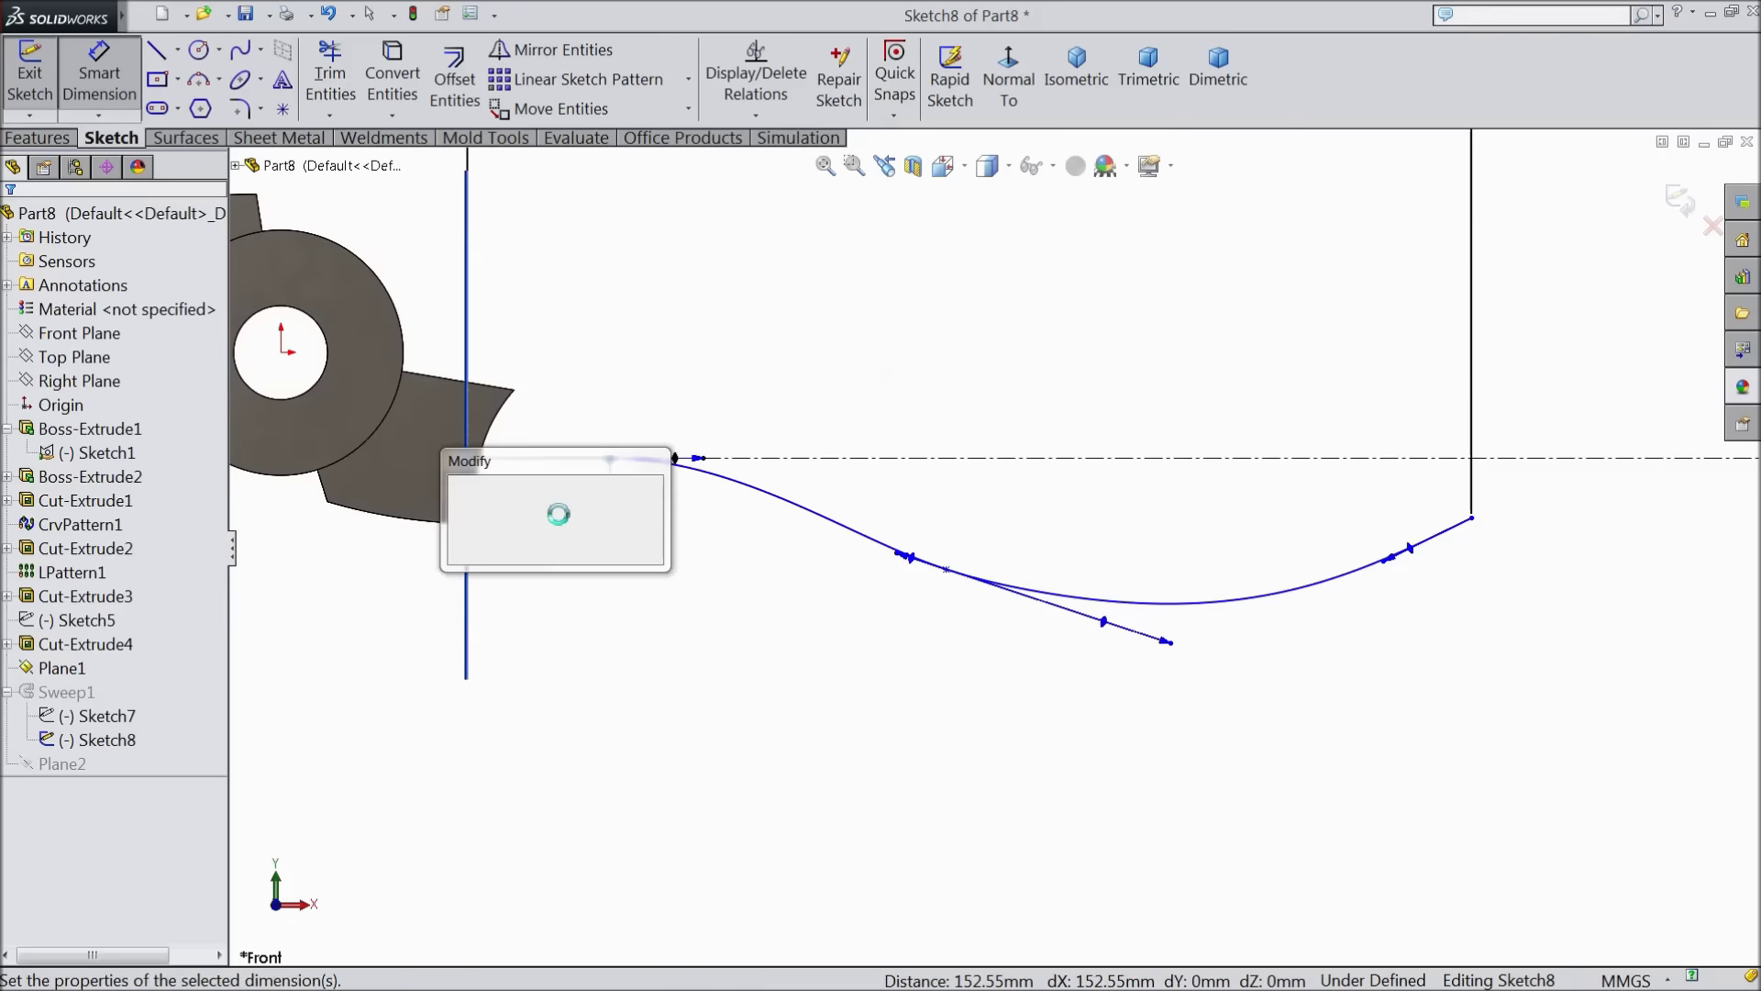
text(130)
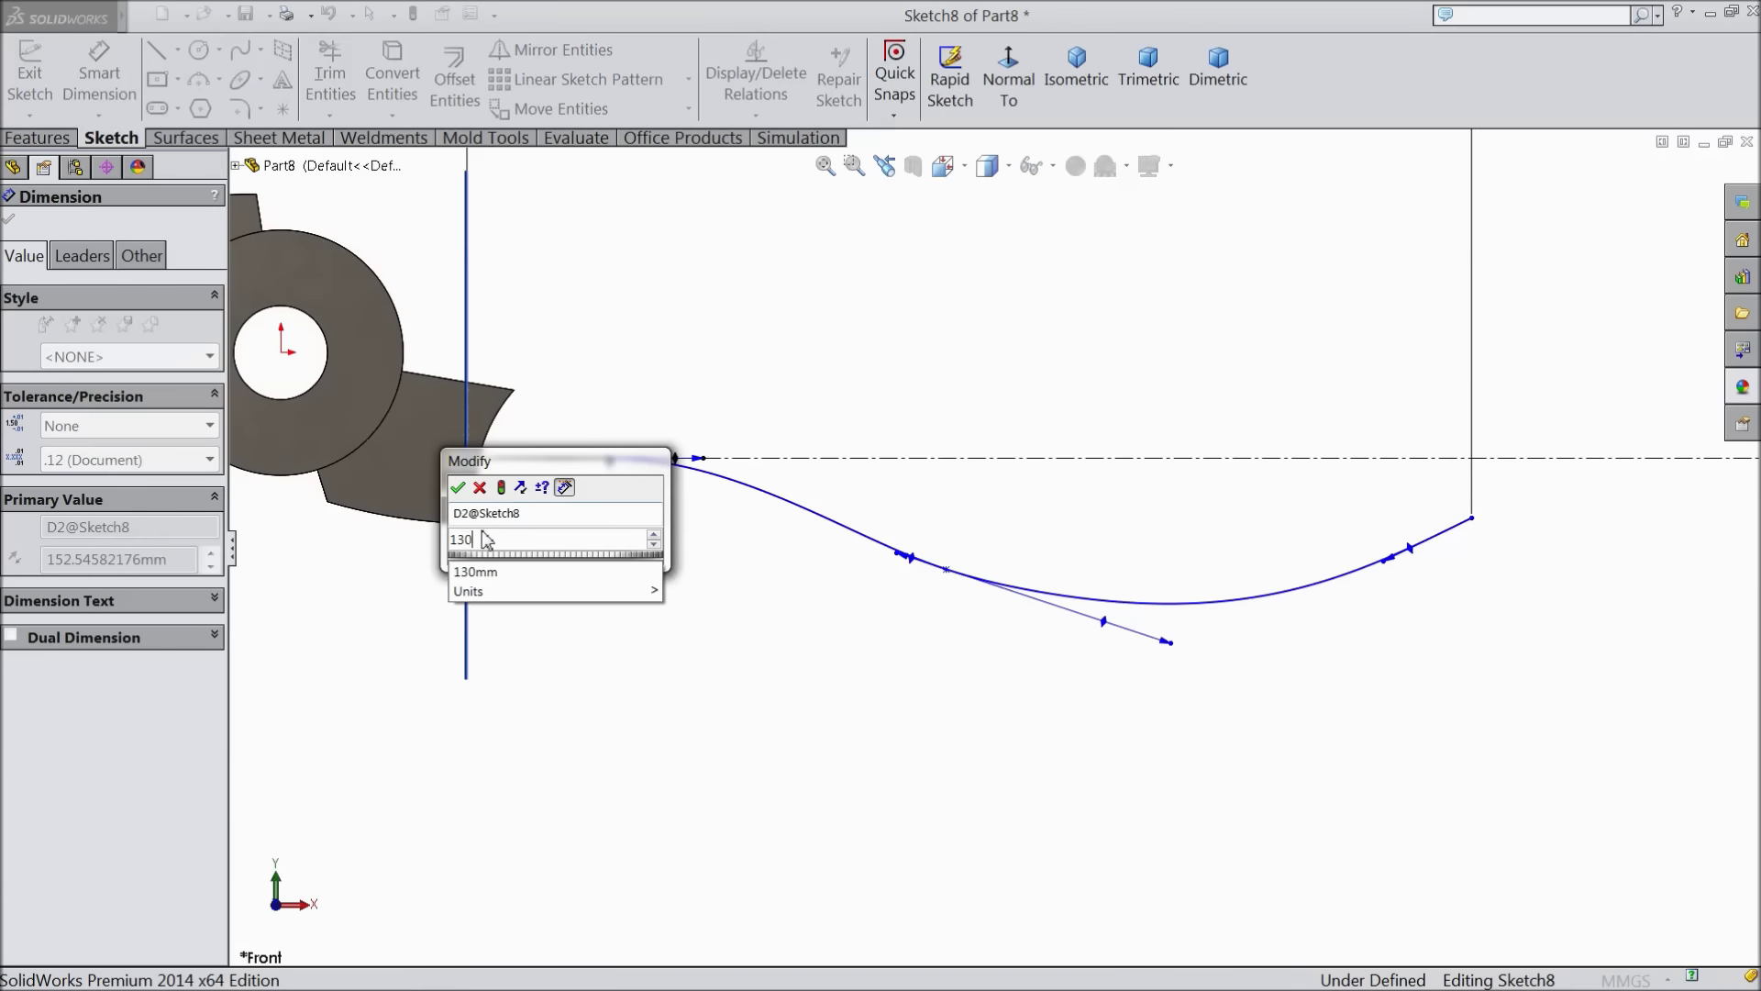
click(458, 487)
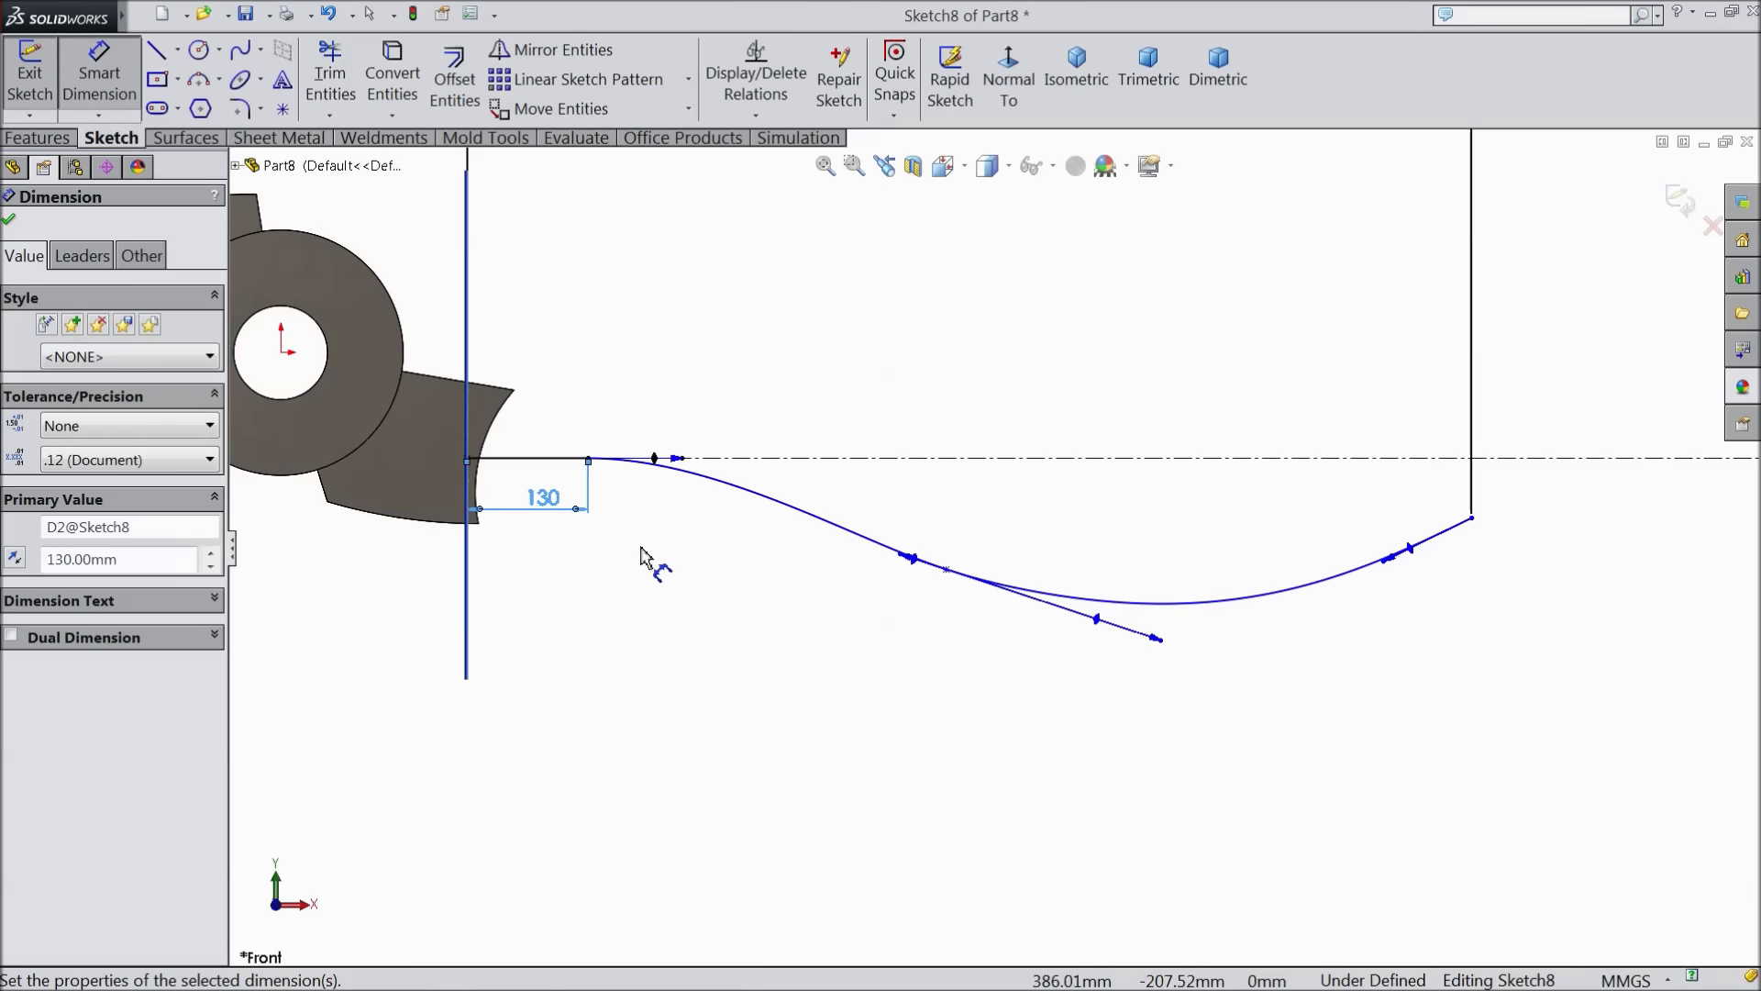
Dimension the spline end point 65 mm below the centerline
key(z)
scroll(1145, 546, down, 2)
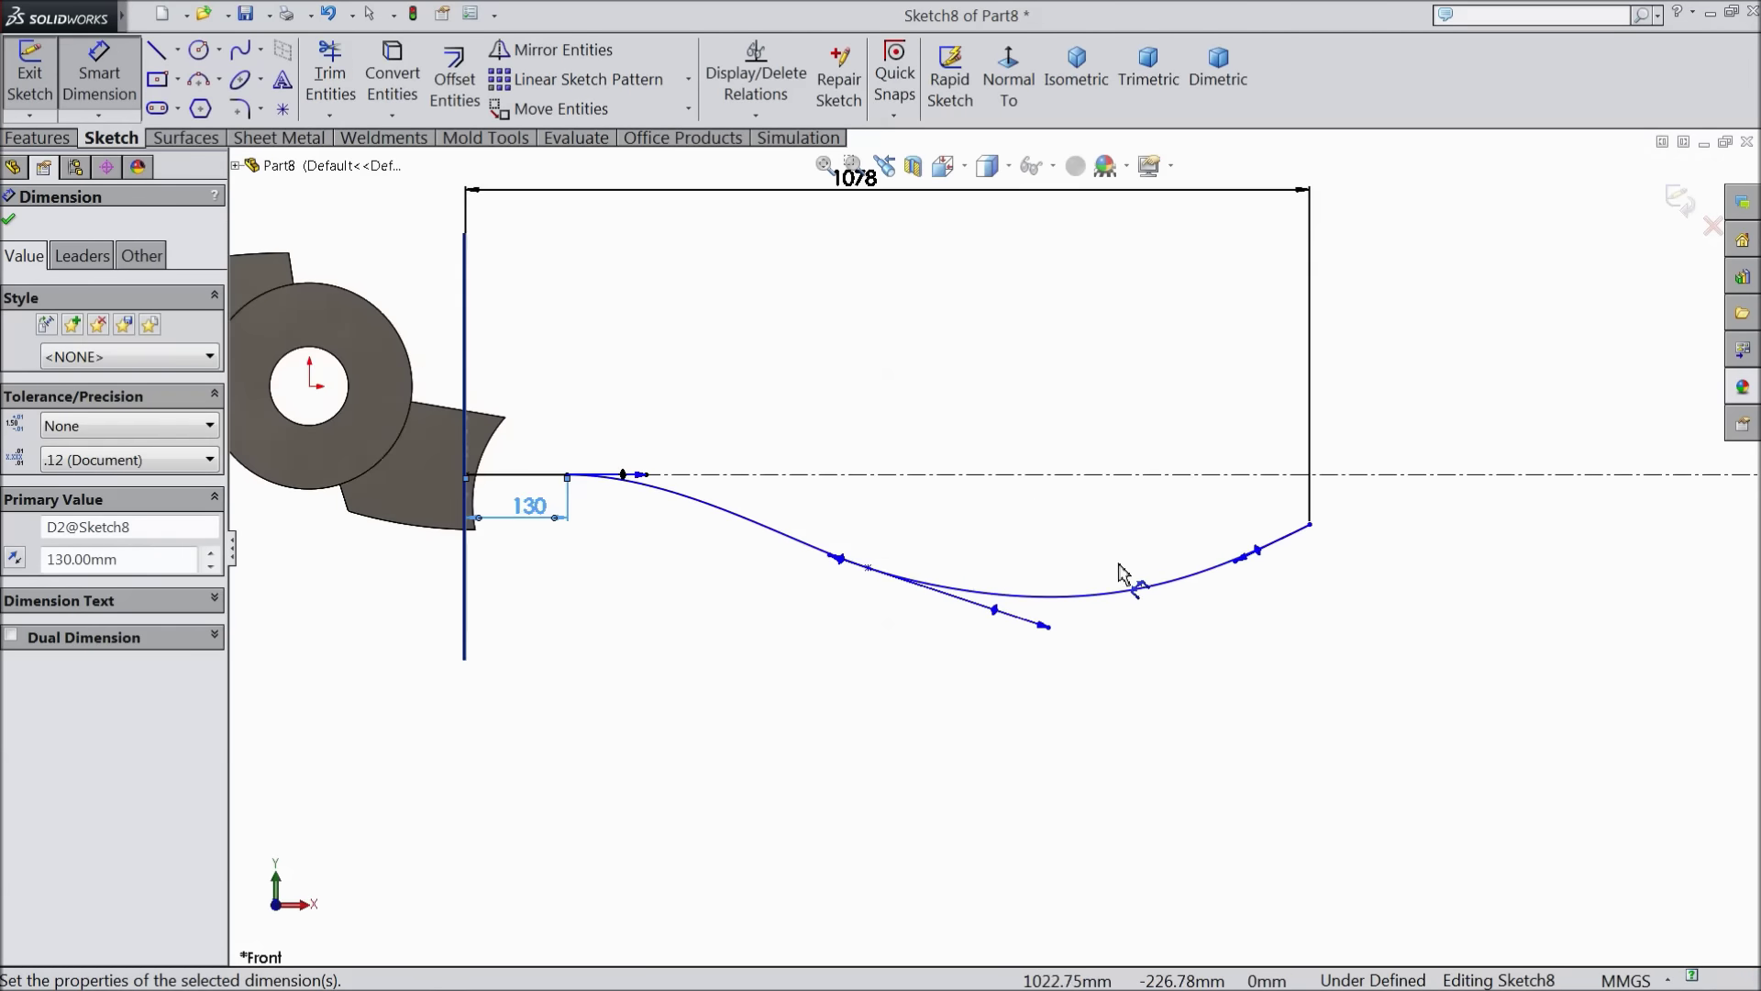
click(1310, 527)
click(1345, 475)
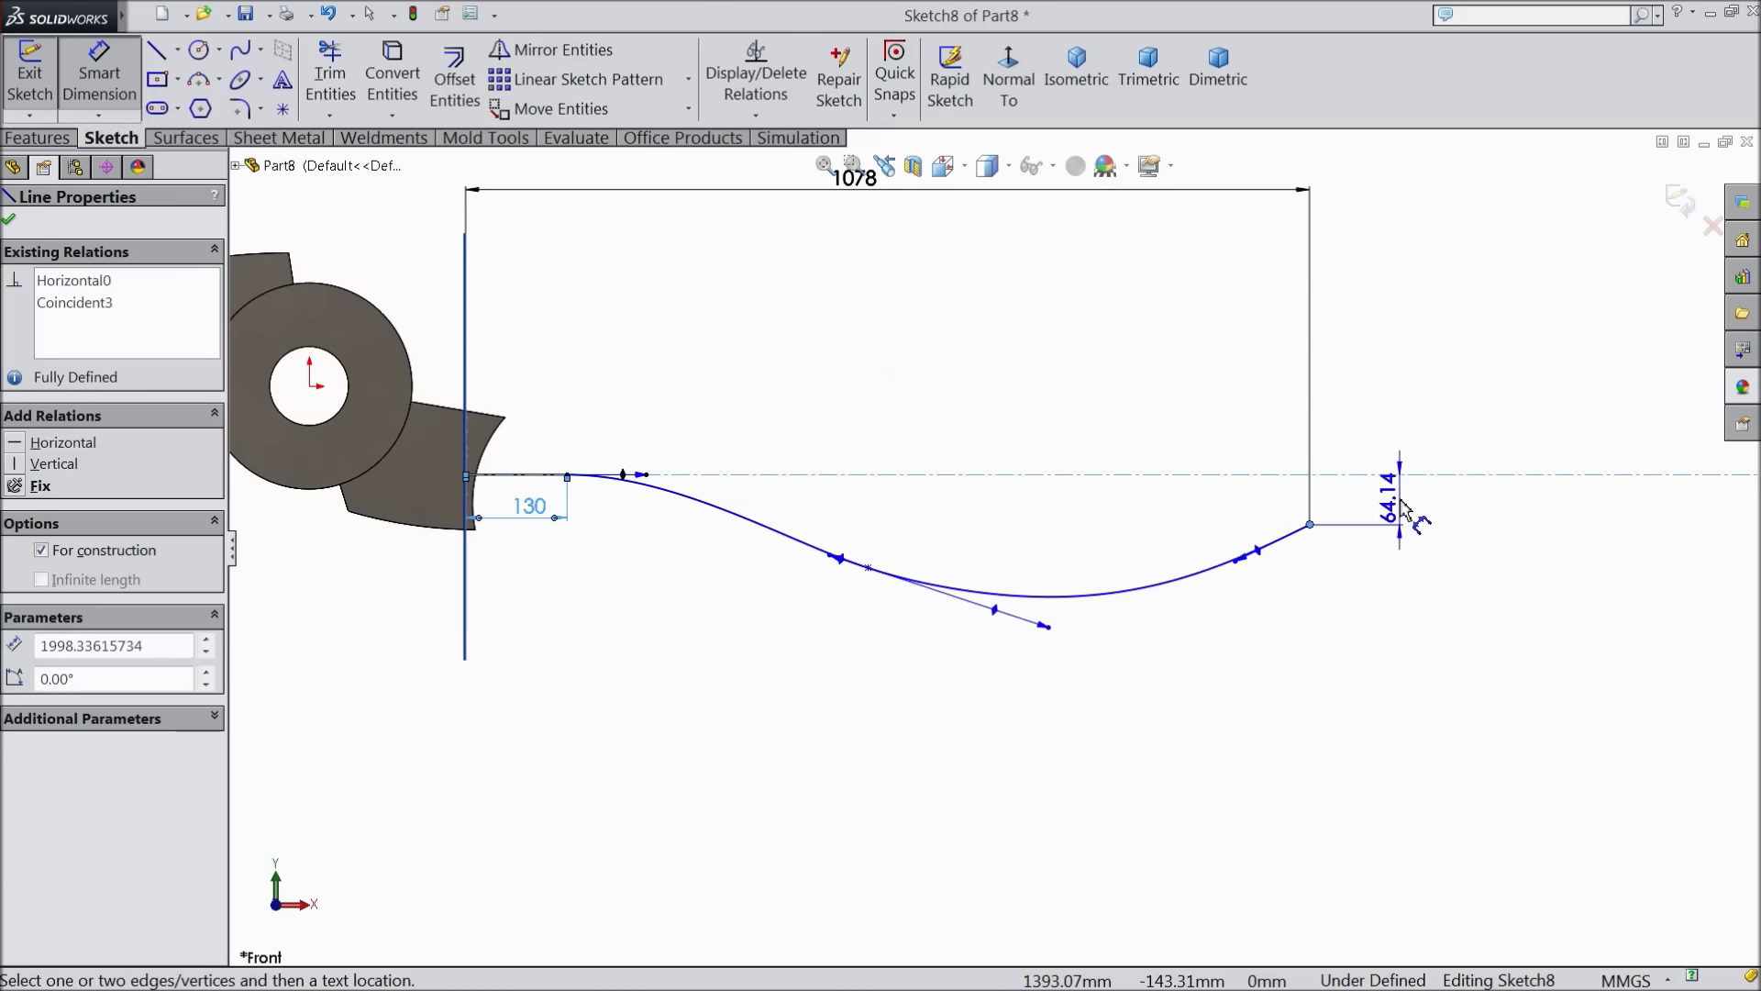
click(1404, 500)
text(65.00mm)
click(1302, 475)
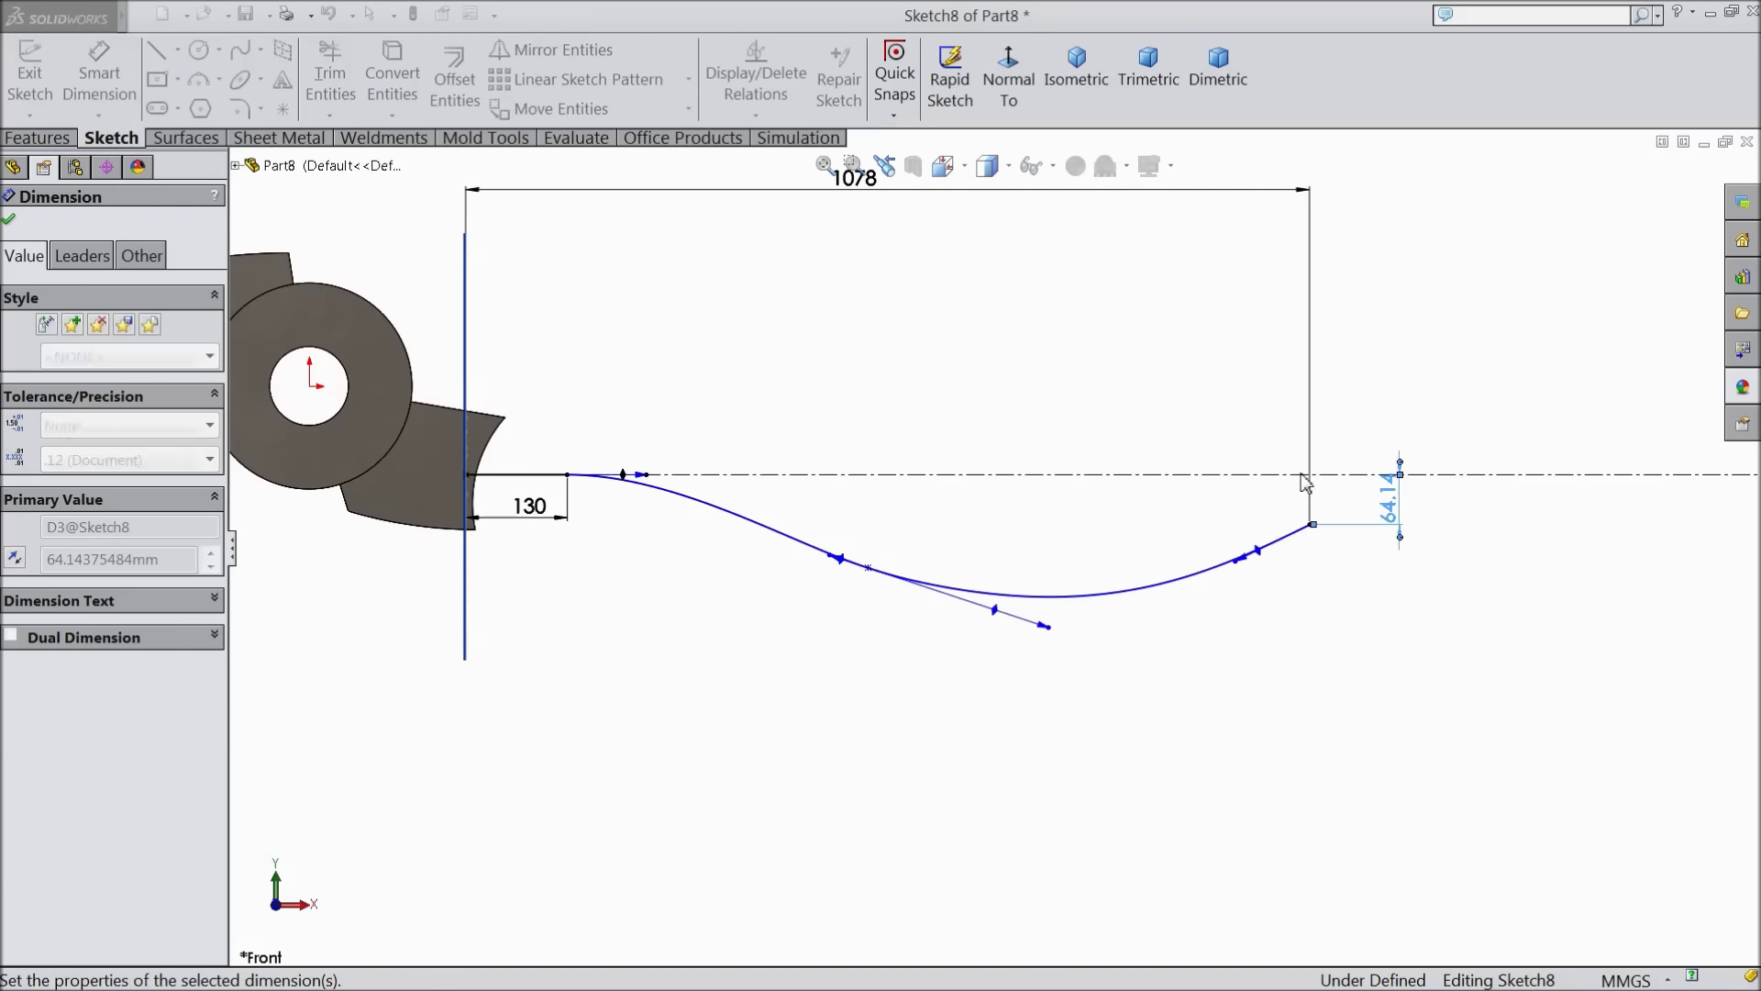
click(13, 224)
key(f)
middle_drag(775, 580, 697, 624)
Exit Sketch8, dismiss the FeatureXpert message, and inspect the rebuilt handle from several angles
click(1679, 201)
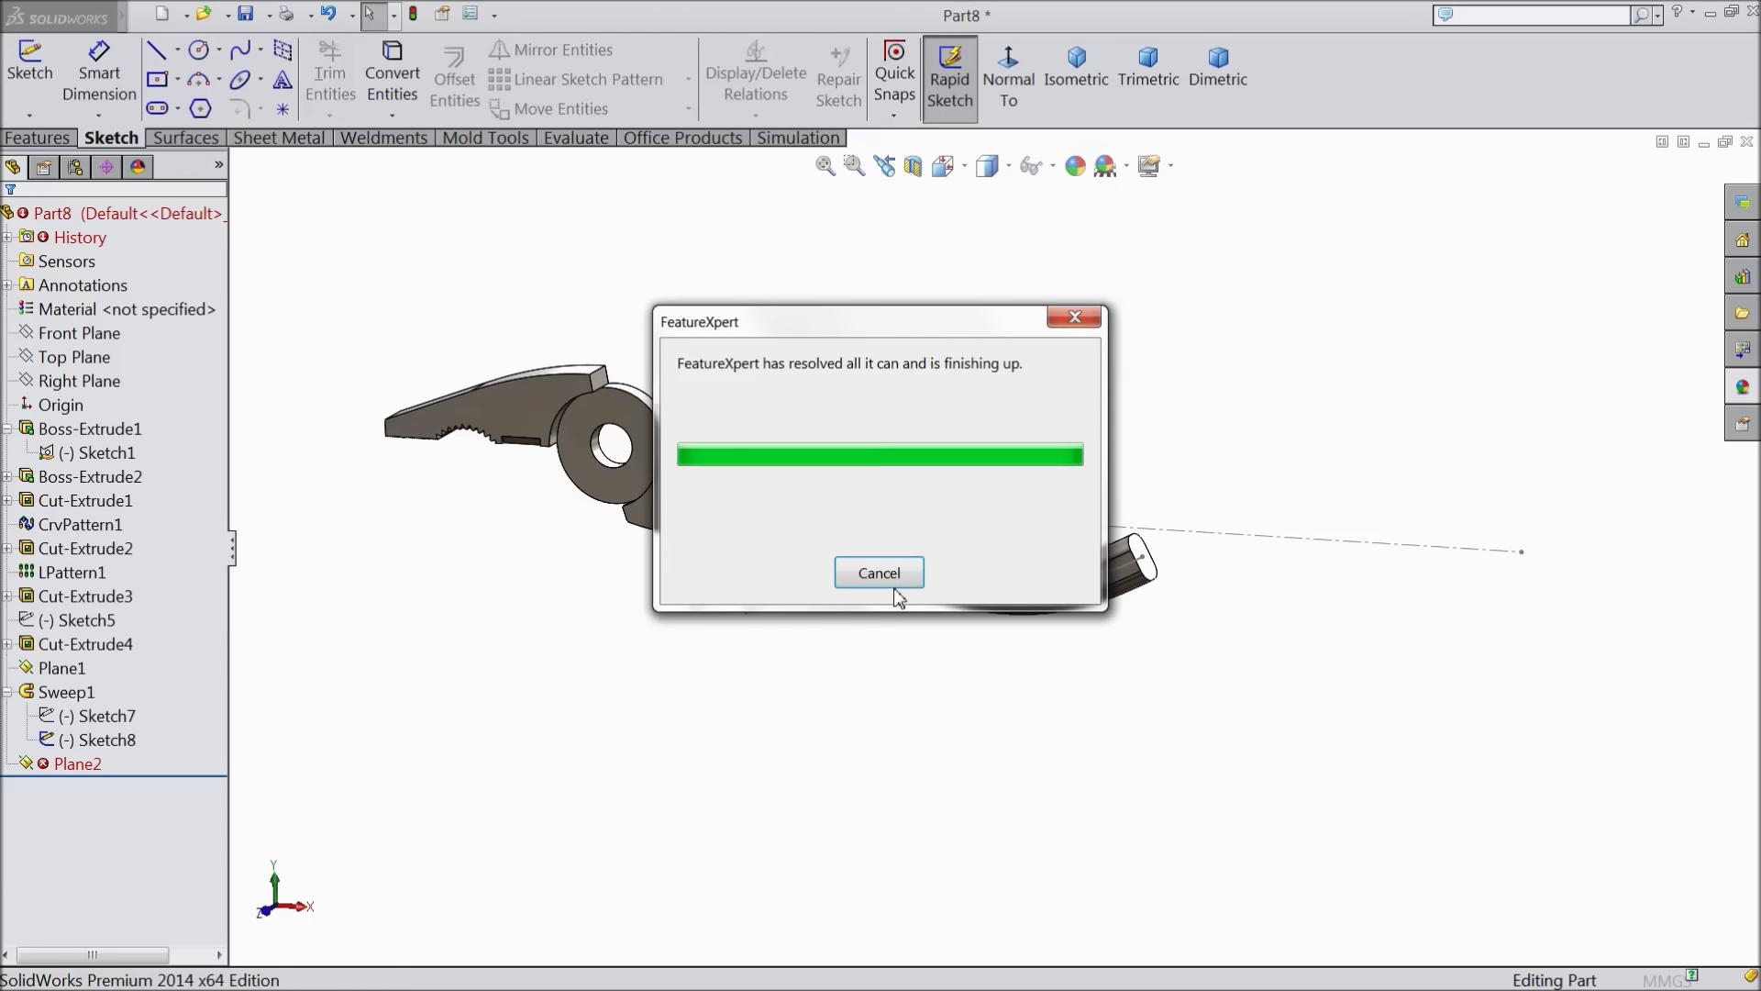
click(1039, 514)
middle_drag(833, 629, 791, 634)
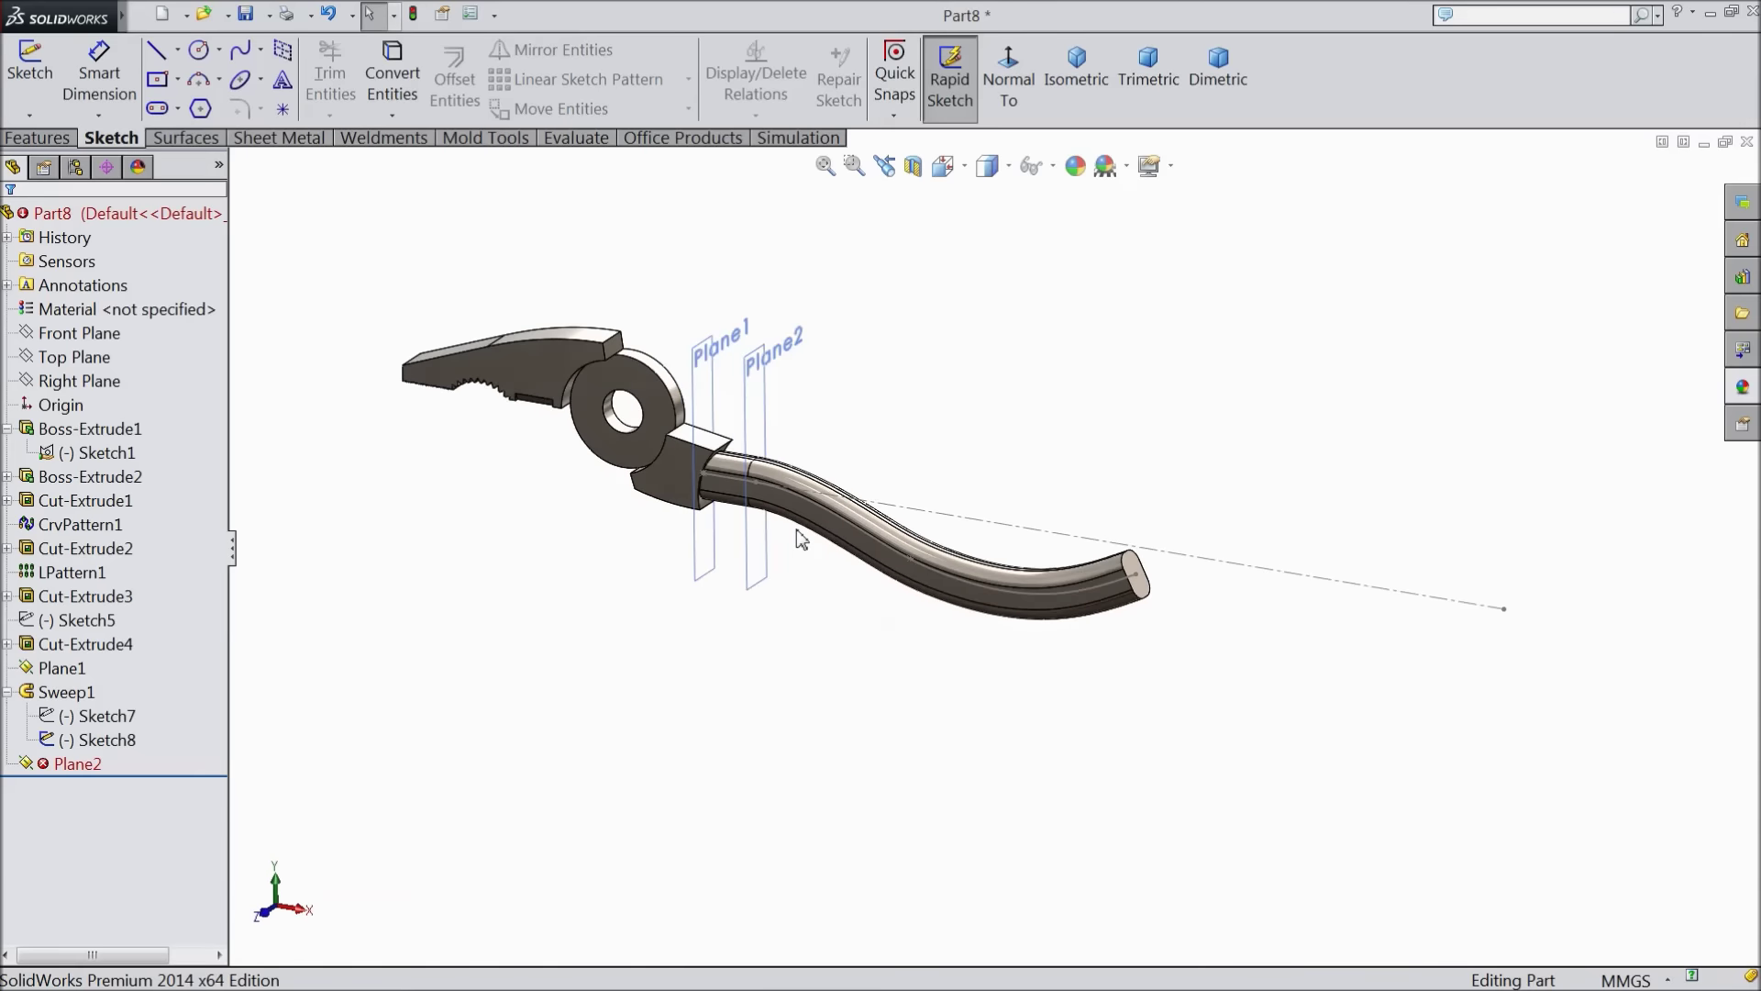
scroll(949, 545, down, 3)
middle_drag(1024, 682, 1015, 636)
scroll(817, 425, up, 3)
middle_drag(913, 437, 971, 492)
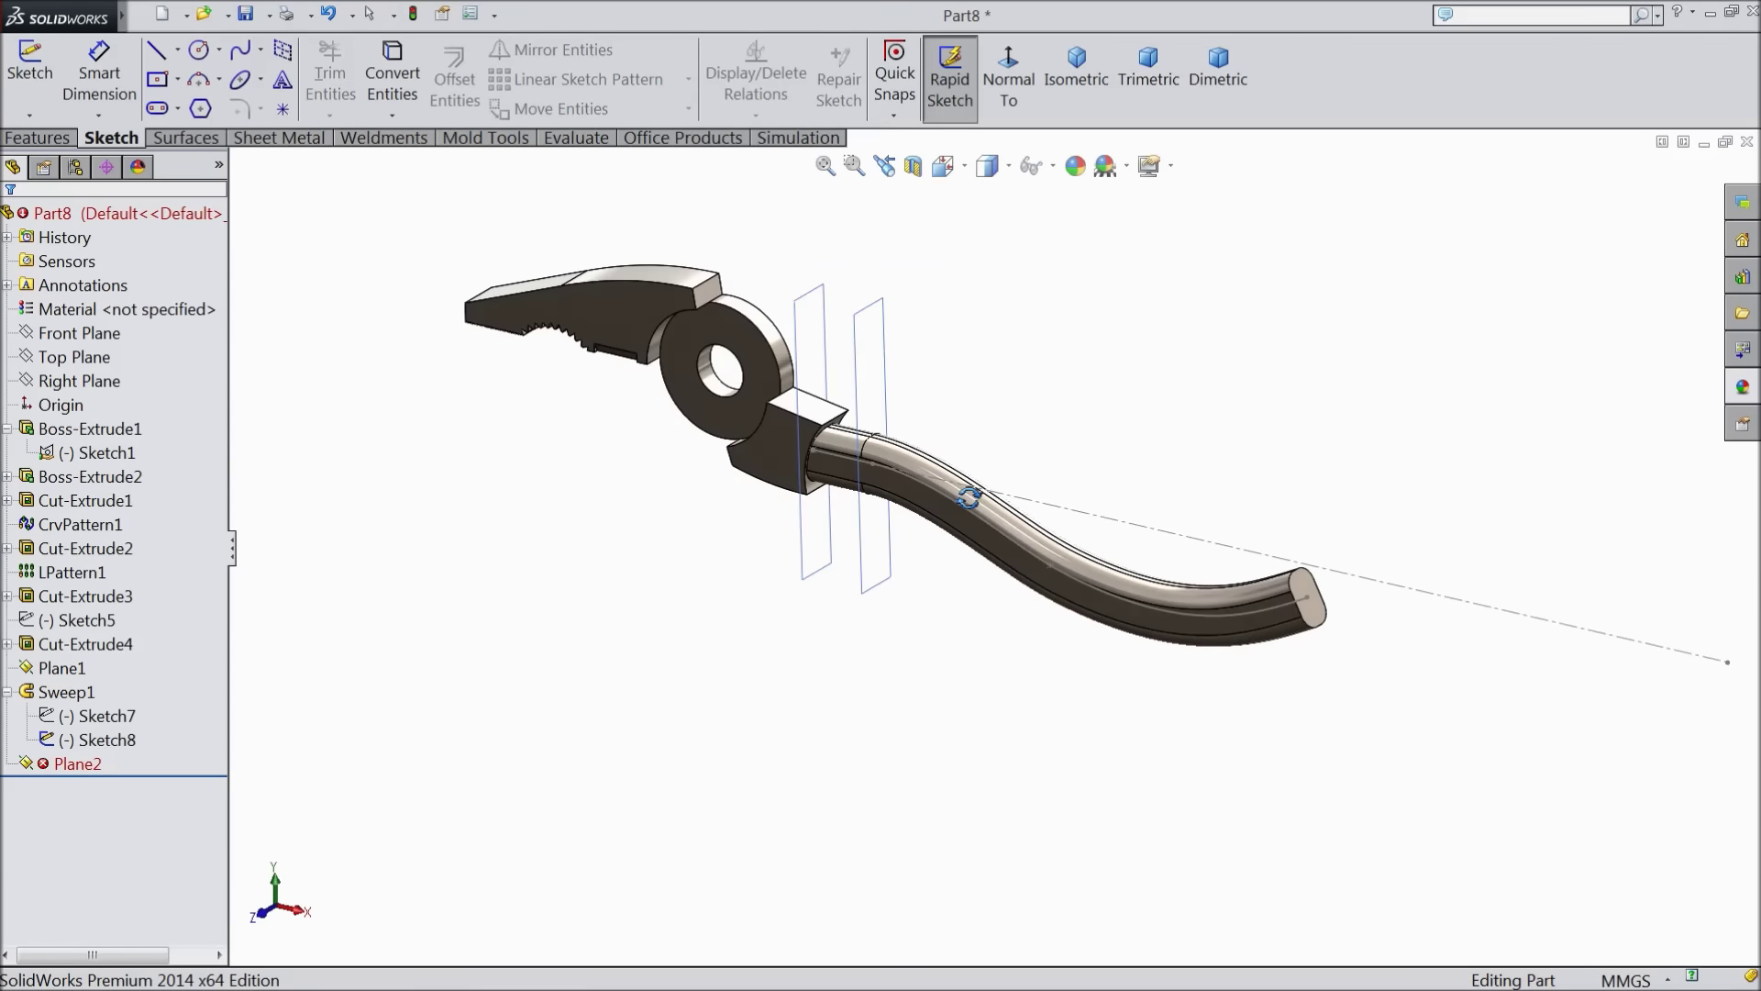
scroll(972, 472, down, 2)
middle_drag(880, 578, 886, 525)
scroll(887, 529, down, 2)
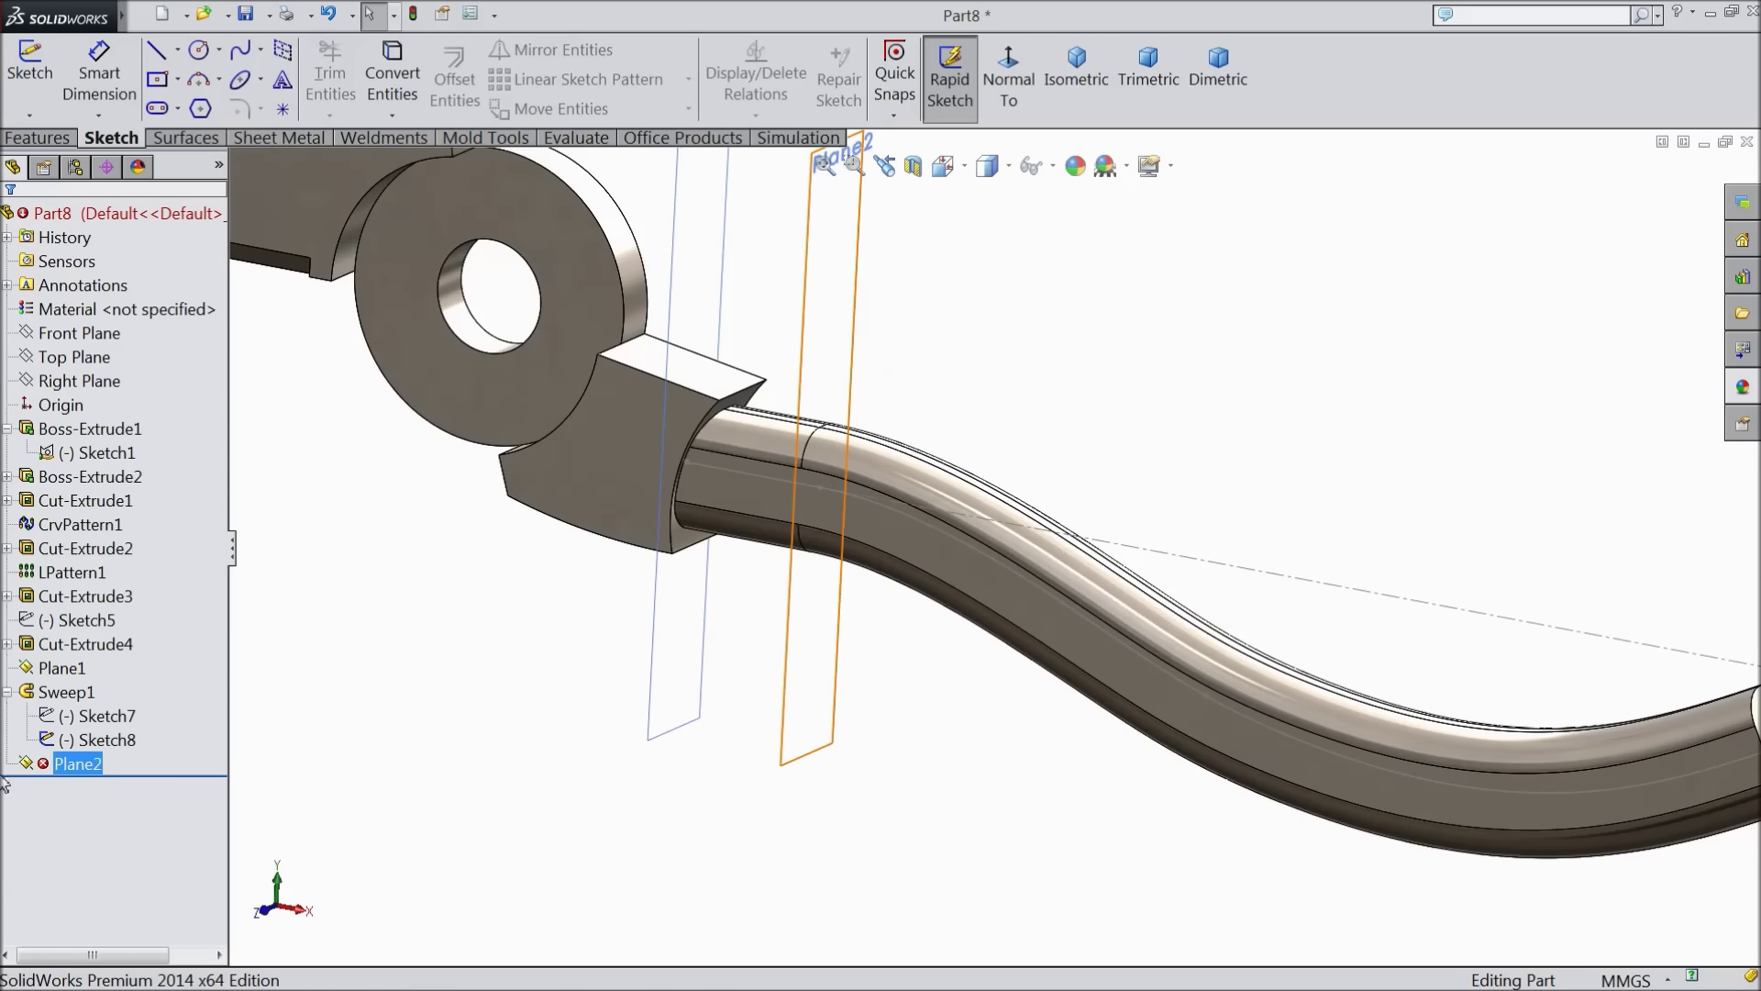
Delete the failed Plane2
click(69, 764)
click(64, 765)
right_click(60, 766)
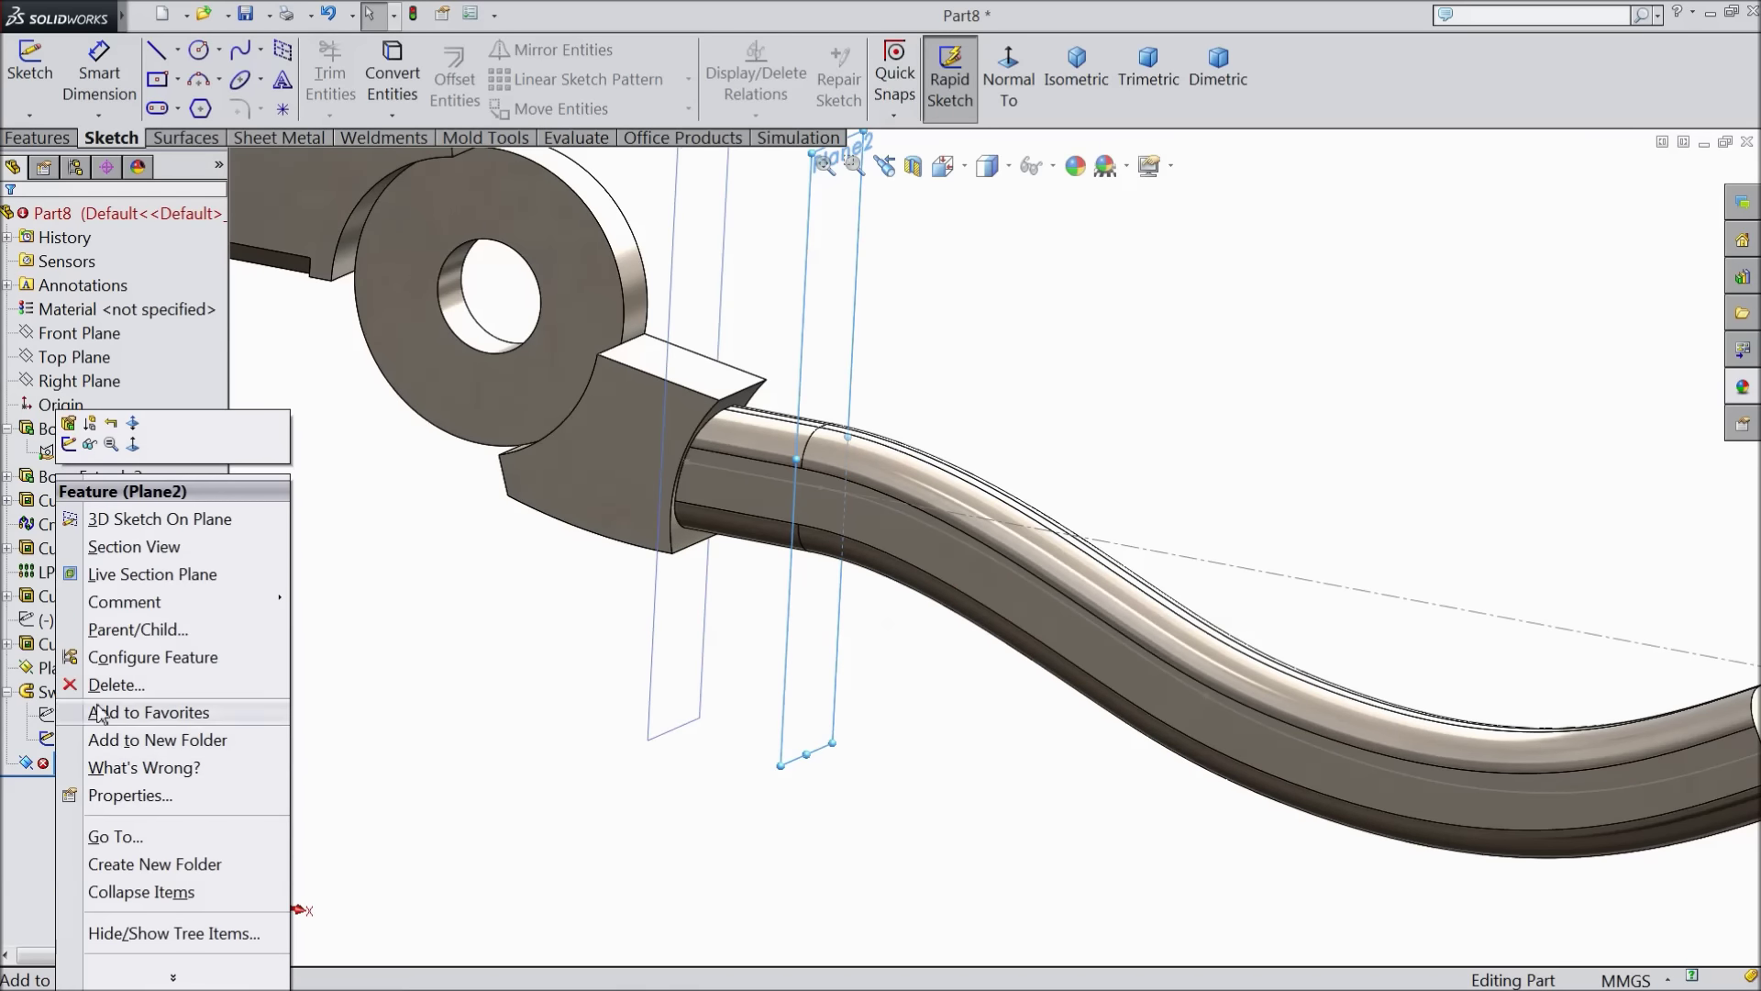
click(110, 680)
click(1035, 369)
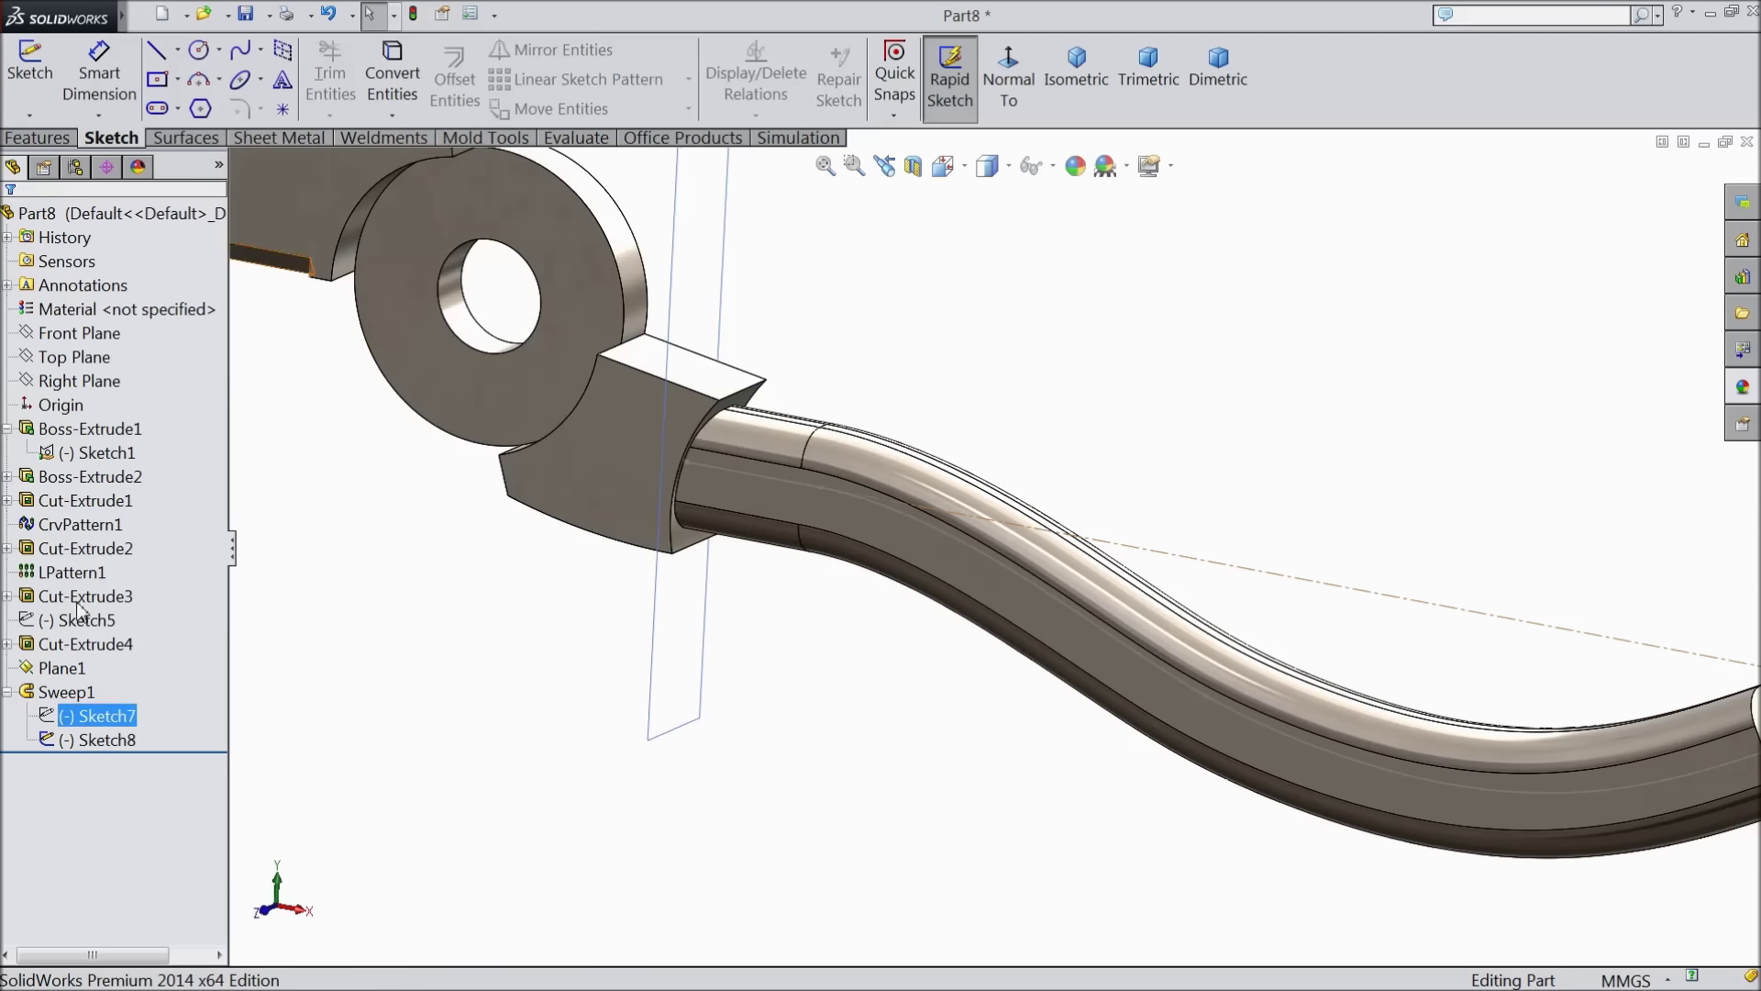
Create Plane3 parallel to the Right Plane through Point9 of Sketch8
click(96, 383)
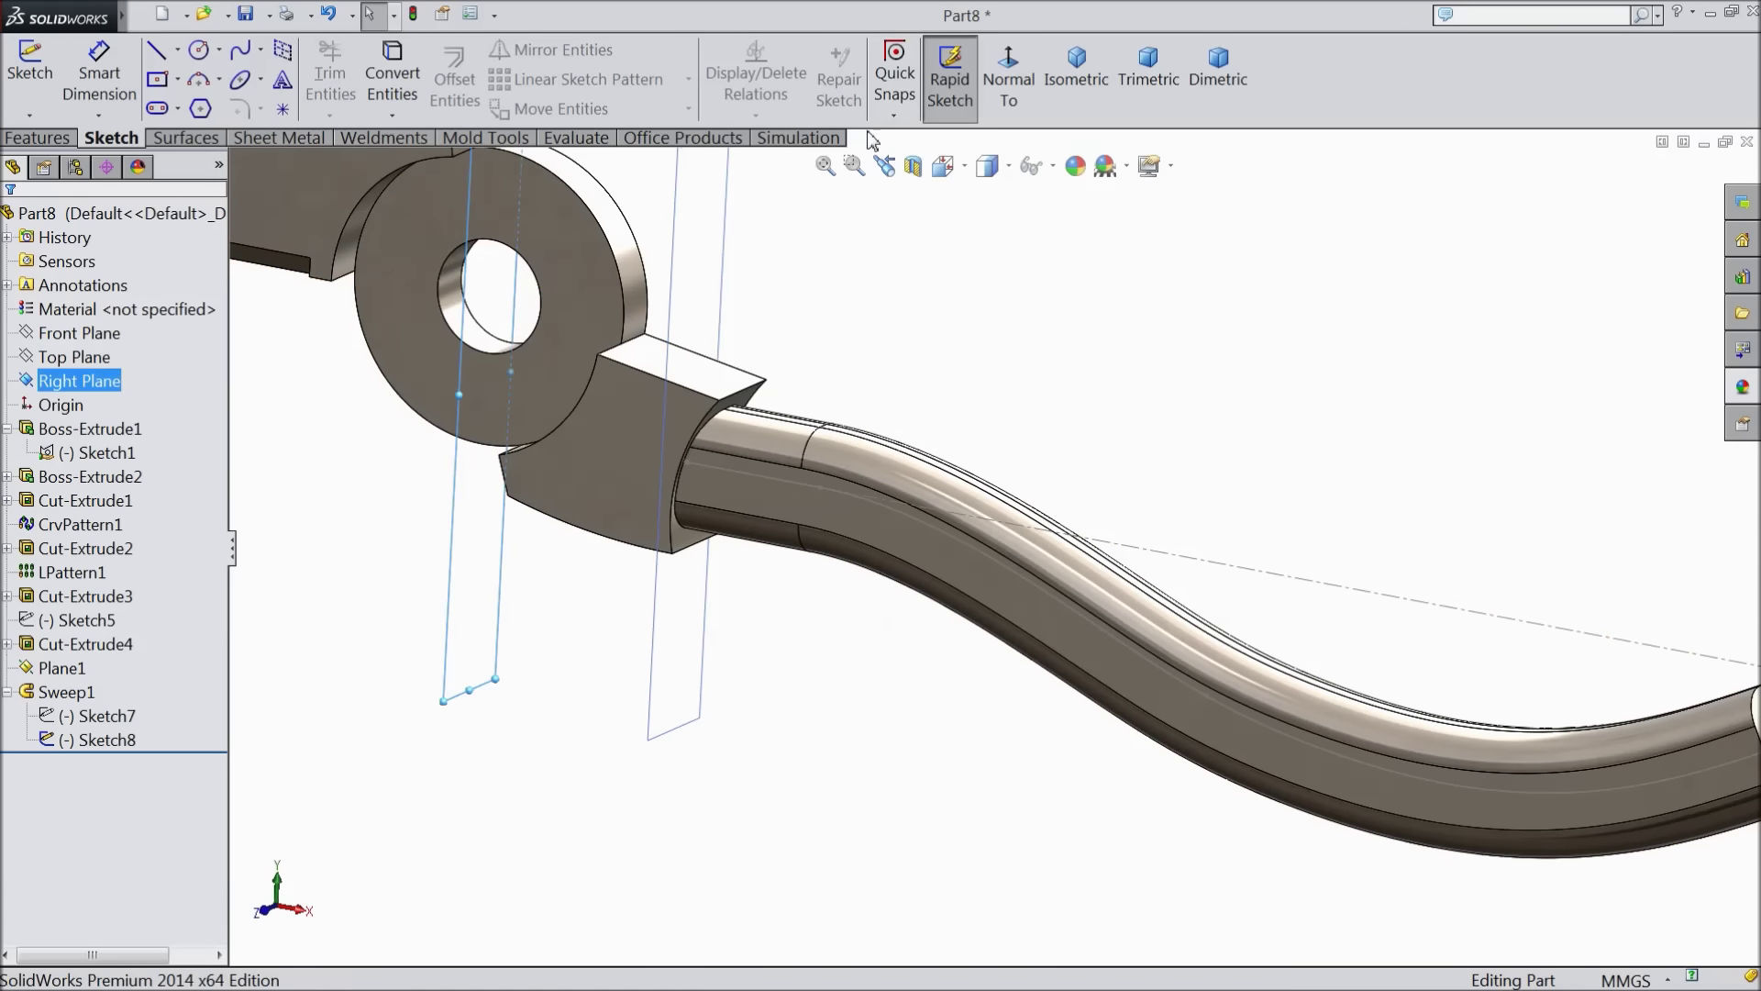
click(36, 138)
click(1007, 81)
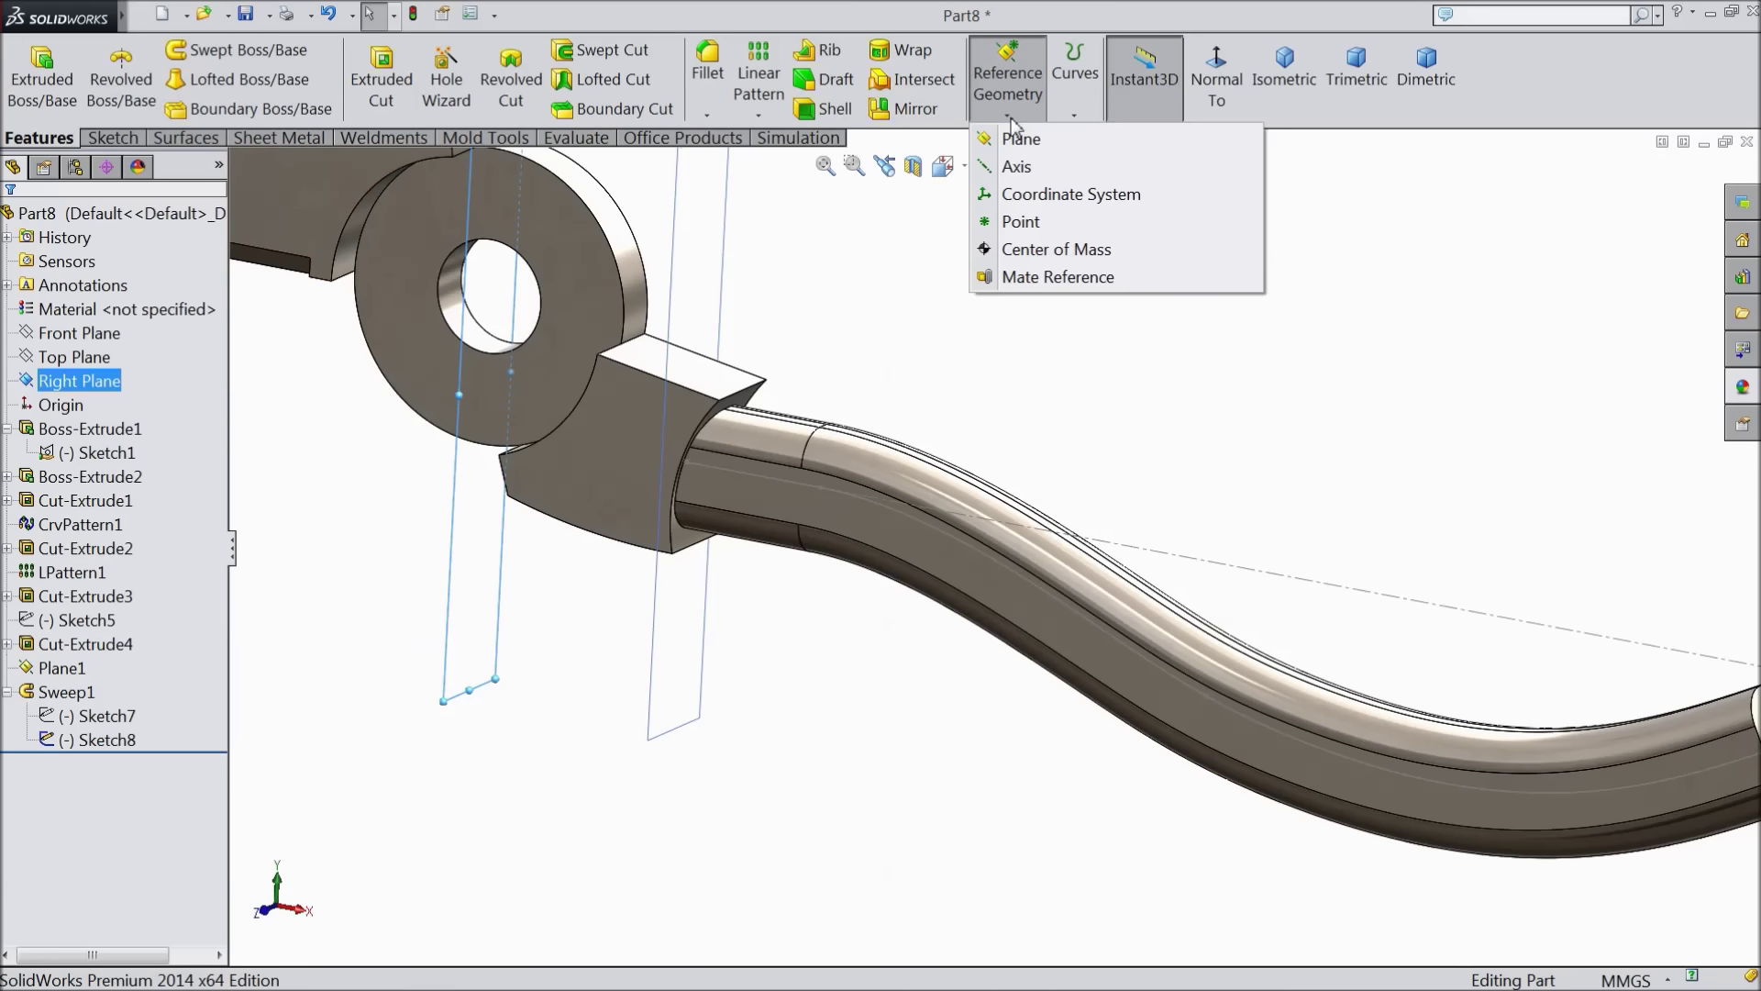
click(1028, 149)
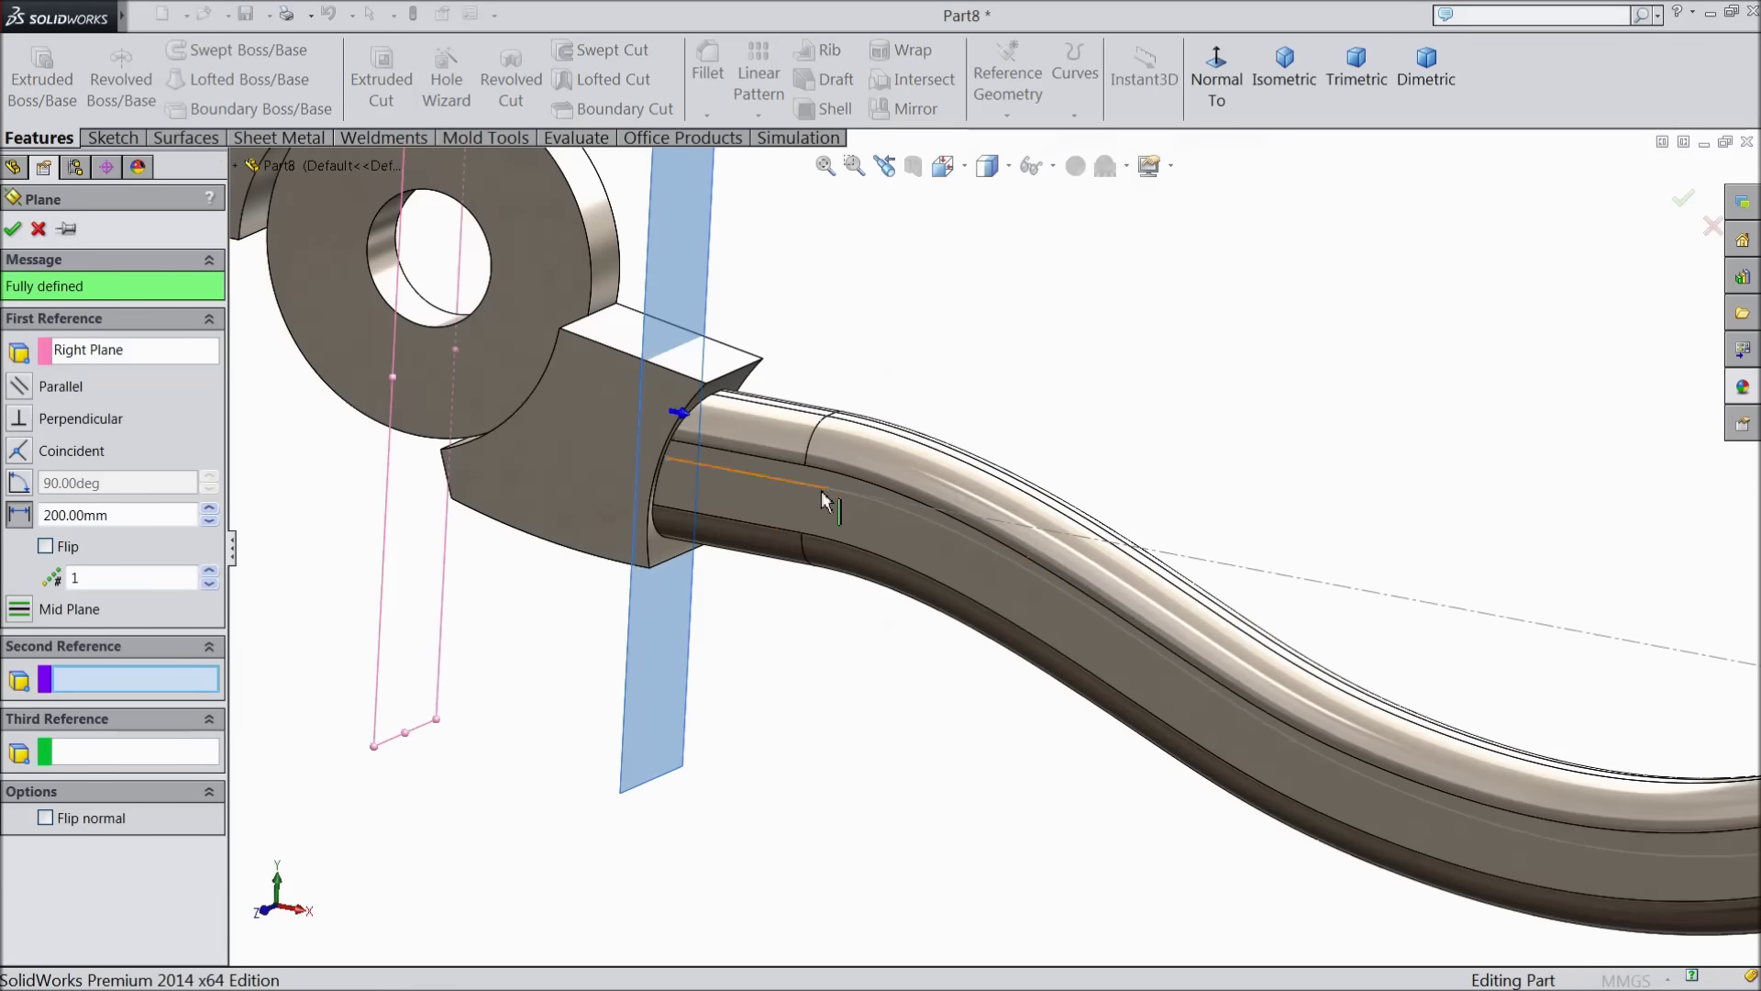
click(827, 488)
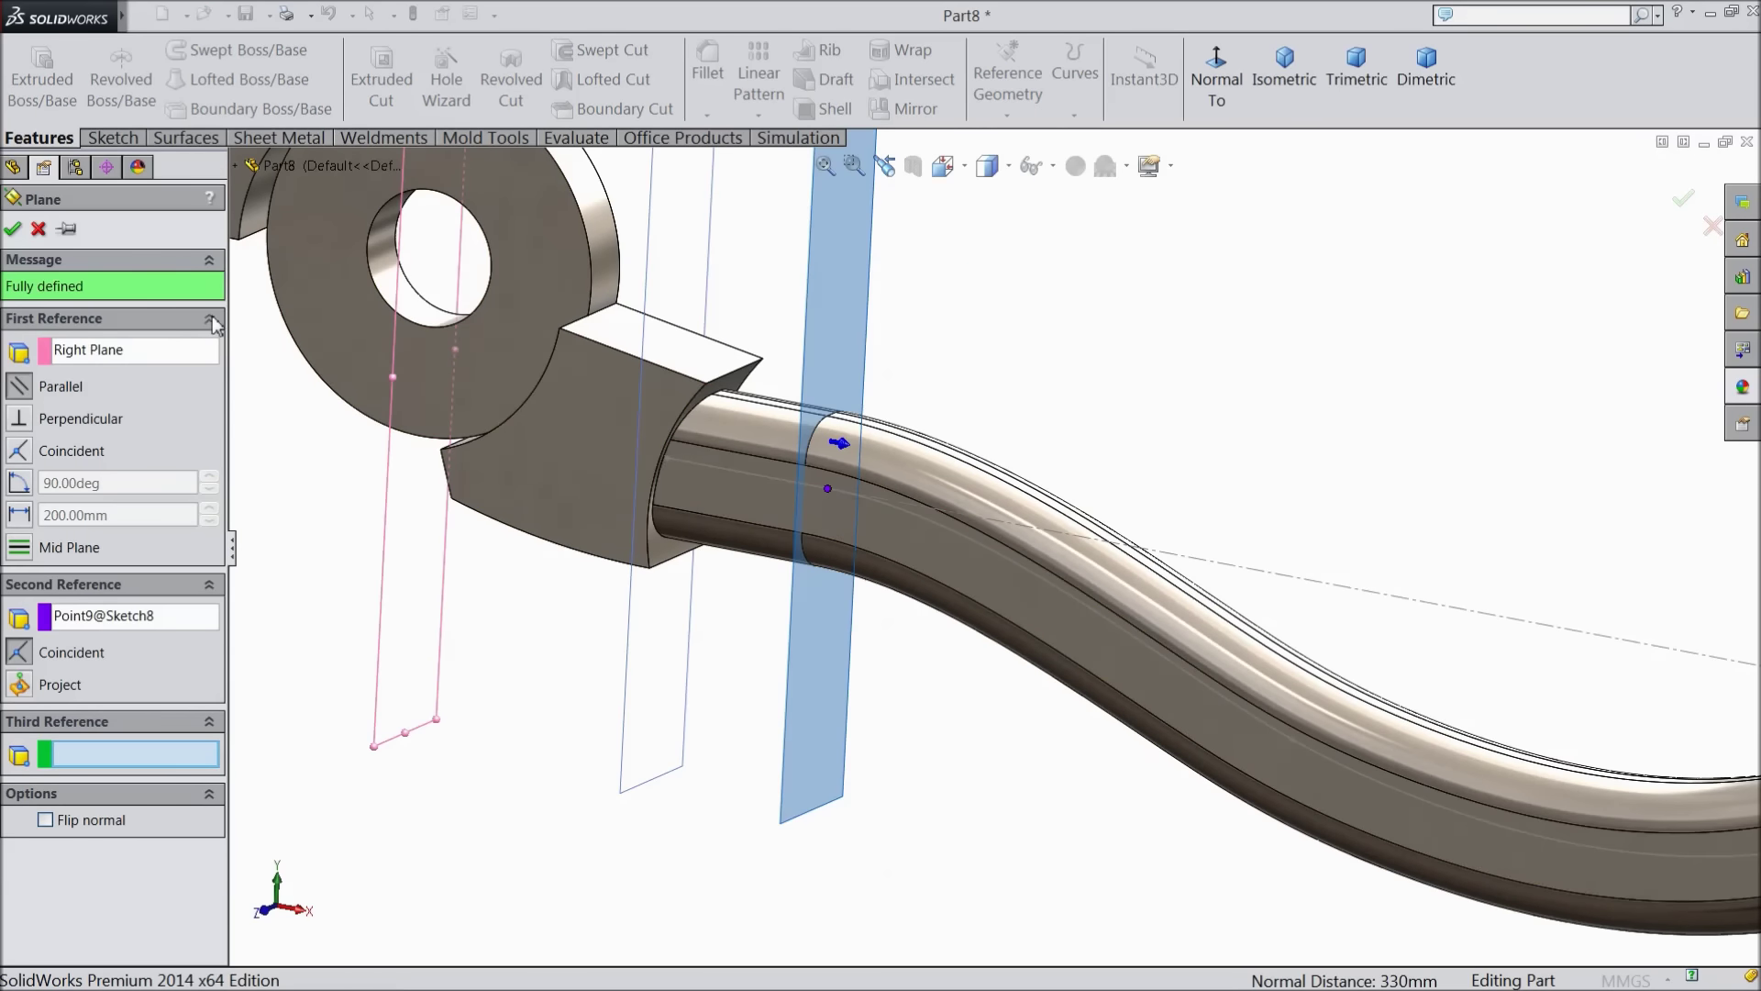
click(12, 229)
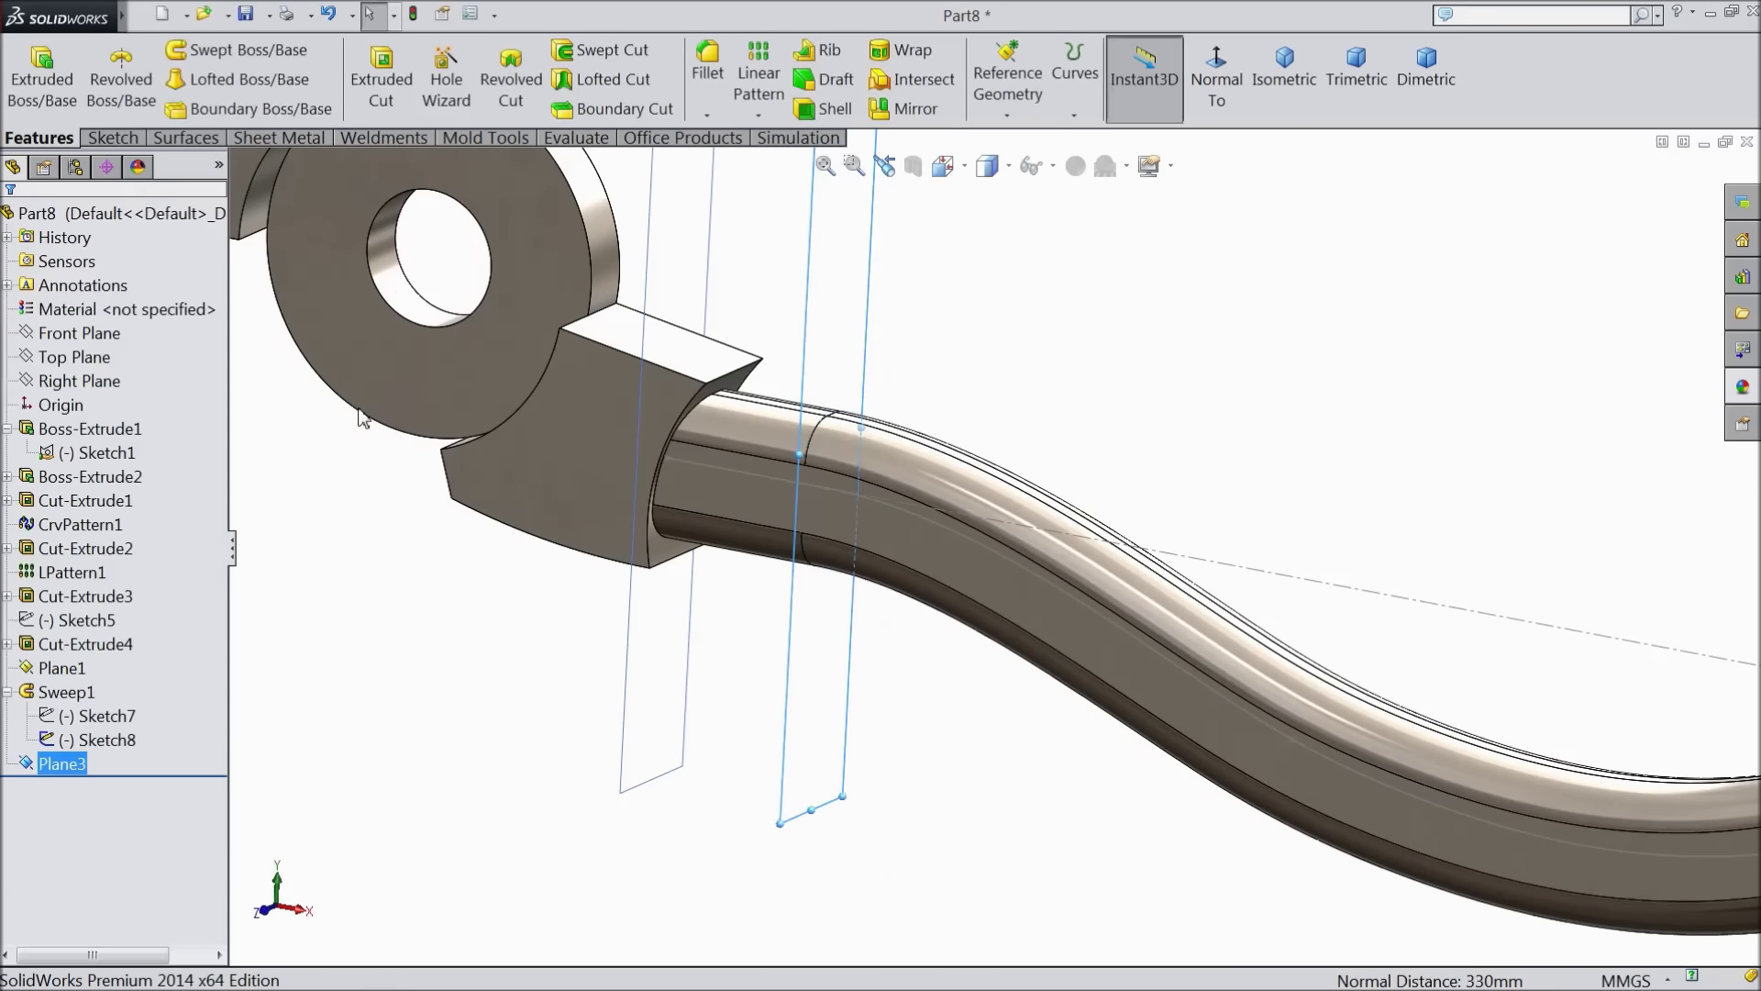
scroll(901, 669, up, 3)
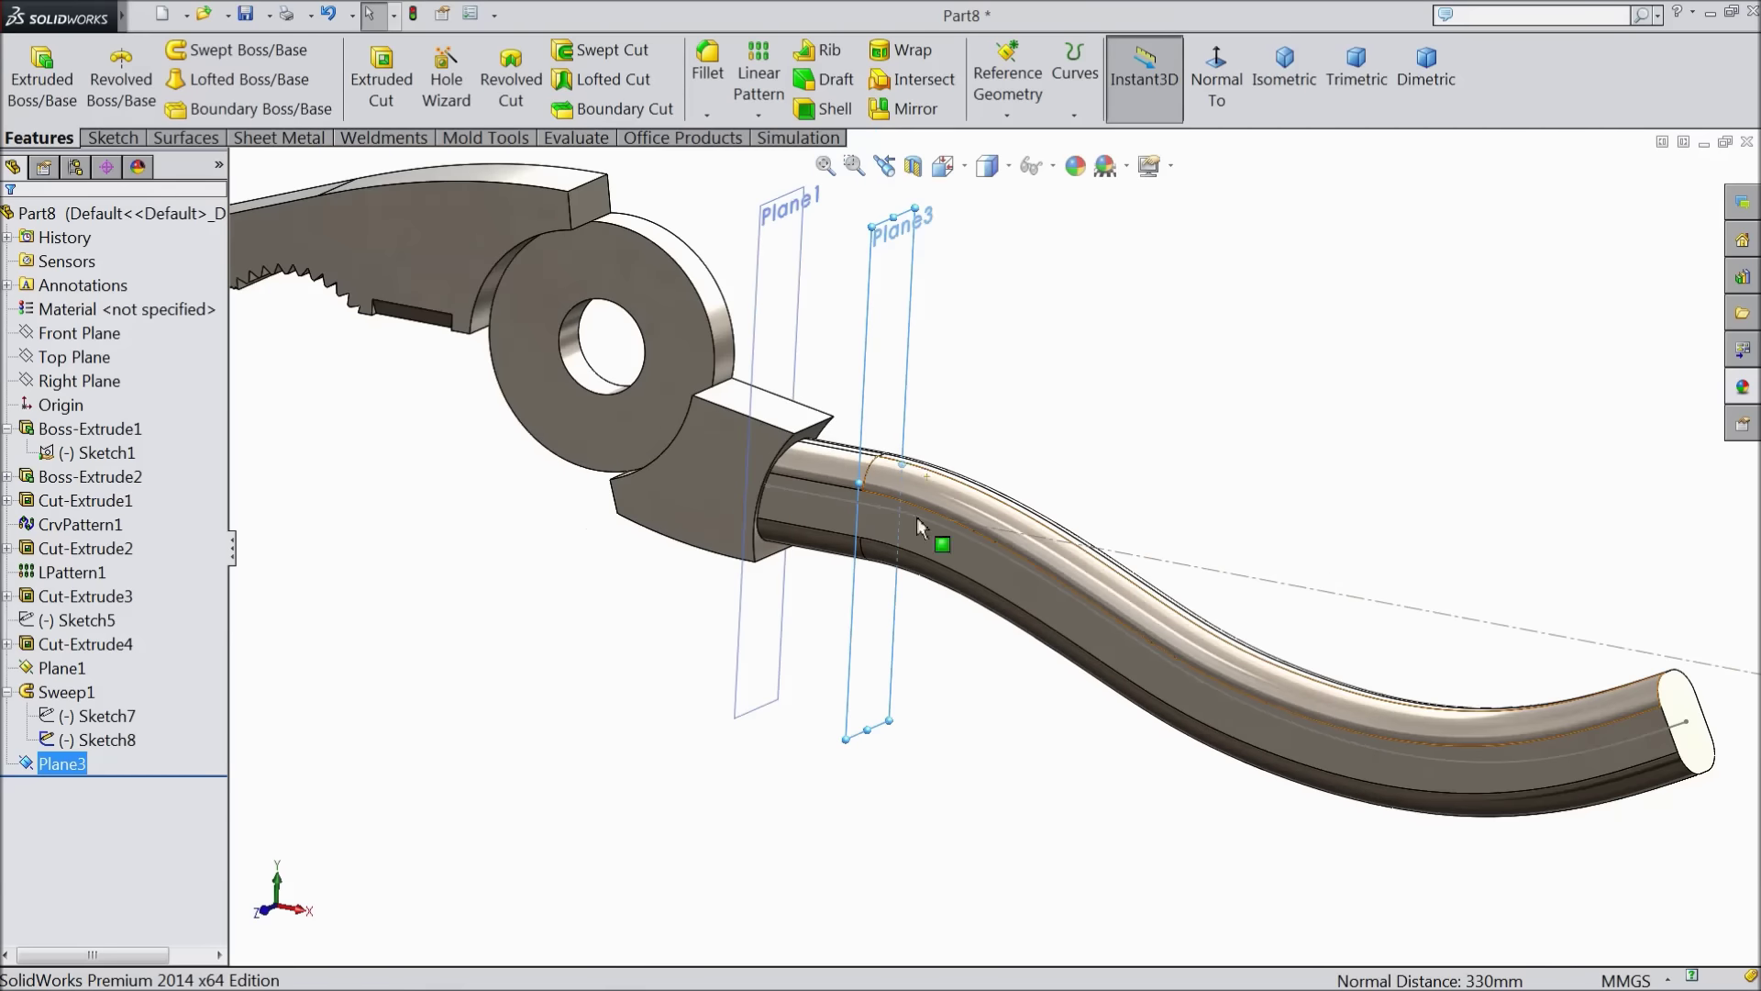
click(882, 655)
click(955, 597)
Convert Sketch7's handle cross-section profile into the new sketch on Plane3
scroll(1073, 562, down, 4)
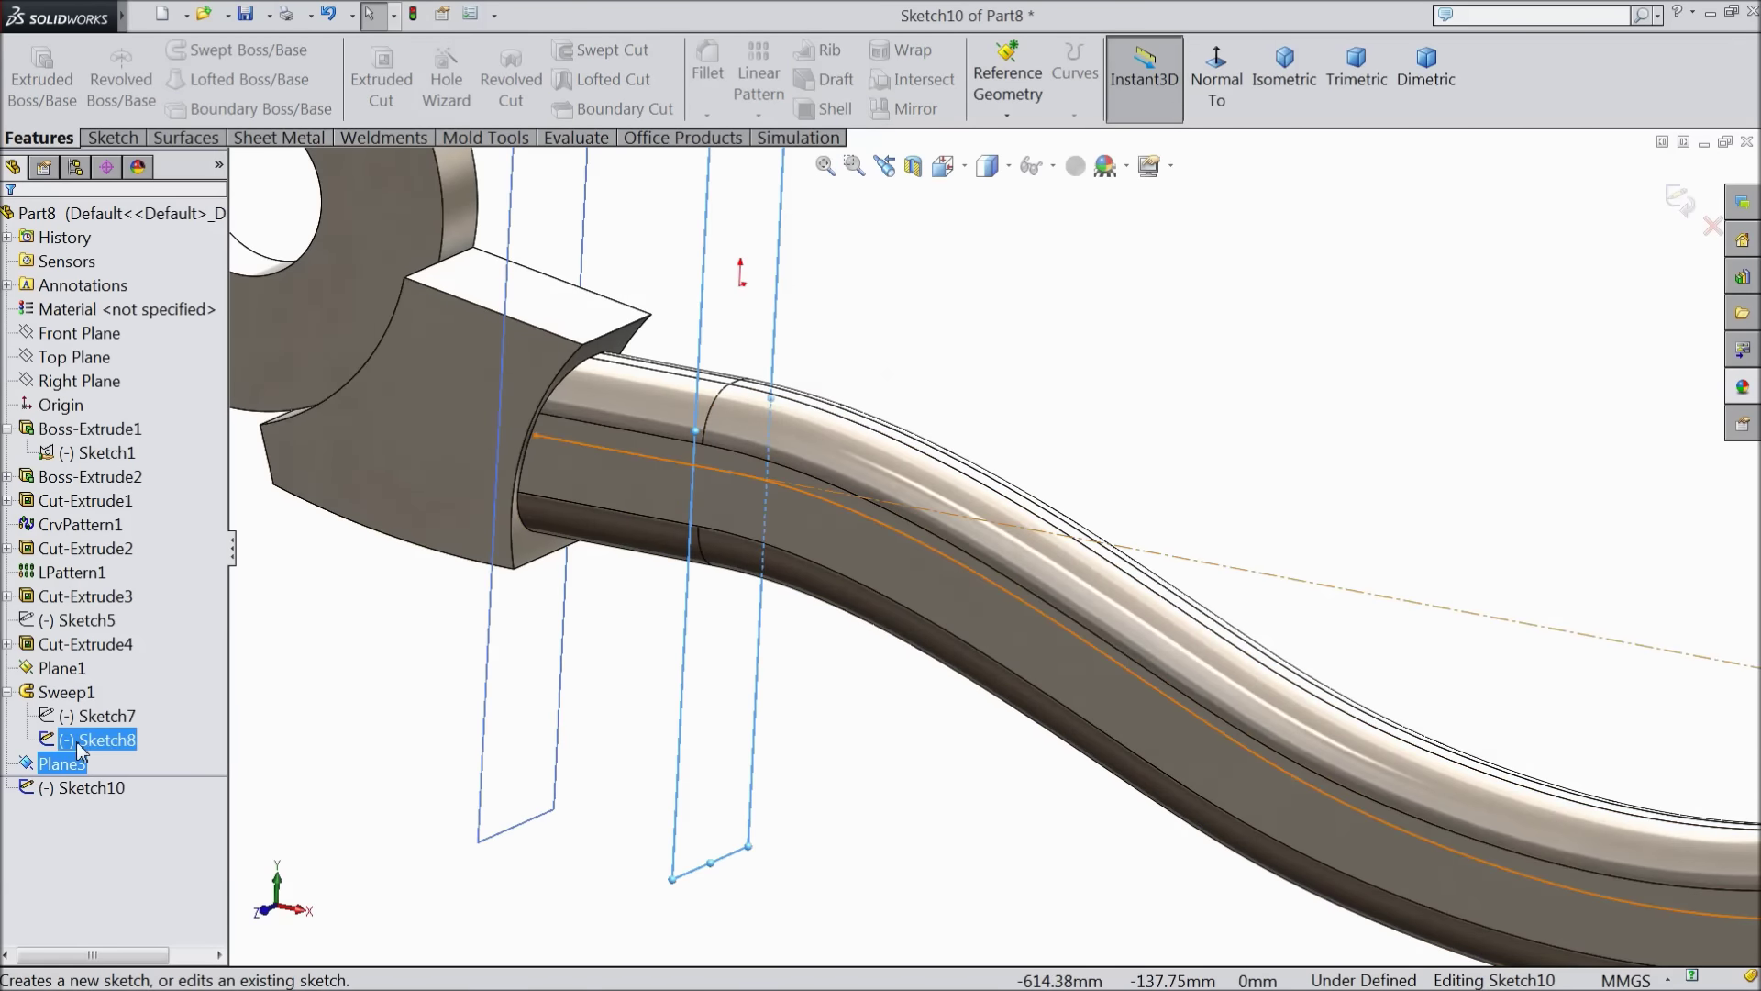
click(97, 715)
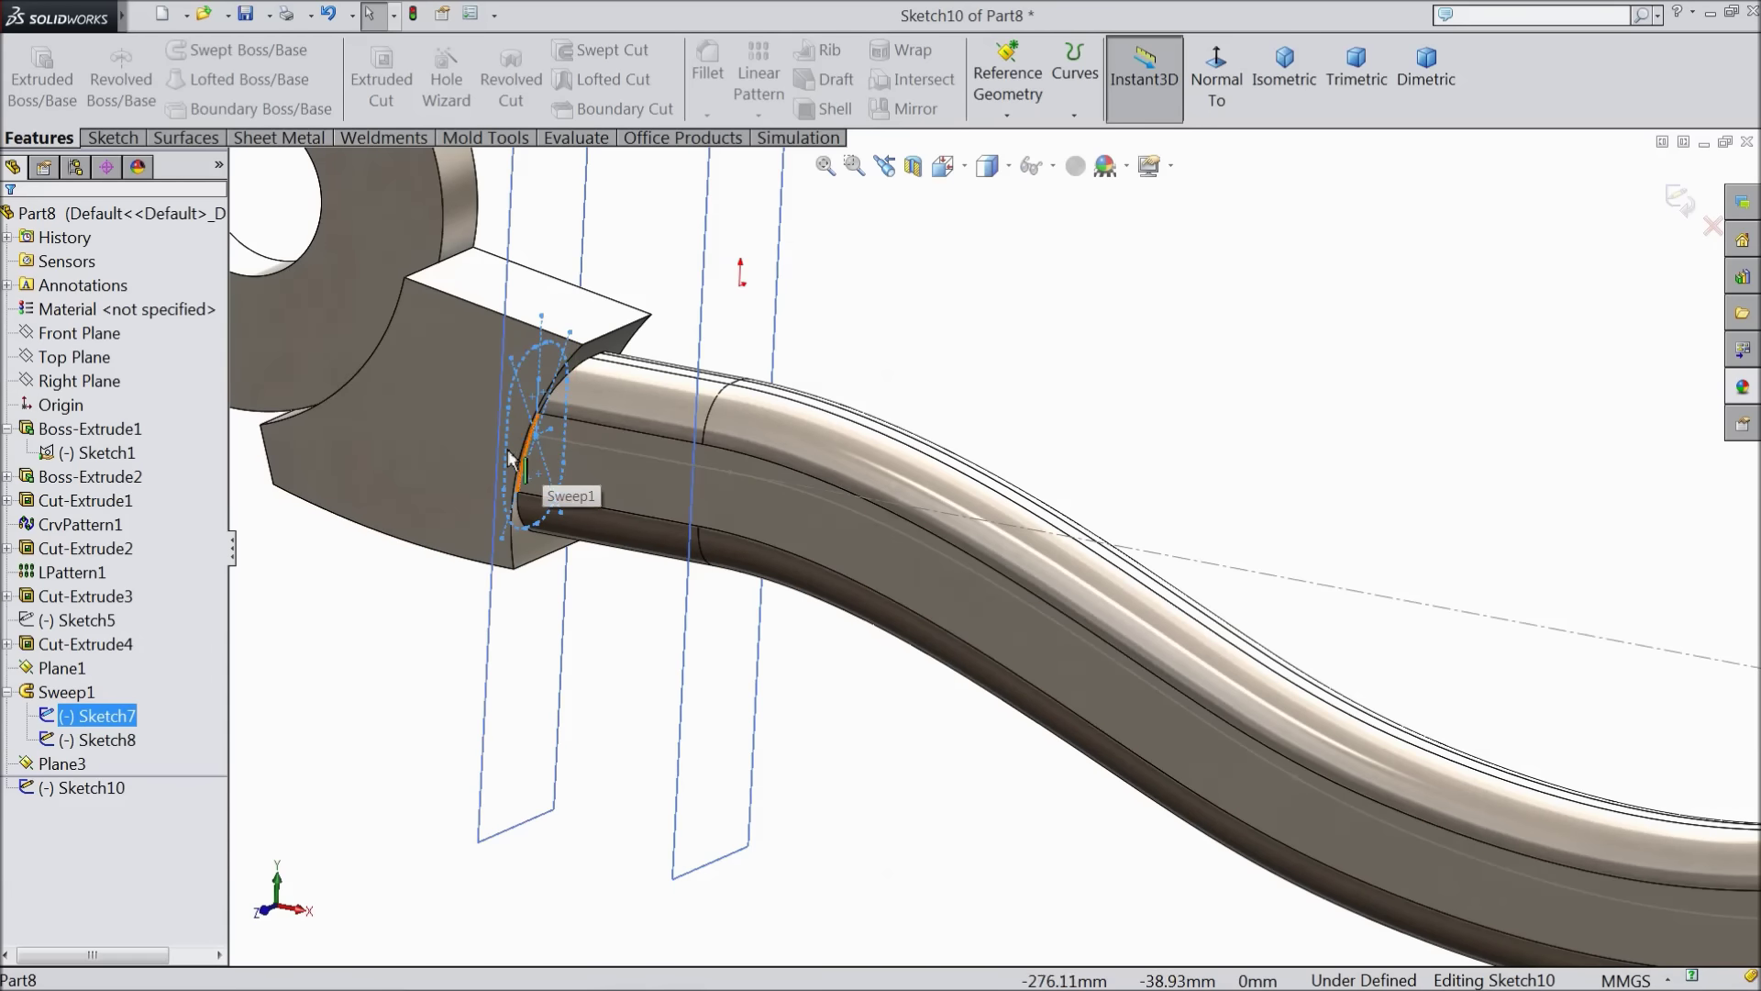
scroll(587, 449, down, 1)
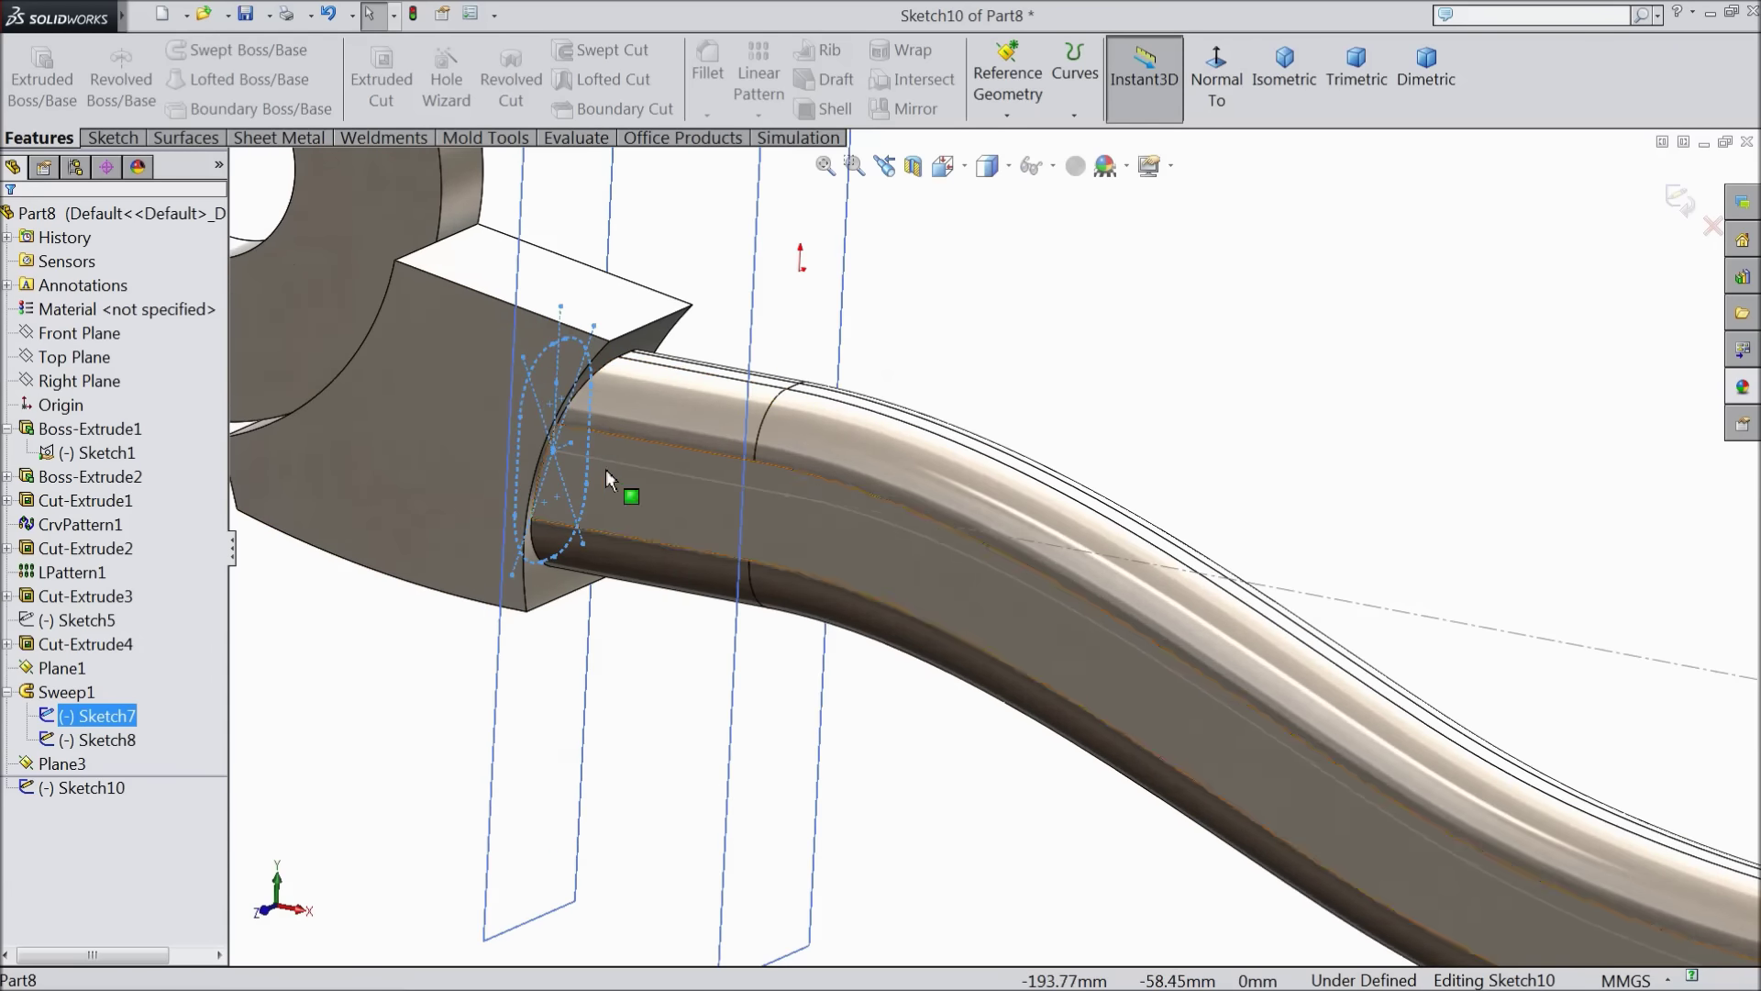
click(101, 140)
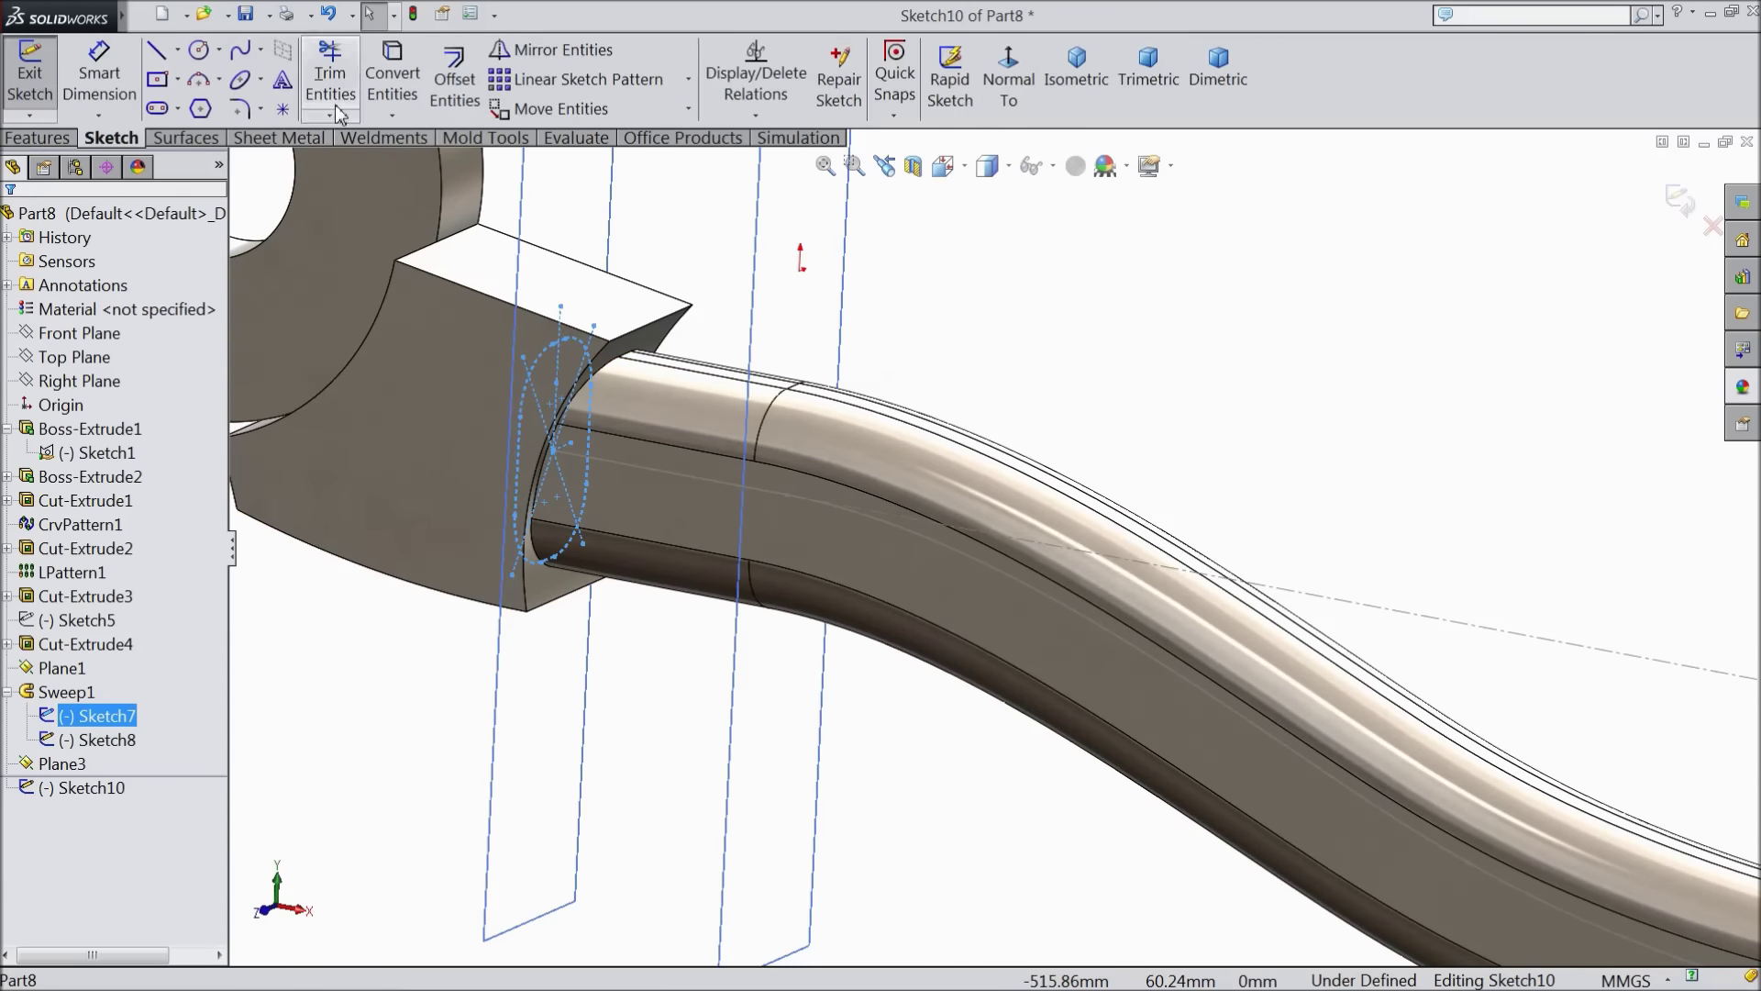
click(392, 81)
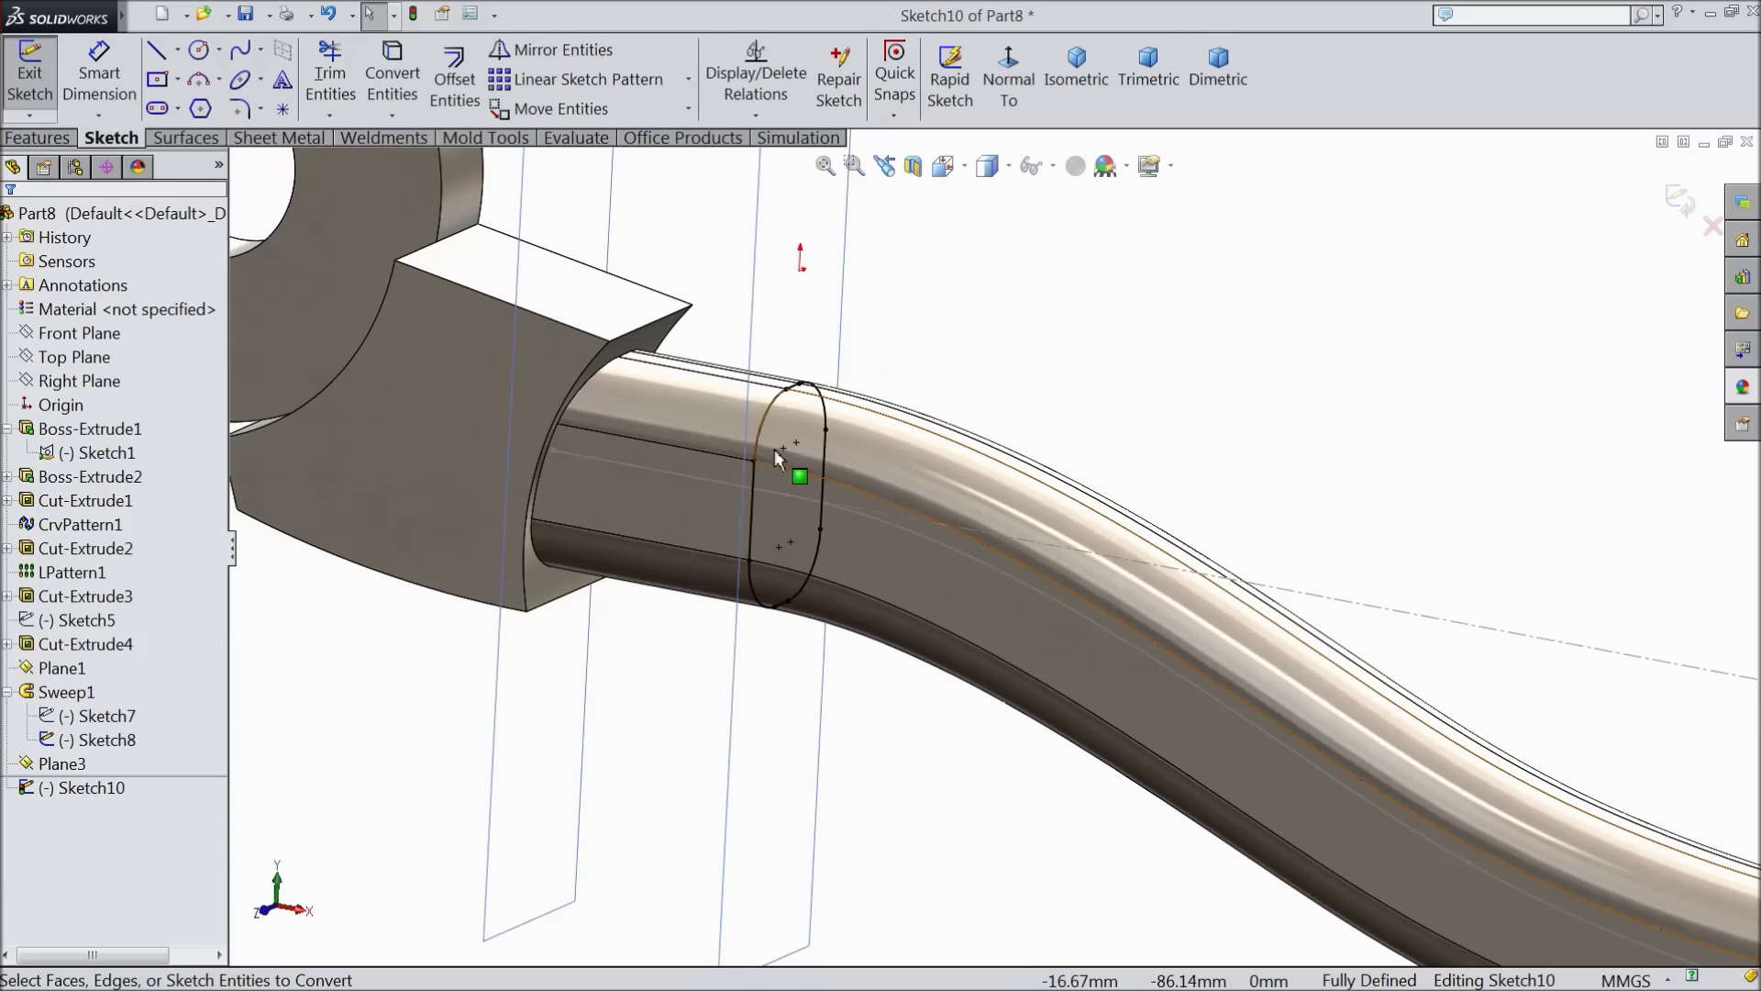
Offset the whole connected profile chain 20 mm outward to form the ring loop
click(468, 96)
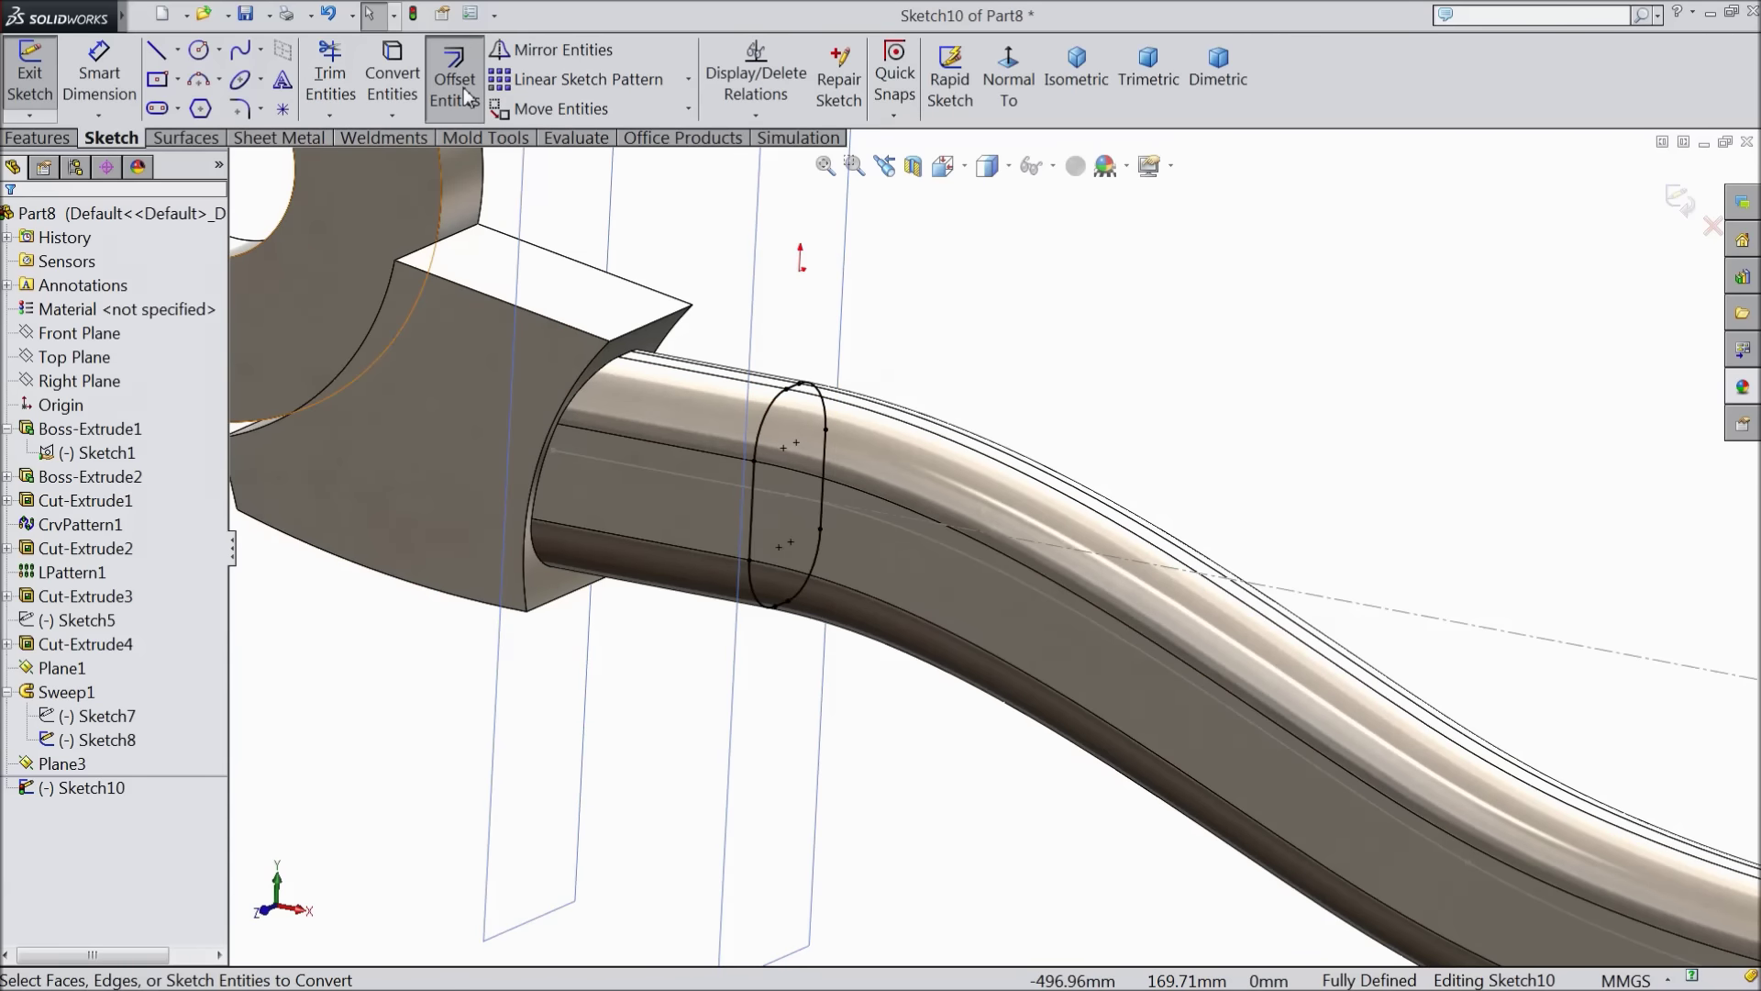
click(767, 434)
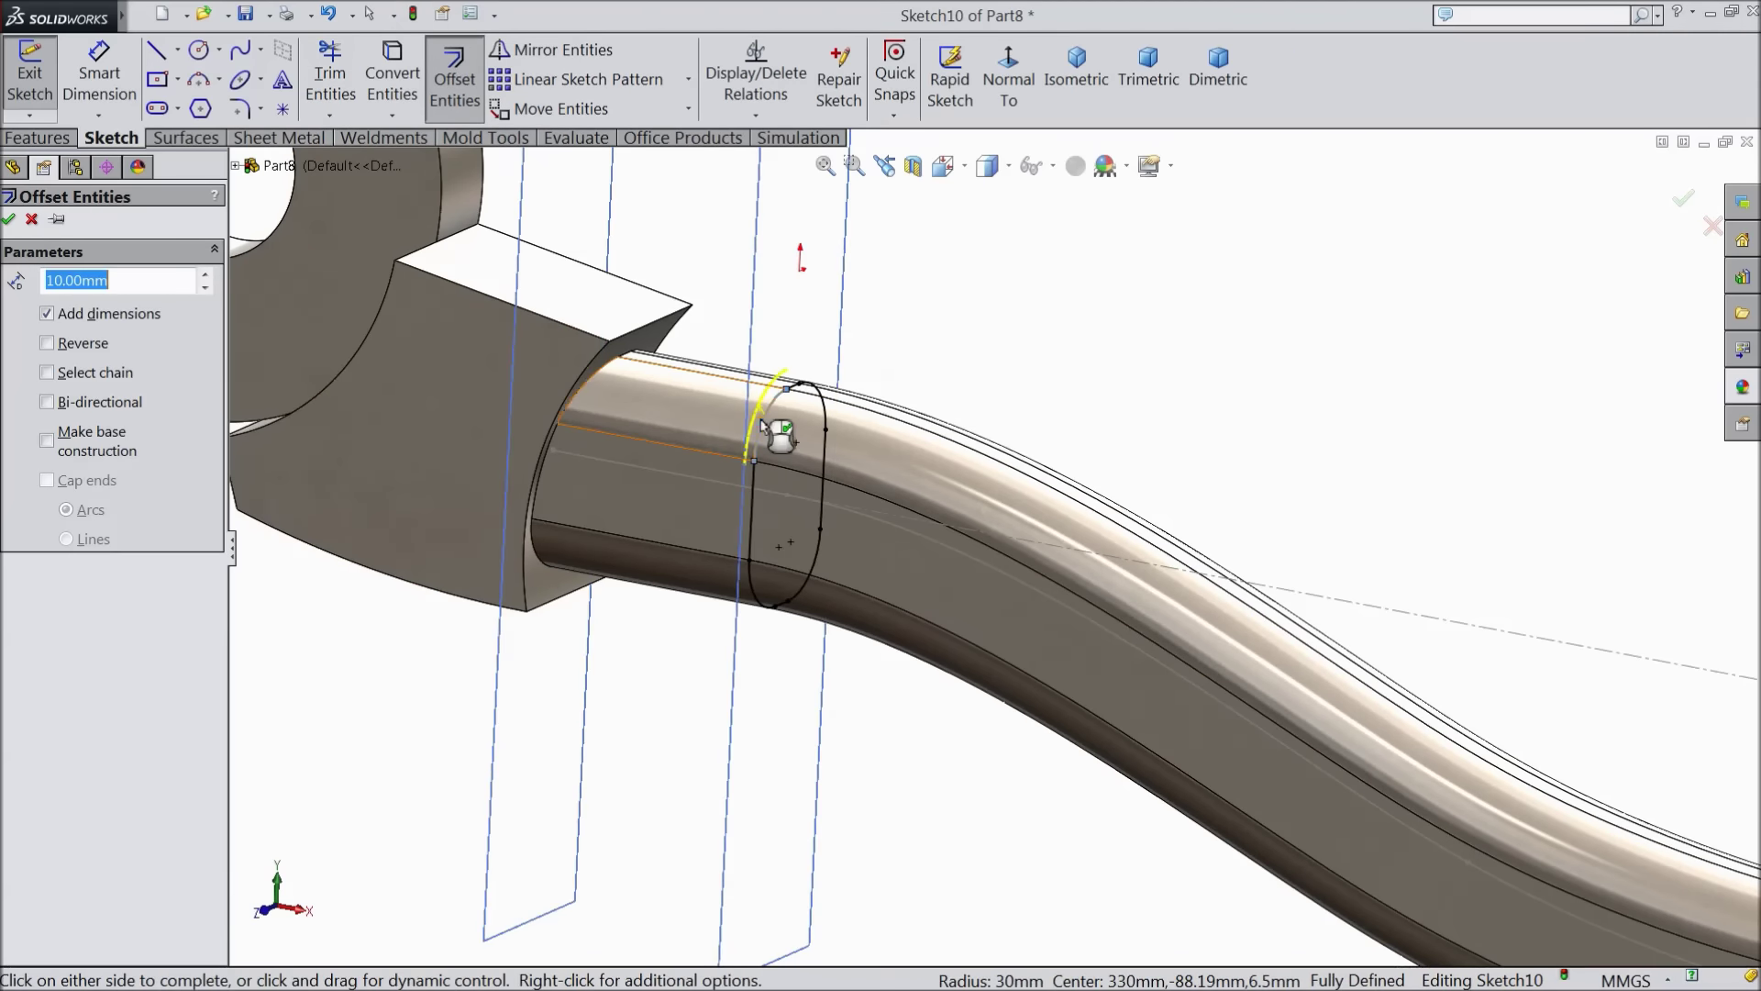
click(47, 373)
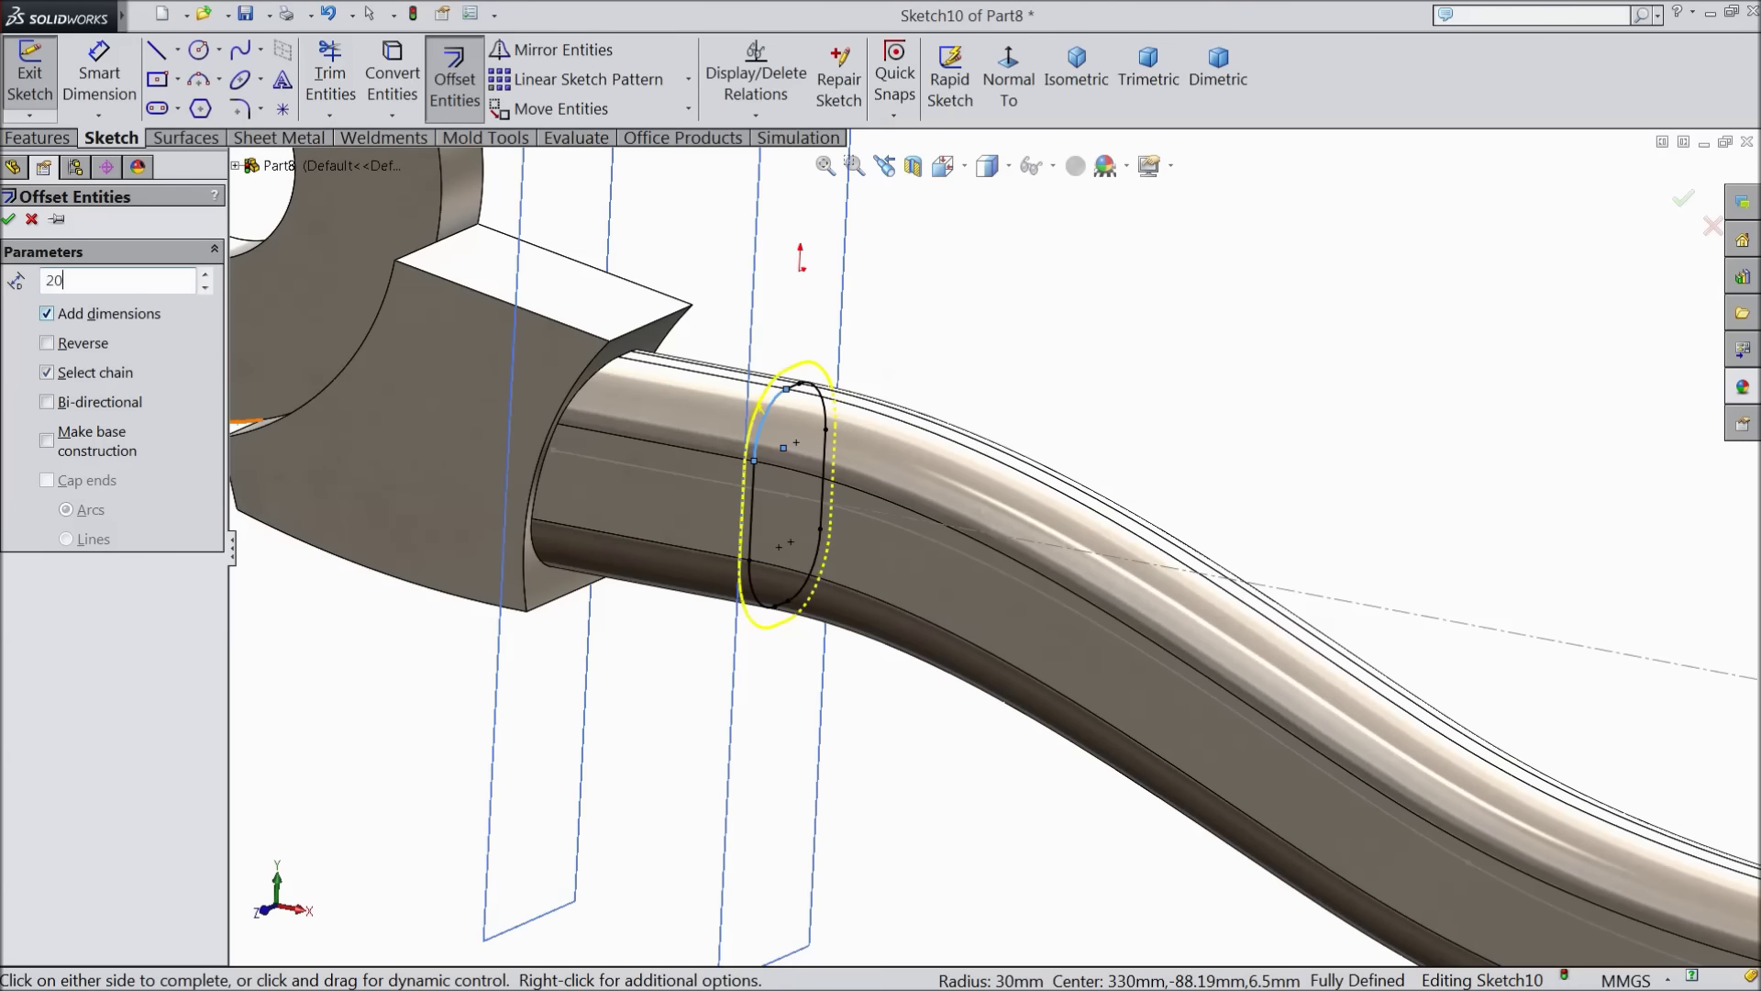
key(Return)
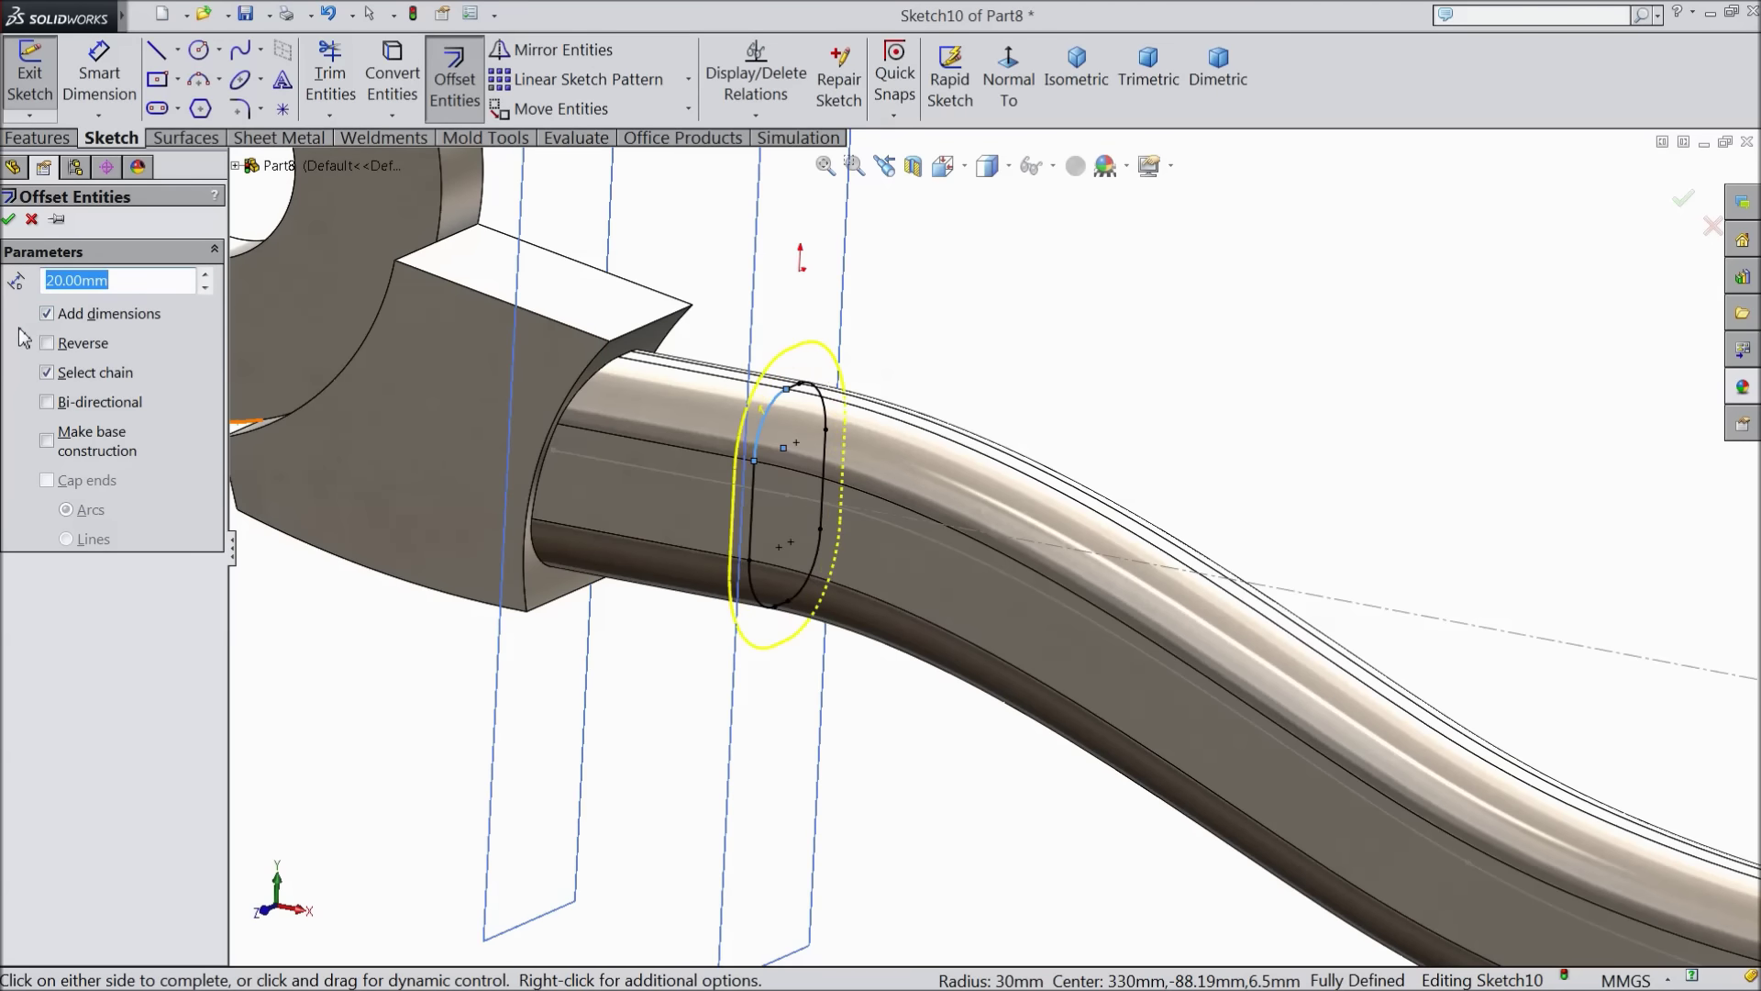
click(10, 220)
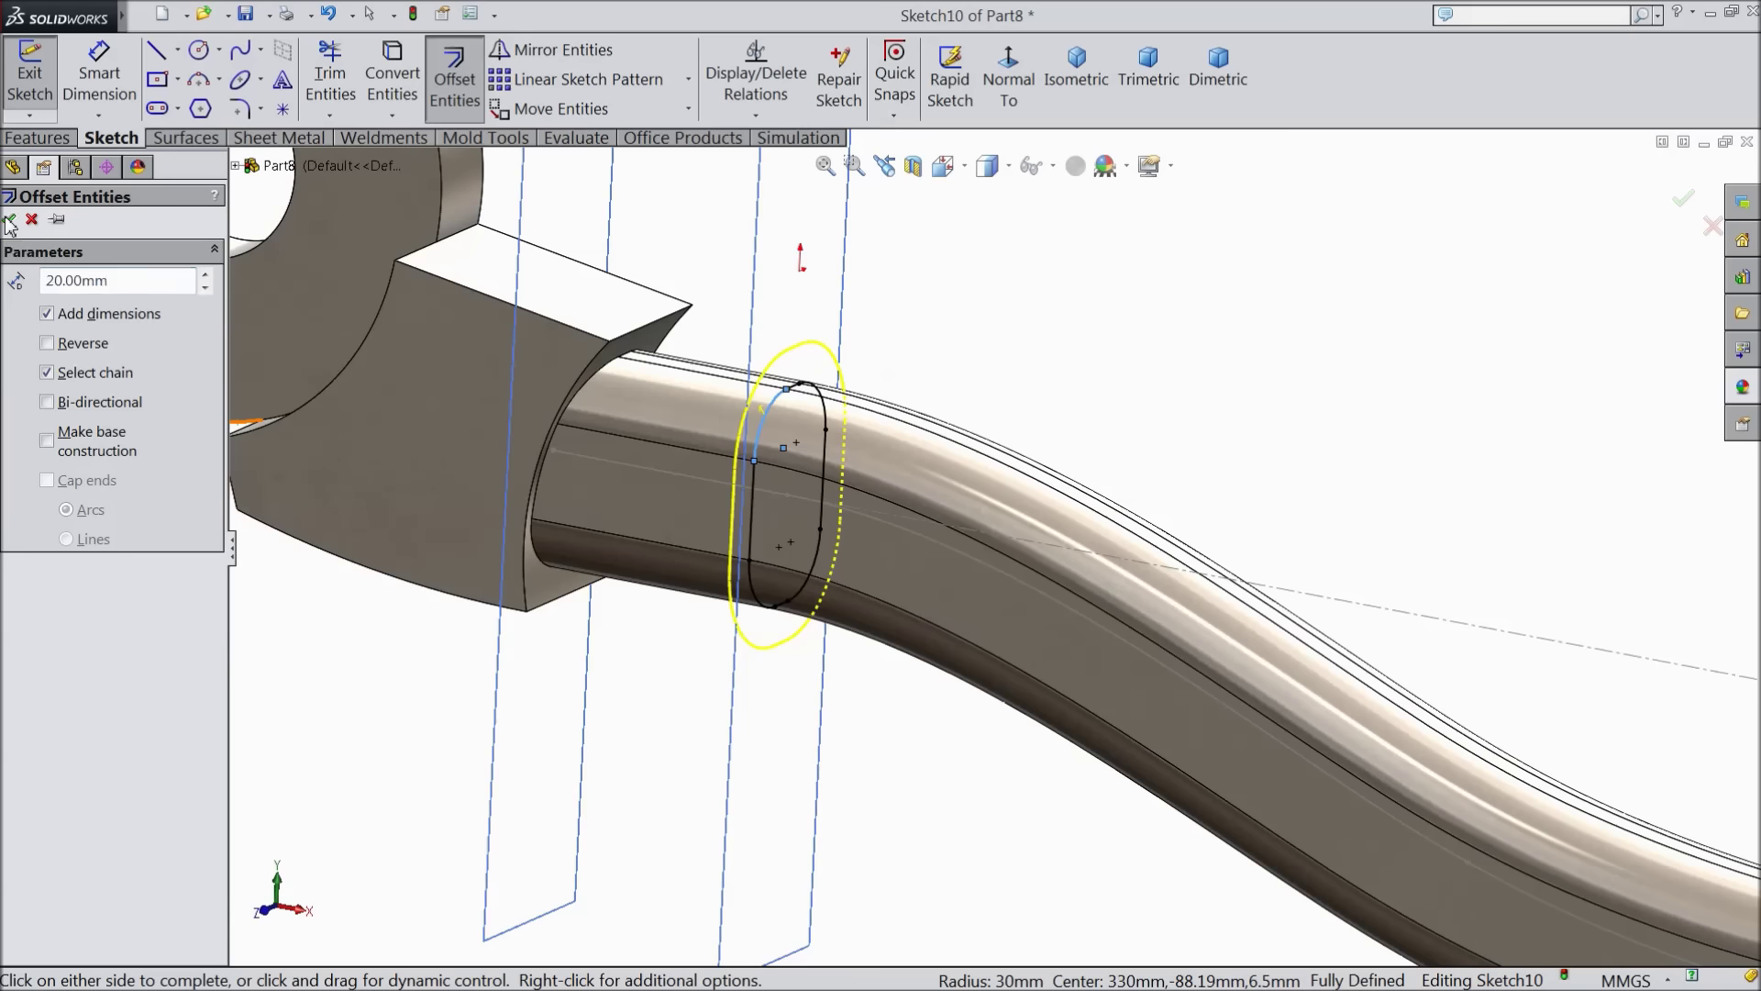
Start a Blind 75 mm Extruded Boss/Base from Sketch10's offset loop and pick the Direction 1 box
click(36, 137)
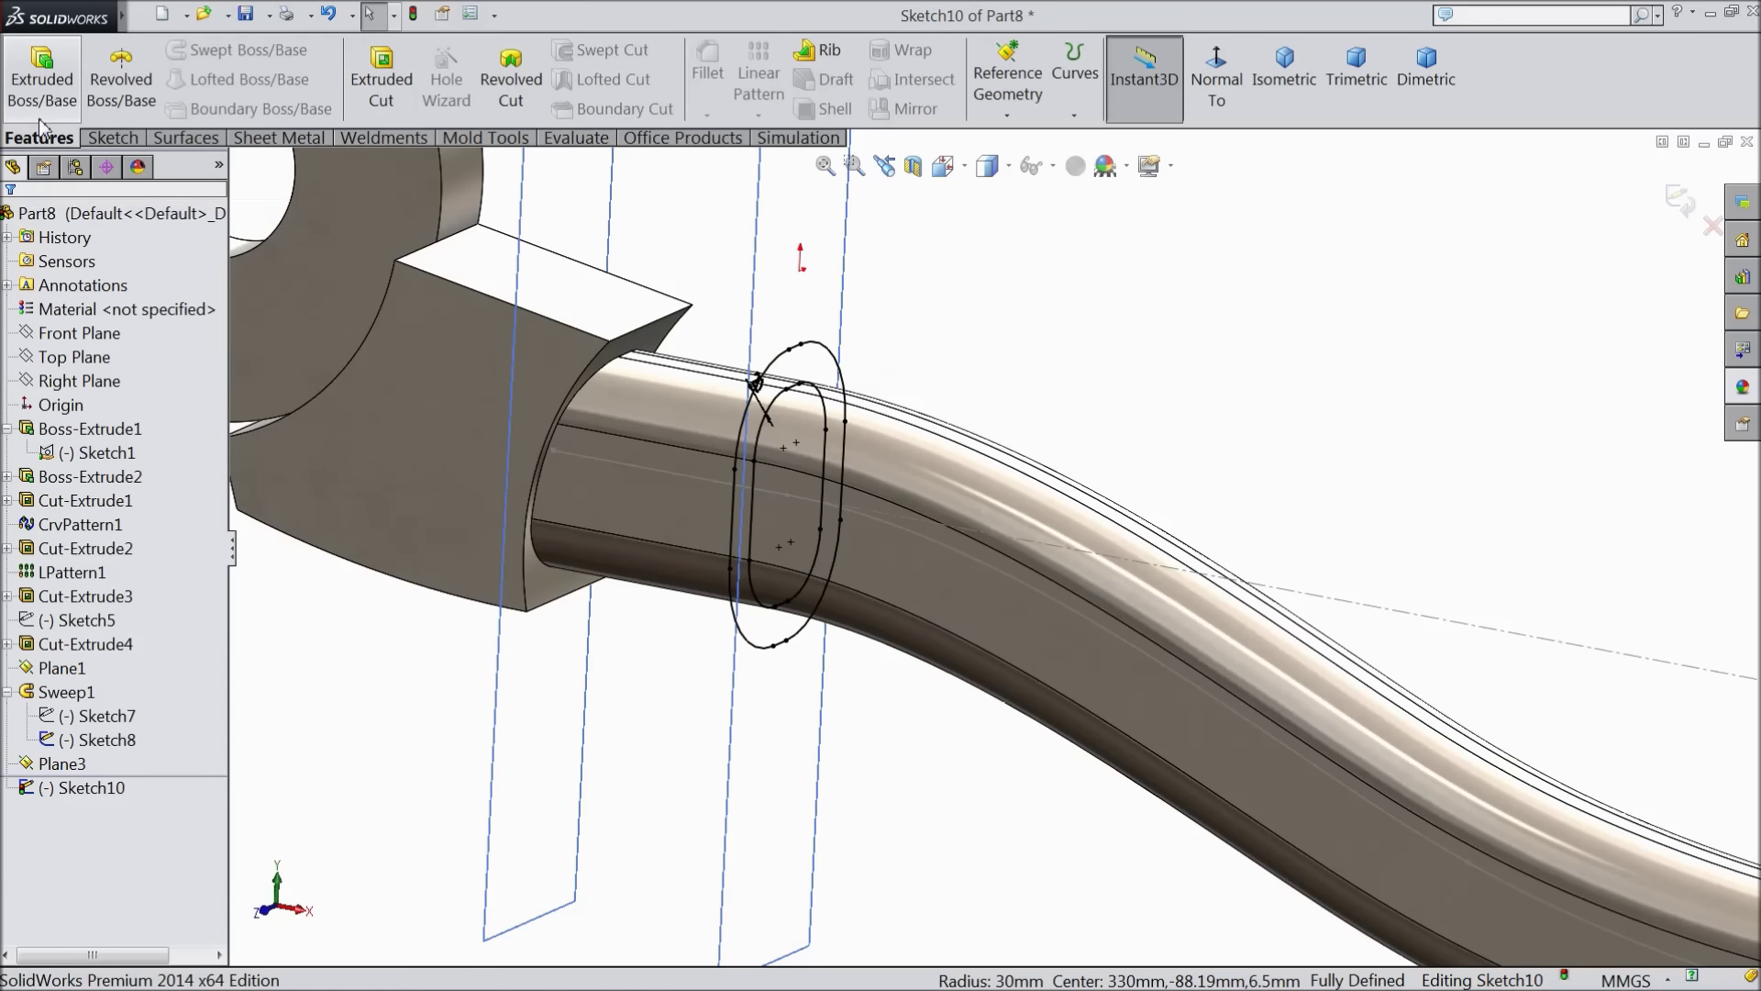
click(45, 92)
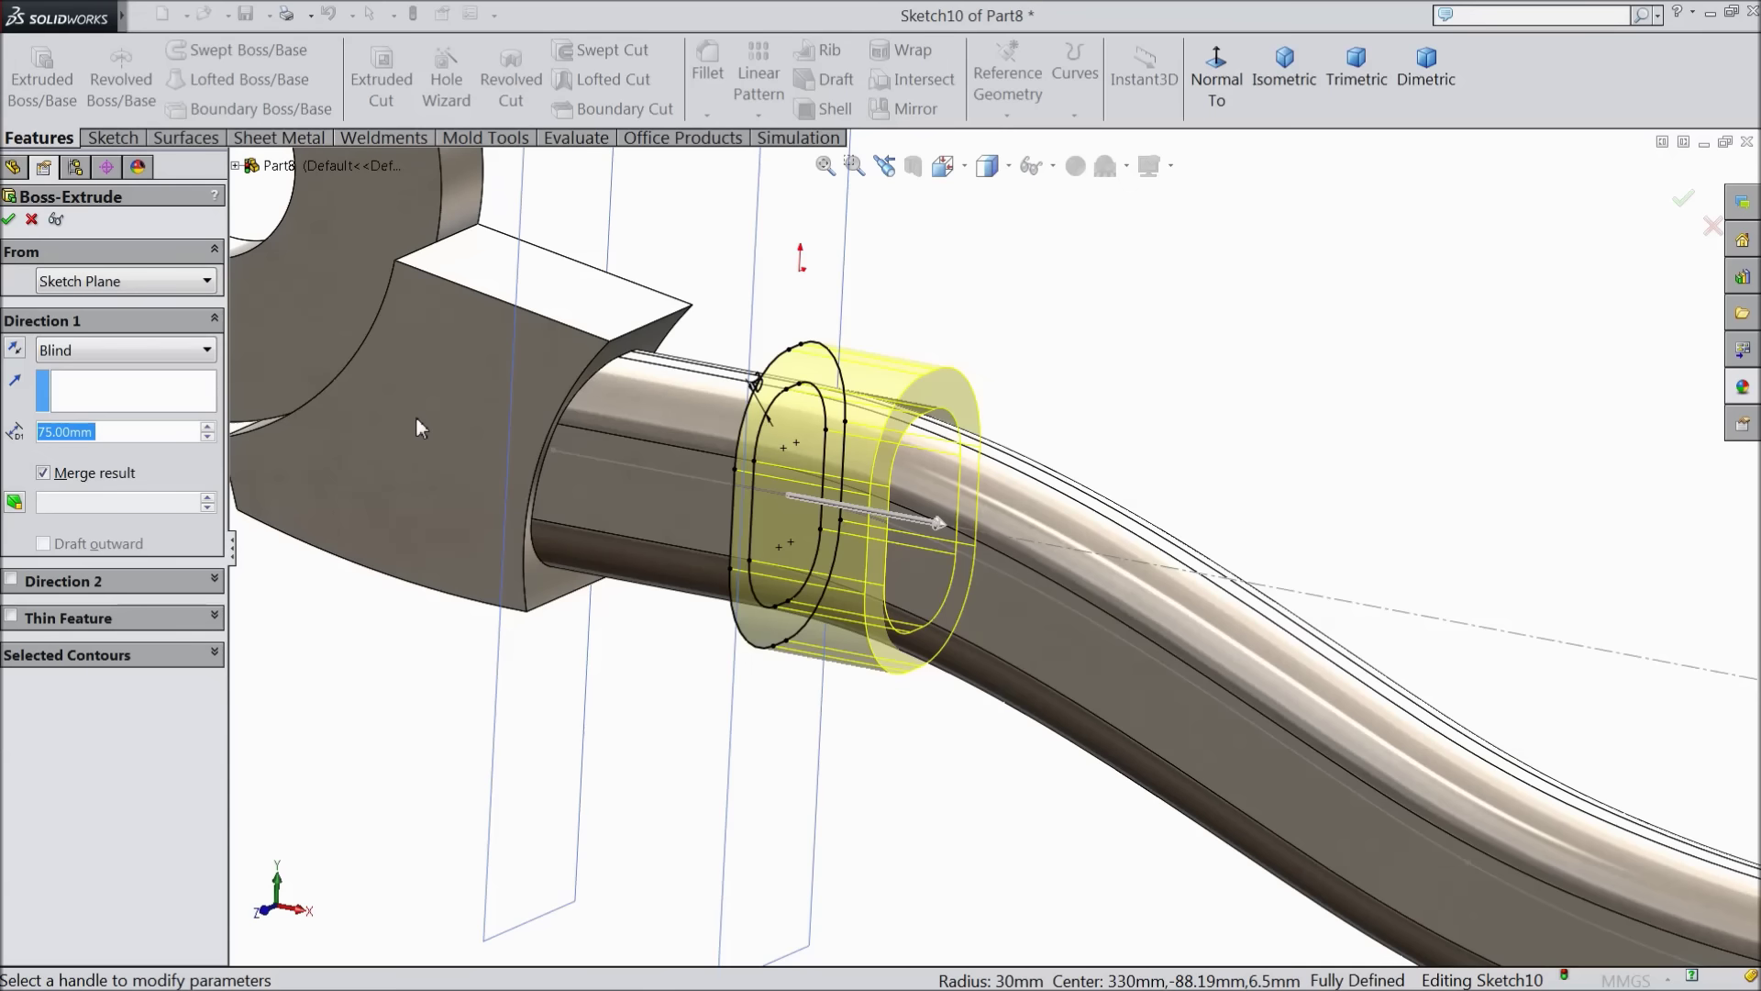
click(139, 408)
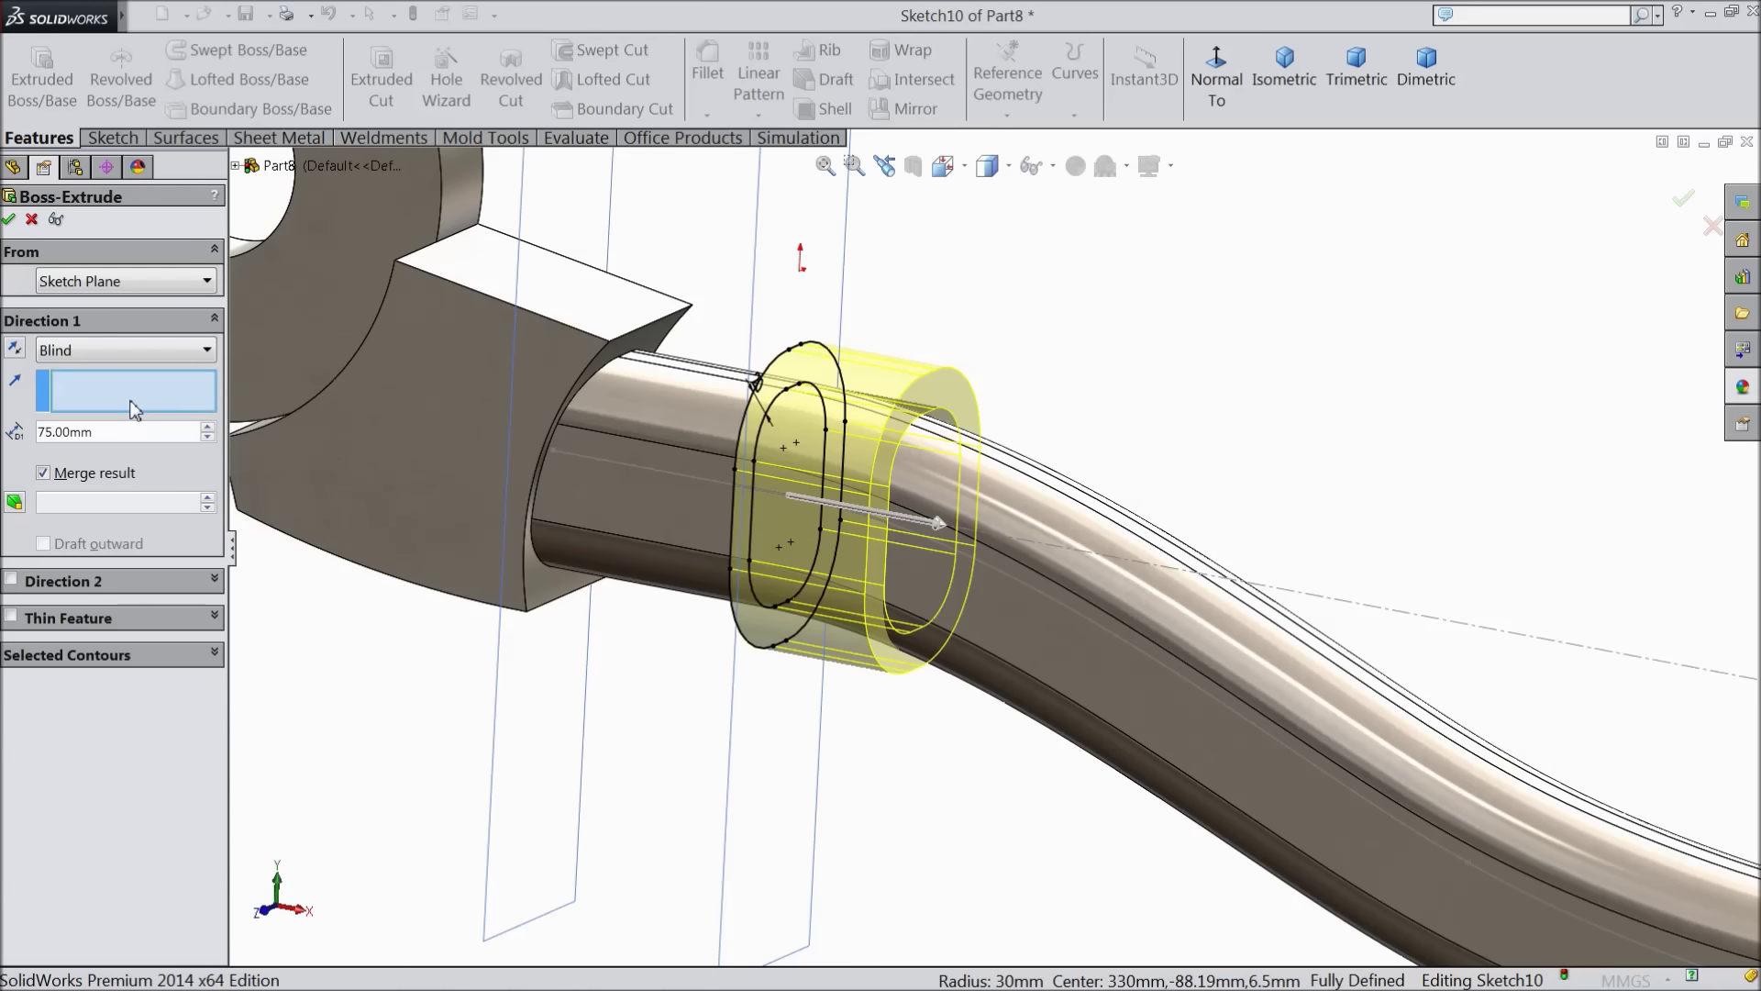
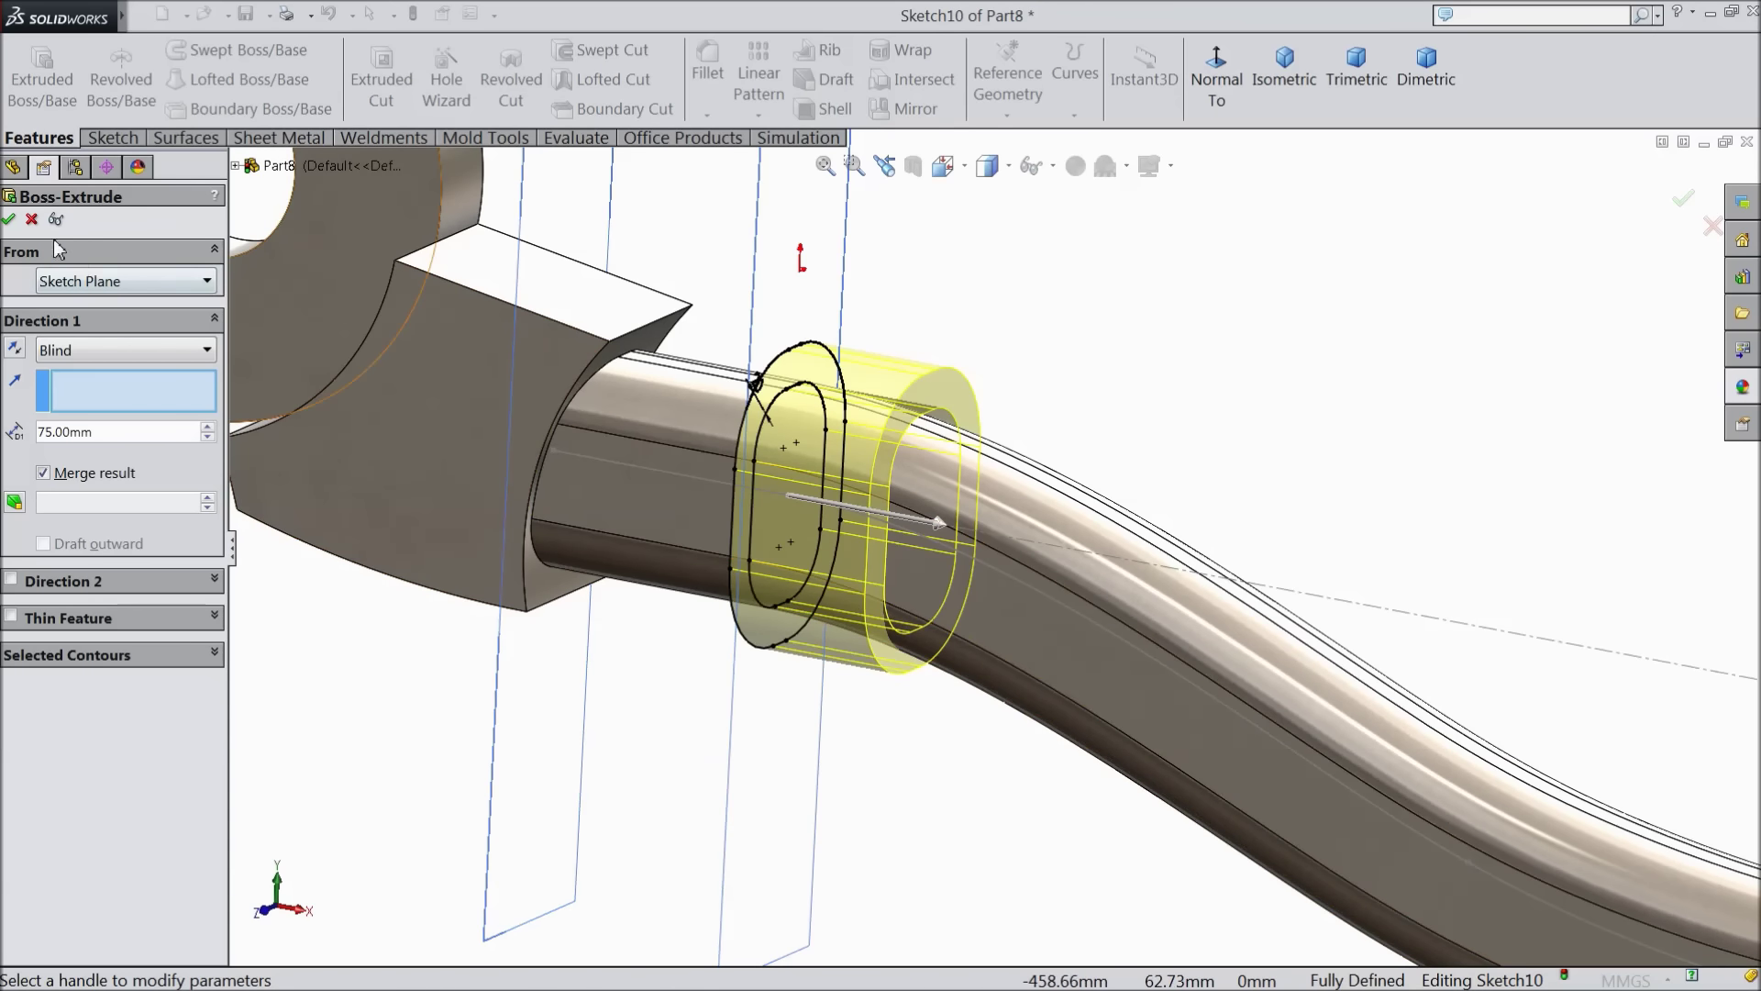
Cancel the grip Boss-Extrude and exit Sketch10 with its two rounded-slot profiles, adding no feature
click(32, 222)
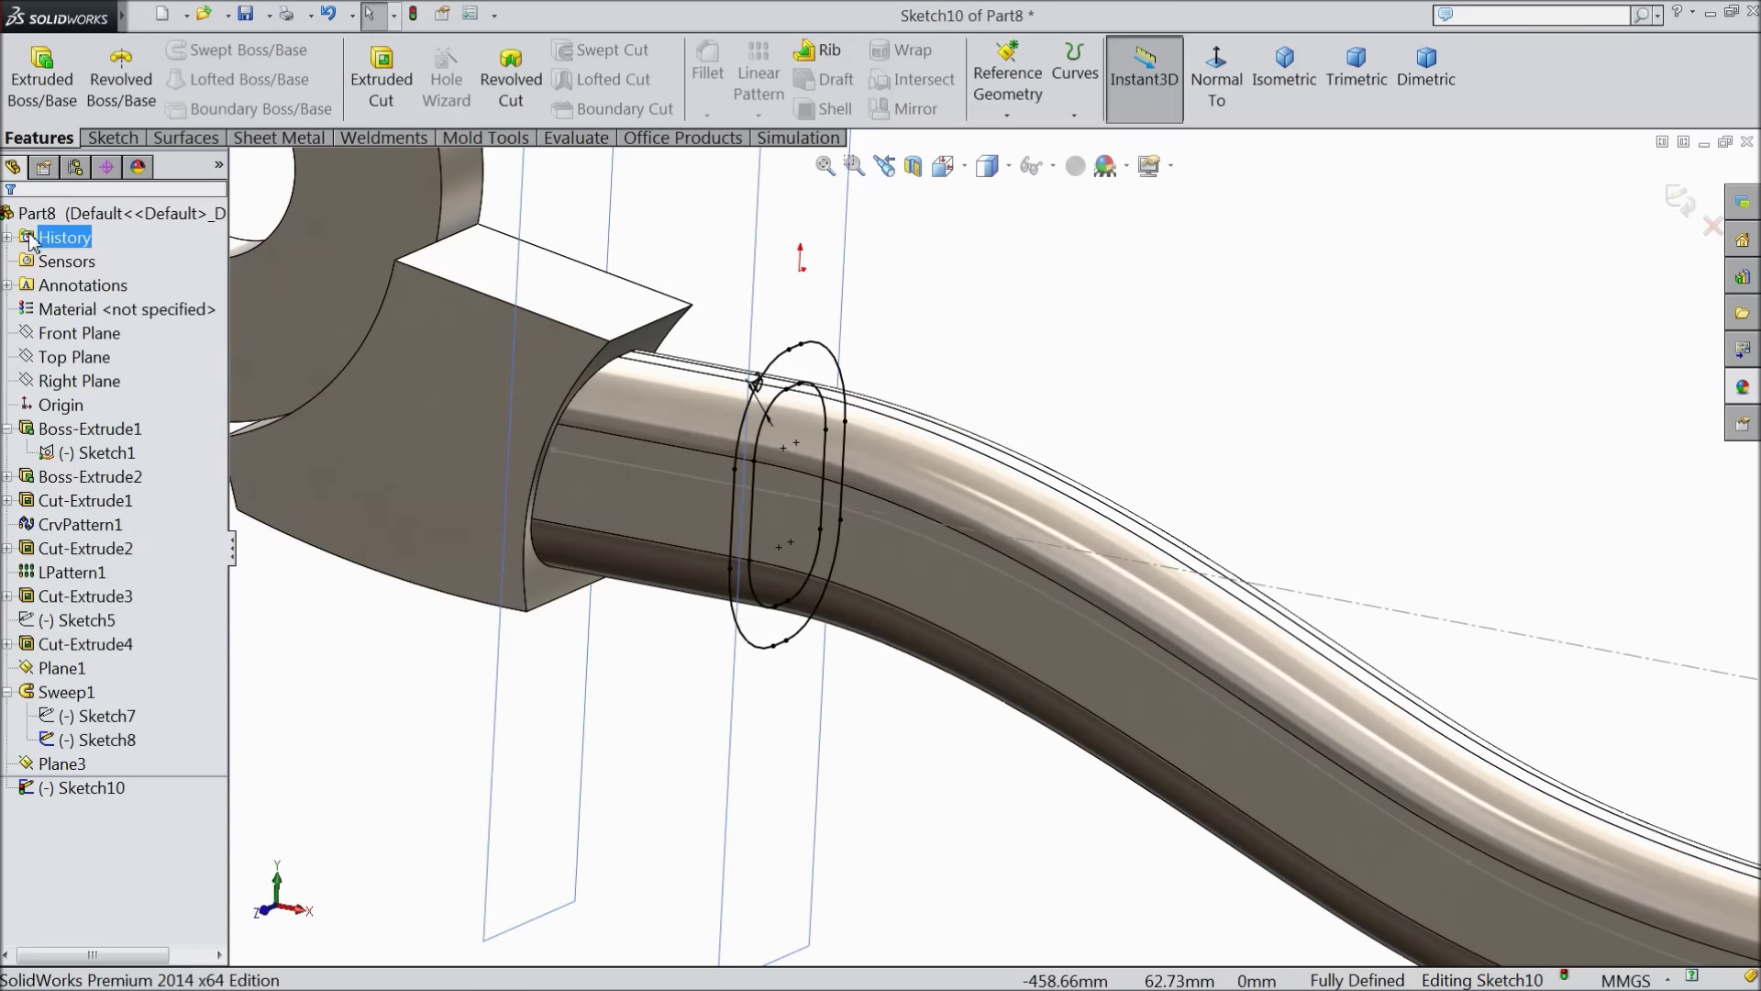
click(112, 139)
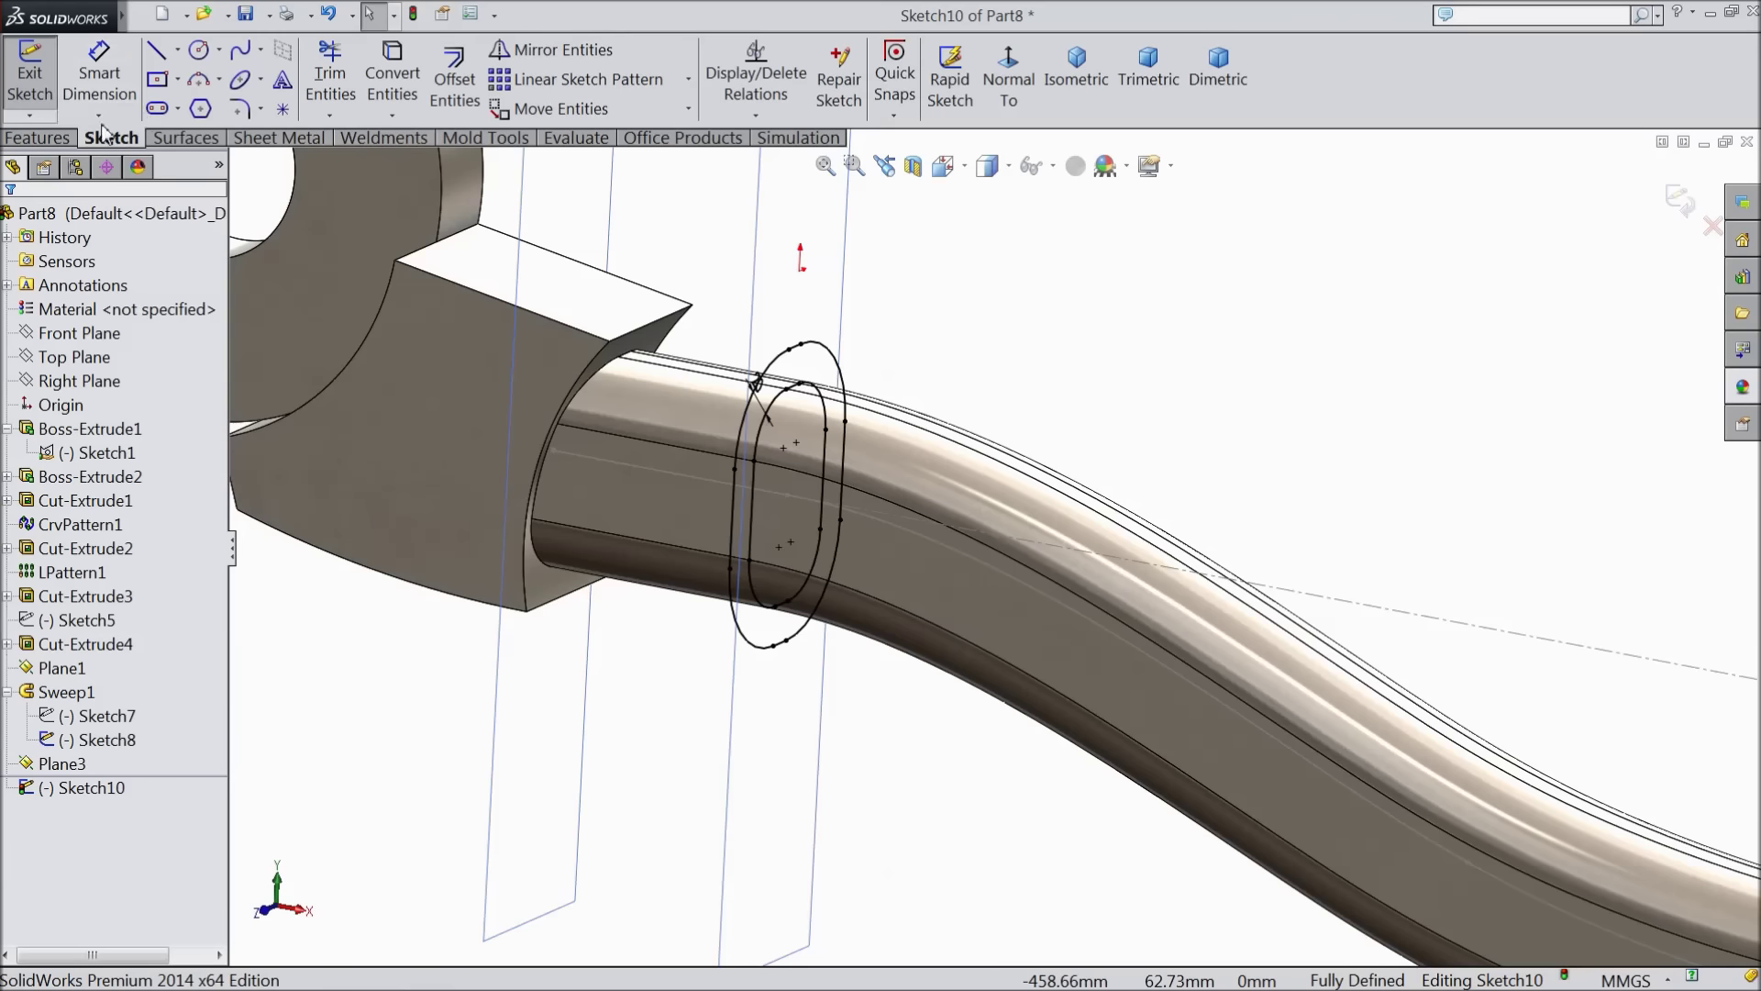
click(55, 141)
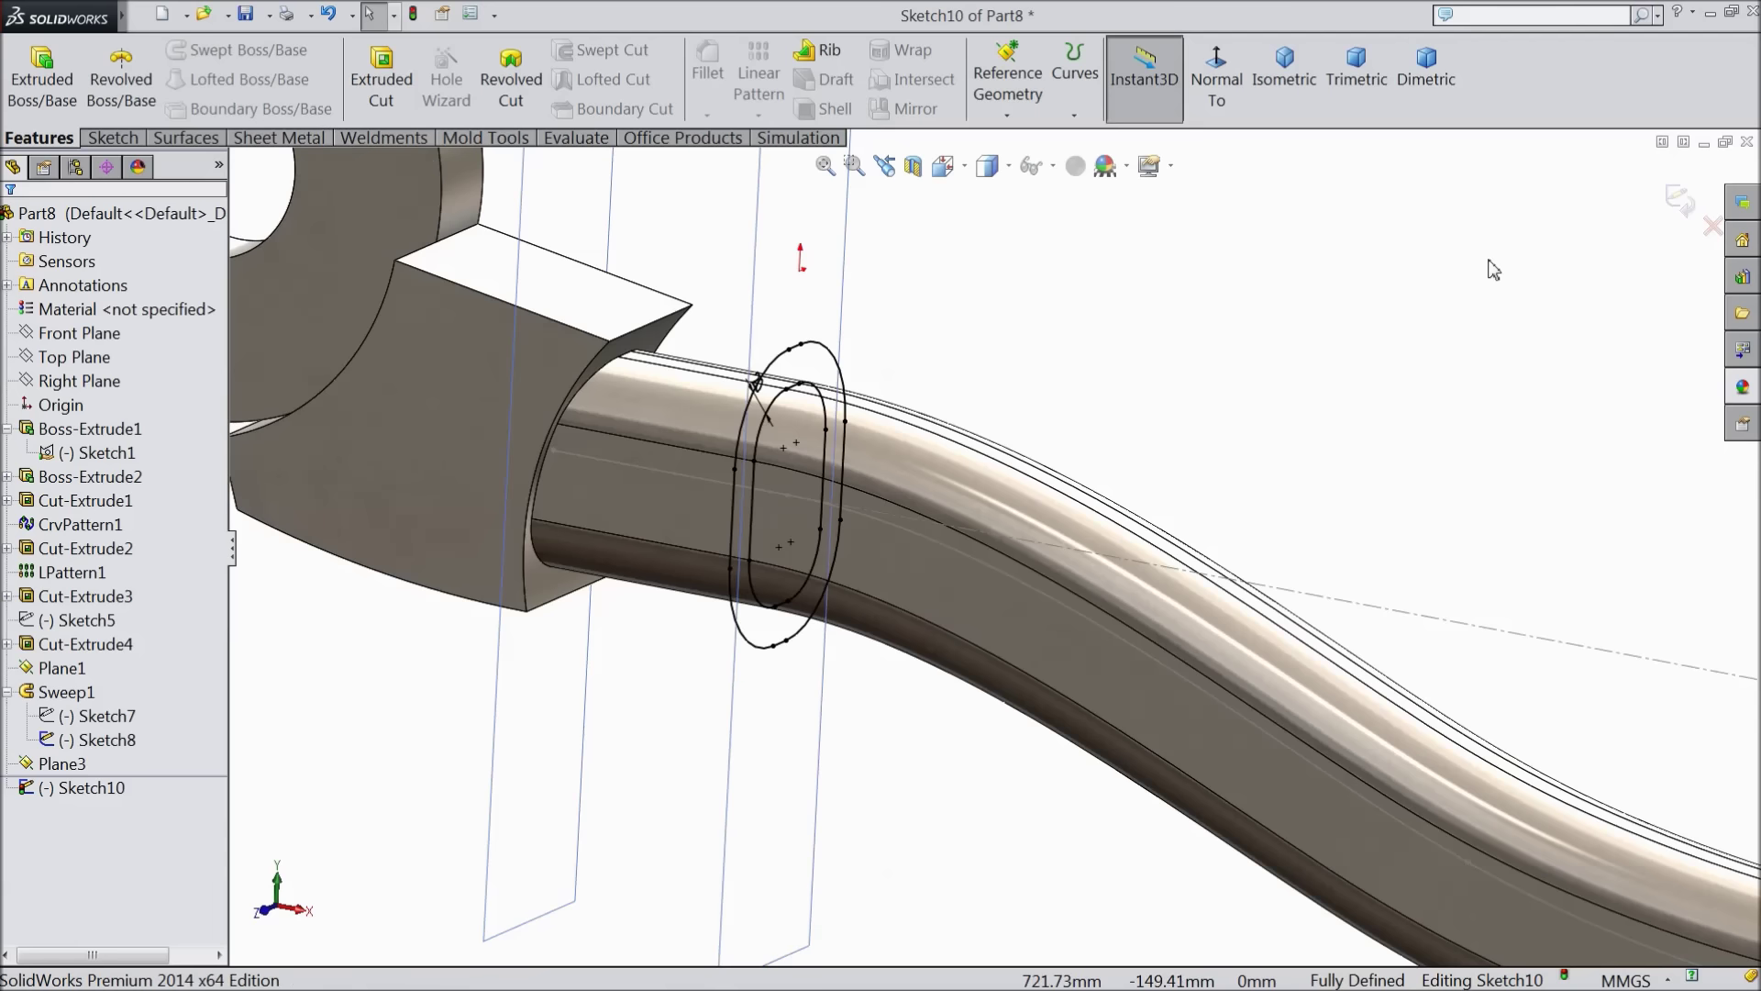
click(1678, 202)
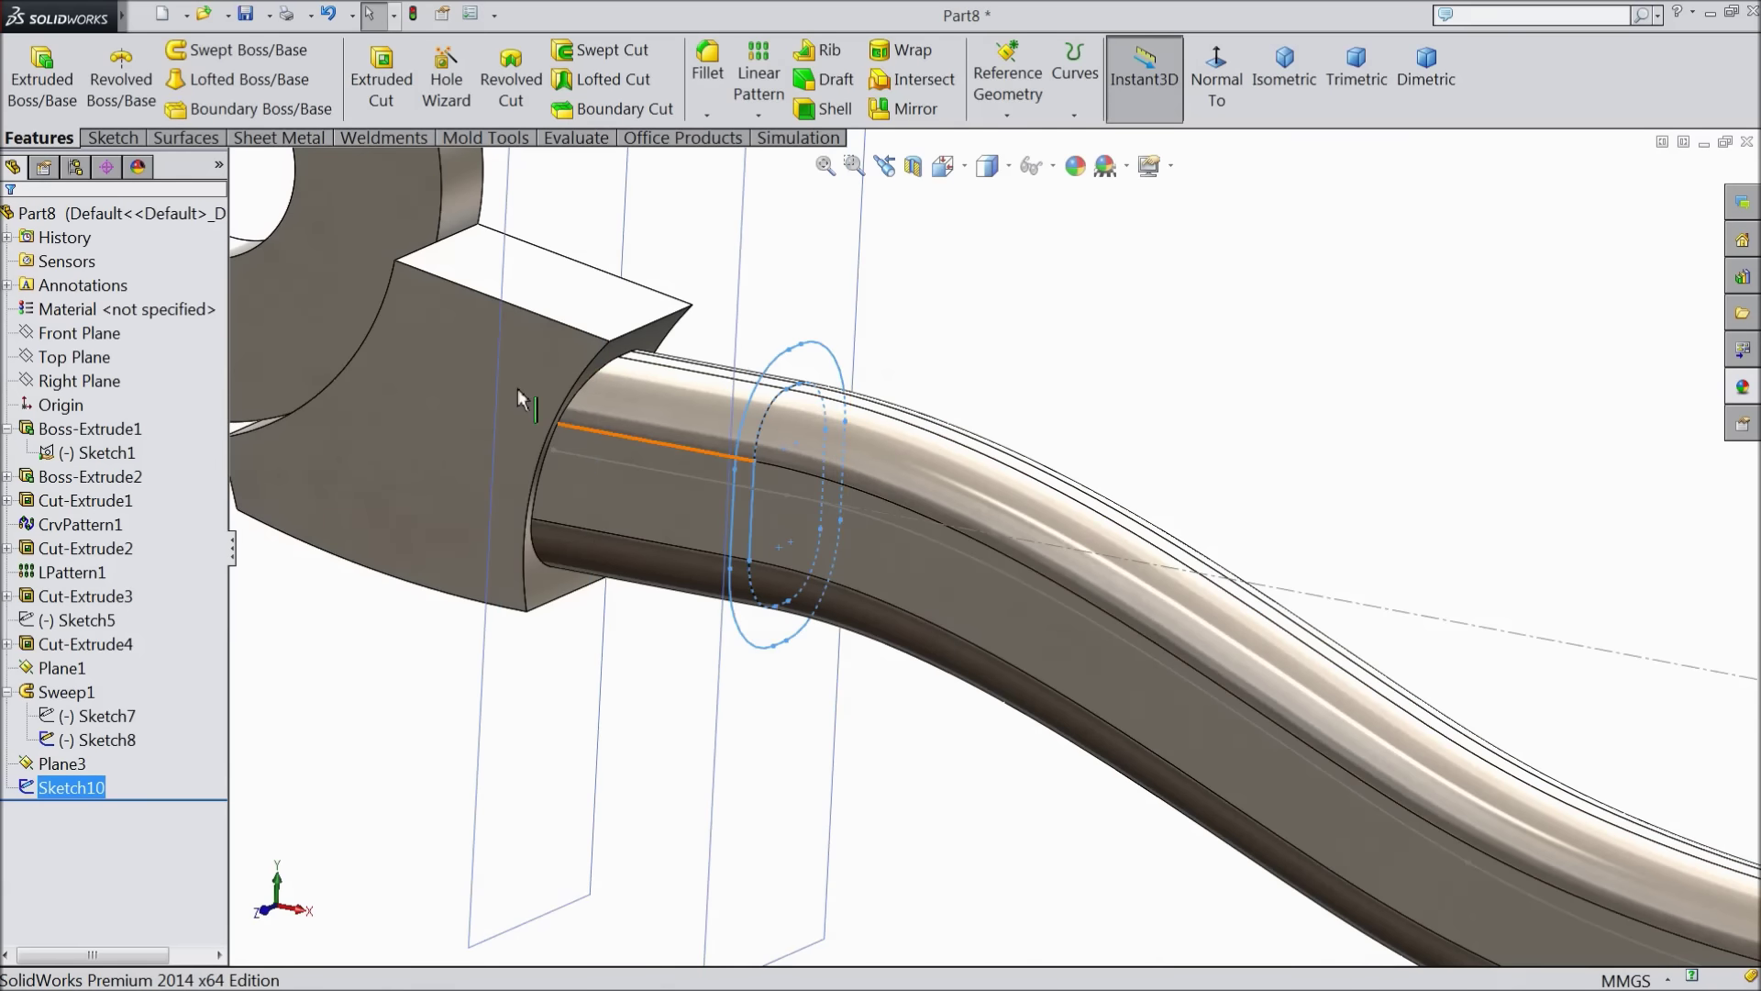
click(216, 53)
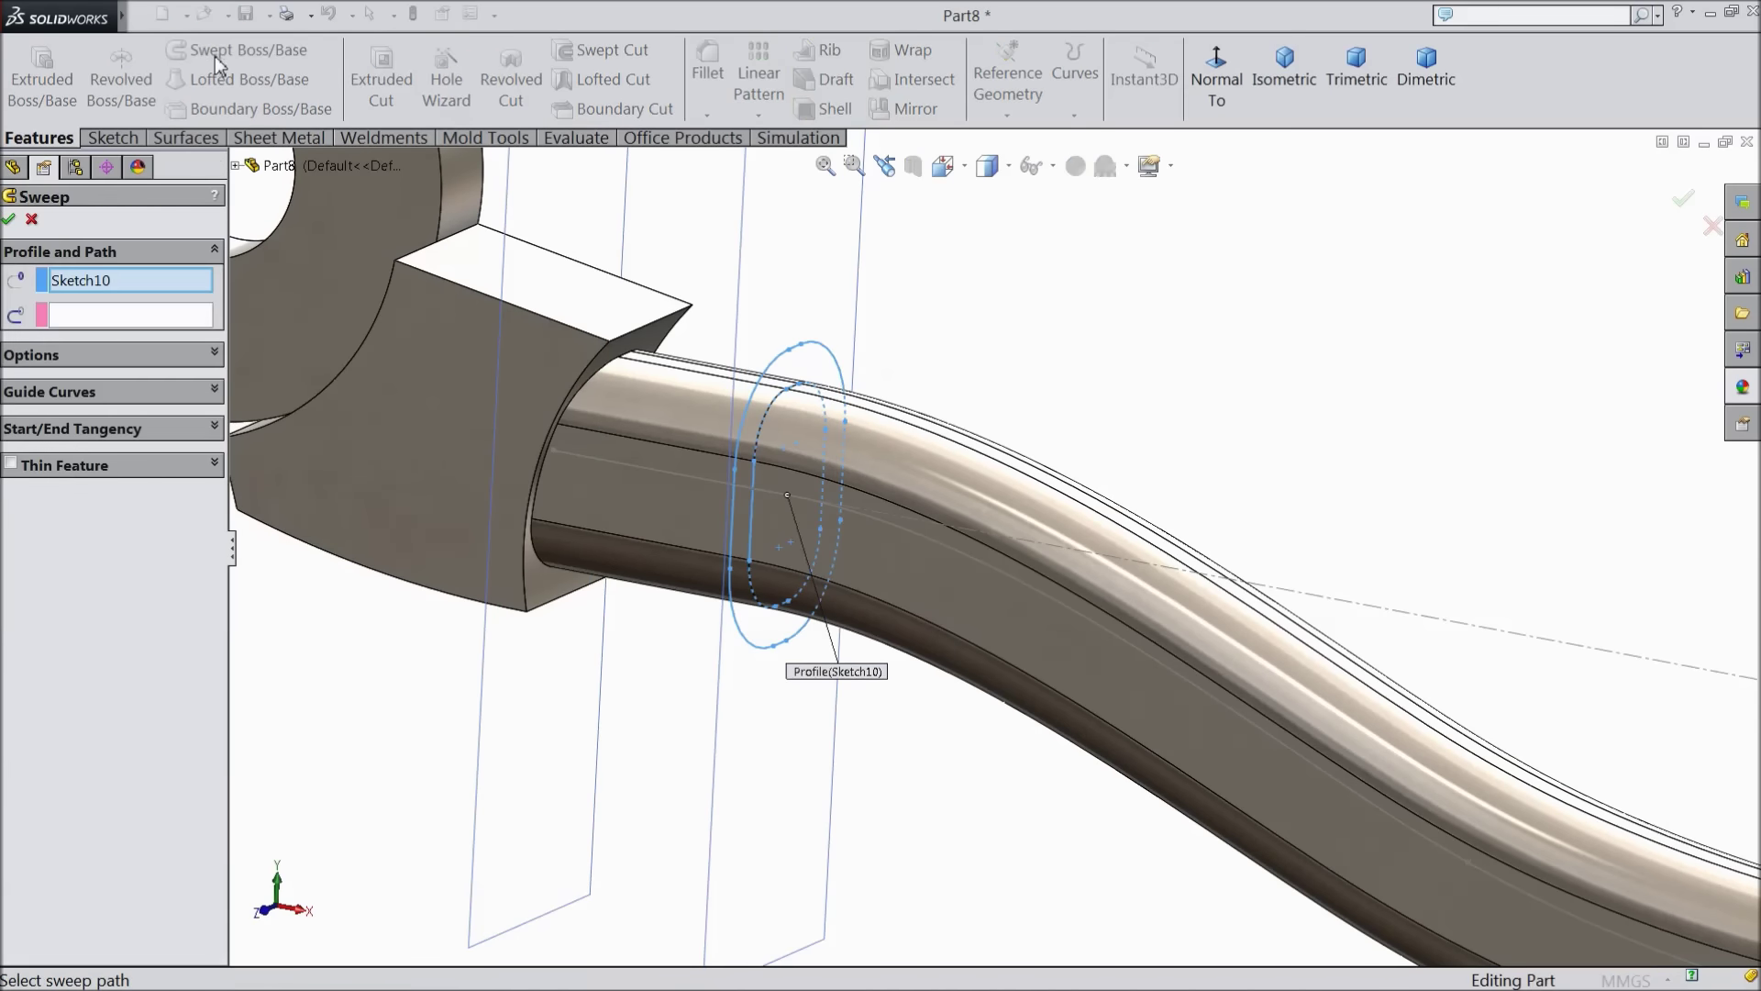
click(101, 315)
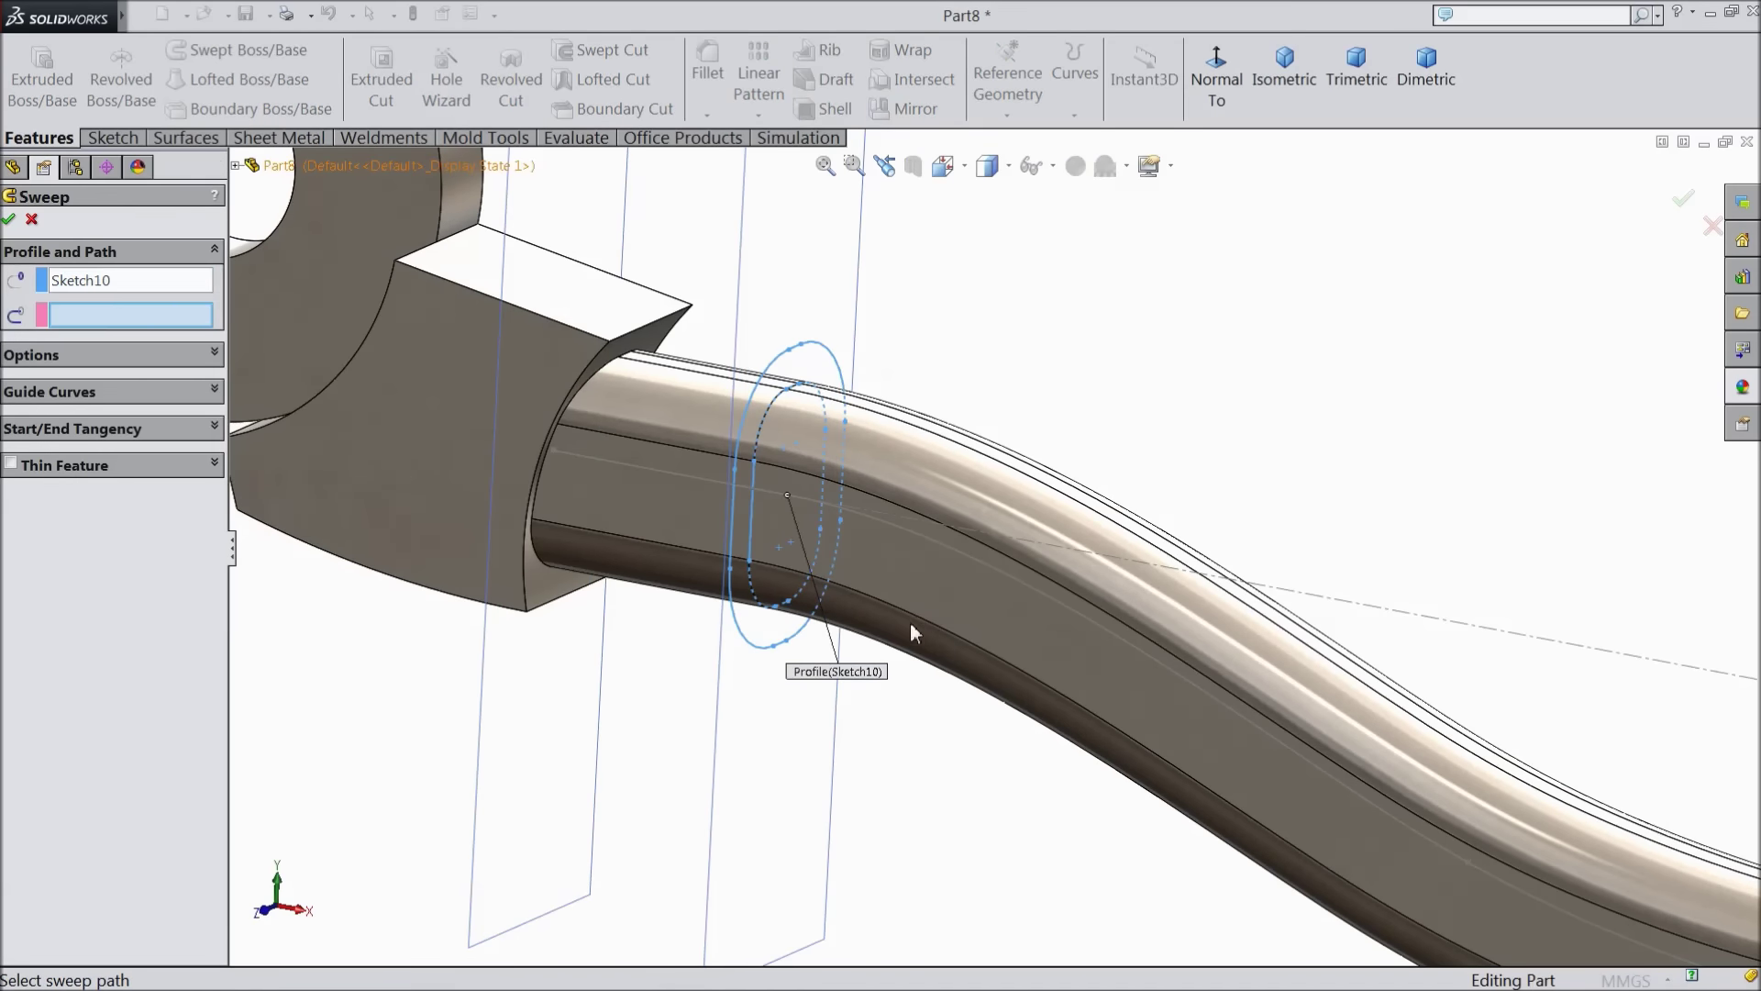
click(955, 552)
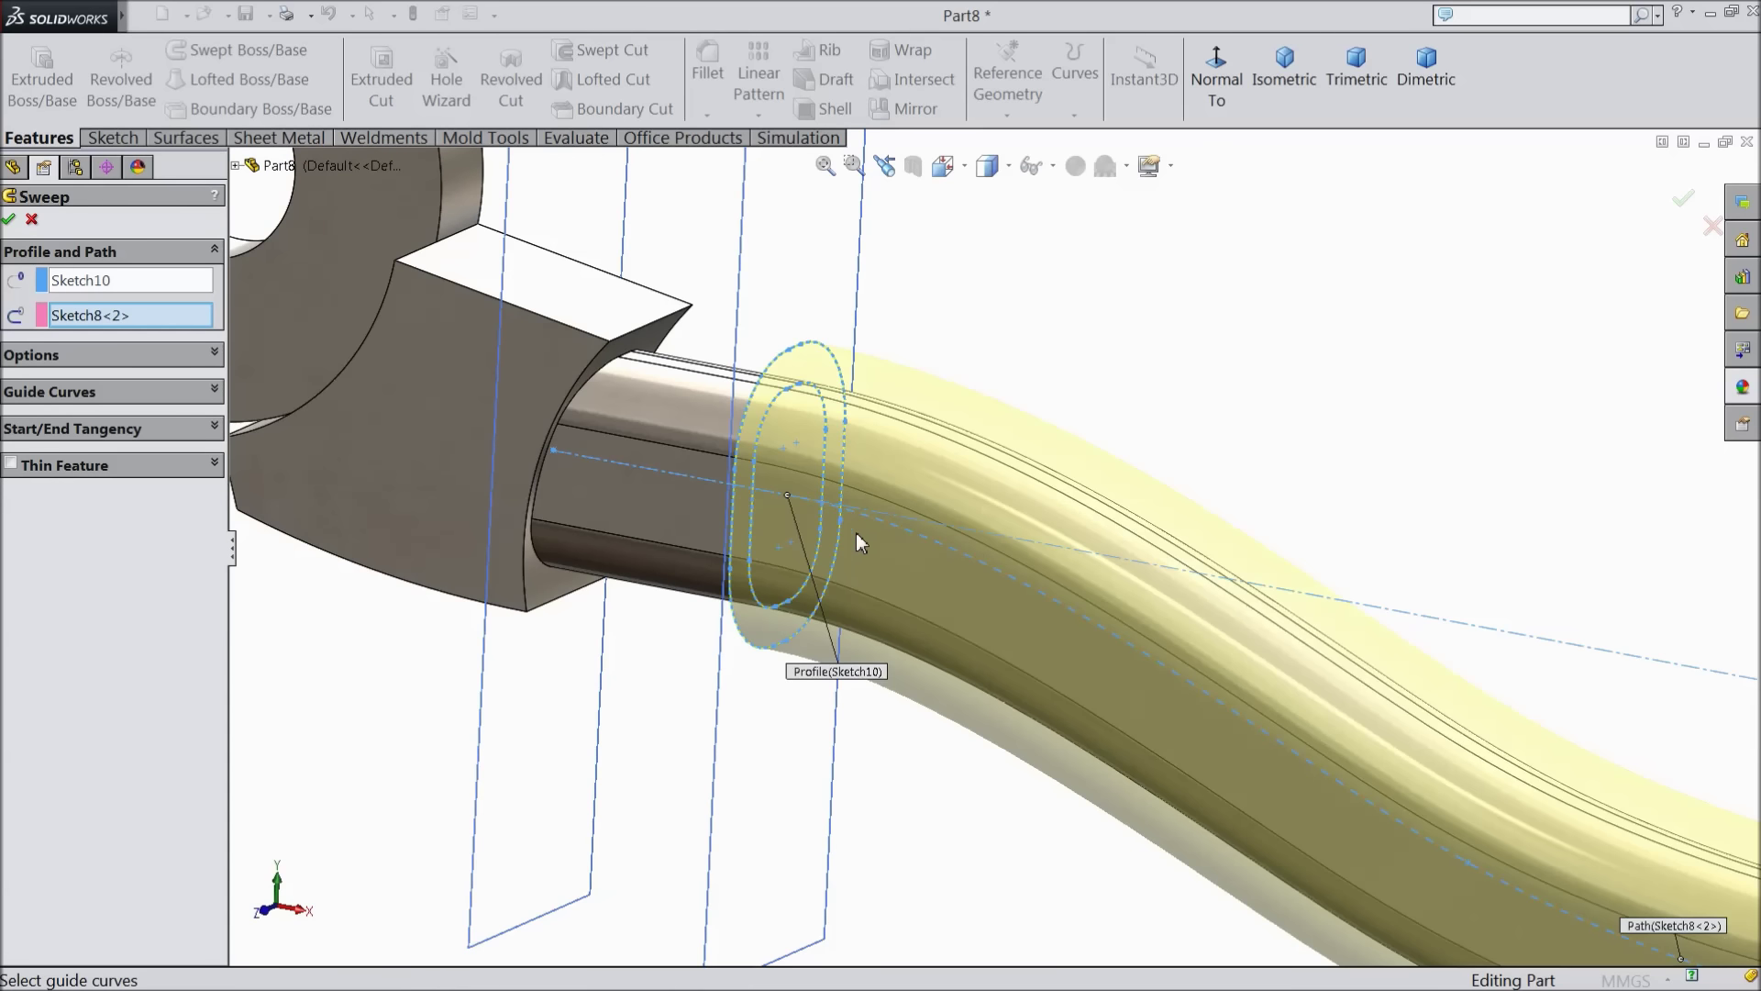
scroll(660, 570, up, 5)
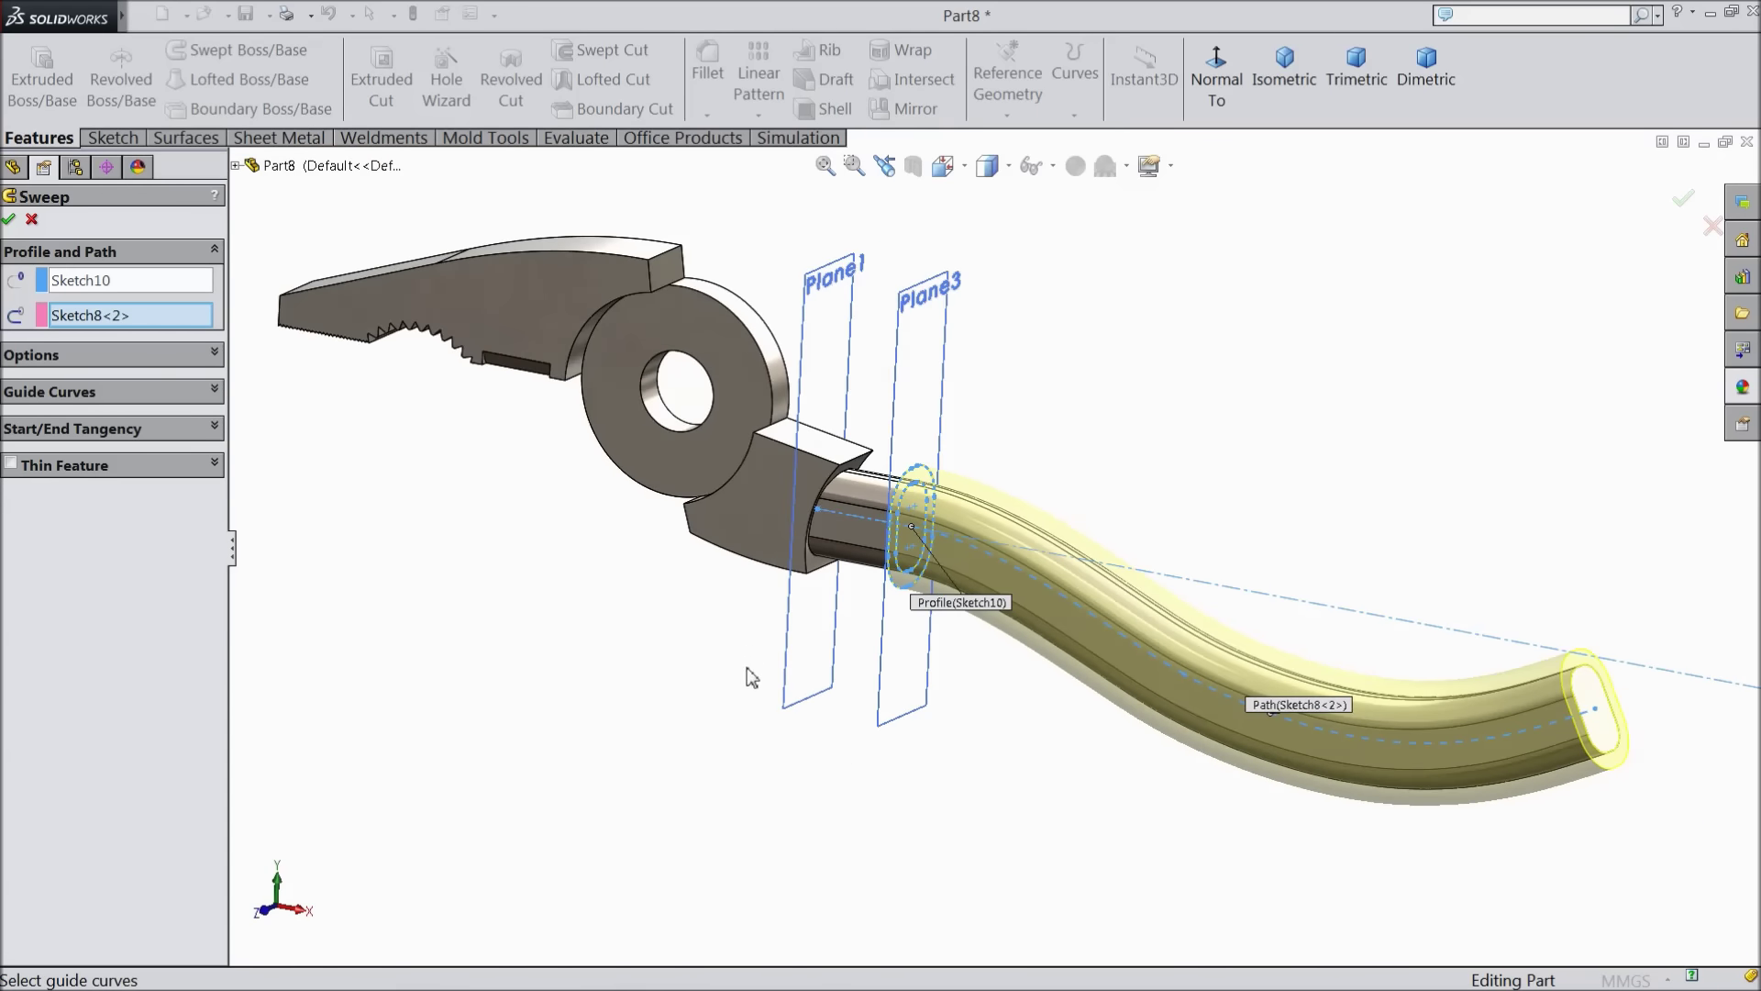
click(32, 221)
scroll(937, 524, down, 3)
scroll(935, 515, down, 2)
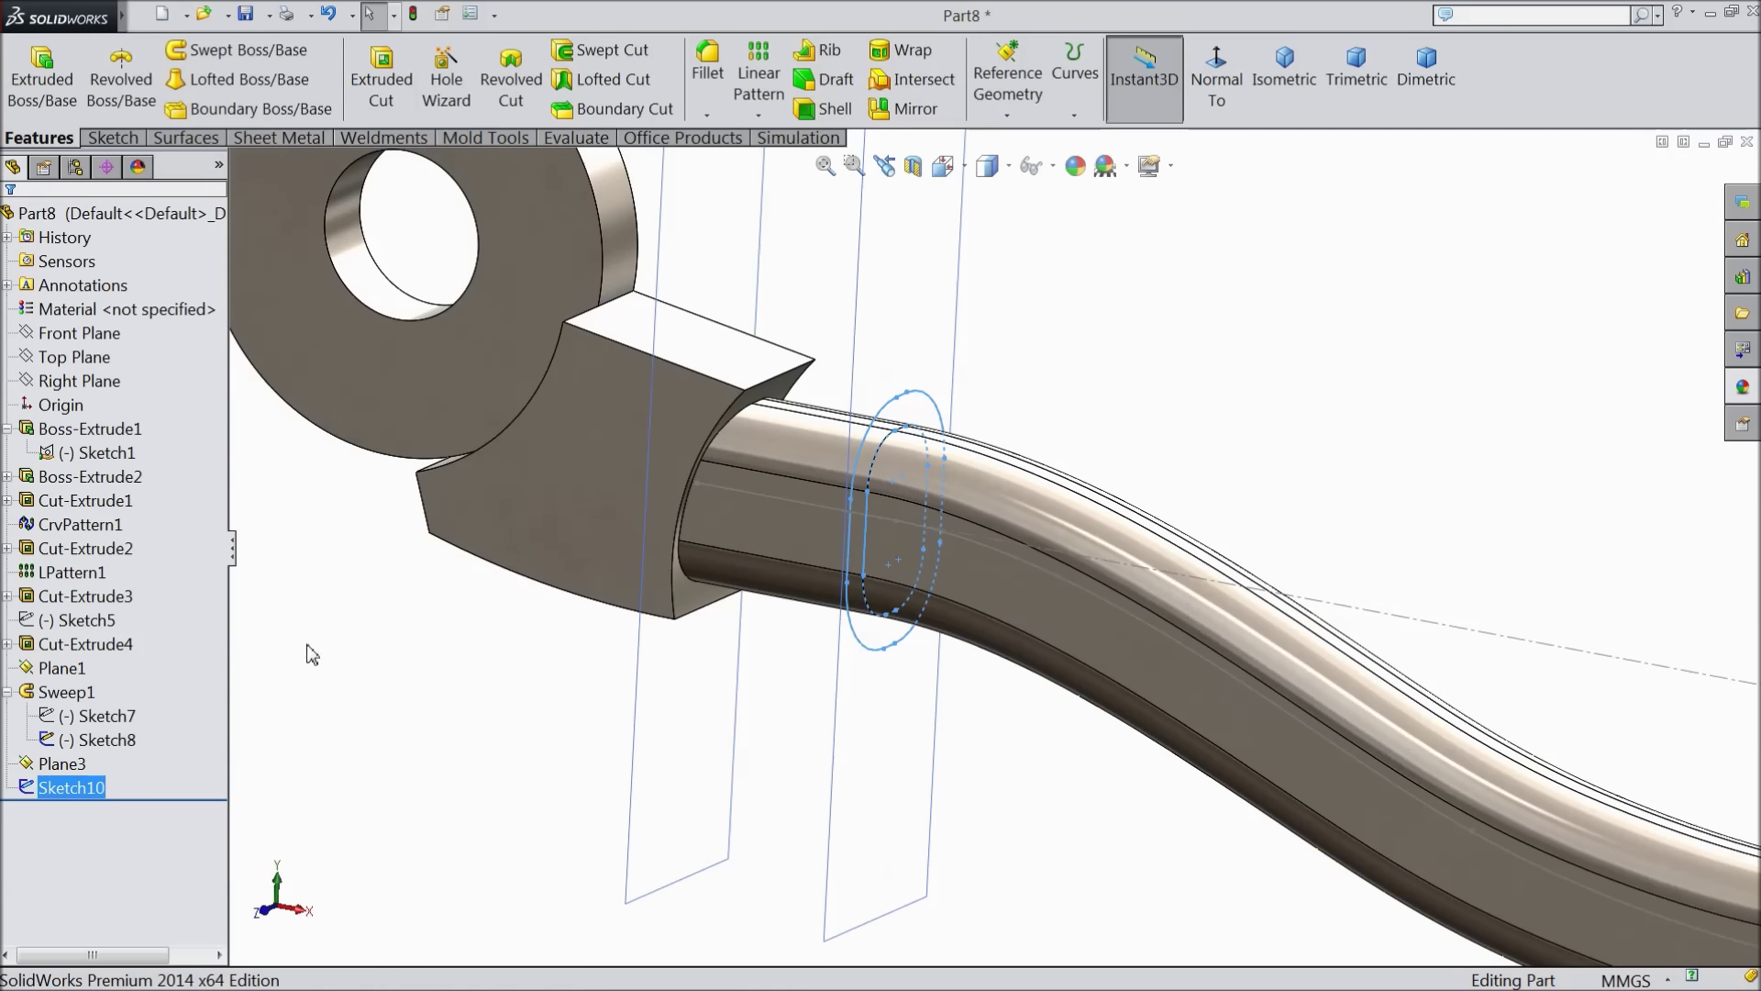
Start a sketch on the Front Plane, convert the Sketch8 path curve into it, and view Normal To
click(101, 342)
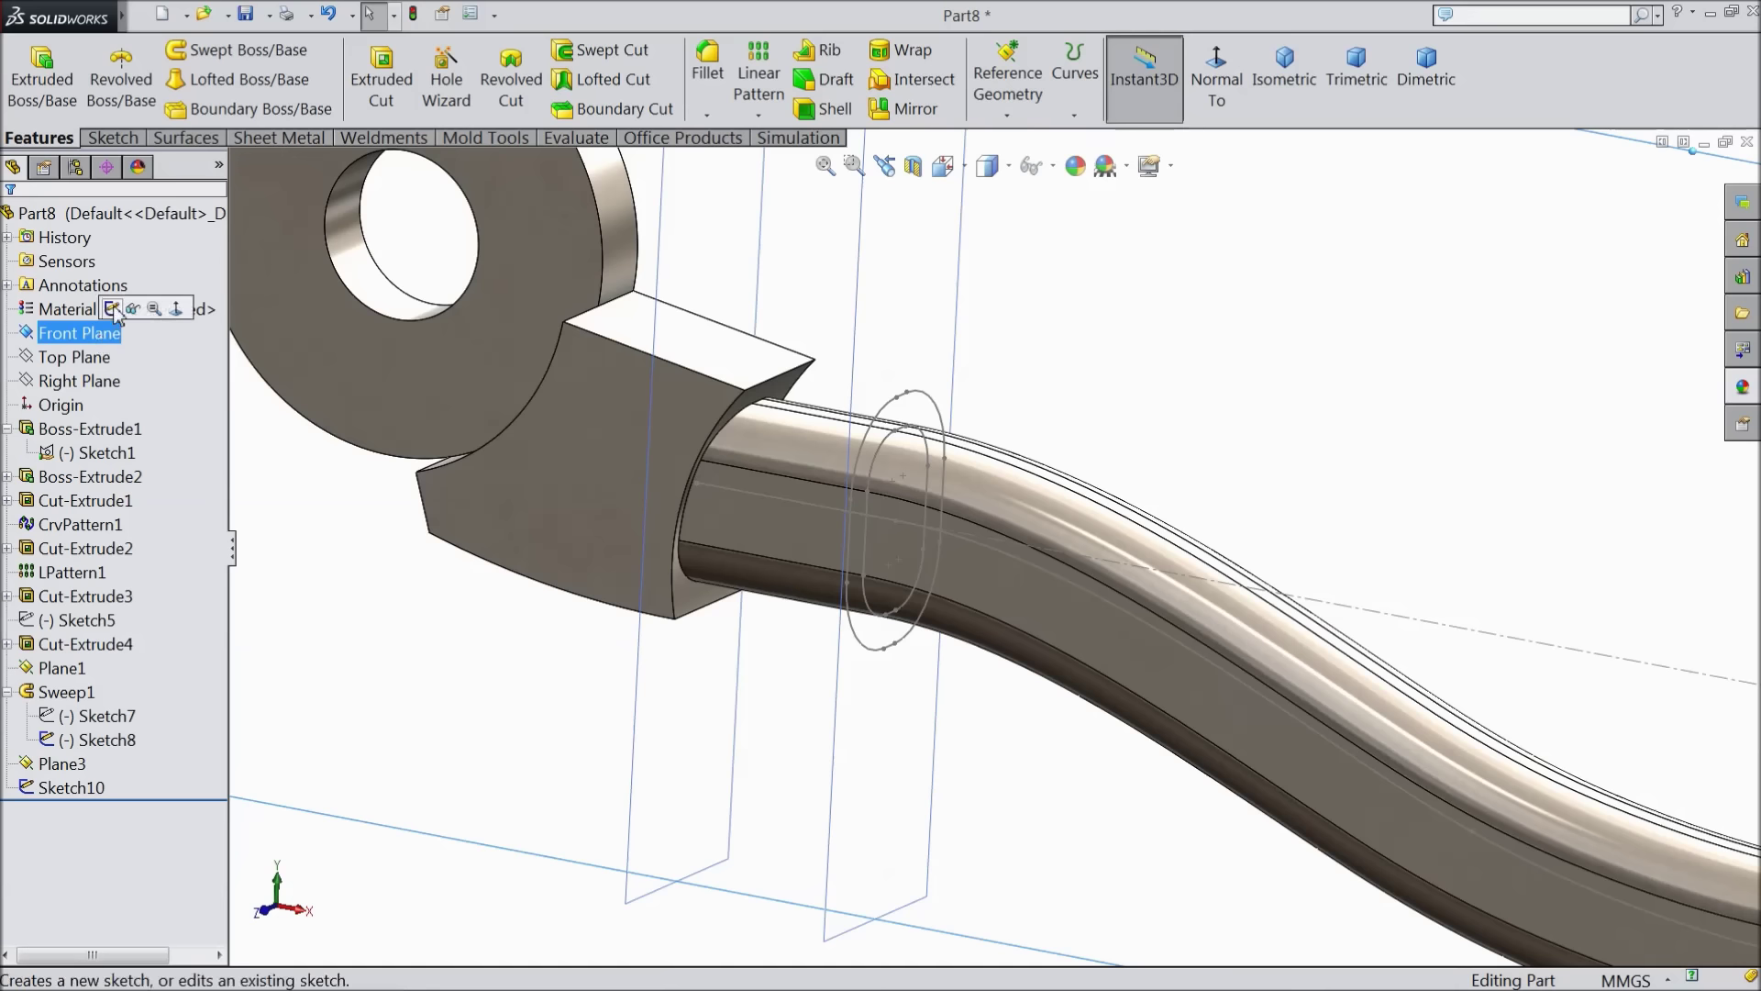
click(113, 309)
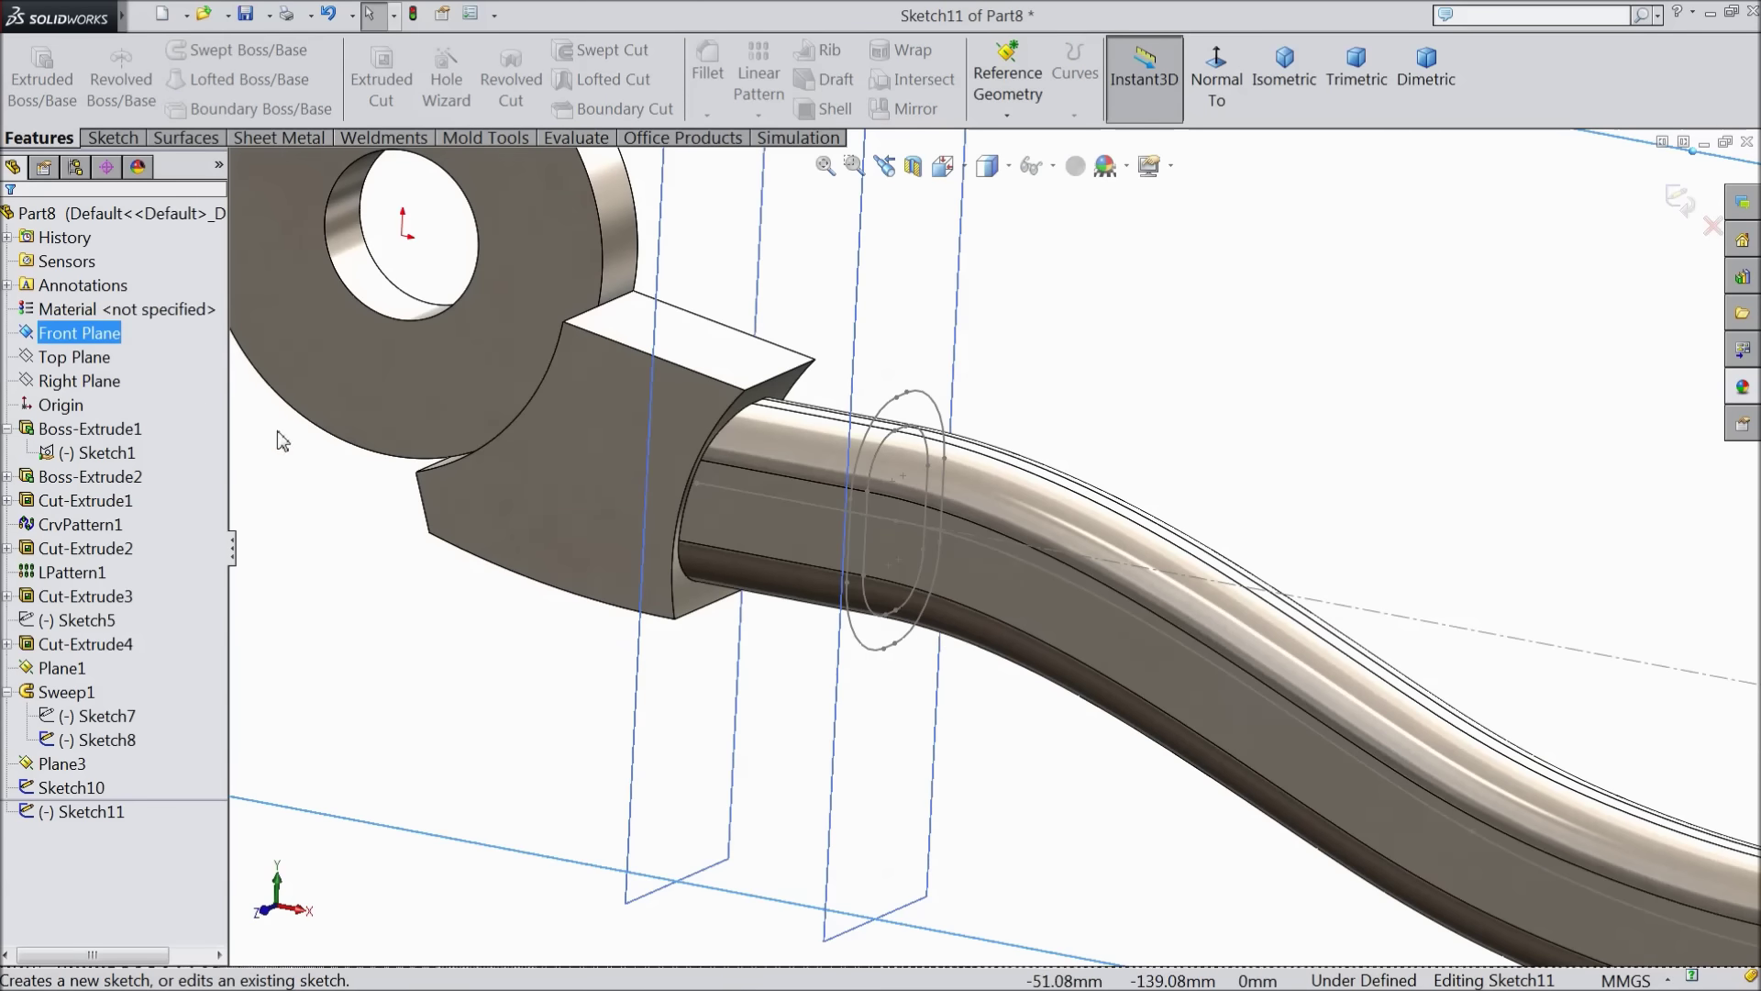
click(1005, 558)
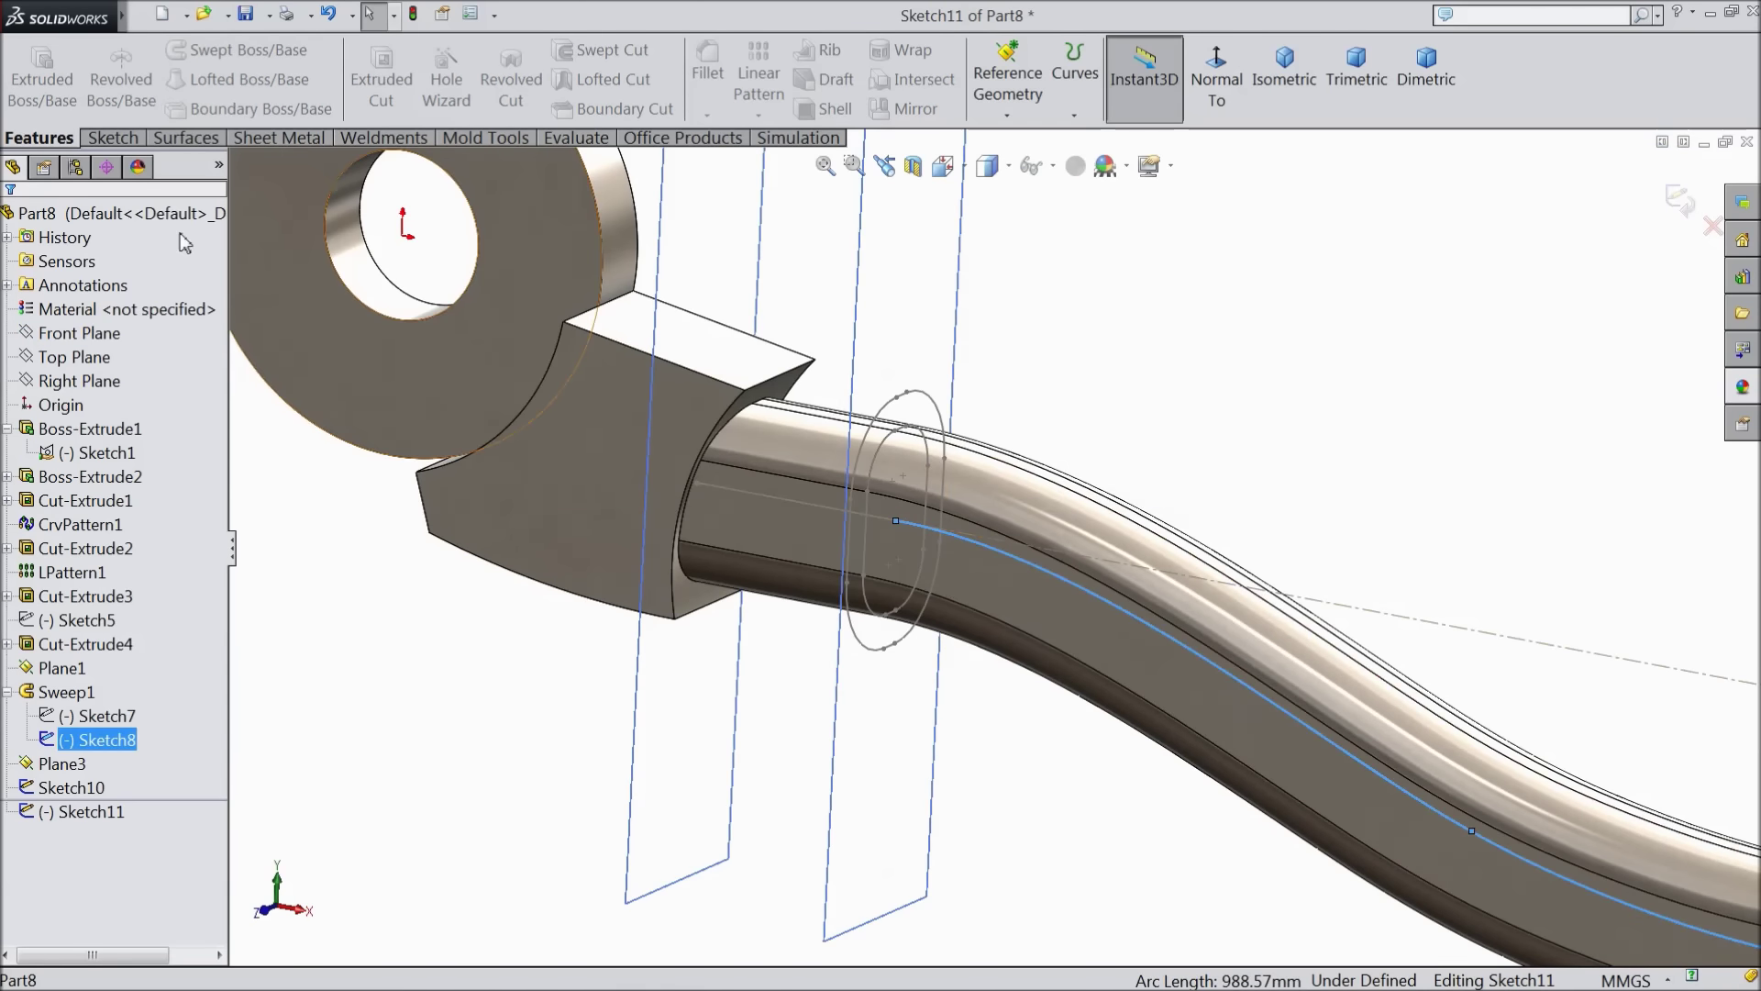
click(114, 138)
click(392, 81)
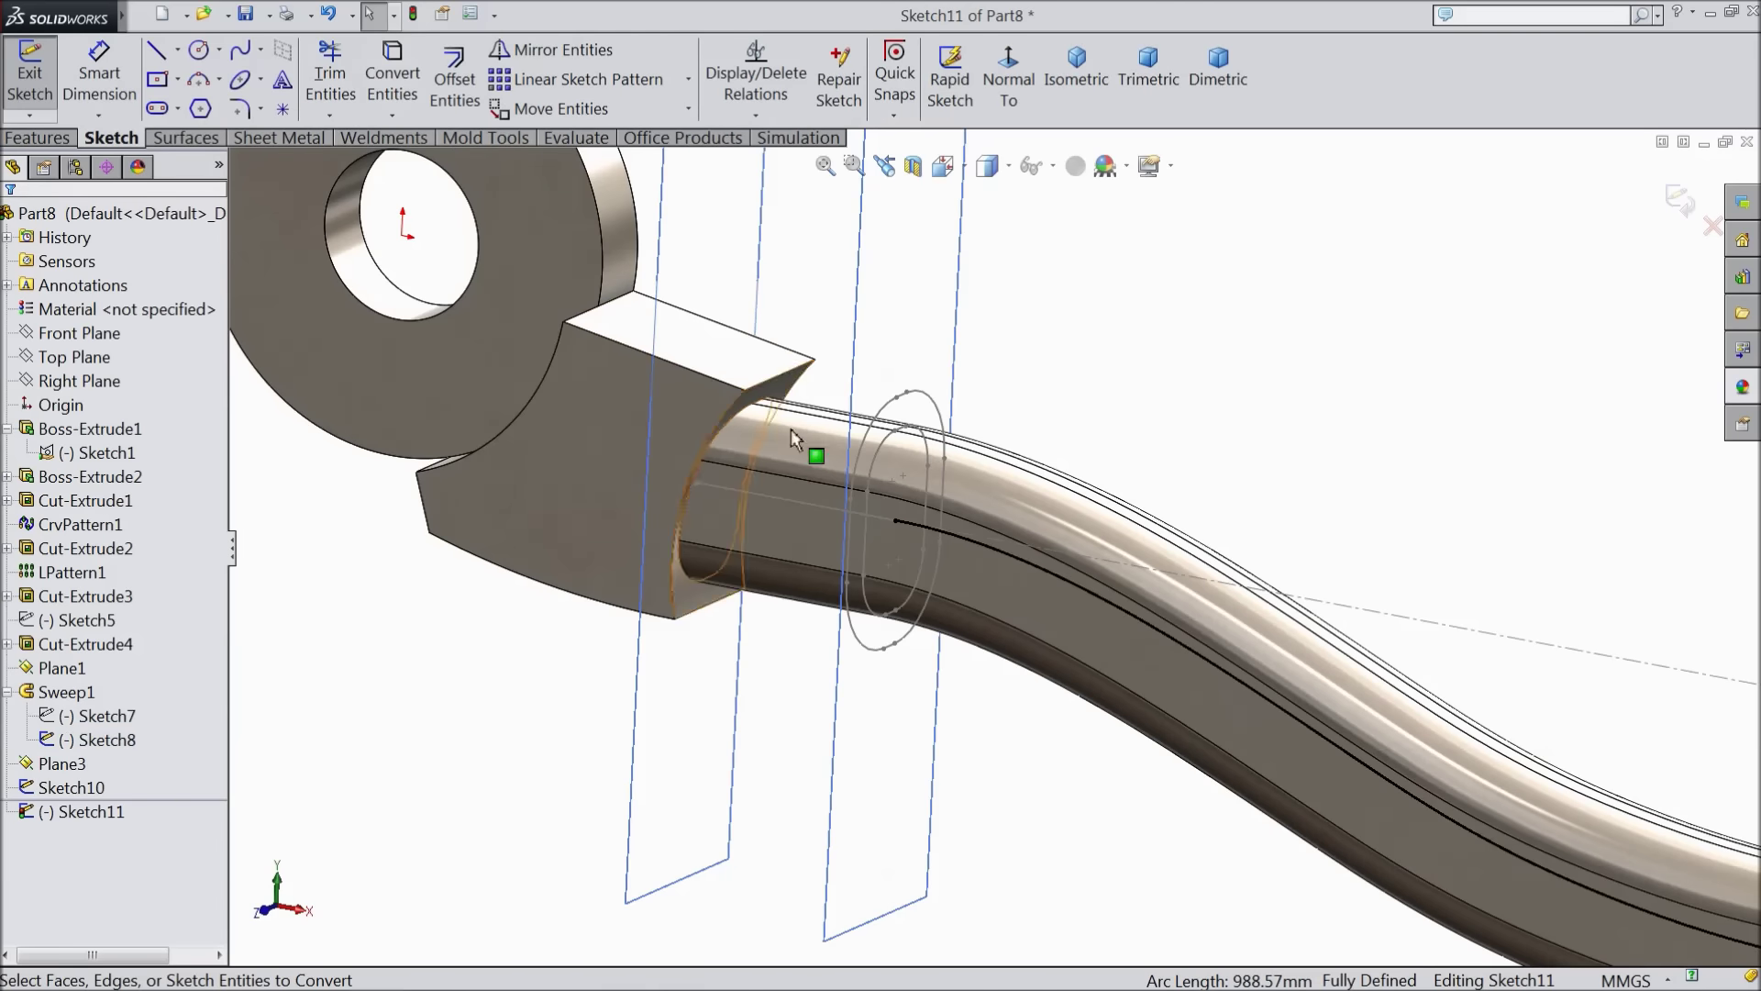
click(1005, 87)
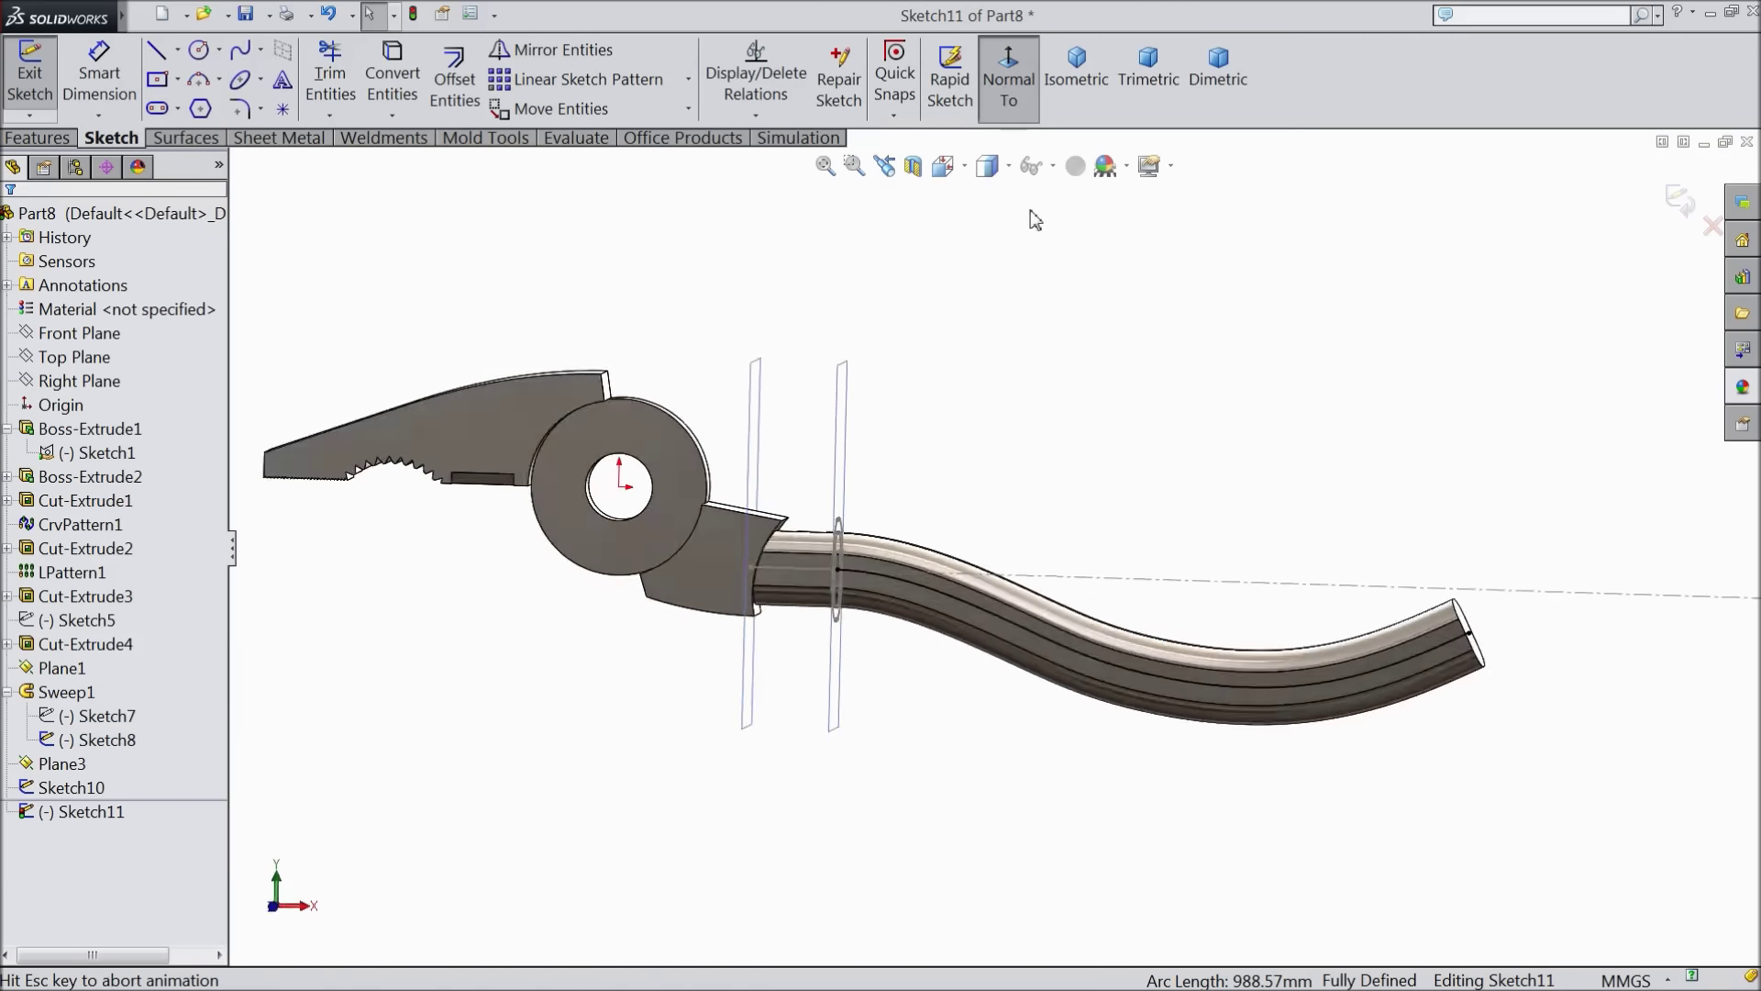
Convert the tube face's edges and place a sketch point on the copied curve
scroll(899, 541, down, 8)
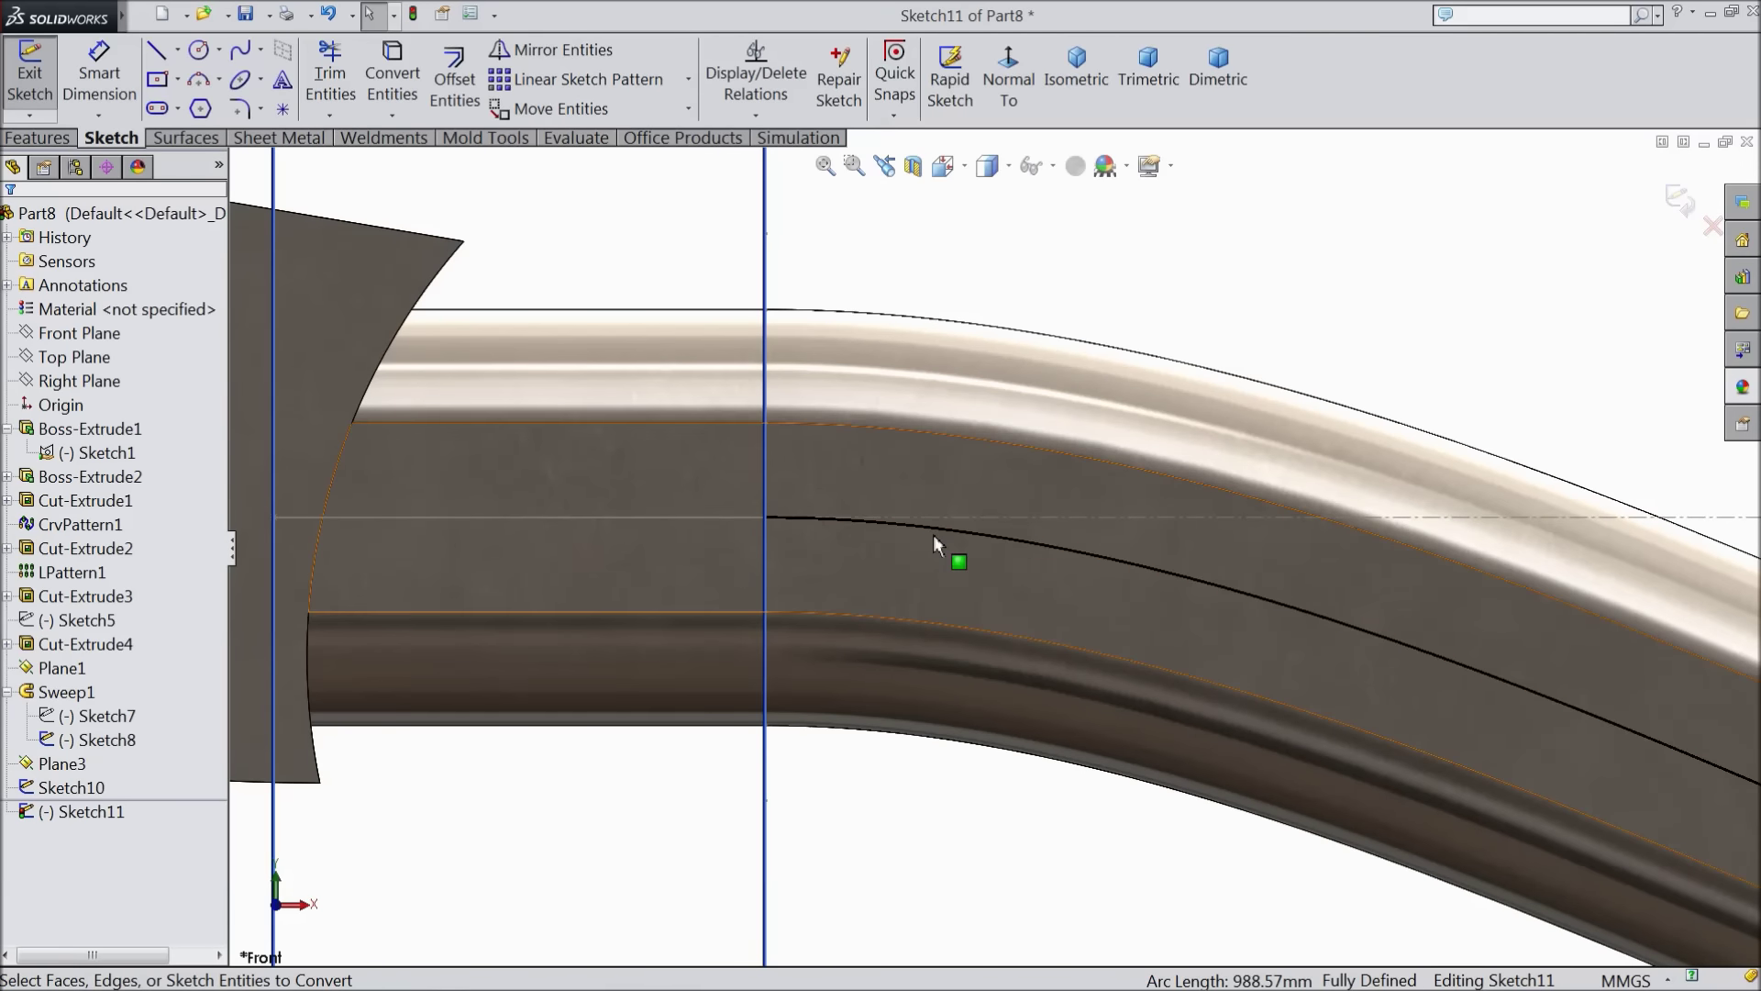
click(893, 557)
click(282, 108)
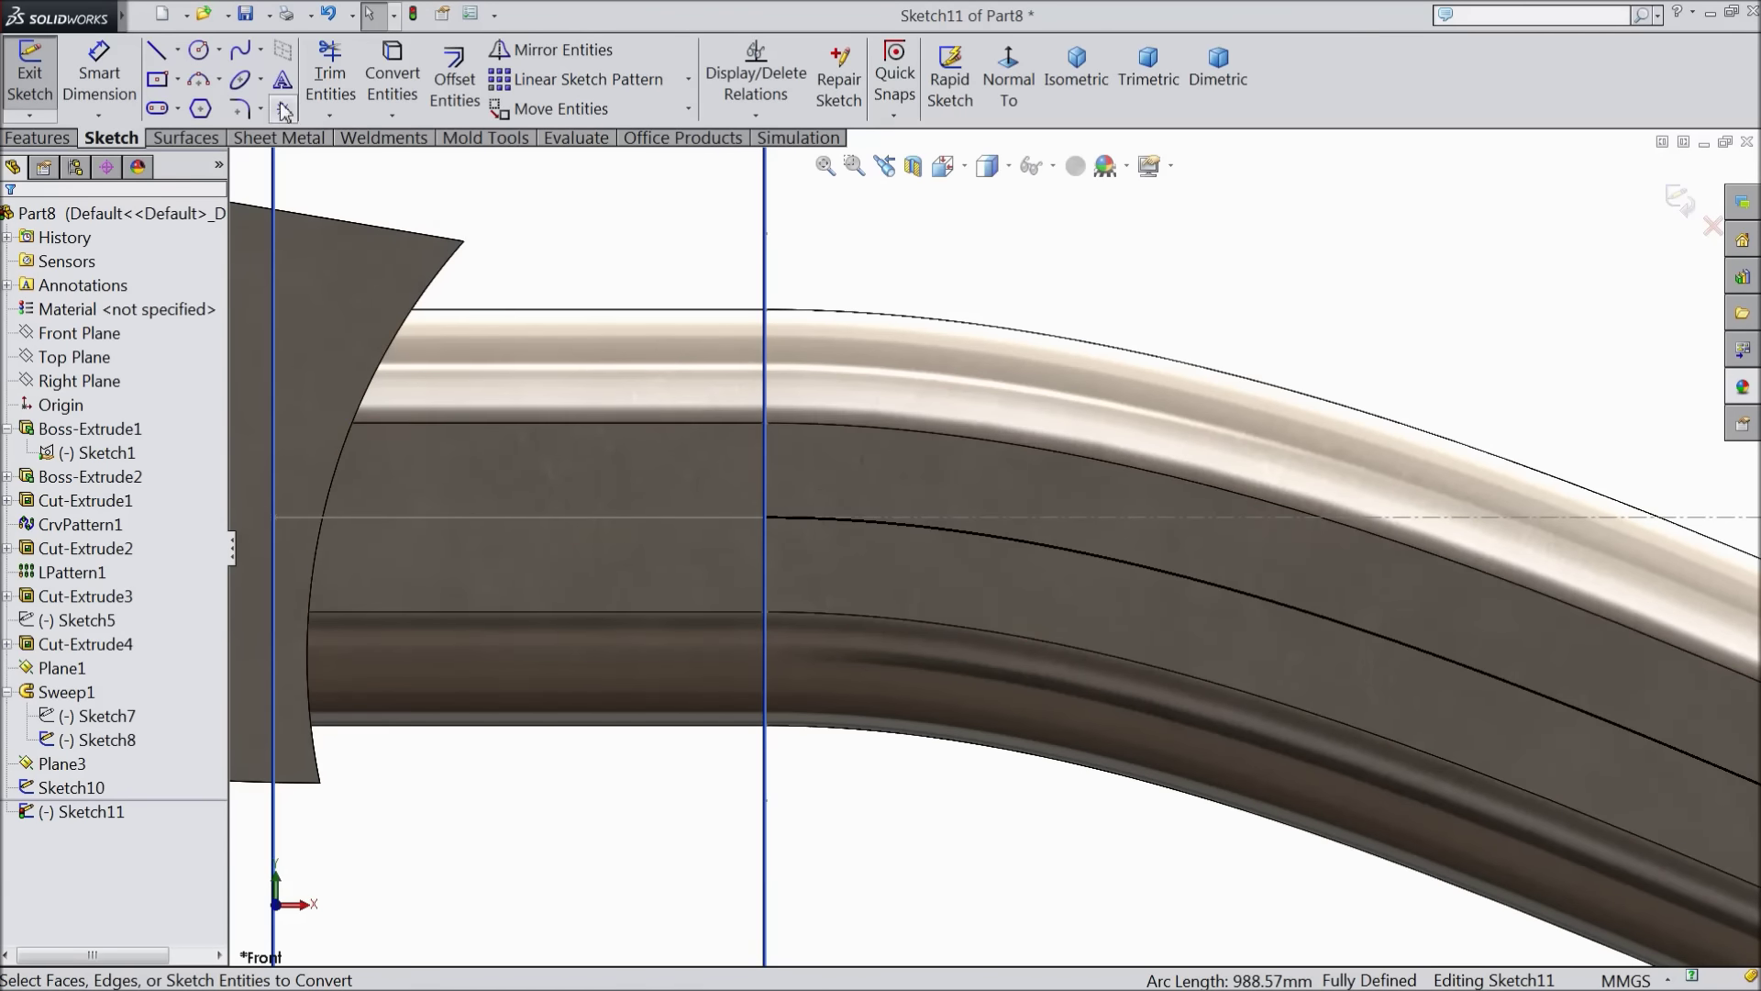
click(970, 532)
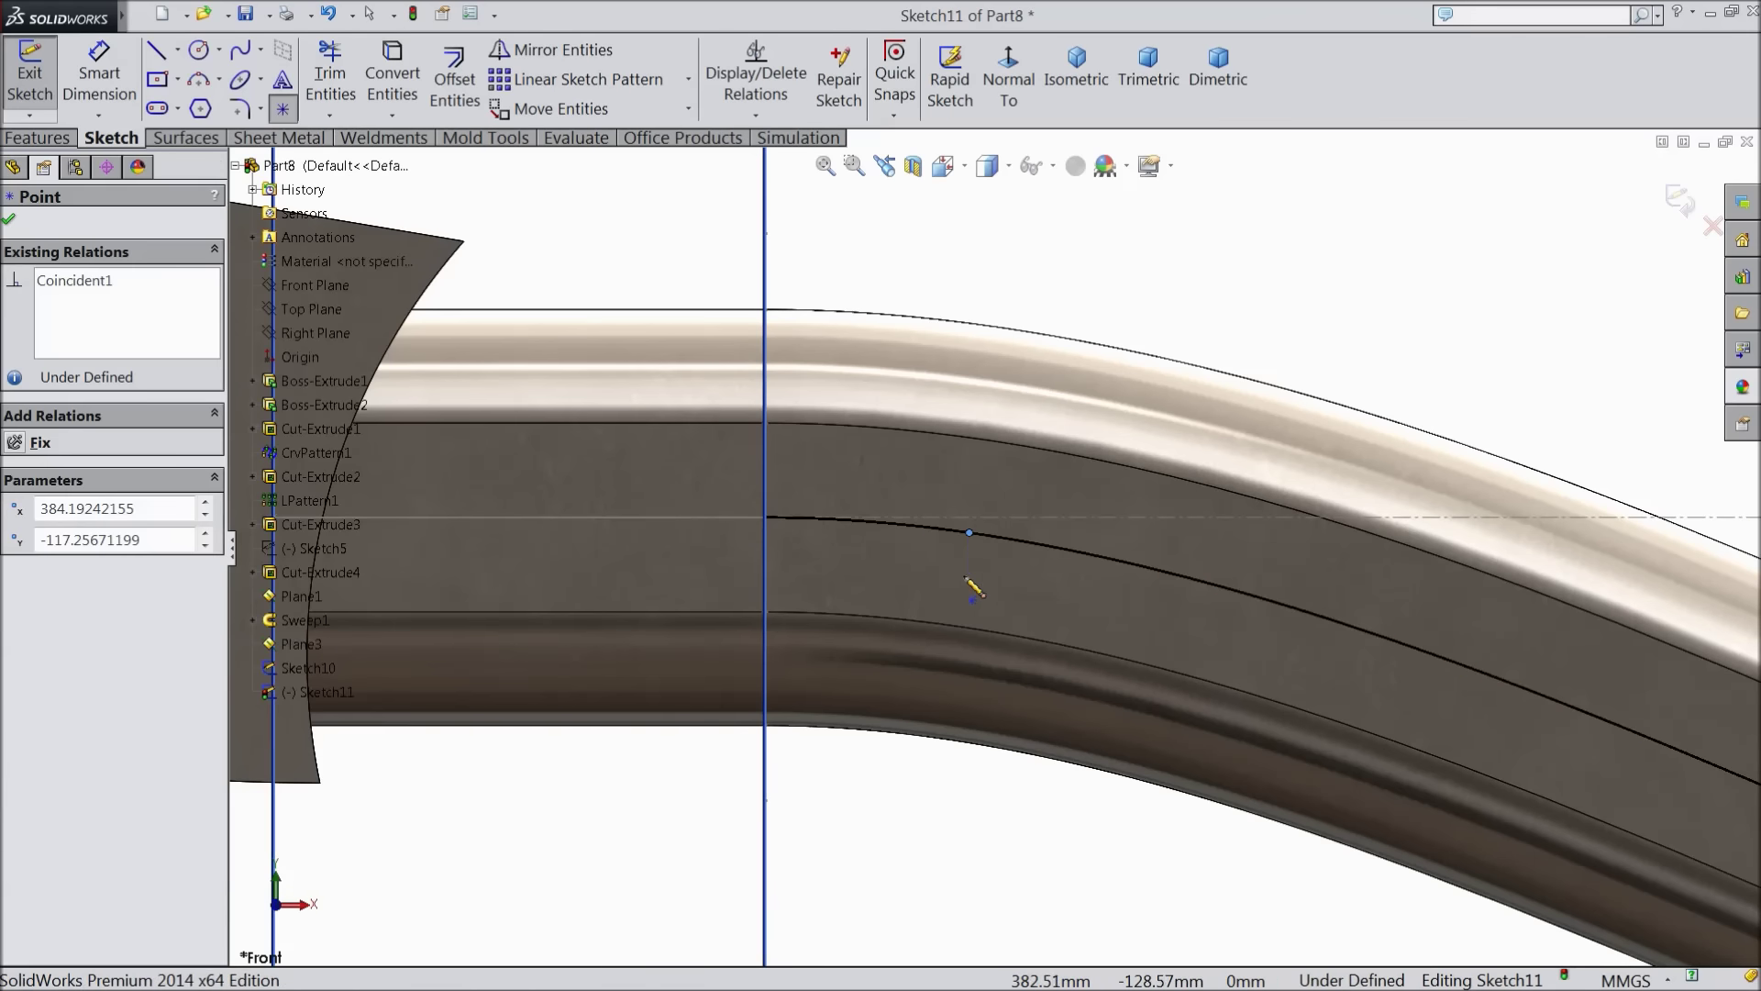
Dimension the sketch point 50 mm from the curve's start
click(83, 78)
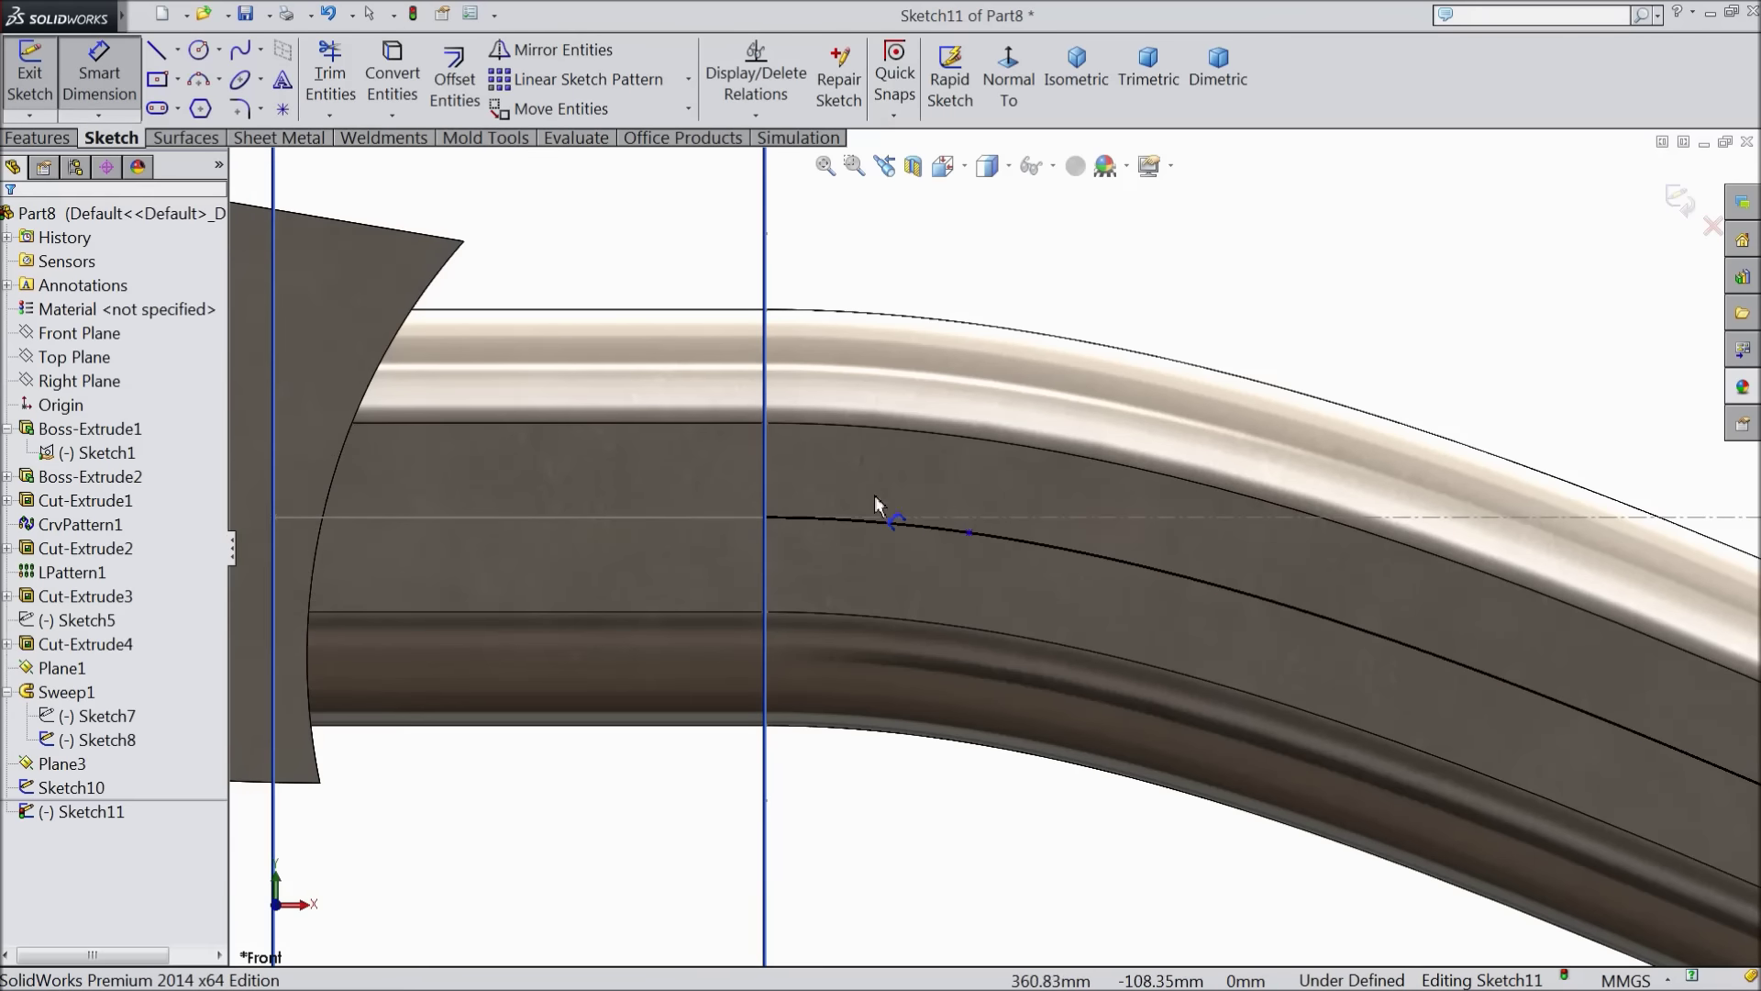
click(765, 516)
click(970, 533)
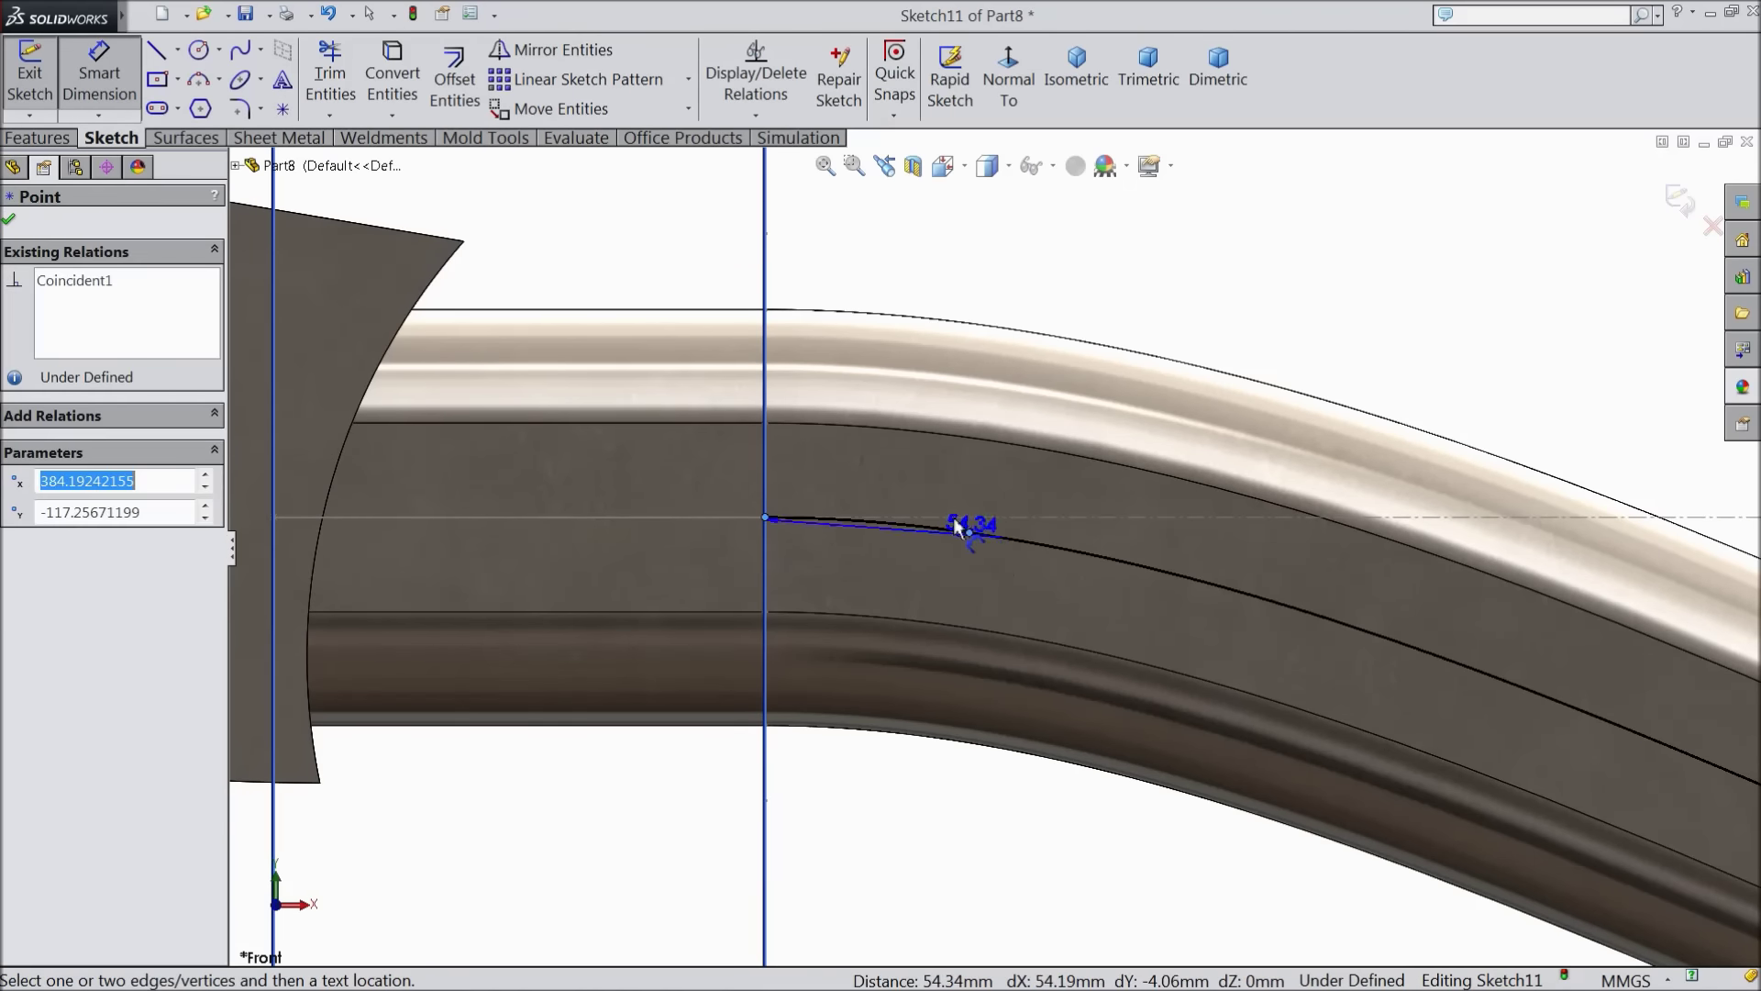
click(912, 250)
text(5)
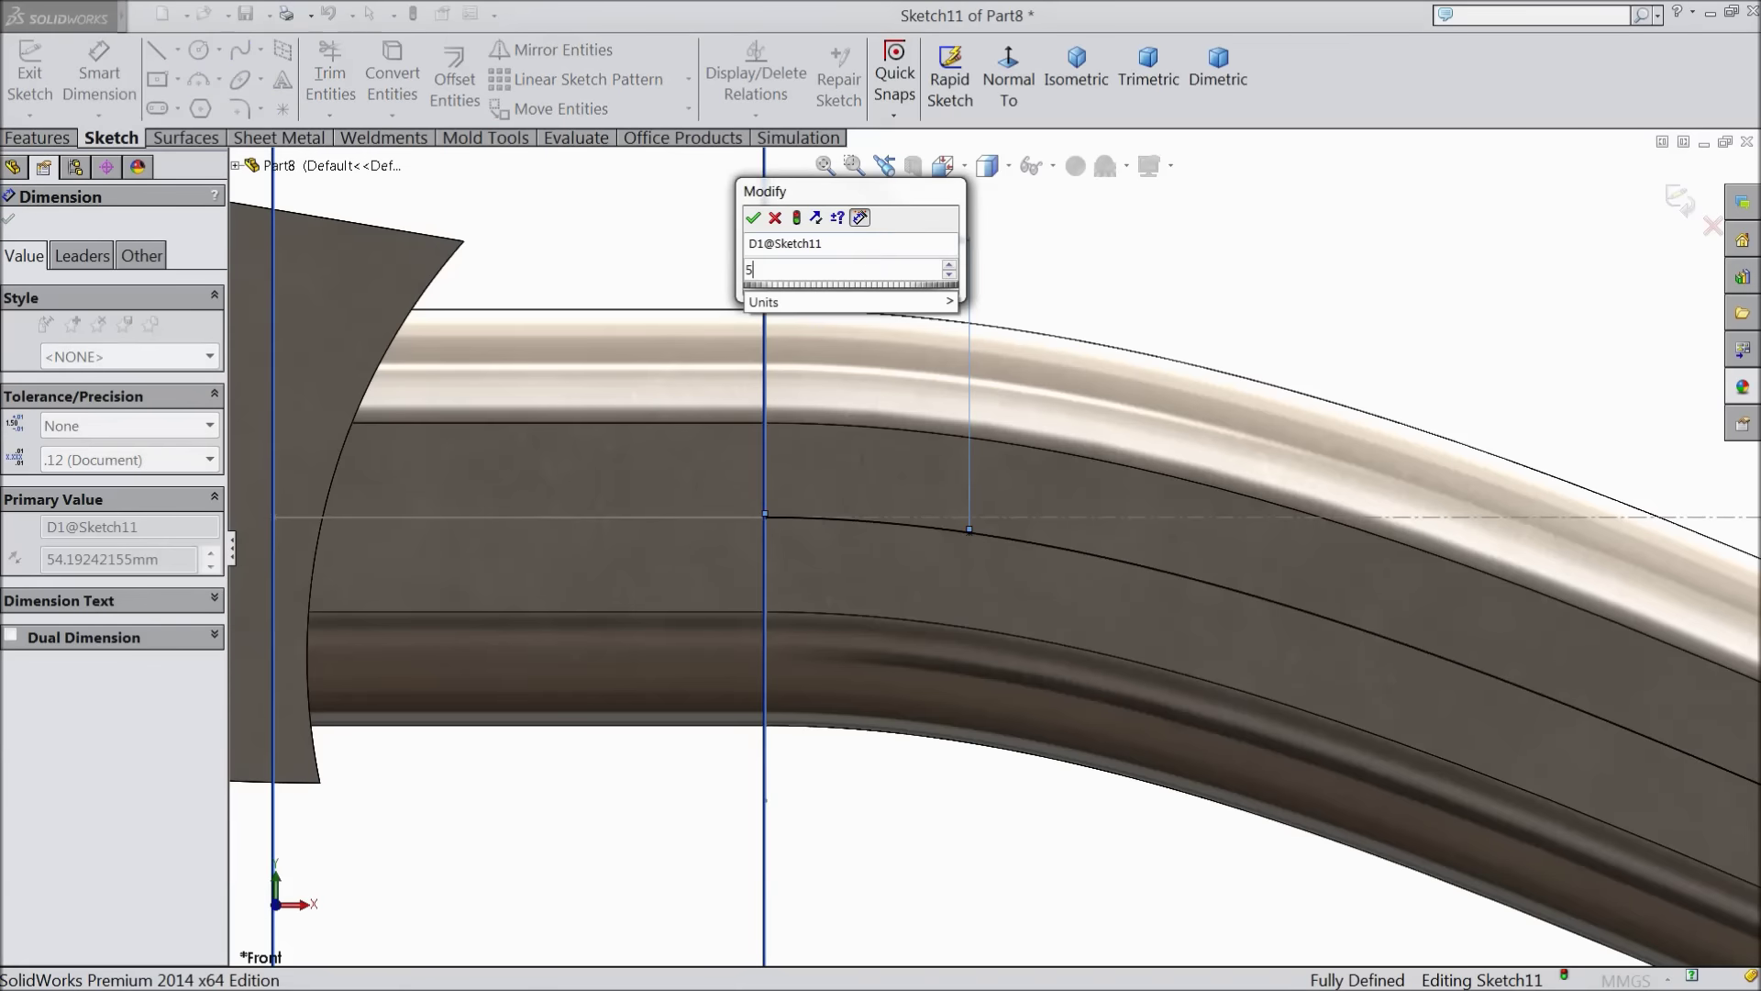
click(753, 218)
scroll(894, 561, up, 3)
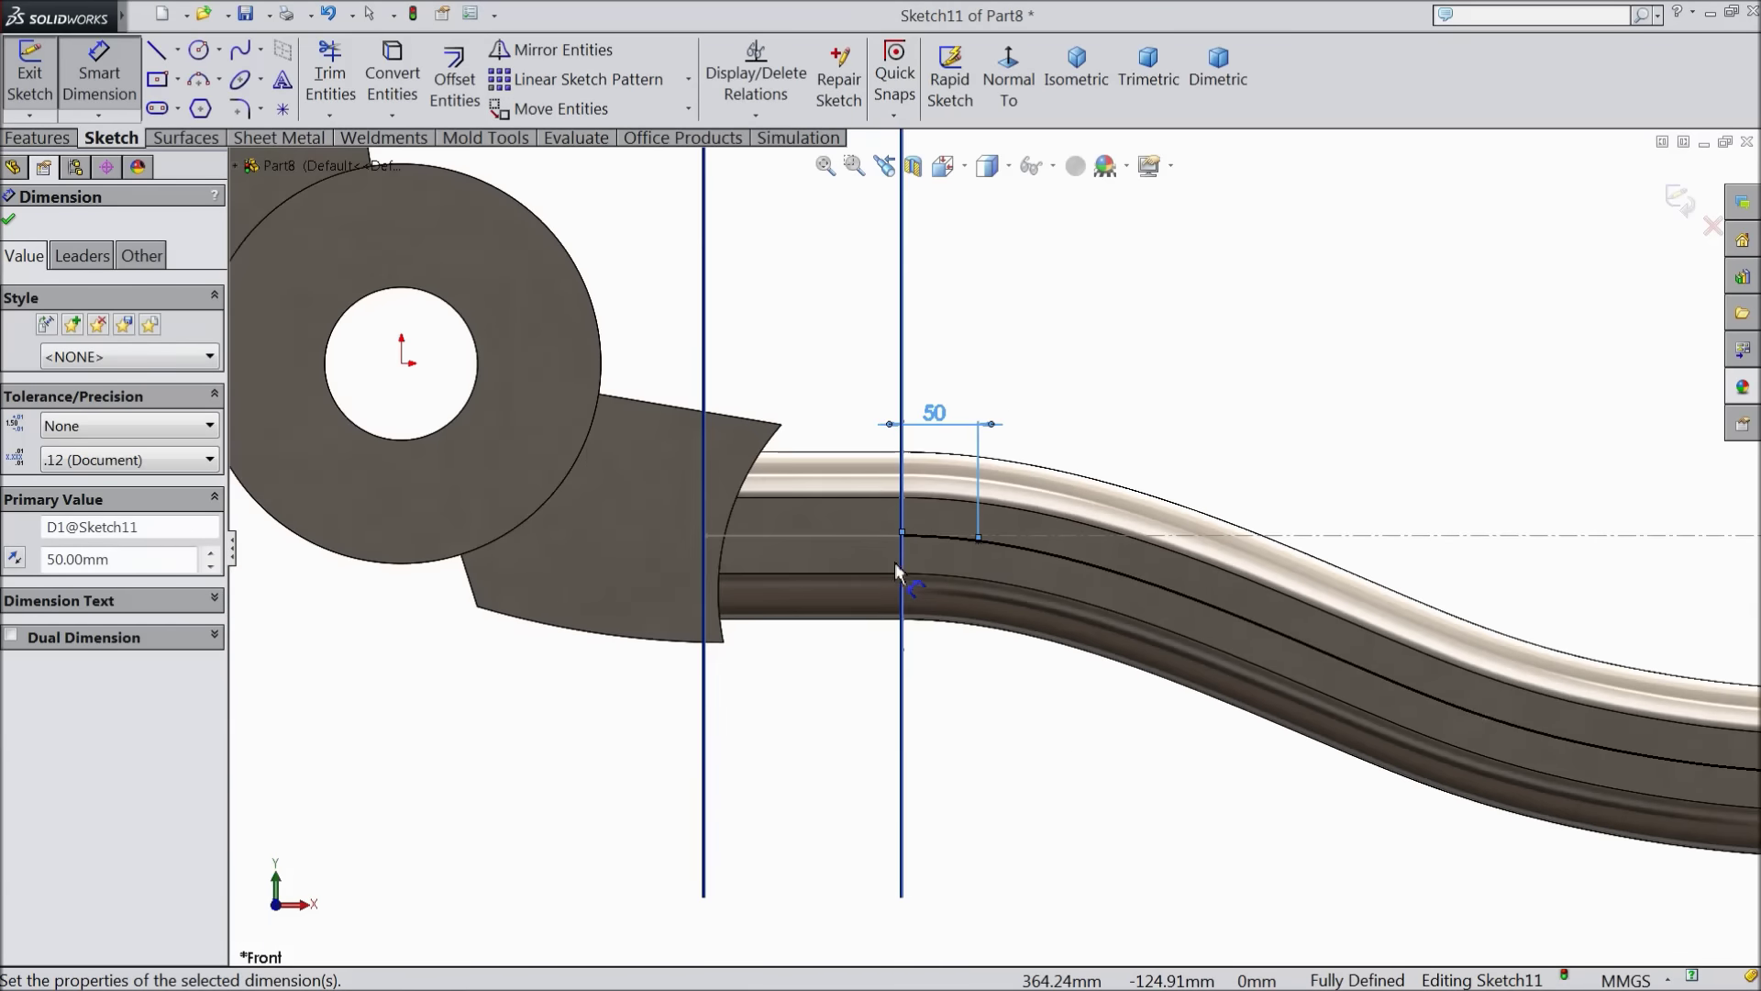
click(9, 220)
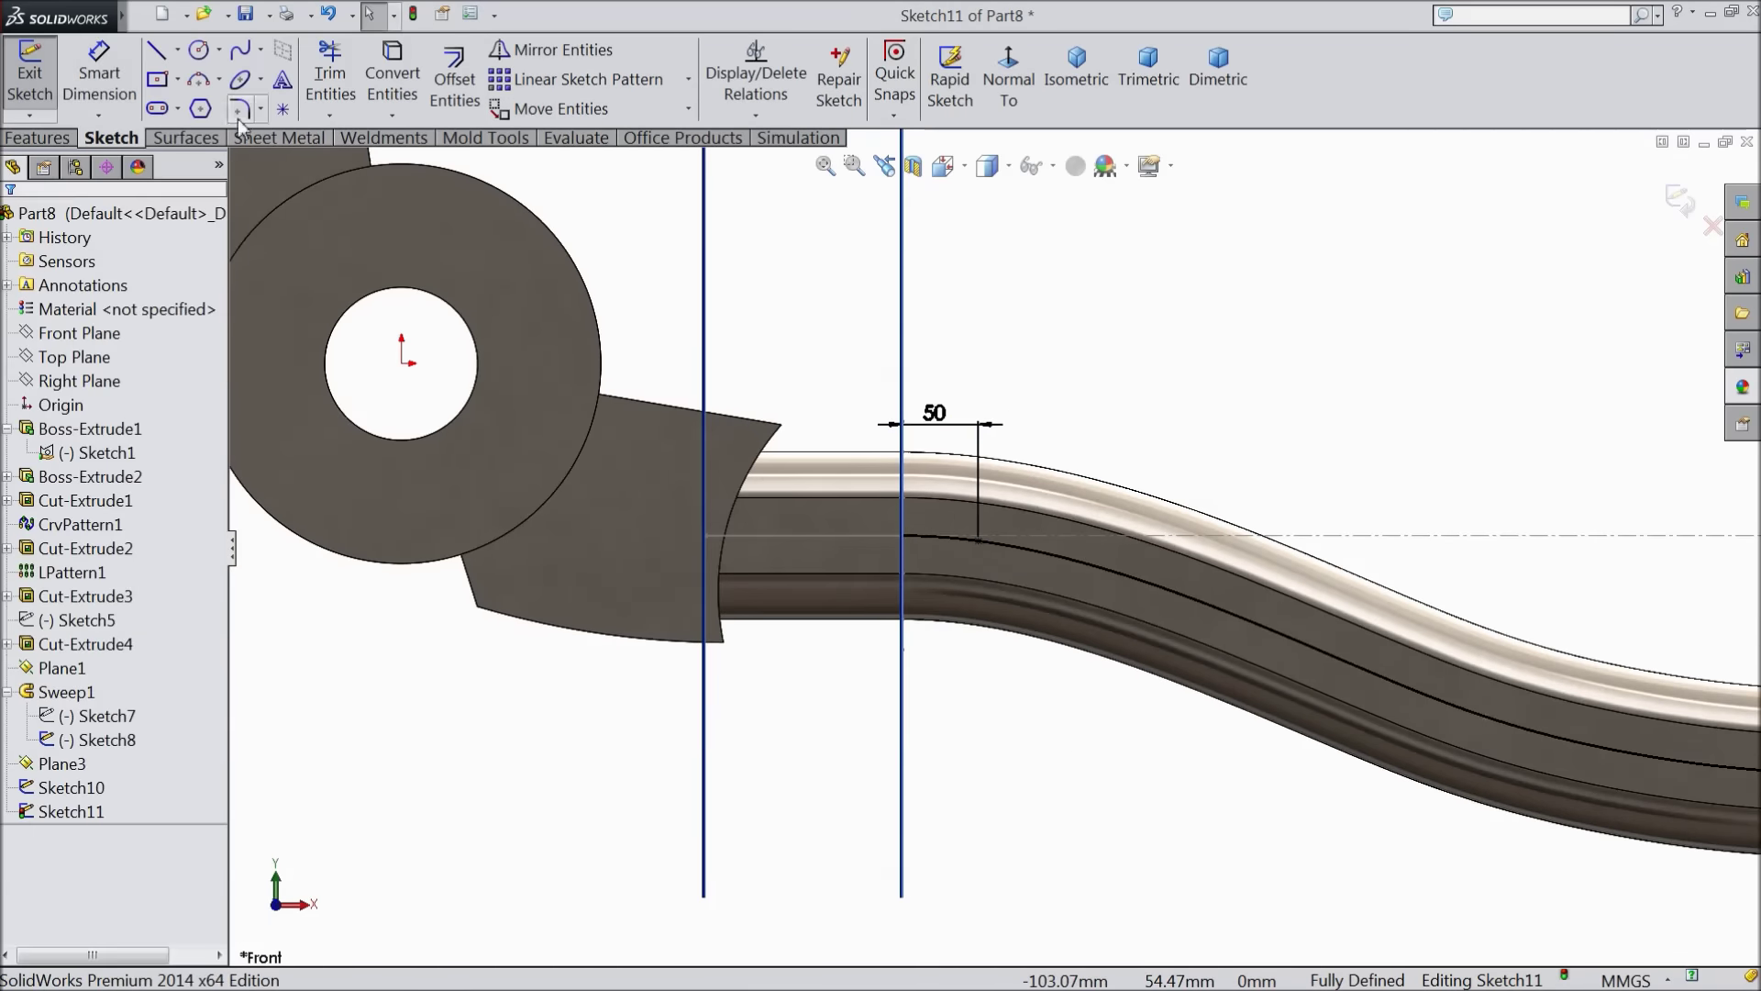
Trim away the copied curve beyond the 50 mm point
click(330, 78)
scroll(1071, 591, down, 3)
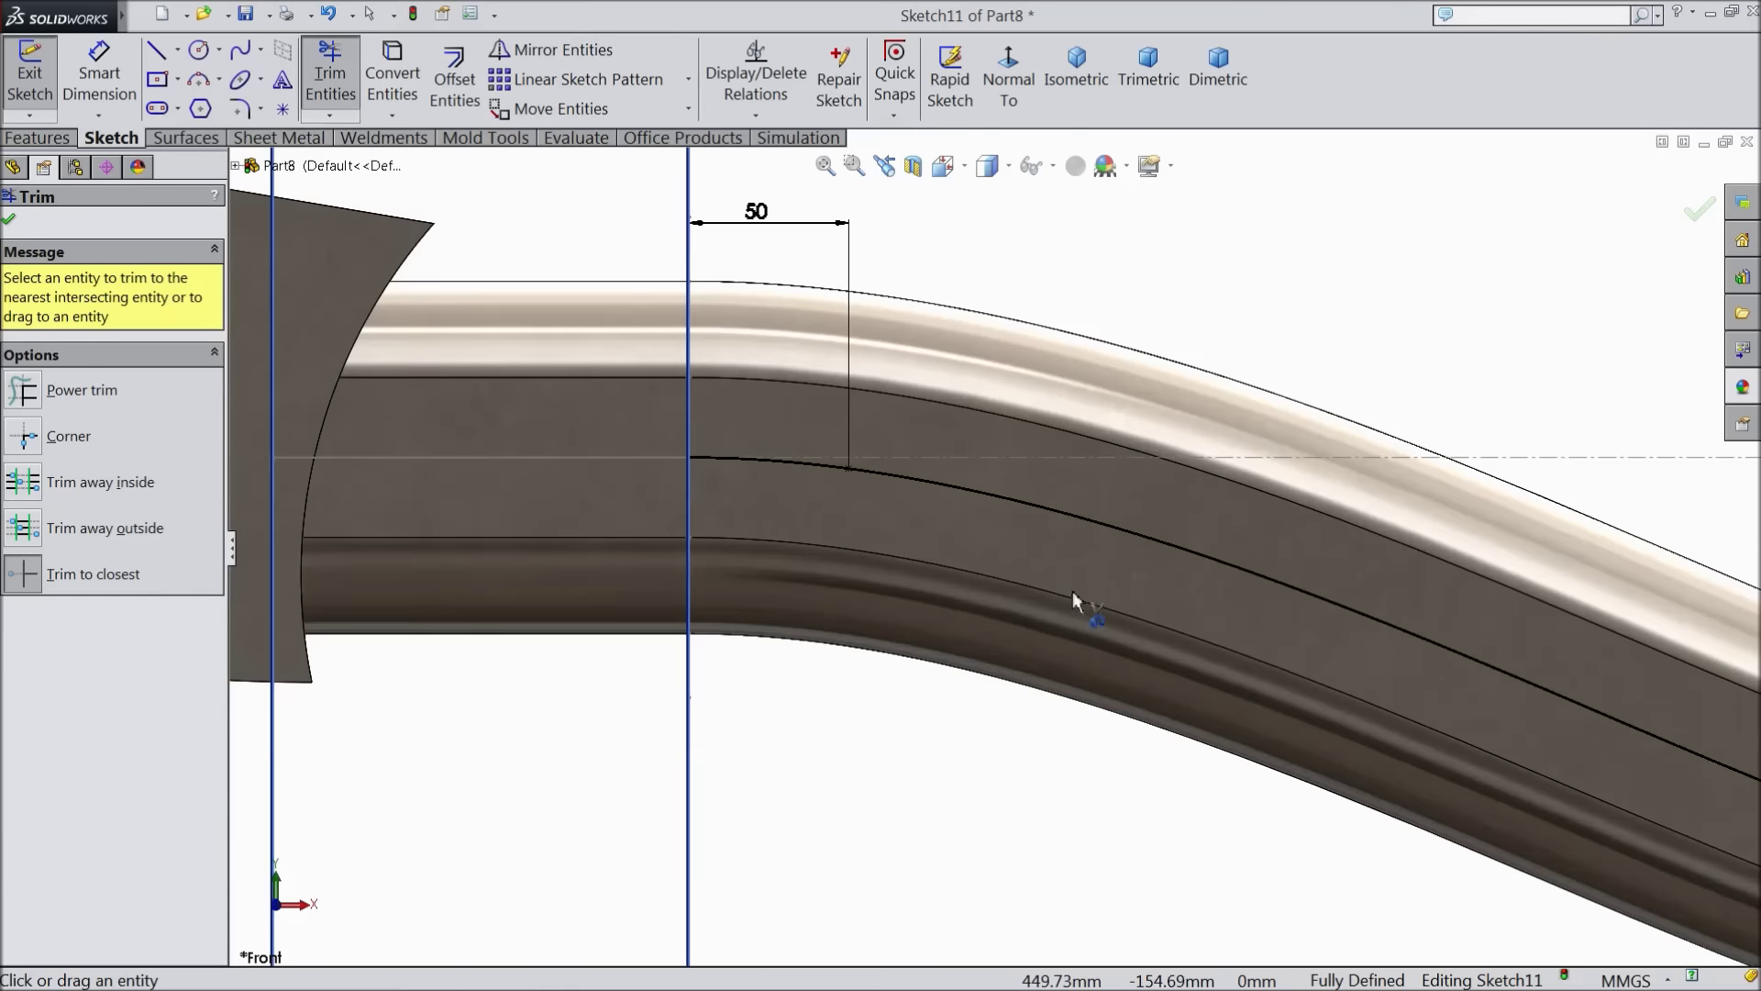
click(1008, 497)
click(1009, 503)
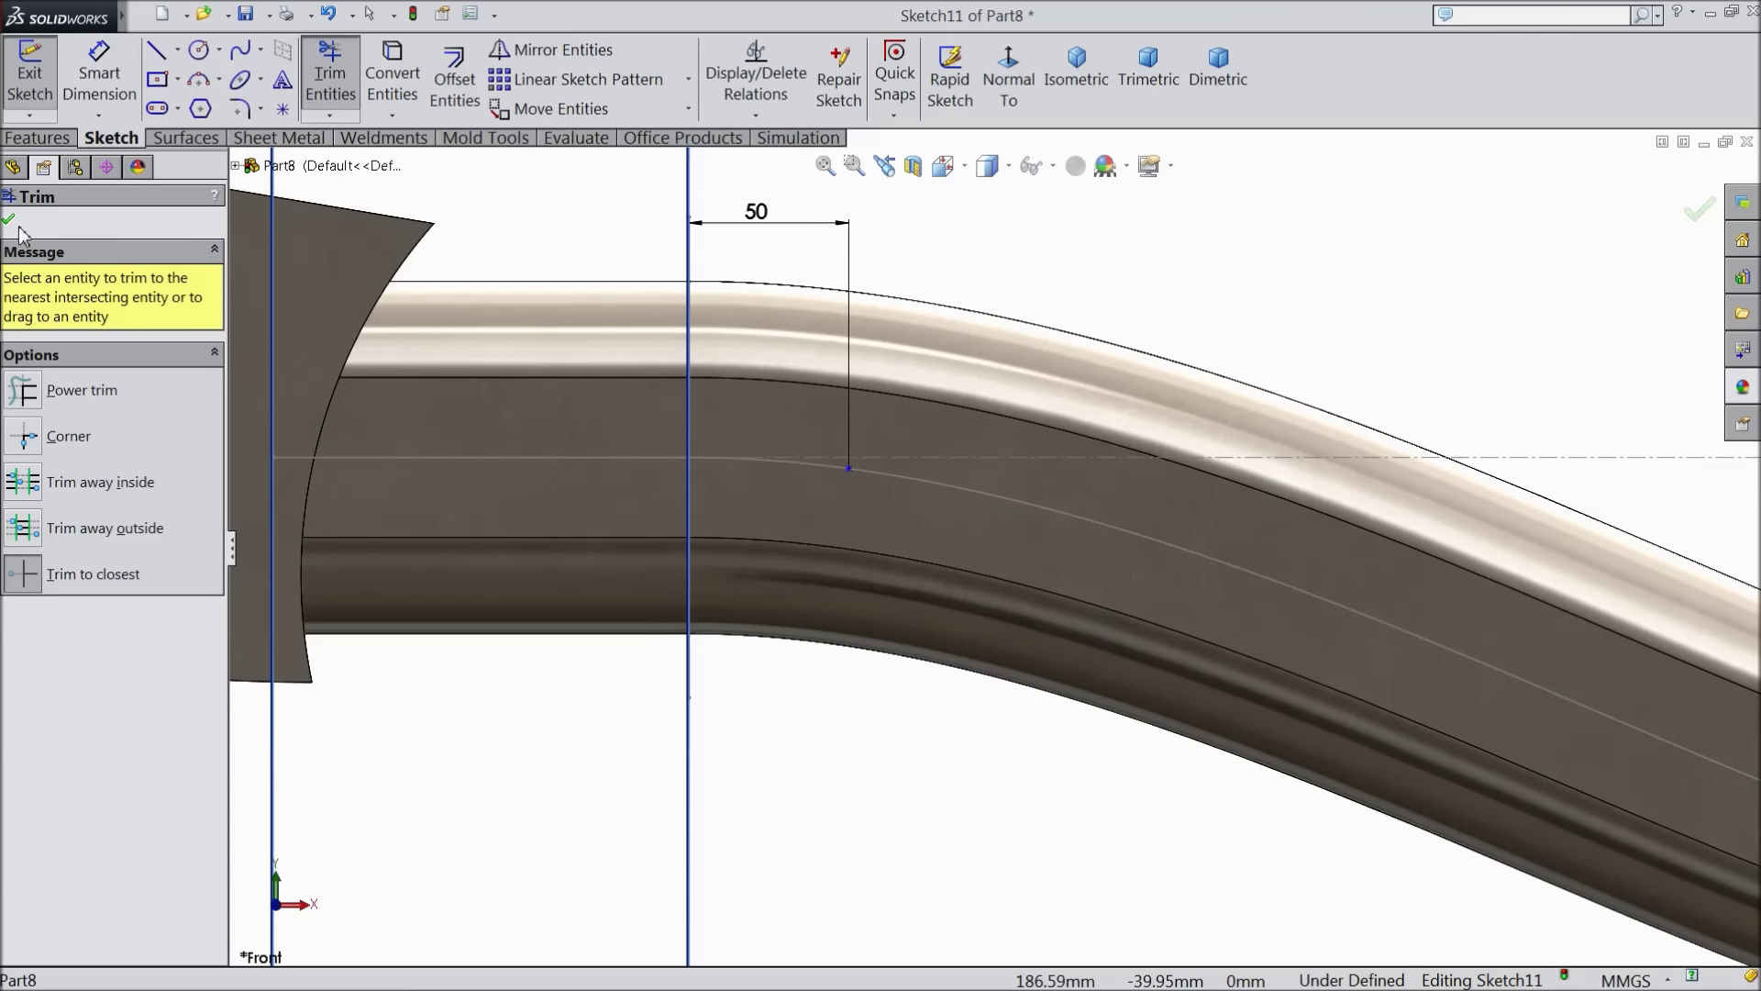
click(330, 57)
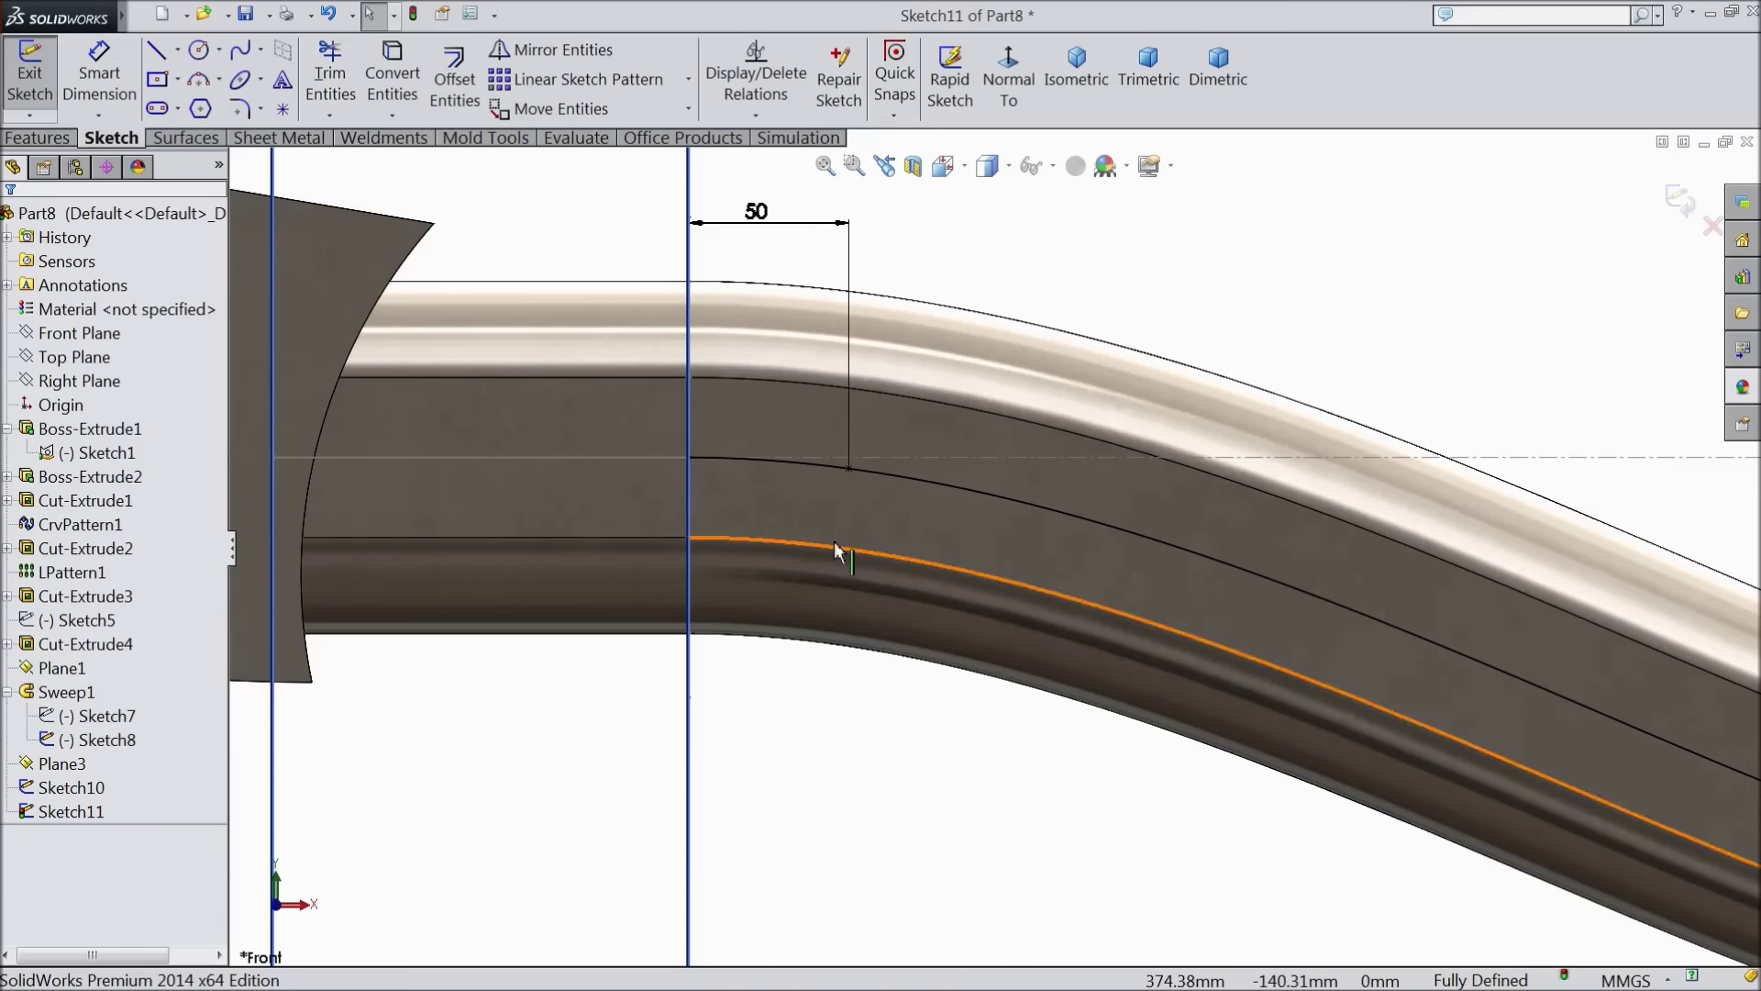
Draw a vertical centerline down from the 50 mm point below the curve
click(177, 50)
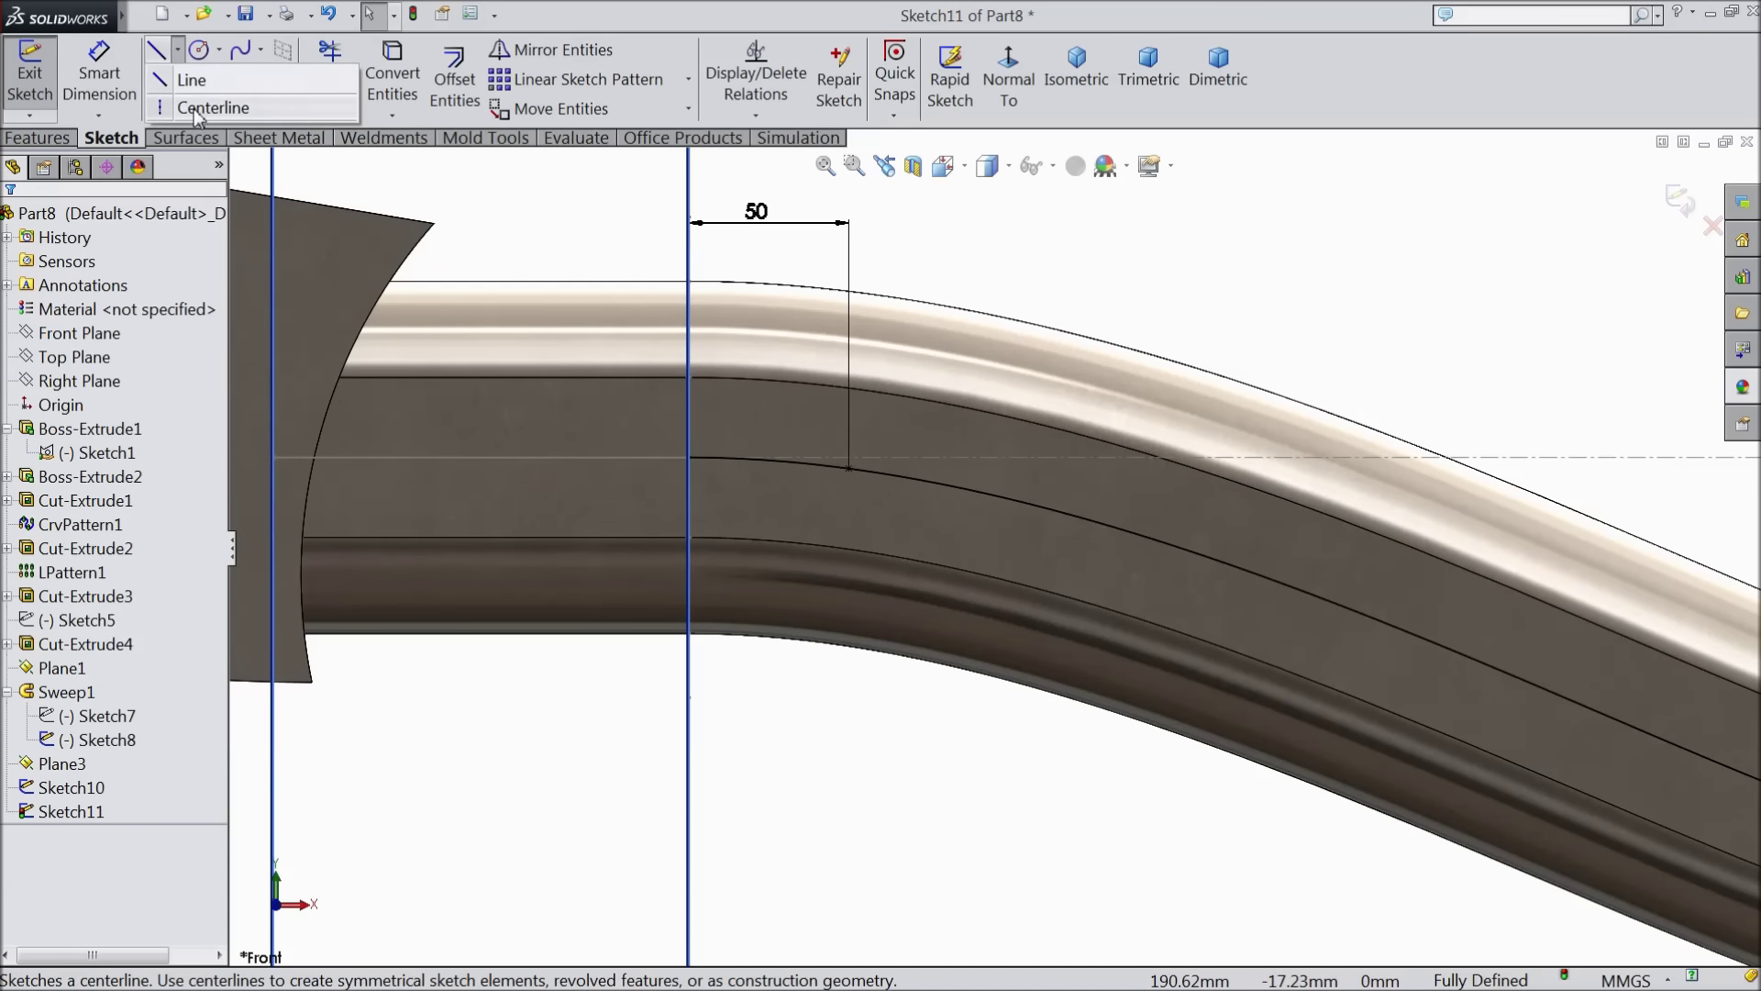
click(195, 109)
click(848, 468)
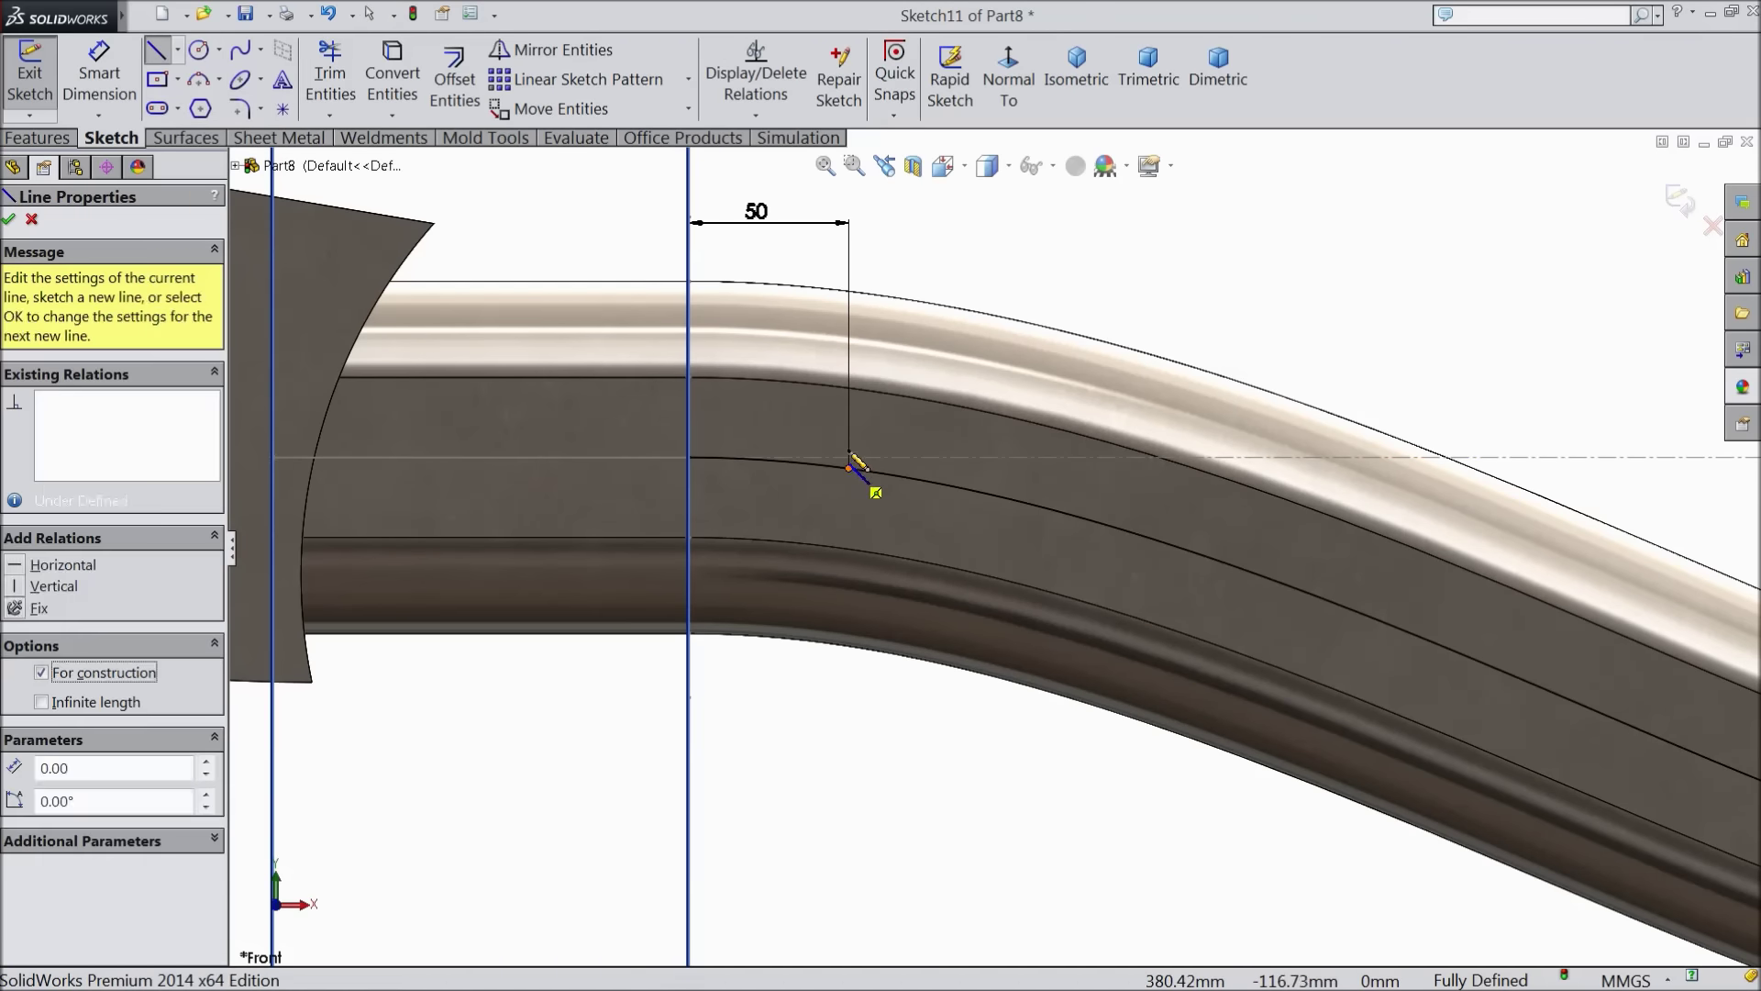
click(849, 707)
right_click(894, 727)
click(922, 181)
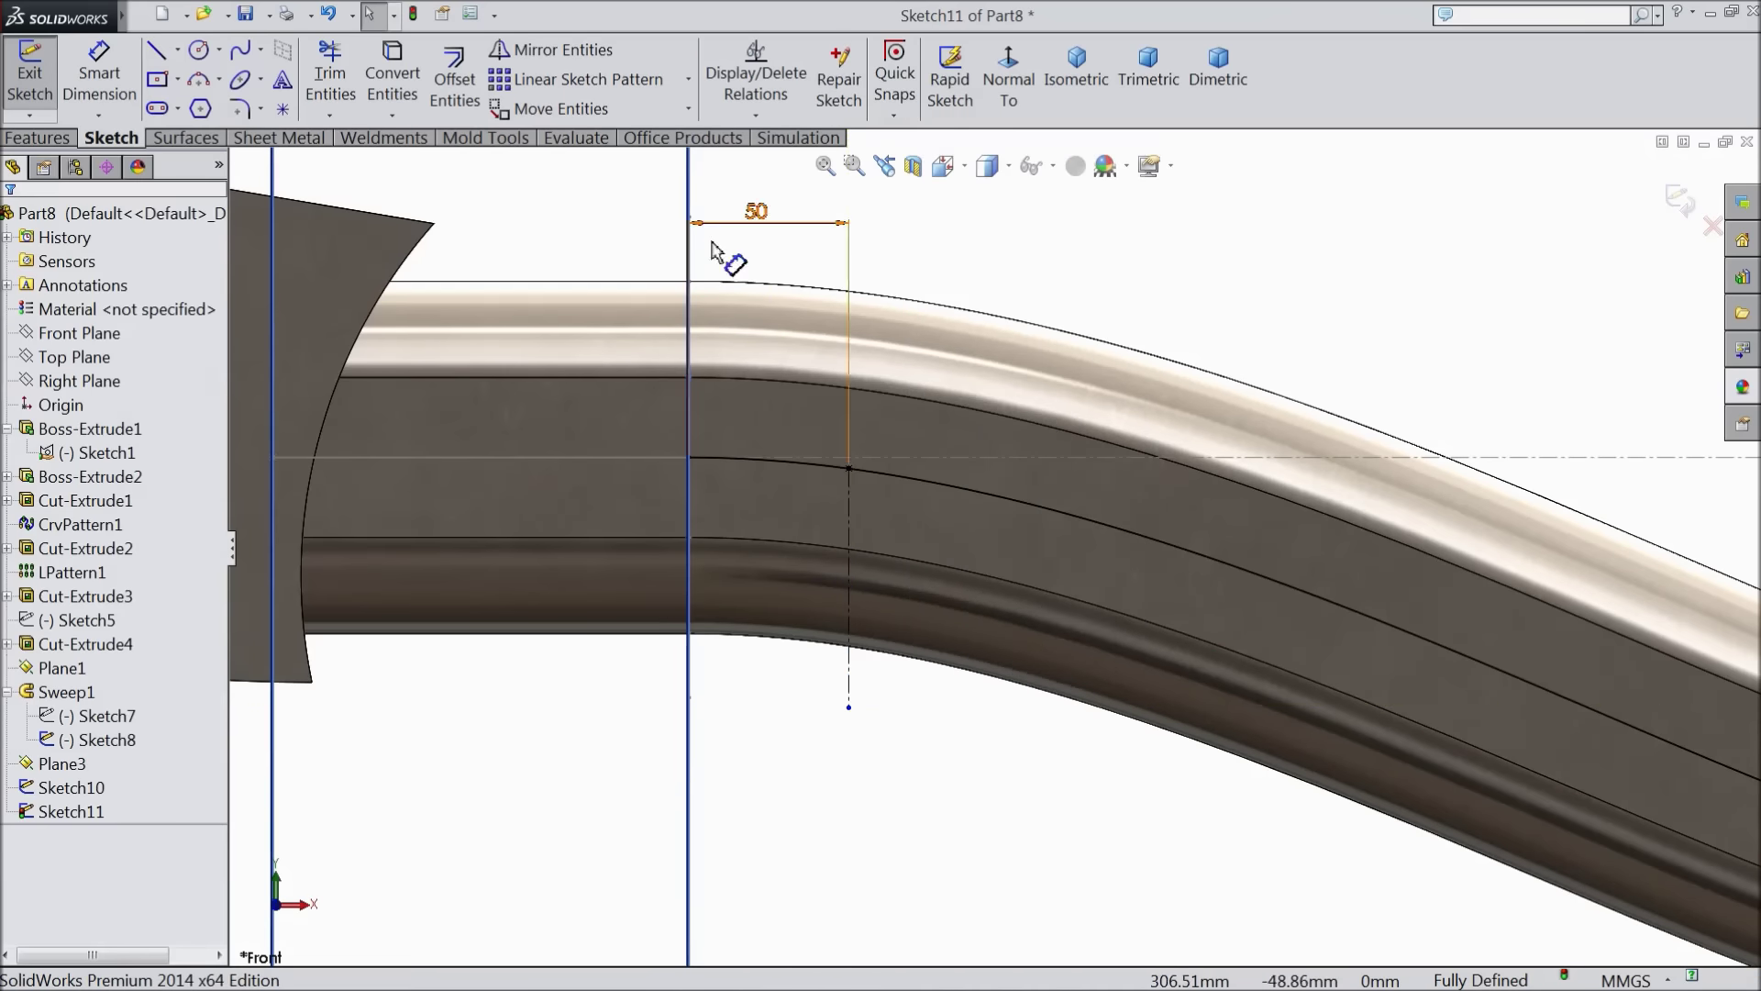
Trim the curve past the centerline and close Sketch11
click(330, 81)
click(903, 486)
scroll(967, 546, up, 5)
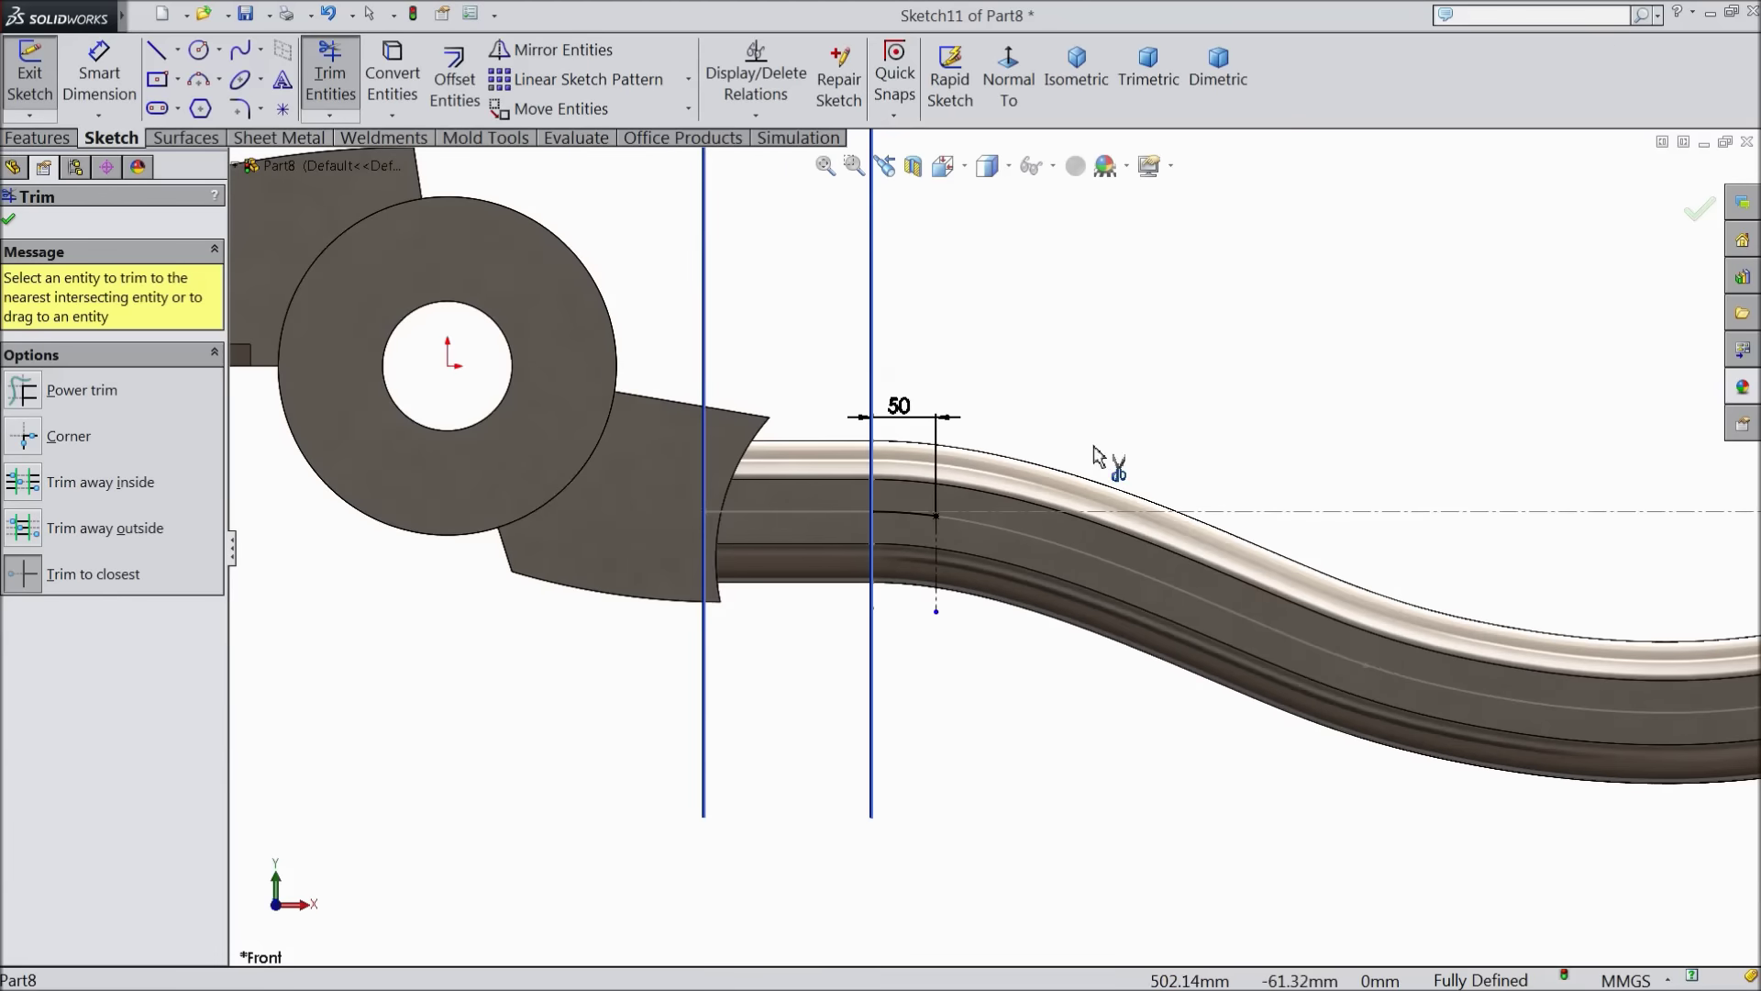
click(10, 222)
middle_drag(1132, 400, 1055, 422)
scroll(1055, 422, down, 3)
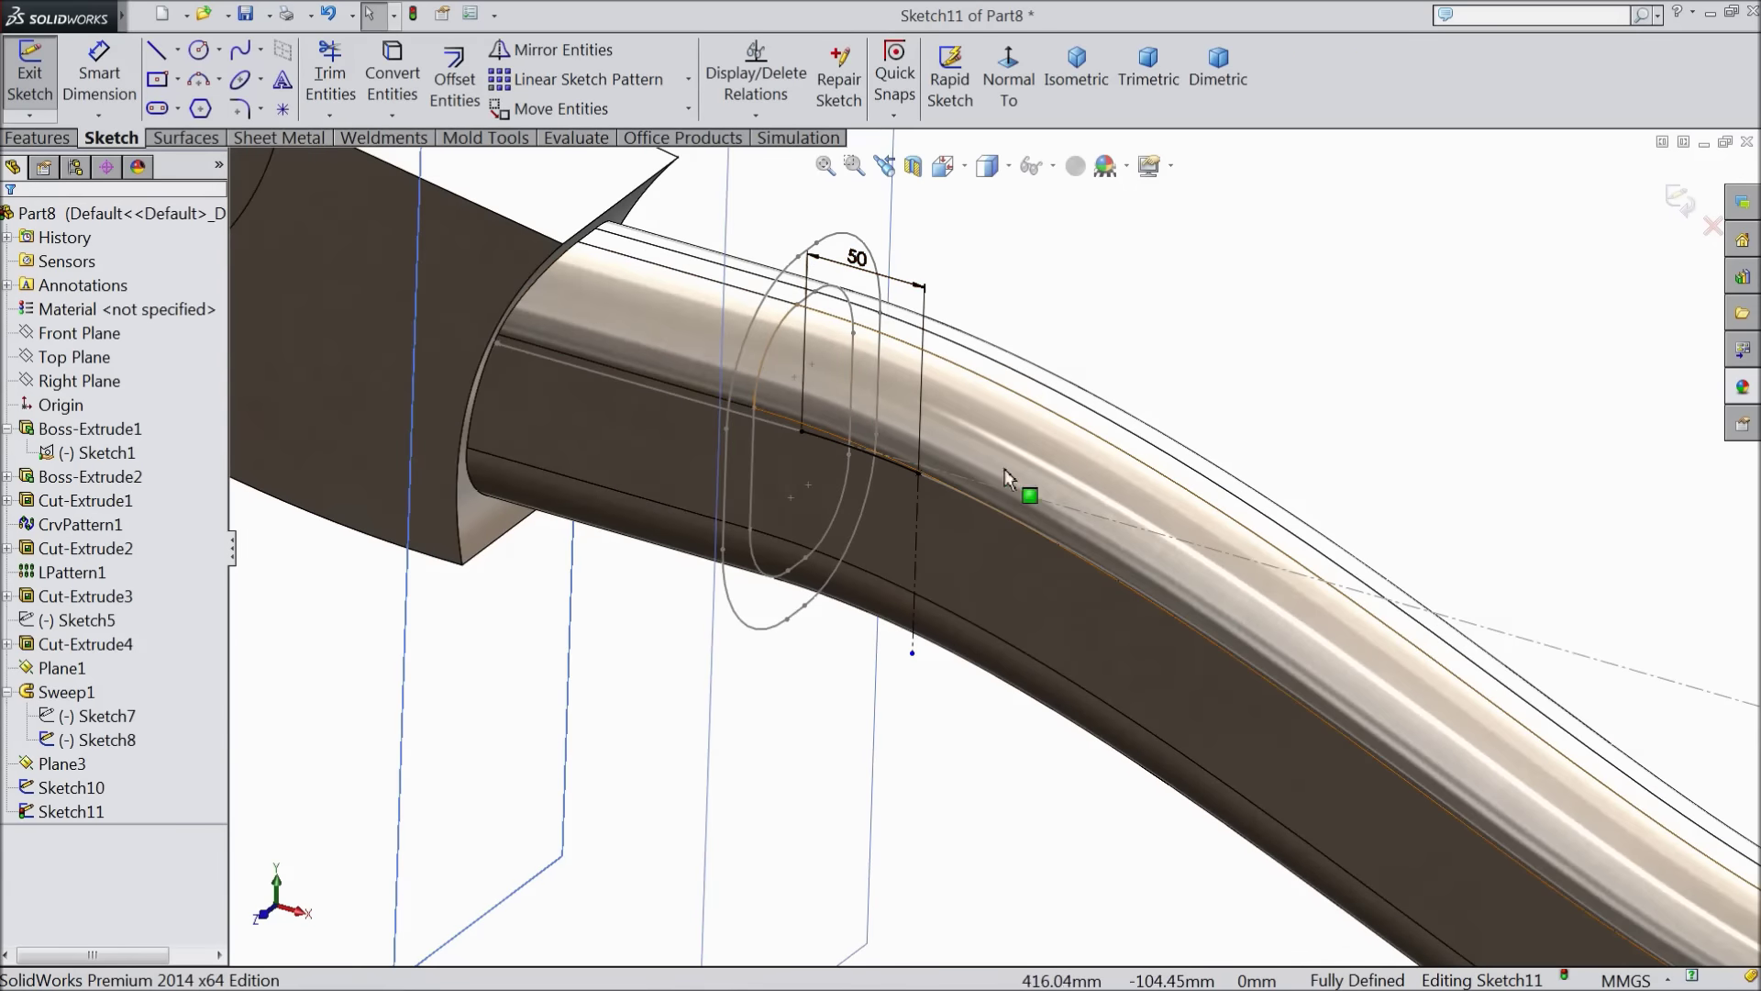
click(1680, 200)
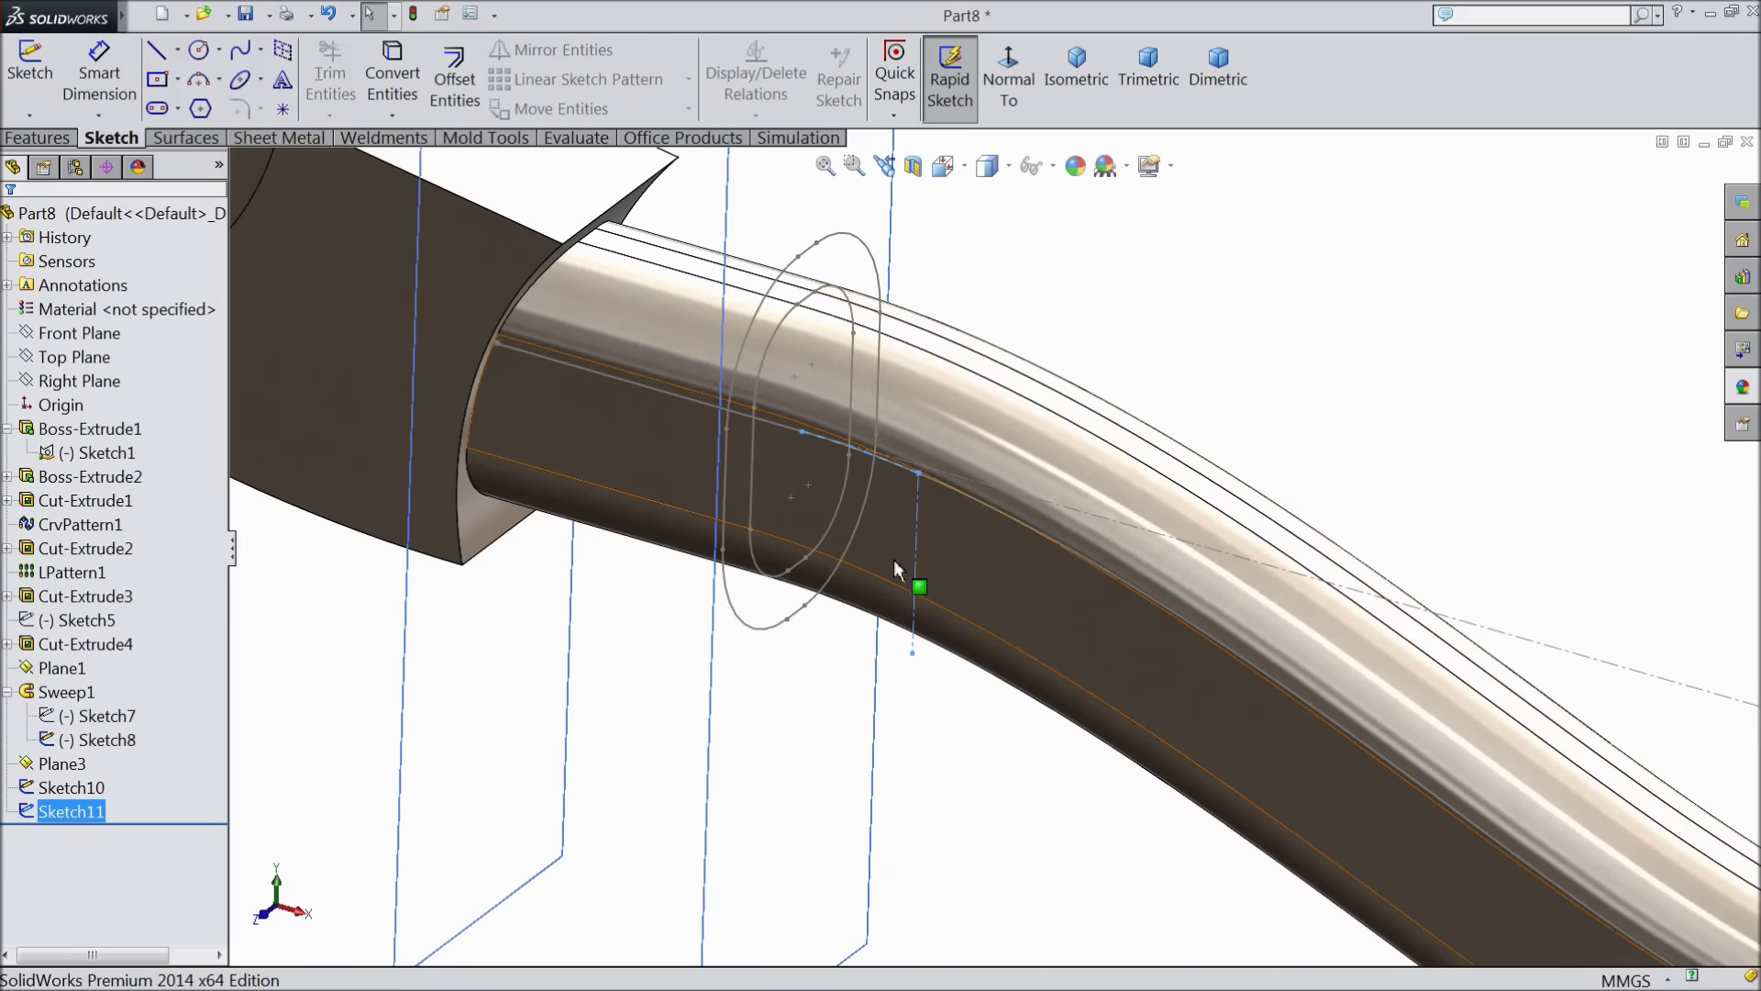
Sweep the Sketch10 profile along the Sketch11 path to create the Sweep2 collar ring
scroll(893, 558, down, 2)
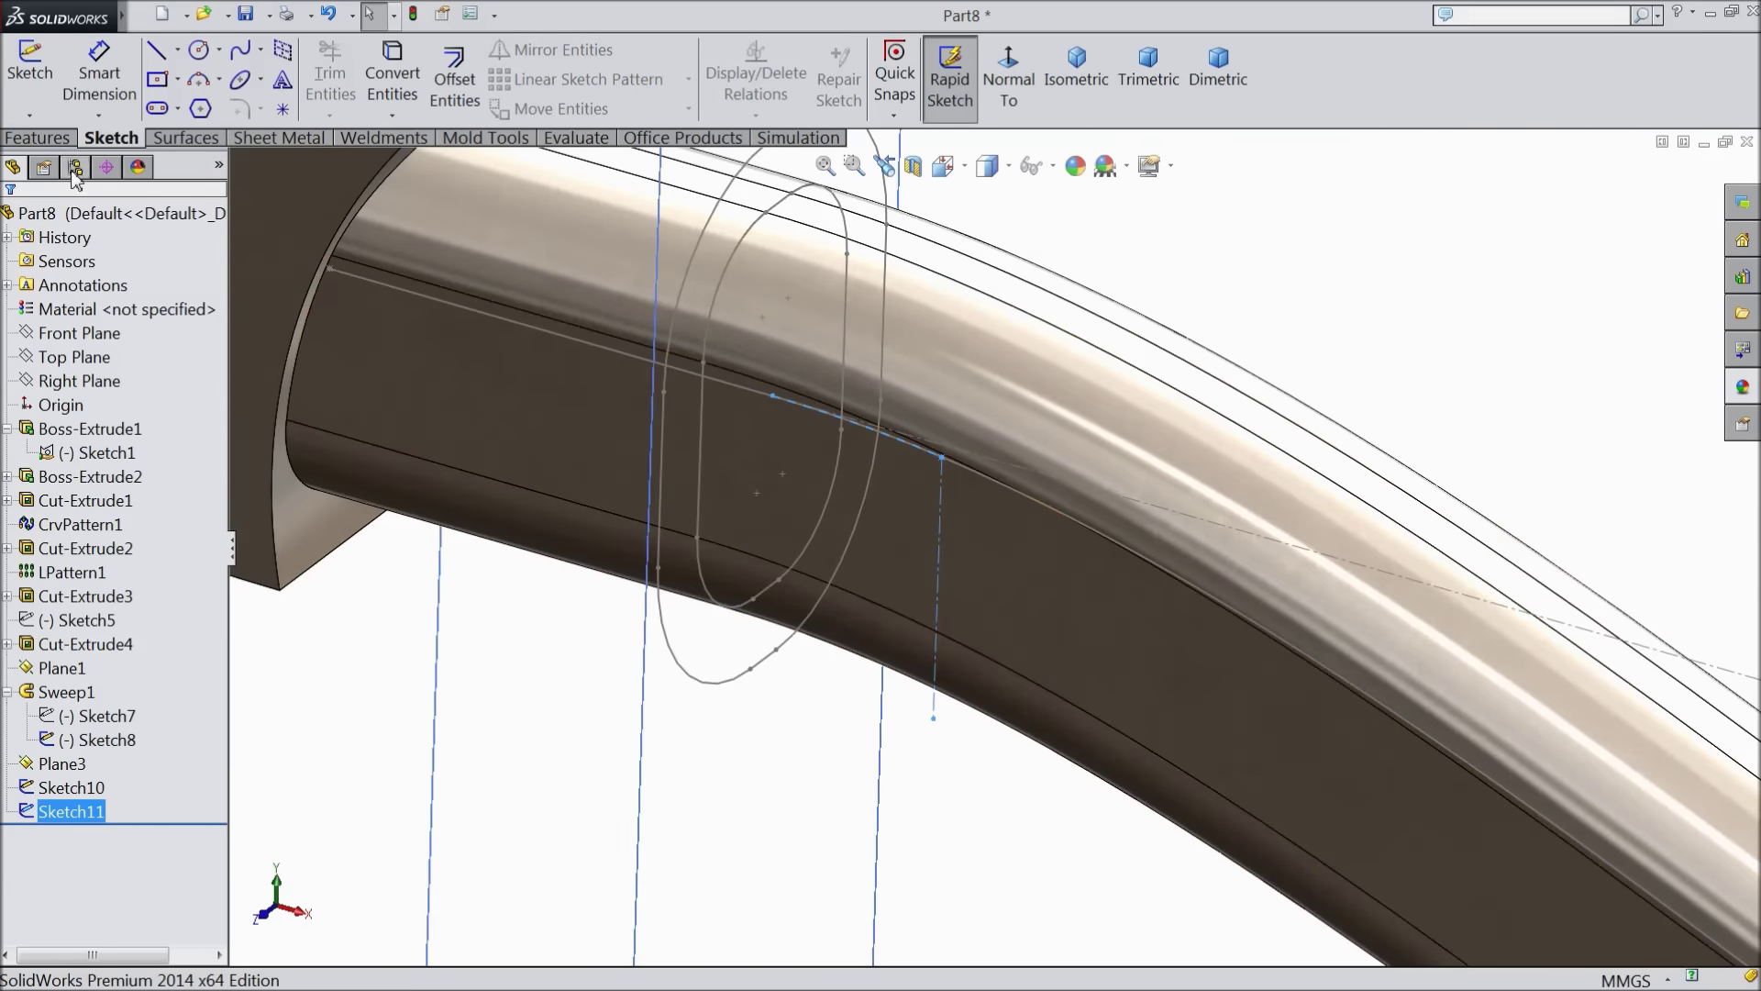
click(36, 137)
click(290, 55)
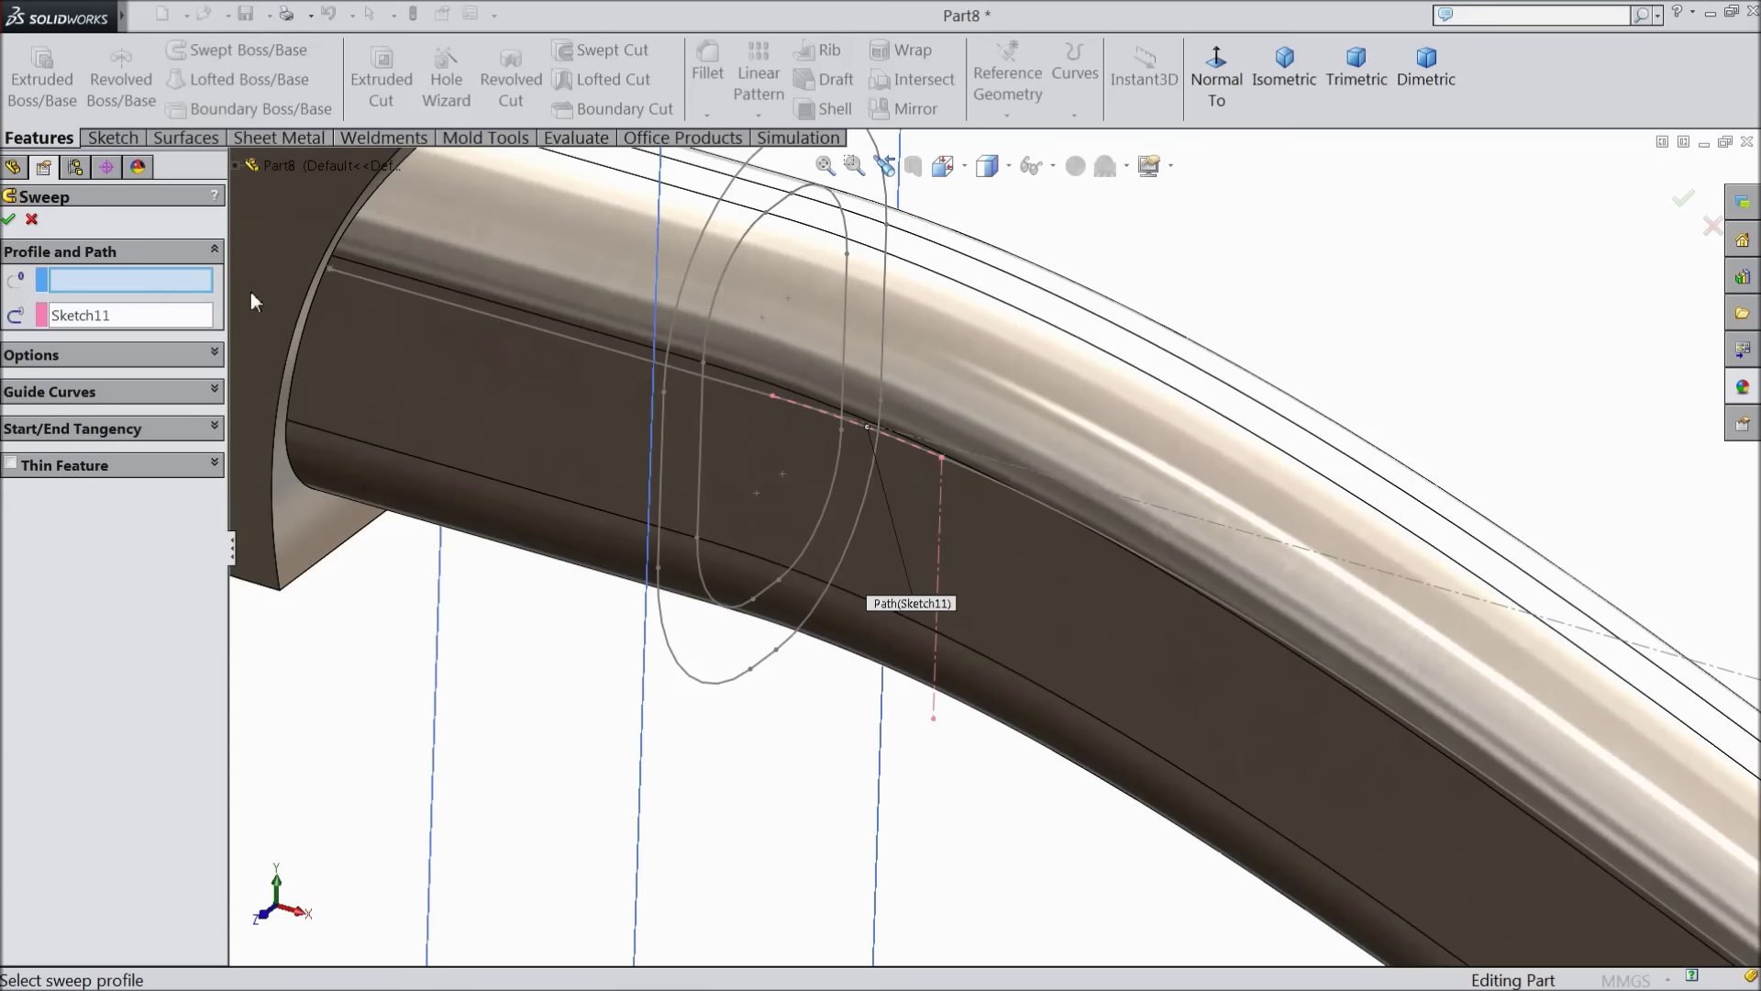
click(240, 165)
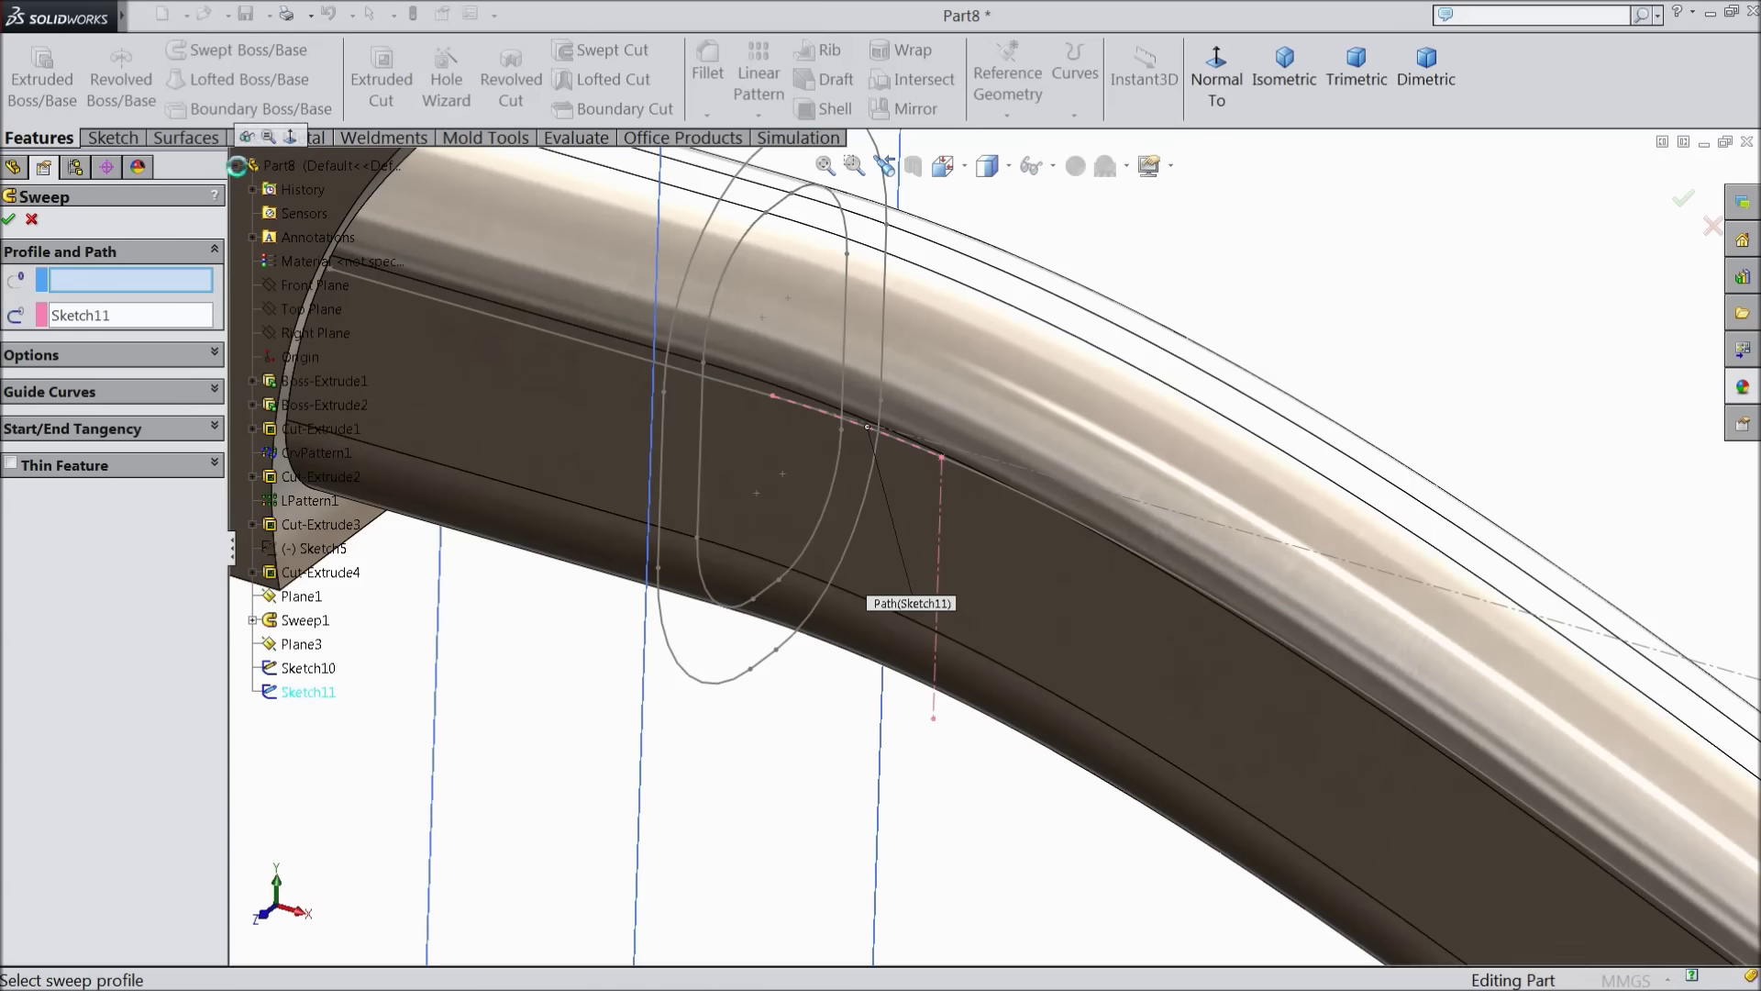
click(309, 668)
scroll(840, 668, up, 3)
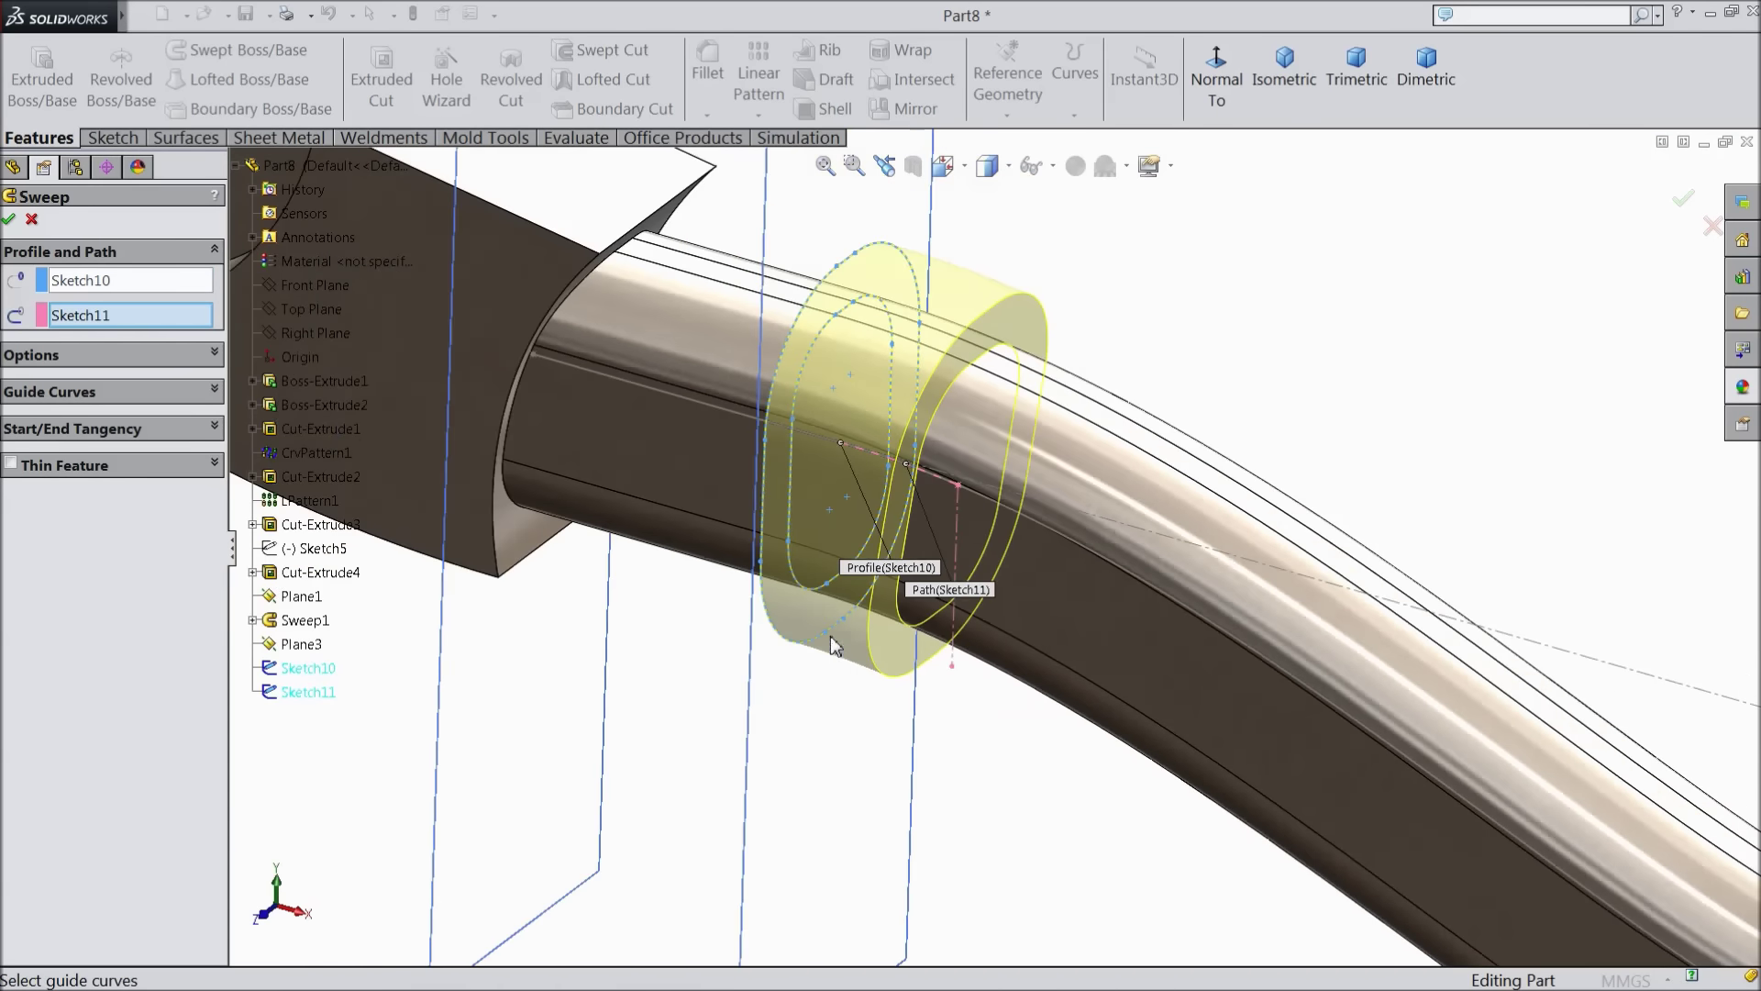
scroll(836, 772, up, 3)
middle_drag(839, 776, 1089, 676)
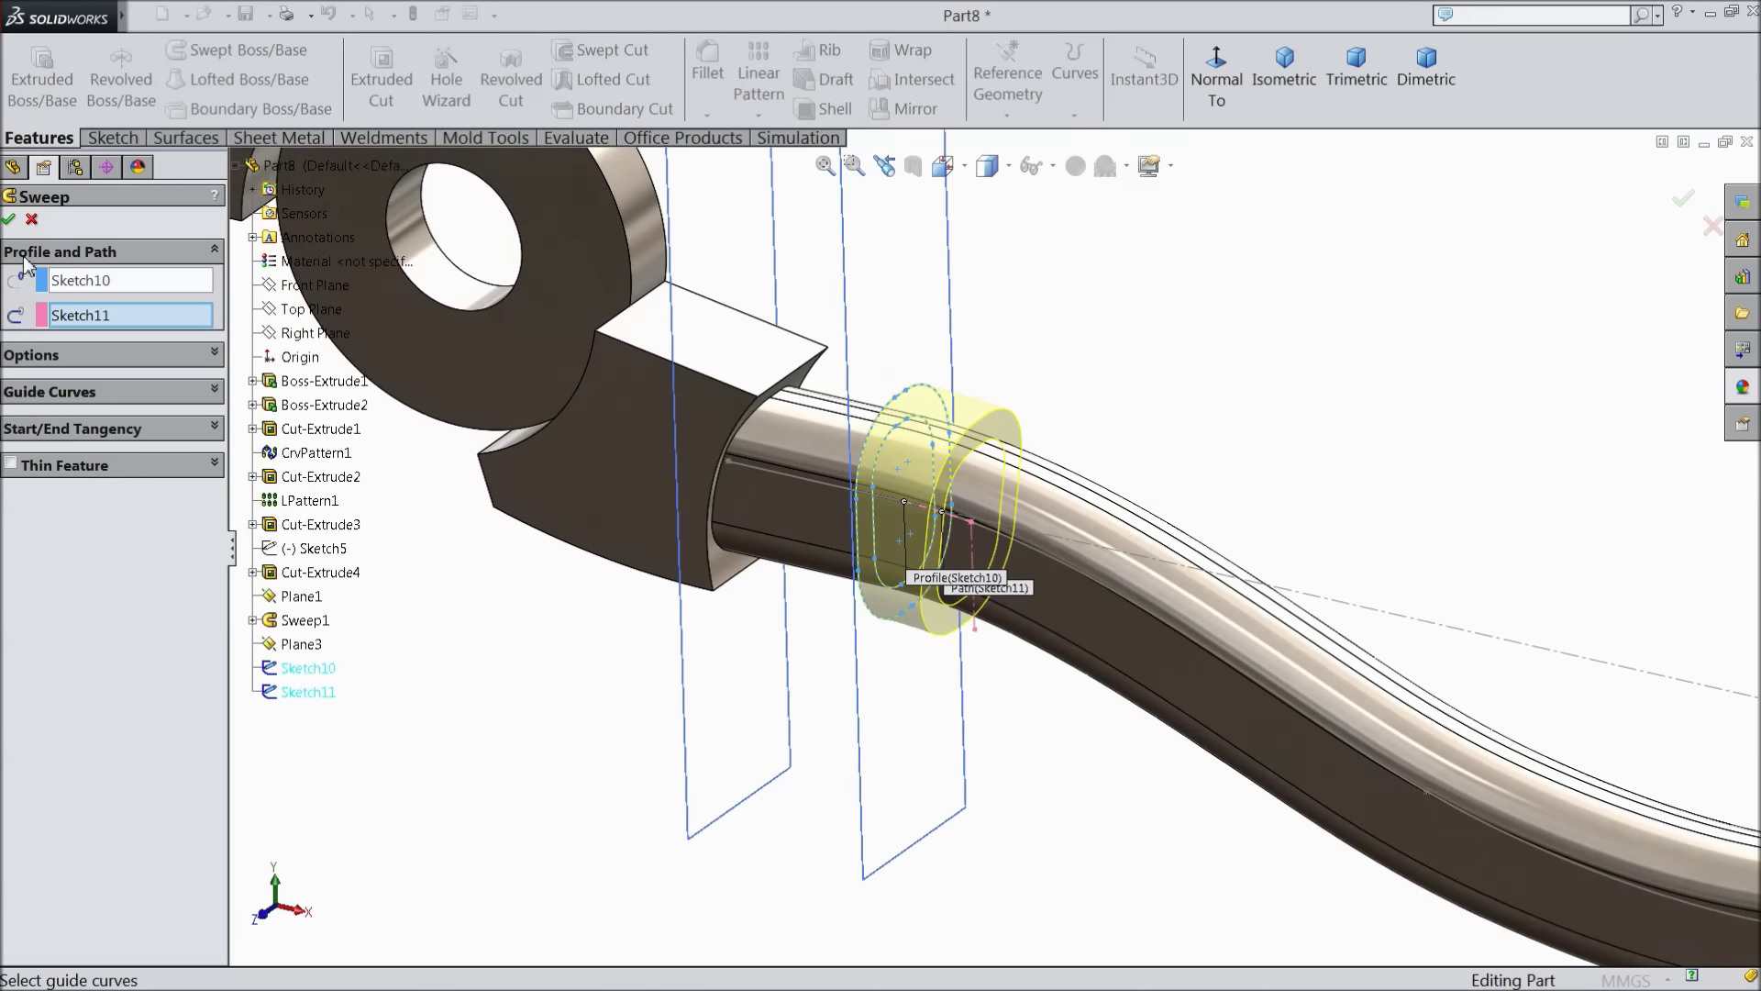
click(10, 220)
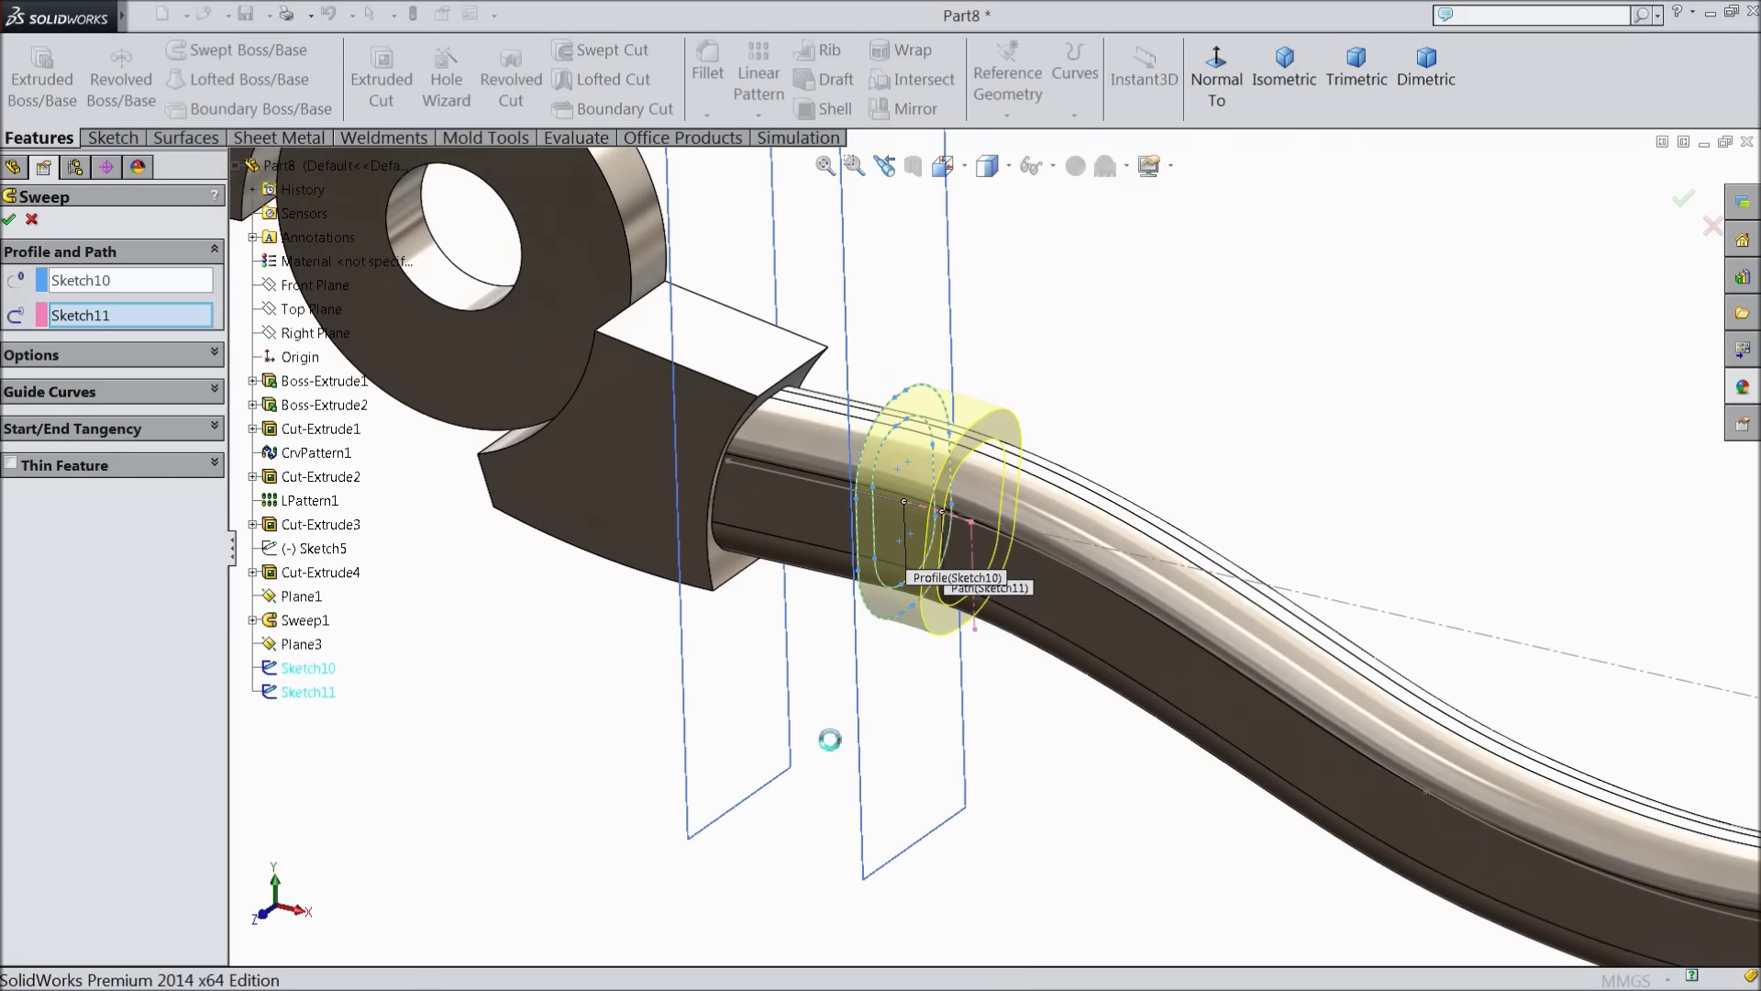
scroll(833, 745, up, 3)
middle_drag(1030, 774, 1253, 424)
scroll(983, 623, down, 2)
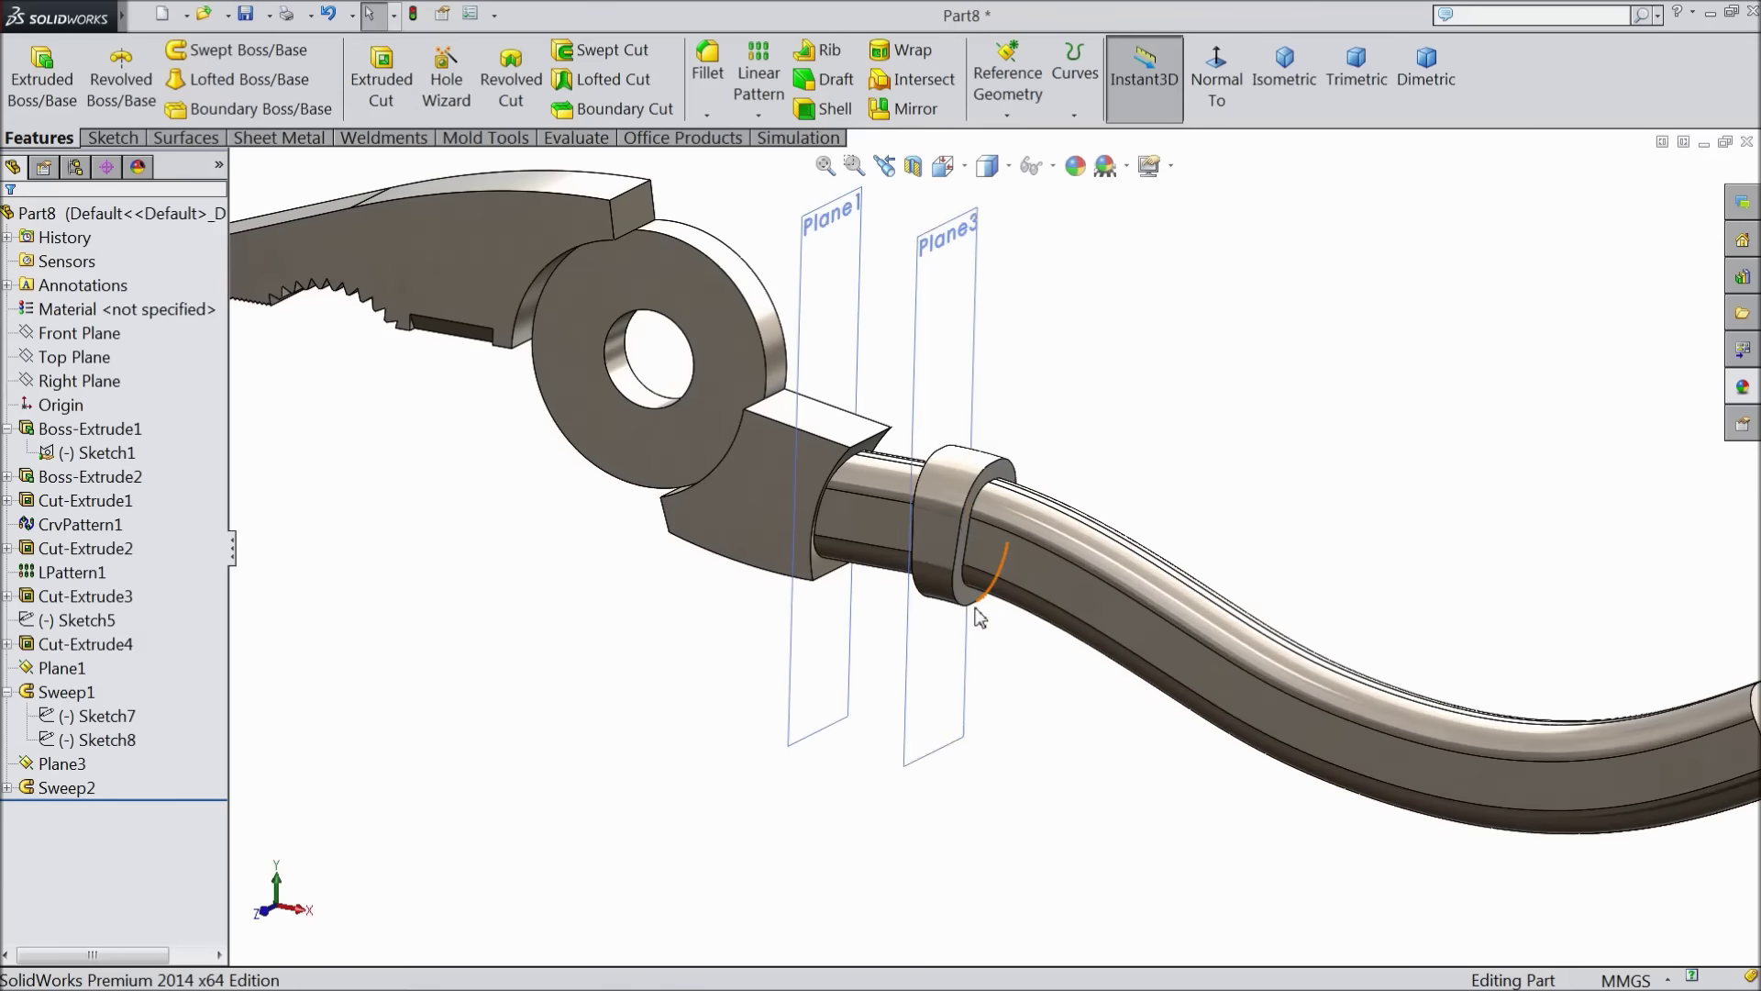
Hide the Plane3 and Plane1 reference planes
click(962, 737)
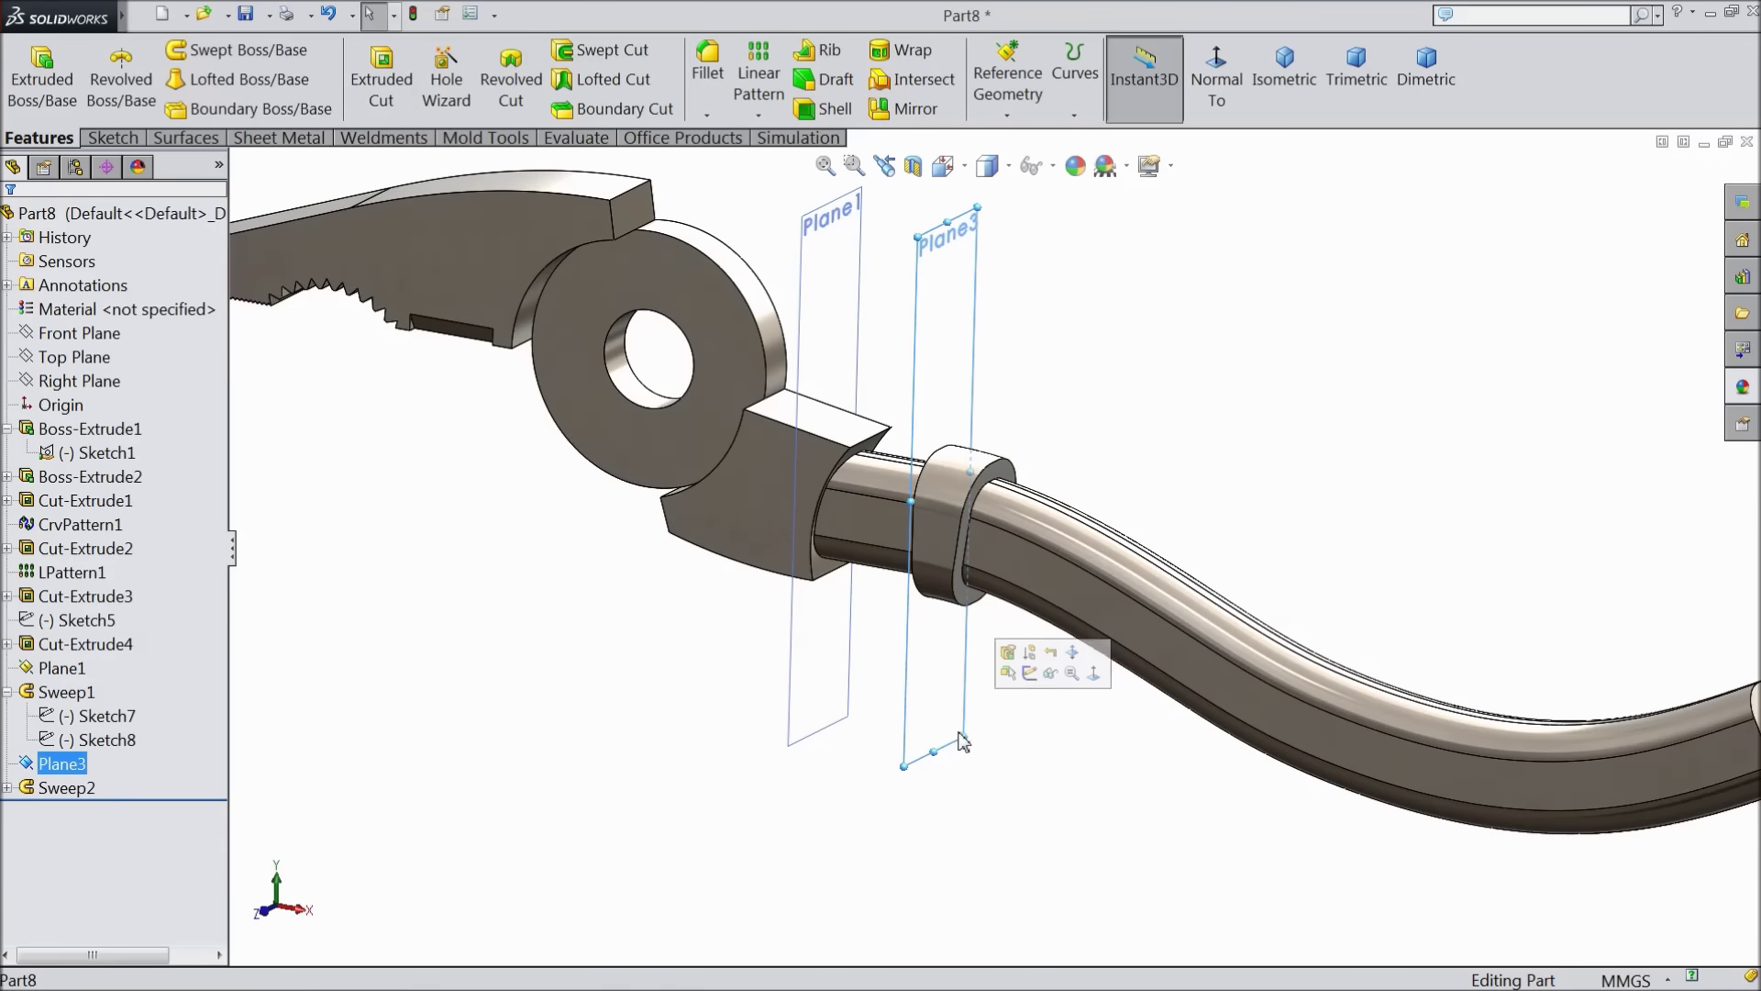
click(1053, 676)
click(836, 730)
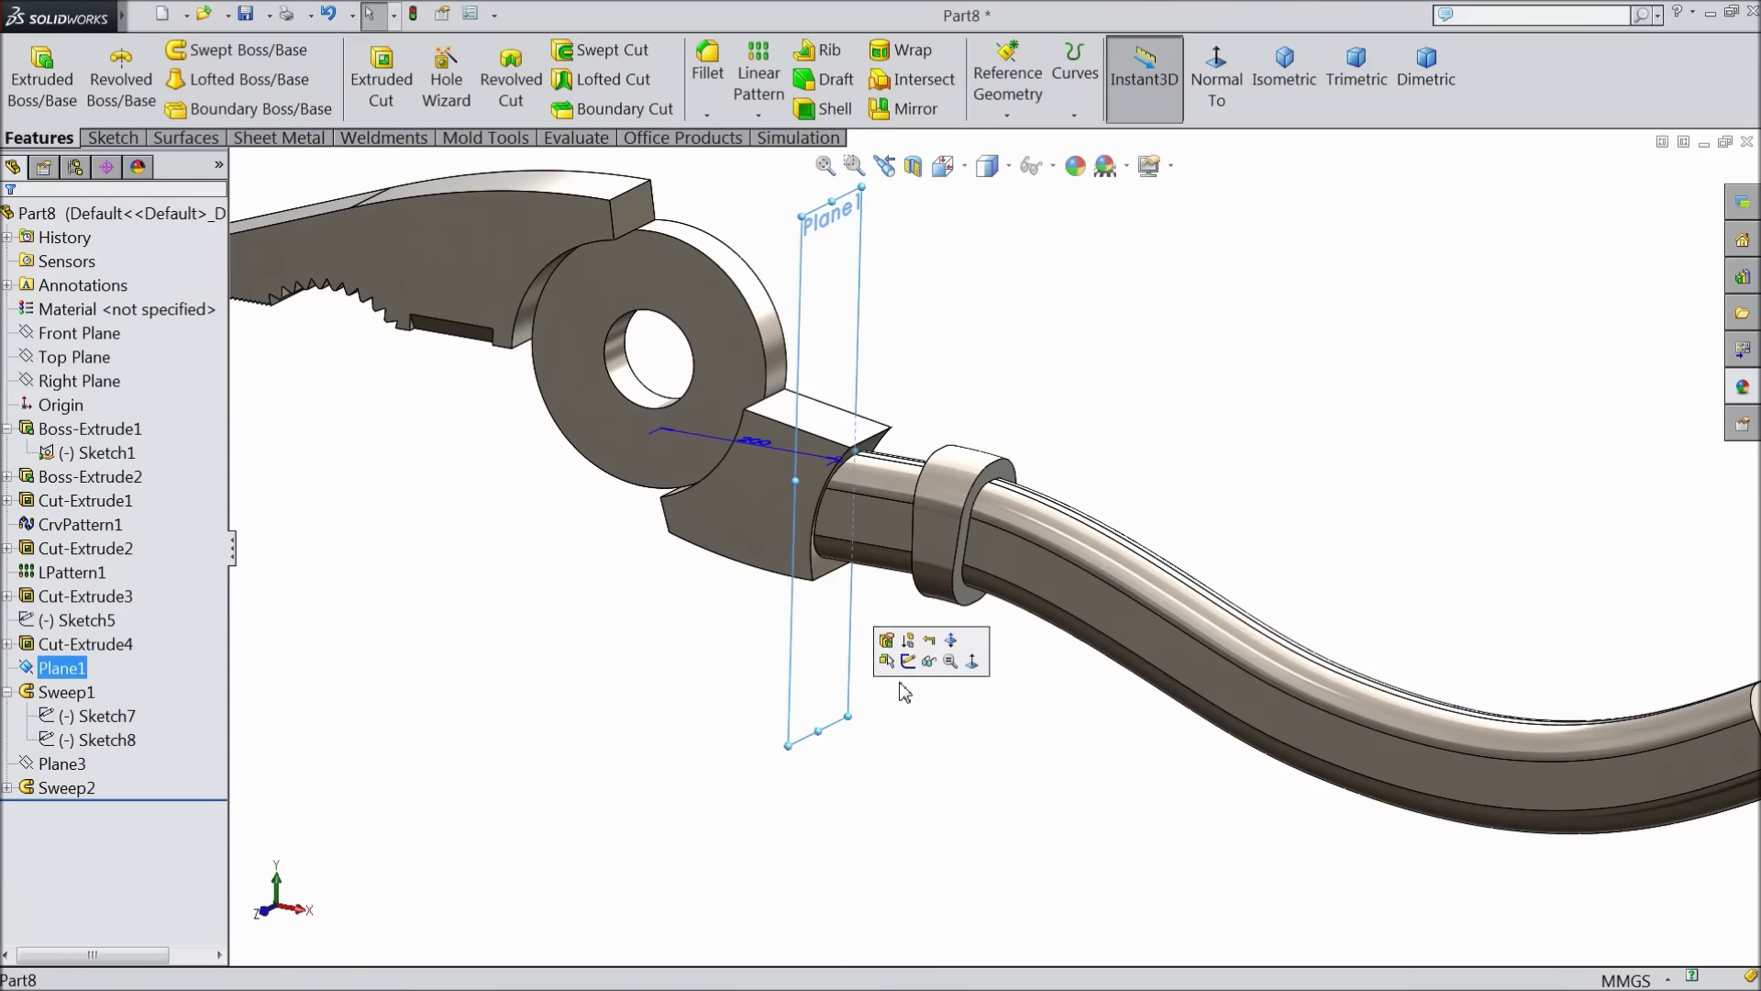
click(931, 662)
Select the handle tube face and bring up its appearance options
scroll(932, 668, up, 2)
scroll(1250, 582, down, 2)
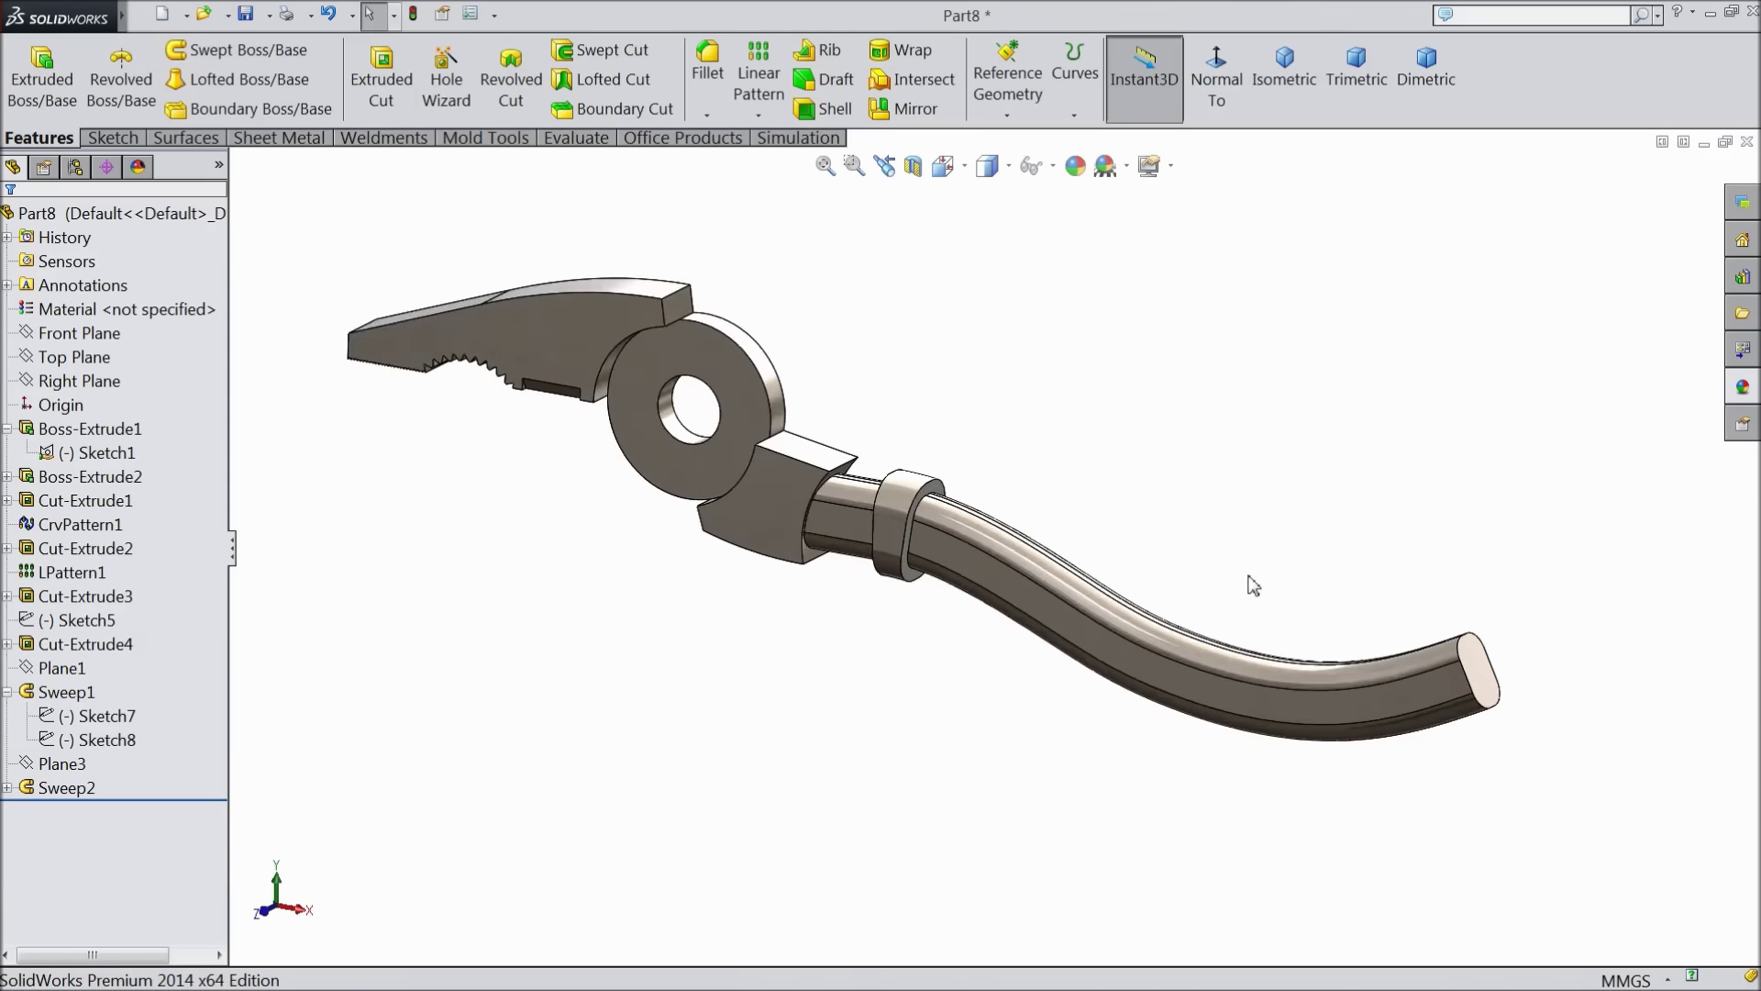
scroll(966, 559, down, 2)
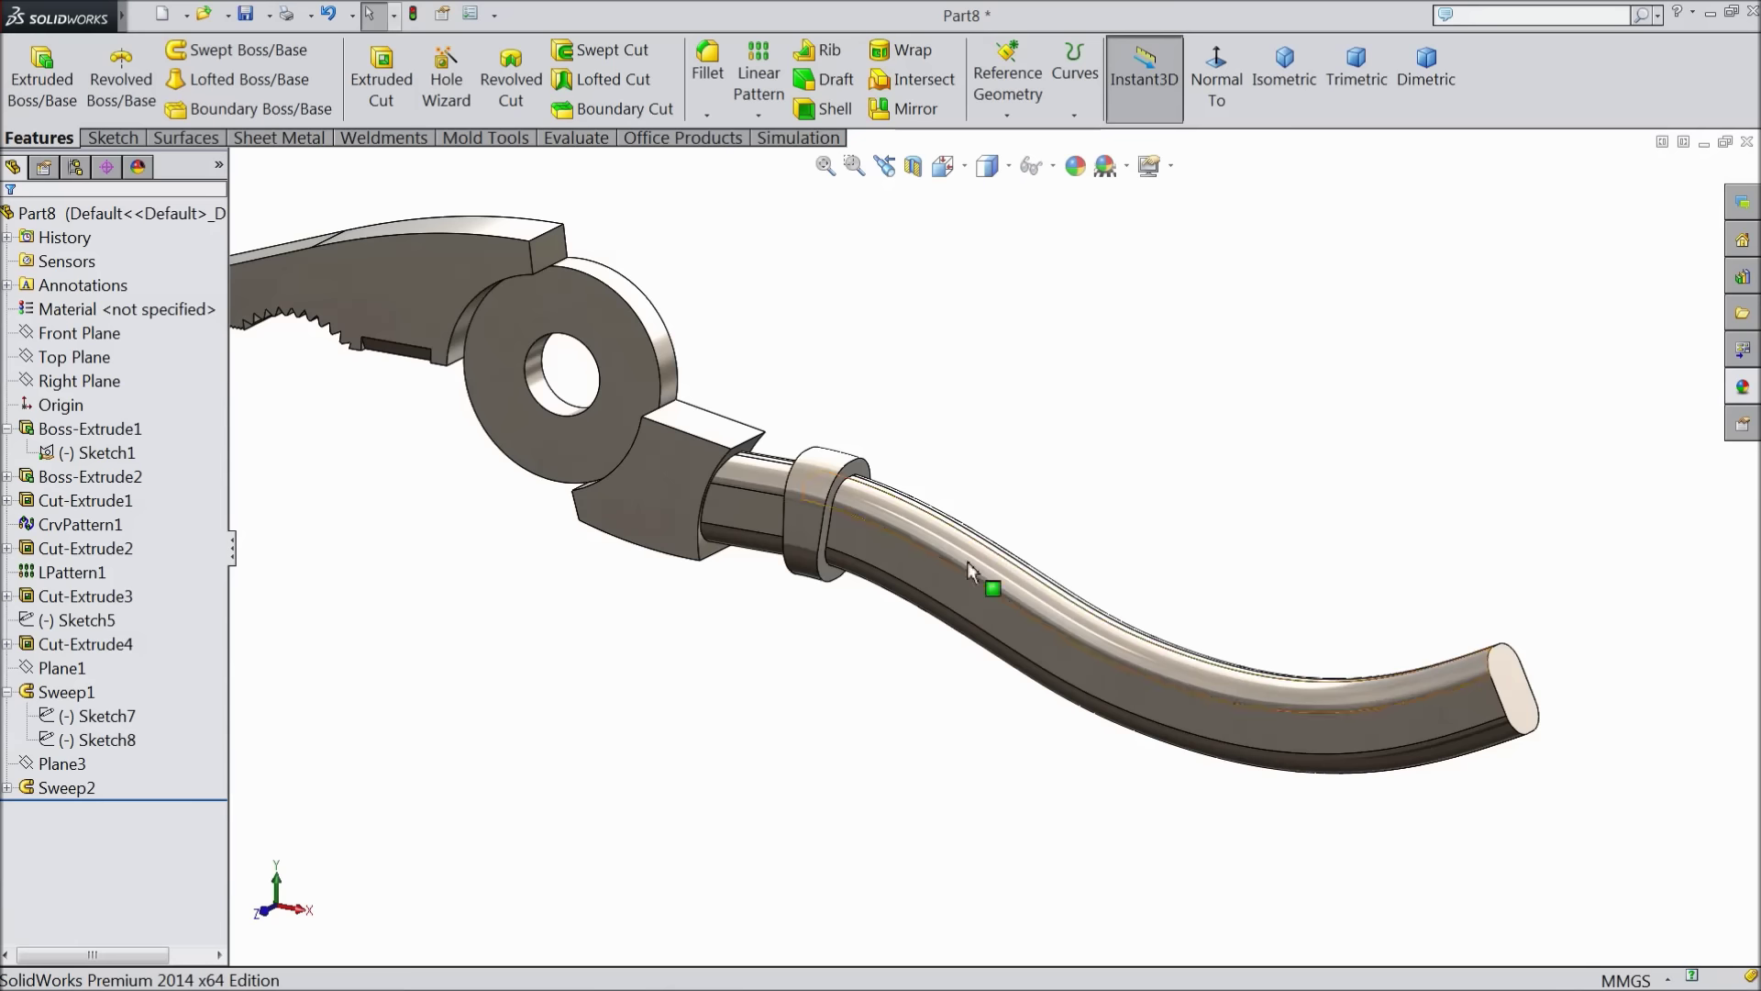
click(921, 571)
click(1049, 495)
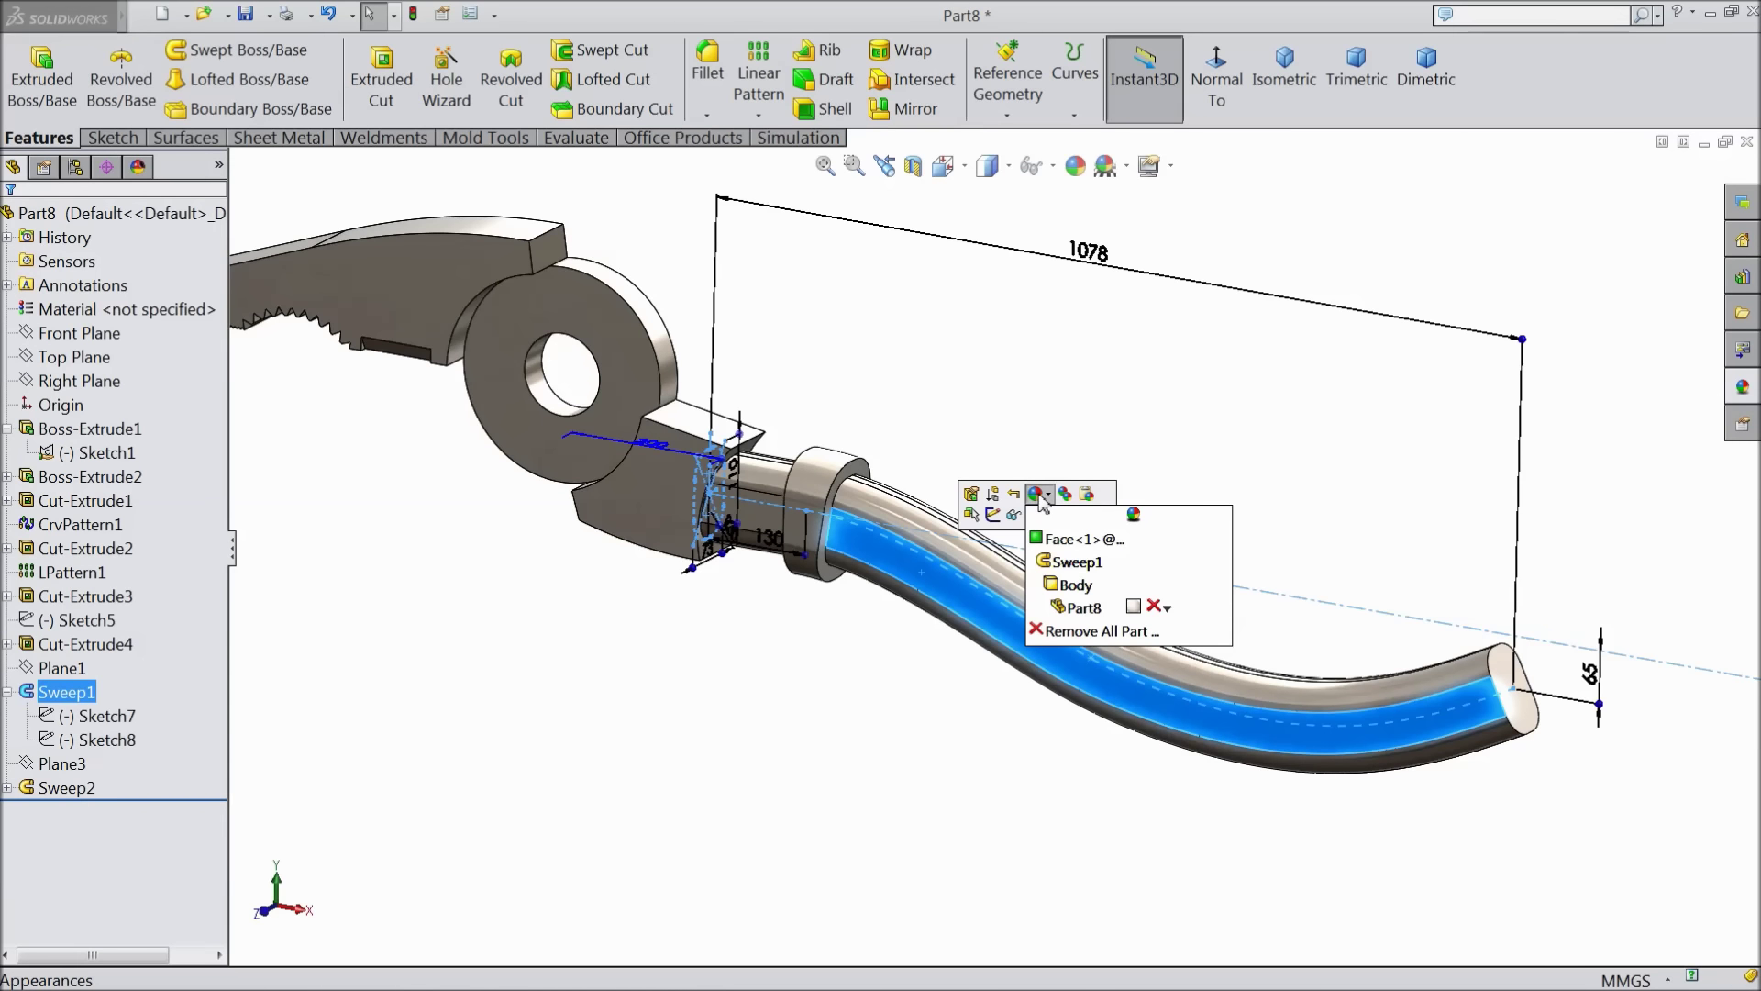
Colour the chosen face pure red, adding more tube faces, collar faces and the handle end cap
click(1064, 540)
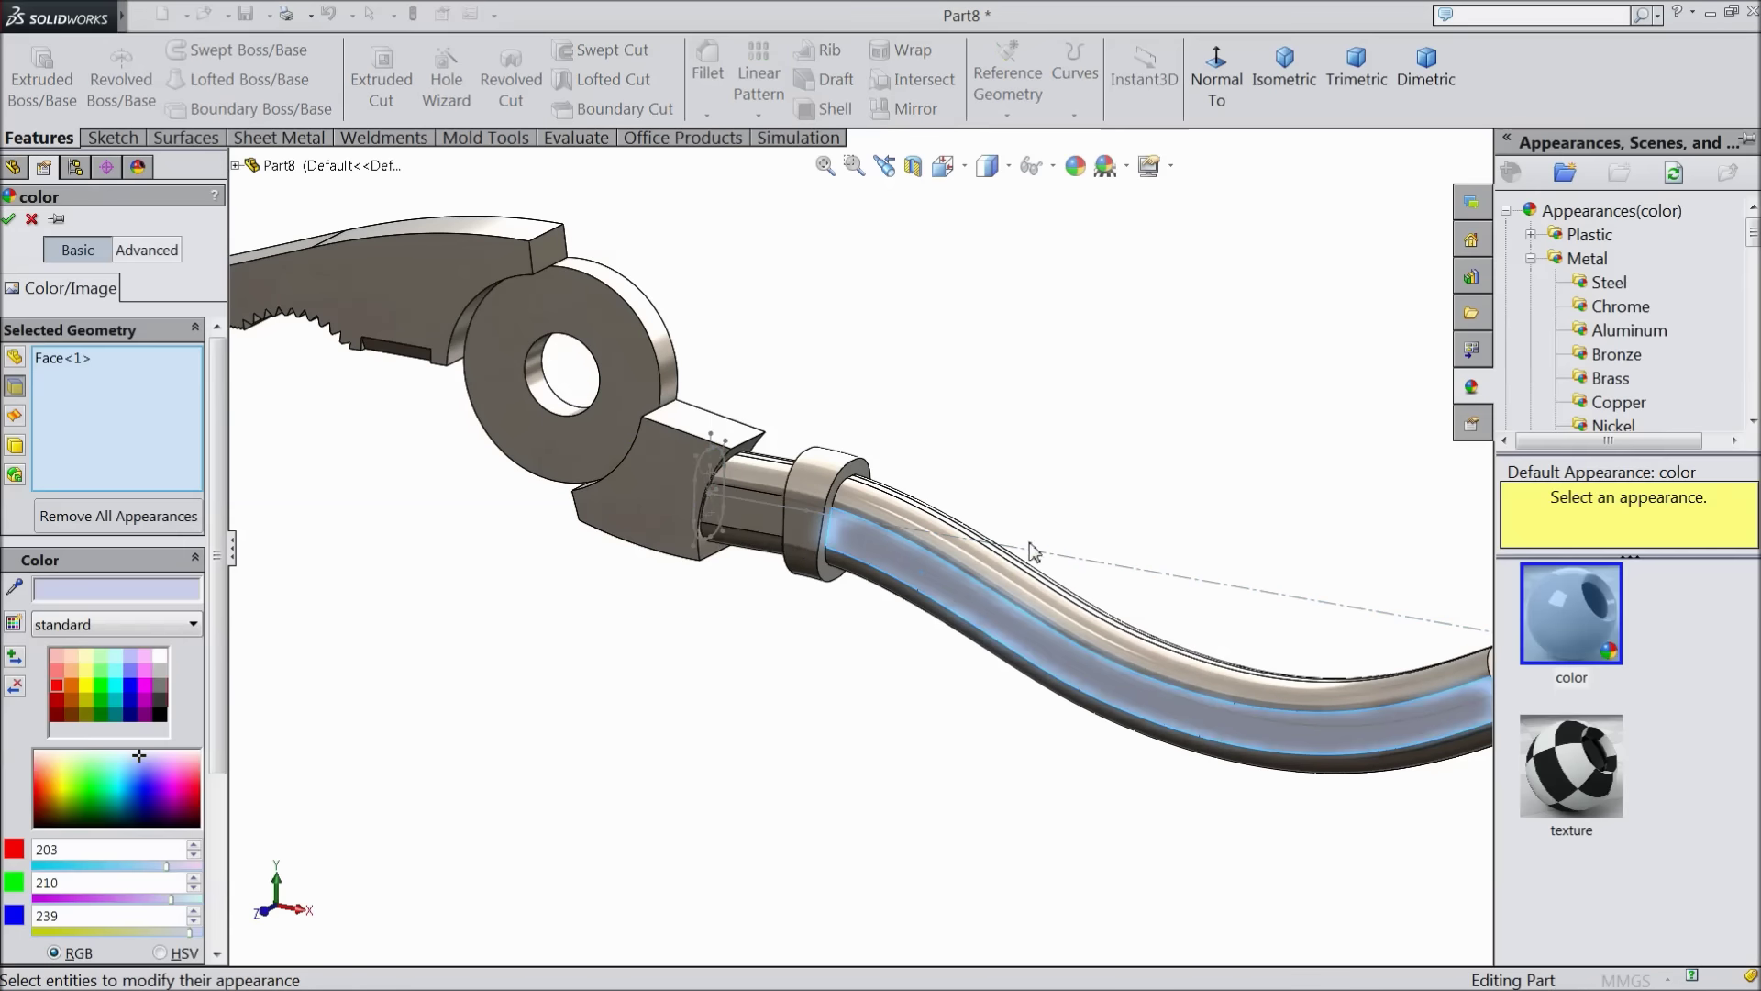
click(58, 697)
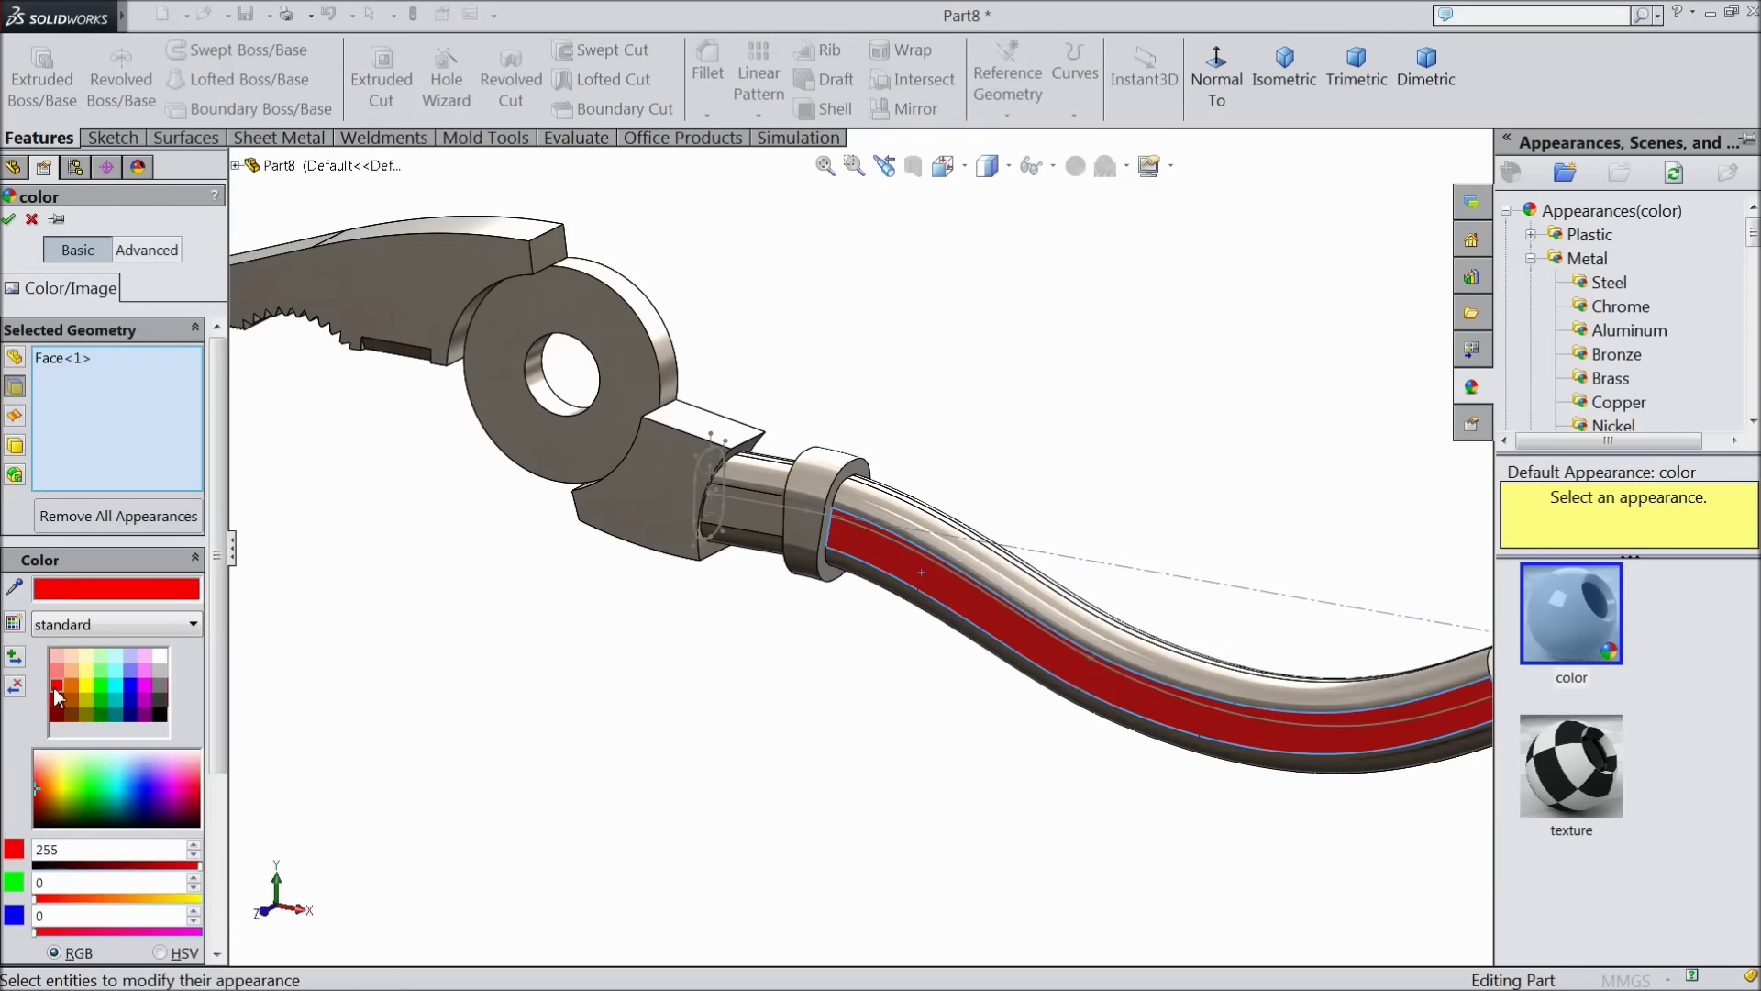
scroll(1009, 578, down, 3)
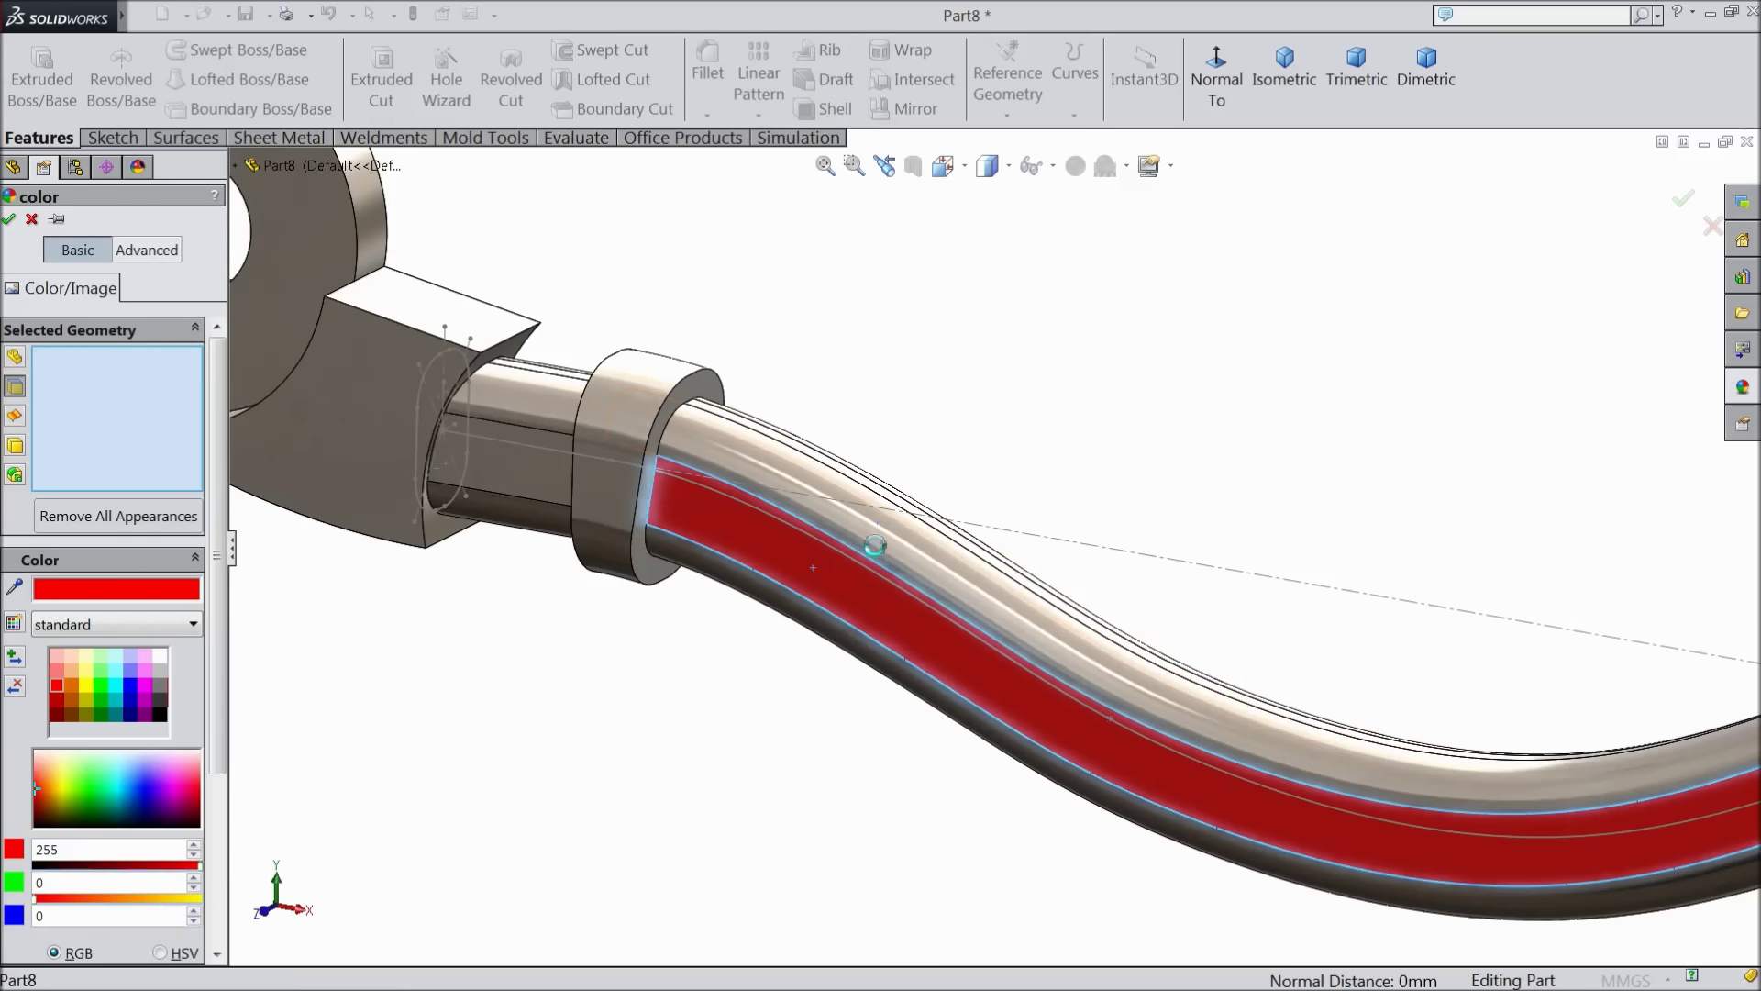
click(860, 532)
click(666, 440)
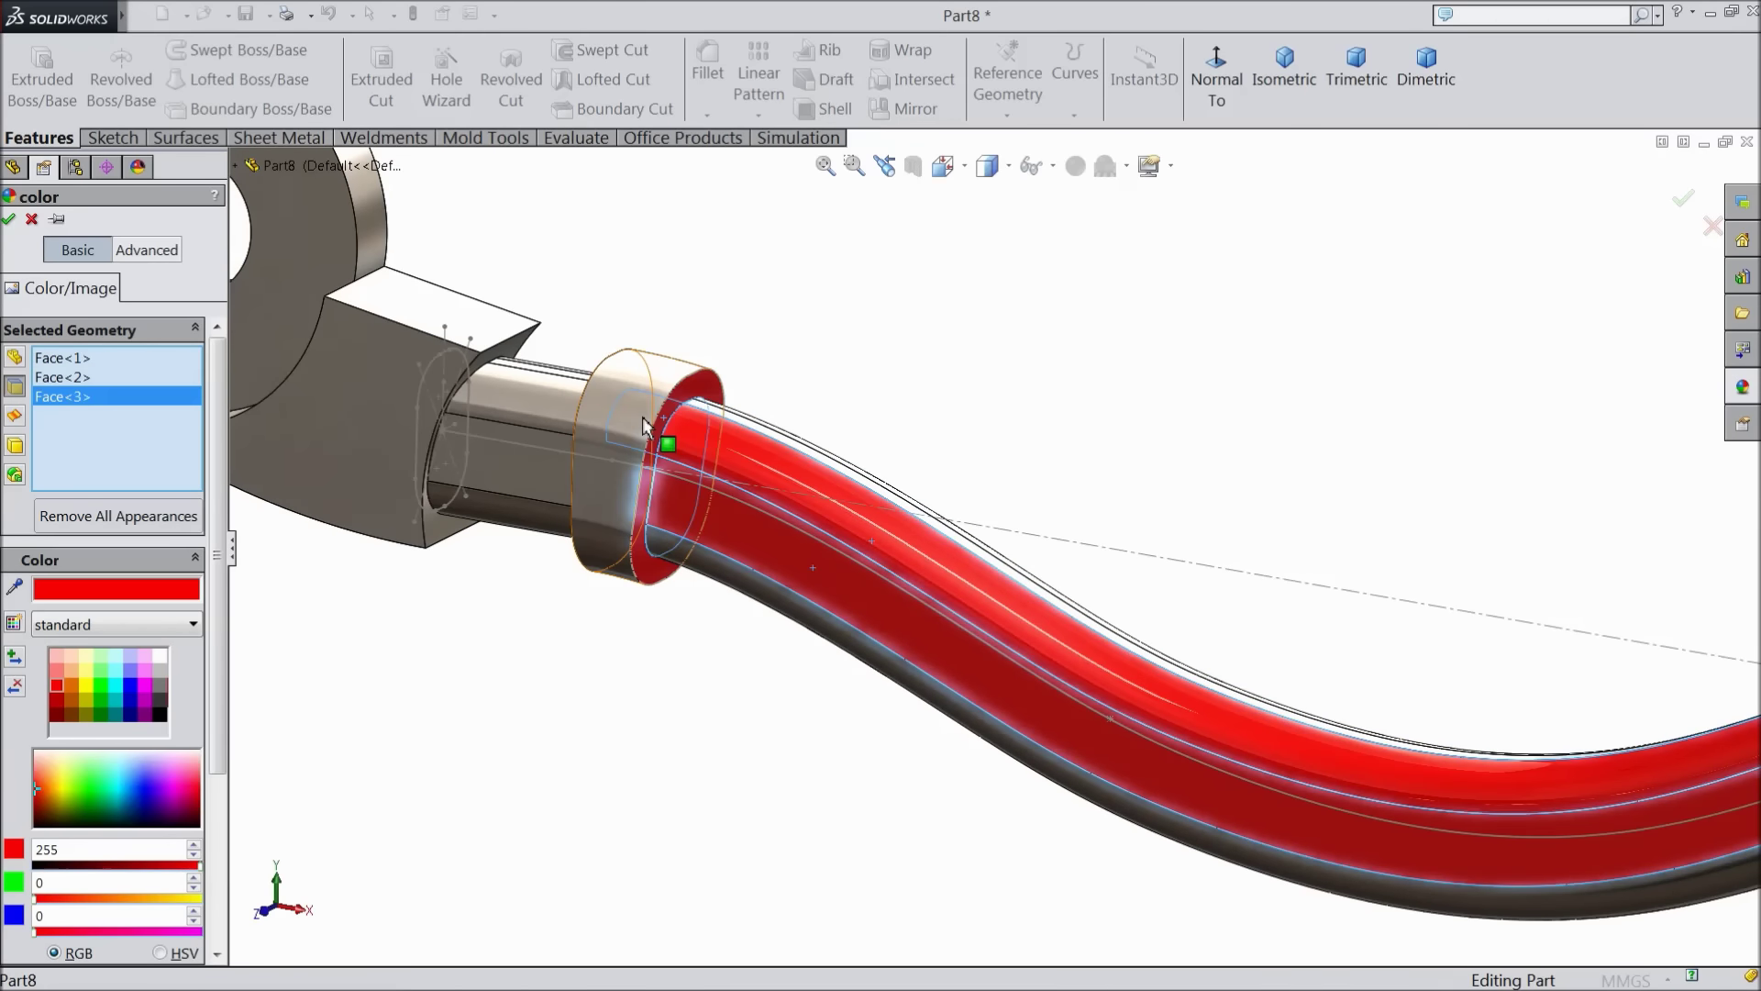
click(647, 473)
click(702, 563)
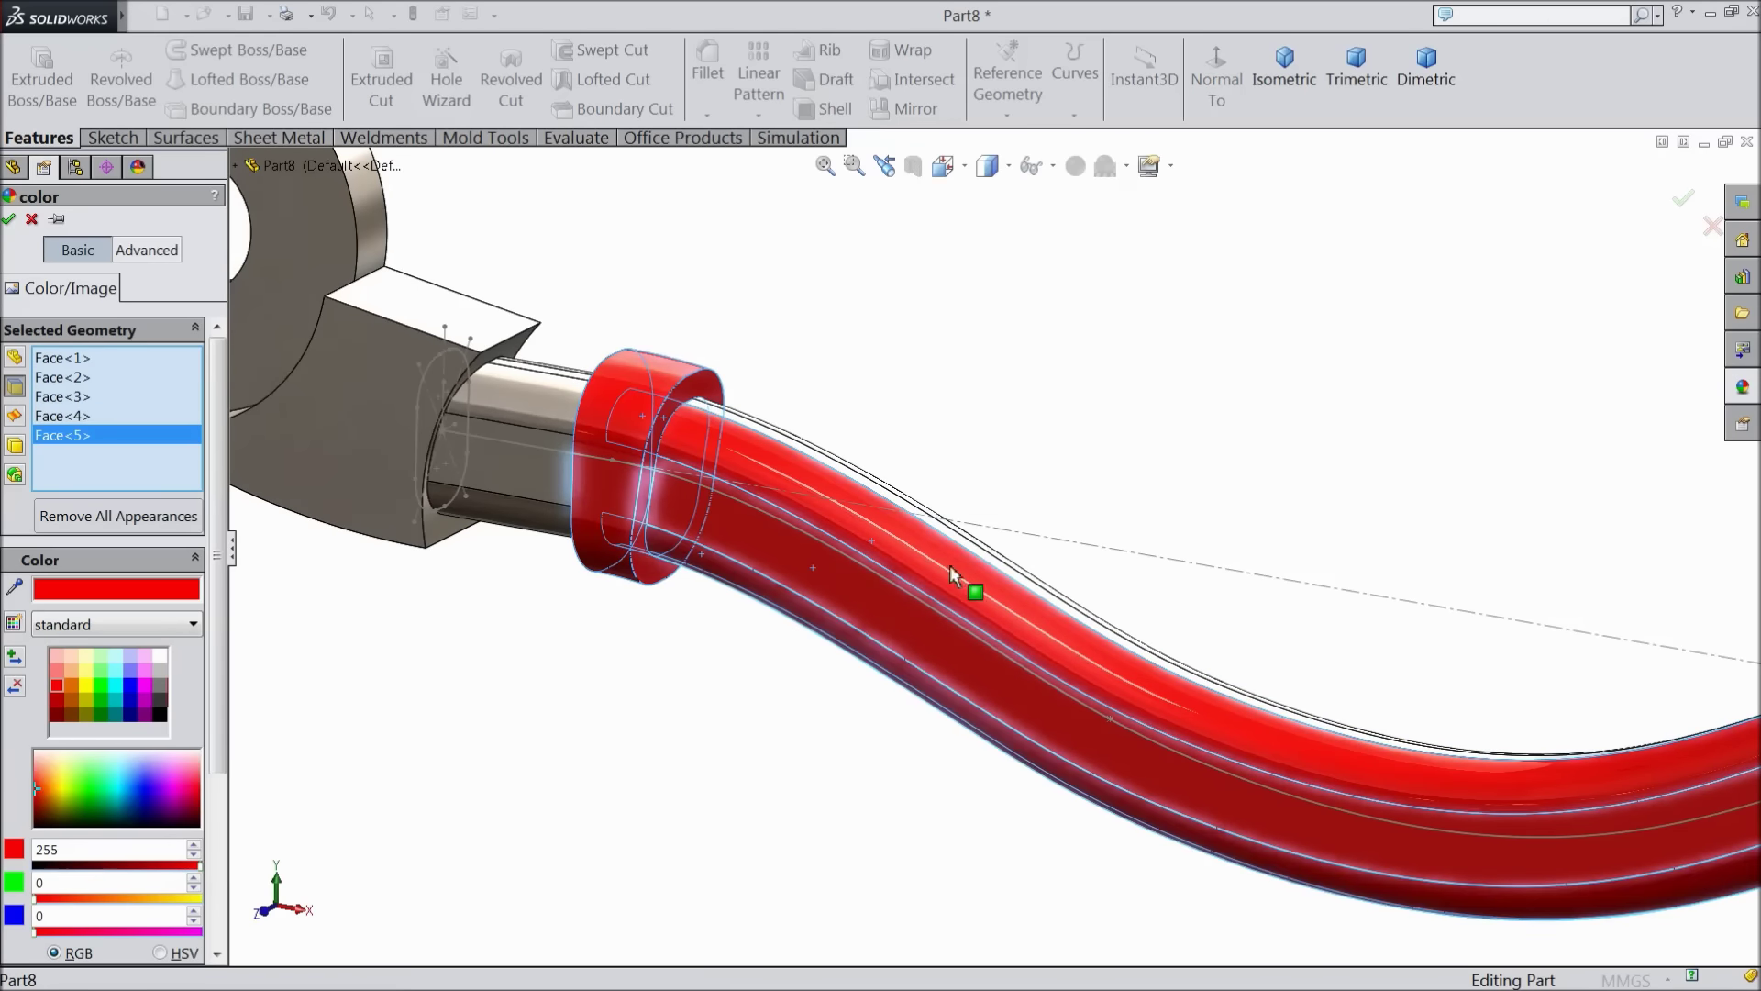
scroll(999, 605, up, 5)
scroll(1302, 637, down, 3)
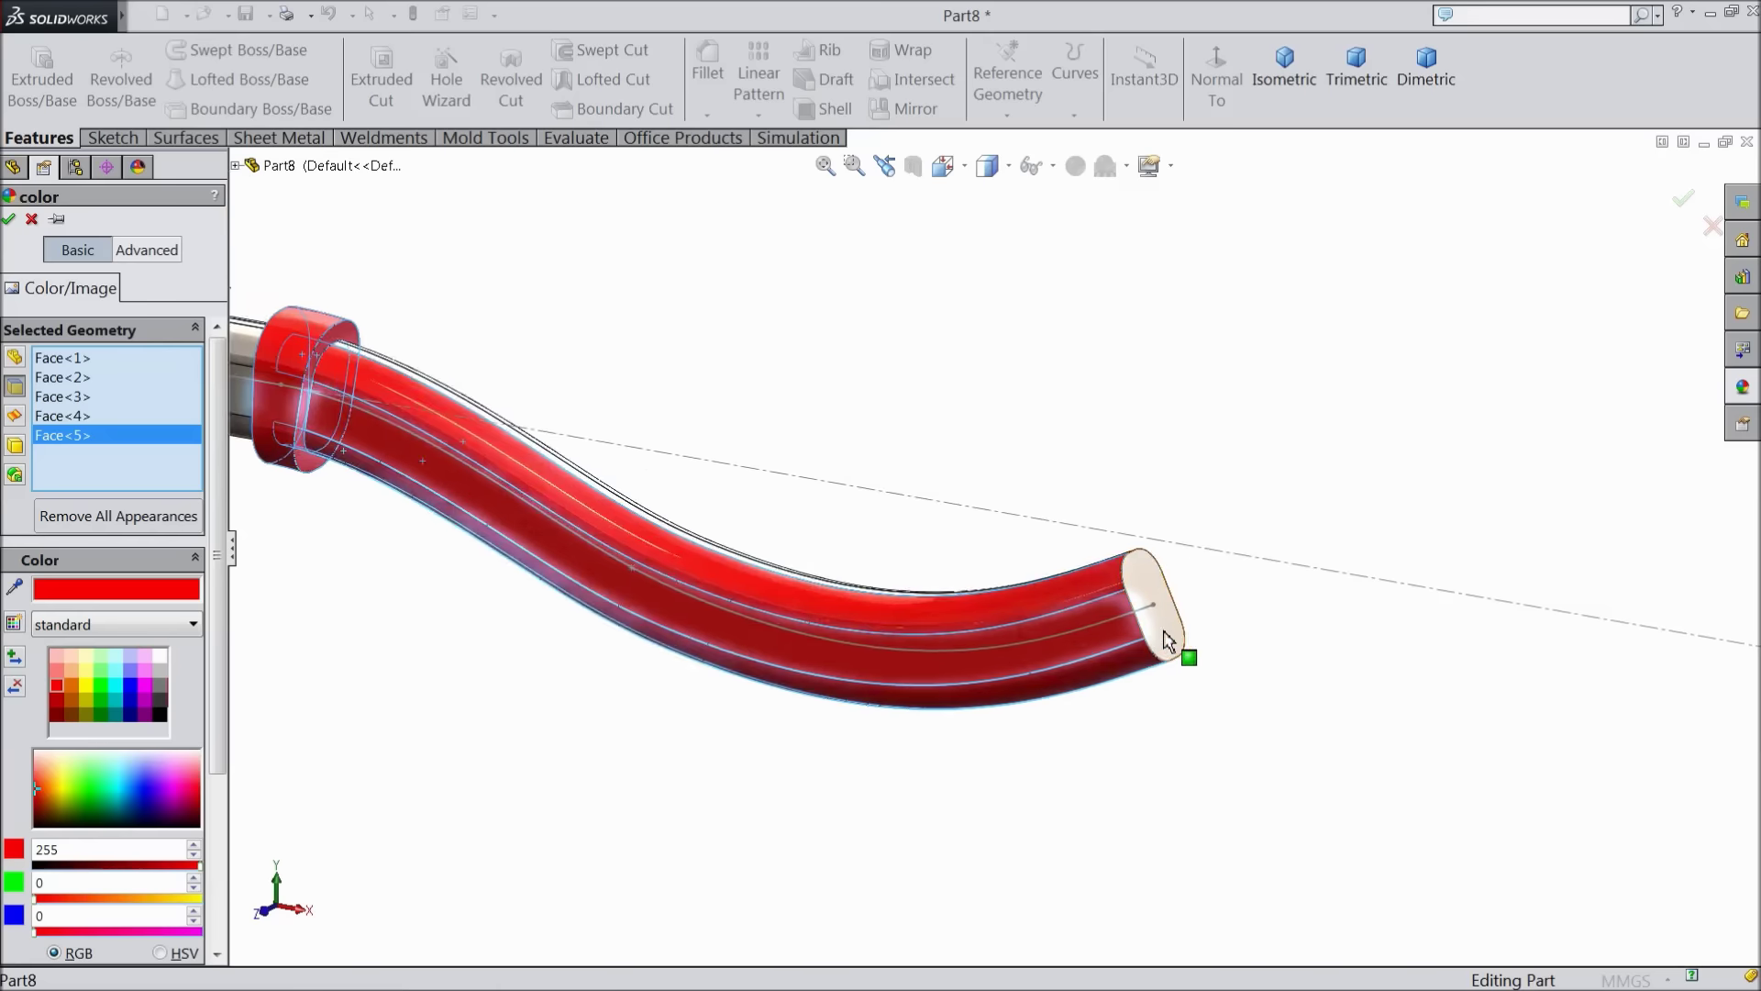
click(1163, 626)
scroll(1151, 647, up, 4)
Add the remaining grey tube faces and last collar face, then apply the red colour
middle_drag(826, 618, 786, 511)
scroll(734, 532, down, 6)
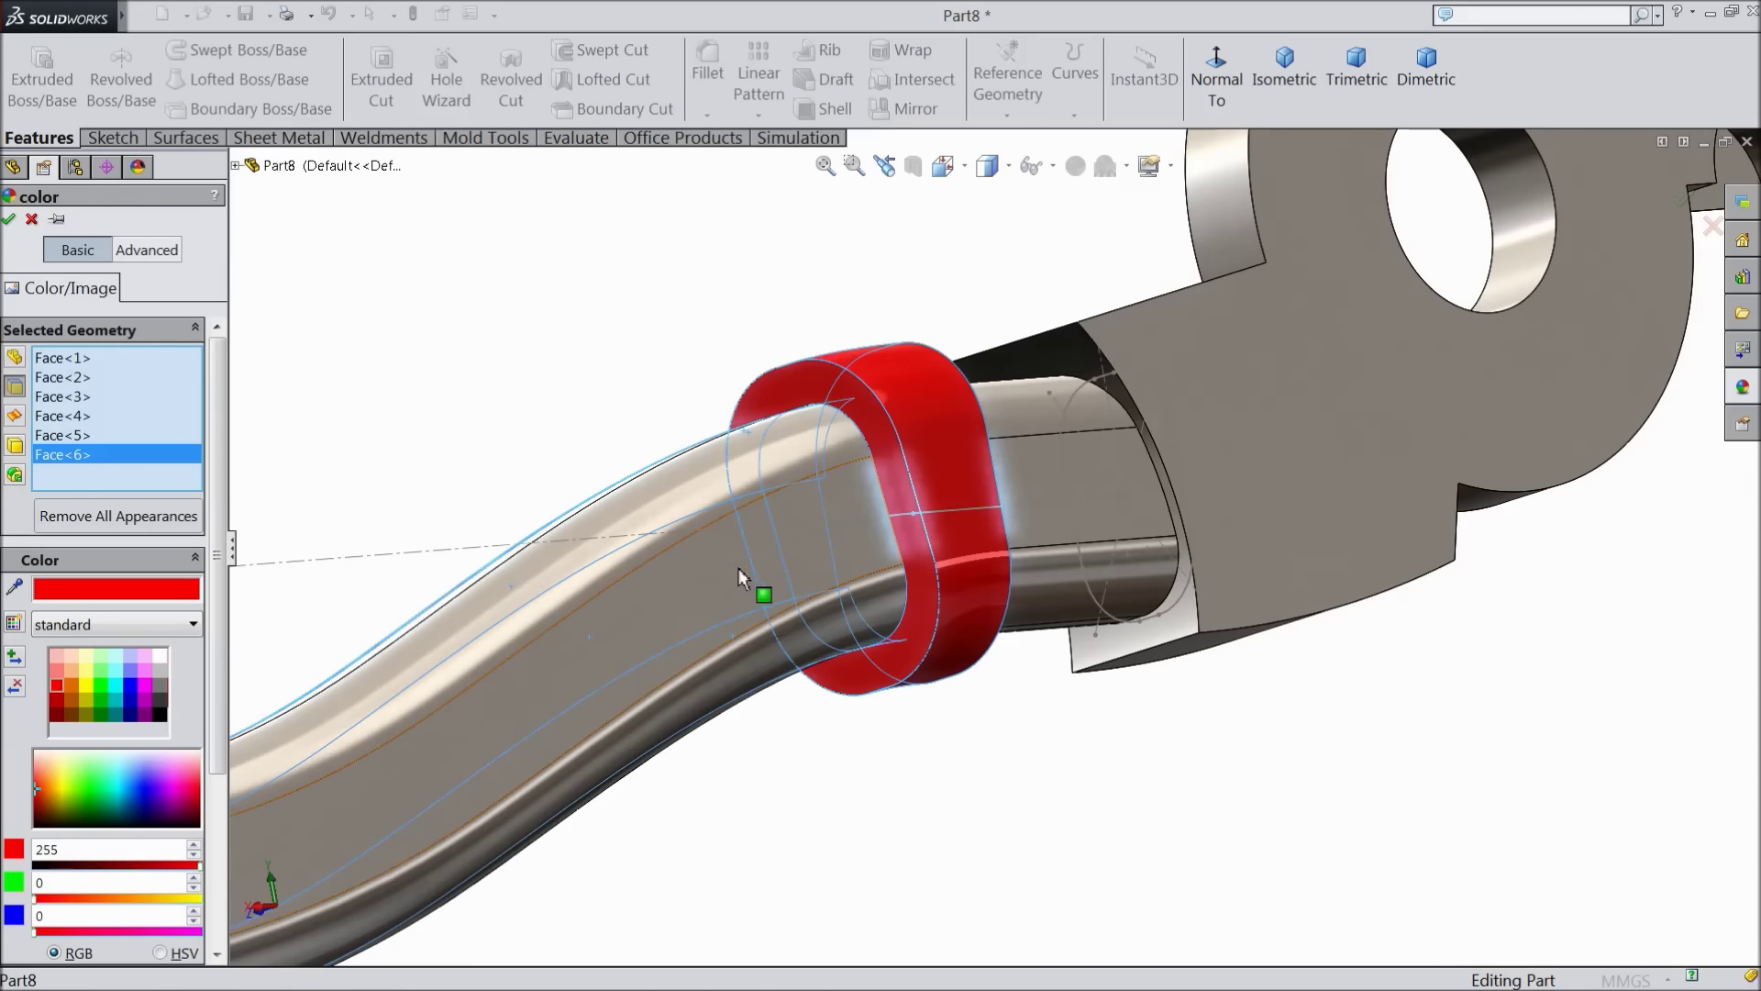
click(740, 570)
click(745, 612)
click(741, 673)
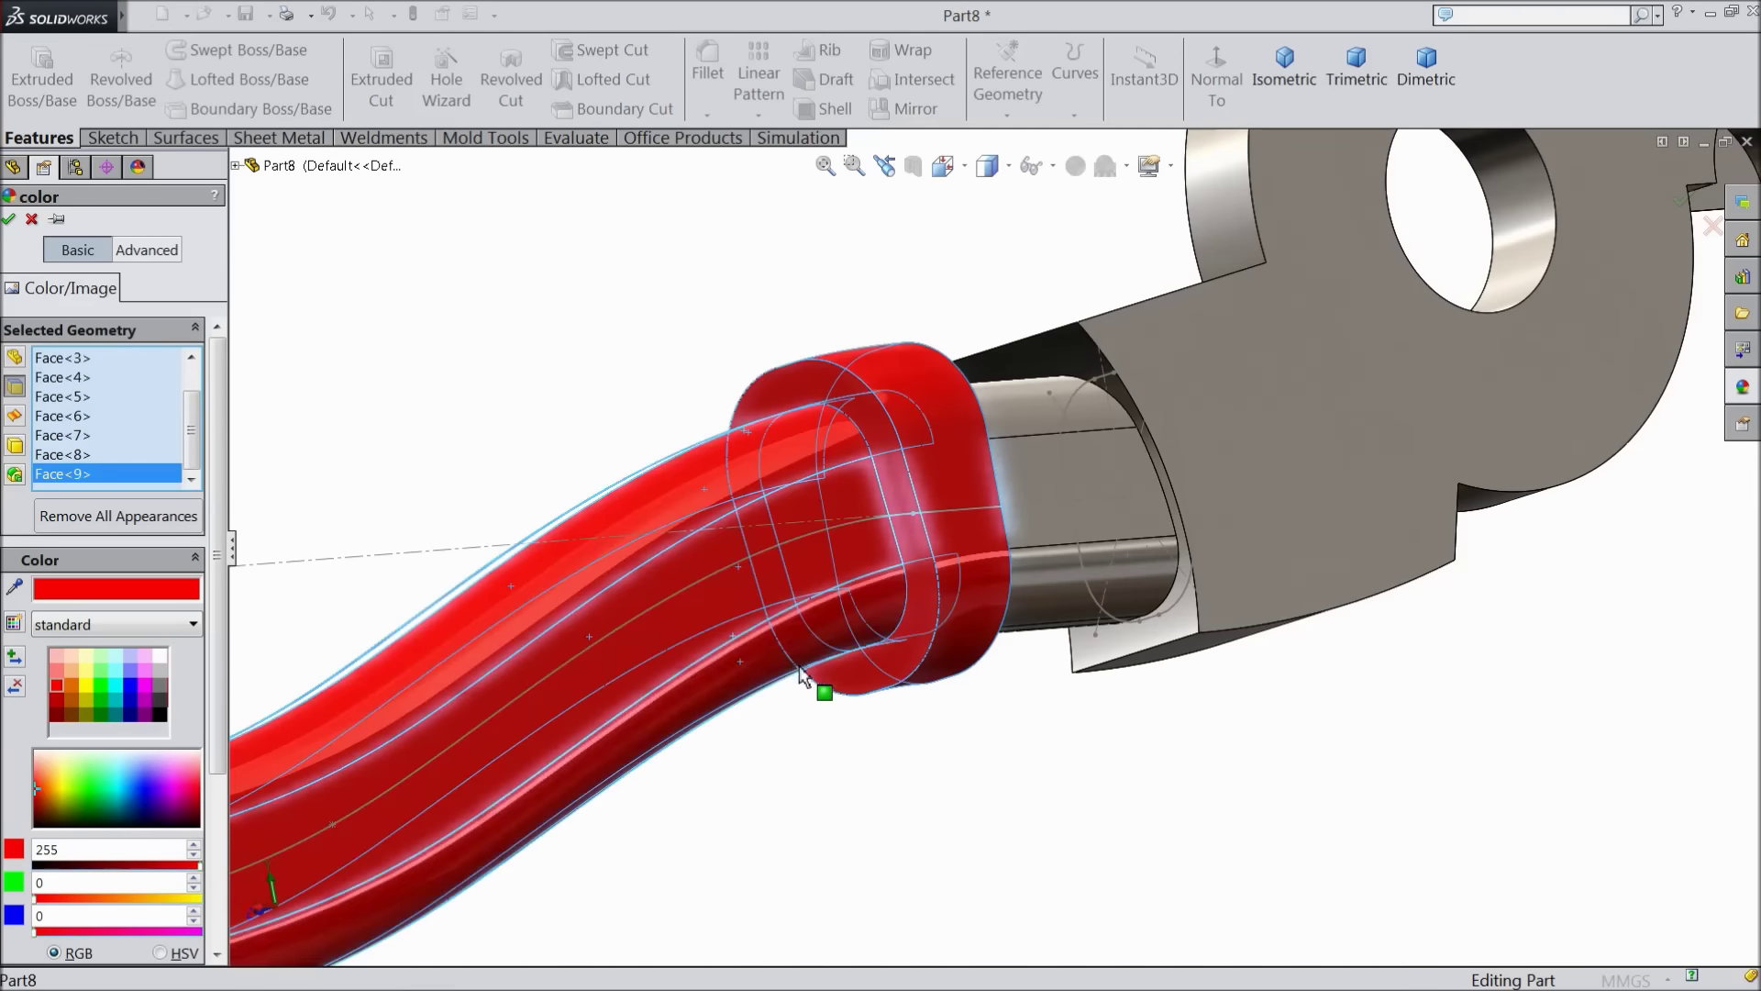
scroll(822, 688, up, 5)
middle_drag(822, 688, 702, 657)
scroll(945, 613, down, 5)
click(904, 617)
scroll(880, 633, up, 5)
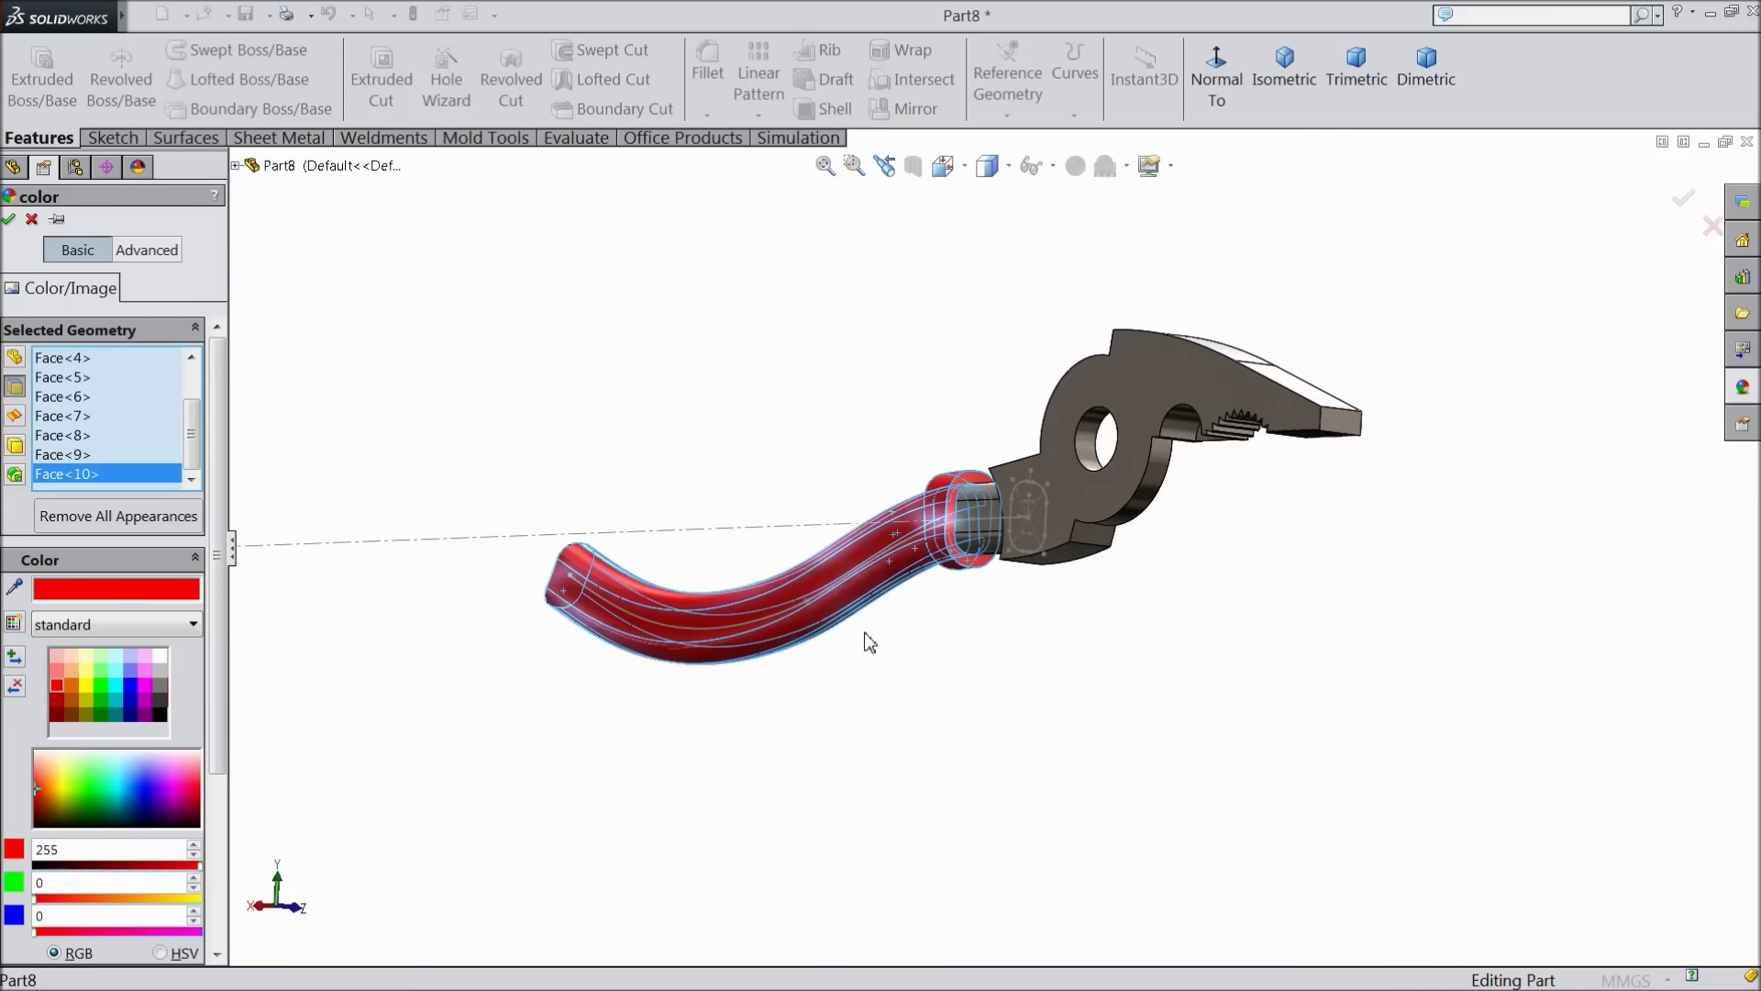
middle_drag(865, 641, 1298, 689)
scroll(1005, 564, down, 5)
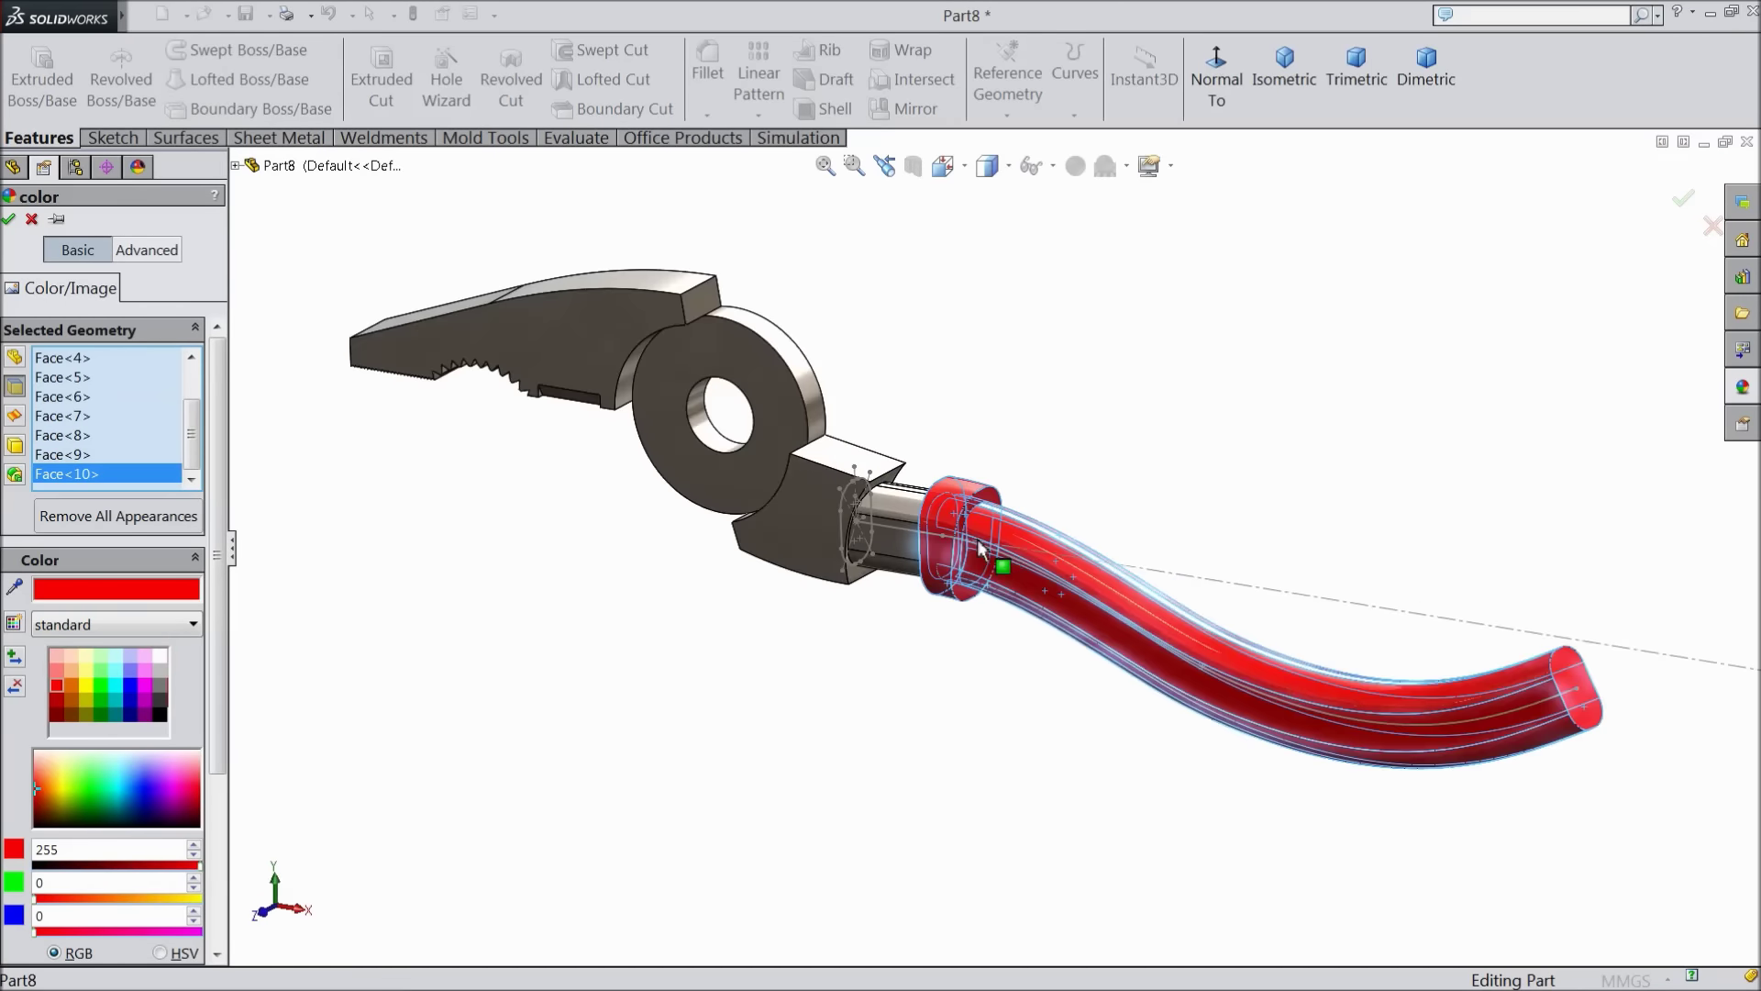
click(12, 219)
Zoom around the red handle and start a Fillet feature
scroll(1167, 618, down, 3)
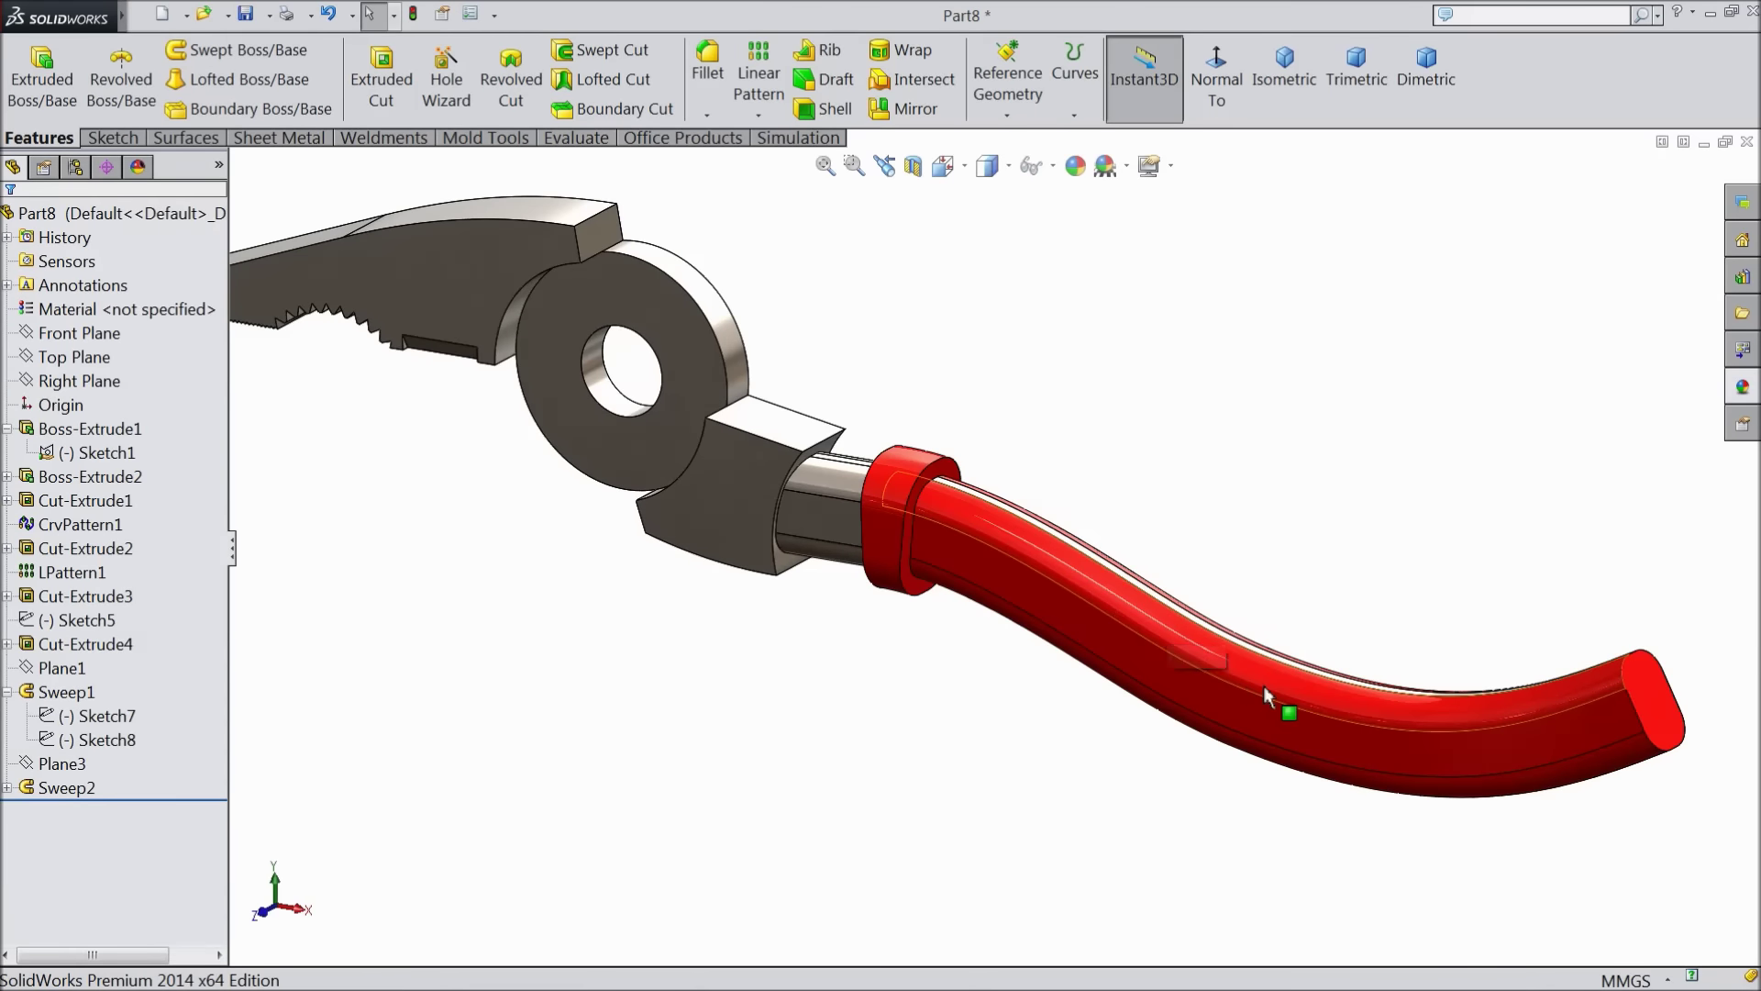
scroll(1263, 685, up, 3)
scroll(806, 315, down, 1)
scroll(786, 416, up, 2)
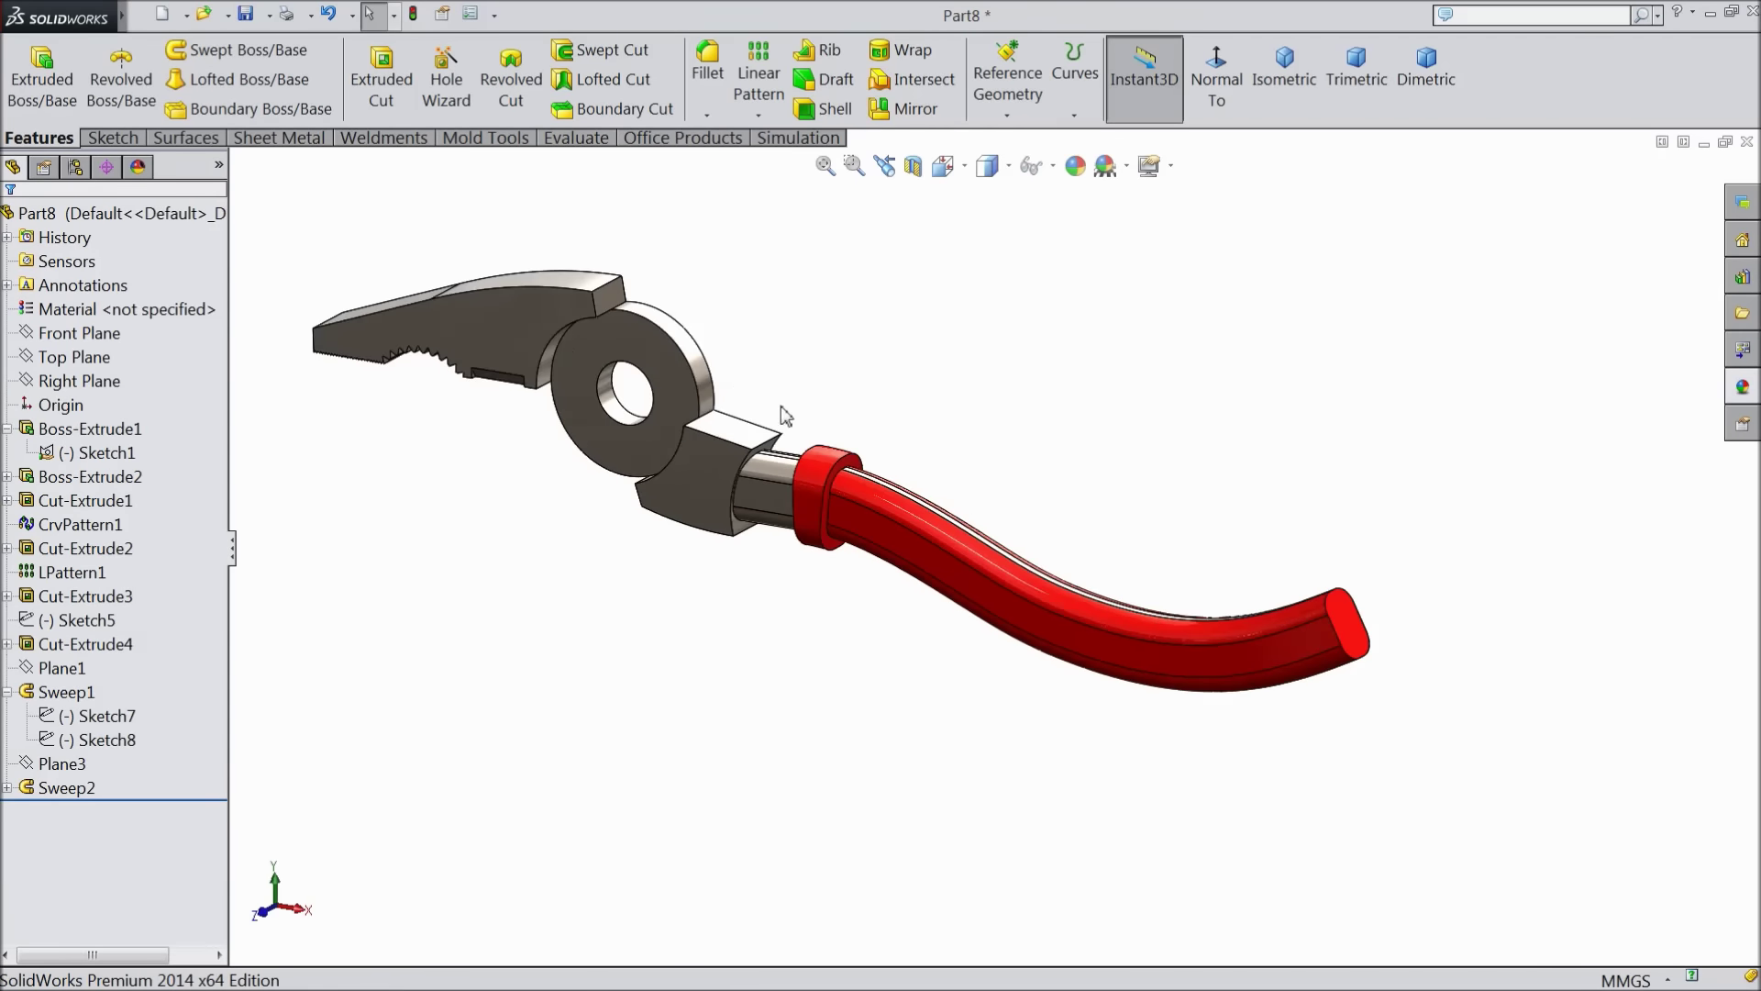
scroll(783, 415, down, 2)
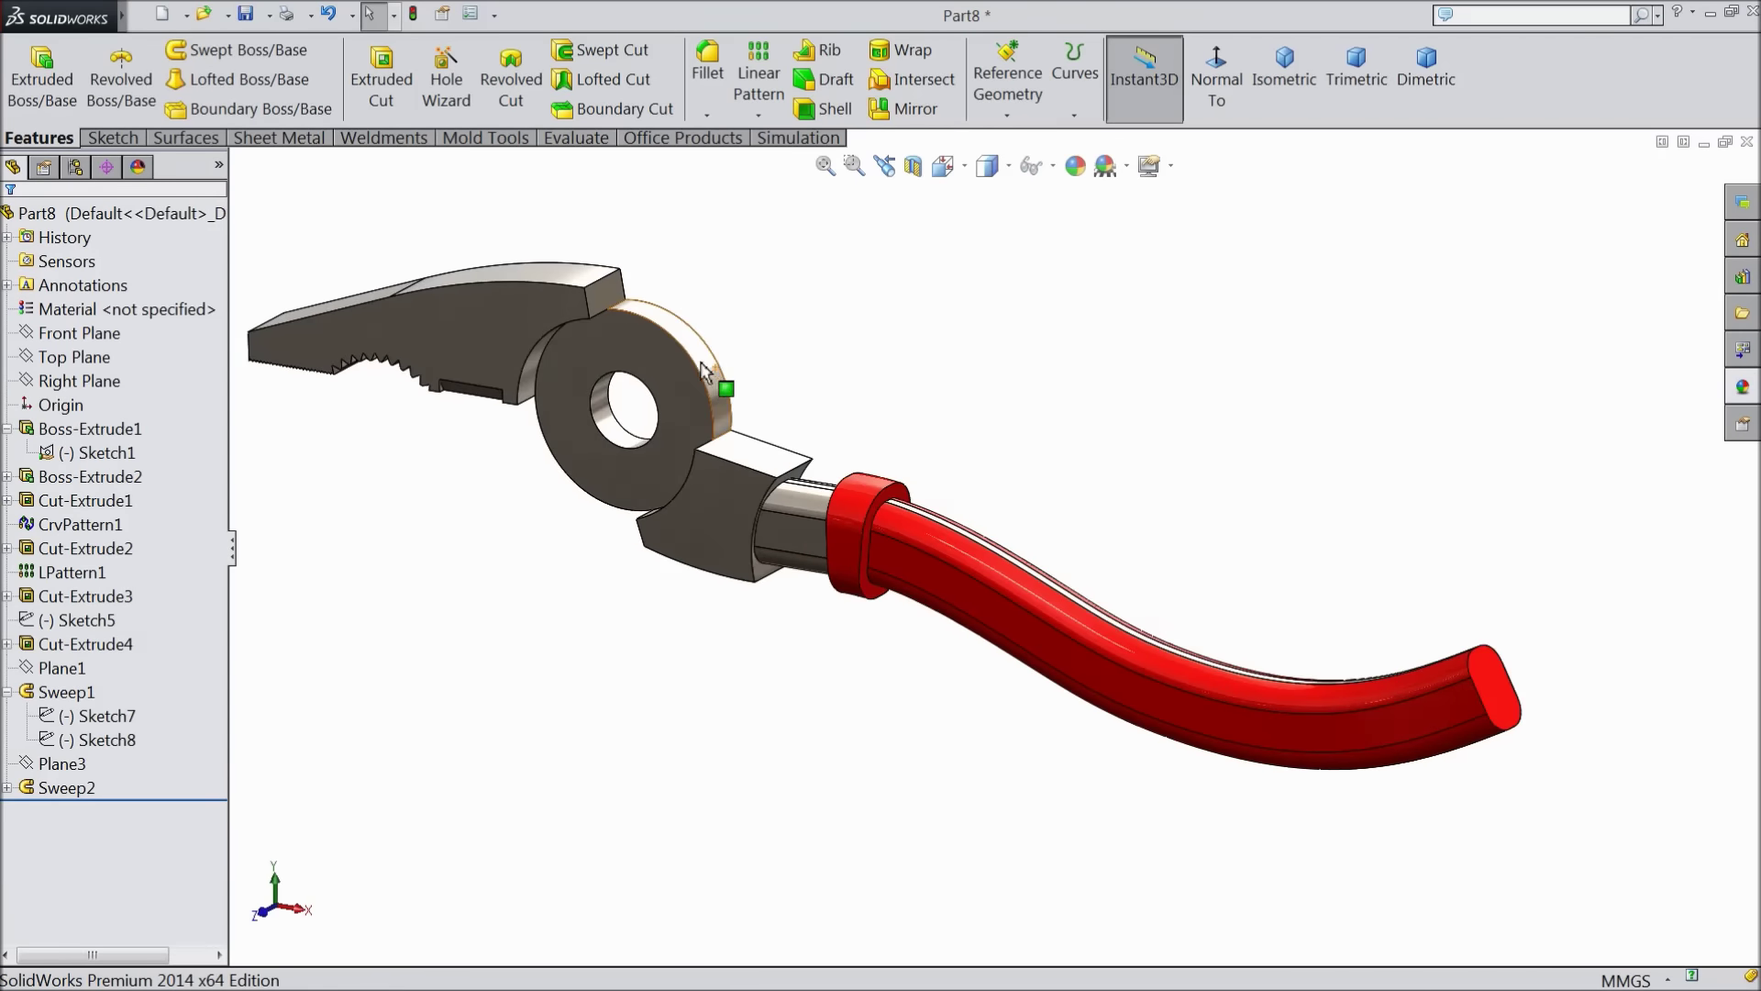
click(709, 92)
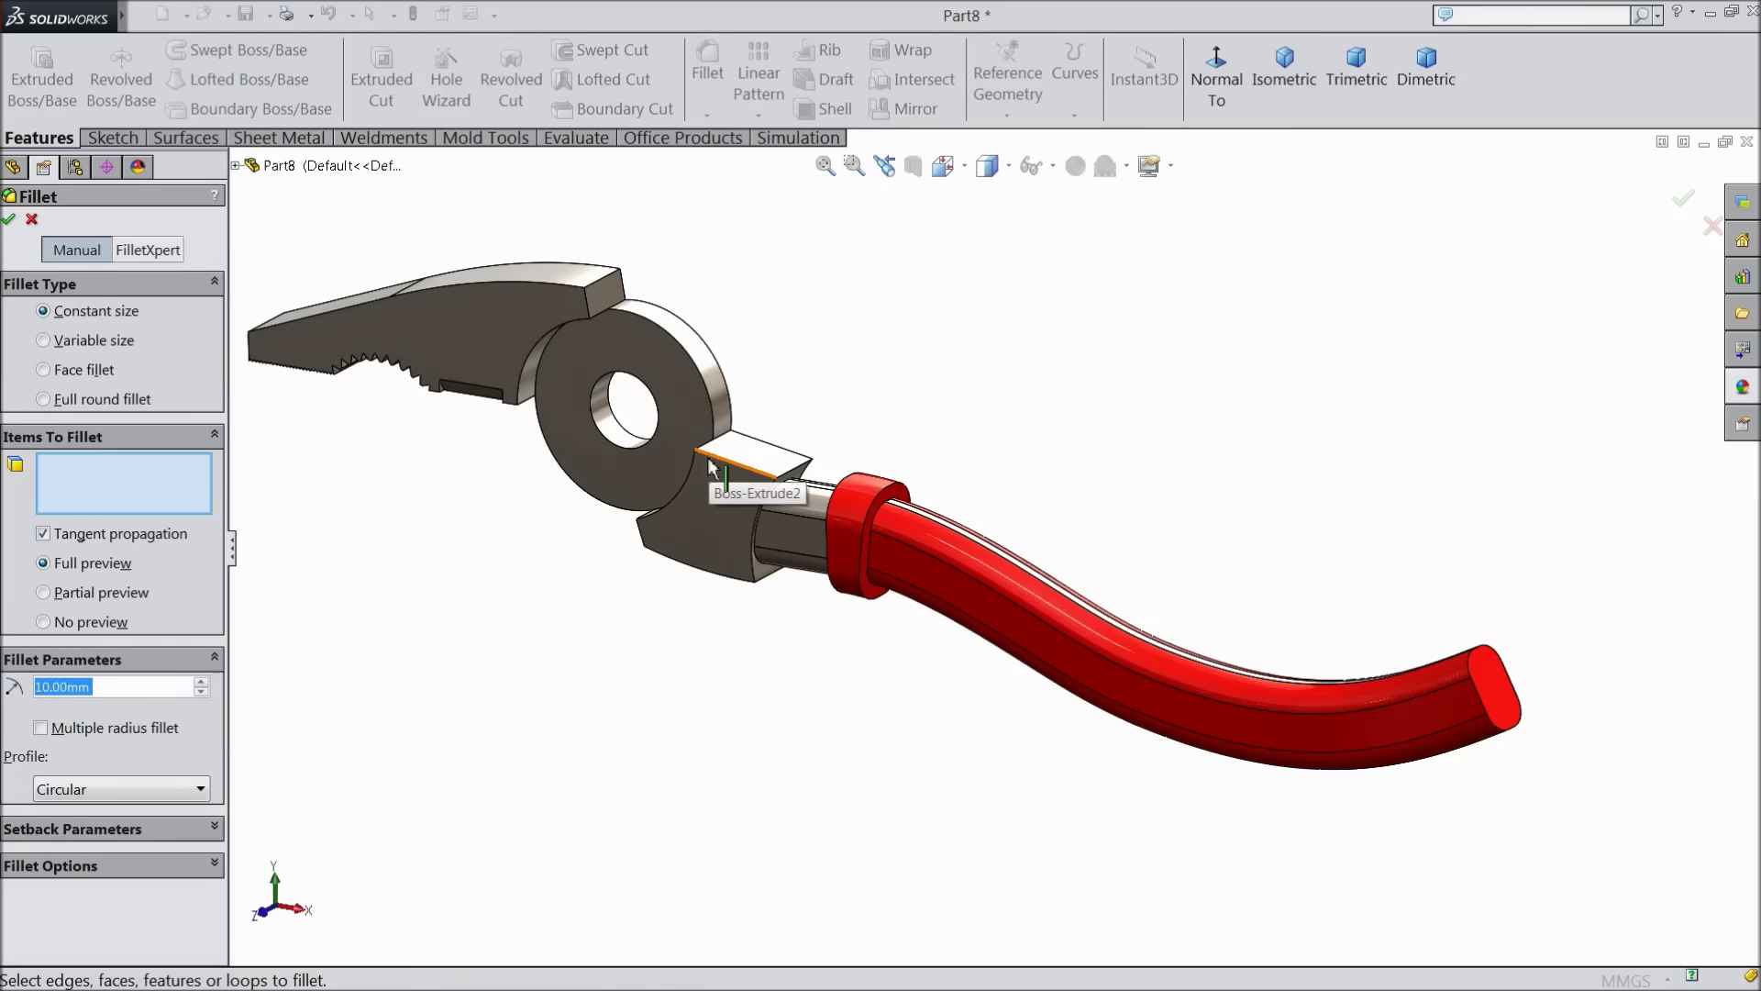
Pick the collar edges to round and adjust the fillet radius
text(80)
scroll(936, 578, down, 3)
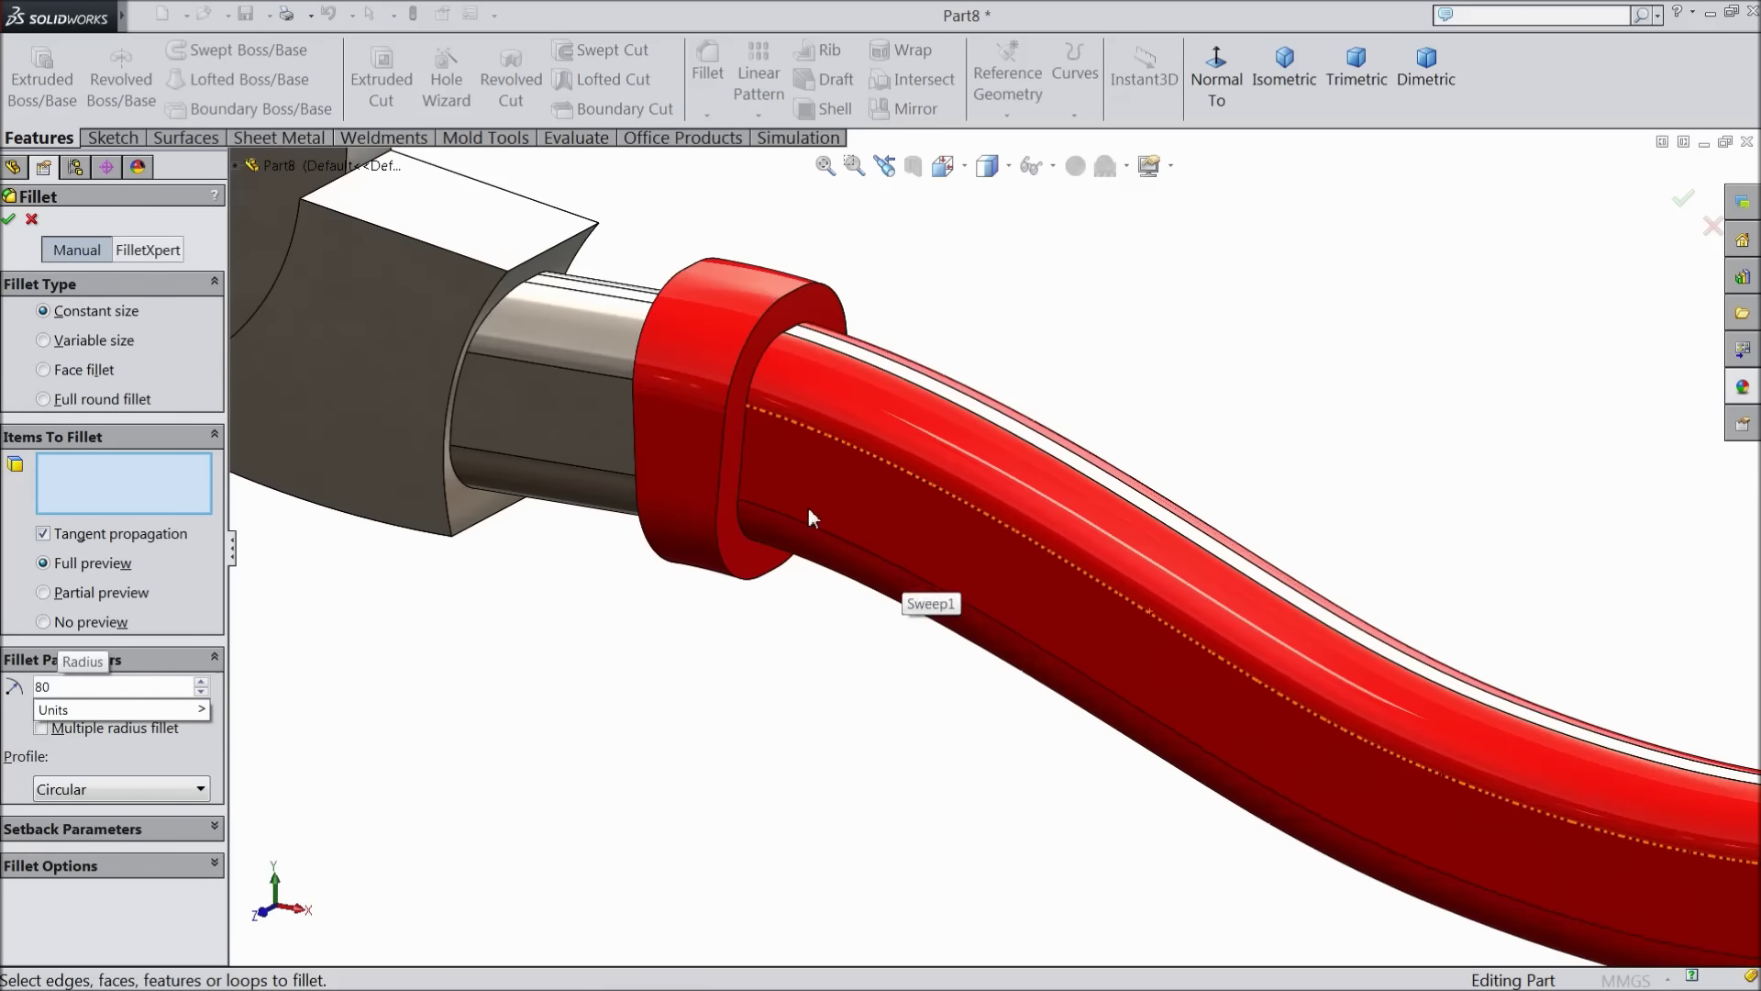
click(739, 466)
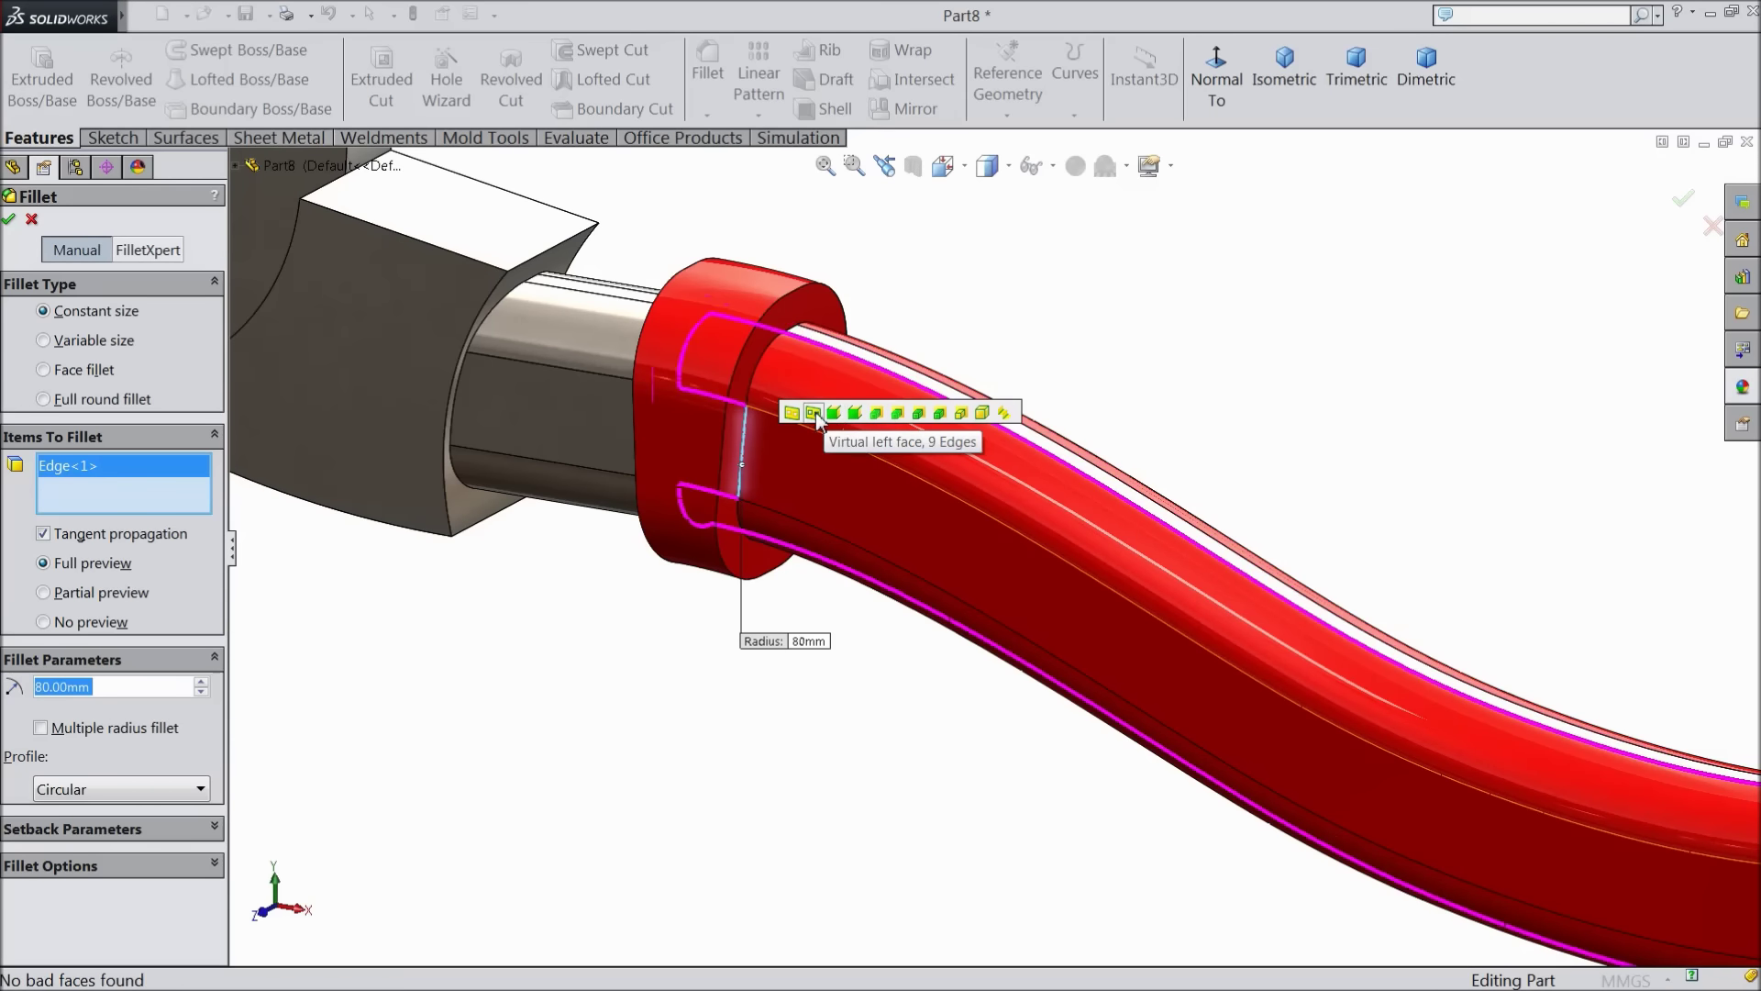
click(200, 693)
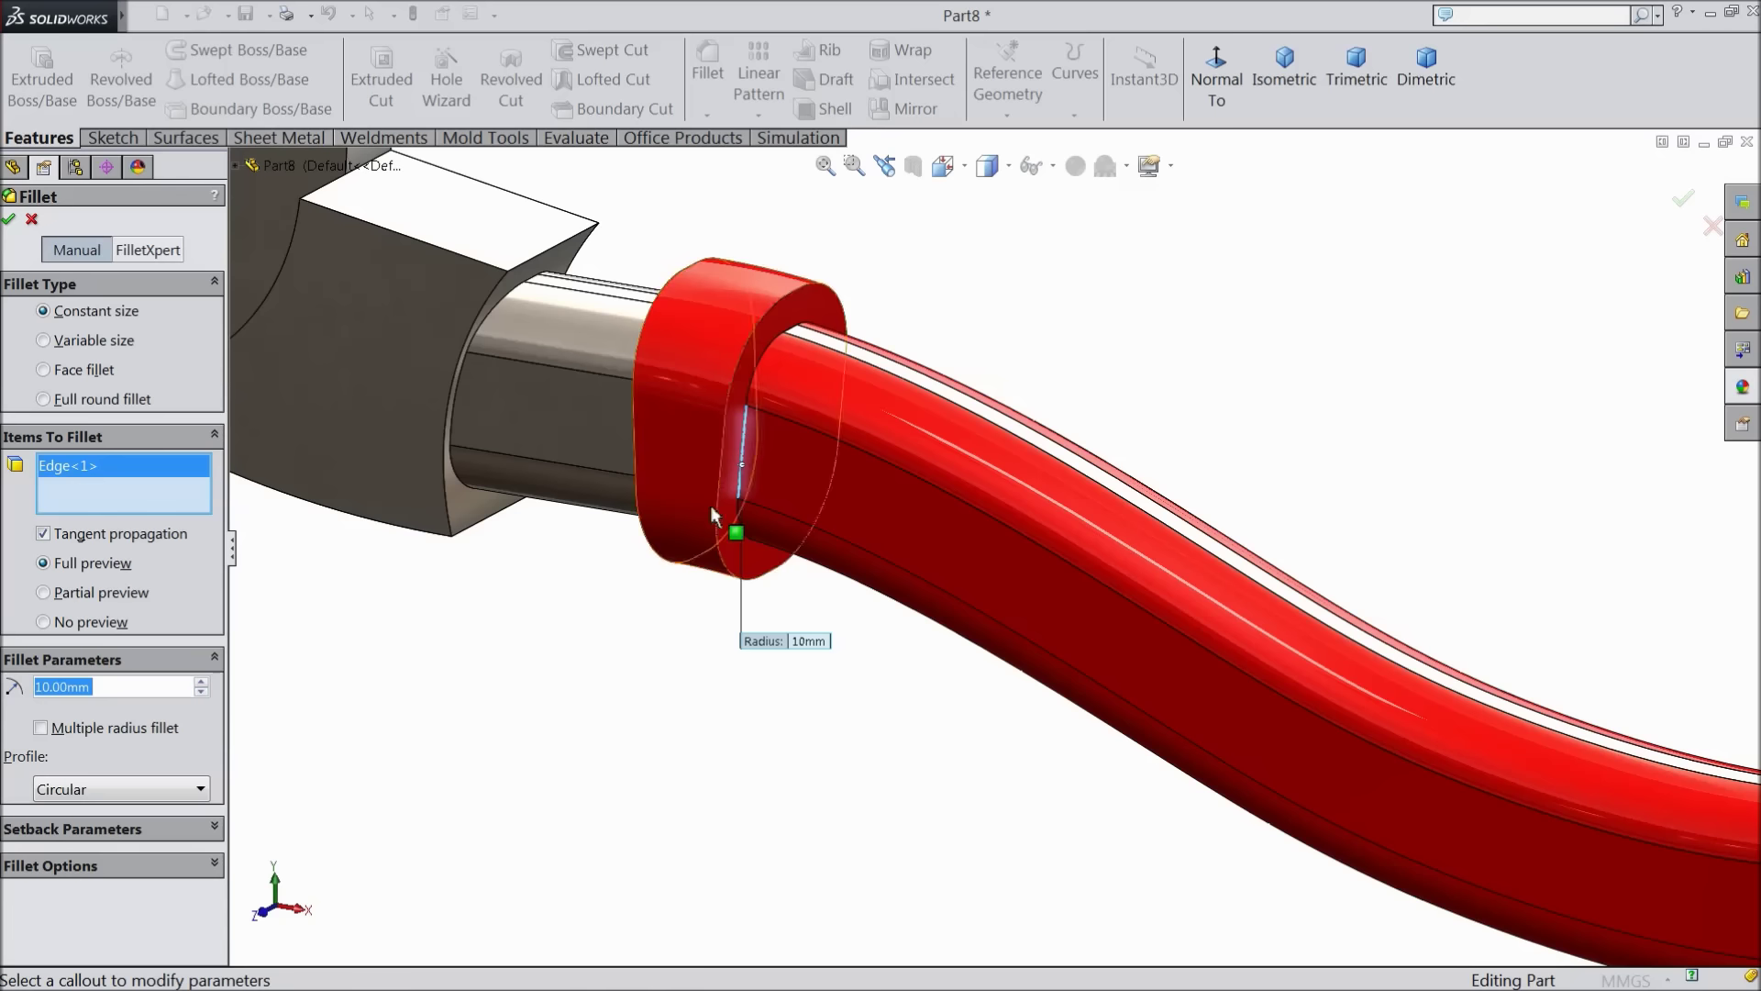
click(724, 471)
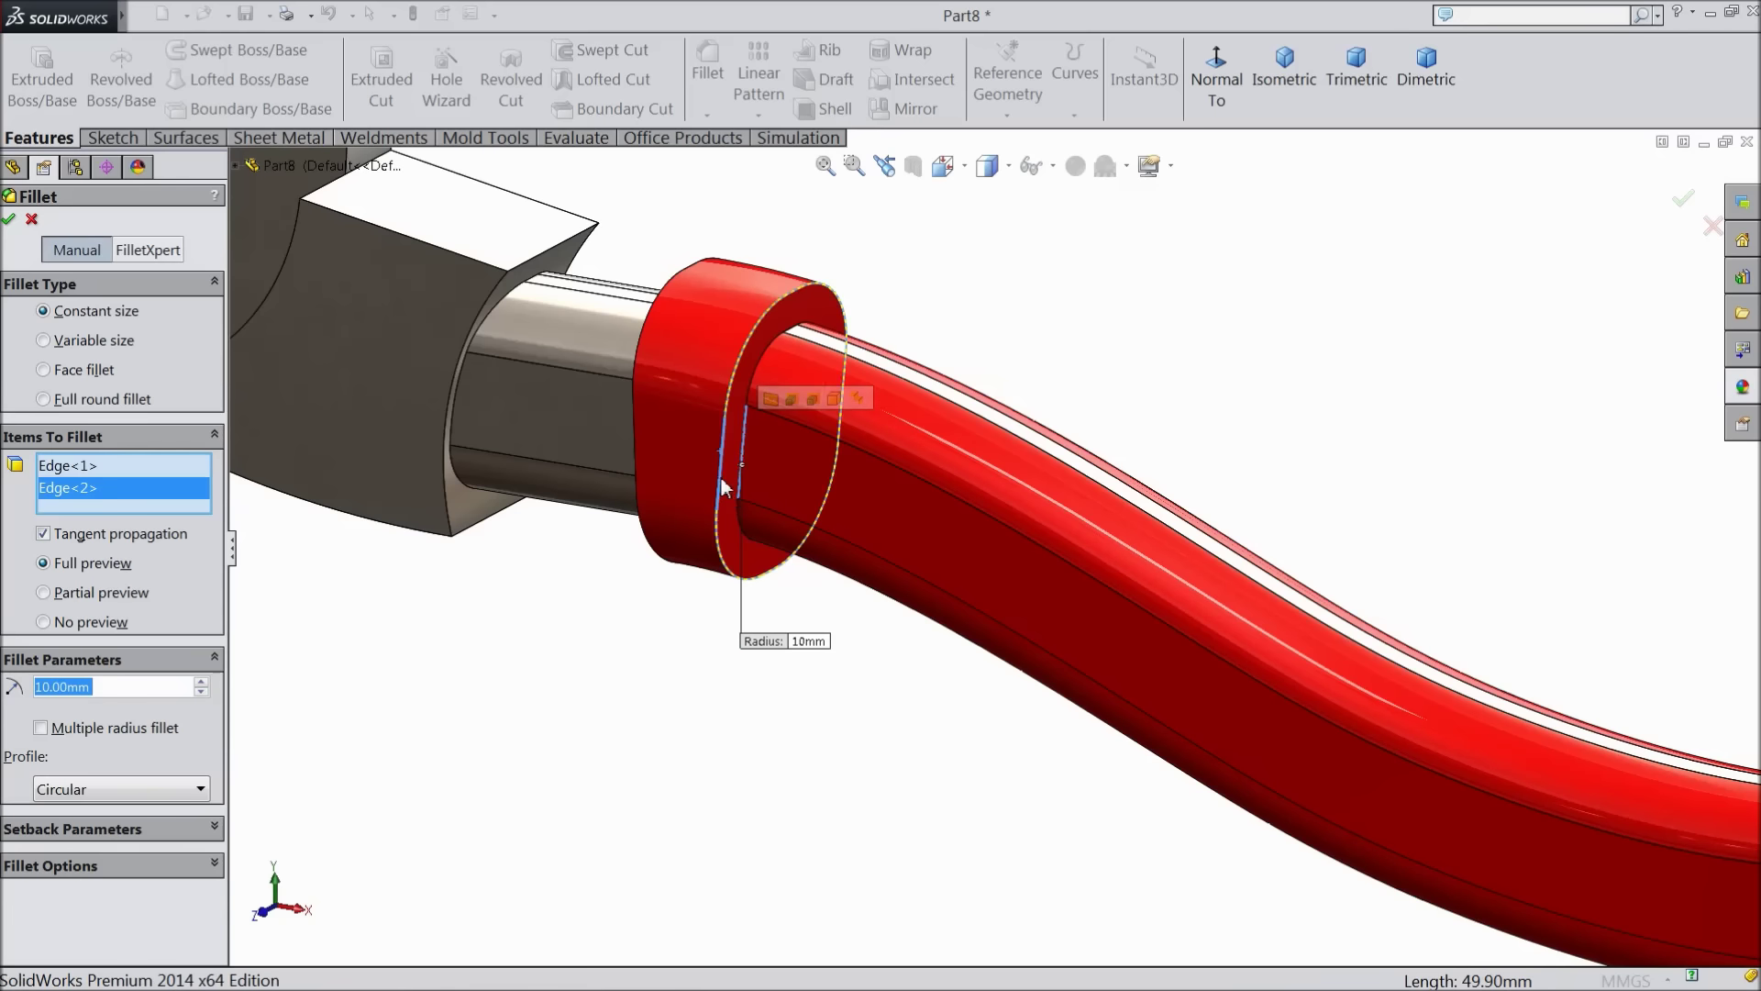
Replace Edge<1> with the ring's other edge and apply Fillet1 at 10 mm radius
click(68, 465)
right_click(101, 466)
key(Escape)
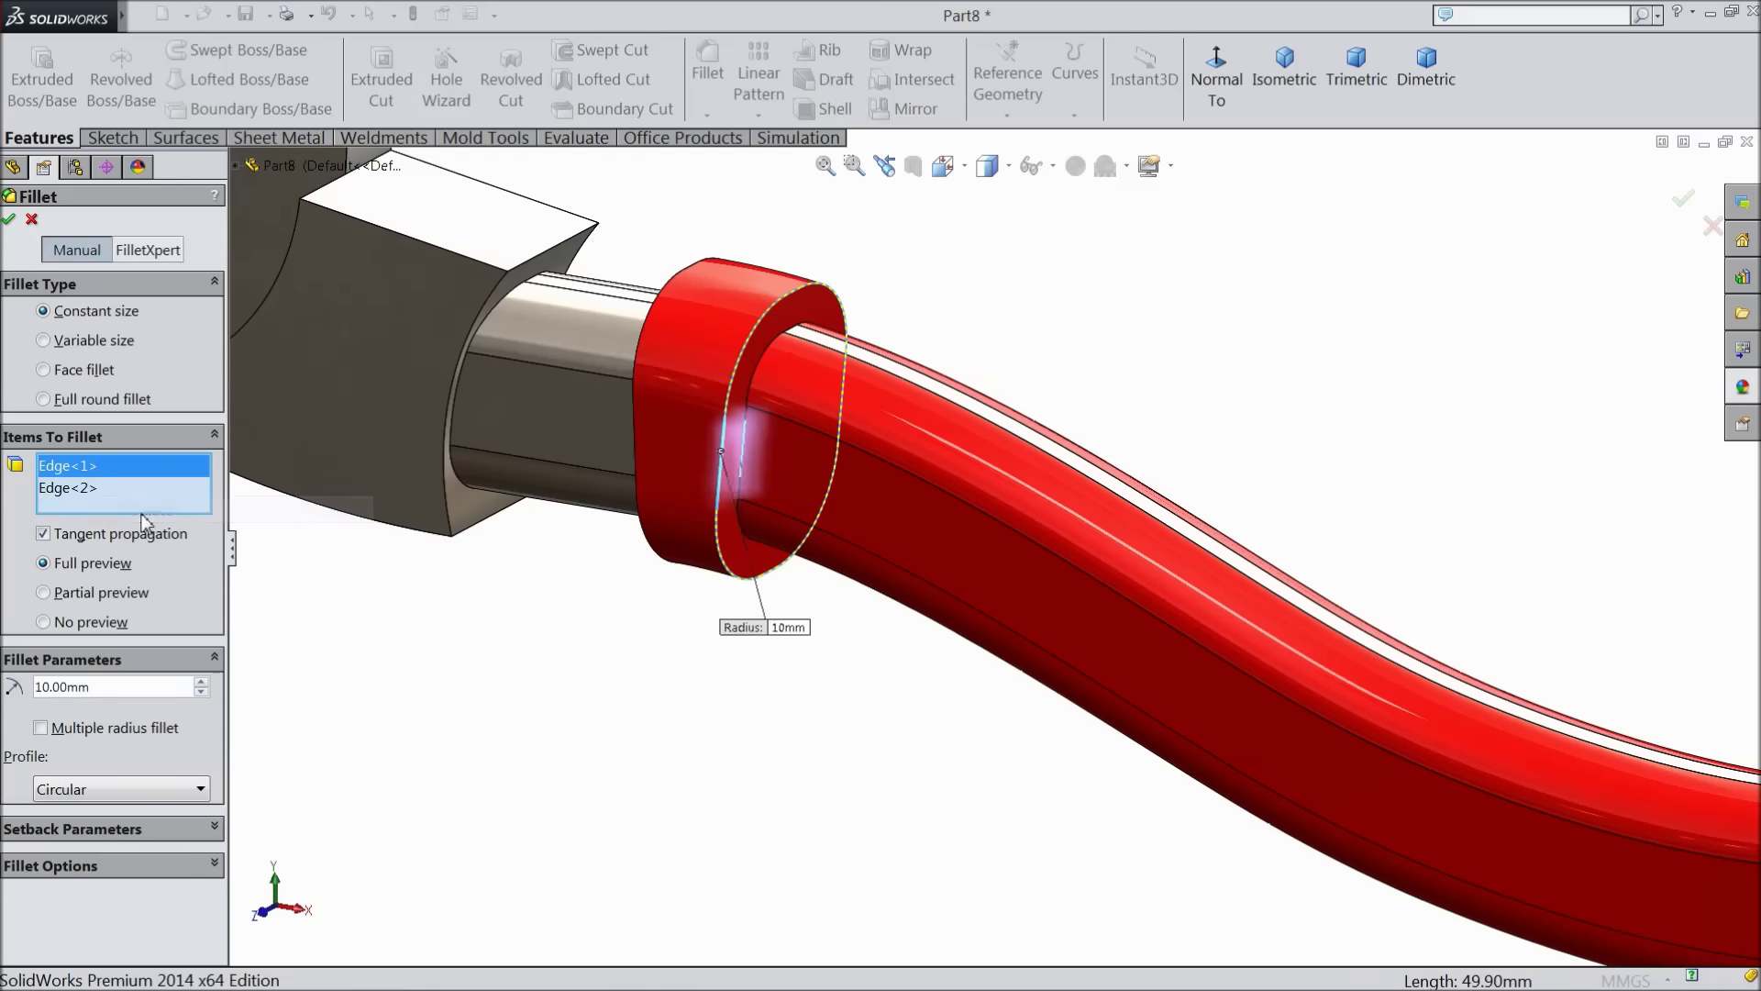
key(Delete)
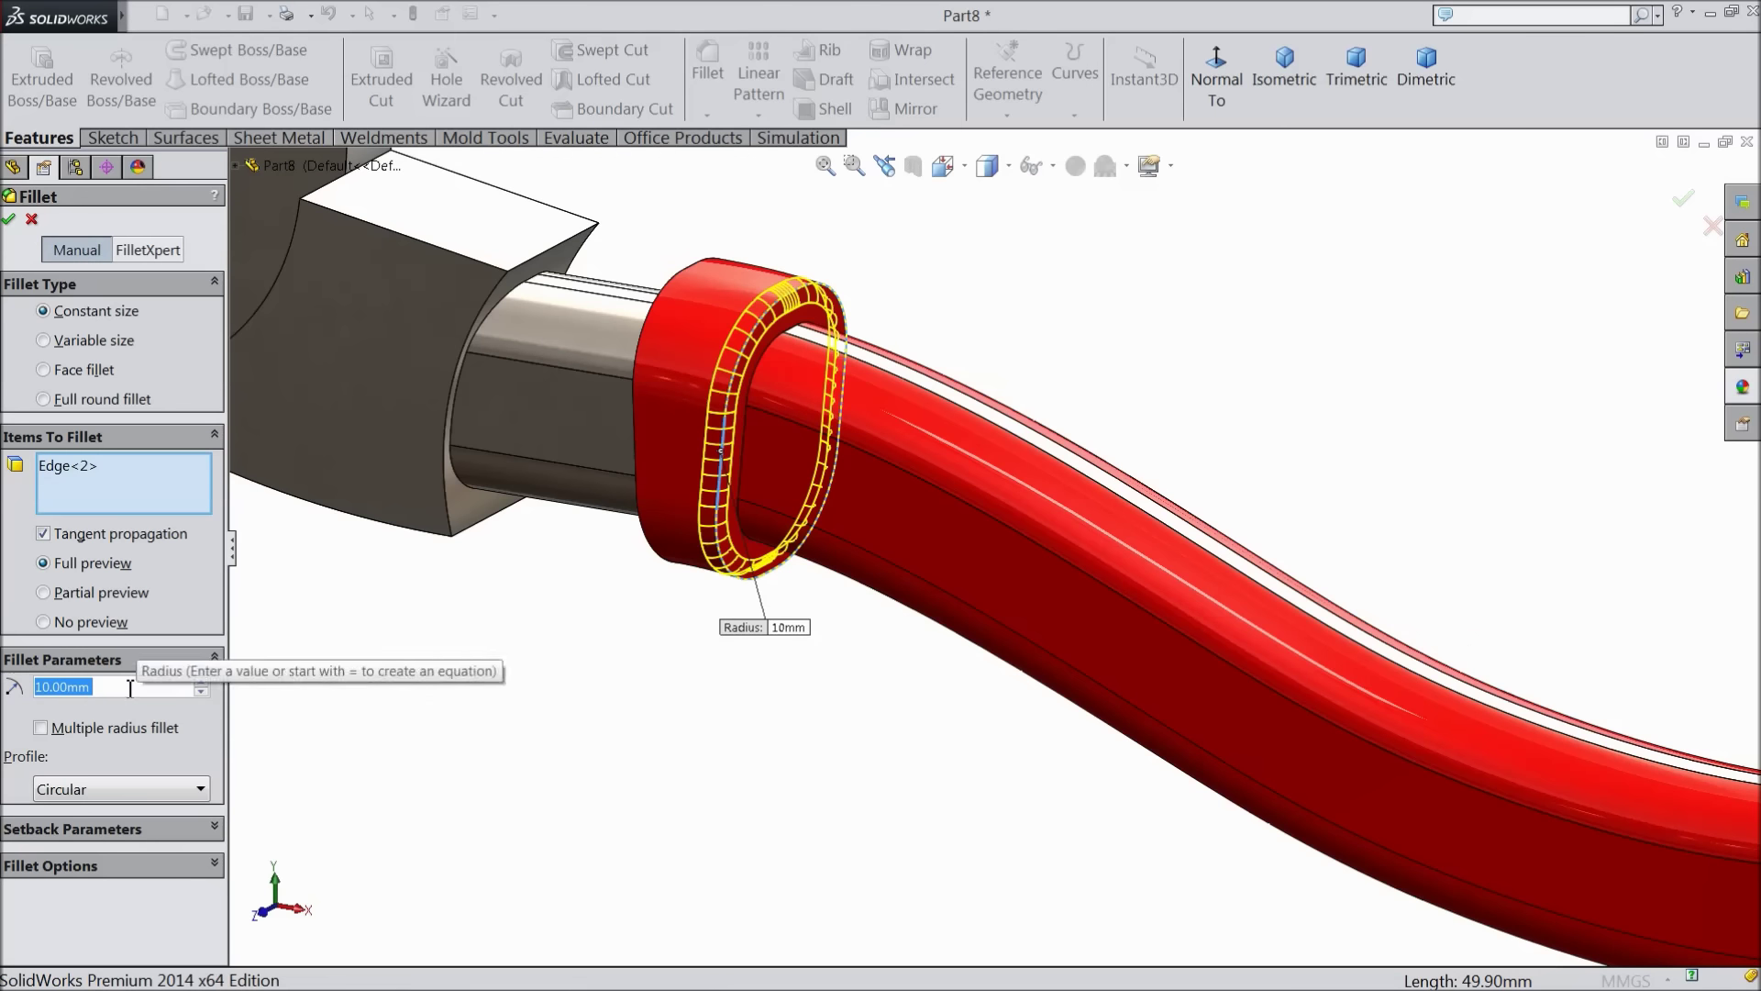
click(633, 463)
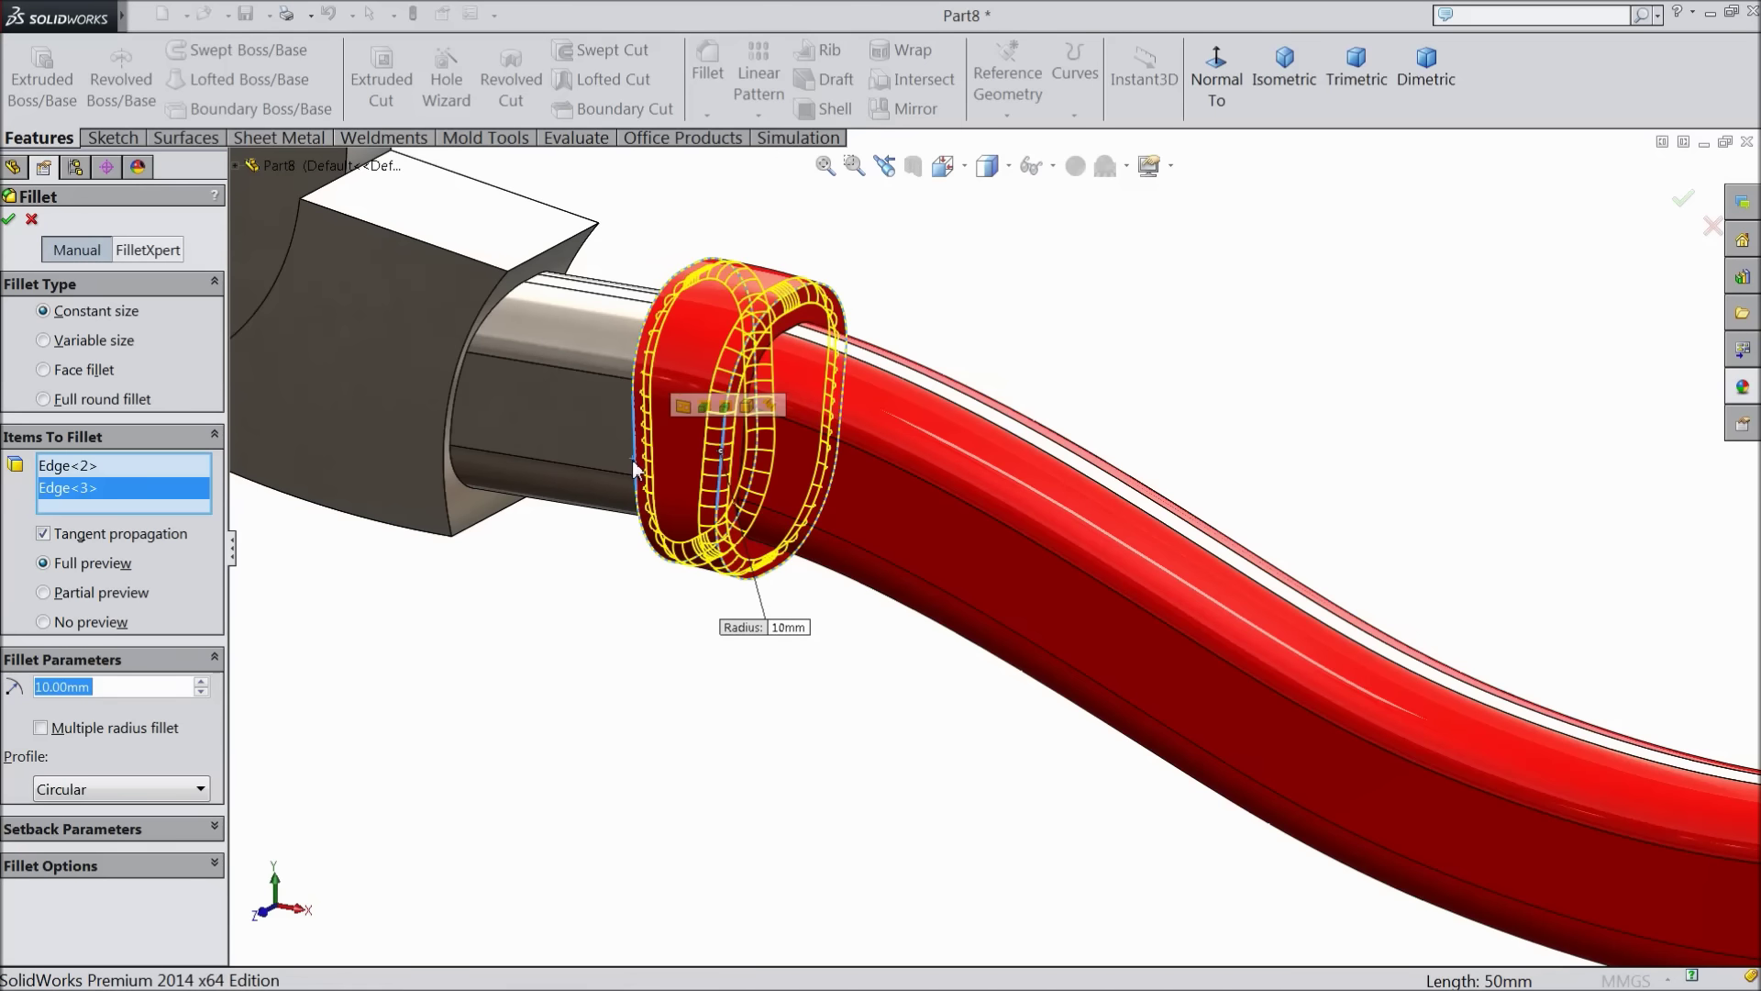
click(9, 219)
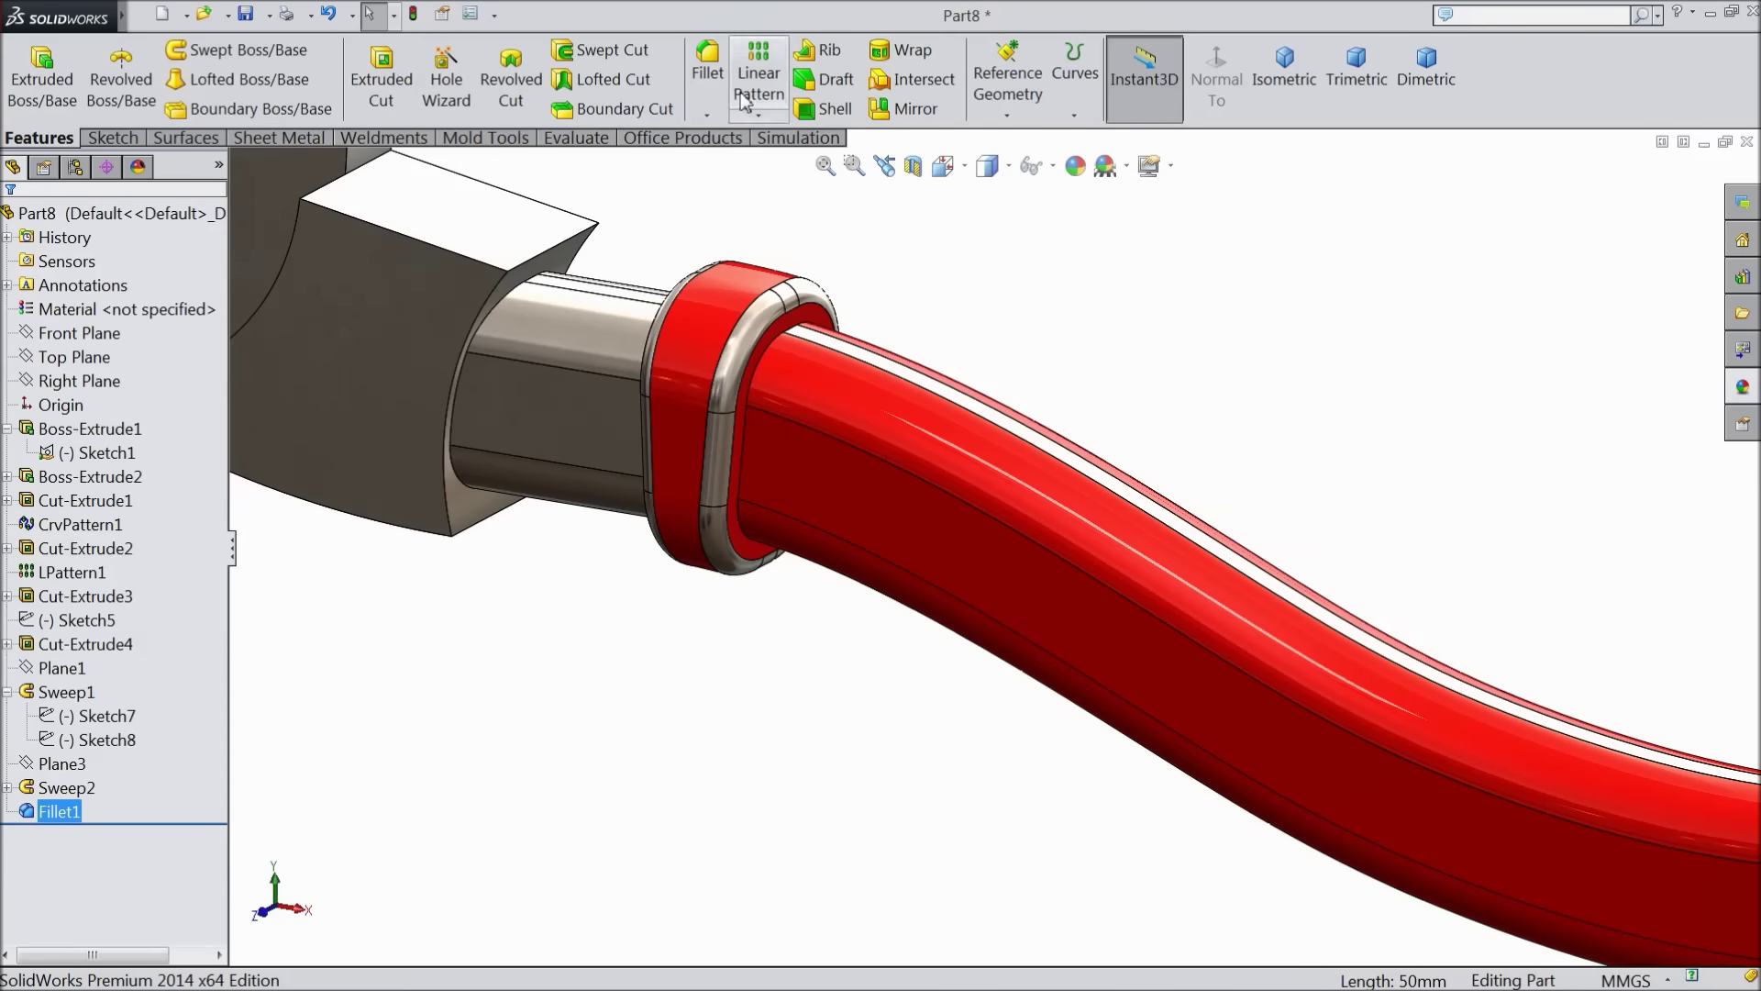
click(711, 73)
Round the handle's end face with a 20 mm fillet
key(f)
middle_drag(1199, 719, 1361, 742)
scroll(1361, 743, down, 5)
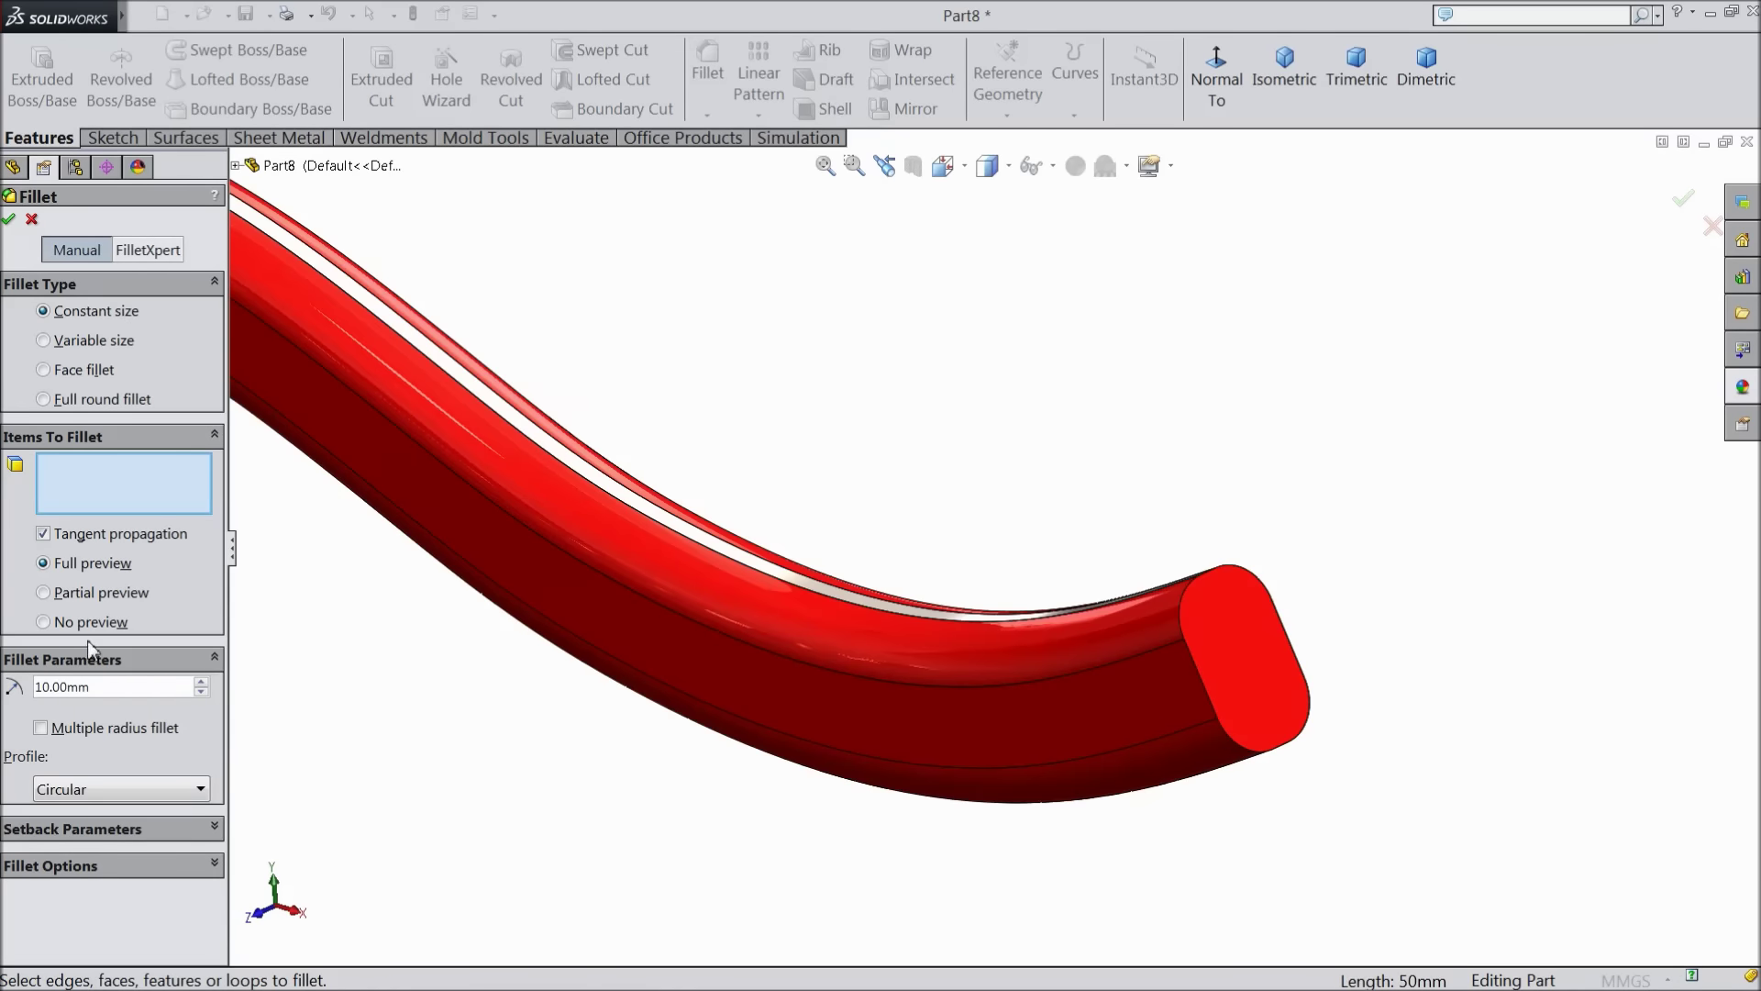
click(202, 682)
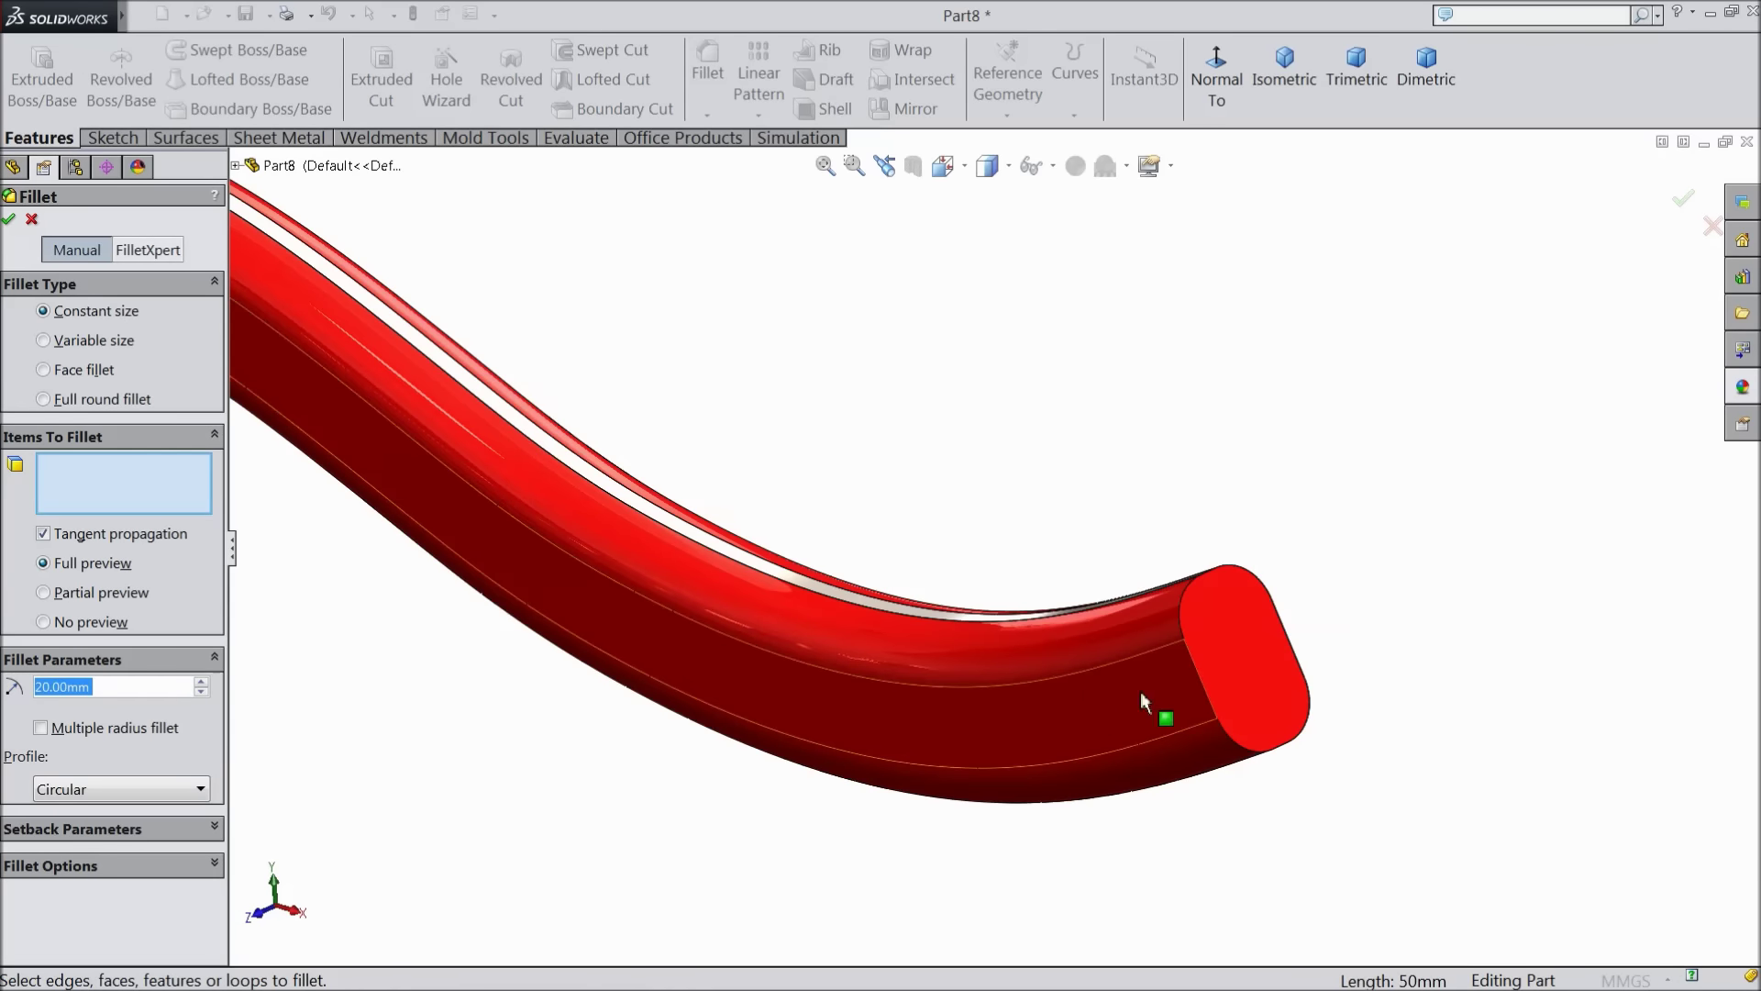
click(1235, 674)
click(9, 219)
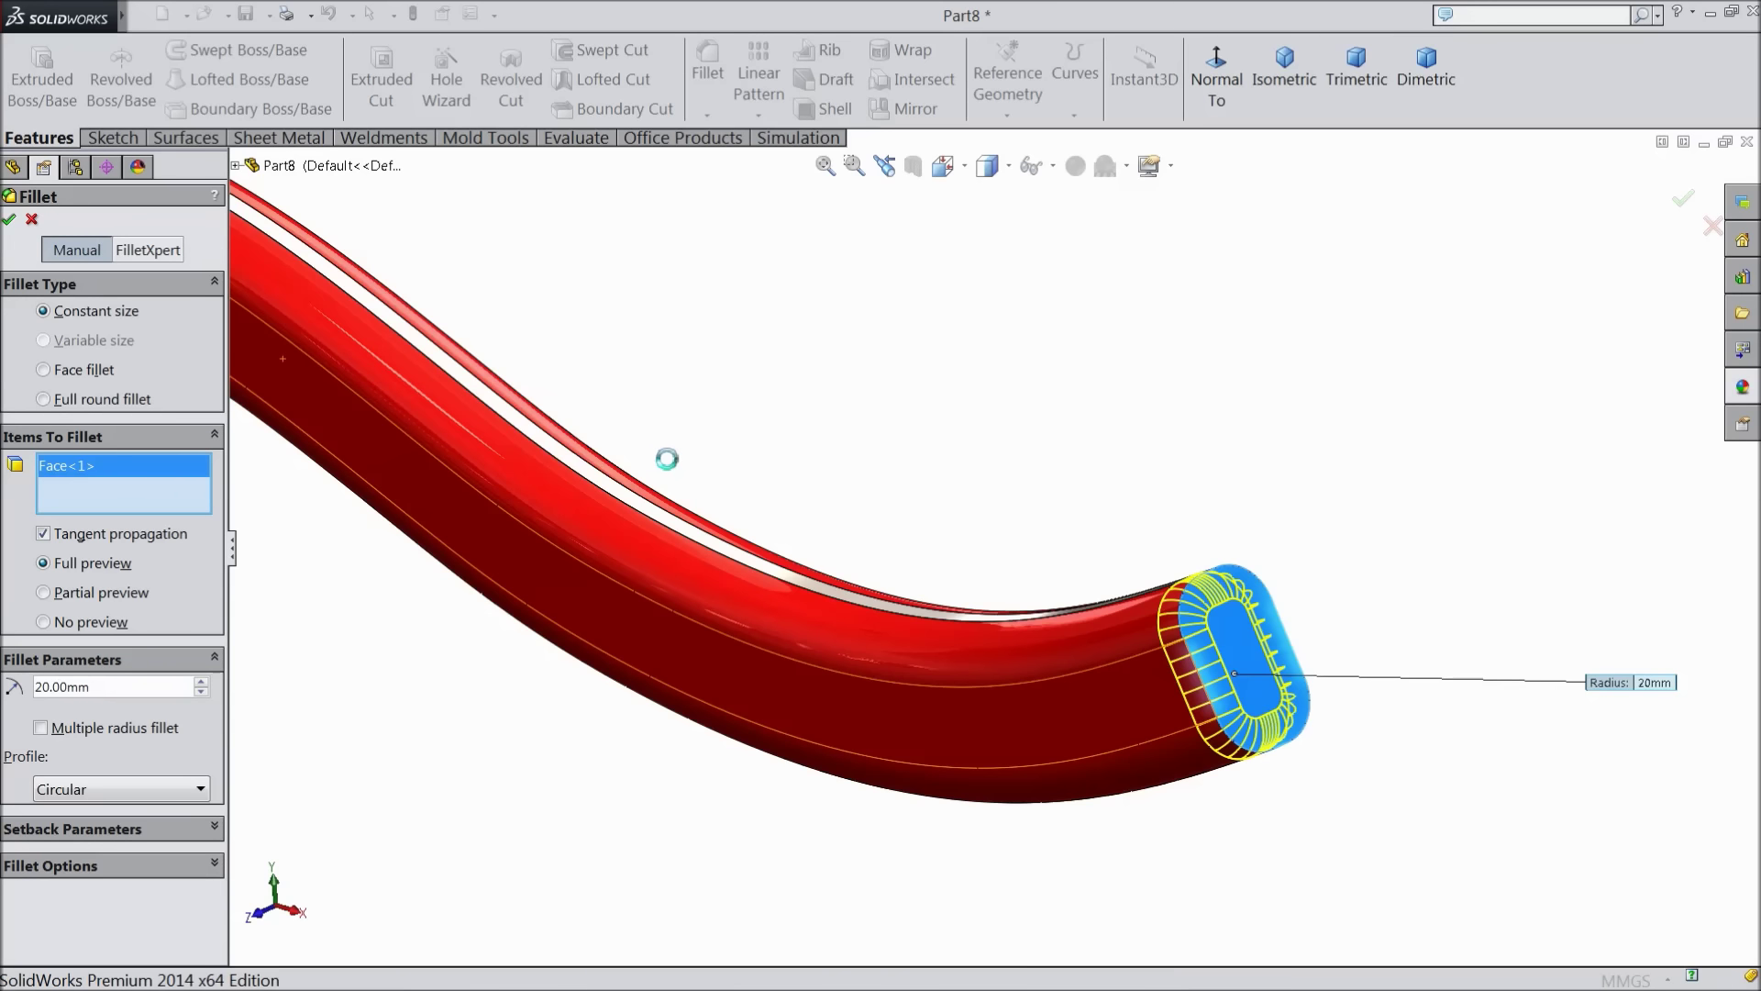
scroll(662, 462, up, 5)
scroll(580, 353, down, 3)
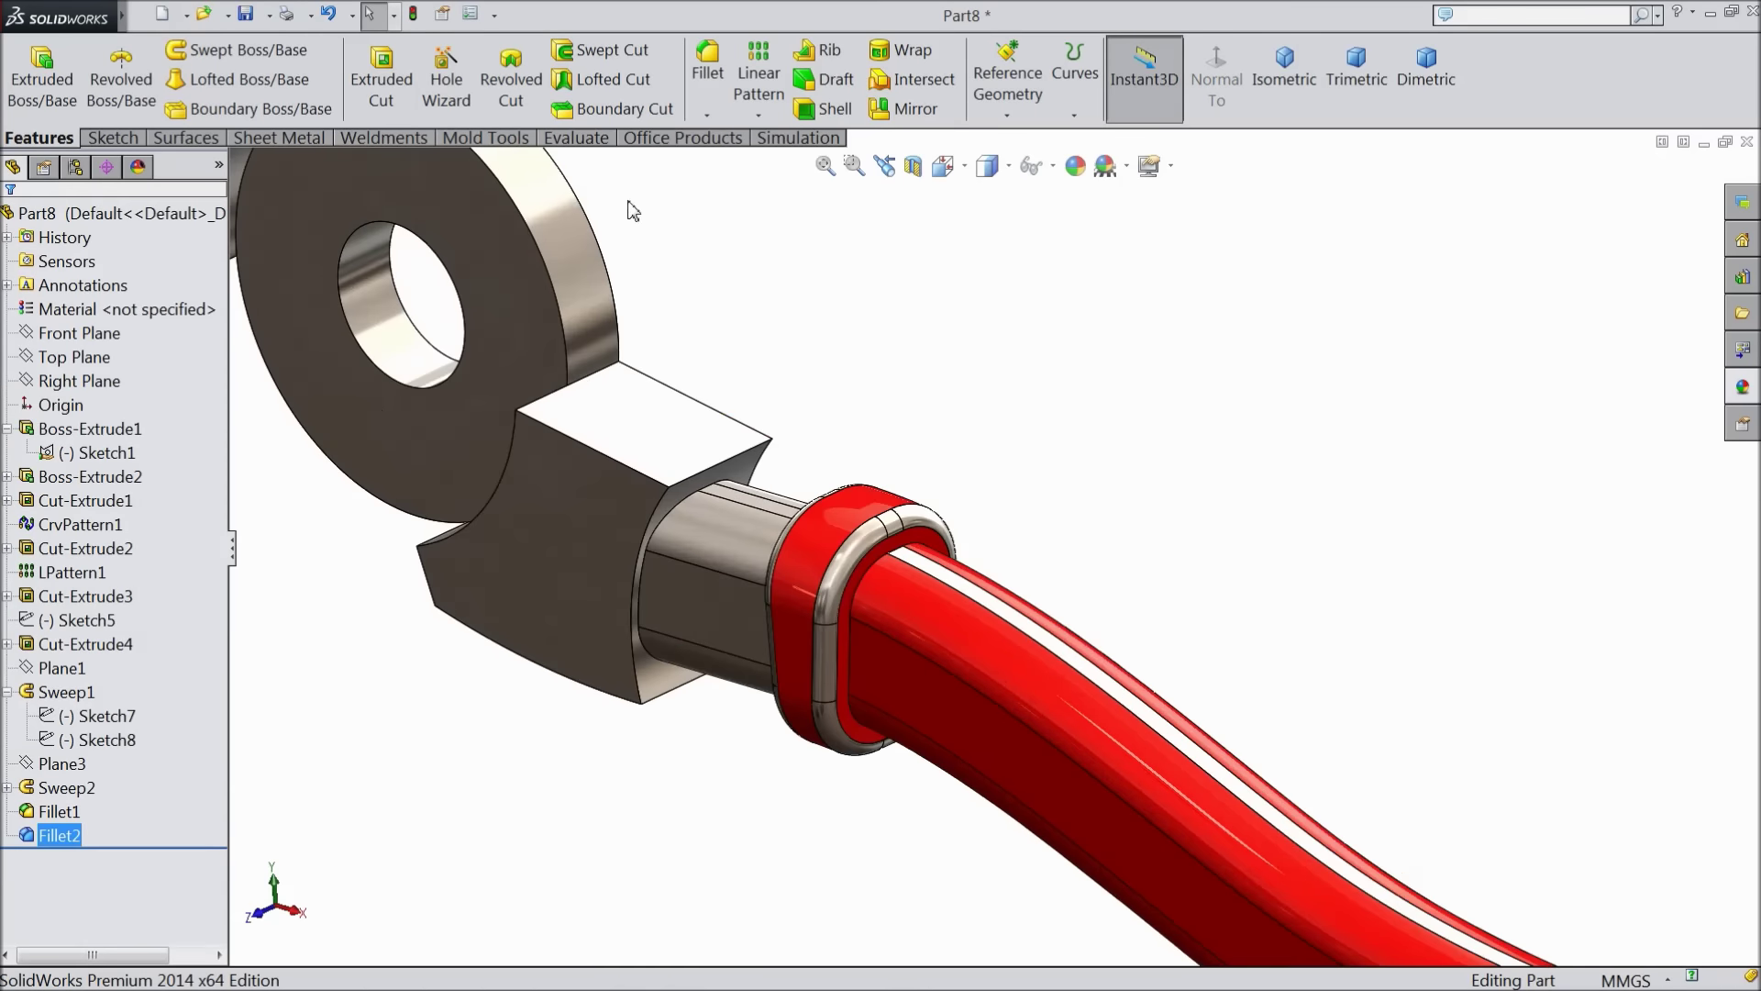
Fillet the edge where the shank meets the jaw block at 5 mm radius
click(707, 73)
scroll(679, 548, down, 2)
scroll(679, 545, down, 2)
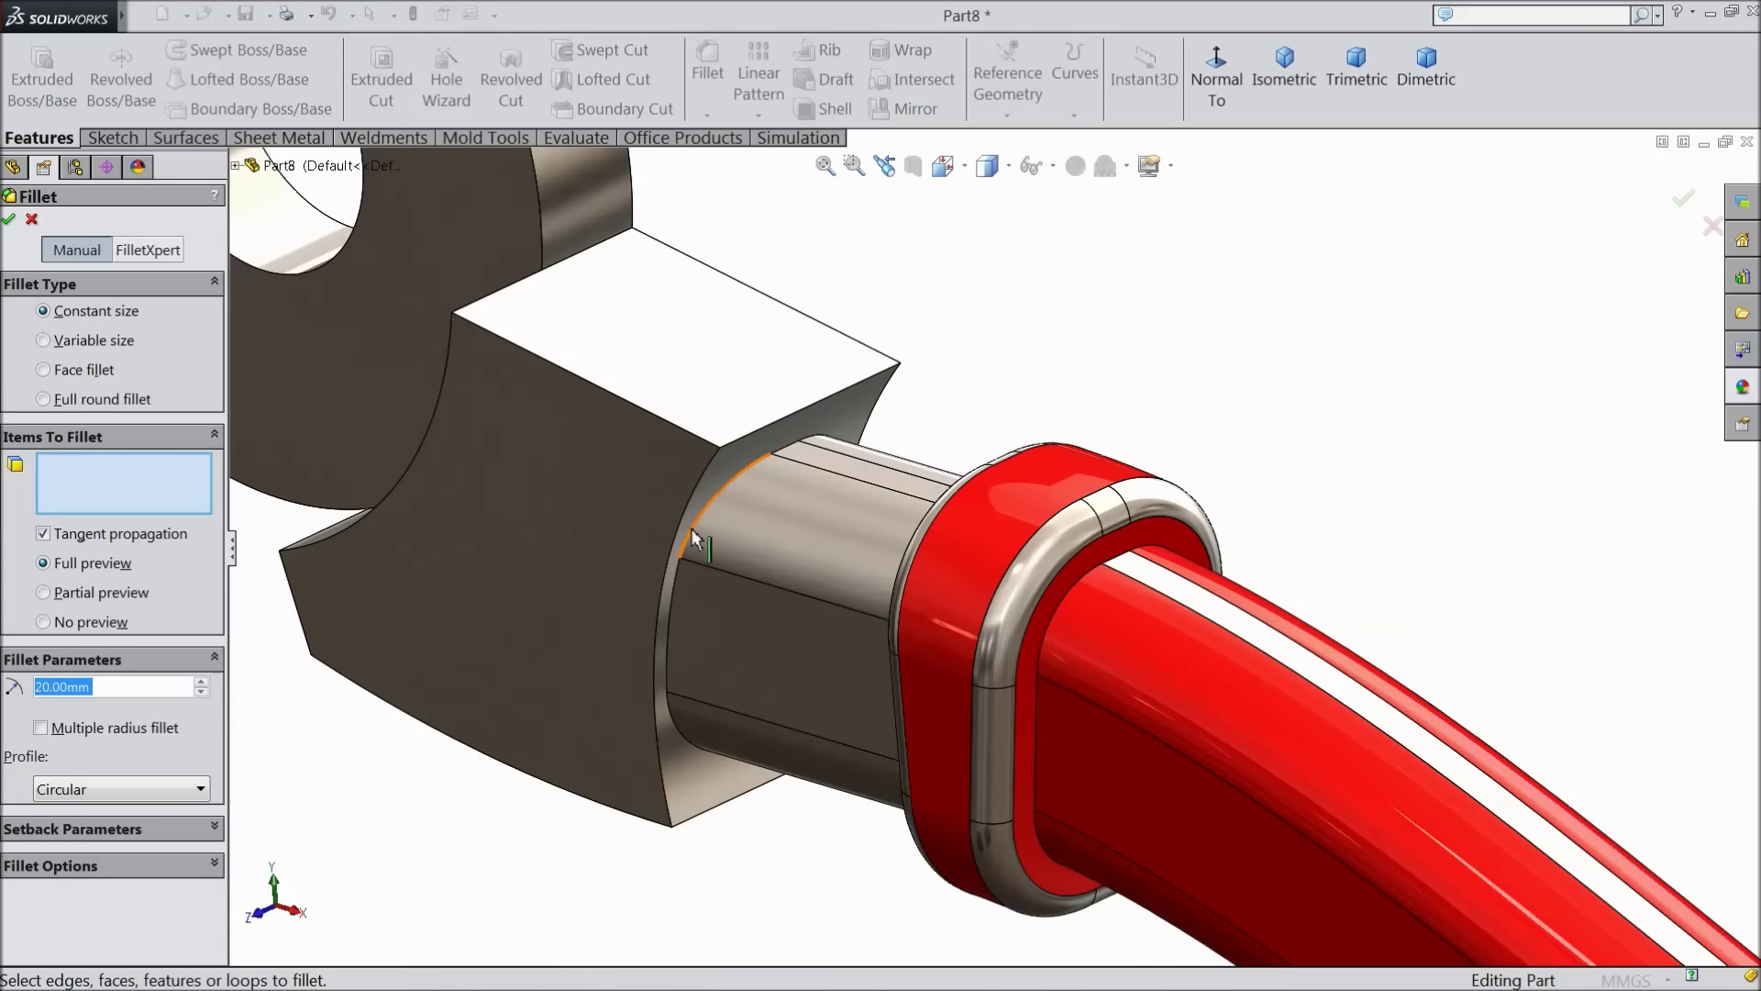
click(690, 532)
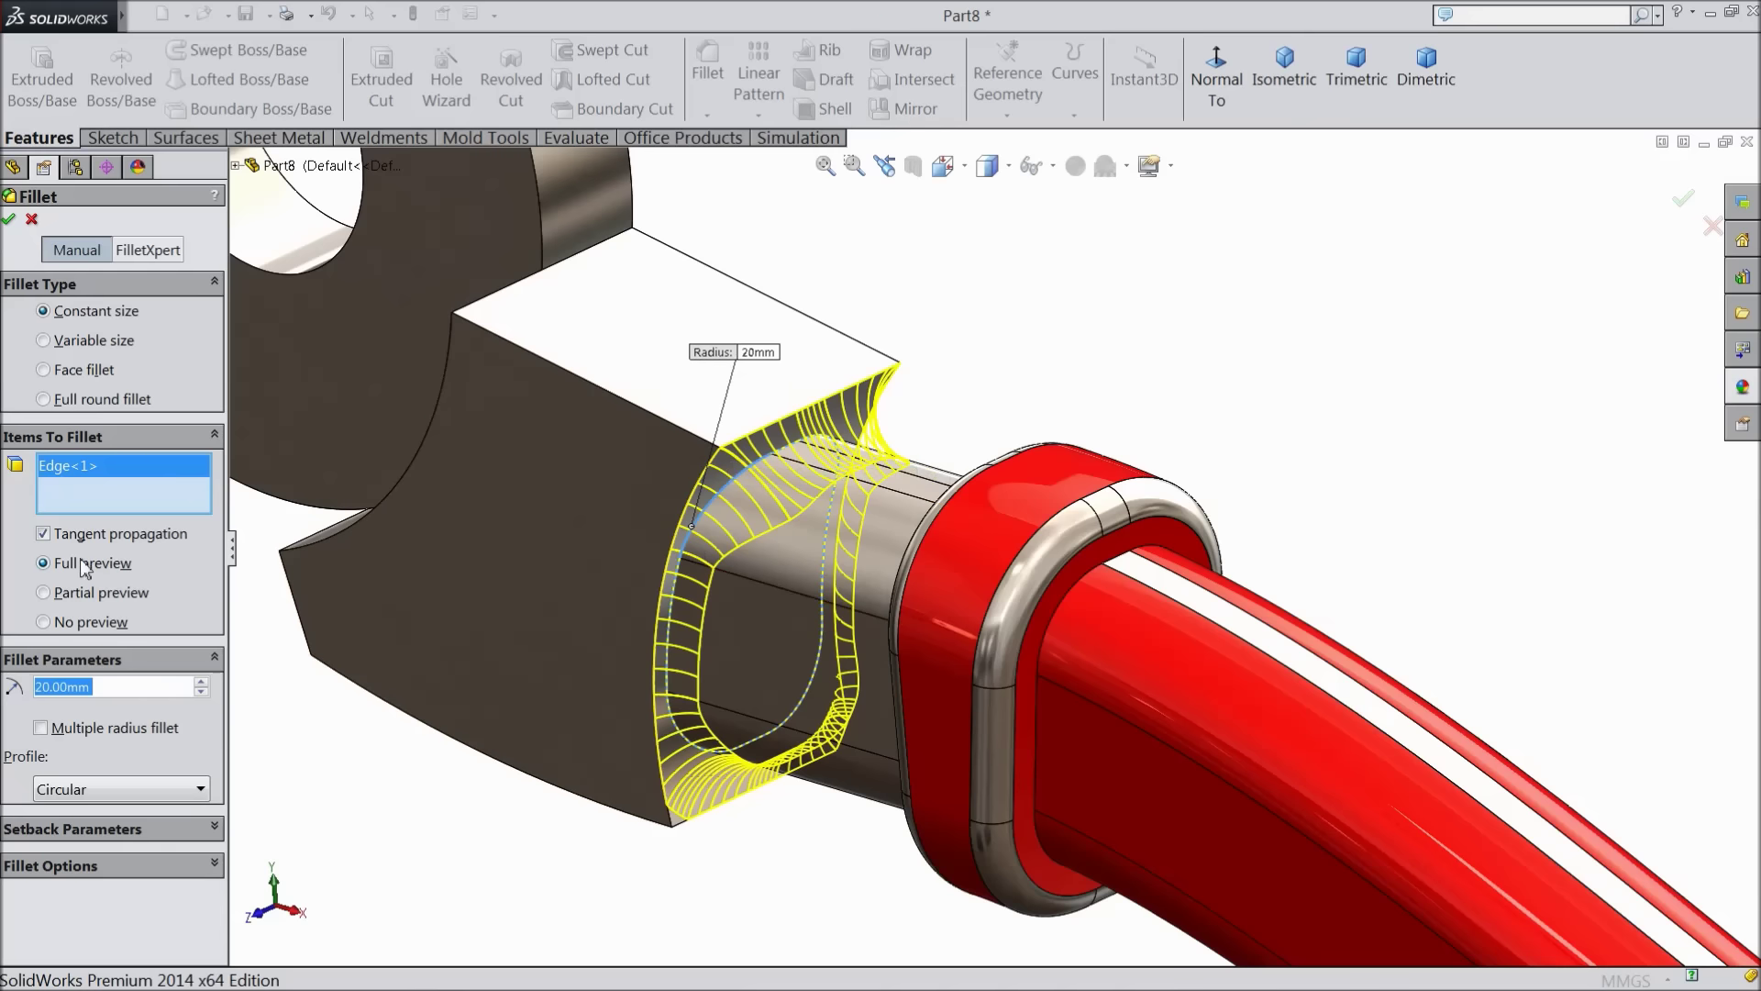
text(10)
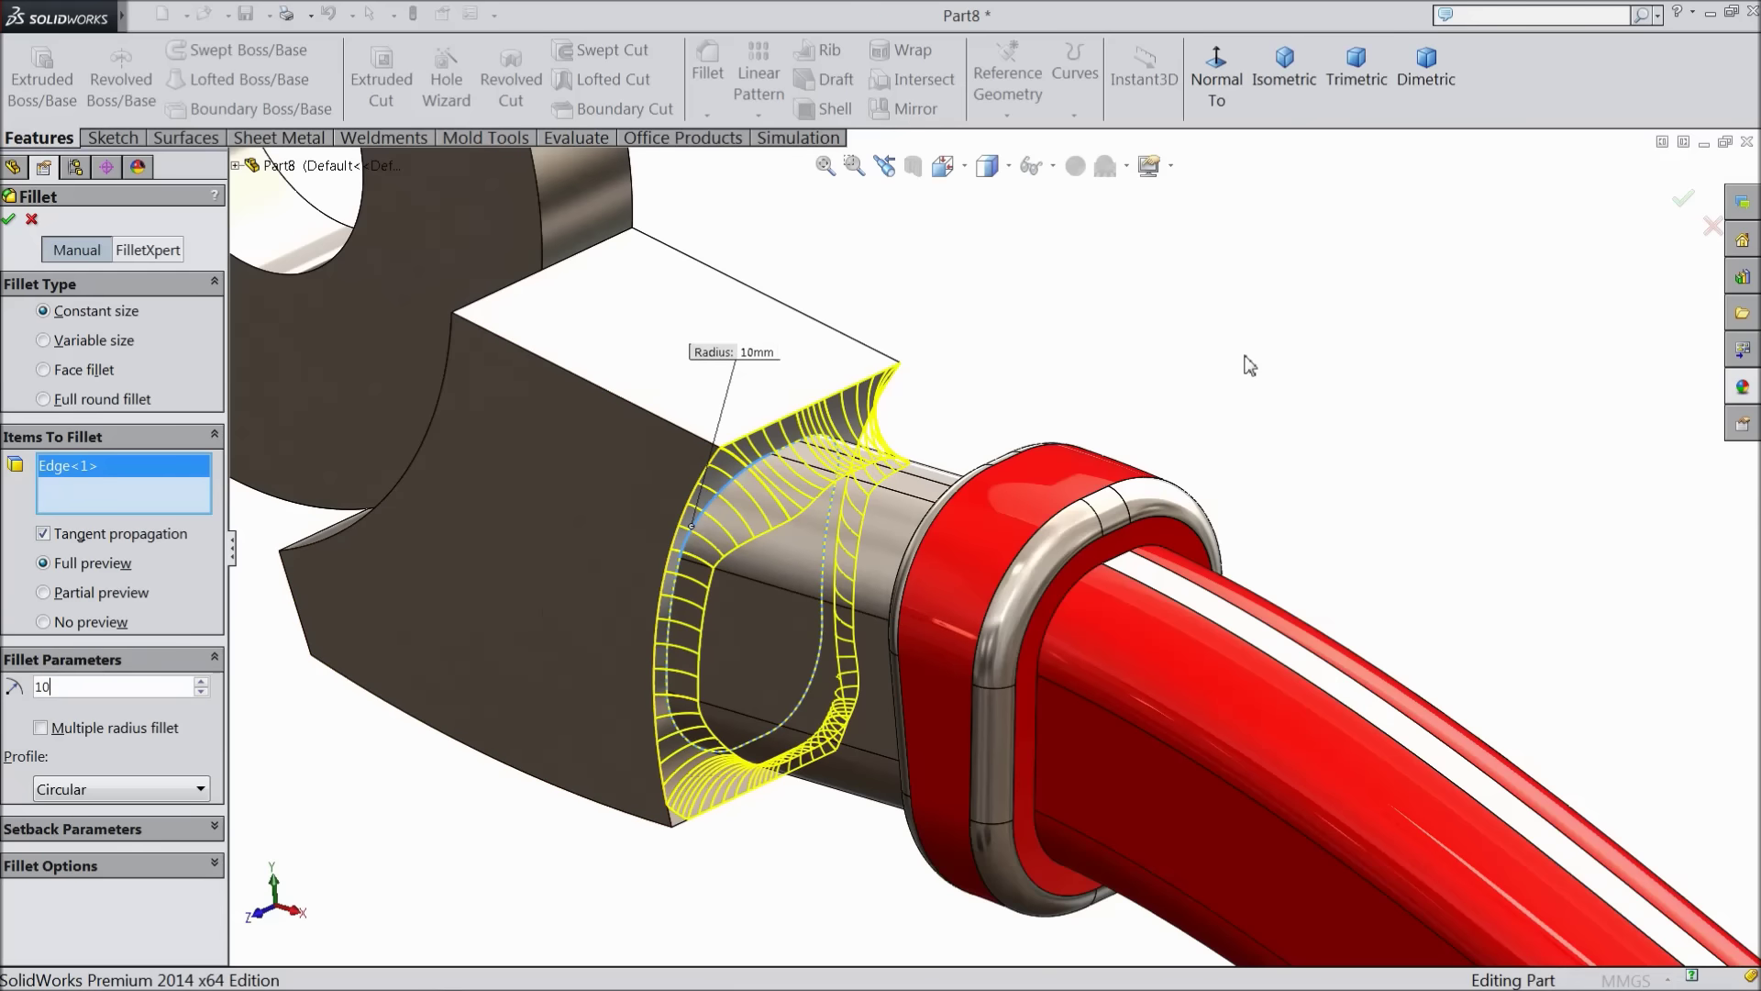
key(Return)
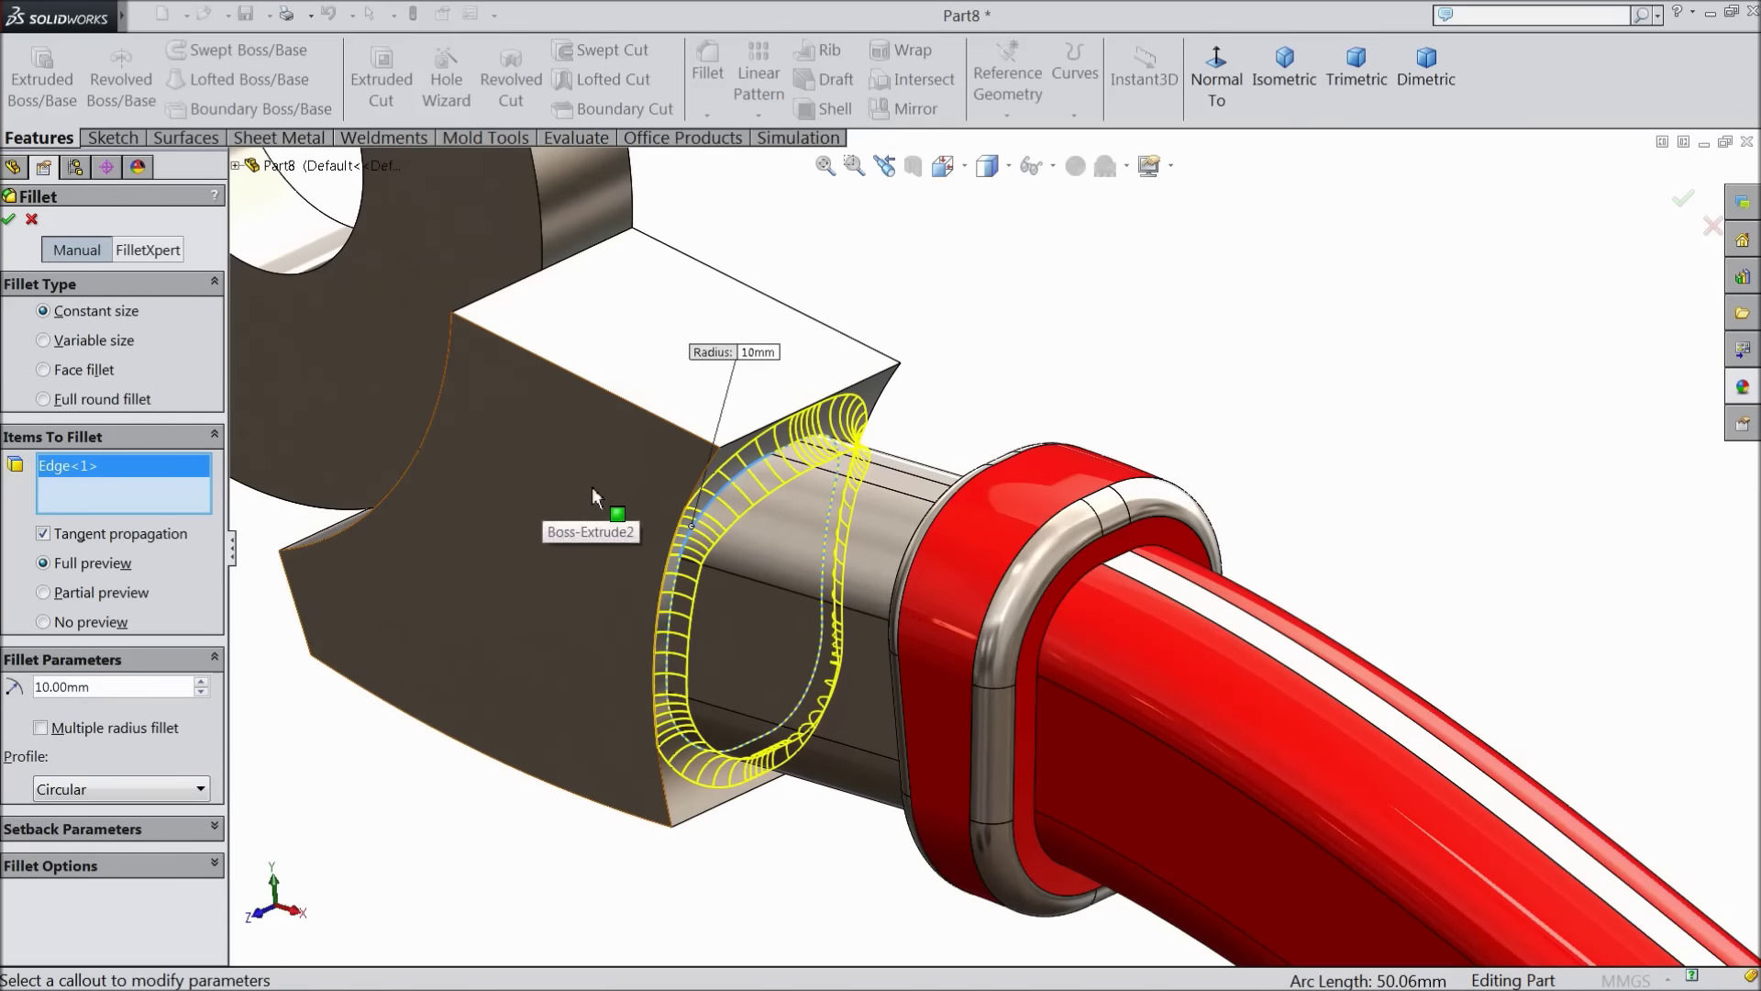
text(5)
key(Return)
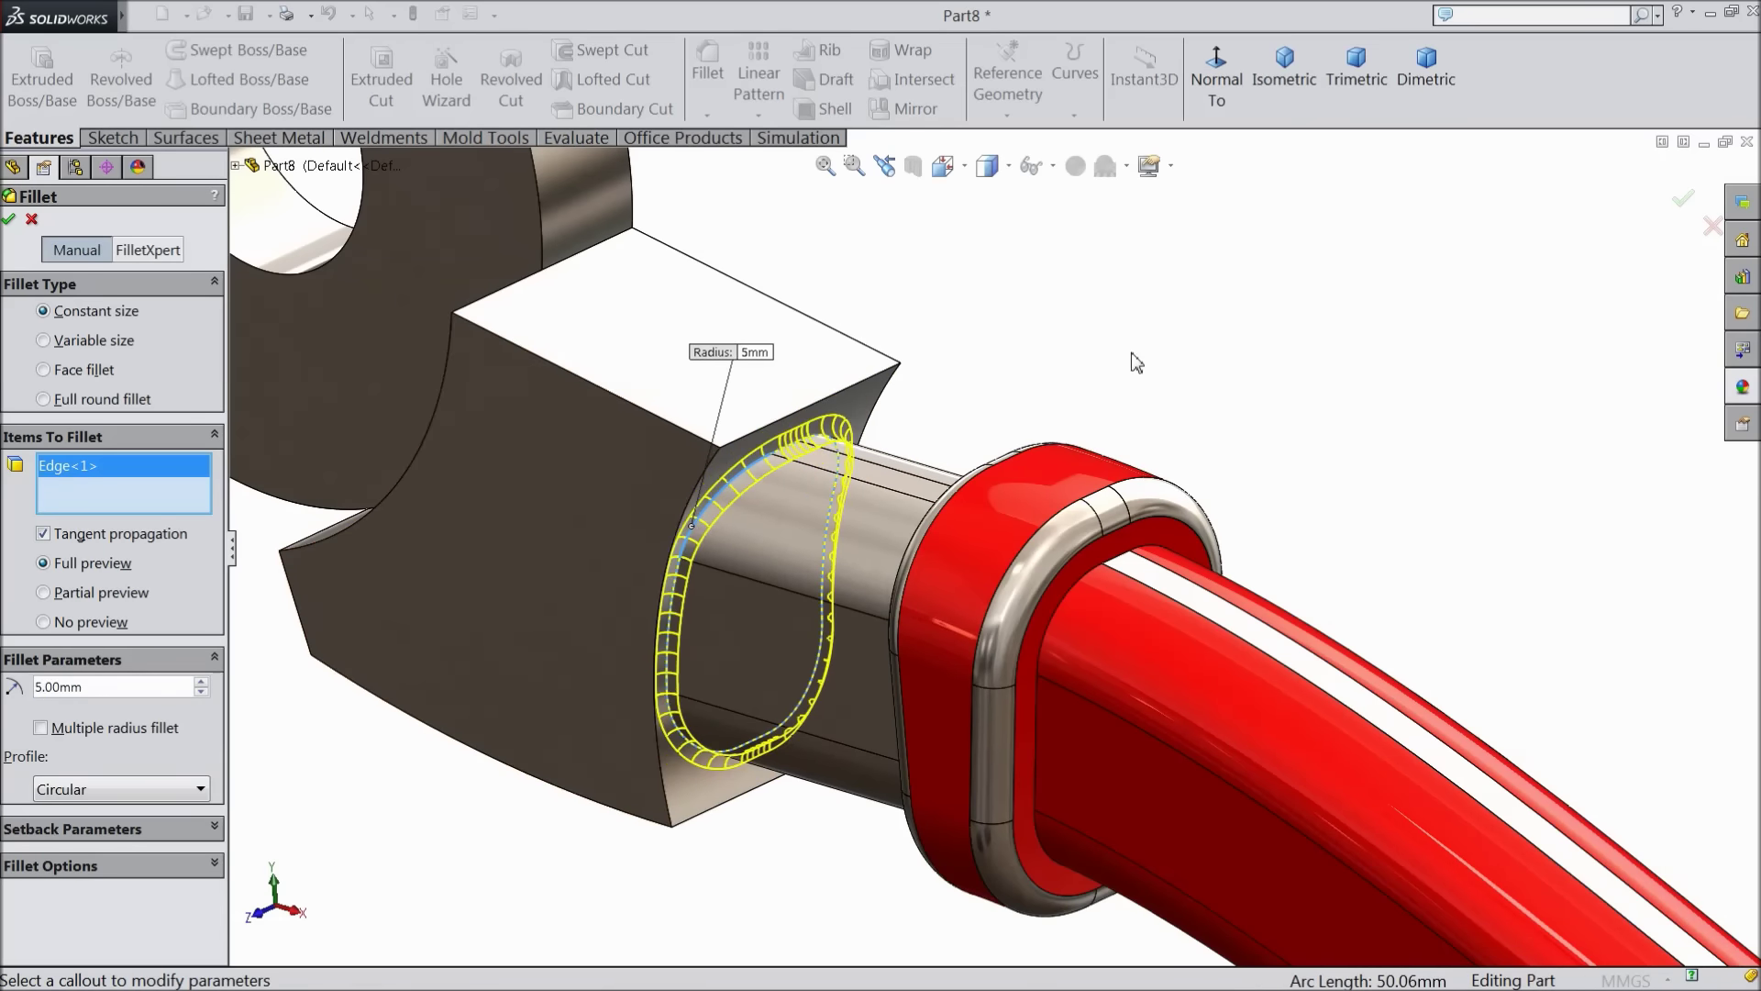
click(9, 220)
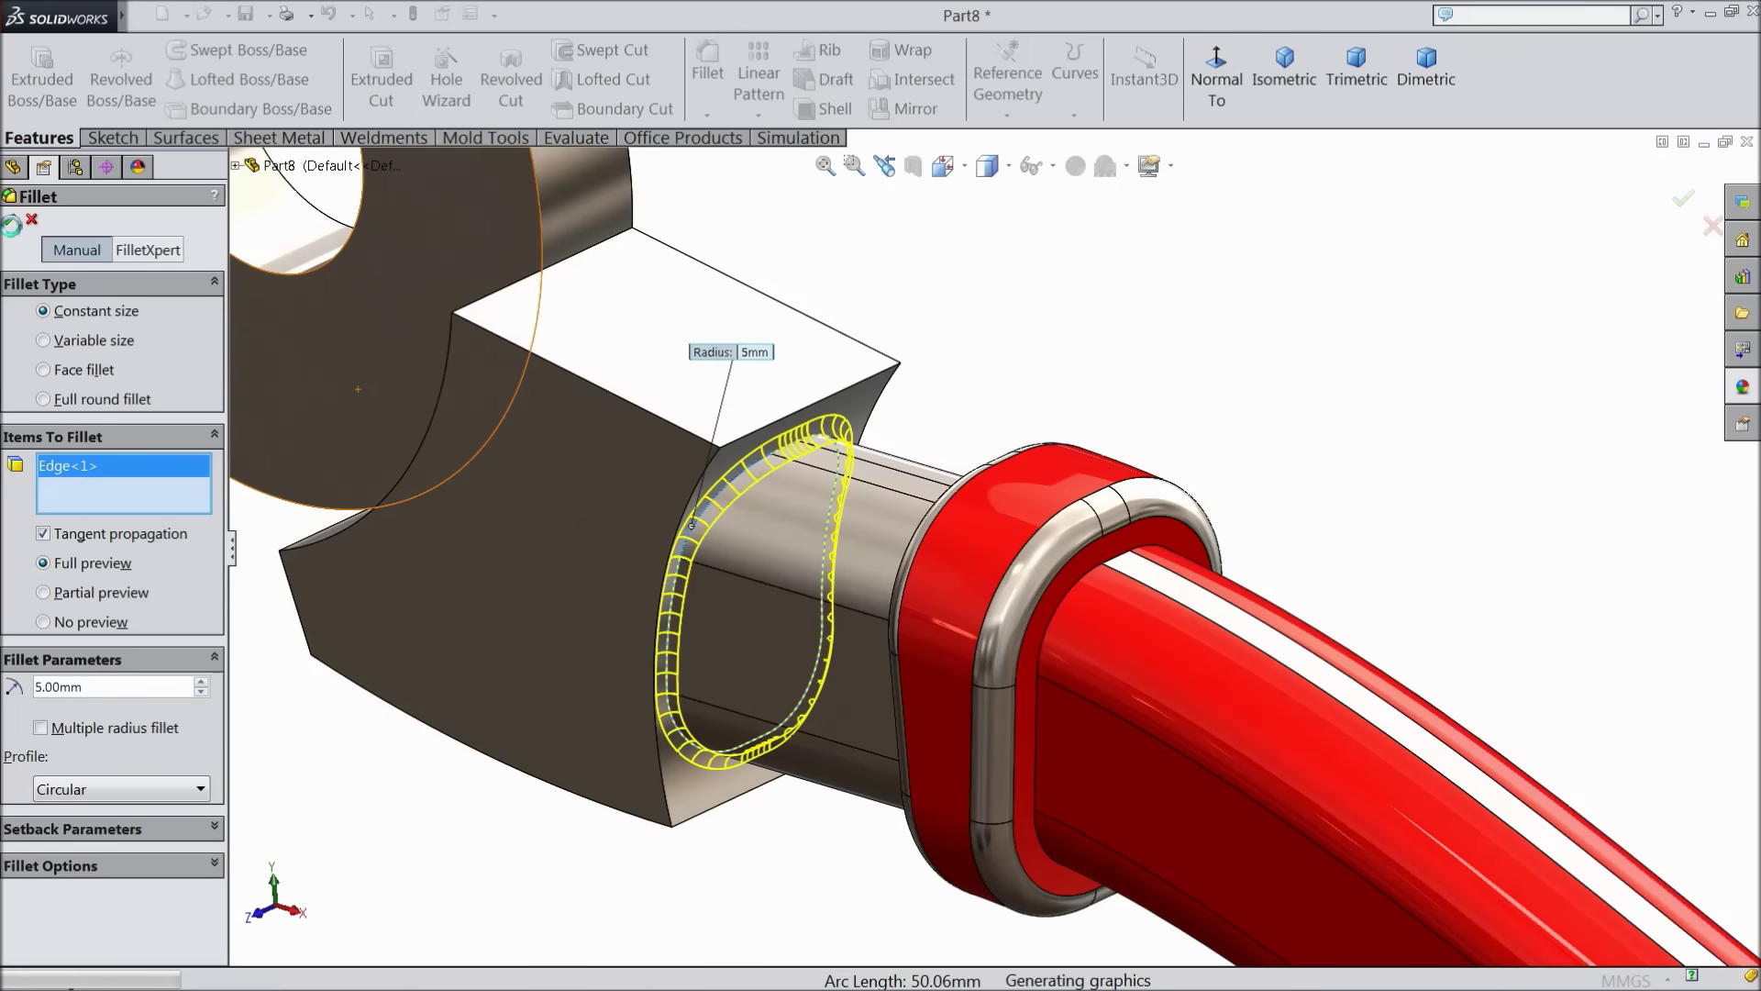
Fit and orbit the view, then select the collar fillet Fillet1
key(f)
middle_drag(361, 431, 954, 688)
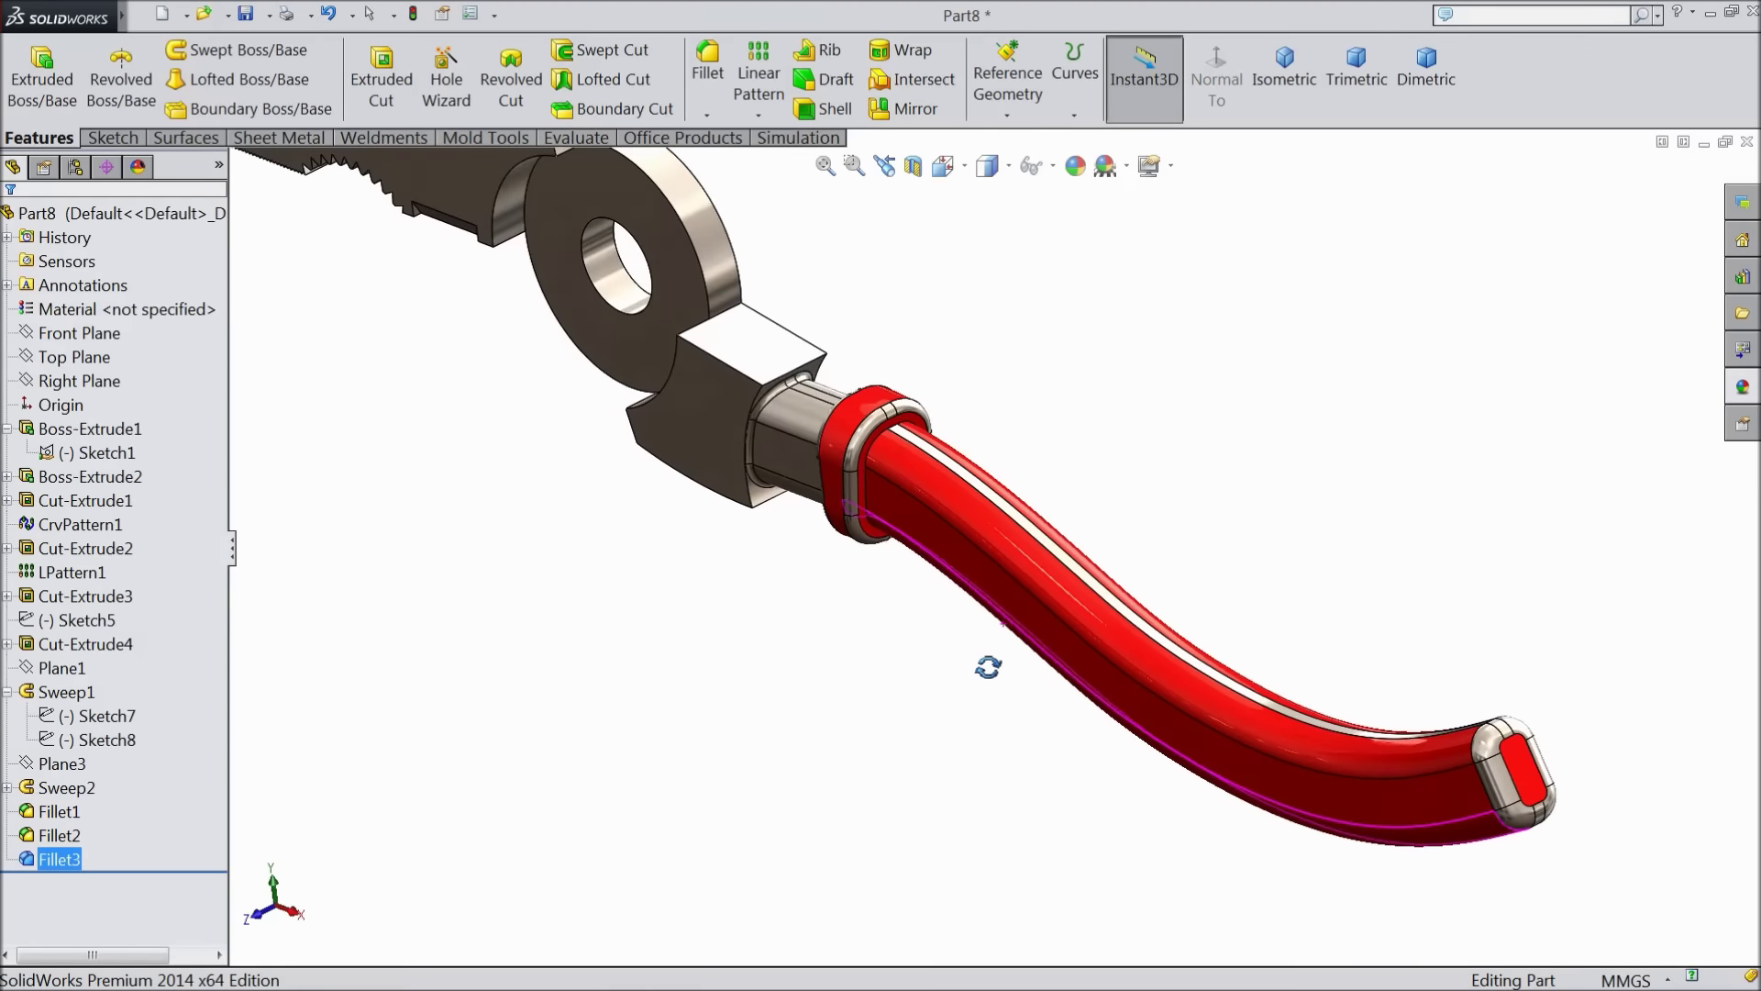
click(60, 812)
Colour Fillet1 and Fillet2 pure red, removing the accidentally added sweep
ctrl+click(60, 836)
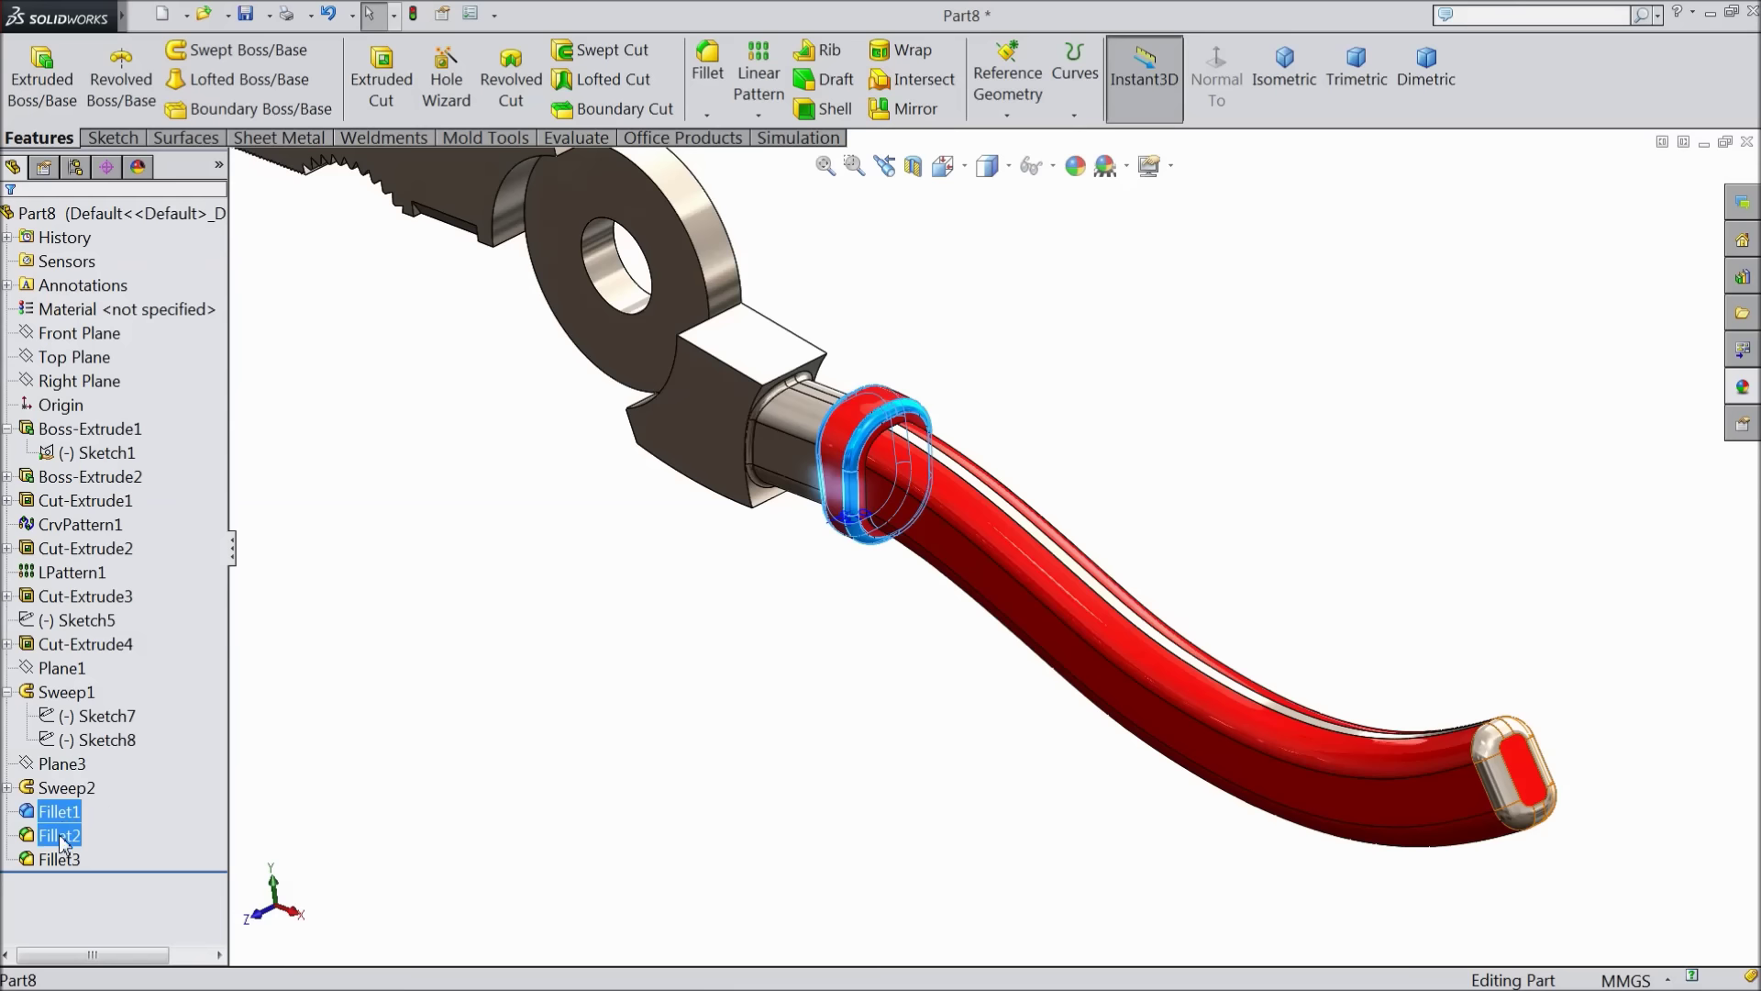
click(1073, 167)
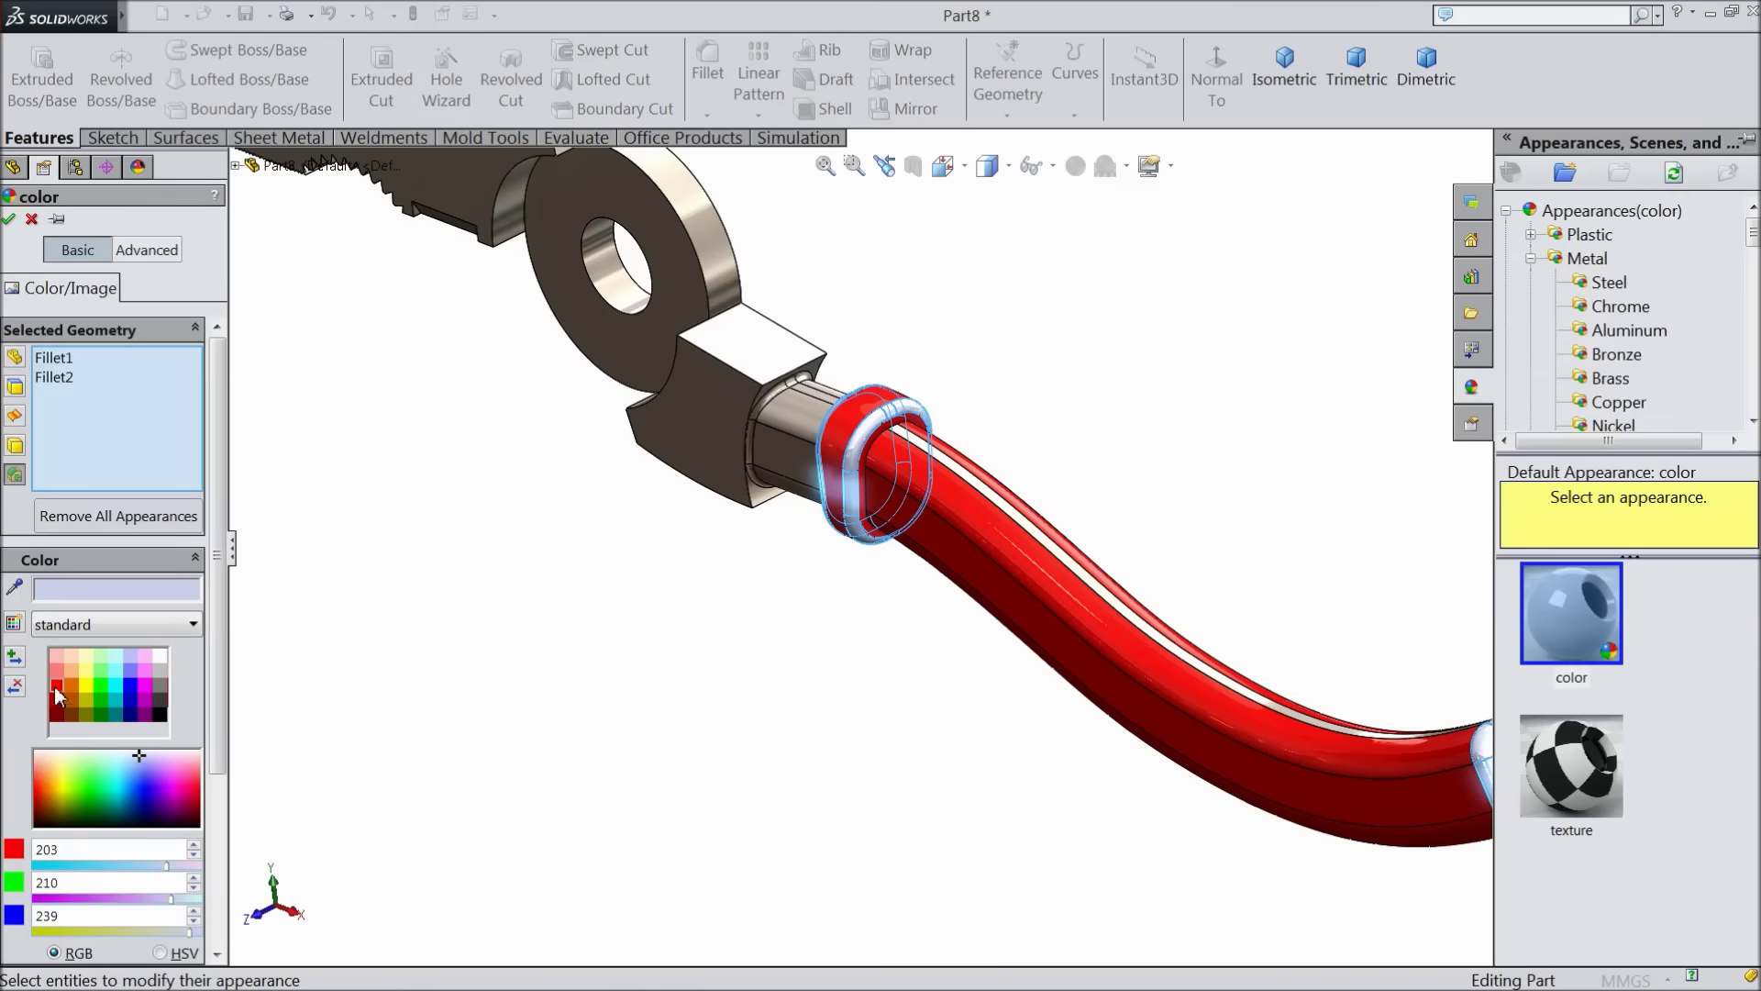
click(56, 685)
scroll(1026, 707, down, 6)
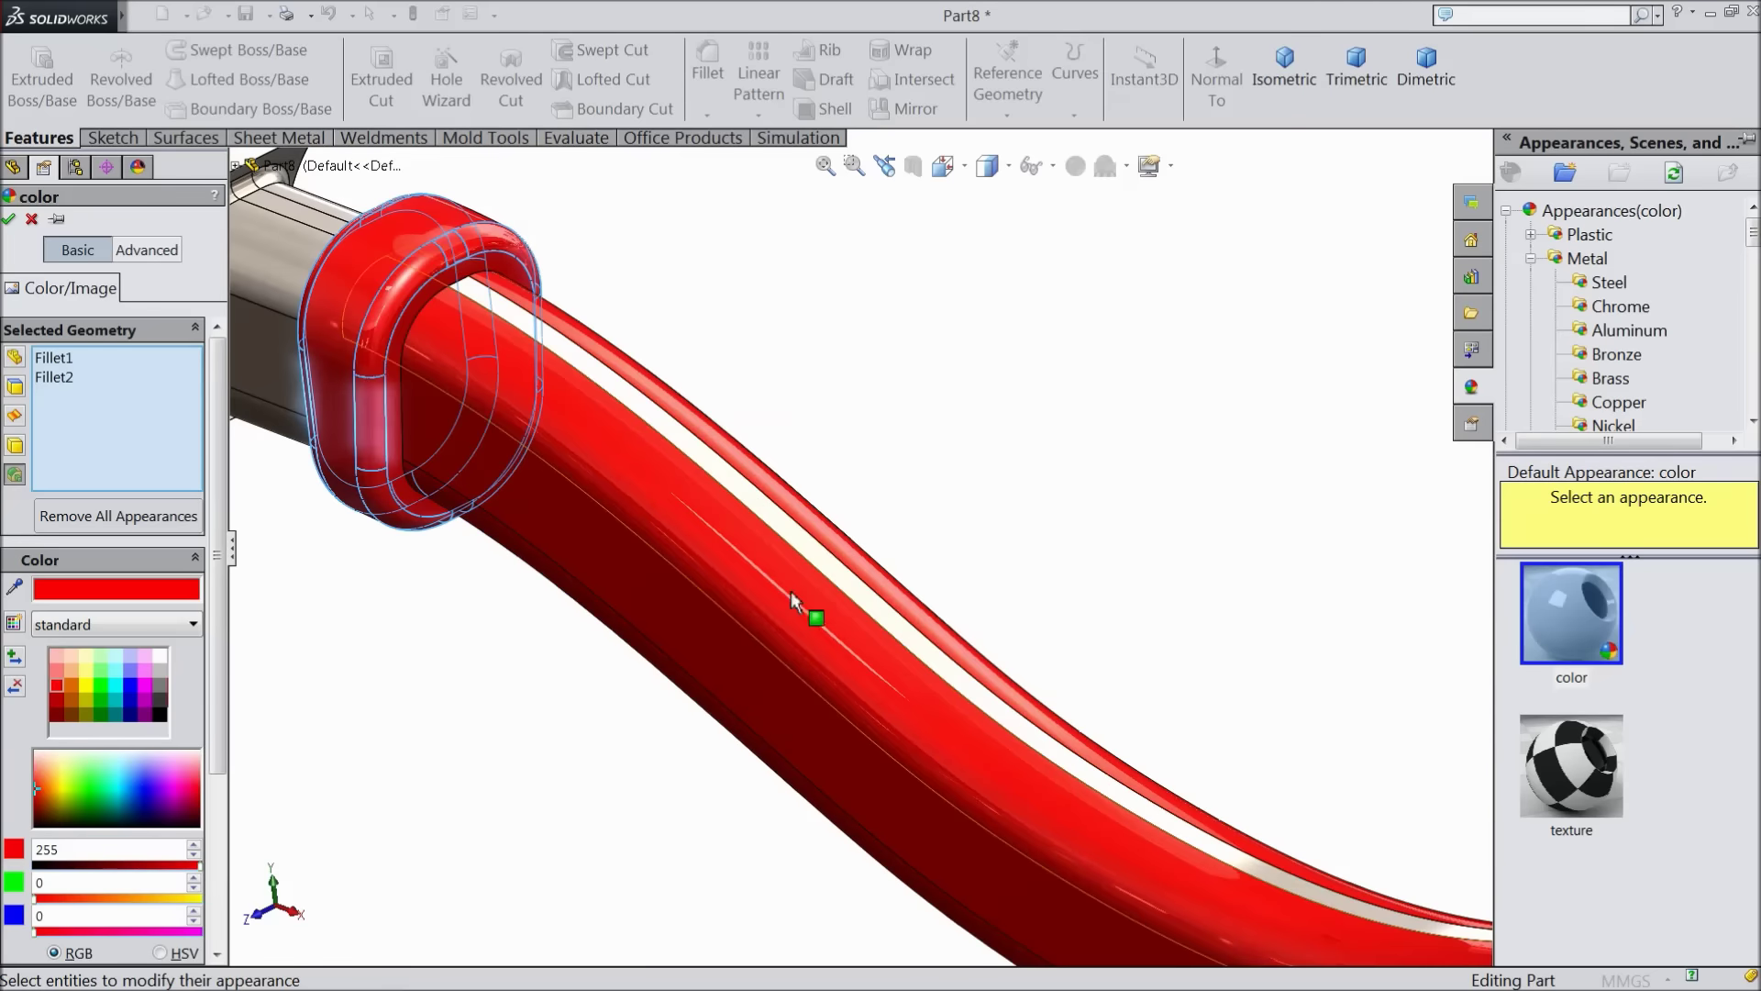
click(840, 607)
scroll(840, 608, up, 5)
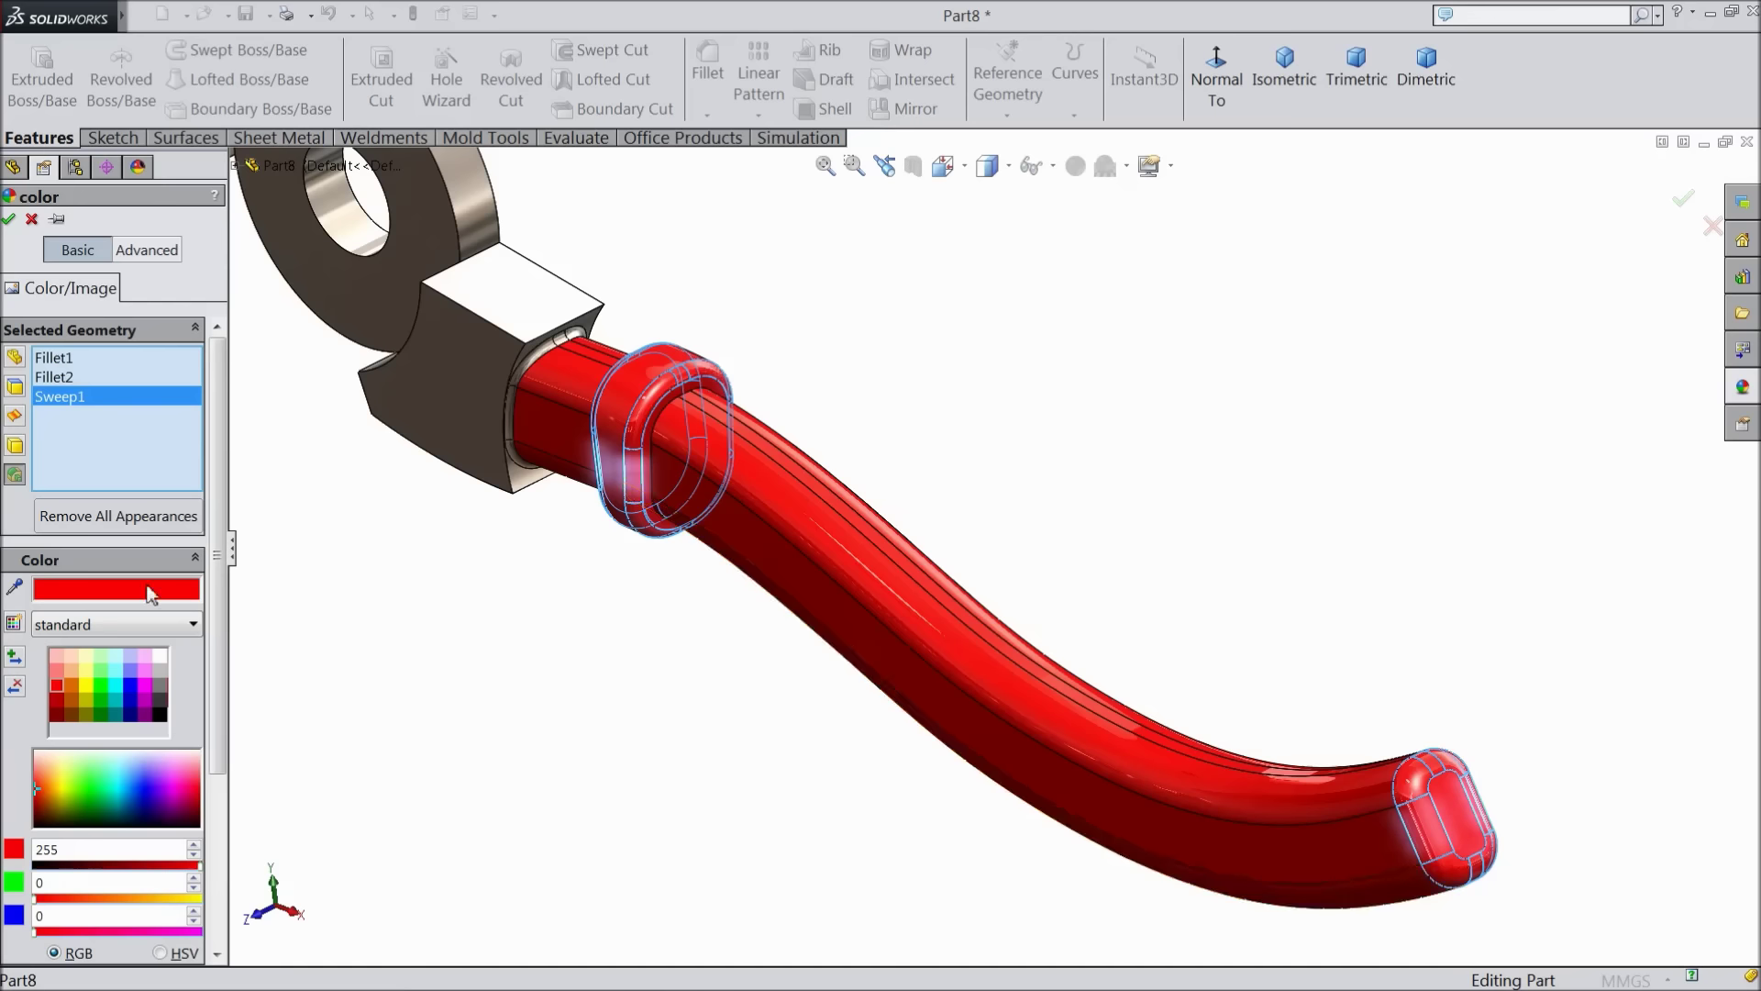
right_click(66, 405)
click(120, 438)
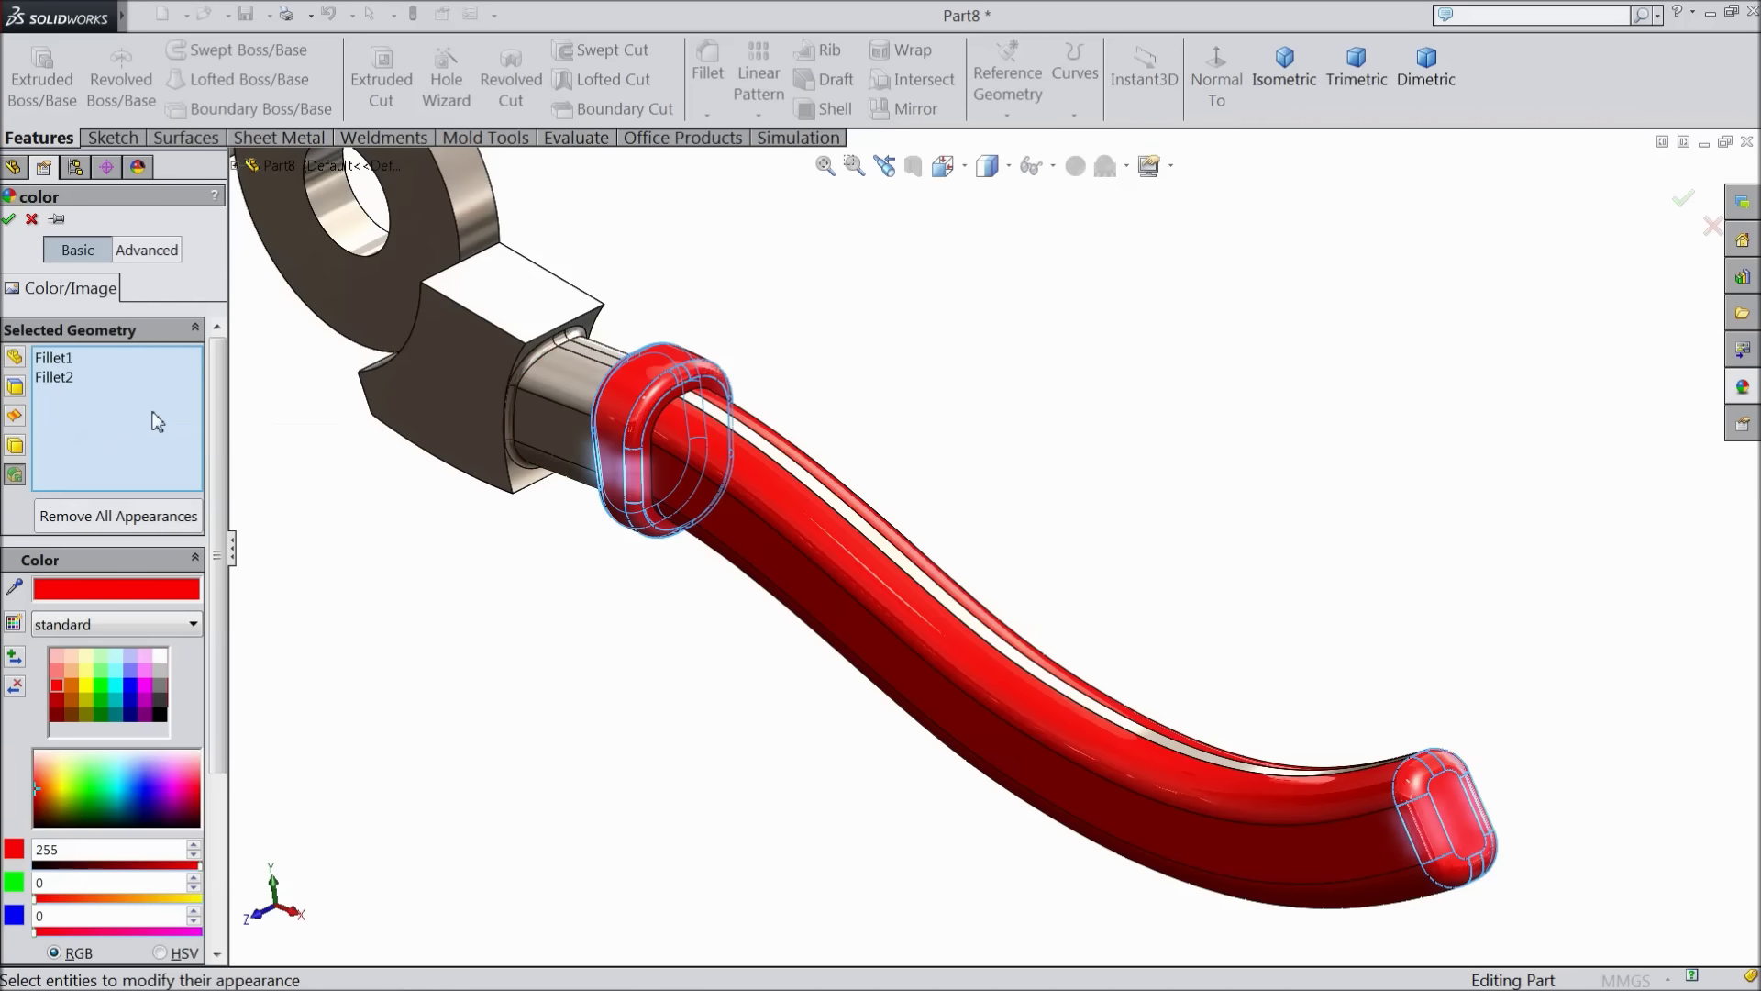
click(9, 218)
Recolour the white stripe face on the handle pure red
scroll(873, 519, down, 3)
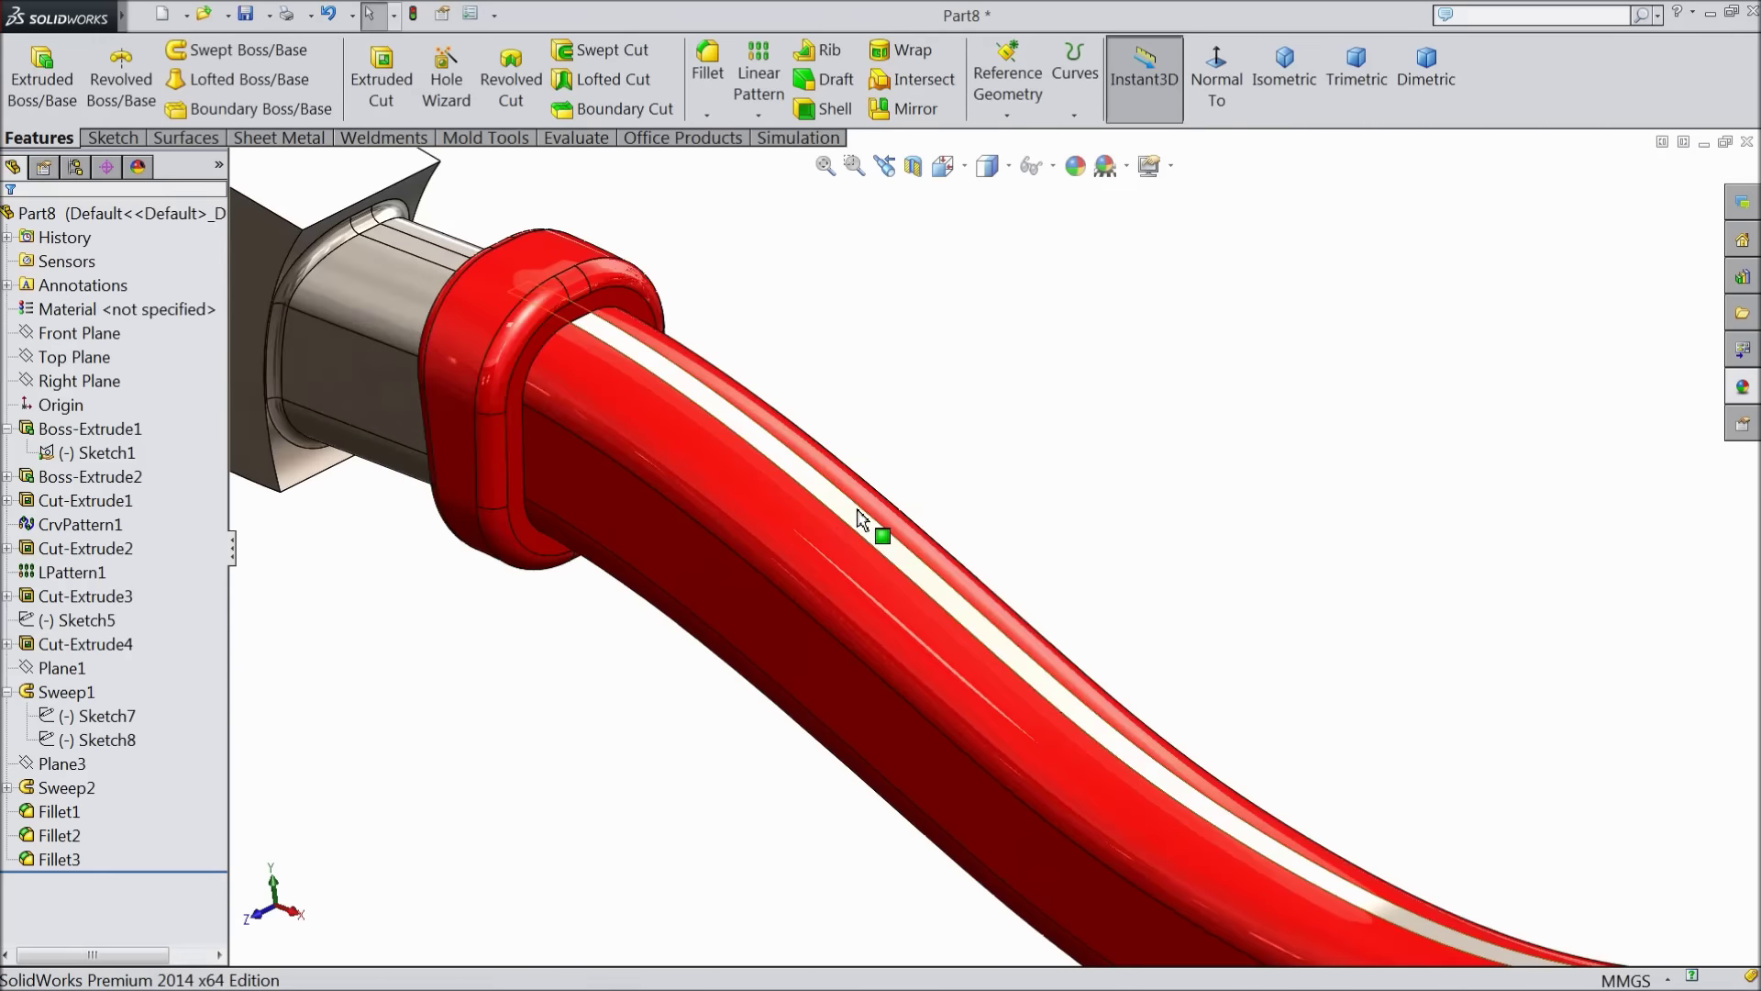
click(872, 536)
click(974, 431)
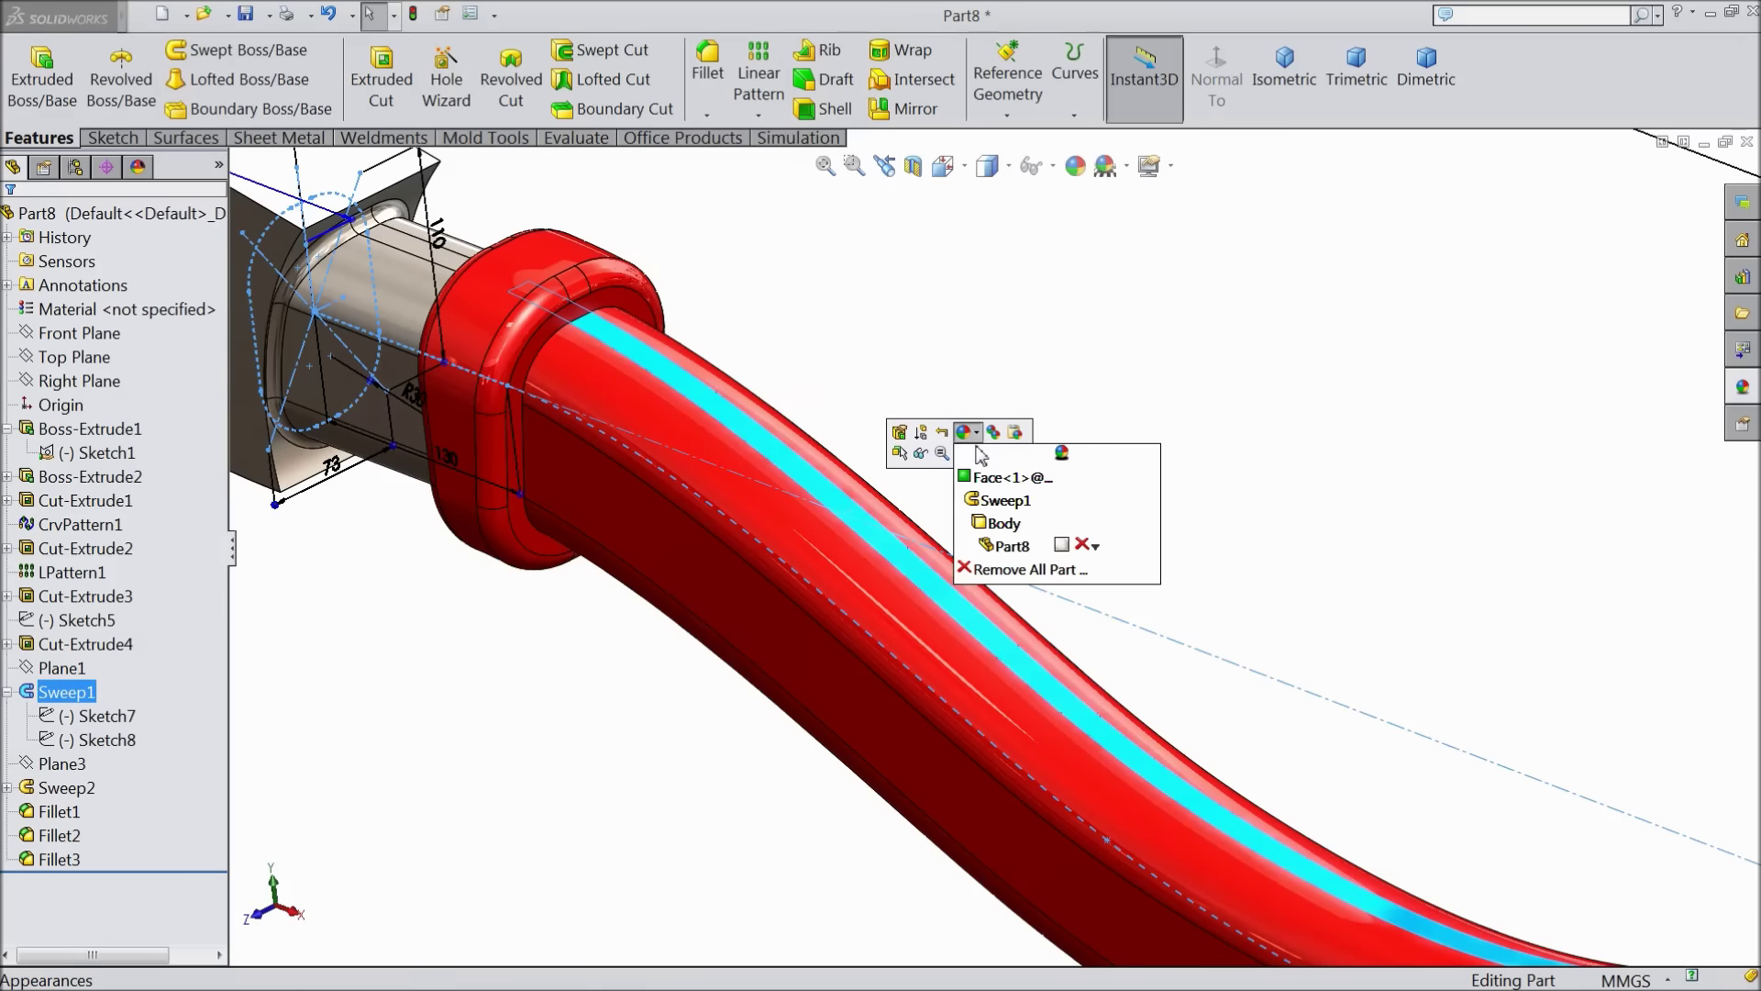
click(969, 492)
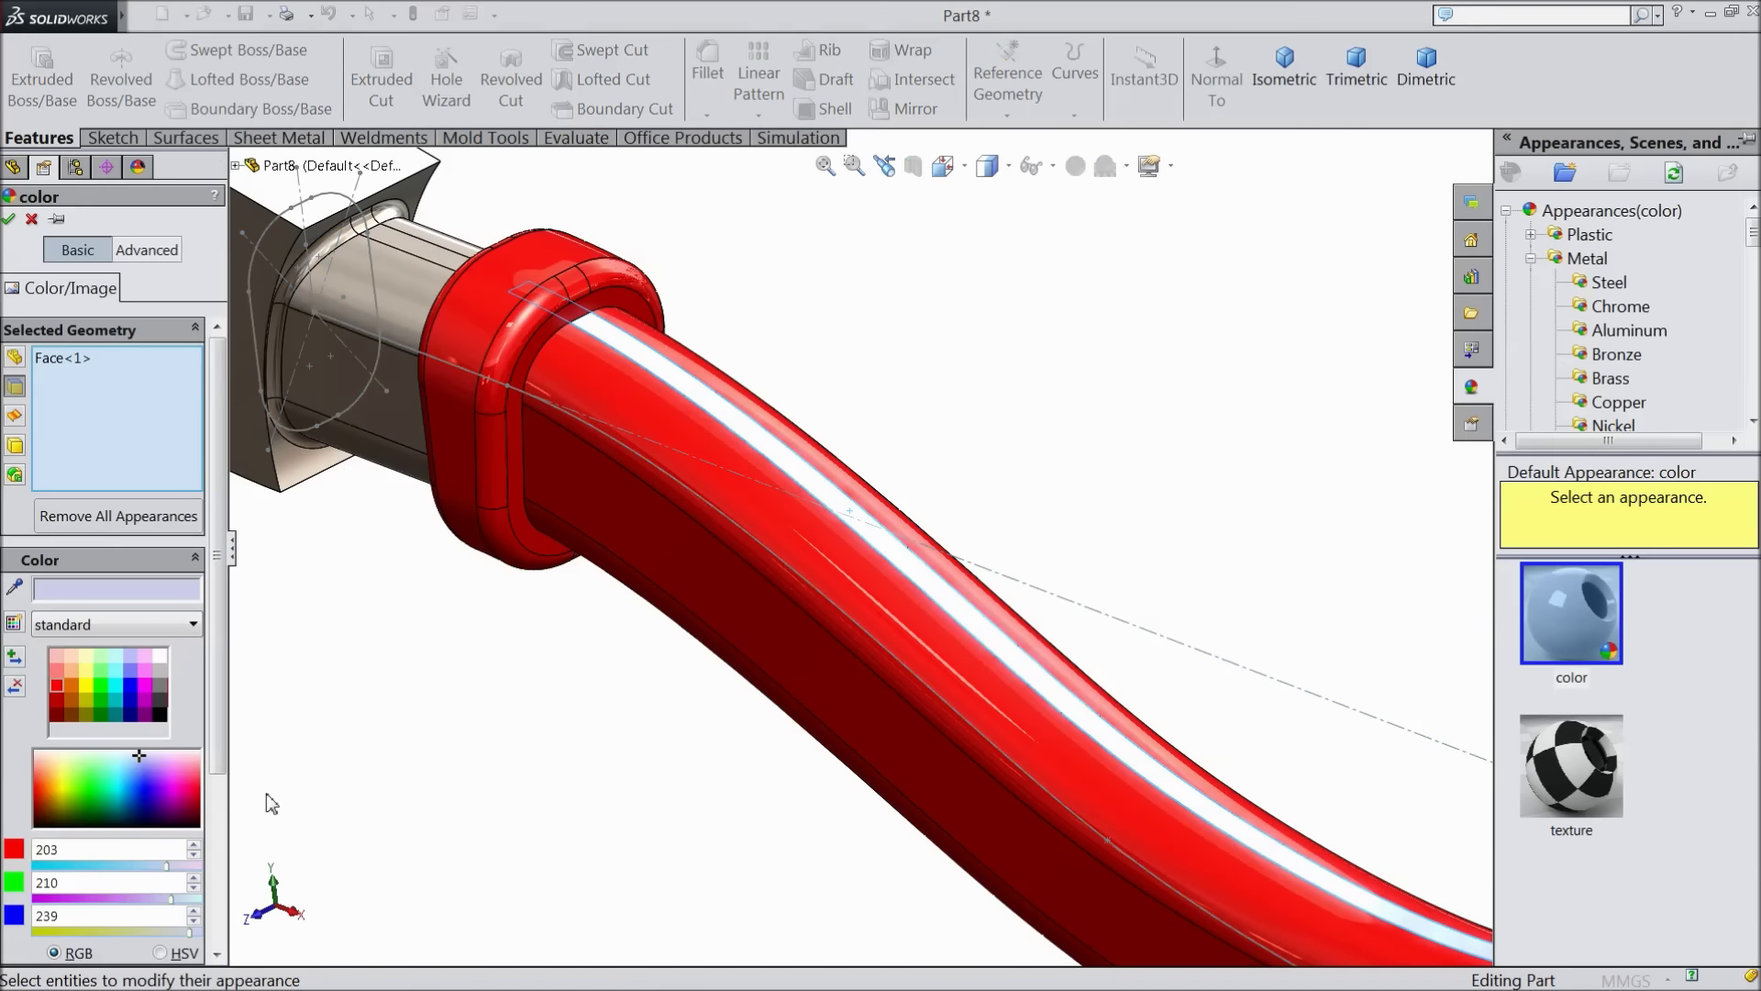
click(56, 685)
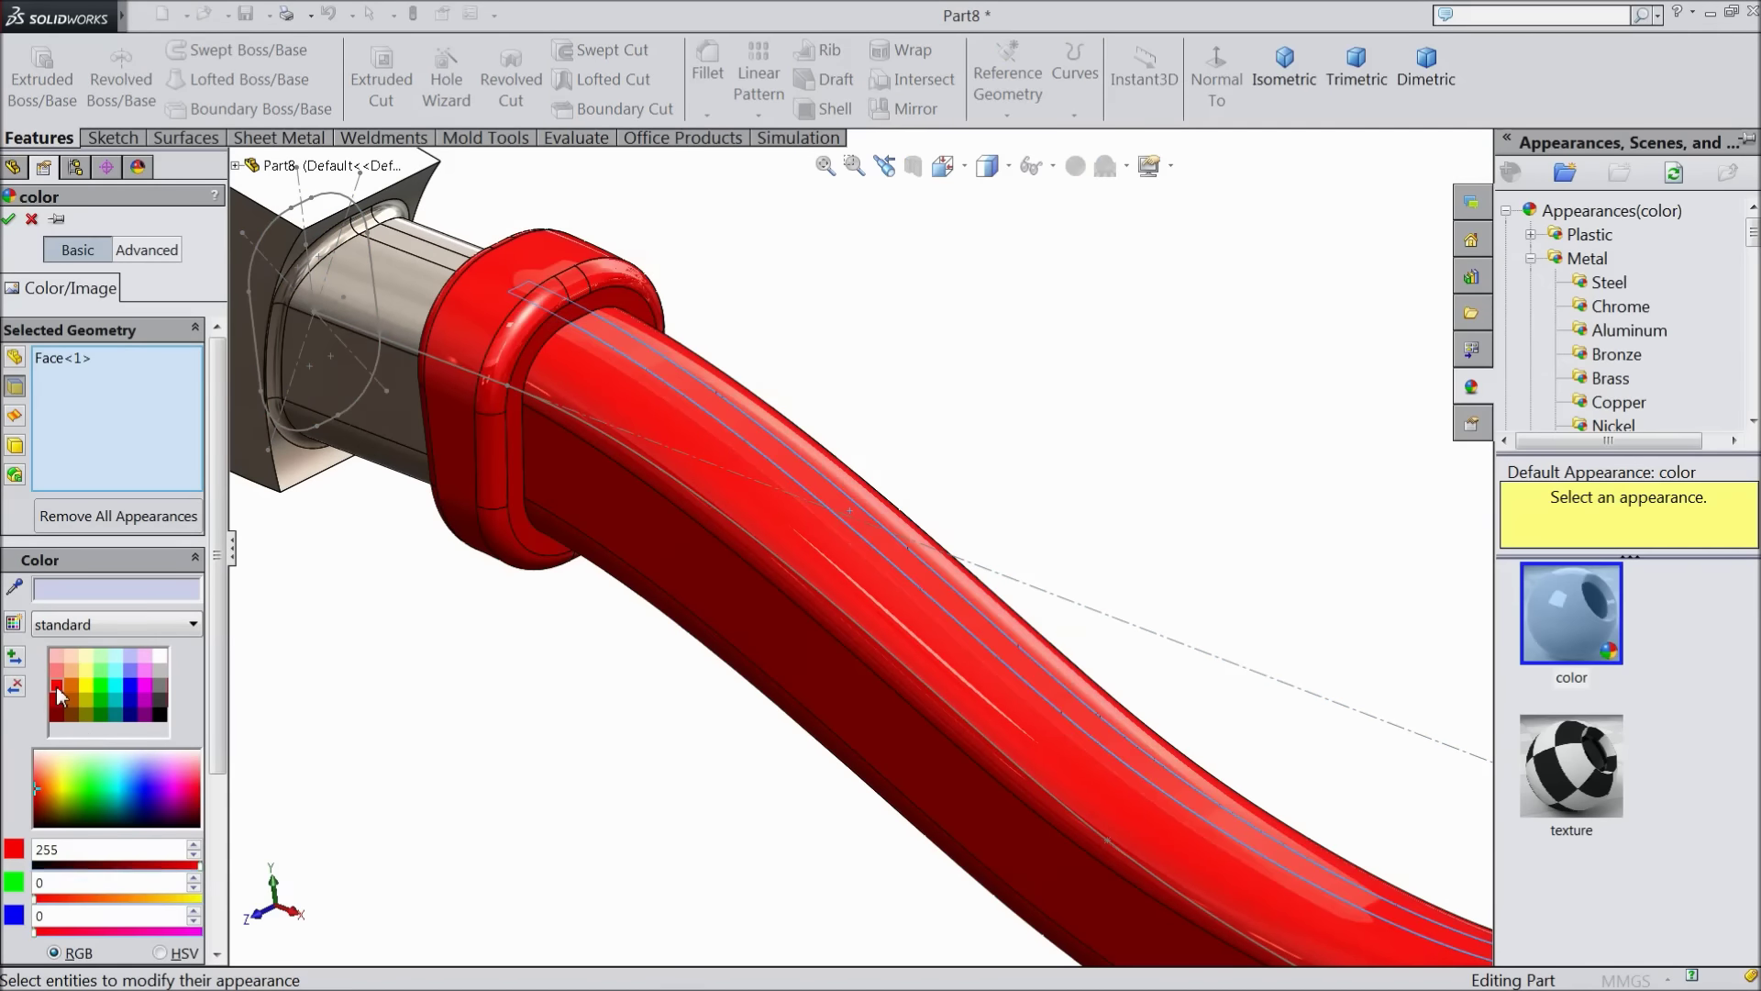
click(11, 220)
scroll(1062, 296, up, 5)
Give the handle's remaining grey stripe face a pure red appearance
middle_drag(1158, 464, 1219, 338)
click(1723, 872)
middle_drag(1464, 686, 1147, 535)
scroll(724, 413, down, 5)
middle_drag(828, 496, 865, 267)
scroll(1154, 572, down, 6)
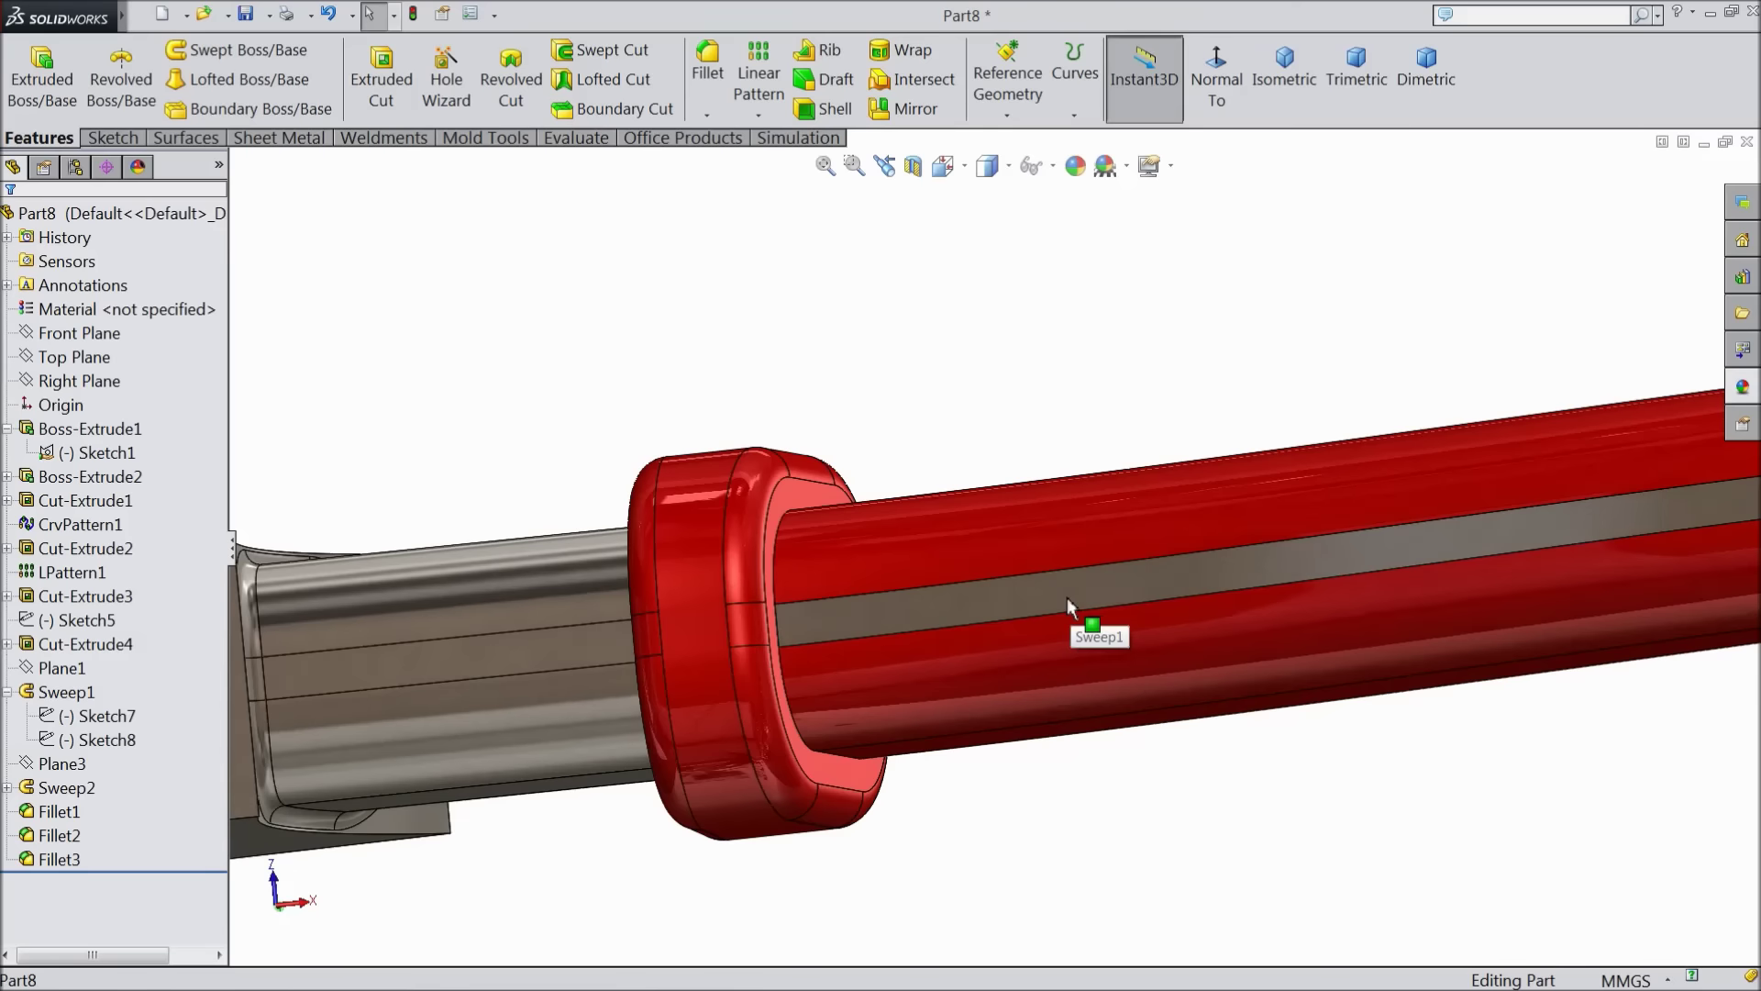
click(1066, 597)
click(1183, 519)
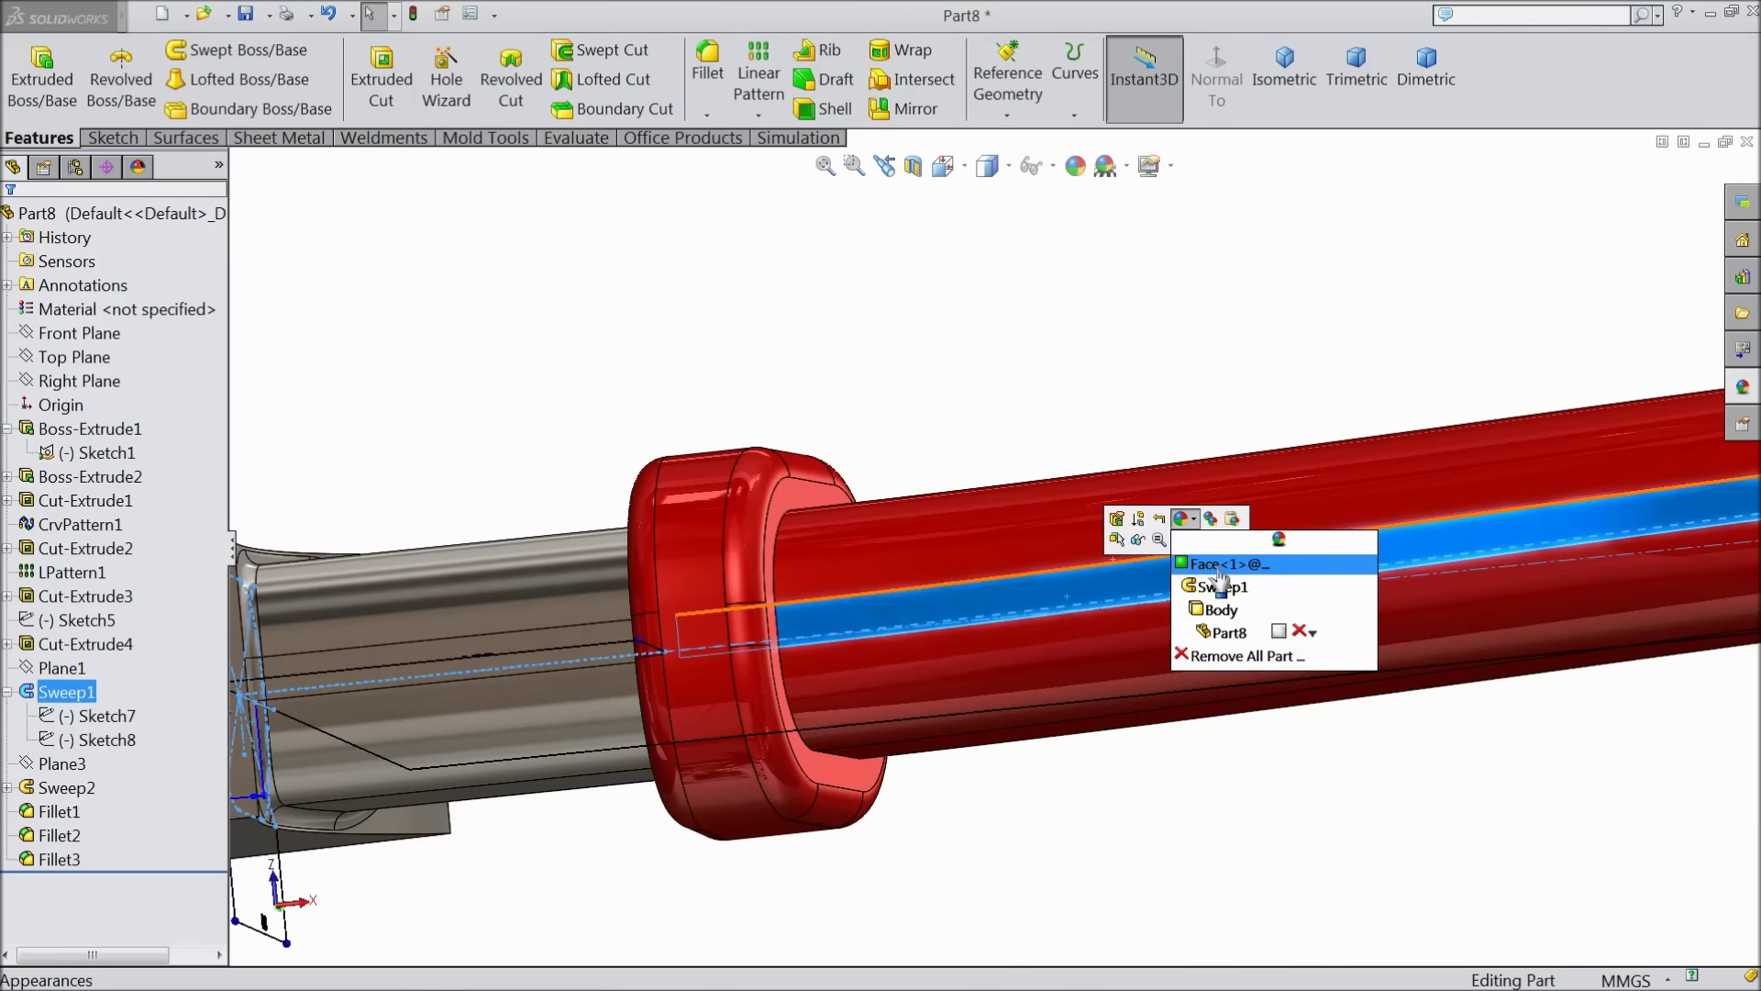
click(1218, 564)
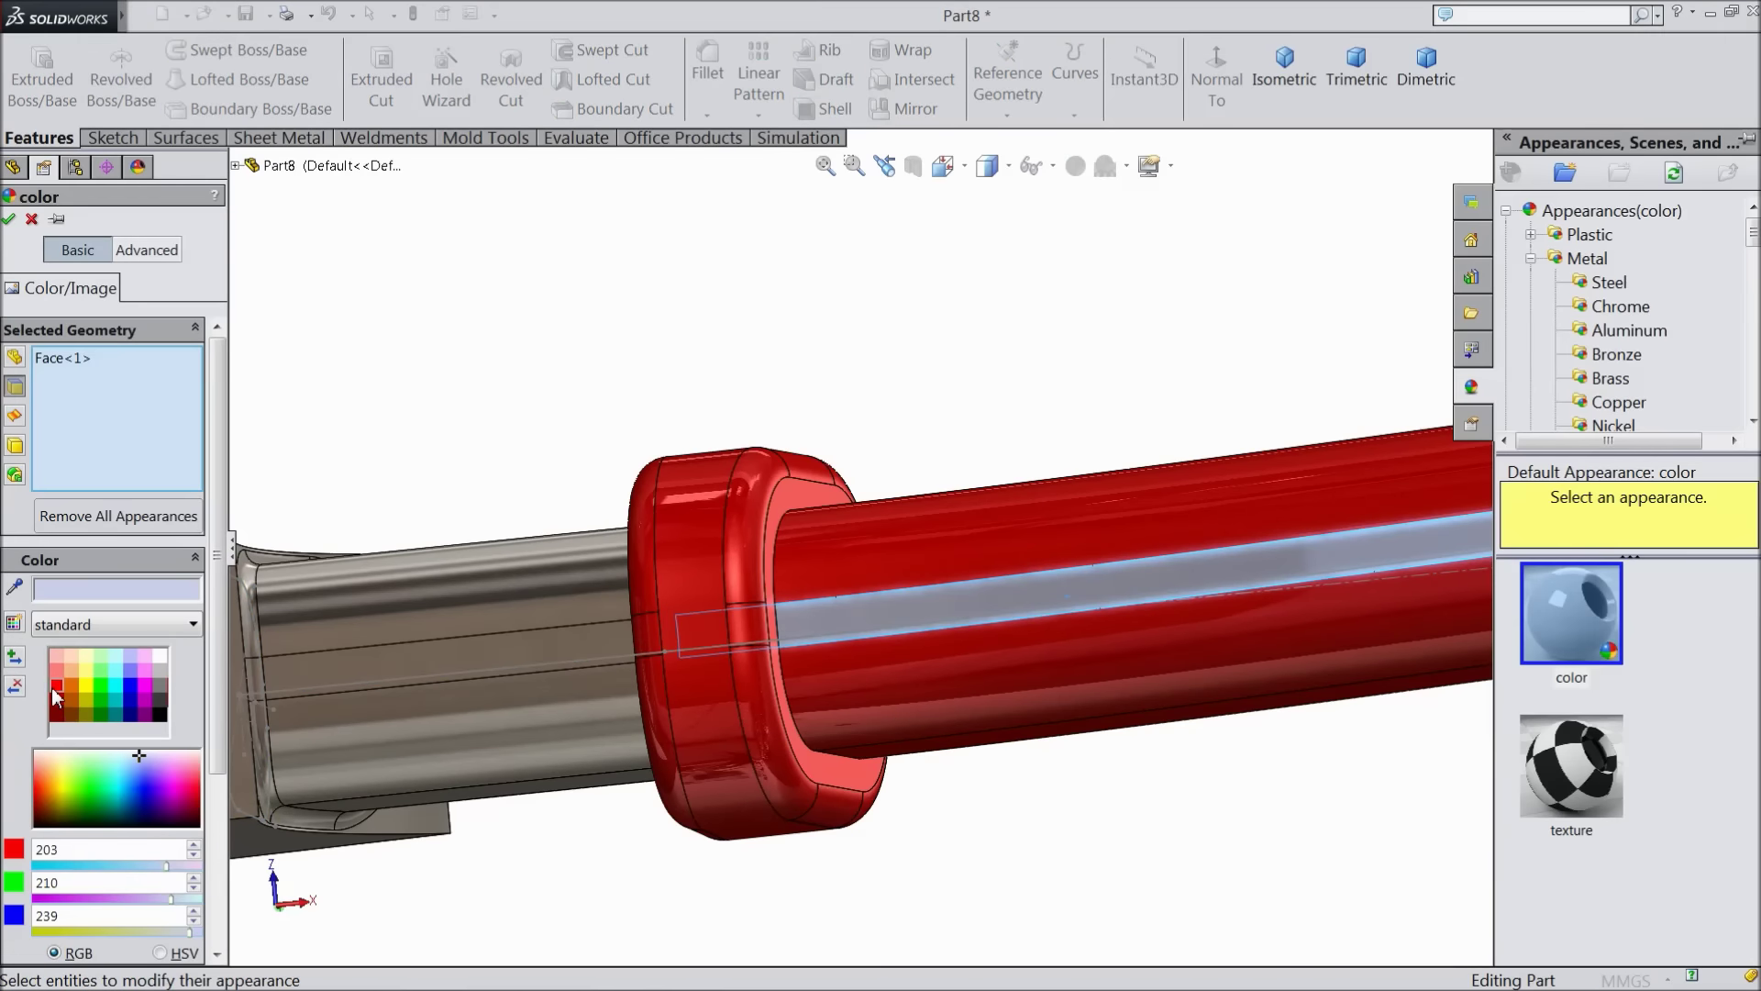
click(55, 687)
click(10, 220)
Reorient the whole pliers and select the face of the jaw's neck block
scroll(590, 500, up, 8)
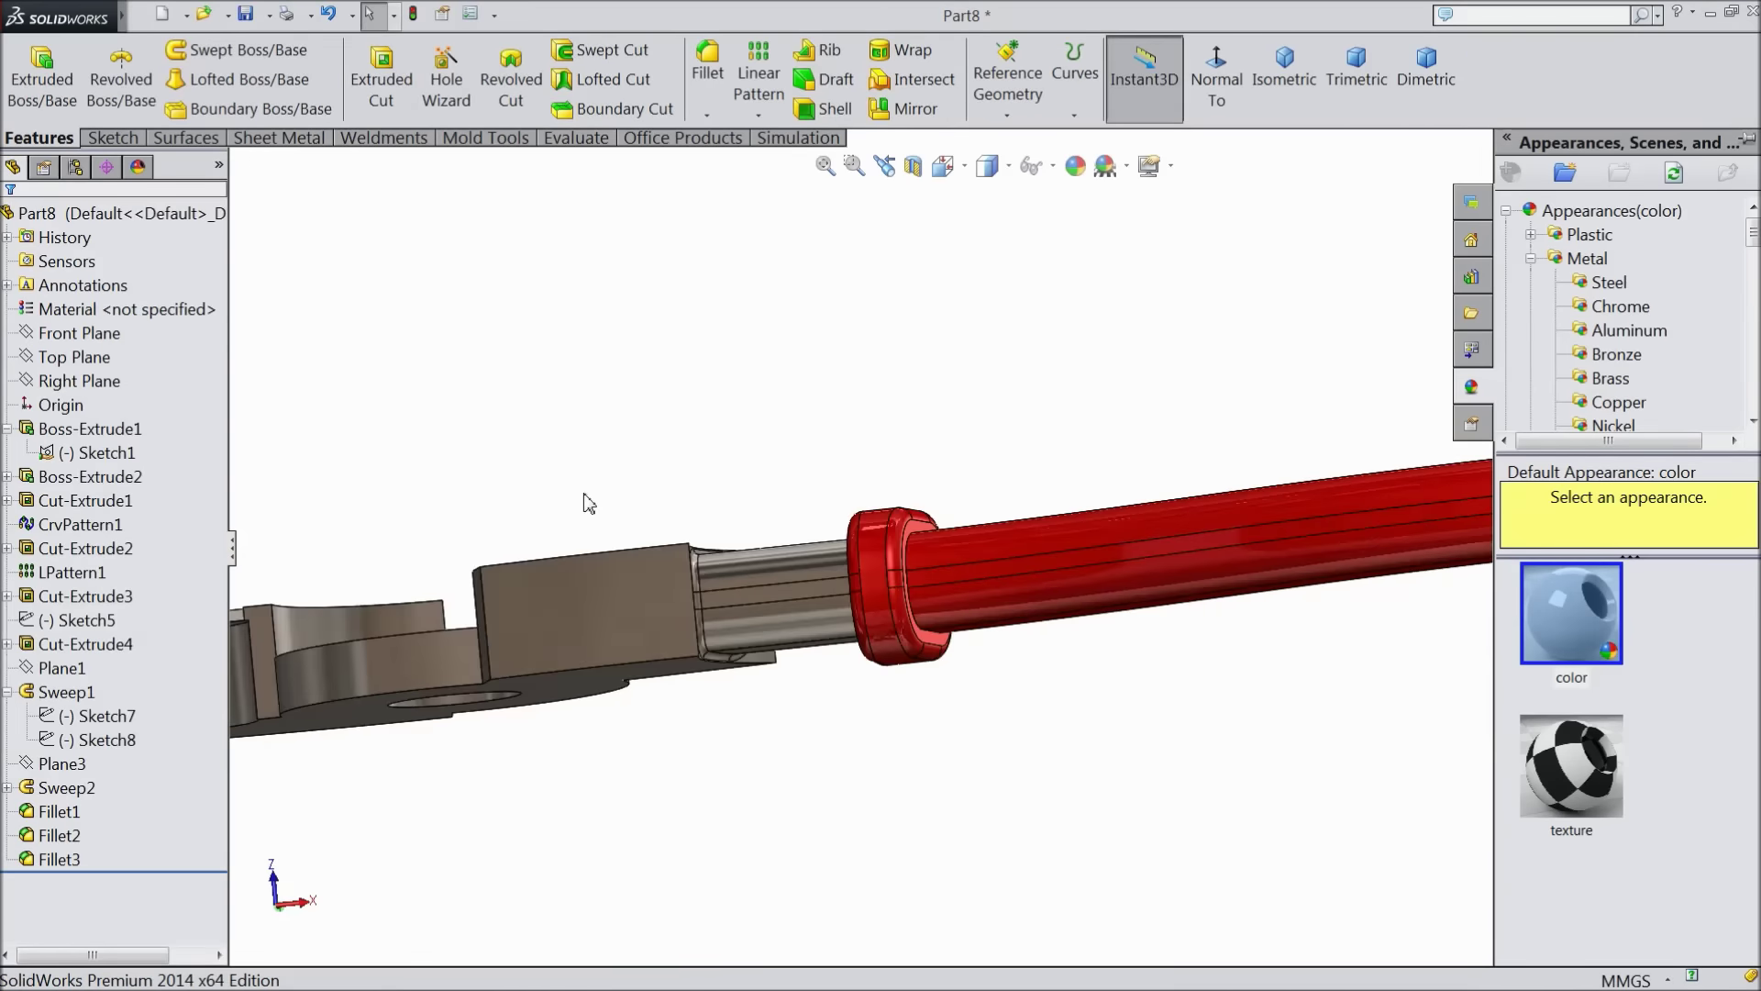
middle_drag(880, 460, 894, 662)
scroll(932, 631, down, 3)
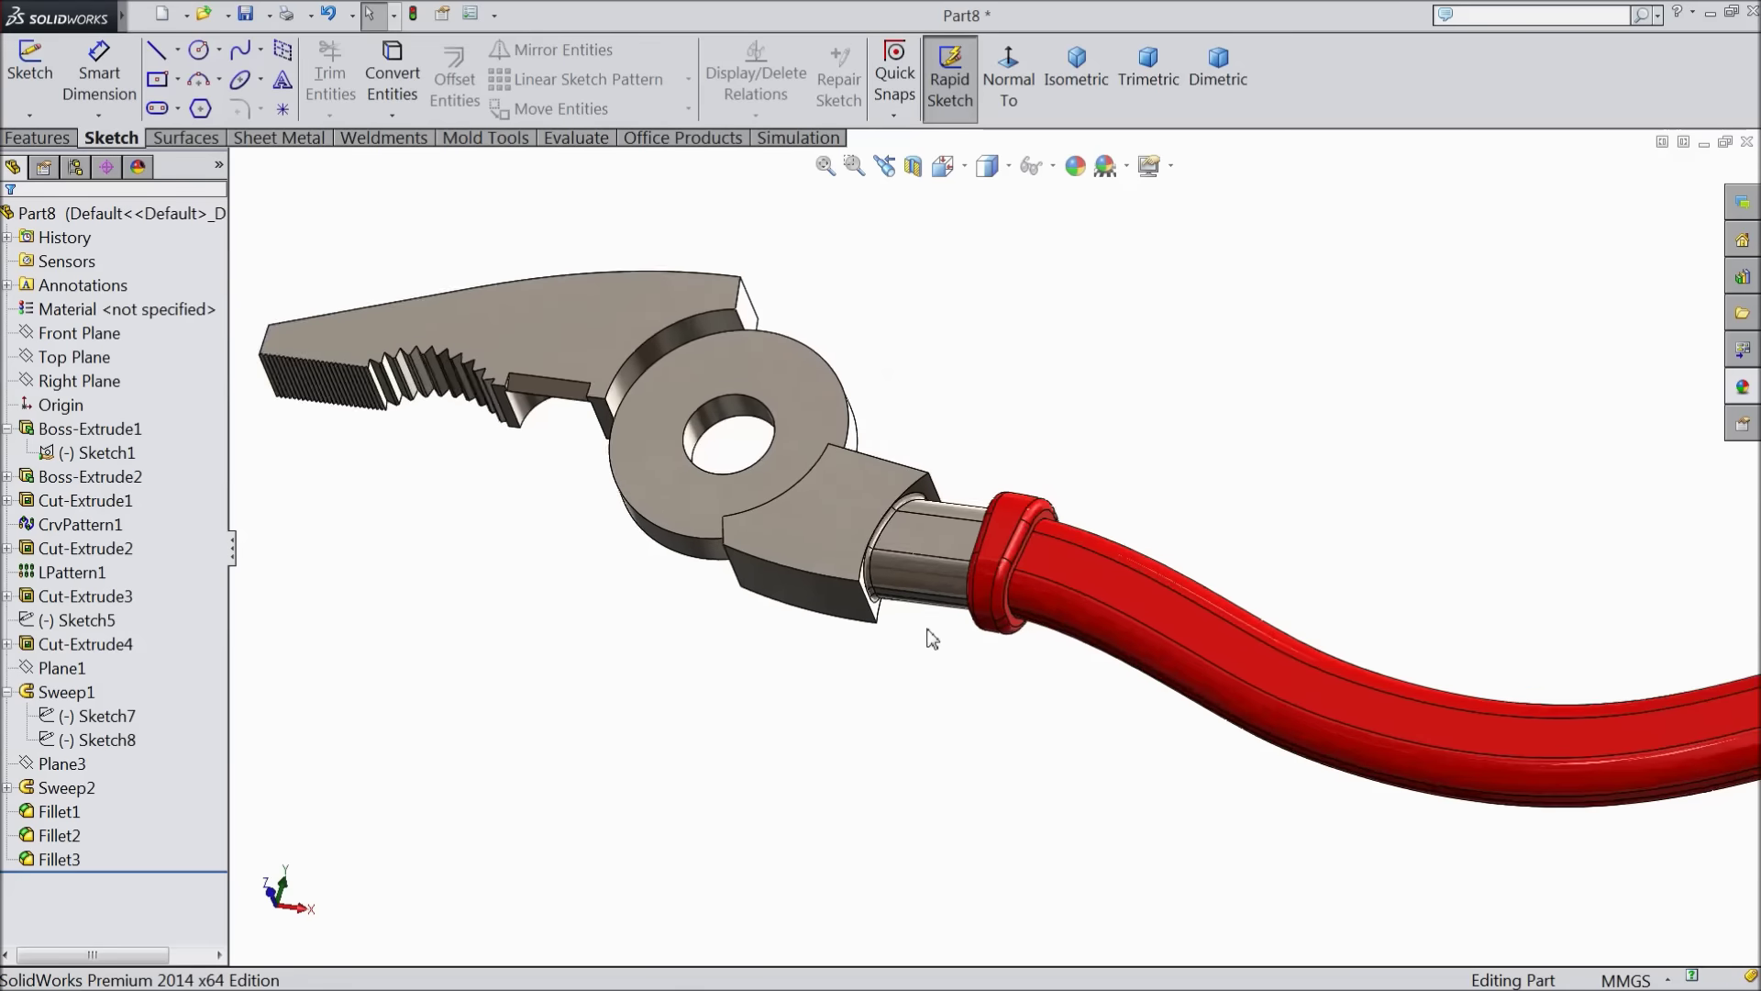
middle_drag(866, 645, 884, 664)
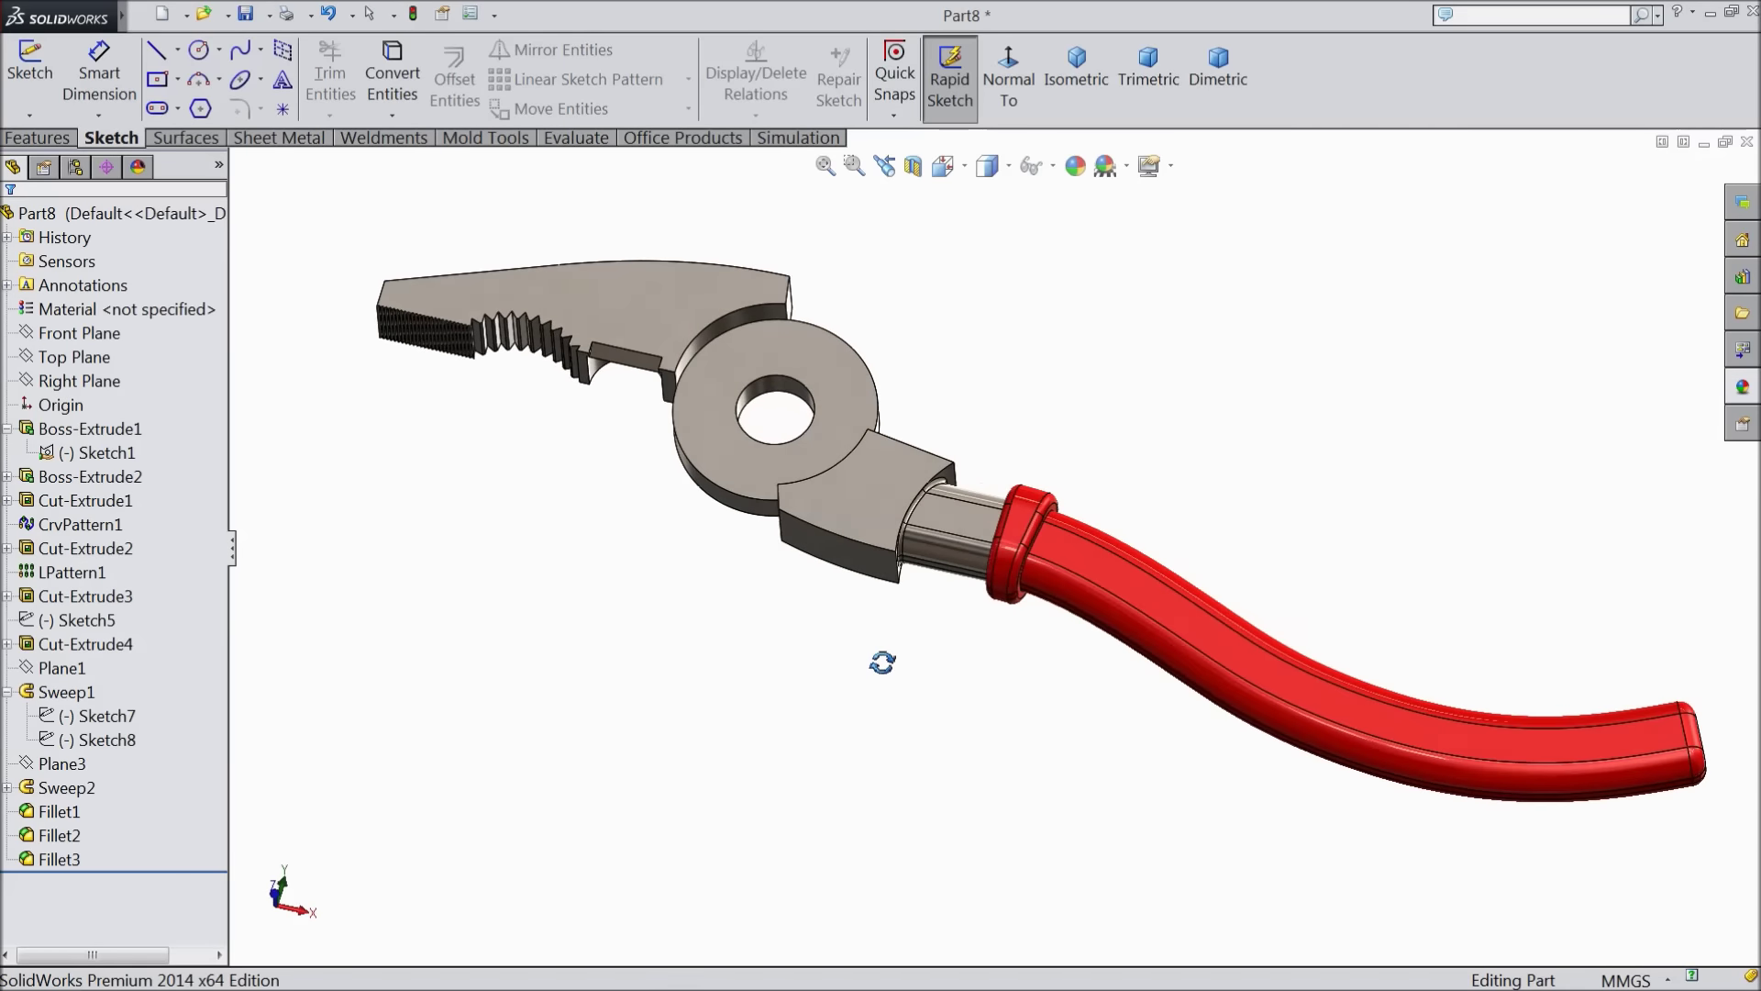
scroll(902, 459, down, 3)
click(828, 542)
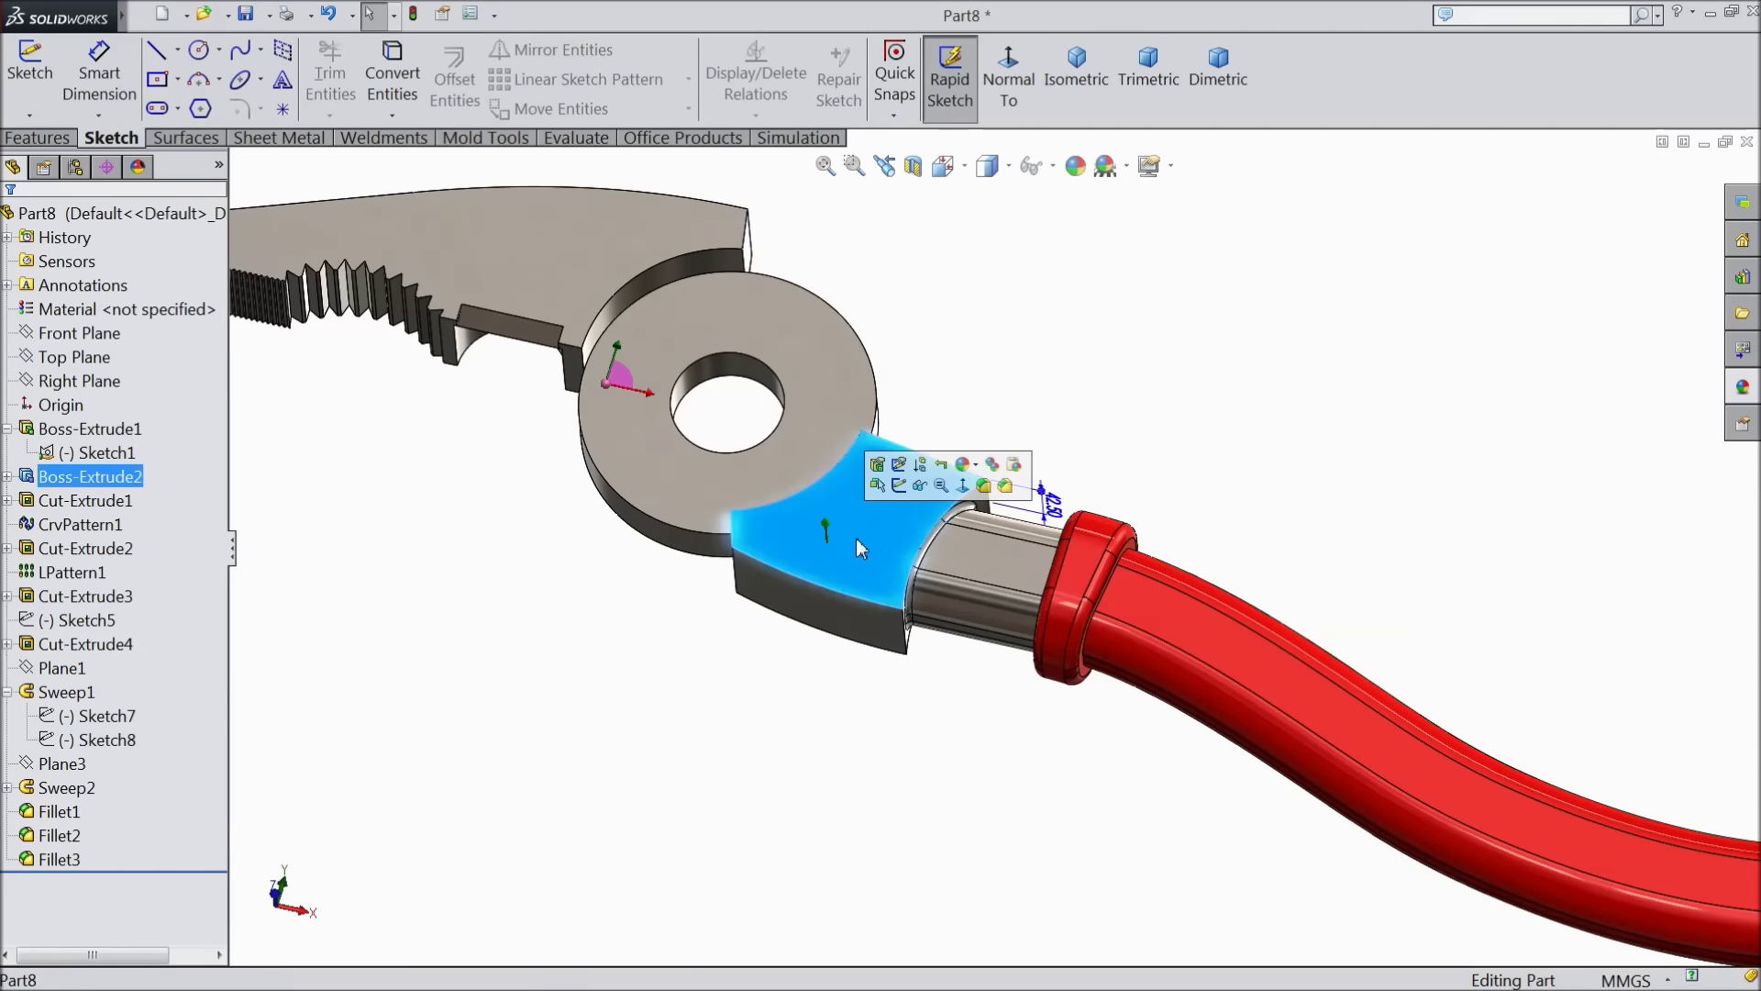
Start a new sketch on the neck block face, viewed normal to it
click(910, 495)
click(1009, 92)
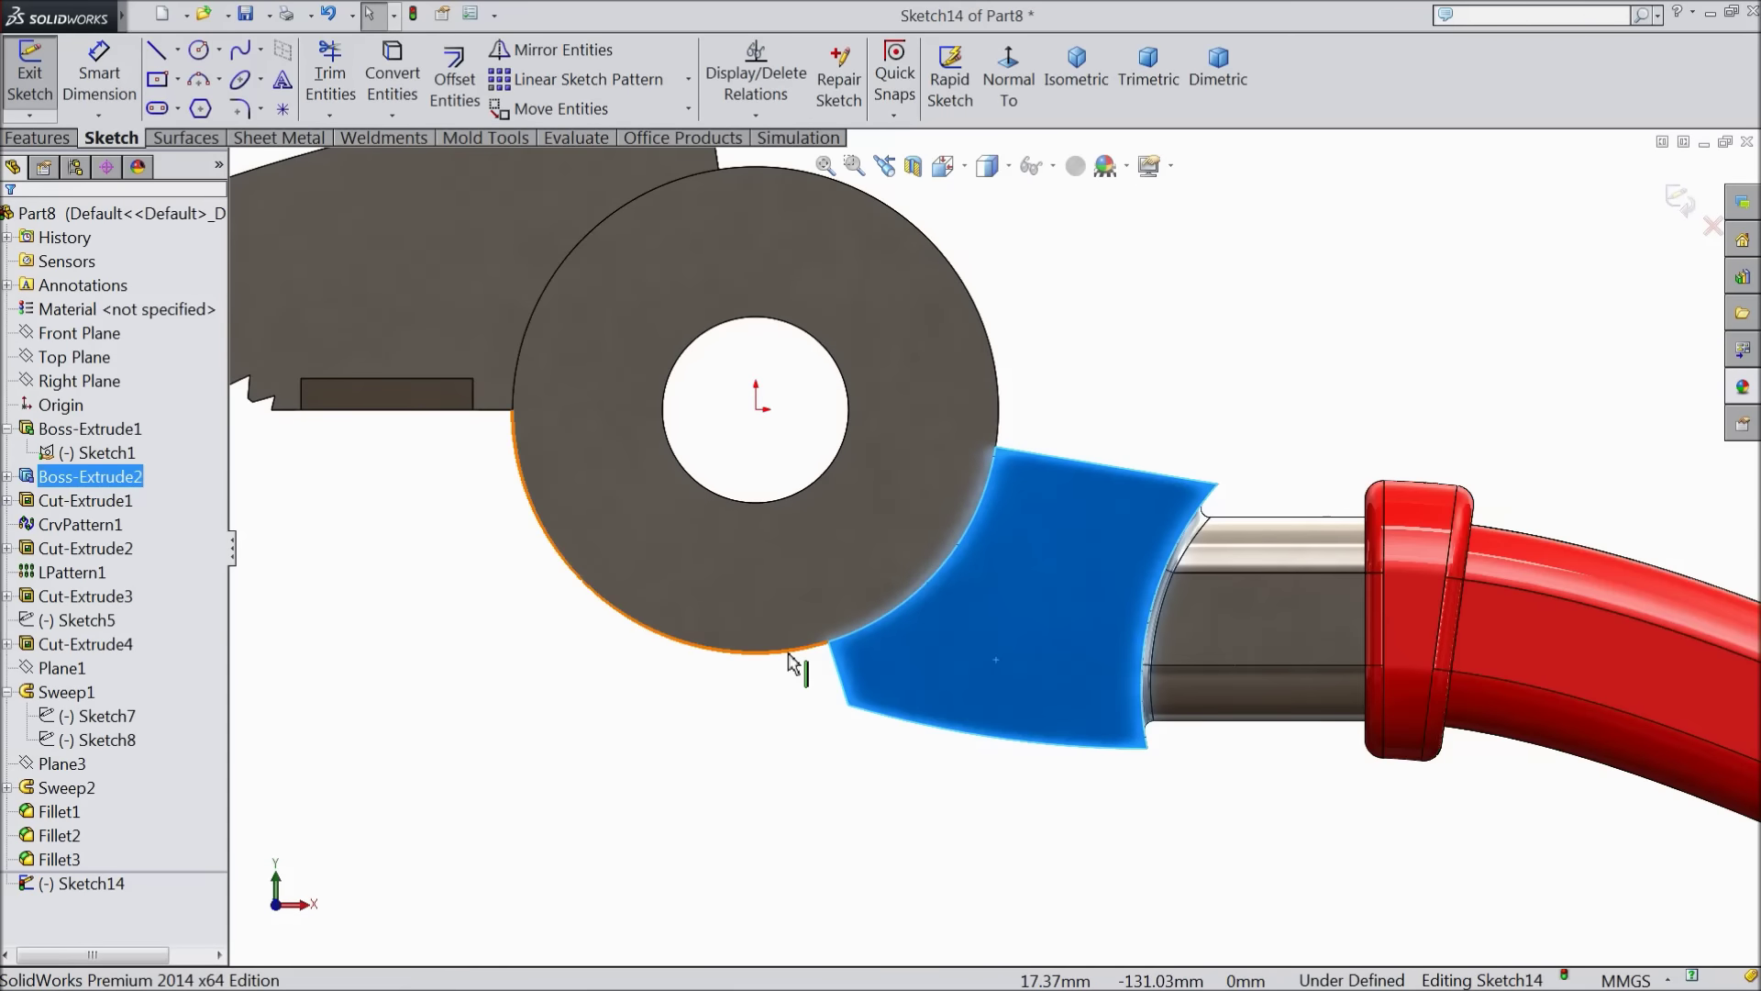
scroll(794, 560, down, 2)
Convert the pivot ring's two outer arcs, at the handle and upper-left, into the sketch
click(874, 625)
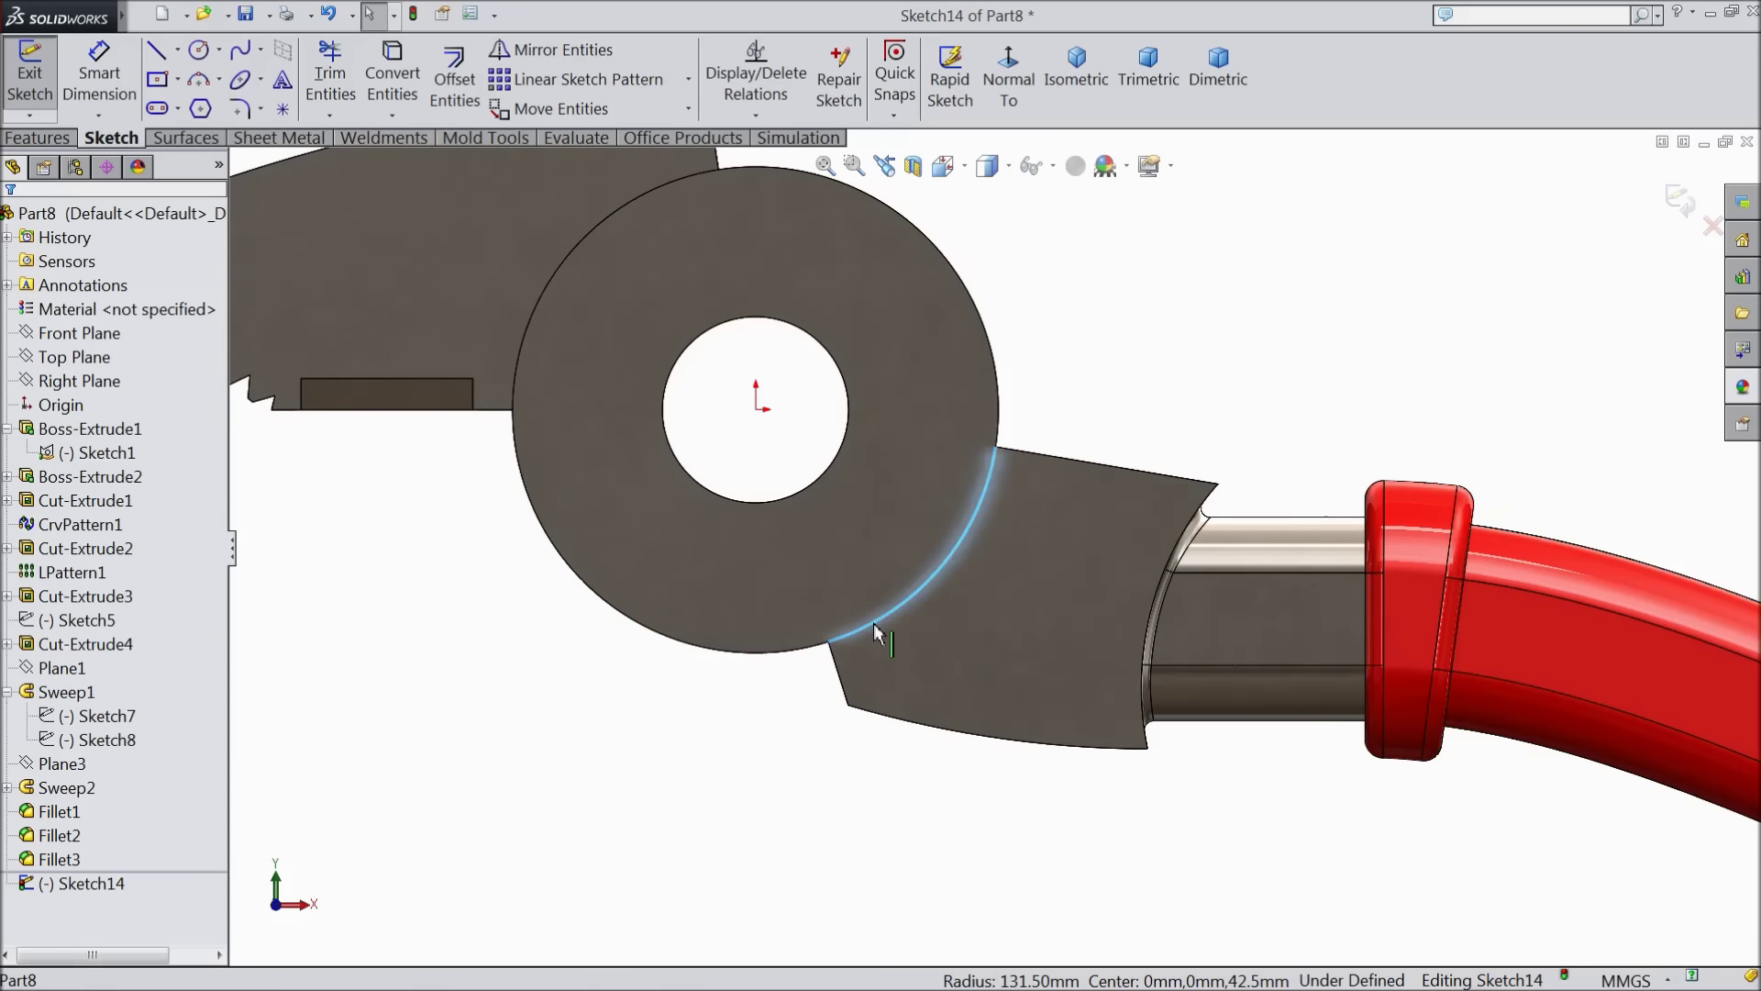
ctrl+click(585, 237)
scroll(795, 360, up, 1)
scroll(794, 359, down, 1)
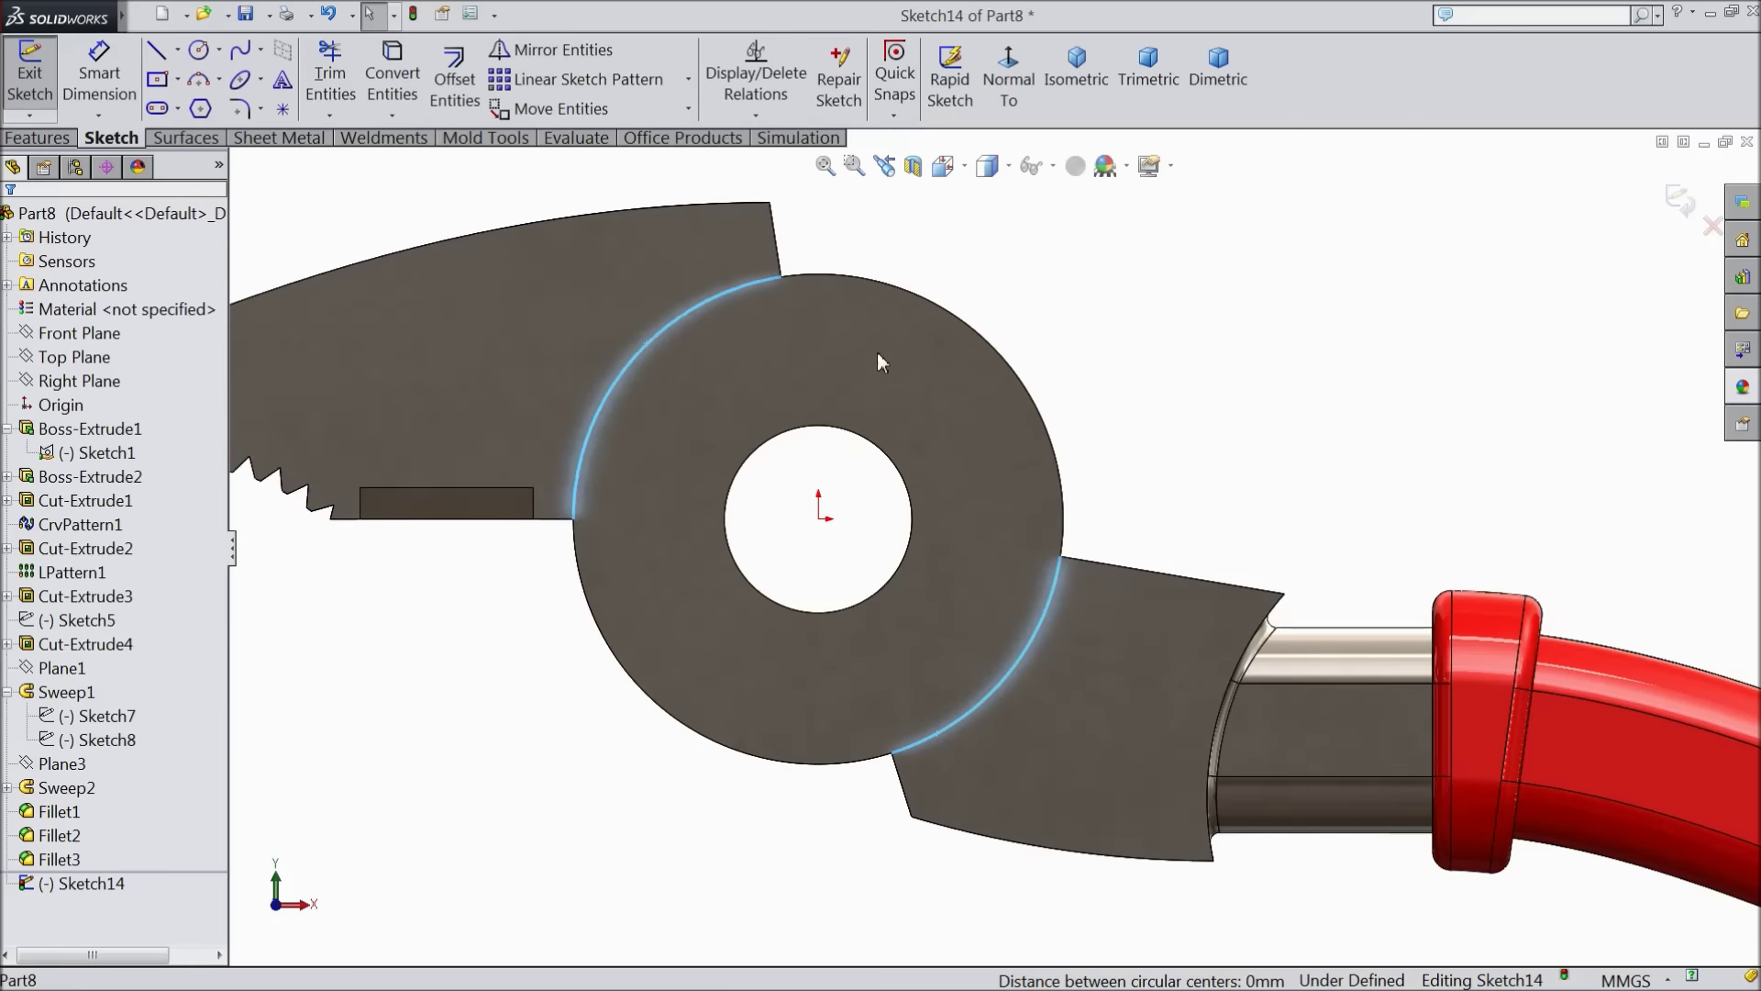
click(400, 85)
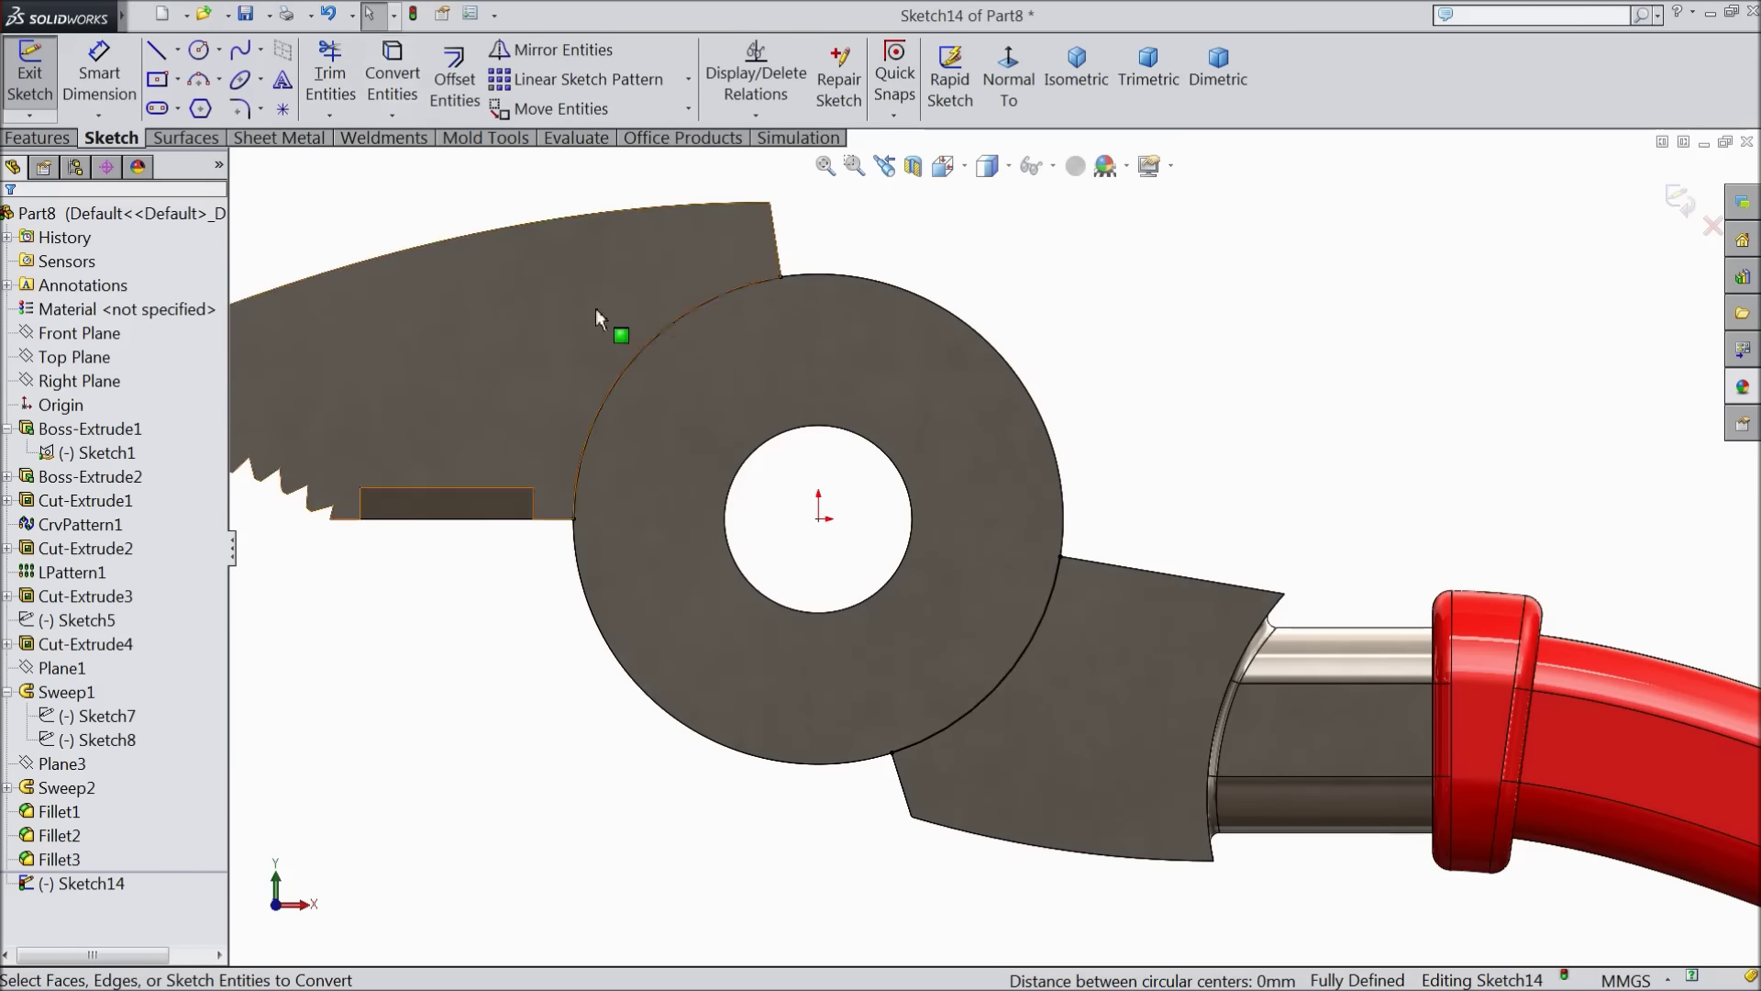
click(154, 55)
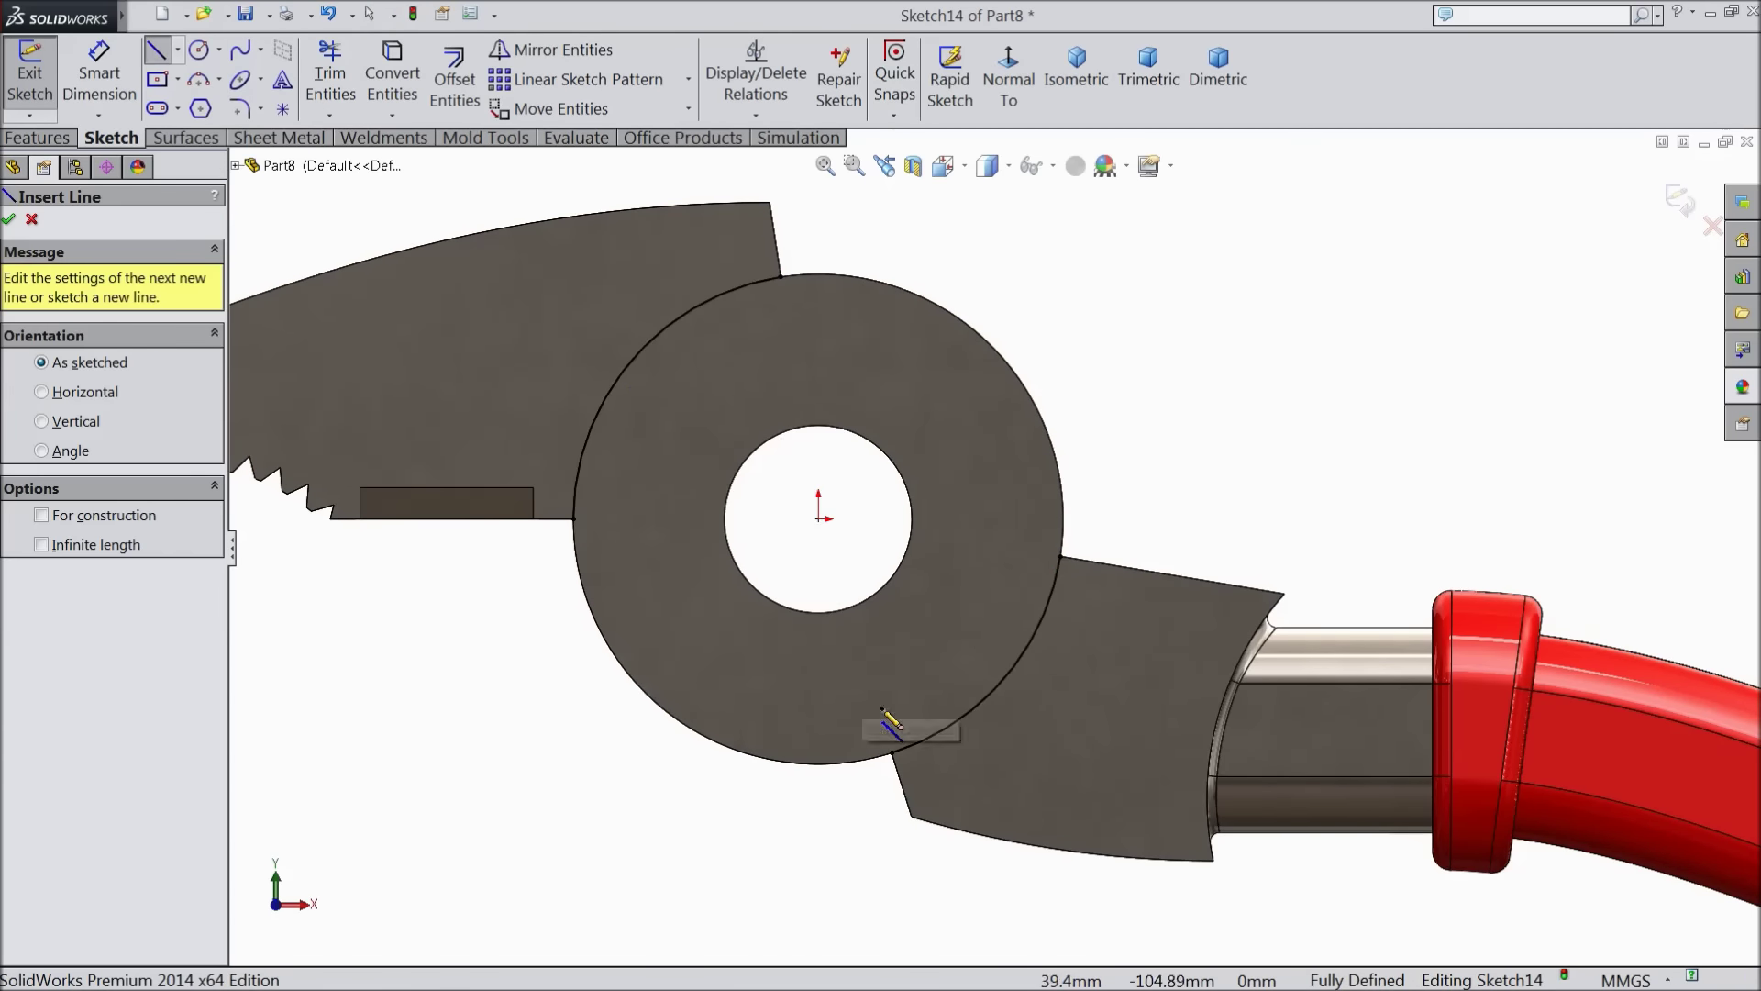
Draw a vertical line across the handle neck, starting on the ring's arc
scroll(950, 753, down, 2)
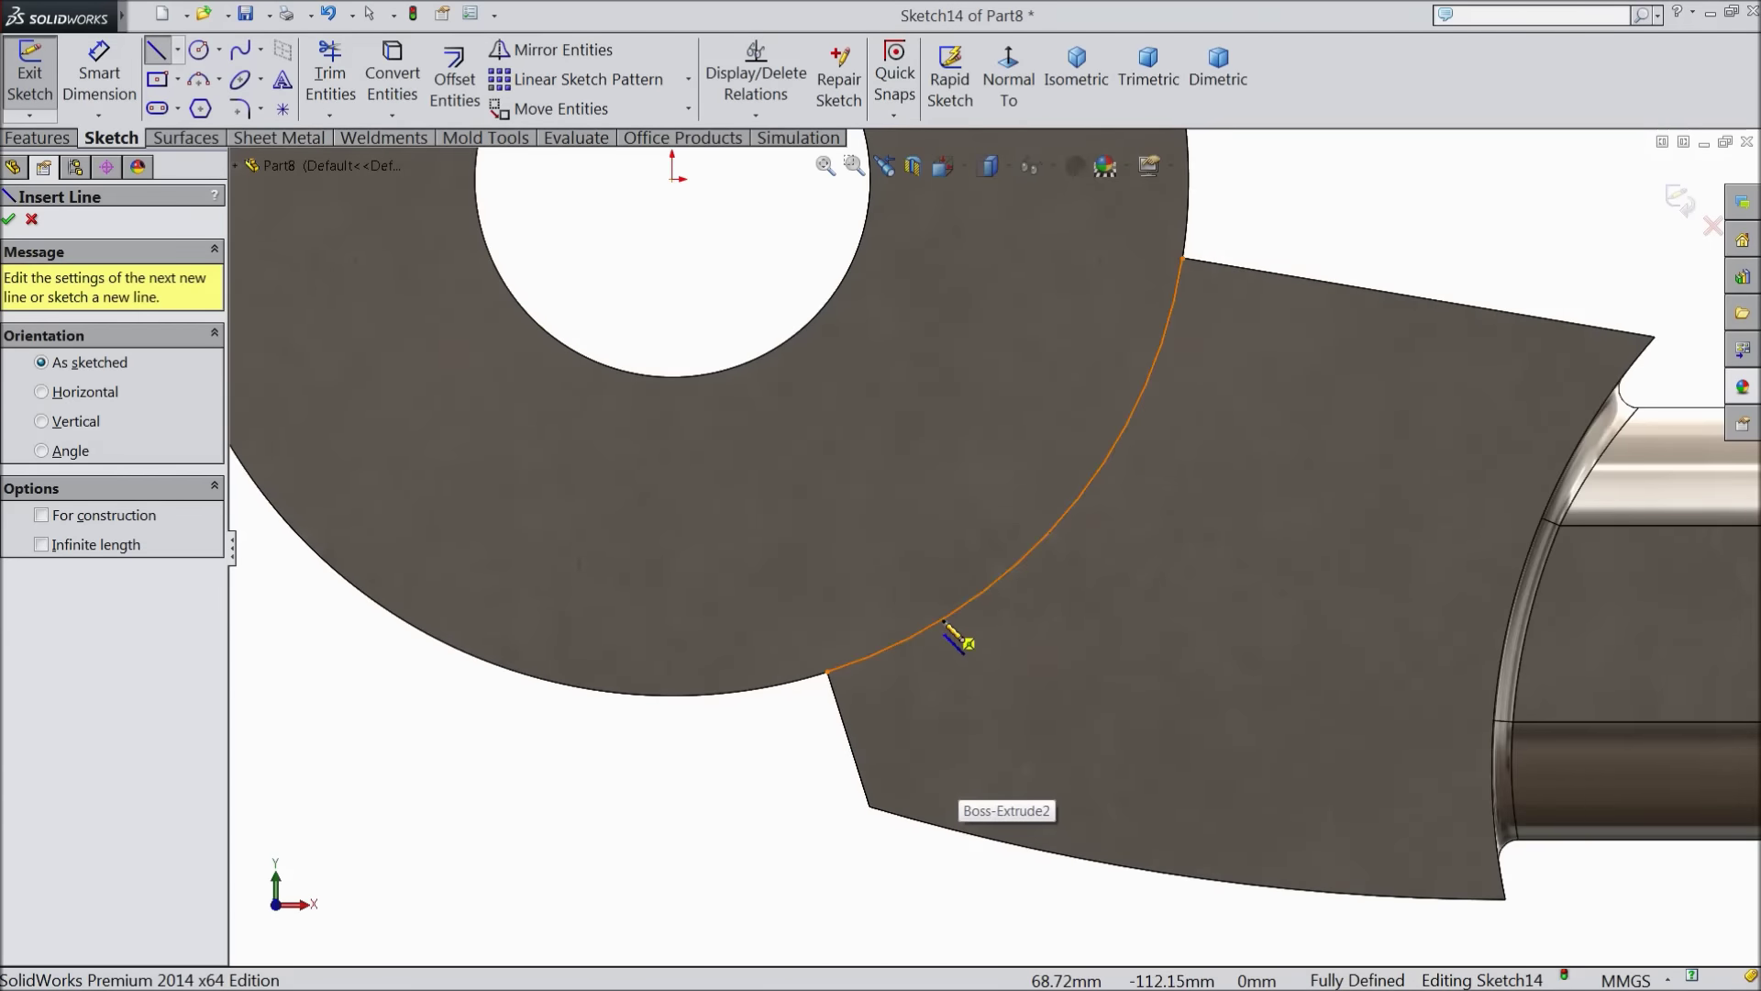
click(1064, 516)
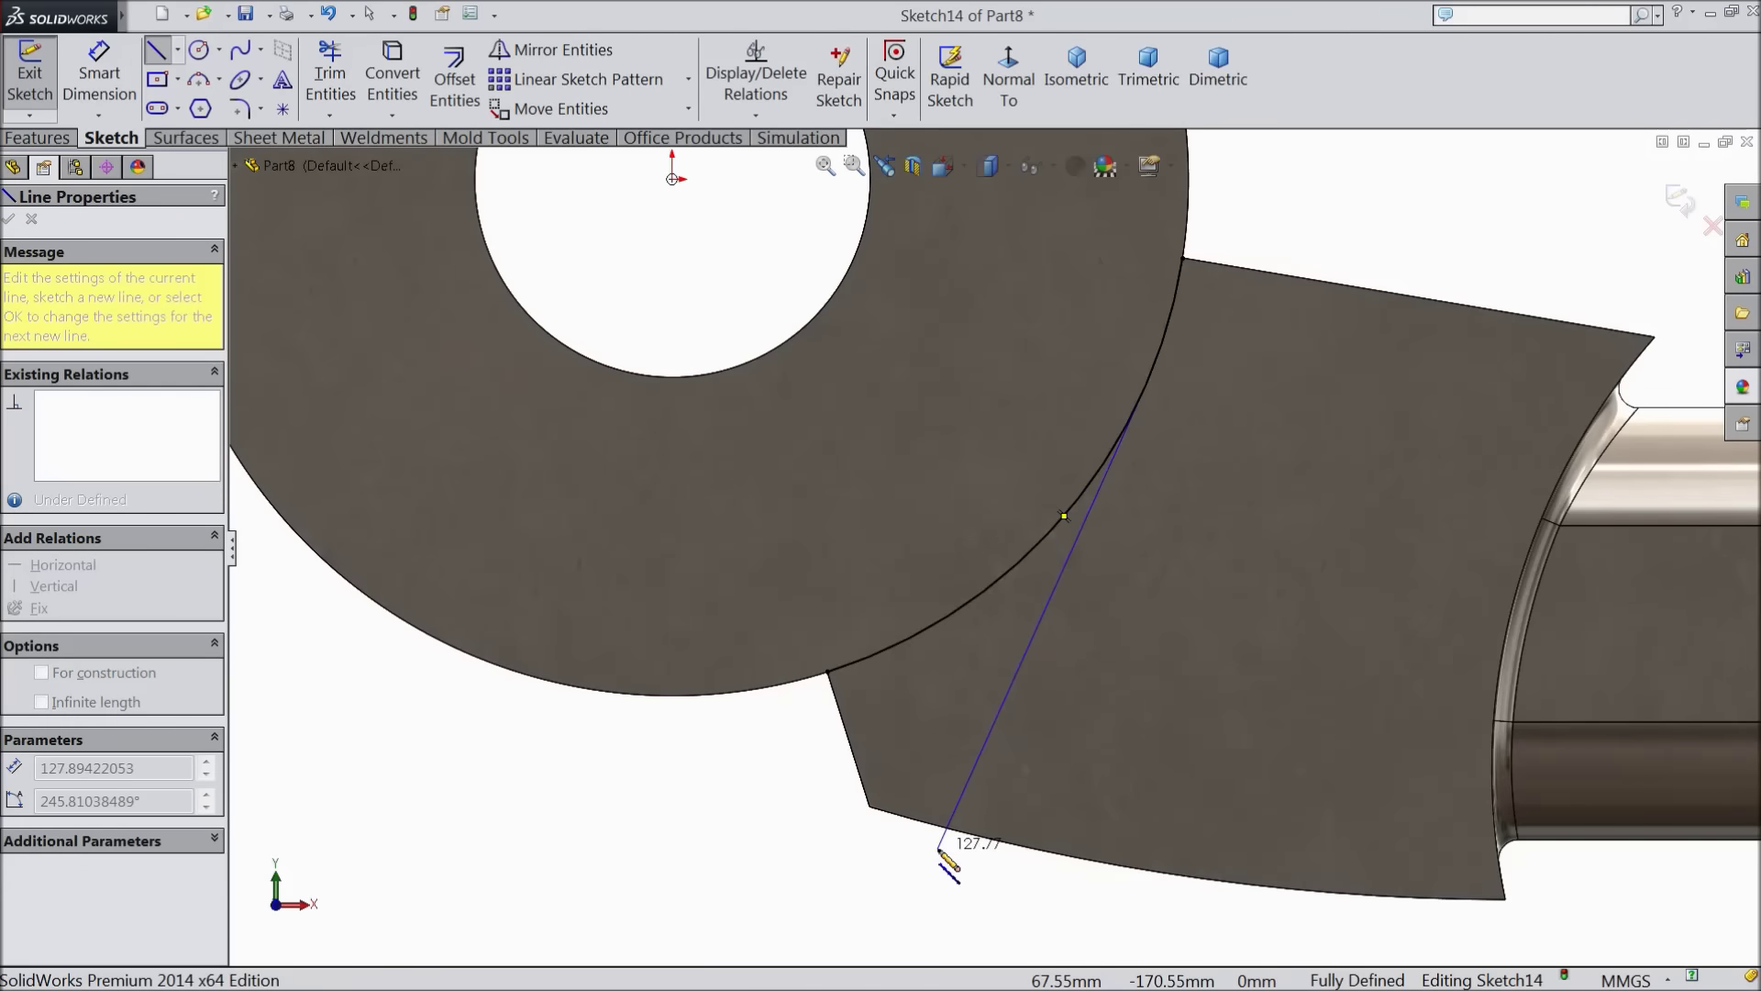
key(Escape)
key(Return)
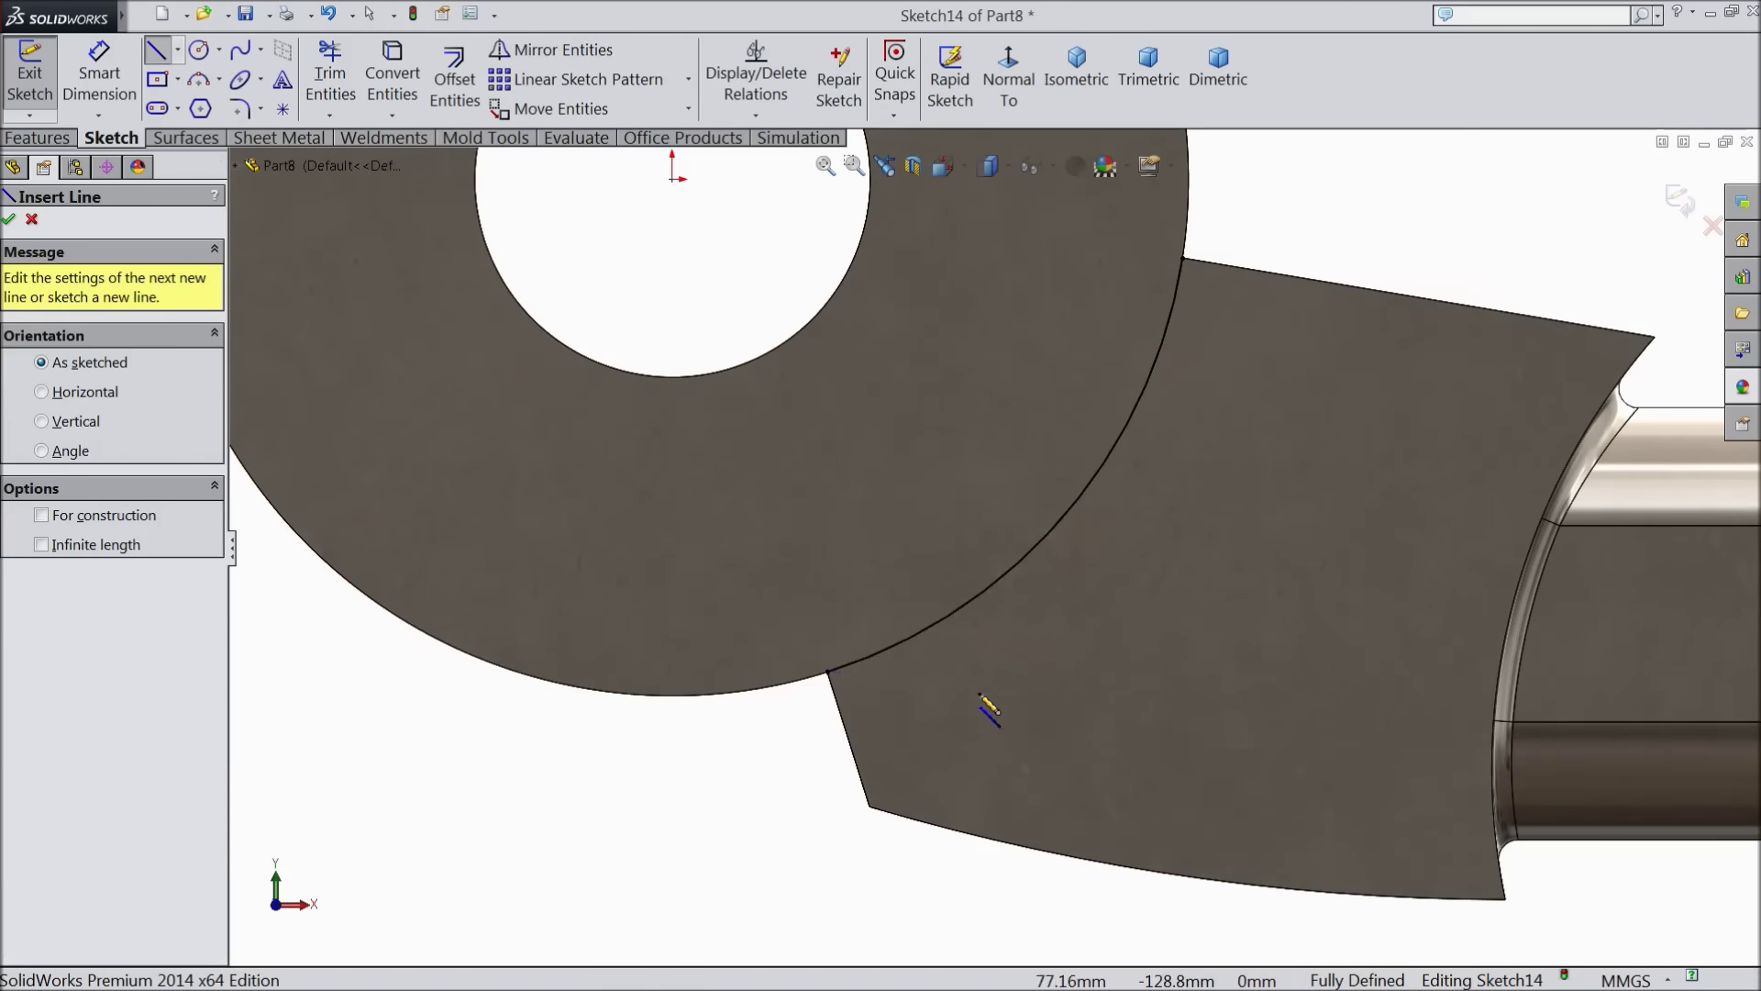
click(928, 655)
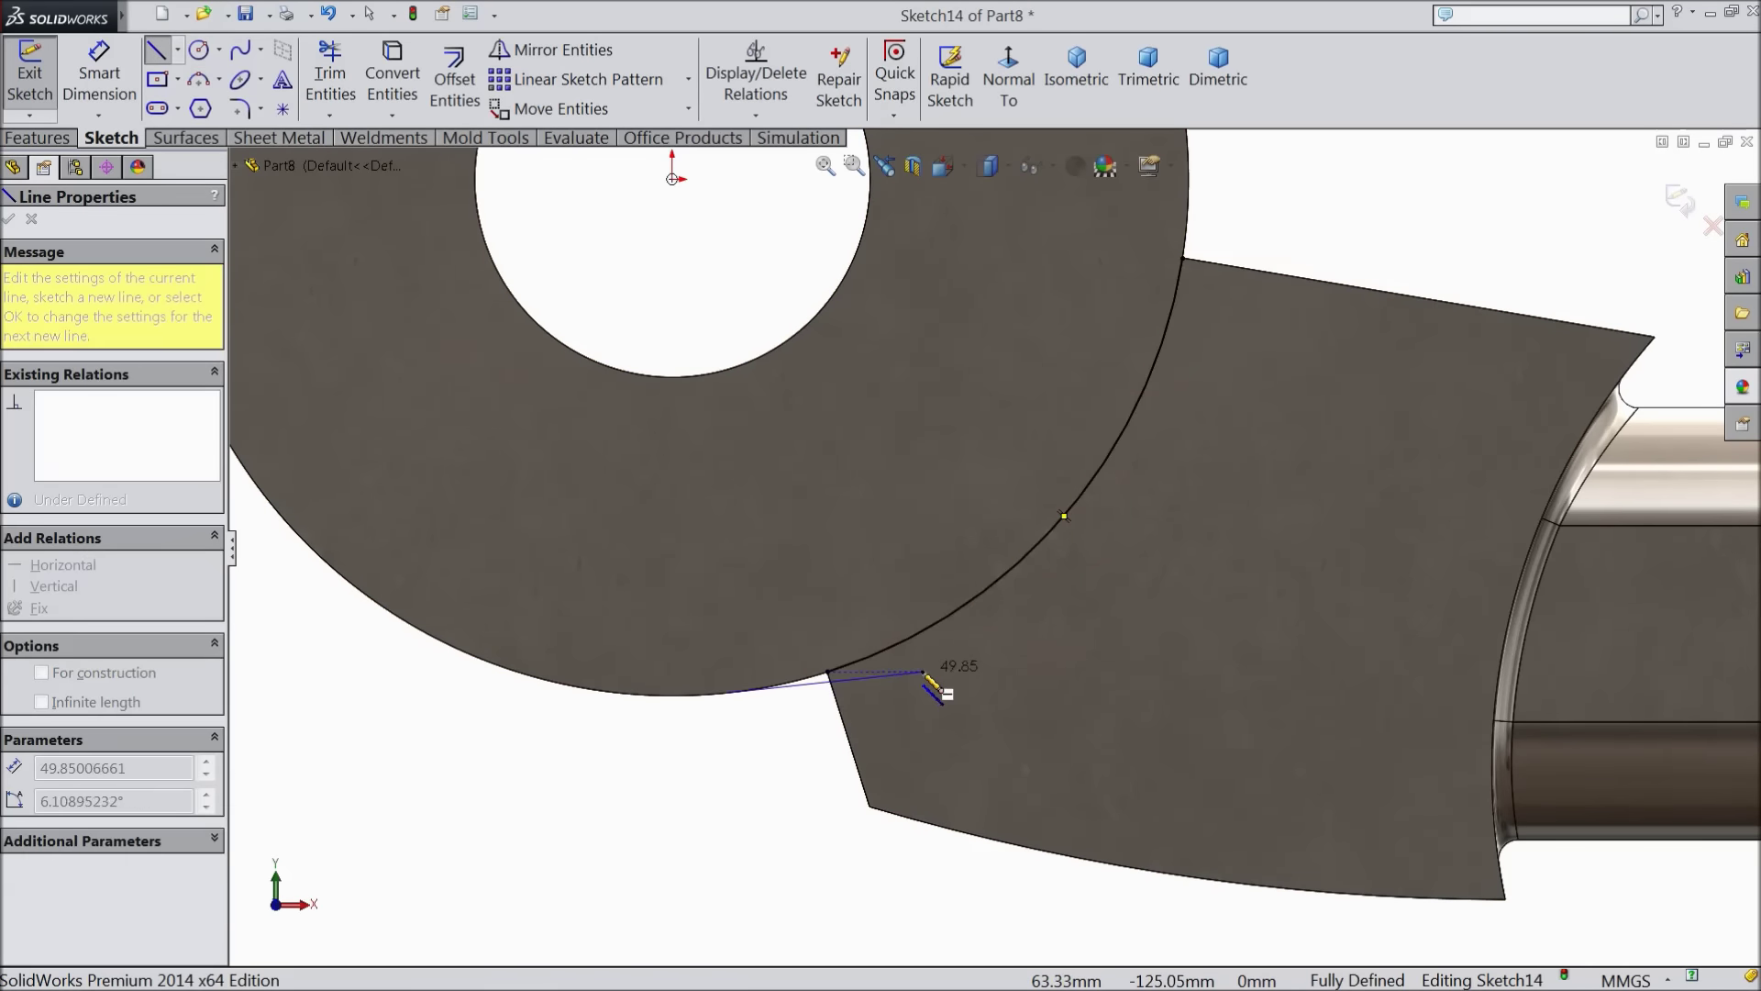
key(Escape)
click(177, 51)
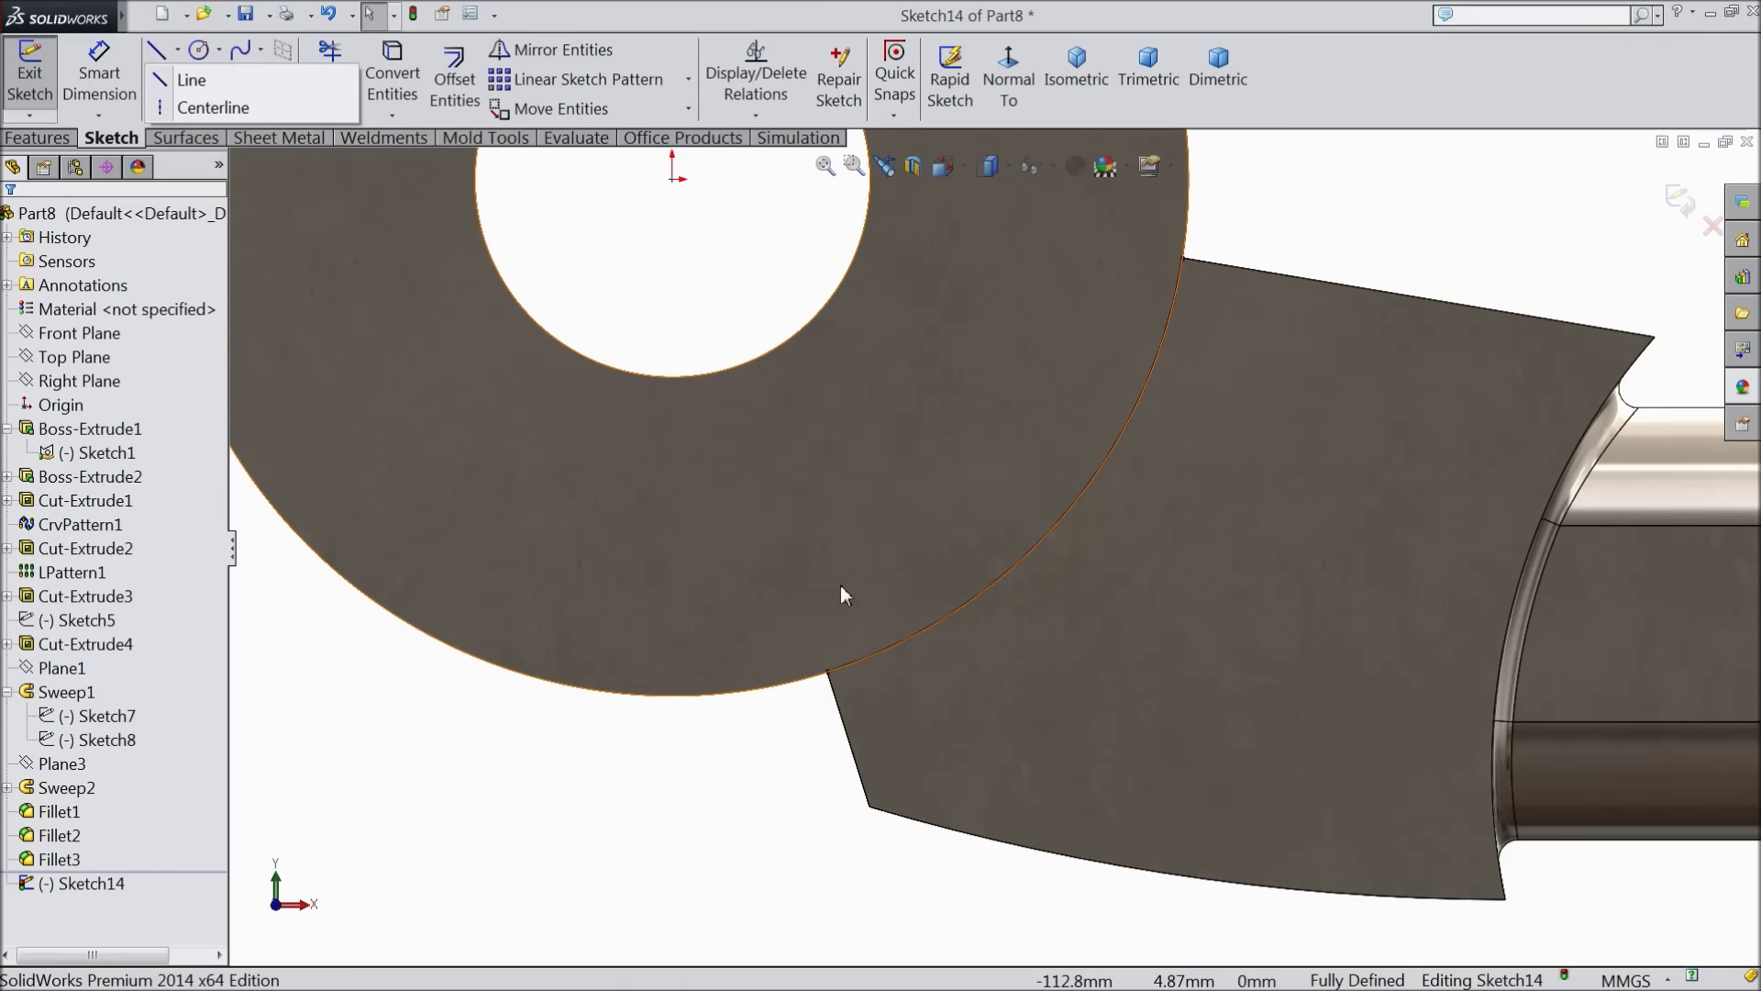
click(191, 82)
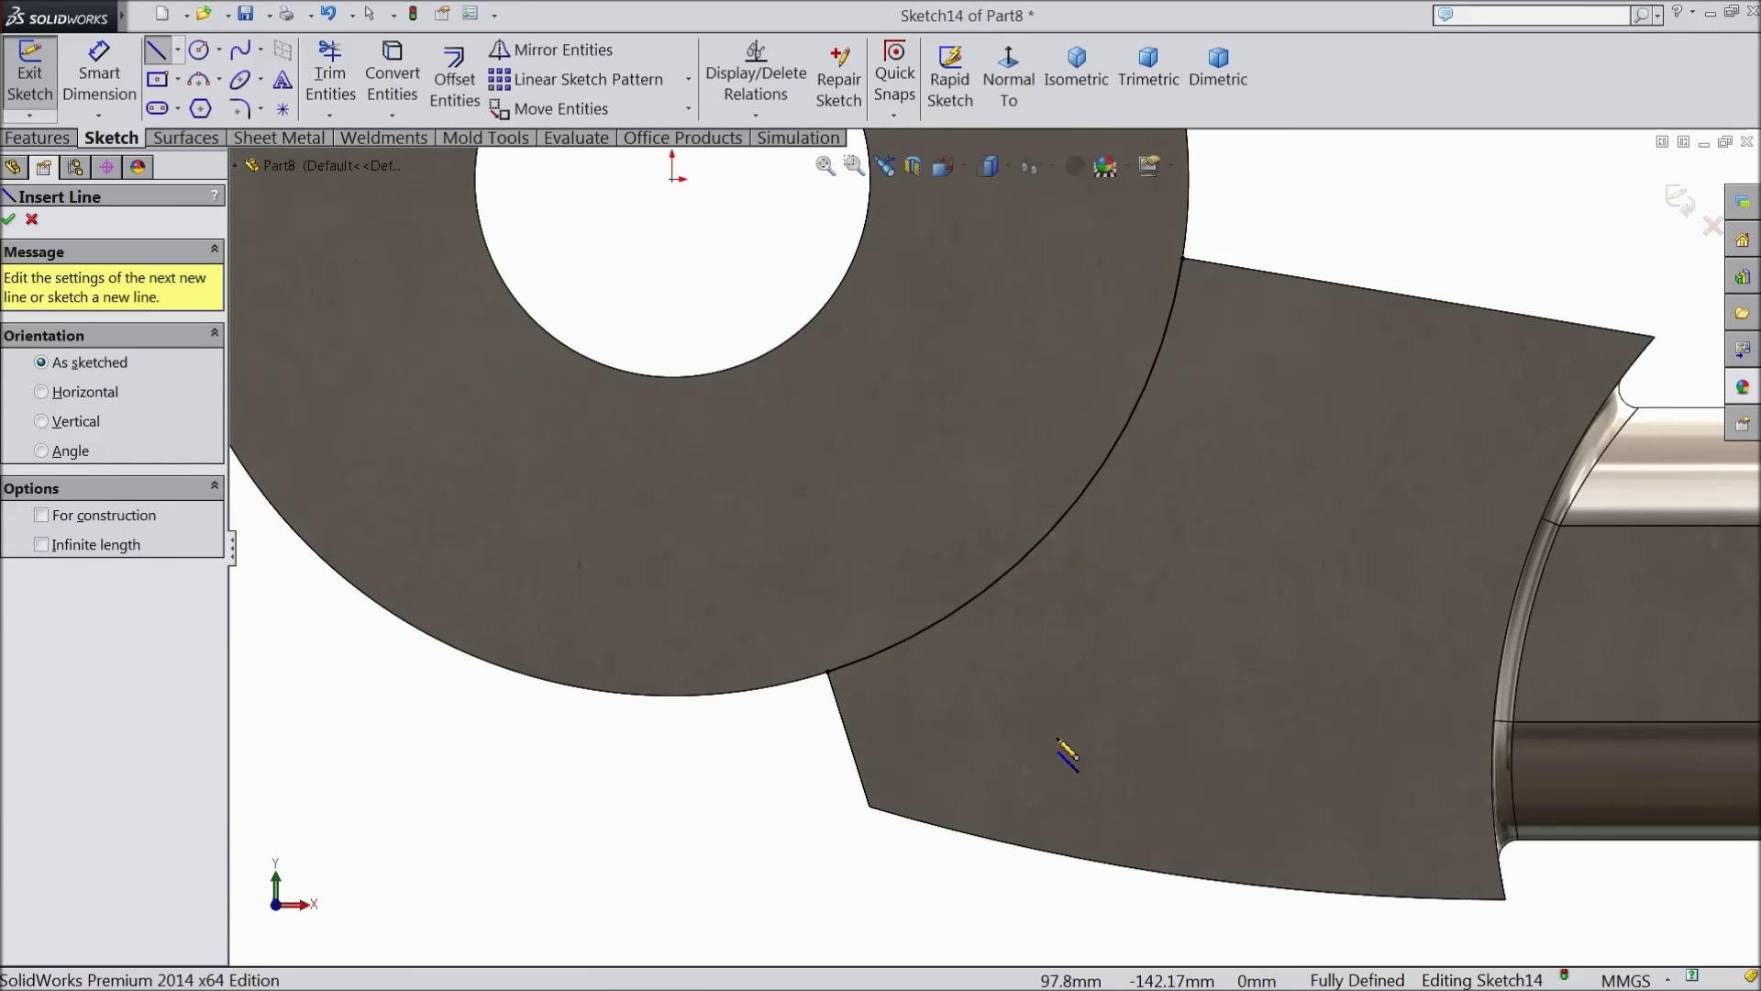
click(932, 628)
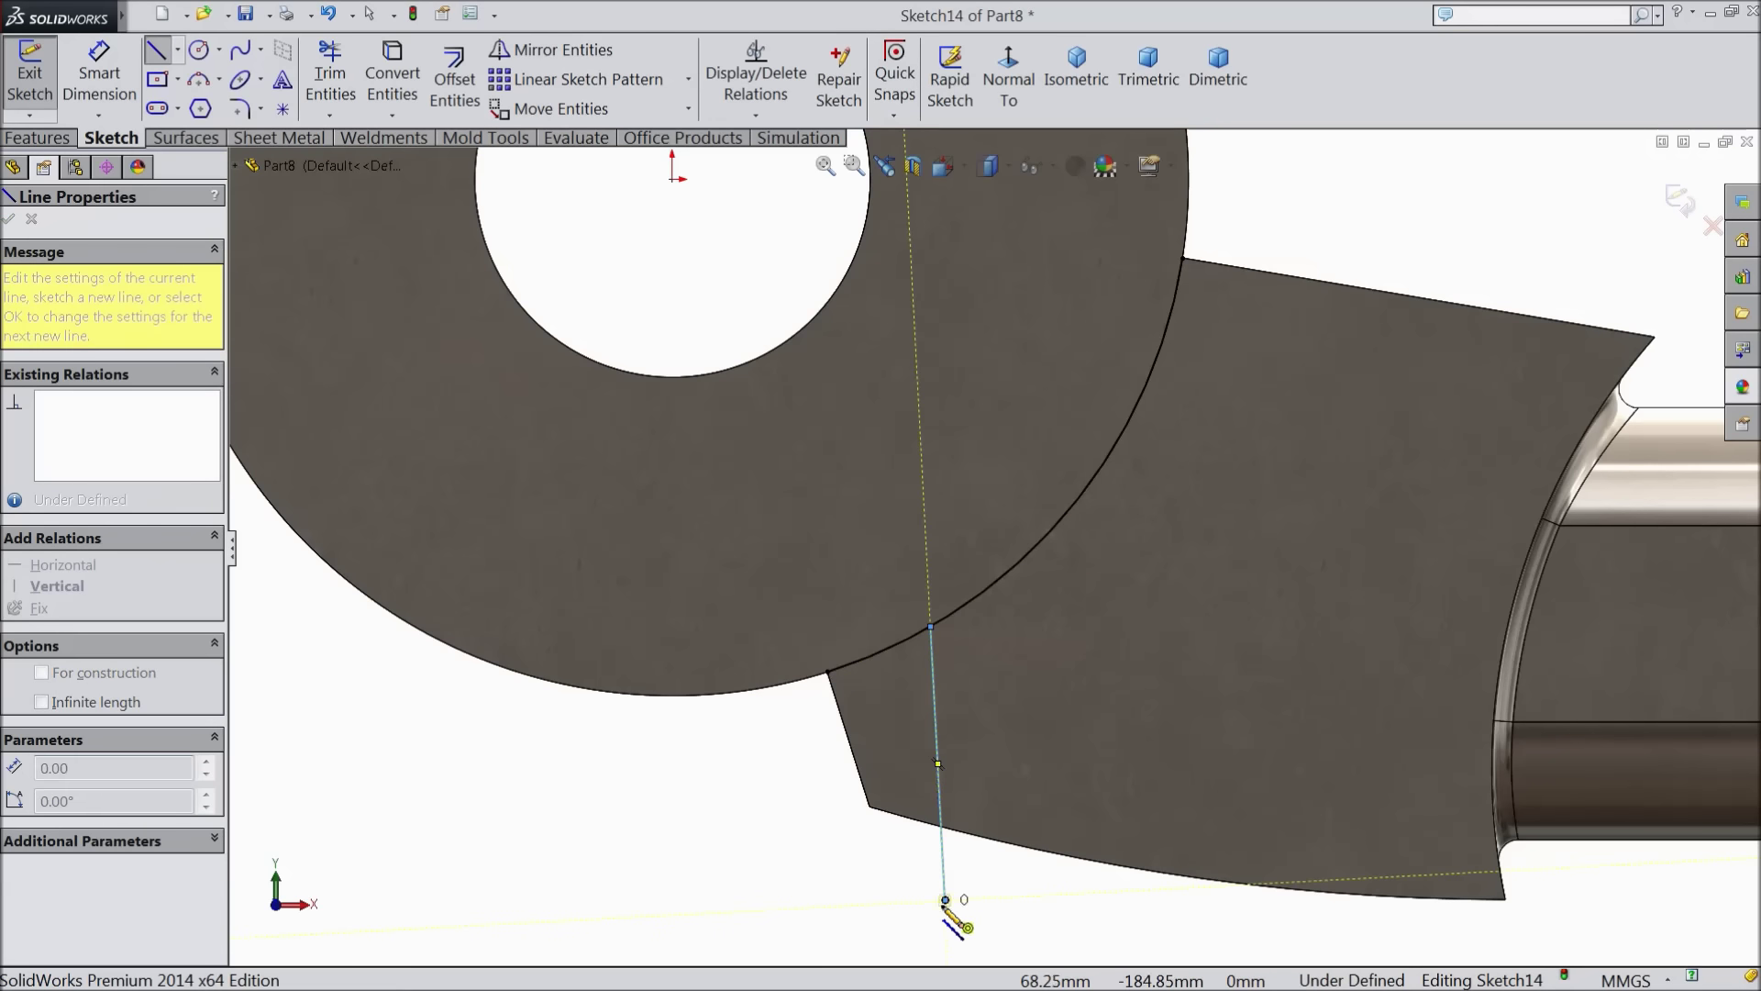
right_click(913, 913)
click(954, 167)
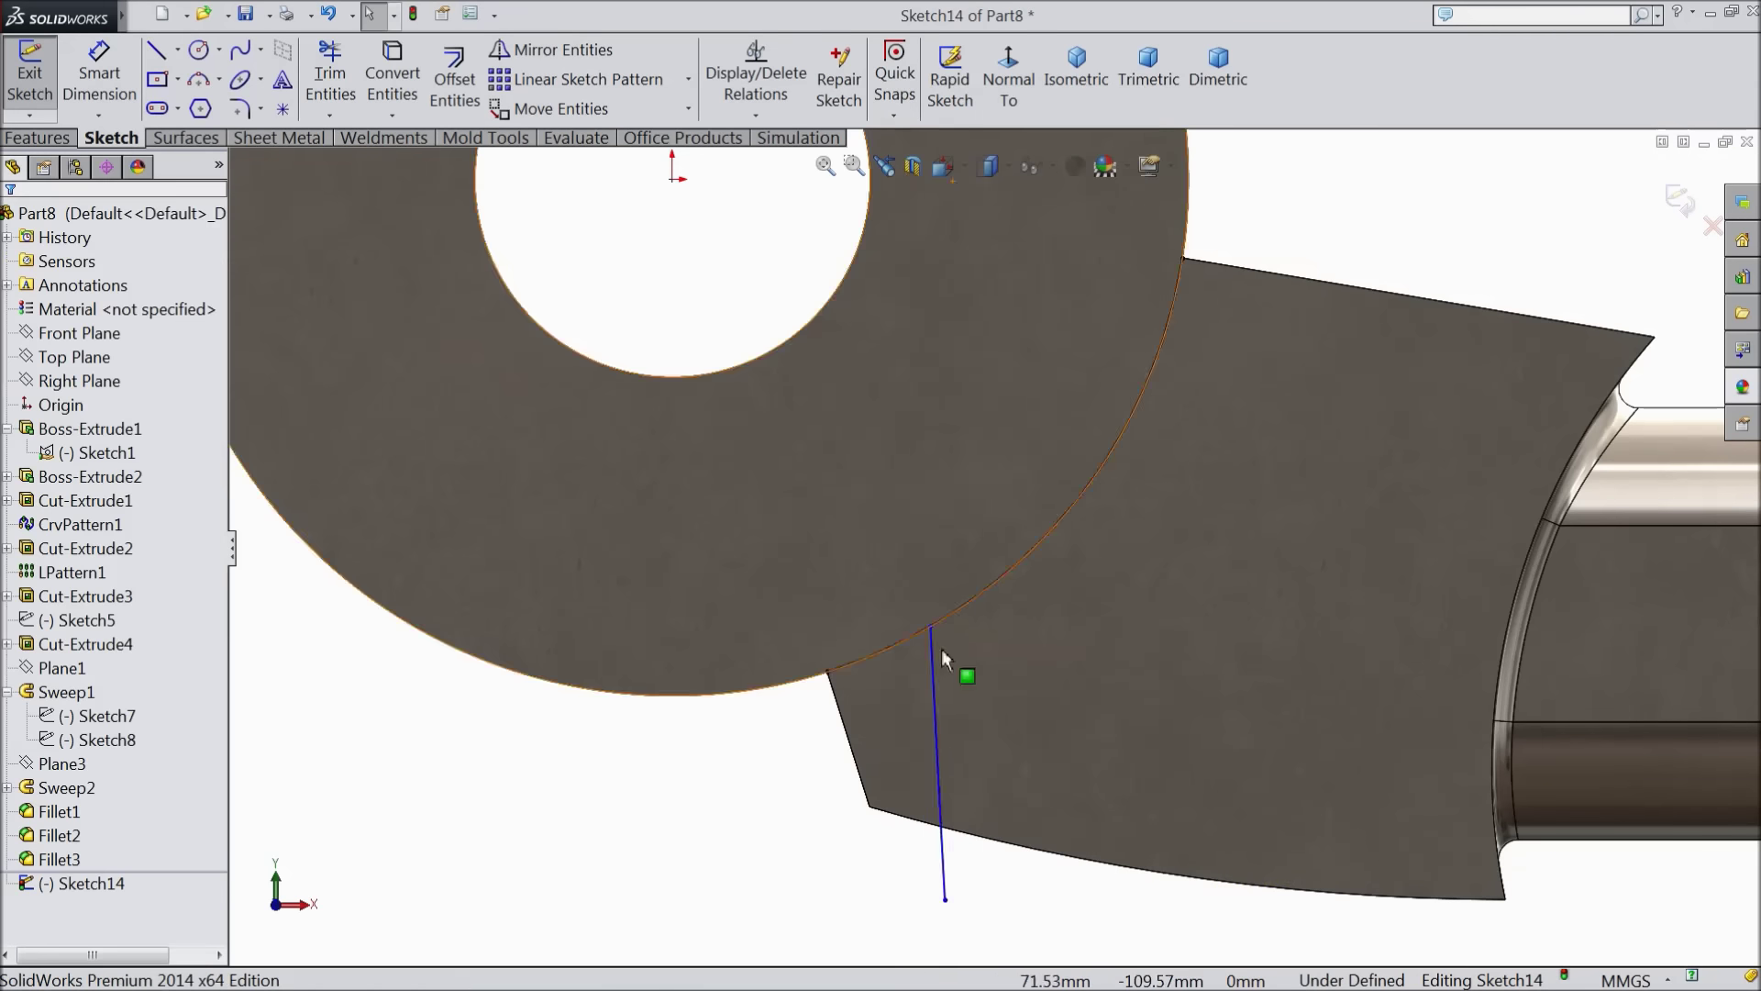
Convert the handle's curved bottom edge into the sketch and trim the line below it
click(847, 741)
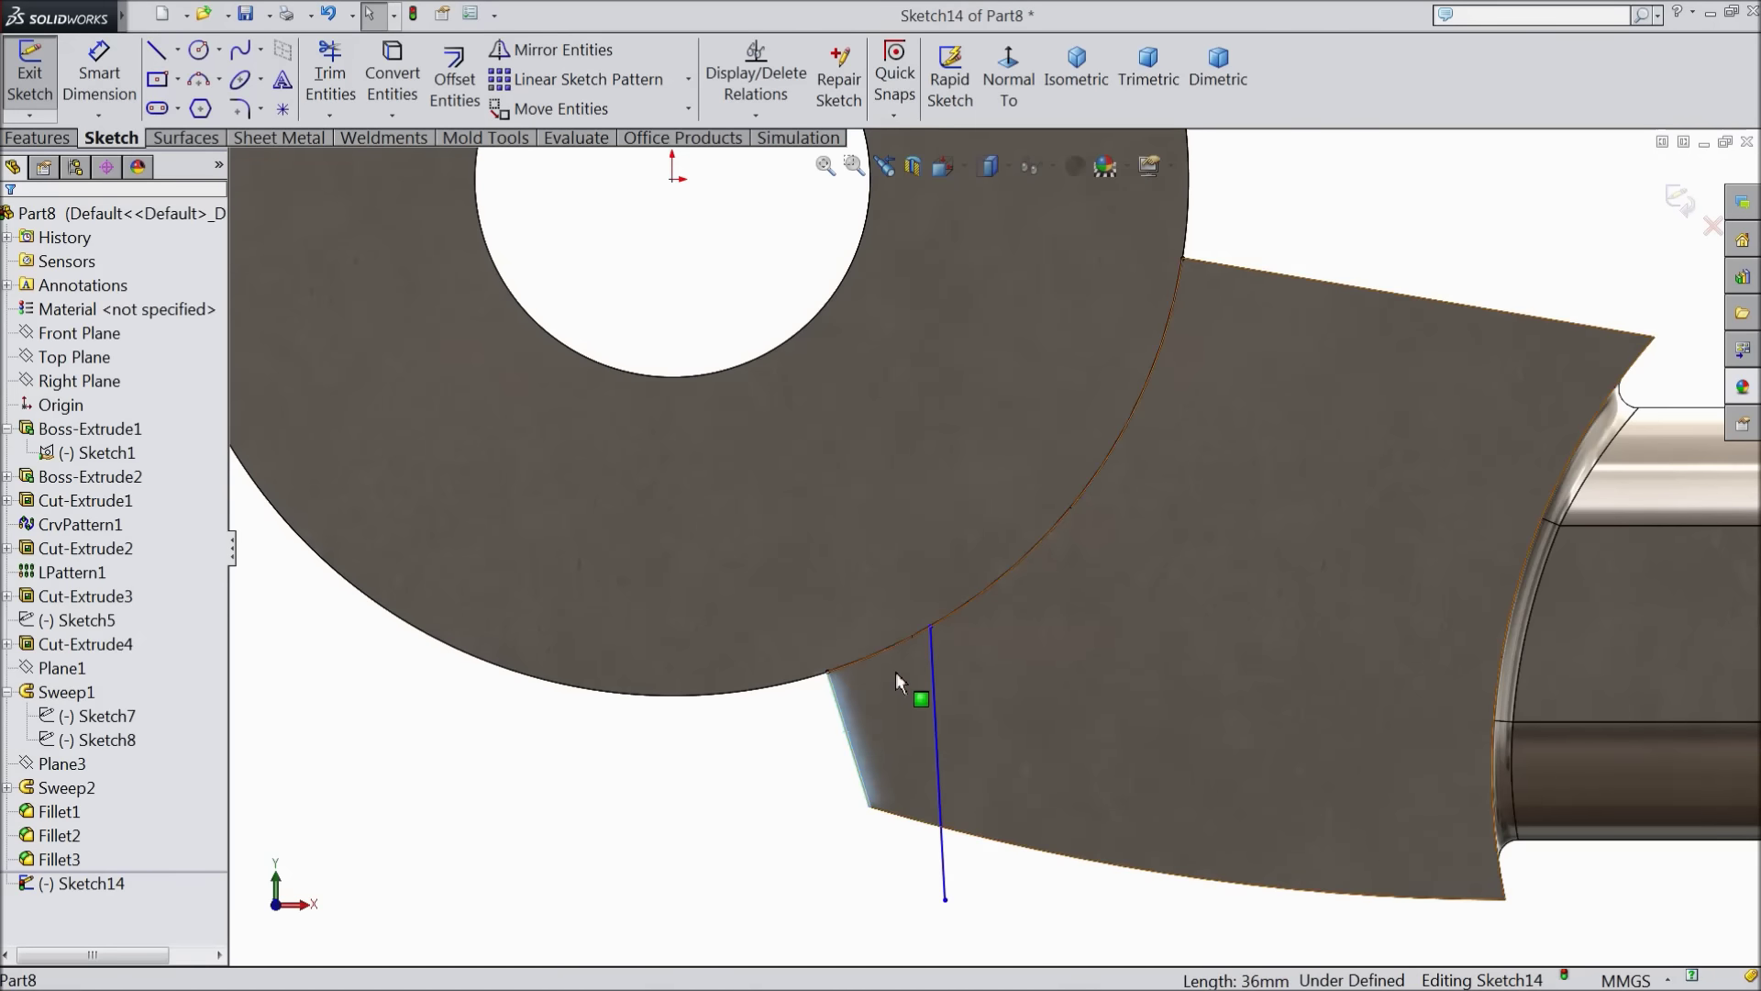
click(390, 96)
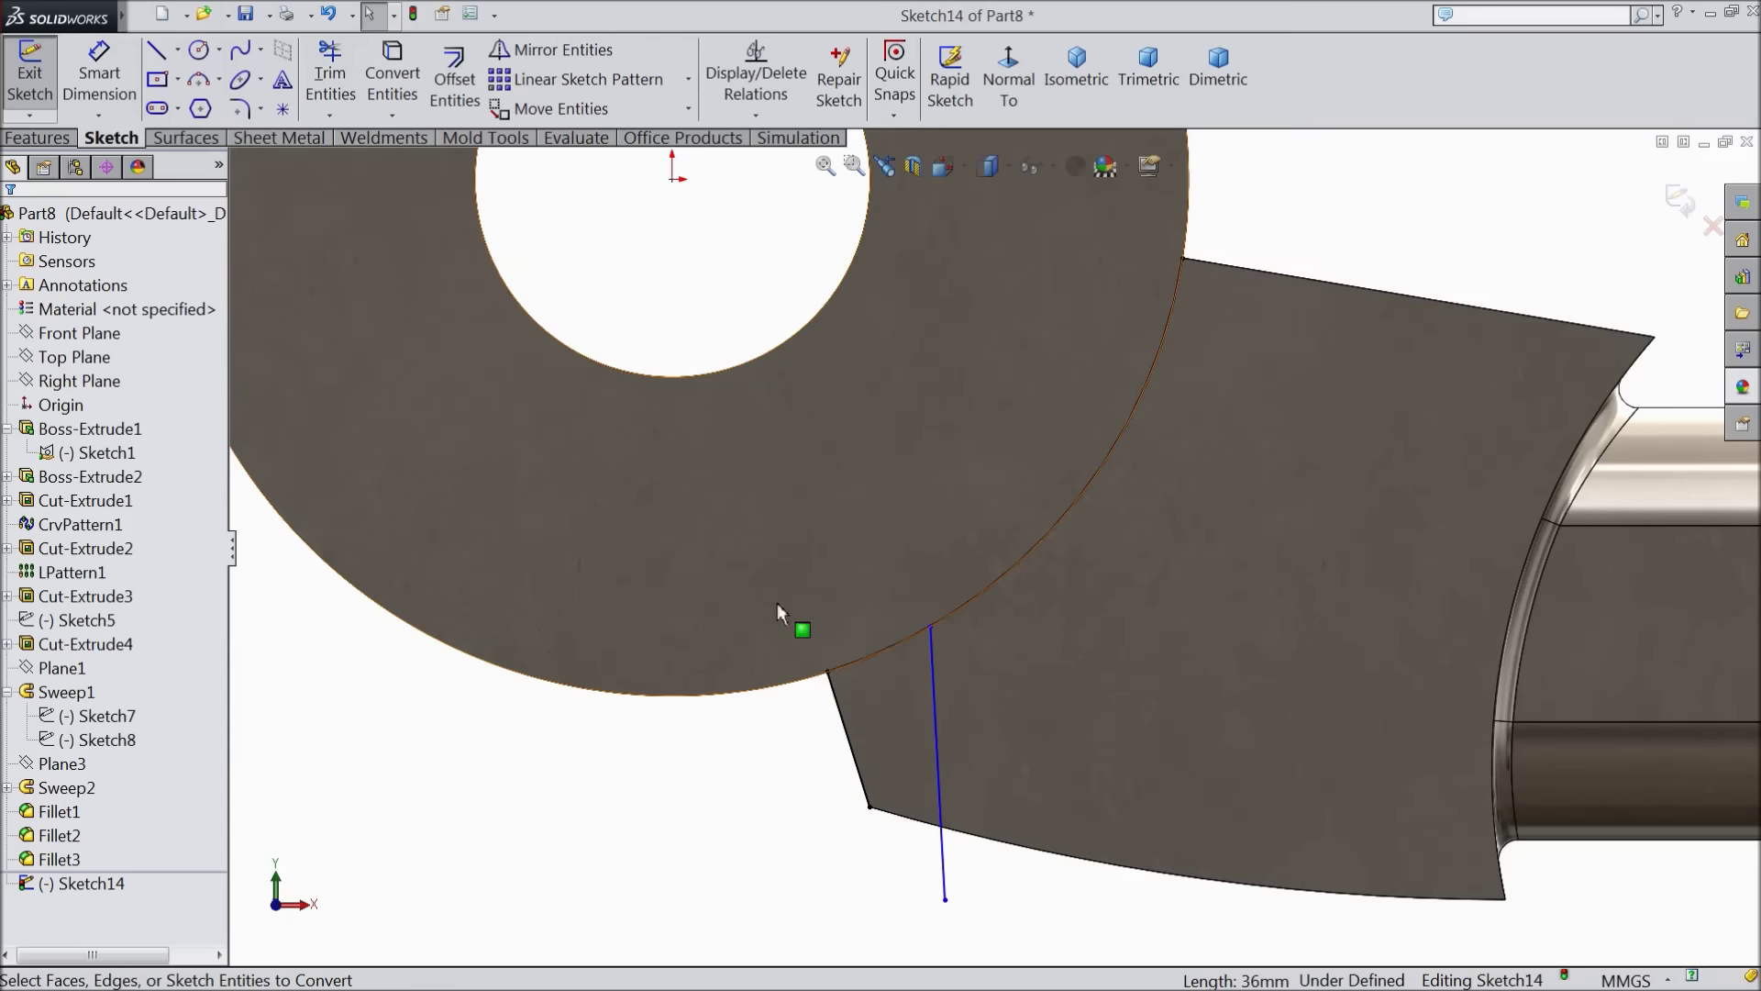
scroll(971, 884, down, 2)
scroll(970, 883, up, 1)
scroll(967, 806, down, 2)
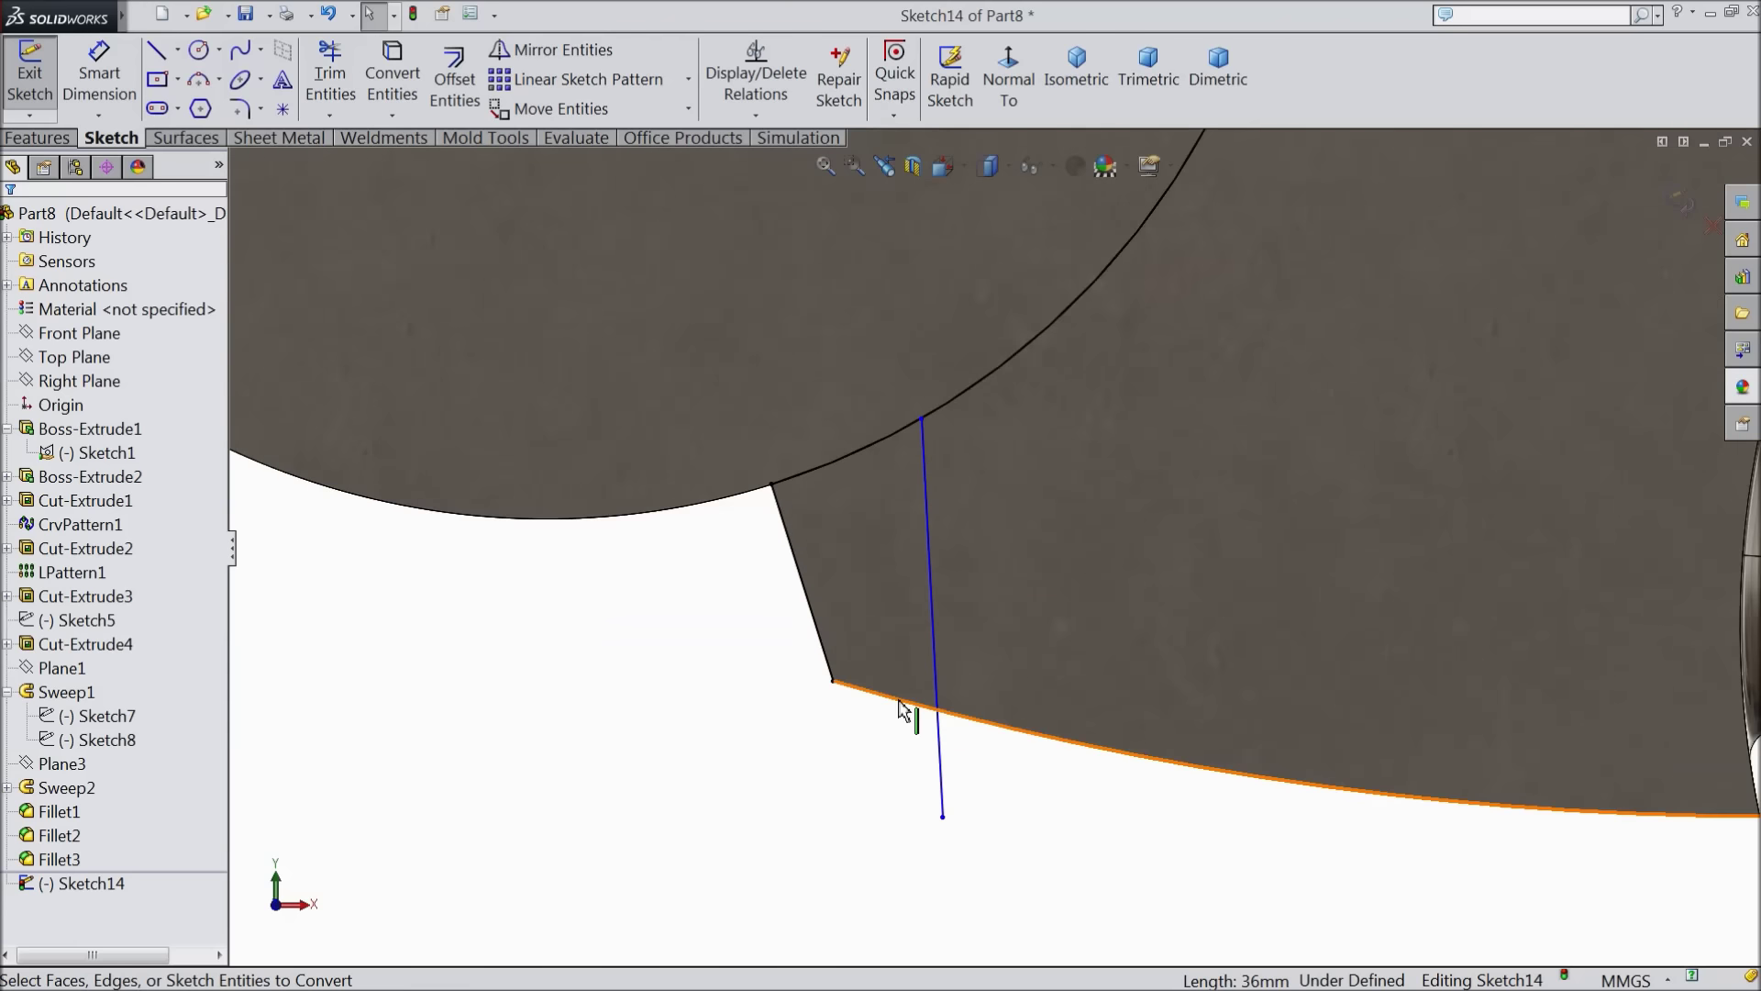
click(900, 704)
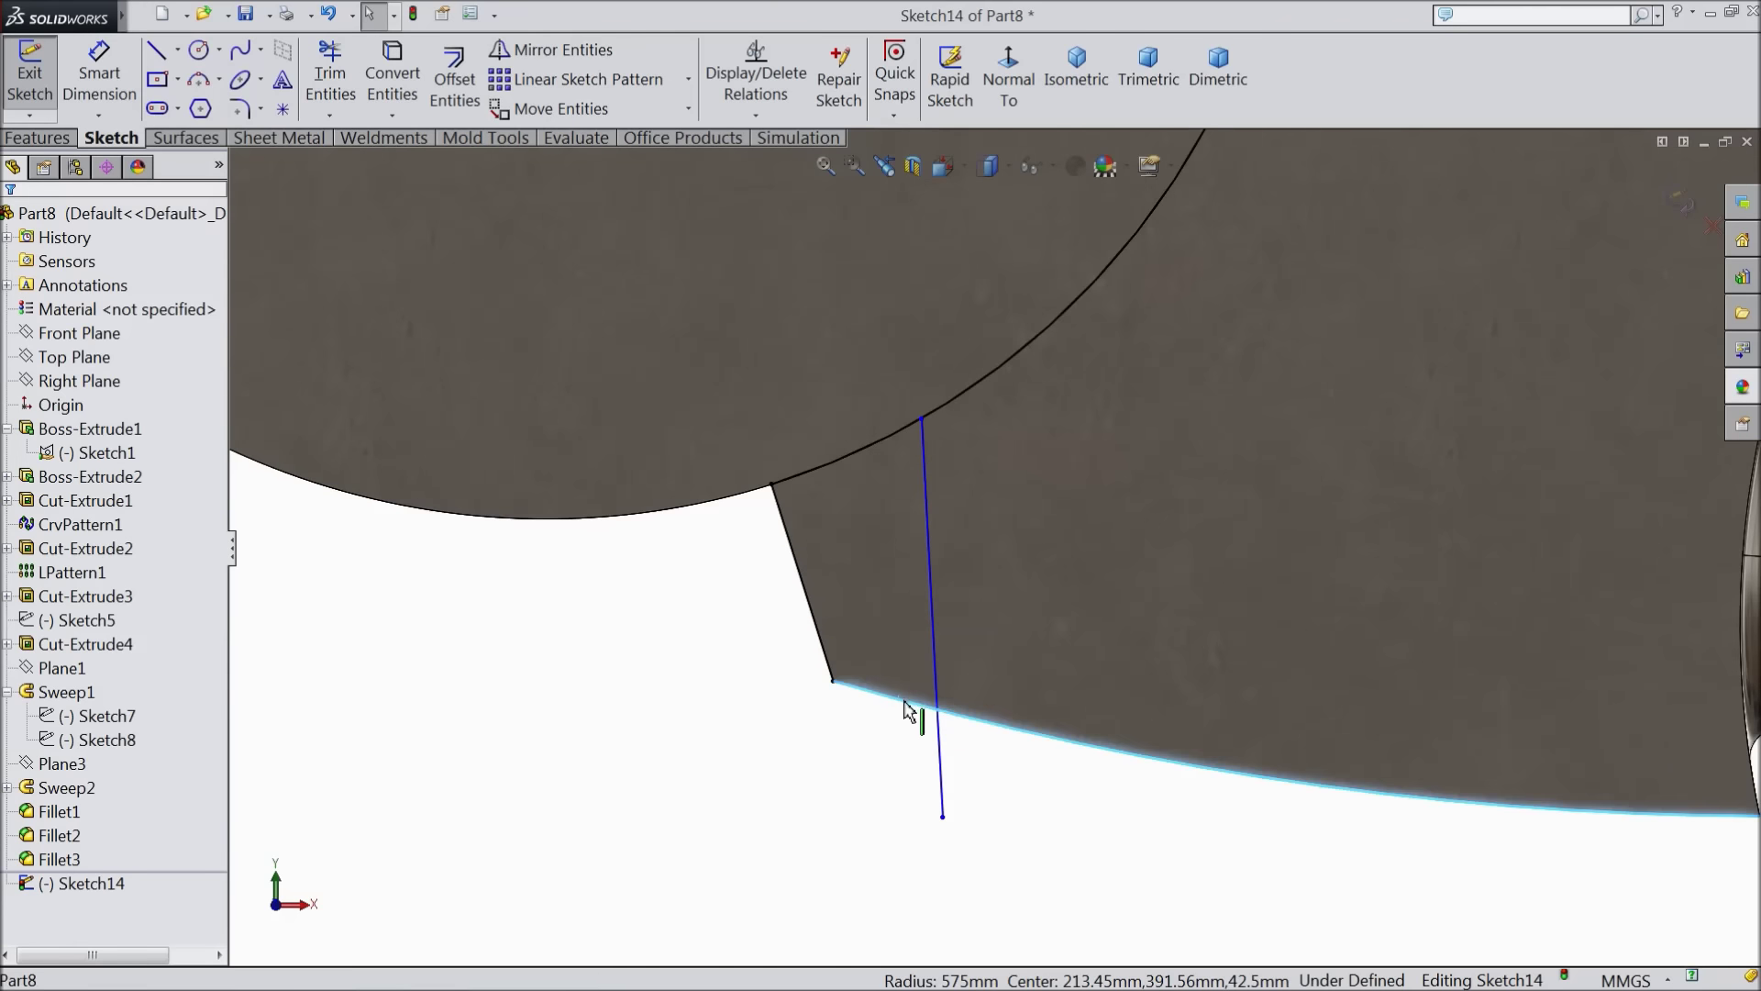
click(386, 98)
click(330, 81)
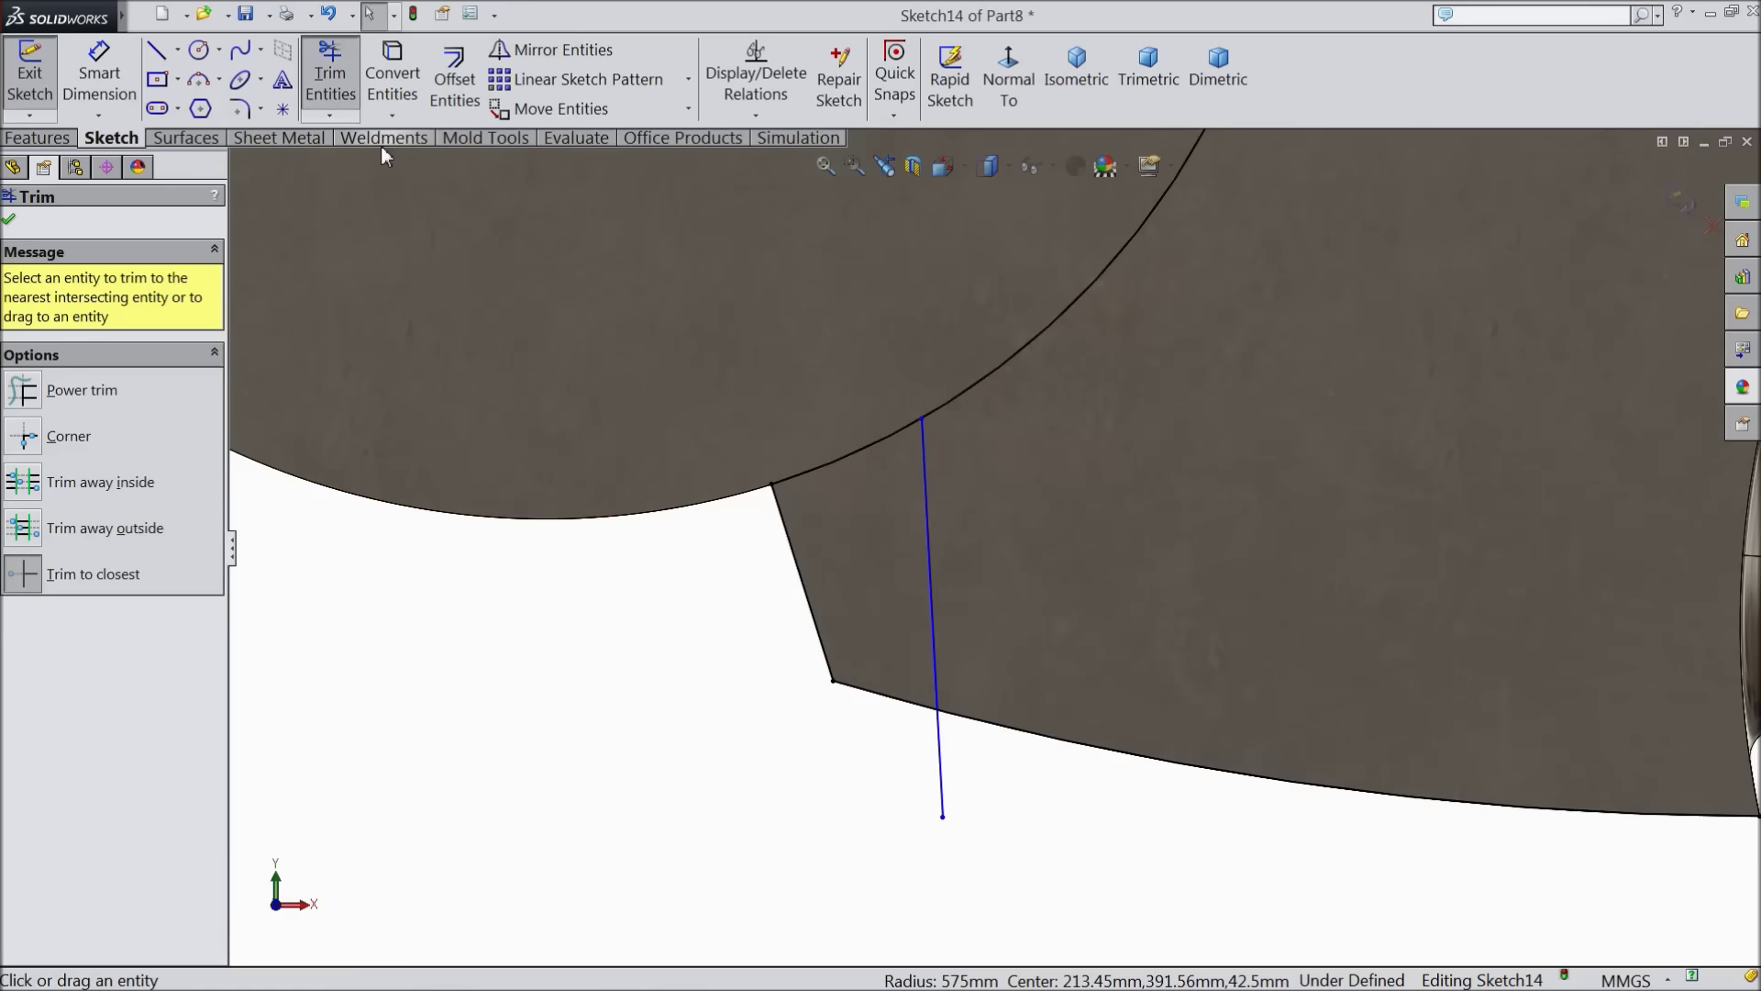
click(940, 765)
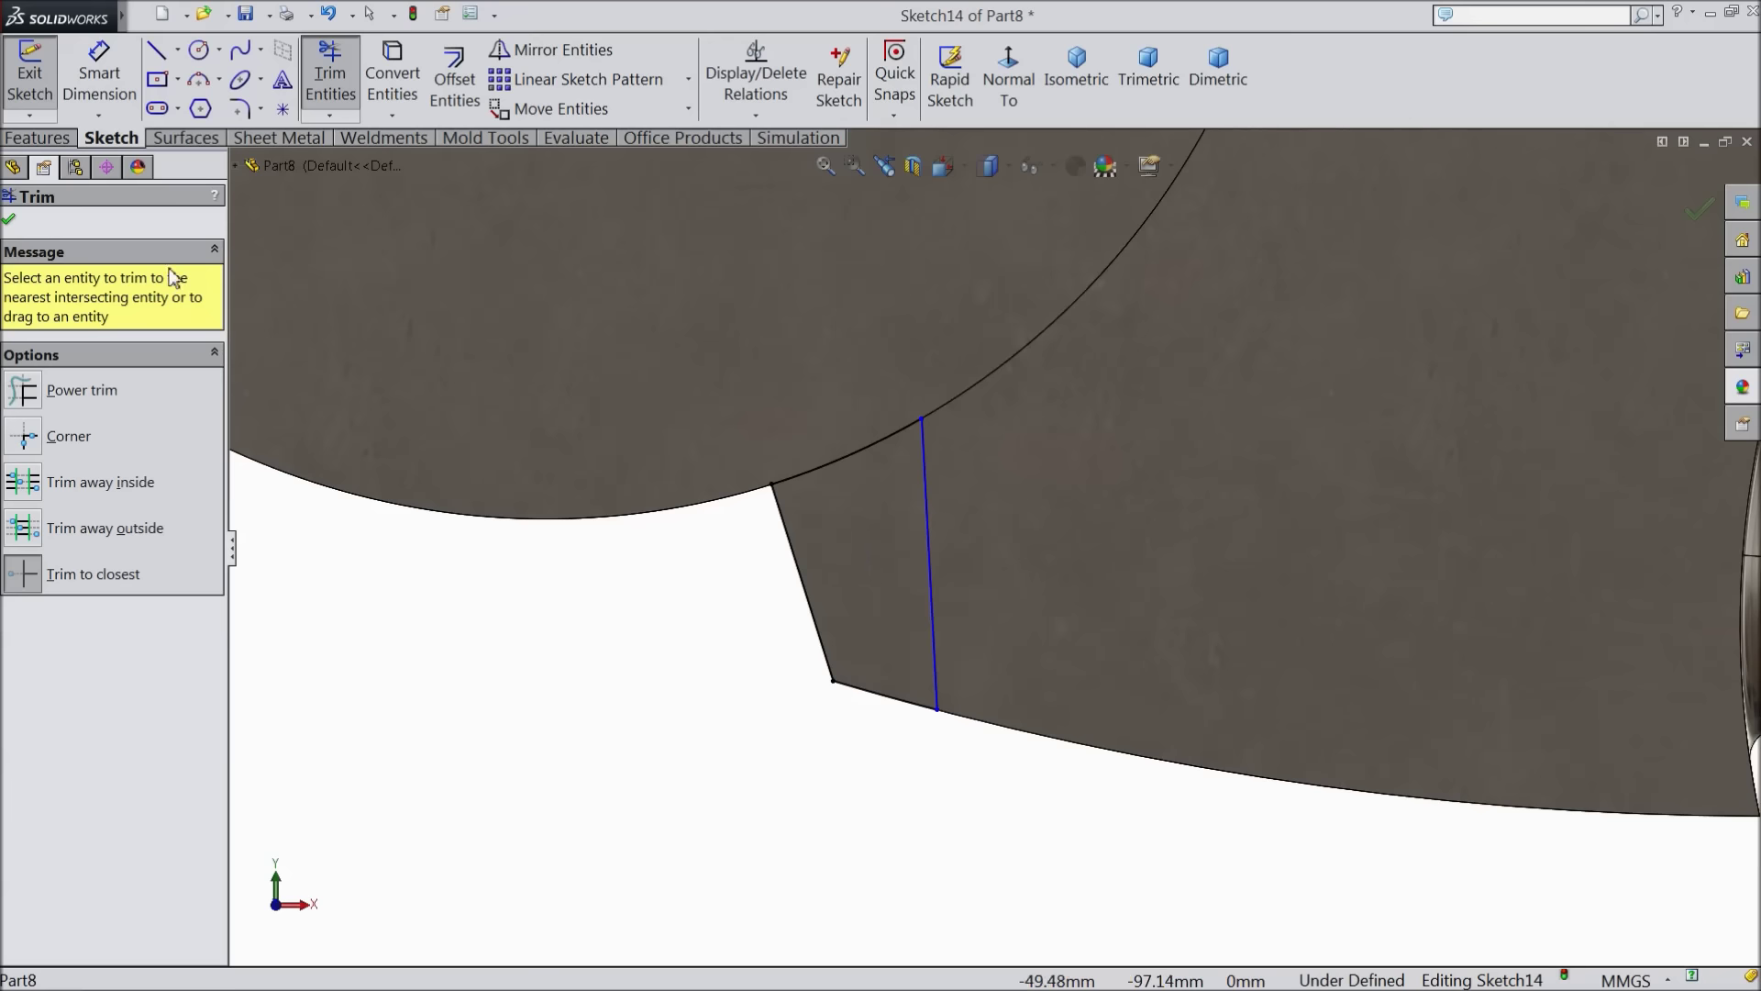
Dimension the line 36 mm horizontally from the neck's corner point
click(101, 82)
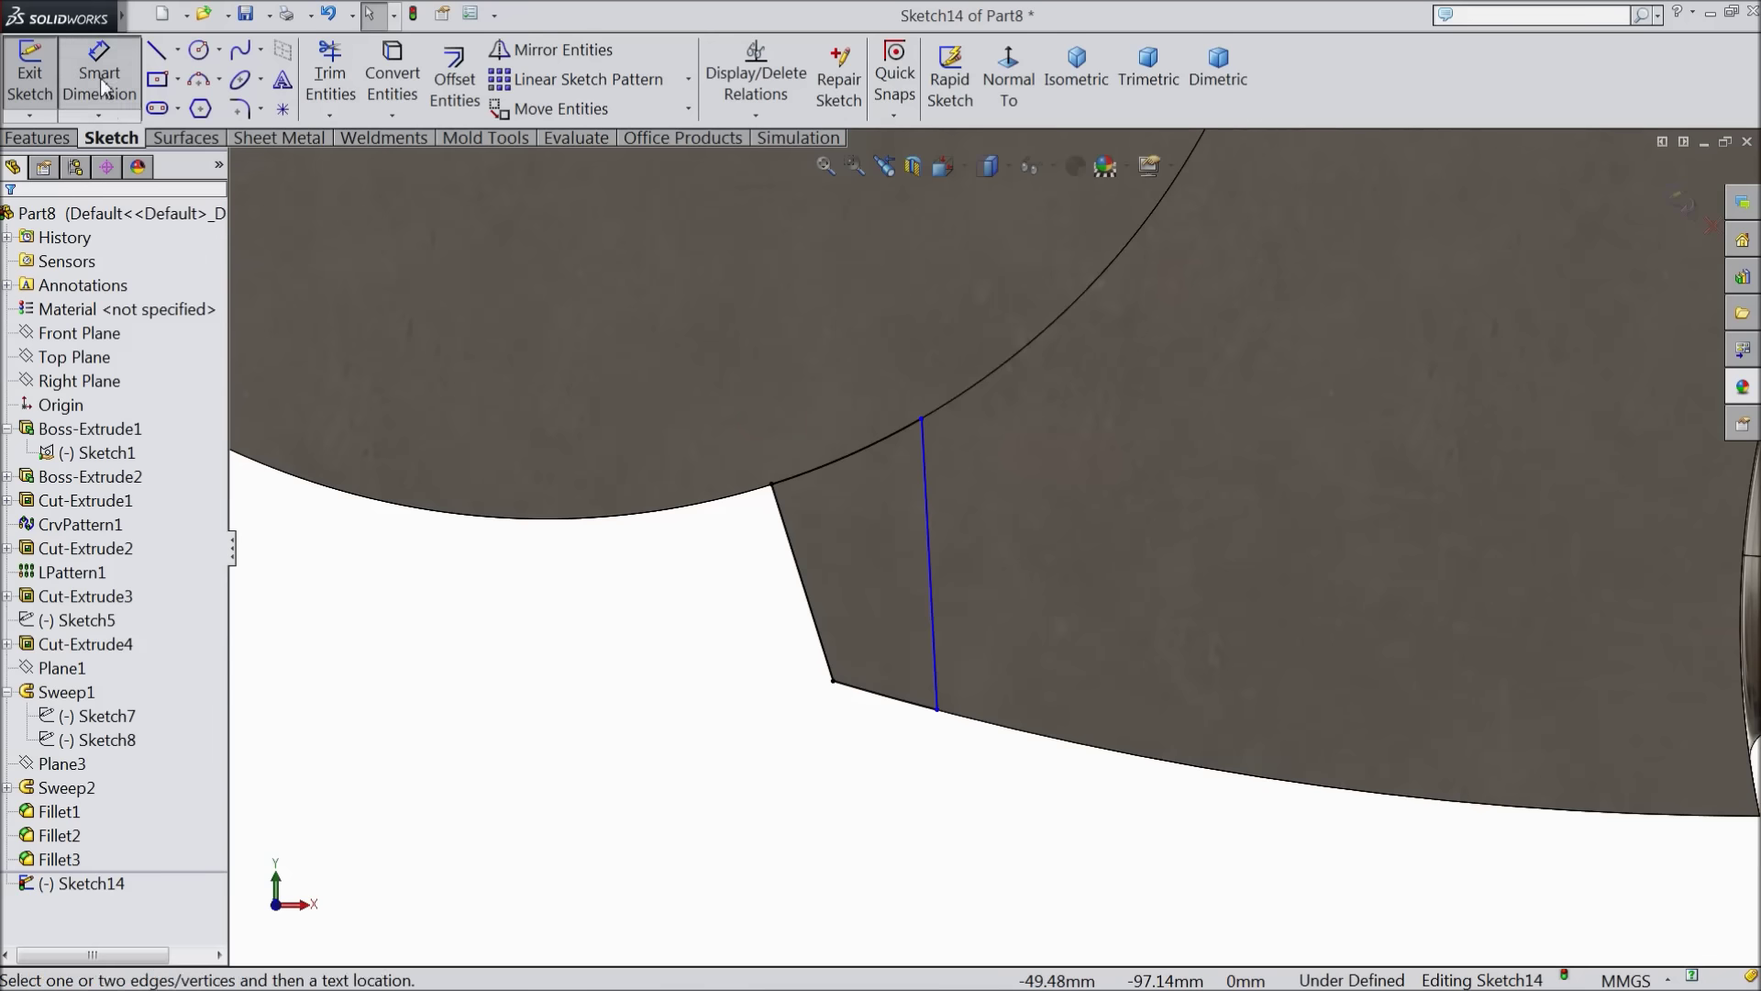
click(921, 420)
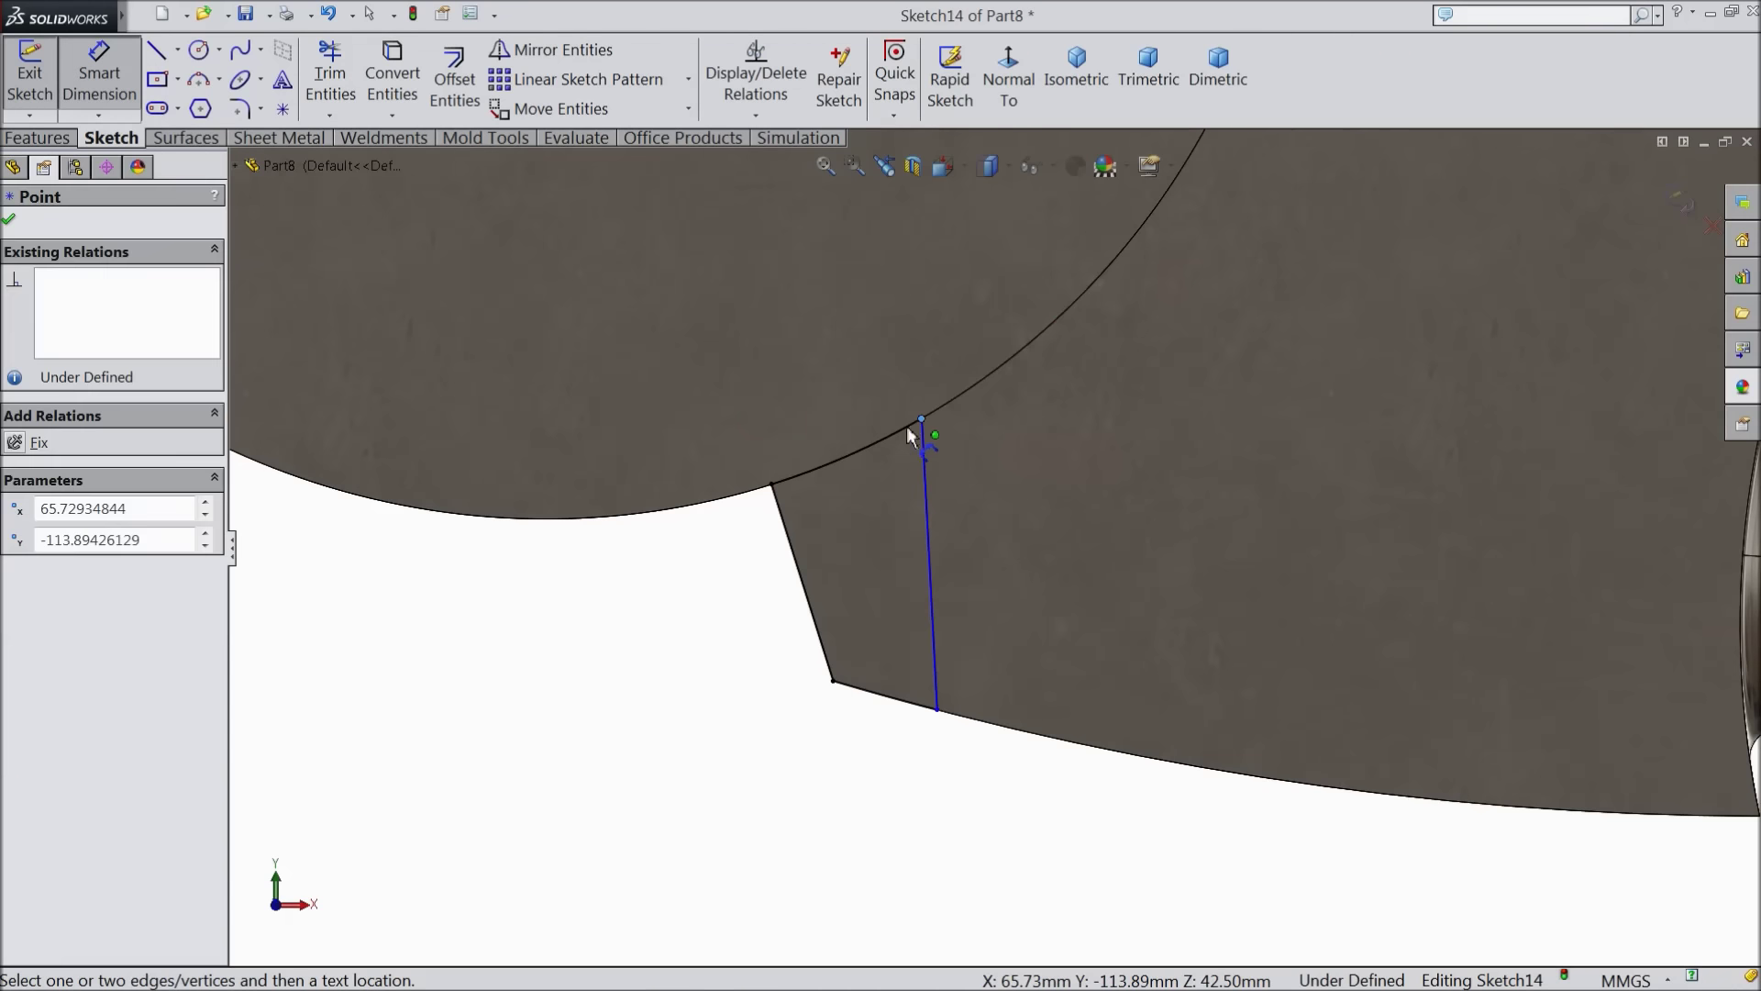
click(771, 484)
click(857, 796)
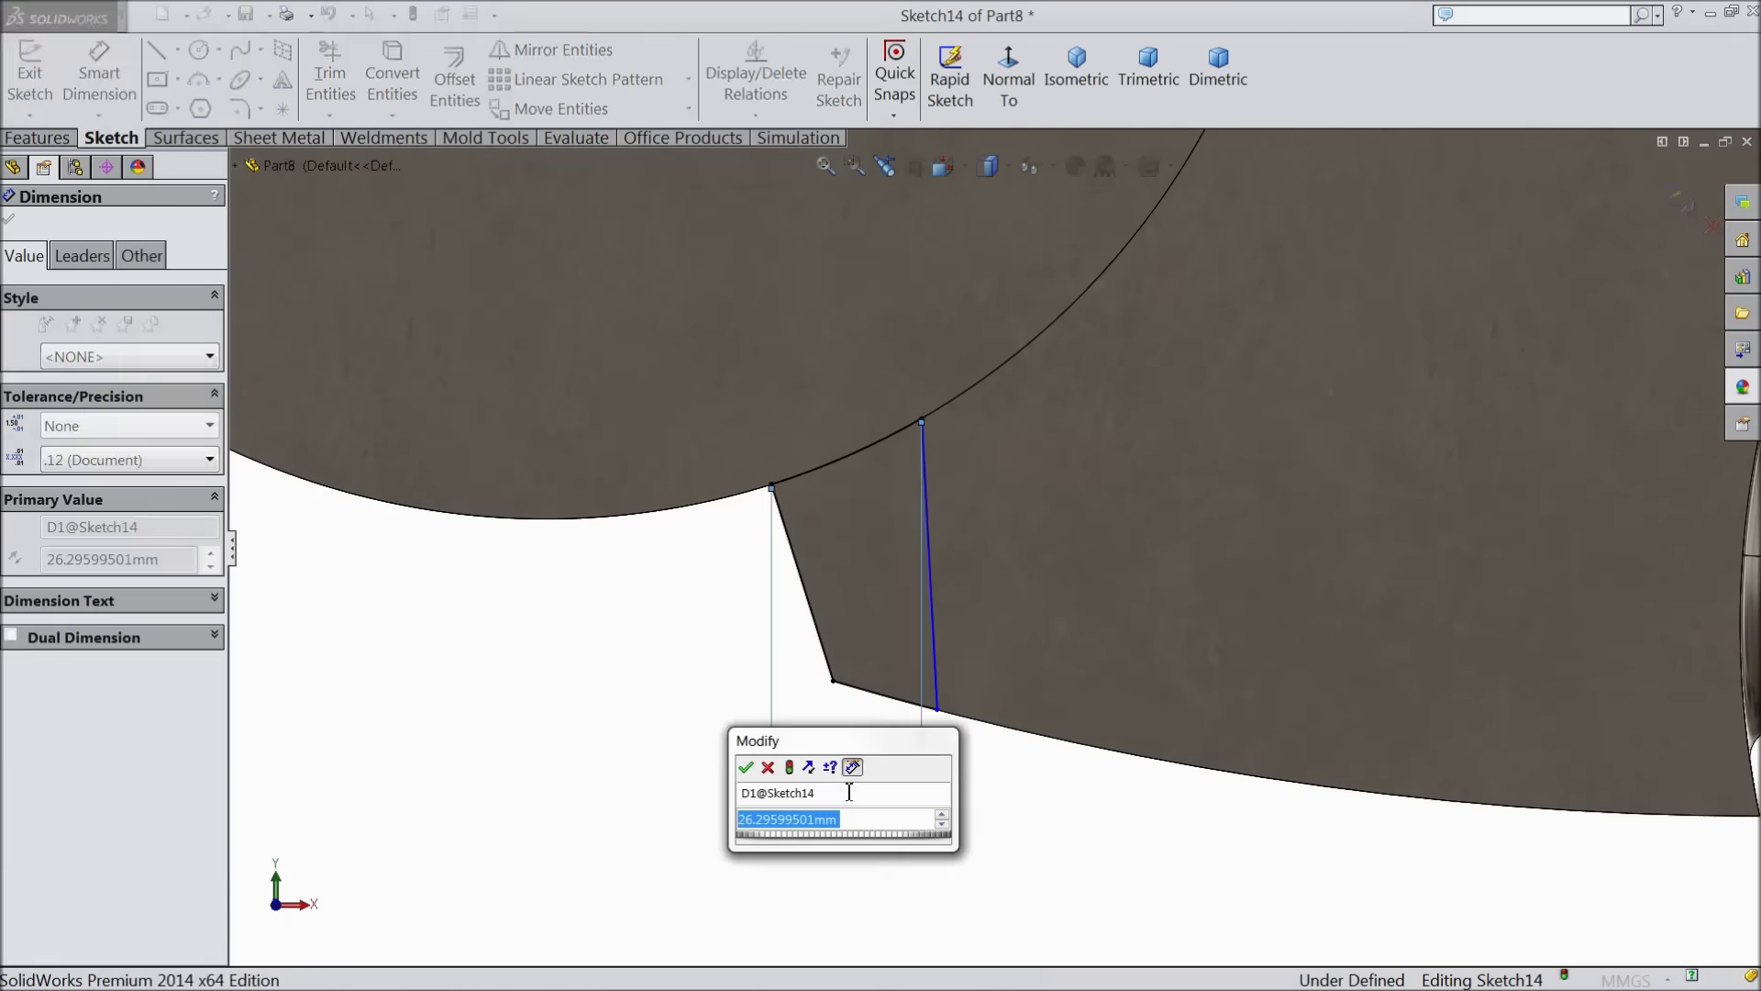
text(36)
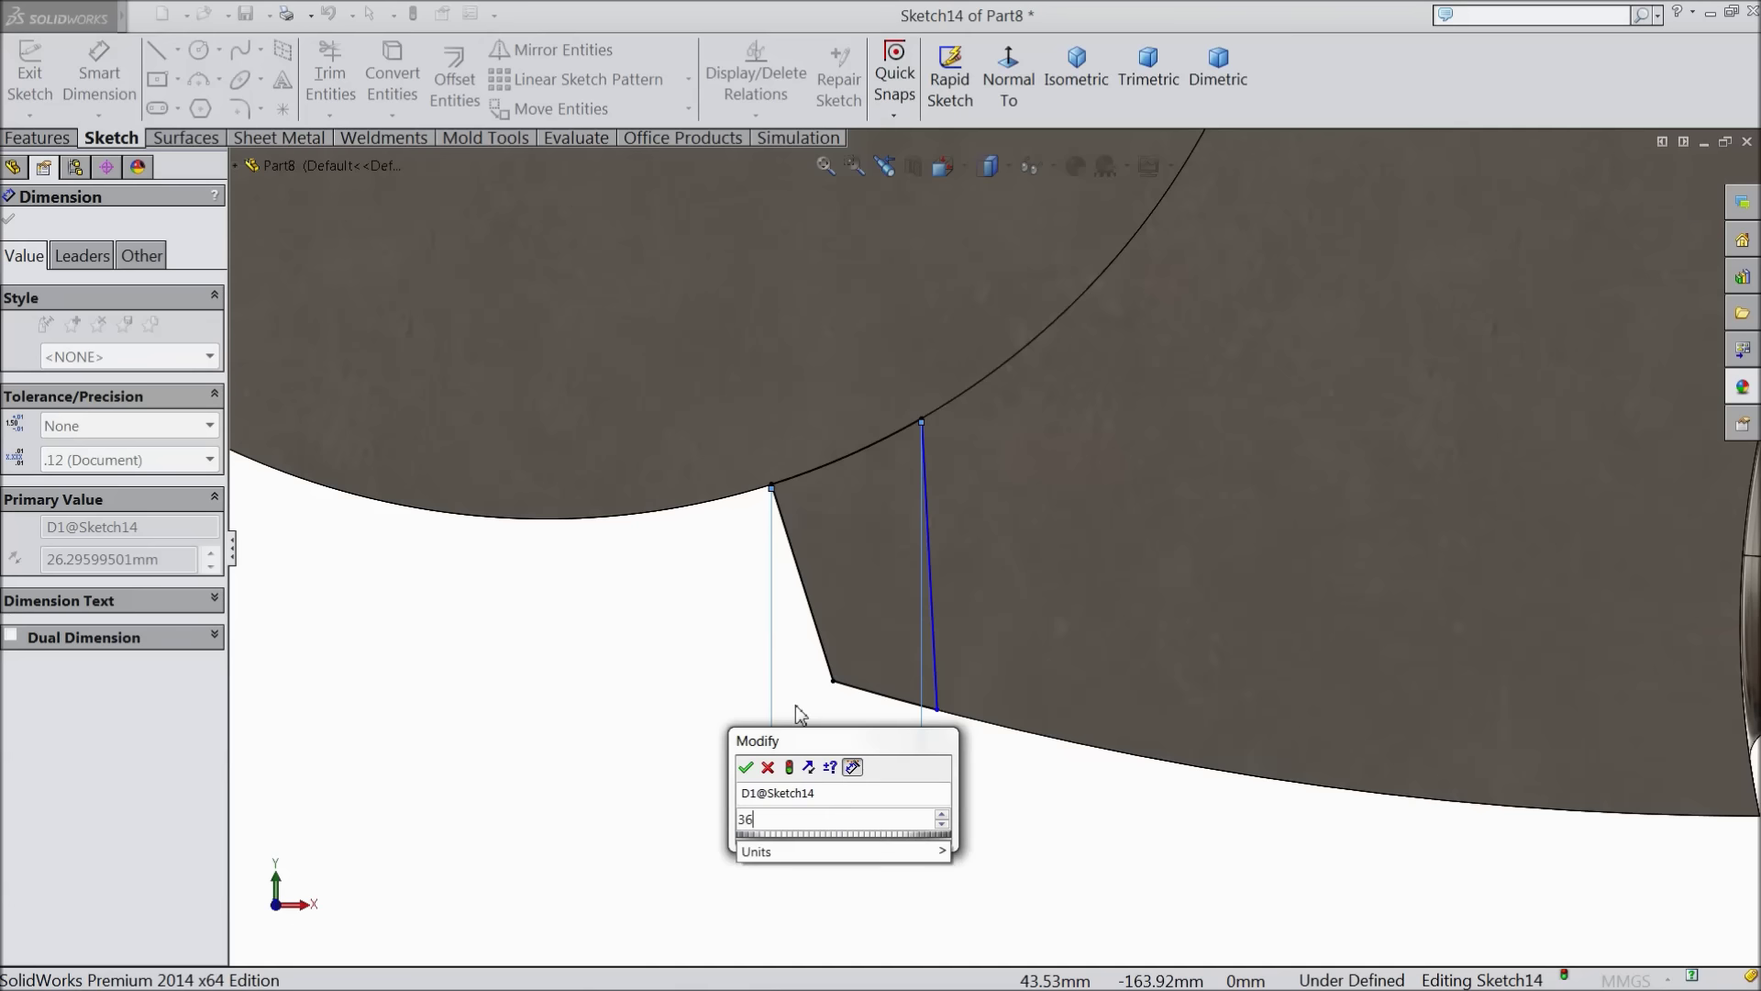
click(746, 767)
scroll(767, 700, up, 5)
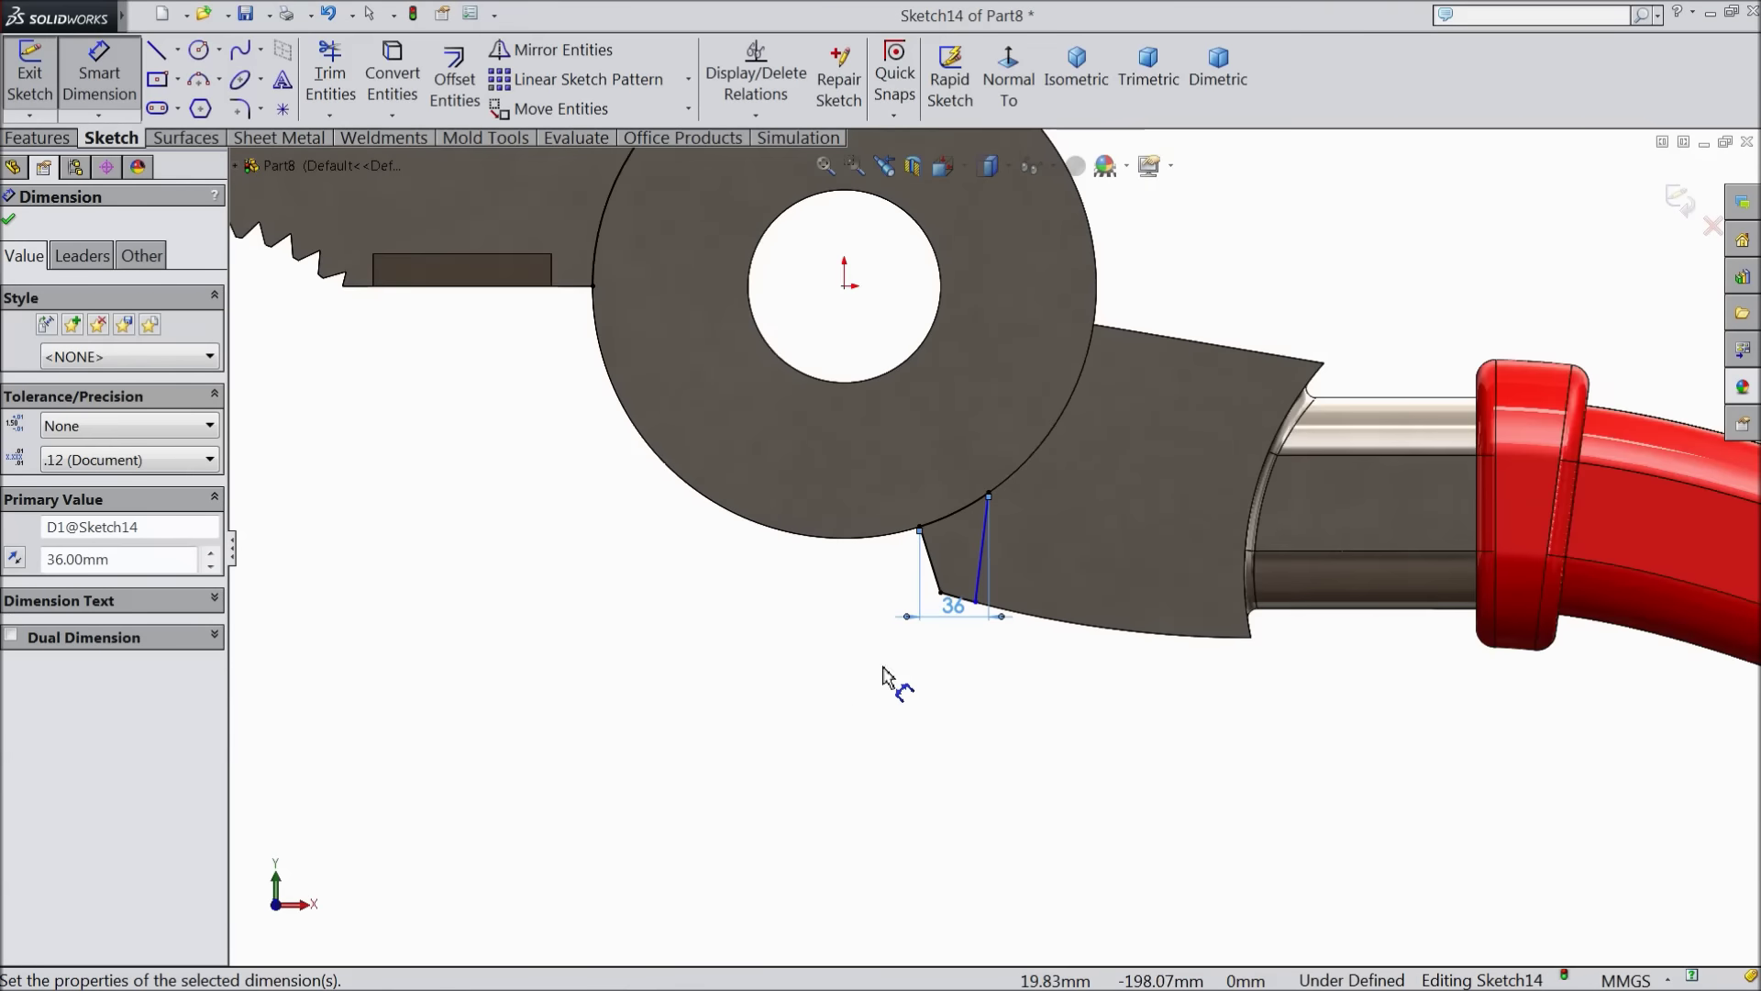
click(9, 220)
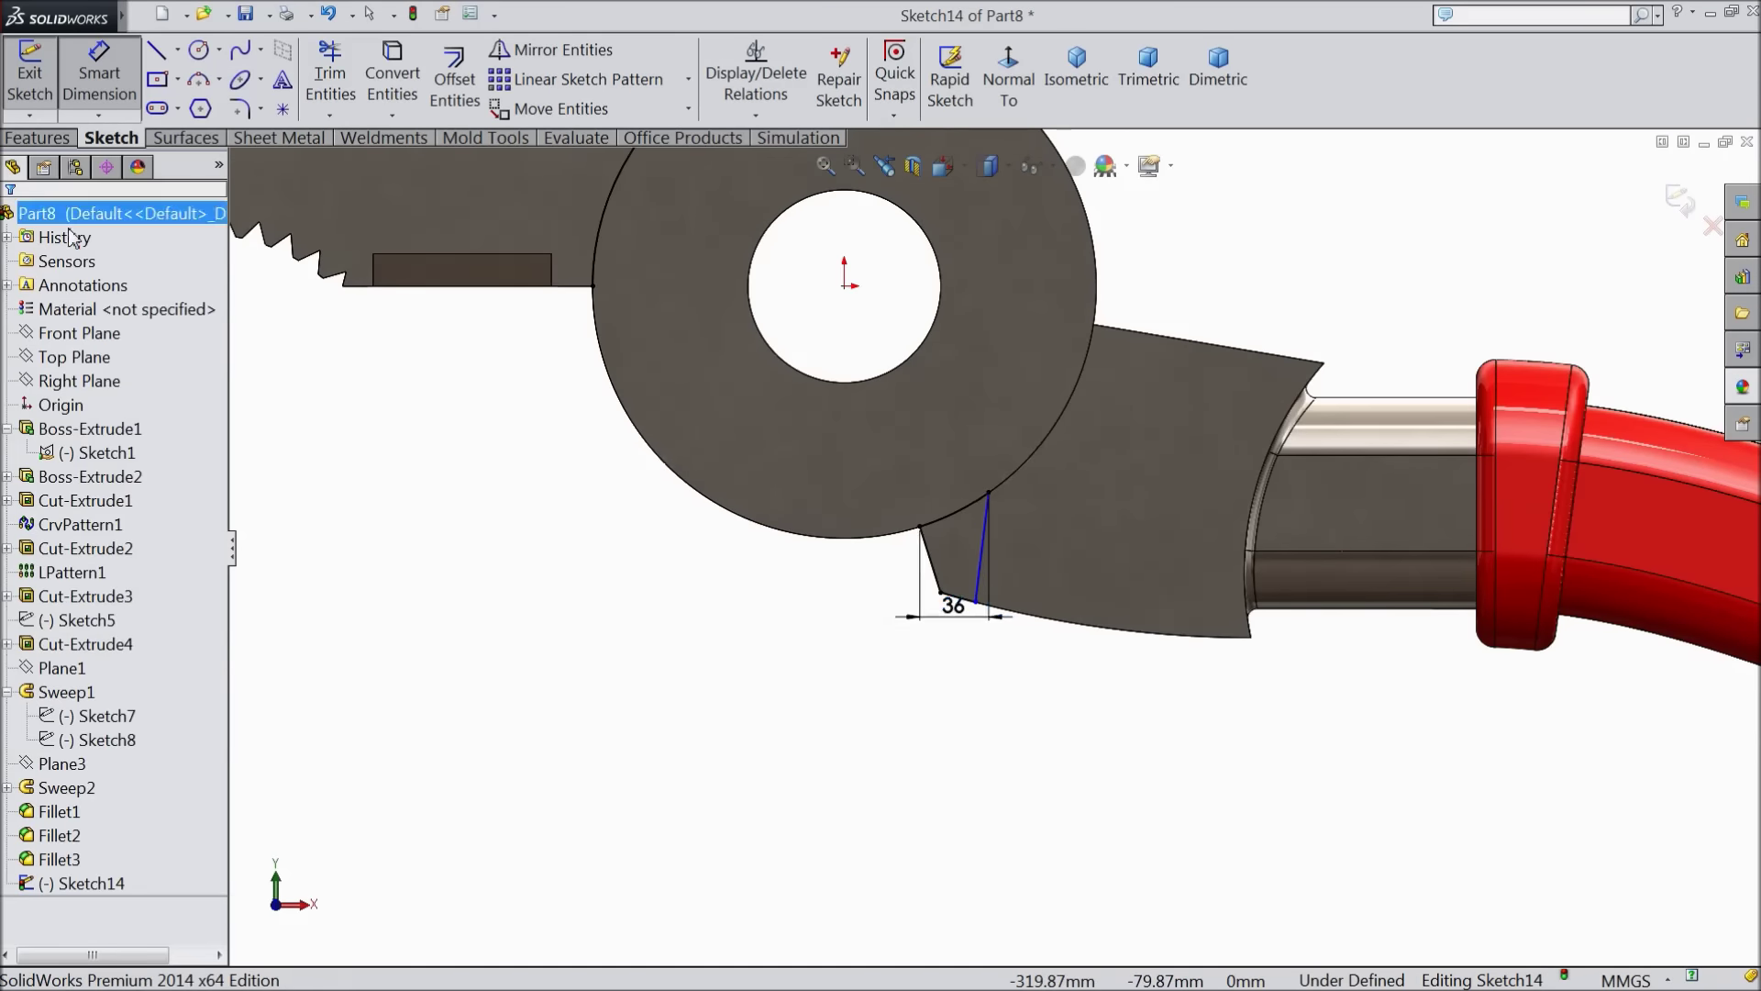
scroll(752, 359, down, 4)
scroll(844, 229, down, 3)
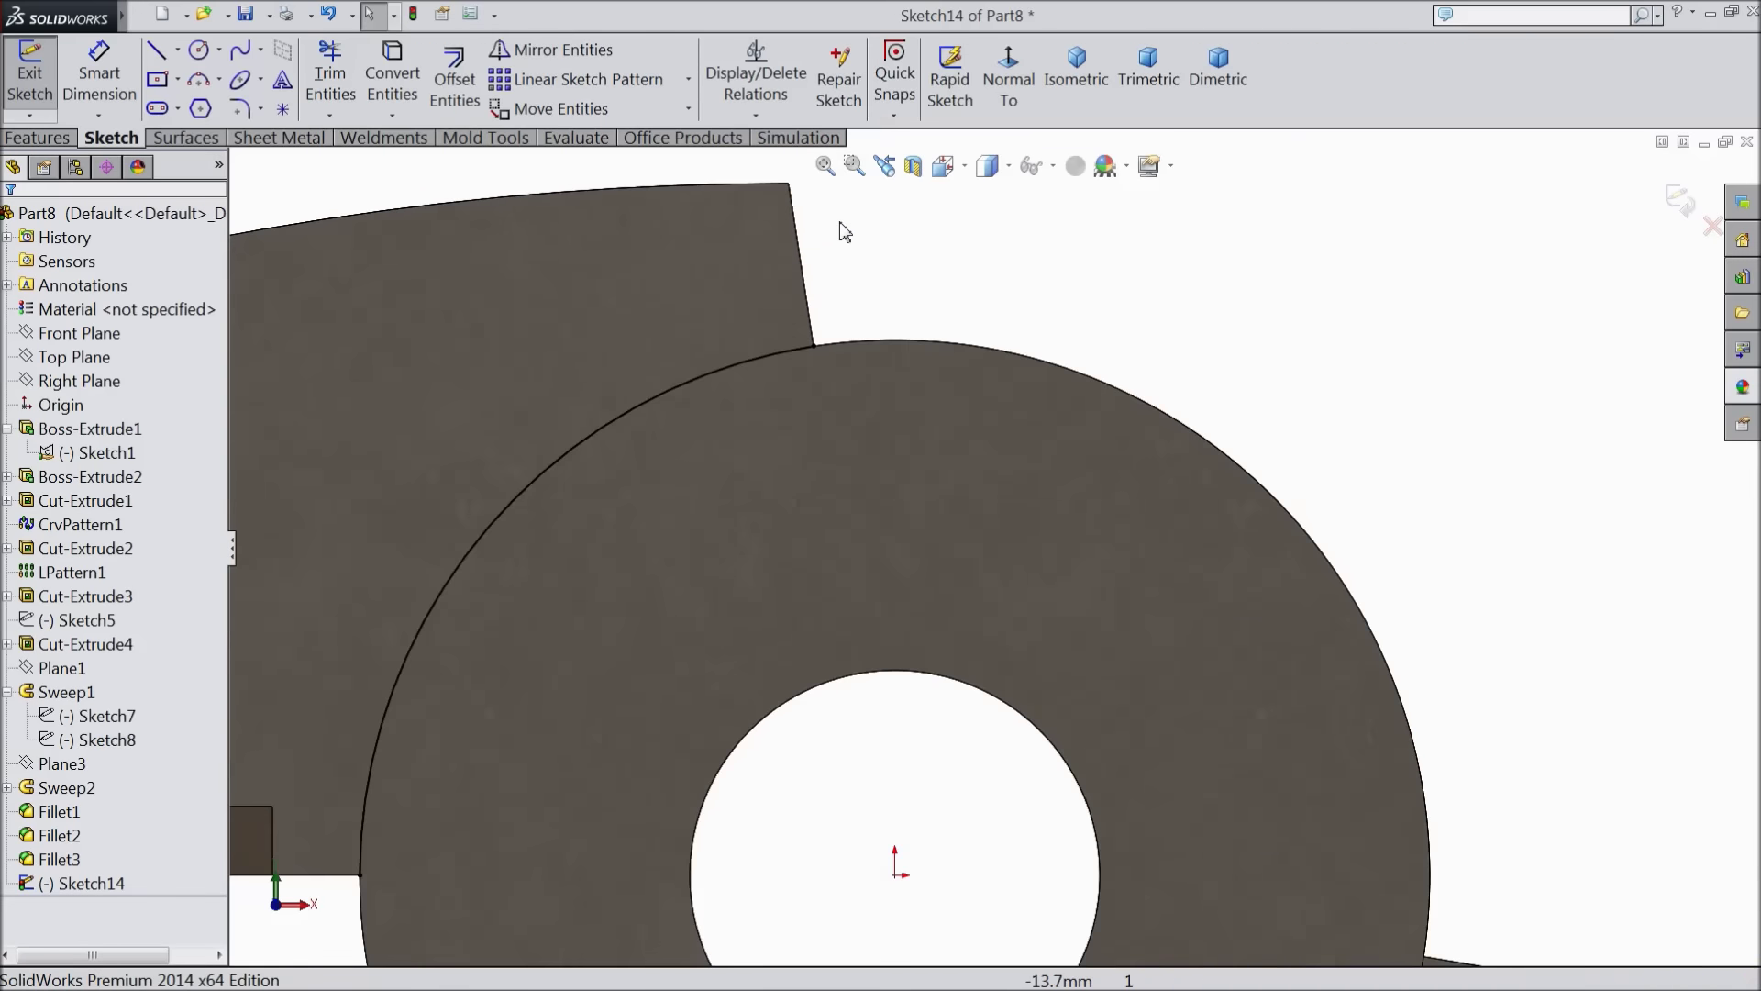
Convert the jaw's short straight edge and top edge into the sketch
click(806, 287)
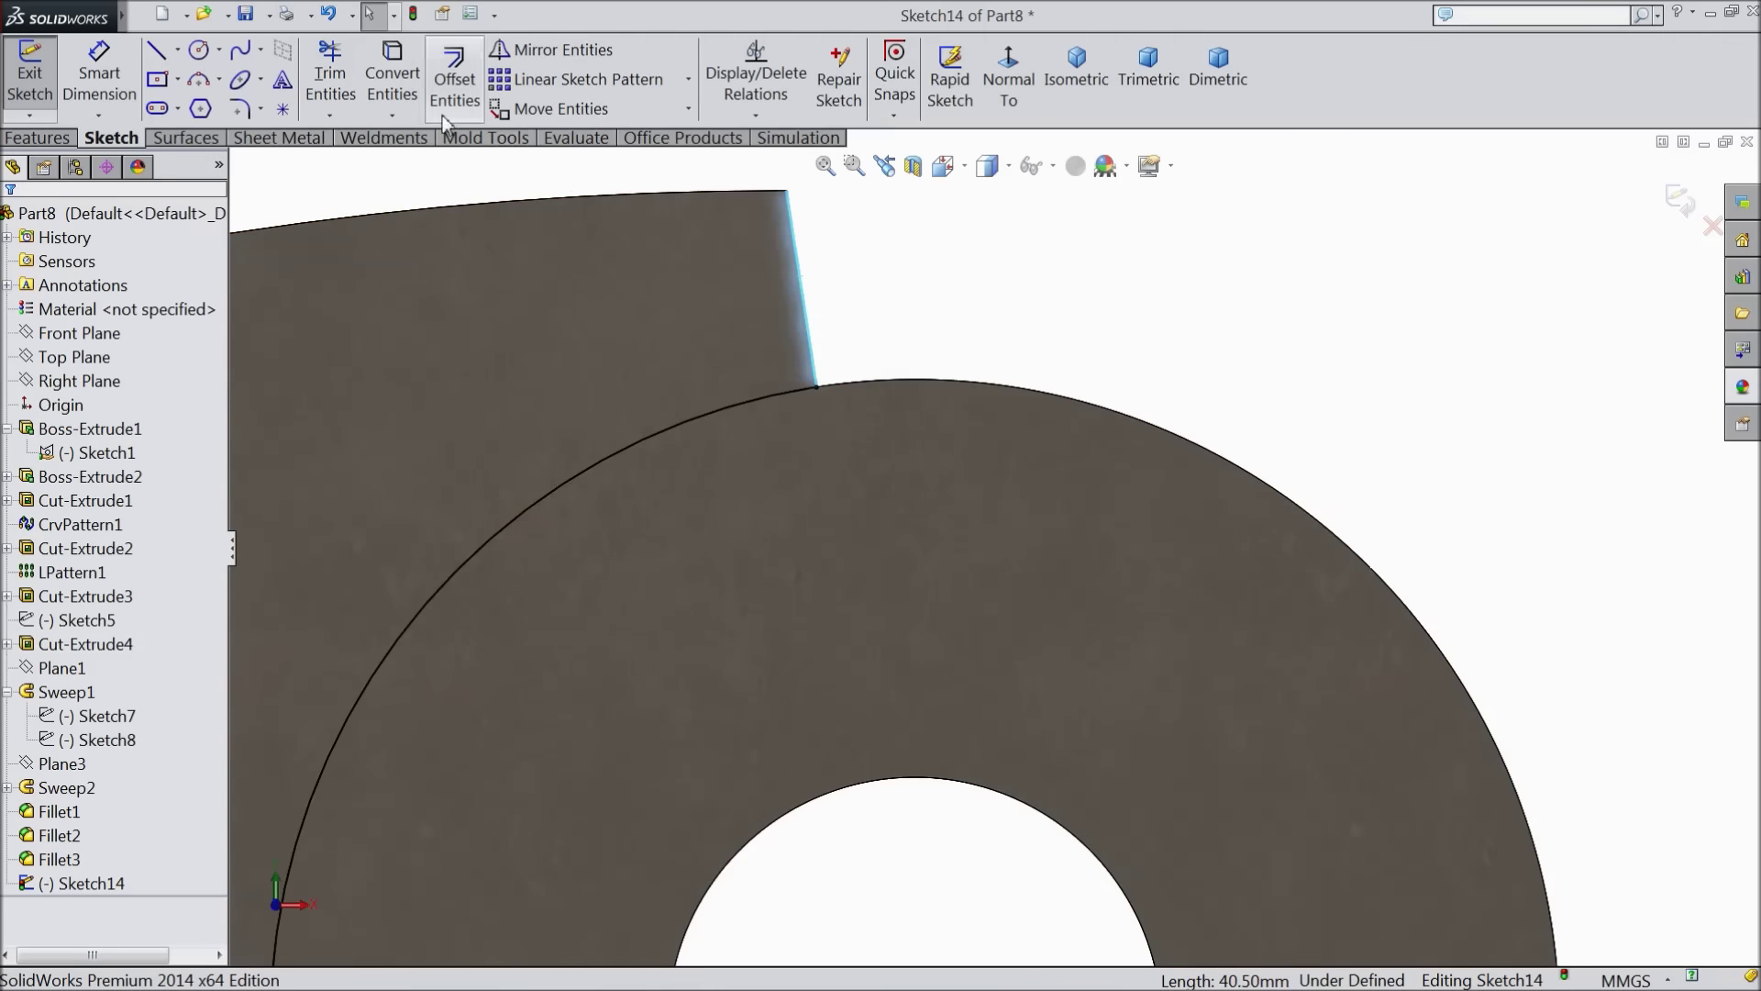
ctrl+click(559, 195)
click(400, 96)
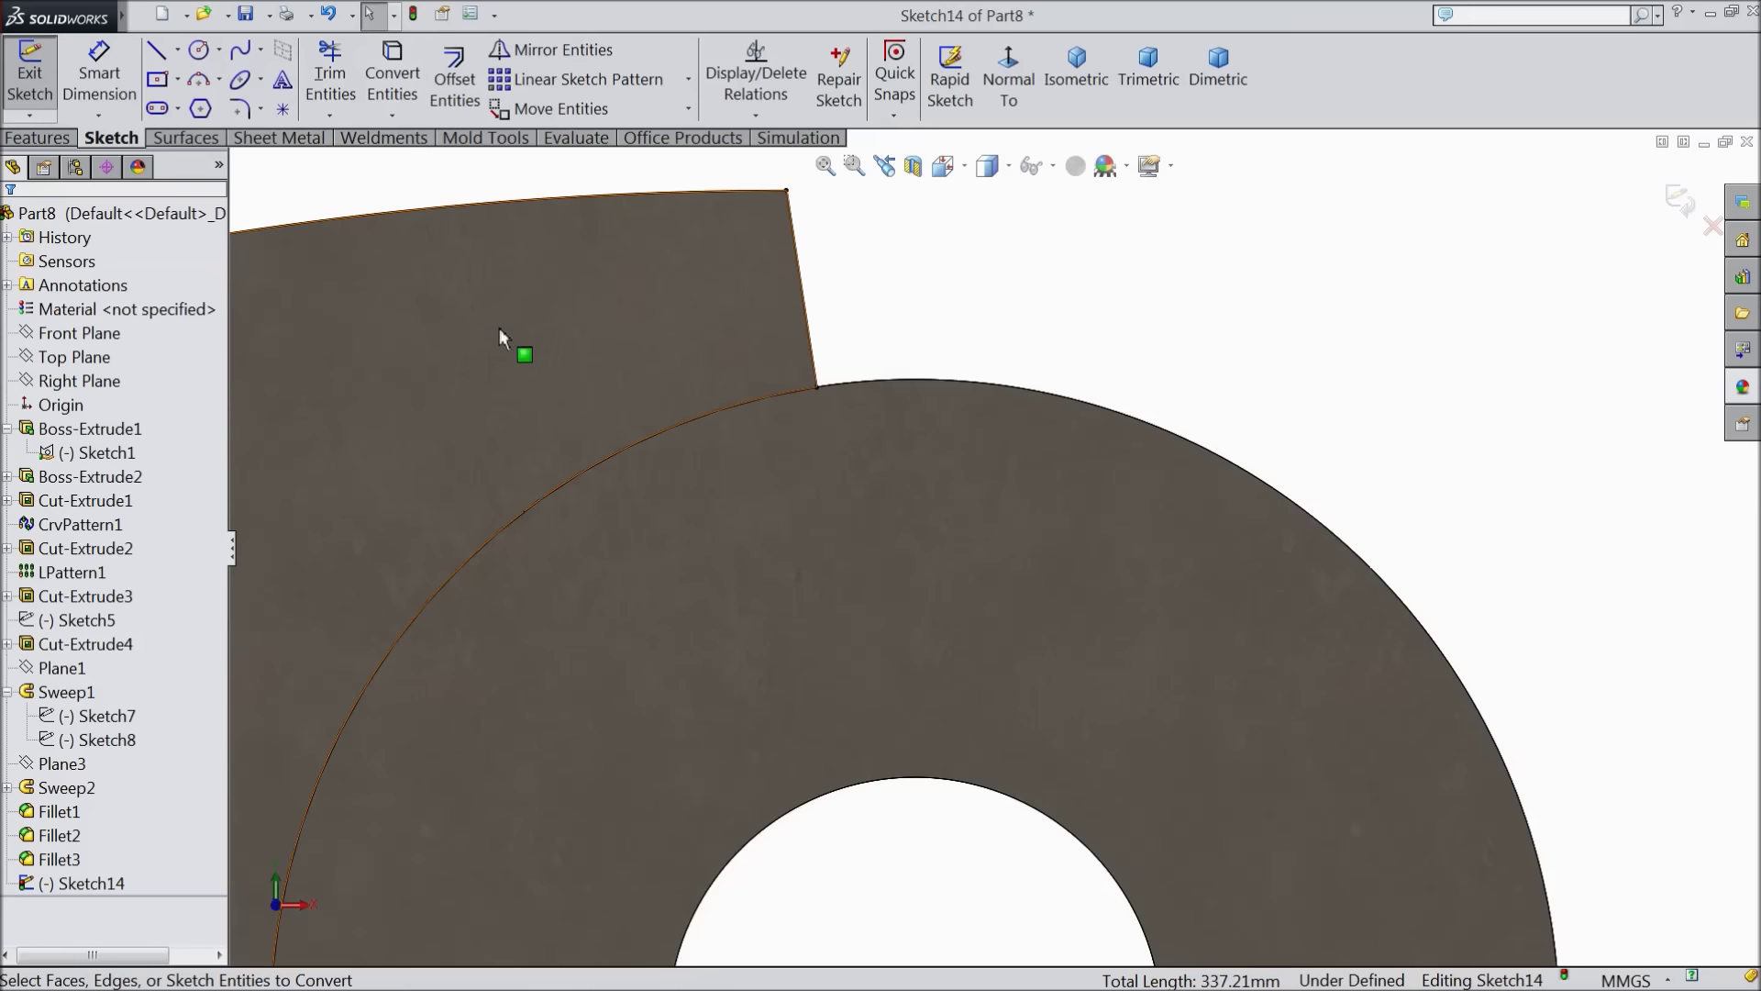
Draw a vertical line from the ring's upper arc to above the jaw
click(156, 49)
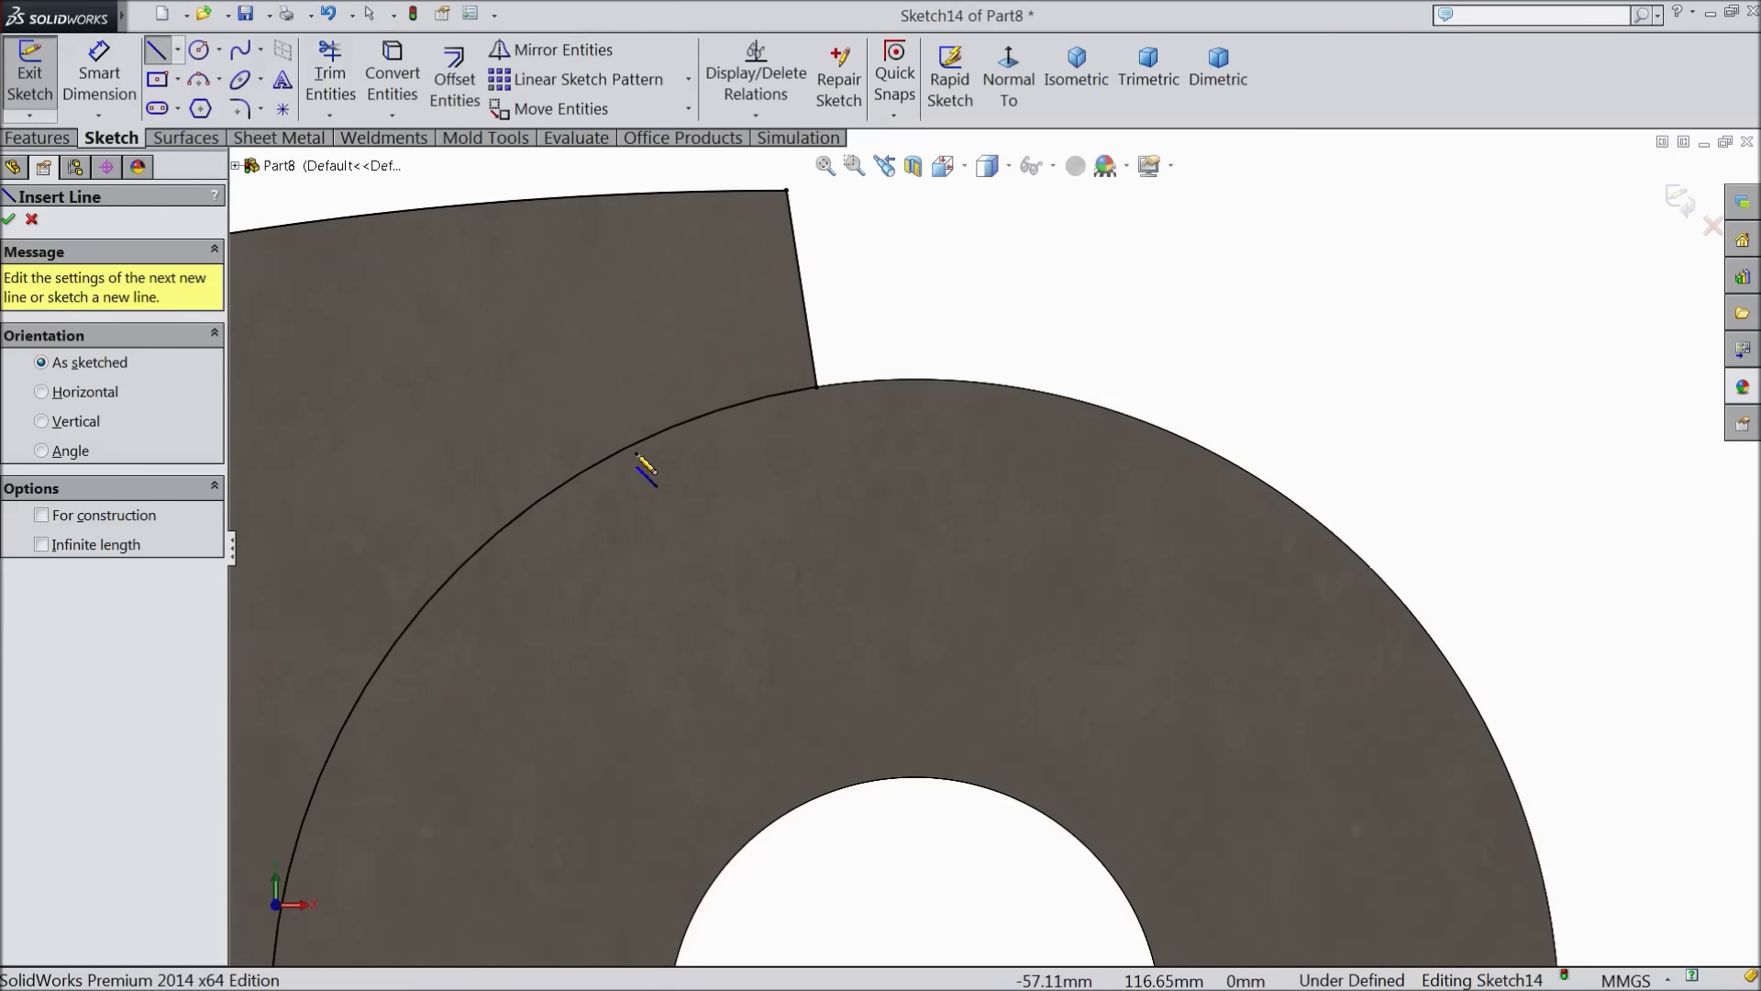
click(632, 444)
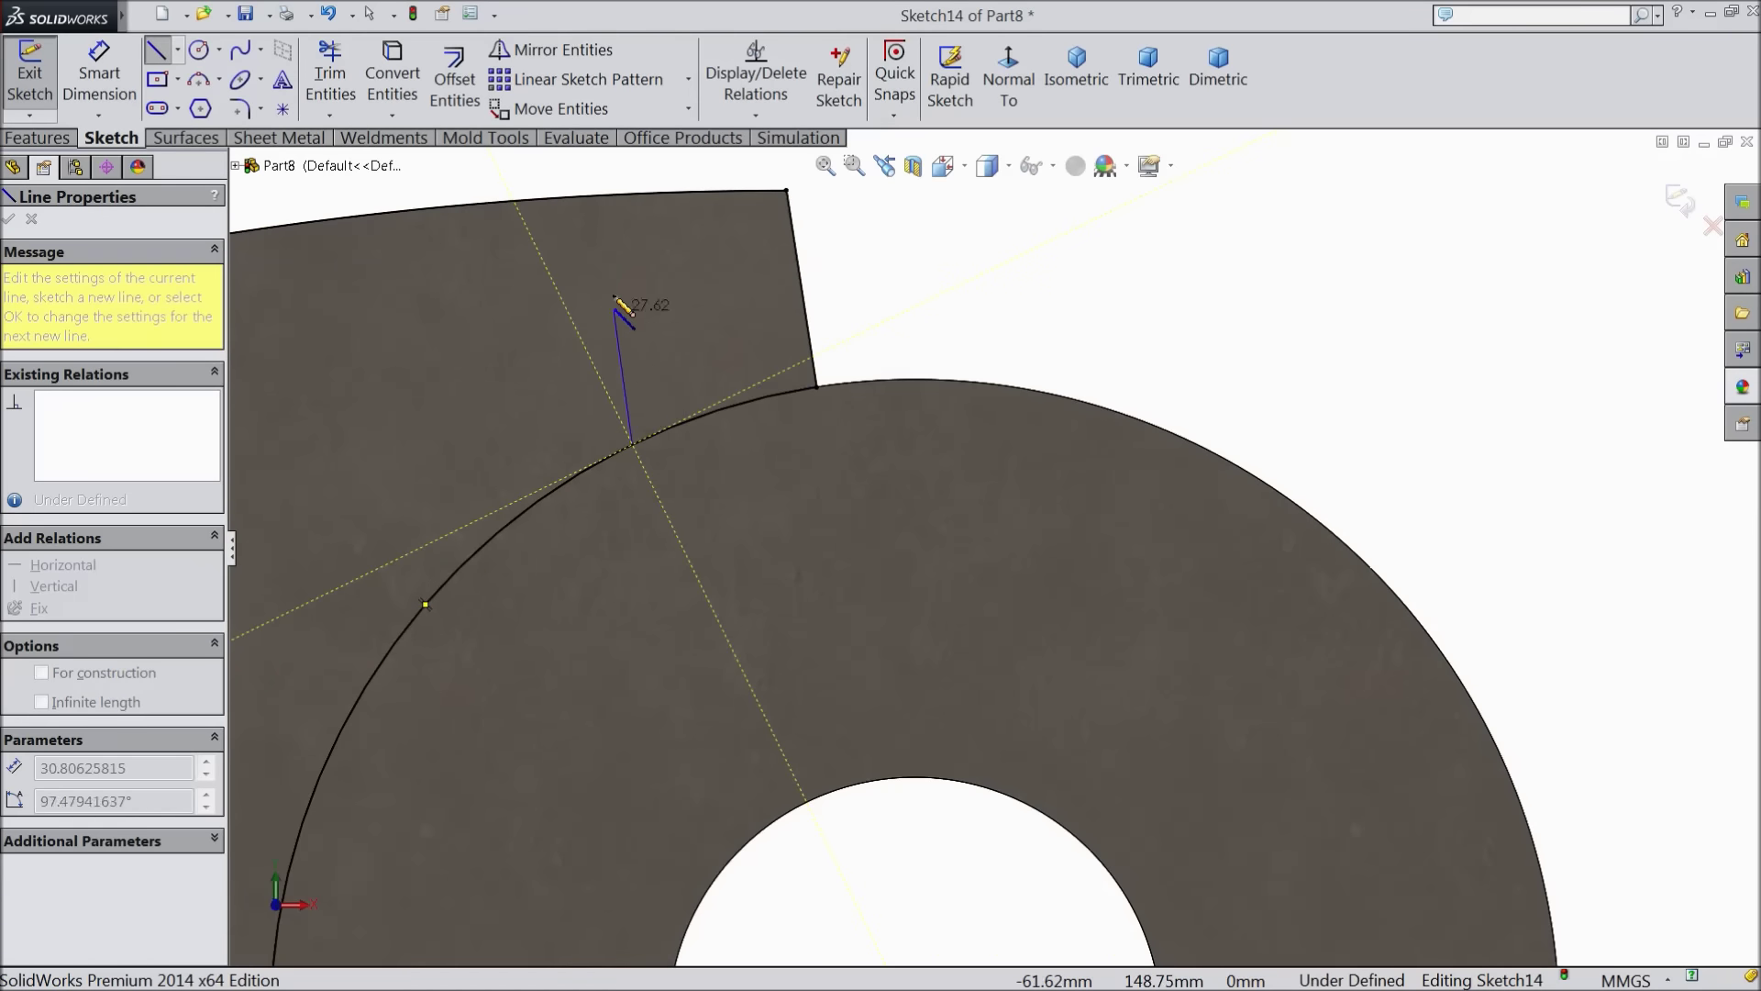
key(z)
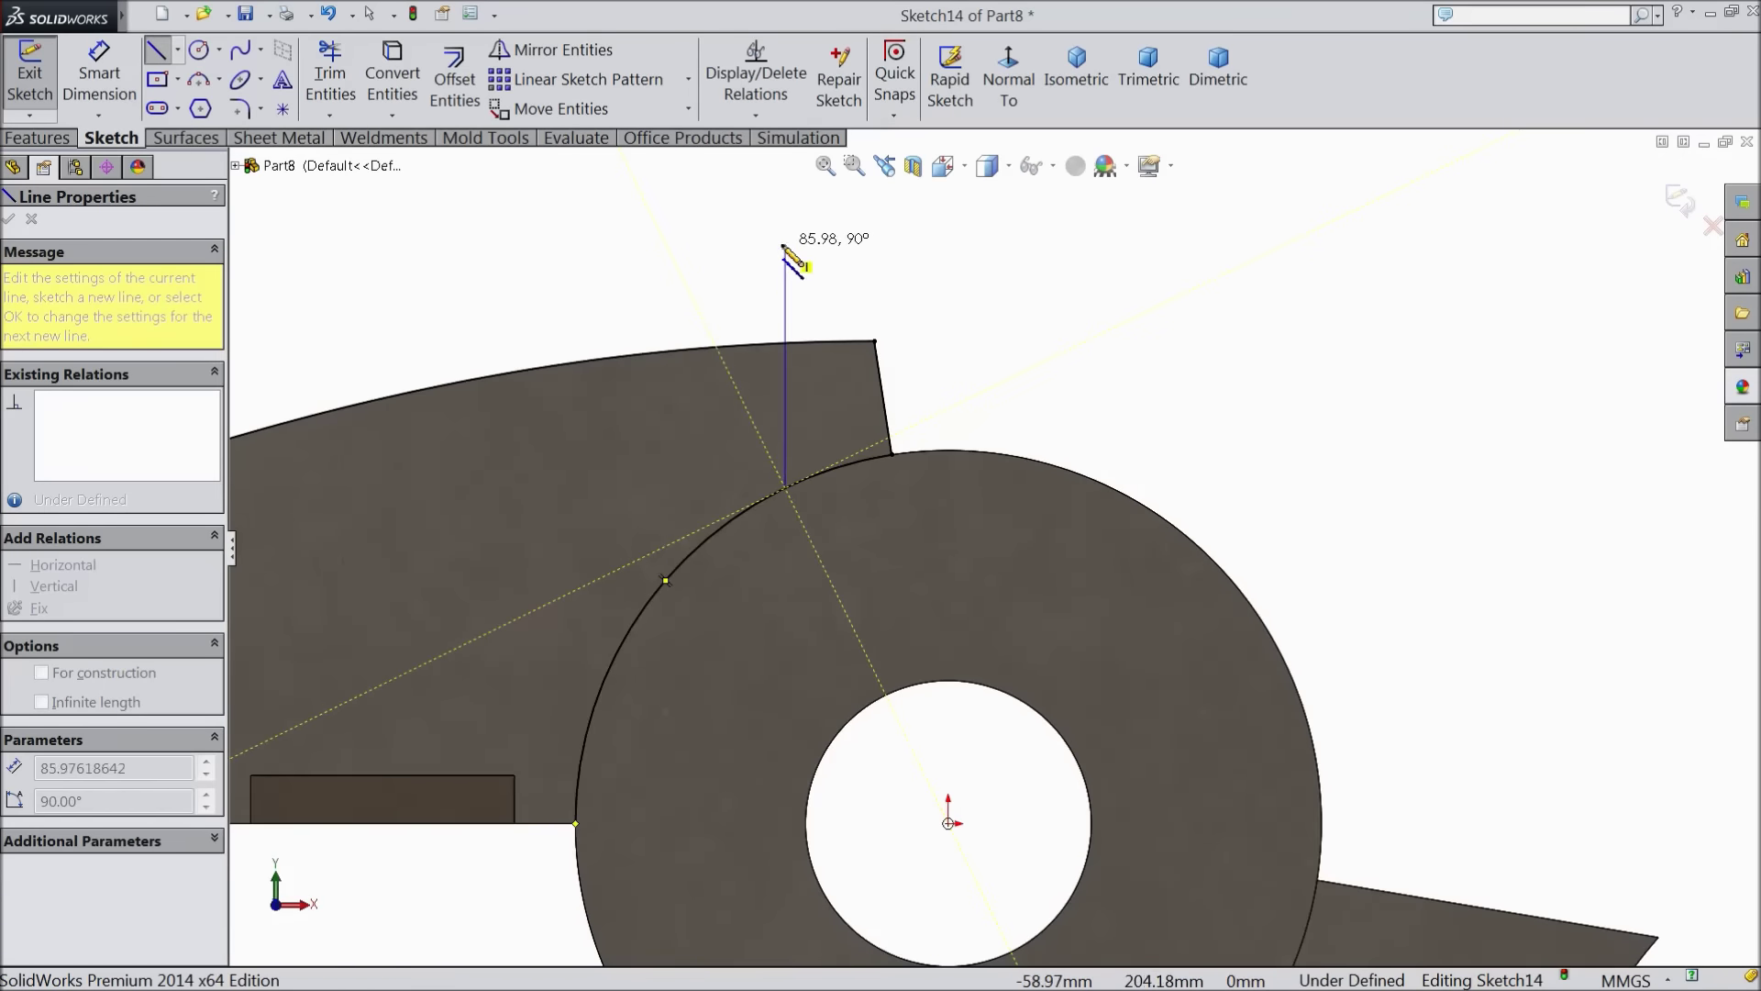
click(787, 223)
right_click(889, 182)
click(922, 197)
click(786, 284)
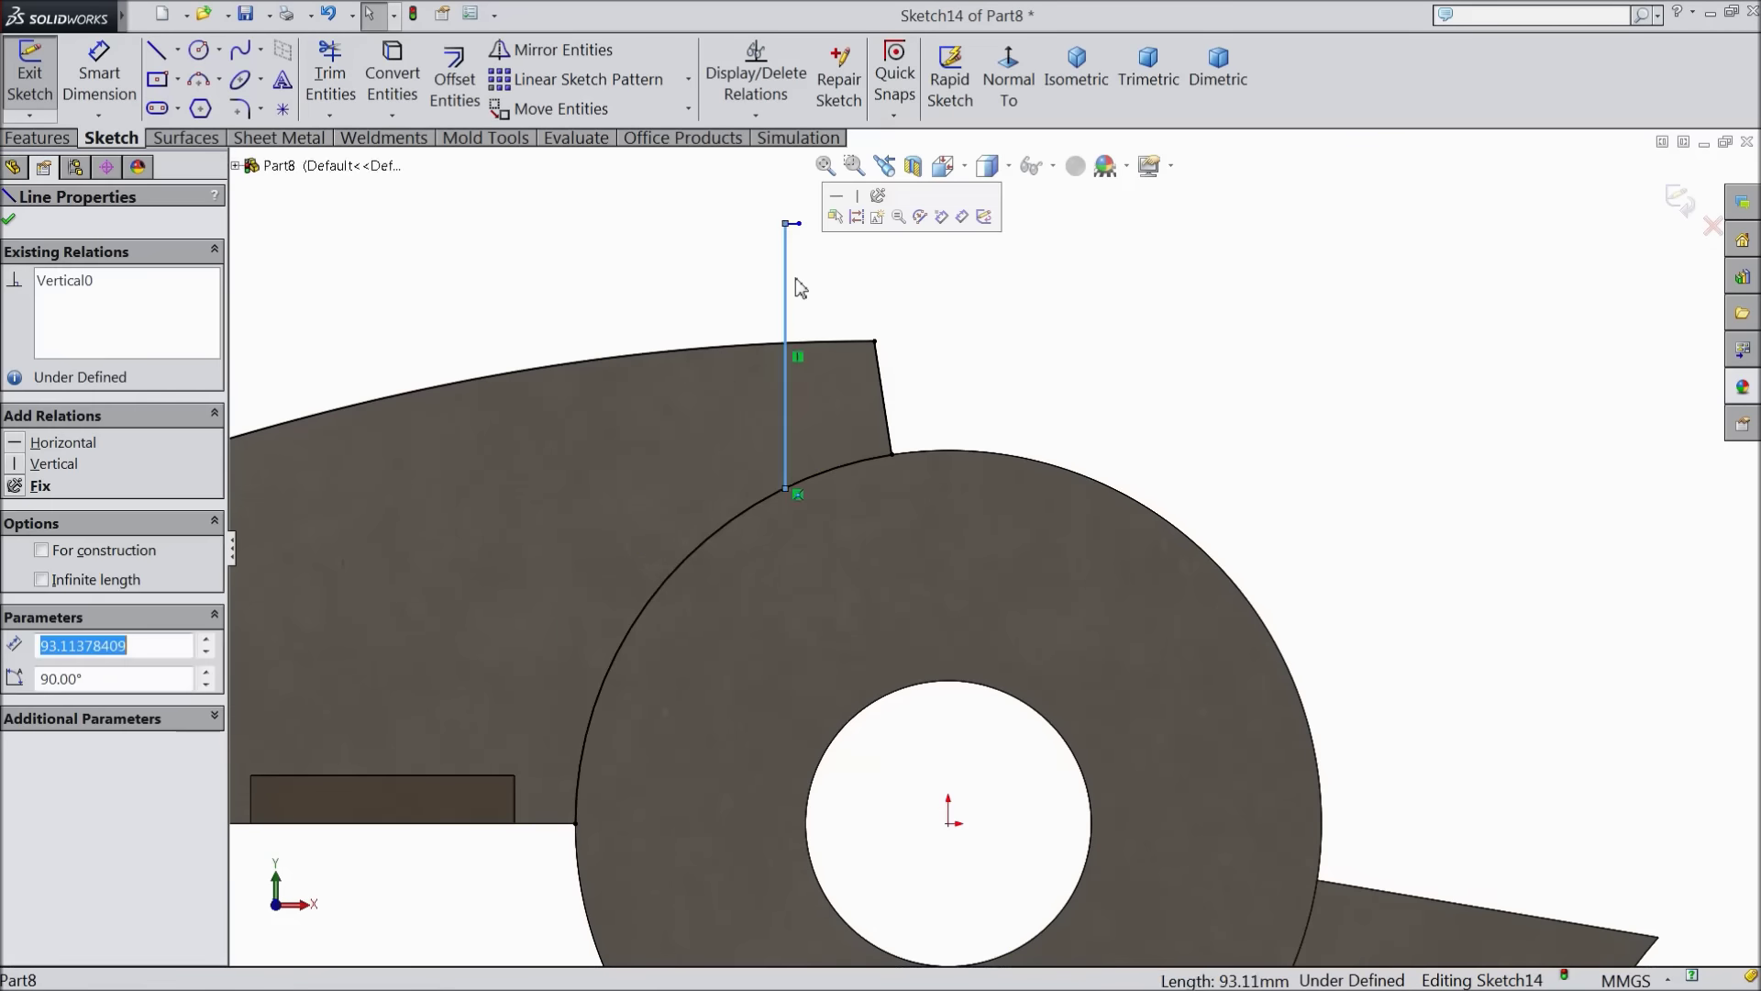
click(798, 226)
right_click(798, 225)
key(Escape)
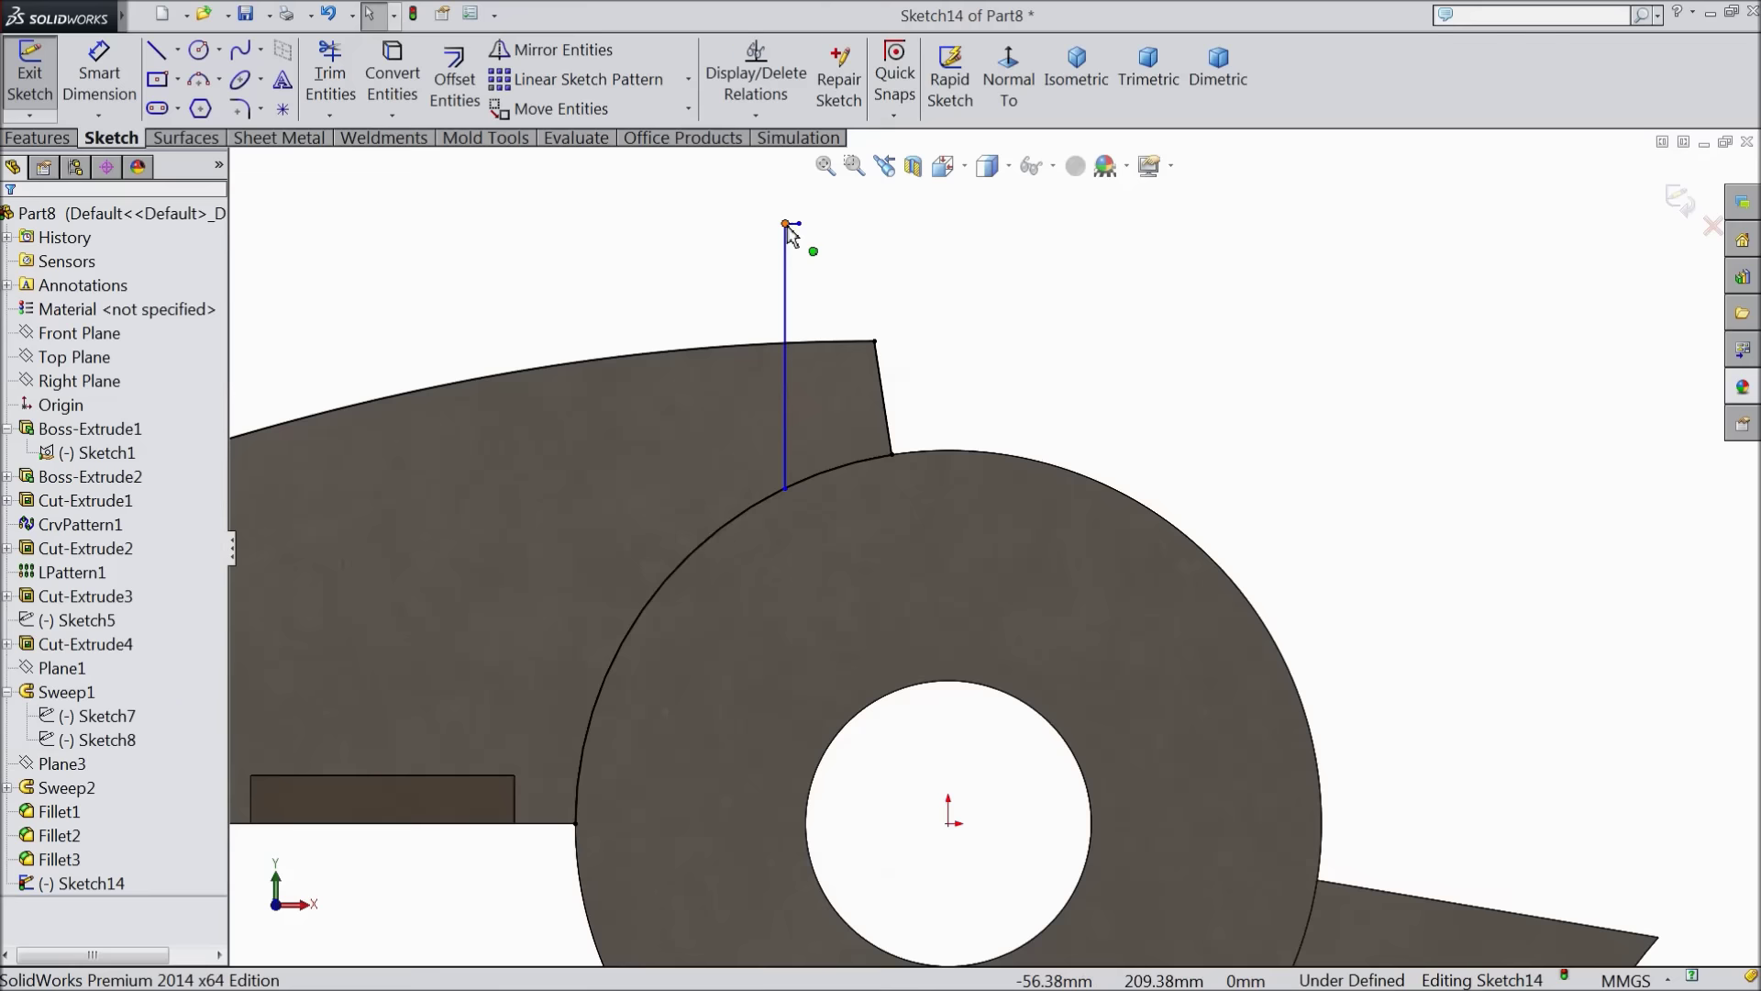
scroll(802, 248, down, 3)
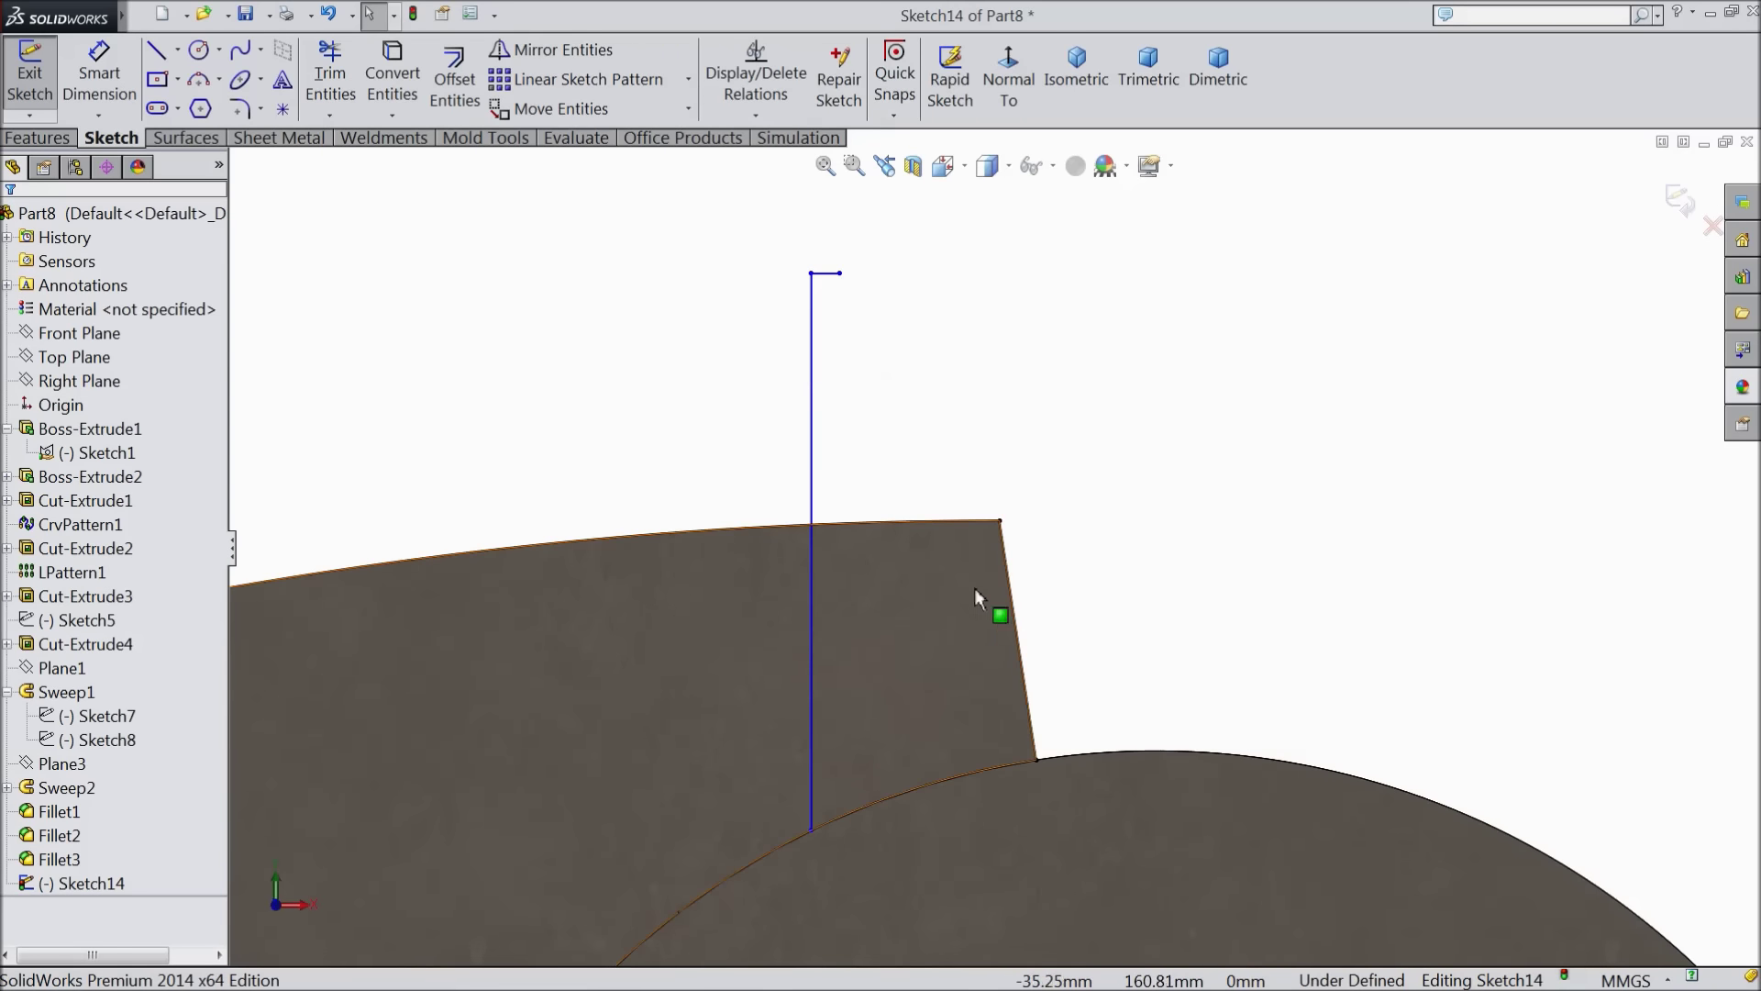
Power-trim the line's excess above the jaw's top edge
click(330, 73)
mouse_move(800, 273)
mouse_down()
mouse_move(826, 284)
mouse_move(817, 327)
mouse_up()
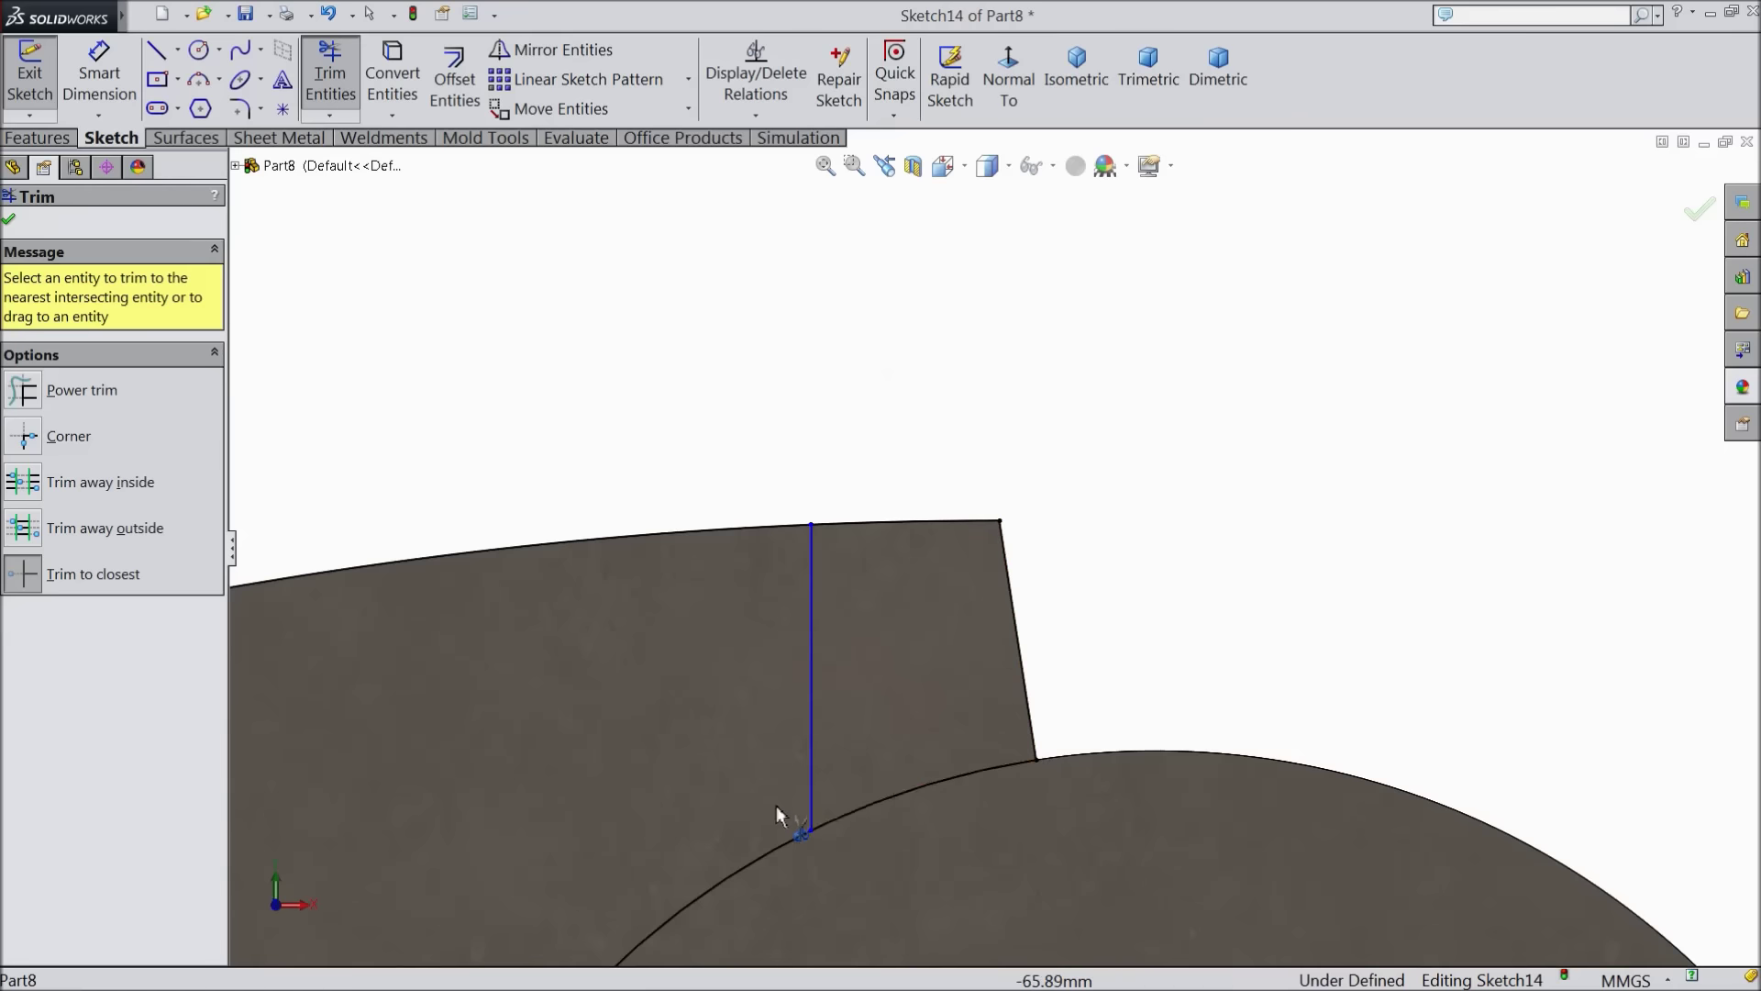
scroll(810, 830, up, 3)
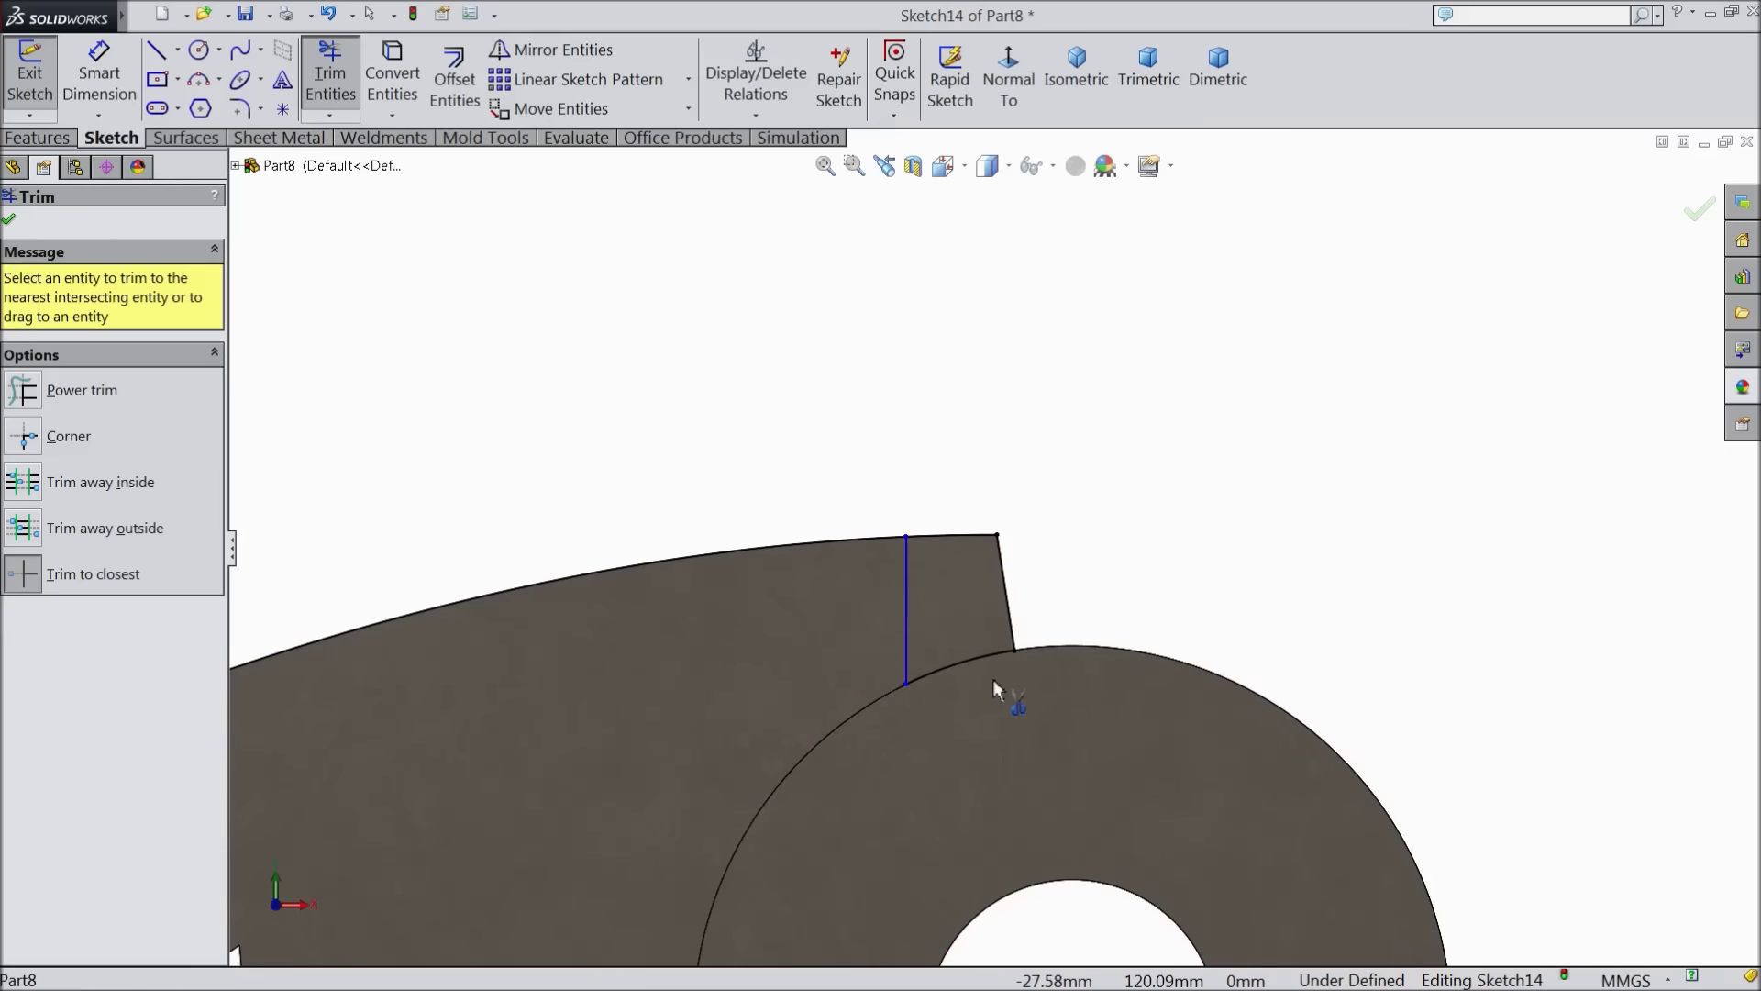
scroll(973, 706, down, 4)
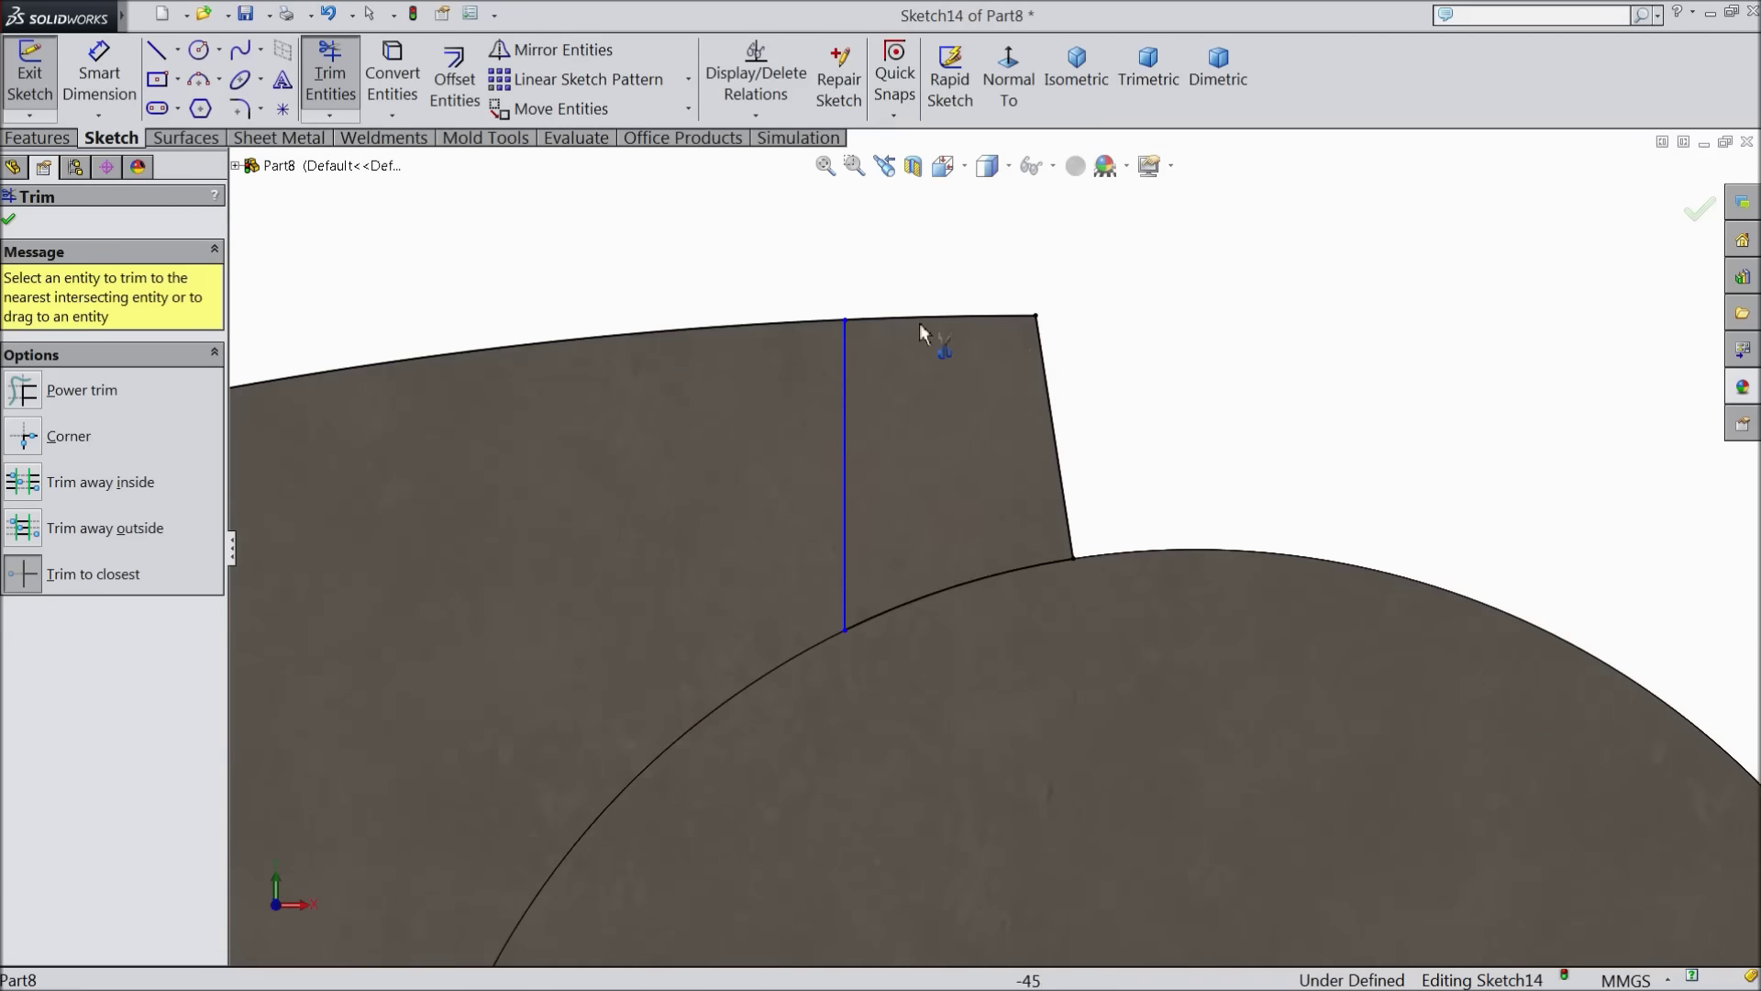
click(11, 220)
Dimension the upper notch line 36 mm from the jaw's upper-right corner
click(99, 73)
click(846, 631)
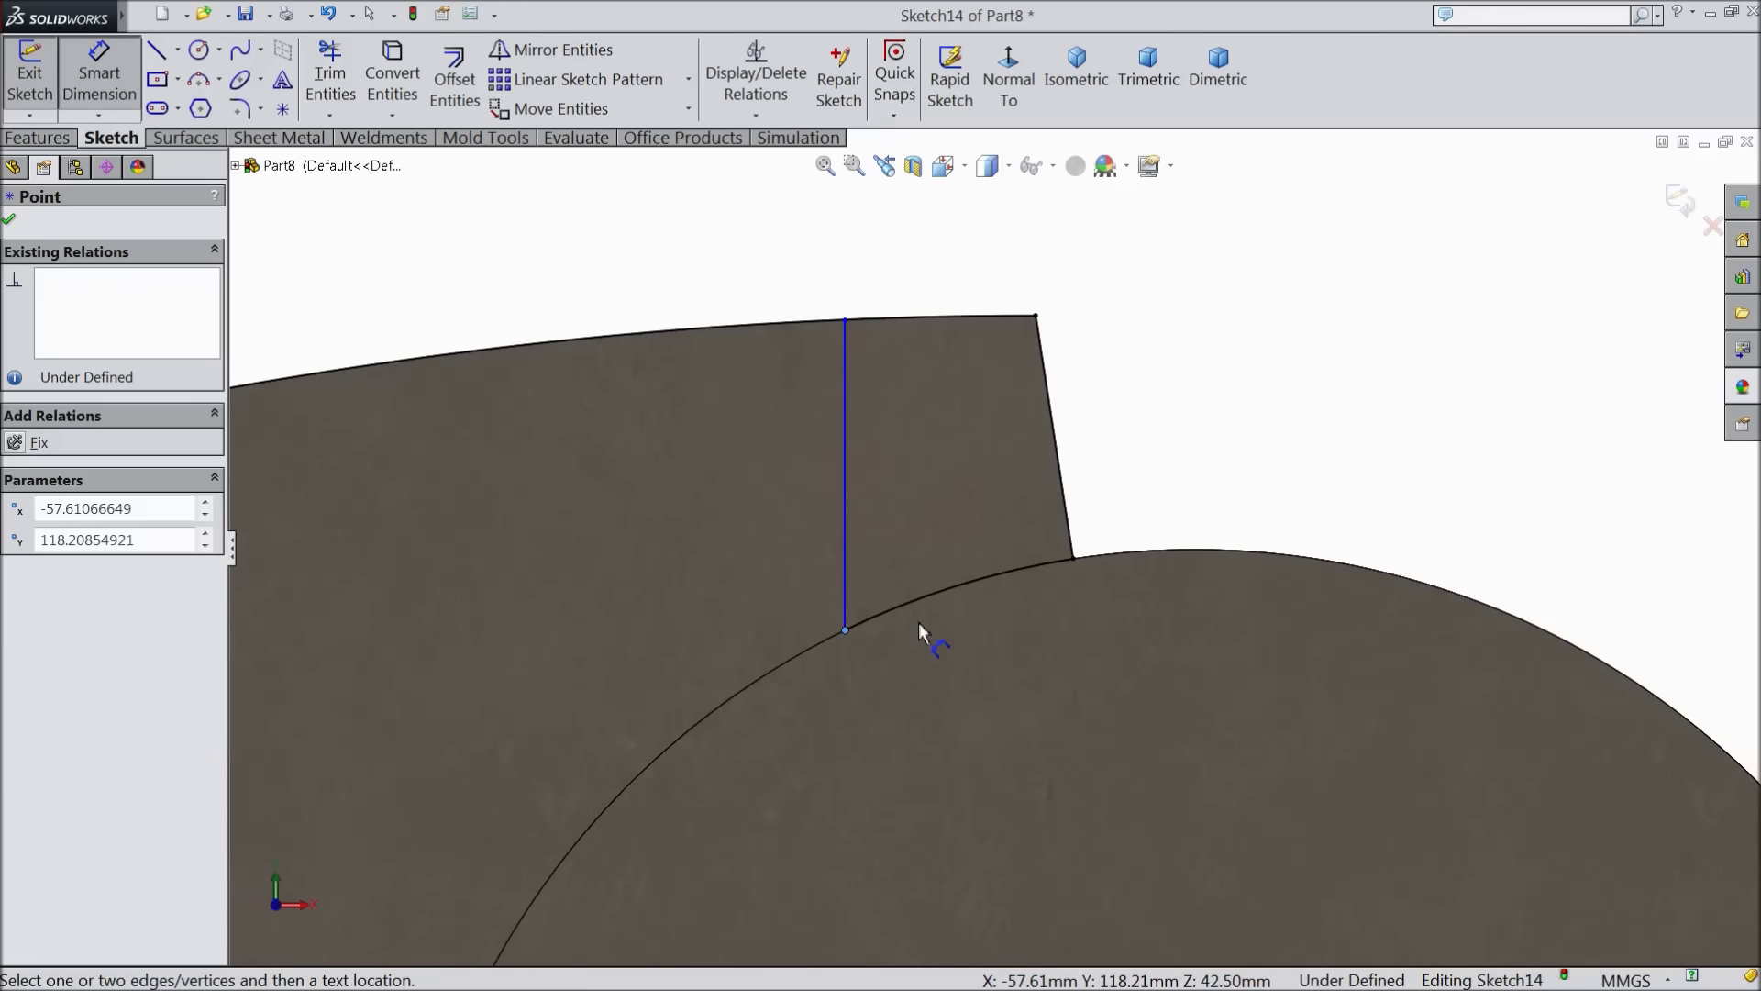
click(1074, 560)
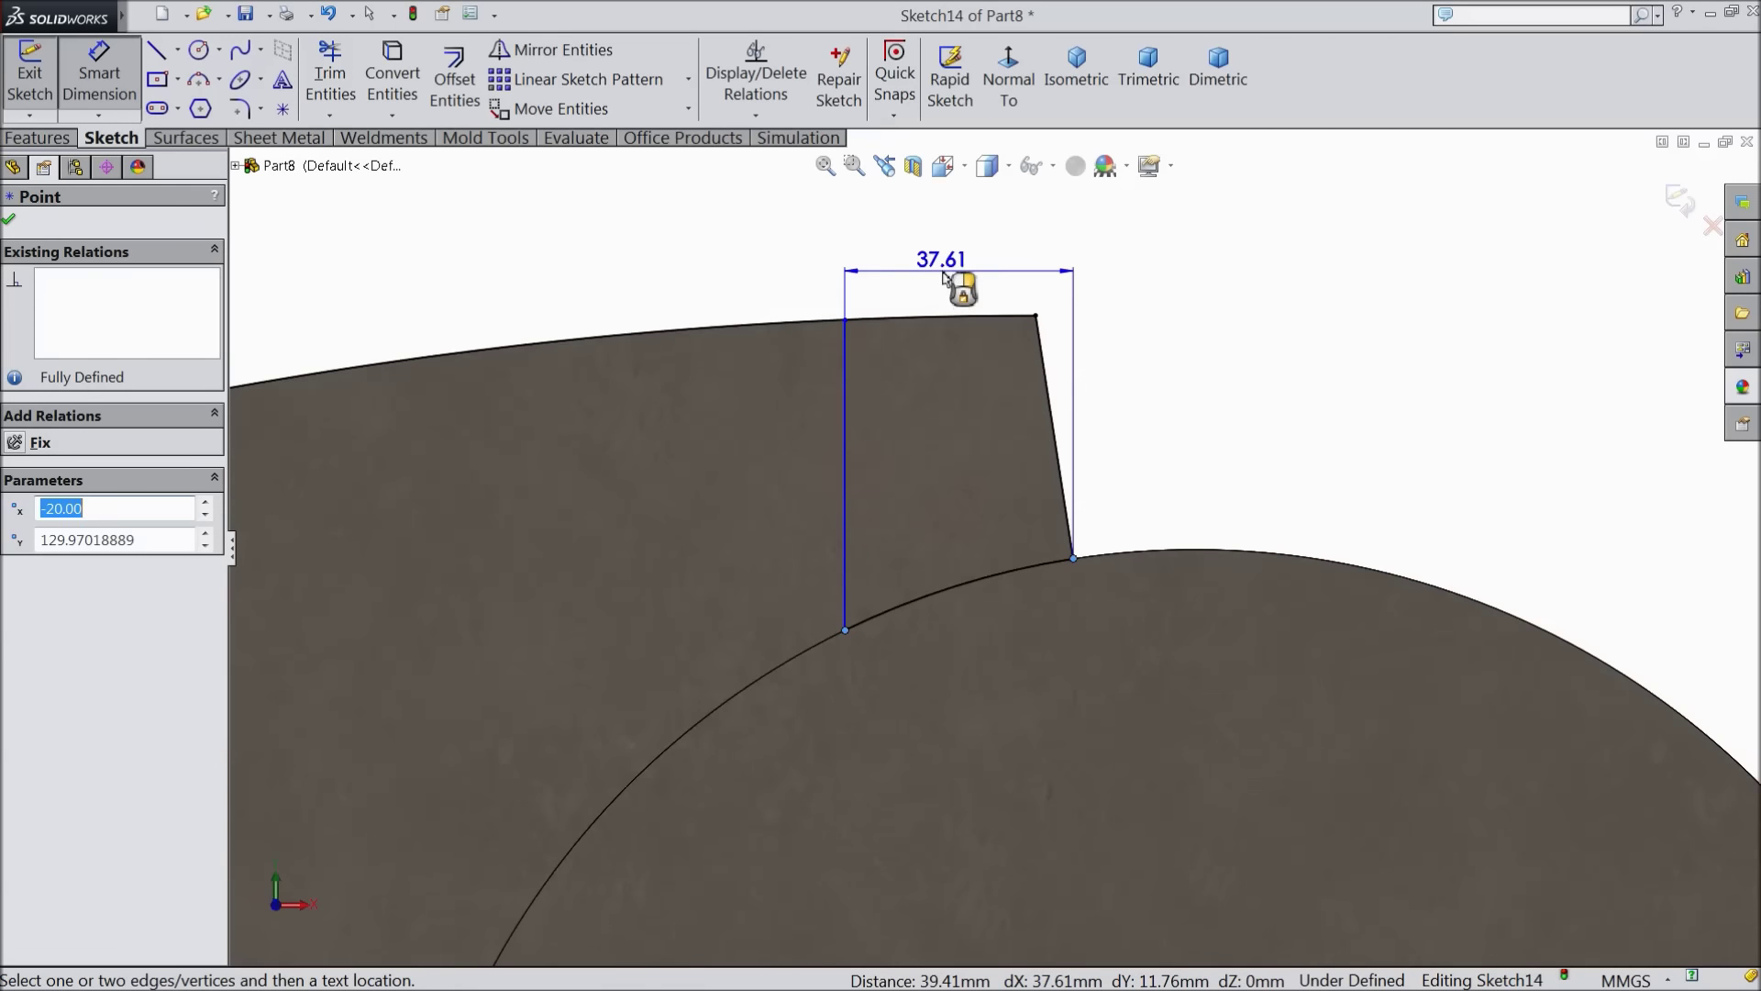
click(944, 268)
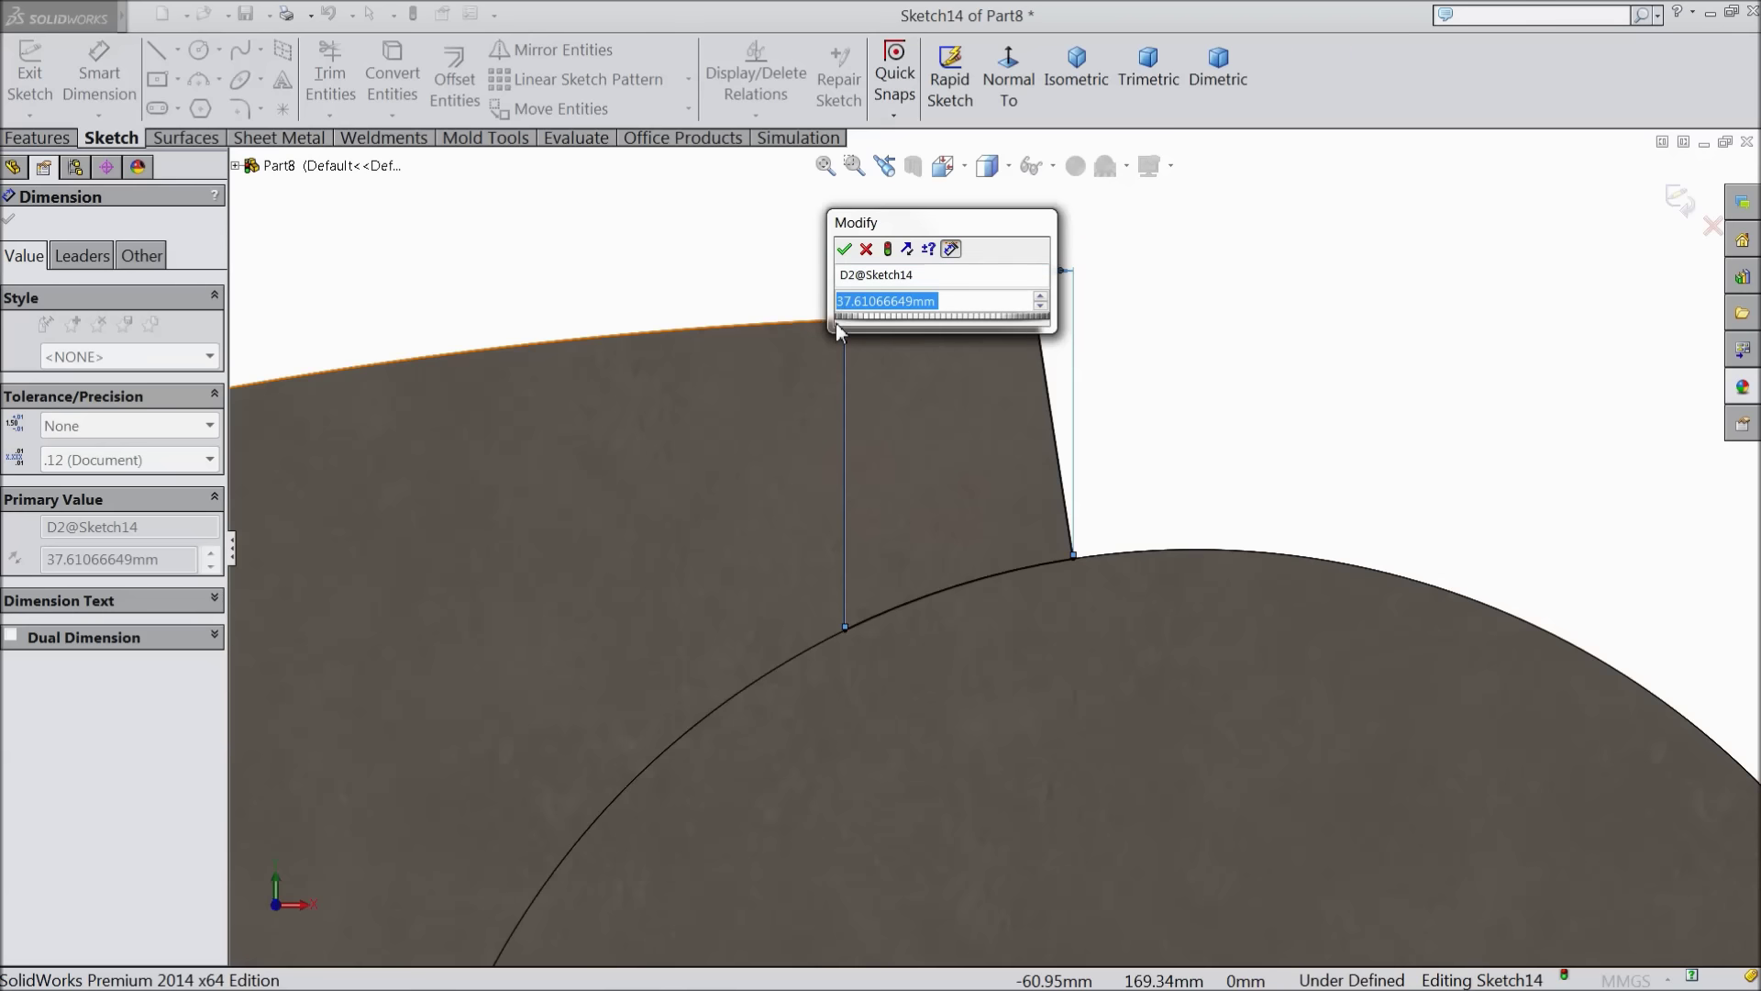
text(36)
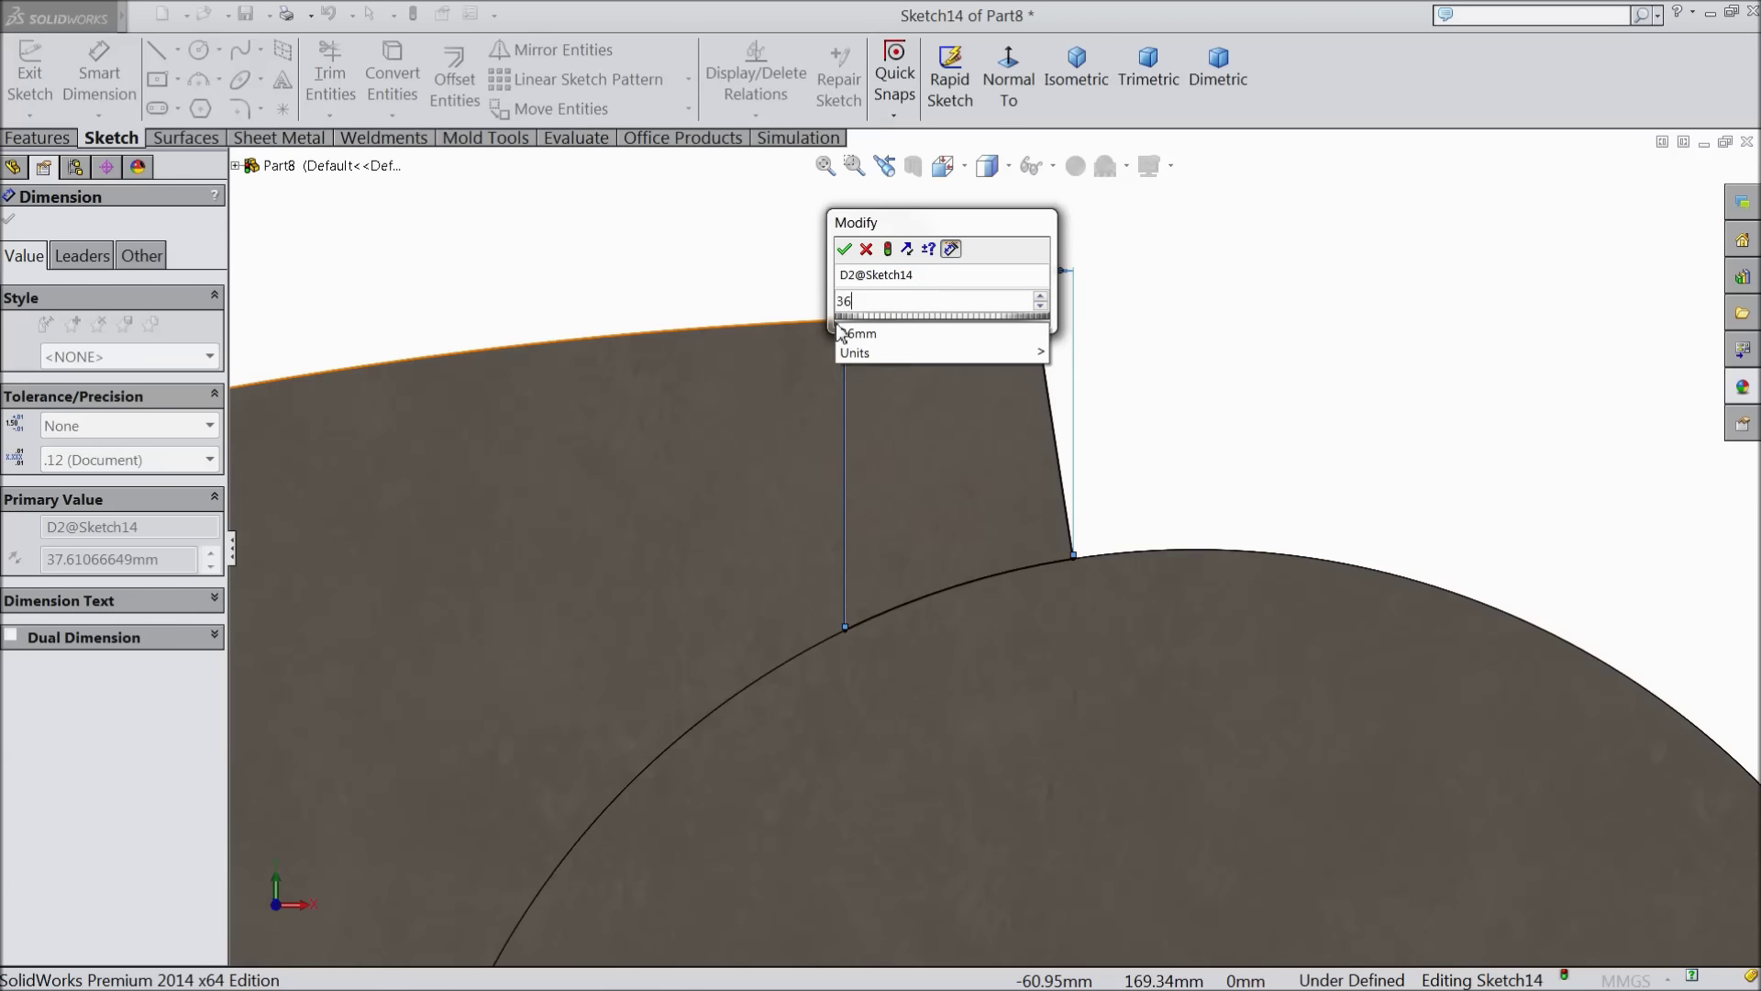
click(842, 249)
scroll(820, 605, up, 5)
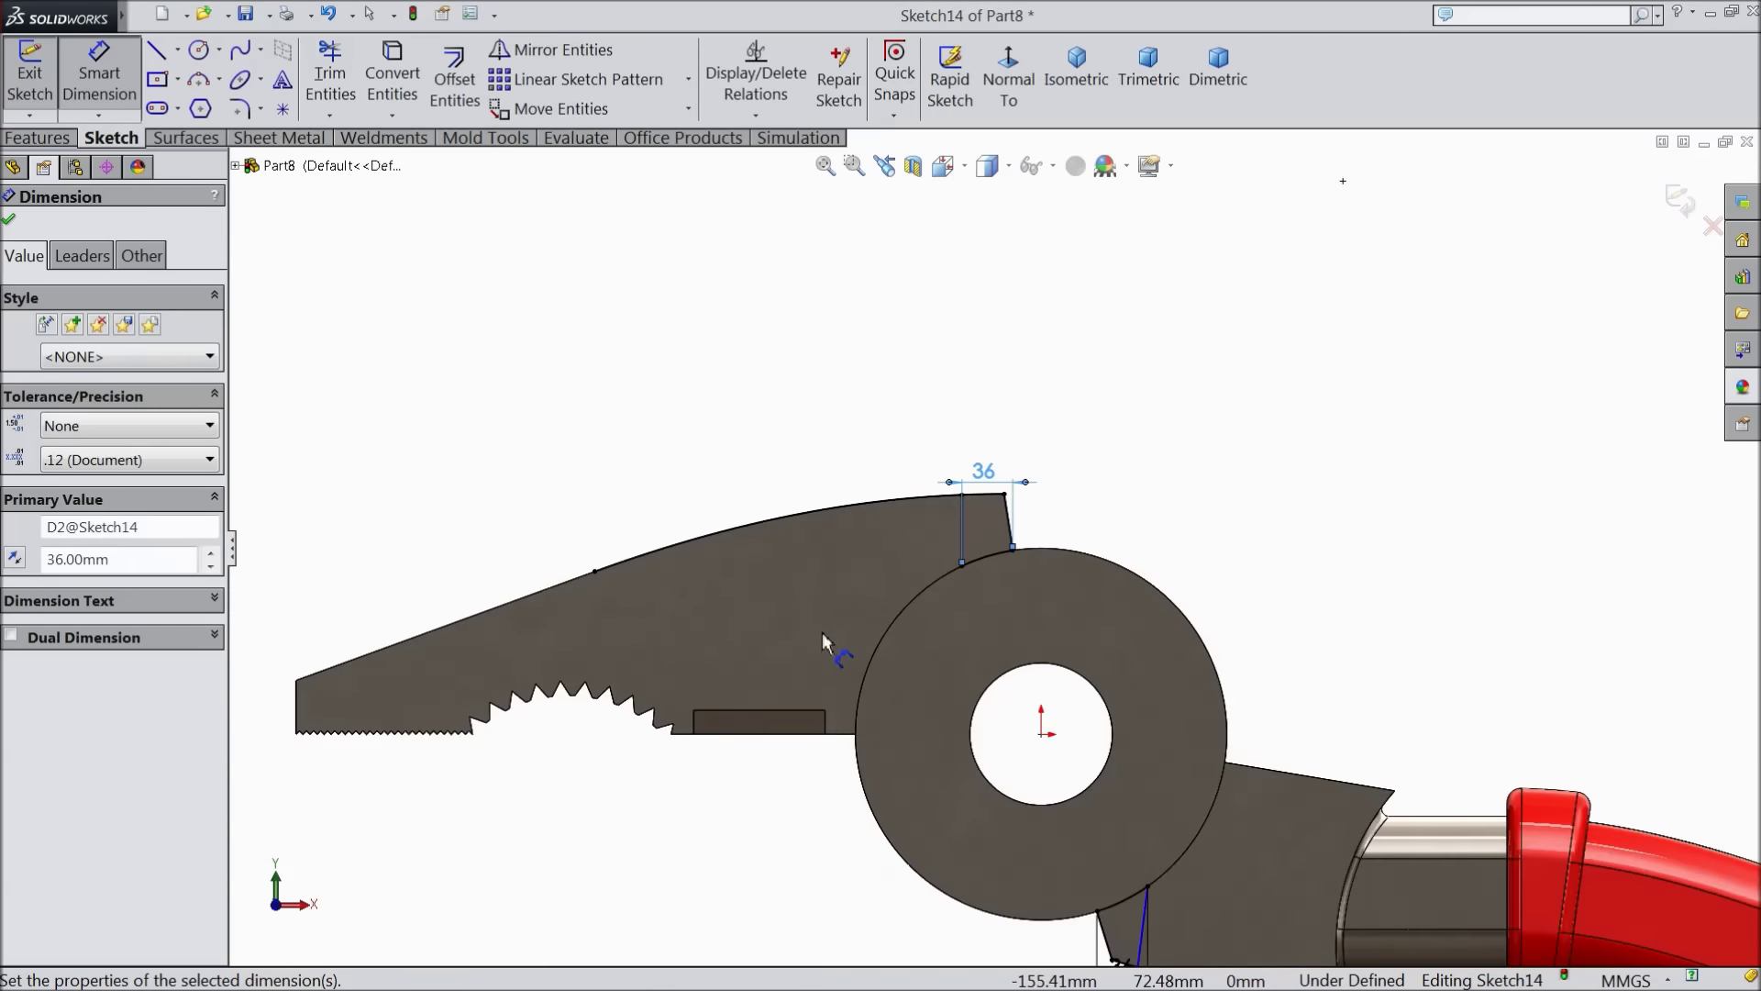
Add the 36 mm width dimension to the lower jaw notch
click(1098, 910)
click(1147, 886)
scroll(1082, 880, down, 3)
click(1044, 897)
Change the upper notch width dimension from 36 to 27 mm
scroll(741, 598, up, 2)
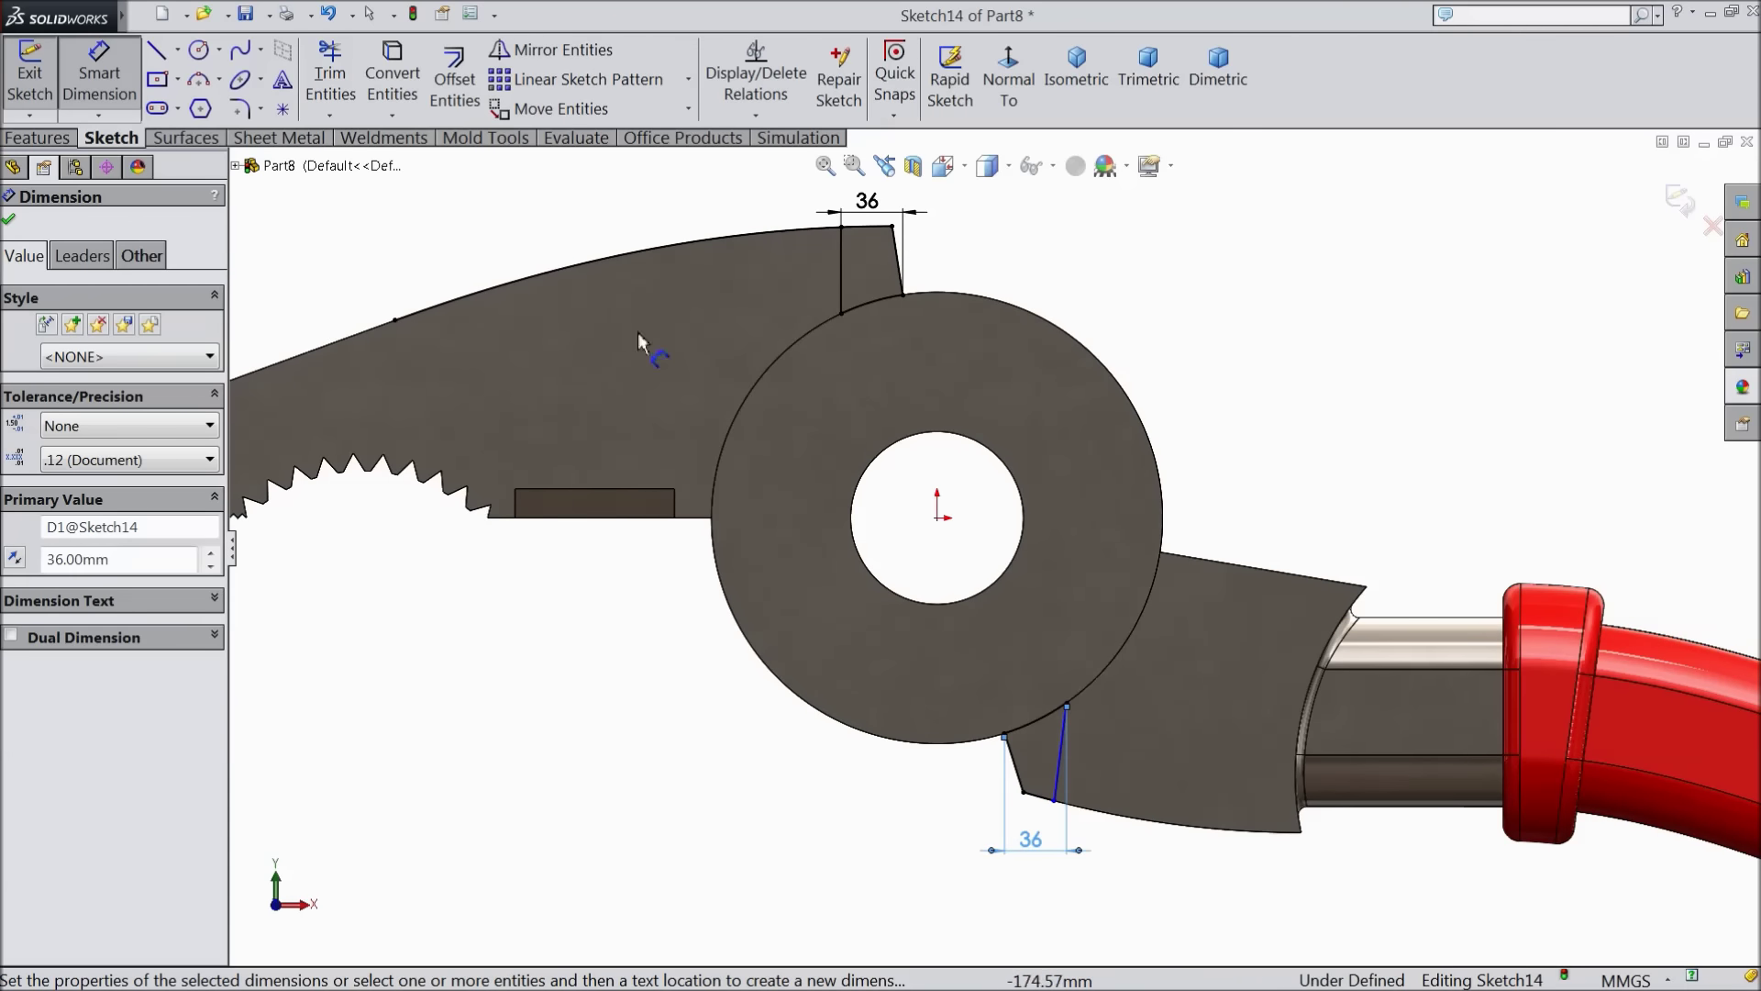
scroll(932, 207, up, 3)
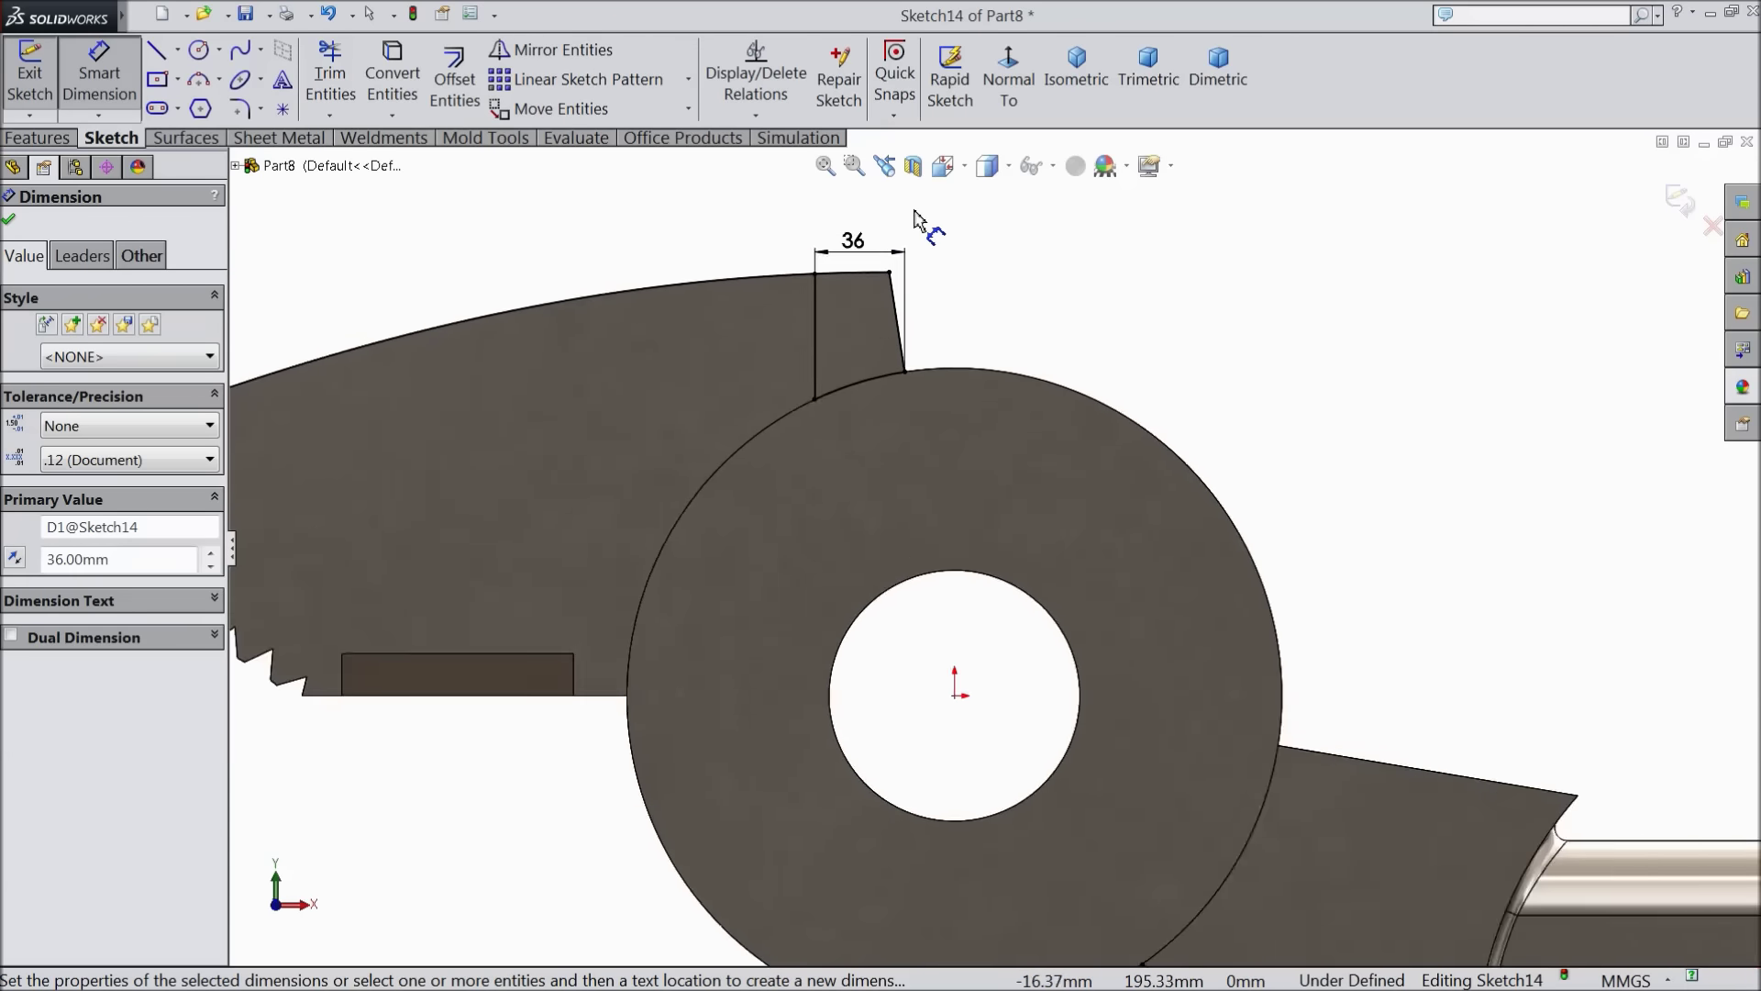
double_click(845, 267)
text(27)
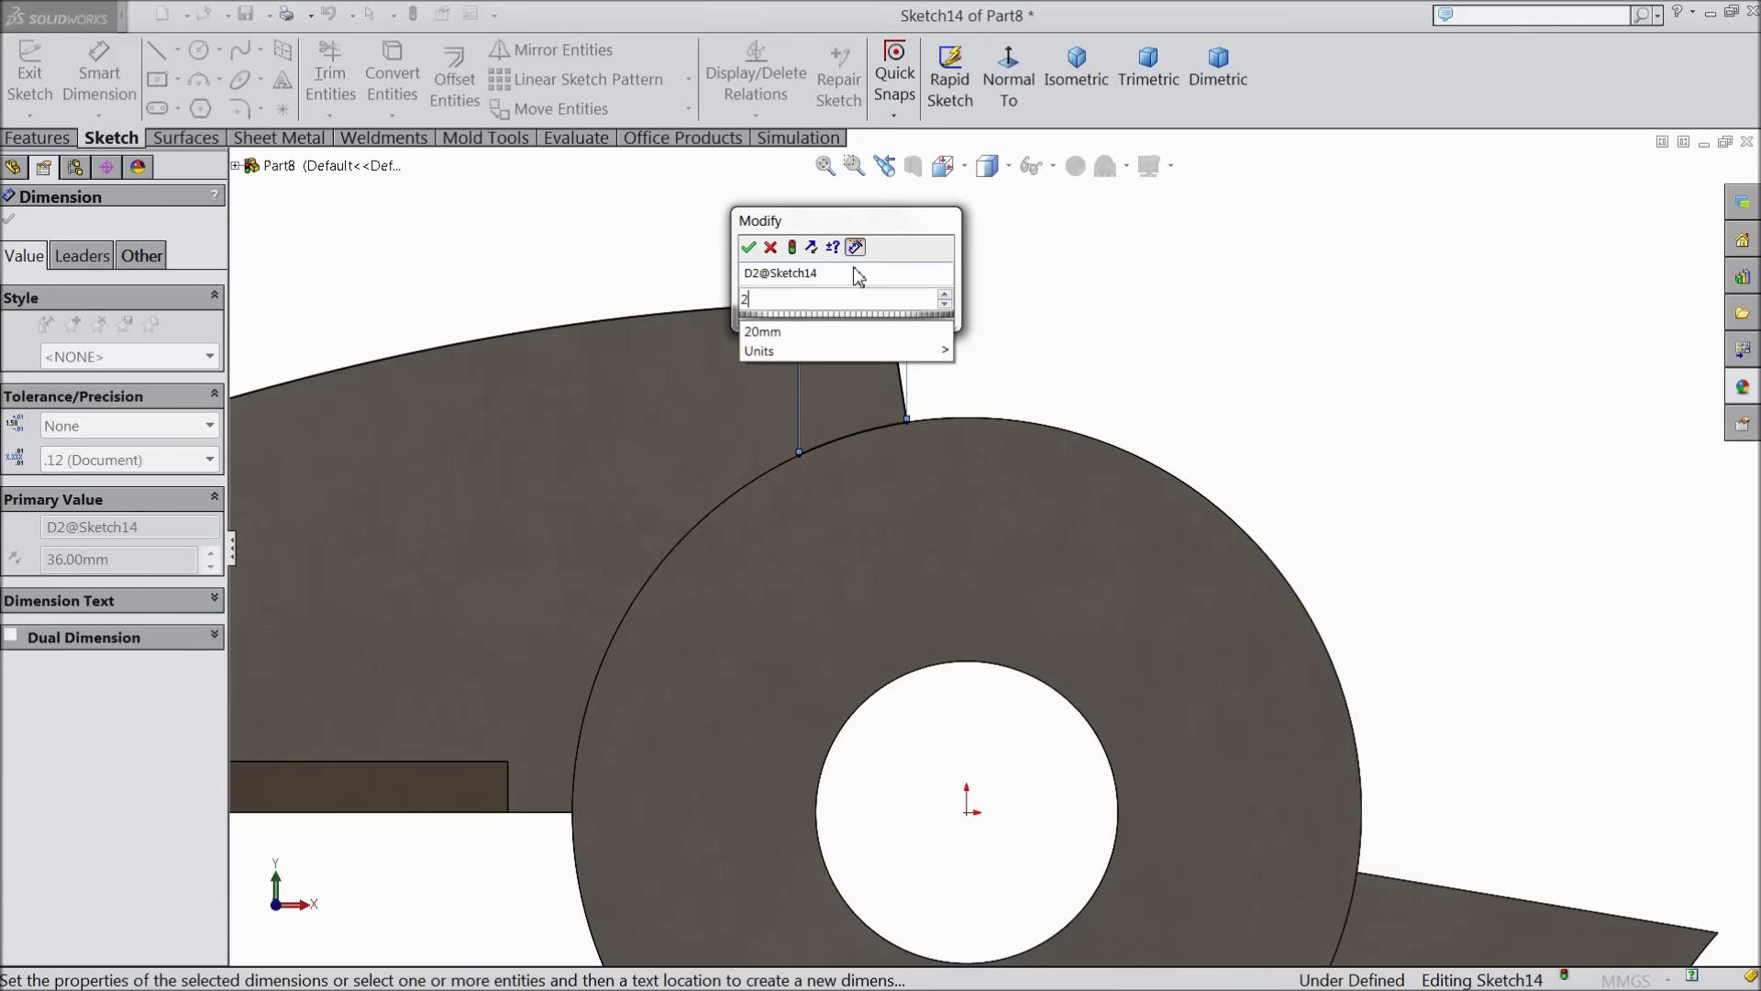
click(747, 249)
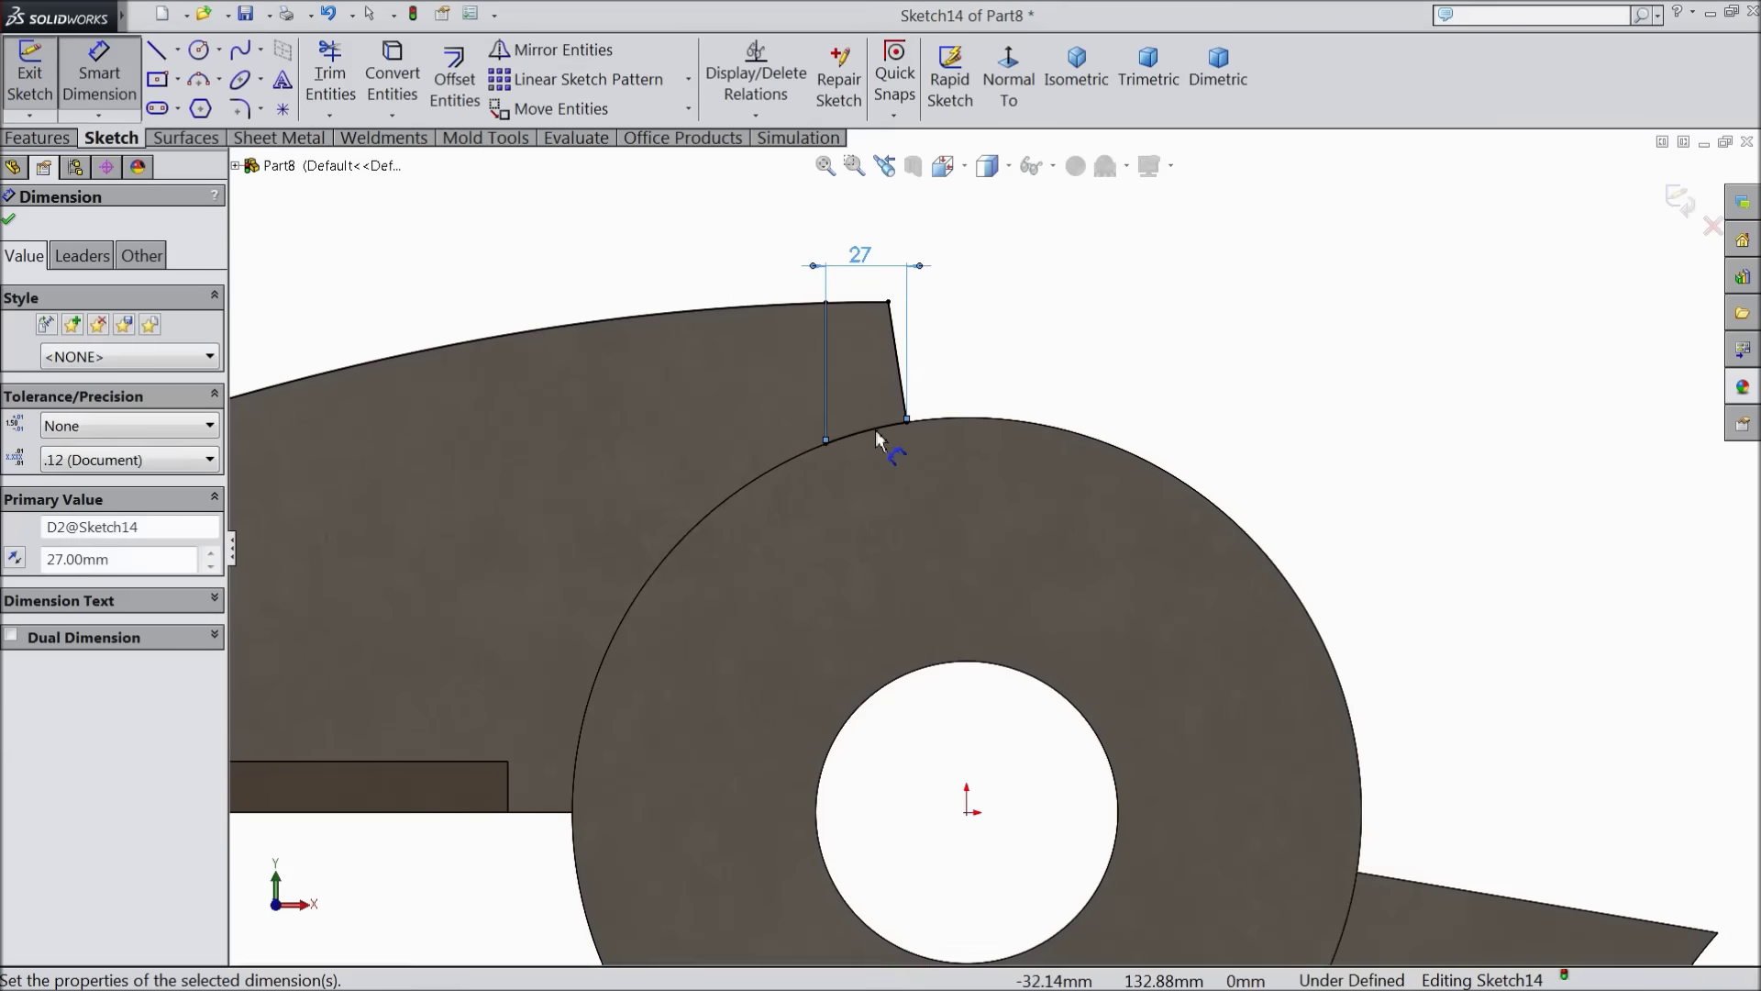
Start an extruded cut using both notch regions of Sketch14
click(11, 223)
click(37, 137)
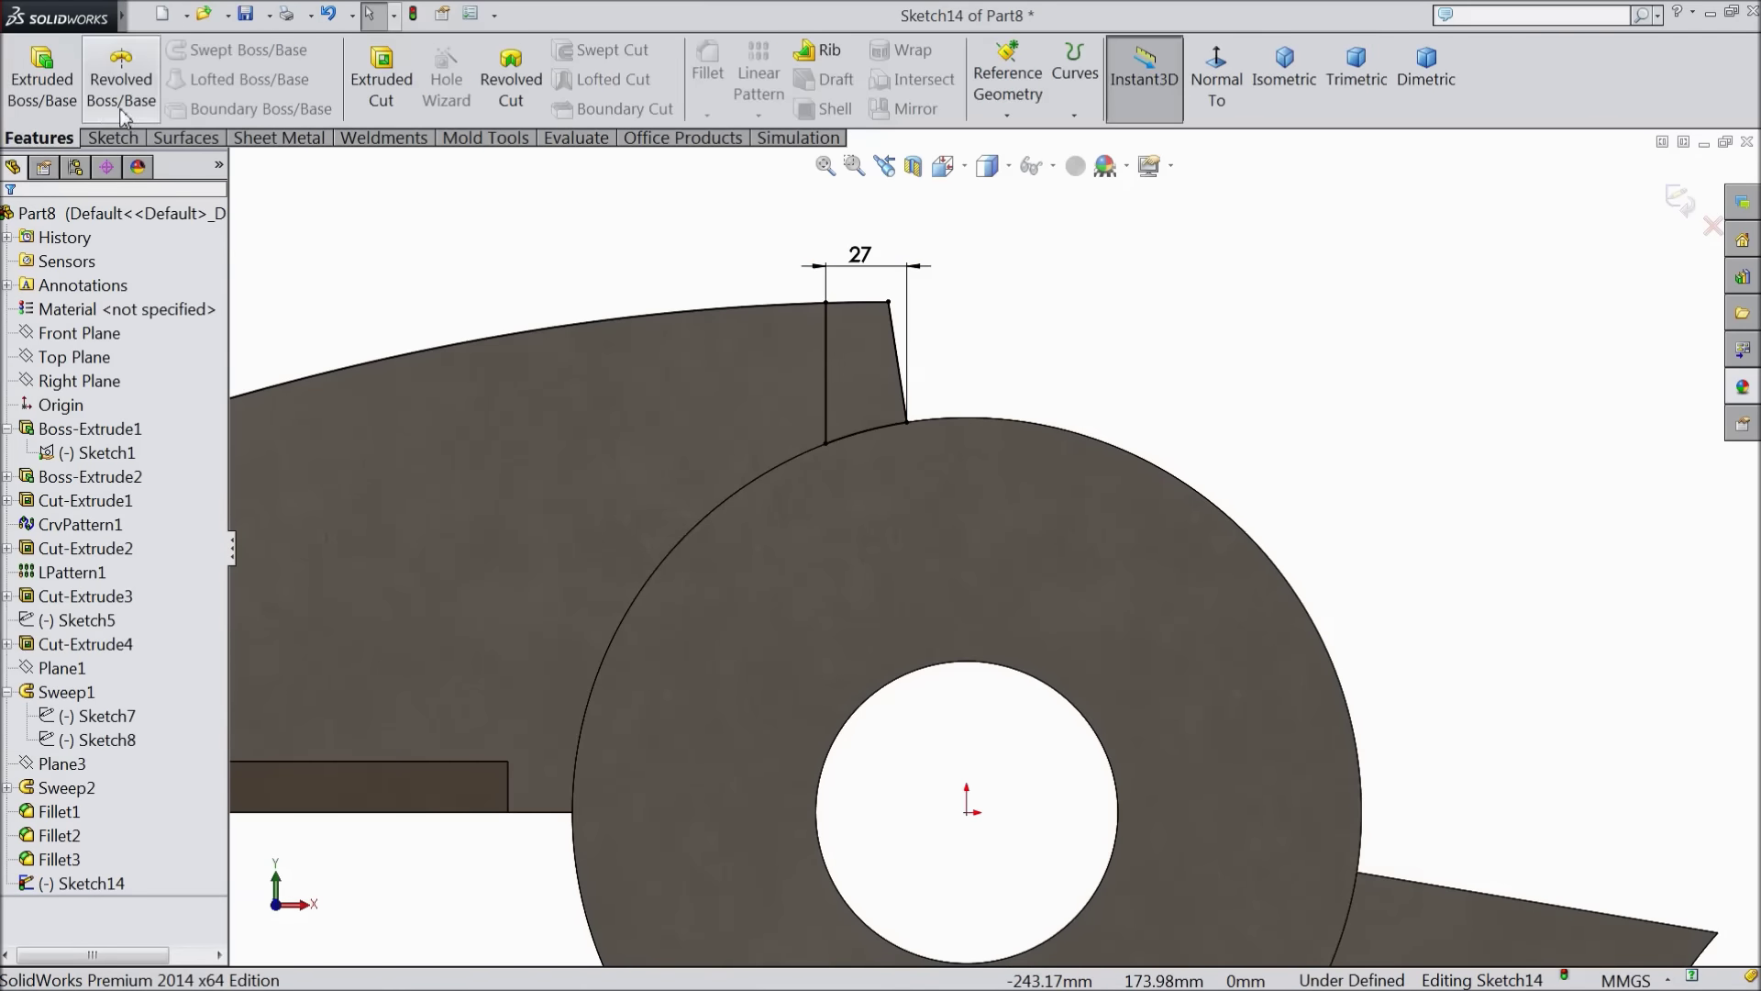
click(367, 89)
key(z)
key(z)
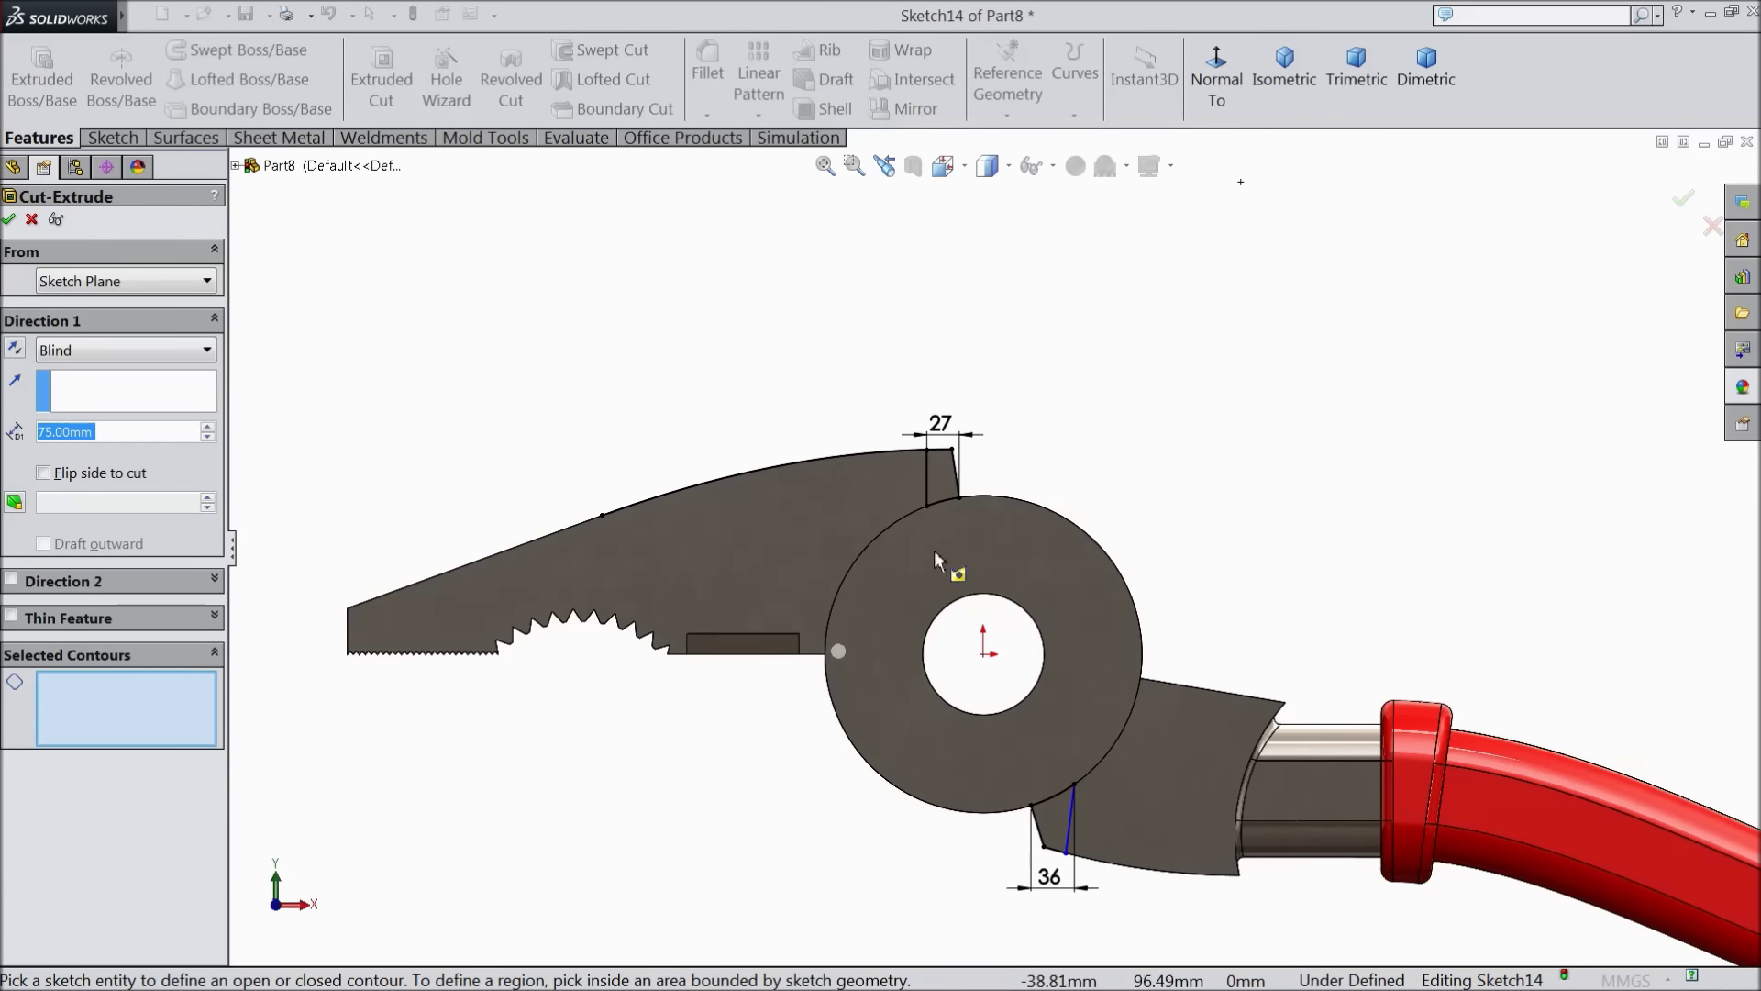
click(941, 480)
scroll(1043, 812, down, 3)
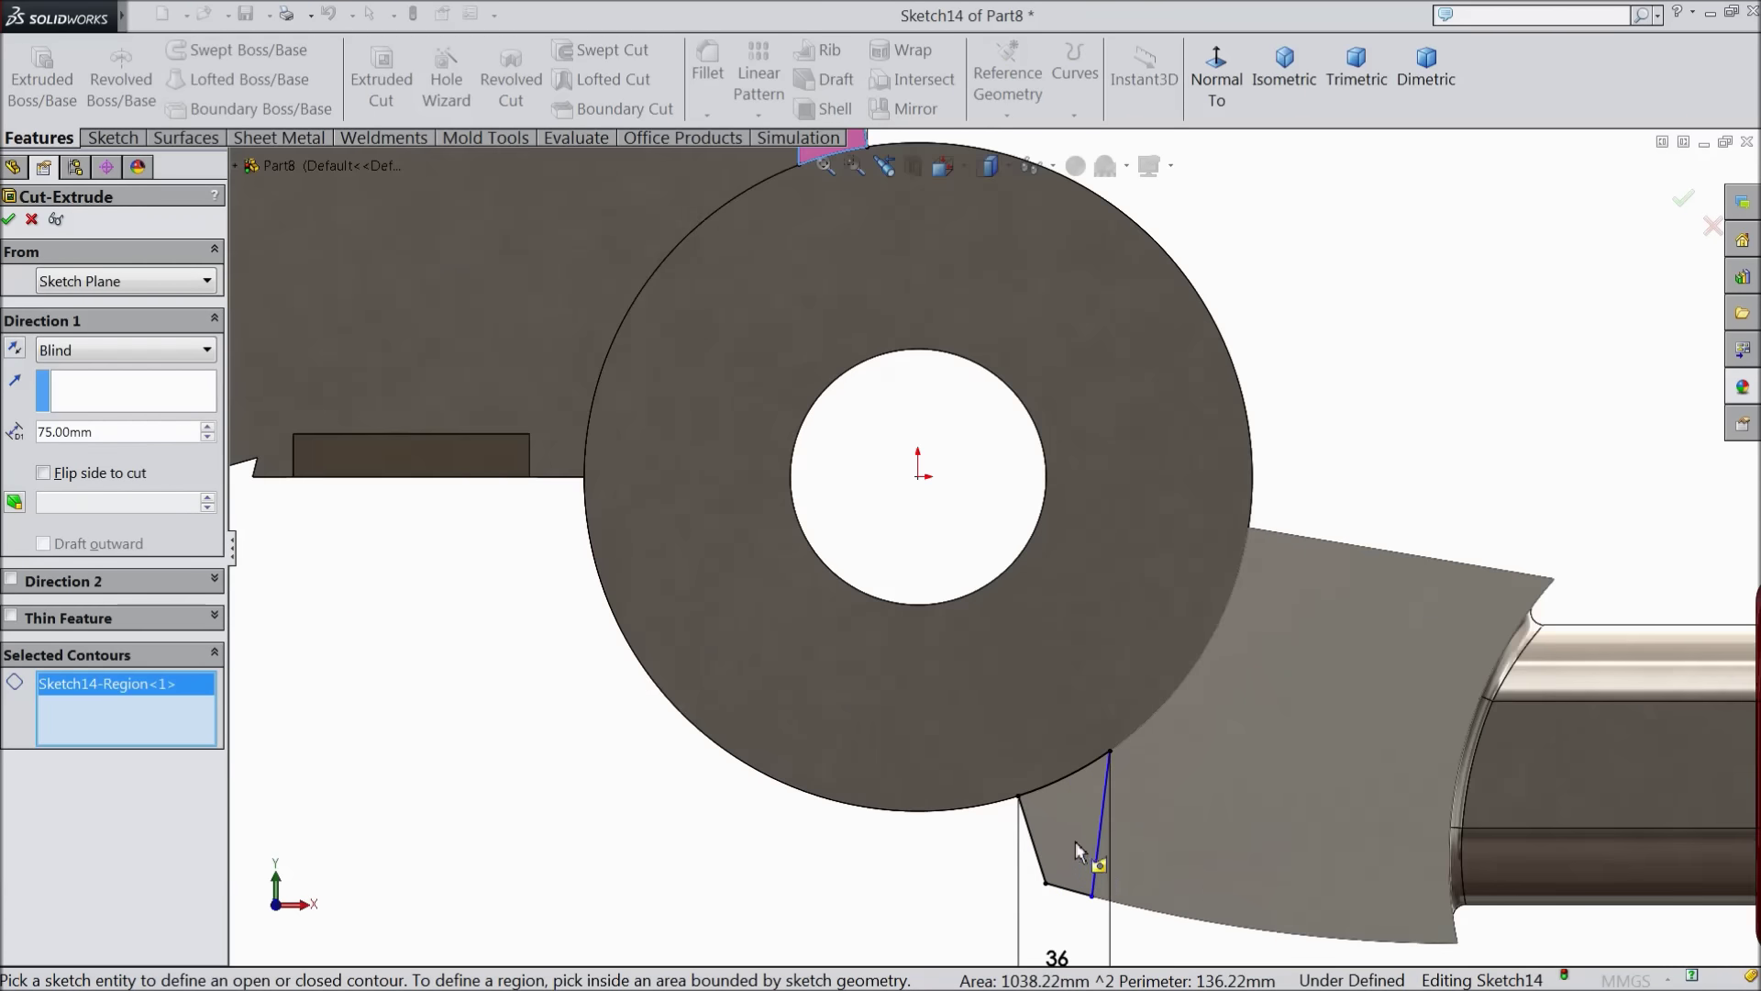
click(1075, 840)
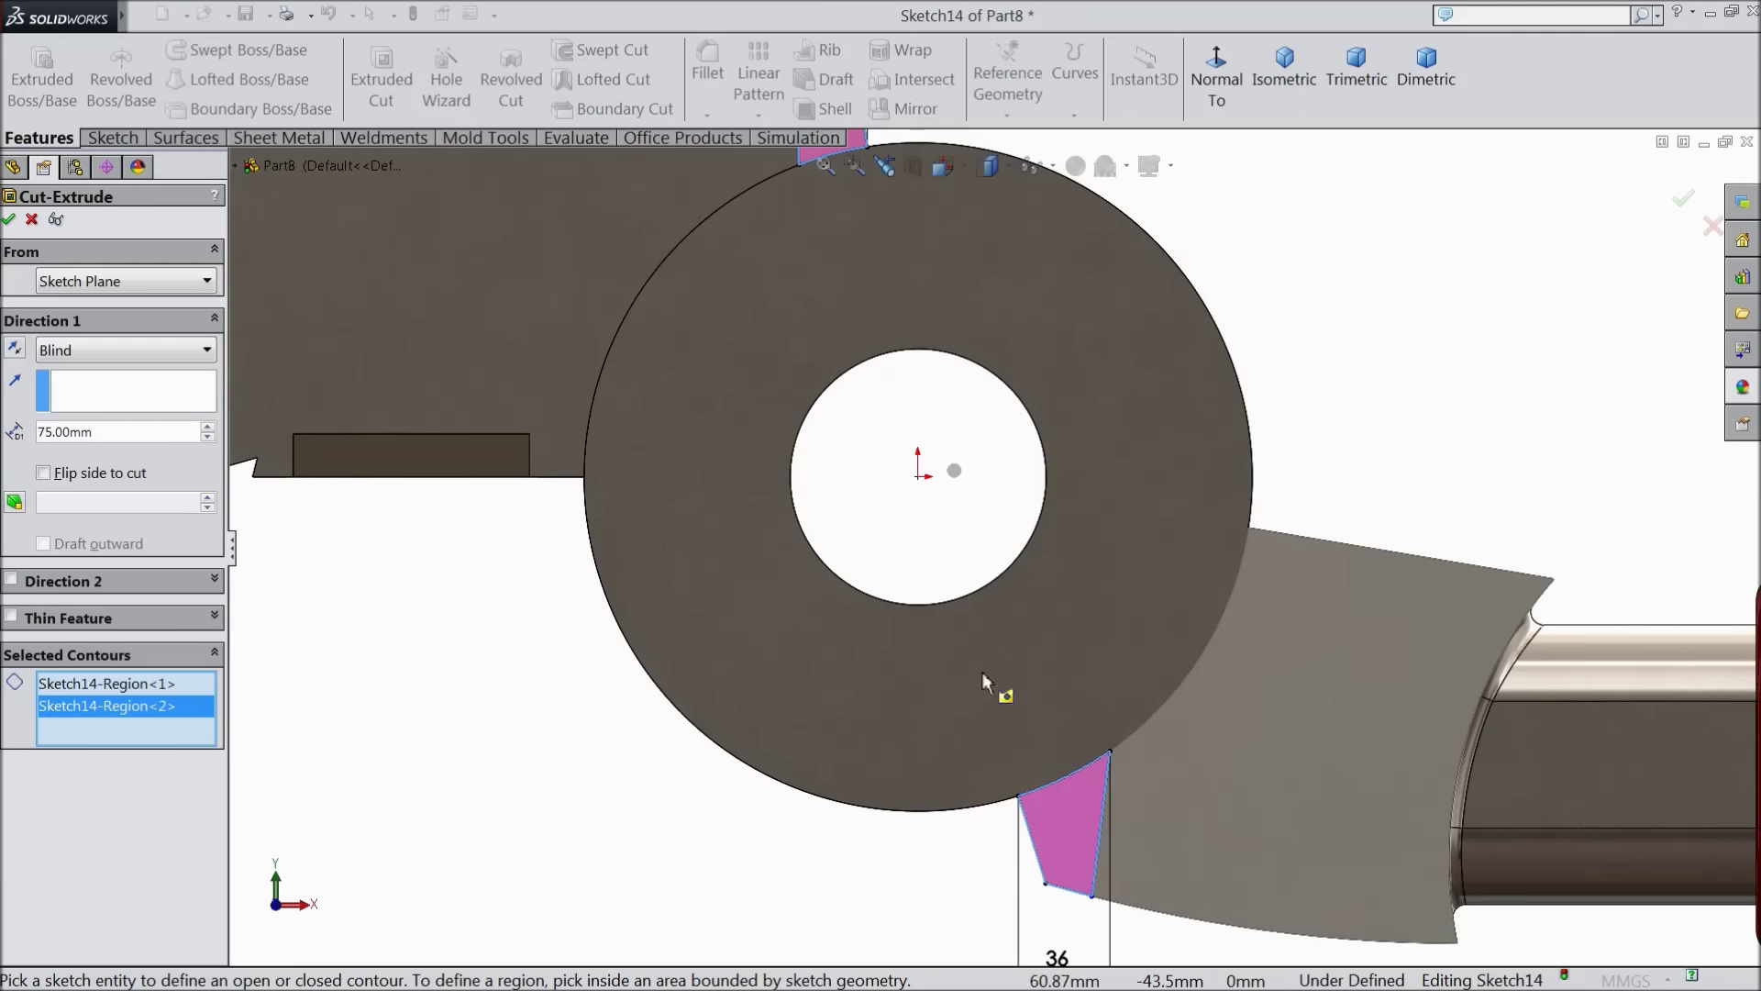
click(1267, 93)
scroll(1152, 275, down, 6)
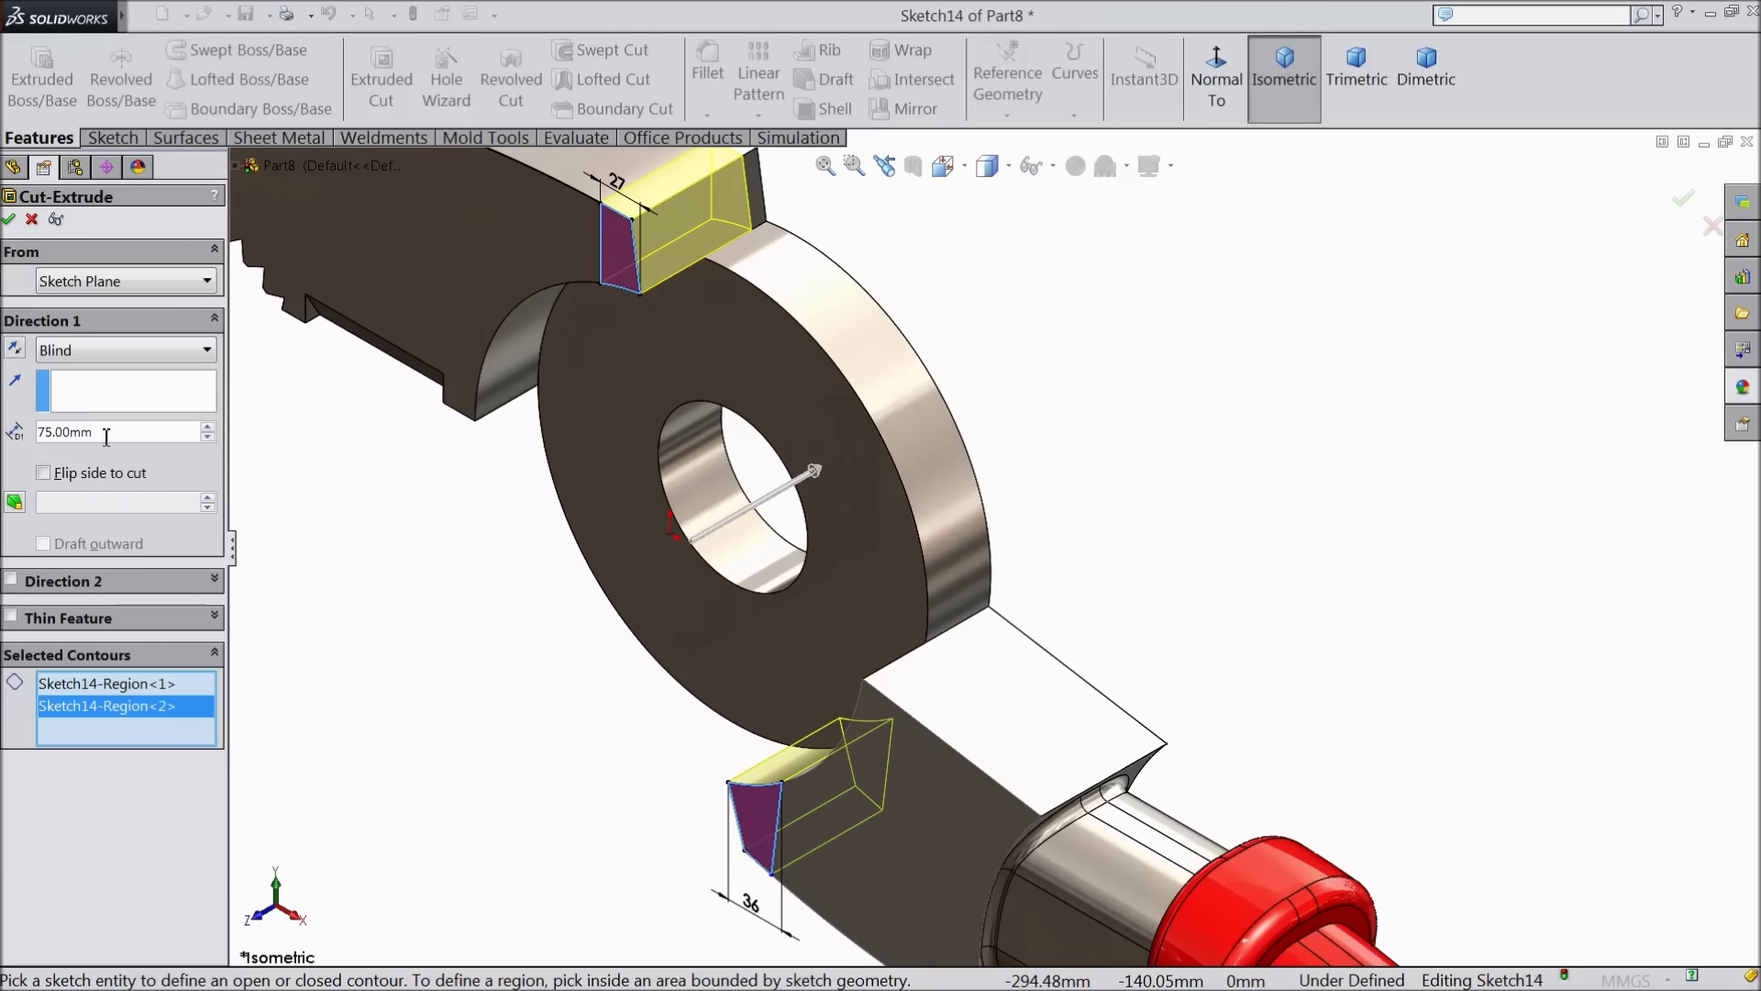
Set the cut's Blind depth to 42.5 mm and apply it as Cut-Extrude5
drag(105, 438, 27, 433)
text(42.5)
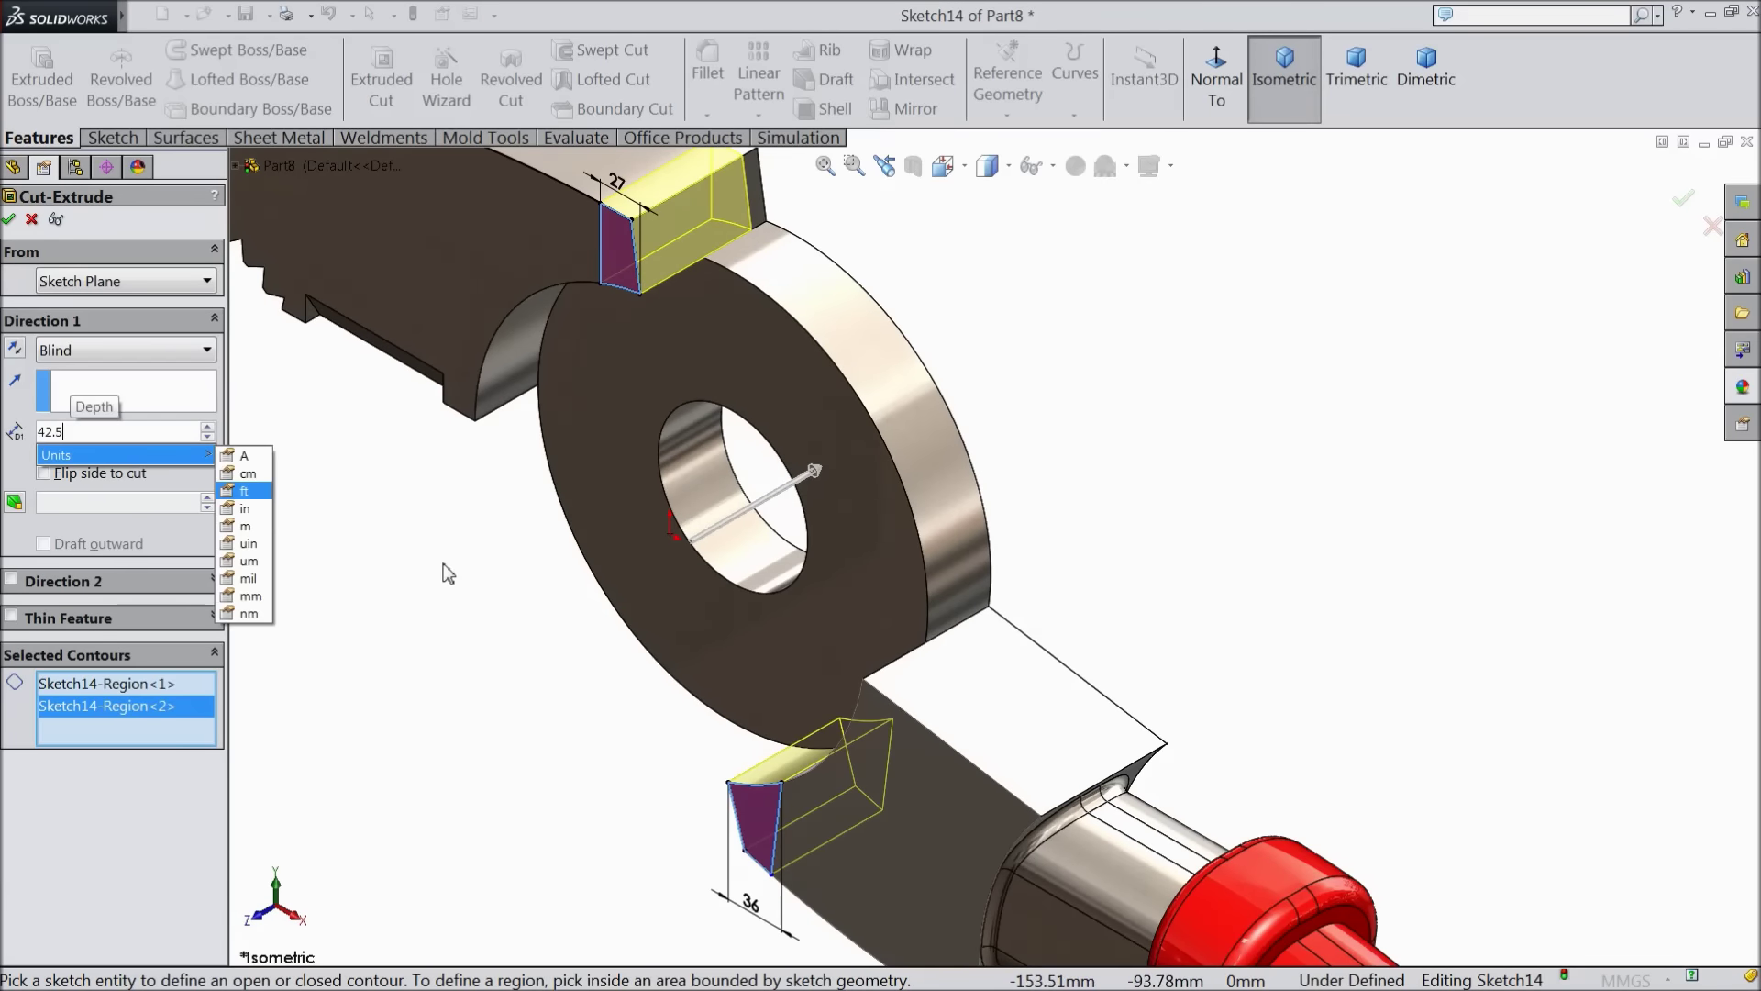
key(Return)
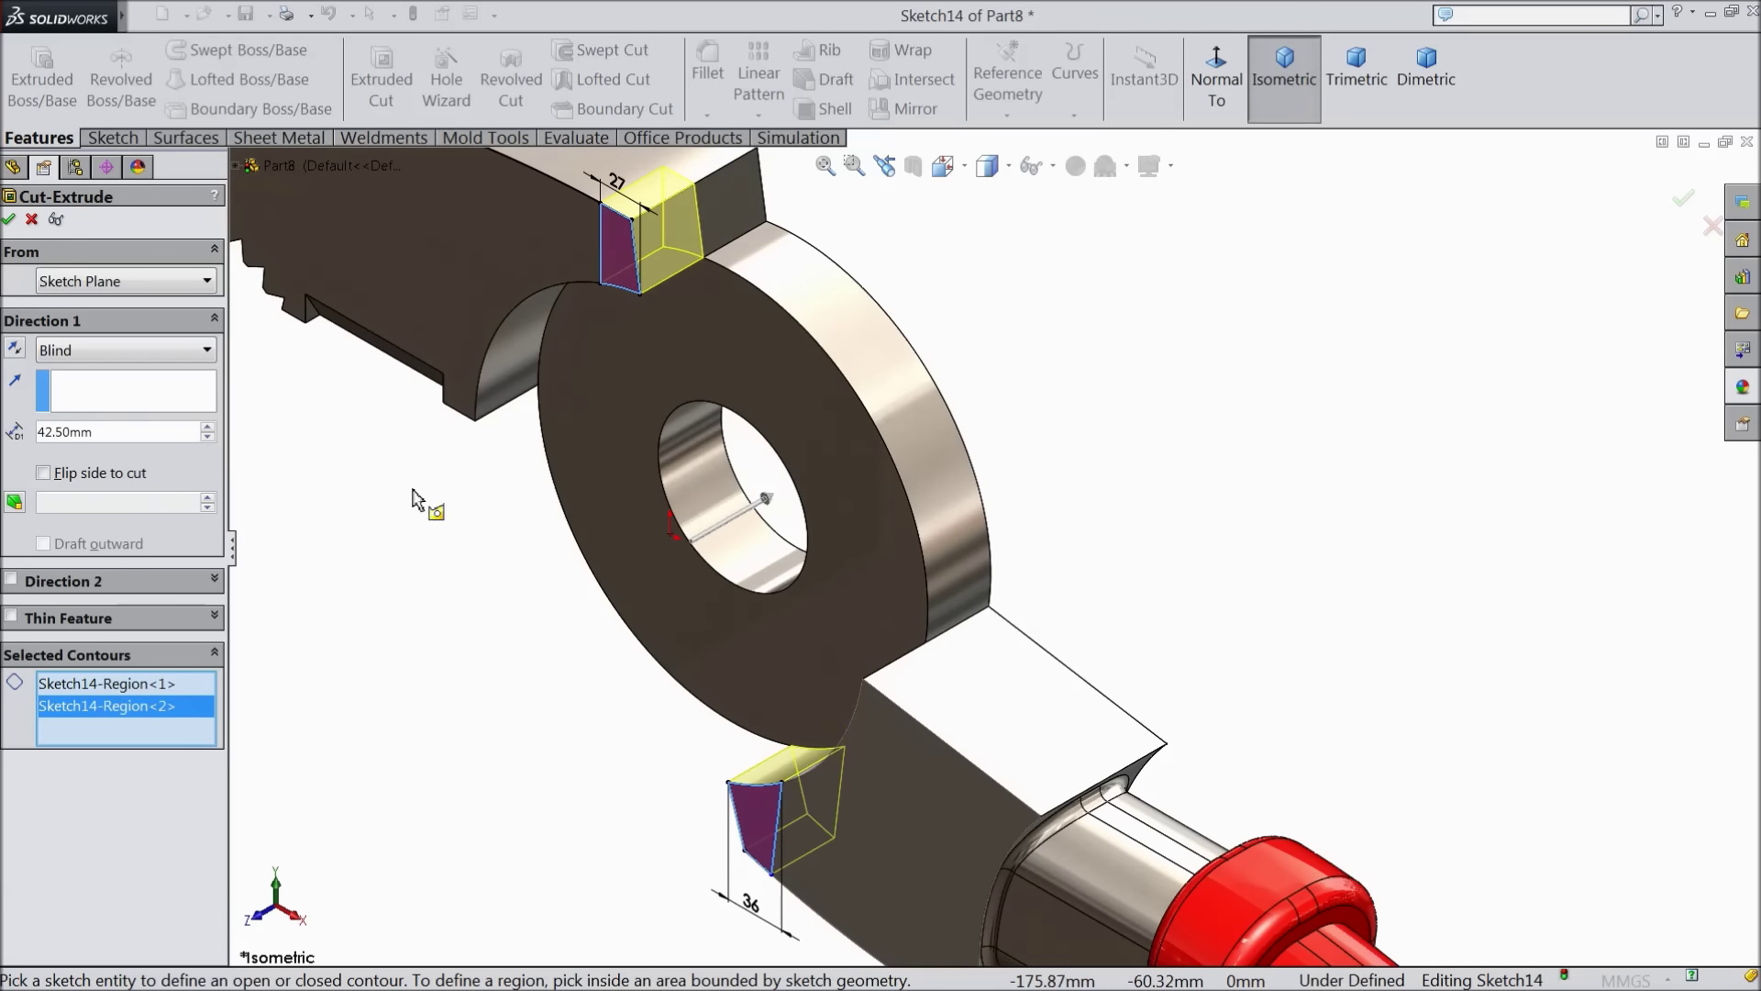
click(11, 220)
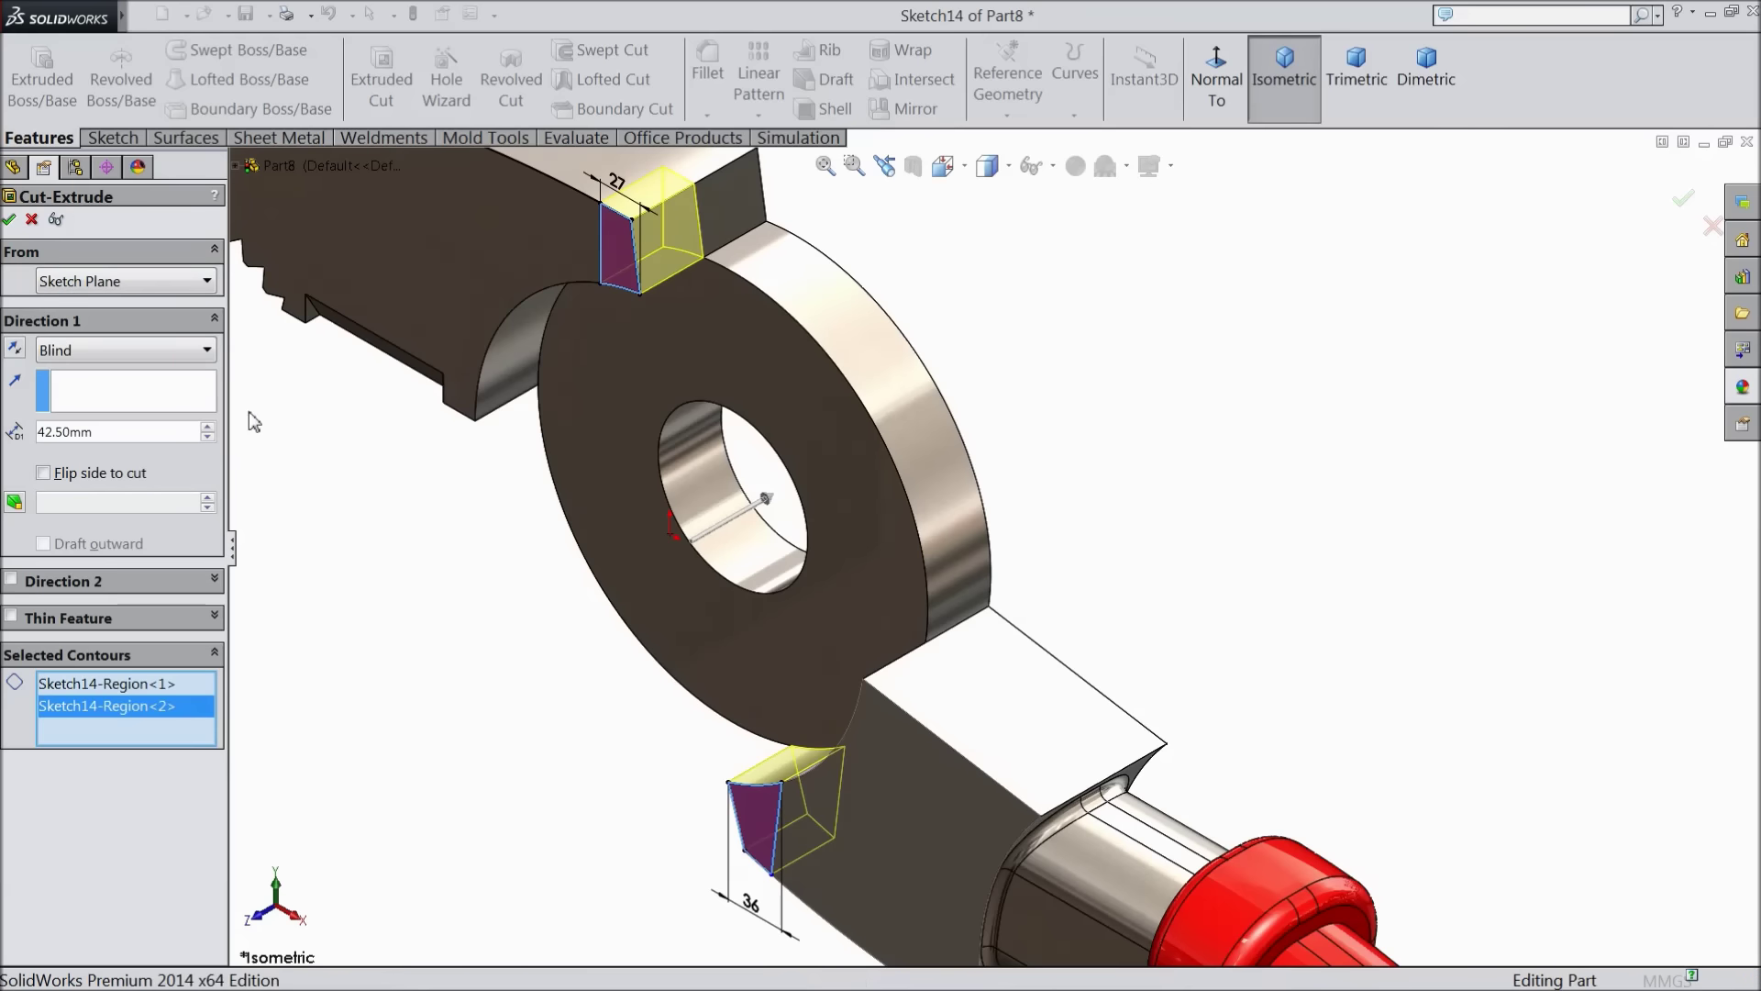
scroll(524, 675, up, 5)
middle_drag(676, 786, 767, 421)
scroll(1009, 605, up, 3)
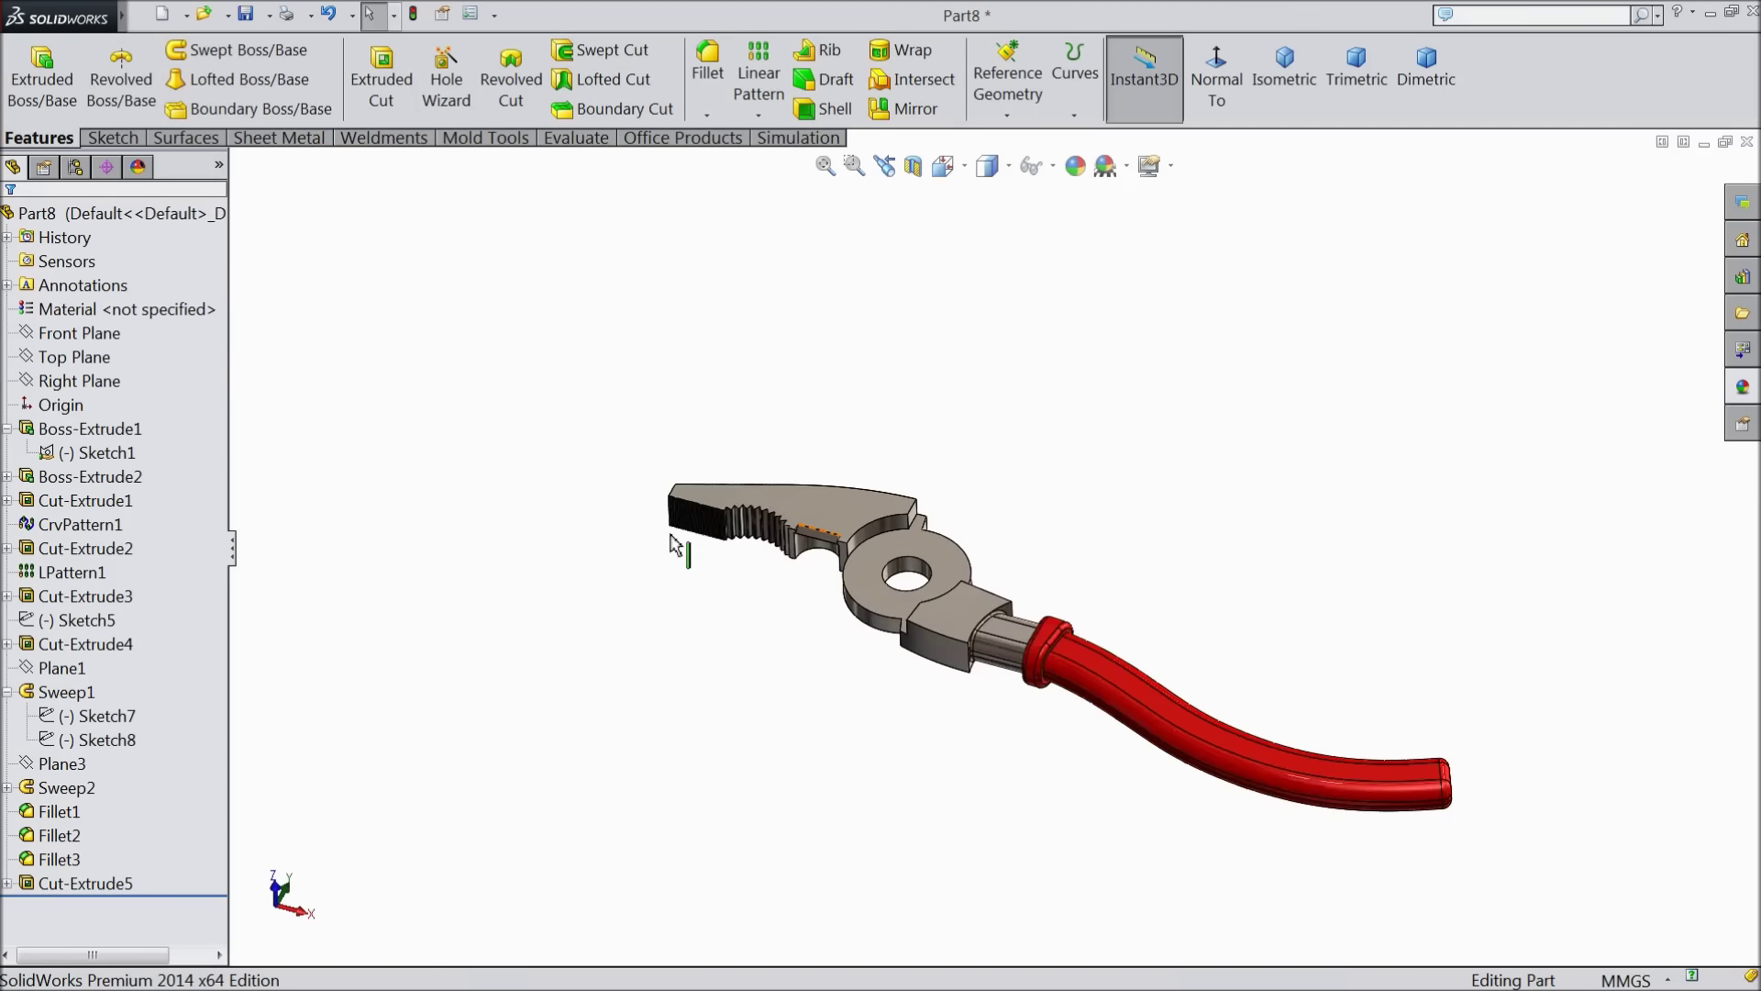
Create a new folder named Plier on the Desktop from the Save dialog
scroll(1188, 667, down, 2)
middle_drag(1243, 725, 755, 621)
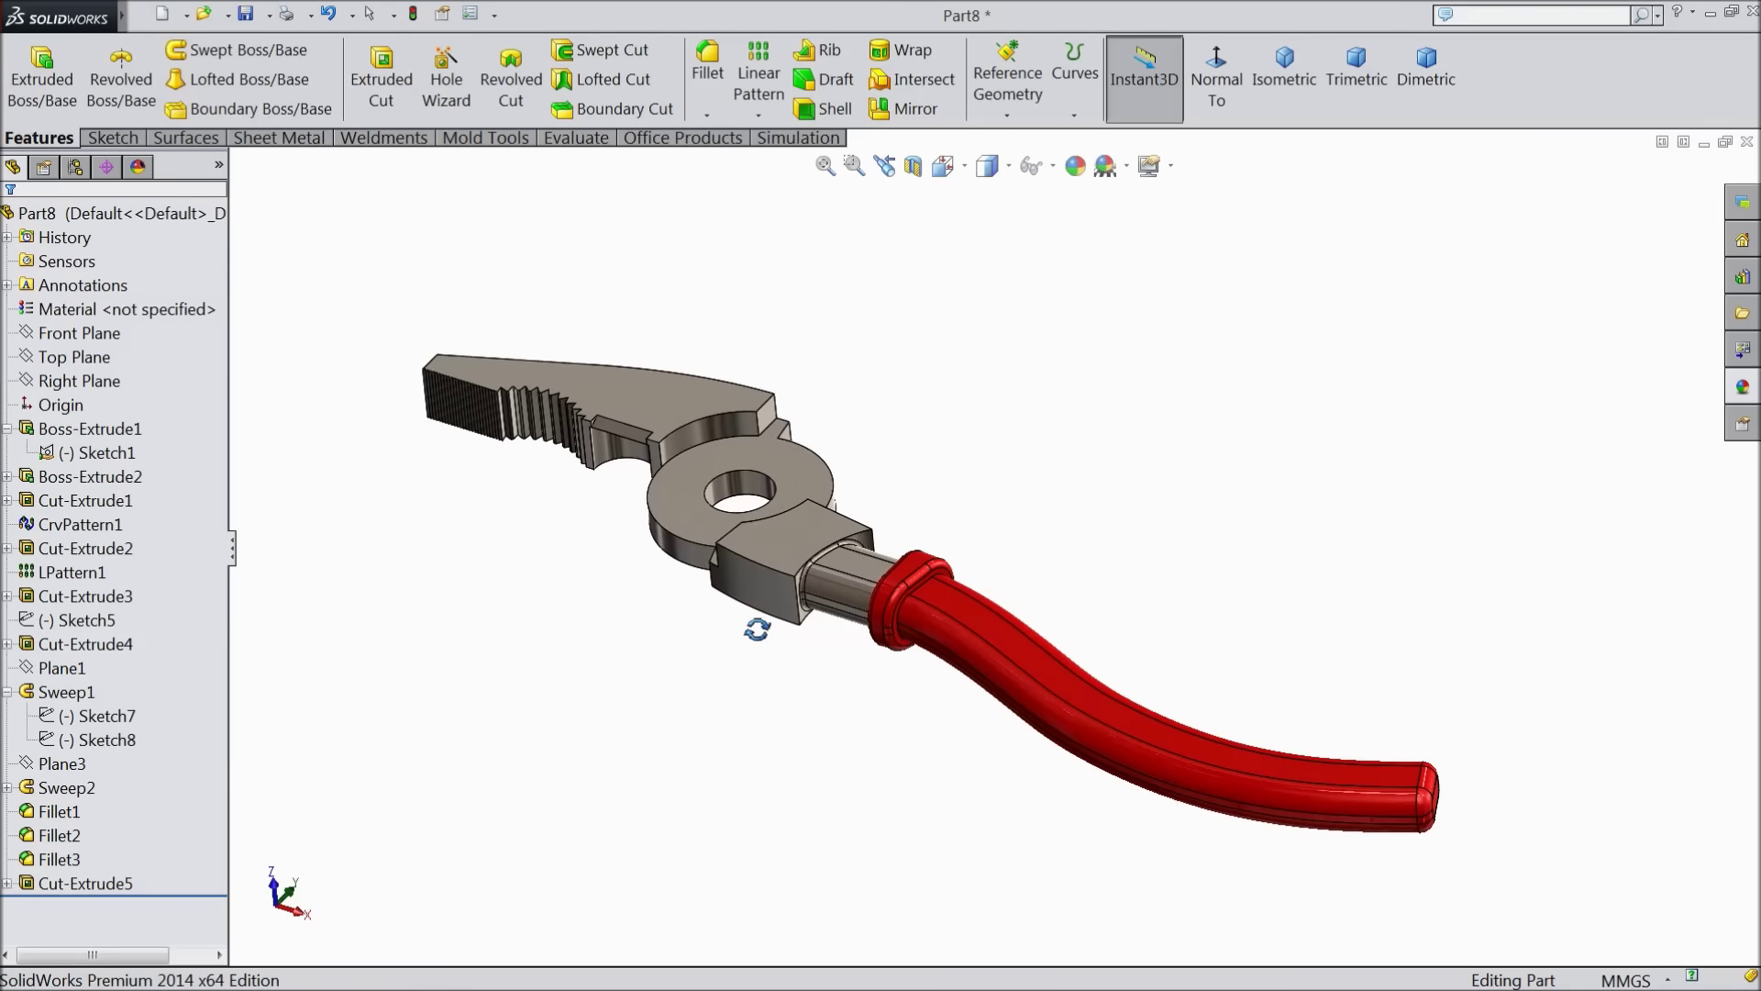
click(245, 14)
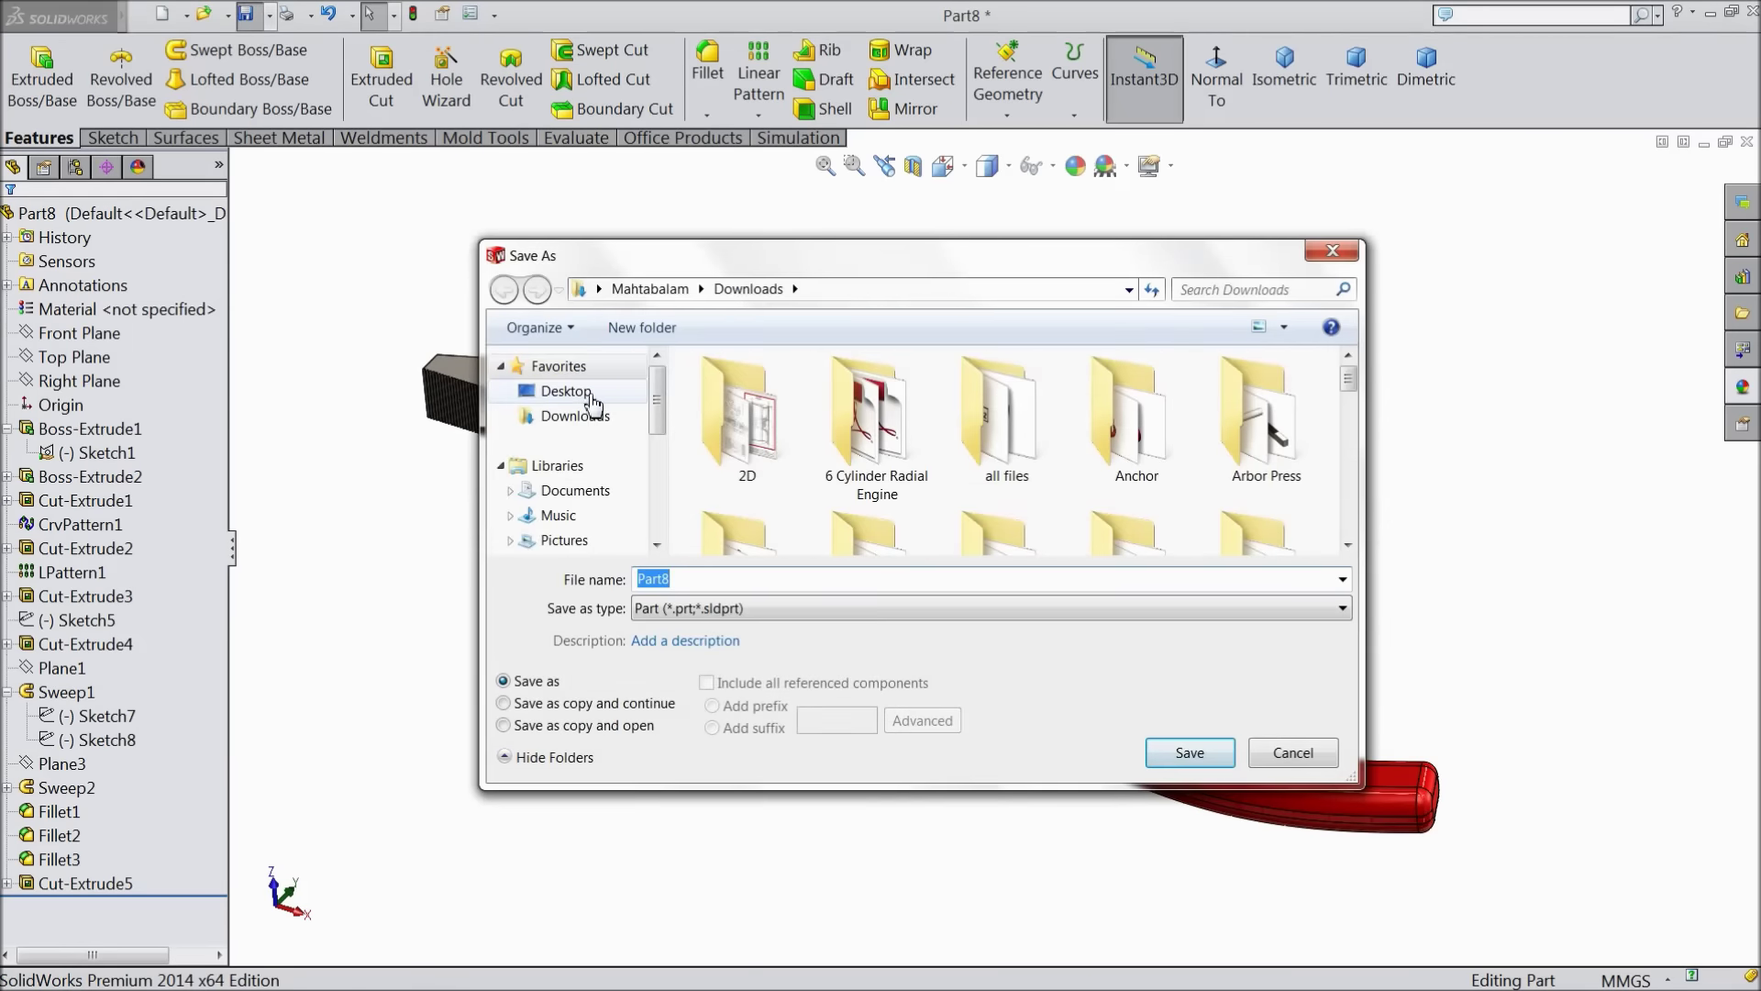
click(566, 391)
click(642, 327)
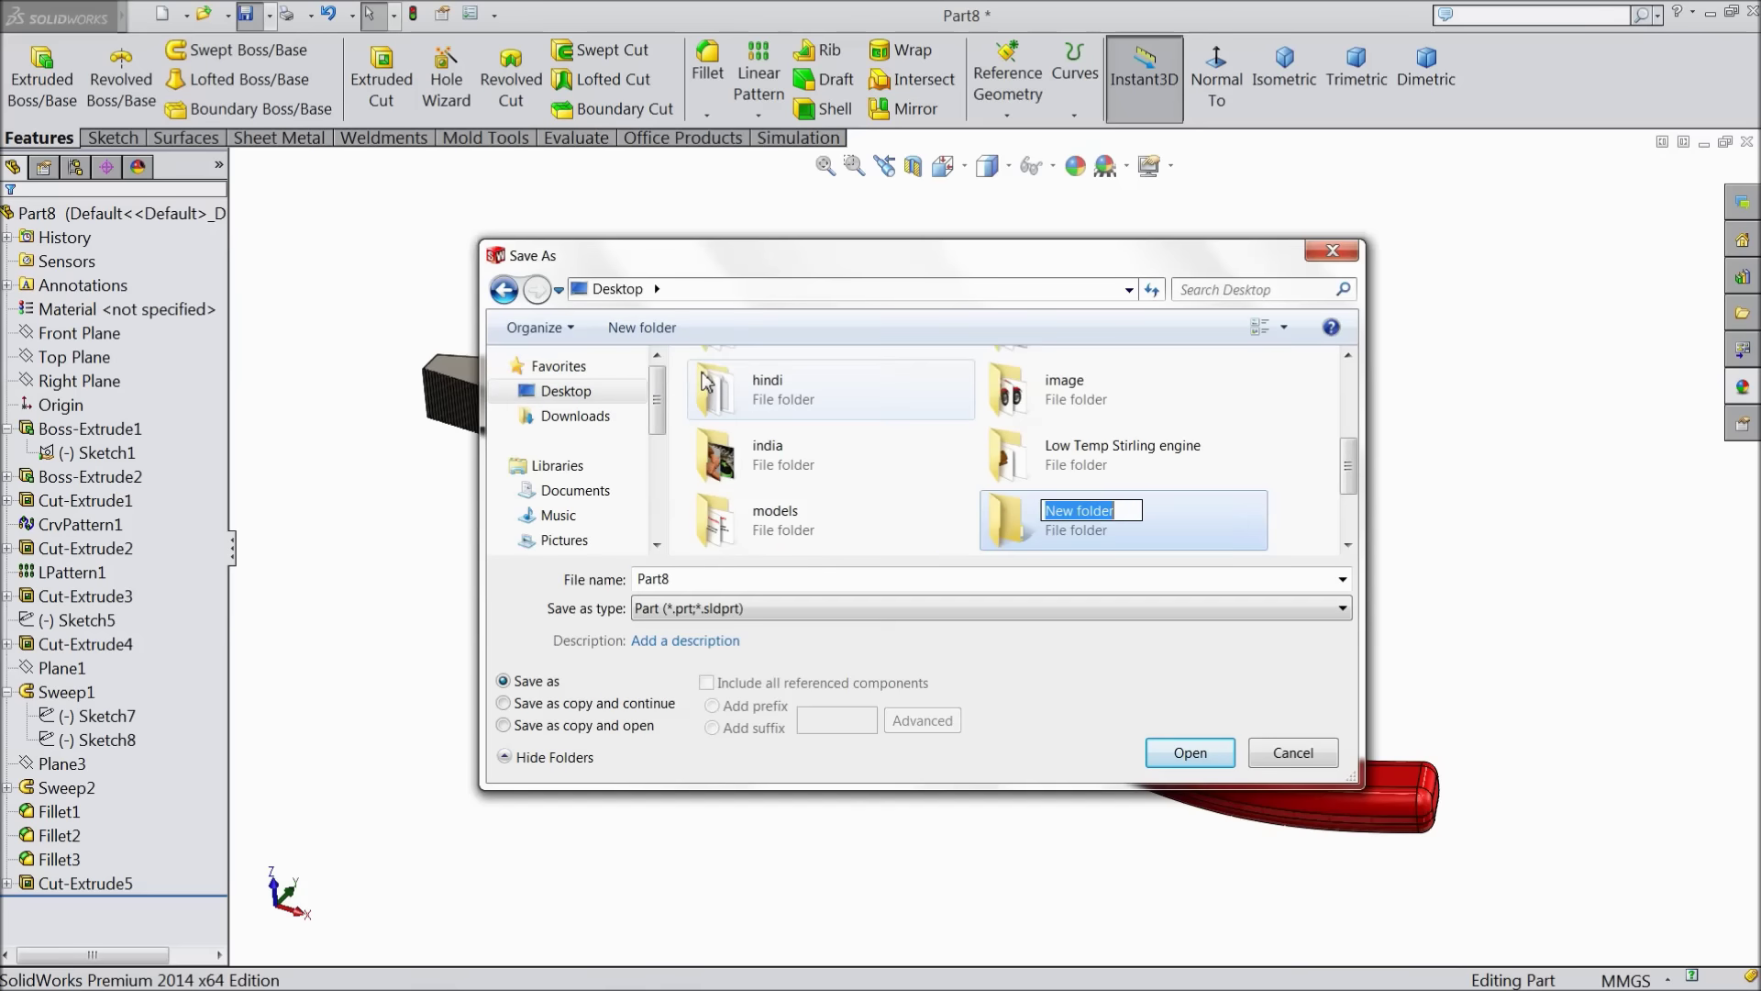
text(Plier)
key(Return)
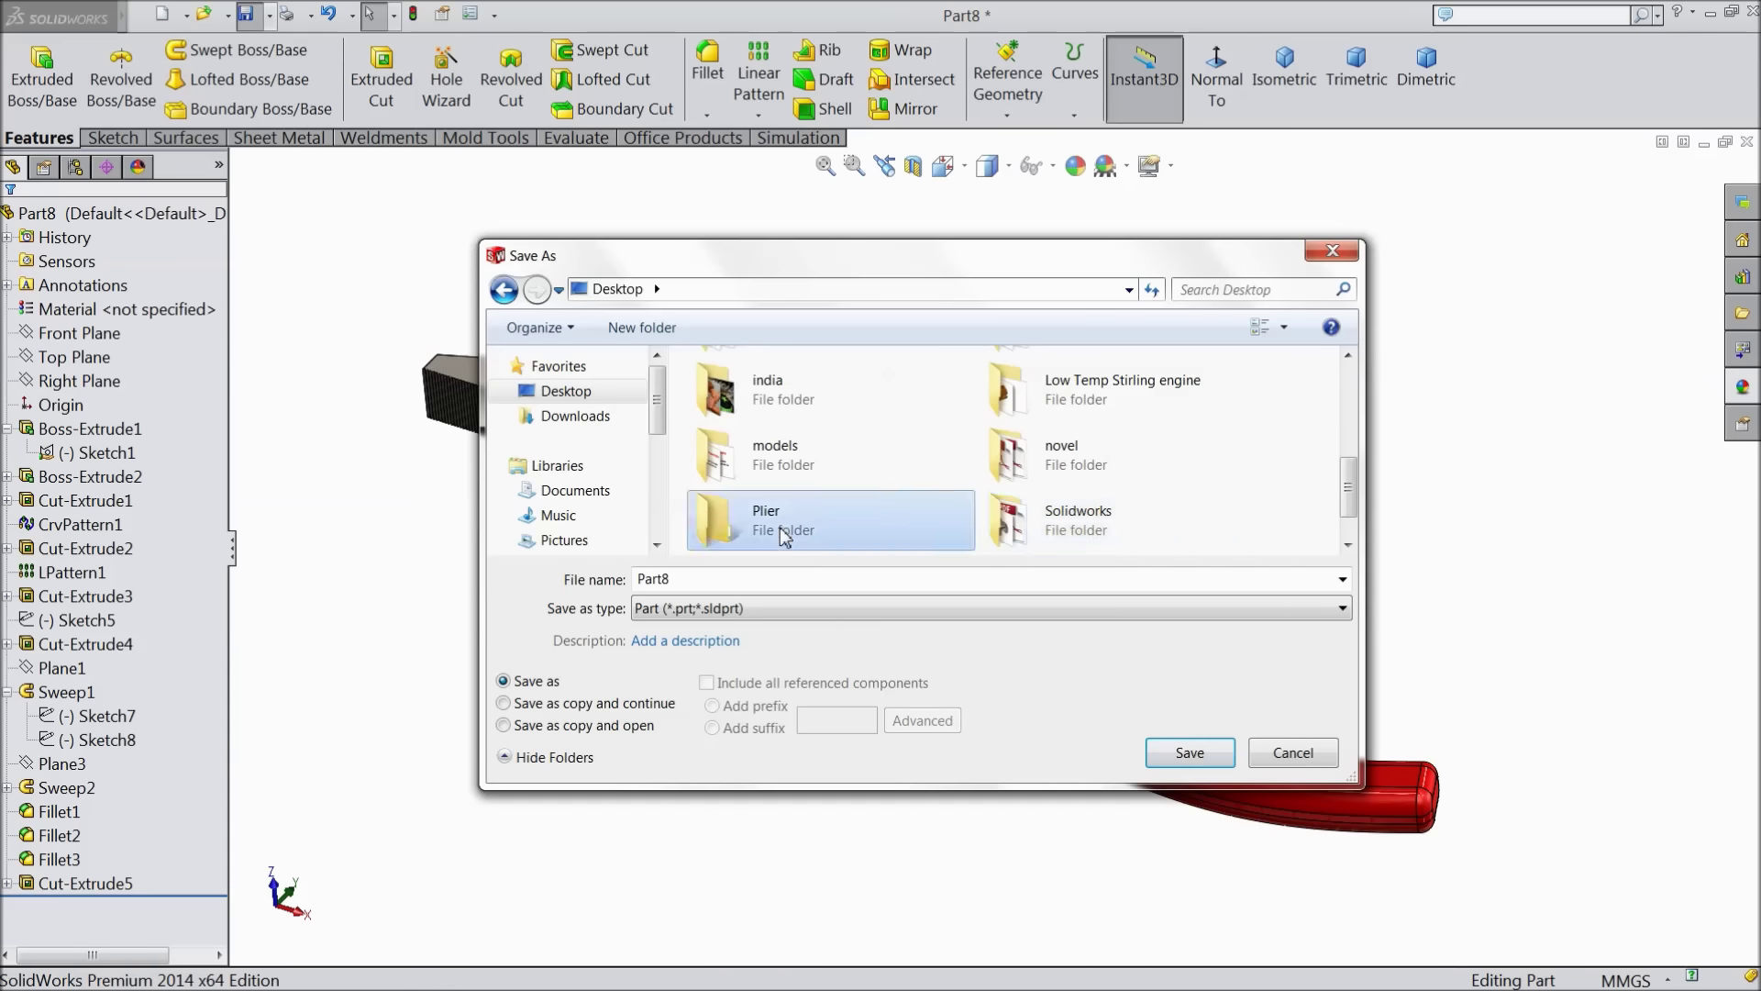
Save the part as Part1 inside the Plier folder
double_click(784, 523)
click(692, 579)
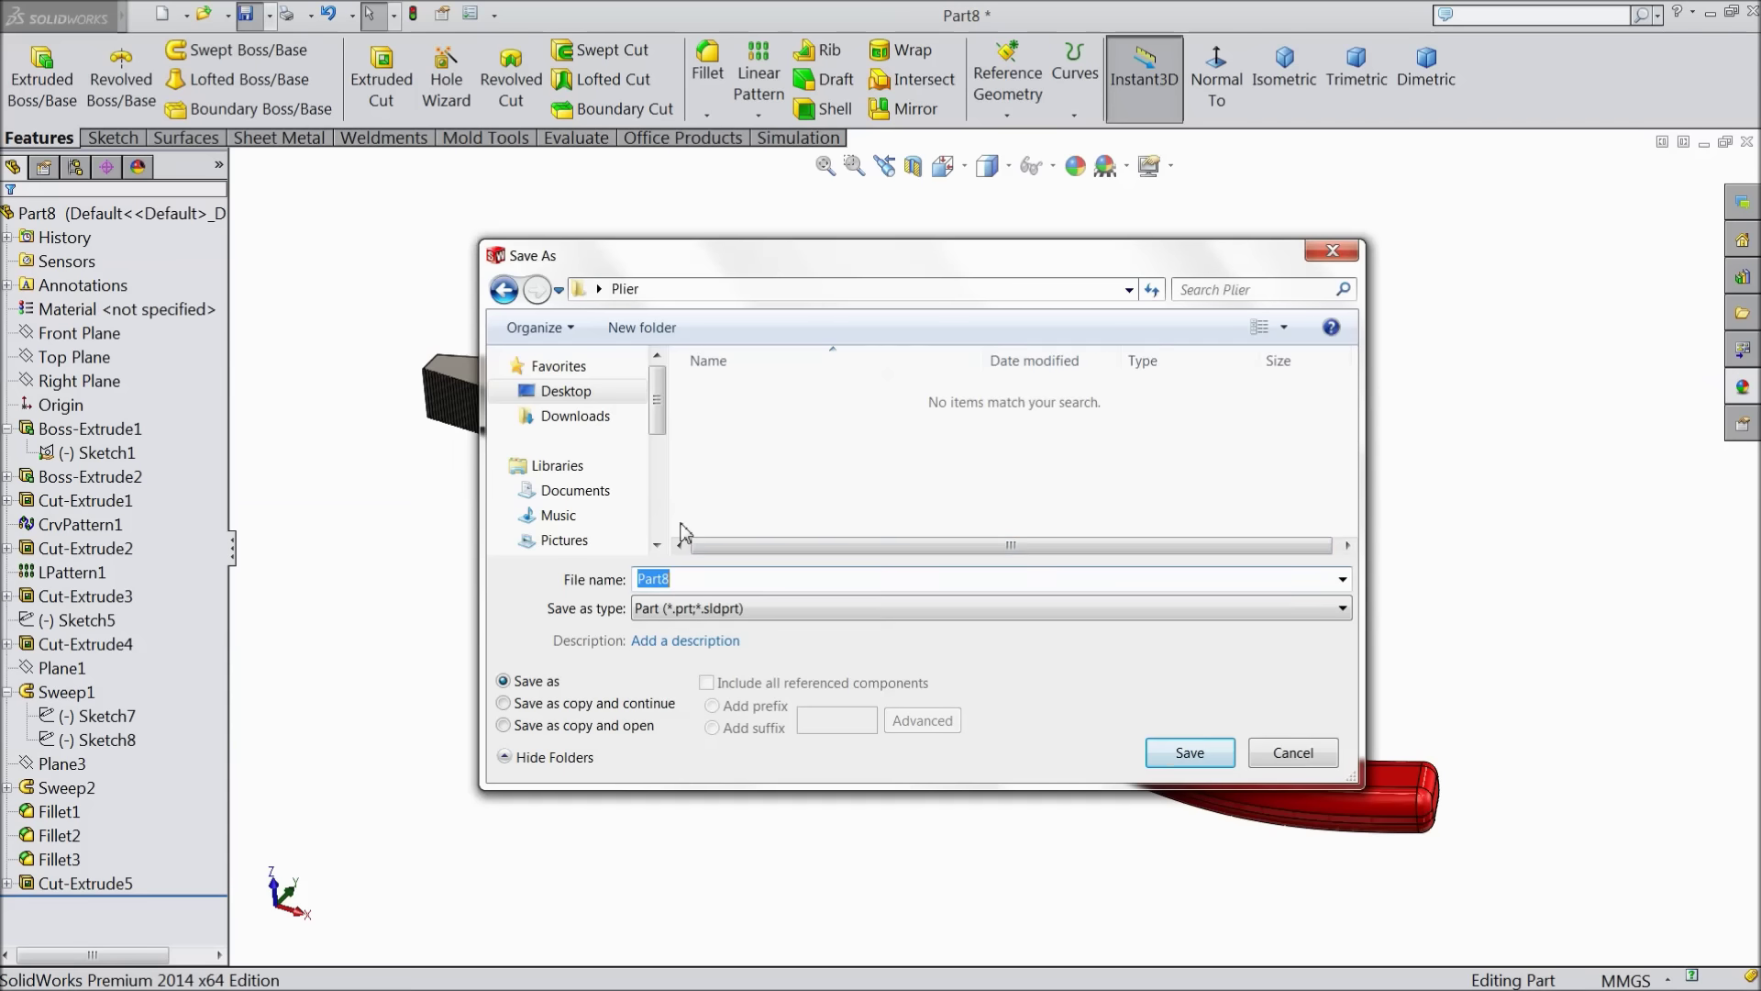
text(Part14)
key(BackSpace)
click(1189, 753)
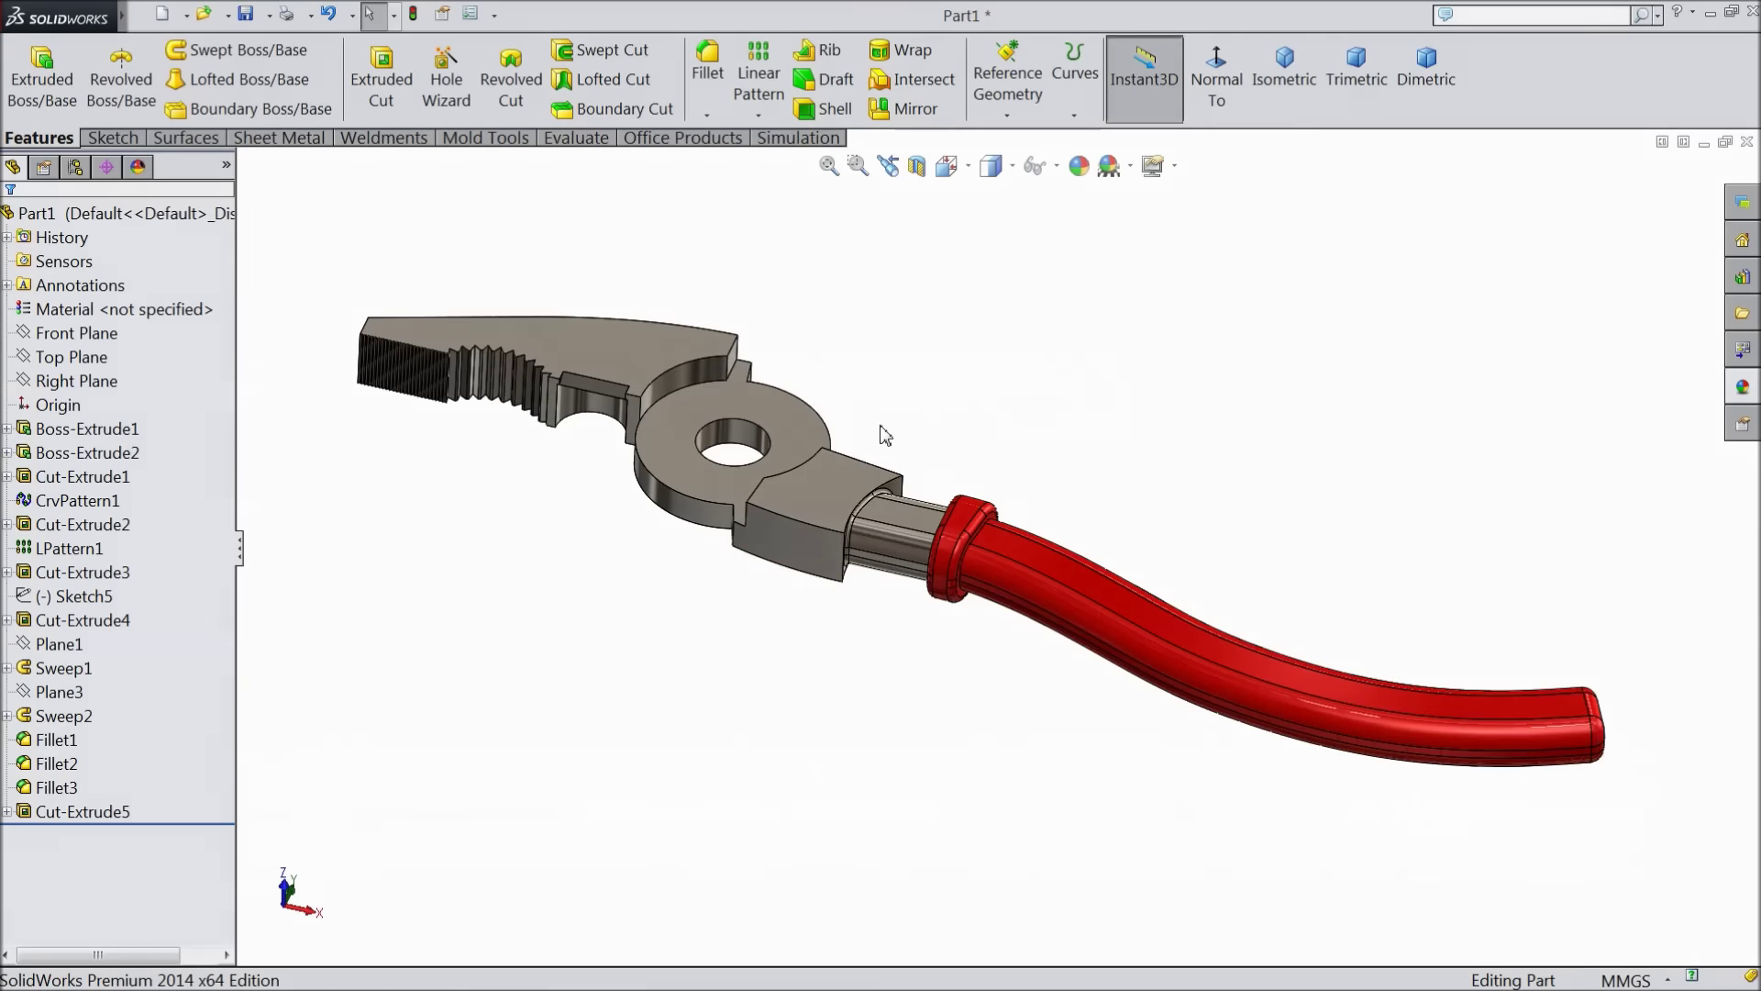
scroll(885, 436, down, 1)
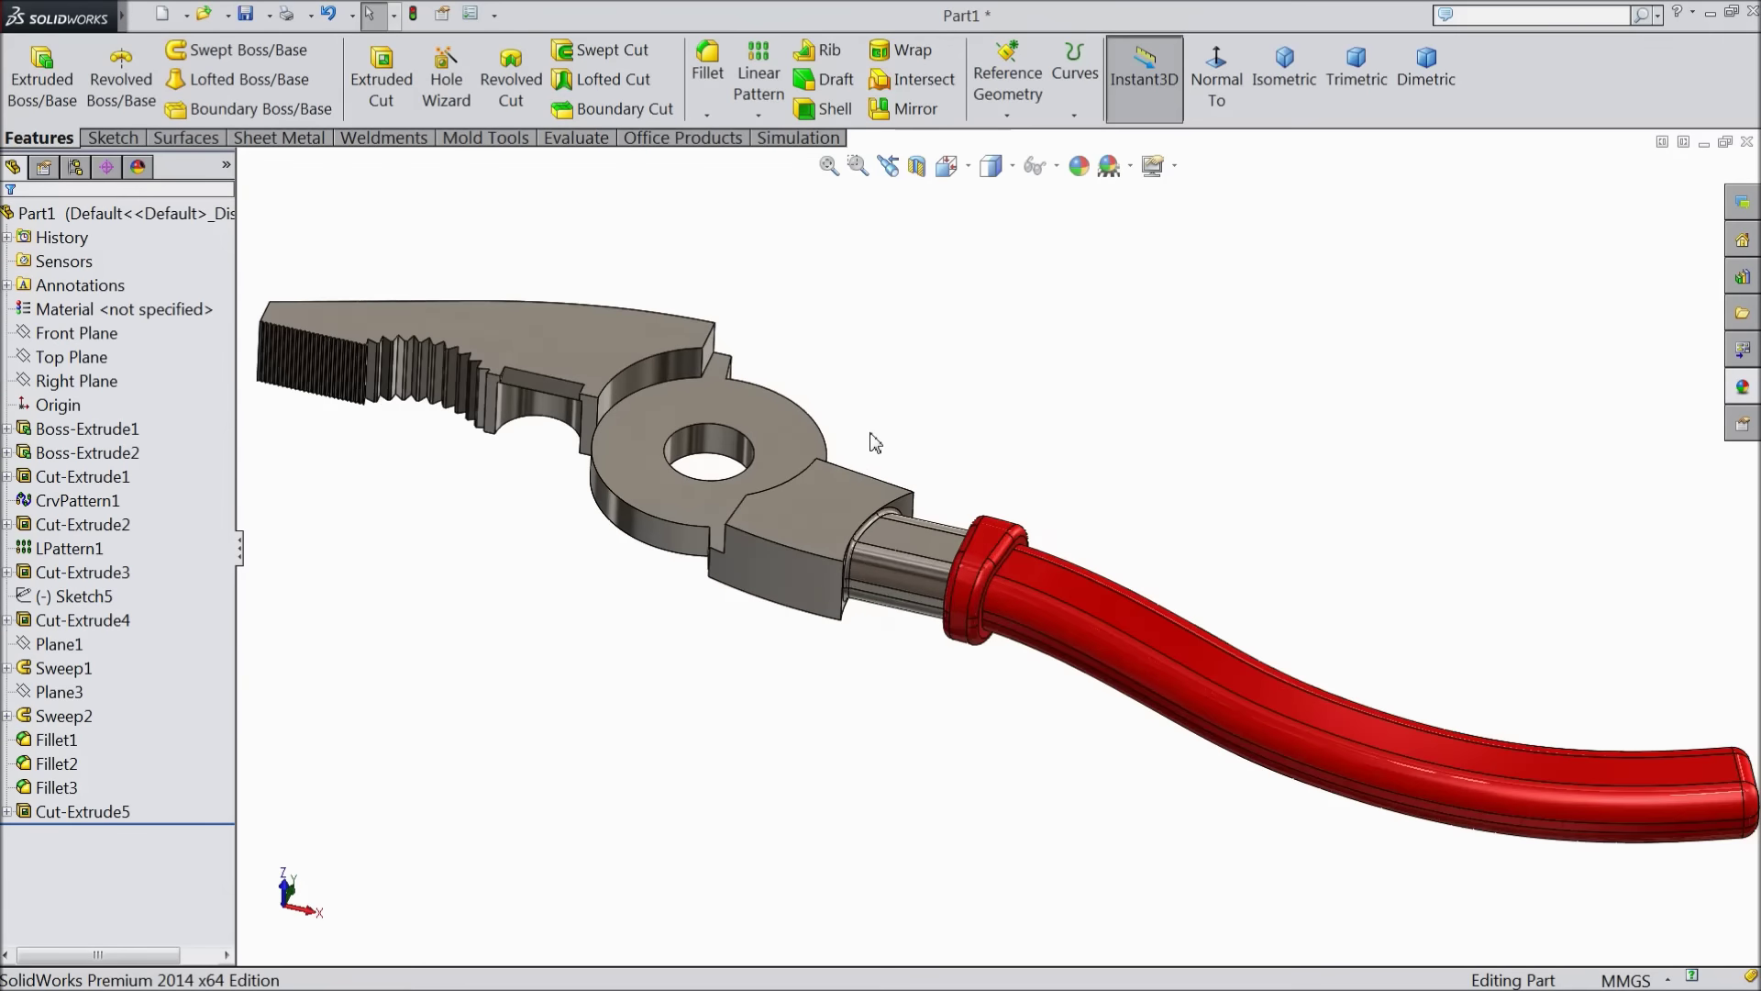
middle_drag(880, 432, 817, 421)
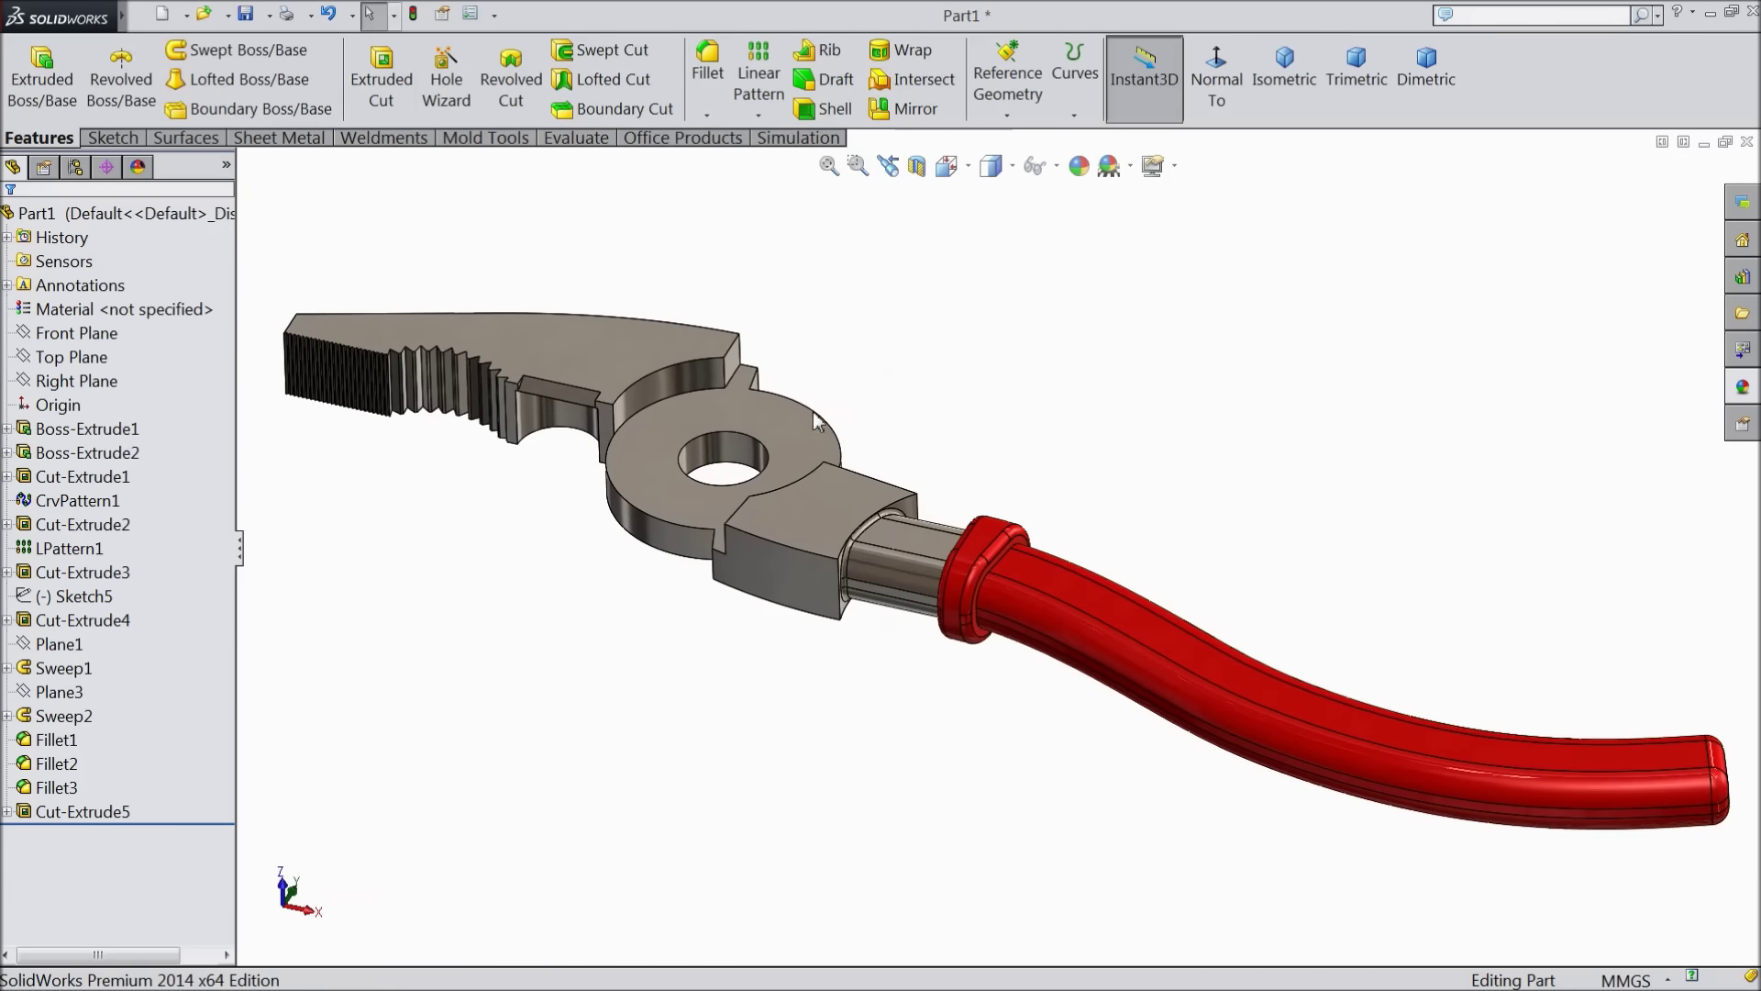
click(118, 358)
Mirror the pliers half body across the Top Plane, creating Mirror1
click(707, 115)
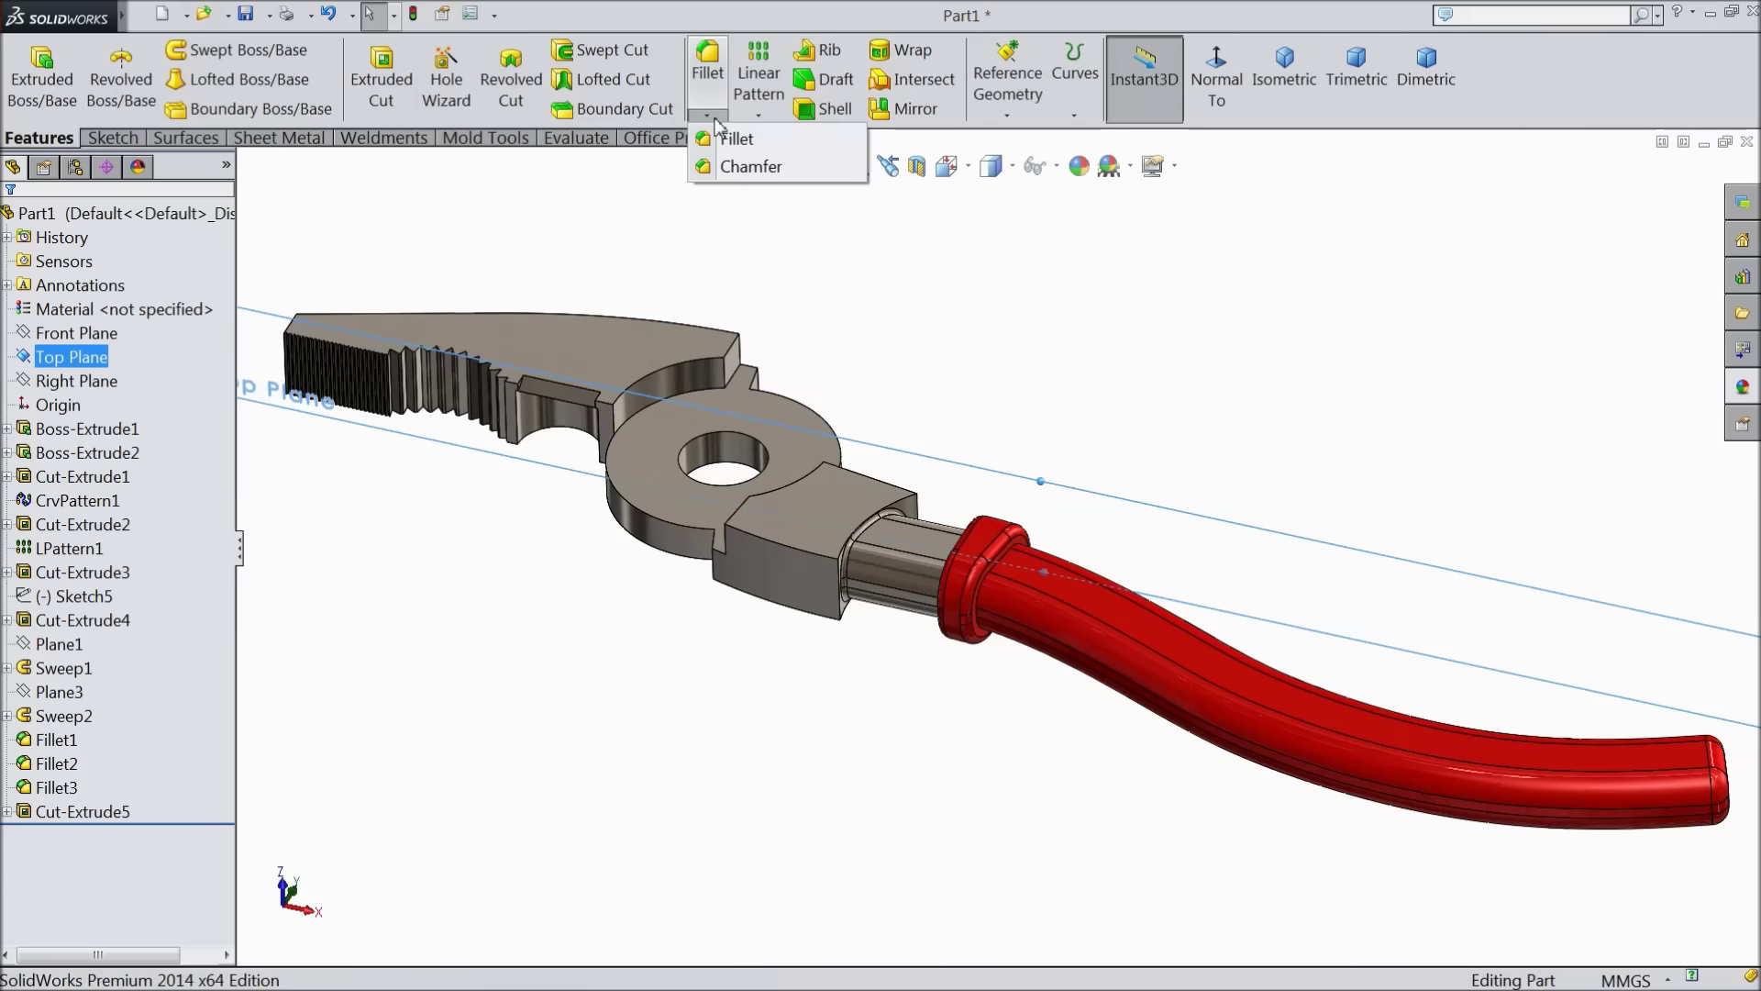
click(759, 116)
click(934, 119)
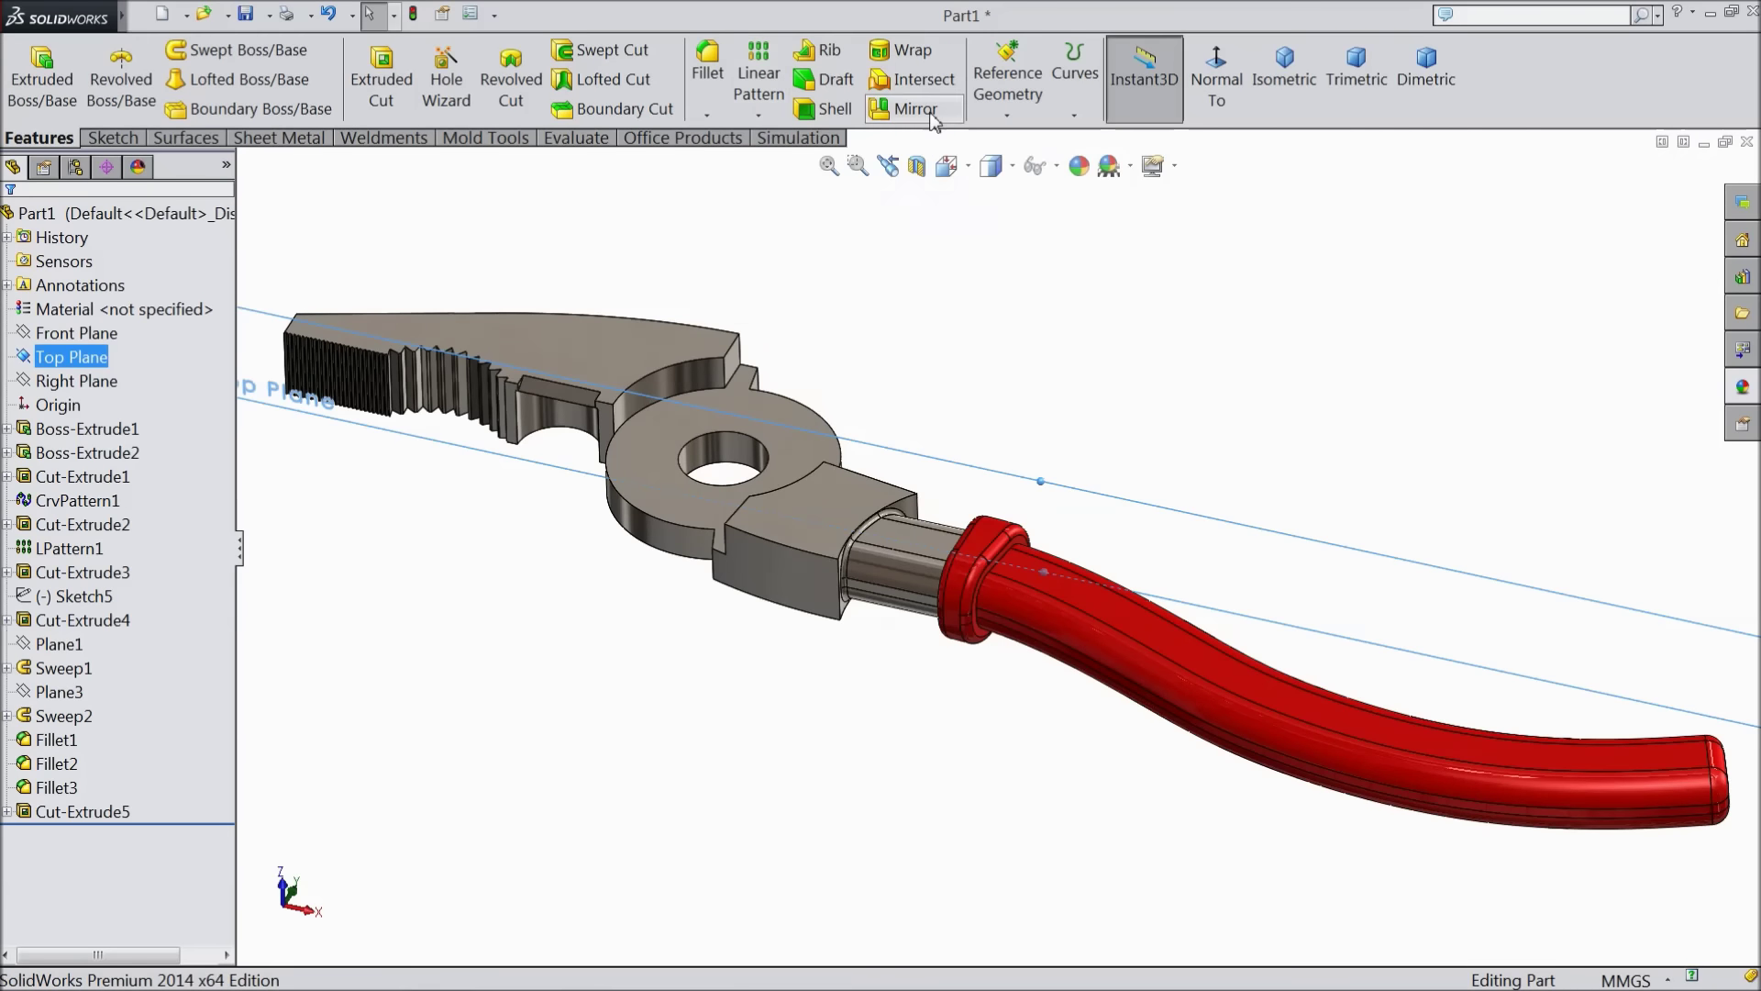
click(759, 115)
click(766, 196)
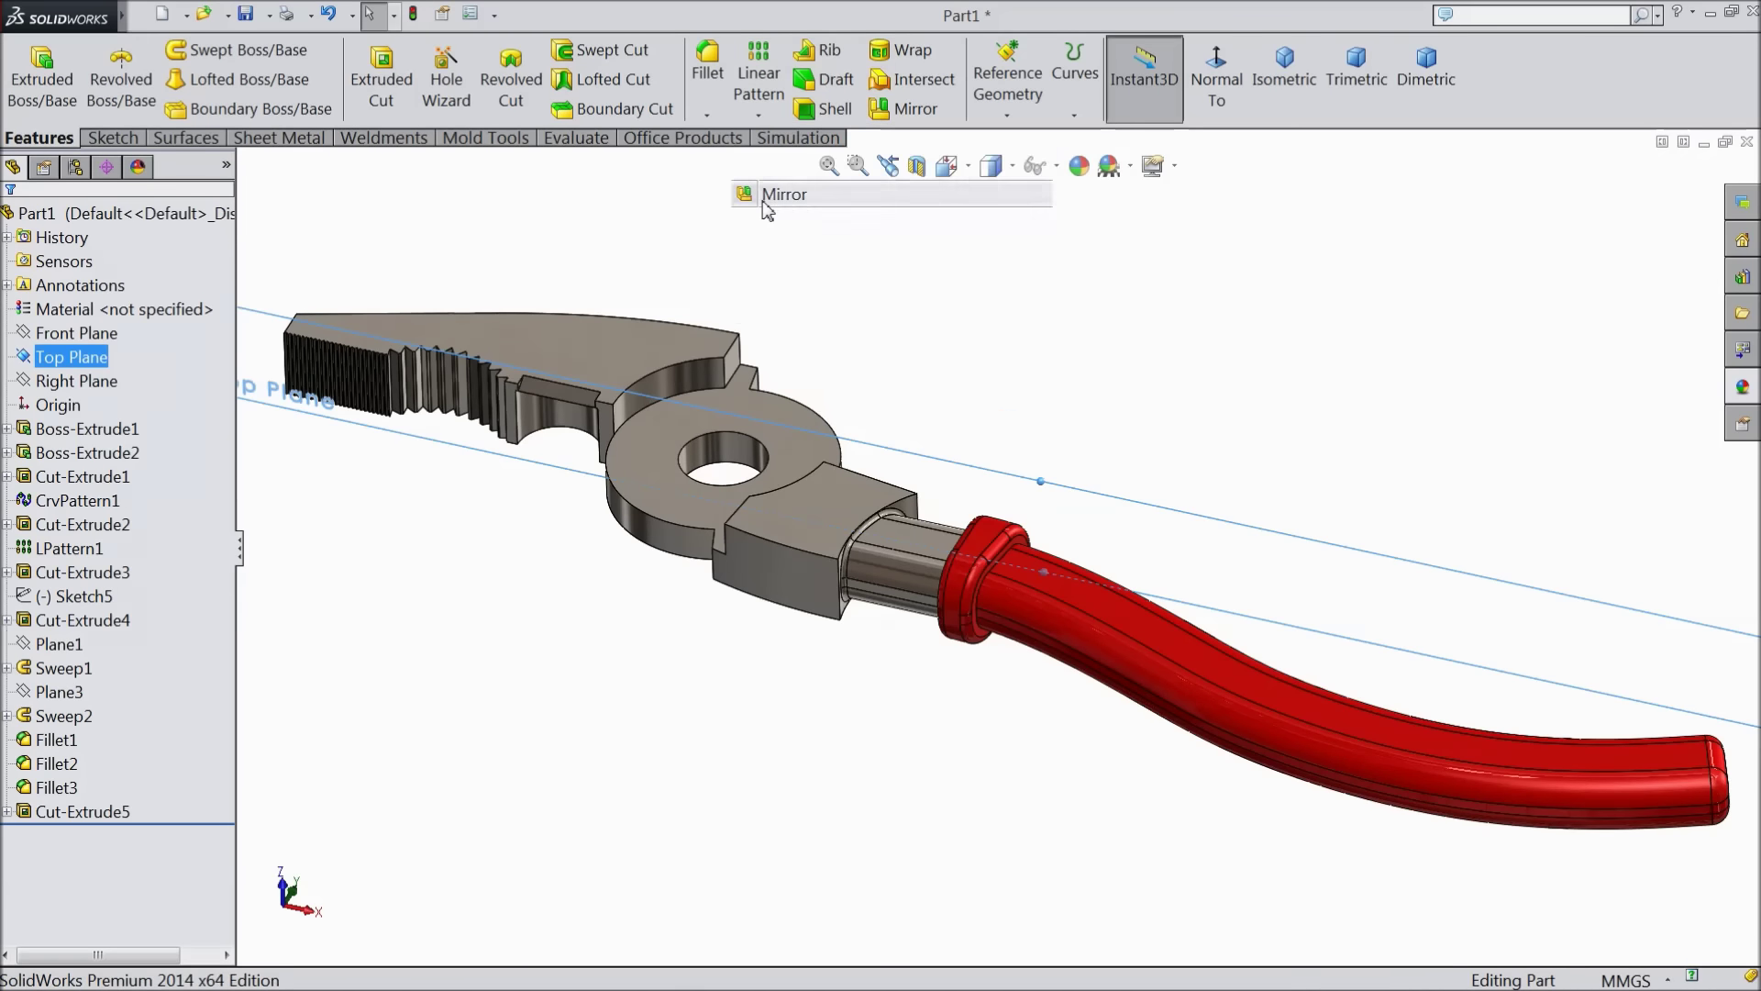
click(592, 396)
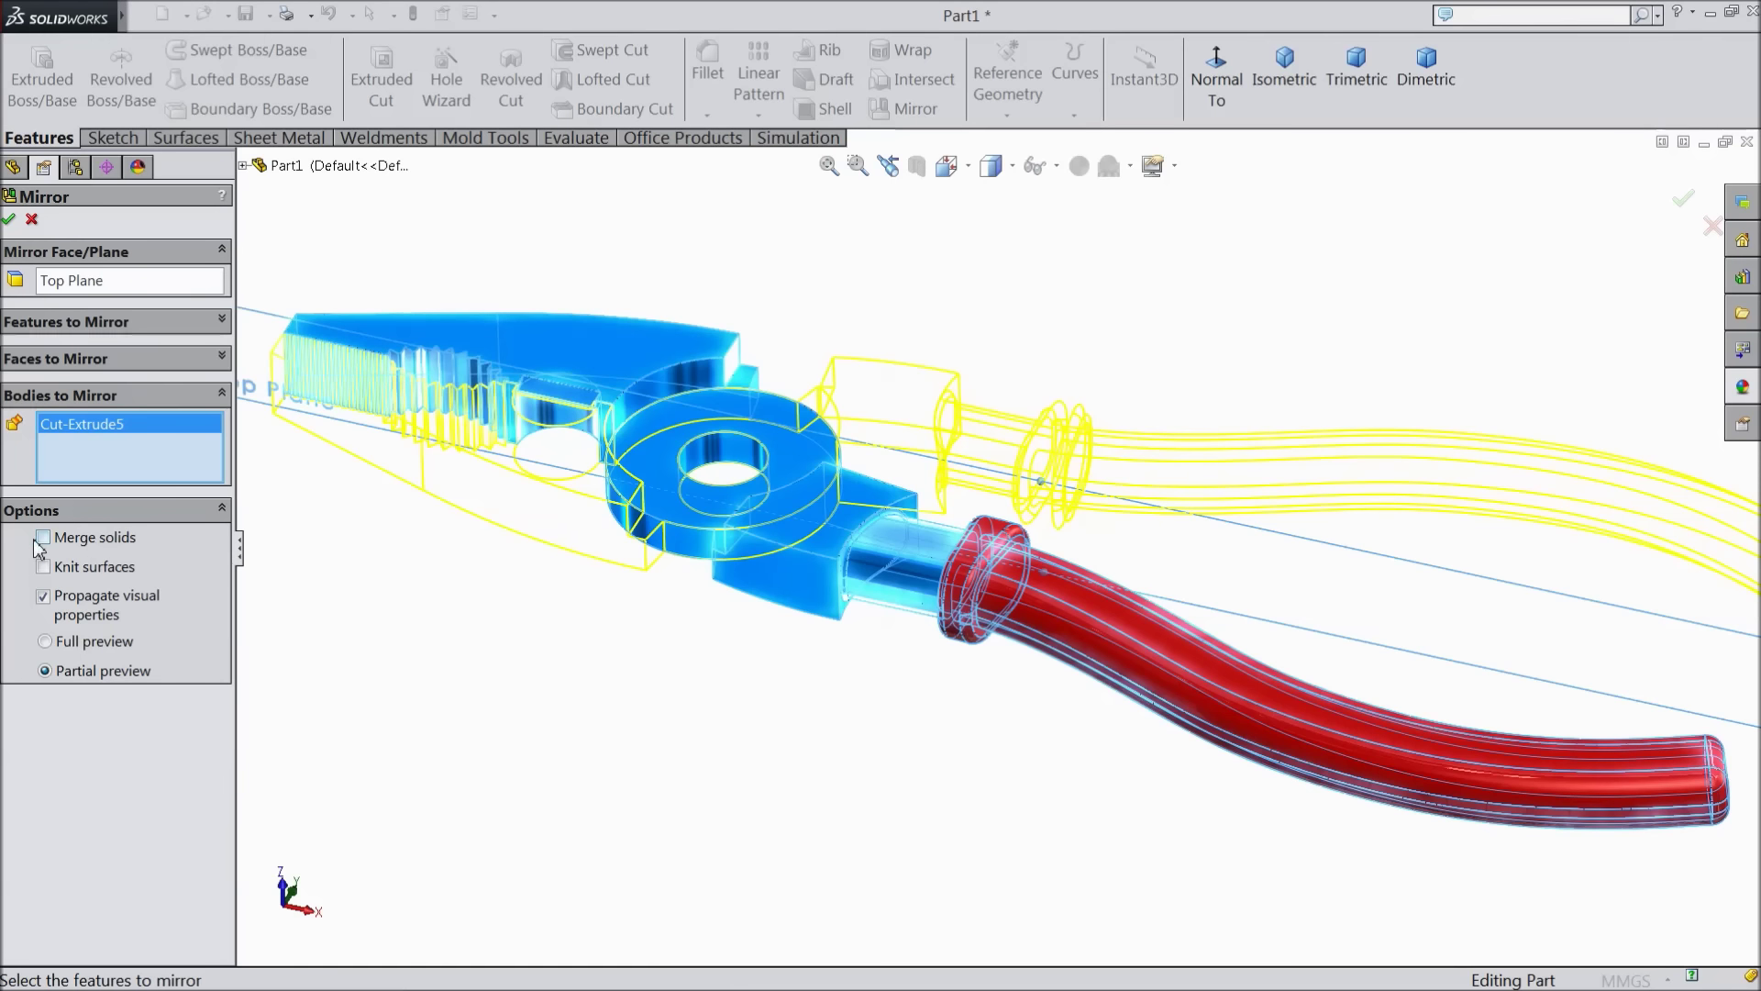
click(11, 220)
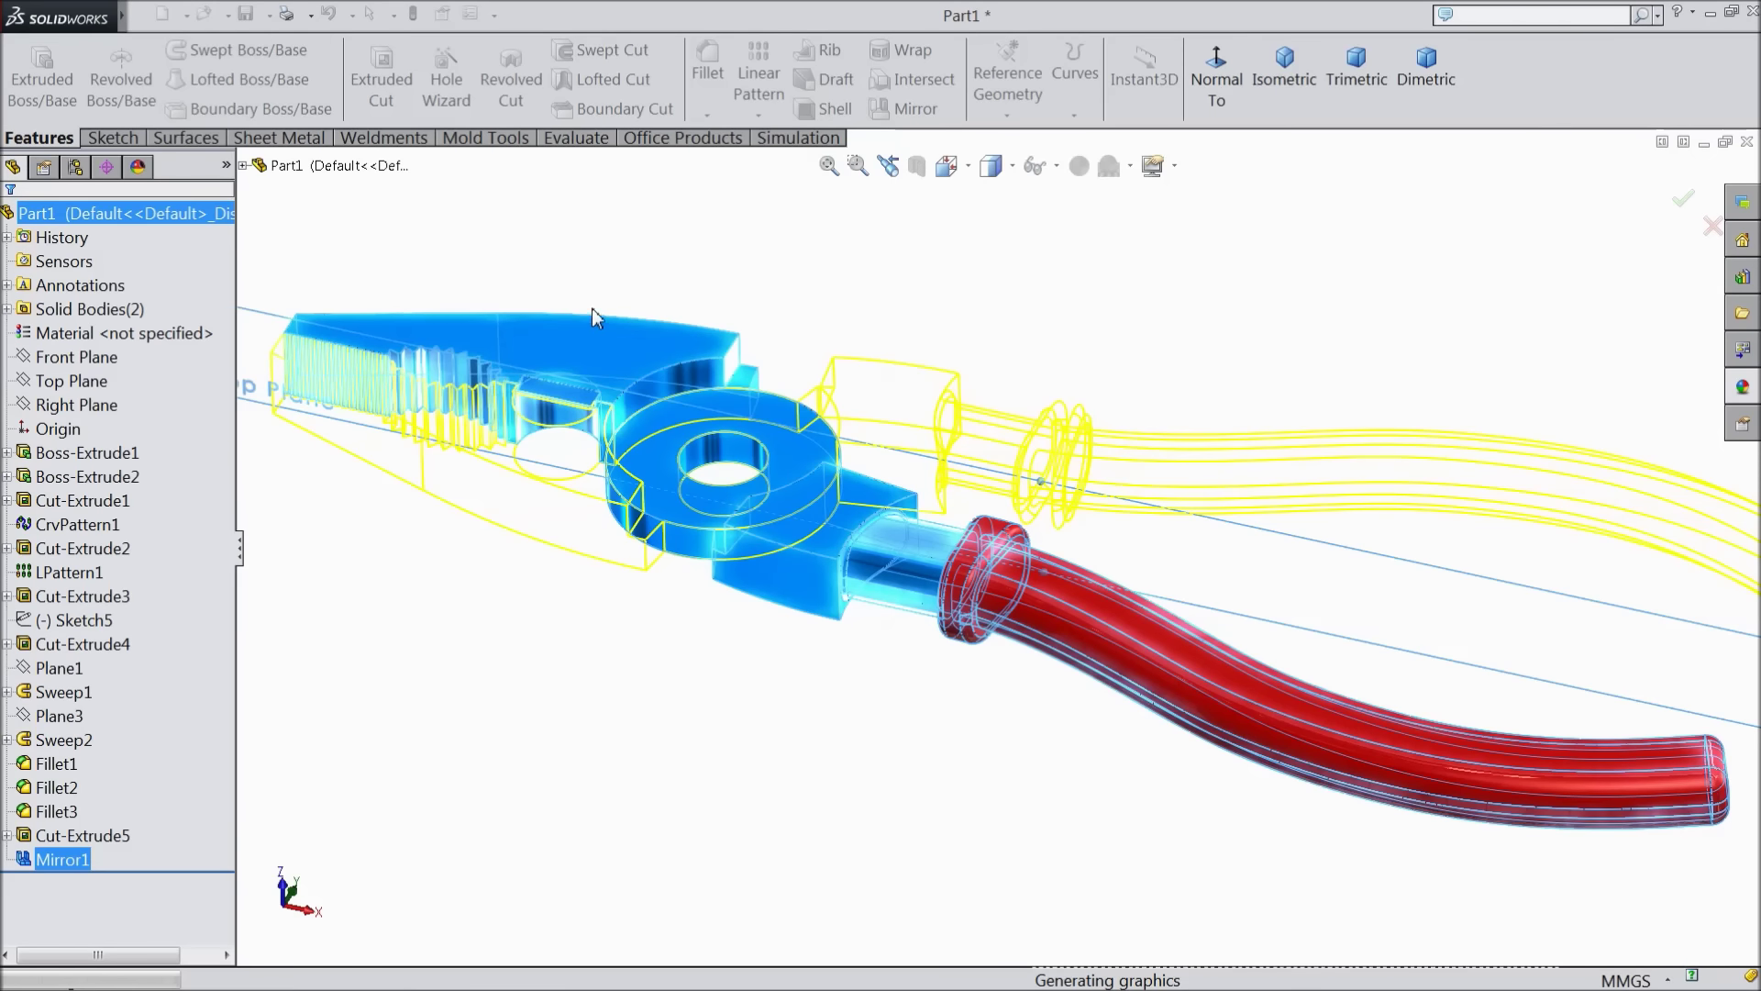
click(603, 266)
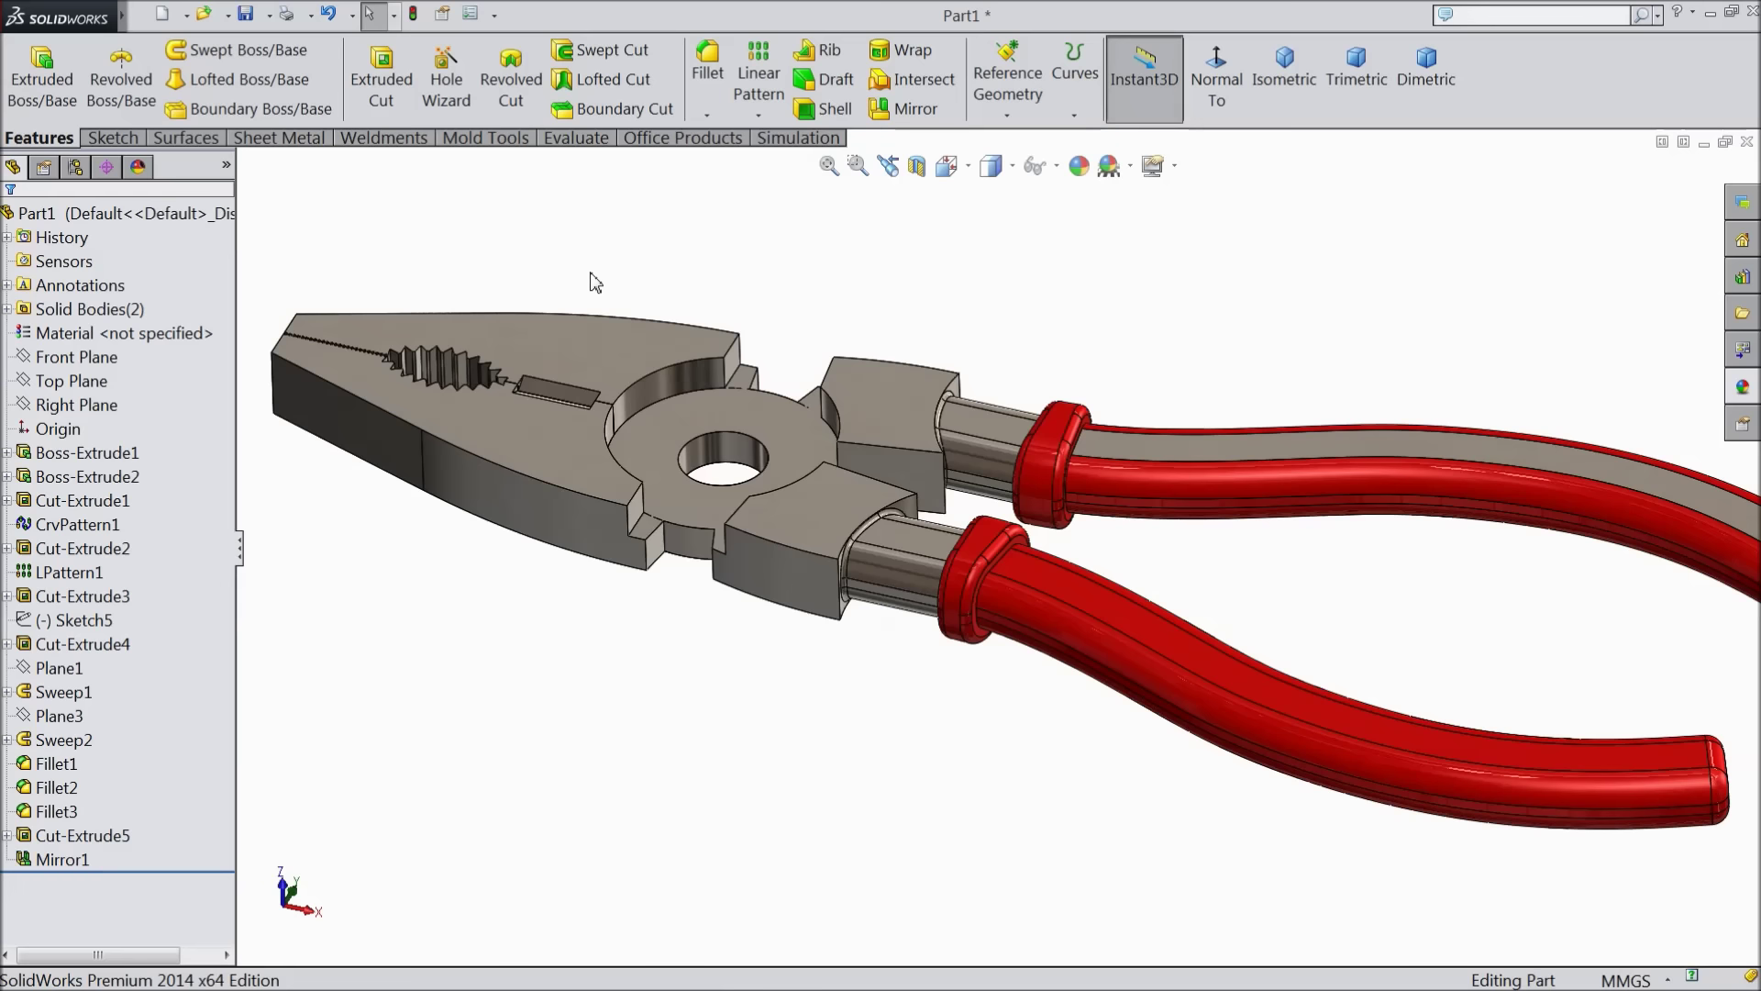
Move Mirror1 above Cut-Extrude5 in the feature history and inspect the interlocking jaws
scroll(580, 296, up, 3)
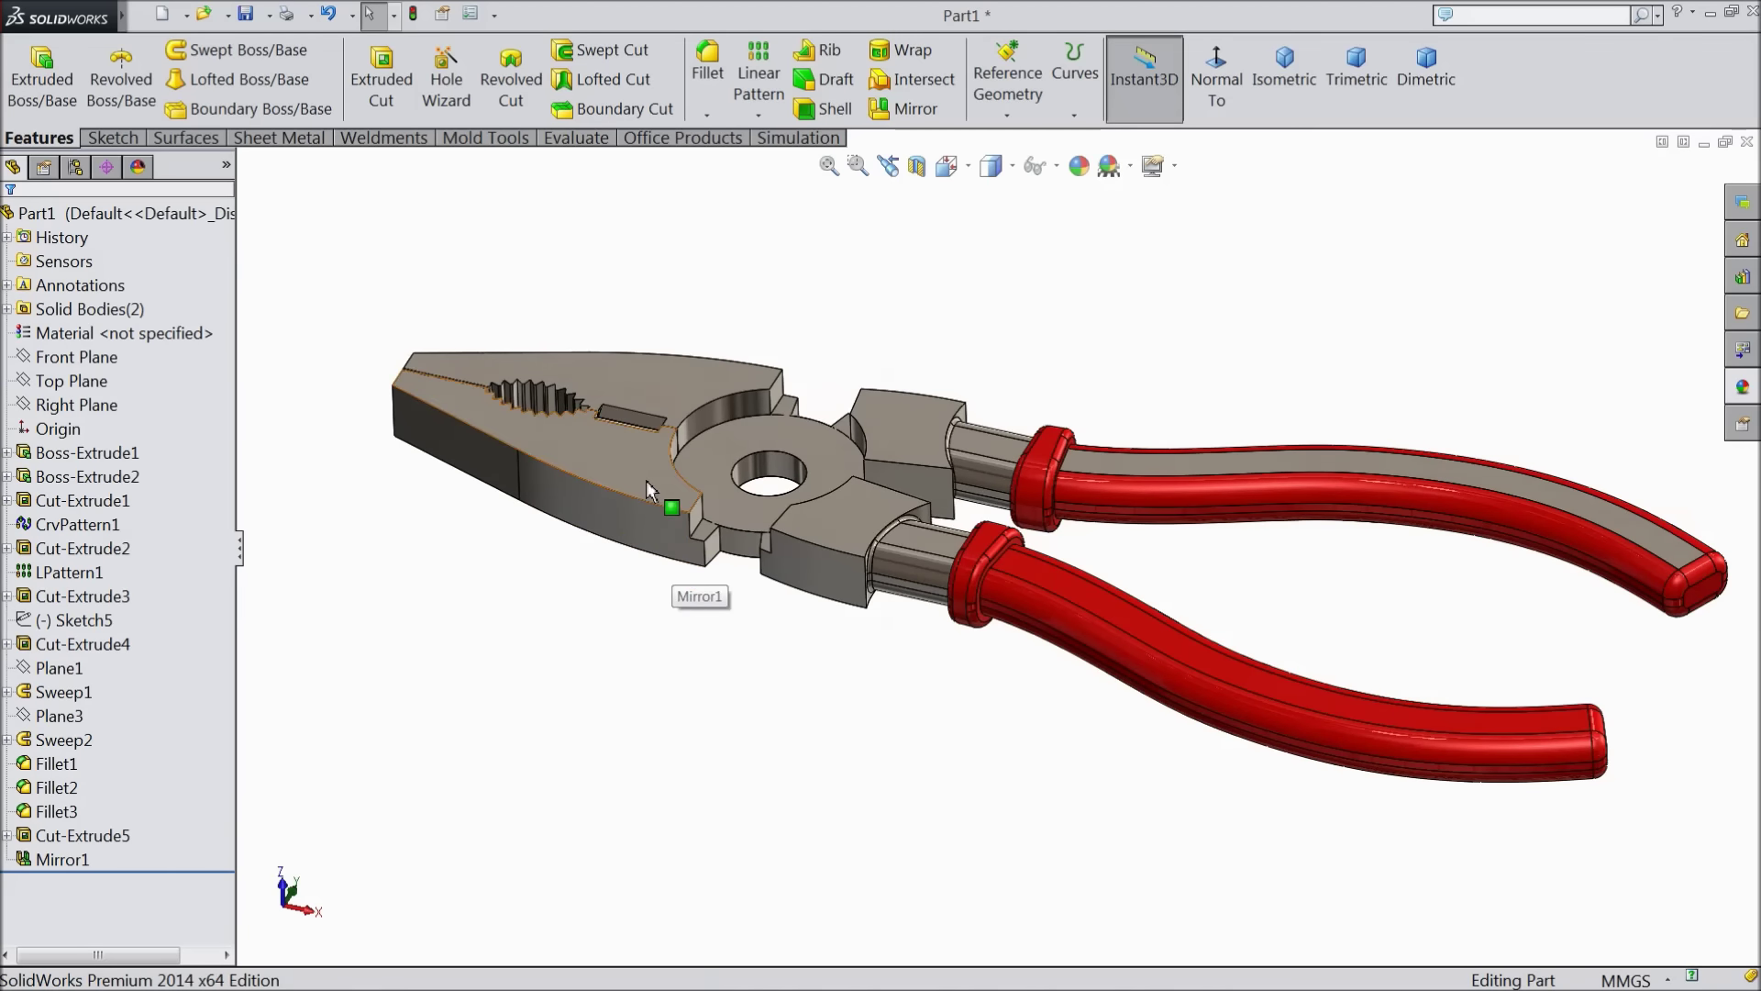
middle_drag(640, 466, 651, 490)
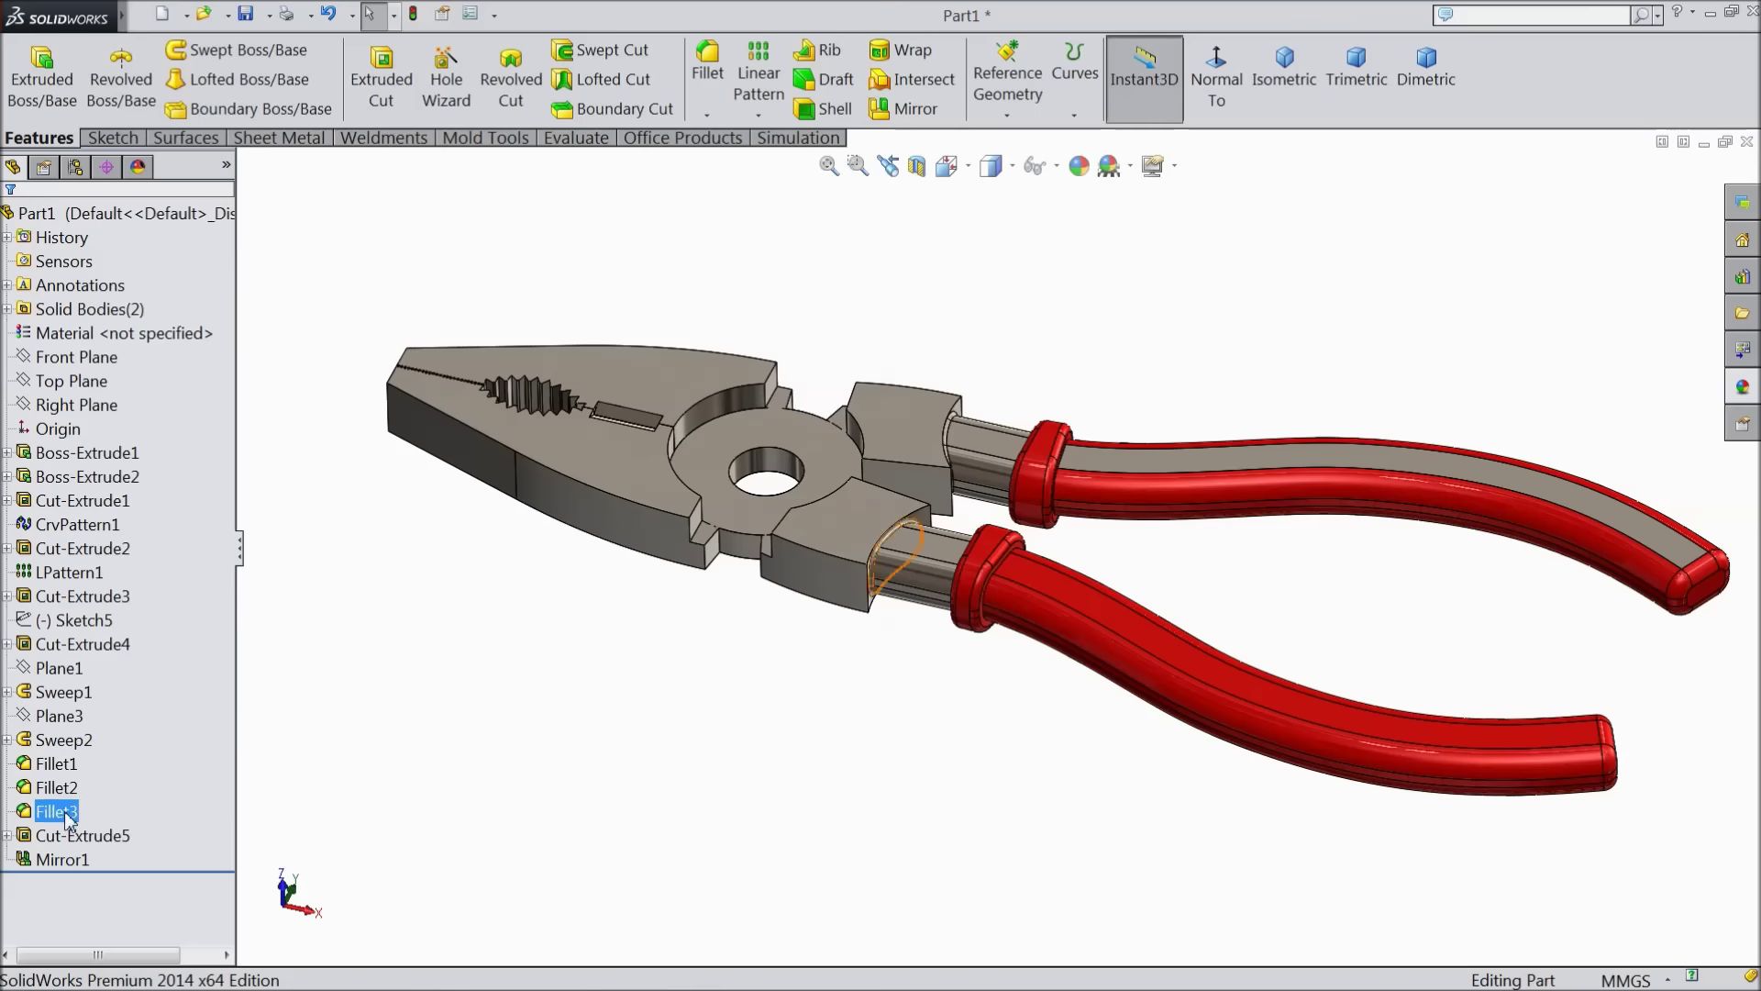
click(60, 859)
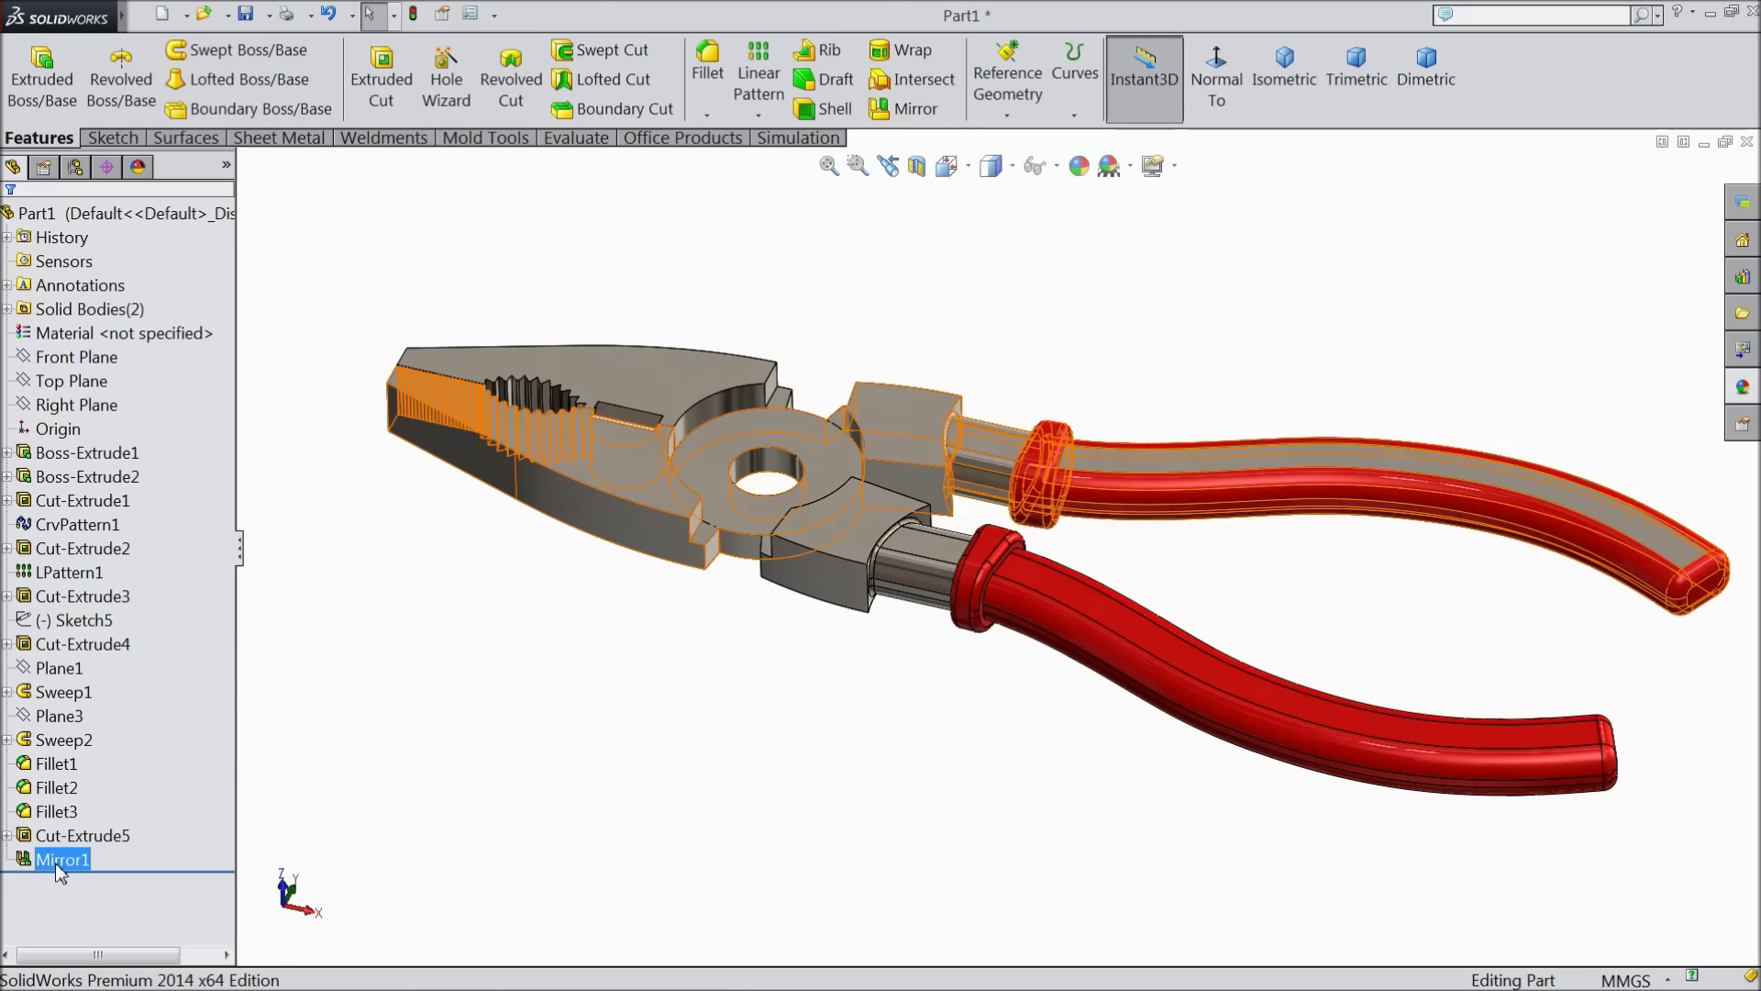
ctrl+click(57, 811)
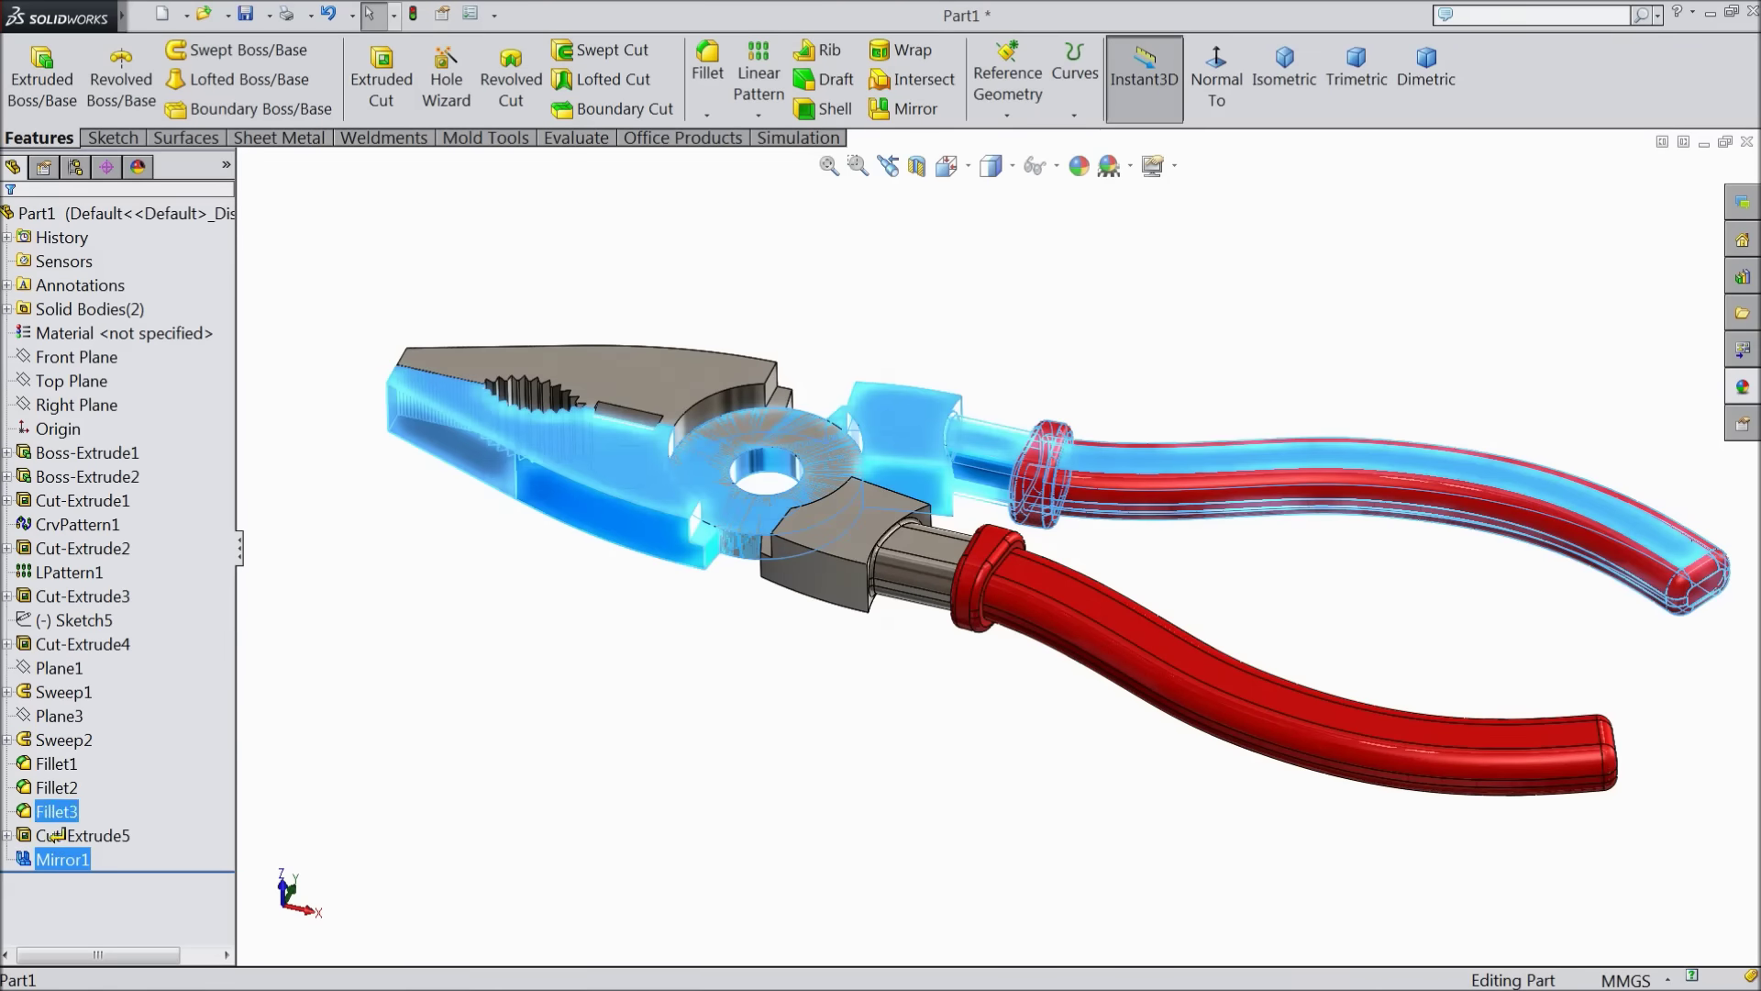
drag(57, 825, 58, 818)
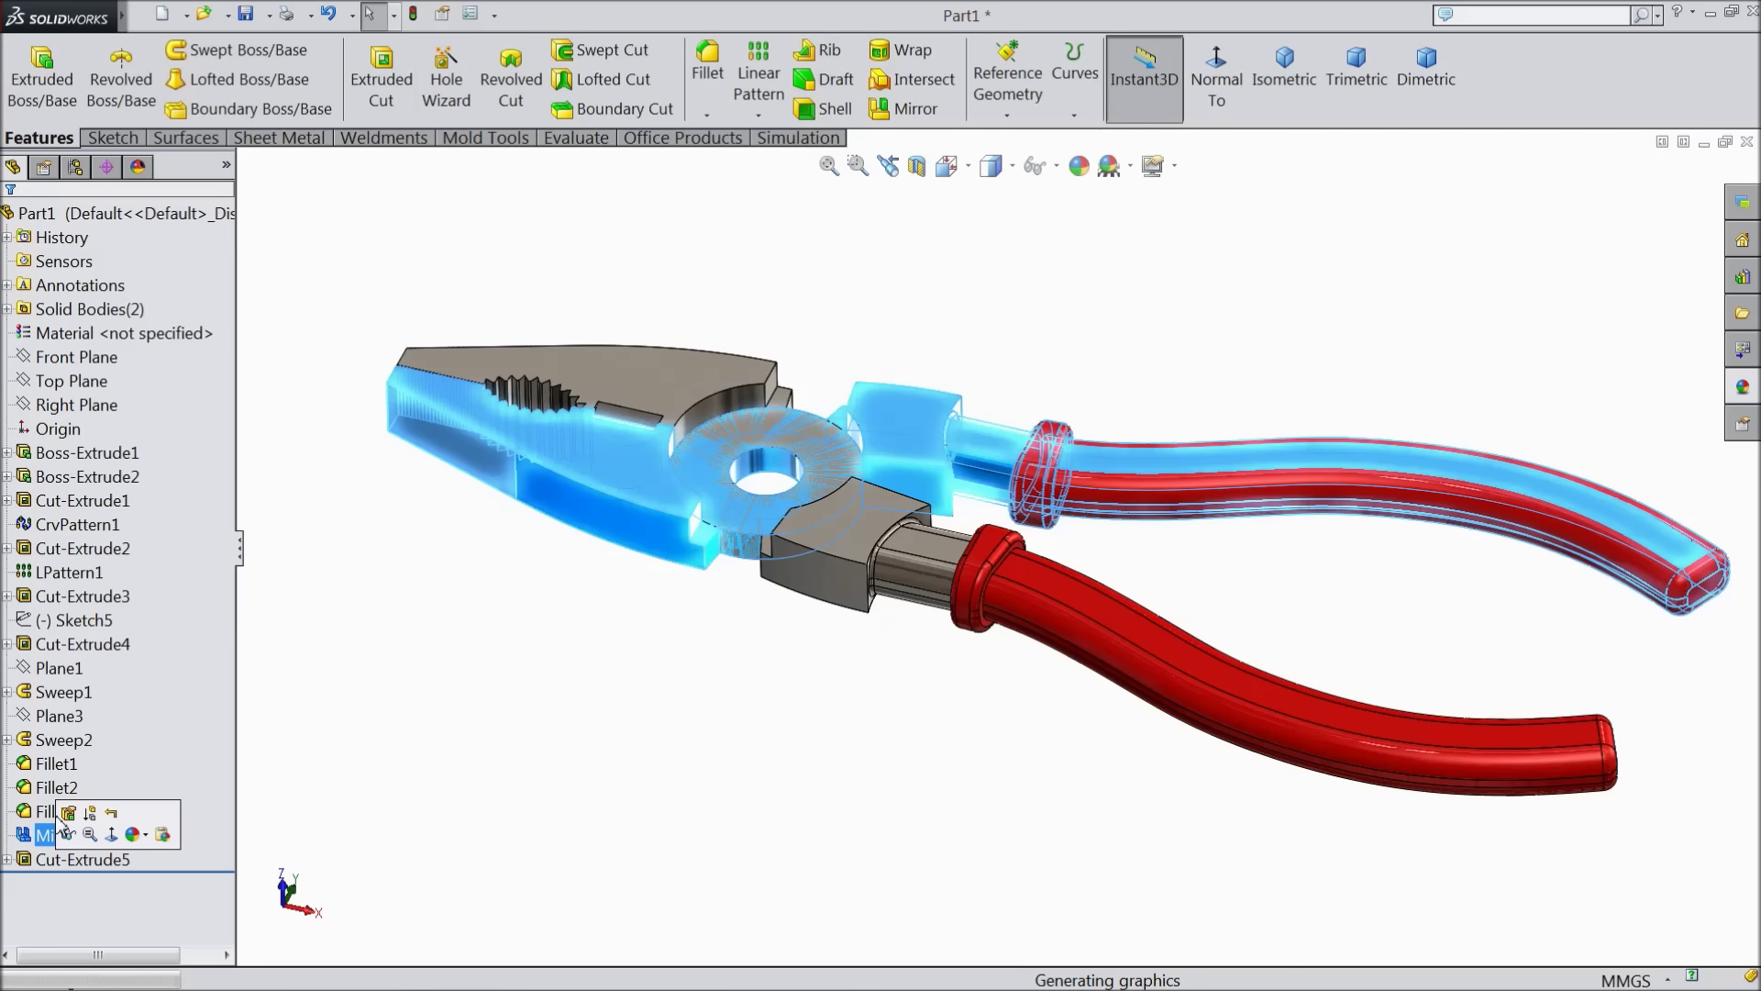
click(417, 662)
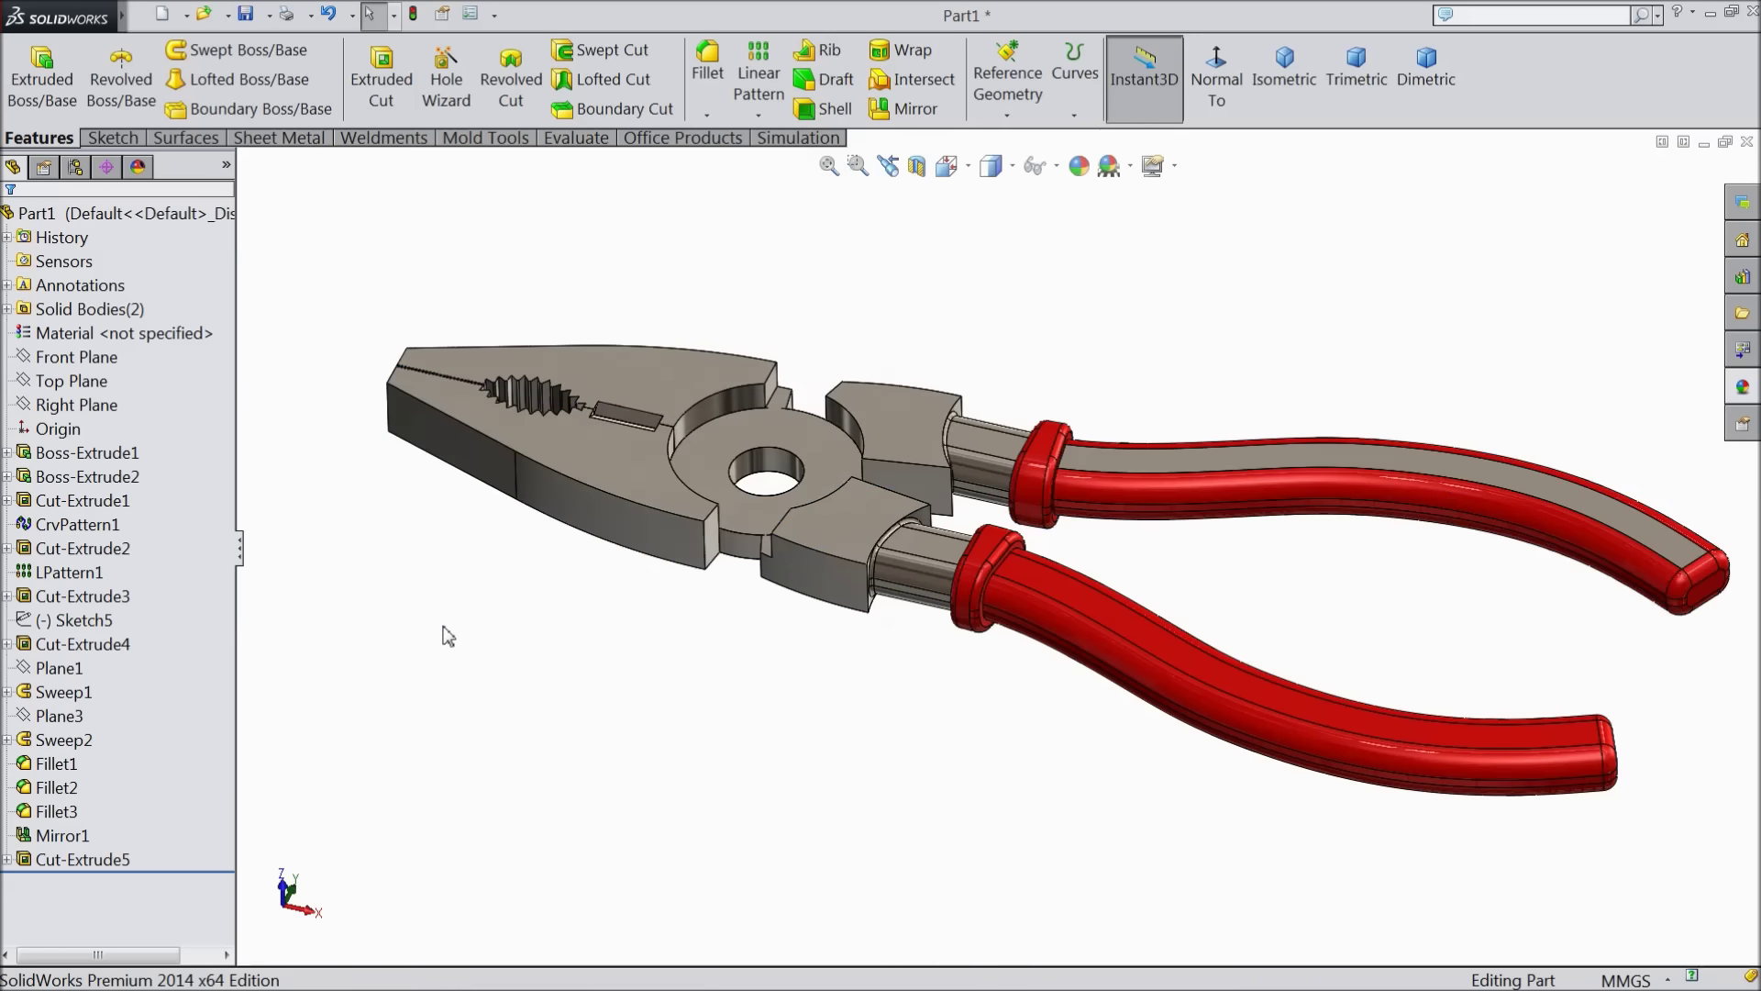
middle_drag(462, 290, 332, 250)
click(594, 477)
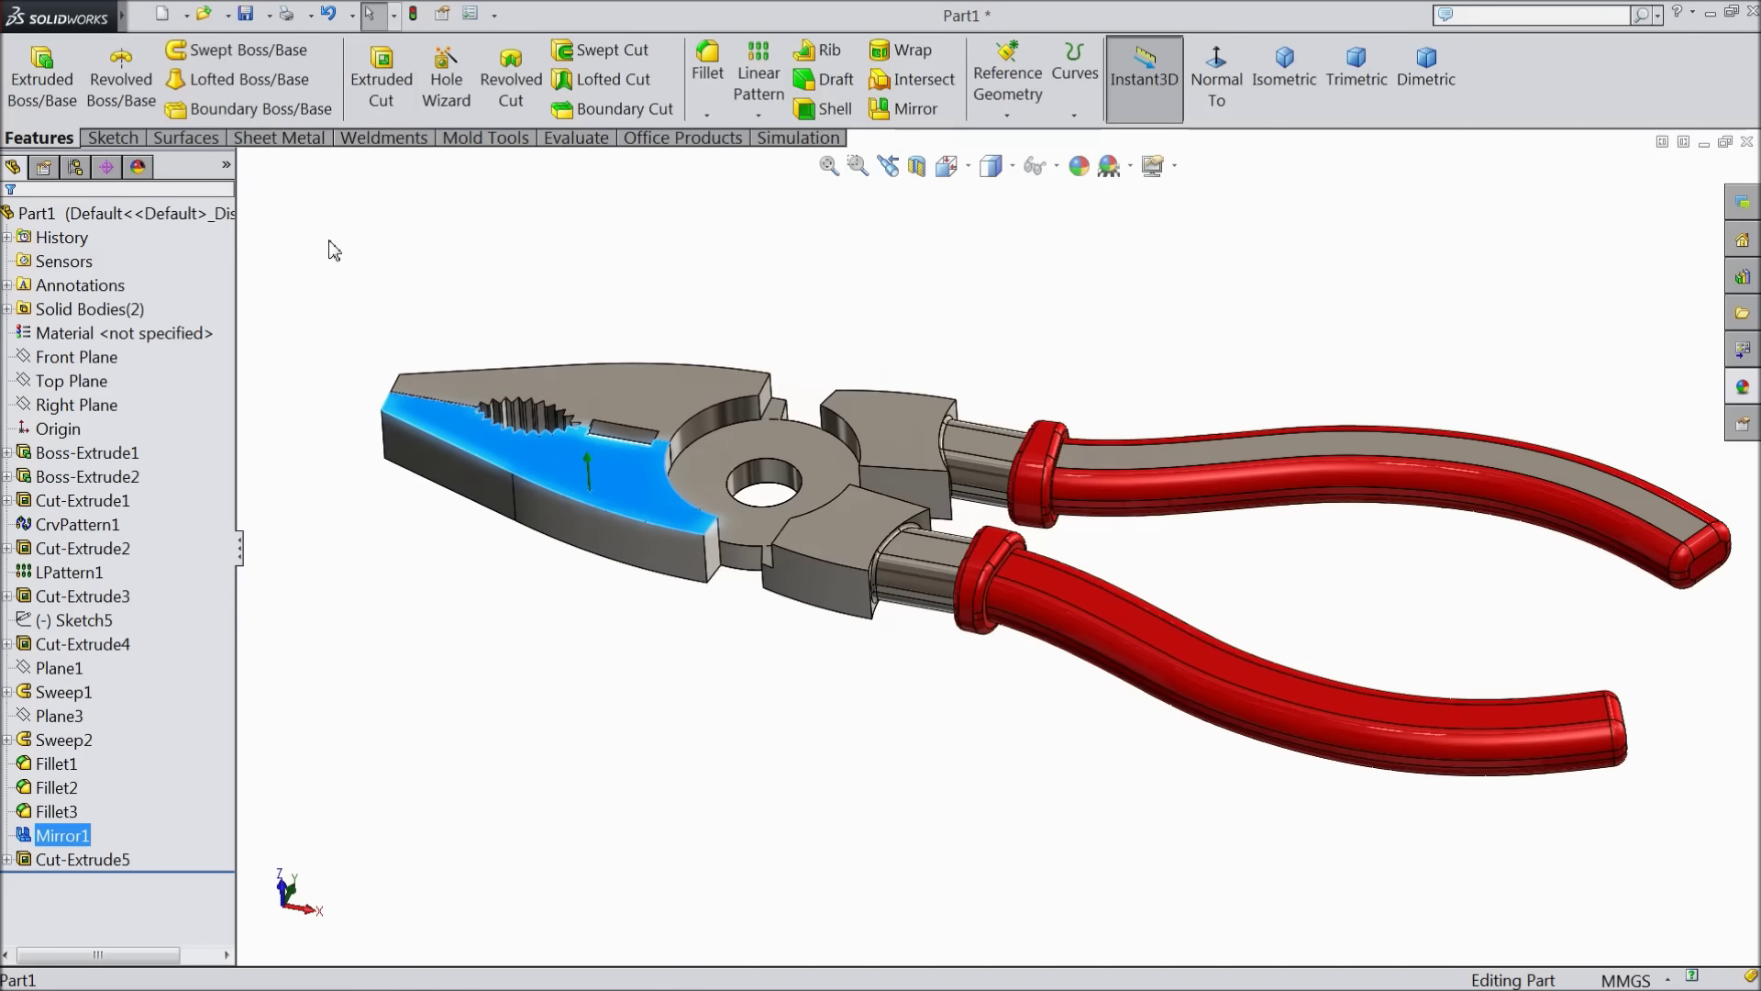
click(364, 275)
Delete the Cut-Extrude5 body with Delete Body, leaving a single pliers half
mouse_move(126, 21)
click(280, 16)
mouse_move(323, 112)
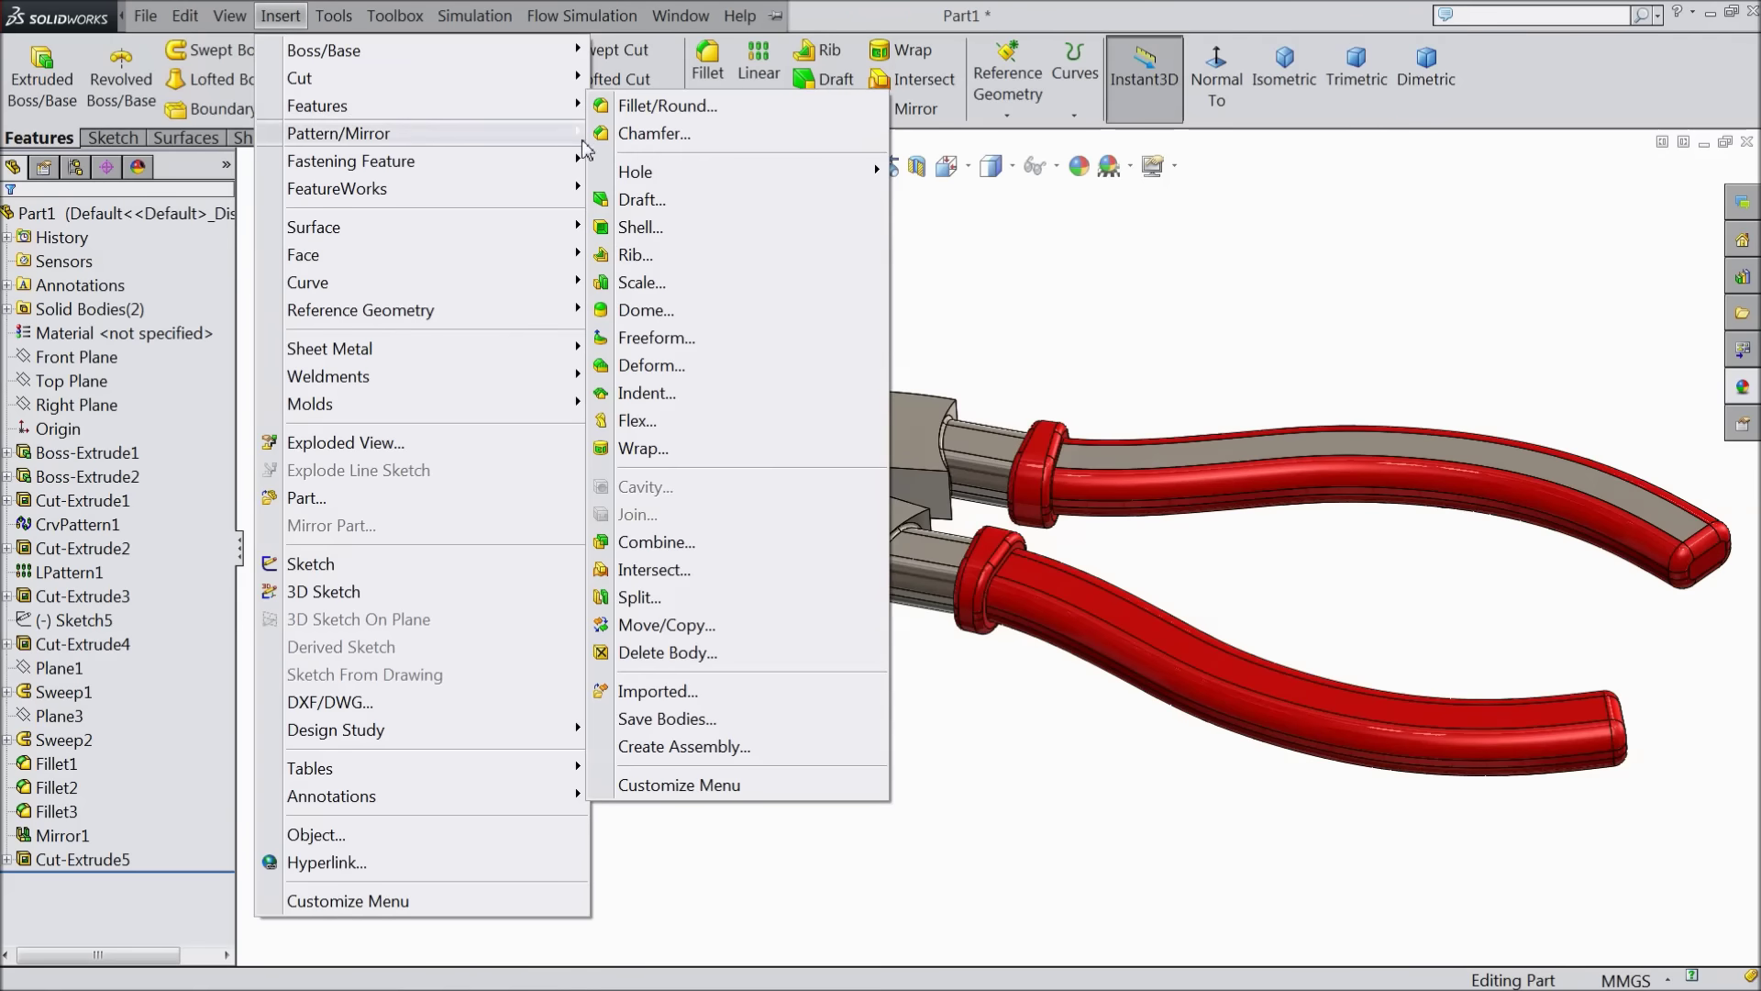
click(650, 655)
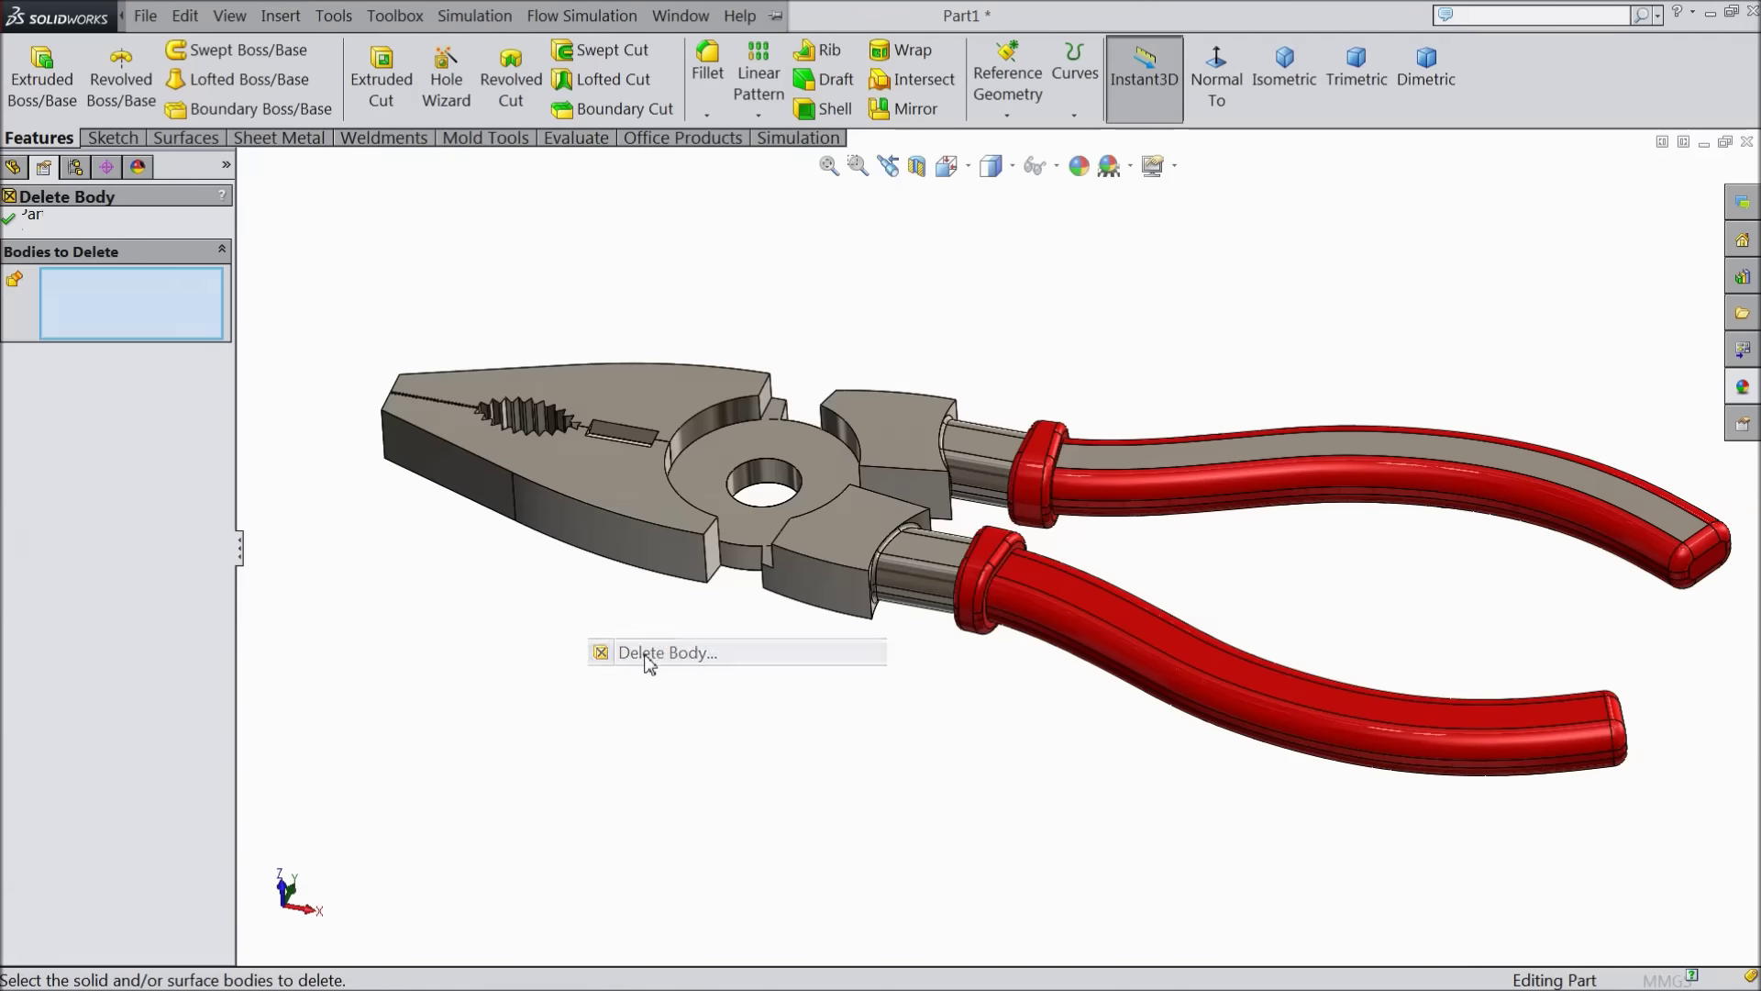
click(670, 390)
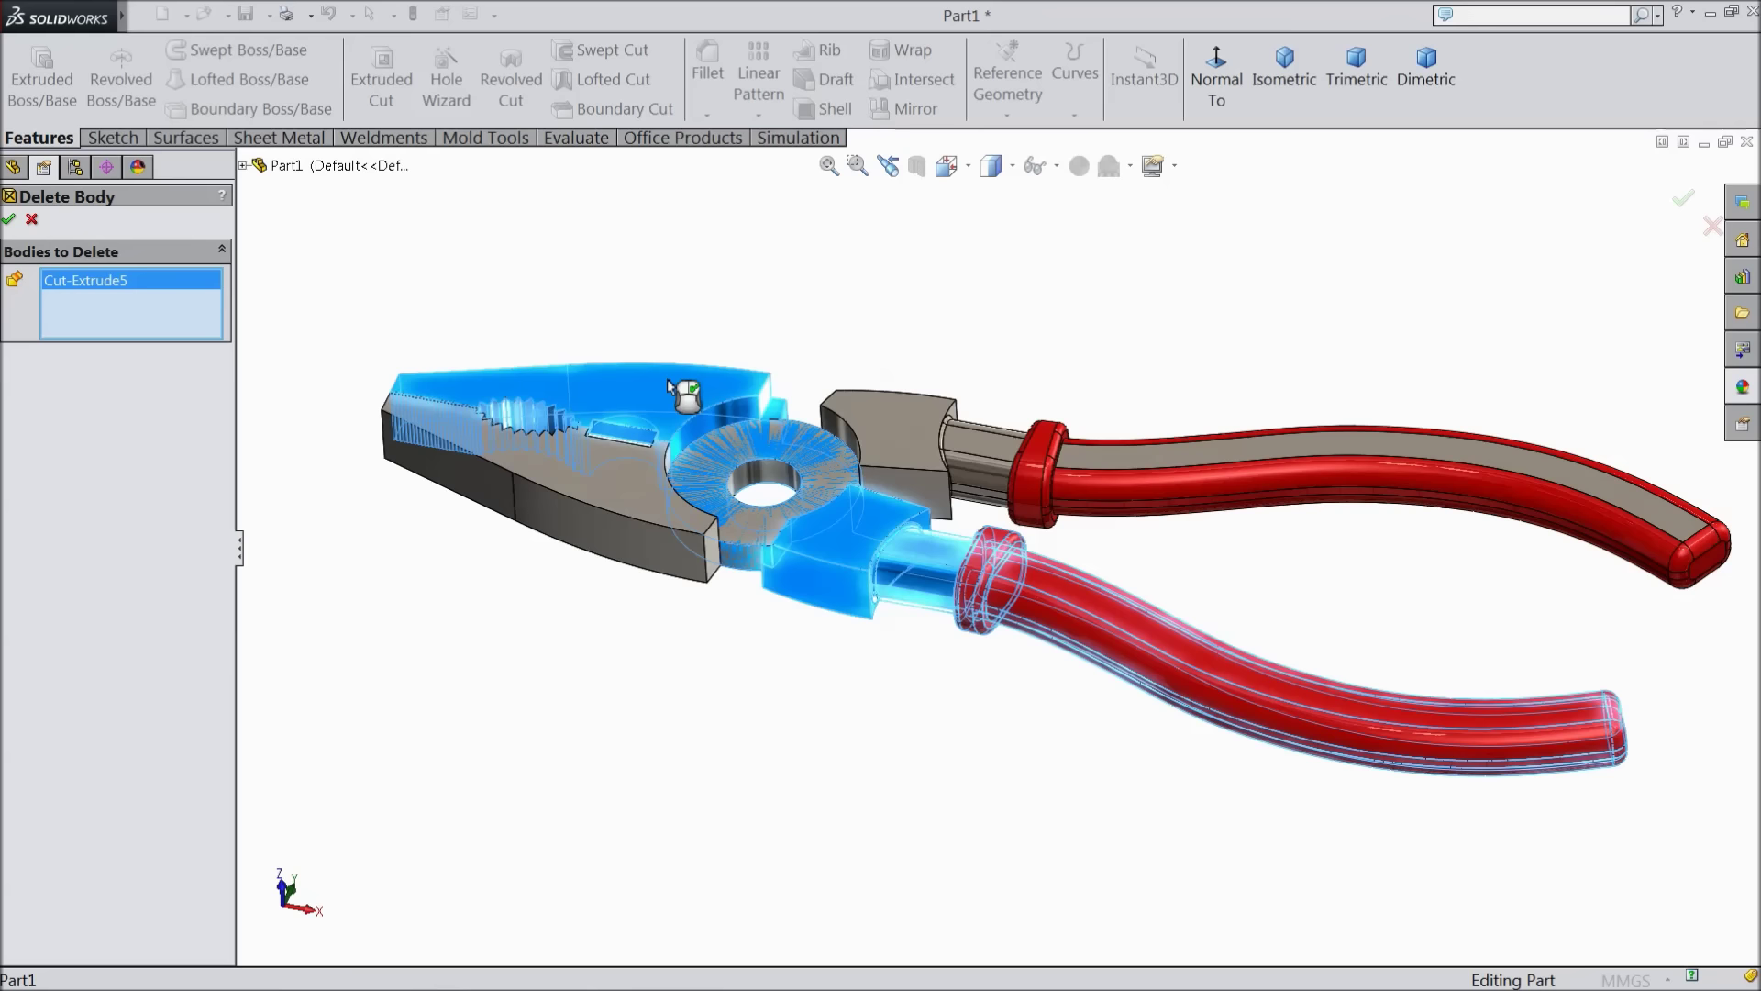
click(11, 220)
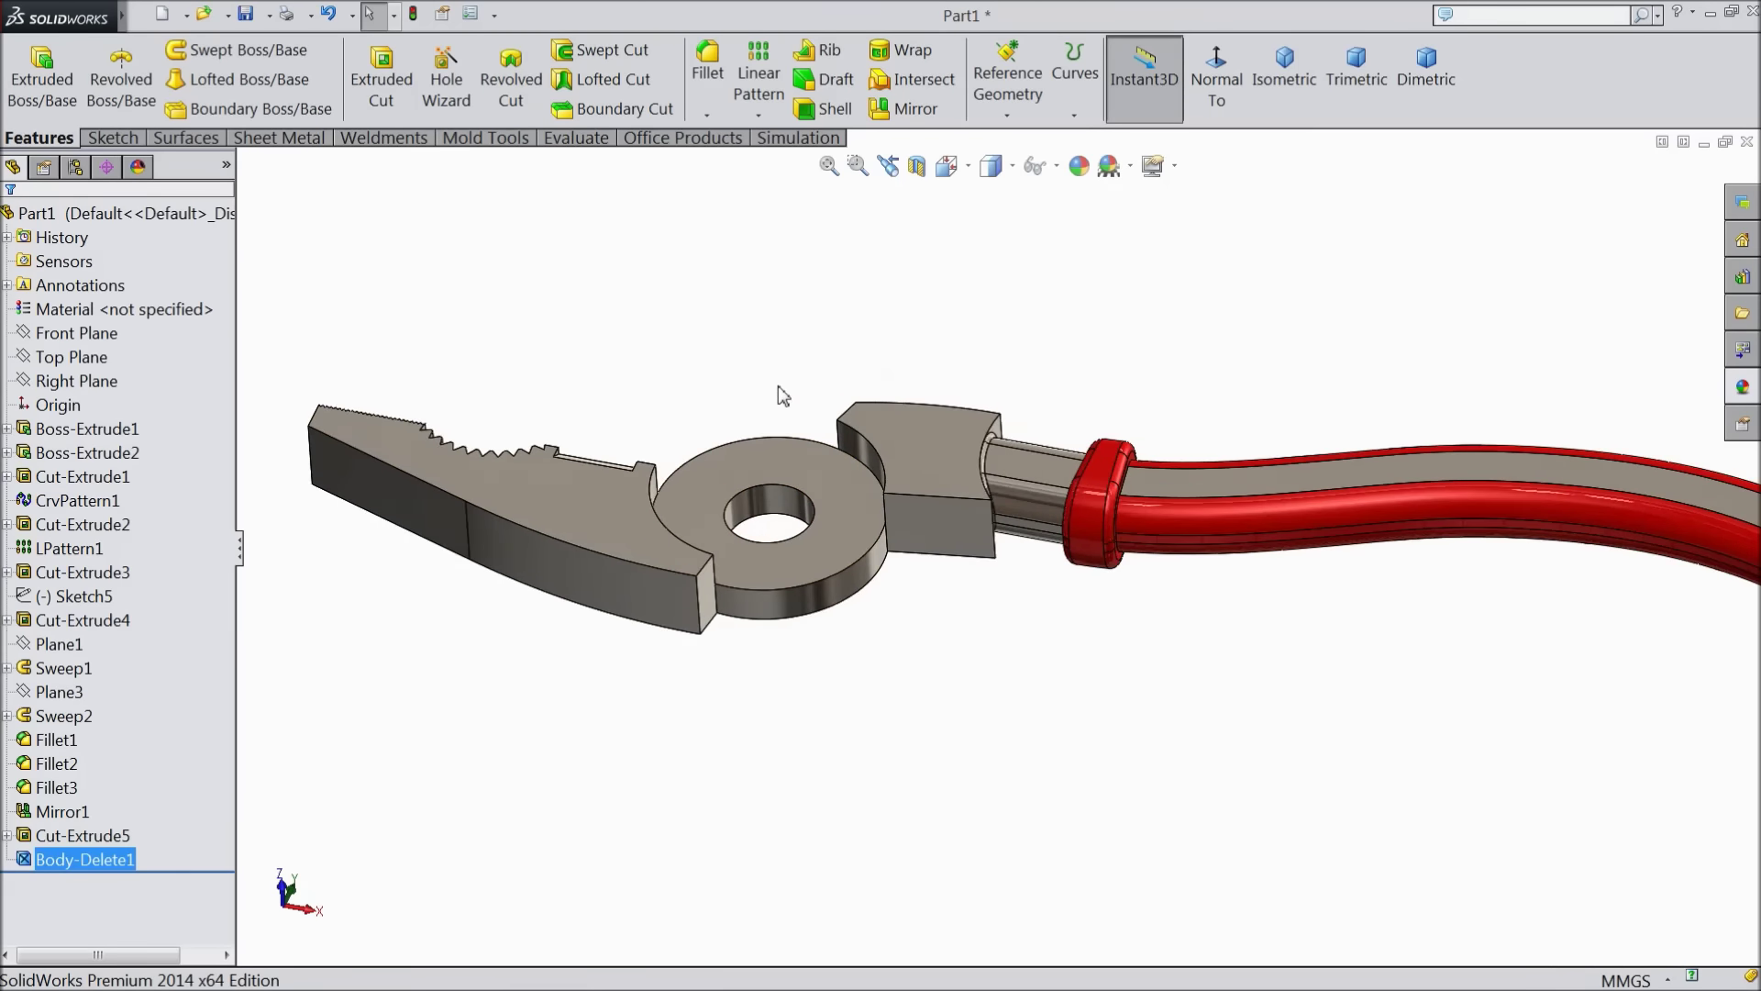
middle_drag(784, 394, 719, 602)
Start a new sketch on the jaw's top face
scroll(832, 587, down, 3)
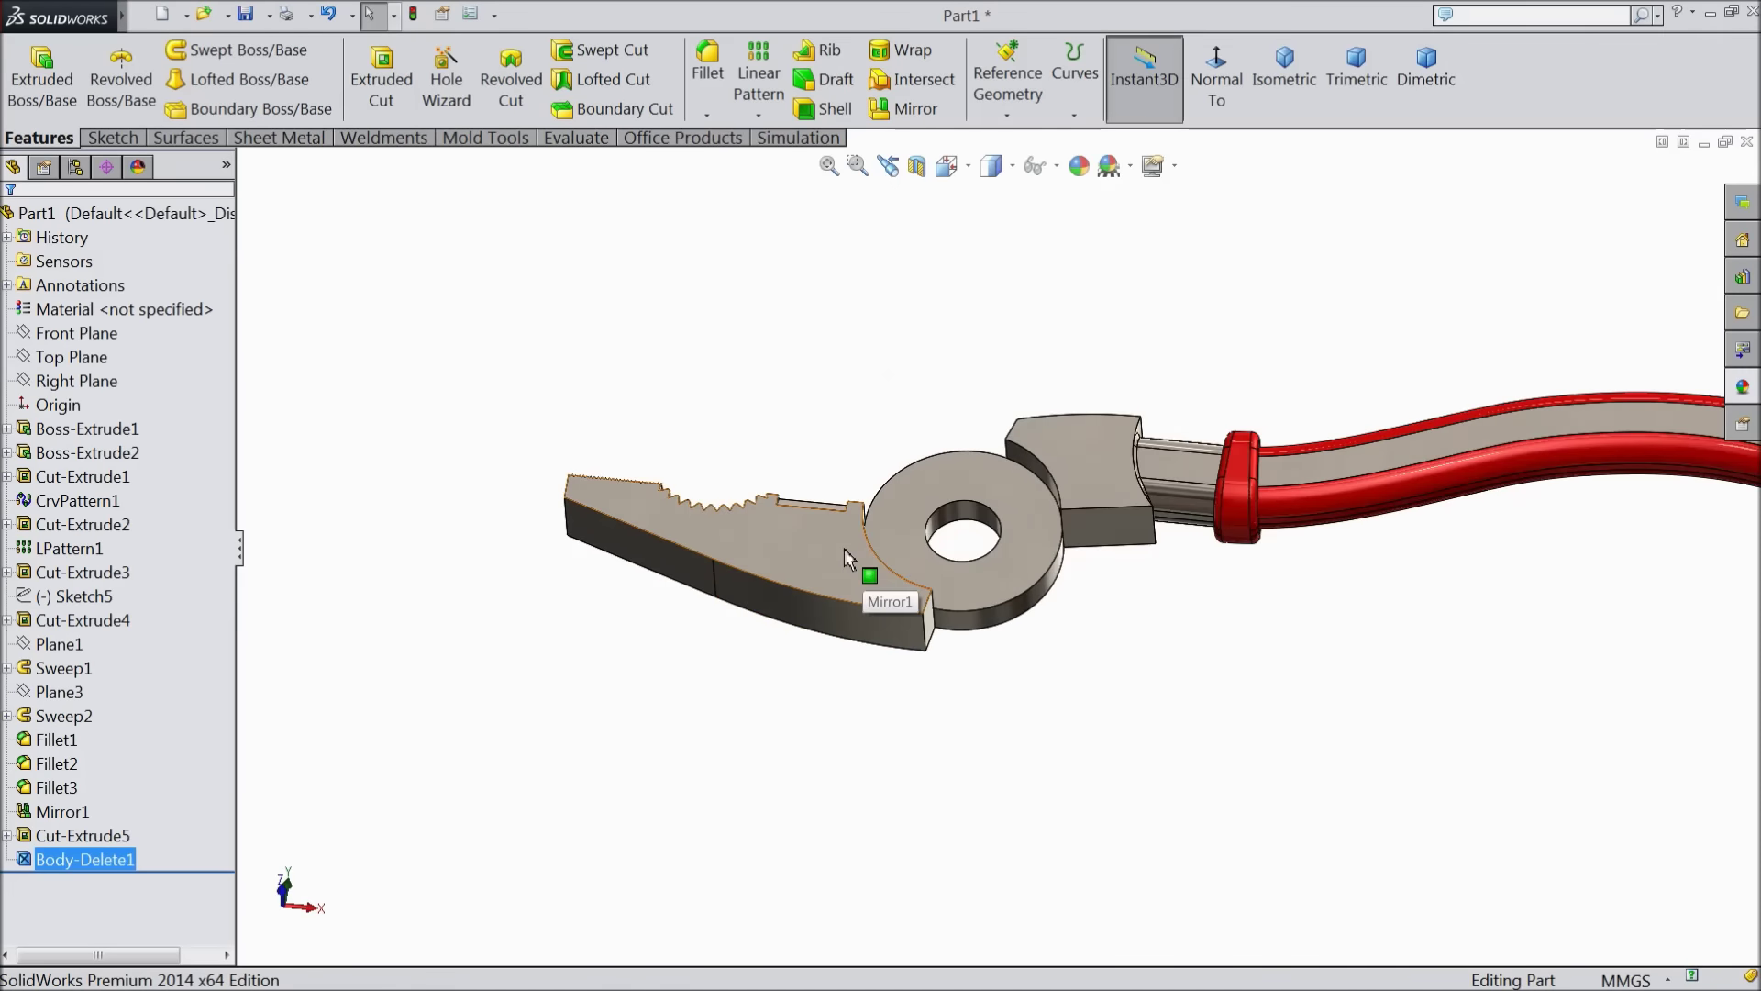
click(862, 580)
click(922, 494)
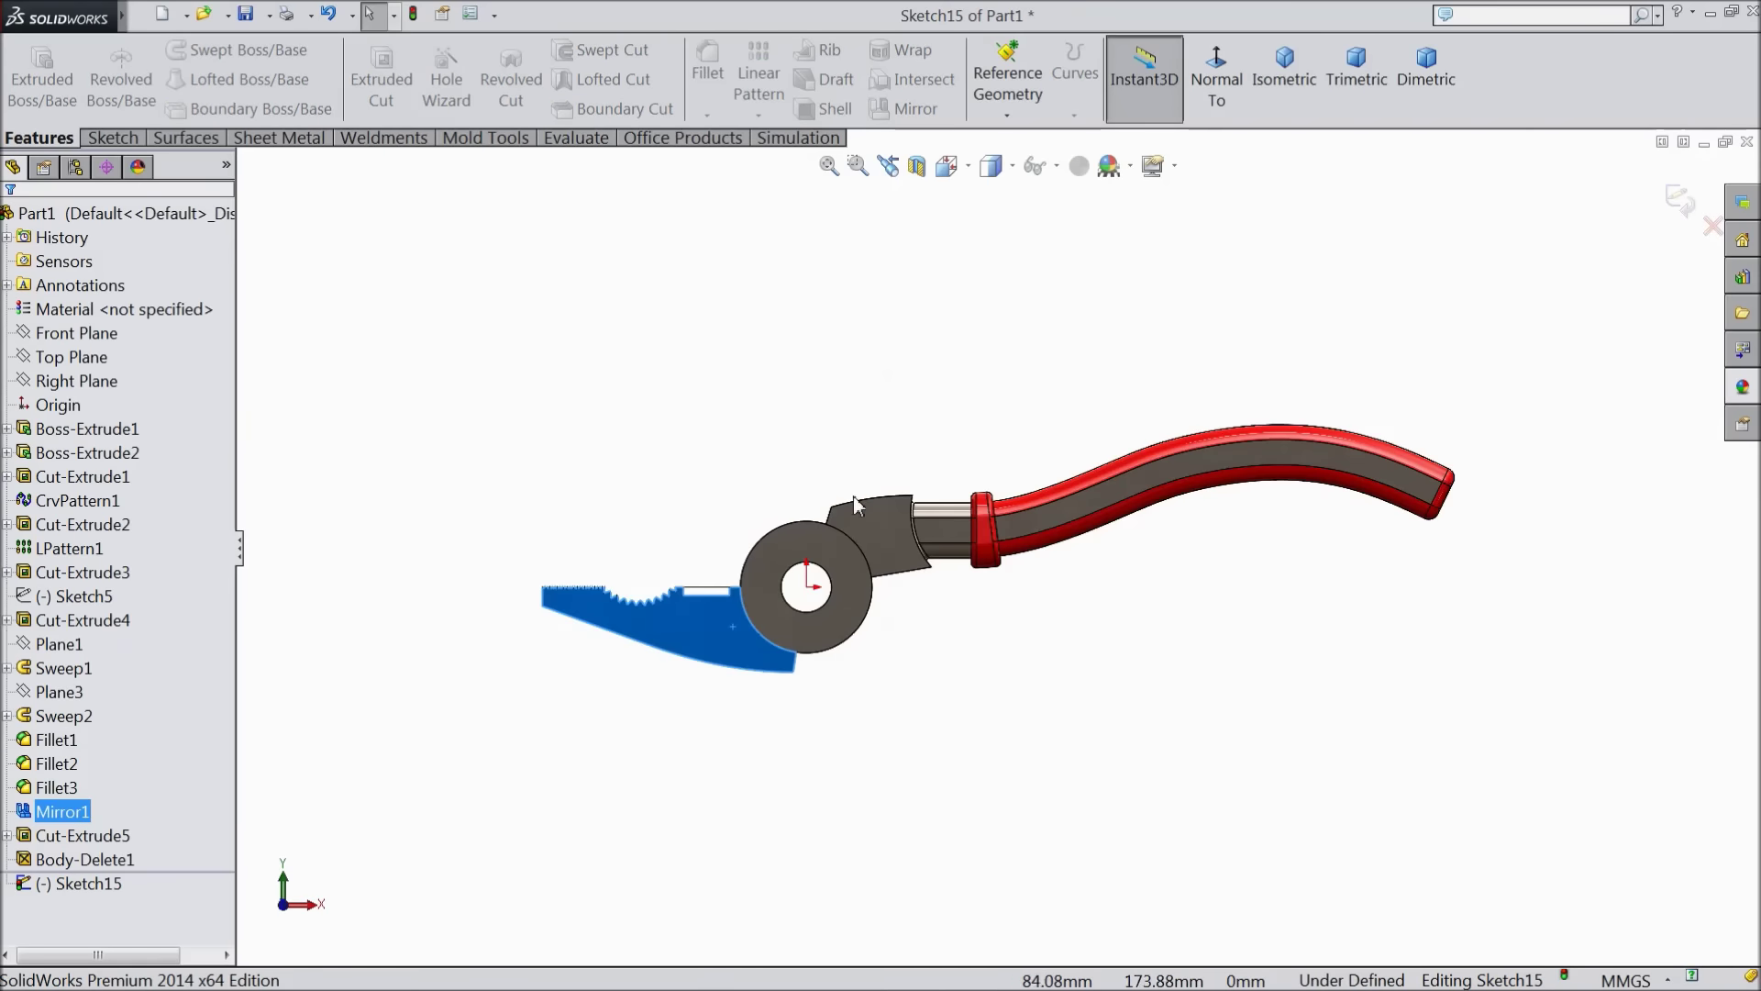
scroll(778, 520, down, 3)
middle_drag(762, 471, 786, 406)
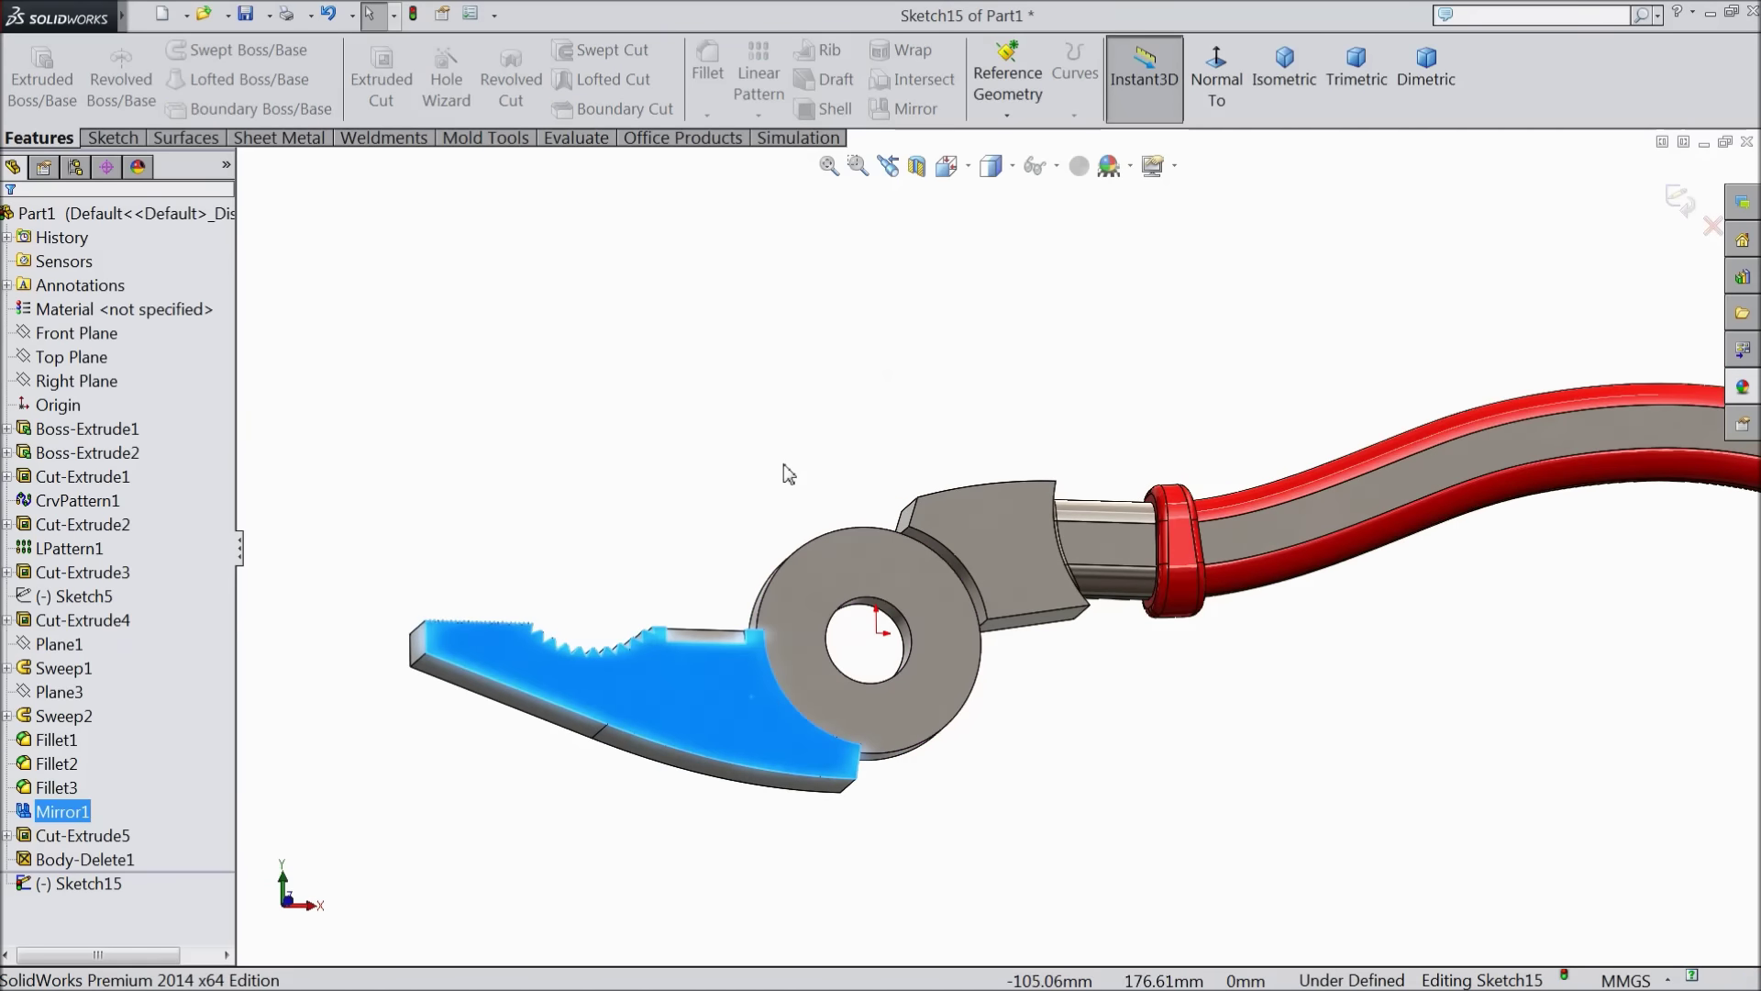
scroll(911, 679, down, 6)
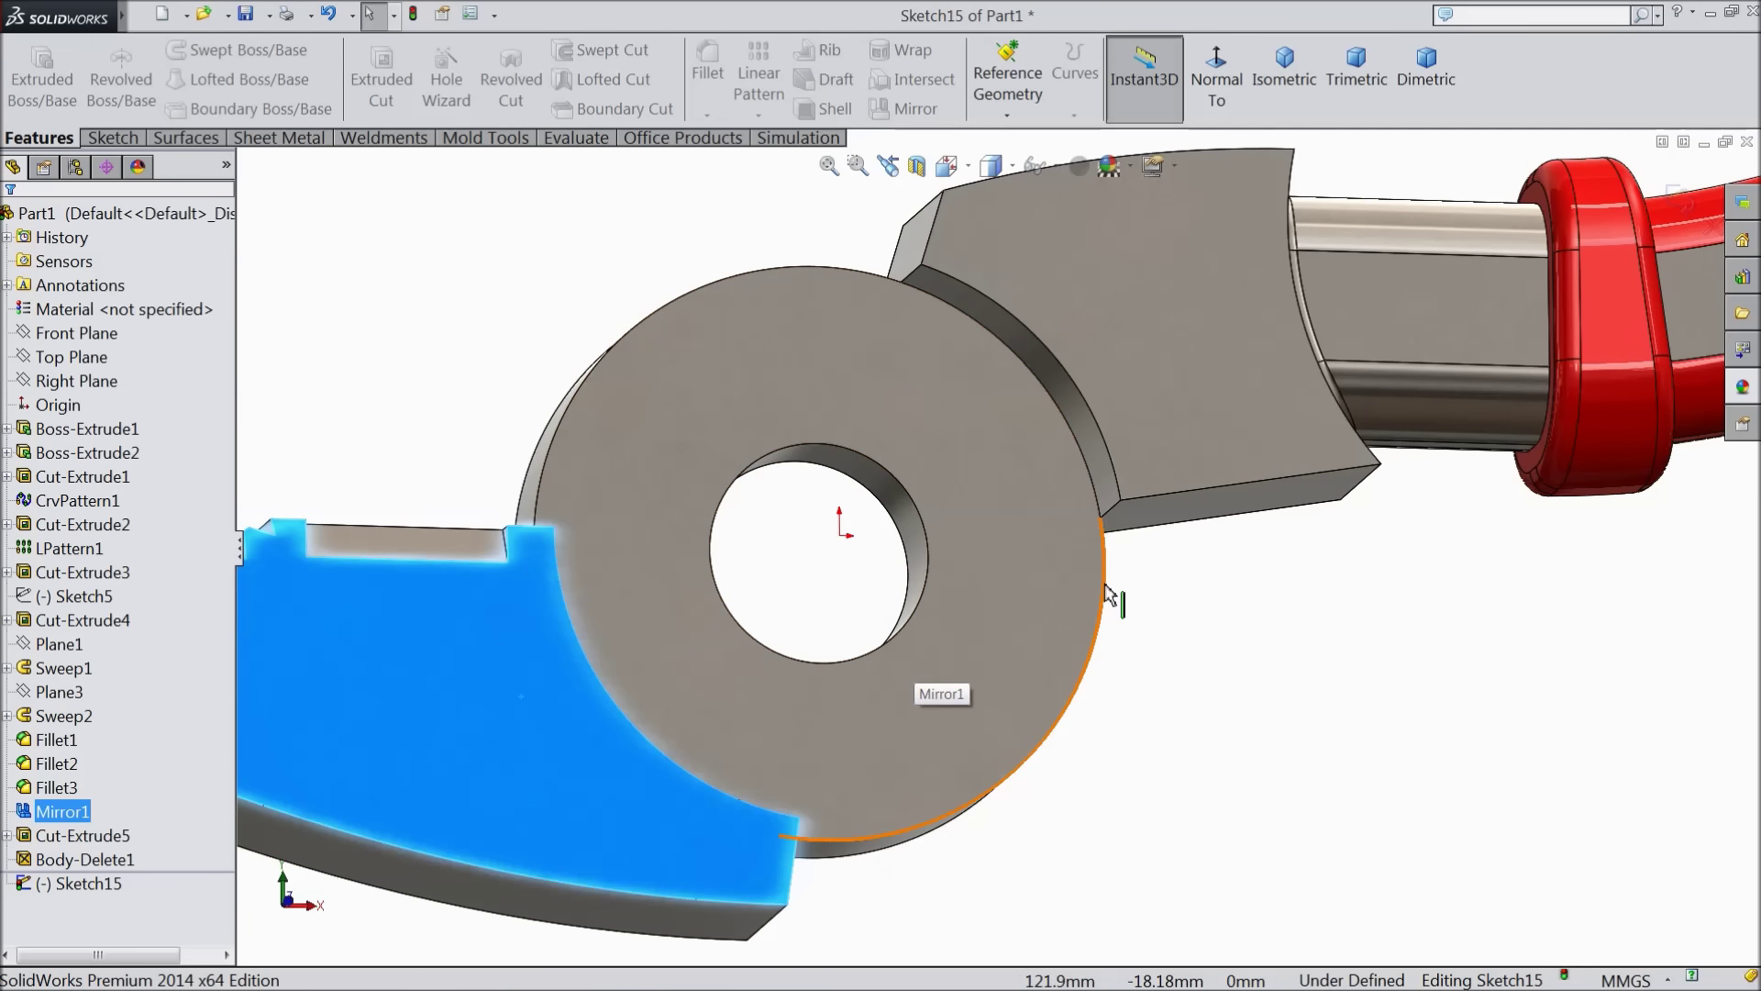
Convert the pivot ring face and the pivot hole edge into Sketch15 circles
click(1059, 597)
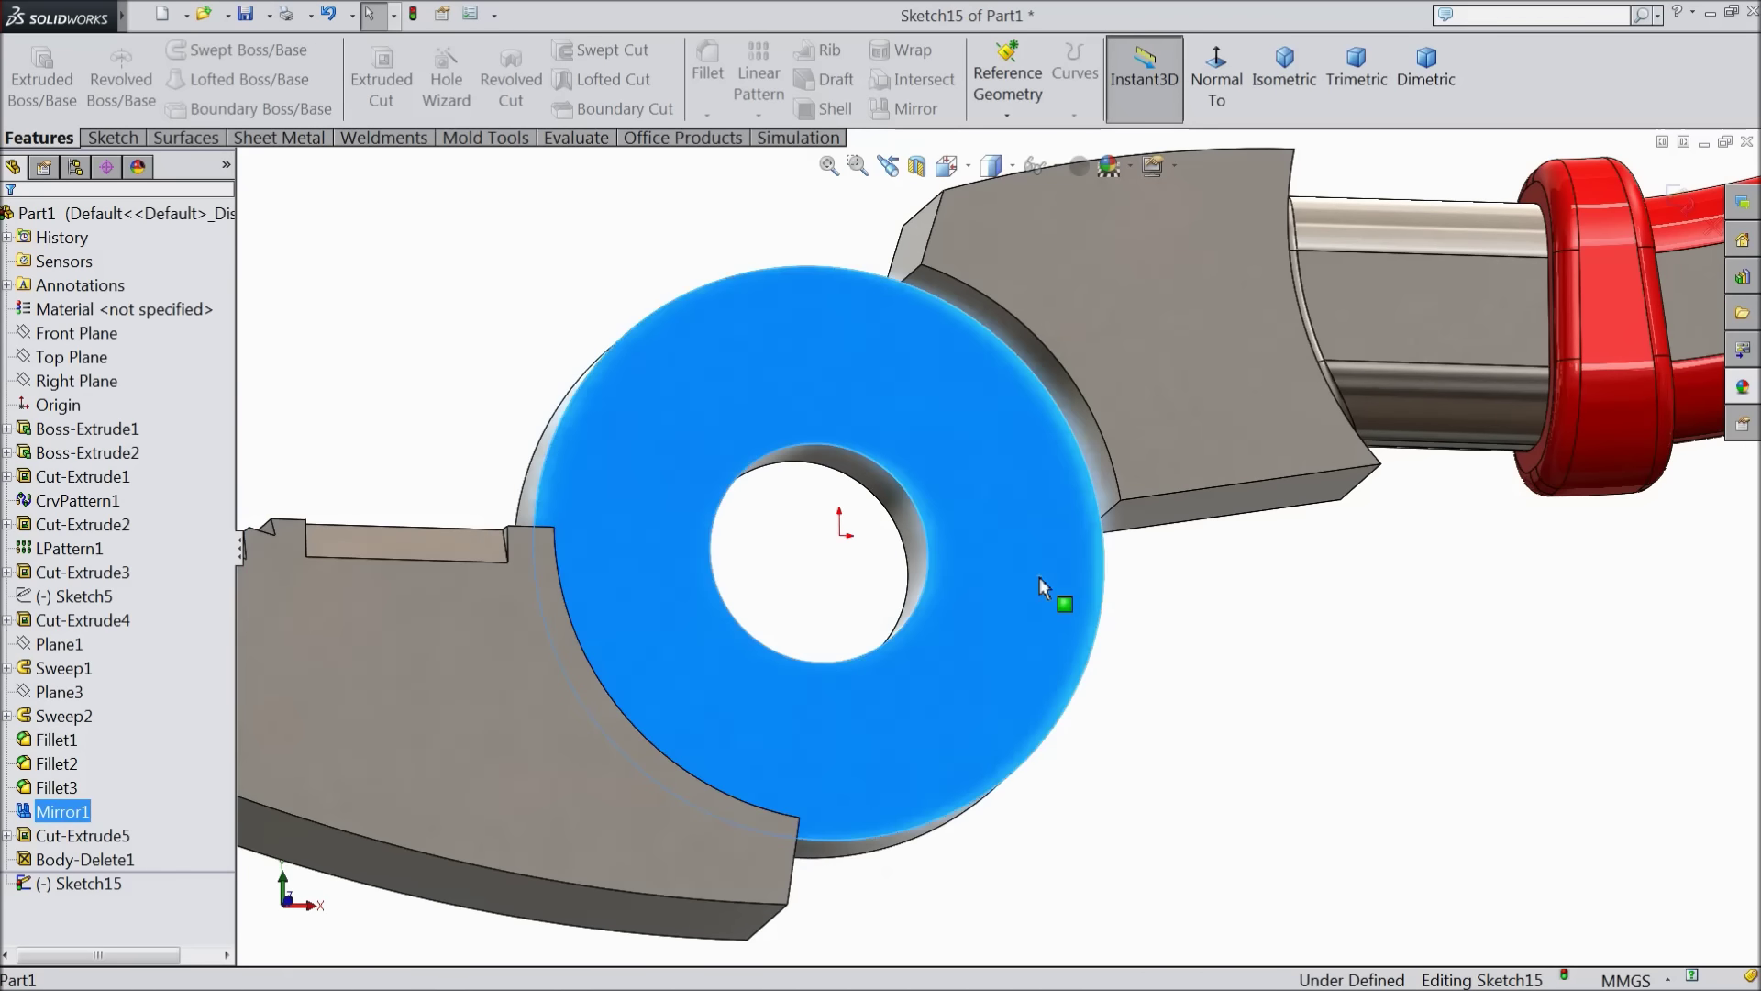
click(111, 138)
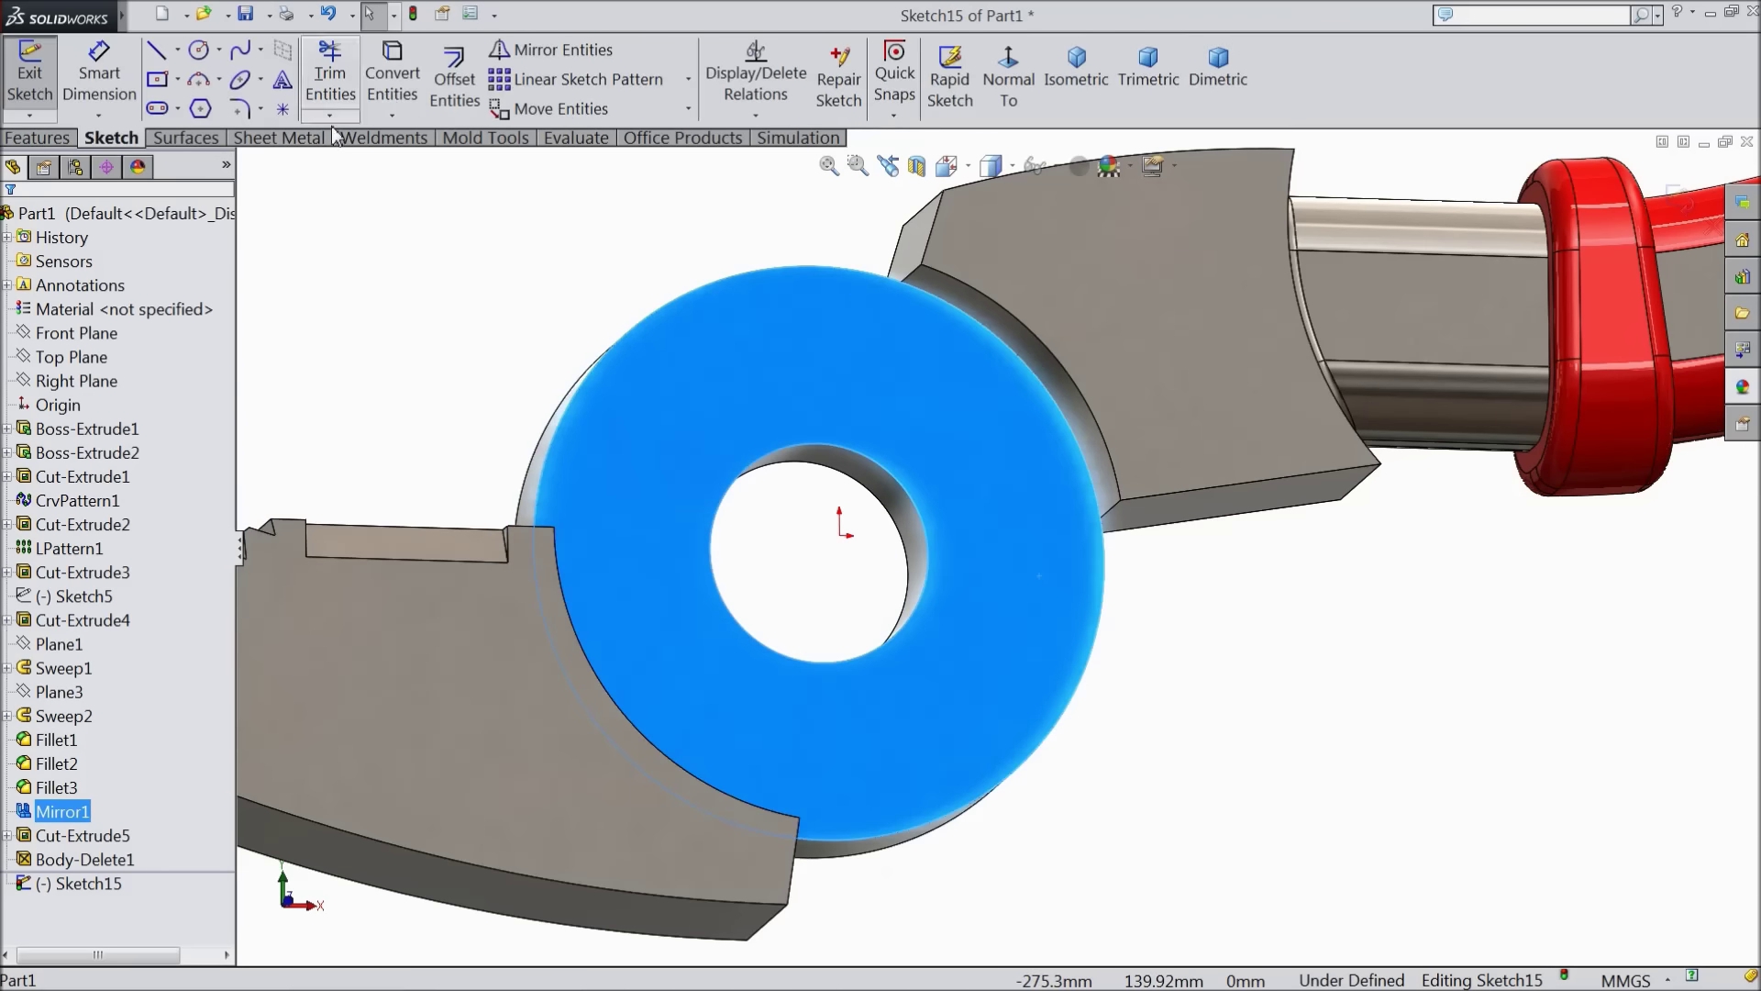
click(396, 90)
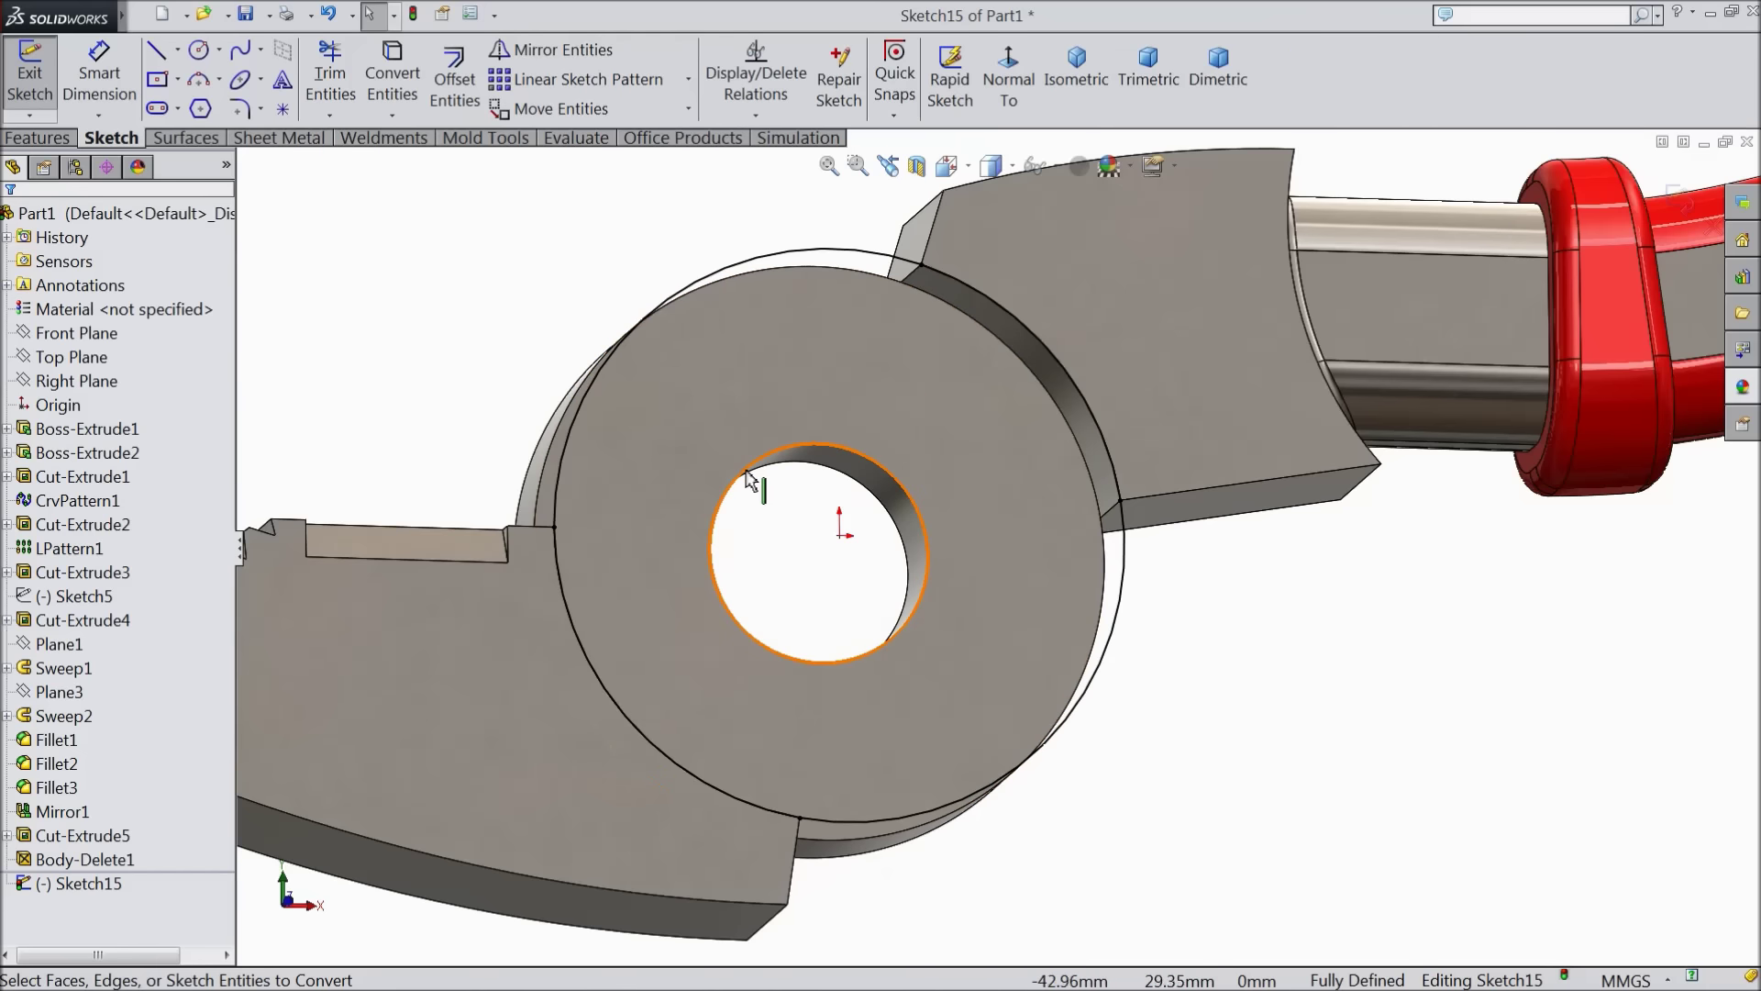
click(745, 478)
click(393, 83)
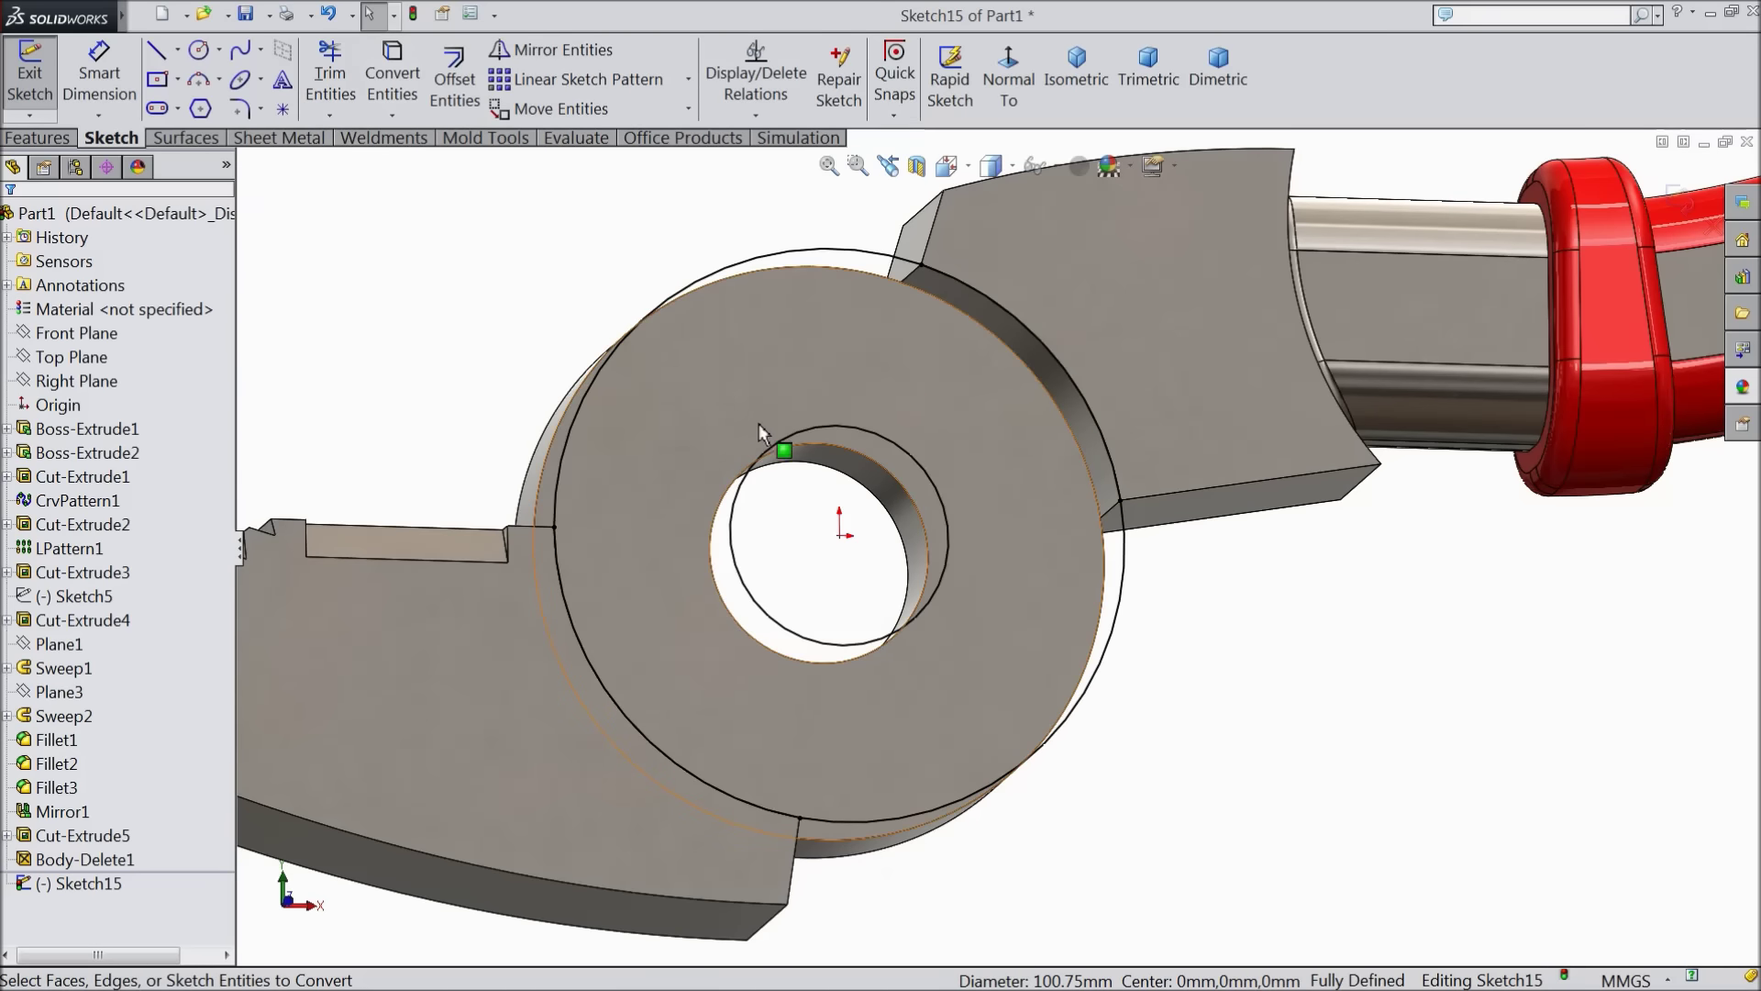
key(Left)
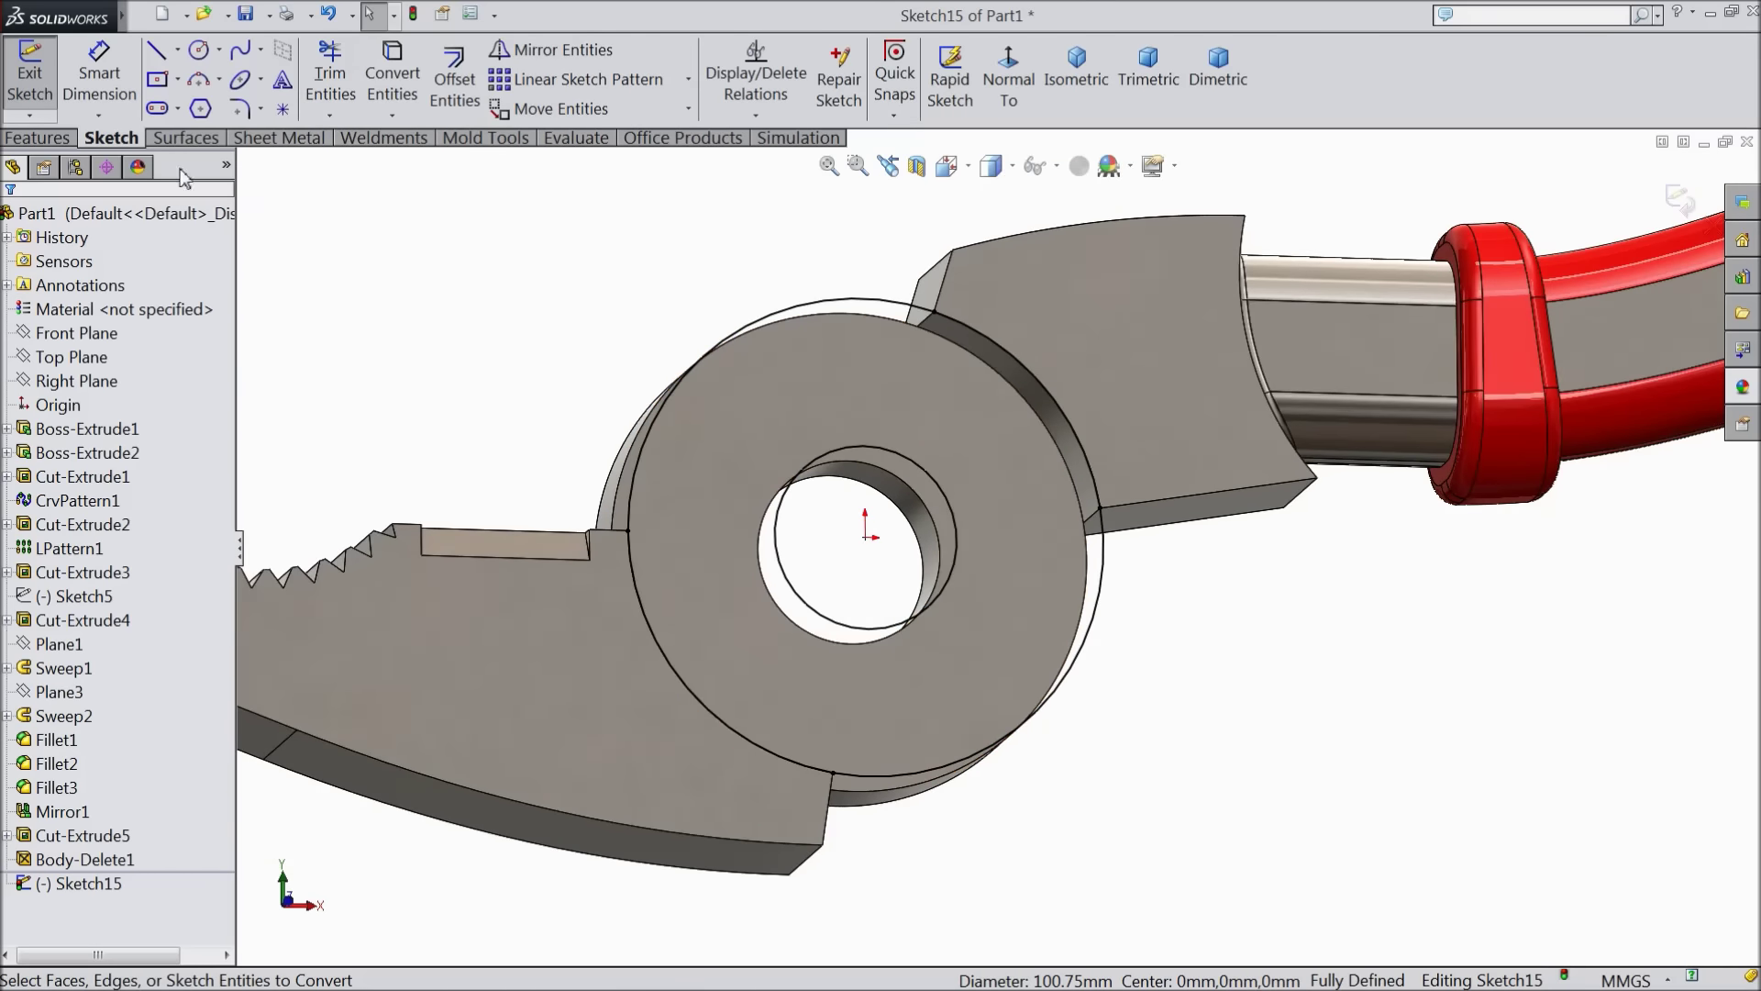
click(37, 137)
click(42, 81)
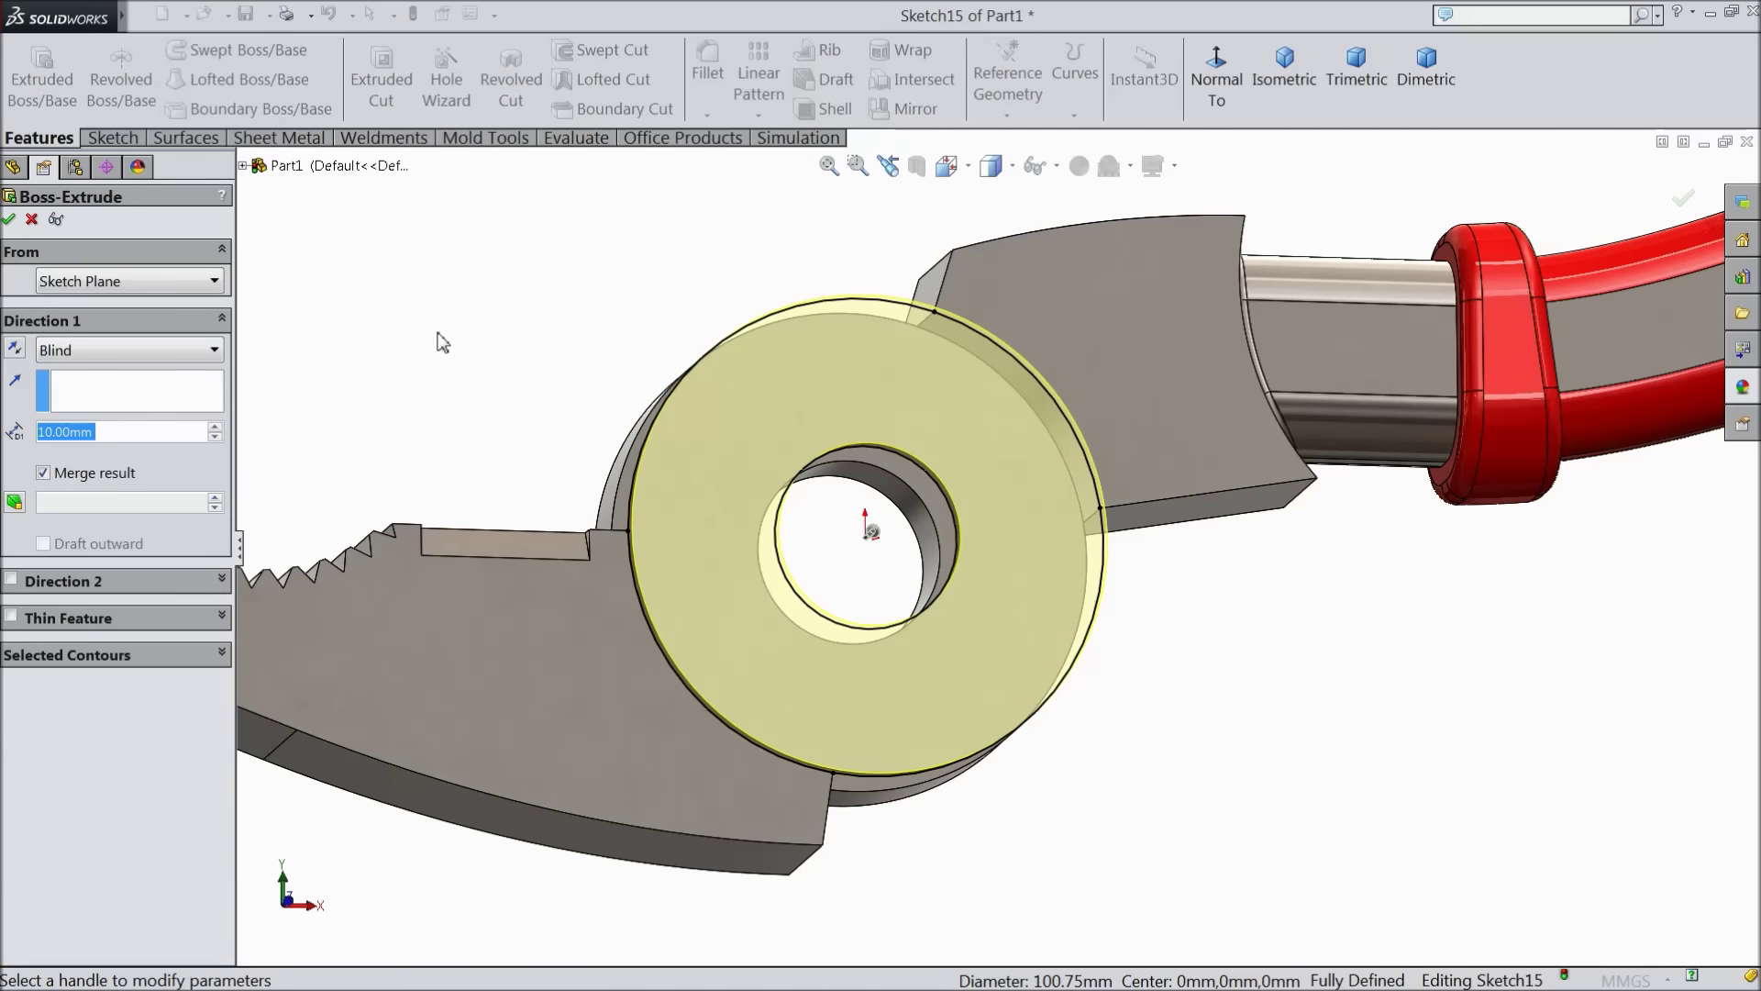
Extrude the Sketch15 ring Blind 42.5 mm in the reversed direction as Boss-Extrude3
middle_drag(471, 370, 807, 440)
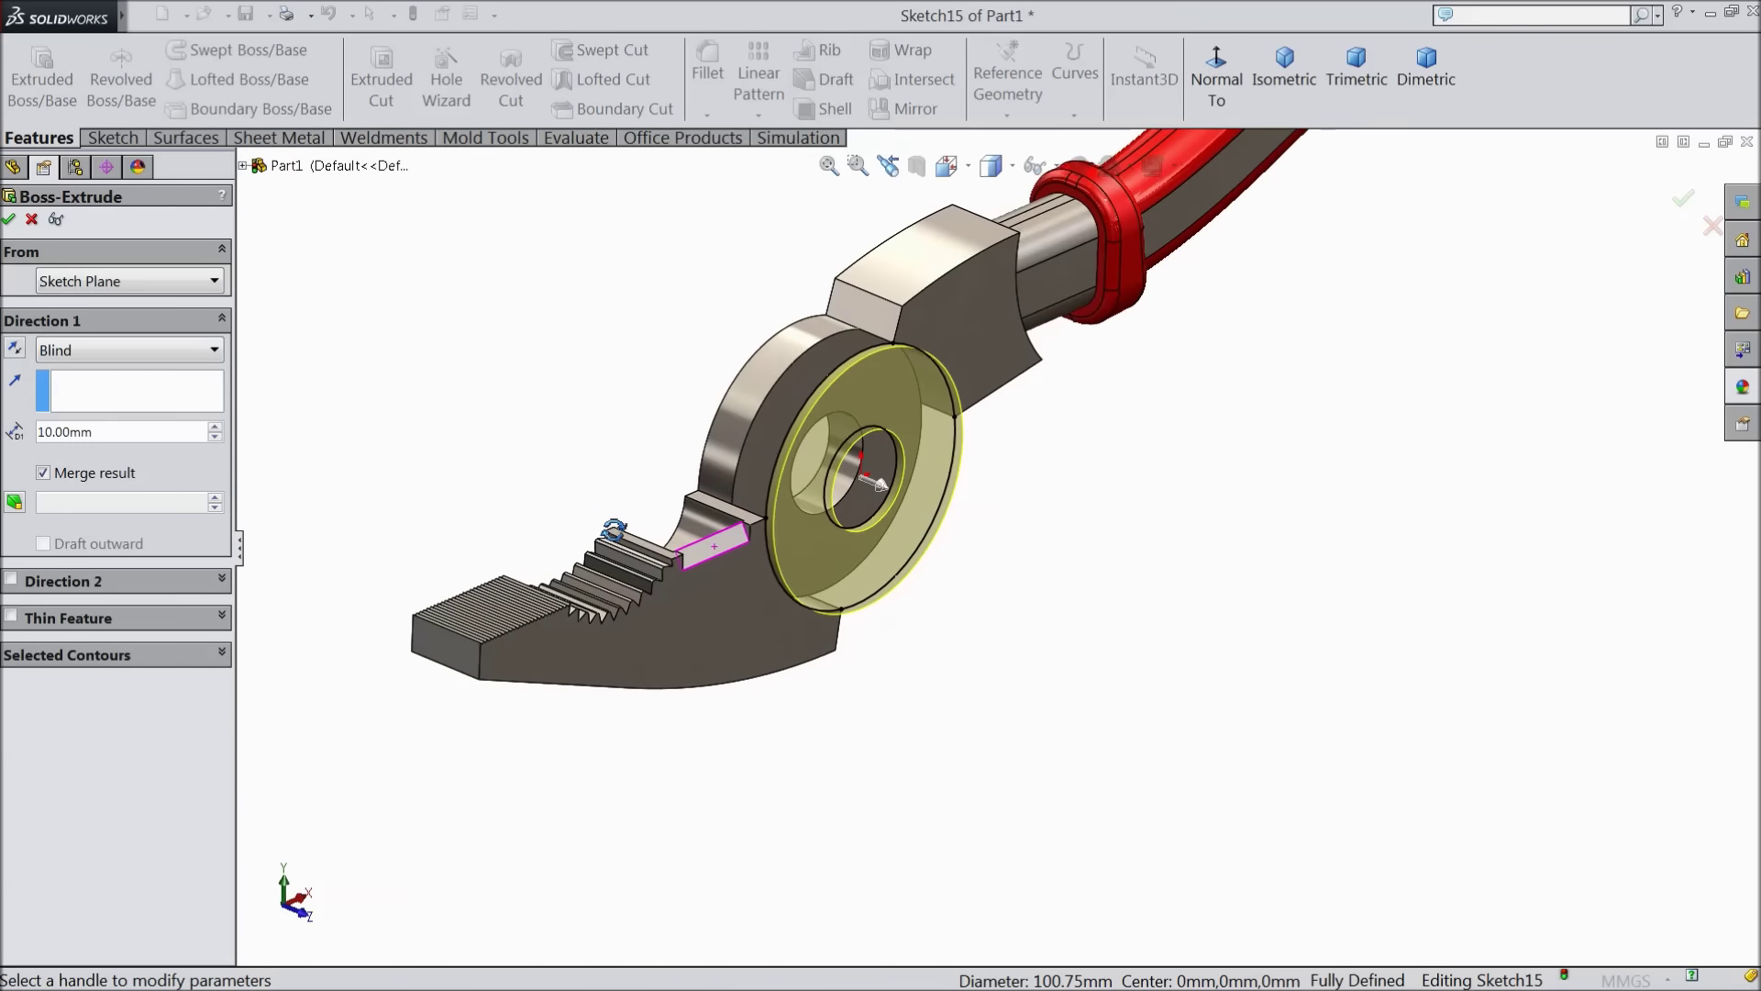
scroll(830, 445, down, 3)
click(86, 349)
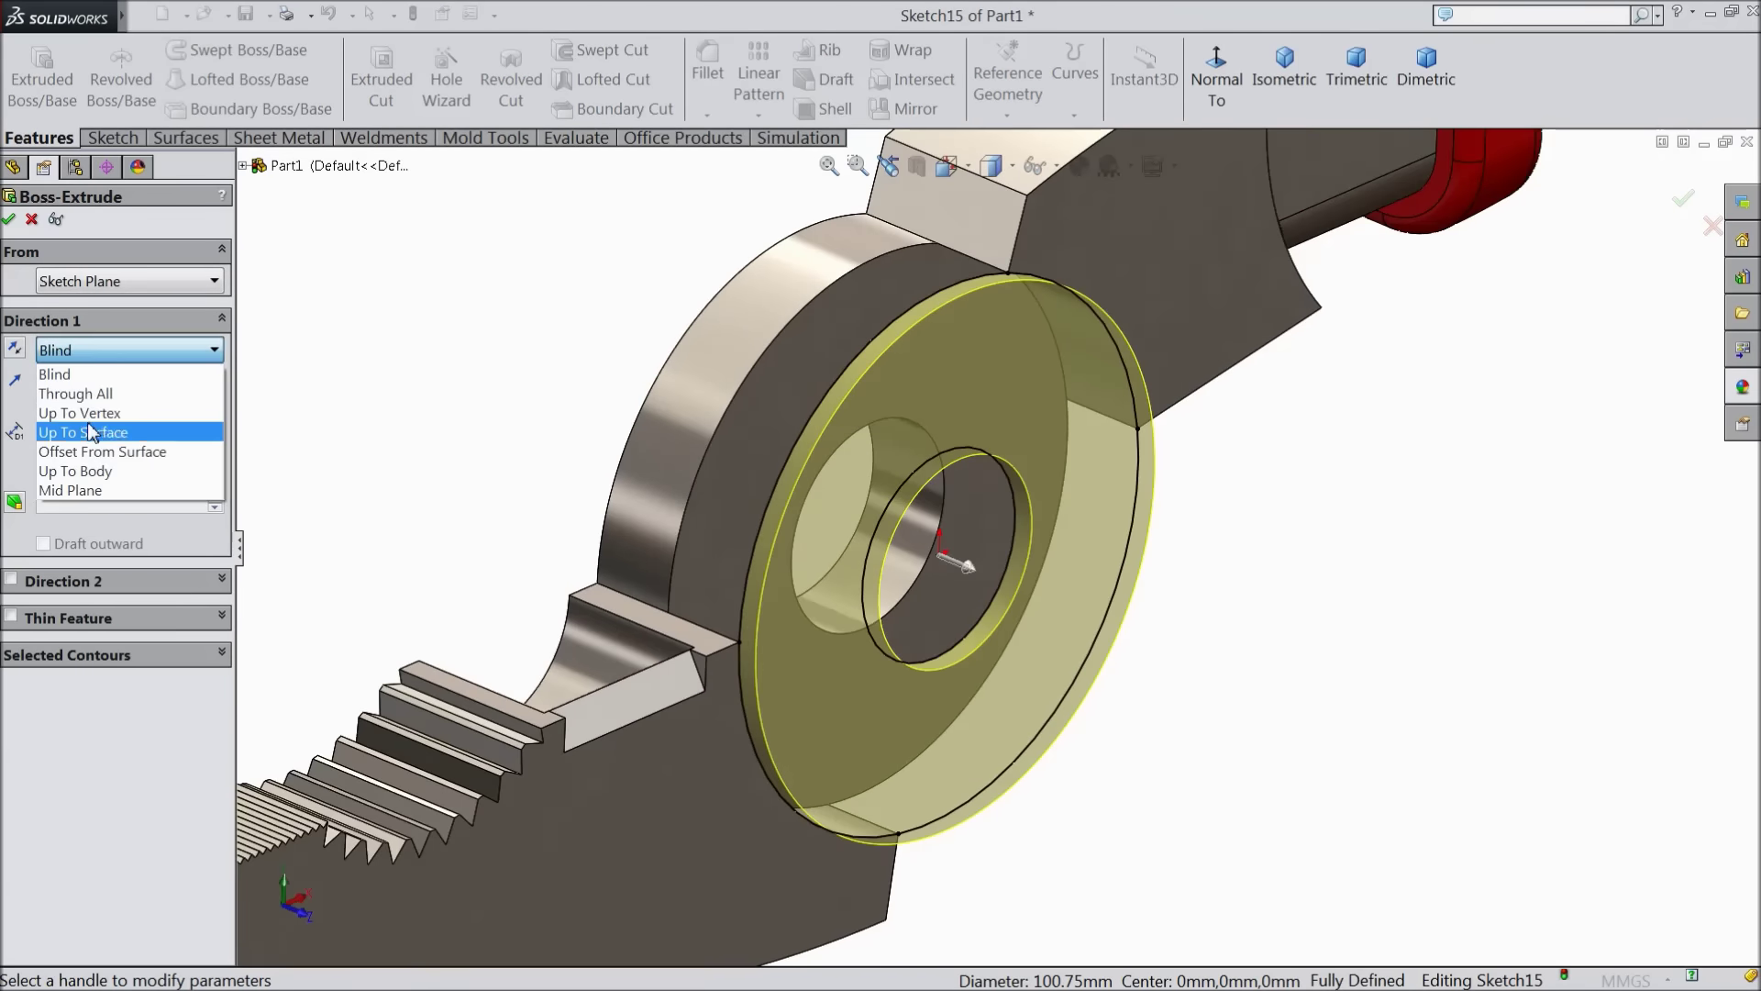
click(1662, 847)
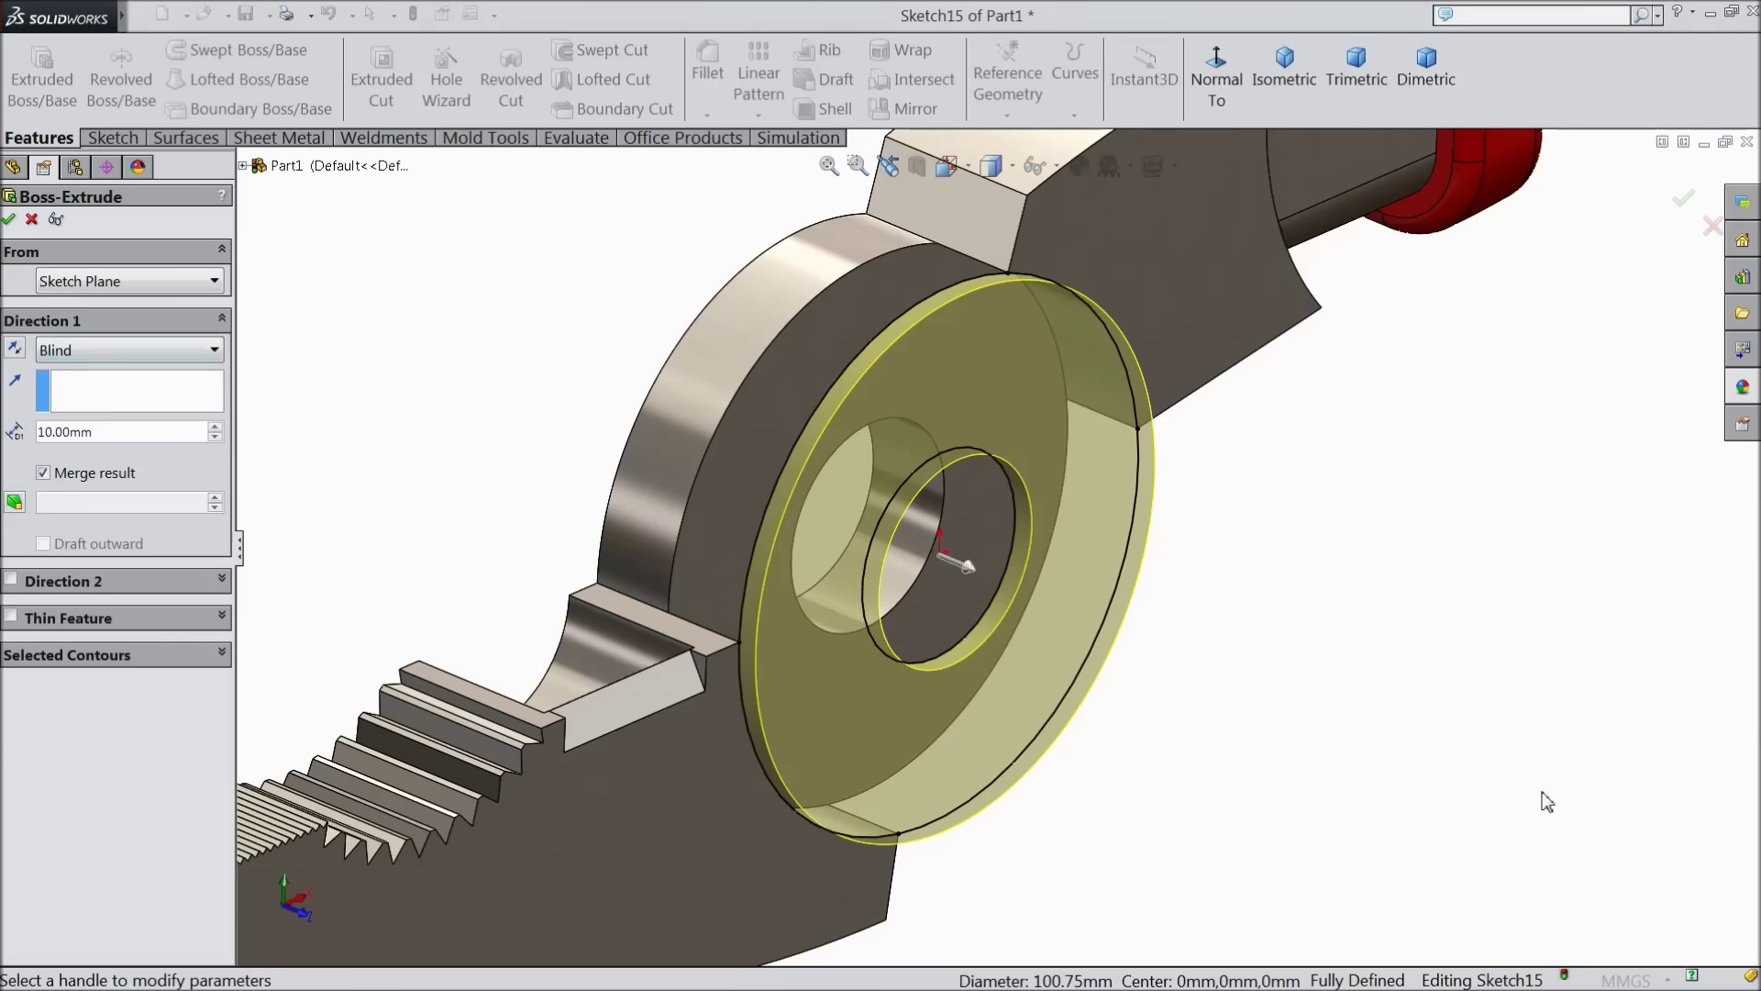
click(57, 349)
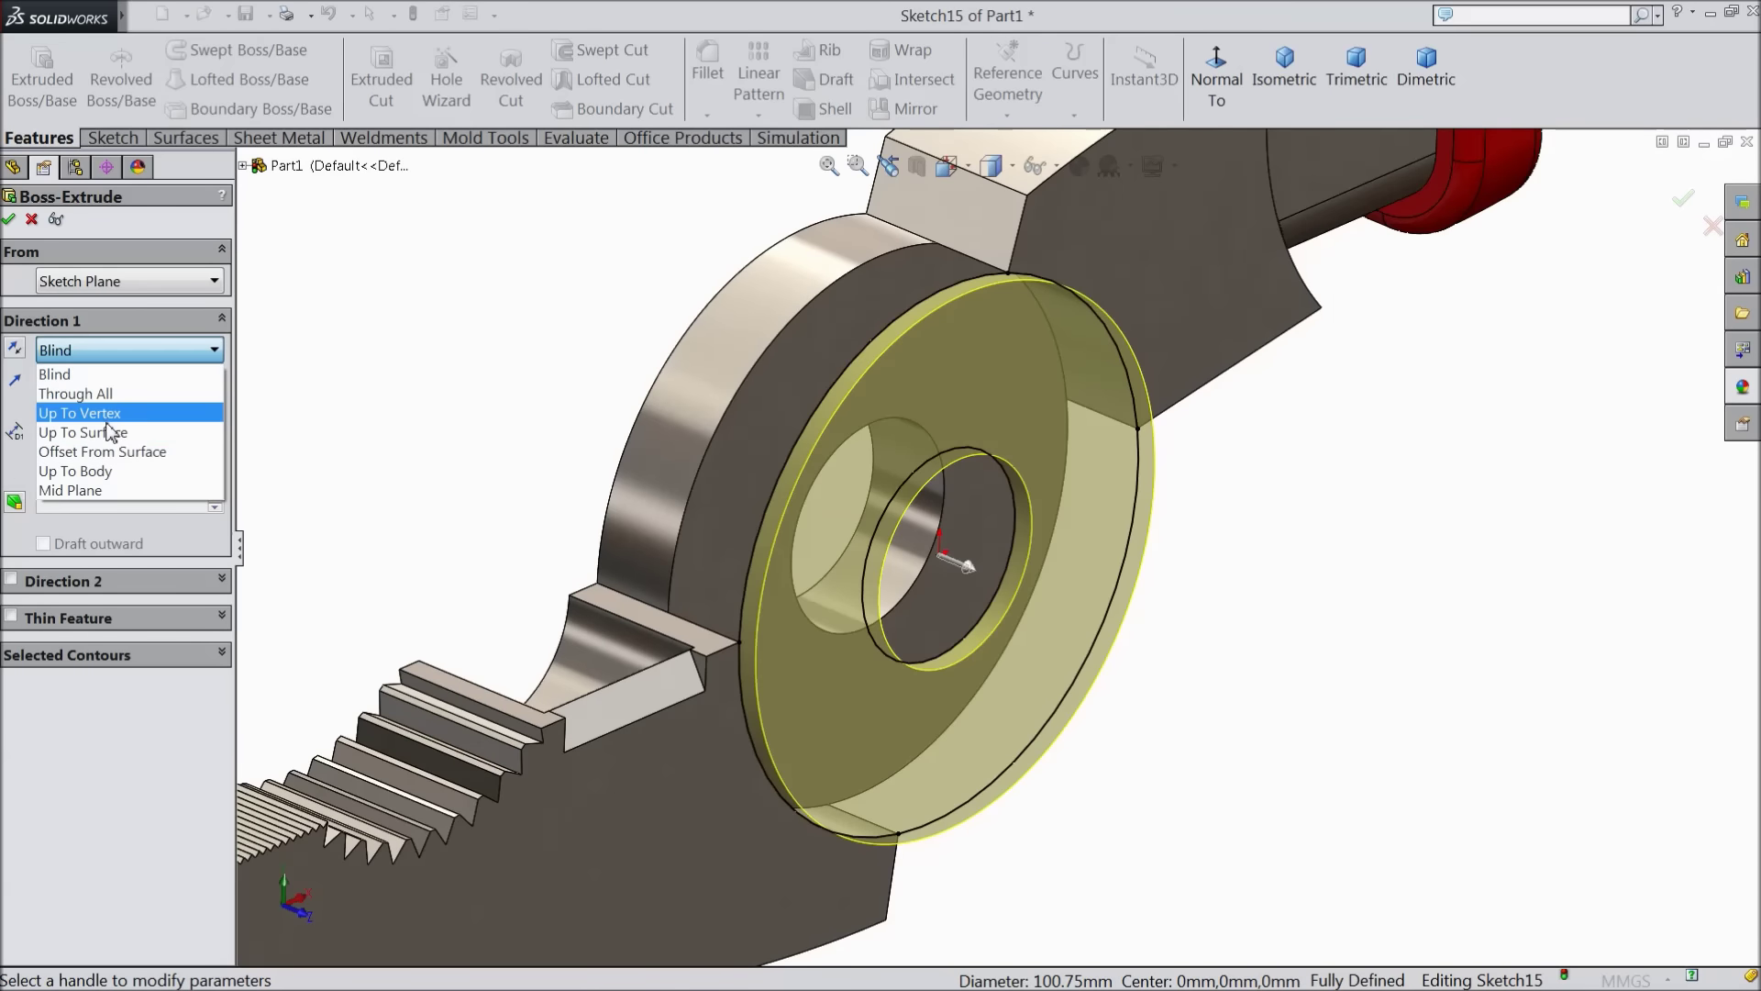
click(74, 347)
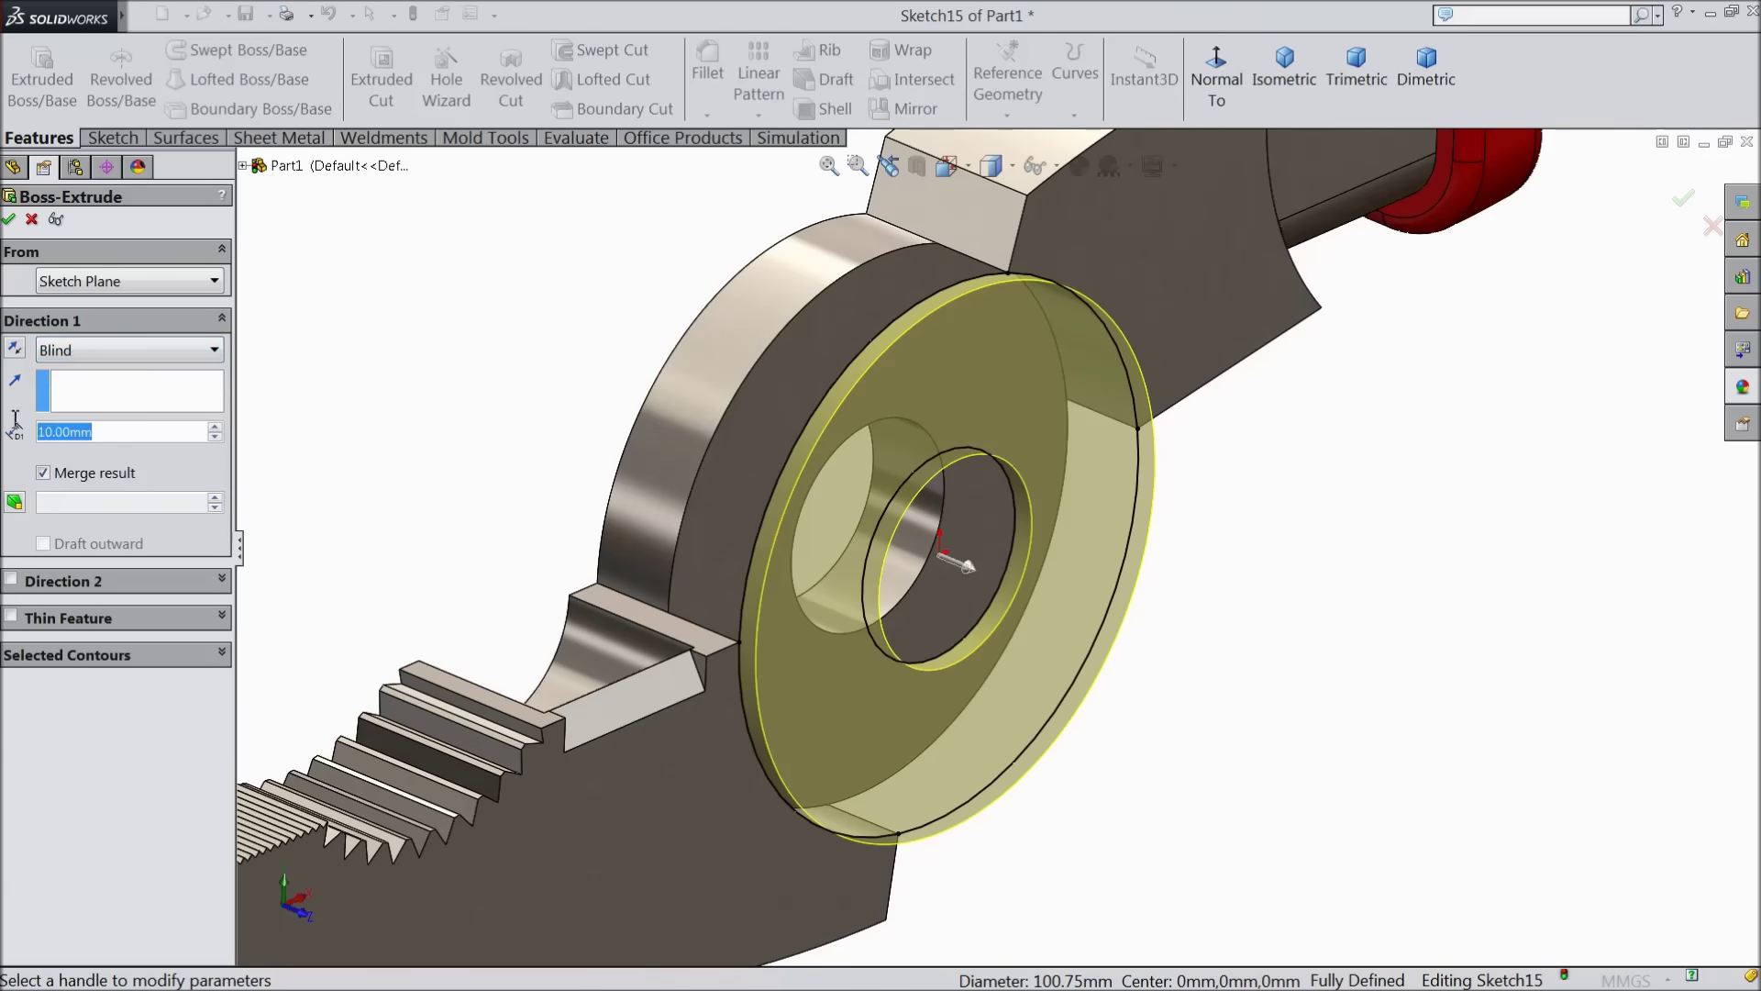
text(42.5)
key(Return)
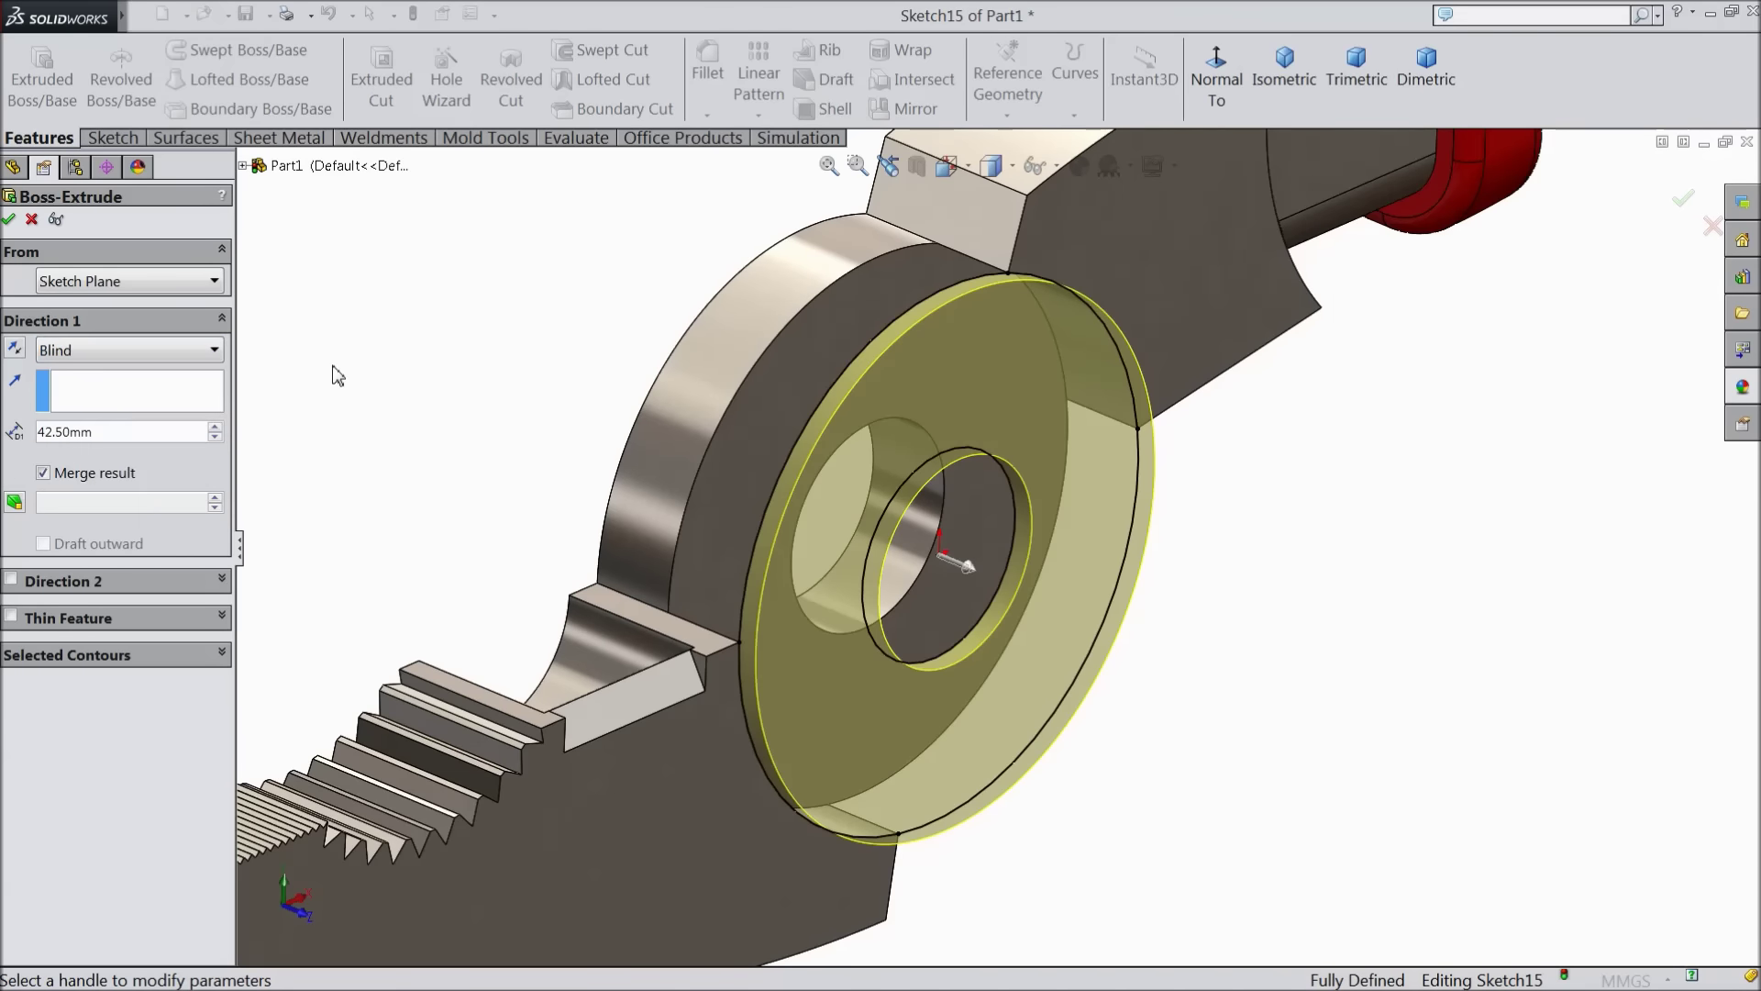
click(14, 350)
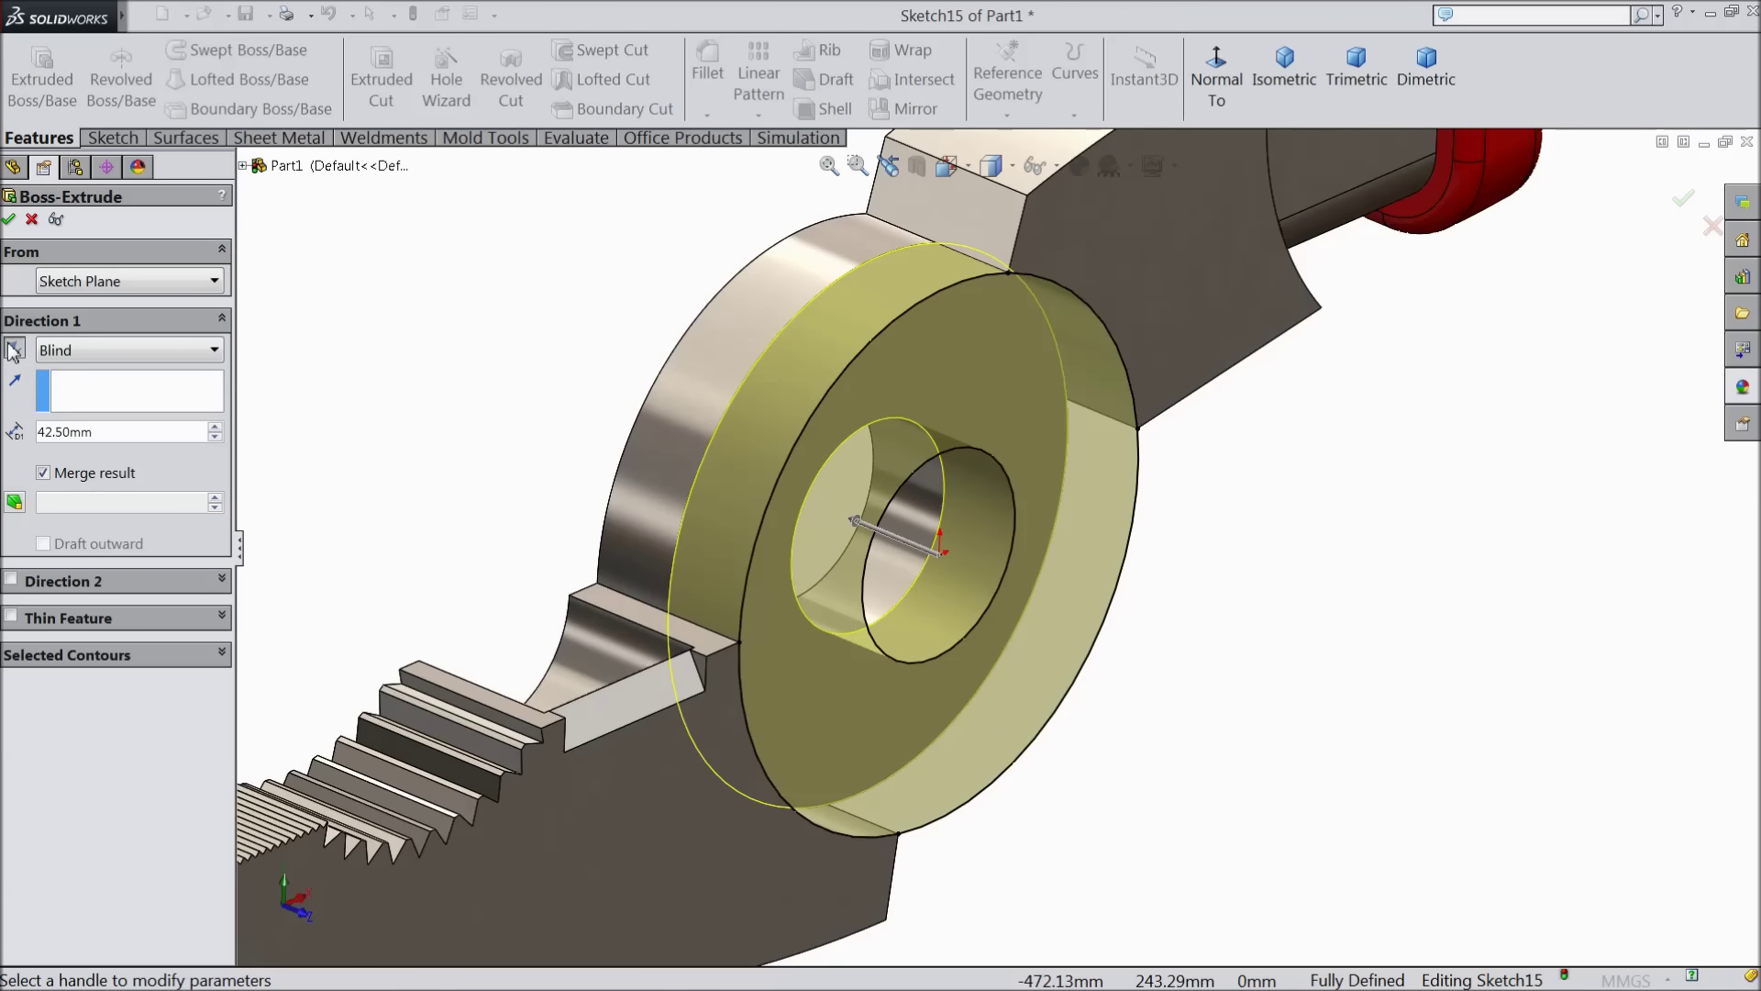
click(9, 219)
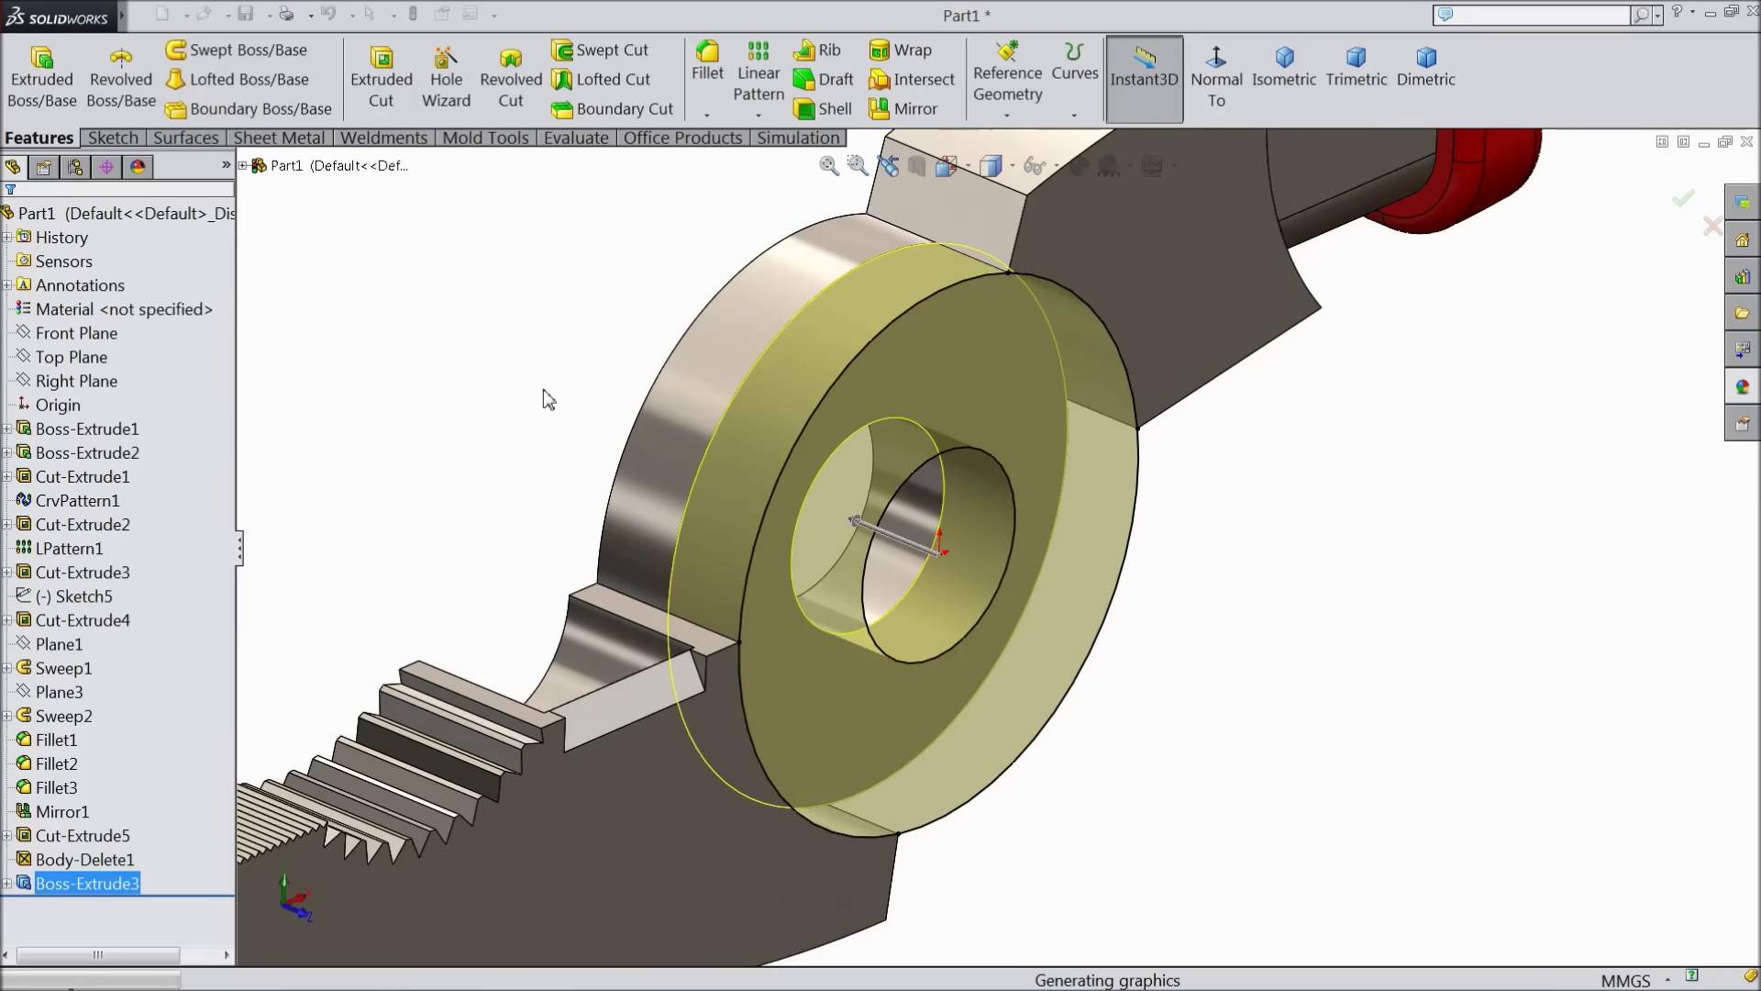
key(f)
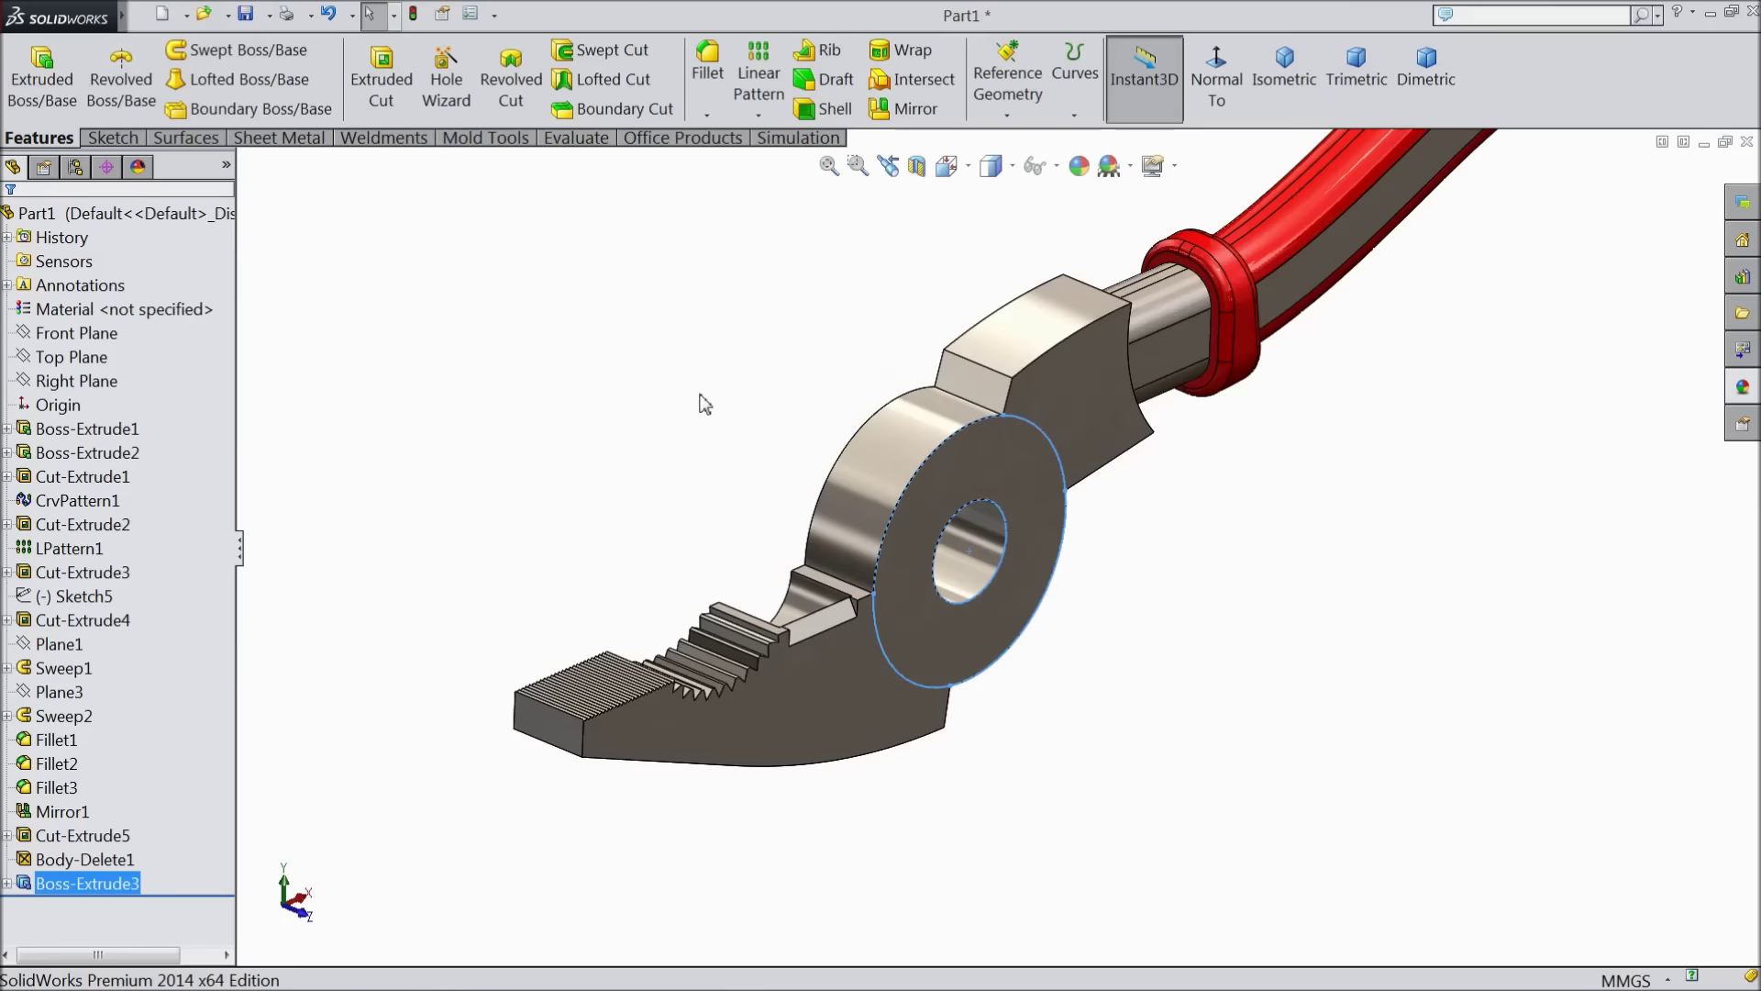
Start a sketch on the jaw's flat face and convert the pivot hole edge into it
mouse_move(759, 416)
middle_down()
mouse_move(641, 349)
mouse_move(774, 546)
mouse_move(921, 613)
middle_up()
scroll(1195, 682, down, 4)
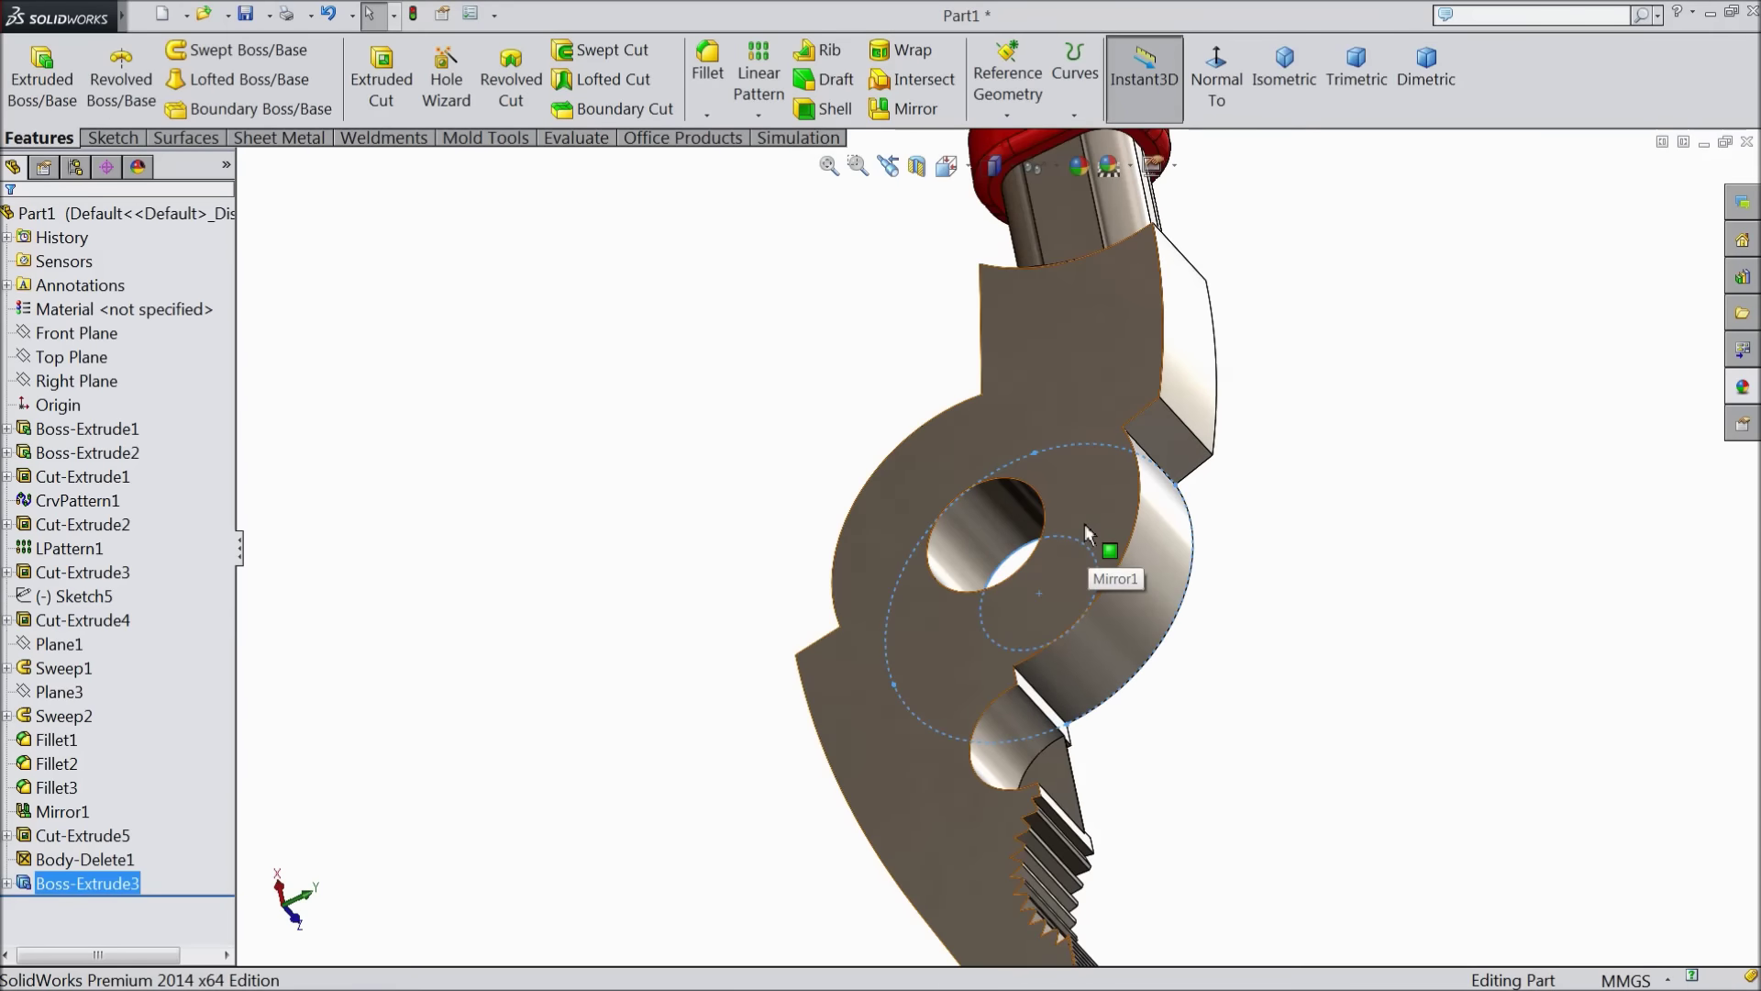
click(1085, 524)
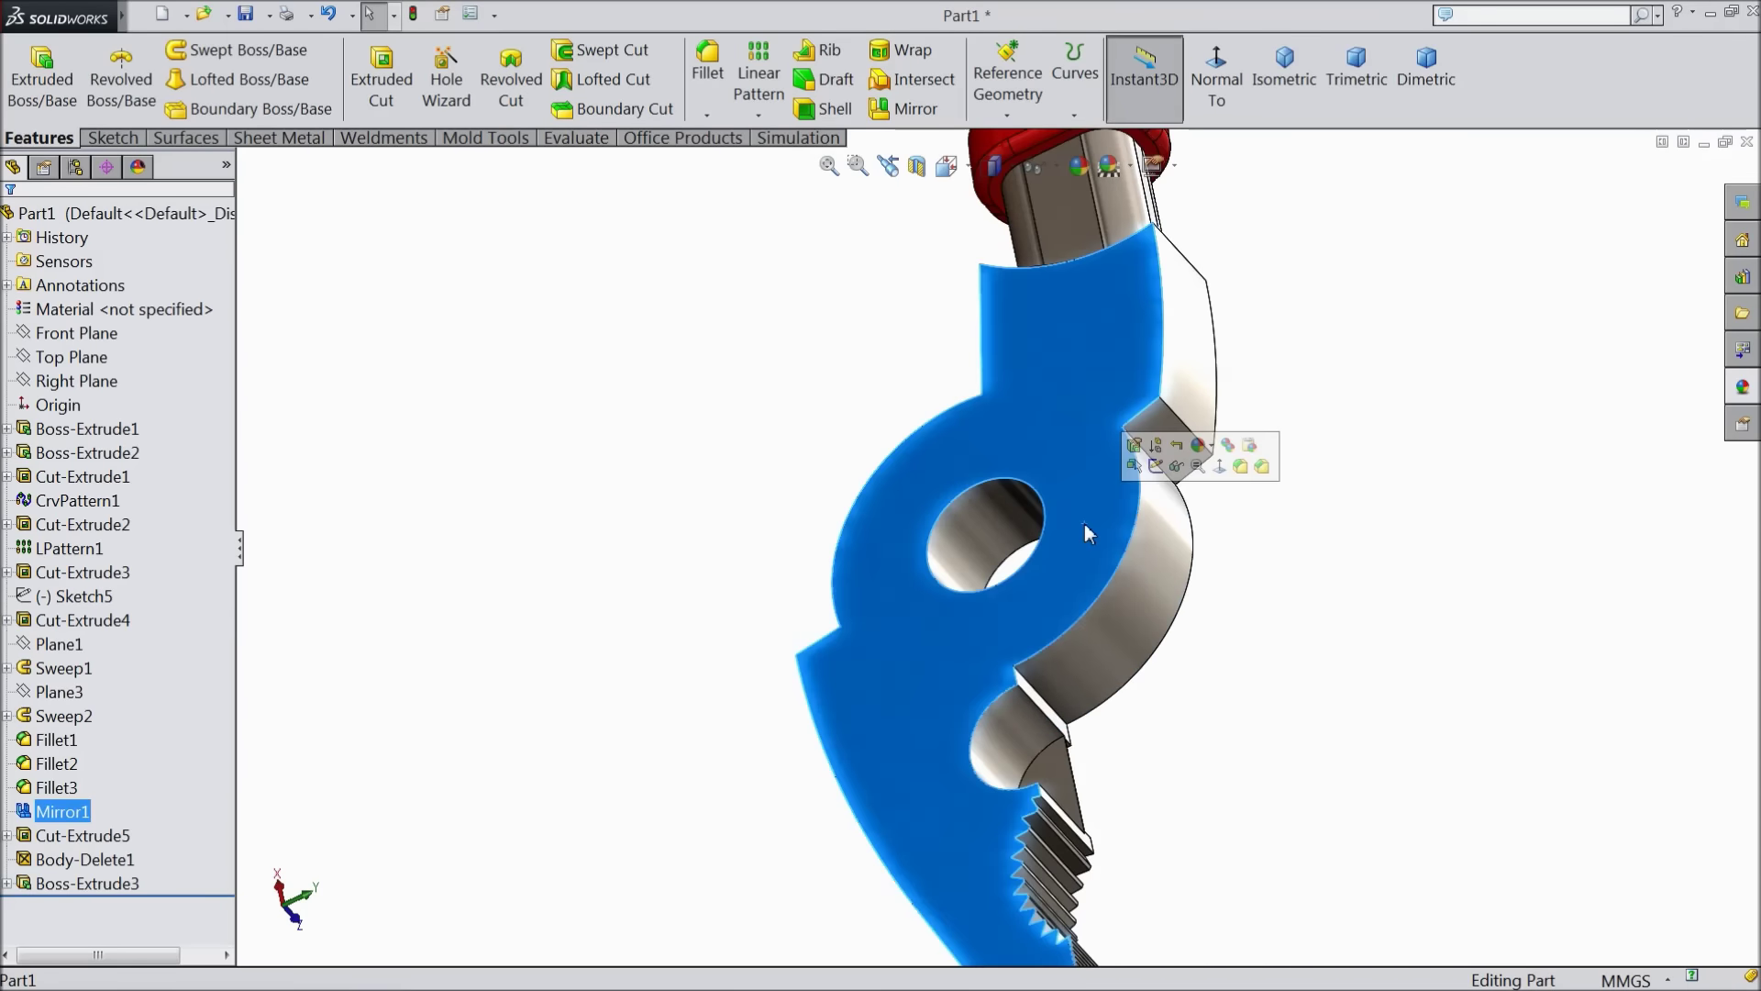
click(1157, 466)
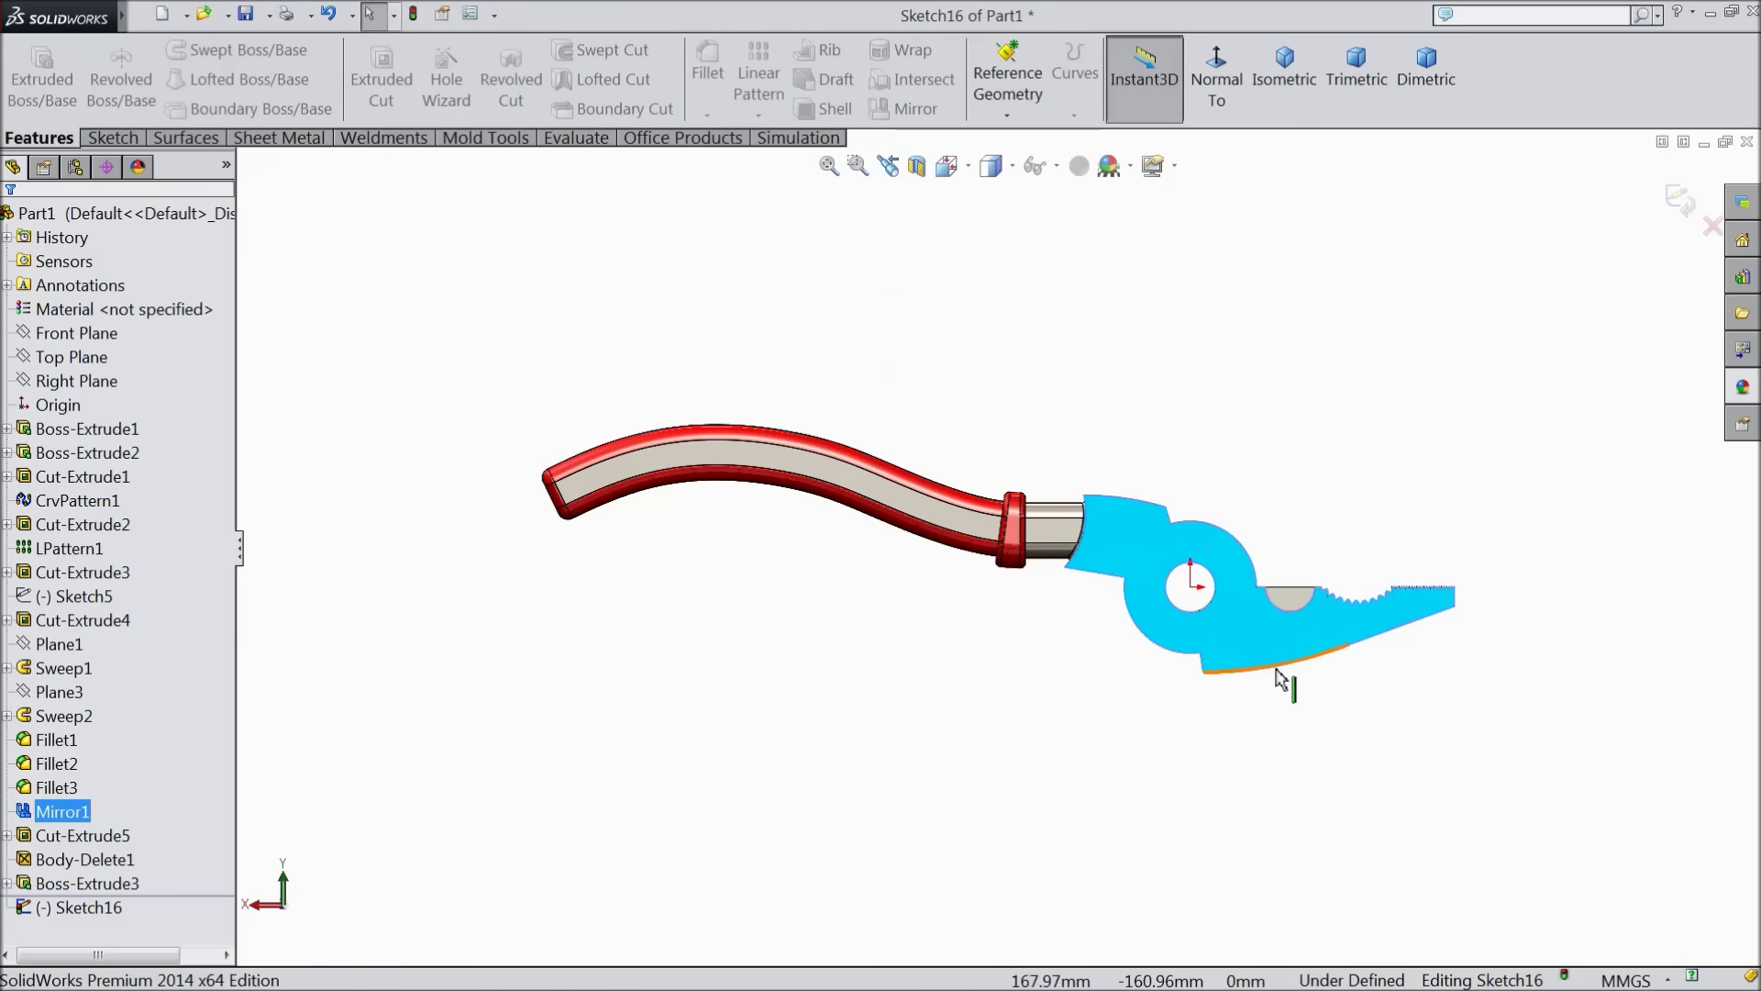
scroll(1281, 677, down, 4)
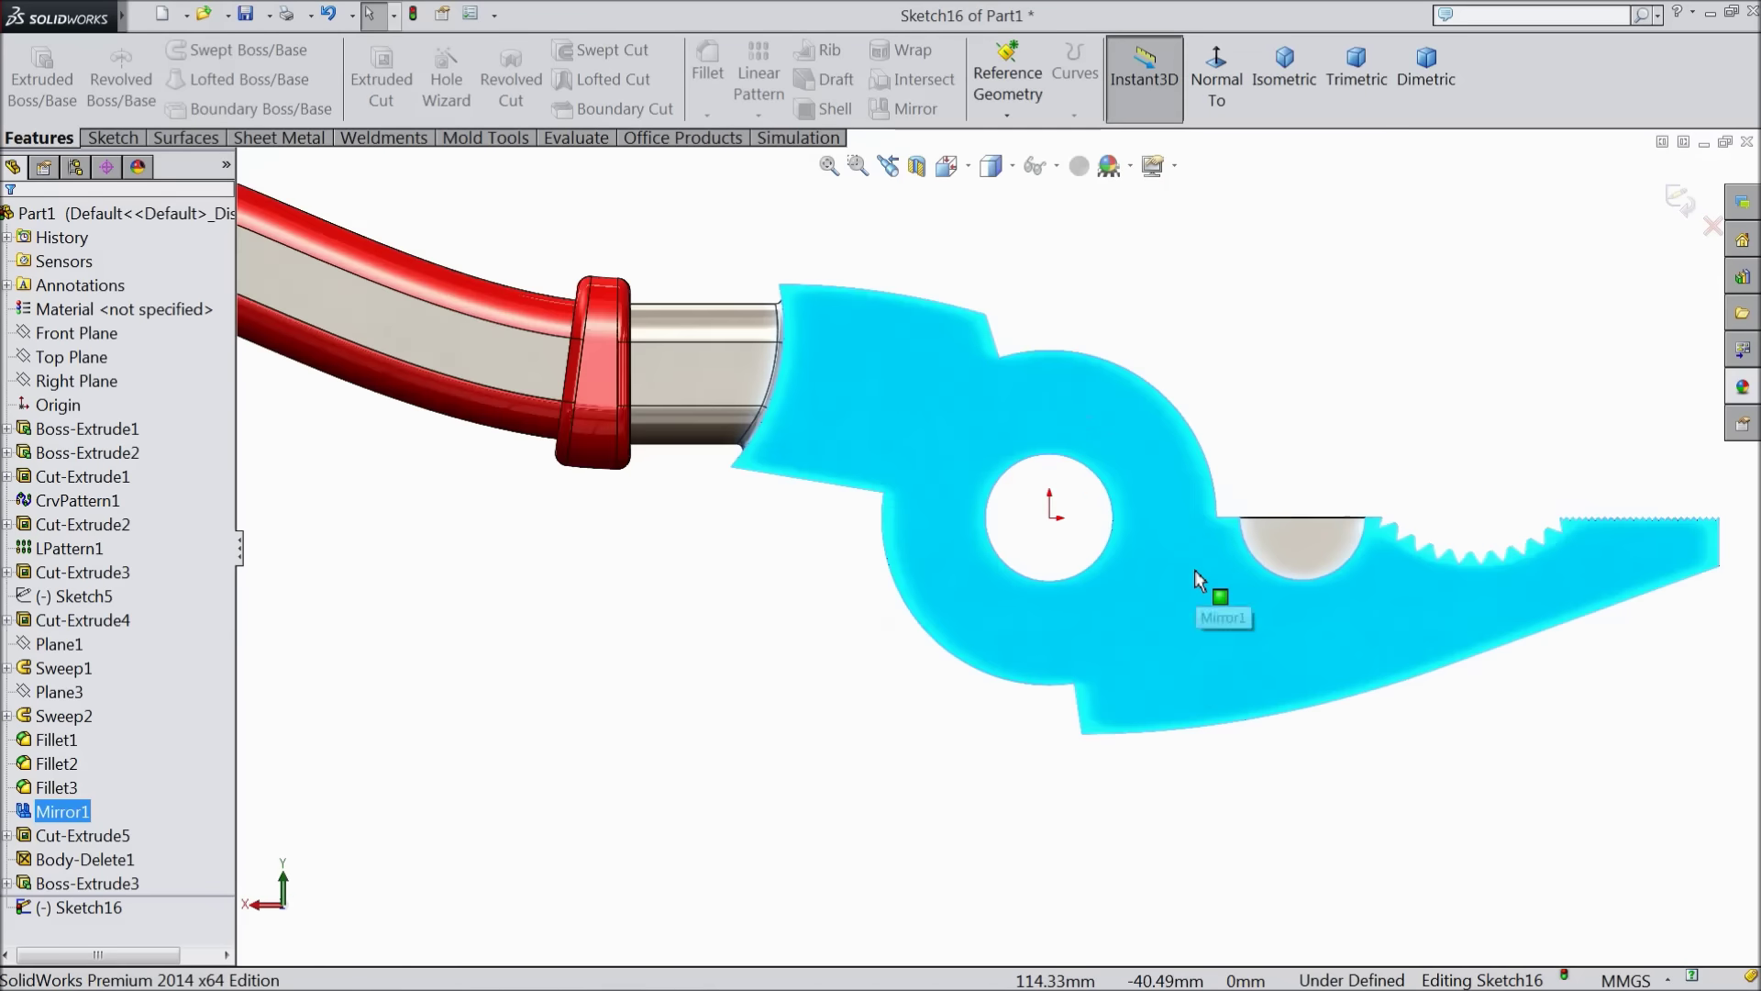
click(1068, 588)
click(111, 137)
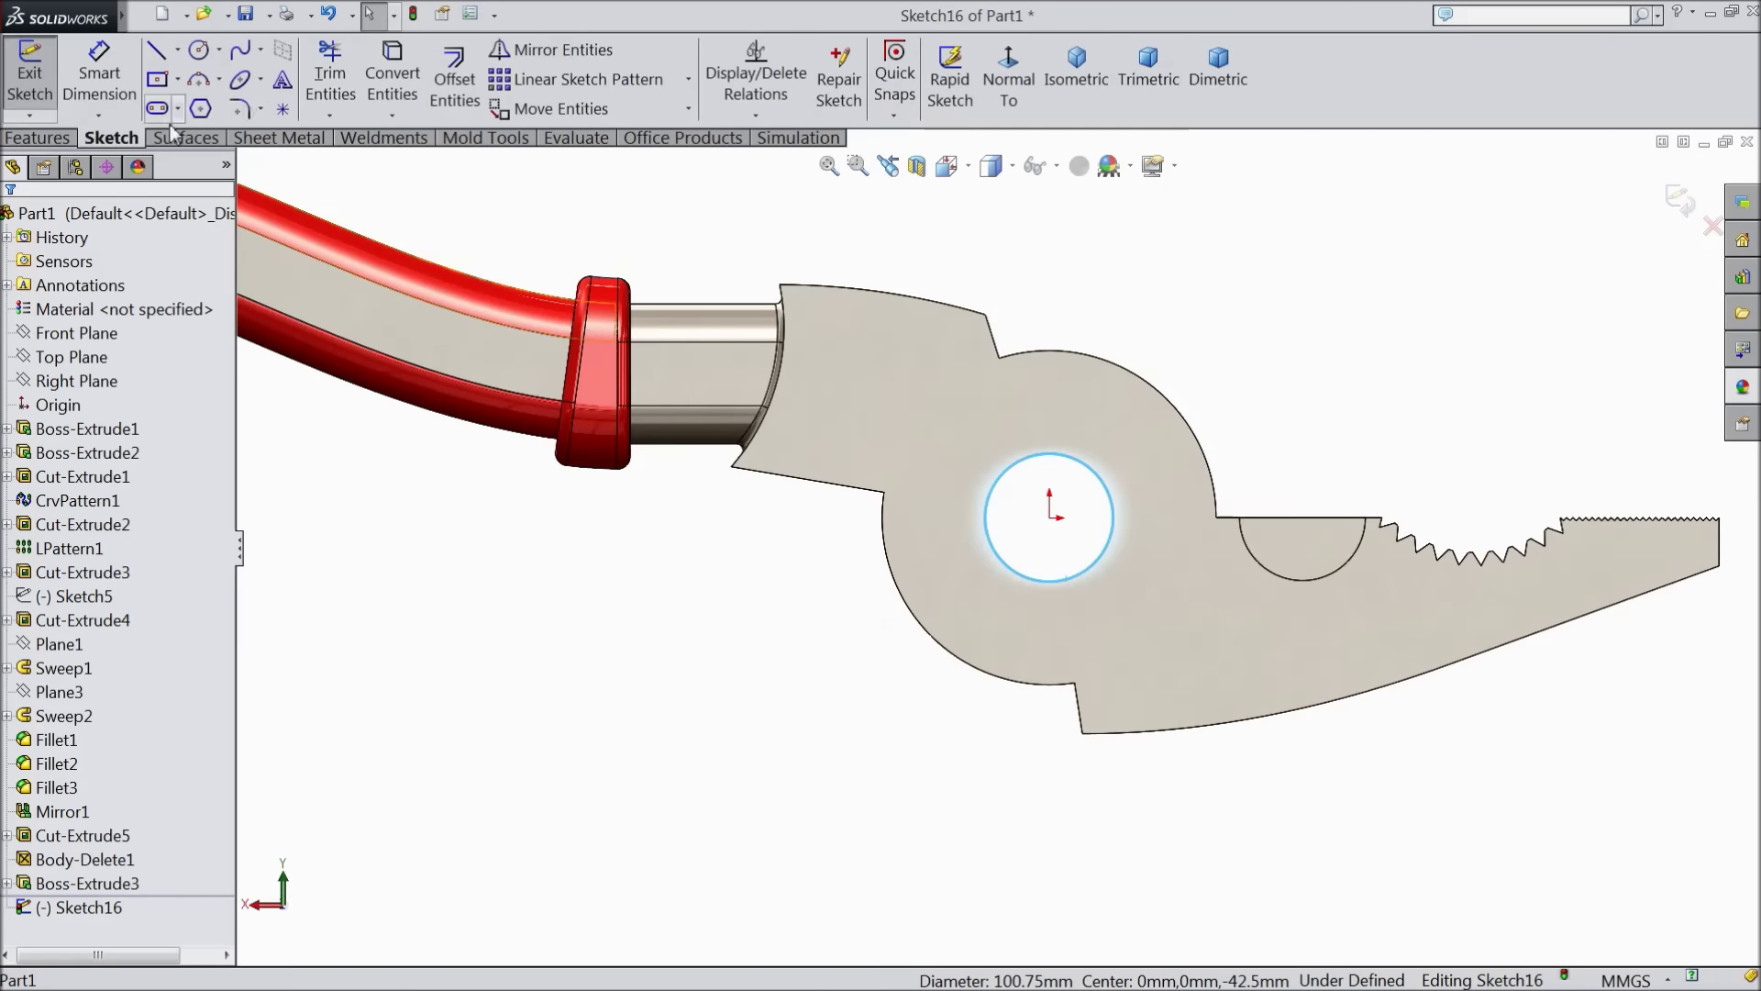
click(391, 92)
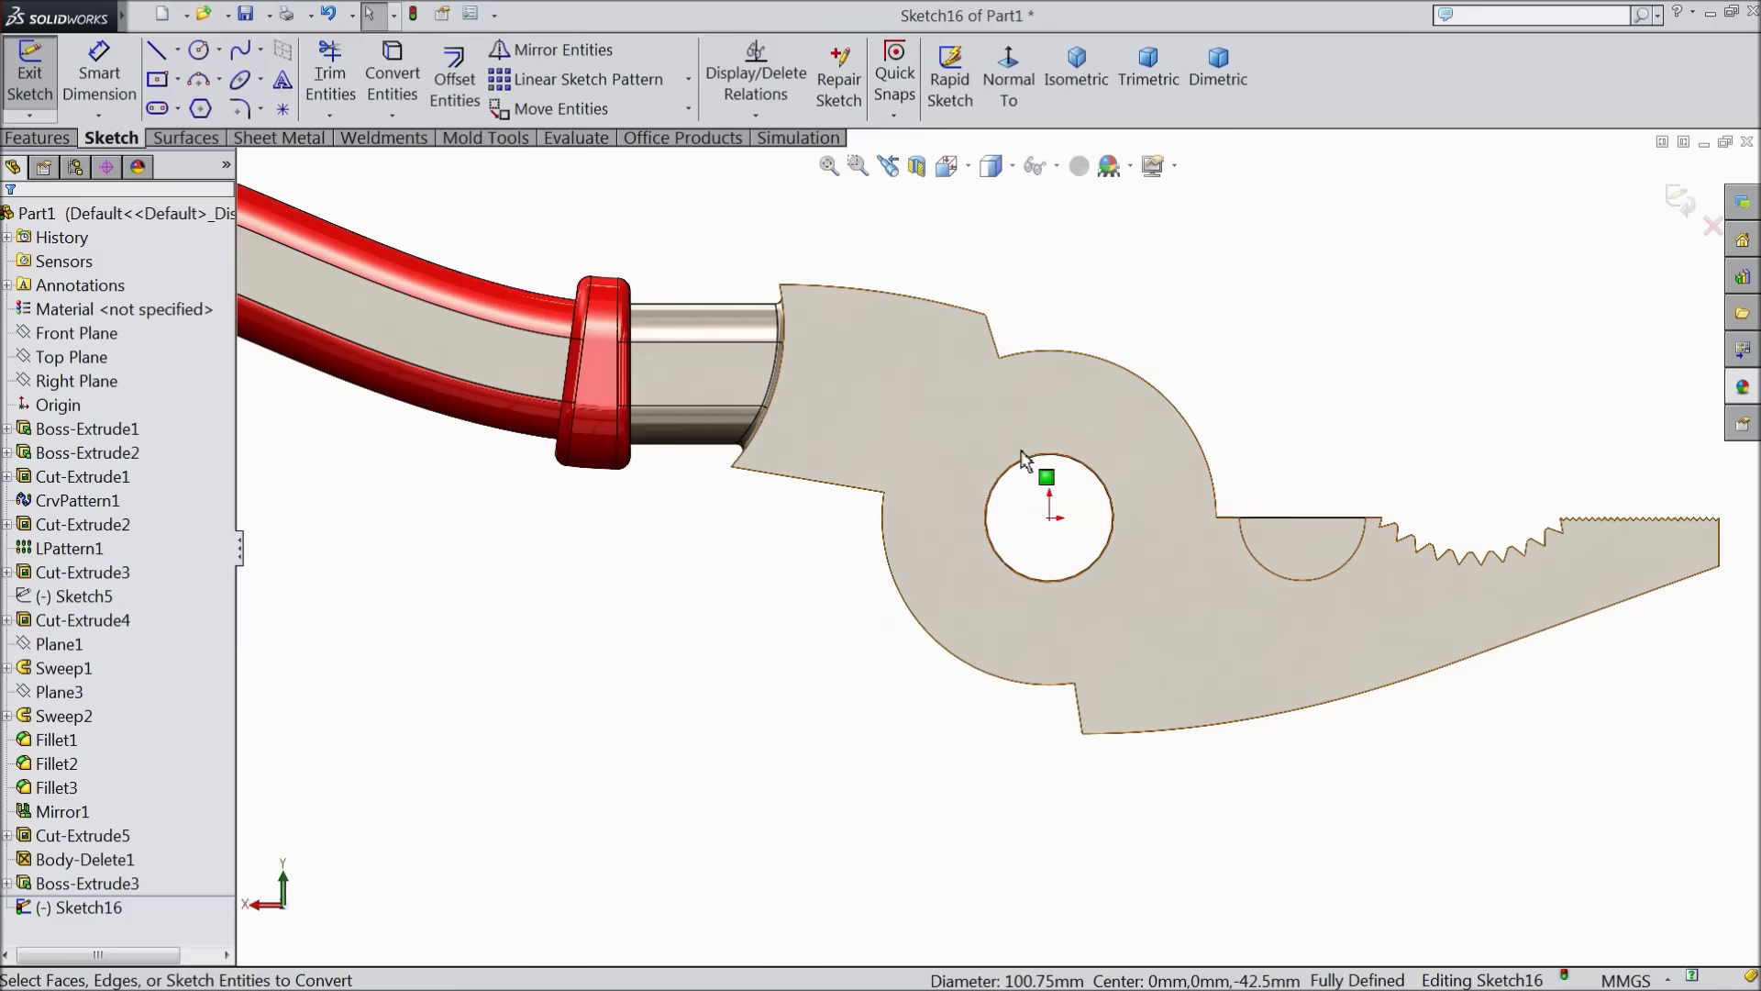
Draw a circle centred on the origin and dimension its diameter to 263
scroll(1098, 457, down, 3)
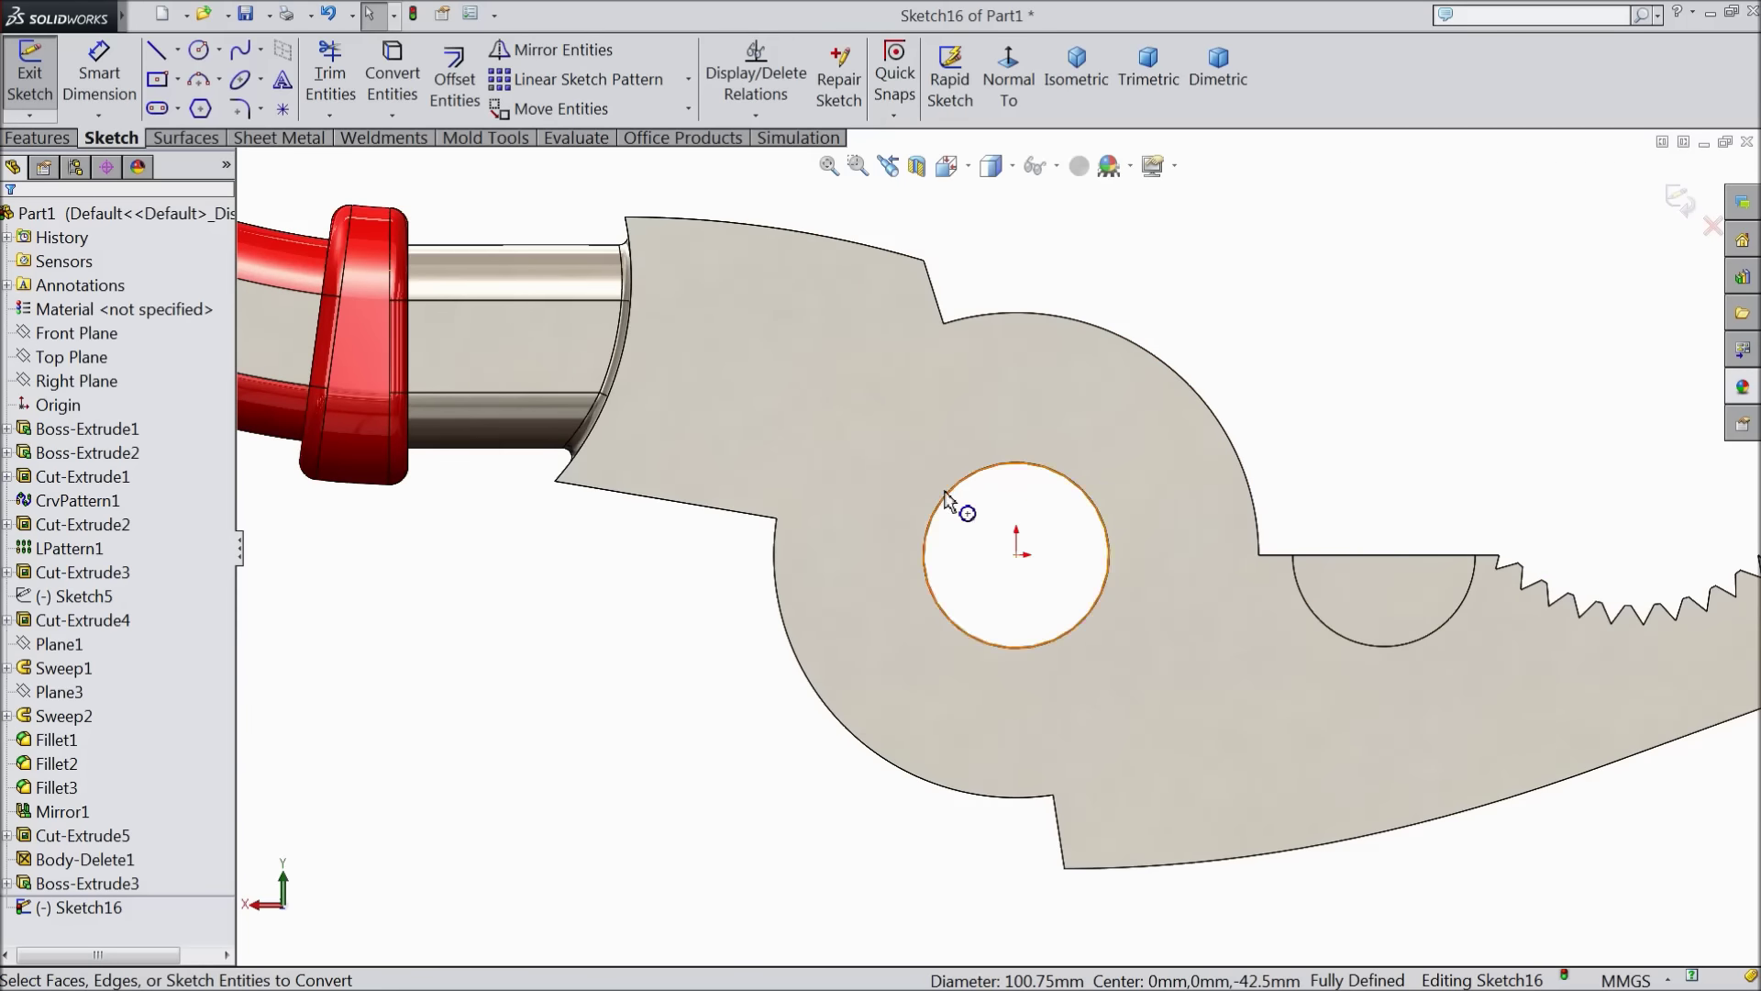
click(198, 57)
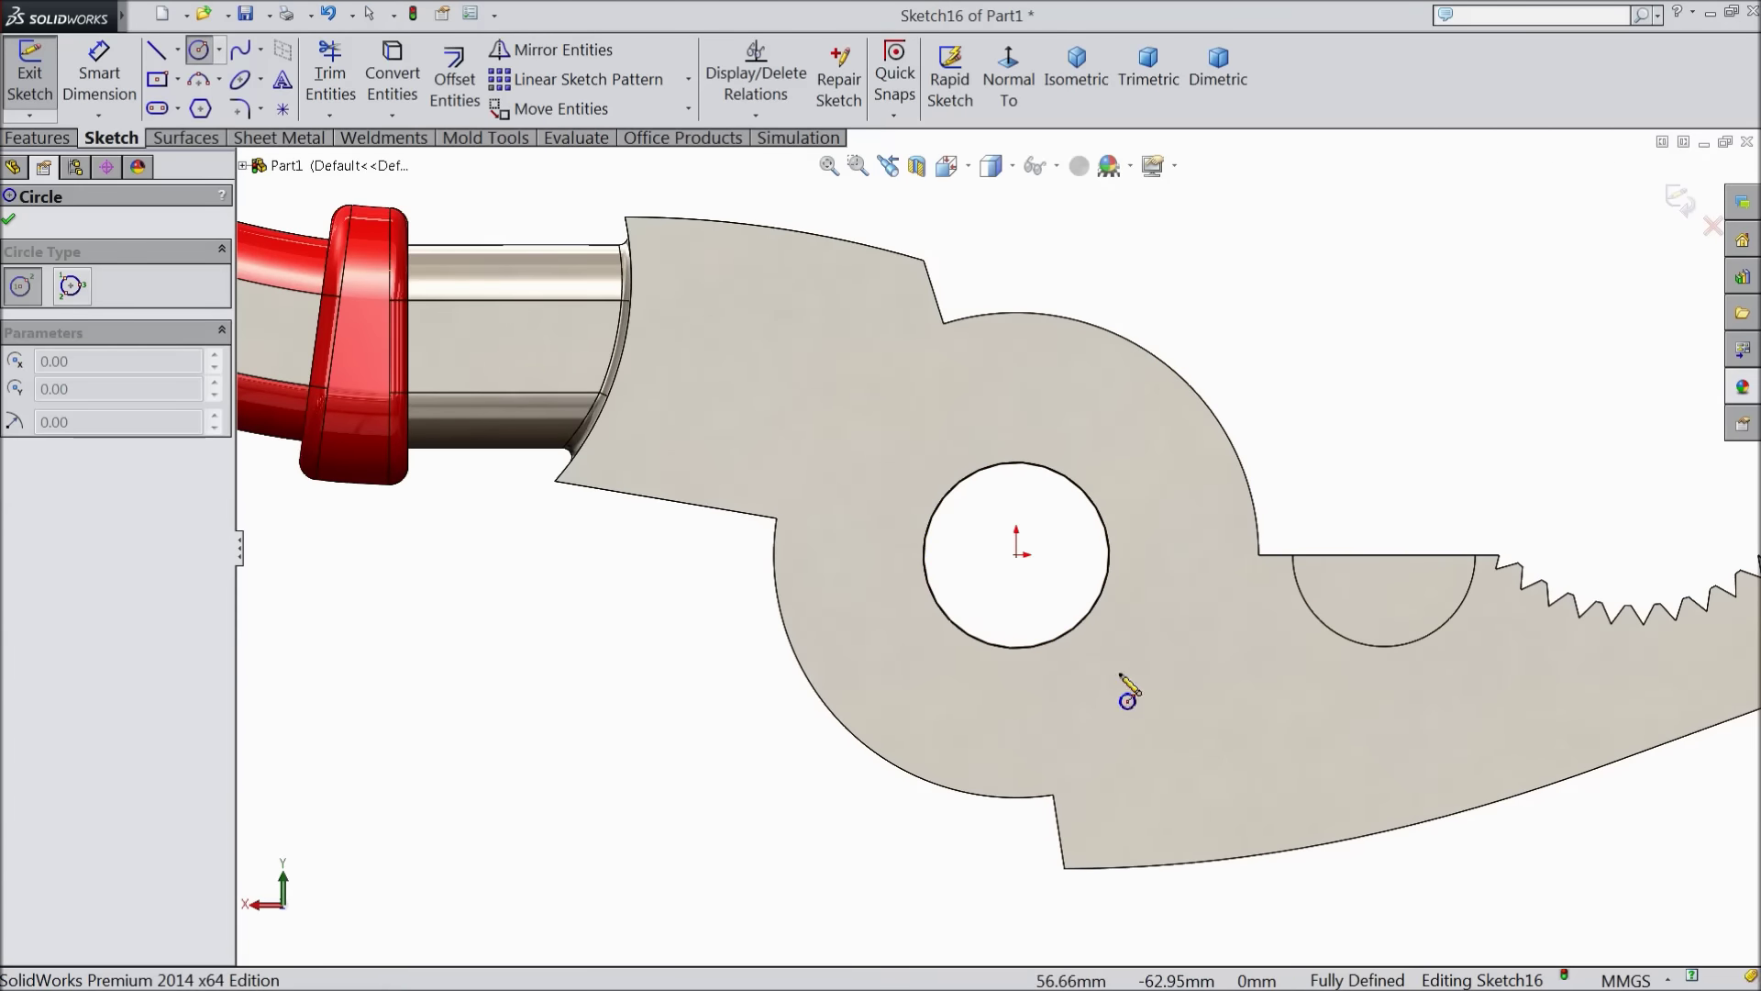
click(1017, 554)
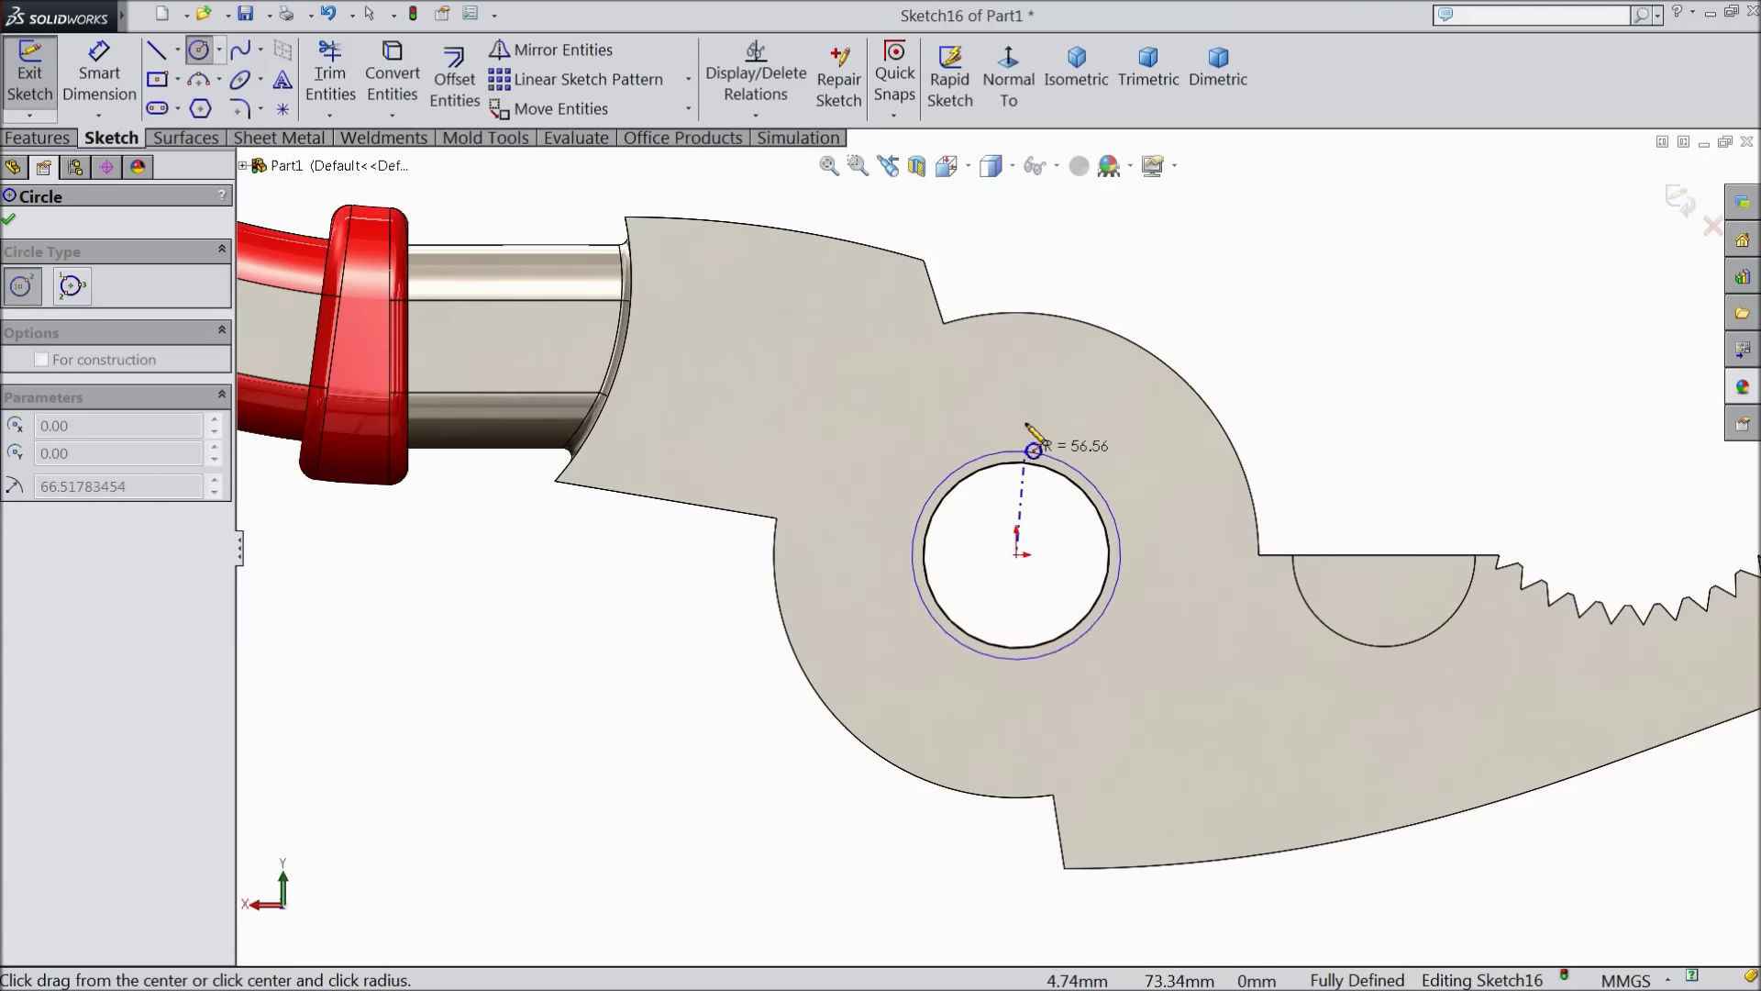
click(1020, 300)
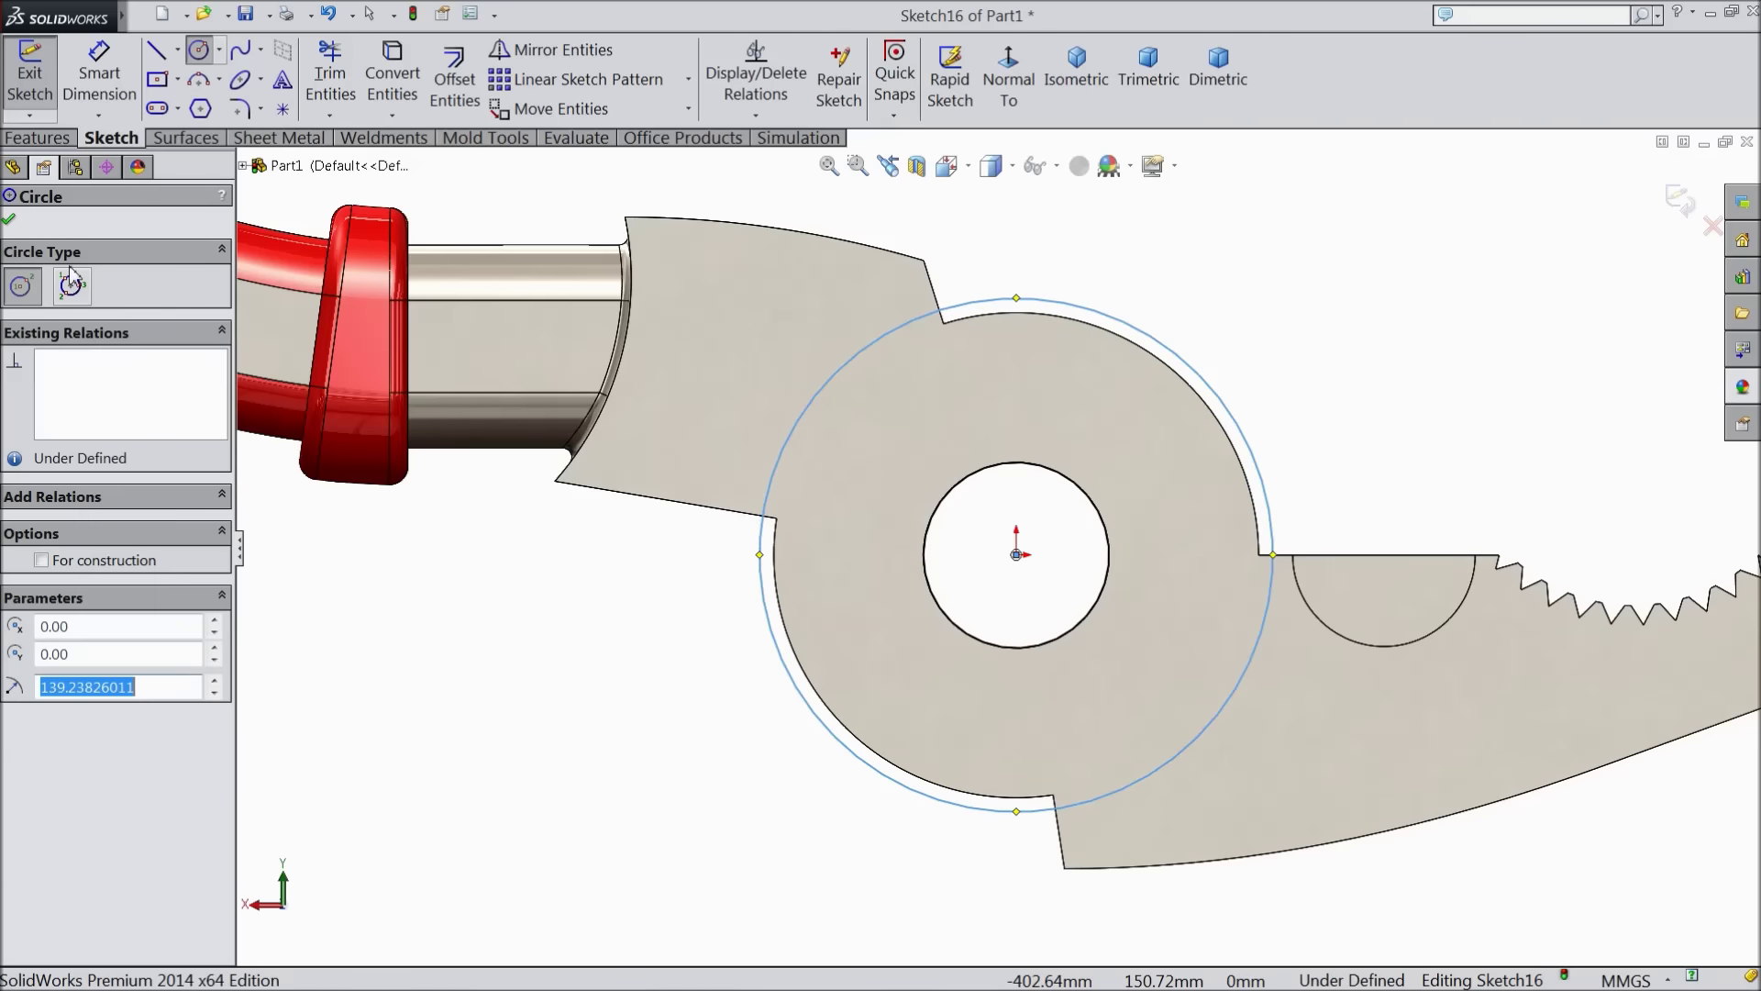
click(99, 73)
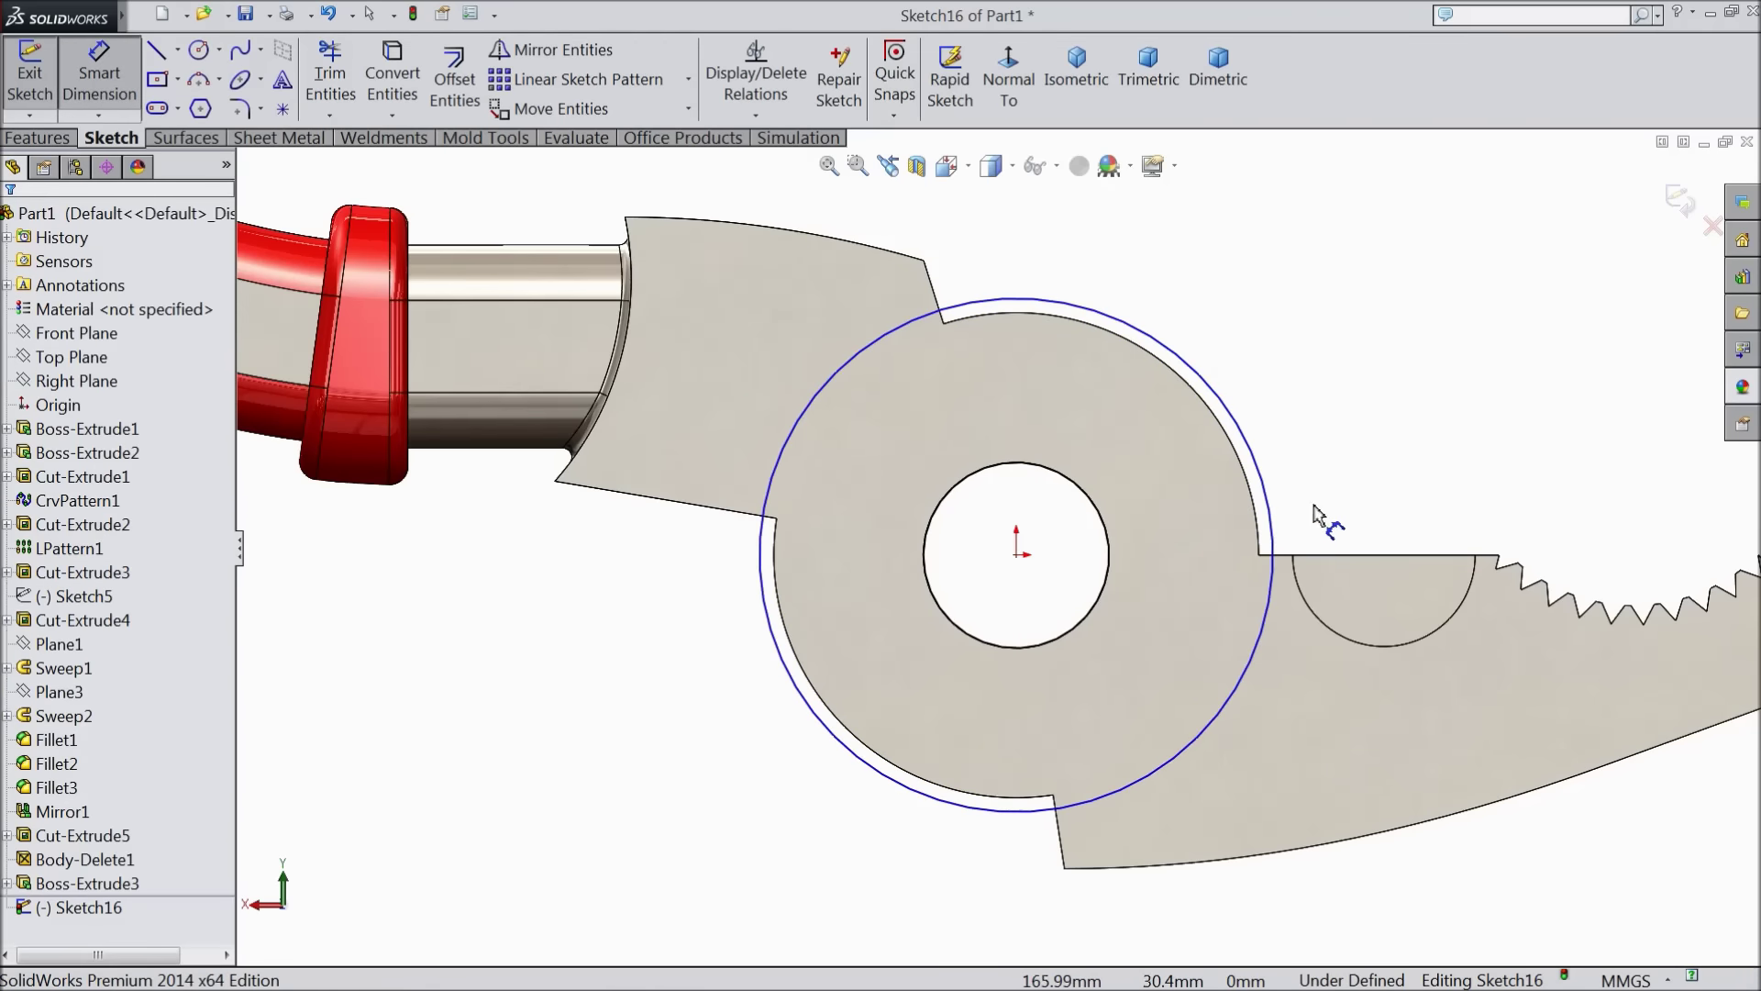
click(1249, 440)
click(1271, 349)
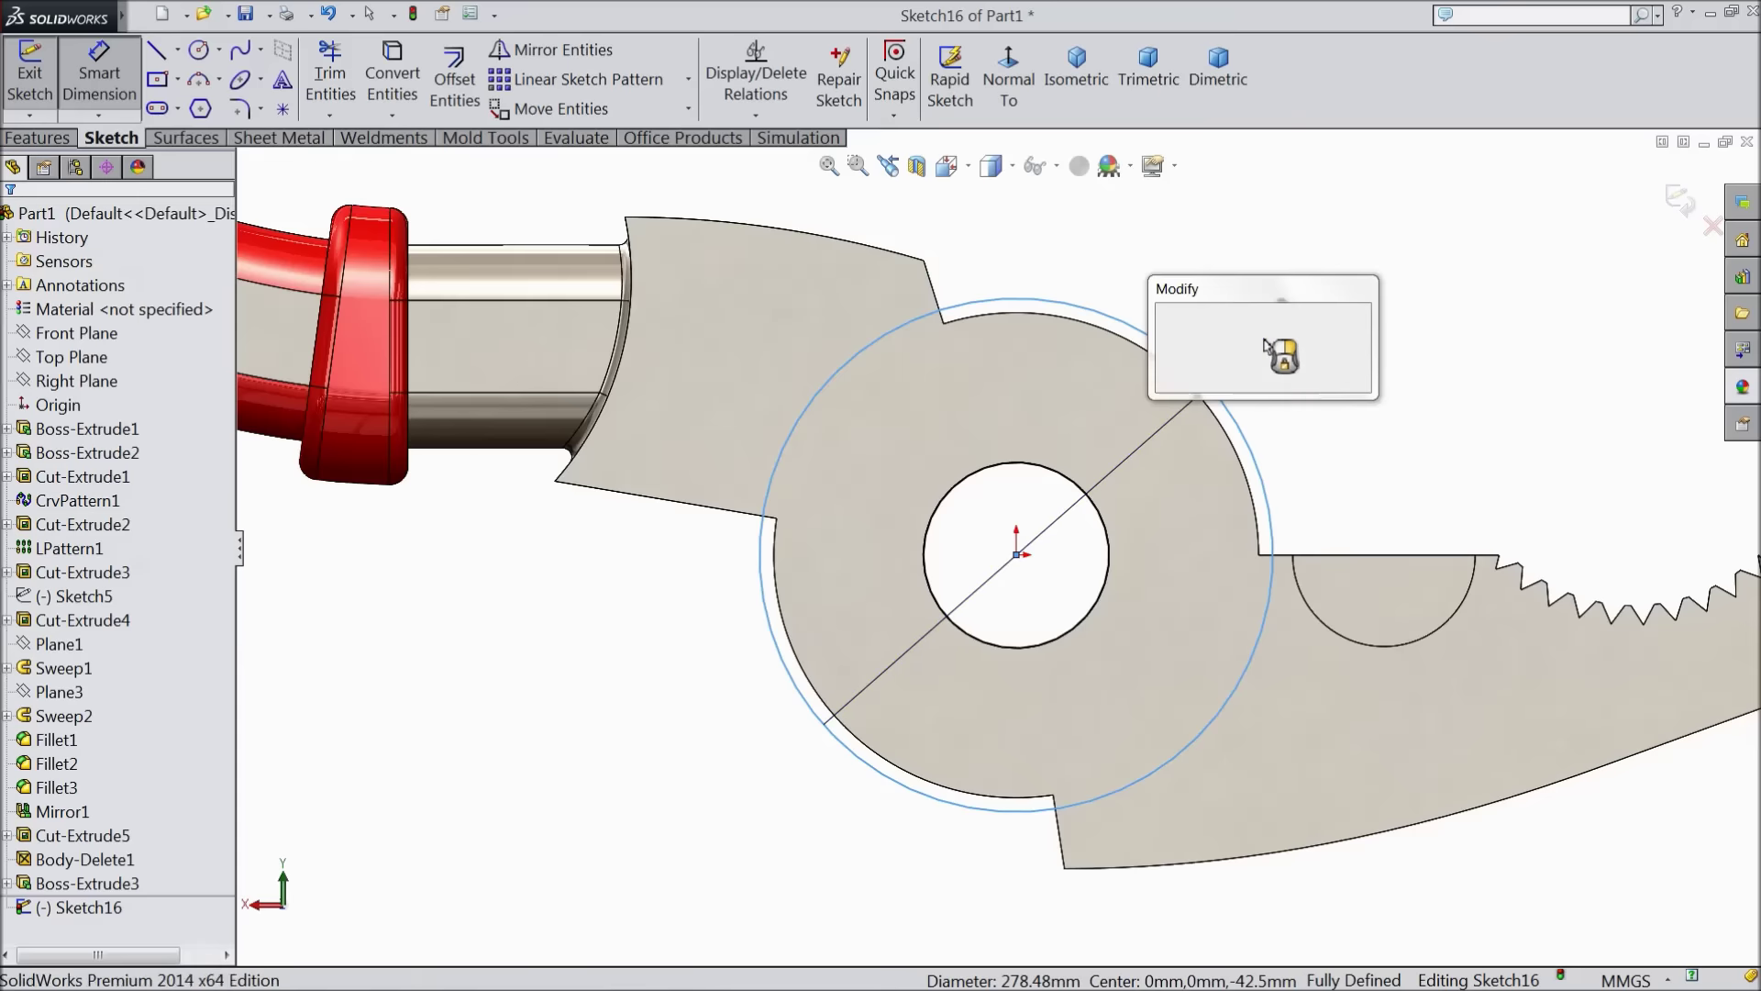
text(263)
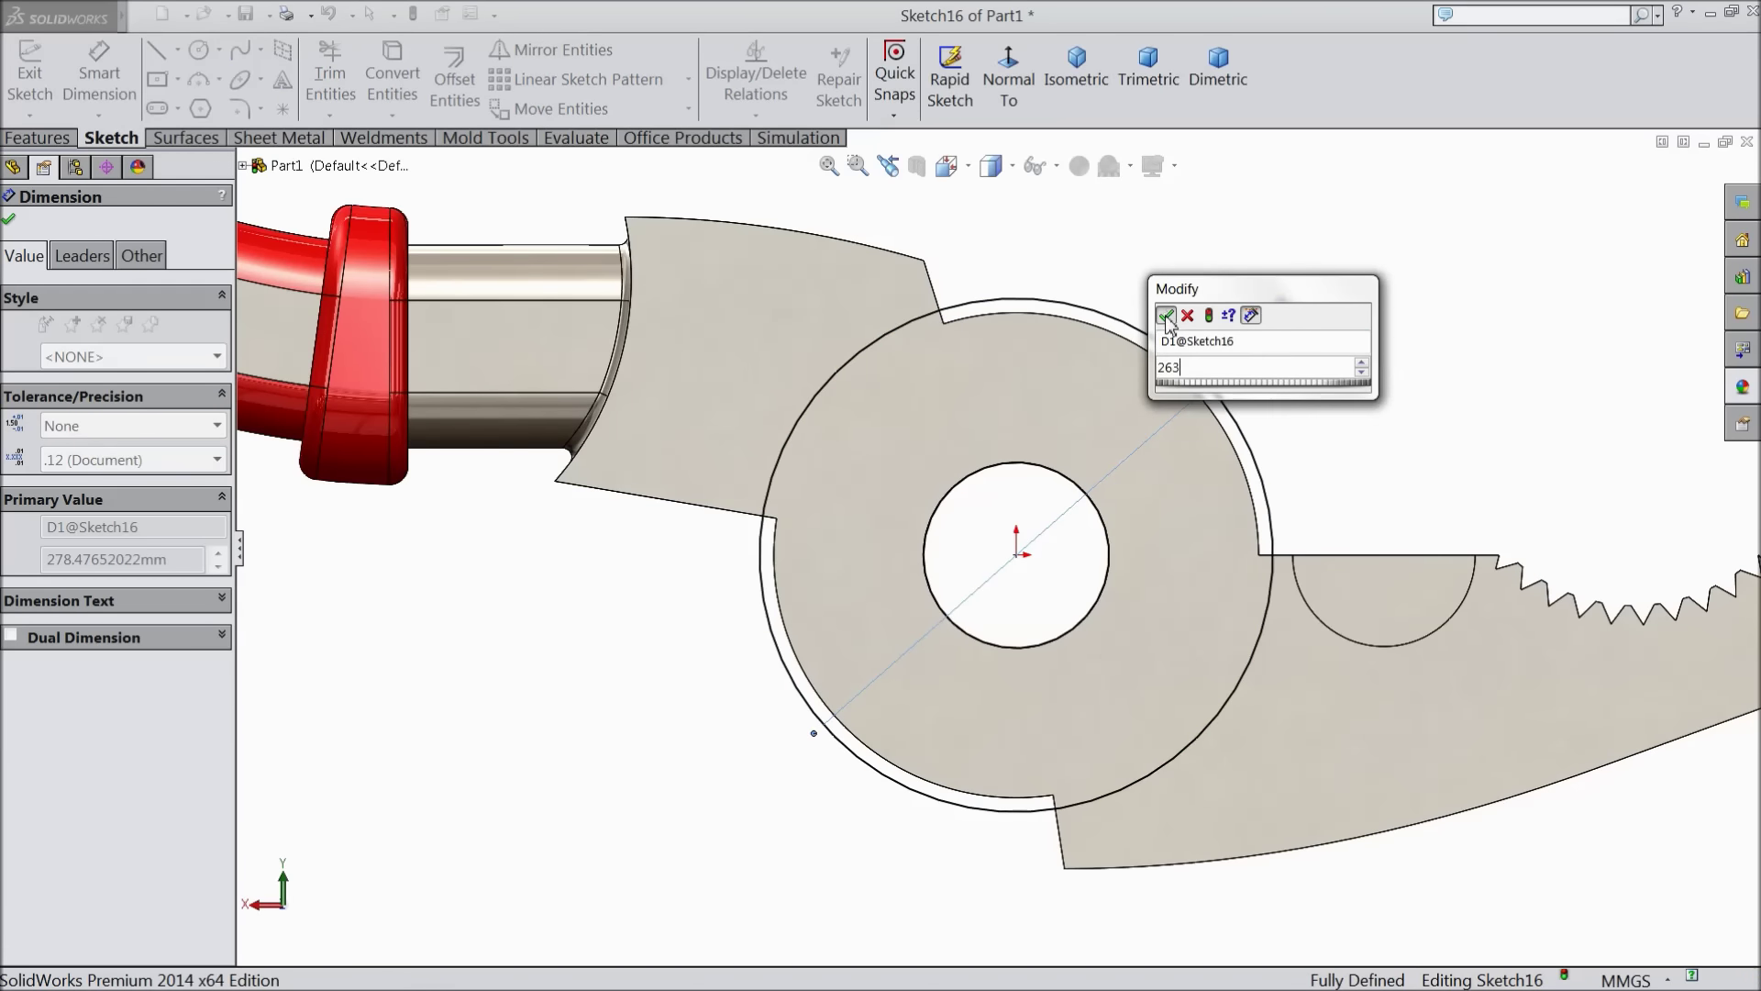
click(1165, 315)
click(11, 220)
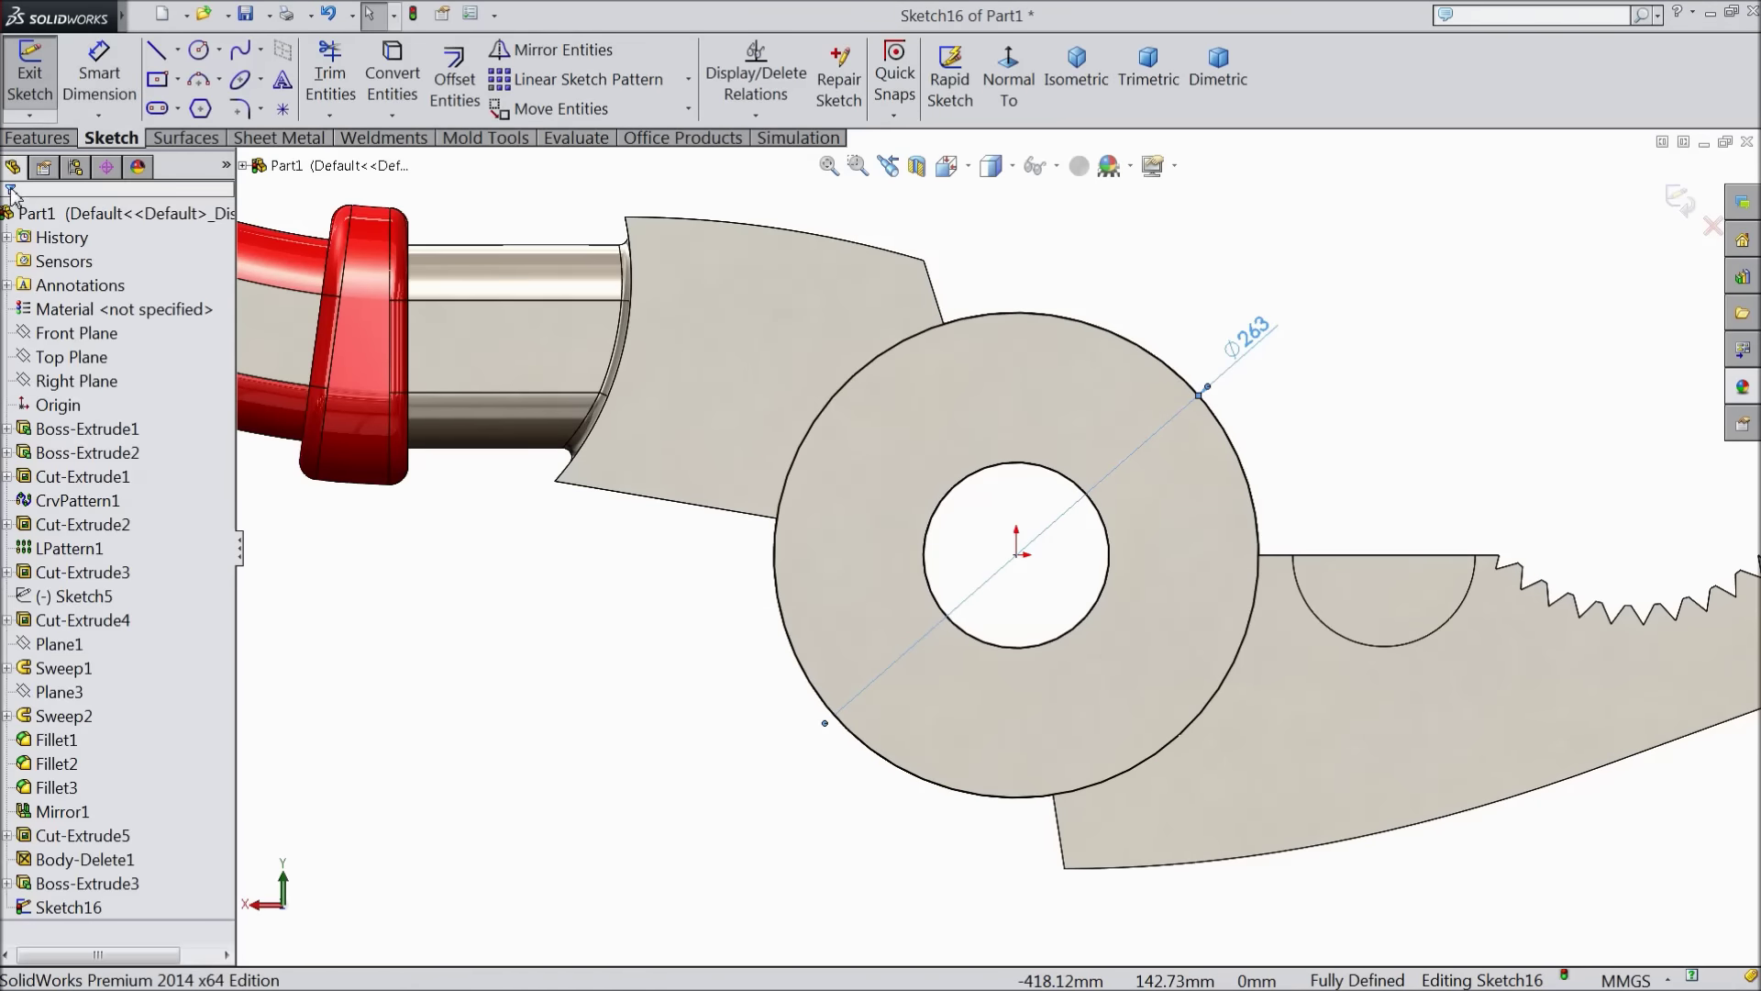
click(37, 137)
click(383, 89)
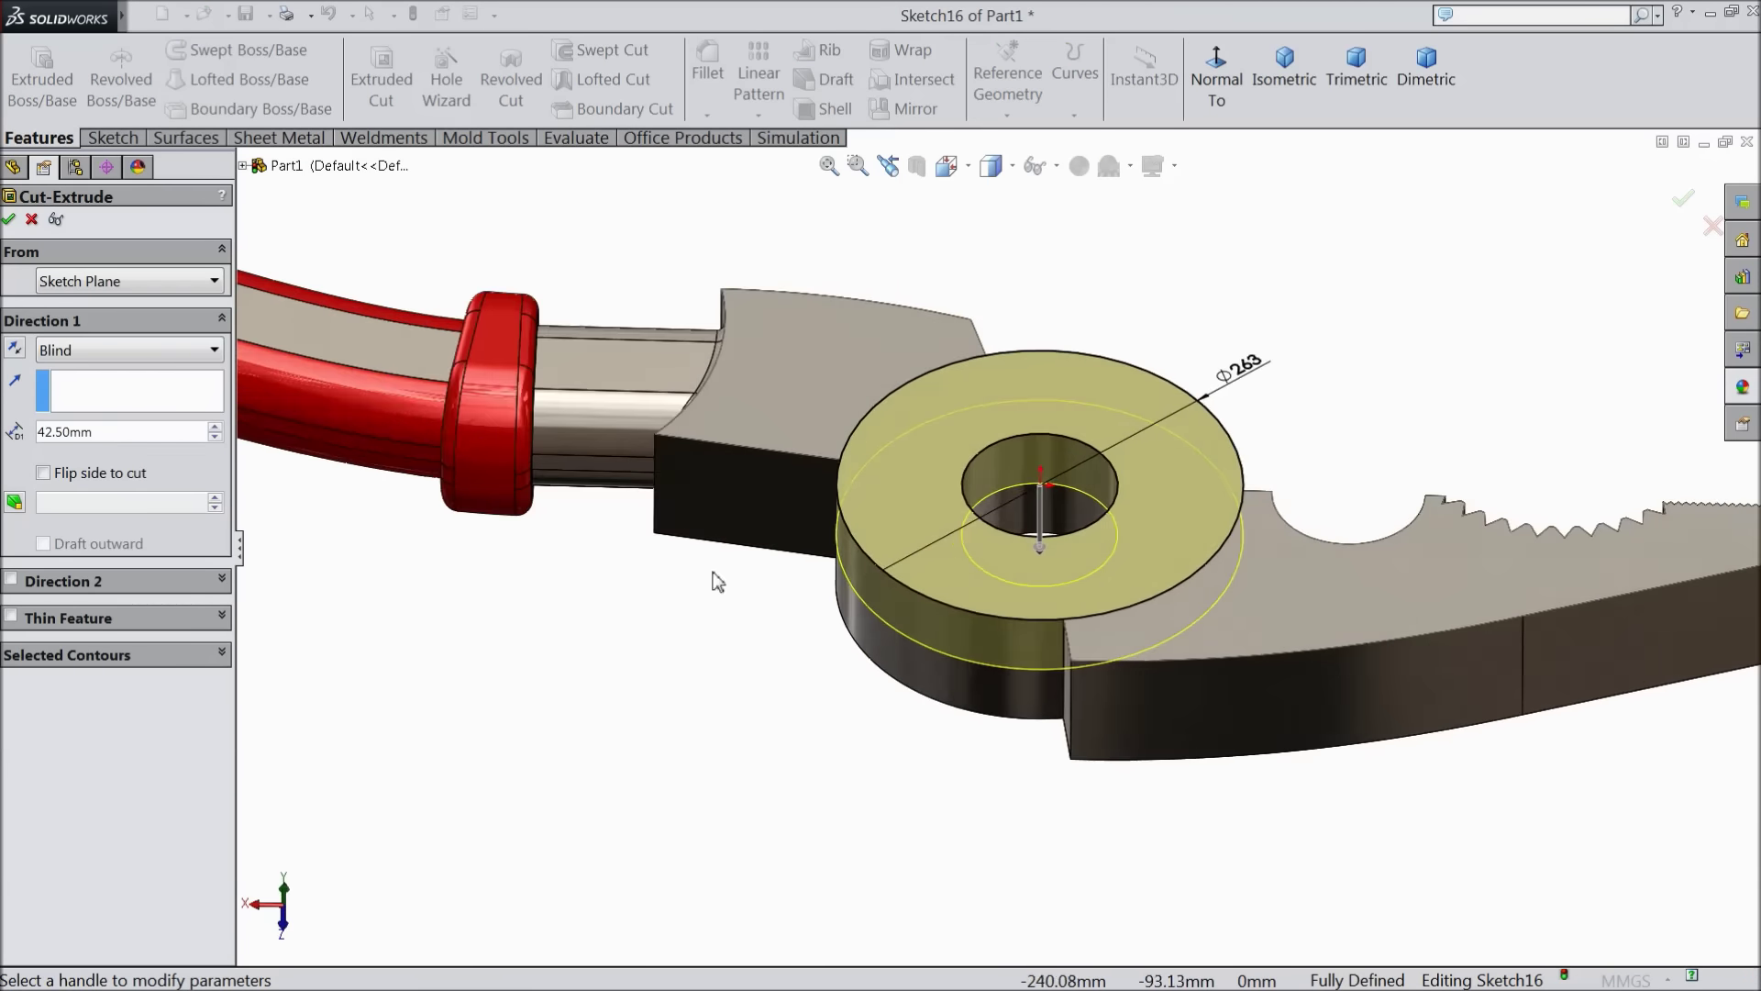
Accept the 42.50 mm blind cut around the pivot hub as Cut-Extrude6 and inspect it
click(9, 219)
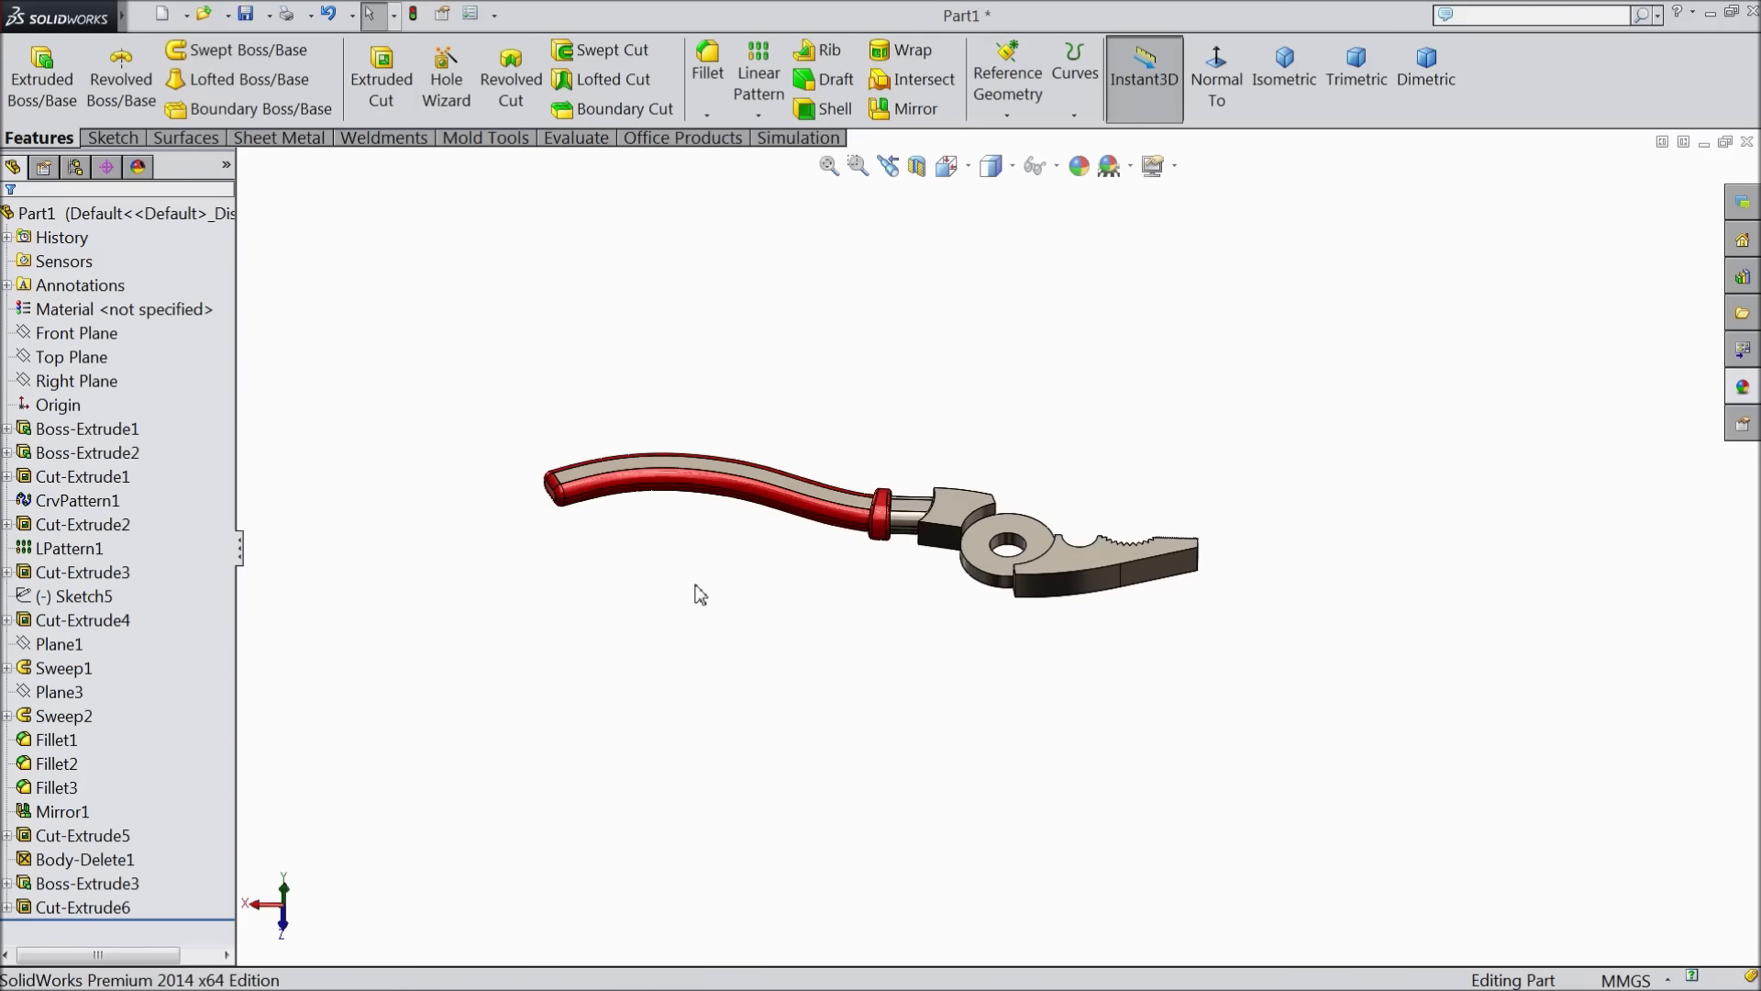
middle_drag(894, 396, 893, 331)
scroll(1193, 688, down, 3)
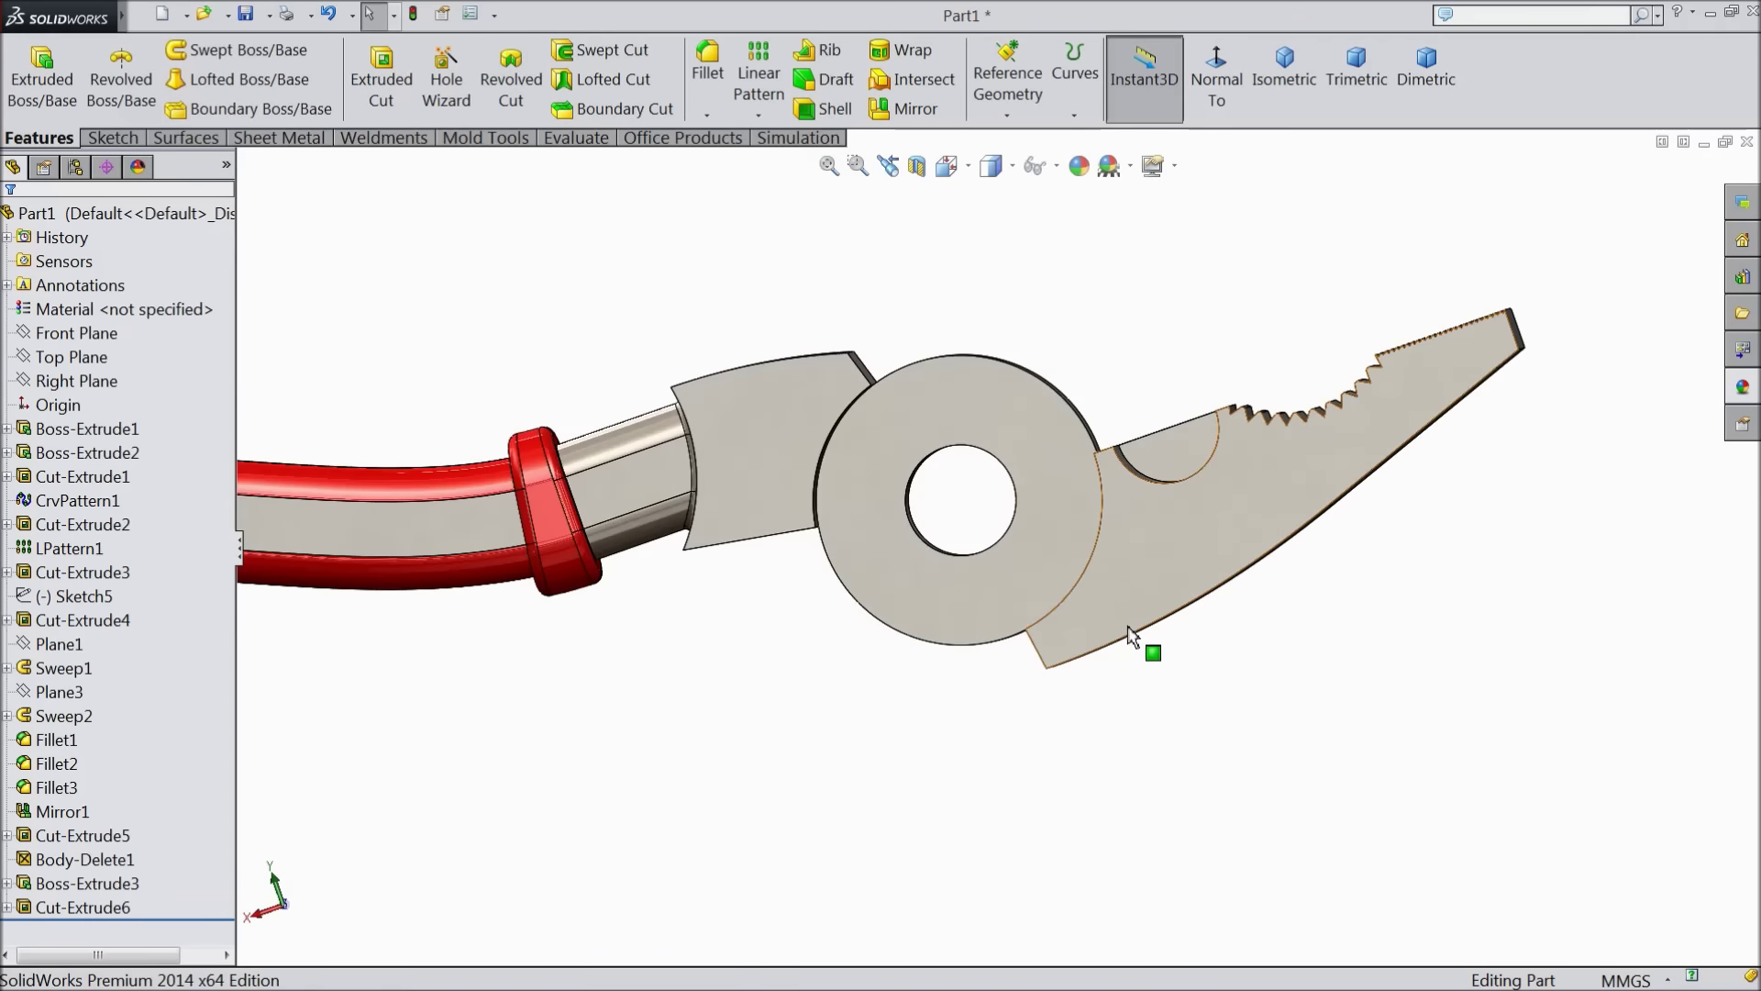
Start Sketch17 on the jaw face, view it normal, and convert the ring's upper arc edge
click(1186, 580)
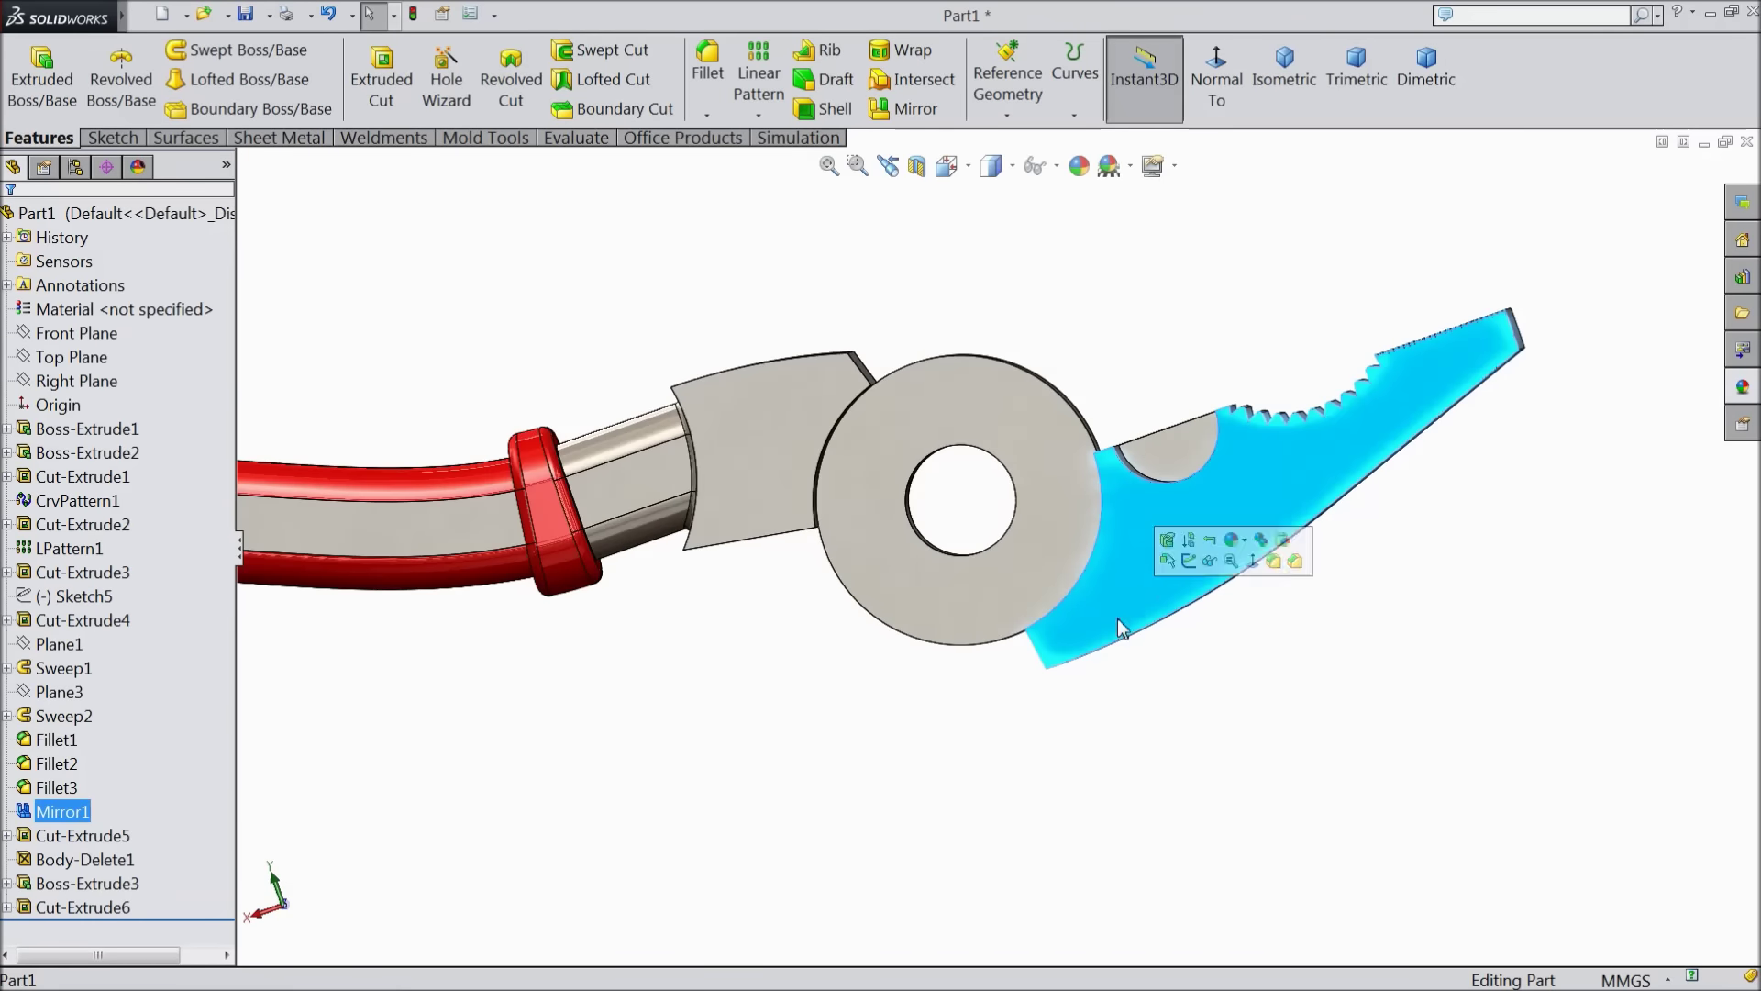
click(1189, 561)
click(1217, 78)
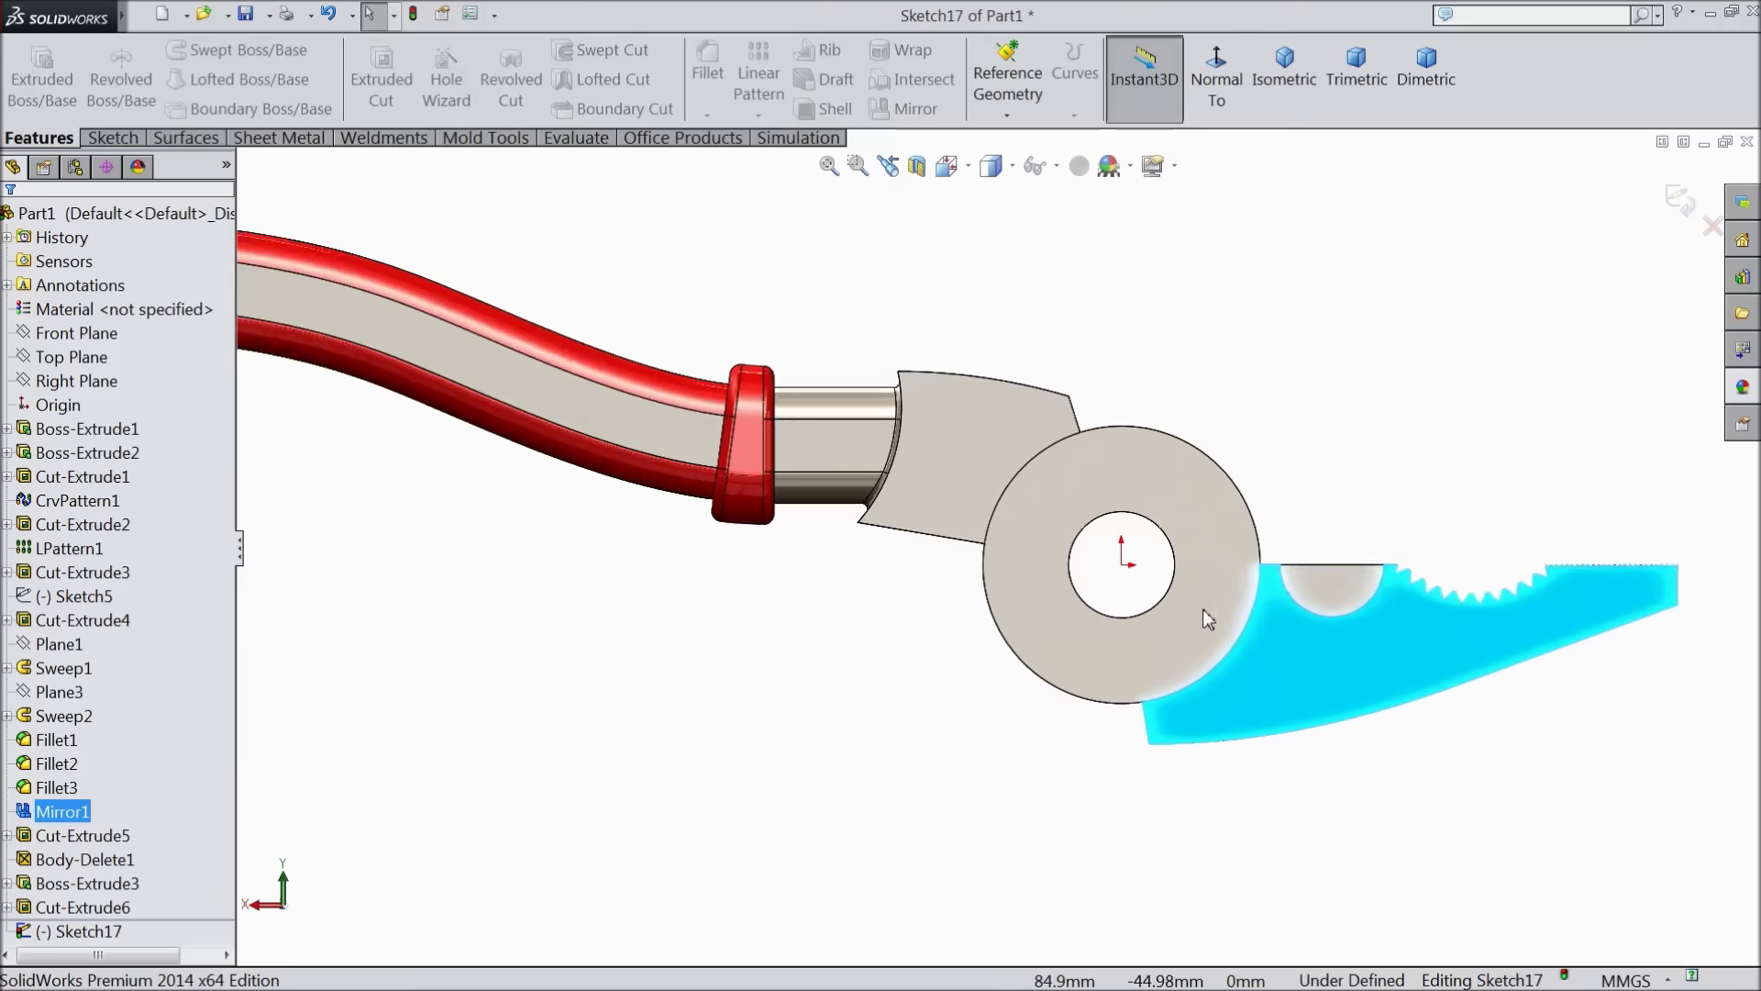
scroll(1180, 590, down, 3)
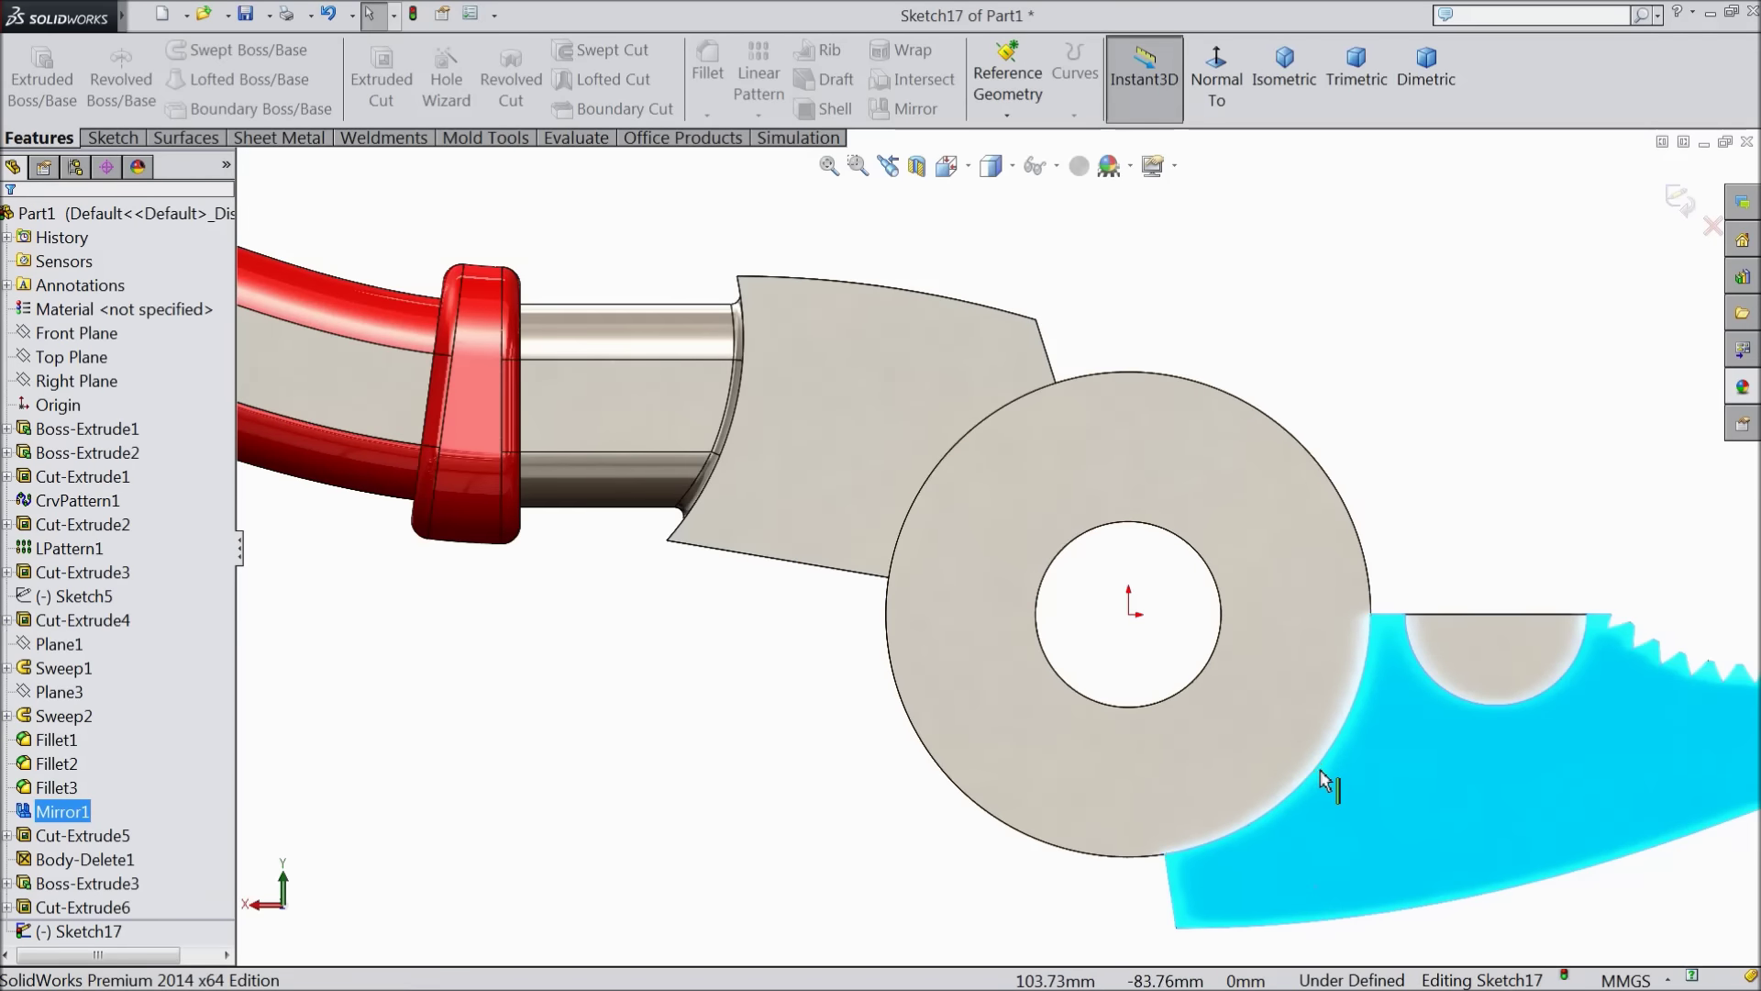
click(951, 464)
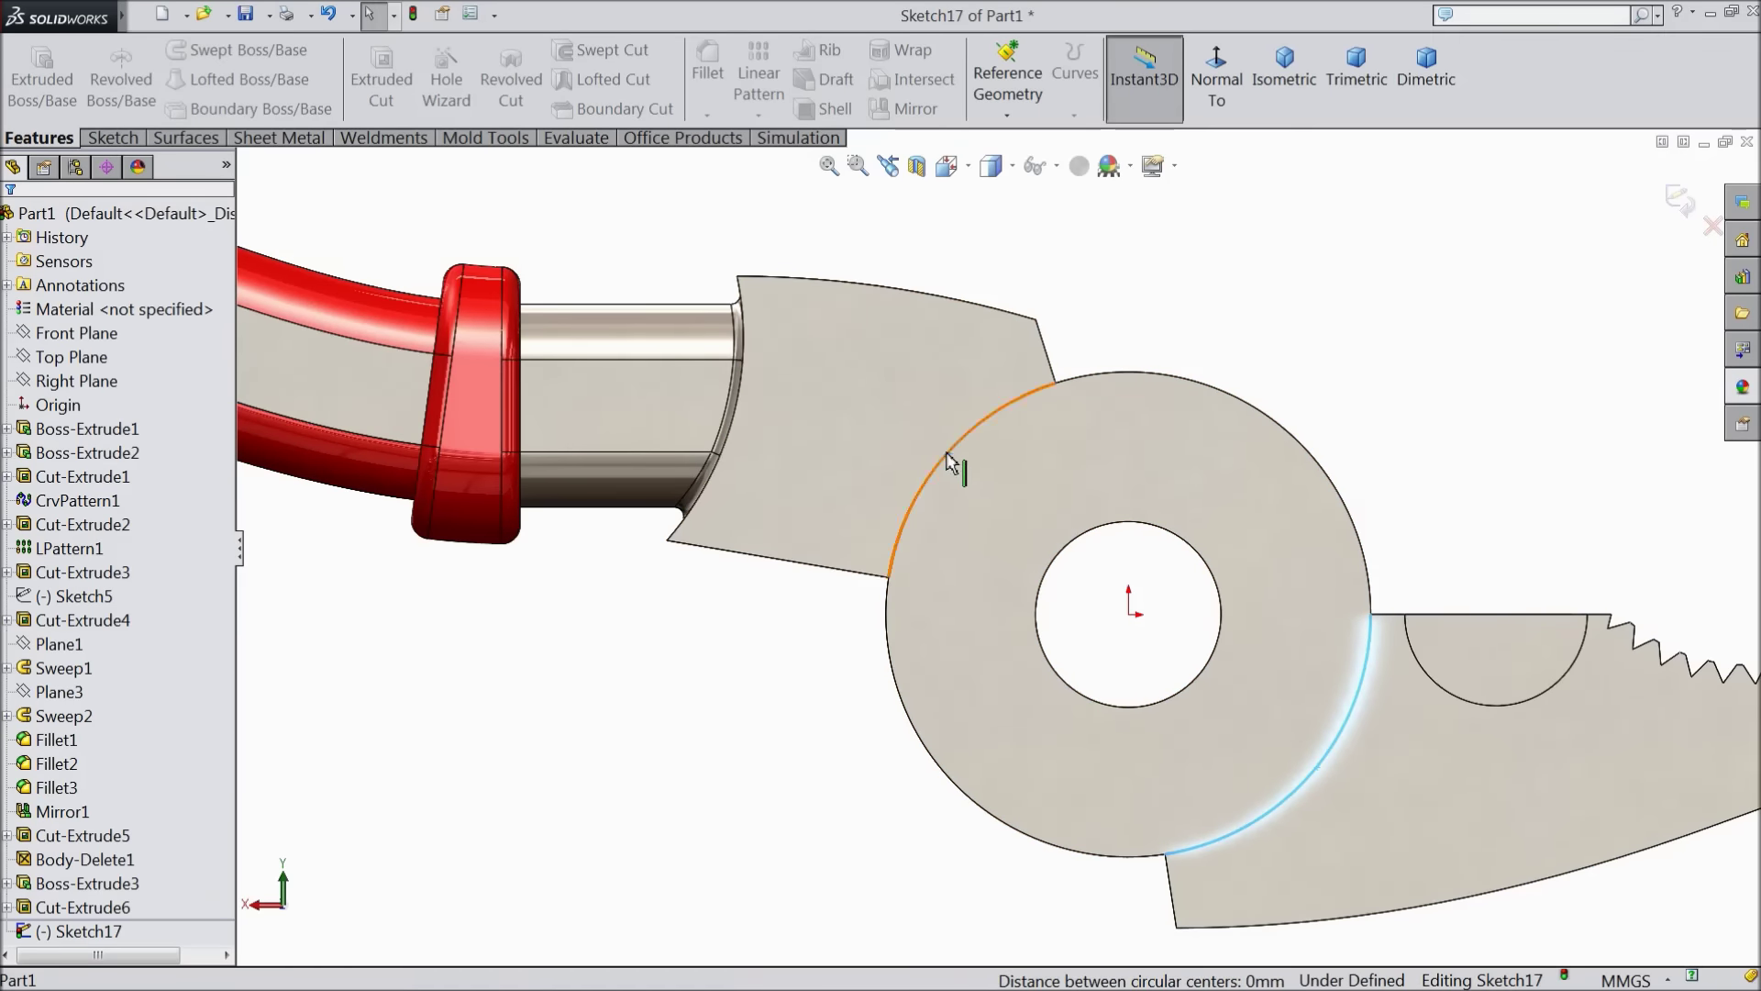
click(112, 138)
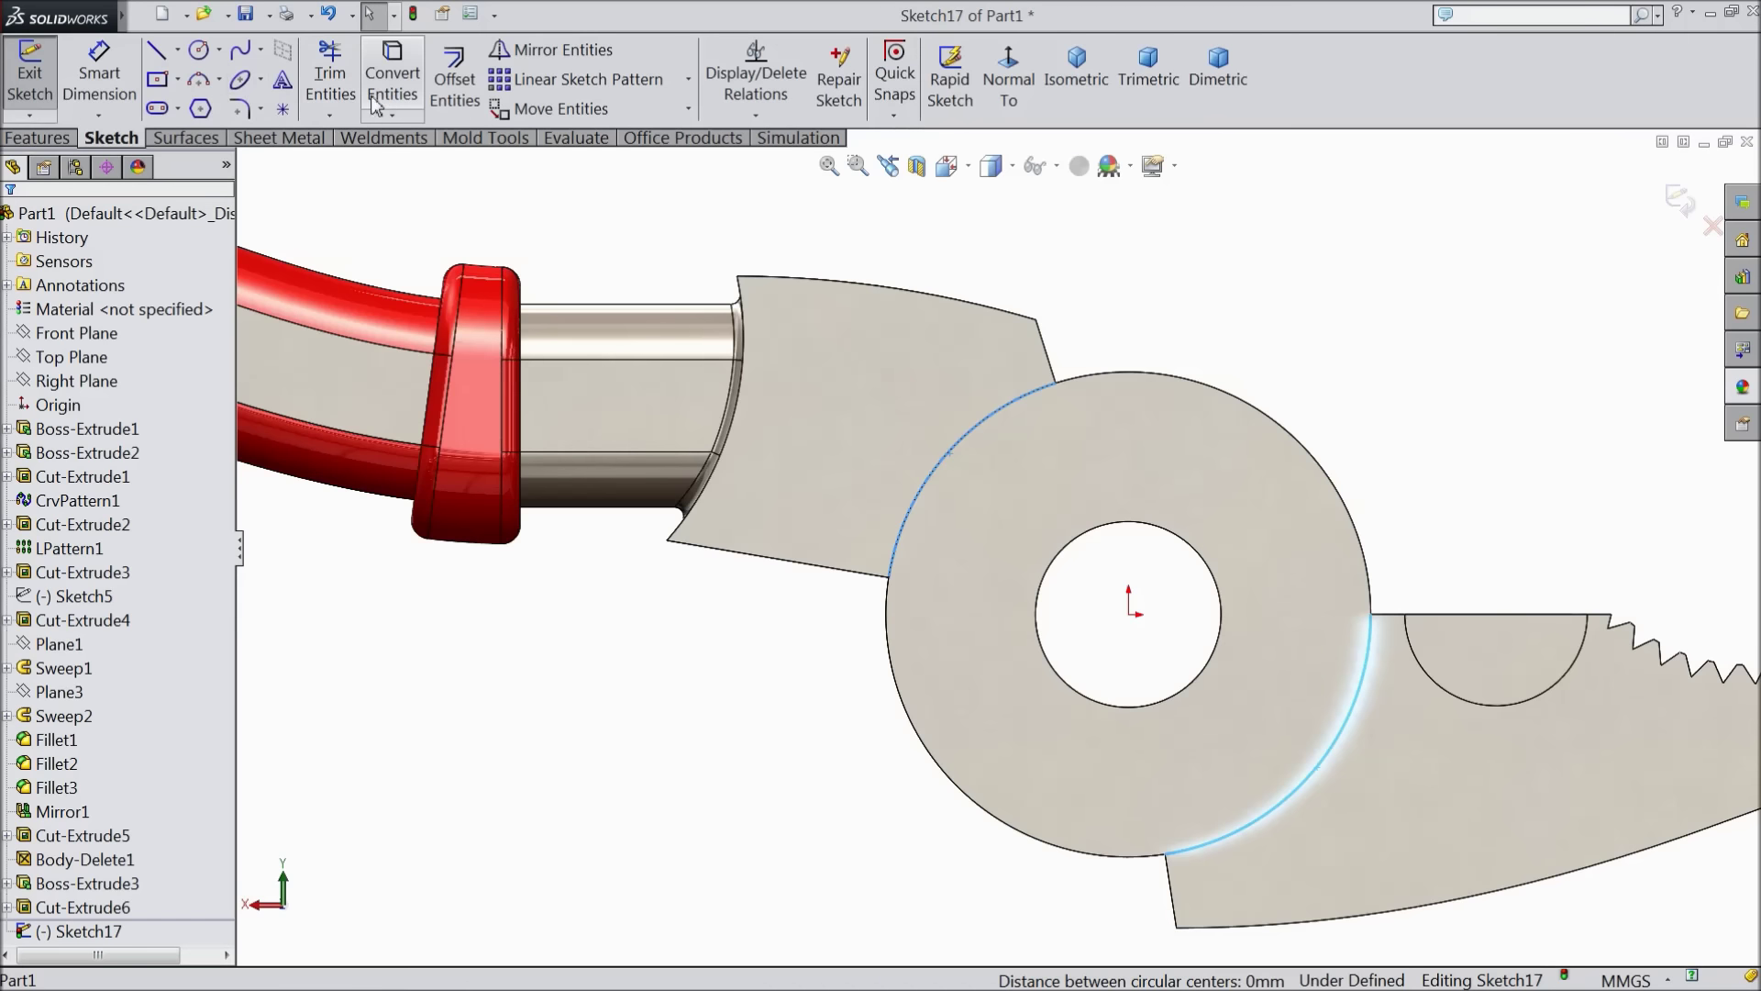
click(393, 73)
Convert the angled side edge, curved top edge, short lower-left edge and curved bottom edge into the sketch
scroll(1075, 381, down, 2)
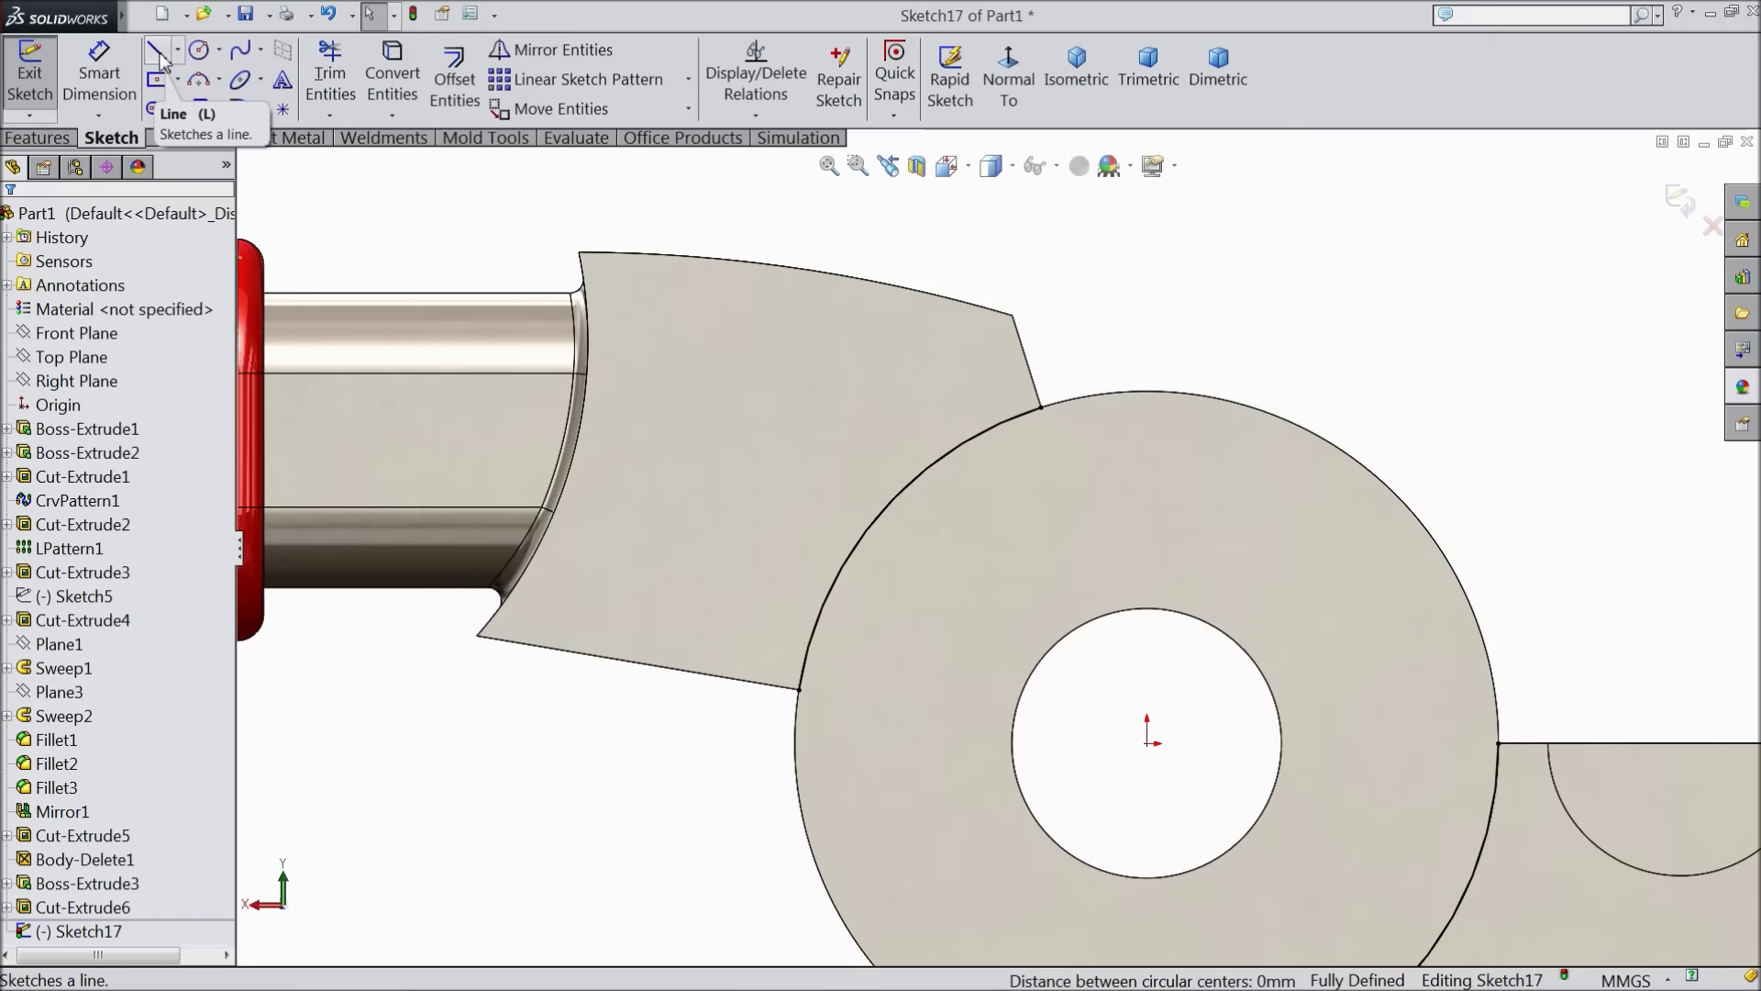
scroll(1018, 383, down, 3)
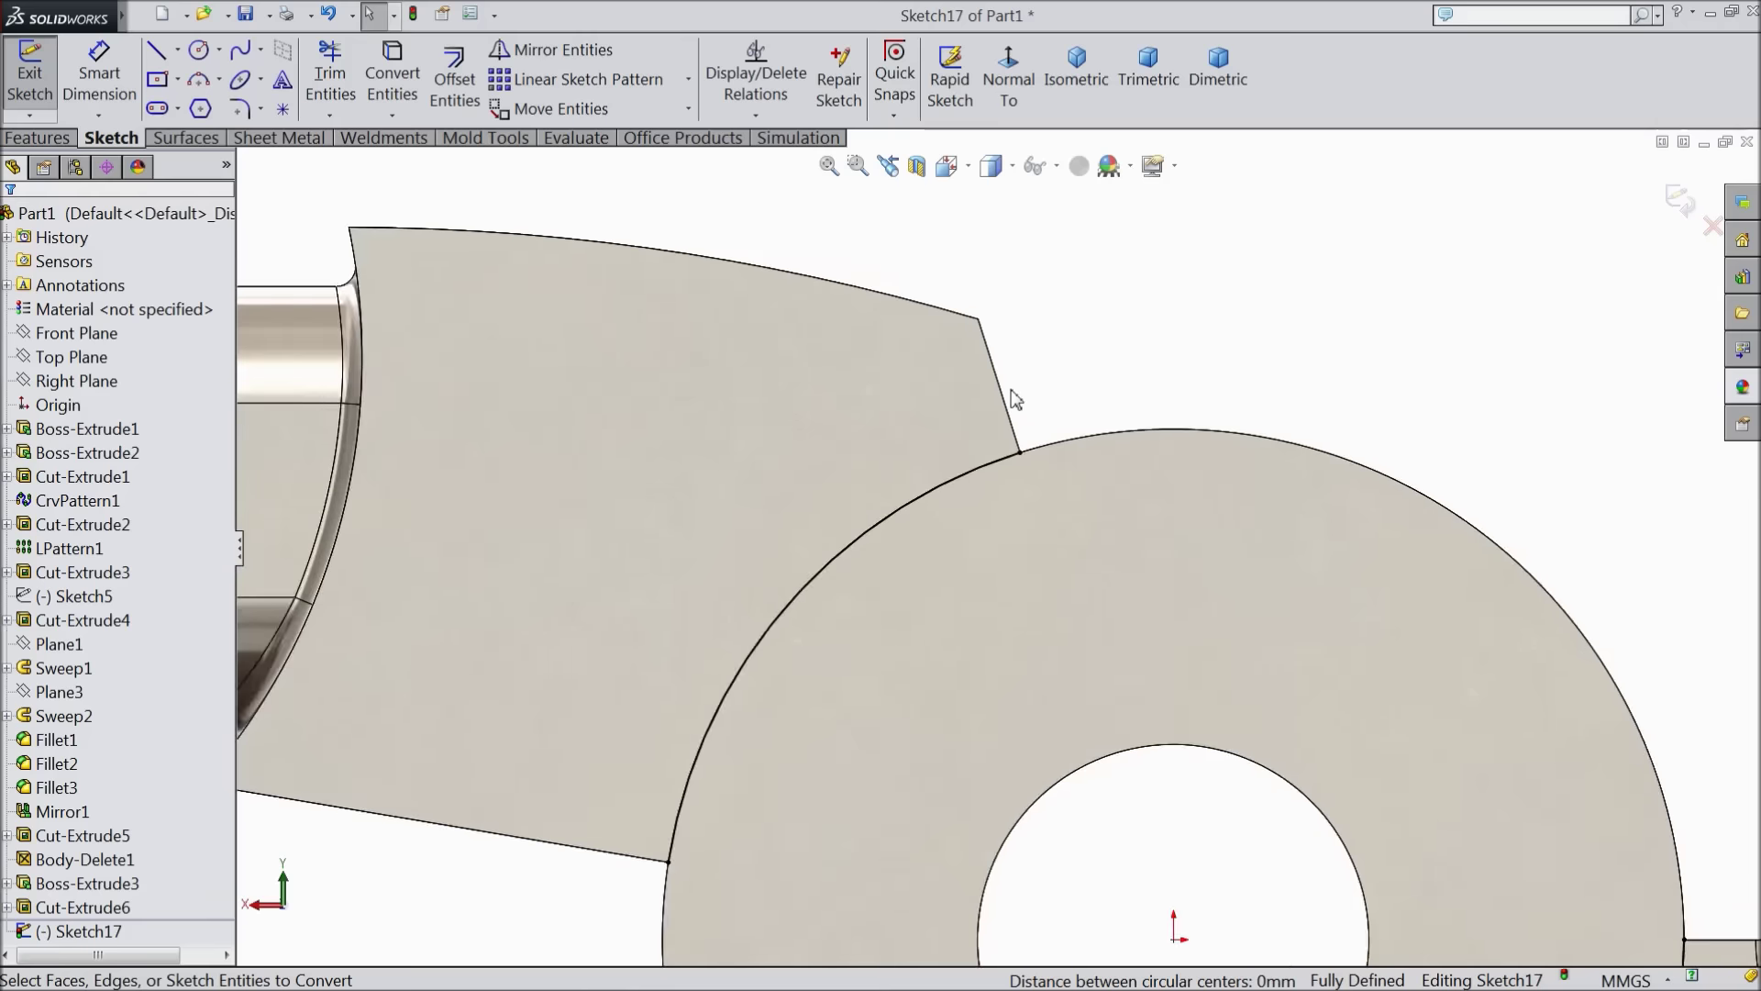
click(1006, 403)
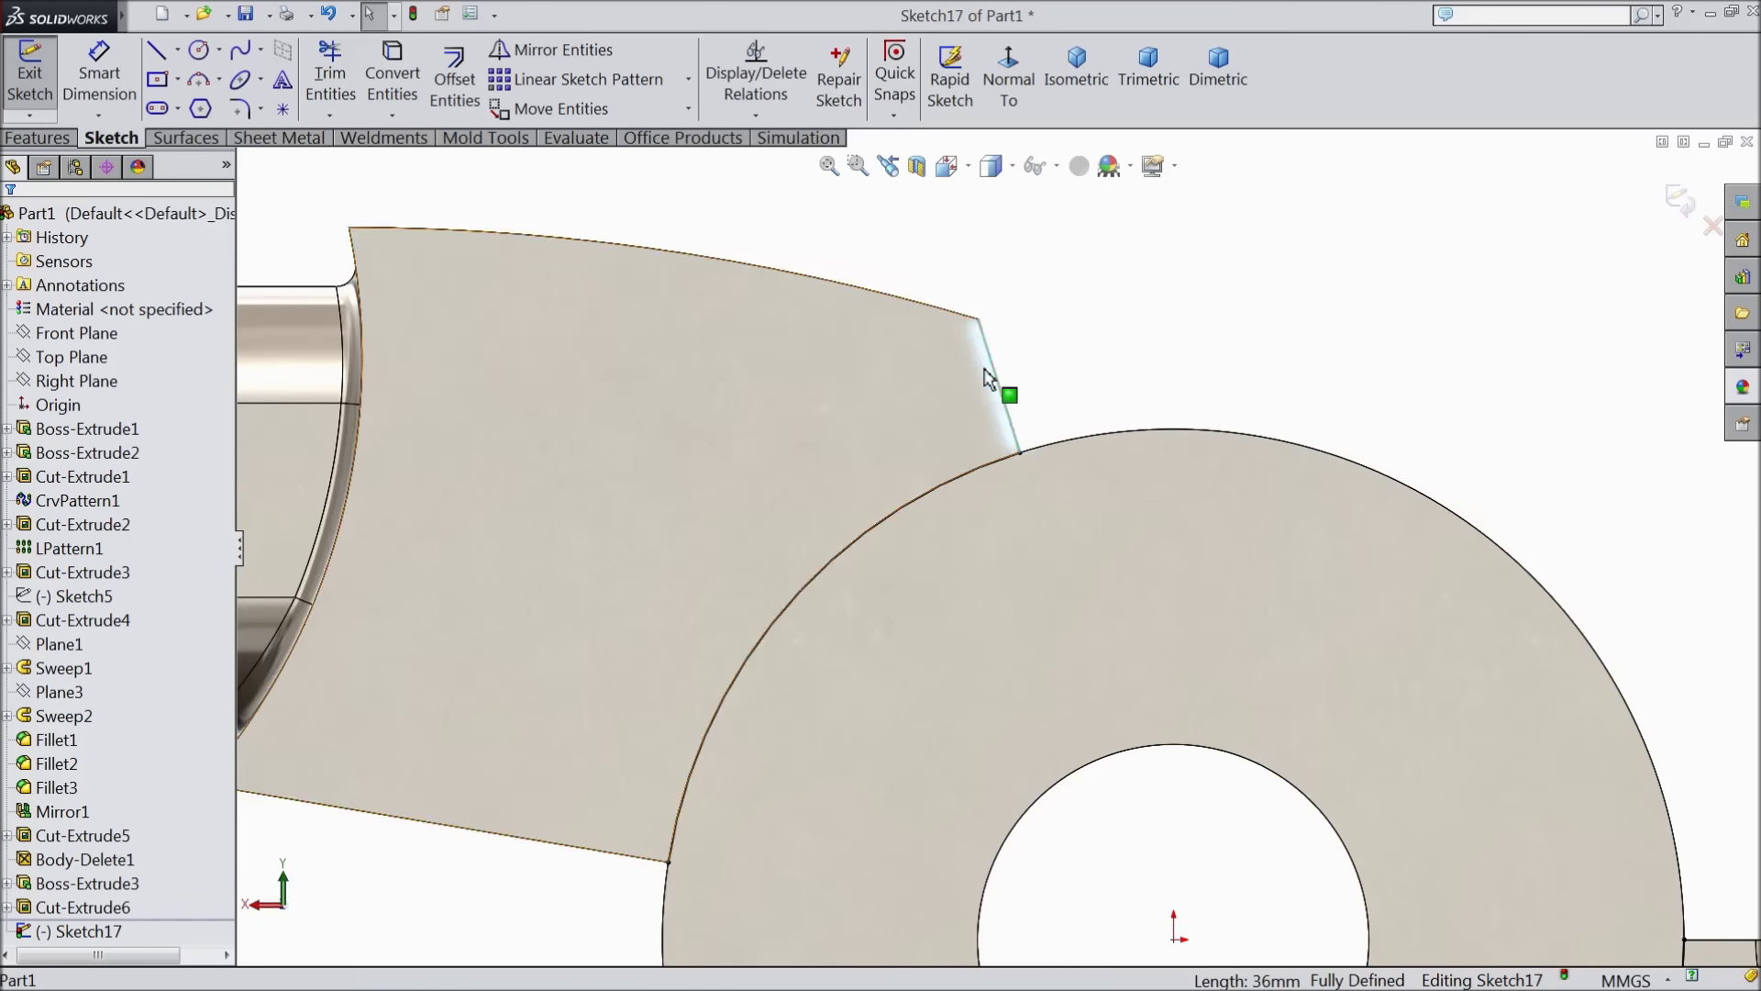
ctrl+click(954, 316)
click(393, 83)
scroll(709, 299, up, 3)
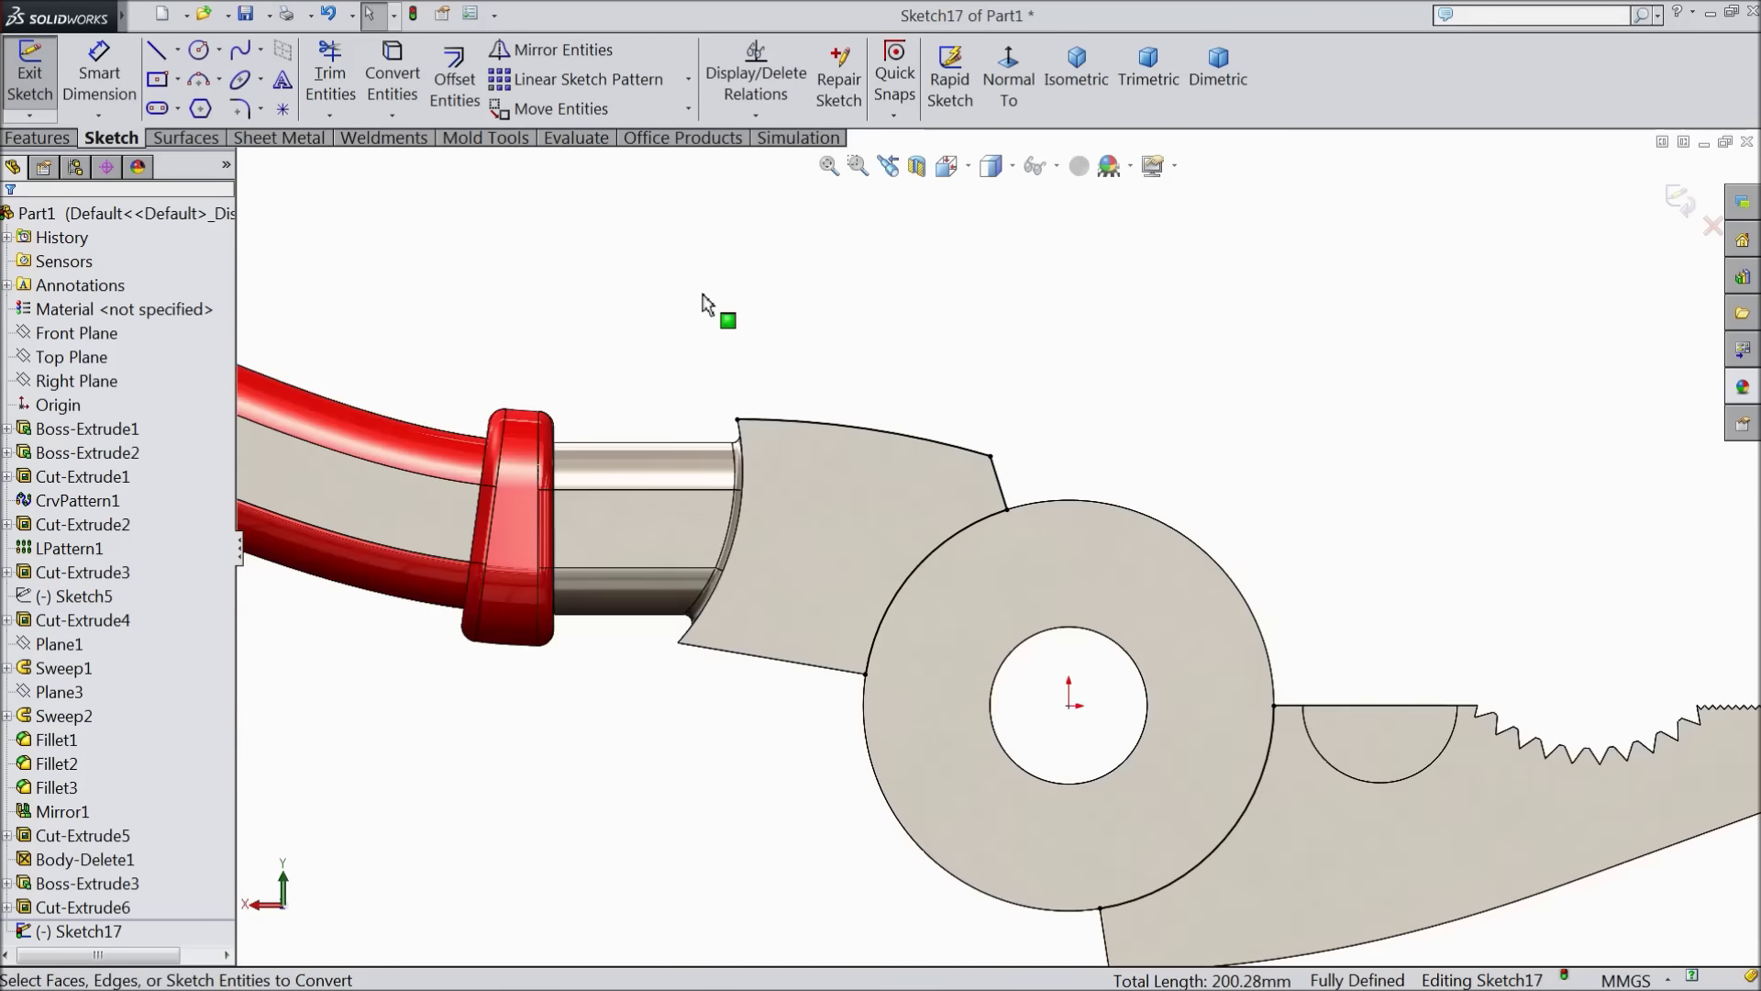
scroll(1053, 758, down, 3)
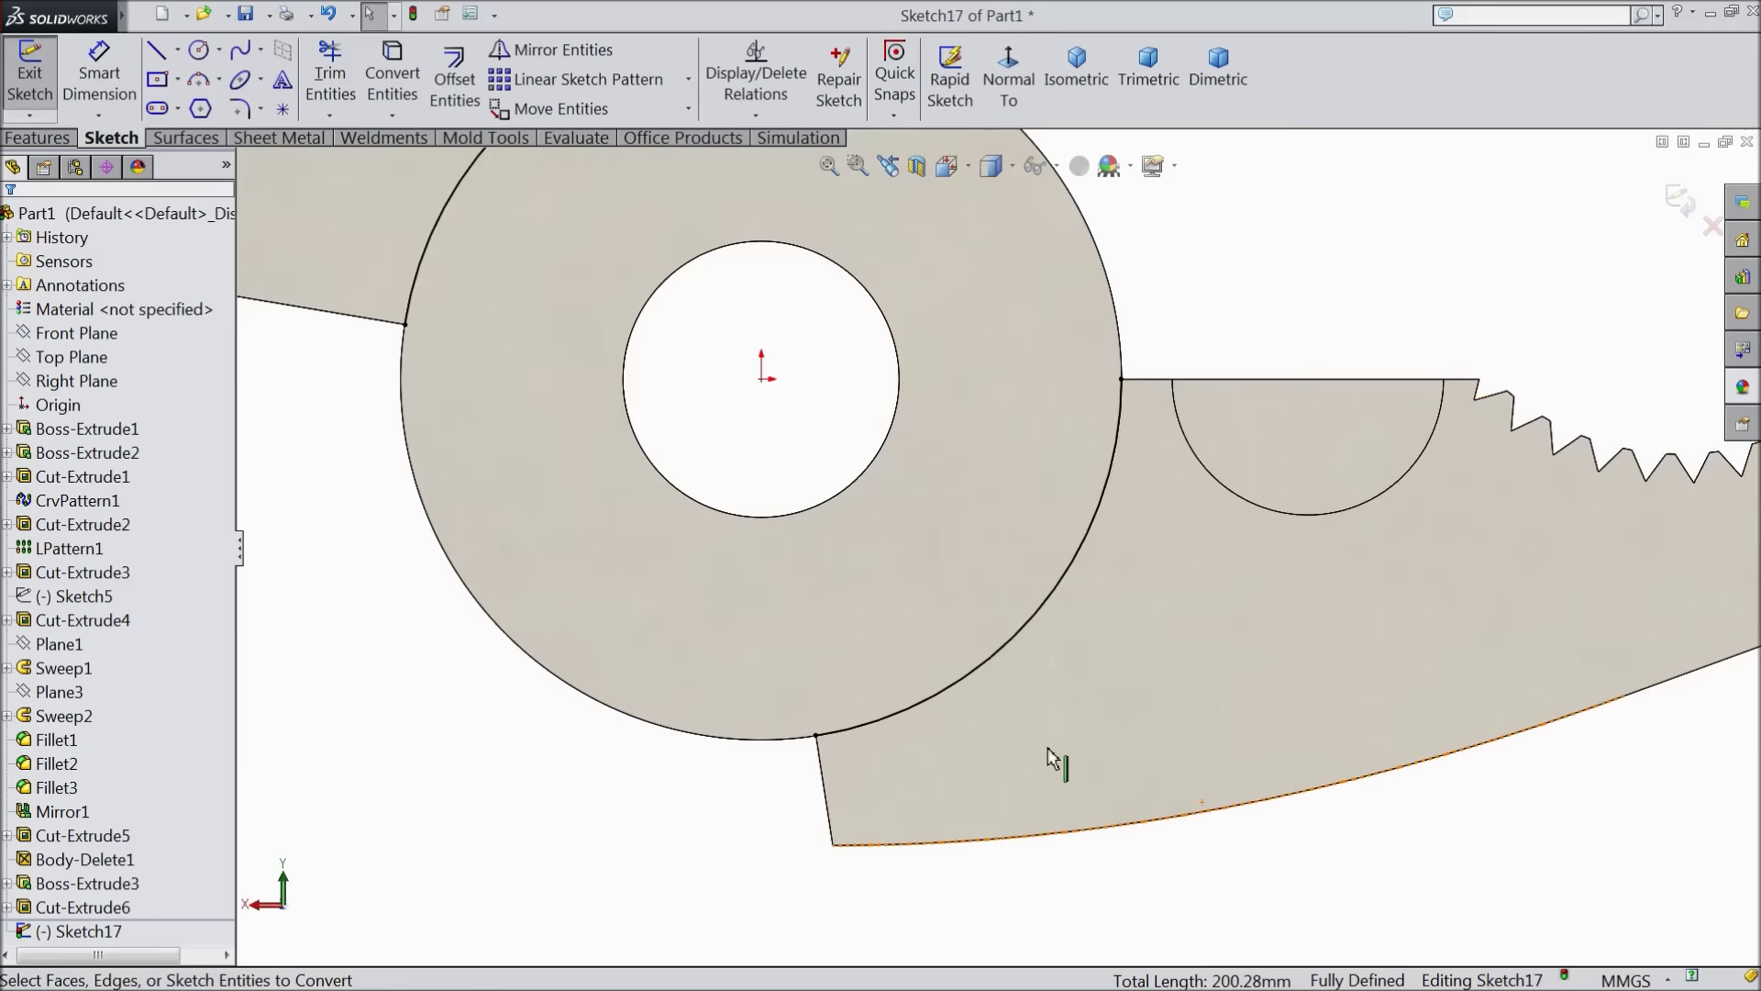
click(825, 784)
ctrl+click(884, 846)
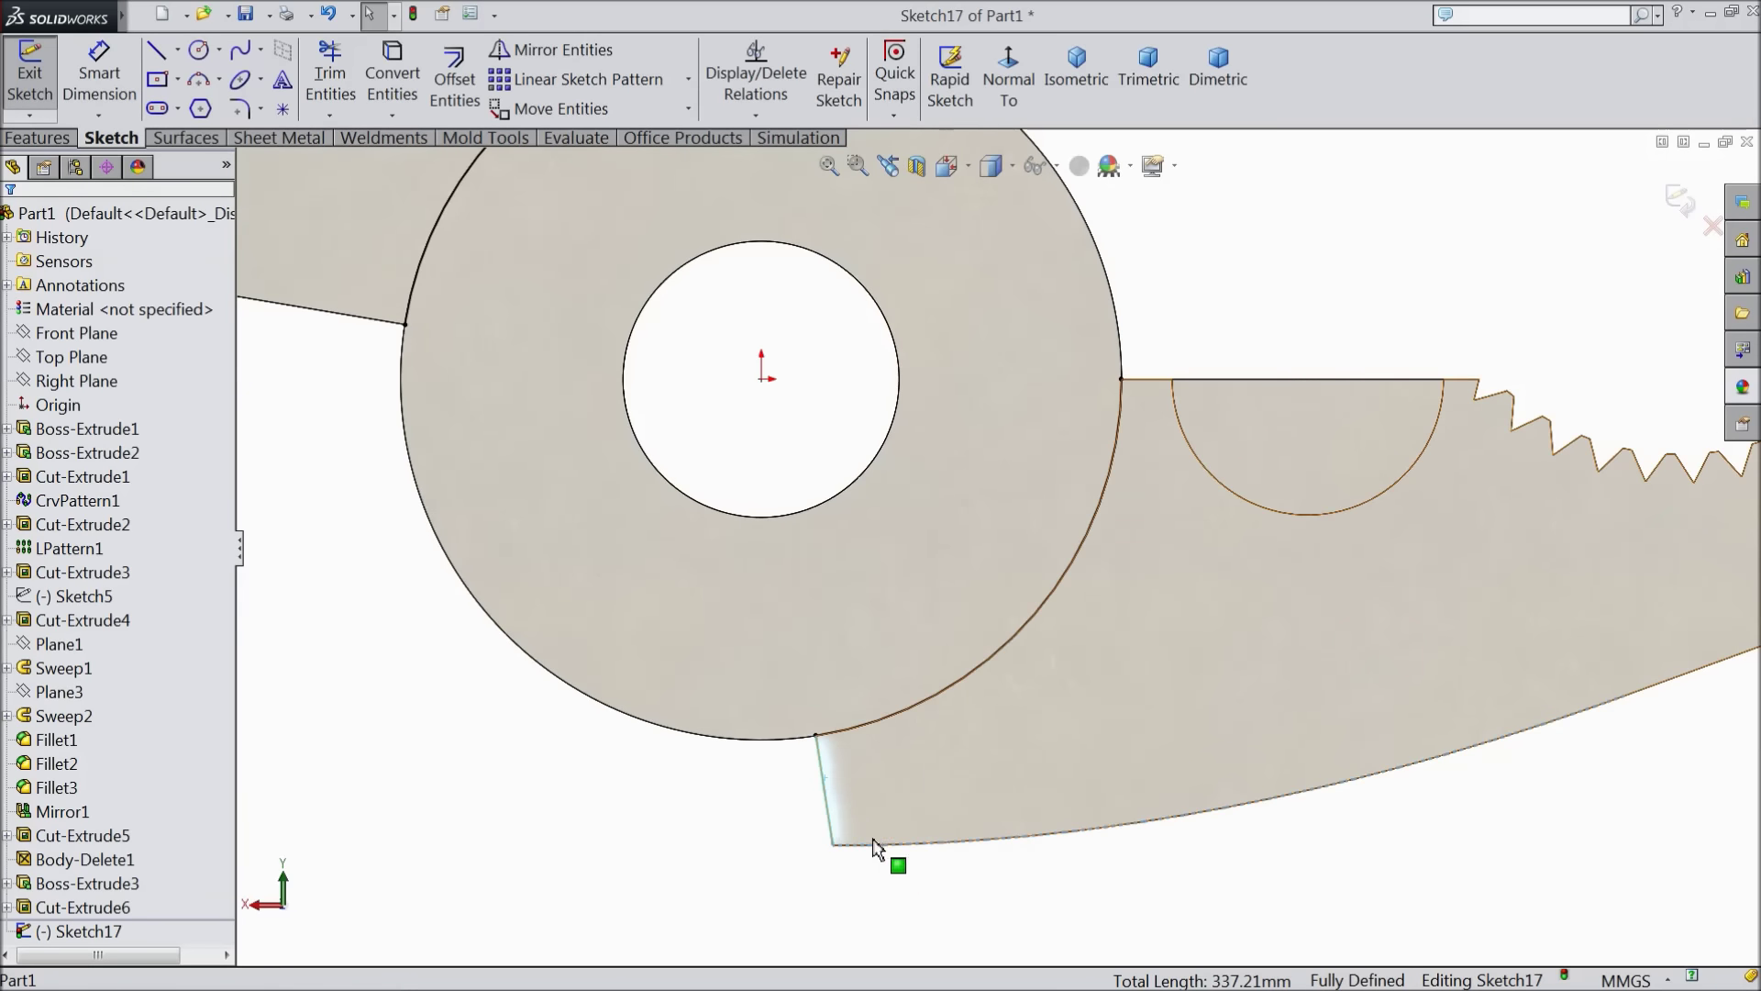
click(393, 82)
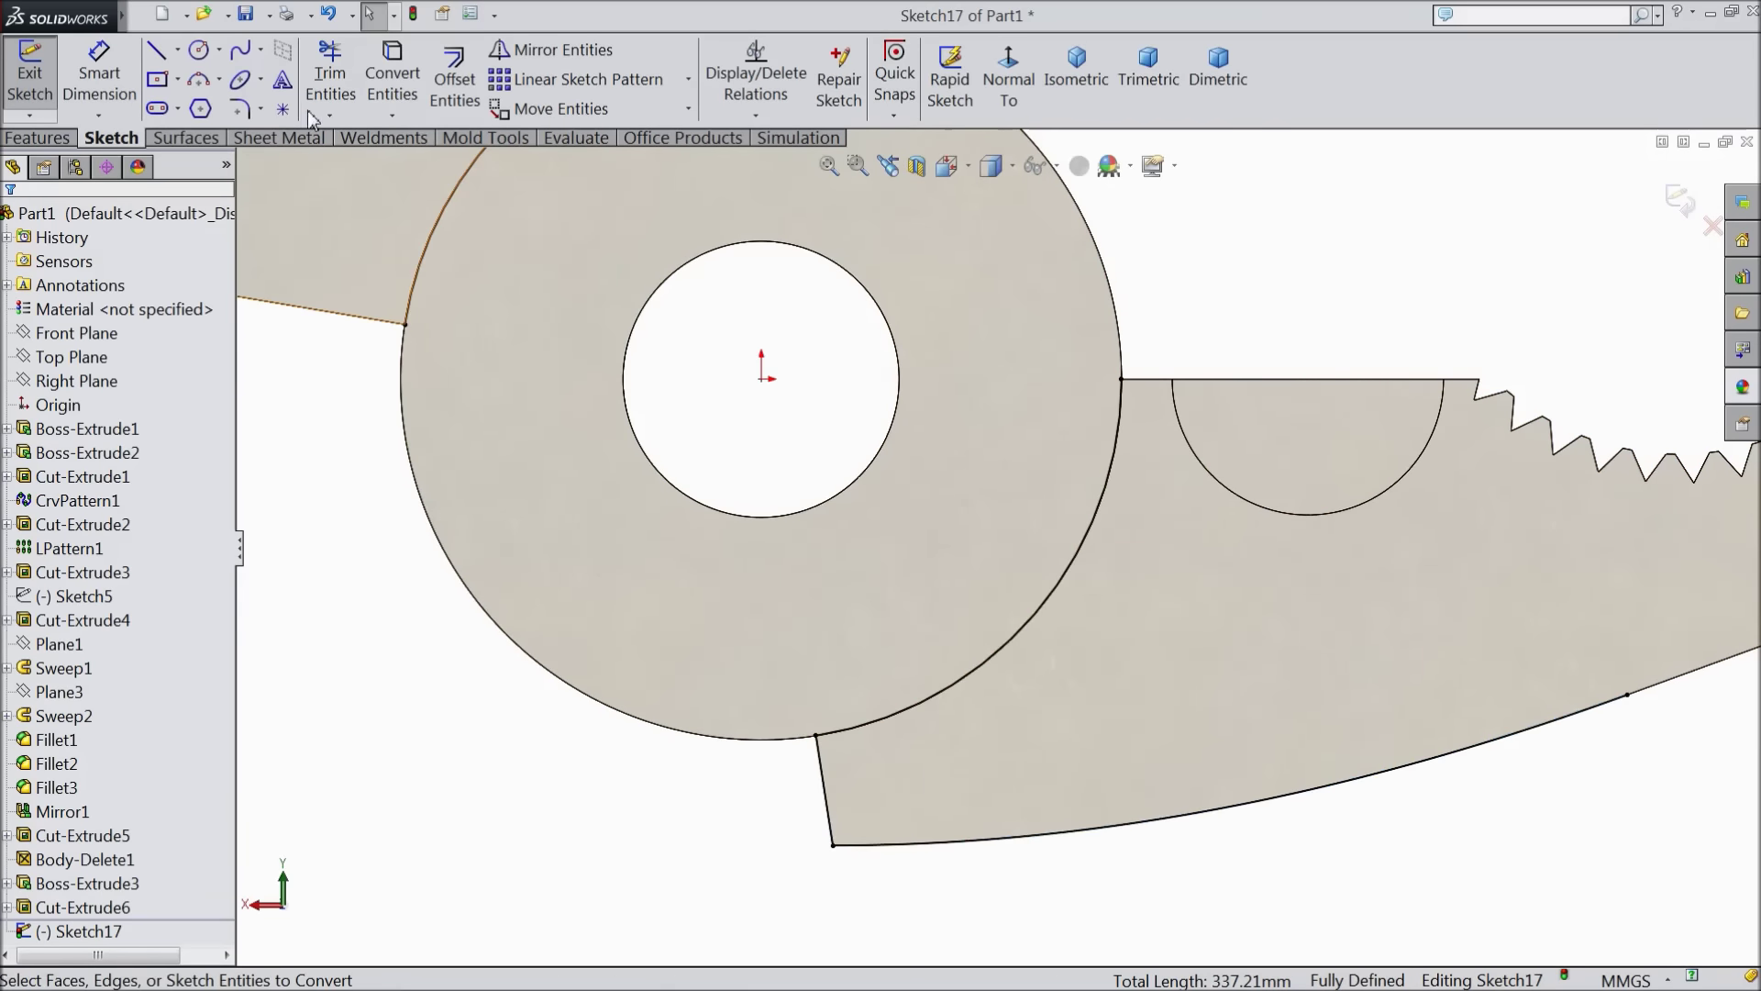
Draw a vertical line from the pivot ring down, trimmed at the jaw's bottom edge
click(161, 55)
scroll(1009, 647, up, 3)
scroll(959, 720, down, 5)
scroll(945, 550, up, 1)
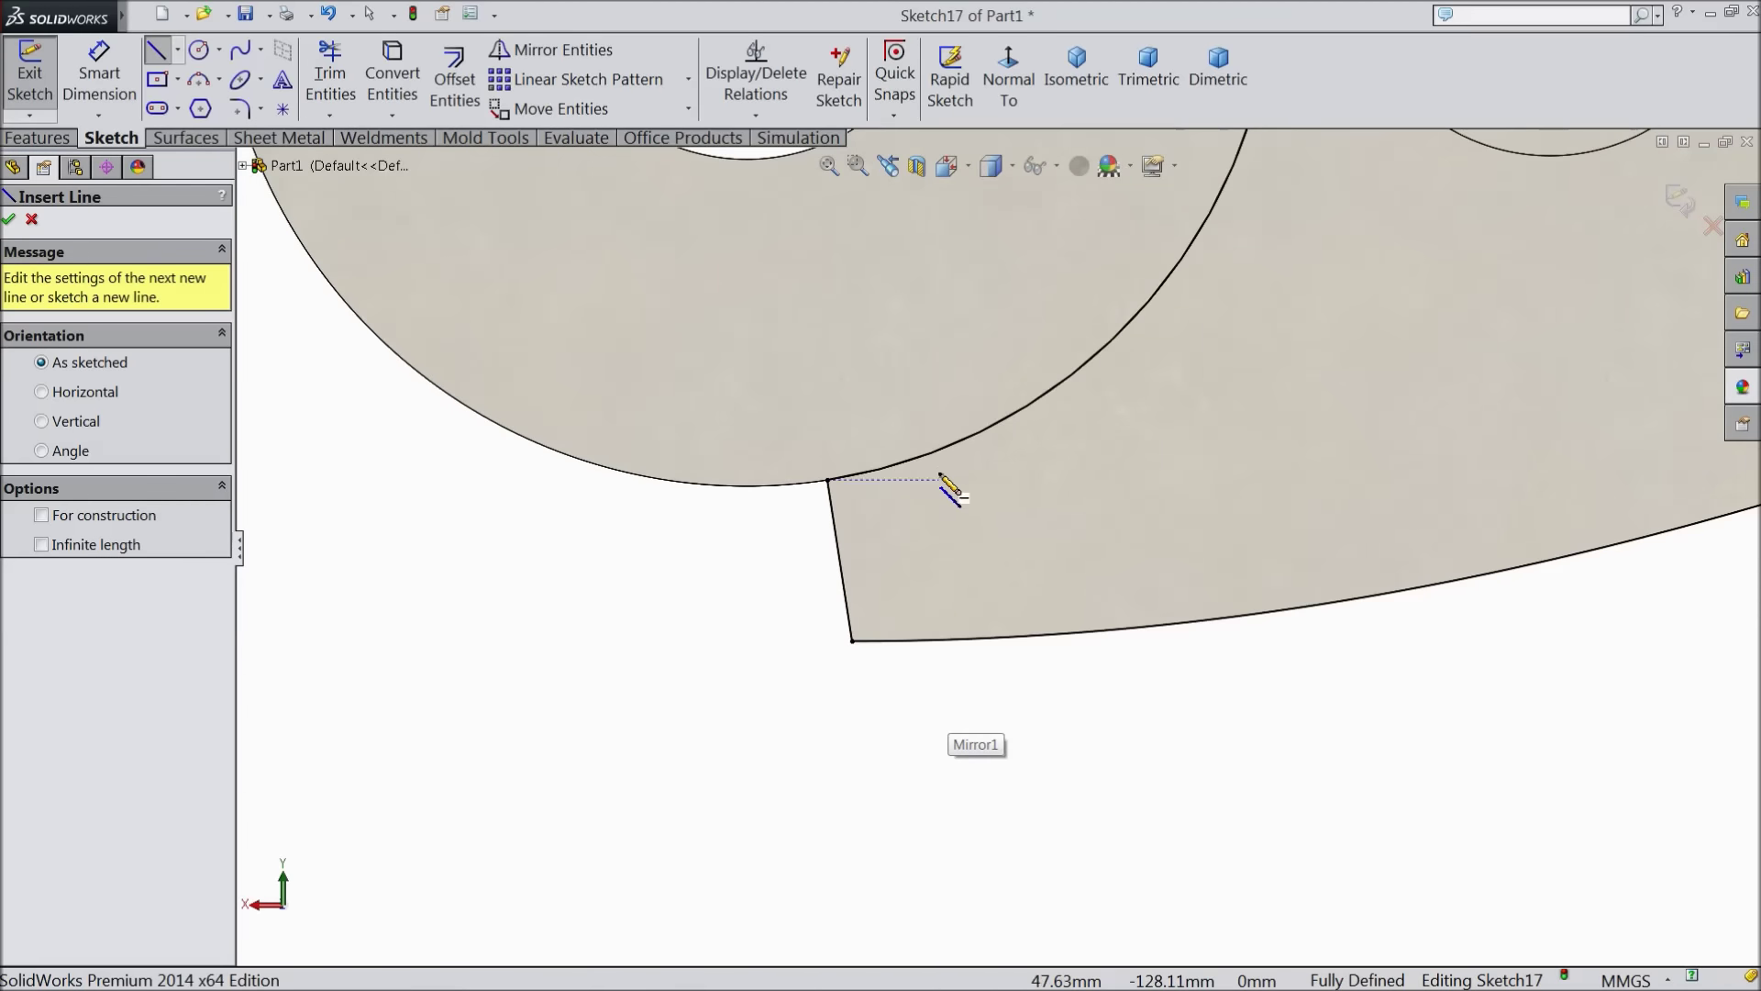
click(945, 450)
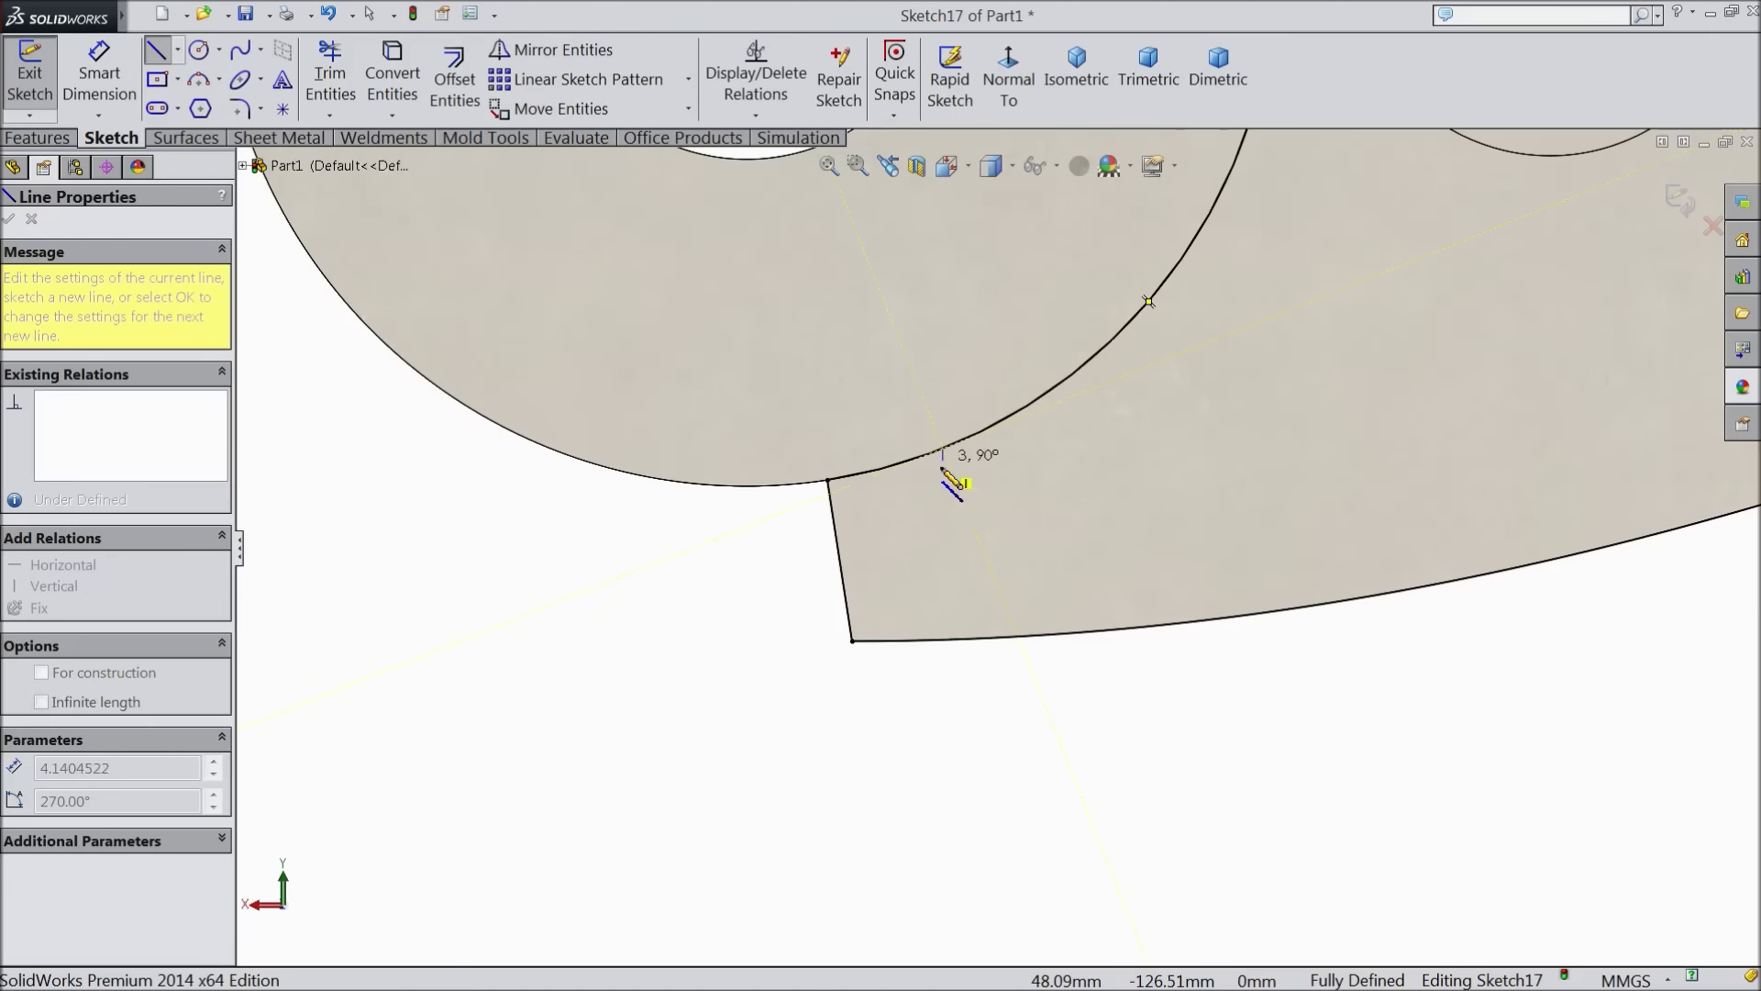
click(945, 770)
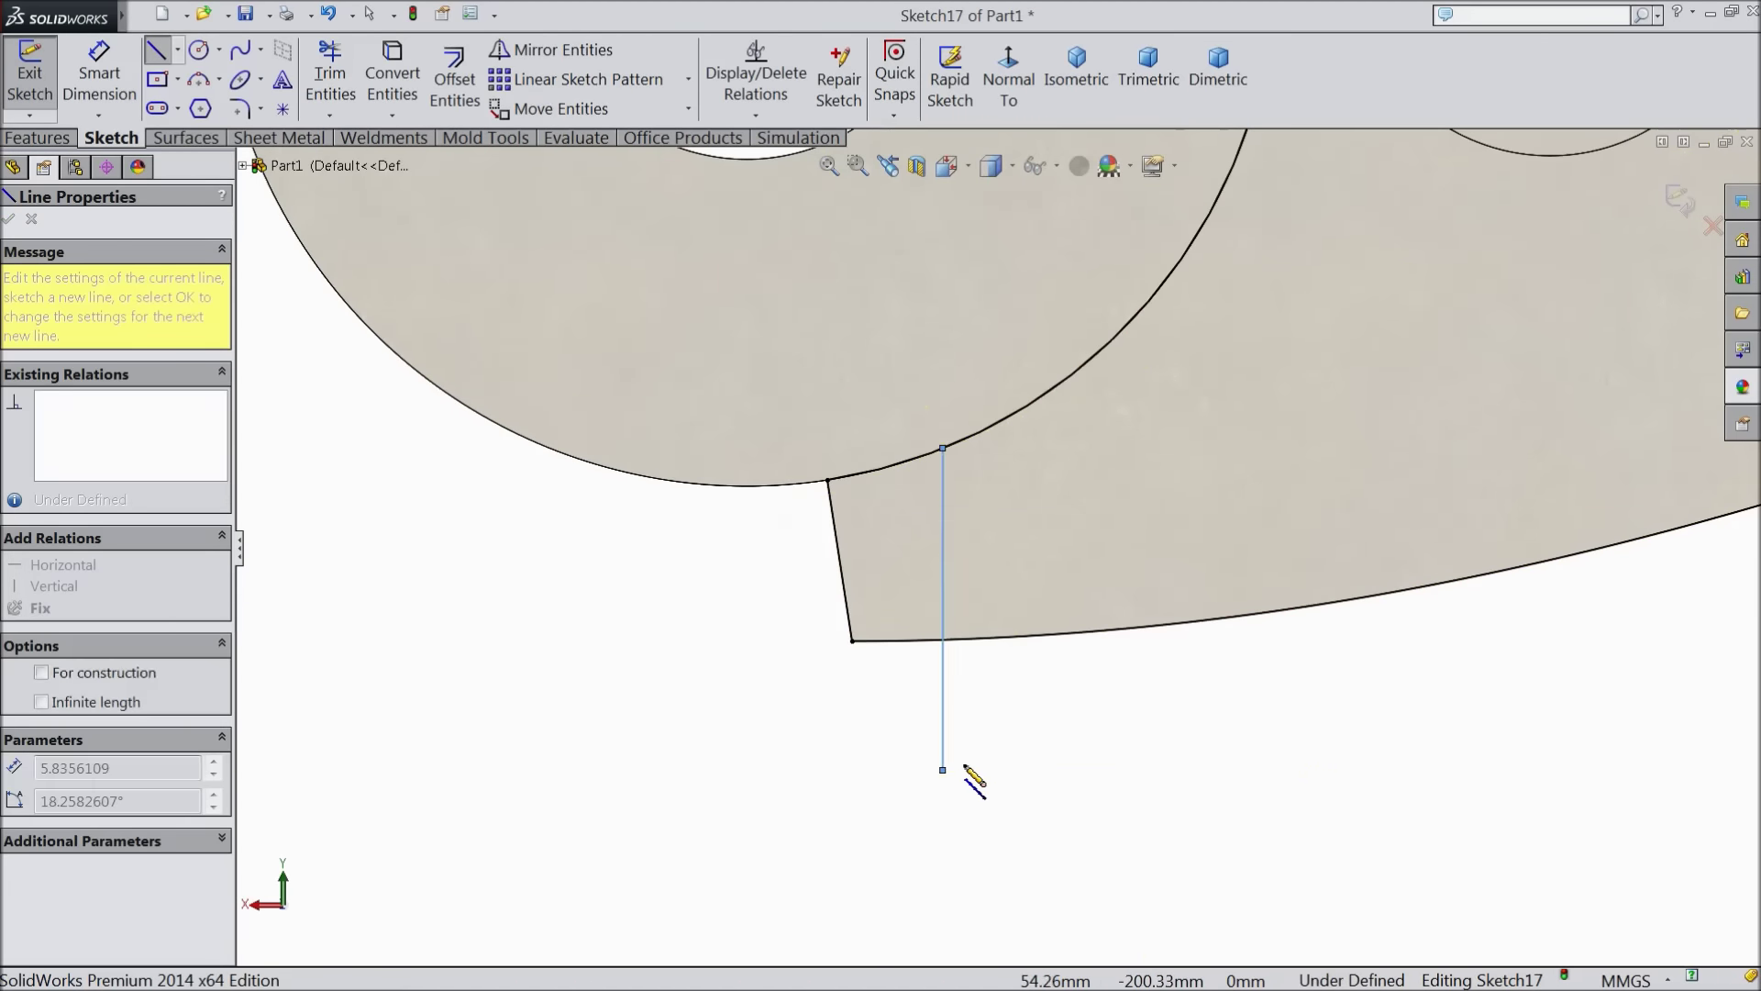
right_click(949, 773)
click(1009, 166)
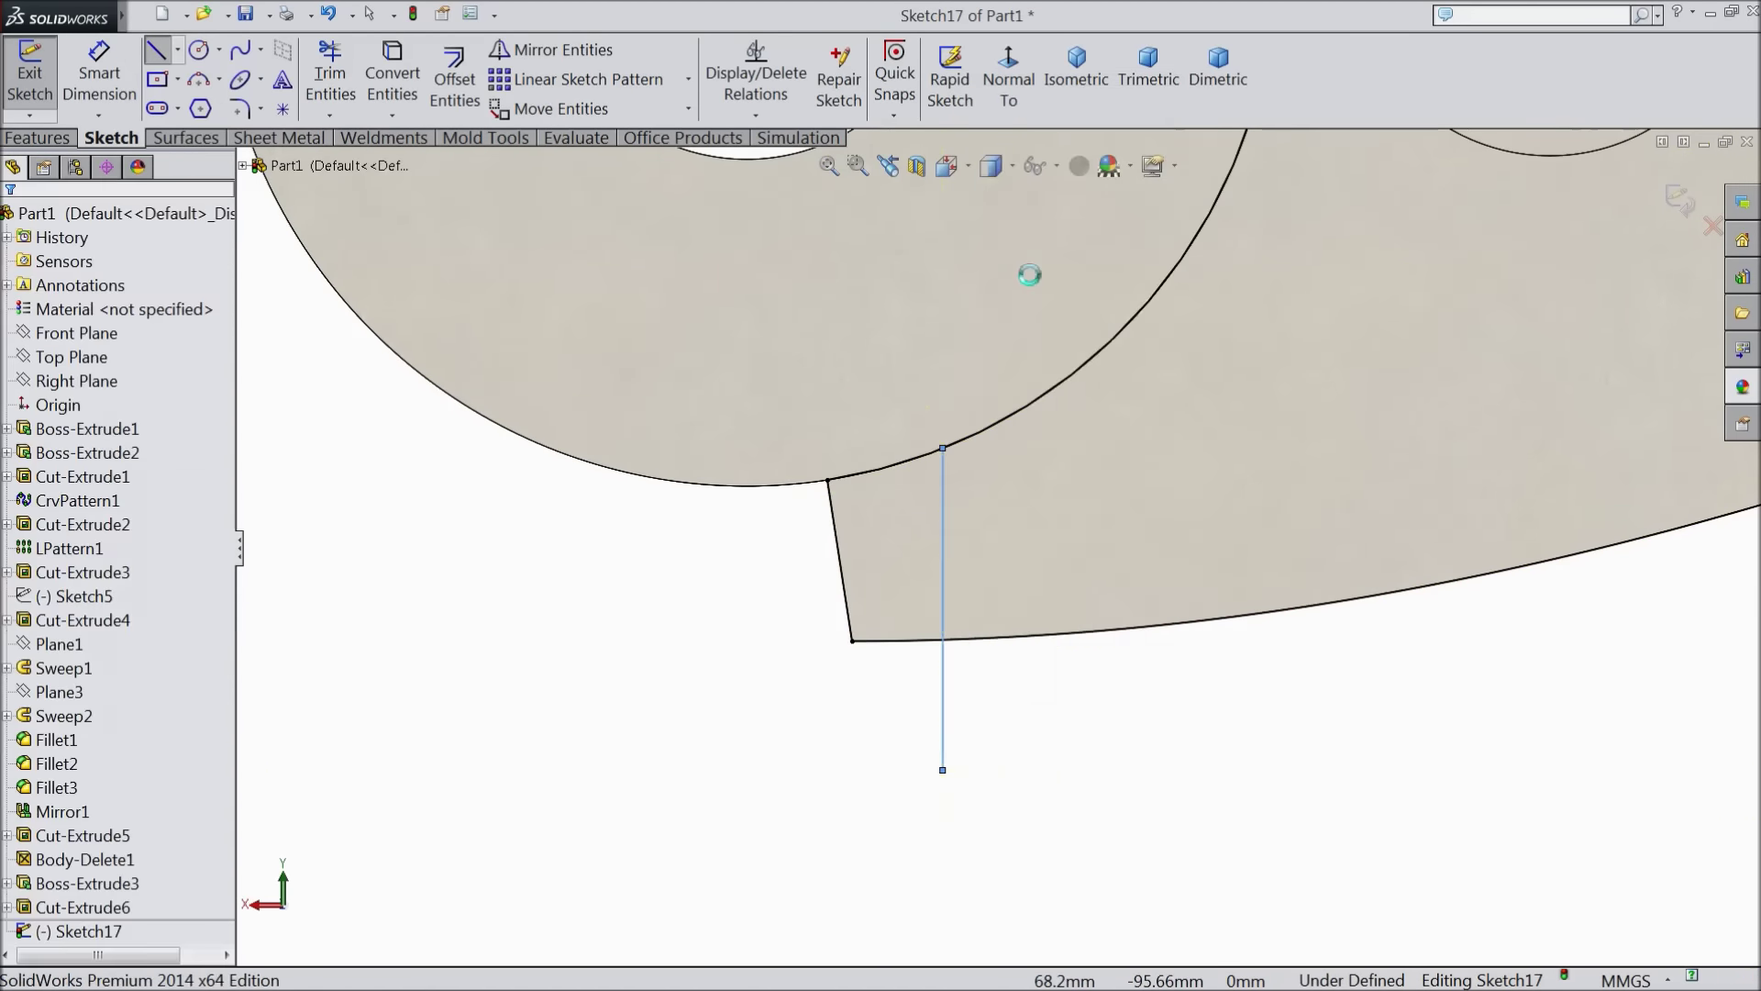
click(944, 703)
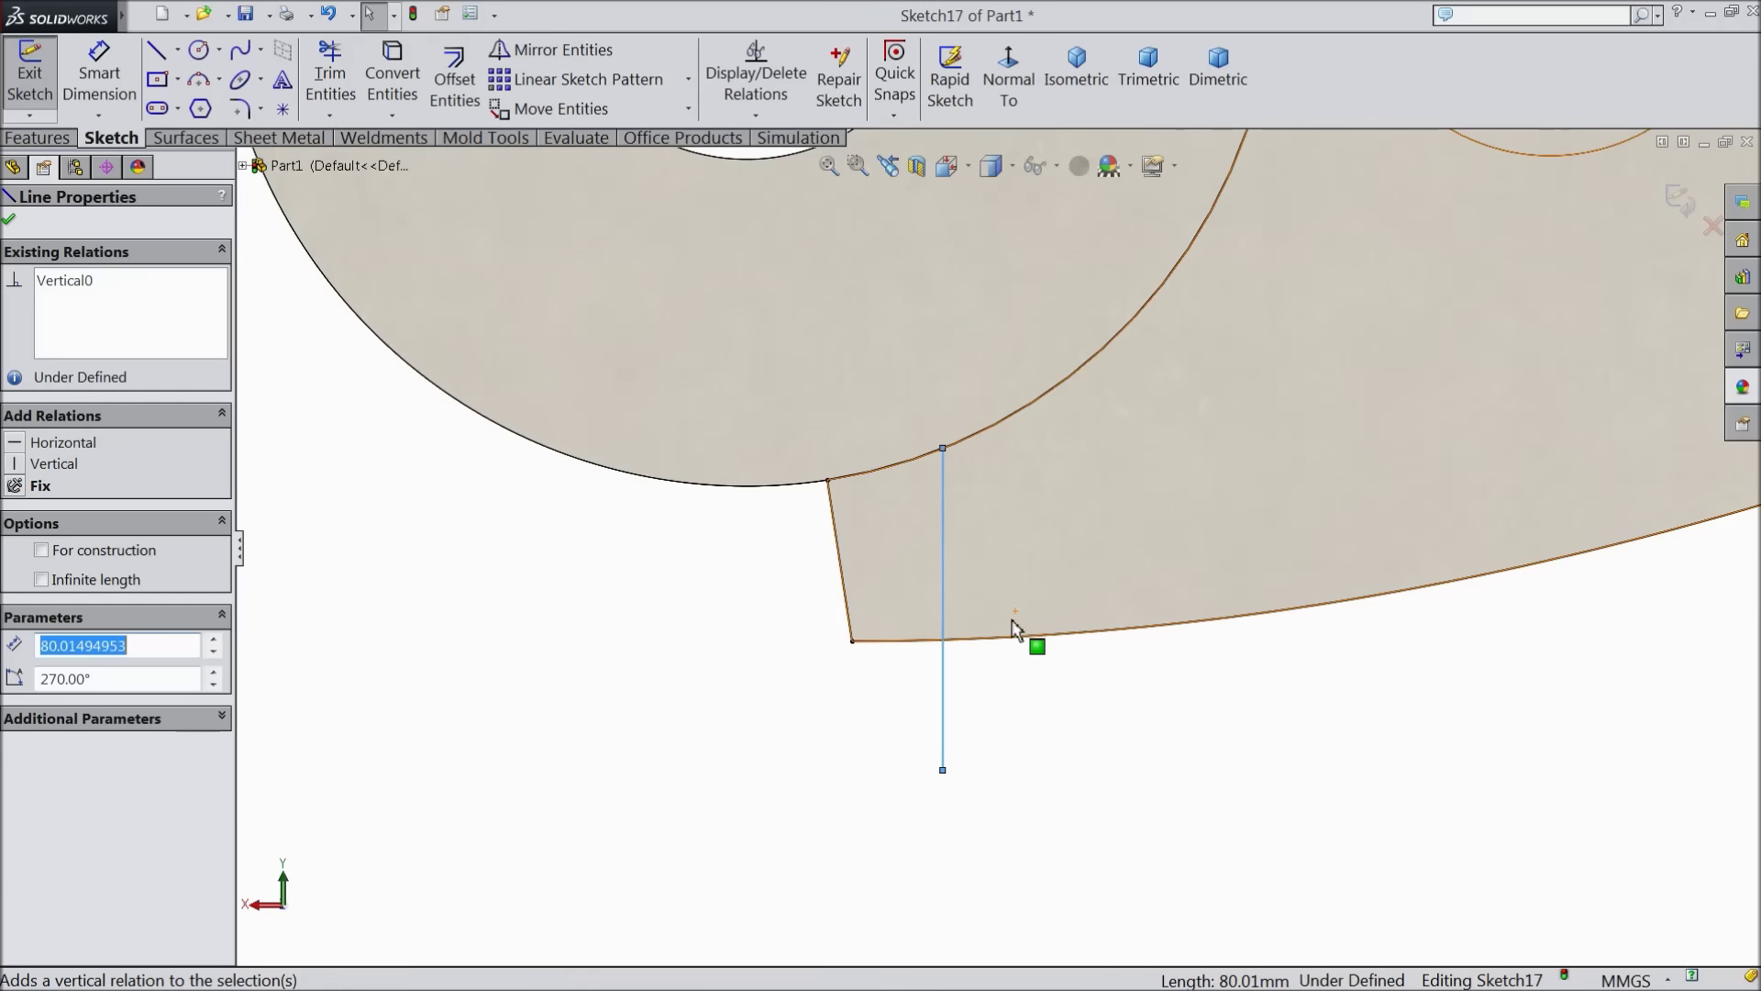
scroll(1005, 550, up, 2)
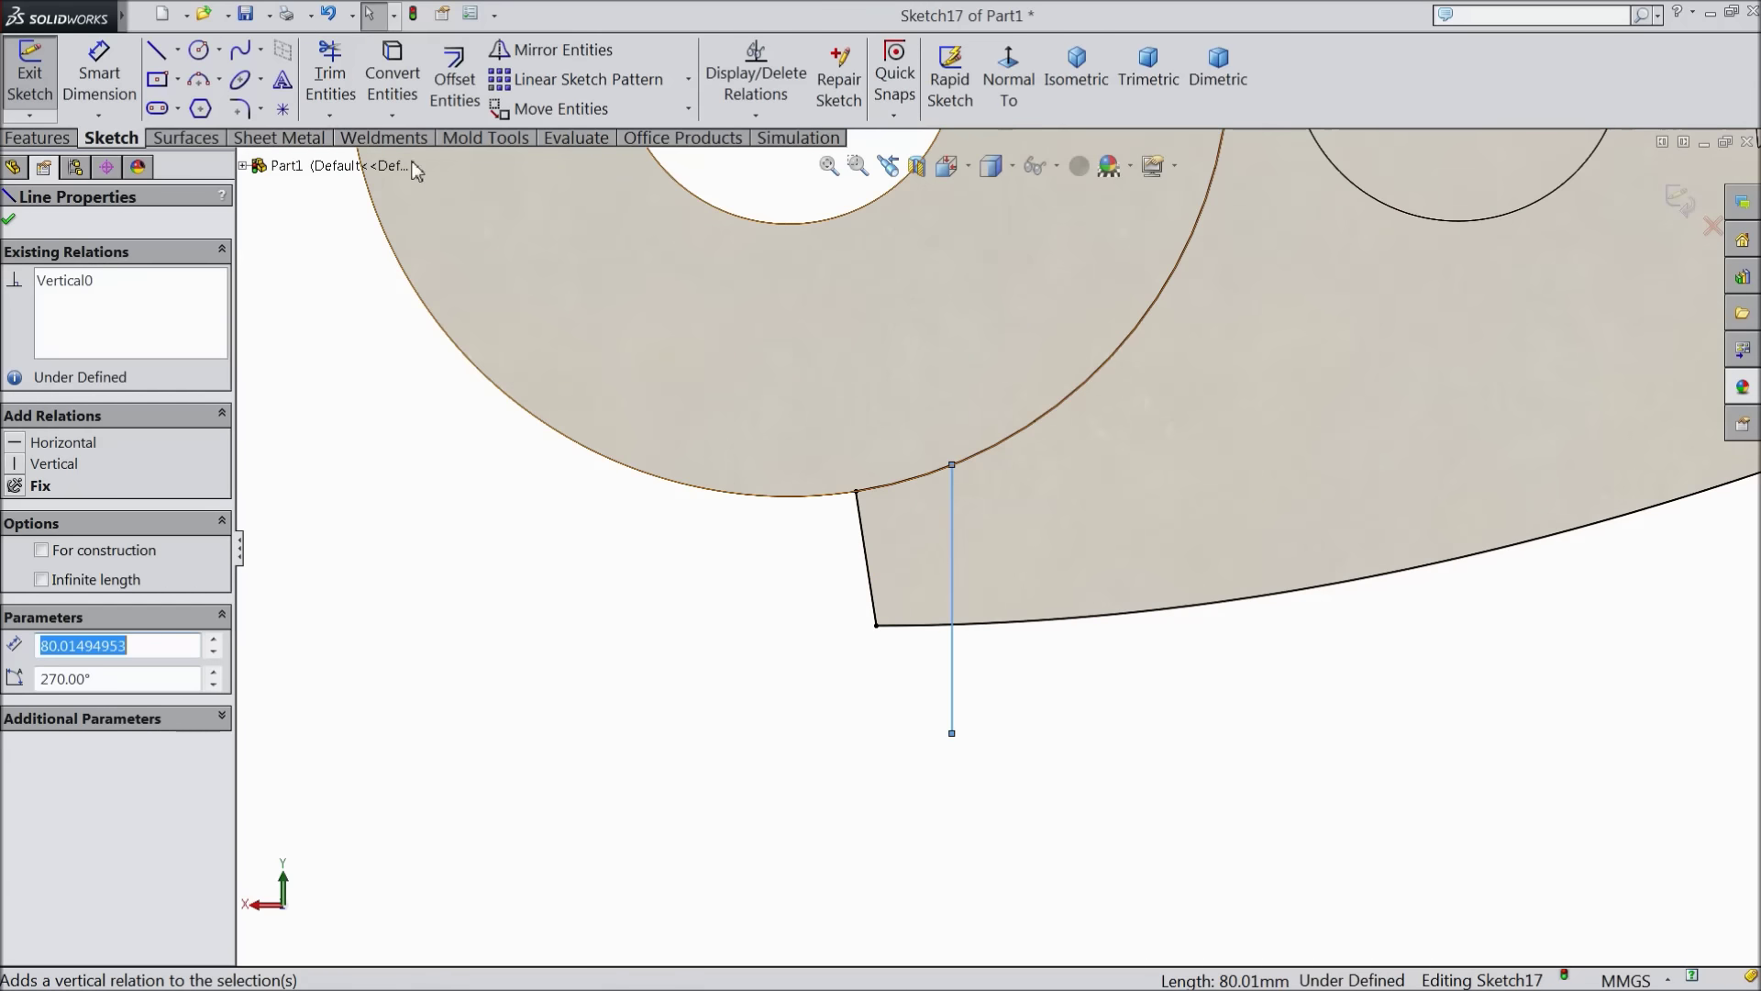
click(328, 78)
click(954, 678)
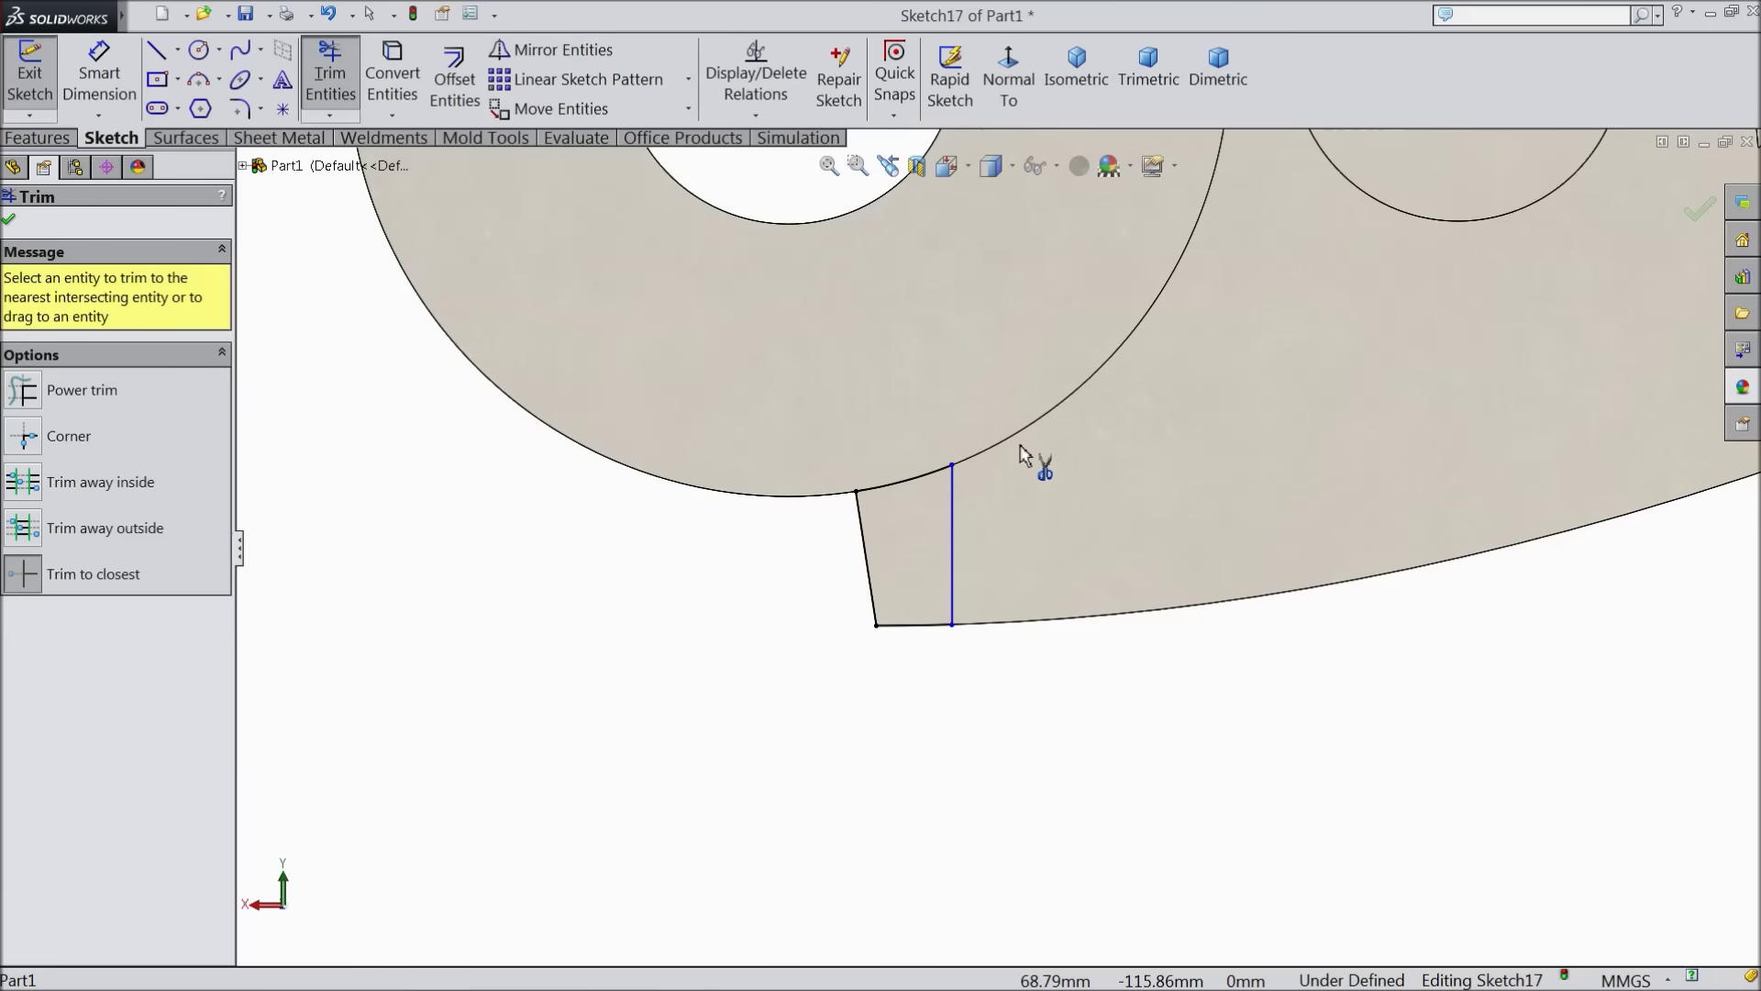
click(9, 219)
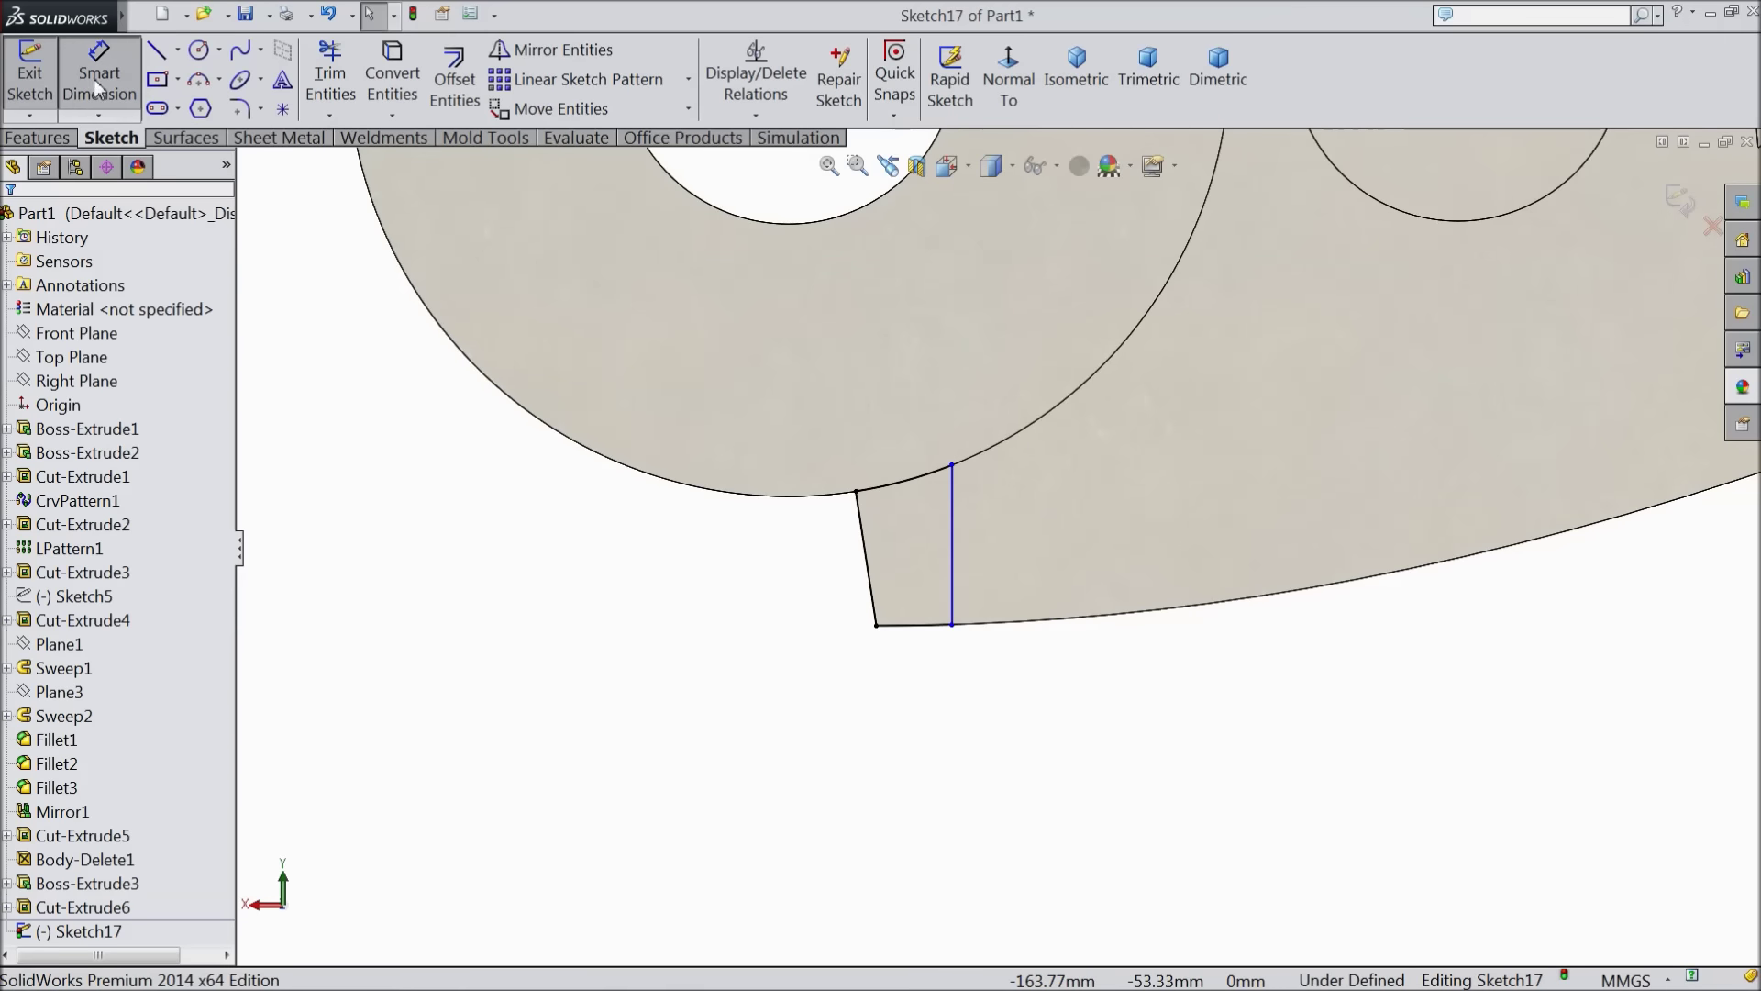
Dimension the vertical line 27 mm from the jaw's lower-left corner
click(856, 492)
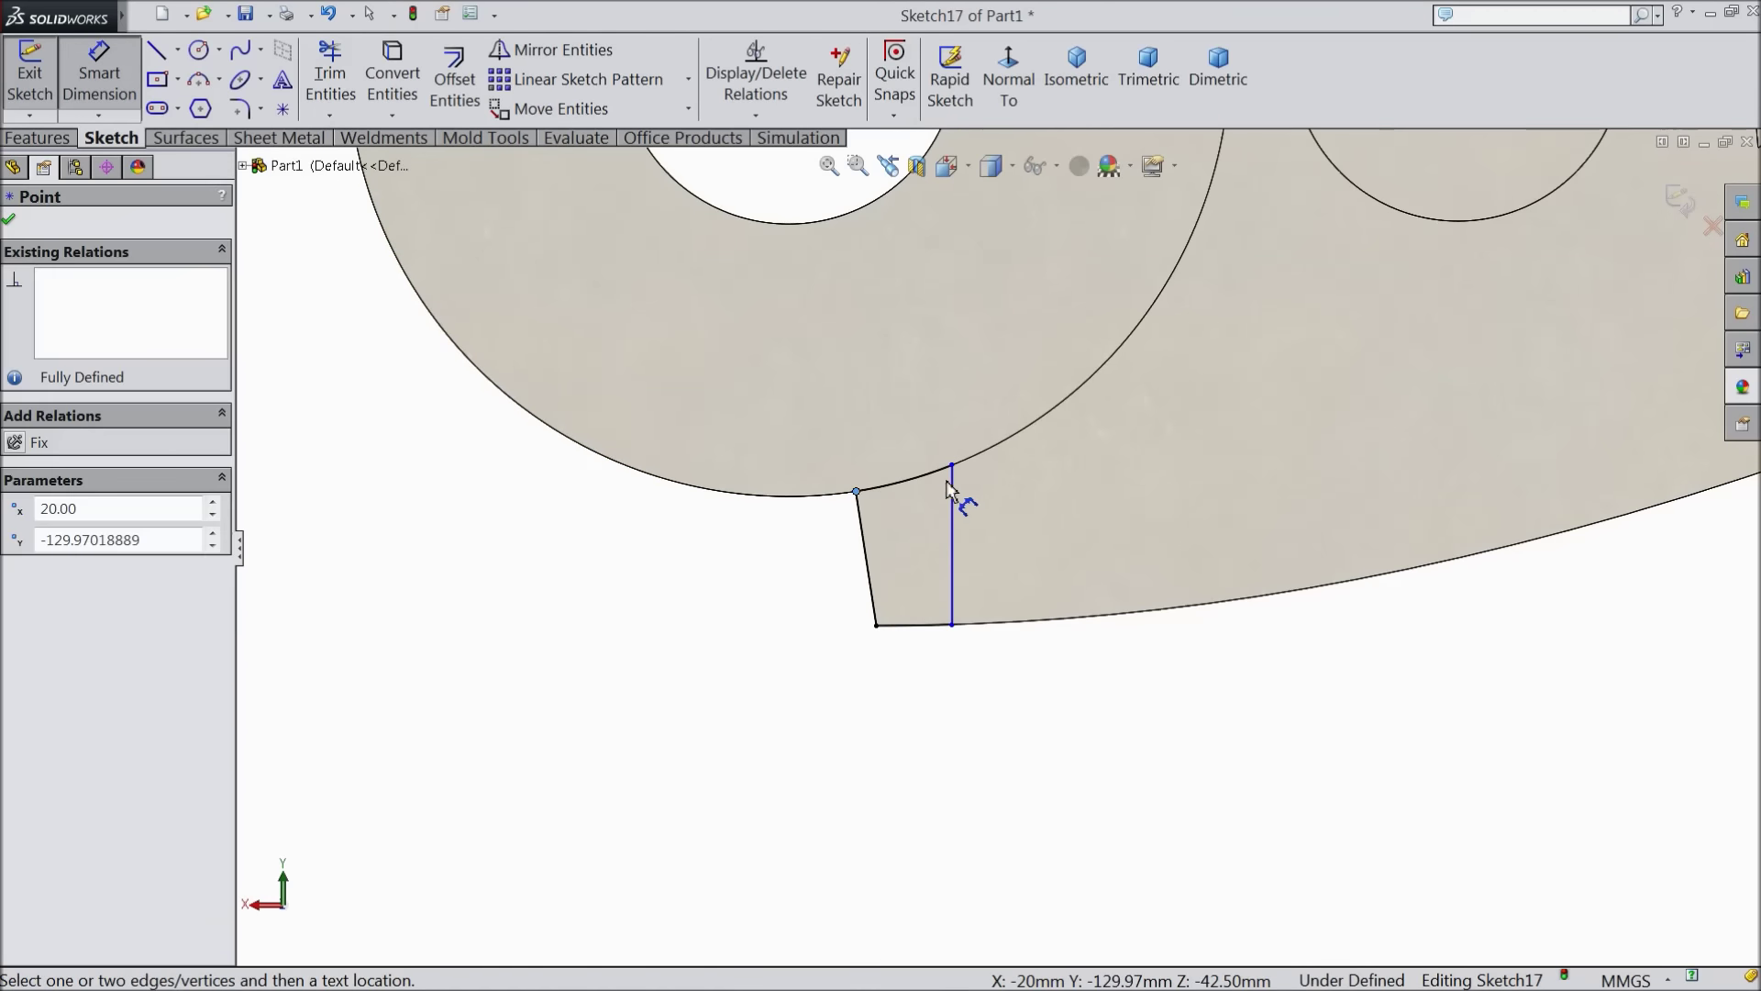
click(953, 466)
click(924, 755)
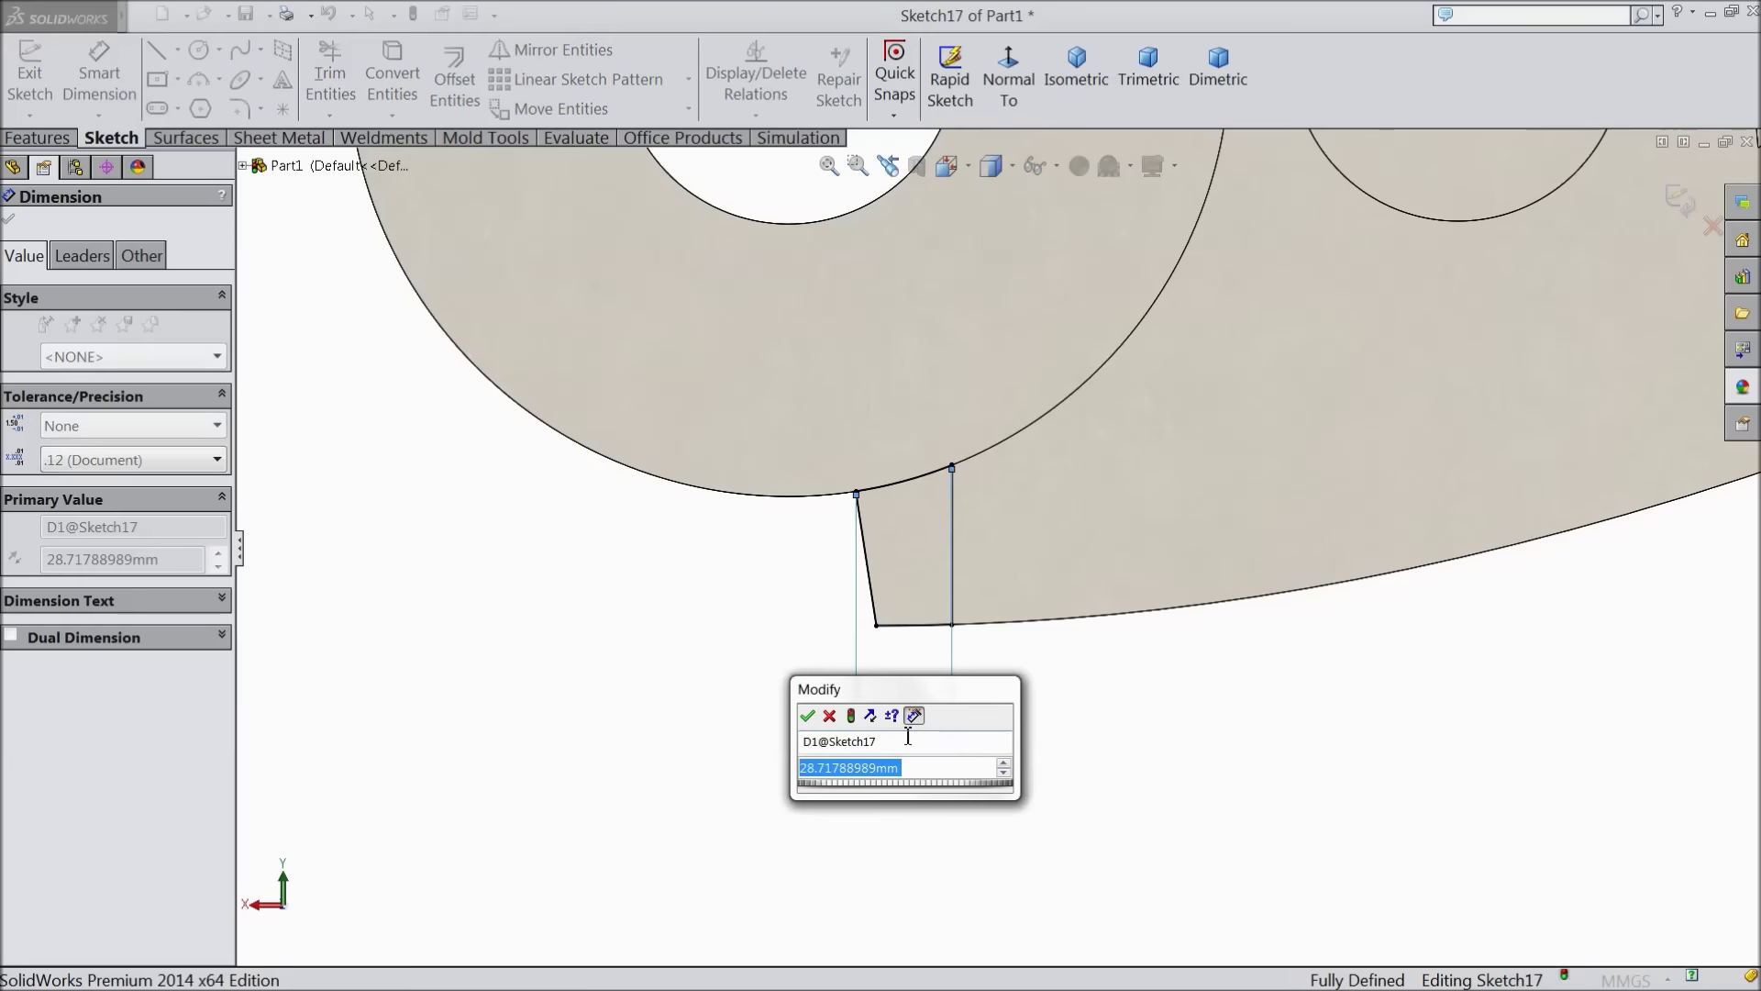
text(2)
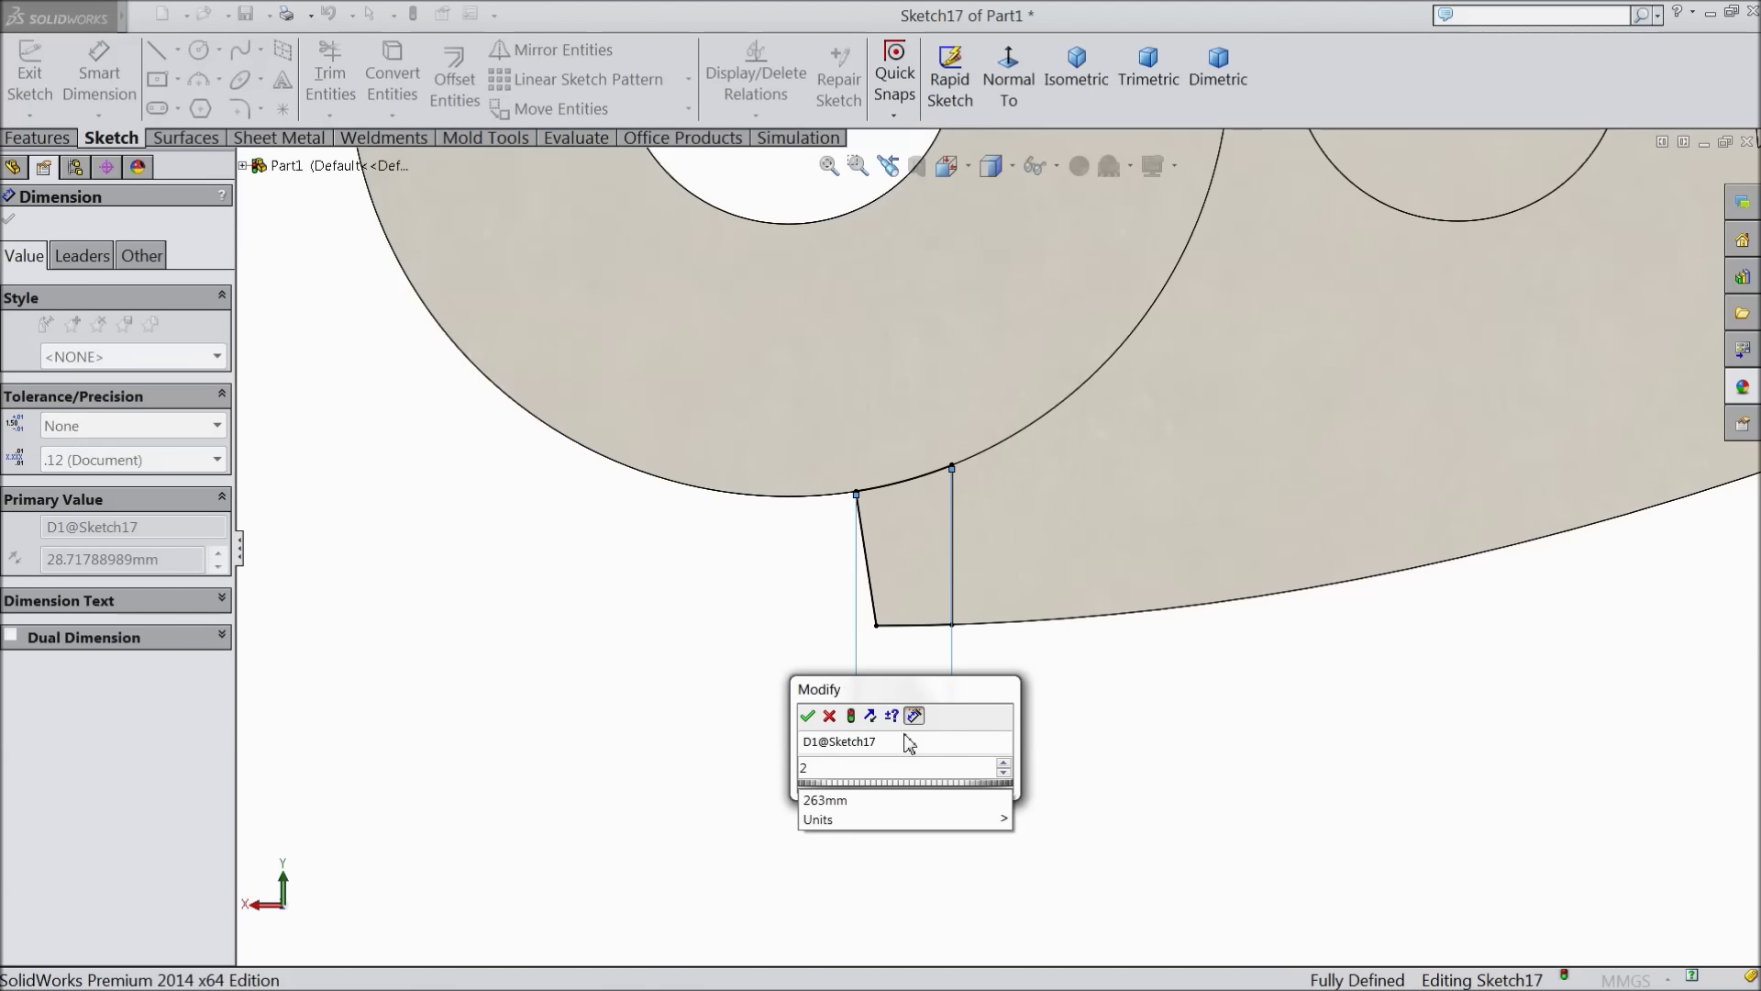
text(7)
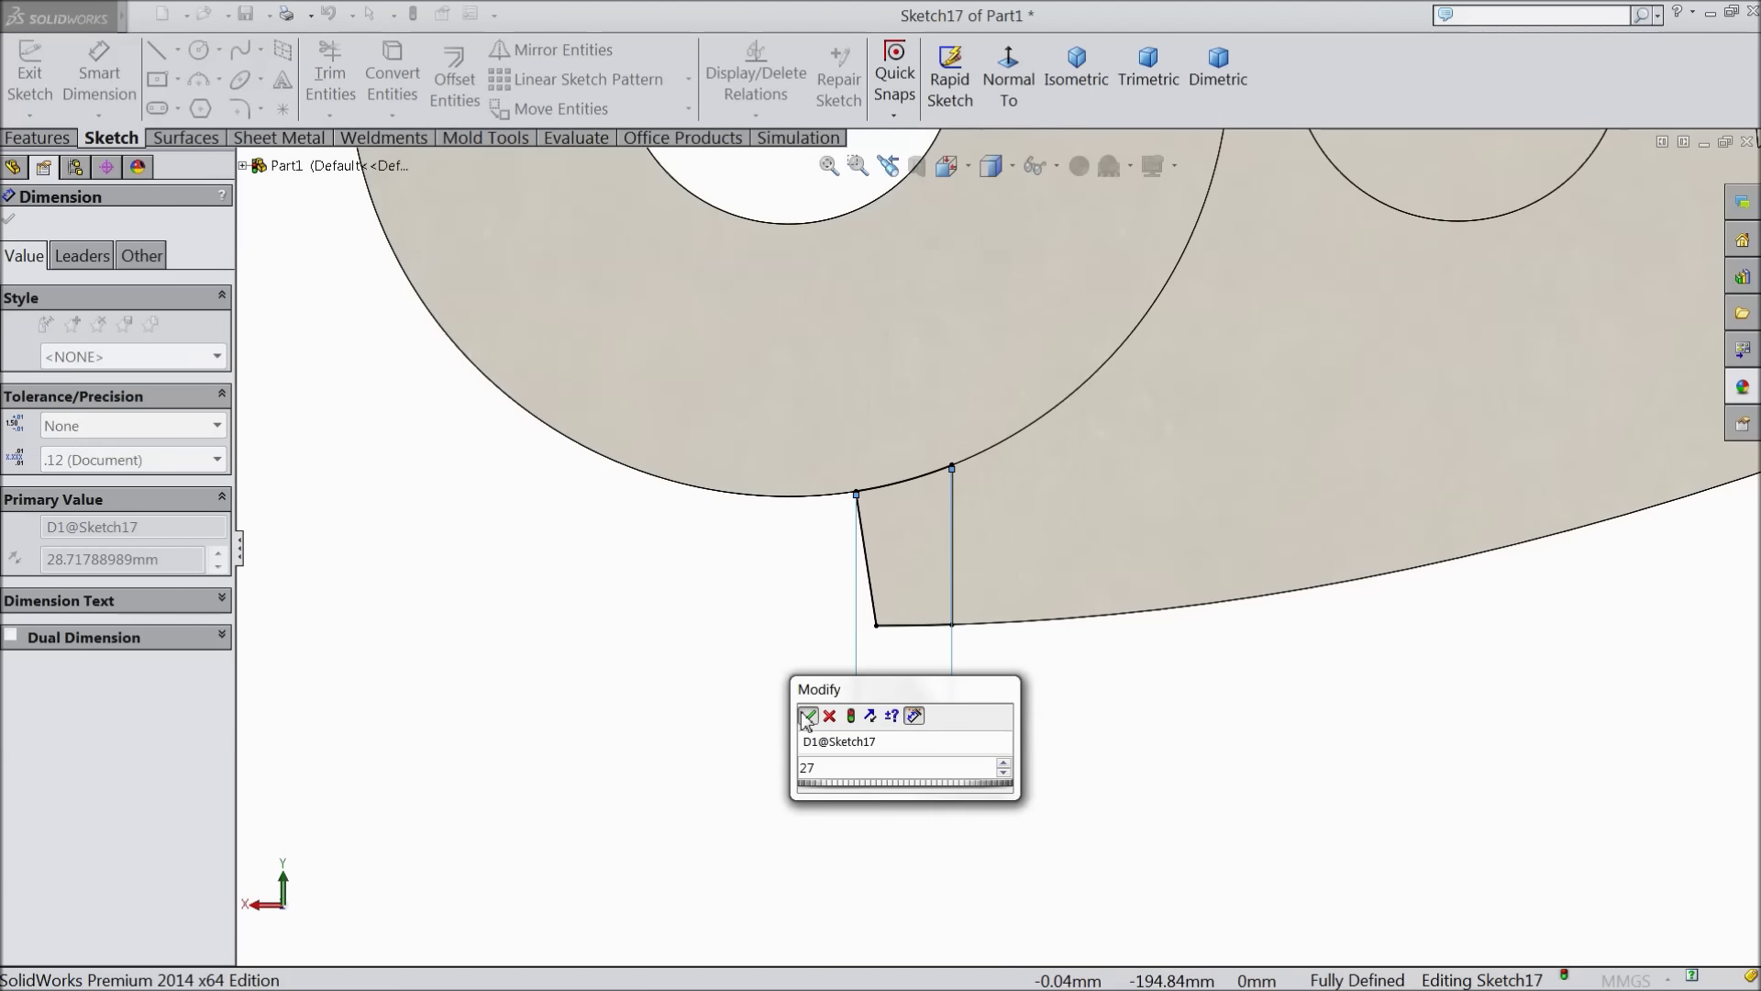
click(807, 716)
key(z)
key(z)
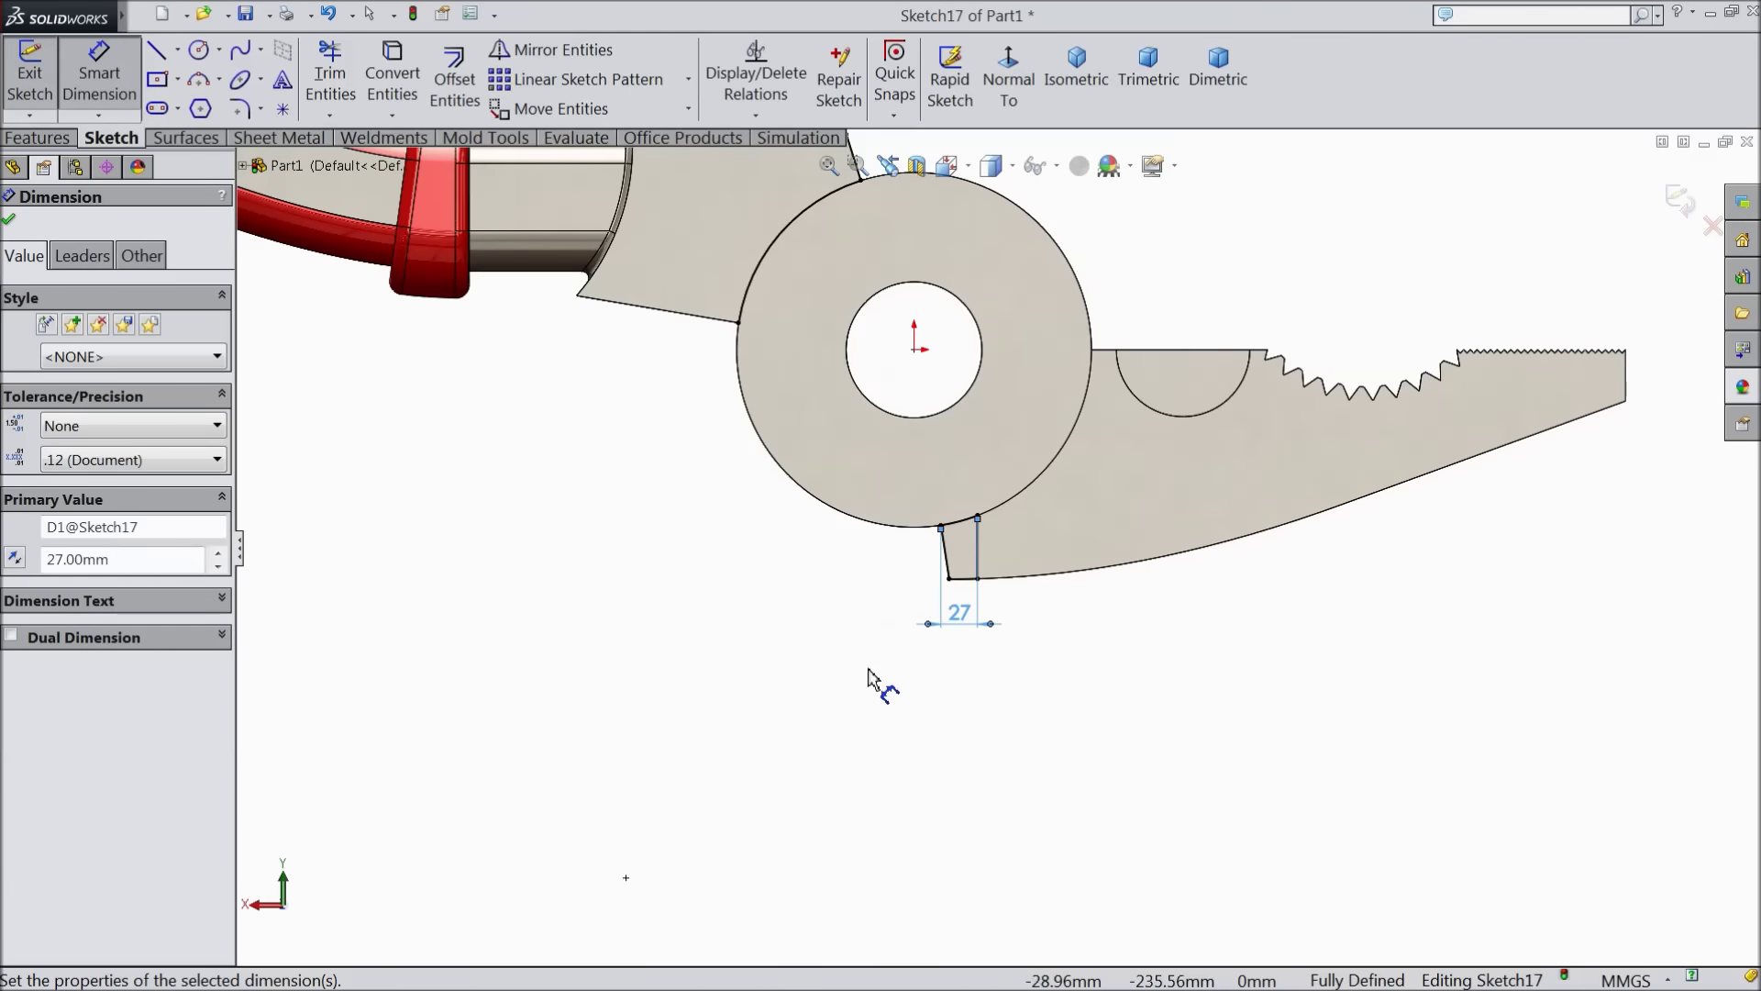
scroll(974, 603, down, 3)
scroll(951, 627, up, 2)
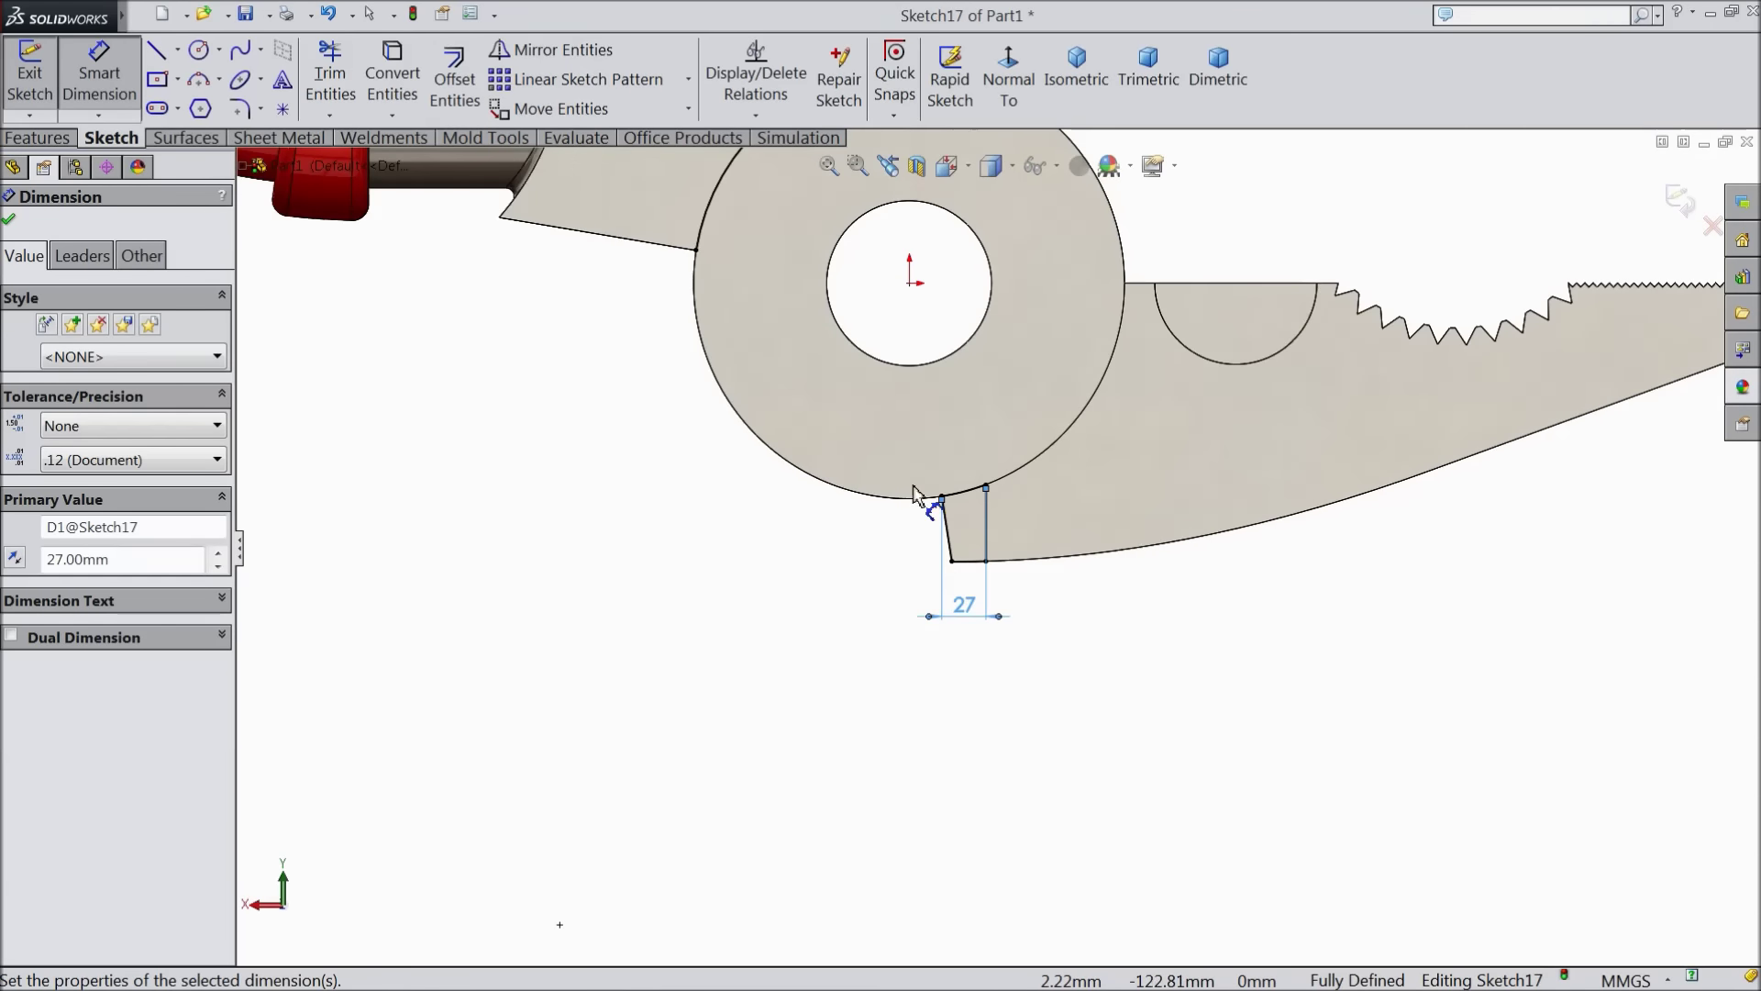
scroll(963, 581, up, 2)
scroll(945, 376, down, 4)
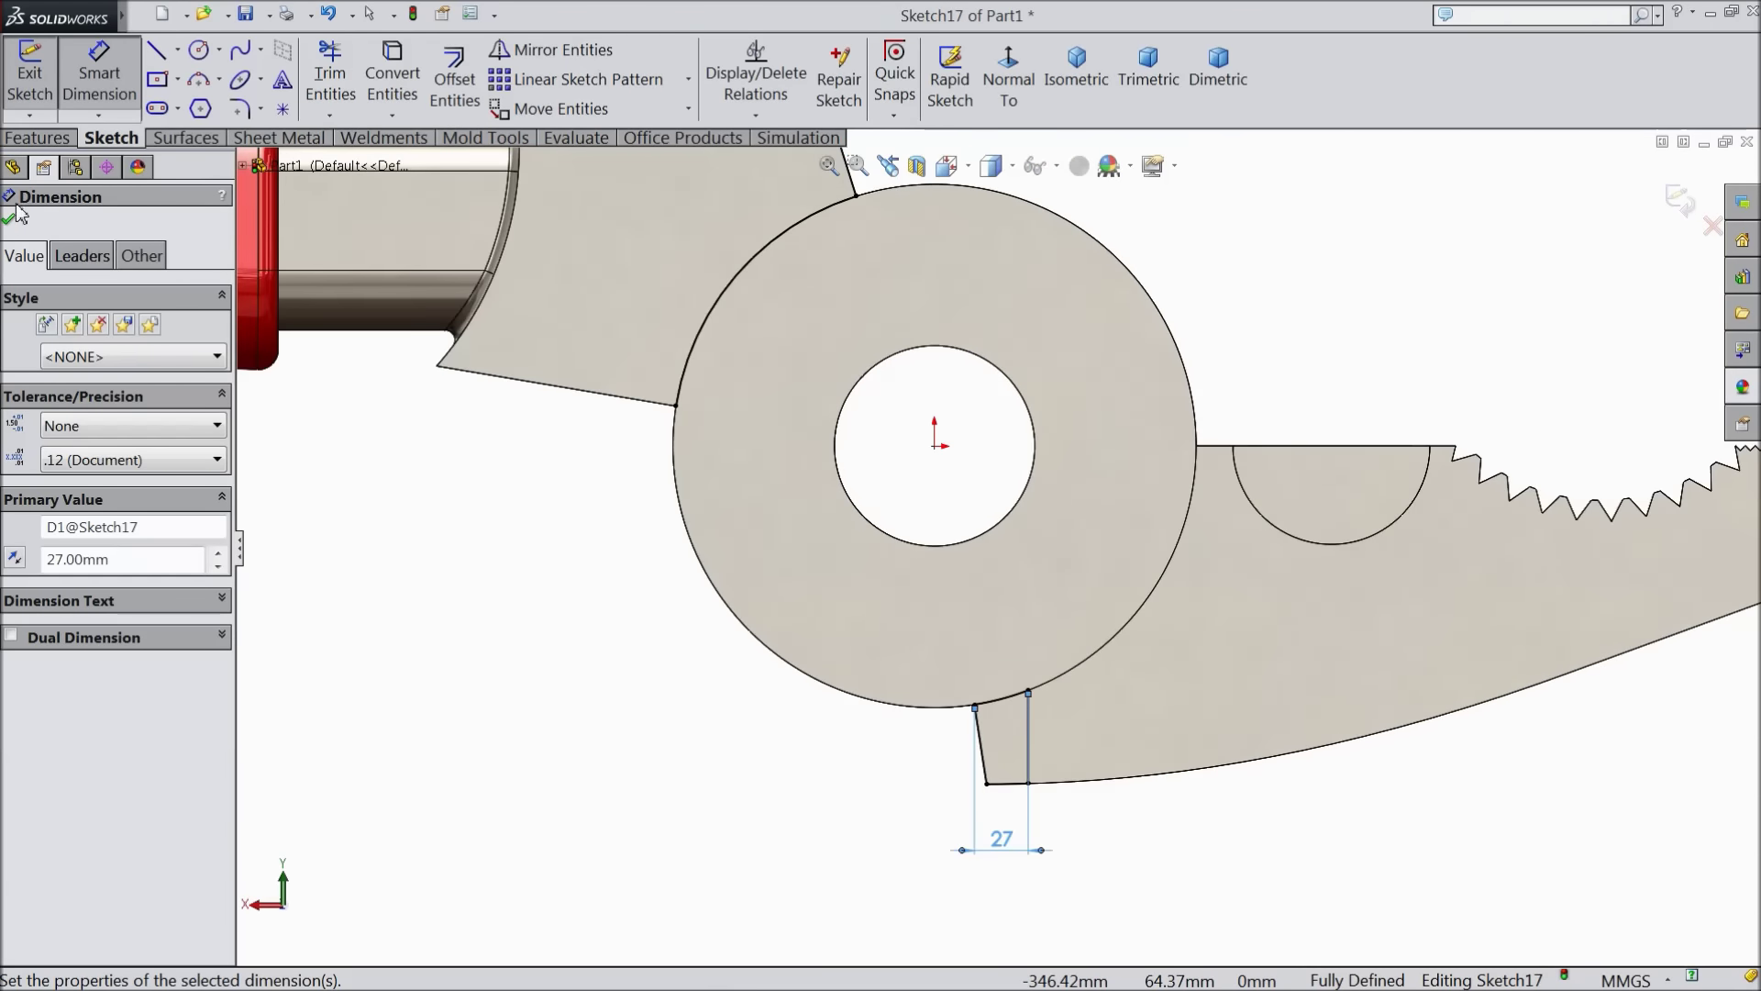
click(8, 220)
Draw a vertical line upward from the pivot ring's upper-left edge
click(157, 49)
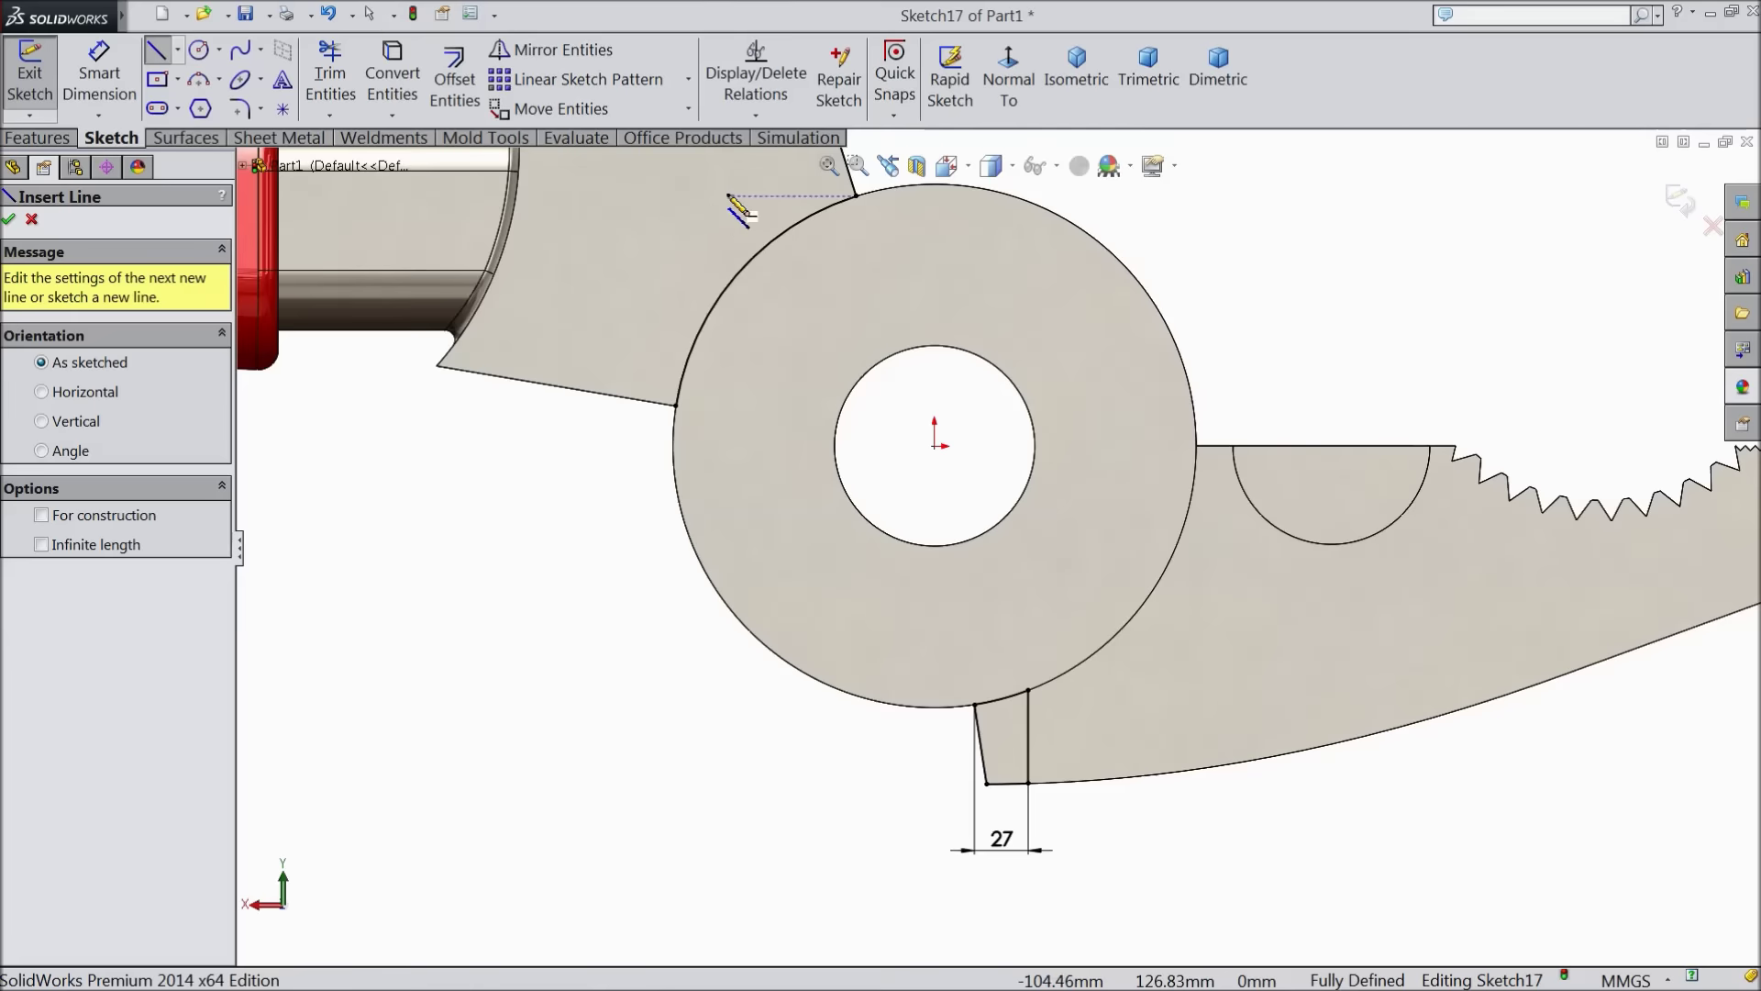
scroll(888, 315, up, 1)
scroll(888, 315, down, 2)
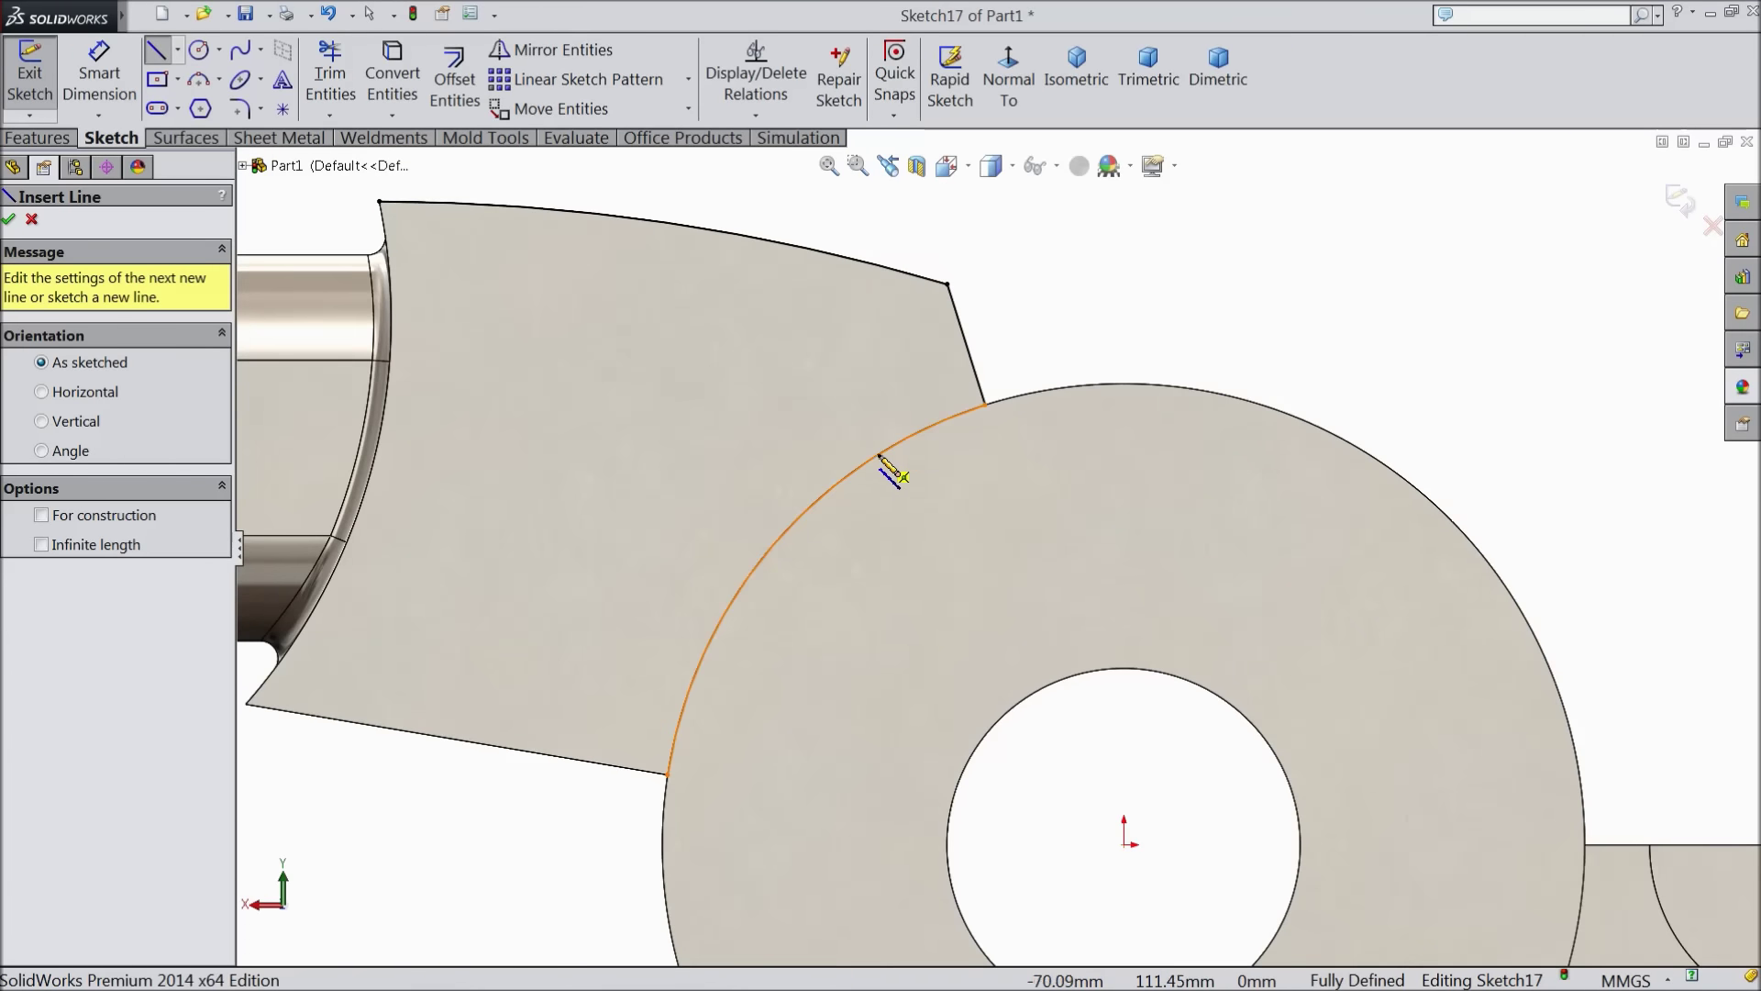
click(773, 544)
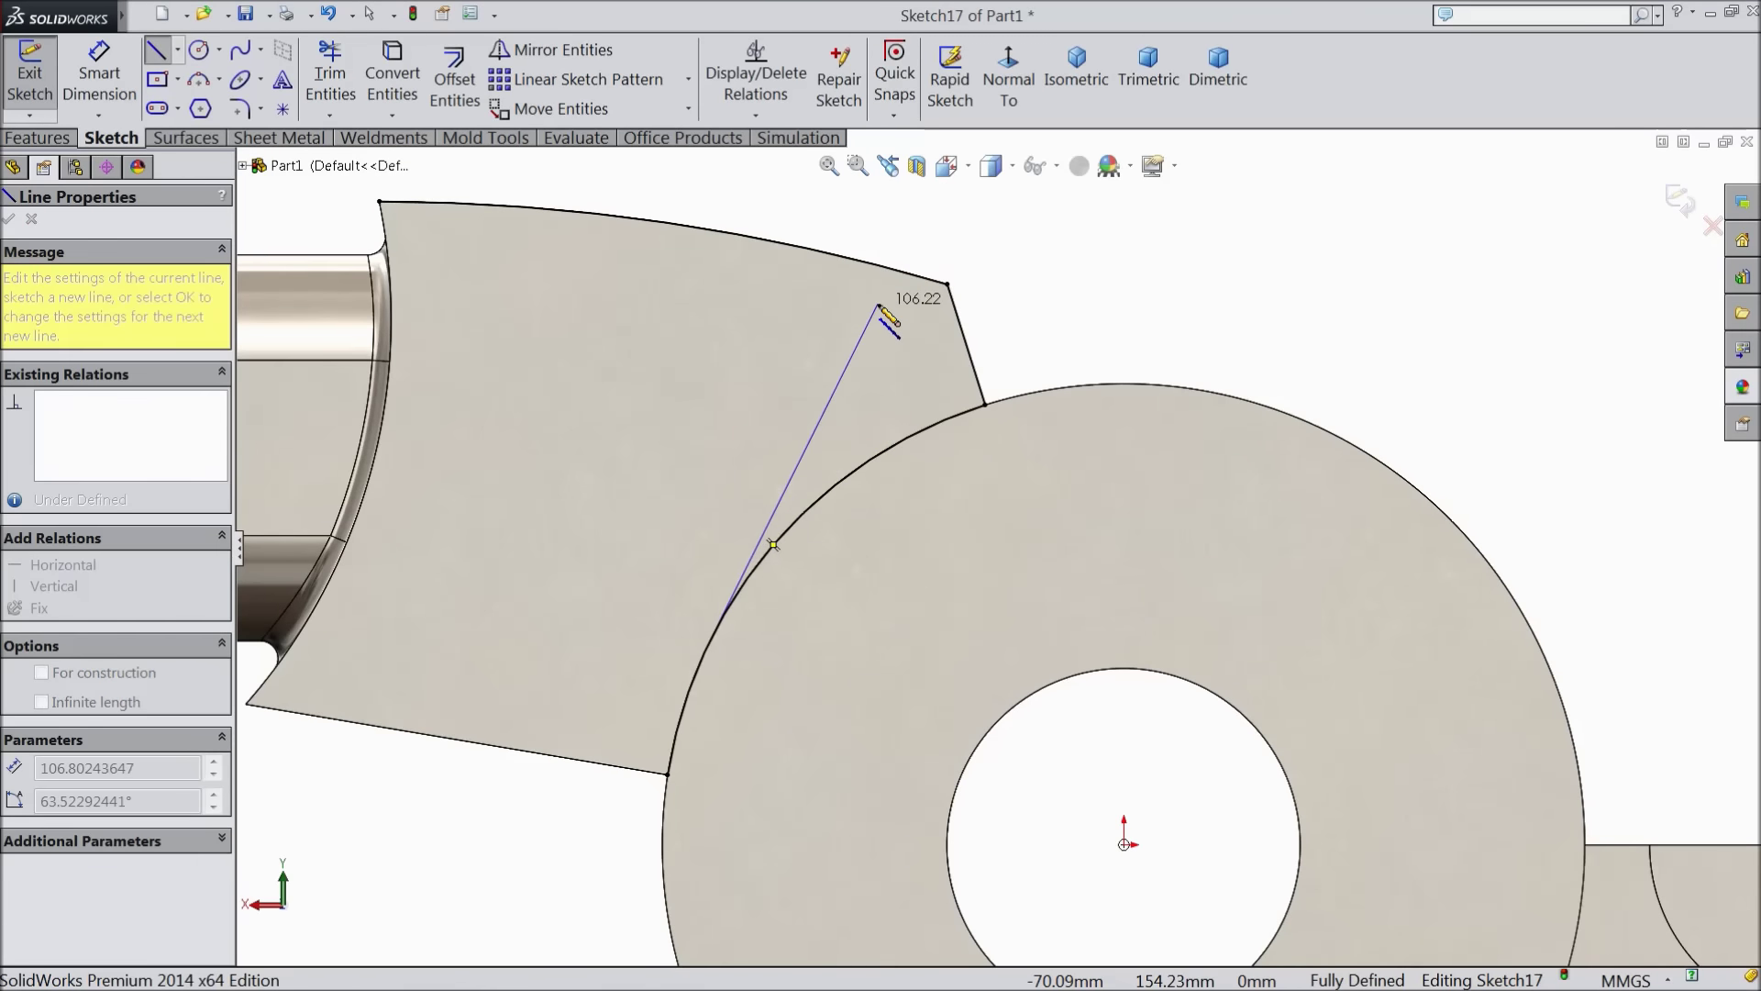
key(Escape)
click(154, 53)
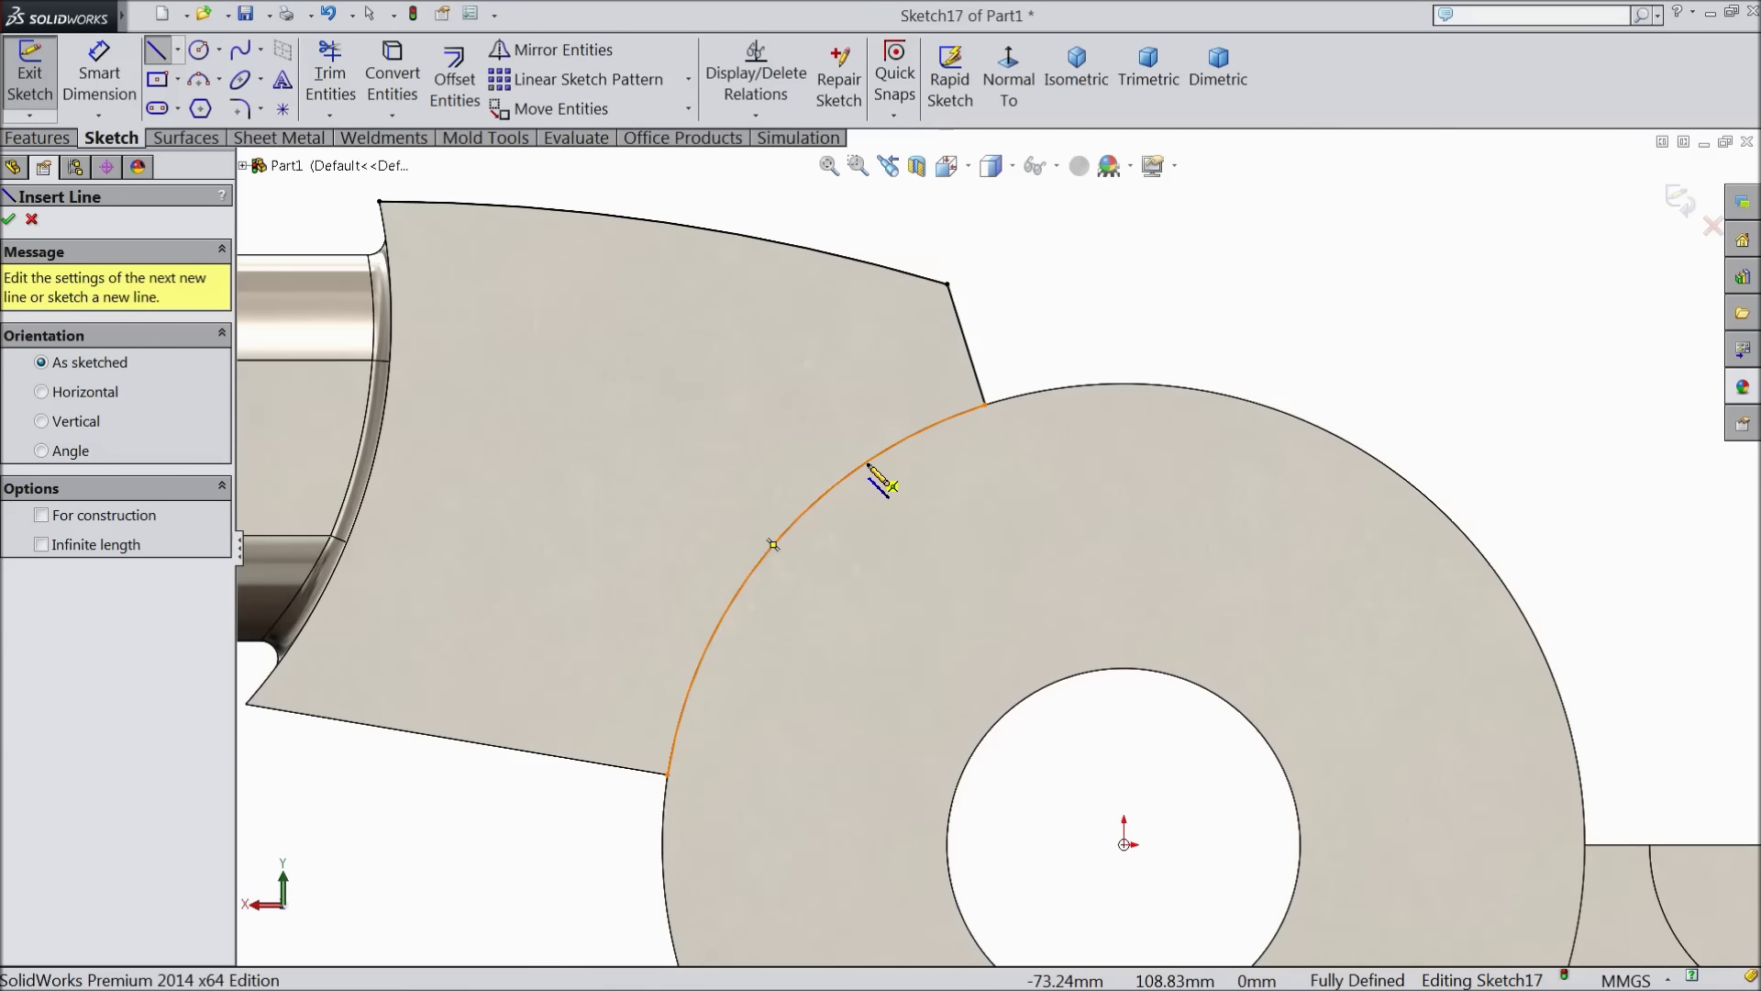
click(868, 463)
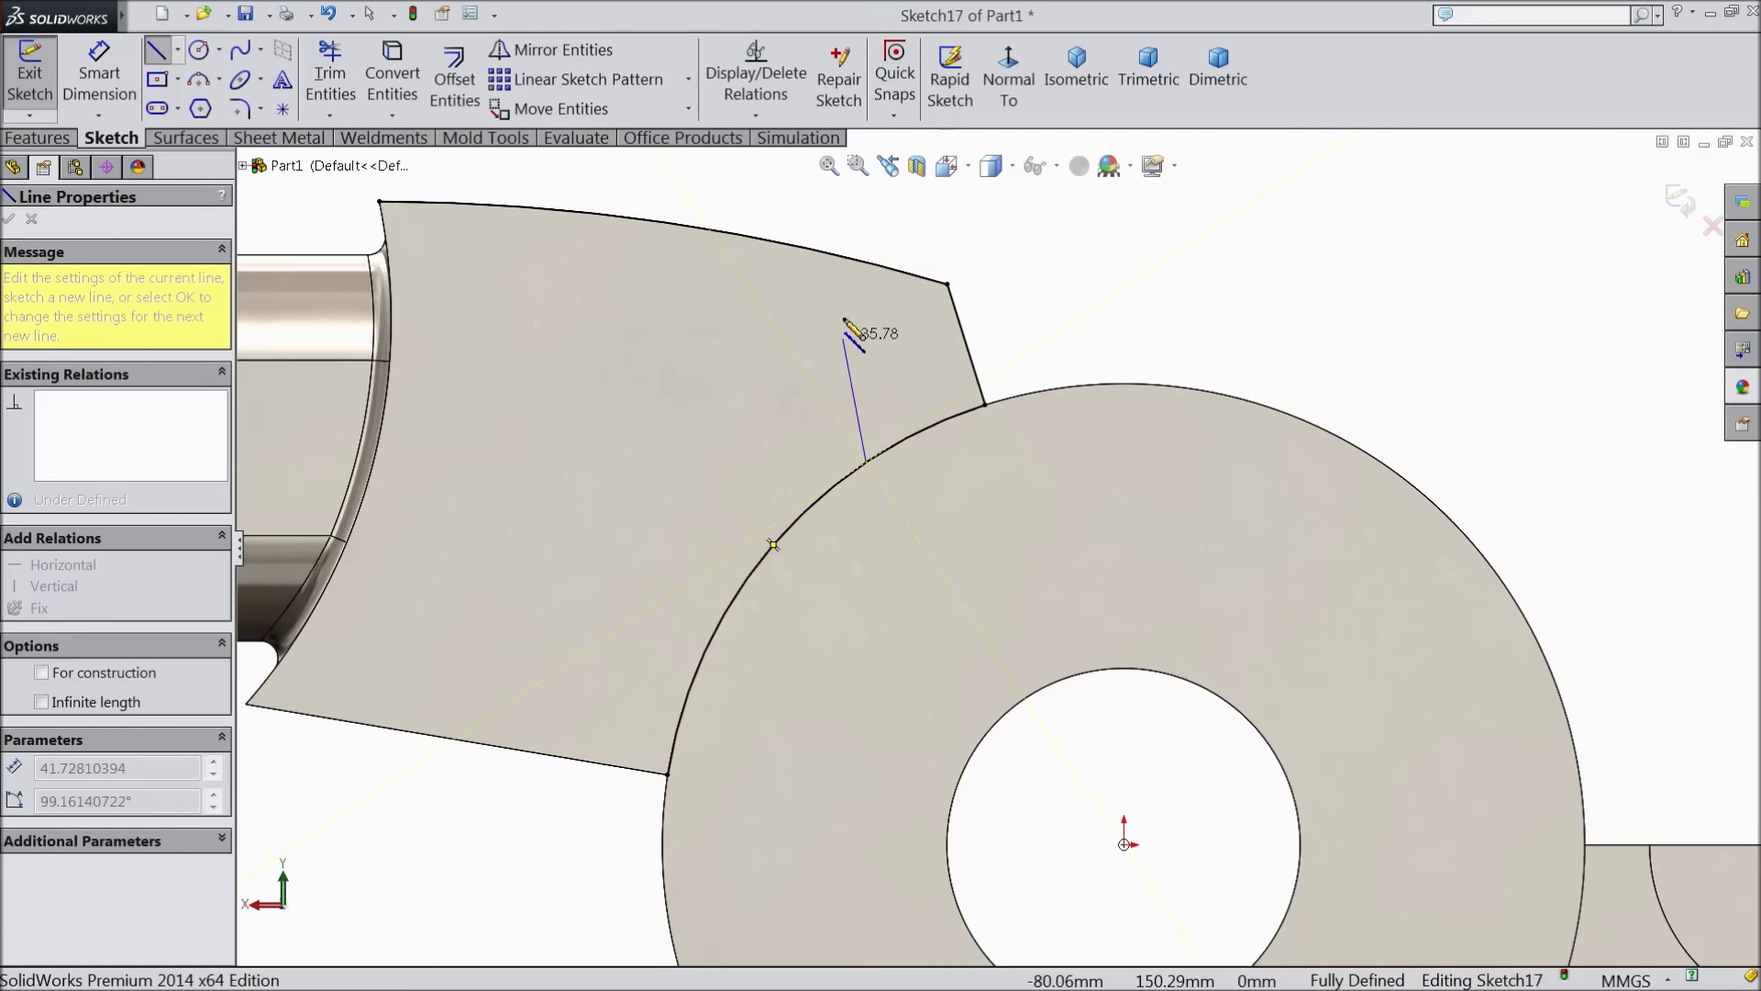
right_click(910, 221)
click(954, 194)
scroll(943, 334, up, 3)
scroll(945, 378, down, 3)
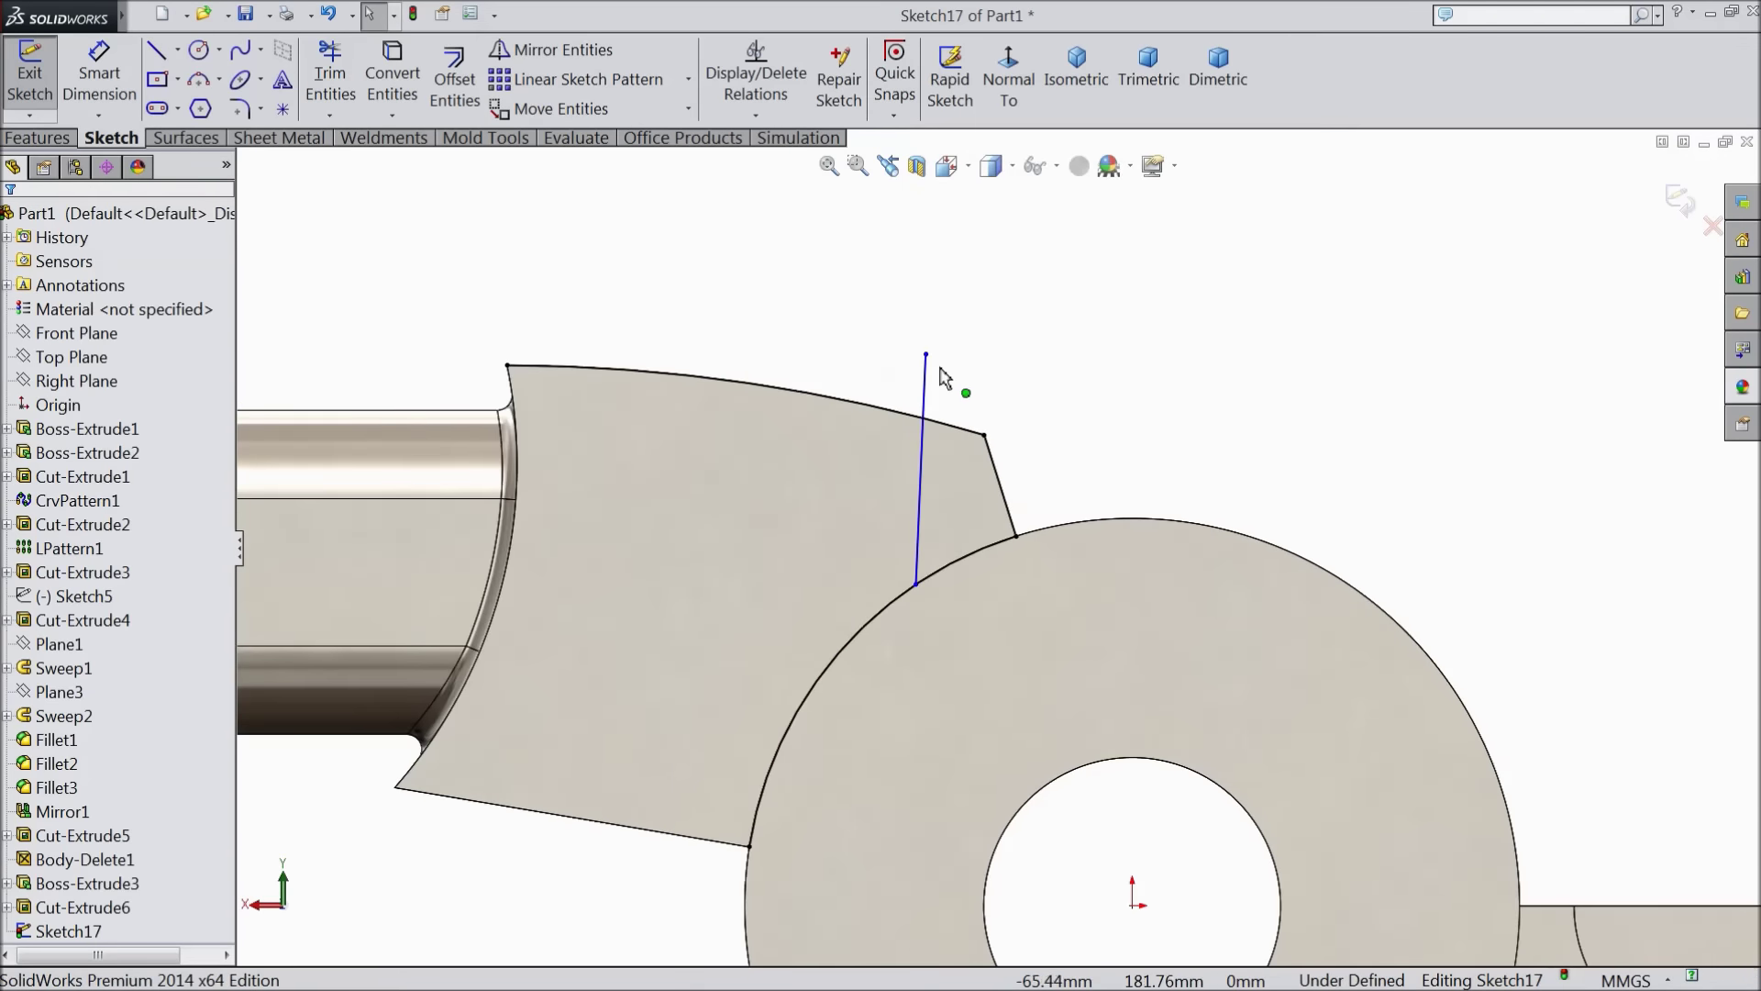
click(923, 396)
click(999, 323)
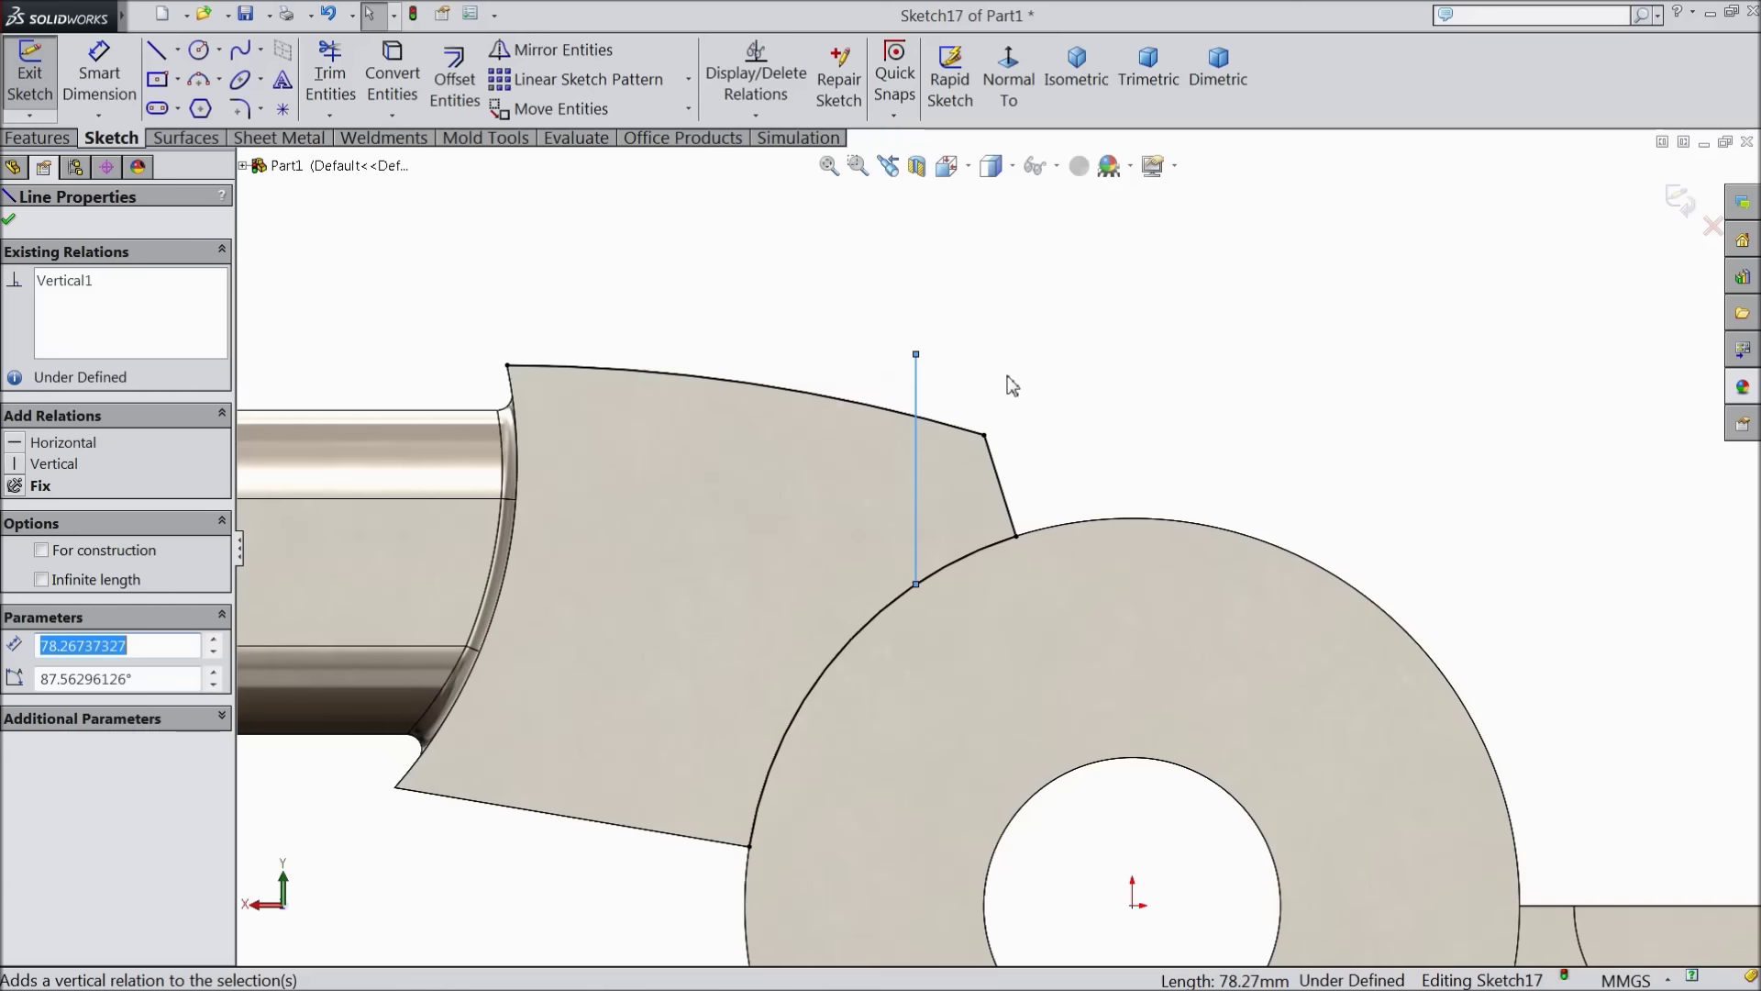
click(8, 220)
Trim the top edge and the line's overhang above the jaw's top edge
key(t)
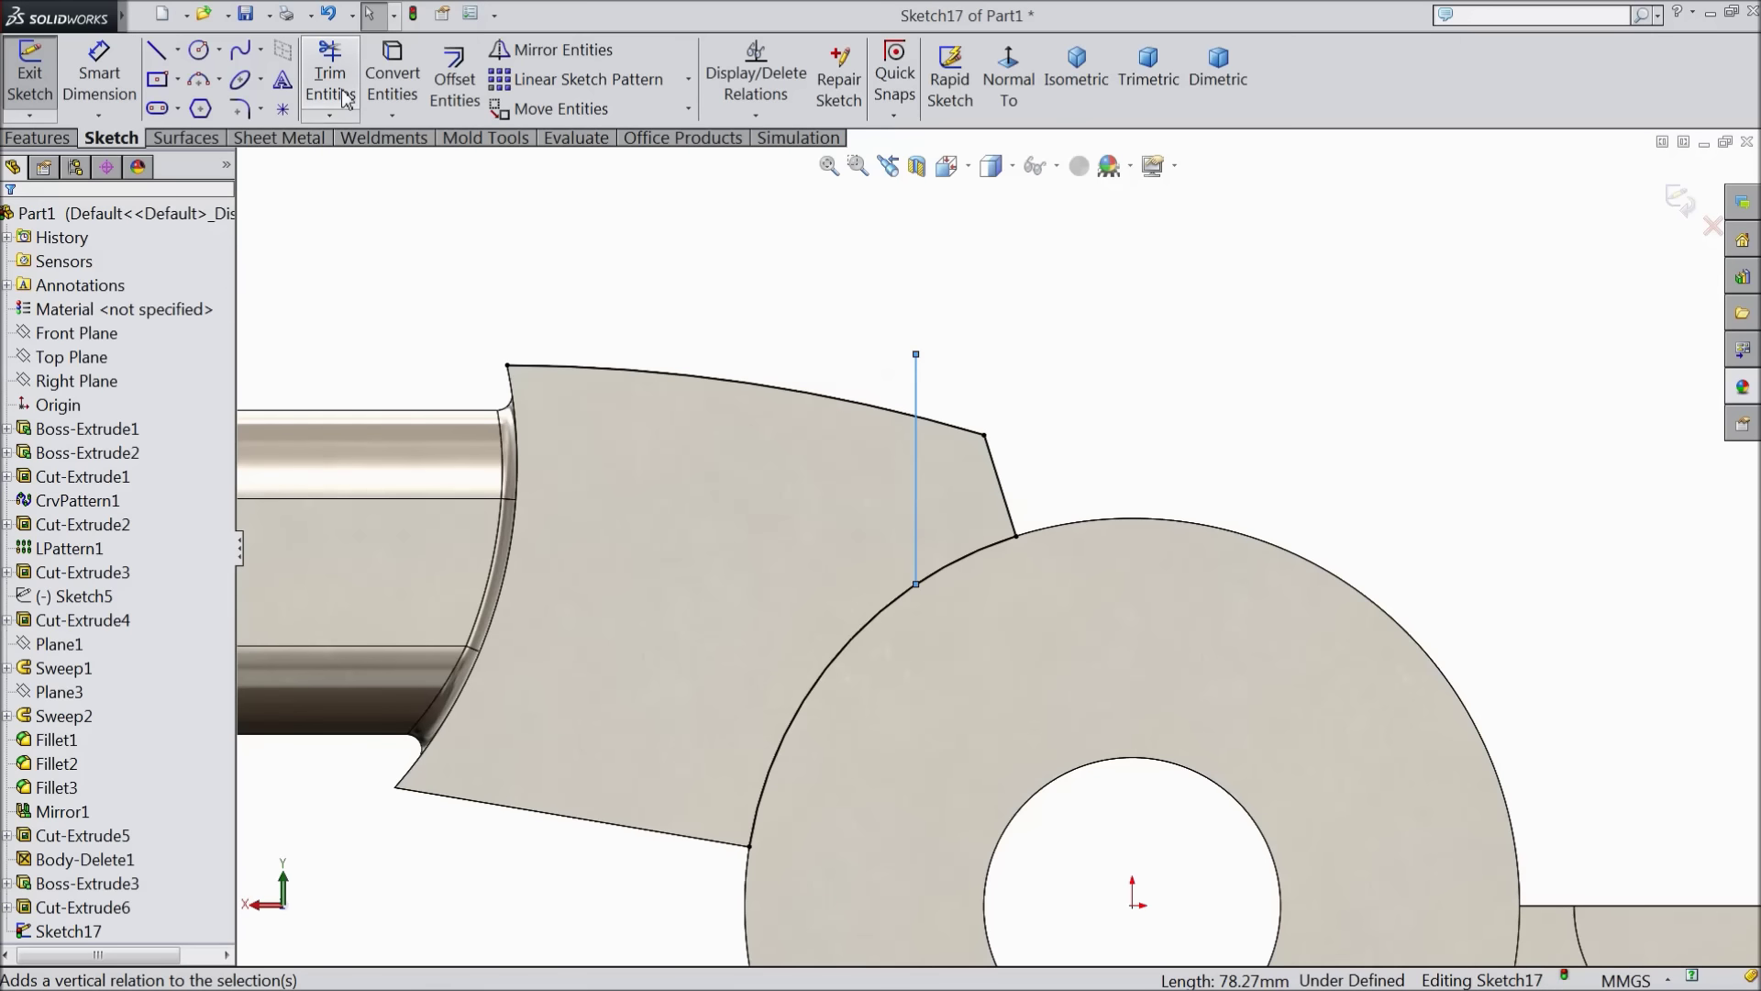
click(839, 396)
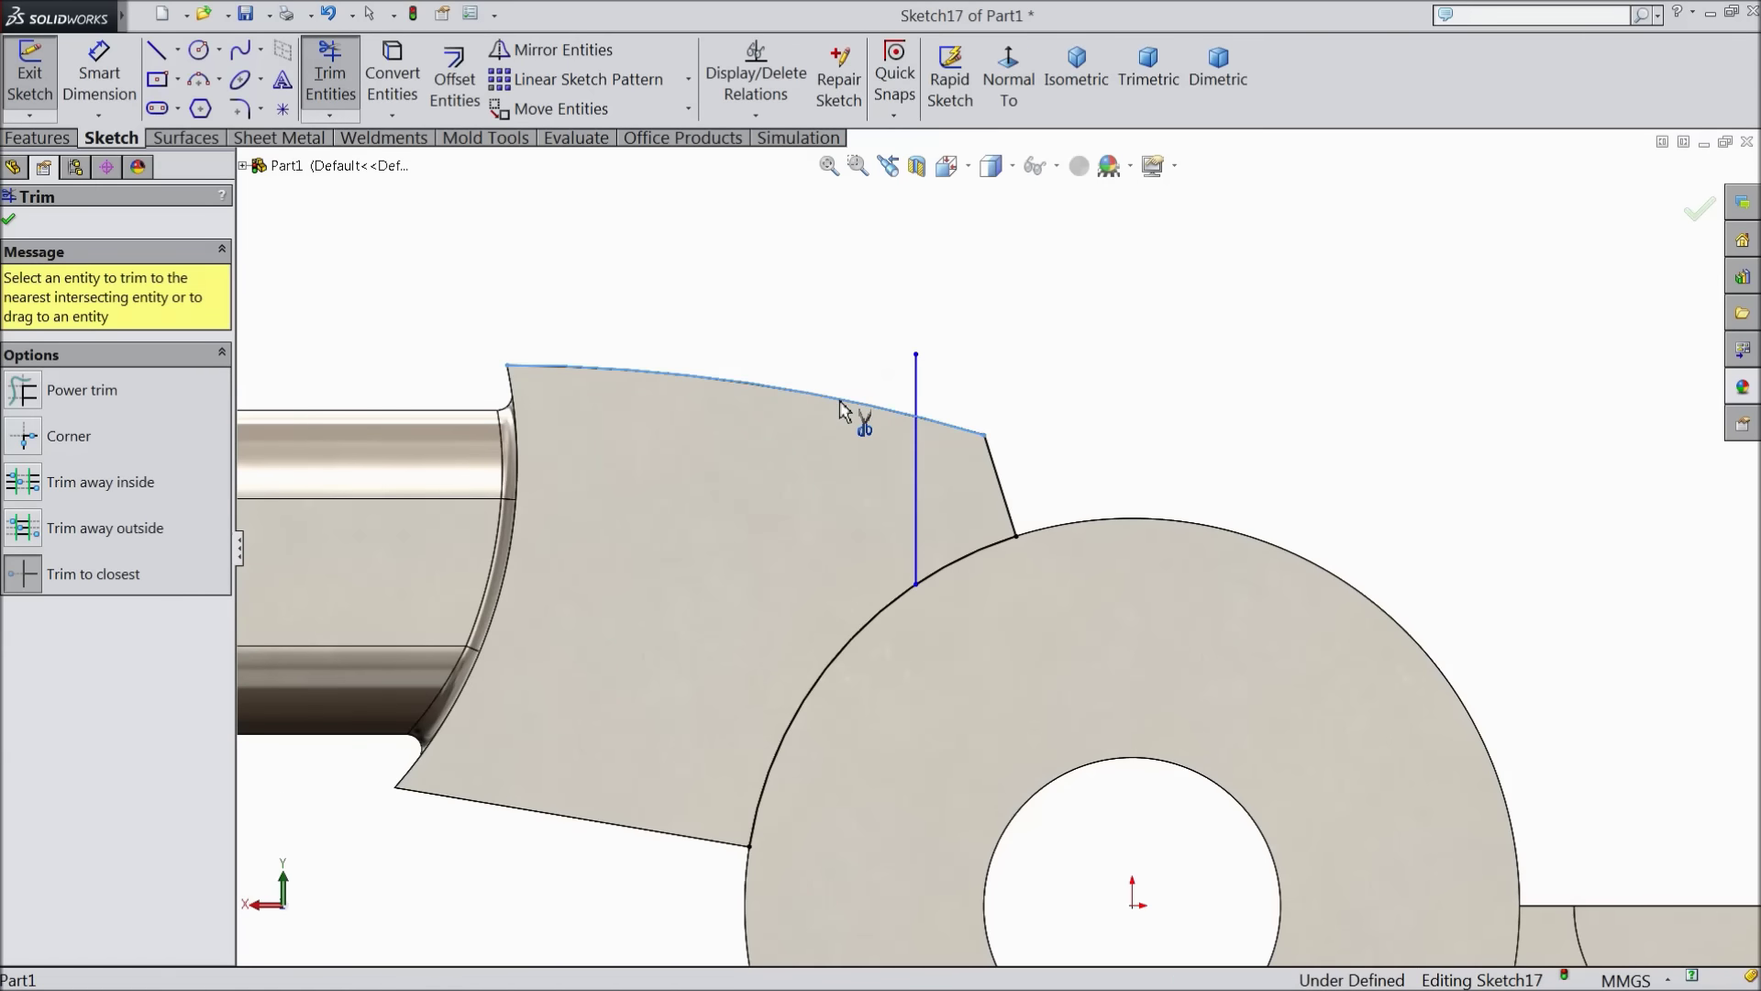
click(920, 392)
click(9, 222)
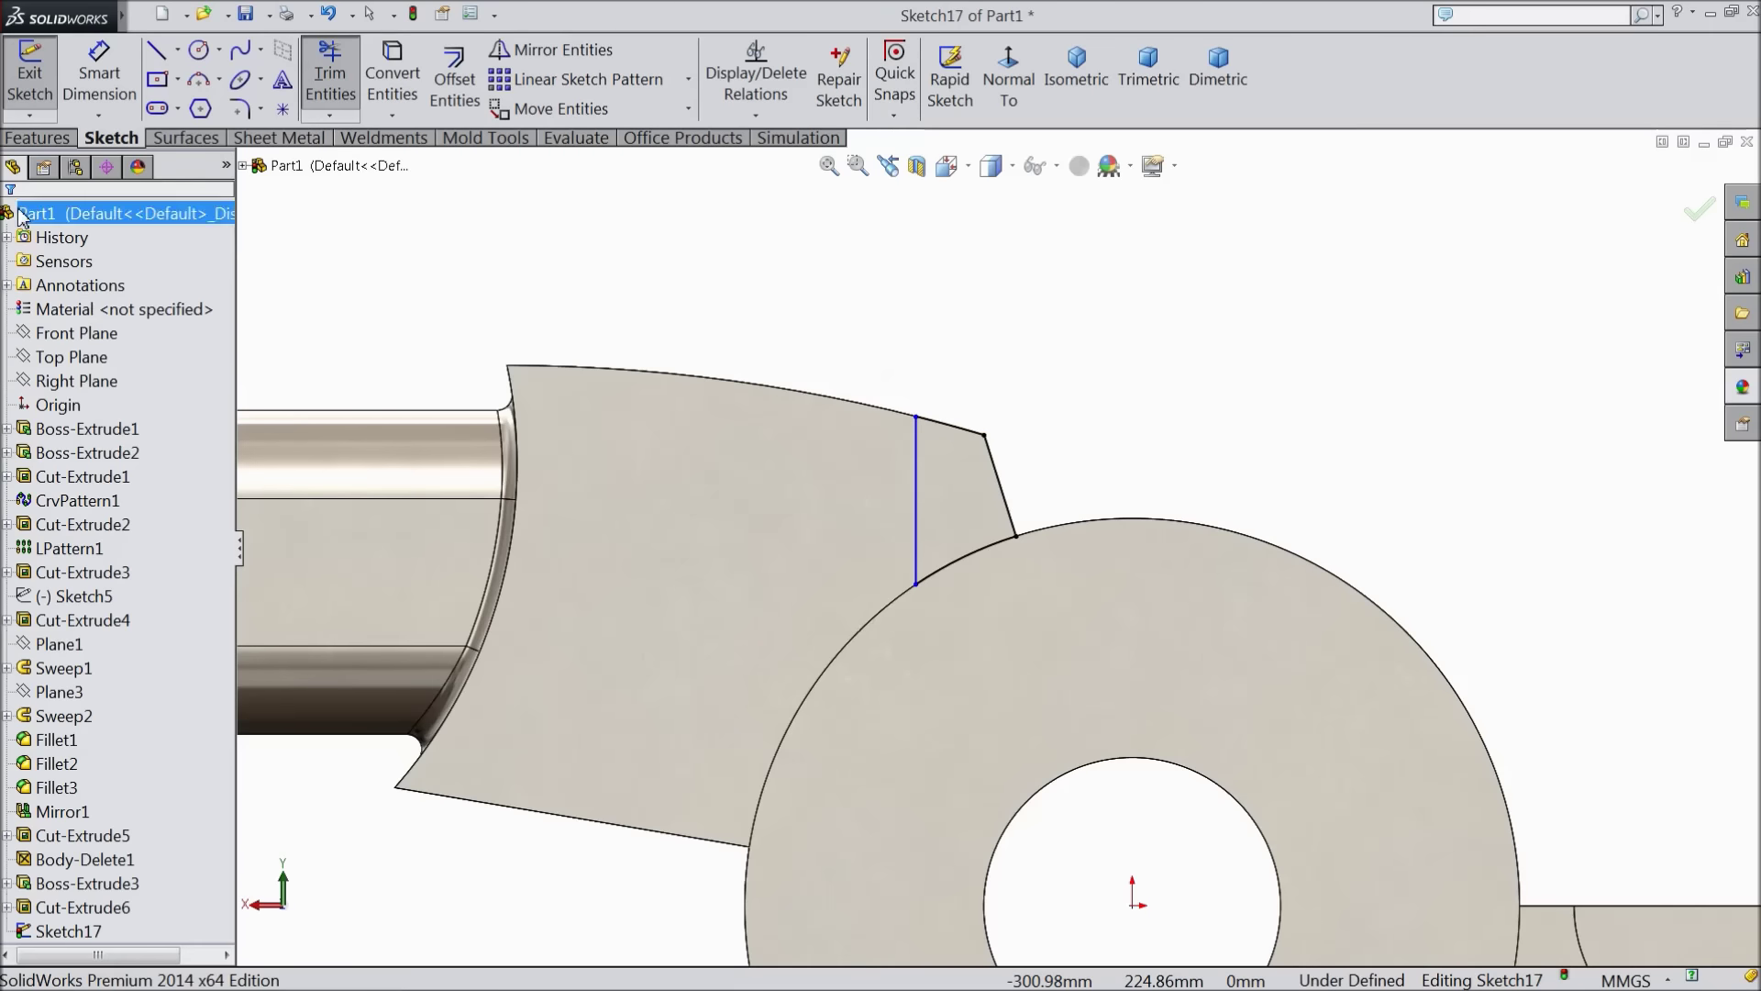
Dimension the upper notch line at 36 mm, fully defining Sketch17
click(916, 585)
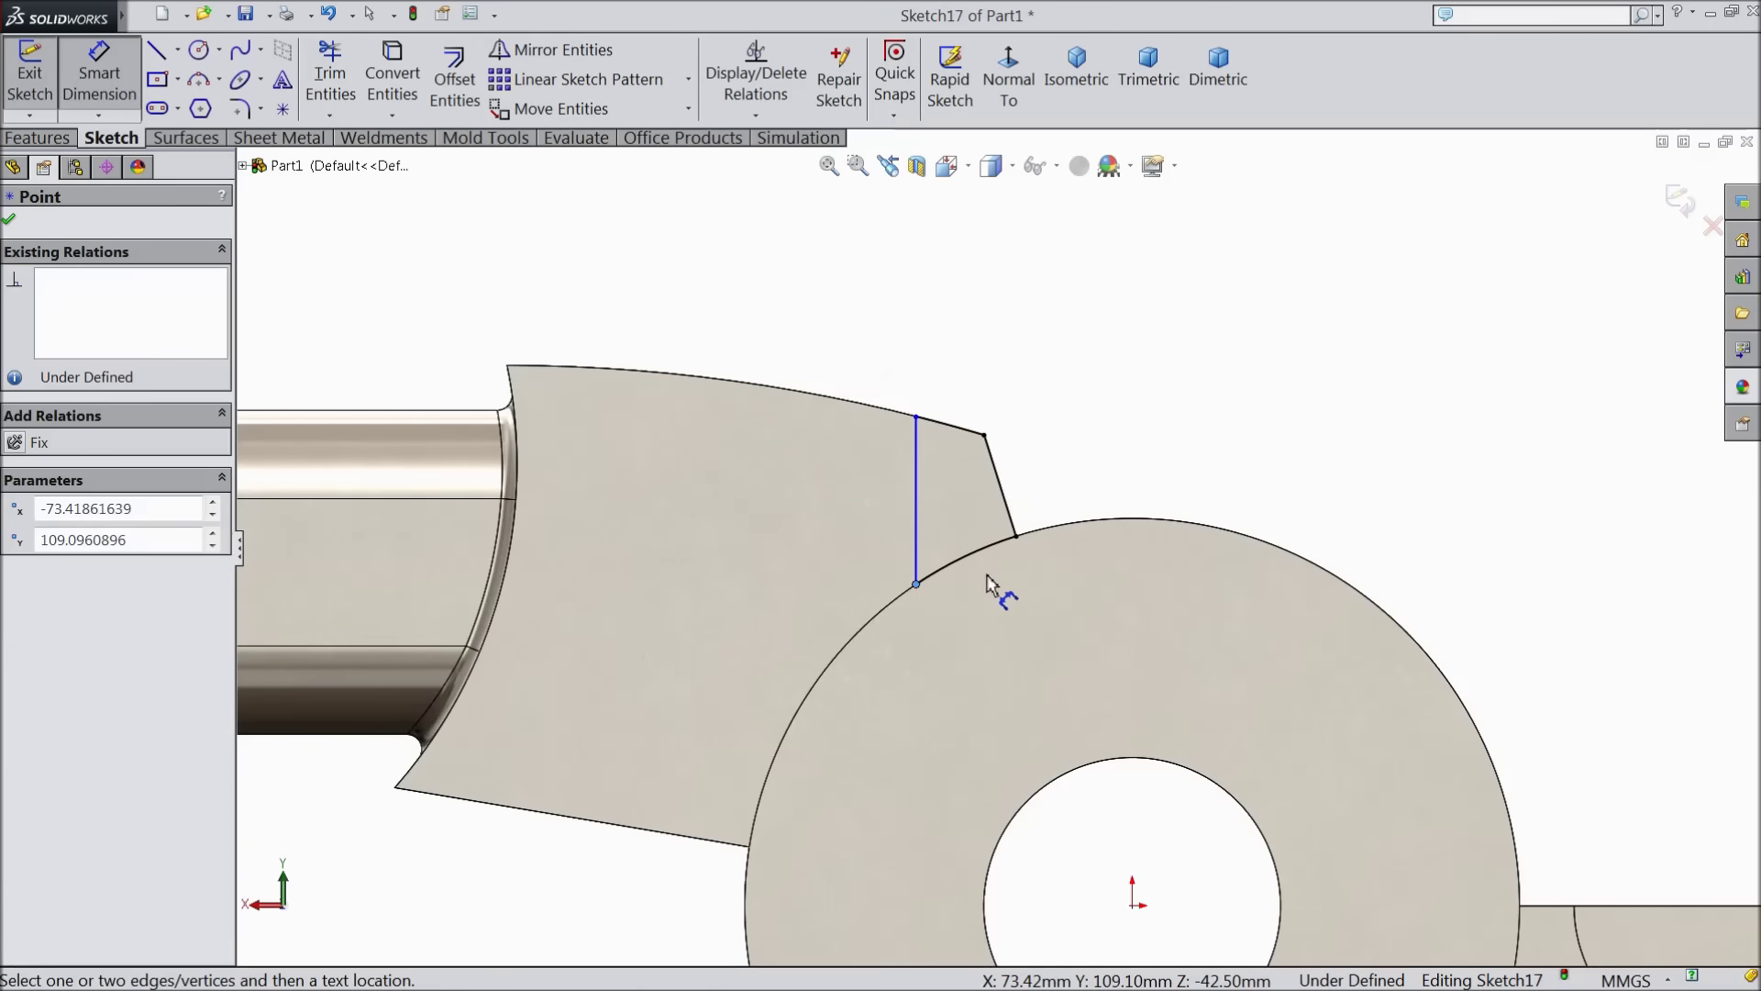
click(1016, 537)
click(959, 342)
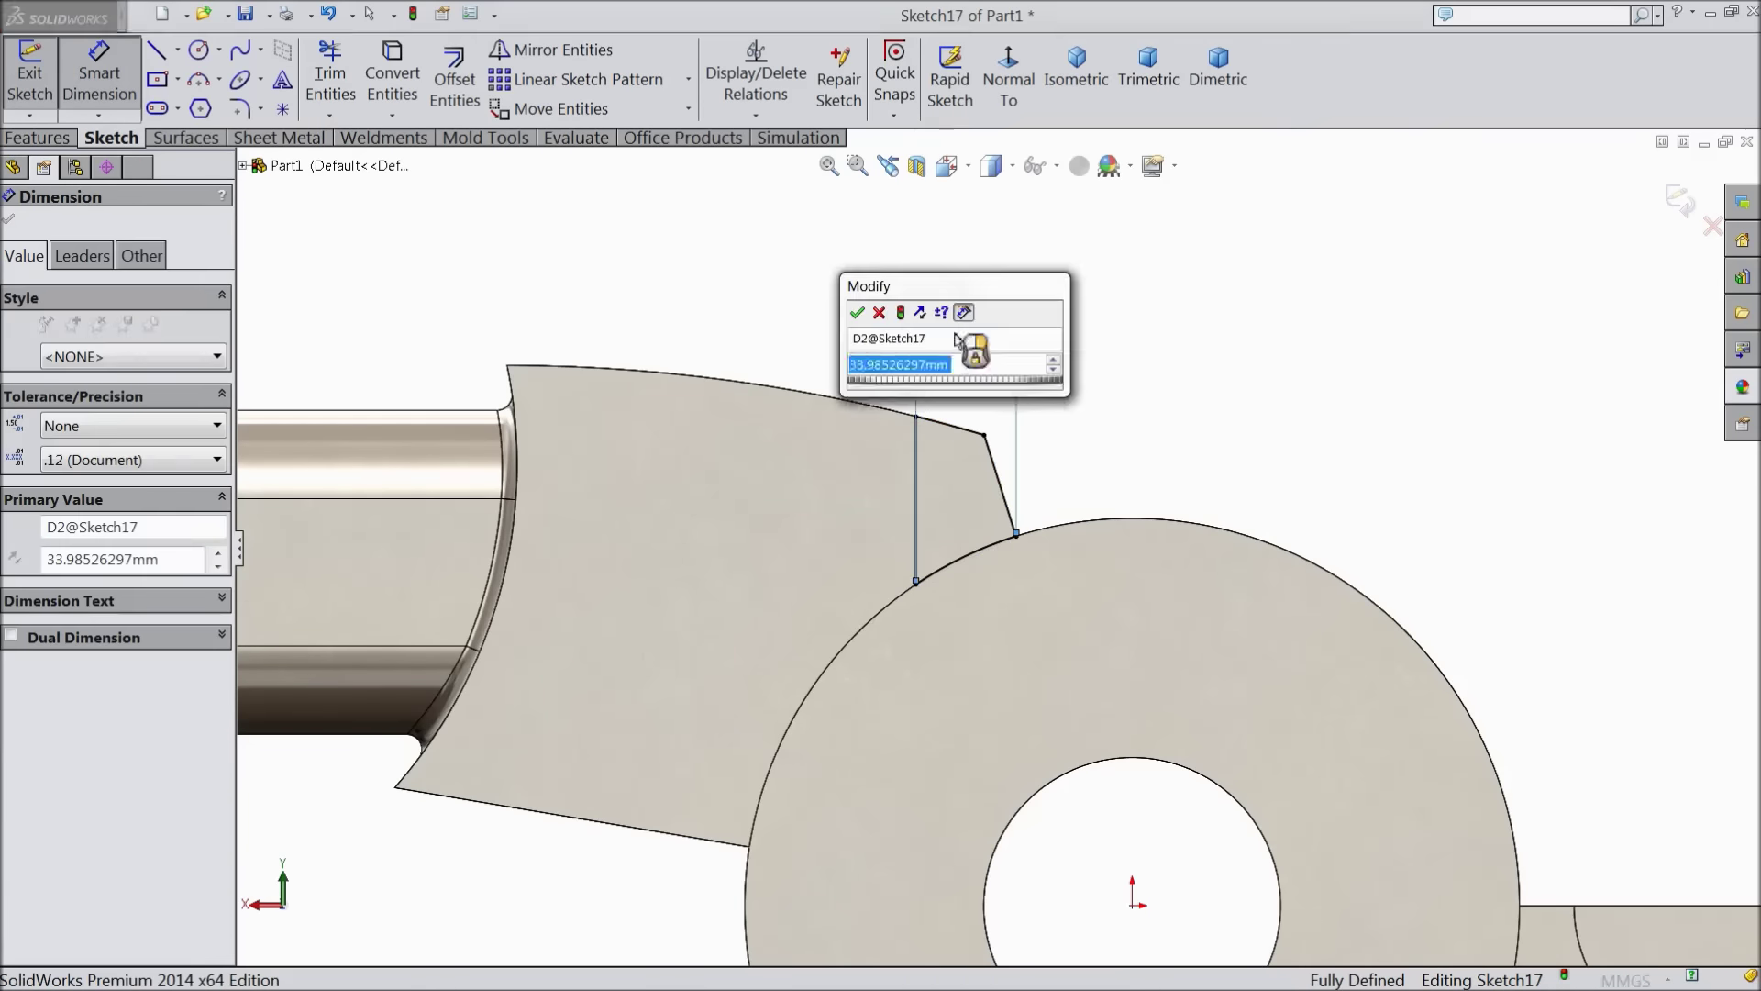
text(36)
click(856, 313)
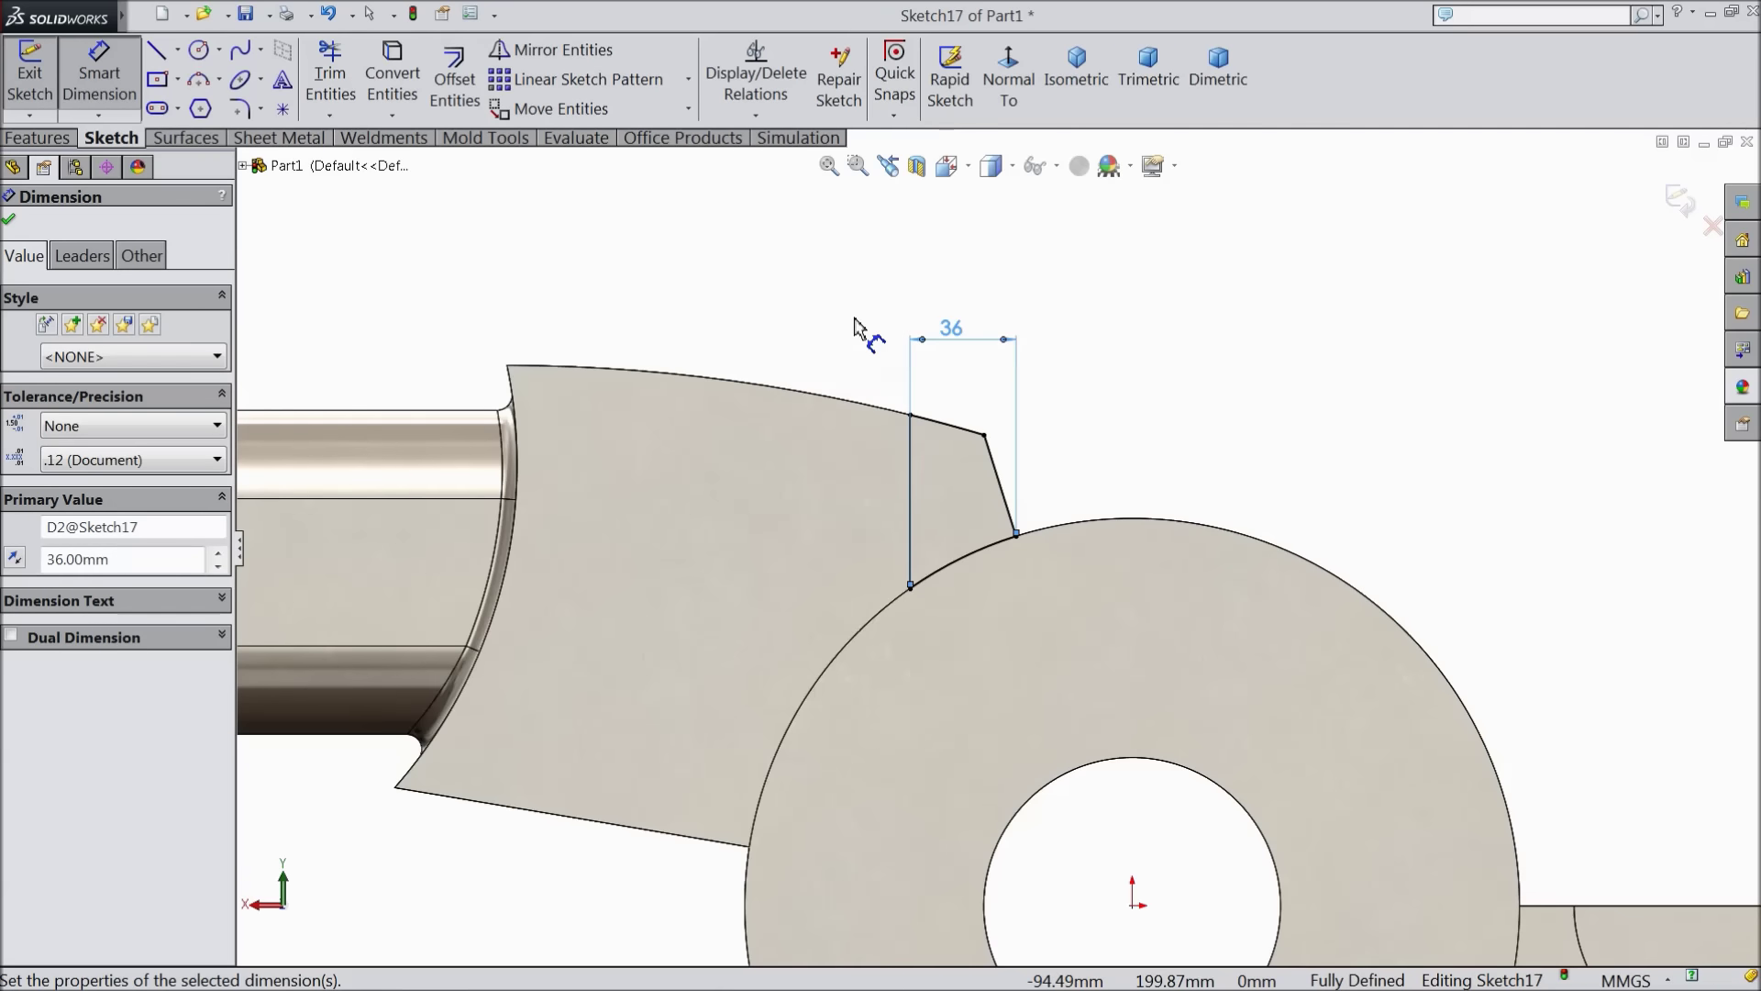
scroll(903, 463, up, 5)
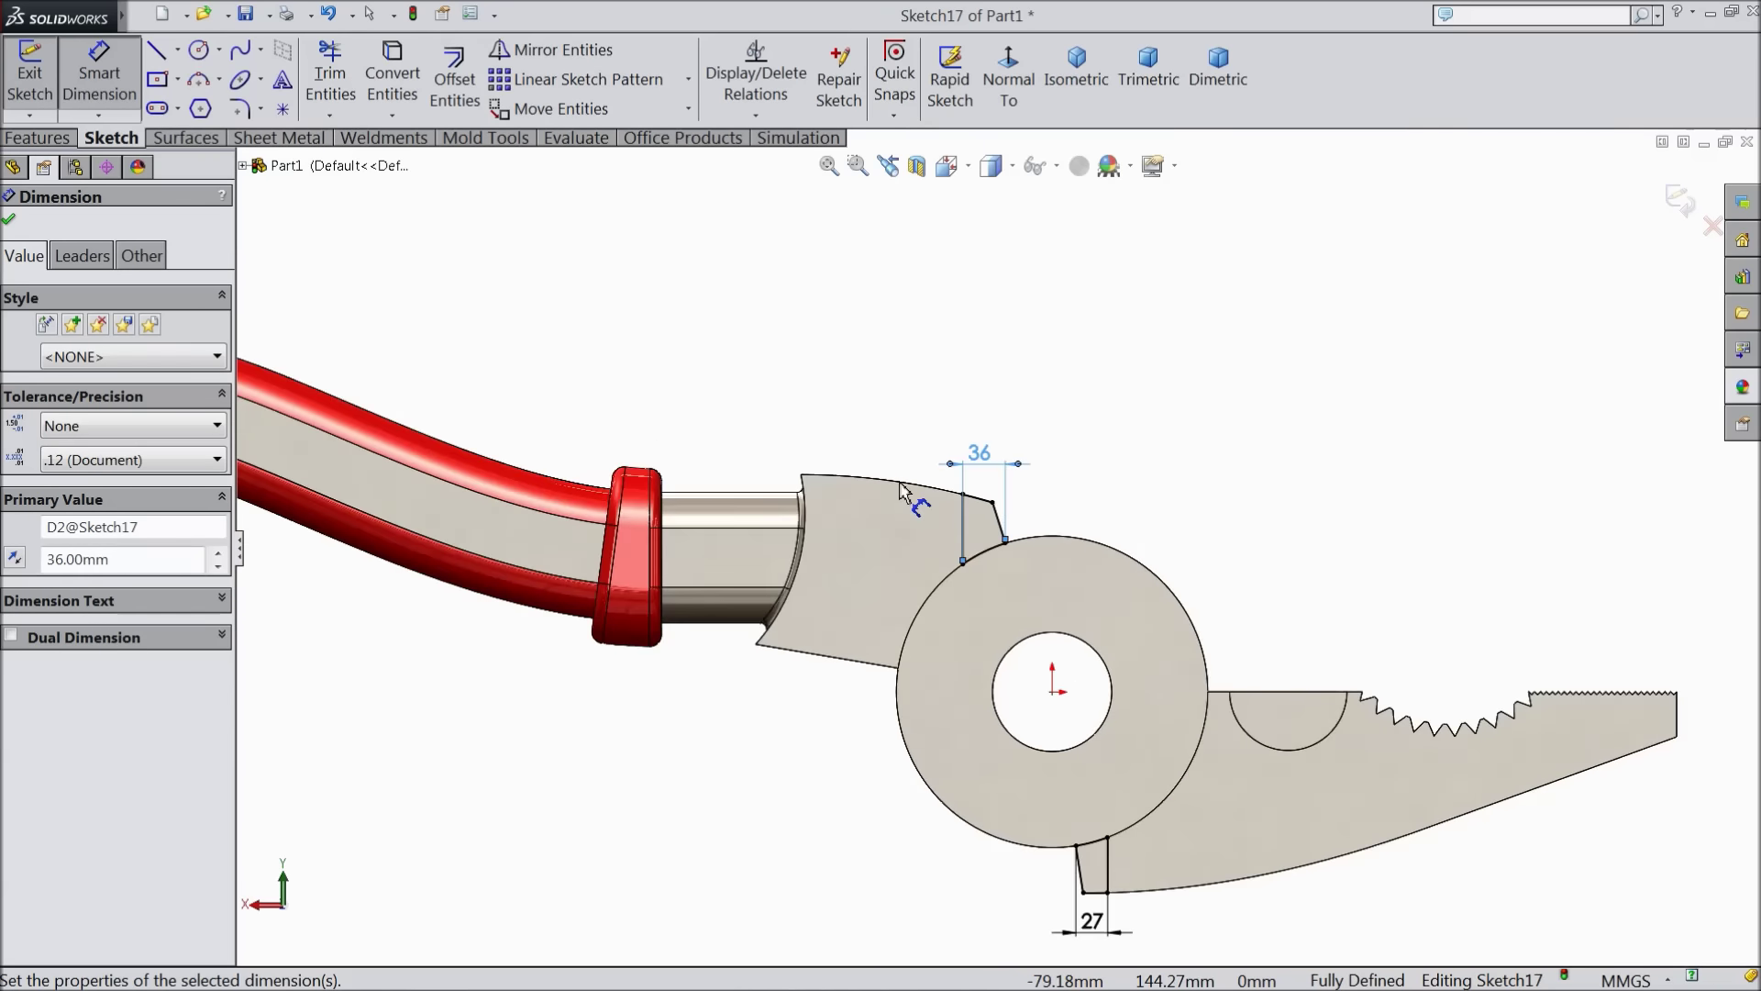
scroll(1096, 791, down, 2)
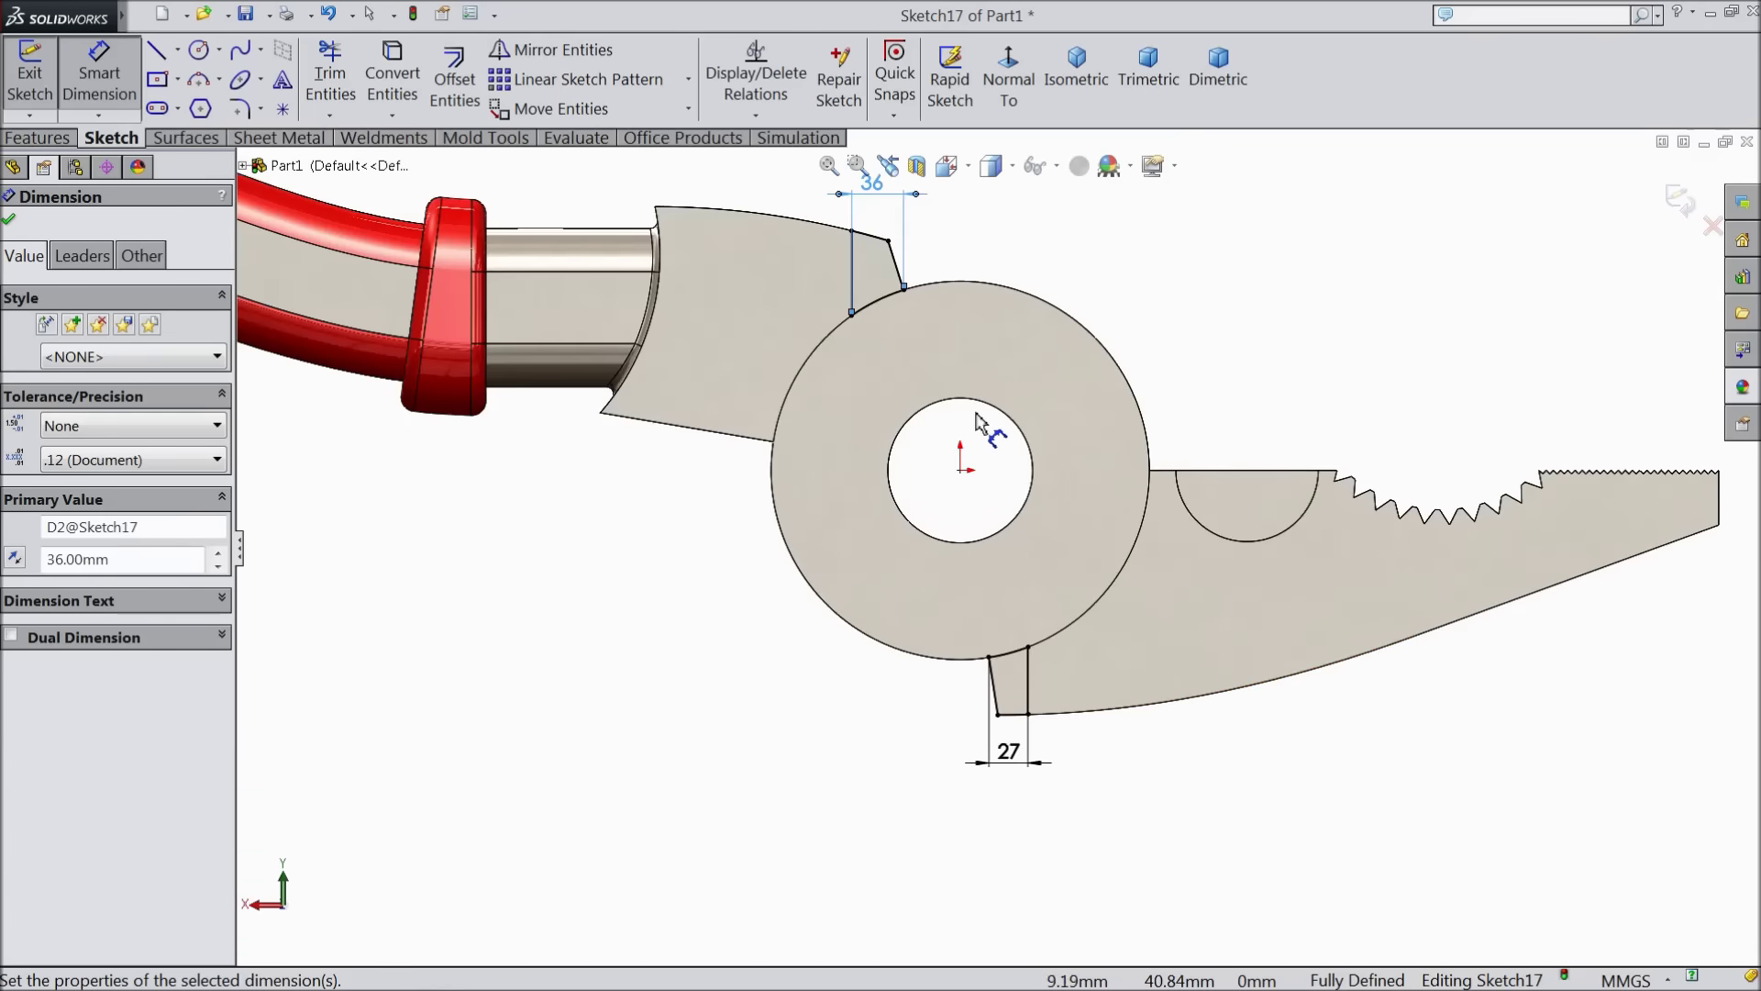
scroll(976, 420, down, 1)
scroll(911, 435, up, 1)
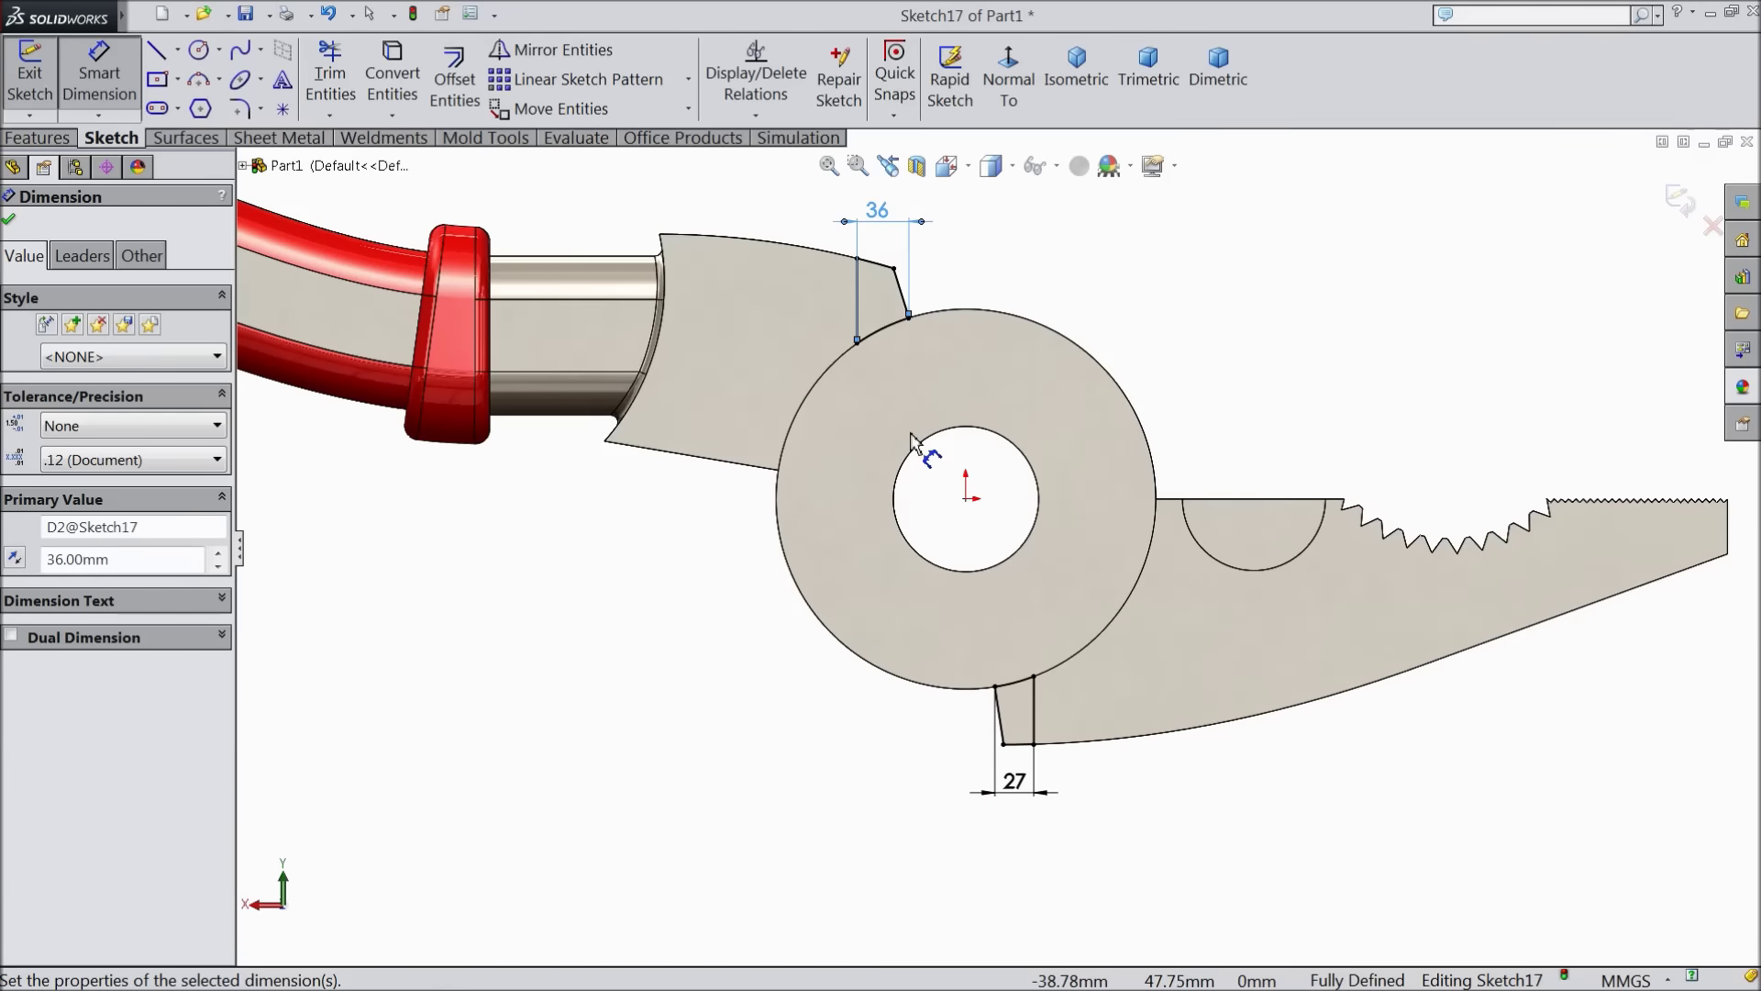
click(12, 223)
click(37, 138)
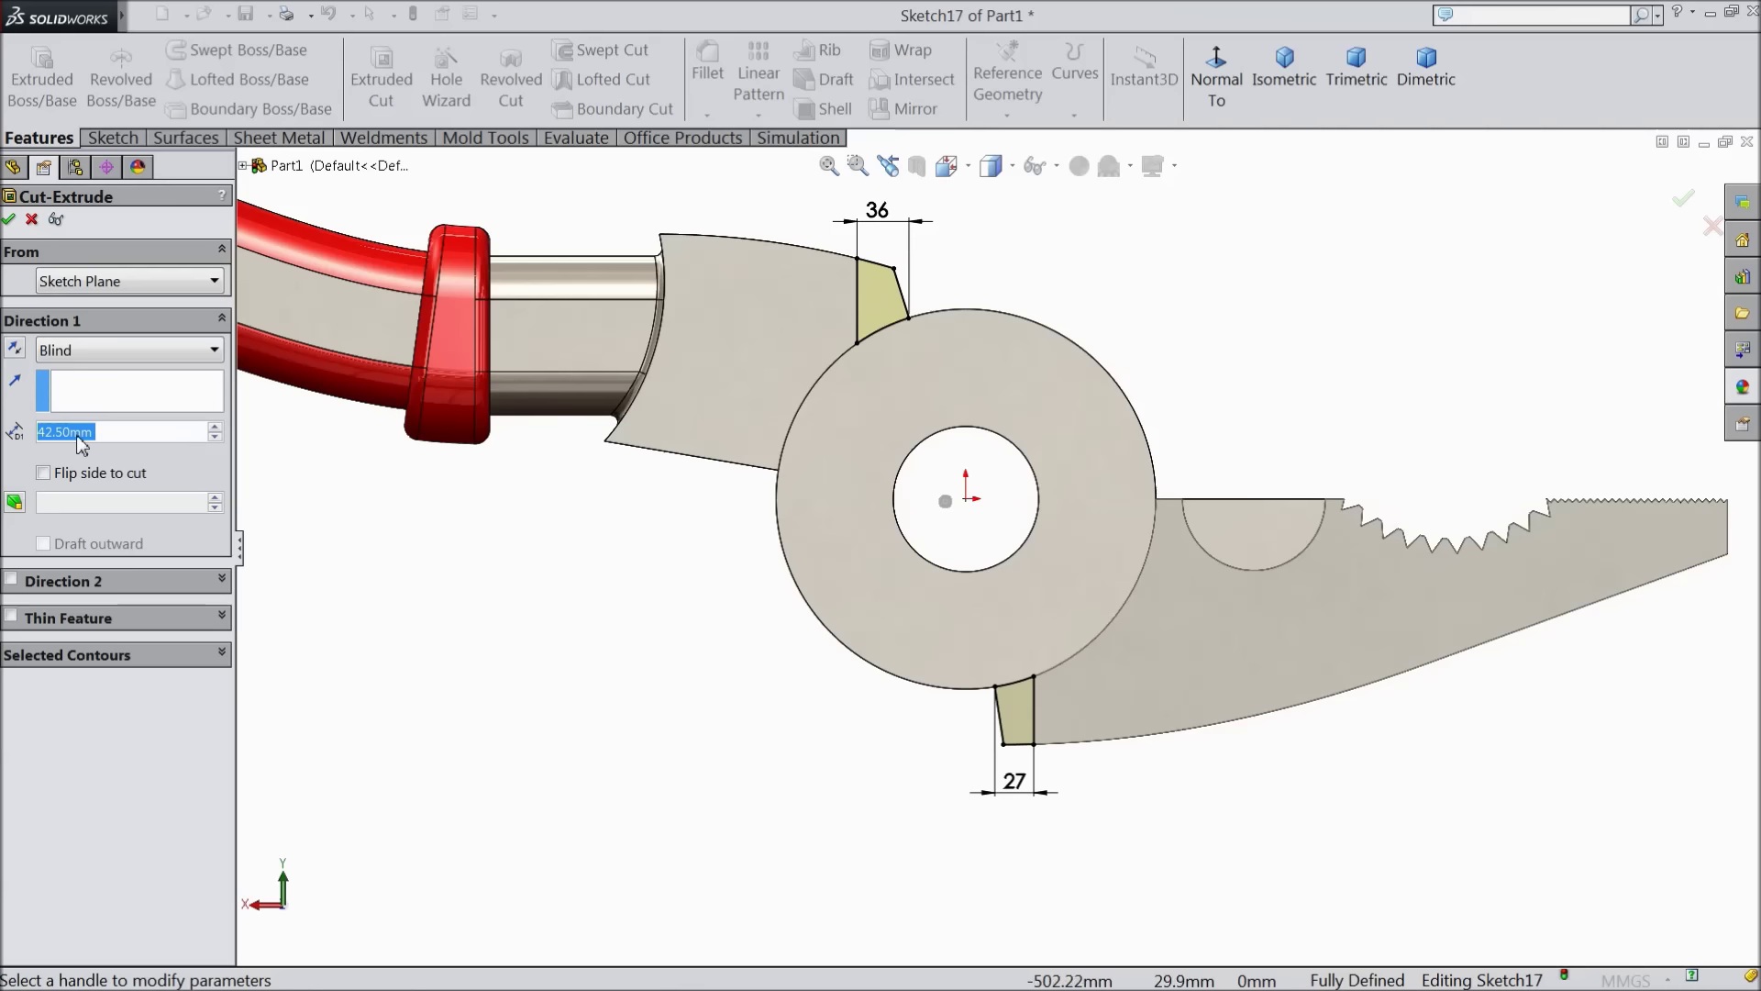
Apply the 42.50 mm blind notch cut as Cut-Extrude7 and orbit to inspect the jaw
click(9, 220)
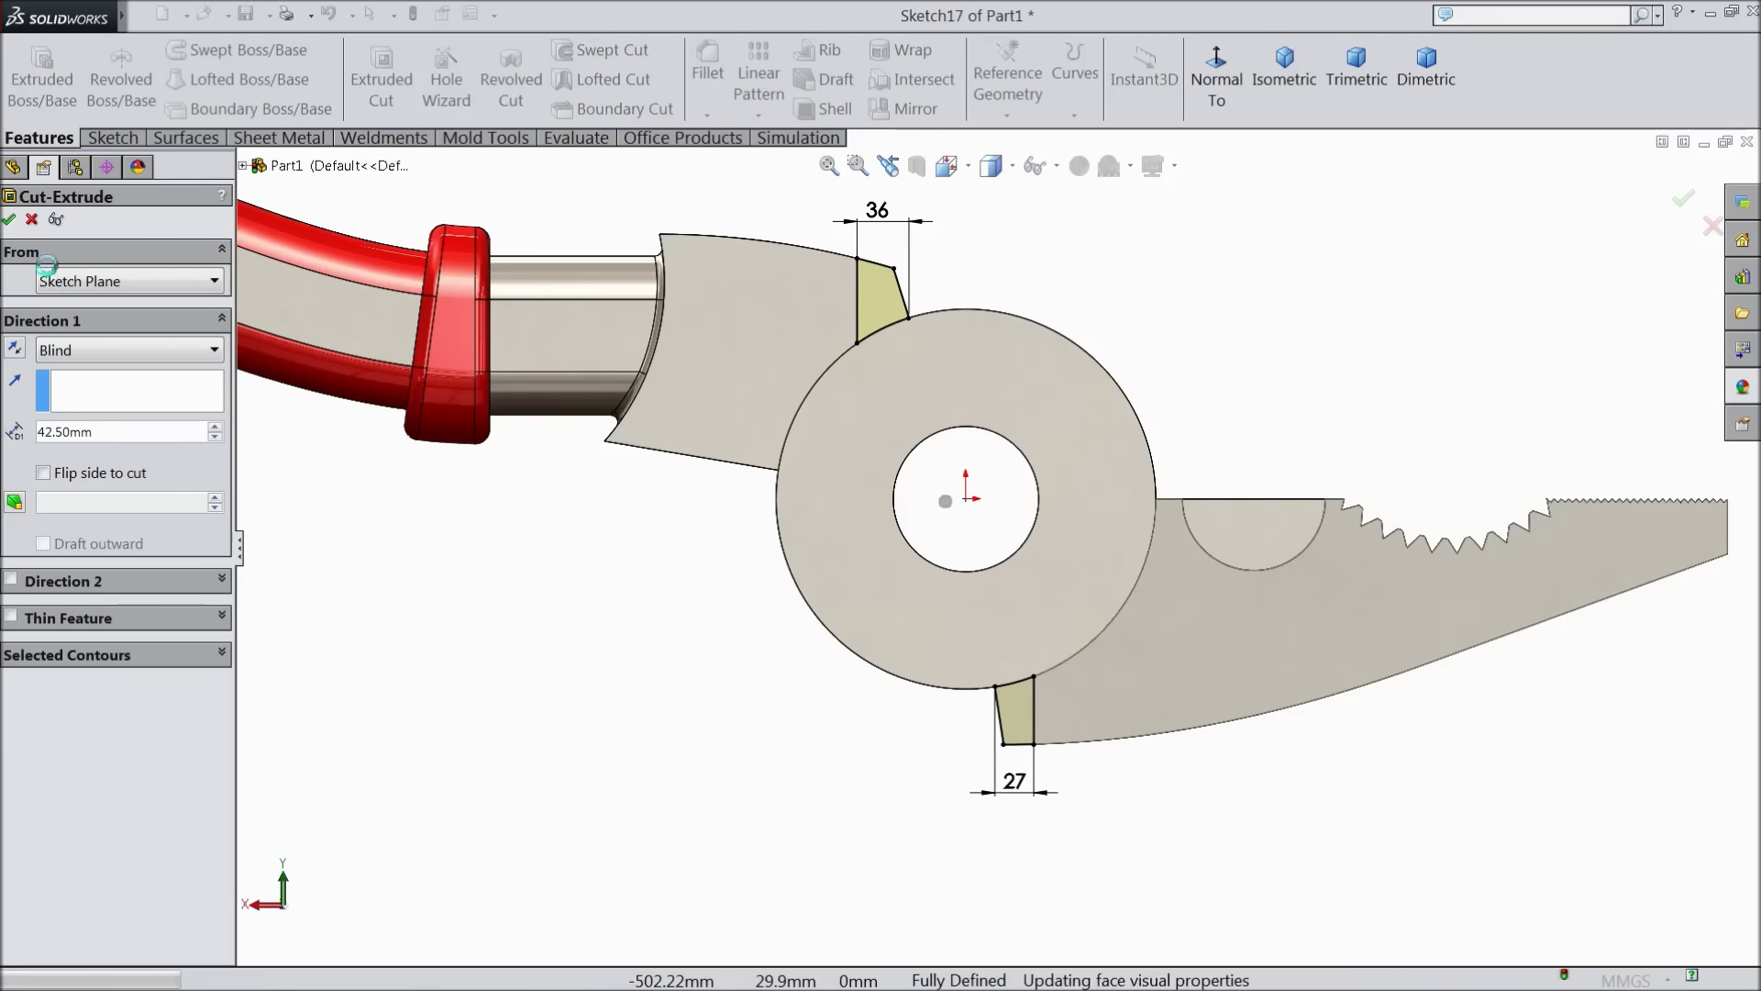
mouse_move(649, 650)
middle_down()
mouse_move(652, 697)
mouse_move(678, 630)
middle_up()
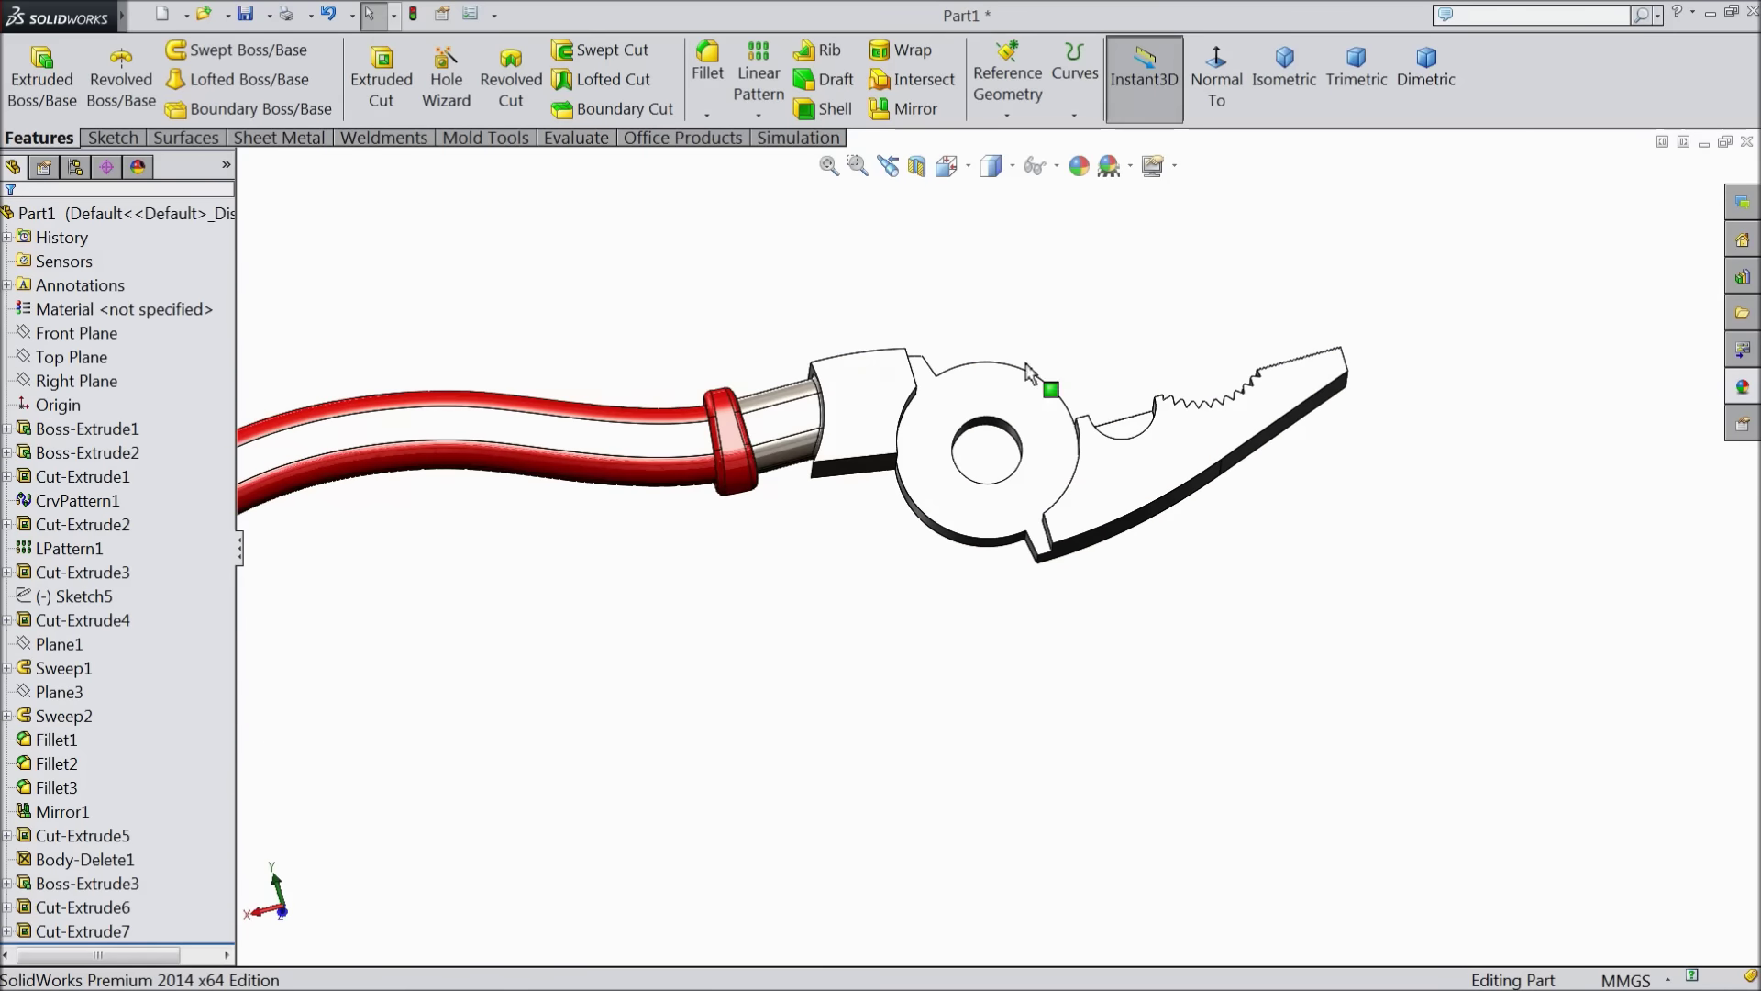
middle_drag(1022, 332, 1108, 712)
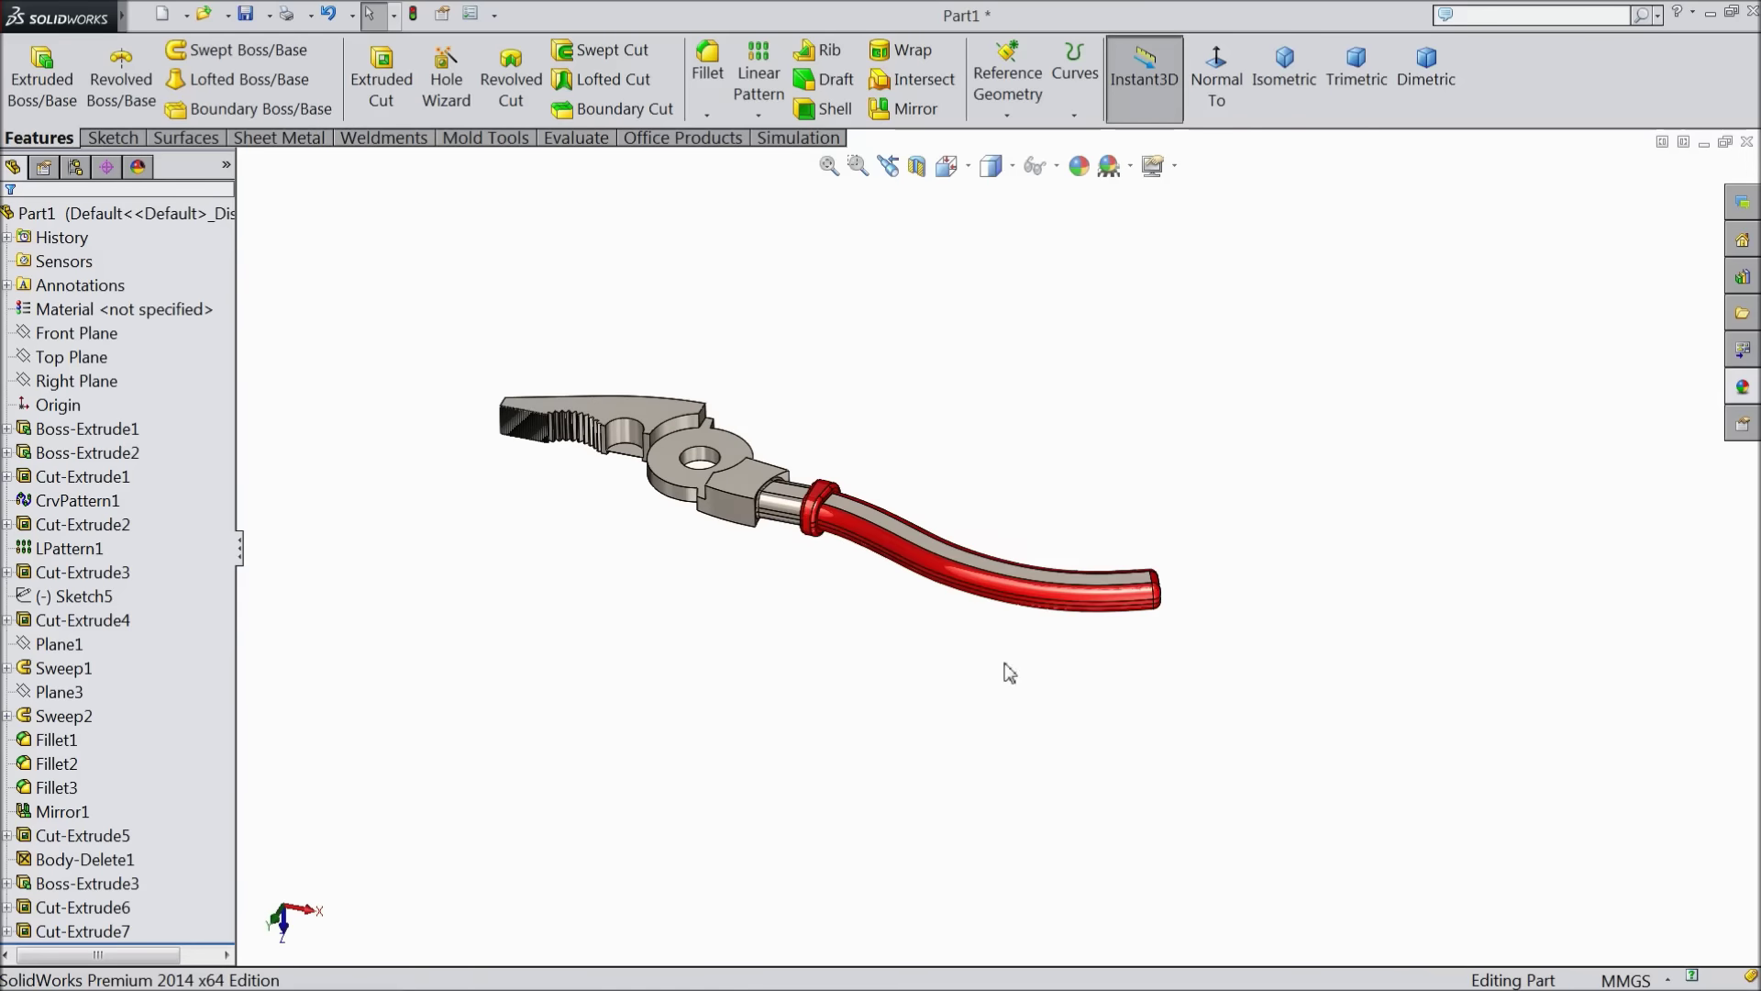
middle_drag(872, 641, 888, 685)
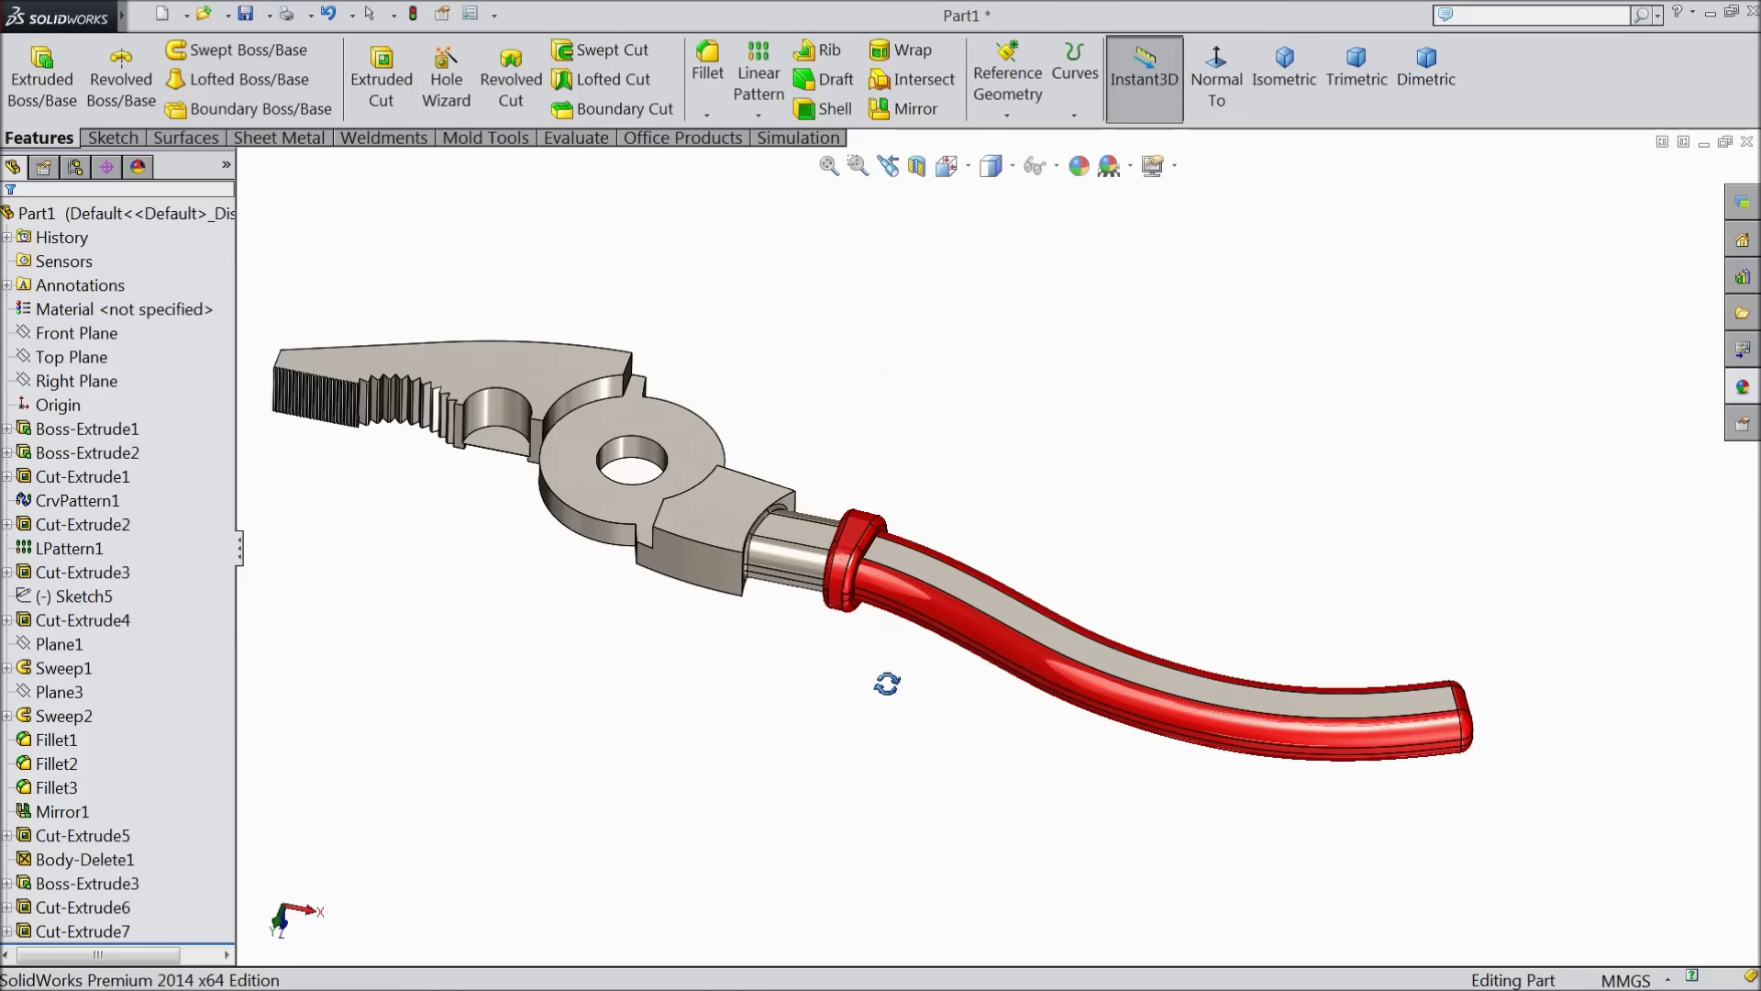
scroll(897, 585, down, 3)
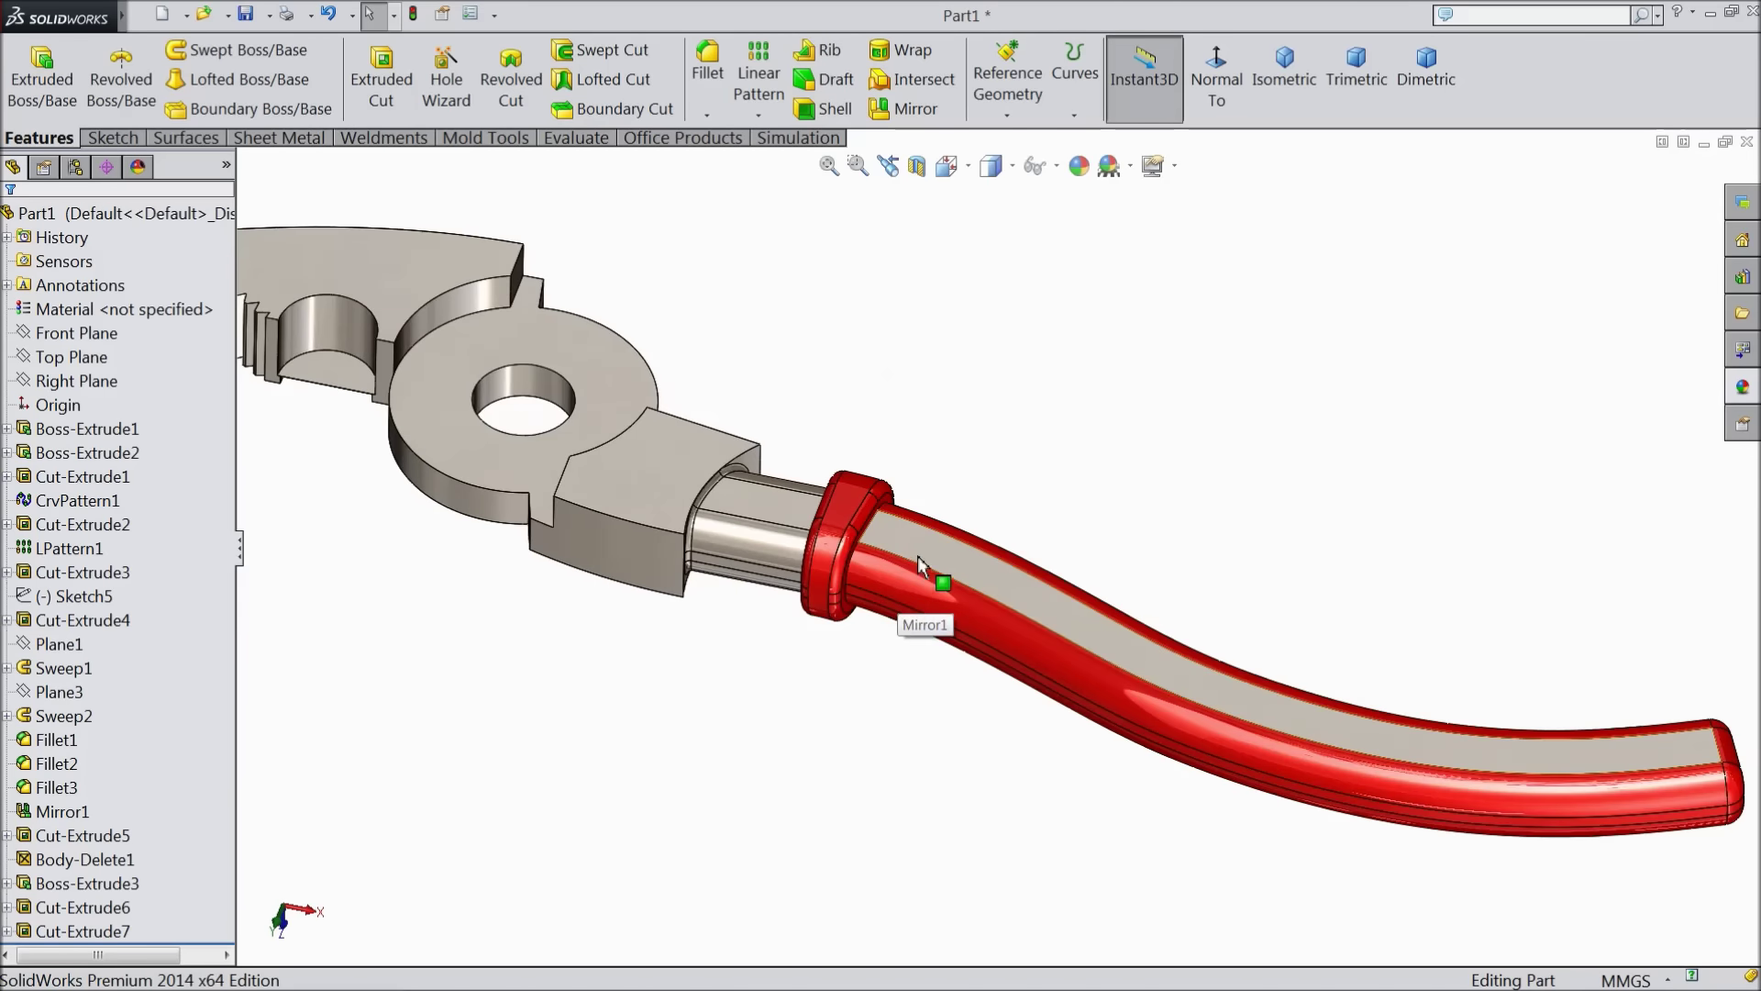
click(917, 554)
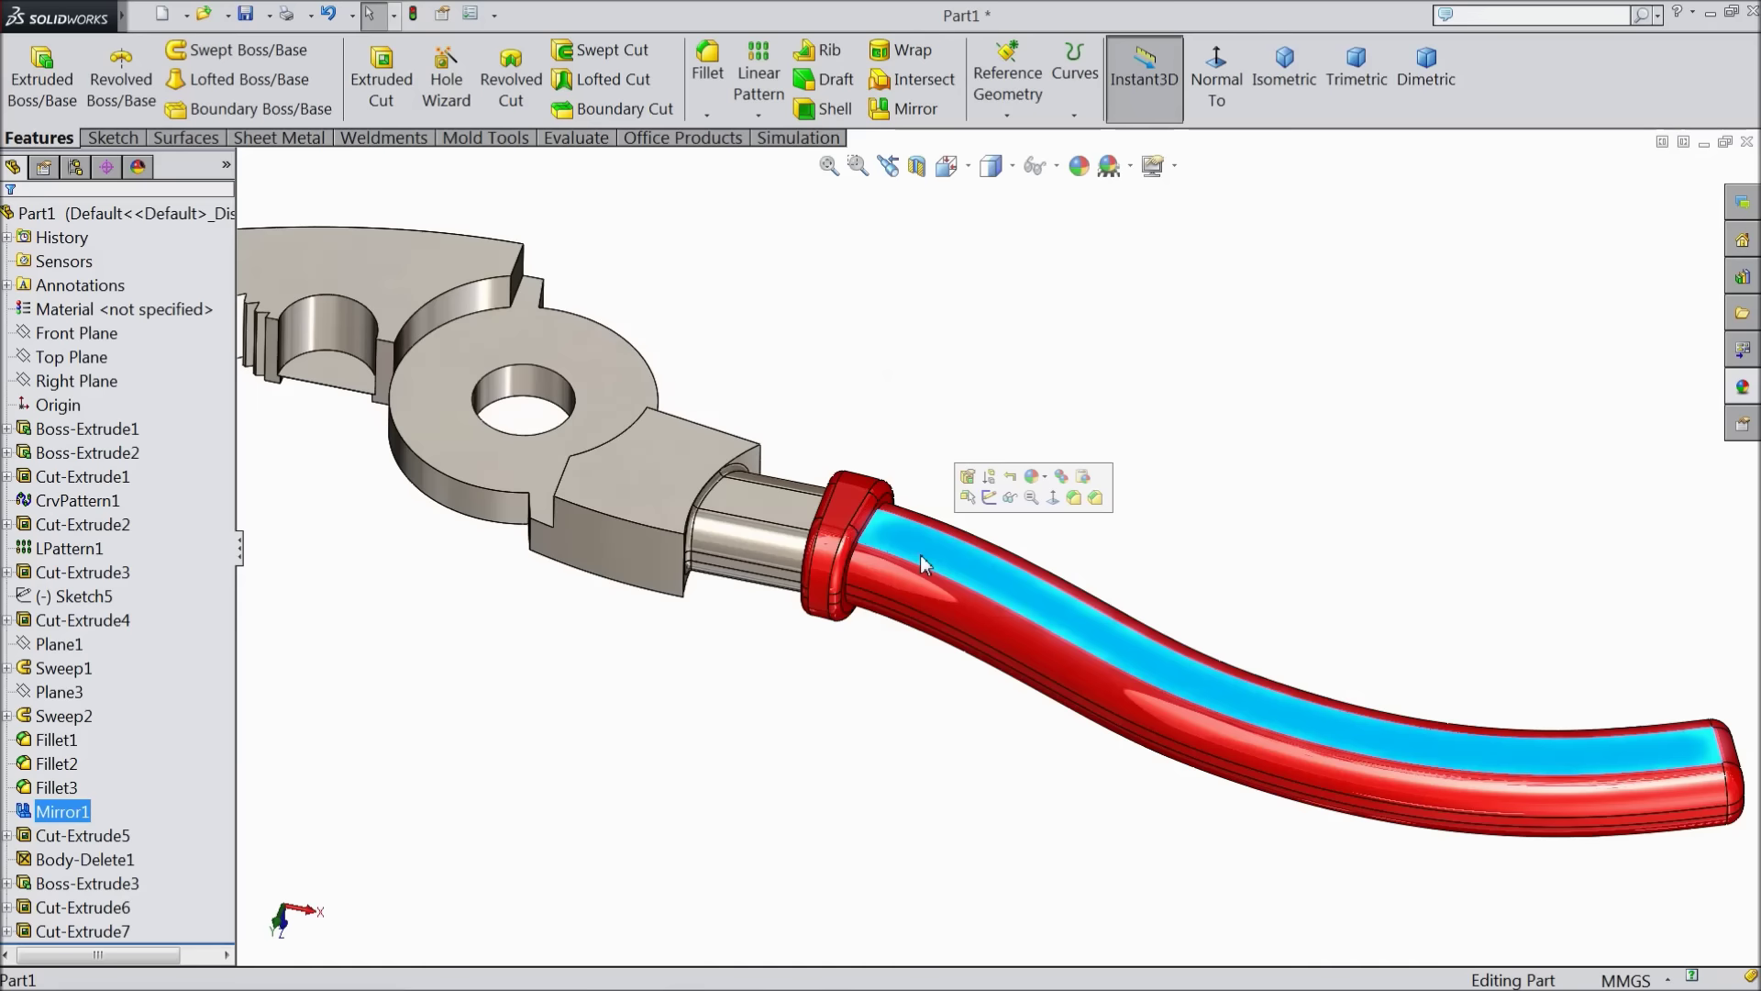
Apply a red face appearance to the two remaining grey grip faces, then view isometric
click(1031, 477)
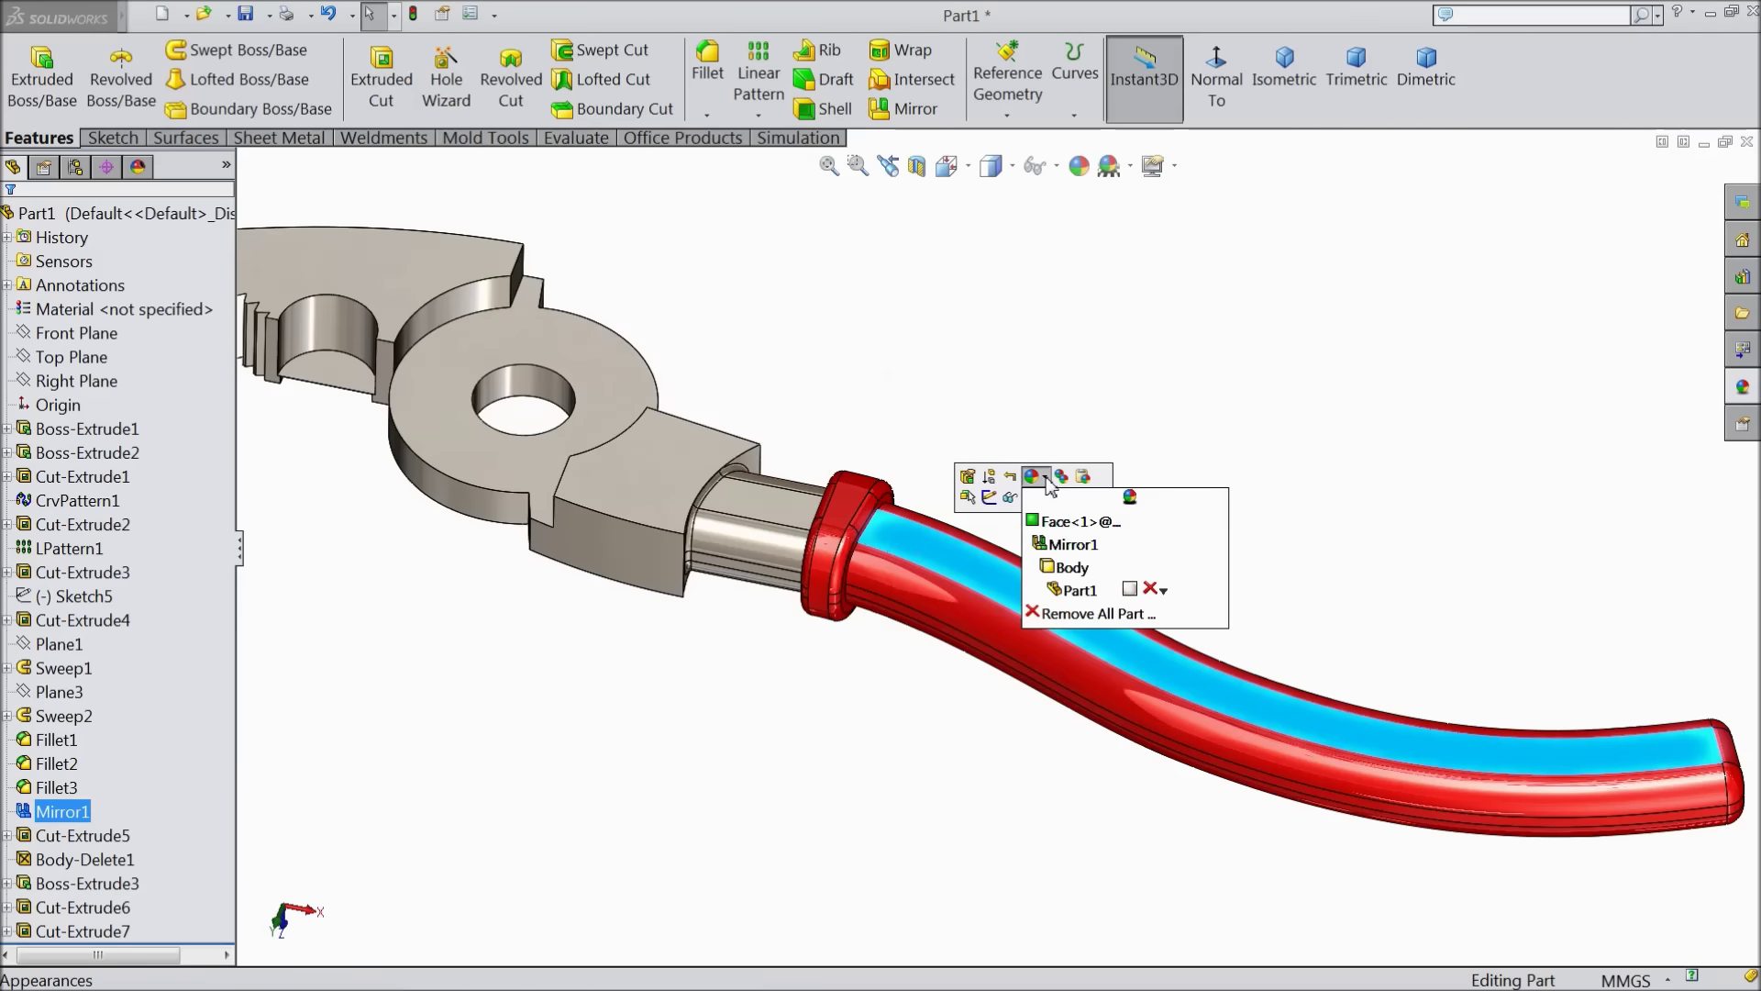
click(1049, 540)
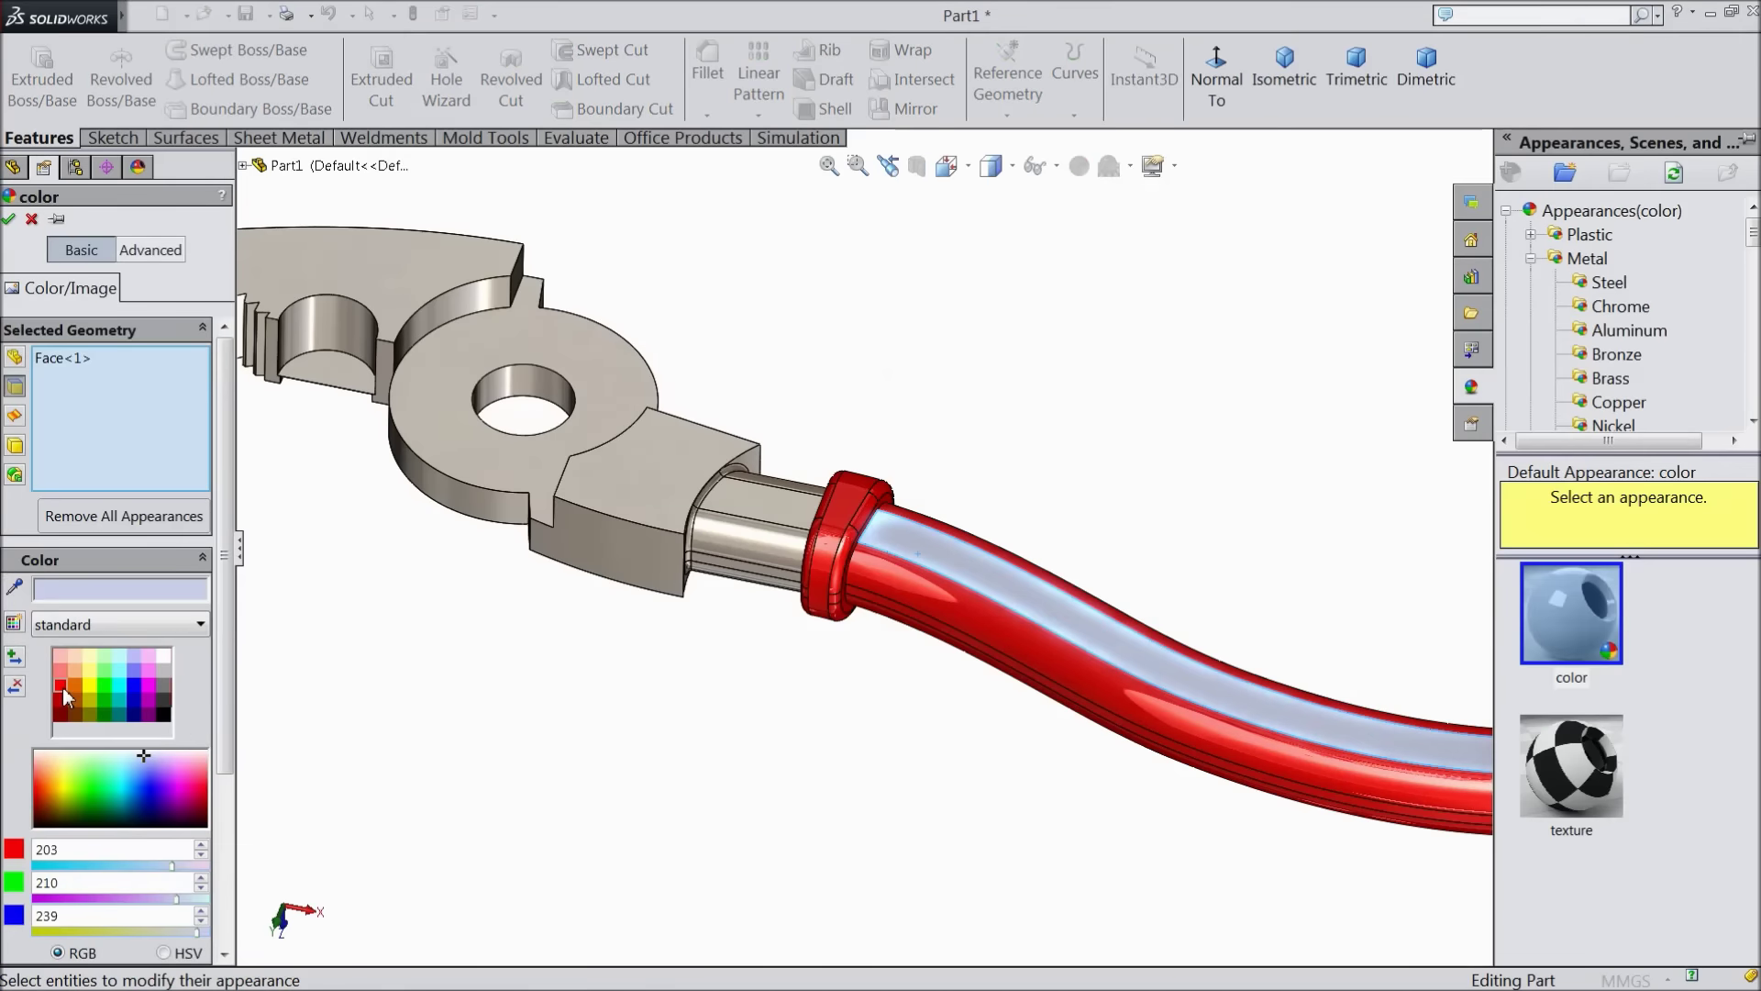
click(65, 695)
middle_drag(638, 660, 459, 487)
click(733, 499)
middle_drag(614, 530, 824, 739)
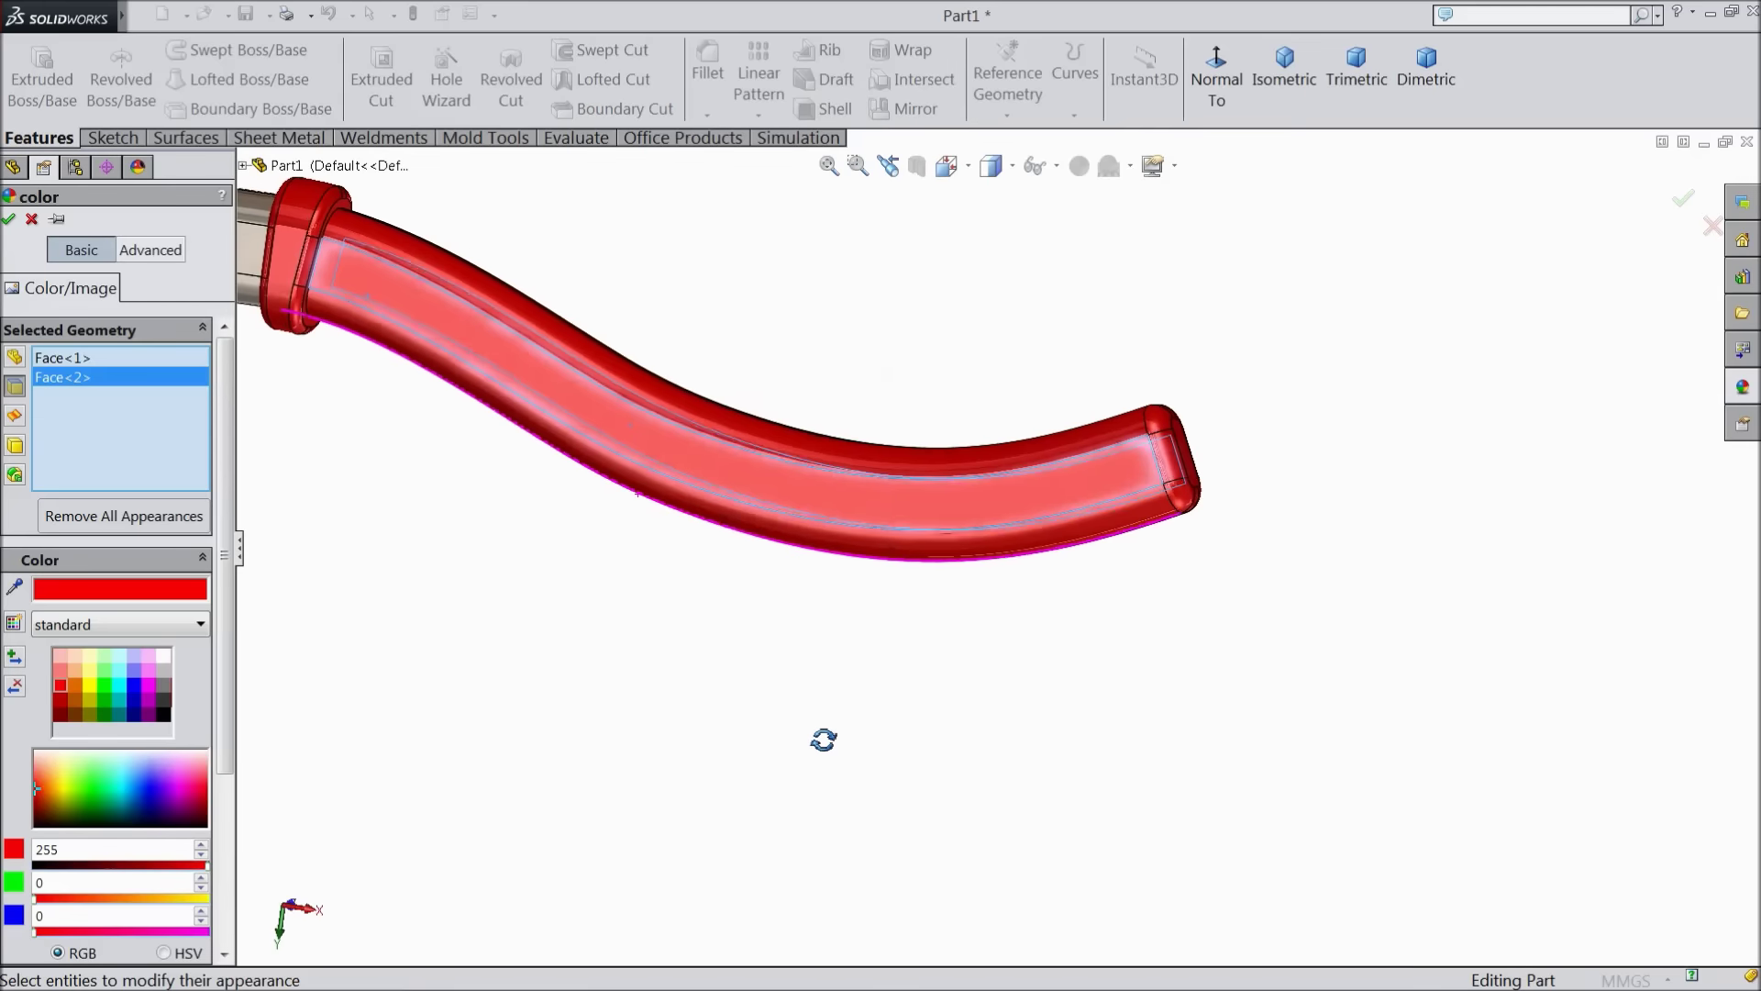
click(9, 219)
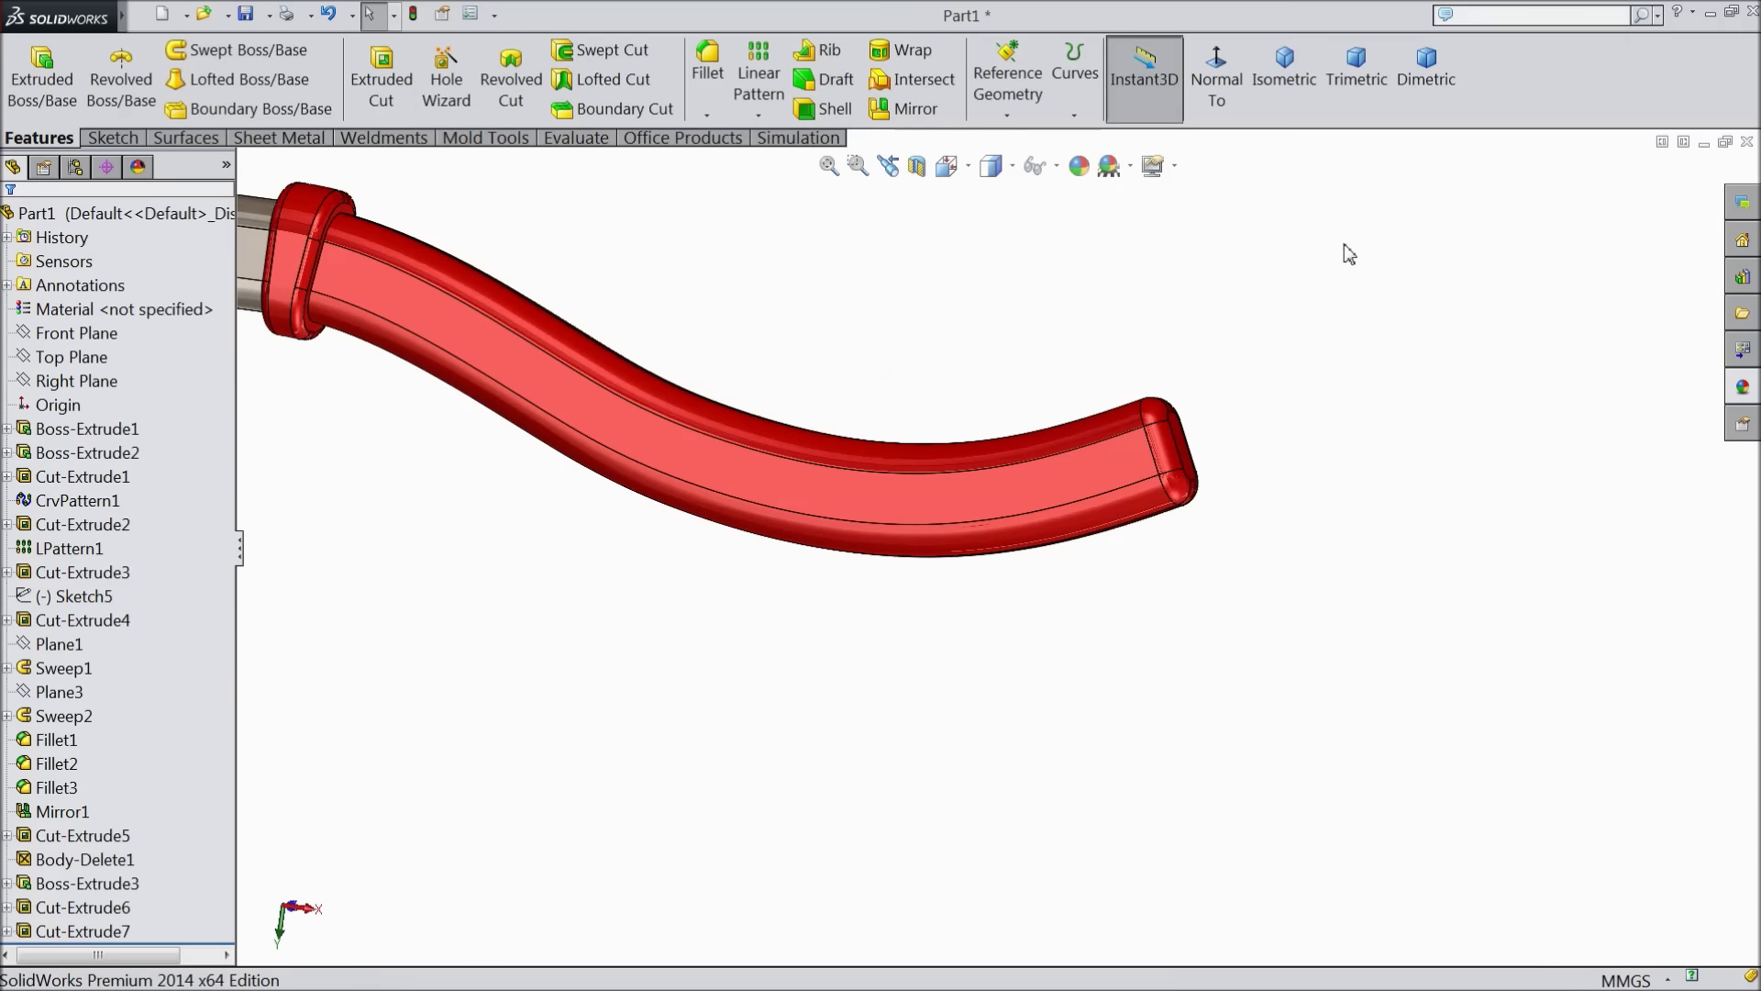
click(1282, 79)
middle_drag(918, 658, 956, 324)
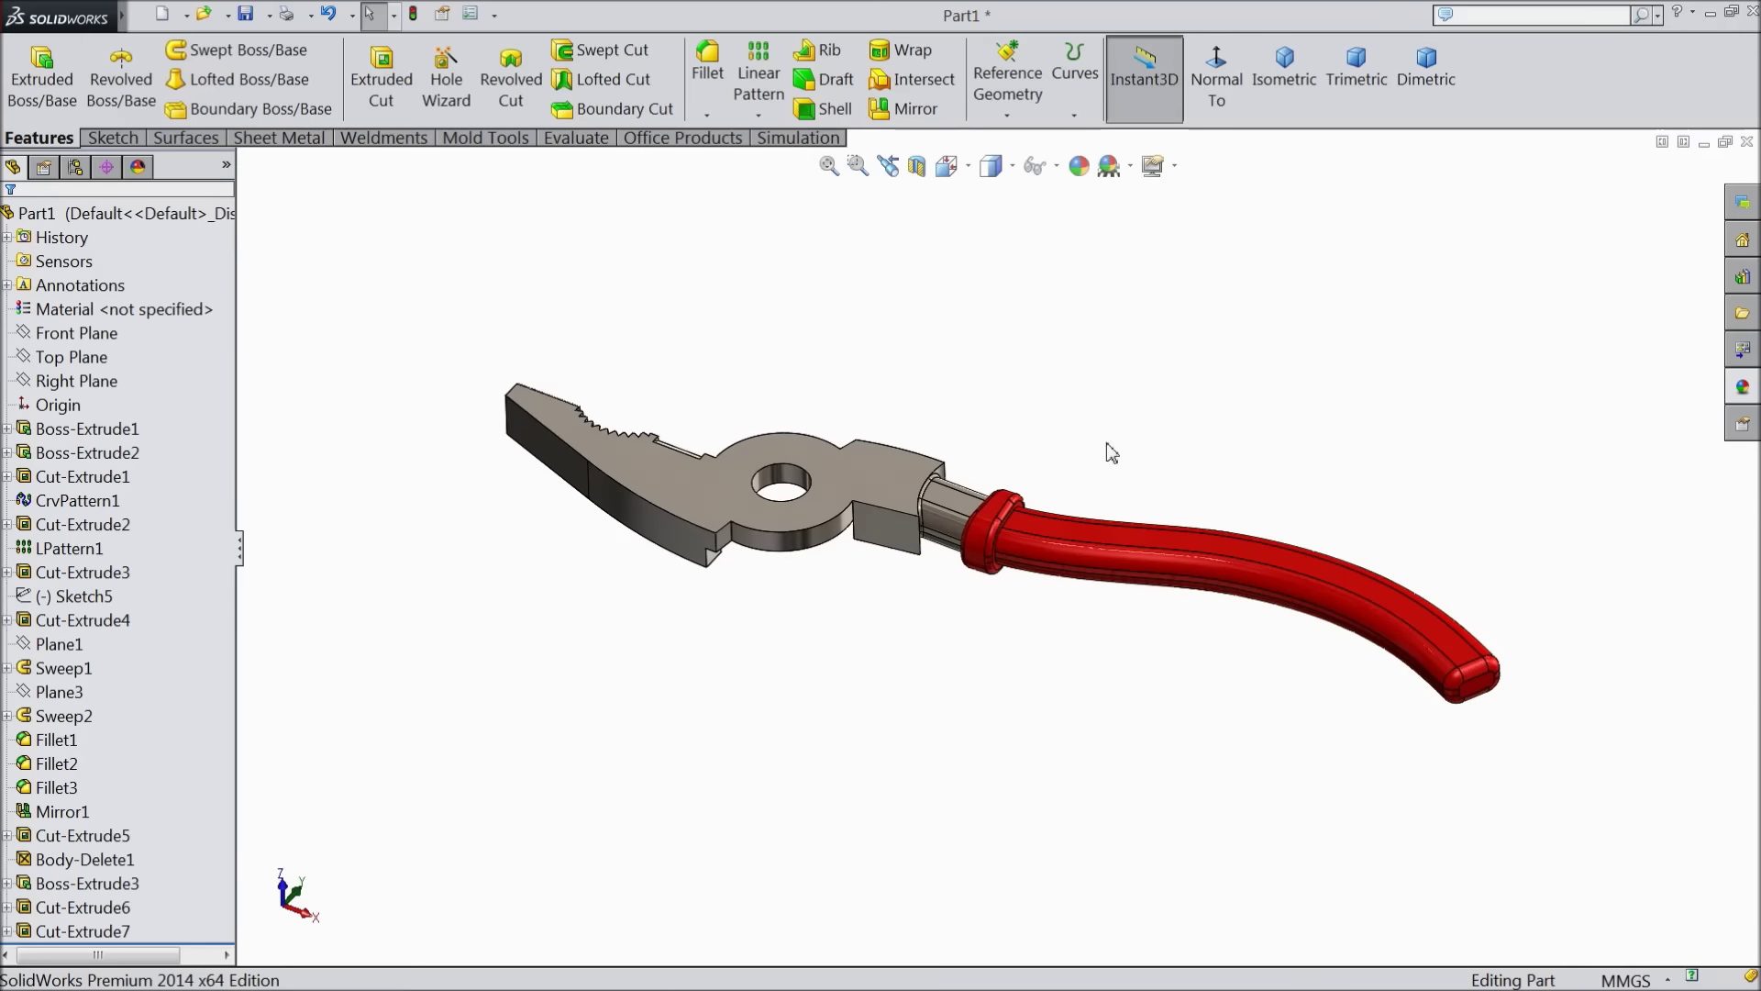
scroll(1146, 528, down, 4)
scroll(1054, 559, up, 2)
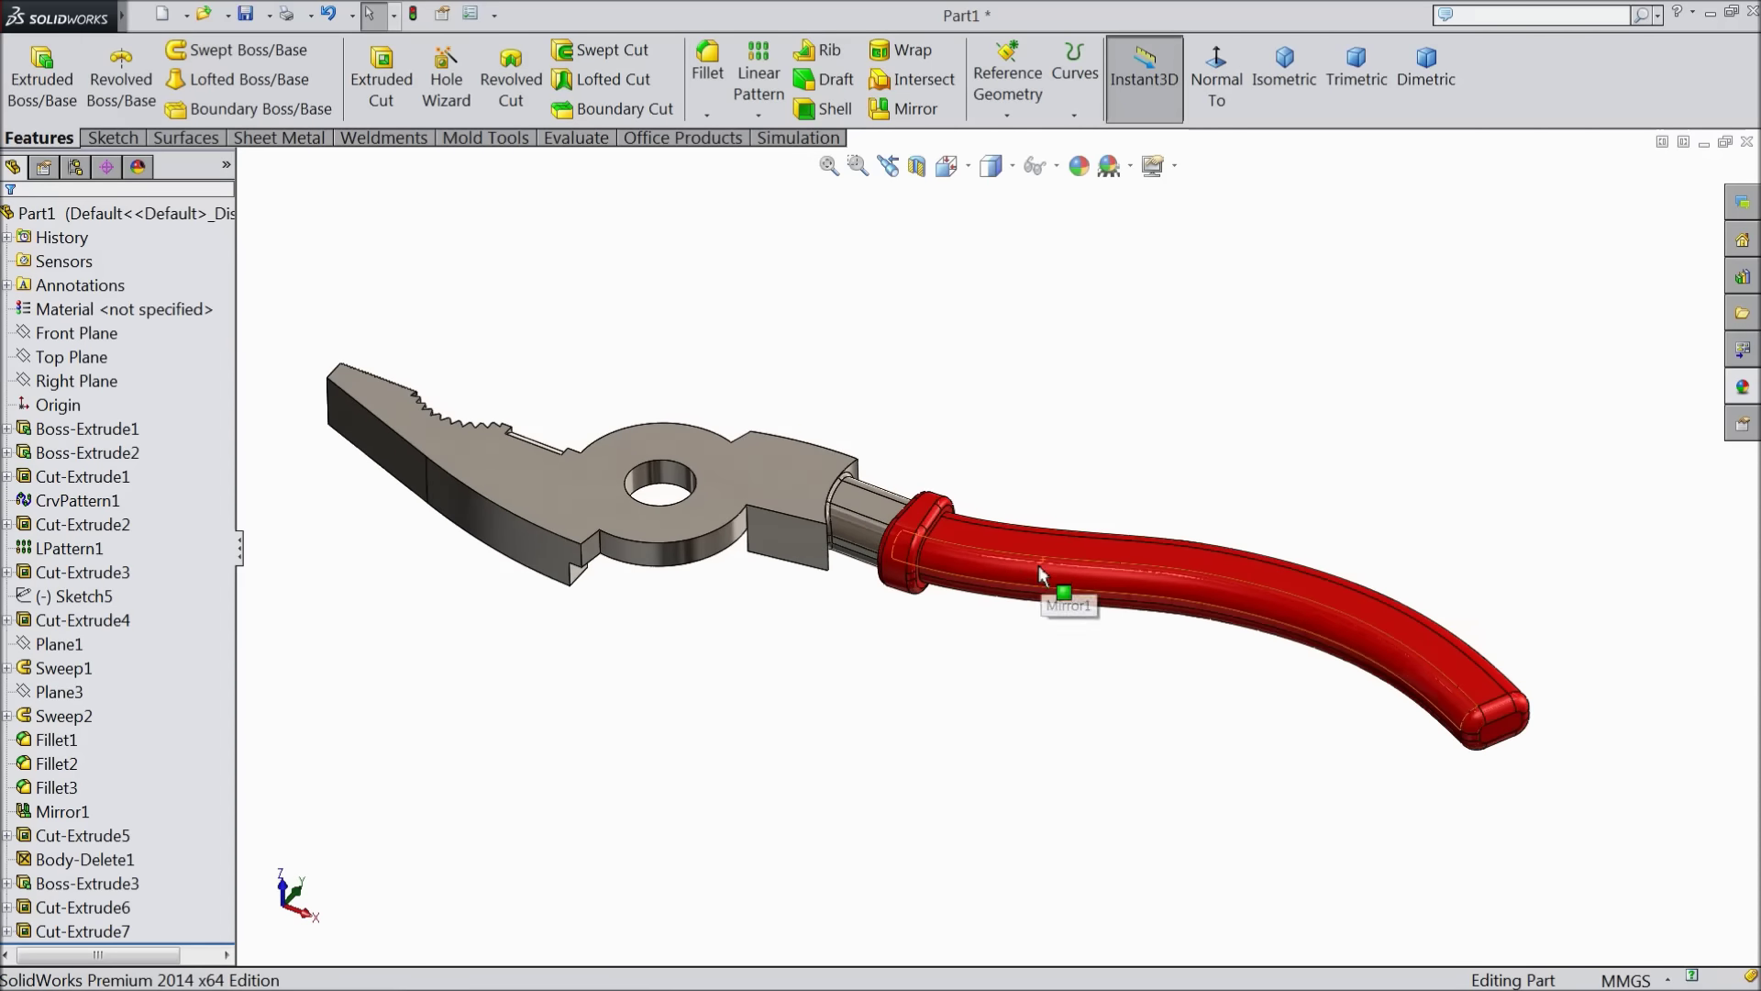
middle_drag(849, 617, 920, 755)
middle_drag(814, 335, 745, 627)
scroll(690, 584, down, 2)
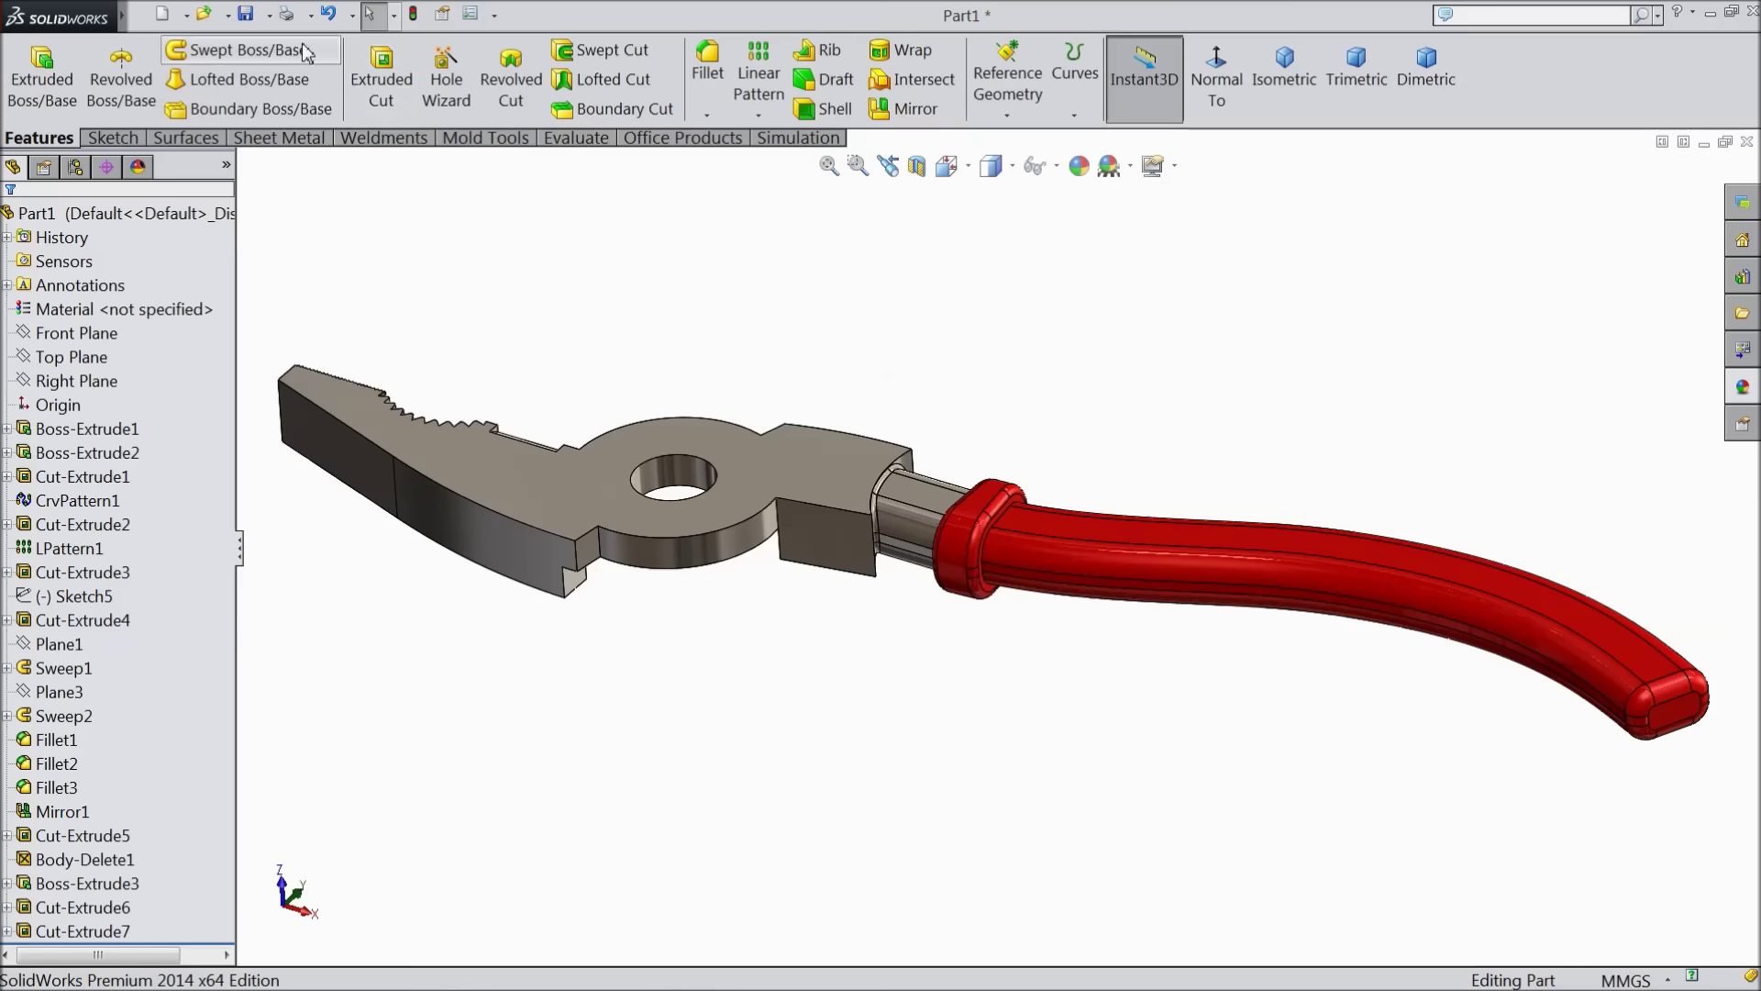
click(269, 14)
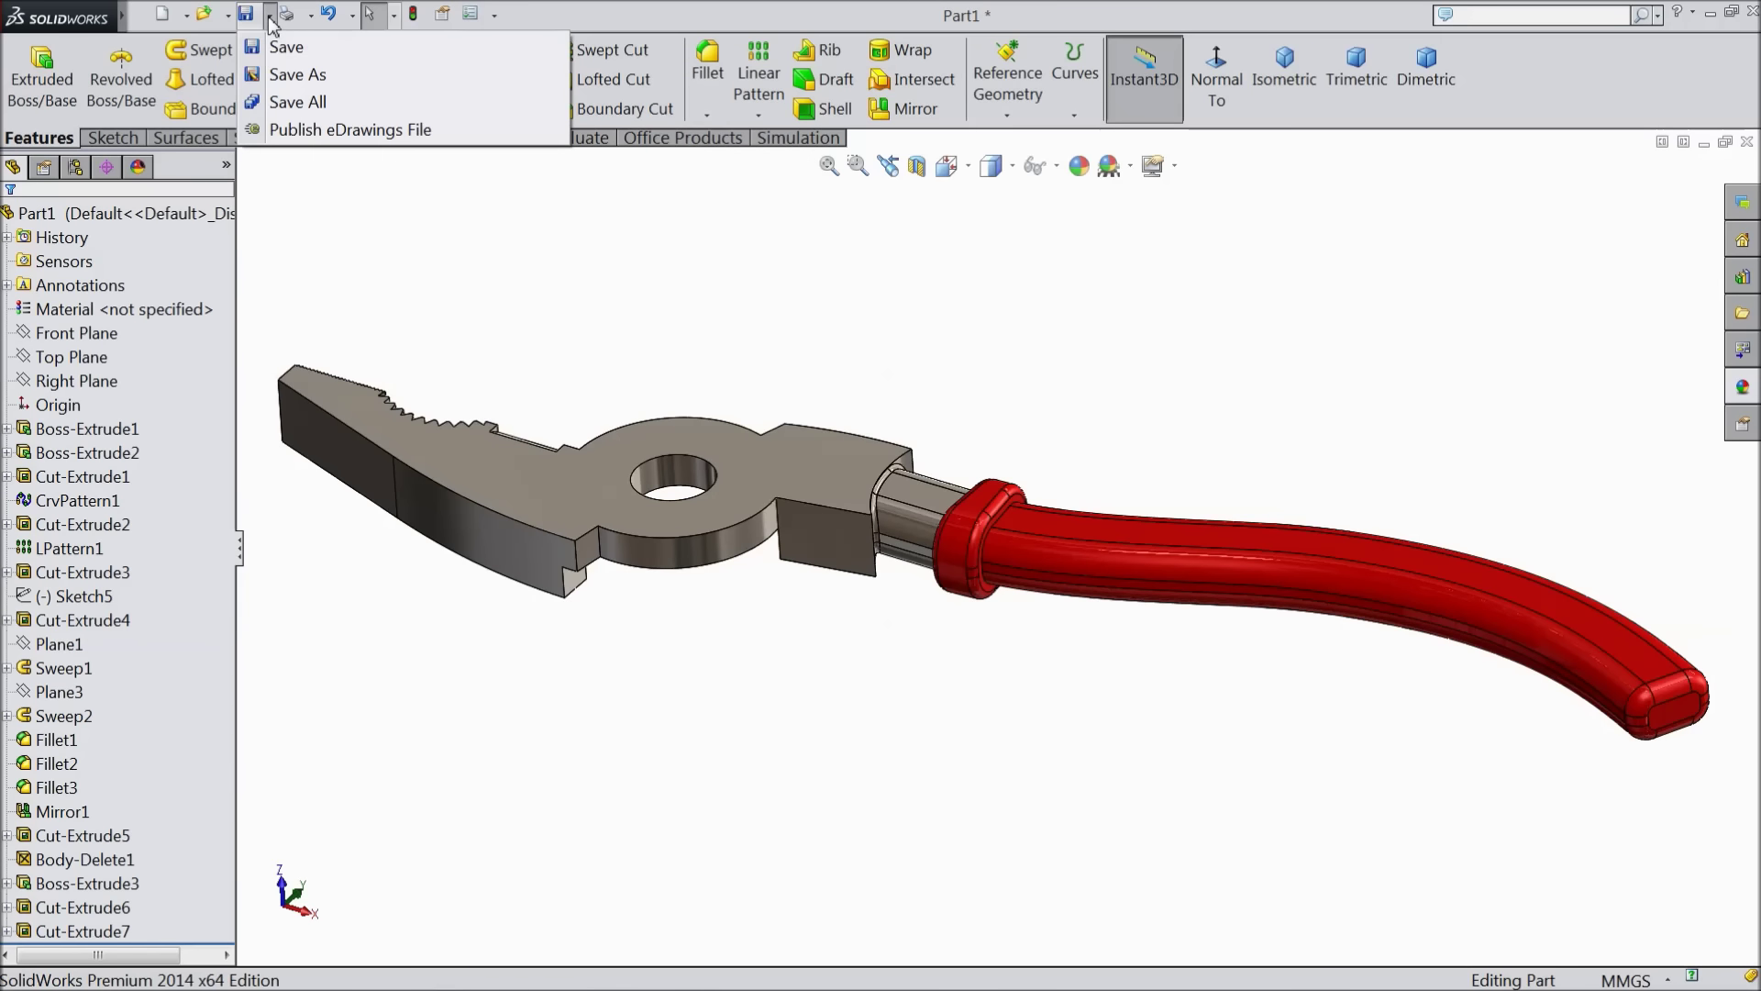
Save As with the file name changed to Part2, confirming replacement of the existing Part2 in the Plier folder
click(297, 75)
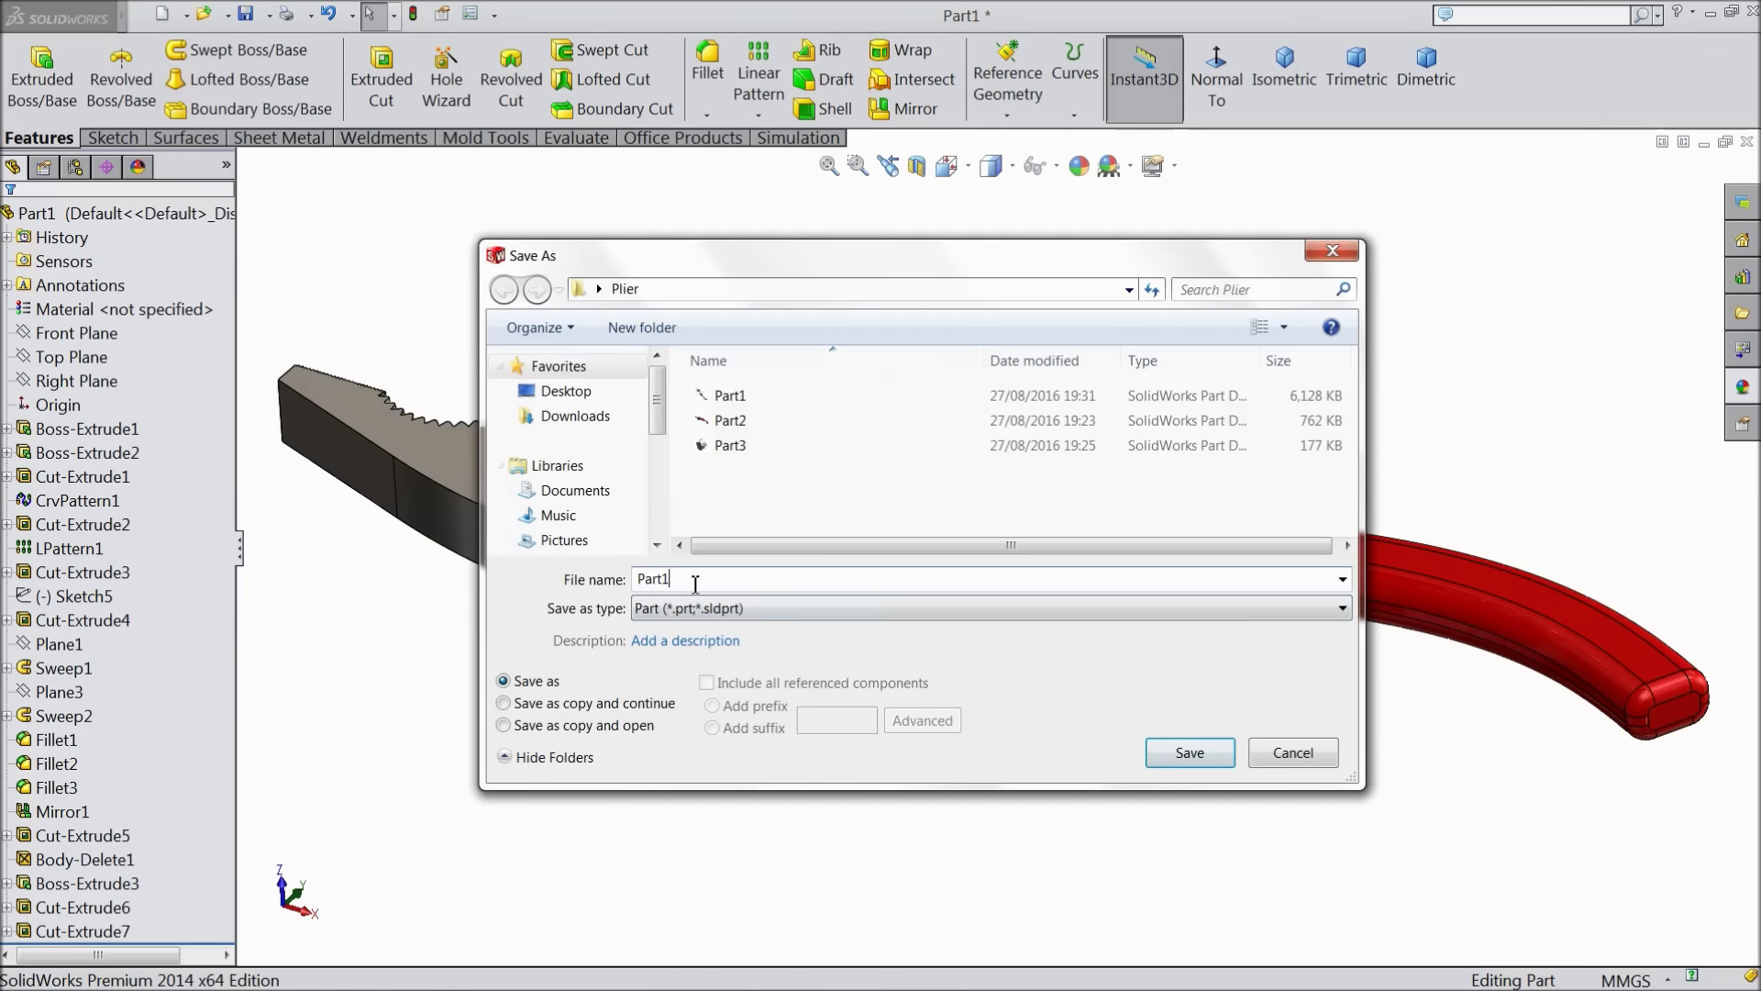
key(BackSpace)
text(2)
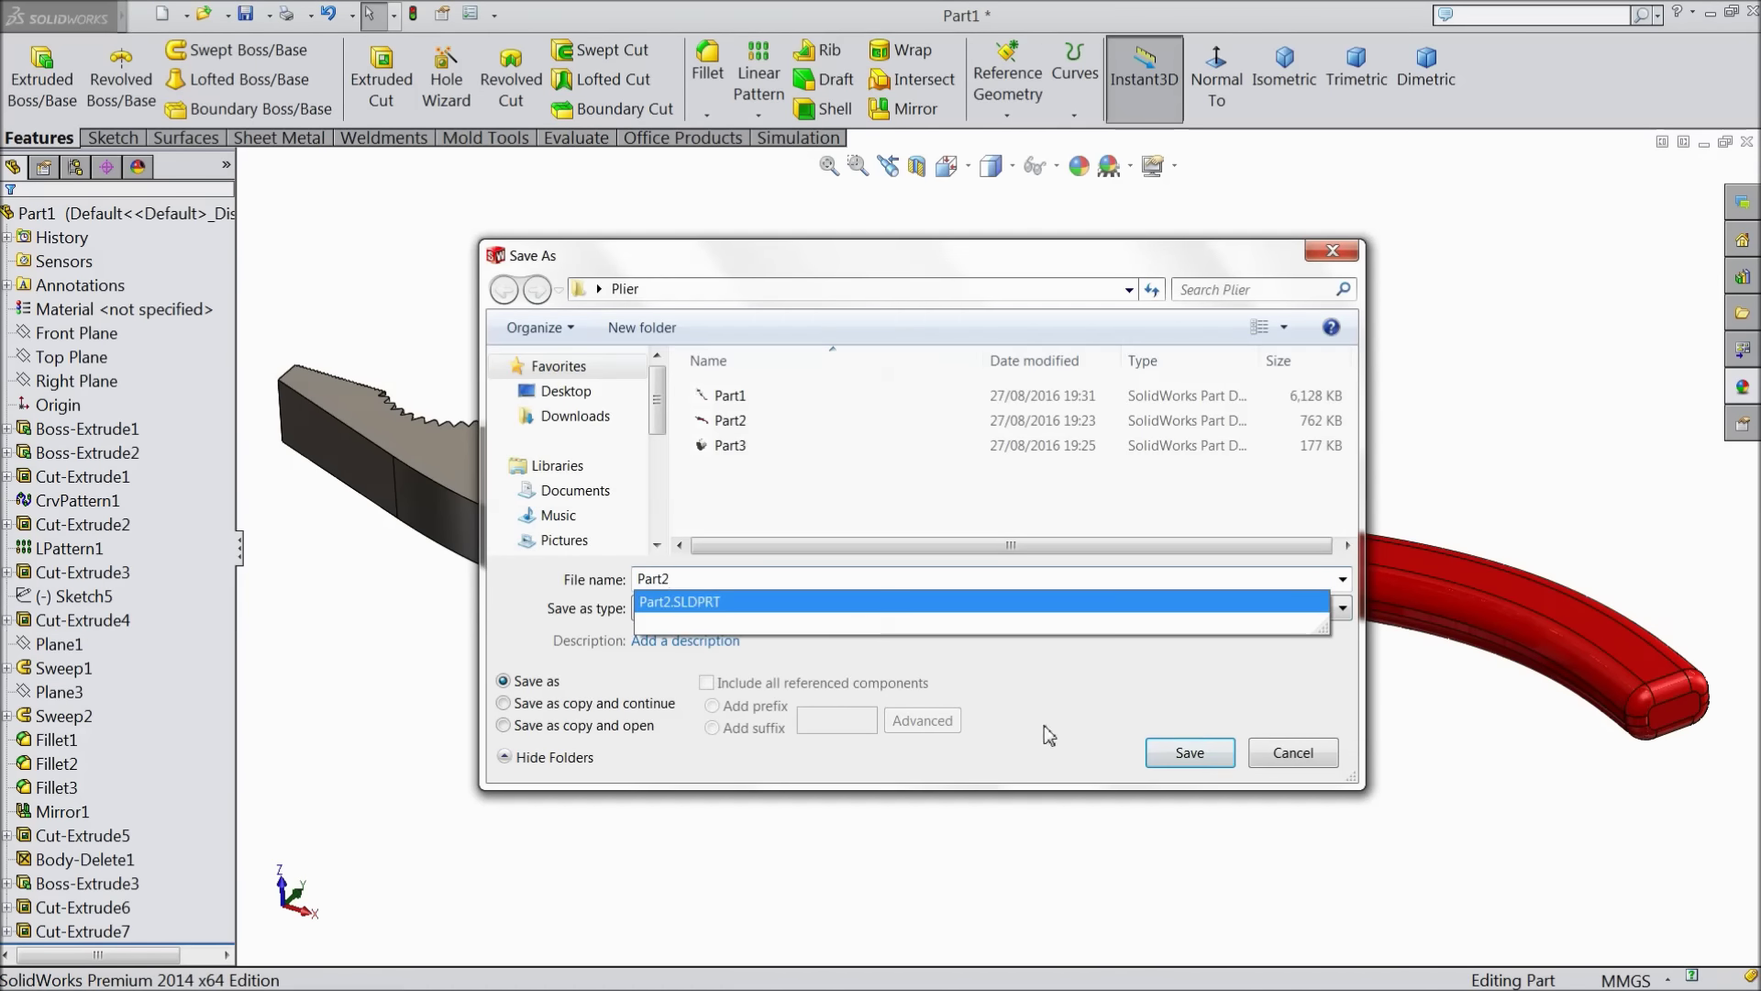
click(1192, 766)
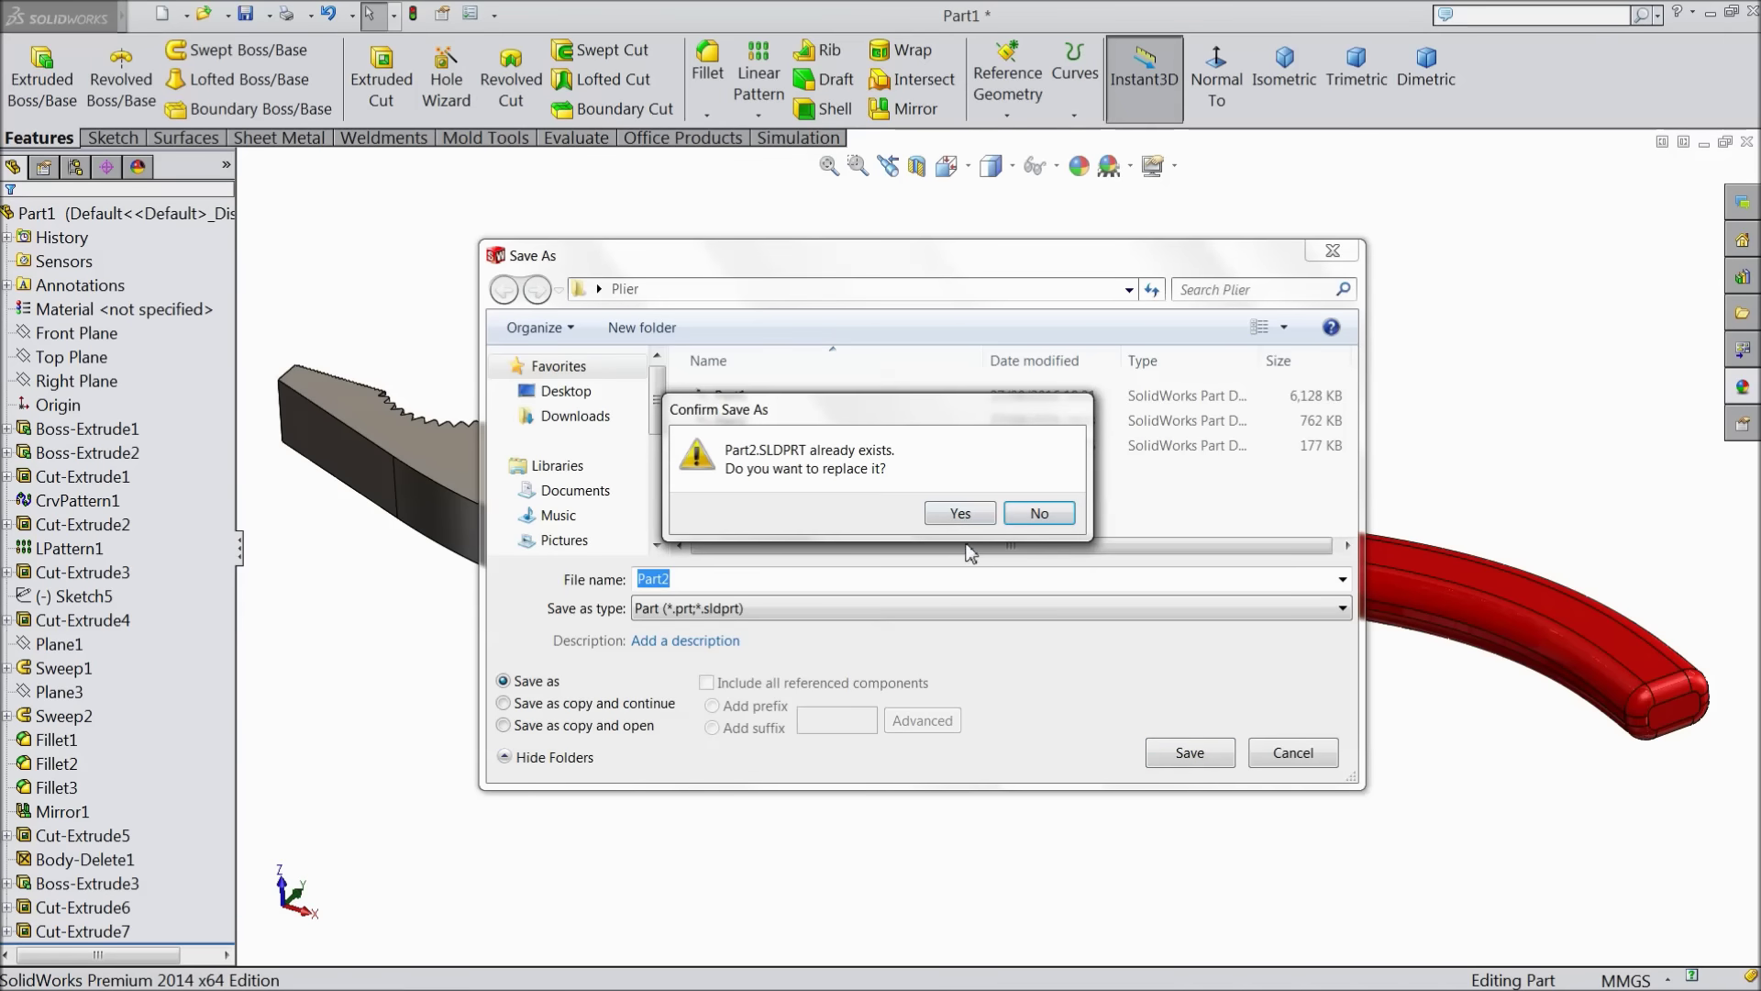
click(958, 515)
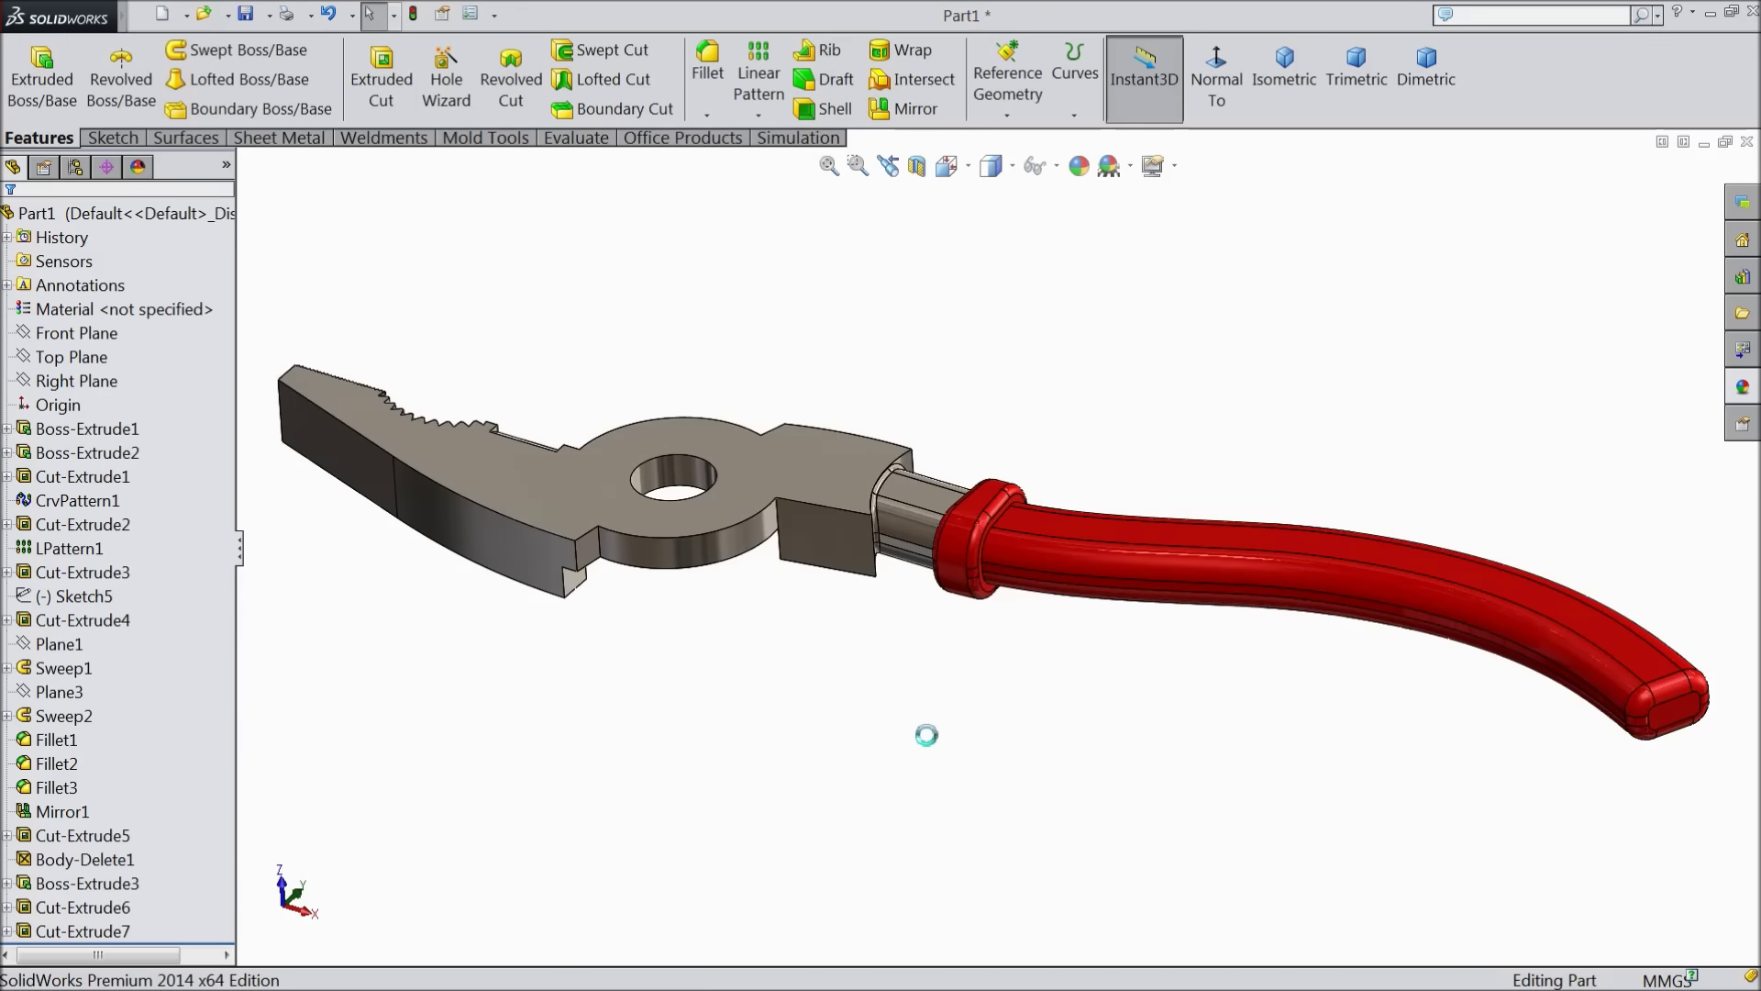
mouse_move(771, 637)
middle_down()
mouse_move(712, 606)
mouse_move(742, 641)
middle_up()
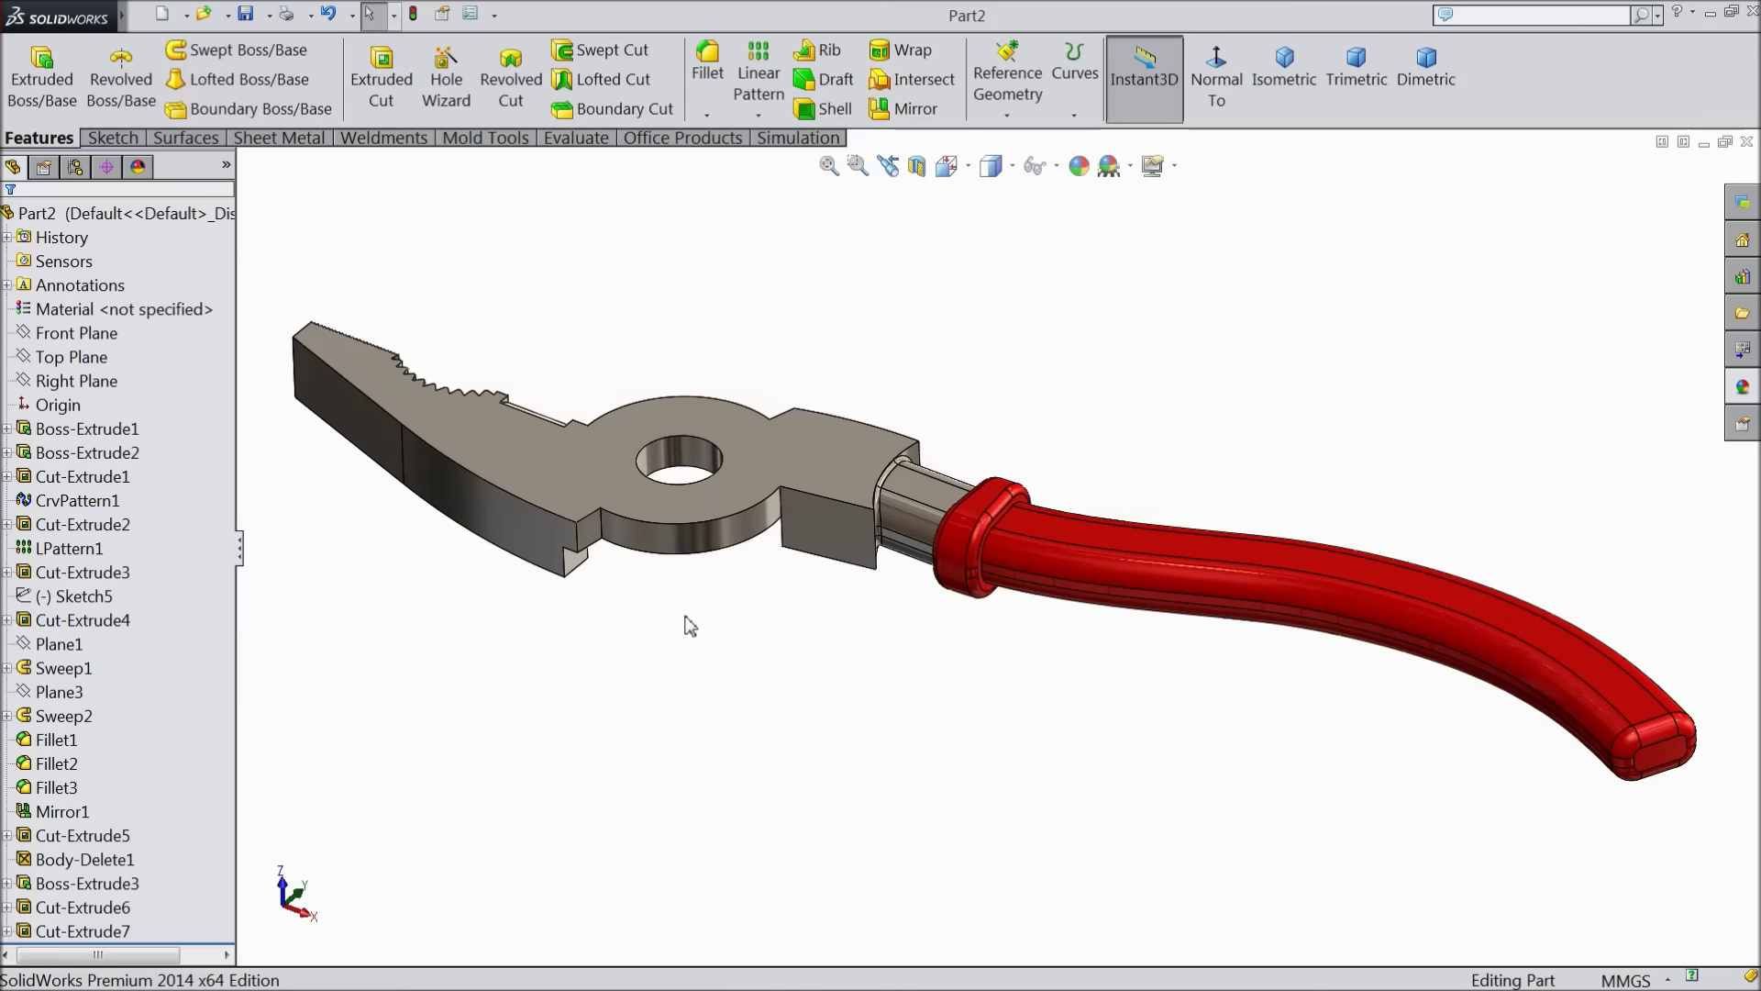
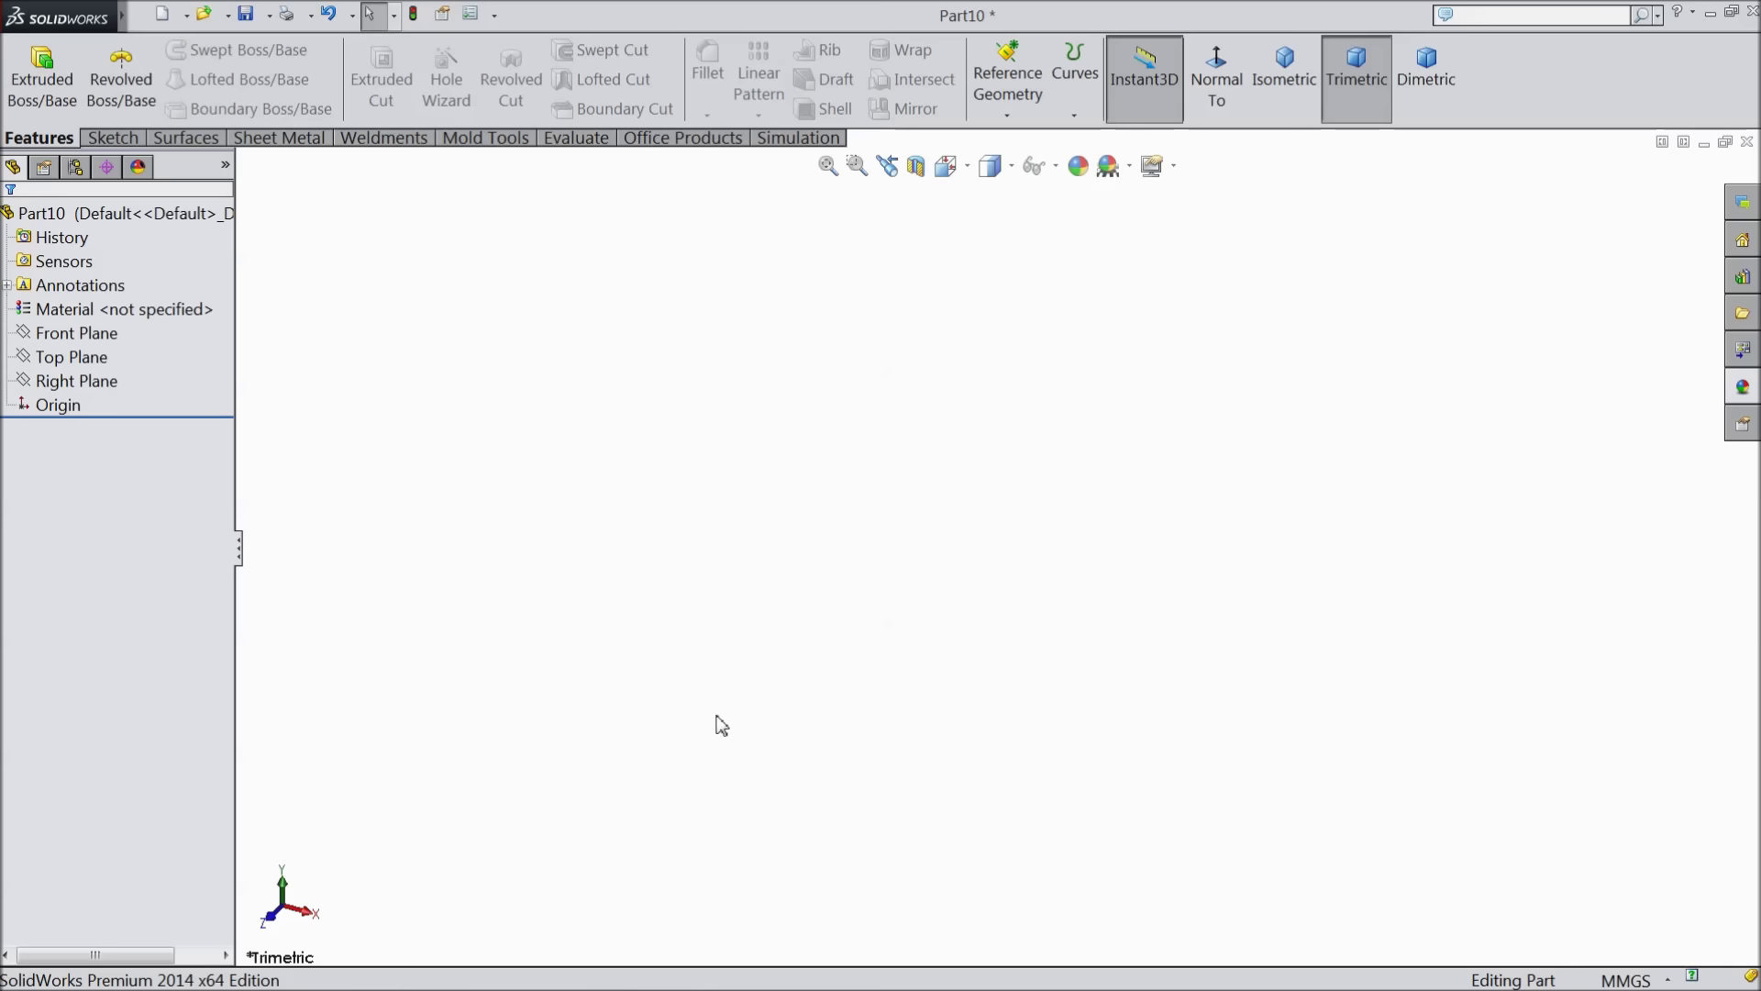
Sketch a circle at the origin on the Front Plane and dimension it to 100.75 mm diameter
click(92, 355)
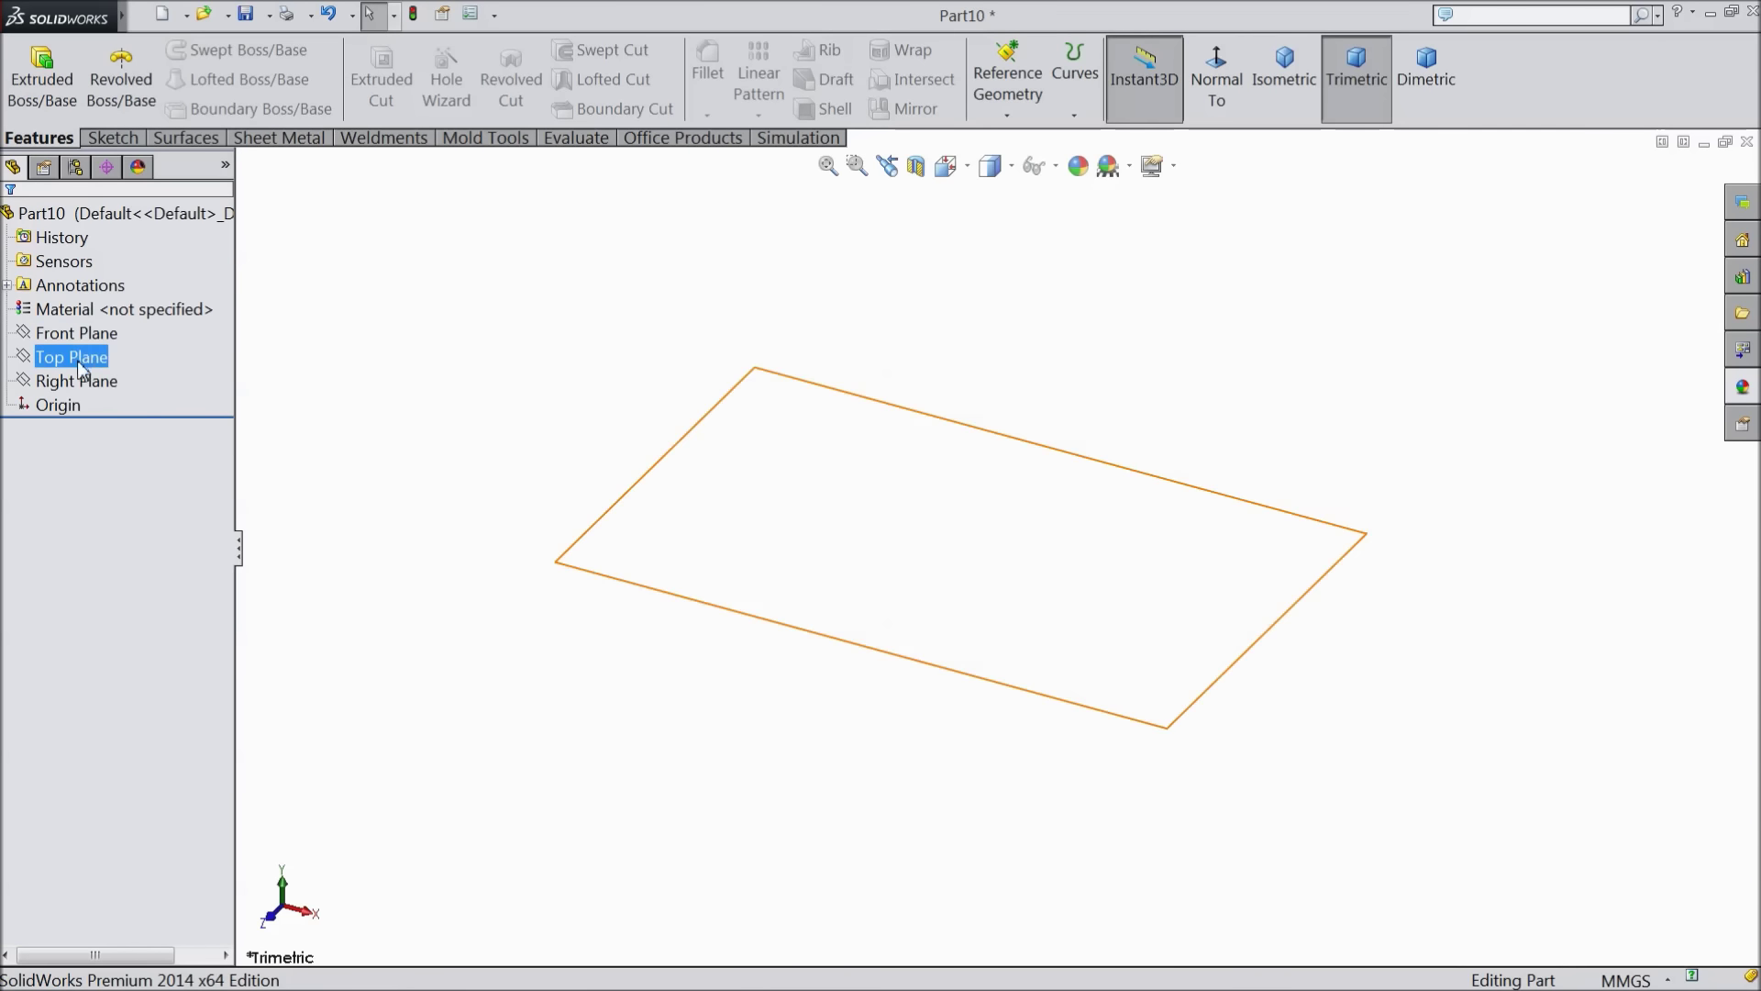
click(73, 332)
click(67, 310)
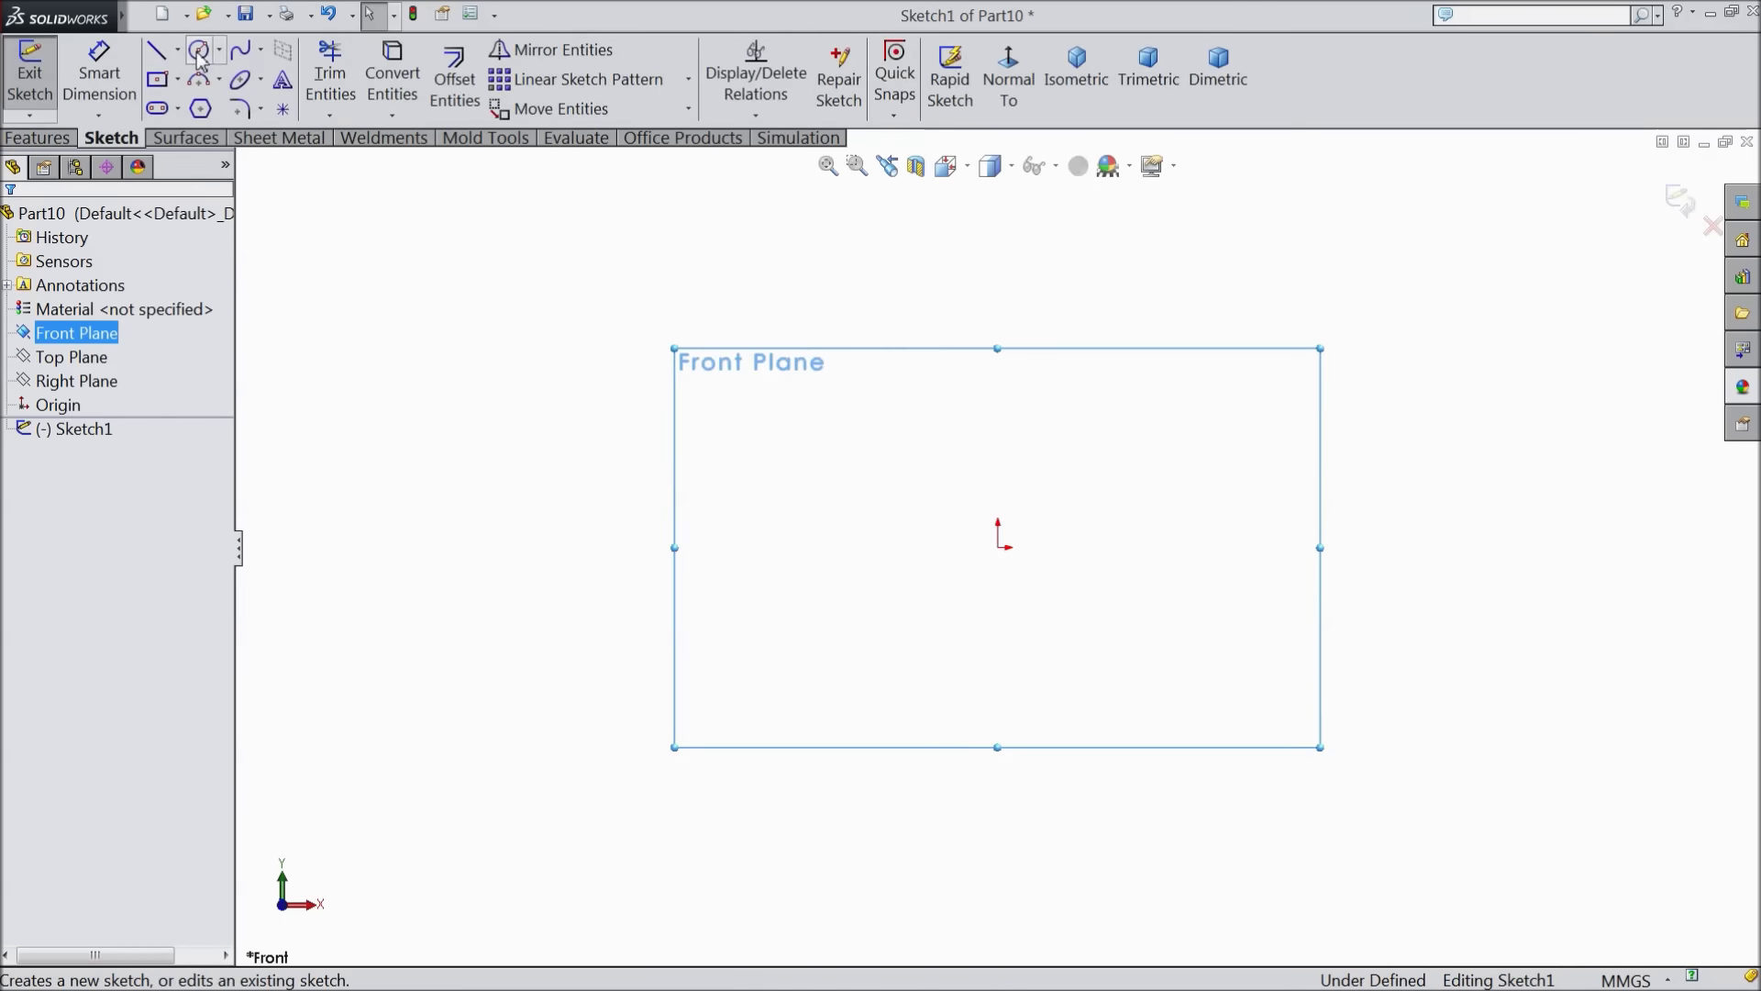
click(199, 51)
click(998, 548)
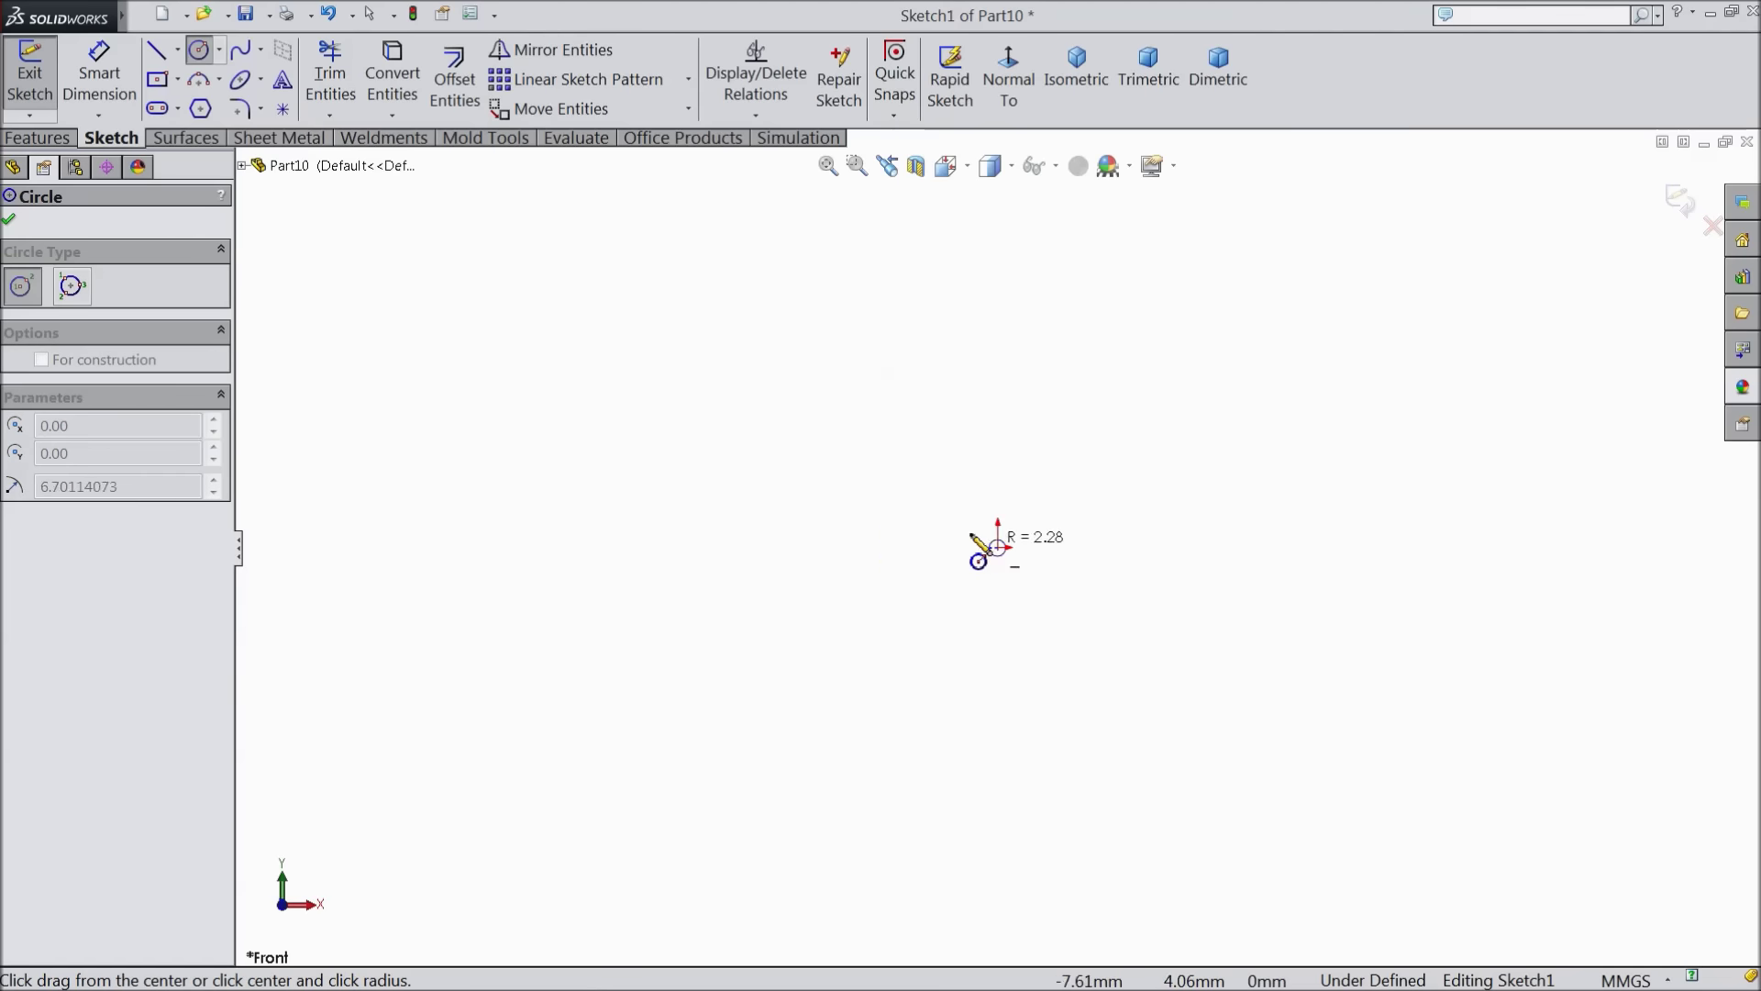
click(885, 478)
click(99, 73)
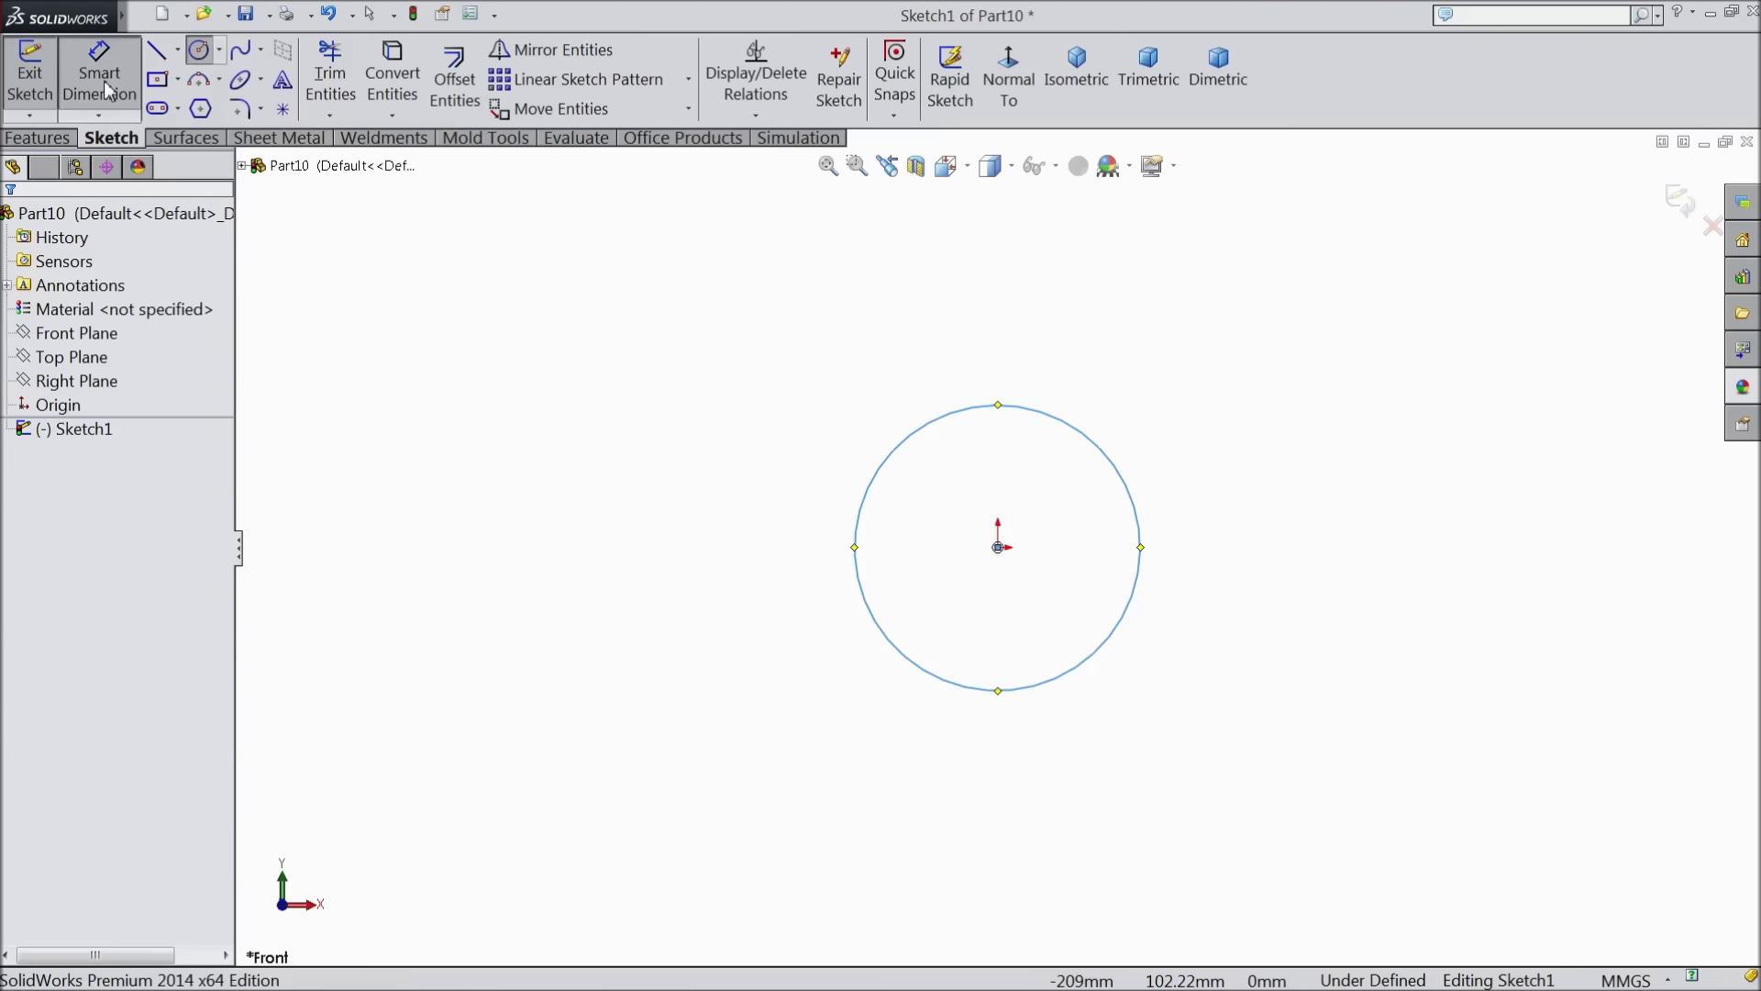
click(873, 548)
click(780, 571)
text(100.75)
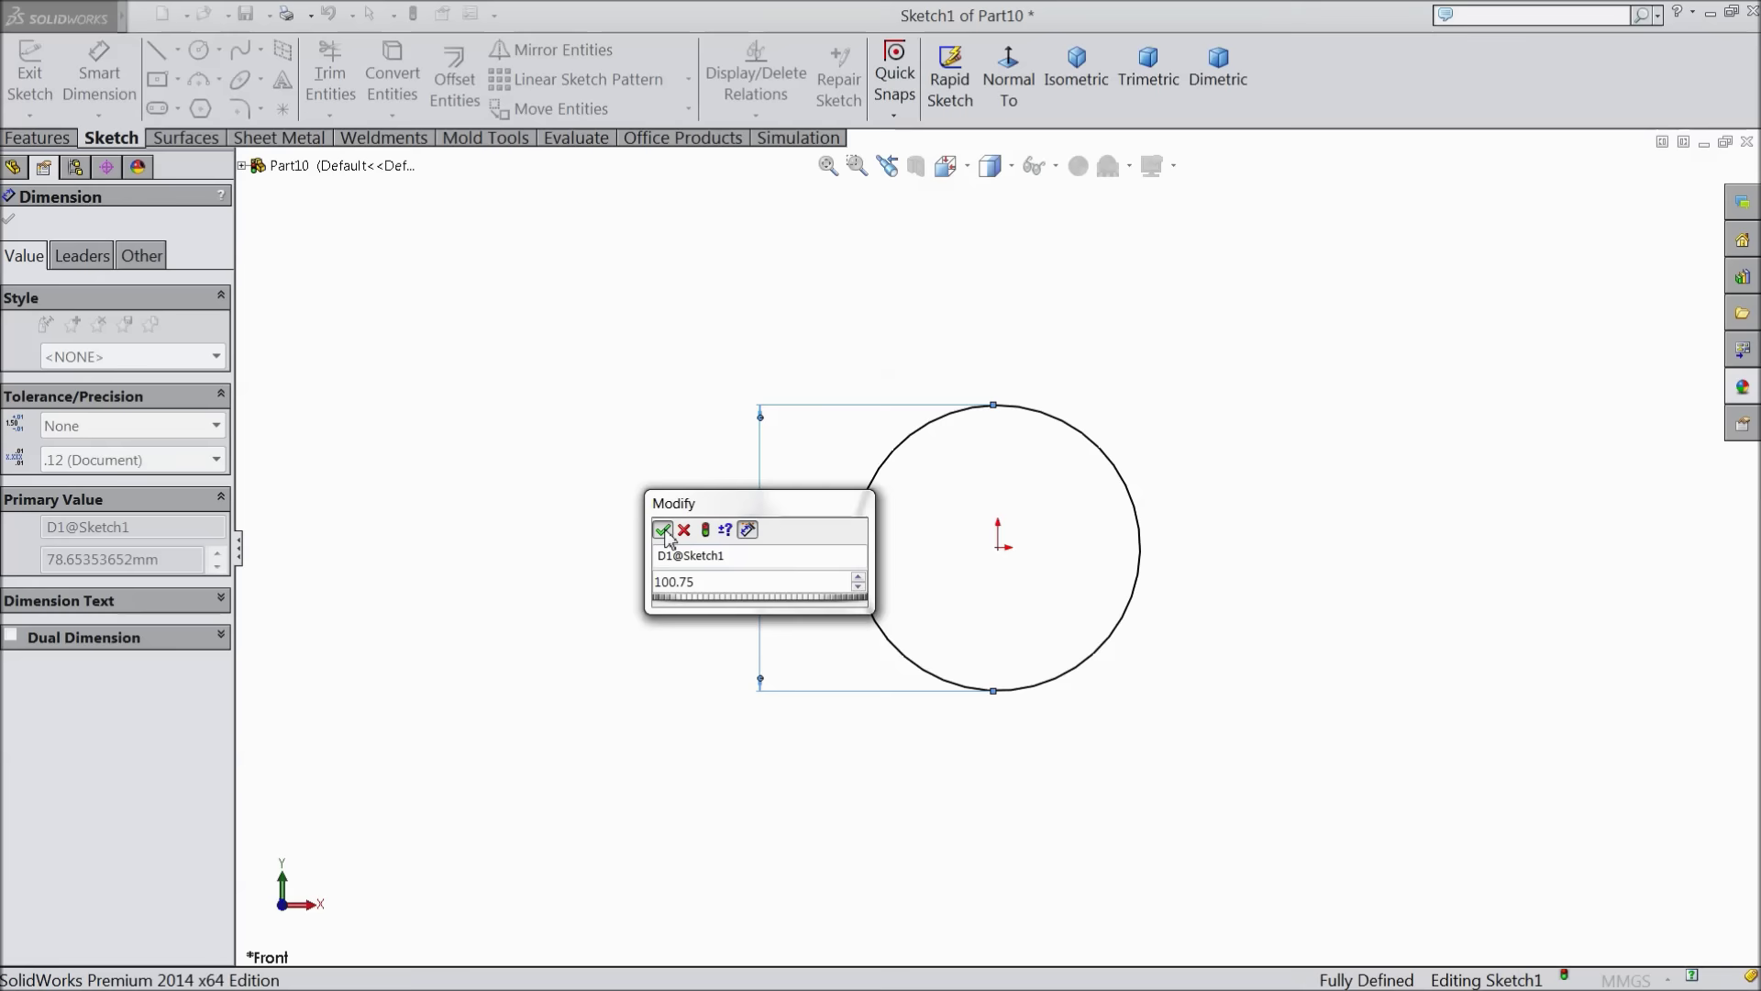
click(662, 529)
Extrude the circle Mid Plane to 85 mm to create the cylinder
click(36, 137)
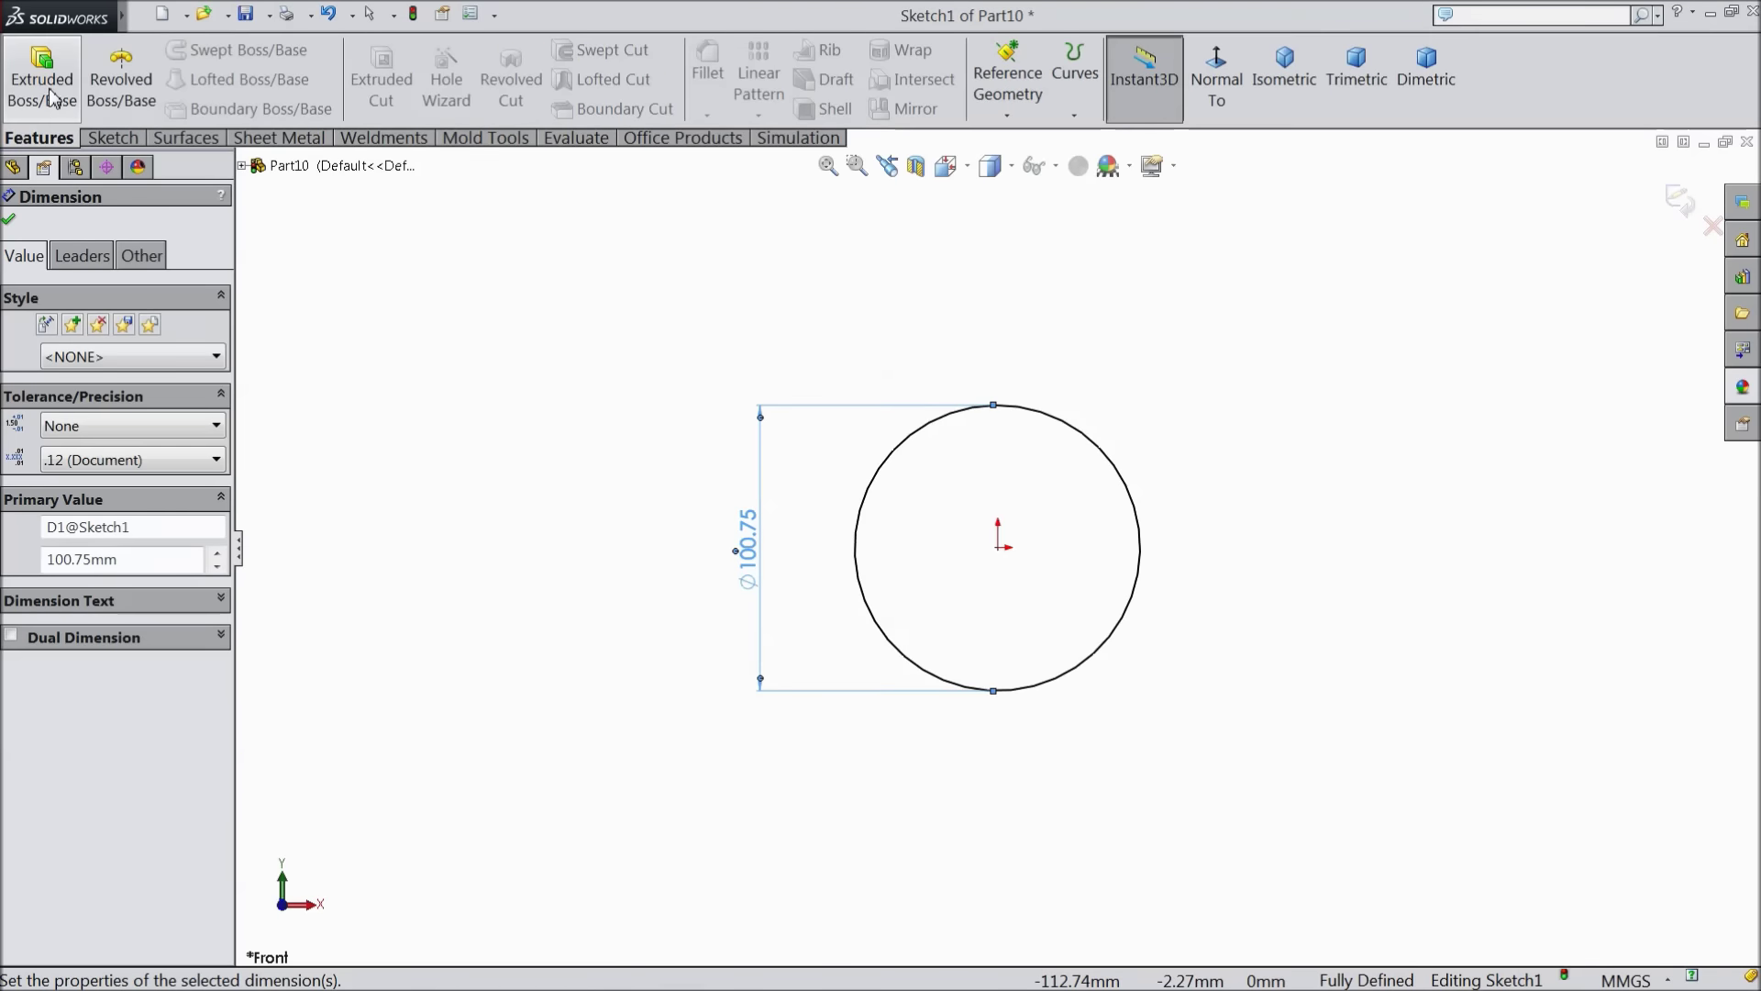
click(42, 89)
click(128, 349)
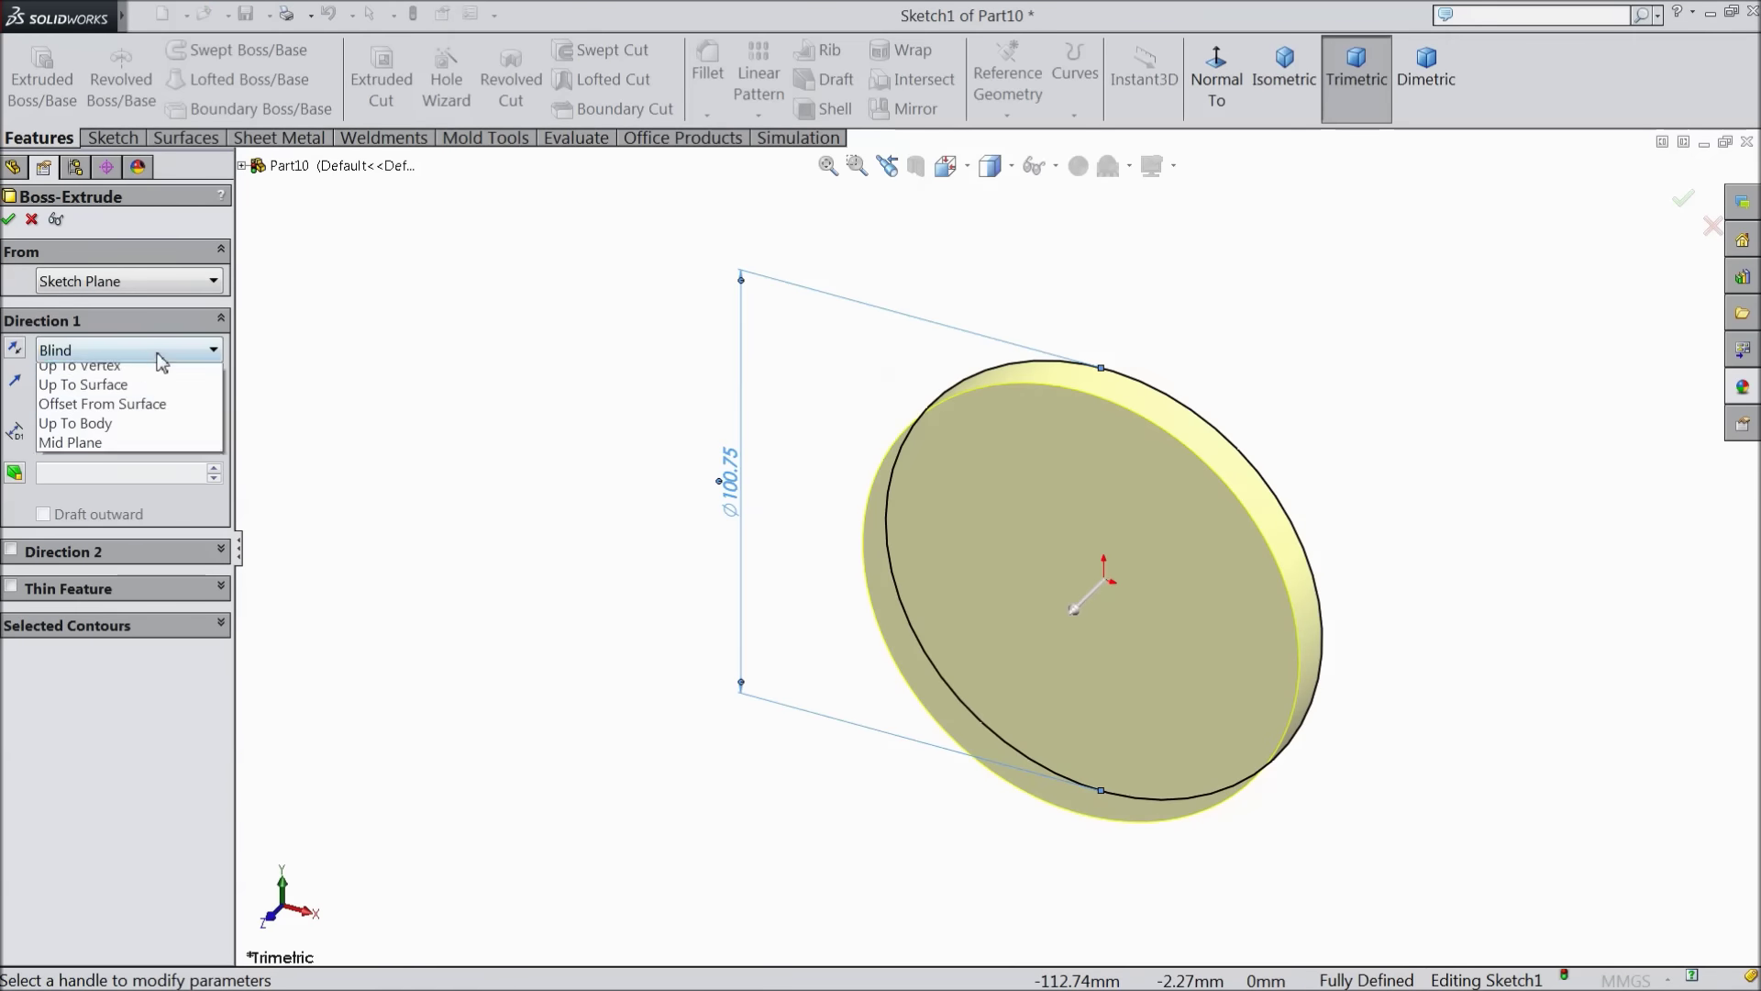
click(69, 470)
text(85)
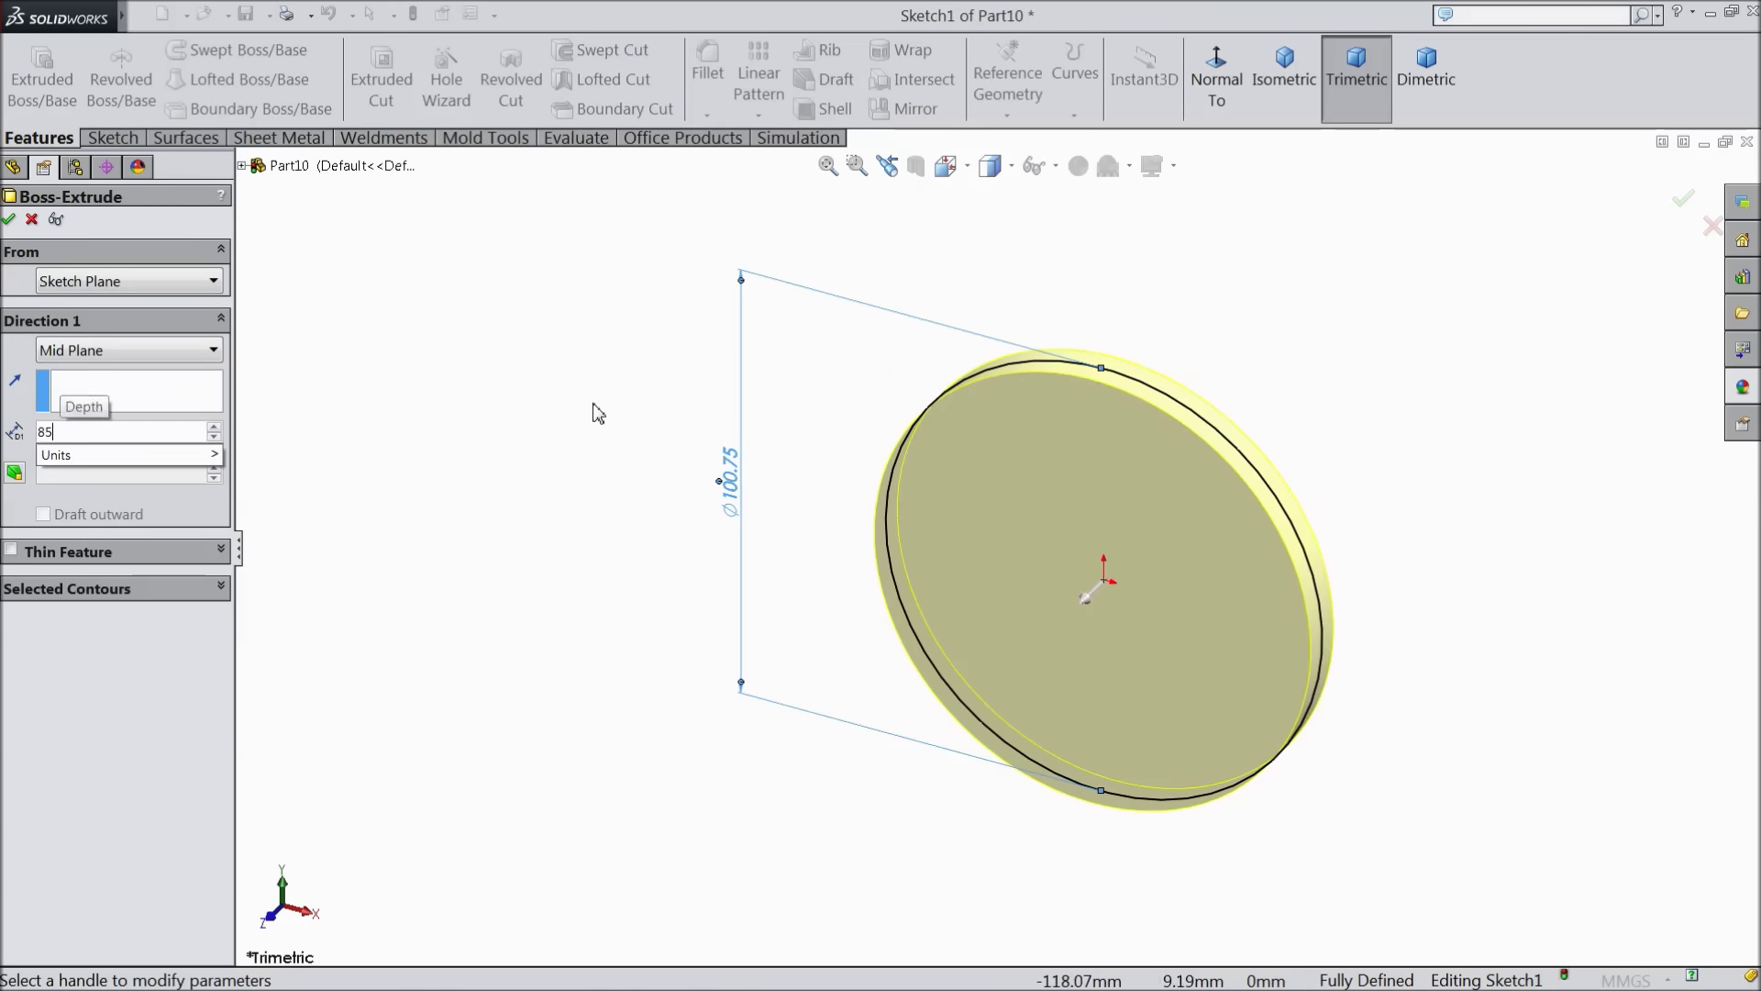
key(Return)
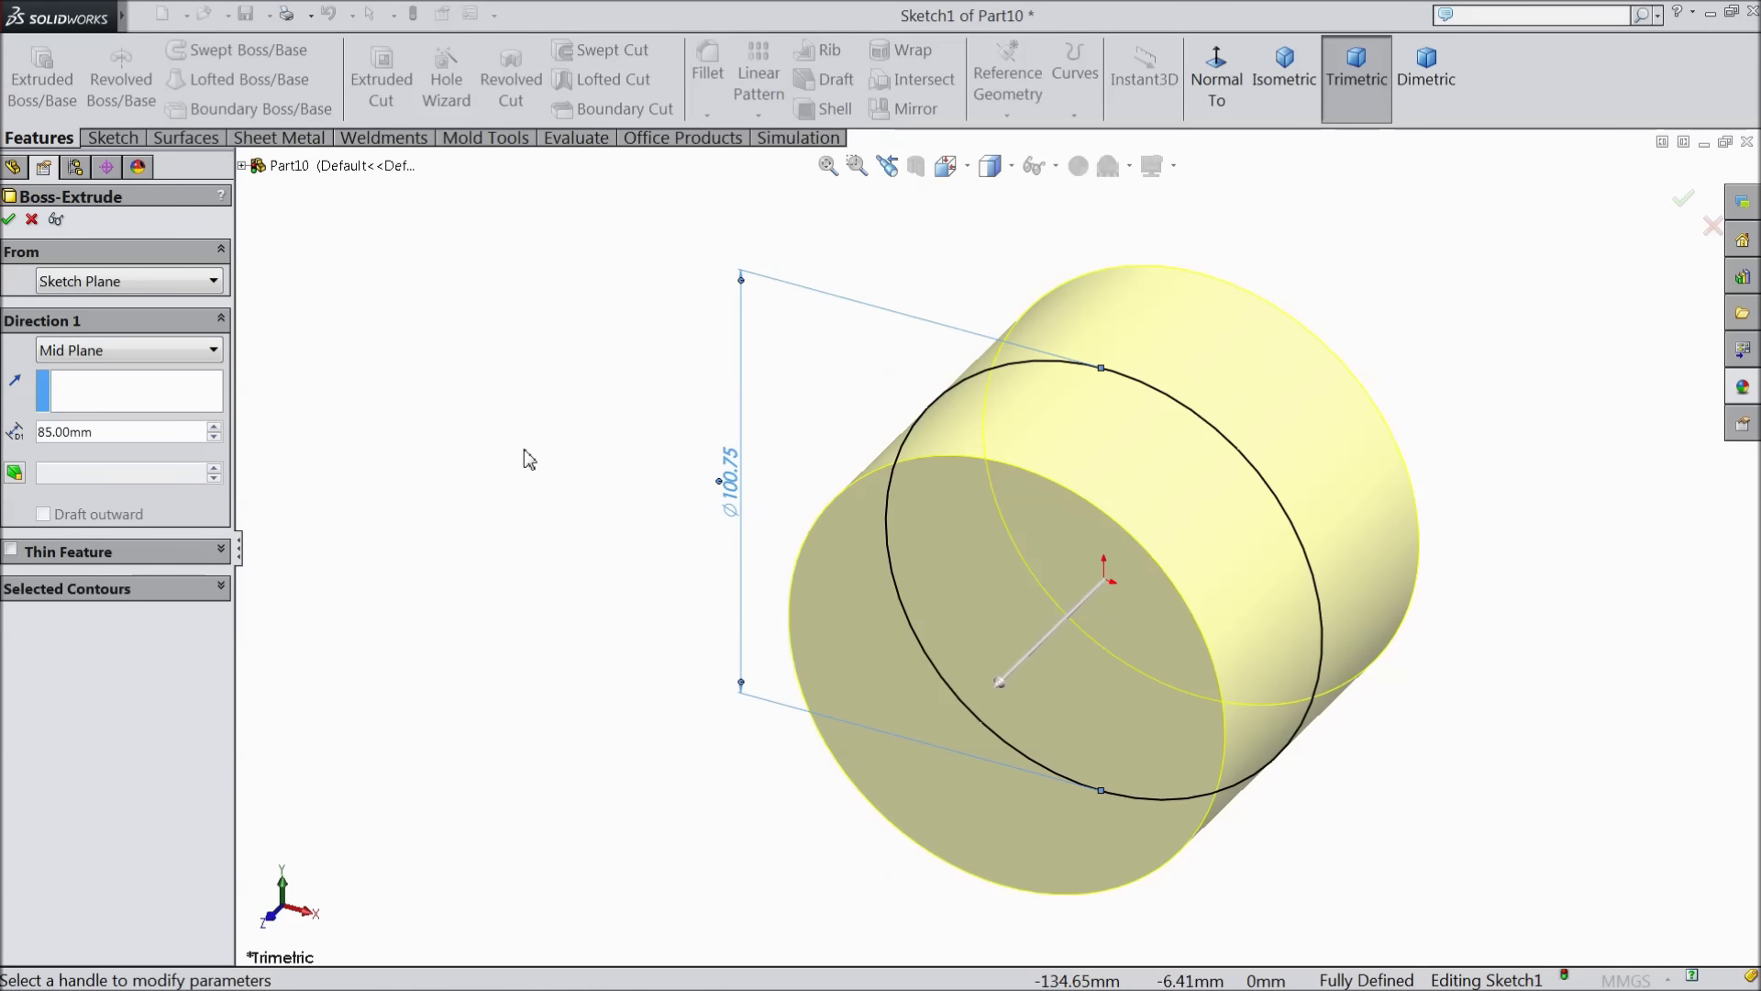
click(10, 221)
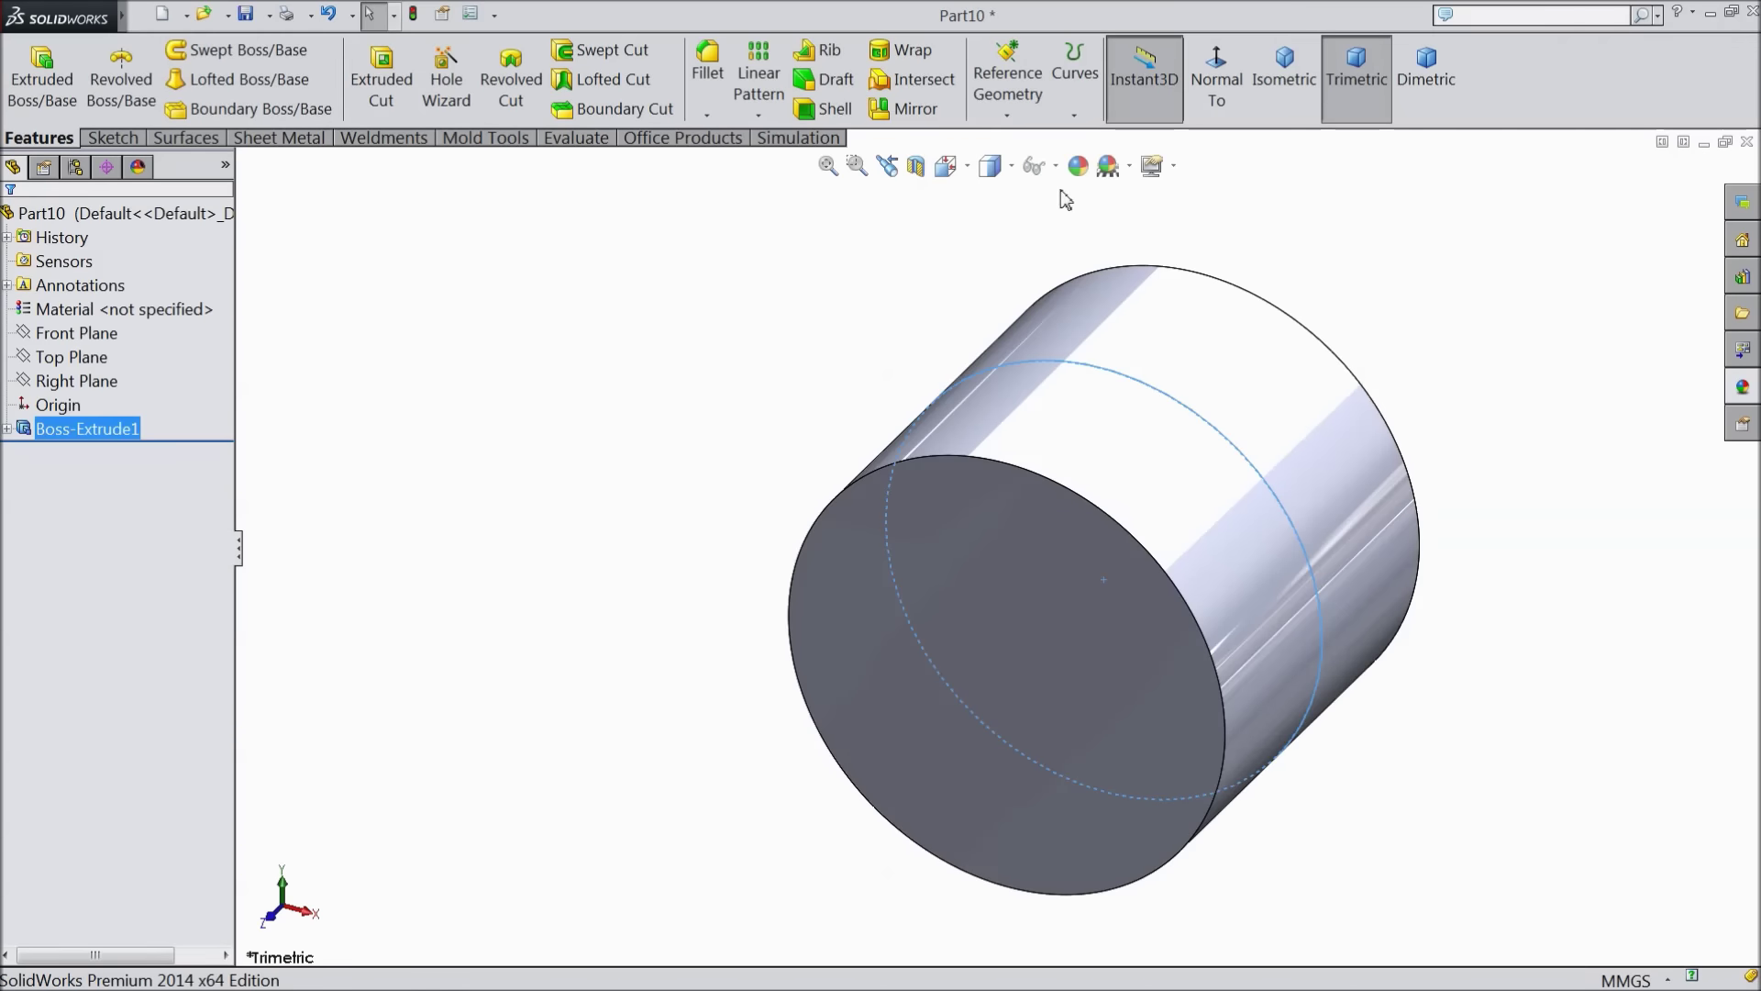
Apply the satin finish stainless steel appearance to the cylinder
click(1745, 388)
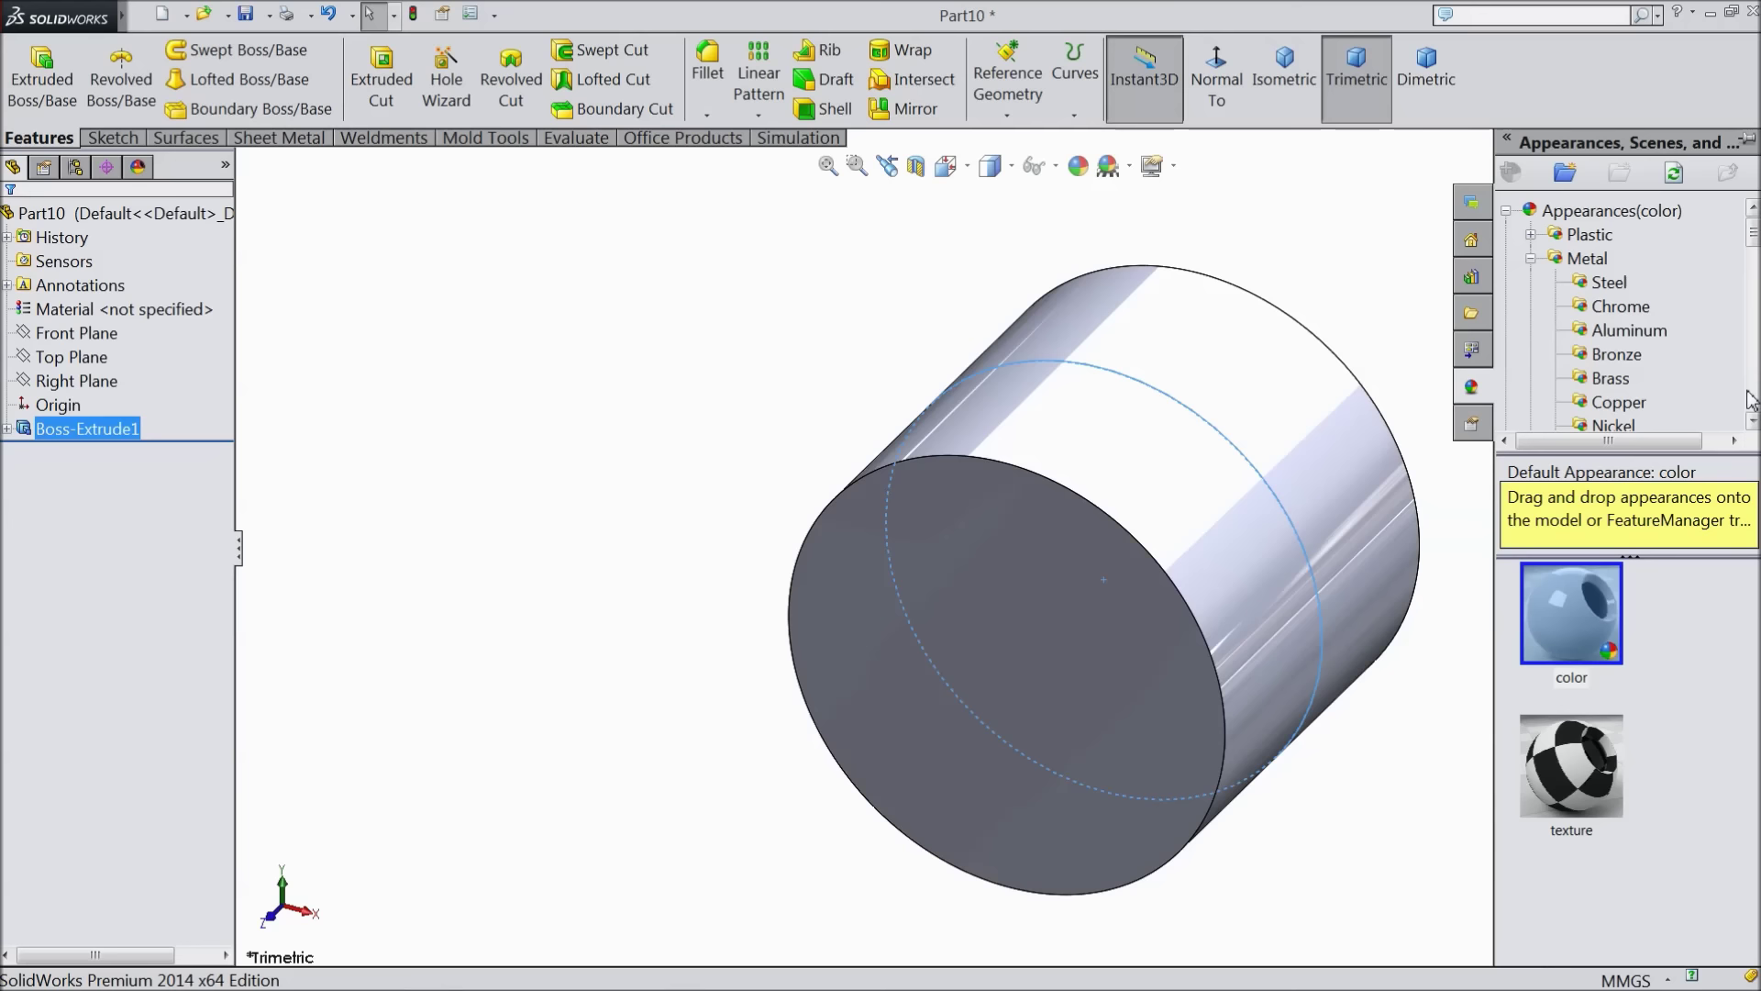
click(1608, 284)
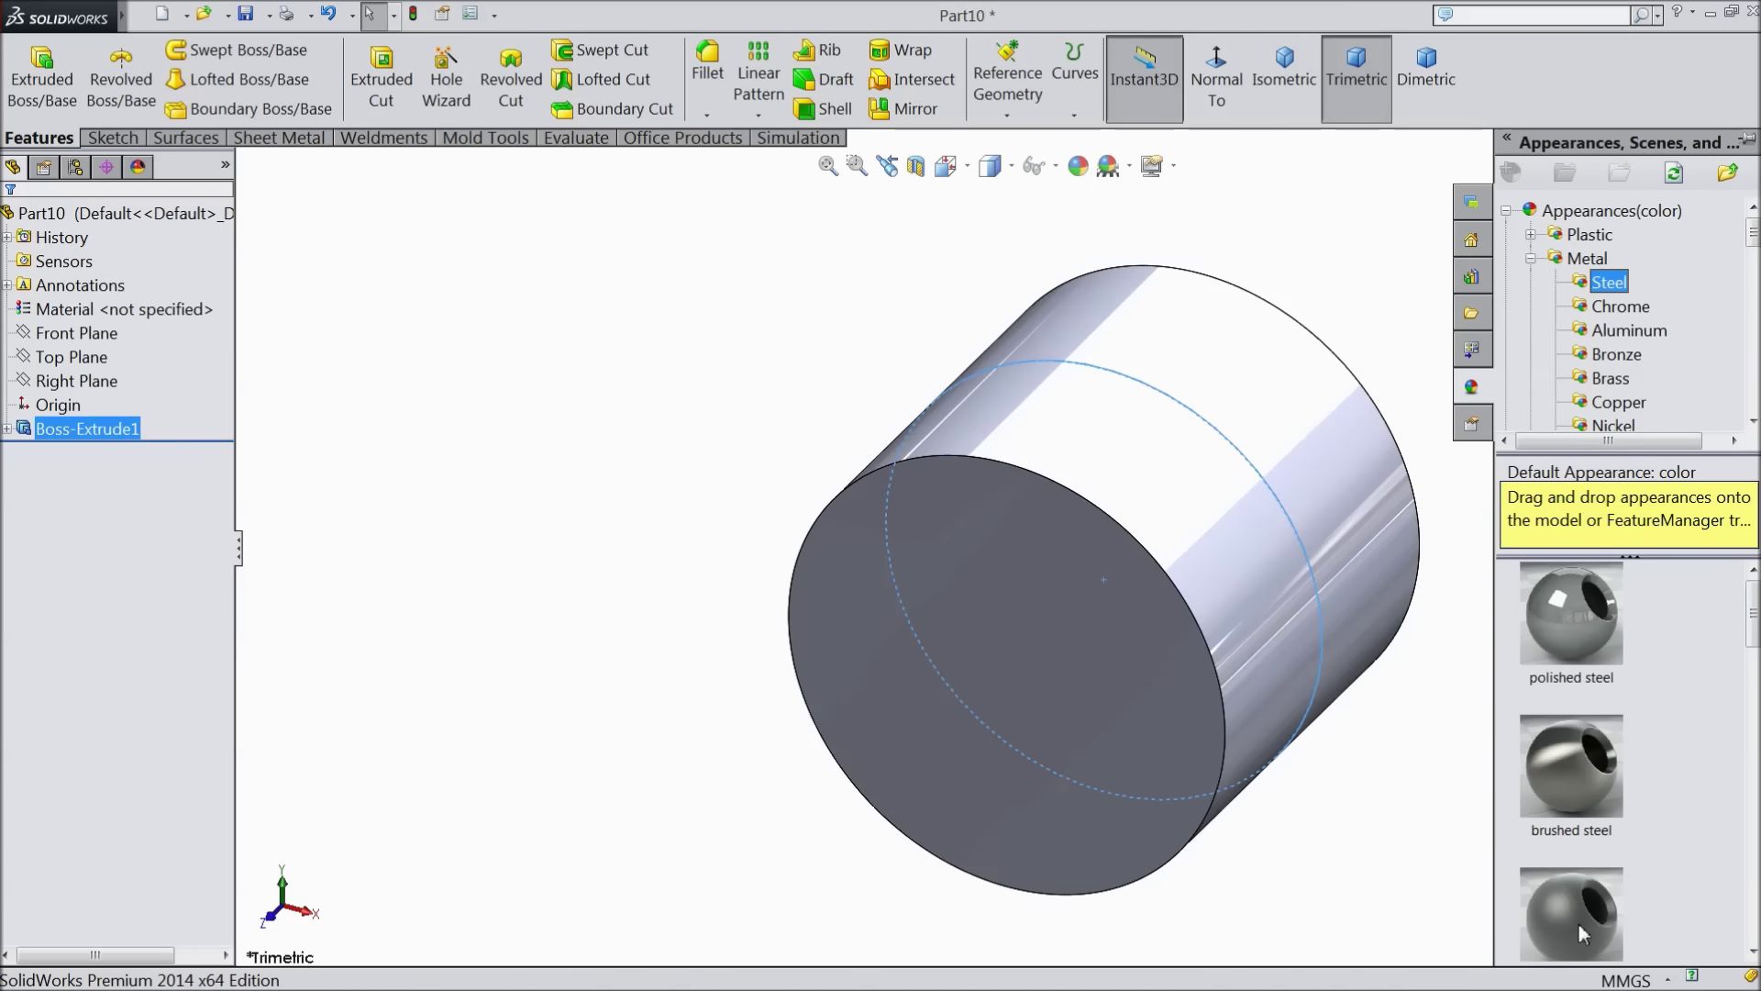
scroll(1577, 855, down, 1)
double_click(1548, 731)
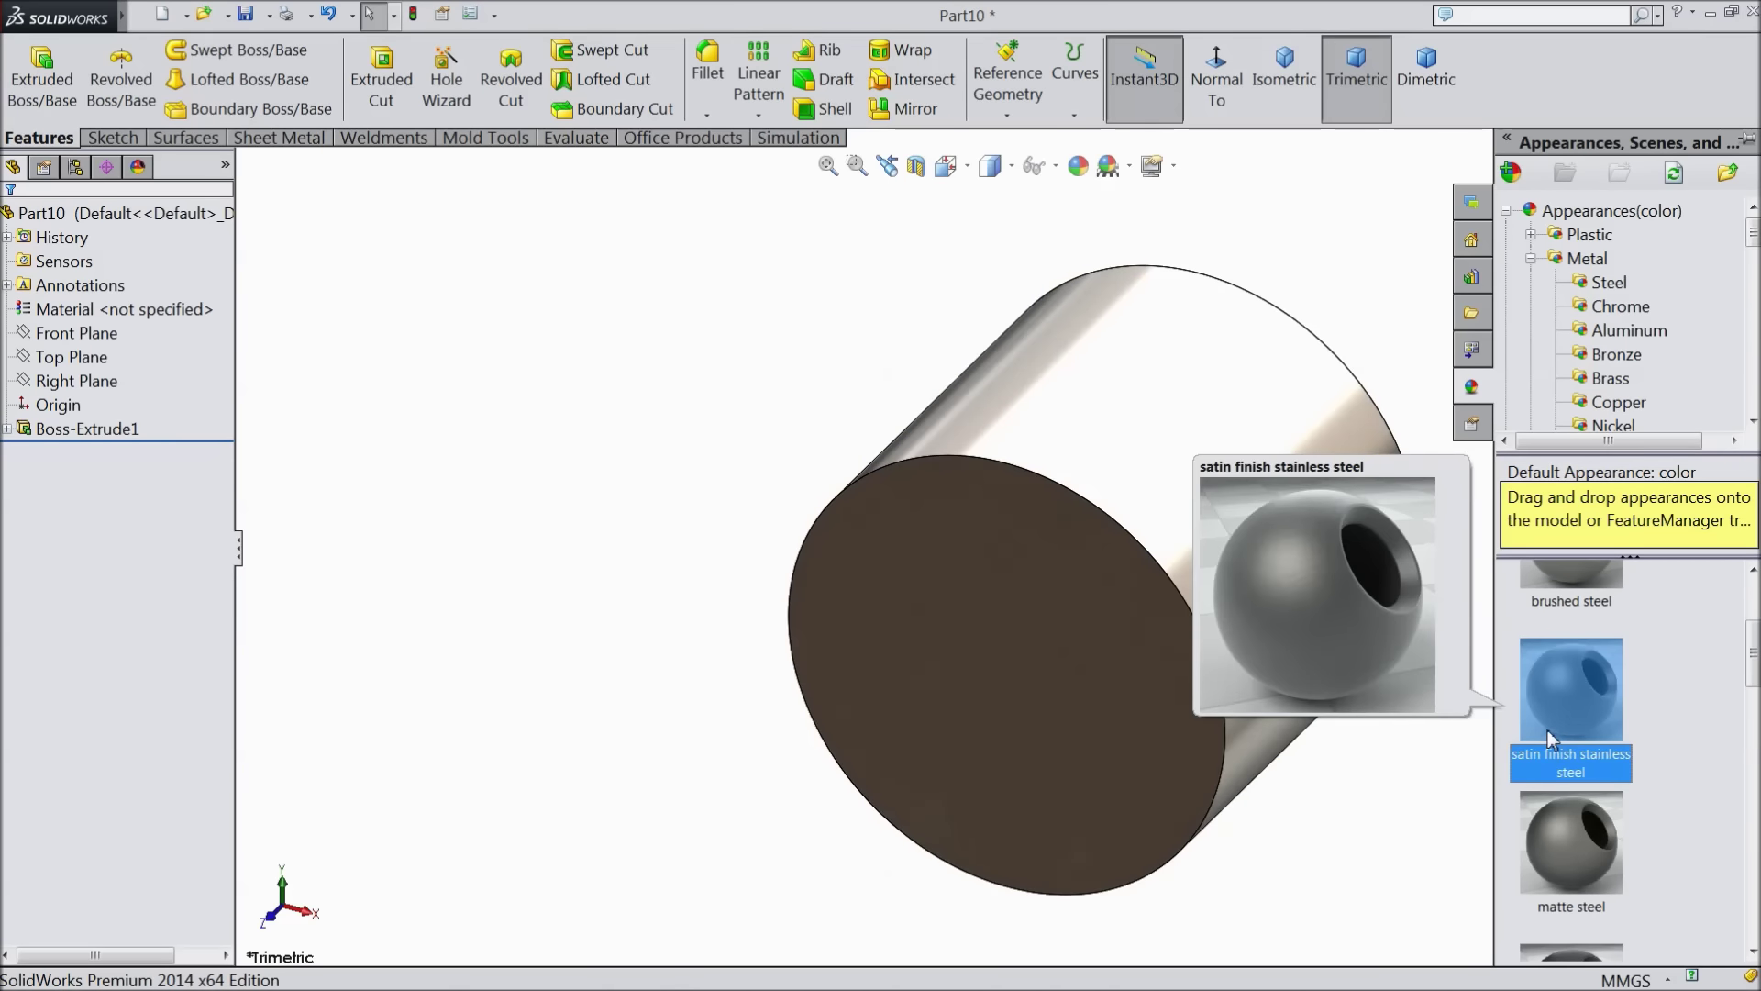
click(828, 428)
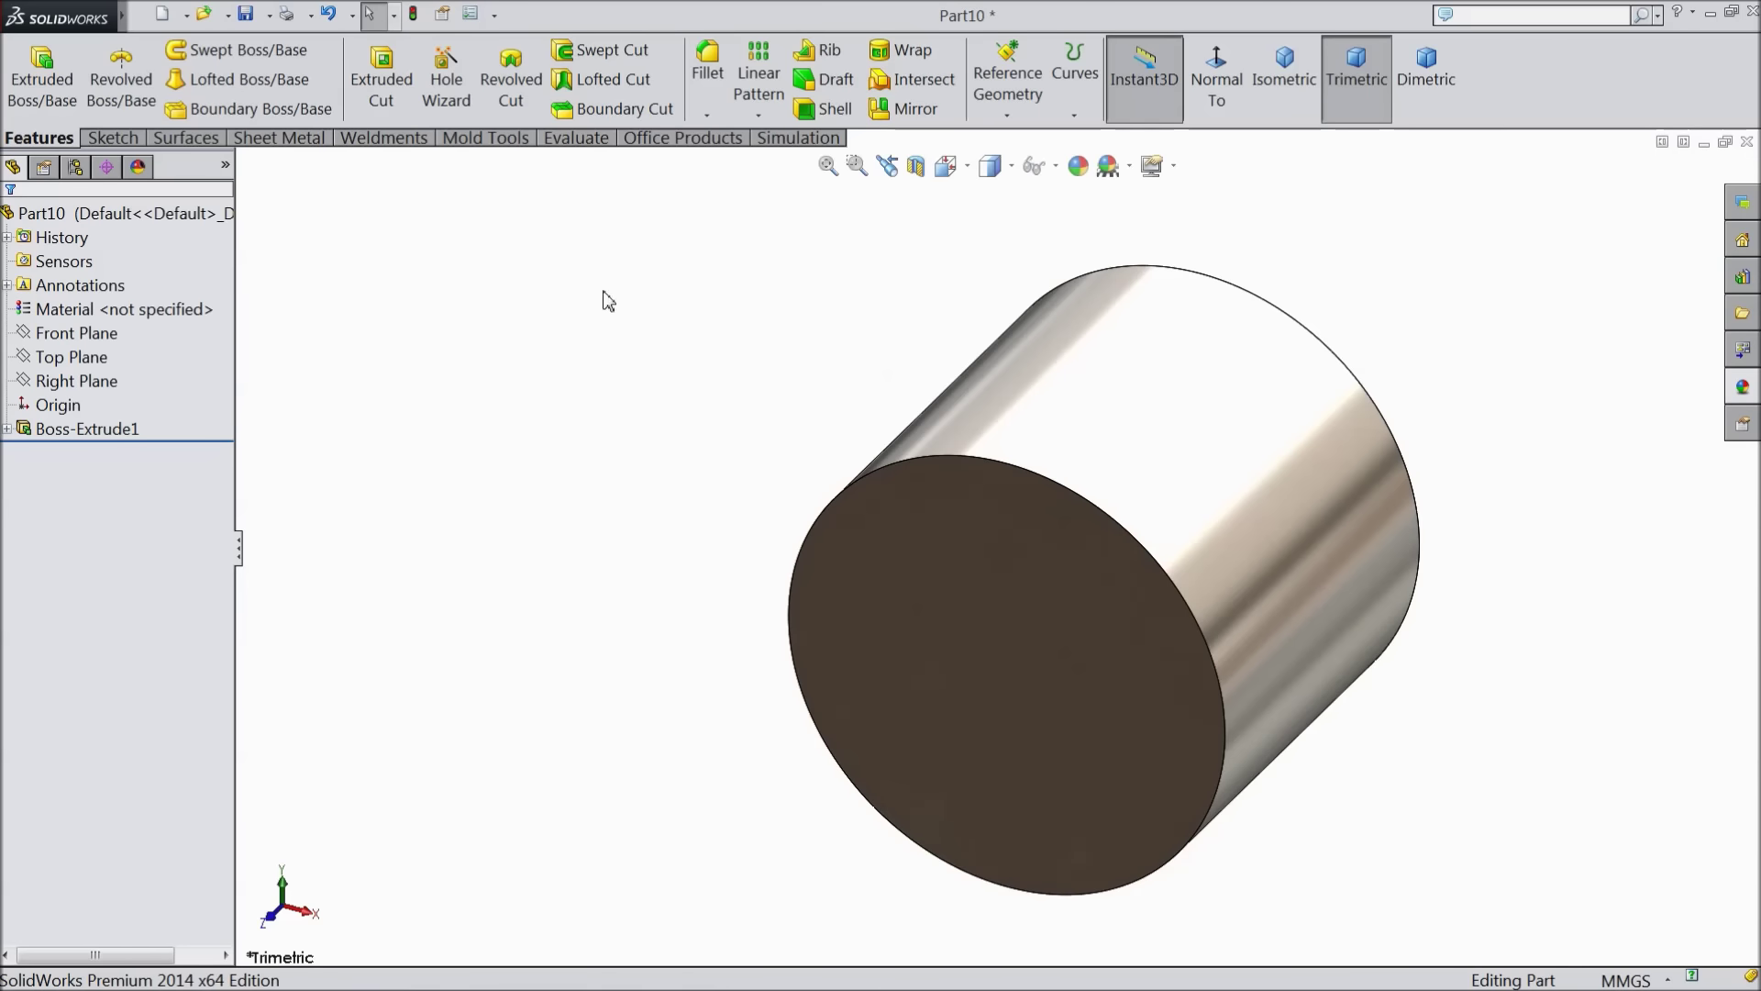
Save the part as 'Part3' in the Plier folder
click(244, 18)
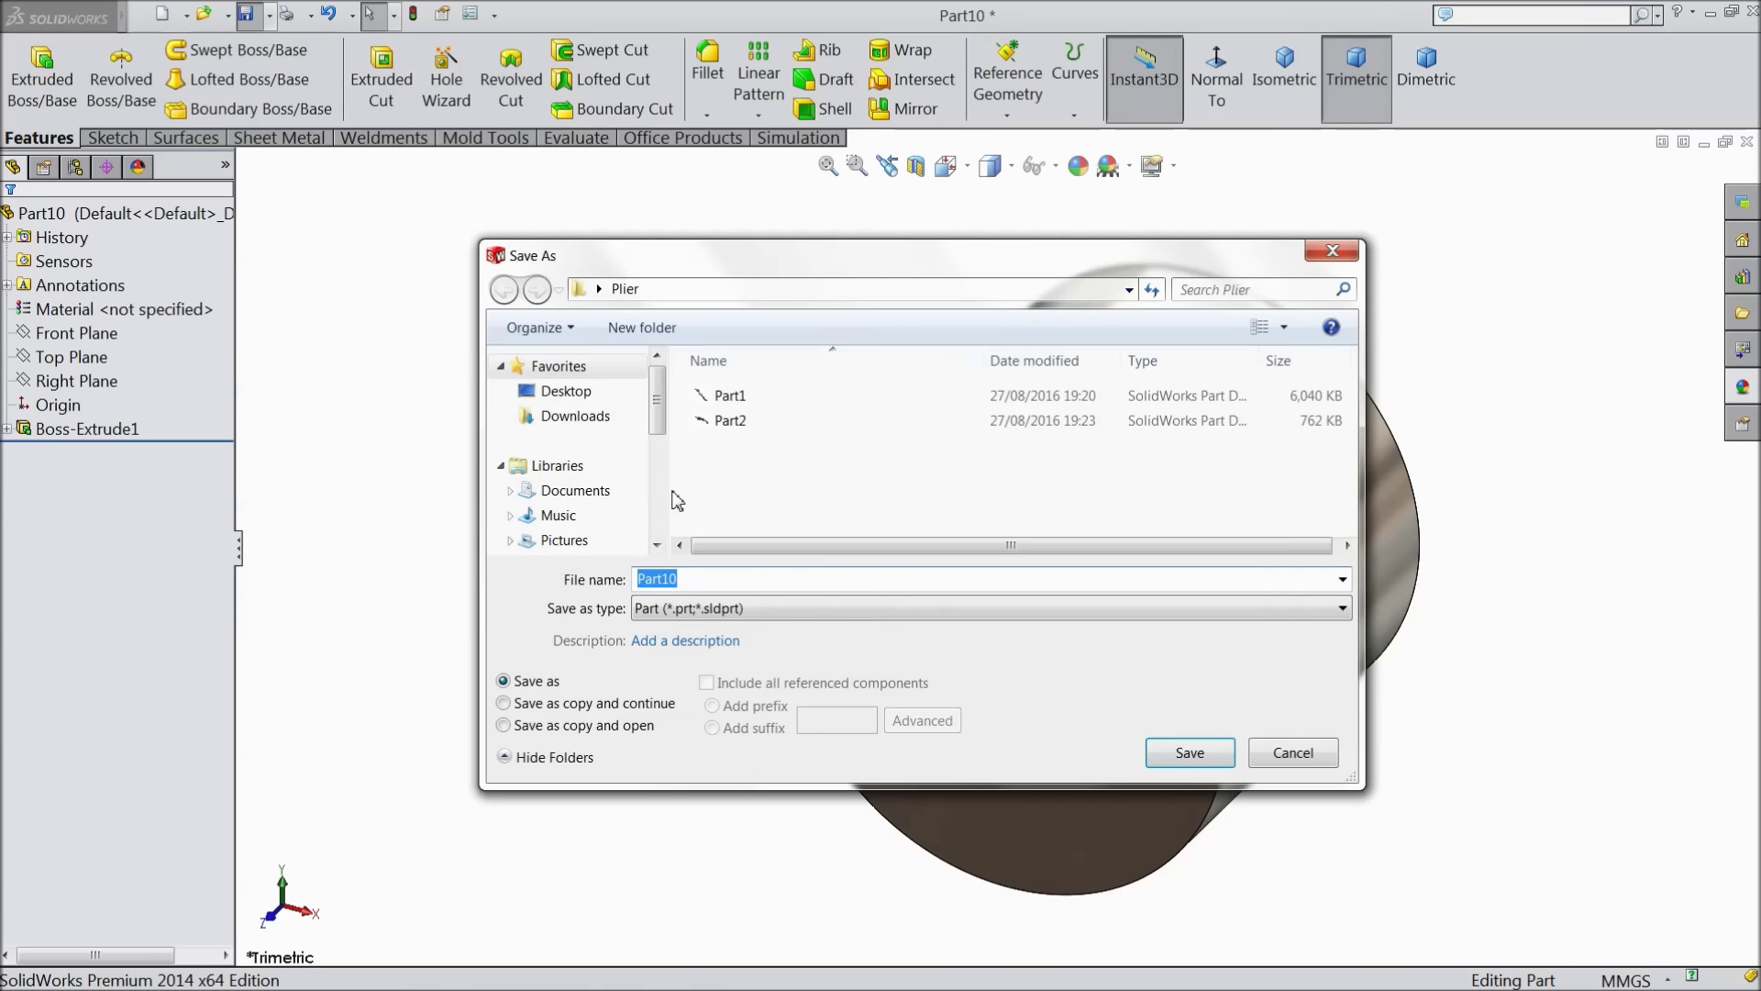
text(Part3)
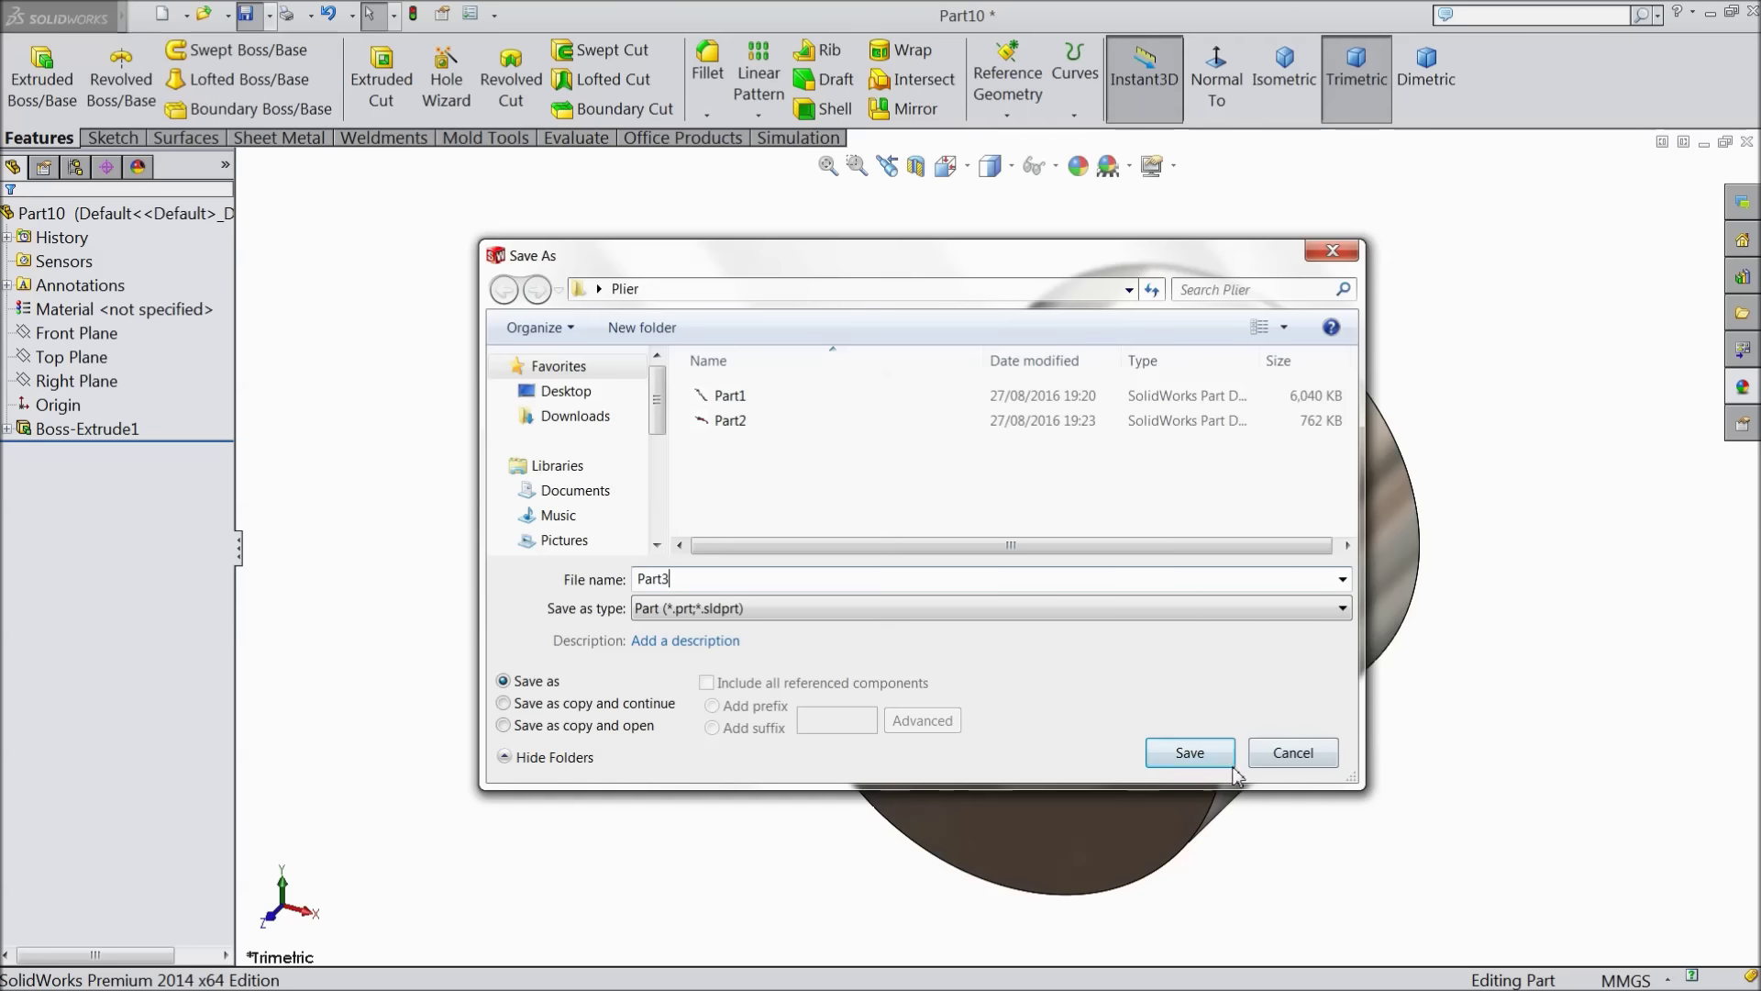
click(1189, 750)
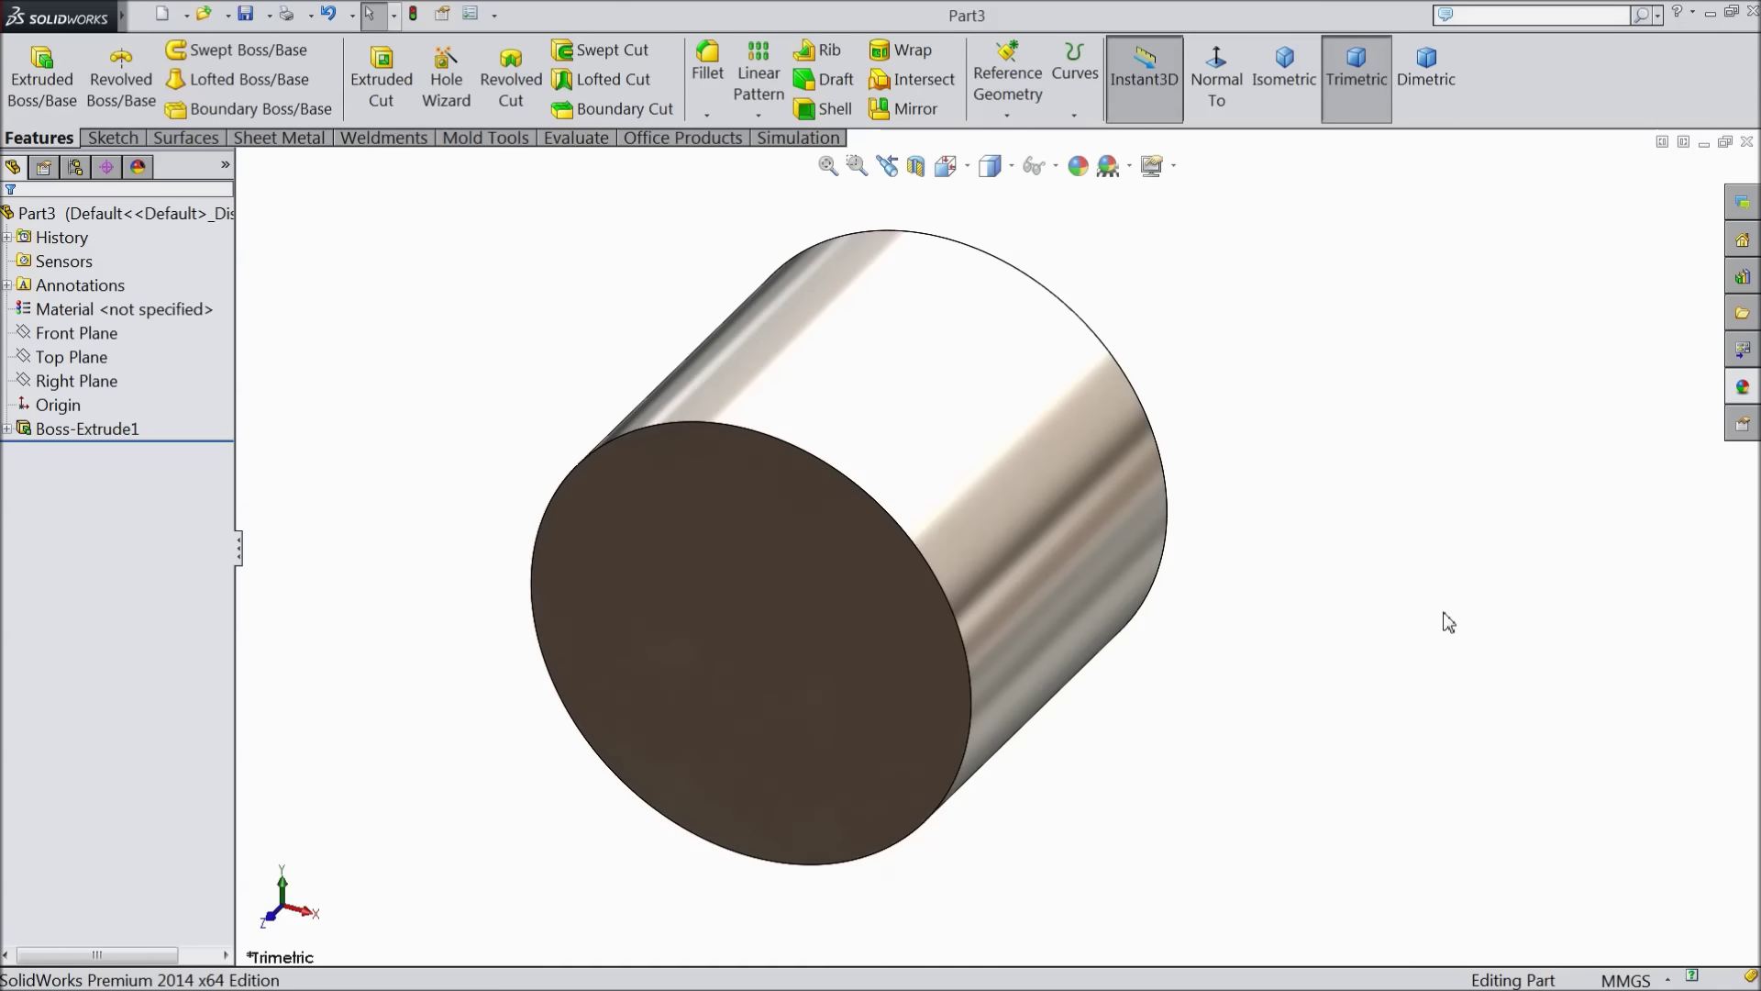
mouse_move(1187, 706)
middle_down()
mouse_move(1207, 648)
mouse_move(1180, 688)
middle_up()
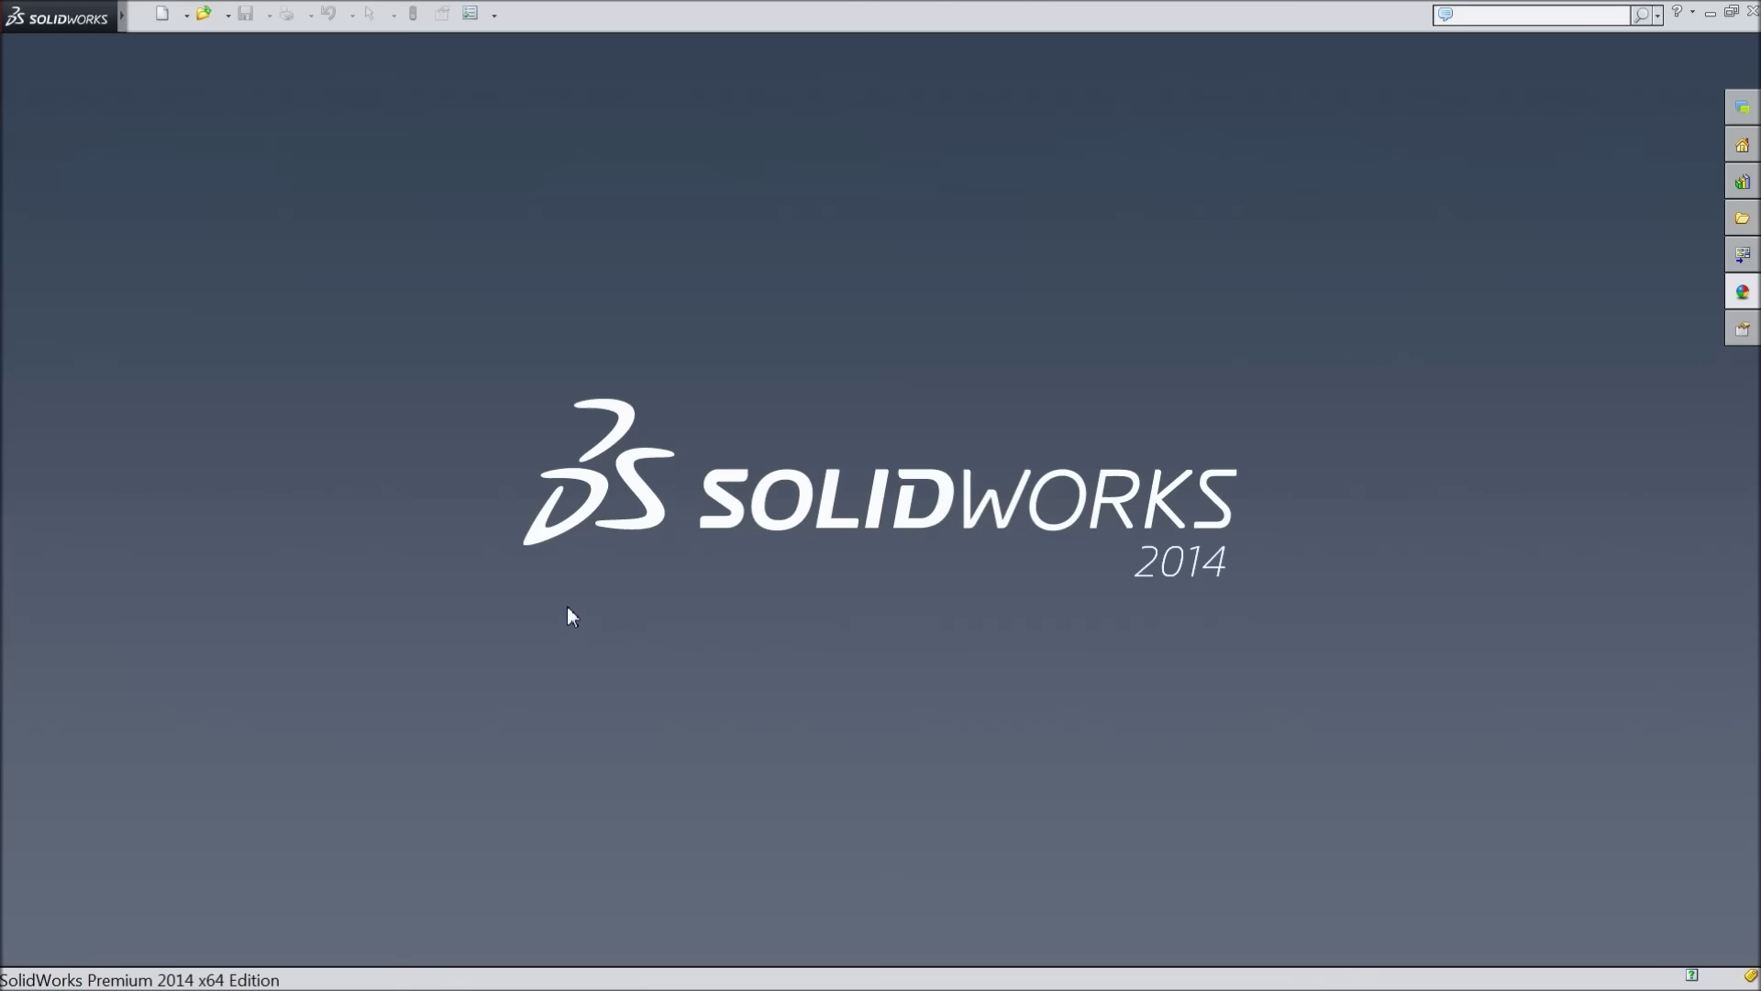
Create a new assembly and insert Part1 and Part2, placing them side by side
click(171, 17)
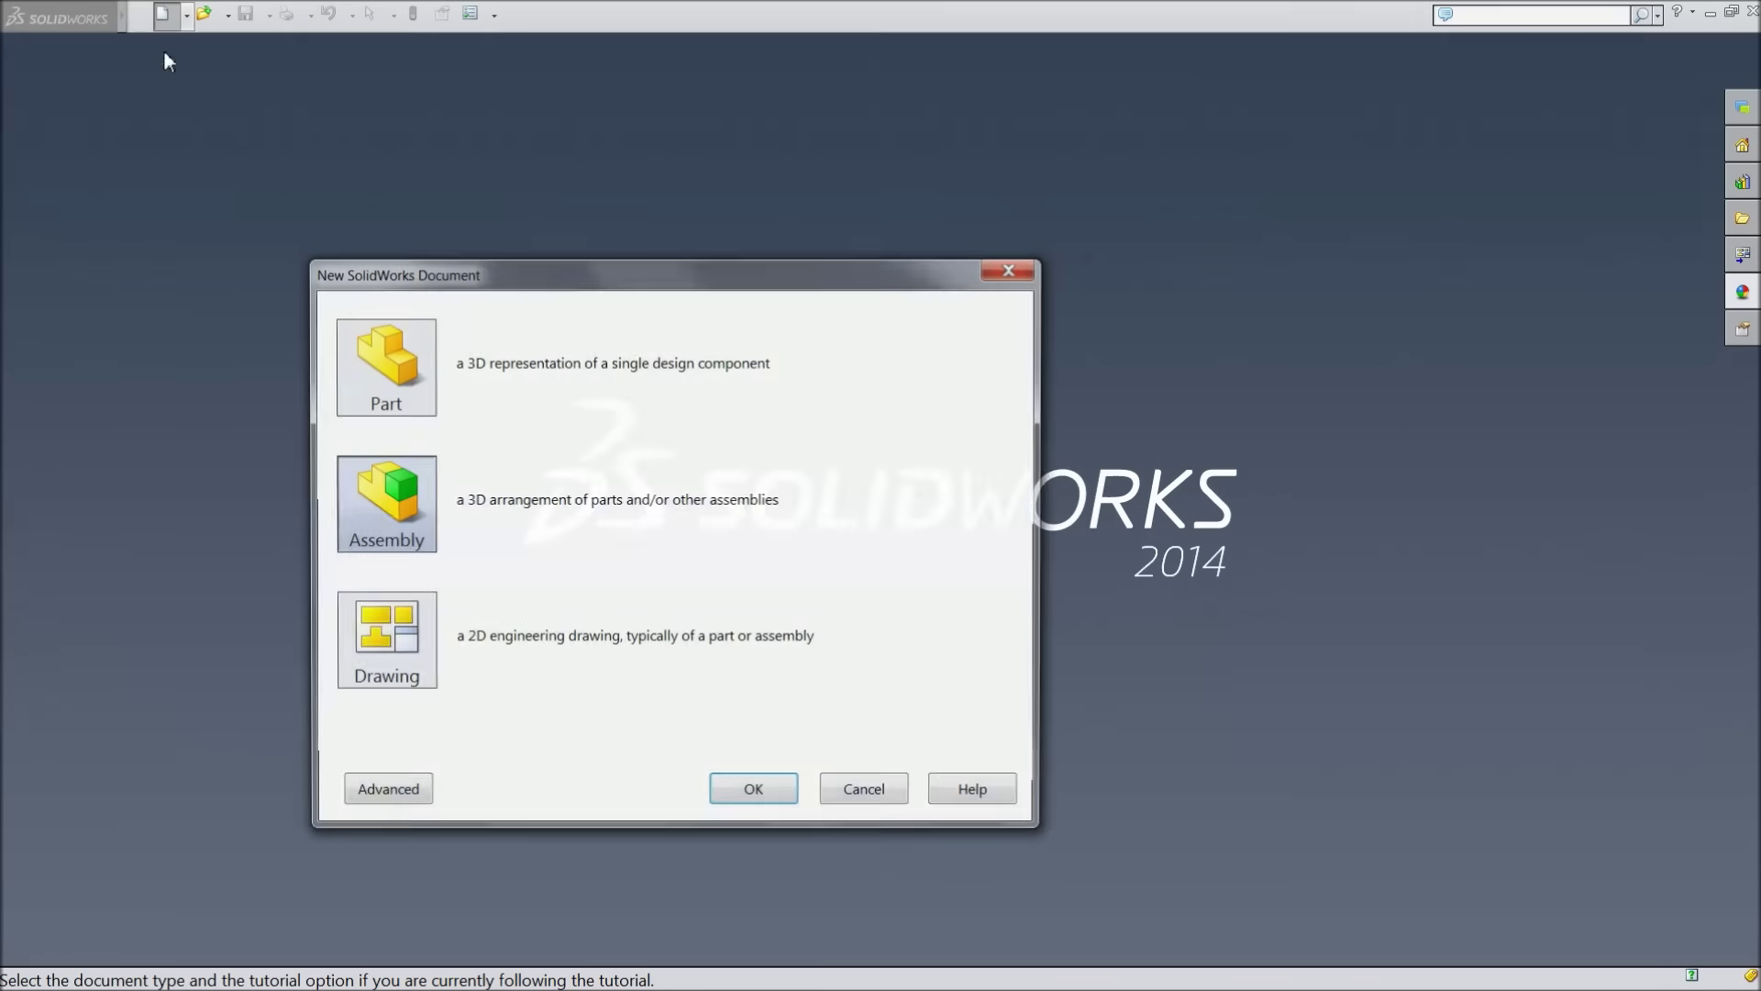
double_click(389, 534)
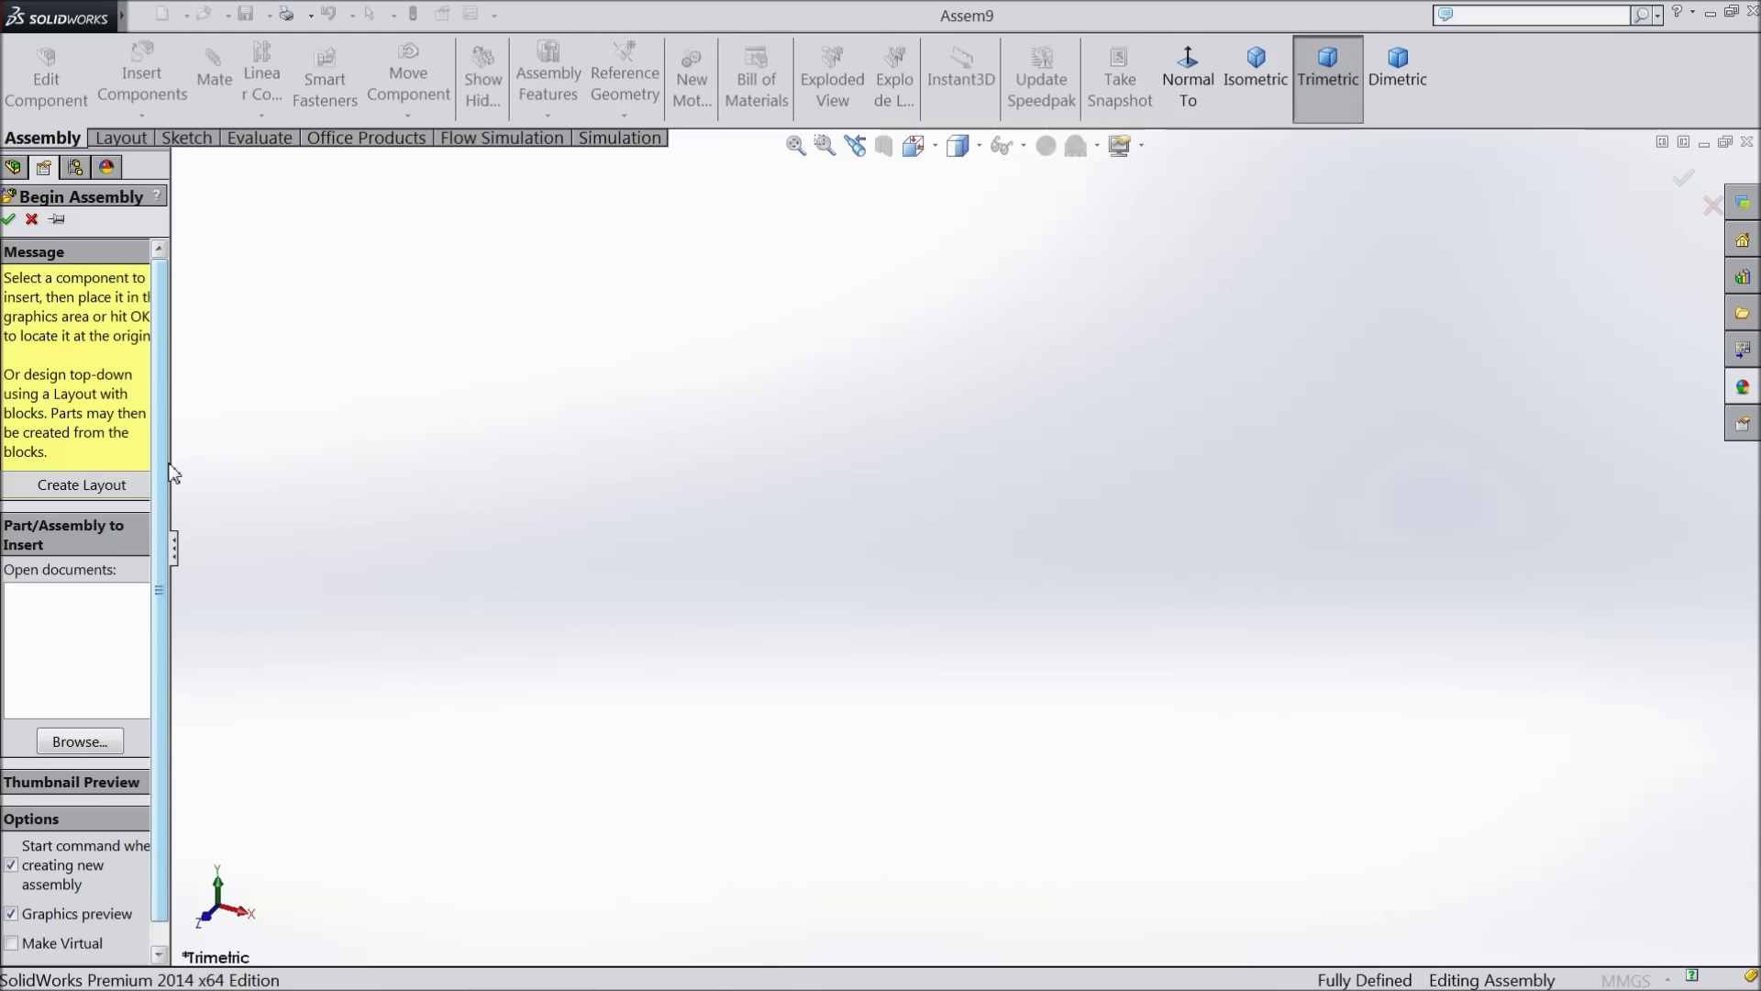
click(80, 741)
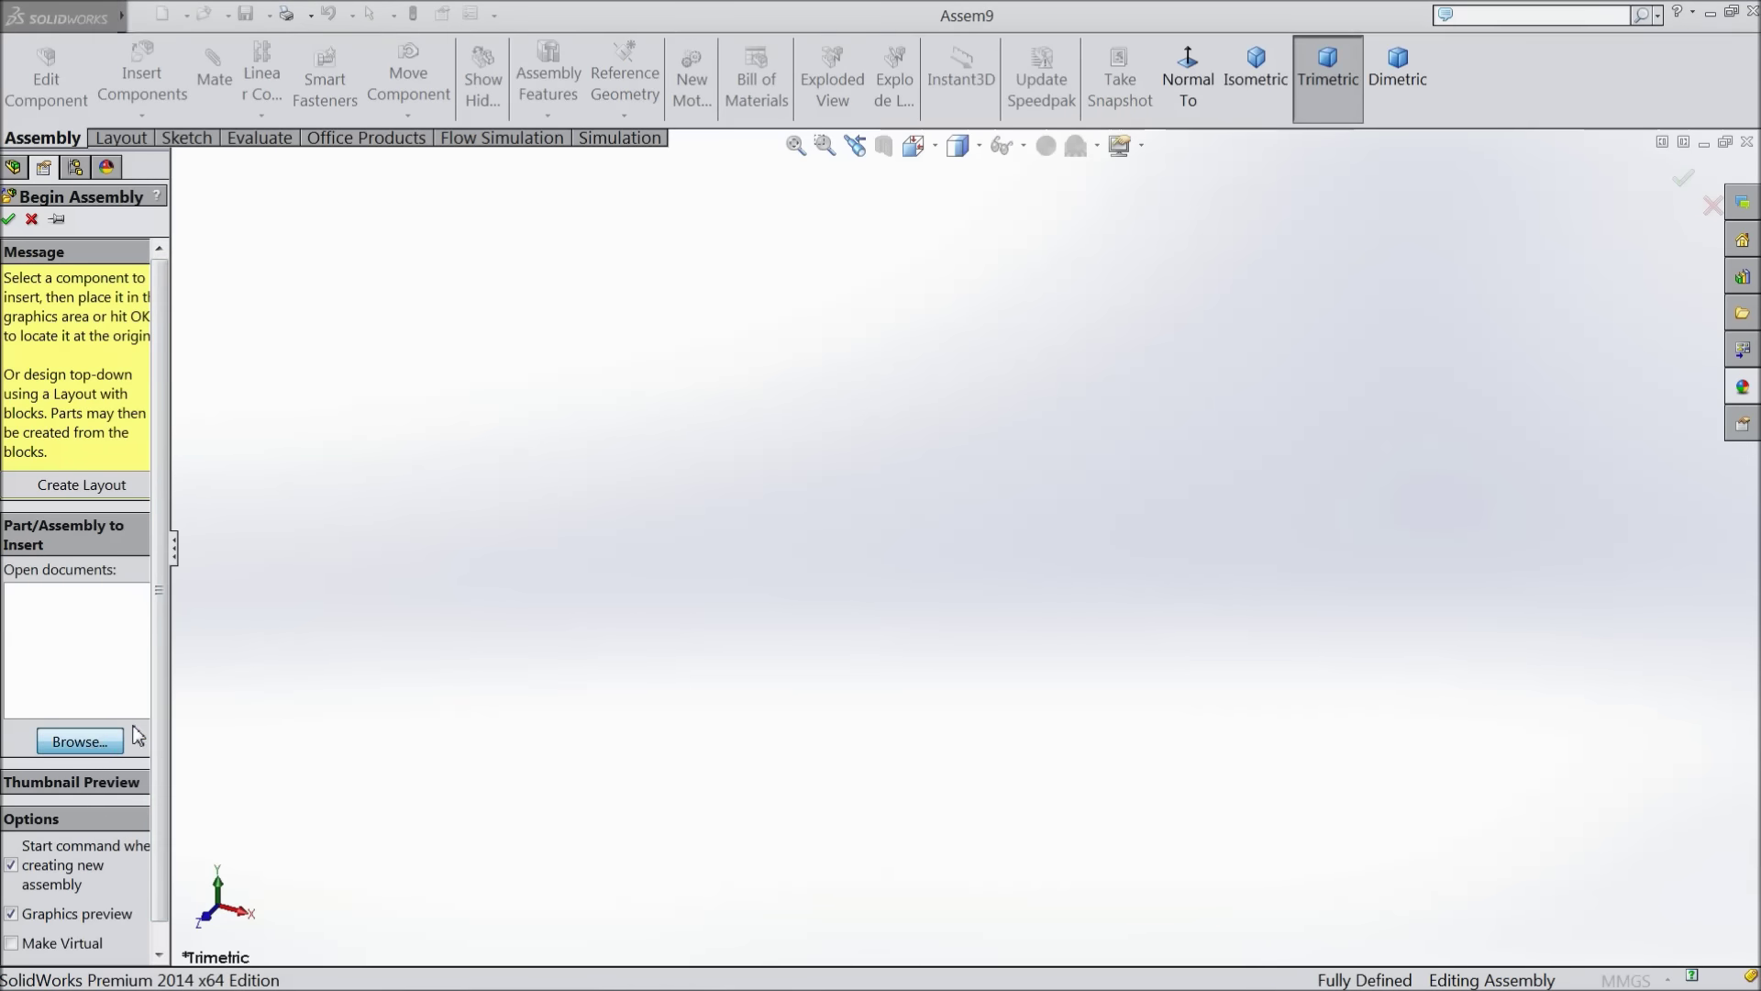
click(842, 302)
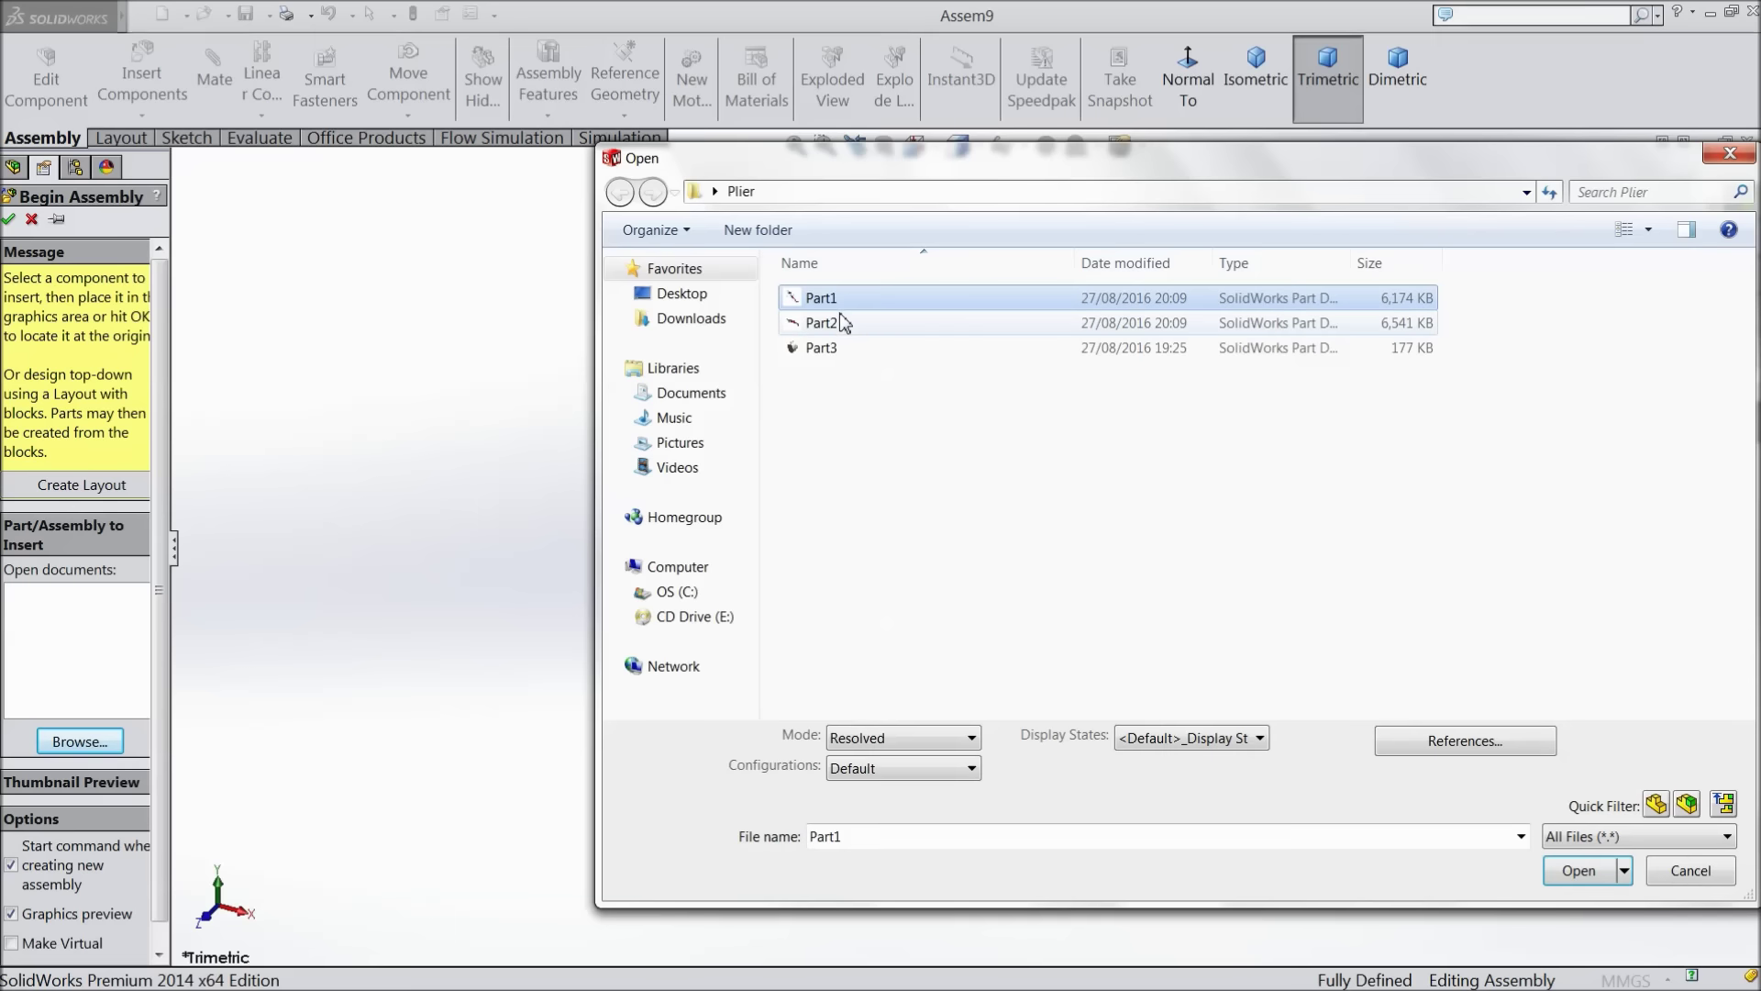
ctrl+click(840, 326)
click(1576, 888)
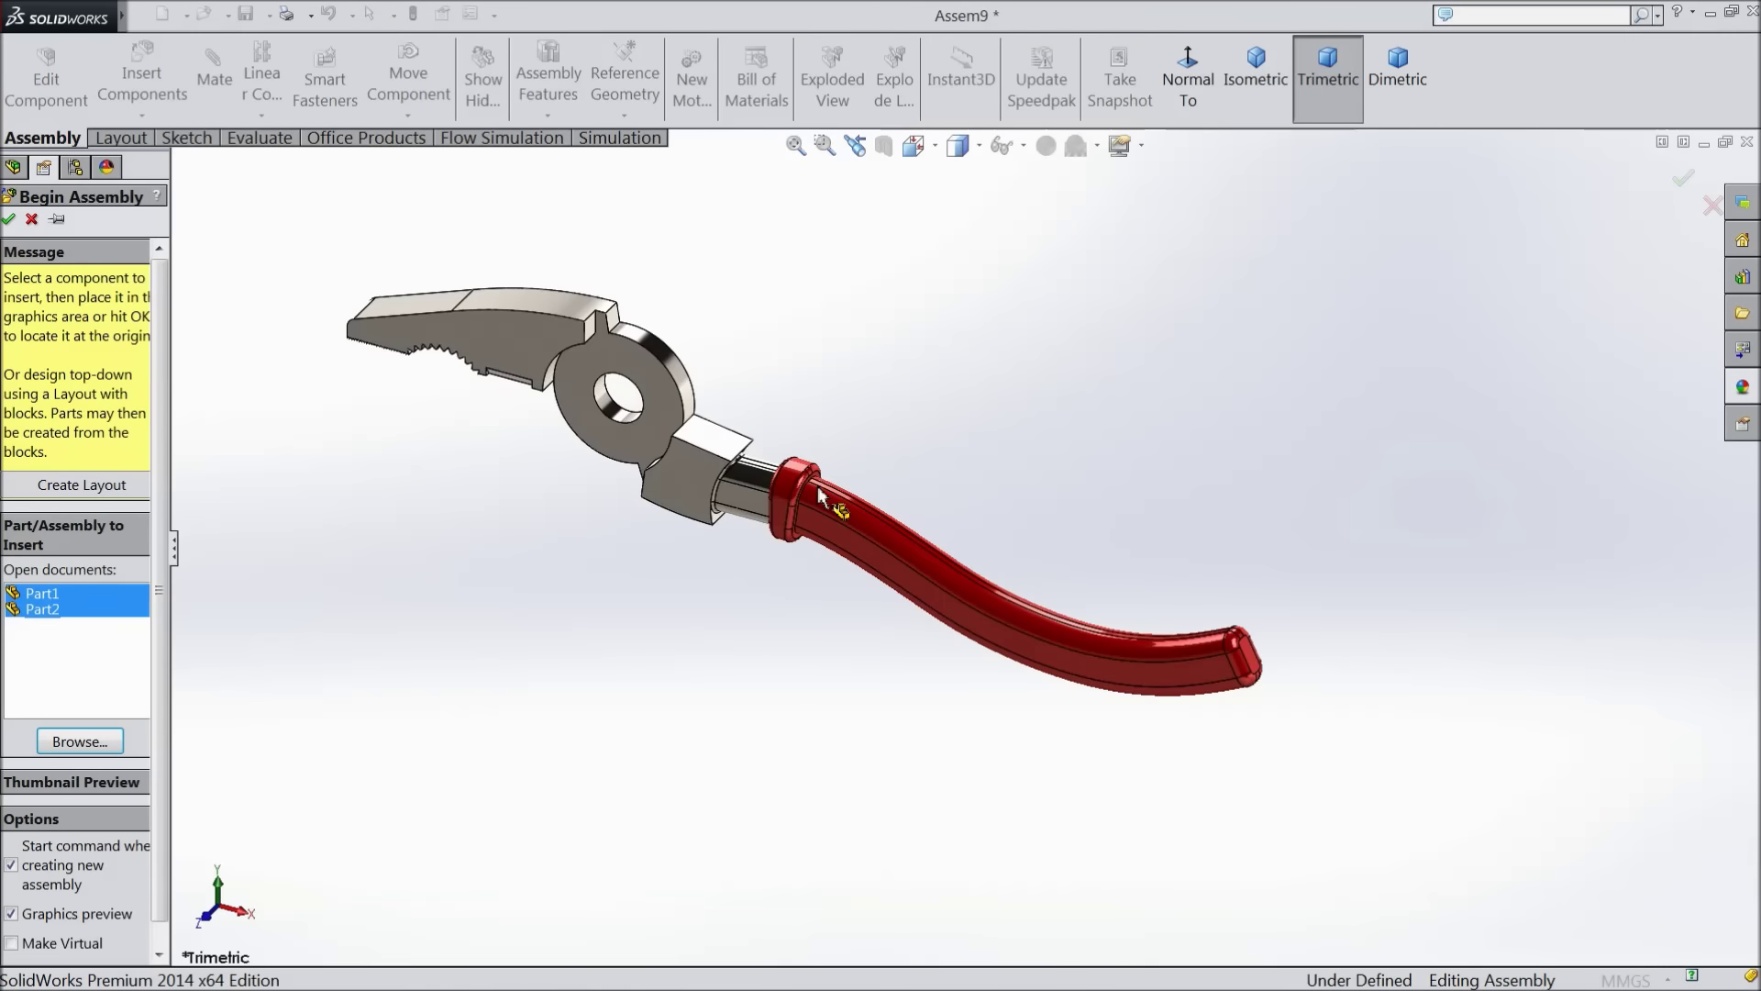
click(692, 601)
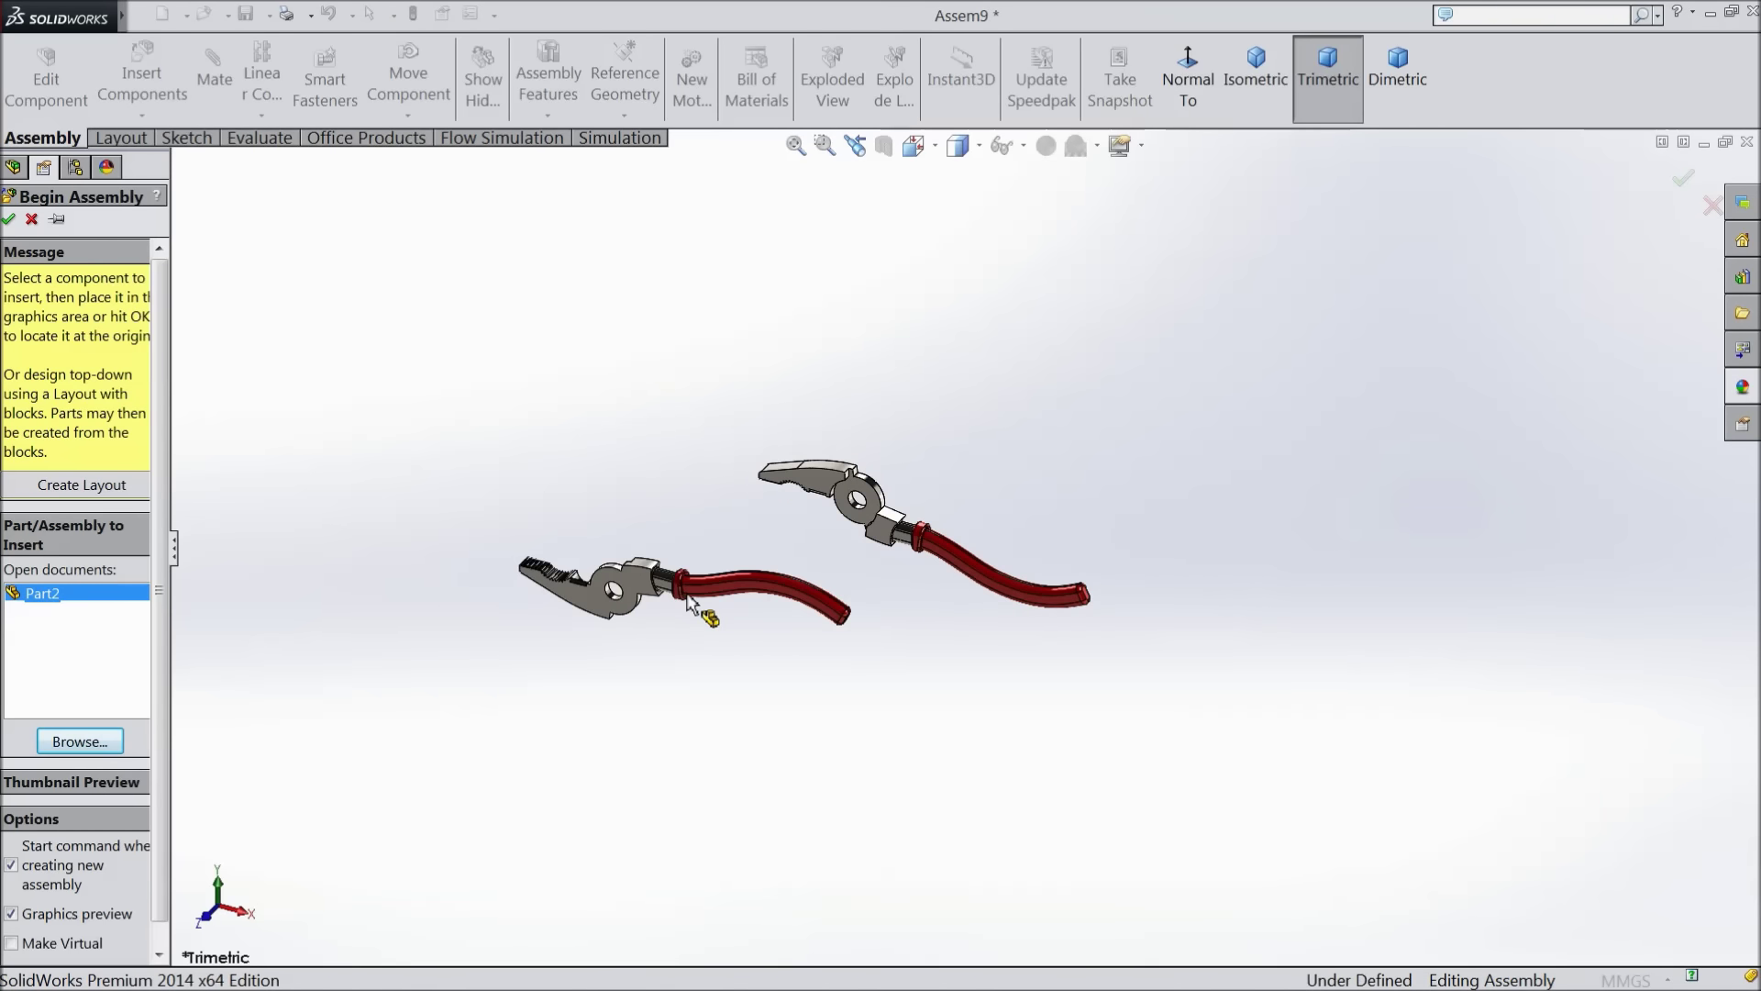
click(1018, 484)
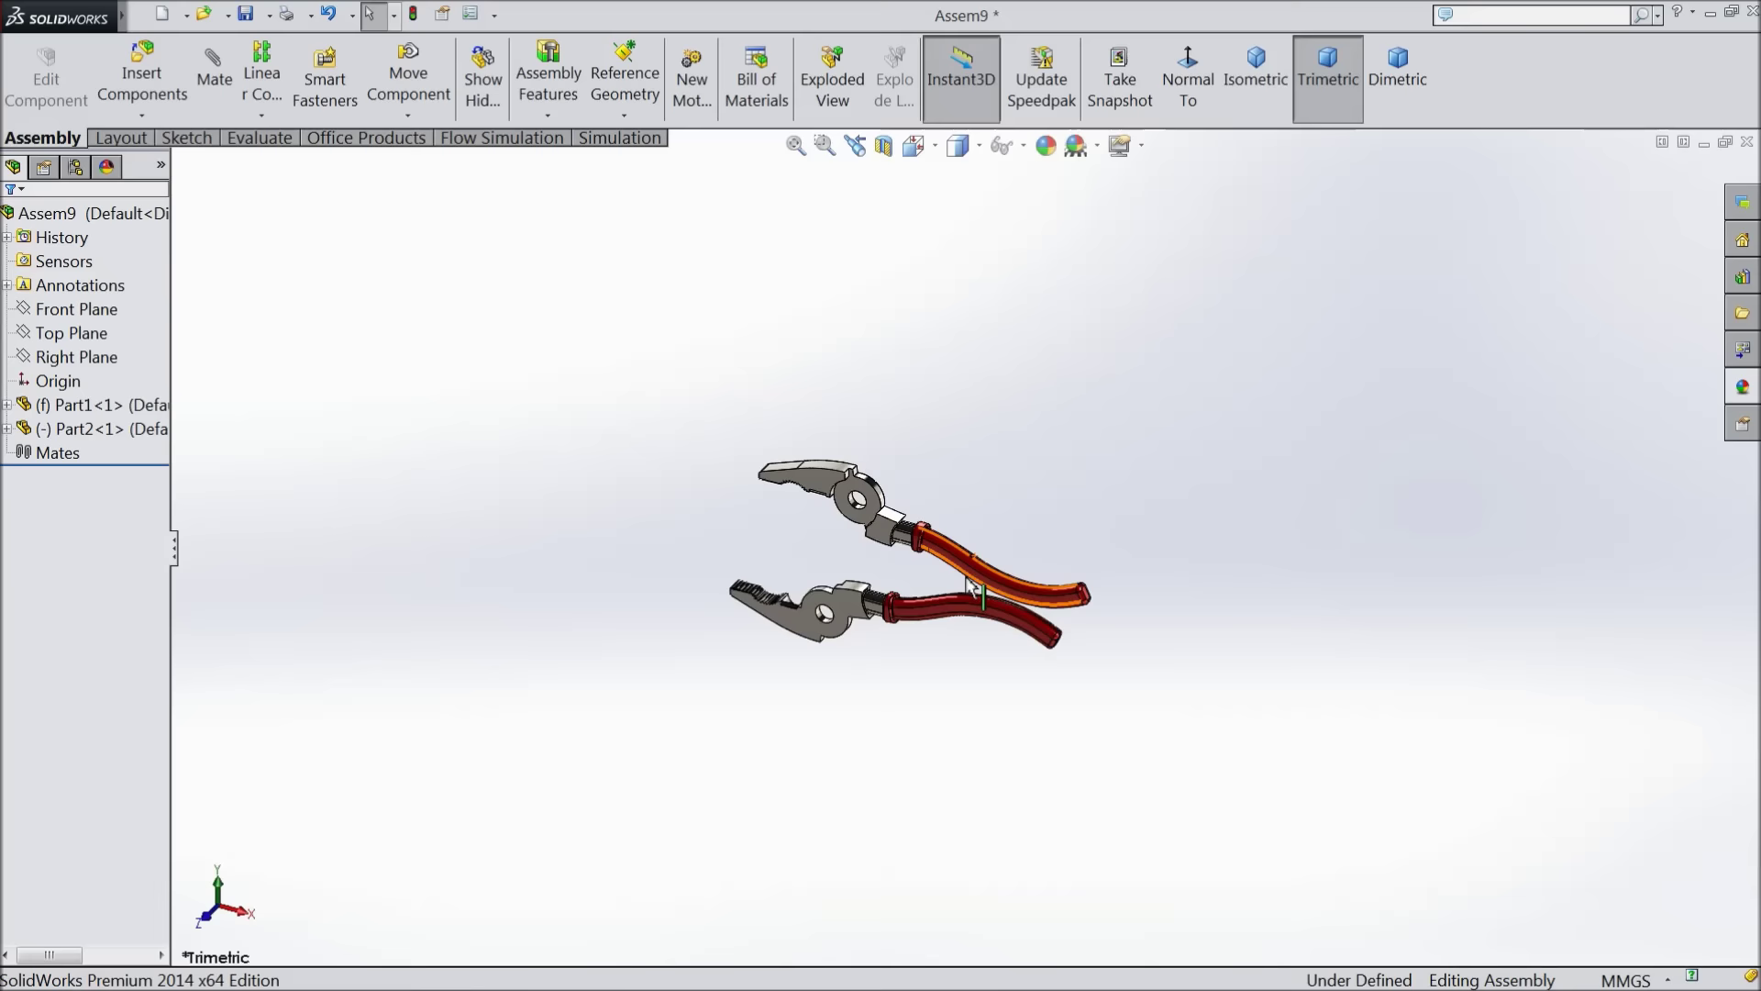
Apply the Plain White scene and raise the document's shaded image quality to high
click(1100, 150)
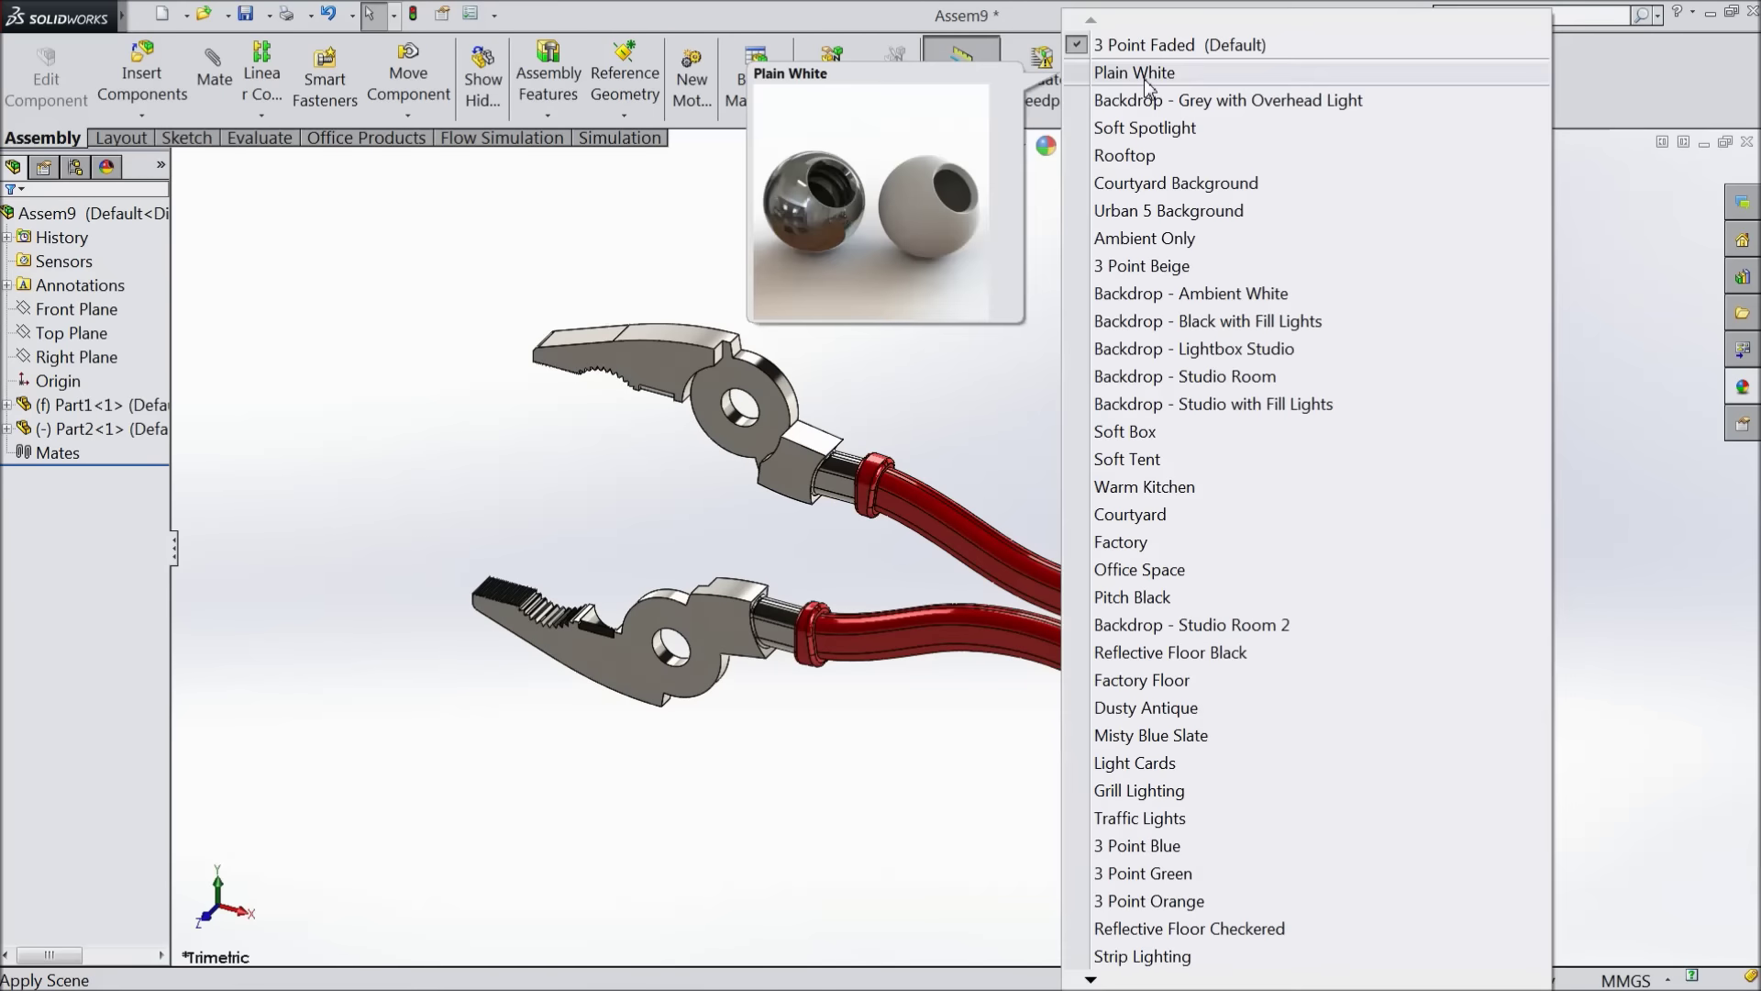
click(1146, 67)
click(1141, 145)
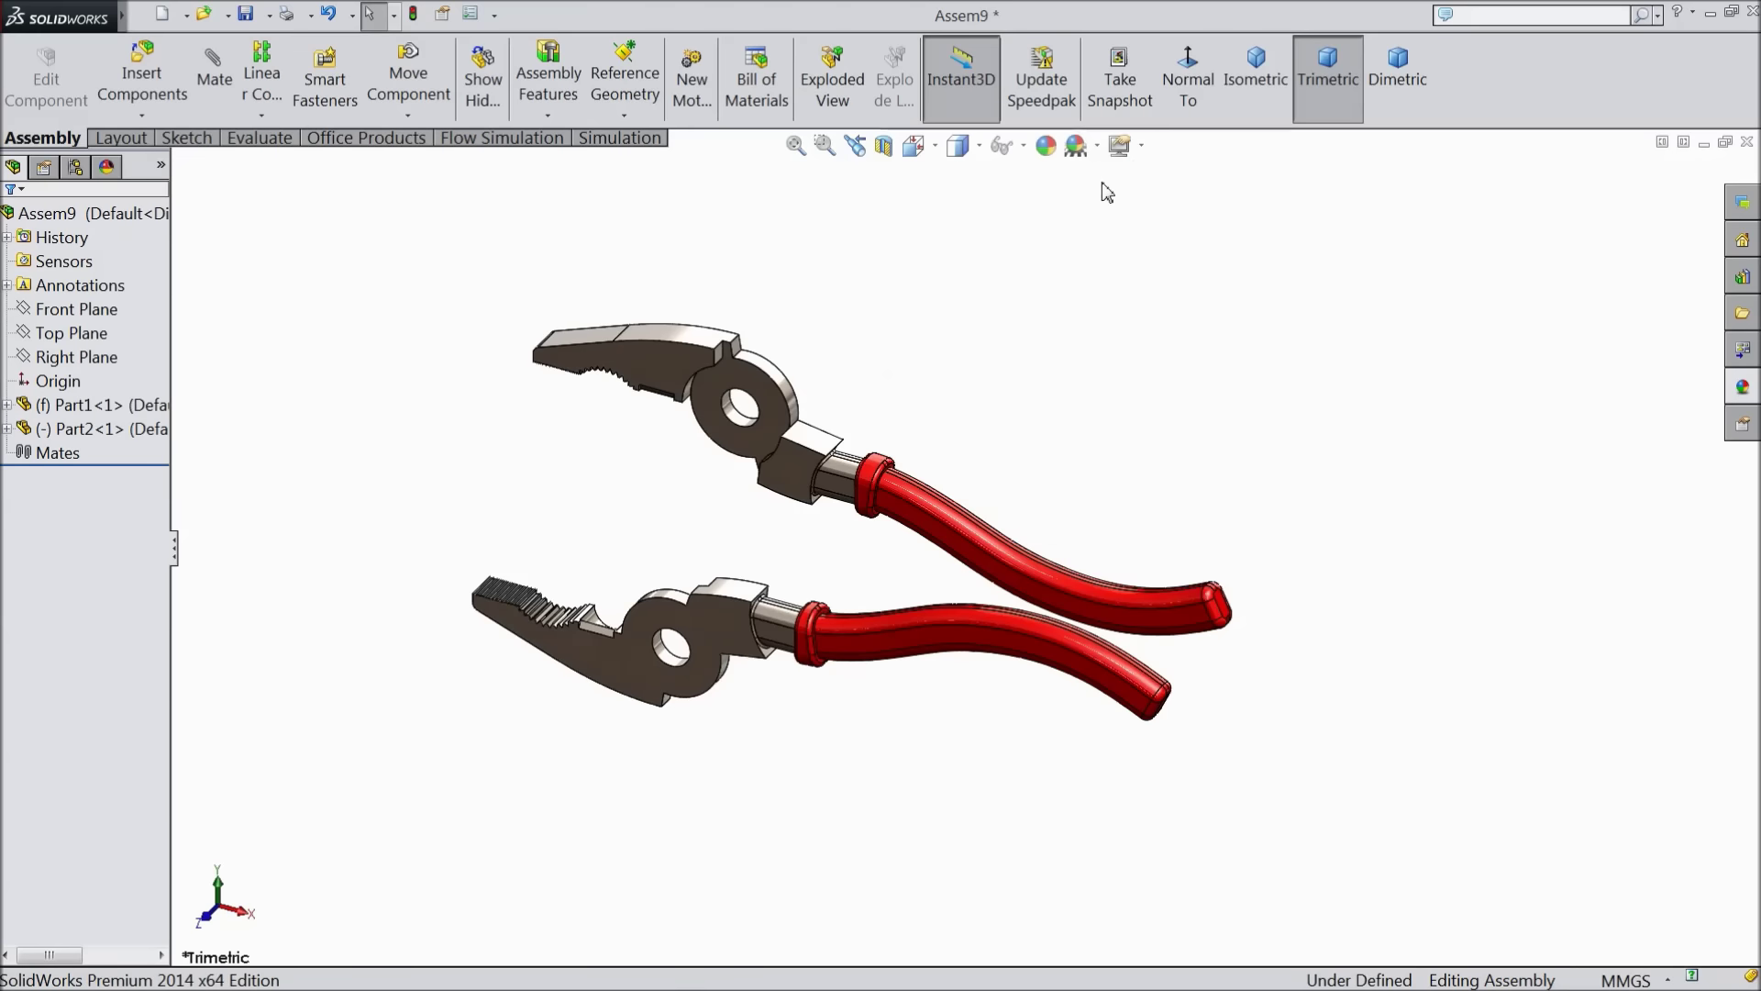
click(472, 16)
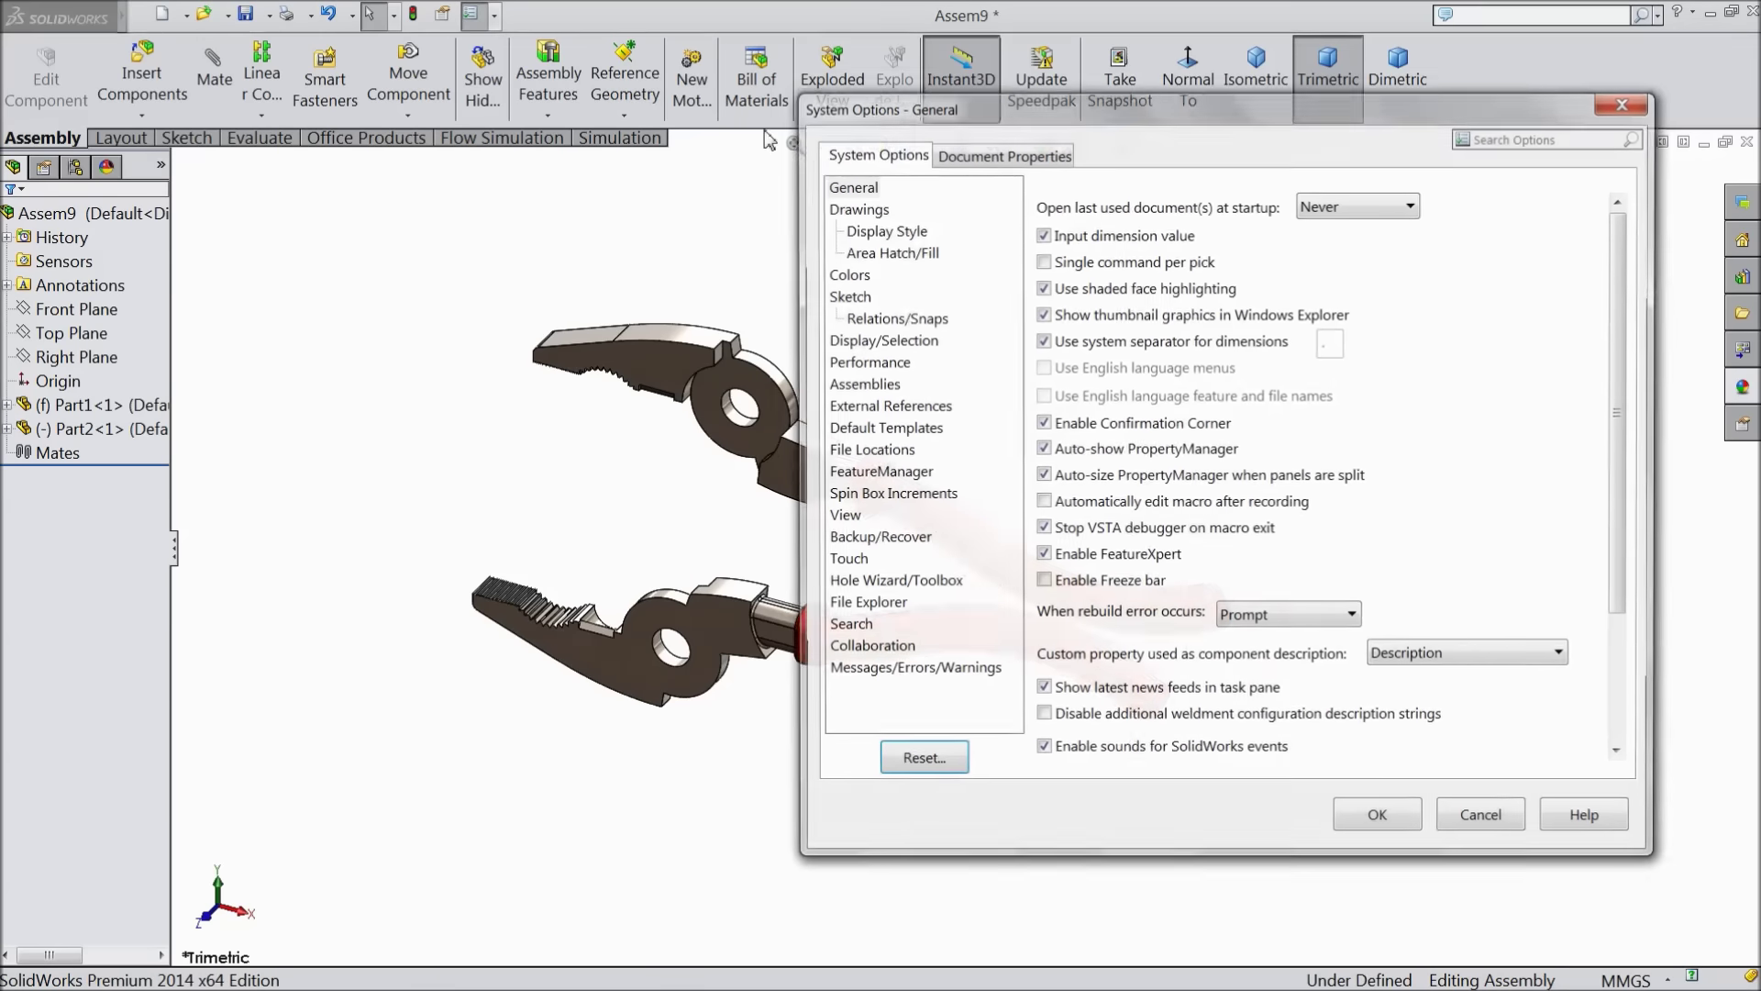
click(1003, 151)
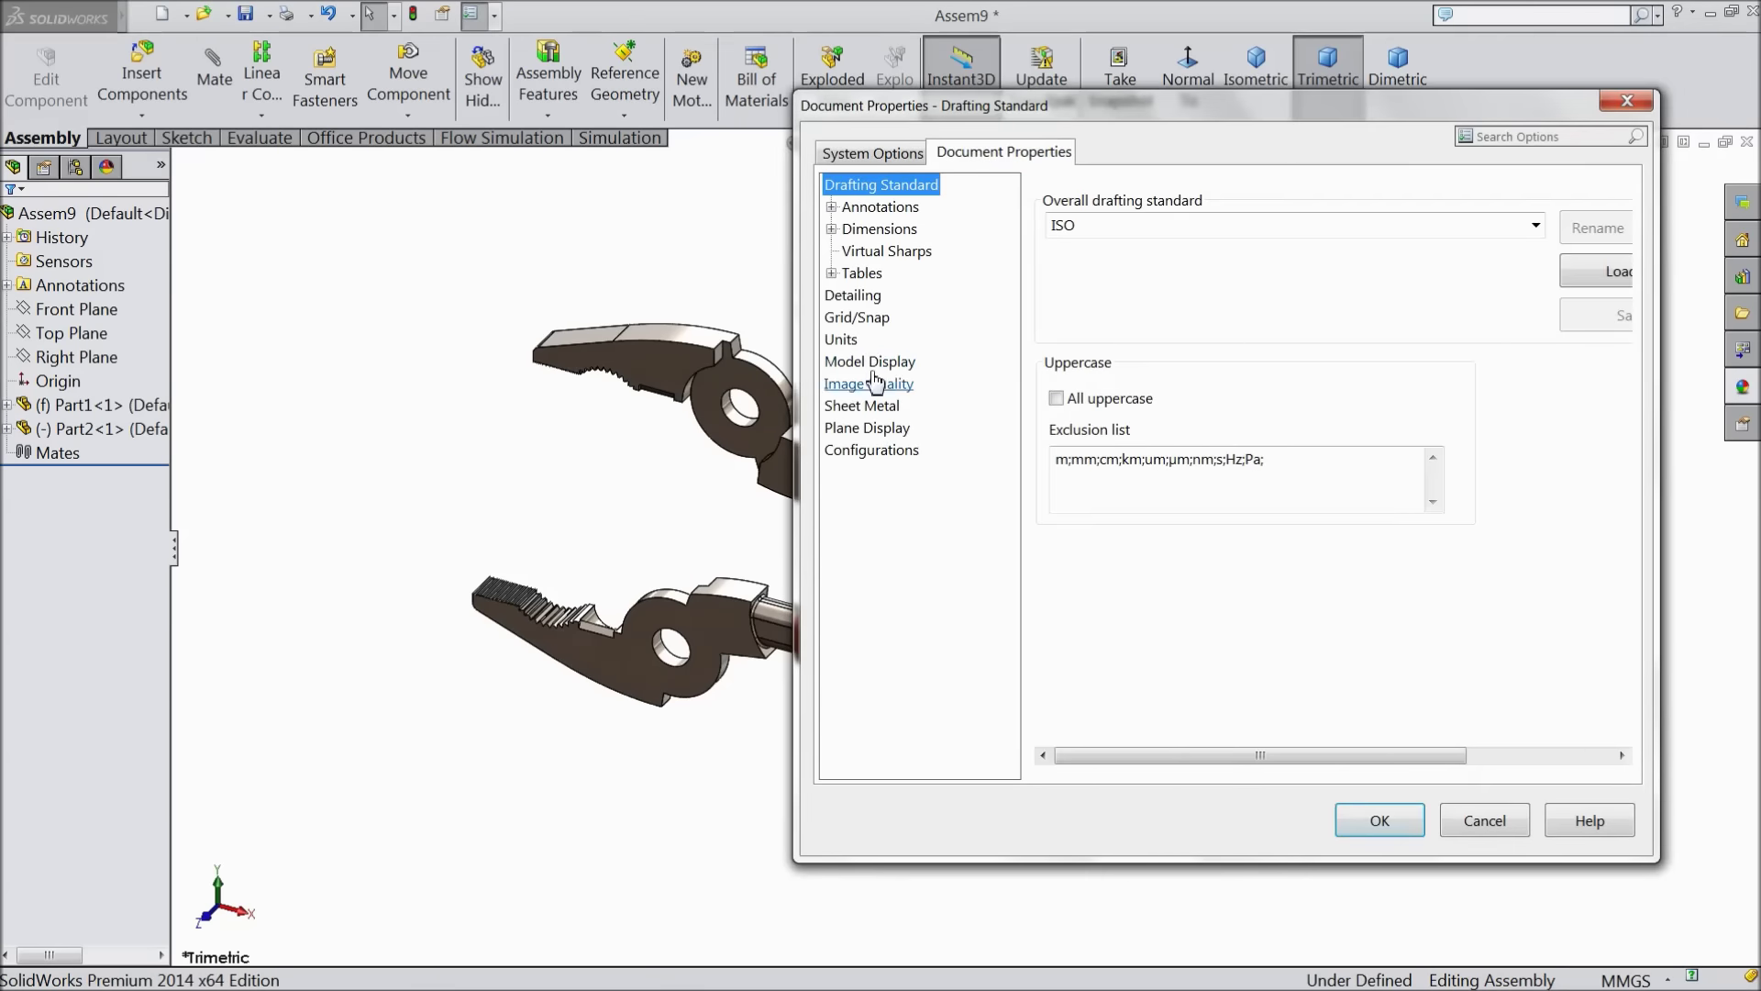
click(869, 383)
drag(1253, 248, 1487, 258)
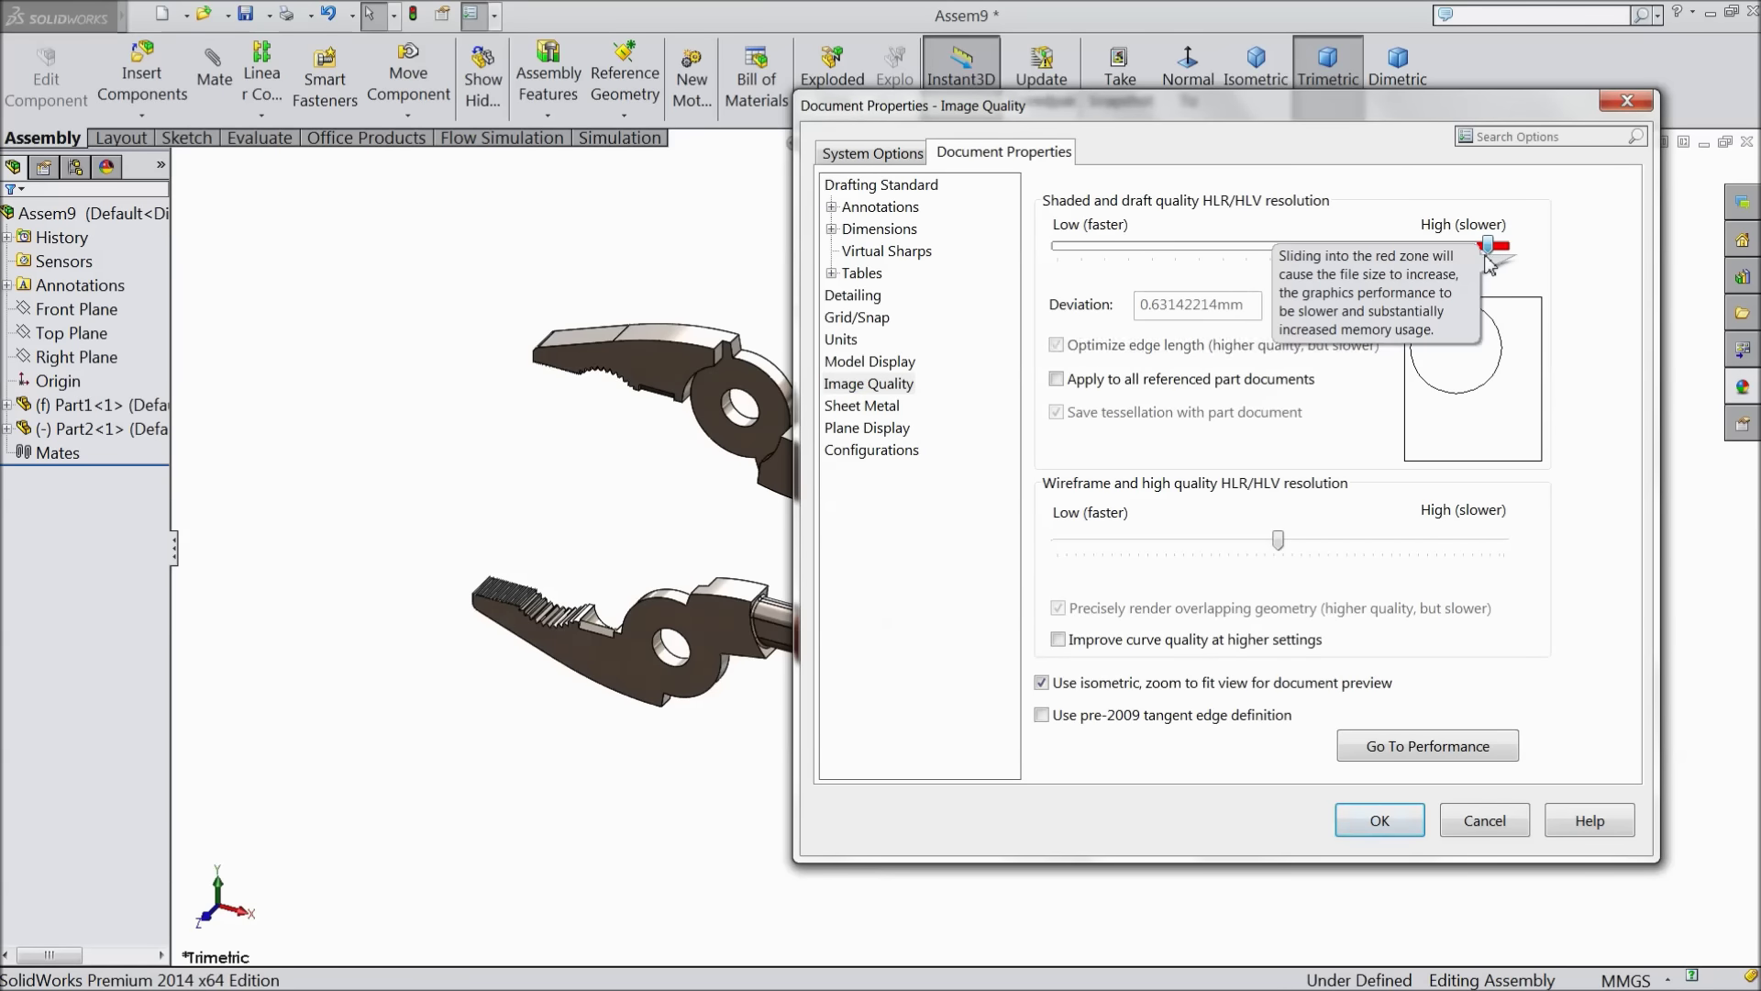
click(1383, 826)
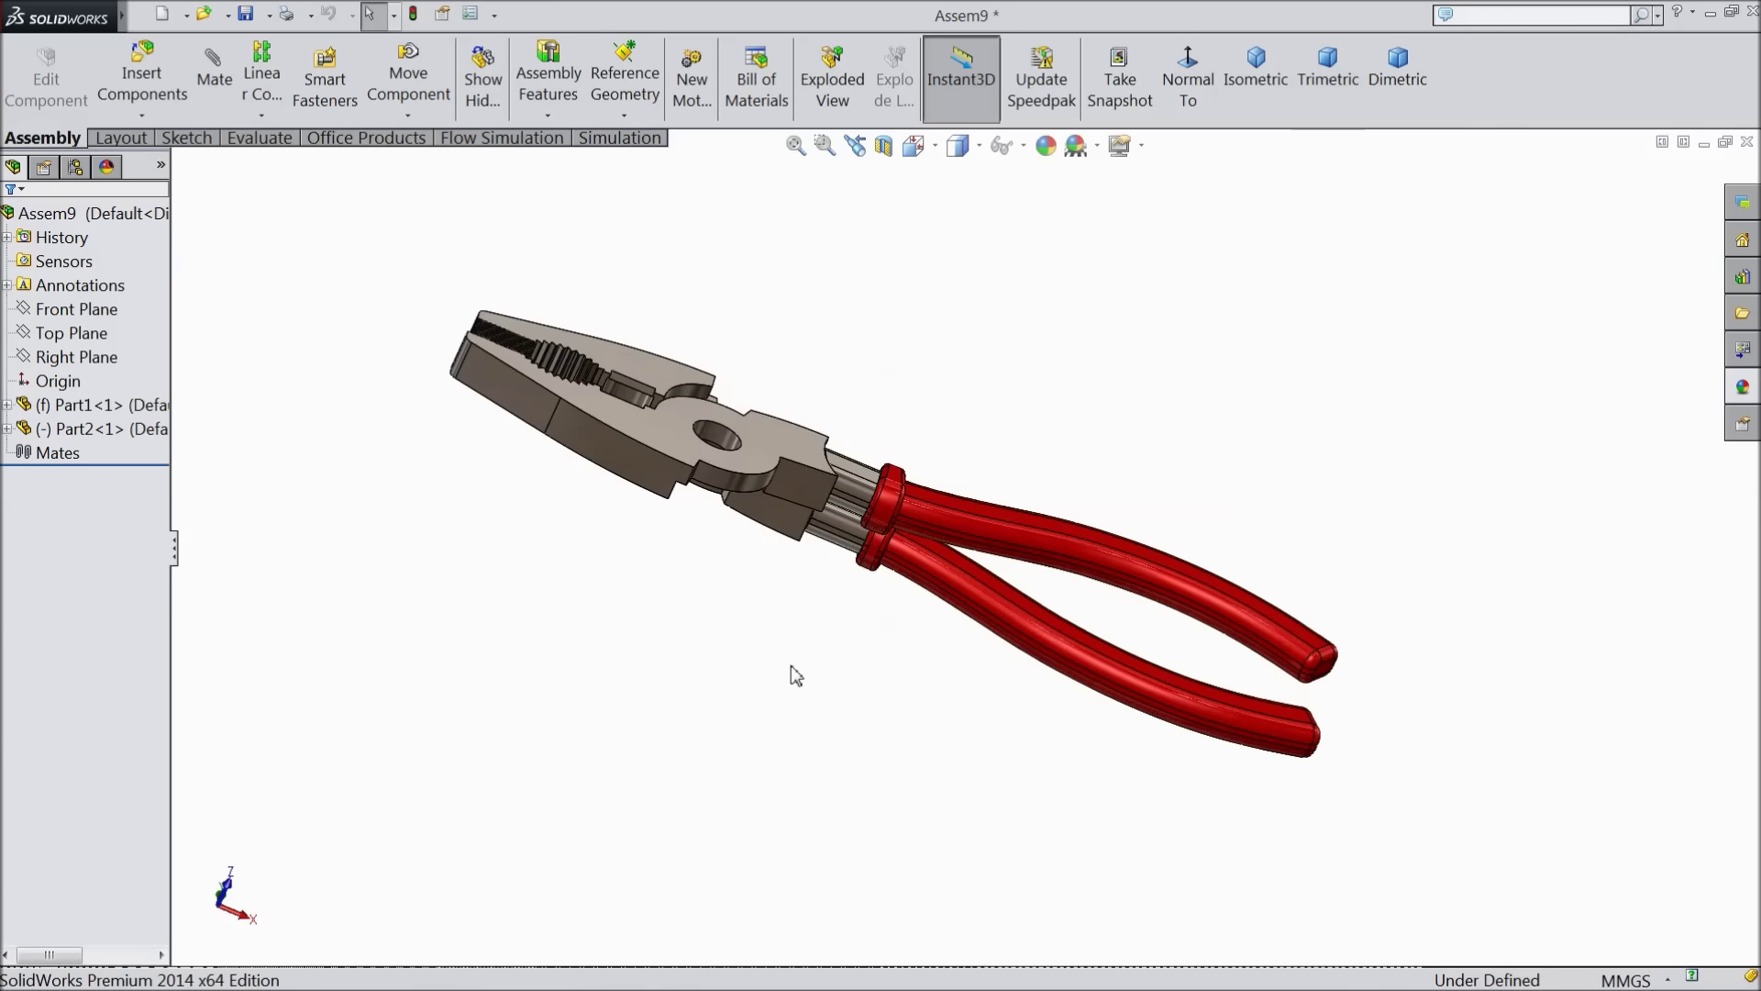
Orbit the pliers and drag the lower jaw away from the upper jaw
middle_drag(790, 673, 814, 562)
scroll(813, 558, down, 5)
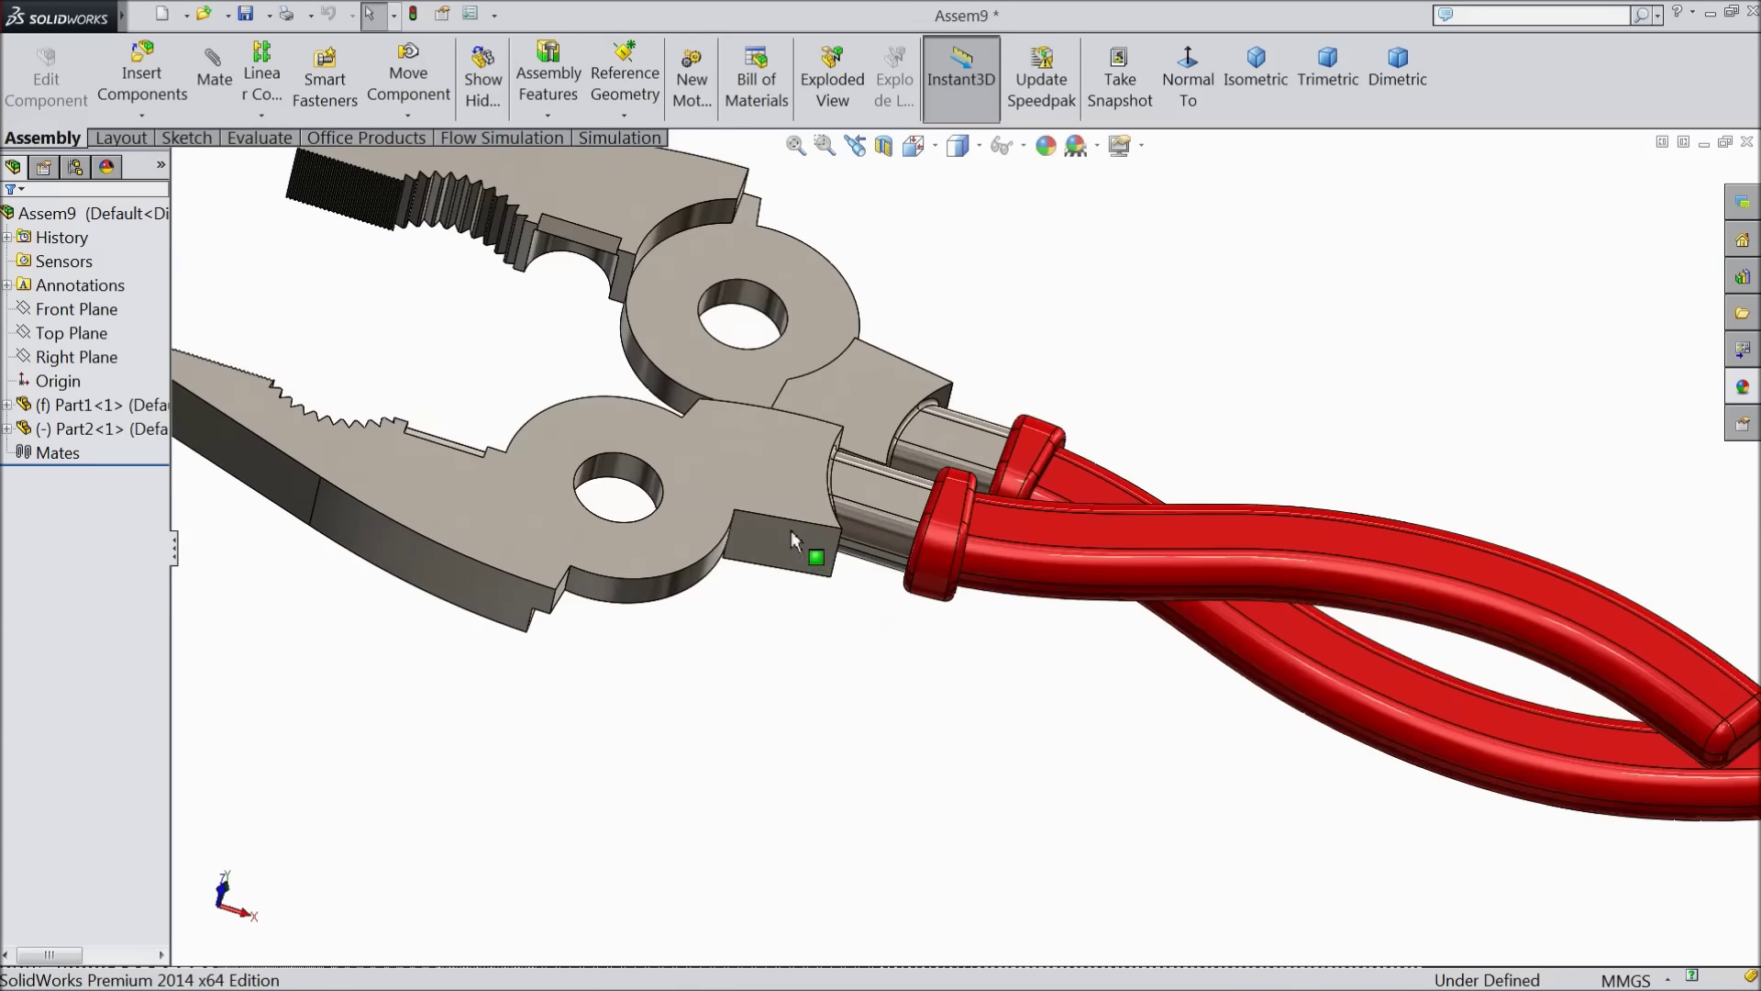
scroll(816, 642, up, 5)
mouse_move(822, 696)
middle_down()
mouse_move(862, 682)
mouse_move(841, 712)
middle_up()
mouse_move(857, 581)
mouse_down()
mouse_move(839, 596)
mouse_move(844, 472)
mouse_move(840, 596)
mouse_move(842, 550)
mouse_up()
scroll(847, 625, down, 2)
click(614, 477)
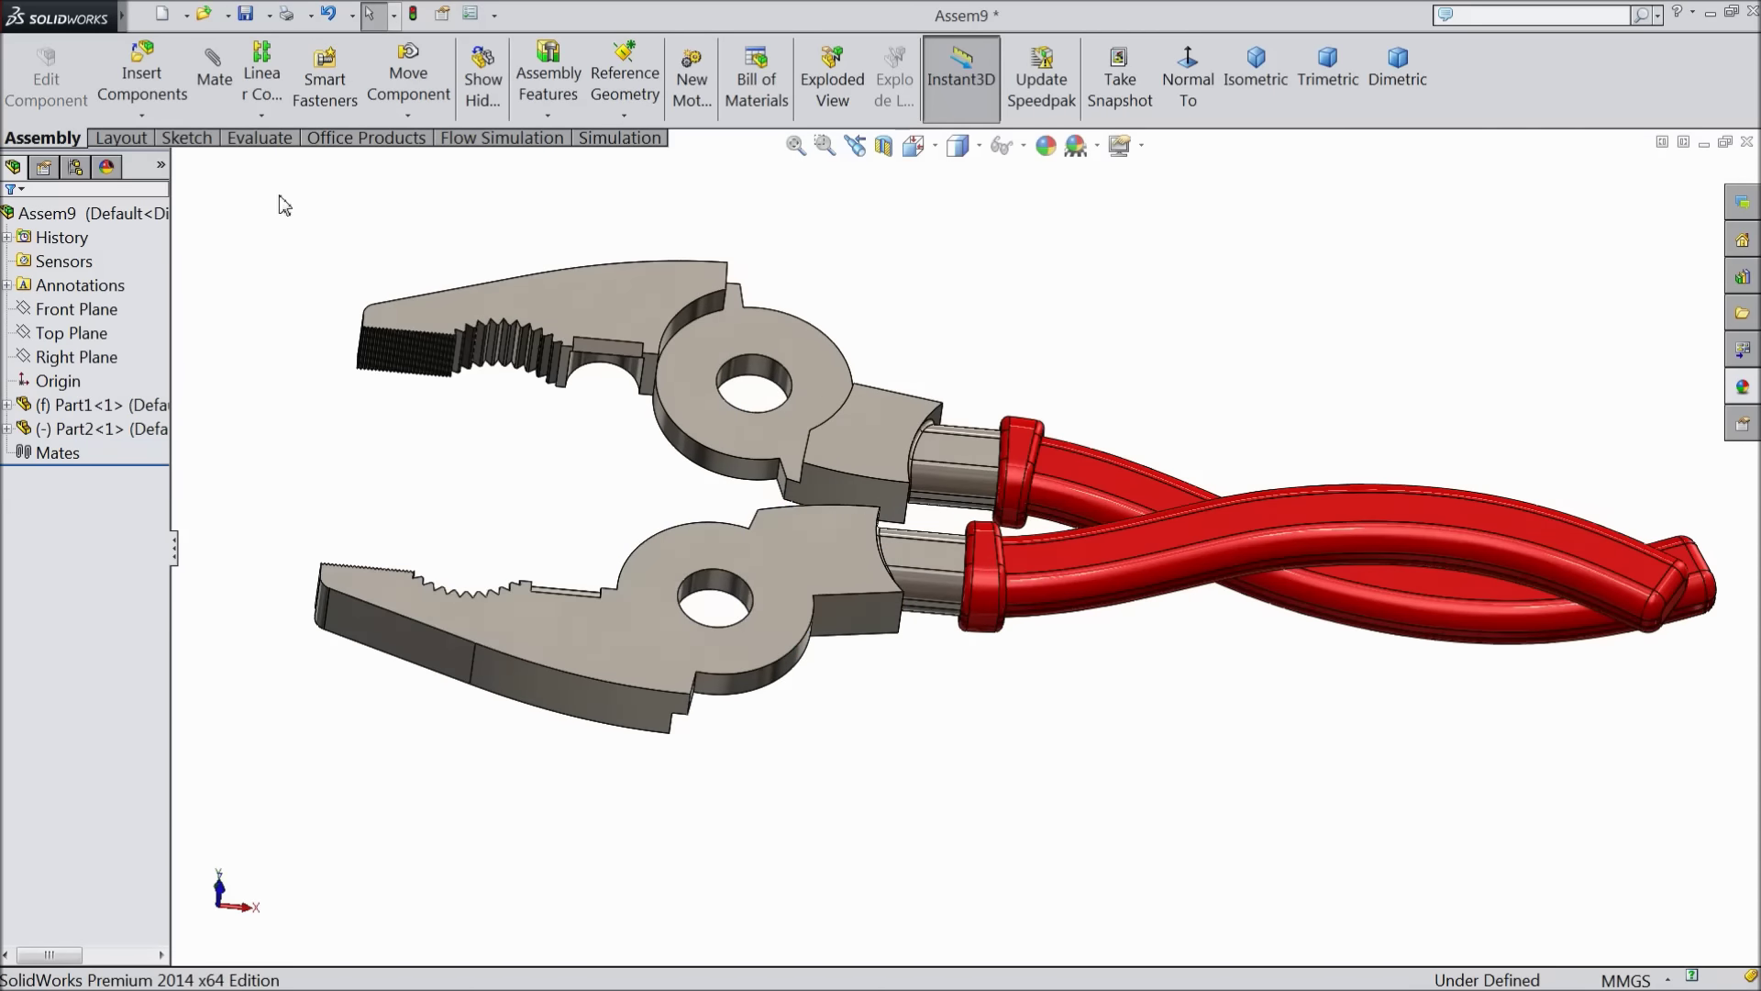
Add a Concentric mate between the two jaws' pivot holes
click(221, 81)
drag(173, 503, 226, 495)
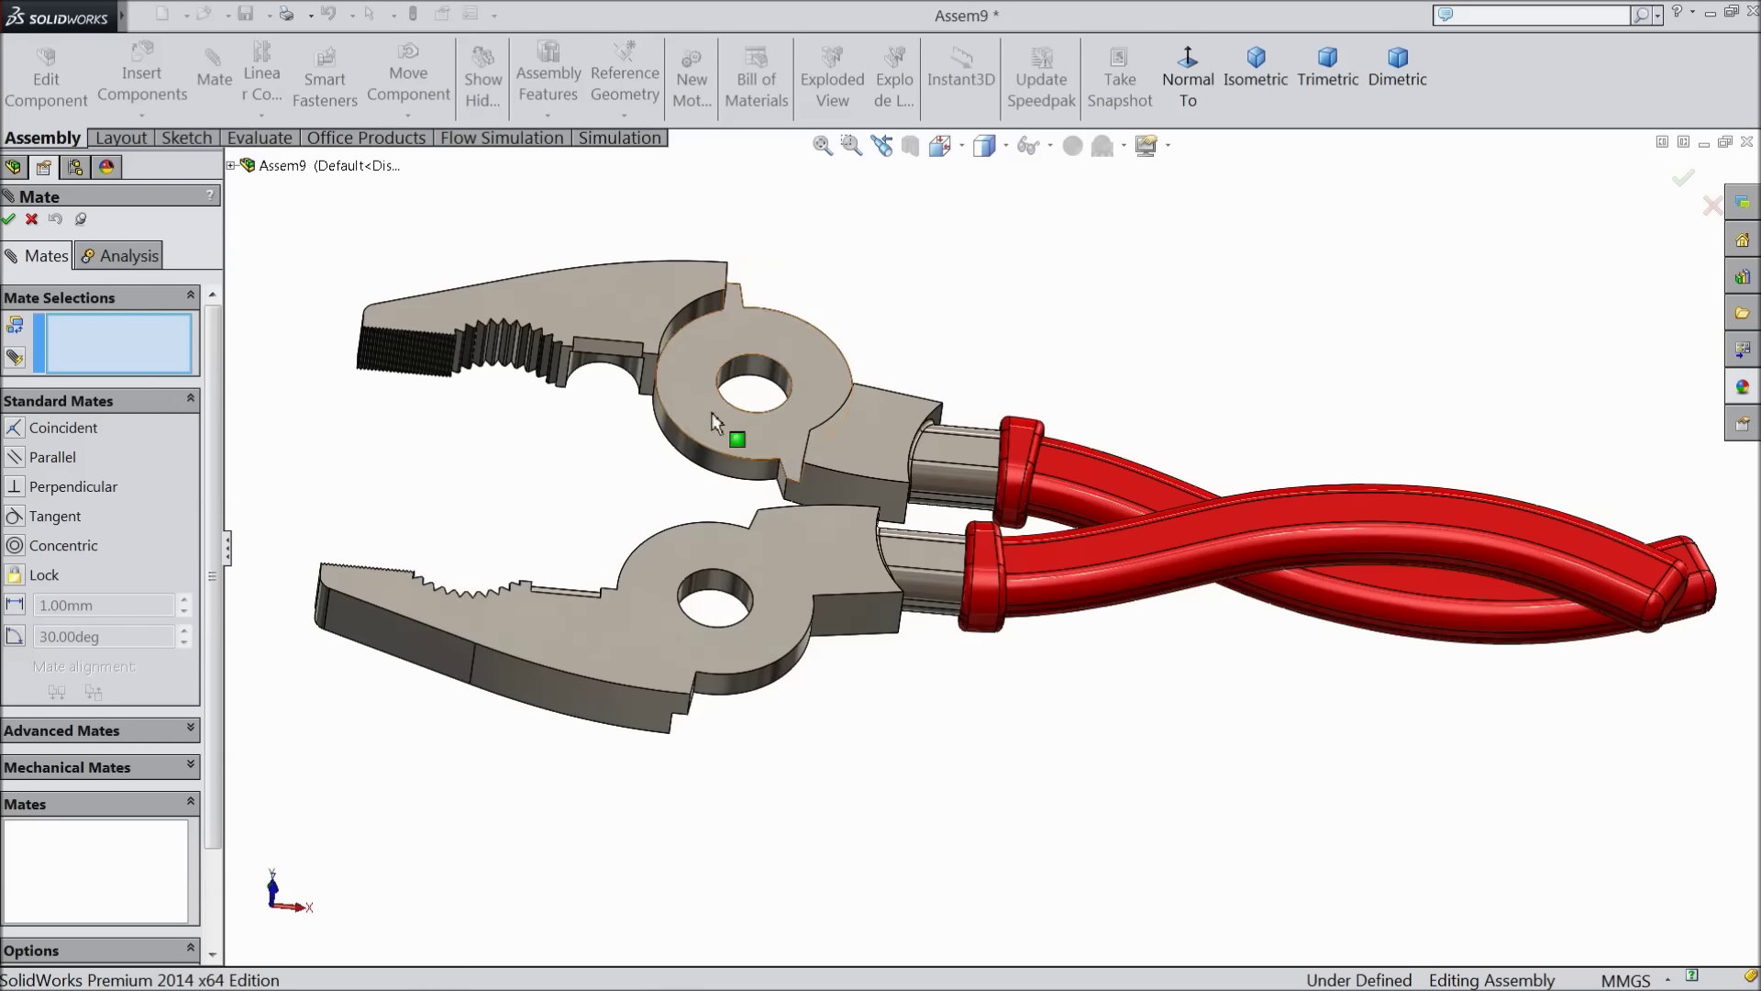
click(763, 383)
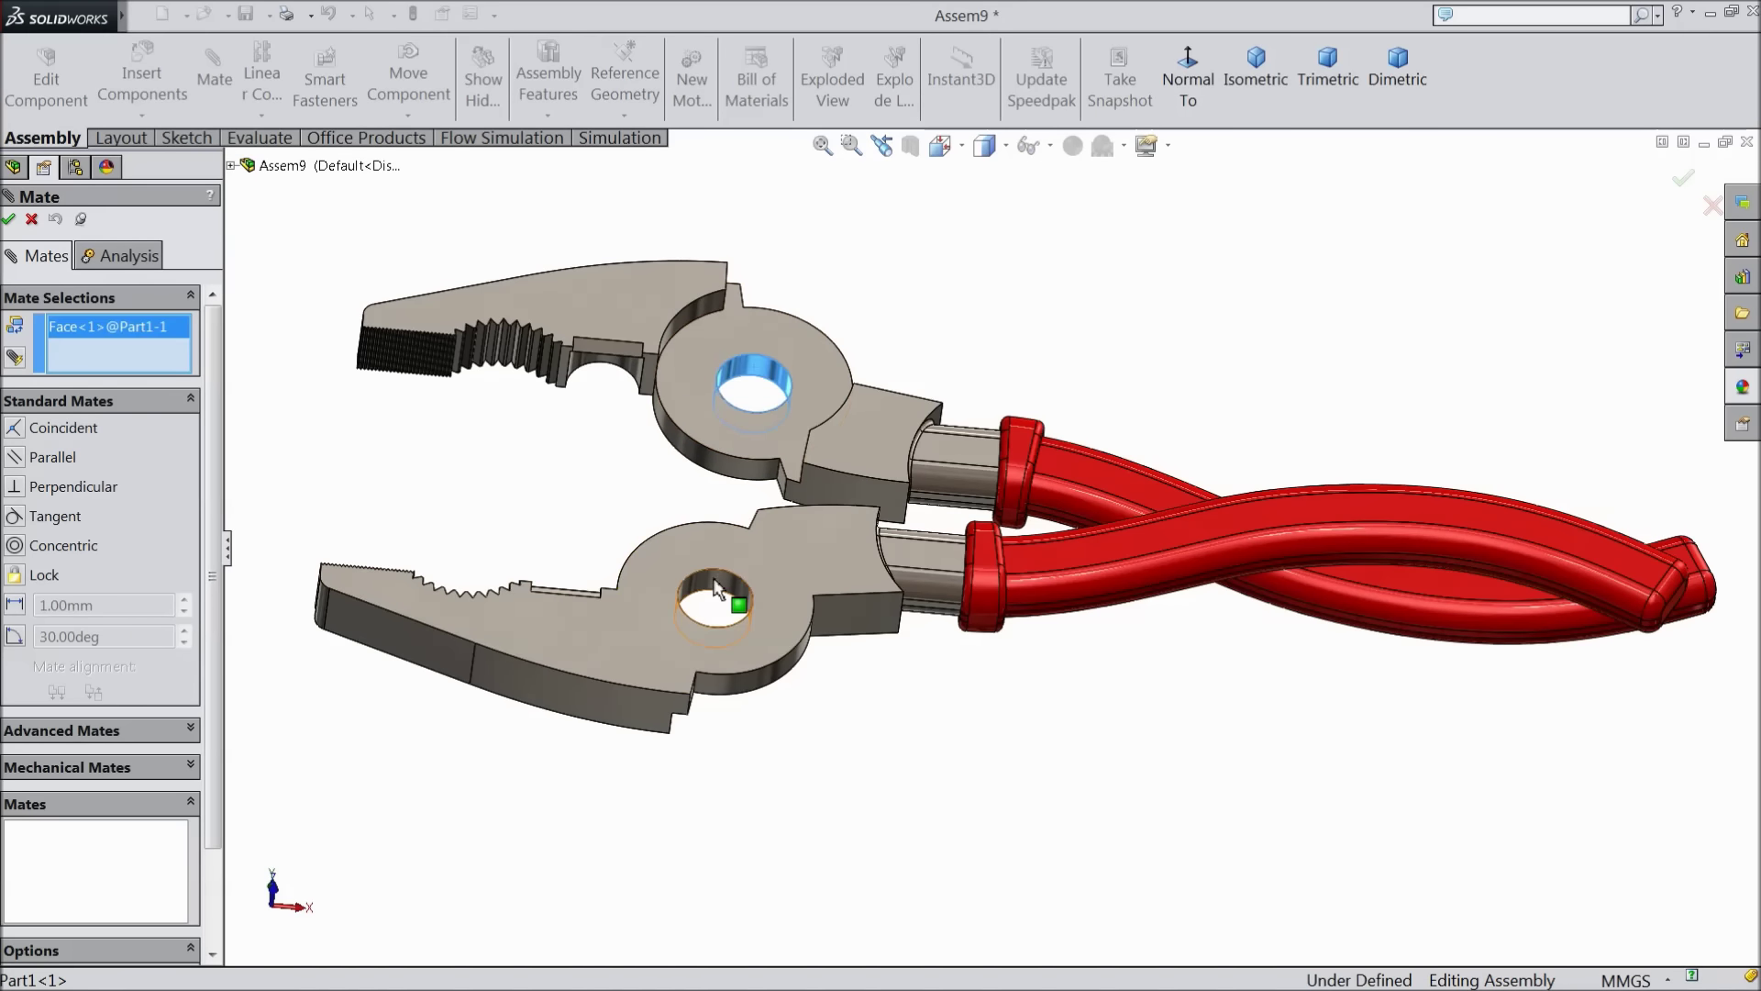
click(717, 588)
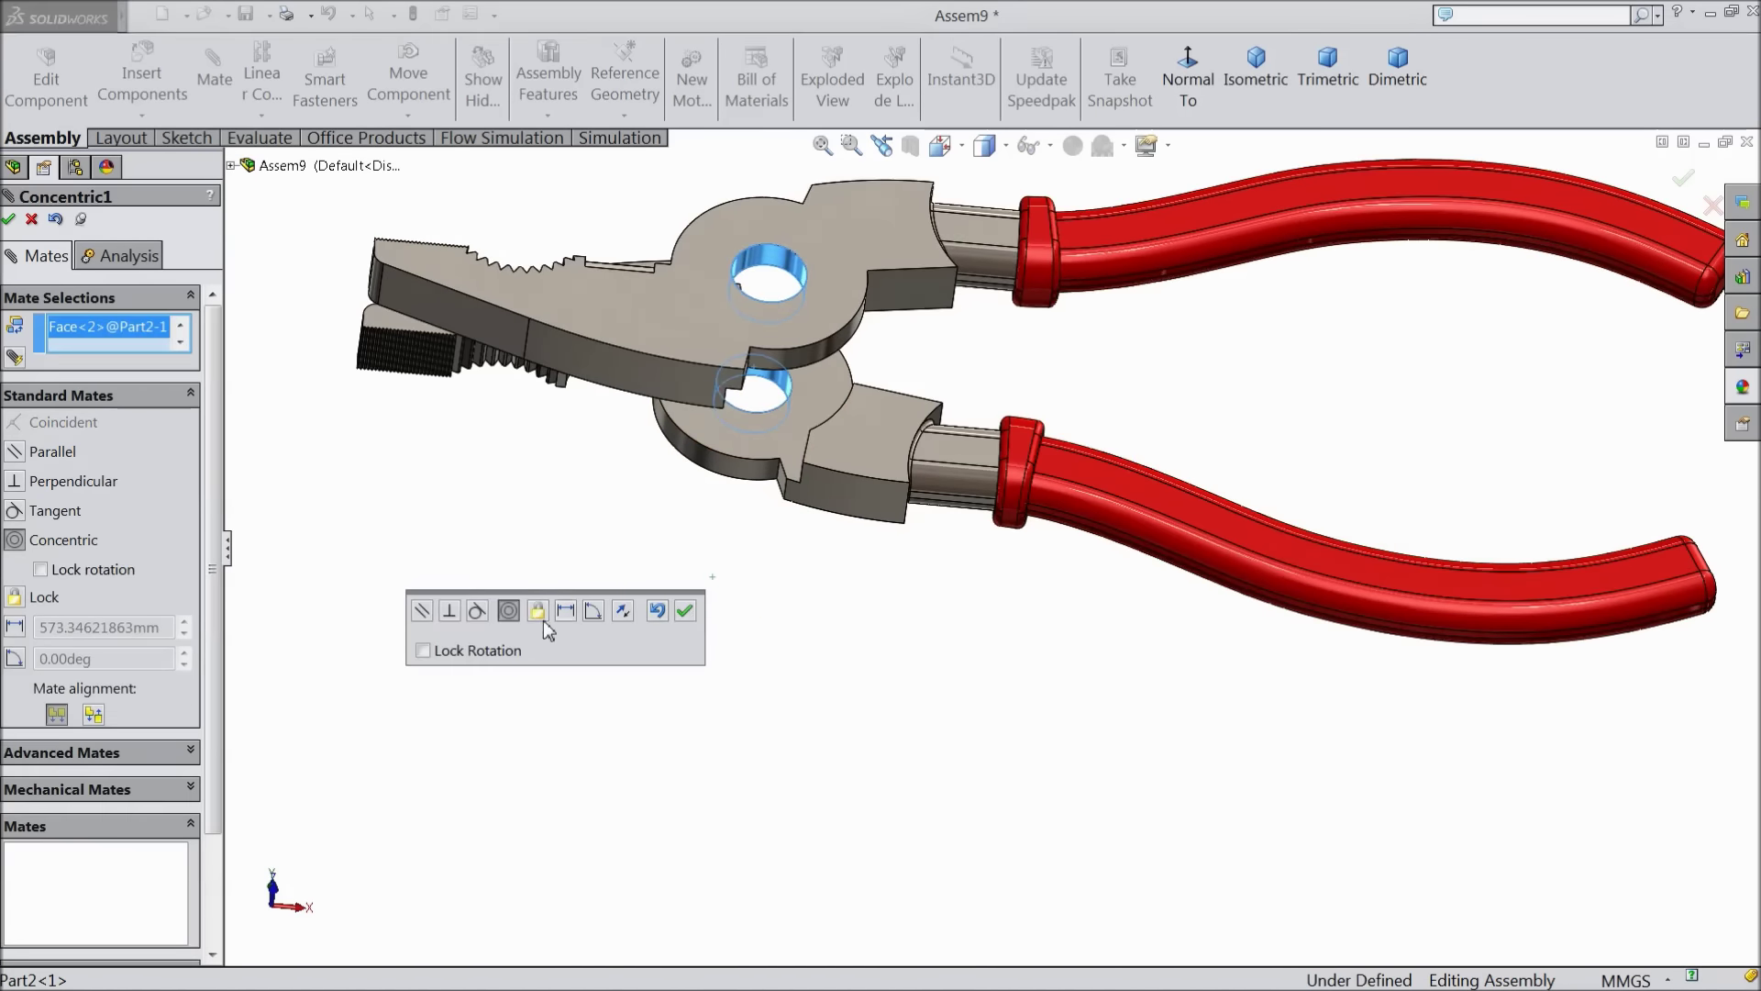
click(685, 611)
scroll(728, 610, down, 2)
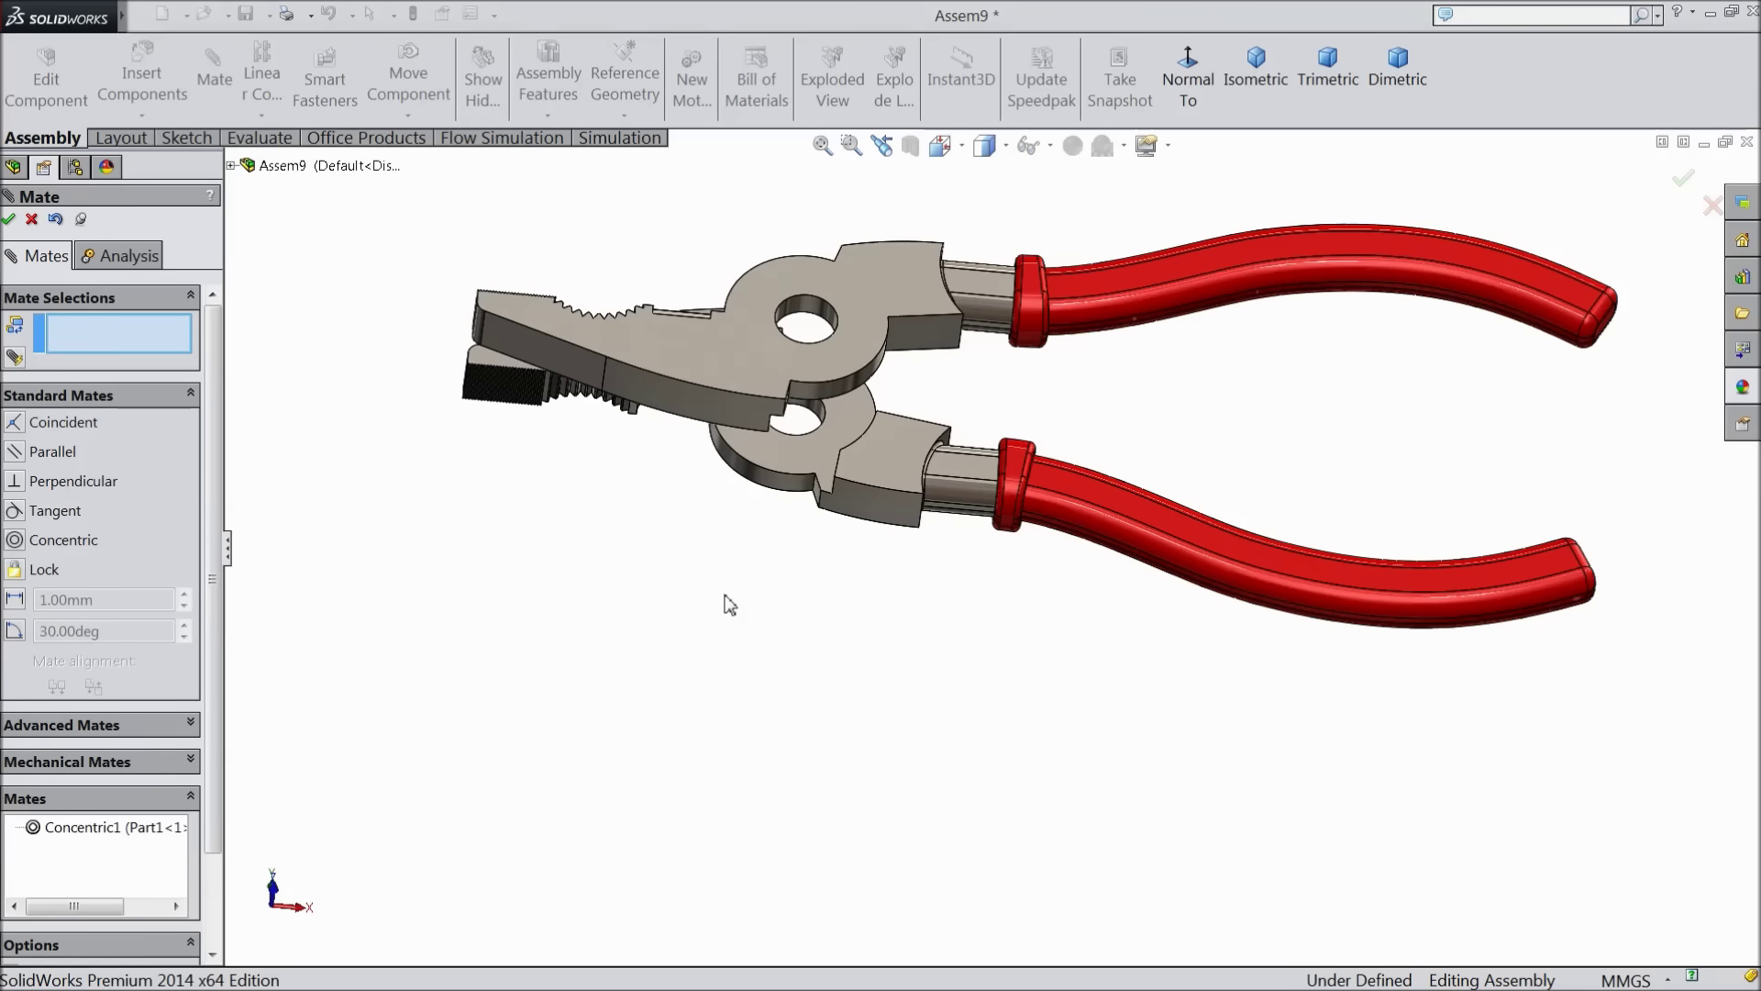
Mate the jaws' flat faces Coincident, test the pivot, and show the advanced mate types
click(766, 372)
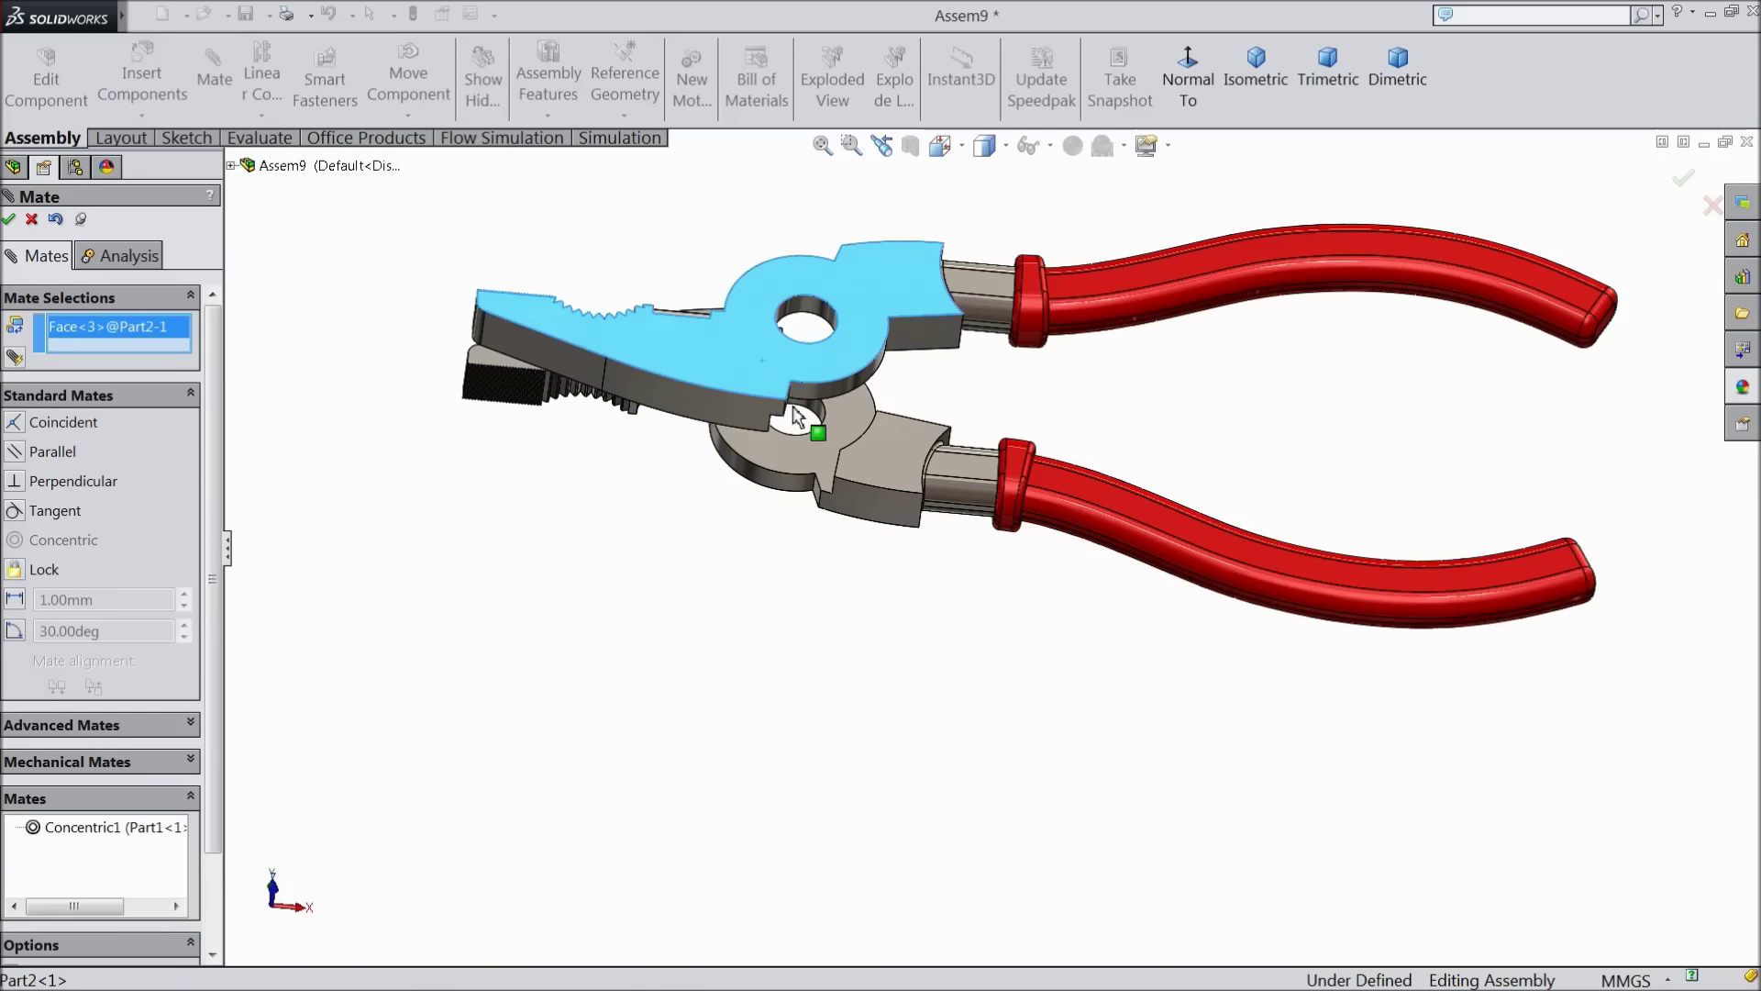
click(908, 479)
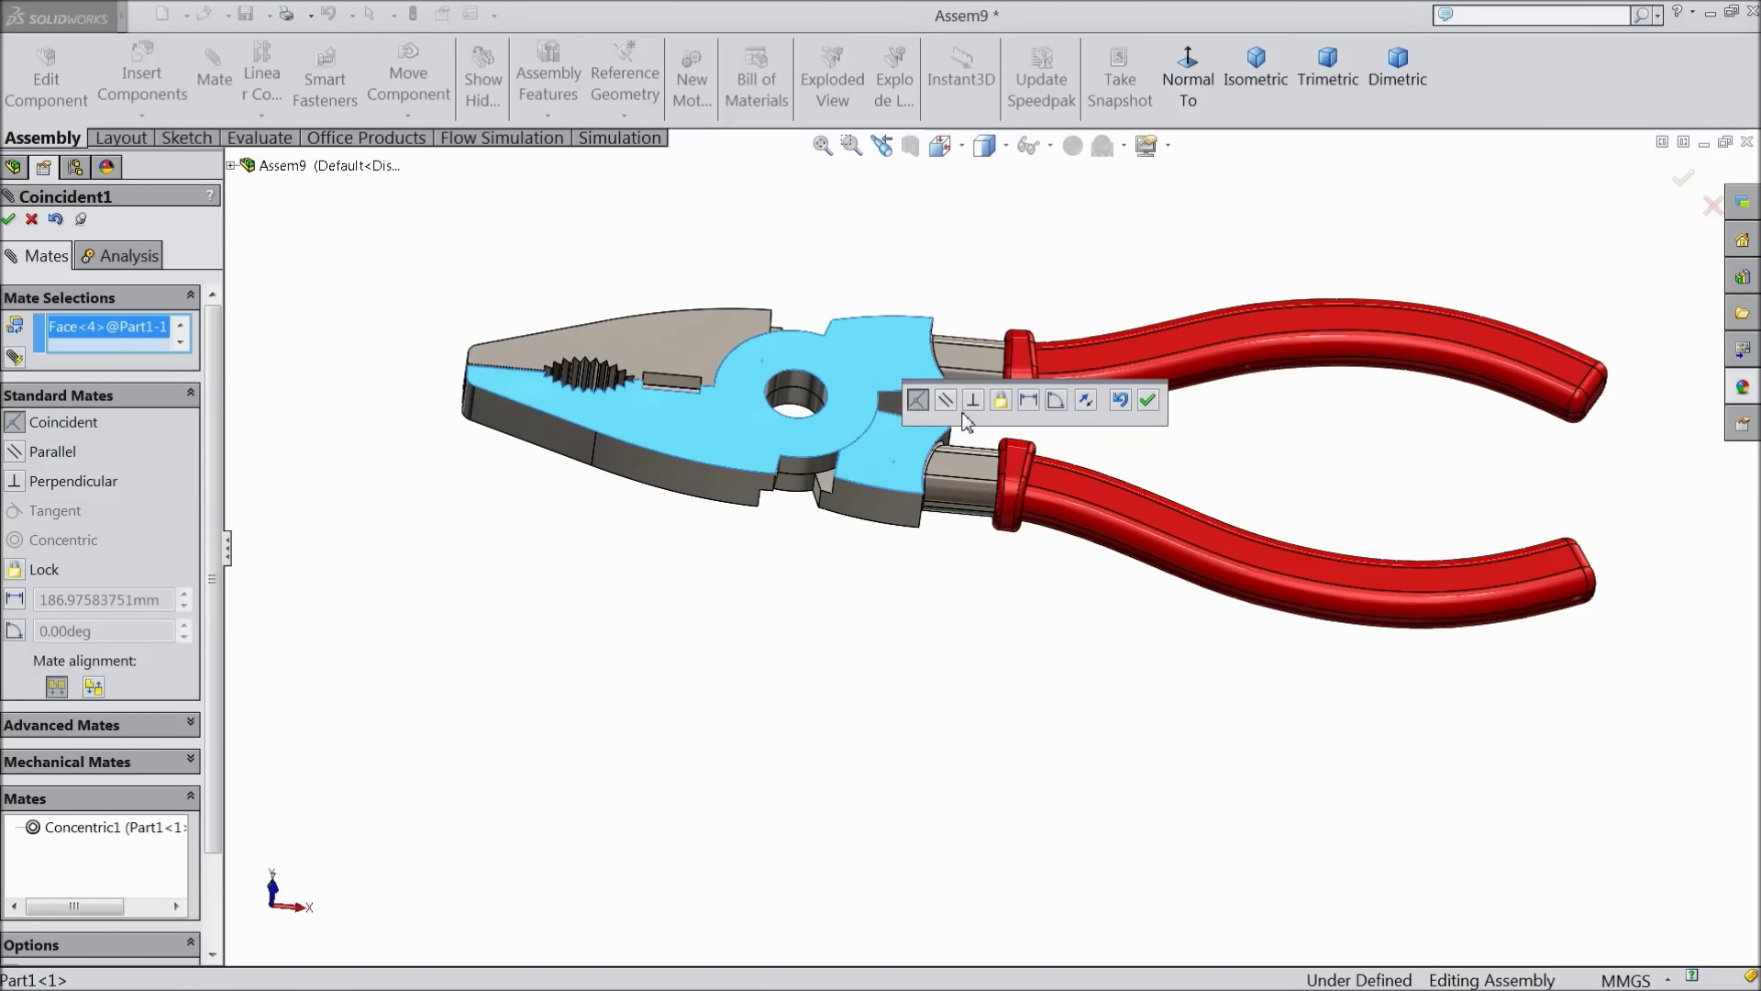
click(1148, 401)
middle_drag(706, 514, 699, 593)
drag(881, 410, 878, 351)
middle_drag(570, 648, 637, 708)
scroll(642, 552, down, 3)
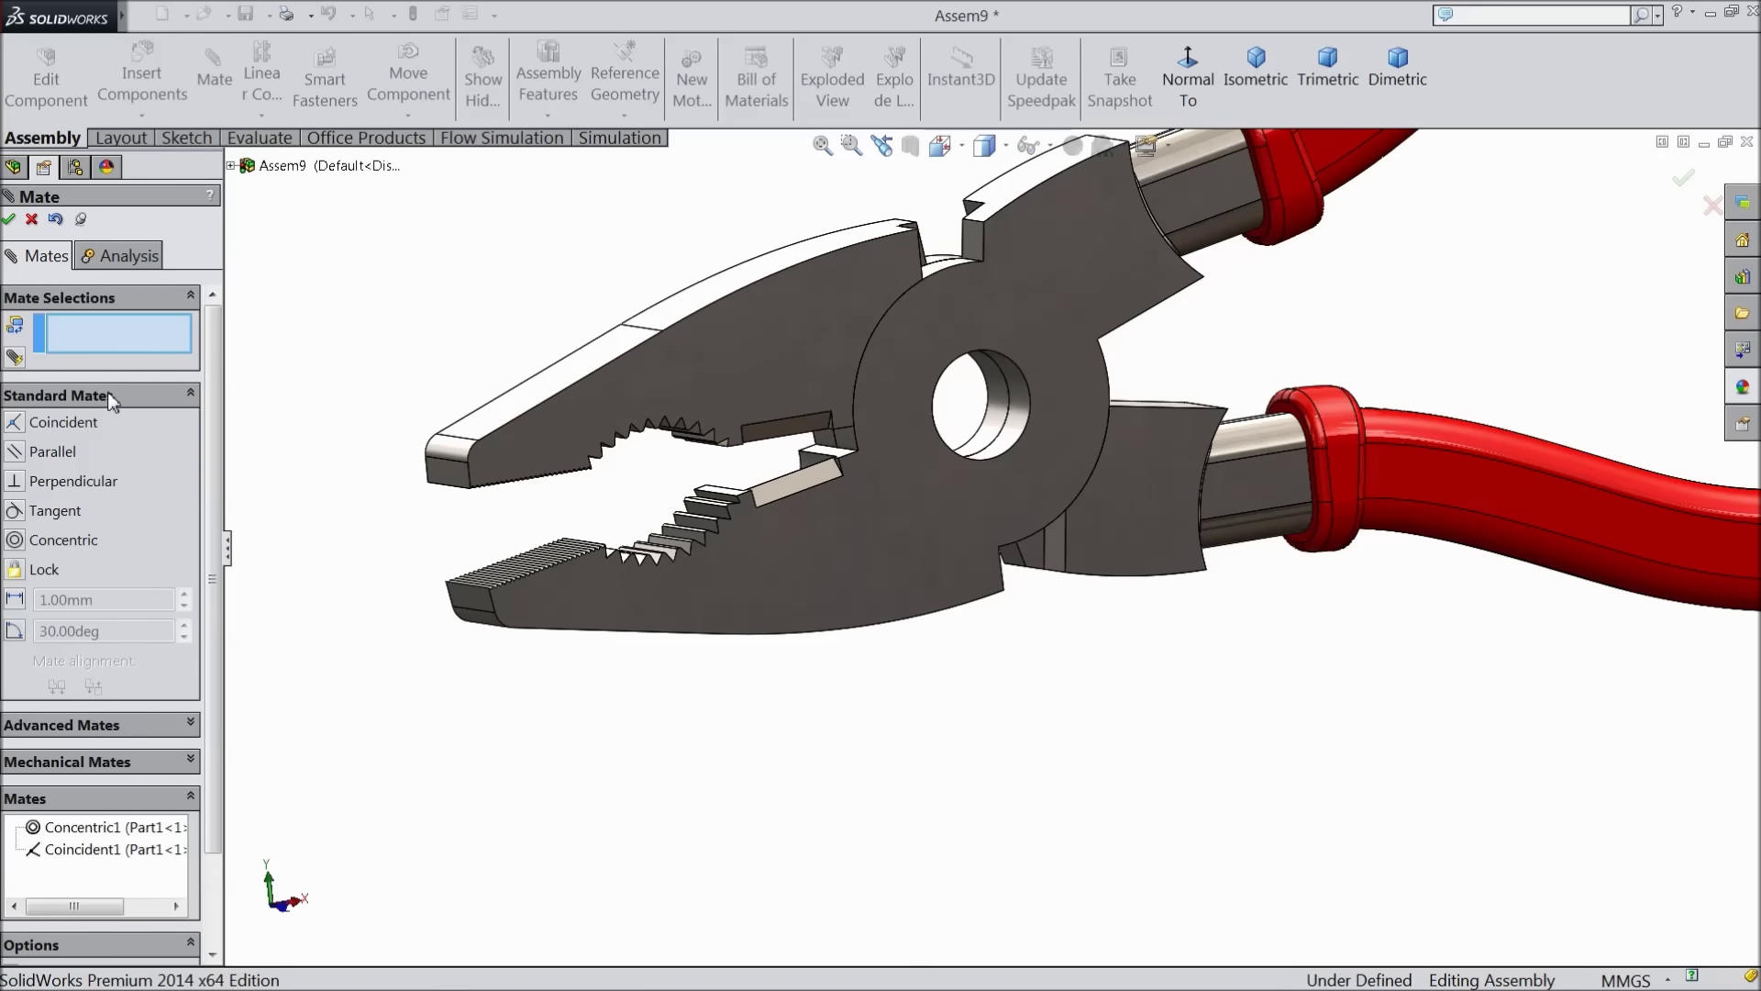
click(108, 394)
click(100, 432)
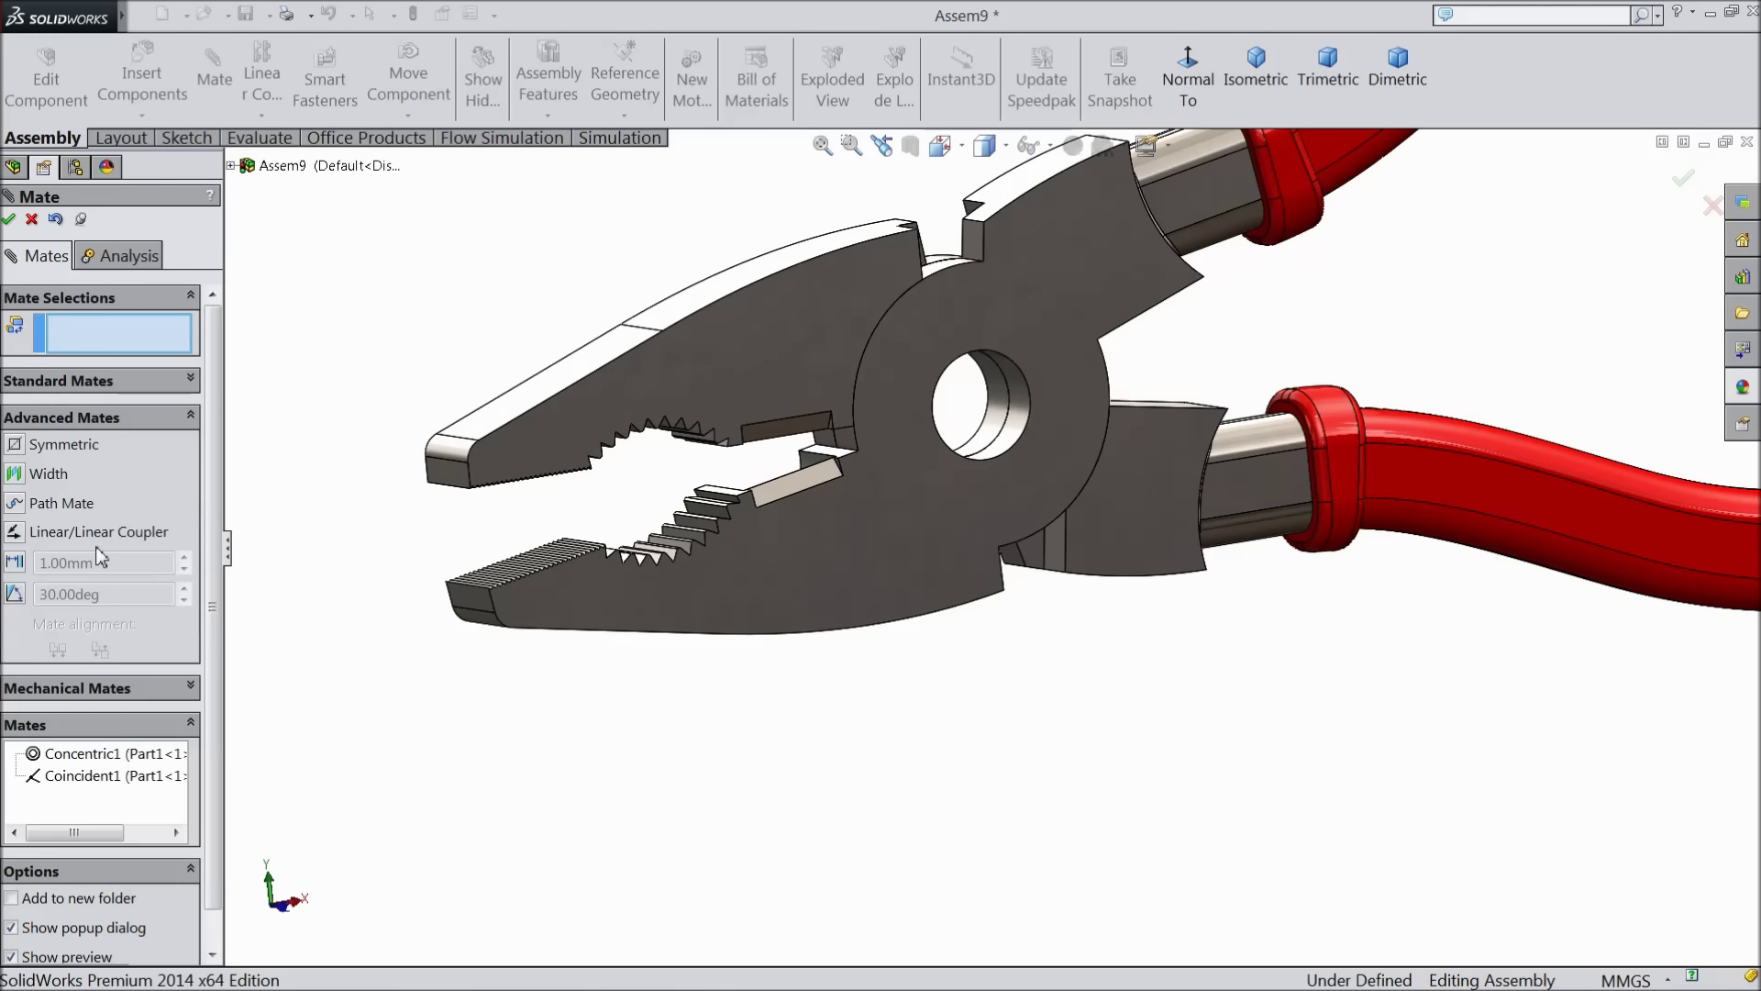
Start an Angle limit mate between the two jaw faces, set to Anti-Aligned
click(16, 595)
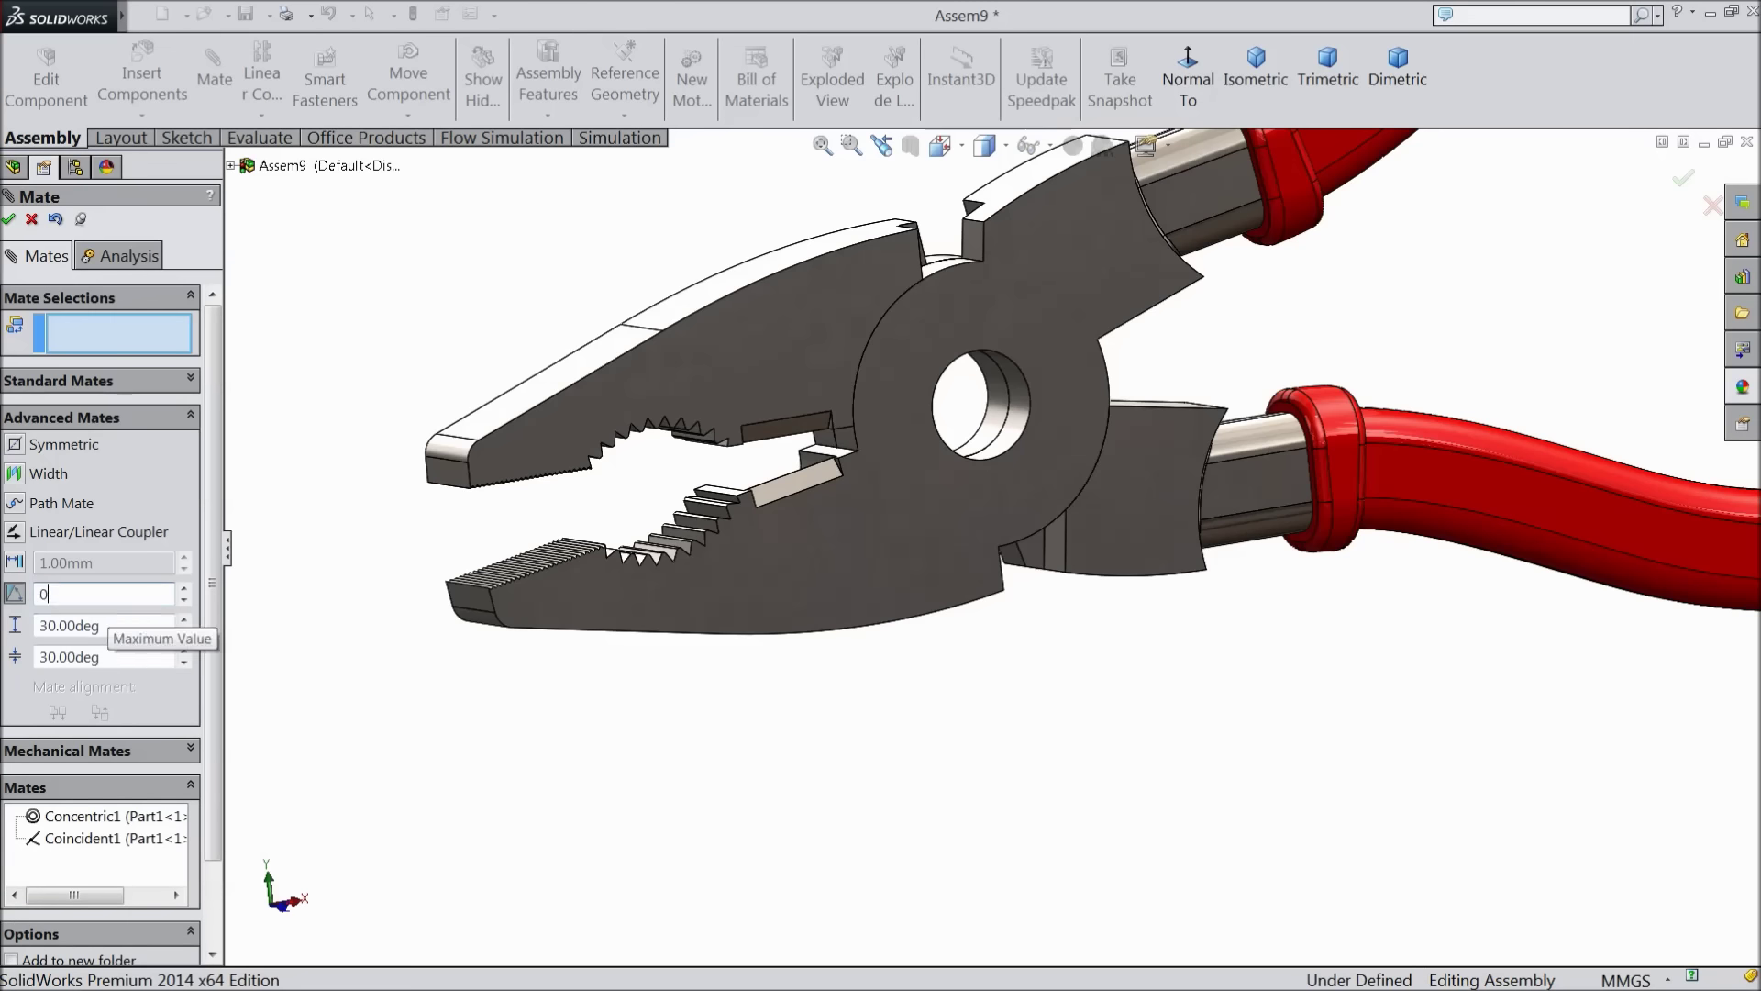
key(Return)
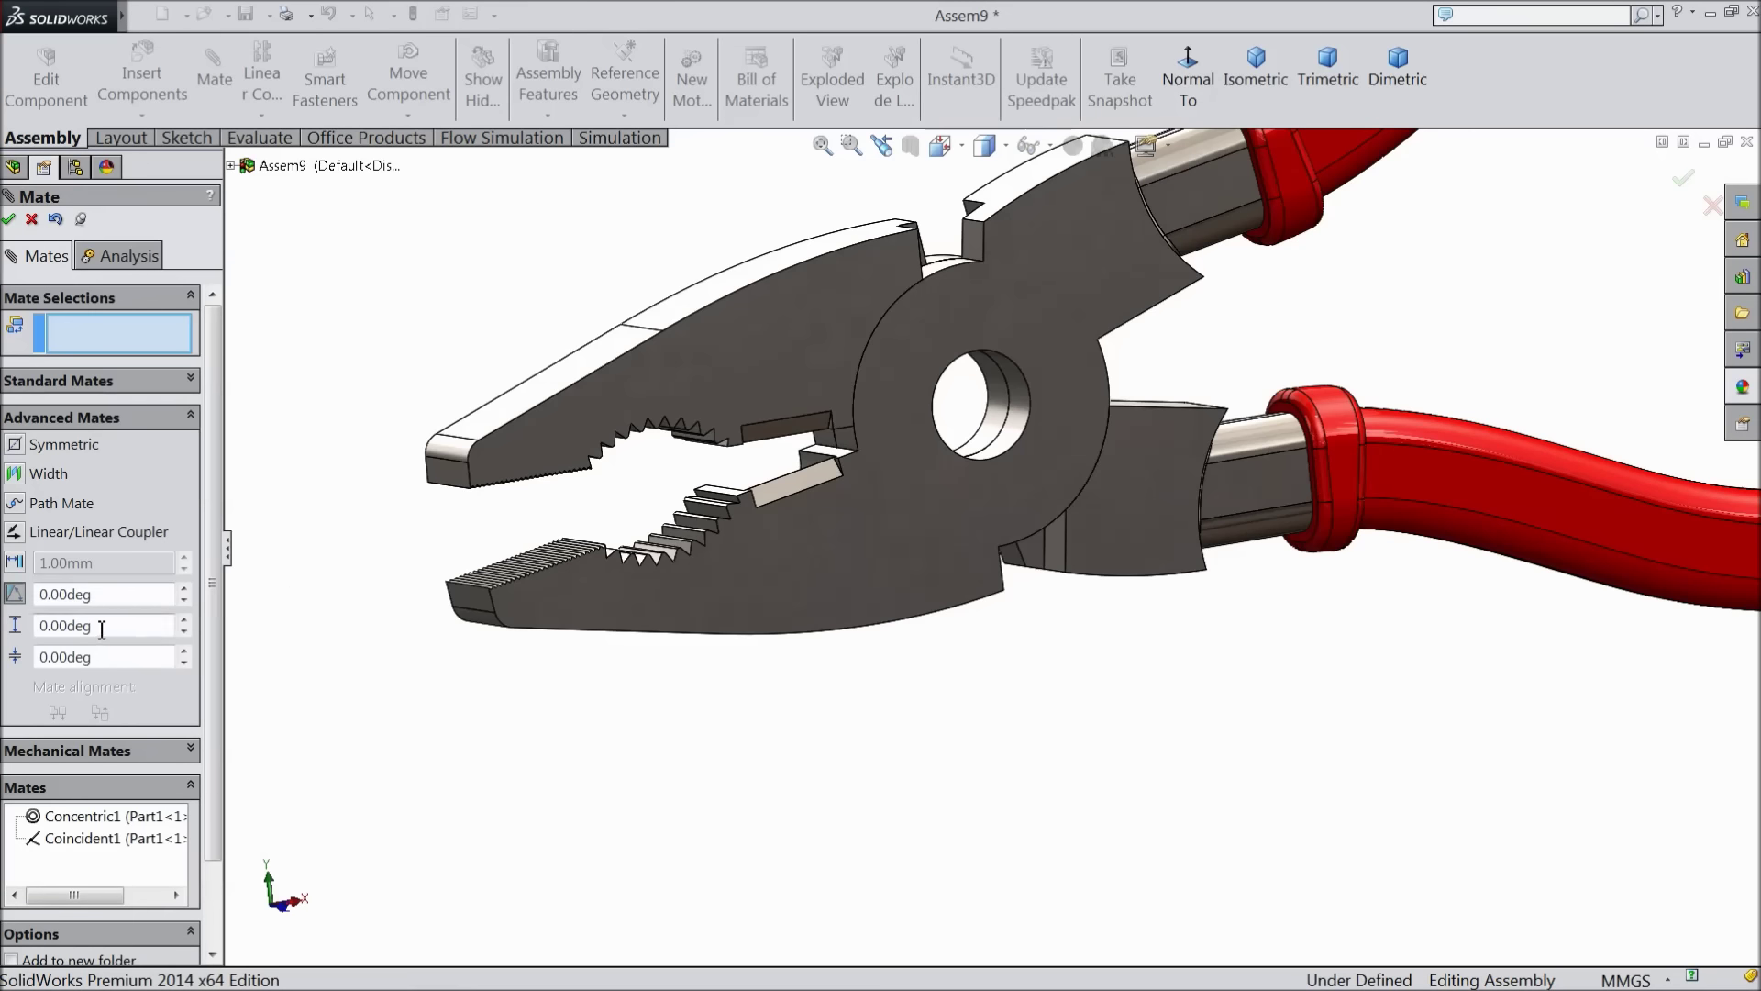
scroll(748, 477, down, 6)
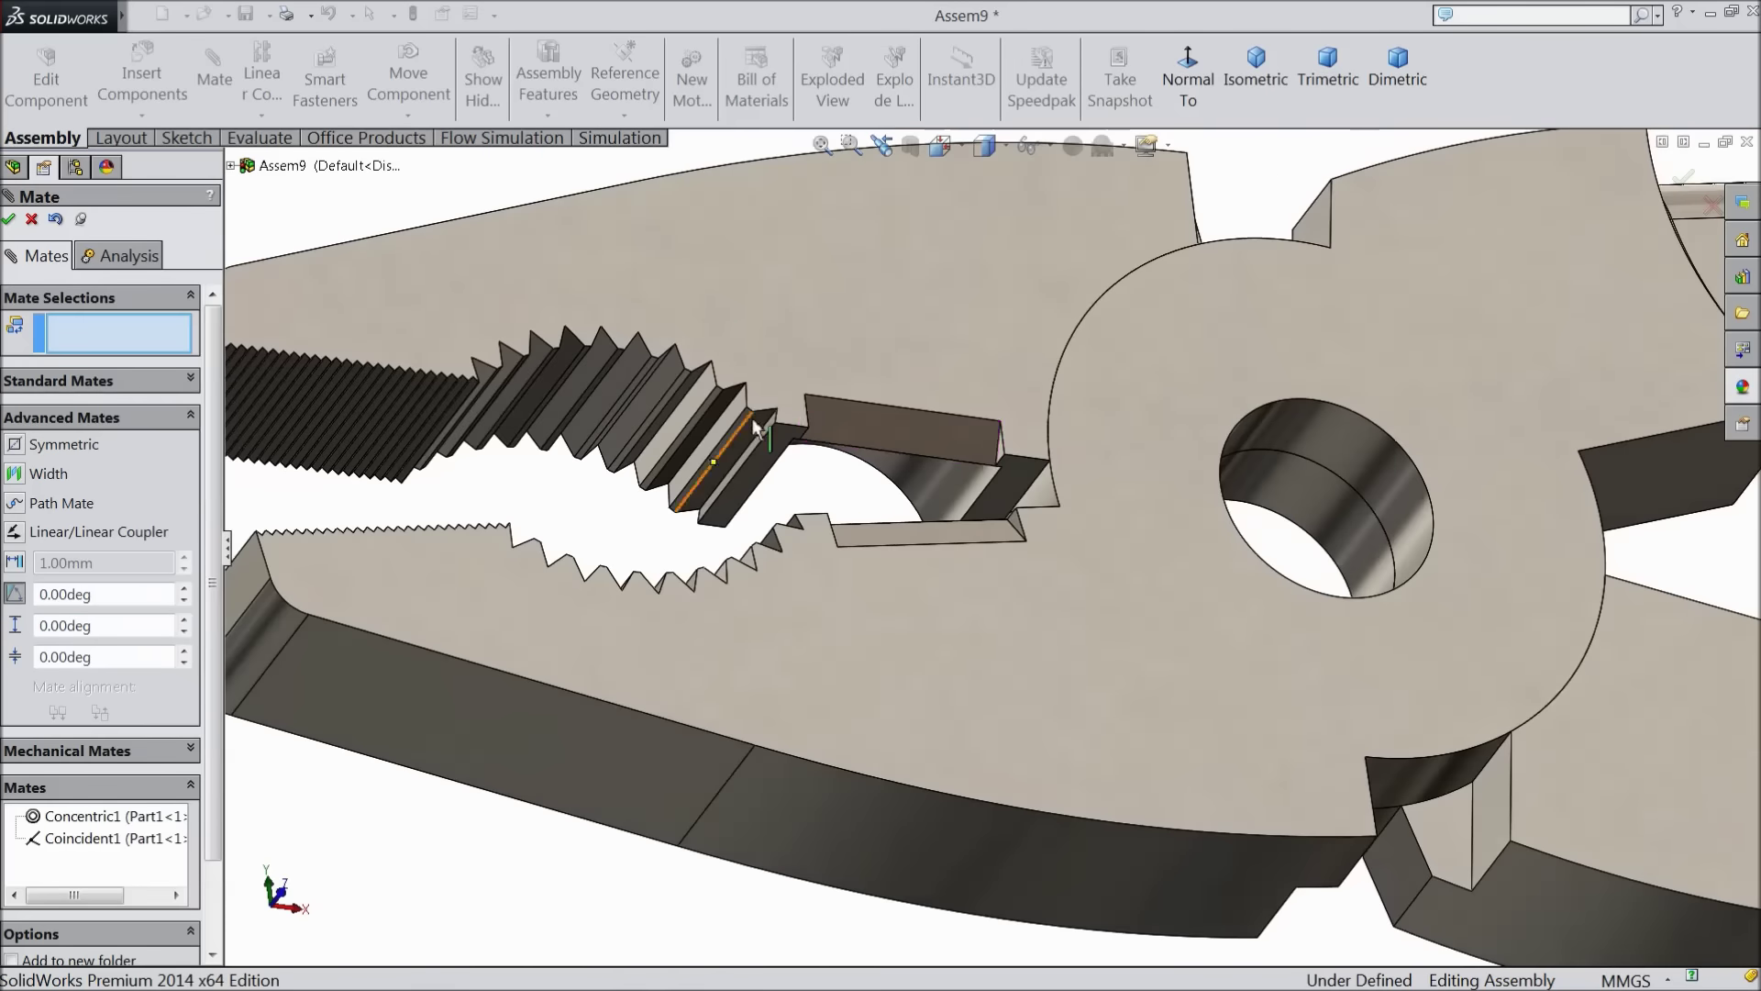
scroll(754, 424, down, 2)
click(833, 491)
middle_drag(833, 491, 884, 514)
scroll(885, 514, down, 4)
click(885, 523)
click(879, 521)
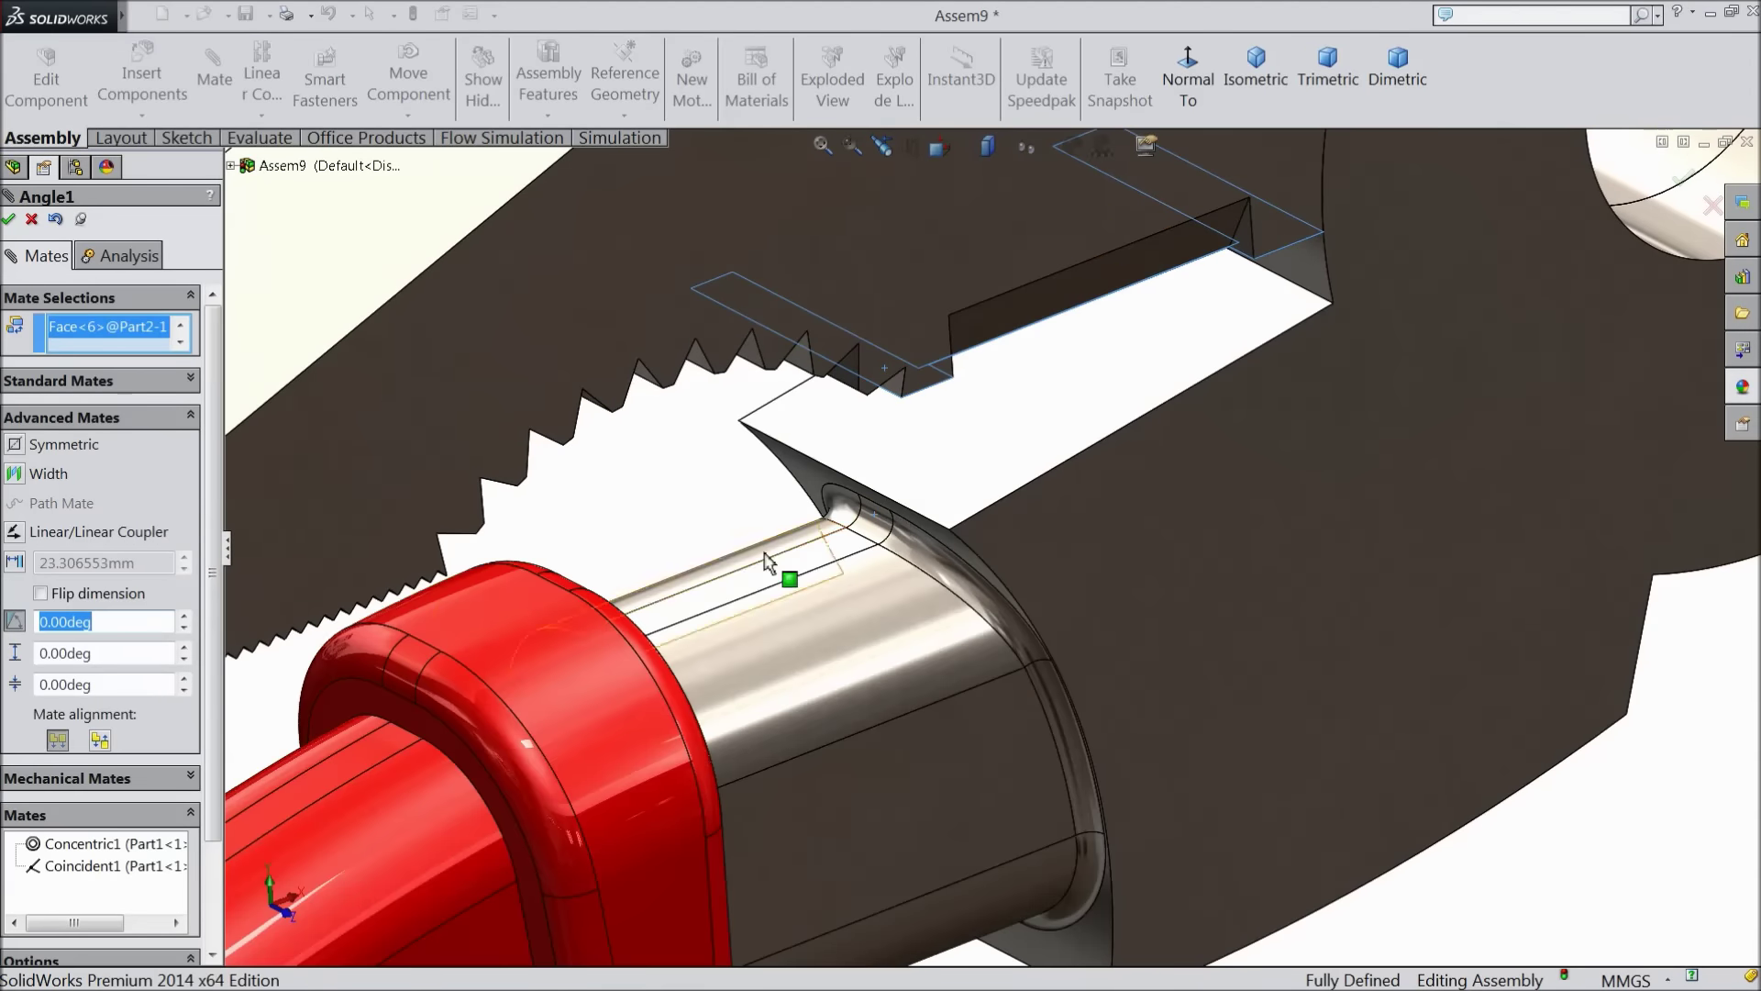
click(100, 741)
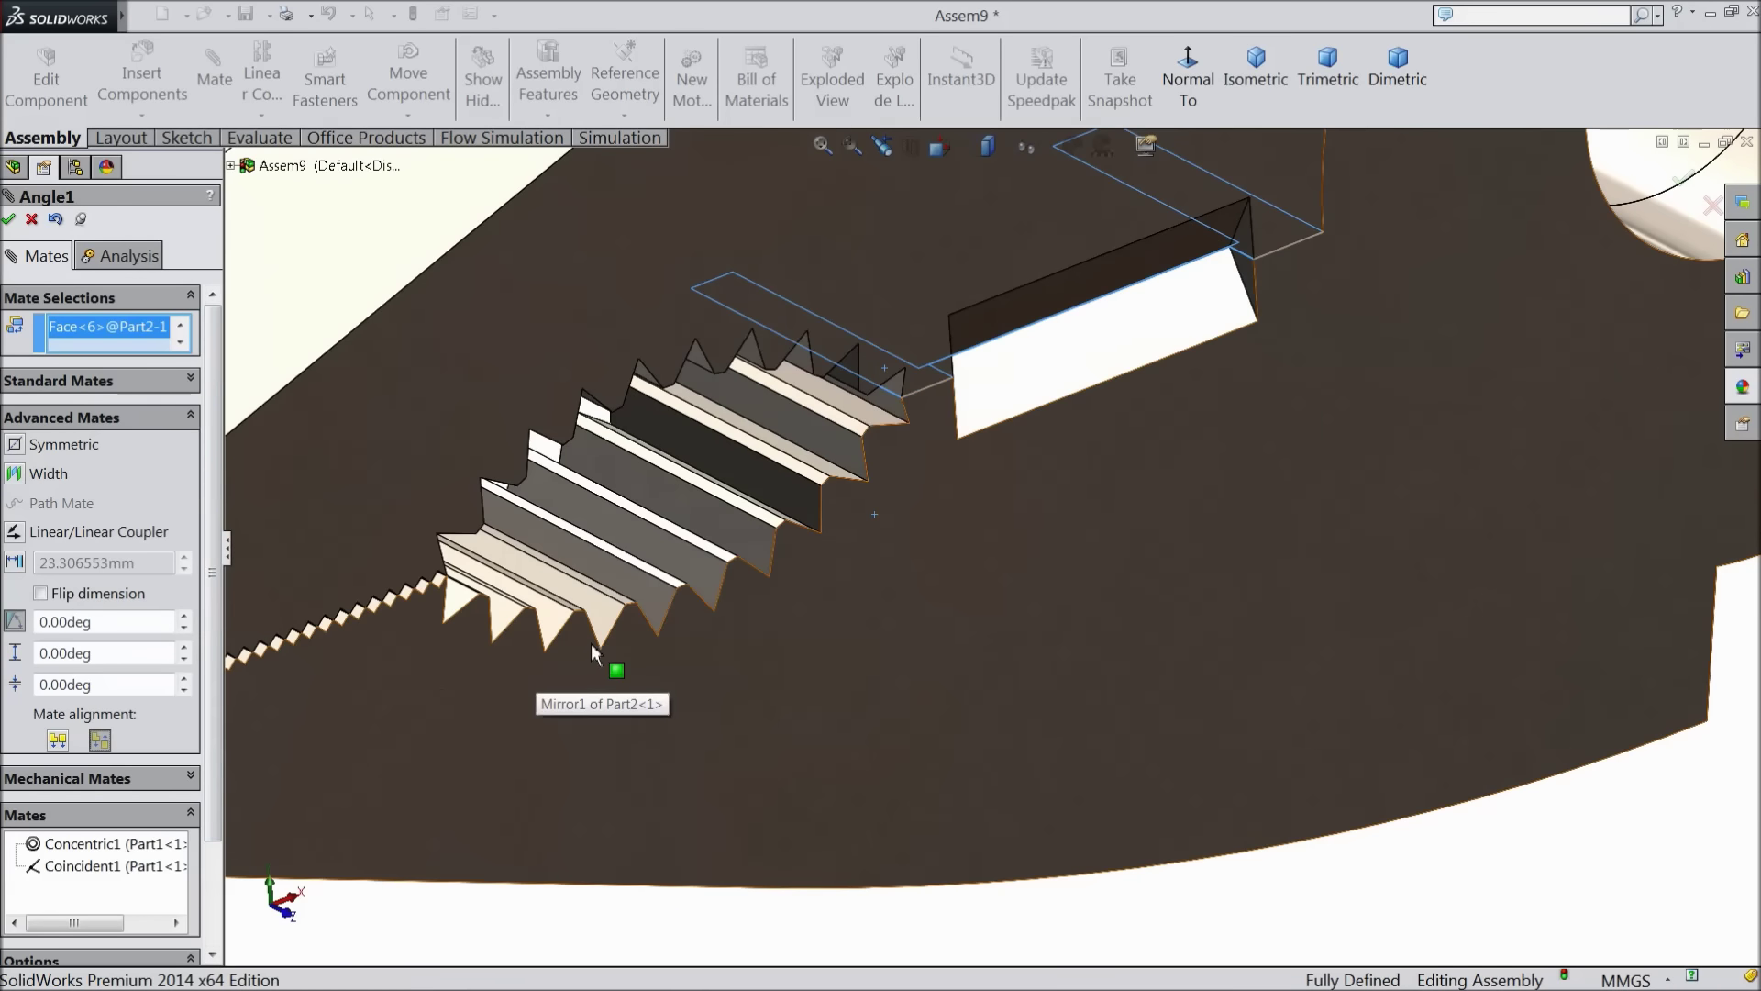
Set the angle limits to 30° maximum and 0° minimum and add the mate
scroll(642, 652, up, 5)
scroll(768, 680, up, 3)
scroll(780, 617, down, 6)
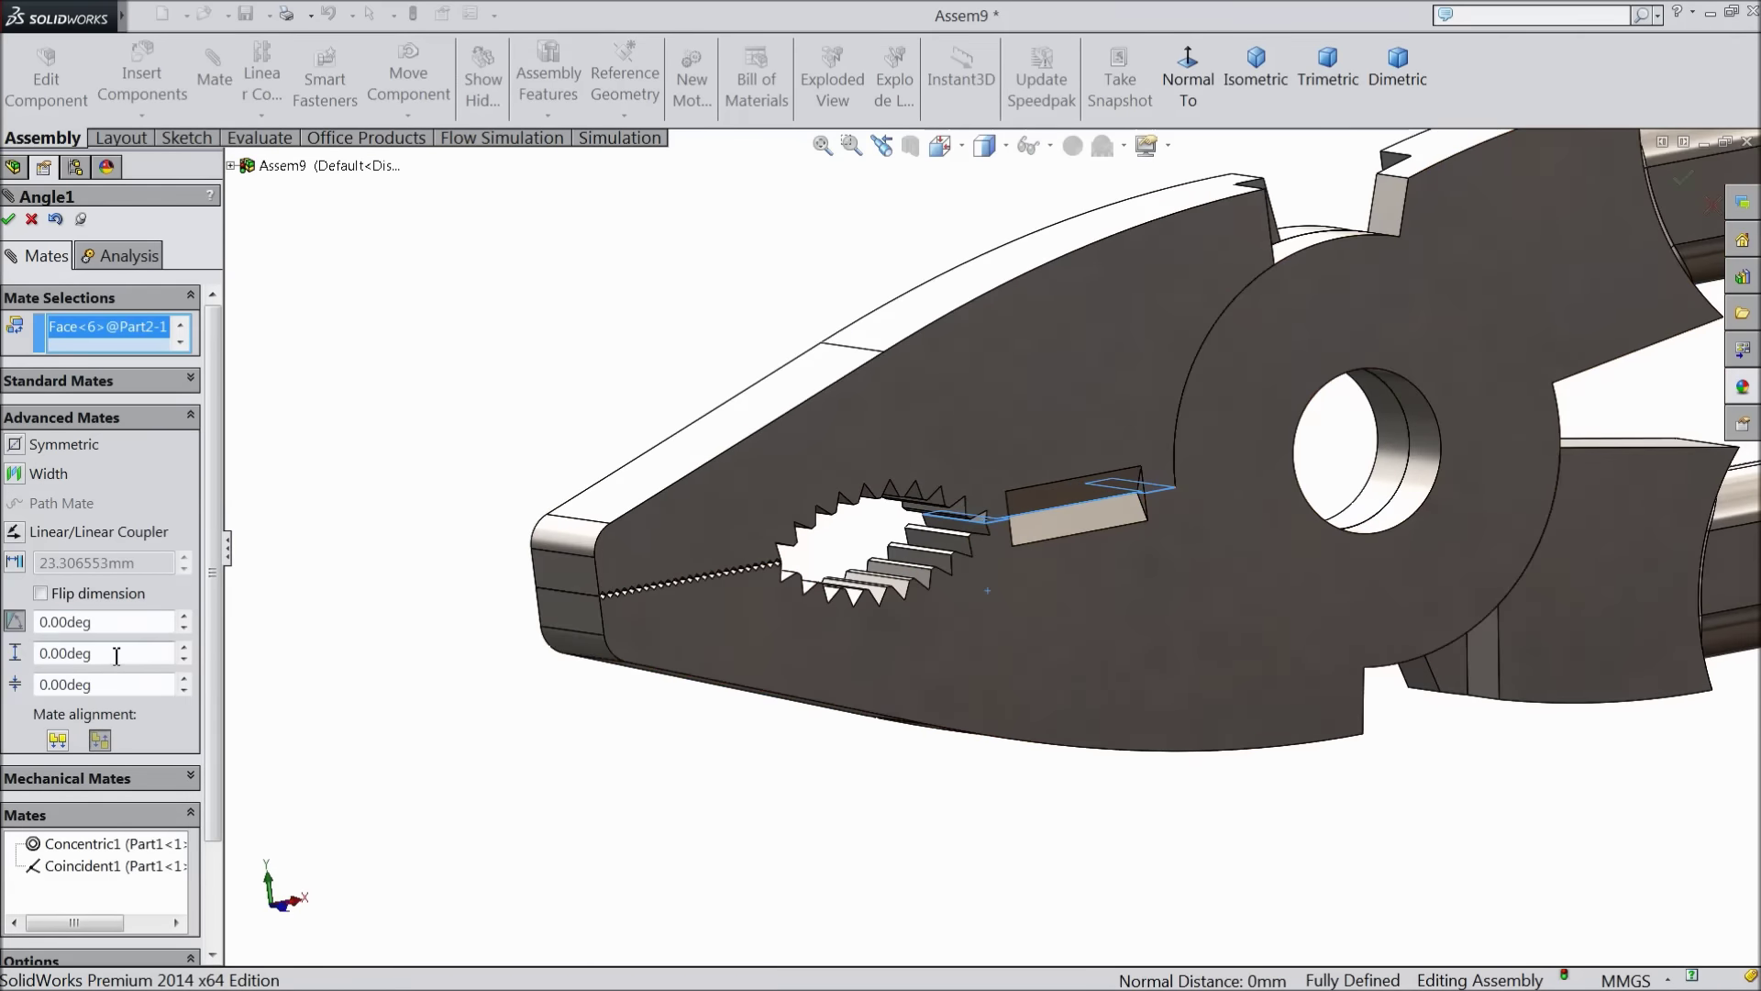
key(Return)
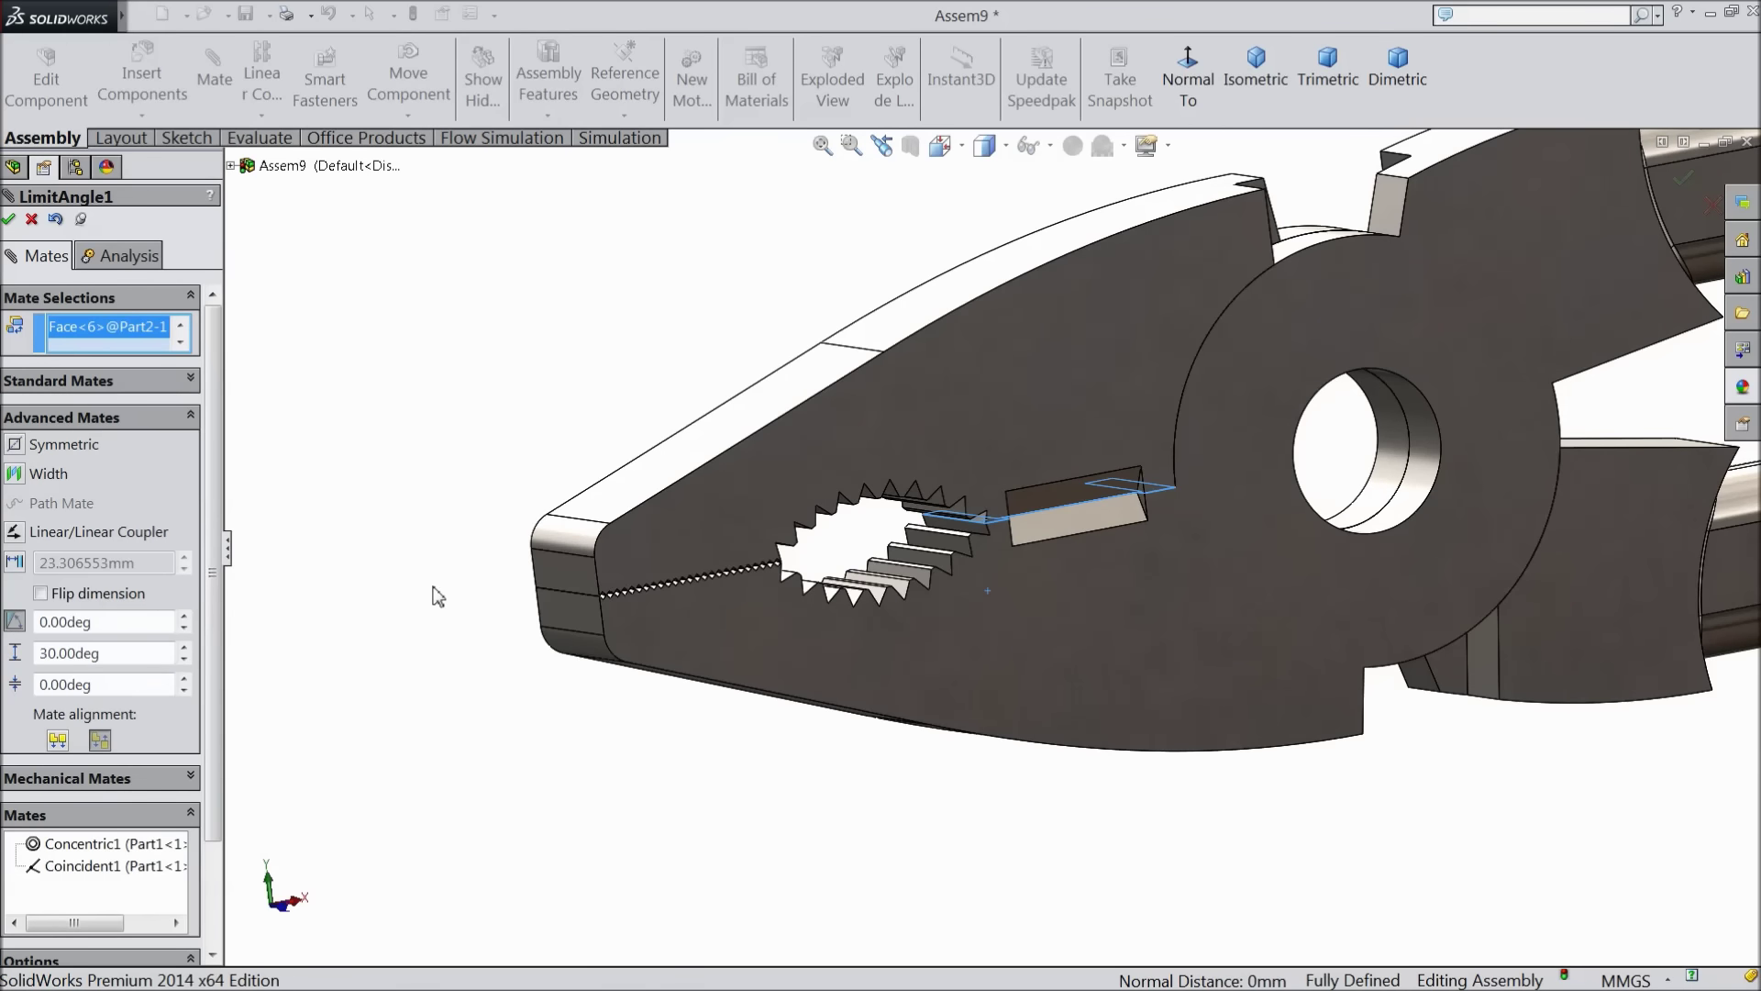
scroll(420, 670, up, 3)
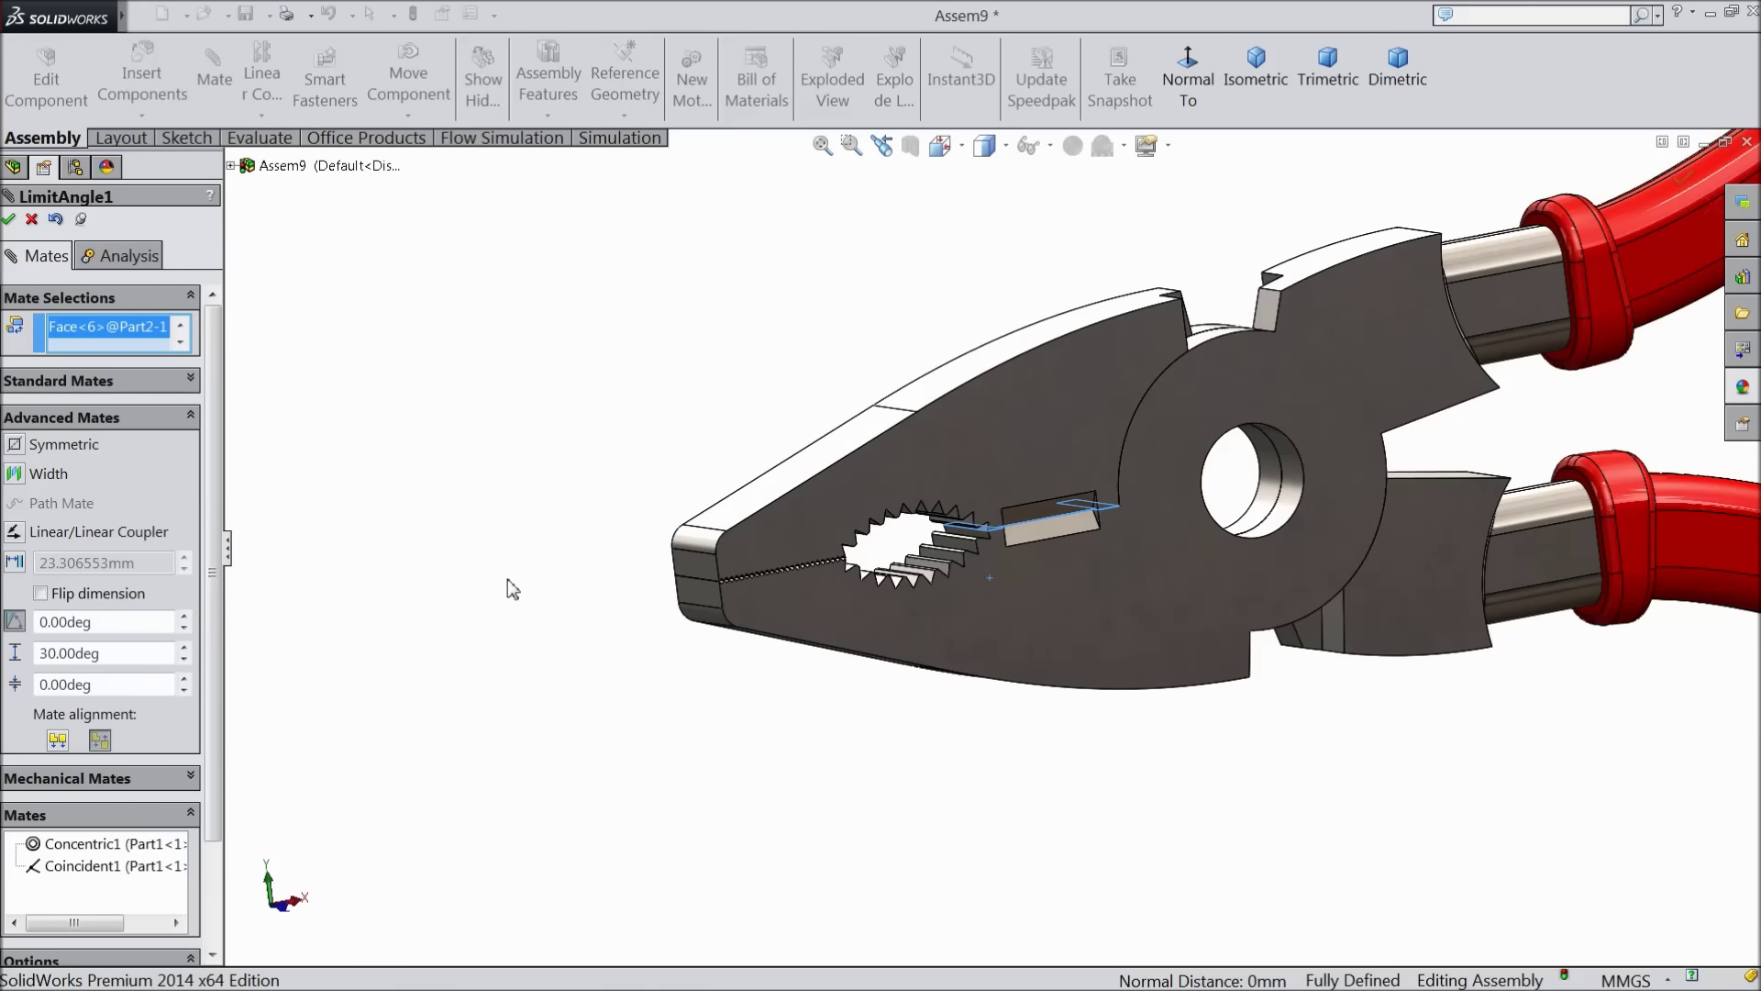
click(8, 219)
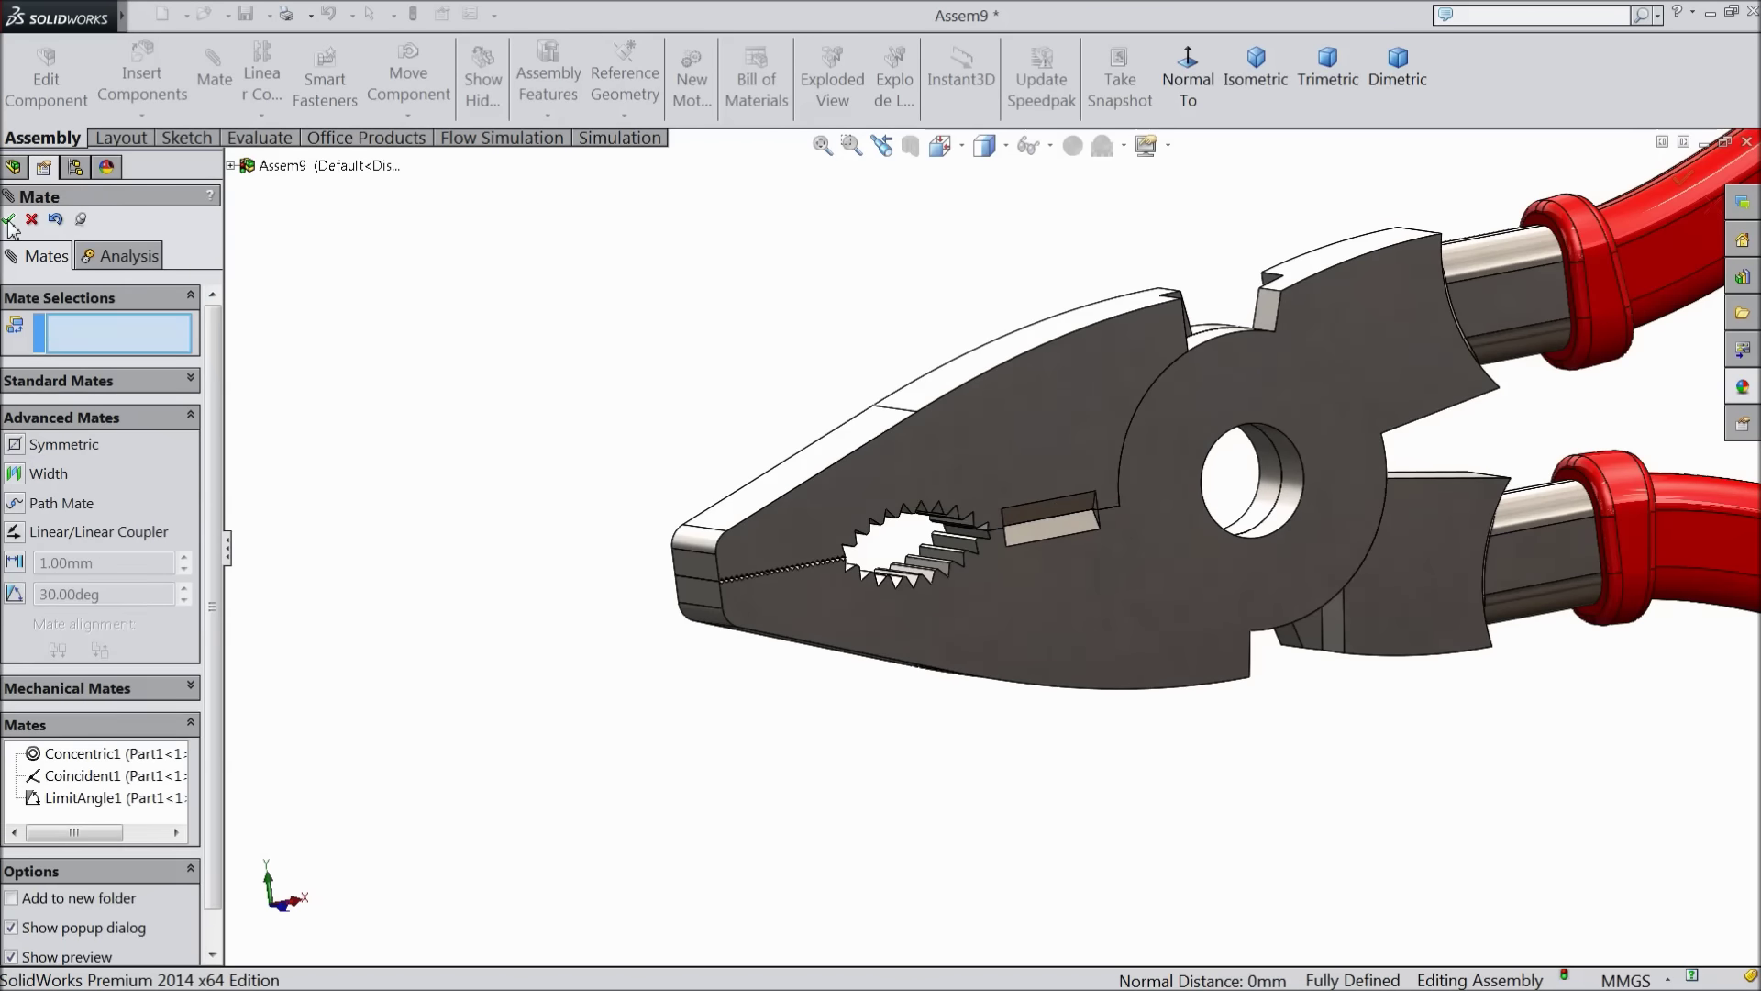
click(8, 220)
Rotate the view and try moving the jaw halves to check which one is fixed
scroll(970, 723, up, 4)
middle_drag(994, 740, 1059, 607)
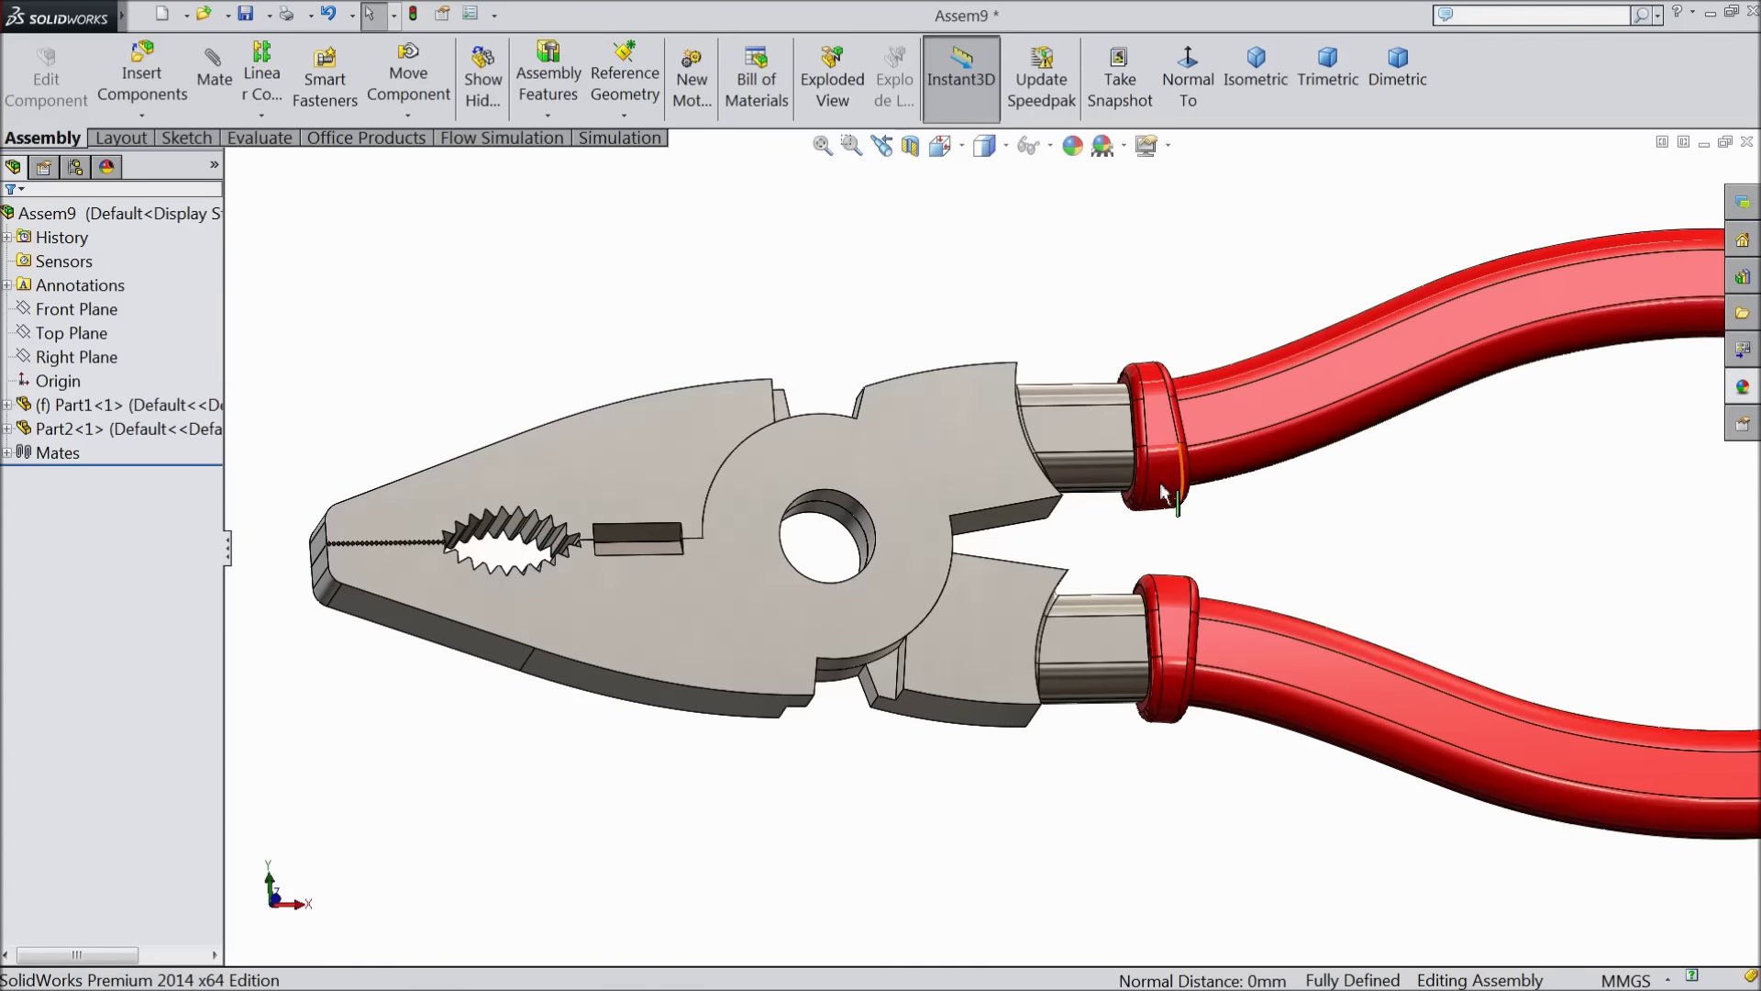
click(609, 630)
click(612, 412)
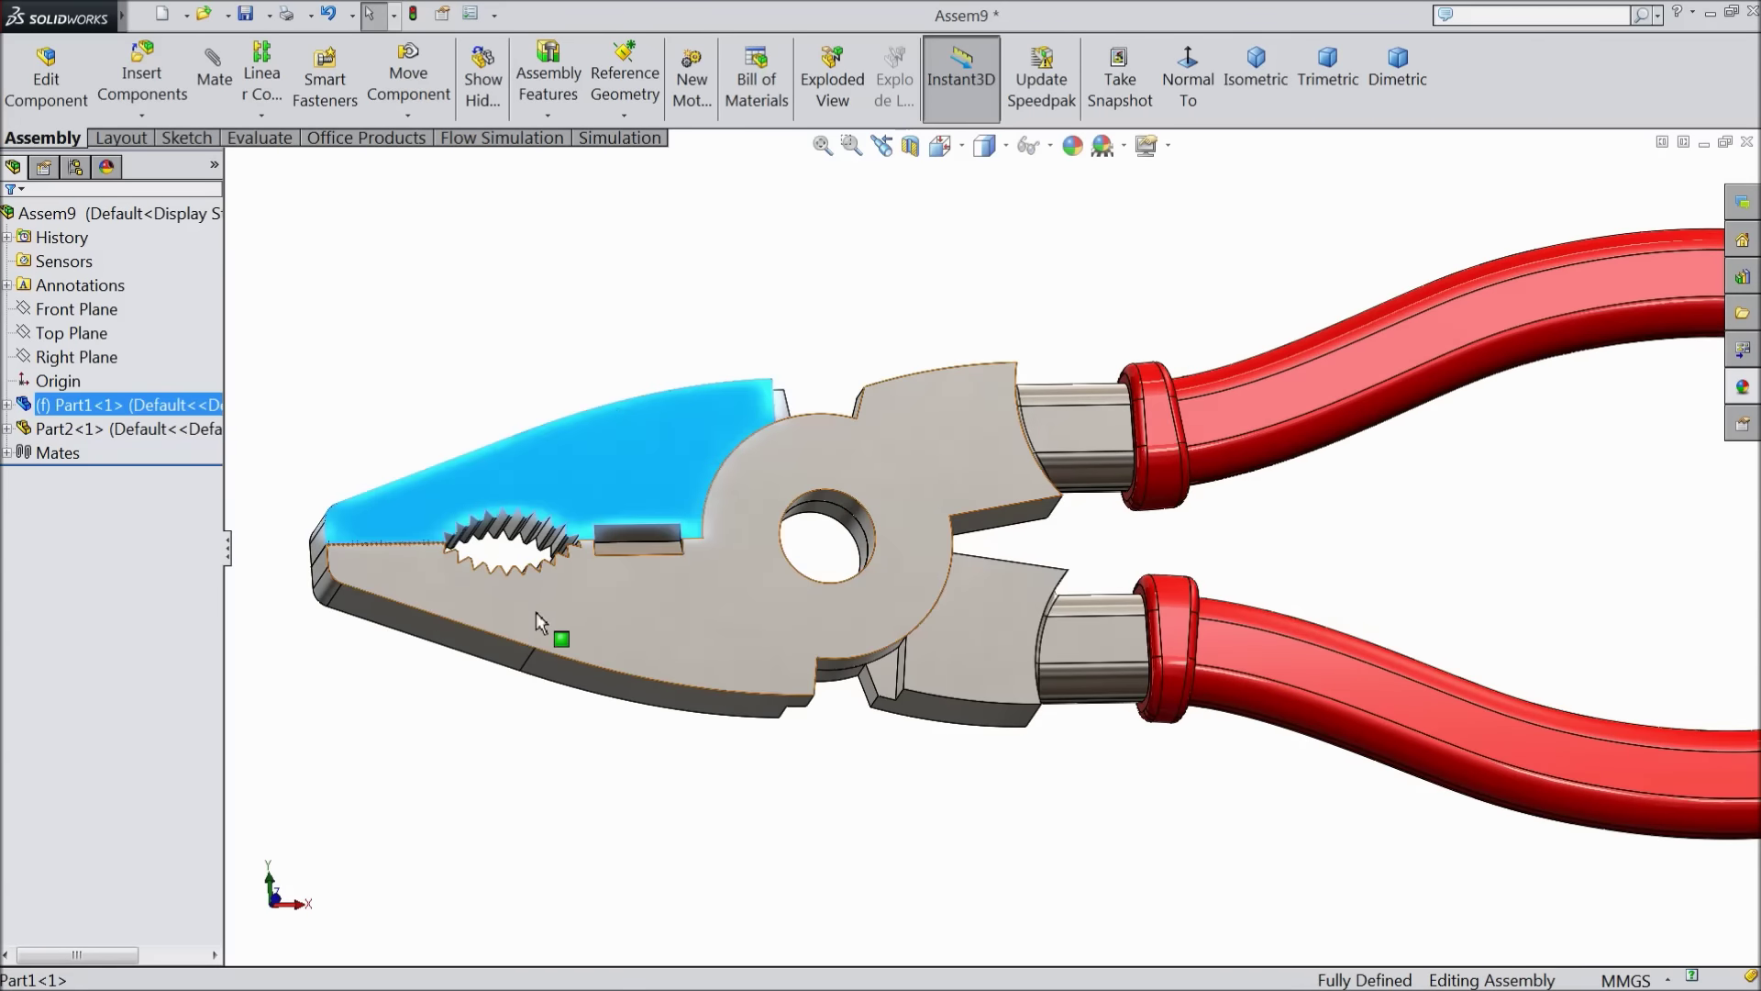
click(562, 640)
click(555, 412)
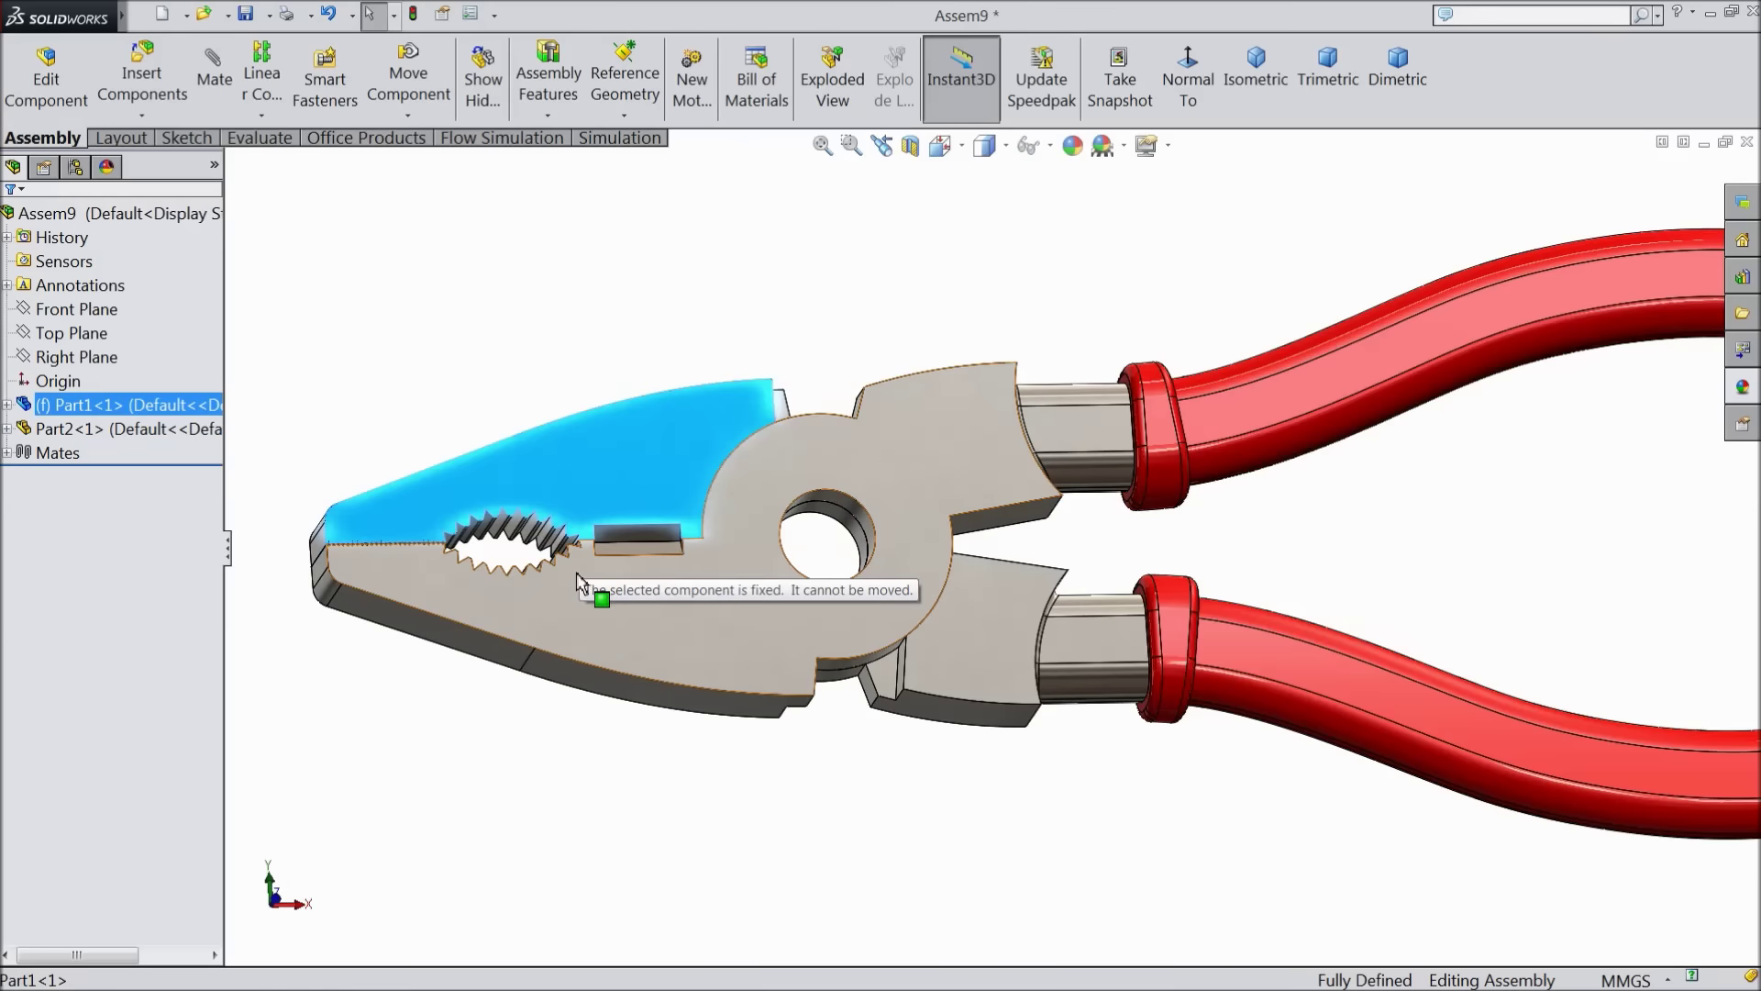
click(605, 679)
Reopen the LimitAngle1 mate for editing
click(7, 452)
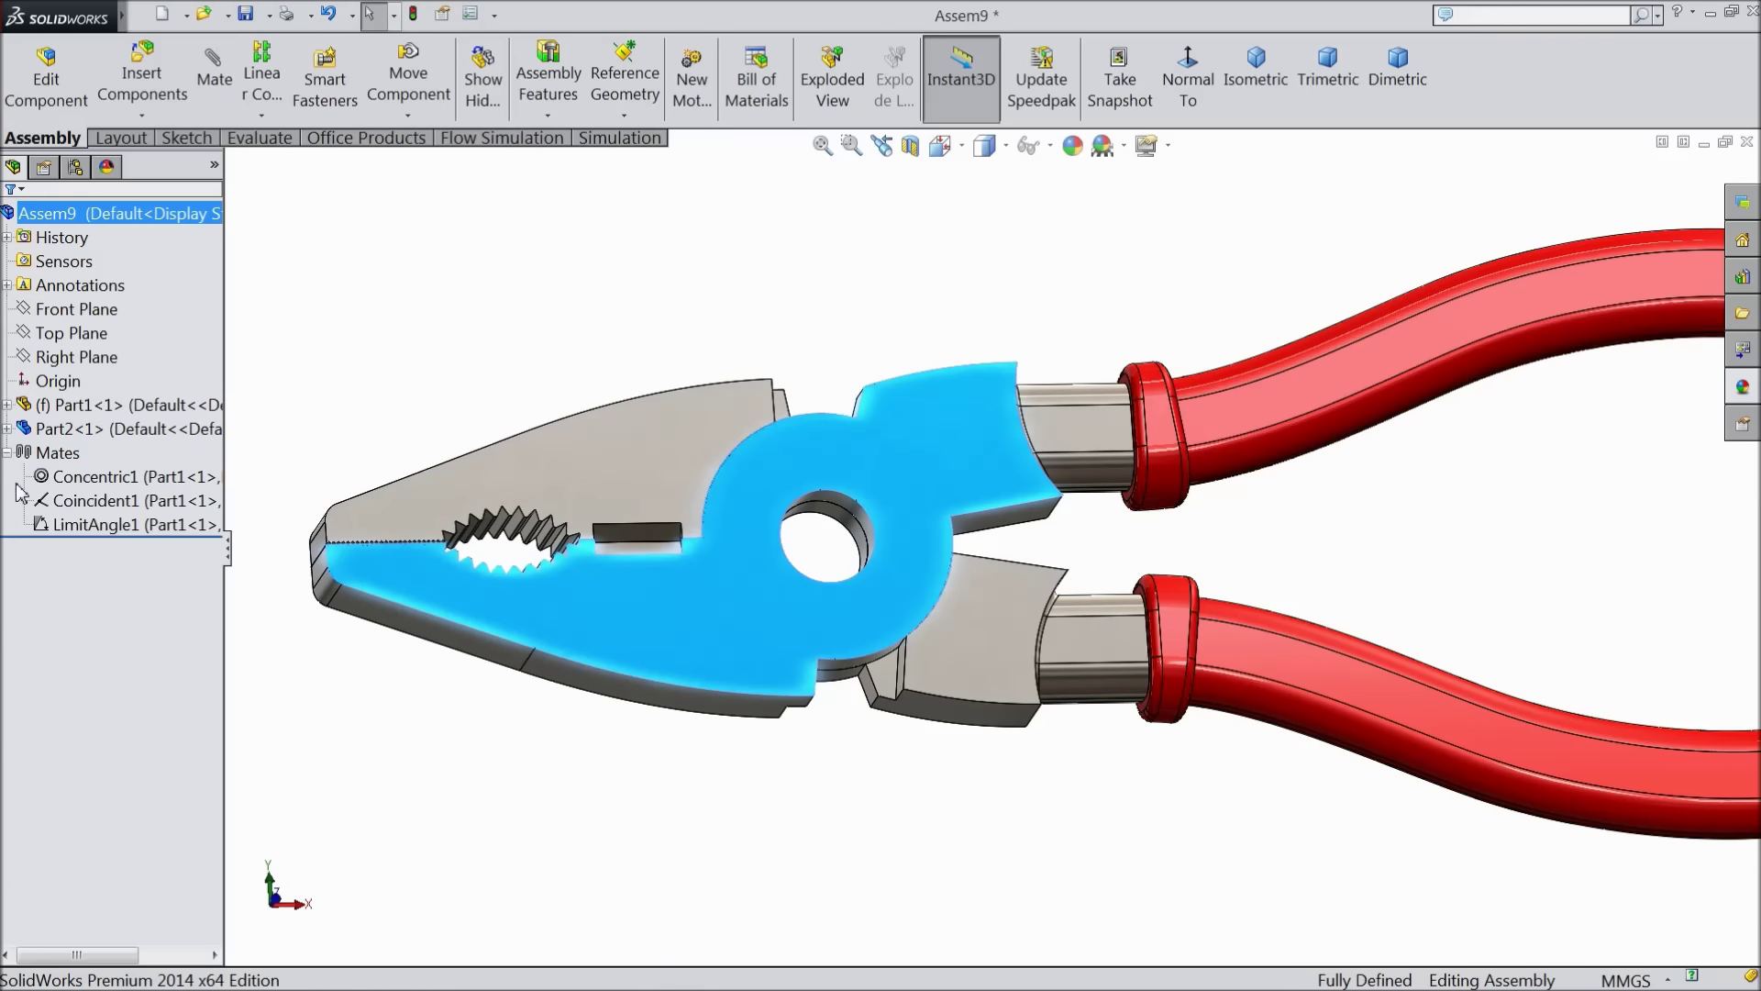
click(57, 524)
click(63, 477)
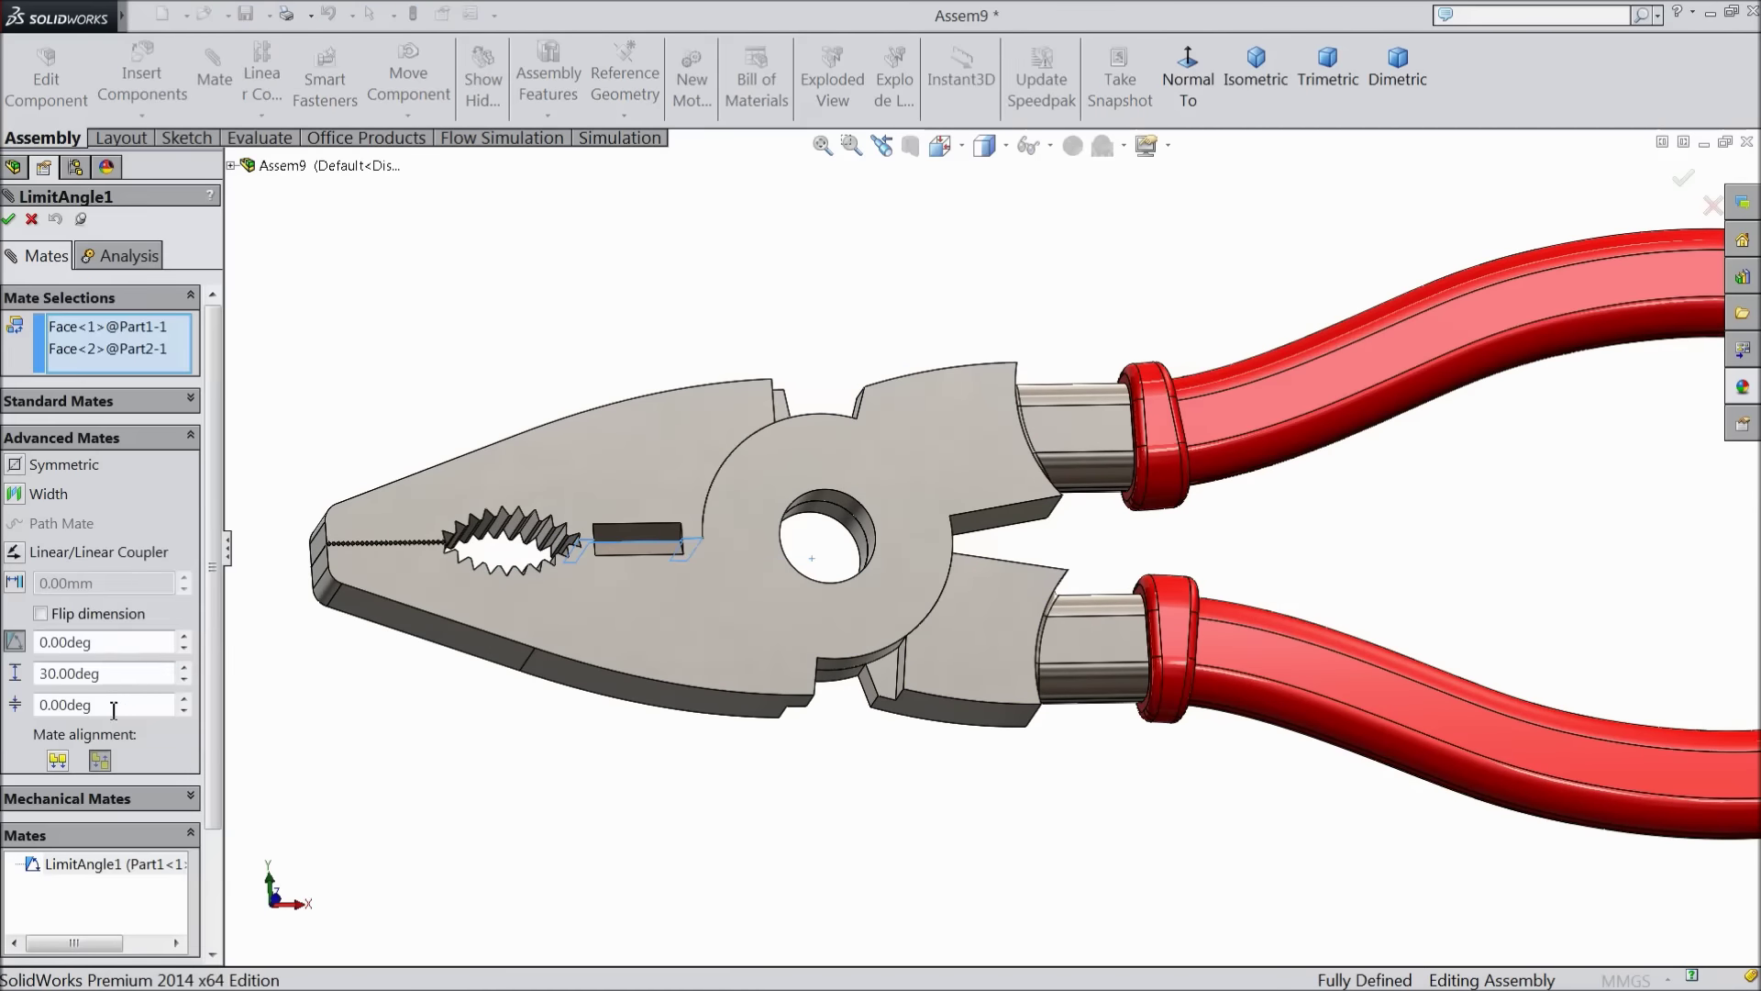
Flip the LimitAngle1 dimension at 30° and swing the lower jaw open to test it
mouse_move(504, 699)
mouse_down()
mouse_move(444, 499)
mouse_move(424, 510)
mouse_up()
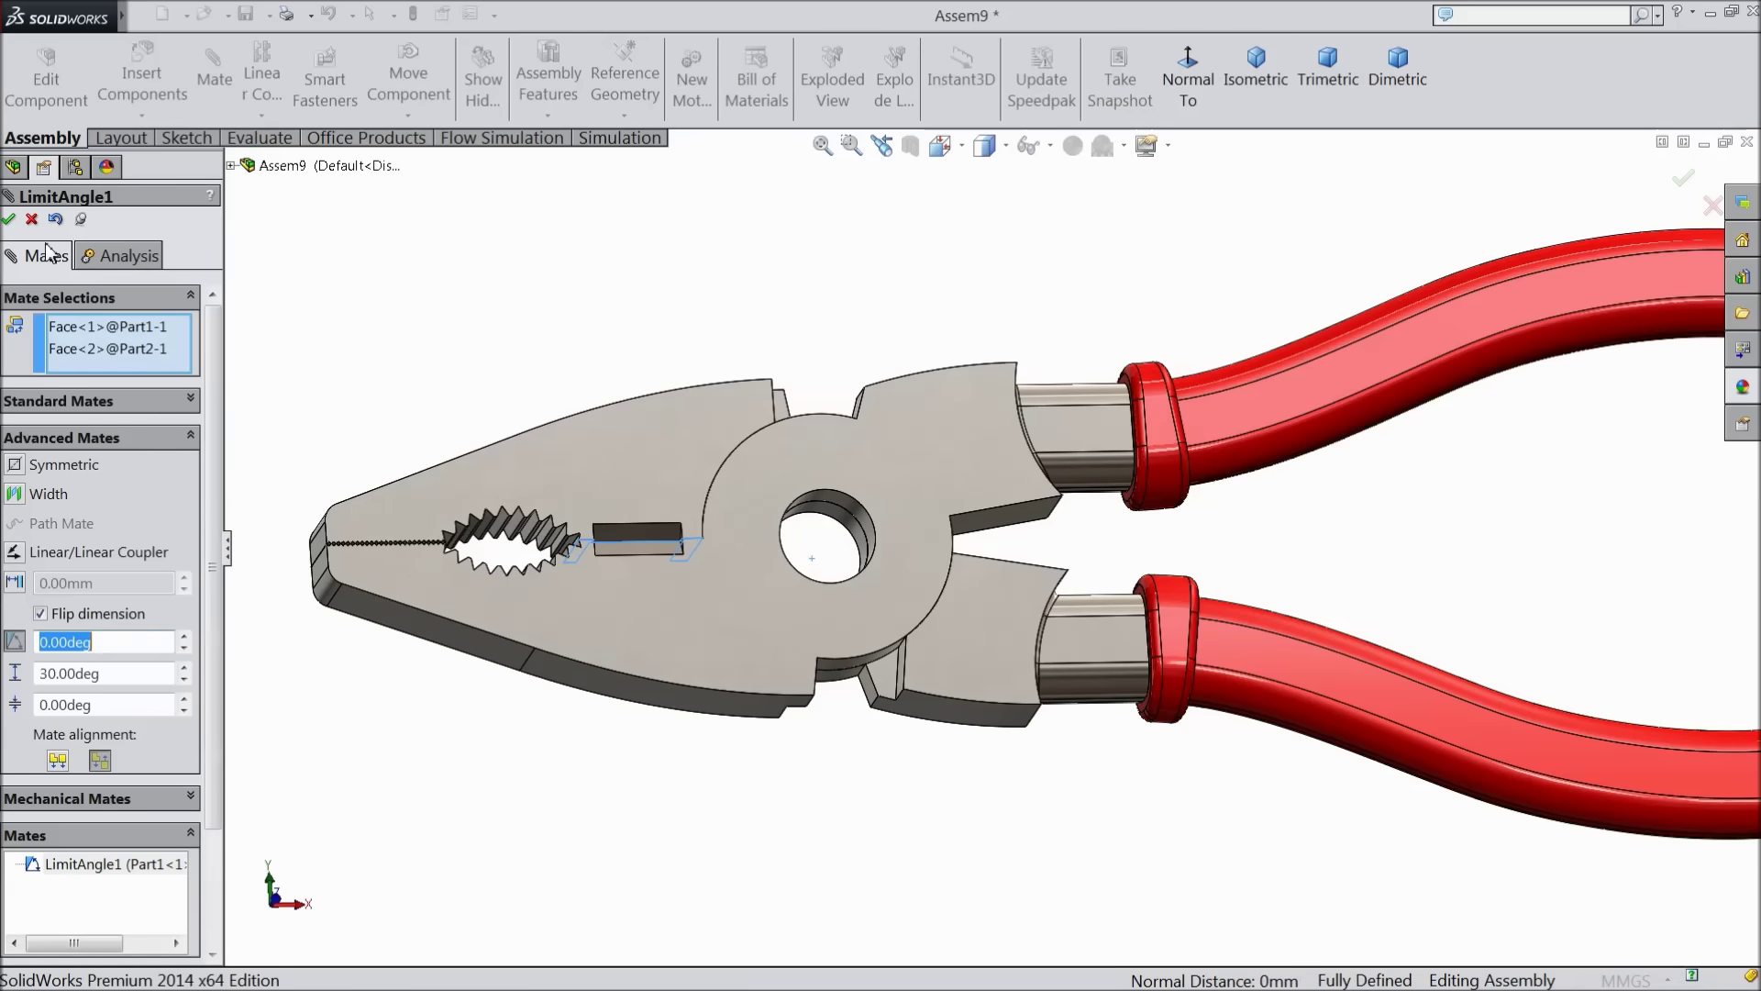
click(10, 220)
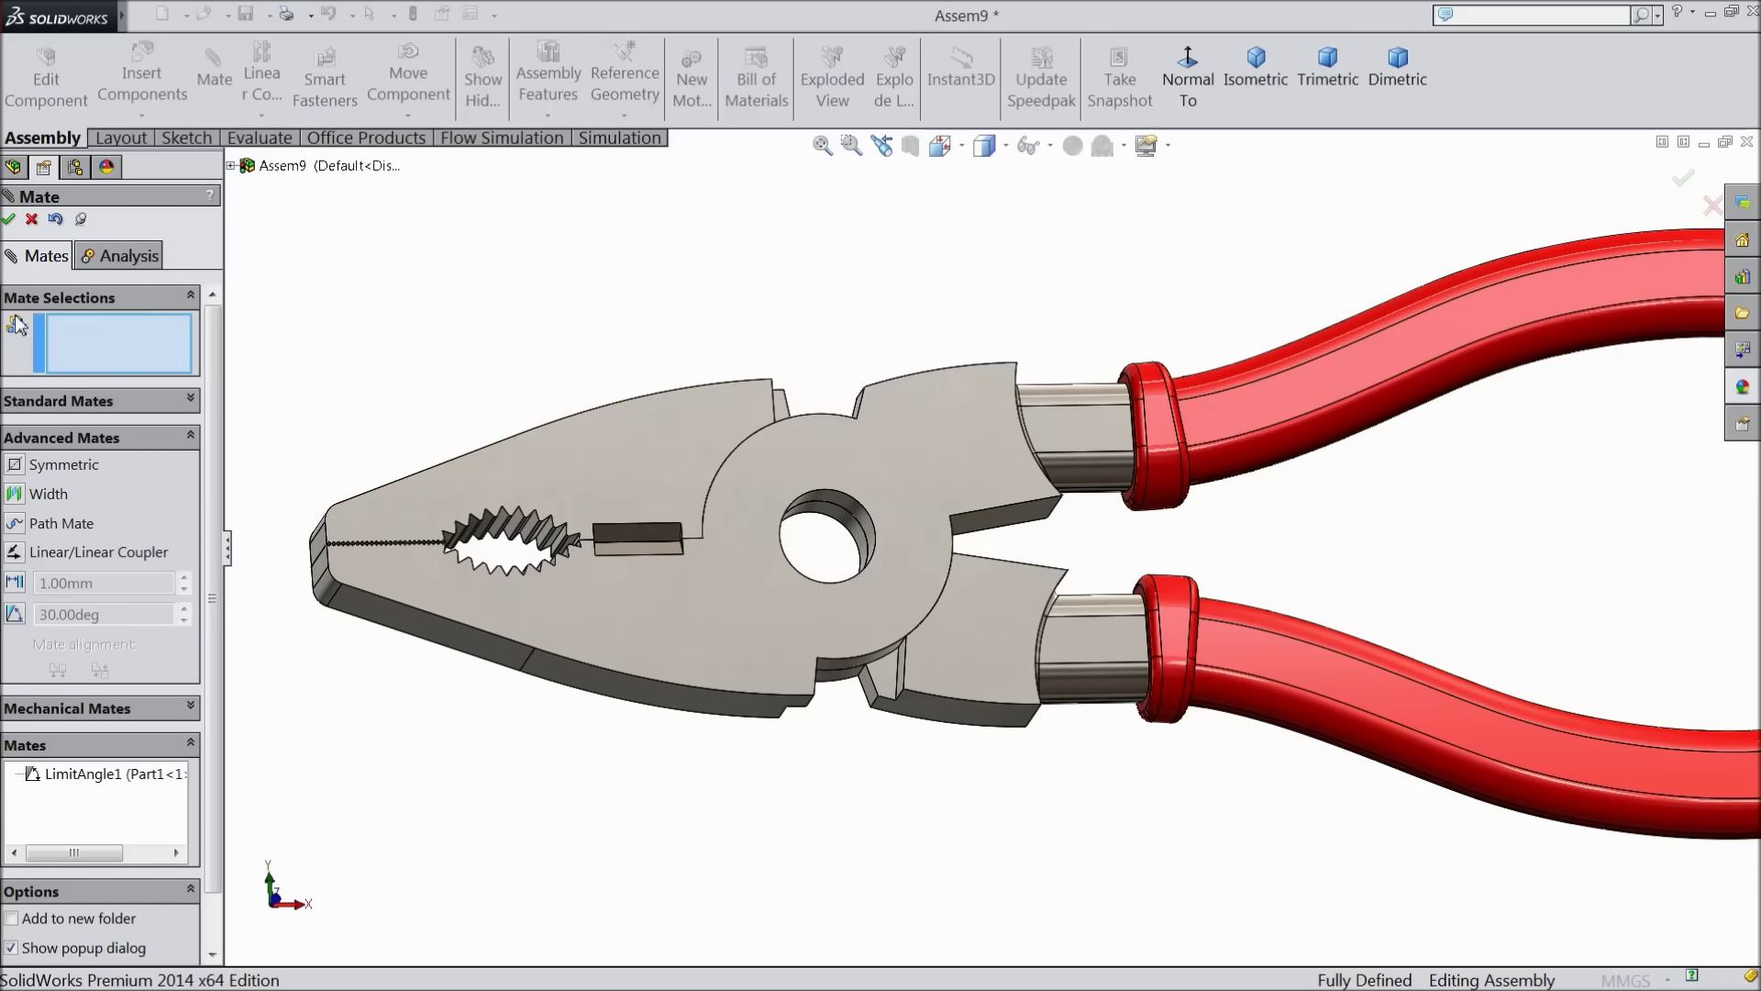
click(11, 220)
drag(440, 581, 523, 839)
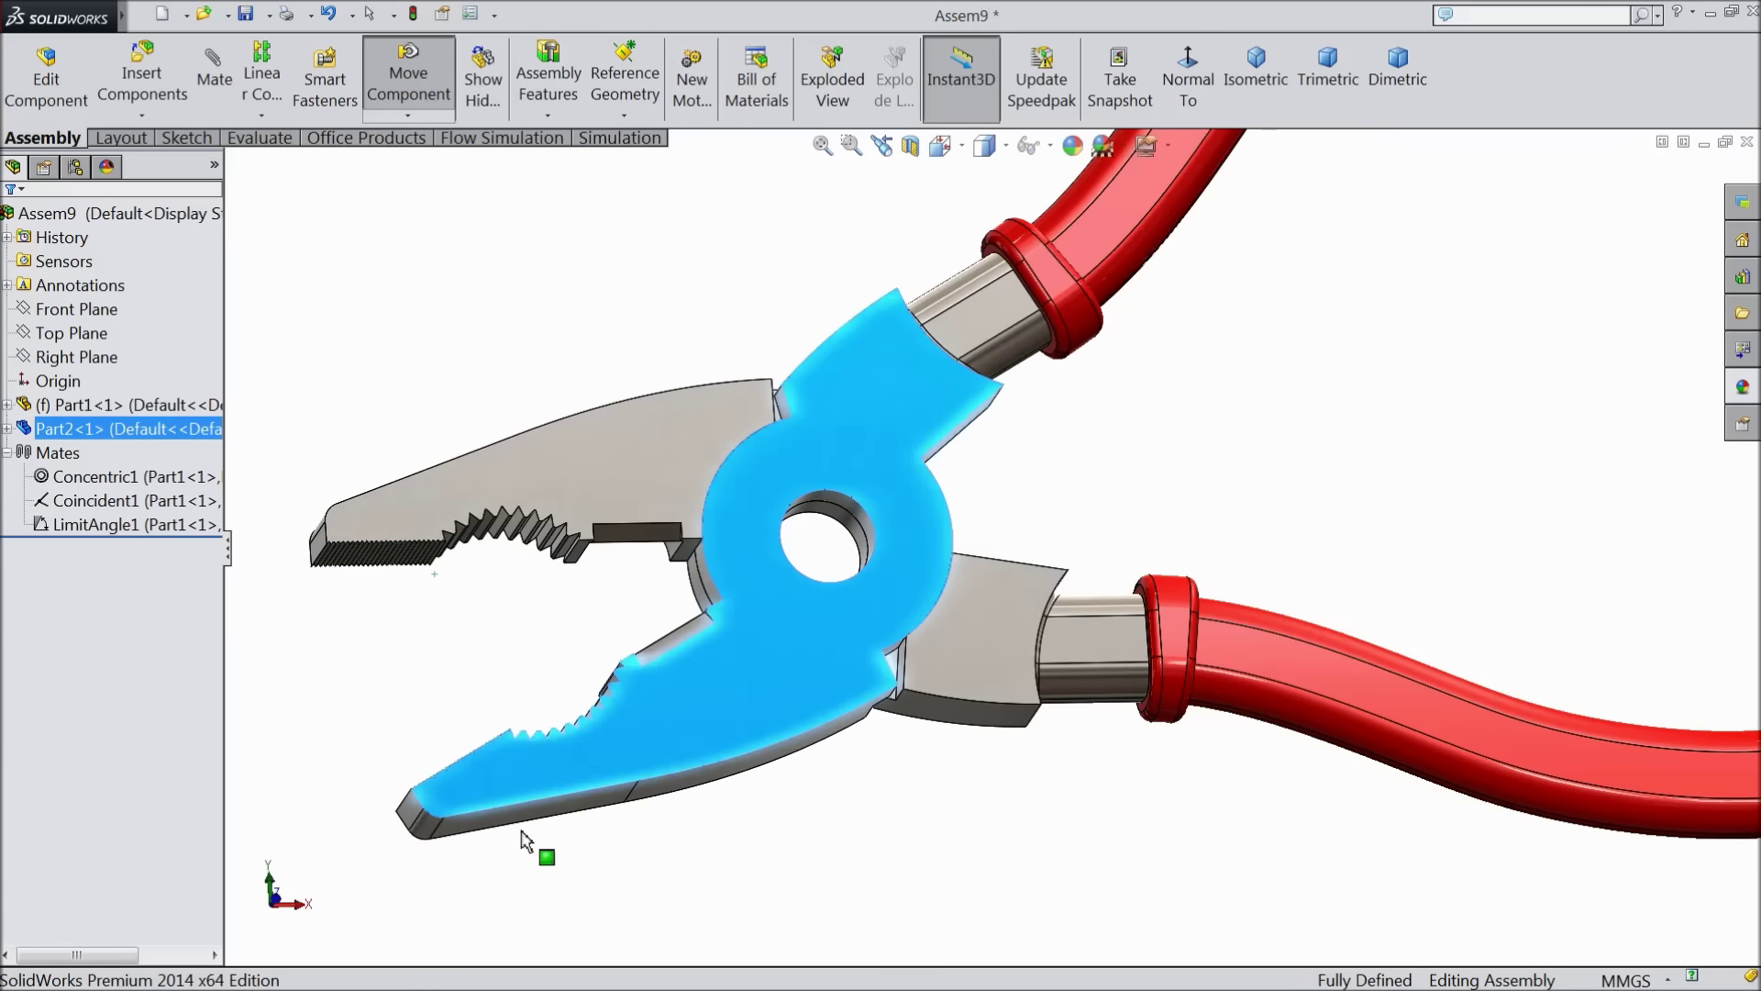
Revise LimitAngle1 again, then swing the lower jaw closed and open within its 30° range
click(101, 524)
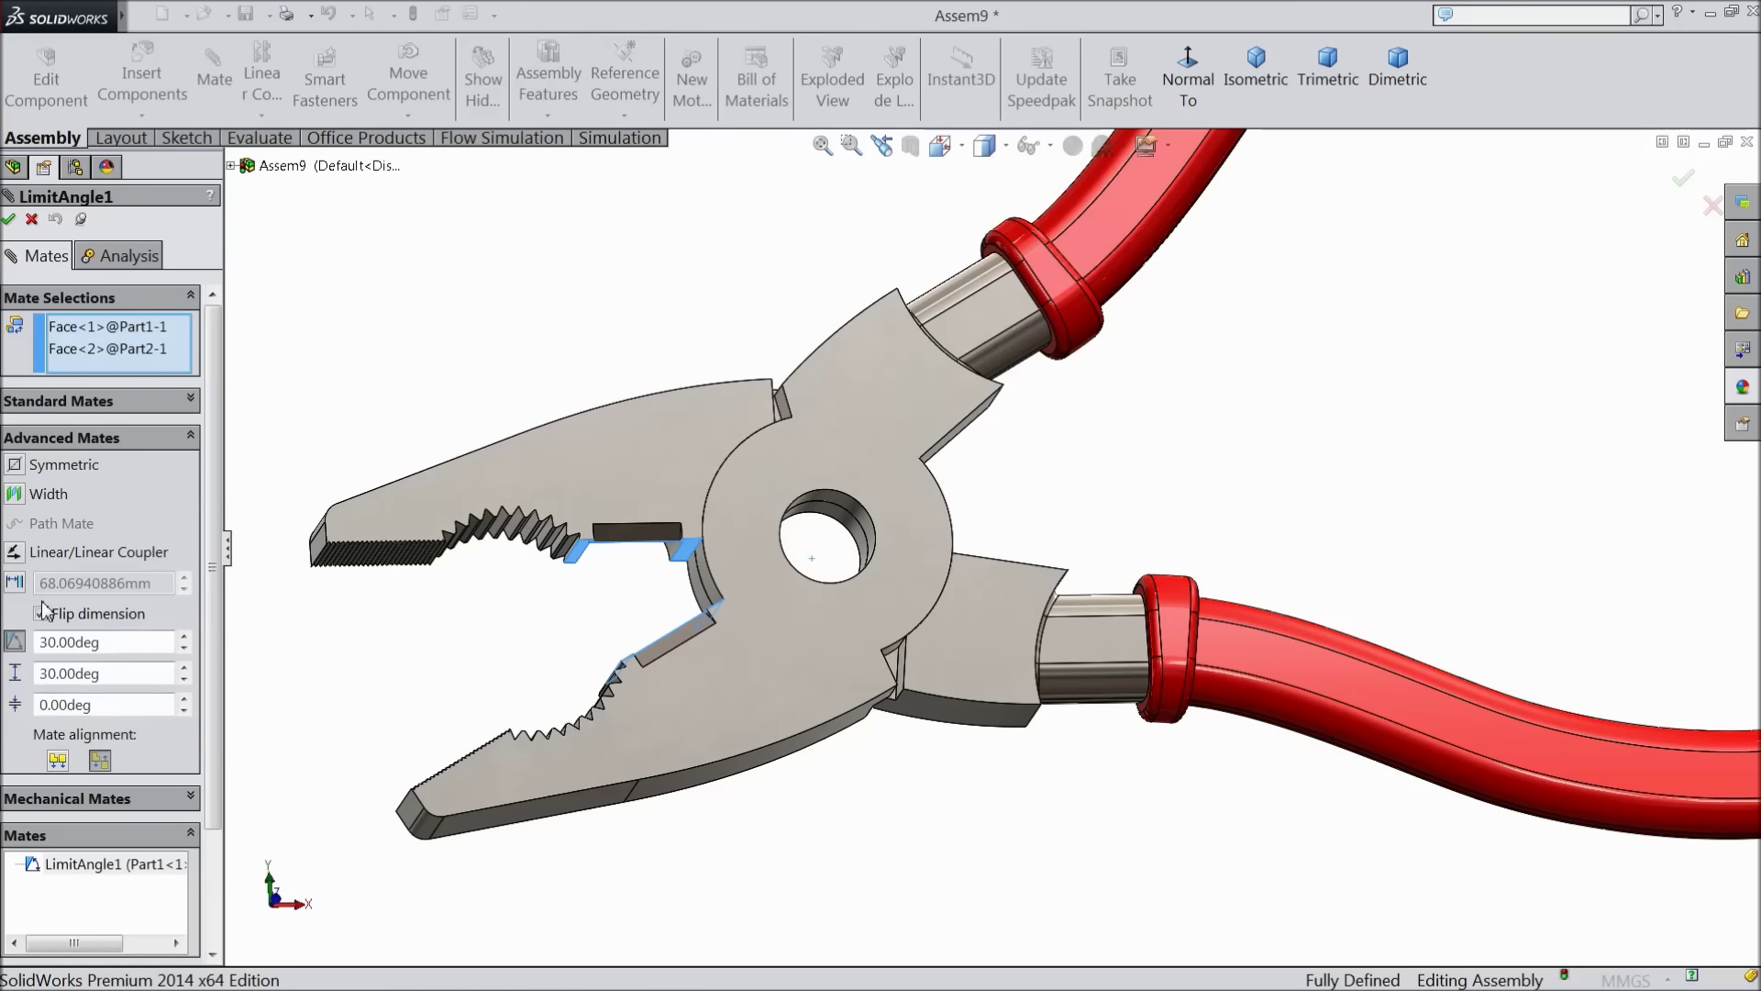
click(9, 221)
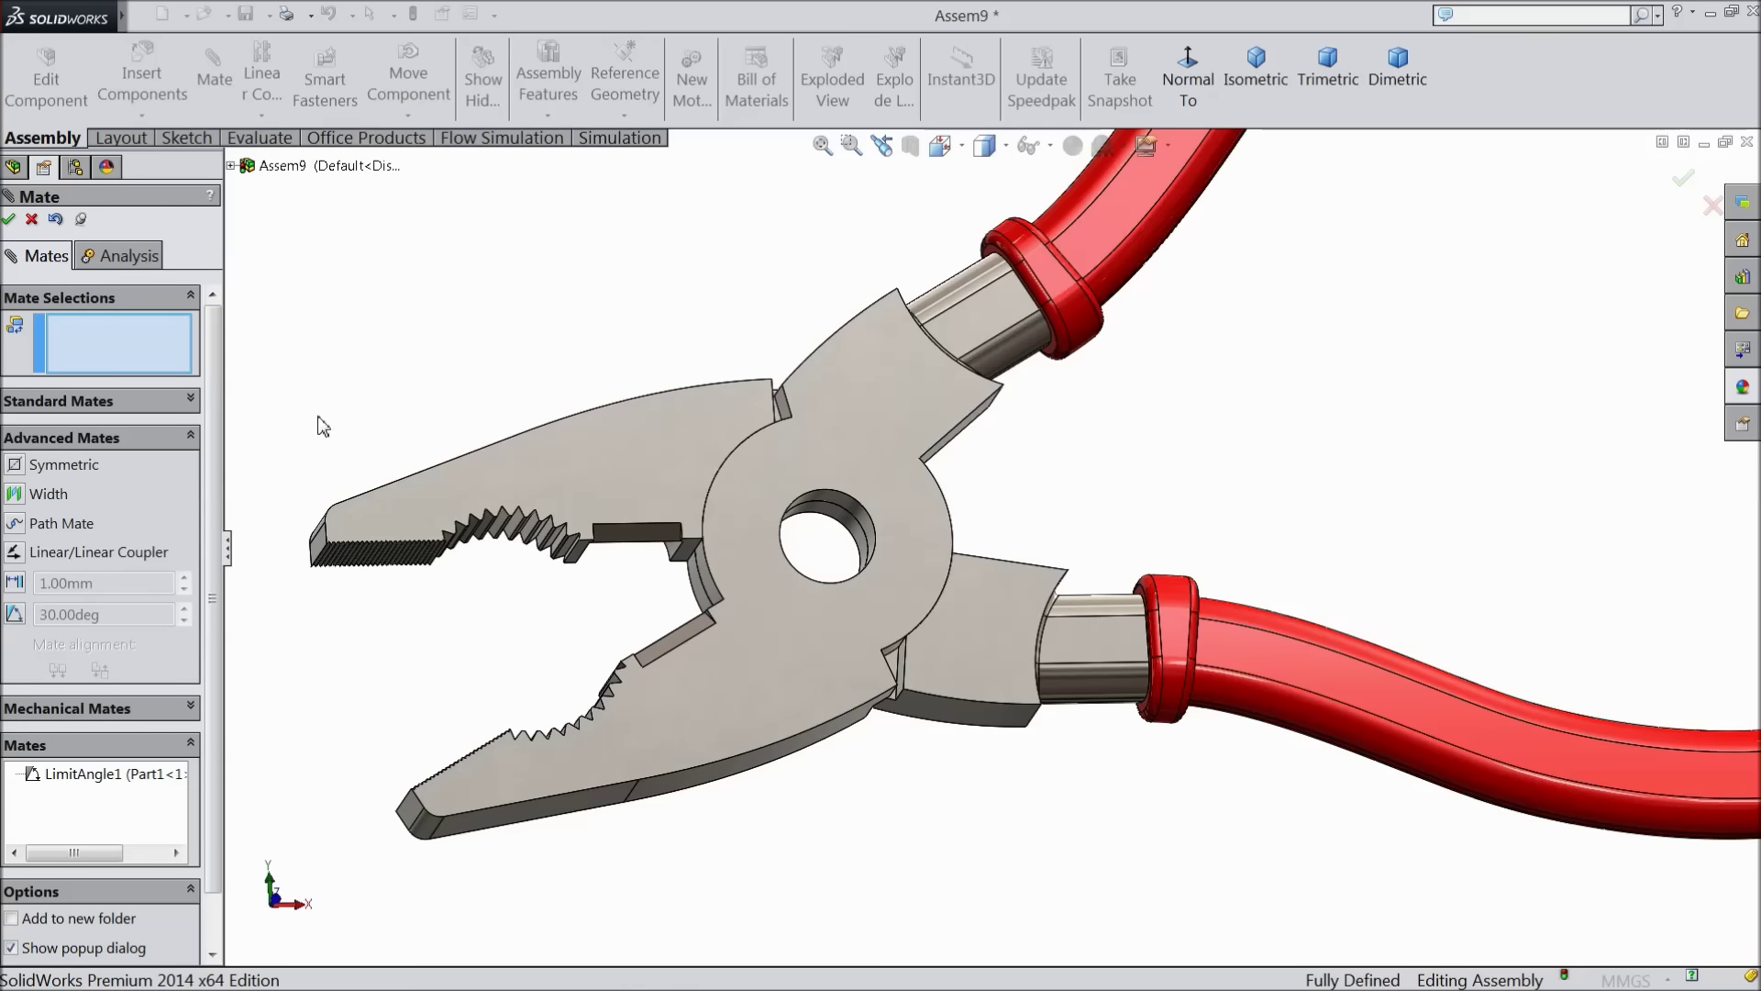
click(31, 220)
drag(495, 754, 525, 830)
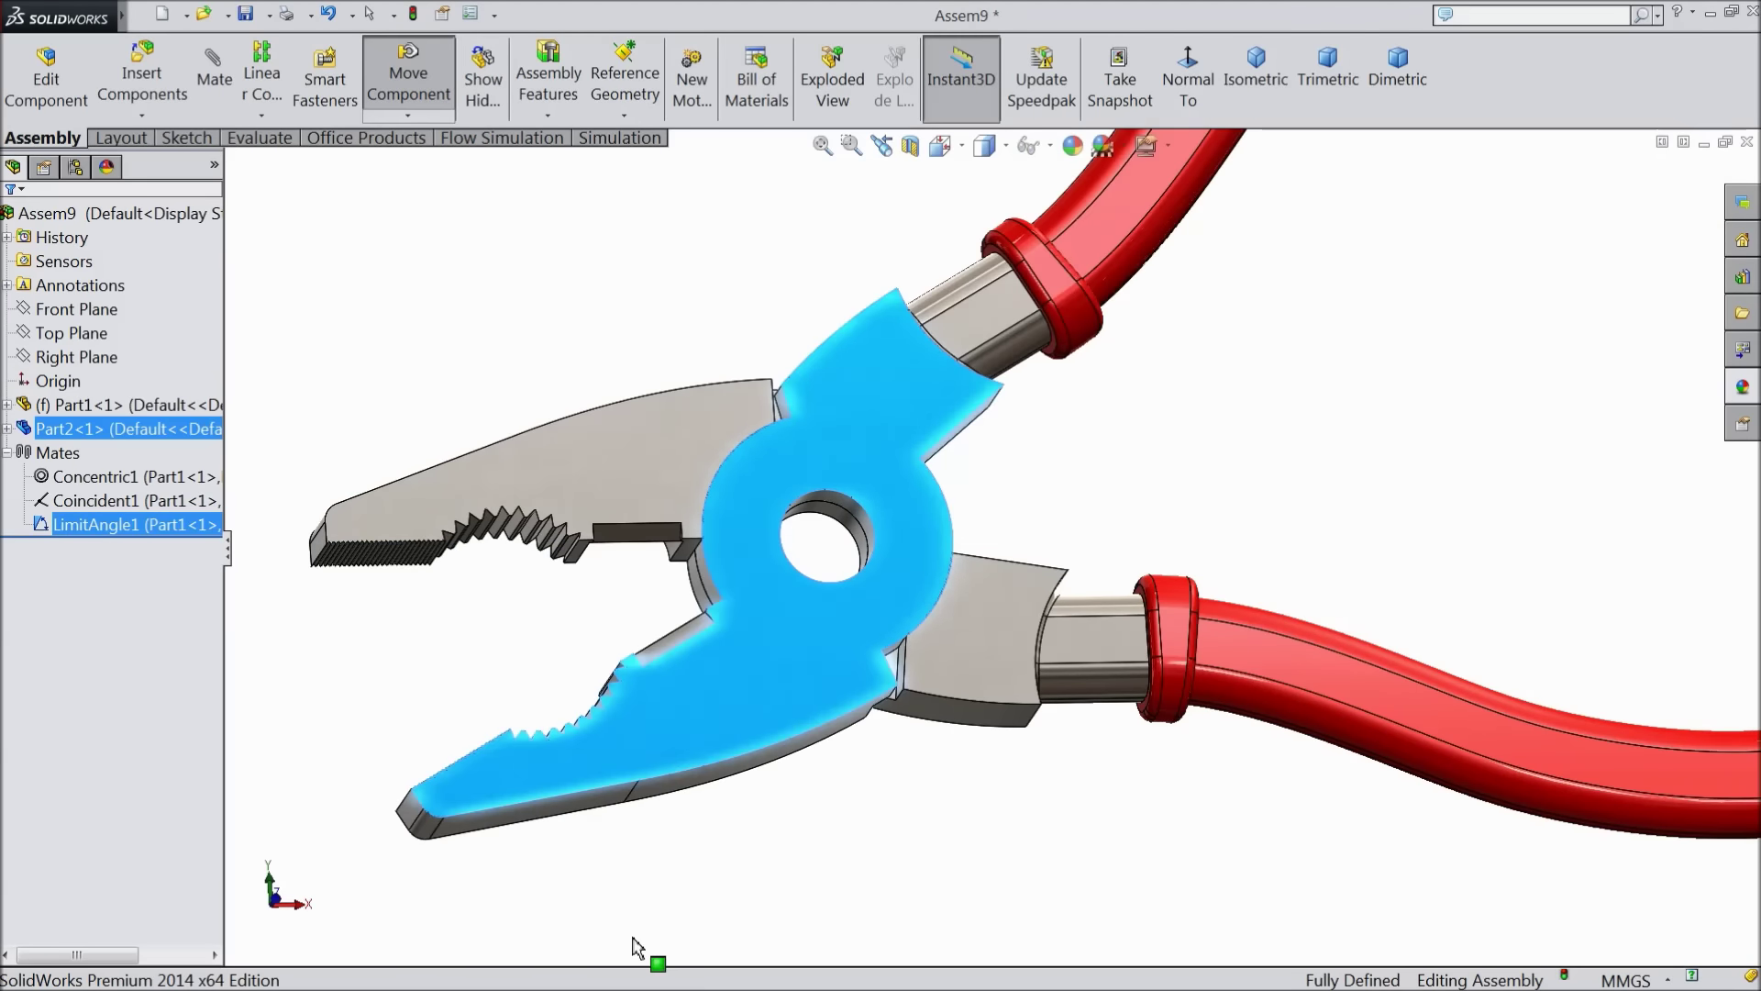
drag(633, 945, 471, 511)
key(Escape)
scroll(438, 617, down, 3)
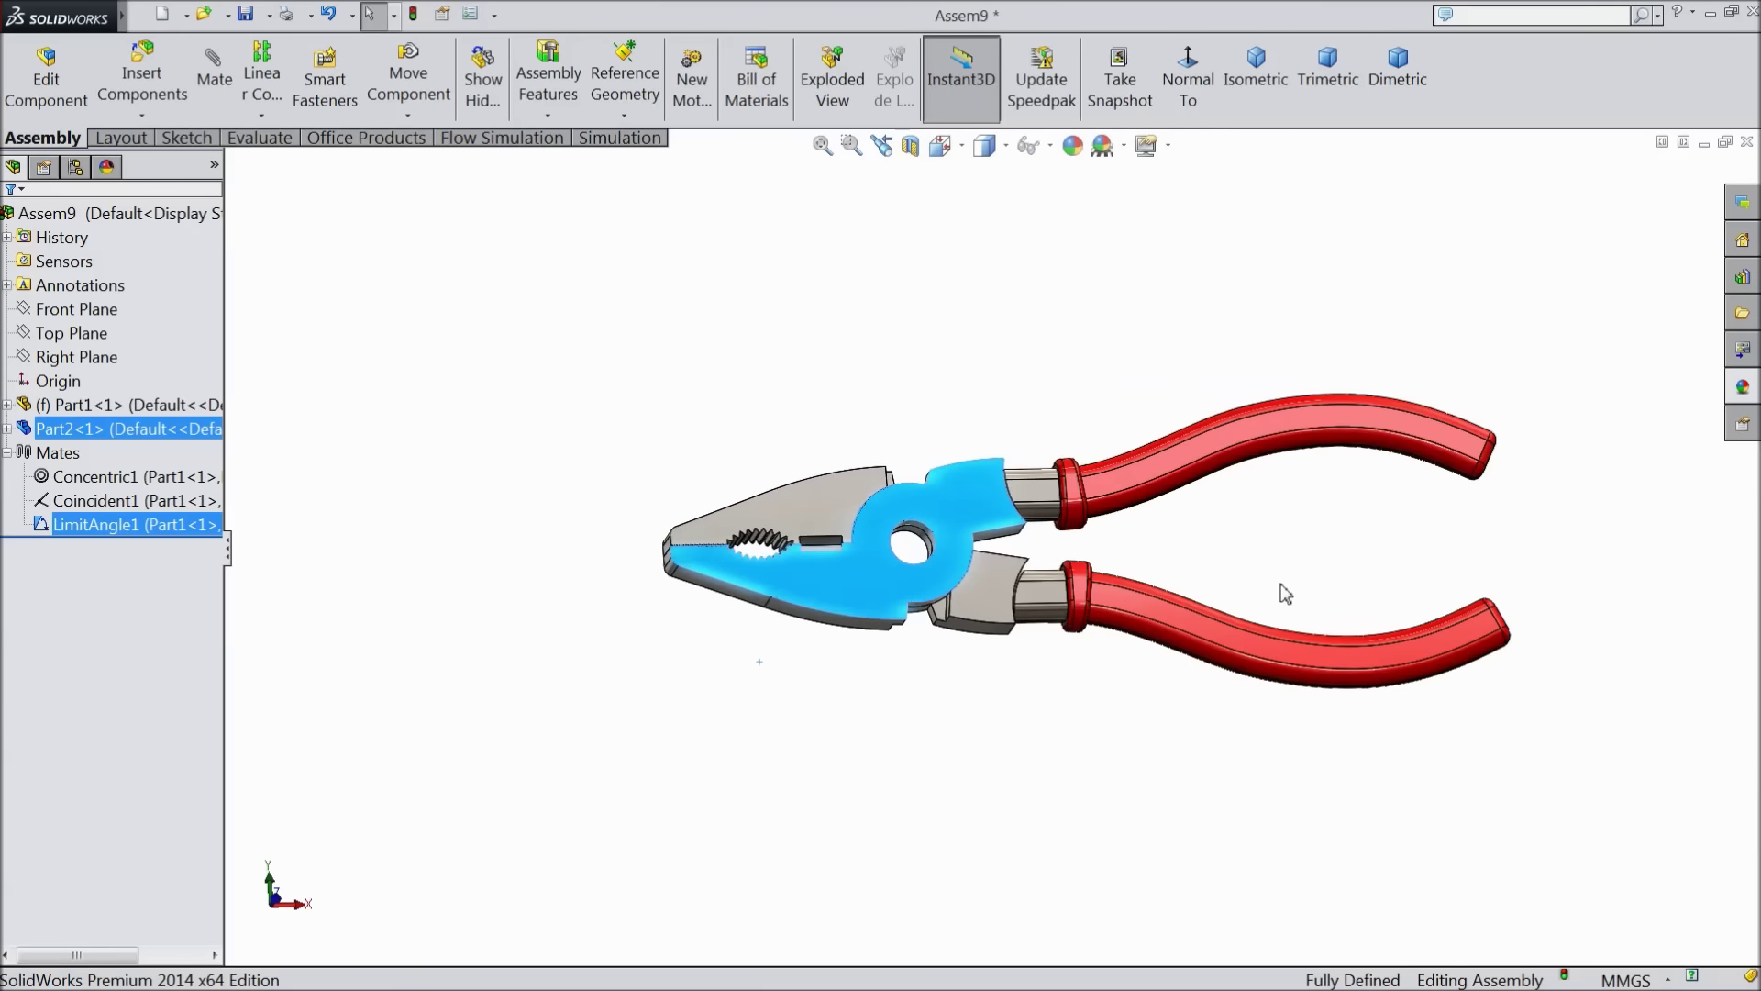
middle_drag(1034, 853, 936, 731)
click(981, 527)
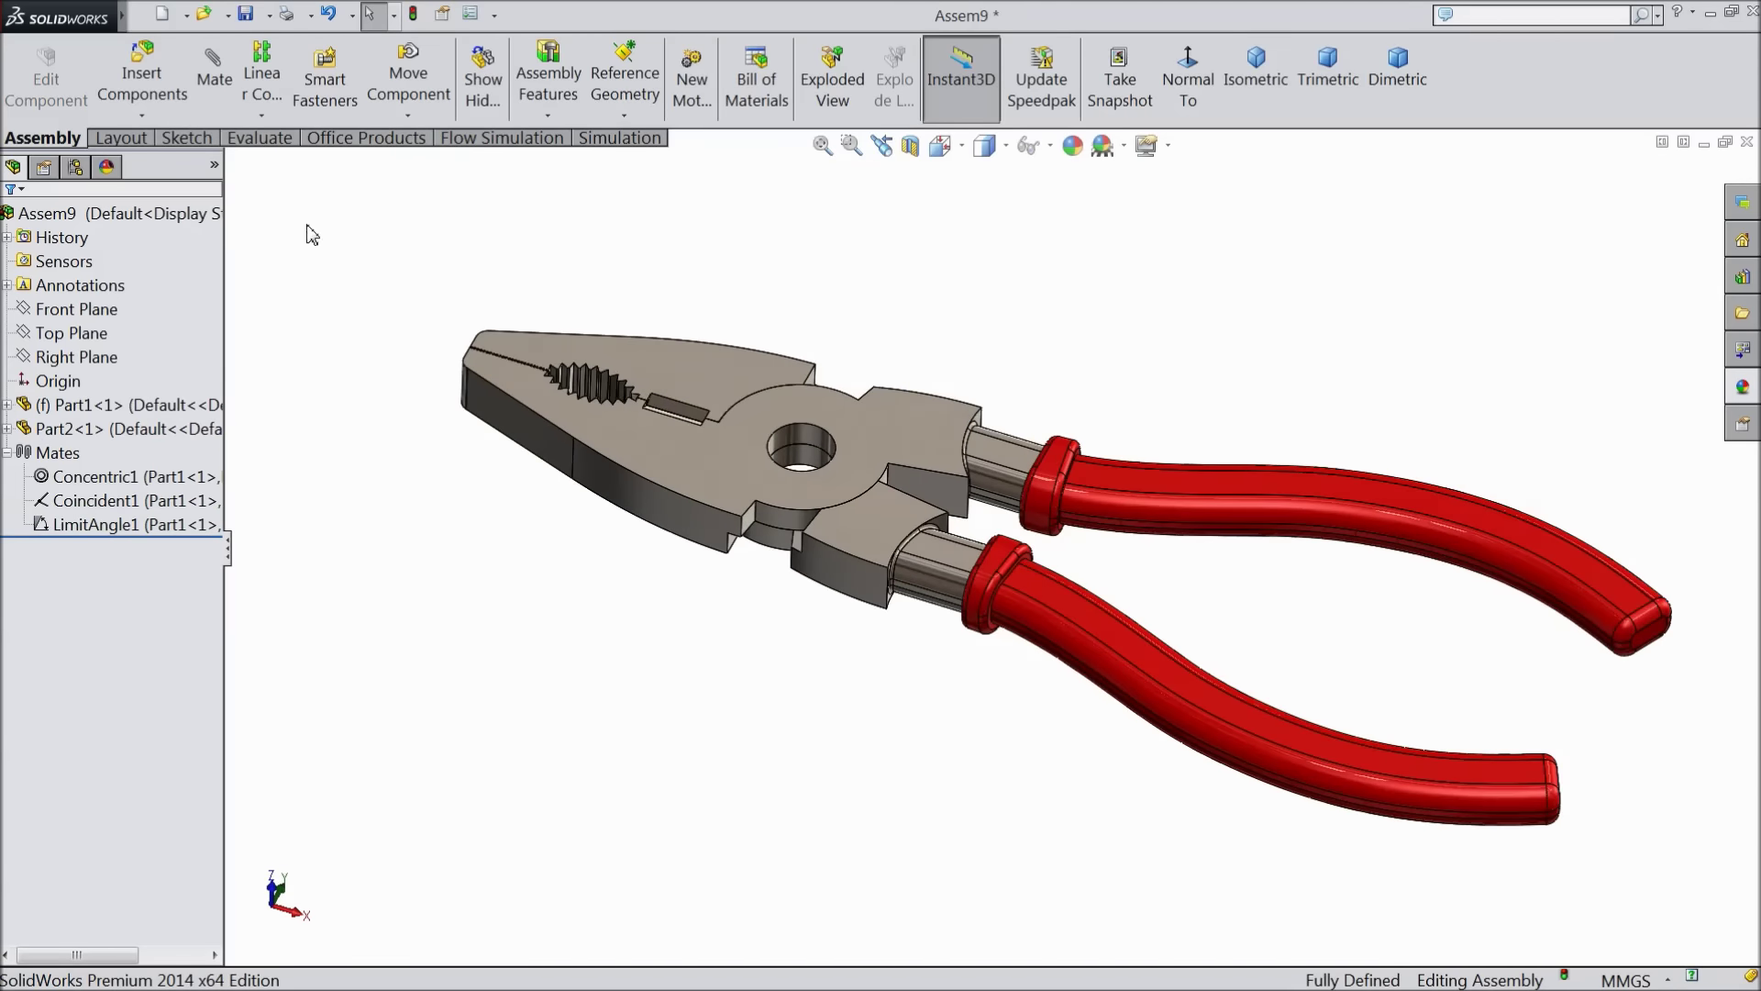
click(142, 74)
Insert Part3 from the Plier folder and place the pin beside the pivot hole
click(106, 668)
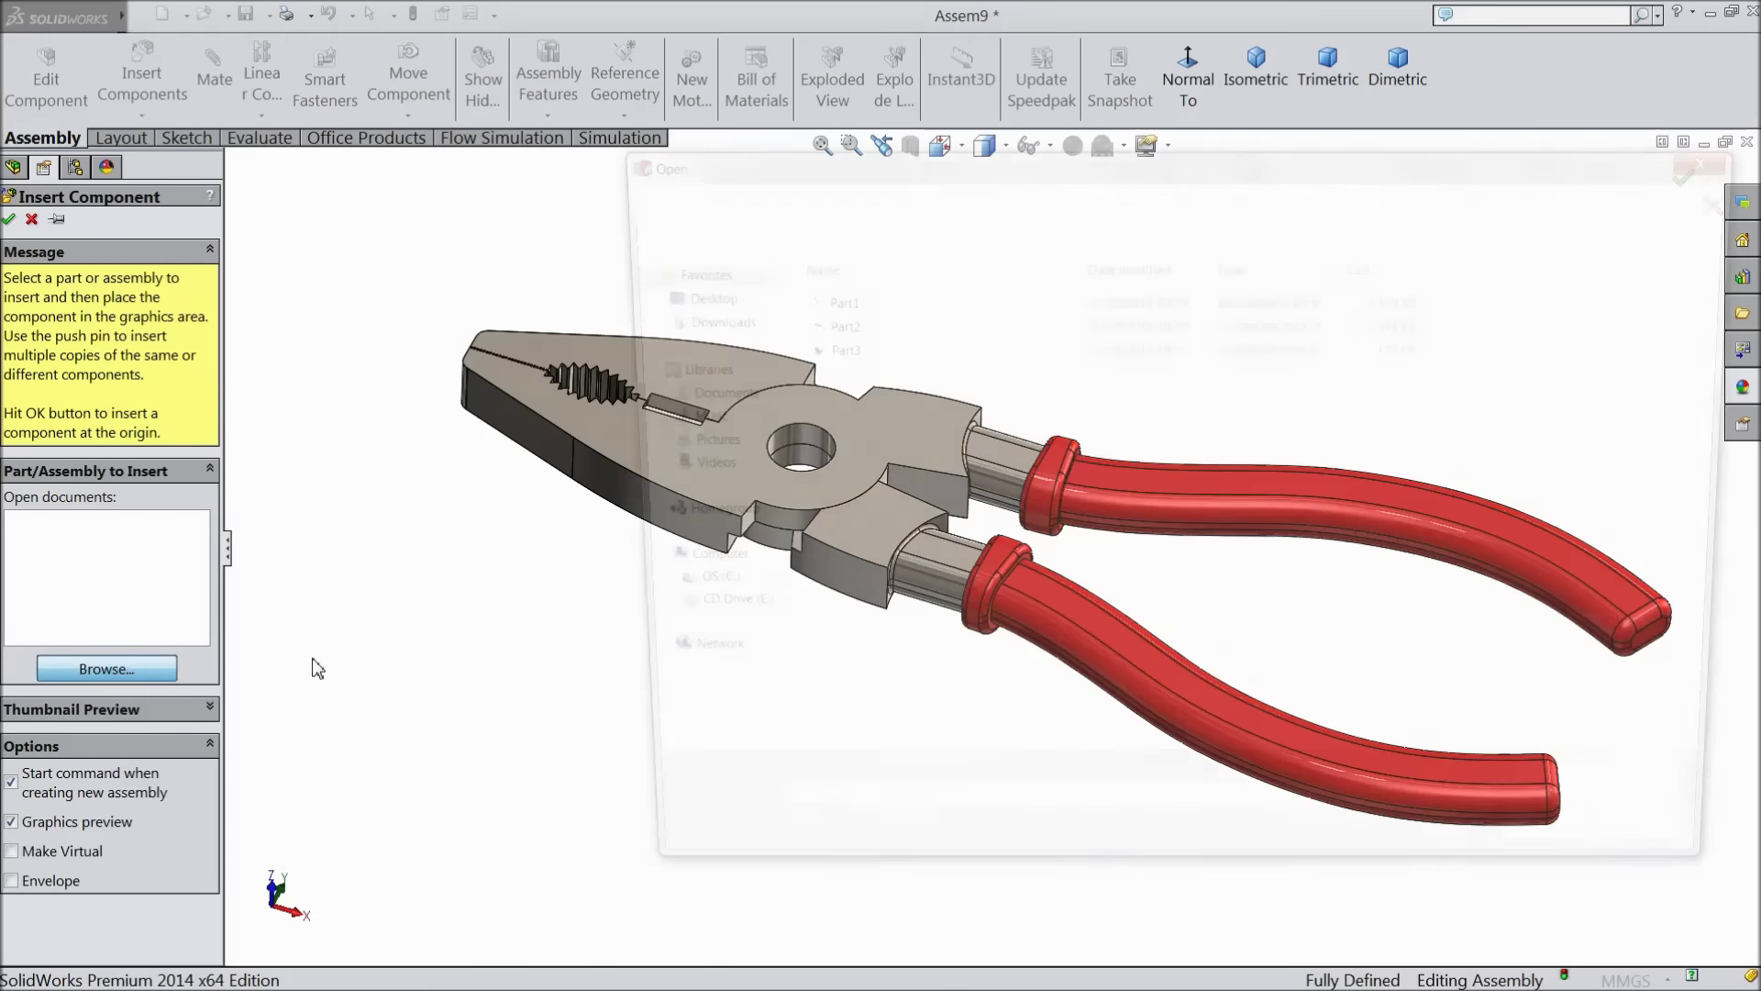
click(791, 348)
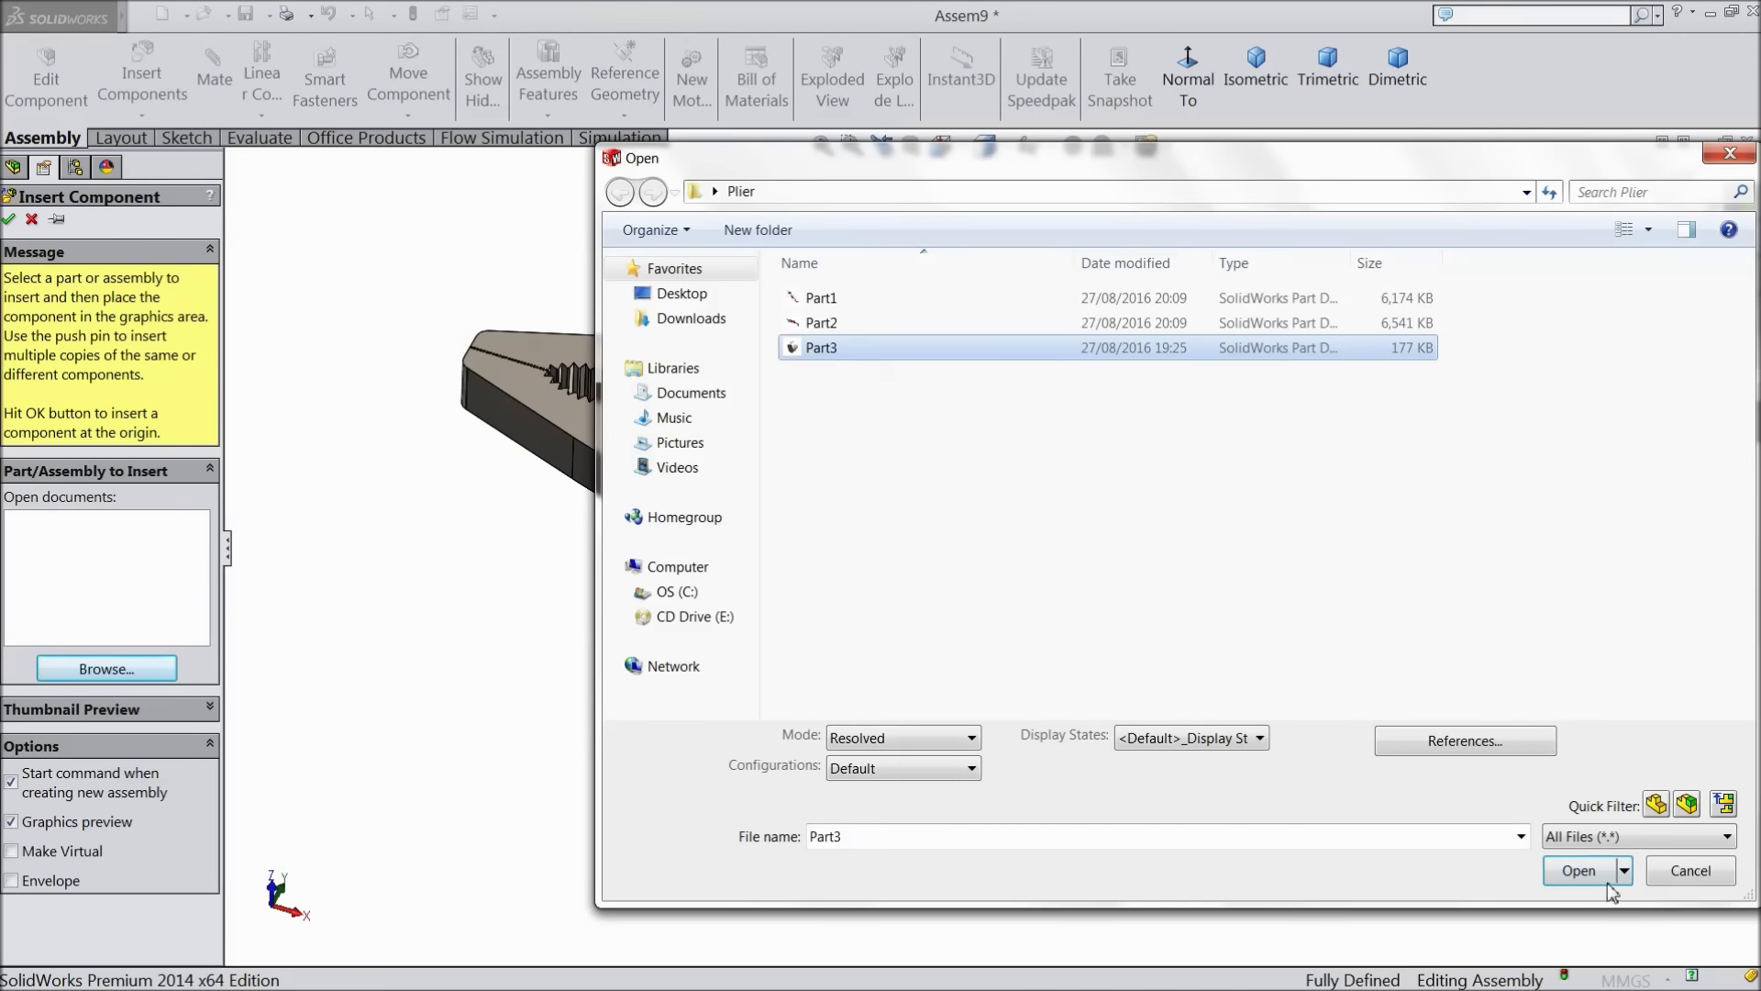
click(1608, 886)
scroll(694, 440, down, 5)
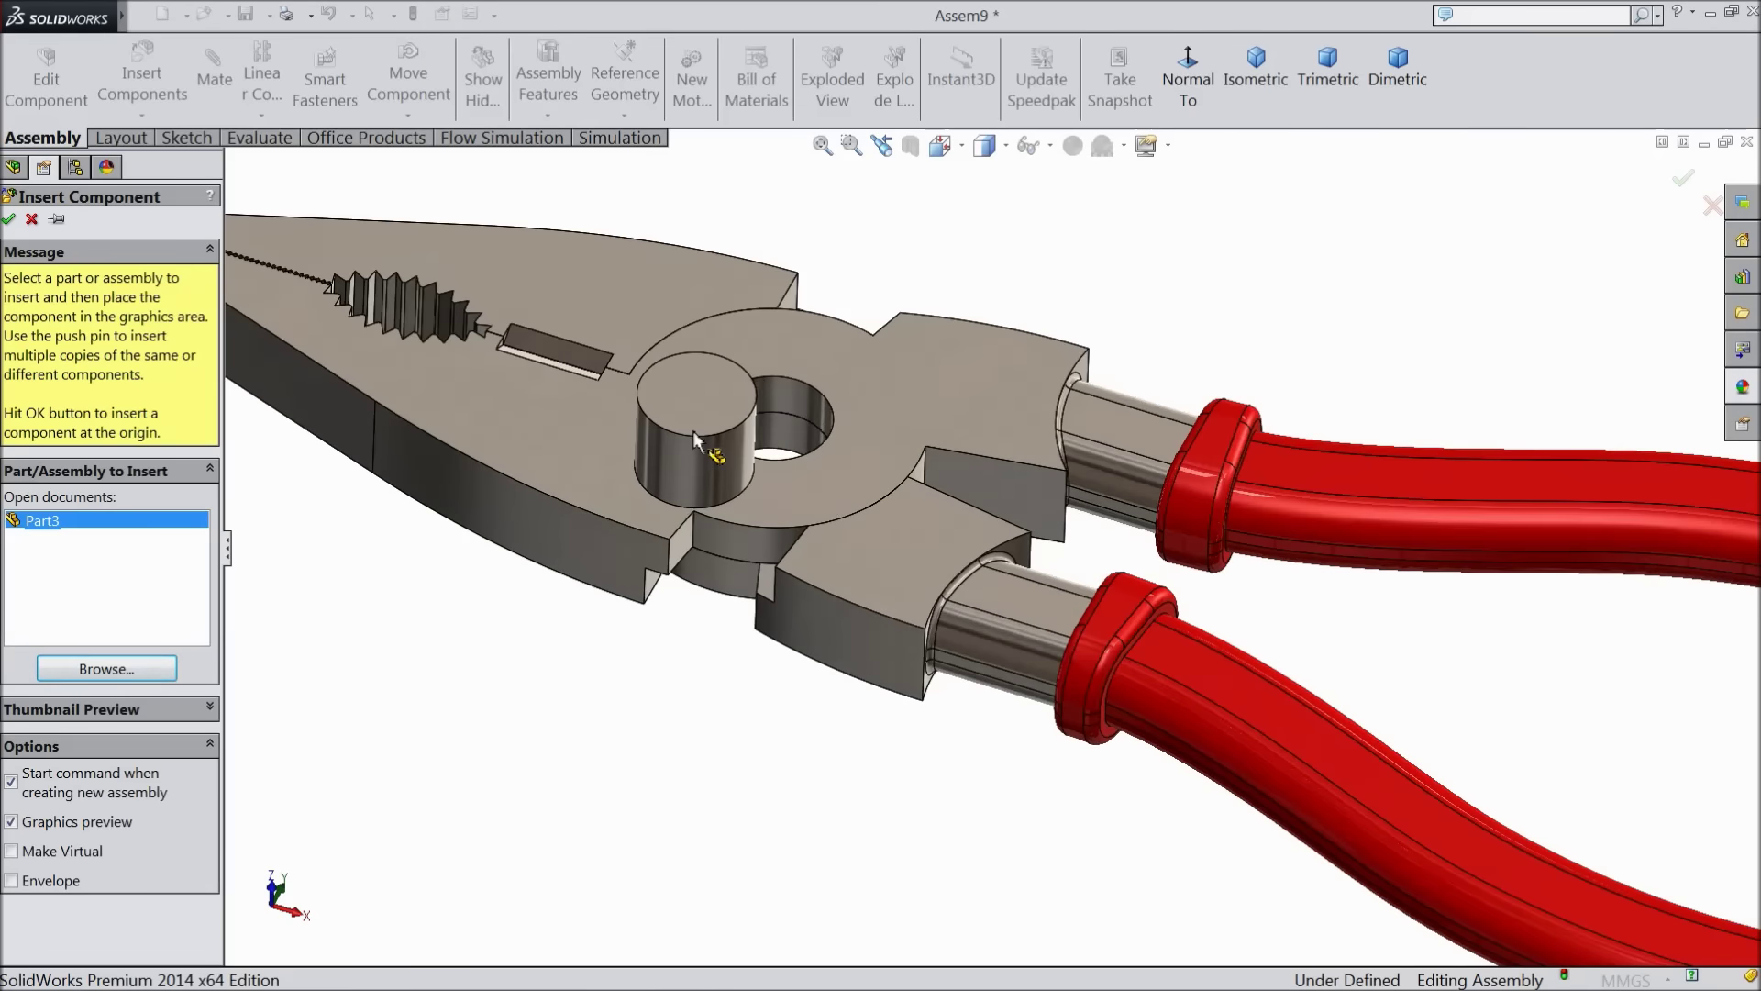
click(695, 442)
scroll(699, 477, down, 3)
click(701, 480)
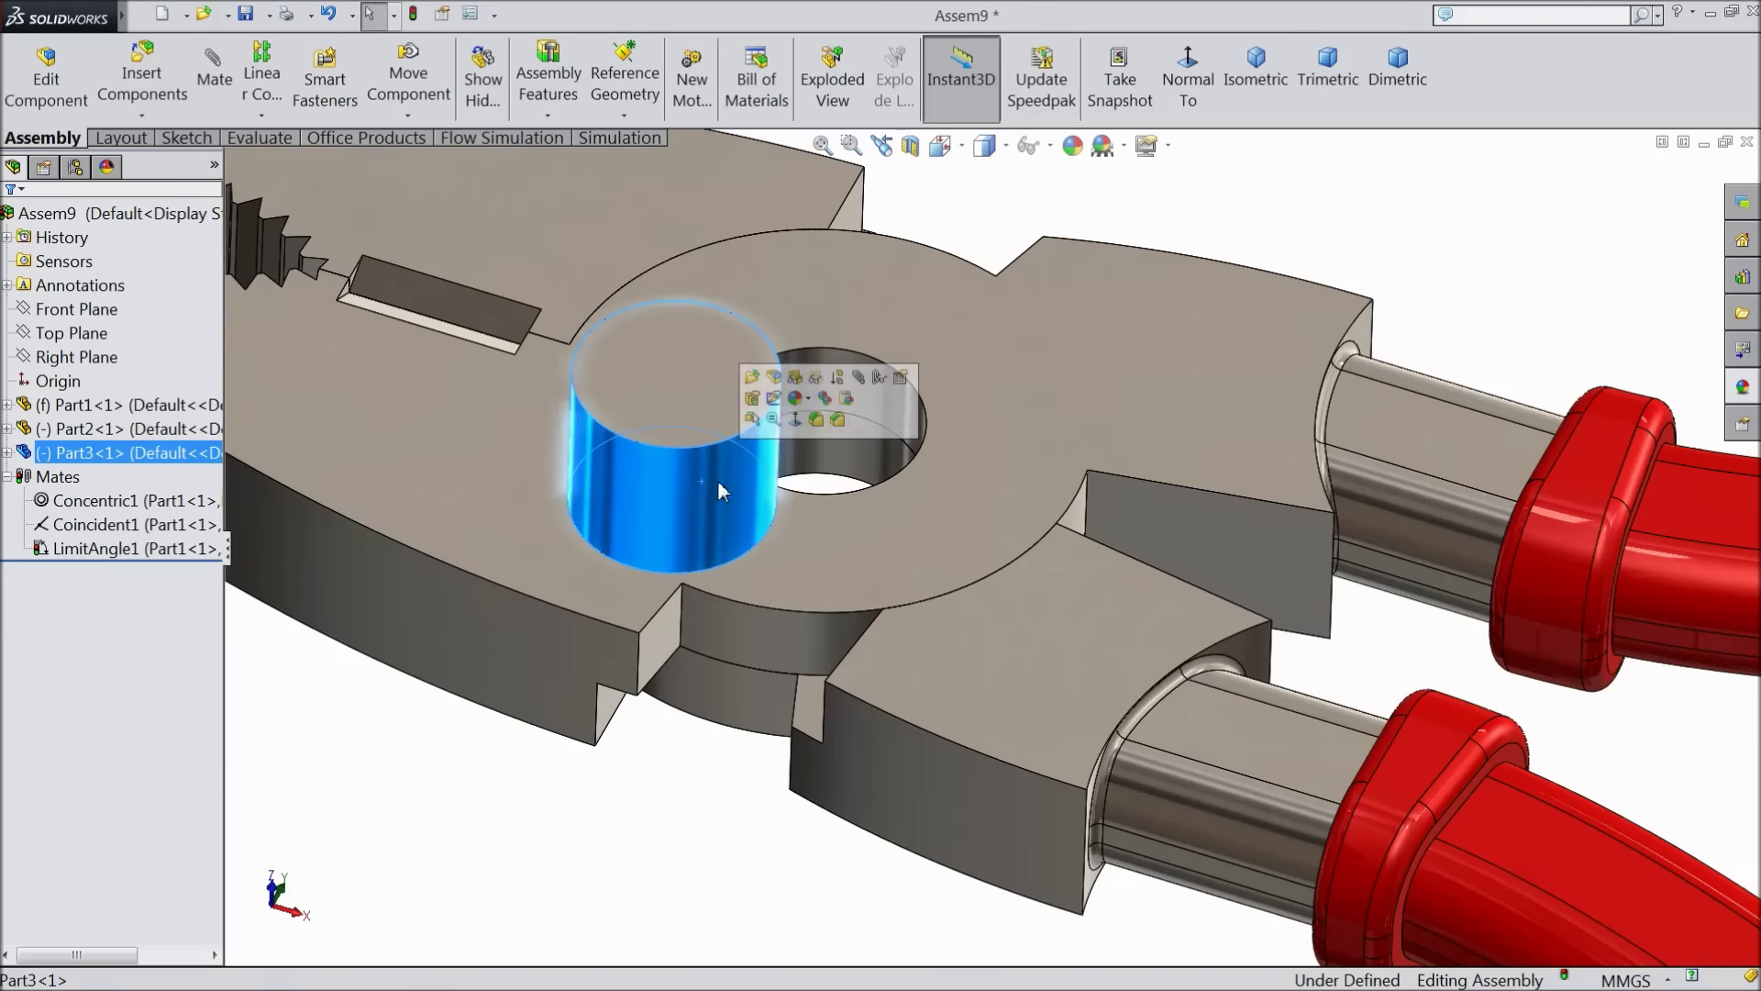
click(857, 378)
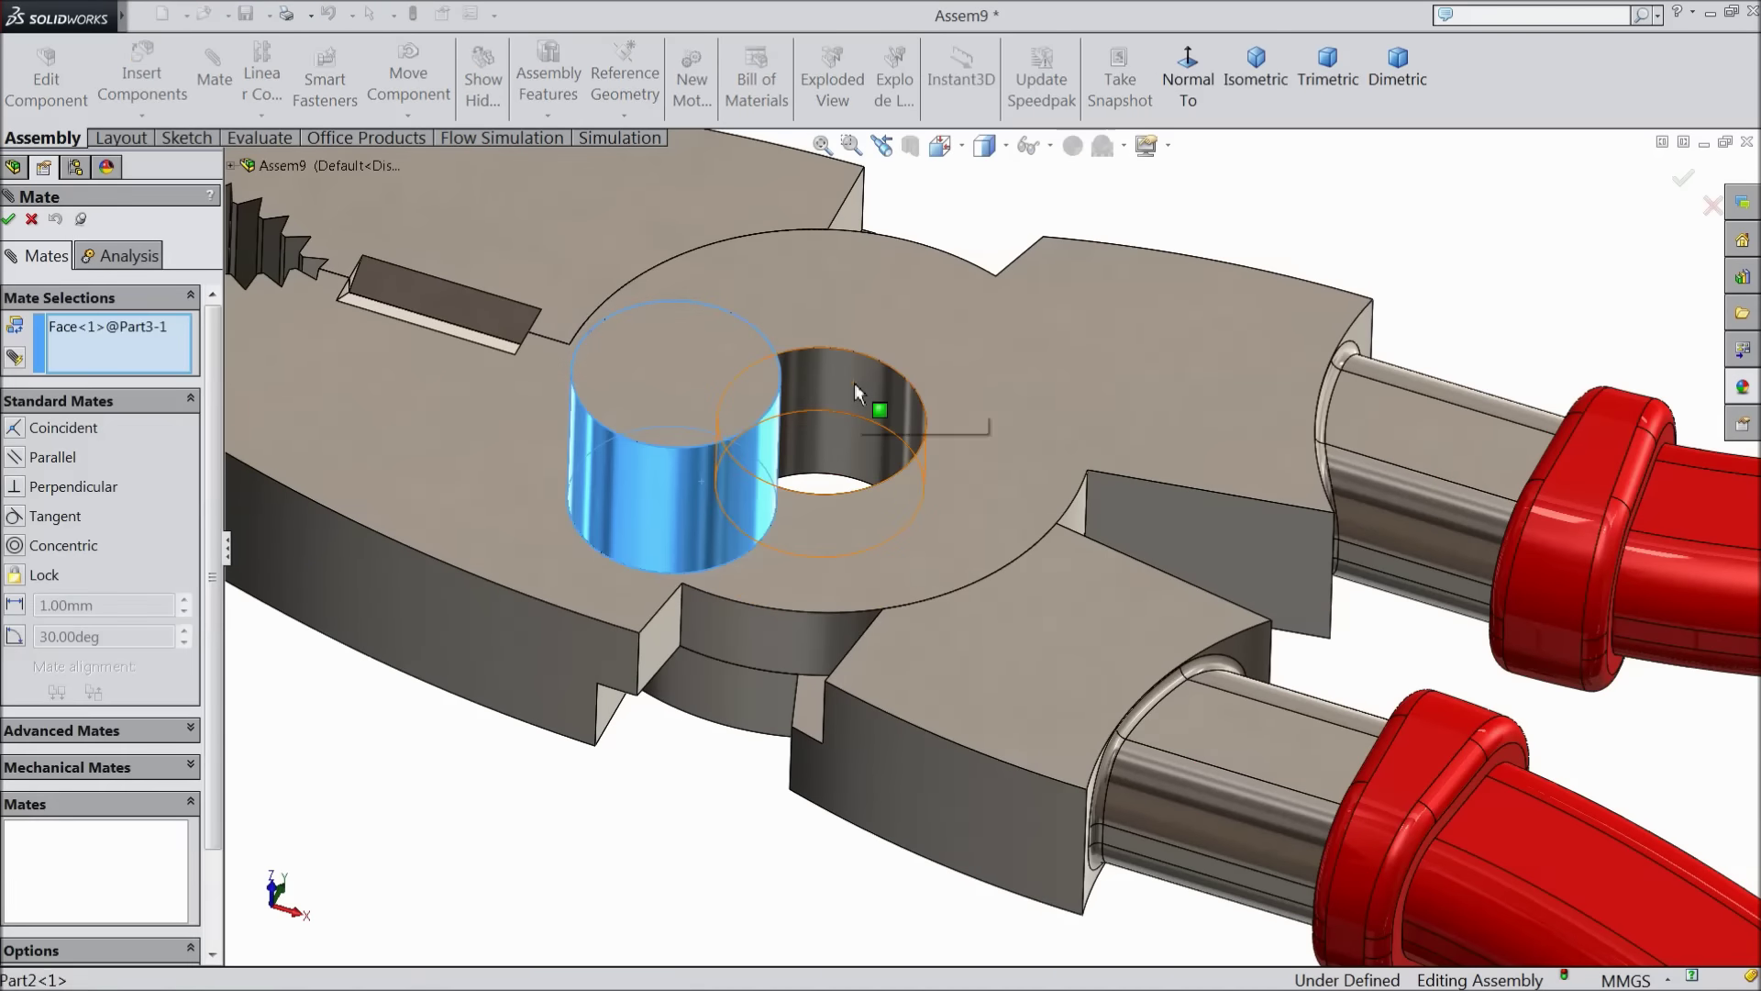
Mate the pin concentric with the pivot hole and coincident with the jaw's top face
click(855, 382)
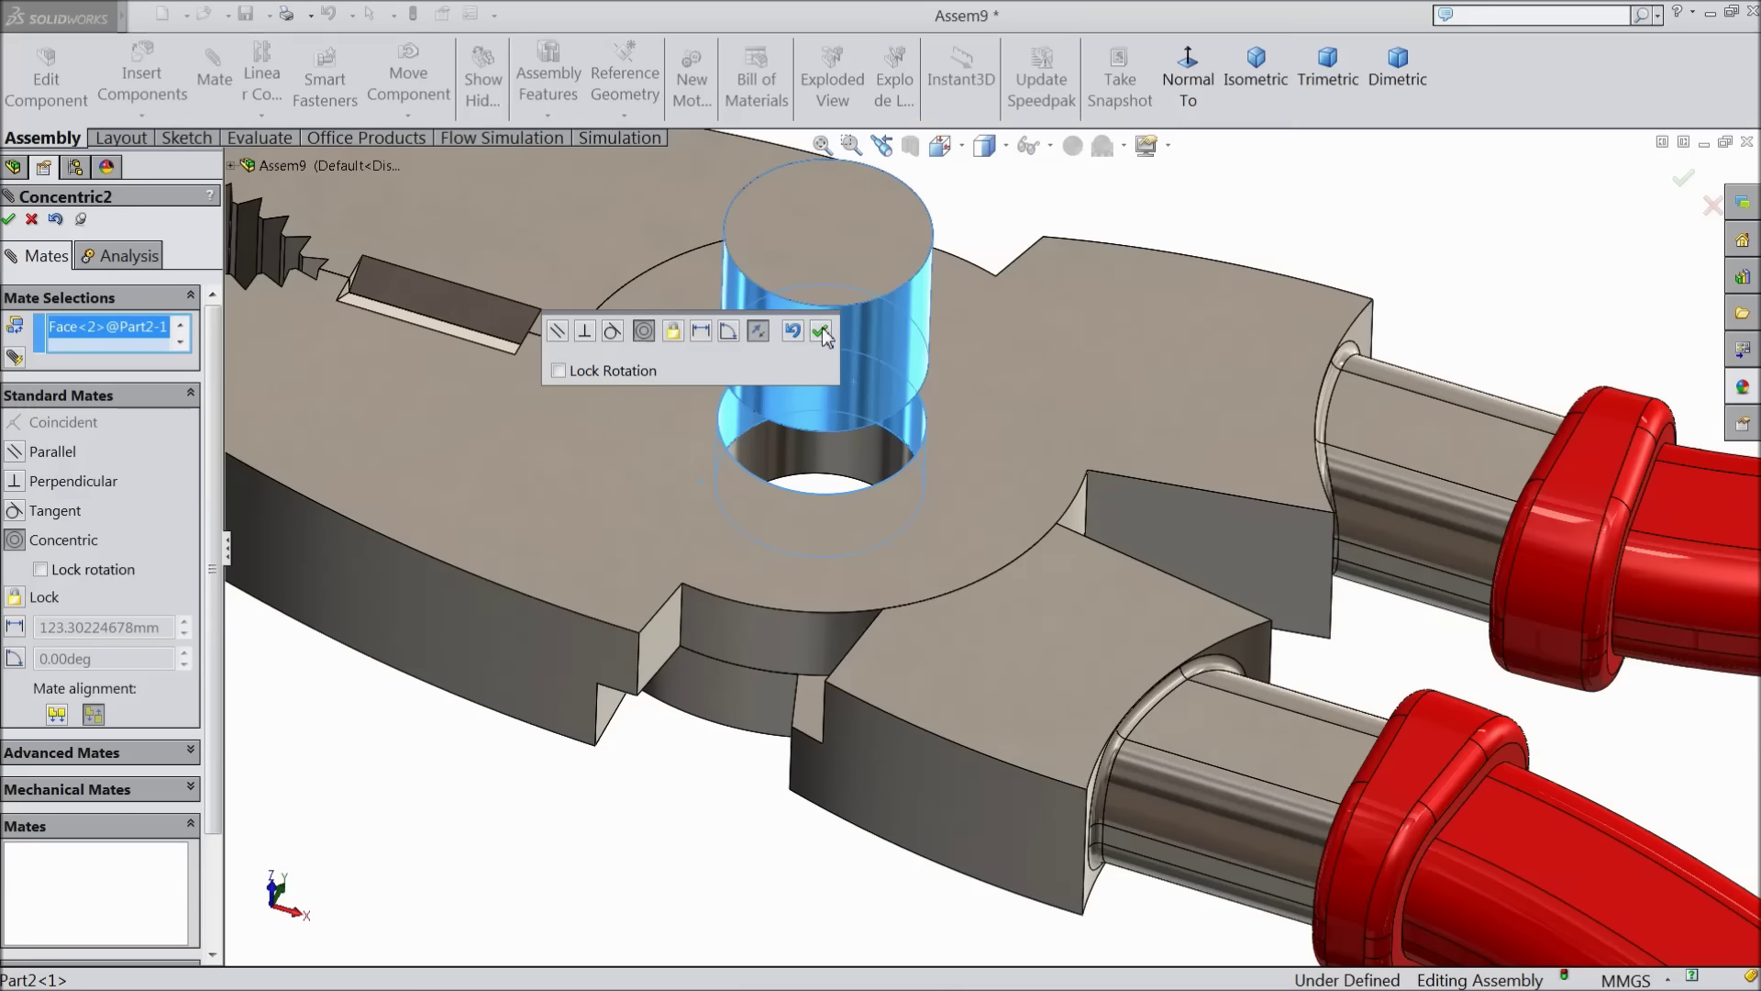
click(821, 332)
click(824, 275)
click(646, 403)
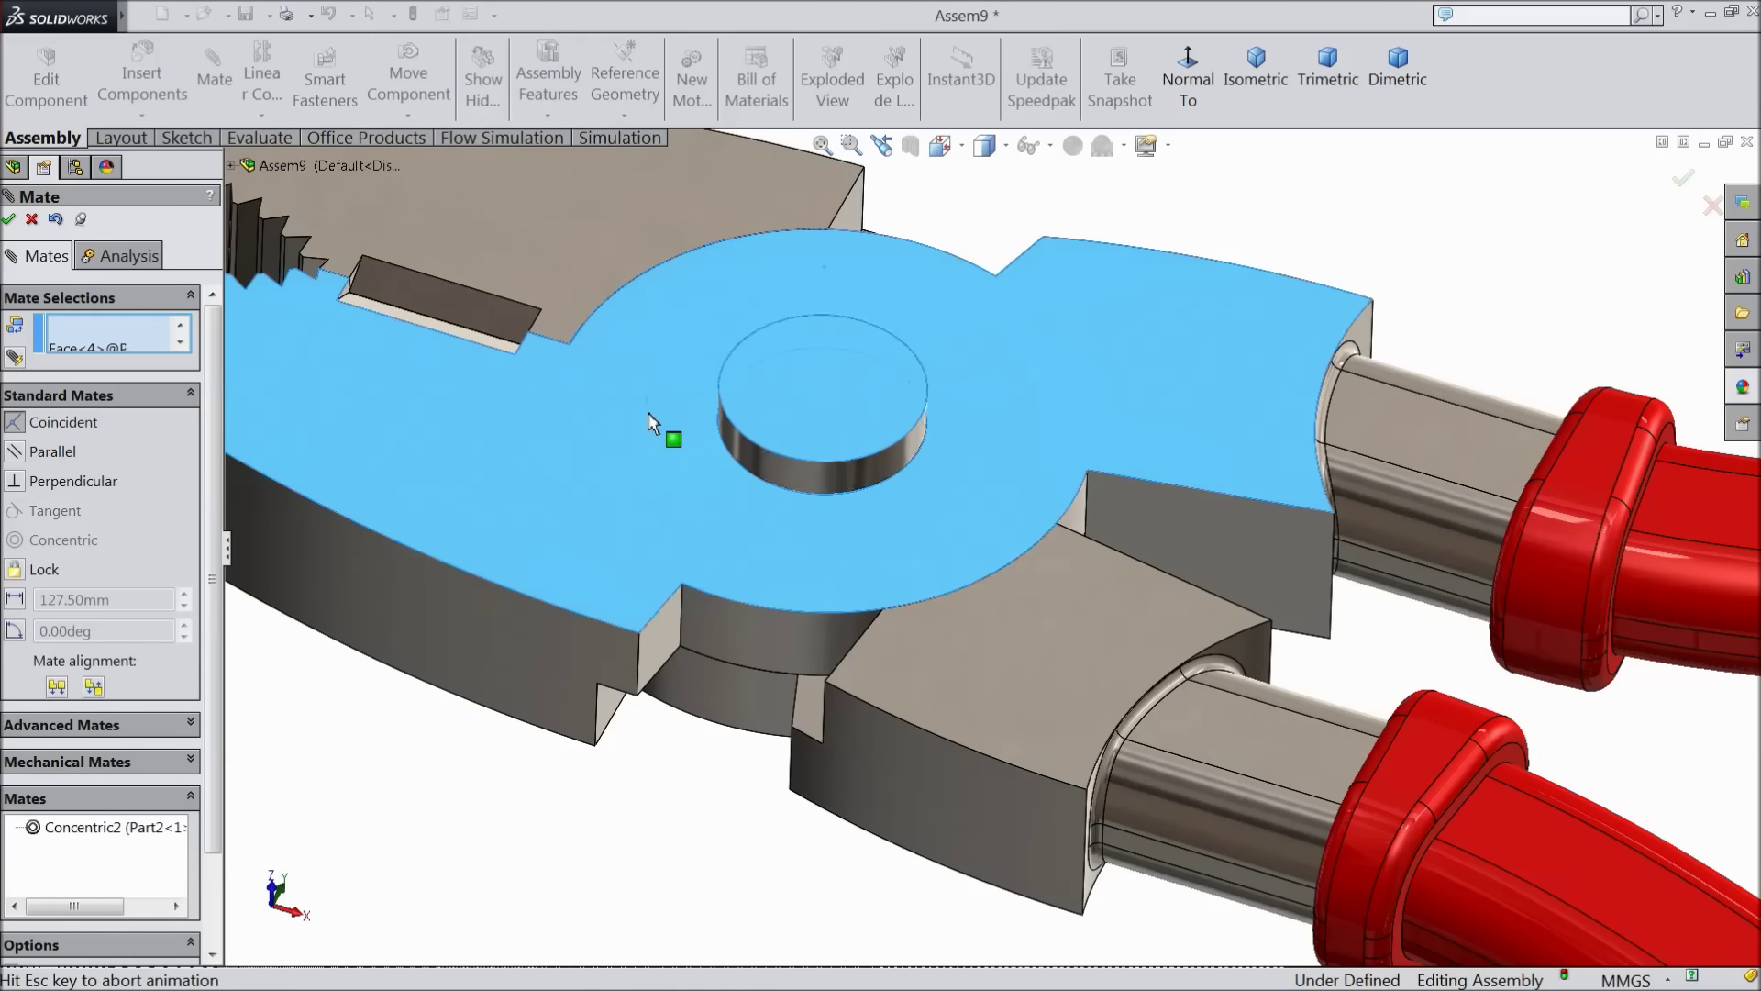
click(620, 353)
Close the mate panel and swing the lower jaw open around the pinned pivot
scroll(680, 449, up, 5)
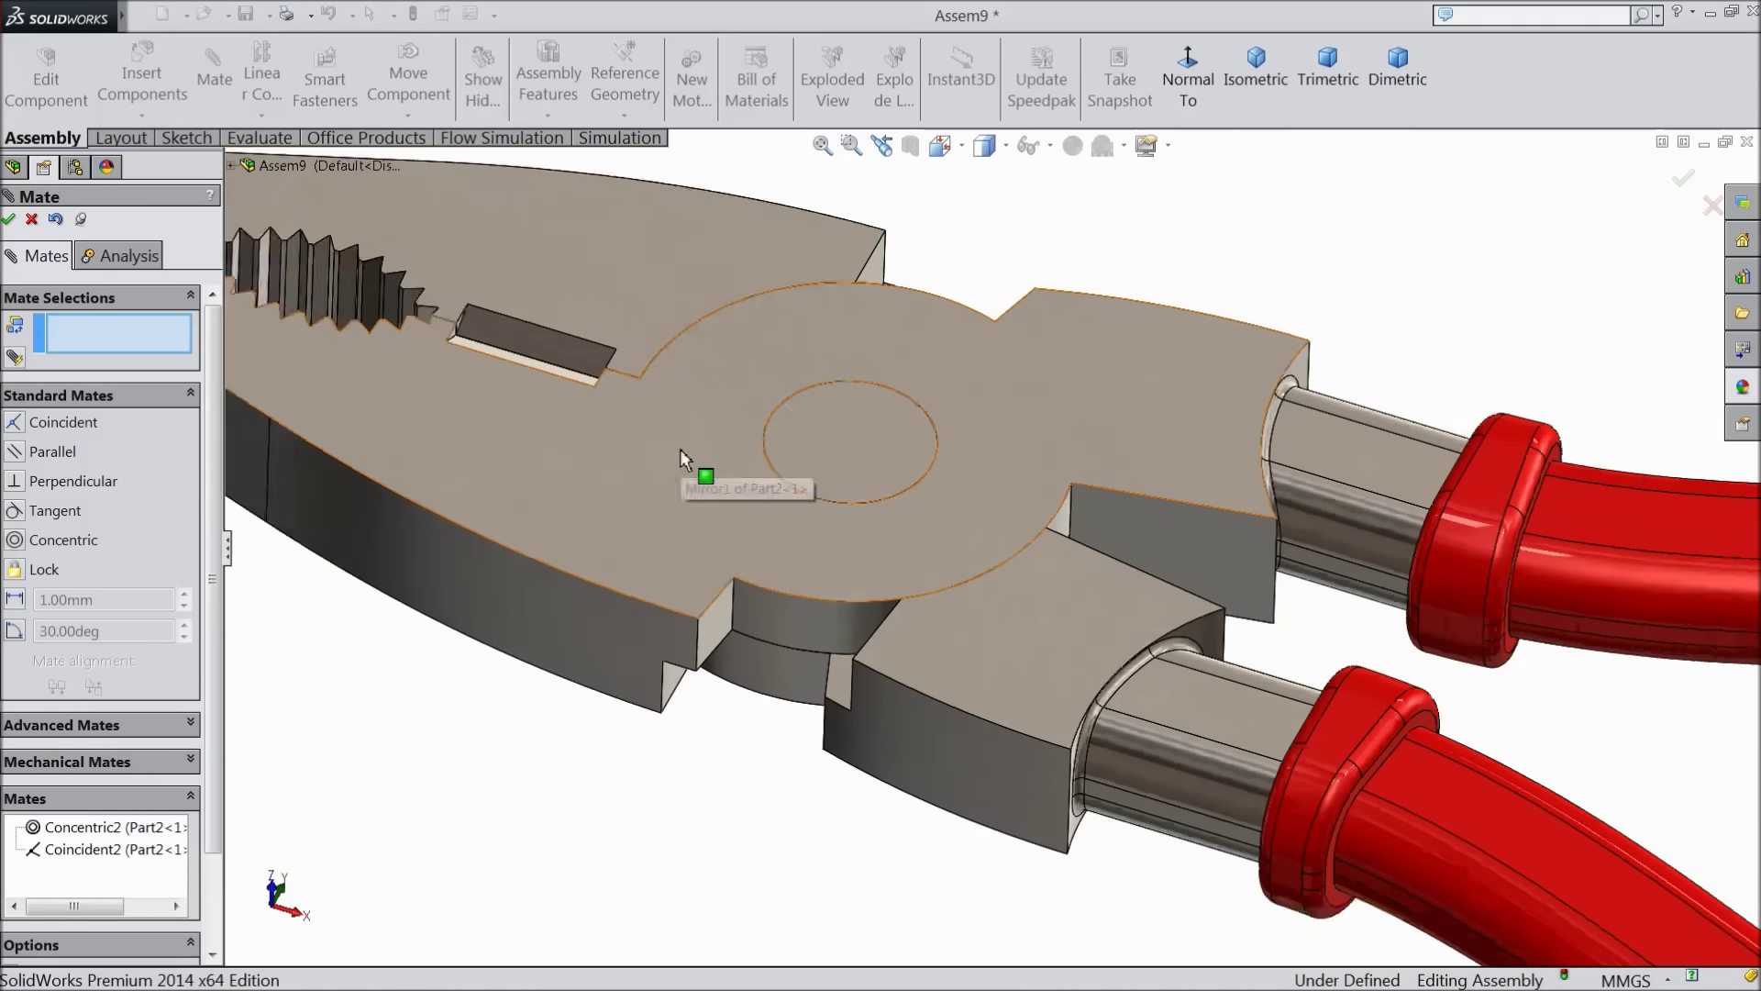
scroll(587, 615, up, 2)
mouse_move(570, 609)
middle_down()
mouse_move(554, 629)
mouse_move(584, 636)
middle_up()
key(f)
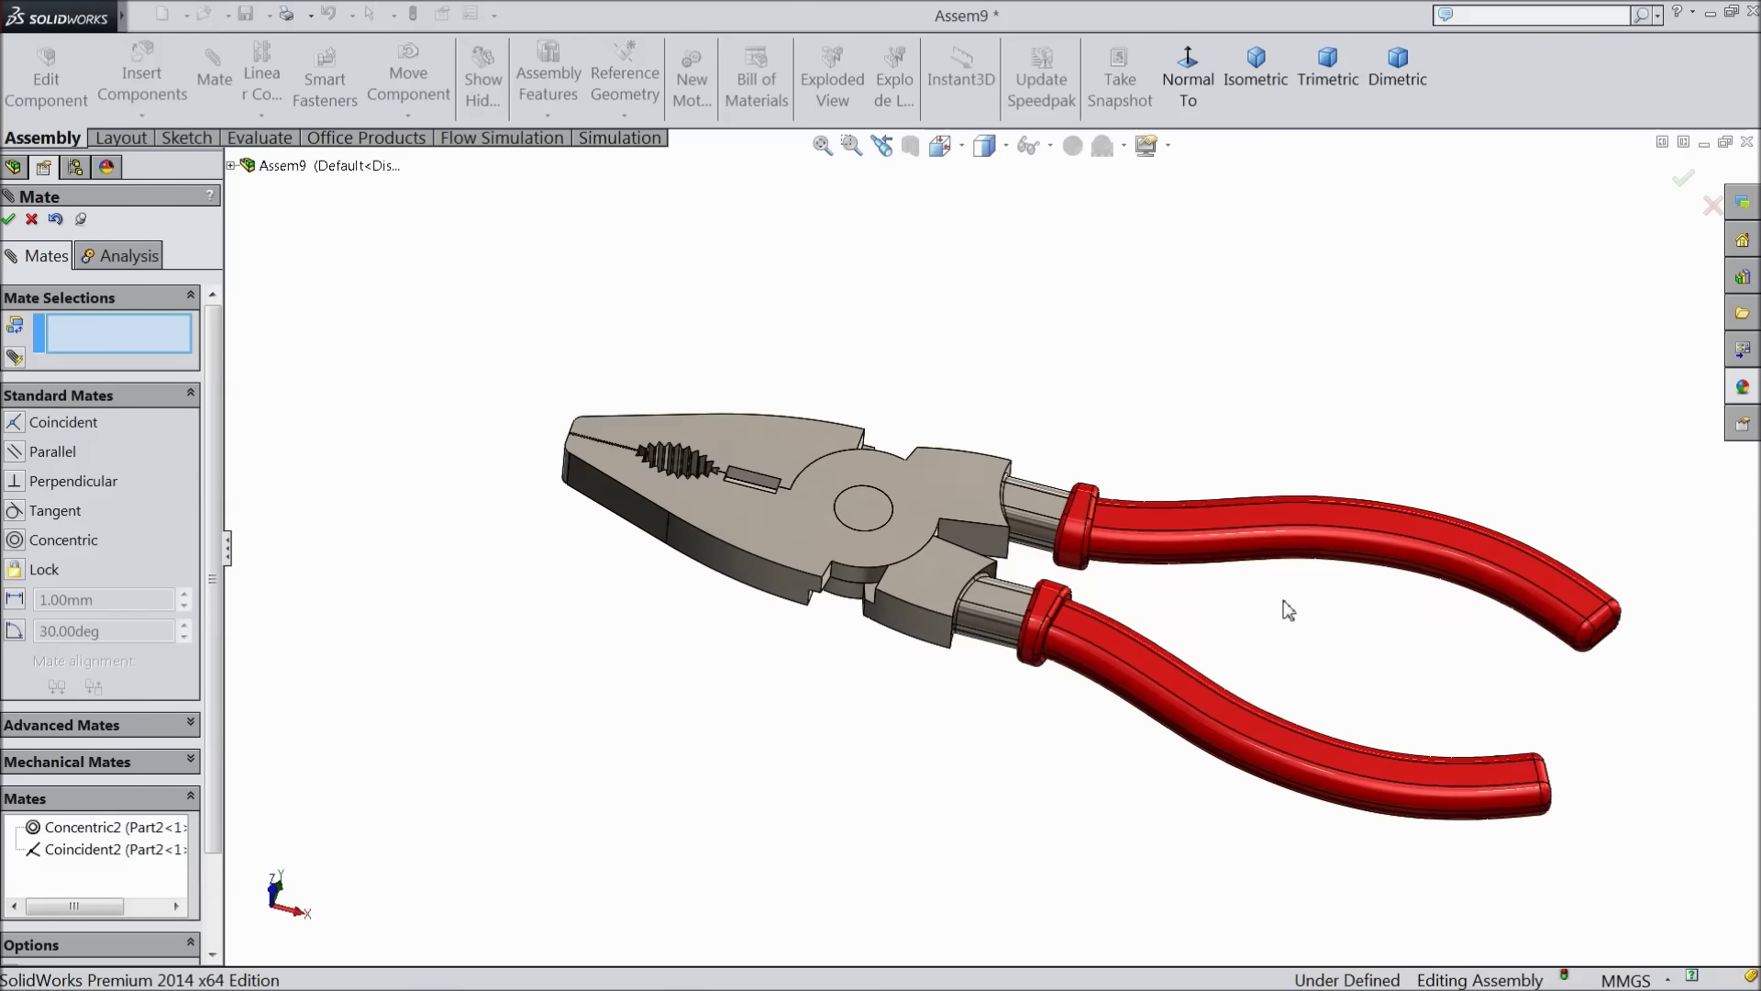
click(32, 220)
drag(526, 470, 581, 597)
Drag the upper jaw to check that the jaws pivot about the pin
key(f)
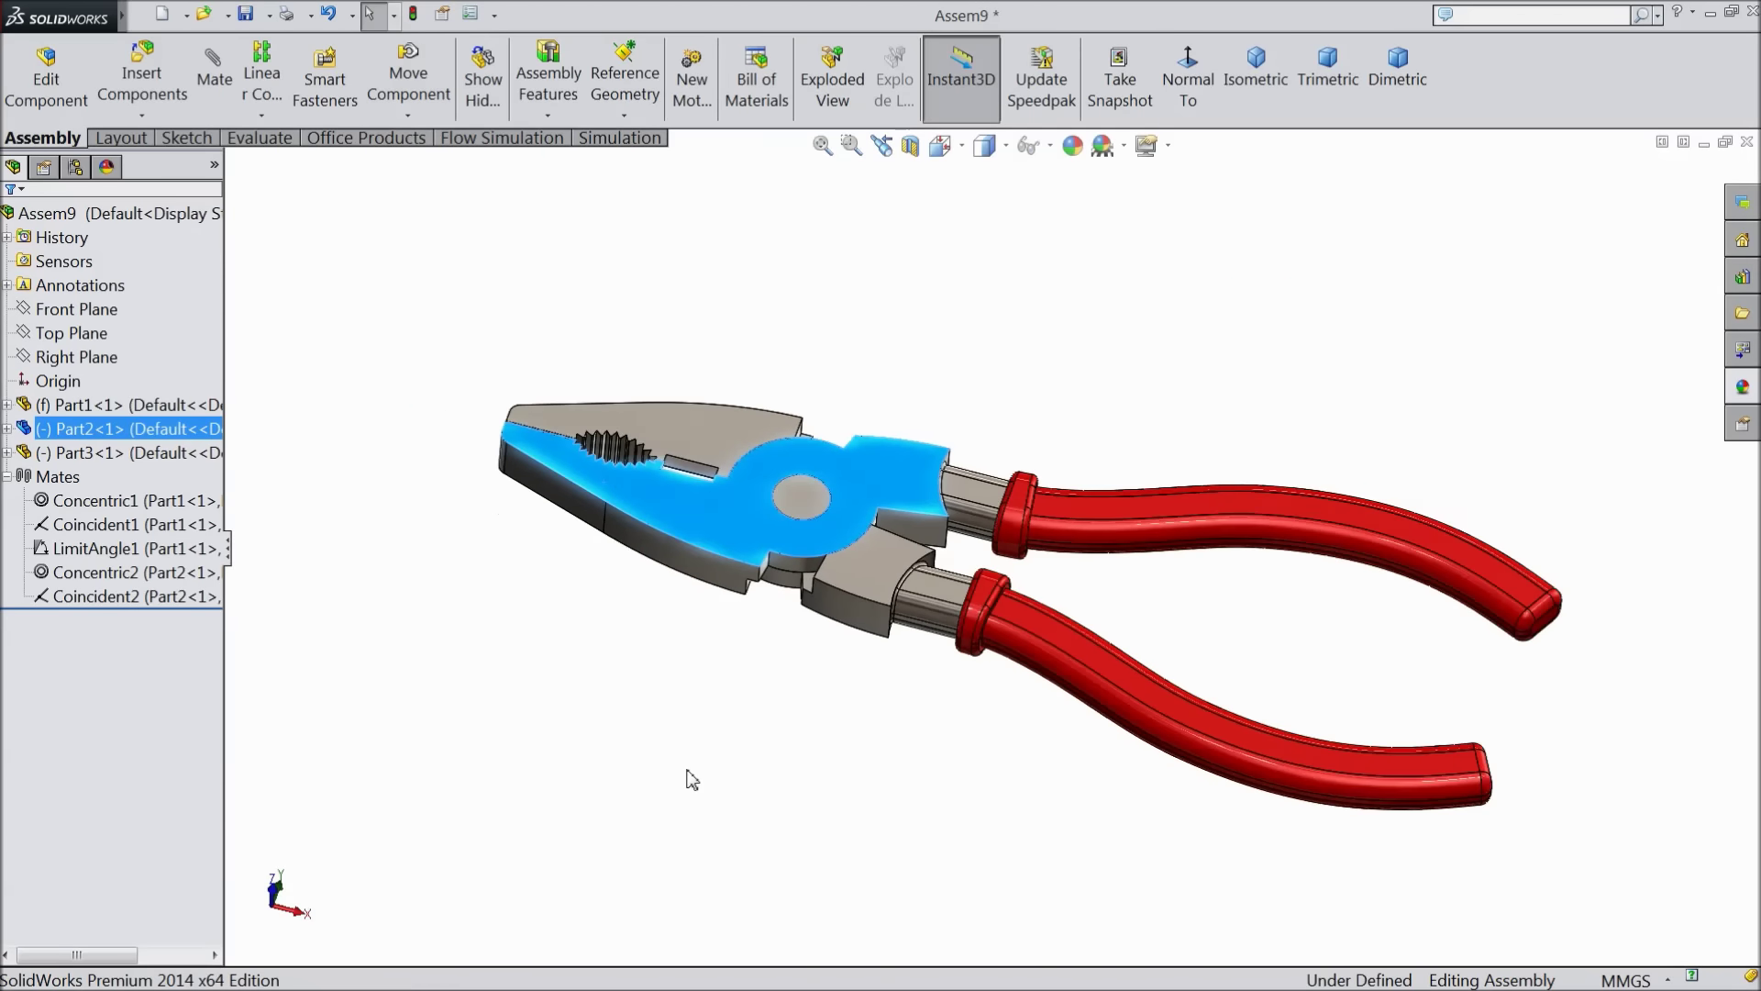
click(692, 780)
middle_drag(704, 873, 747, 539)
scroll(1098, 613, down, 2)
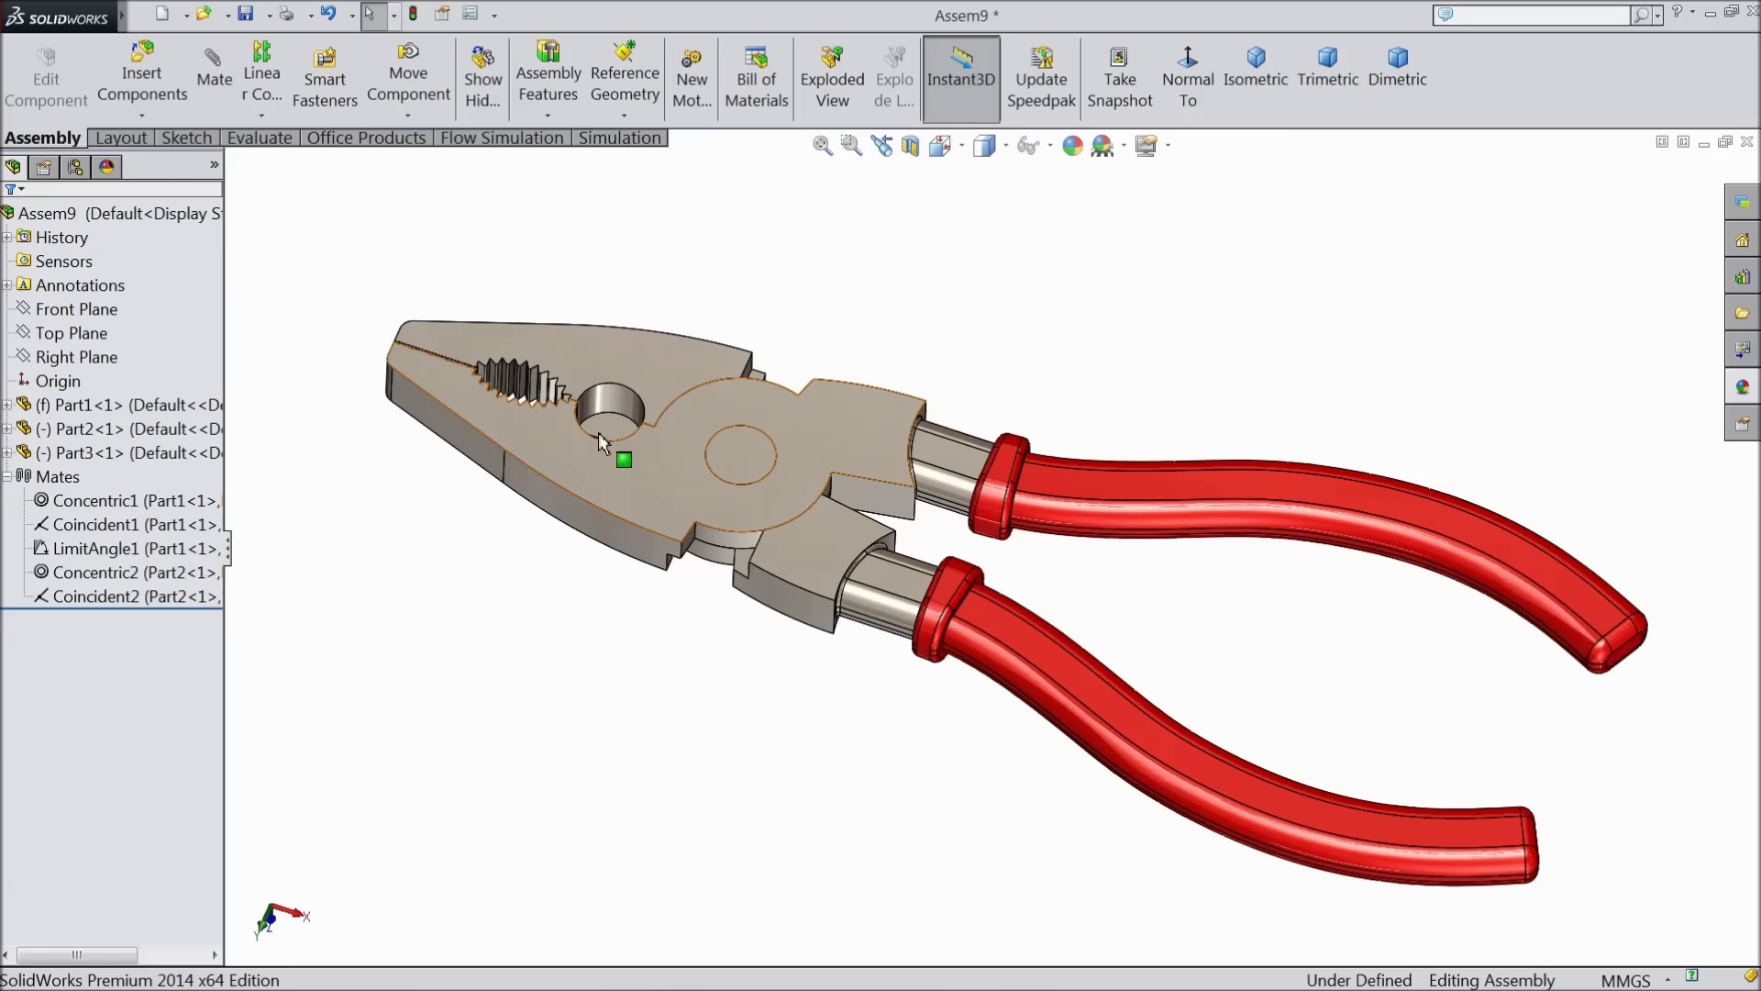
click(515, 495)
drag(589, 432, 596, 317)
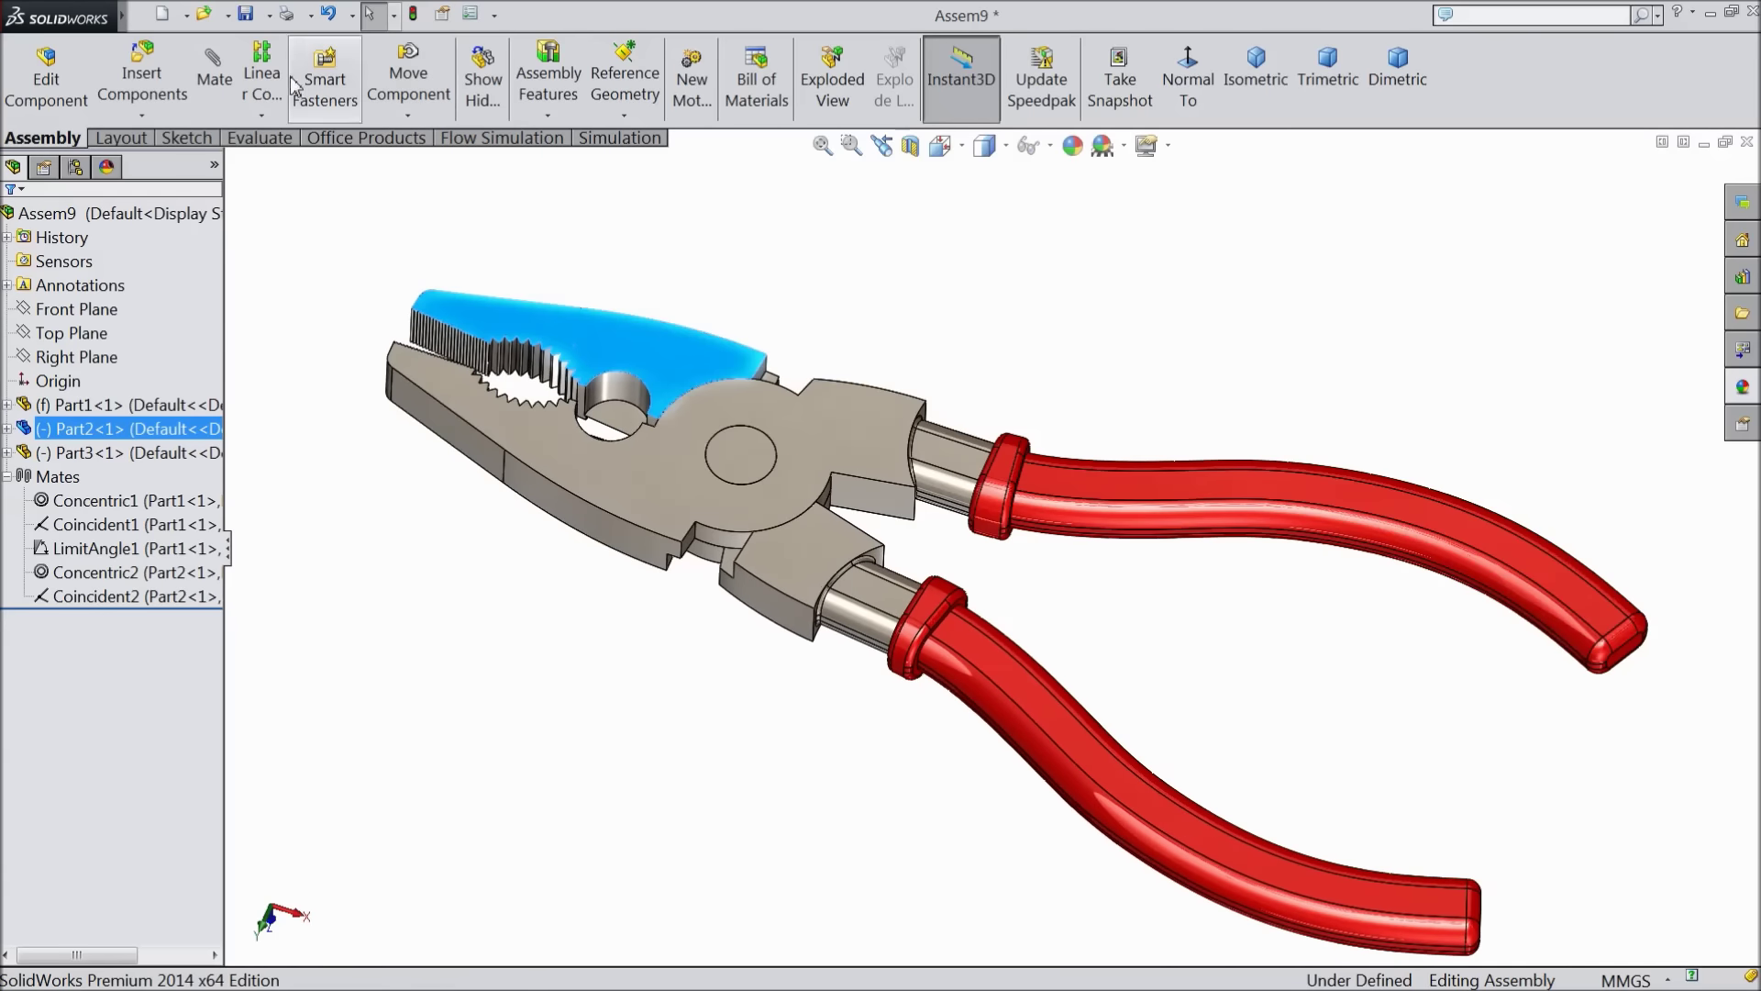
Rebuild and save the assembly as Assem9 in the Plier folder
click(245, 14)
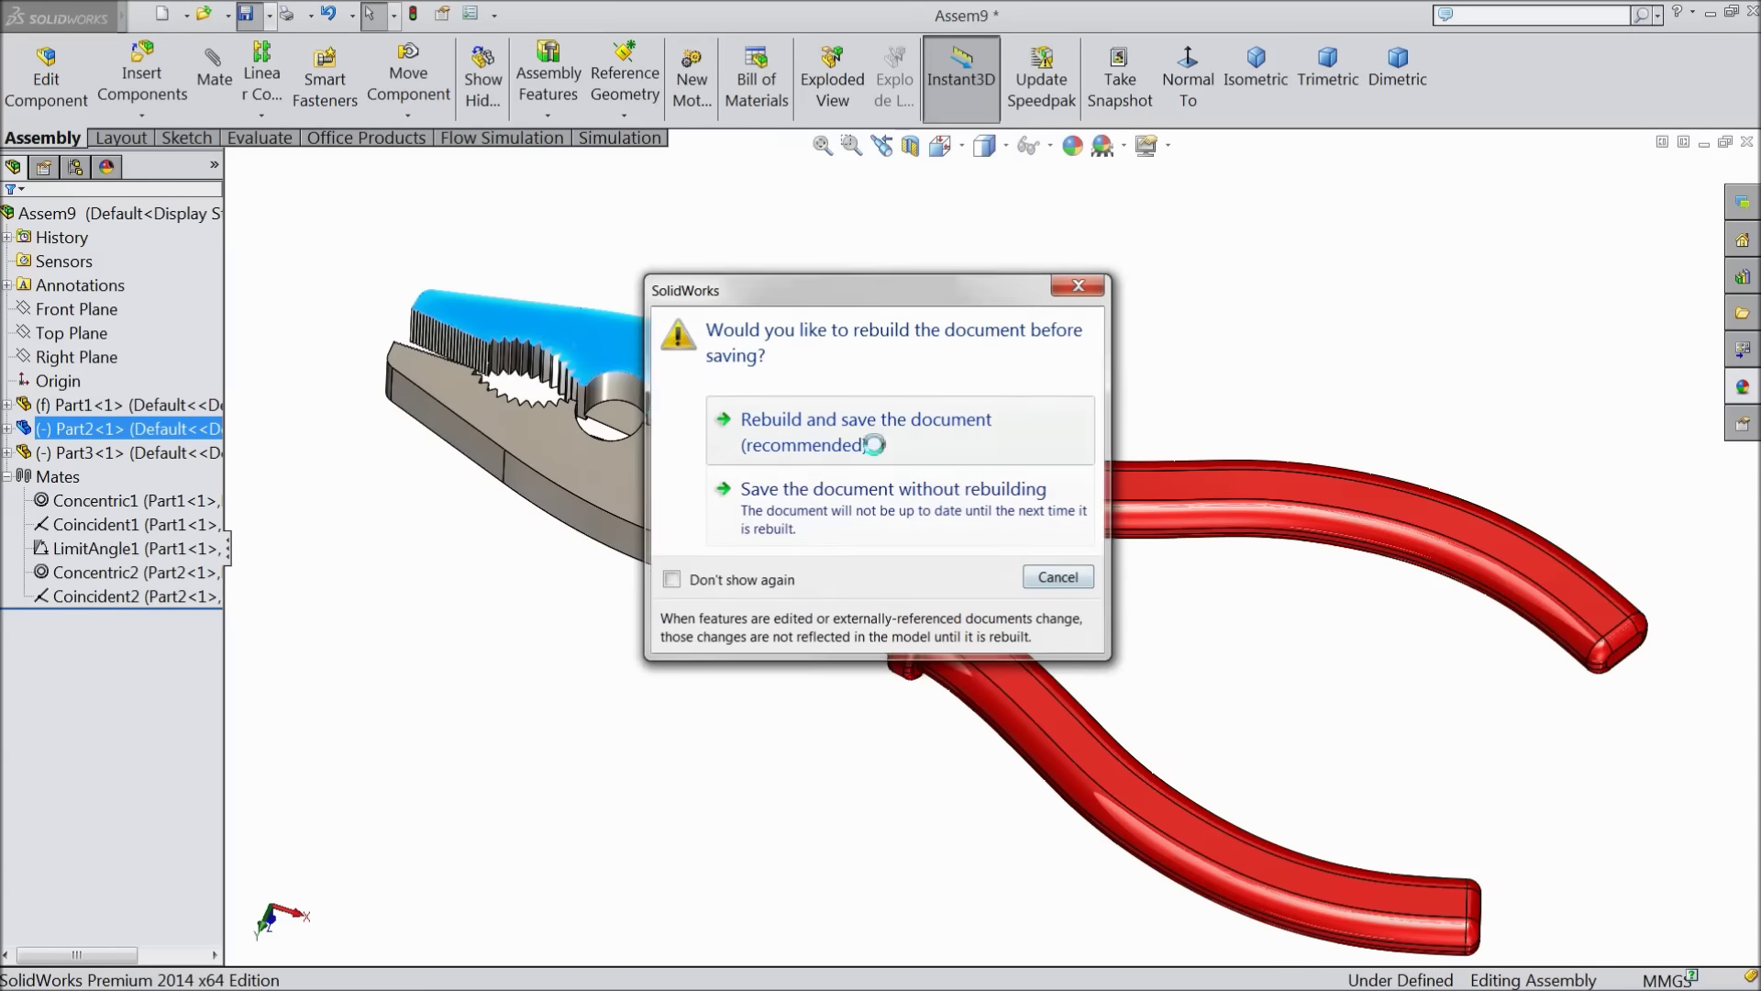
click(873, 444)
click(1189, 753)
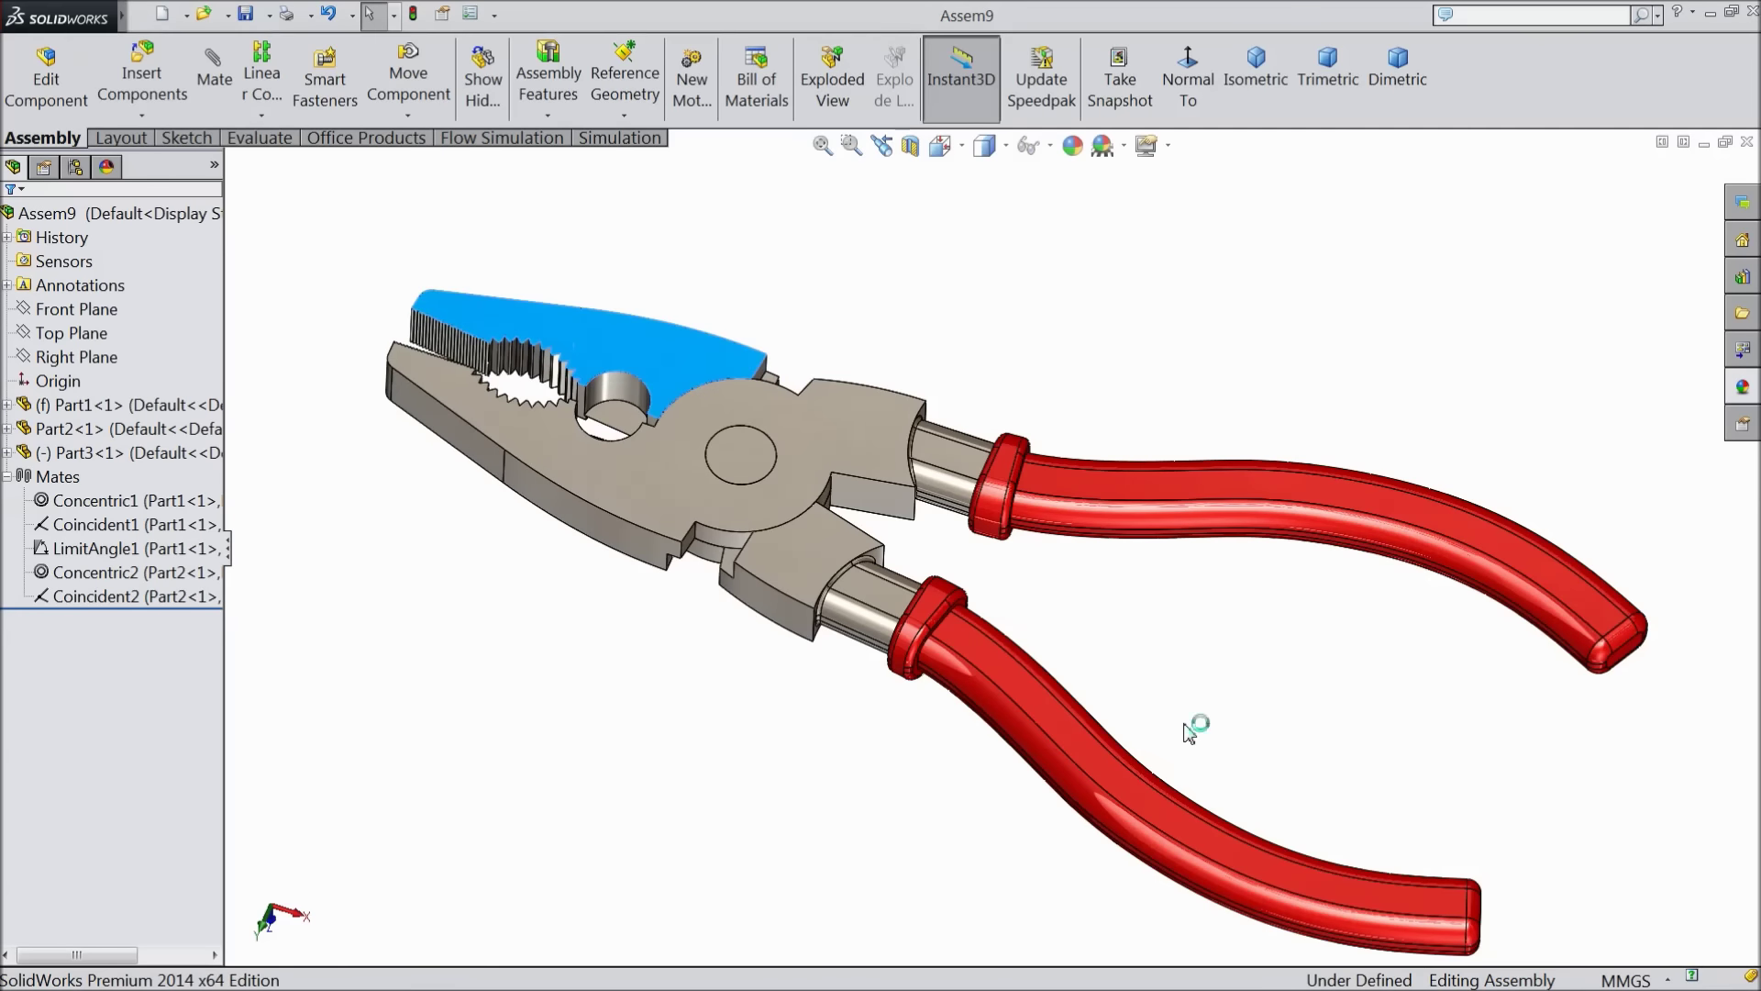
click(1190, 689)
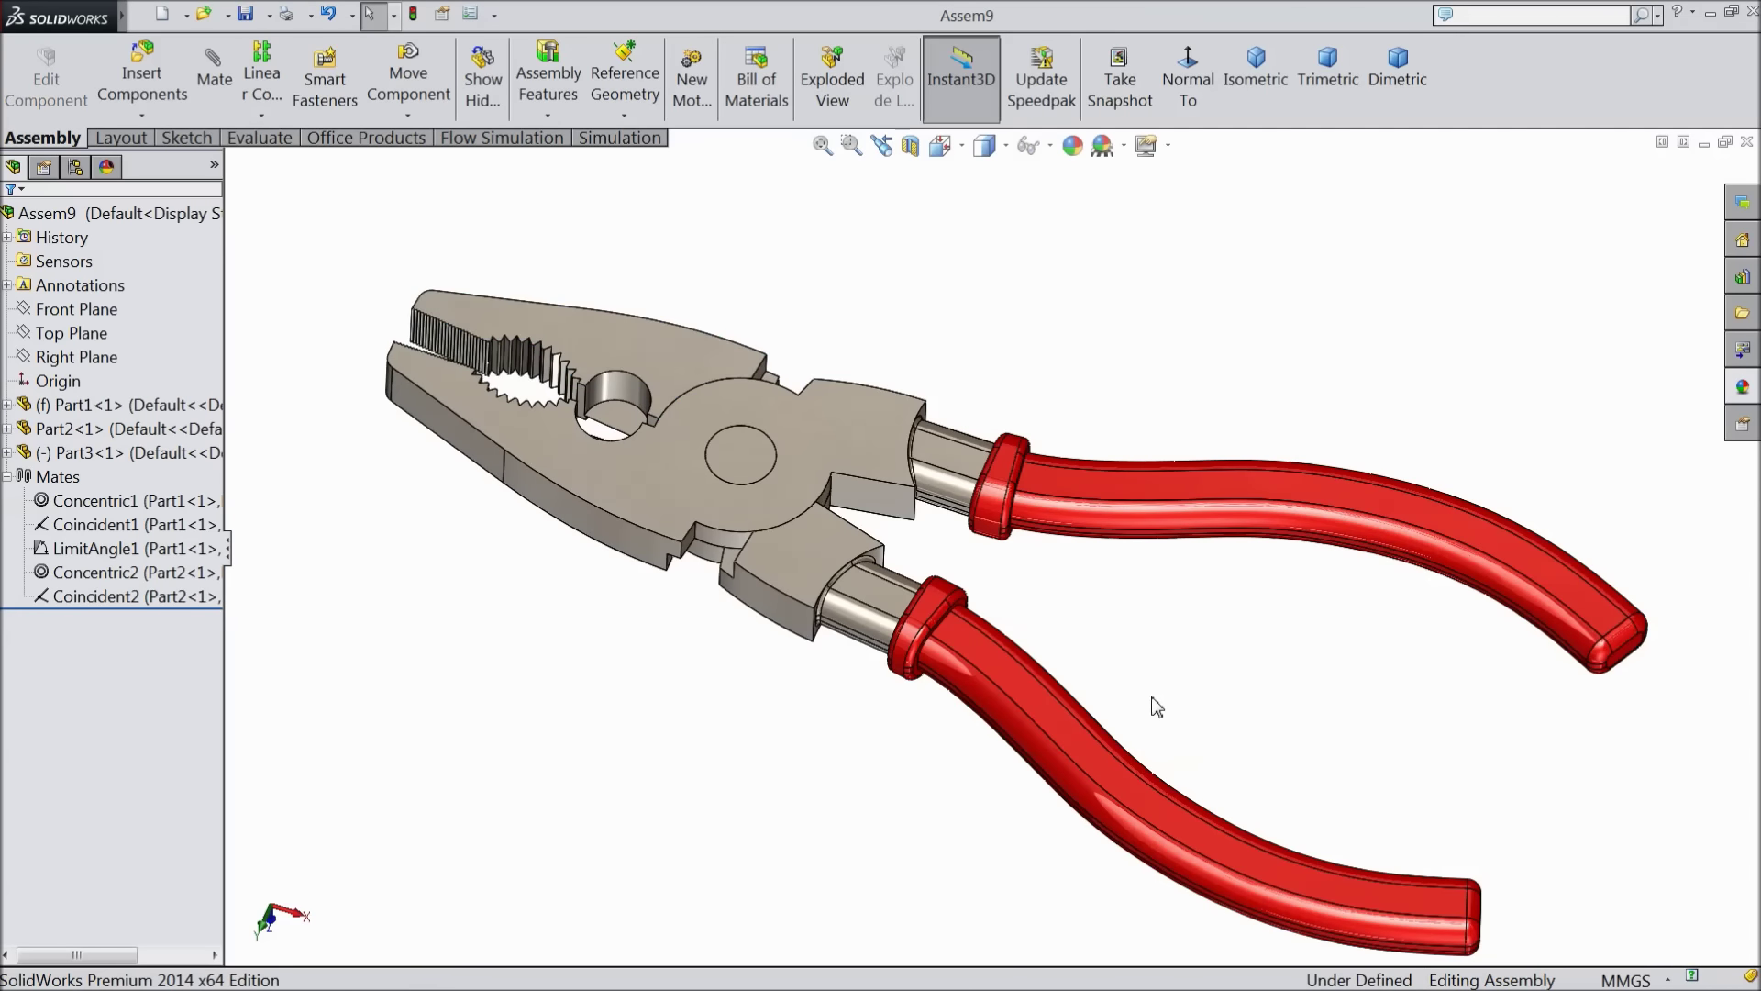
mouse_move(798, 832)
middle_down()
mouse_move(806, 719)
mouse_move(789, 804)
middle_up()
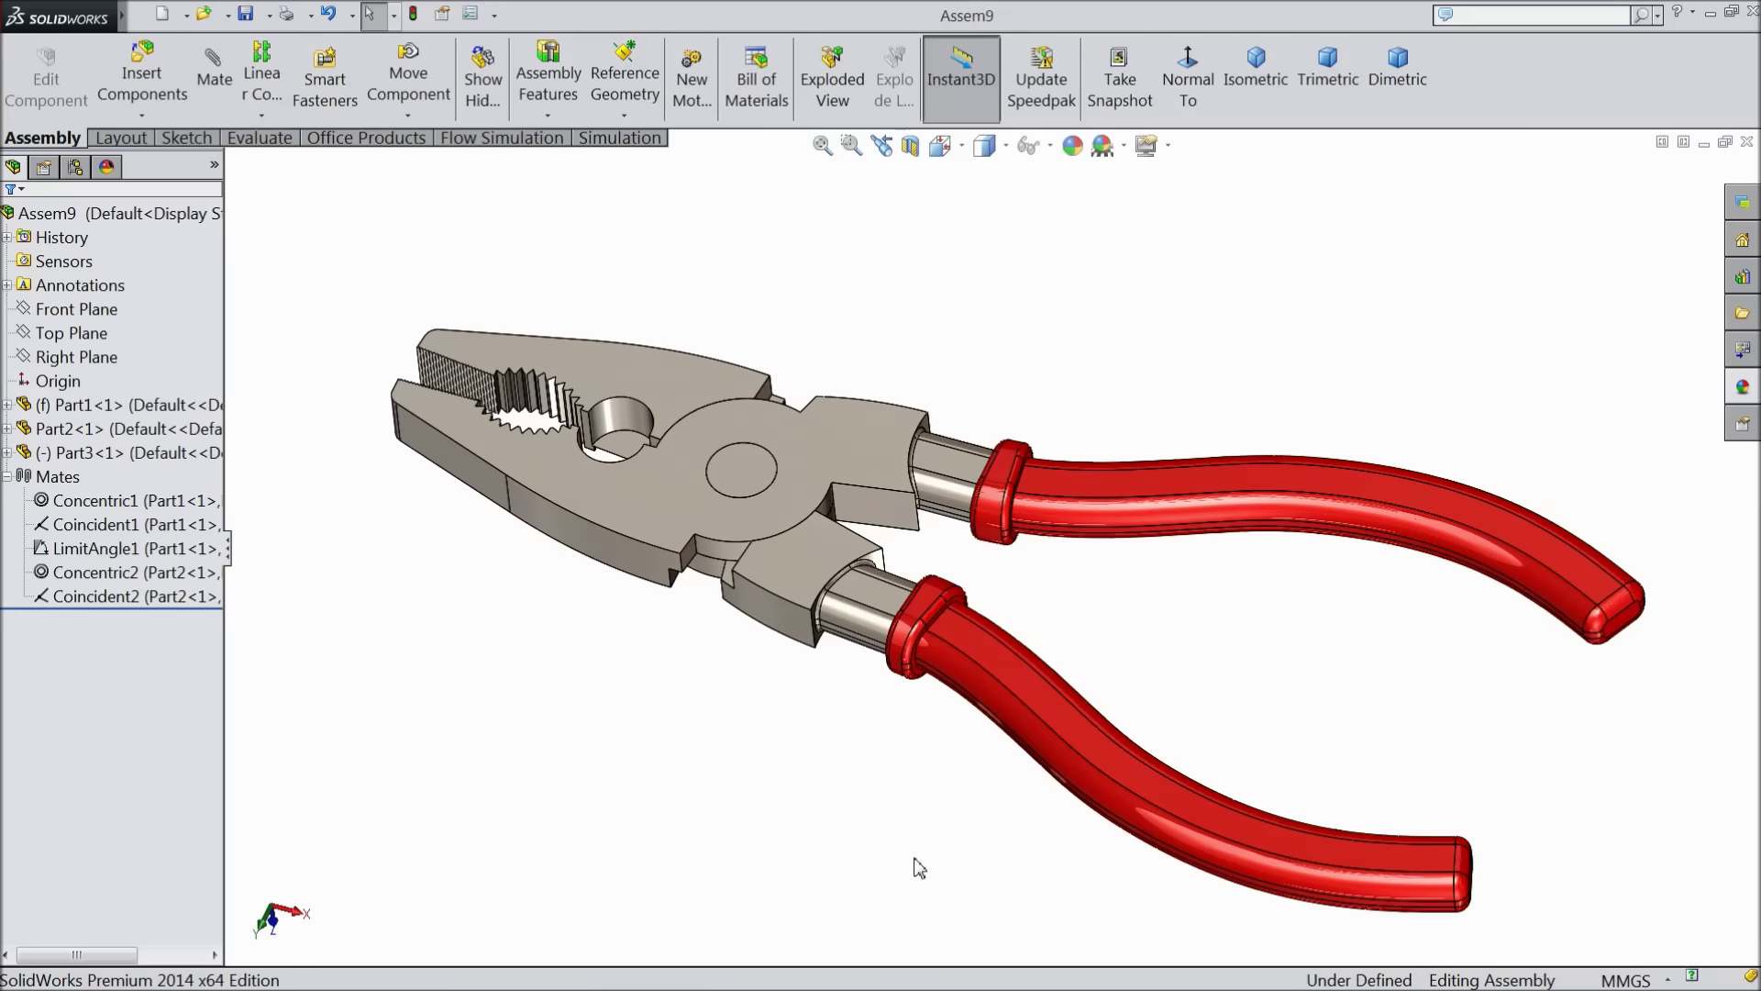
middle_drag(1357, 911, 1140, 847)
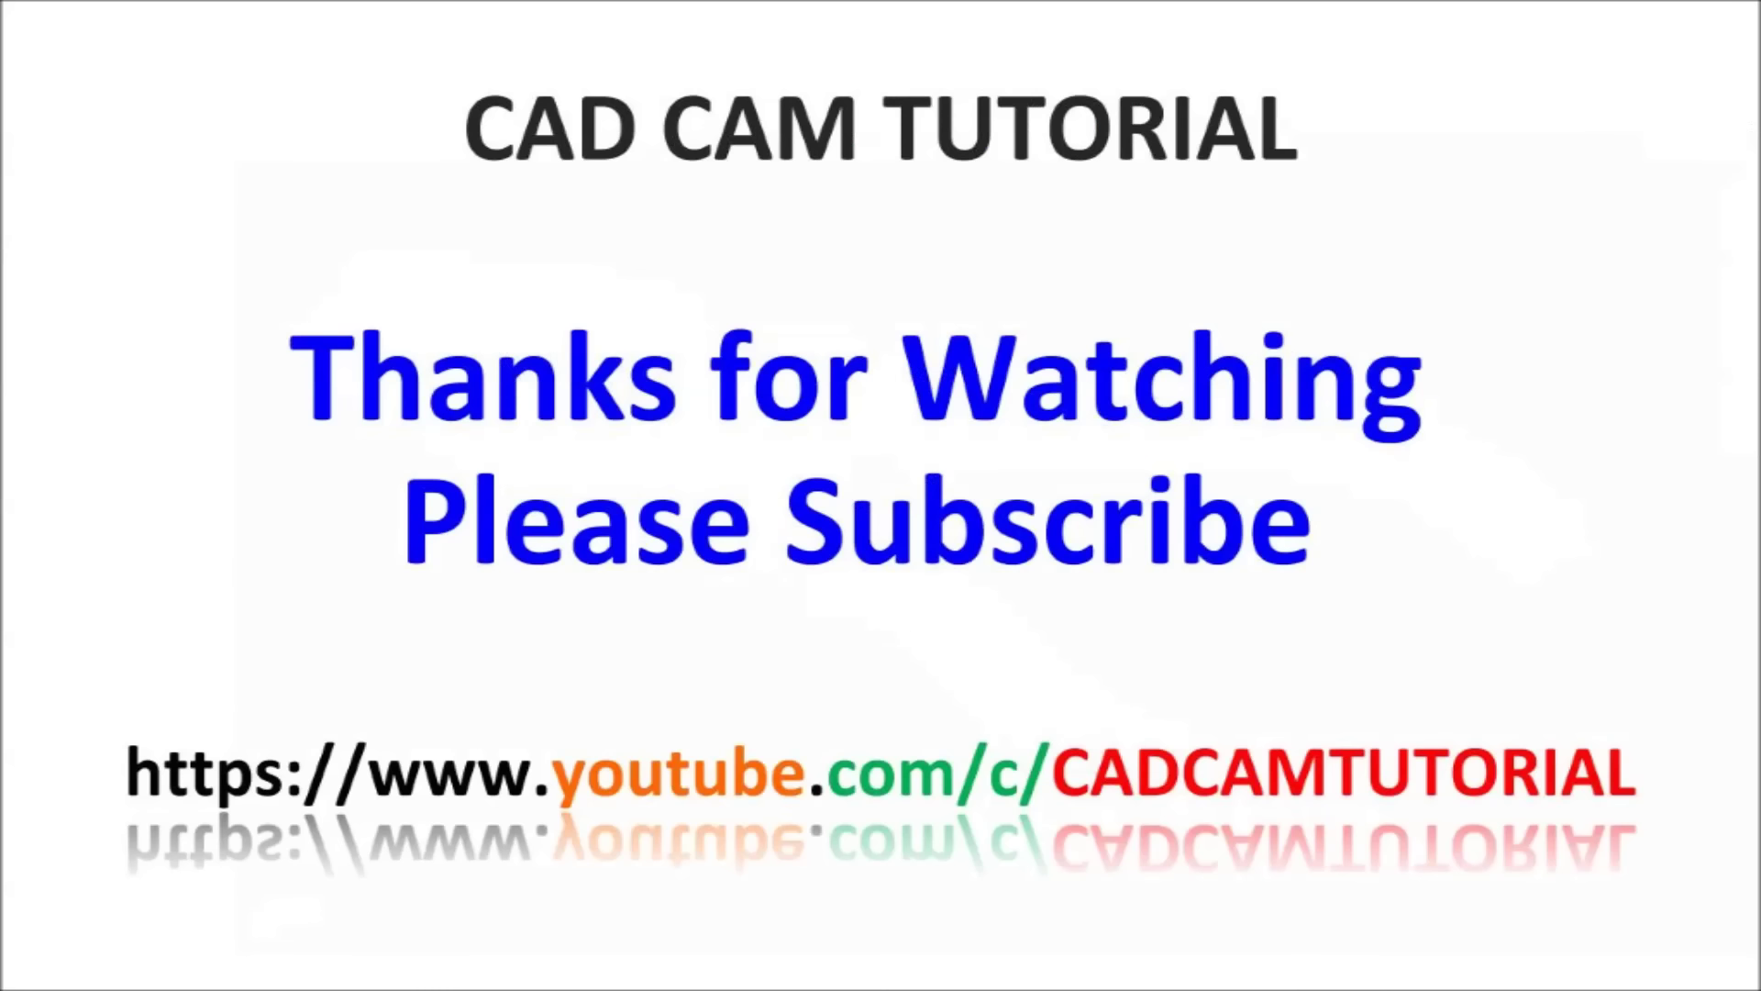